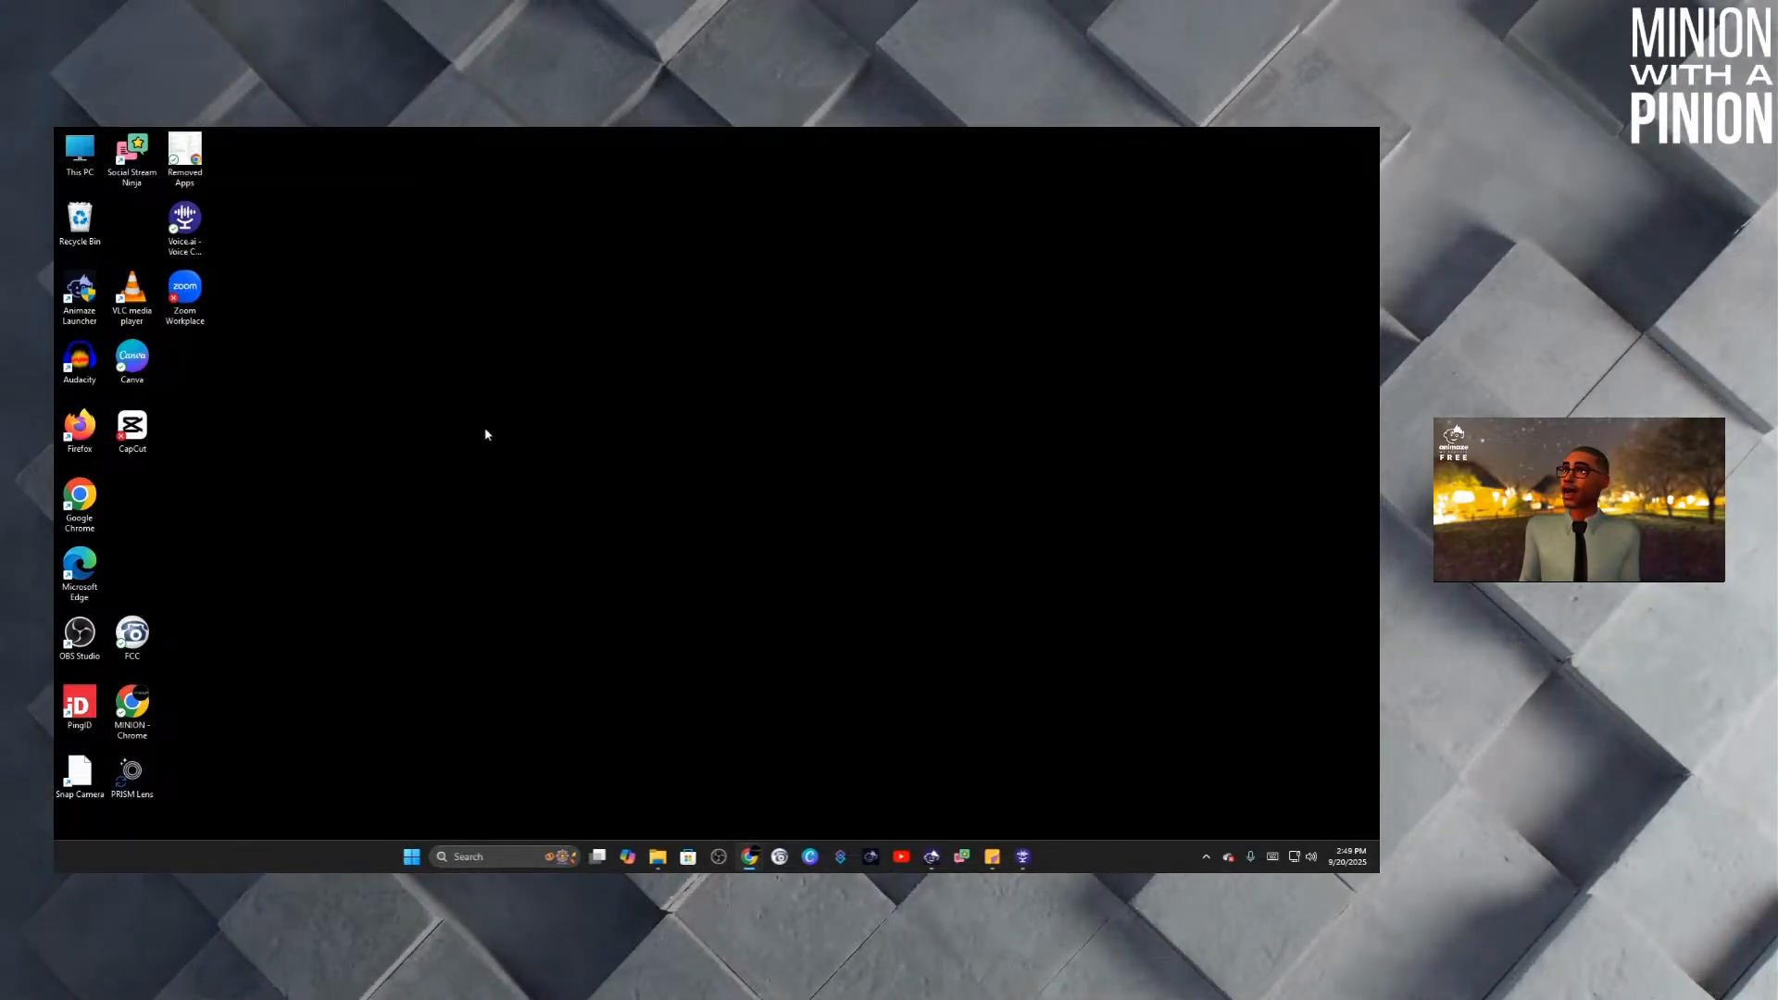
Switch to Chrome and bring up the Meld Studio website instead of the Voice.ai download page.
mouse_move(753, 859)
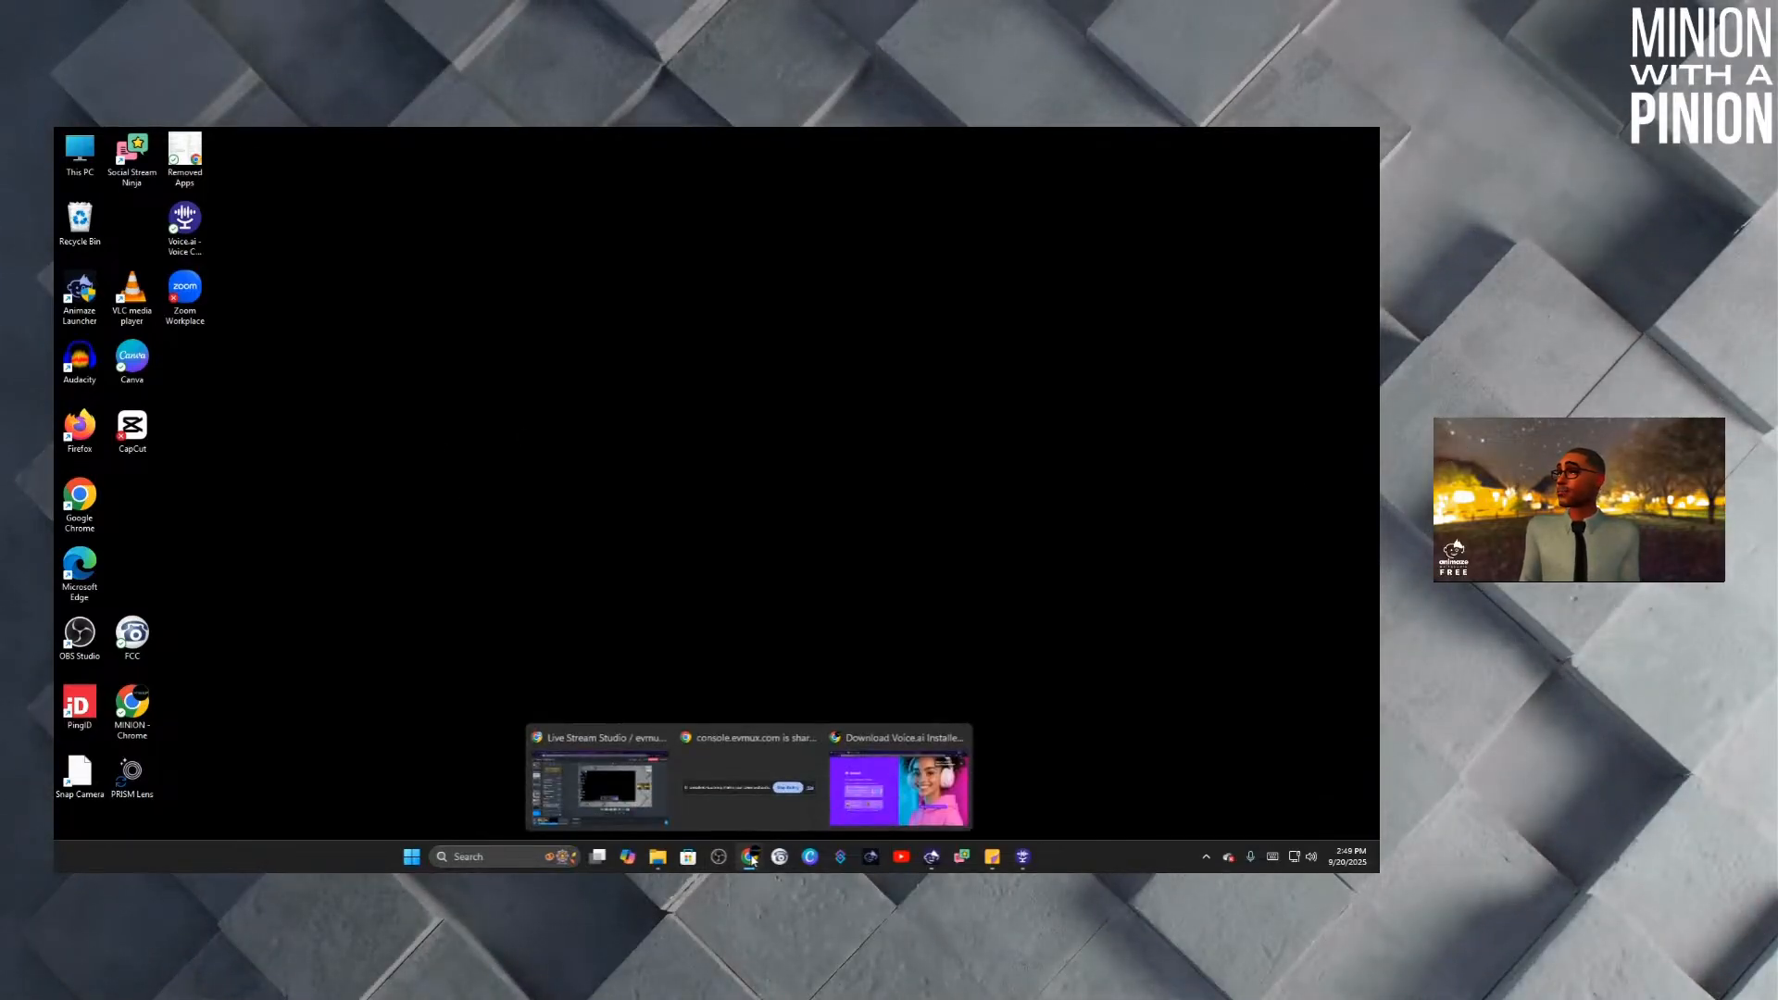
click(898, 787)
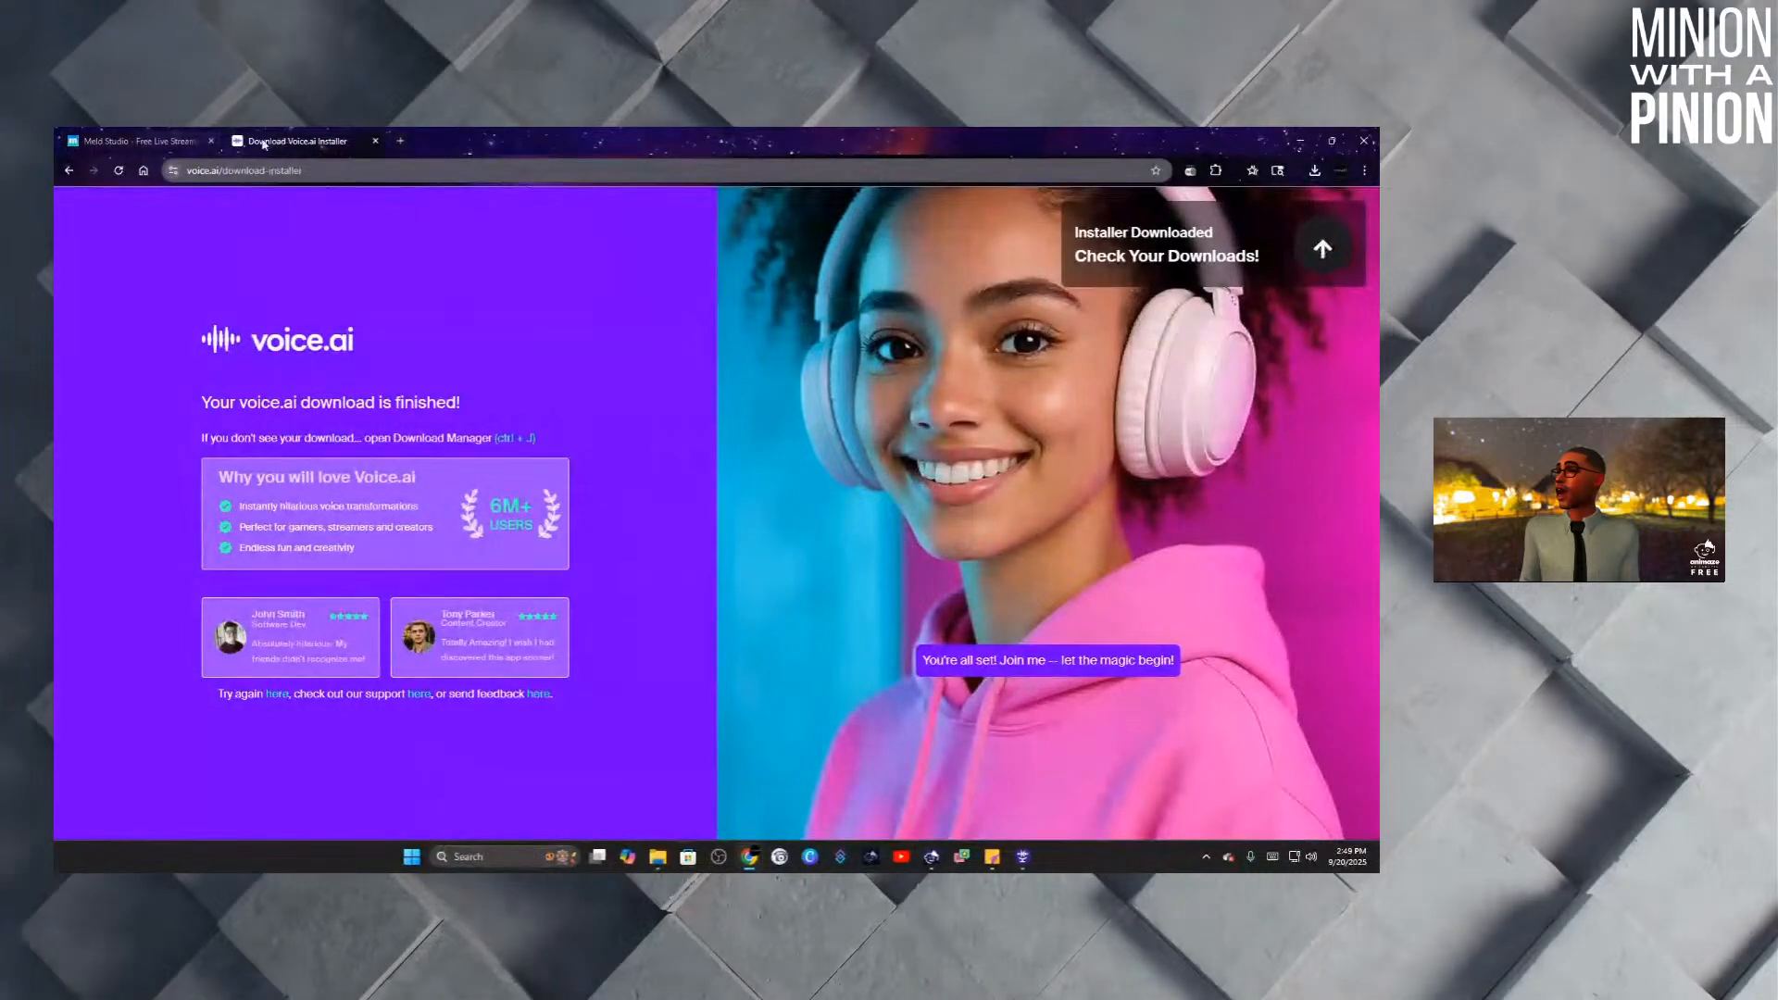
click(132, 145)
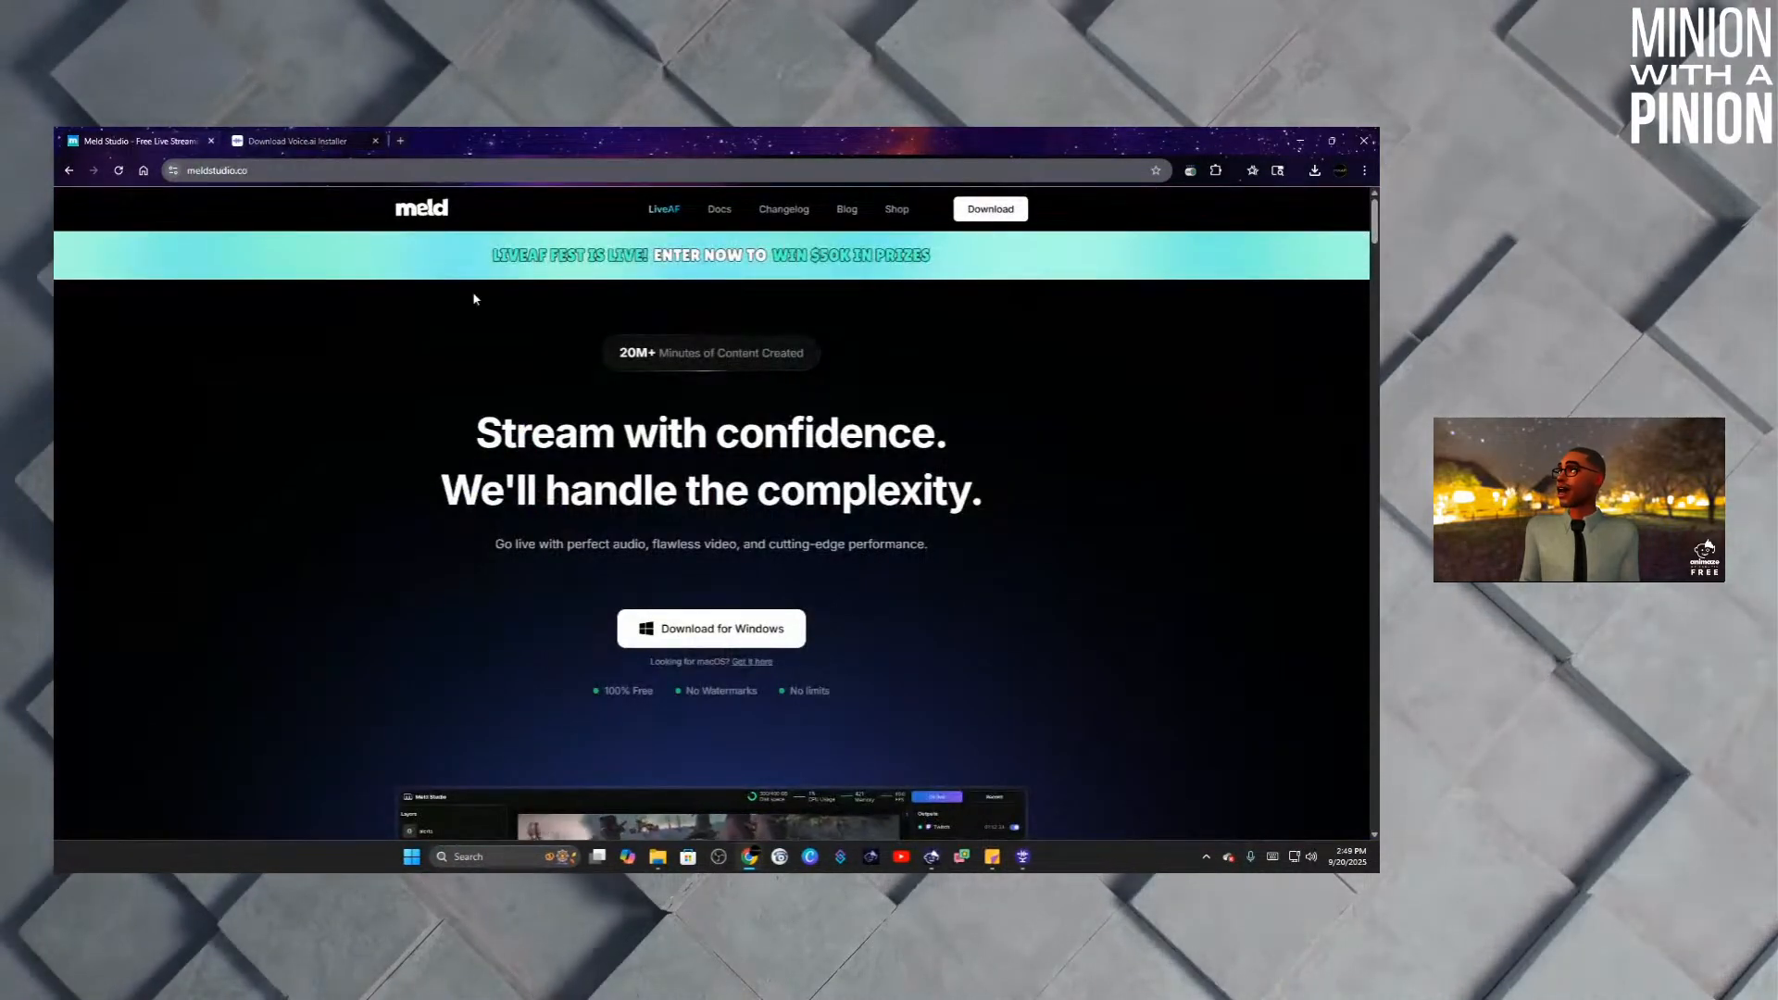
click(308, 170)
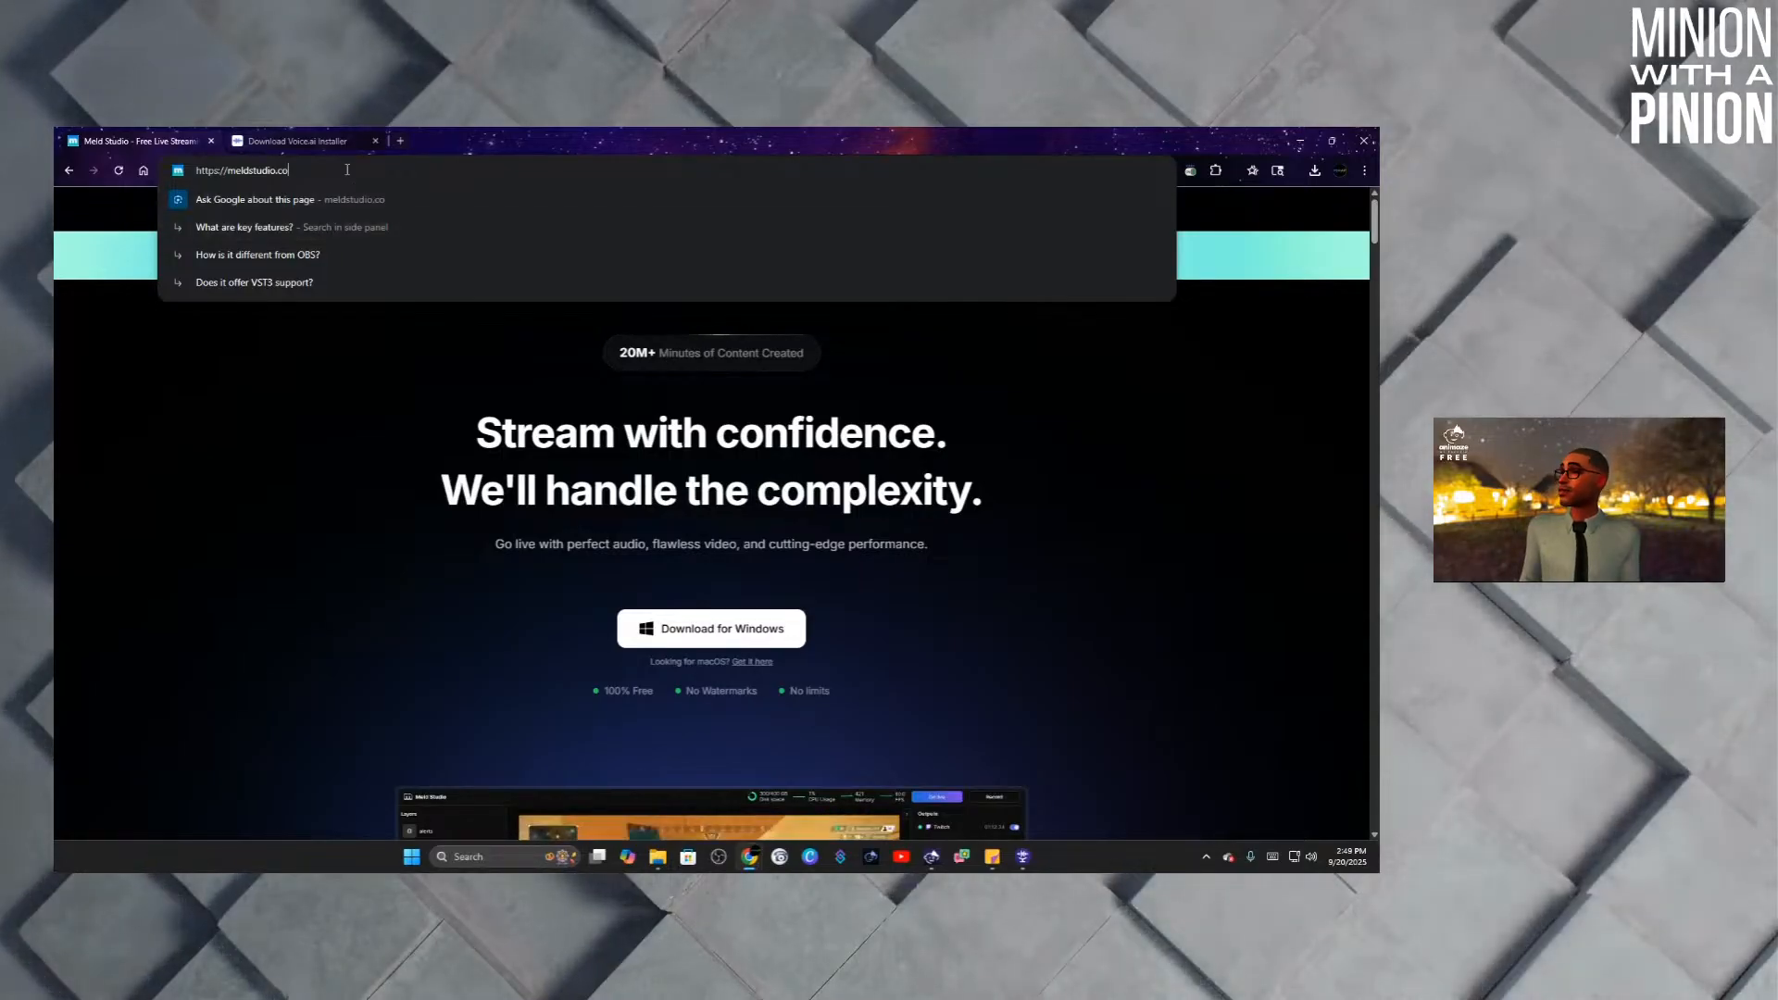
double_click(348, 169)
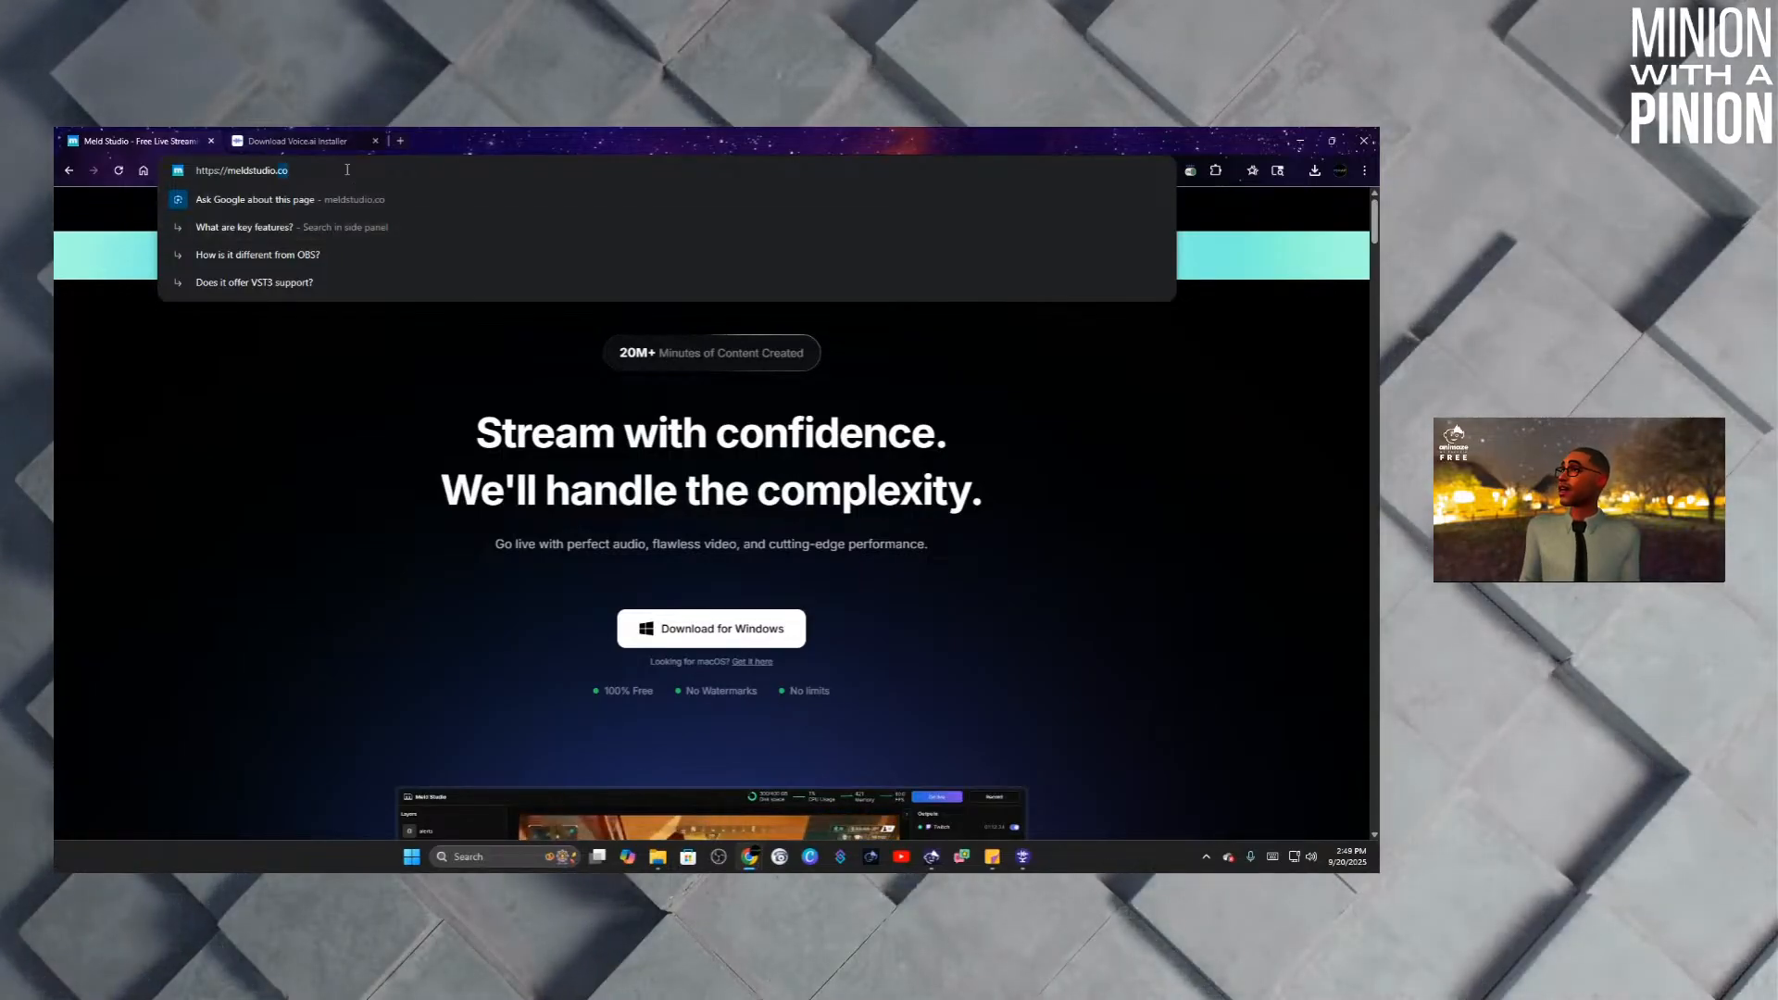
right_click(261, 178)
click(307, 309)
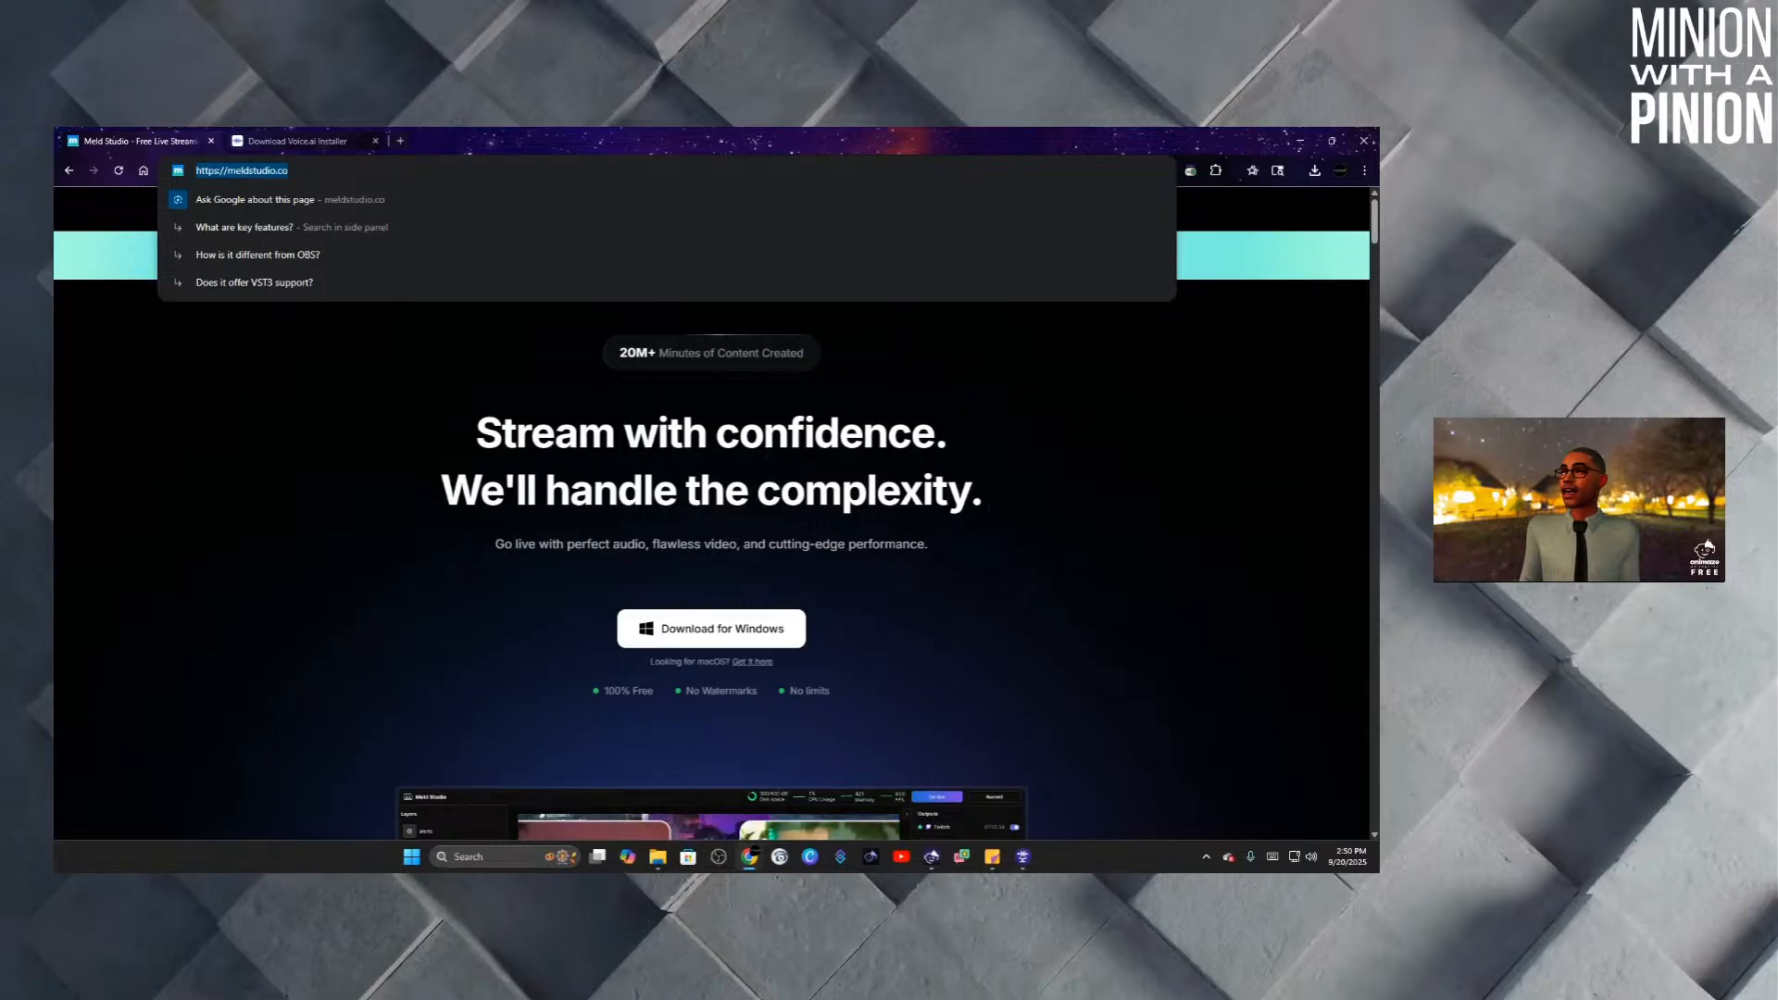
key(alt+Tab)
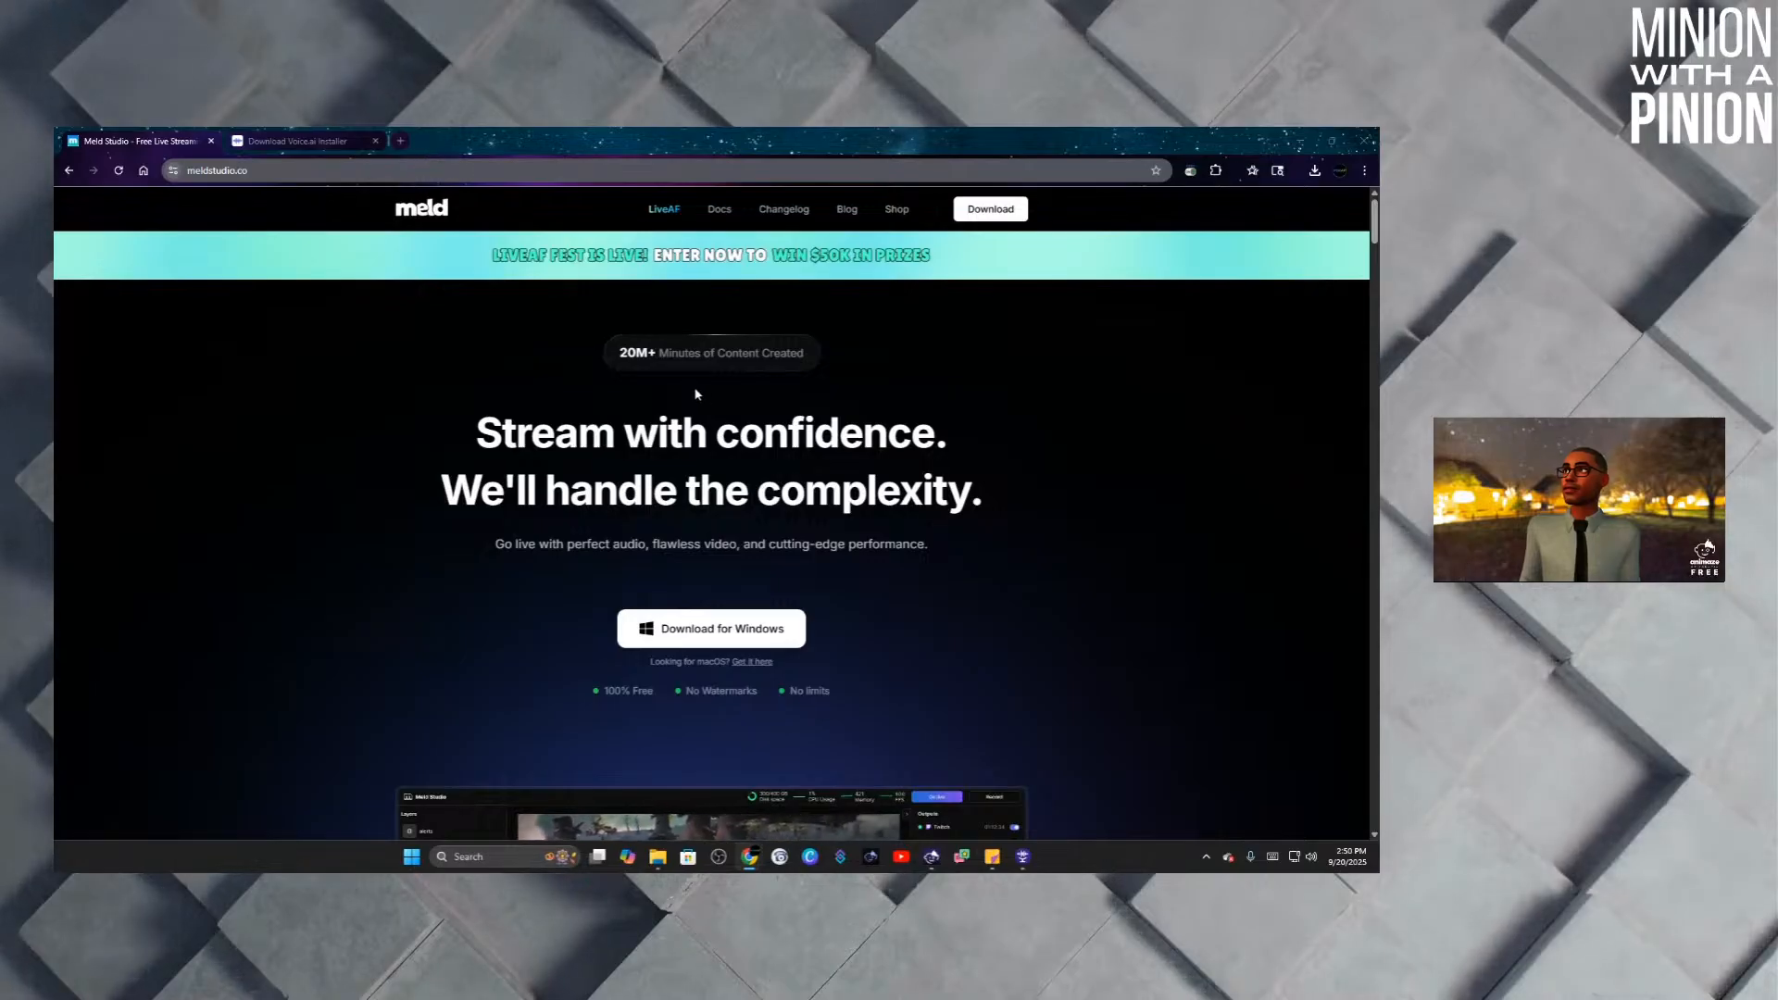
Download the Meld Studio installer for Windows and check the file in its download folder.
click(691, 632)
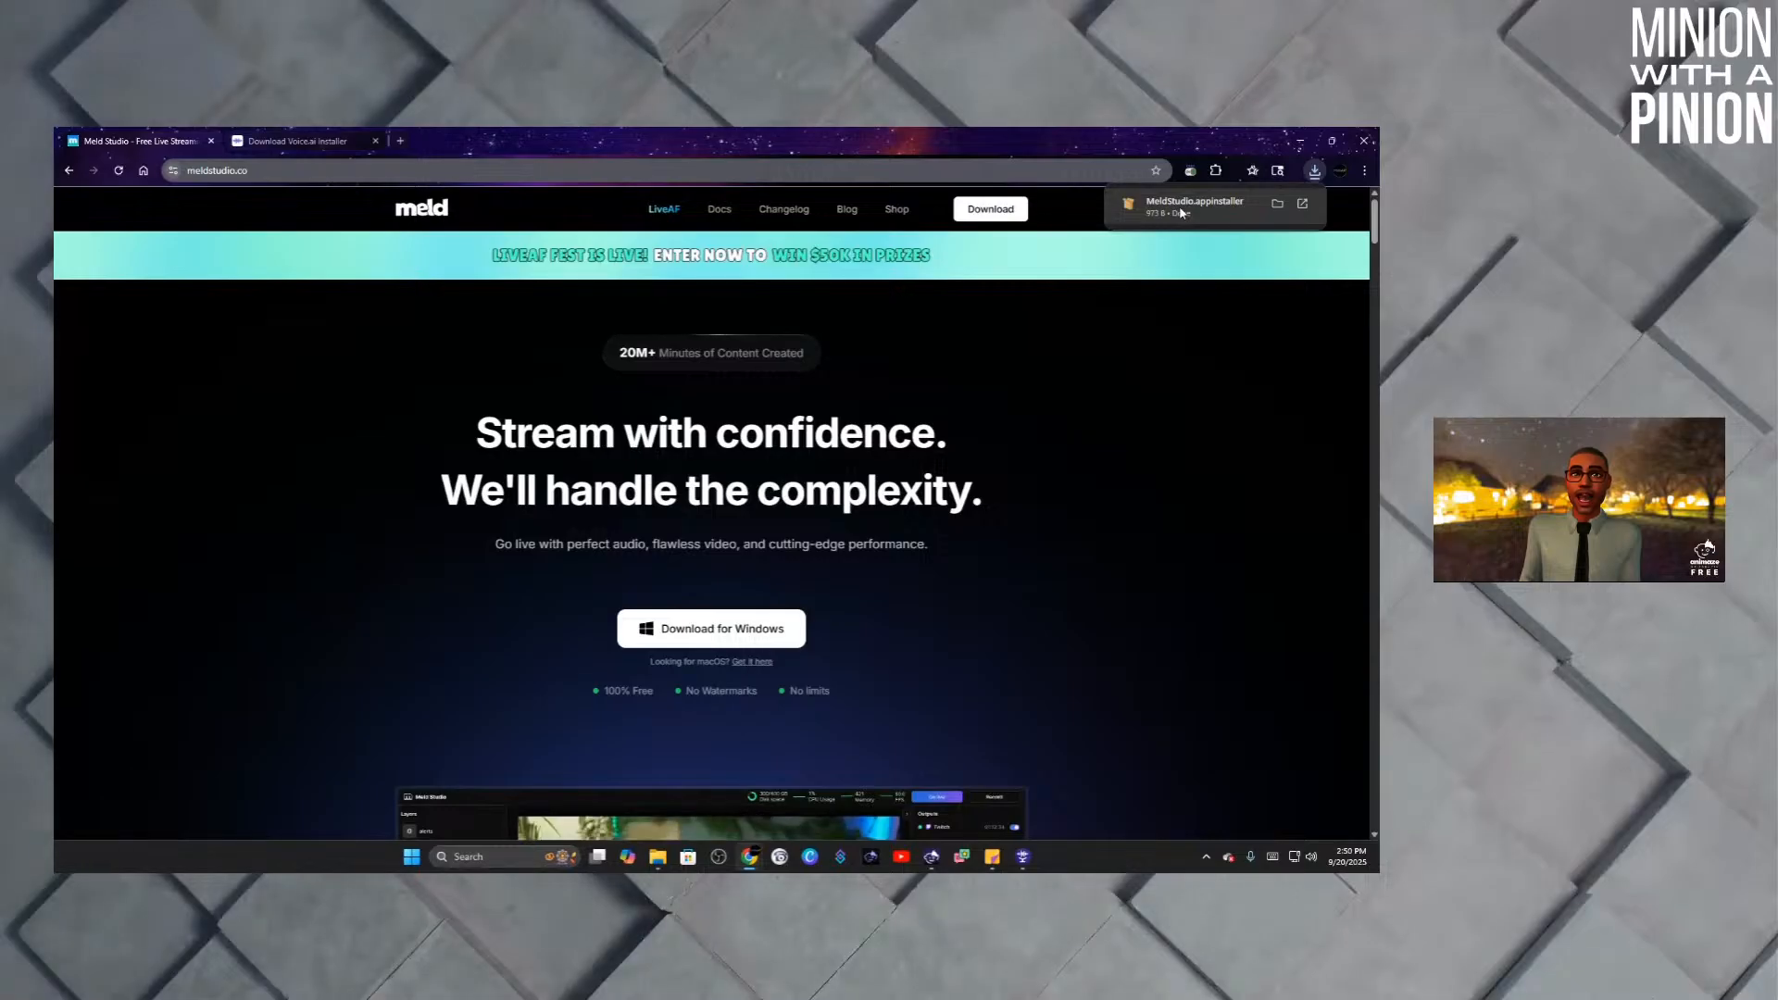
click(1277, 206)
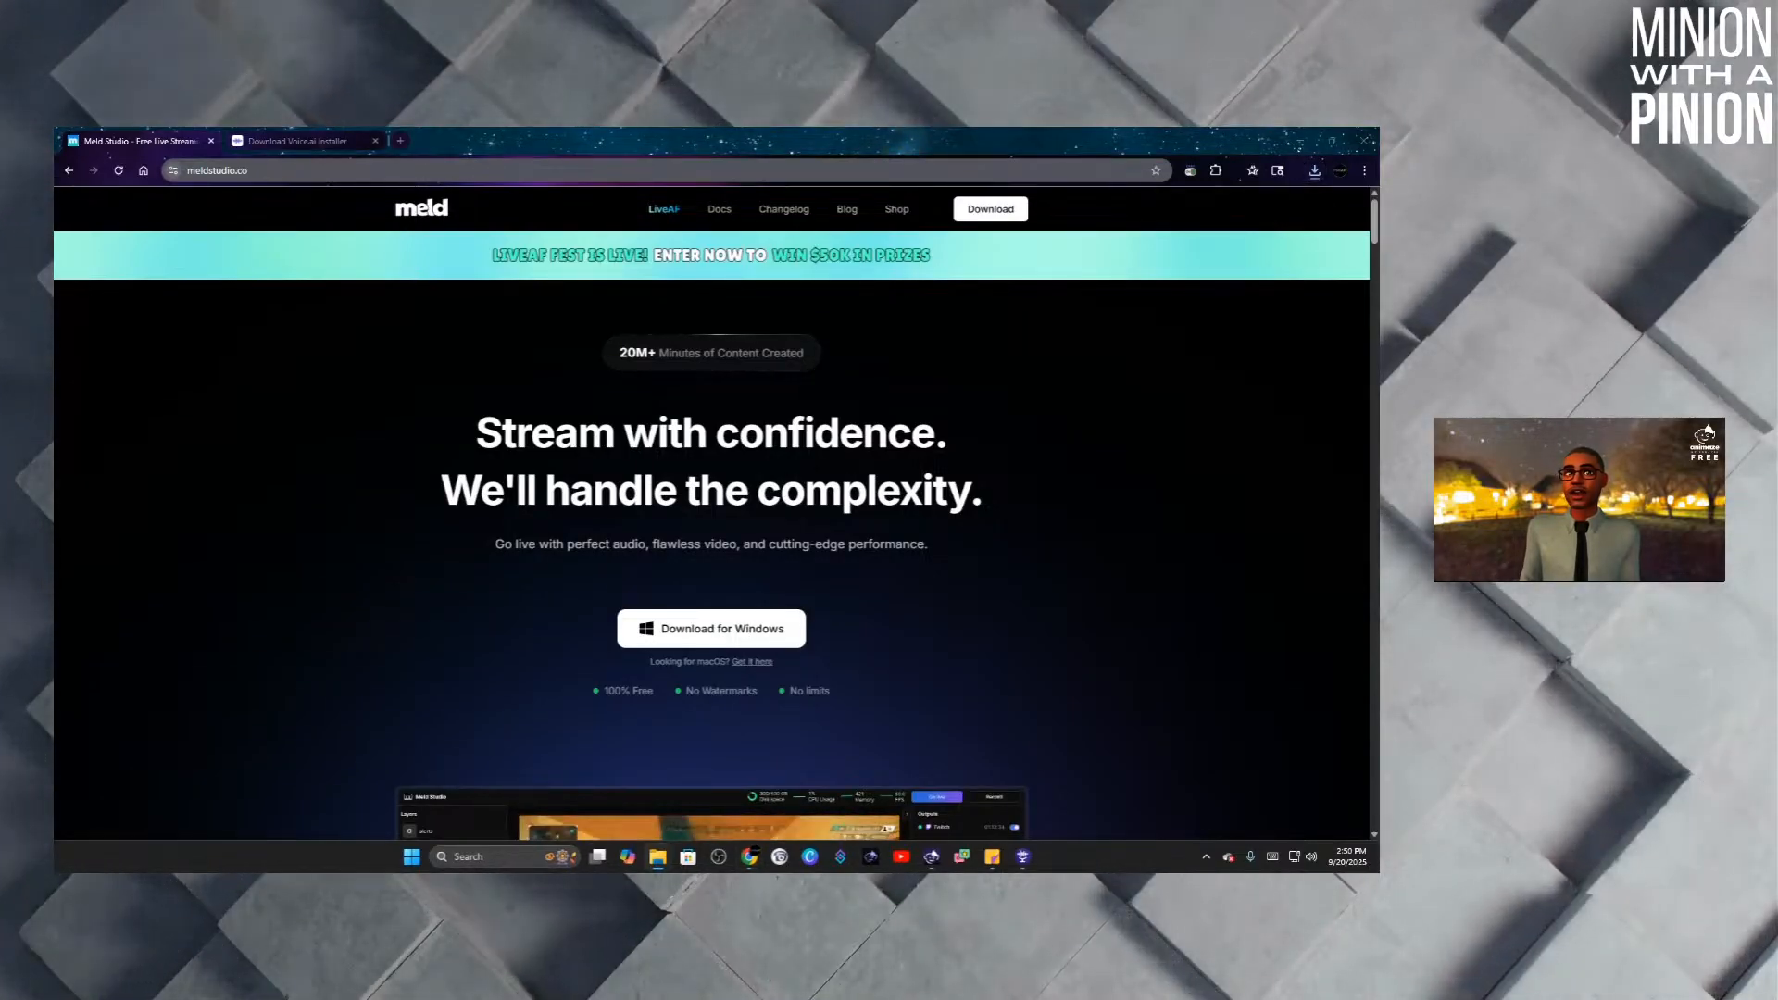
drag(1277, 215, 689, 213)
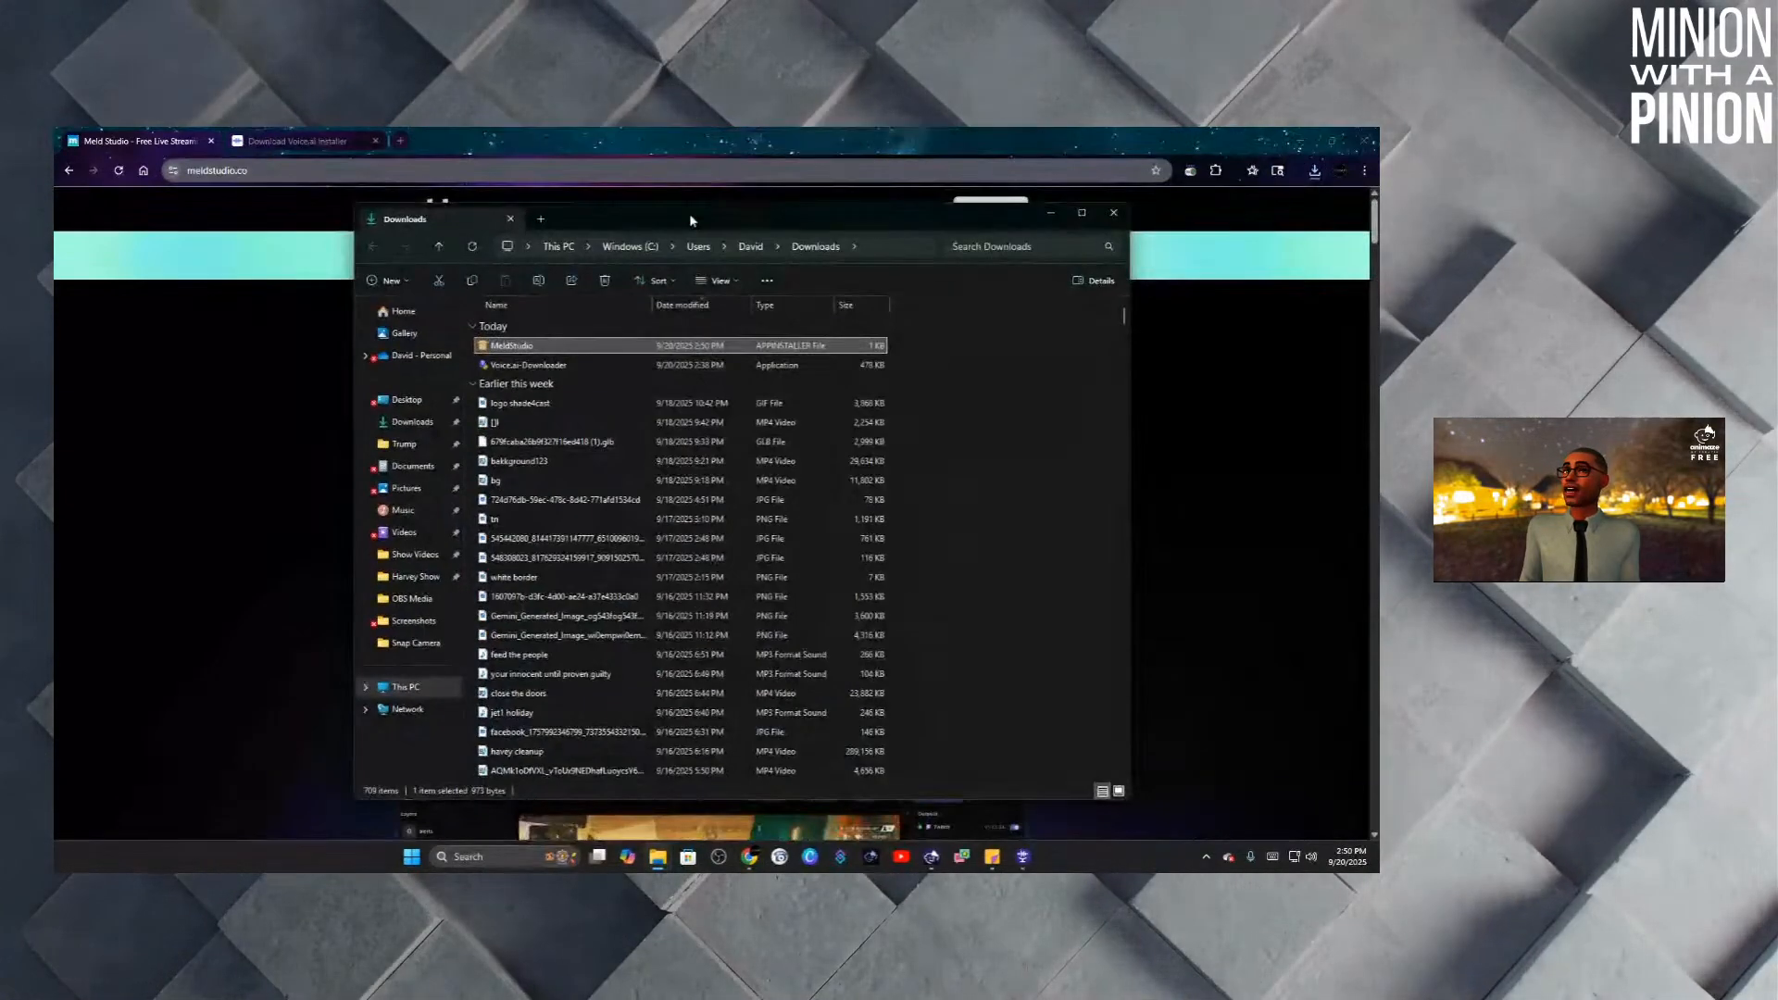
click(1117, 221)
Launch the newly downloaded MeldStudio.appinstaller from the download history and install Meld Studio.
click(1315, 170)
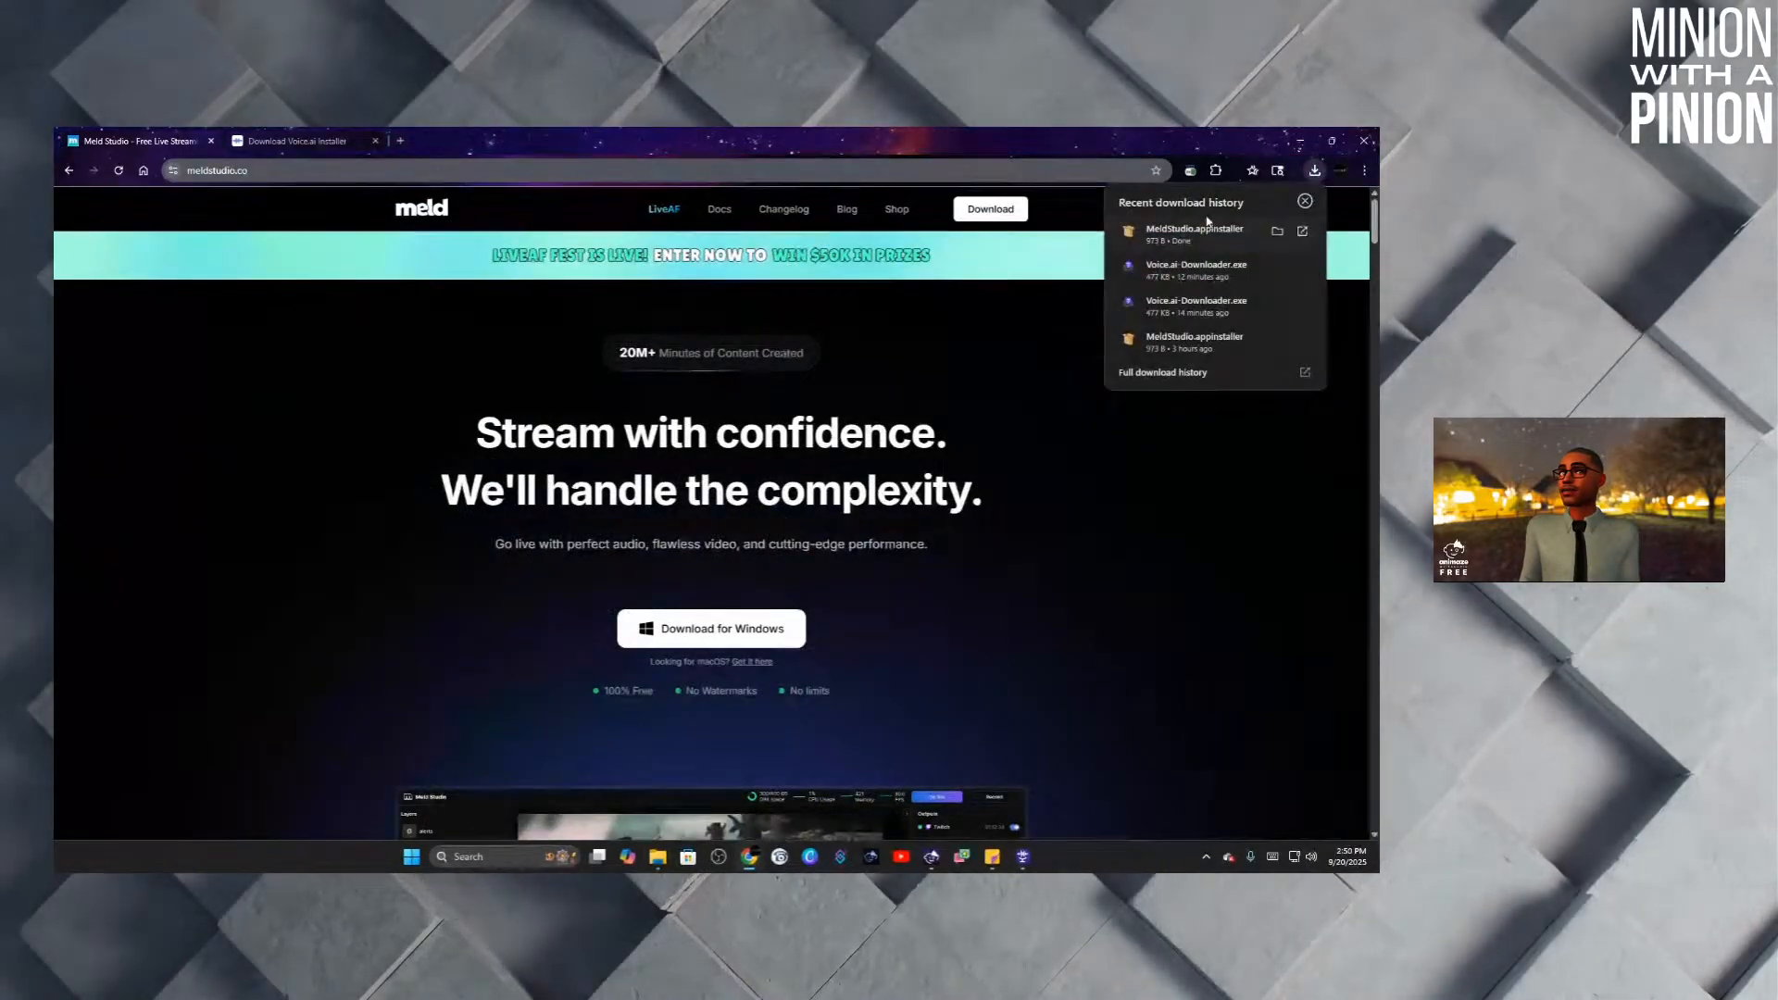
click(1160, 239)
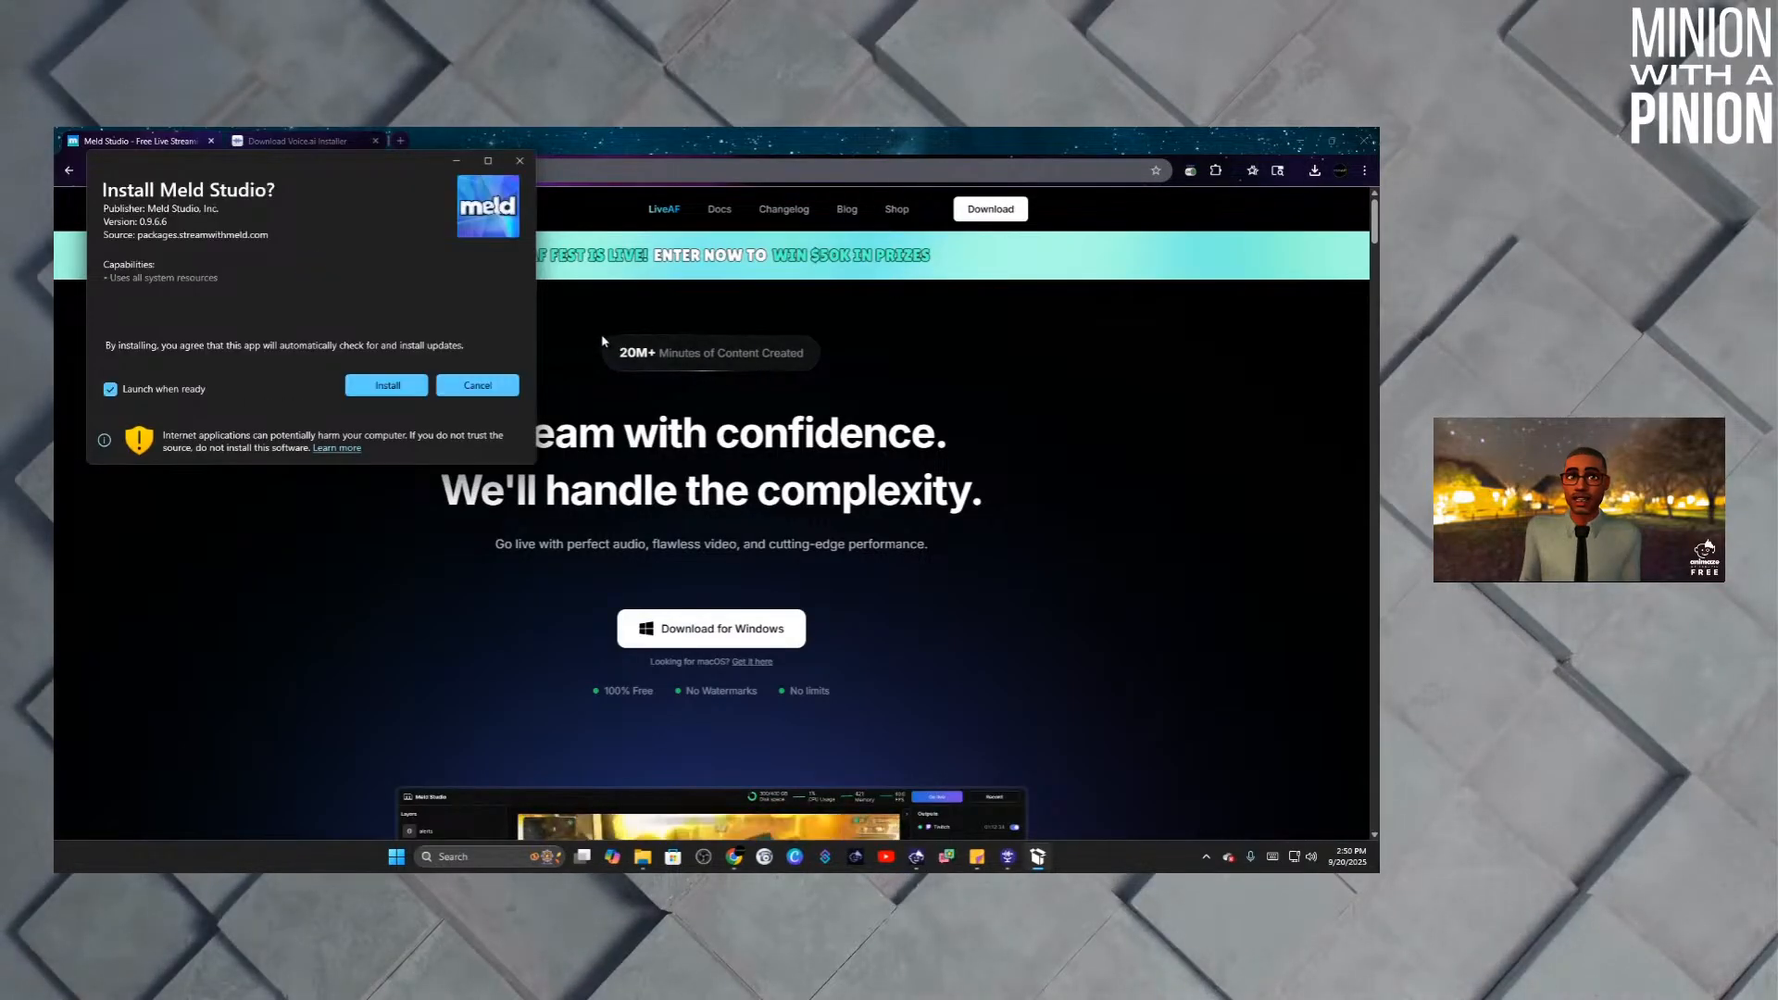
click(381, 393)
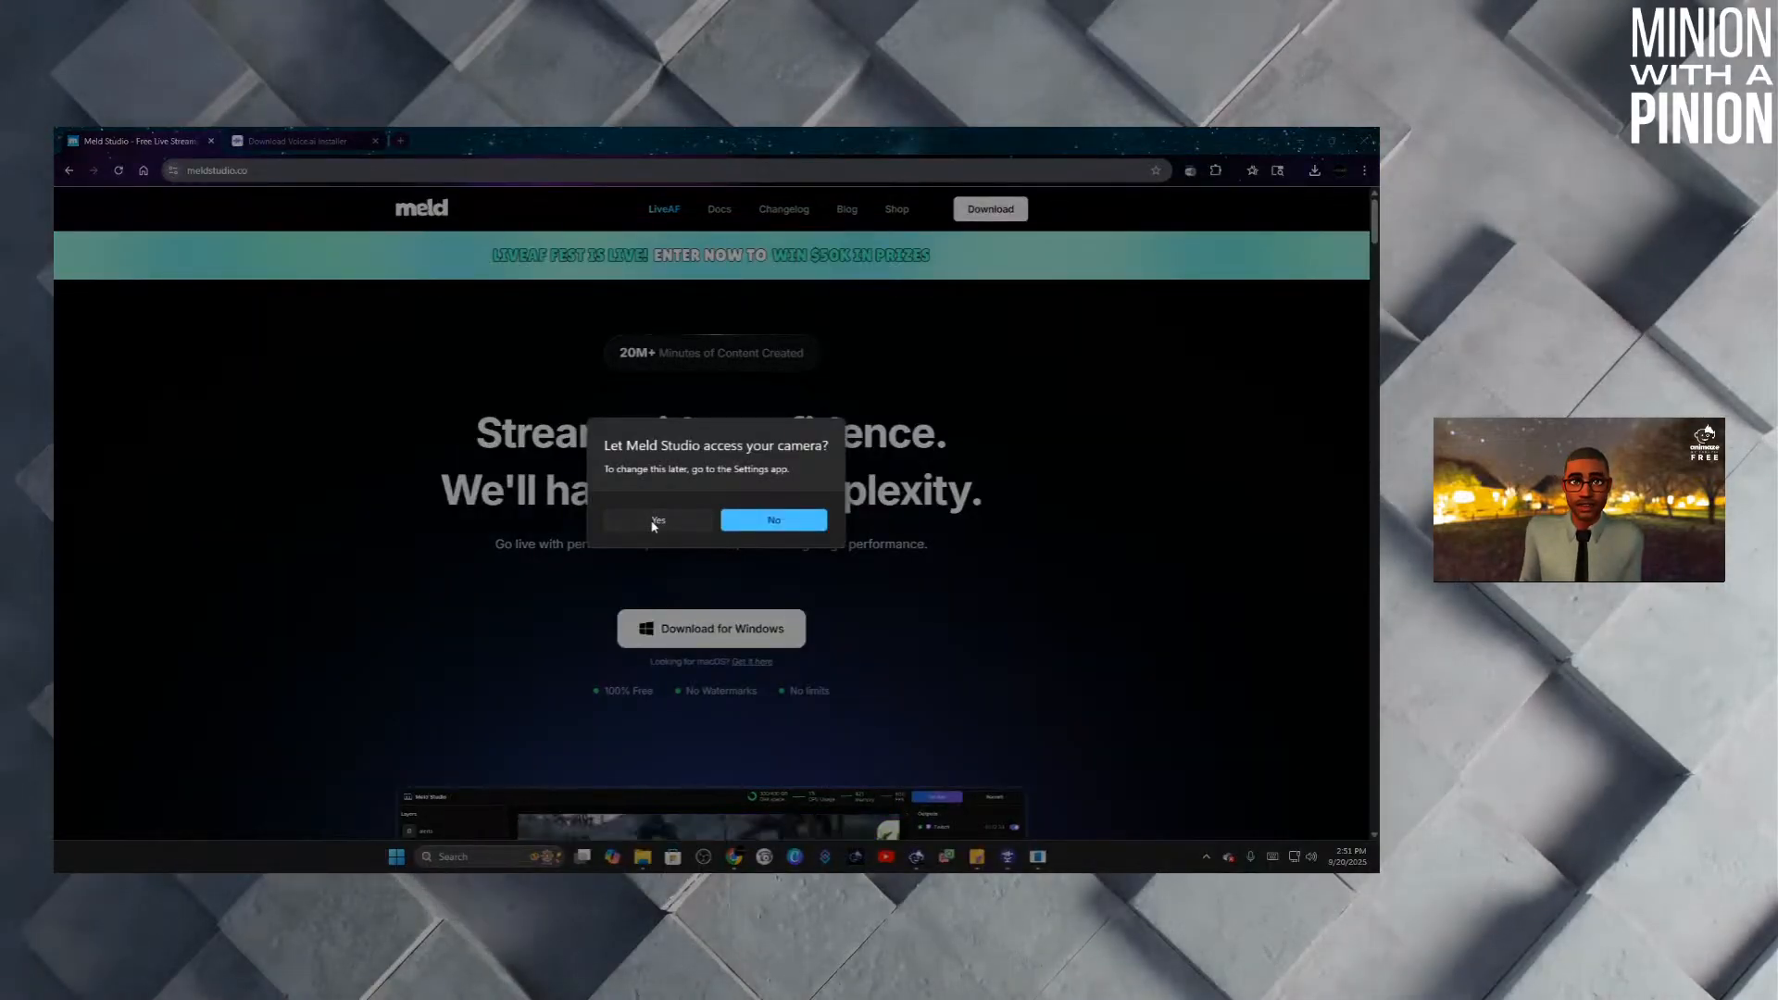
Allow Meld Studio to access the camera and microphone, and bring its window to the front.
click(653, 524)
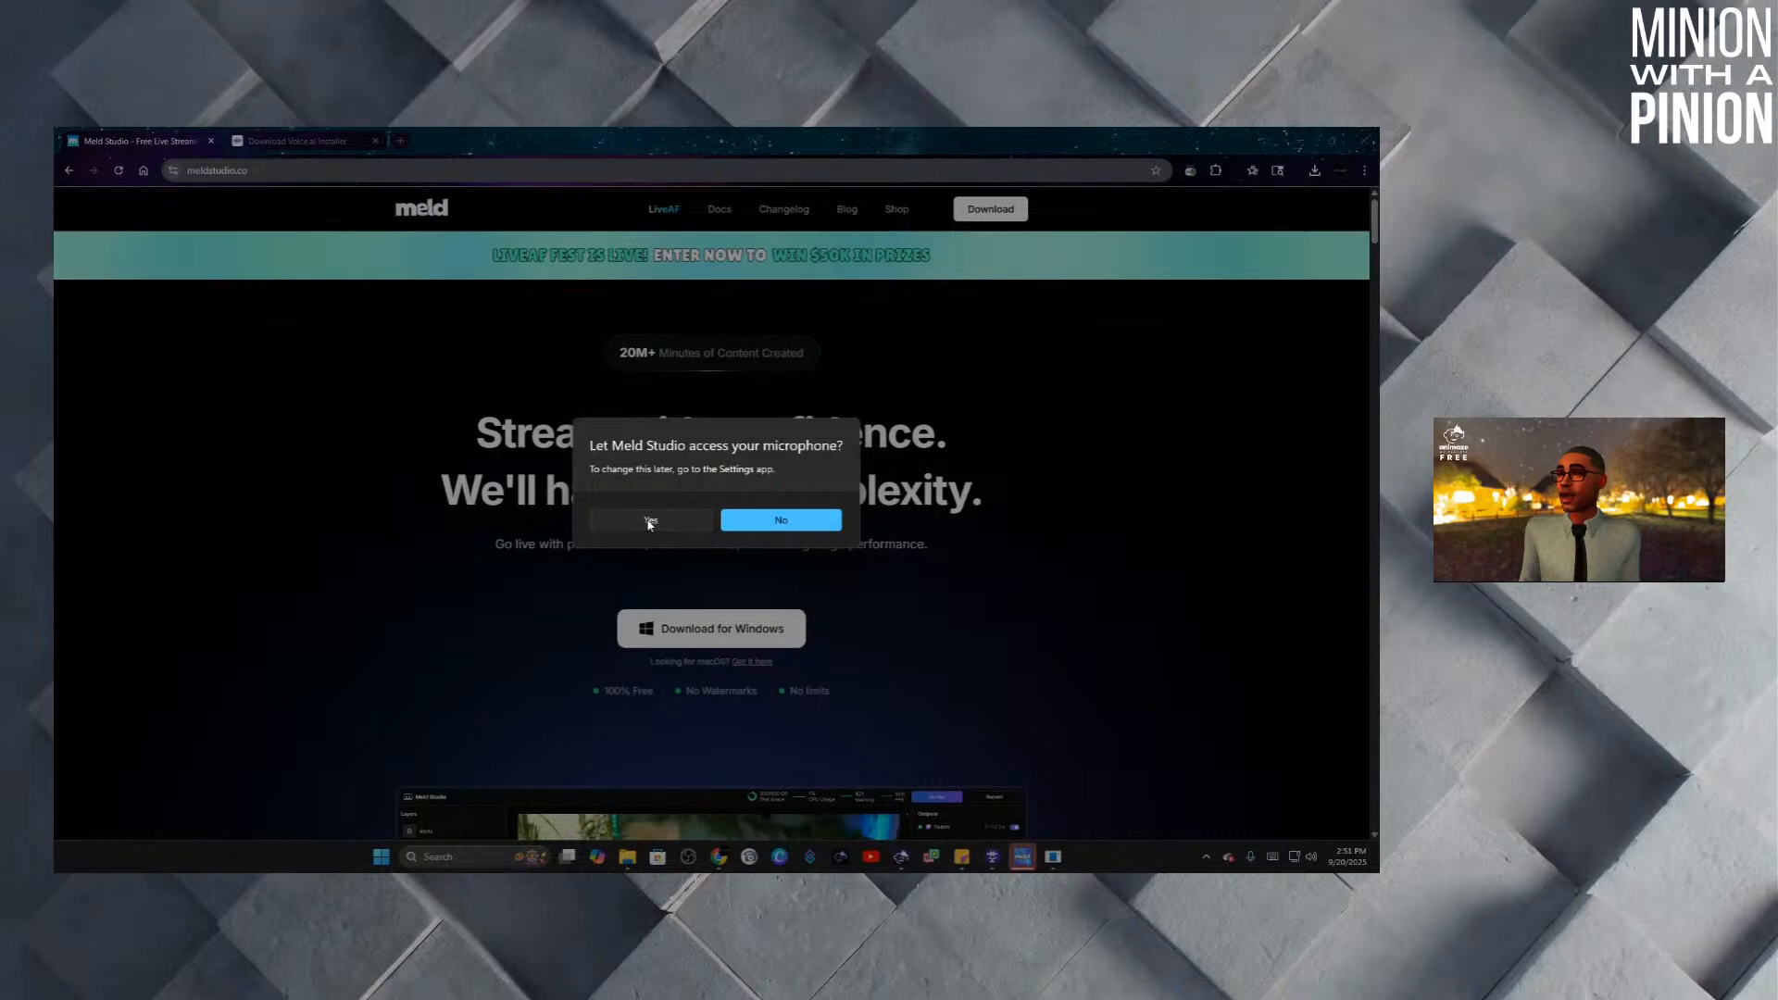
click(650, 521)
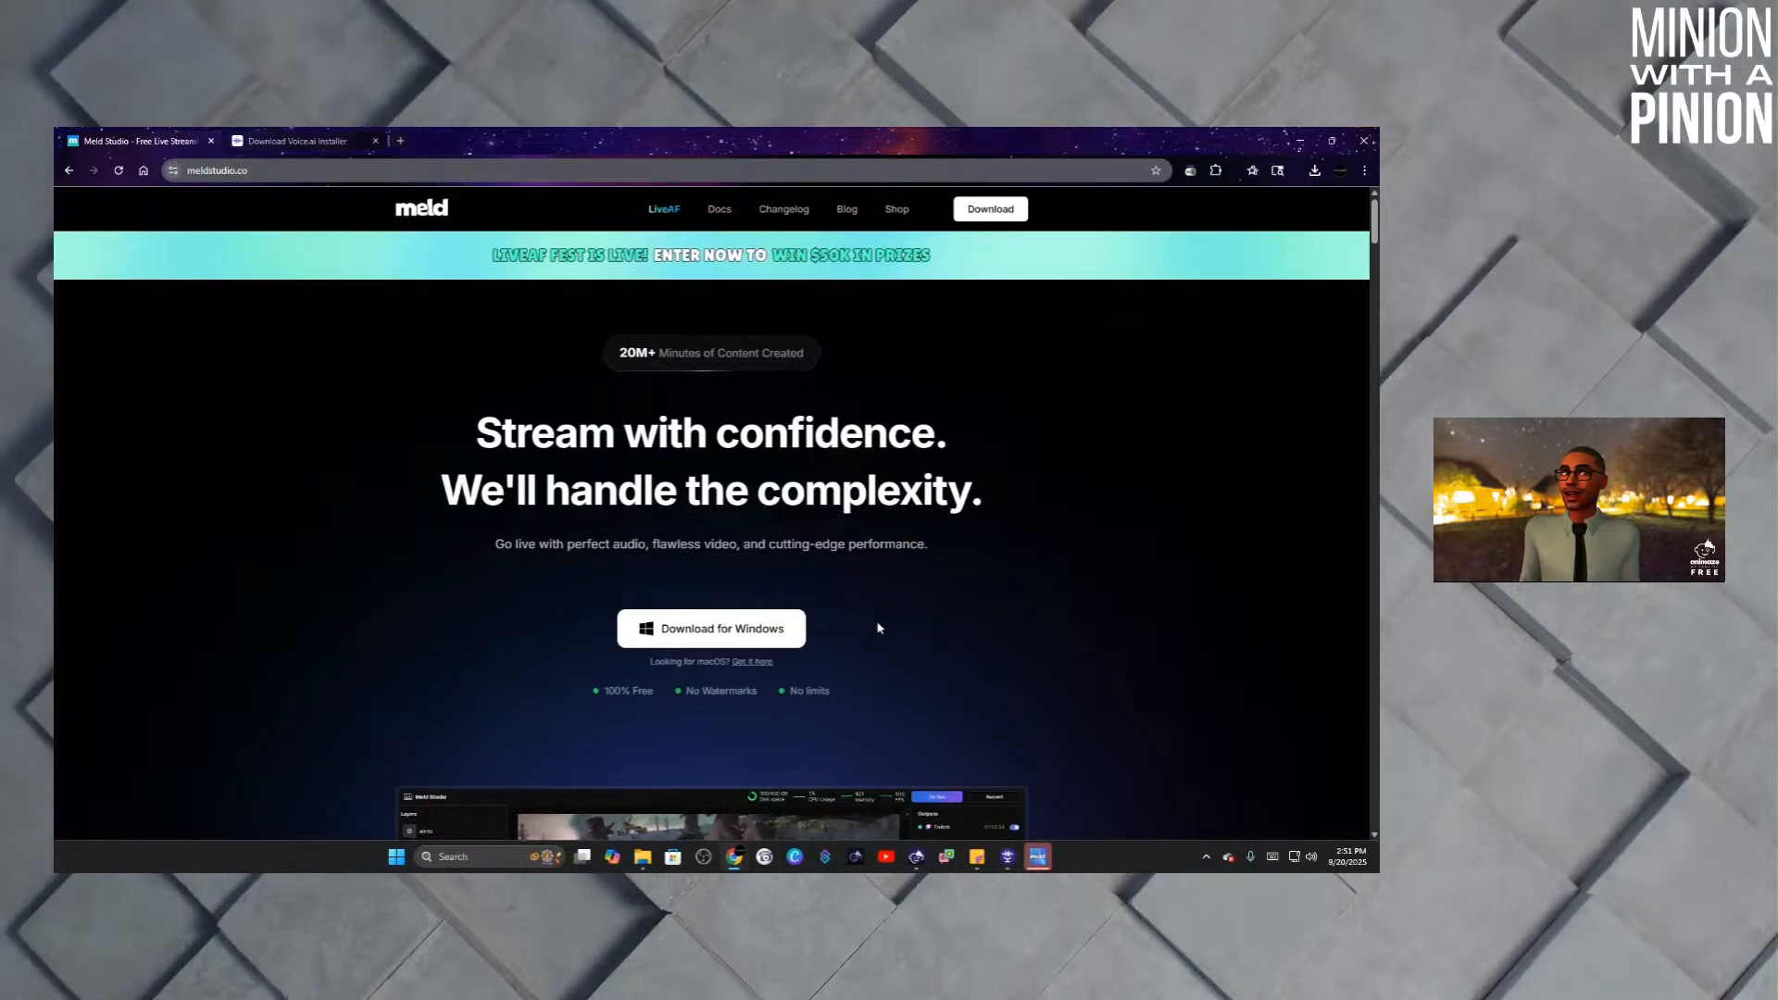
click(1038, 856)
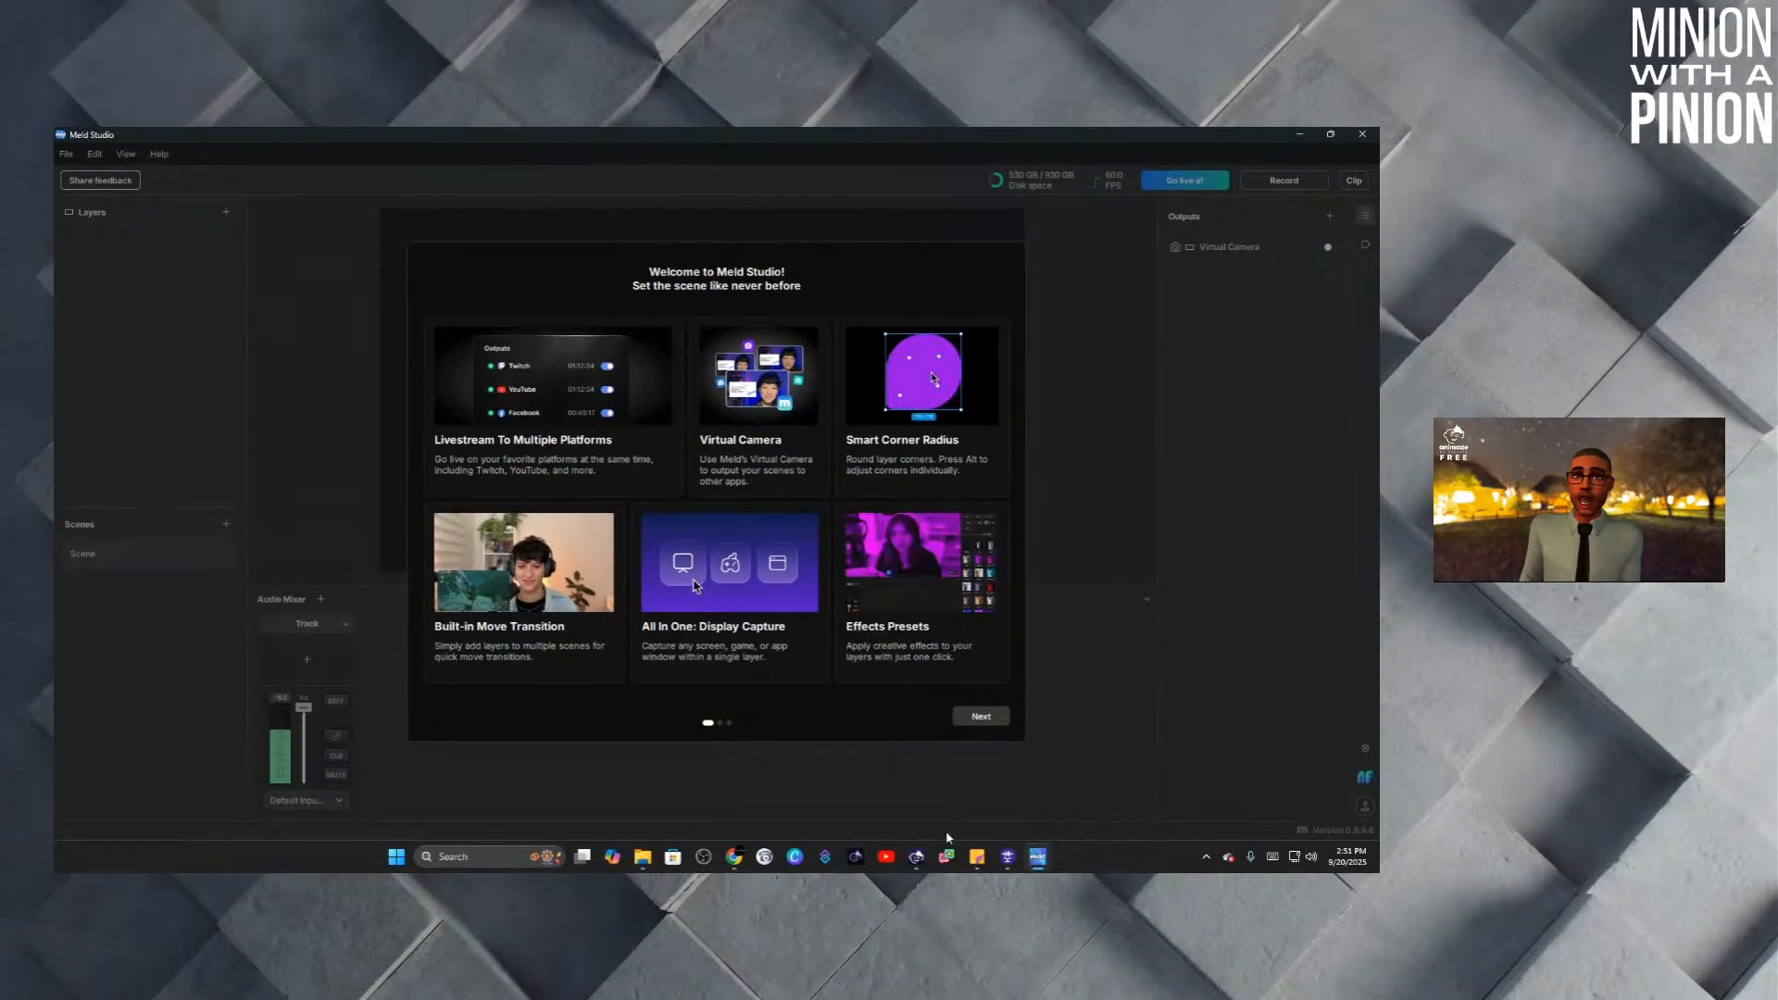
Go through the Meld Studio welcome pages and finish the setup with the Default single-canvas layout.
mouse_move(1038, 859)
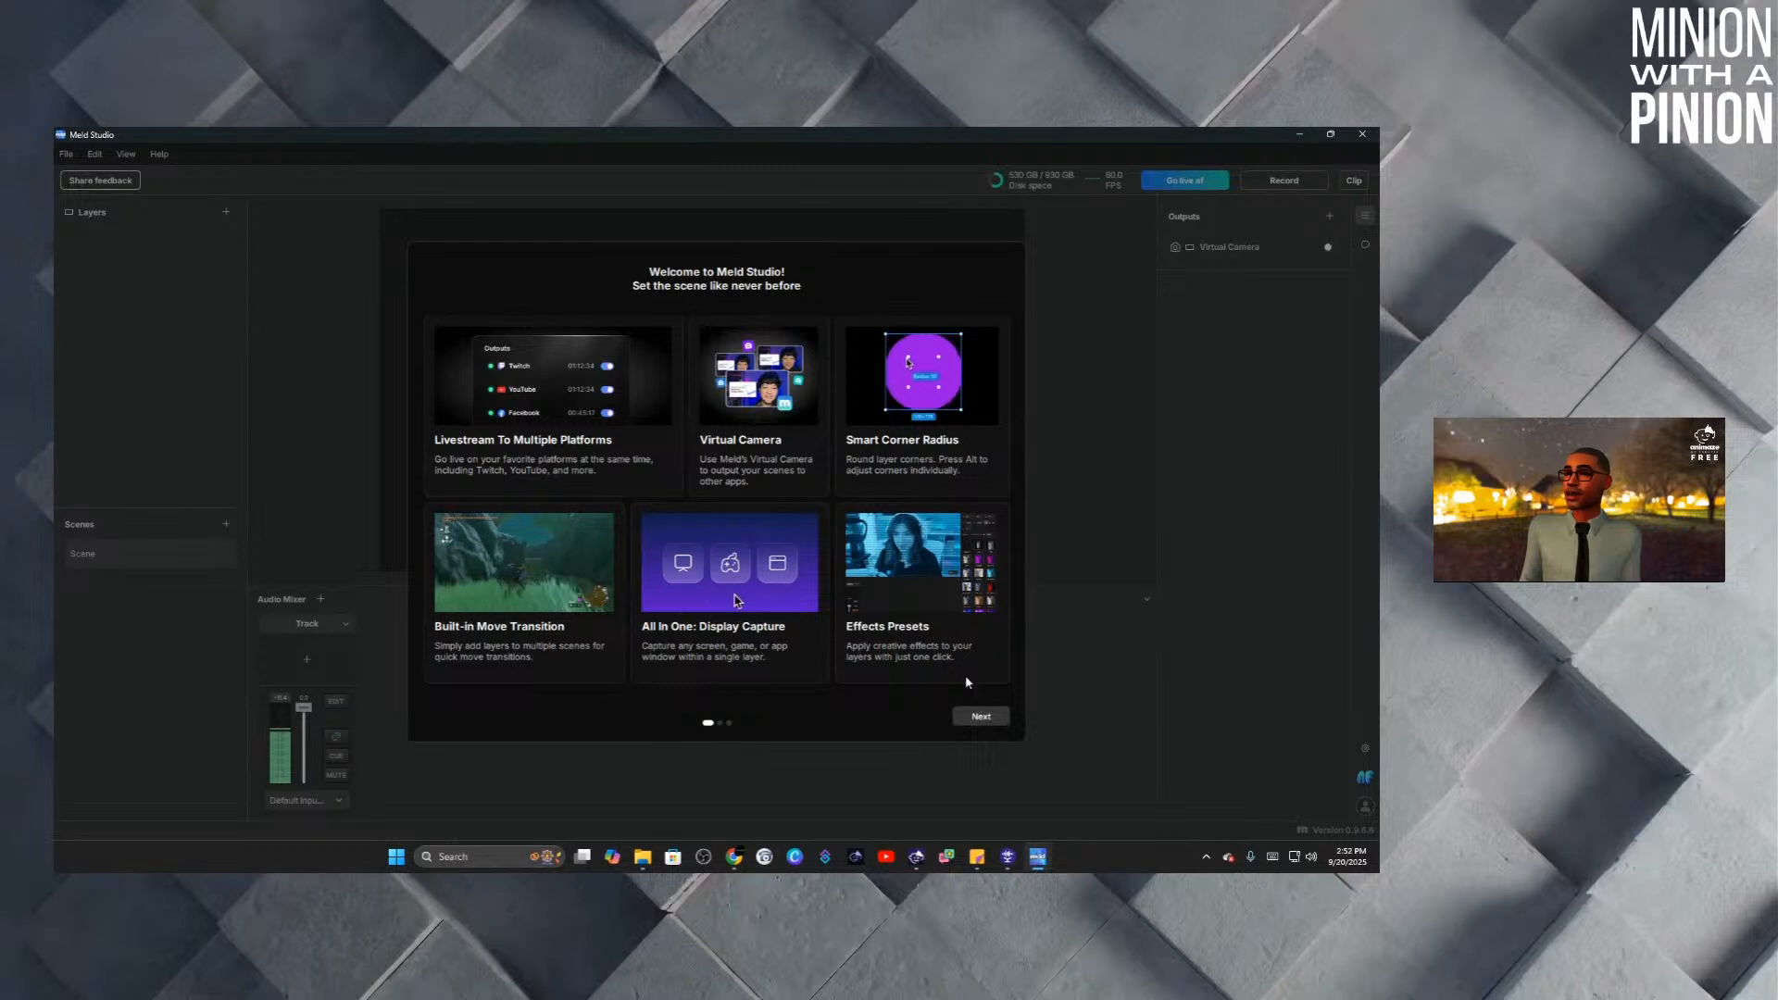
click(983, 719)
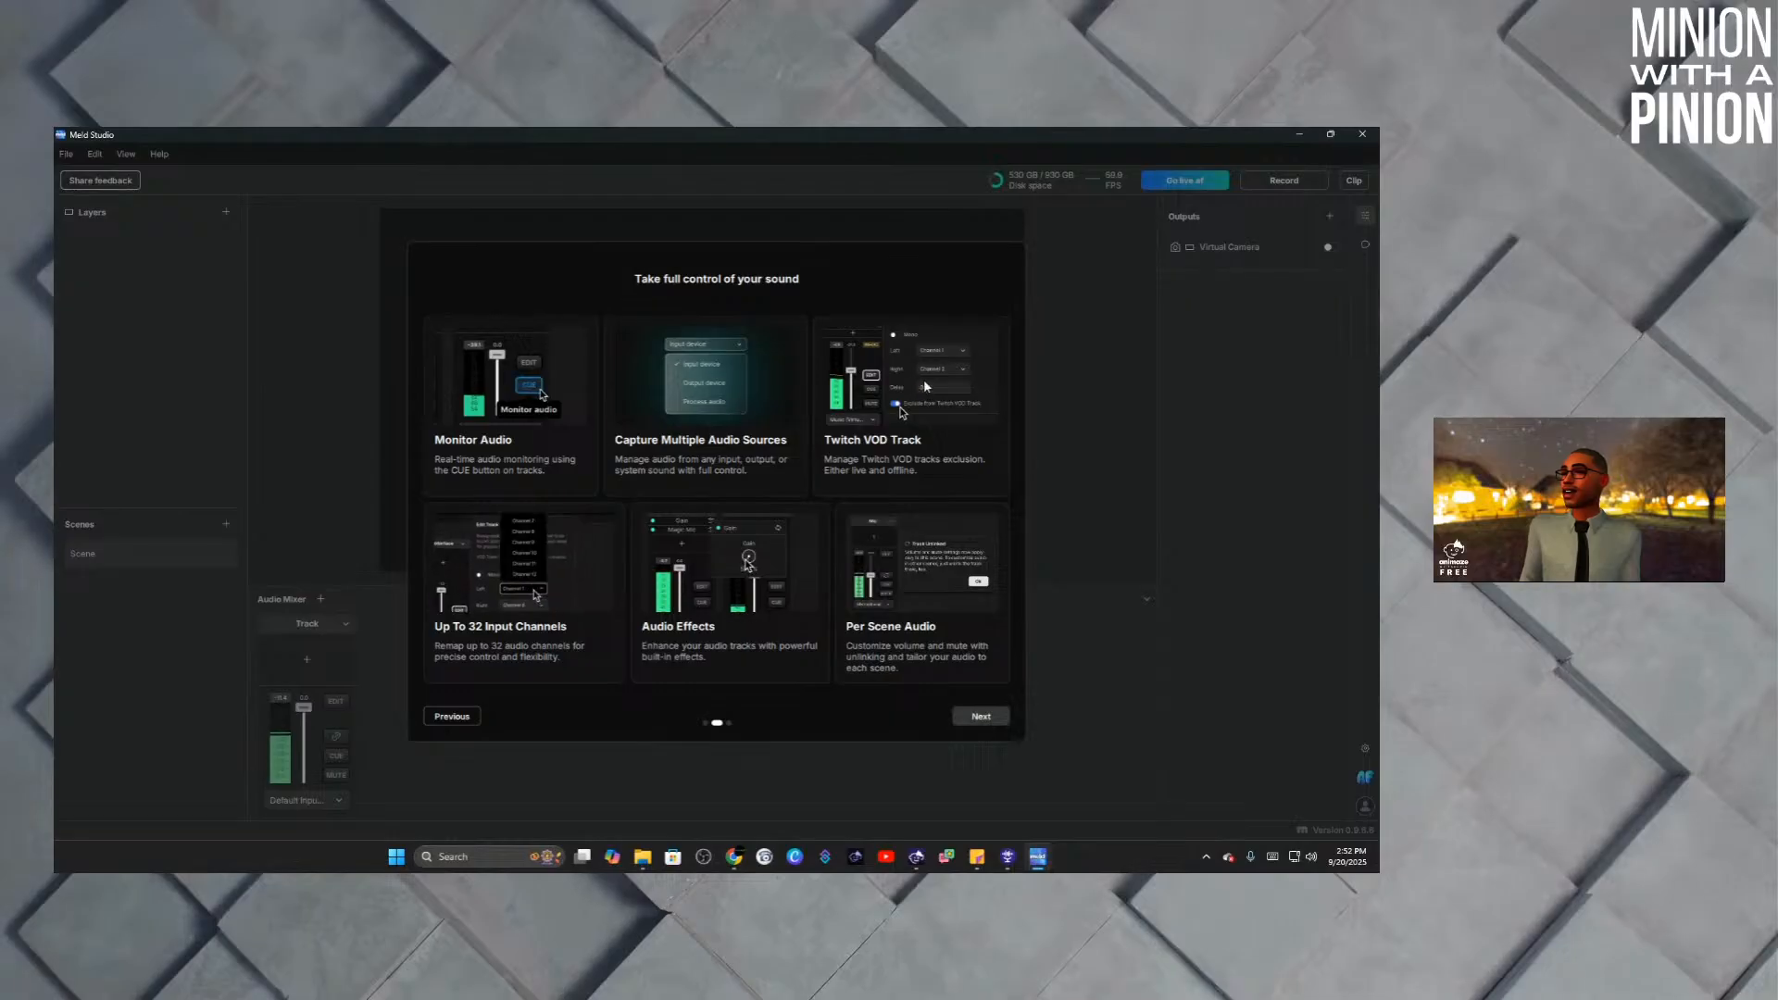
click(980, 720)
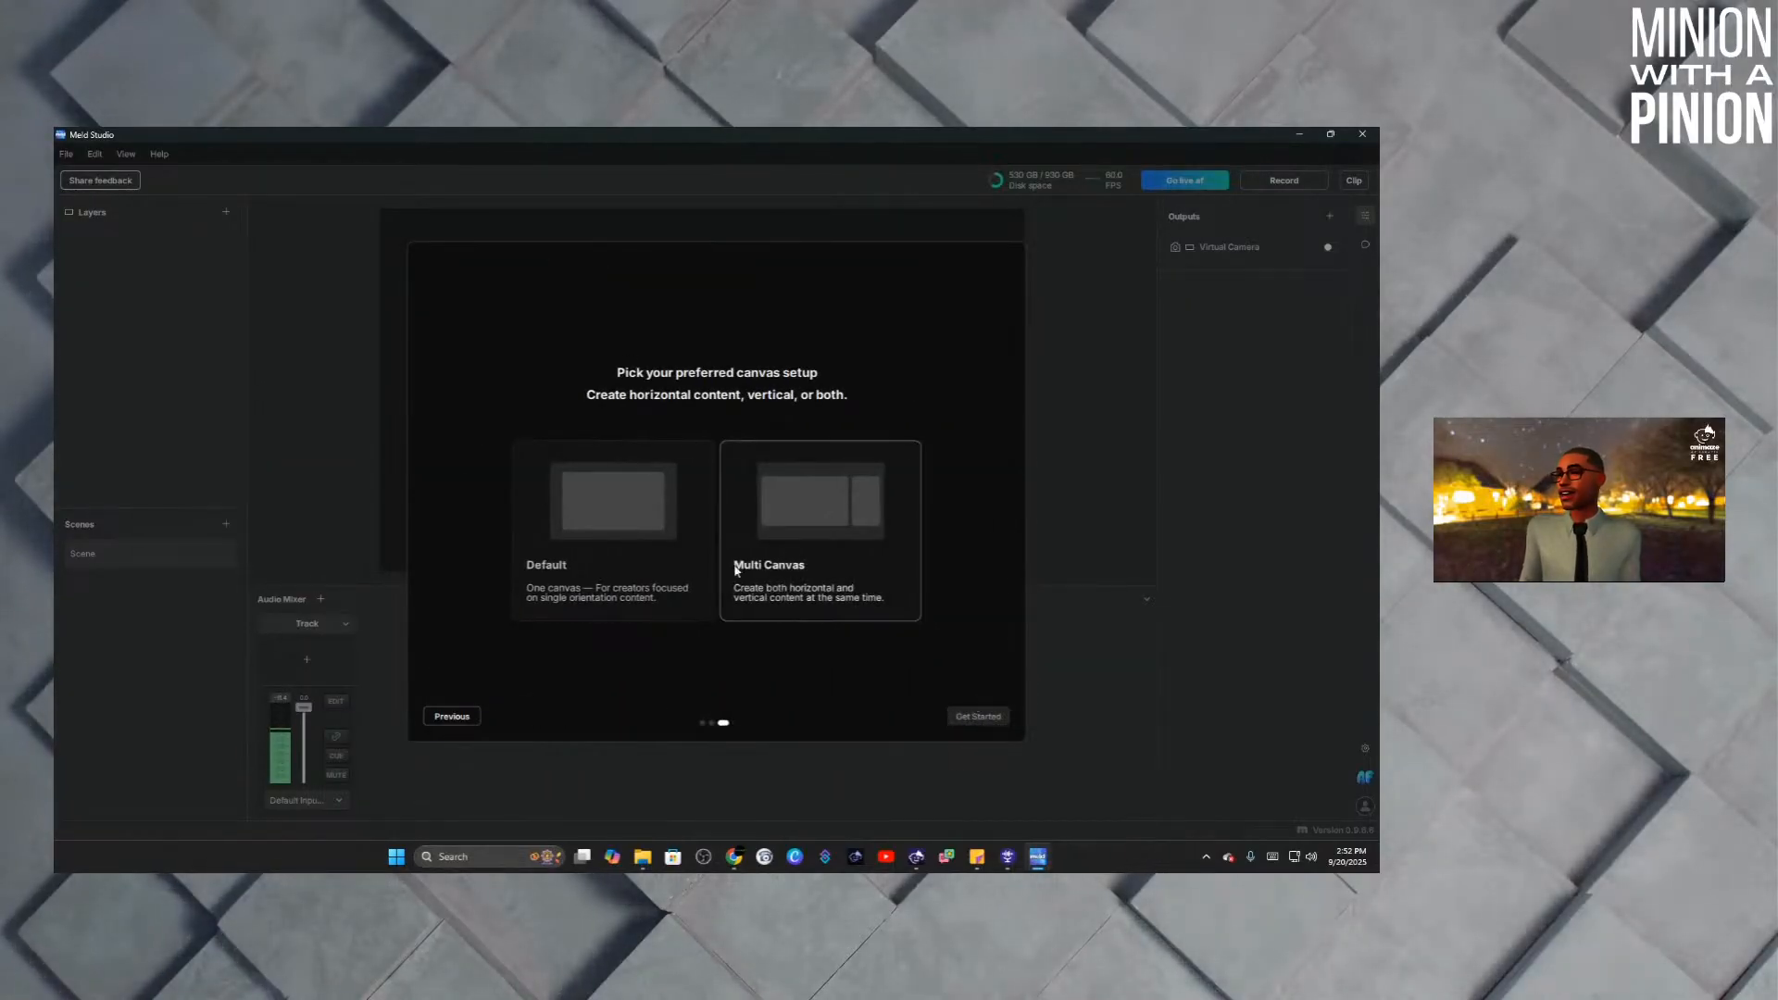
click(610, 493)
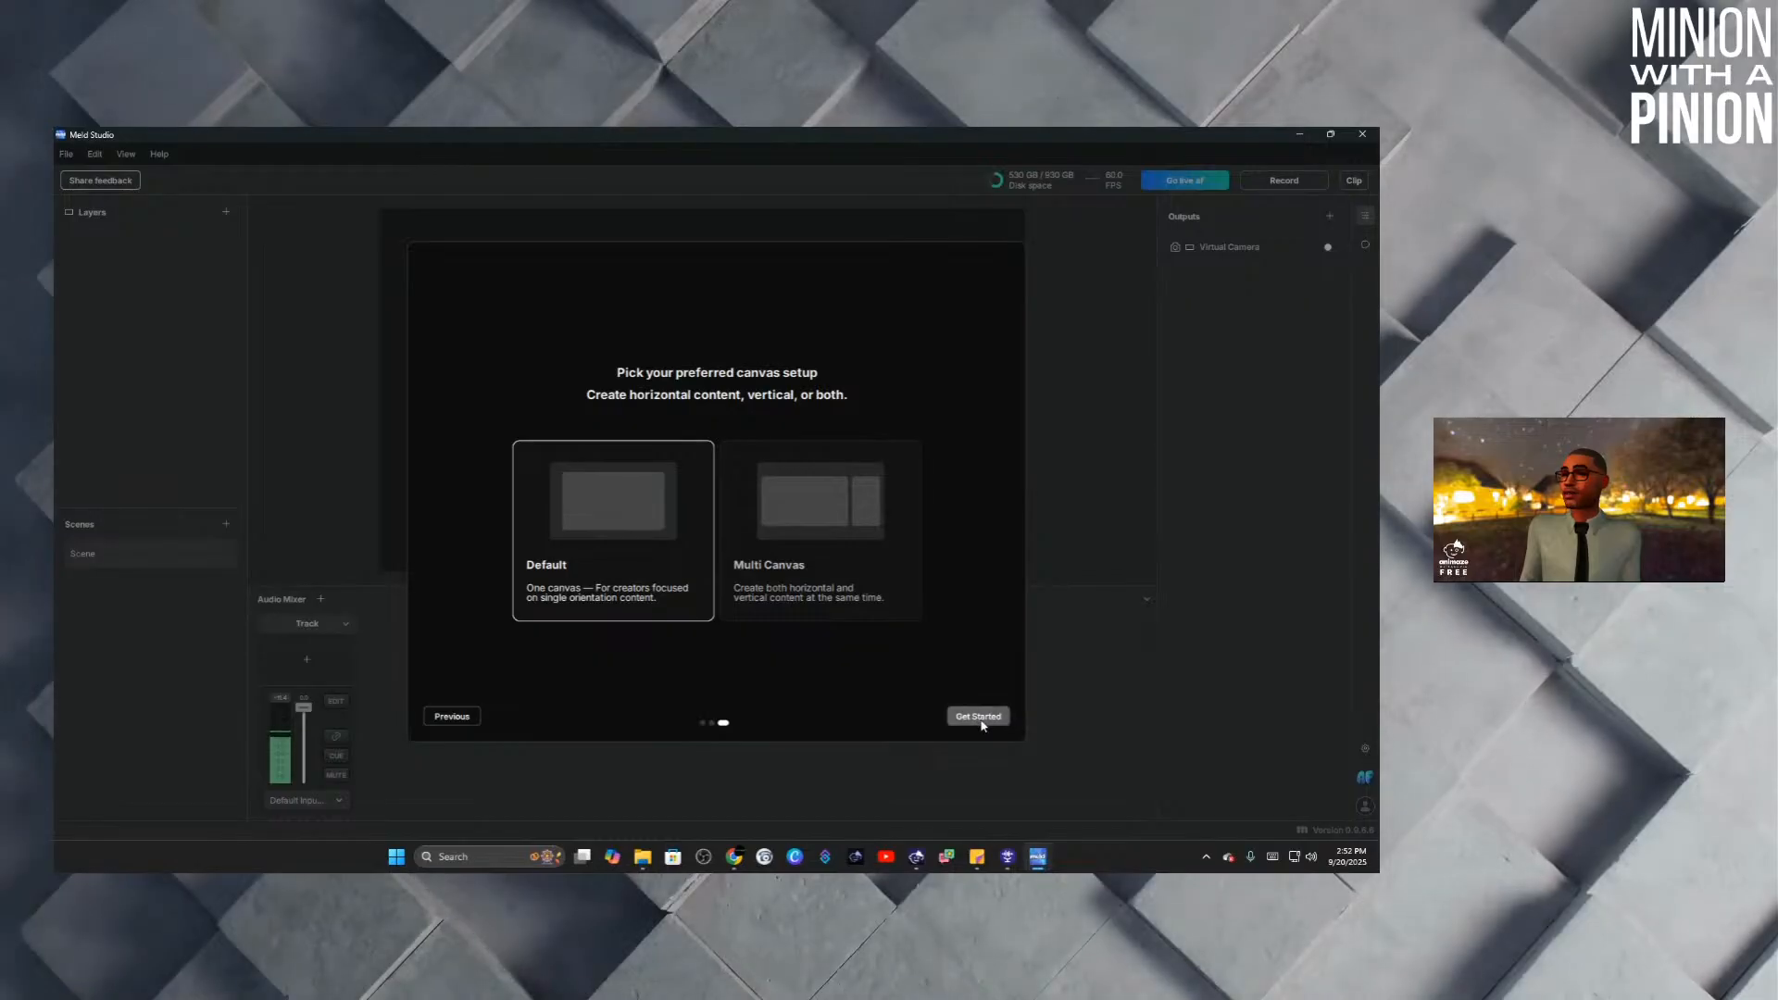
click(978, 717)
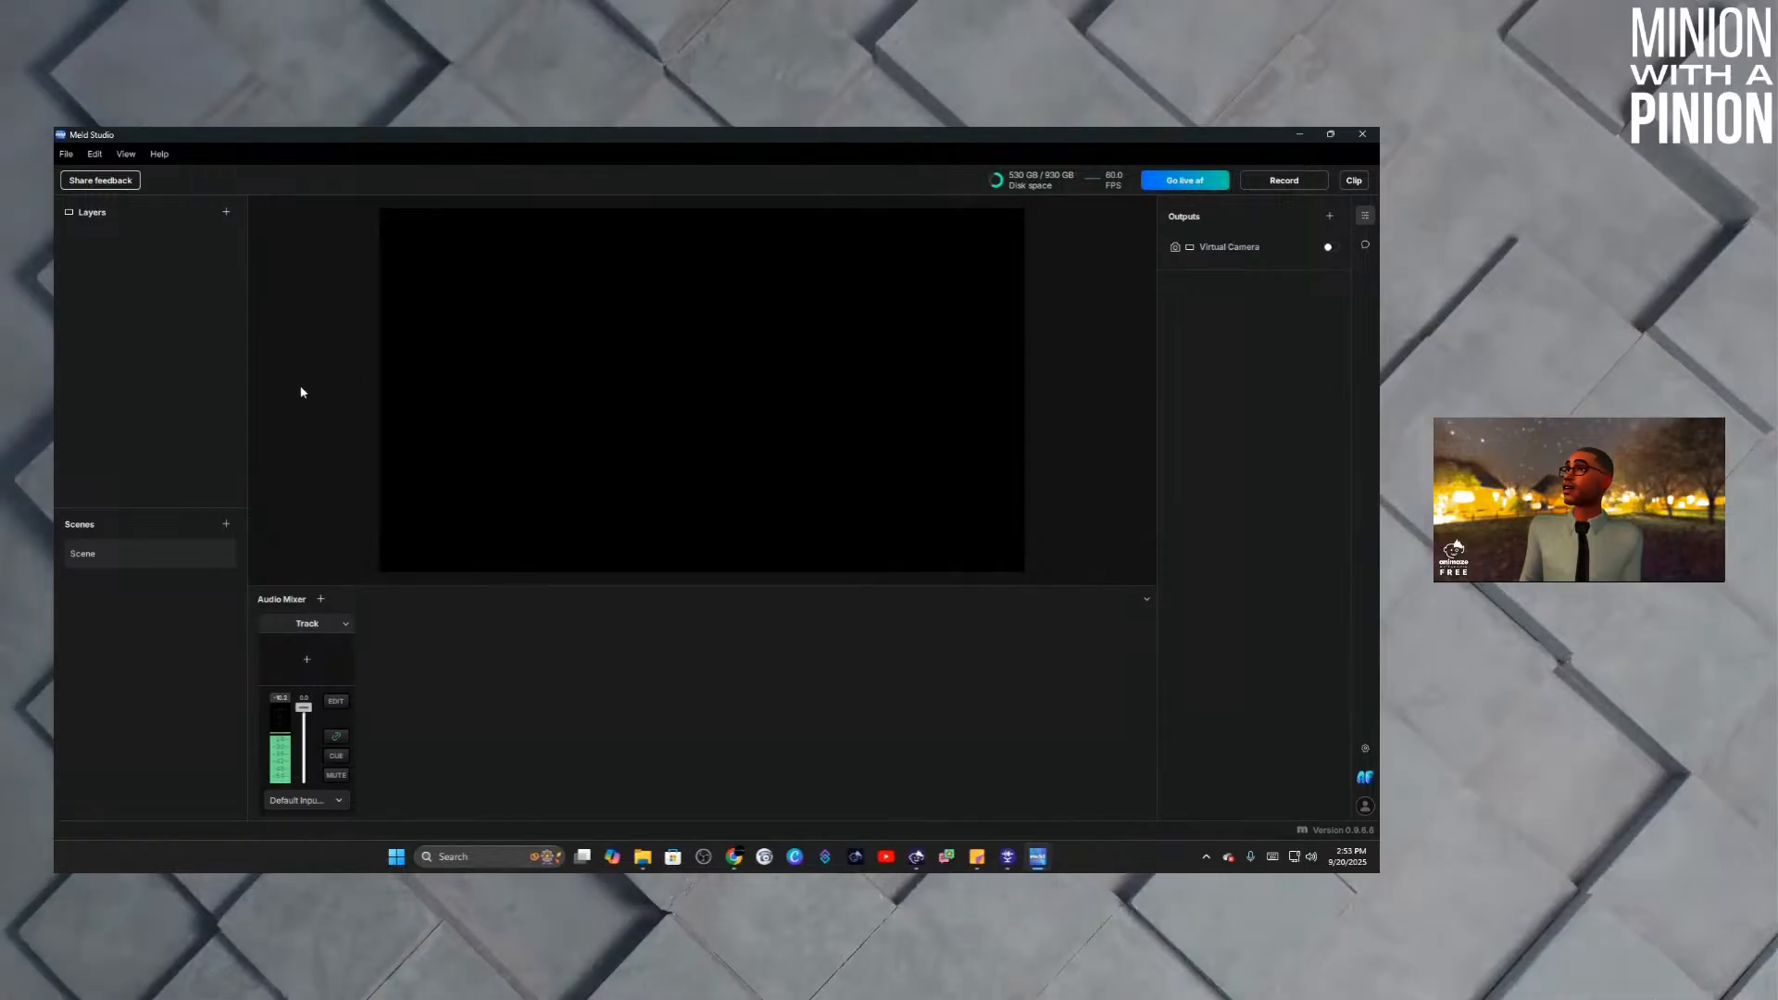
Rename the existing scene as Main Scene.
right_click(99, 557)
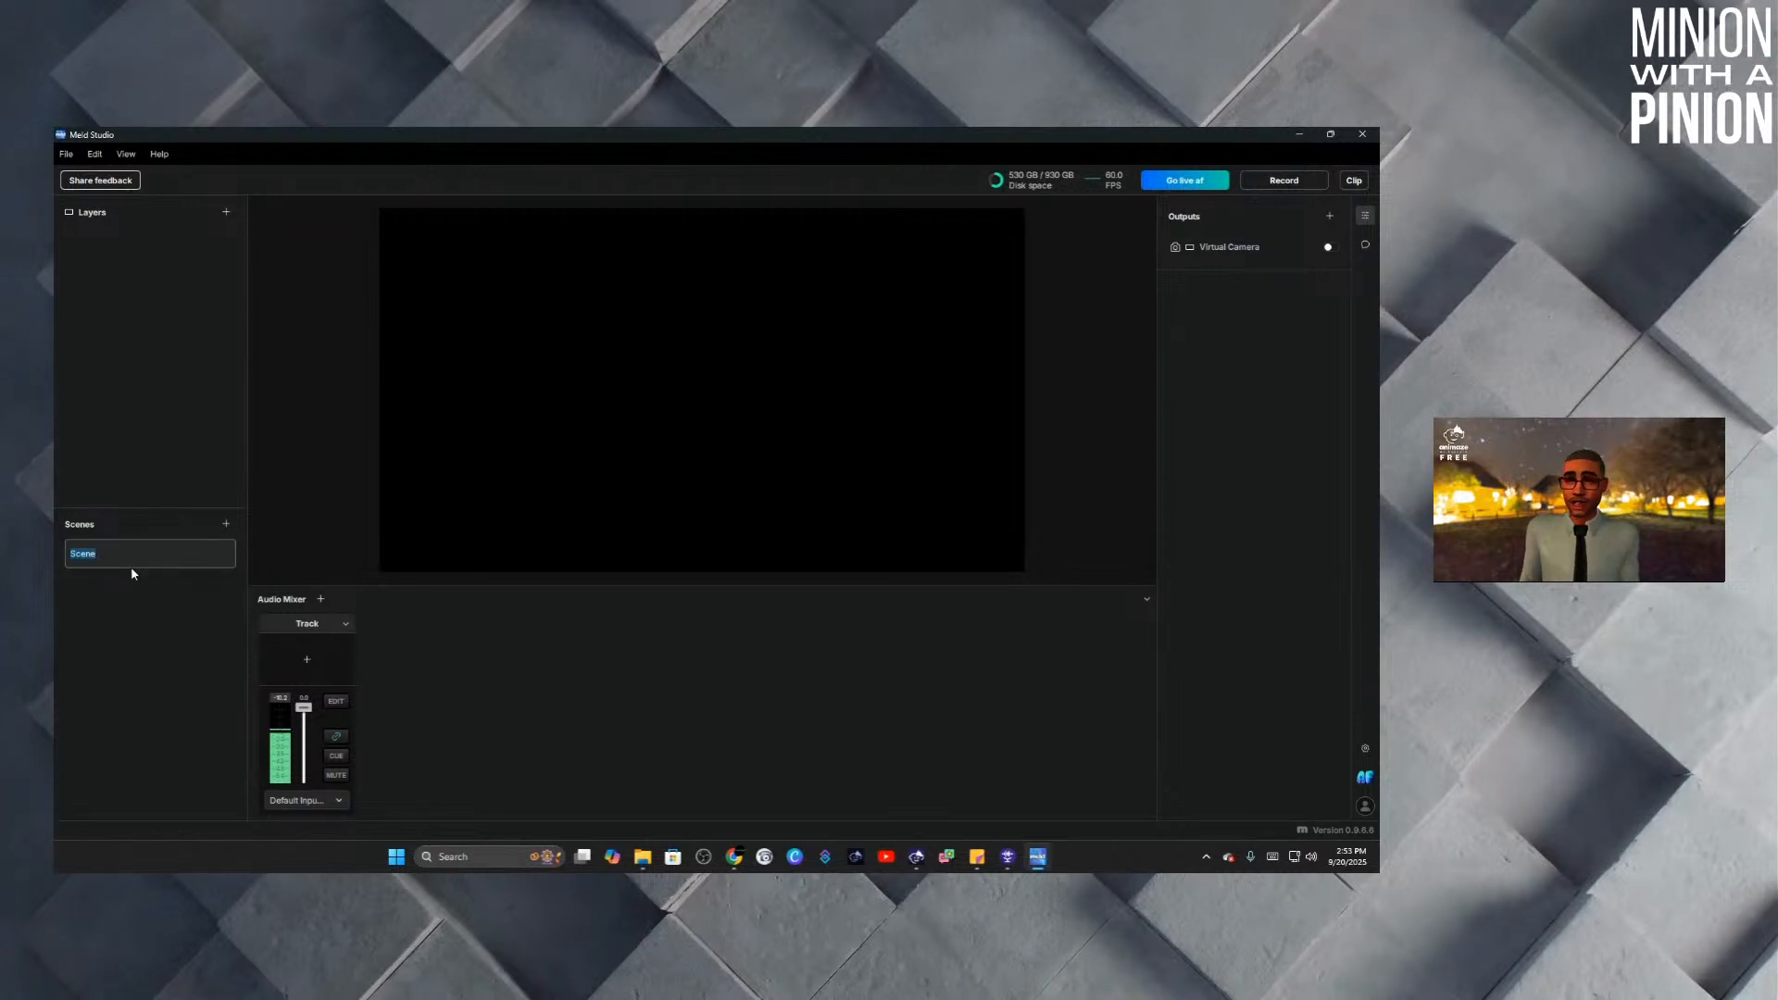
text(Main)
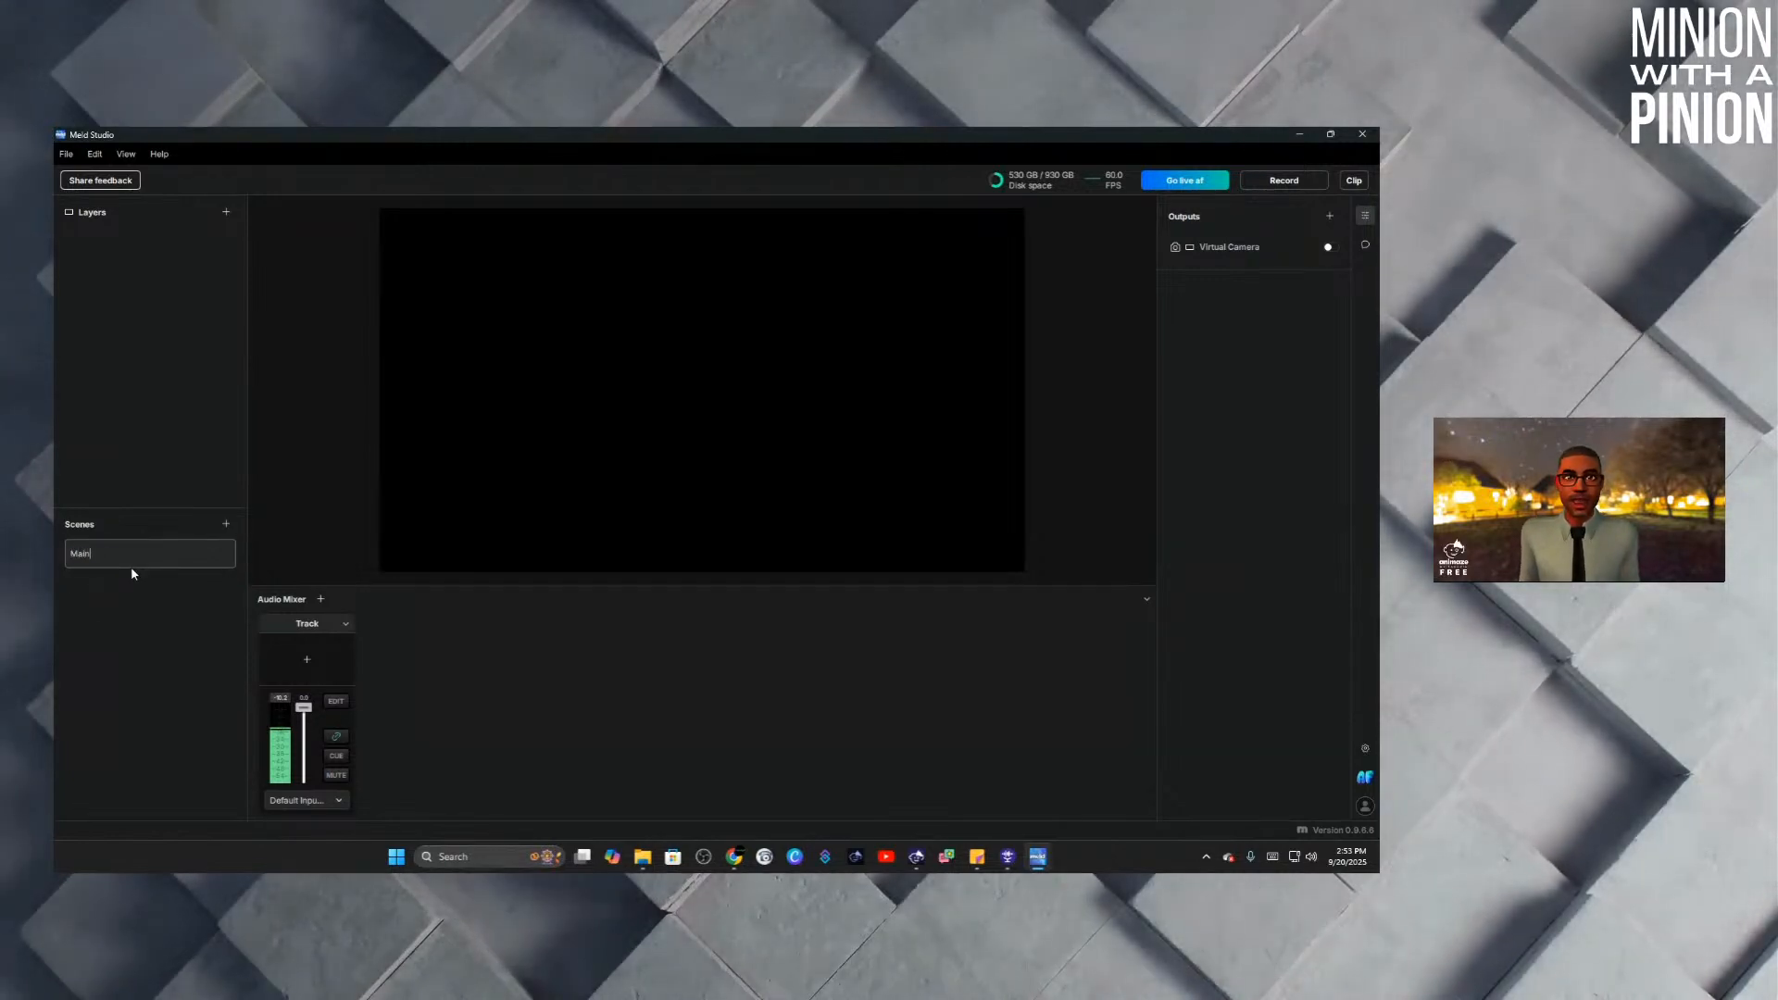
key(Return)
text(Sc)
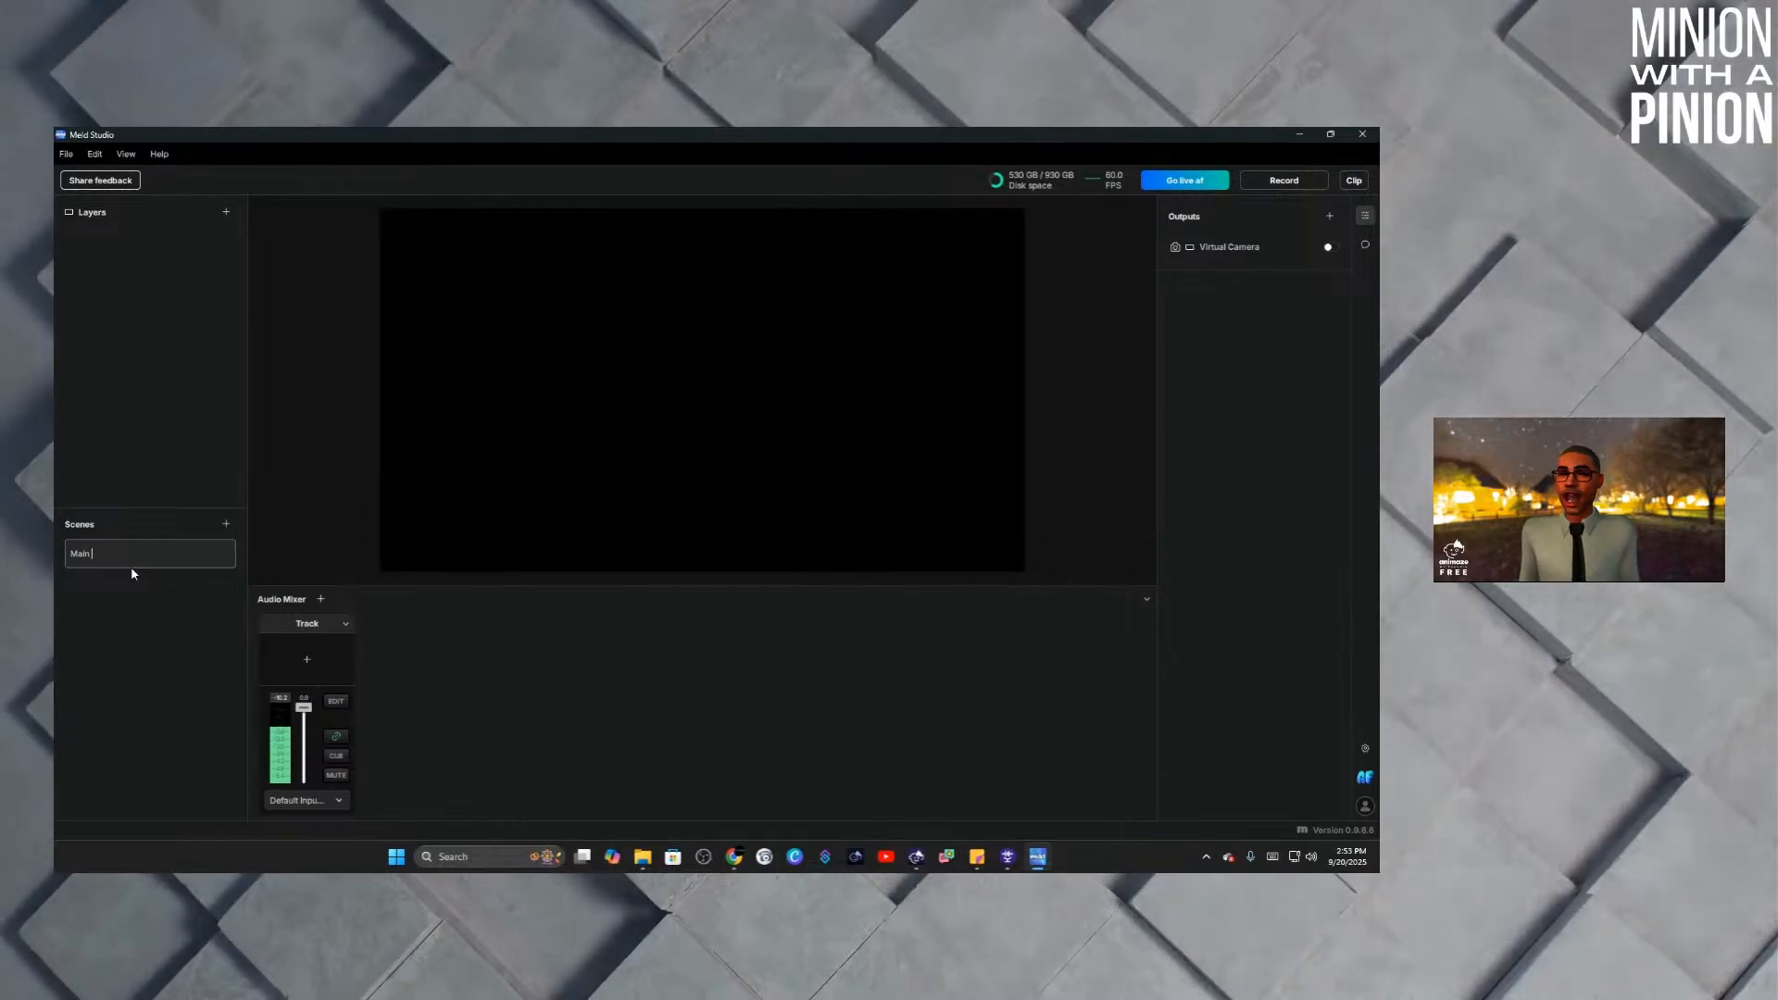
text(ene)
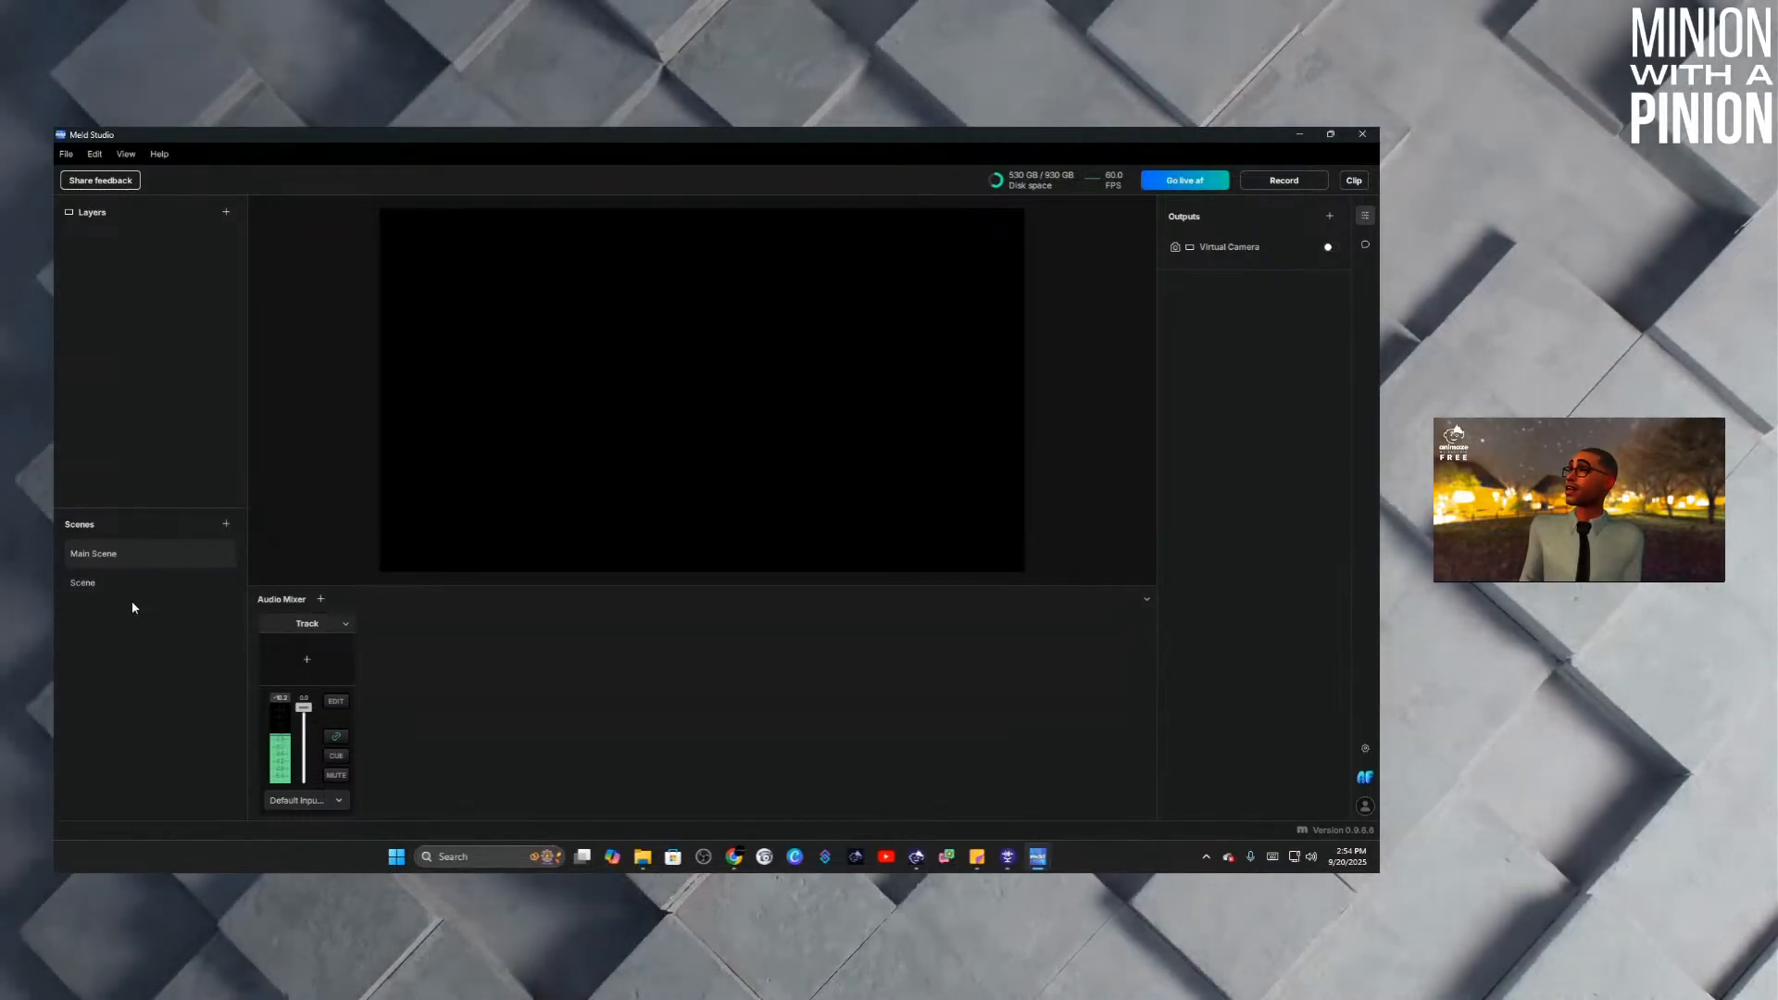
Add extra scenes below Main Scene and return to Main Scene.
click(131, 589)
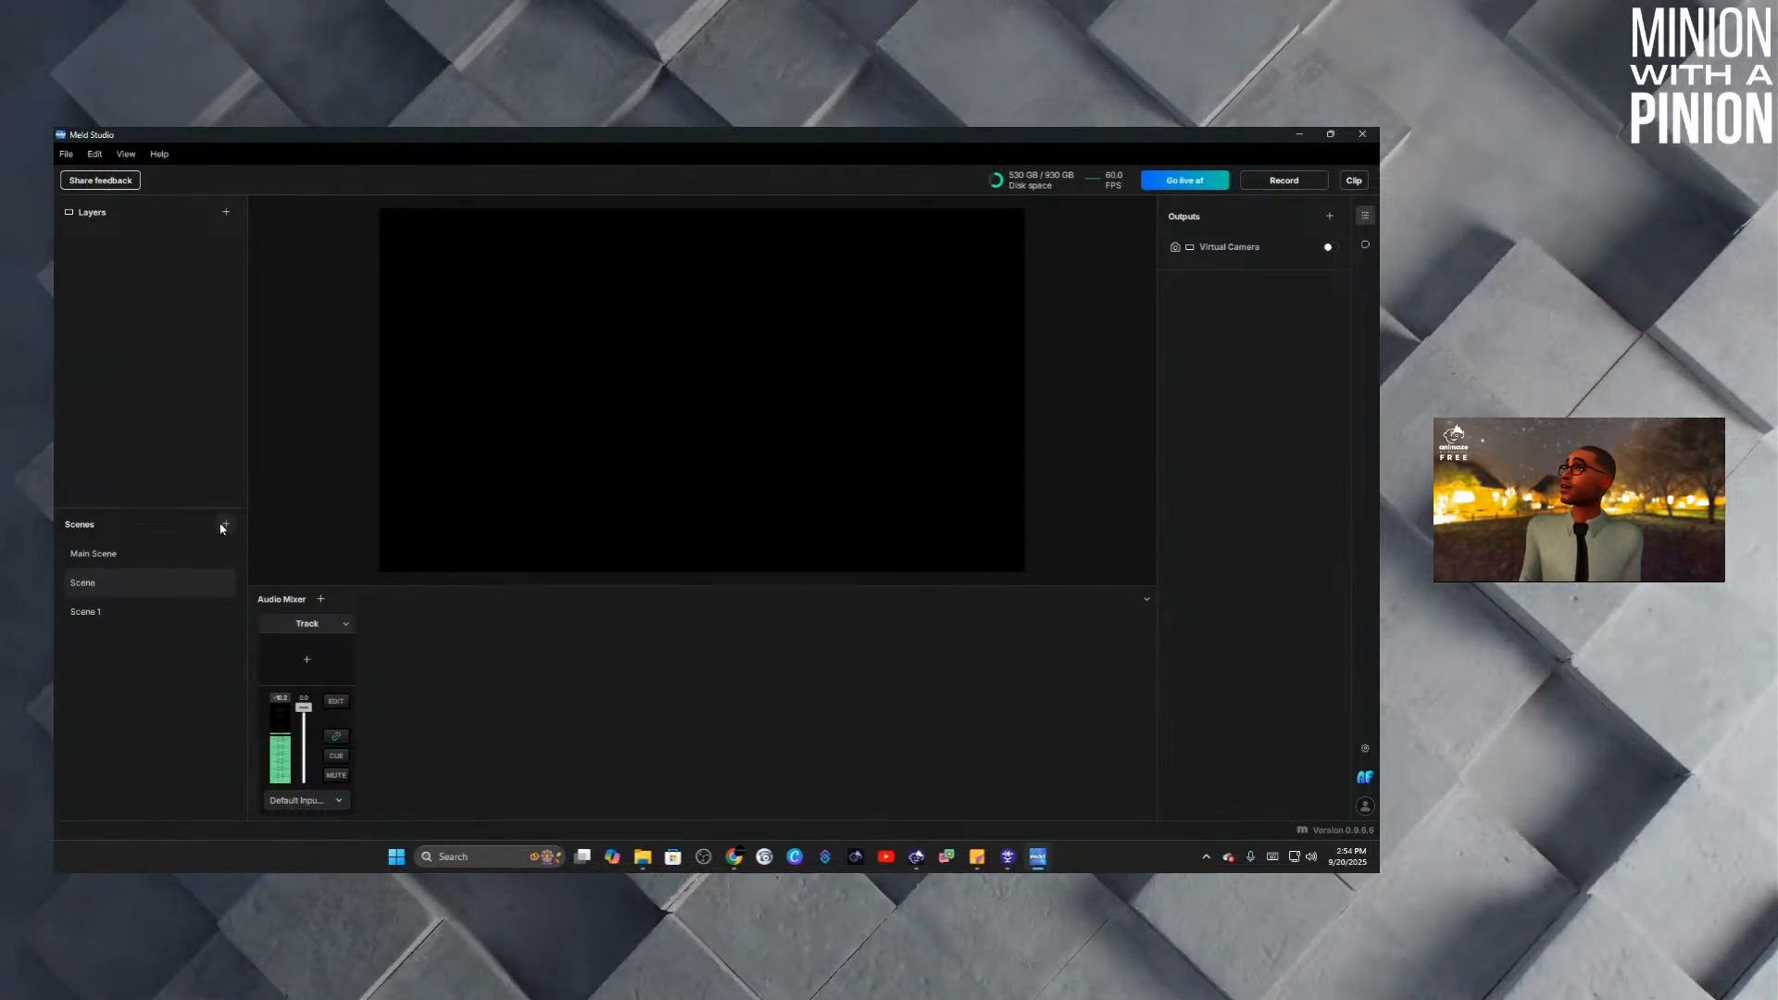
click(226, 525)
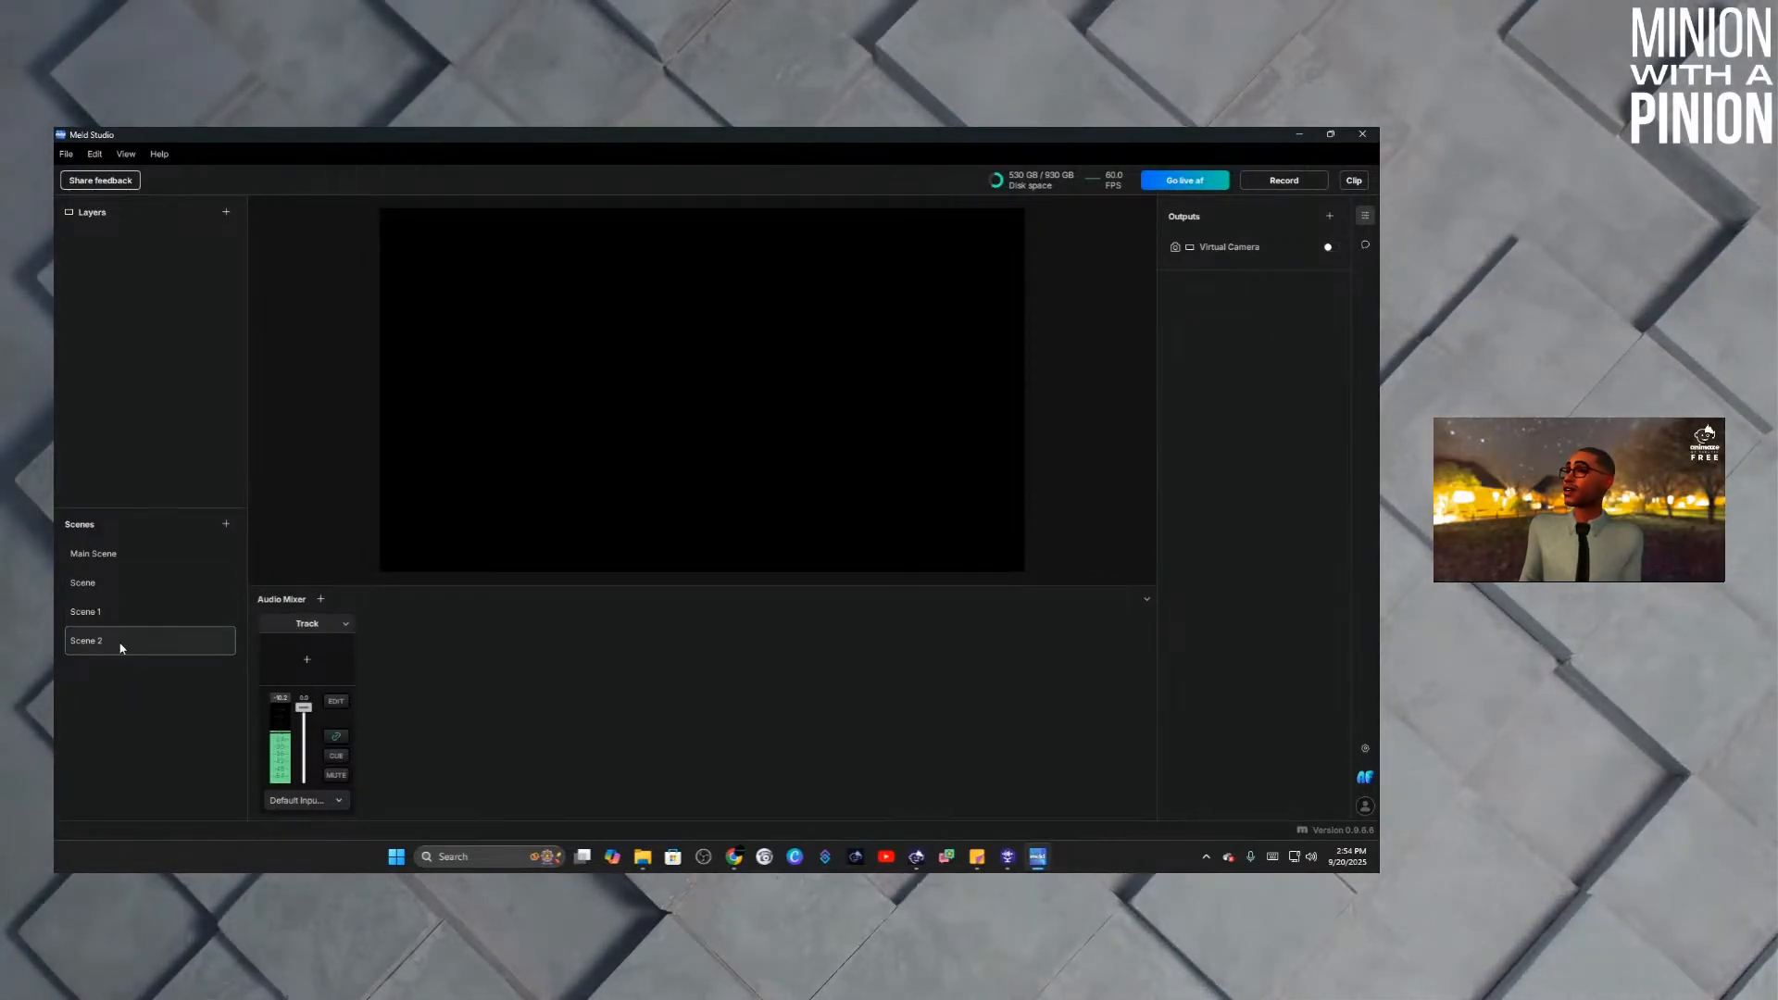
click(137, 593)
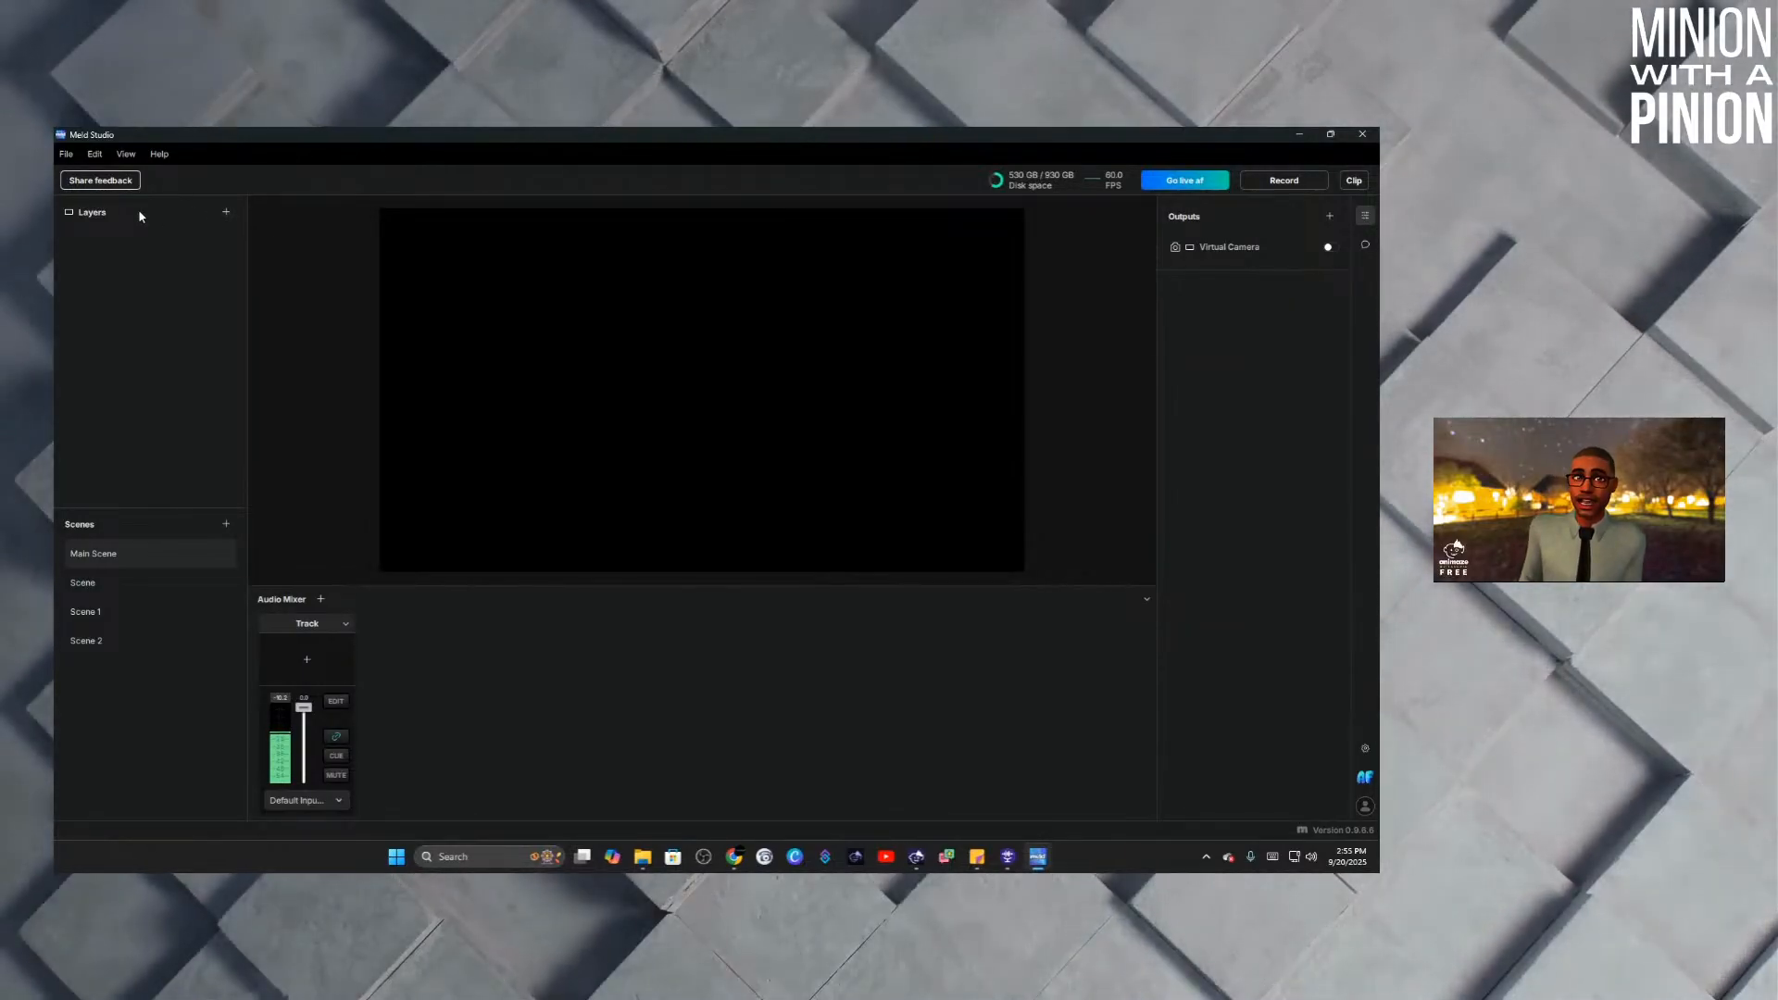
Add a video device layer to Main Scene with Animaze Virtual Camera as its source.
click(226, 214)
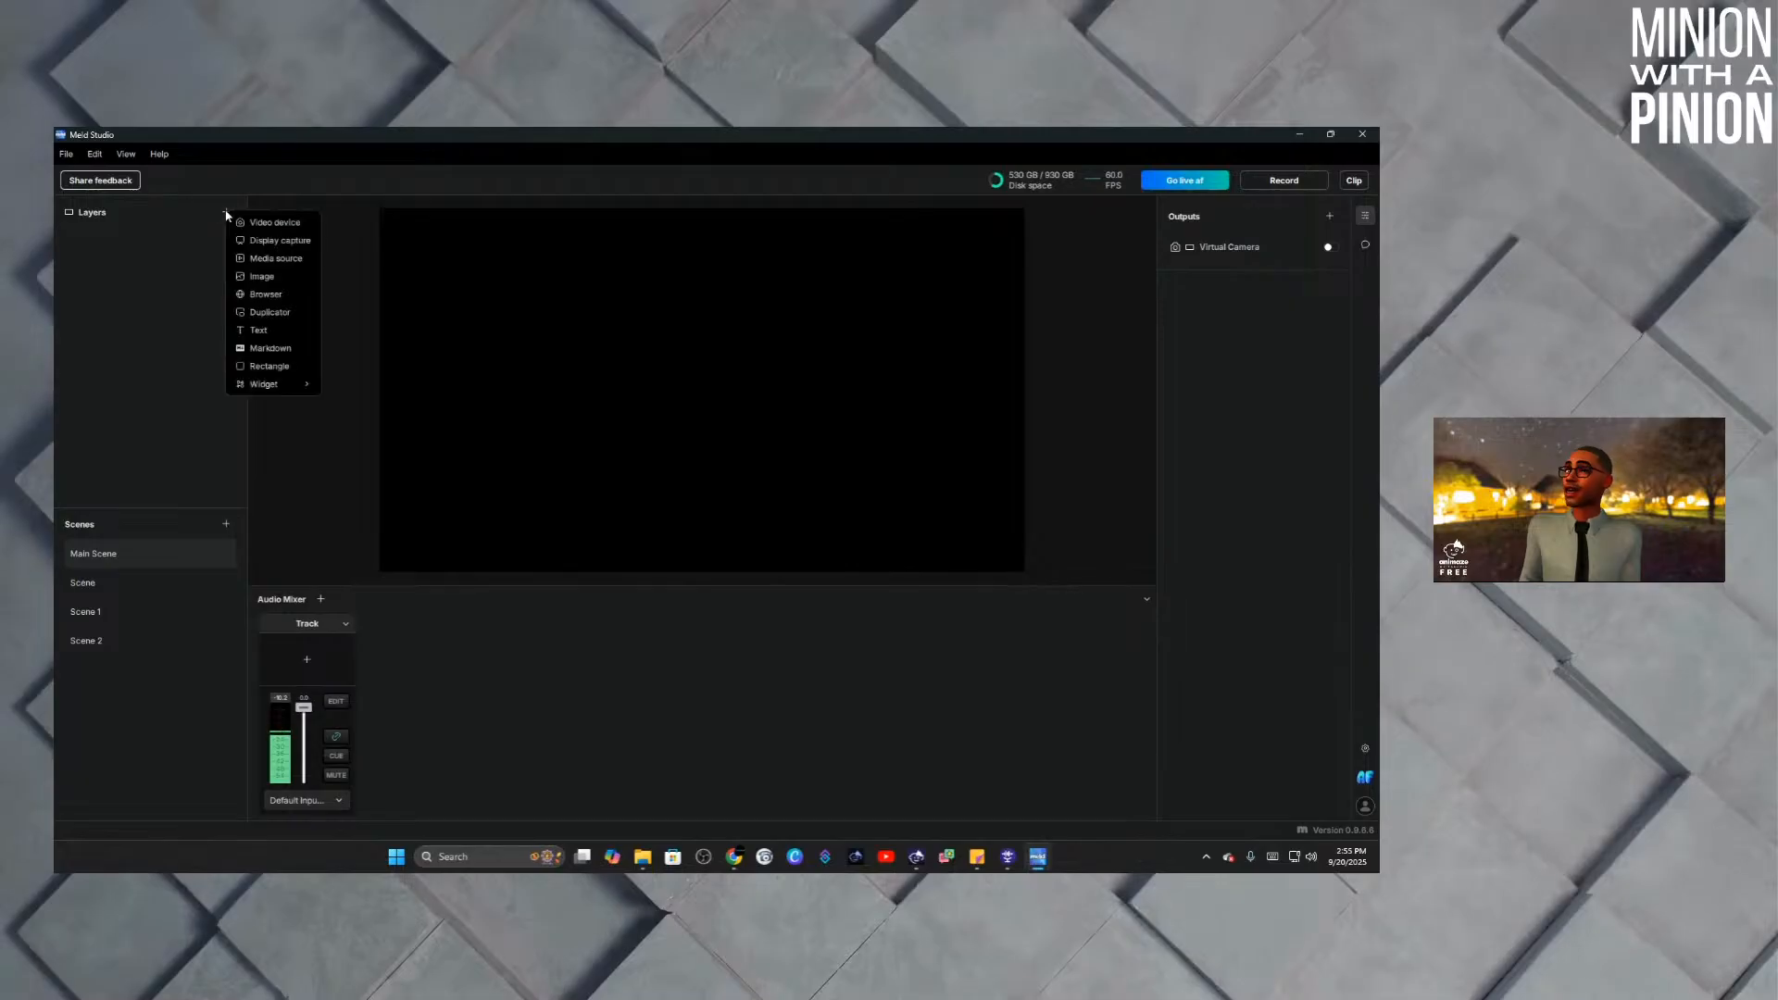
click(268, 231)
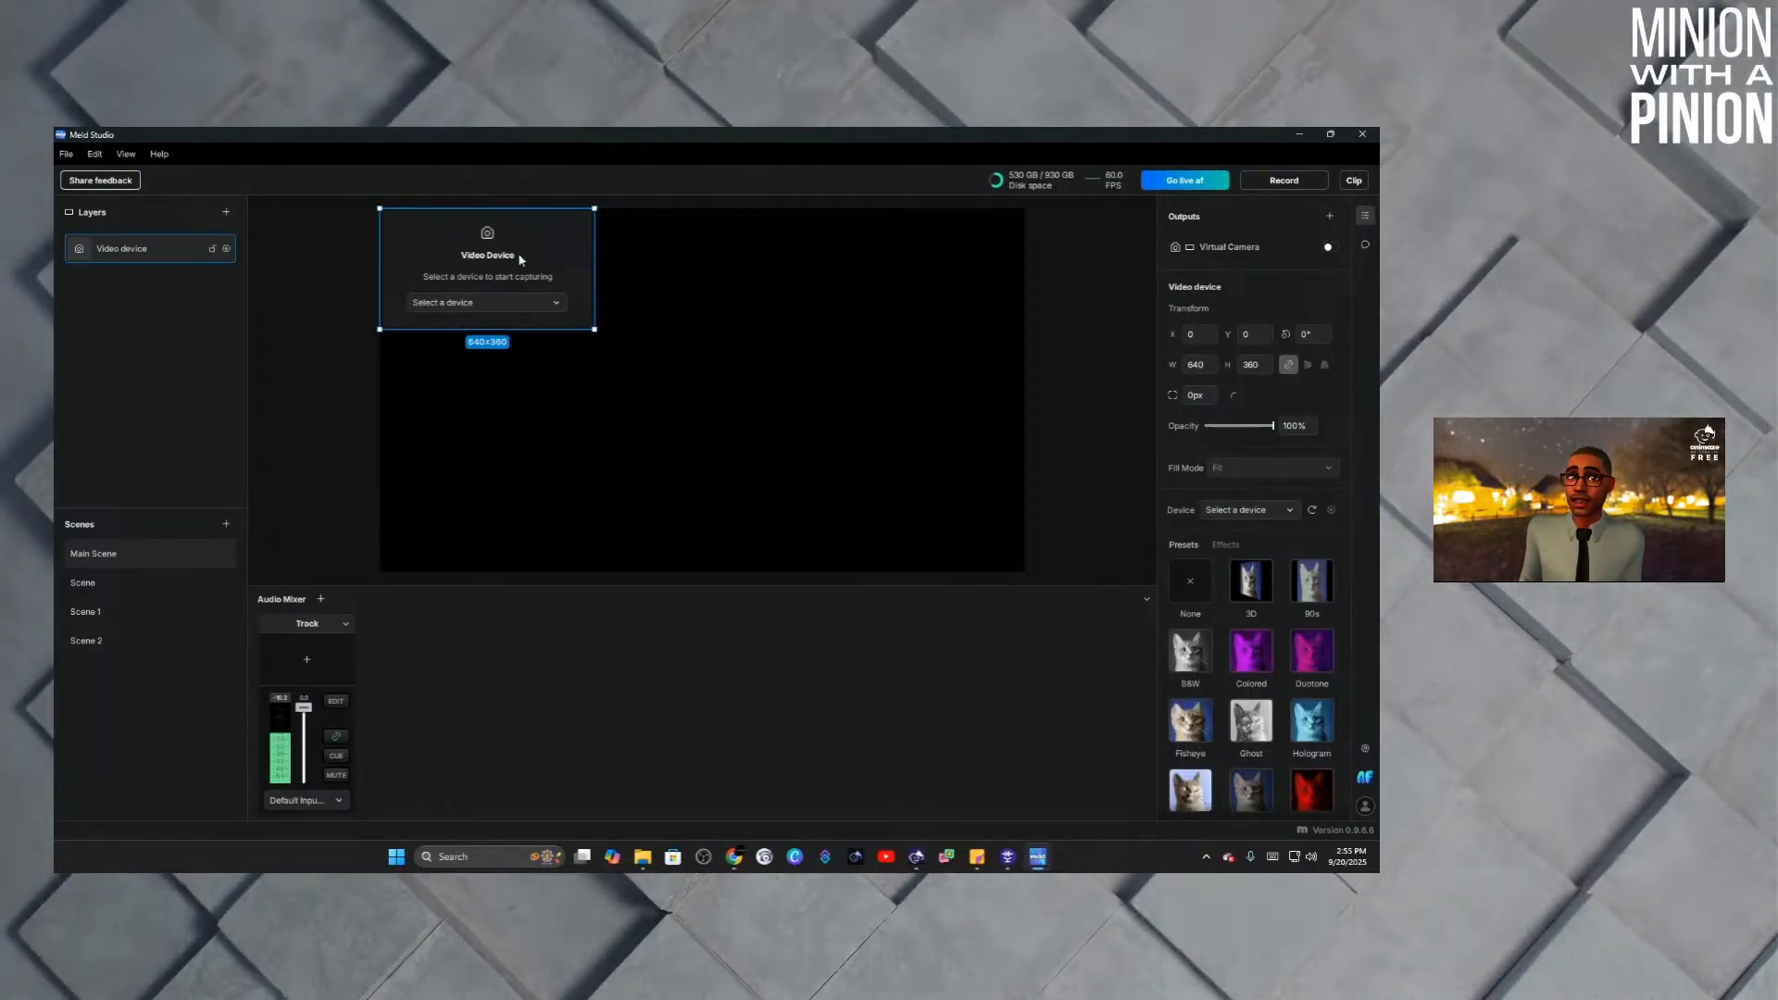
click(559, 303)
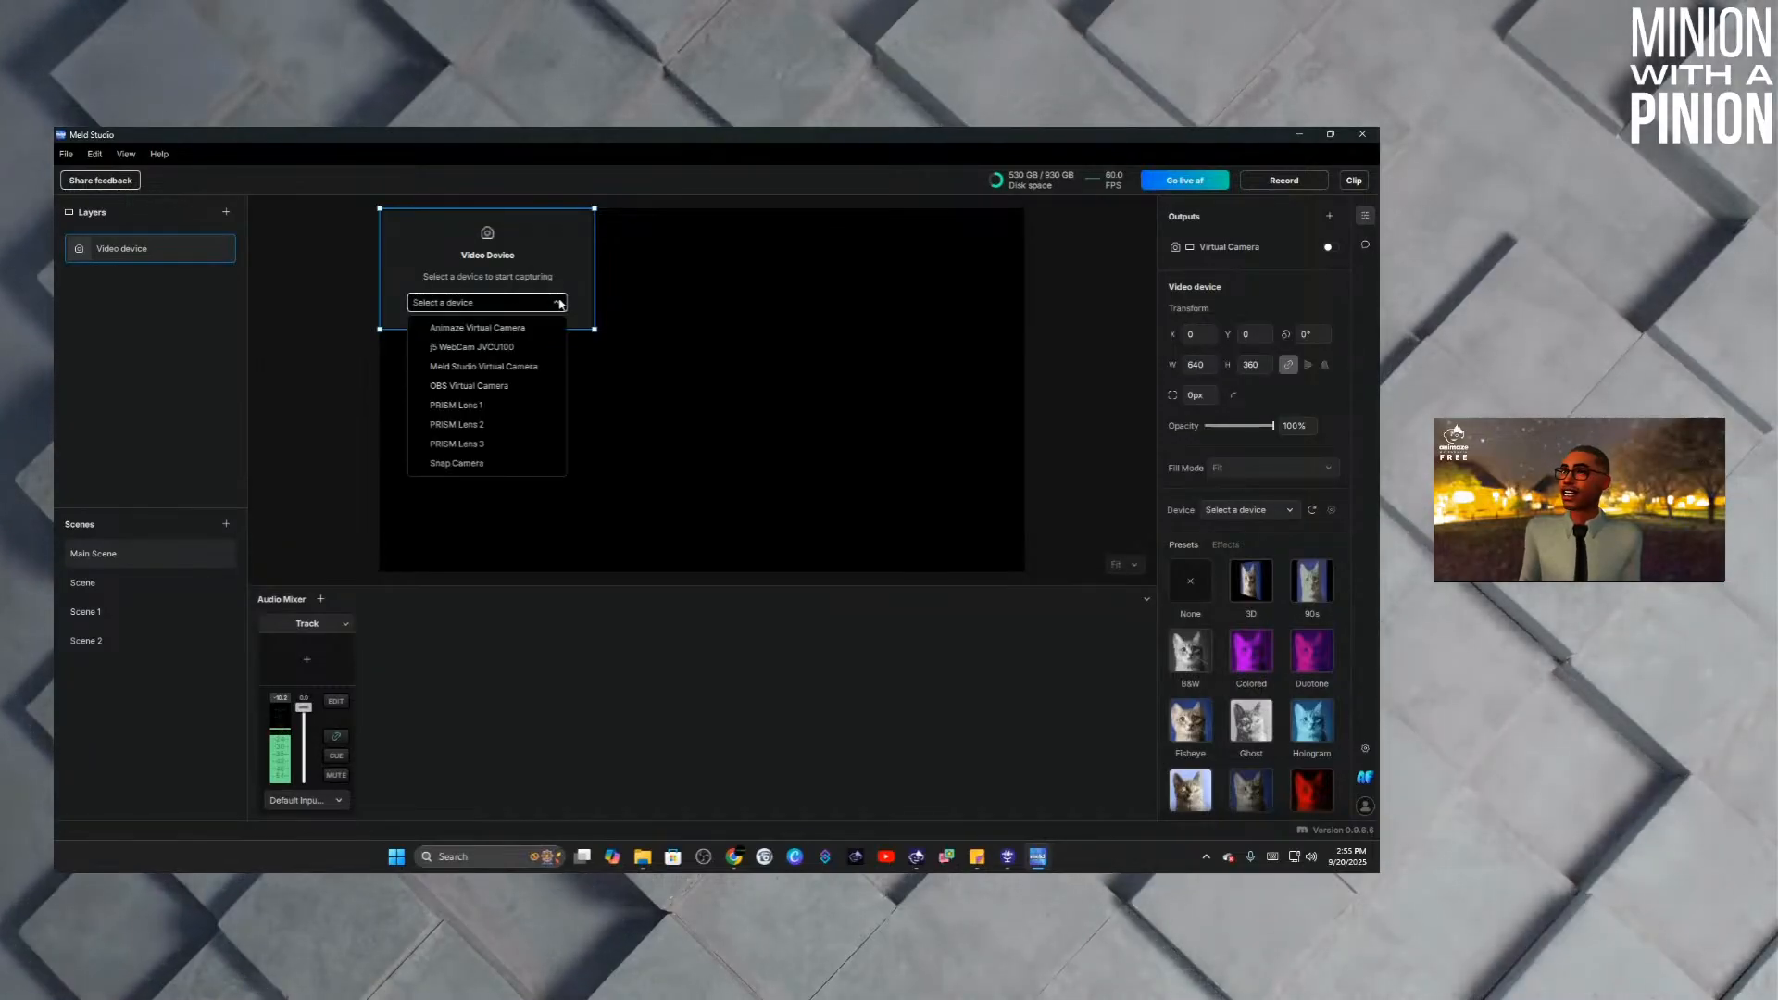
click(518, 331)
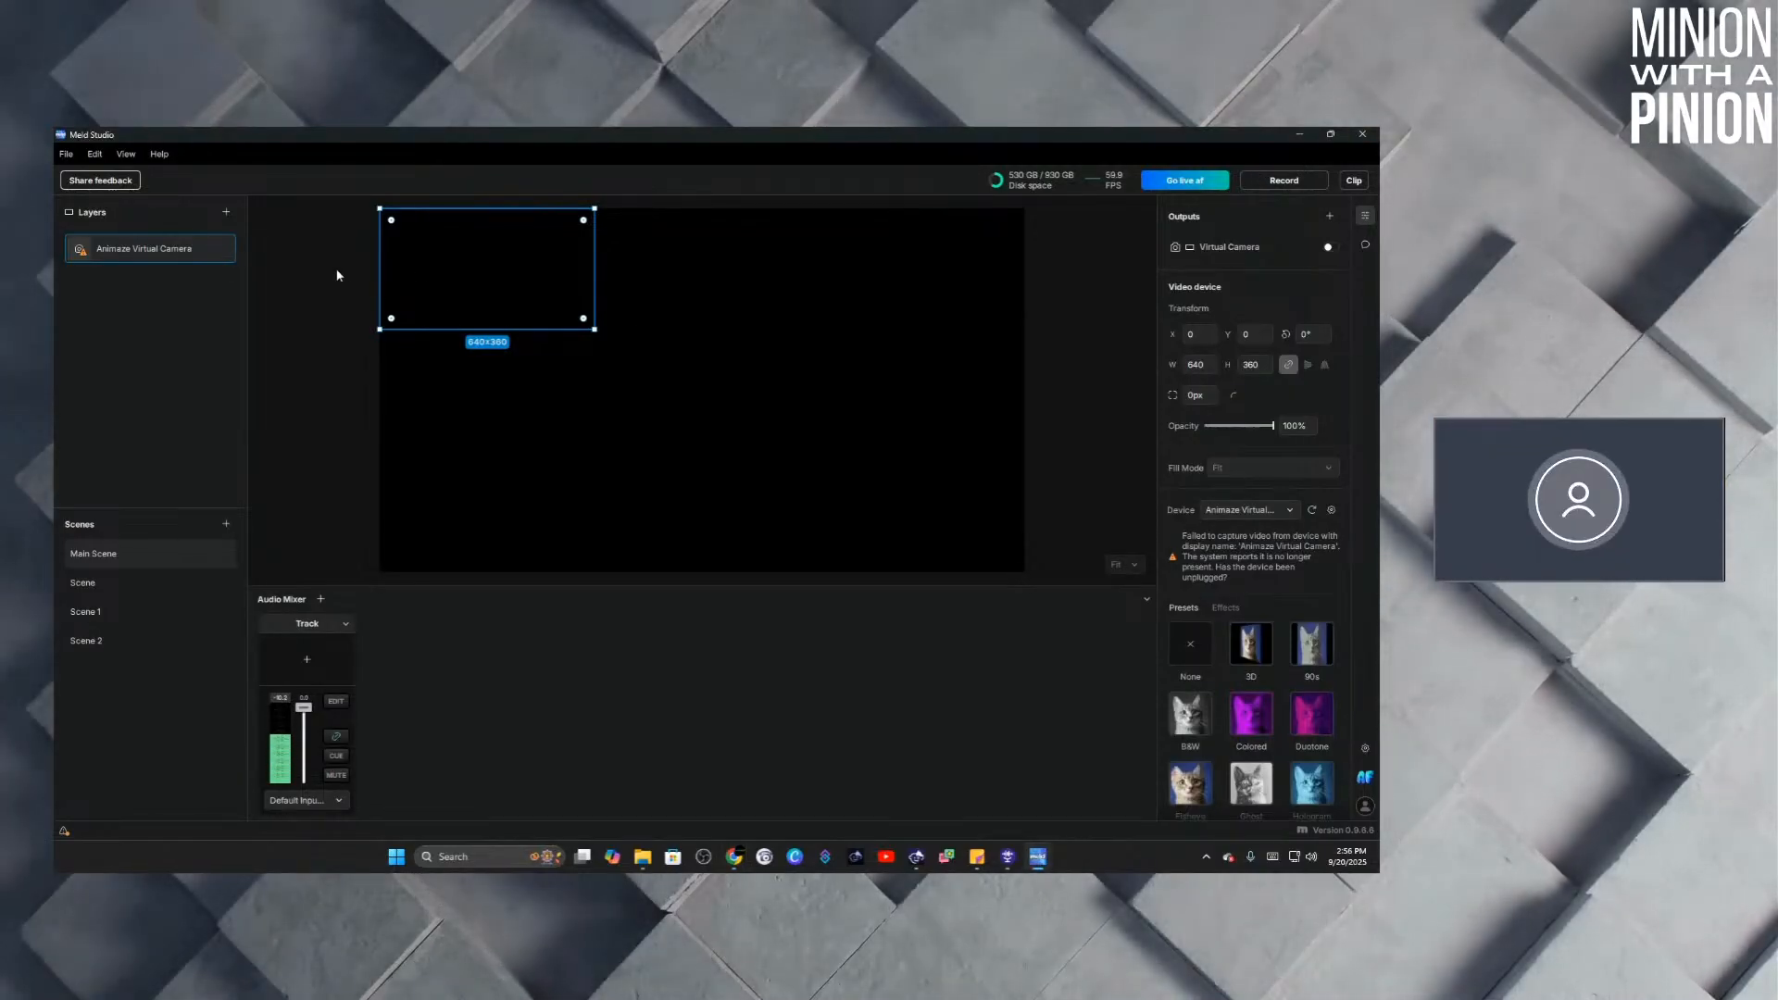
Switch the video layer's device to OBS Virtual Camera and back to Animaze Virtual Camera.
click(1249, 510)
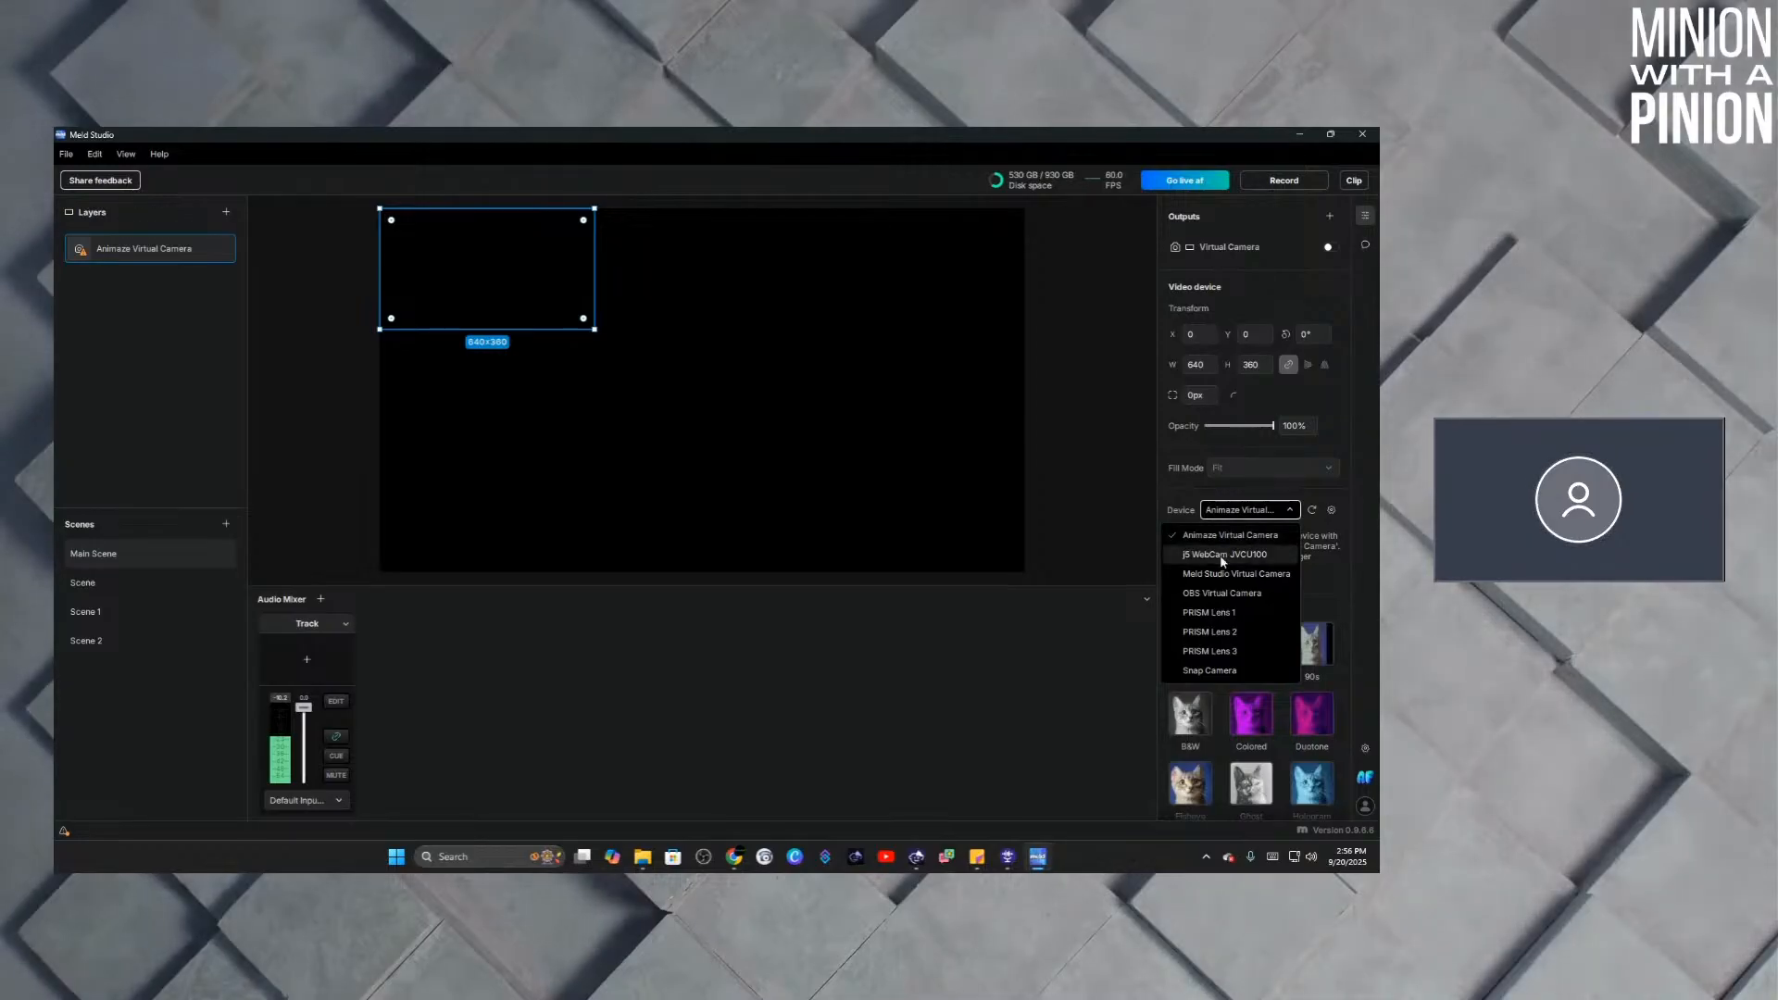
click(1228, 596)
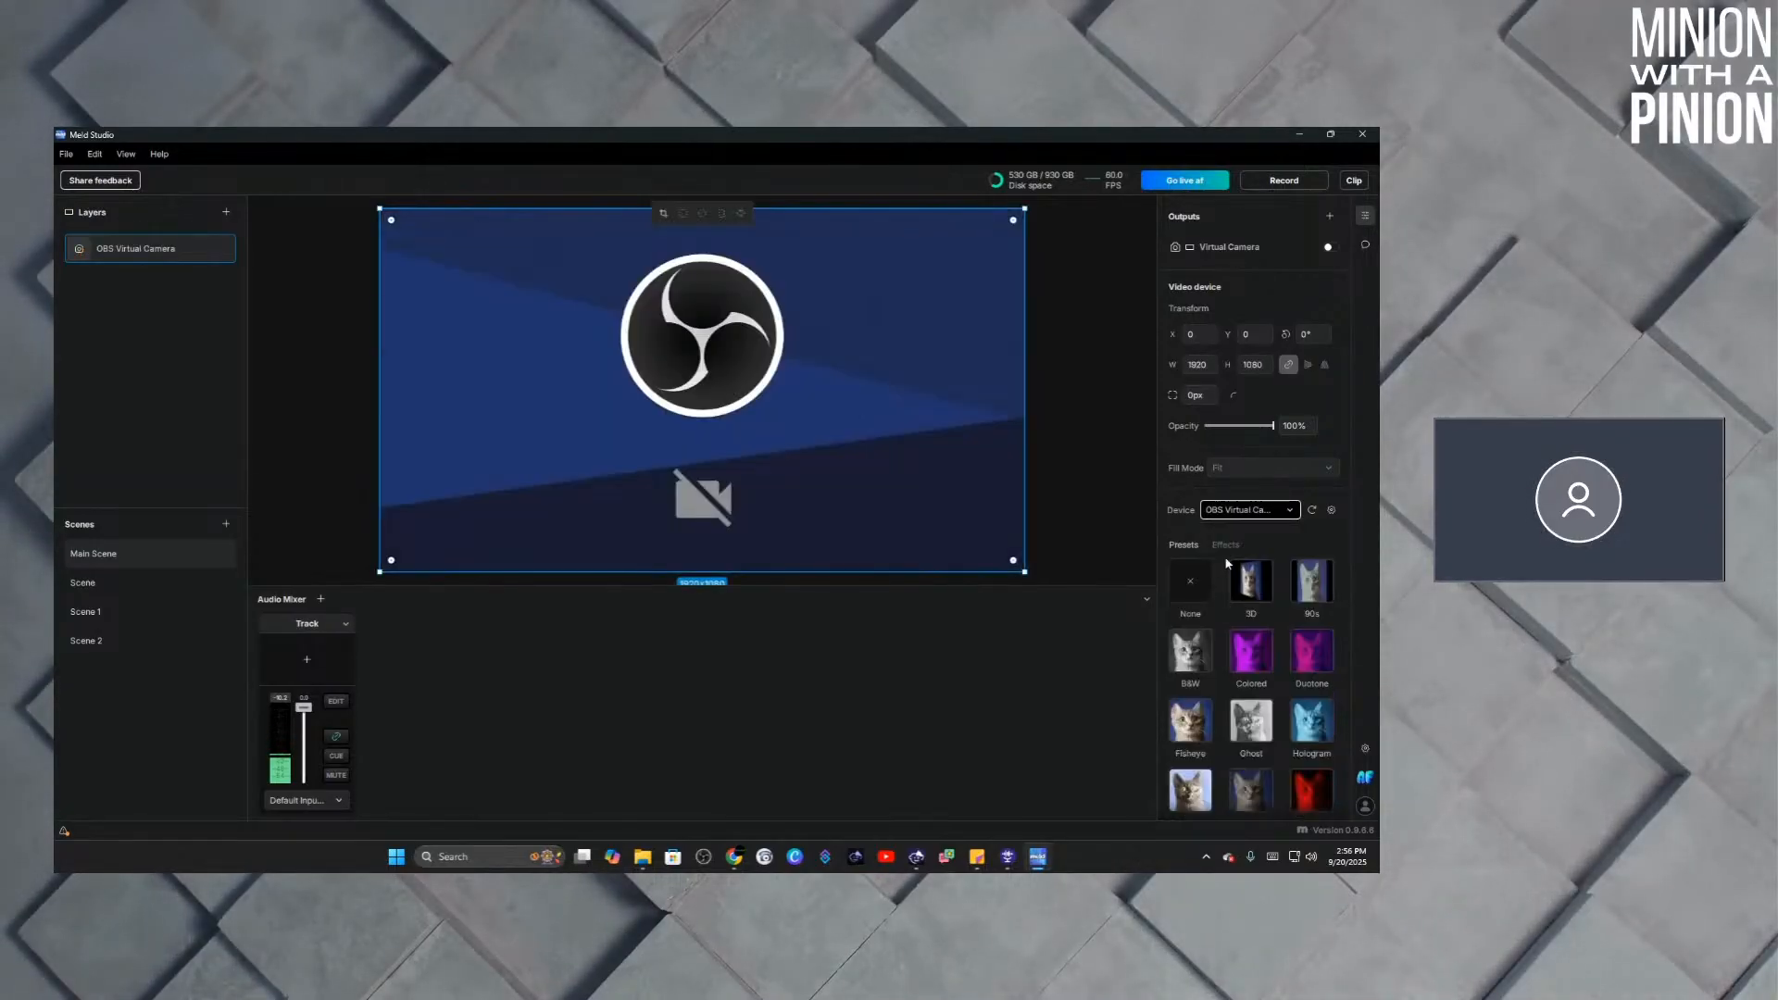
click(1247, 515)
click(1247, 537)
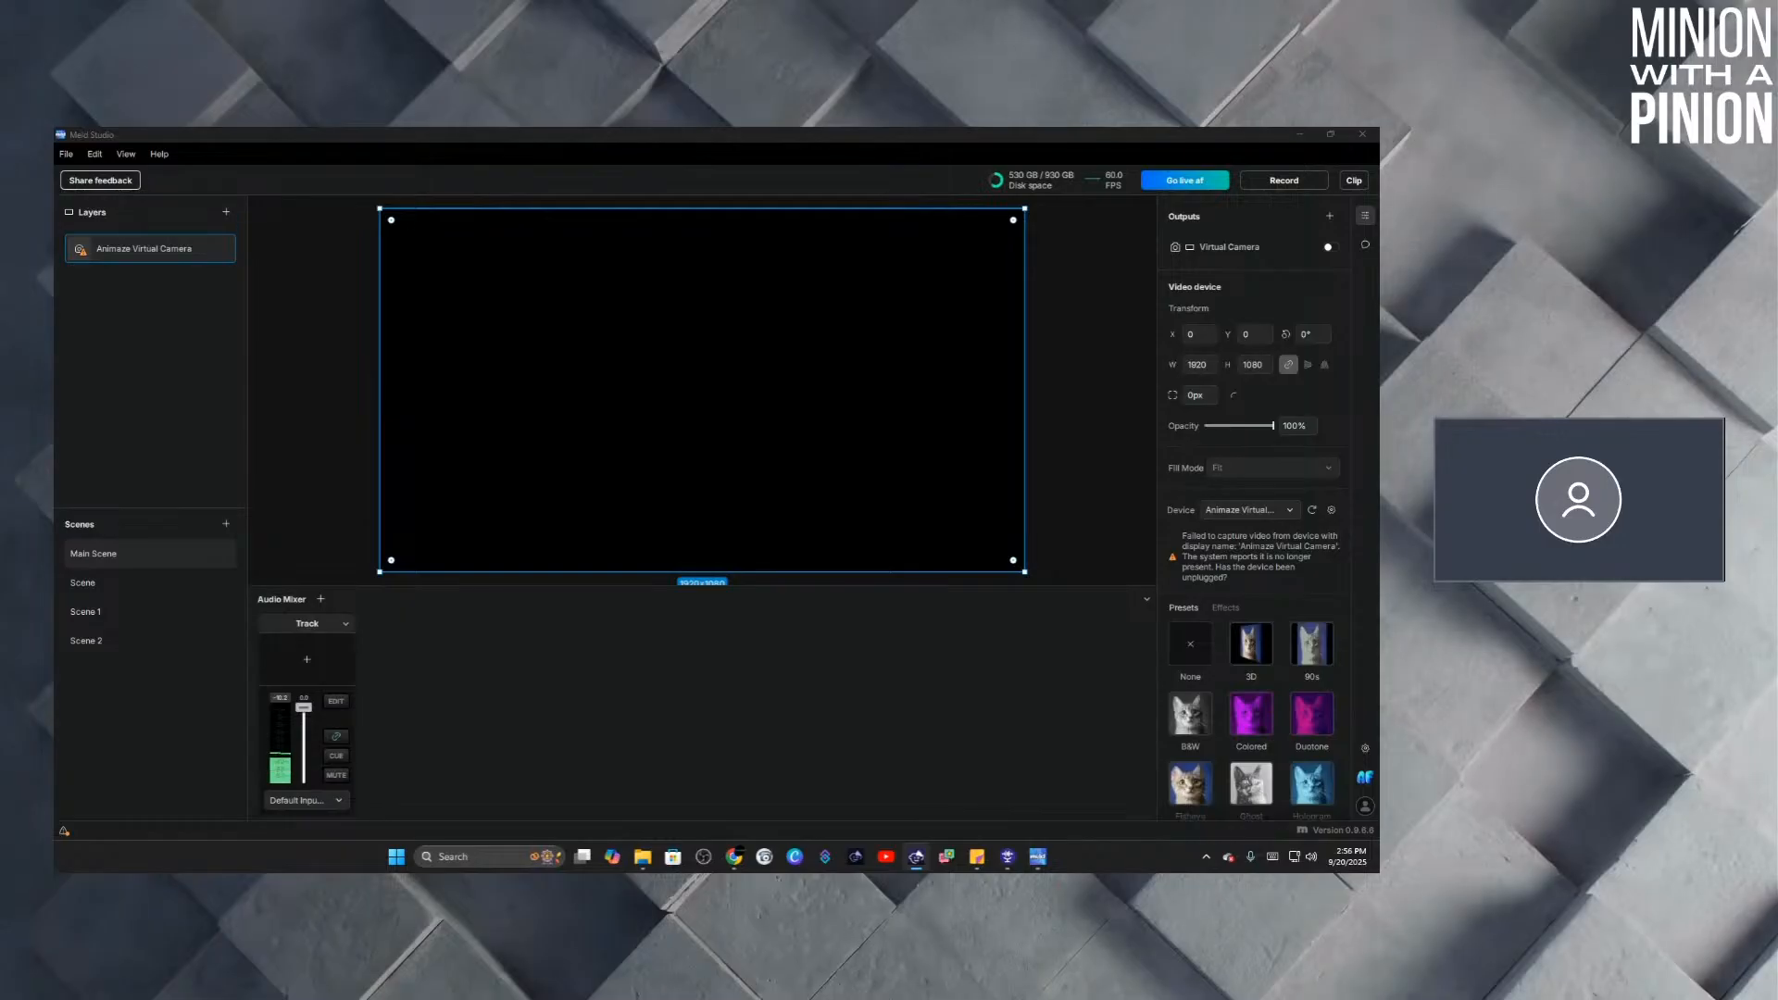
Reconnect the camera layer's feed by switching its device to Meld Studio Virtual Camera and back to Animaze Virtual Camera.
click(797, 358)
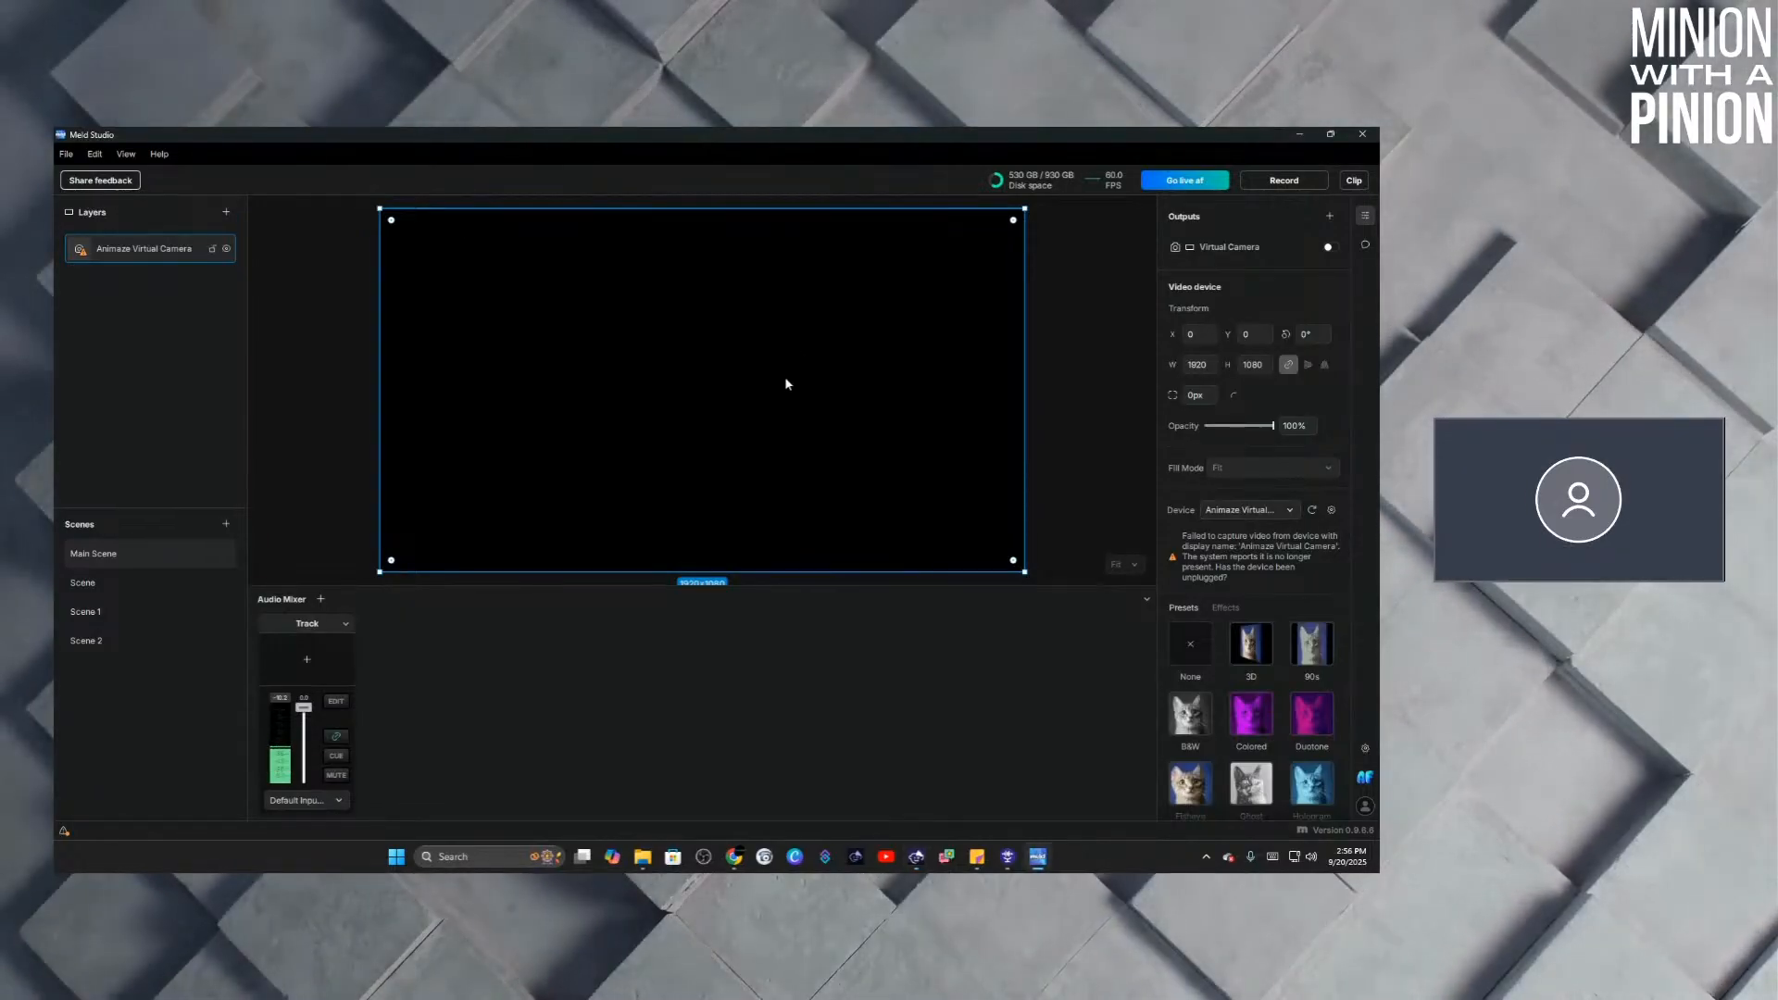
click(1290, 511)
click(1293, 513)
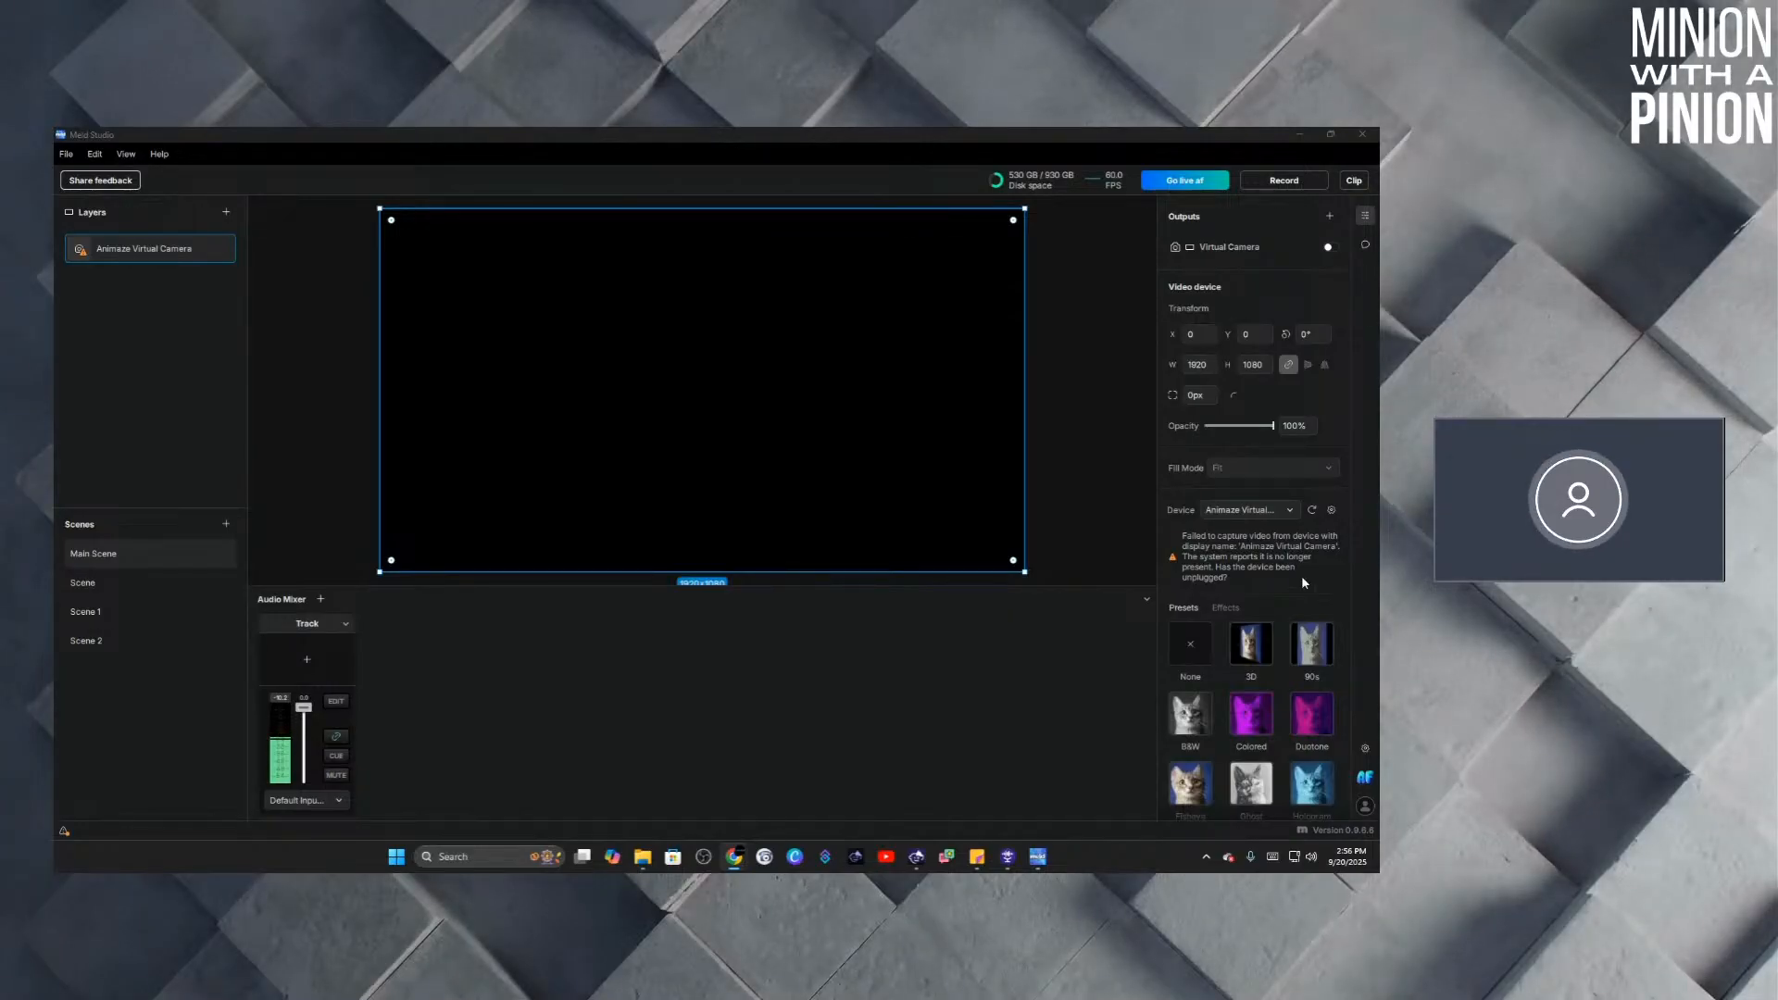
click(1249, 511)
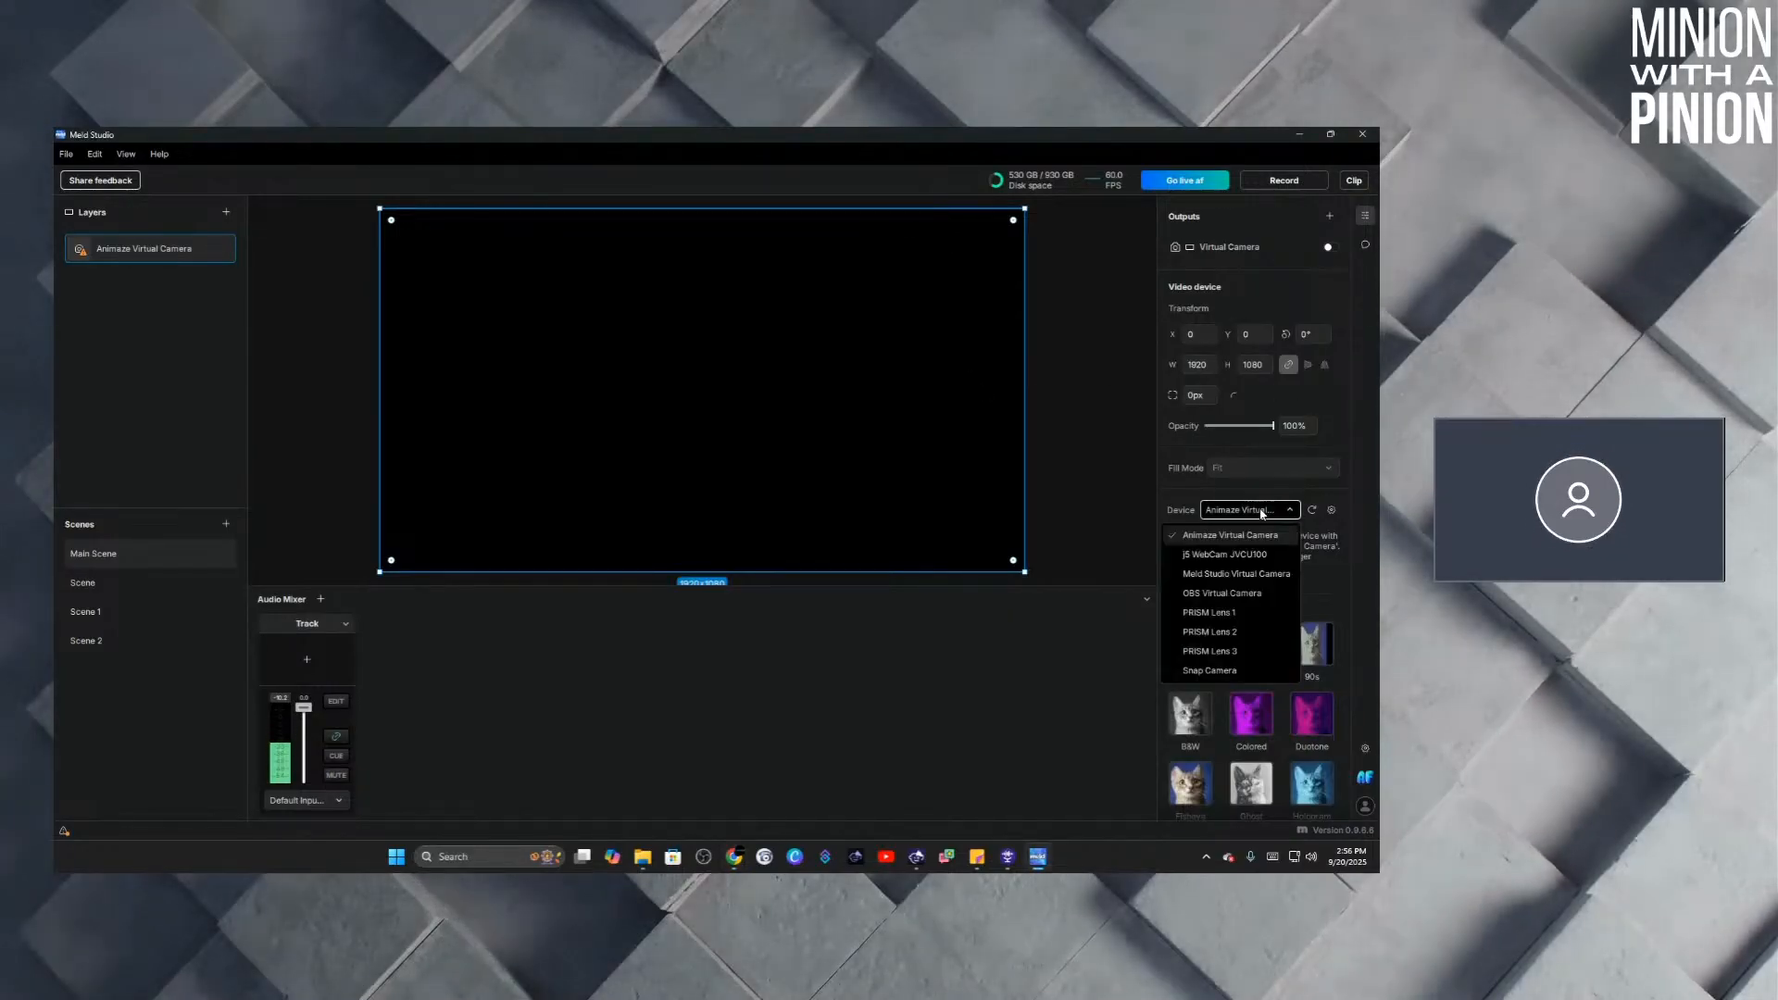
click(1241, 580)
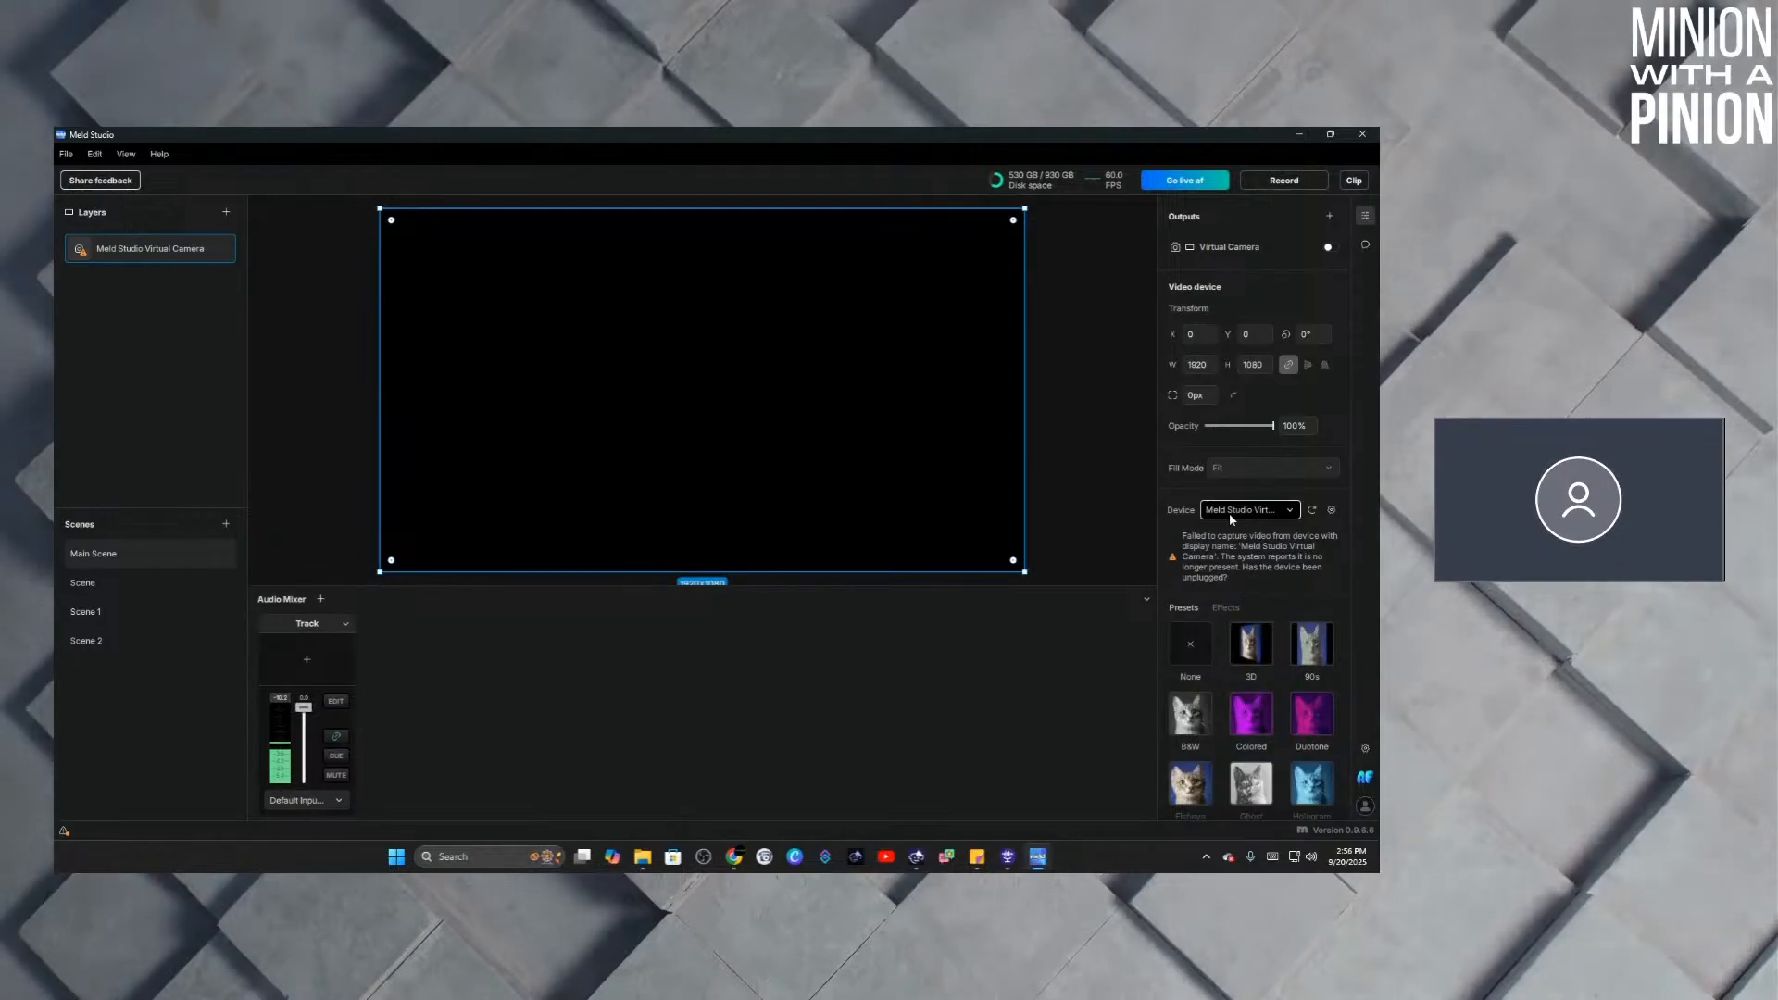
click(1233, 515)
click(1236, 536)
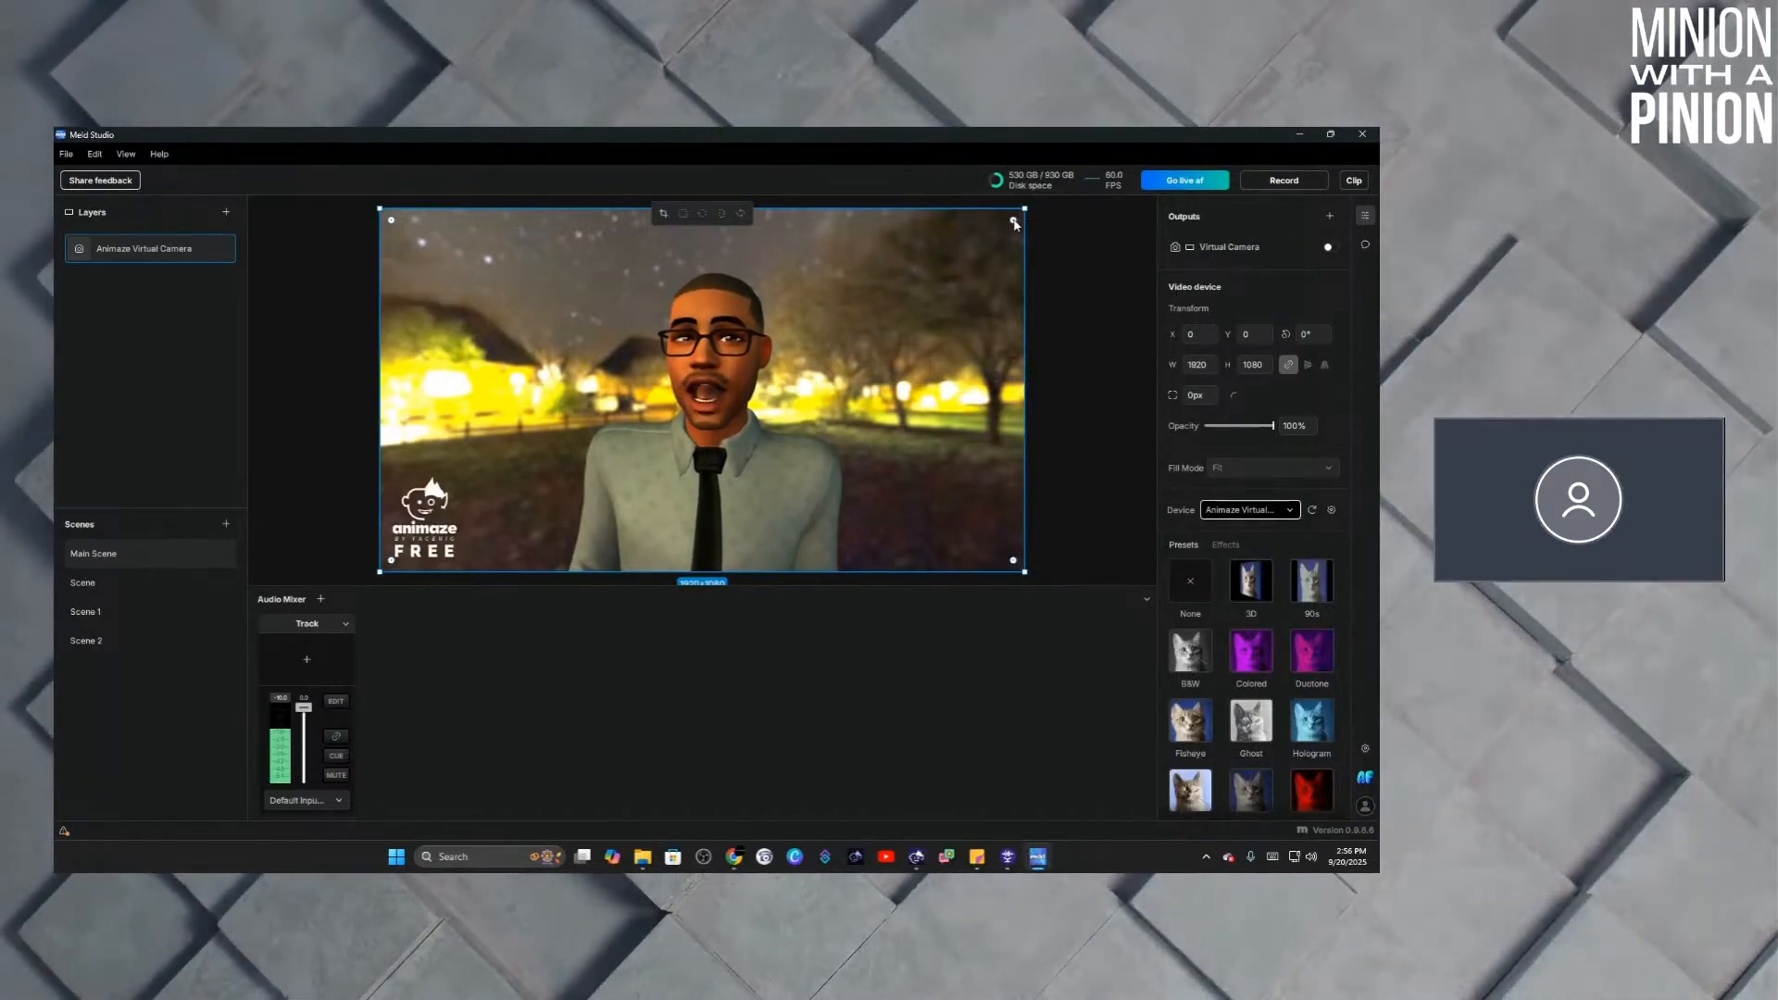
Crop the Animaze Virtual Camera layer on both sides to a portrait frame of about 595 × 1080 around the avatar.
mouse_move(1015, 224)
mouse_down()
mouse_move(931, 300)
mouse_move(1014, 221)
mouse_up()
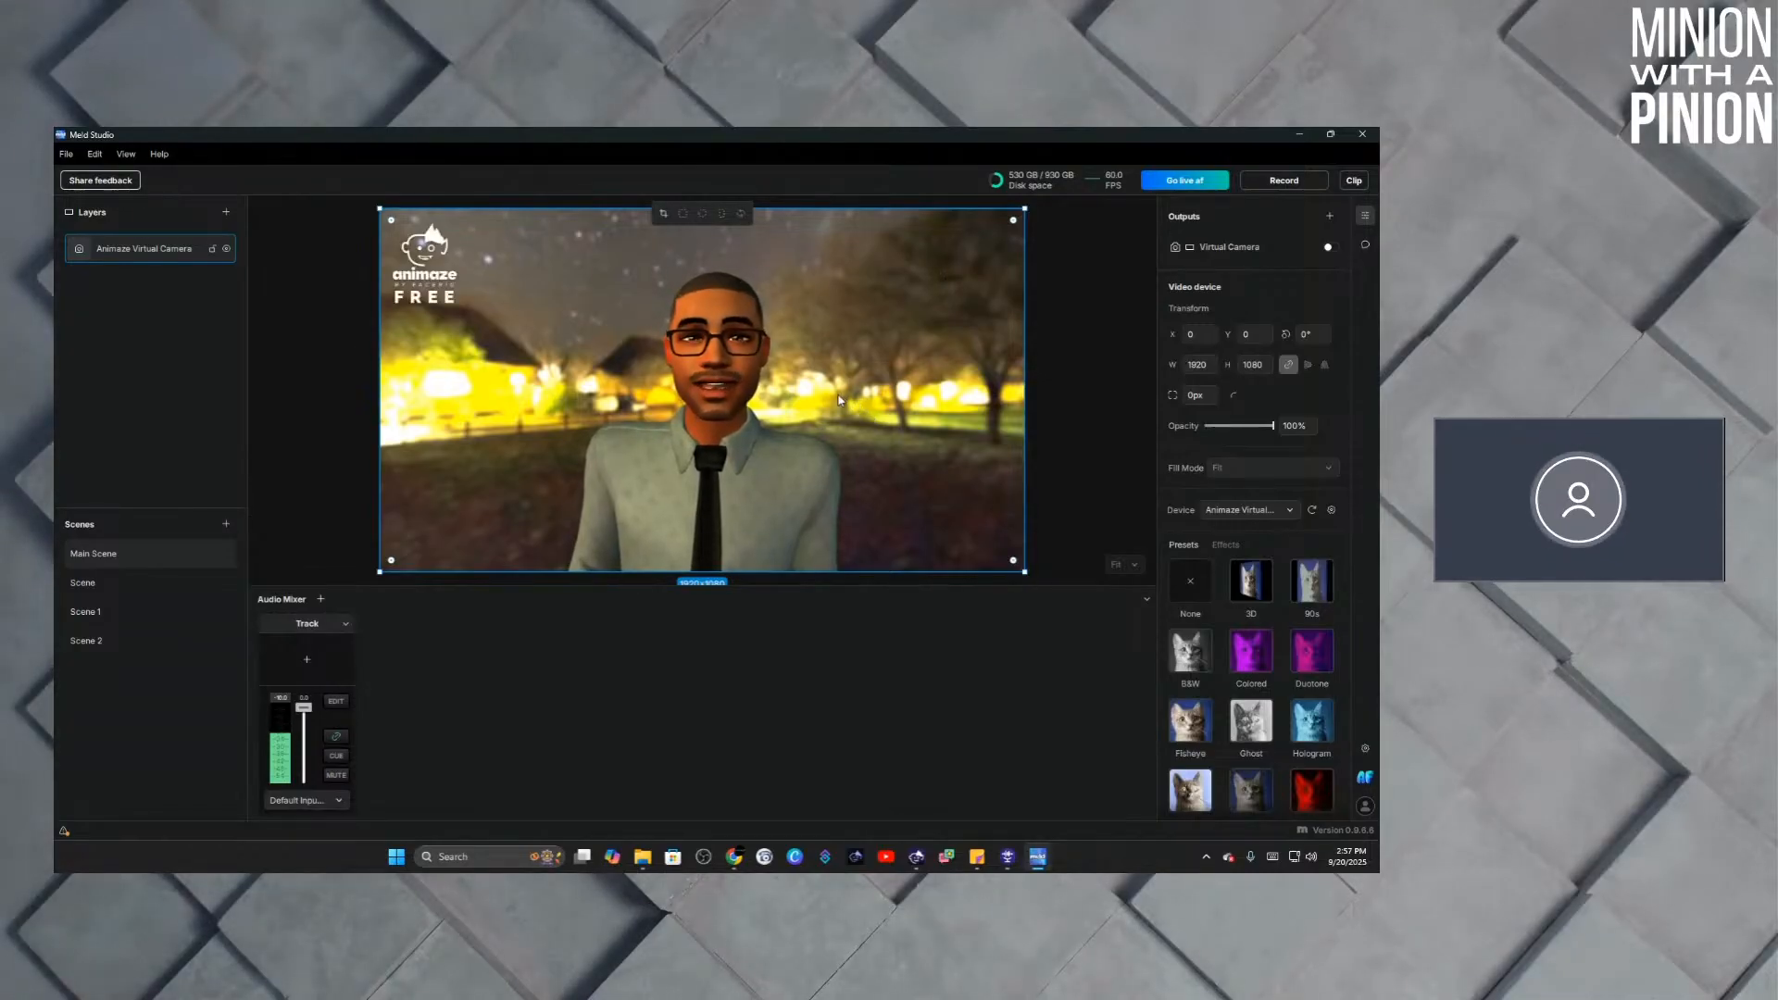
click(663, 213)
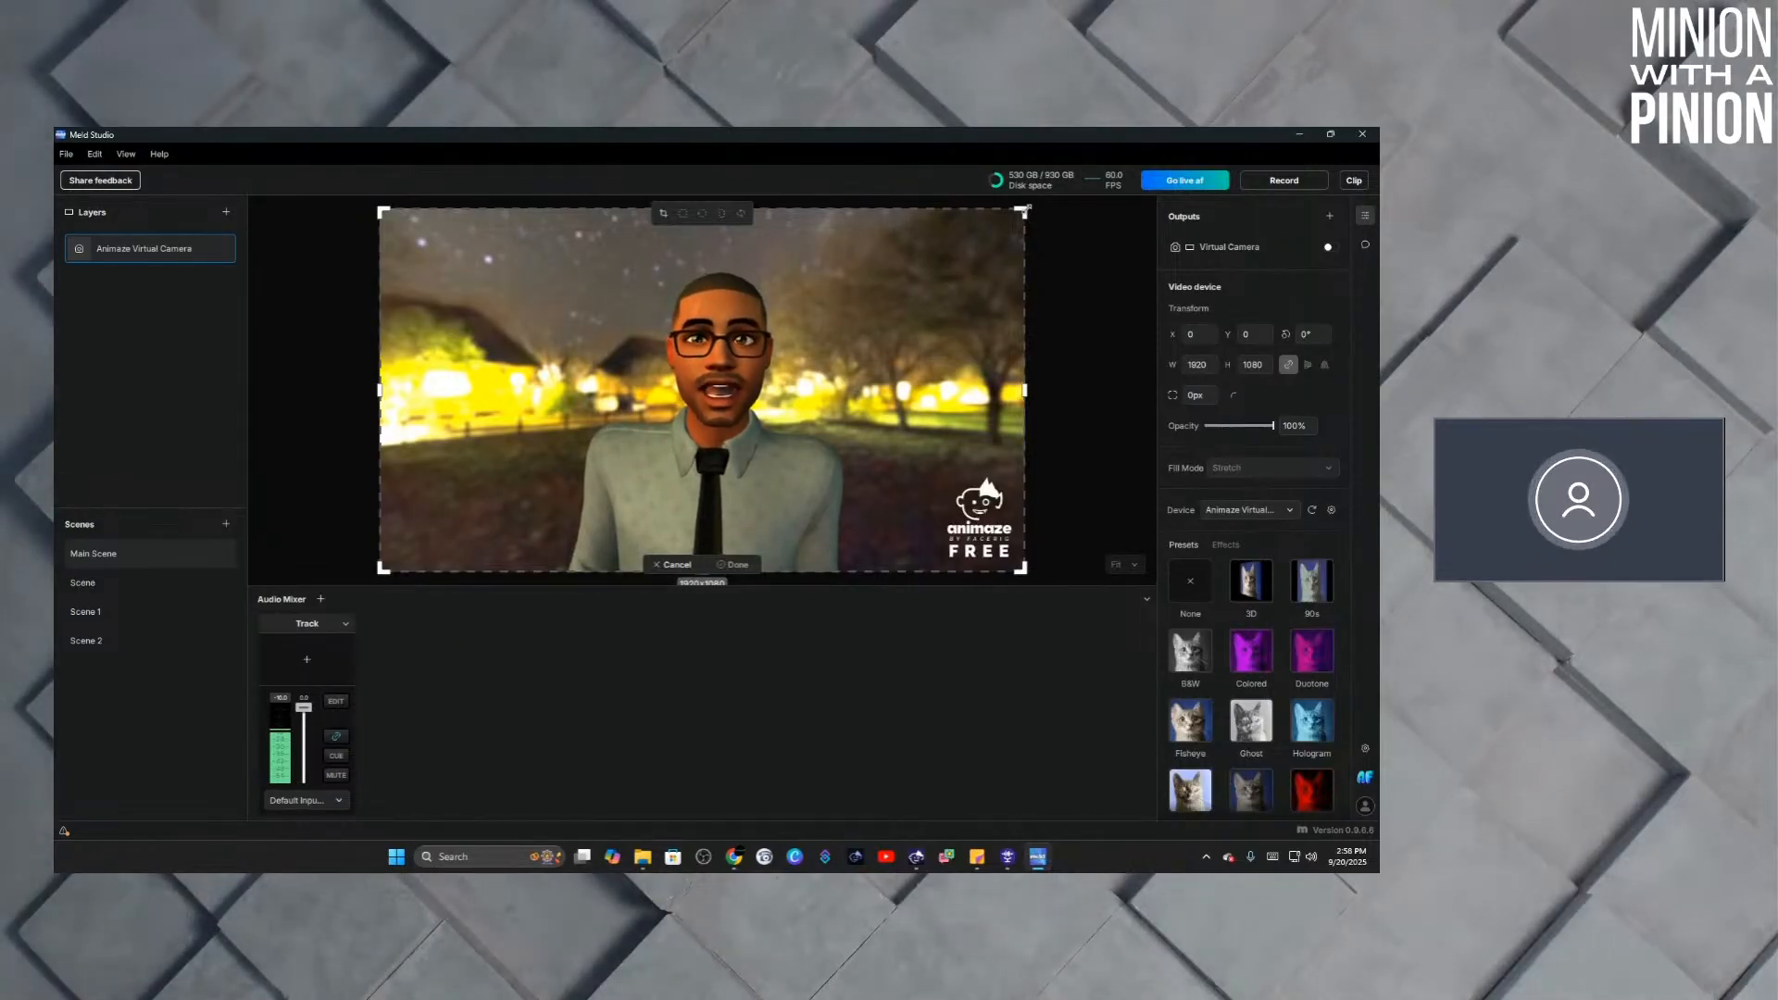
drag(1025, 211, 809, 215)
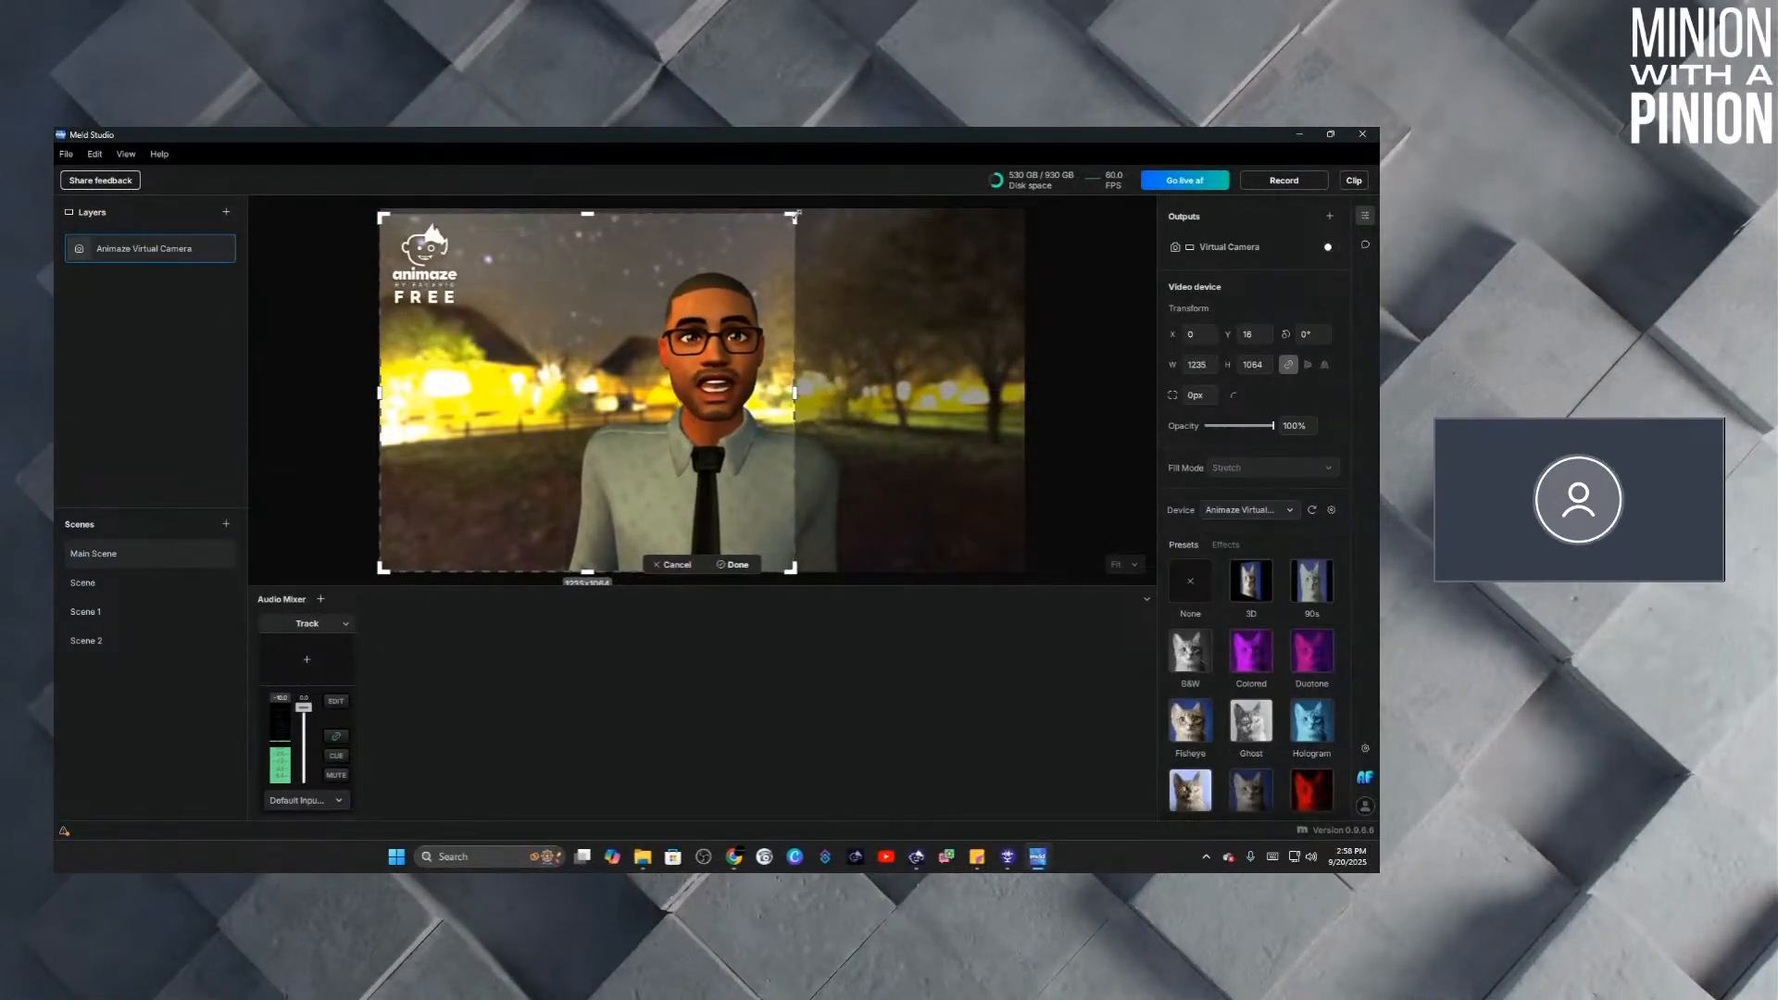
drag(798, 214, 797, 211)
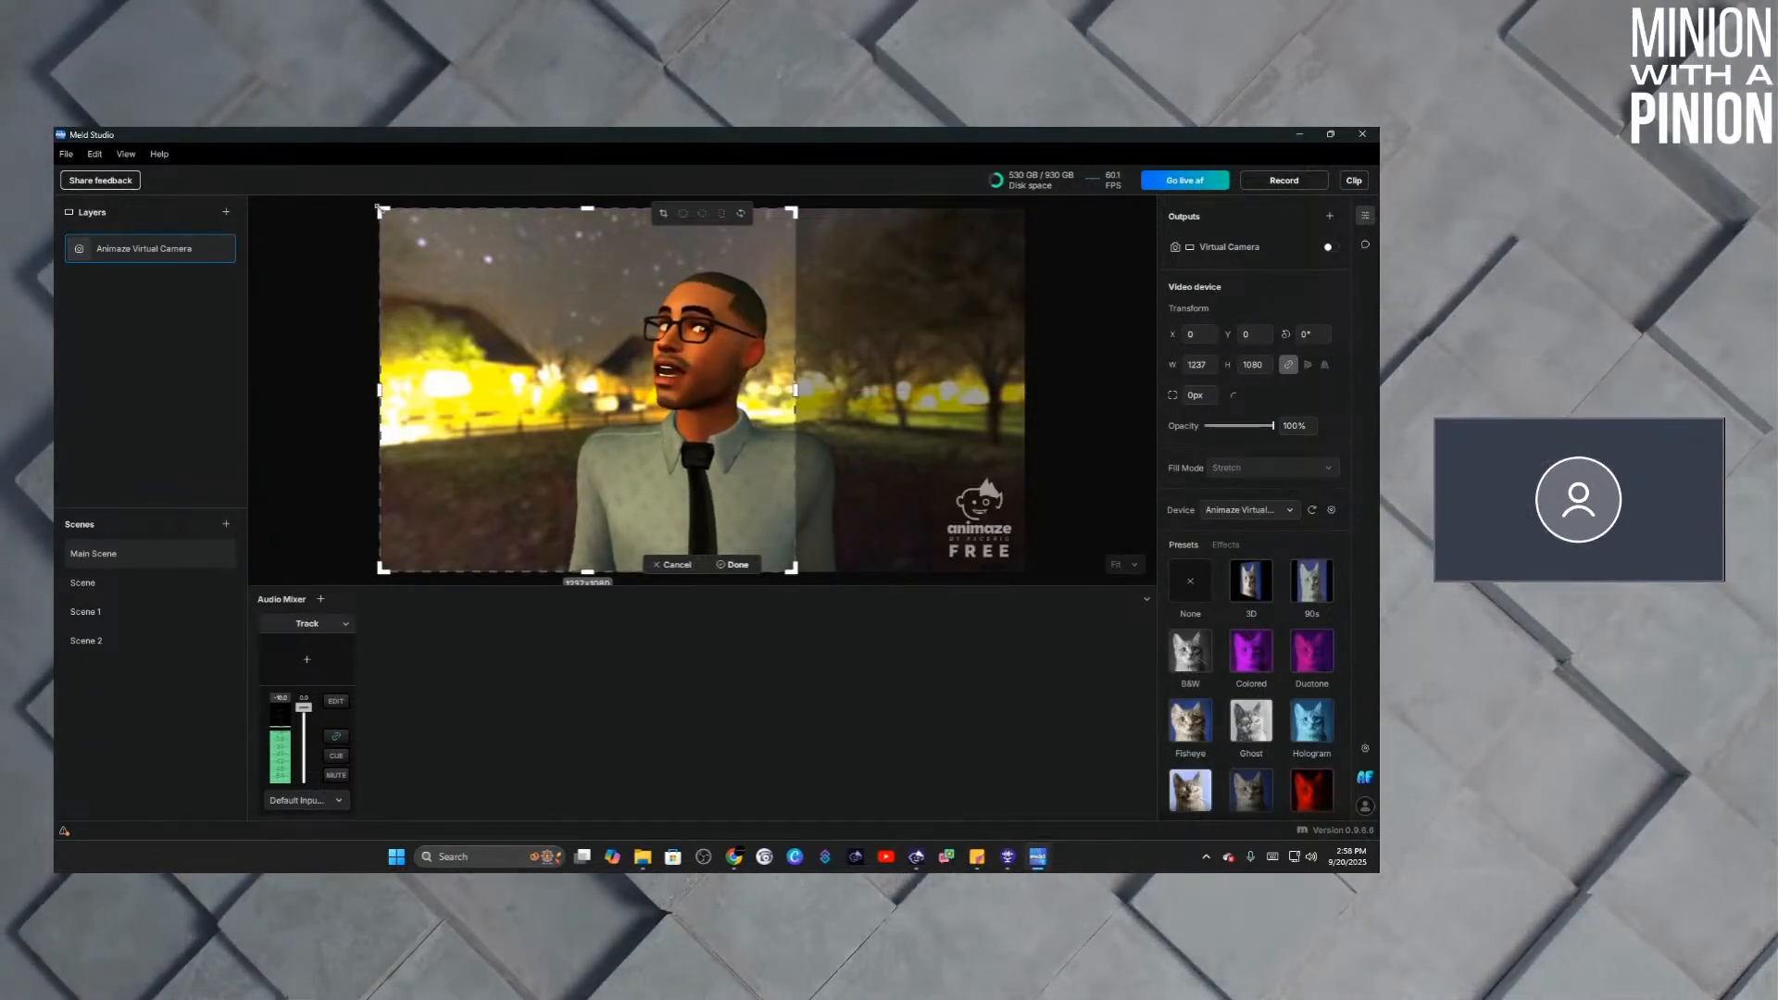
drag(379, 211, 567, 213)
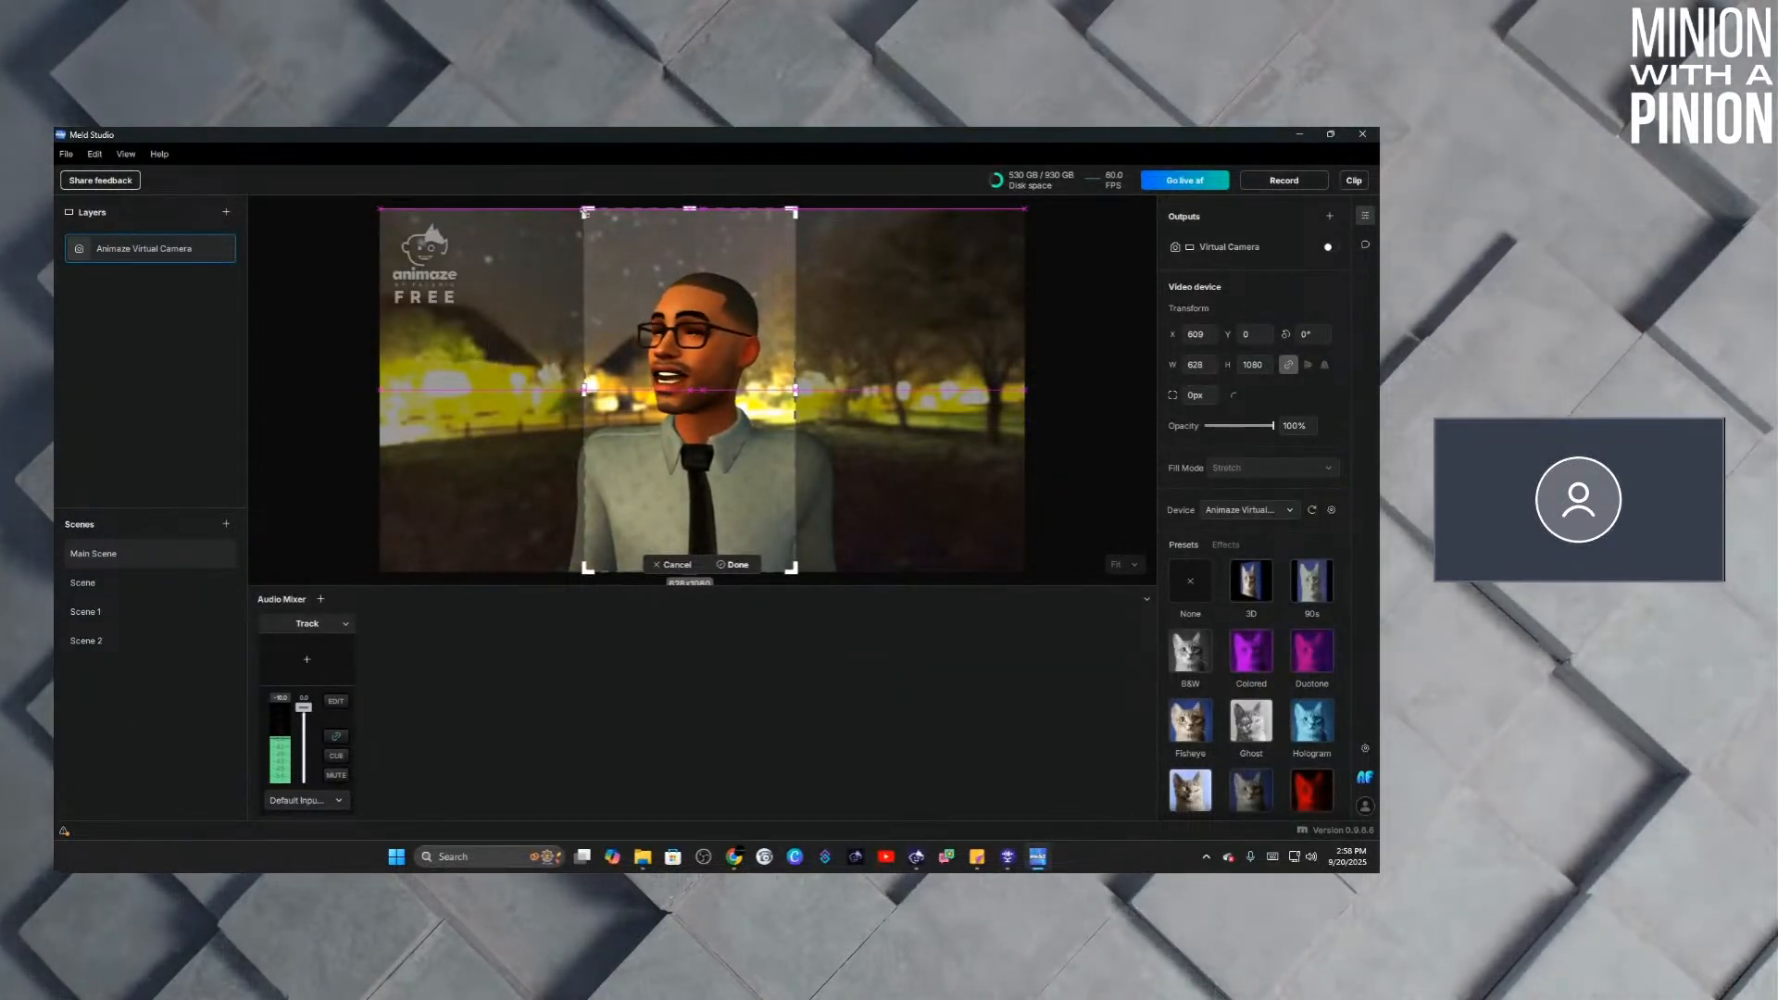
drag(585, 214, 597, 213)
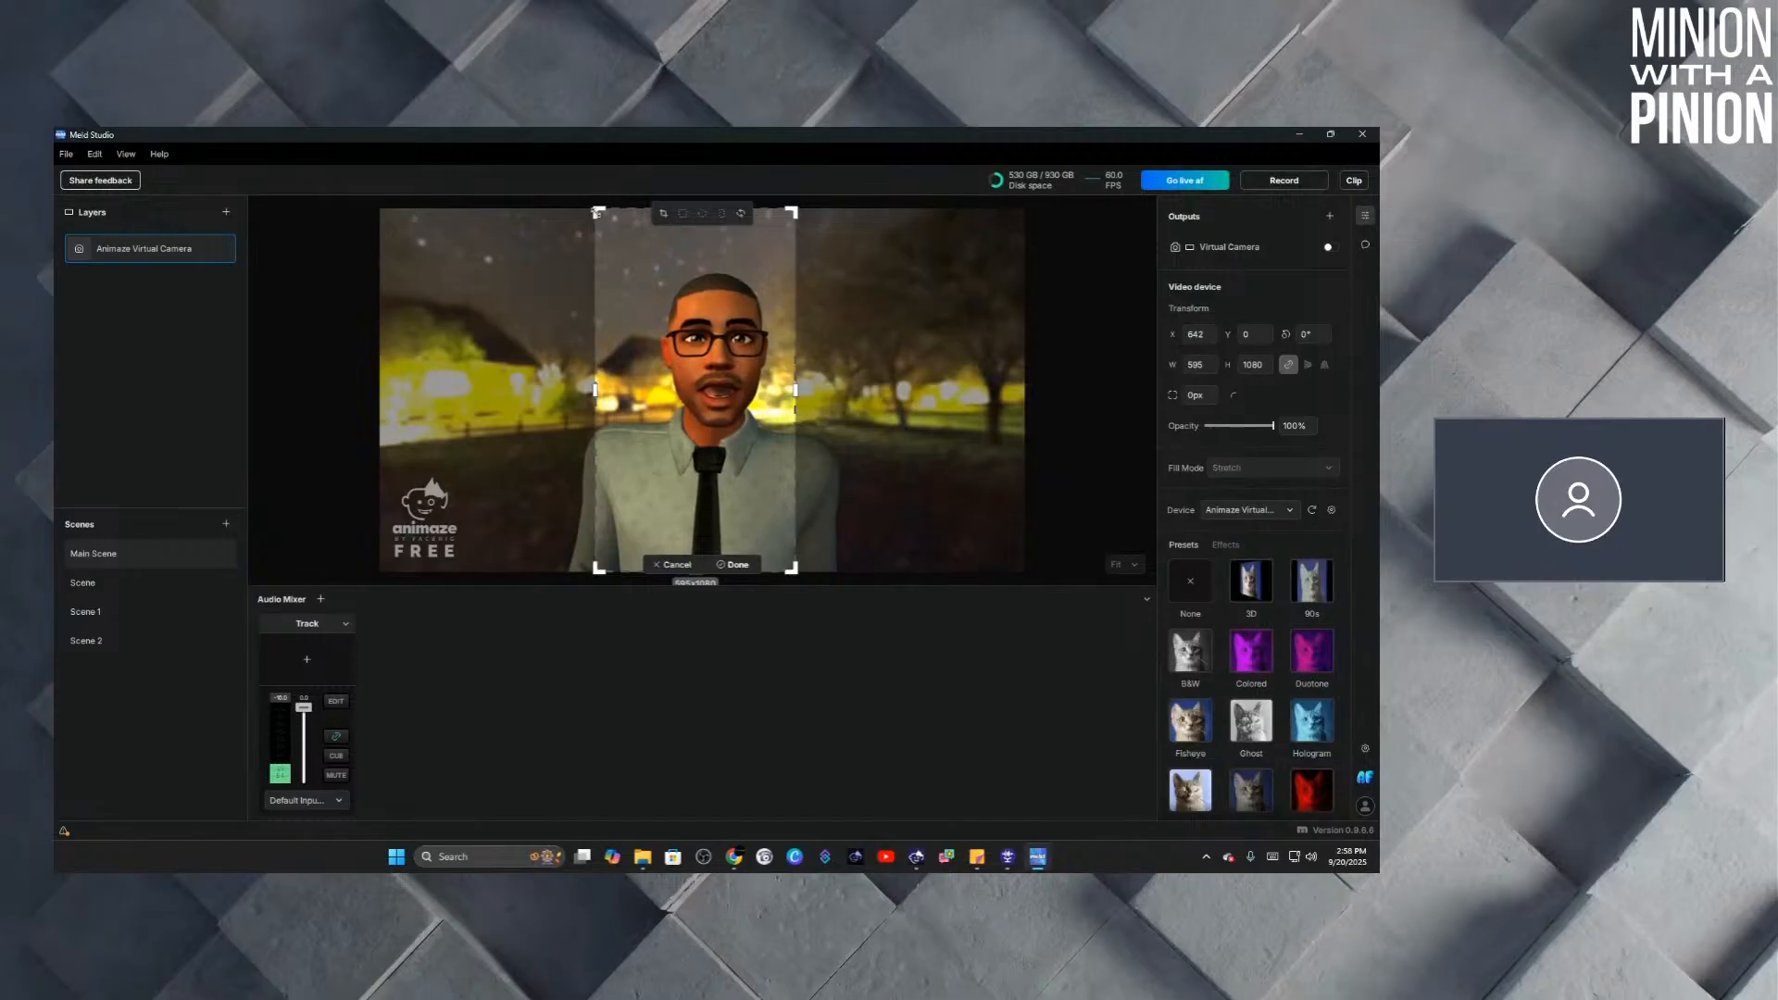
click(998, 333)
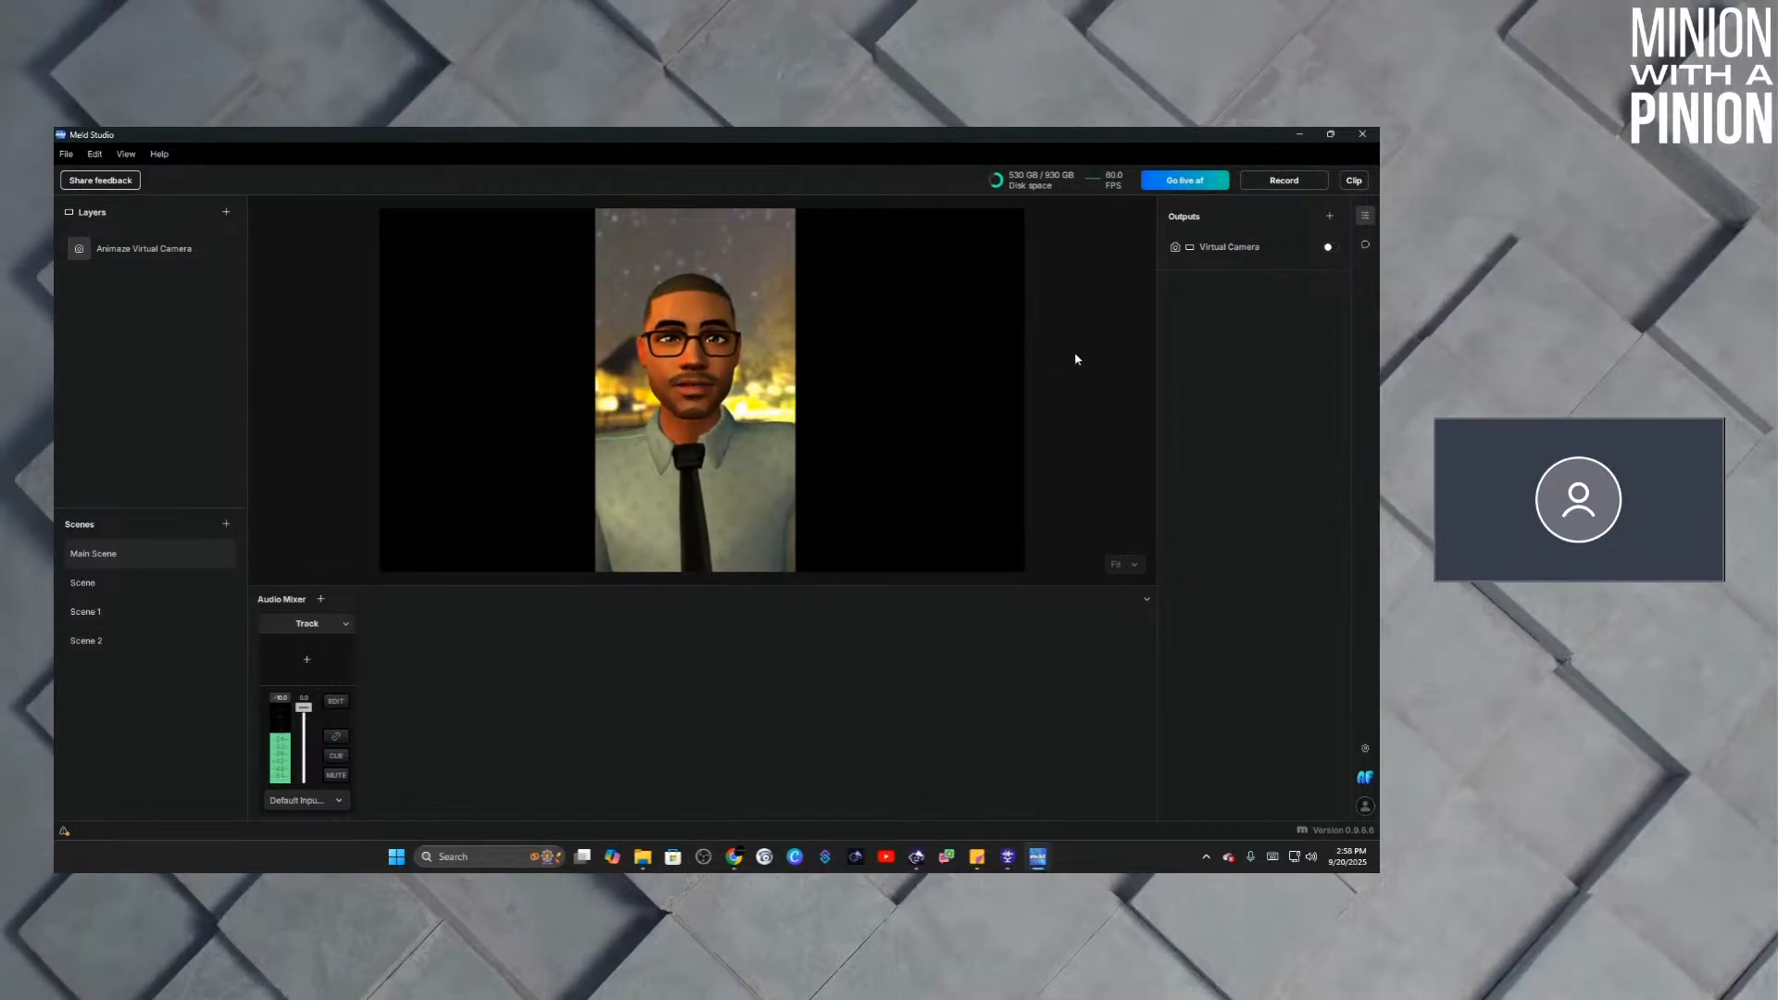
Move the cropped camera layer to the left side of the canvas, at about X 21, Y -12.
click(719, 407)
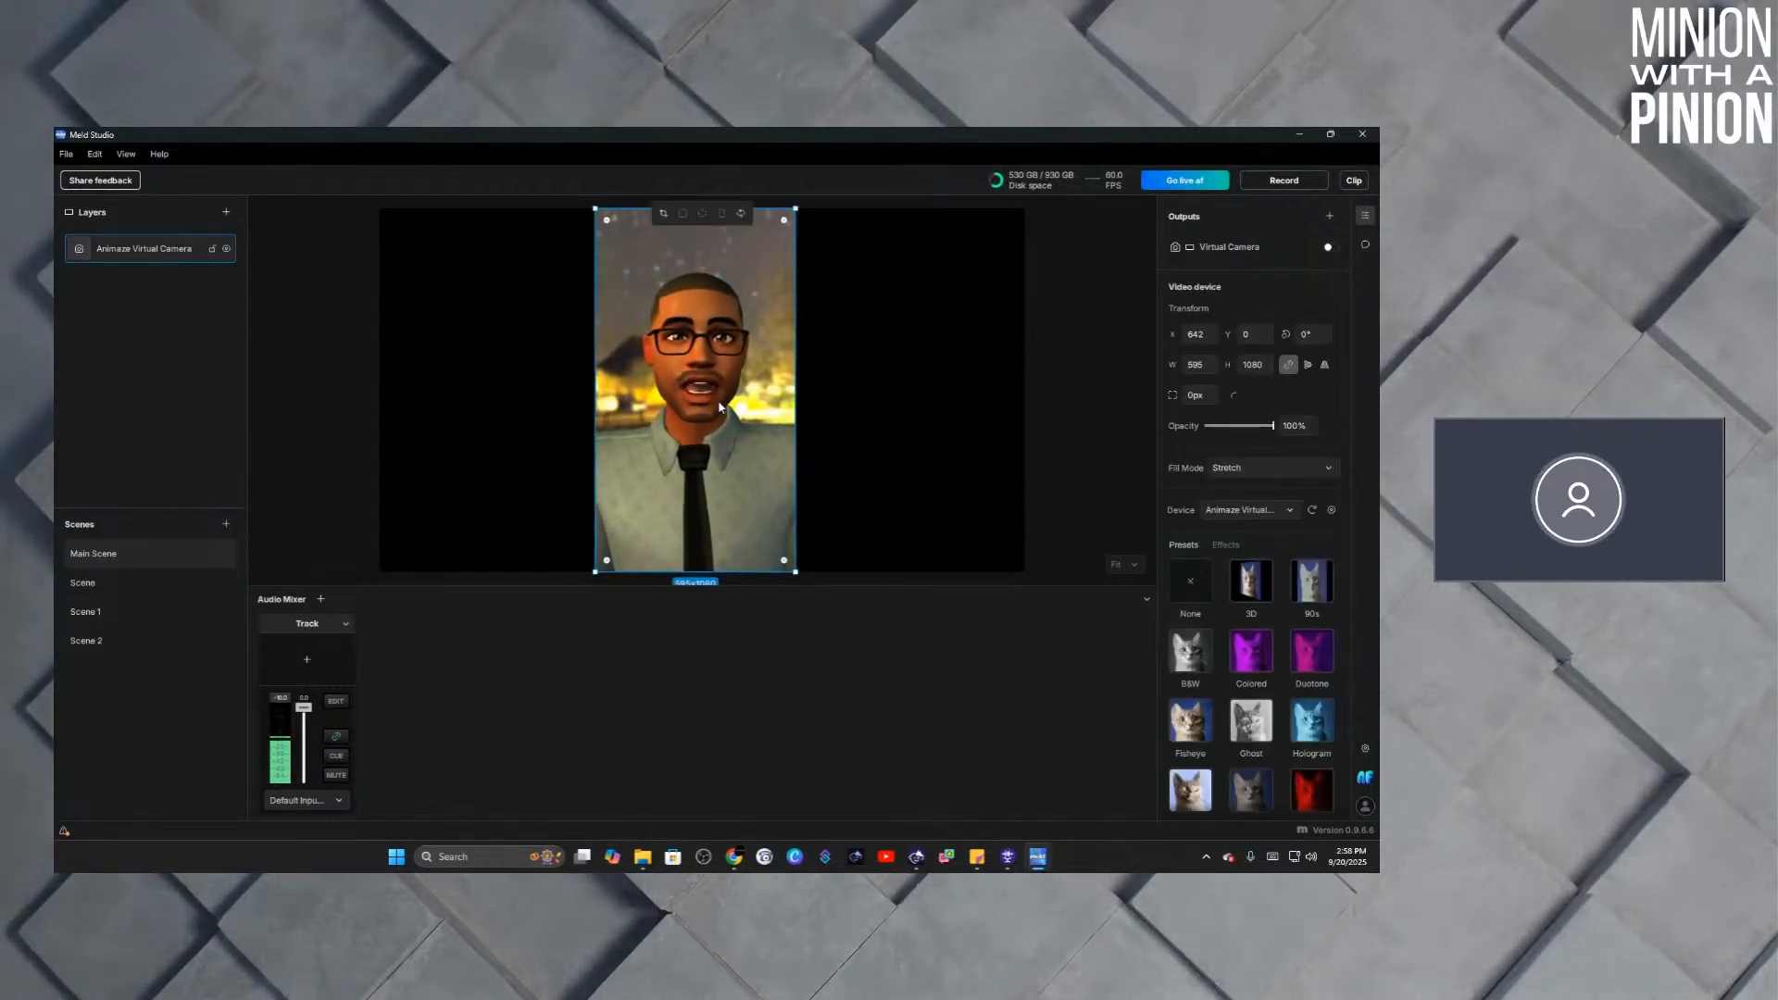
drag(720, 407, 511, 404)
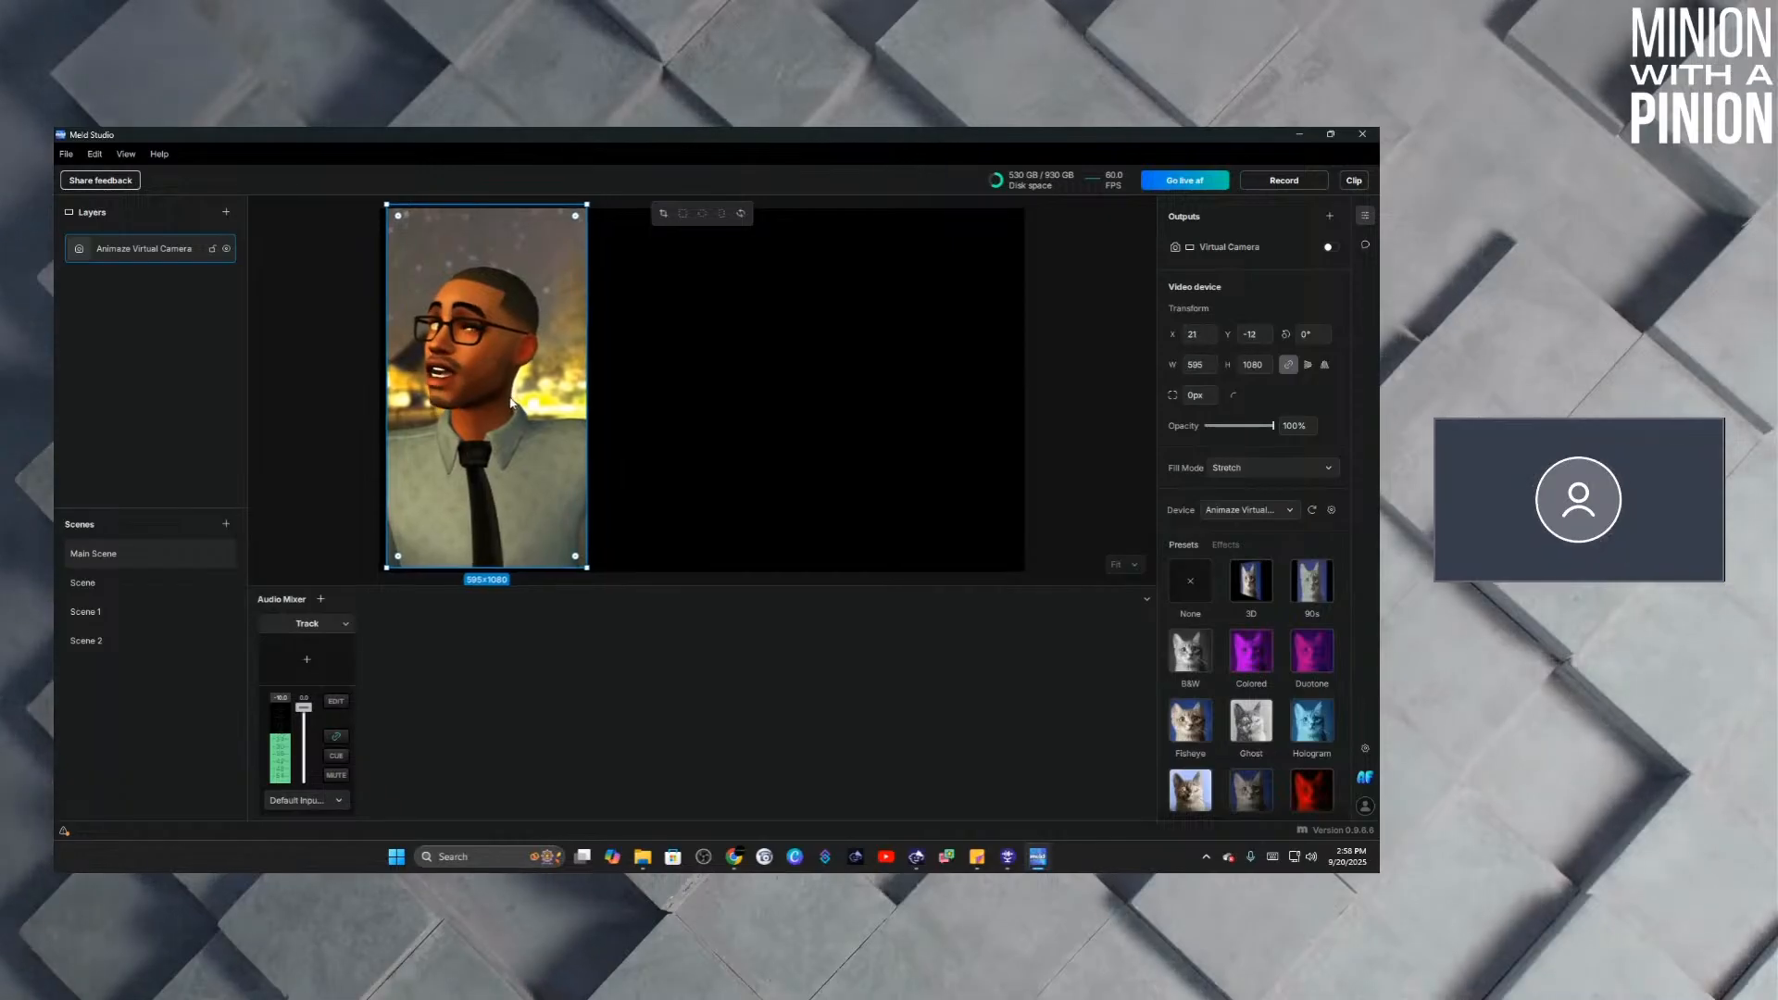
click(750, 390)
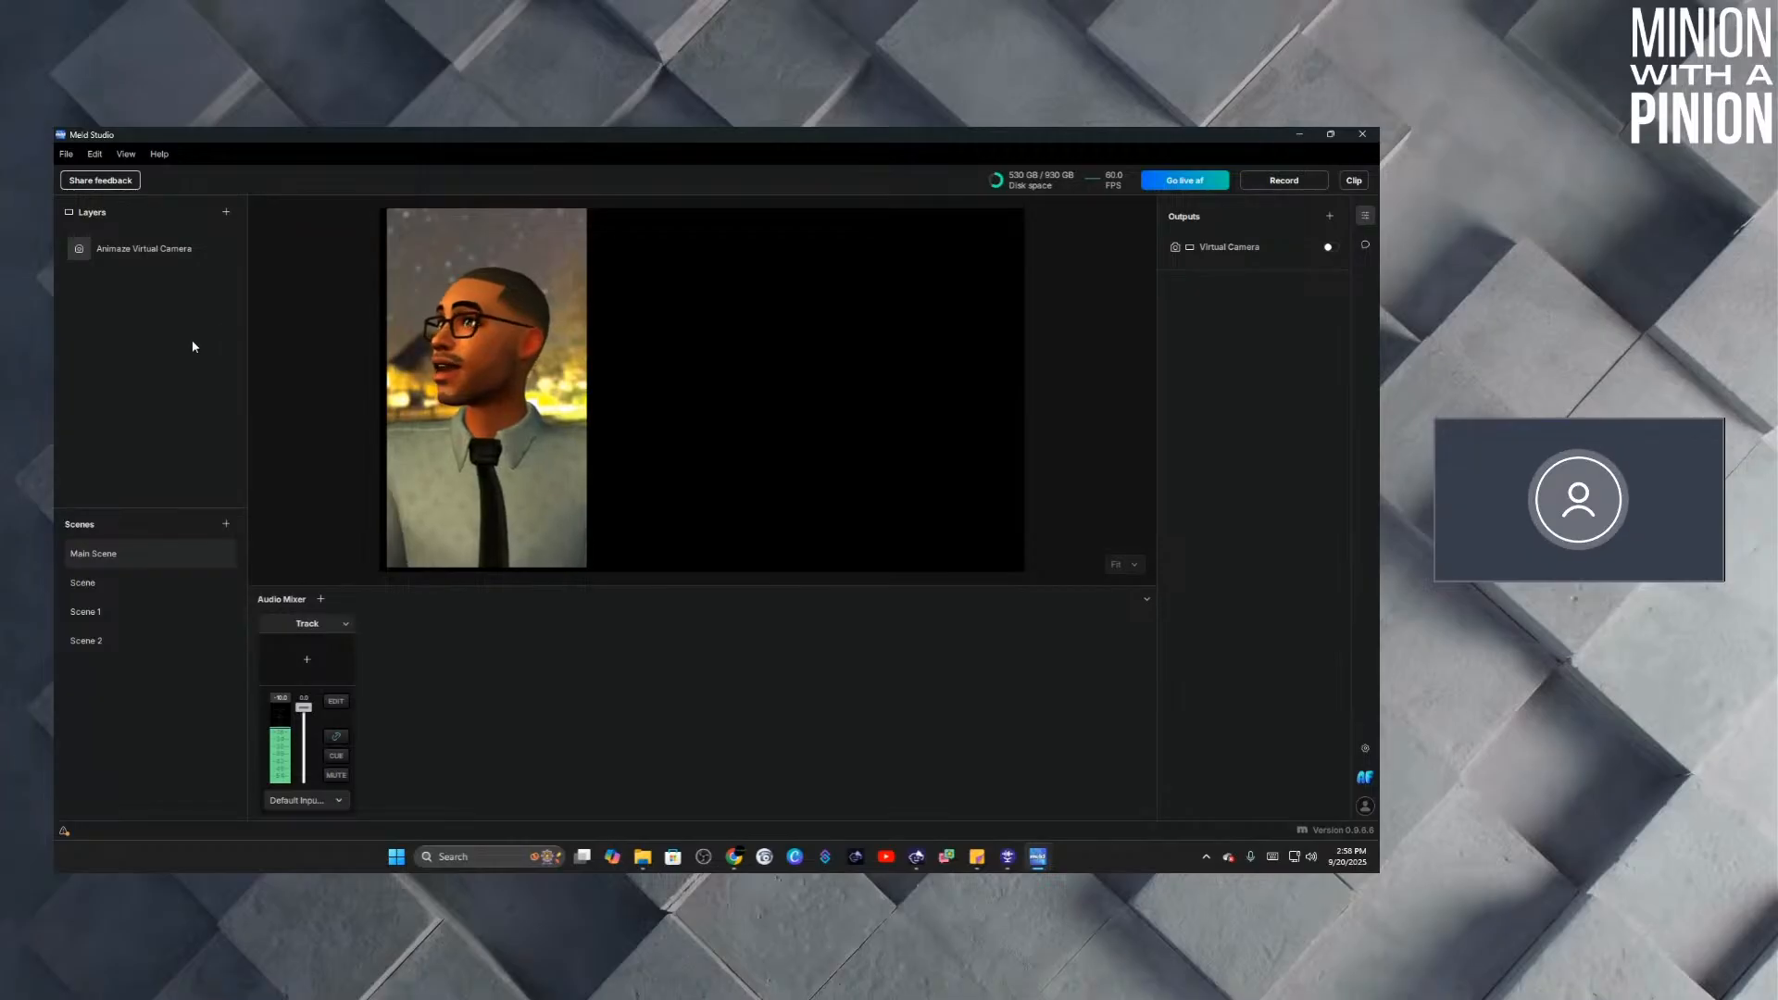
Add a media source layer to Main Scene using the "dark blue investigate background" video from the OBS Media folder.
click(227, 214)
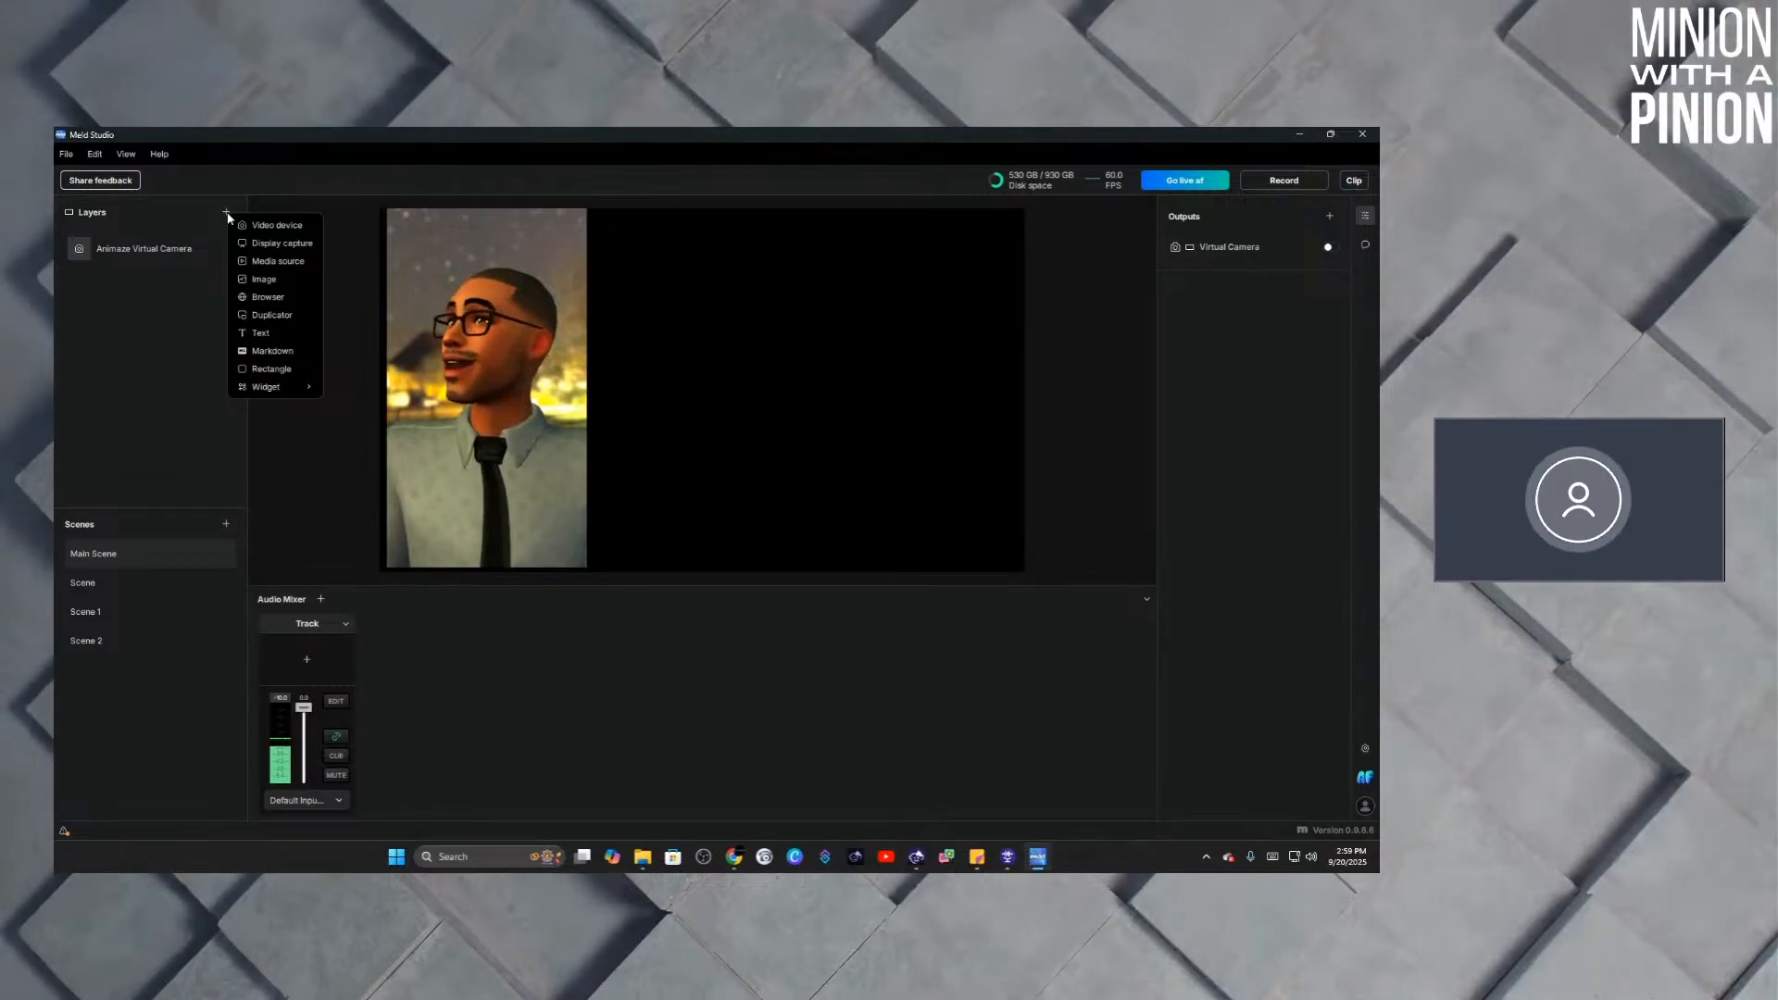
click(285, 263)
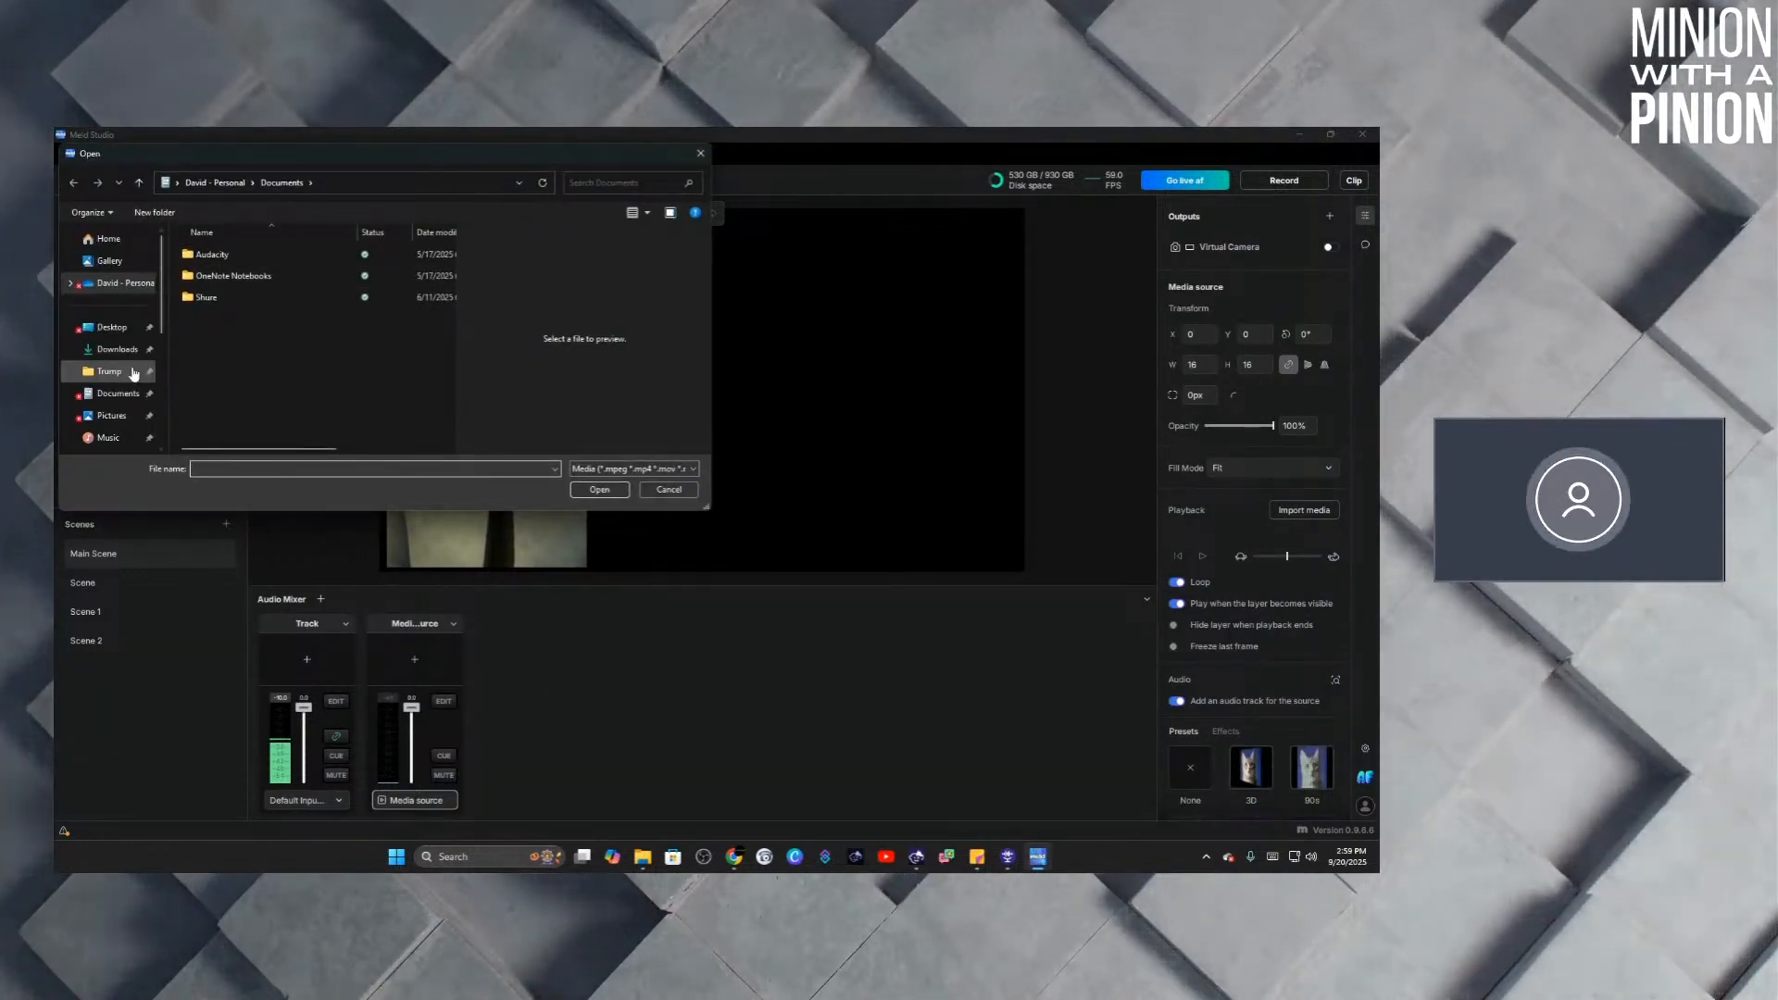
click(108, 352)
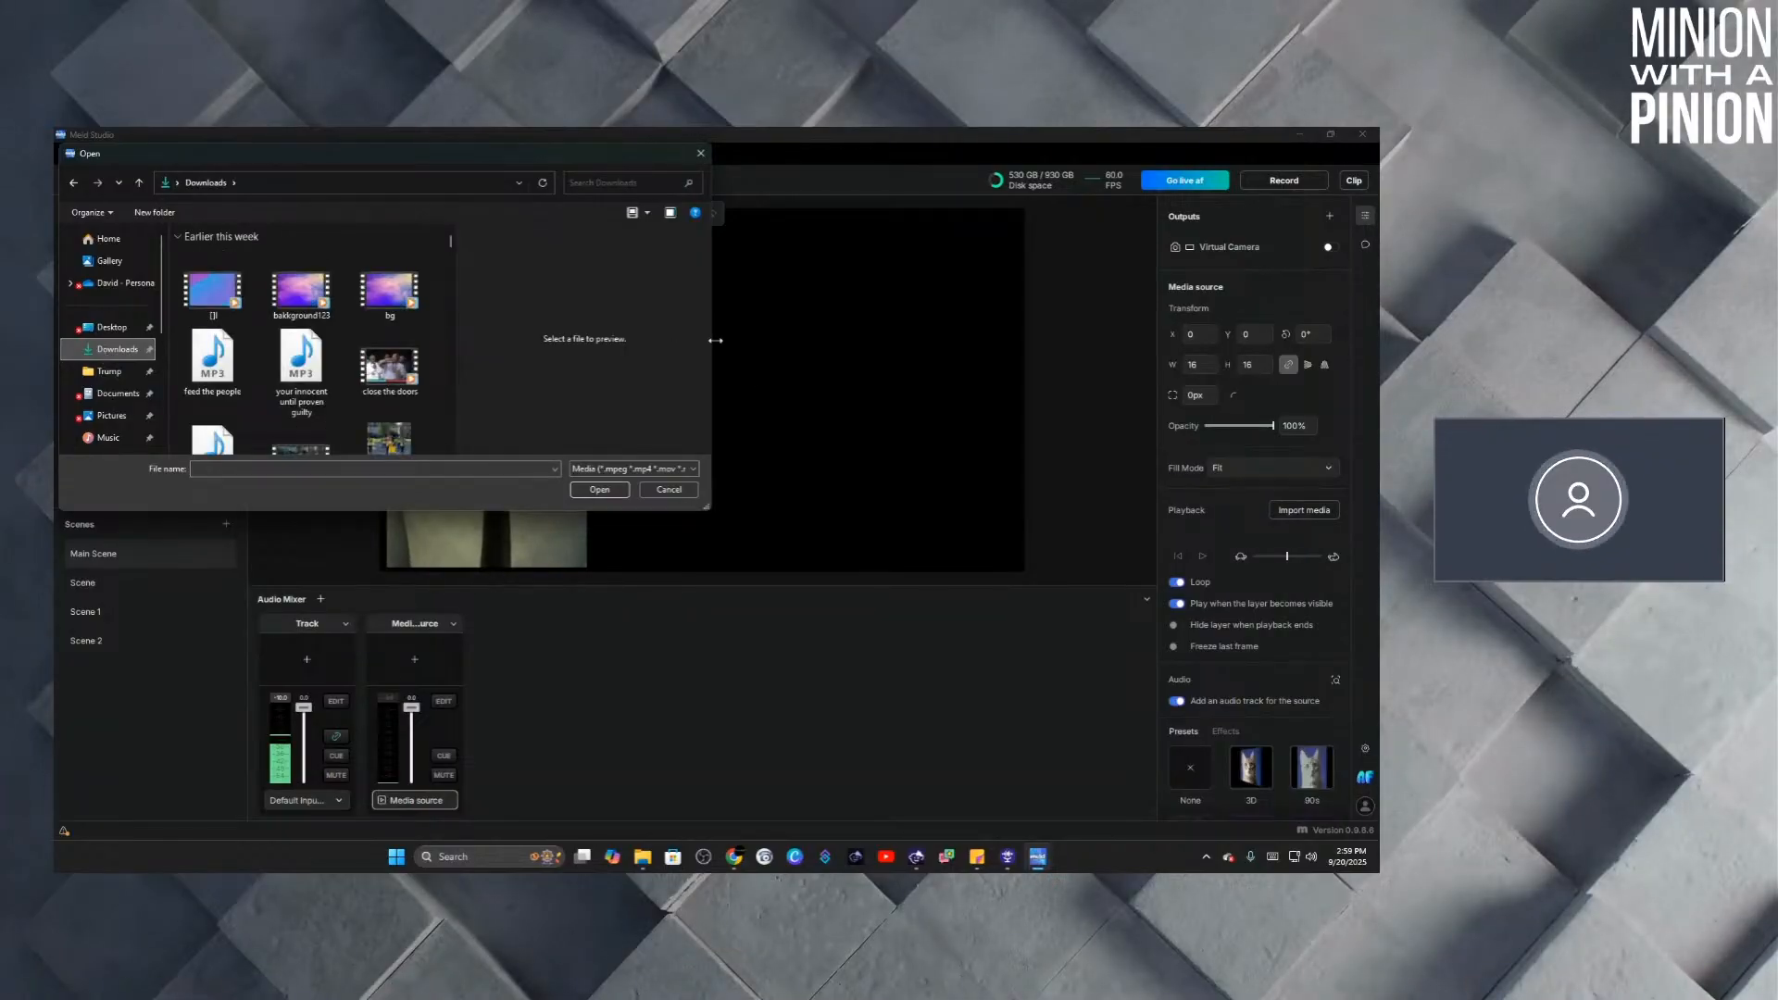
drag(715, 340, 1188, 340)
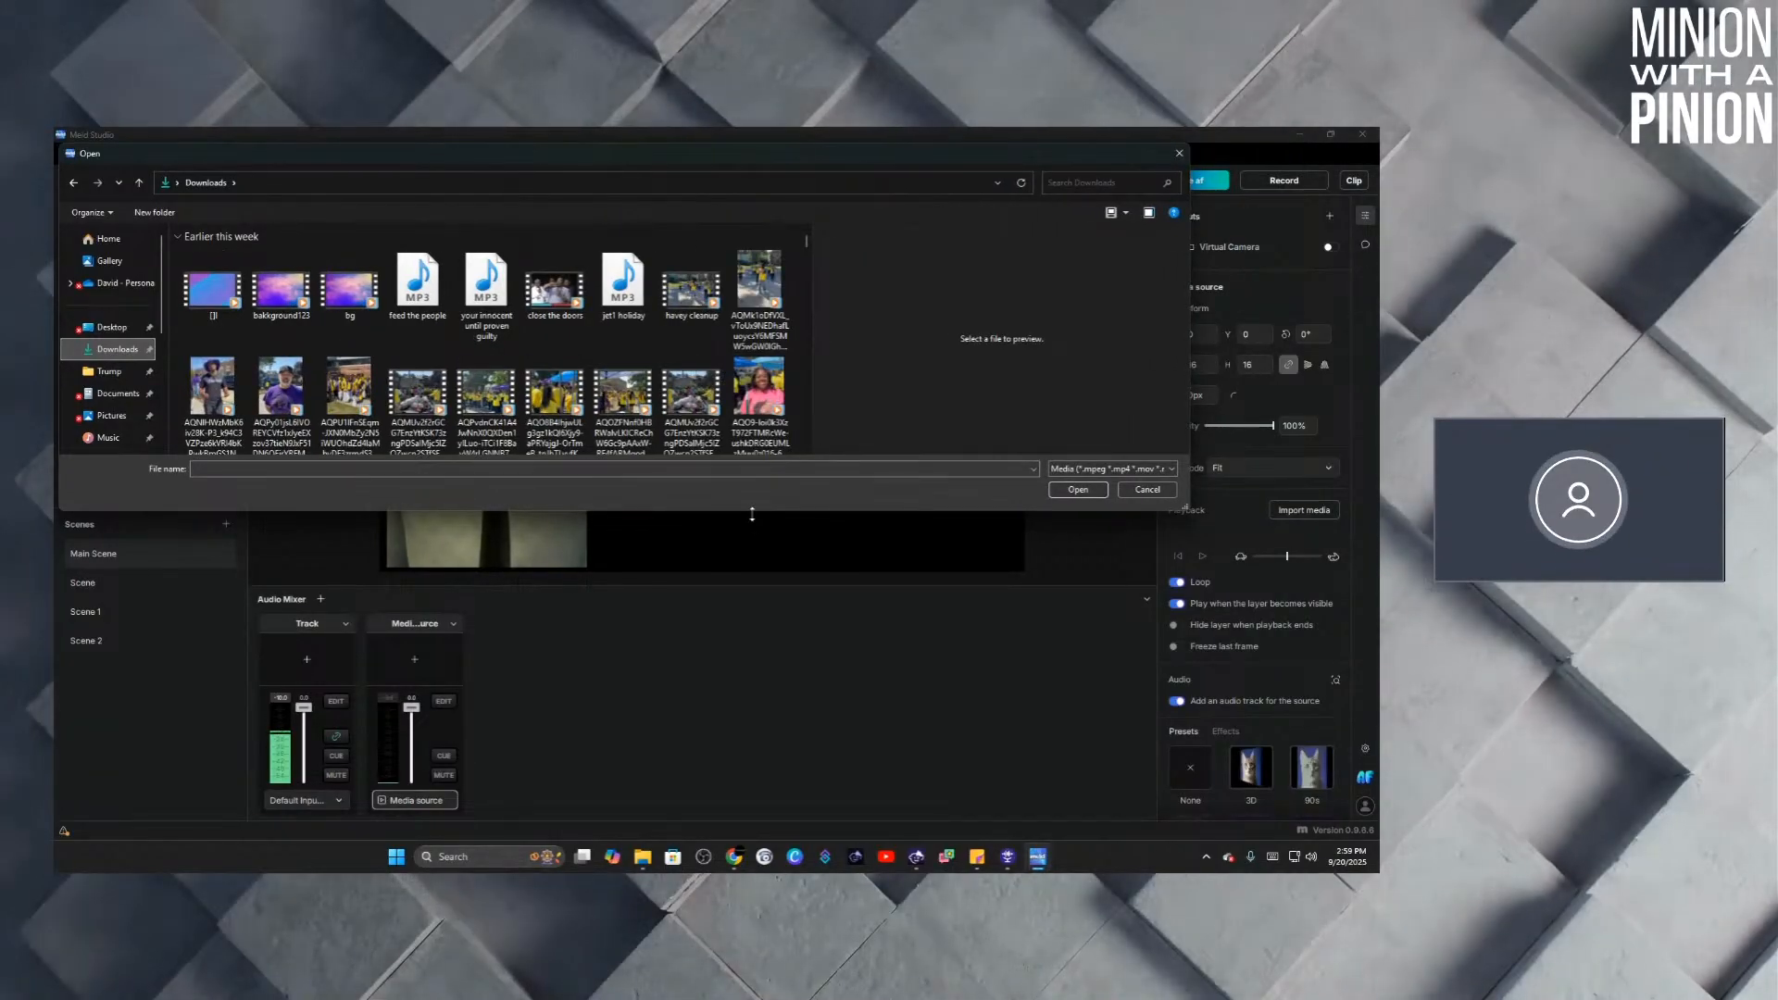
drag(752, 514, 718, 802)
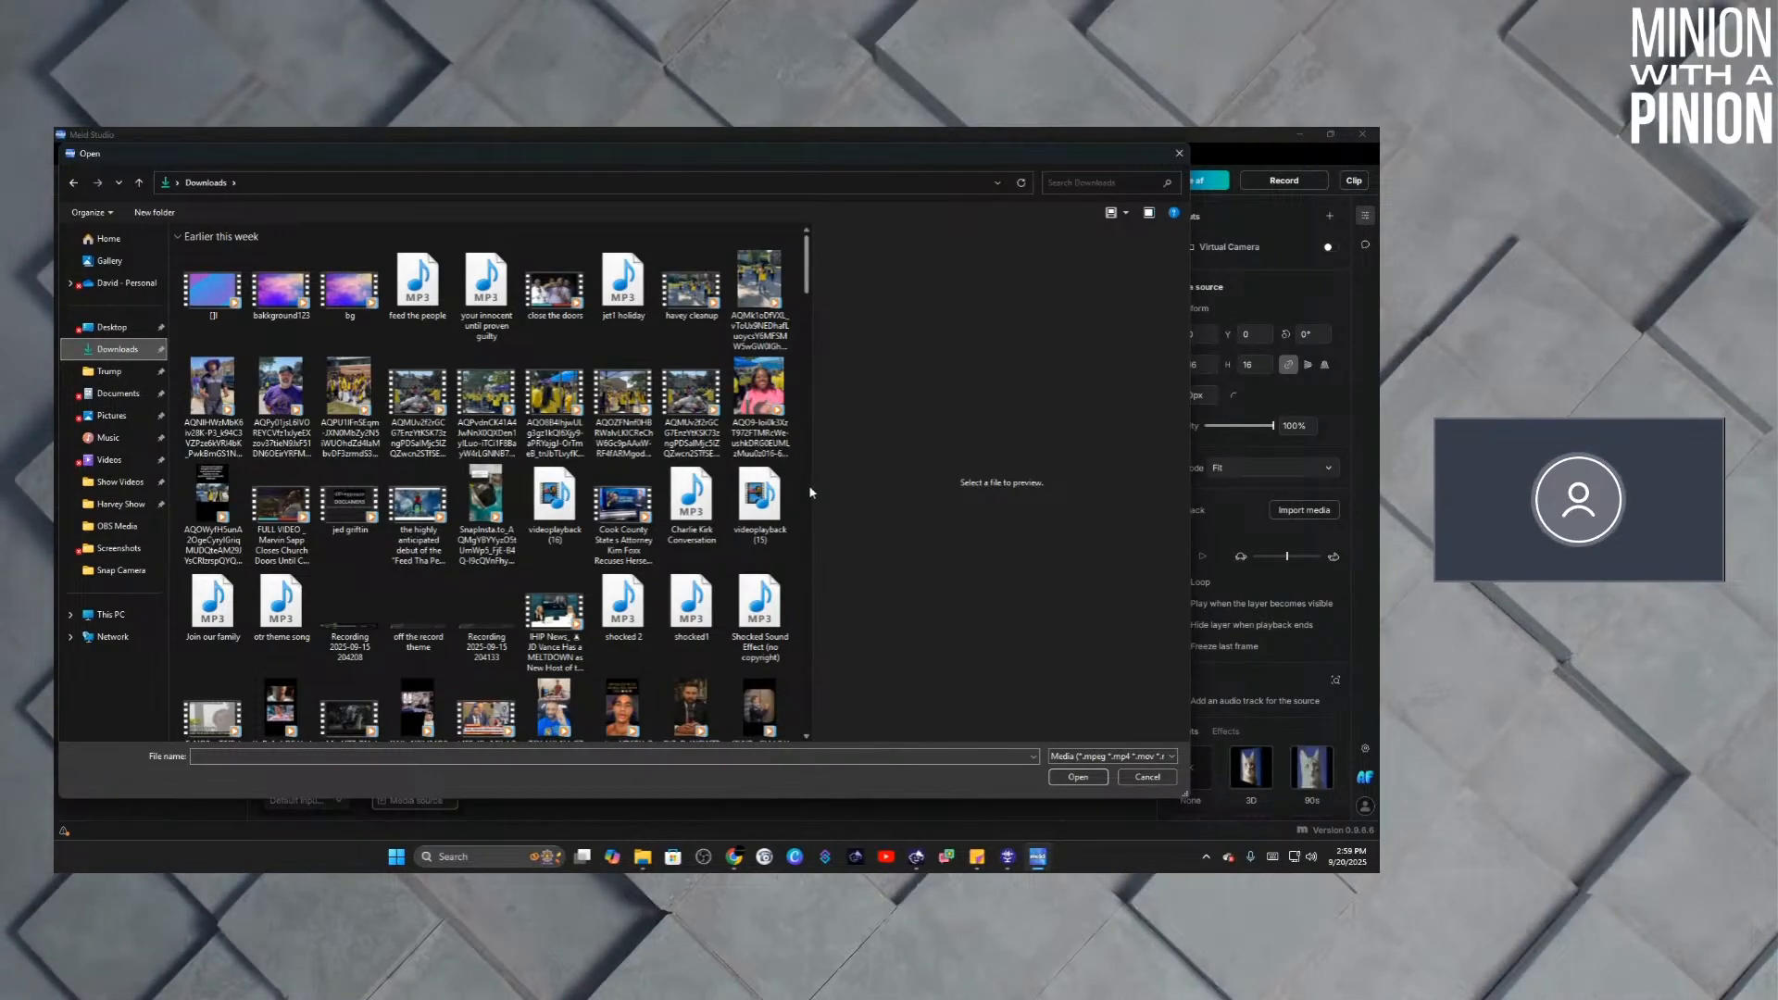
drag(813, 492, 1073, 530)
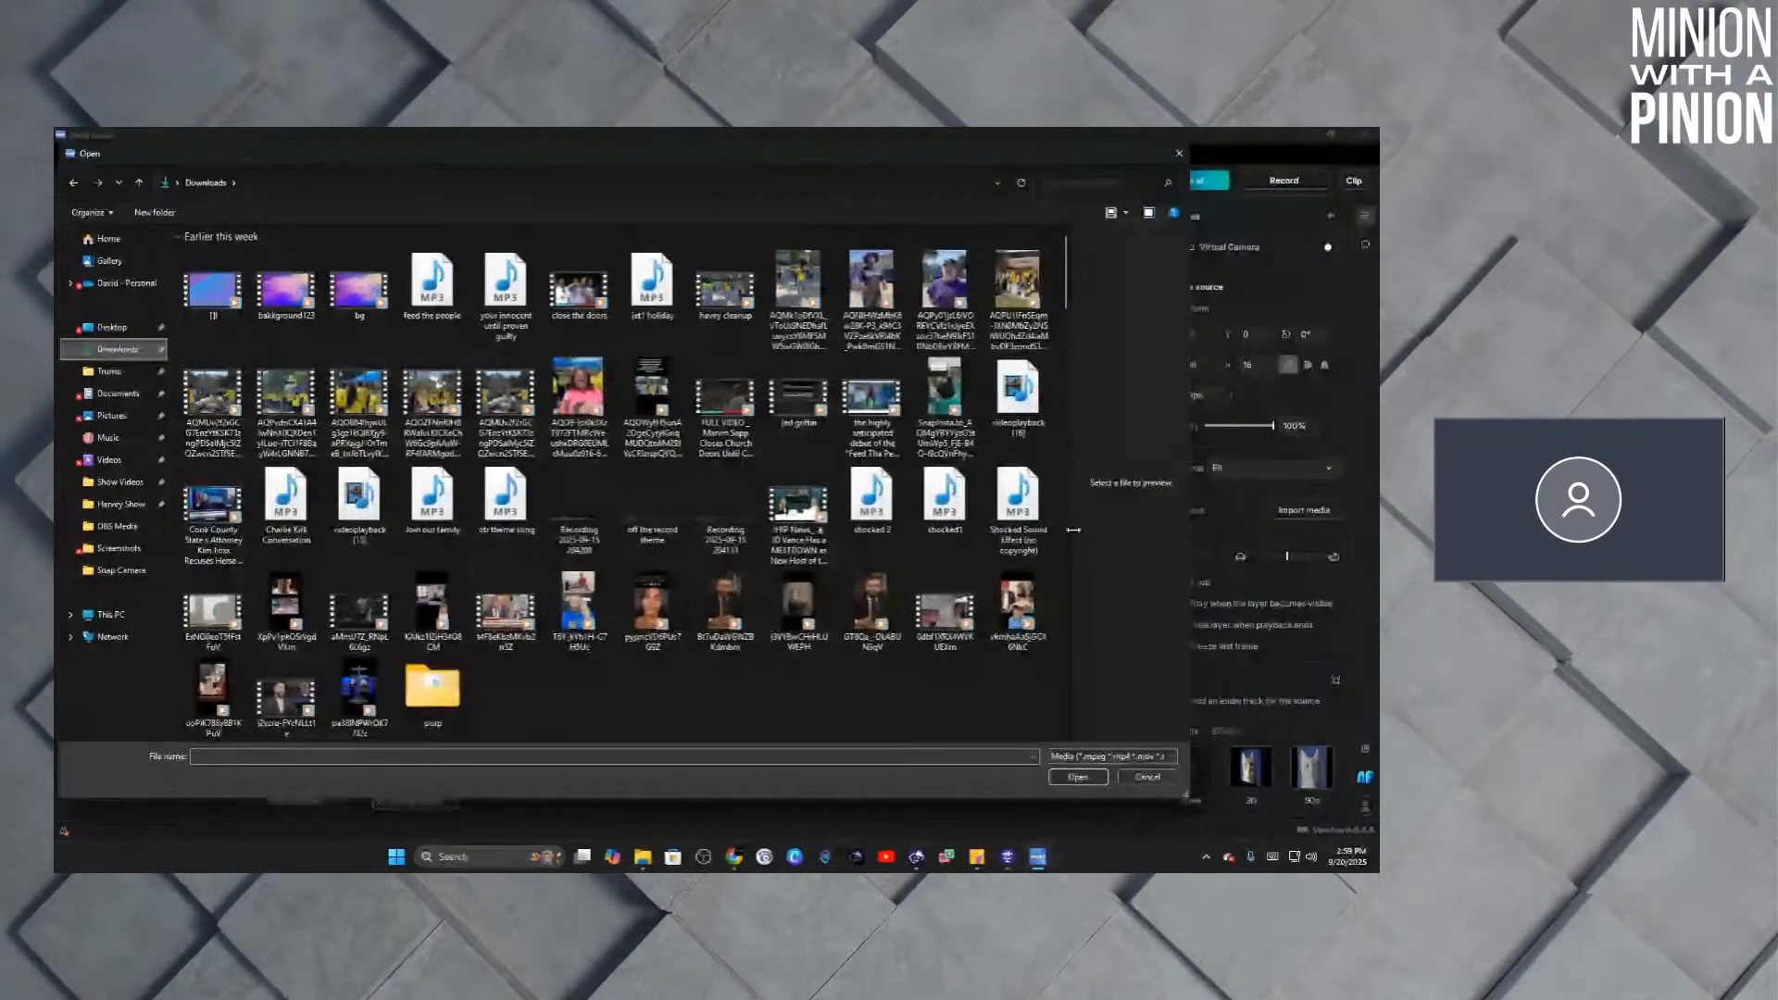
scroll(706, 393, down, 10)
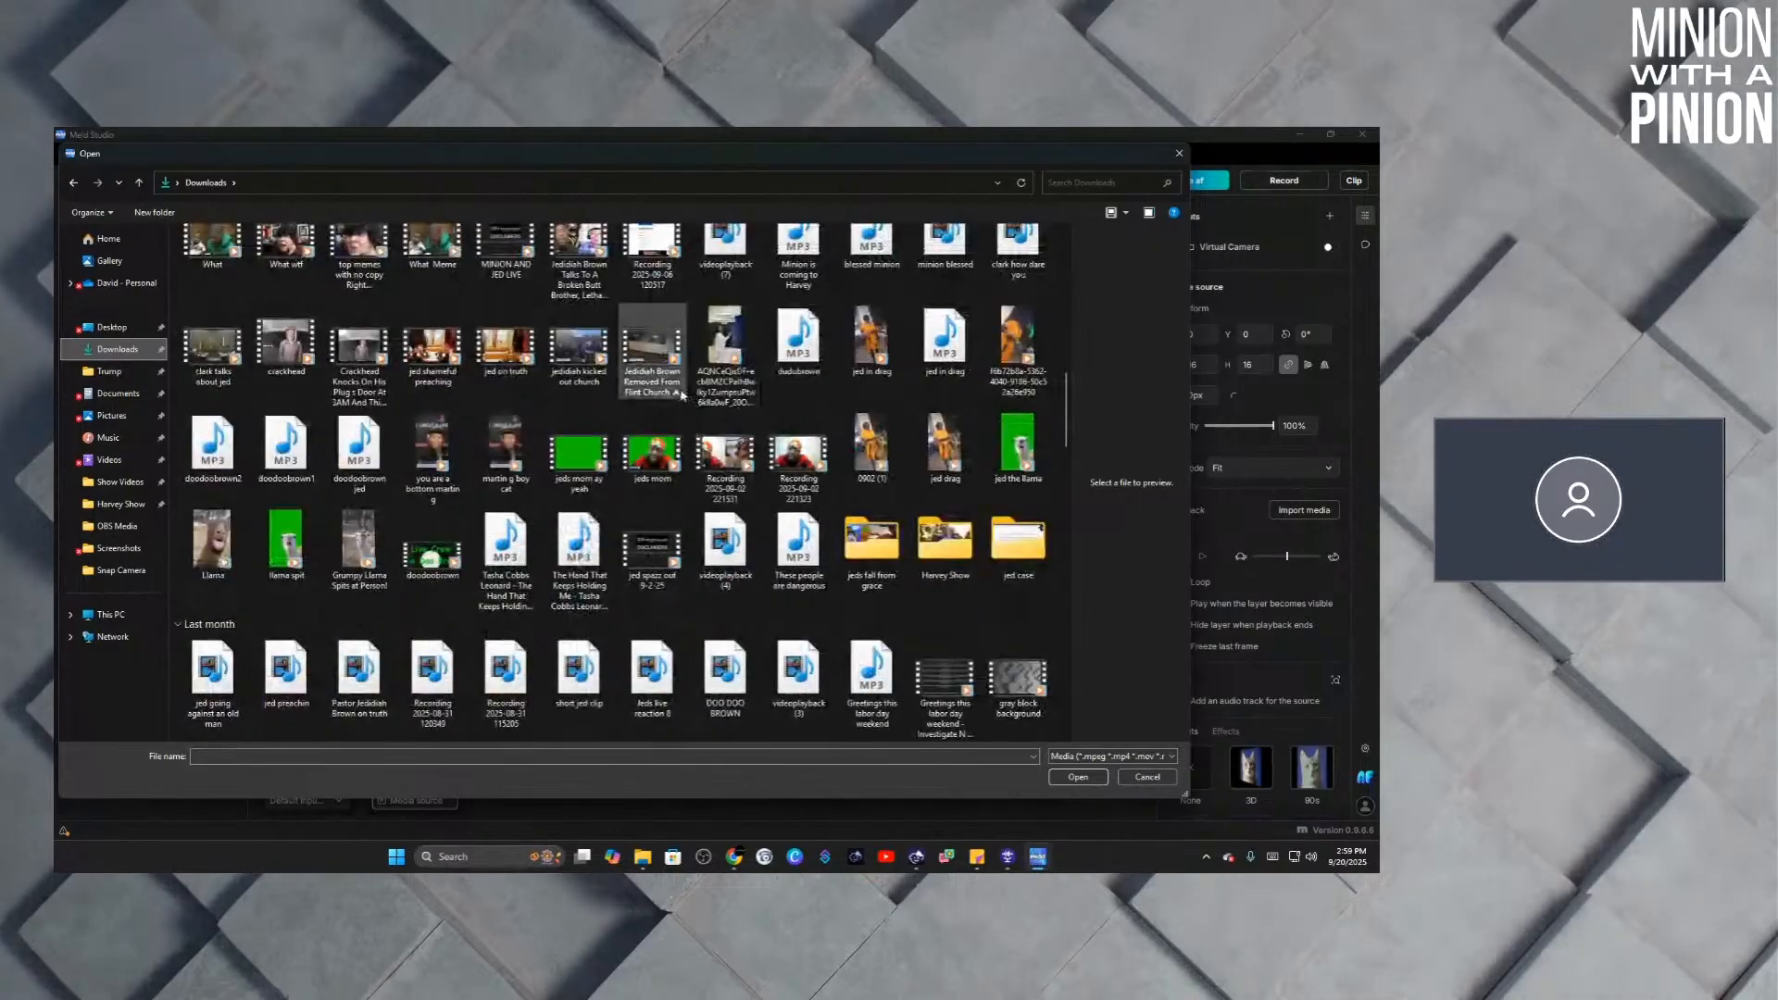
scroll(674, 352, down, 3)
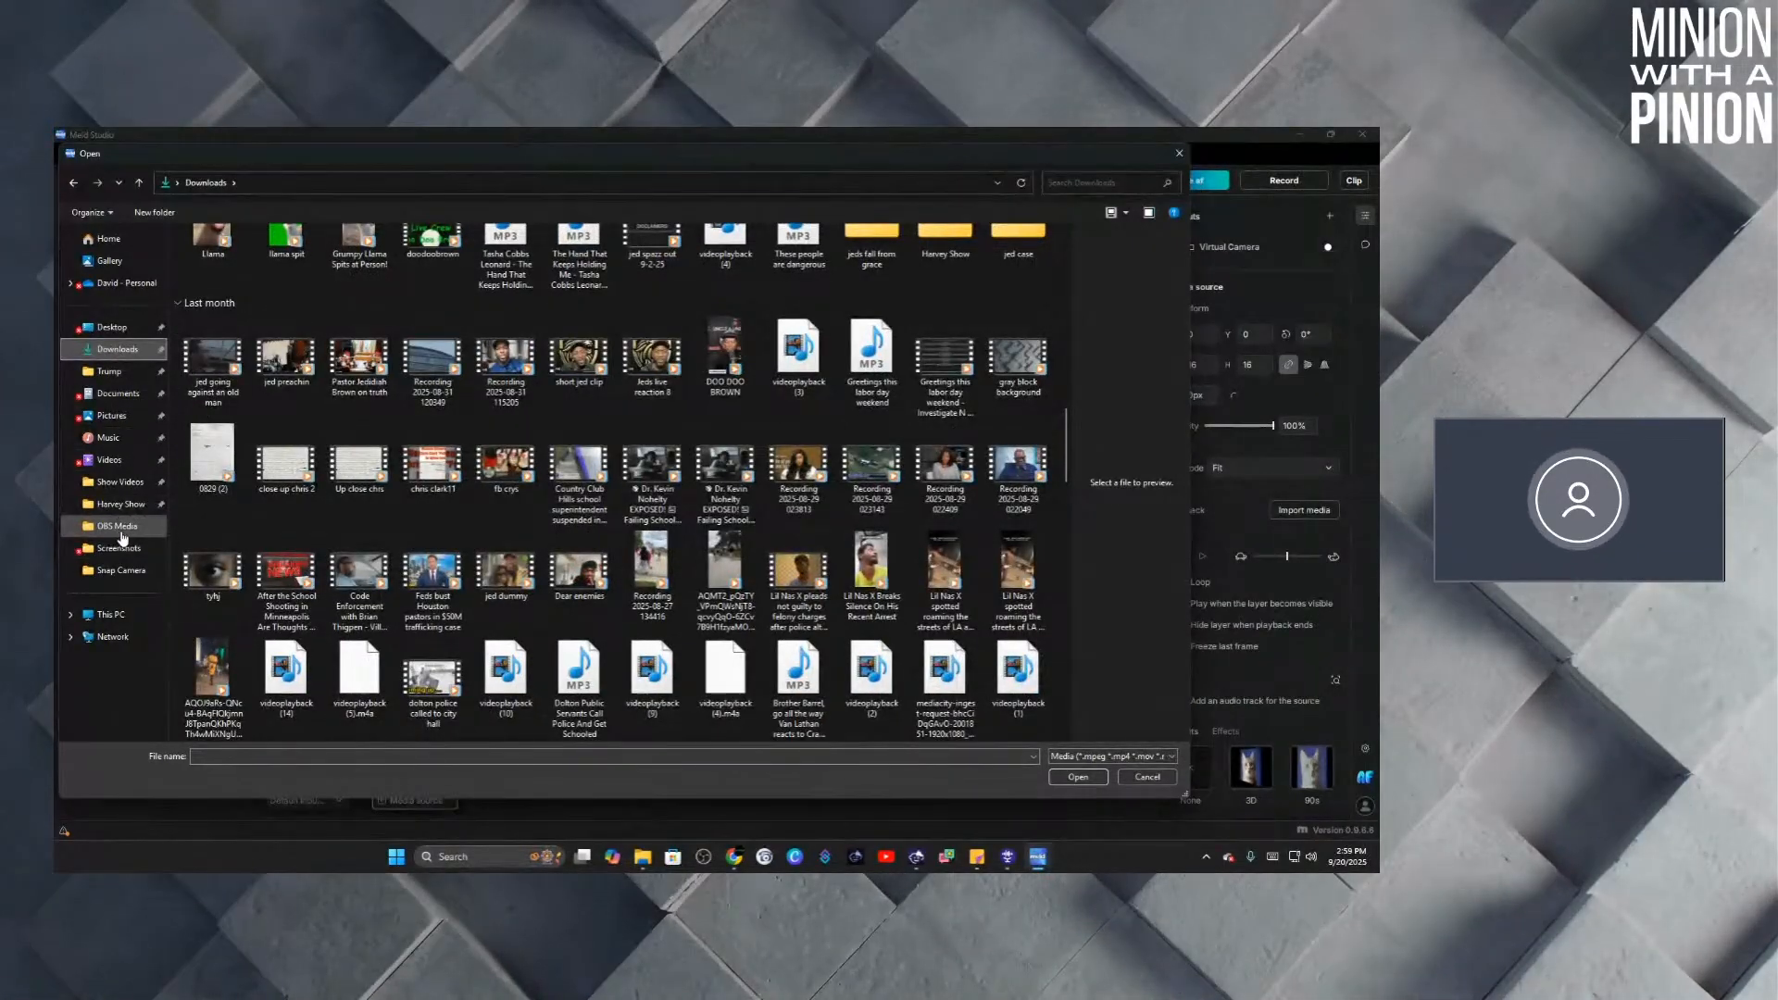
click(122, 533)
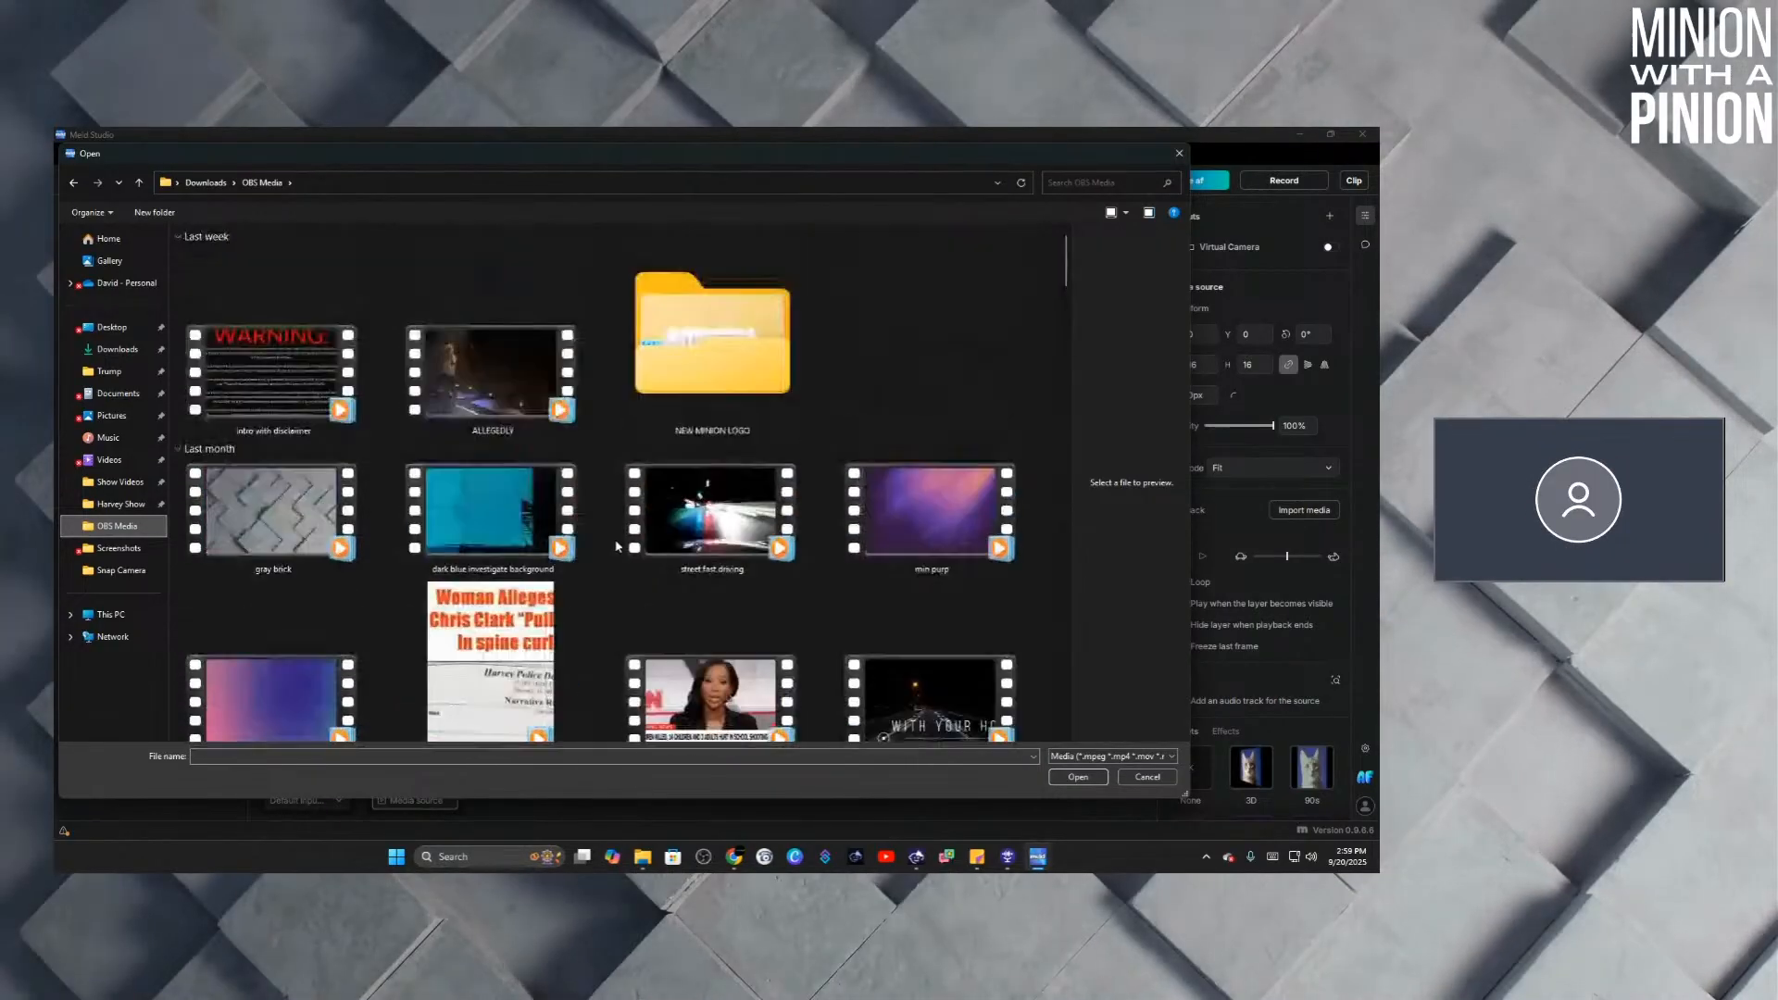
double_click(500, 519)
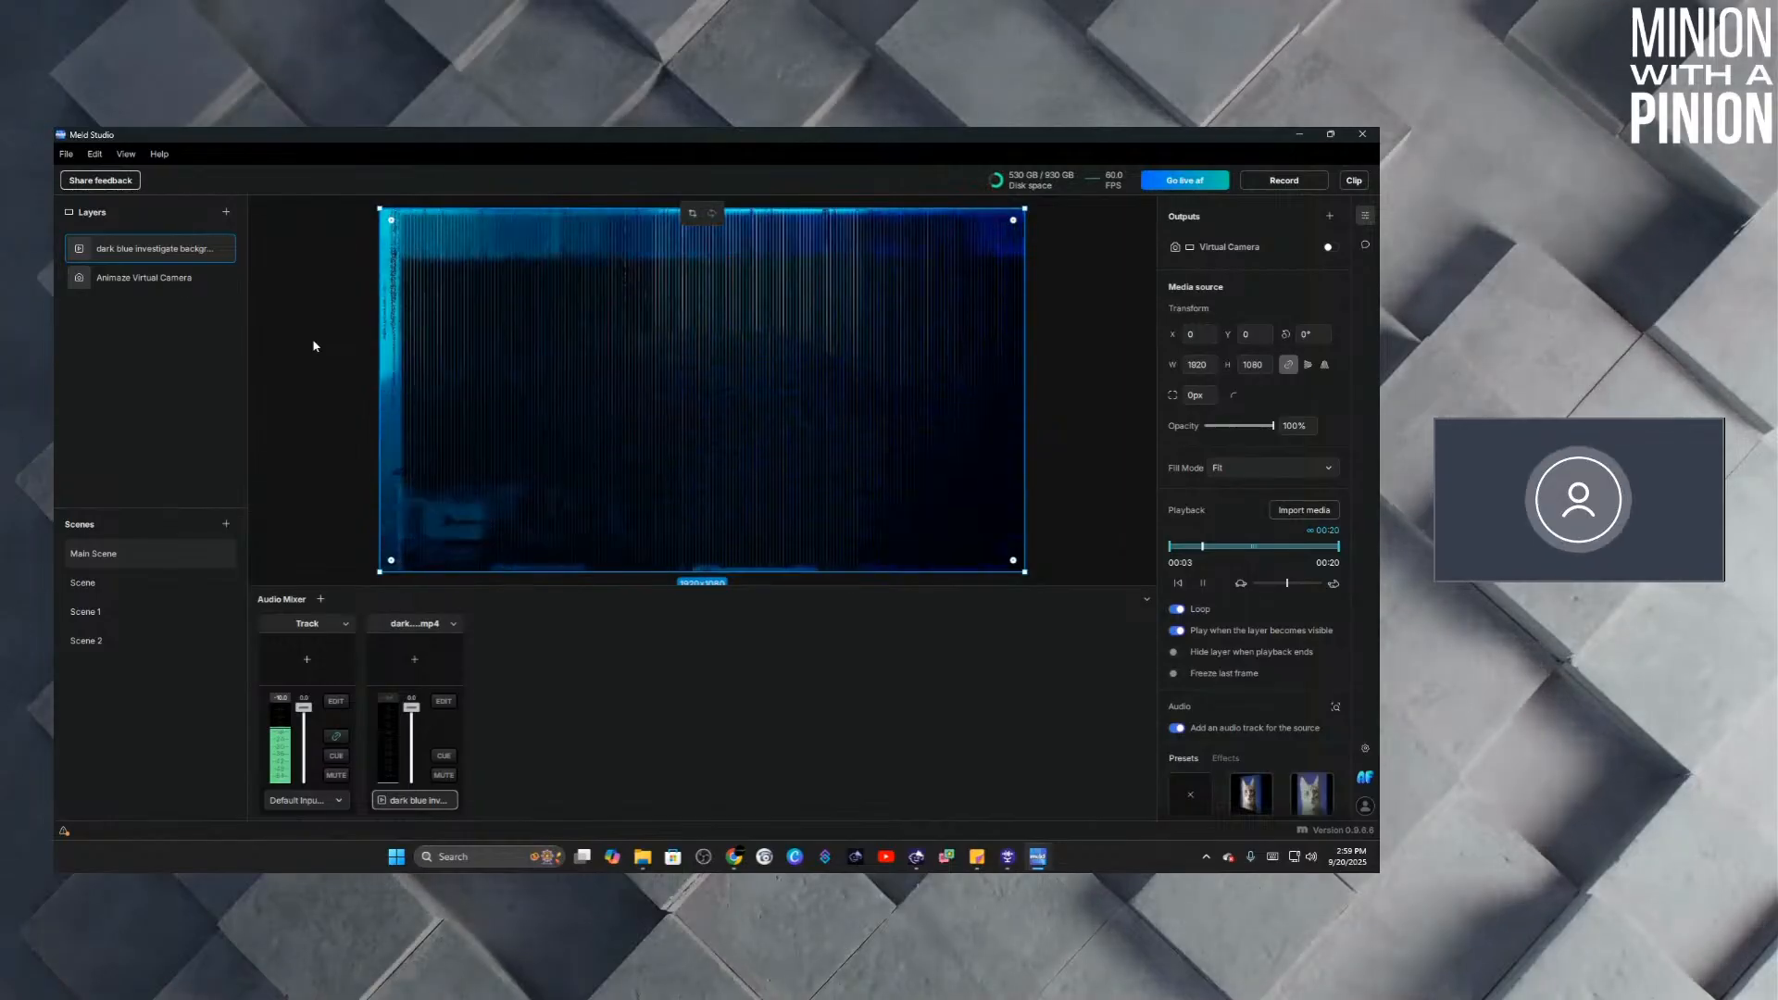
click(313, 347)
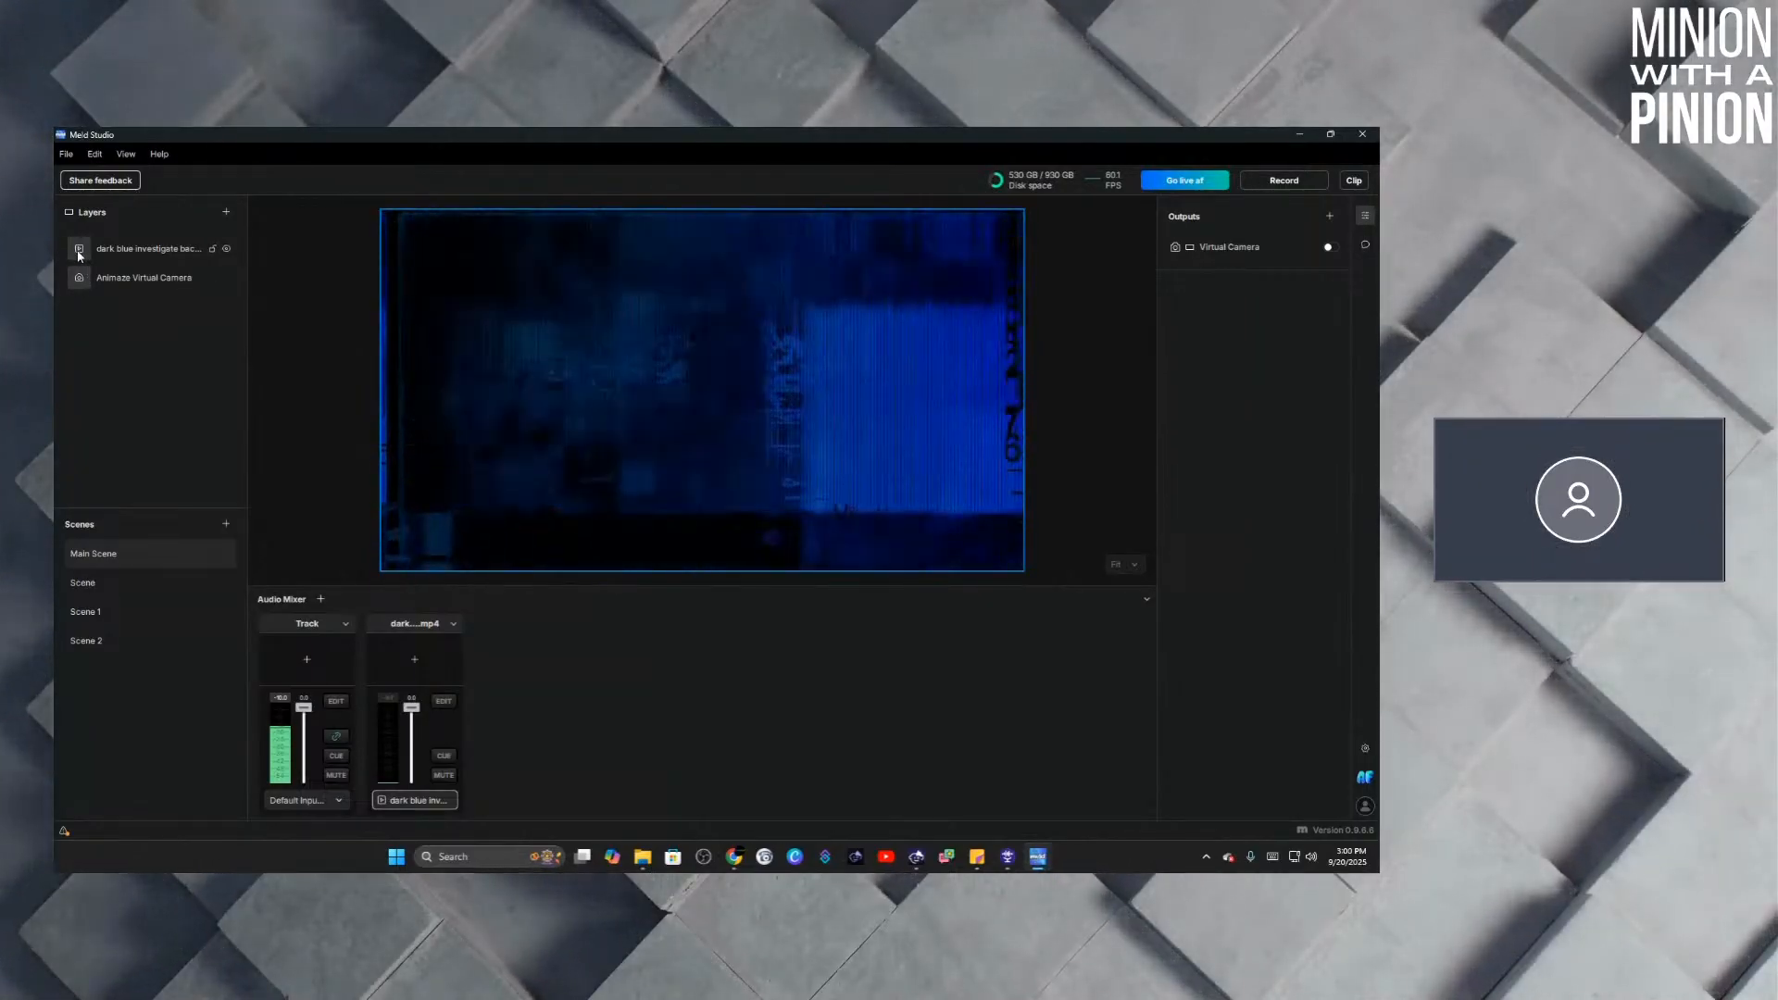
Move the dark blue background layer below the Animaze Virtual Camera layer.
drag(82, 259, 86, 306)
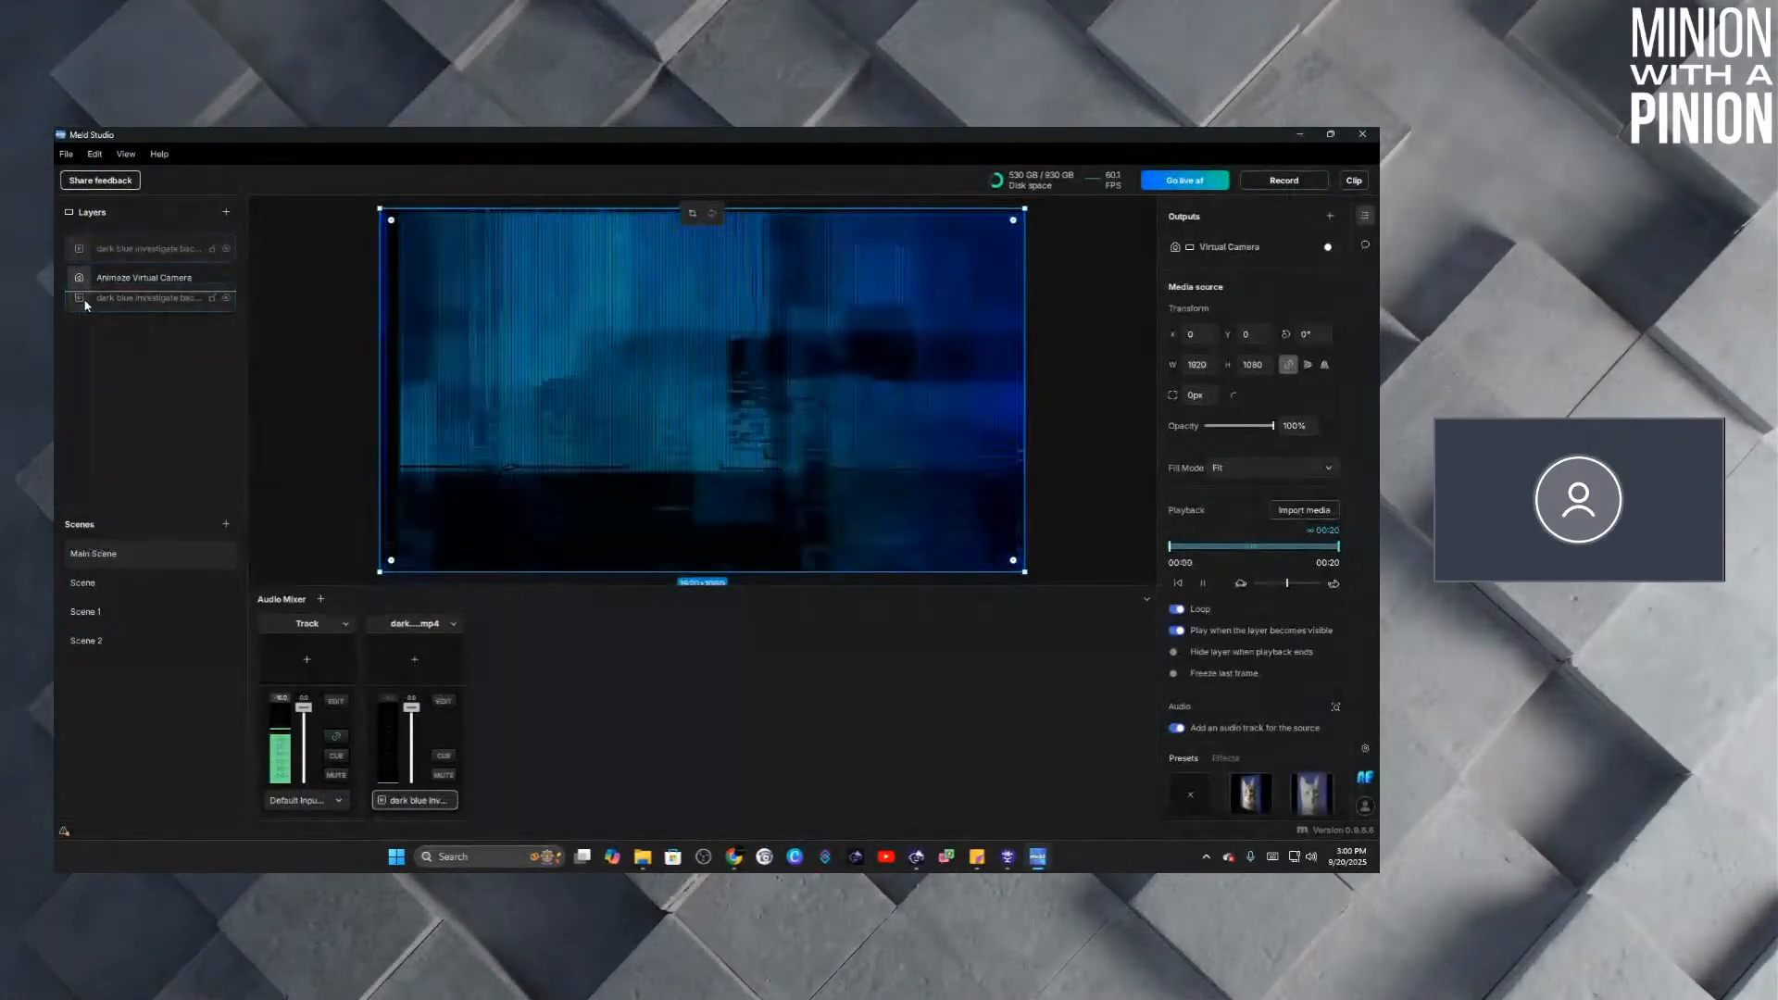
click(126, 254)
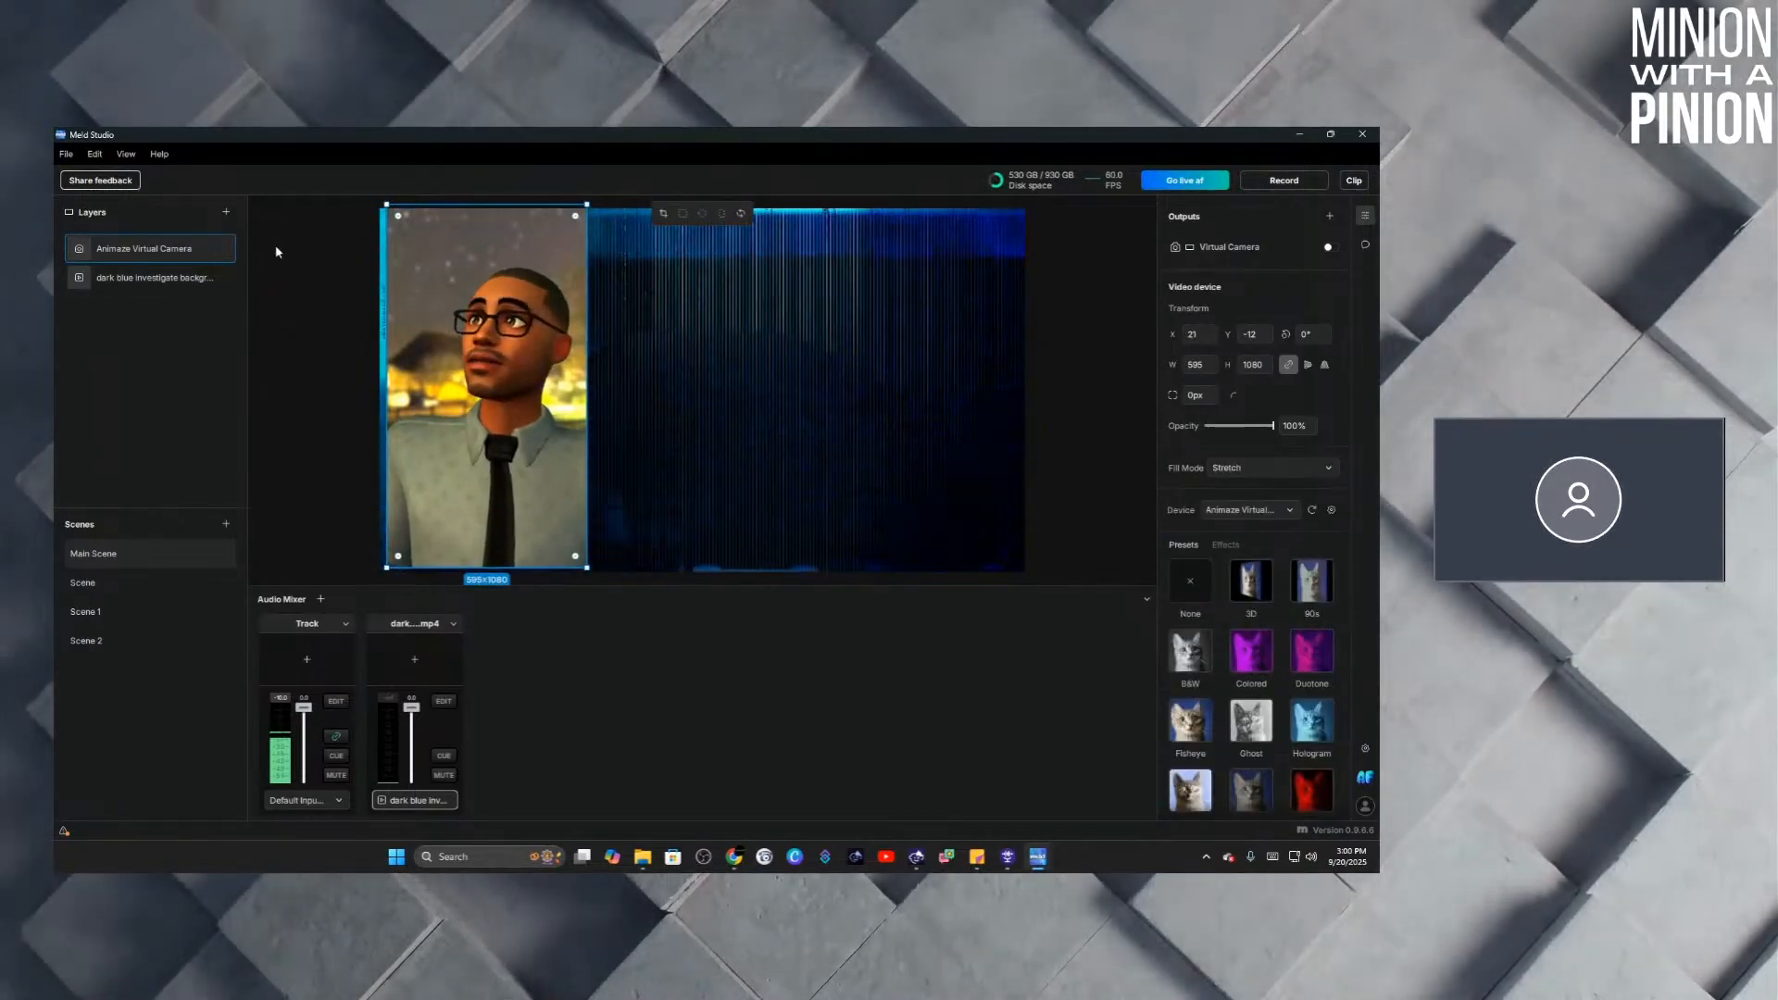
click(326, 274)
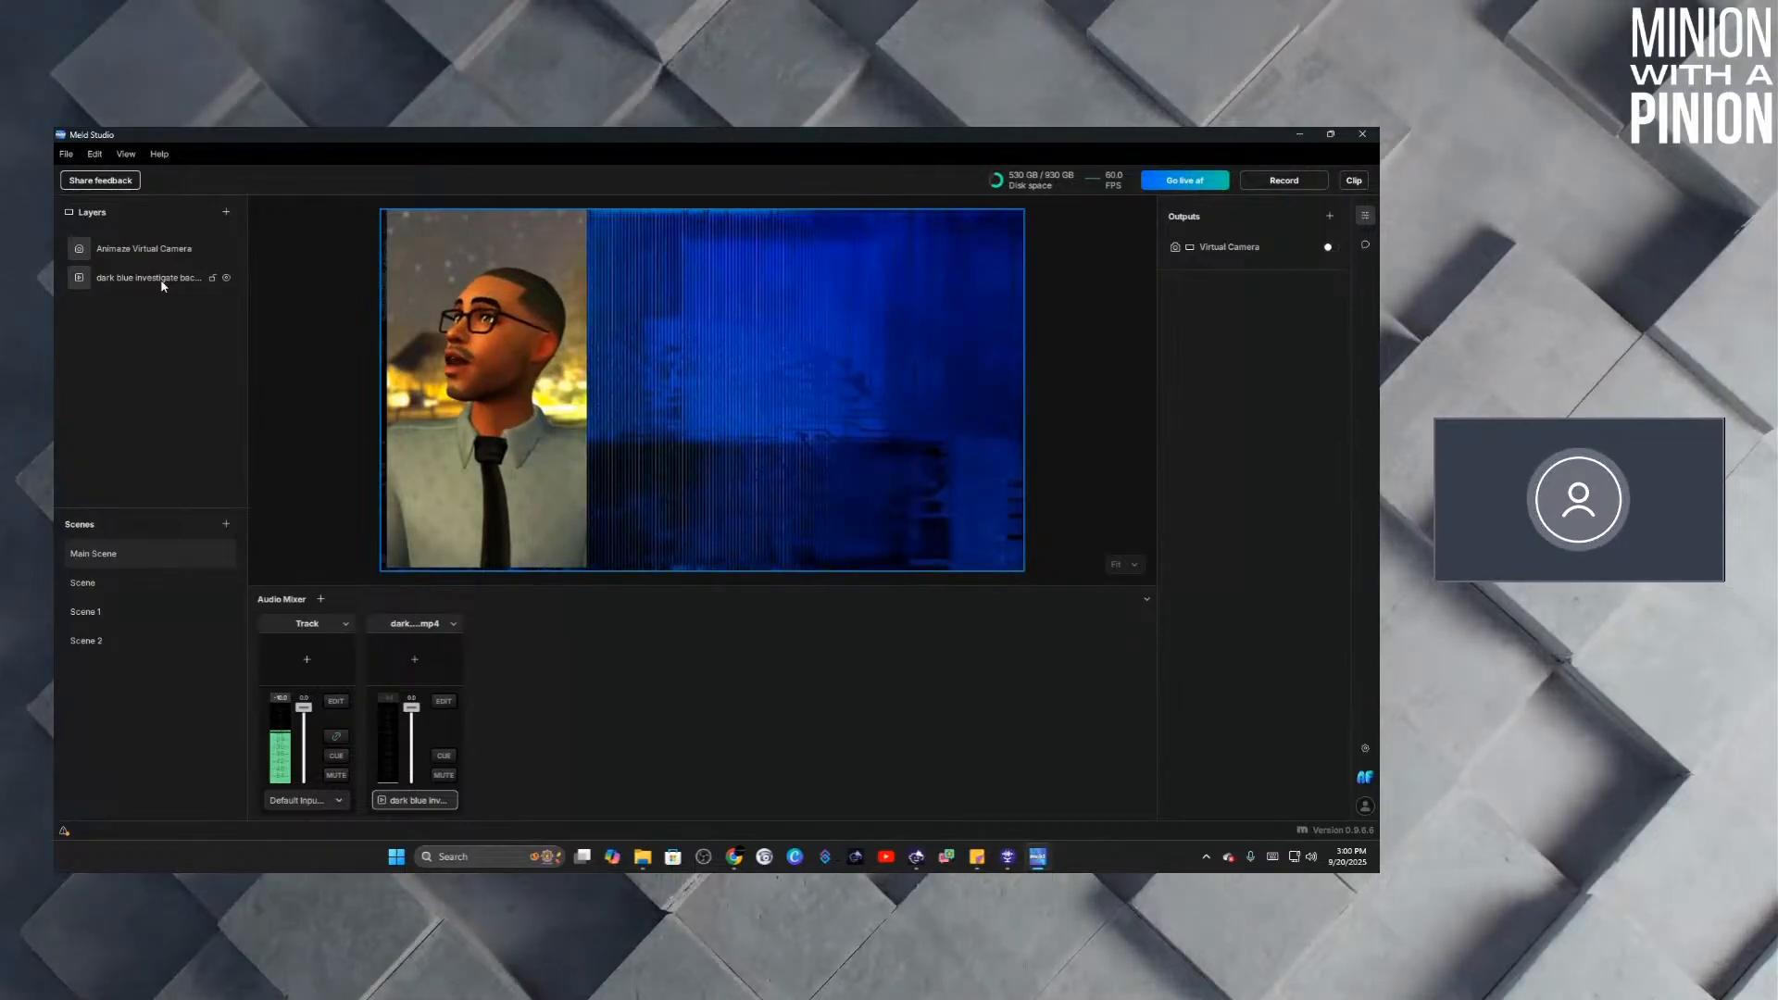
Review the dark blue background layer's playback, audio and preset settings, and hide and reshow the Inspector.
click(162, 278)
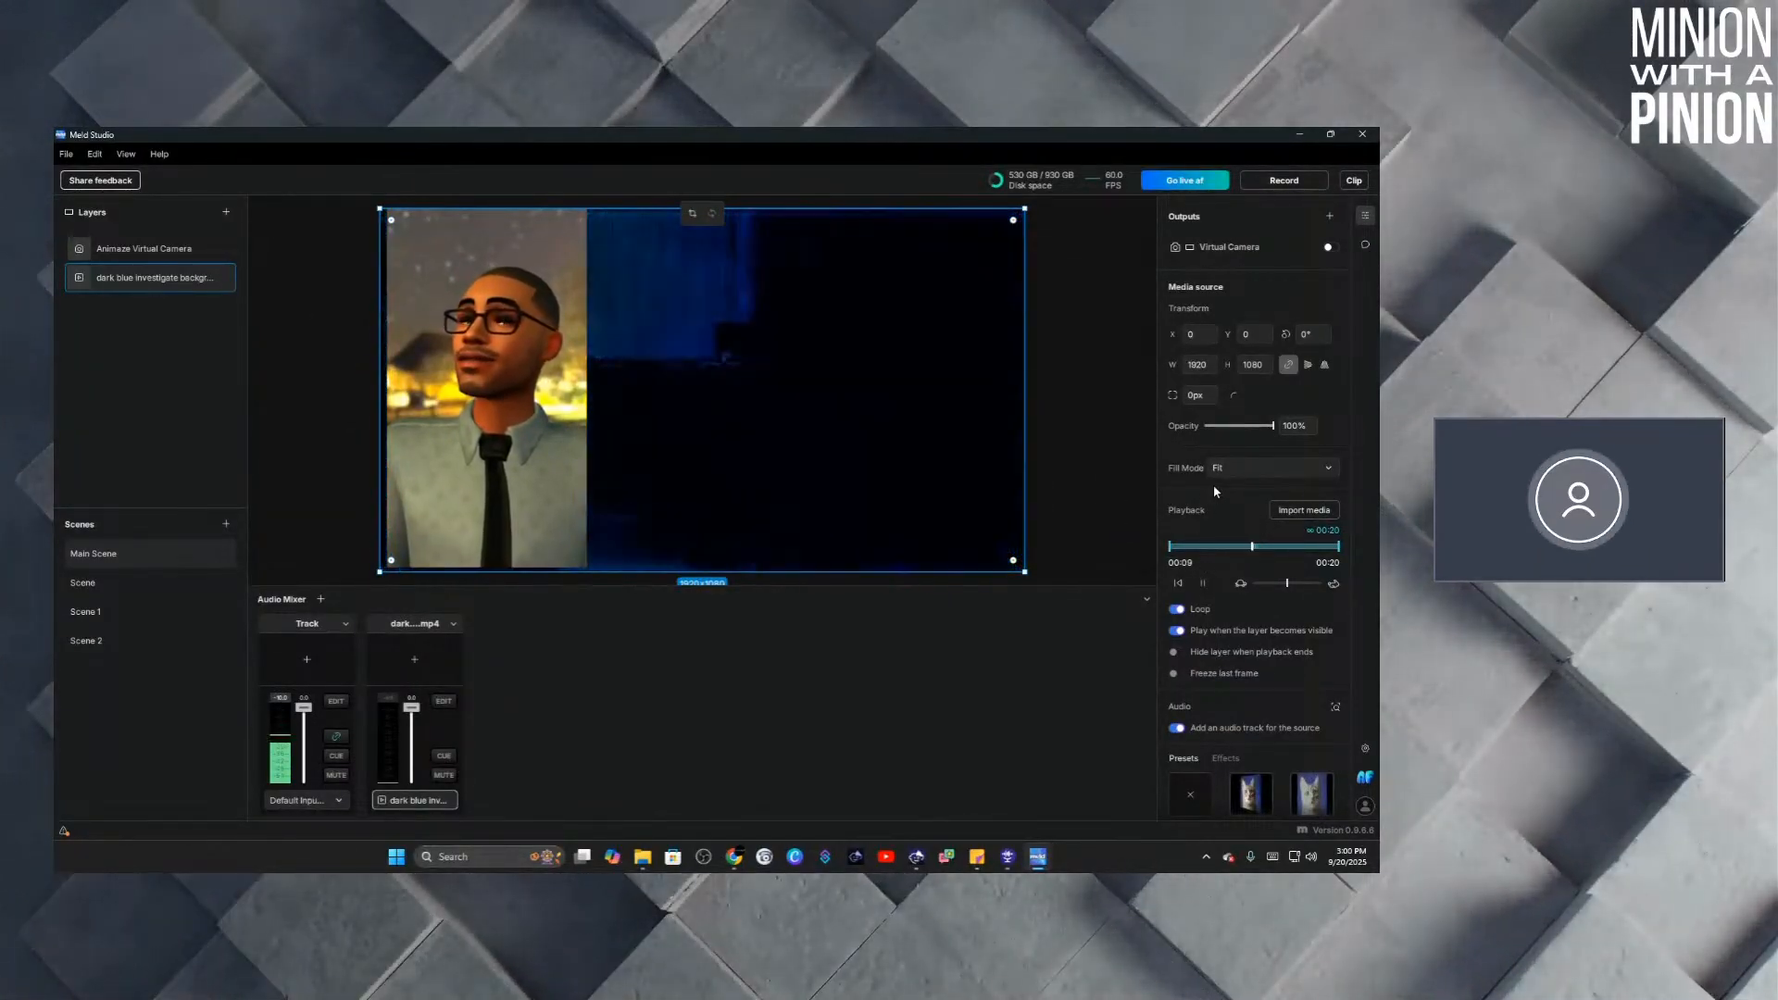
scroll(1224, 517, down, 2)
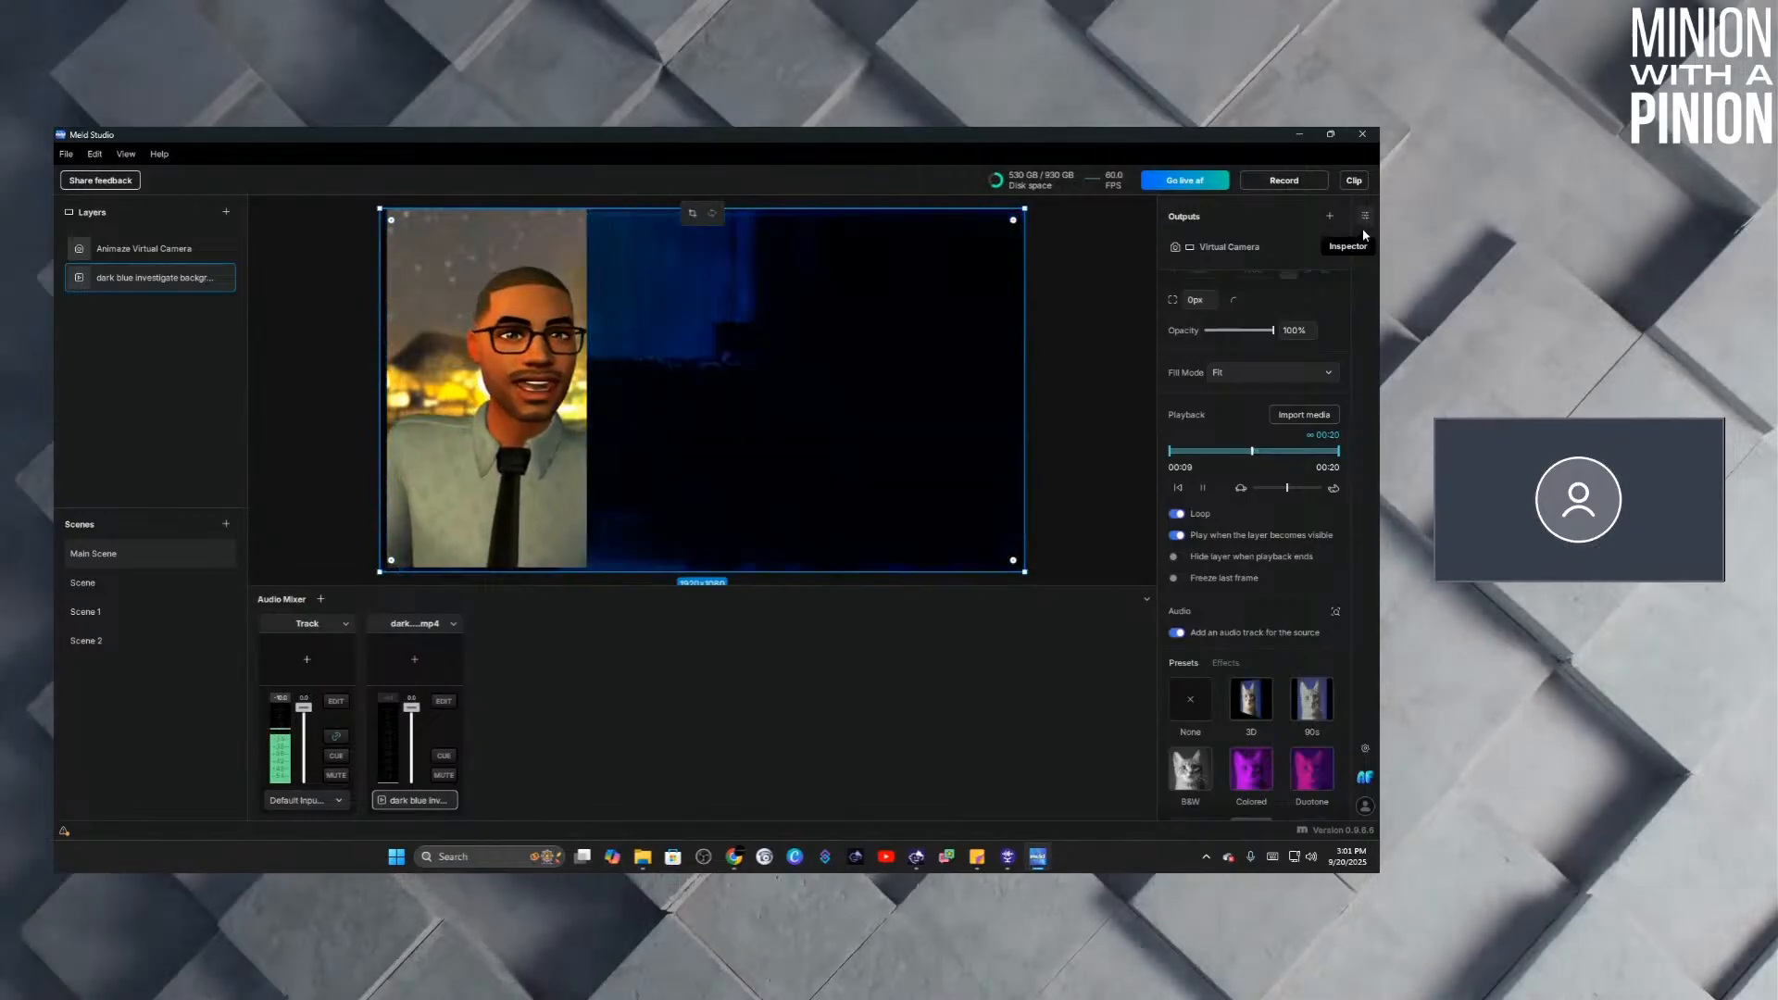
click(1365, 219)
click(1365, 218)
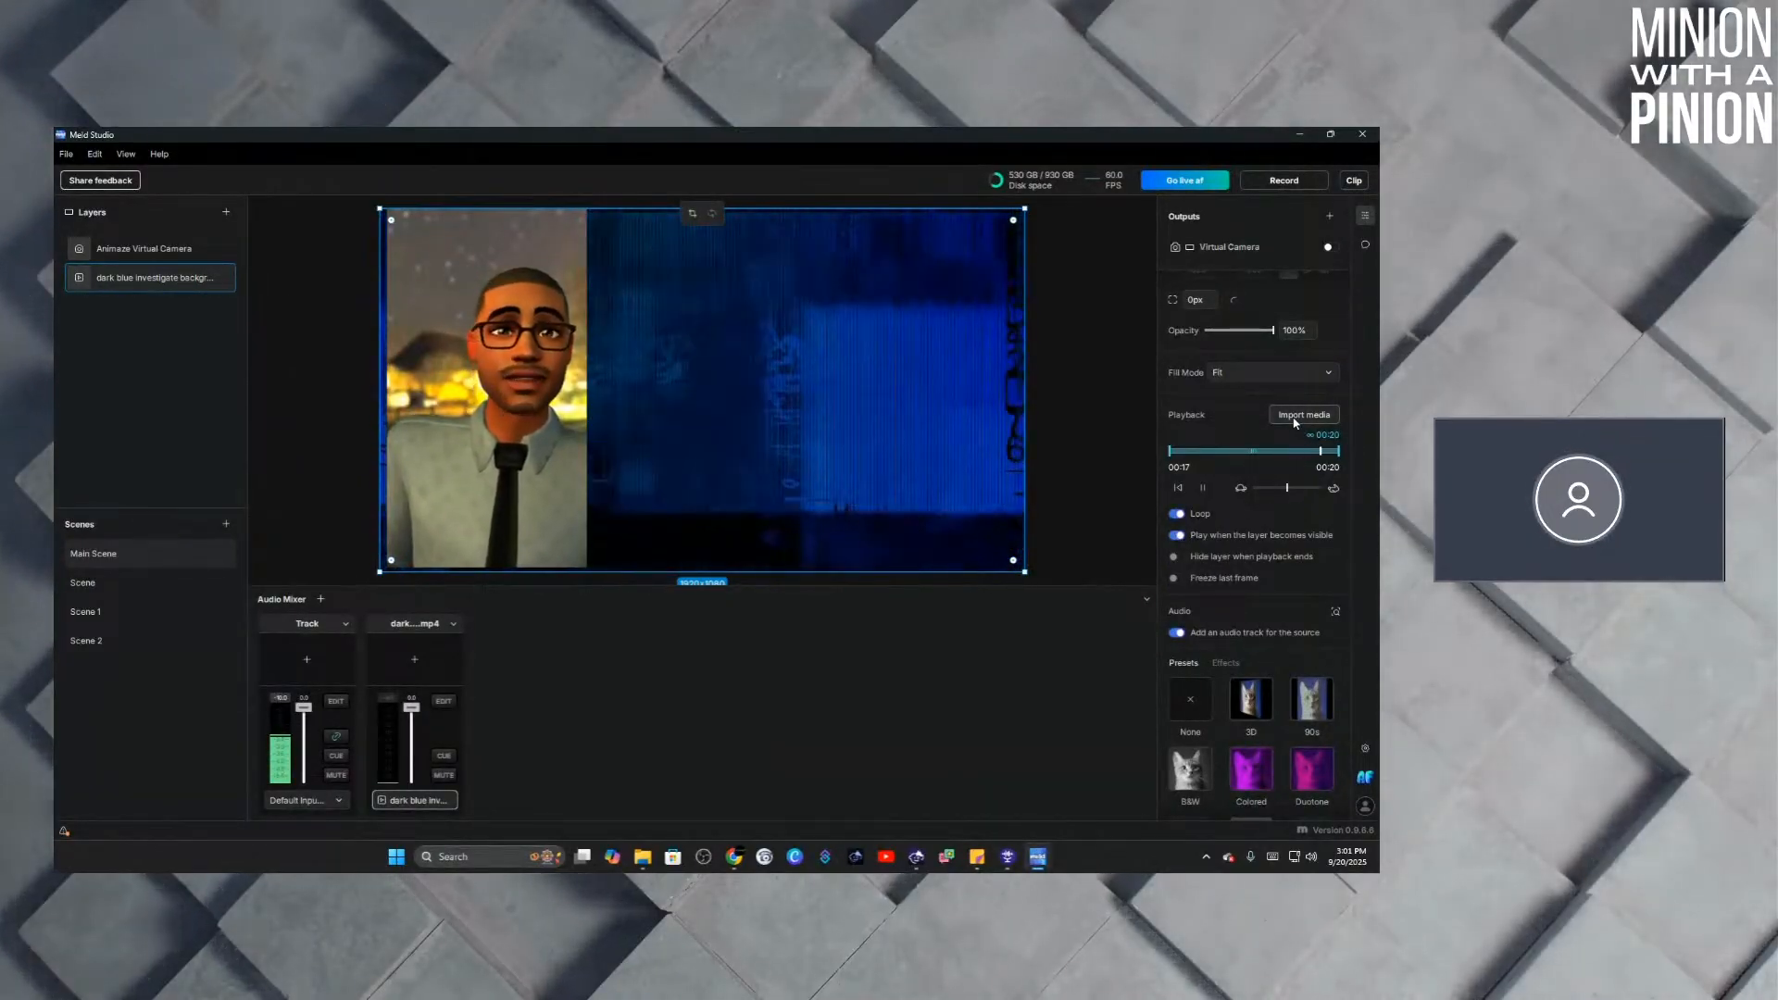
Replace the background layer's media with the "gray block background" video from the Downloads folder.
click(1295, 417)
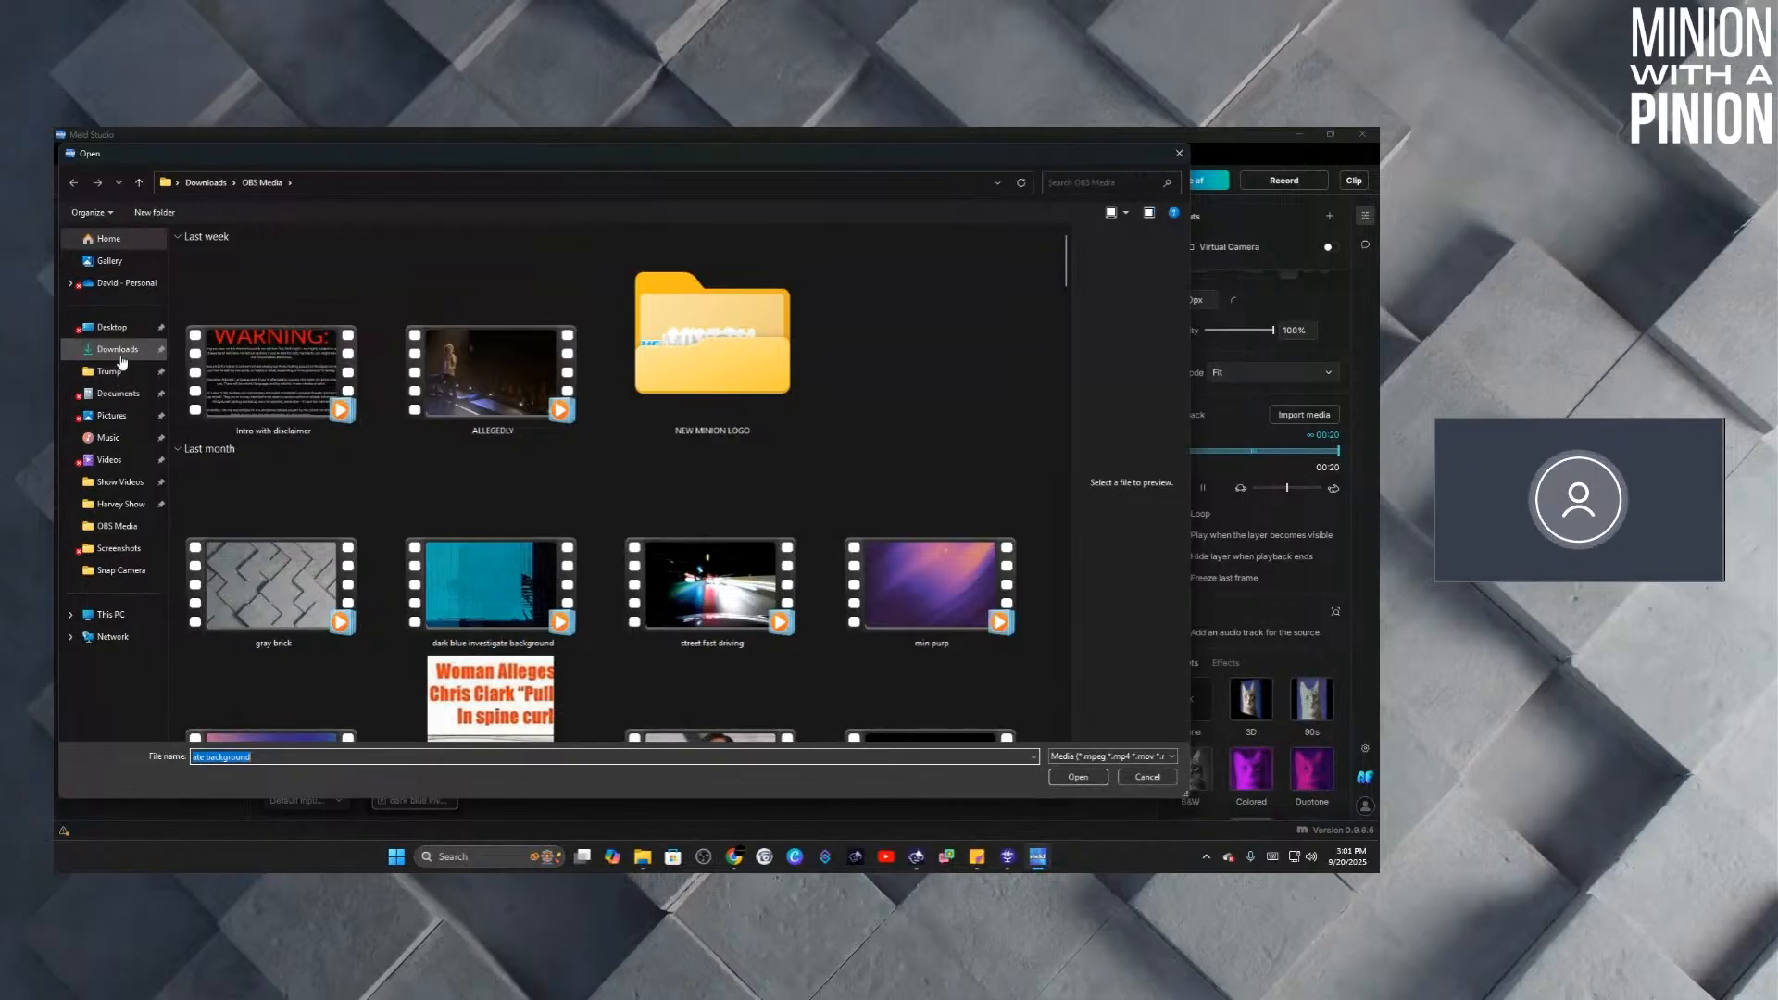
click(120, 356)
scroll(607, 502, down, 10)
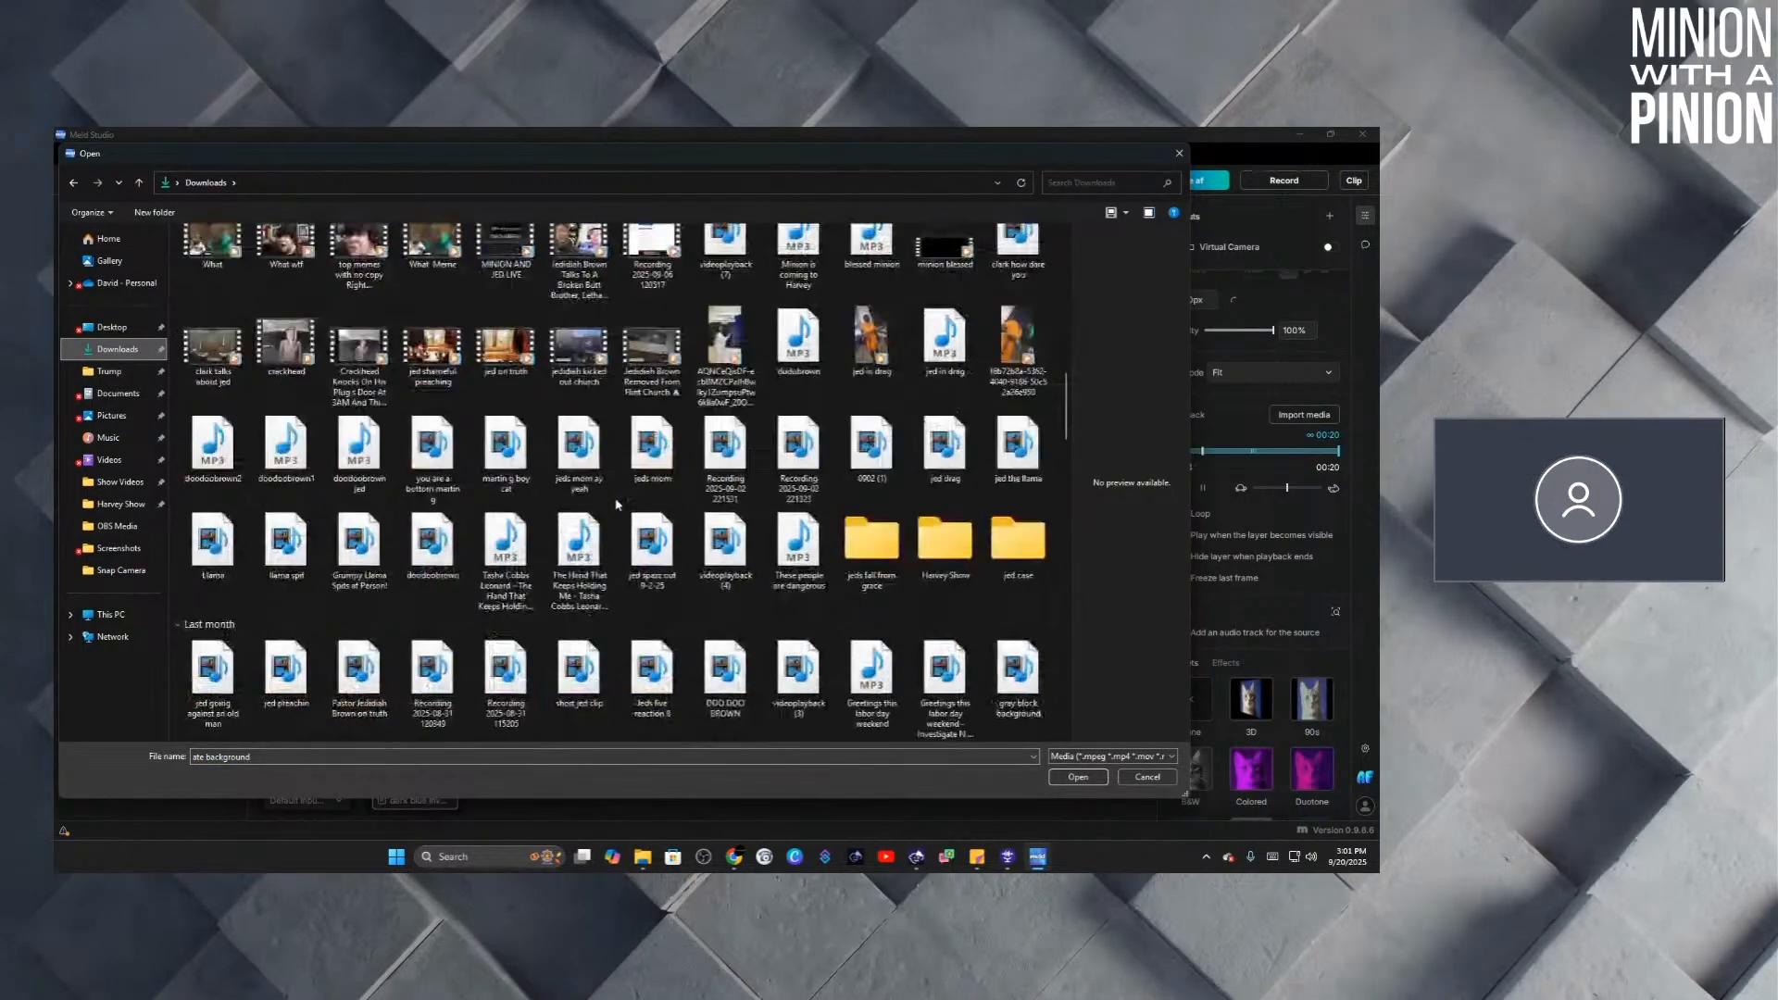
scroll(695, 497, down, 2)
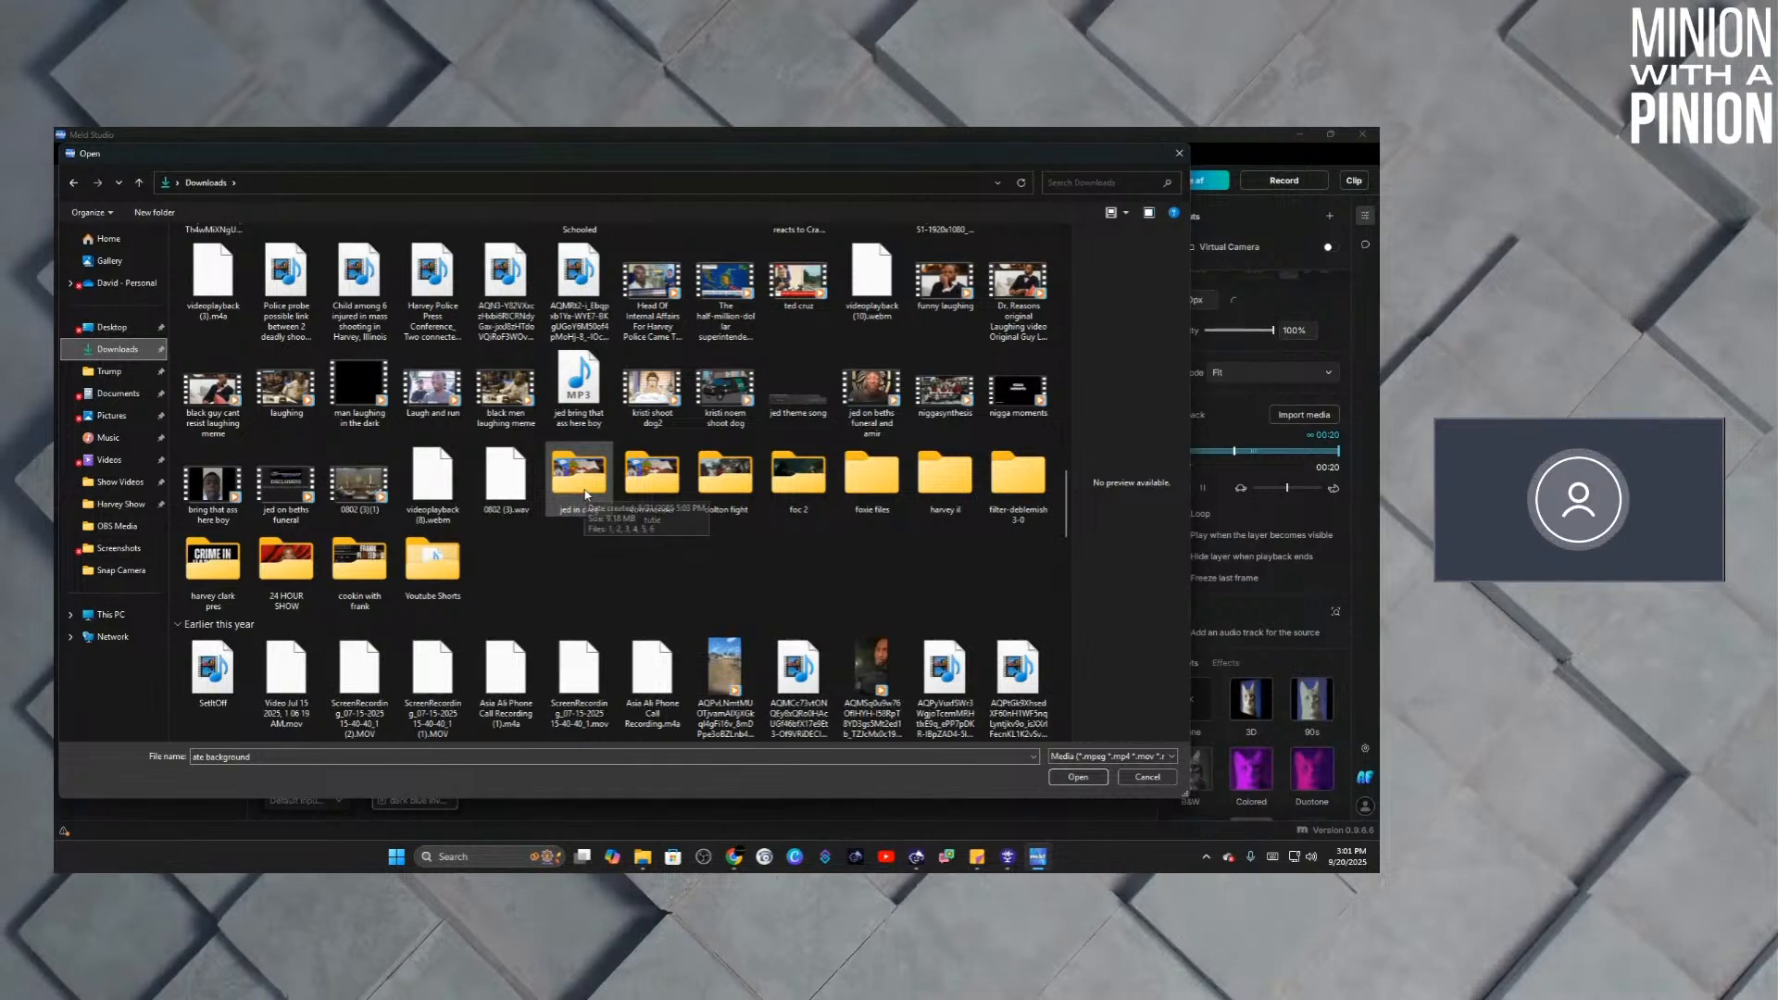
scroll(585, 496, up, 3)
scroll(586, 493, up, 2)
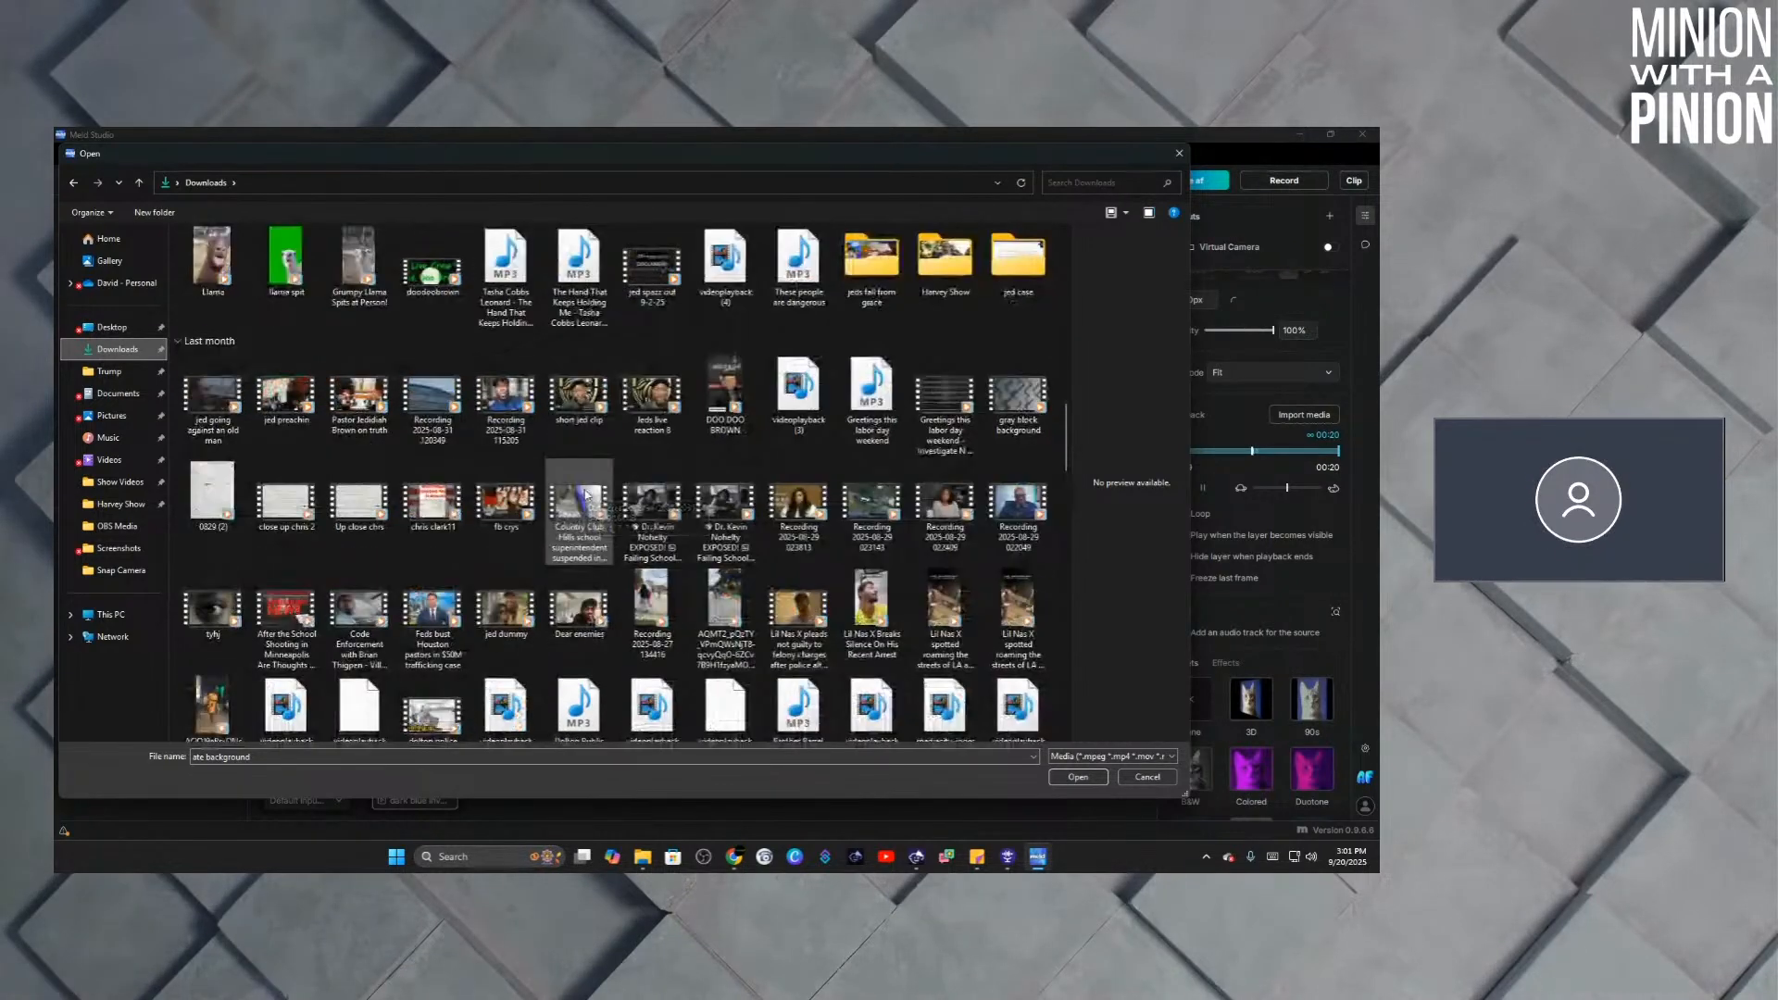
double_click(1019, 403)
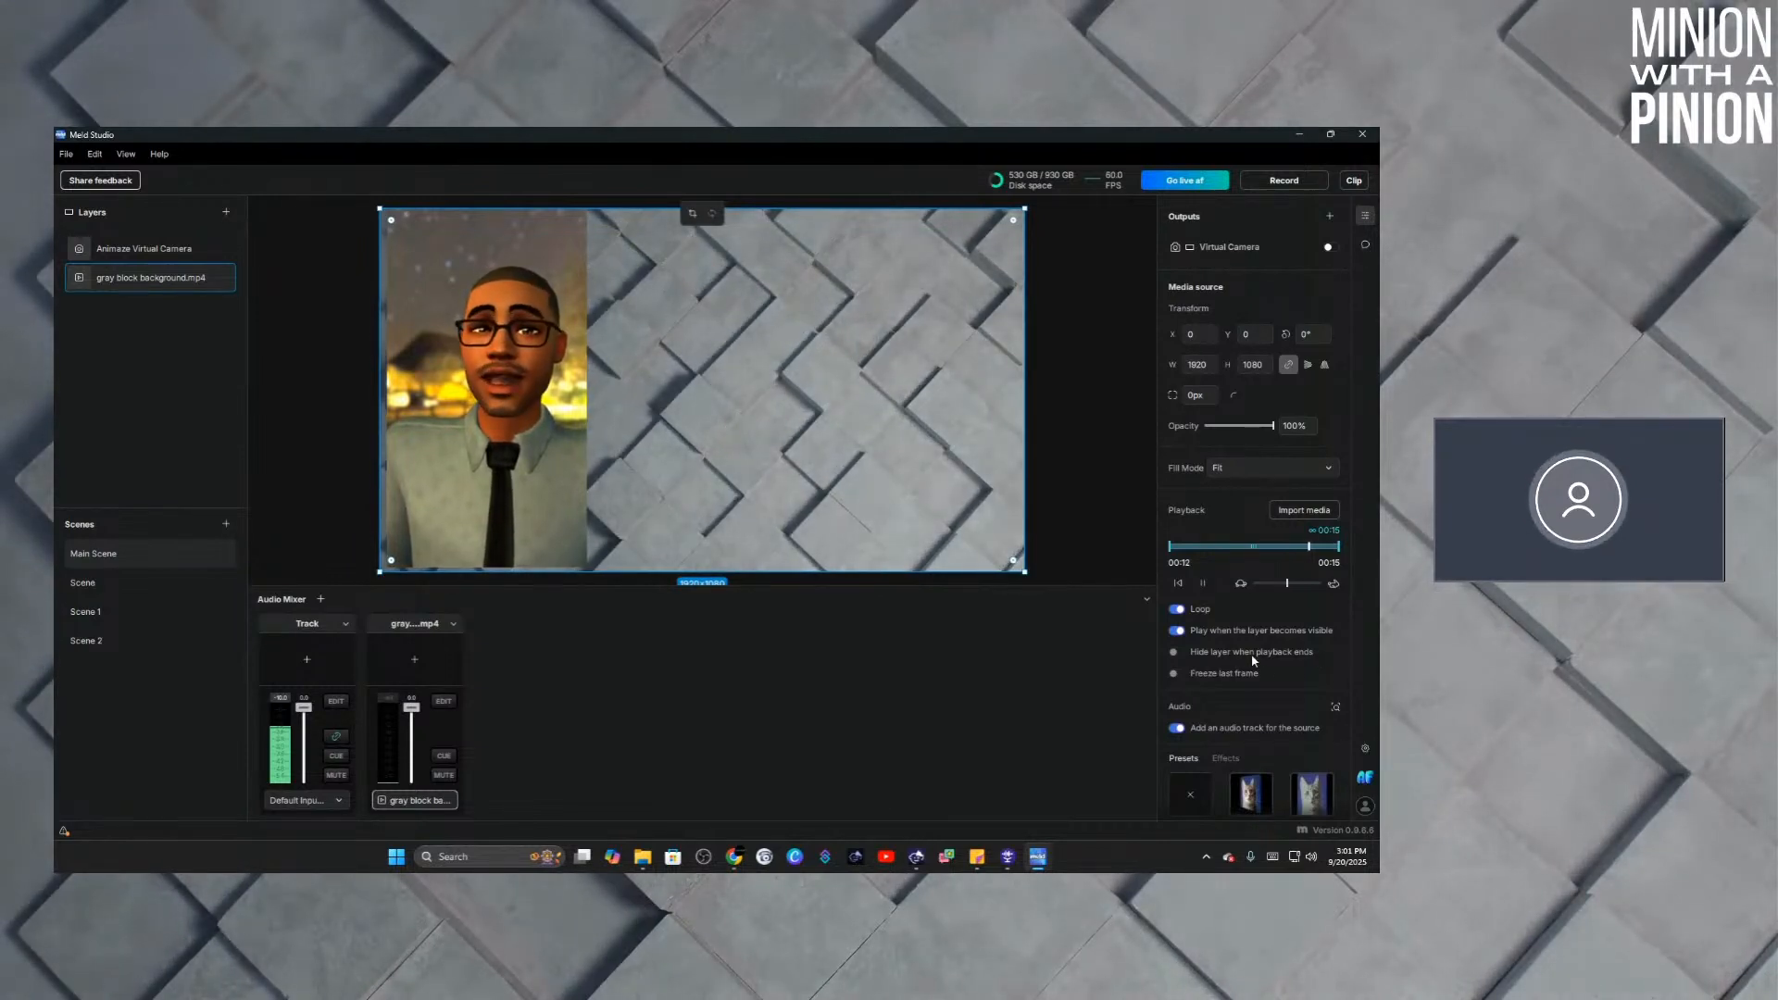
Try the gray block background with Loop off, toggling Hide layer when playback ends and Freeze last frame, and turn Loop back on.
click(1175, 610)
click(1175, 652)
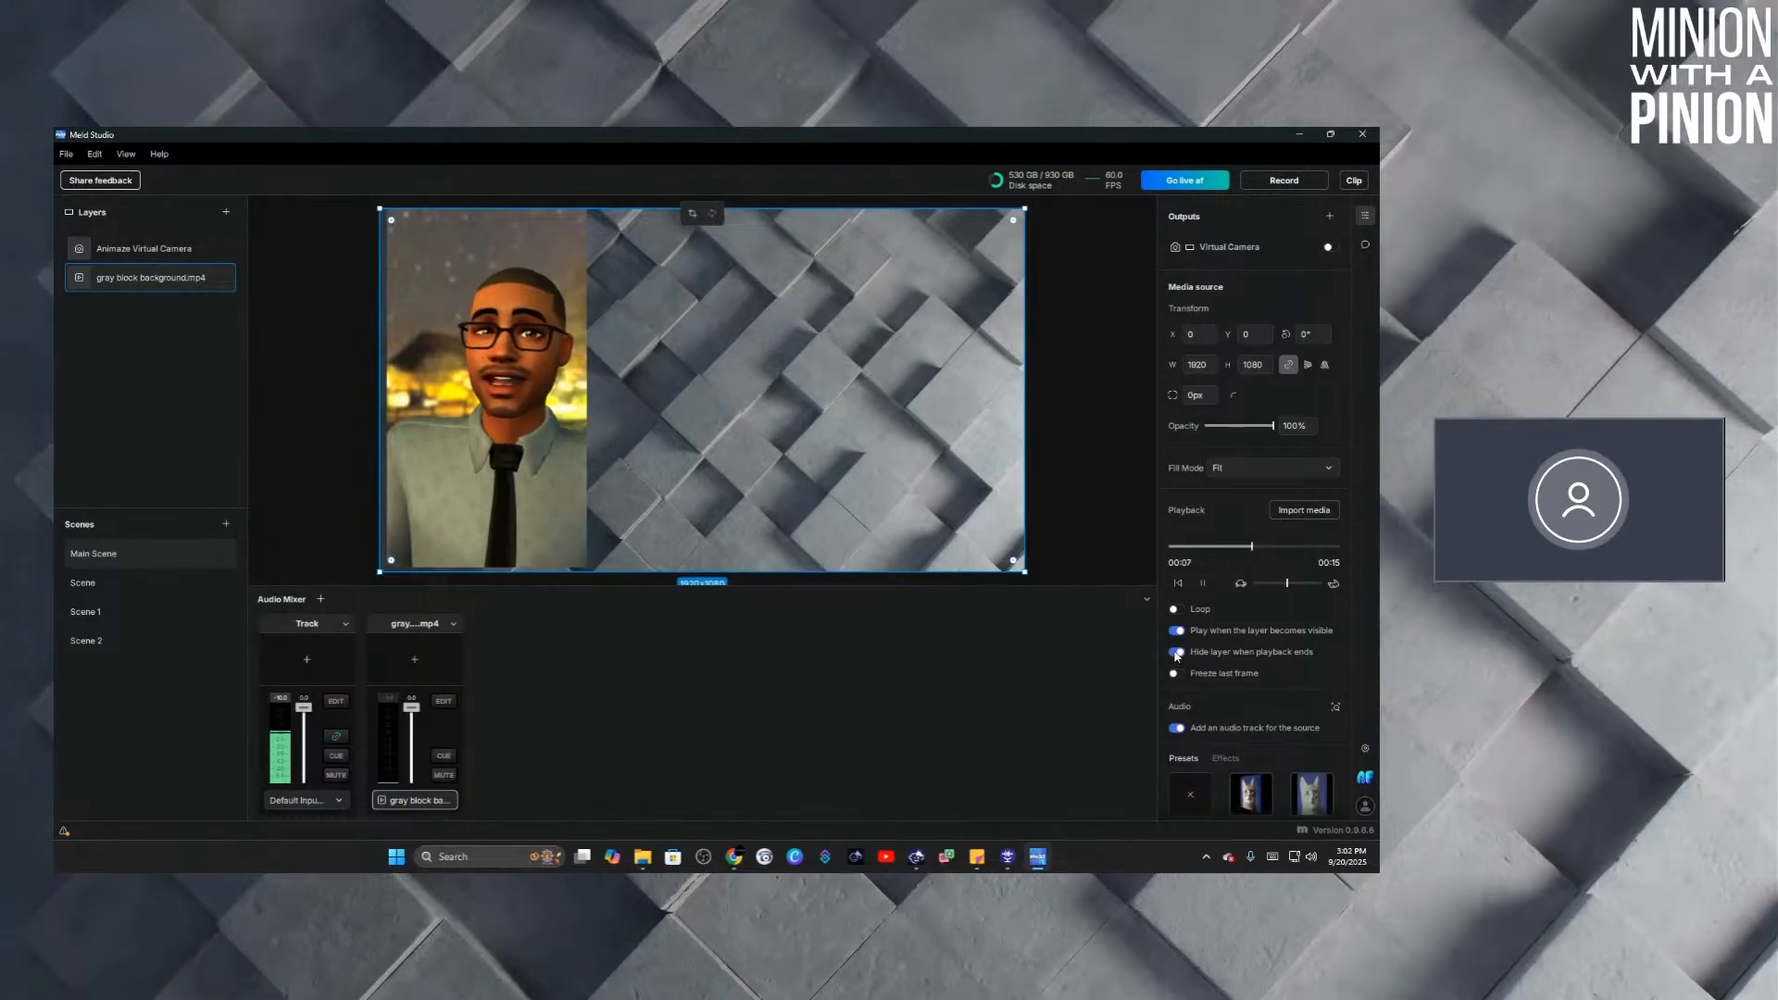
click(1175, 653)
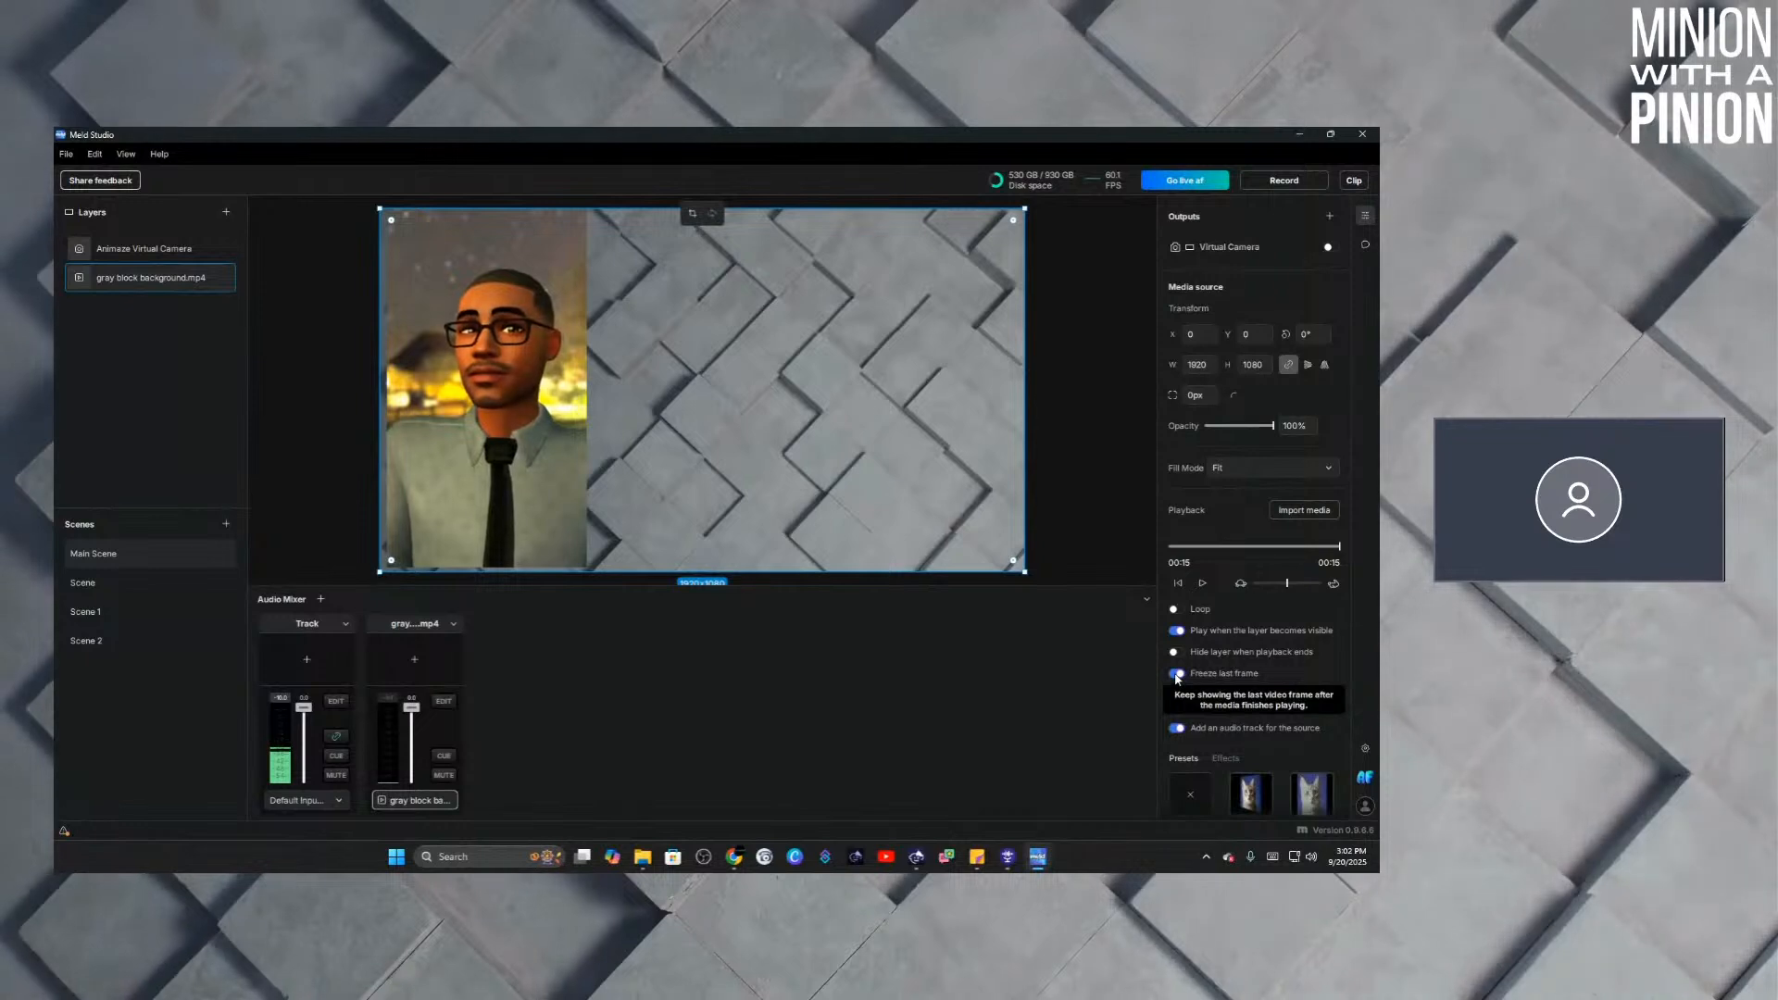
click(1176, 675)
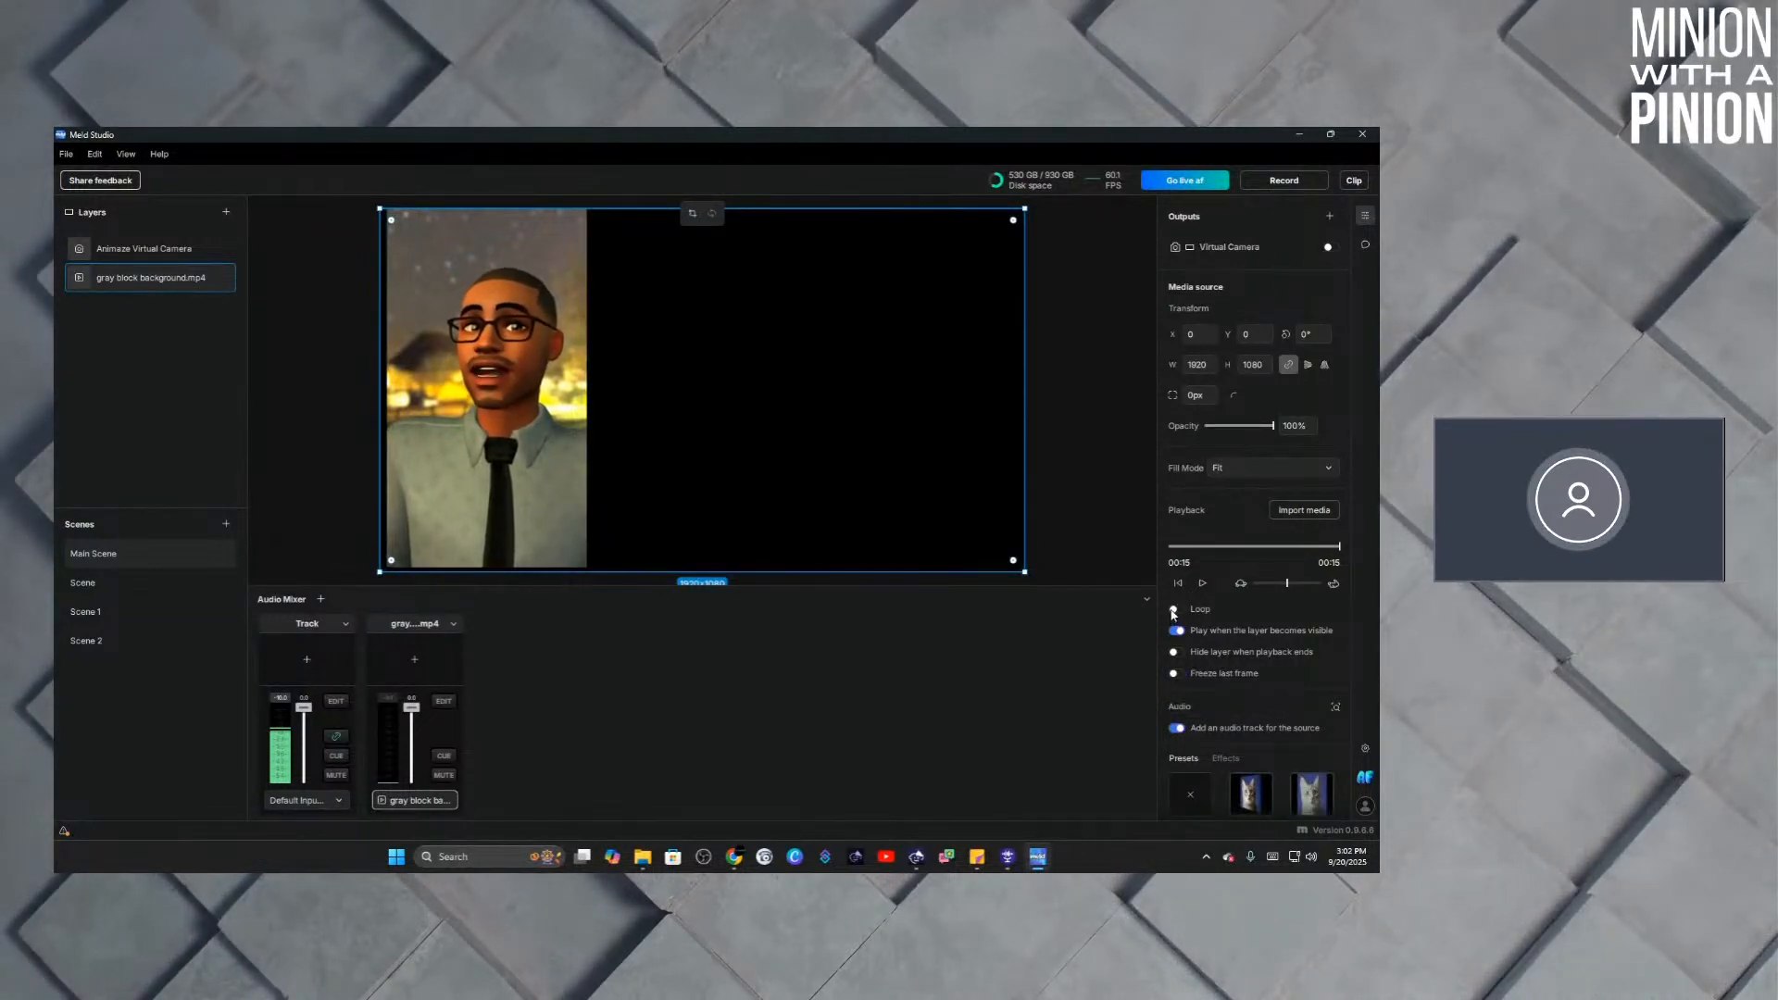
click(1174, 610)
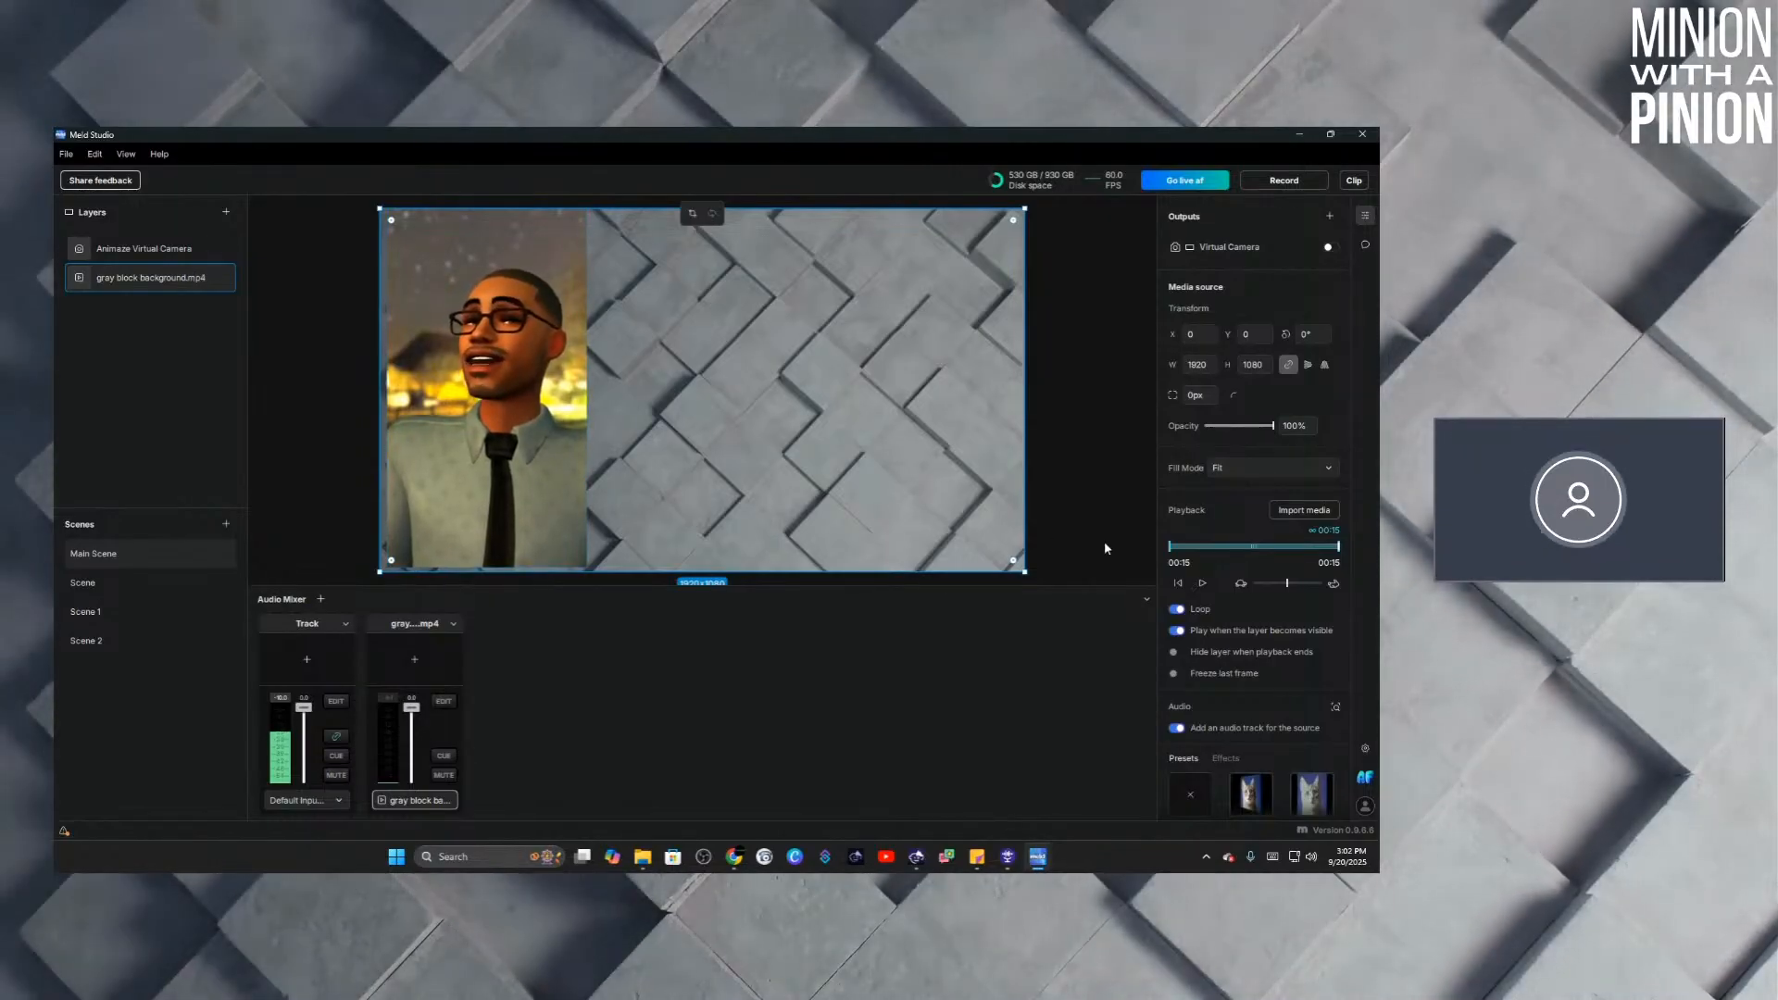
Test the gray block background's playback by scrubbing, rewinding, playing and stopping it, and slow it to 0.3x before restoring 1.0x speed.
click(1234, 549)
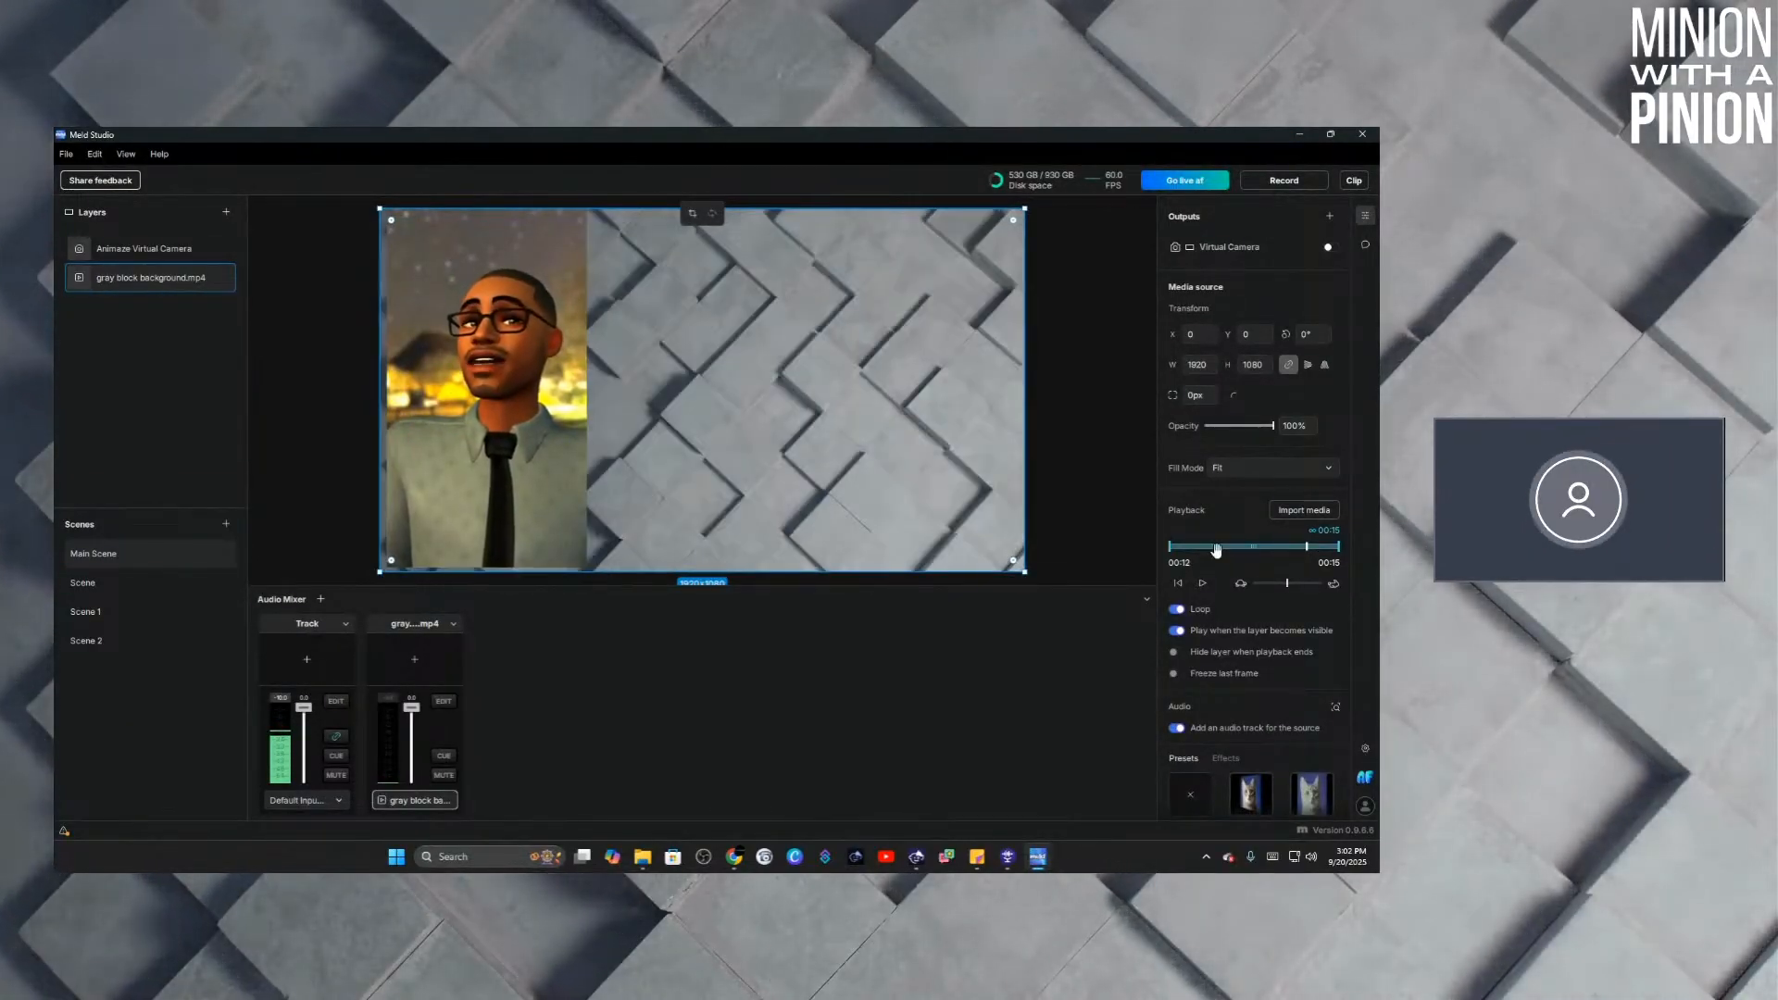
click(1217, 549)
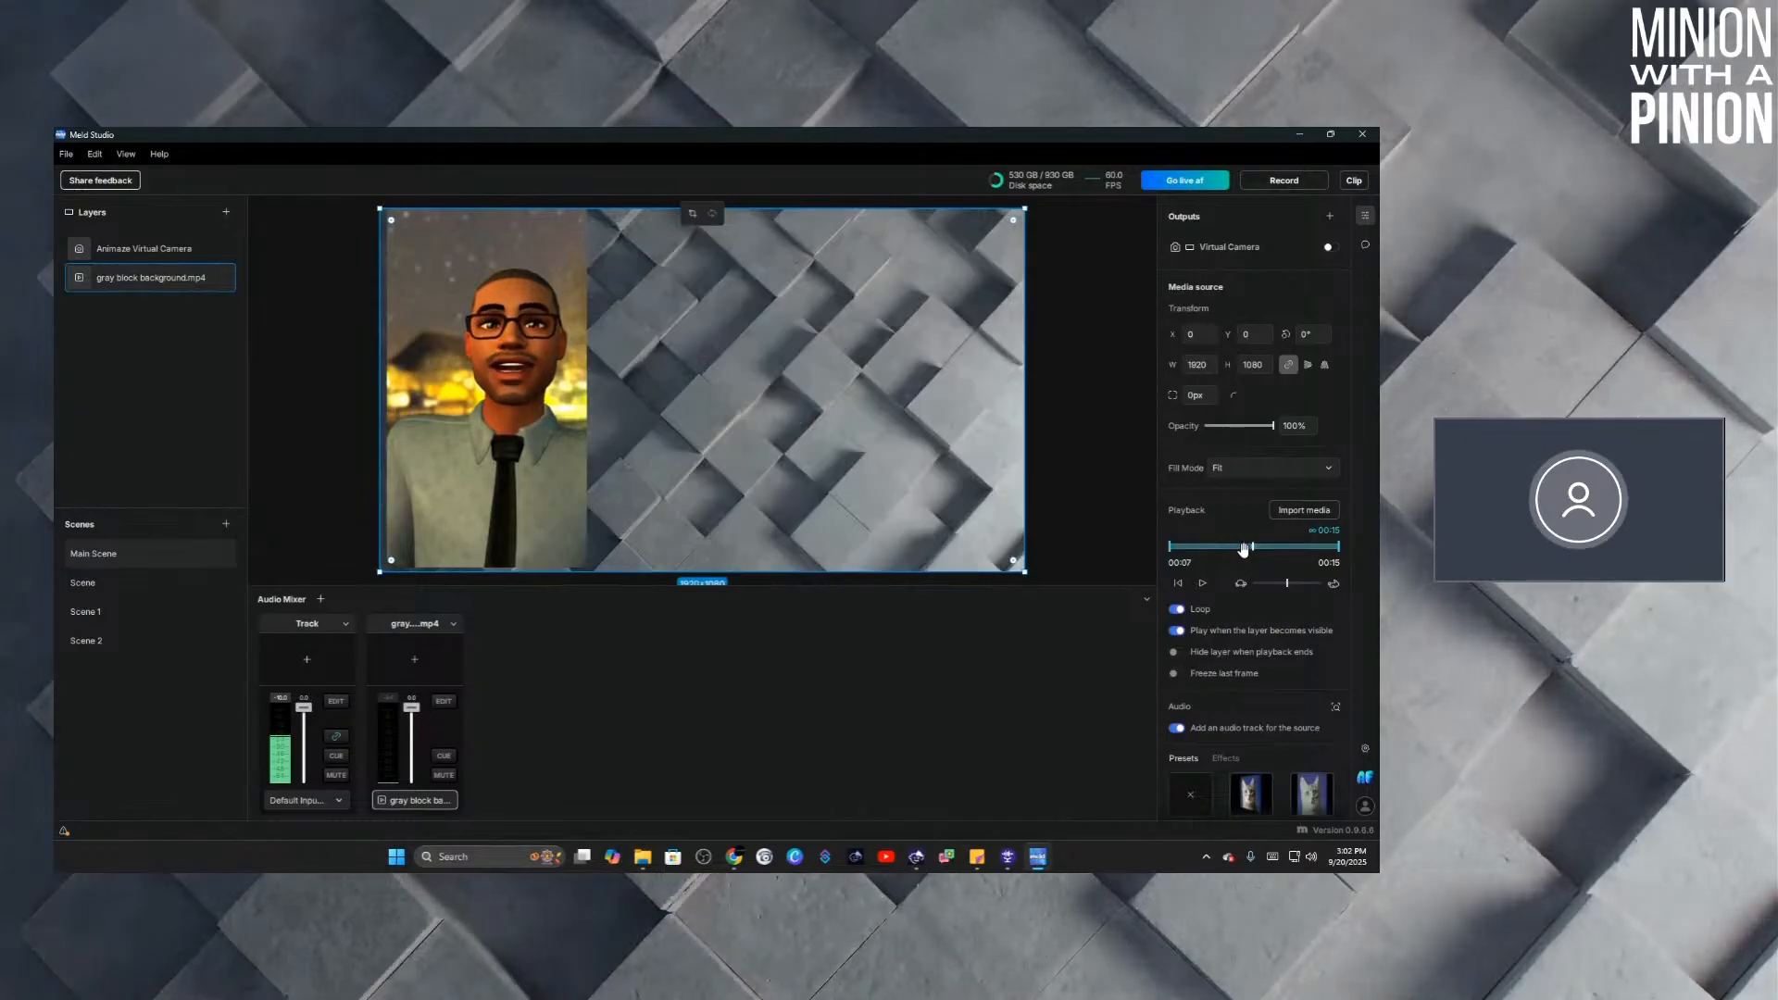
click(1178, 585)
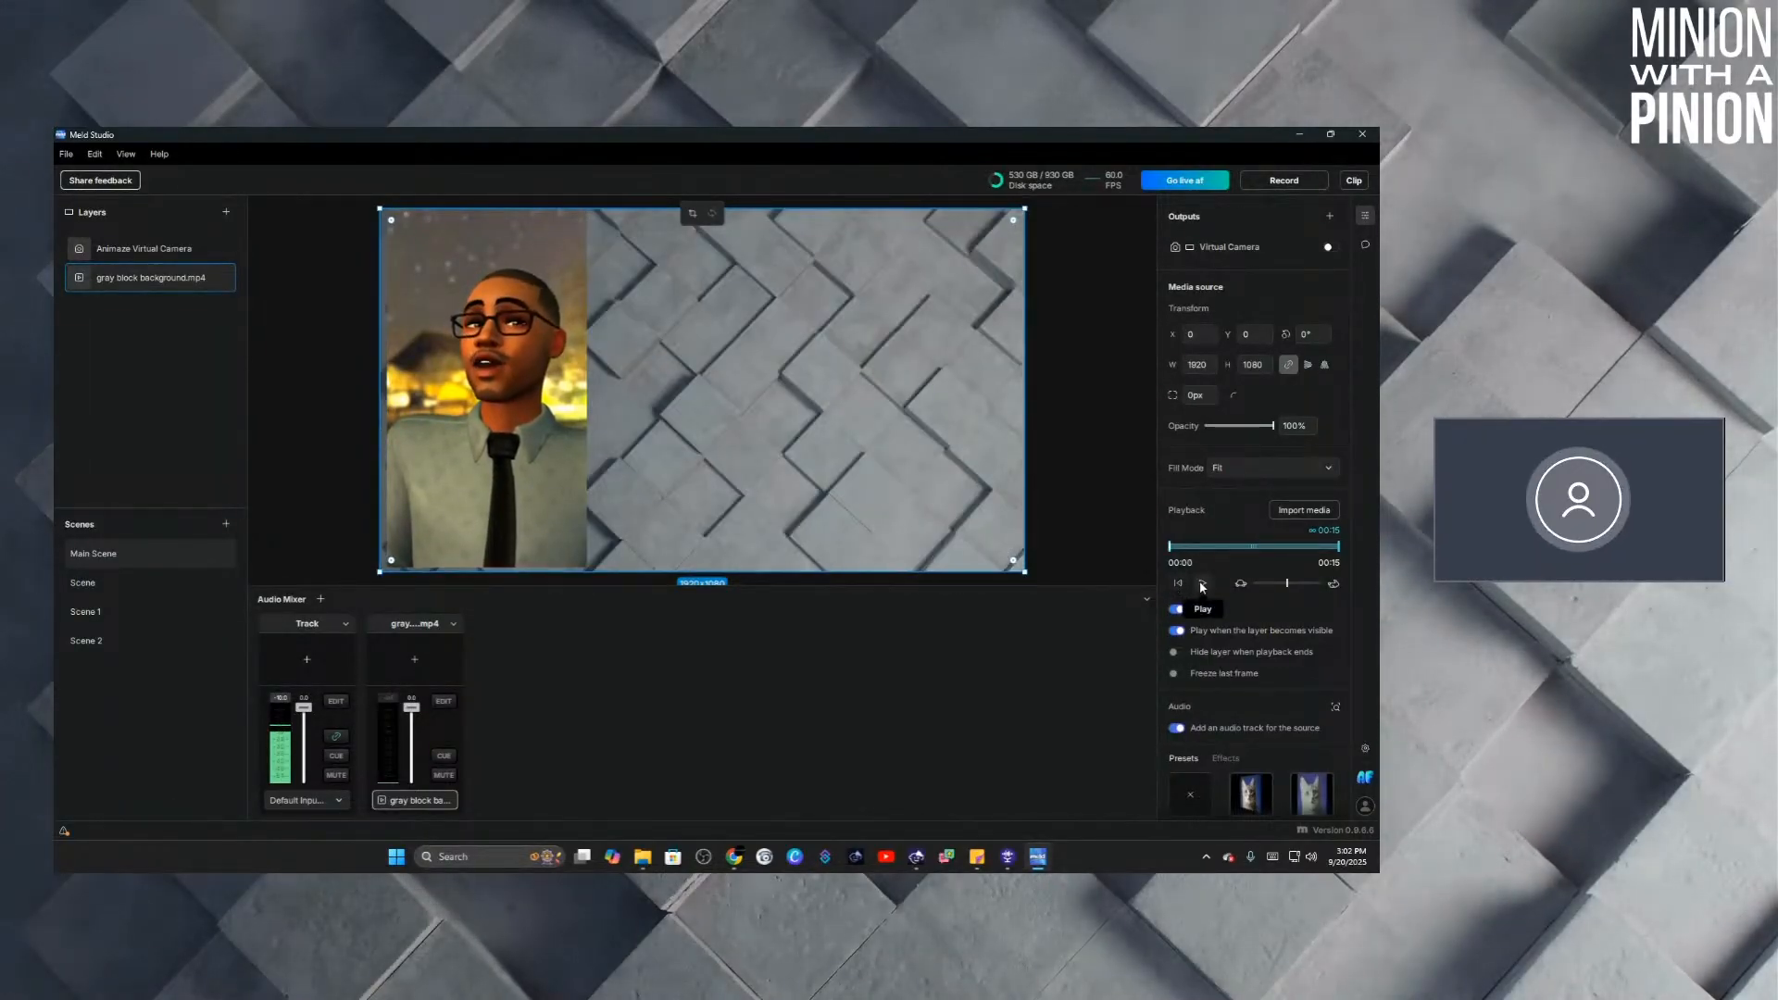
click(1202, 583)
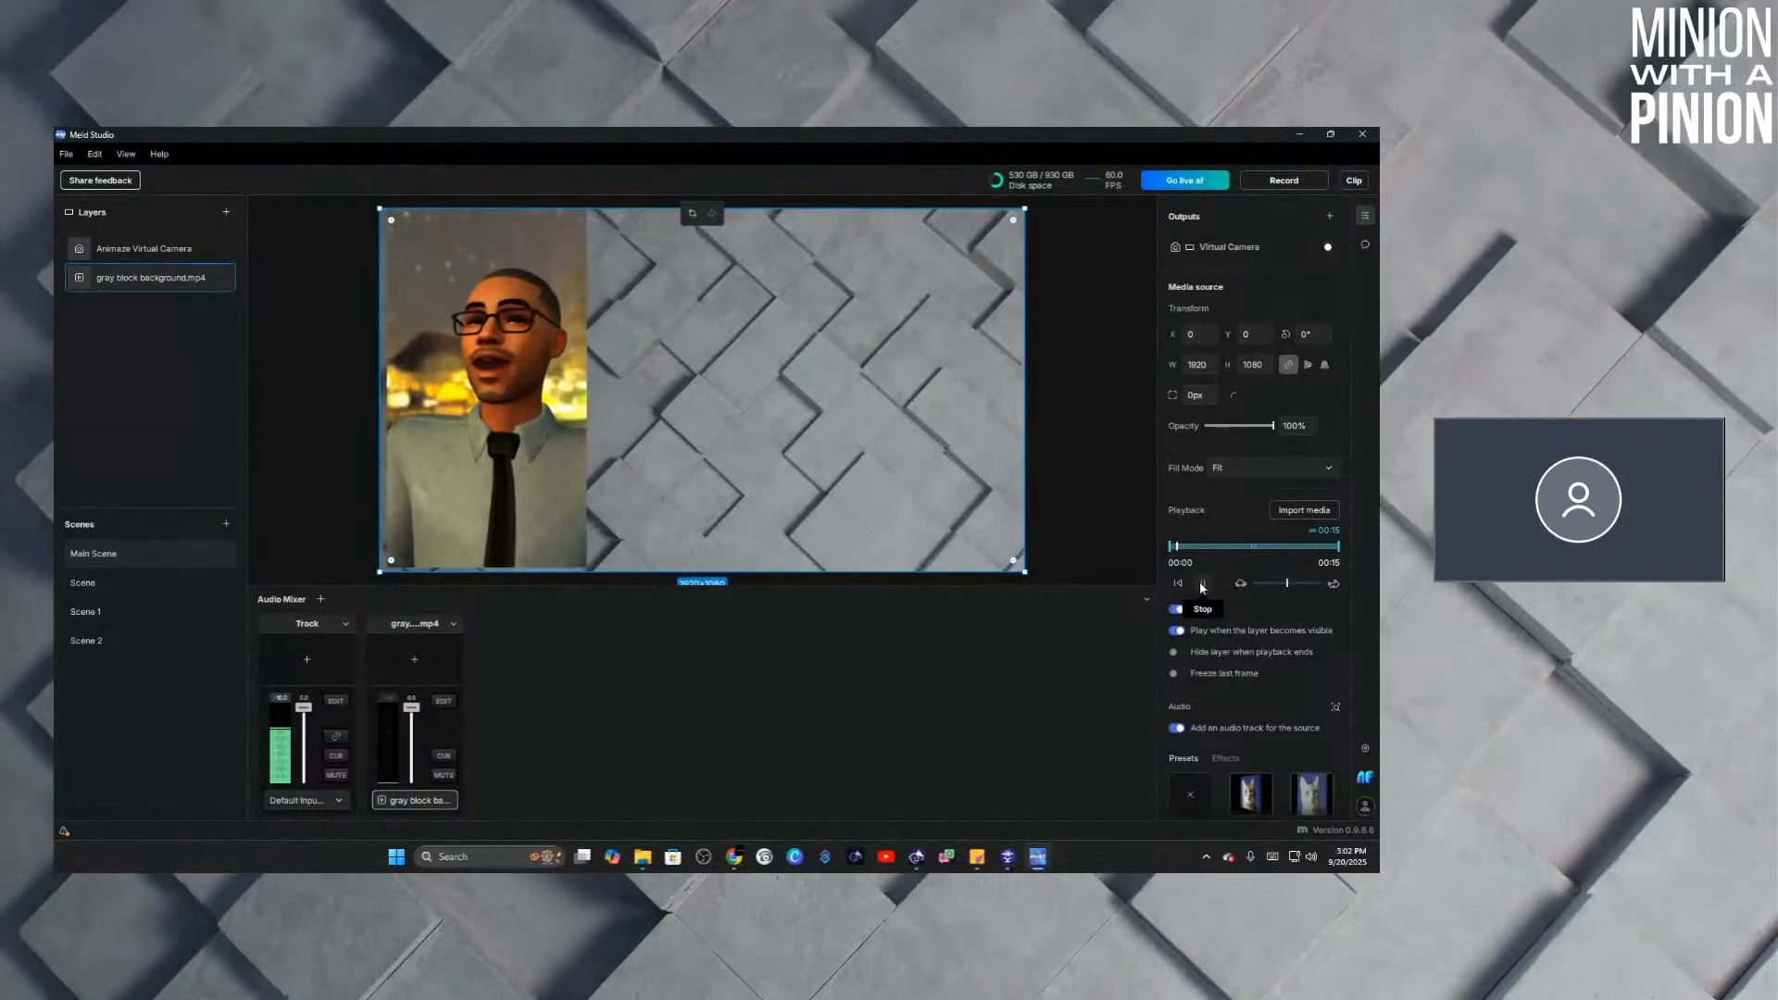
click(1204, 583)
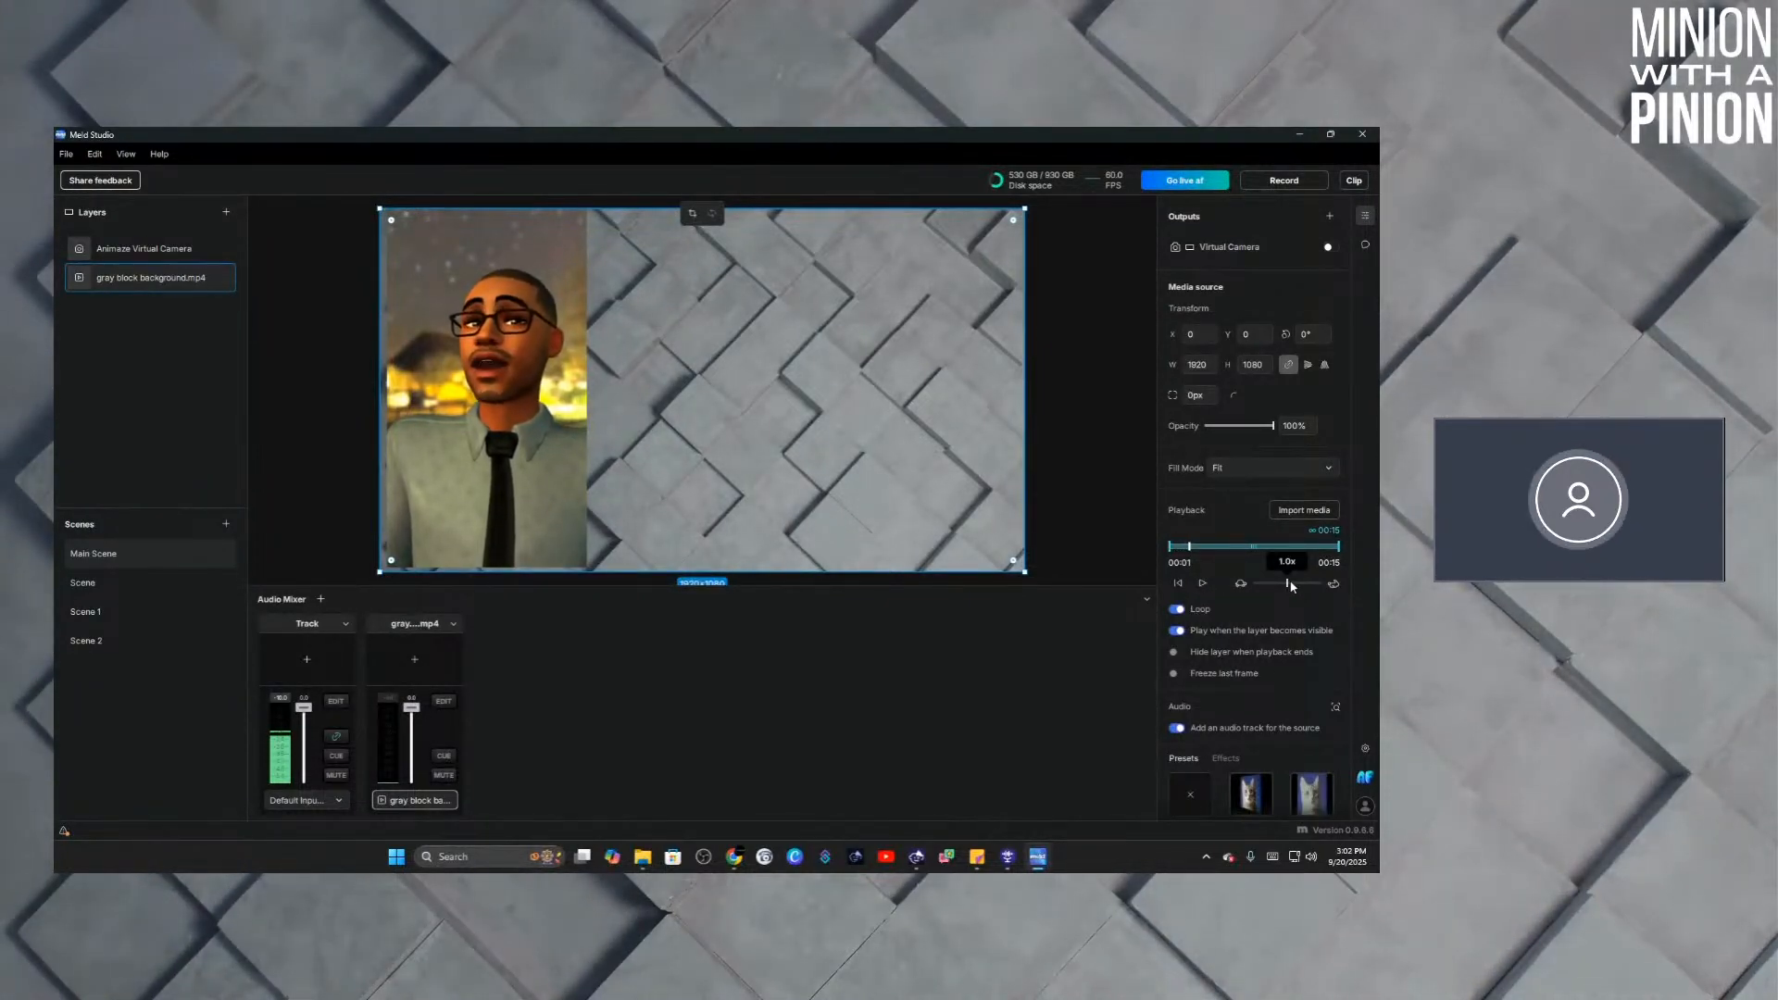
mouse_move(1289, 587)
mouse_down()
mouse_move(1318, 589)
mouse_move(1259, 586)
mouse_up()
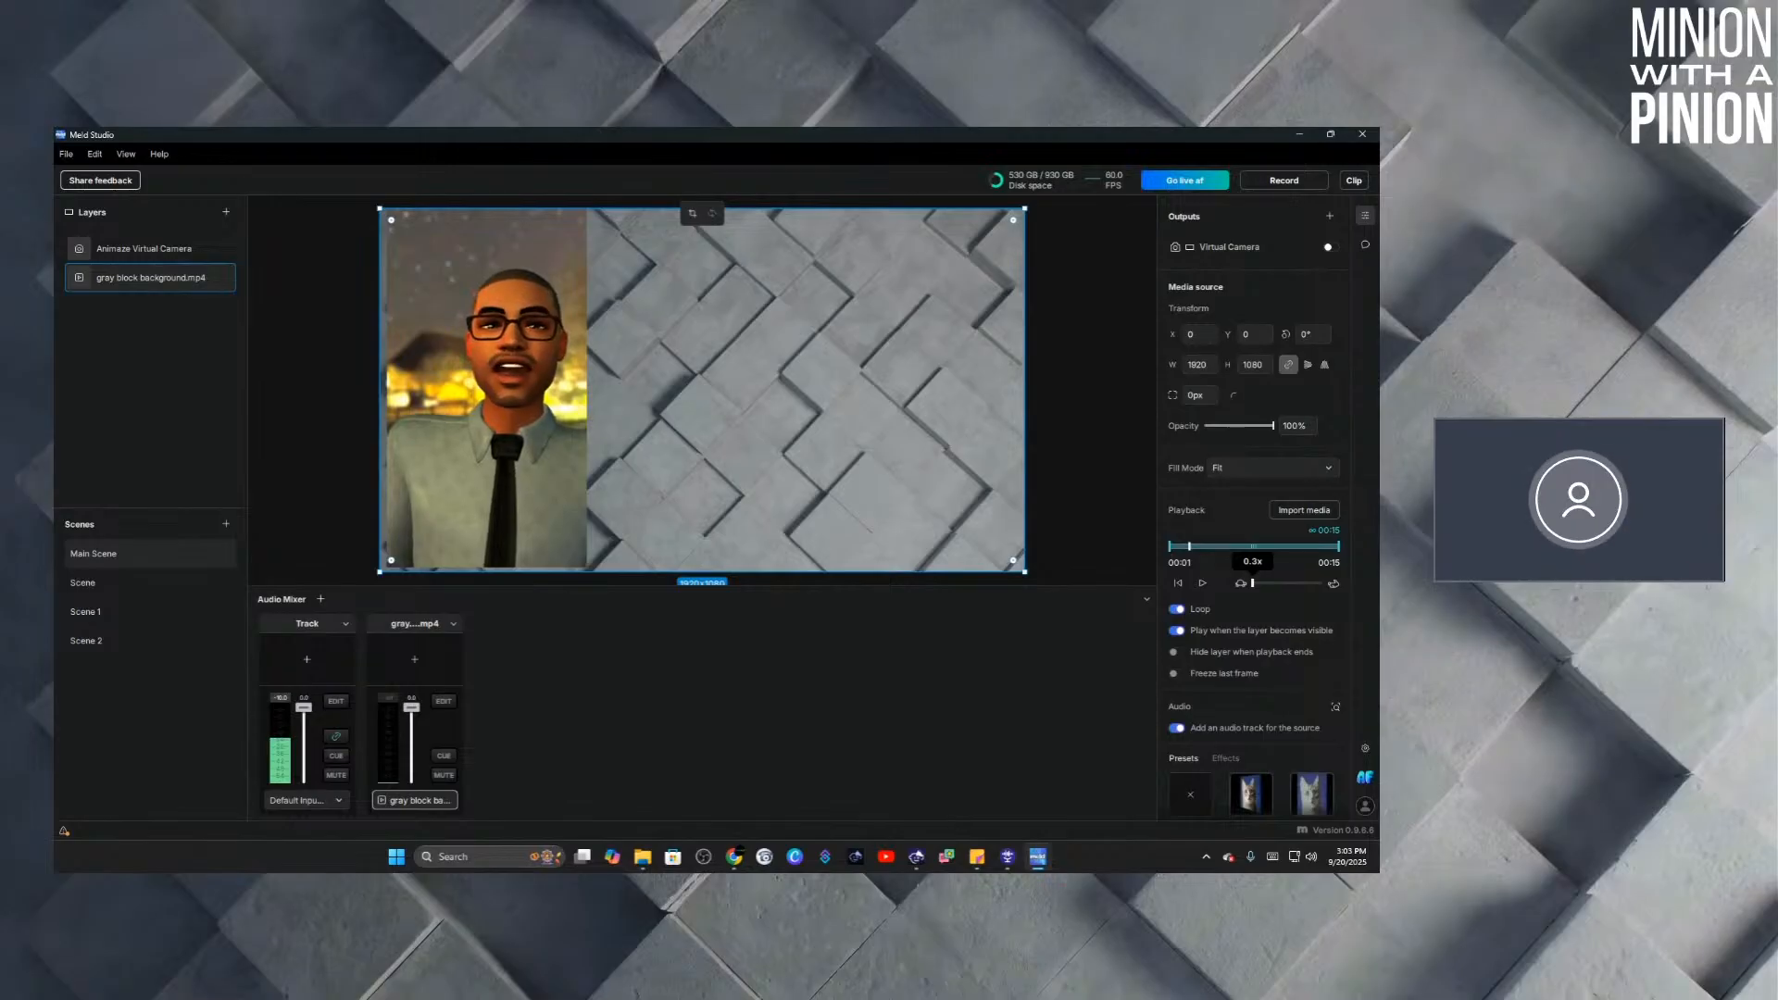
drag(1252, 583, 1287, 585)
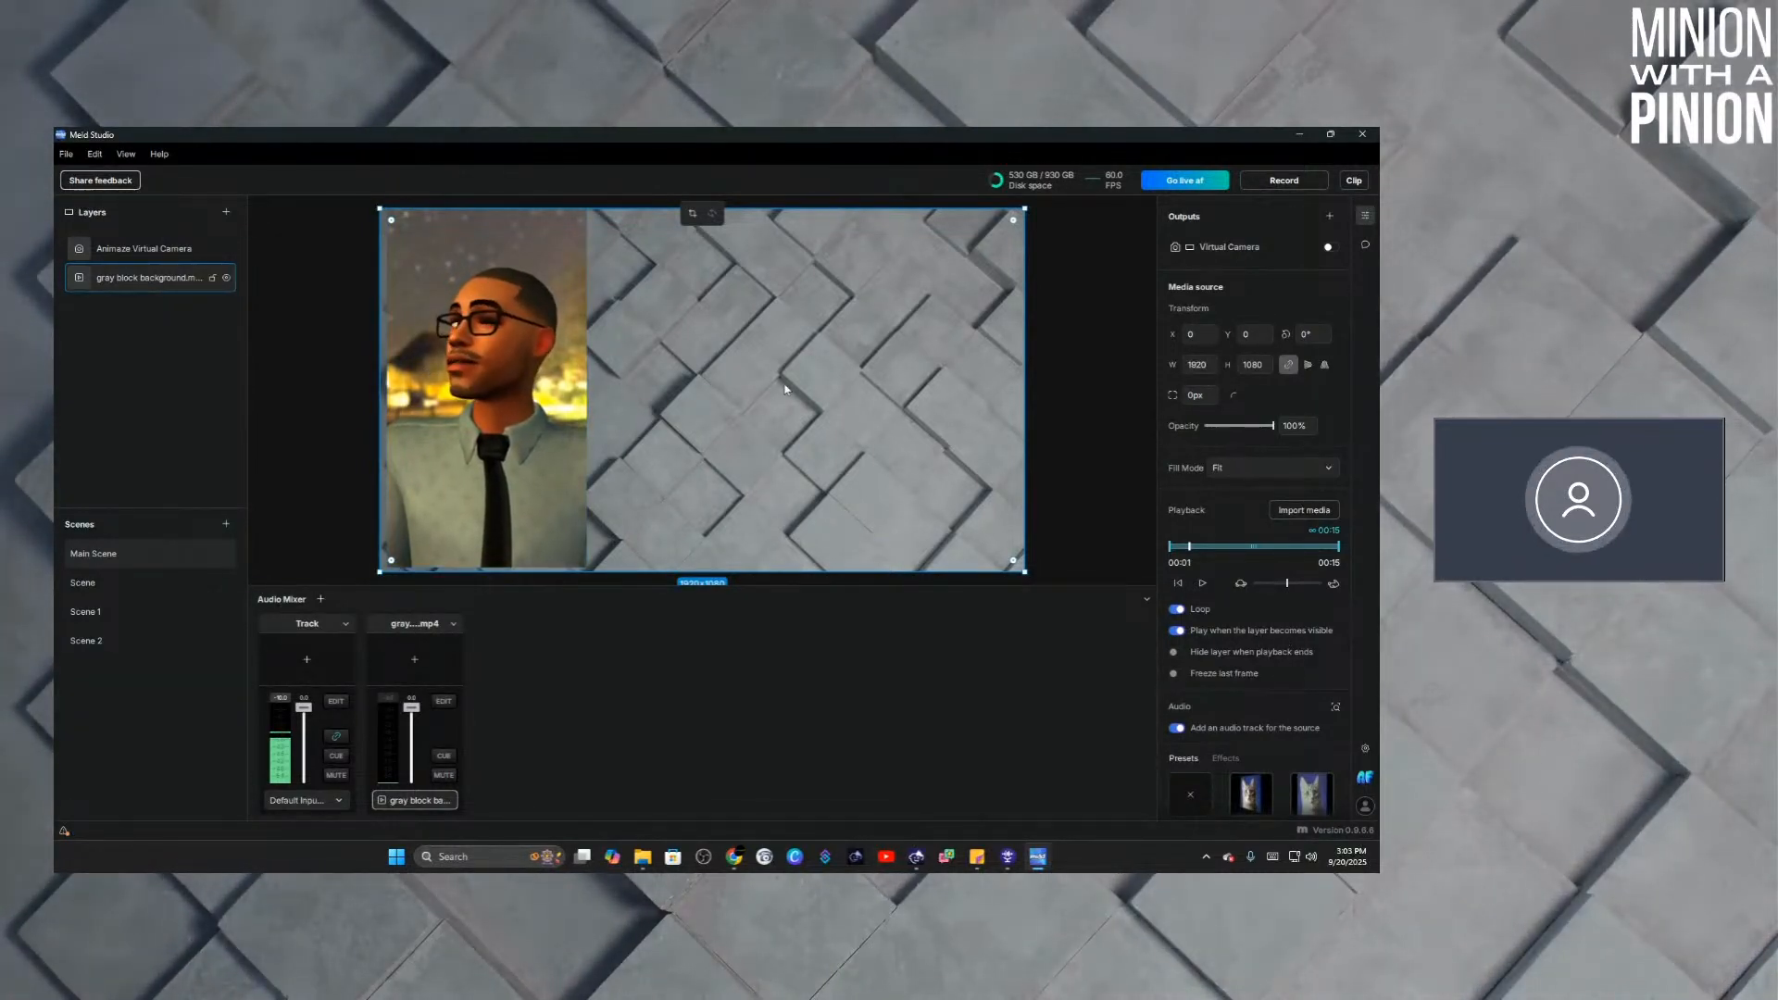
Move the Animaze Virtual Camera layer flush with the canvas's upper-left corner, at X 0, Y 0.
click(330, 345)
double_click(460, 356)
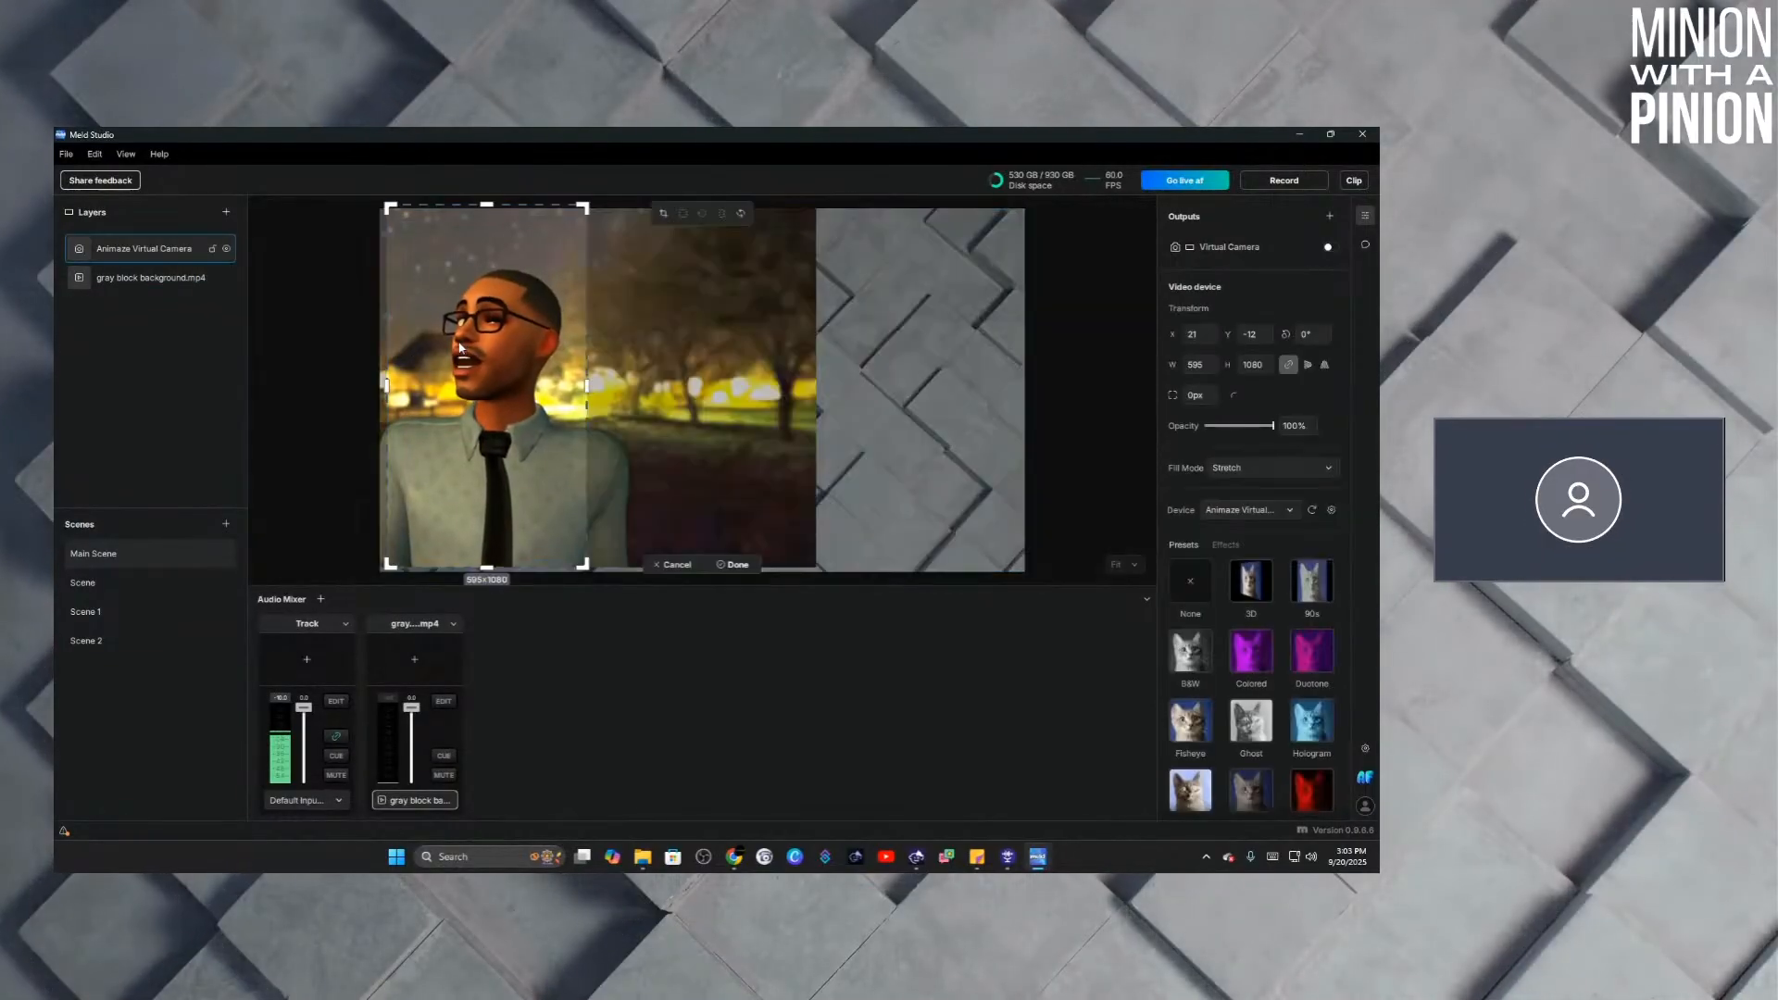
click(309, 347)
click(496, 357)
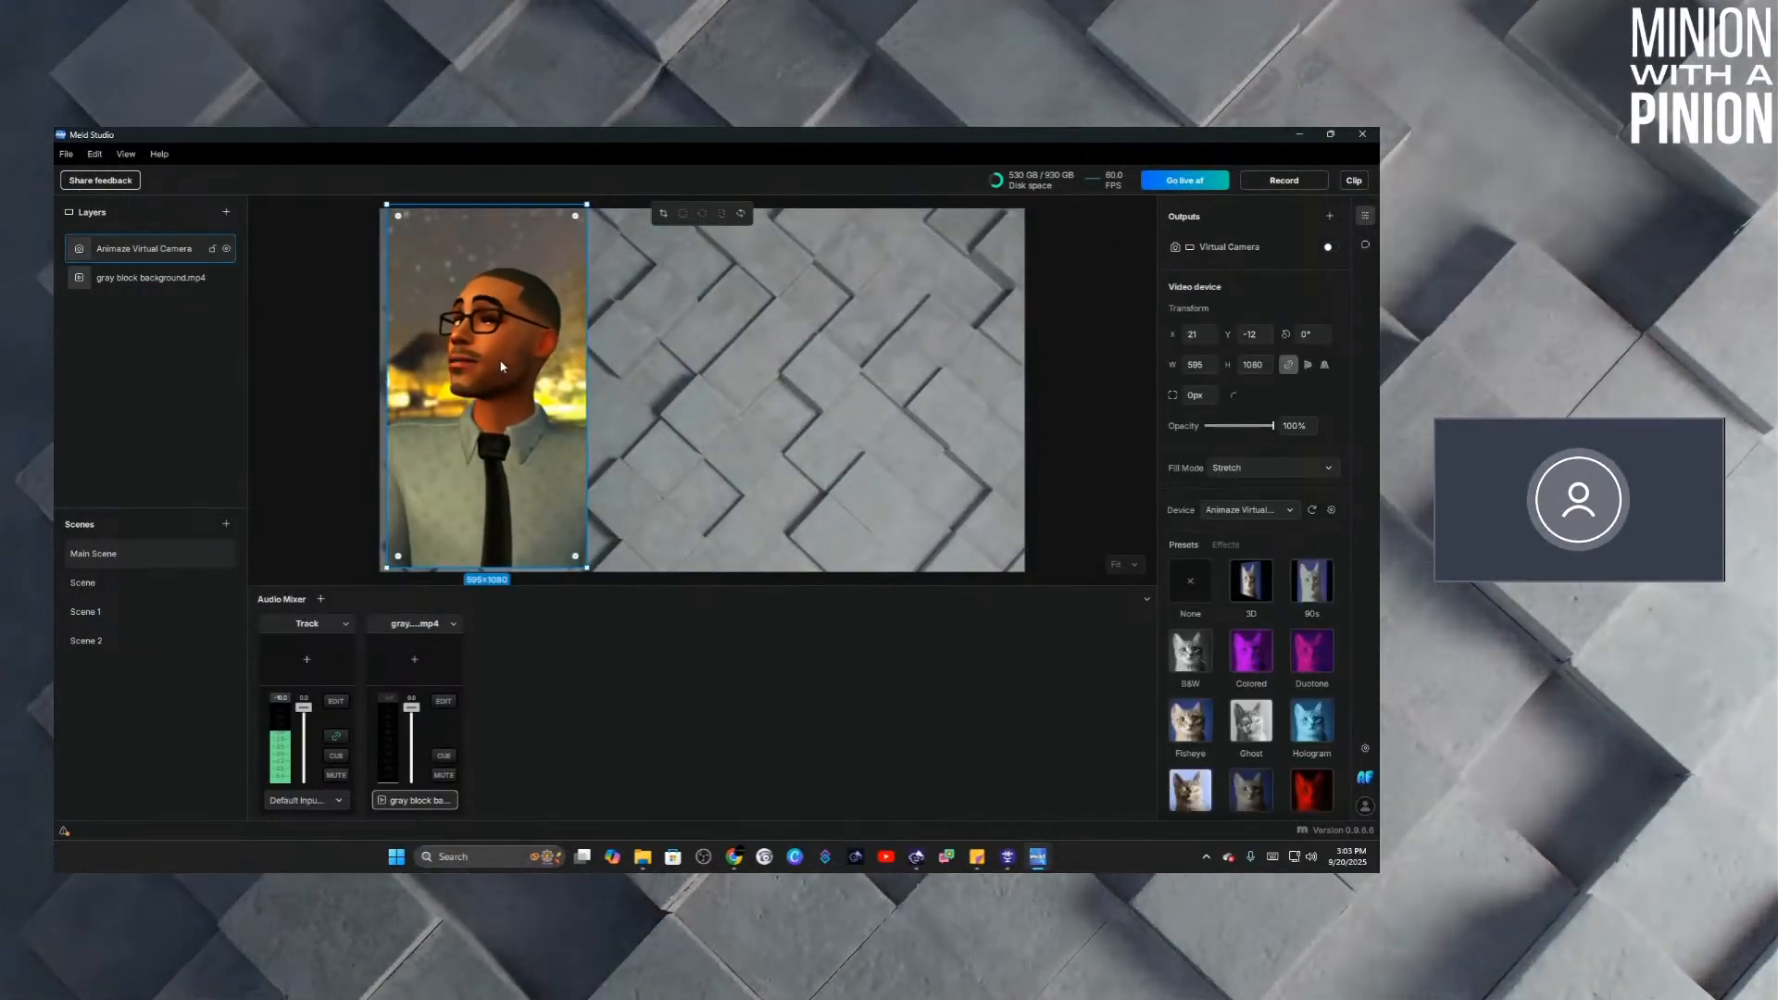
drag(501, 367, 492, 369)
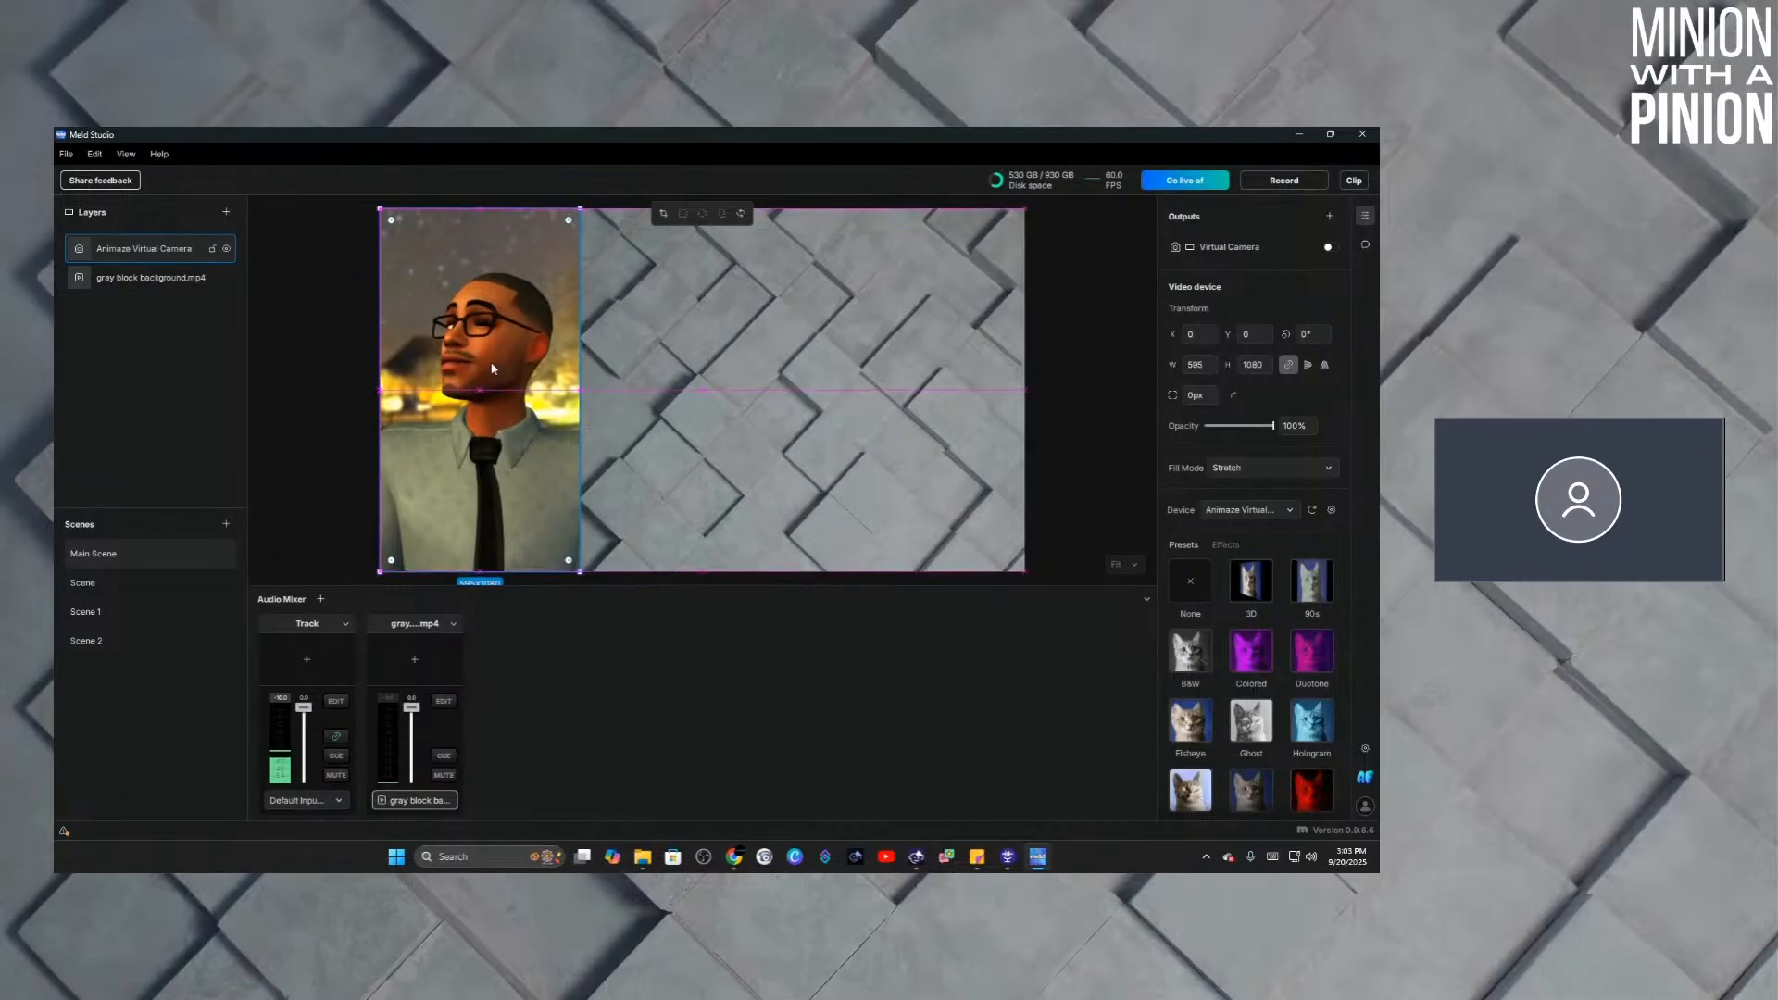
click(324, 310)
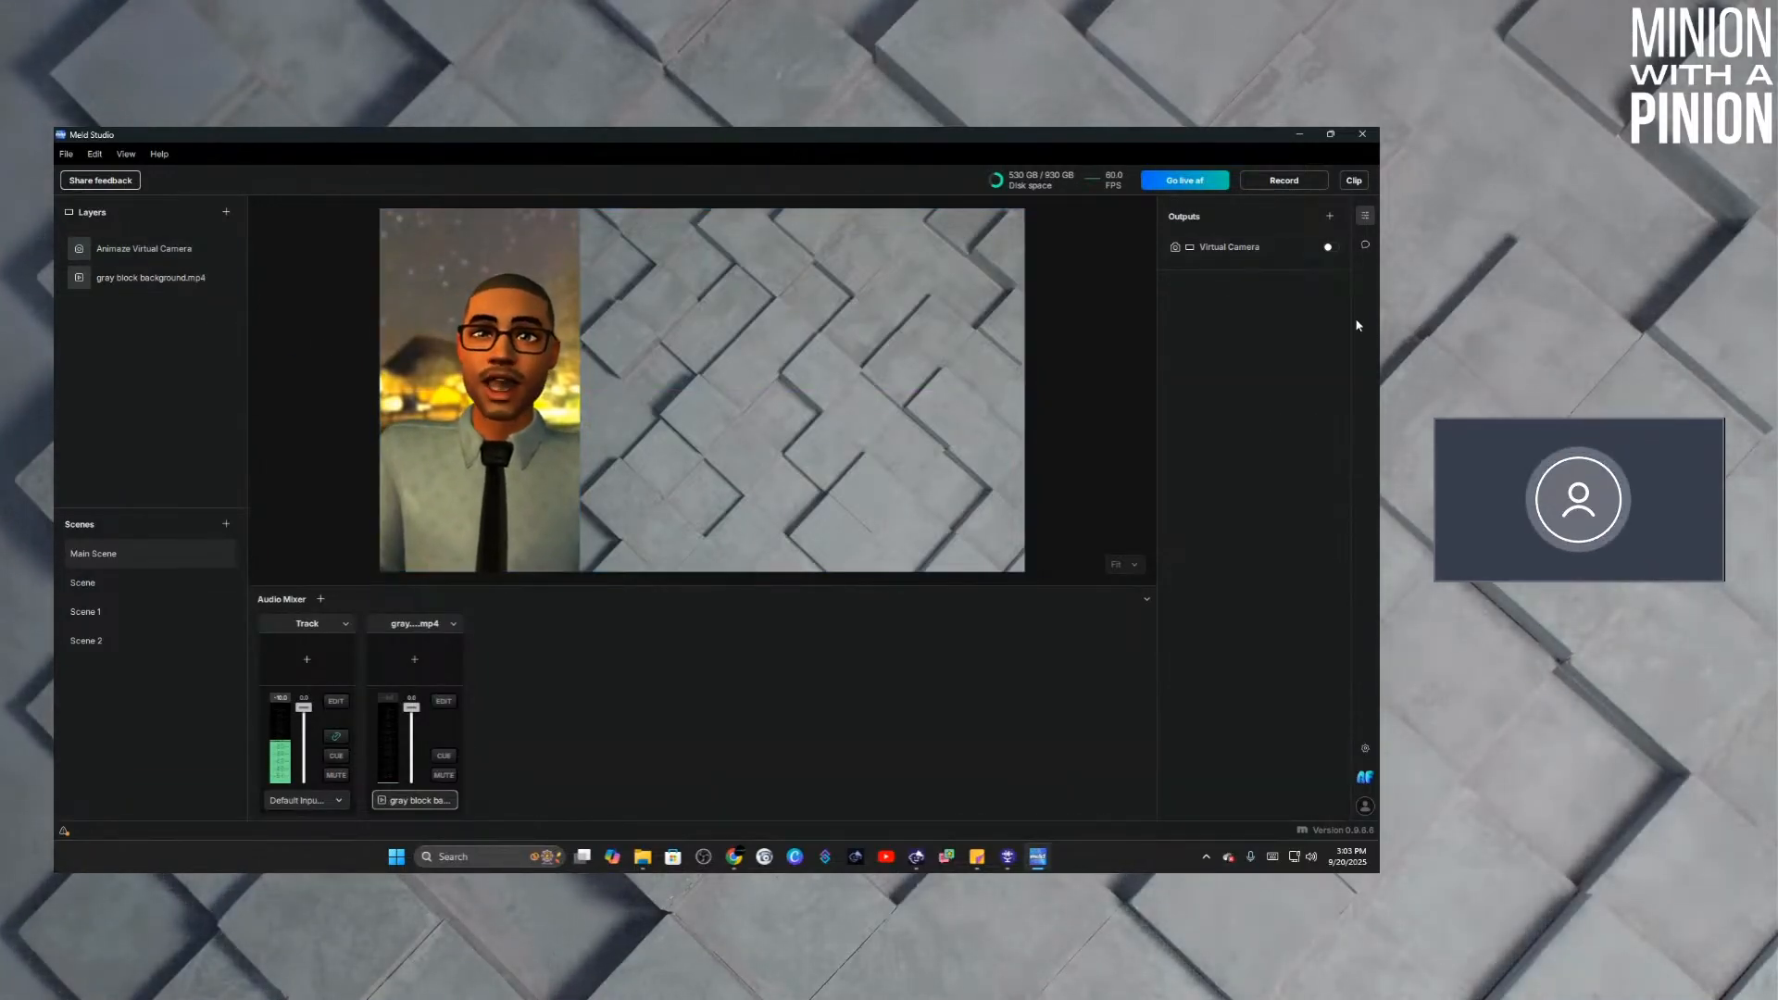
click(910, 331)
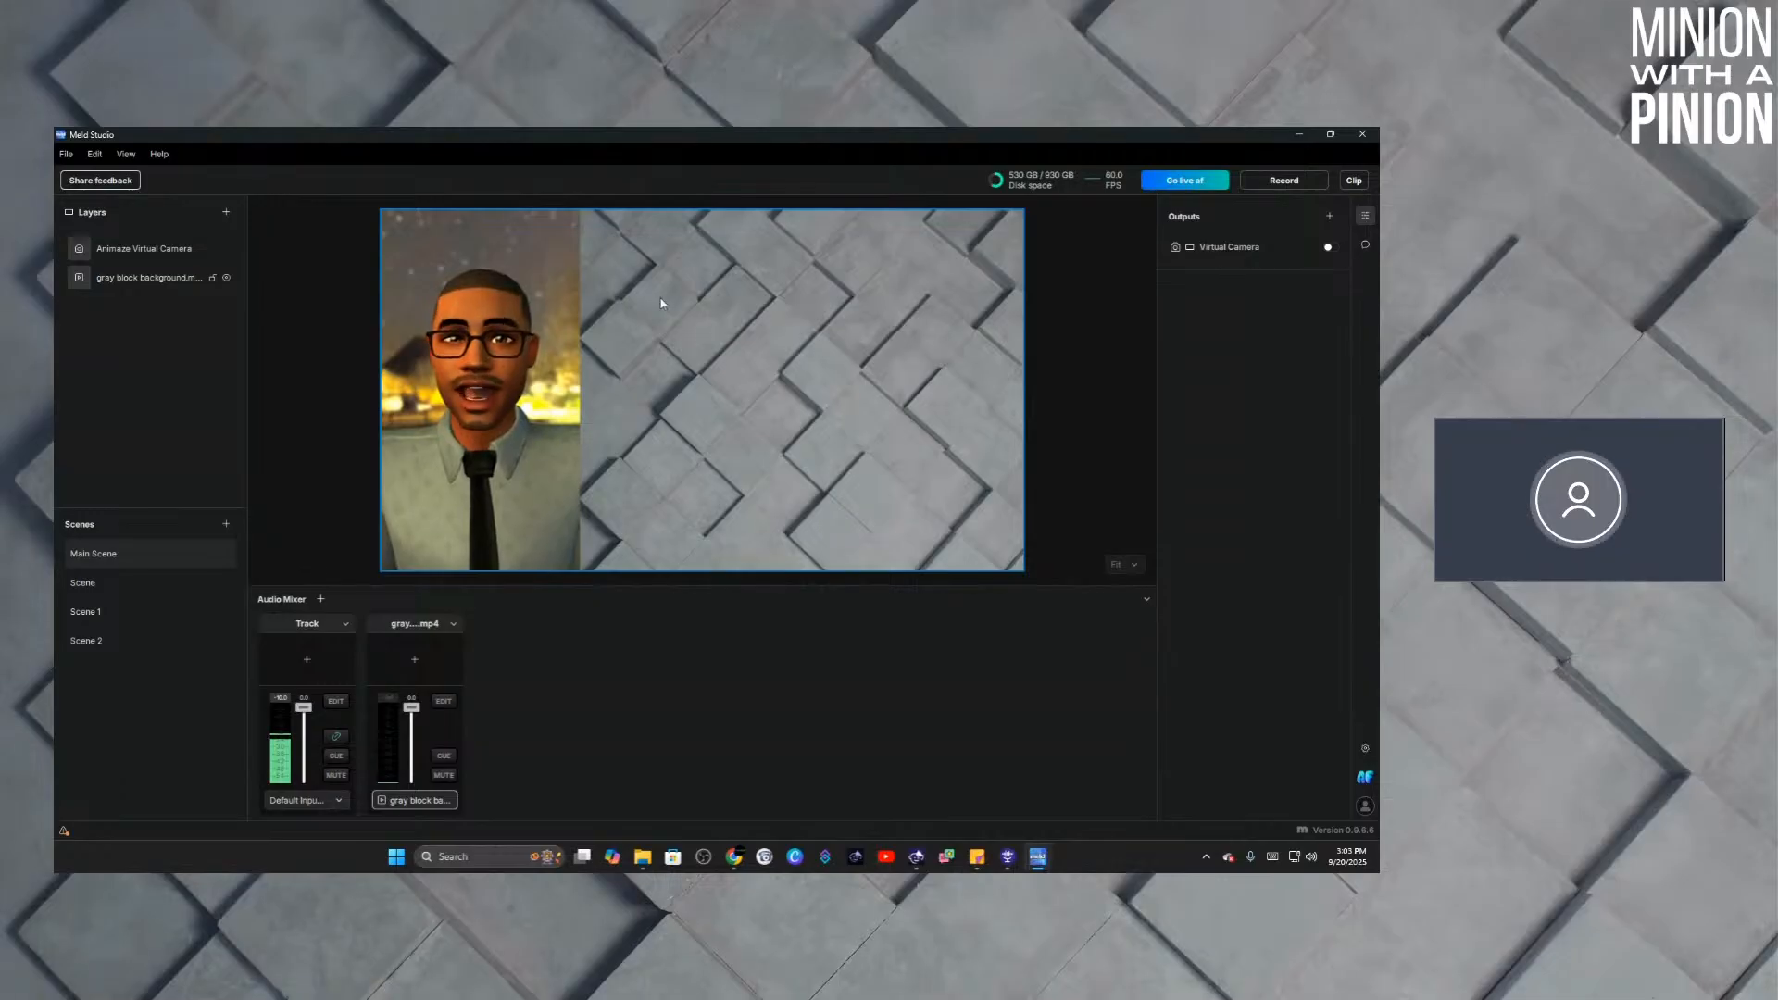
click(227, 215)
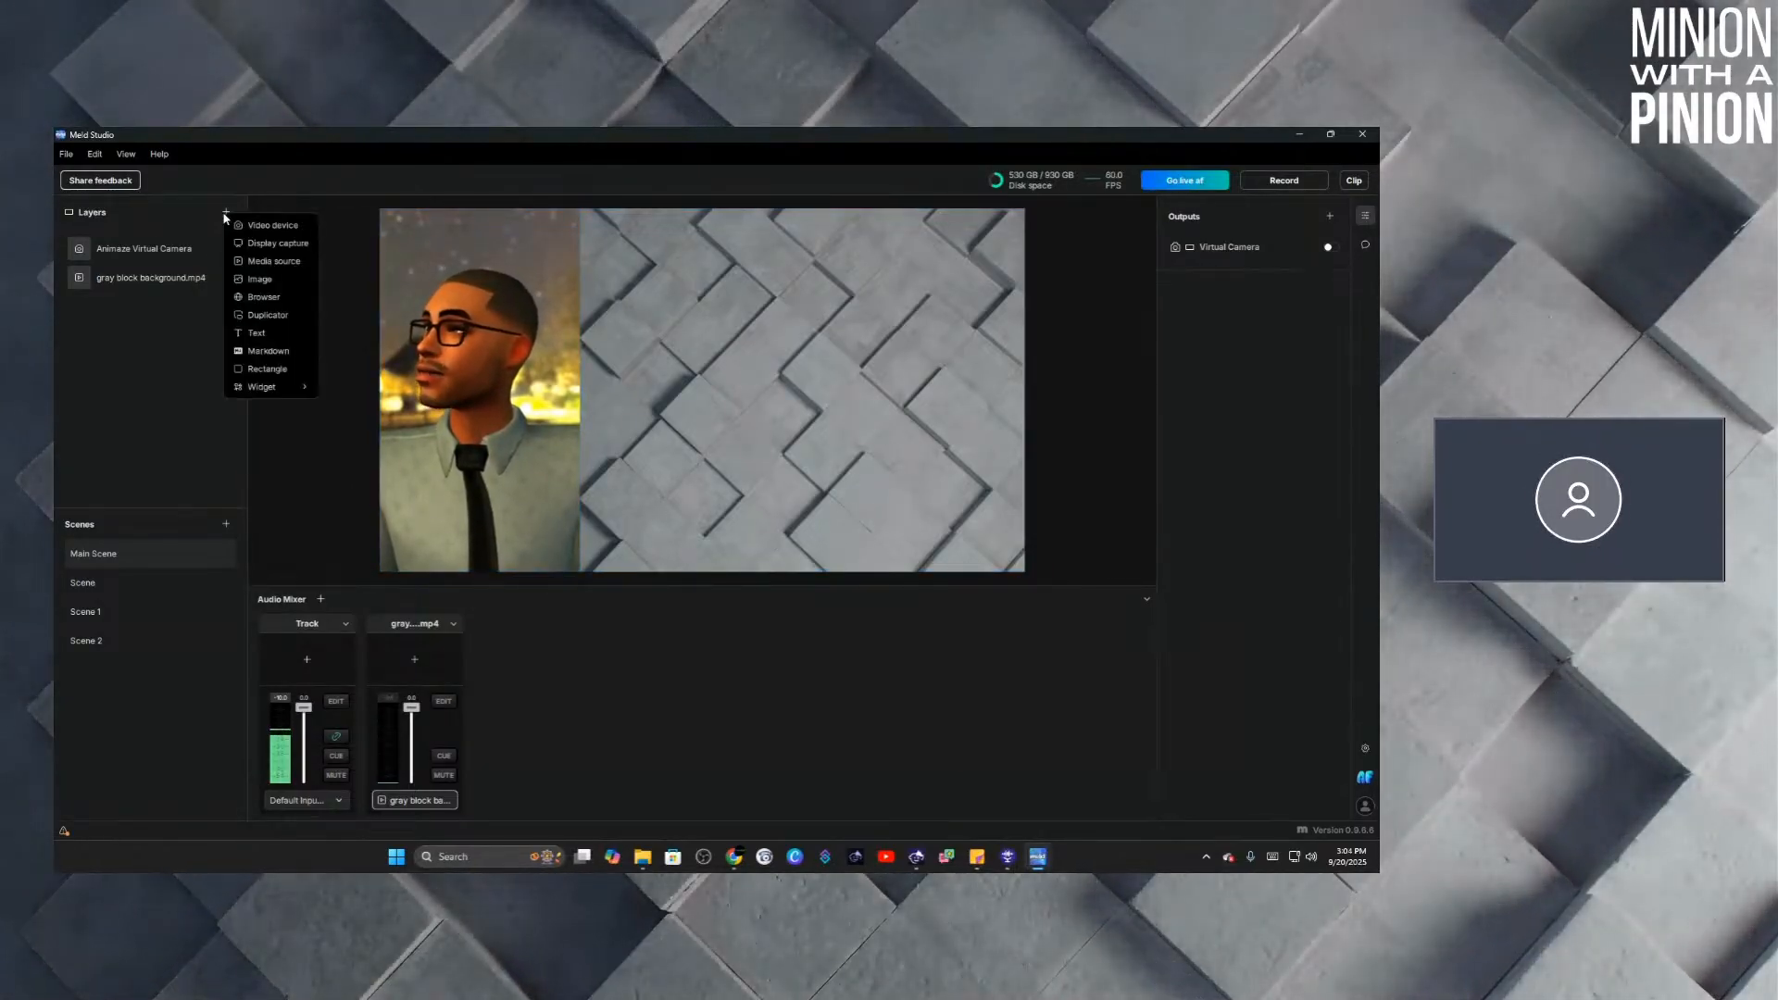
click(273, 271)
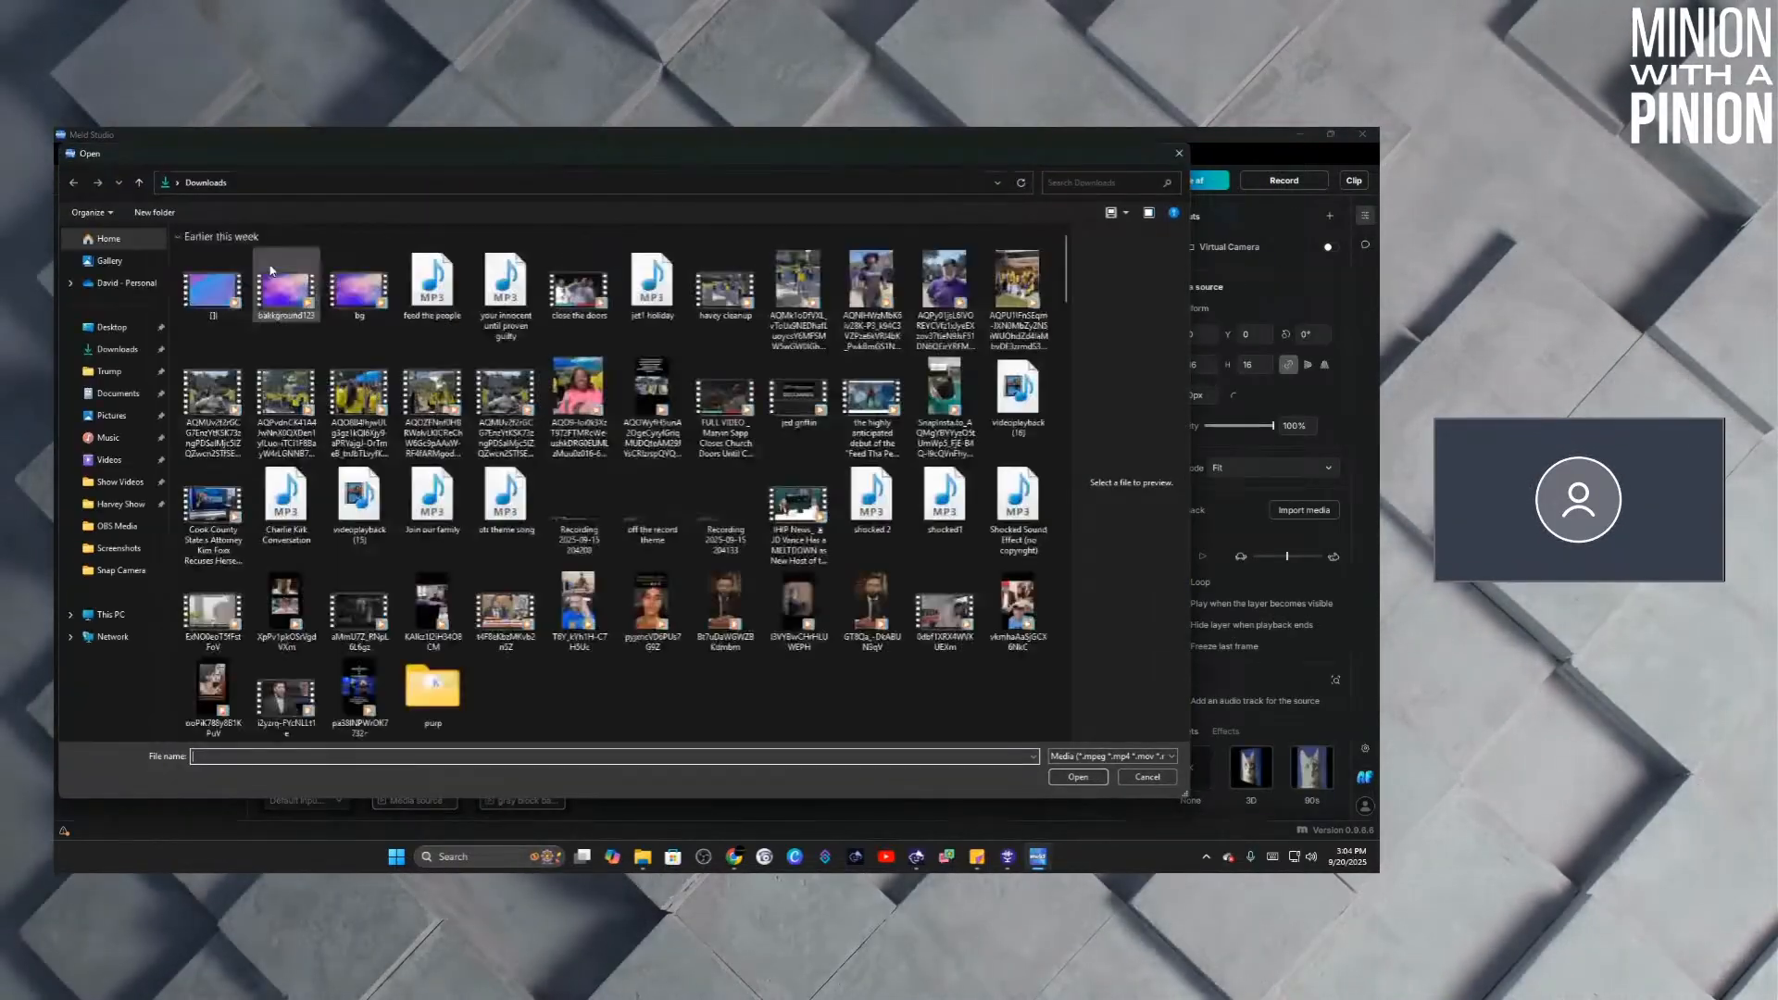
double_click(793, 403)
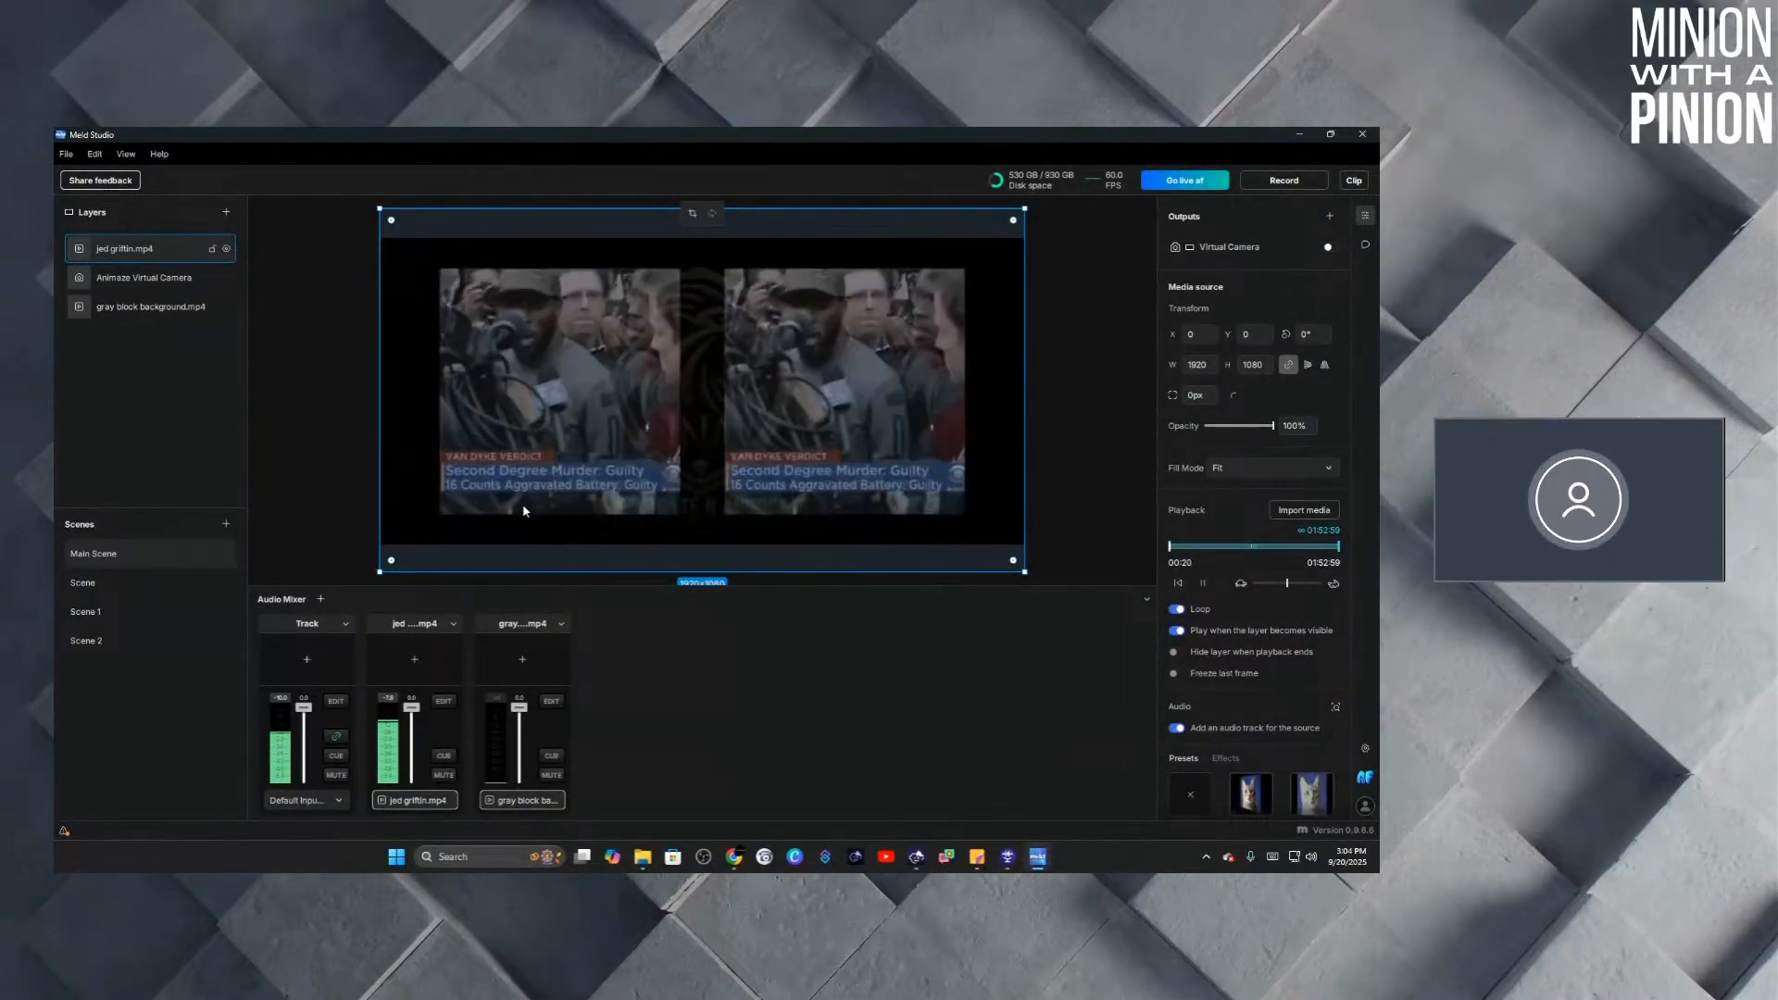
Scale the jed griftin.mp4 layer to about 1361 × 765 and place it beside the camera at about X 559, Y 157.
drag(380, 574, 590, 466)
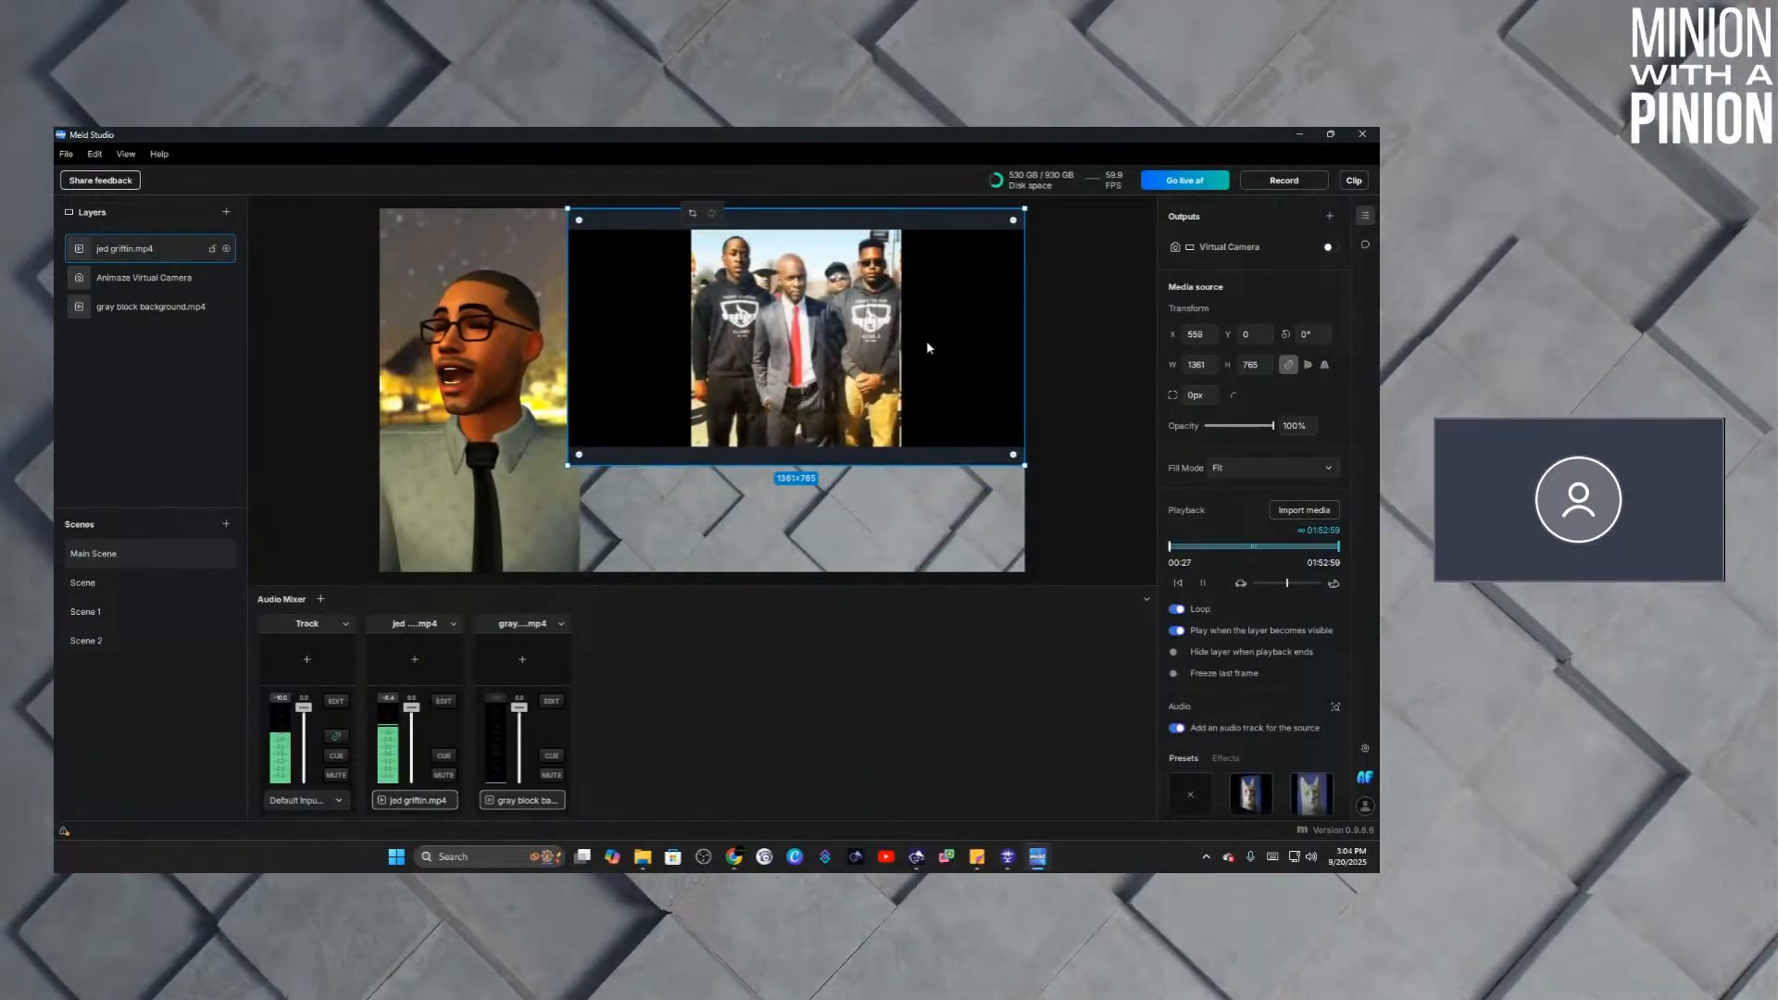
drag(928, 347, 923, 401)
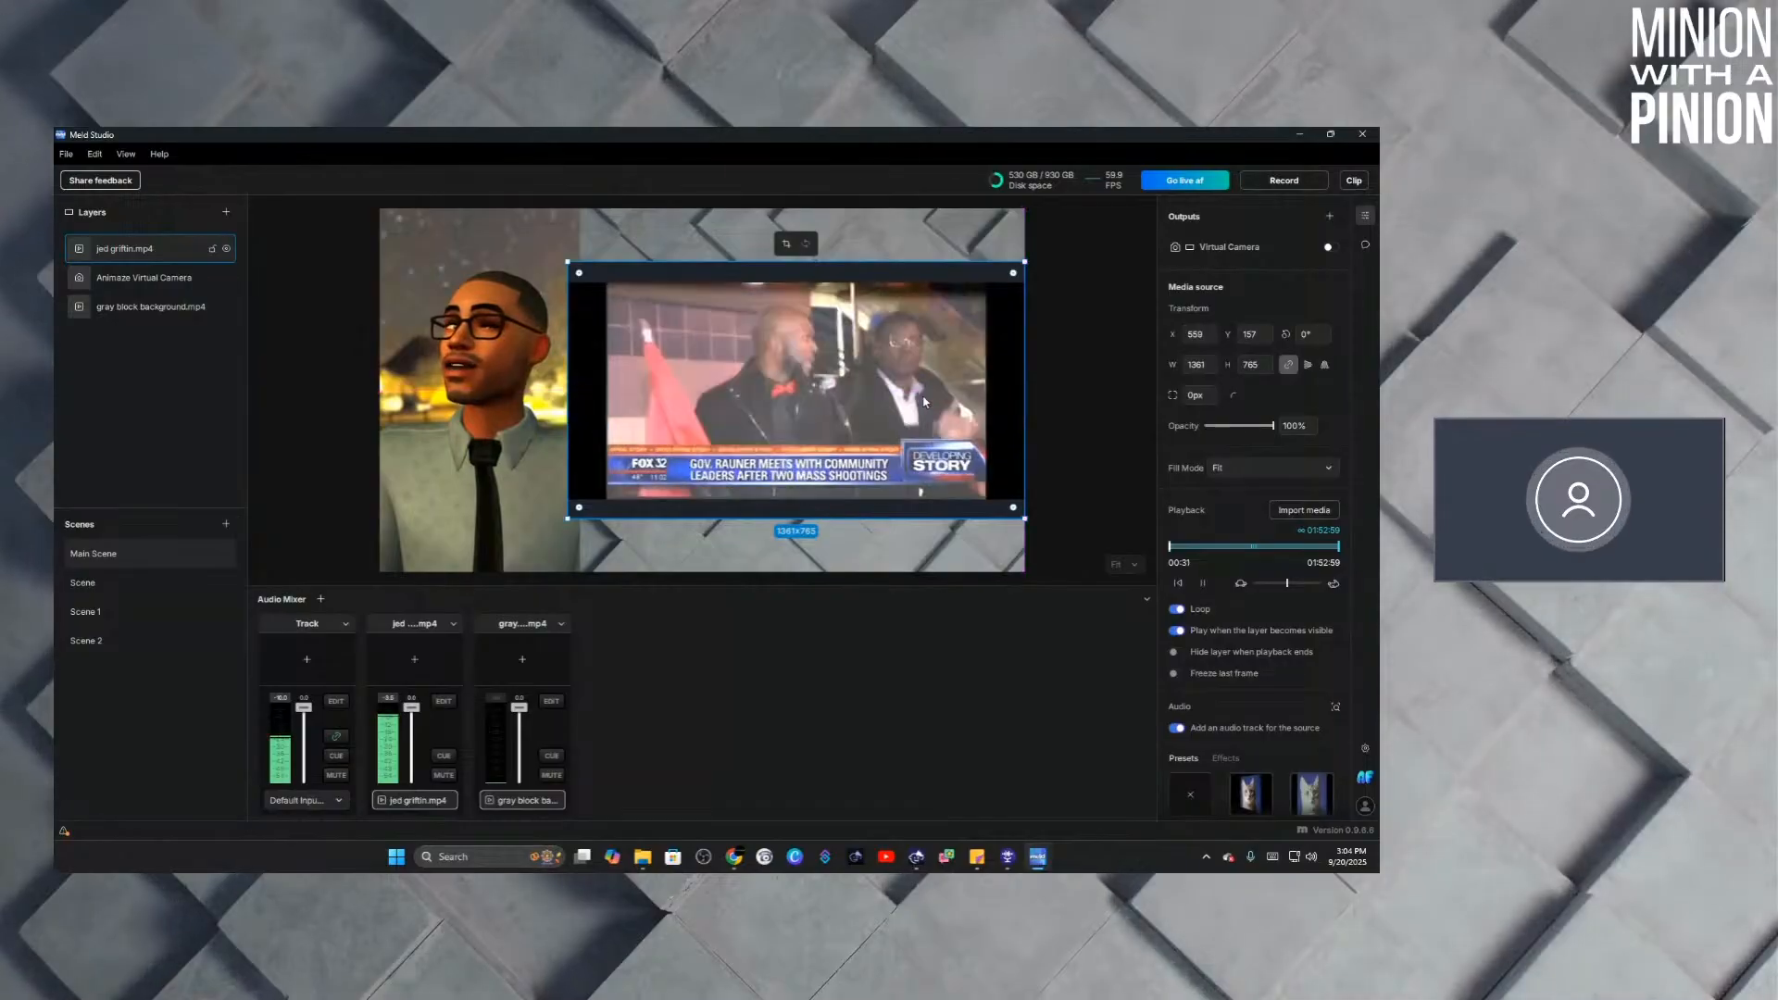
click(500, 407)
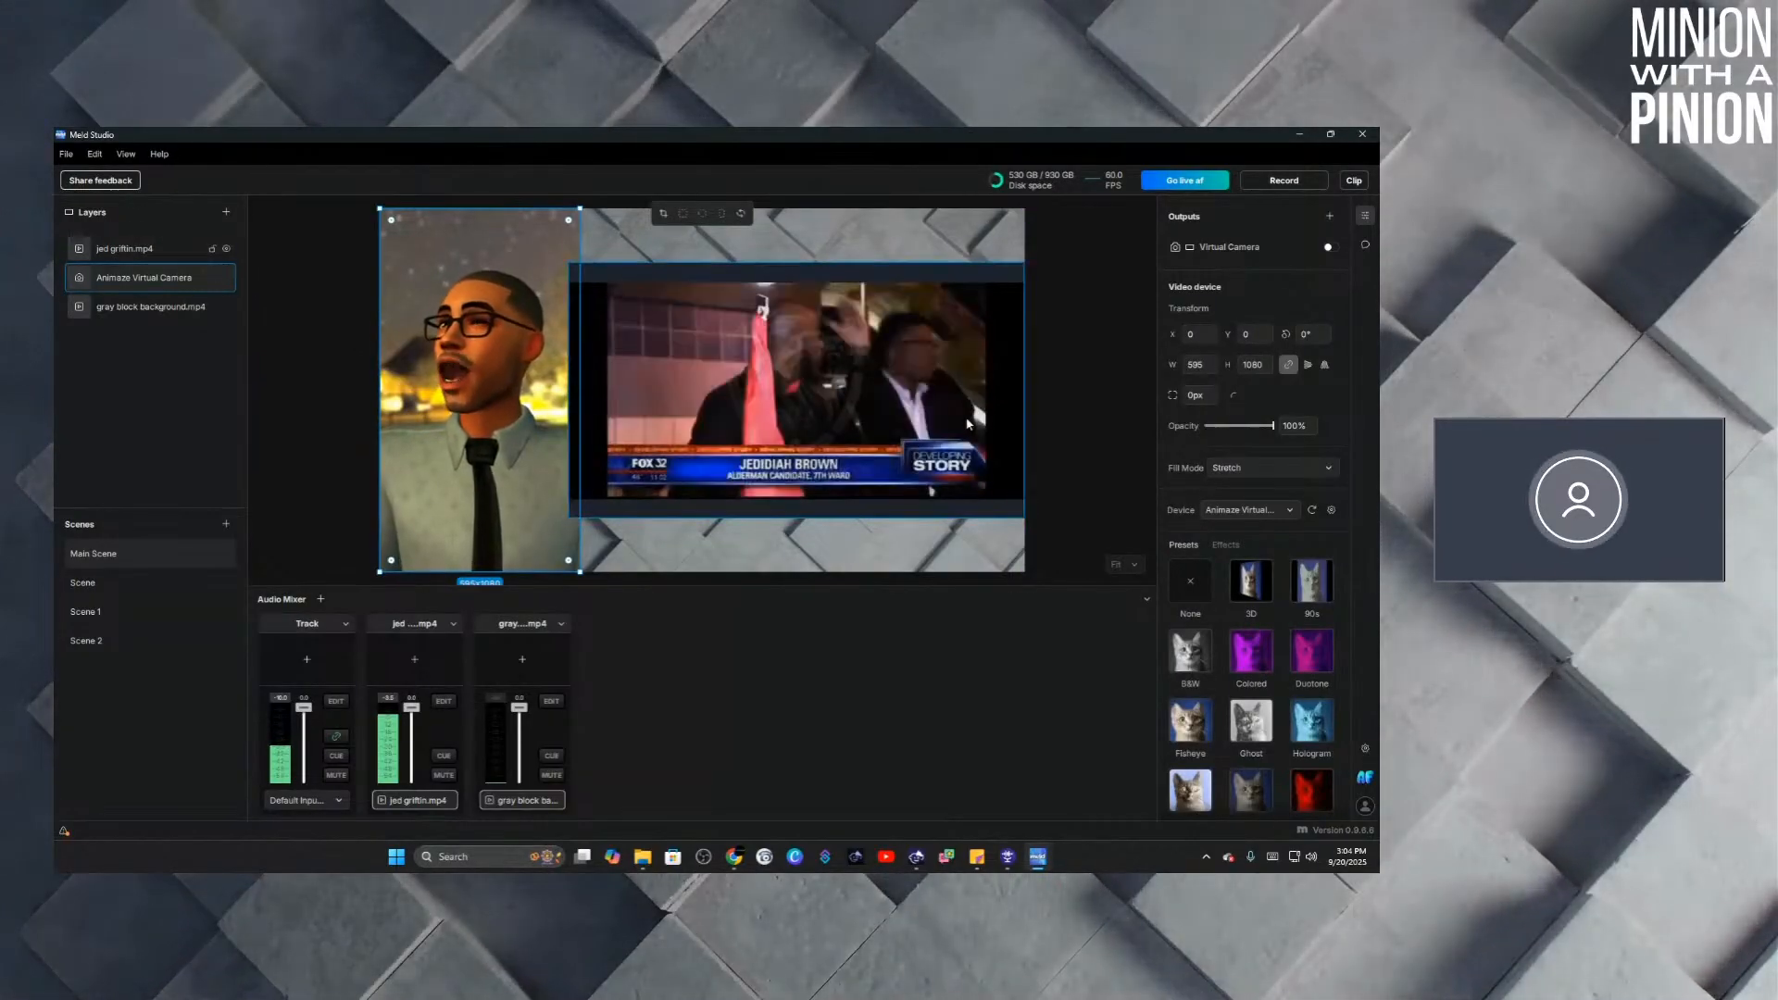
click(1069, 347)
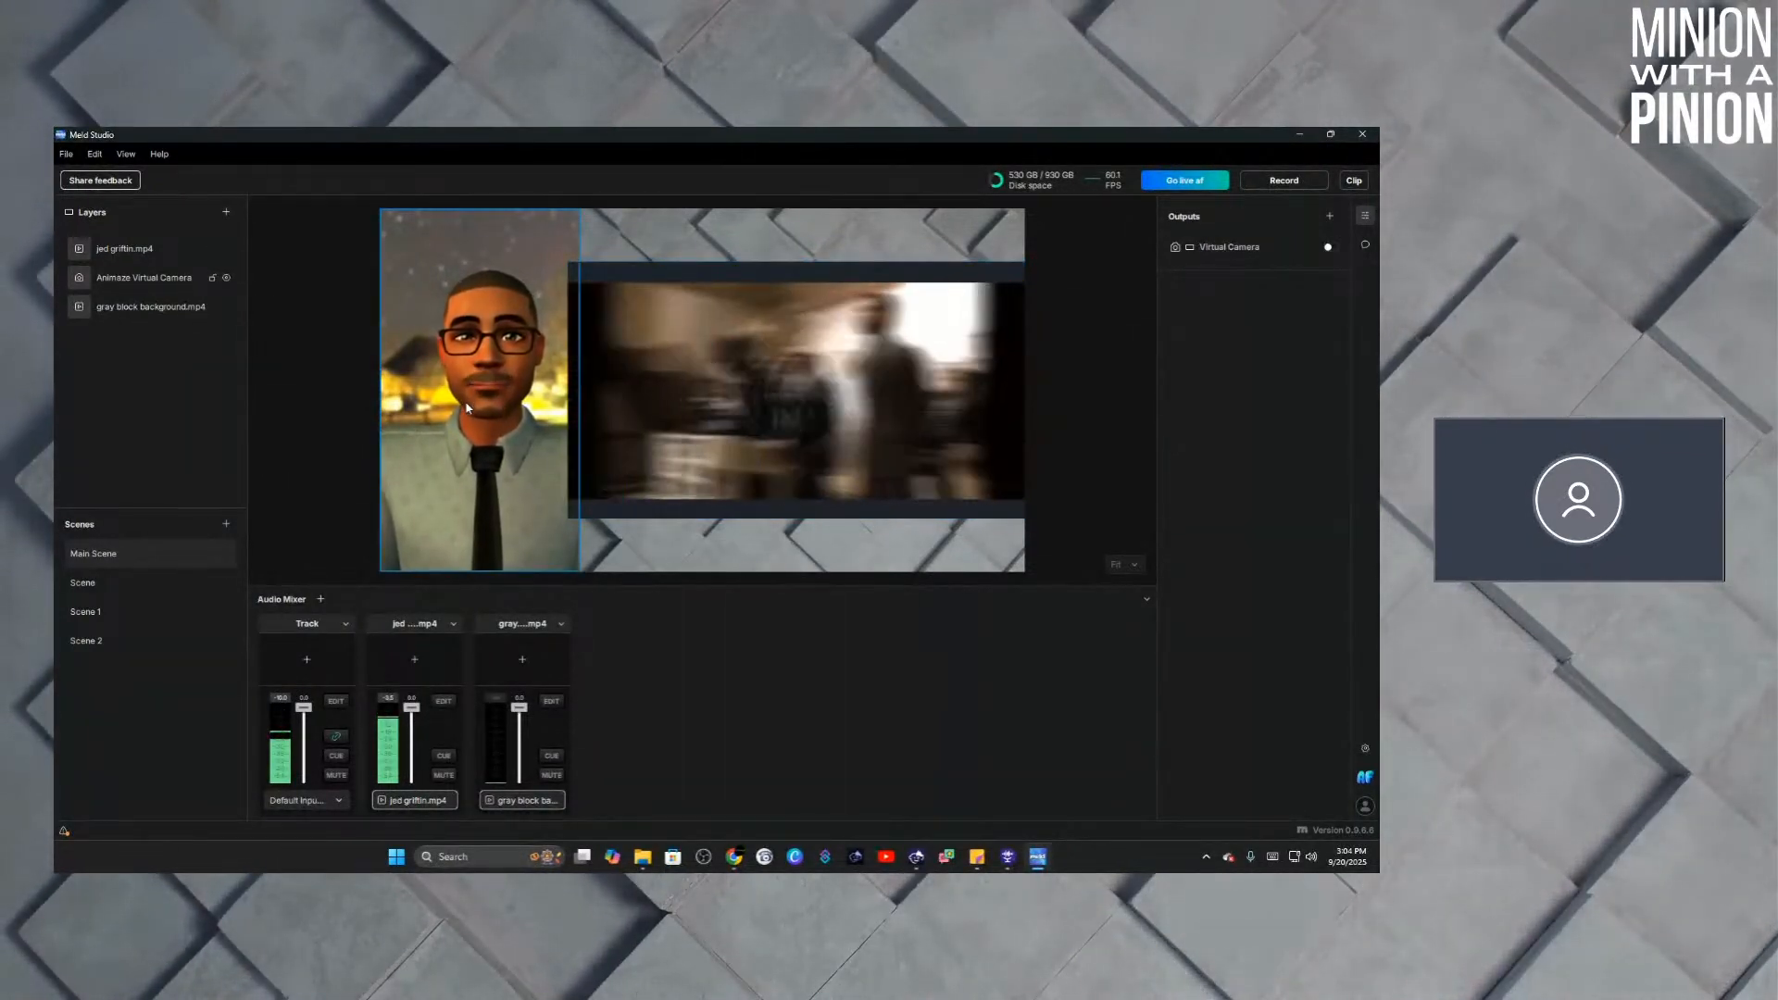
Stop the jed griftin.mp4 video and review the input devices available for the microphone track in the Audio Mixer.
click(702, 385)
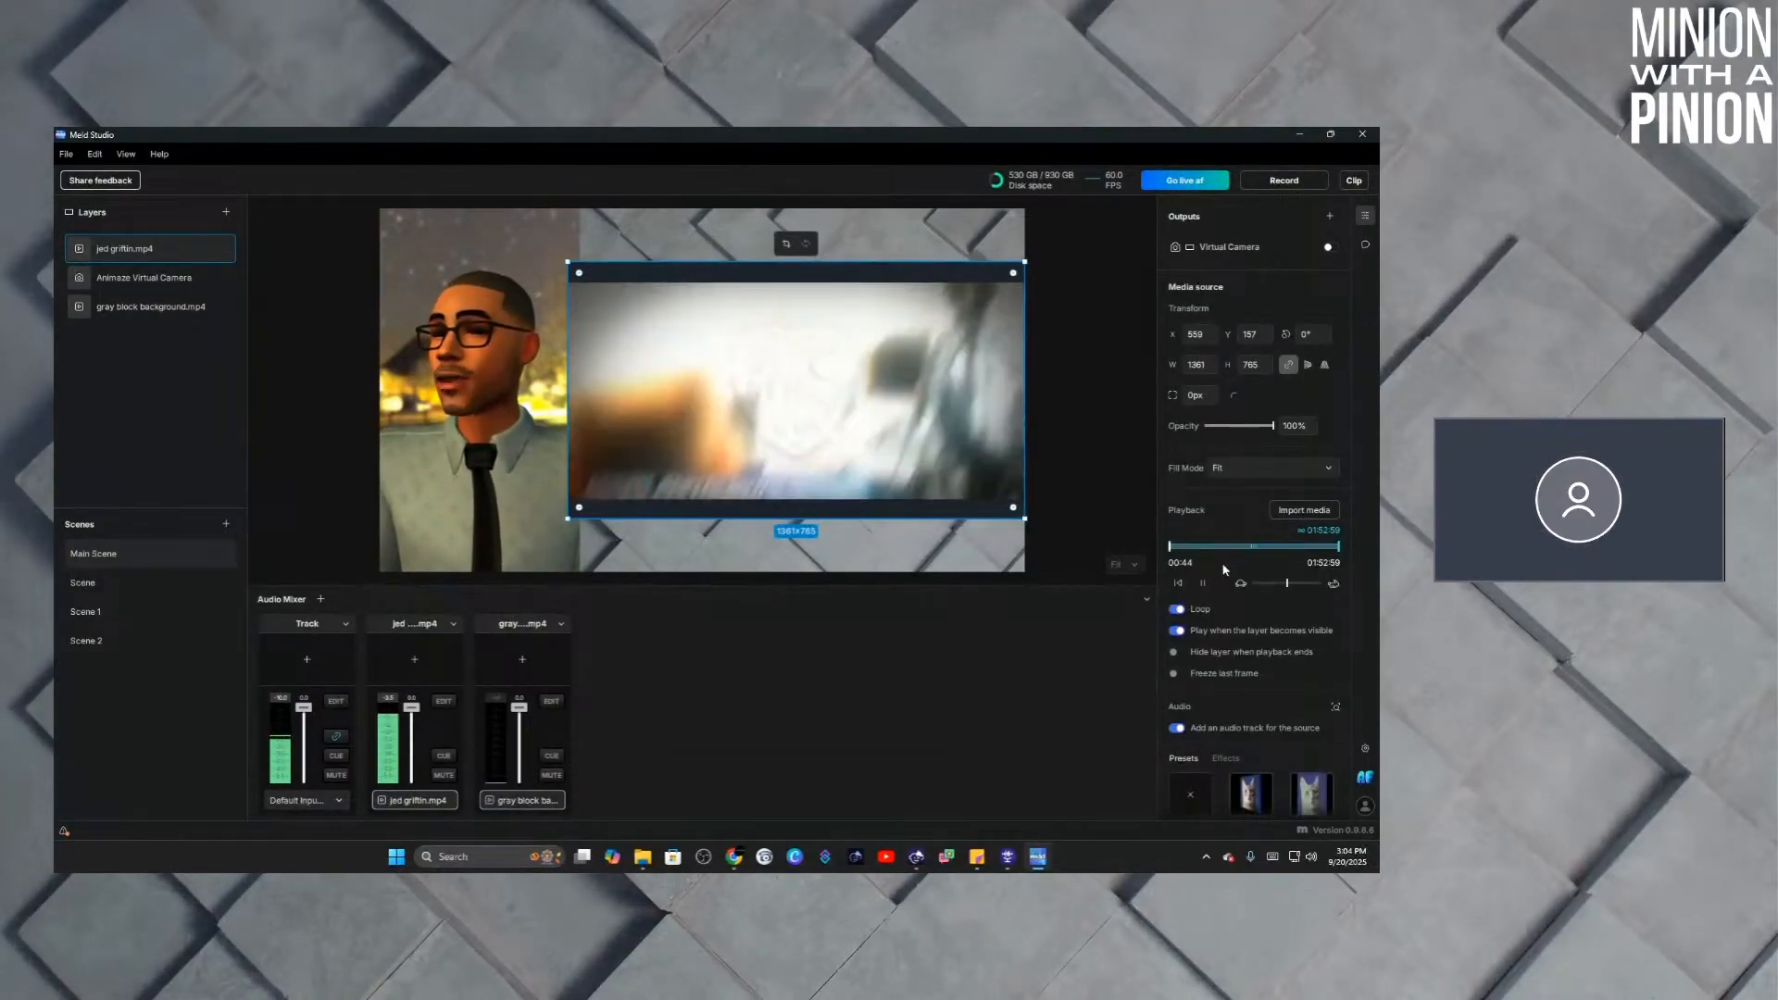
click(1202, 582)
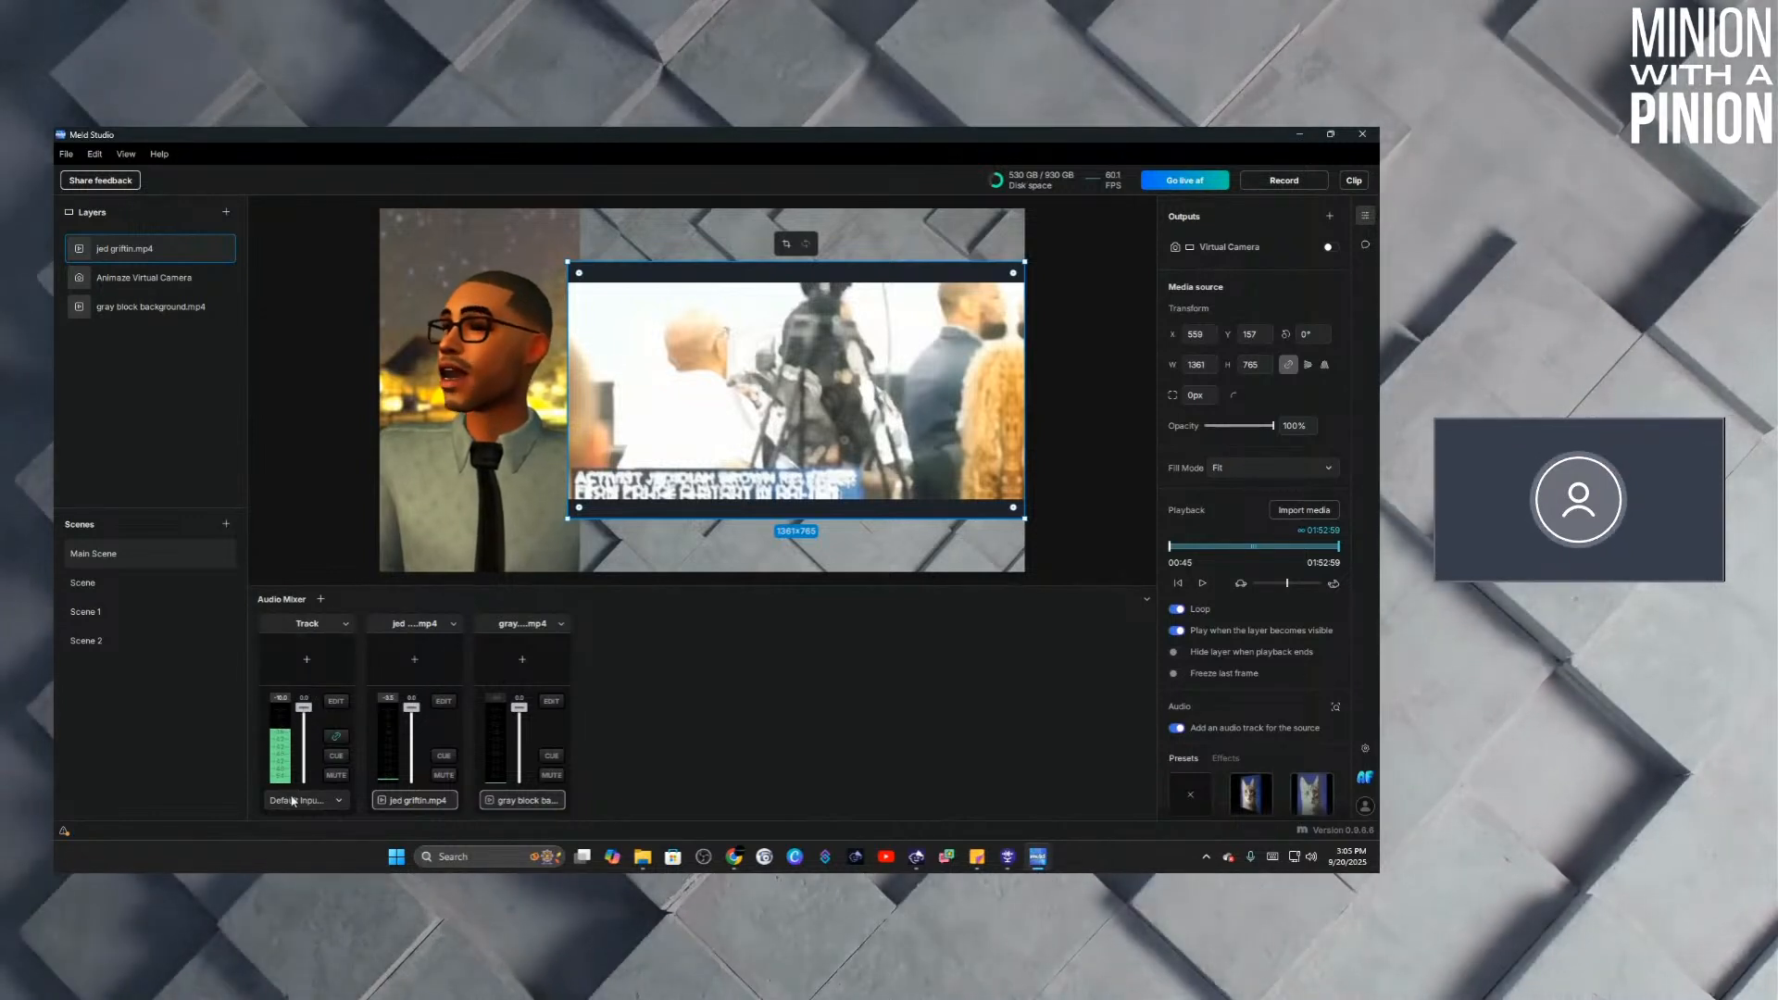
click(321, 802)
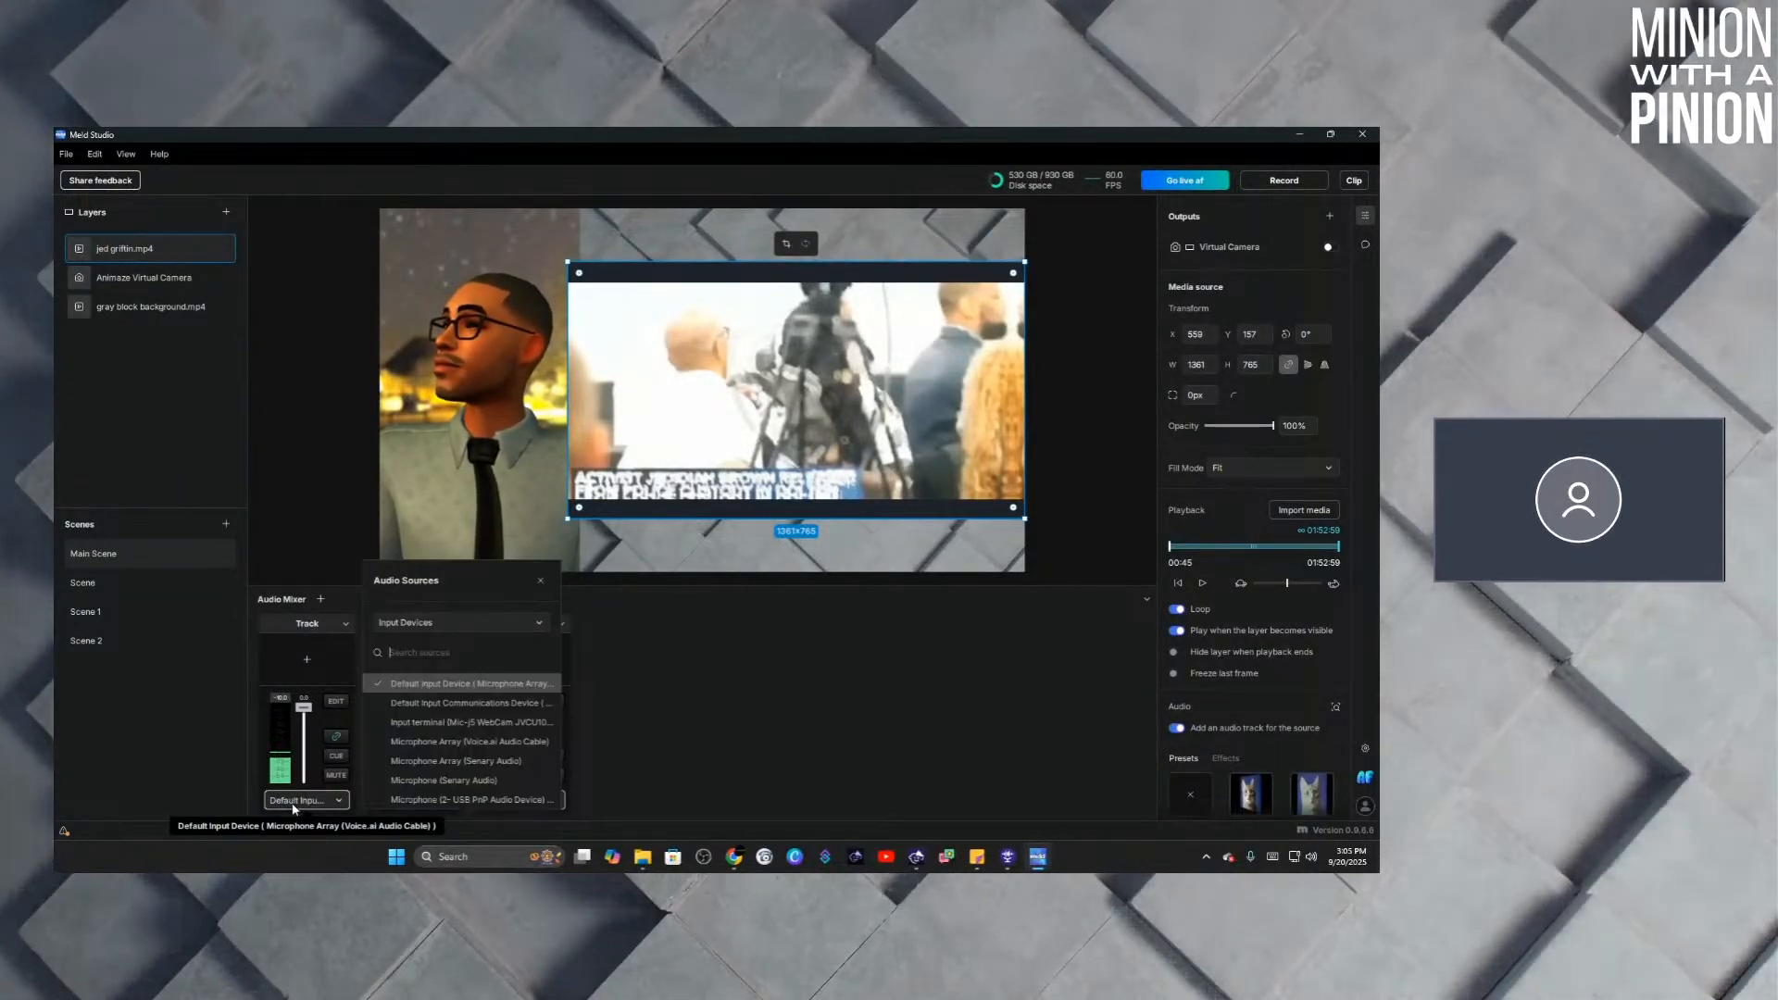
click(687, 668)
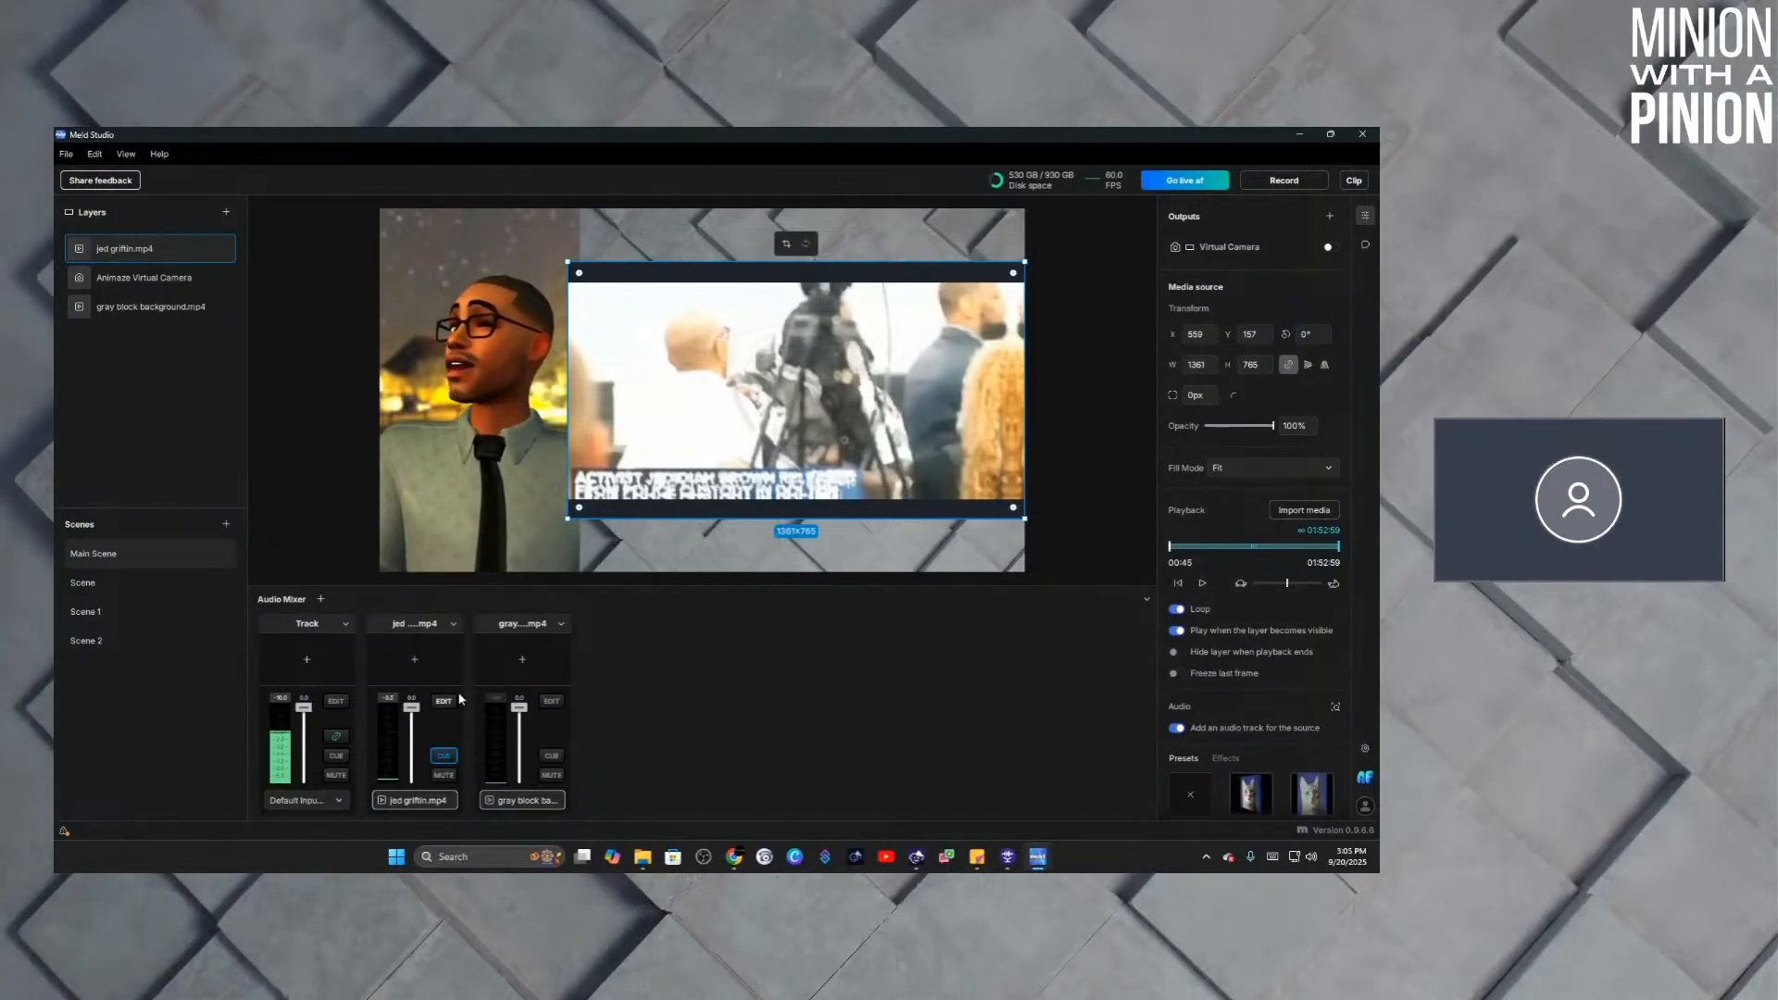
Play and stop the jed griftin.mp4 video to check its audio monitoring with CUE on.
click(1203, 582)
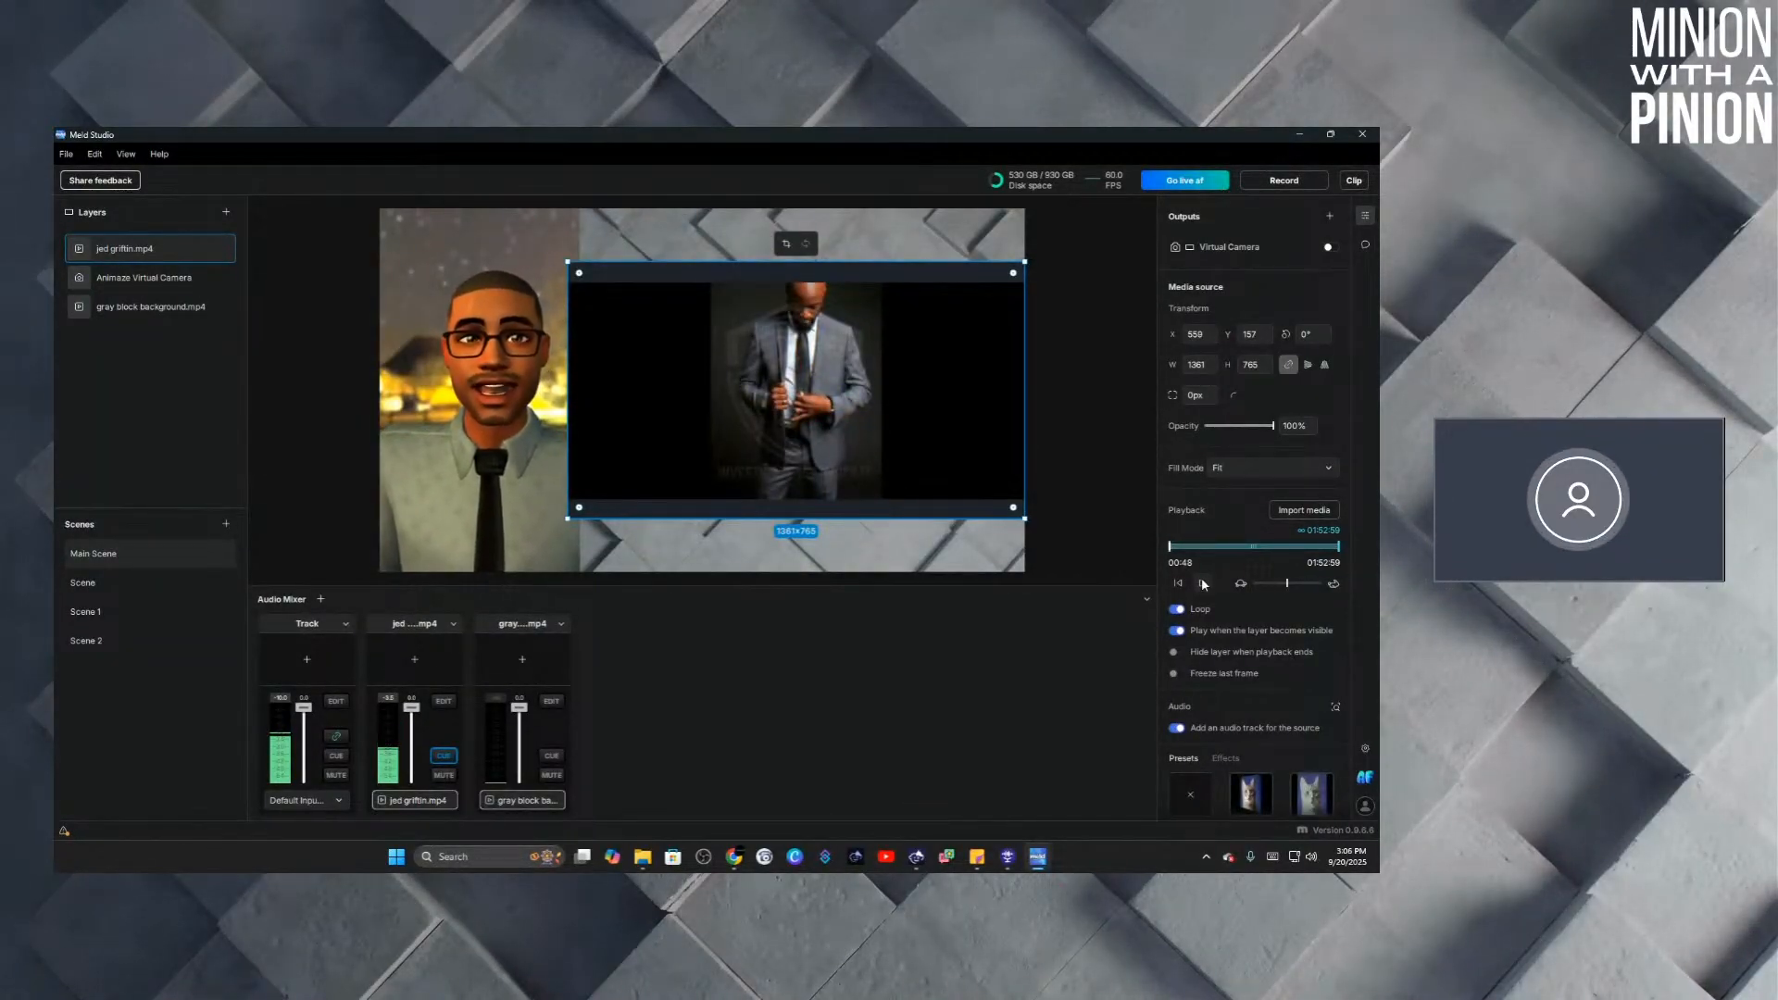
click(1202, 582)
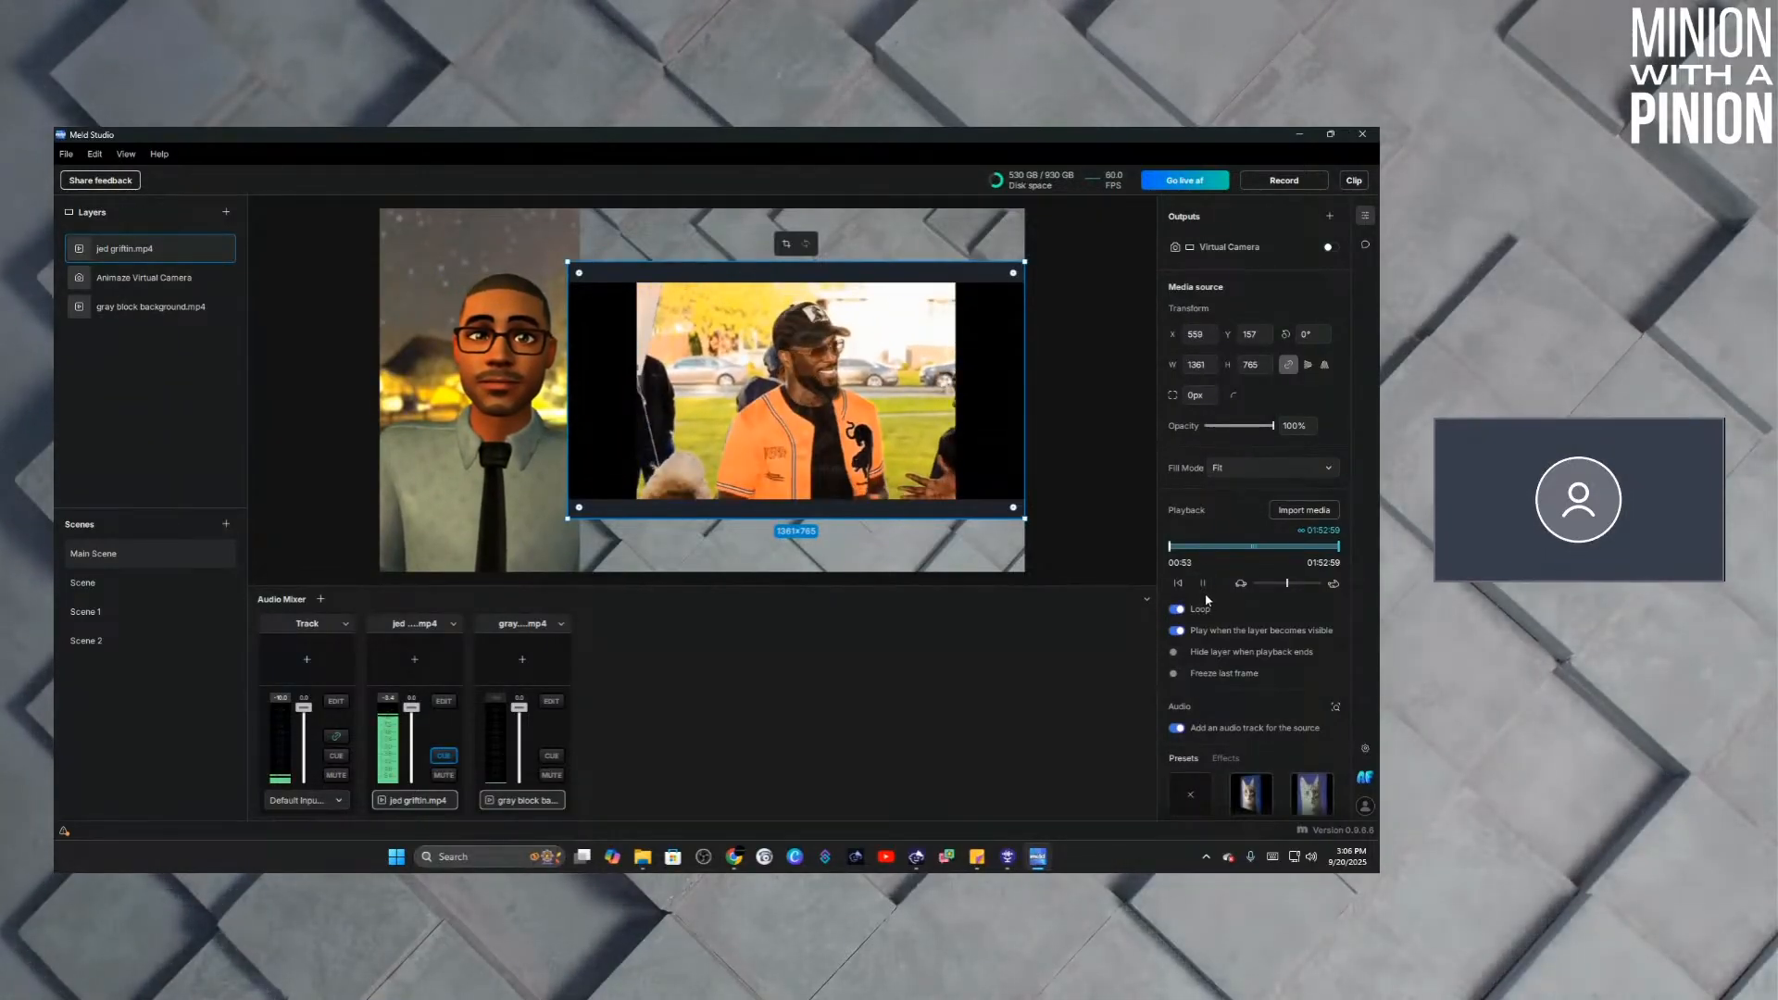
click(1203, 583)
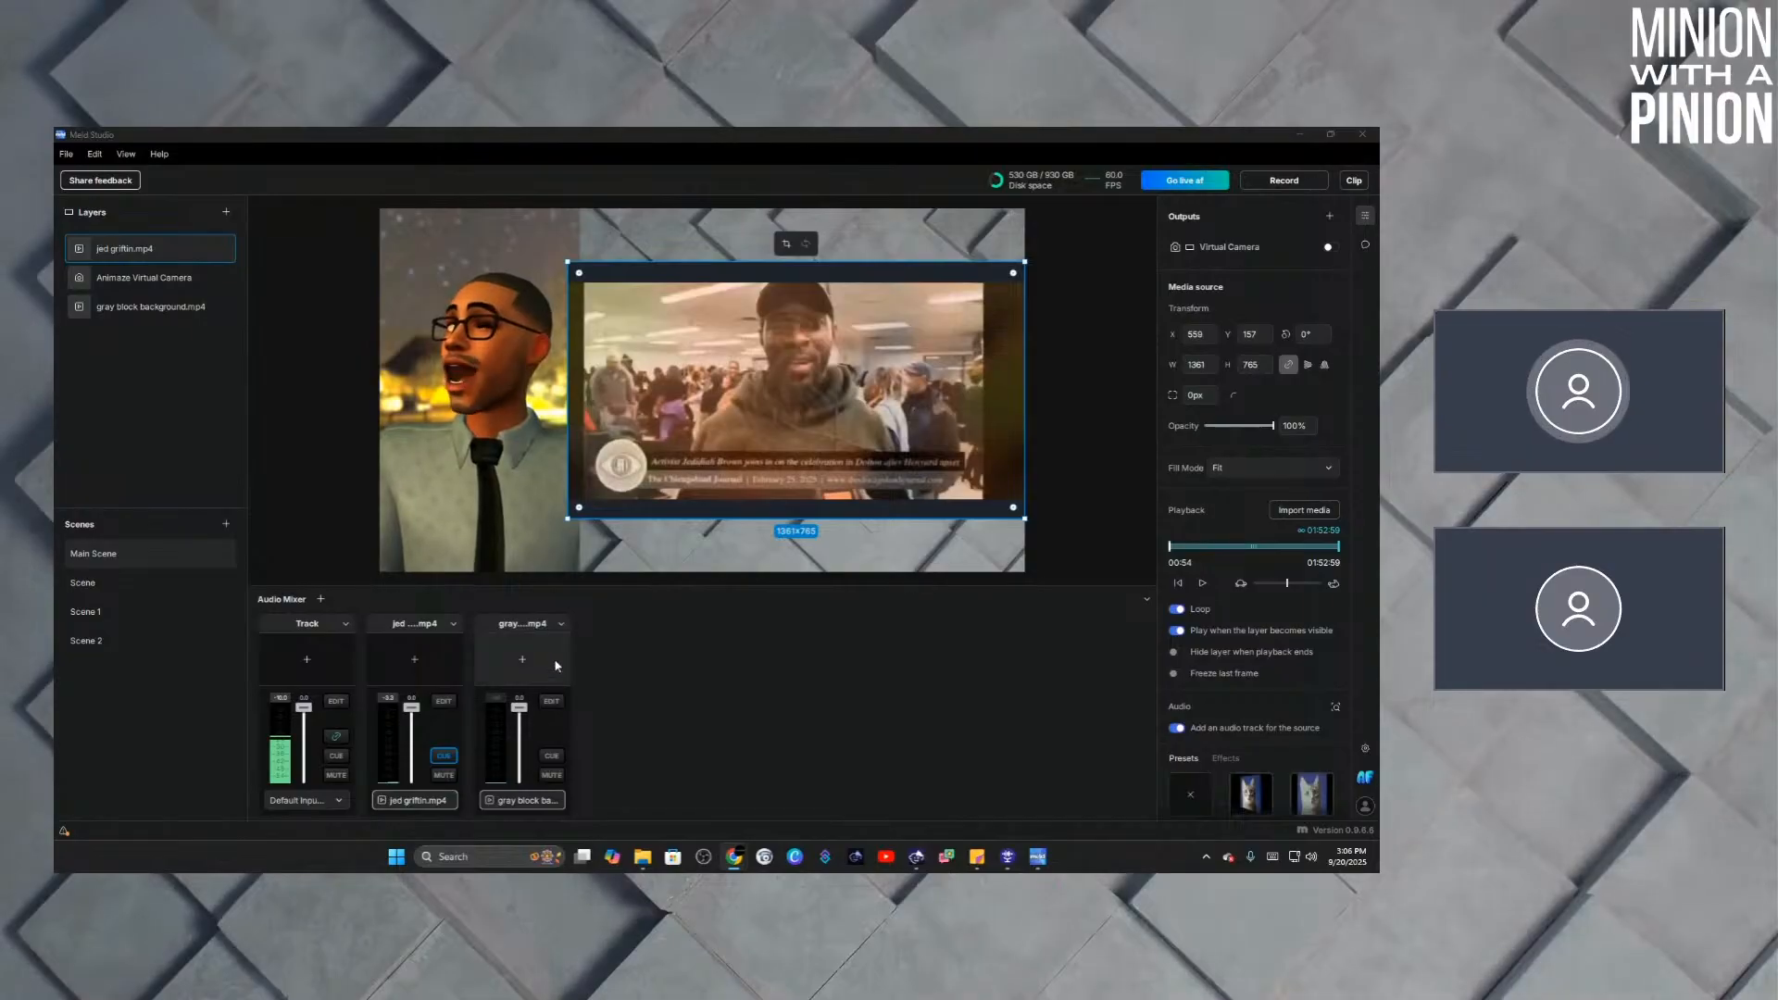
click(1203, 582)
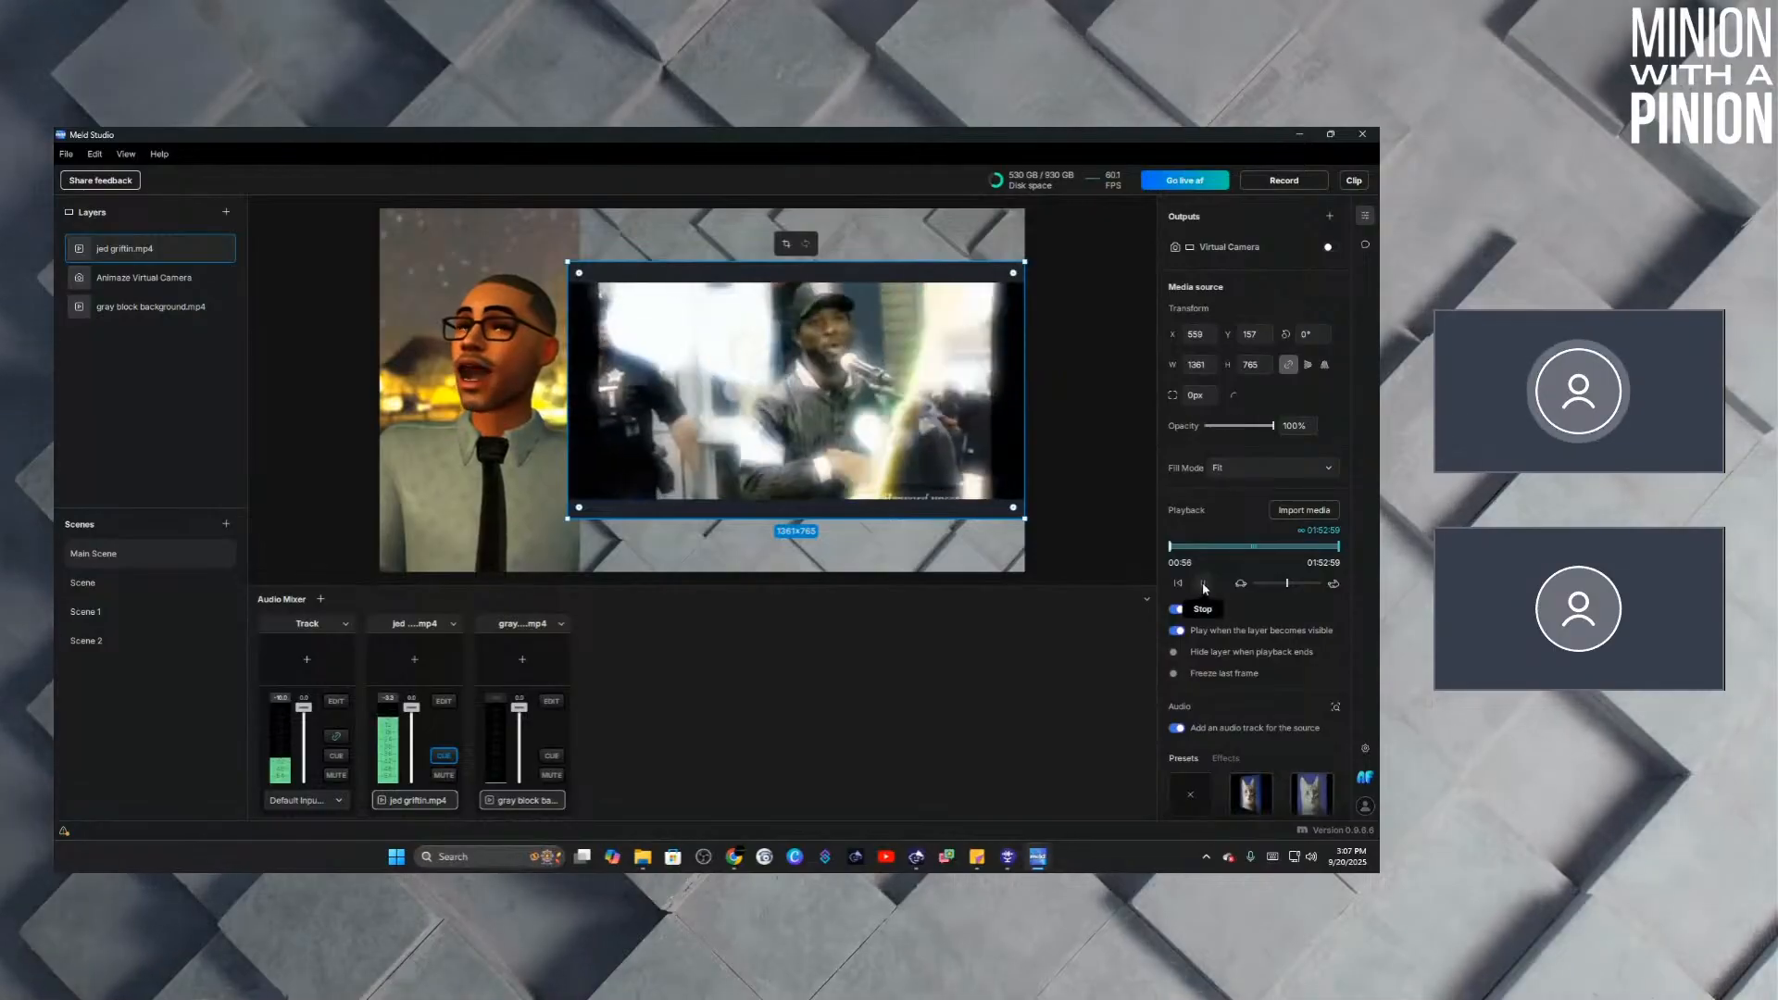
click(1203, 582)
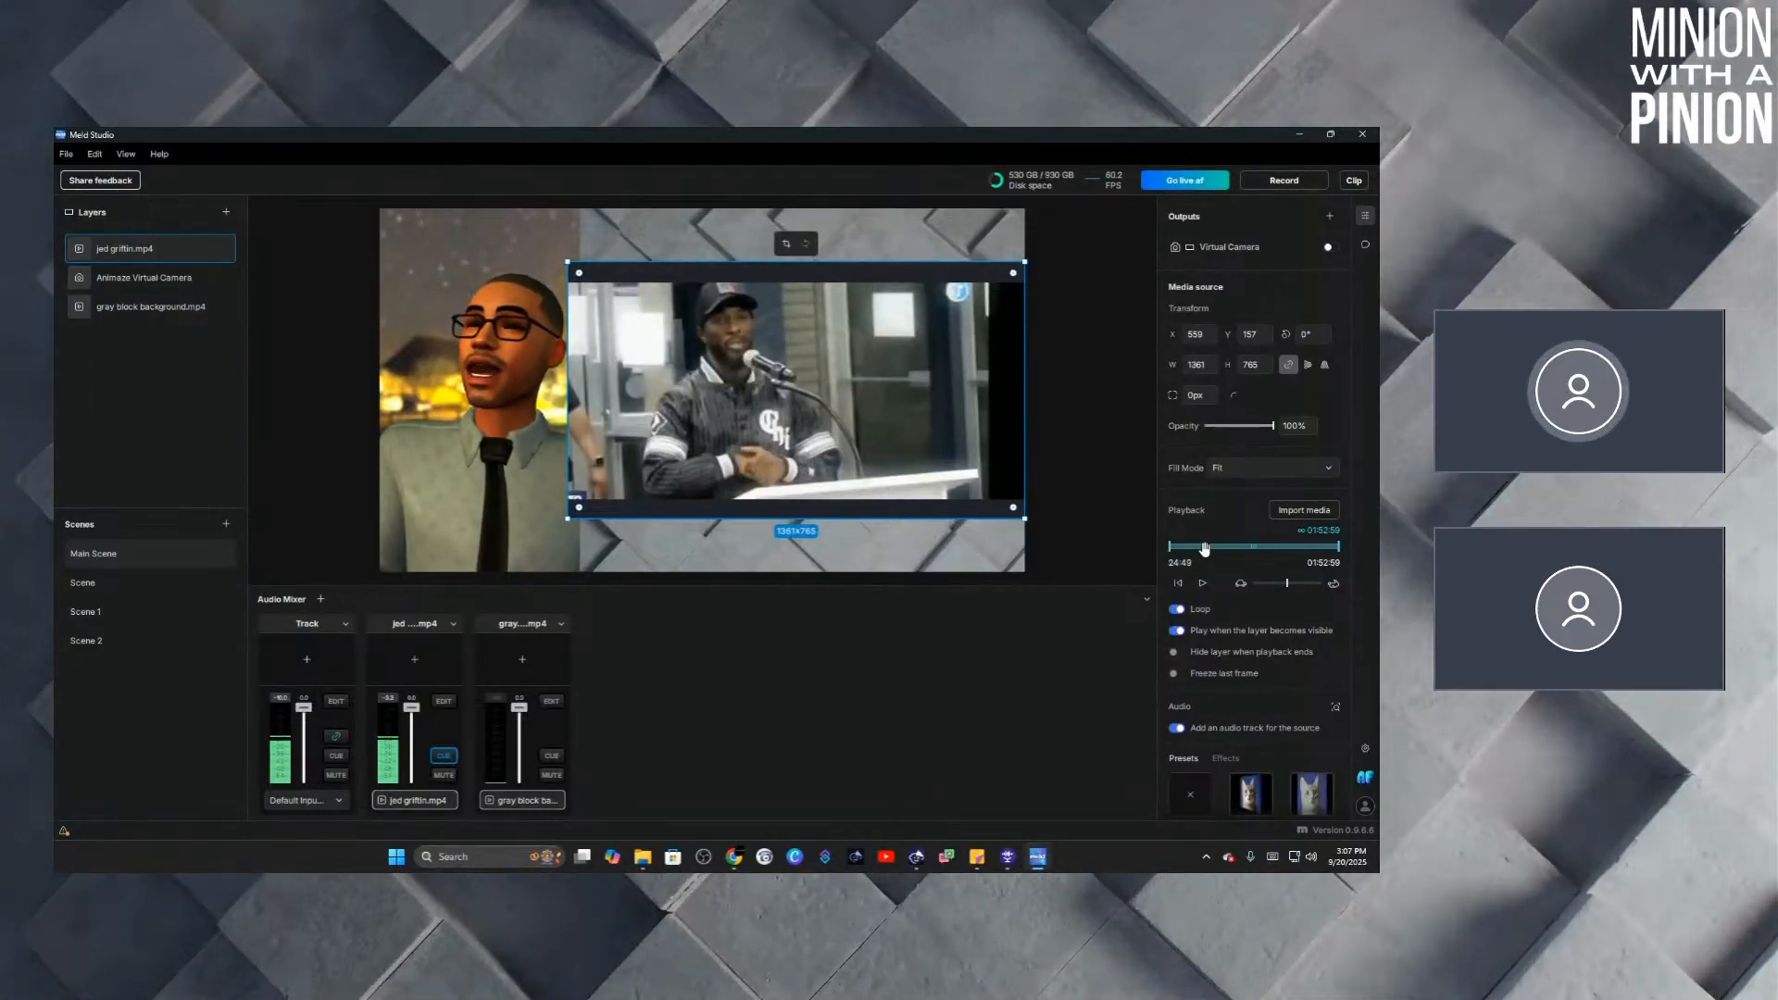
click(1205, 546)
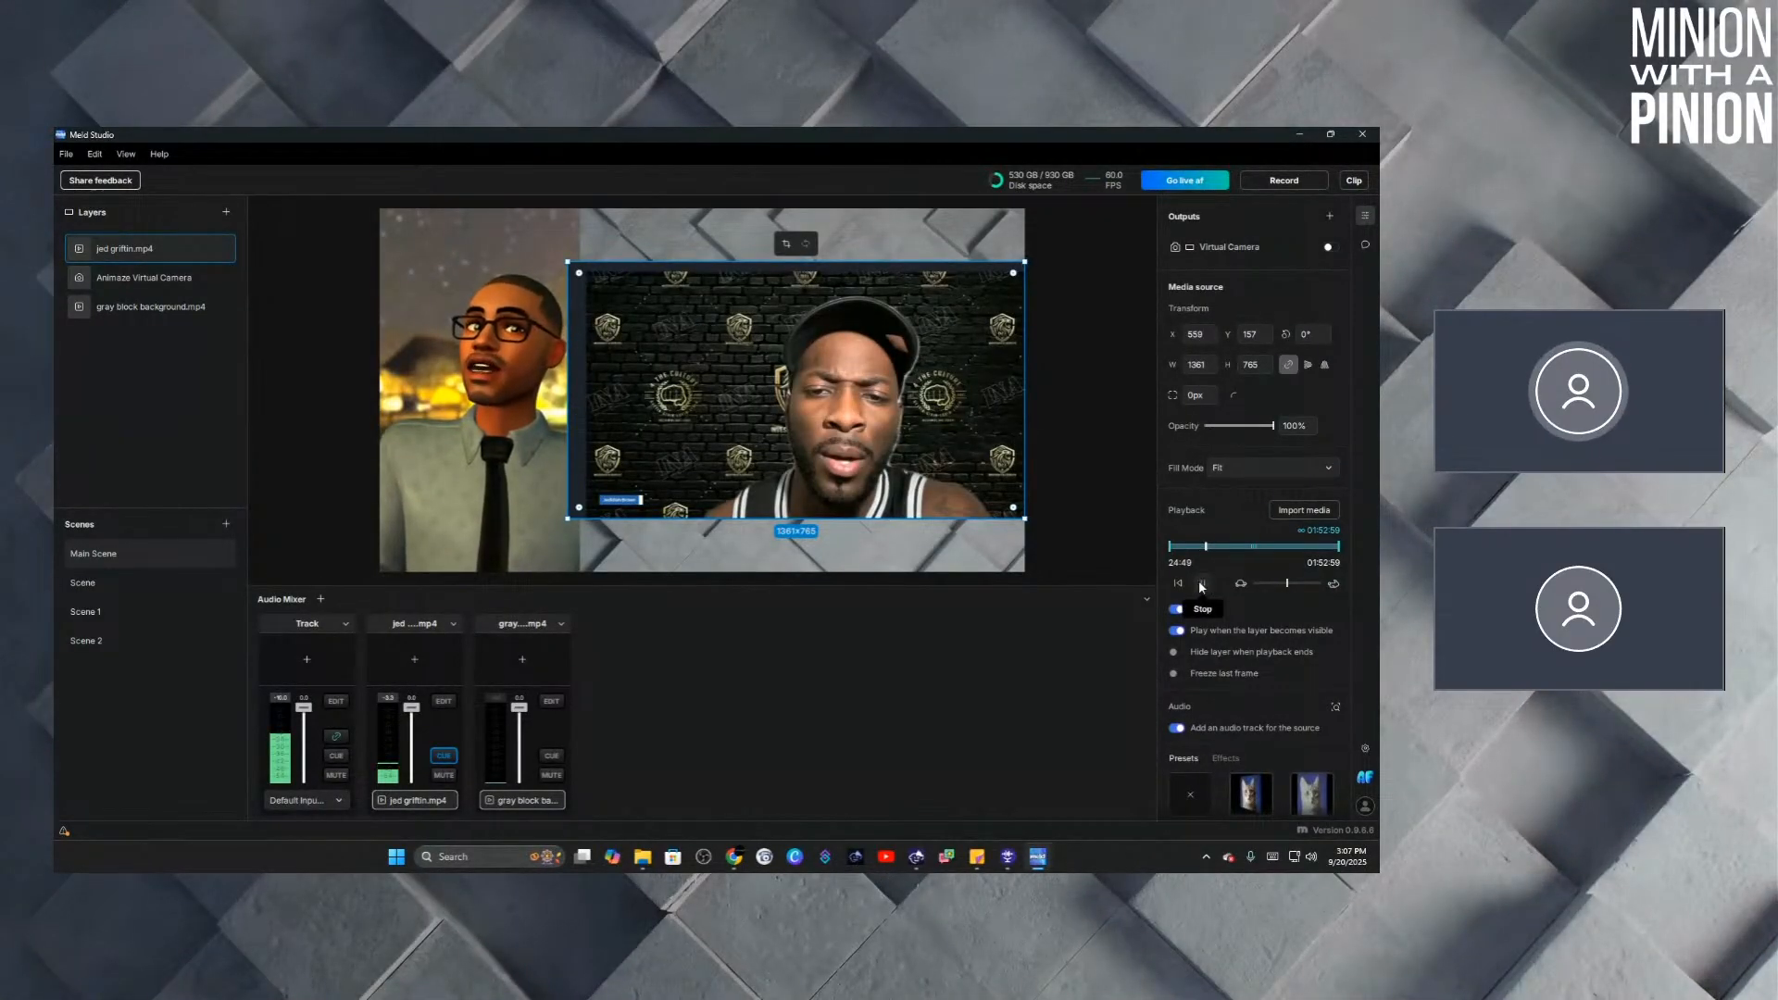
click(1203, 582)
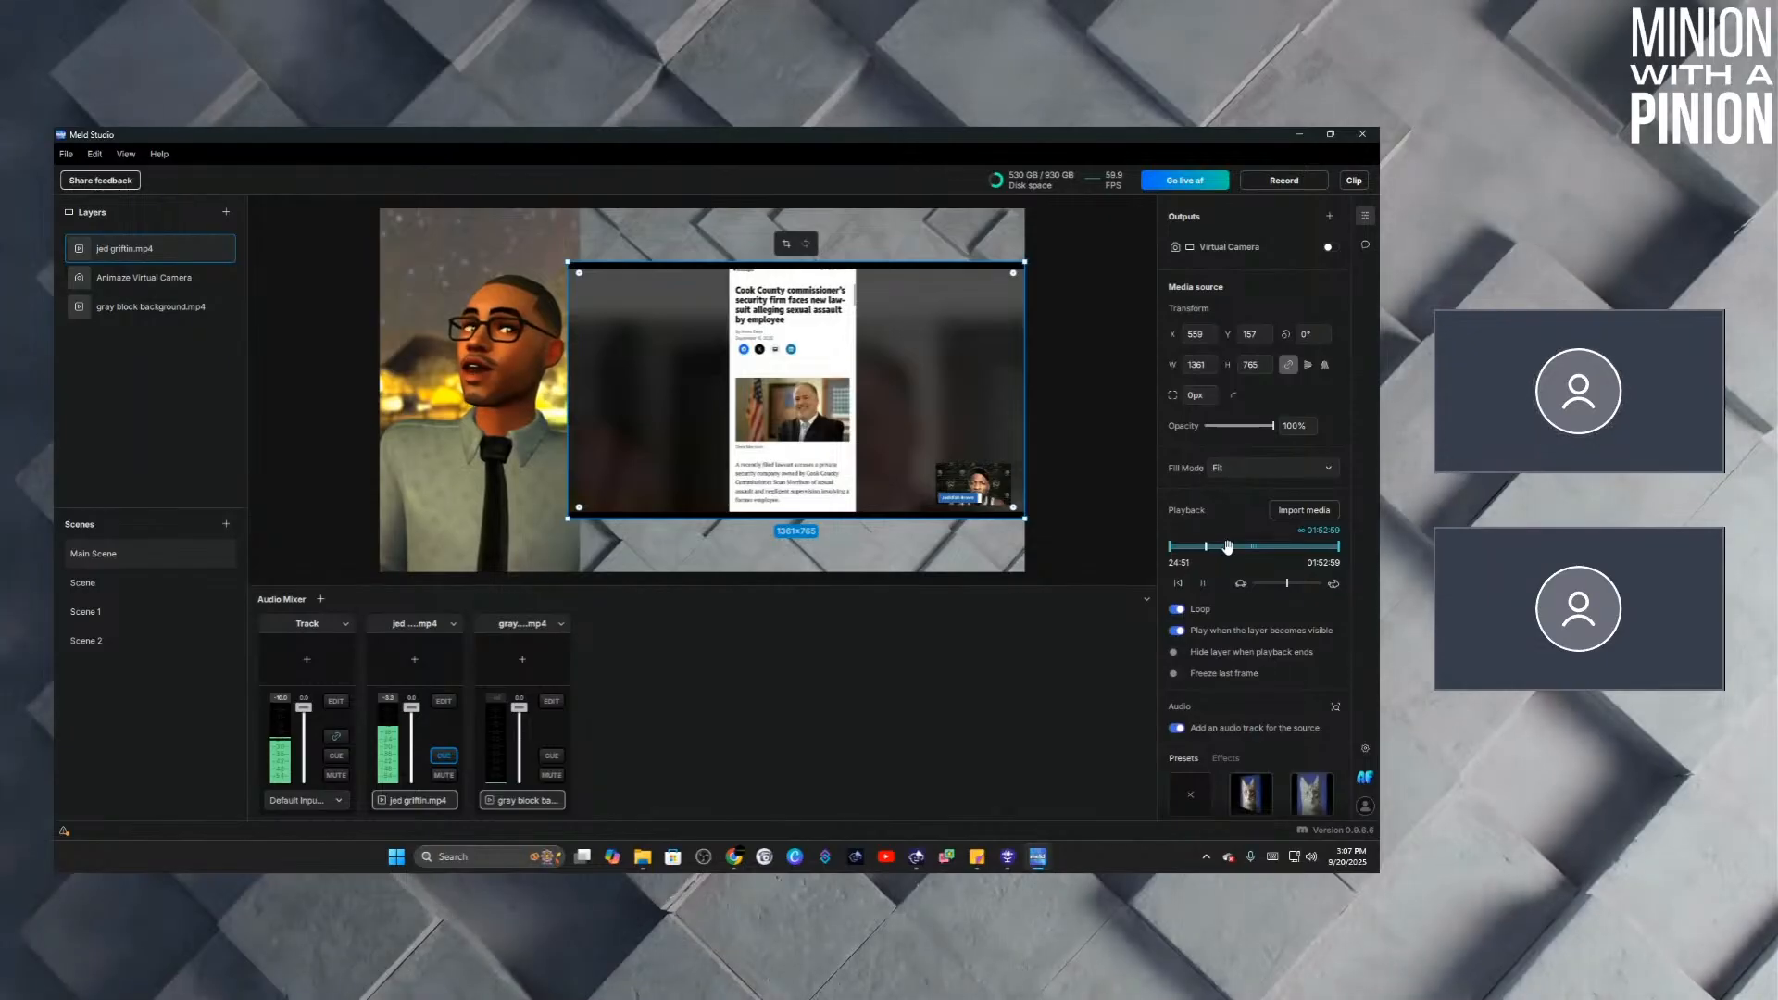
click(1229, 546)
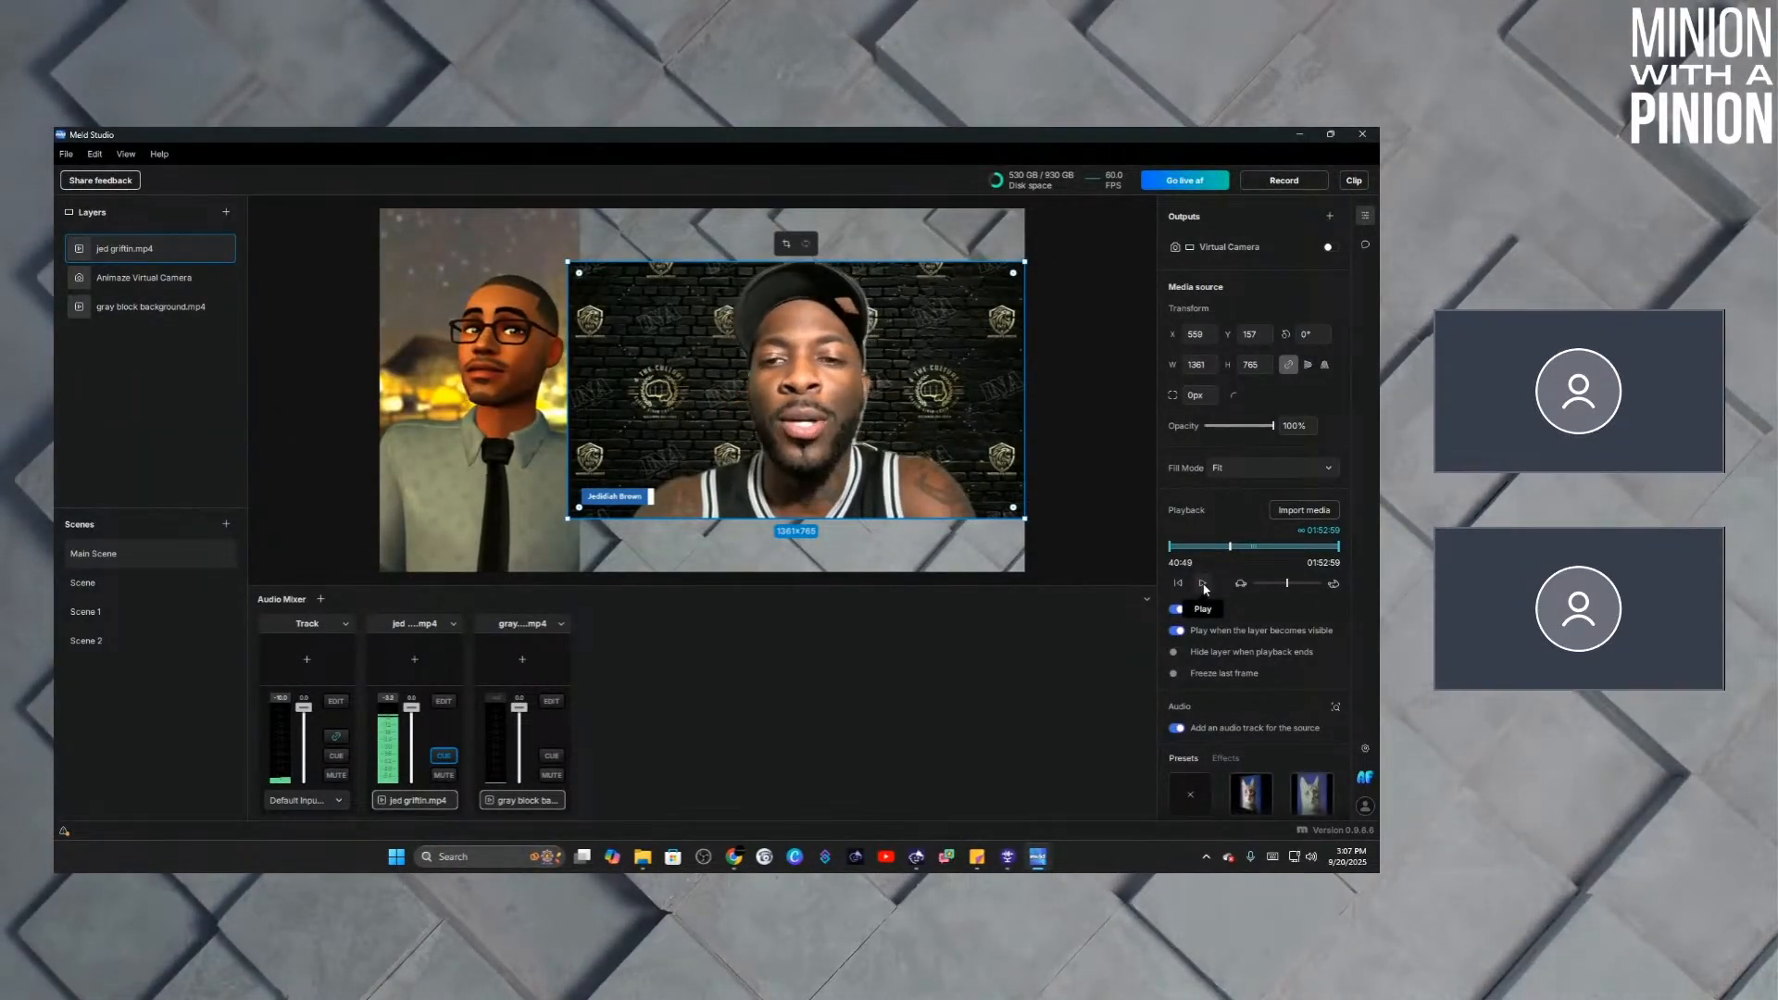
click(1253, 546)
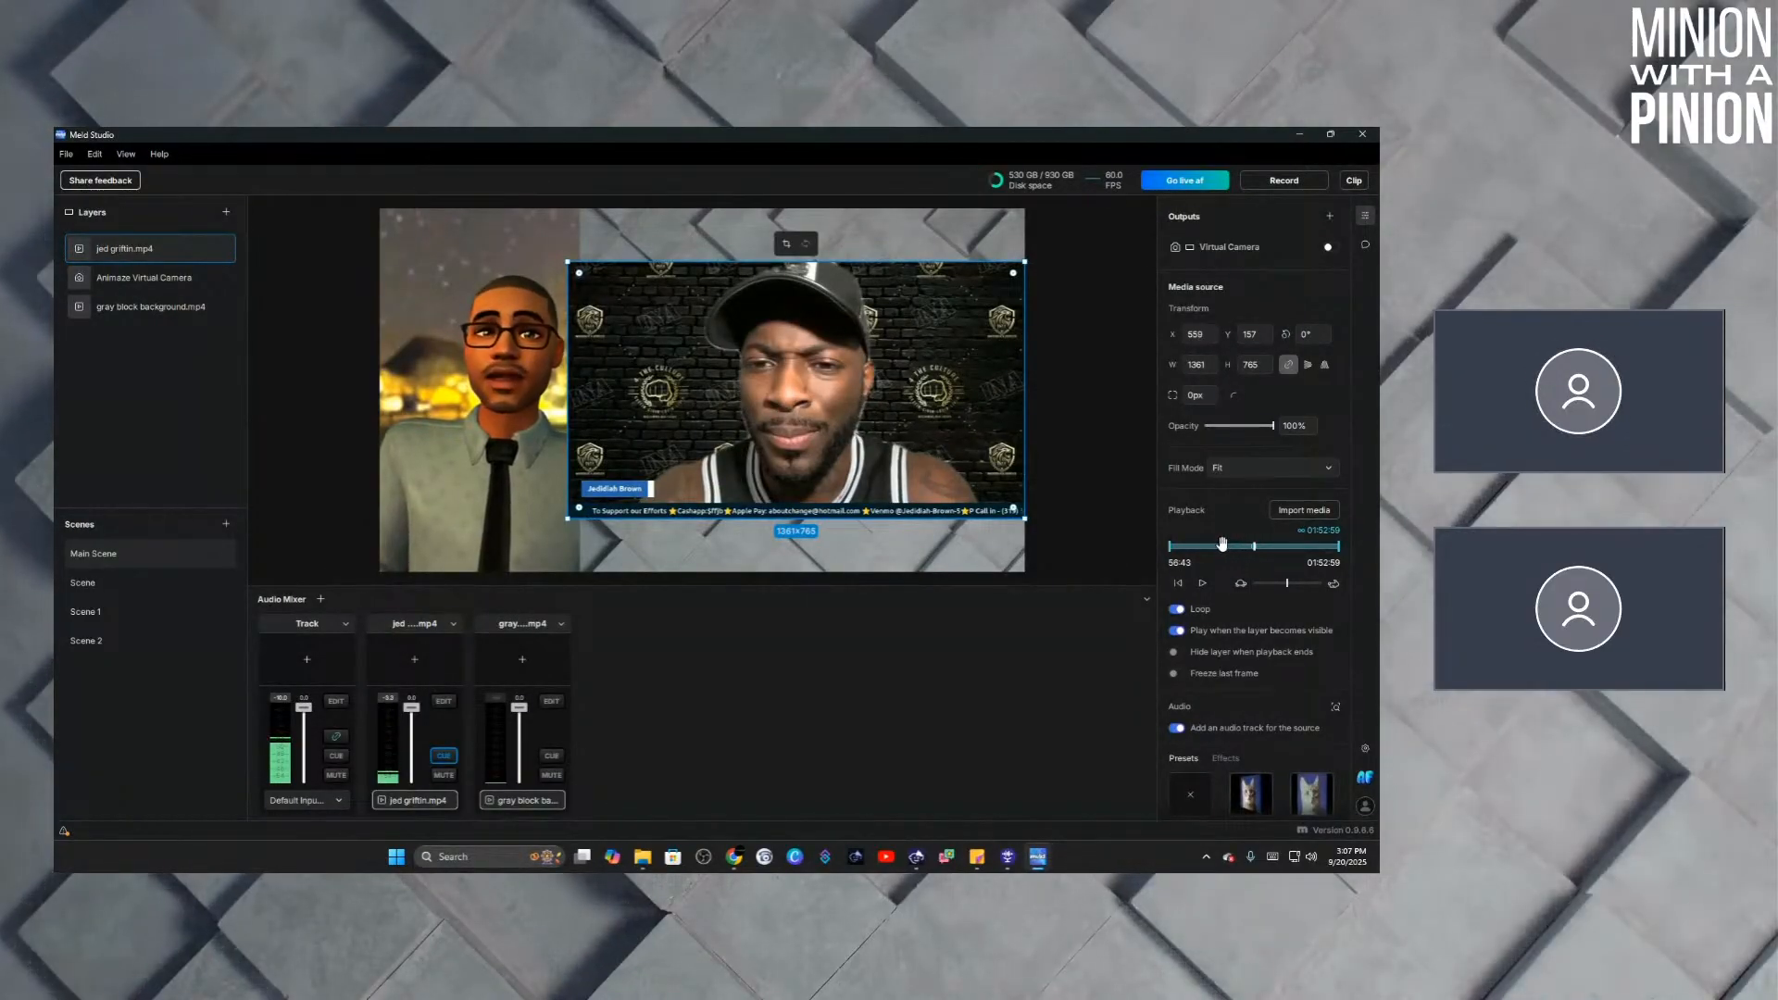
click(1223, 547)
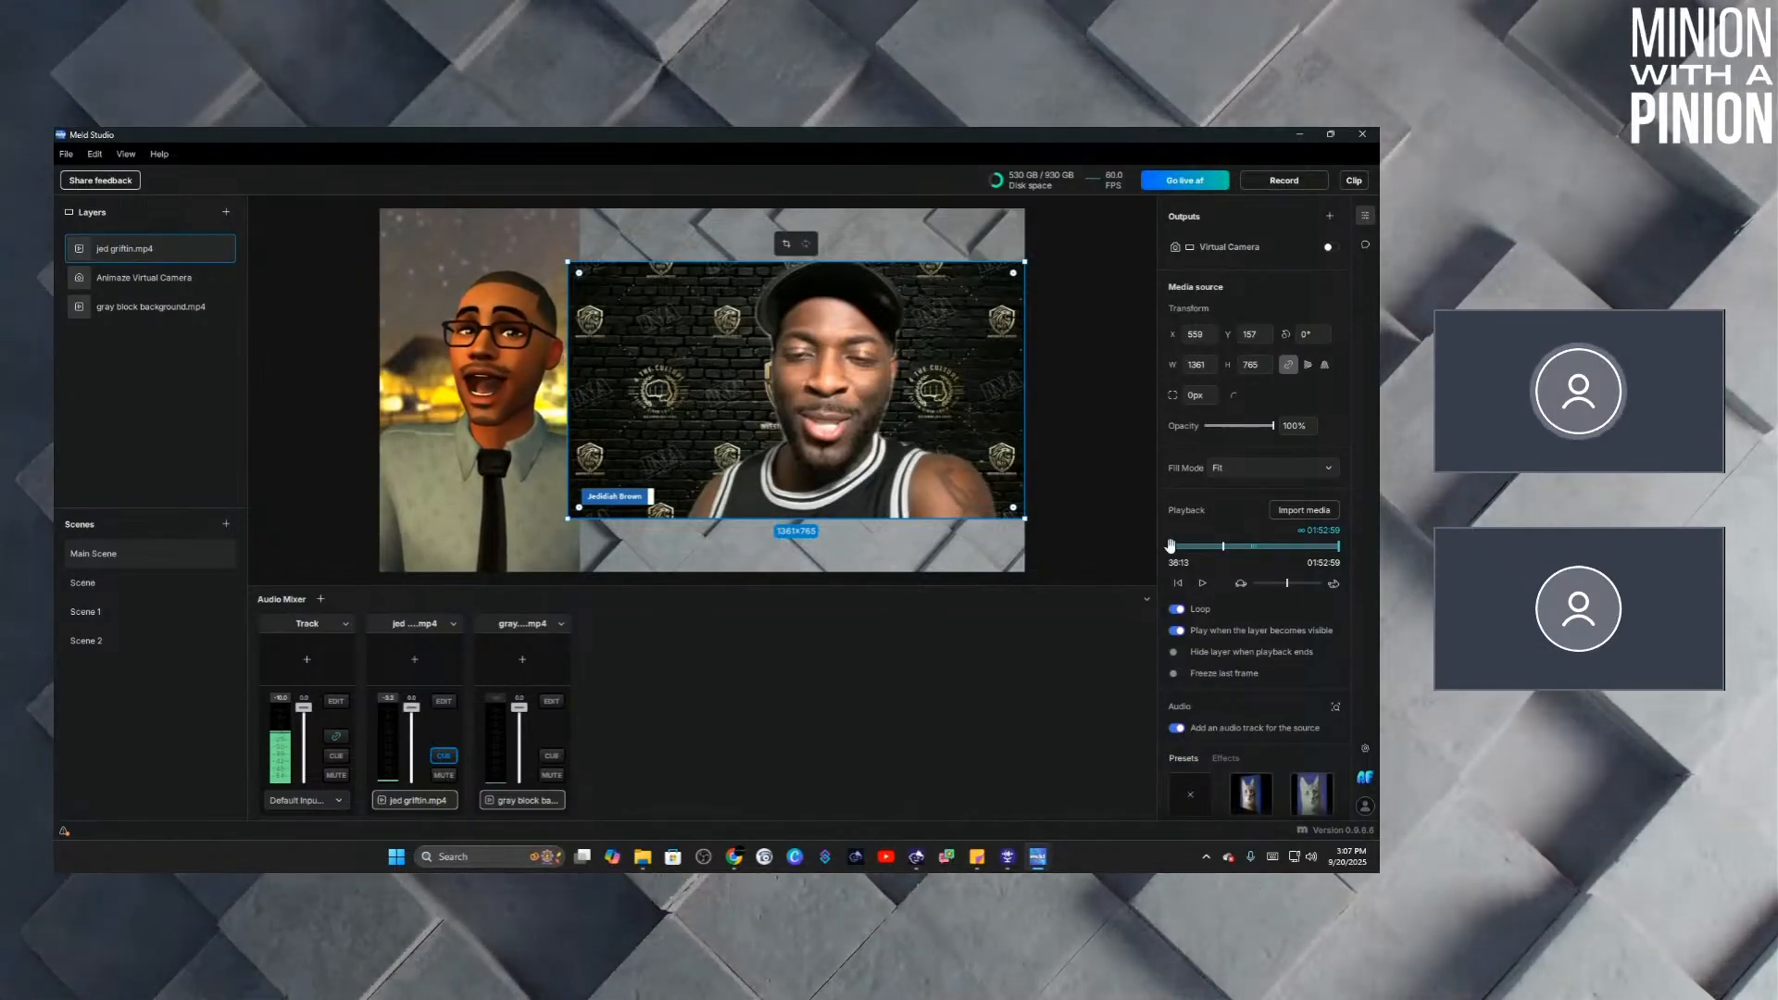
mouse_move(1178, 547)
mouse_down()
mouse_move(1230, 546)
mouse_move(1160, 531)
mouse_up()
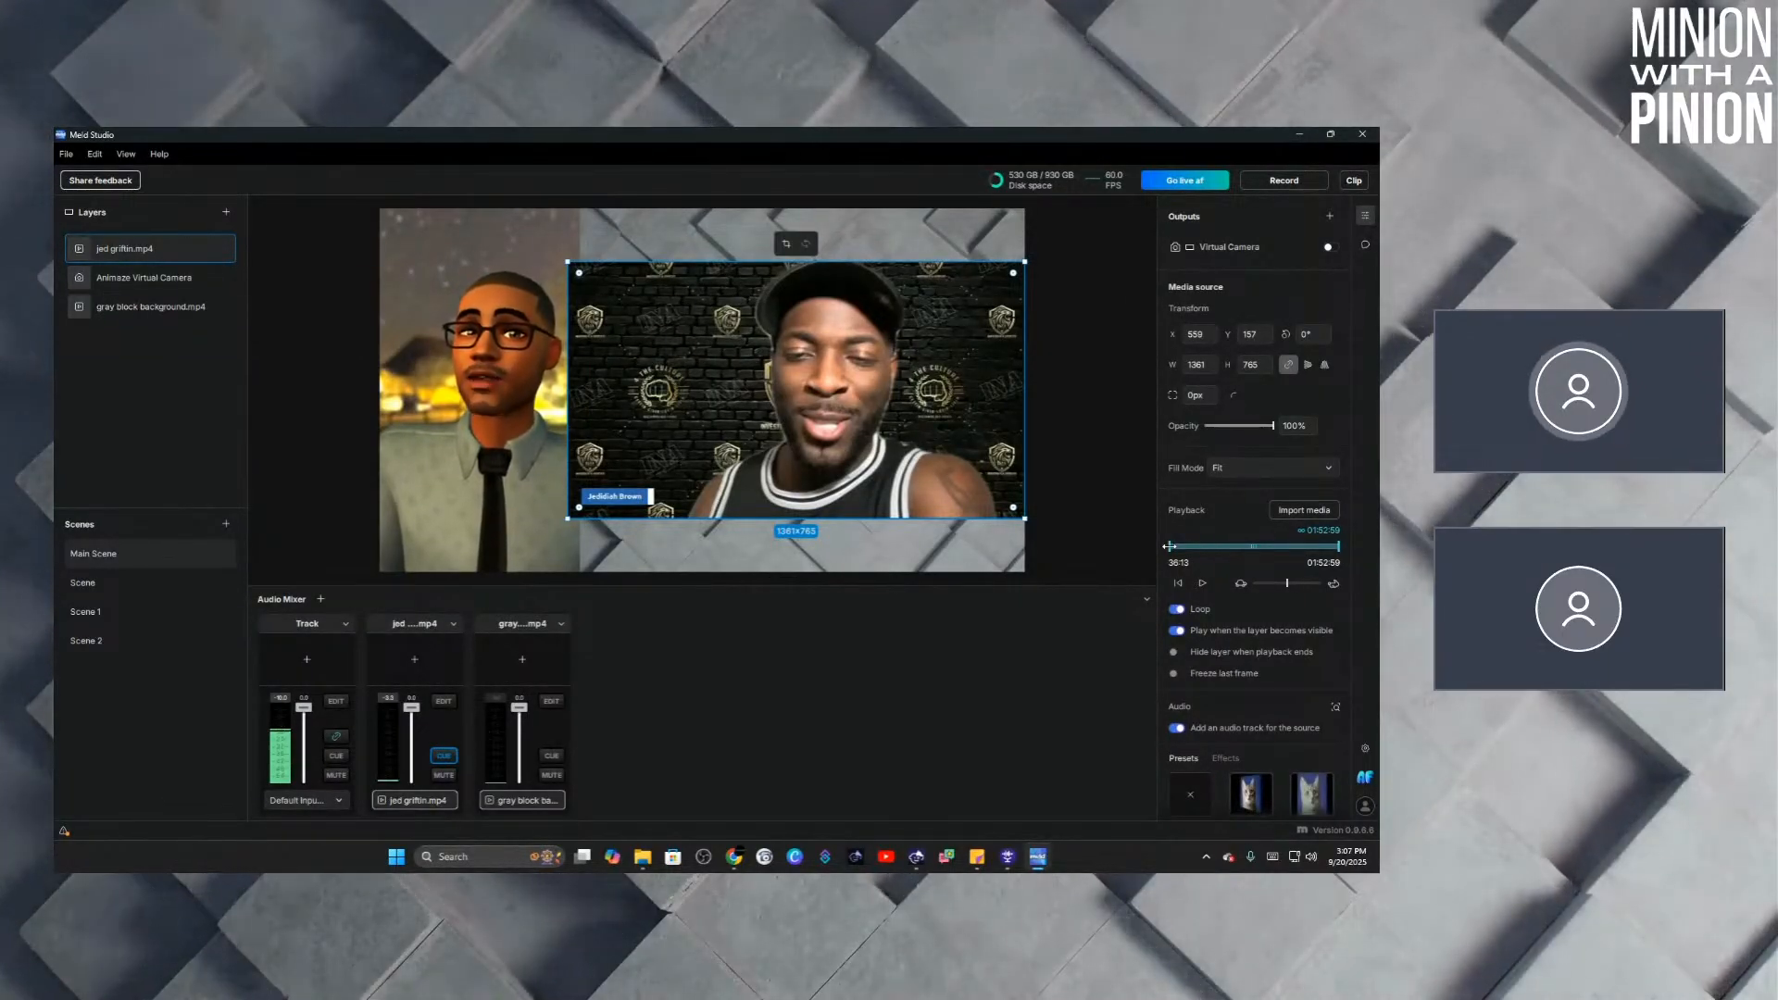
drag(1169, 546, 1224, 547)
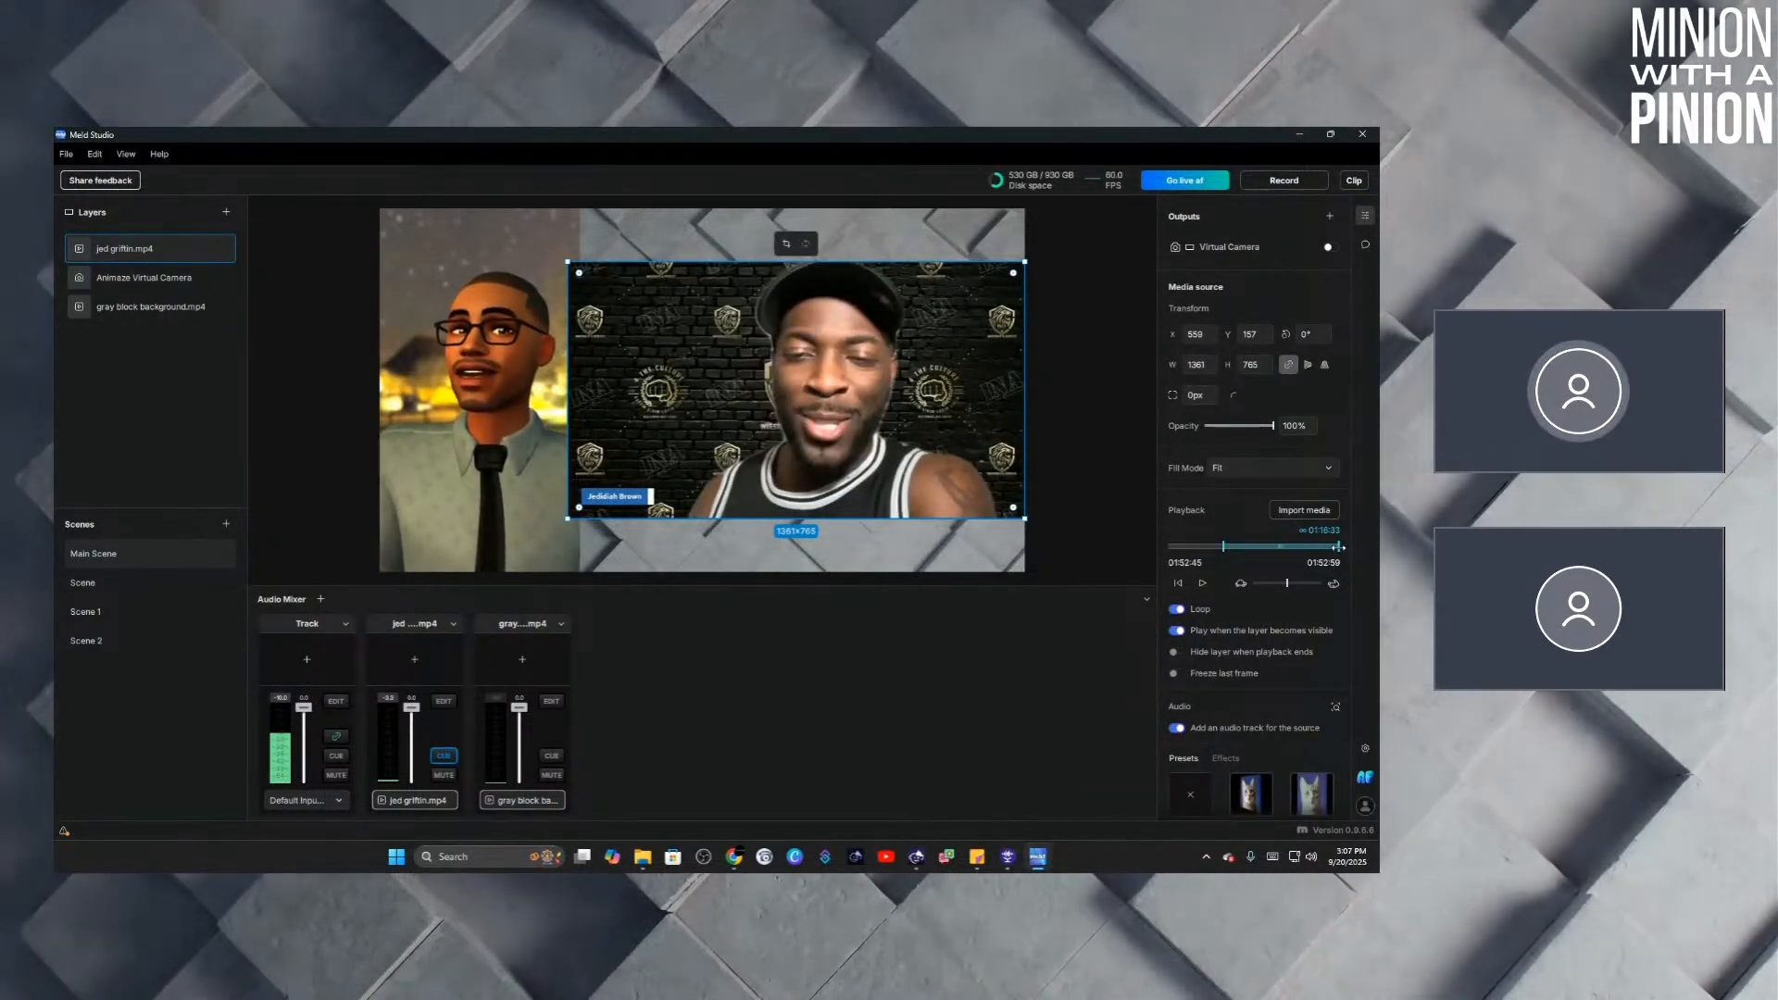
drag(1338, 547, 1276, 546)
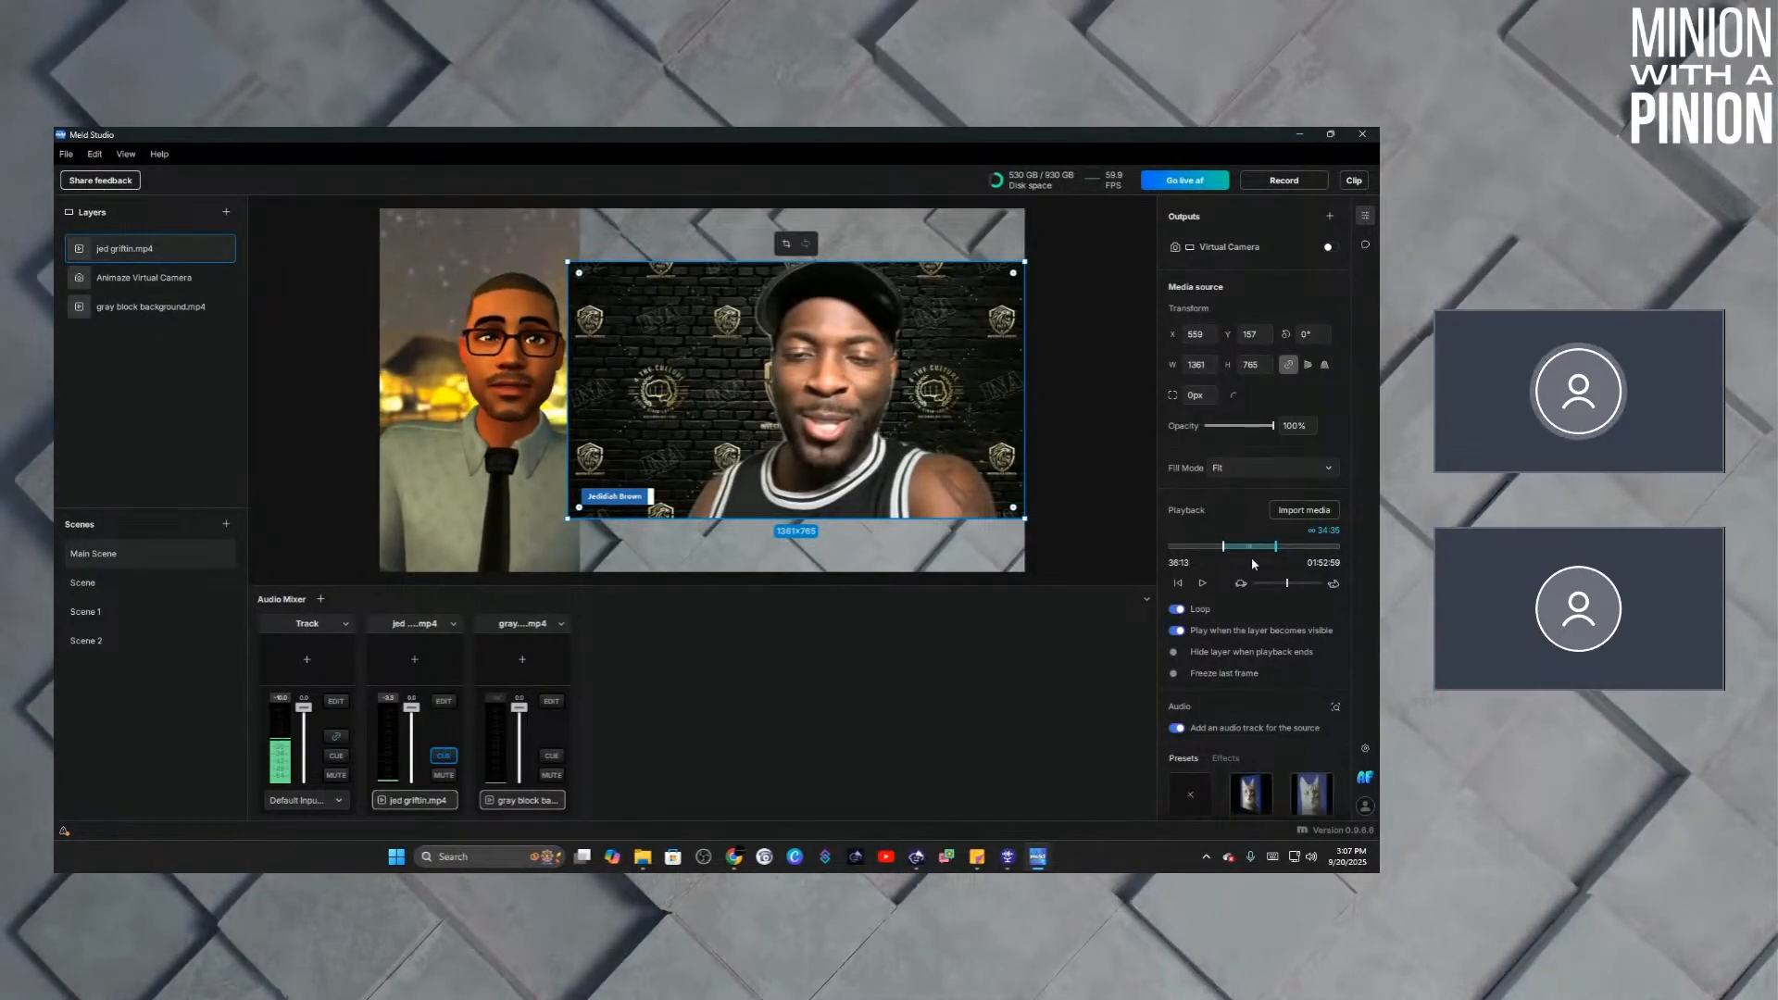
Play the trimmed part of jed griftin.mp4, skip ahead to about 41:58, and stop it.
click(1203, 583)
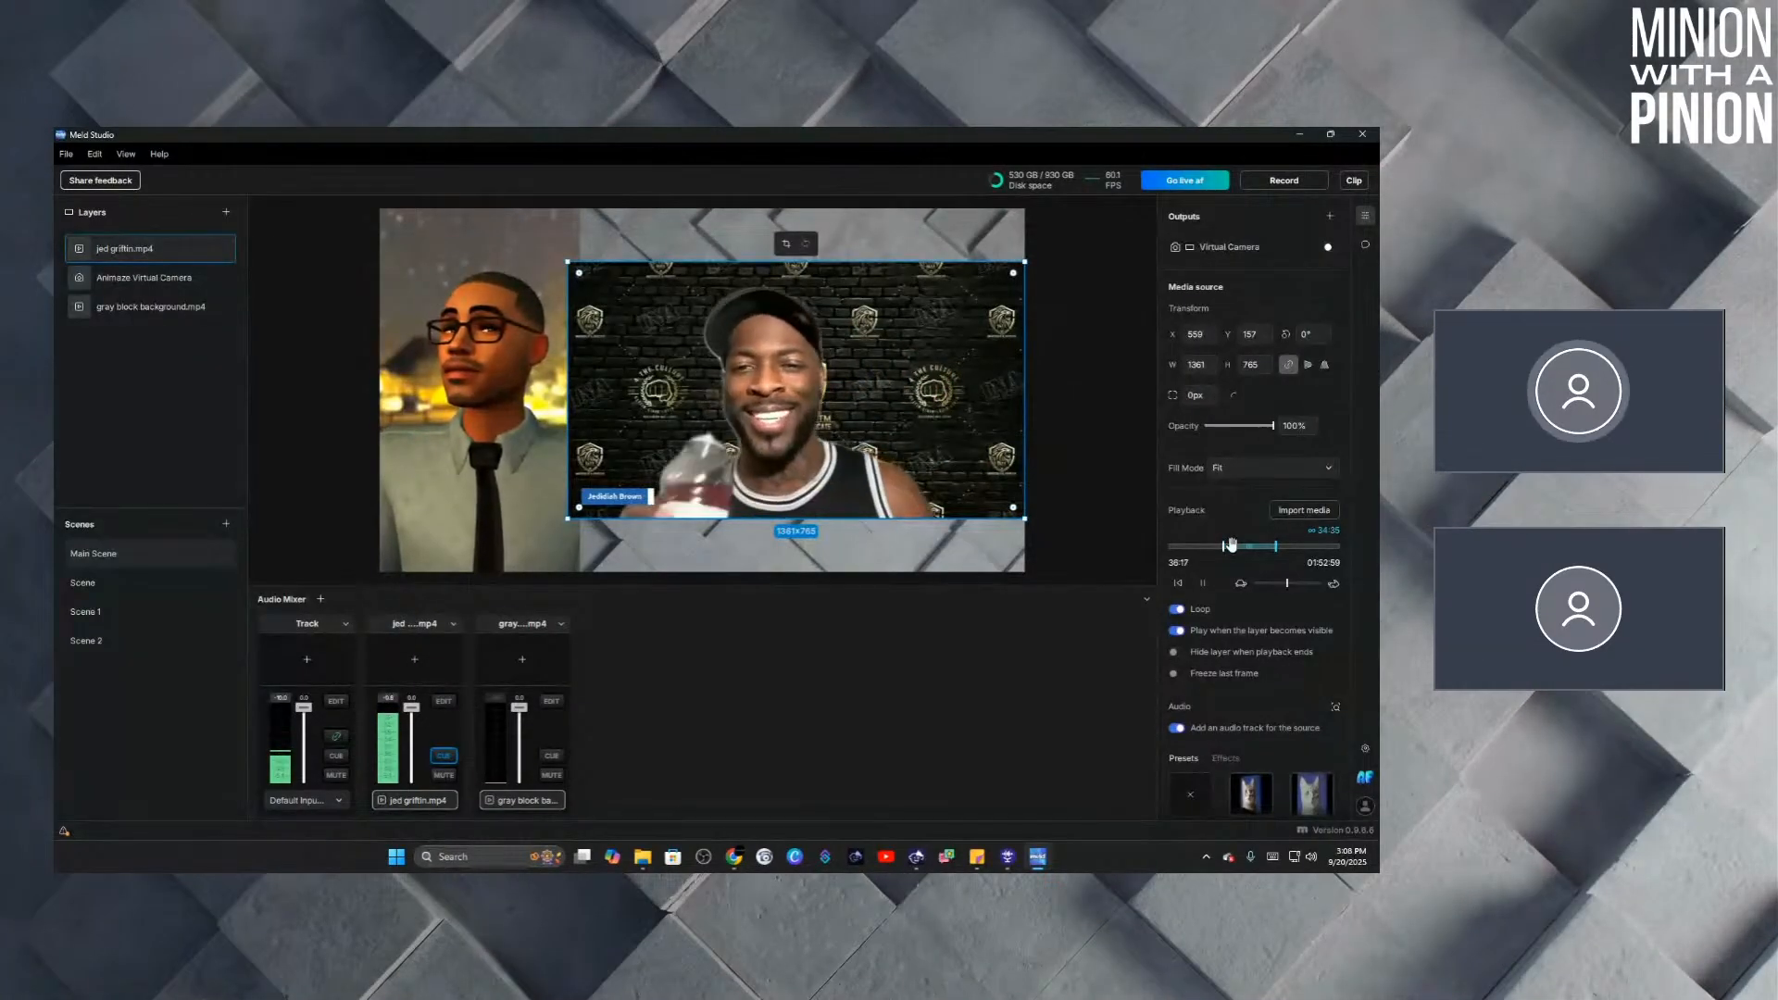
click(1232, 547)
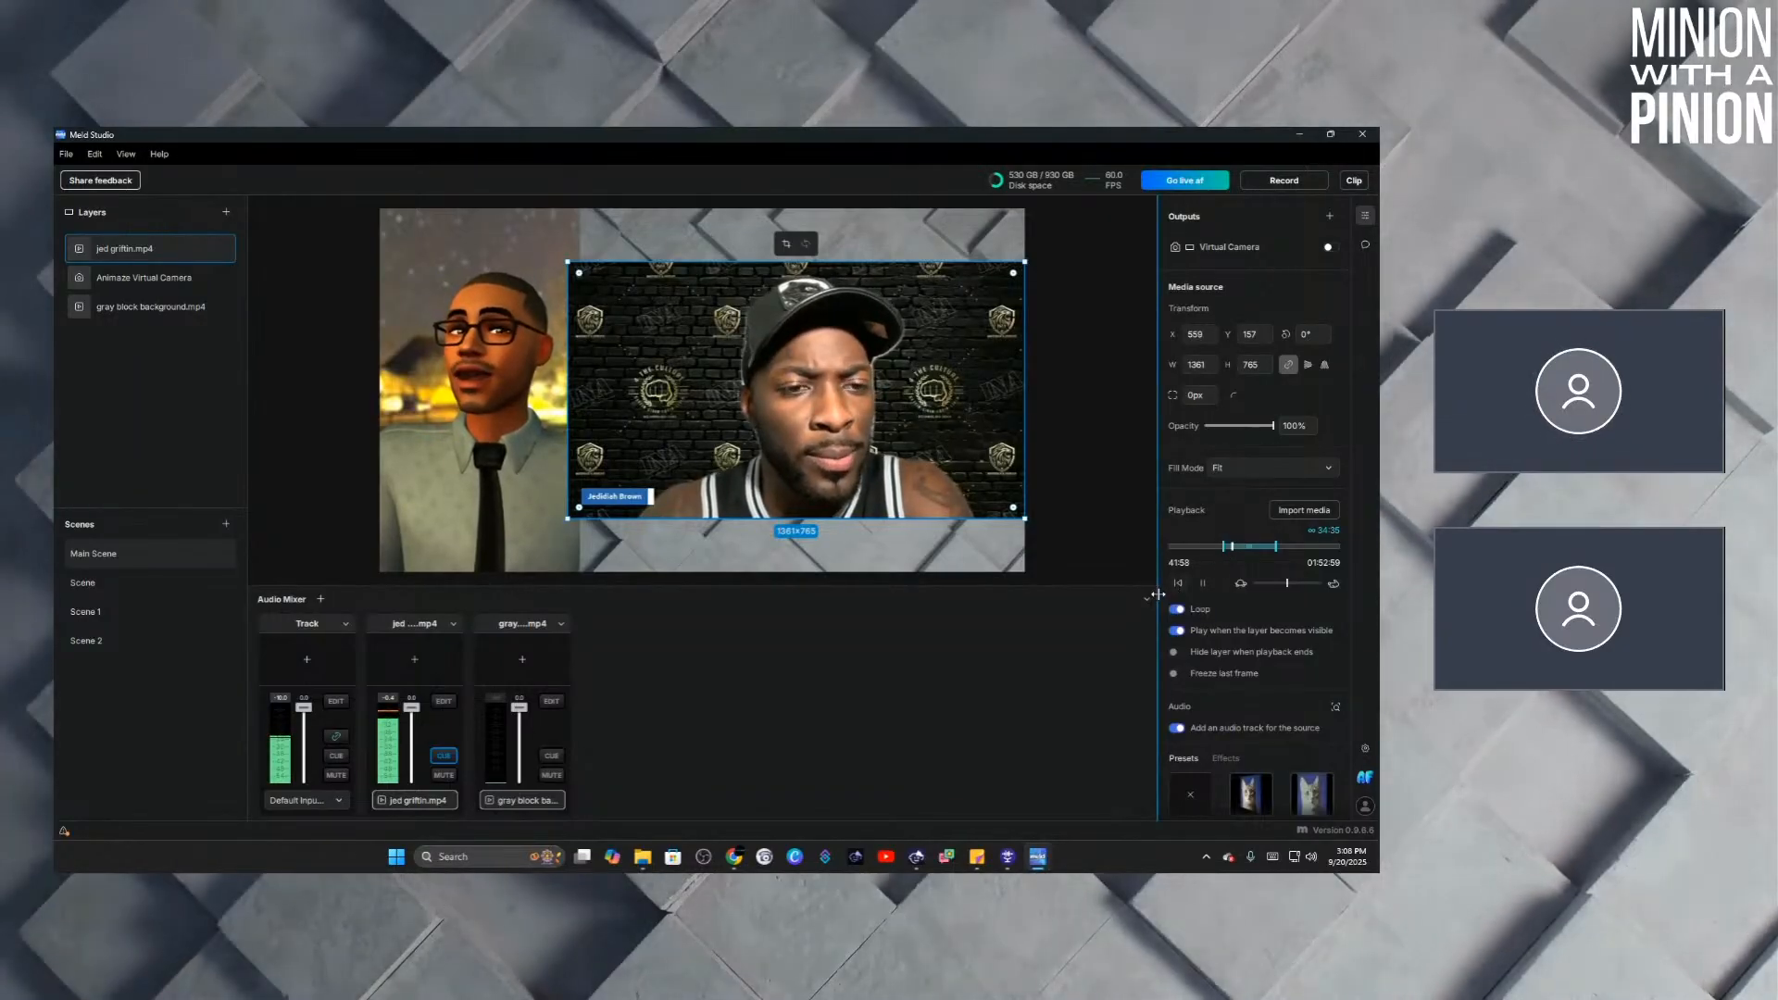
click(1203, 584)
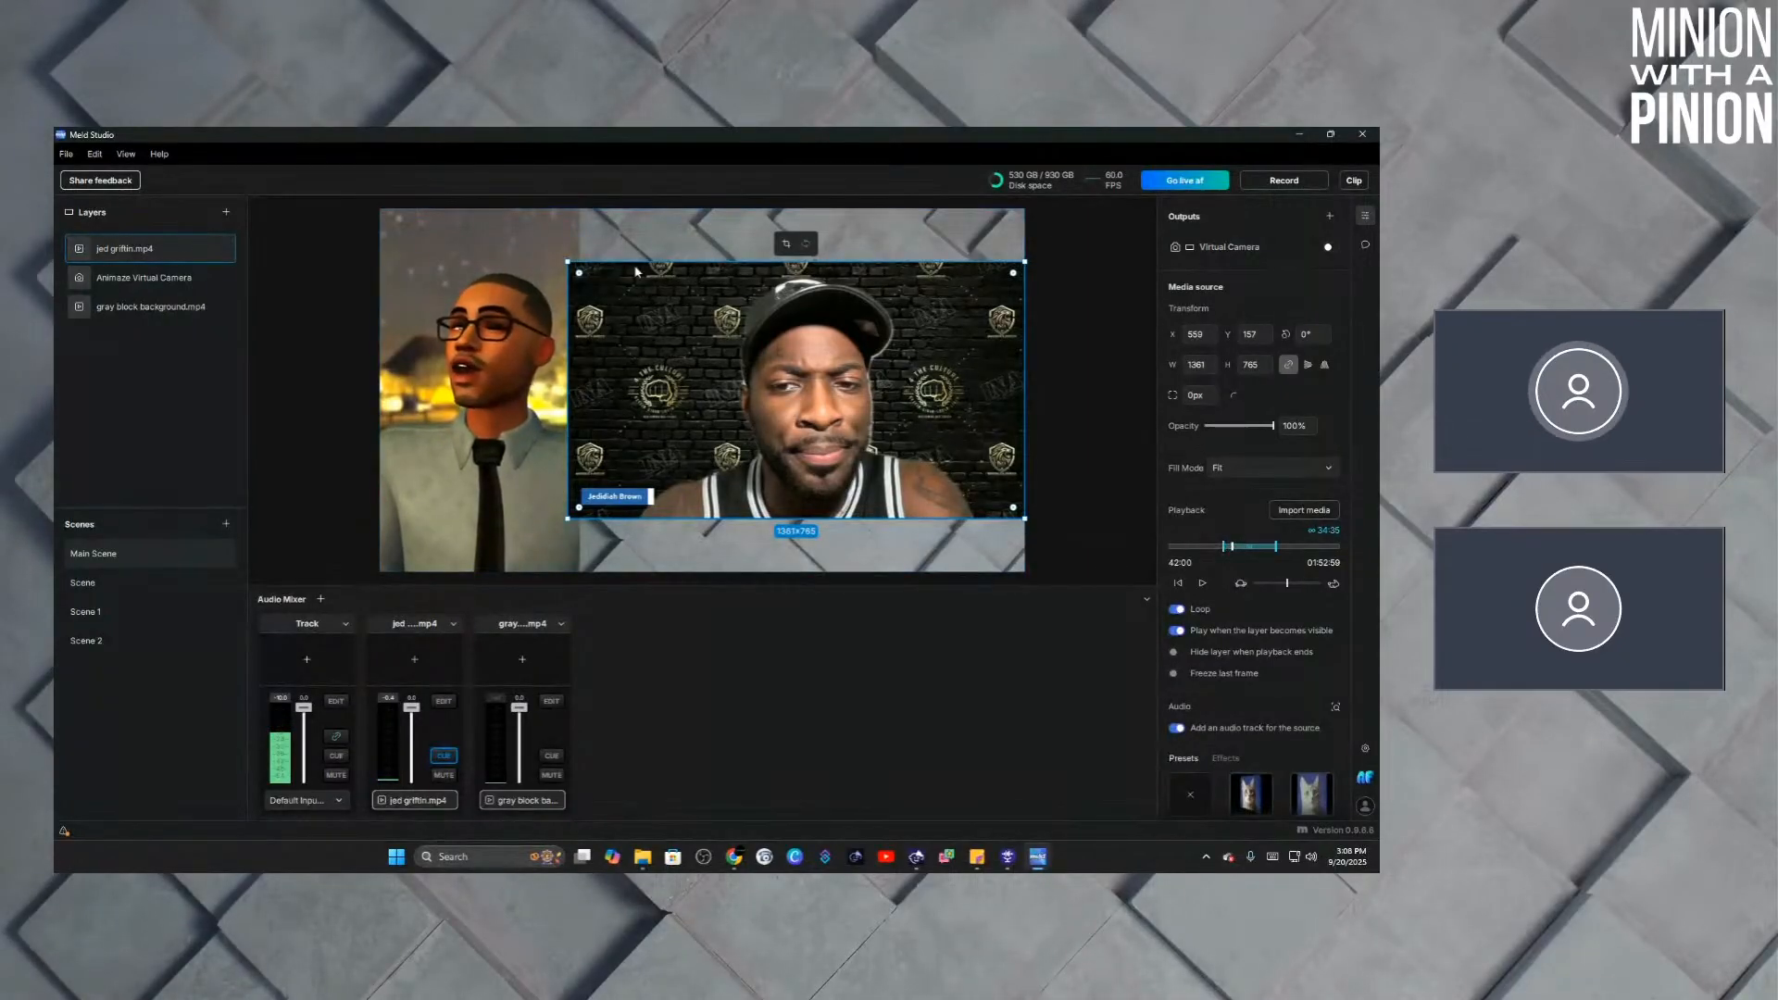
Toggle the gray block background.mp4 layer's visibility off and on, leave it shown, and lock the layer.
click(607, 258)
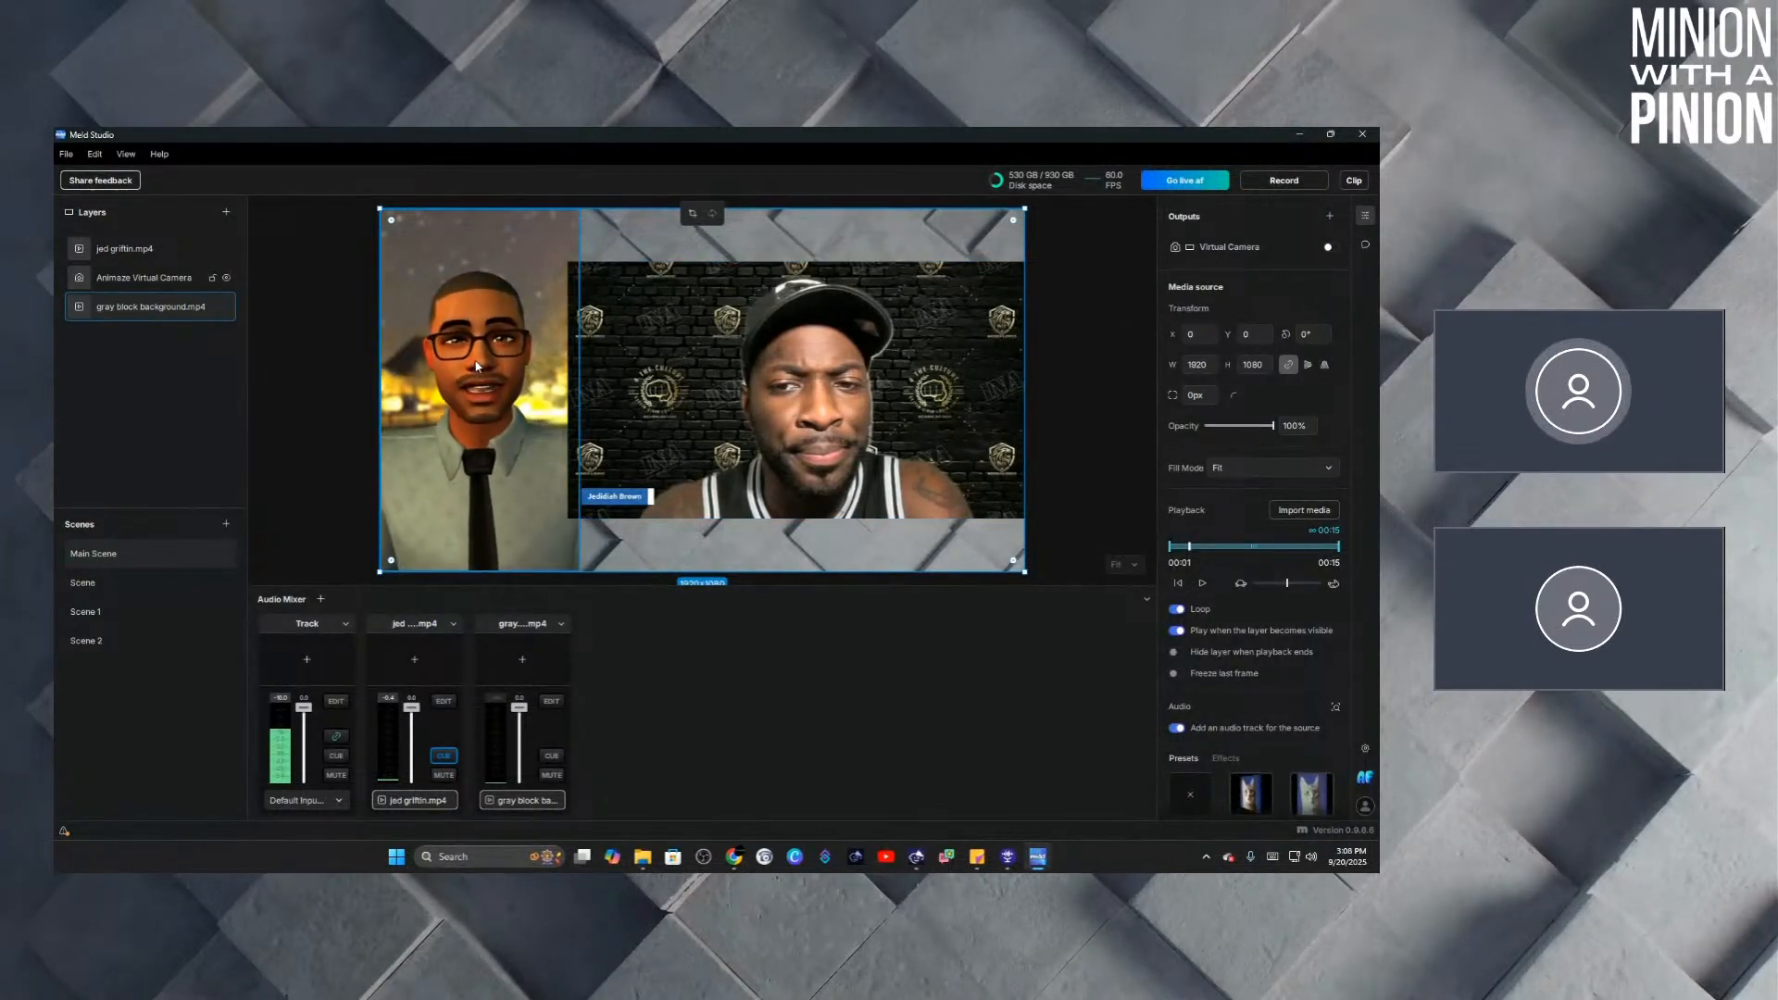
click(723, 390)
click(742, 570)
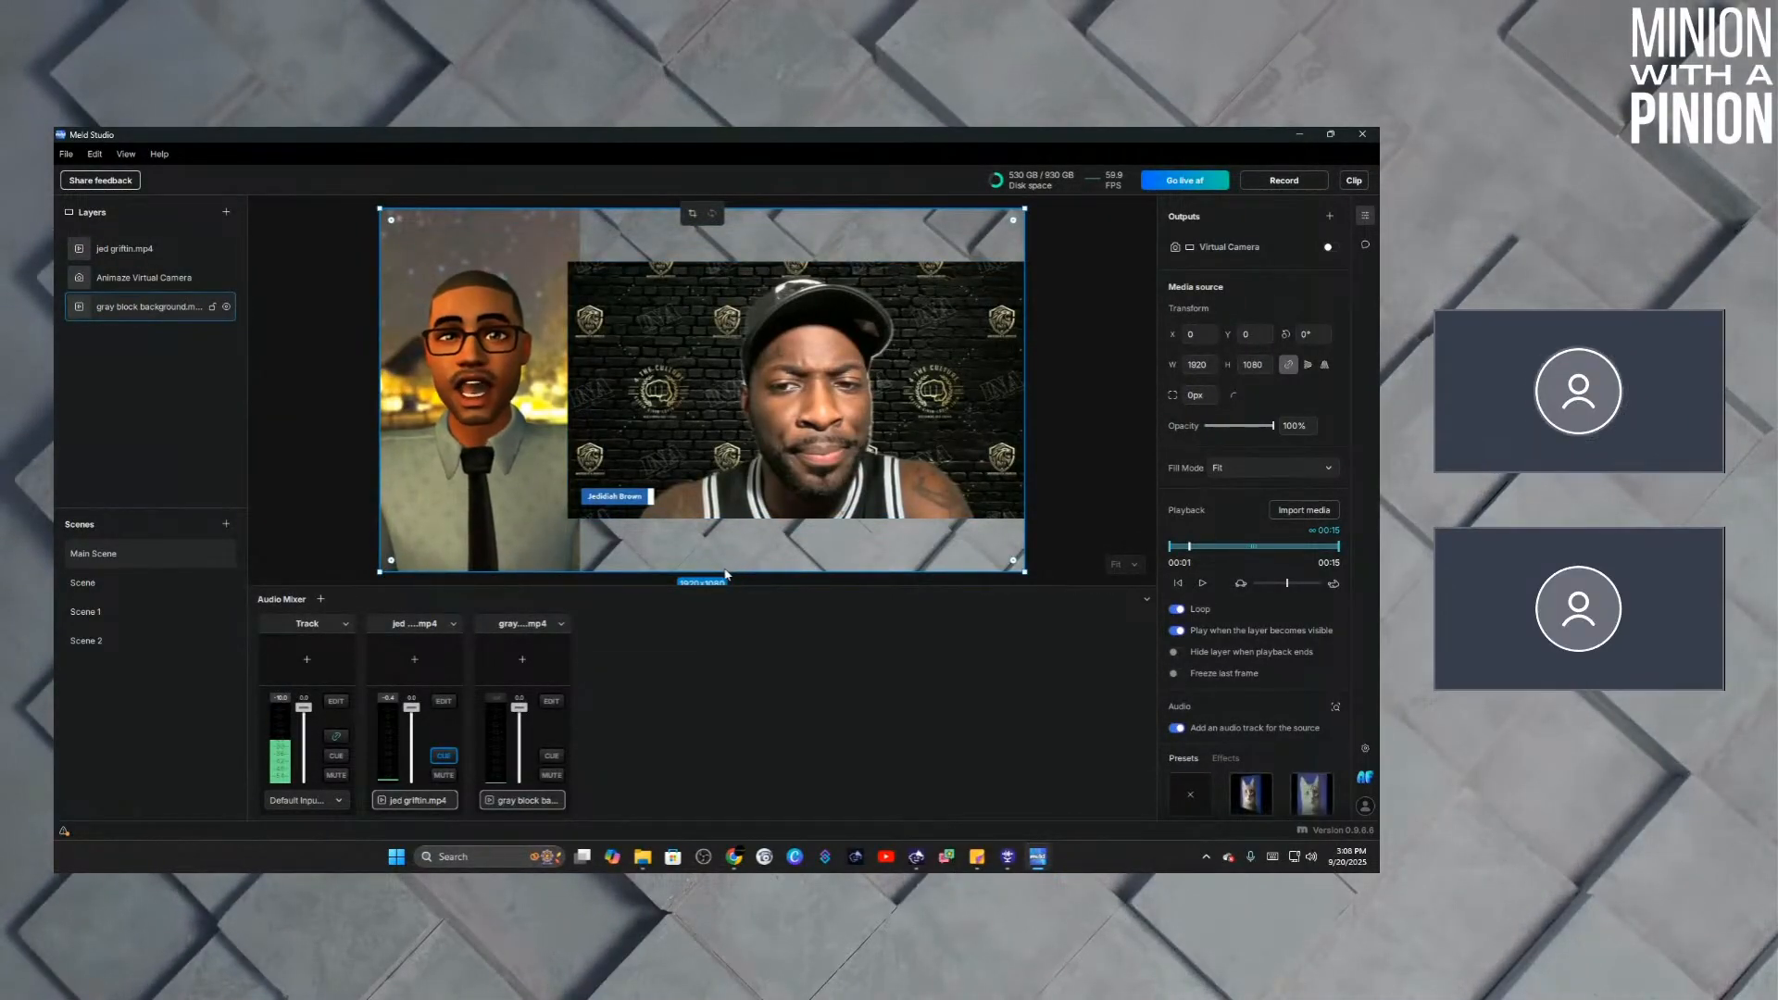
click(227, 308)
click(227, 309)
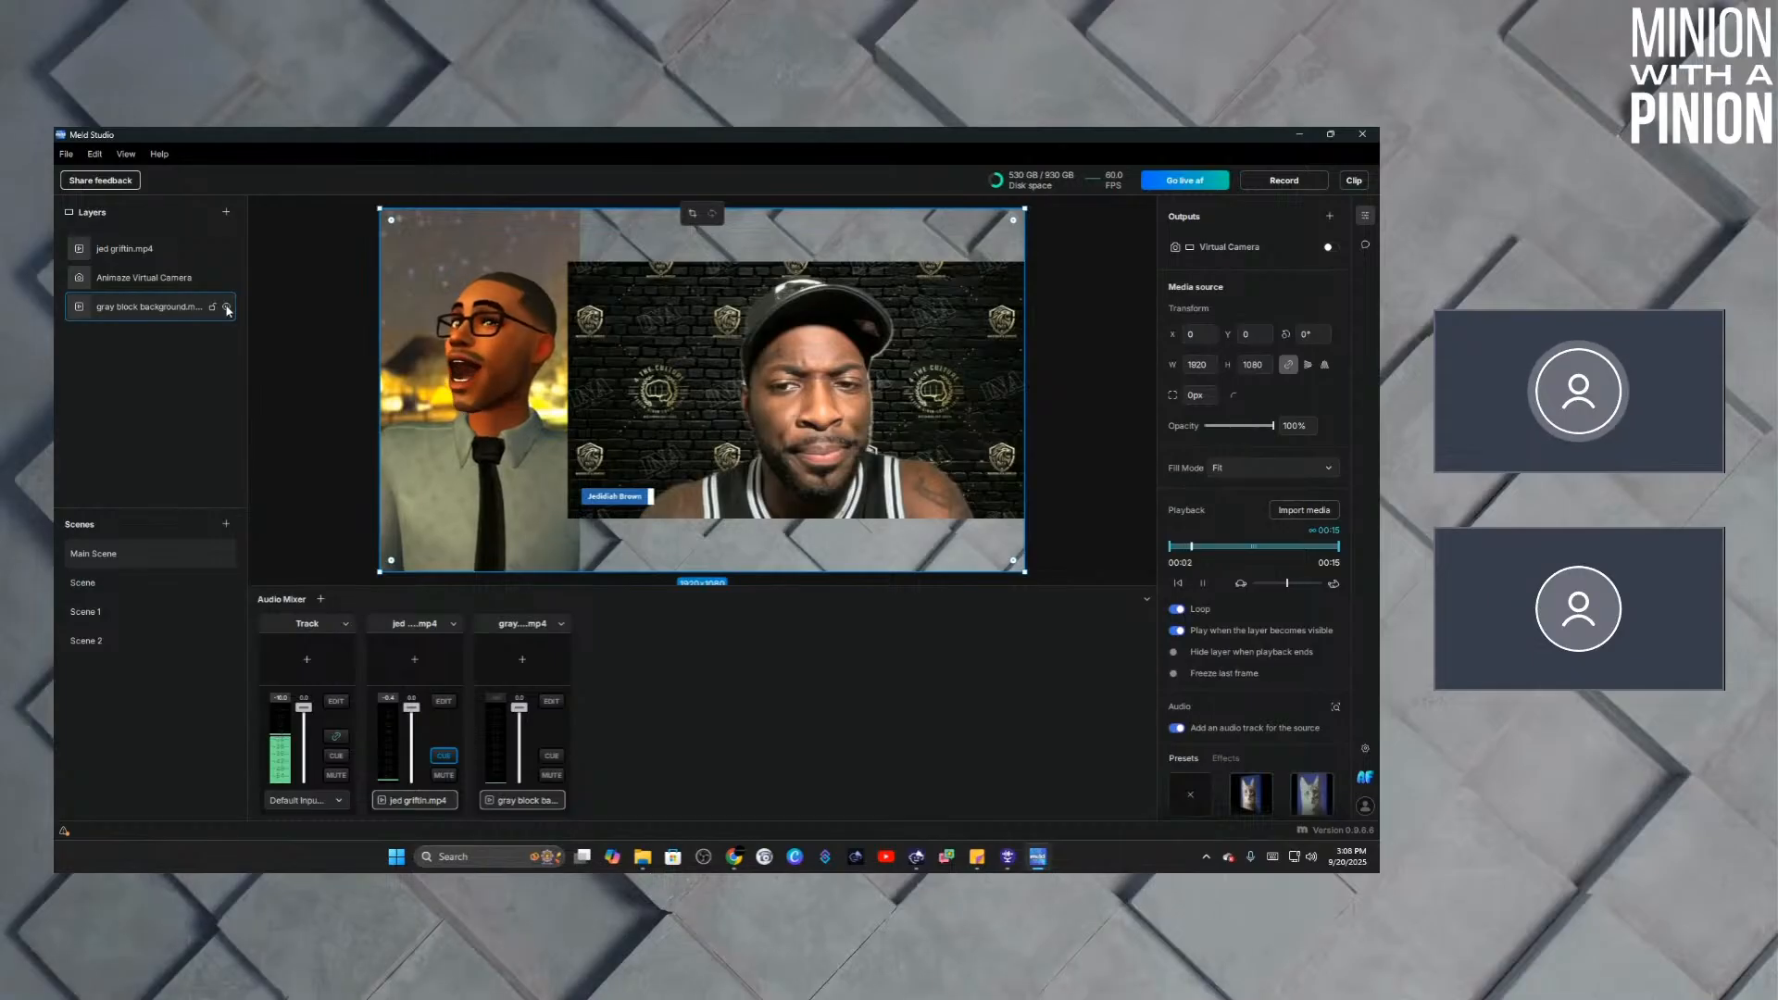
click(227, 308)
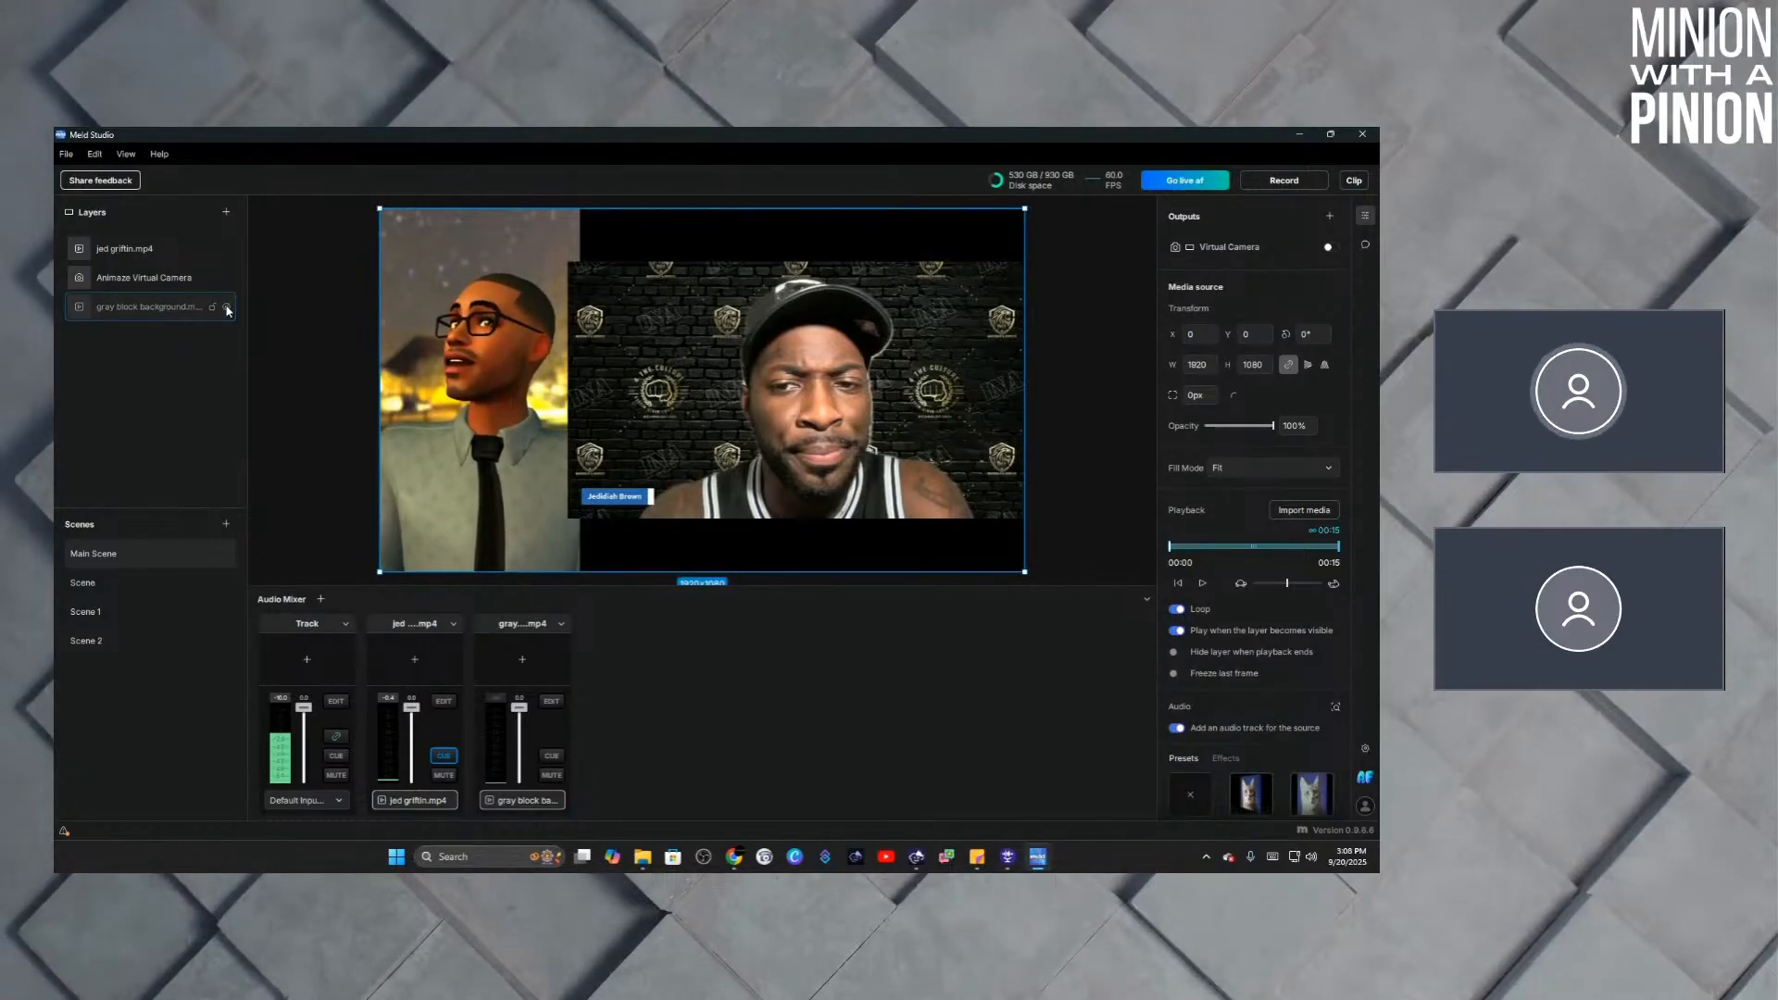
click(226, 308)
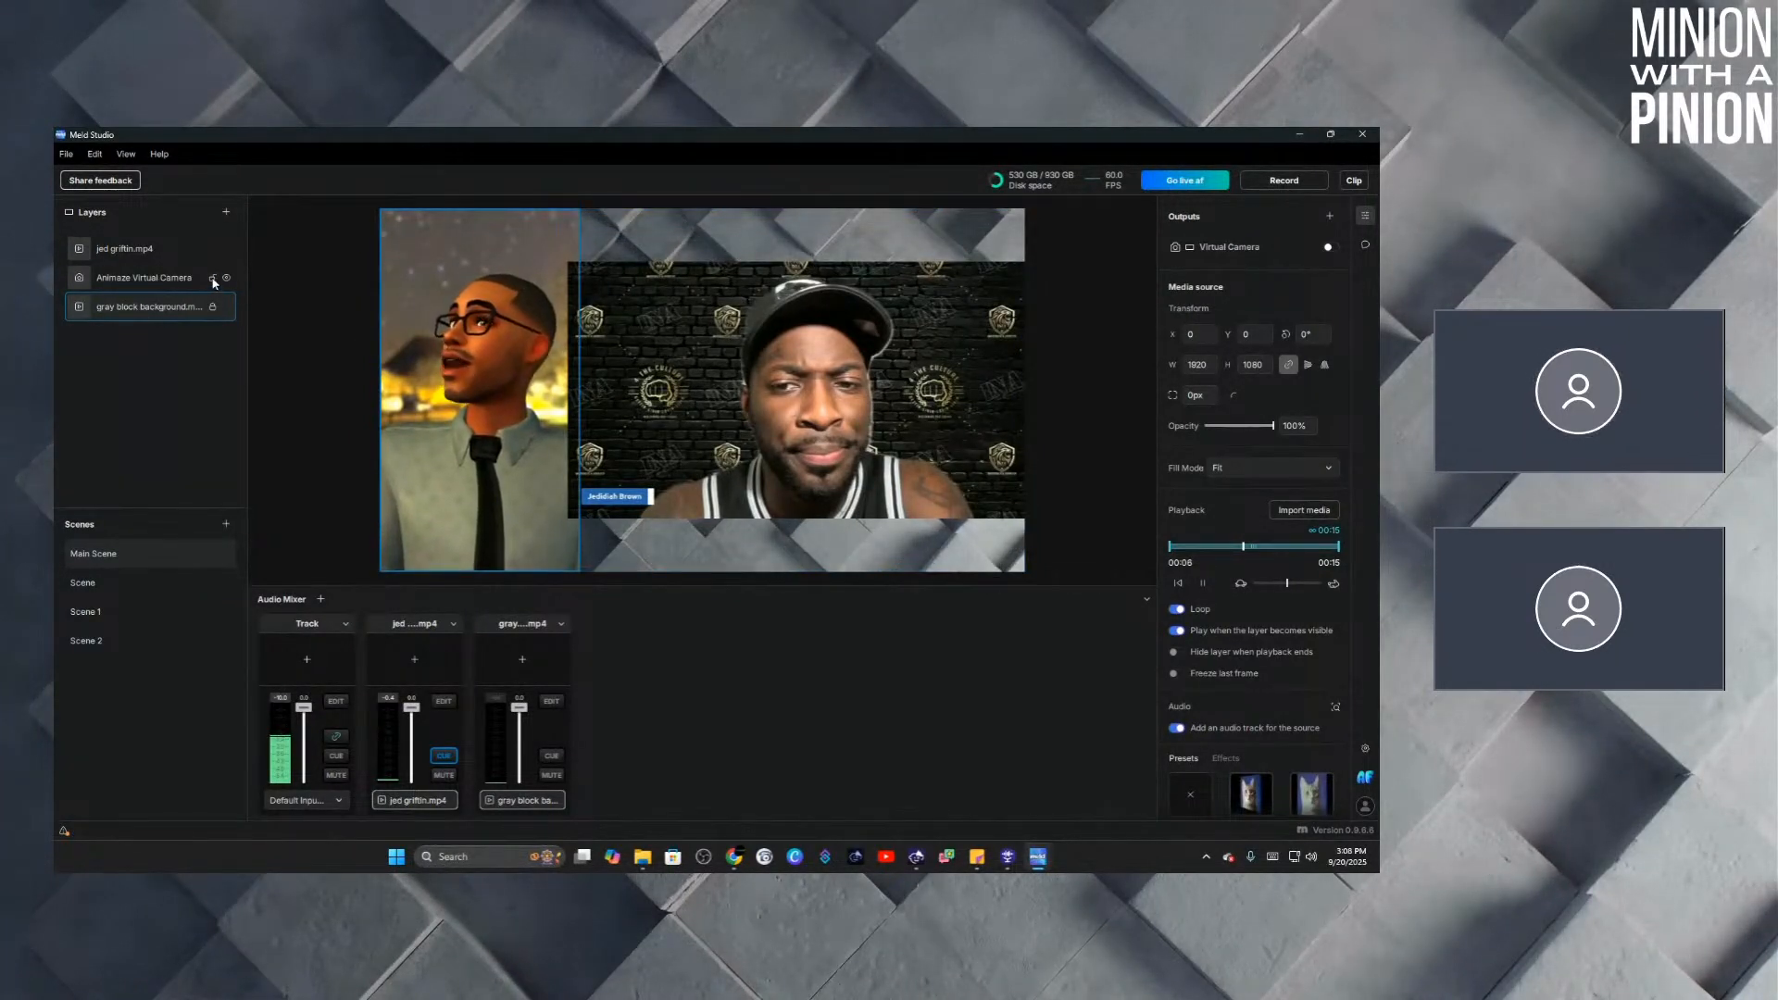
click(213, 279)
click(213, 250)
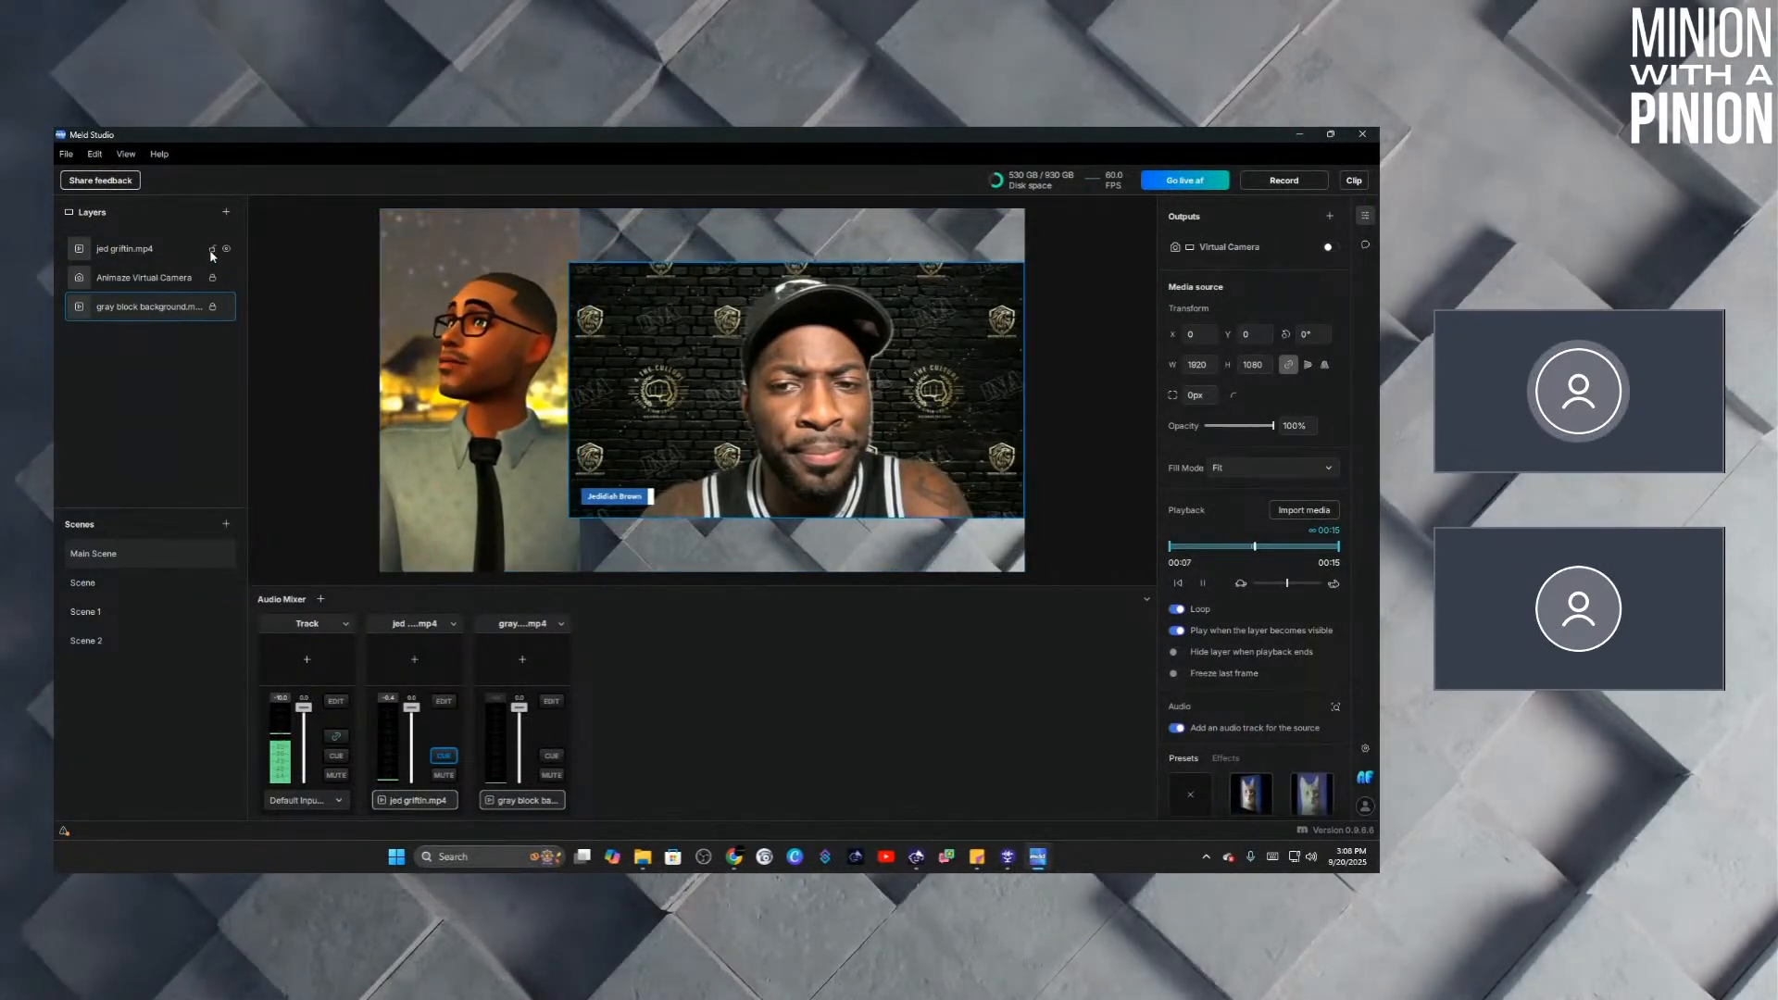
click(295, 279)
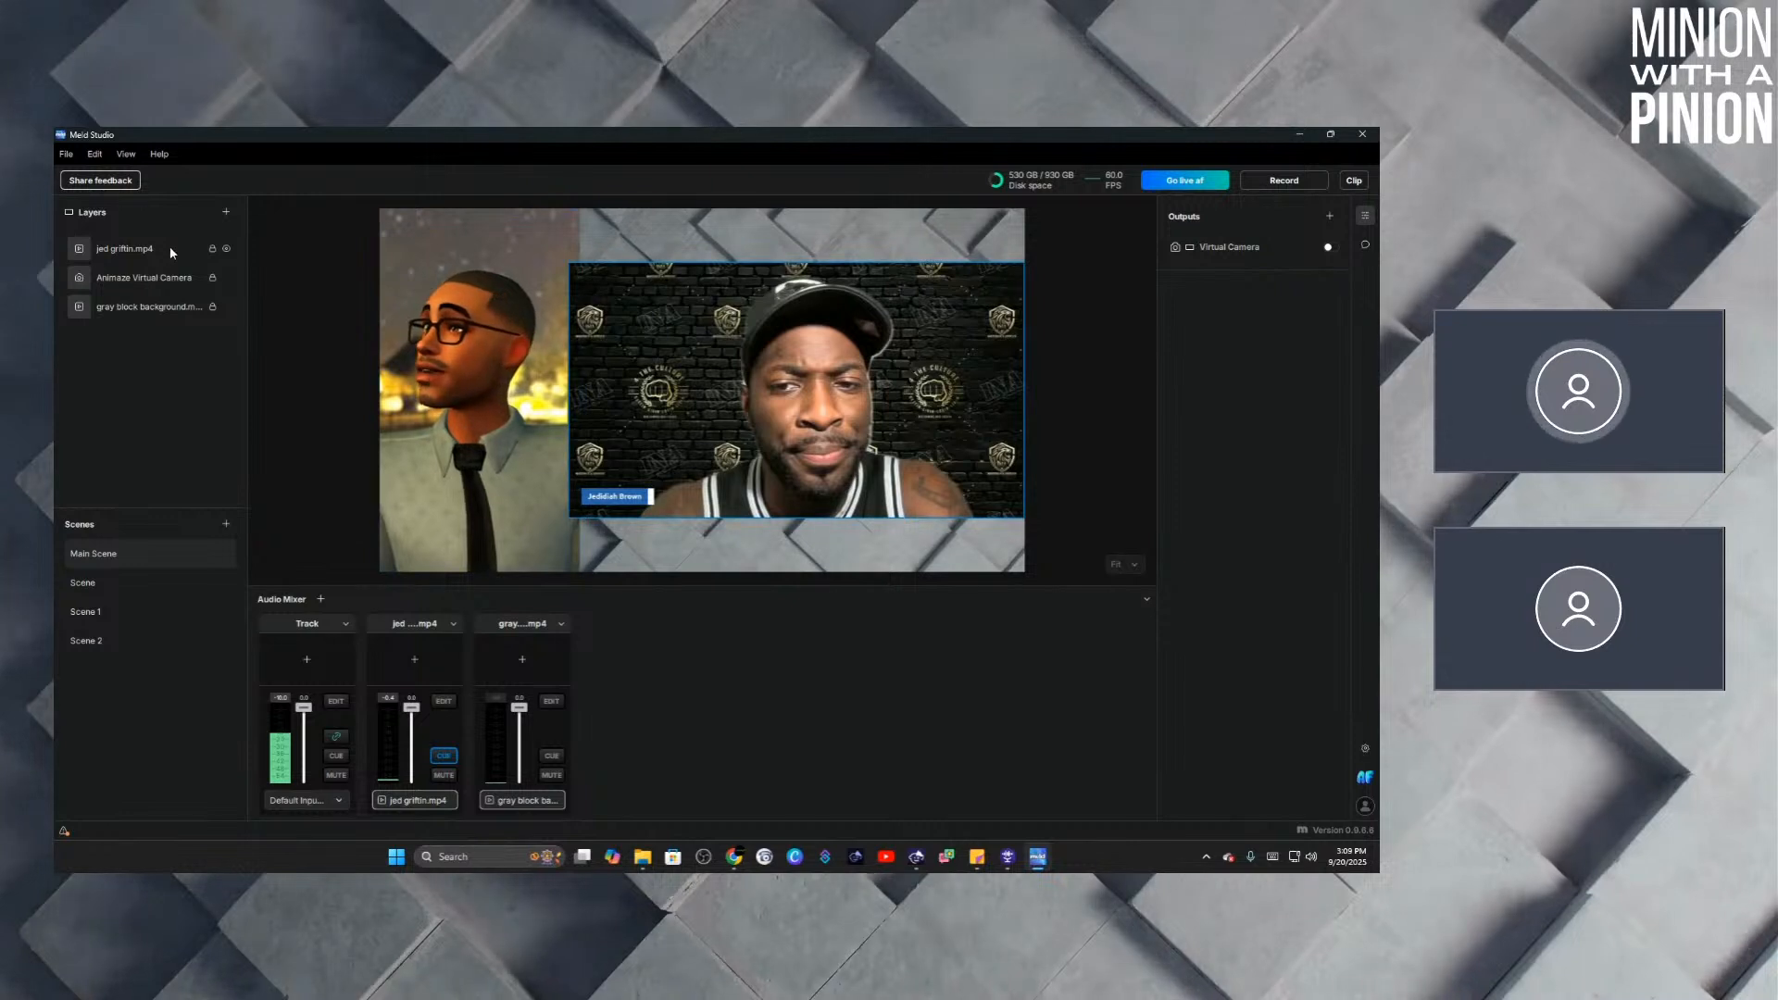
Add an image layer to Main Scene using the "mwap" logo from the OBS Media folder.
click(226, 215)
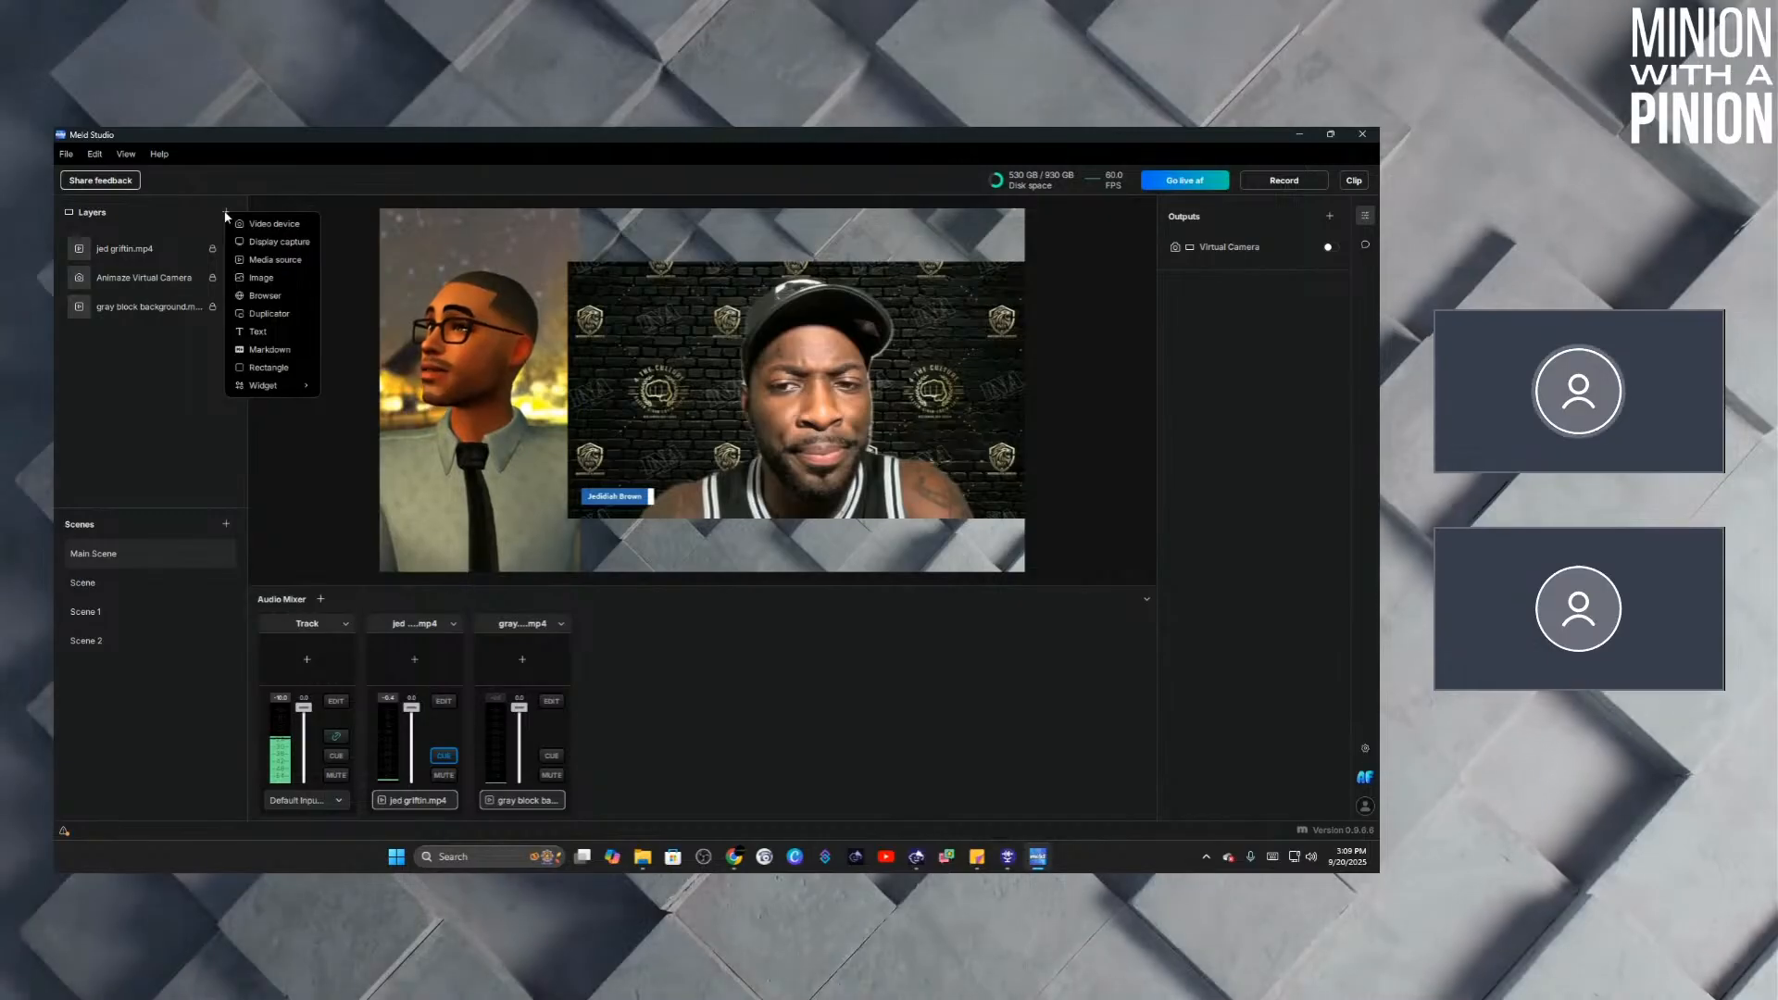
click(259, 278)
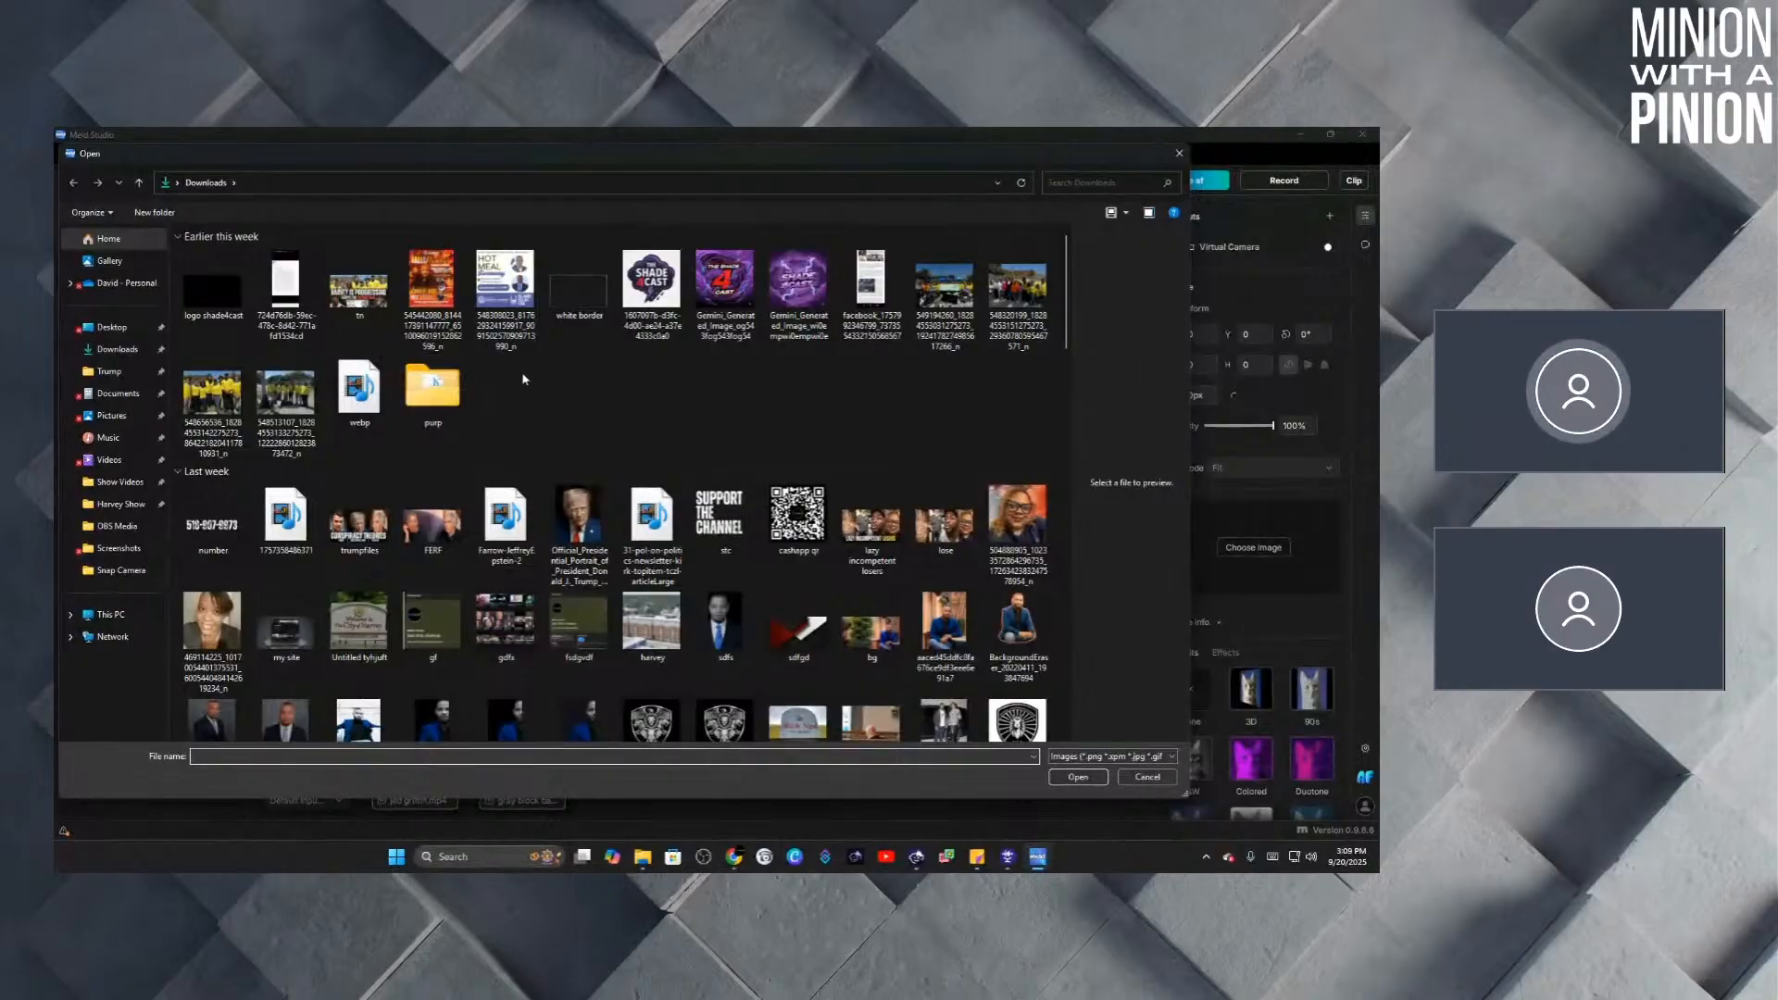
scroll(524, 379, down, 10)
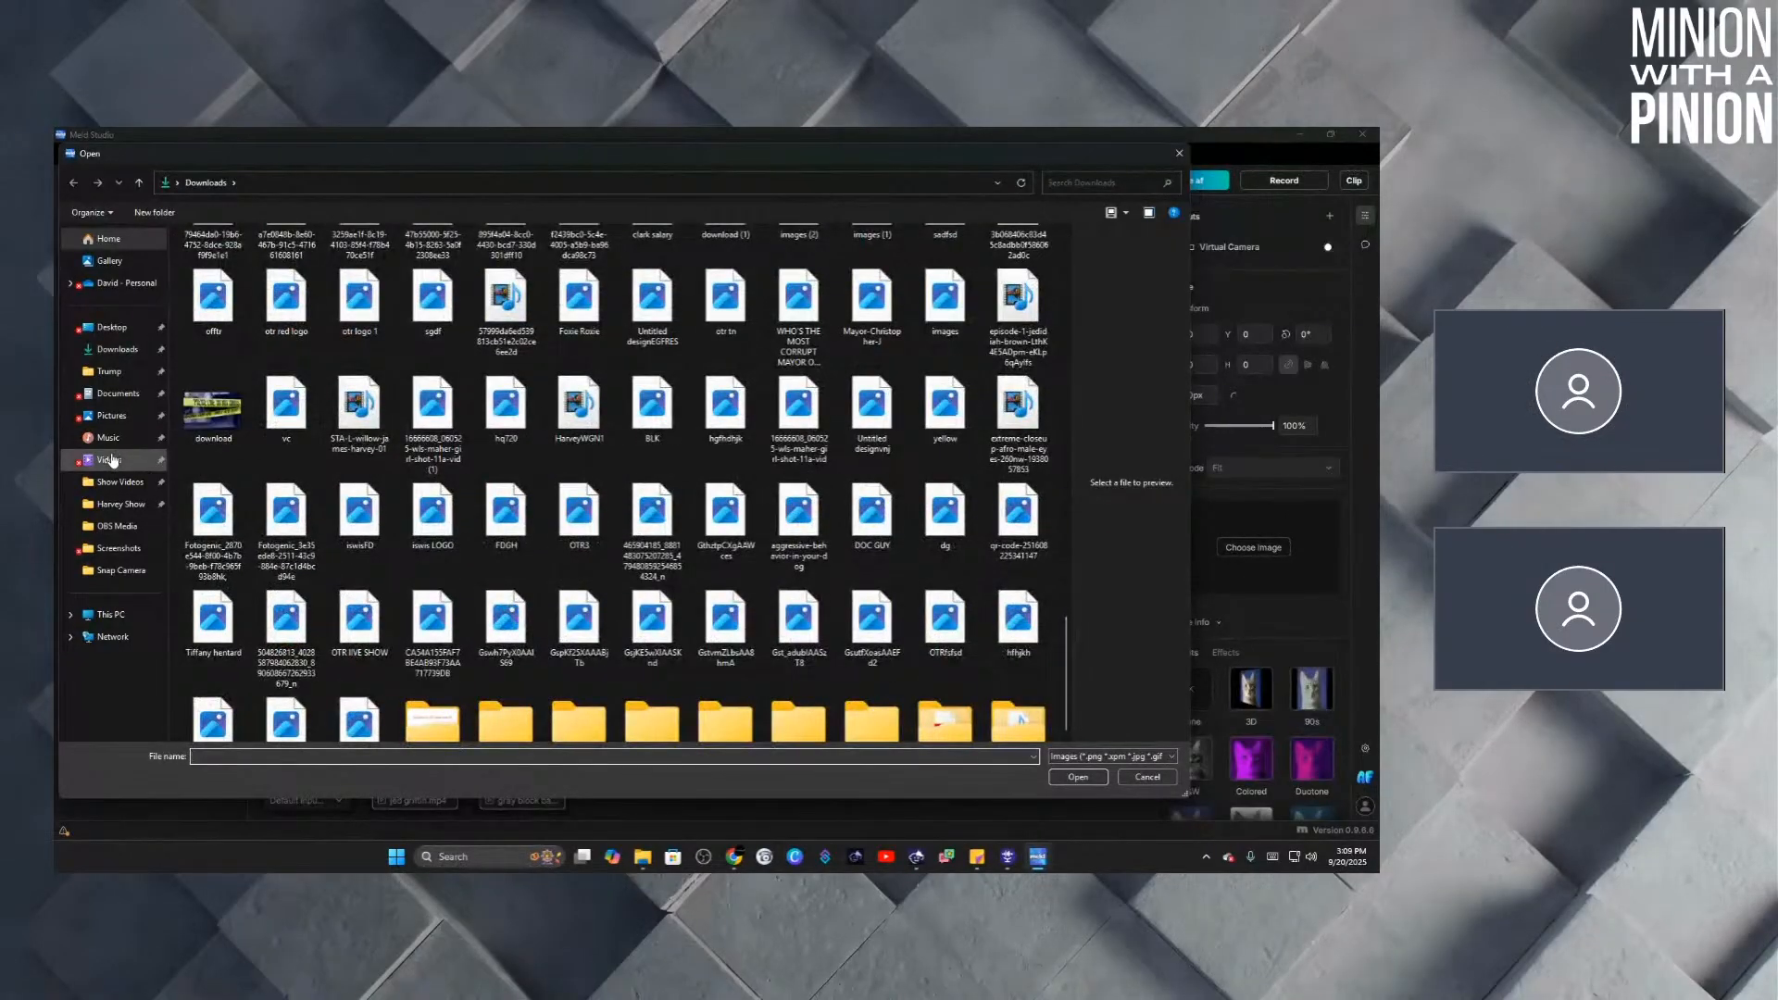
click(117, 527)
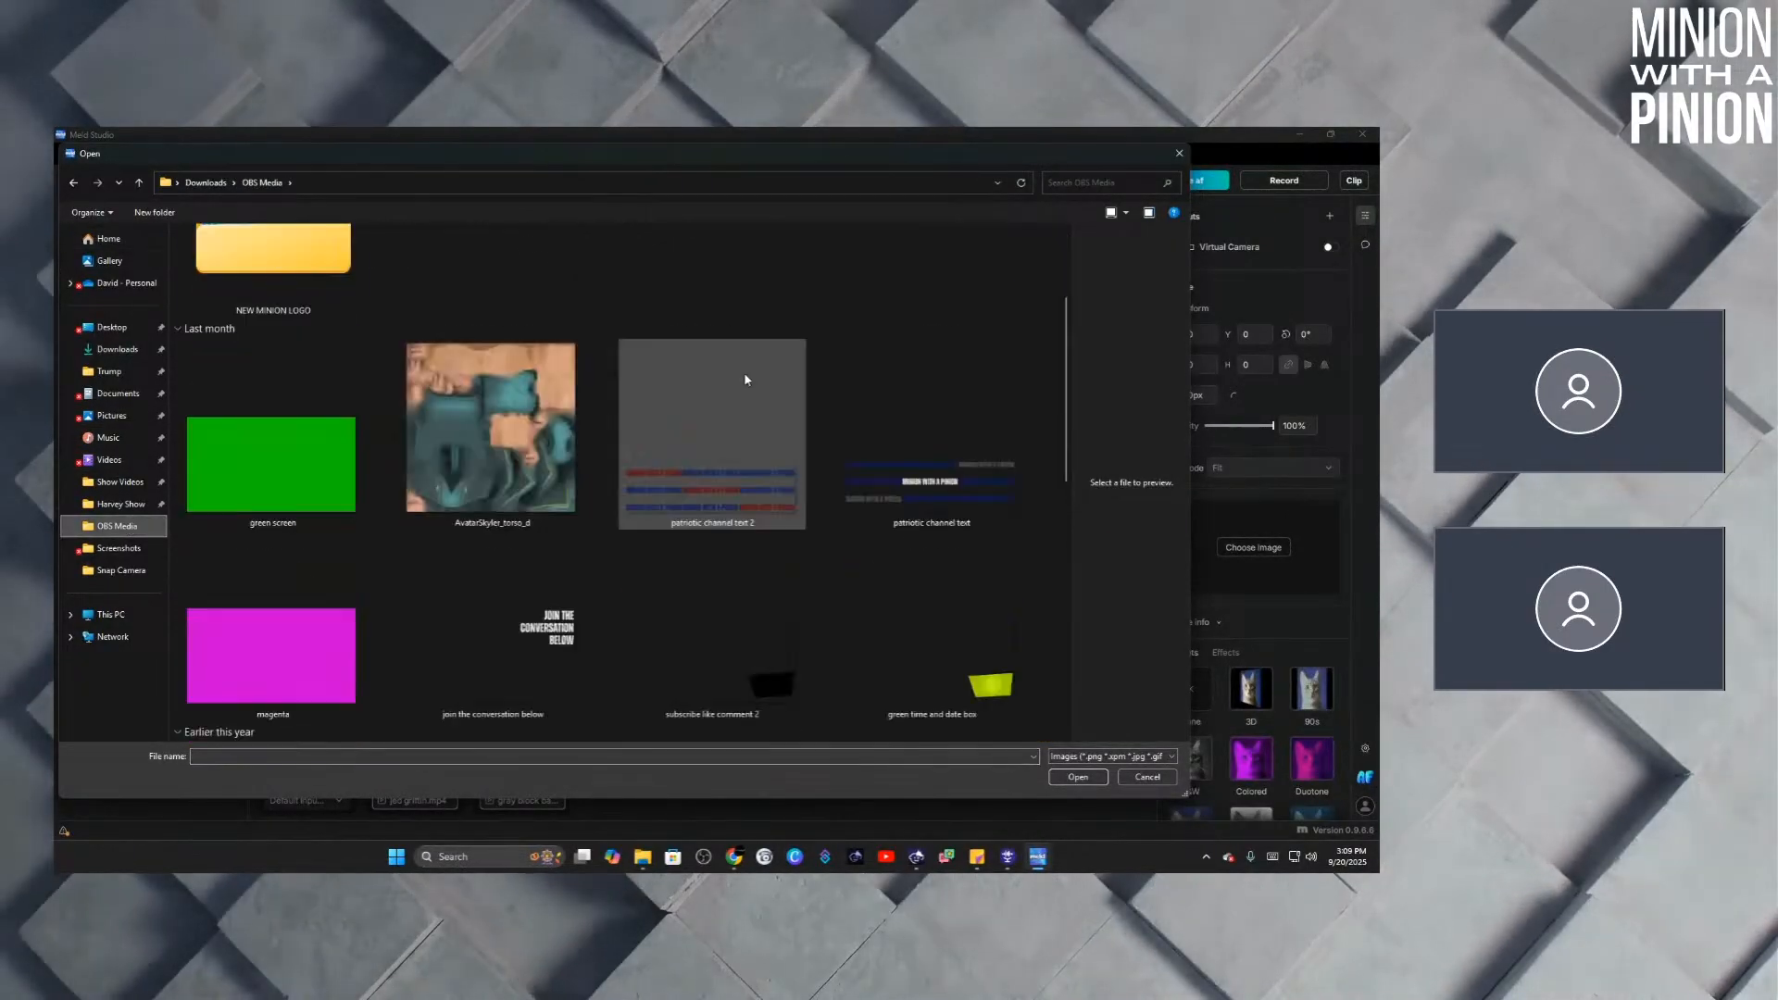
scroll(746, 380, down, 5)
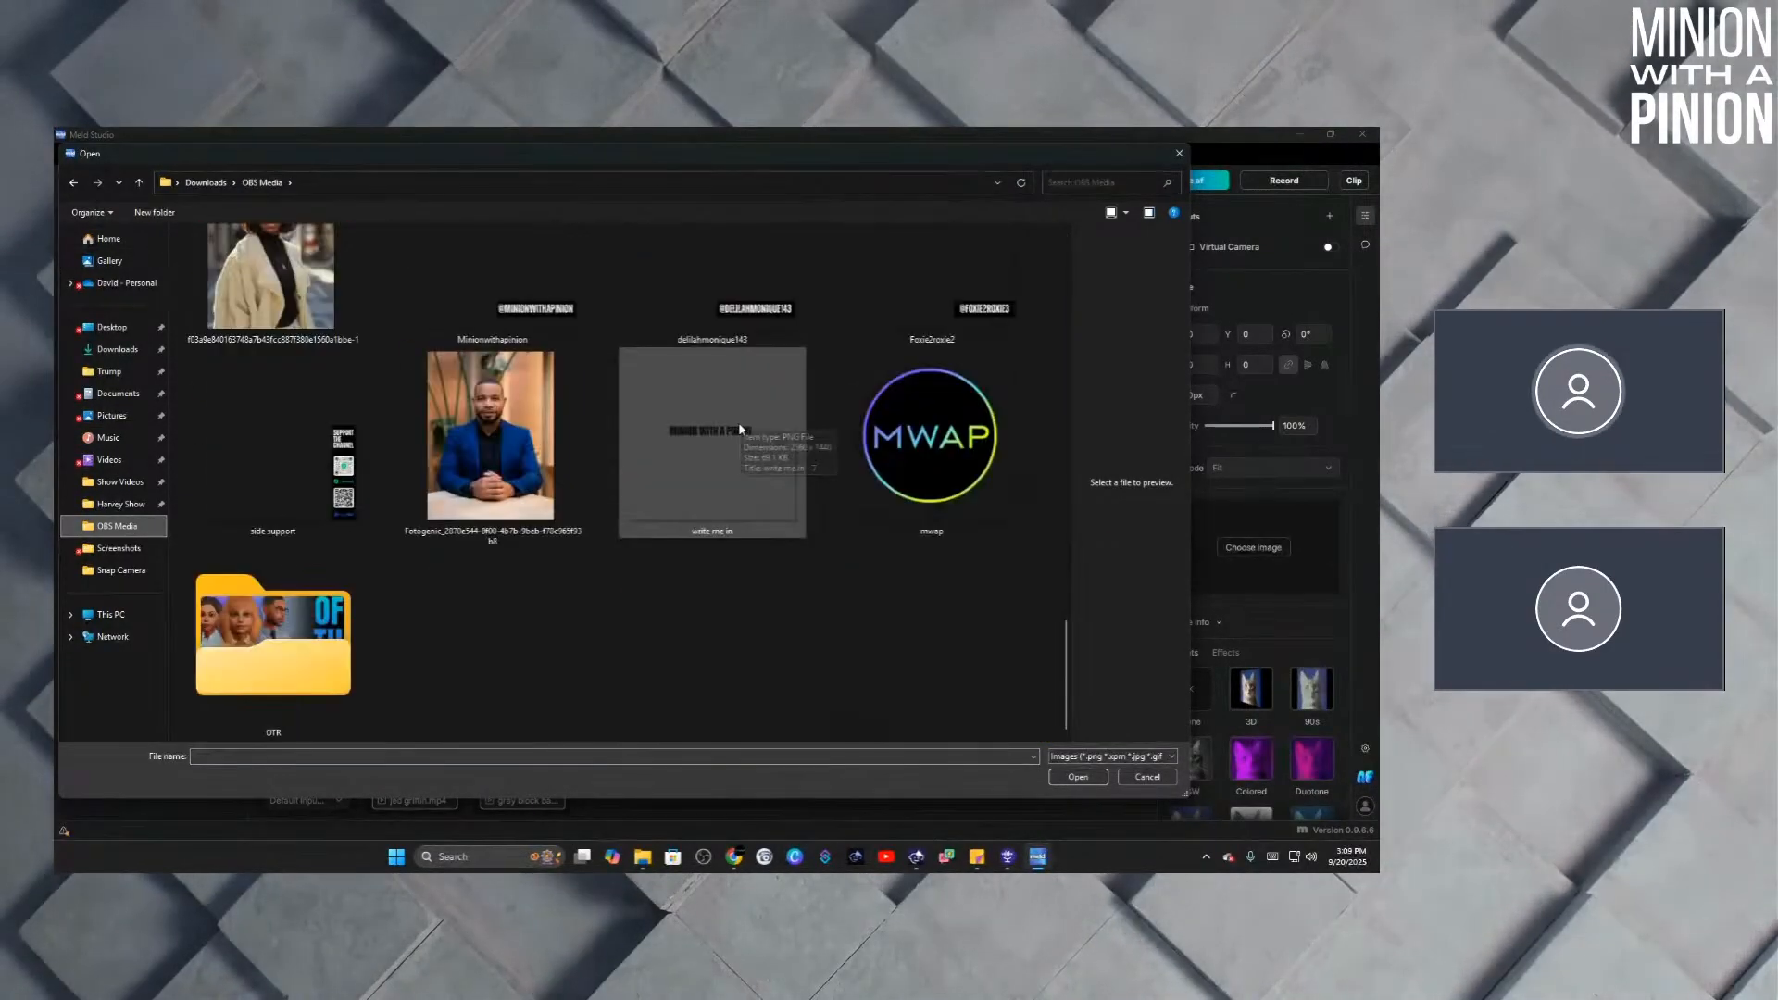
click(934, 458)
double_click(934, 457)
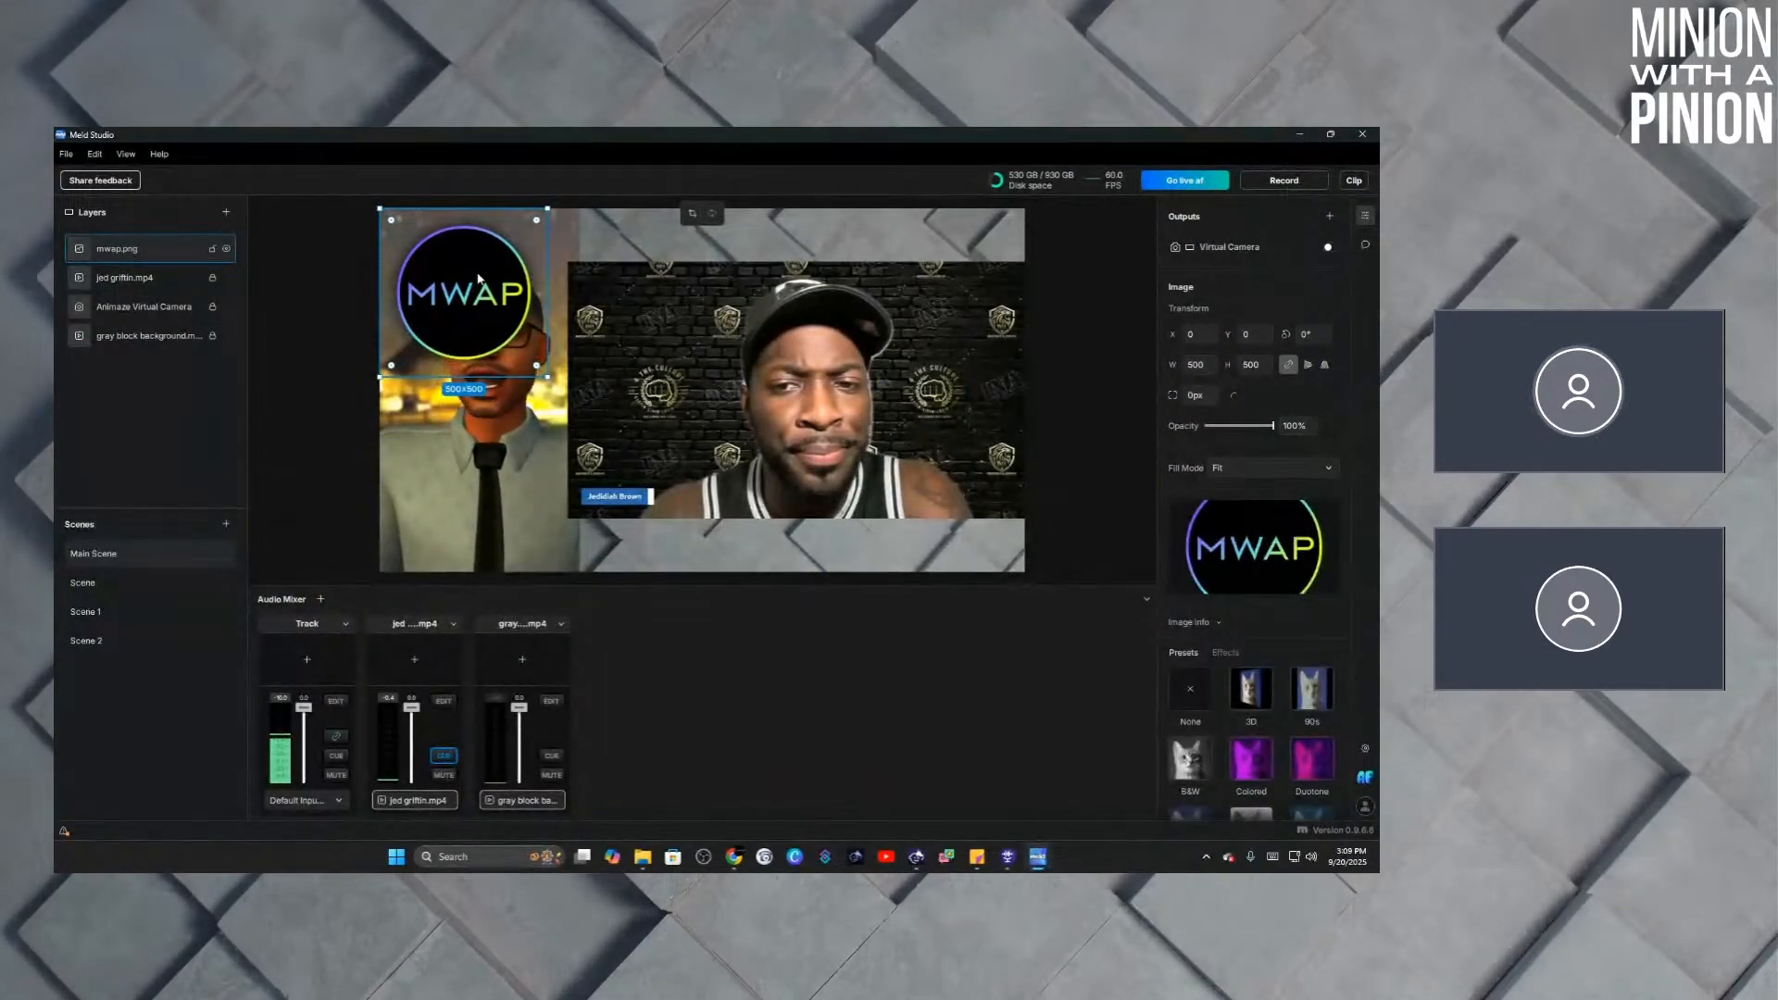
Place the mwap.png logo in the canvas's upper-right corner, scale it to about 222 × 222, and lock the layer.
drag(478, 278, 908, 290)
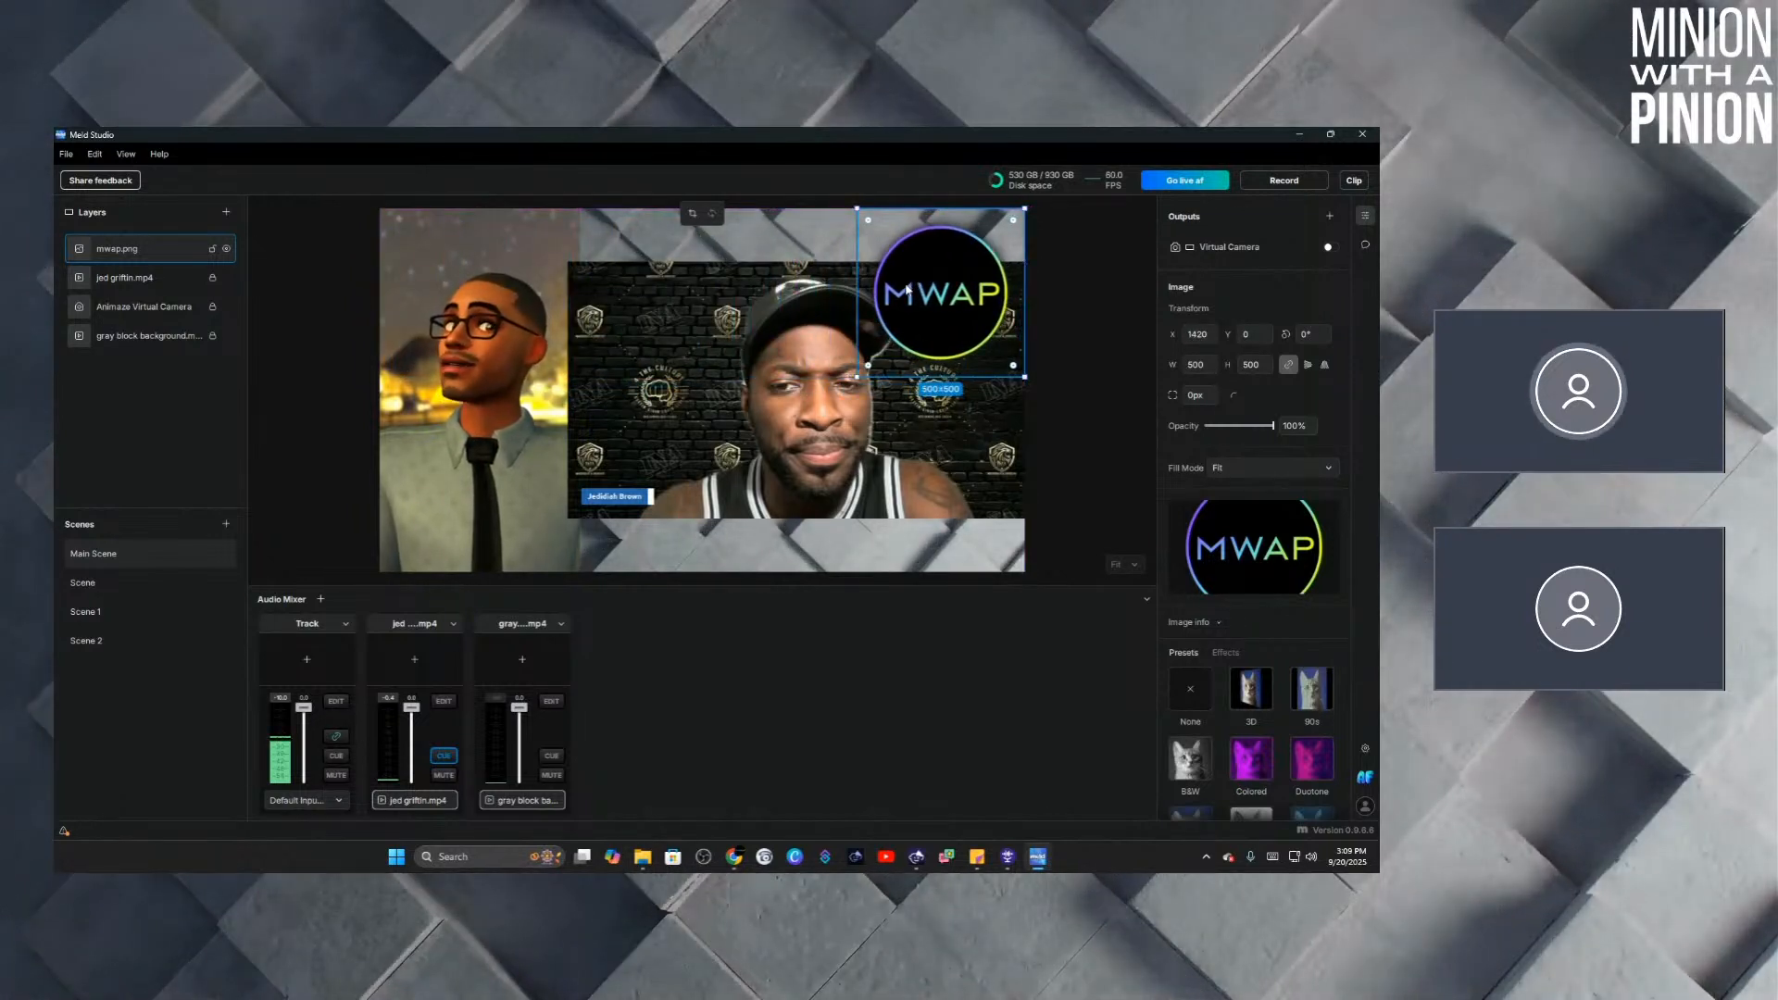
drag(872, 356, 920, 278)
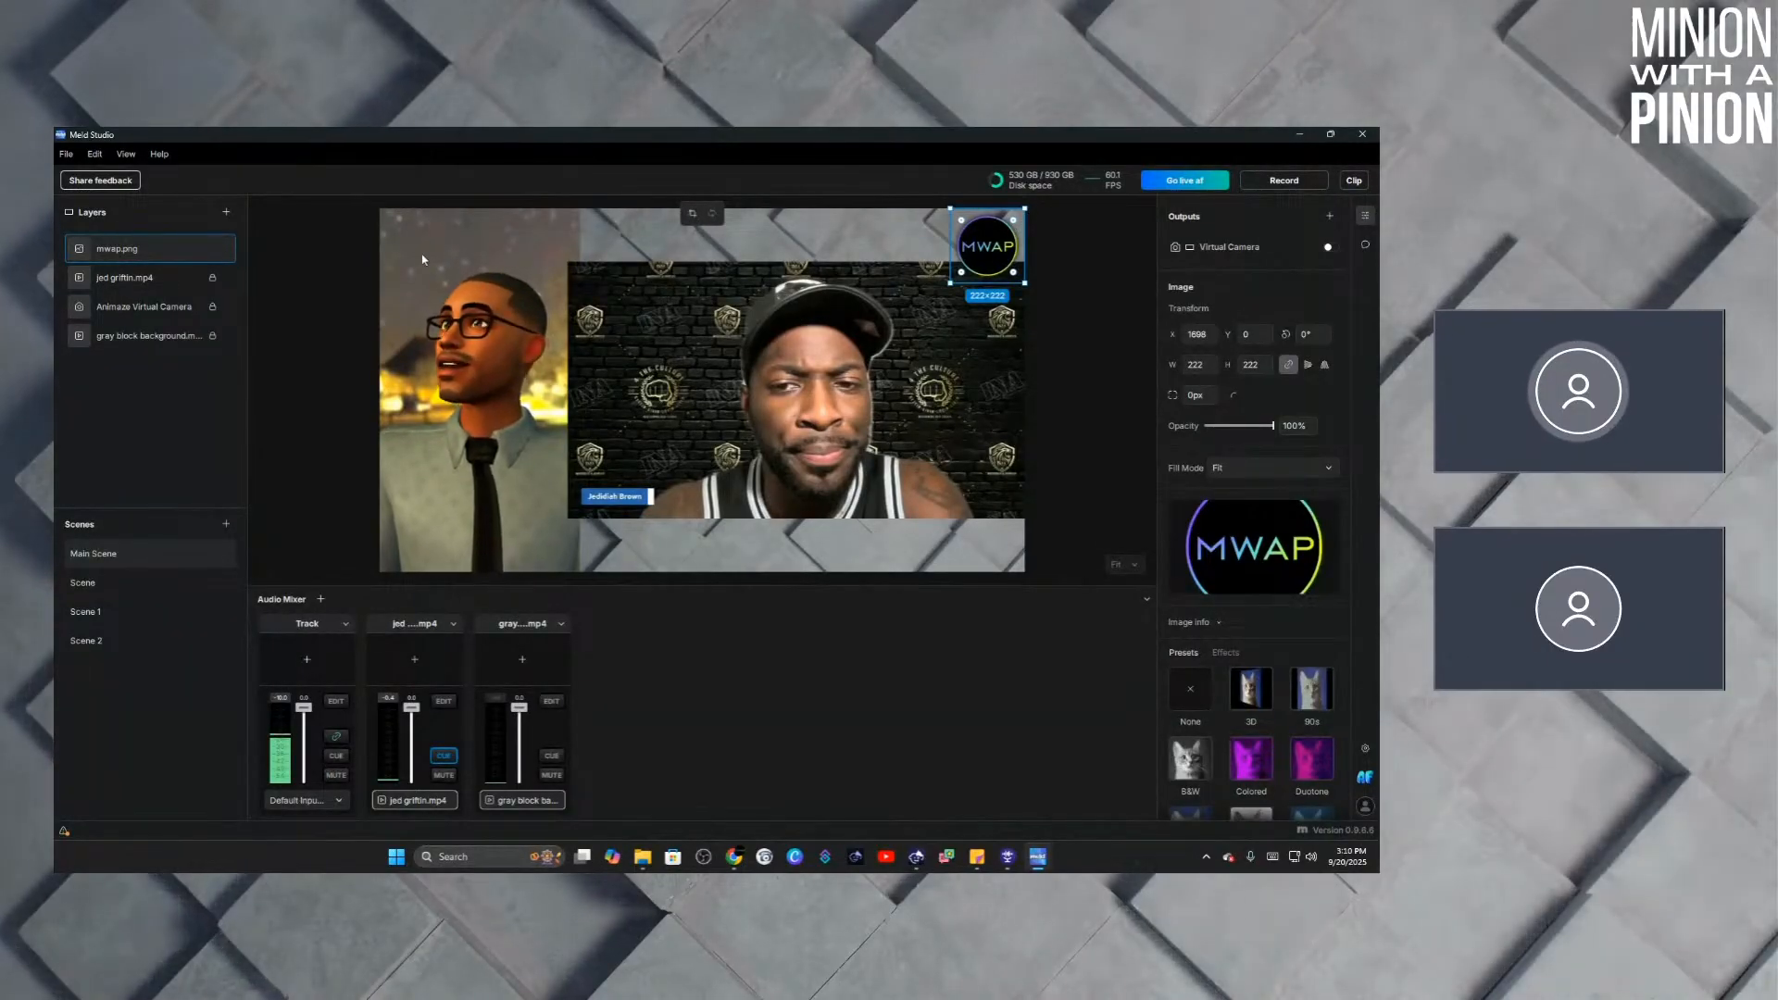
click(213, 249)
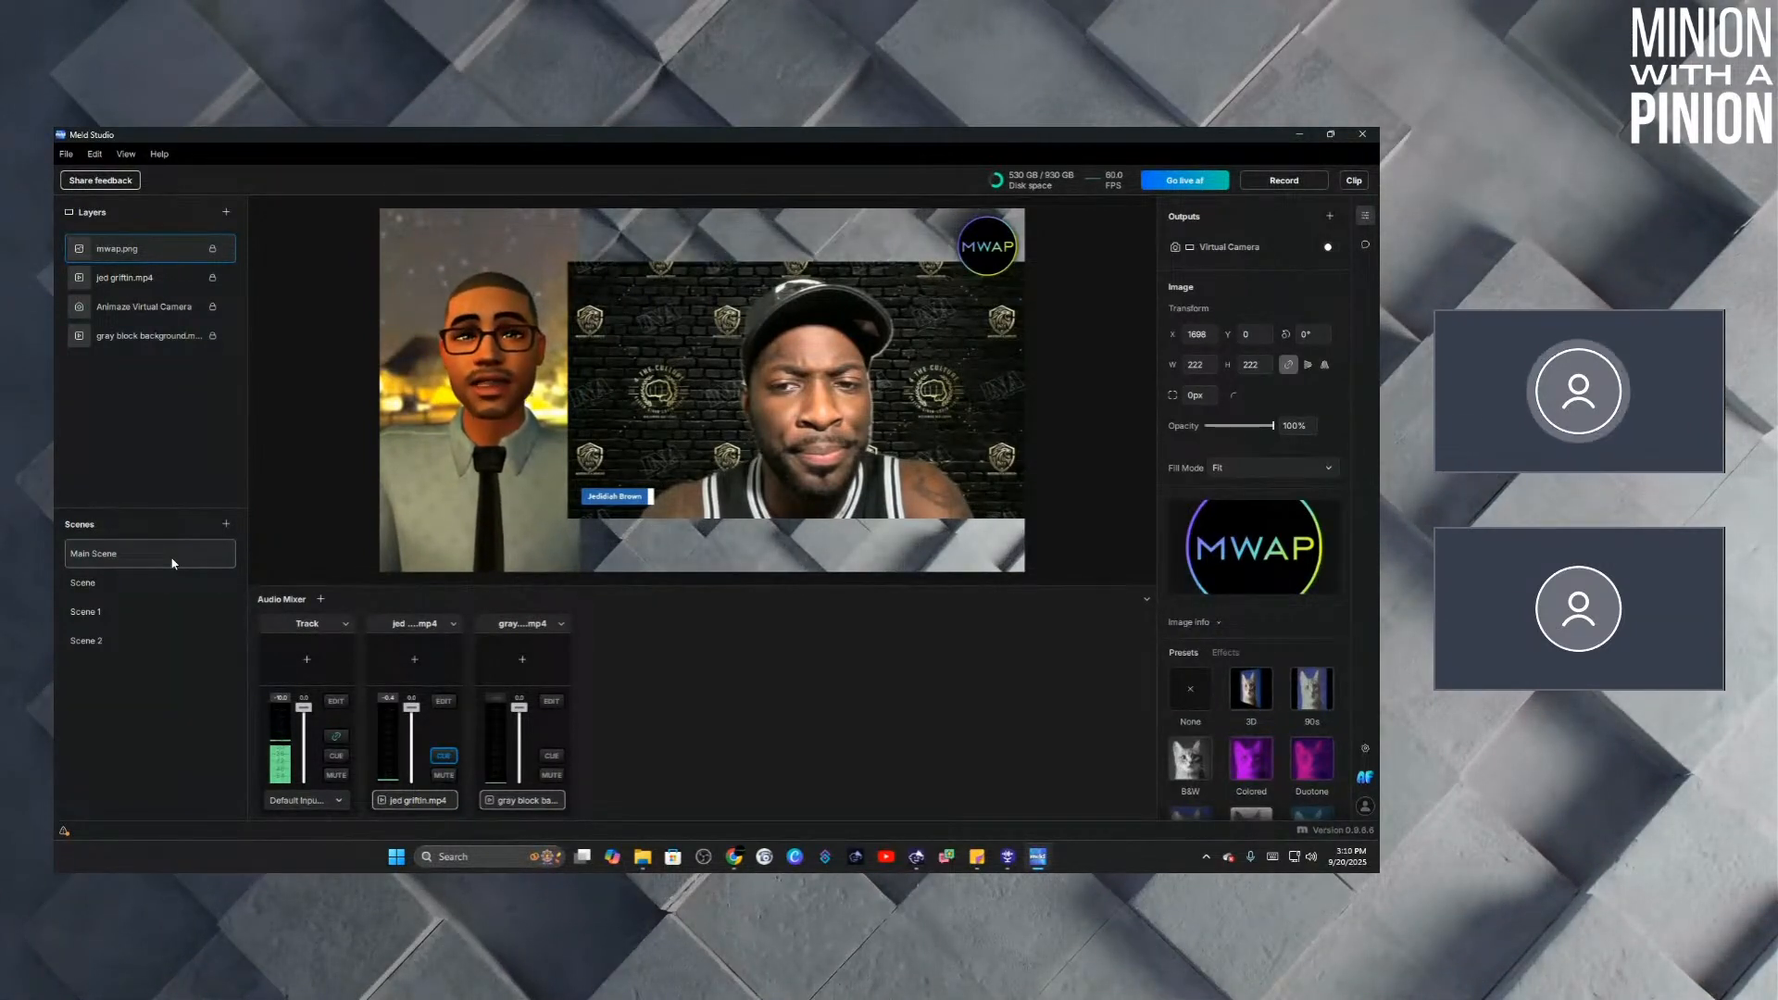
Rename the scene called "Scene", just below Main Scene, as "Intro".
click(115, 591)
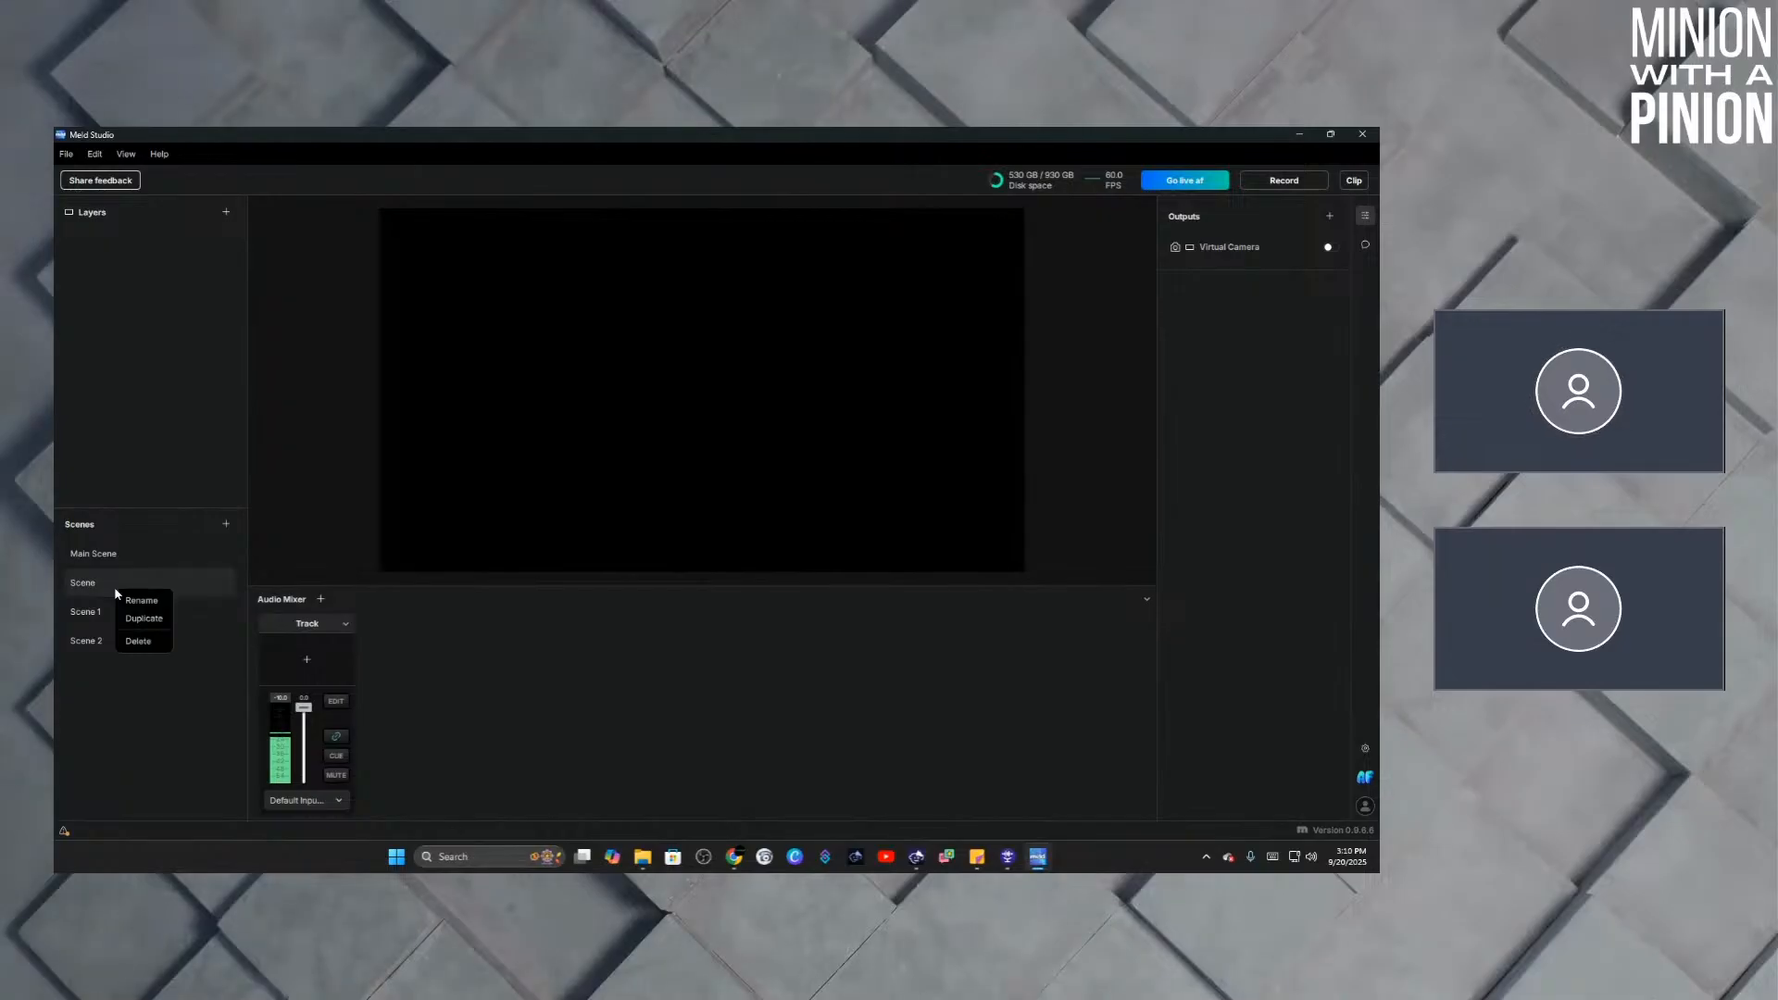
click(137, 601)
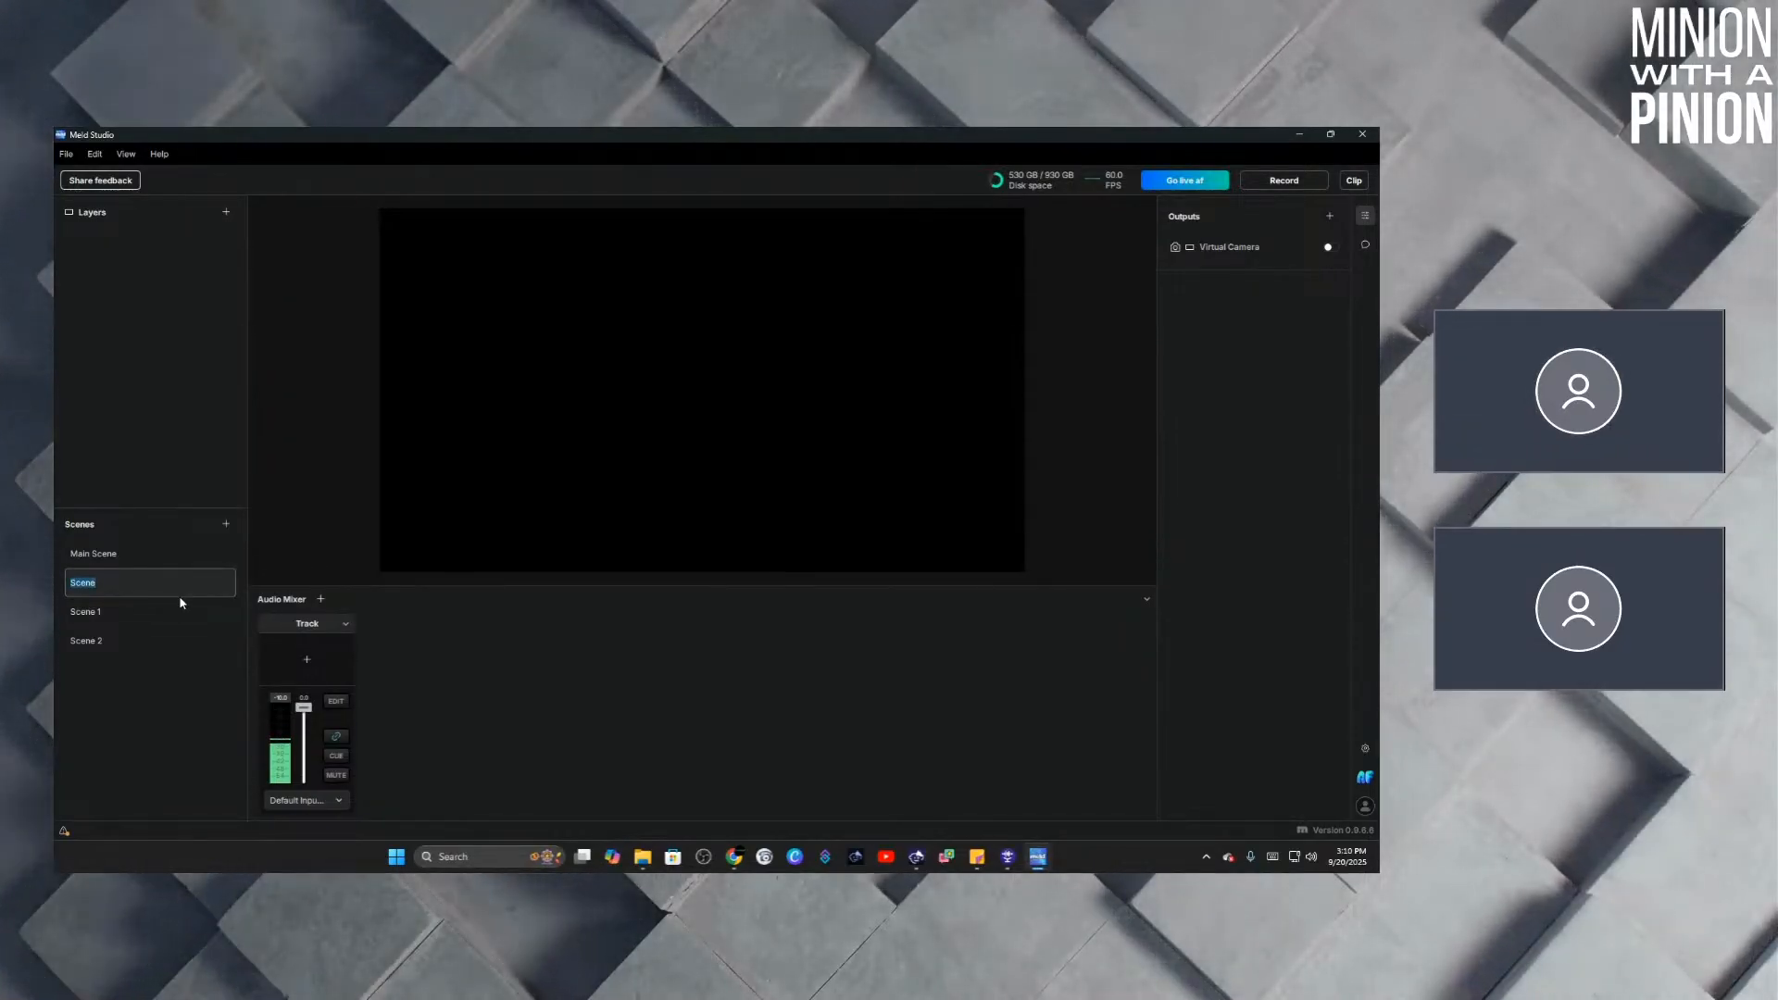
text(Intro)
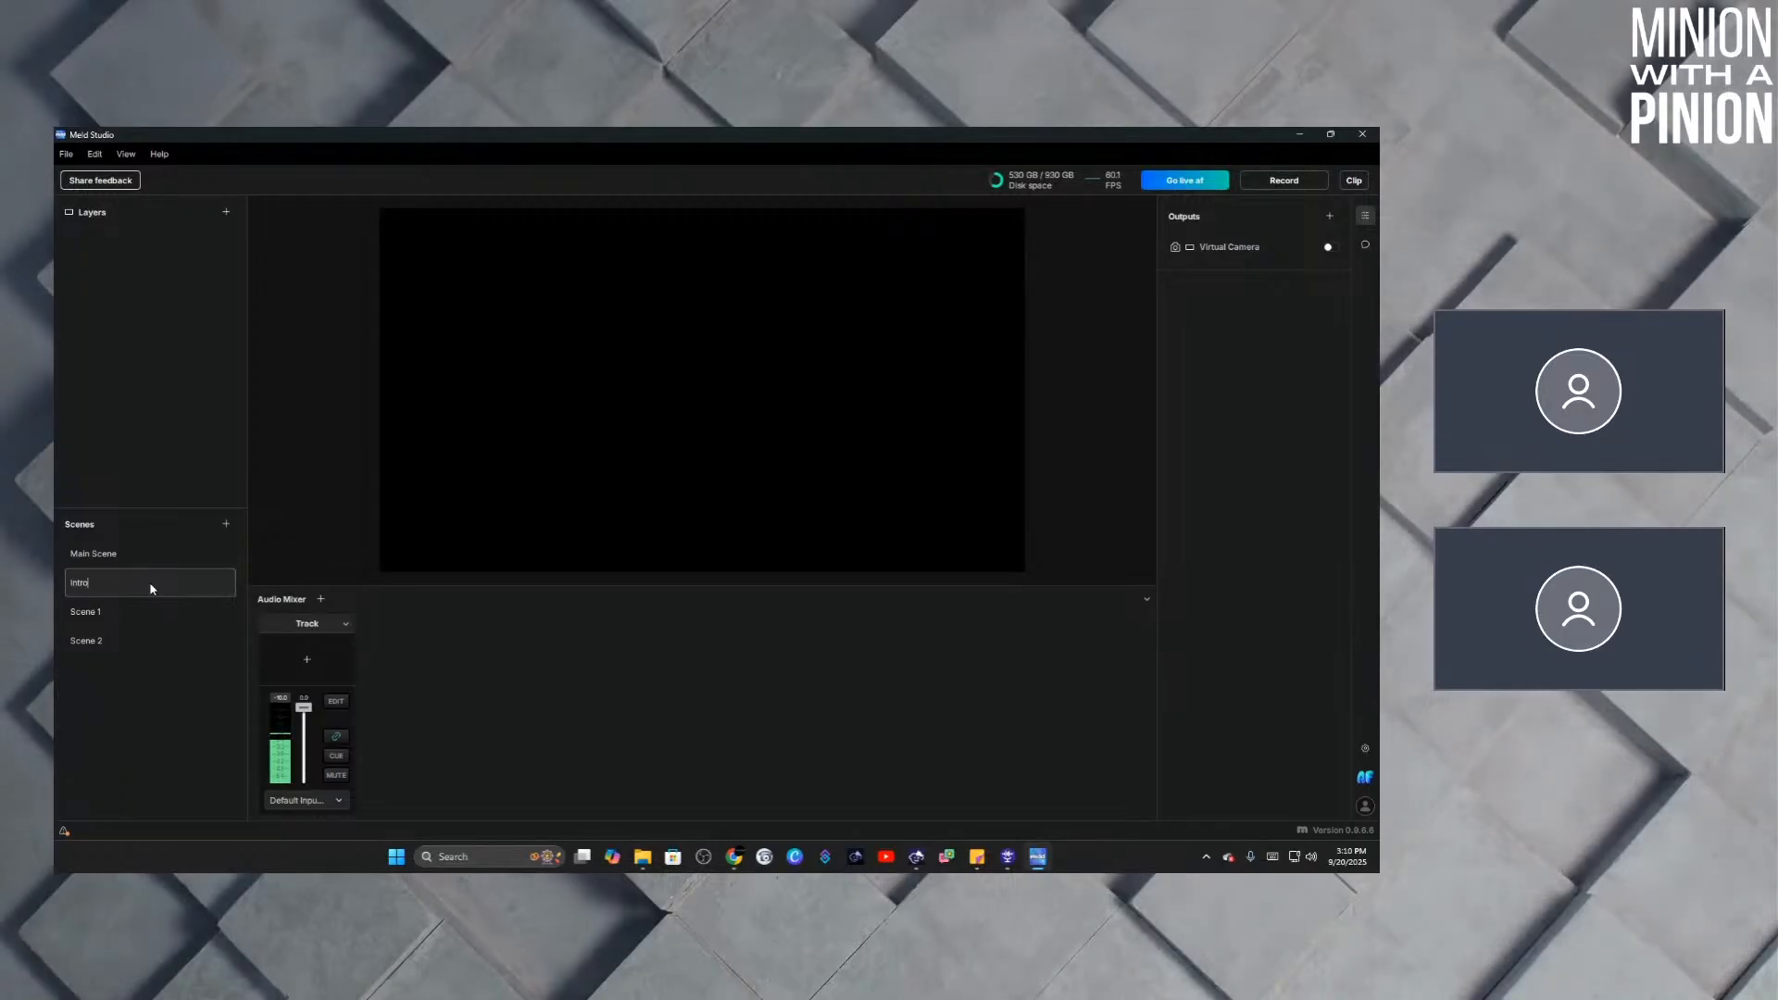
right_click(151, 587)
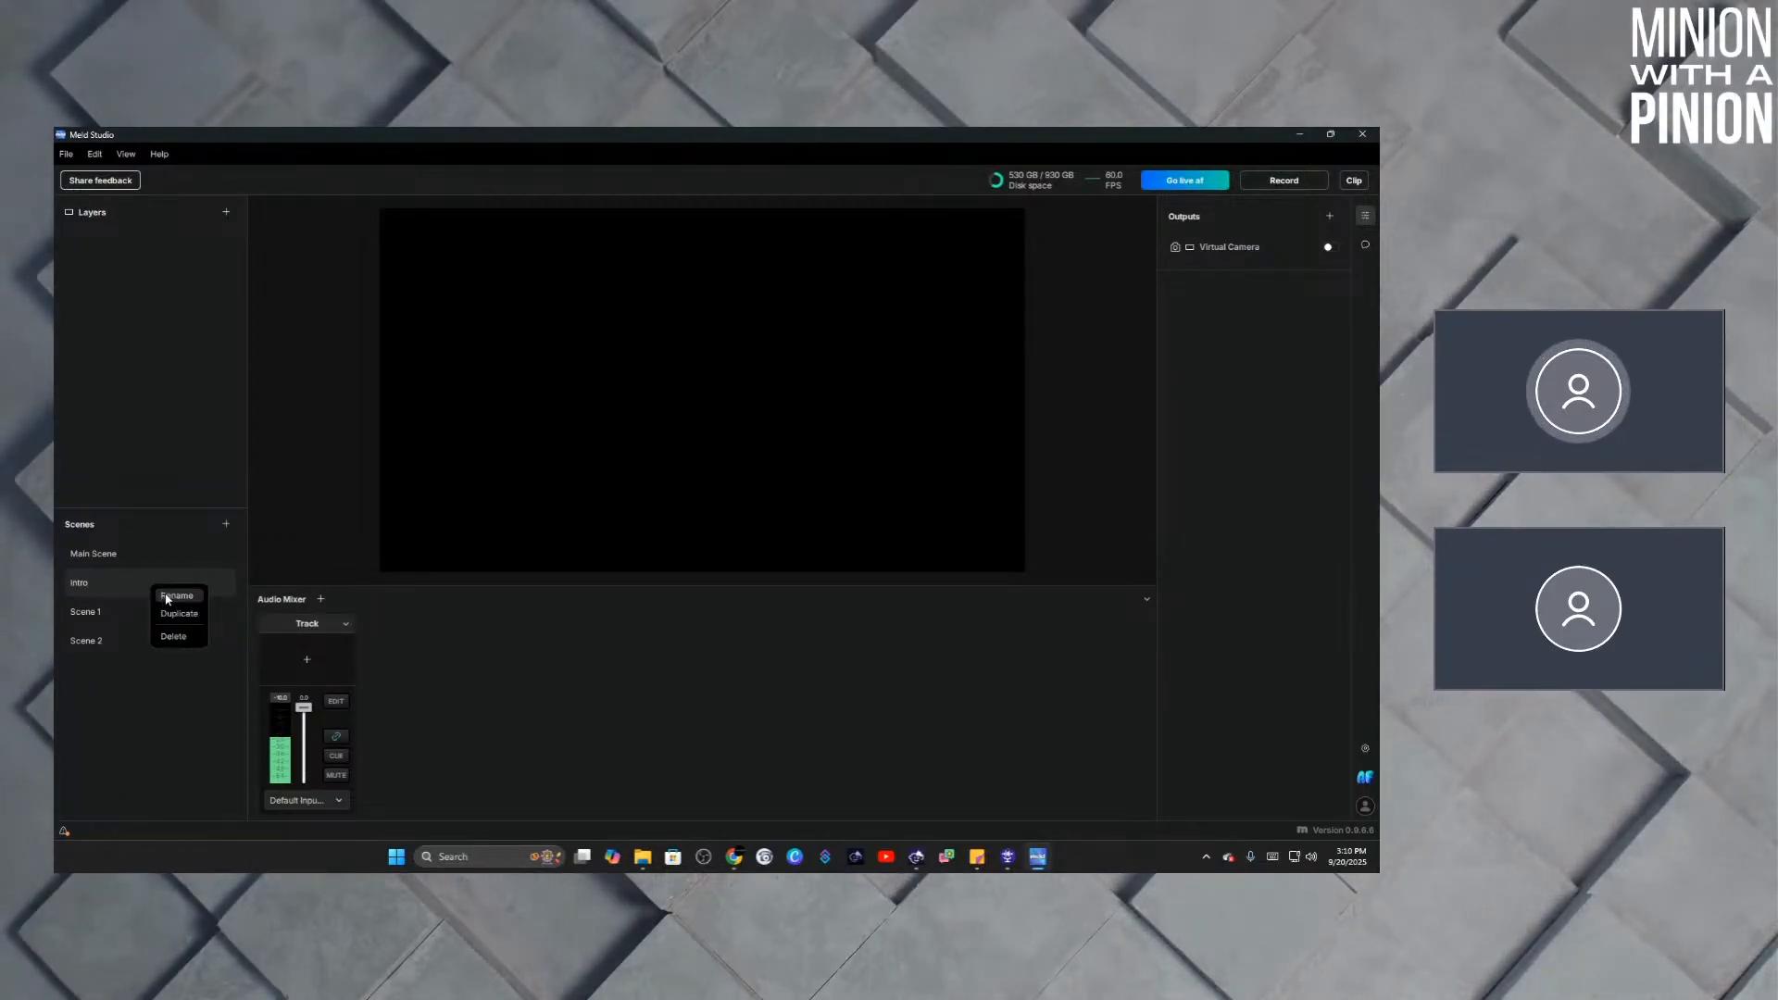
right_click(134, 578)
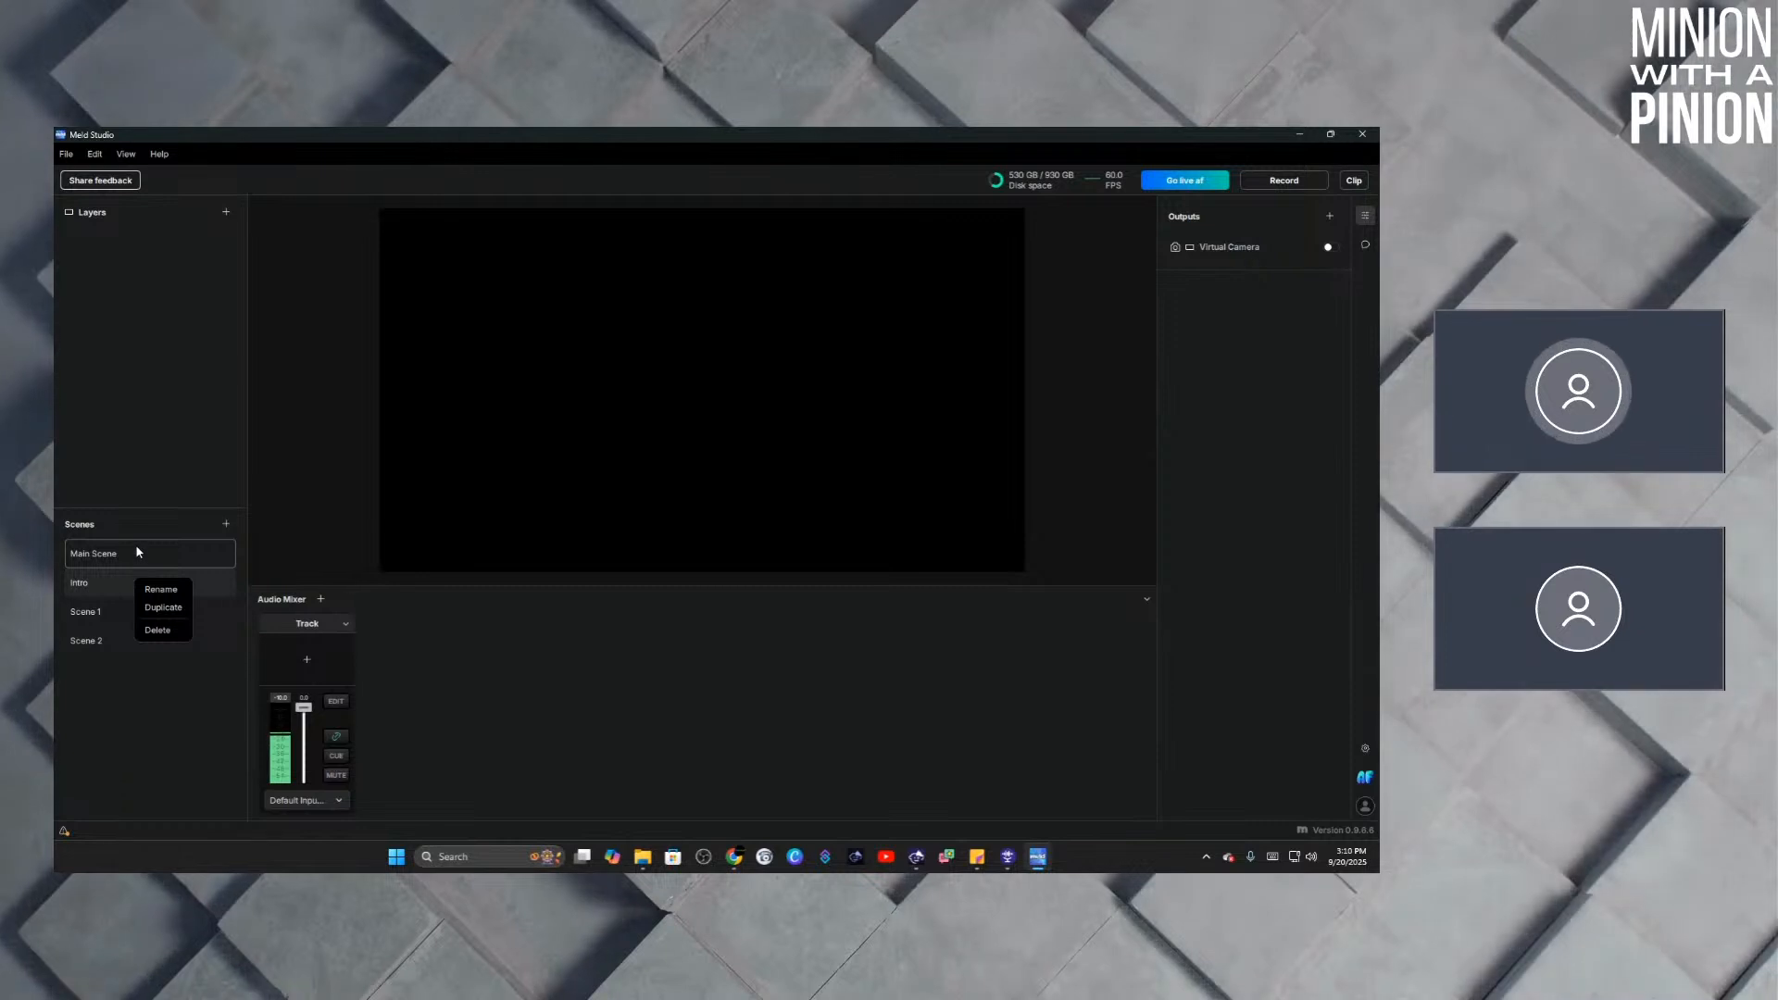
click(161, 590)
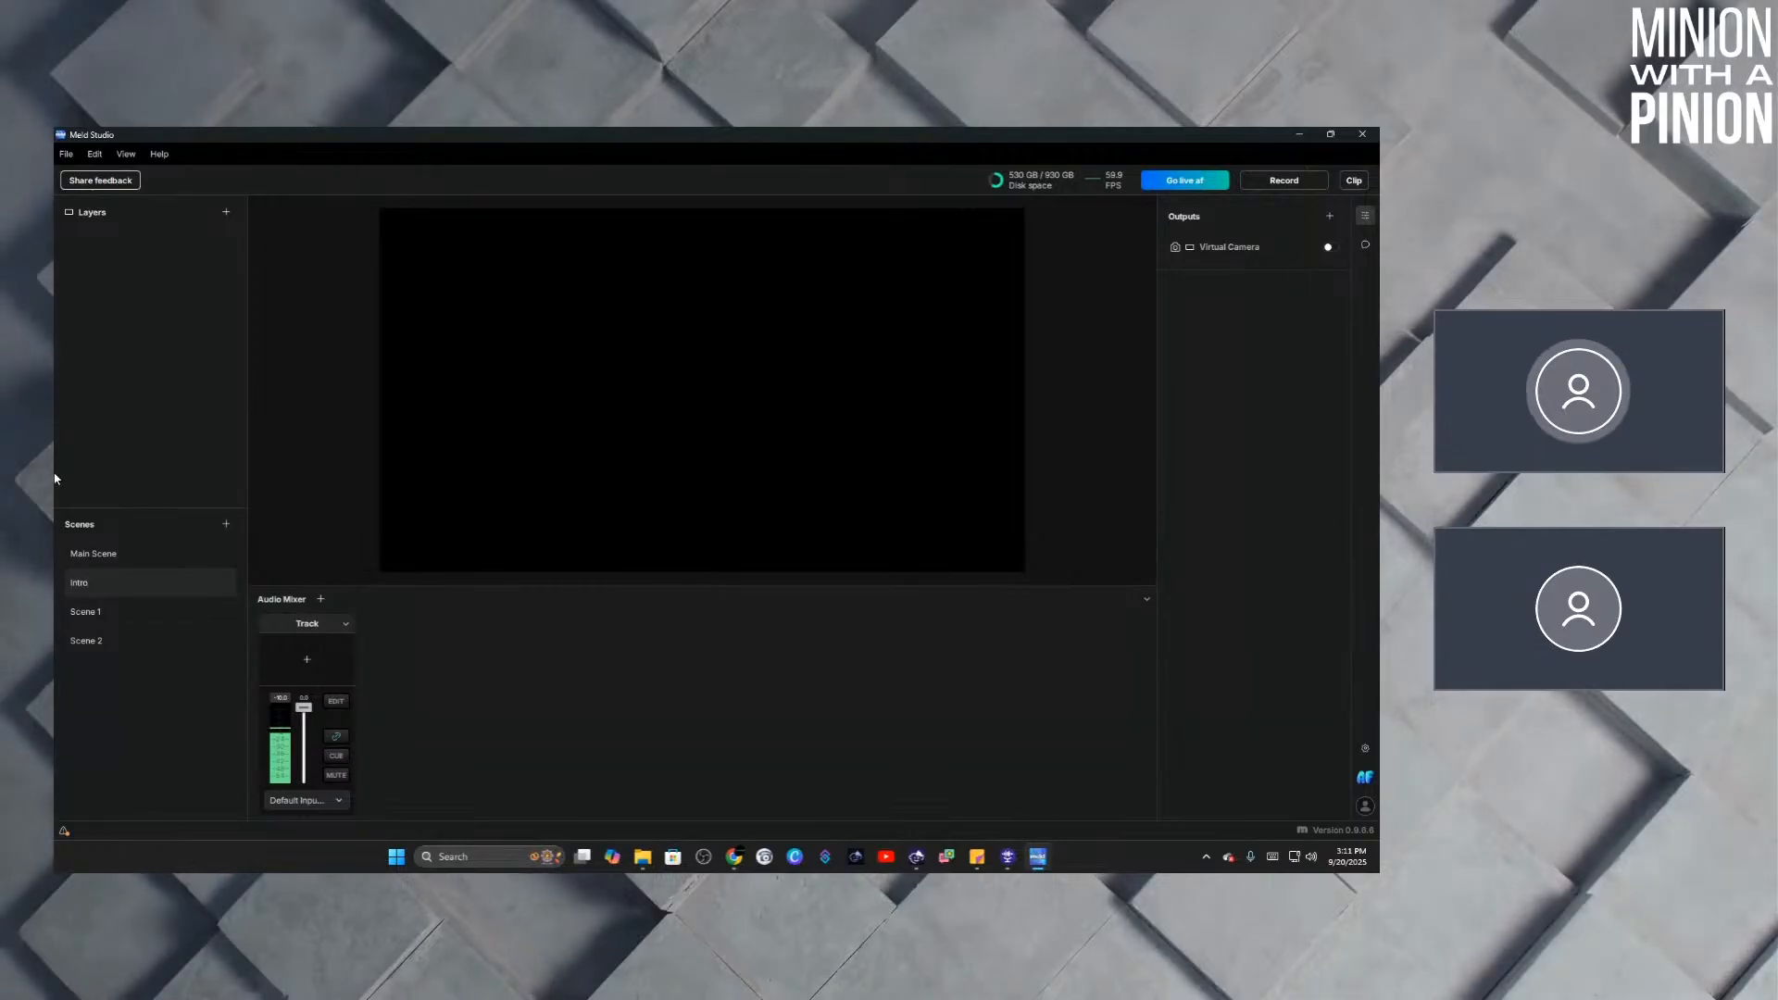
click(153, 556)
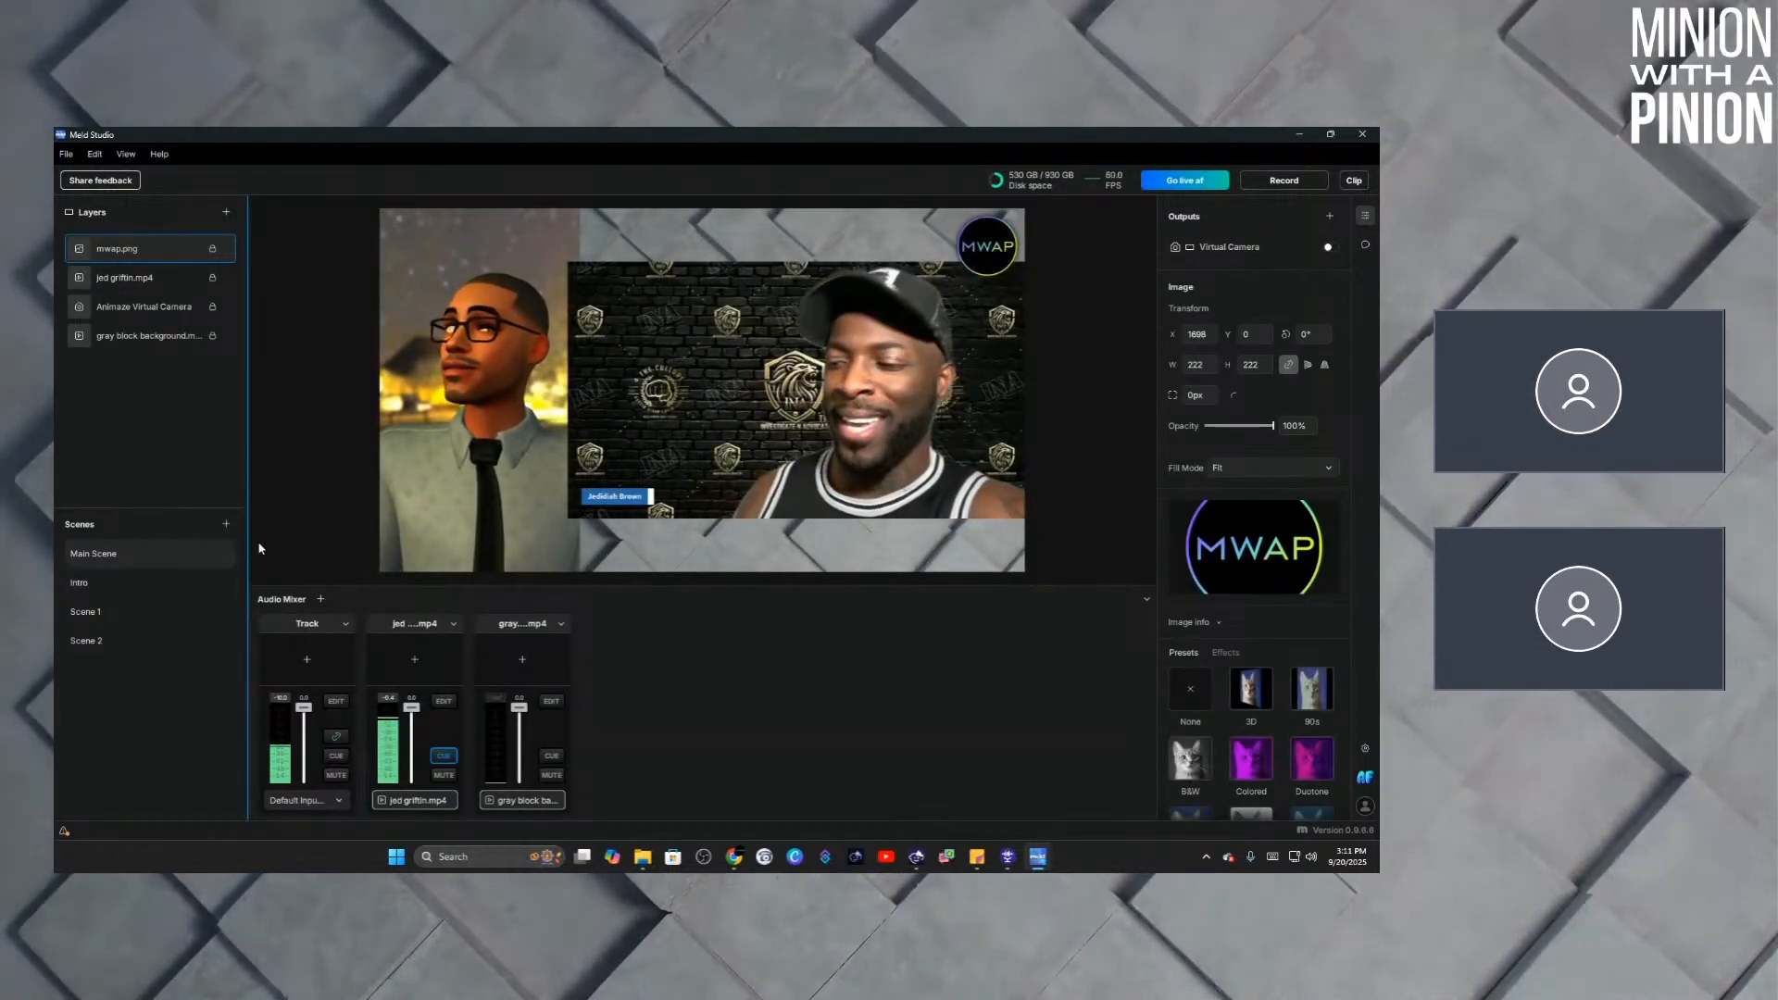
click(147, 280)
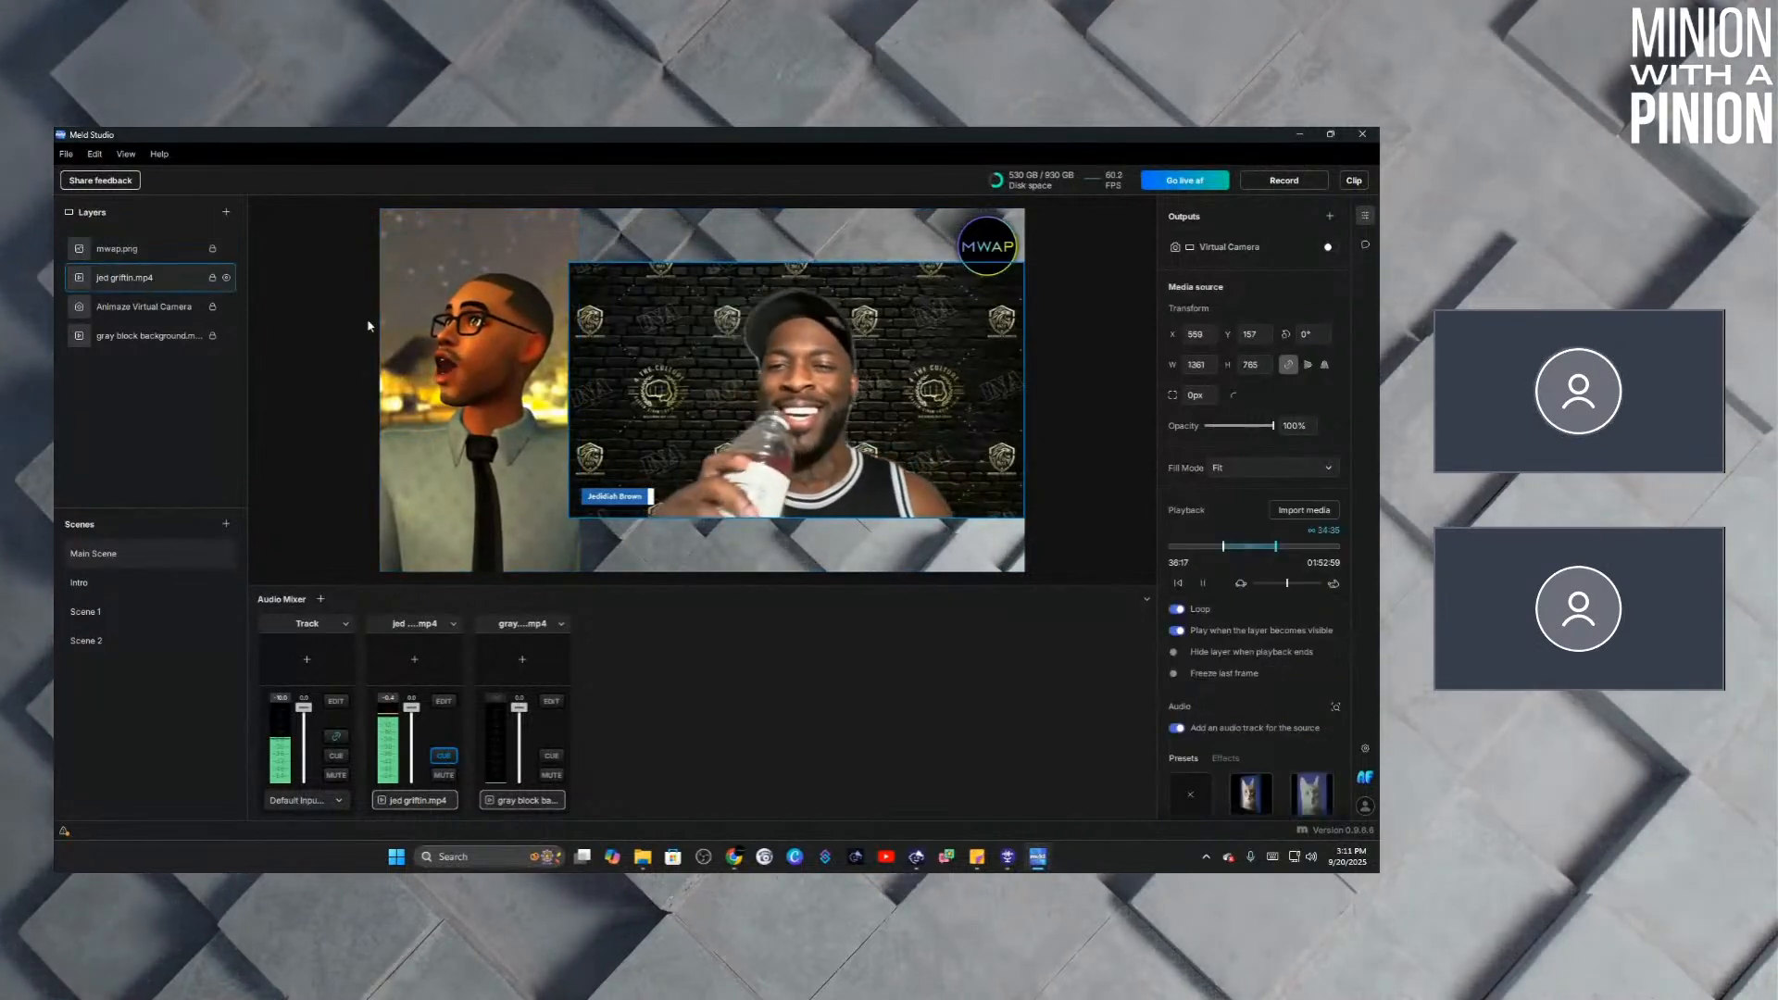
click(1204, 582)
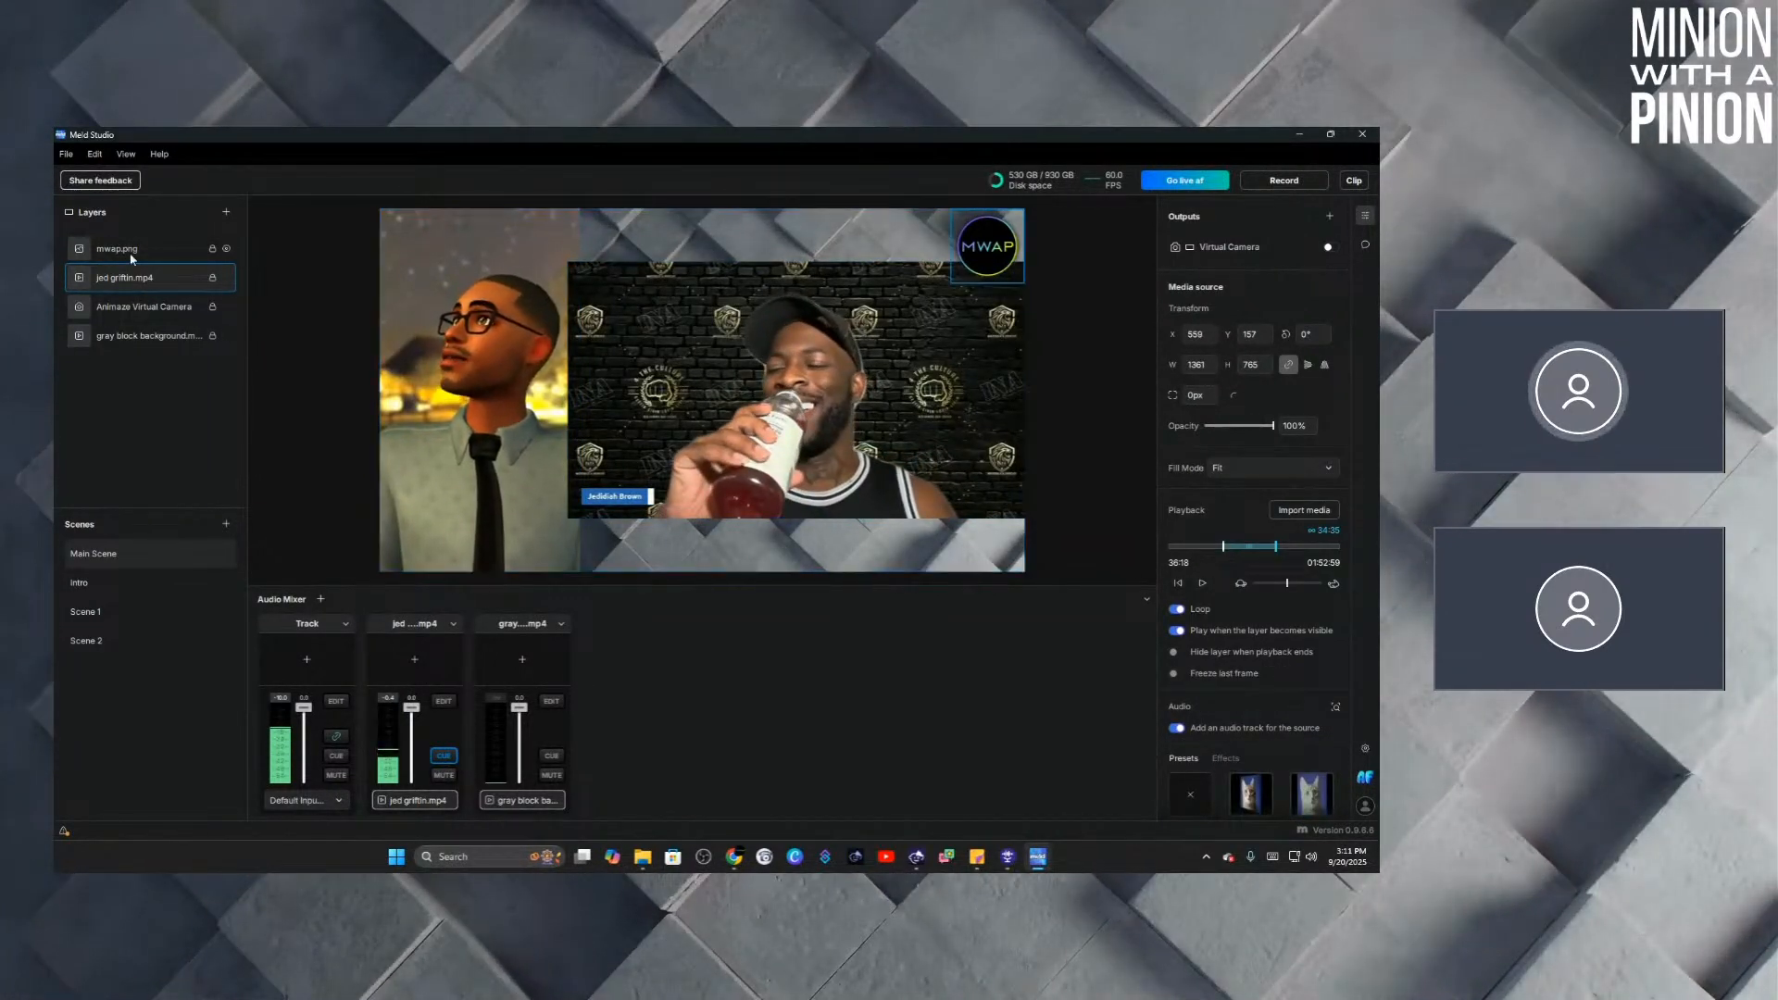
click(1178, 631)
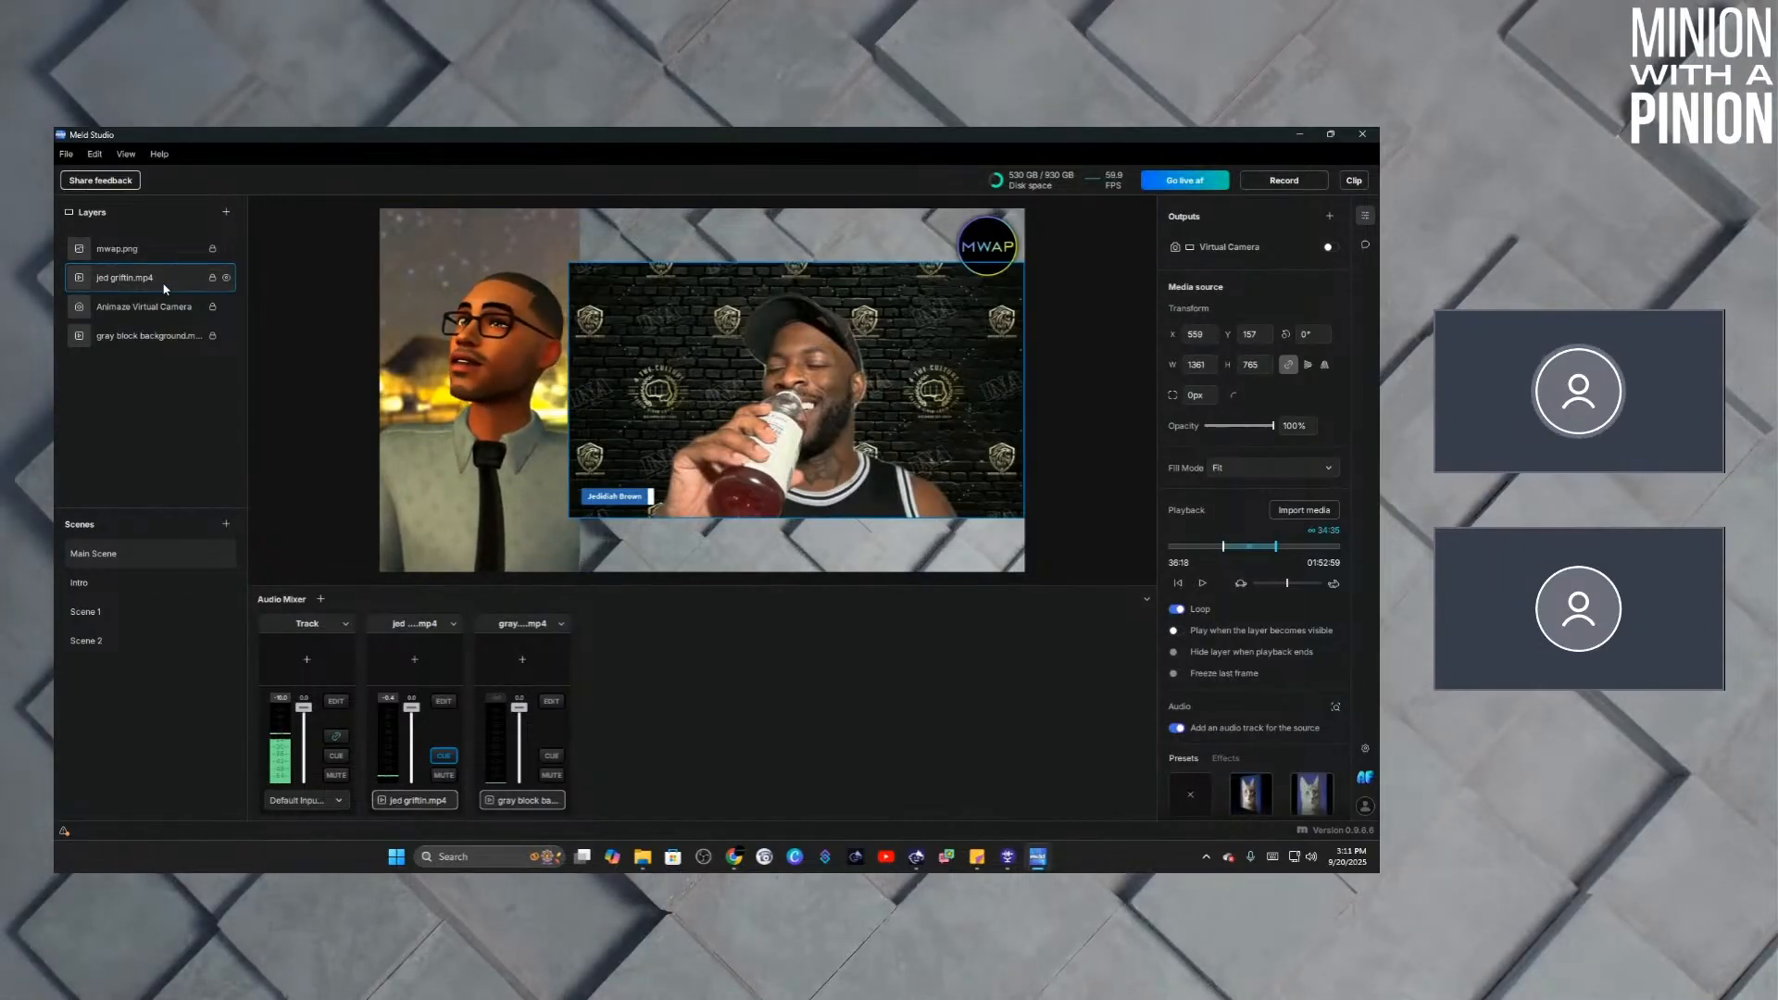
click(115, 584)
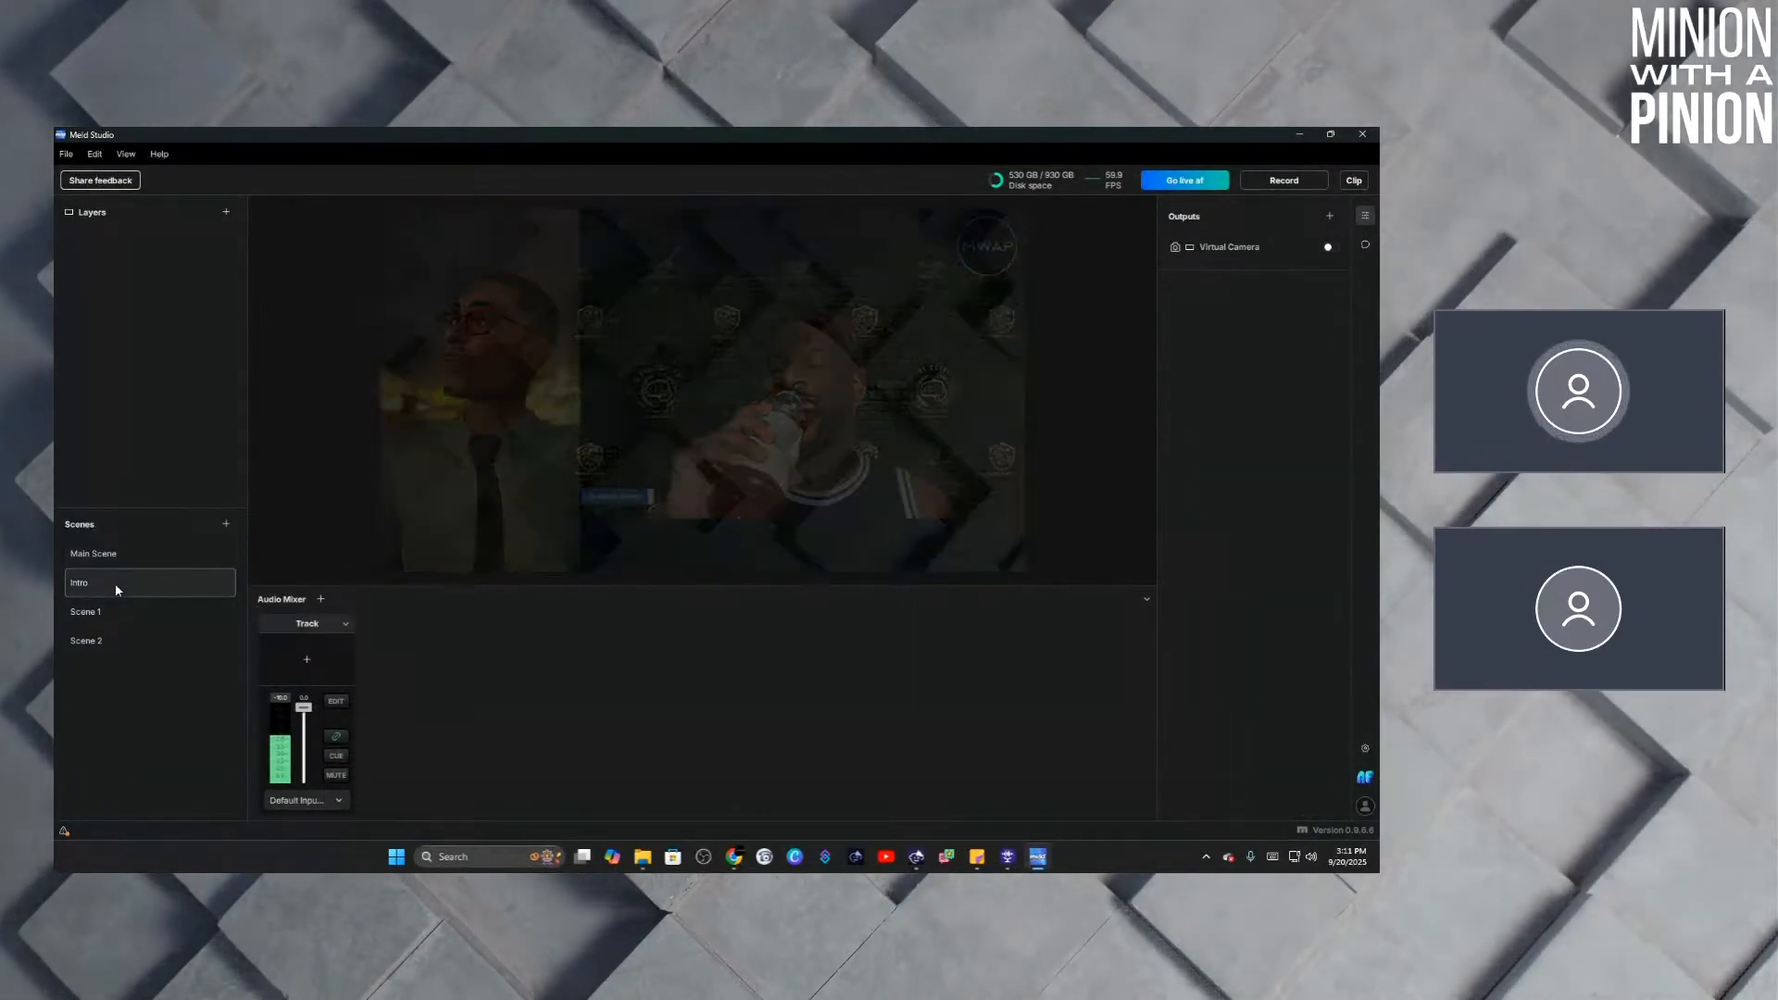
click(136, 561)
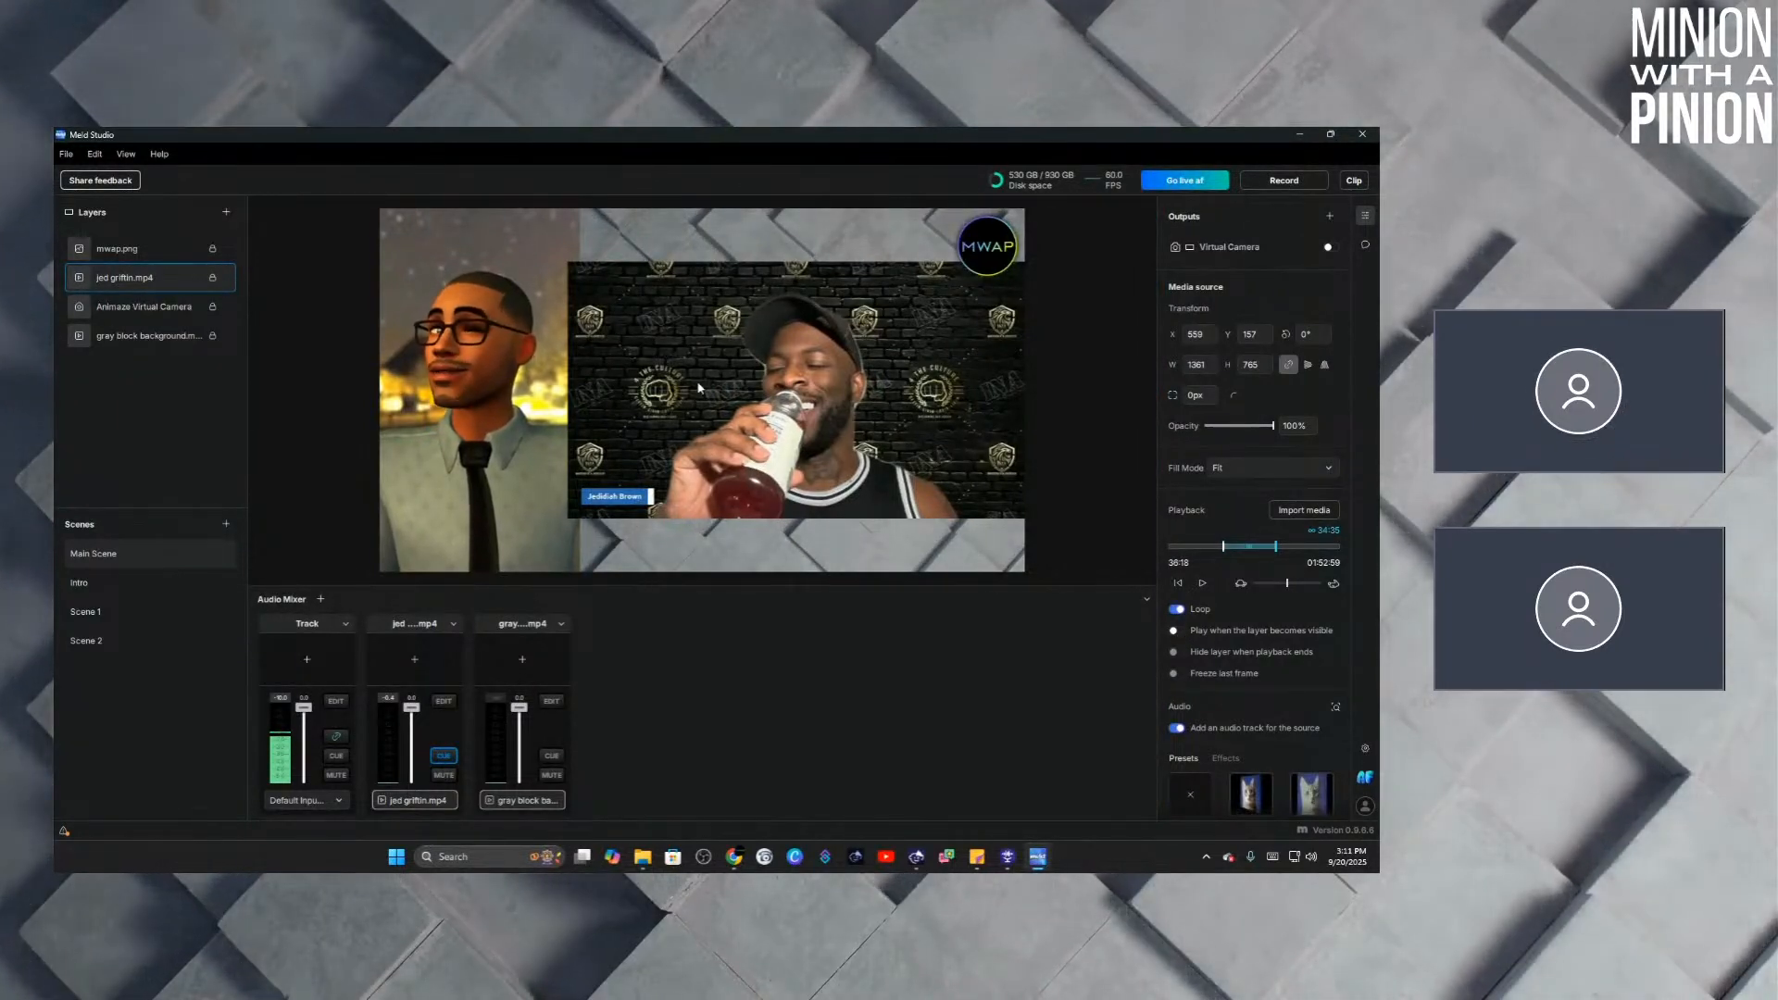
click(105, 583)
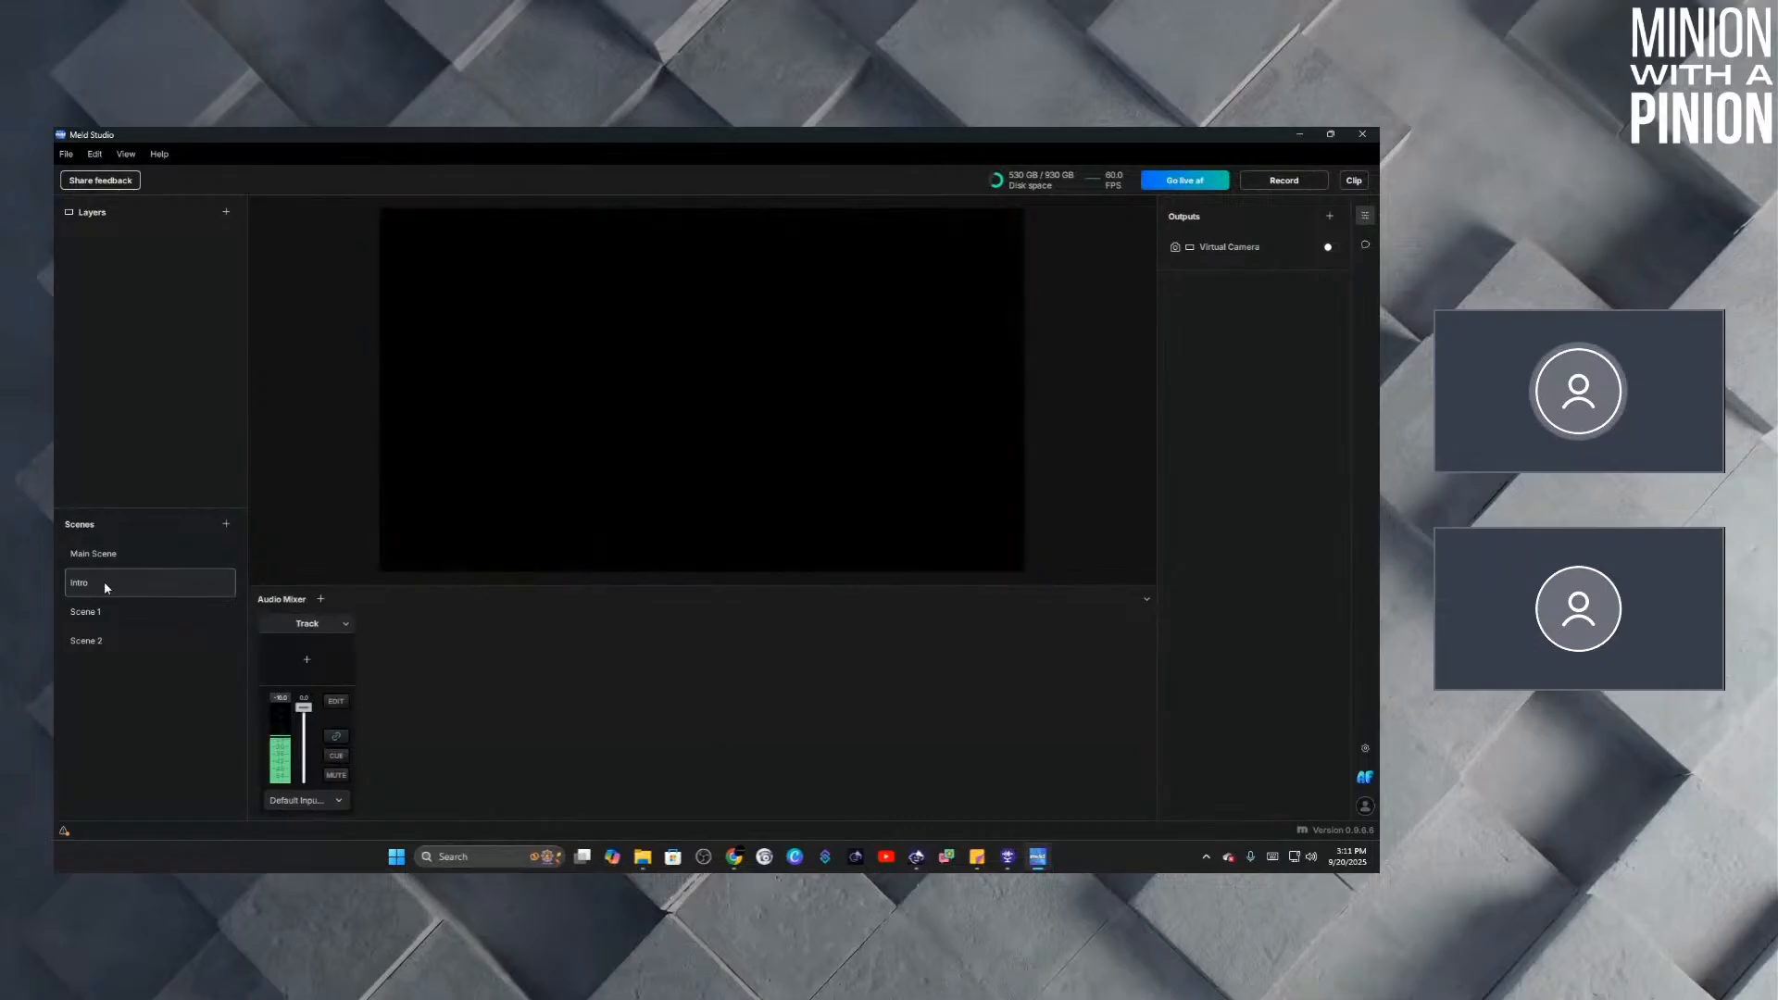
click(112, 561)
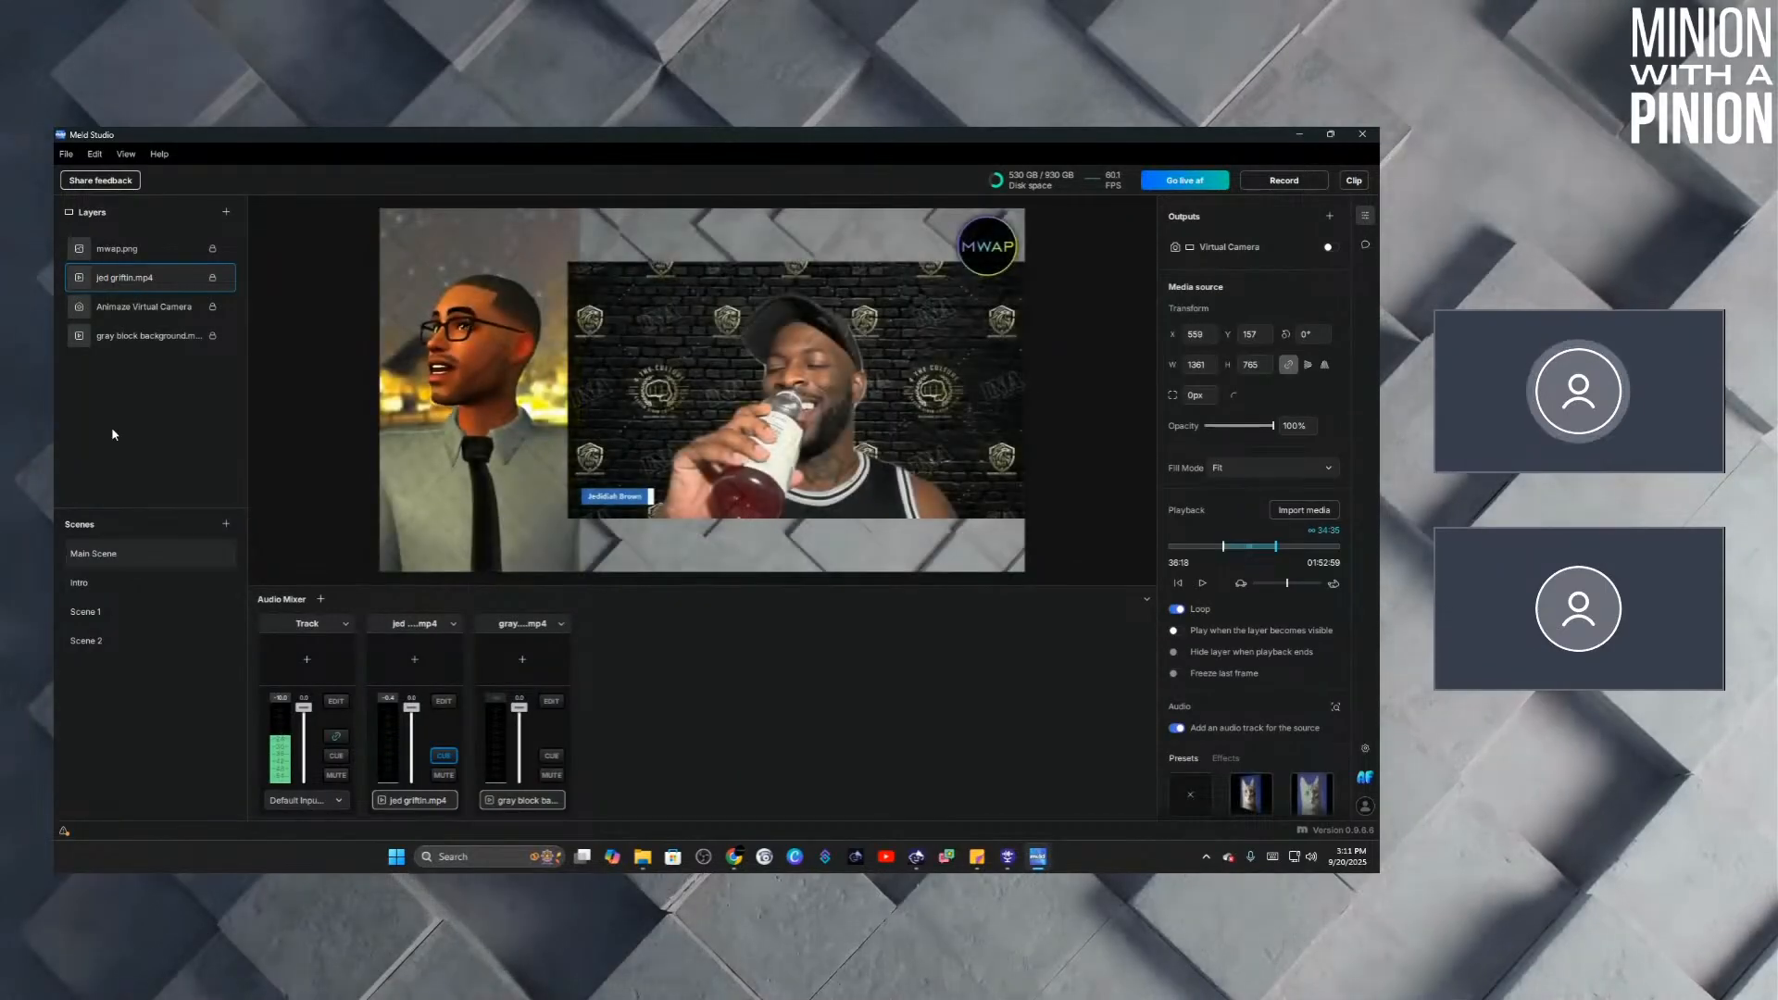
Copy the gray block background layer from Main Scene, paste it into the Intro scene, and clear the layer selection.
click(148, 339)
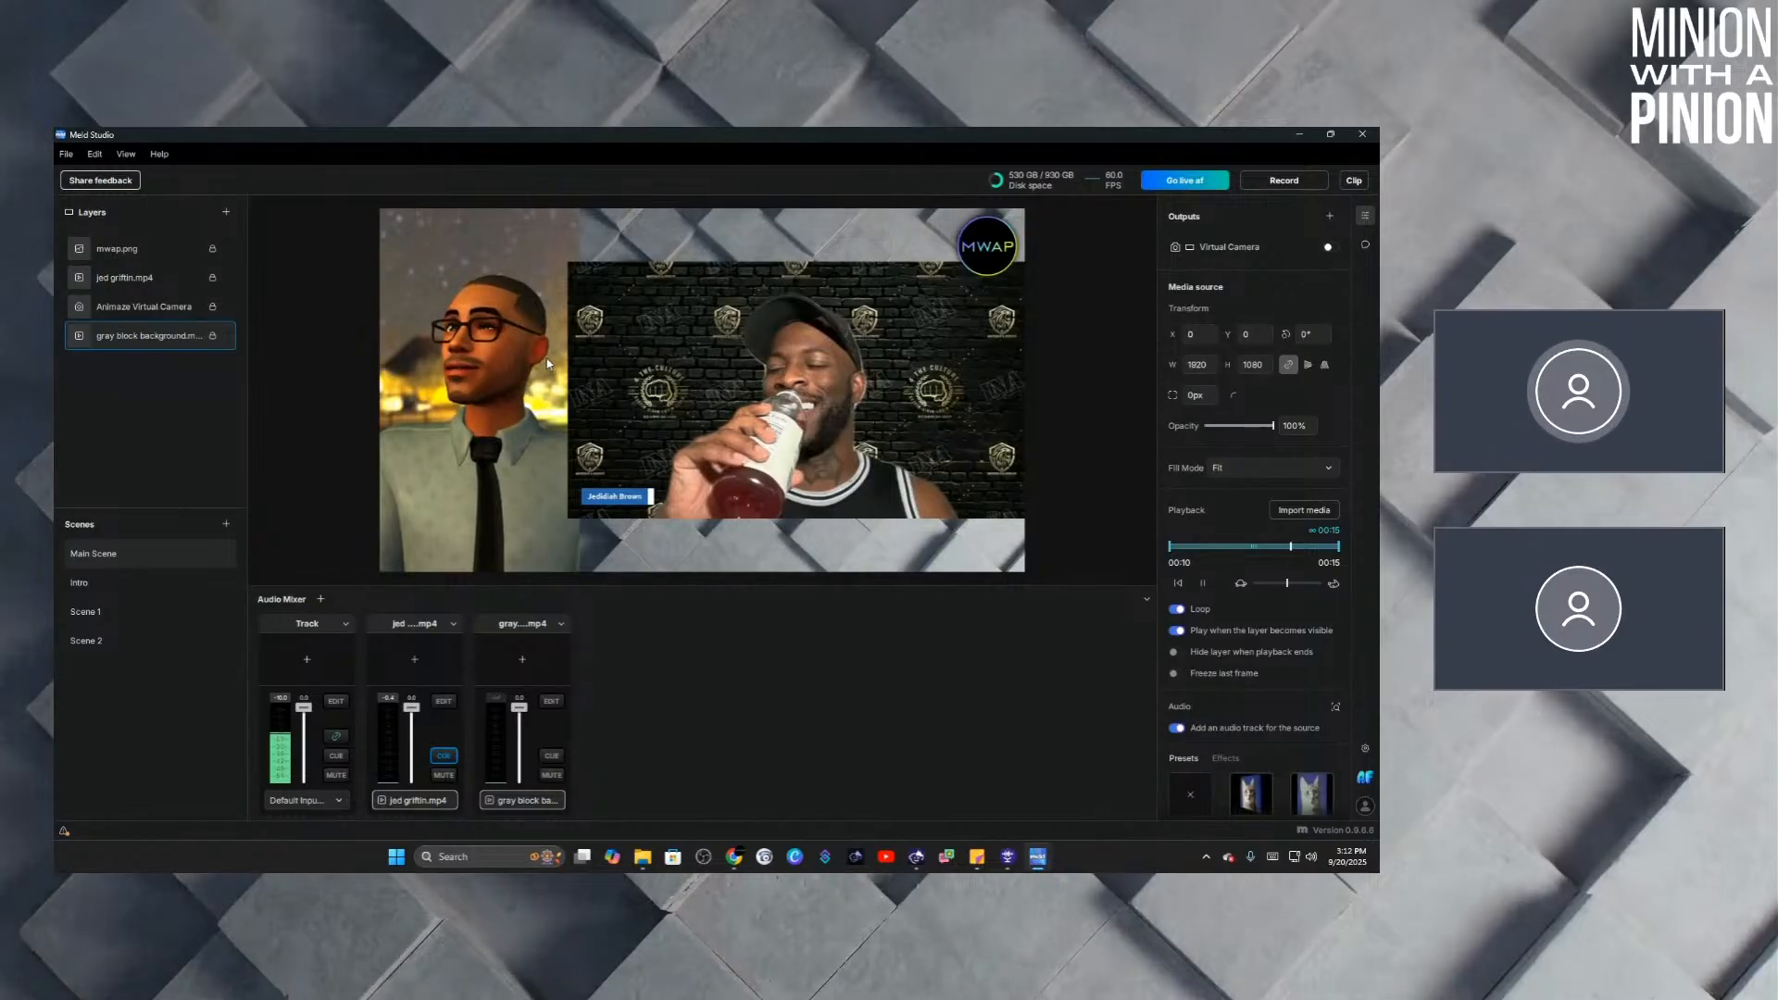
right_click(133, 346)
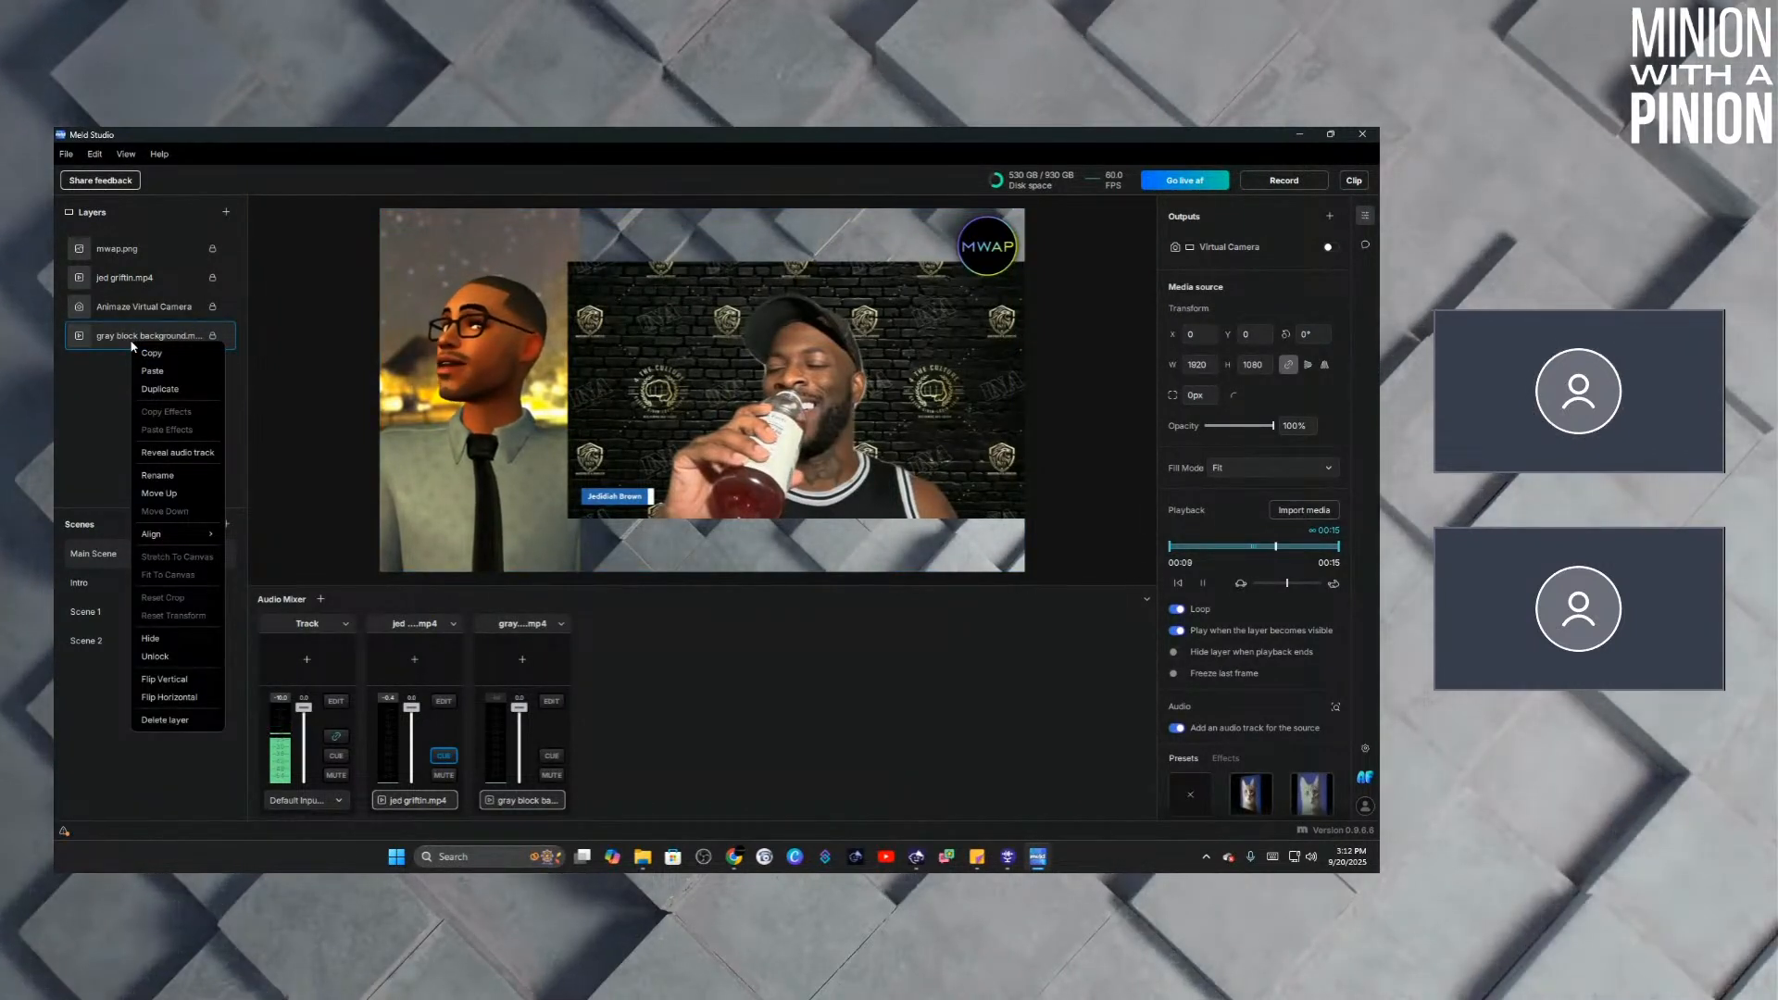
click(155, 353)
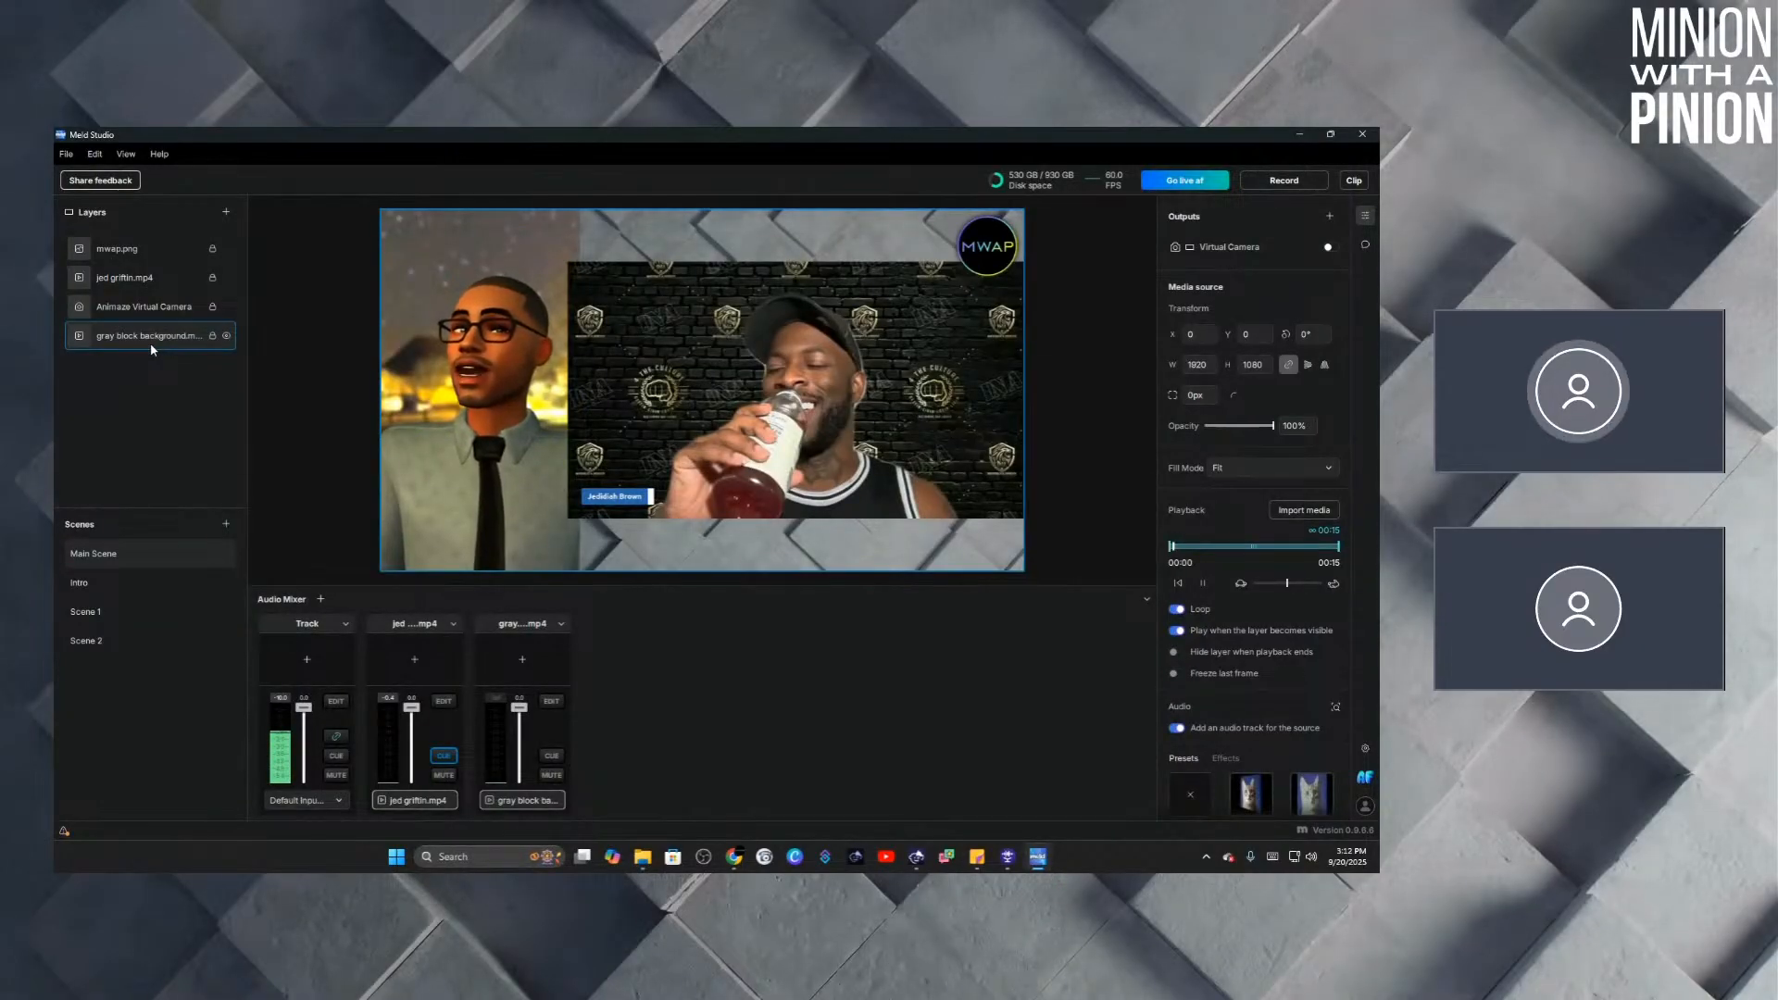
right_click(151, 344)
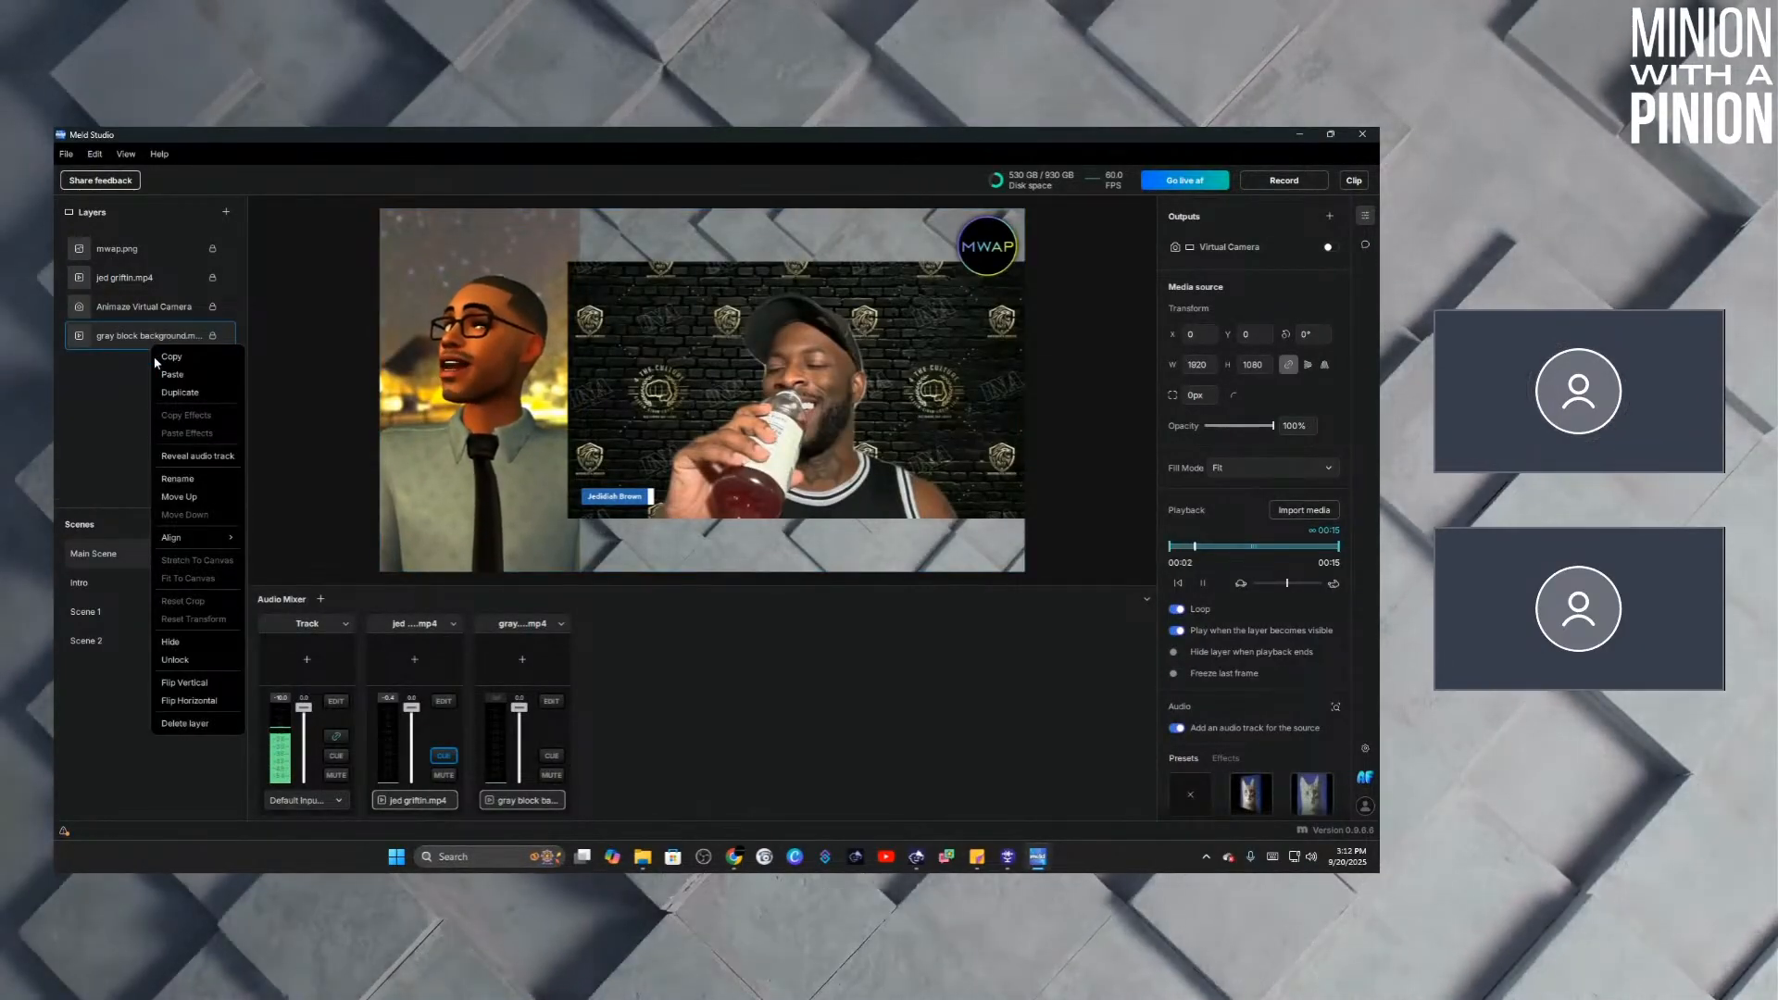
click(170, 363)
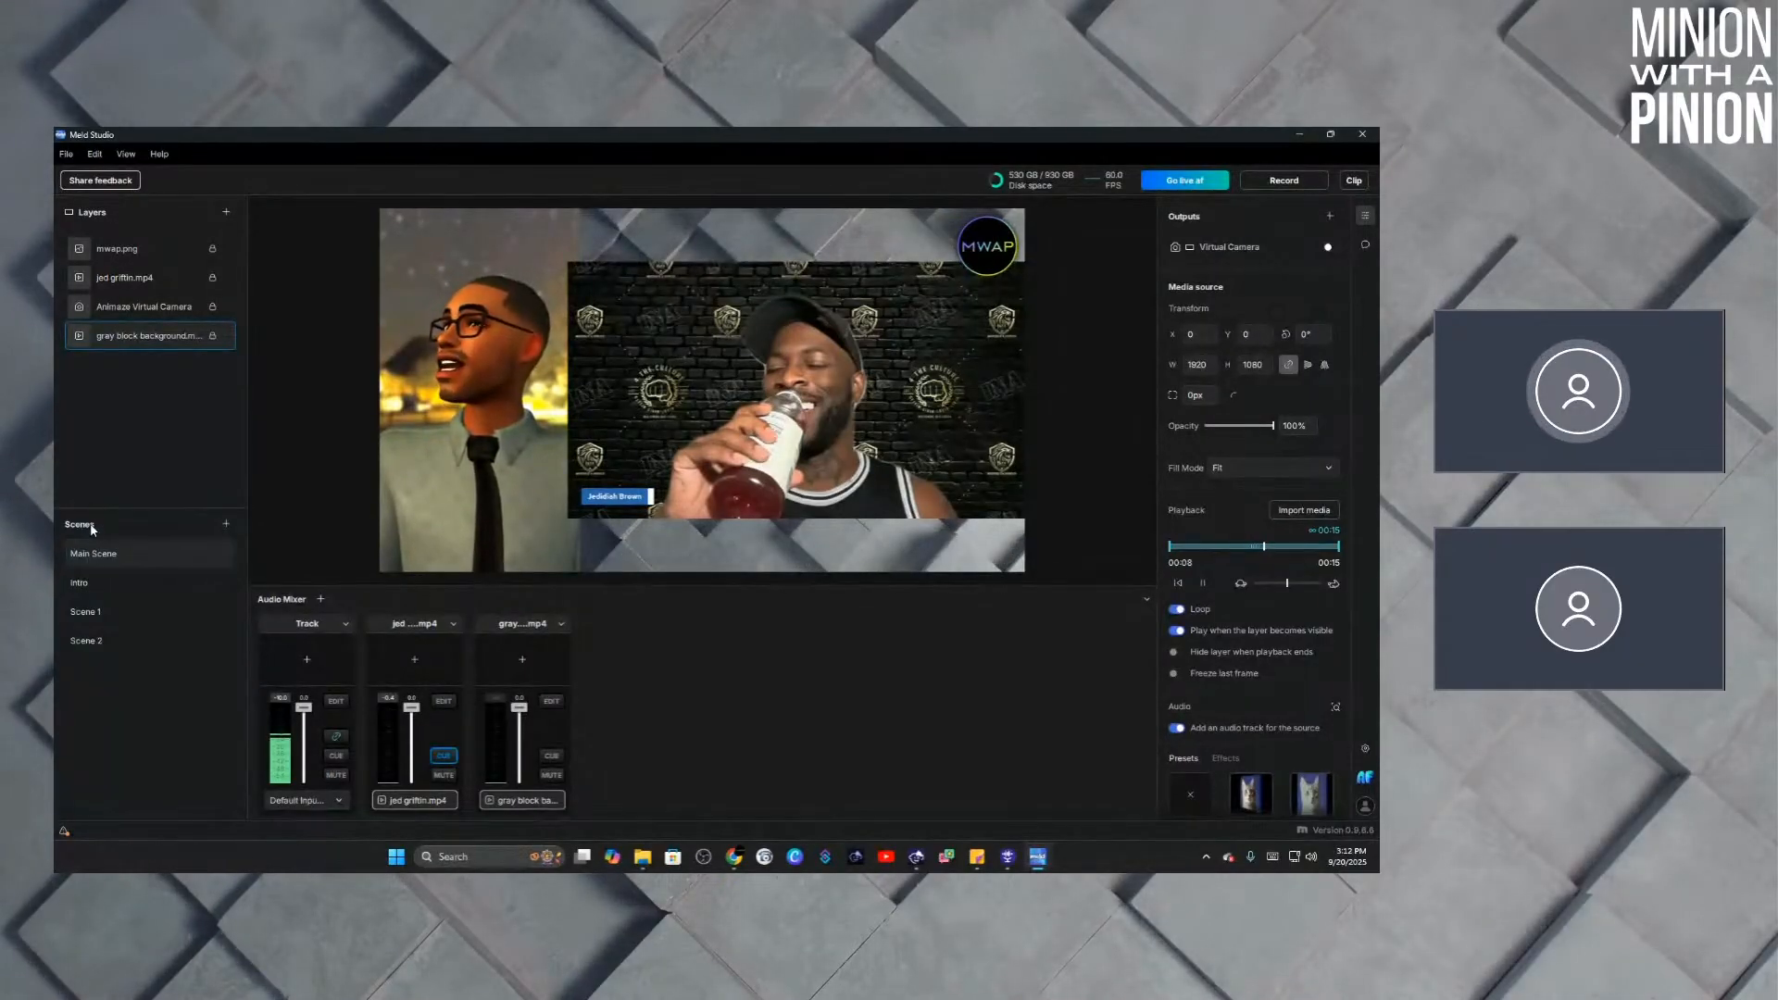
click(77, 589)
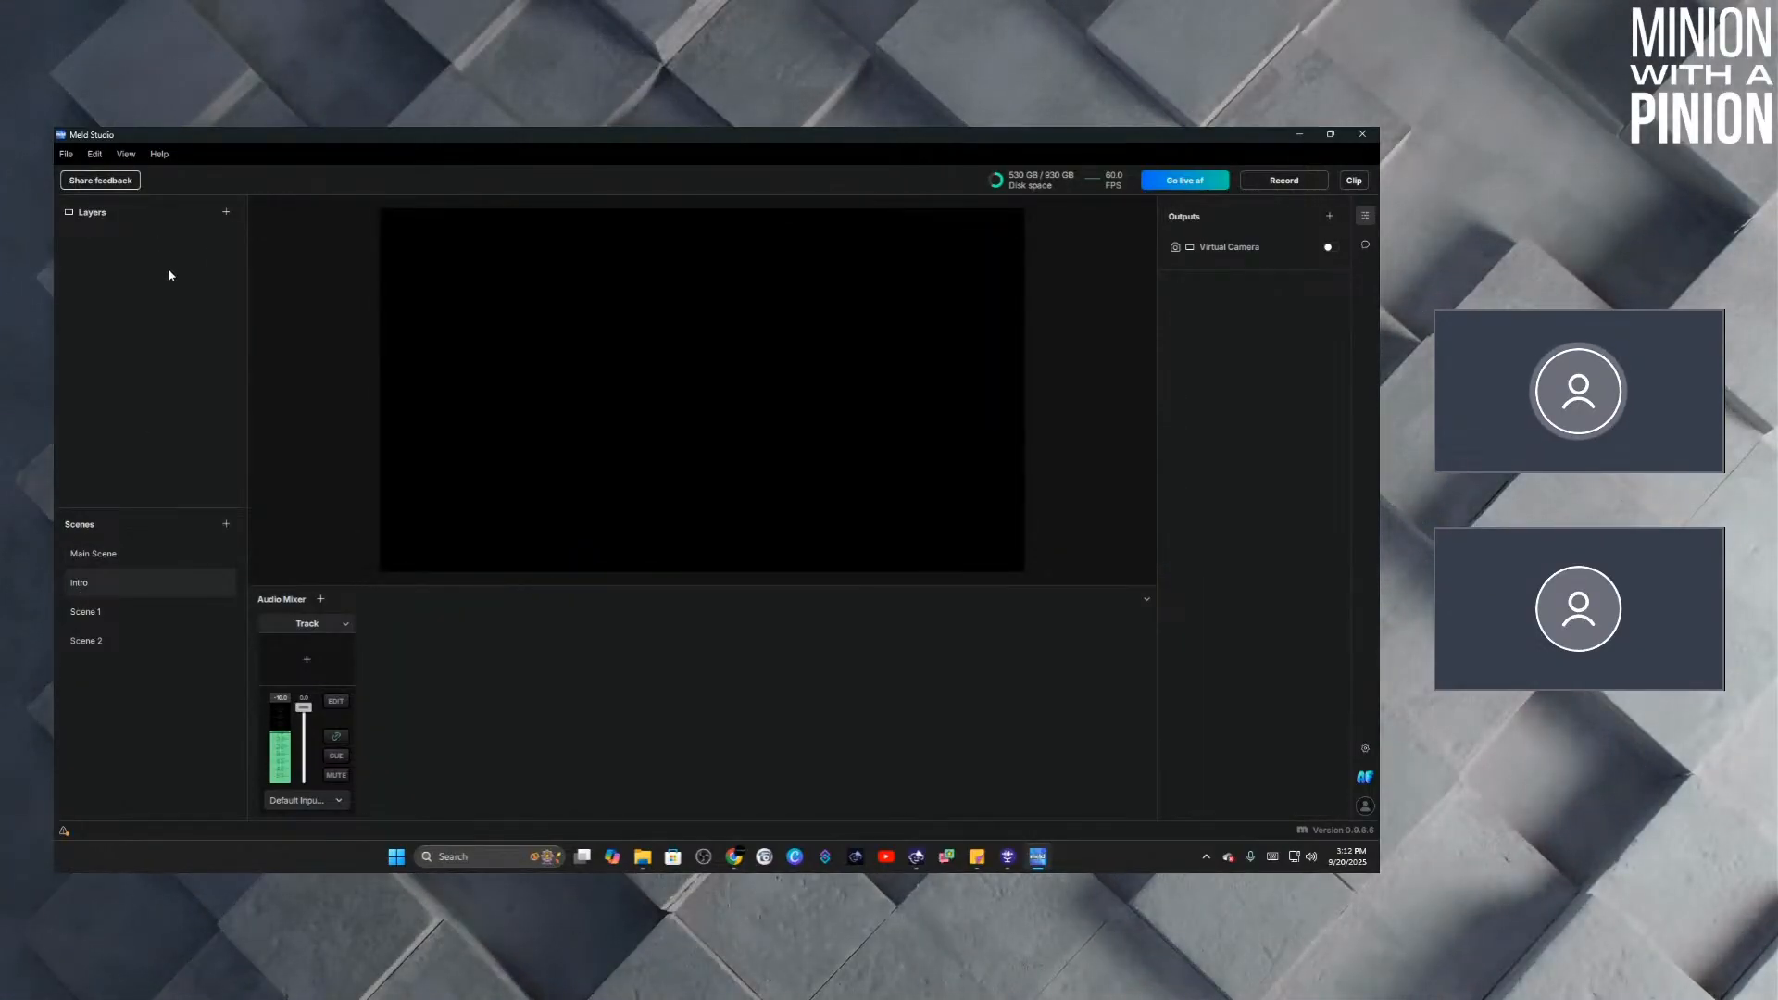
right_click(113, 280)
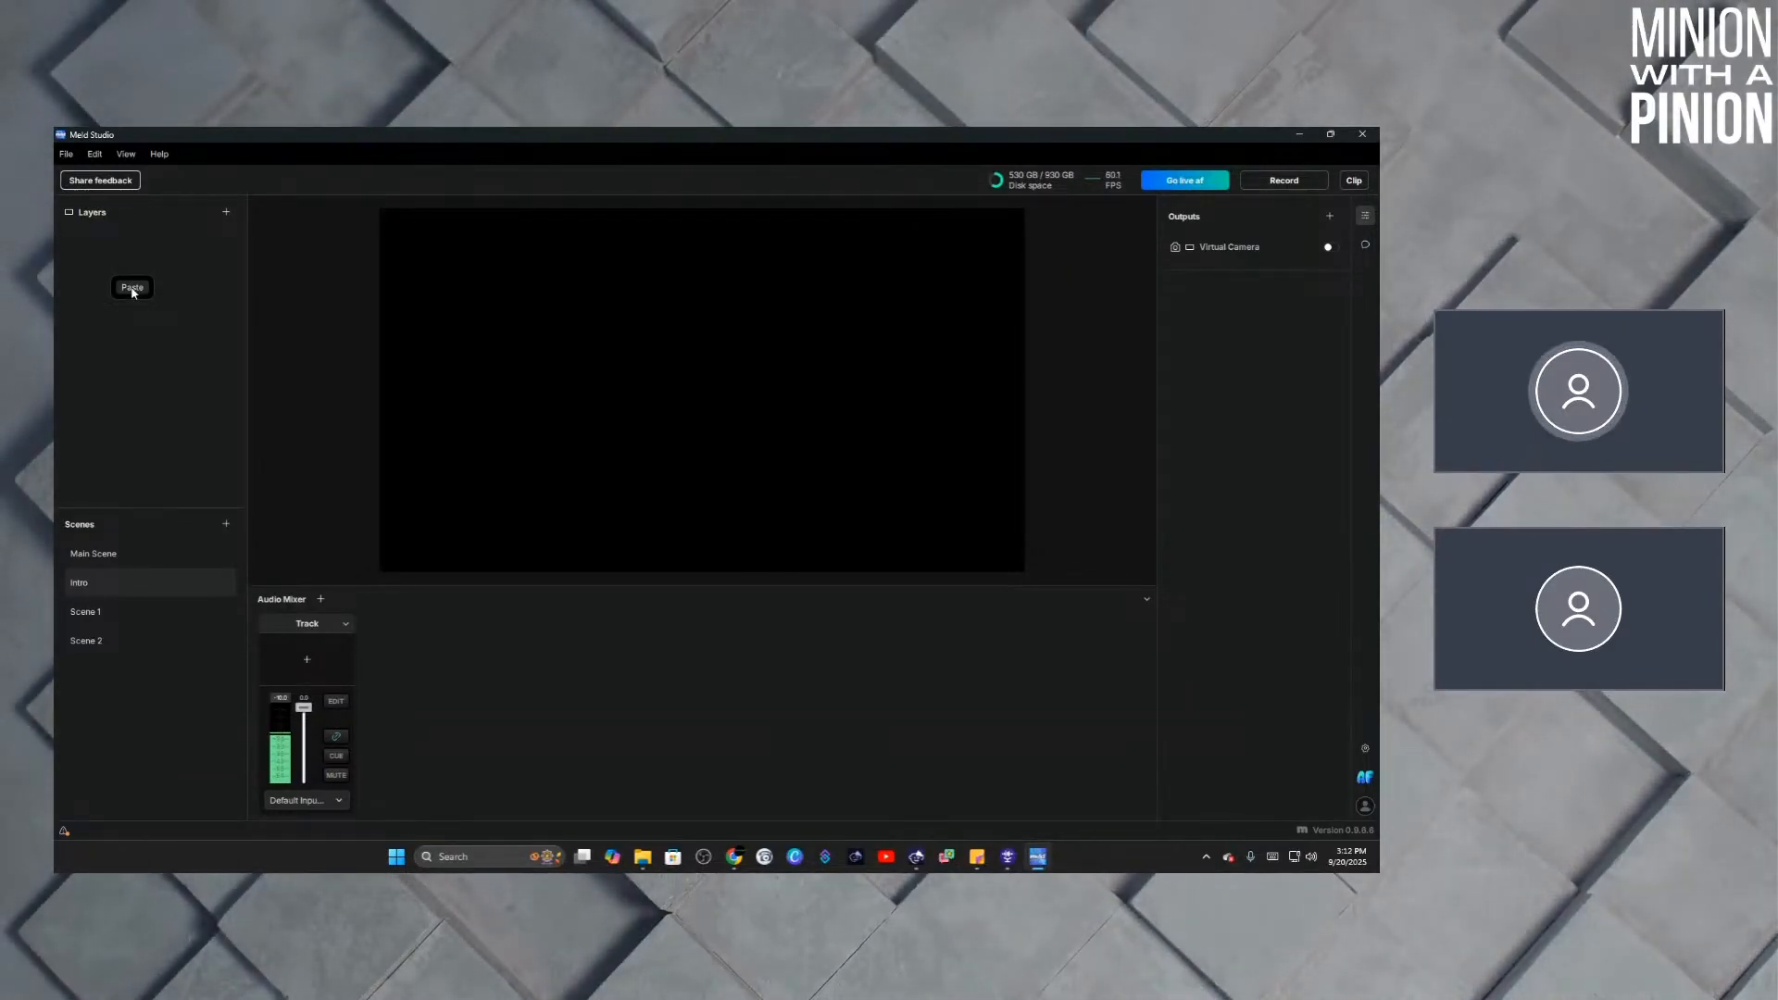
click(132, 288)
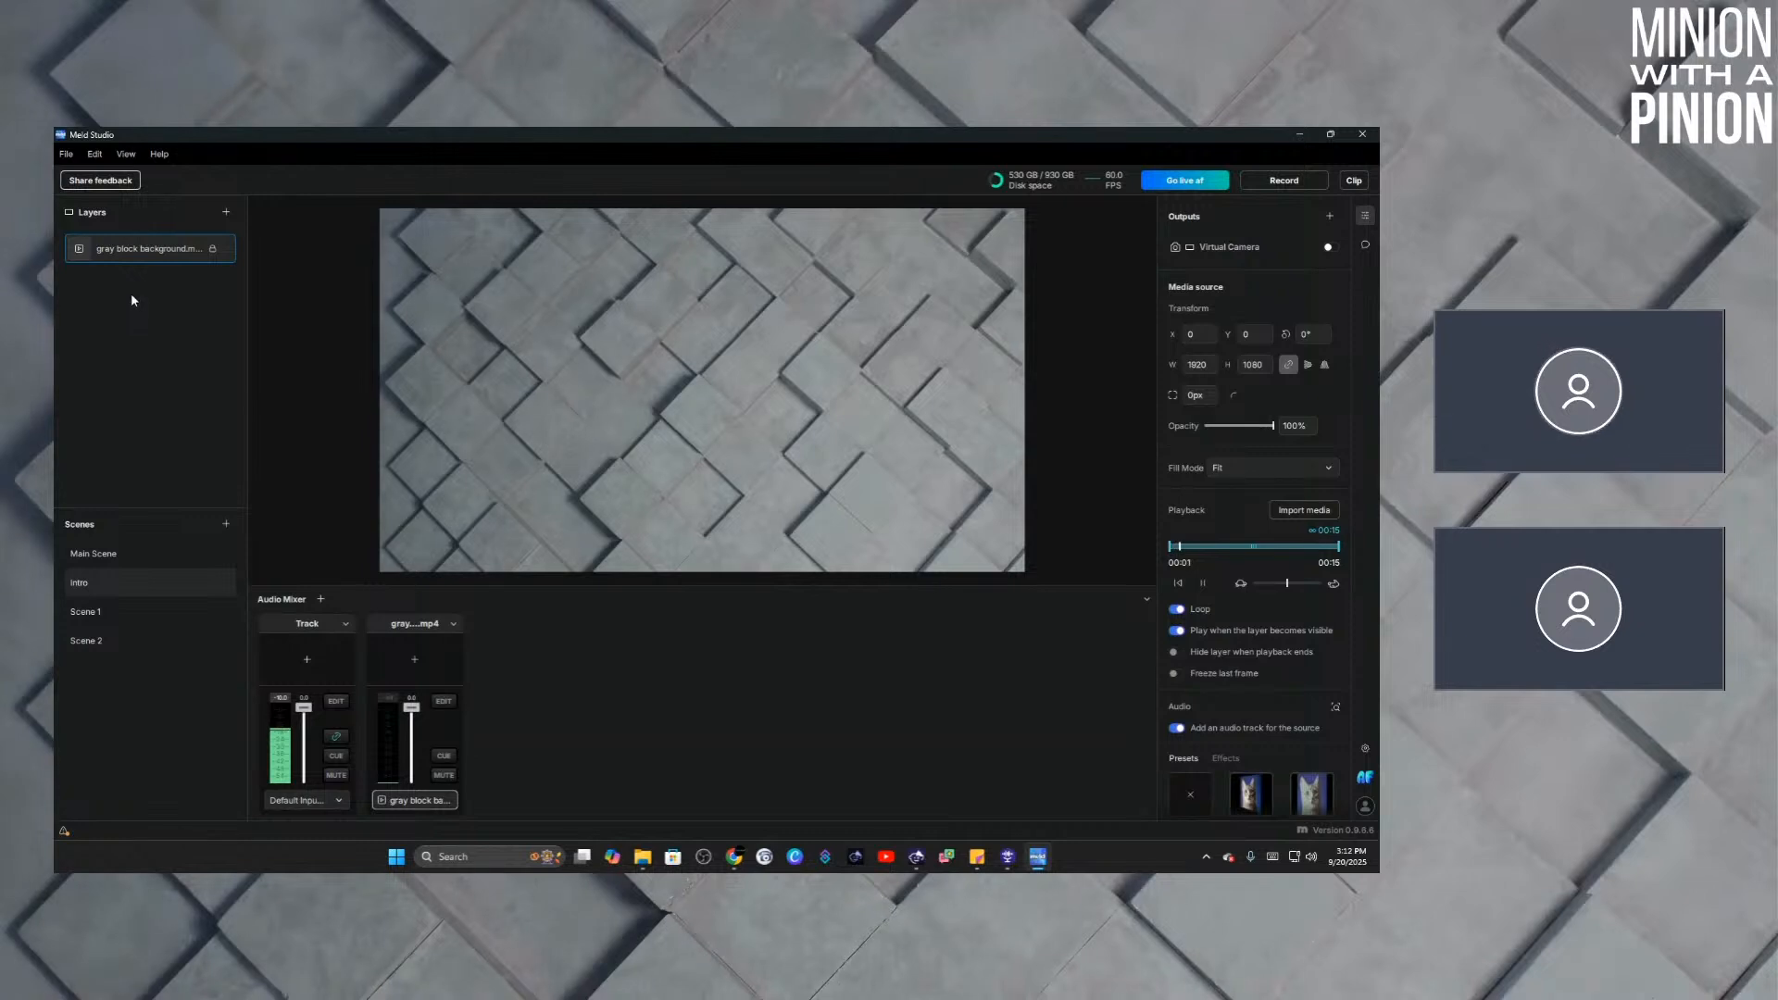
click(332, 360)
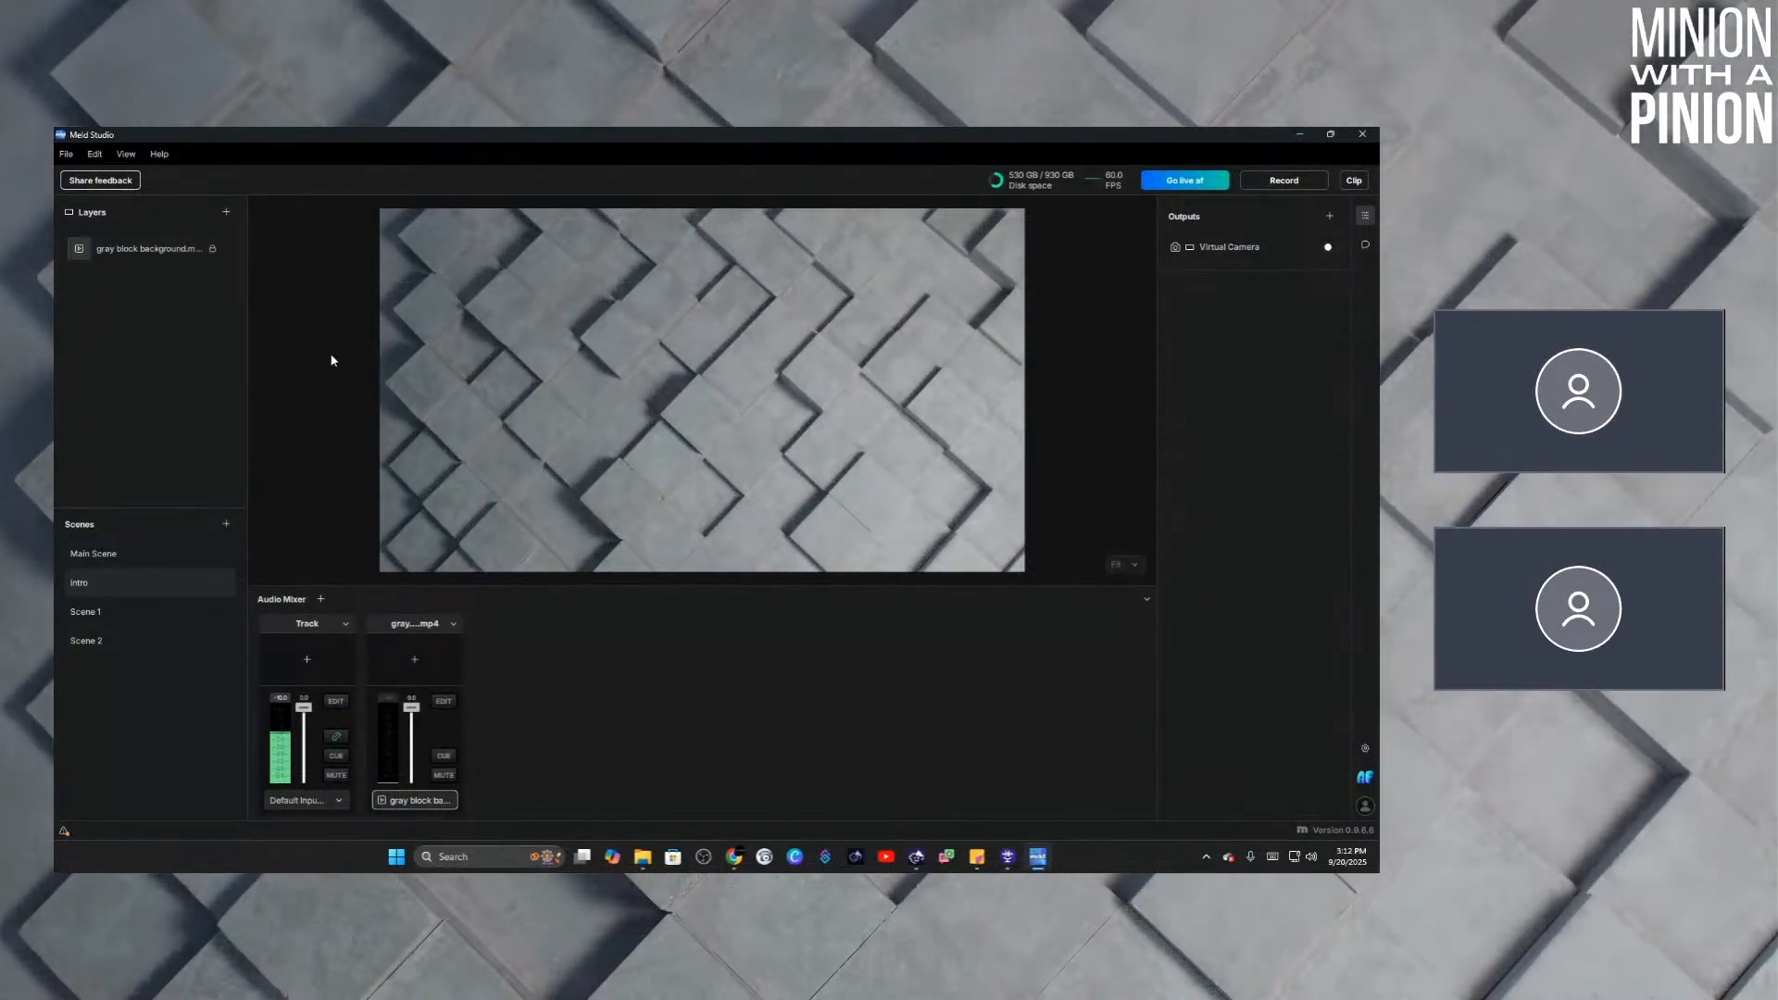
Turn off "Play when the layer becomes visible" for the gray block background layer in both Main Scene and Intro.
click(142, 553)
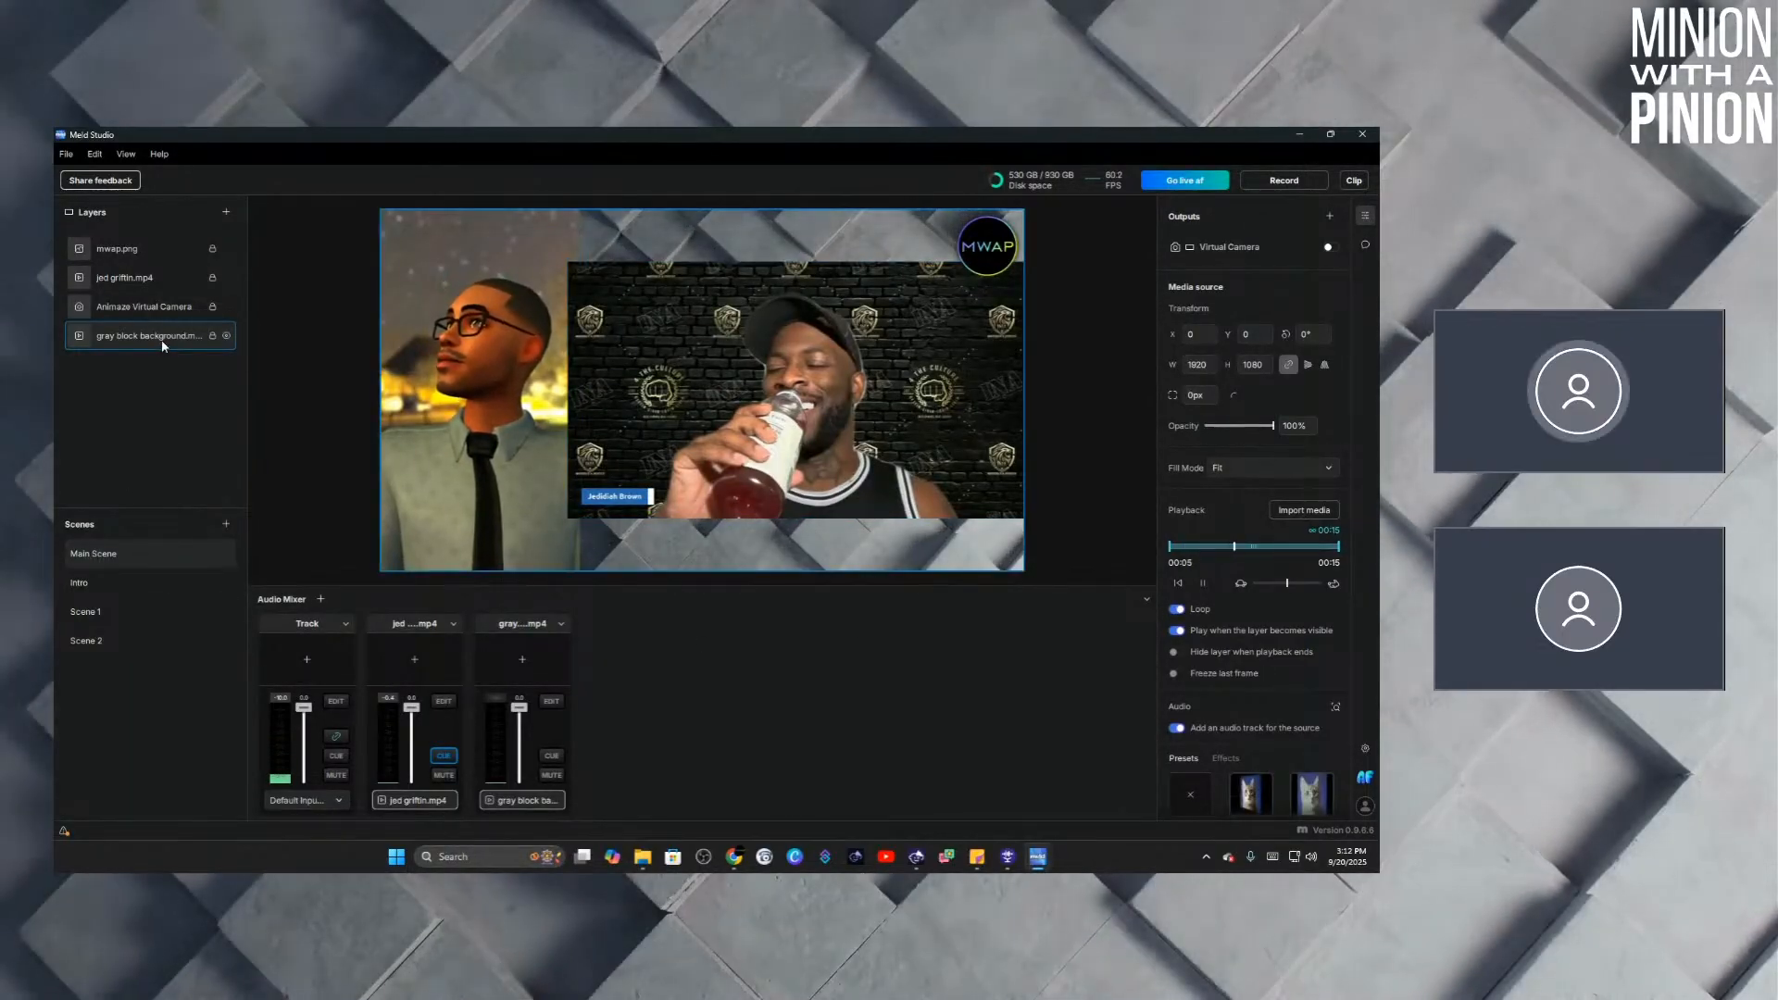
click(1177, 631)
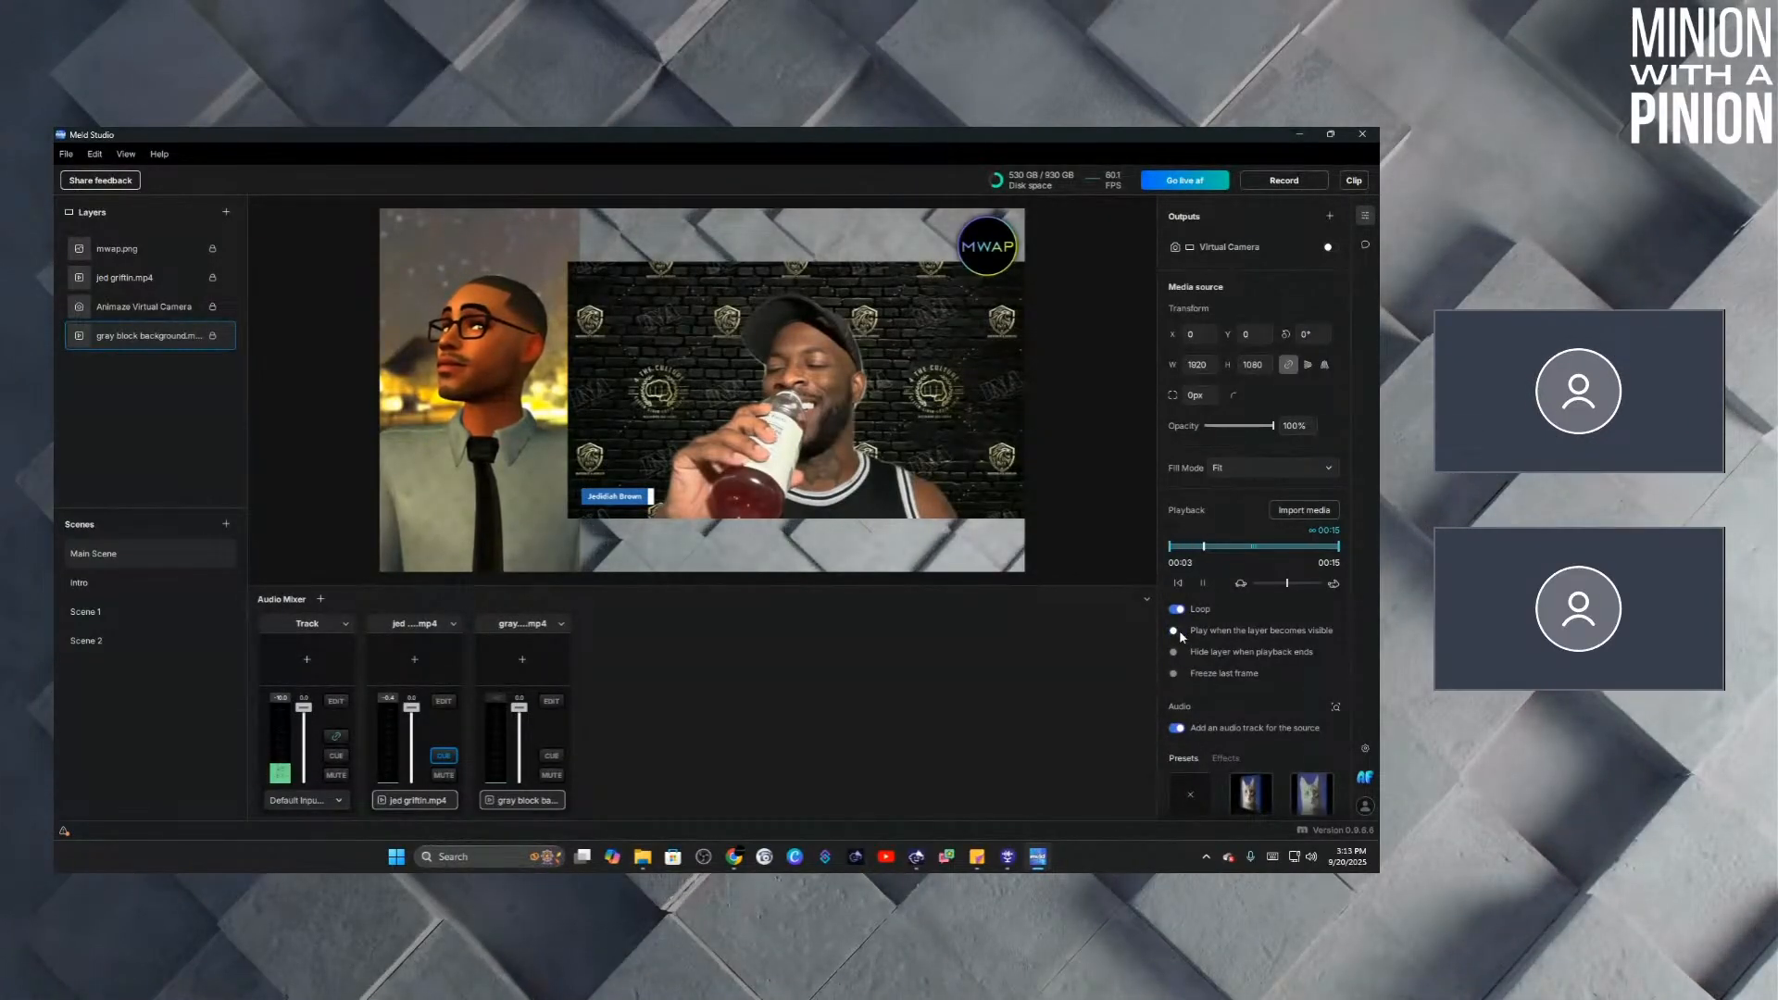
click(148, 584)
click(148, 565)
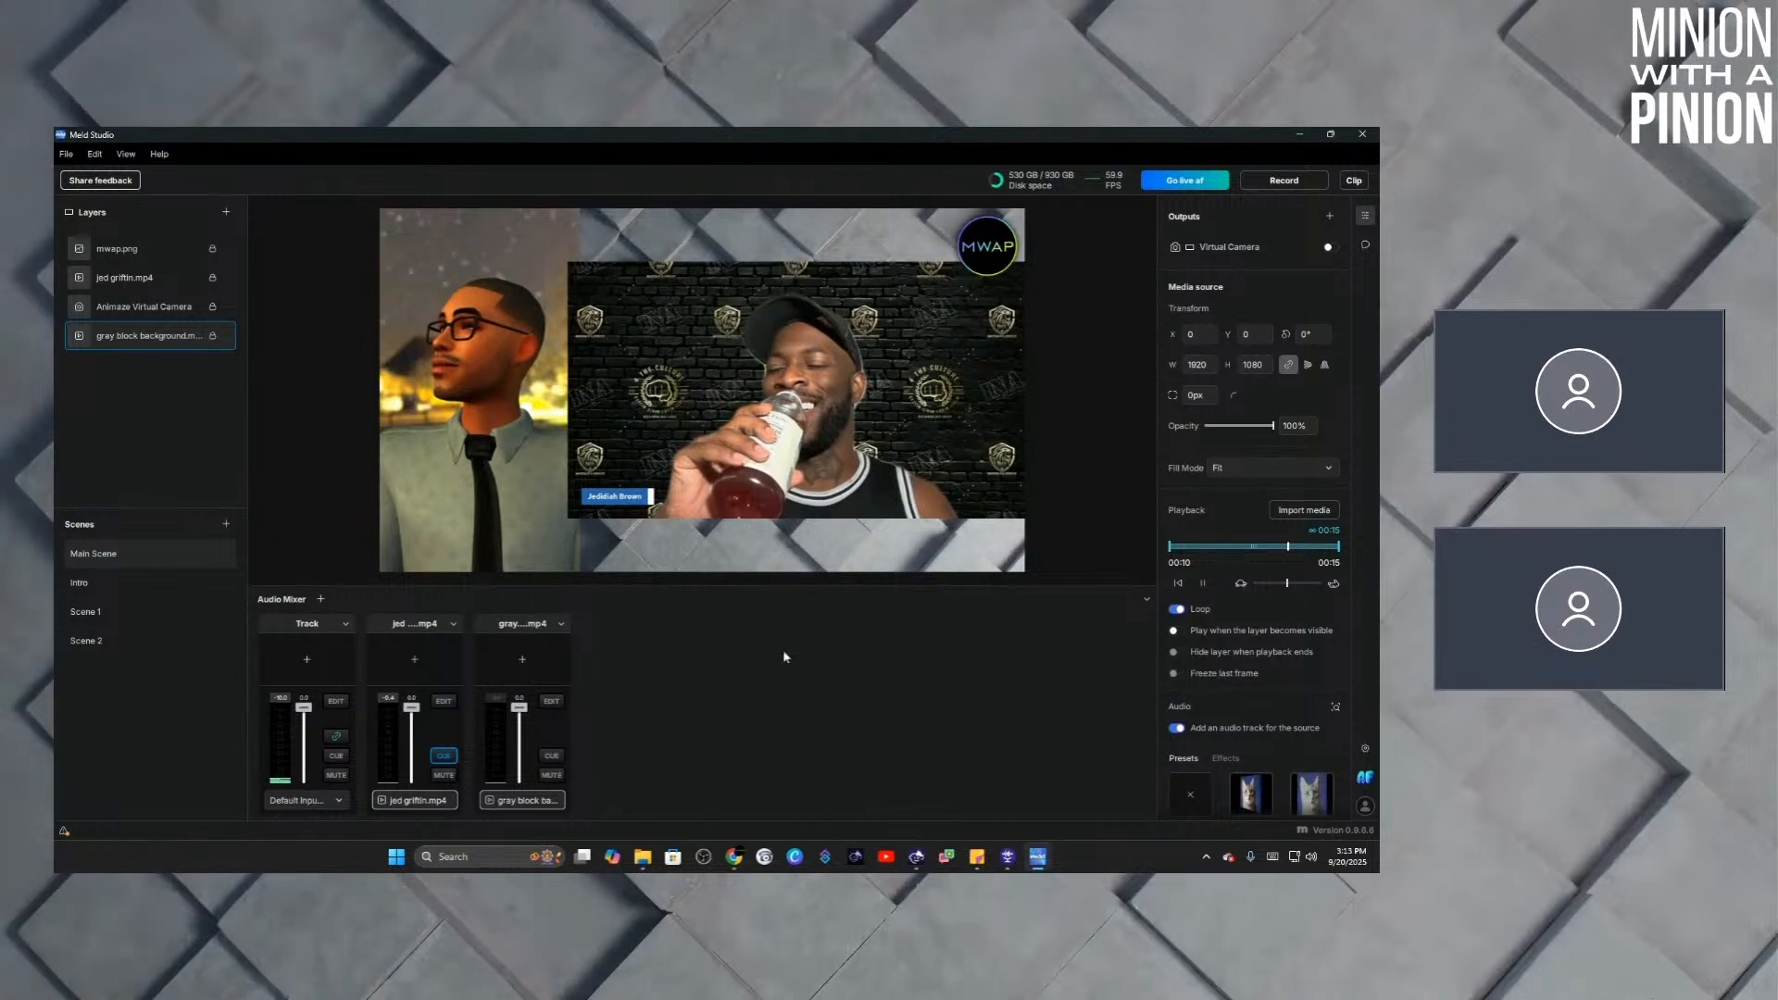
click(98, 583)
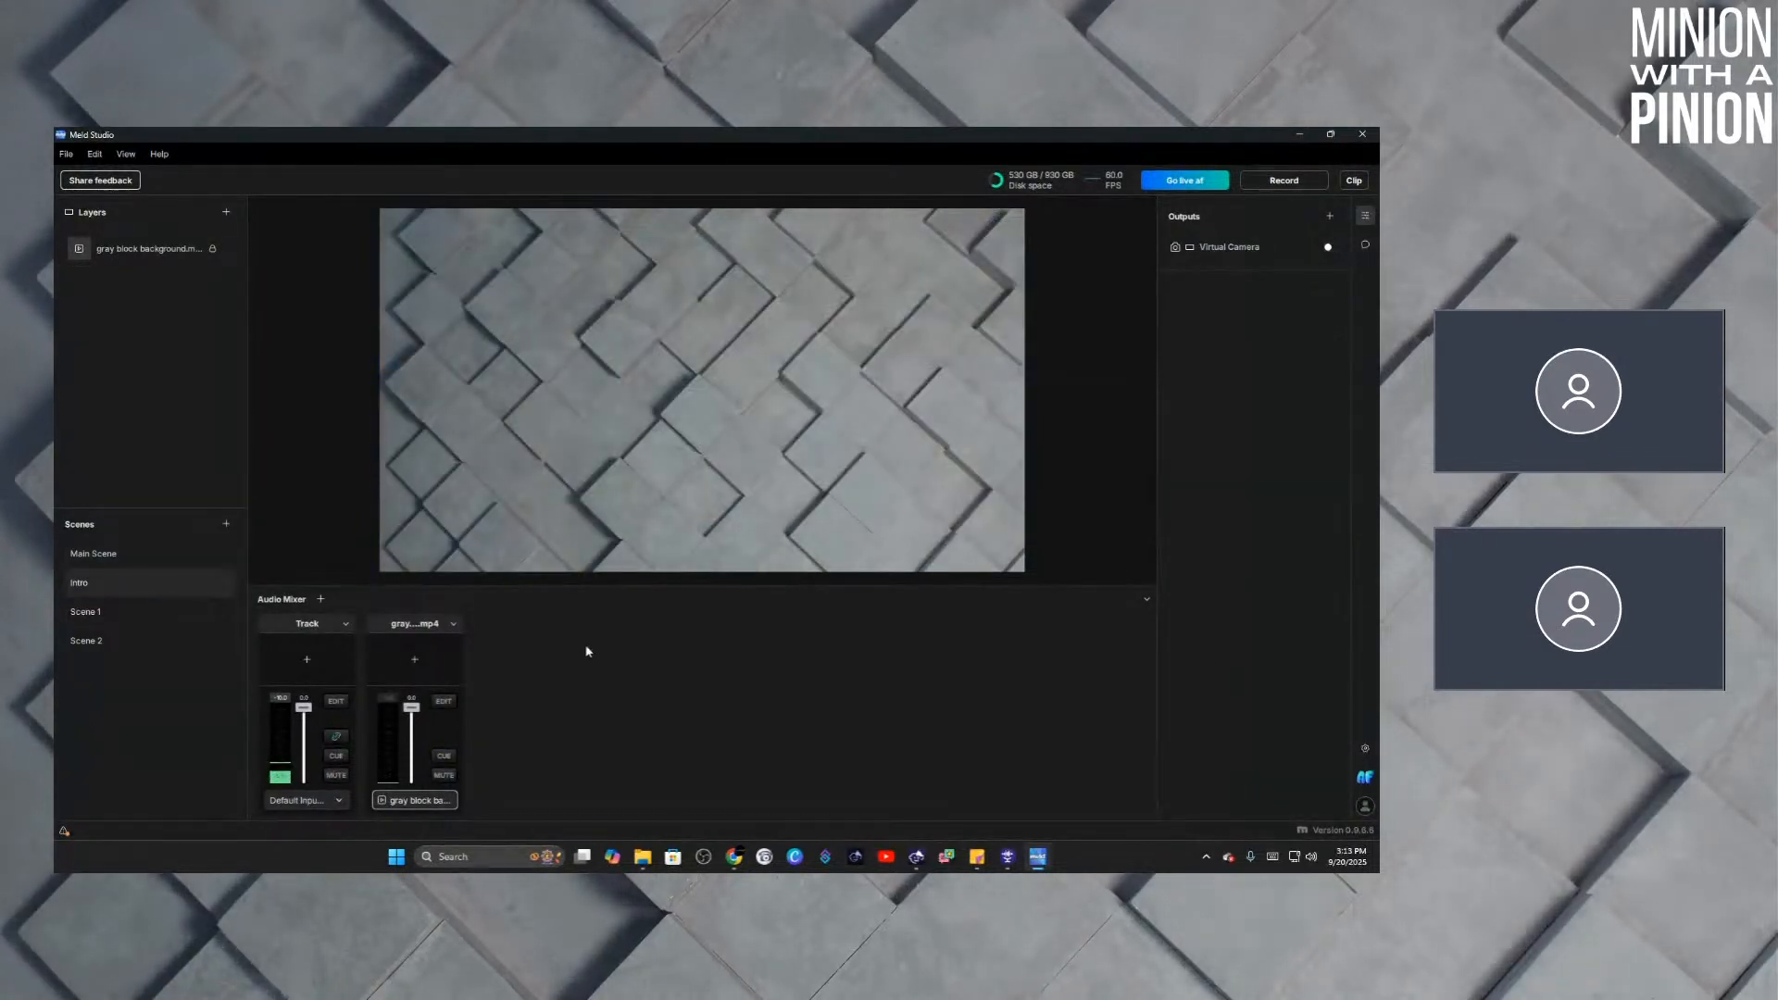
click(148, 248)
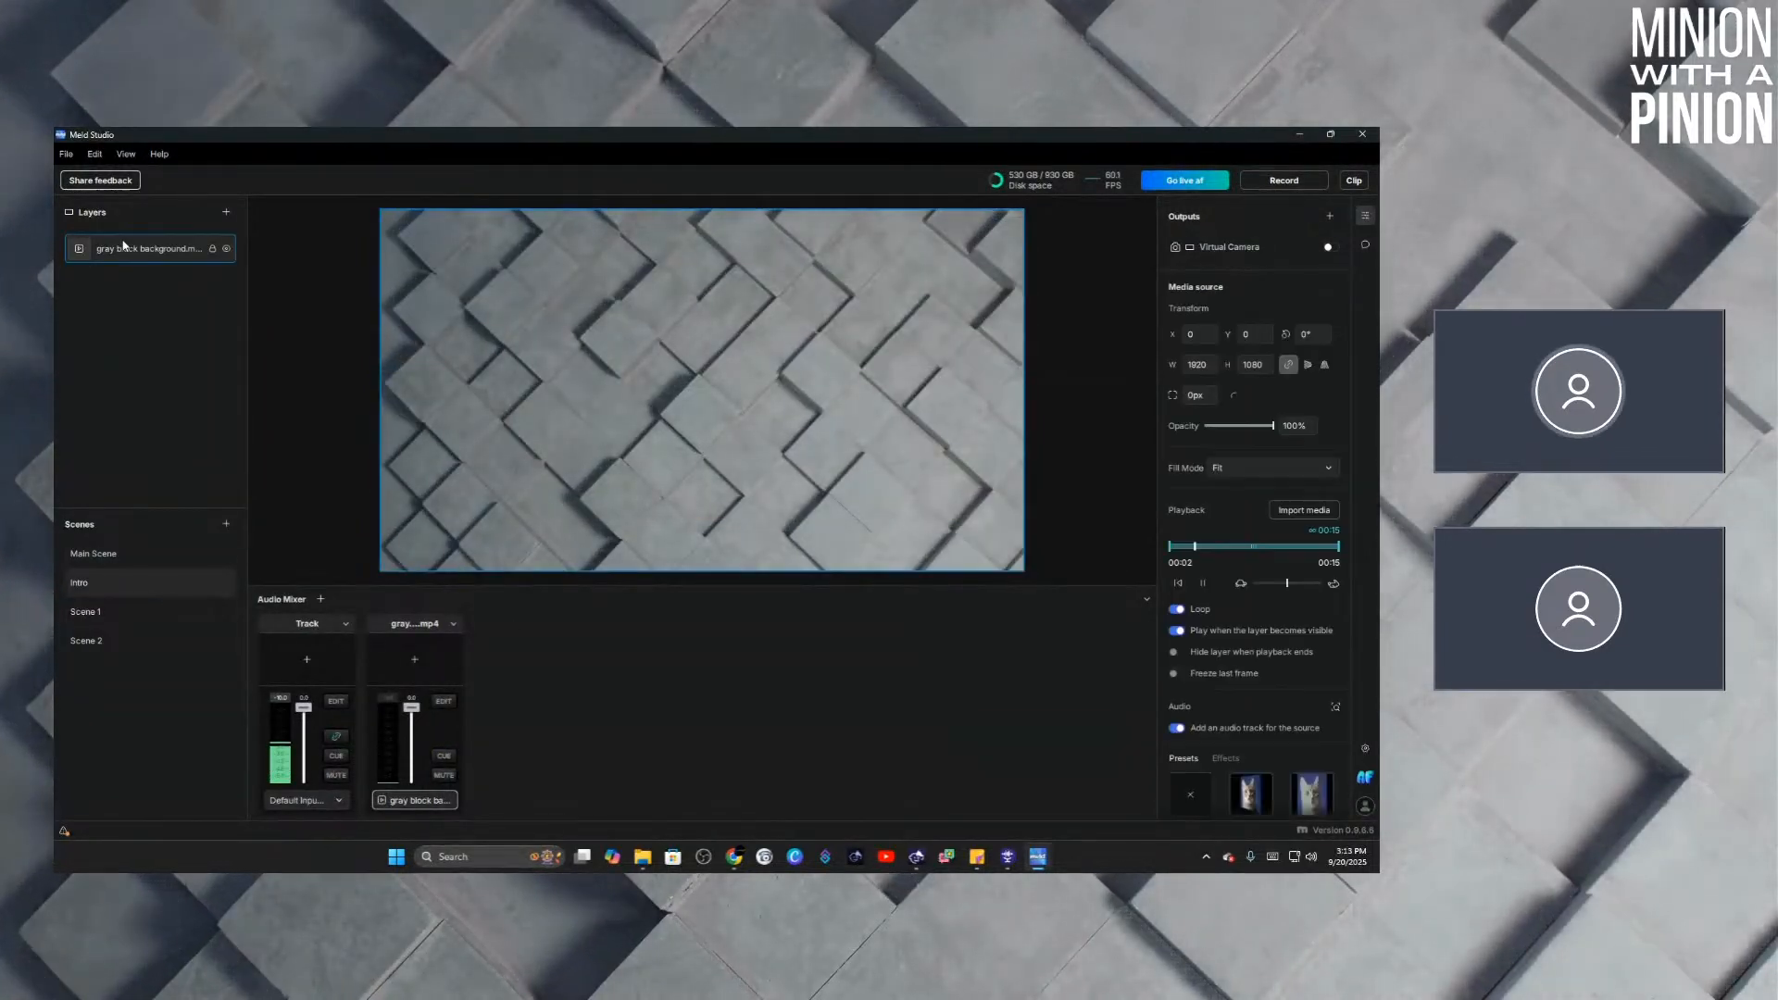
click(1177, 630)
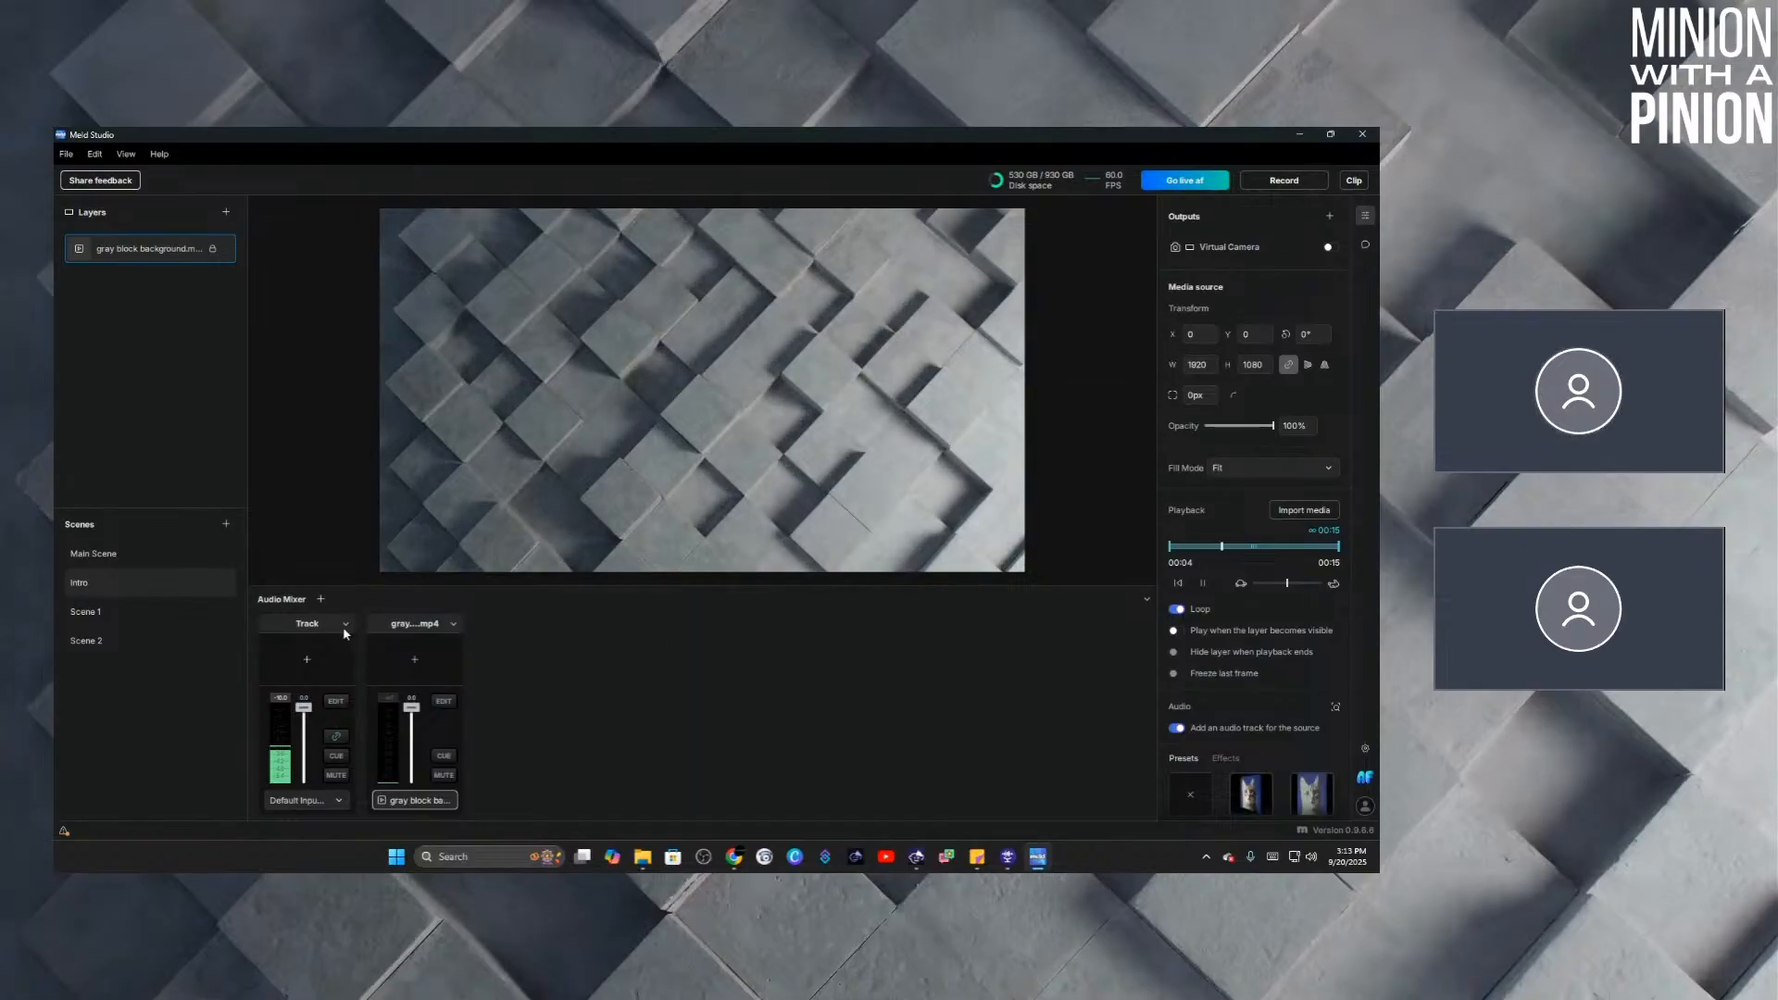
Switch repeatedly between Main Scene and Intro to examine how the background video plays across scene changes, and view Scene 1.
click(149, 553)
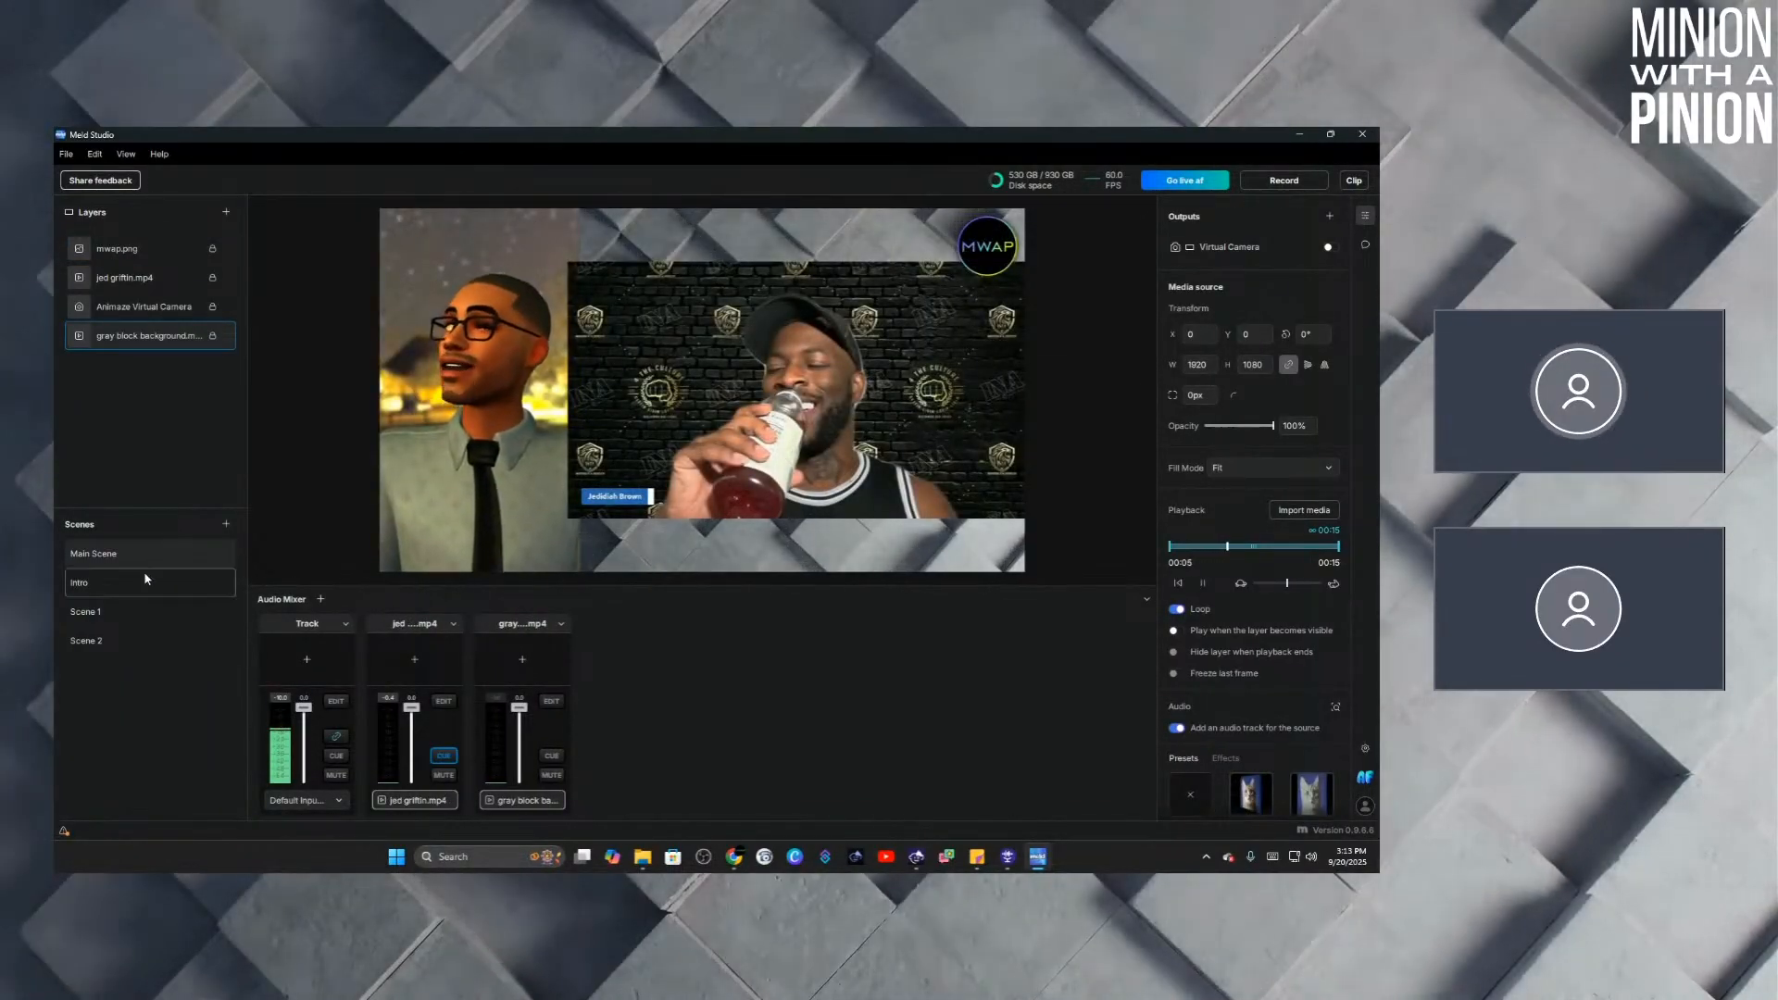
click(144, 589)
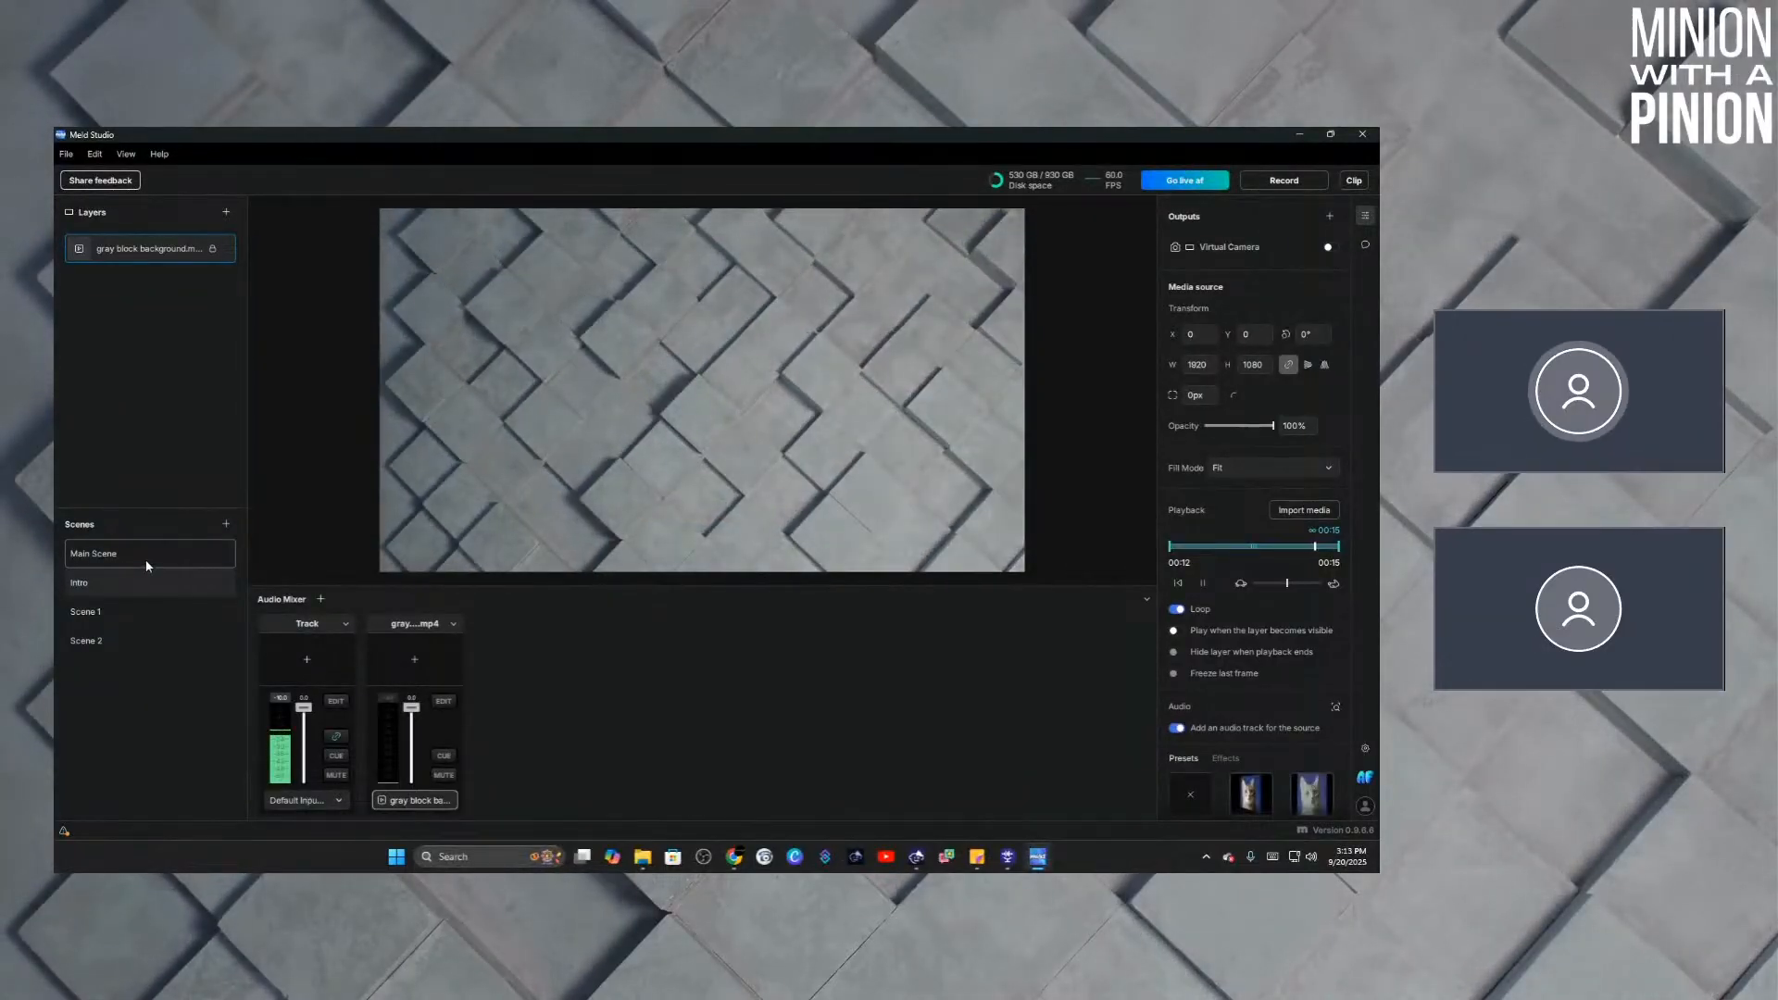
click(145, 563)
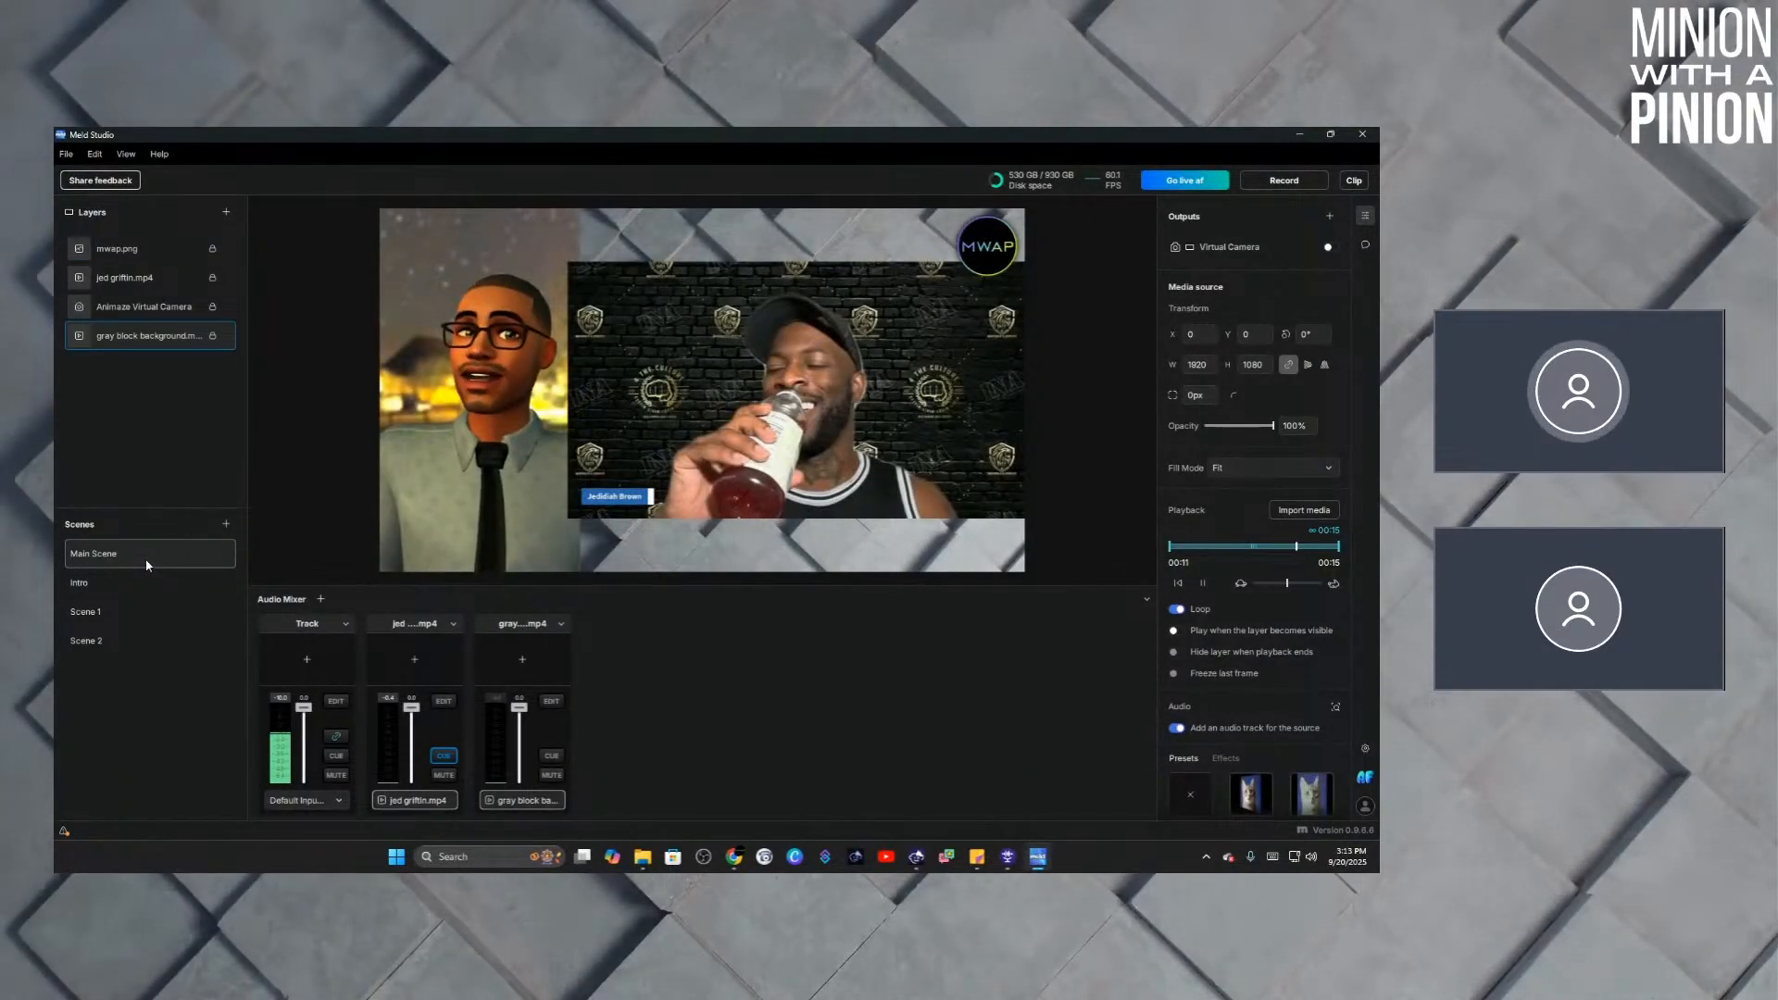
click(144, 584)
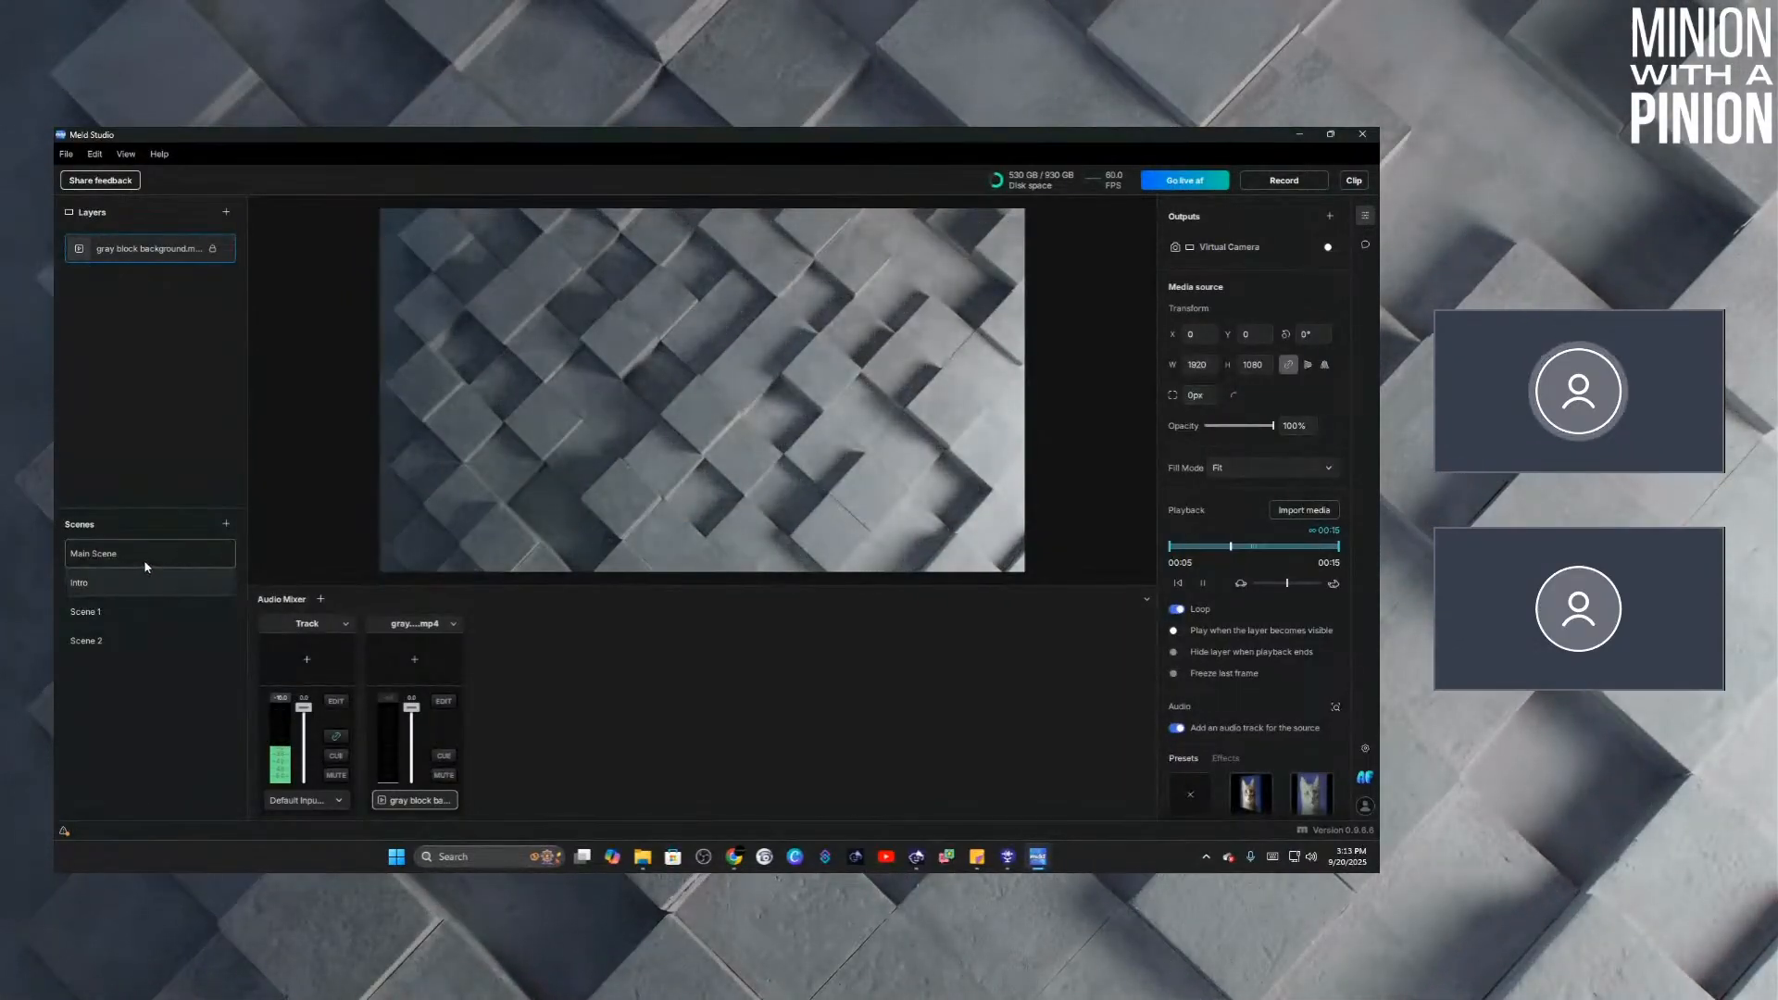
click(154, 552)
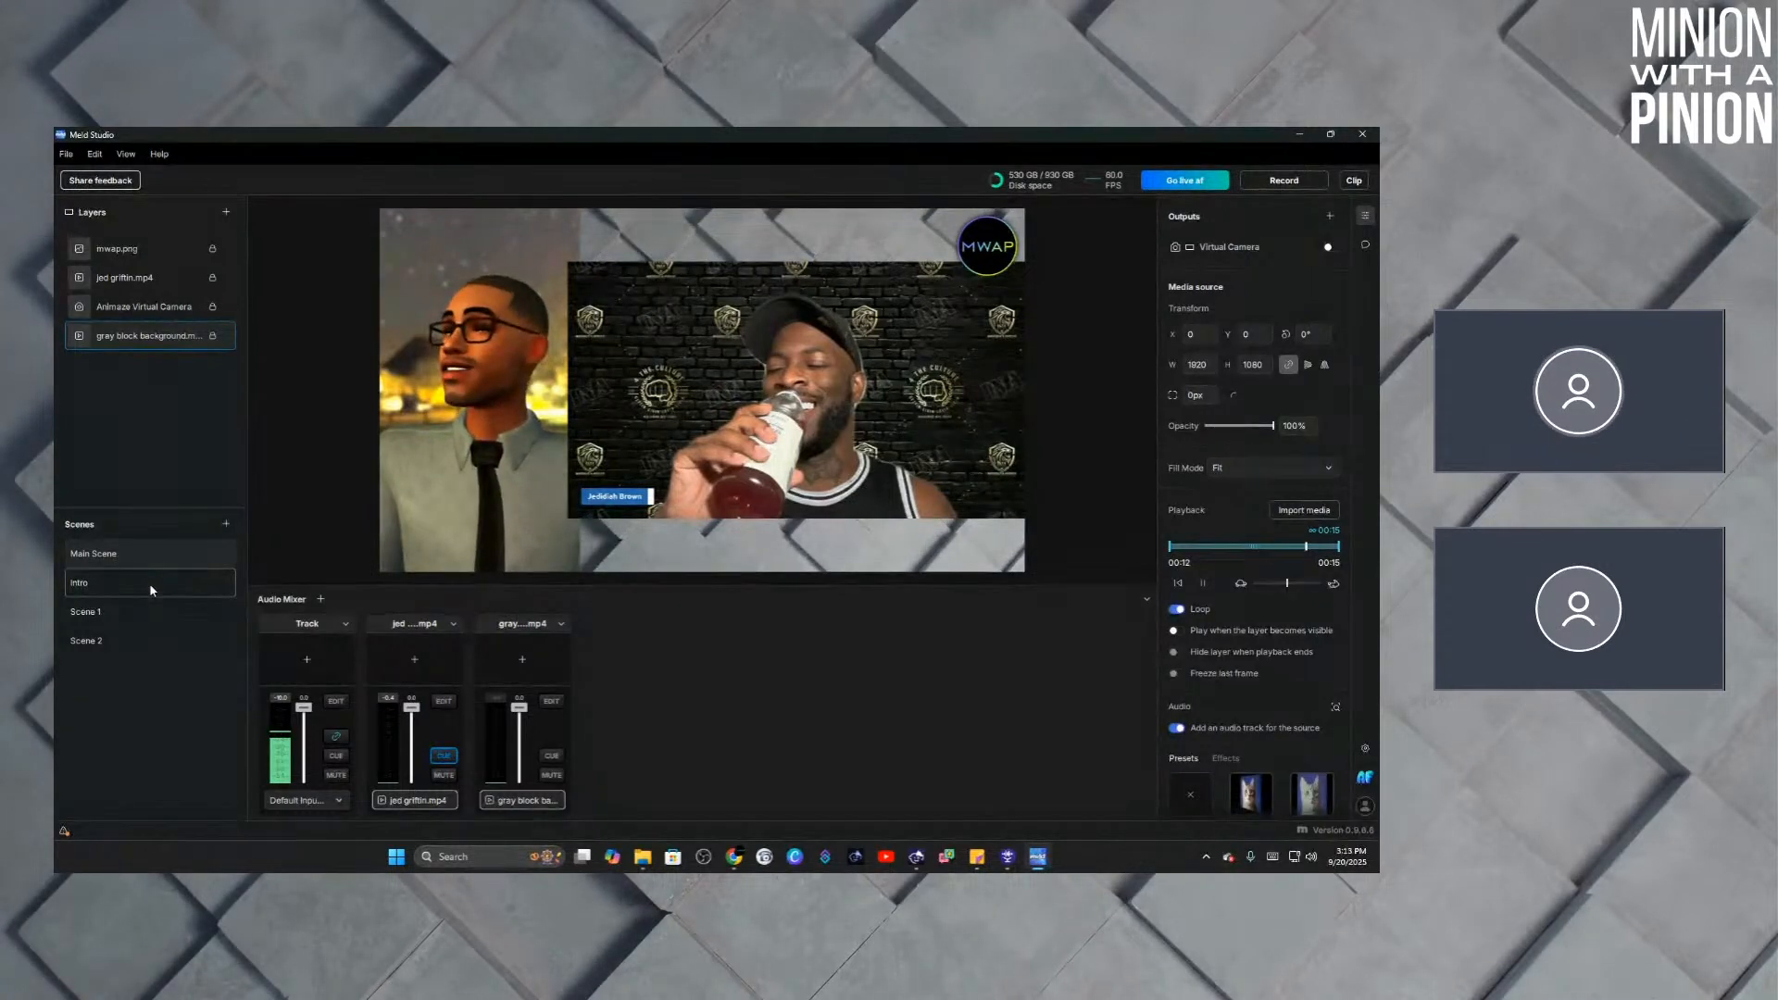
click(148, 610)
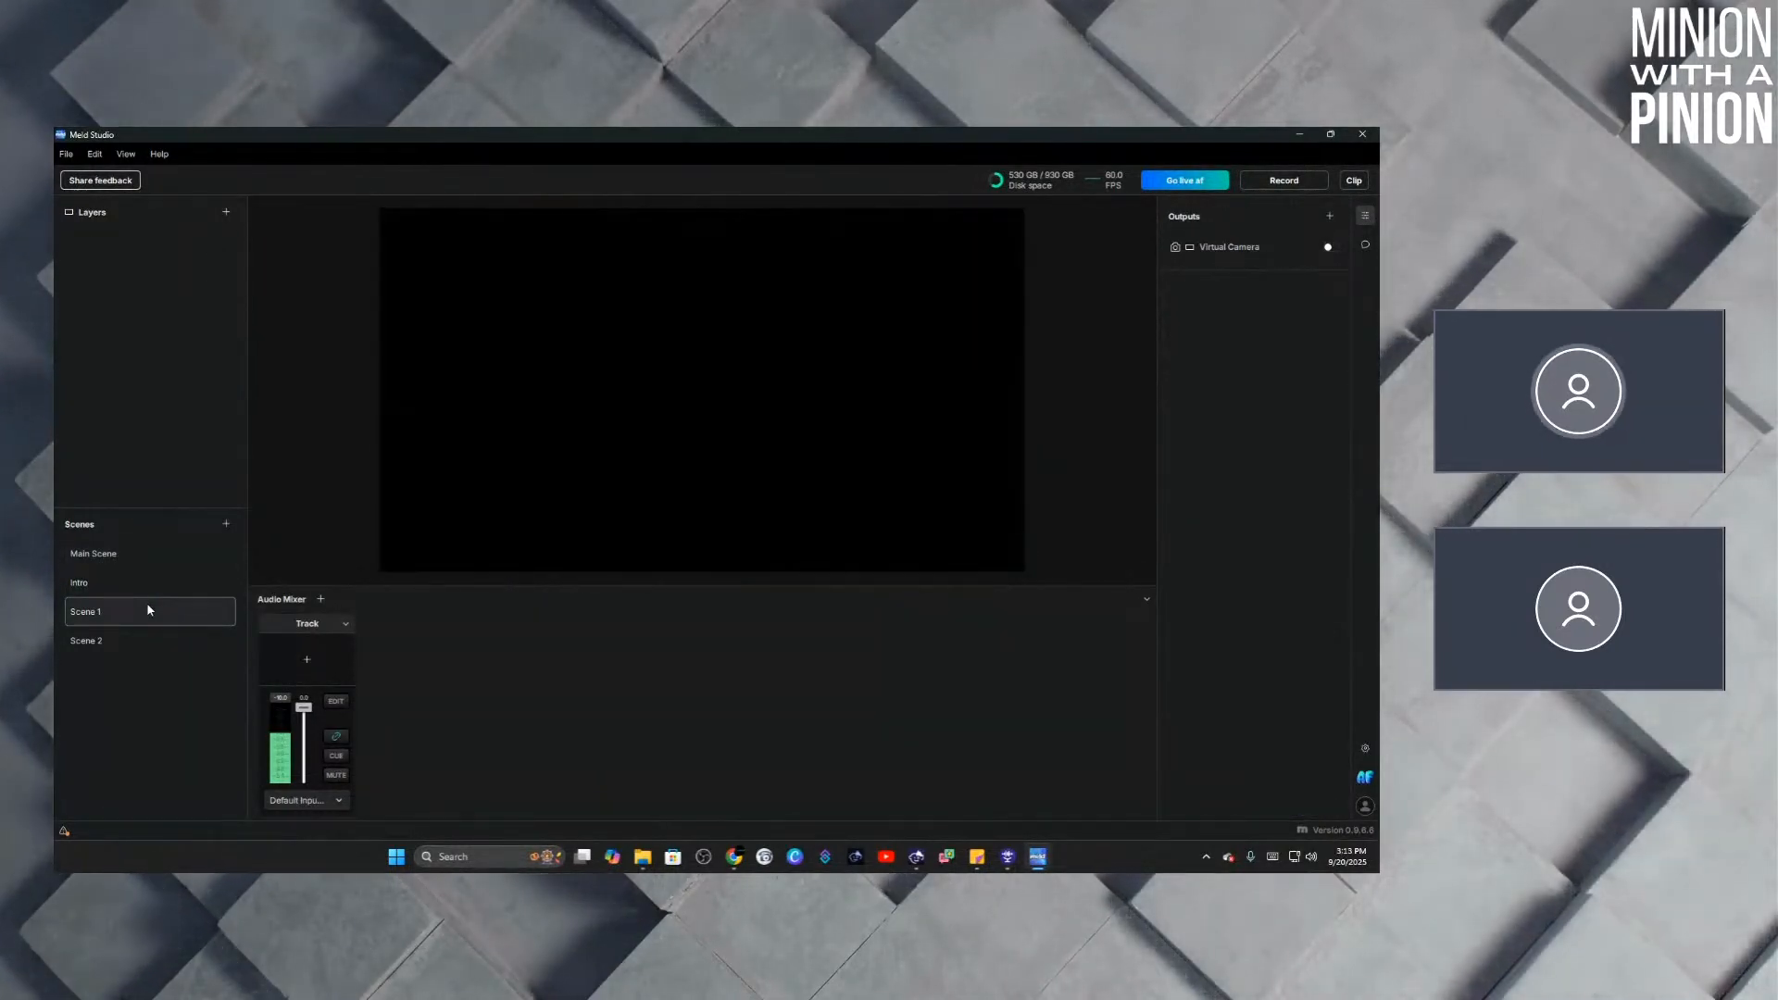
Add a media source layer to the Intro scene using the "NEWEST INTRO" video from the OBS Media folder.
click(136, 583)
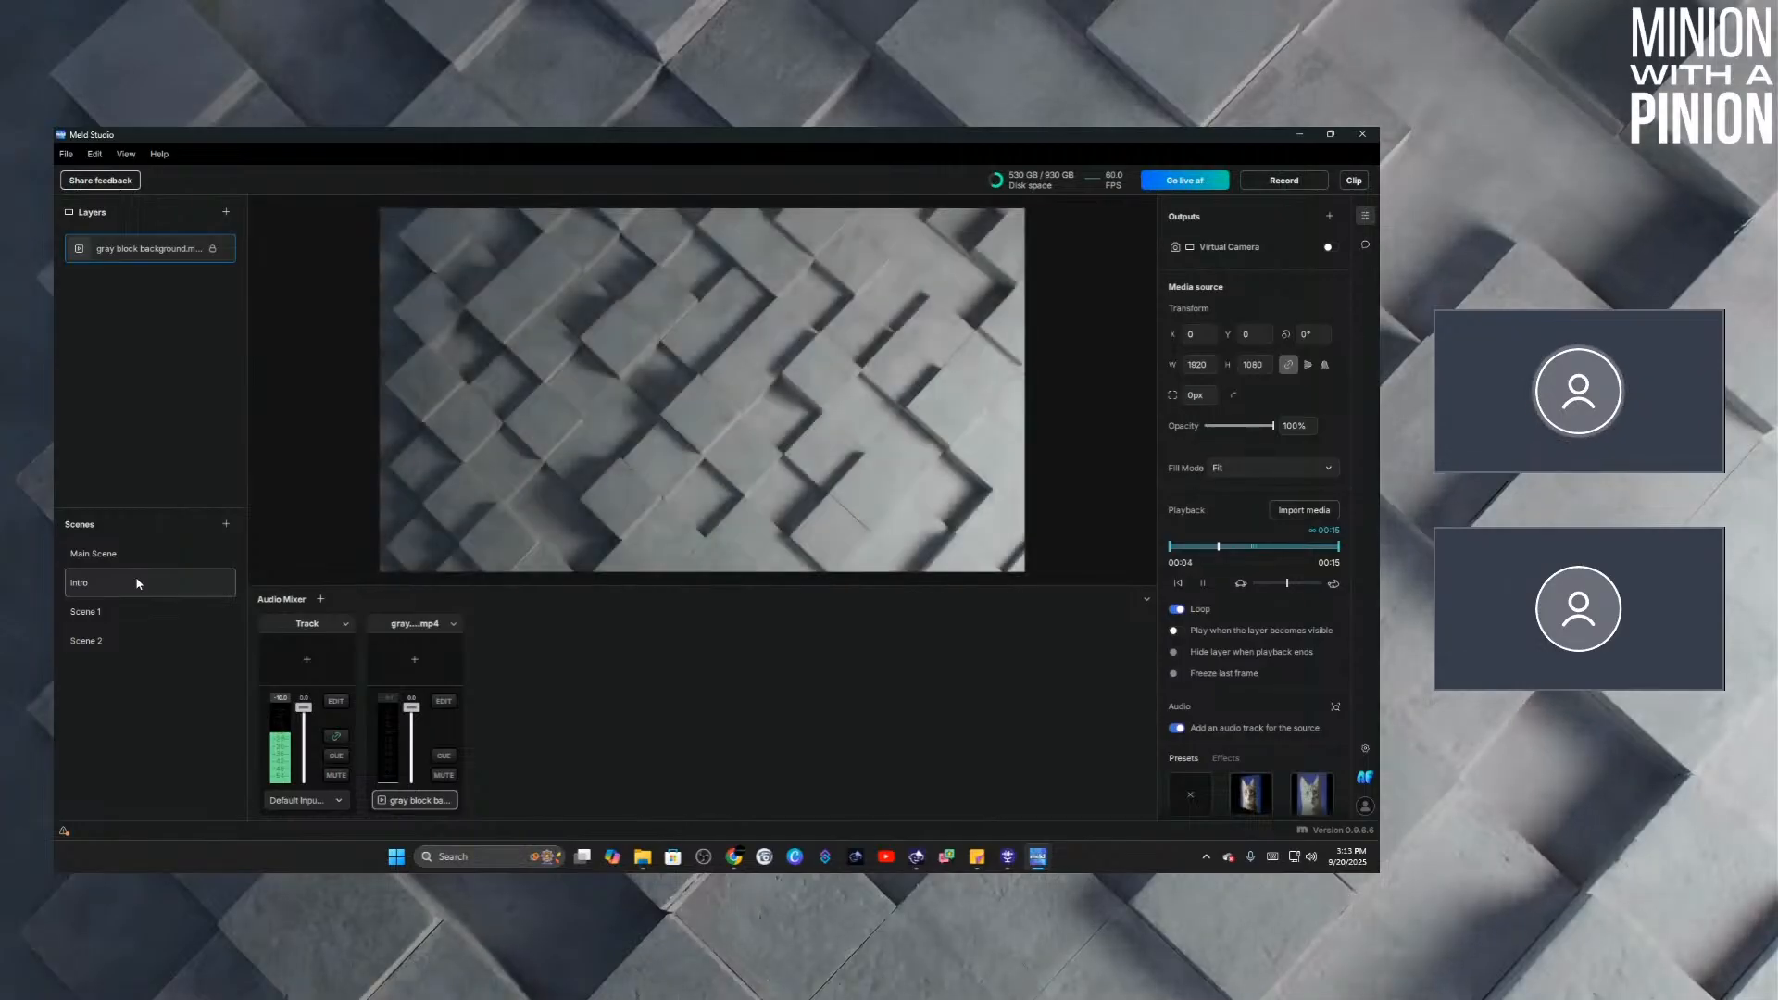
click(227, 213)
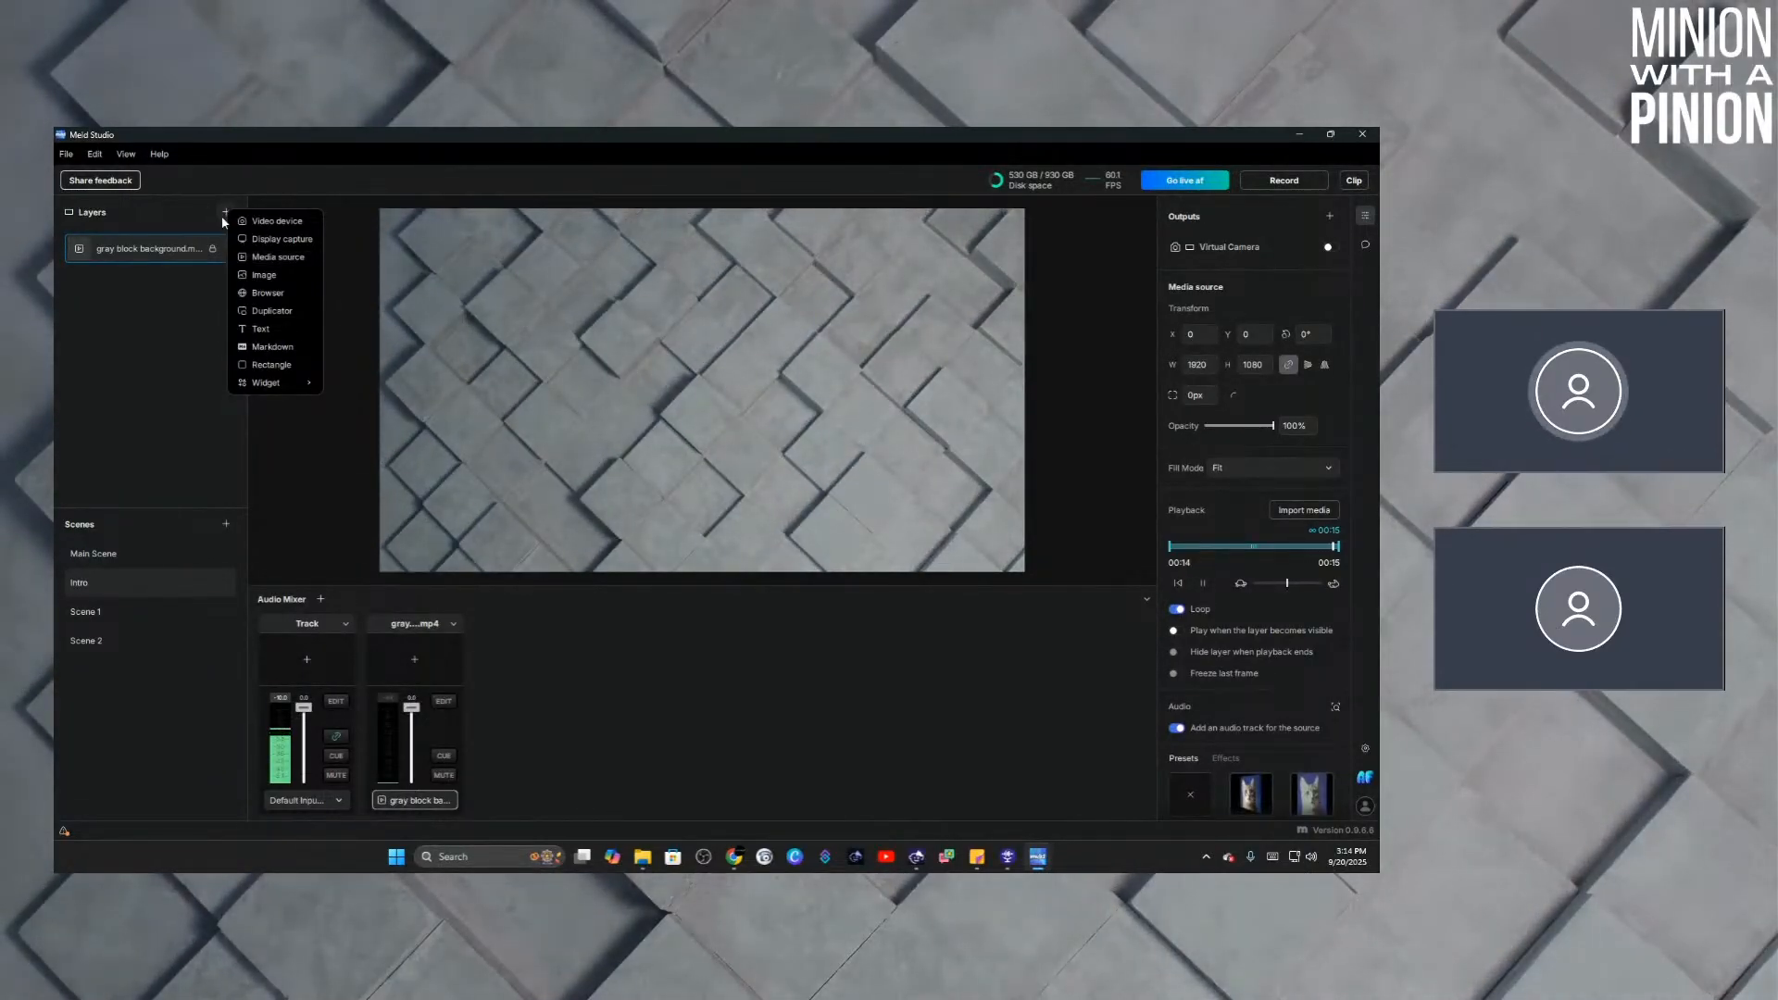
click(301, 259)
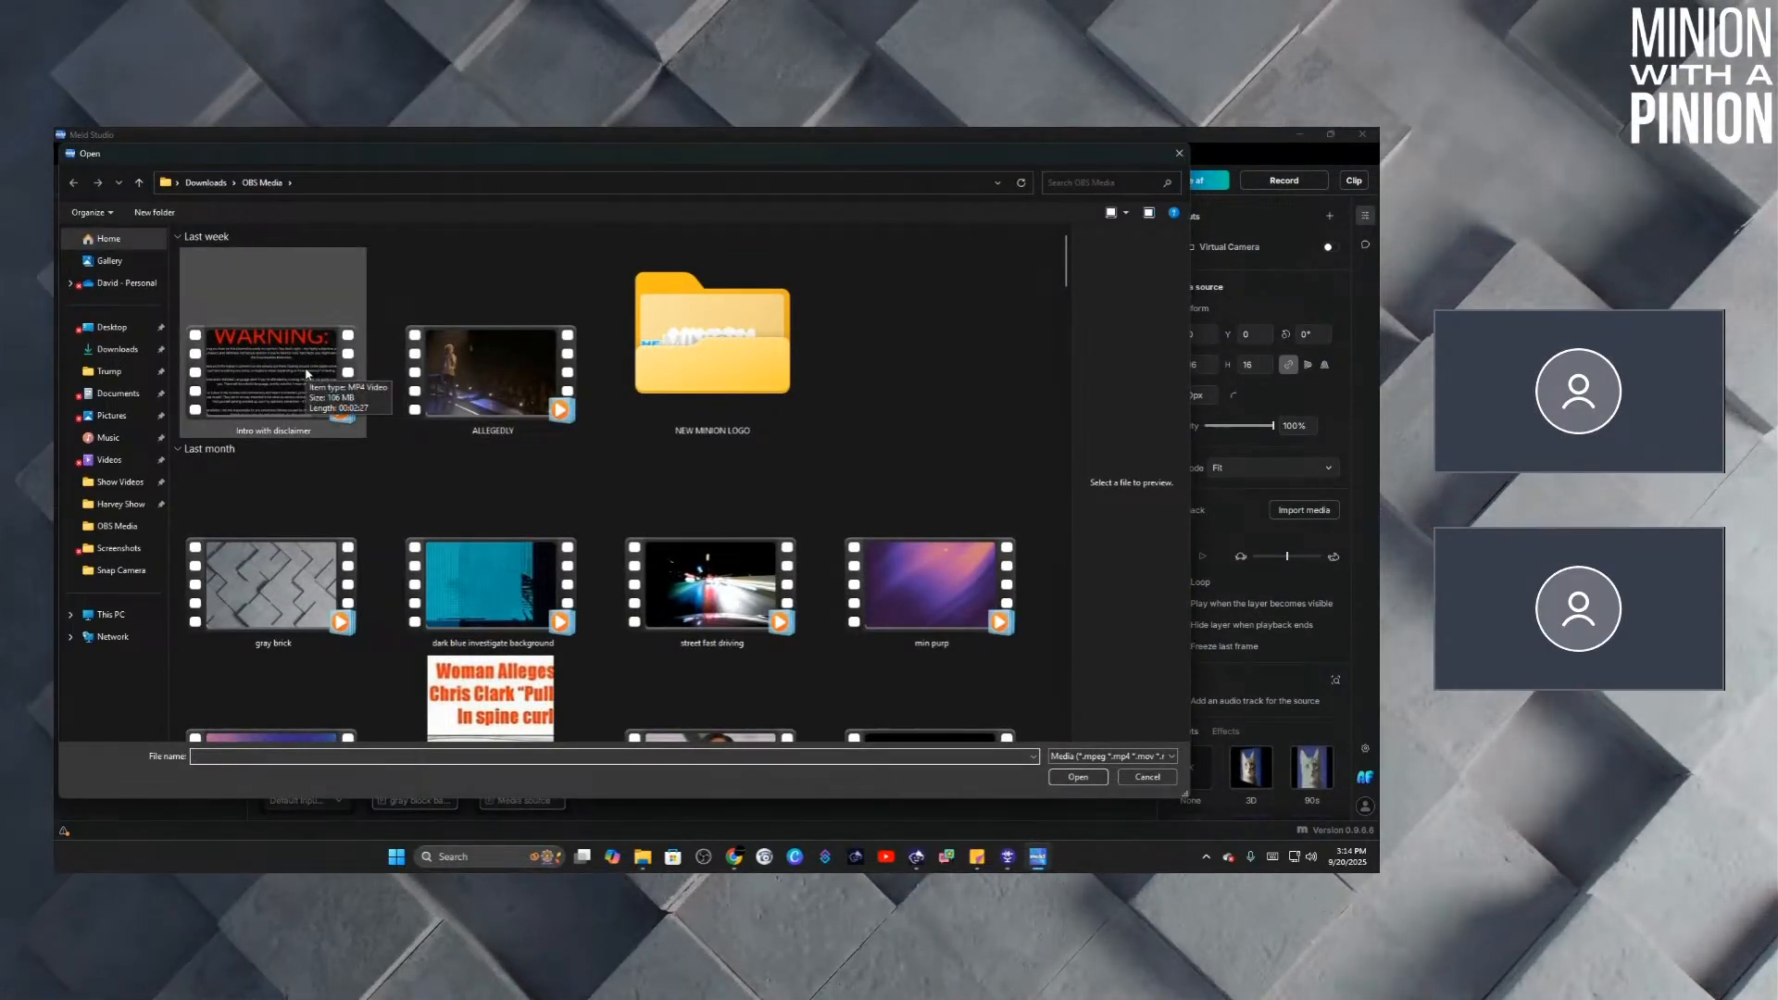
scroll(651, 486, down, 10)
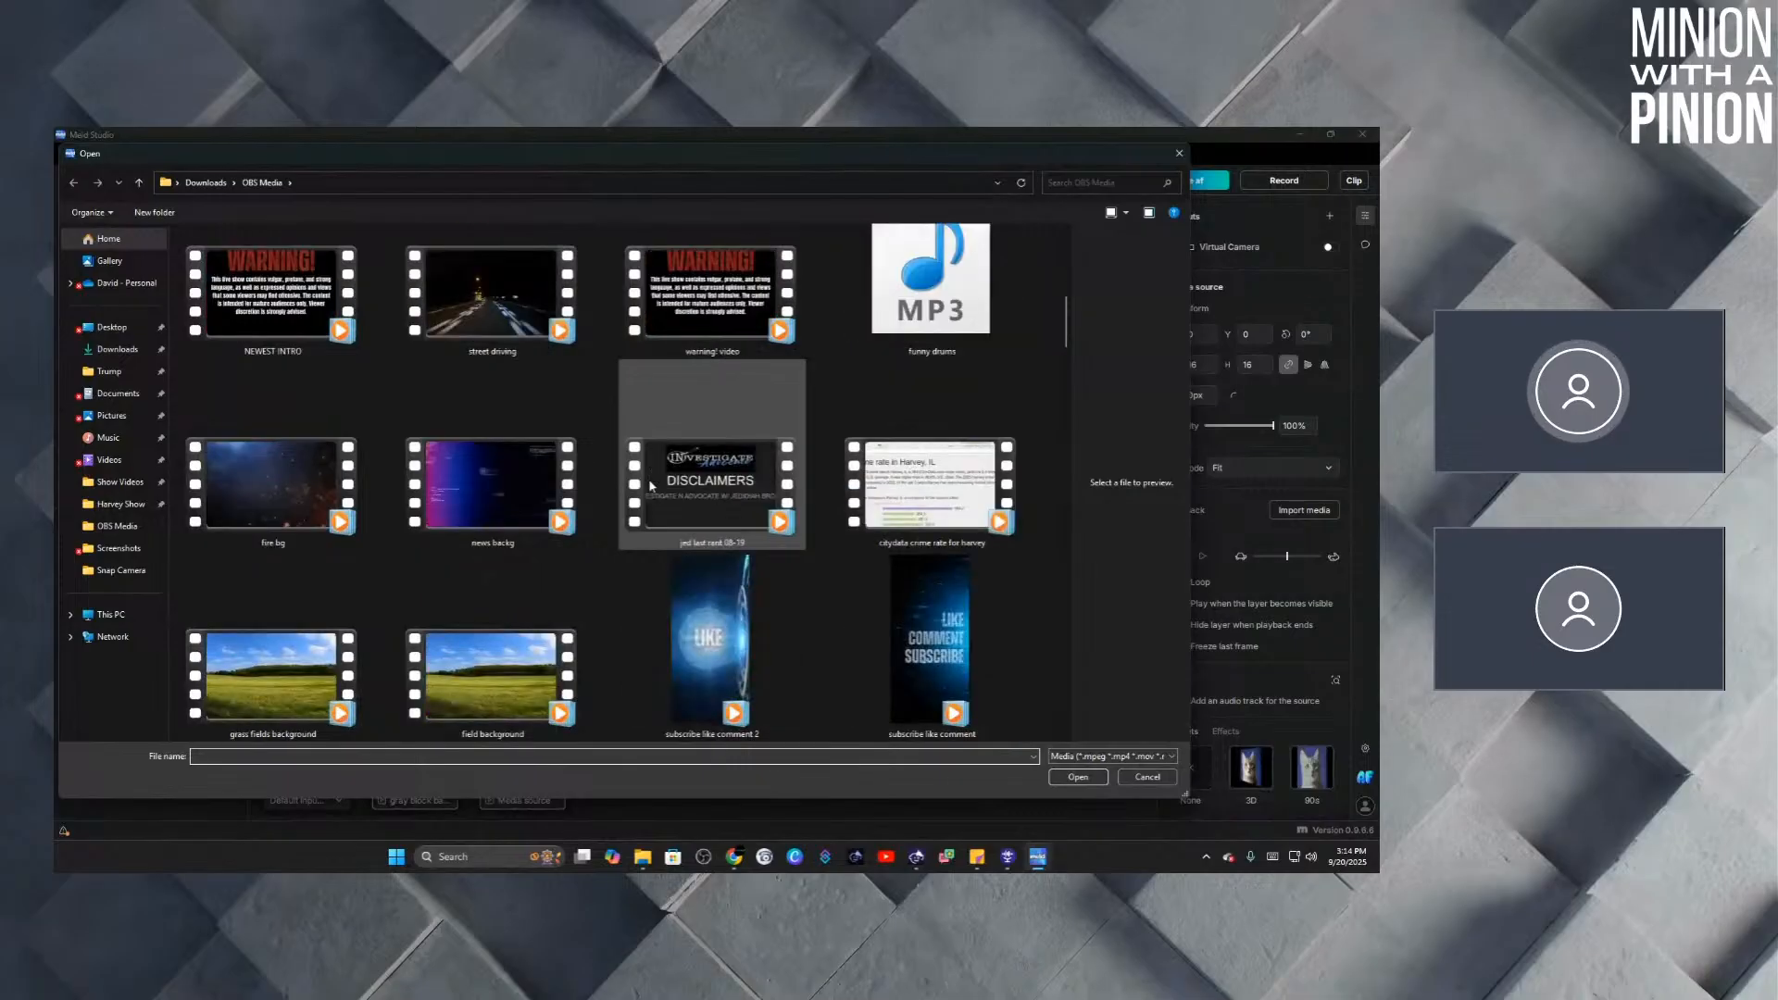
double_click(273, 310)
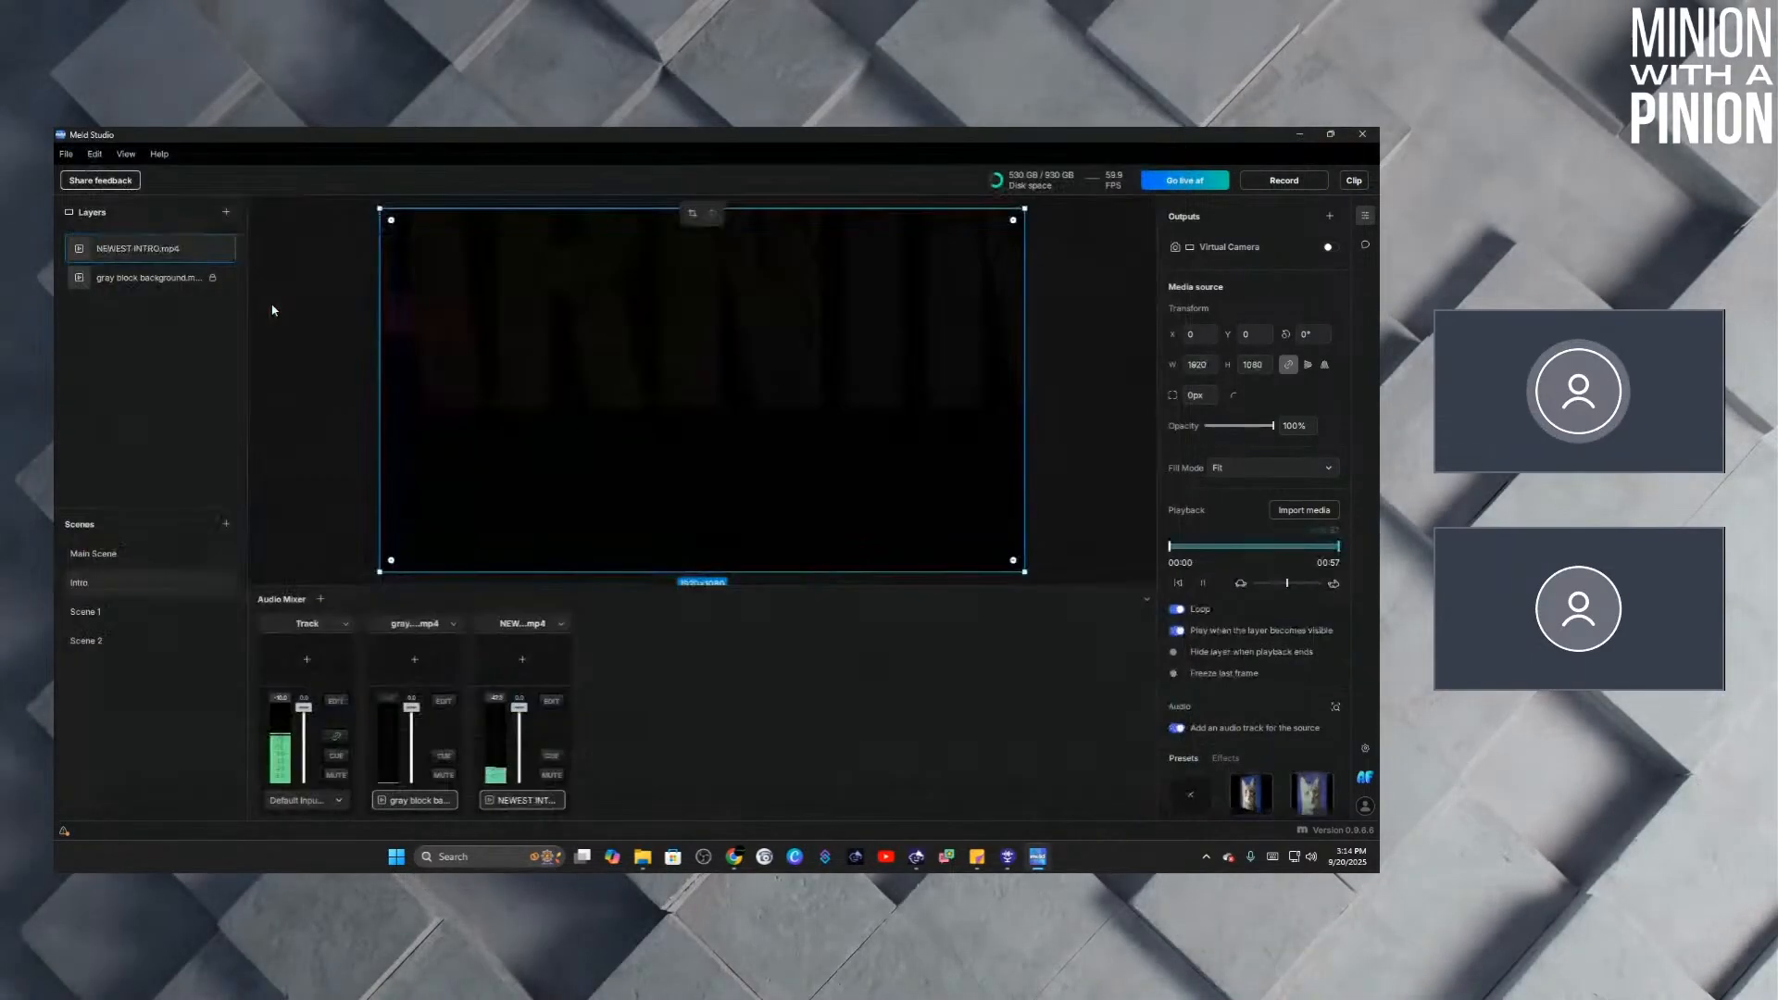
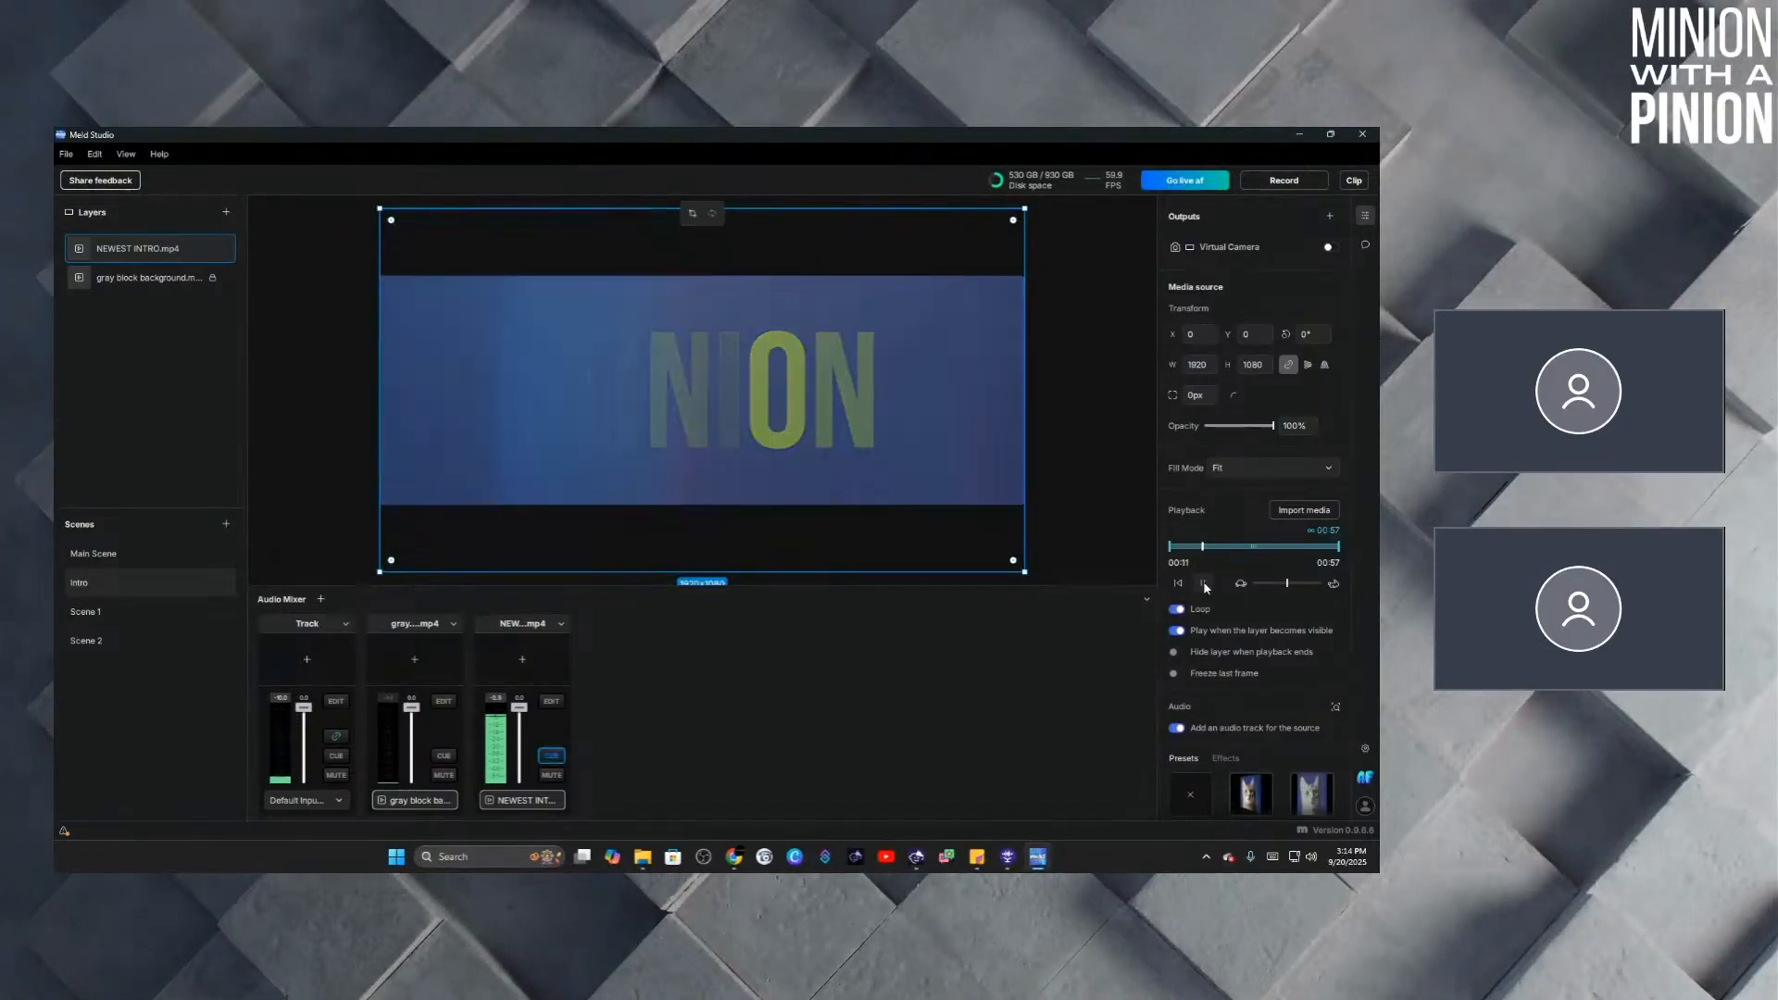
Pause the NEWEST INTRO video and reorder the scenes so that Scene 1 comes first and Intro second, ahead of Main Scene.
click(1204, 584)
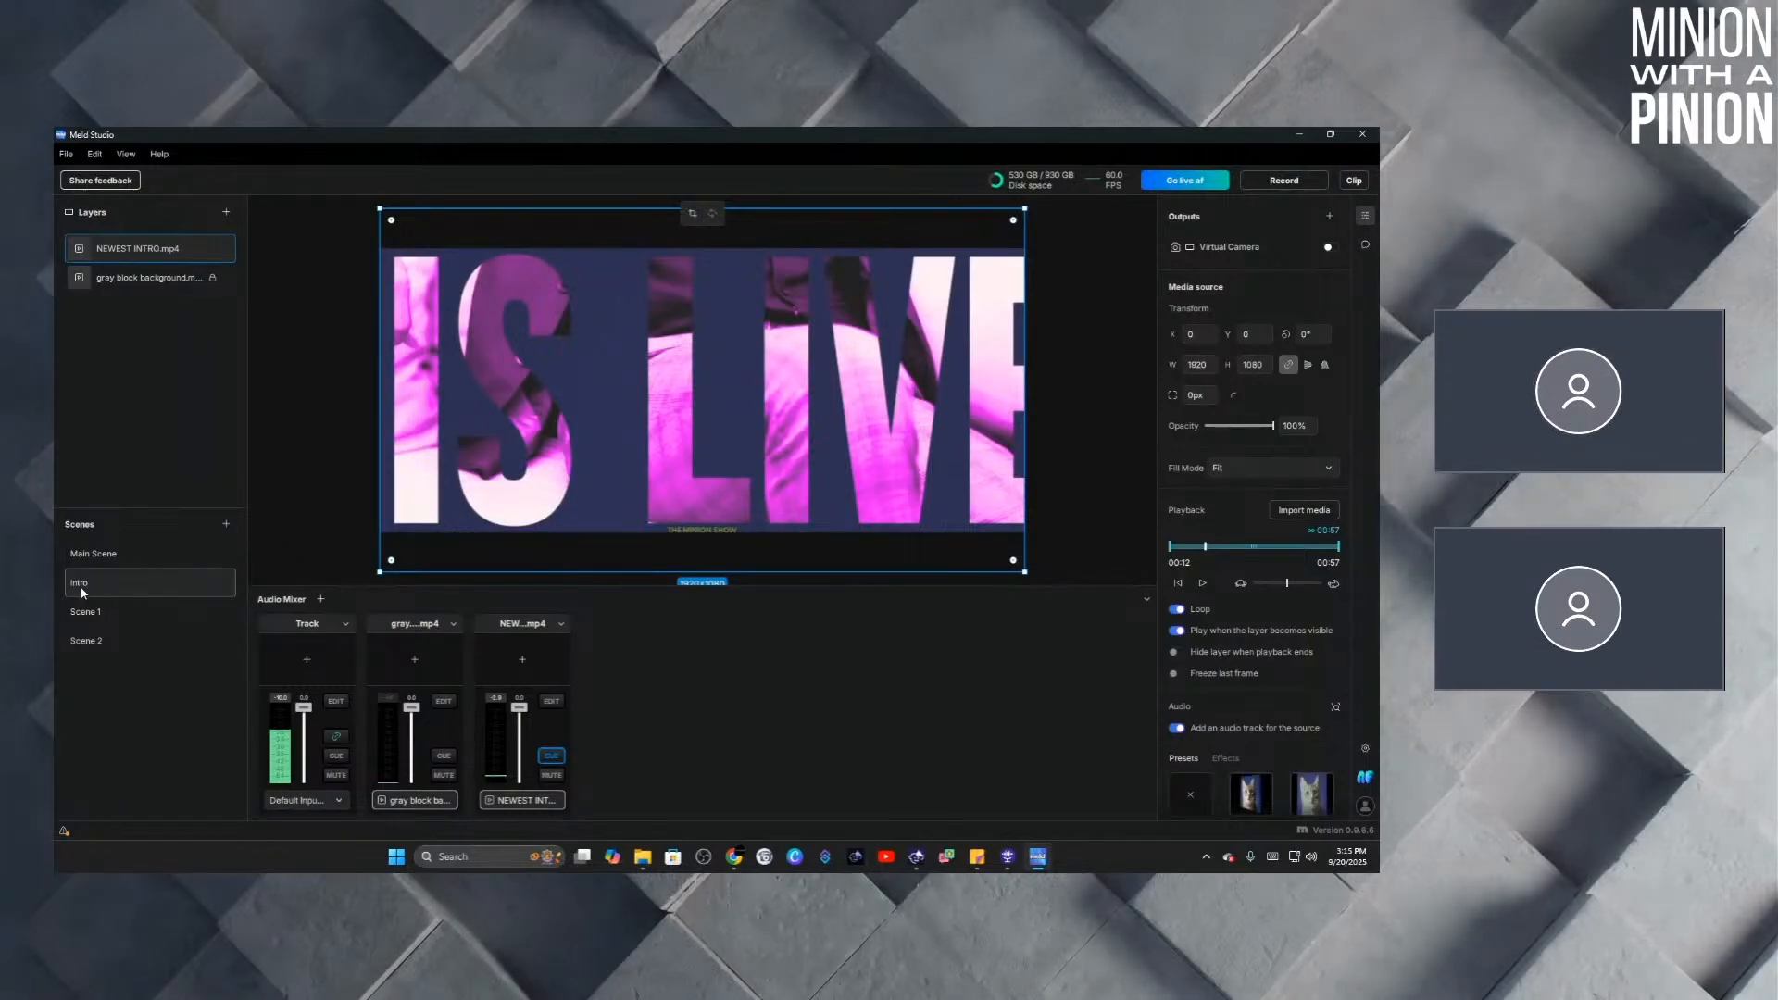
drag(81, 594, 84, 553)
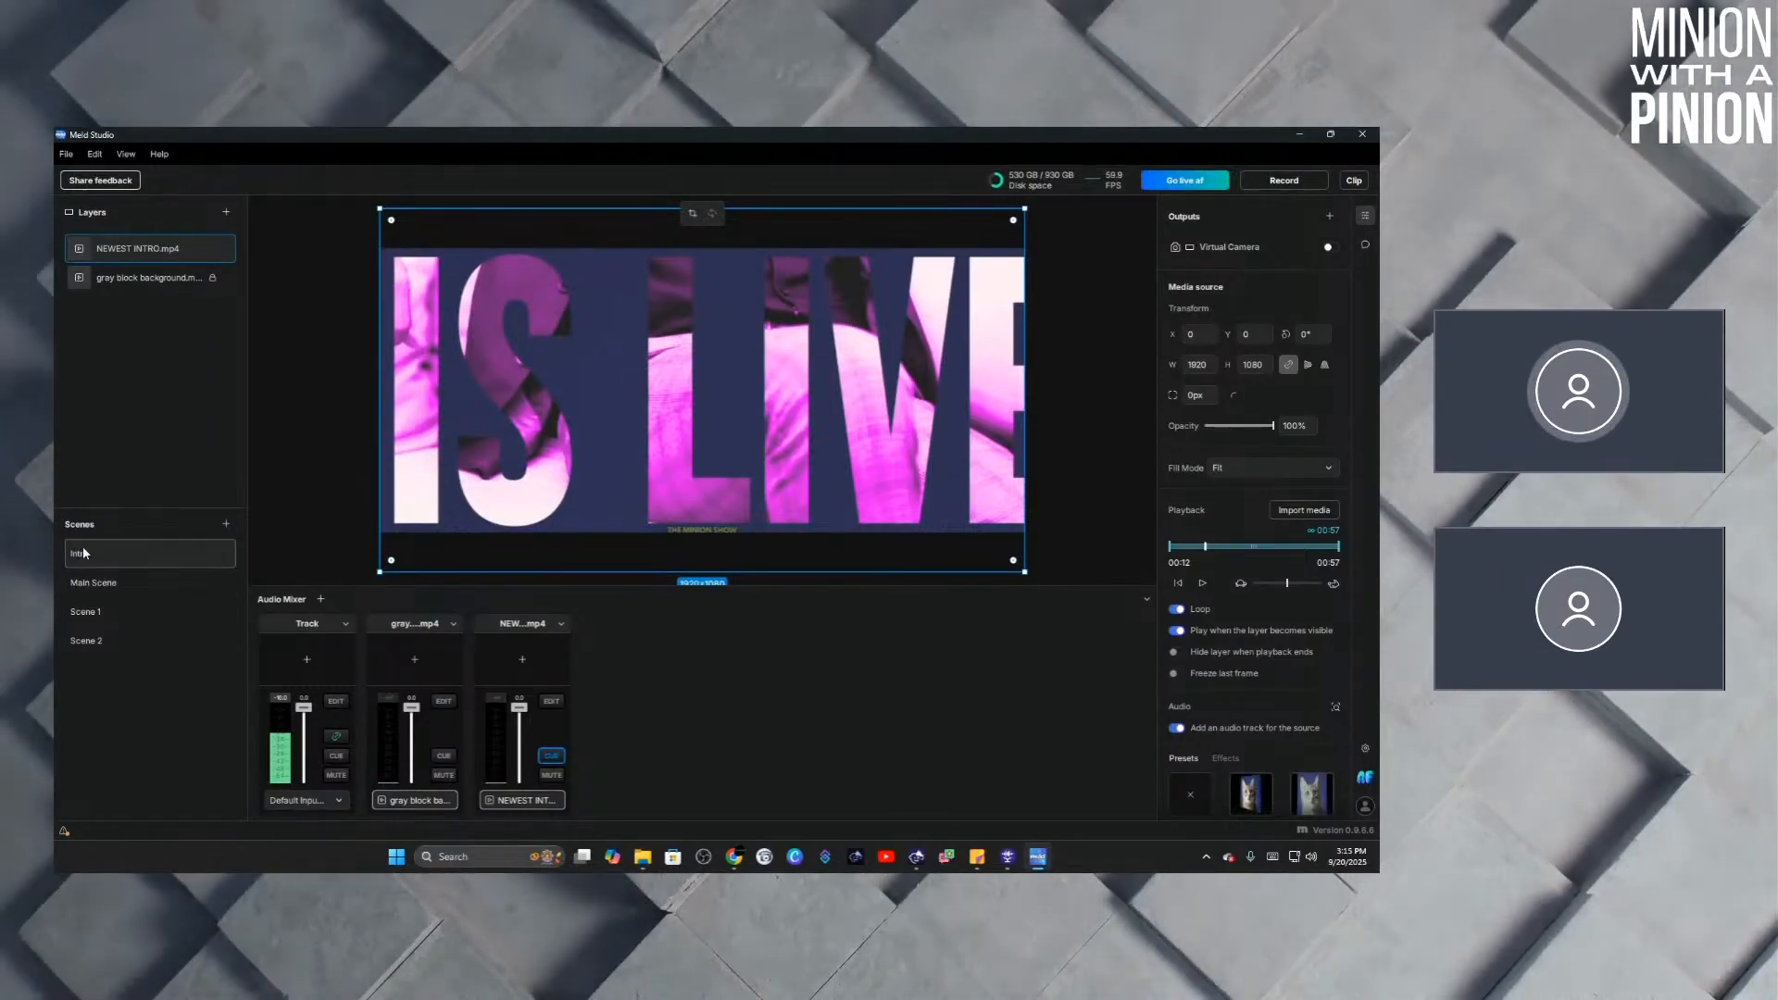
click(102, 615)
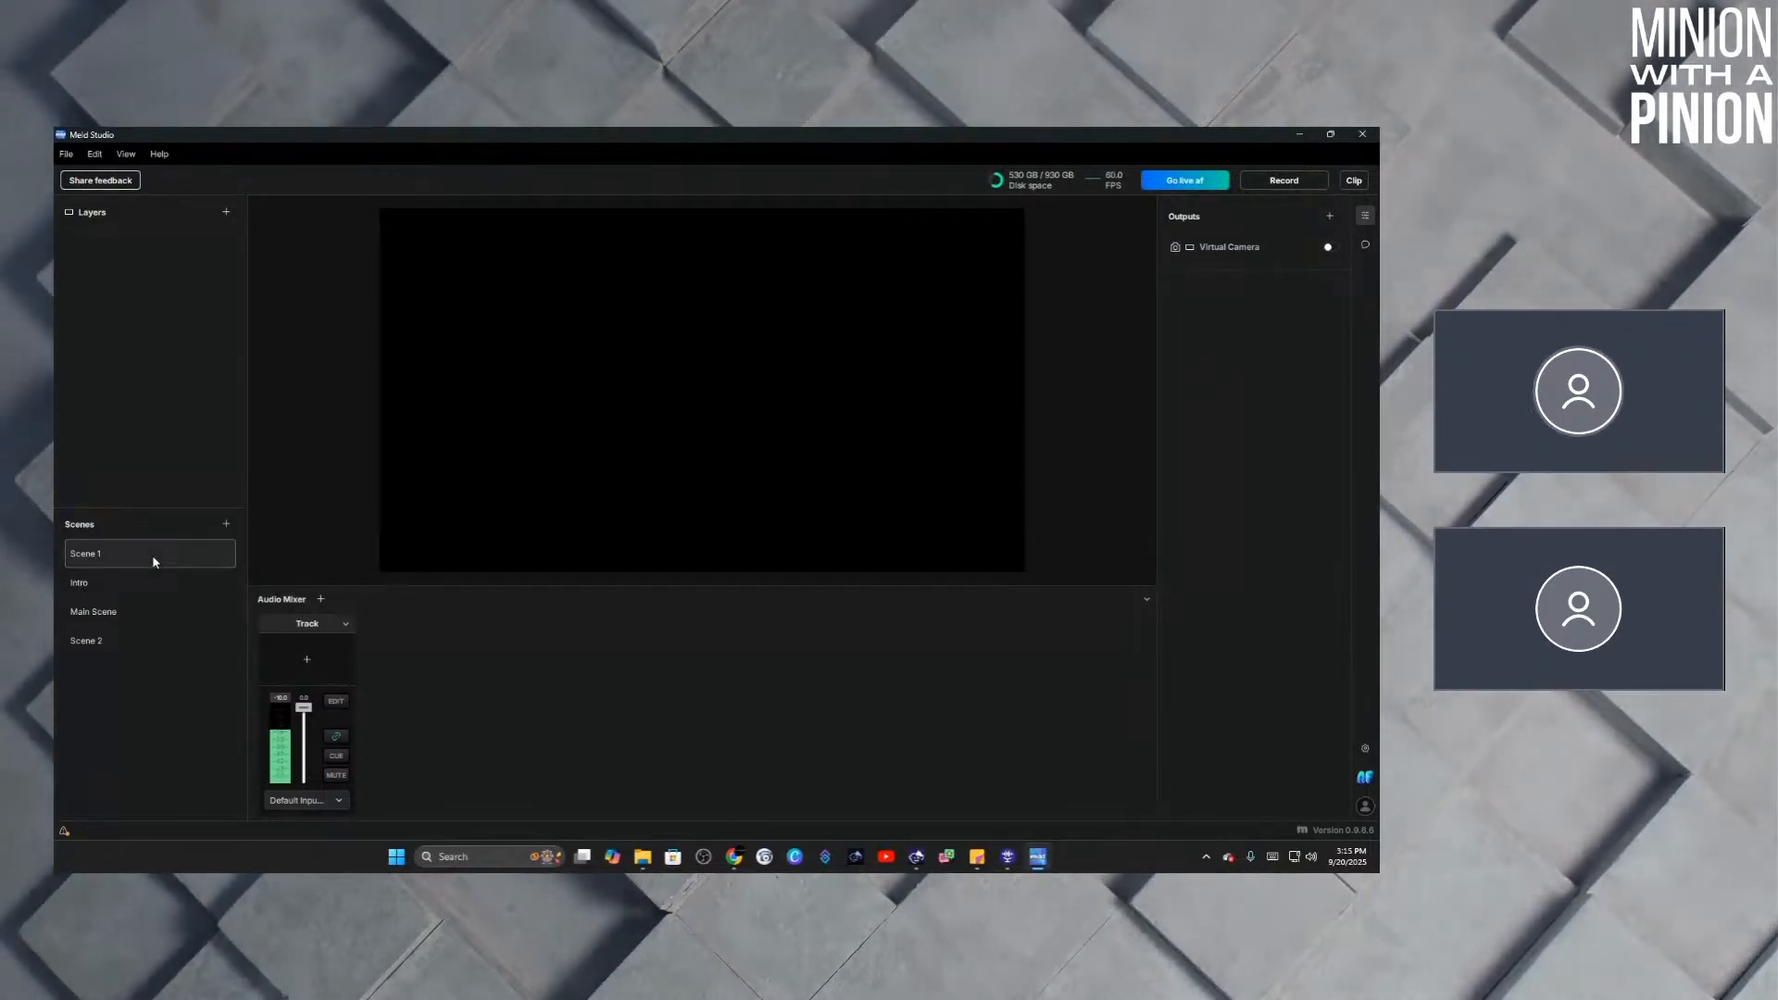
Check the Intro scene, return to Scene 1 and paste the gray block background layer into it.
click(152, 590)
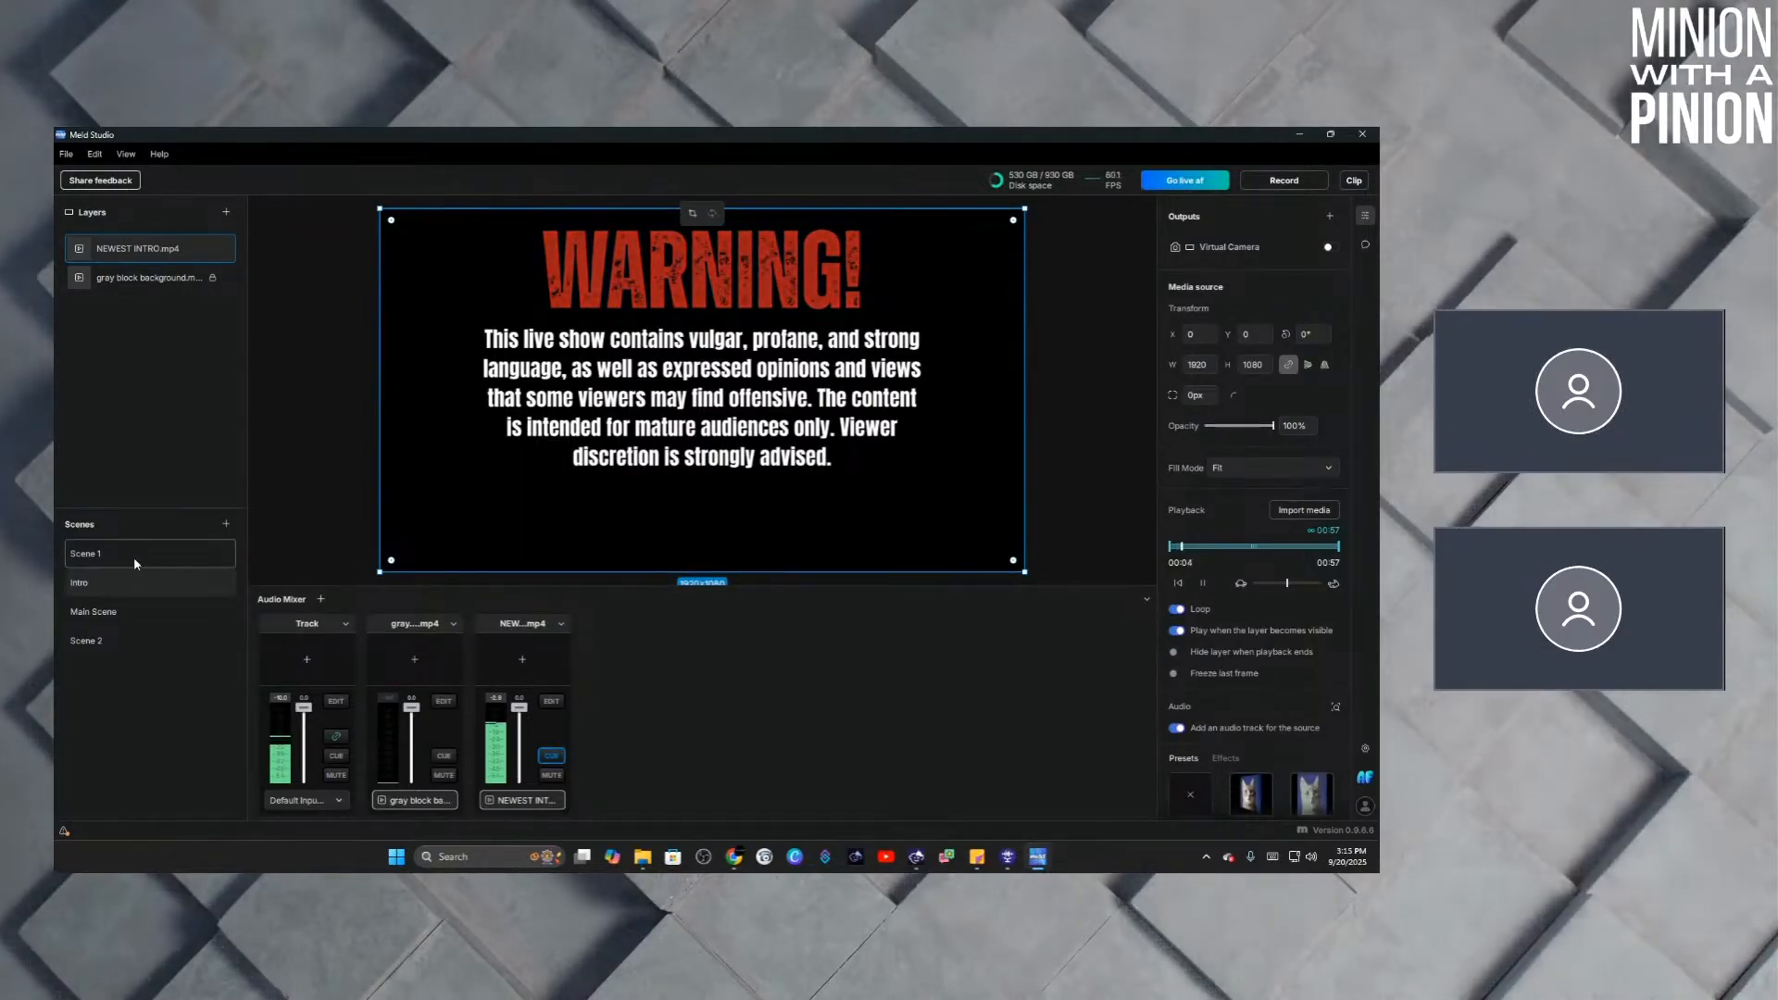
click(136, 556)
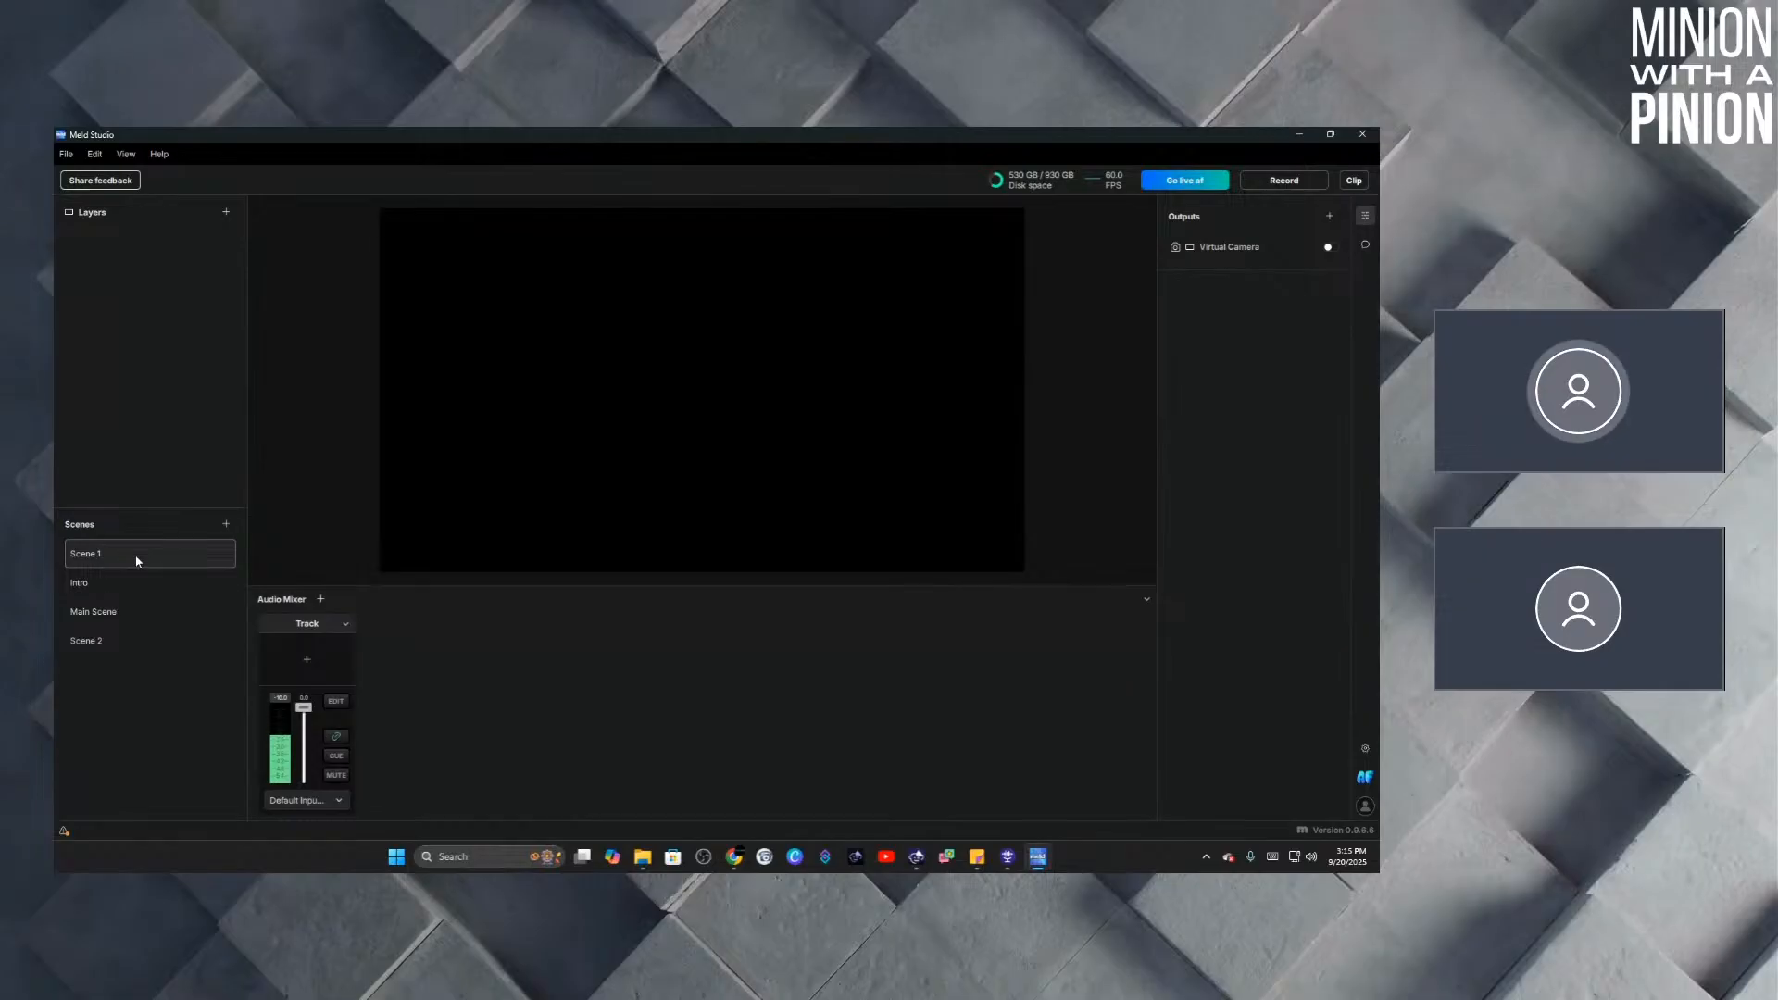
right_click(125, 334)
click(139, 353)
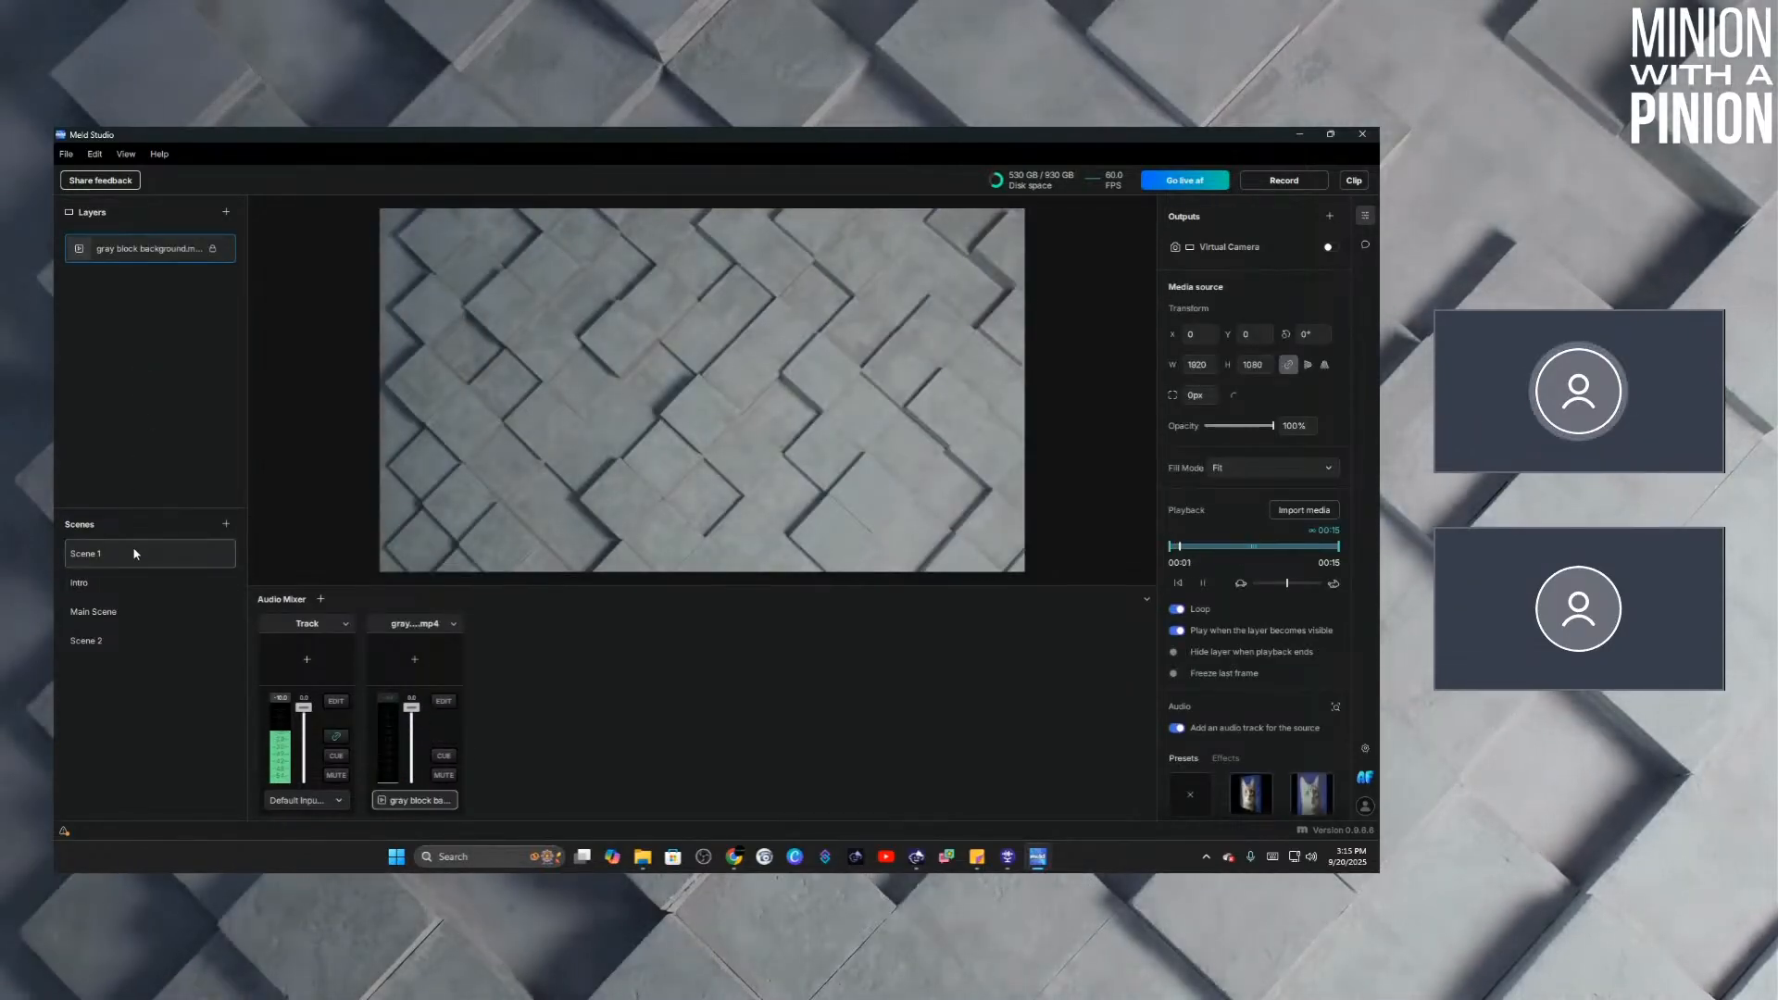
Switch between Intro and Scene 1 to examine how the two scenes change over.
click(132, 586)
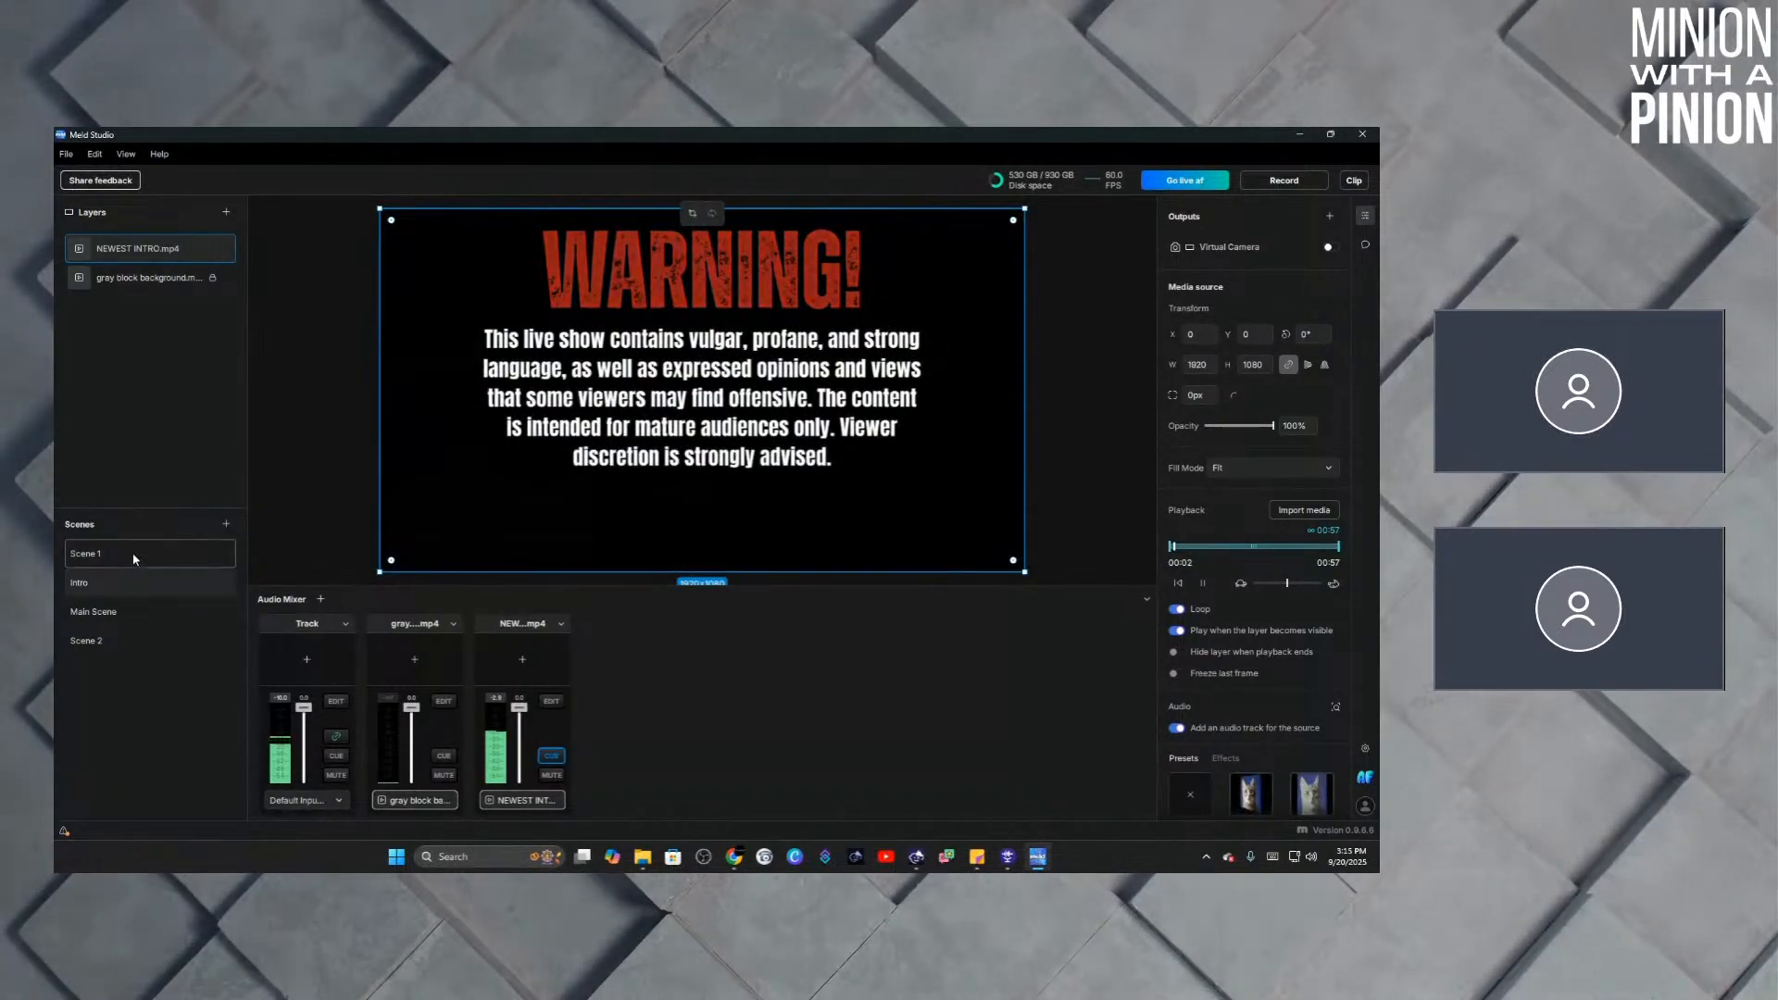
click(133, 560)
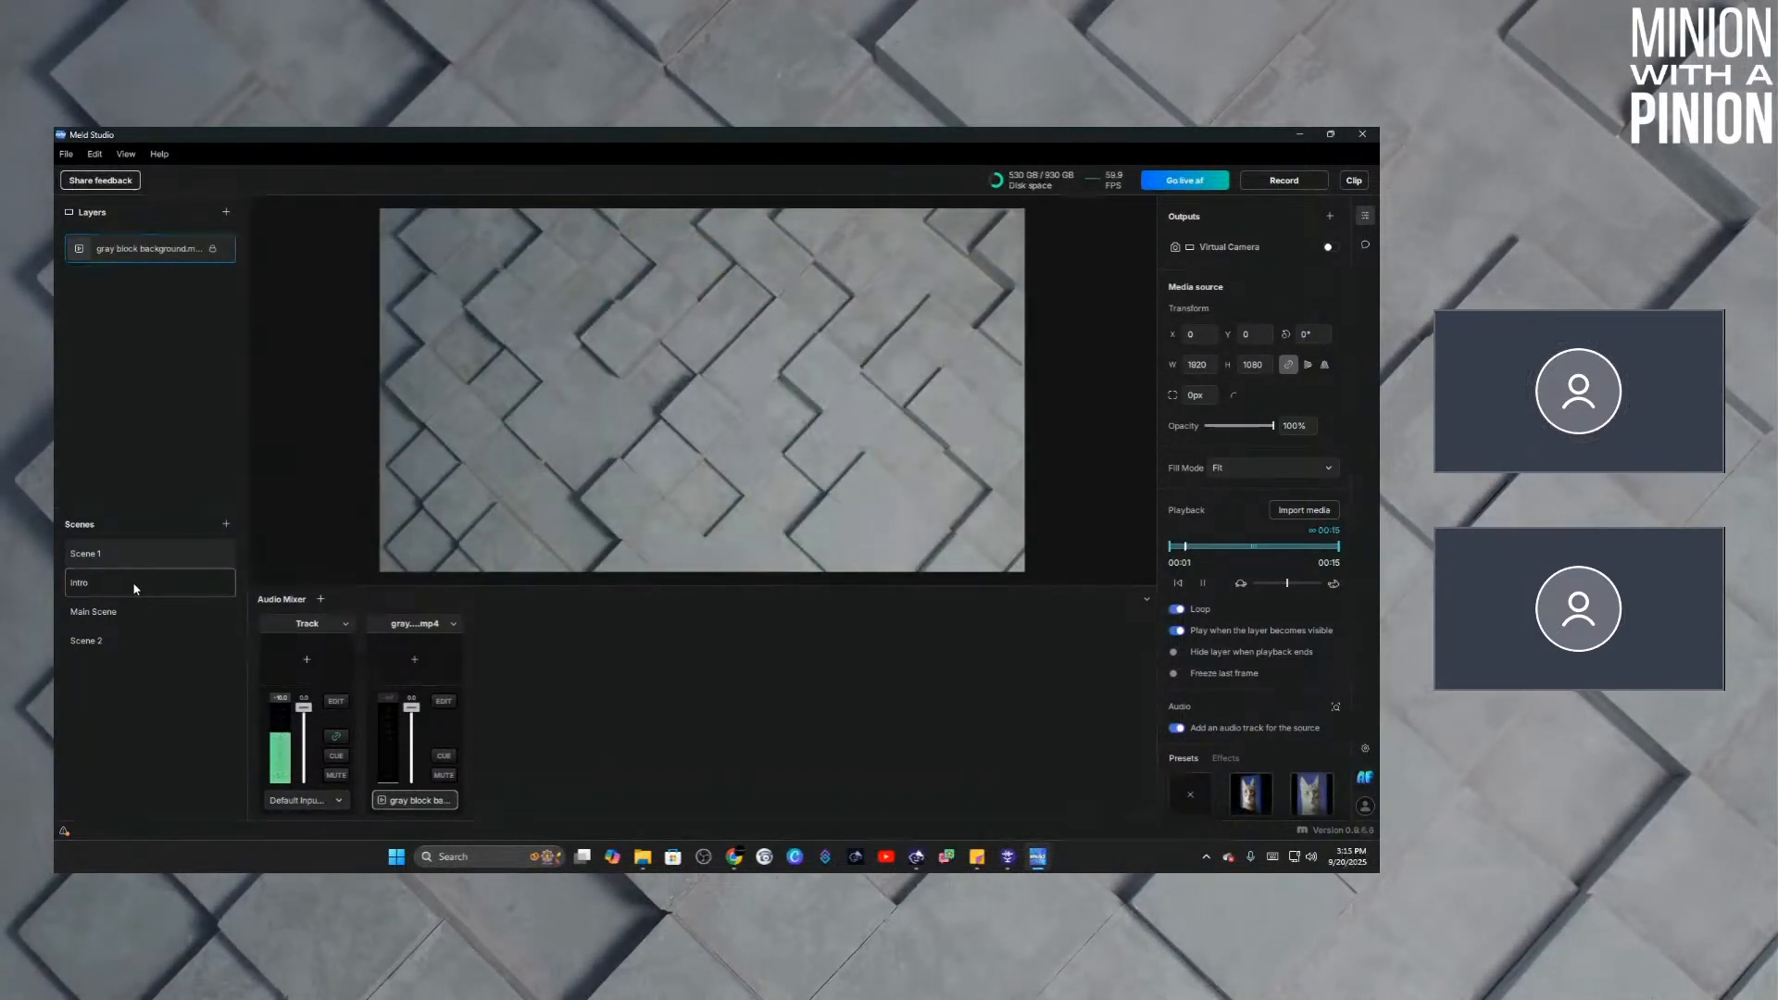
click(135, 585)
Rename Main Scene as "Reaction".
click(135, 615)
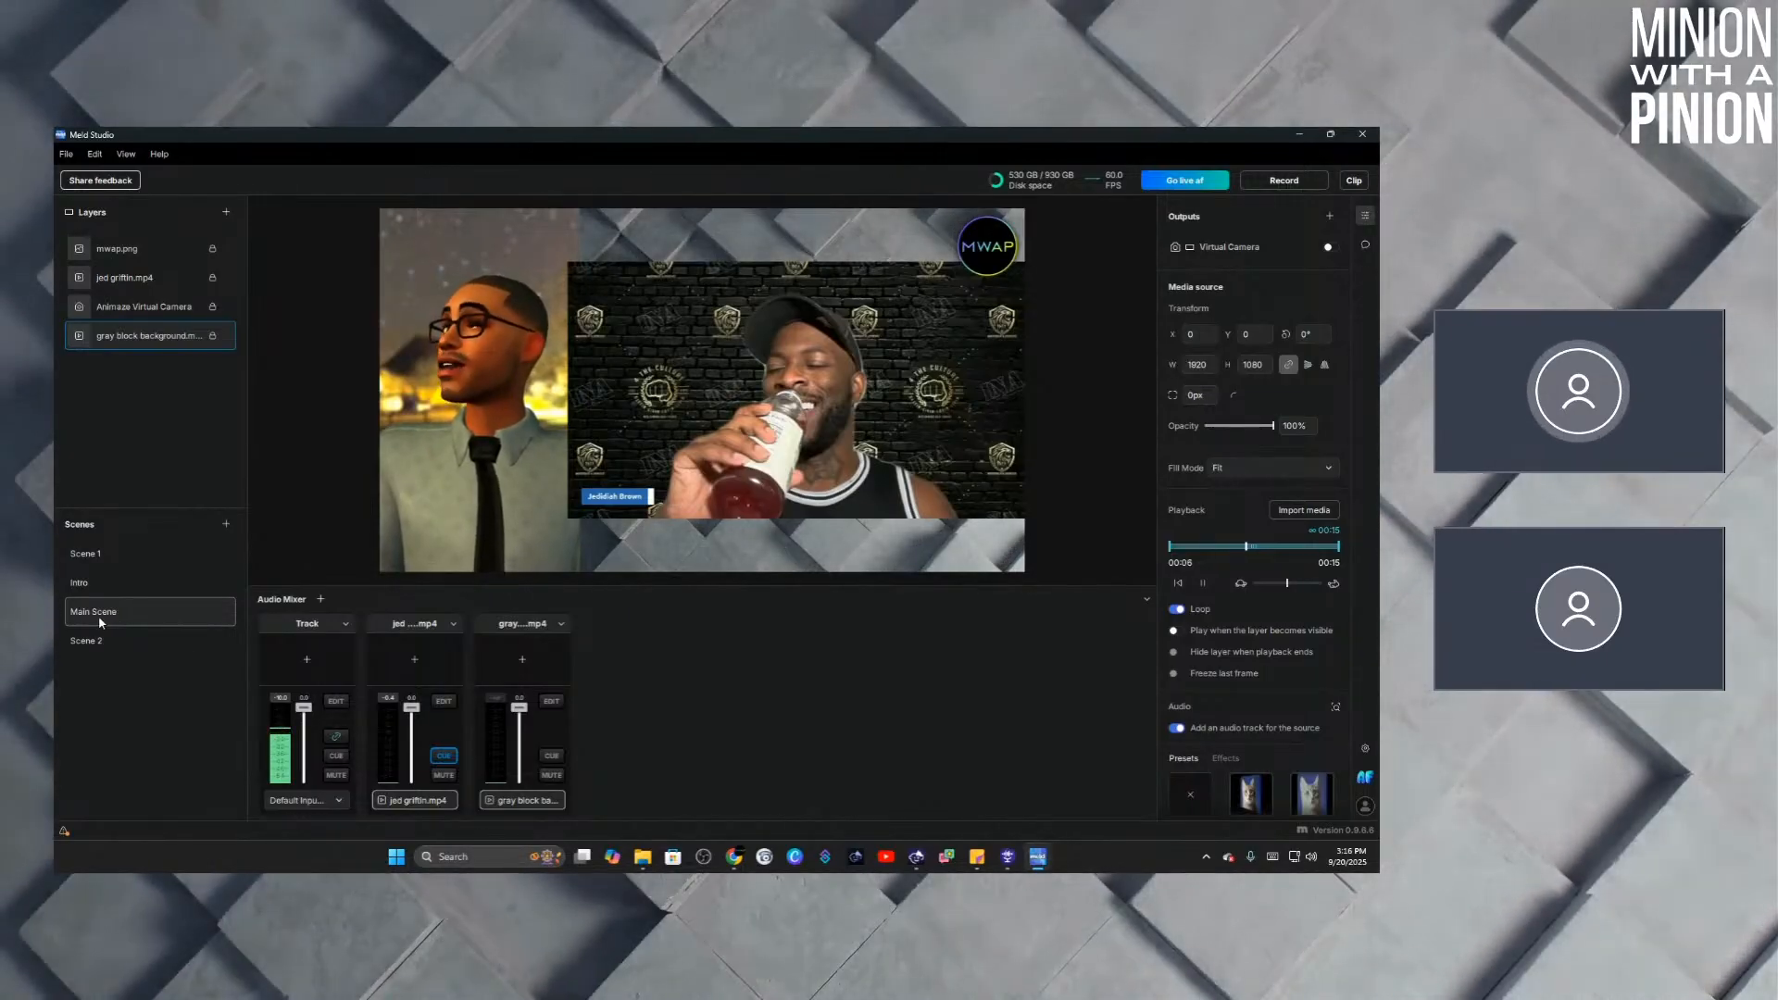
right_click(98, 620)
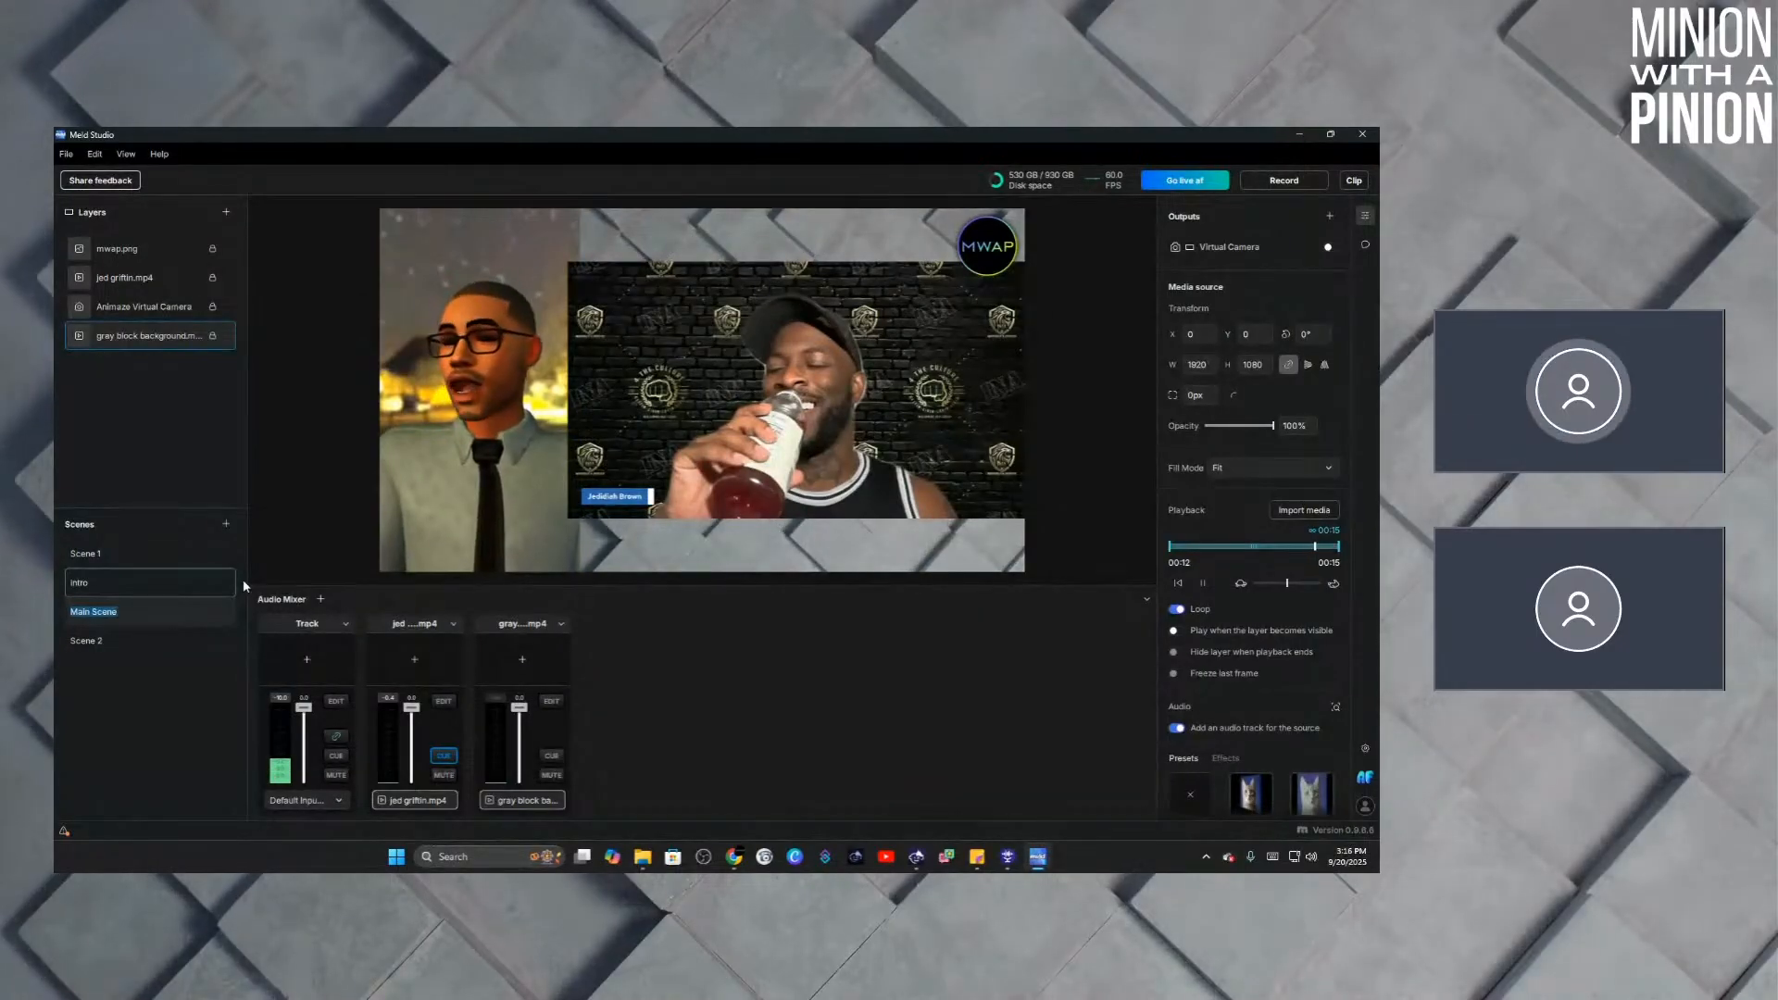
text(Reac)
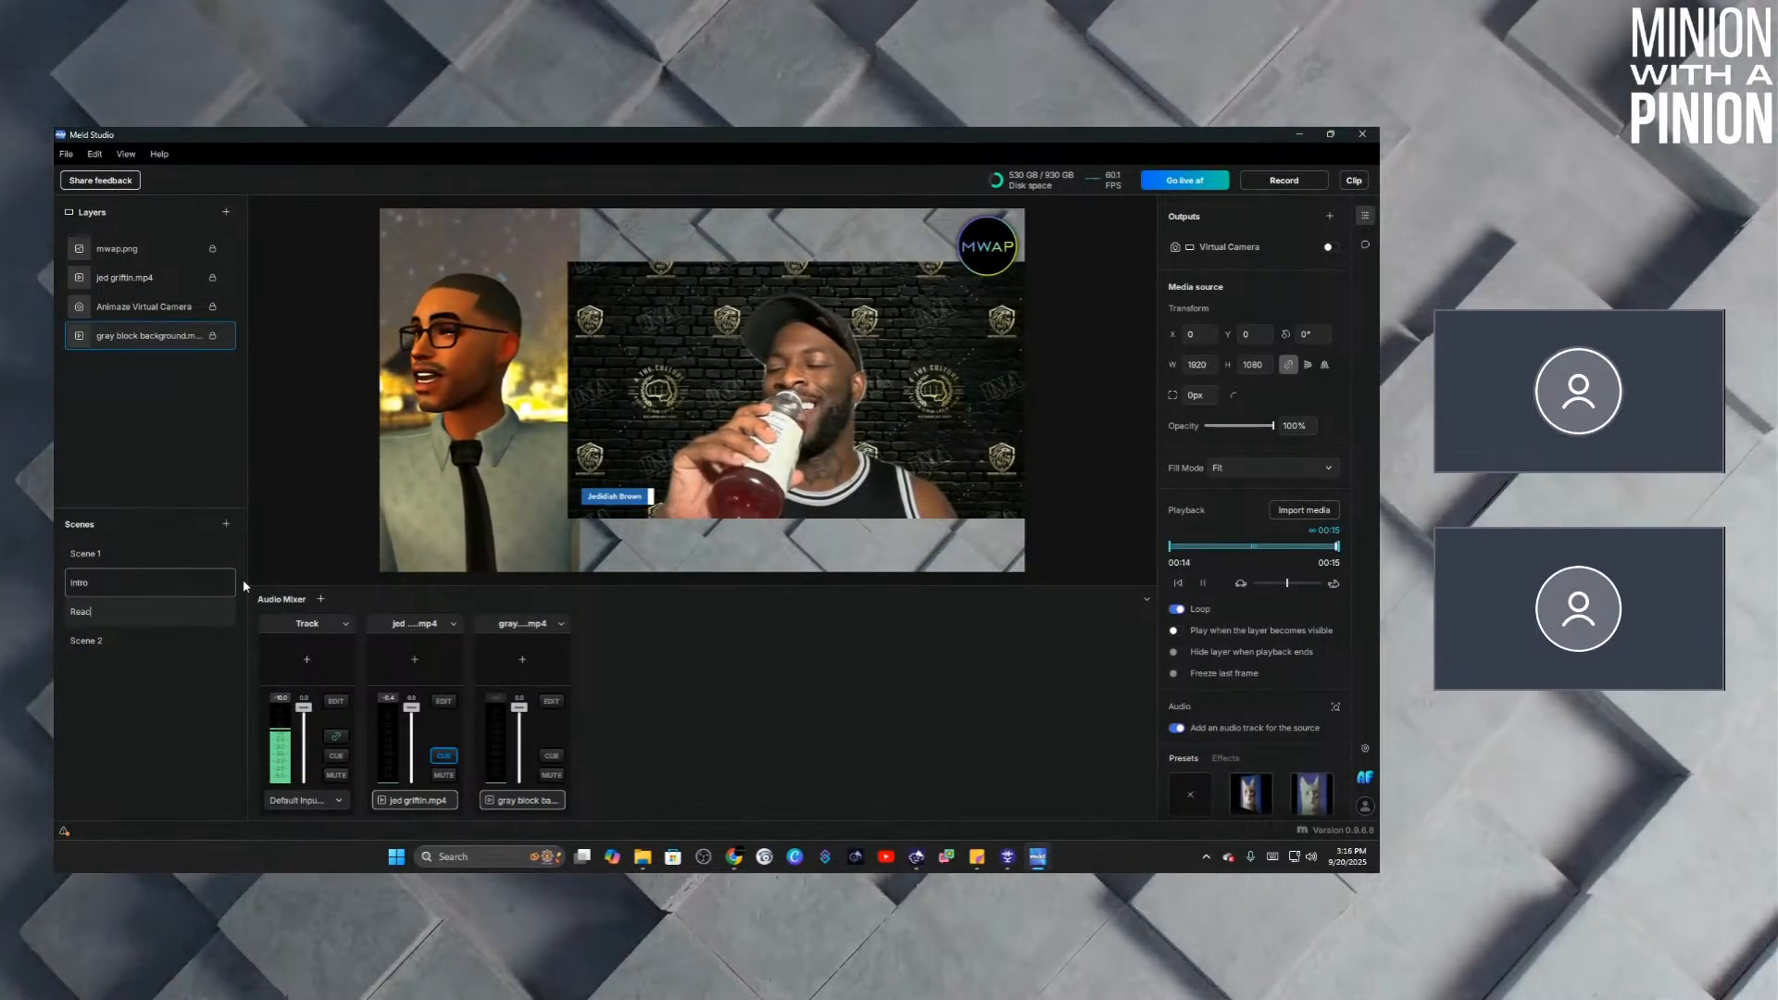
text(tion)
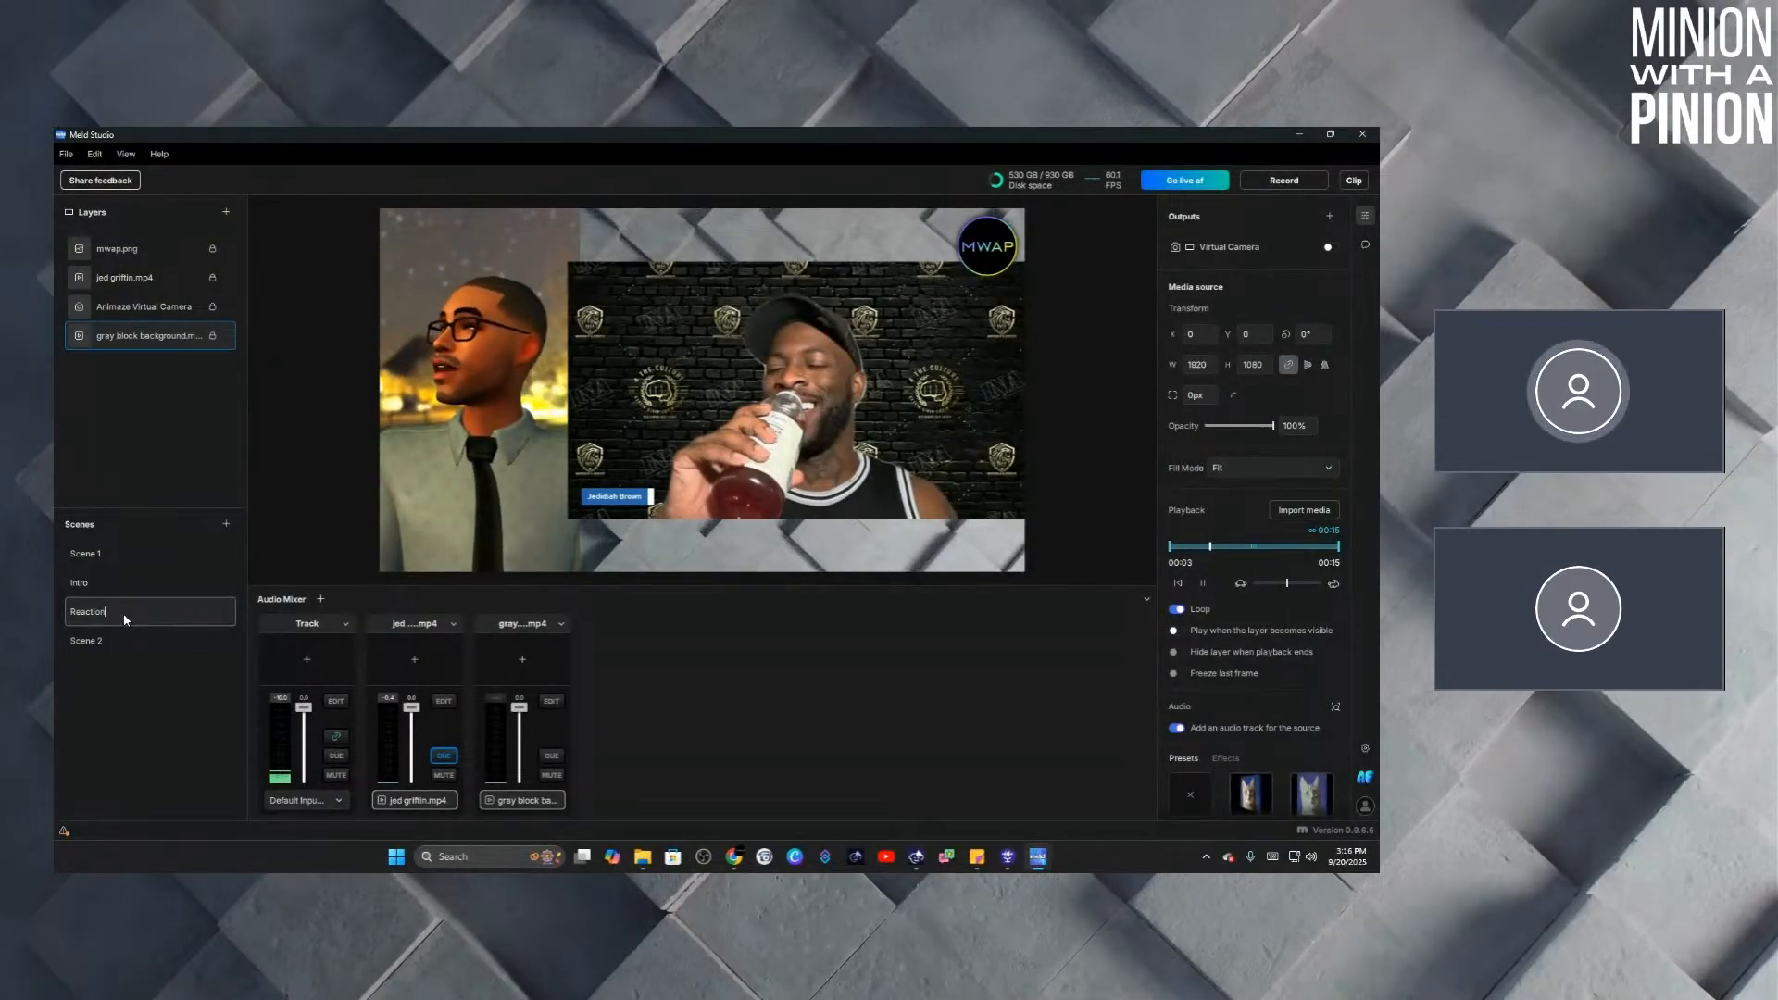
Rename Scene 2 as "Main Scene".
right_click(119, 639)
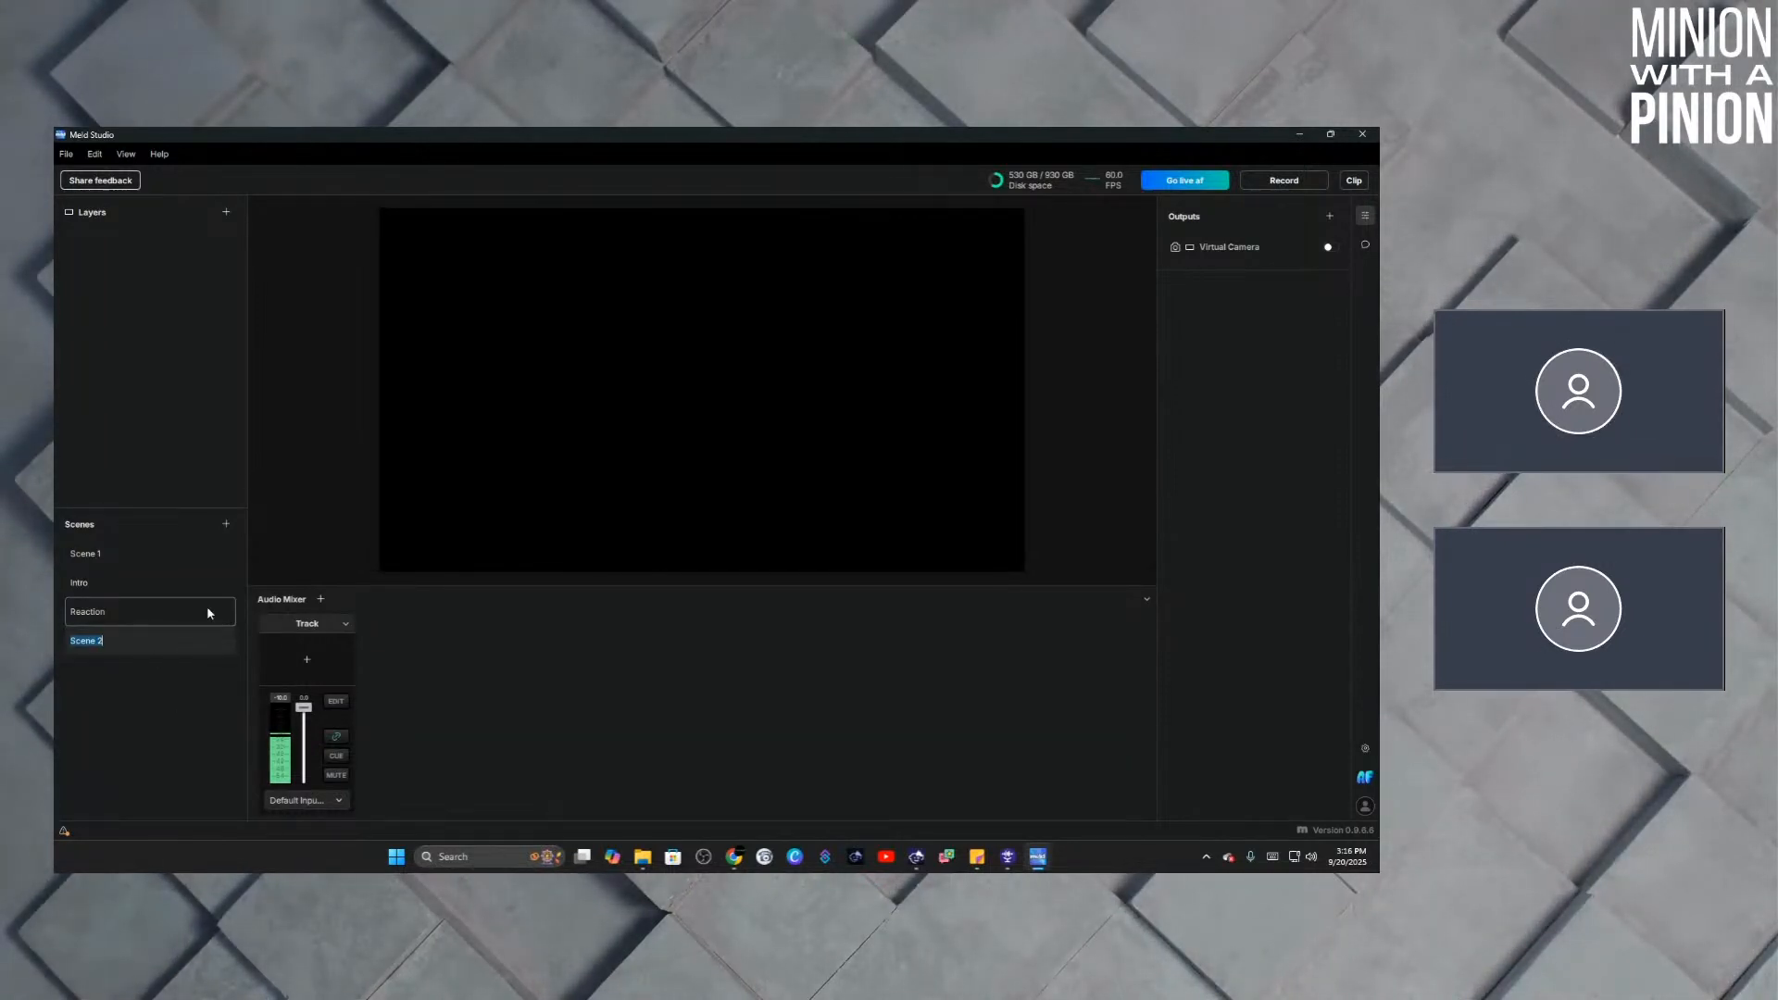
text(Main S)
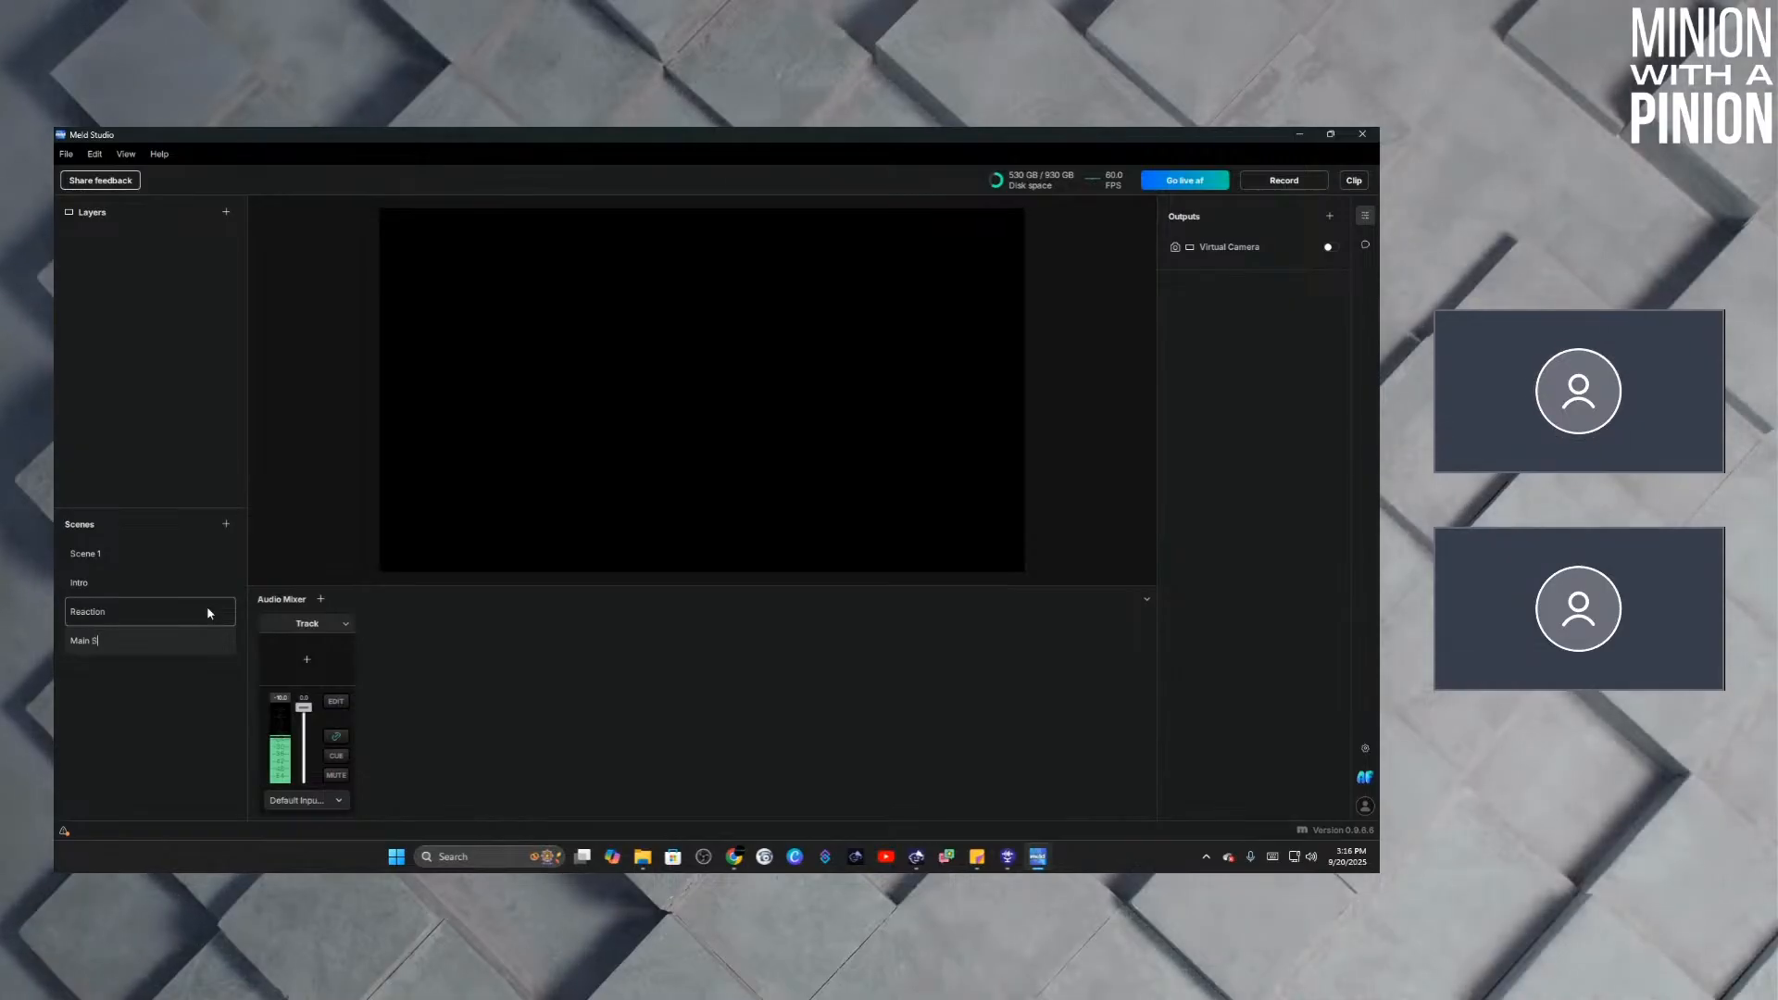
text(cene)
key(Return)
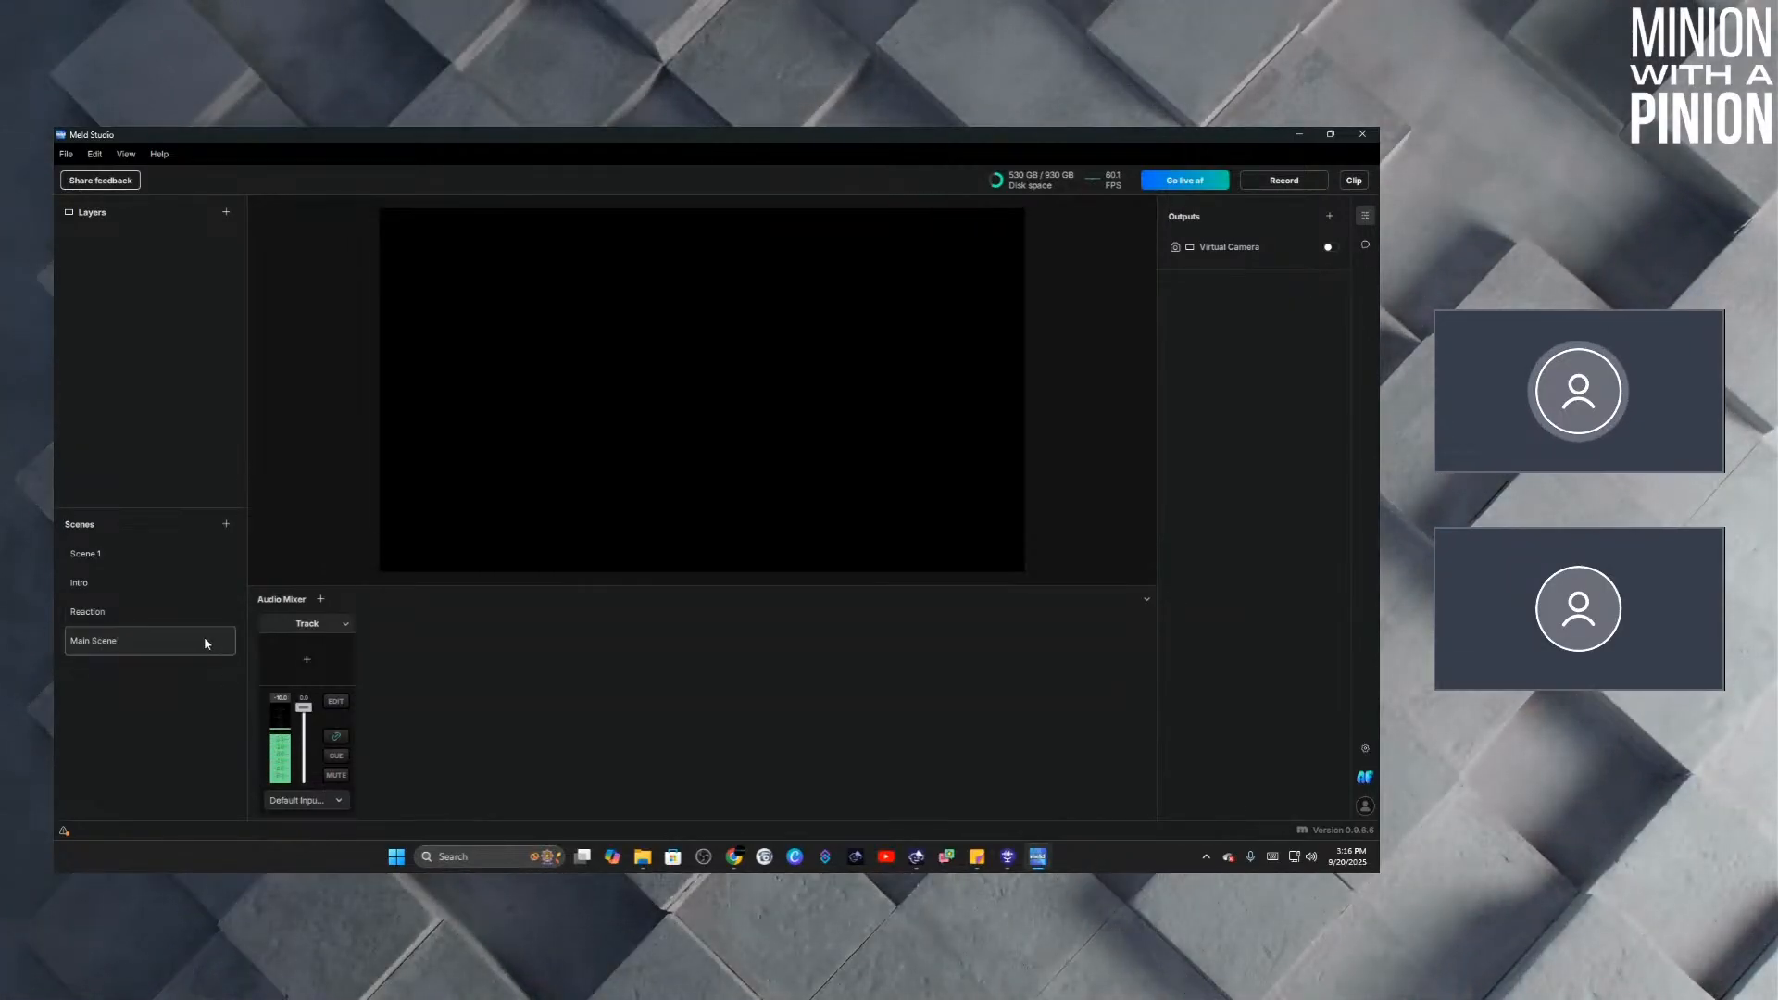
Paste the gray block background layer into the empty Main Scene and clear the layer selection.
right_click(101, 288)
click(103, 301)
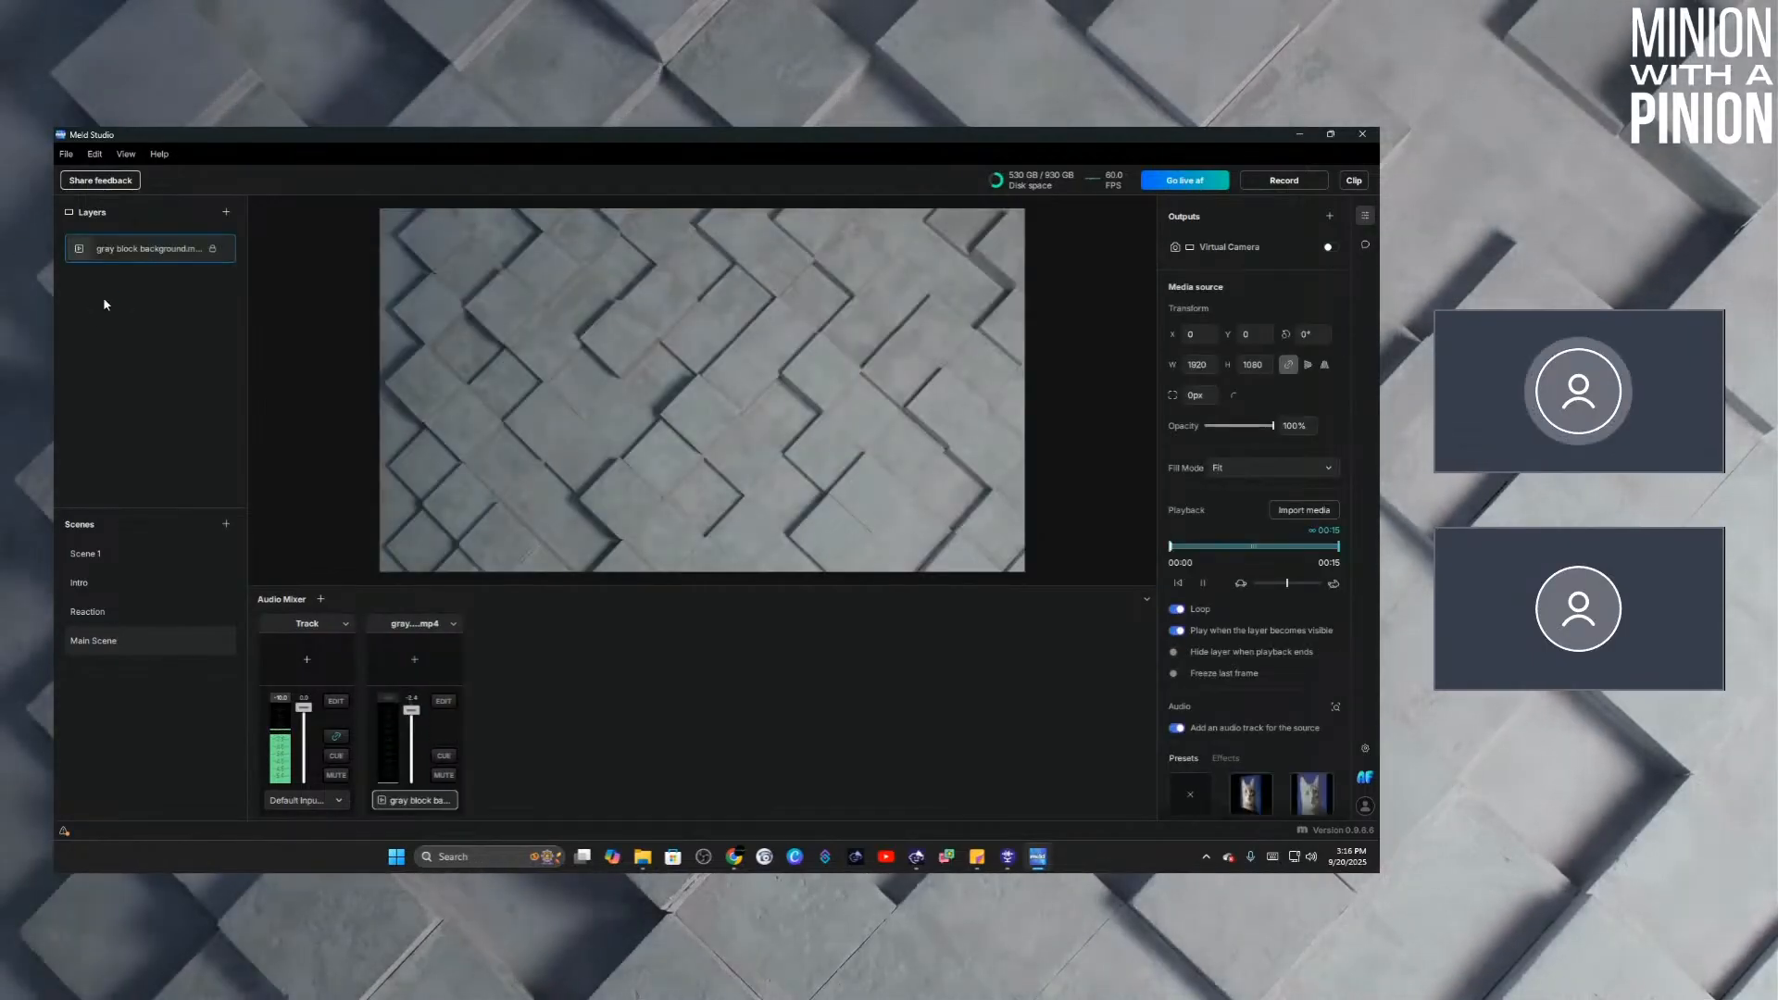
click(344, 410)
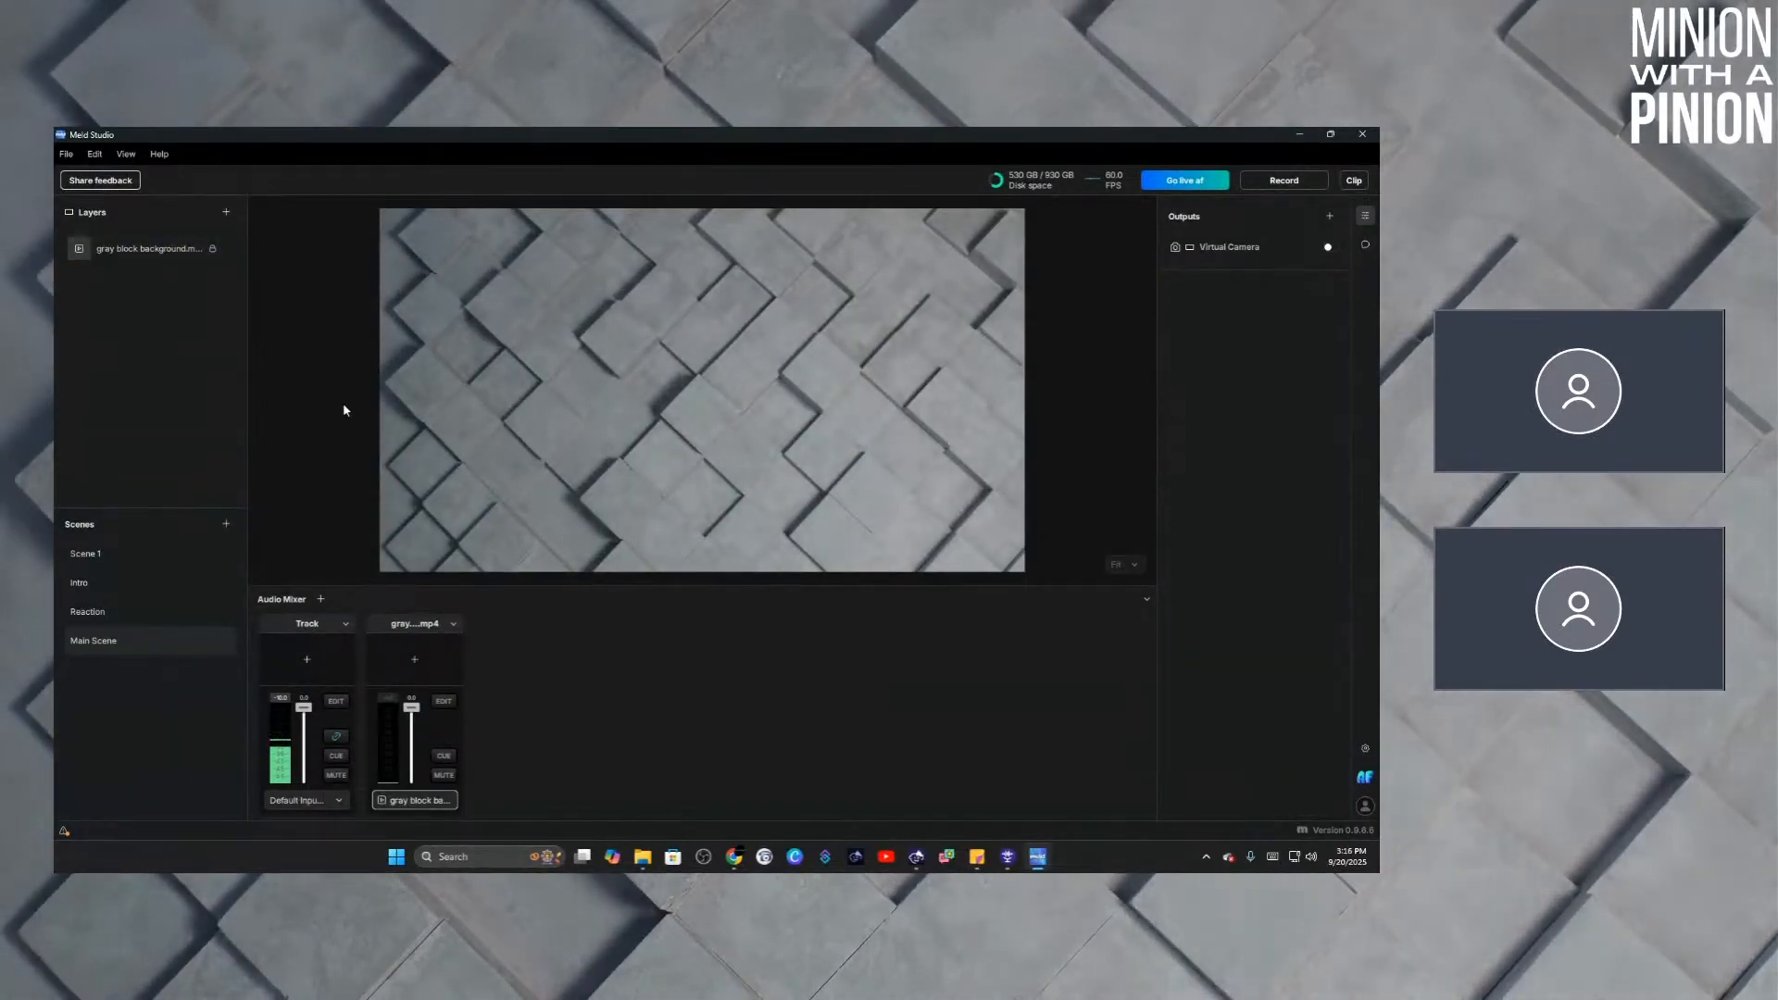
Add a video device layer to Main Scene with Animaze Virtual Camera as its device.
click(226, 212)
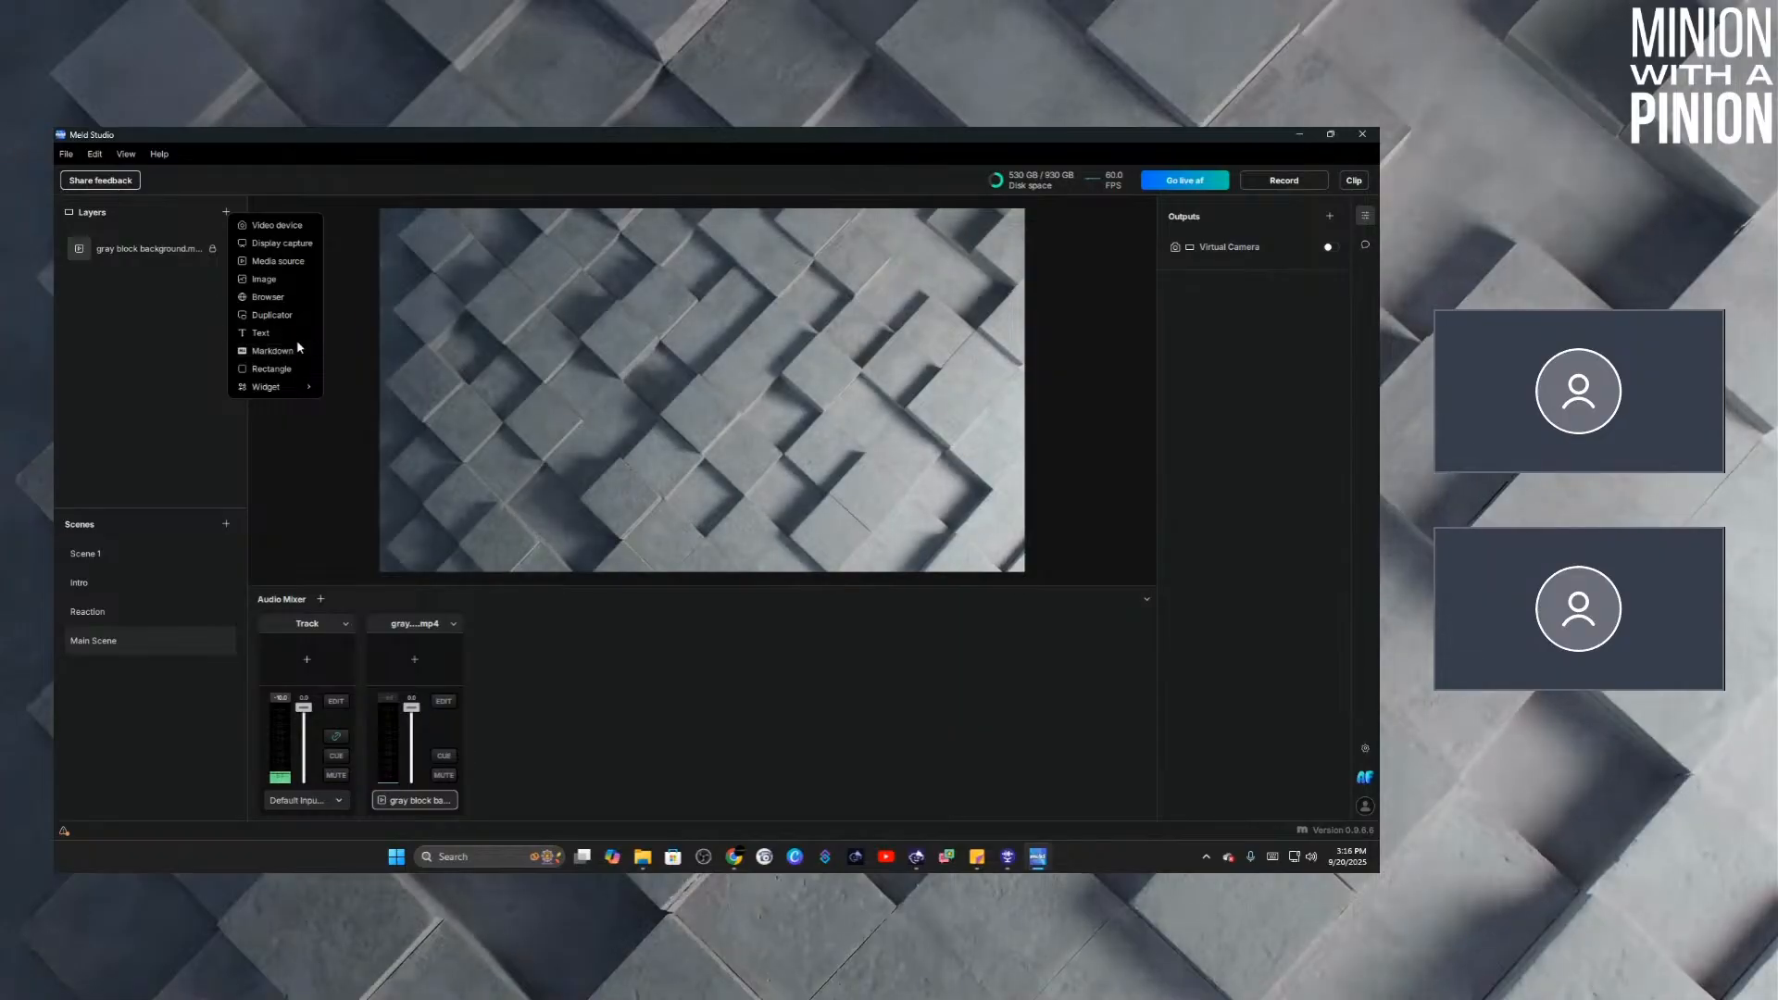
click(300, 232)
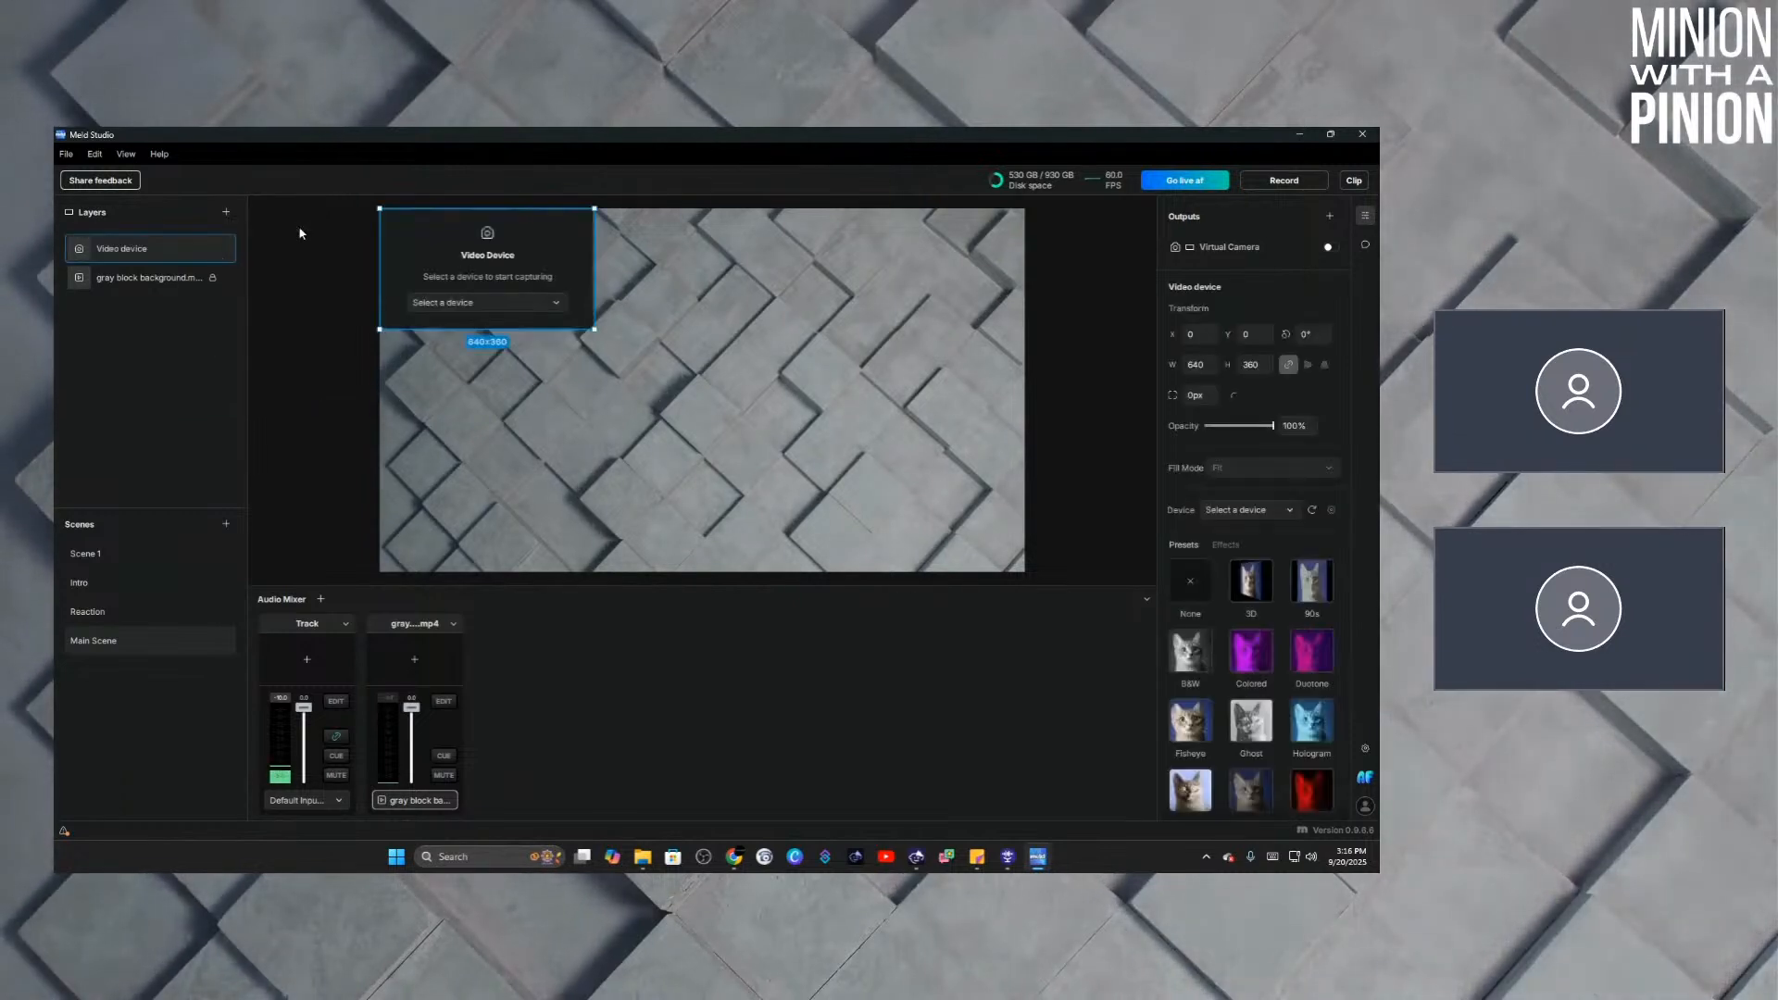
click(487, 312)
click(485, 336)
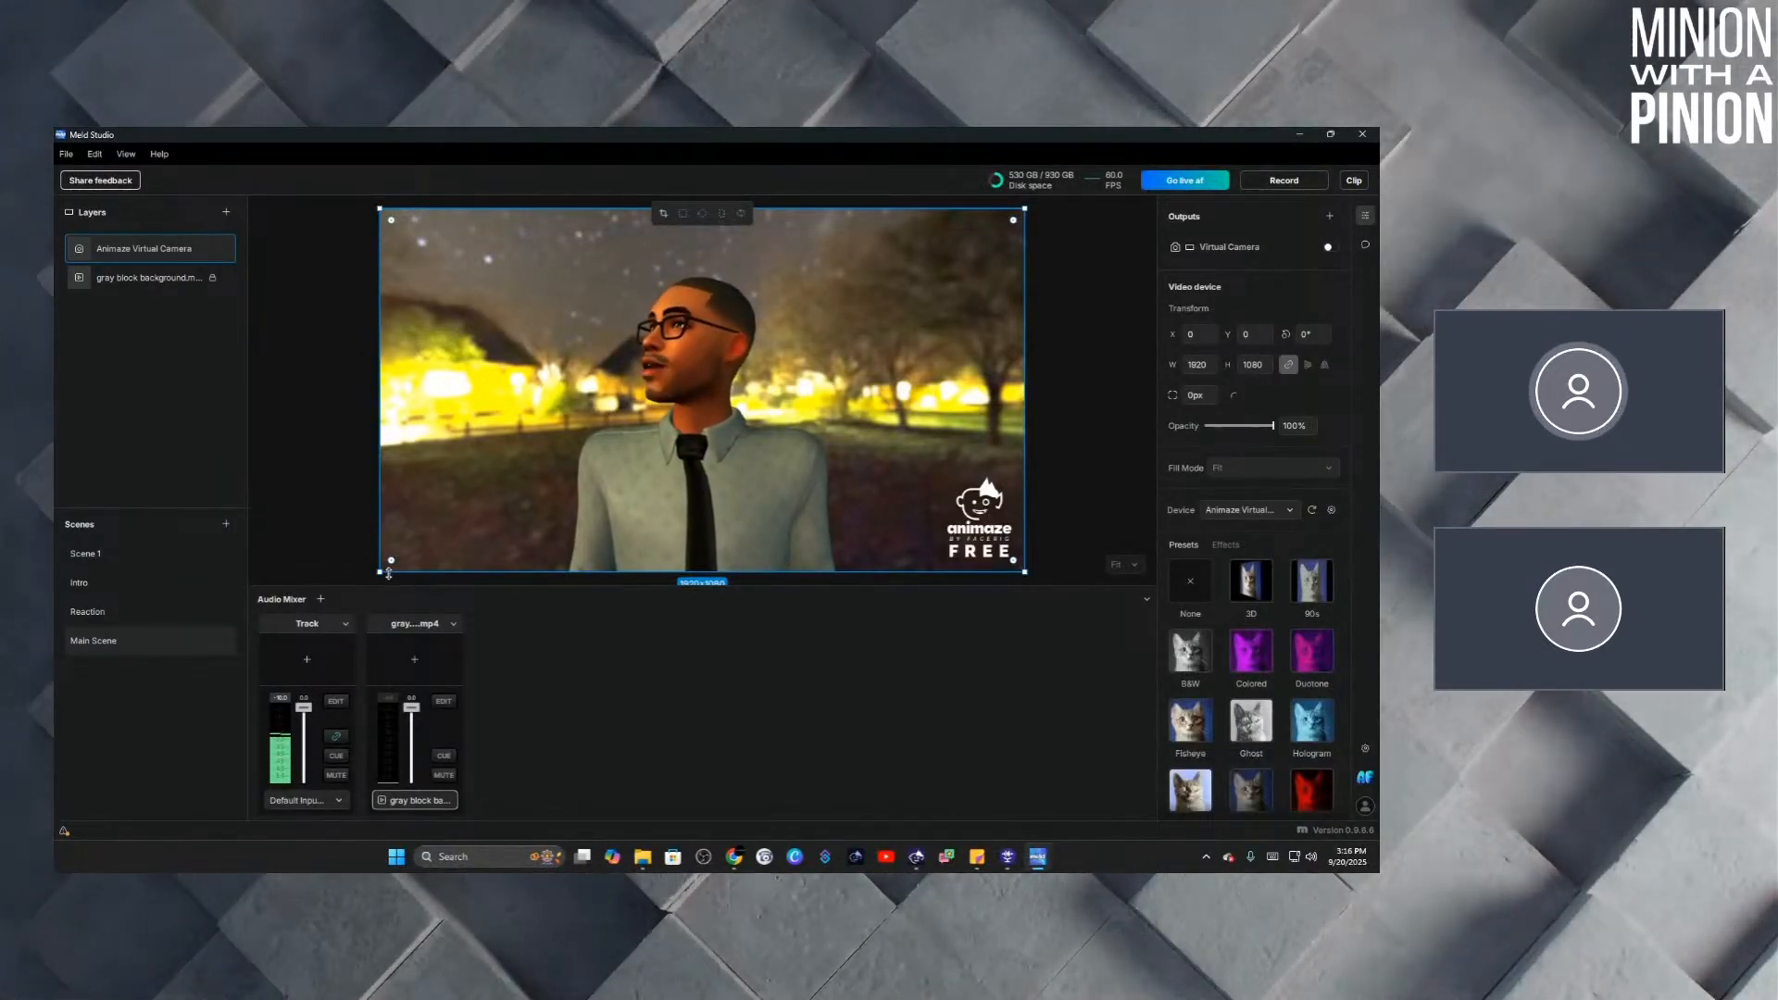
Crop the Animaze Virtual Camera layer on all sides around the avatar to about 1379 × 798.
click(664, 214)
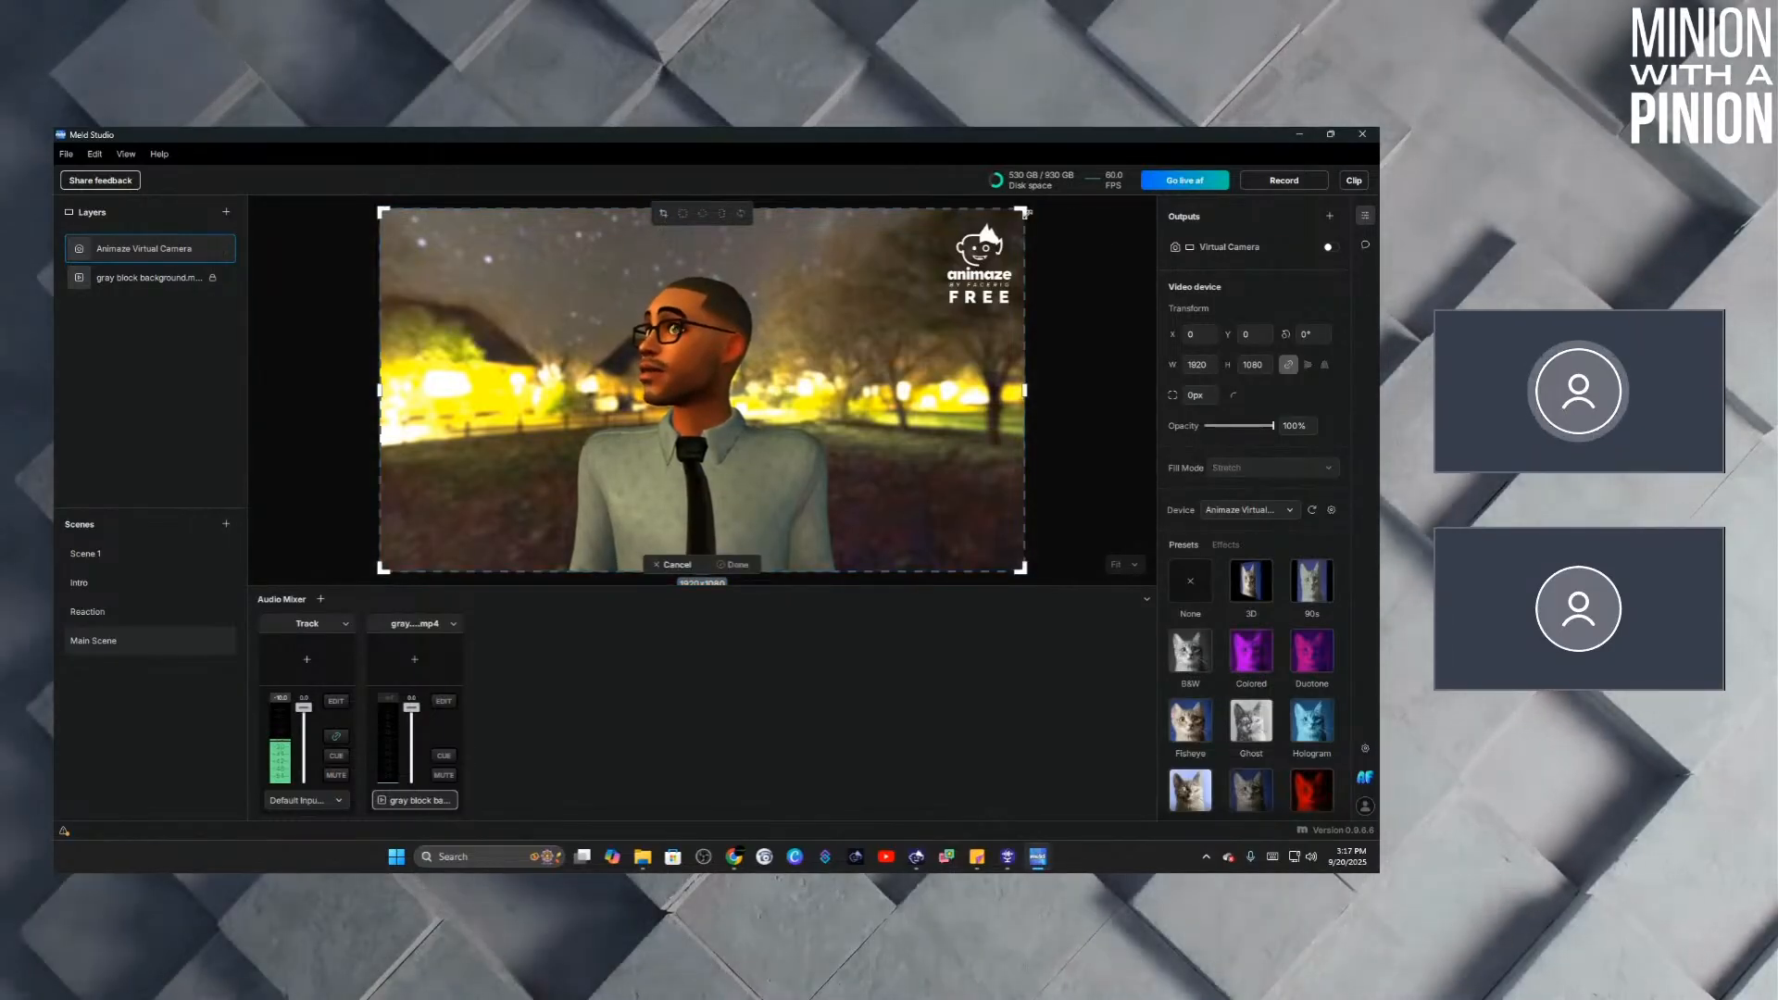
drag(1009, 205, 941, 205)
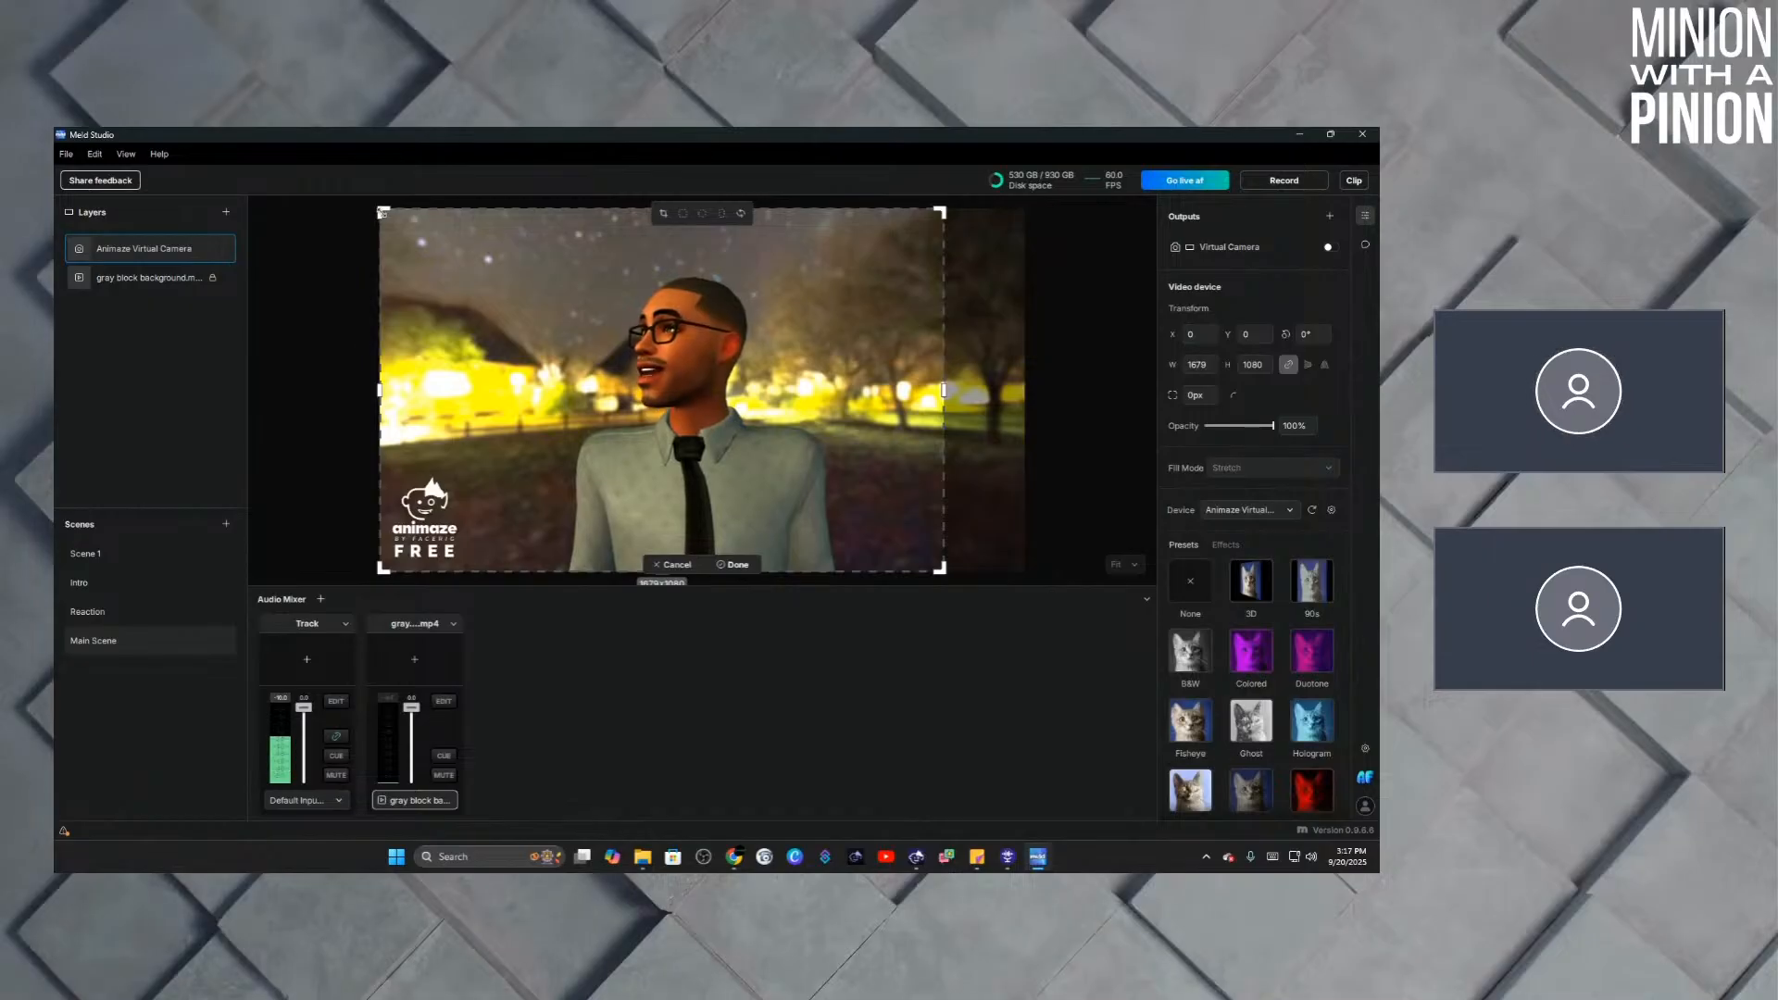
drag(381, 212, 474, 222)
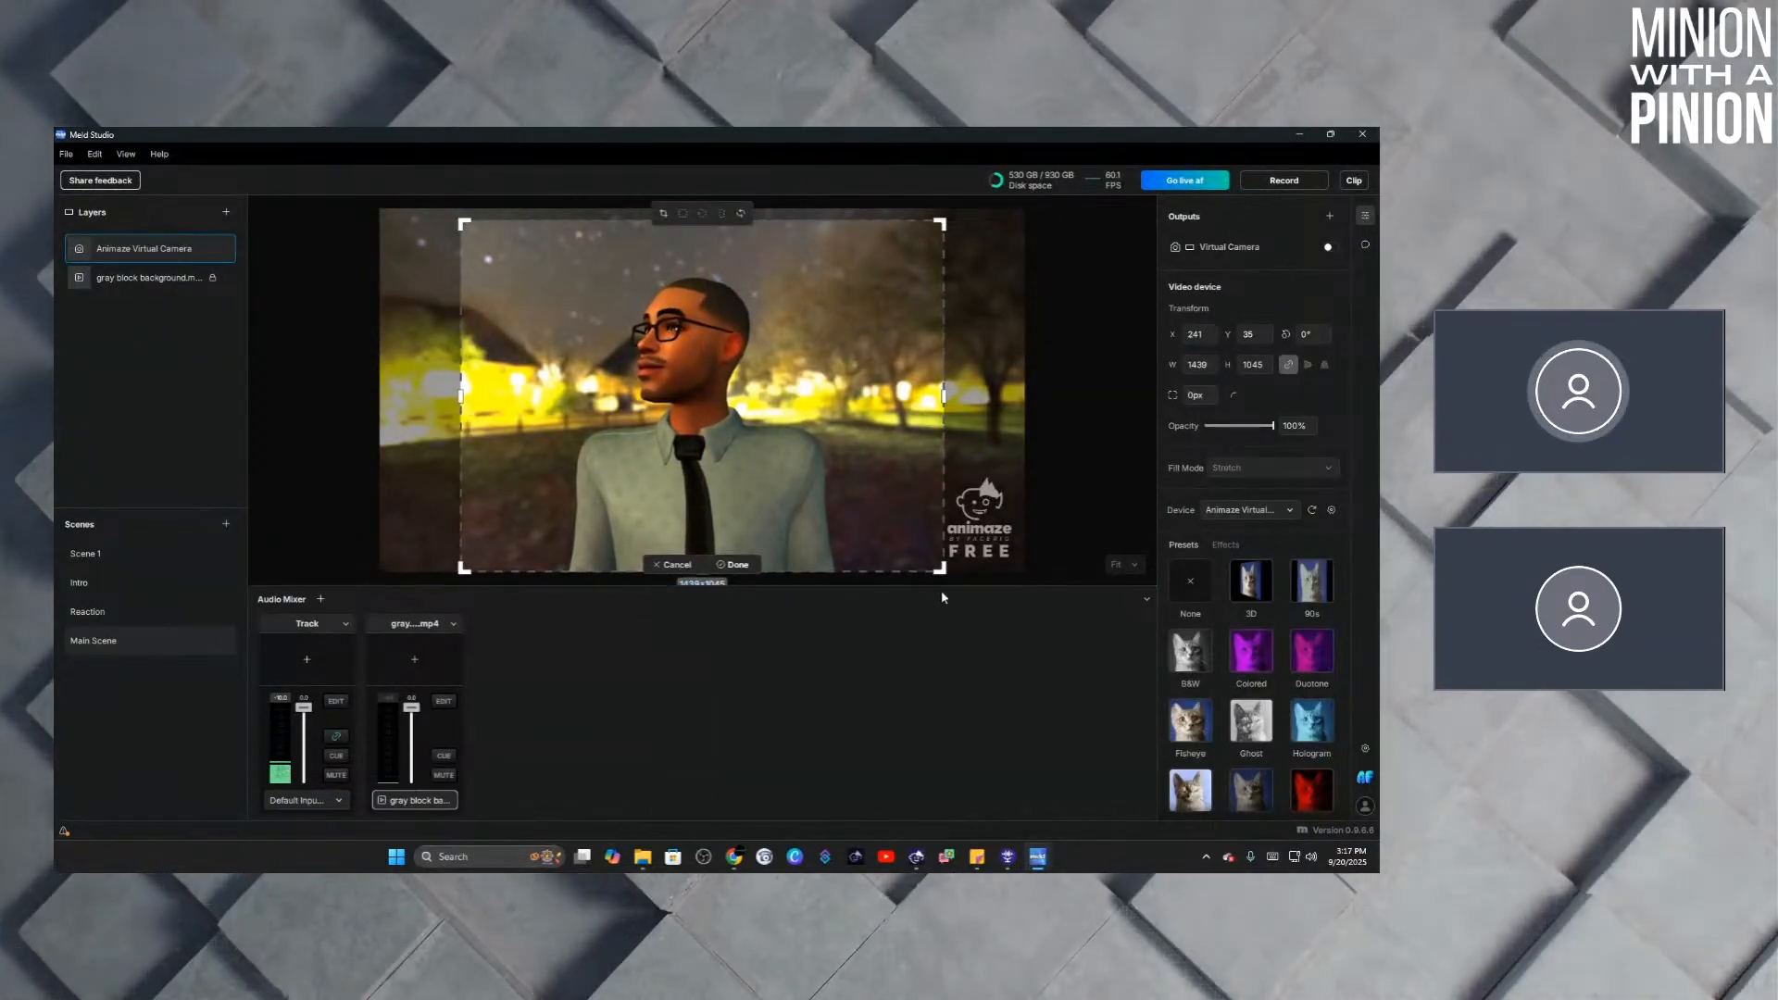
drag(940, 569, 931, 508)
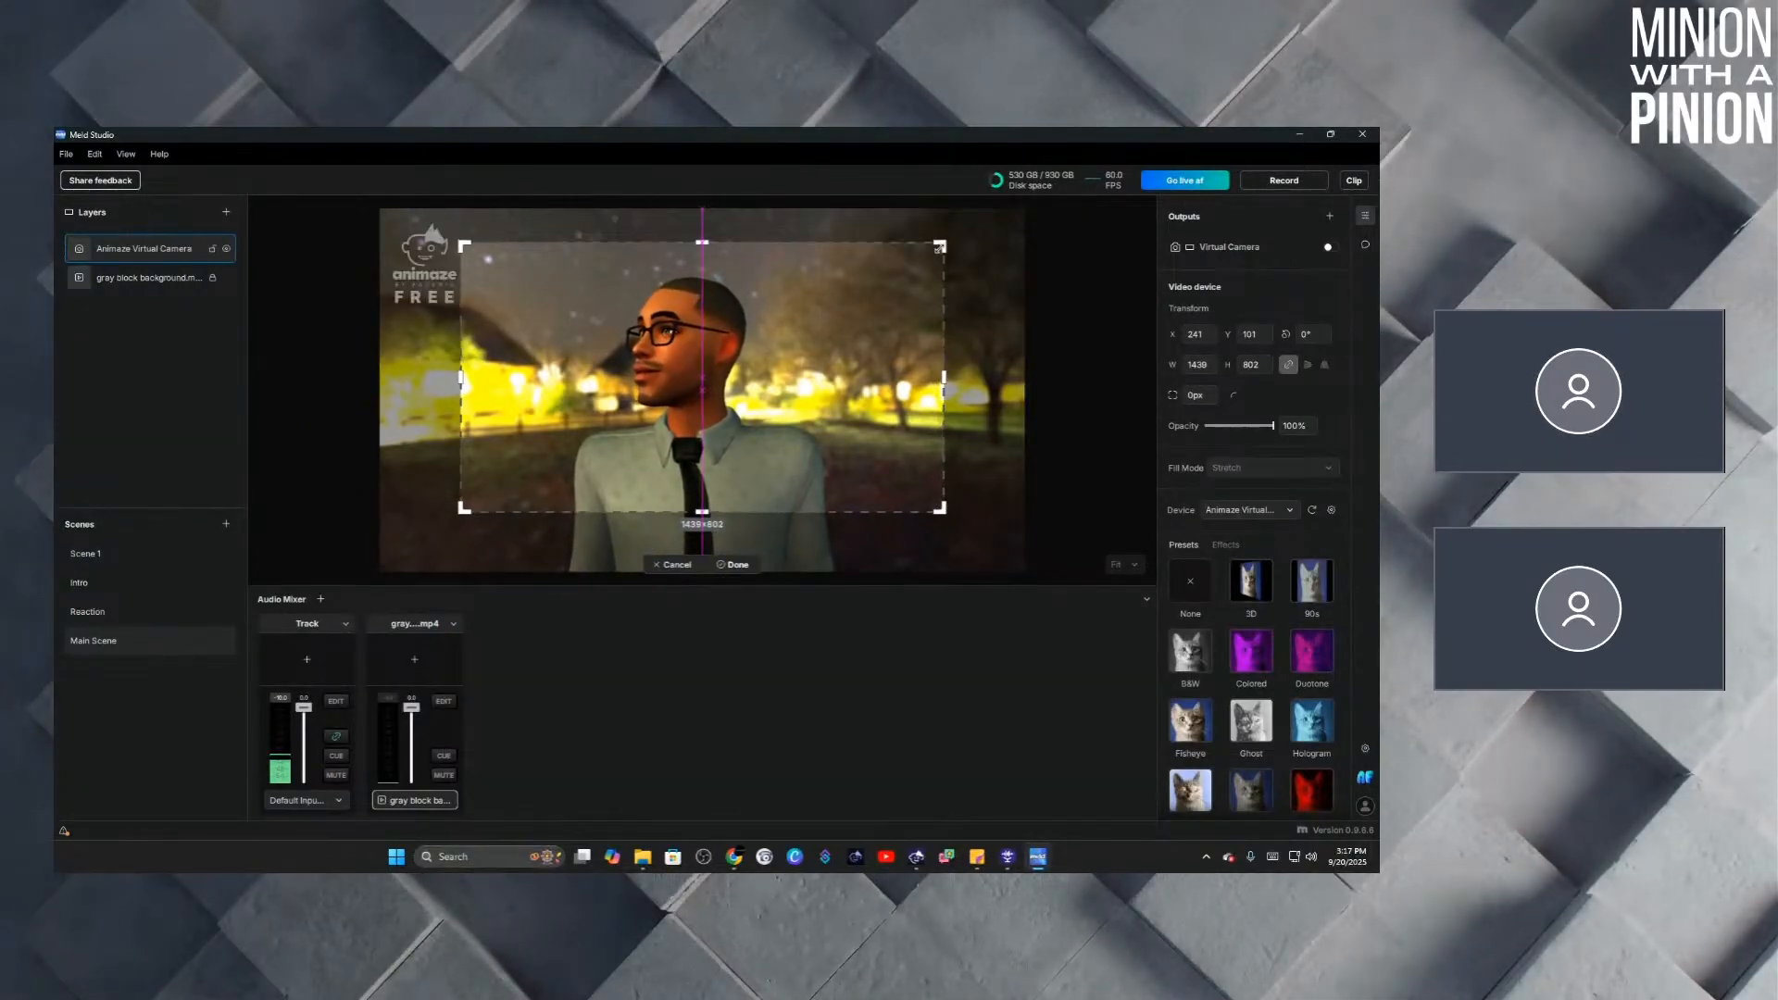
drag(938, 248, 920, 248)
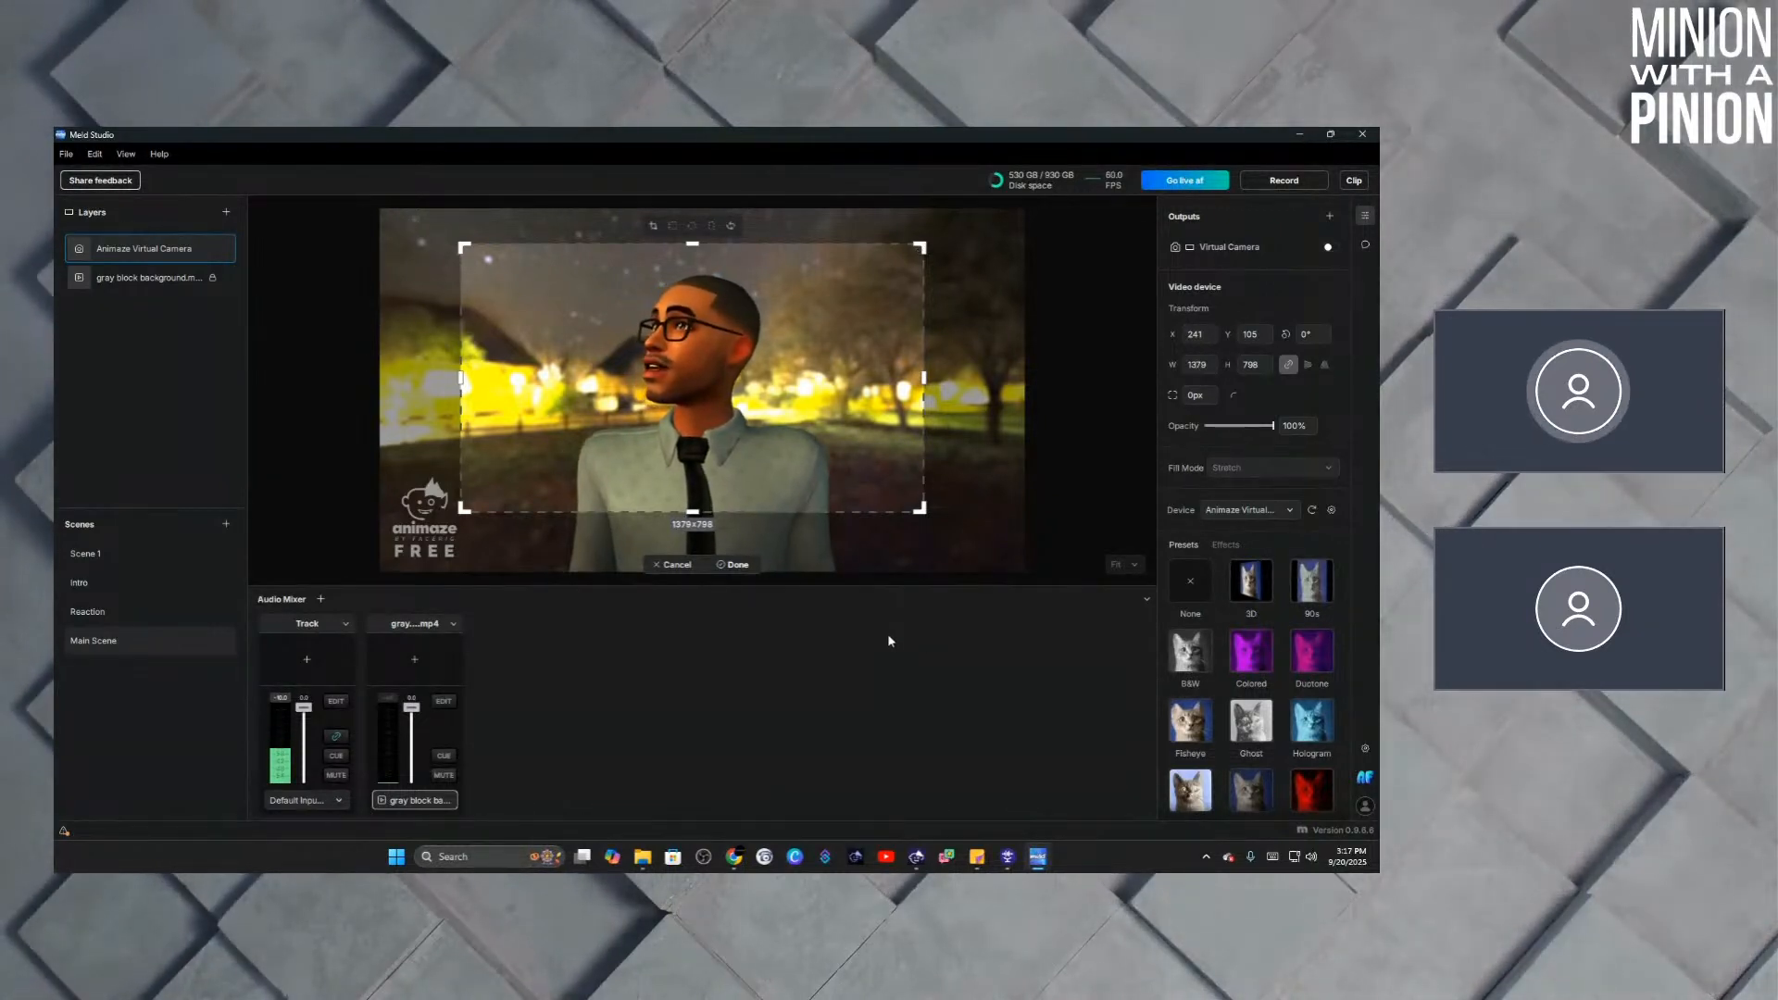
click(1020, 380)
double_click(663, 400)
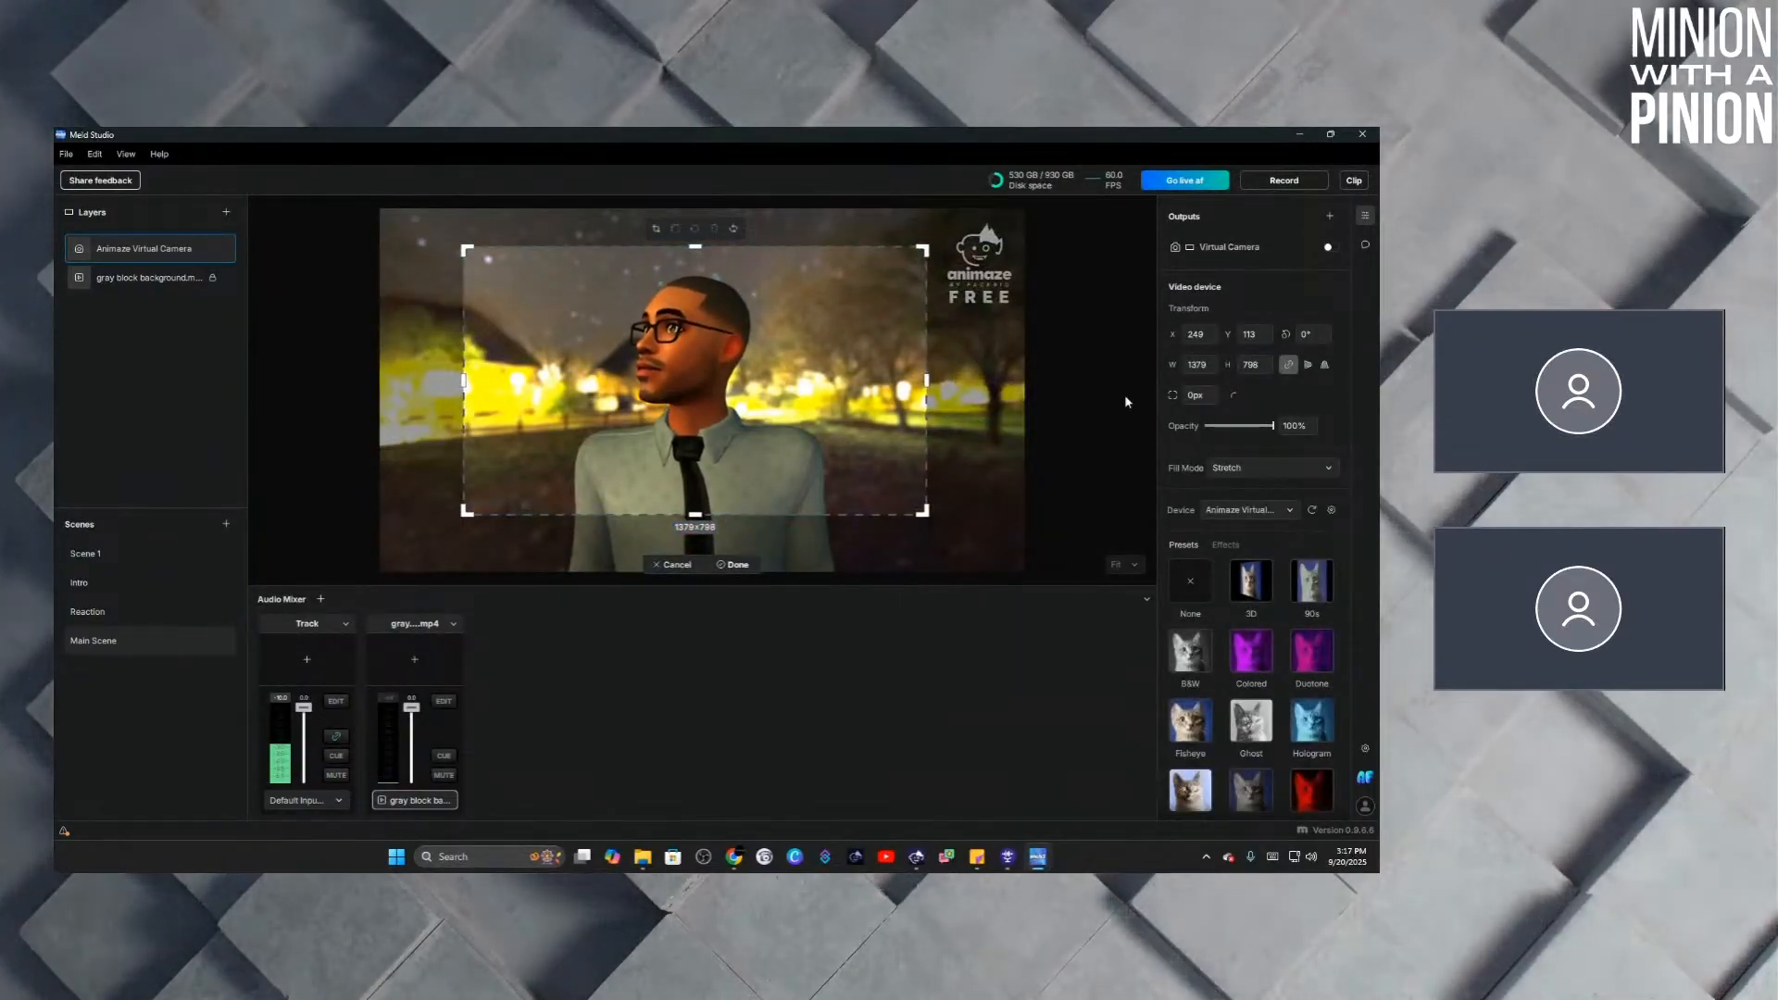
click(1077, 399)
Center the cropped camera layer on the Main Scene canvas at X 270, Y 141, and deselect it.
click(711, 374)
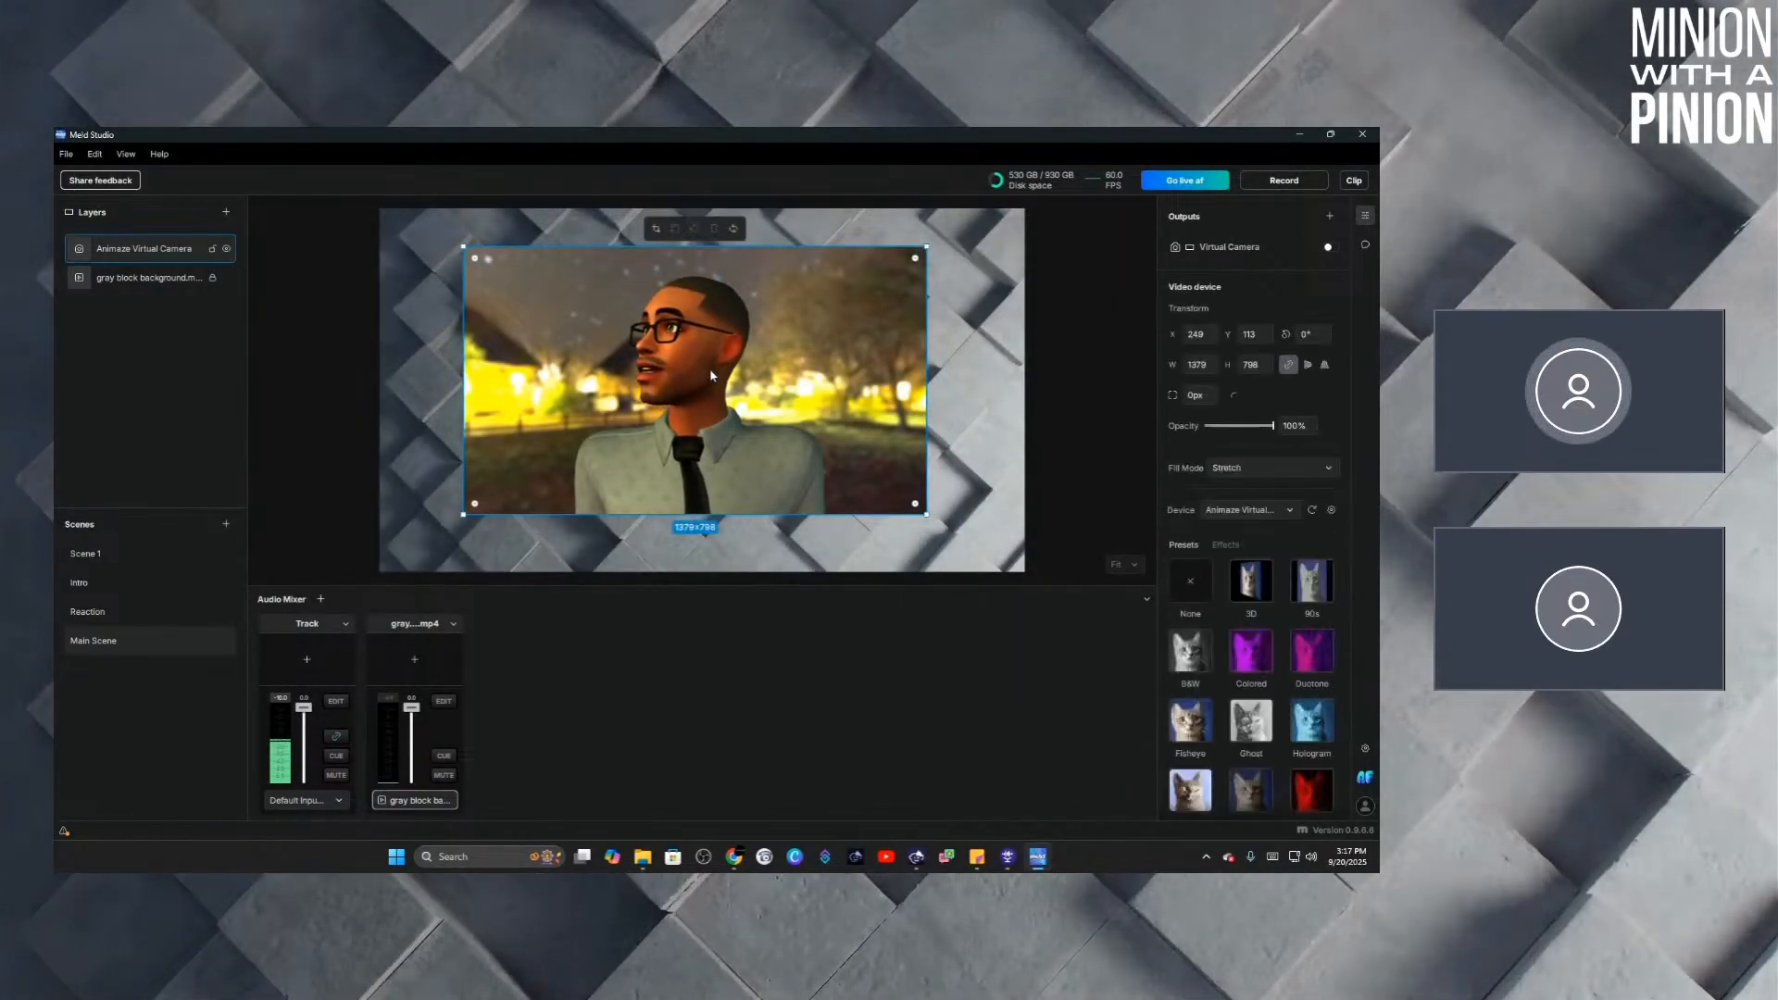
click(968, 373)
drag(716, 369, 726, 386)
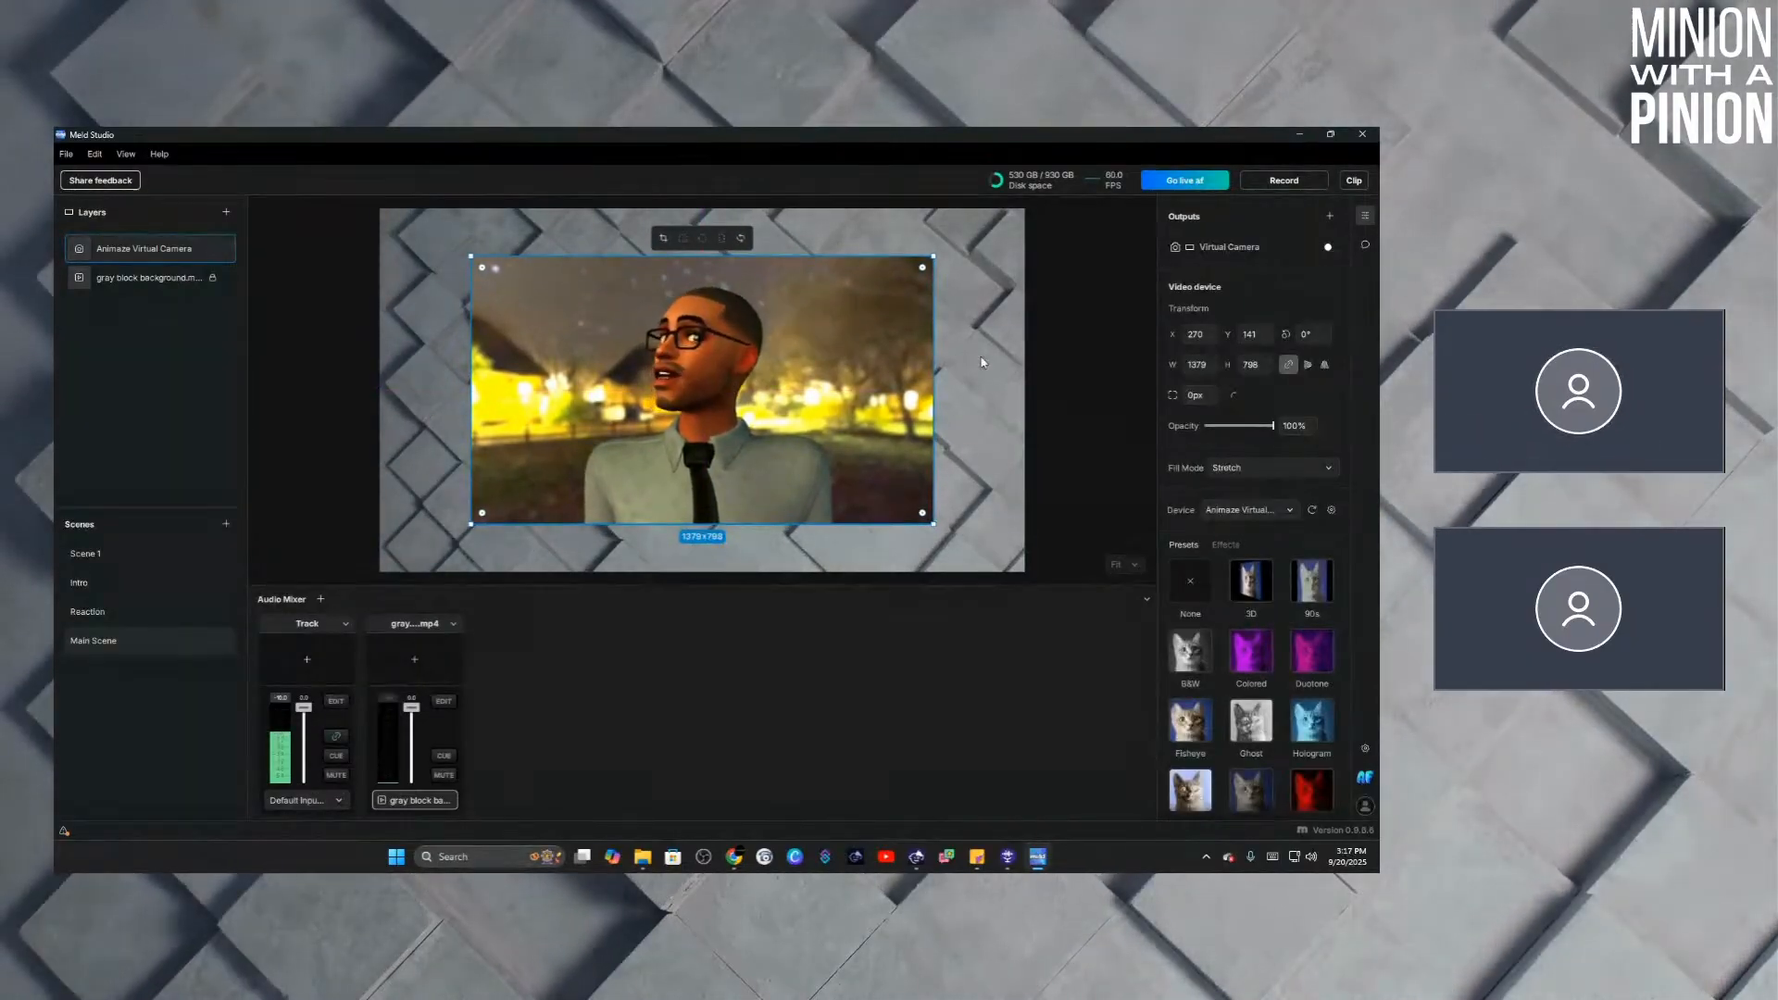
click(1068, 358)
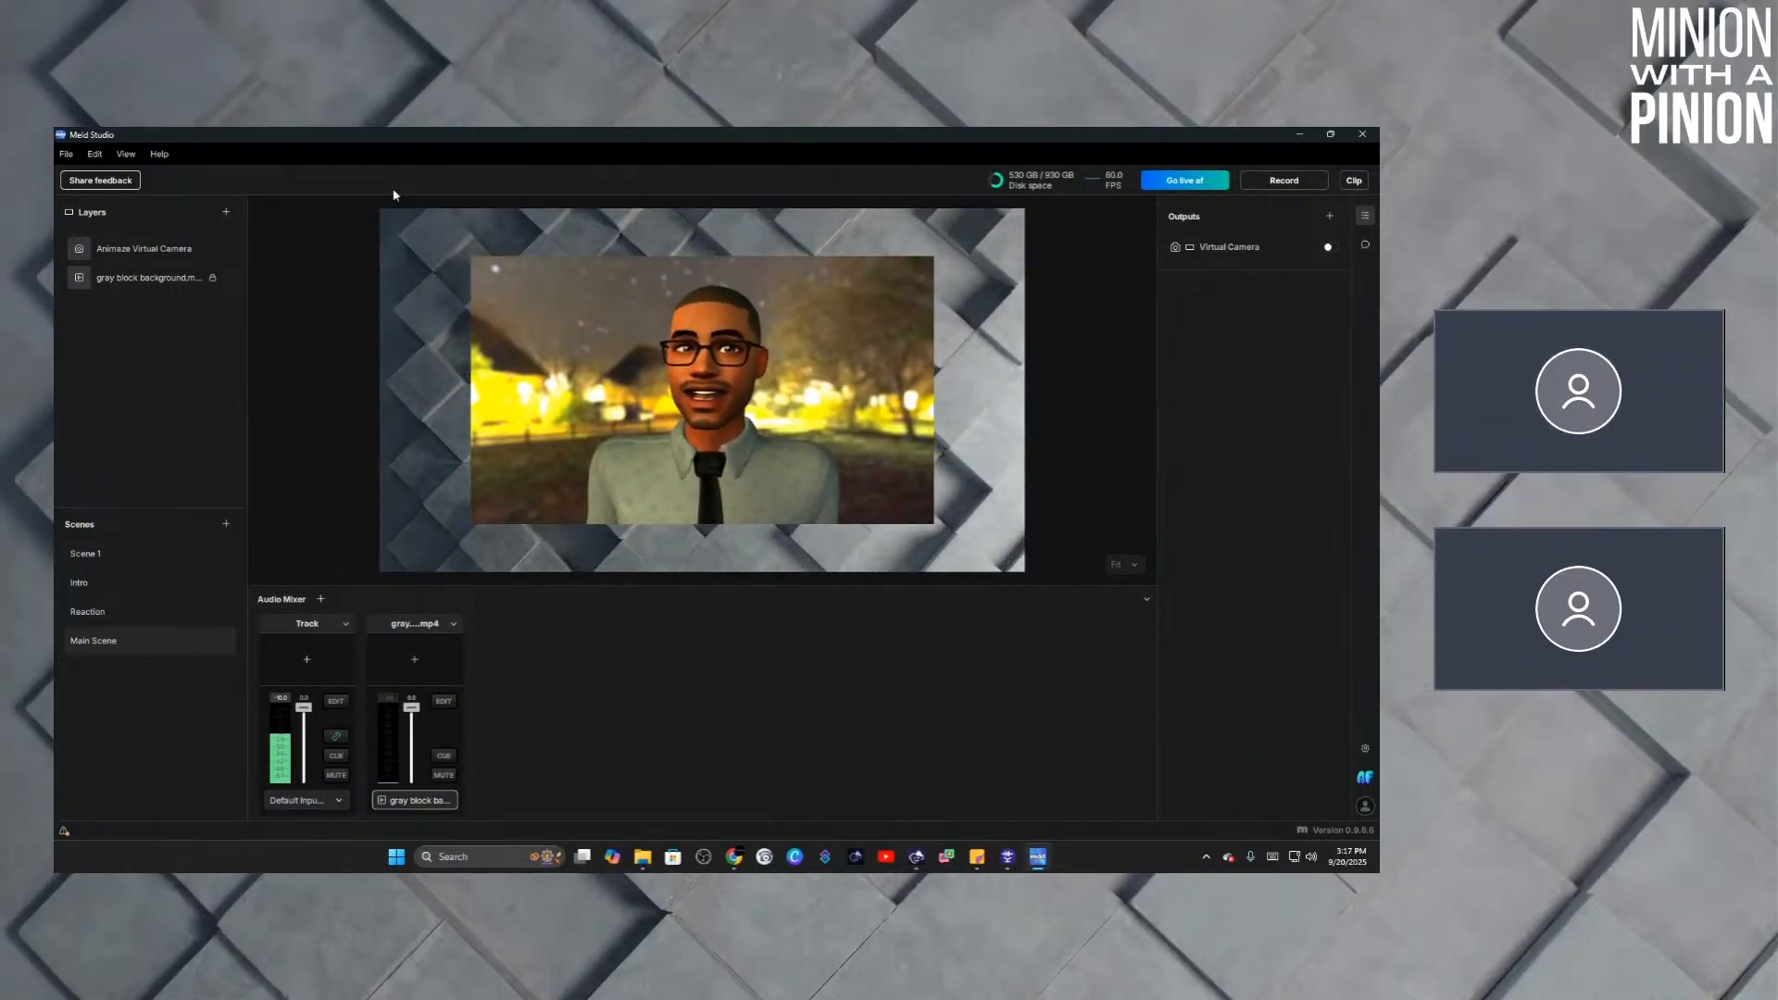
Copy the mwap.png logo layer from the Reaction scene and paste it into Main Scene.
click(130, 619)
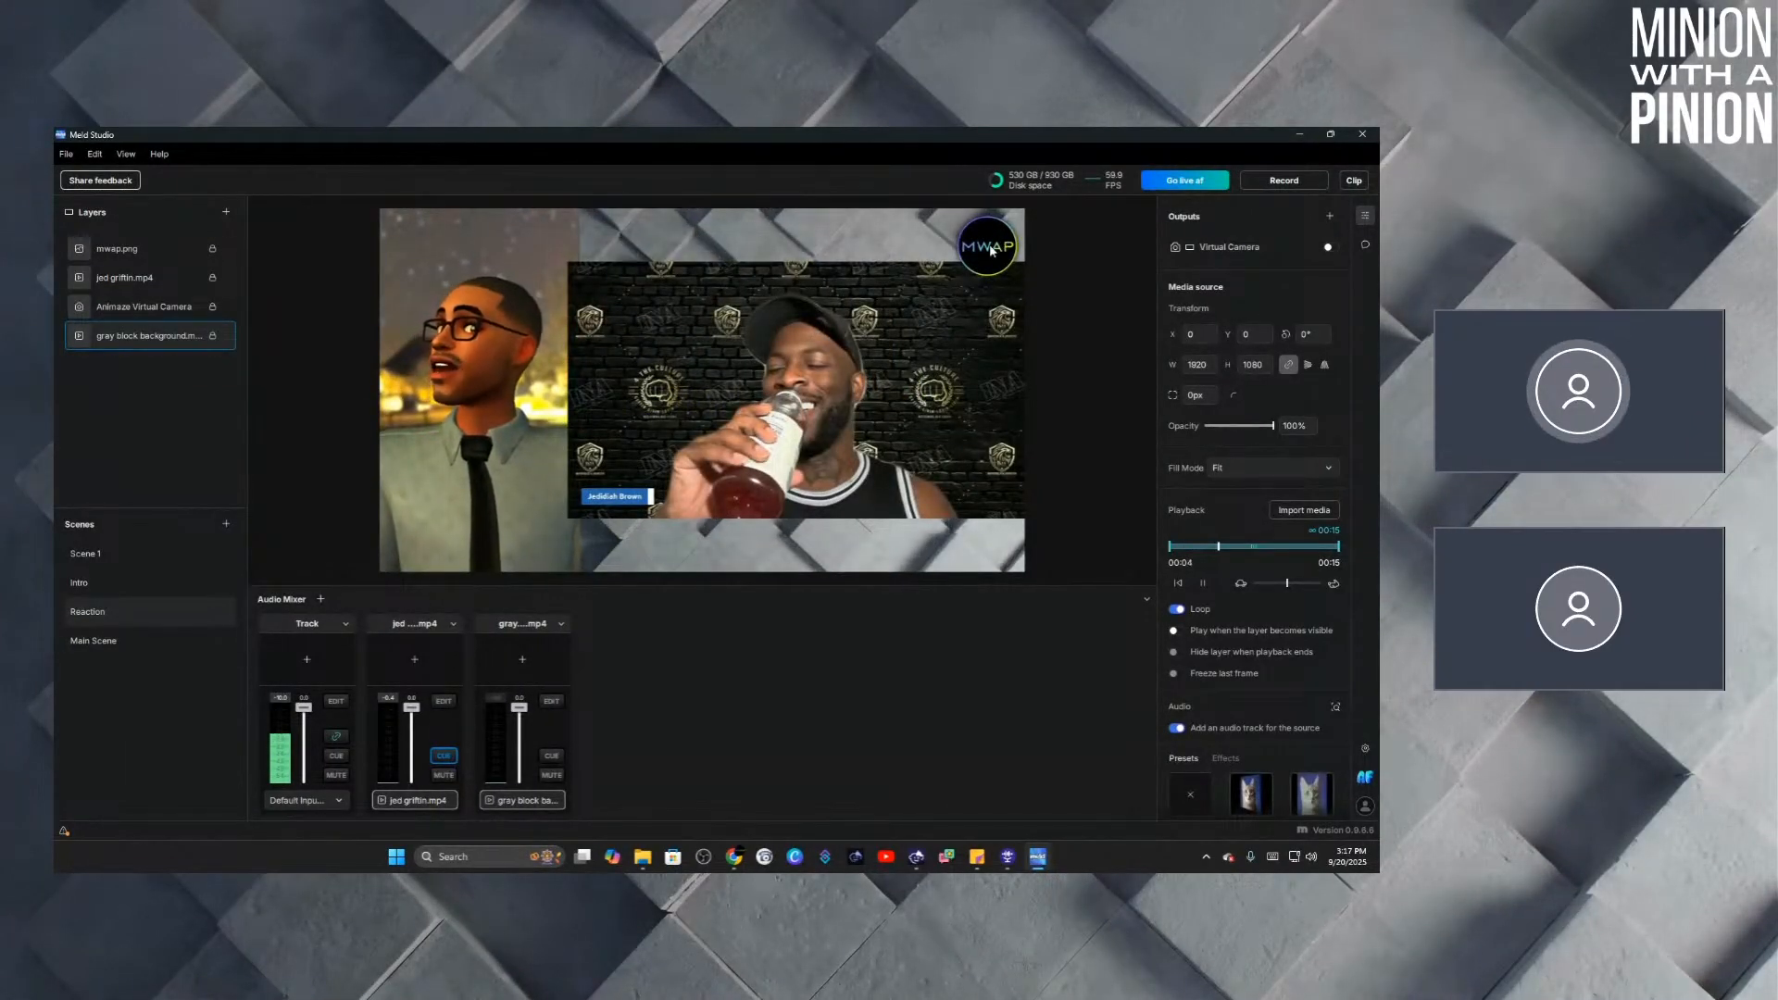
click(148, 647)
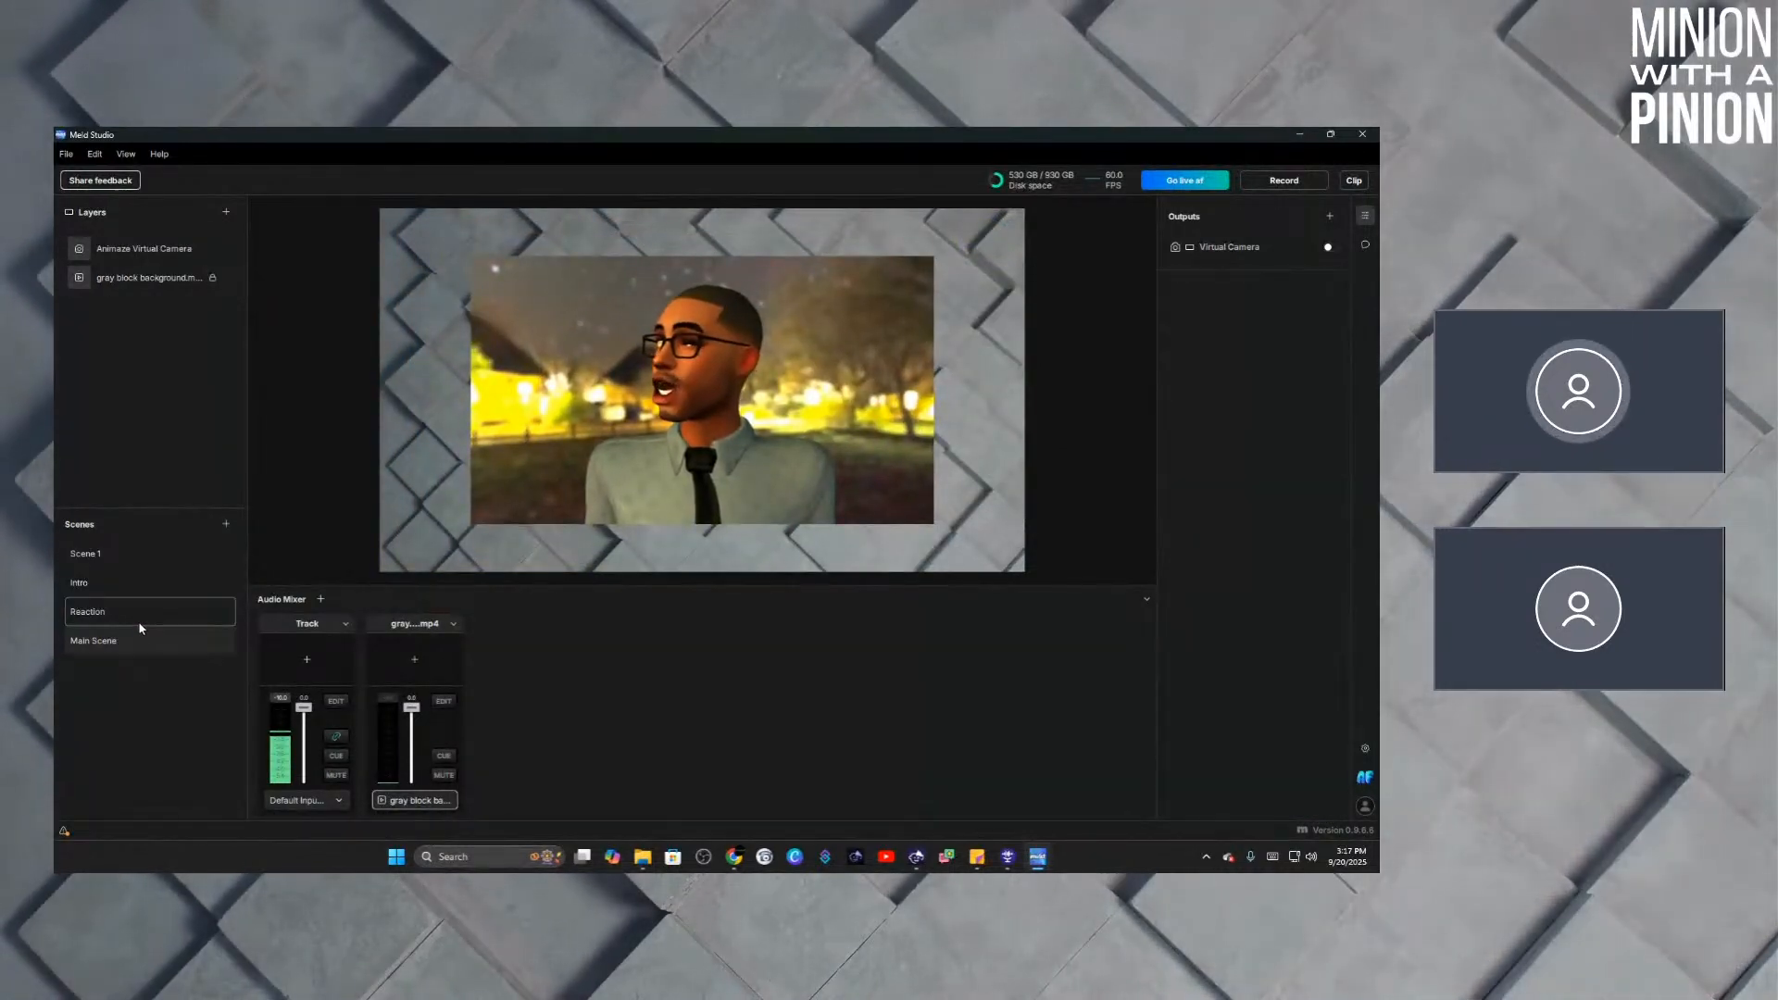
click(147, 615)
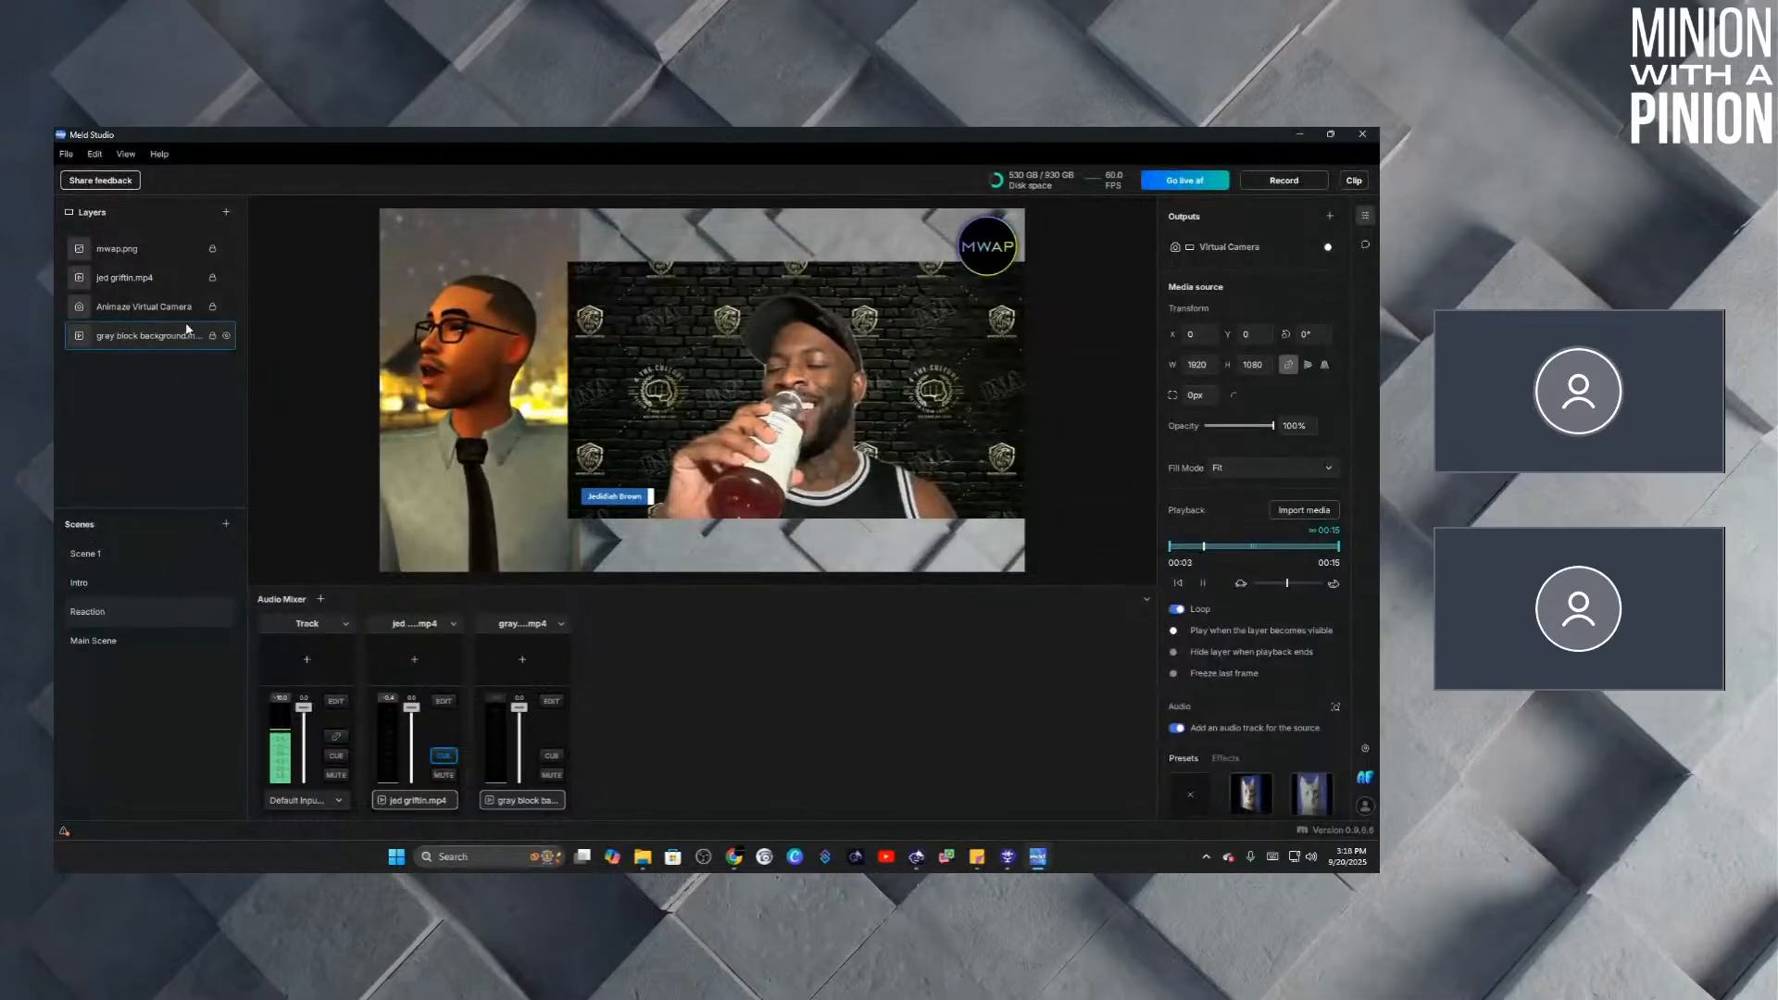
click(148, 250)
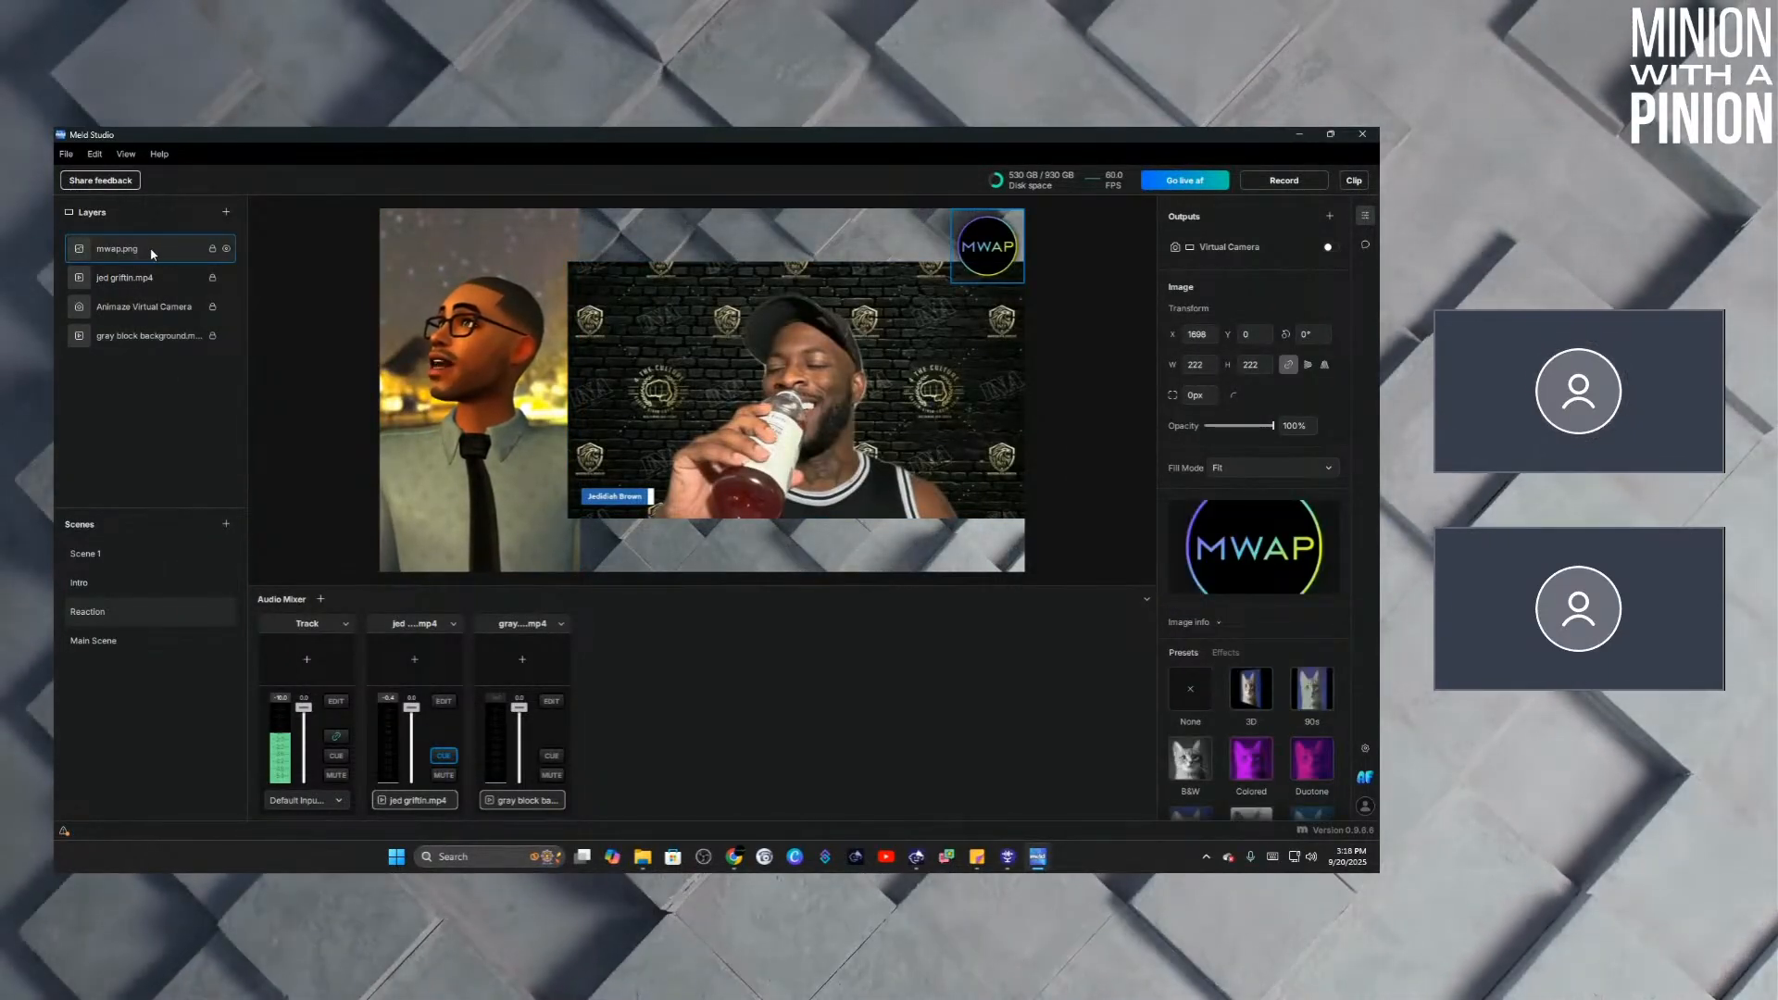
right_click(152, 249)
click(174, 266)
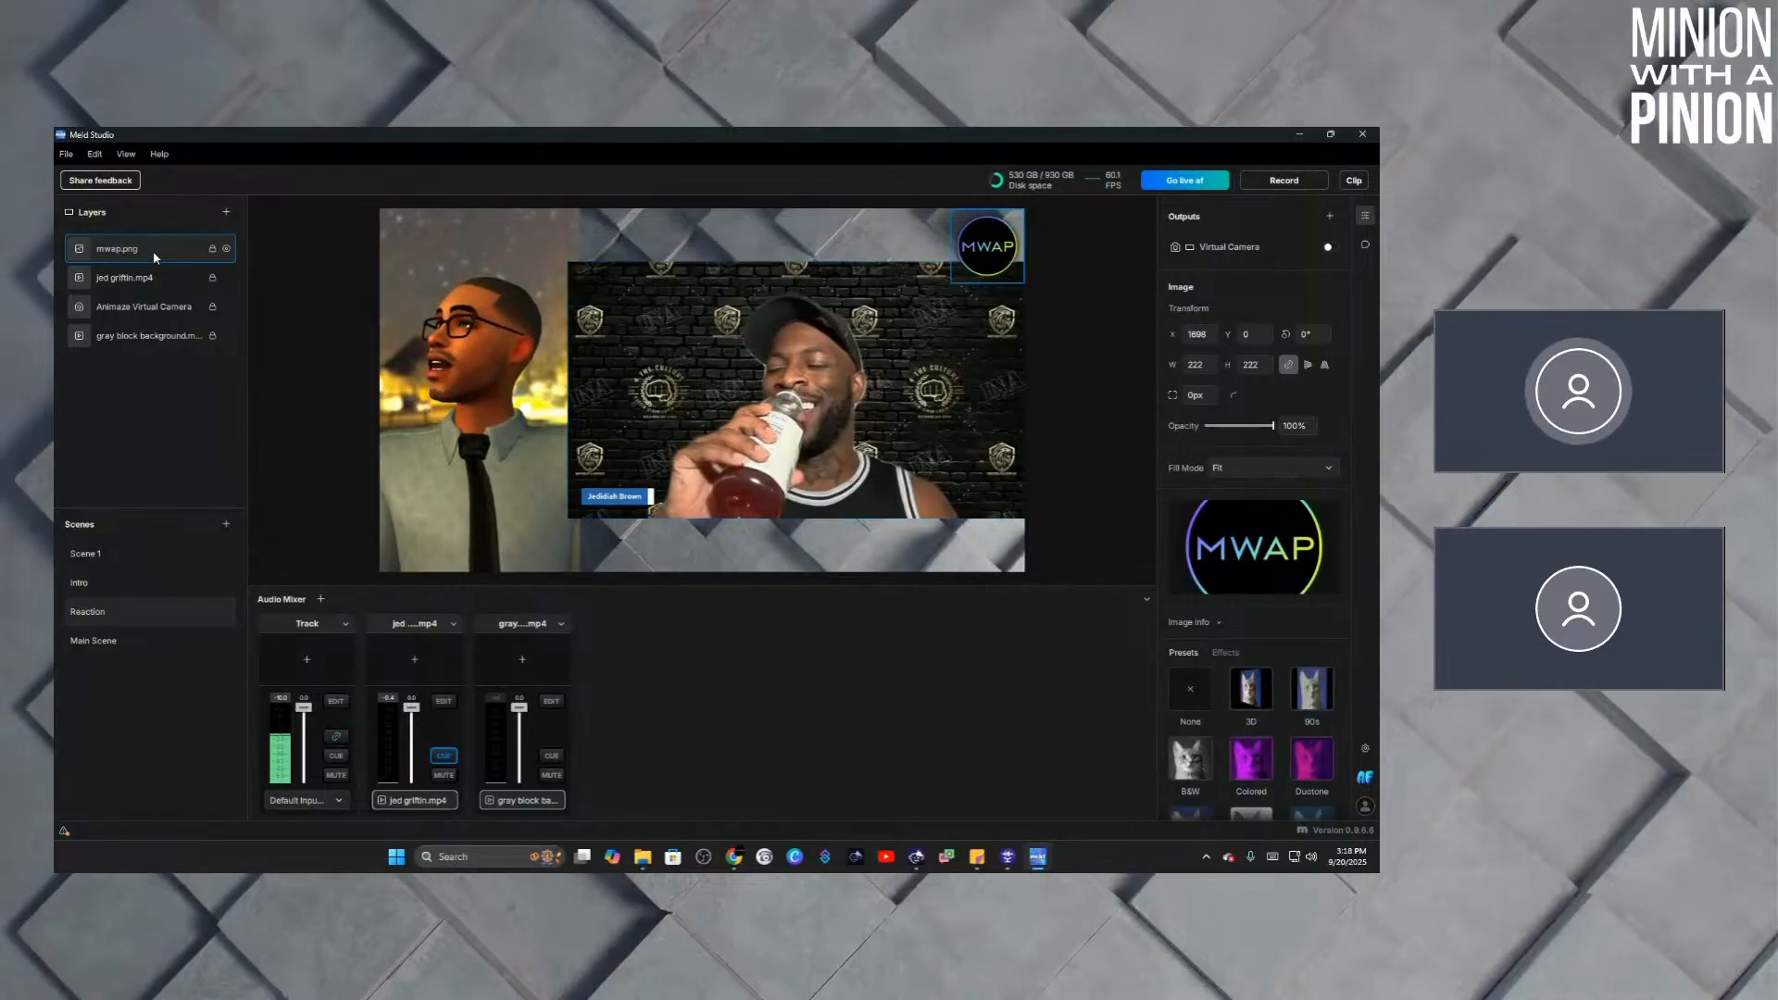
click(121, 642)
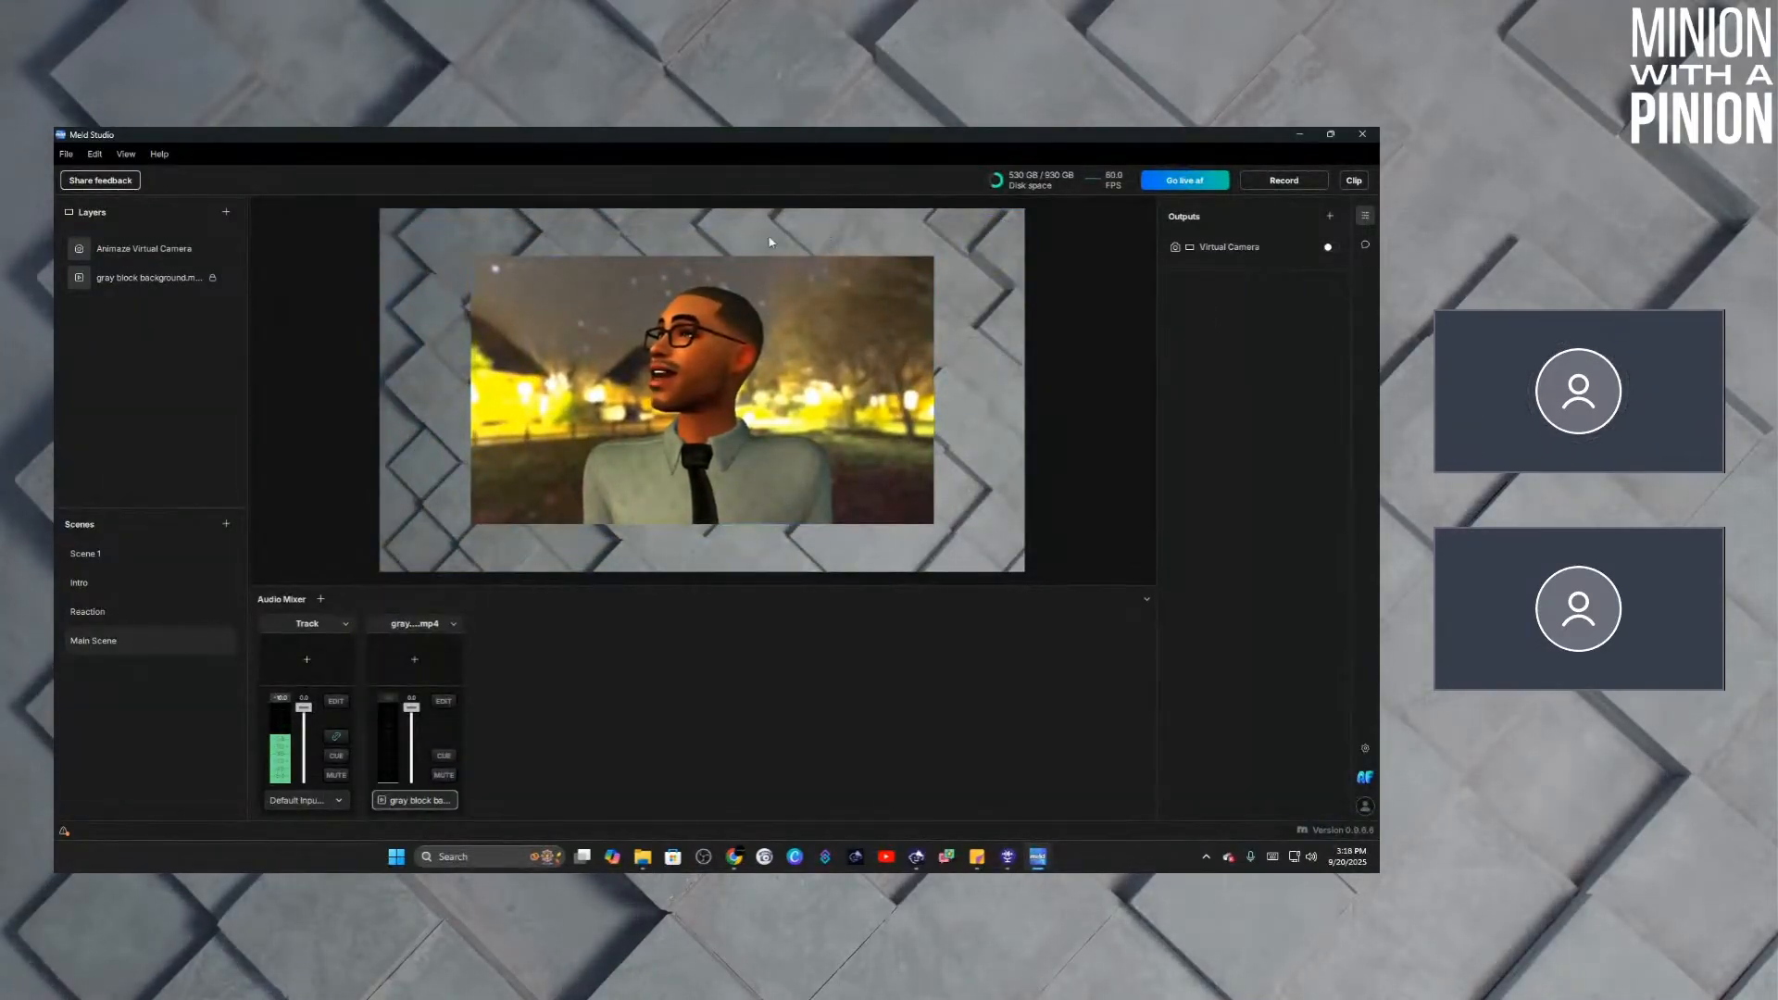
right_click(147, 343)
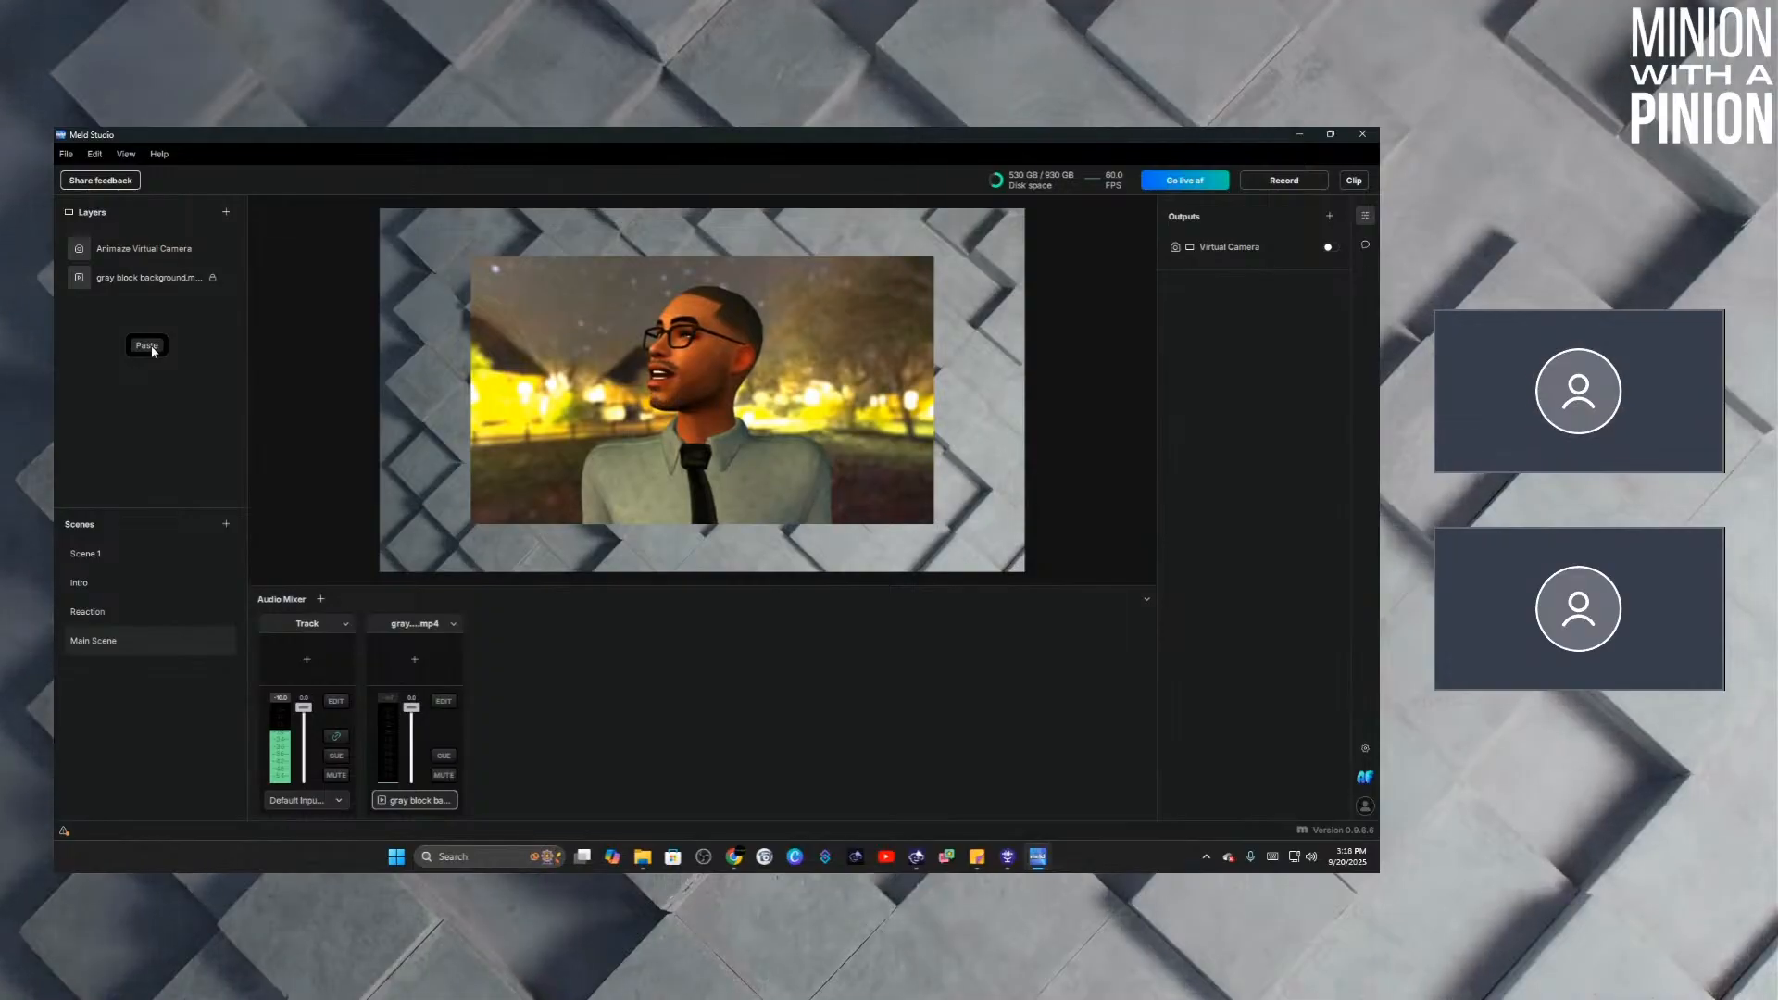
click(147, 345)
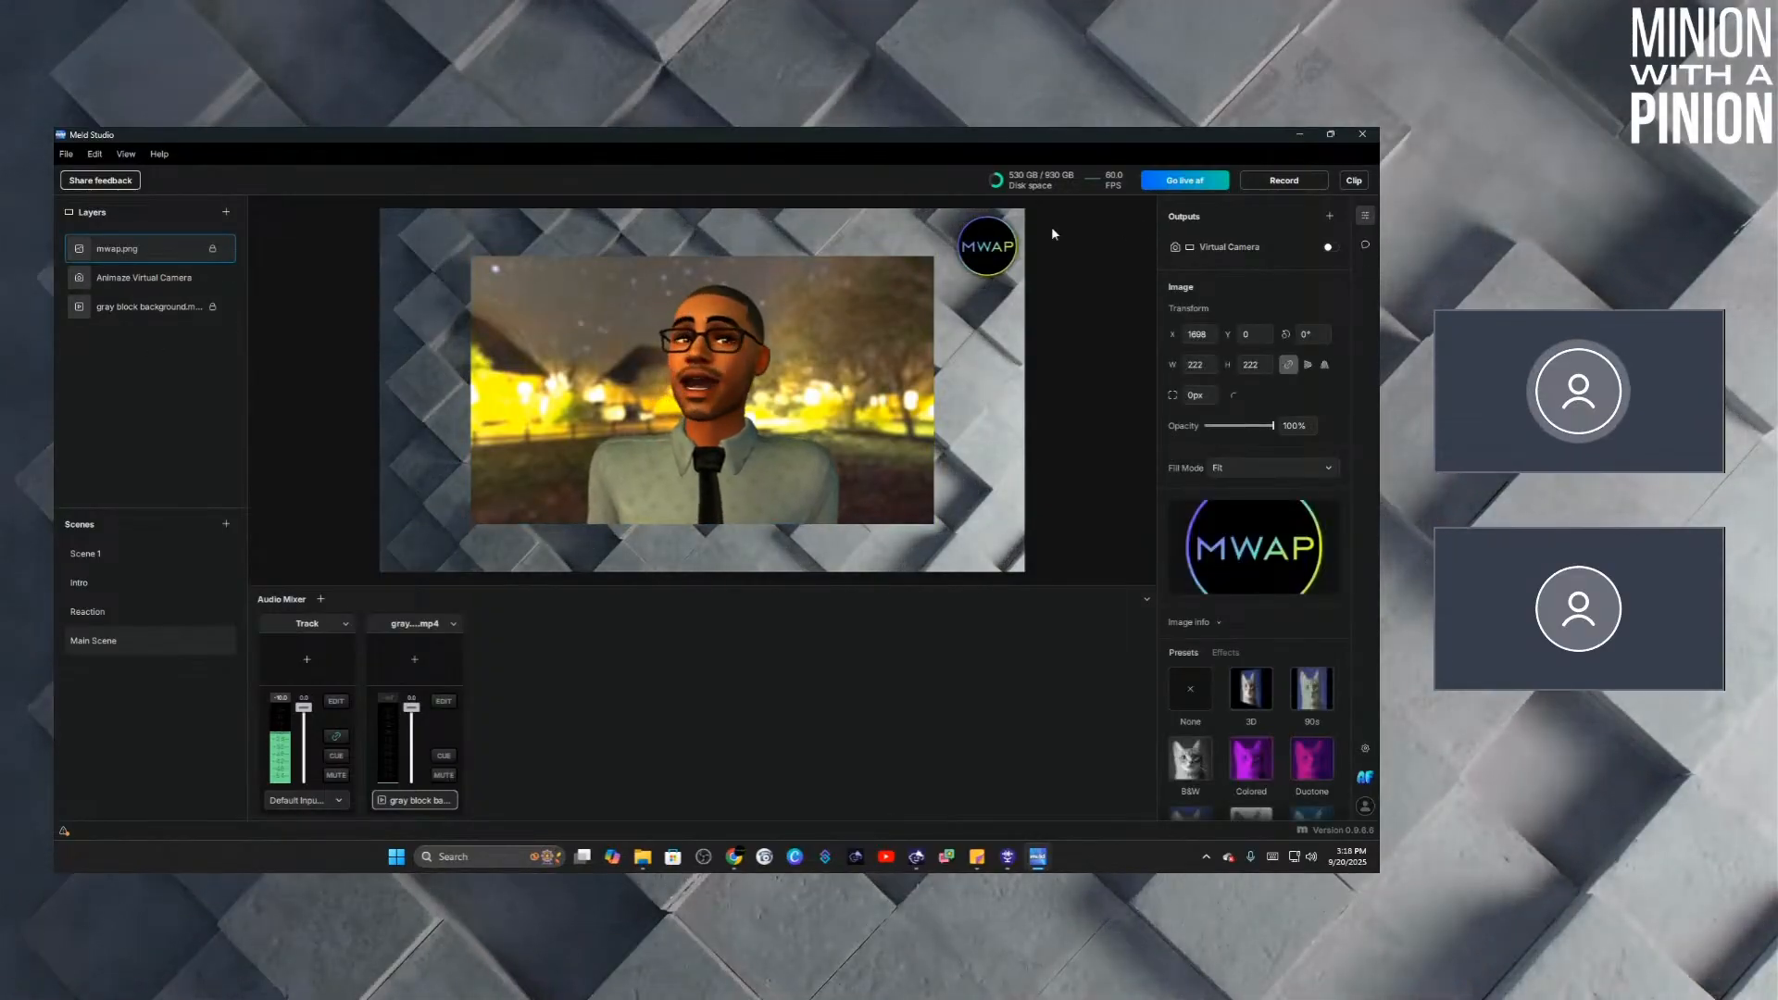
Reorder the scene list so Main Scene sits between Intro and Reaction.
click(134, 613)
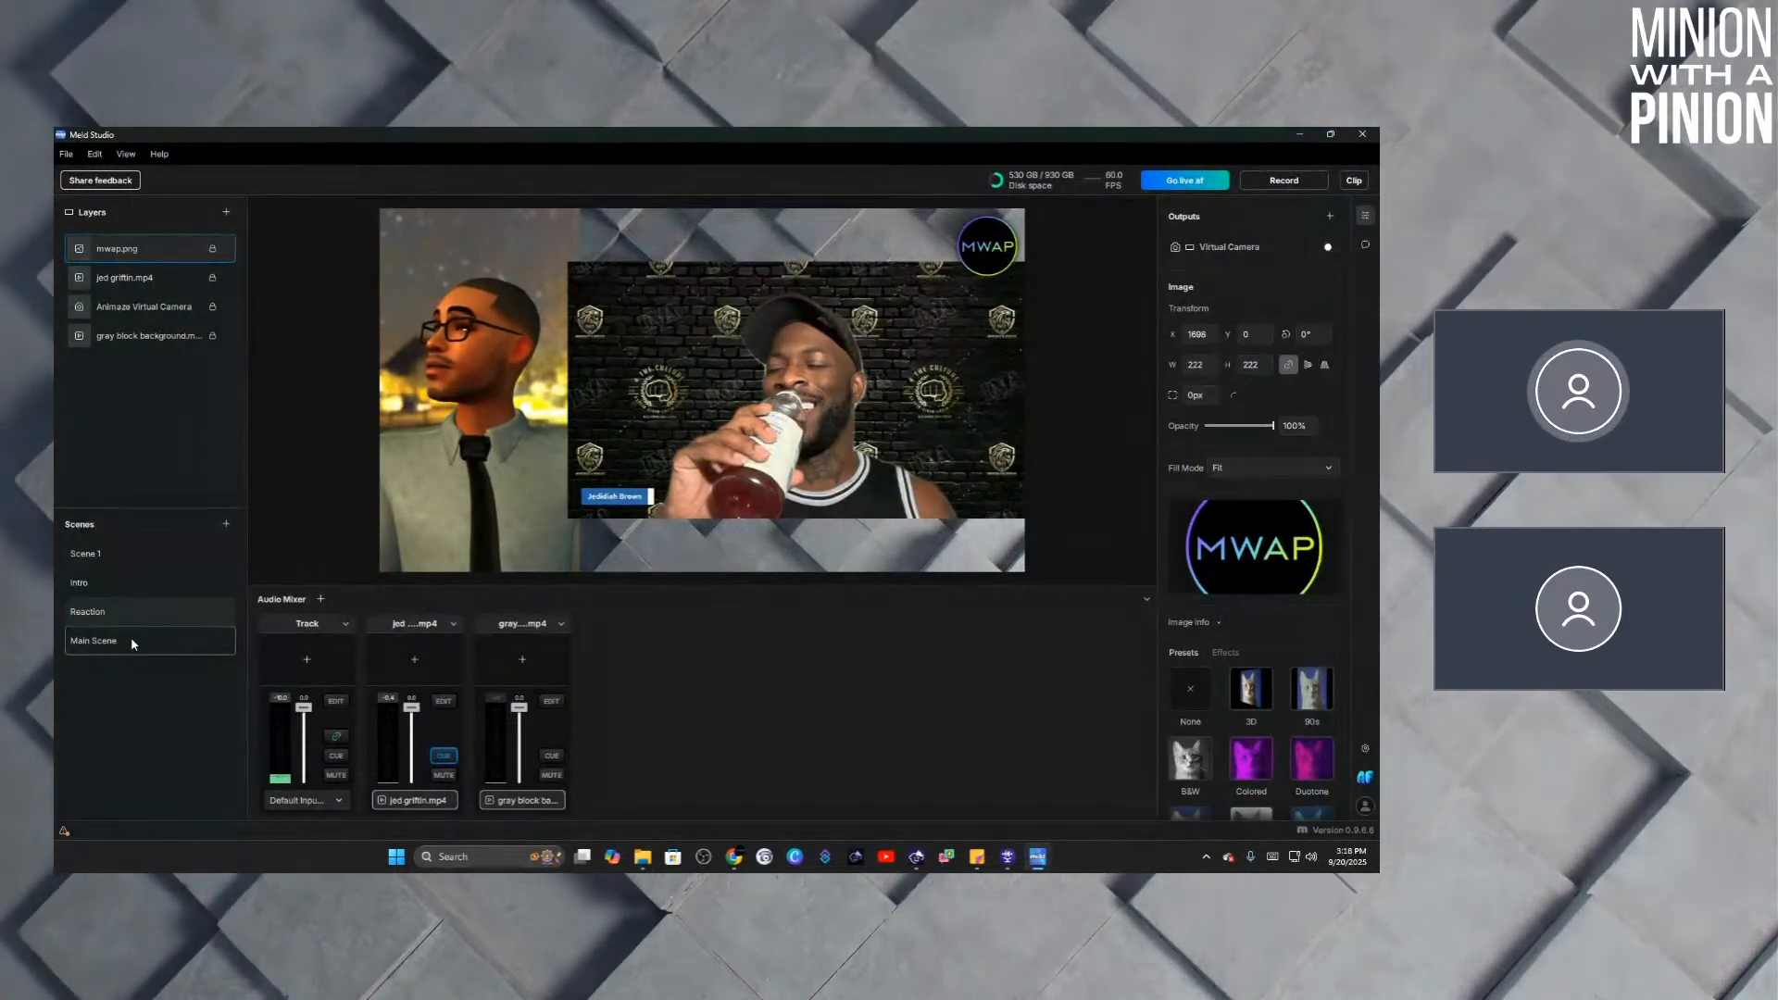
click(131, 639)
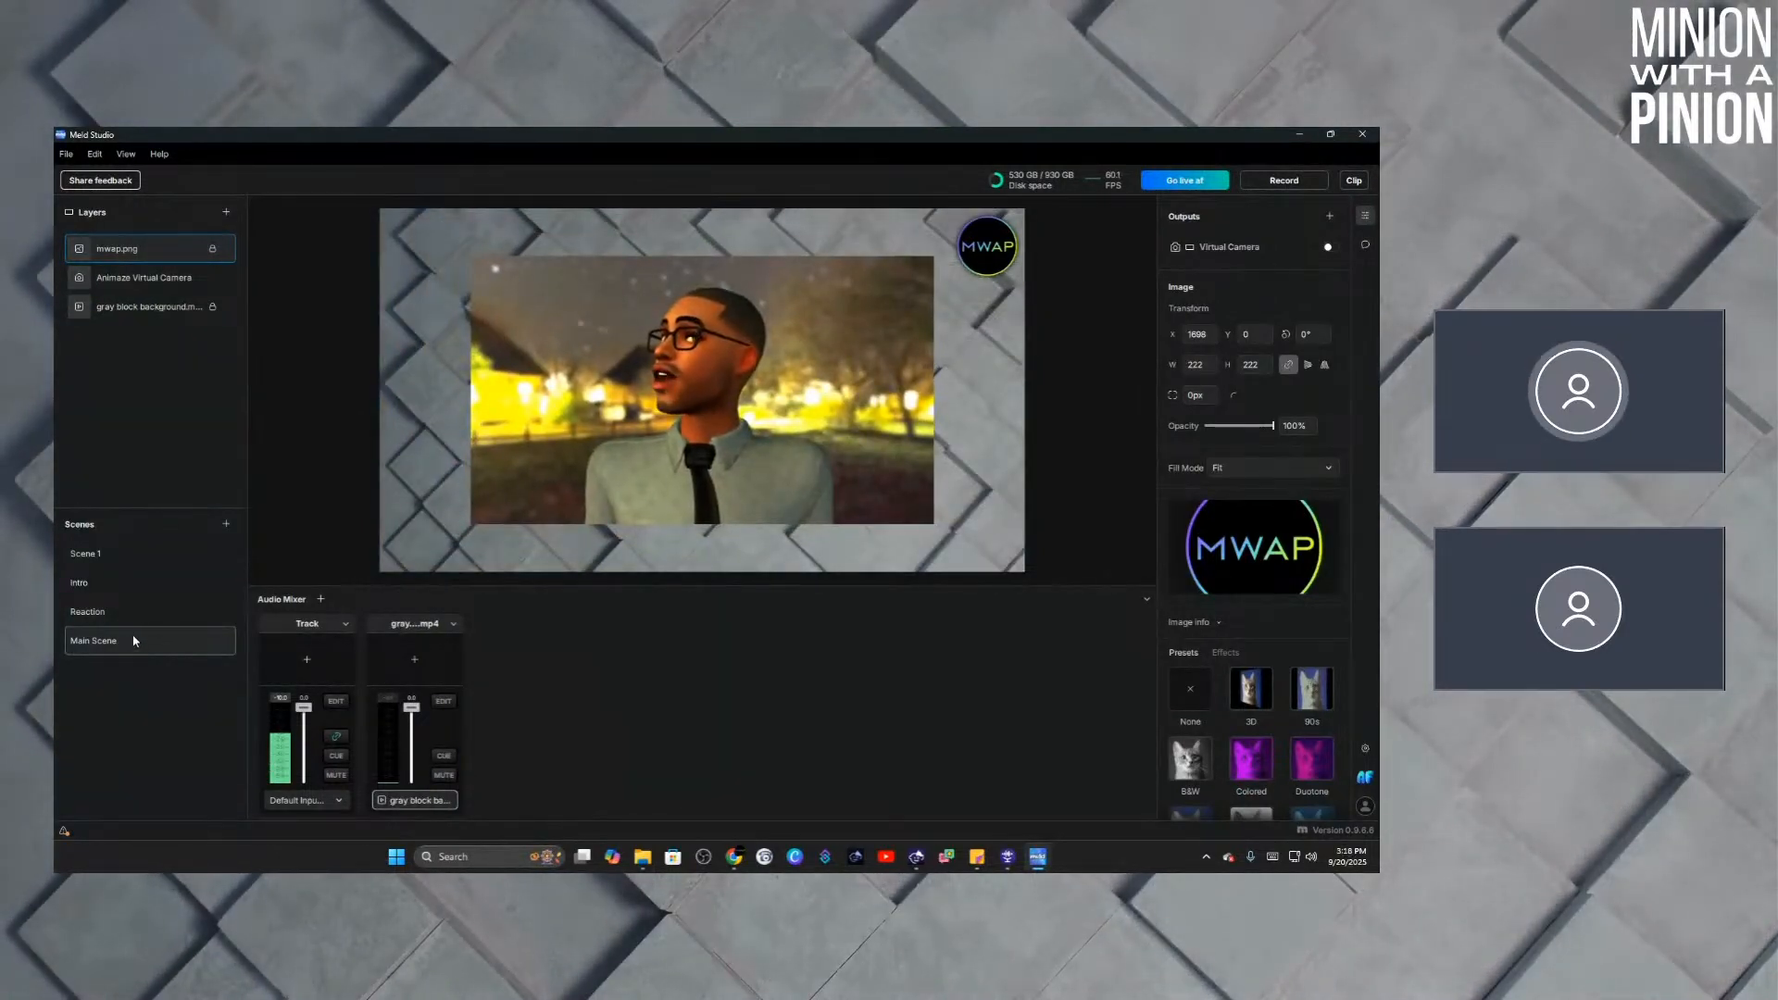
click(131, 611)
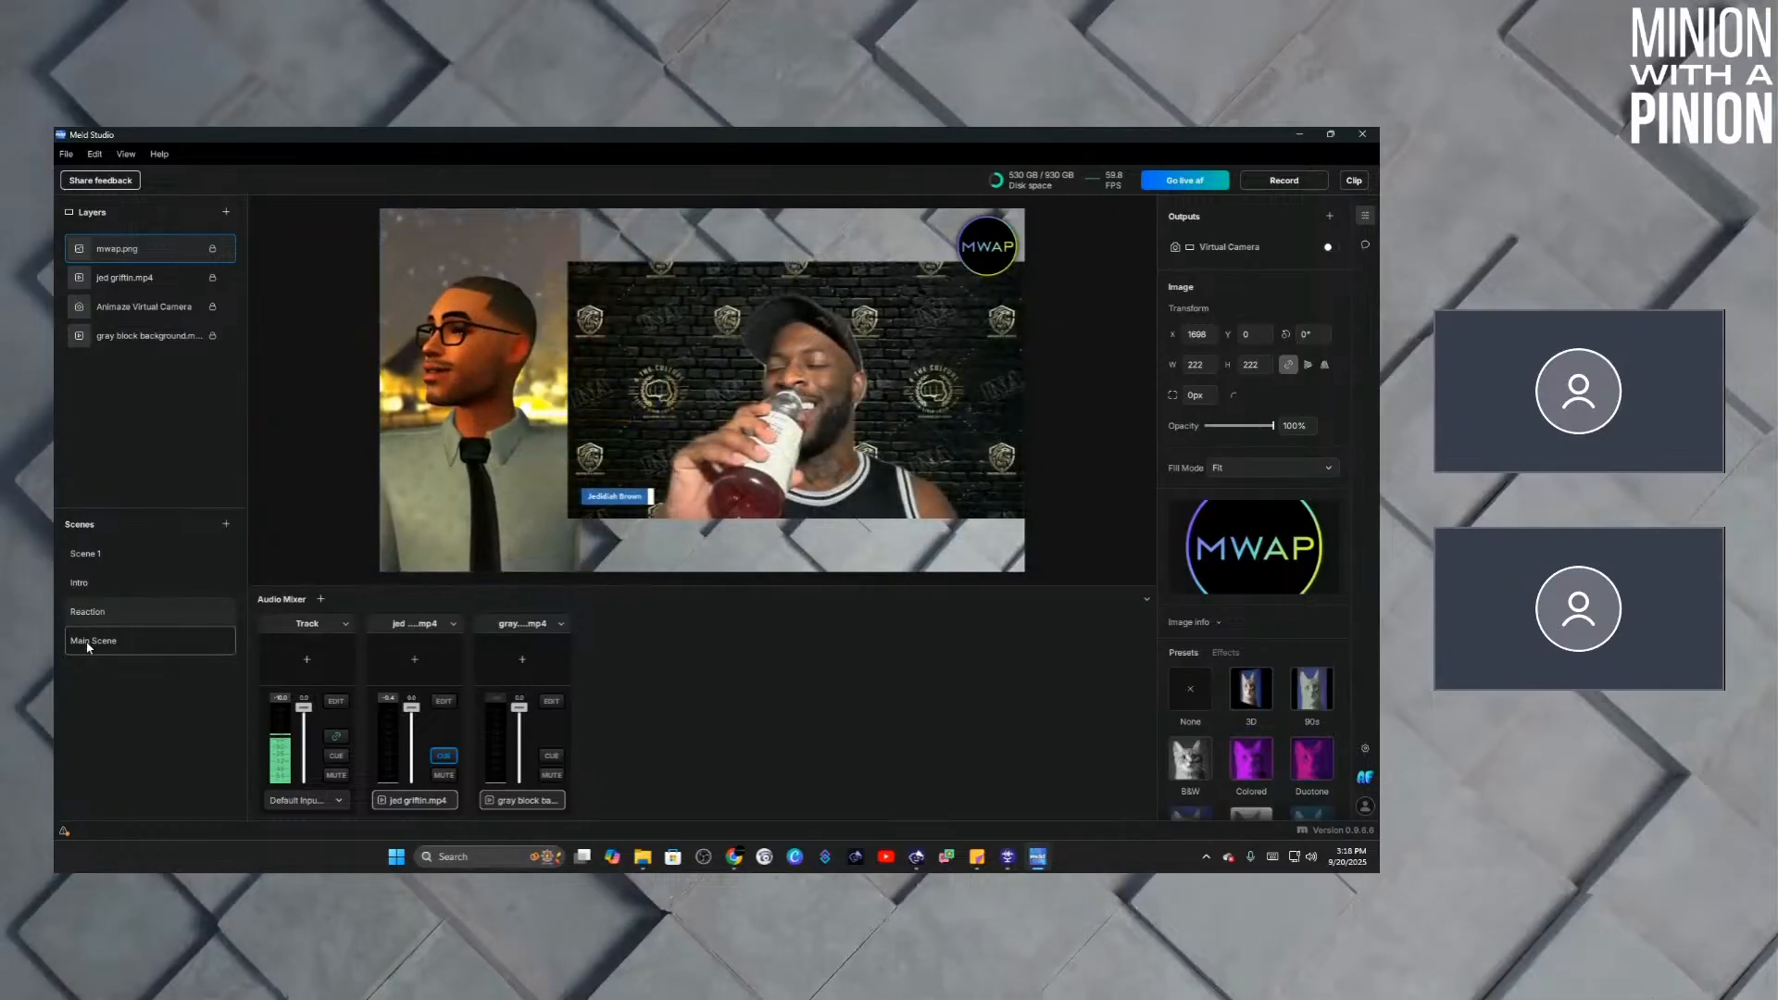
drag(81, 647, 87, 606)
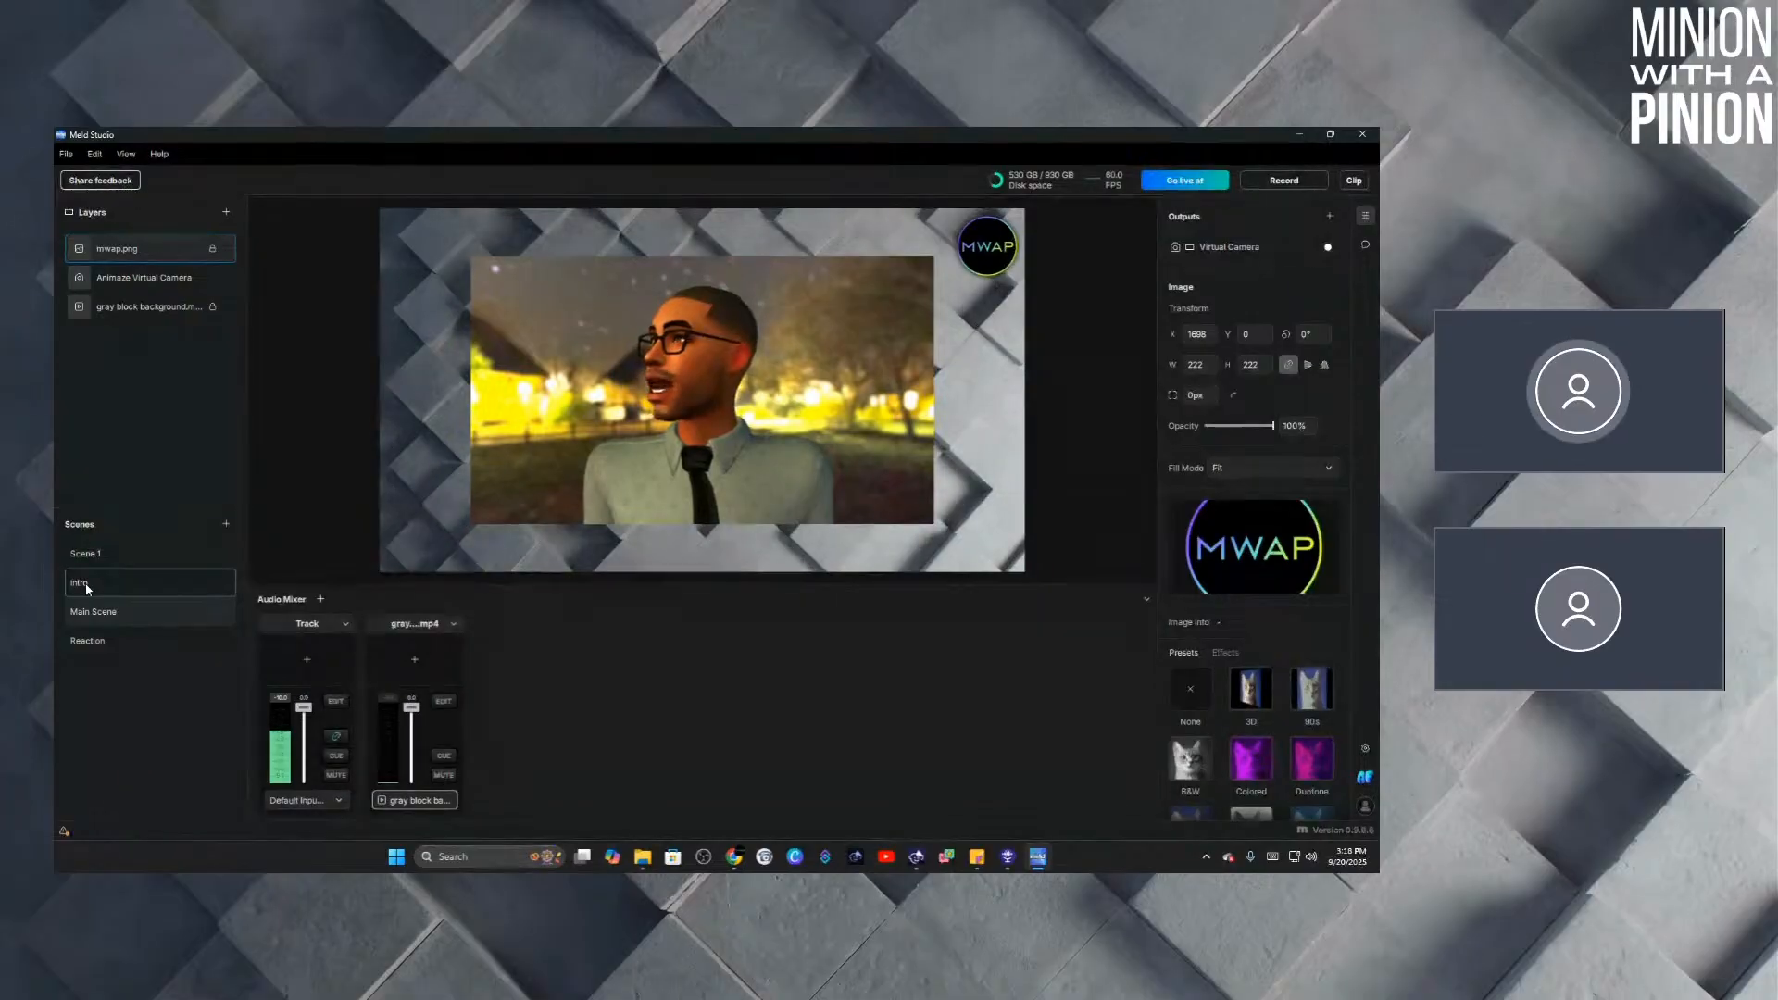
click(87, 587)
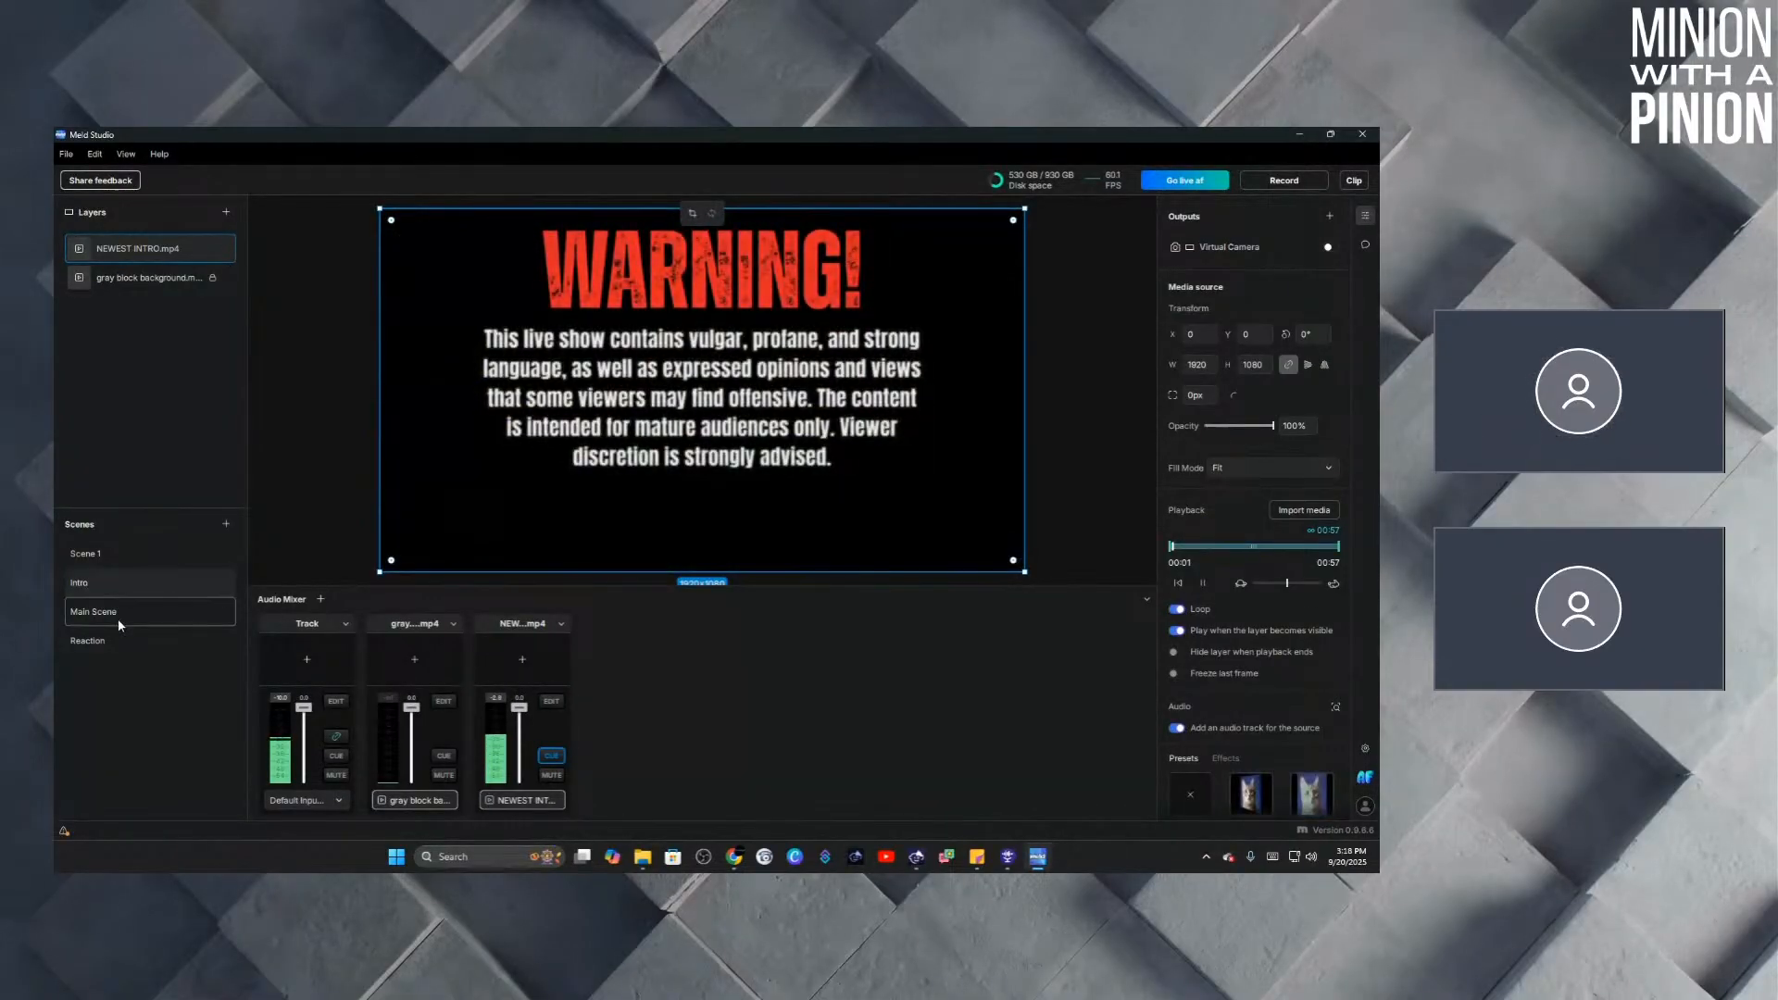
click(118, 618)
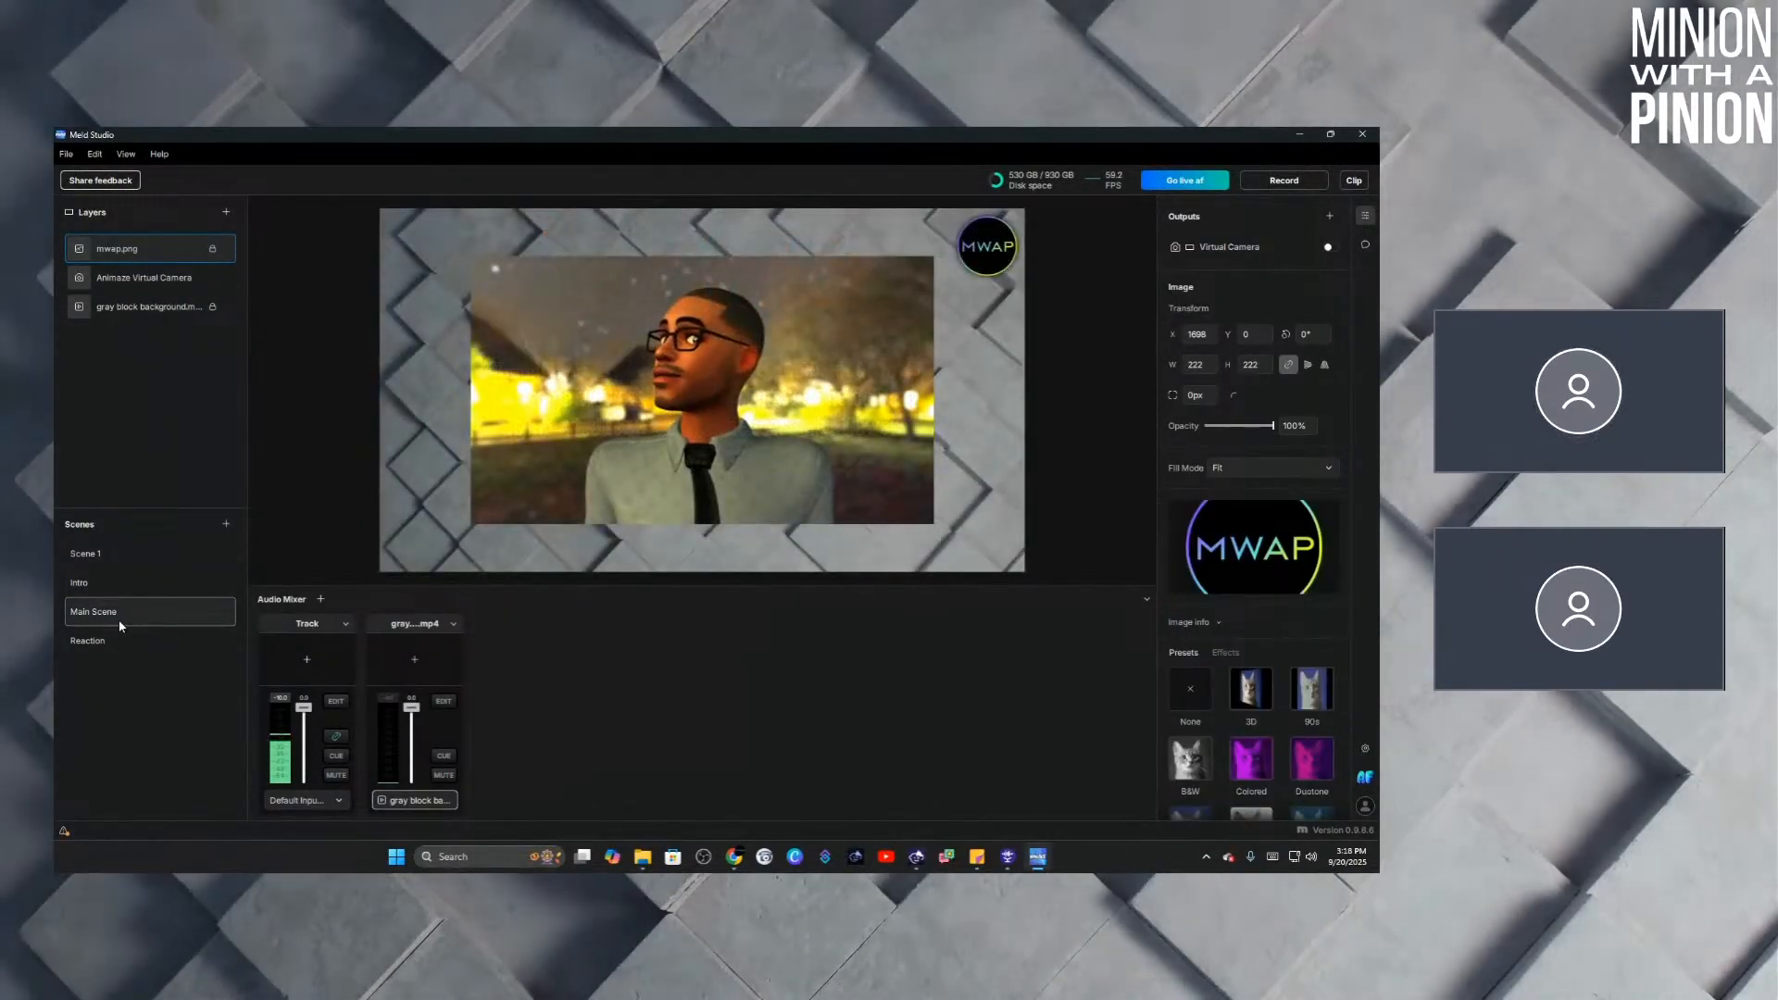
Paste the copied mwap.png logo layer into Scene 1 above the gray block background.
click(122, 553)
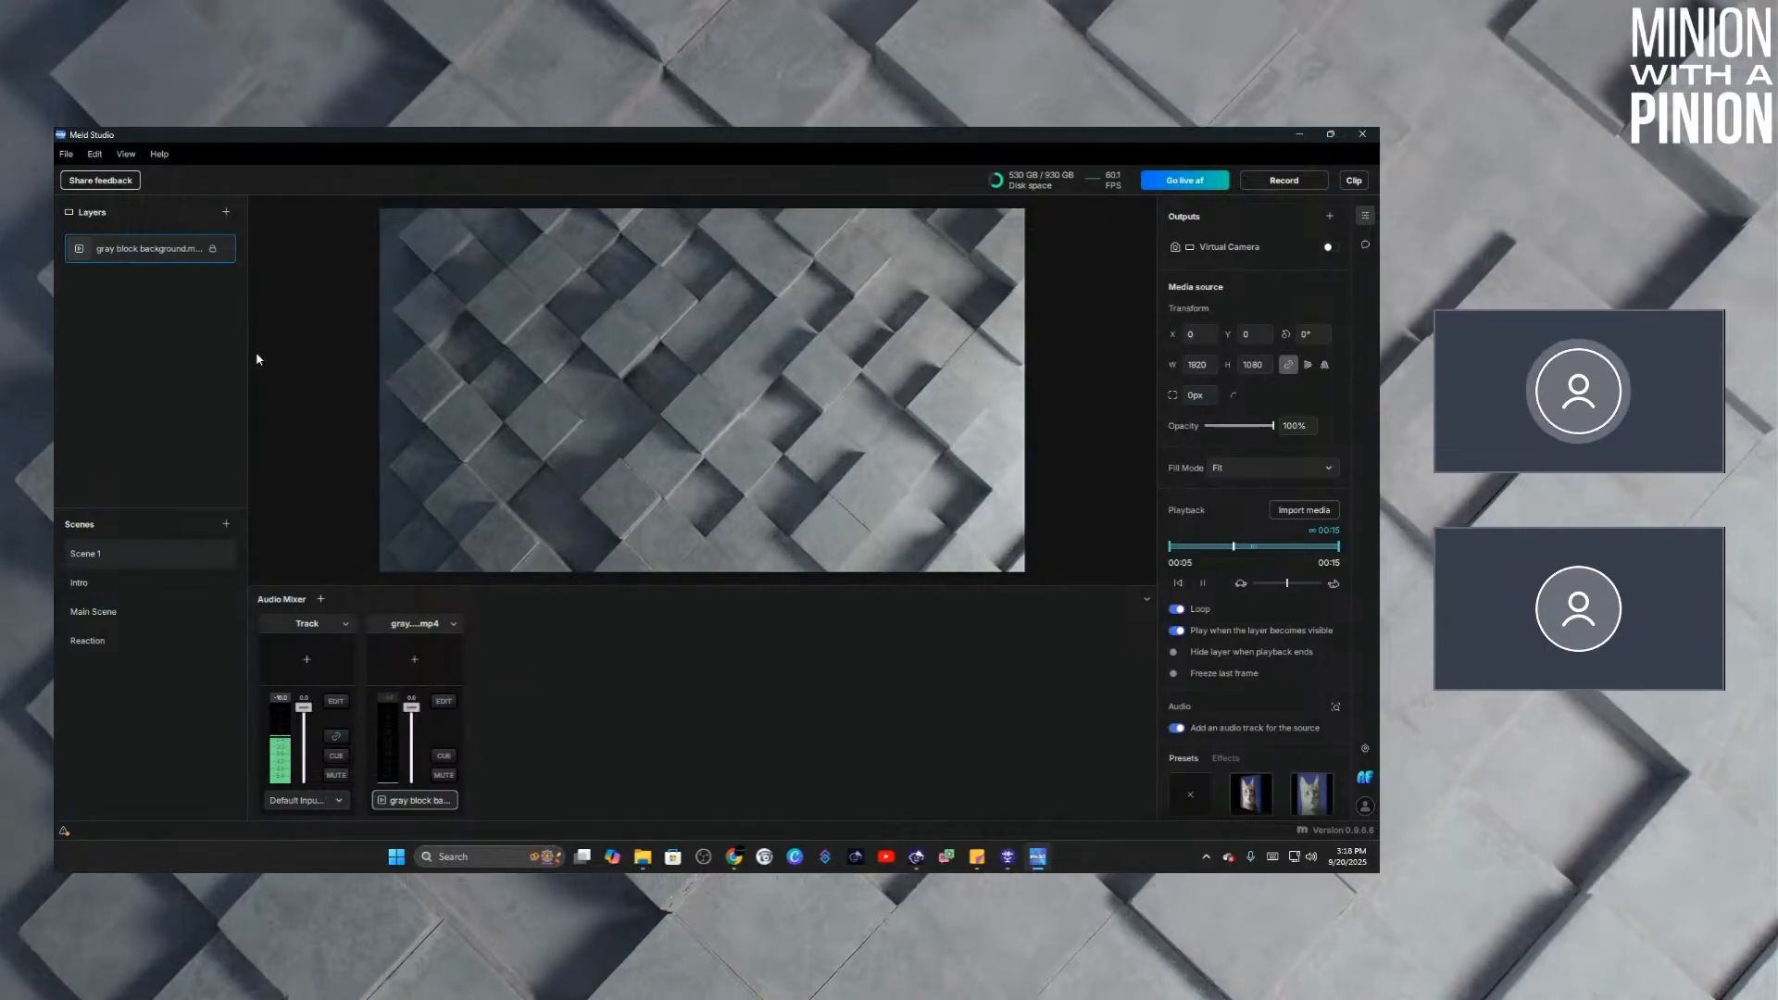
right_click(157, 322)
click(159, 322)
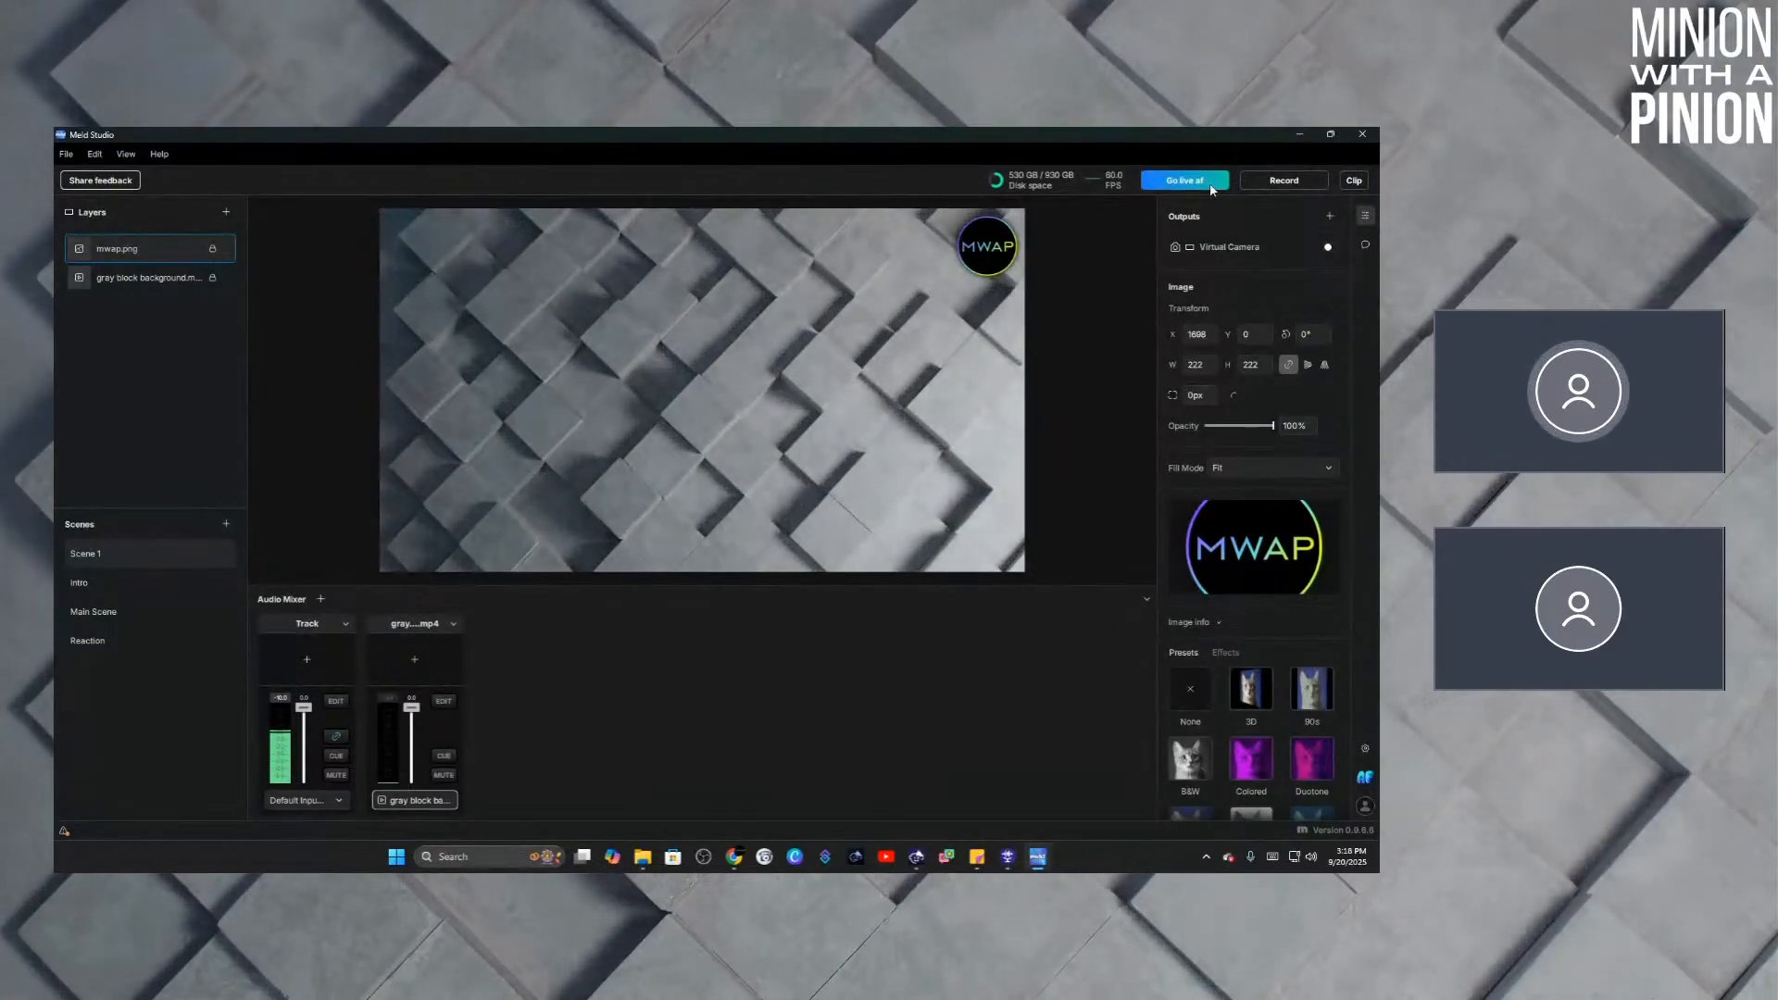
click(134, 587)
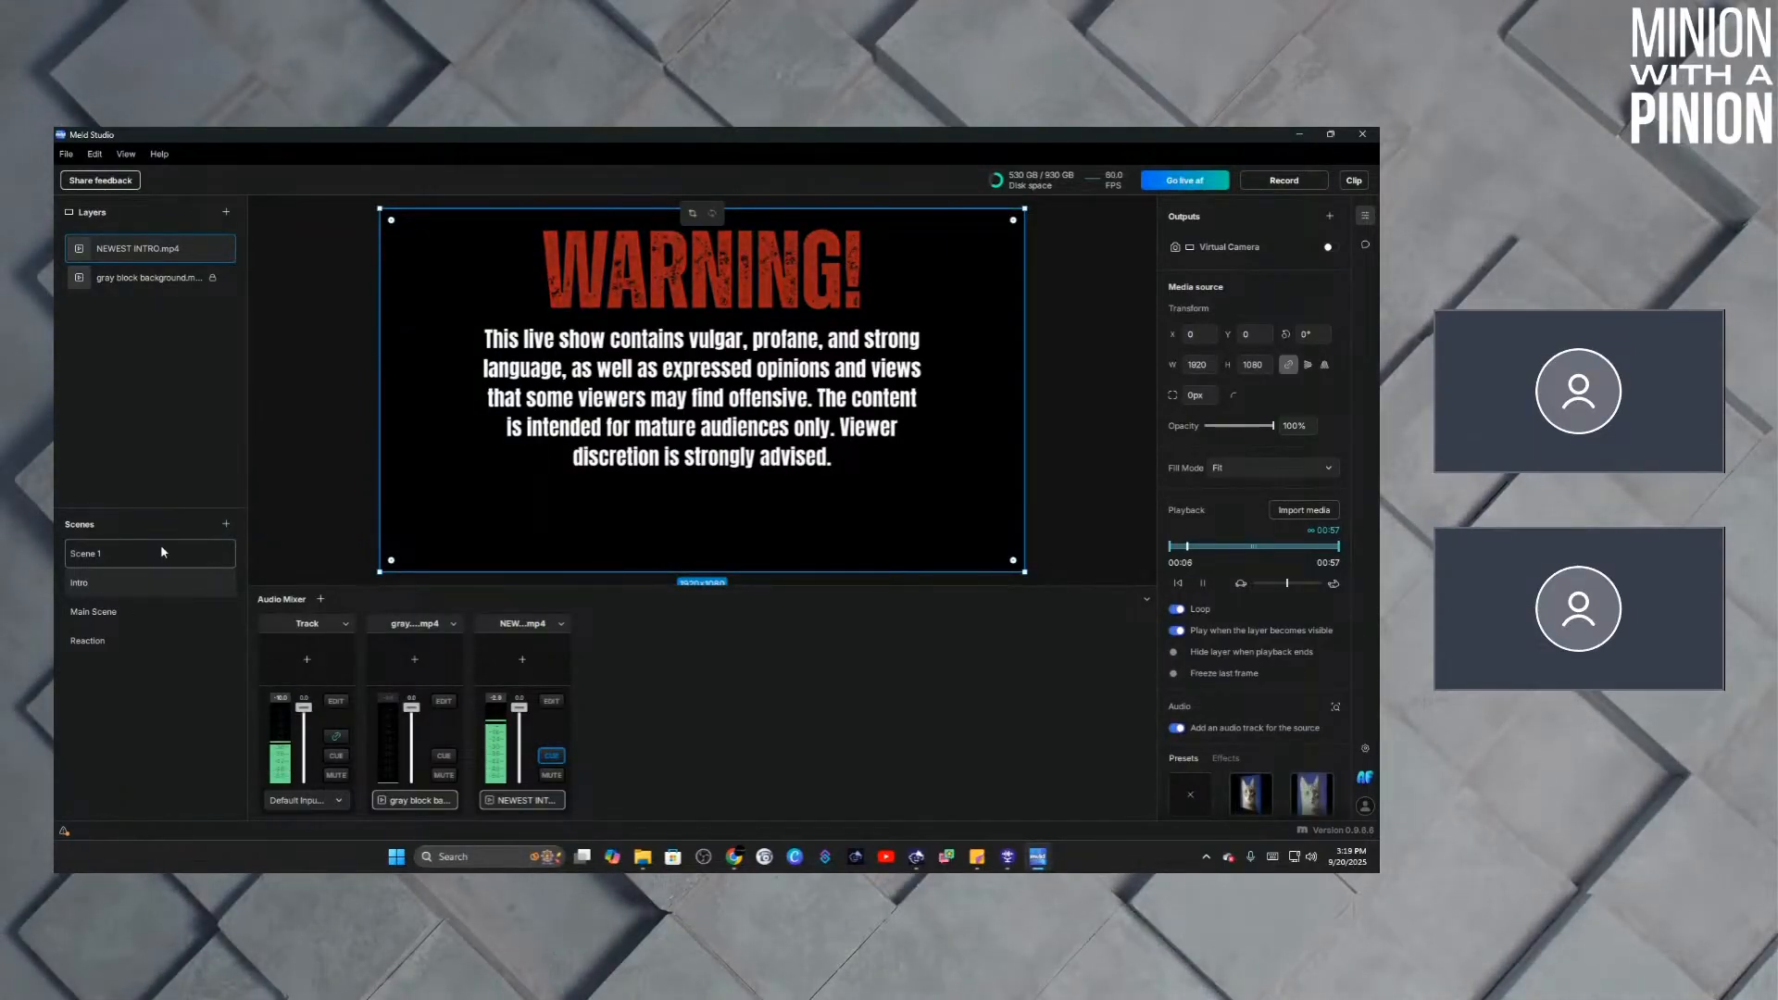
click(153, 612)
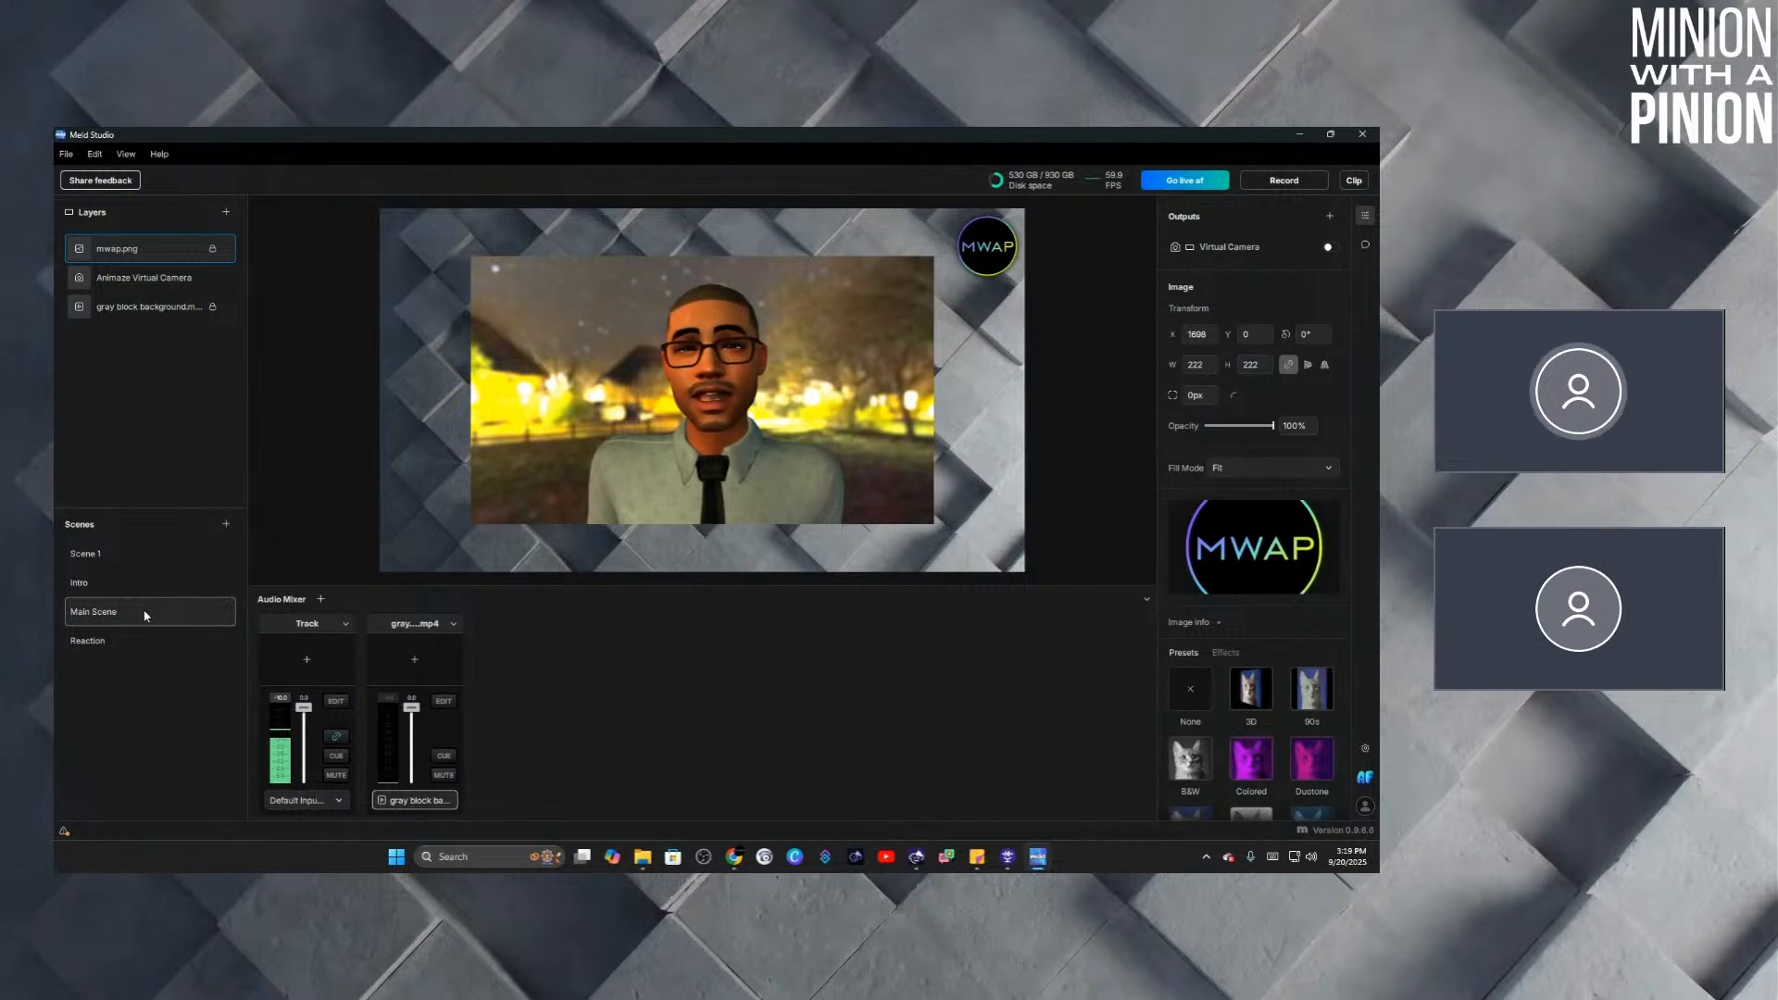
click(138, 649)
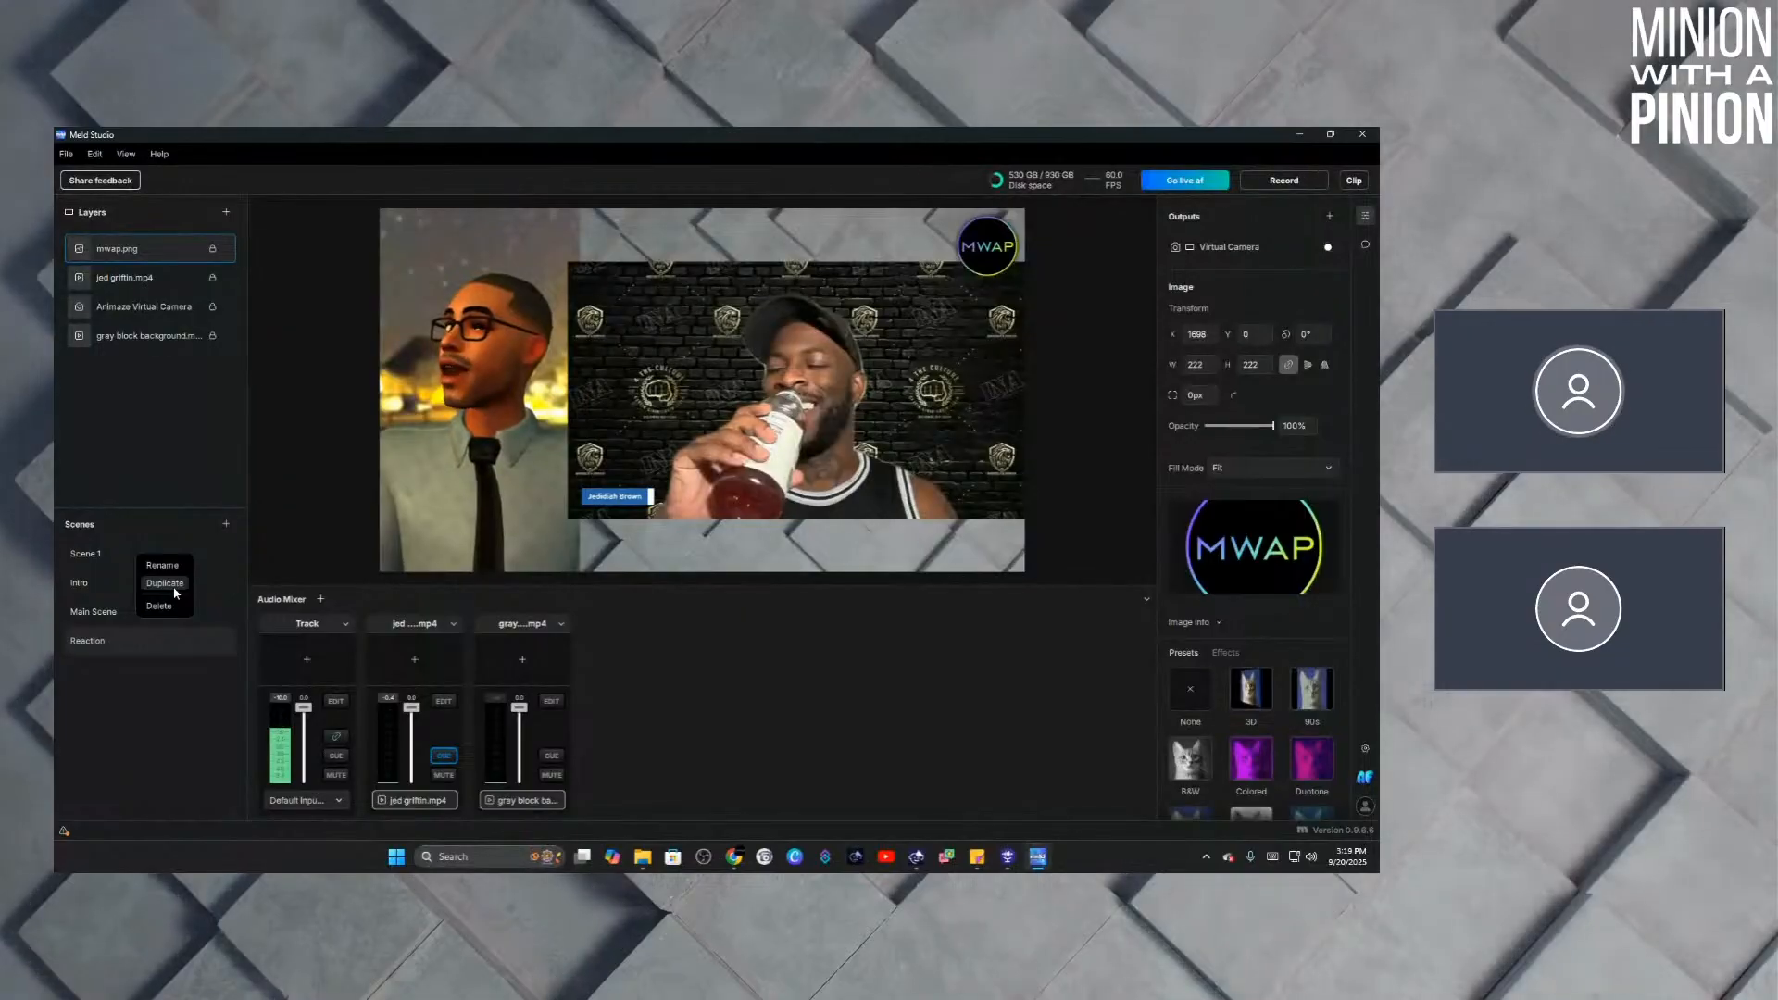
Duplicate Scene 1, rename the copy Outro, and open the new scene.
click(109, 557)
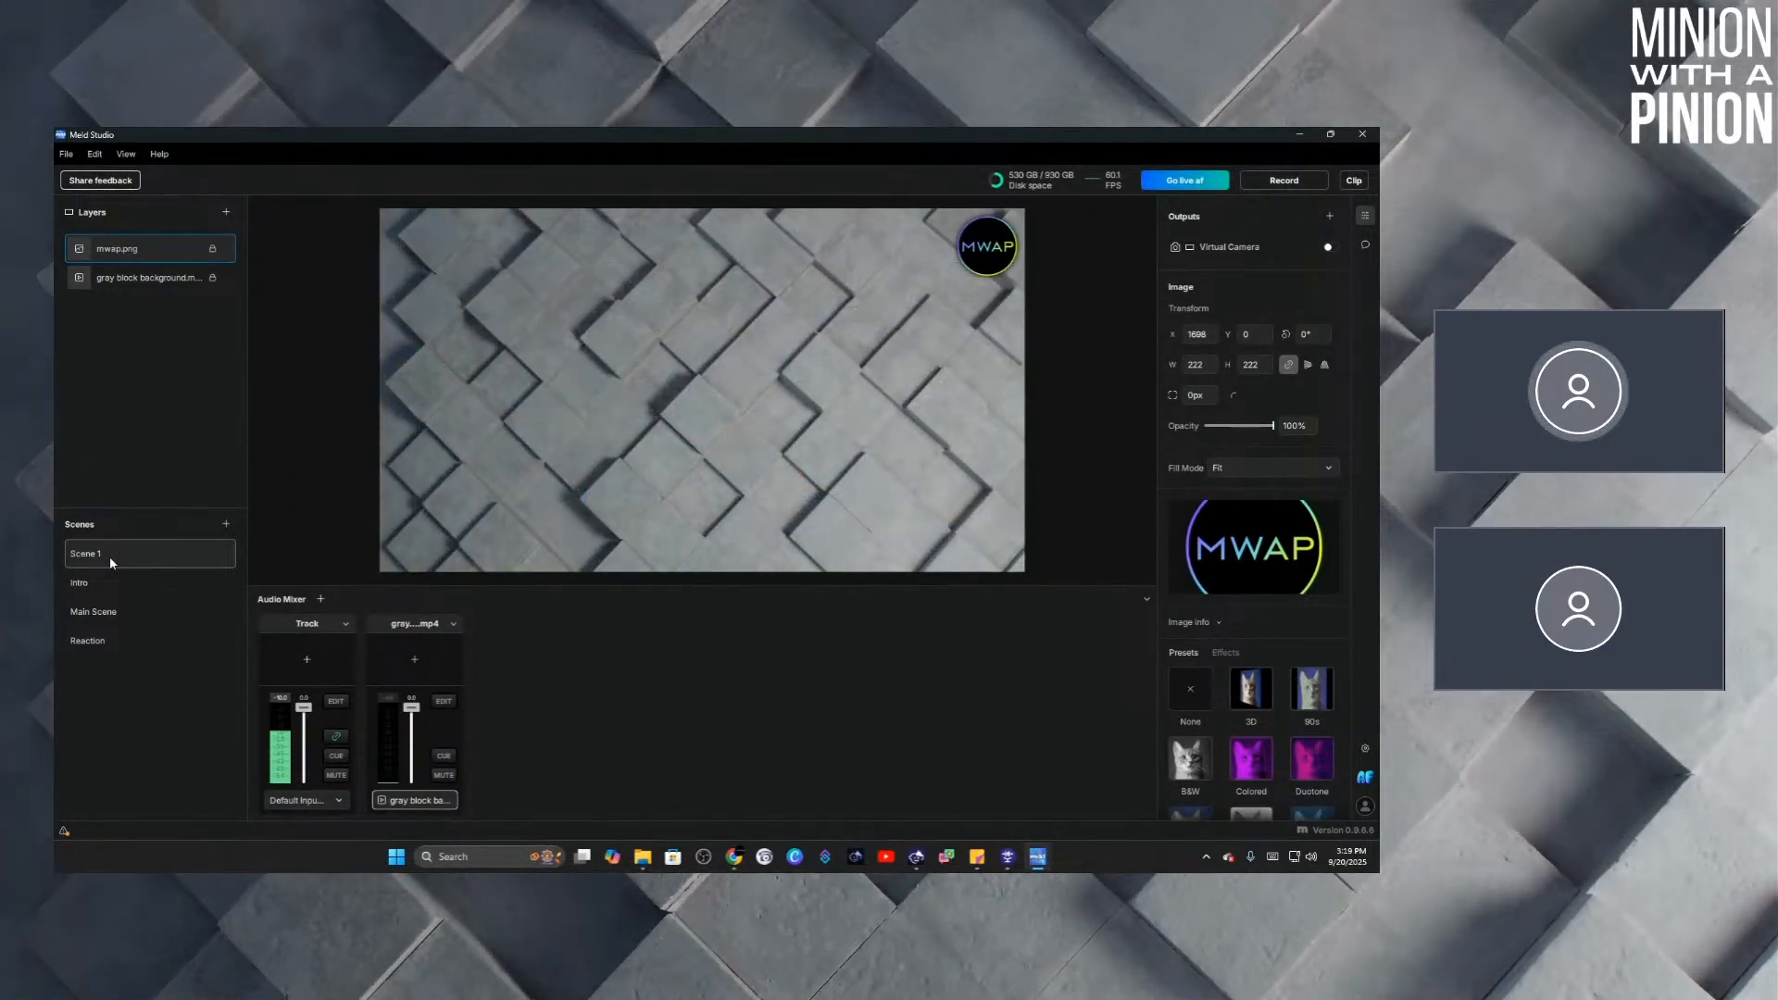
right_click(109, 556)
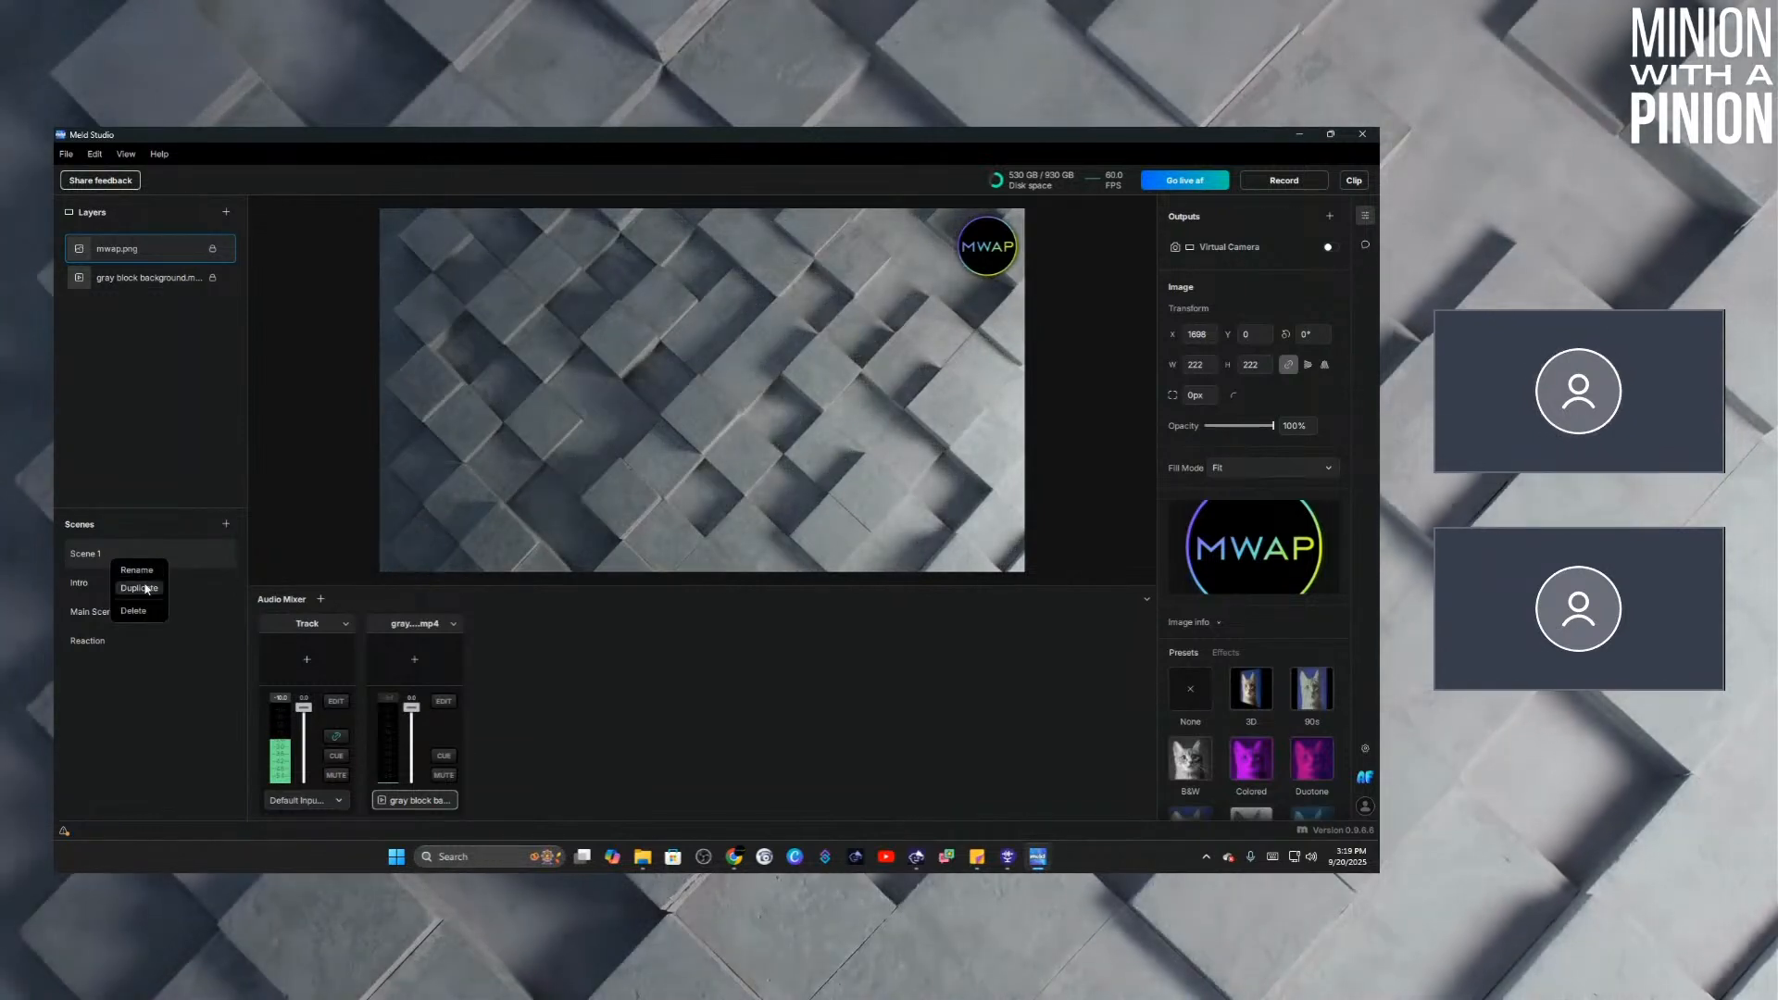
click(144, 589)
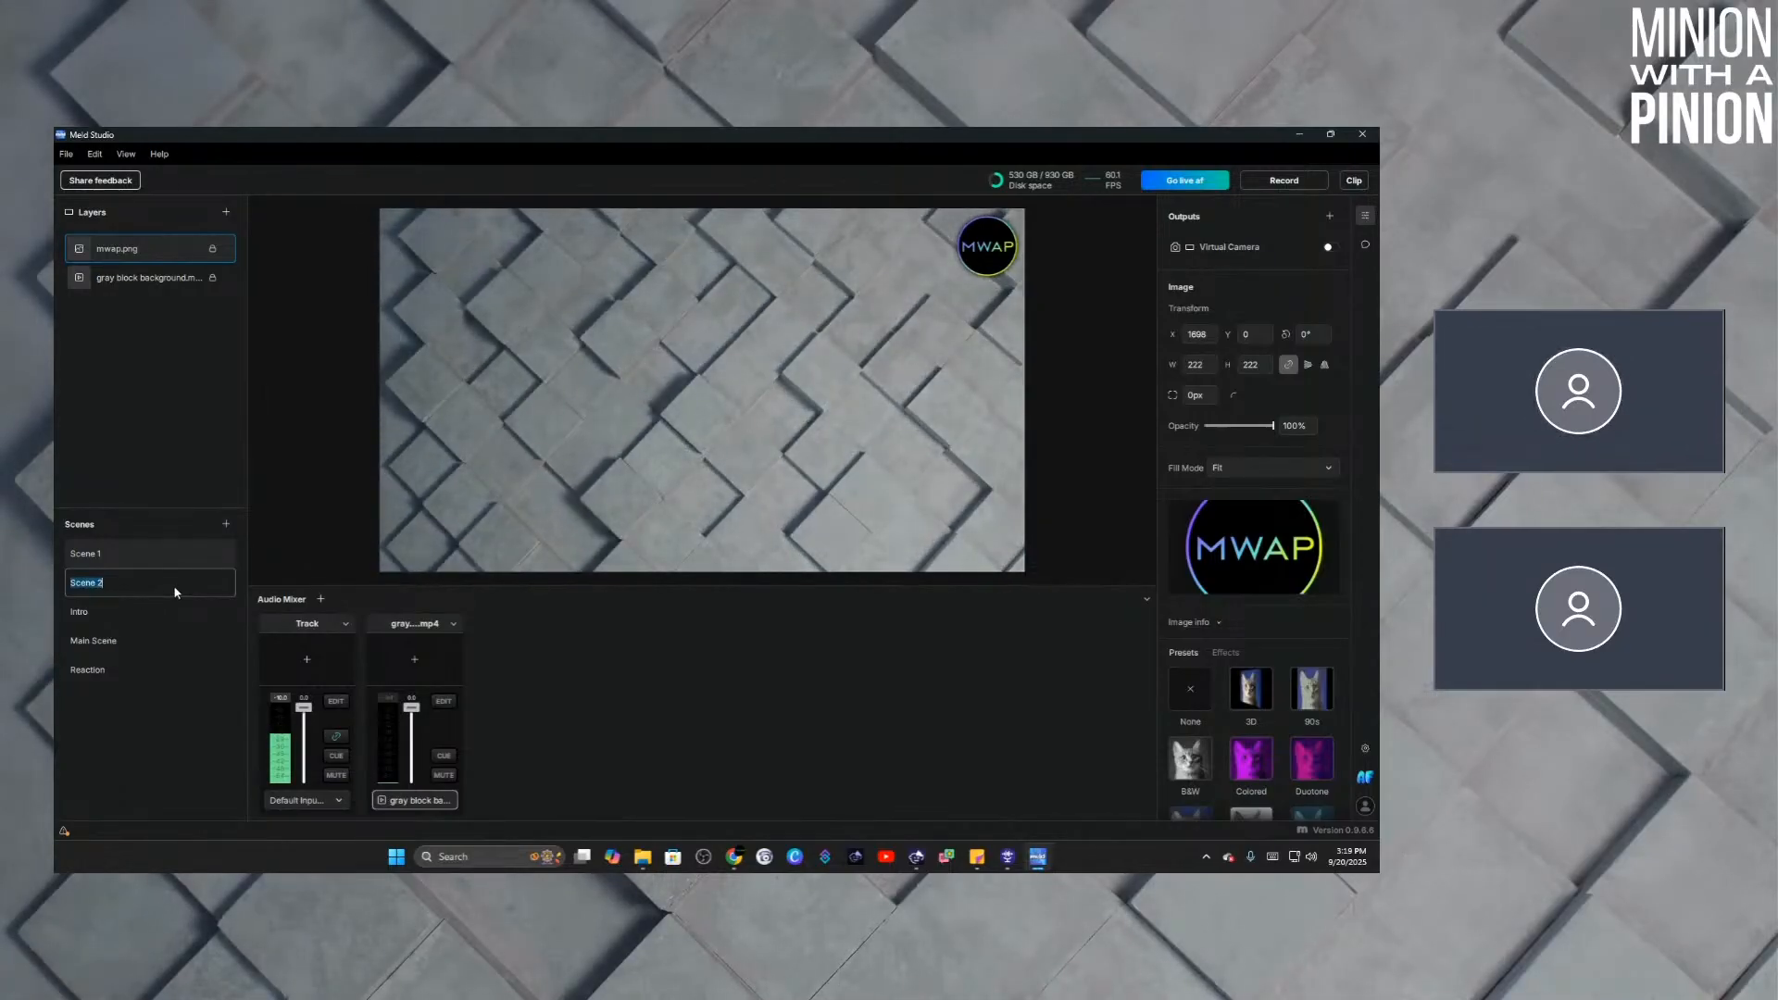
text(ro)
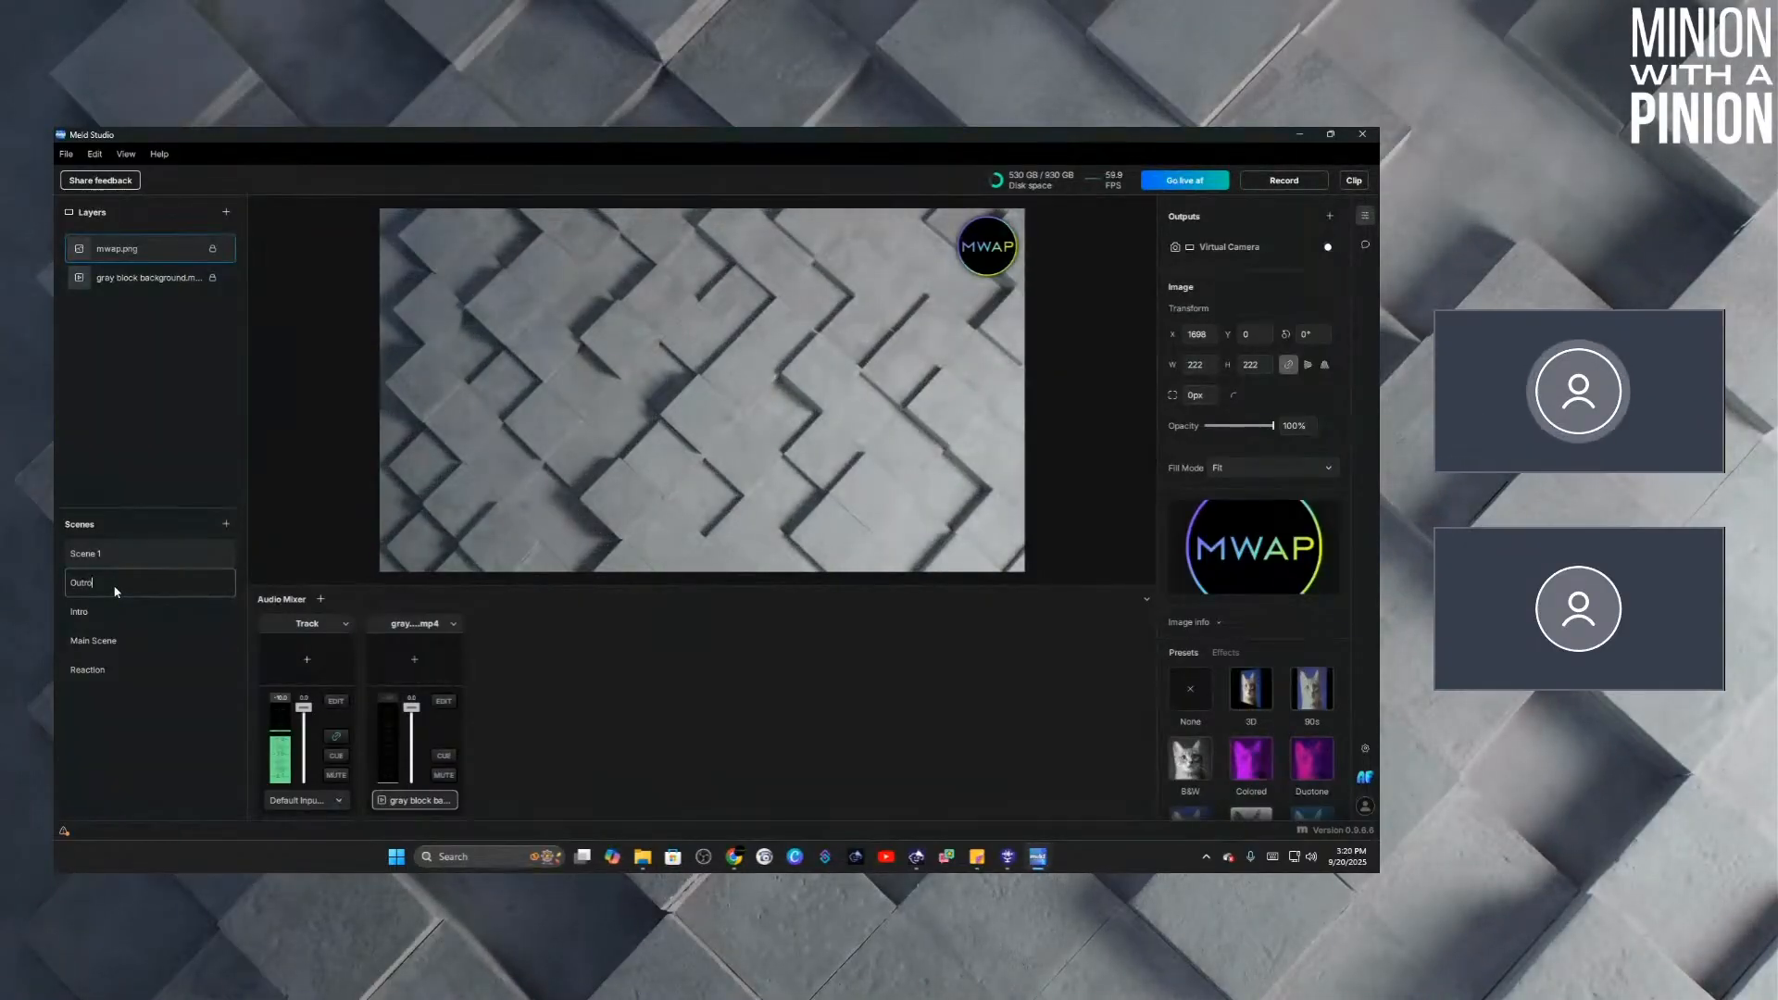
click(190, 464)
click(139, 589)
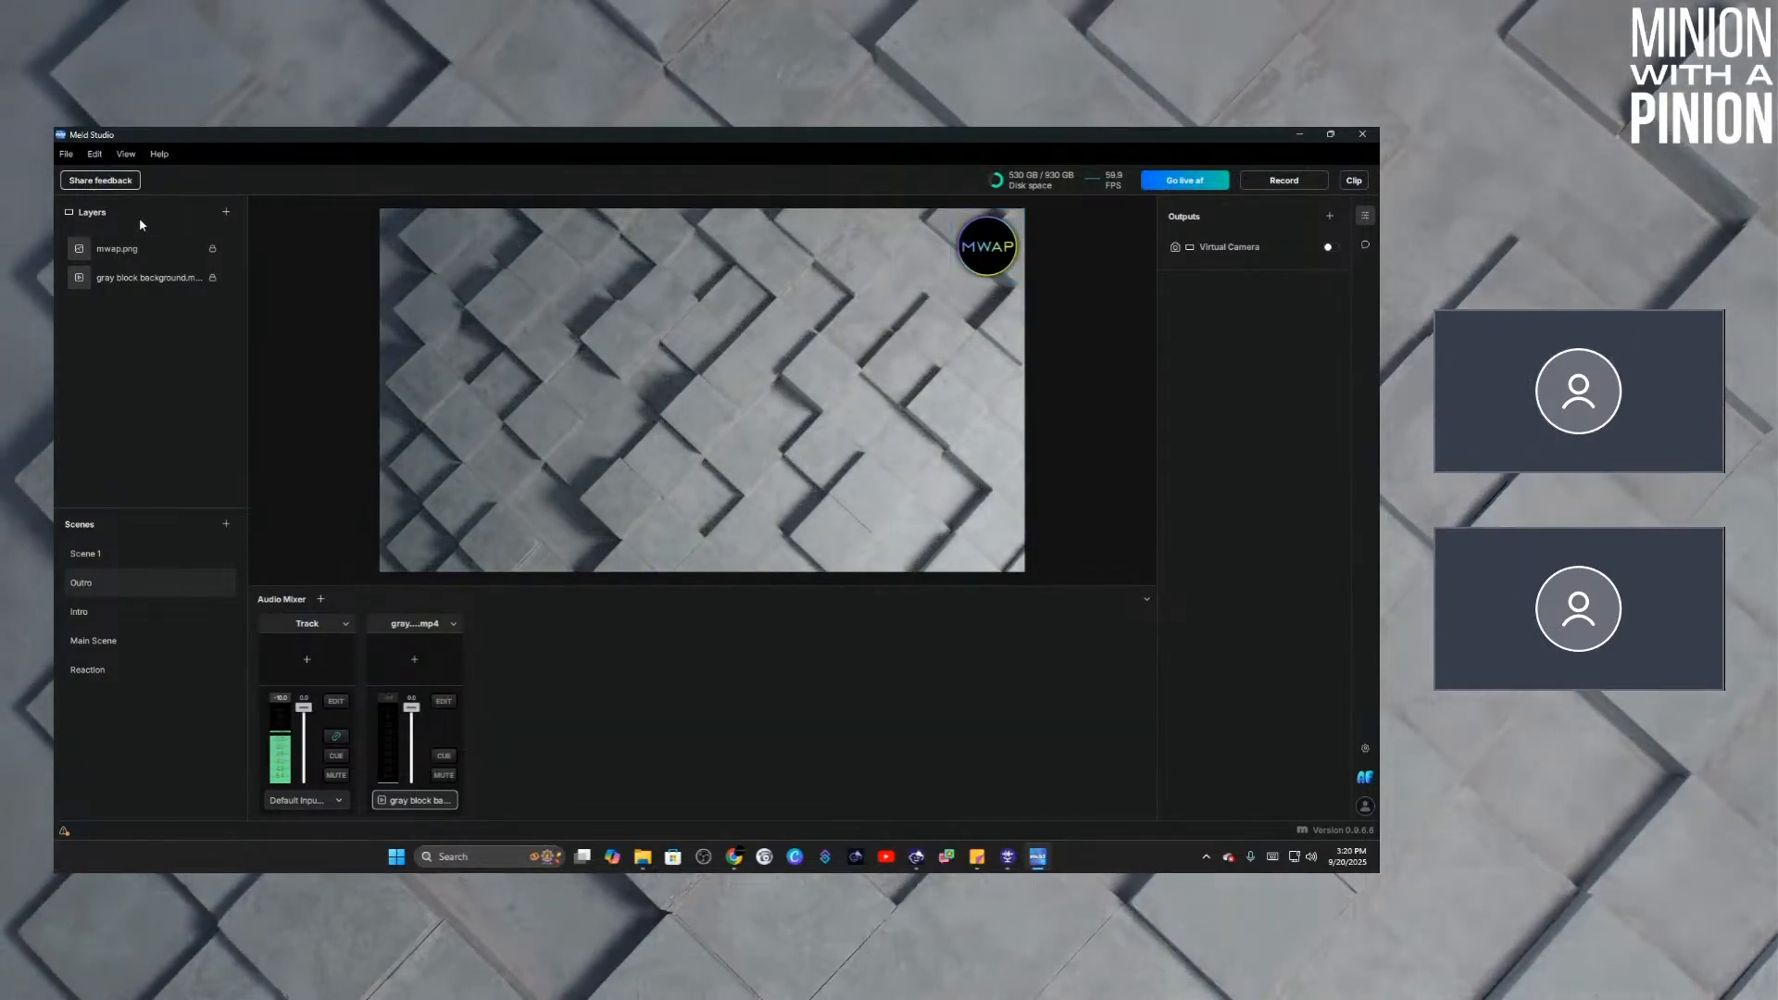
Add the 0206 (3) video from the OBS Media folder as a media source layer in Outro and monitor its audio.
click(226, 212)
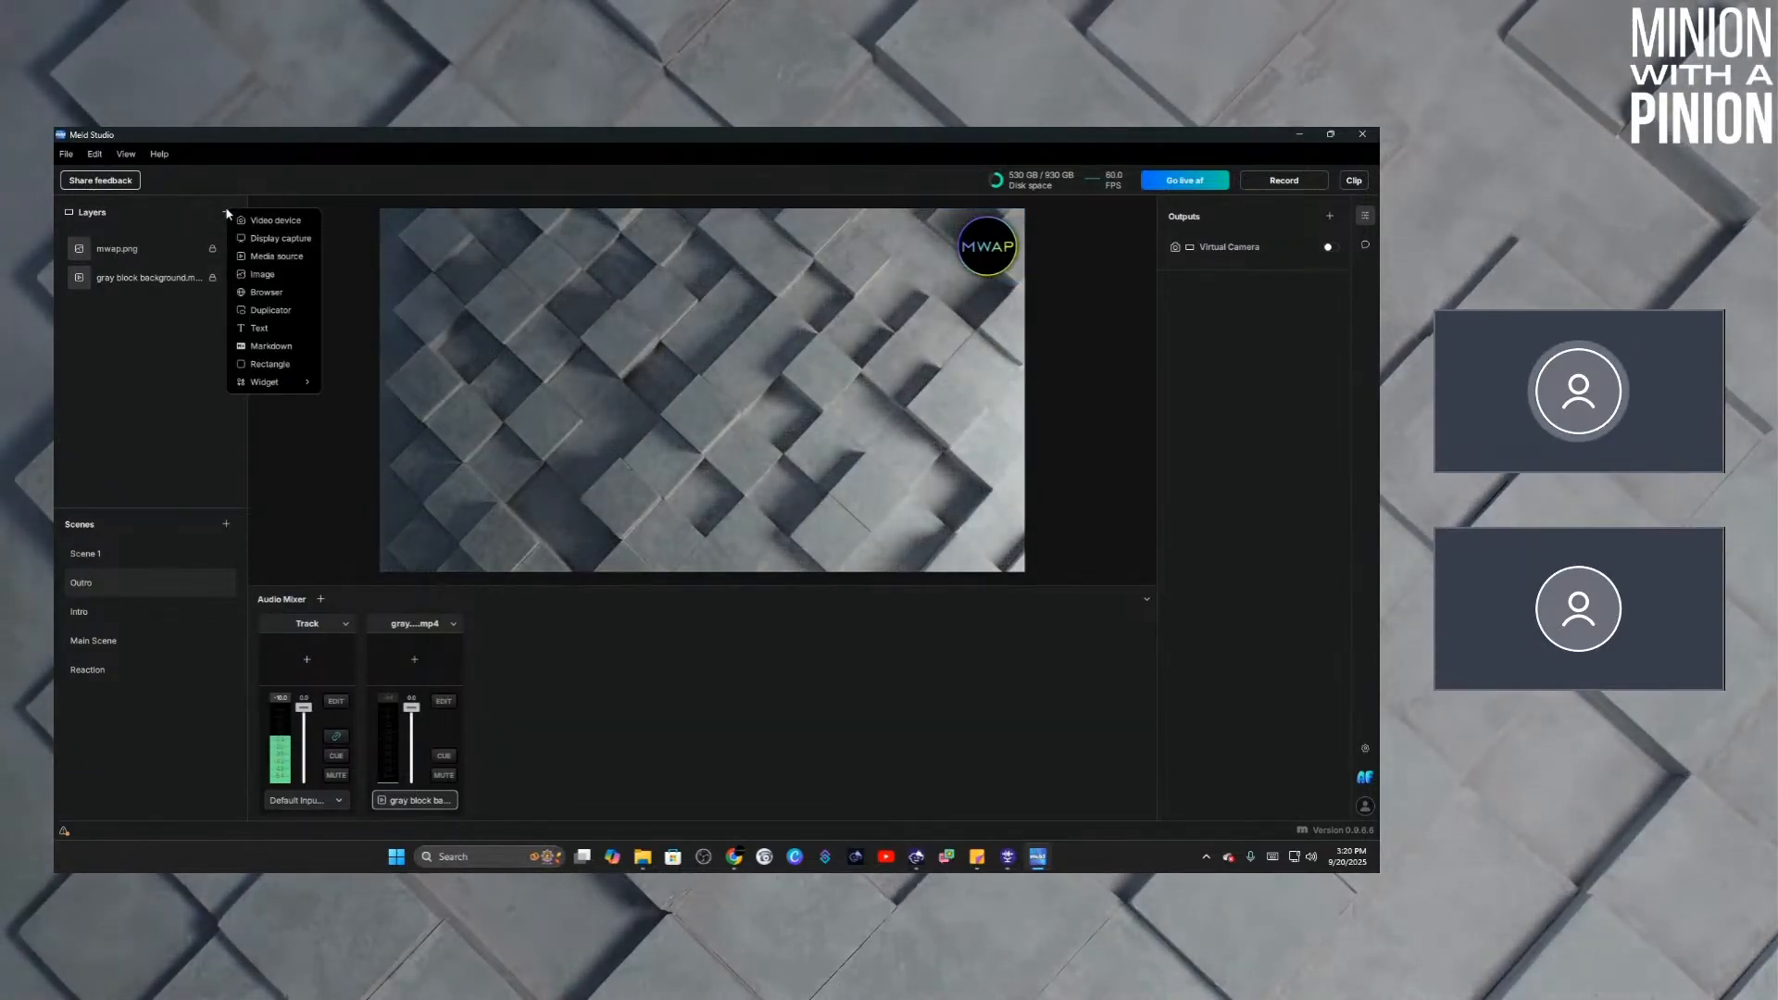
click(271, 259)
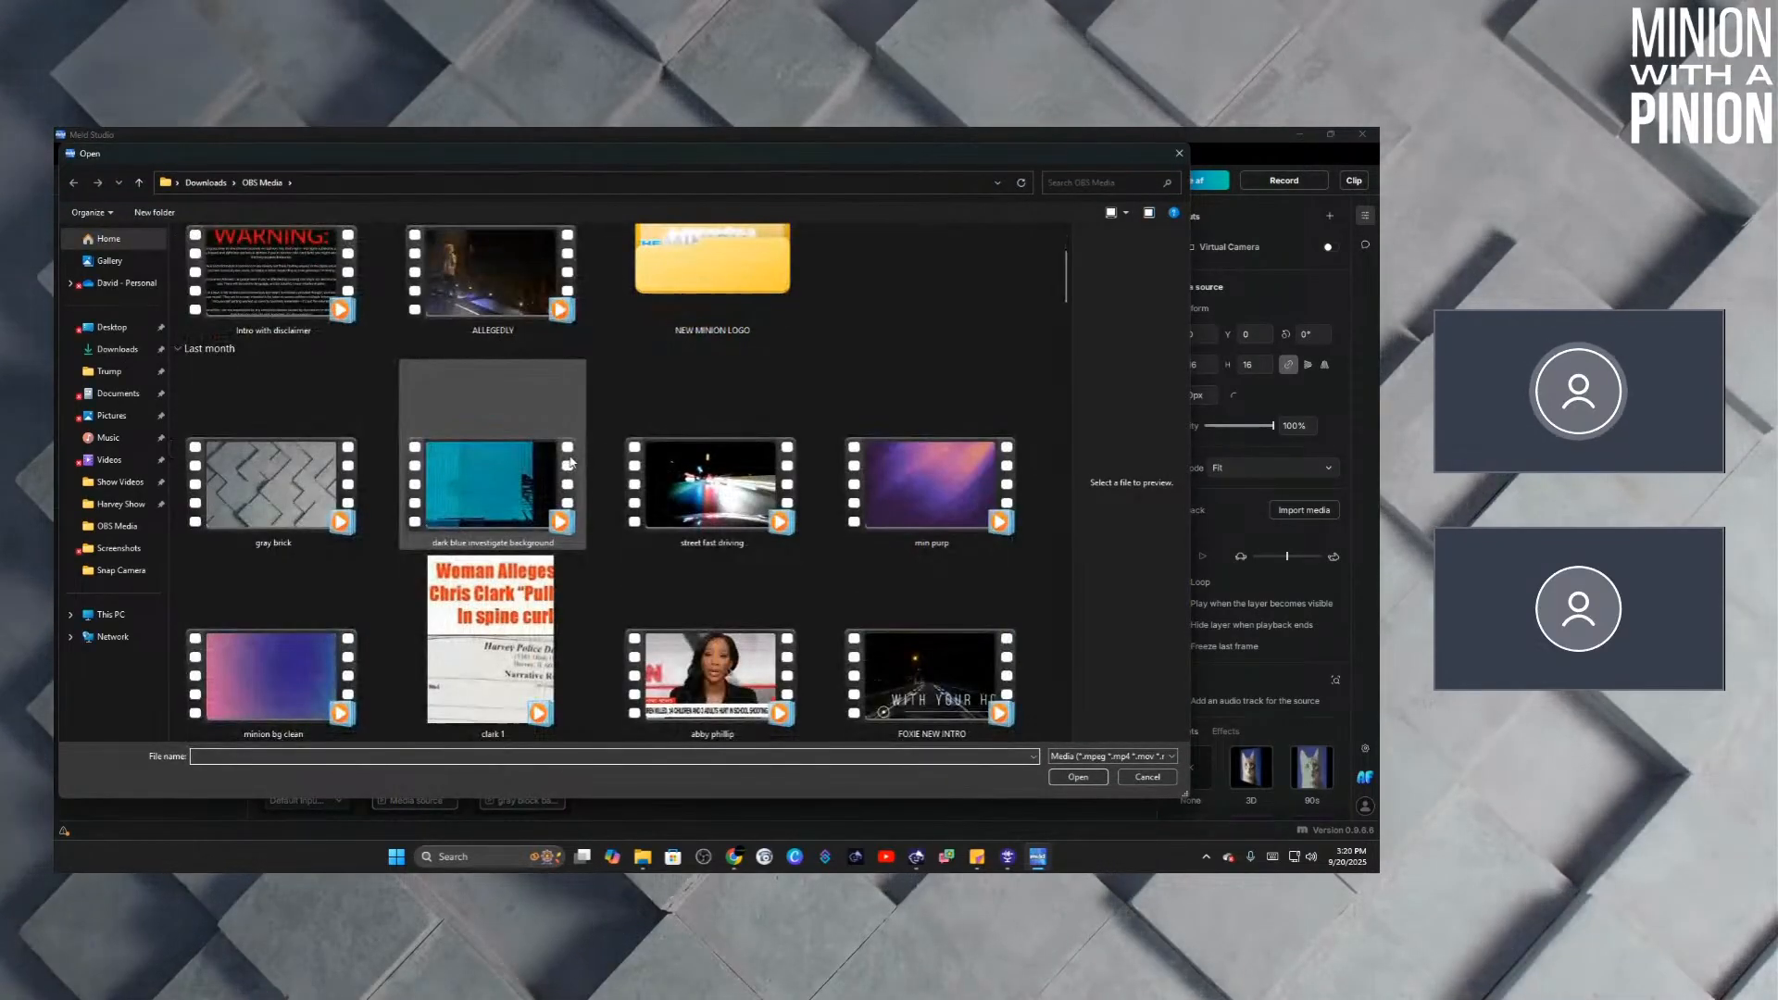
scroll(571, 462, down, 15)
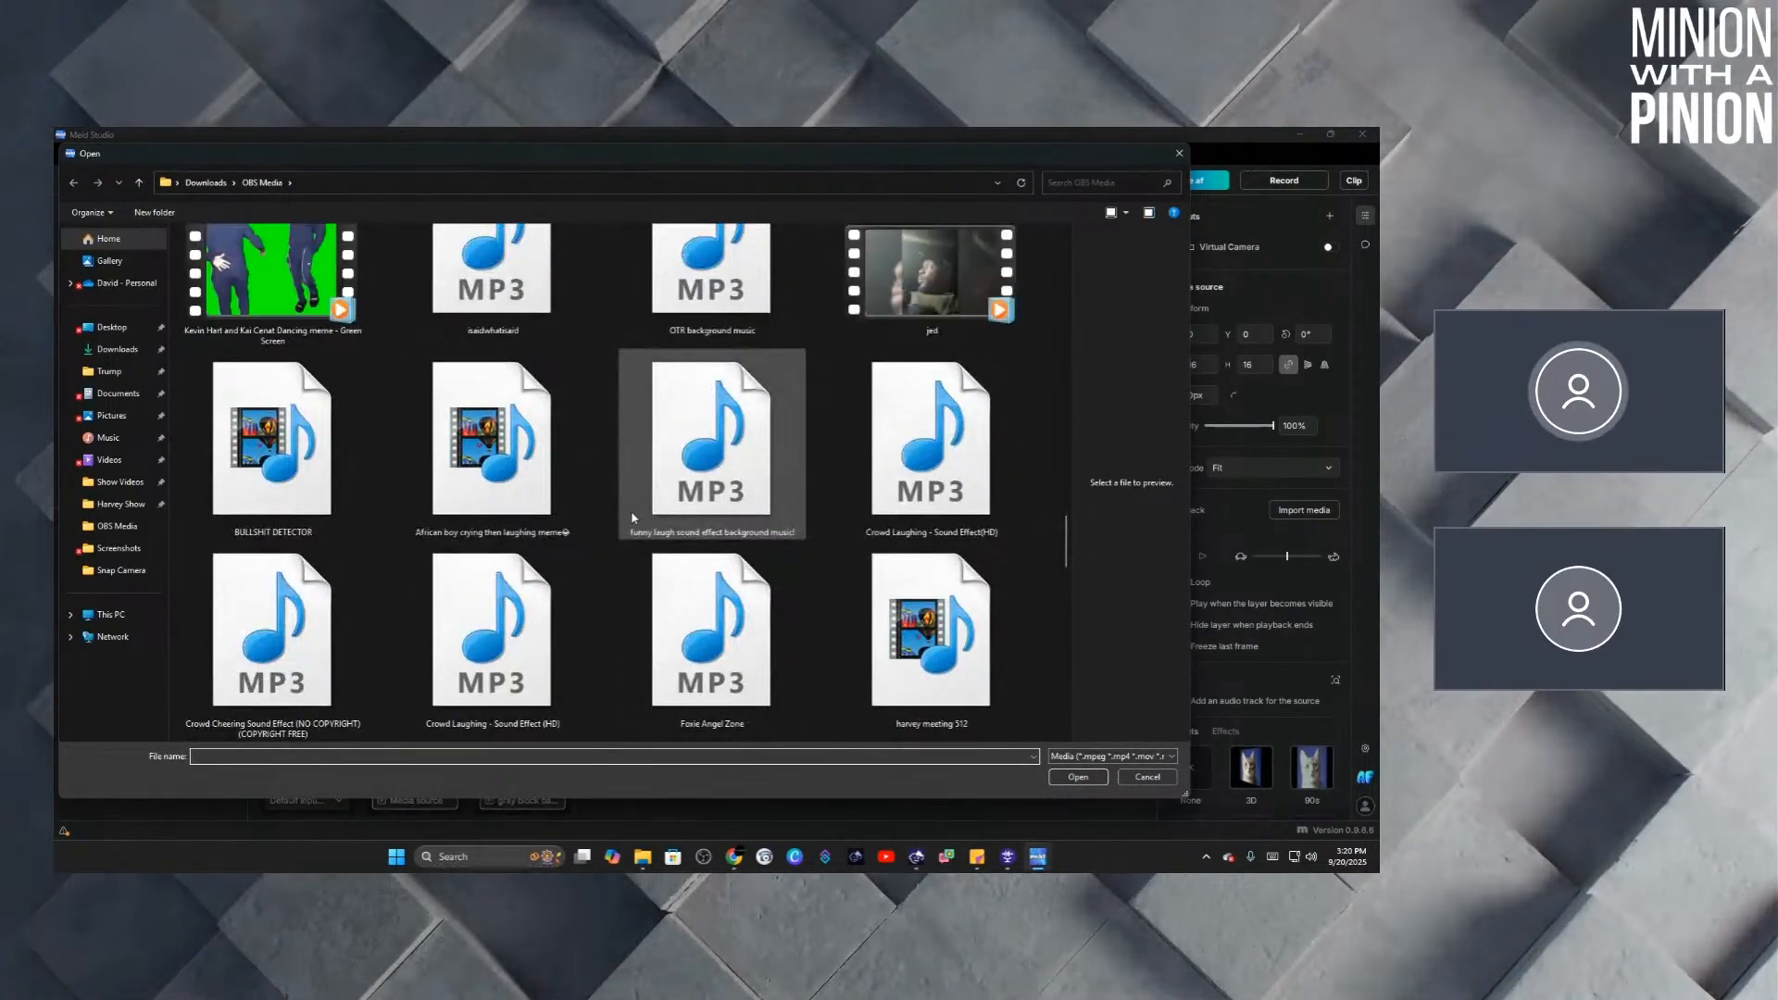
scroll(719, 515, down, 10)
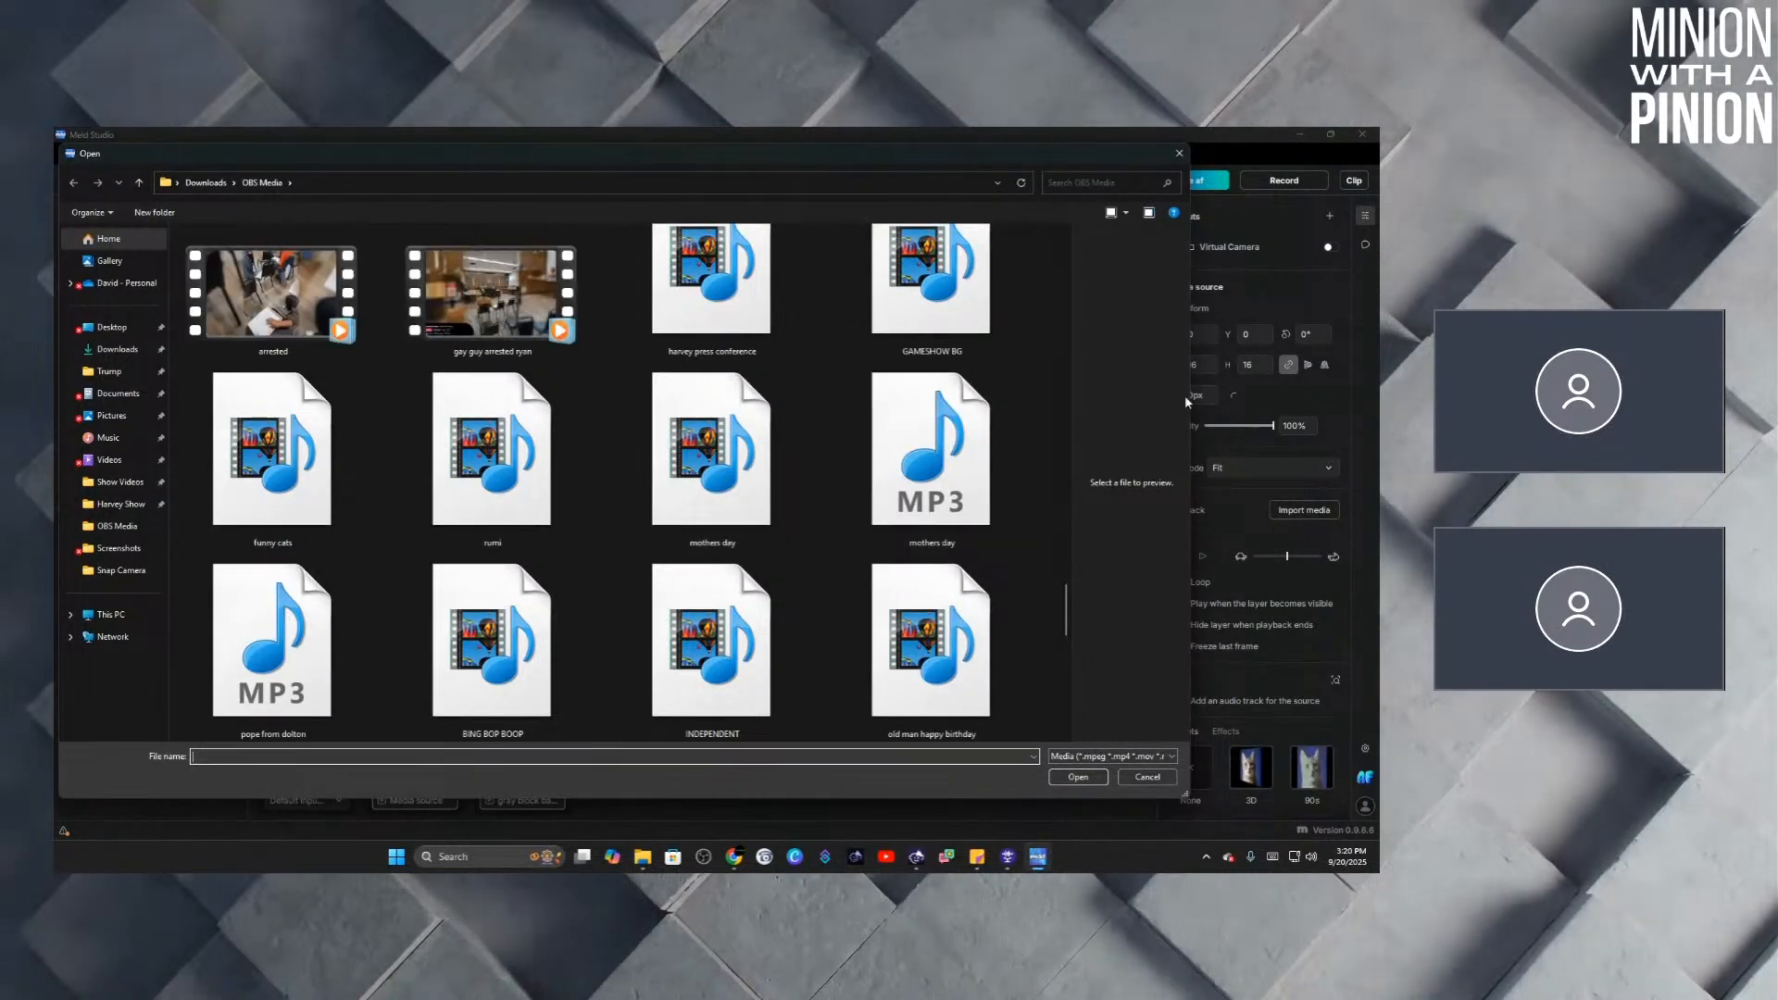
scroll(804, 495, down, 3)
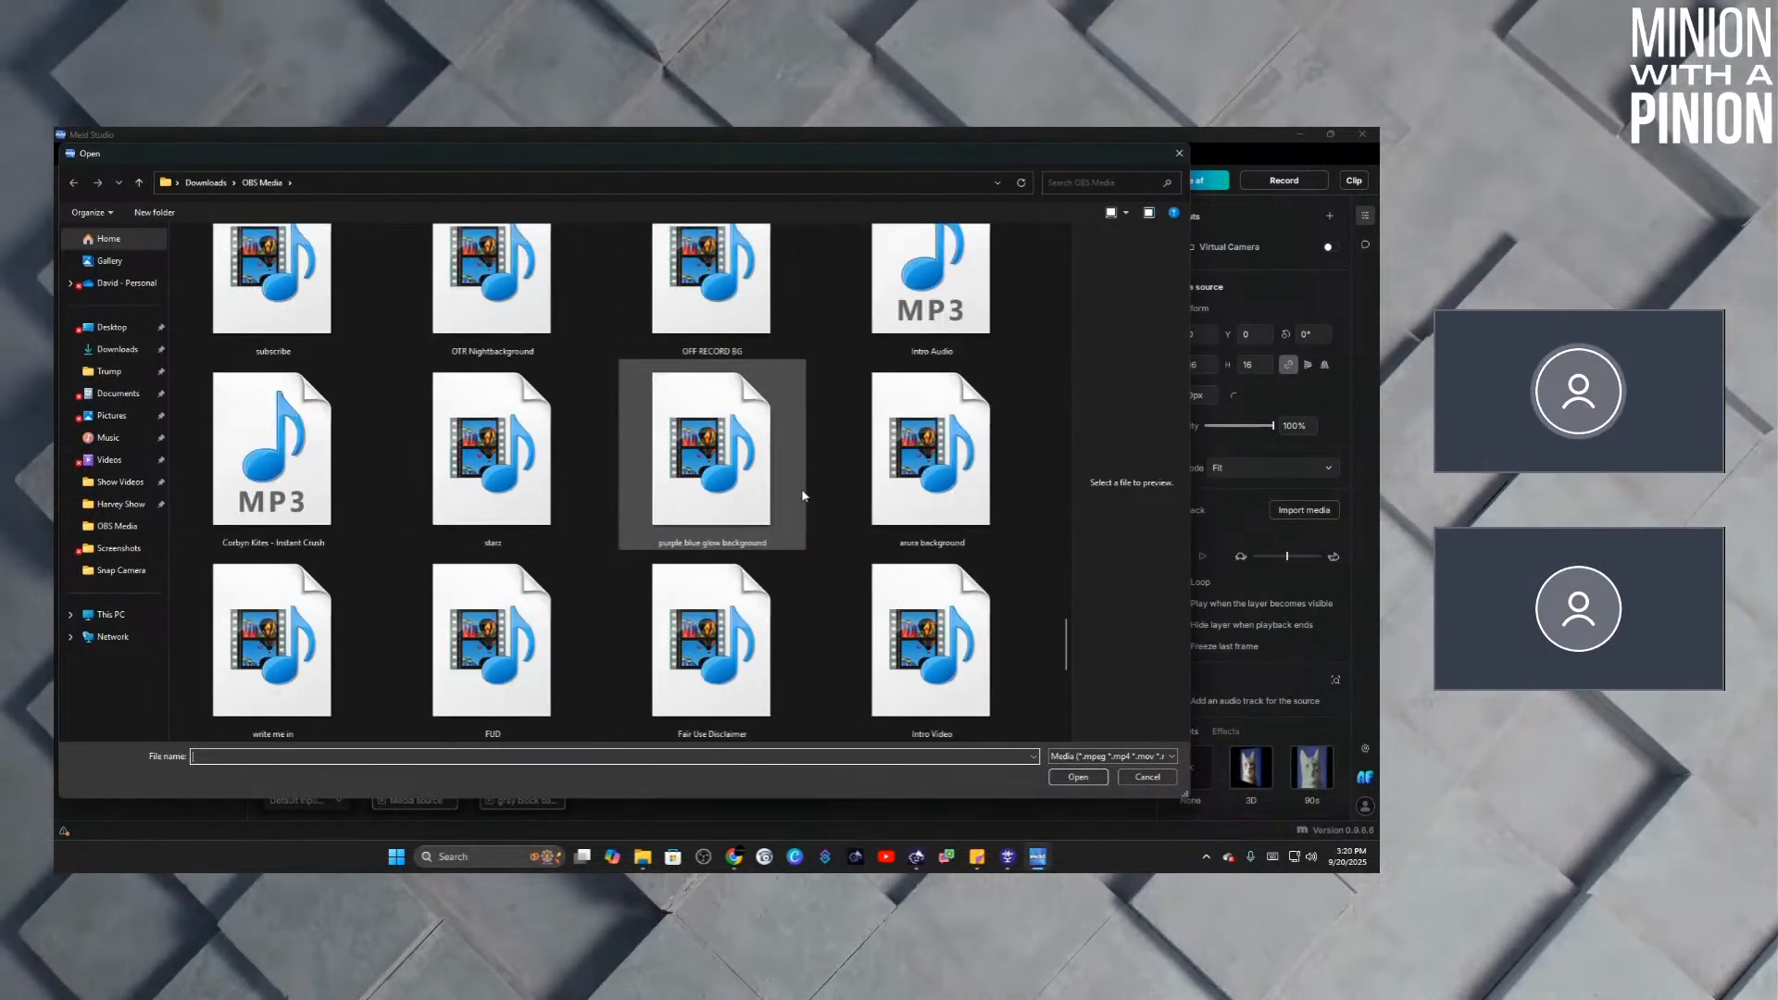
scroll(812, 495, down, 3)
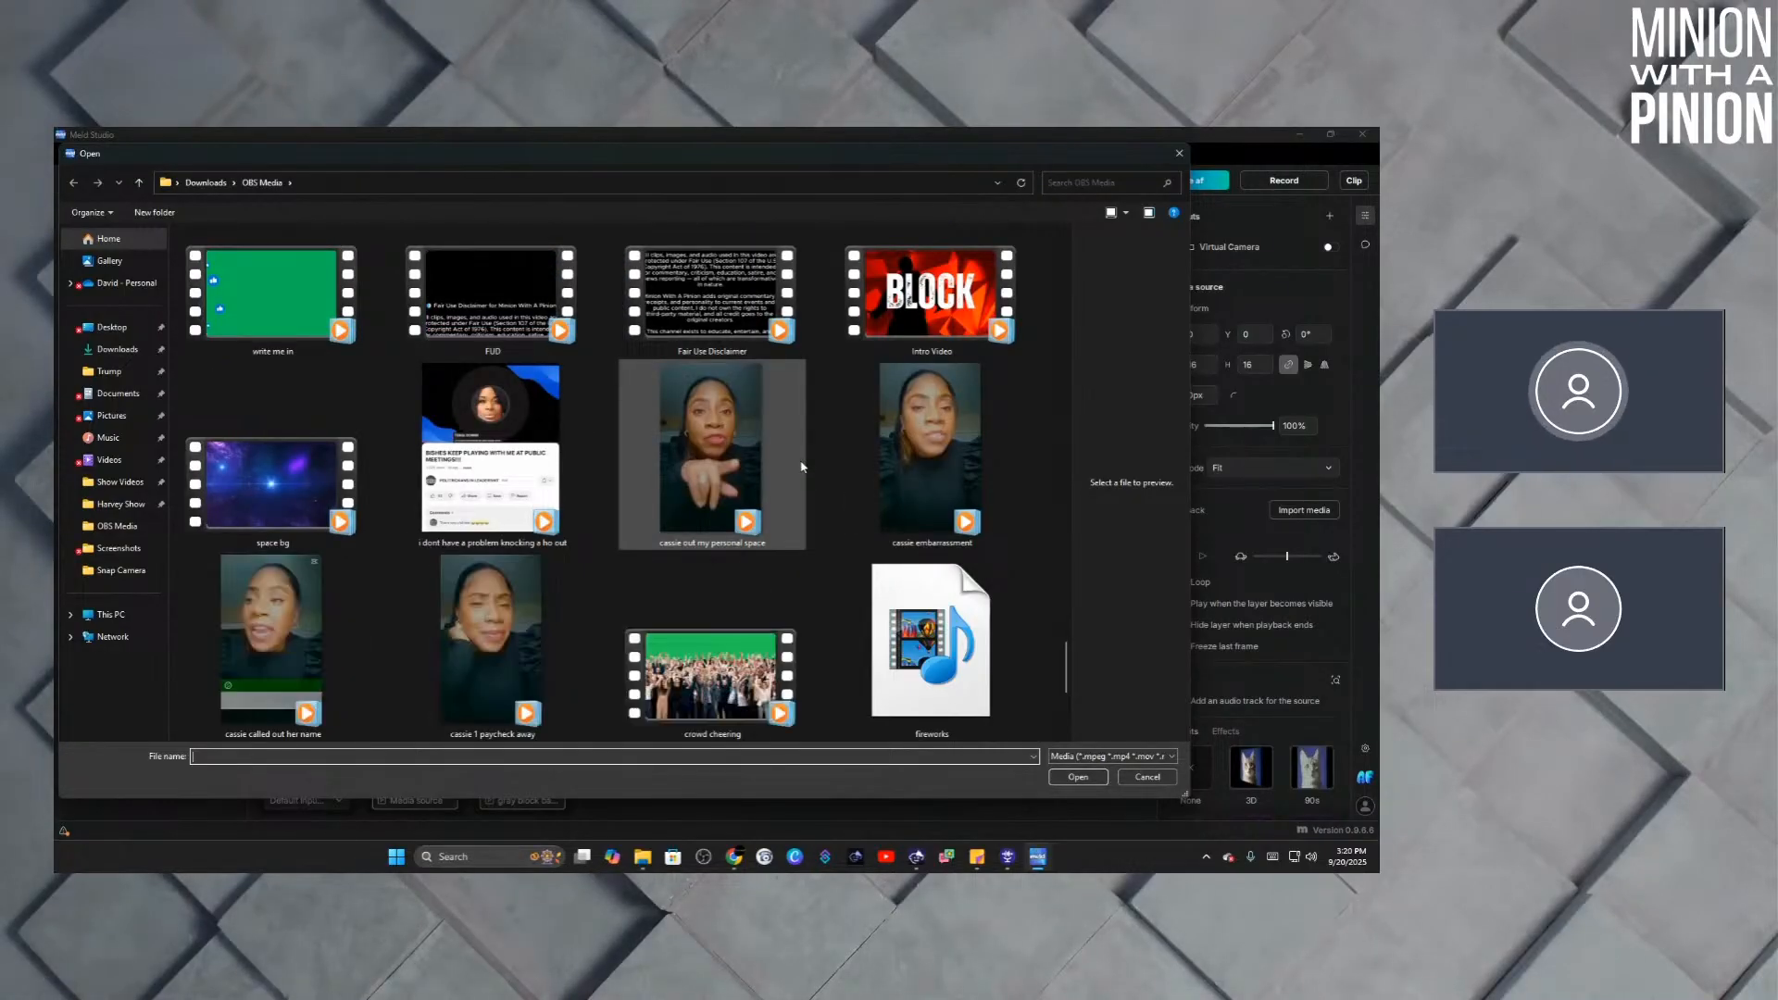
scroll(806, 481, down, 3)
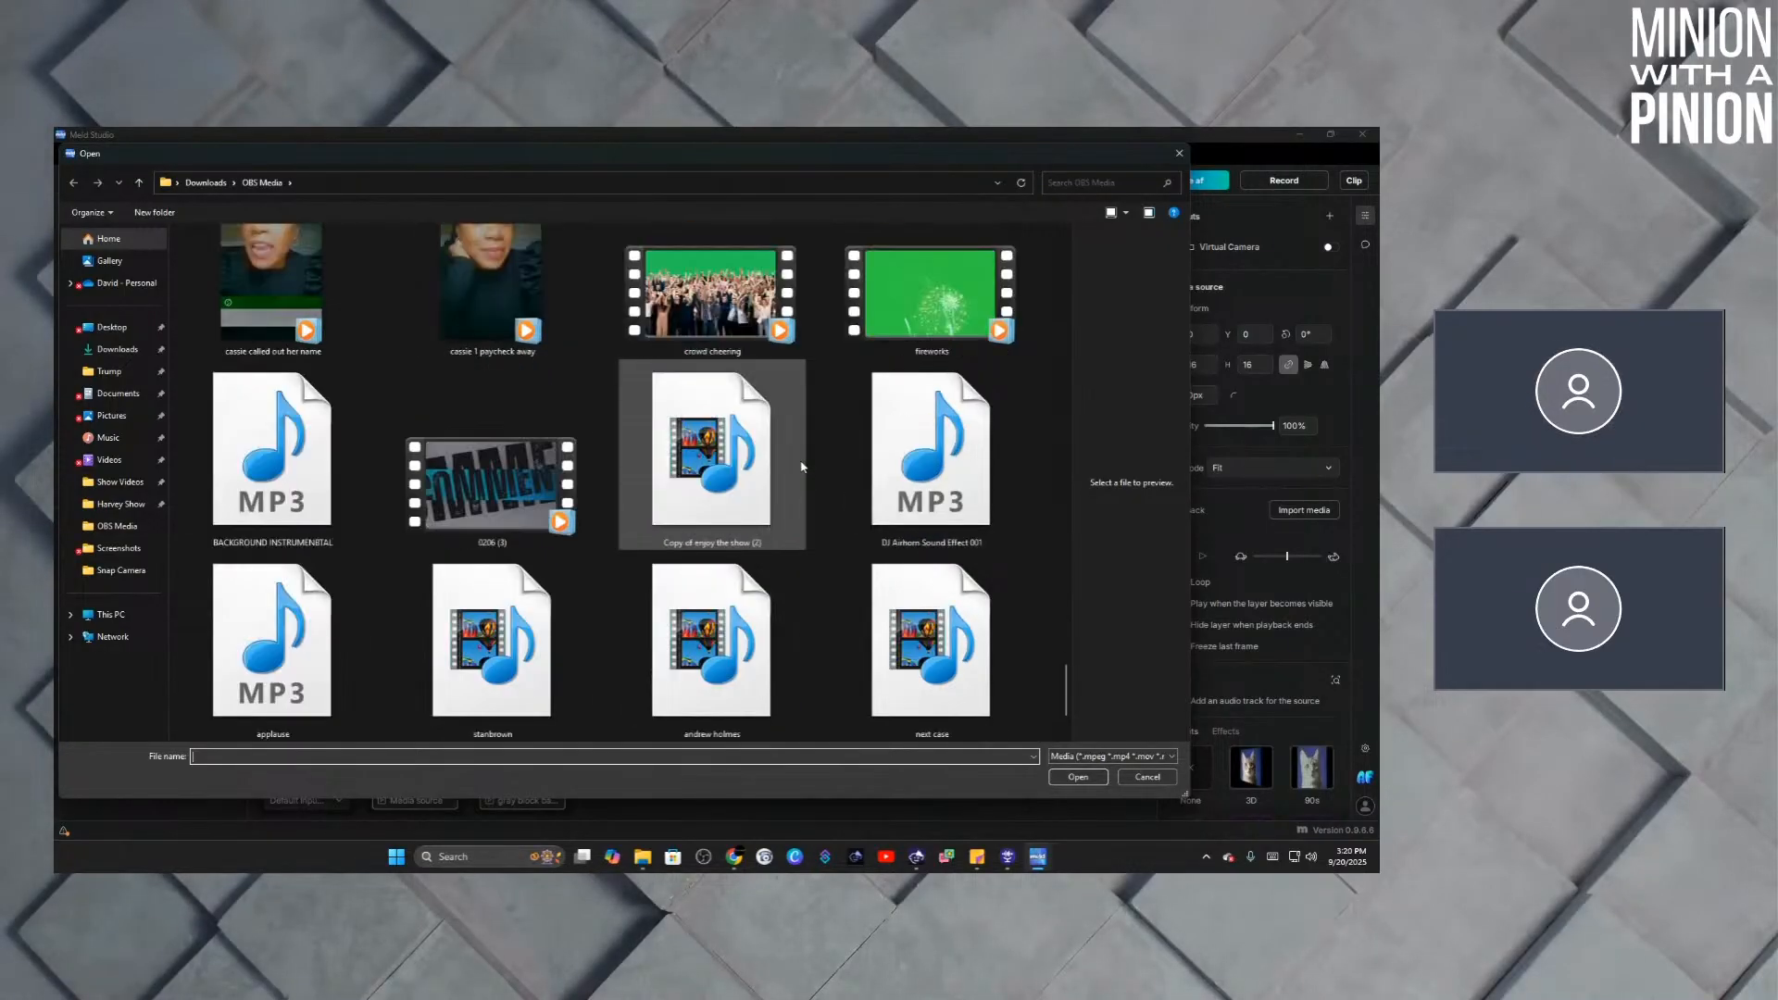
double_click(473, 491)
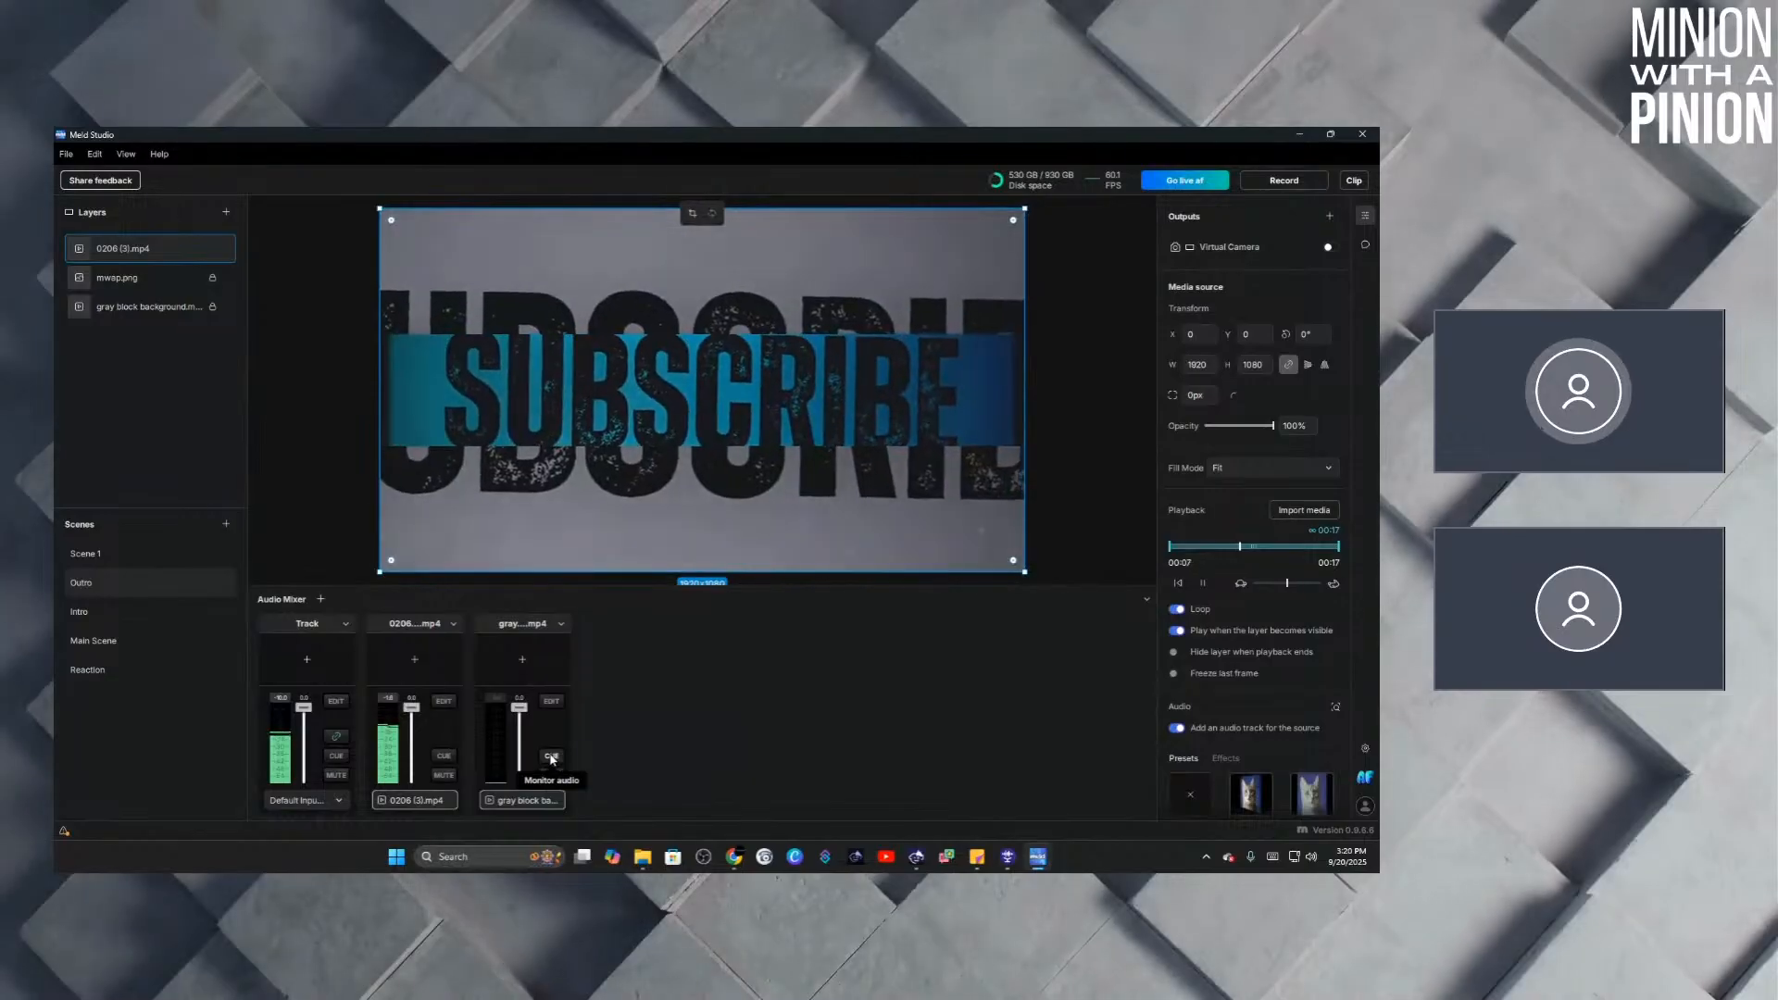
click(443, 756)
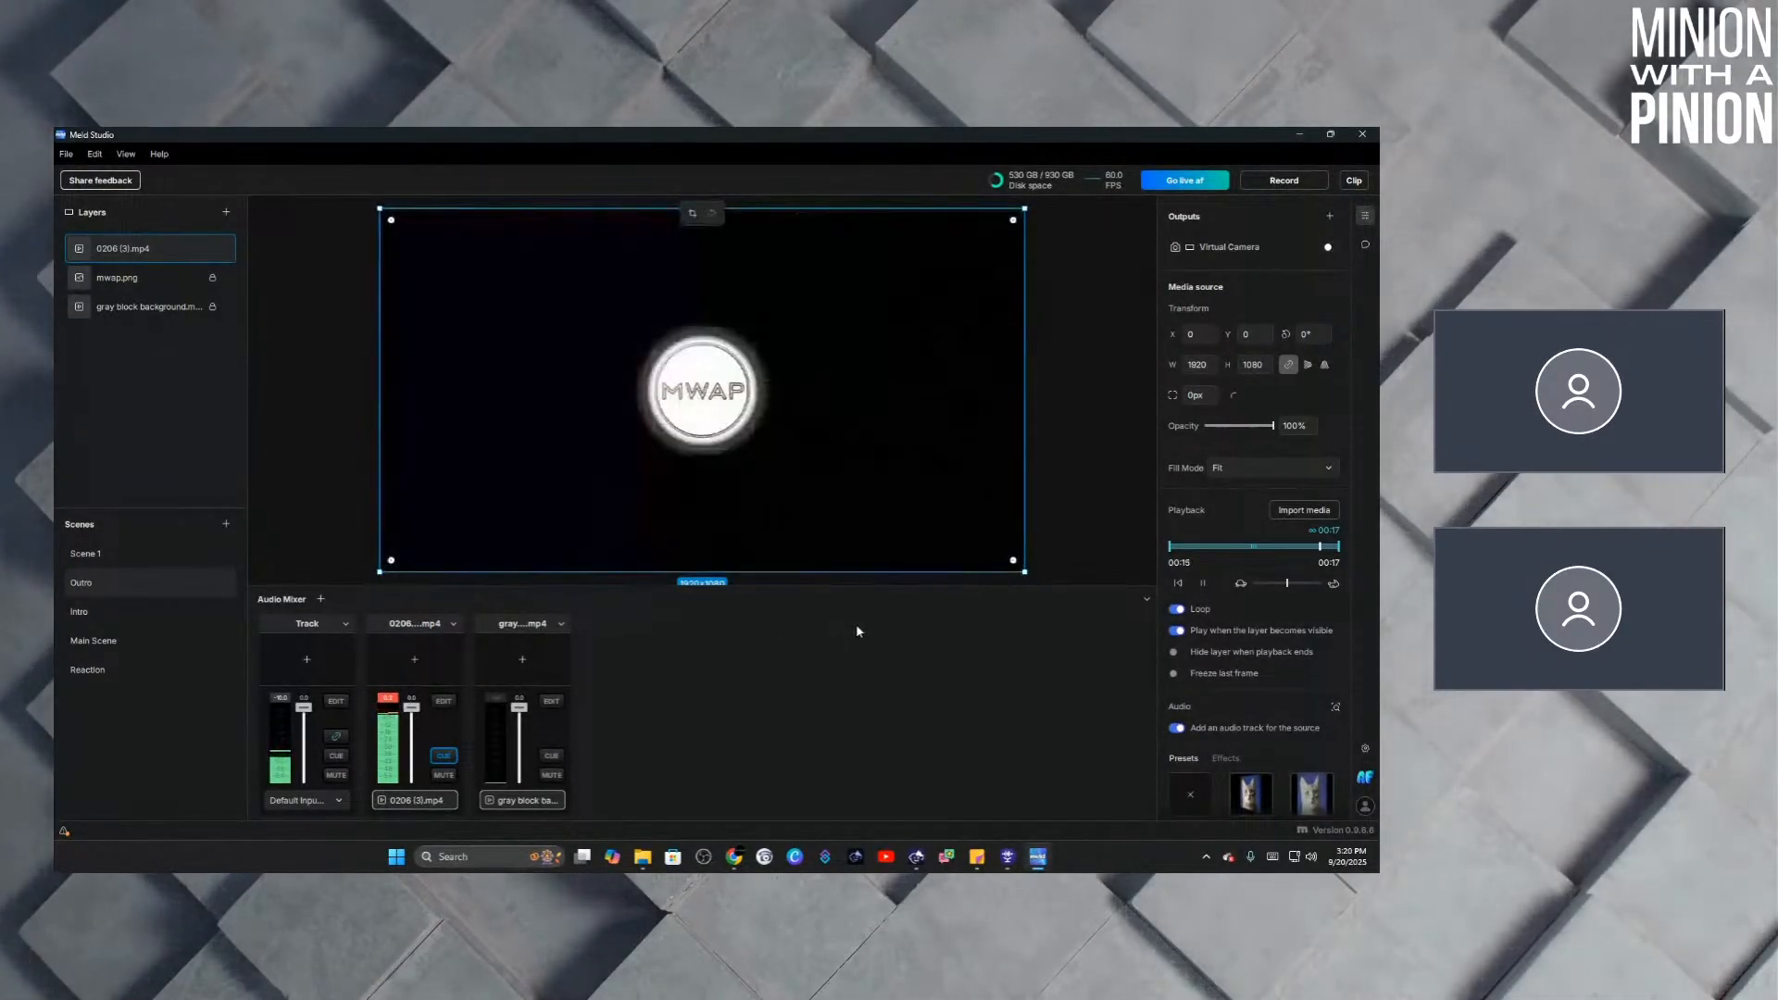
Turn off looping for the 0206 (3).mp4 layer and move the Outro scene to the end of the scene list.
click(1176, 610)
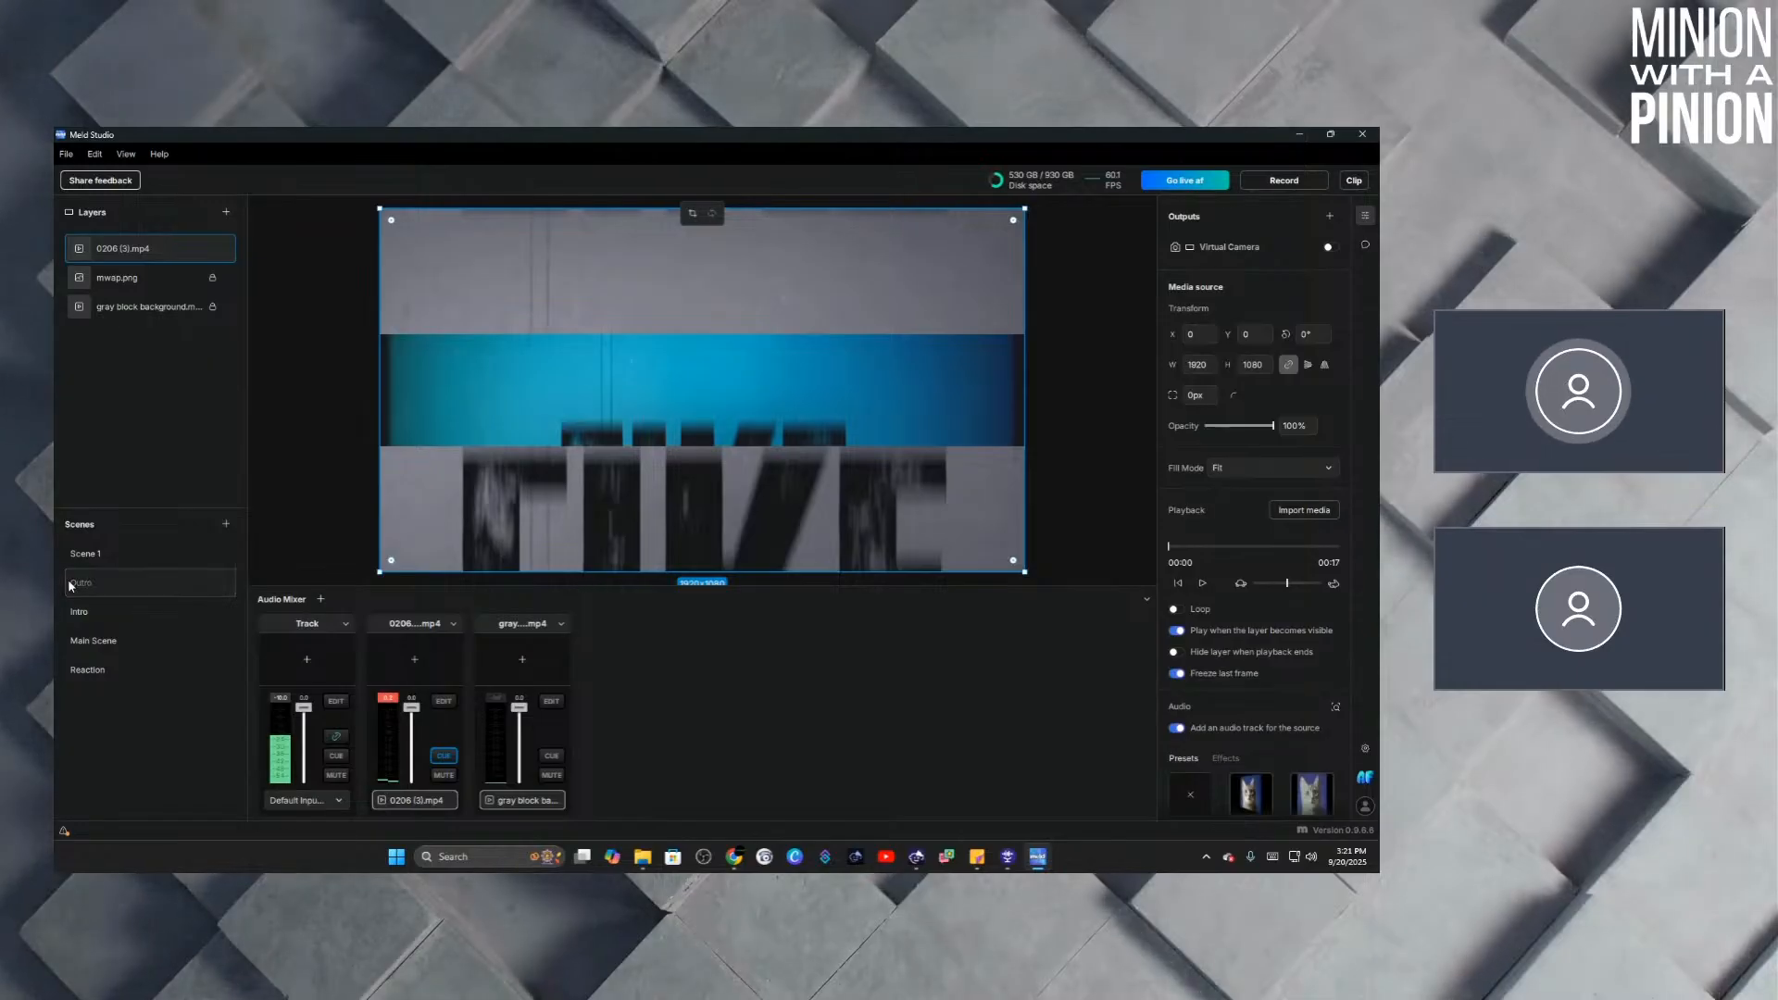
drag(69, 585, 72, 684)
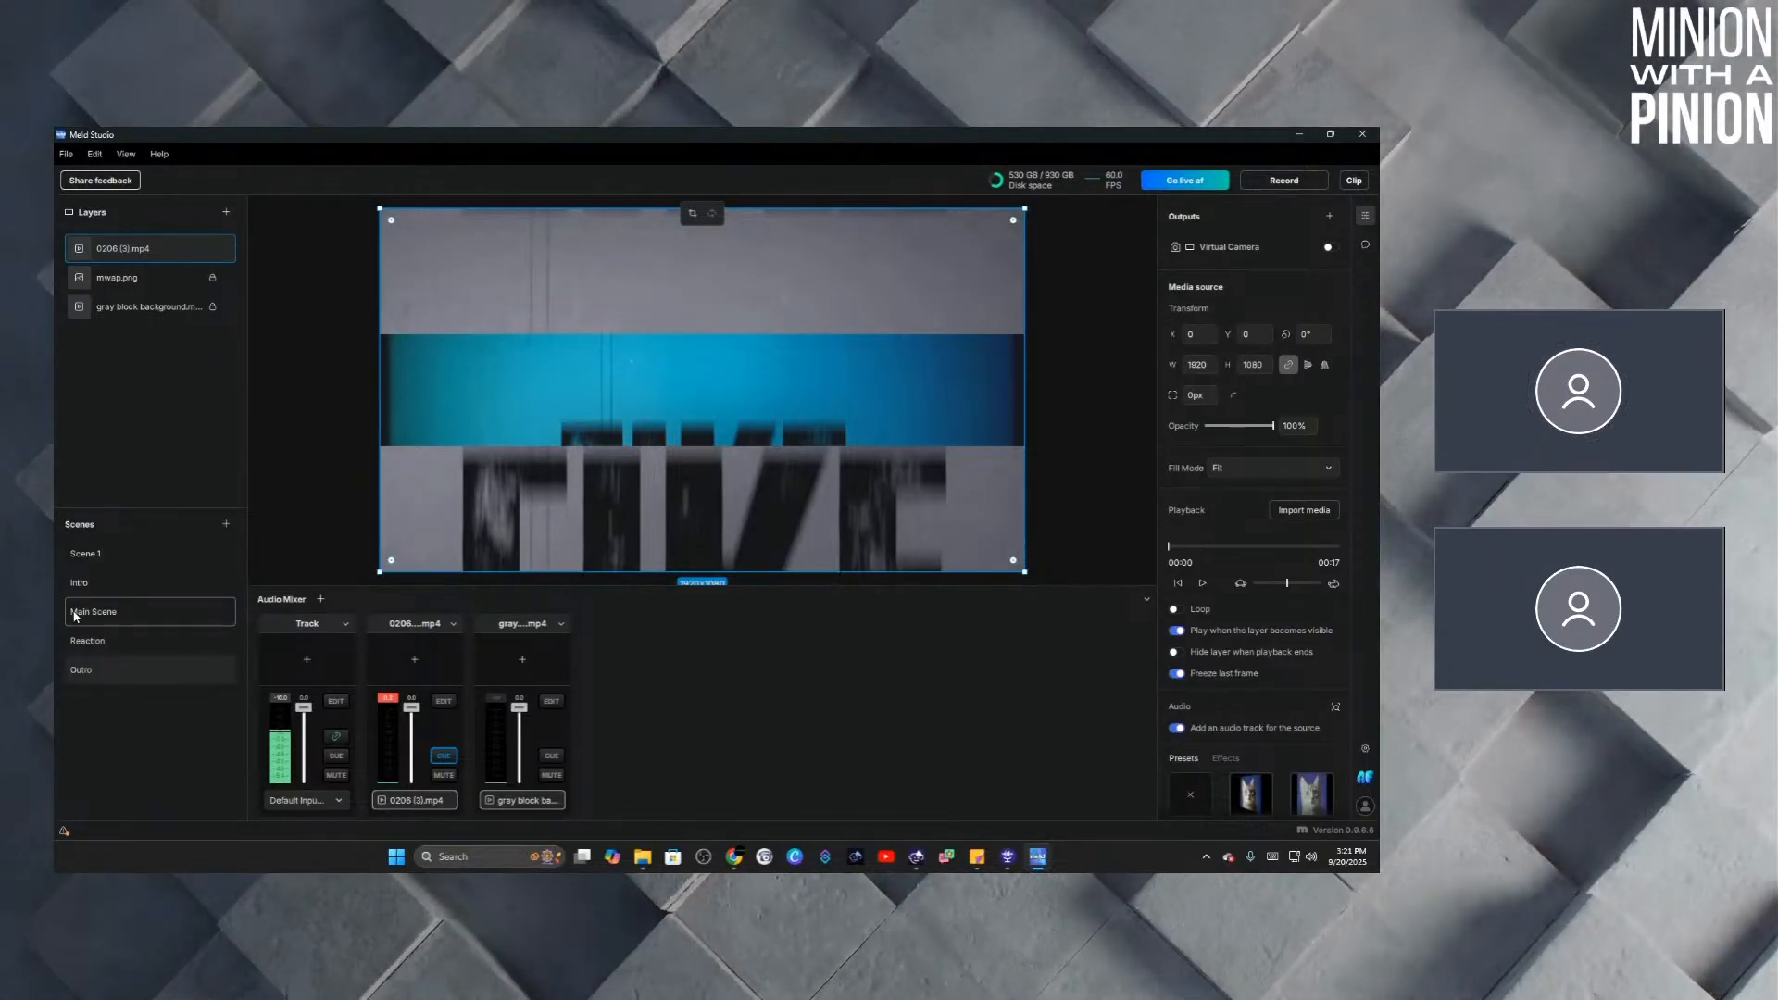
Show Scene 1, Intro, Main Scene, Reaction and Outro in turn to check their contents, and return to Scene 1.
click(137, 558)
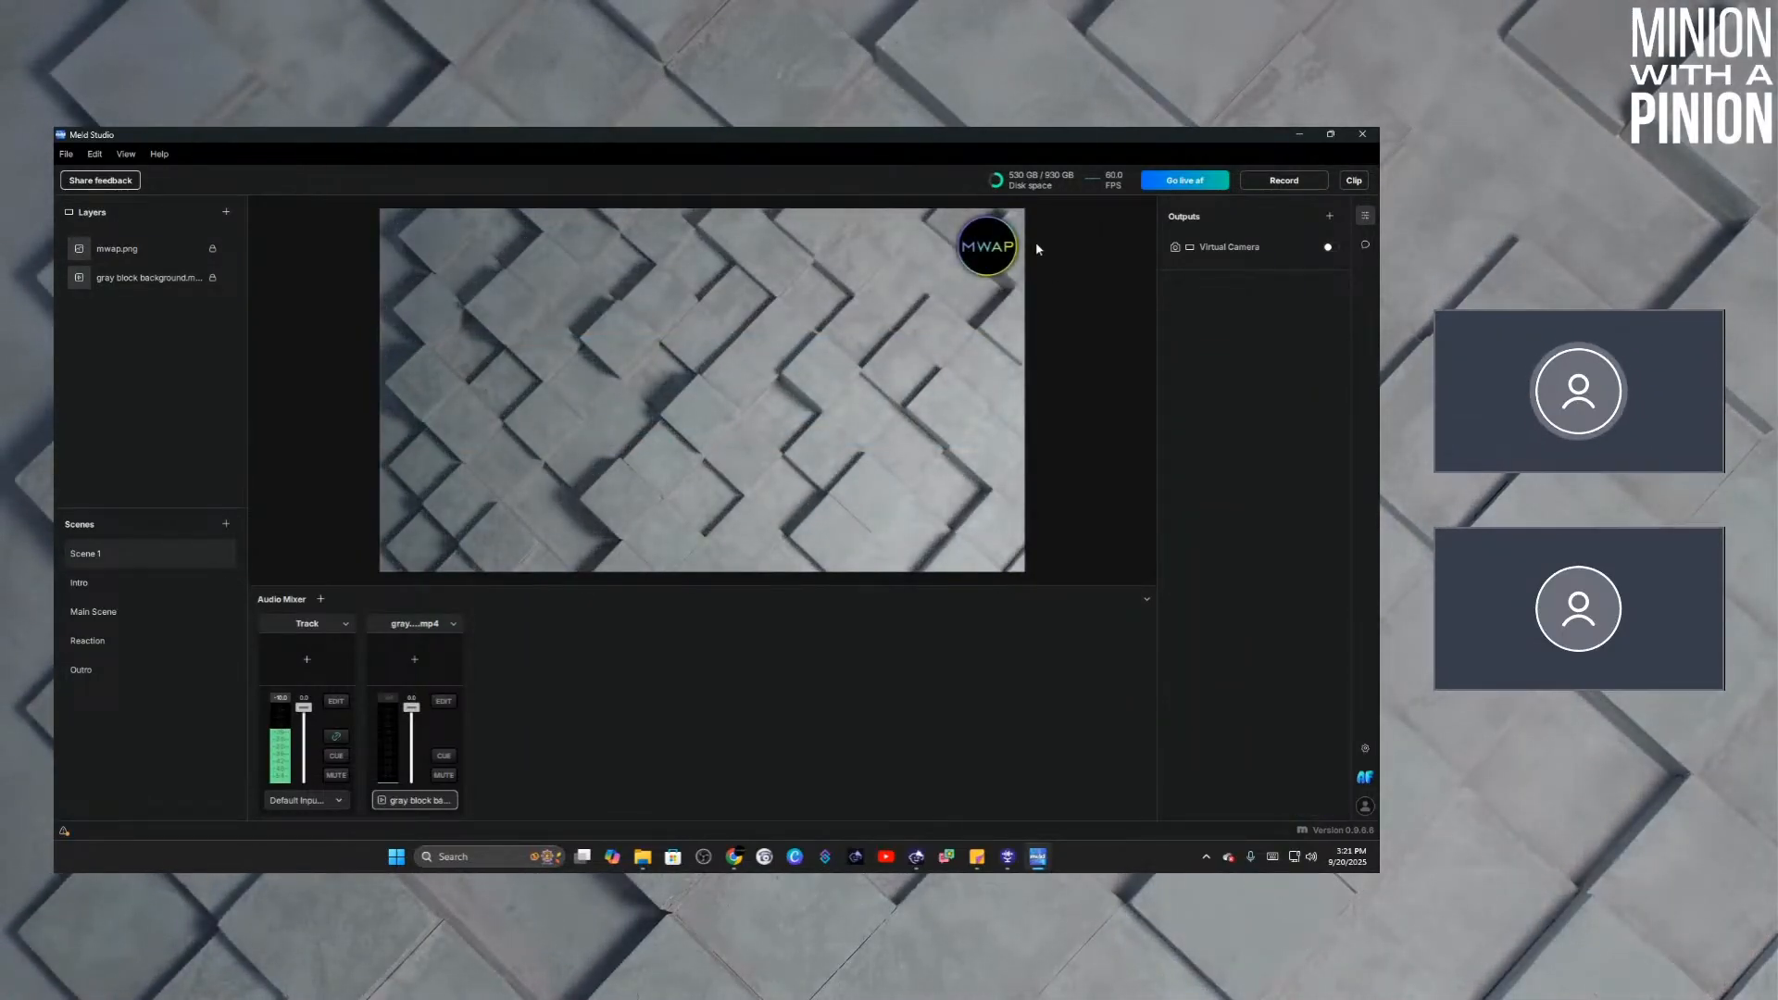
click(107, 584)
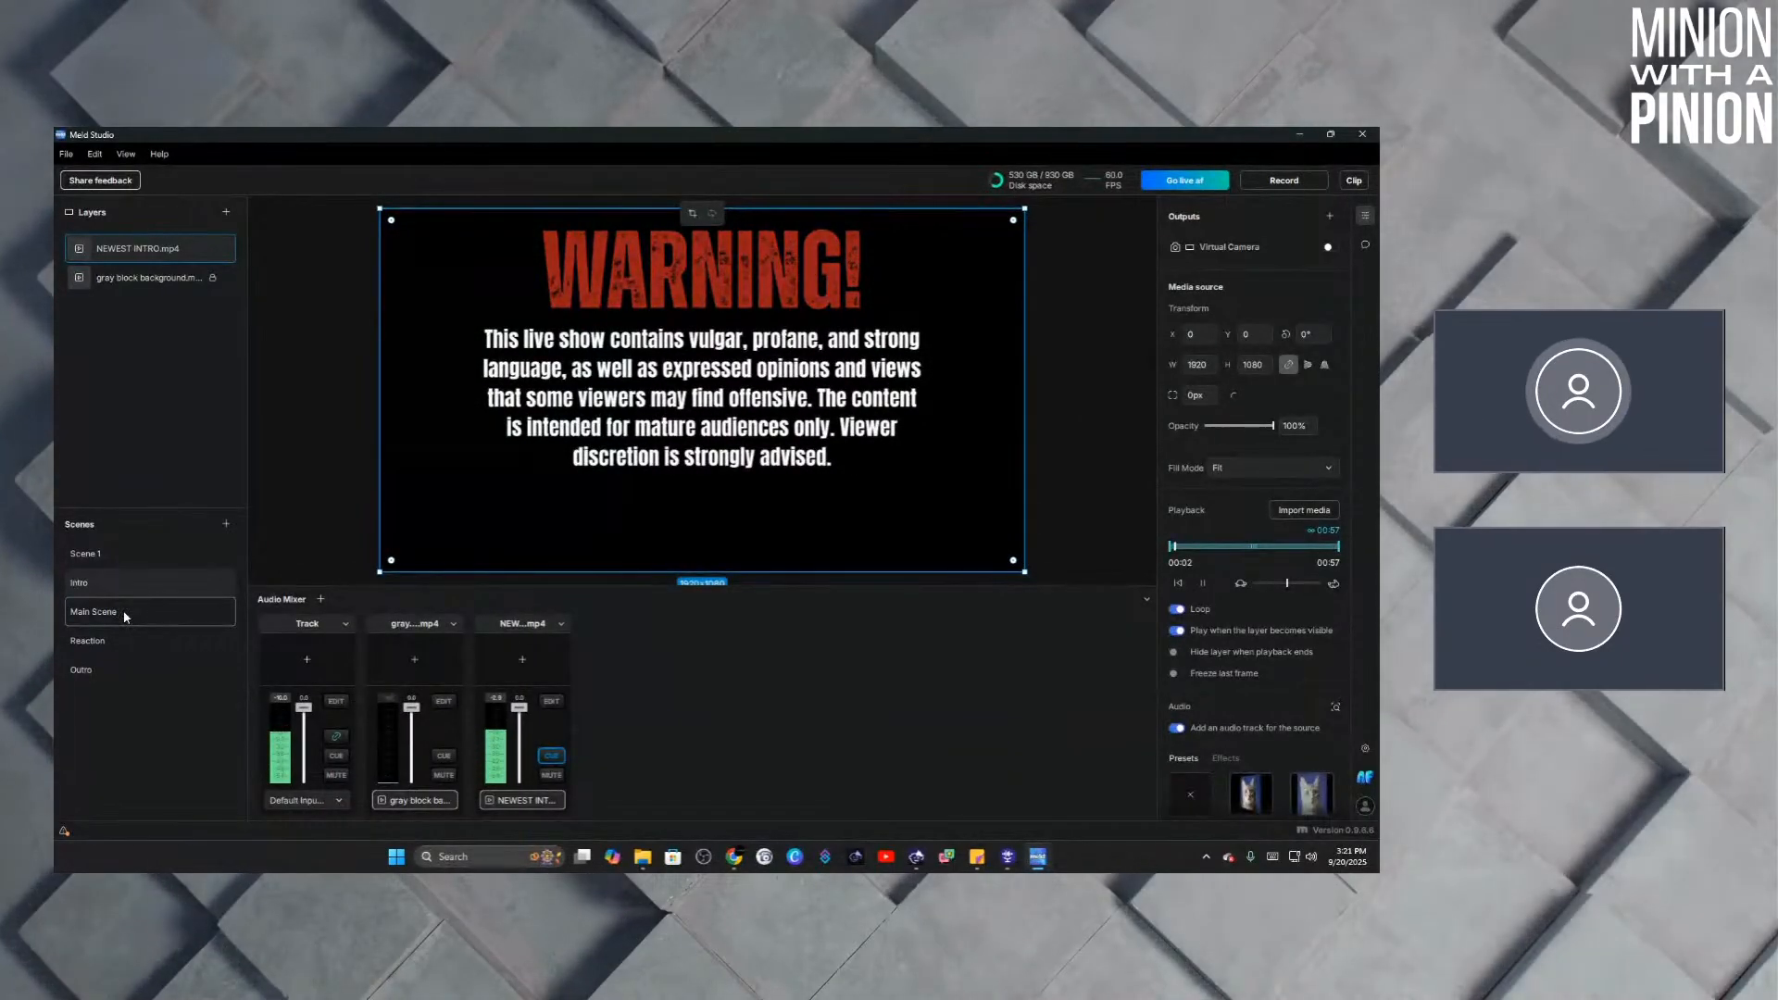
click(124, 615)
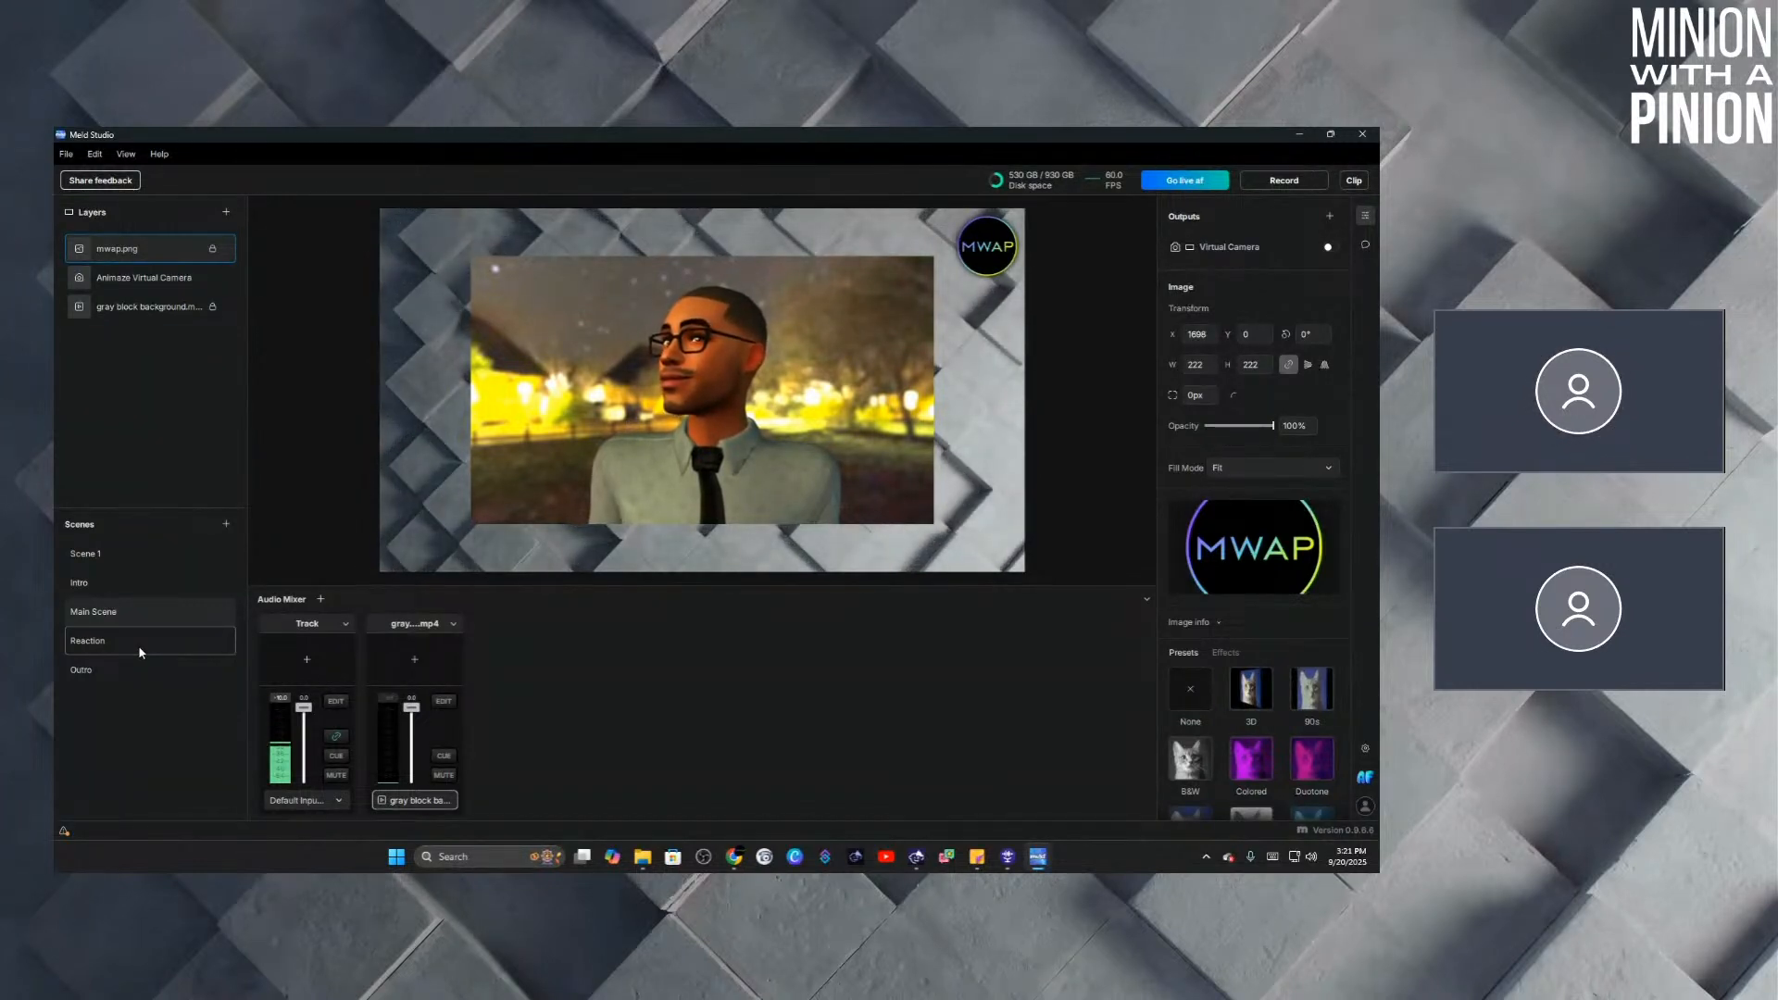
click(140, 653)
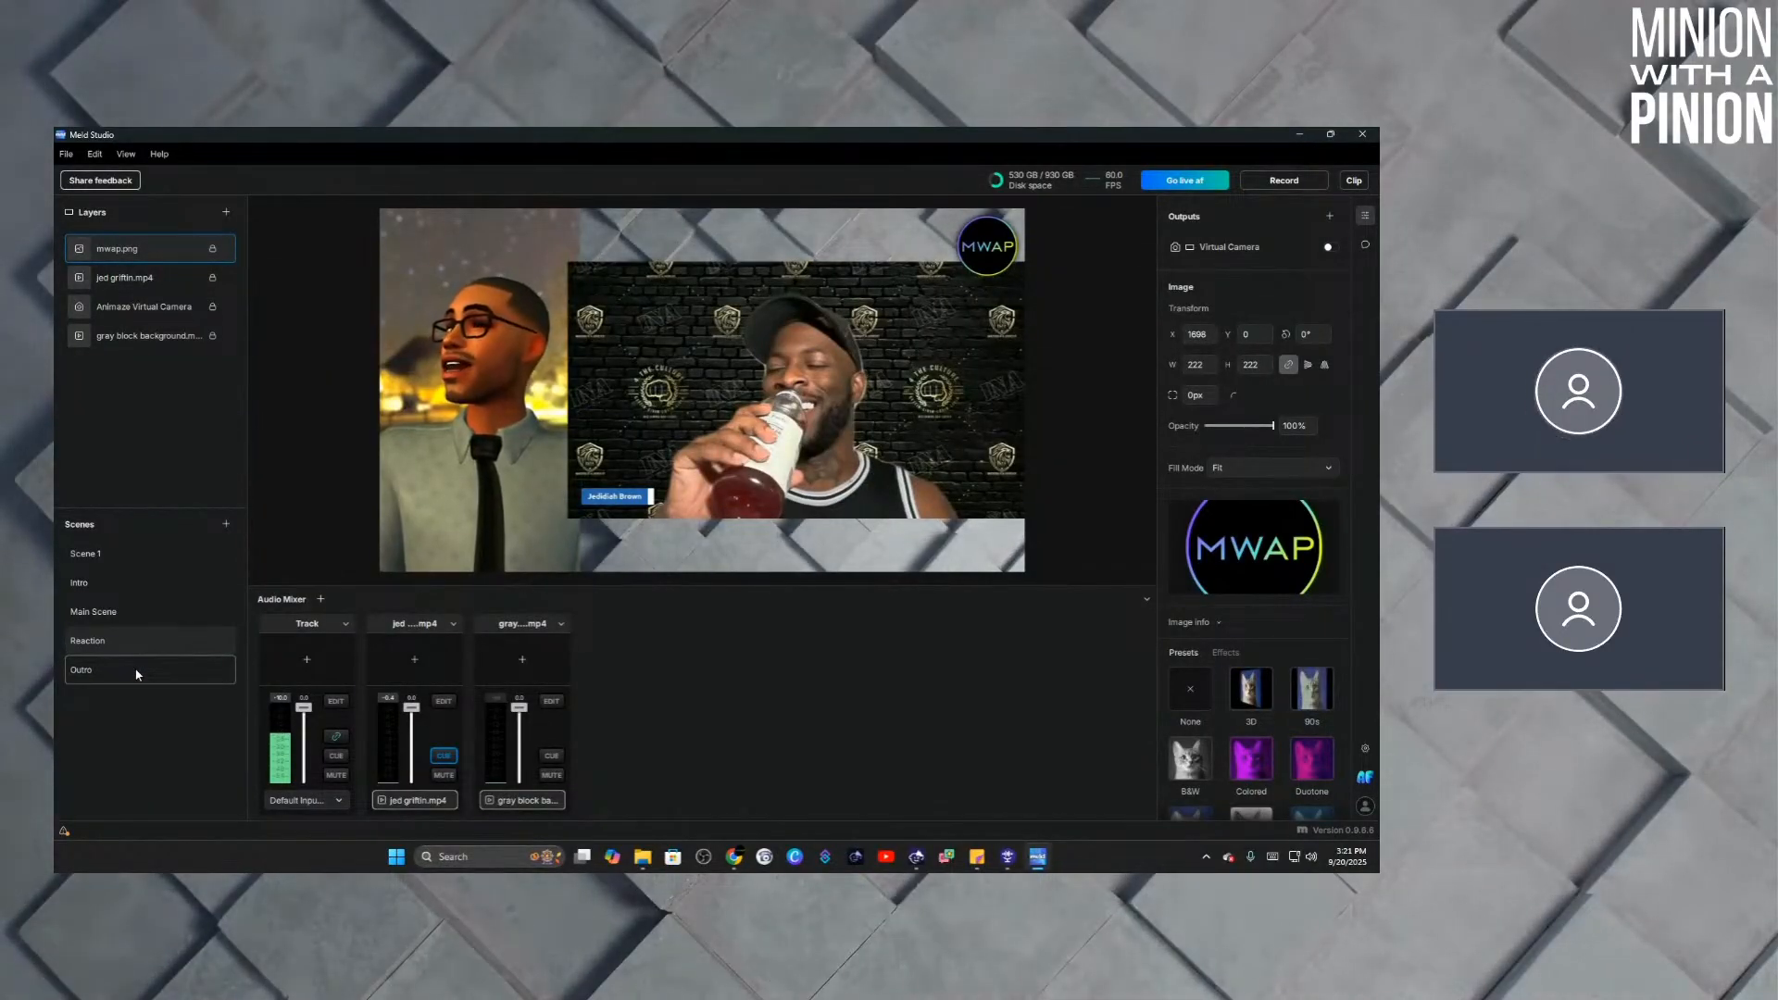
click(136, 621)
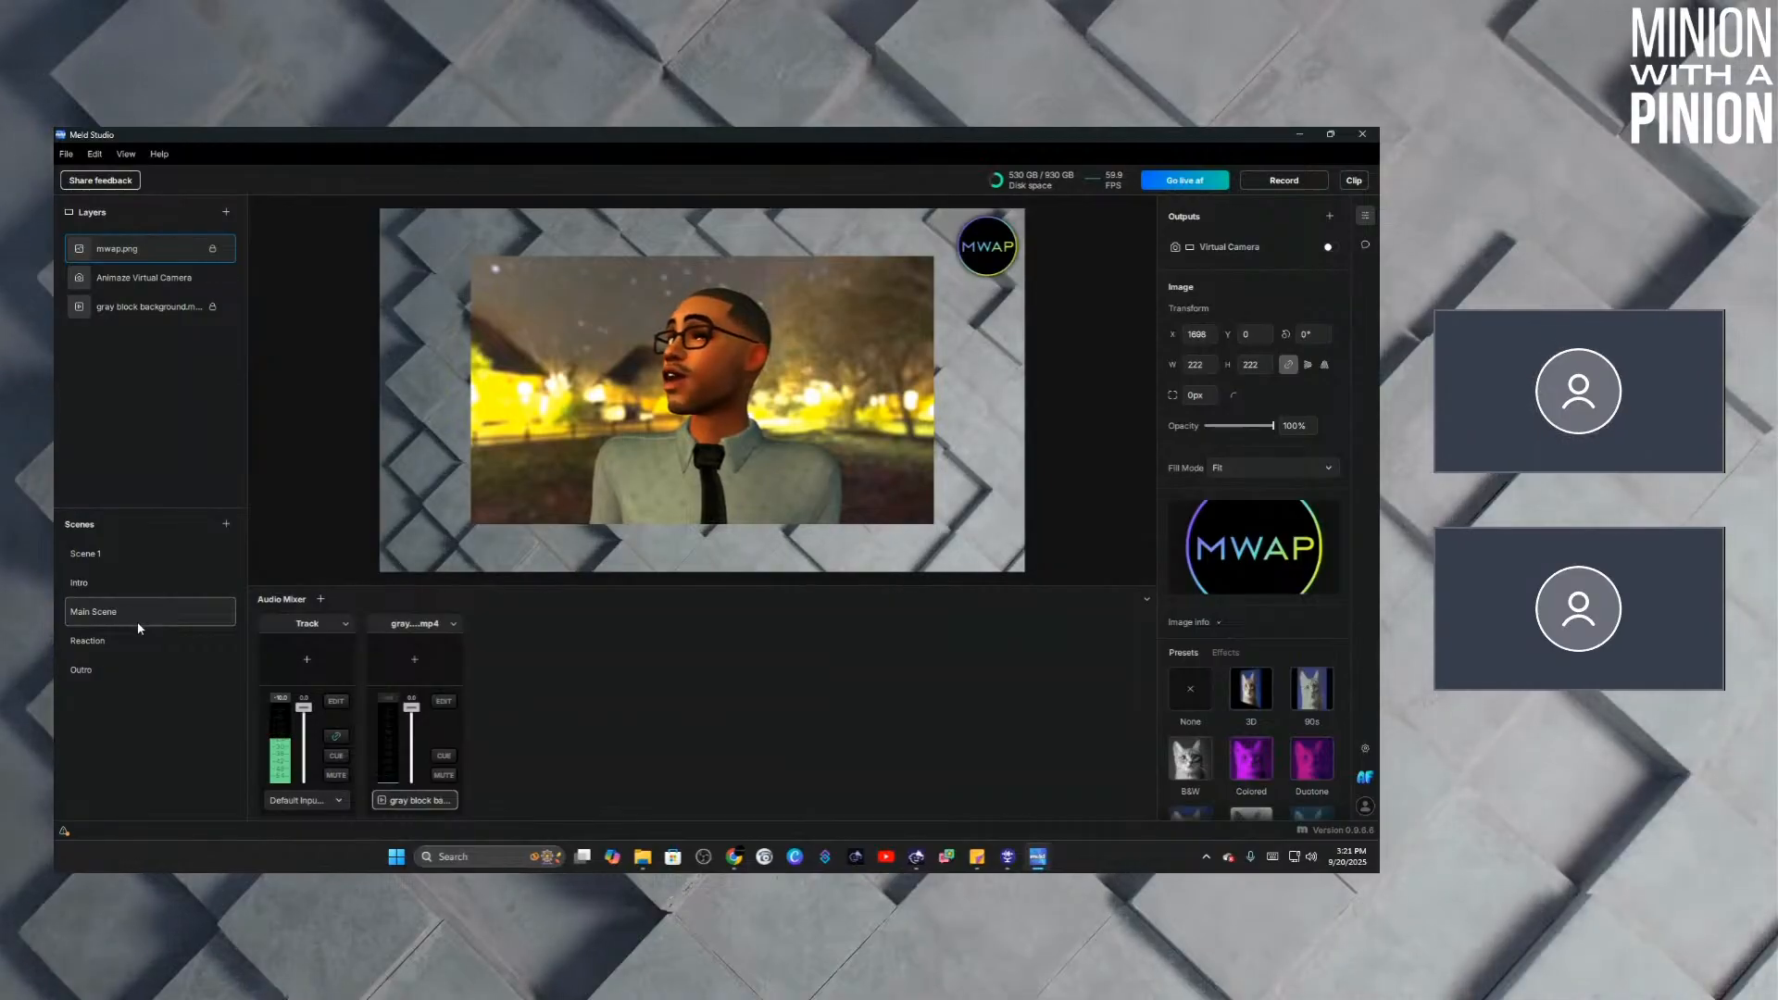
click(131, 643)
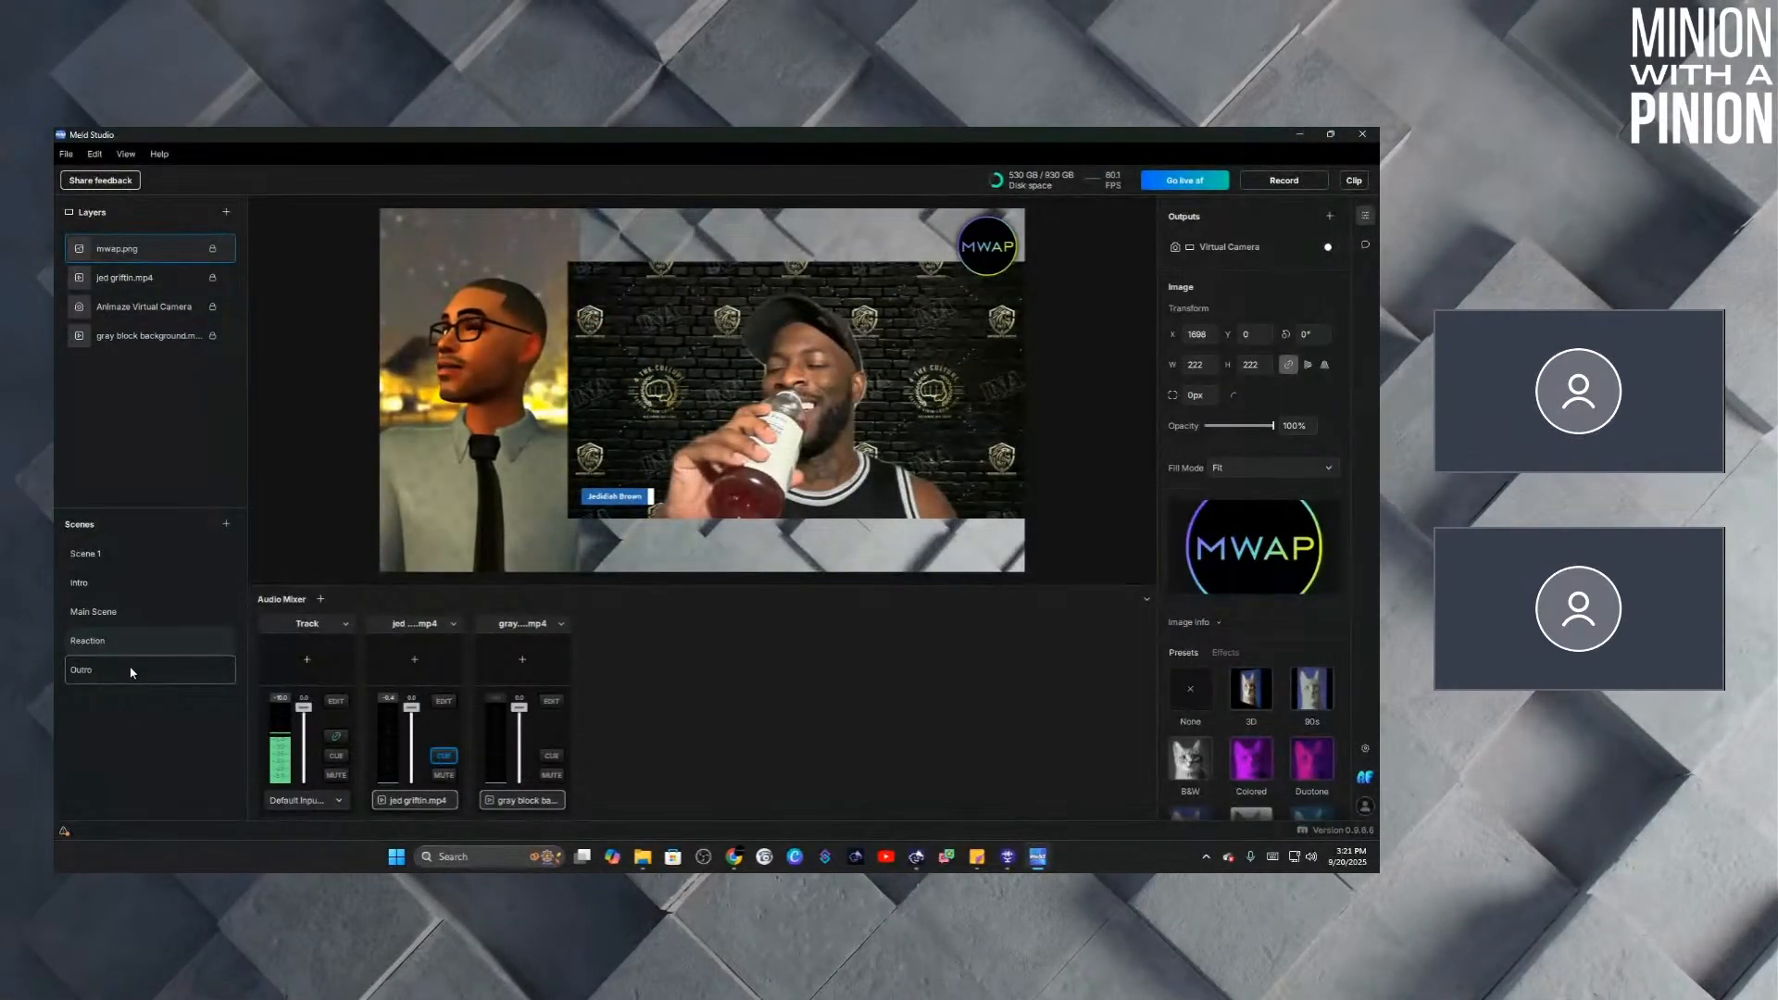
click(132, 671)
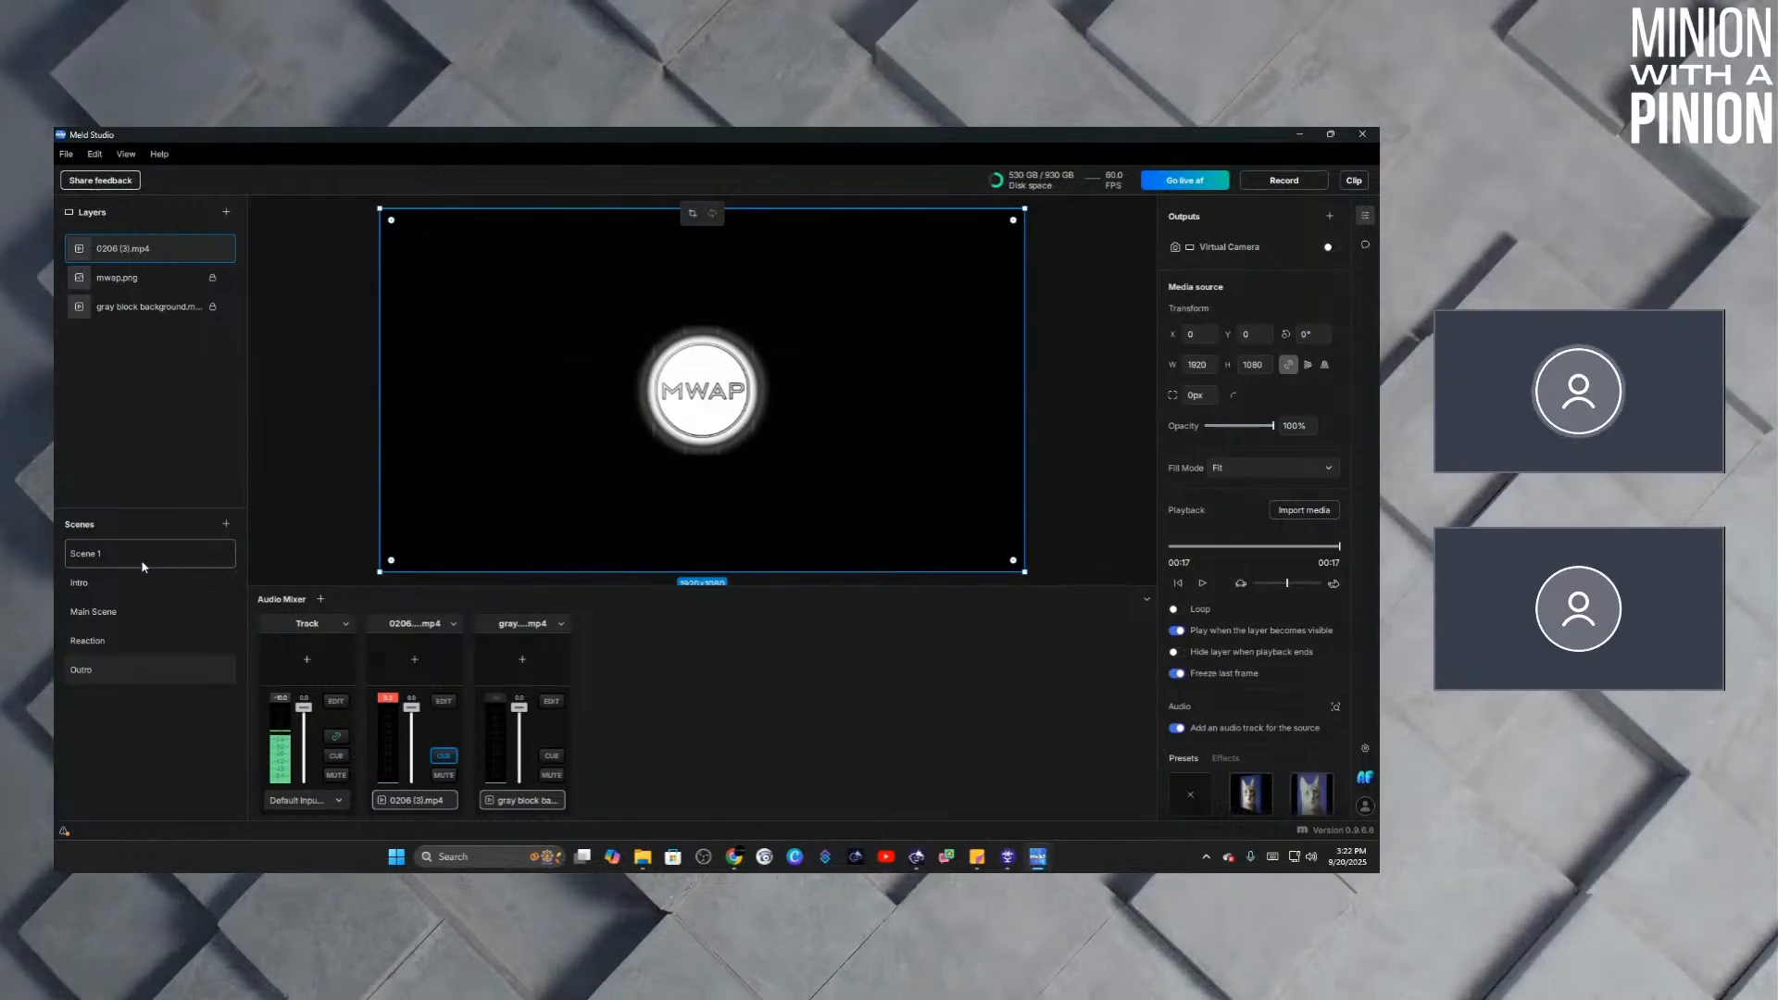
key(Delete)
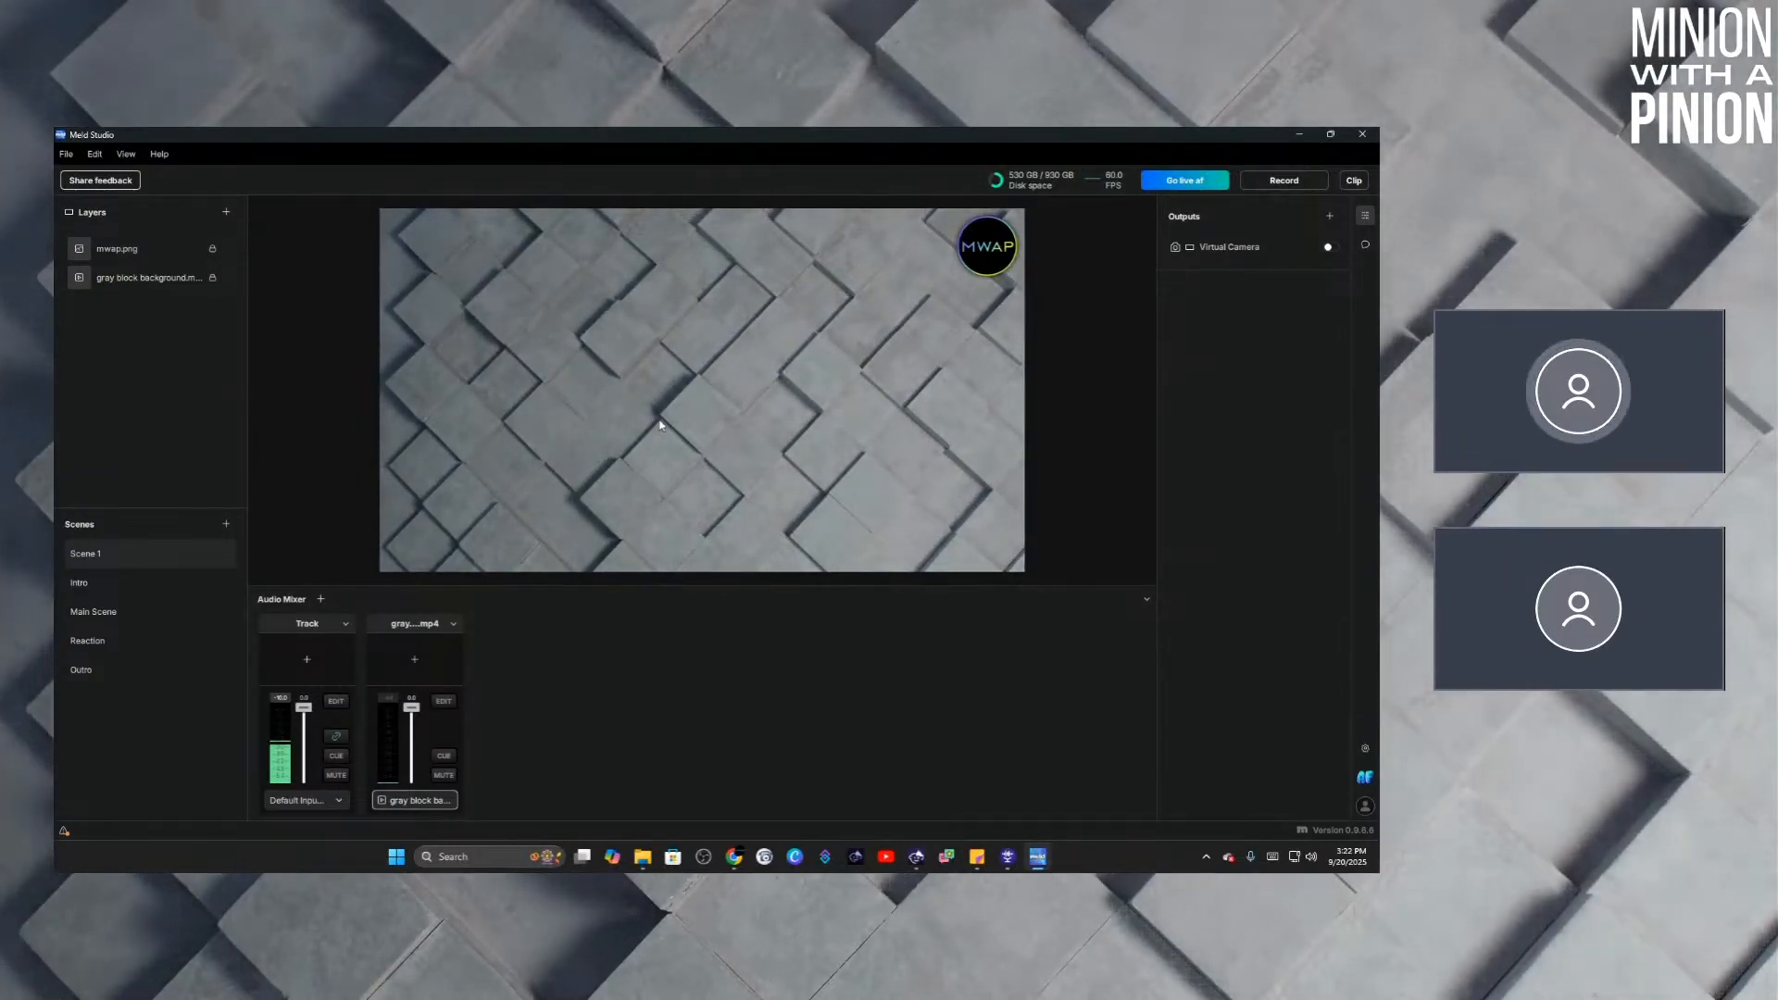
Try the Multi Canvas mode in the general settings and switch back to Main Canvas.
click(1365, 751)
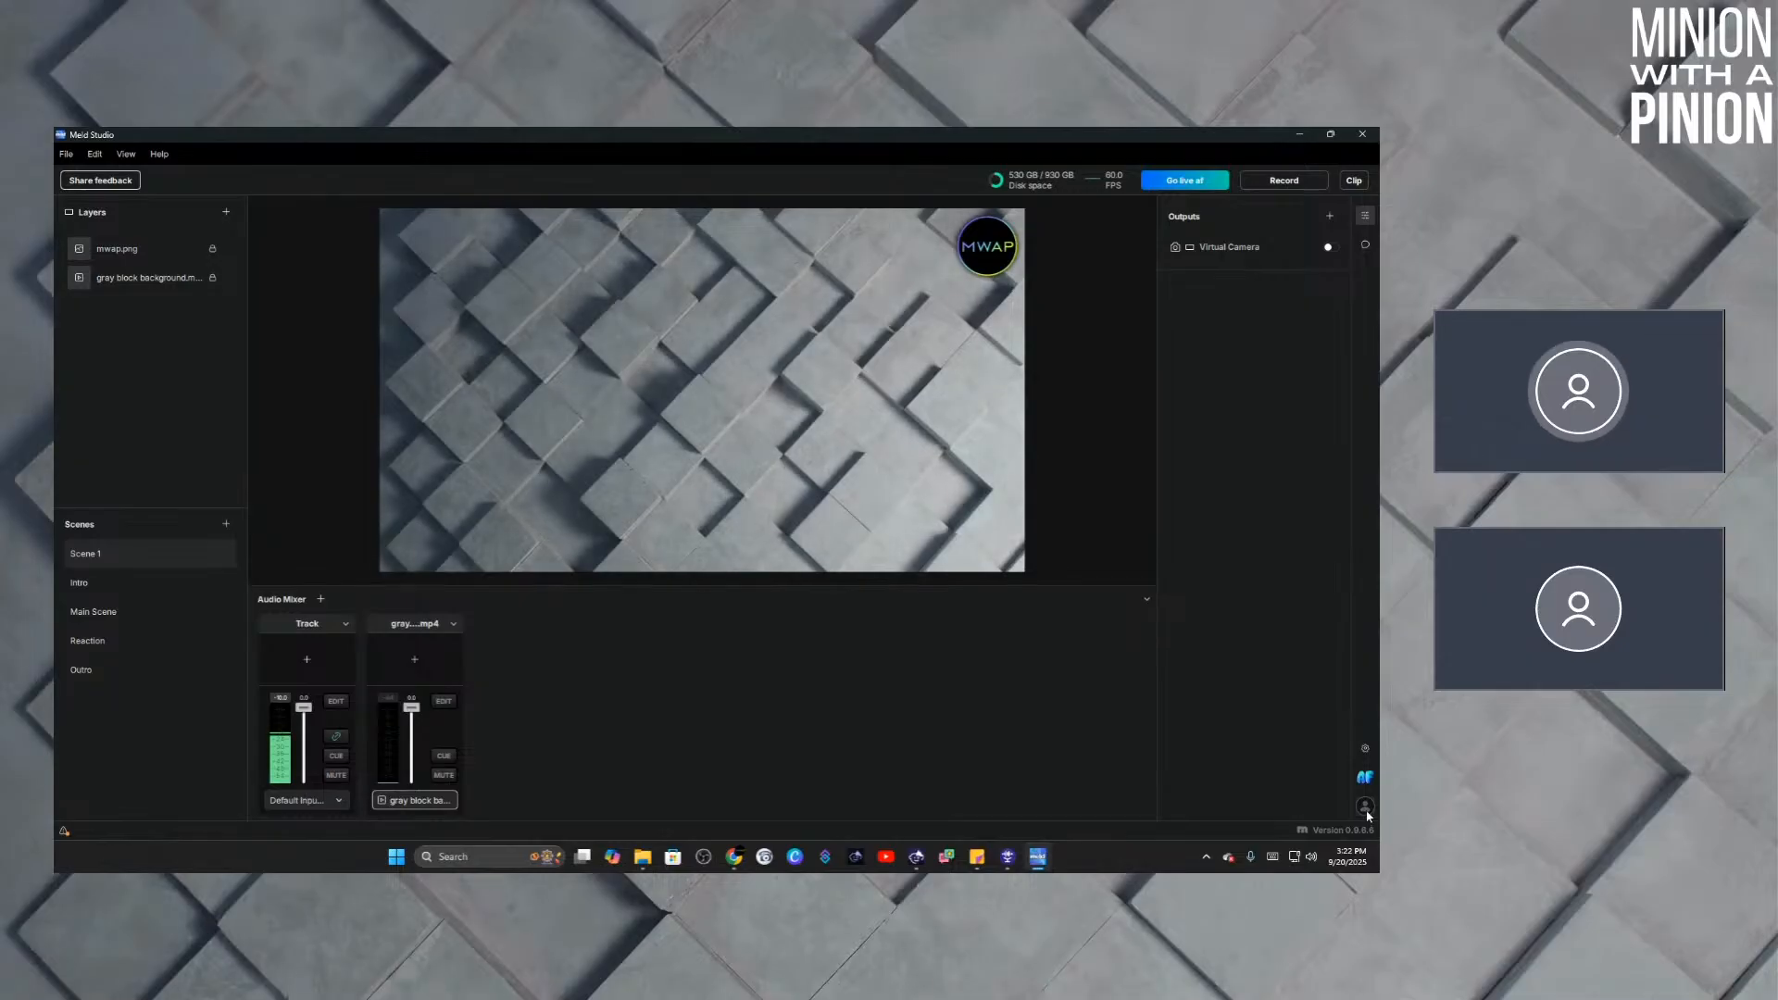
click(1365, 750)
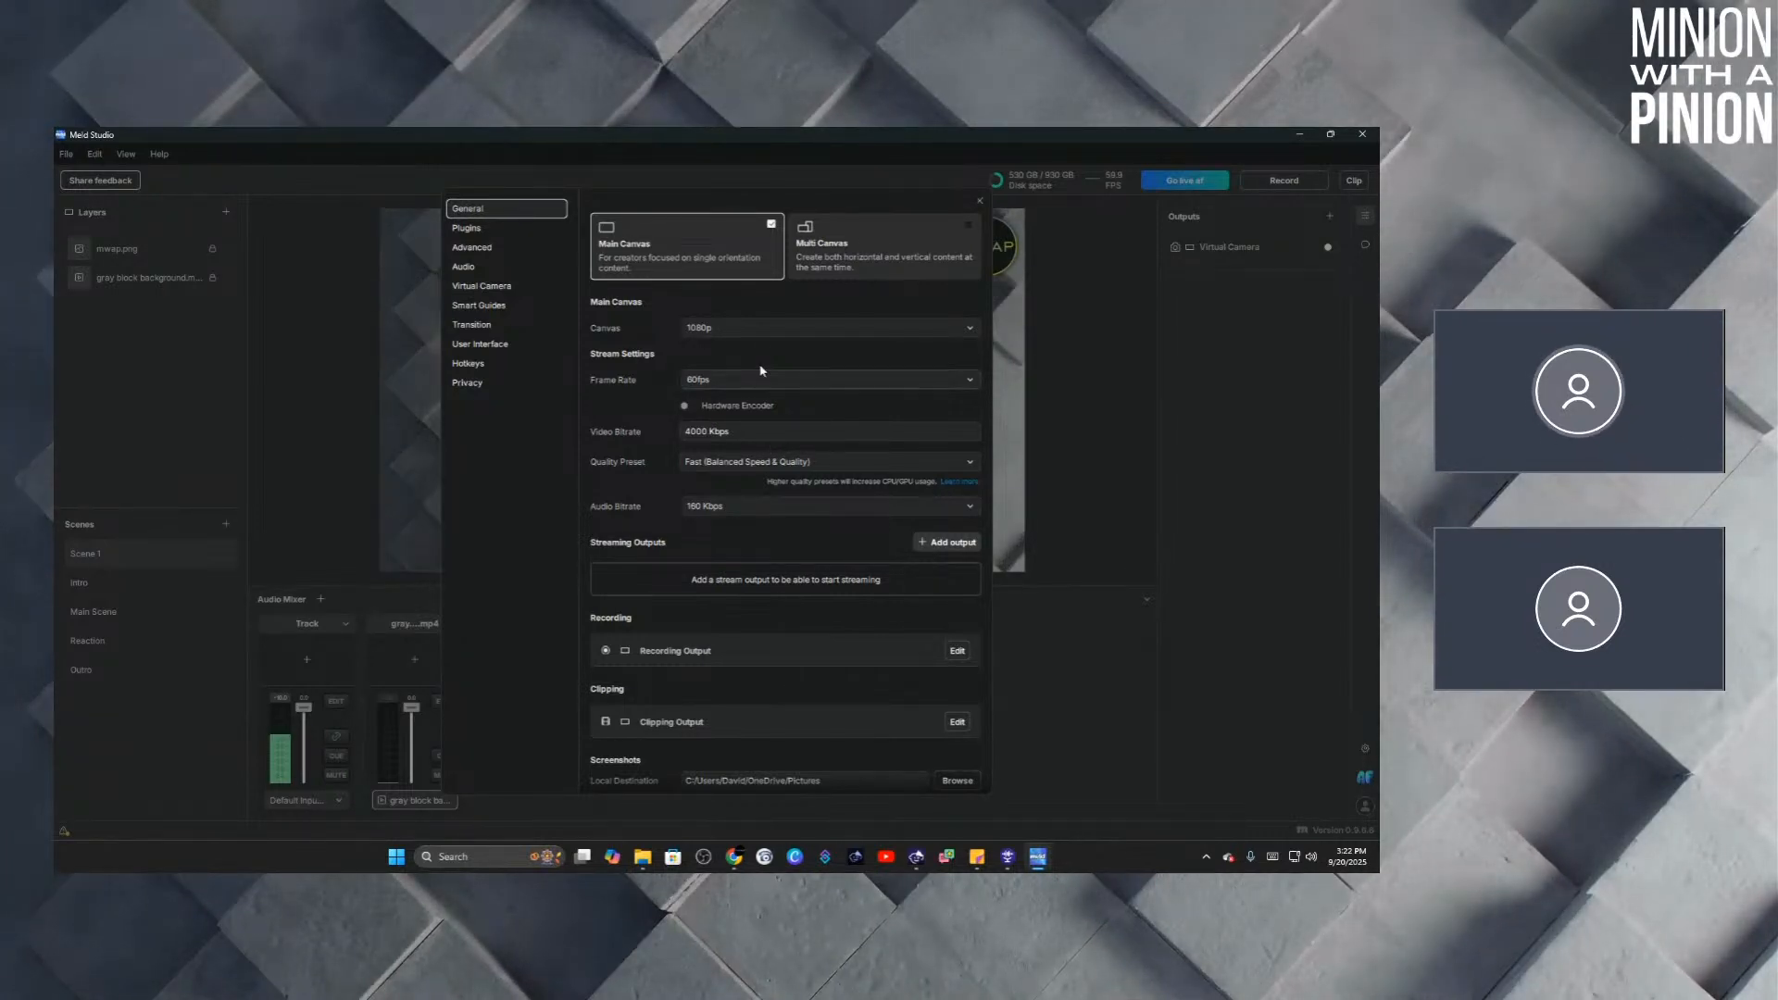
click(853, 260)
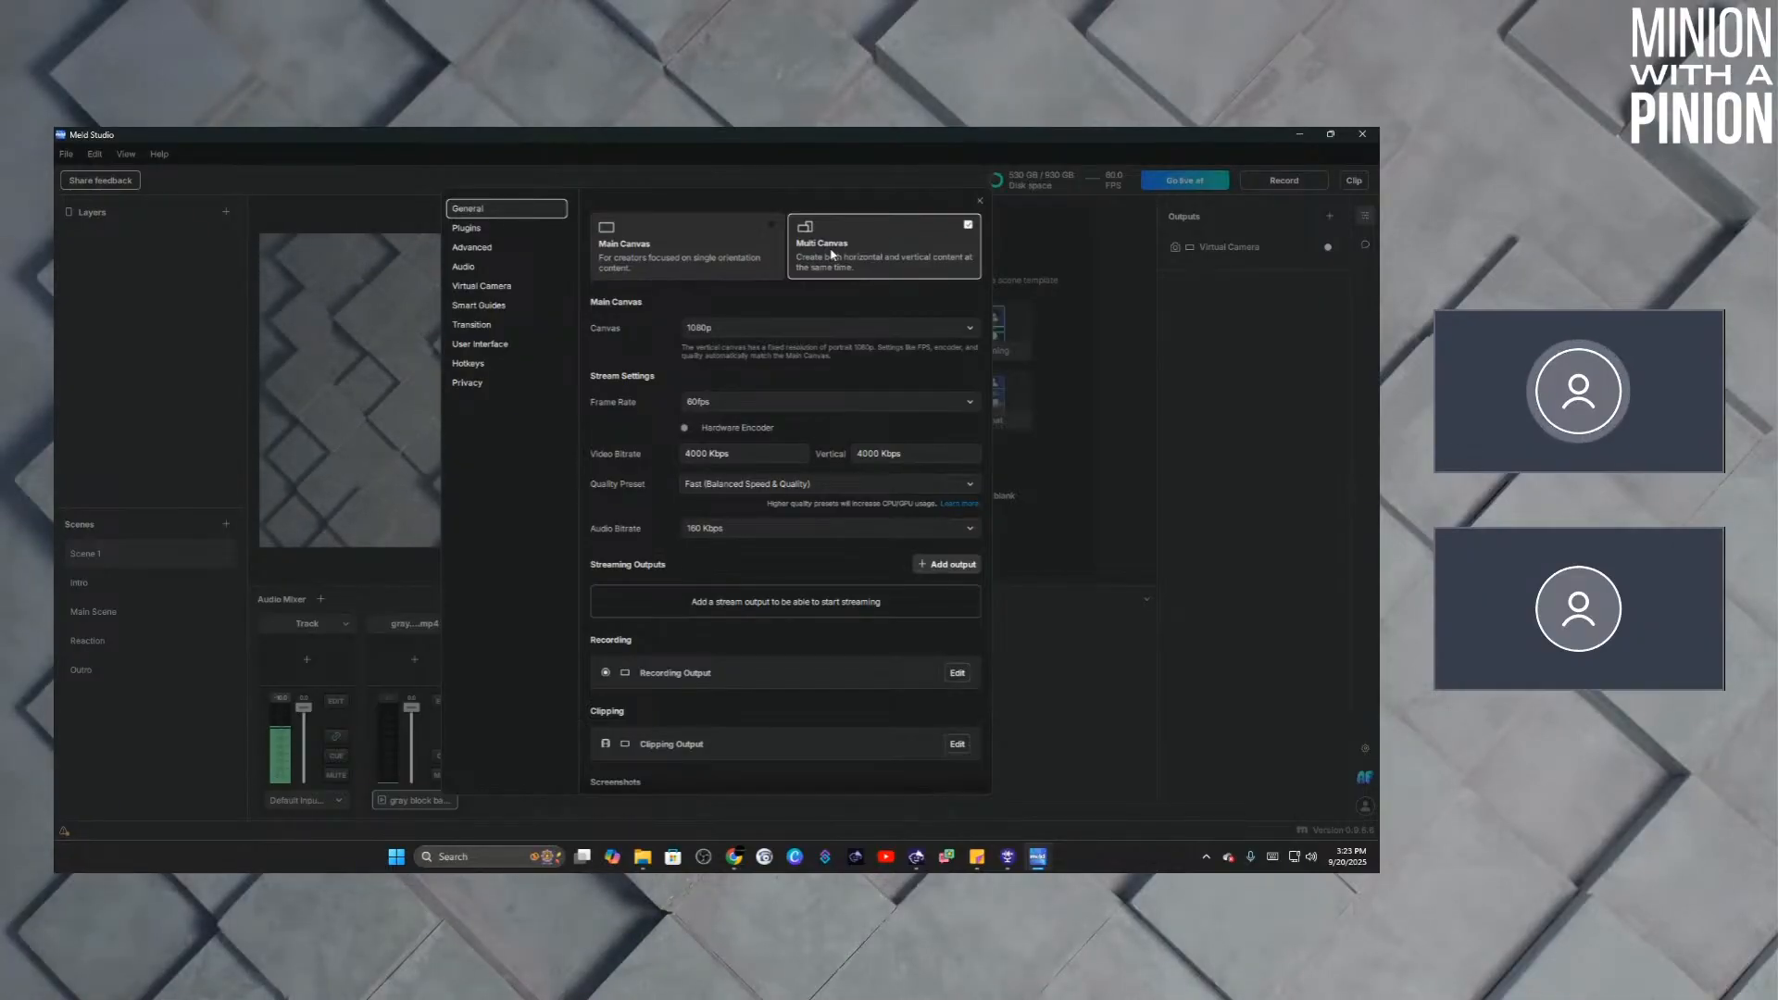
click(719, 258)
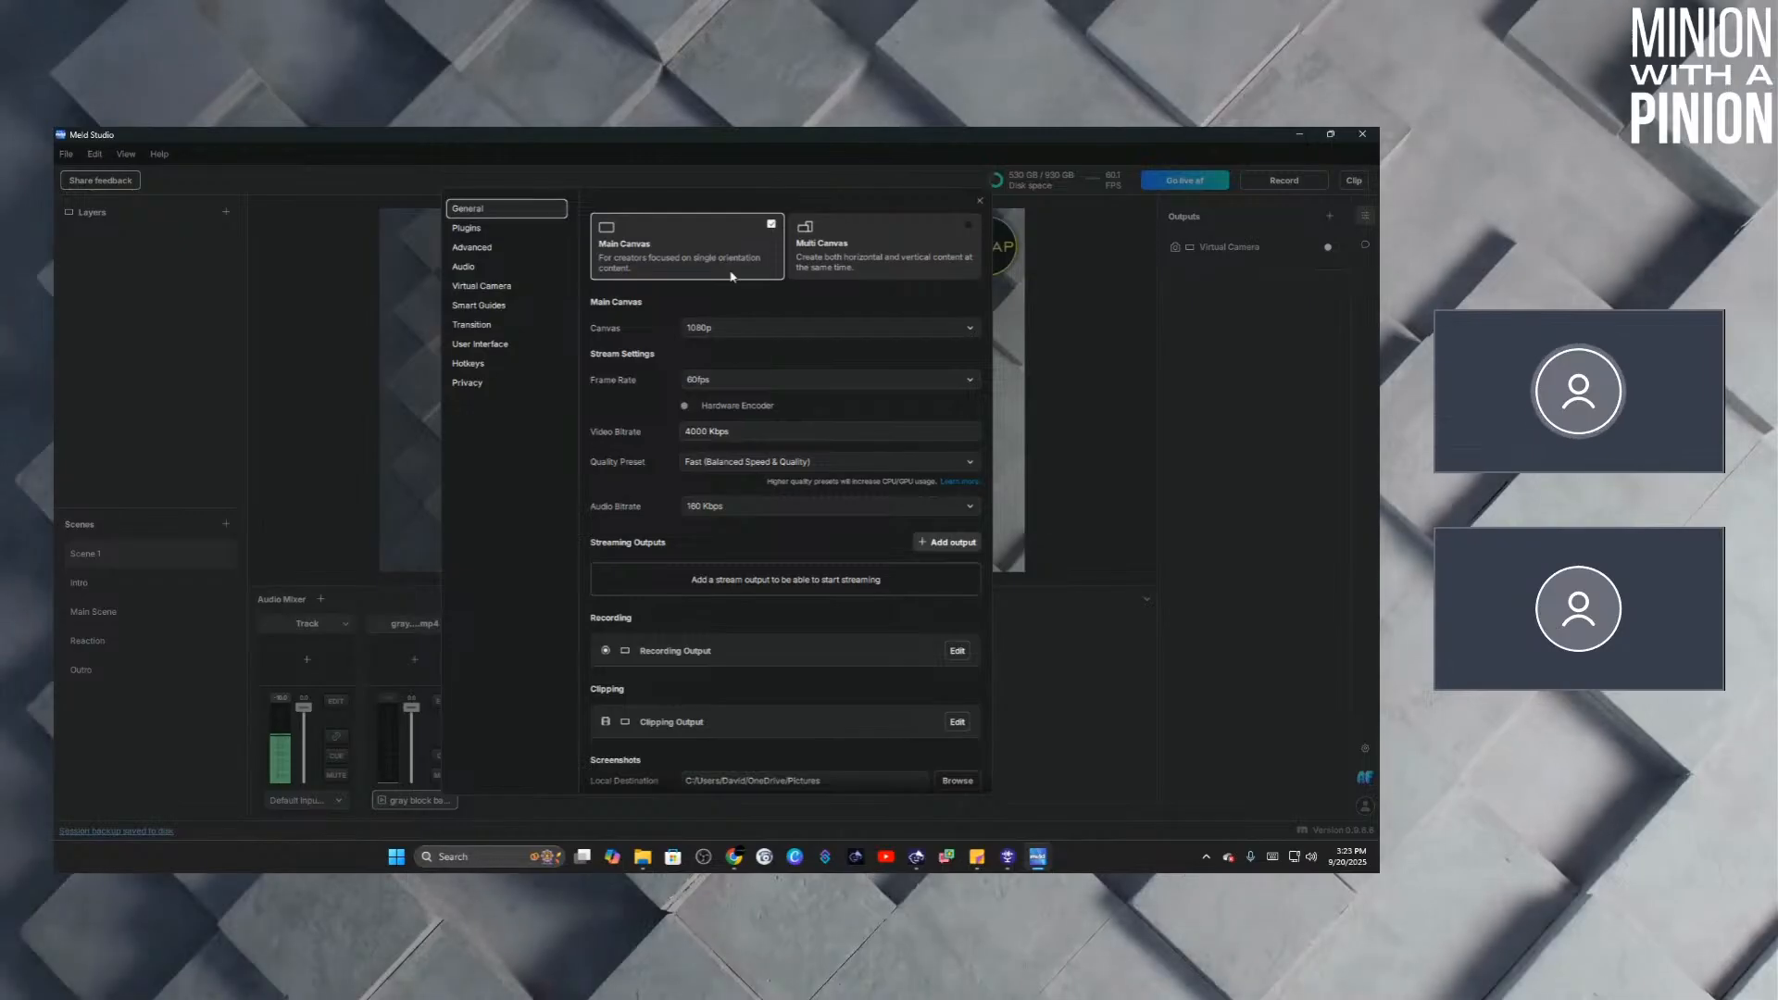
Examine the available canvas resolutions and the stream settings in the general settings.
click(919, 331)
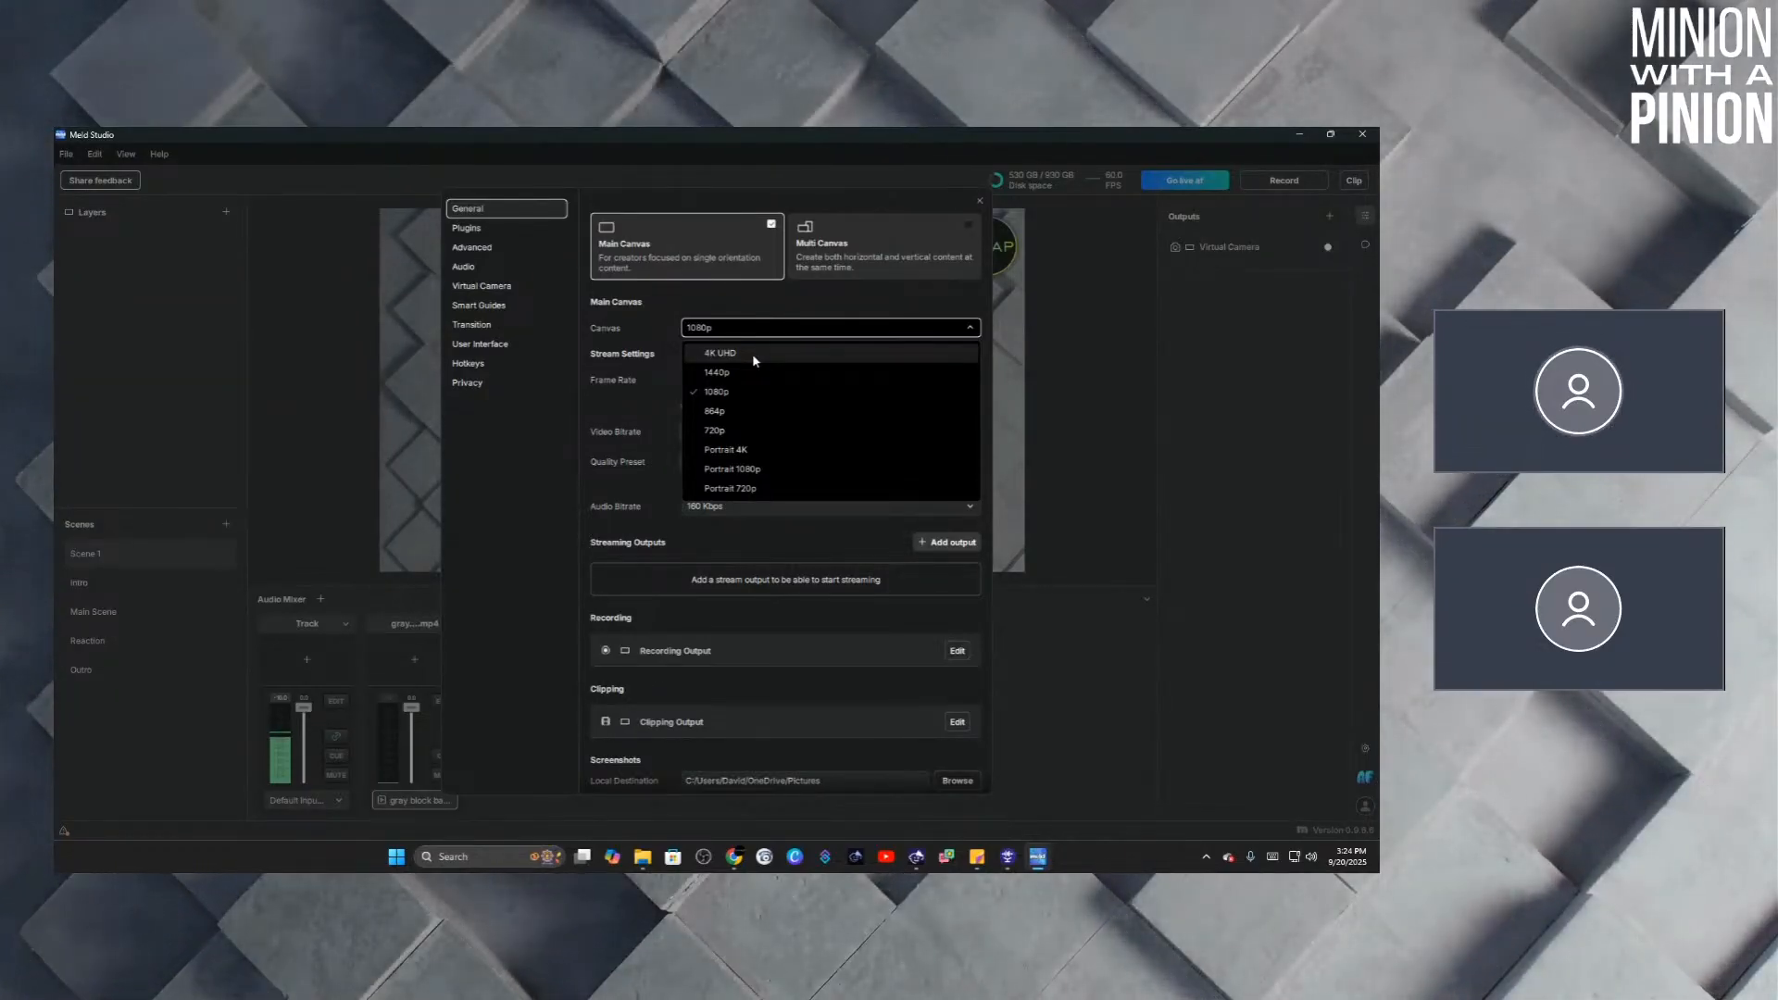
click(625, 330)
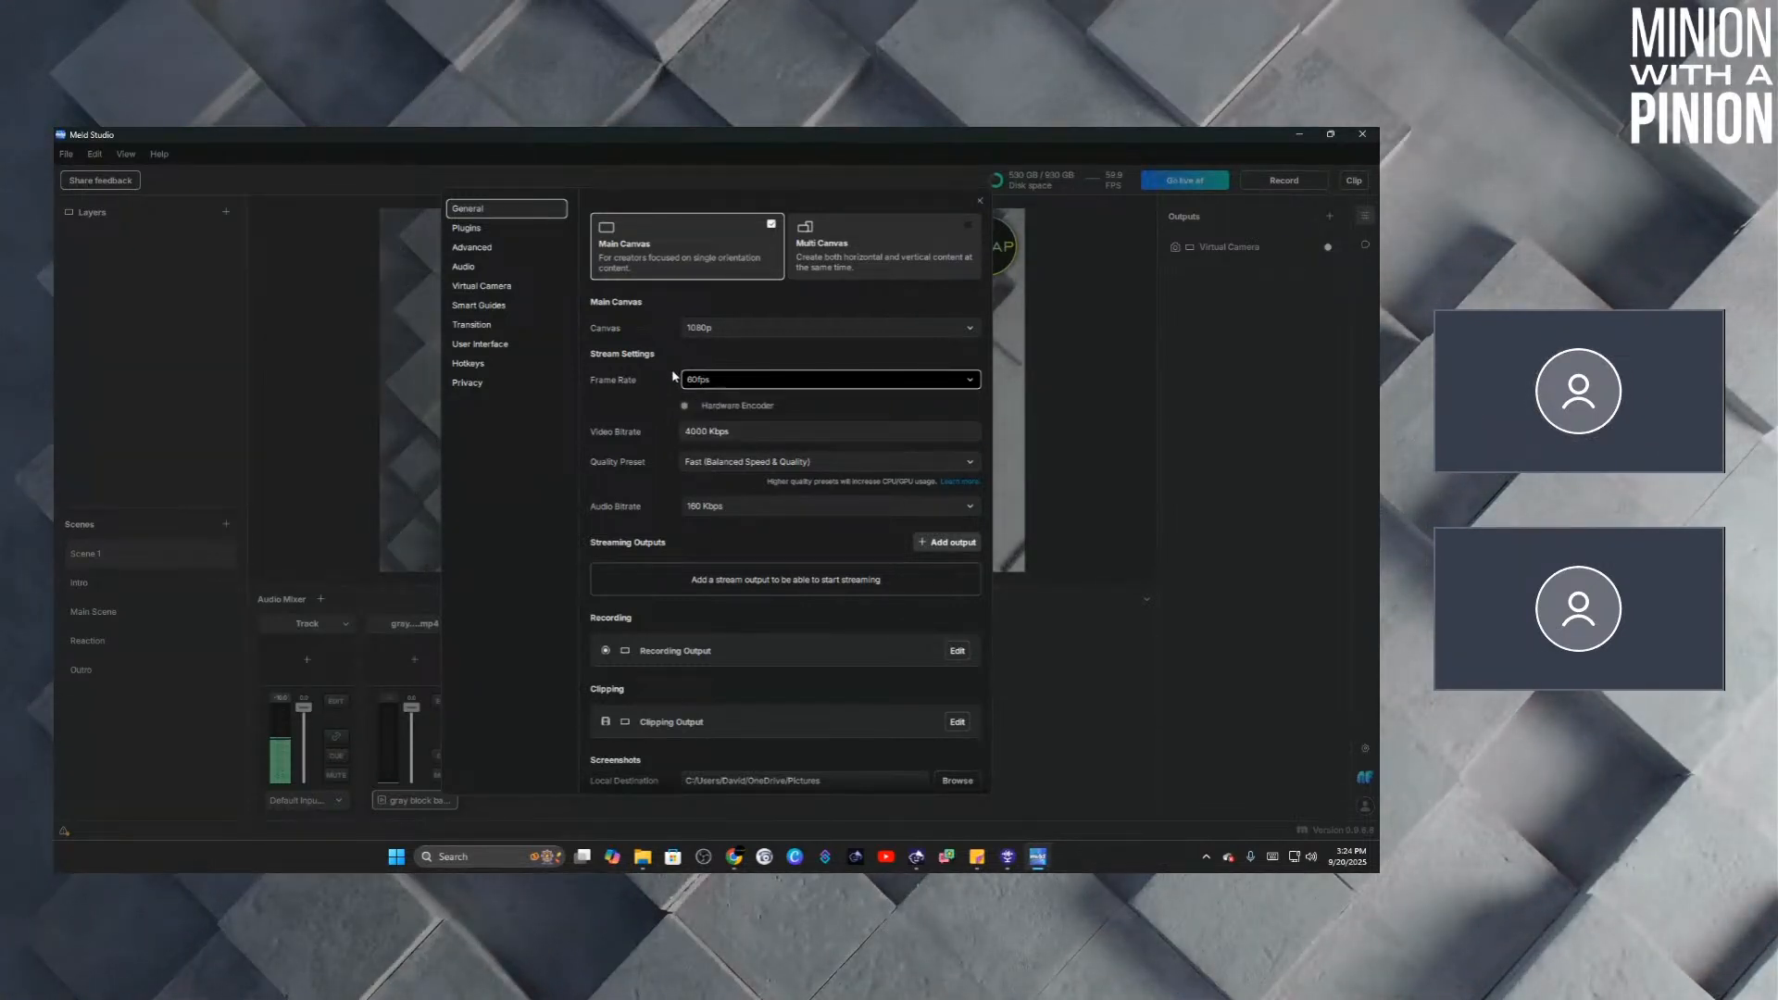
scroll(672, 379, down, 1)
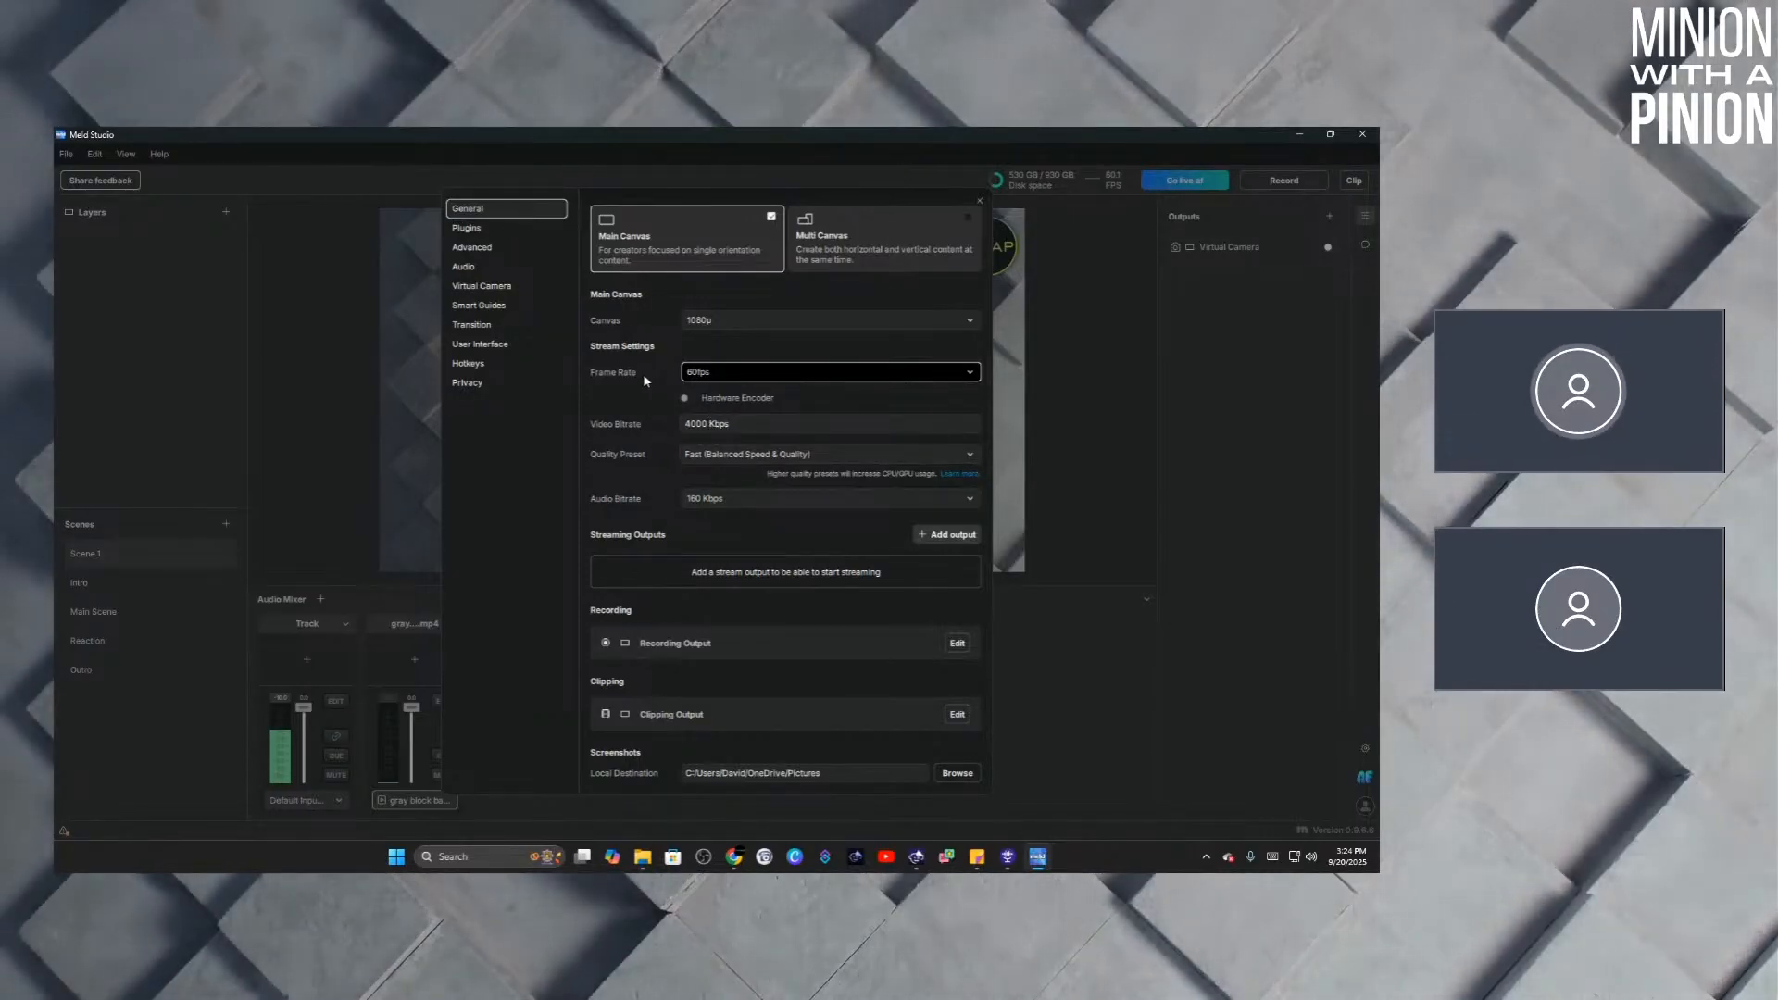
Set the global scene transition to Morph and close the settings.
click(473, 328)
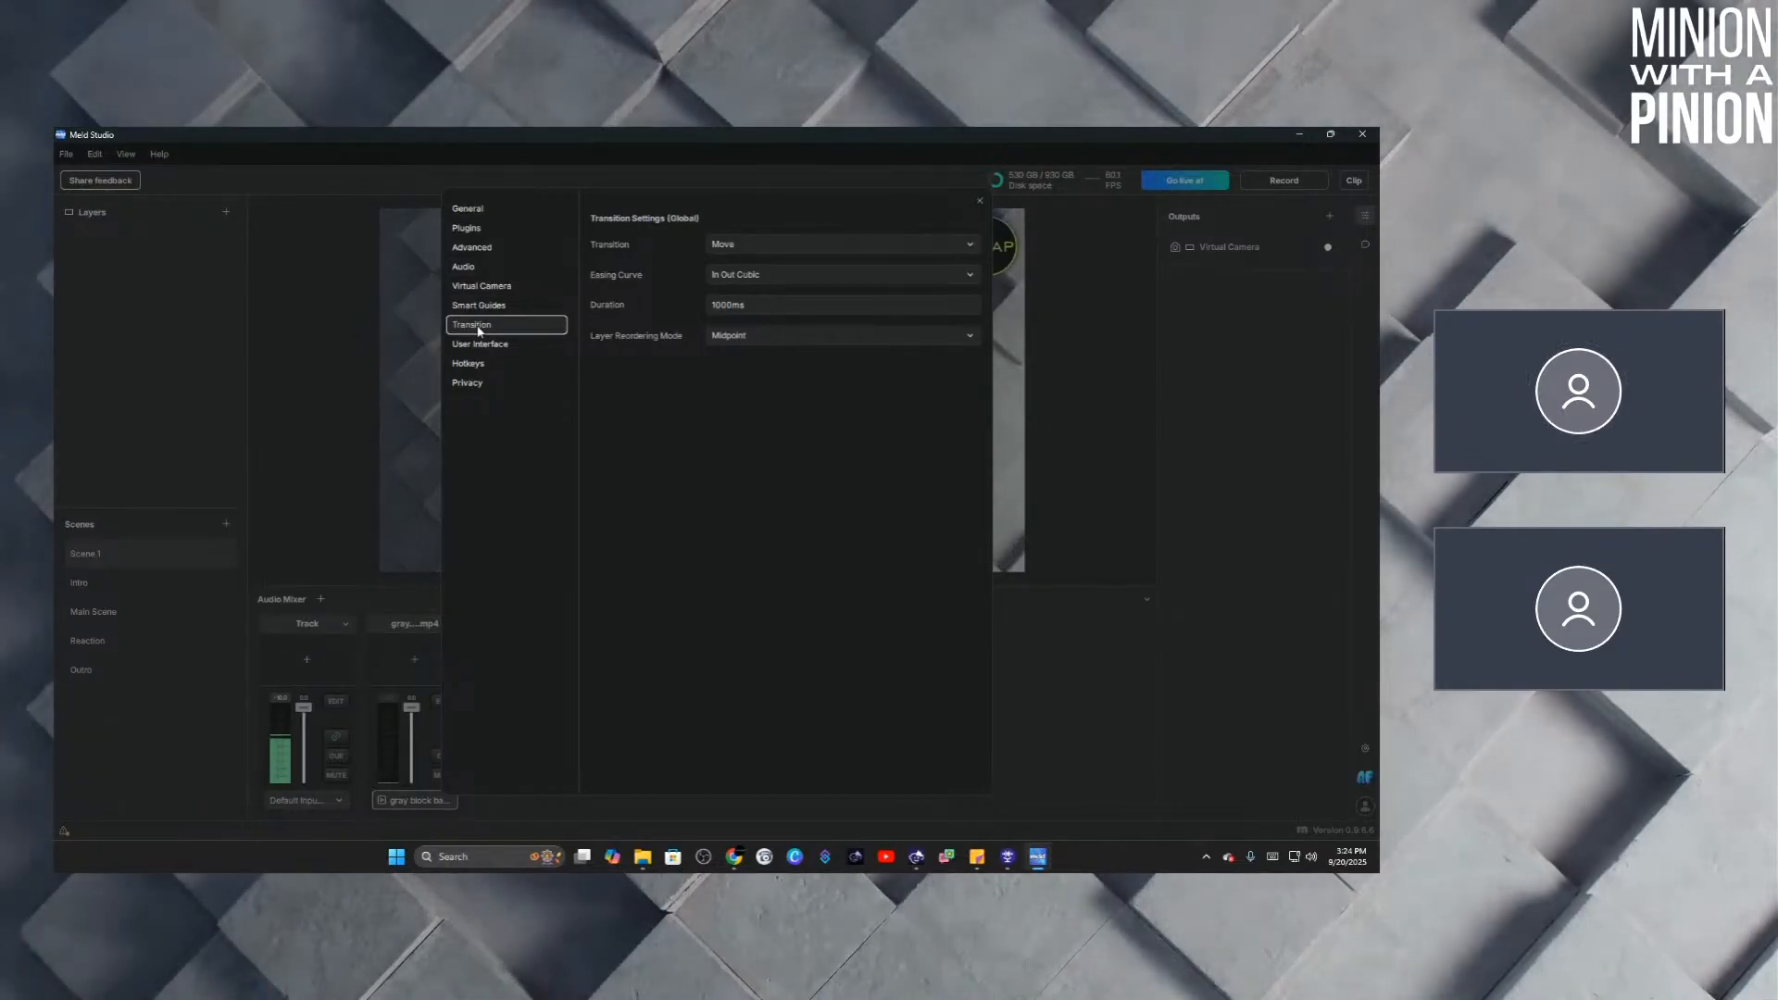
click(773, 248)
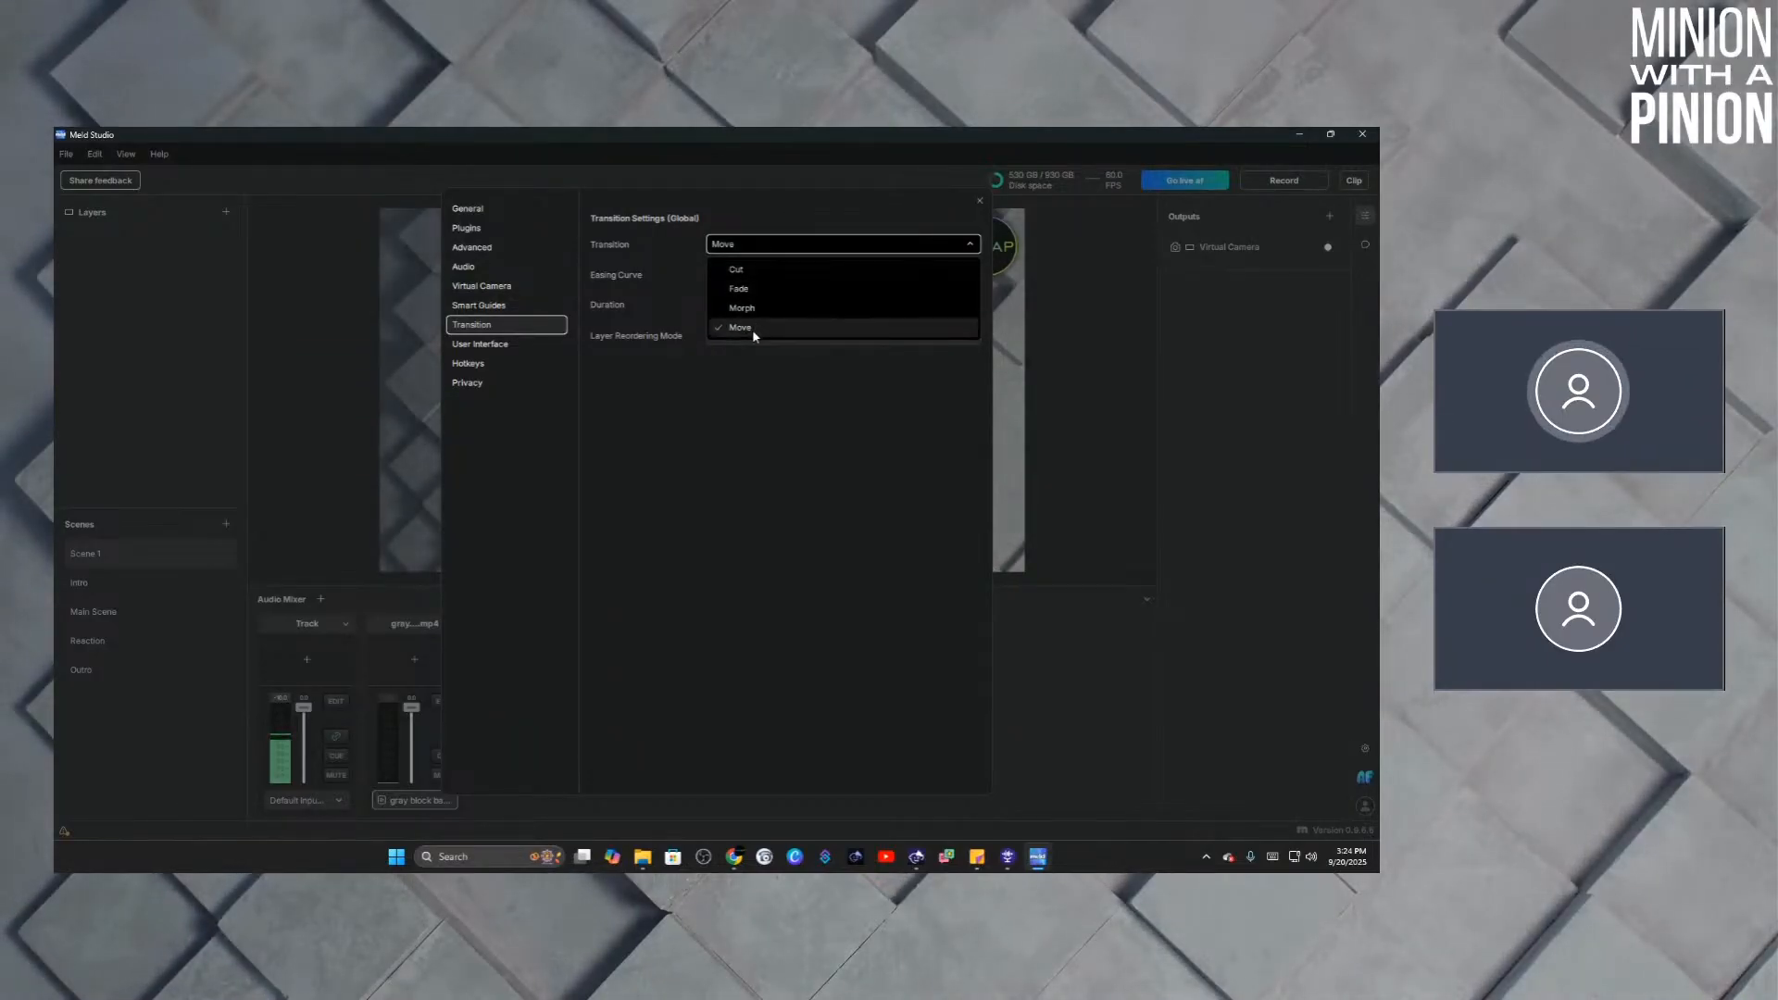
click(752, 330)
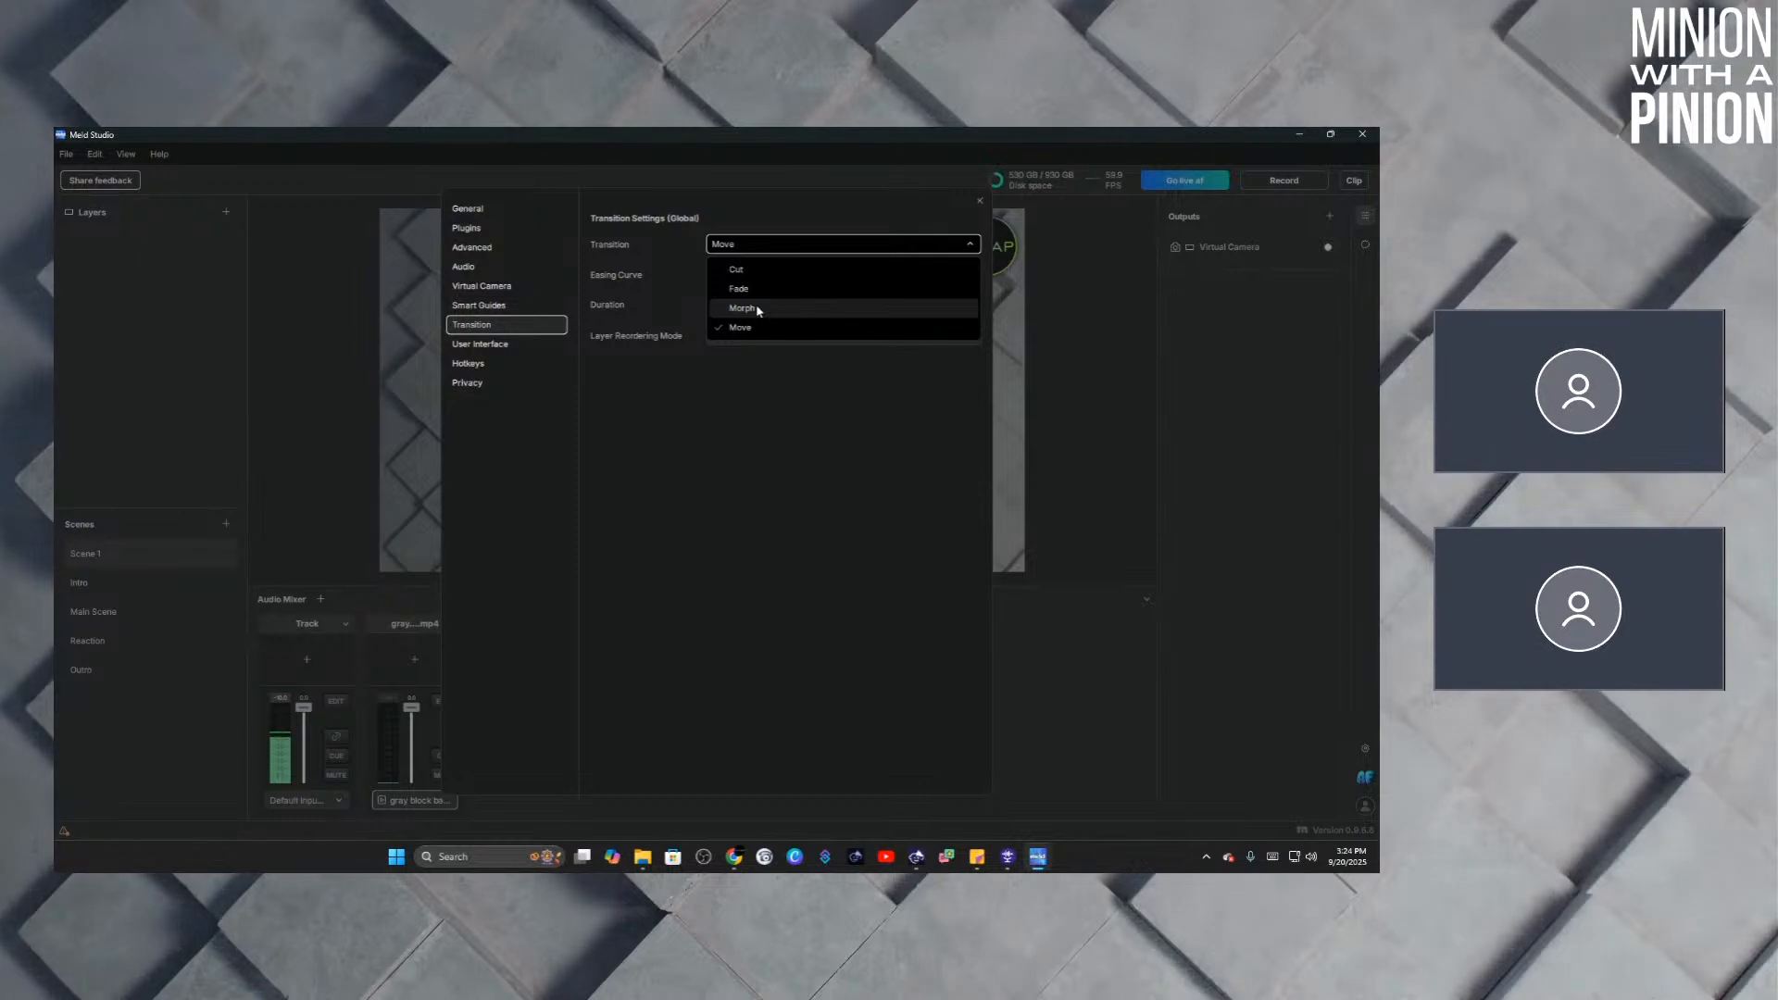
click(758, 310)
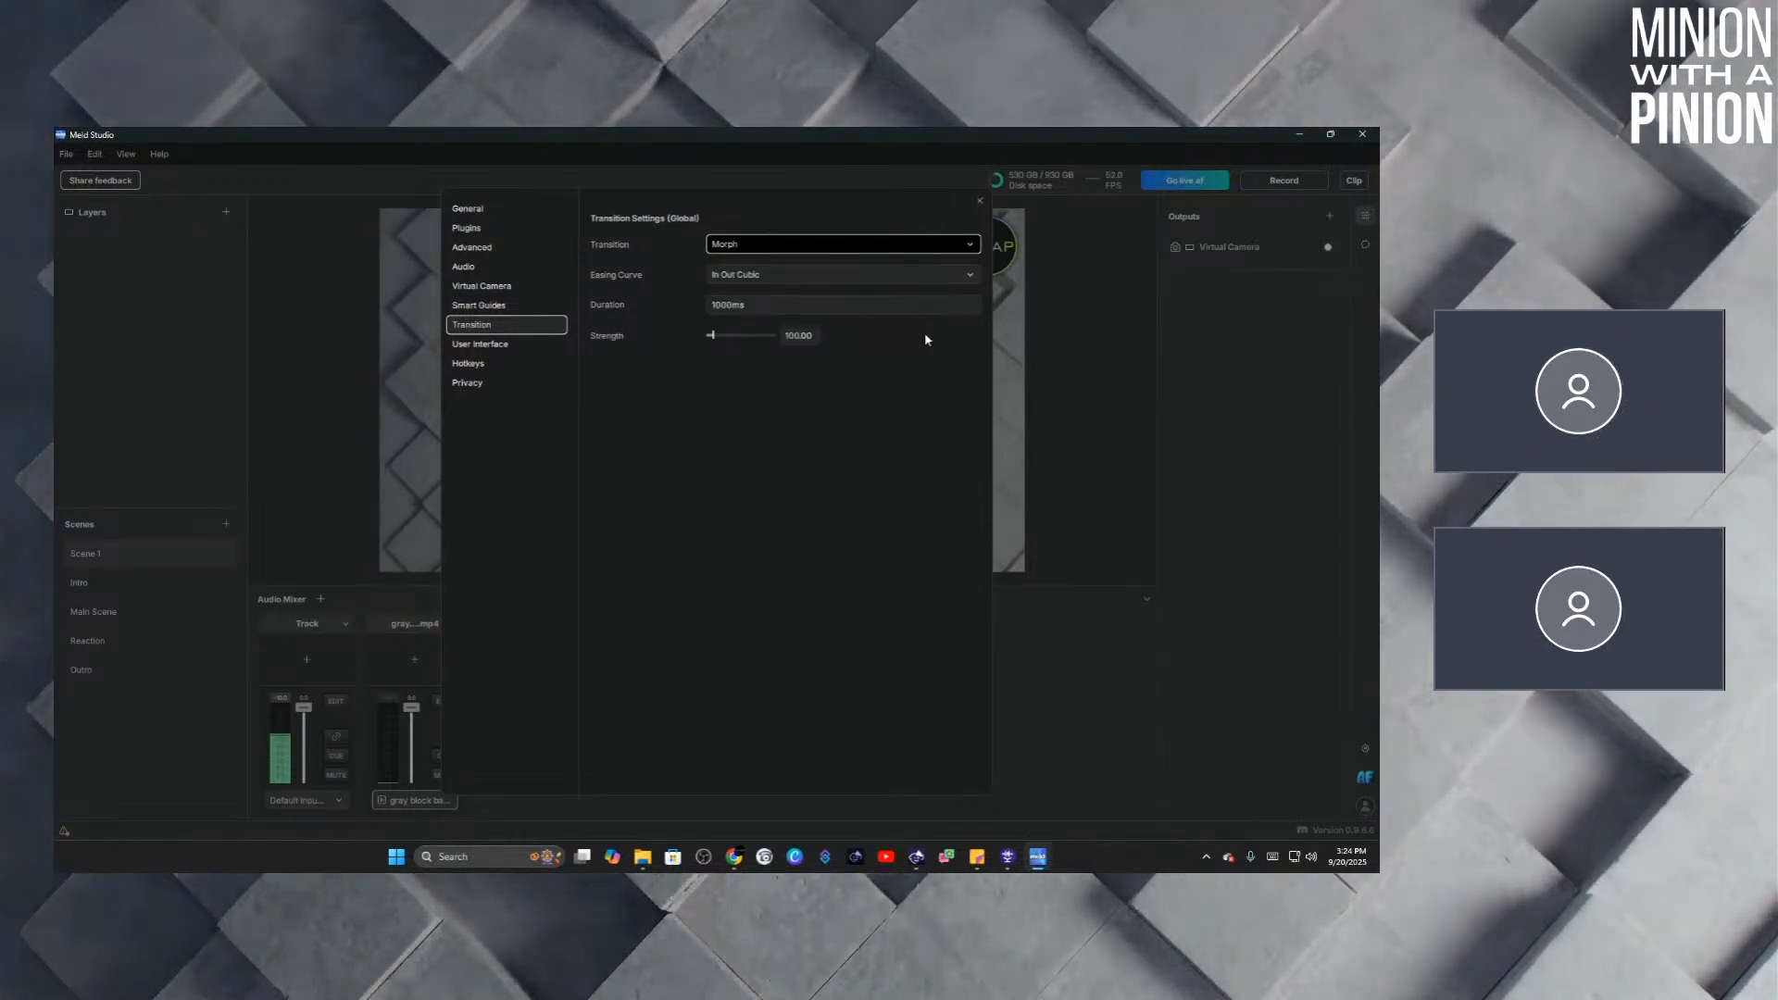
click(980, 200)
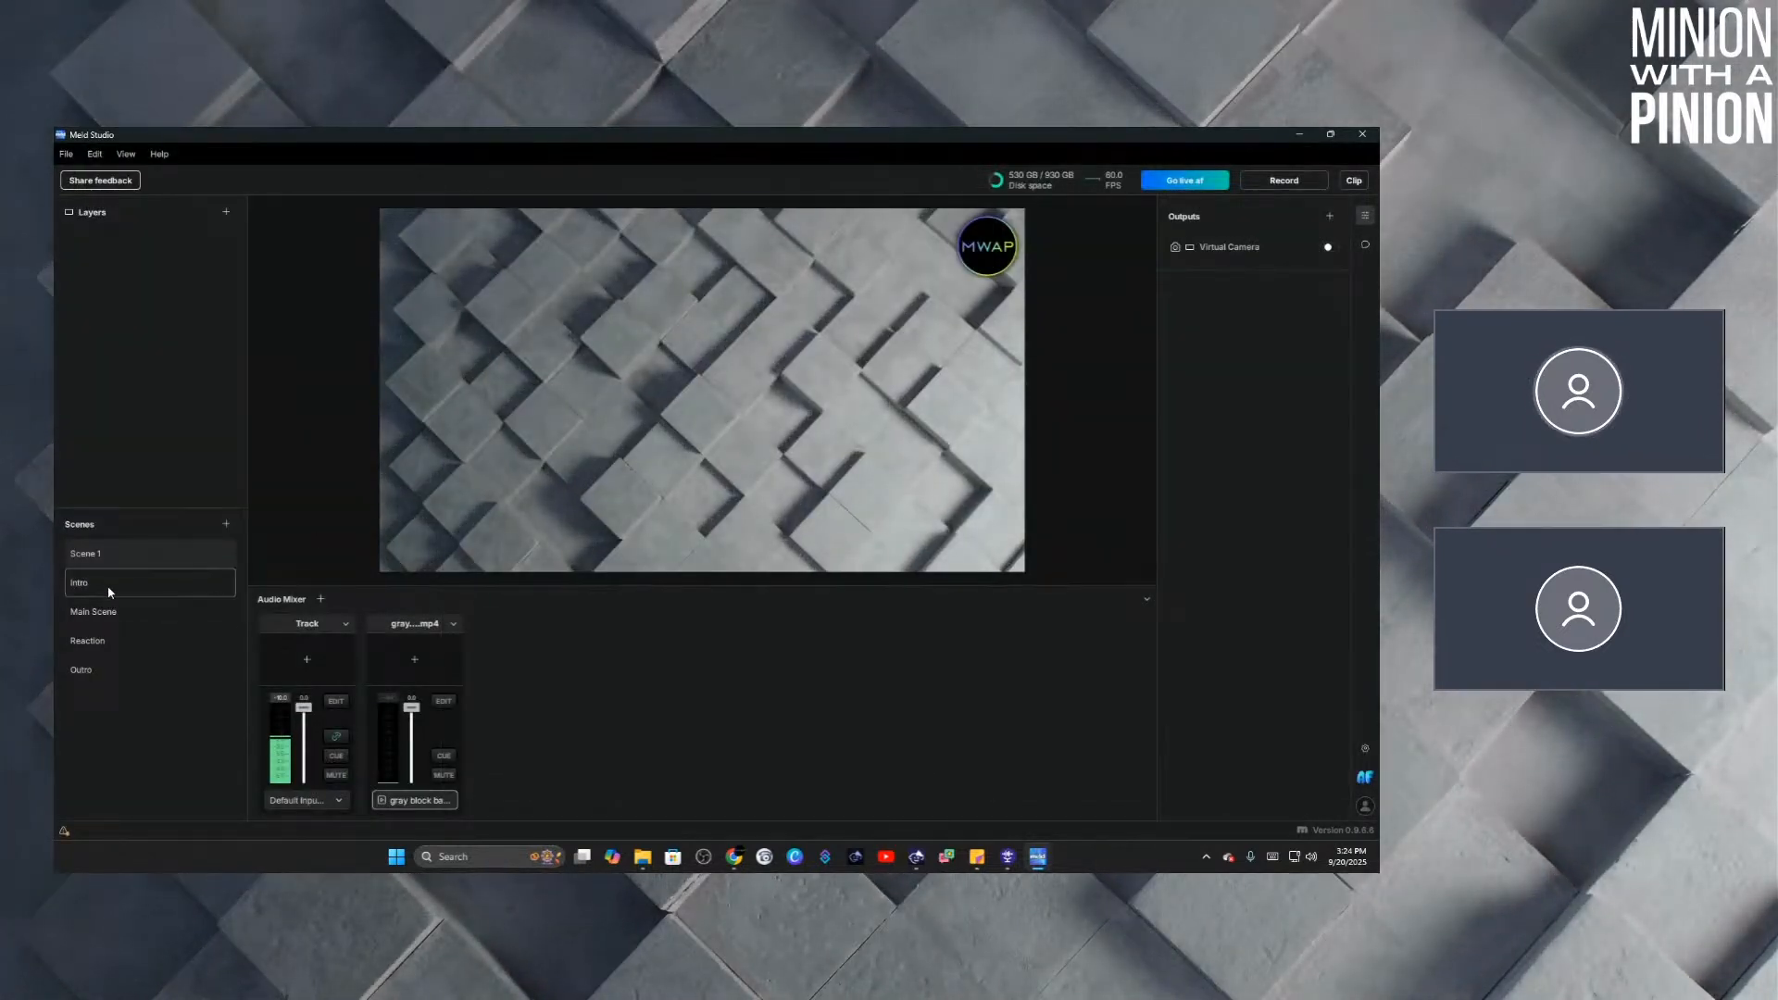
Preview the Morph transition by switching through the Intro, Reaction and Main Scene scenes.
click(108, 584)
click(110, 613)
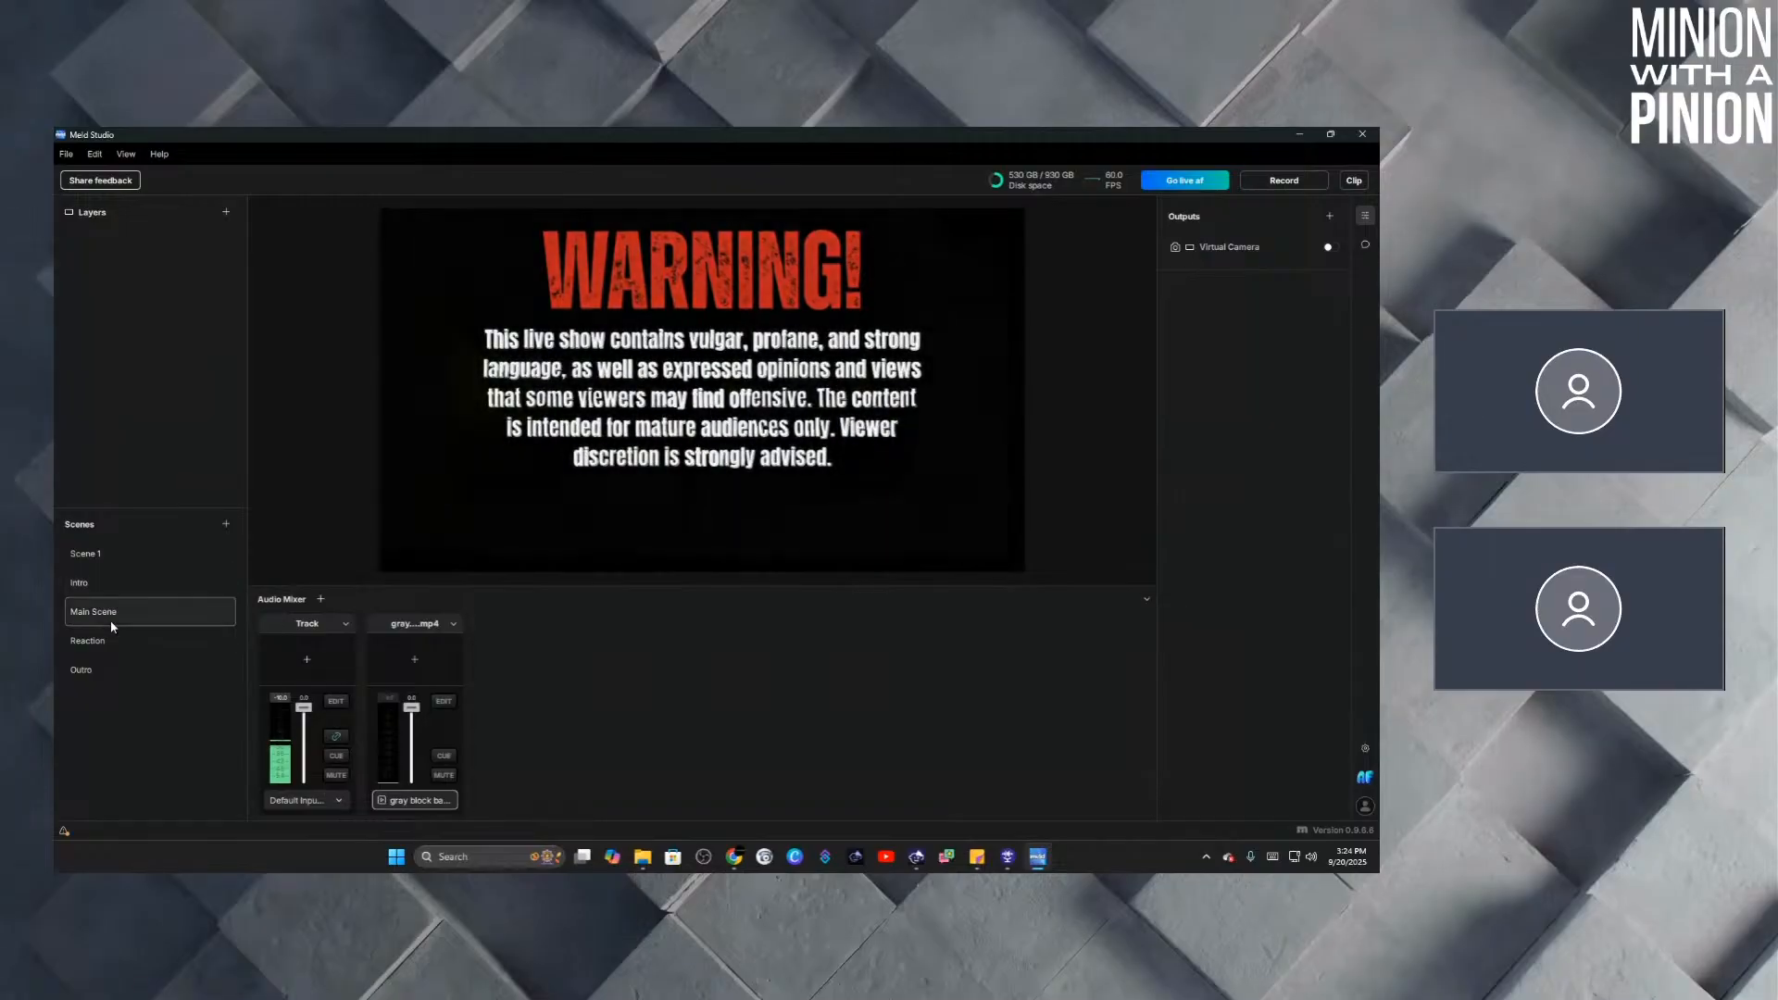
click(113, 639)
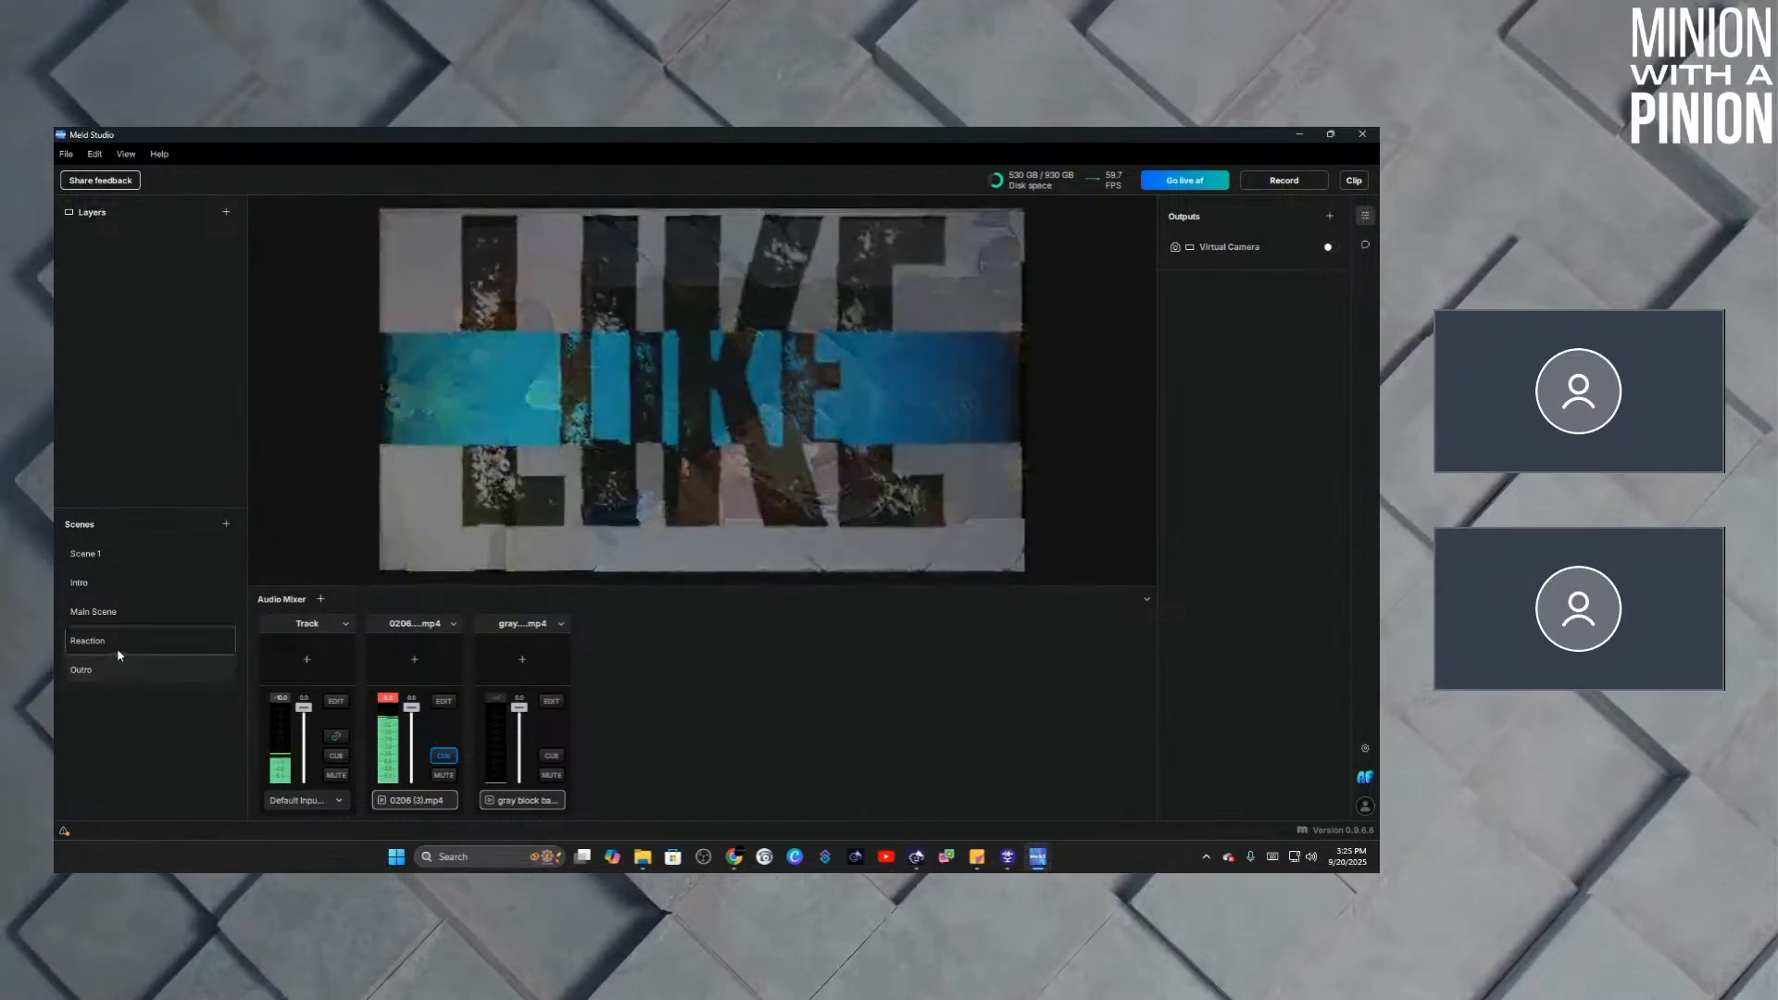
click(126, 641)
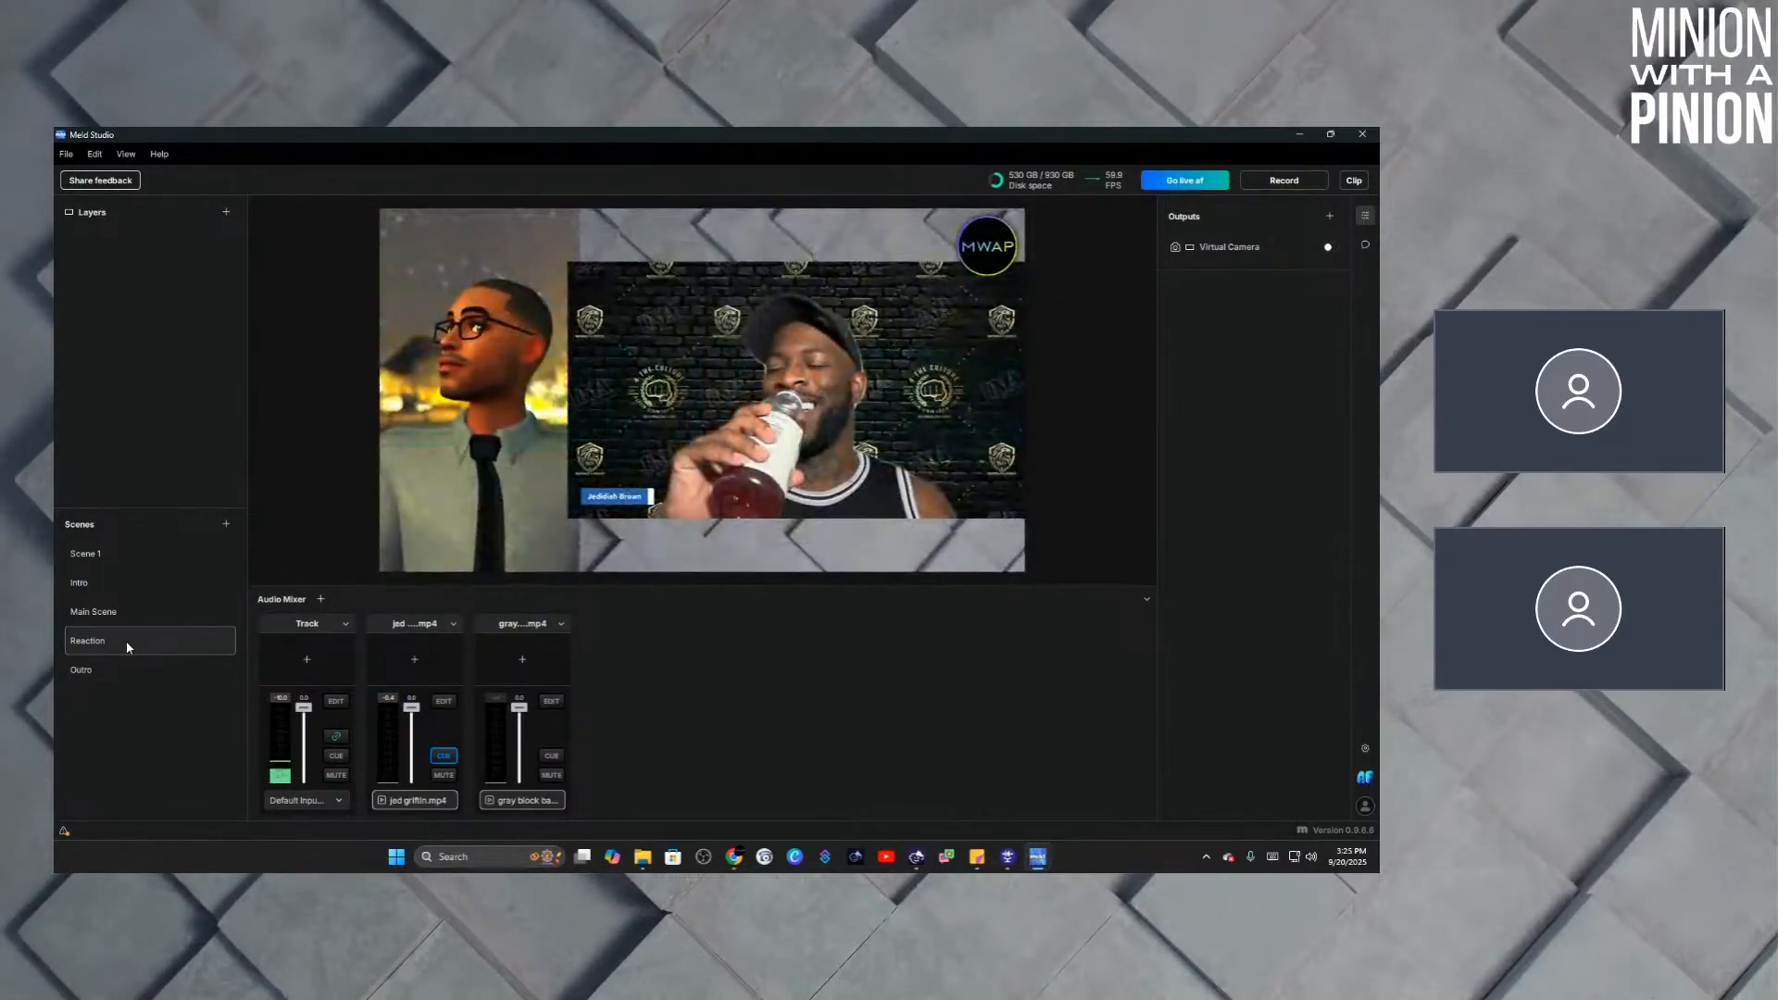
click(139, 612)
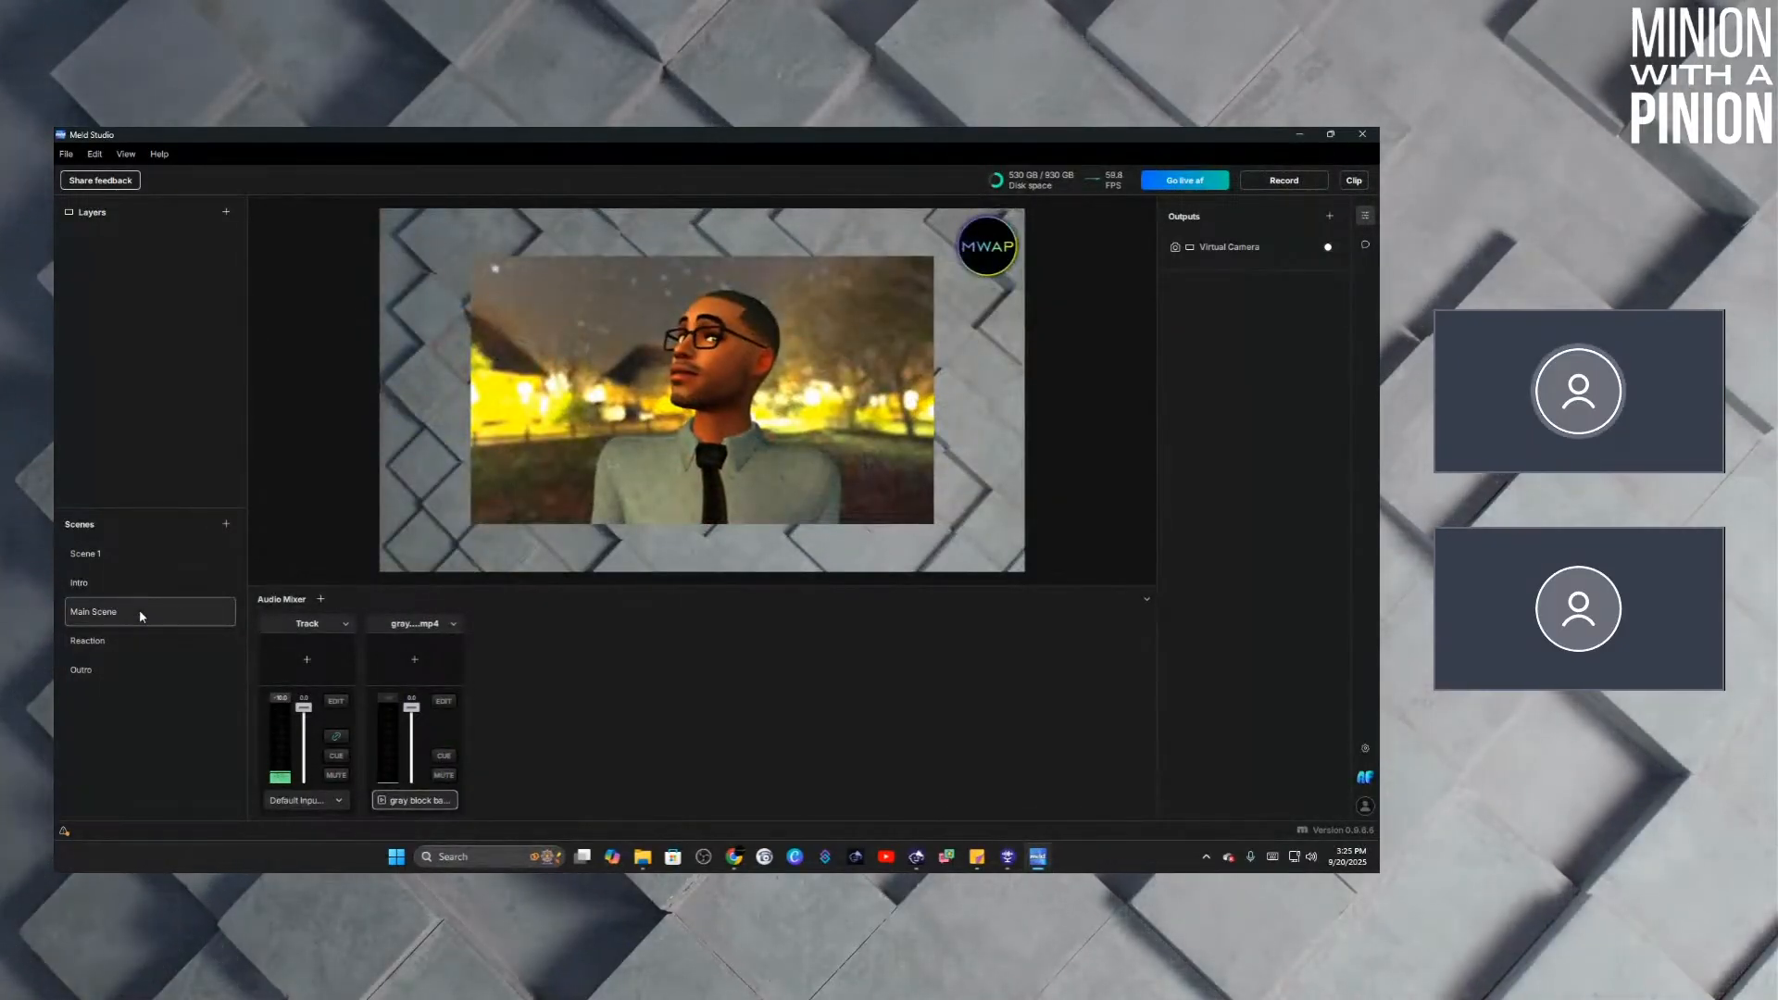
Set the global scene transition to Move and close the settings.
click(1358, 748)
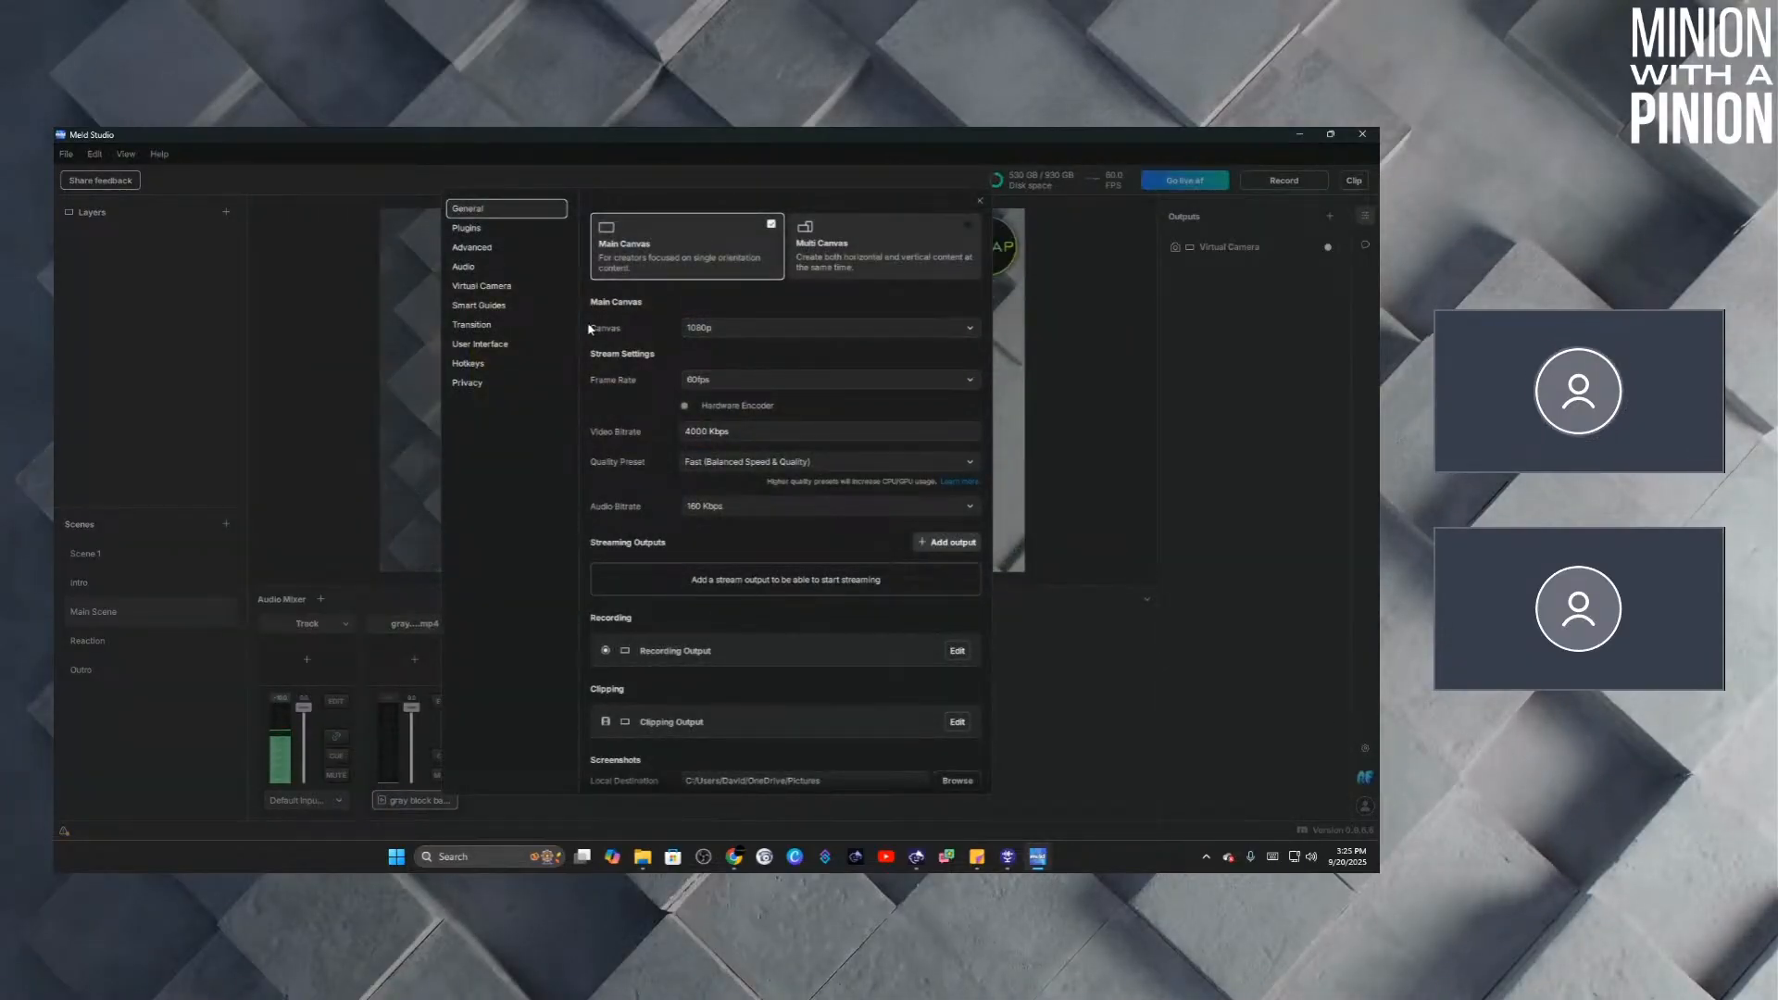
click(496, 330)
click(742, 246)
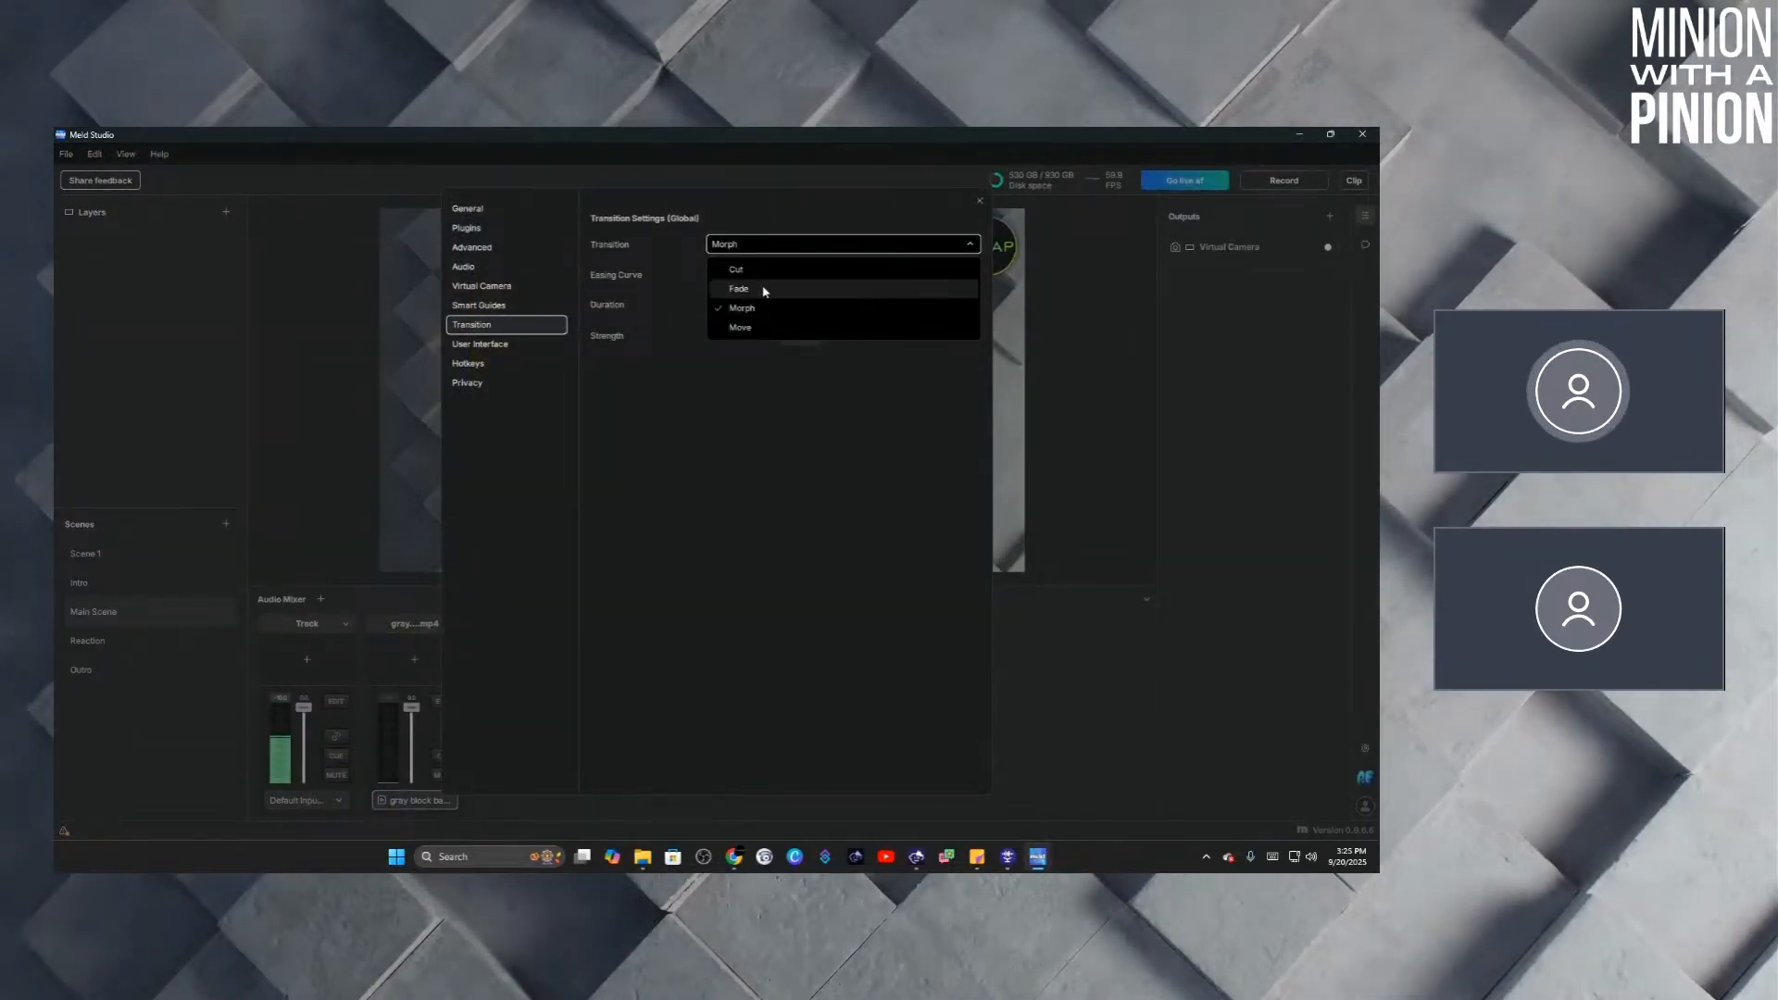
click(751, 328)
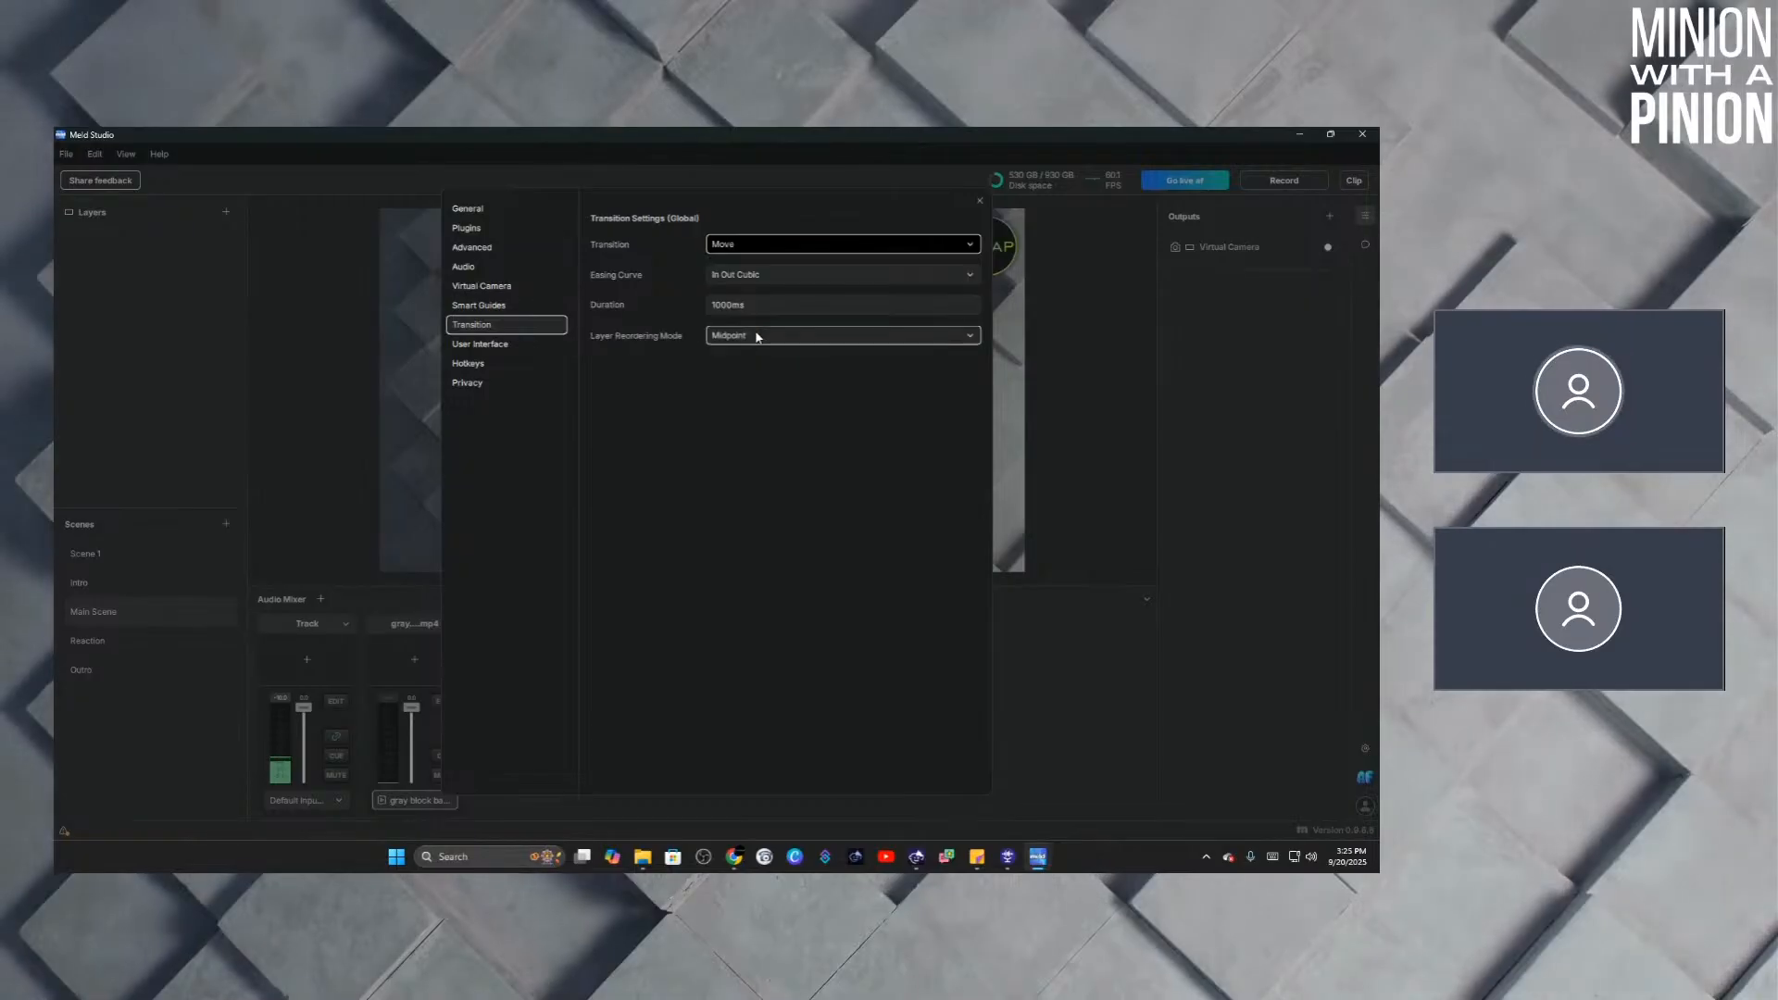
click(979, 202)
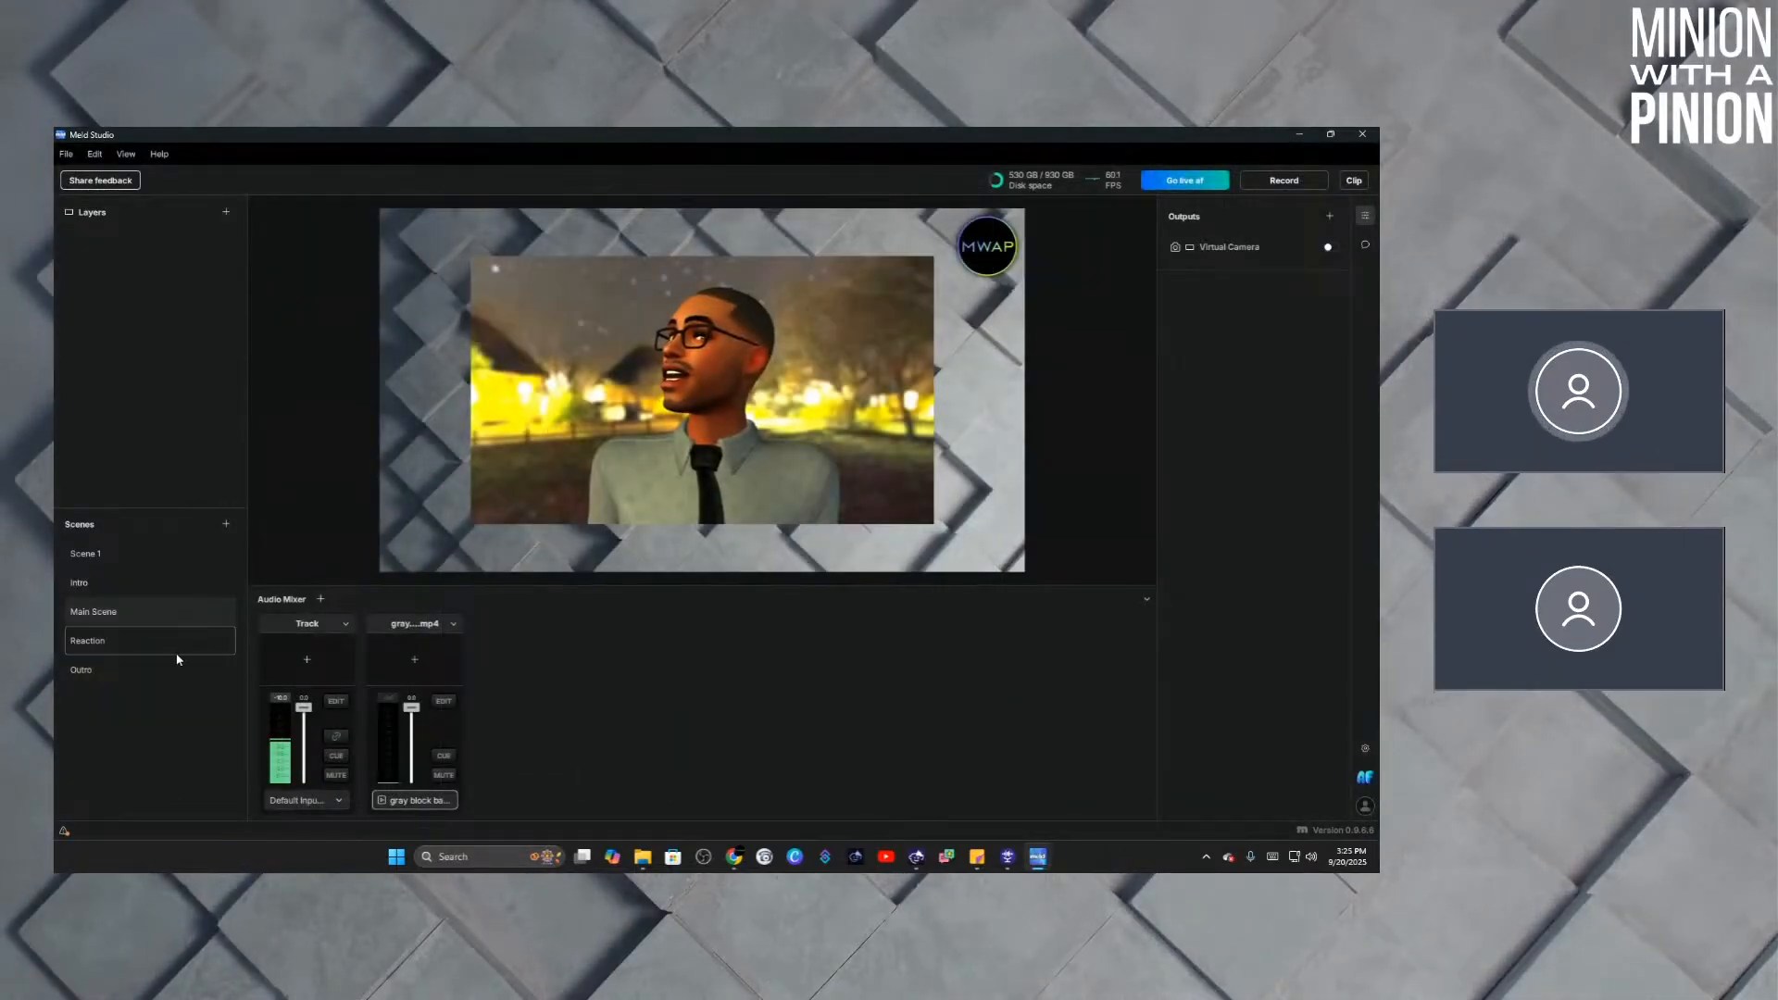
Preview the Move transition by switching between the Main Scene, Reaction and Outro scenes.
click(143, 647)
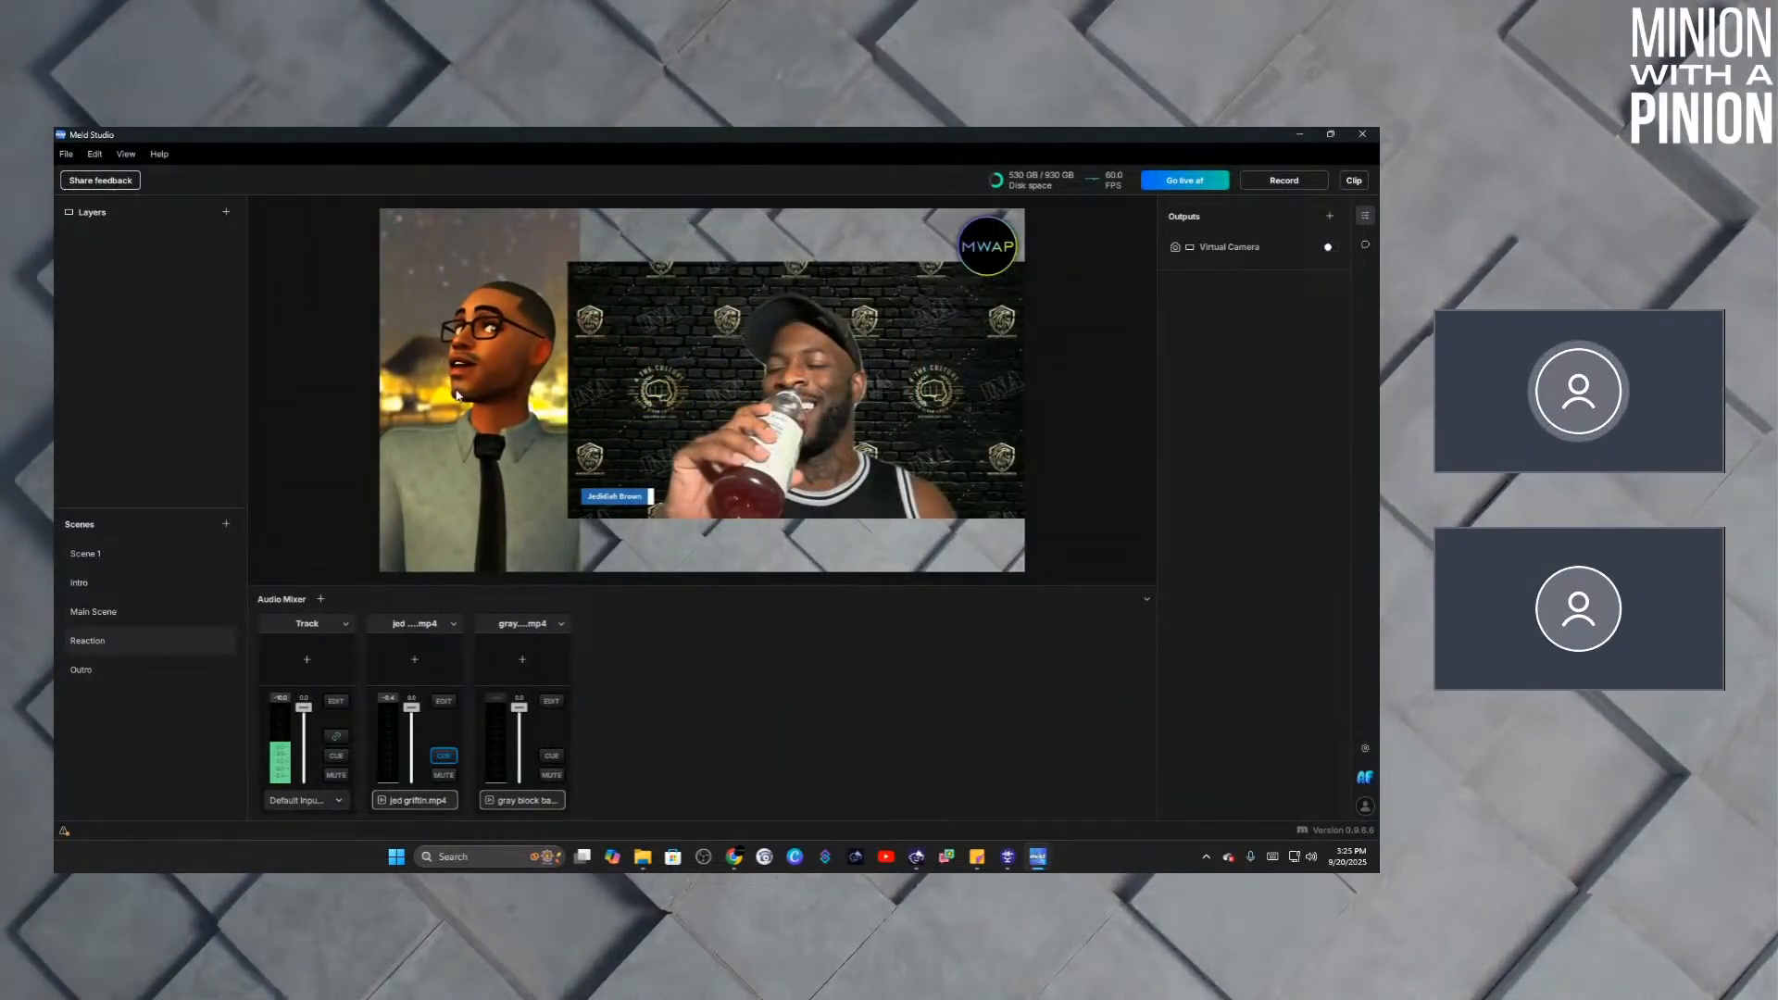
click(144, 612)
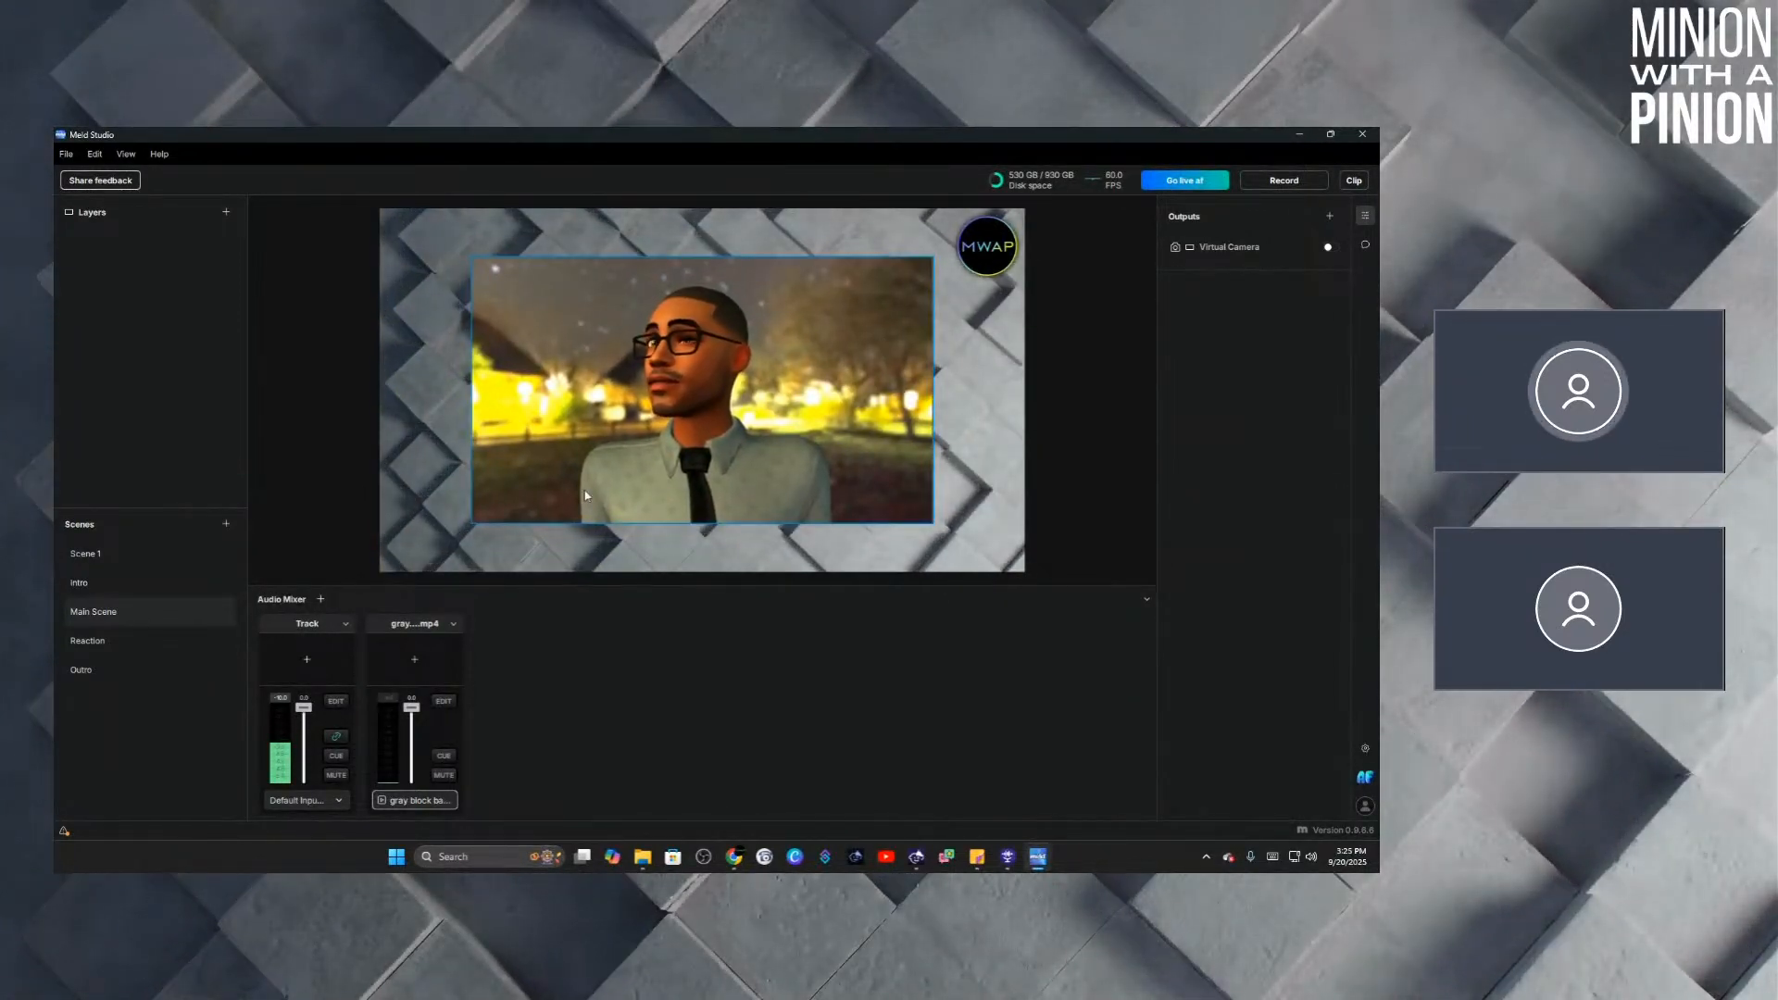
click(115, 646)
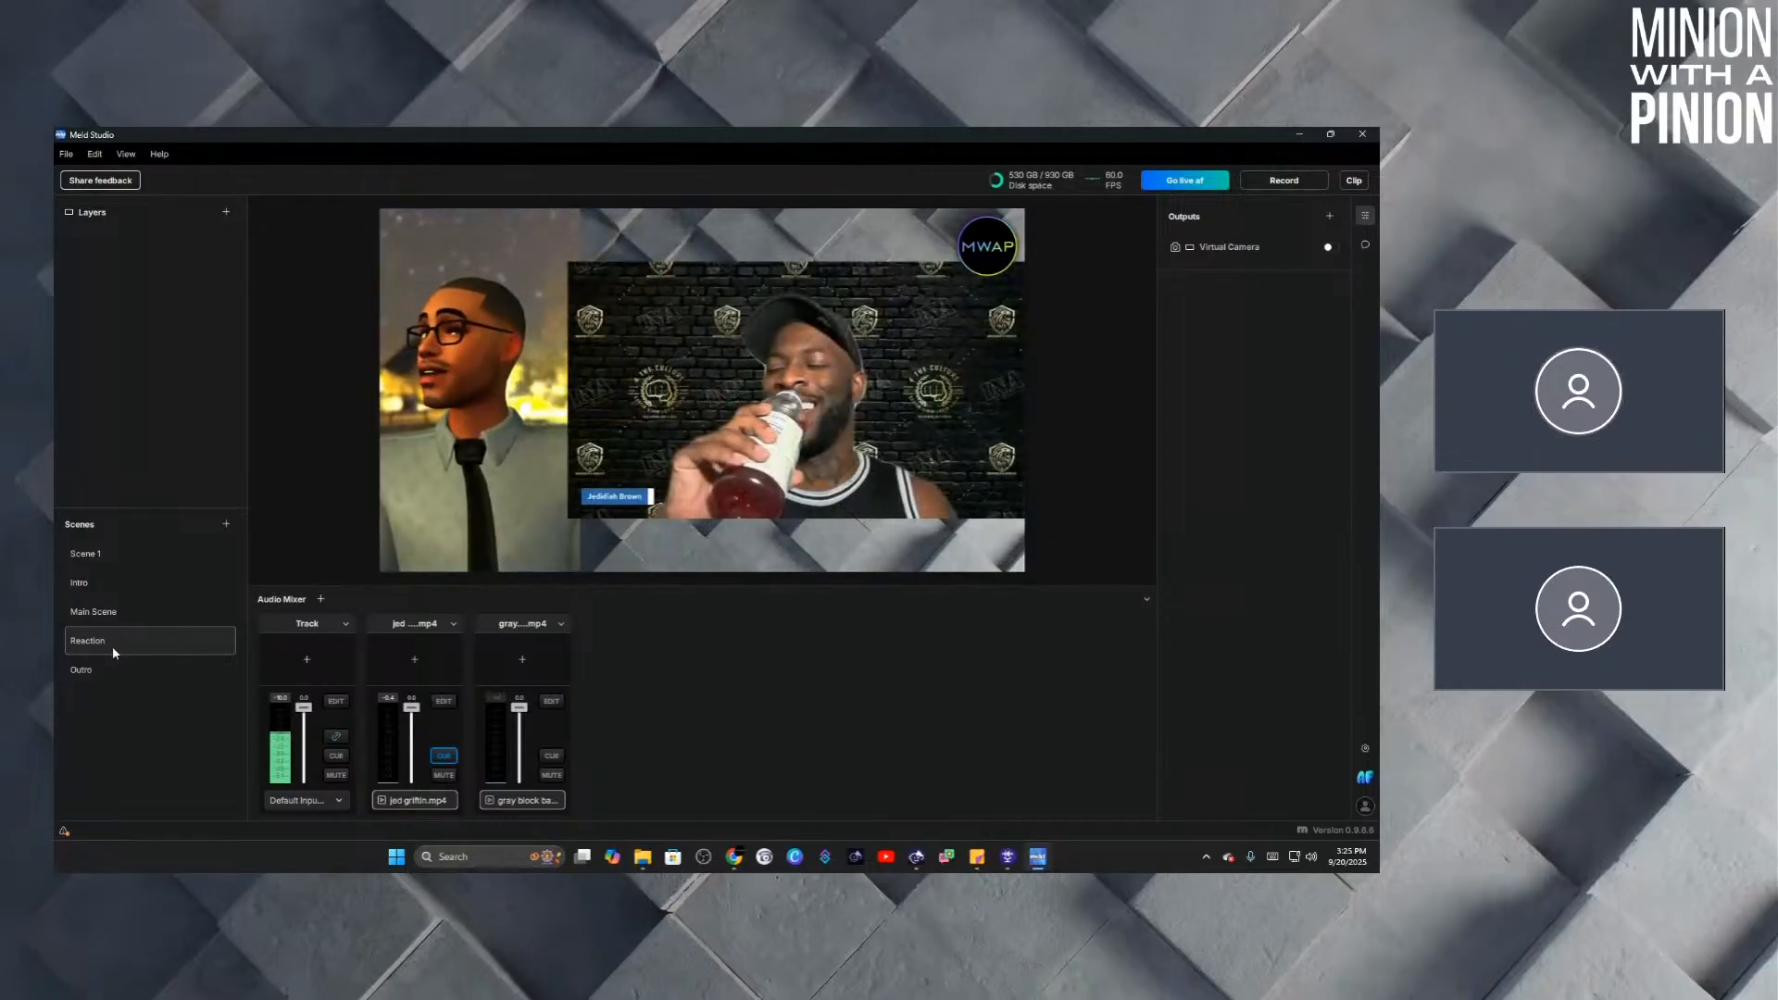
click(97, 663)
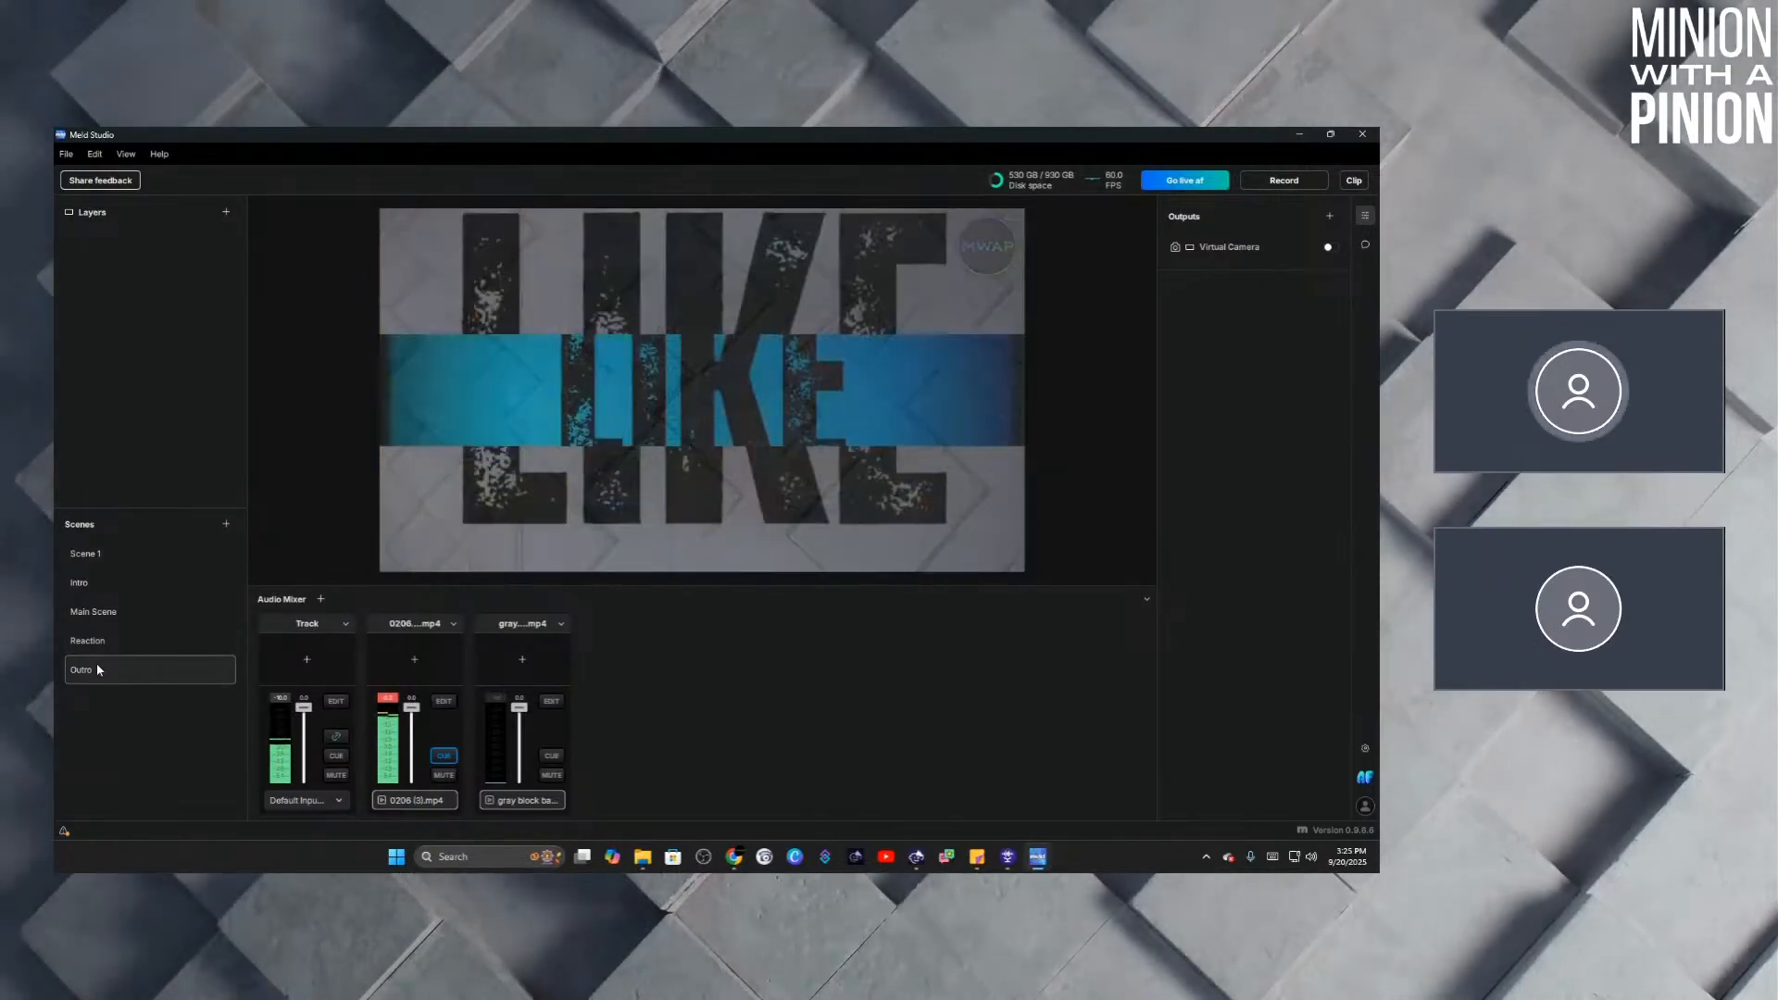
click(102, 646)
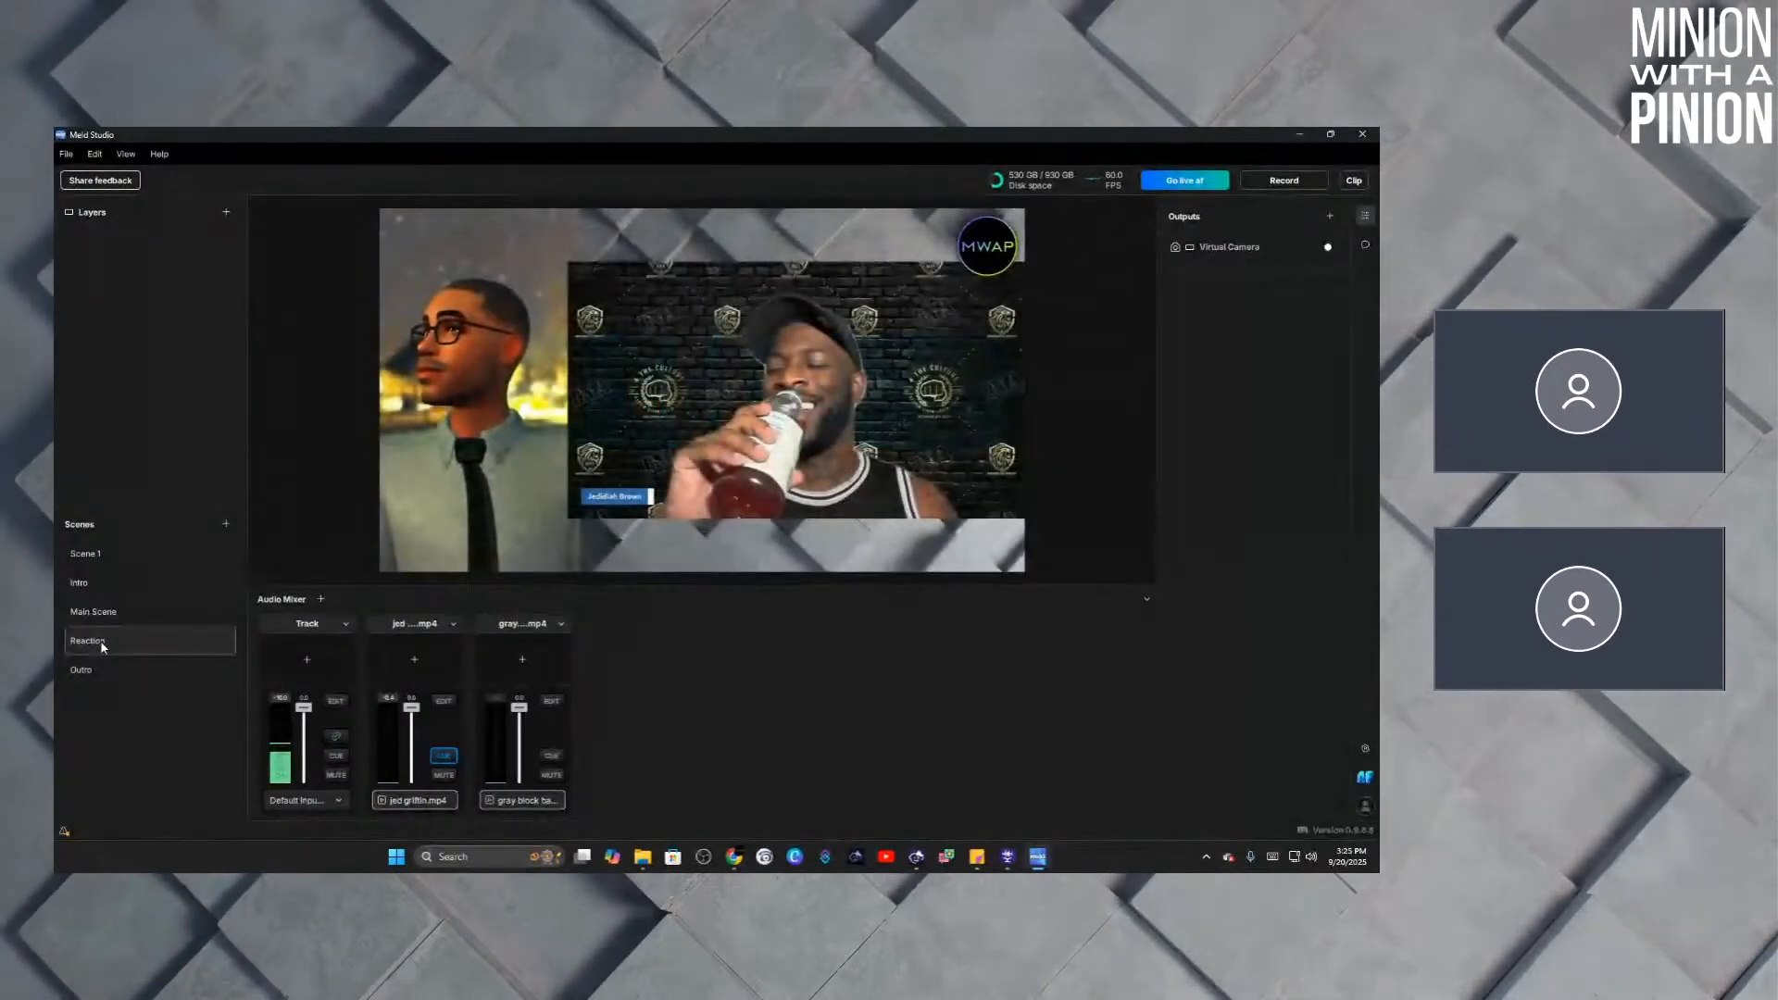
click(121, 624)
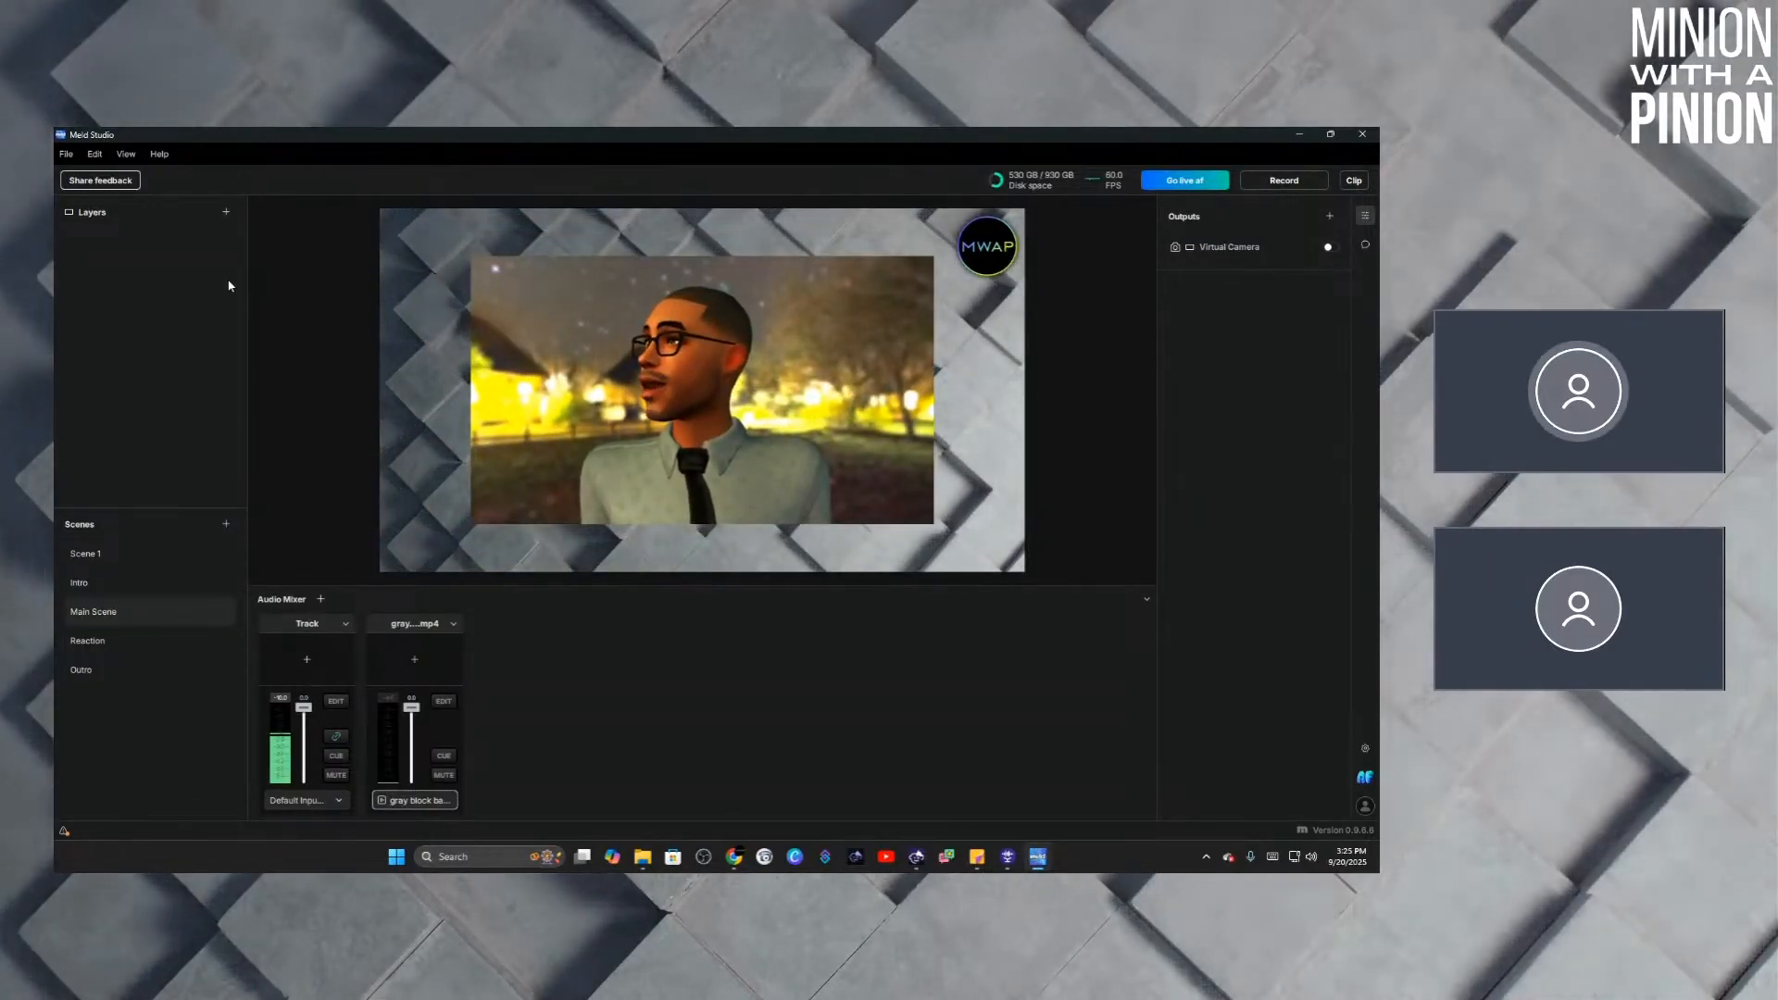
Preview the Move transition by switching back and forth between the Intro and Main Scene scenes.
click(102, 593)
click(140, 615)
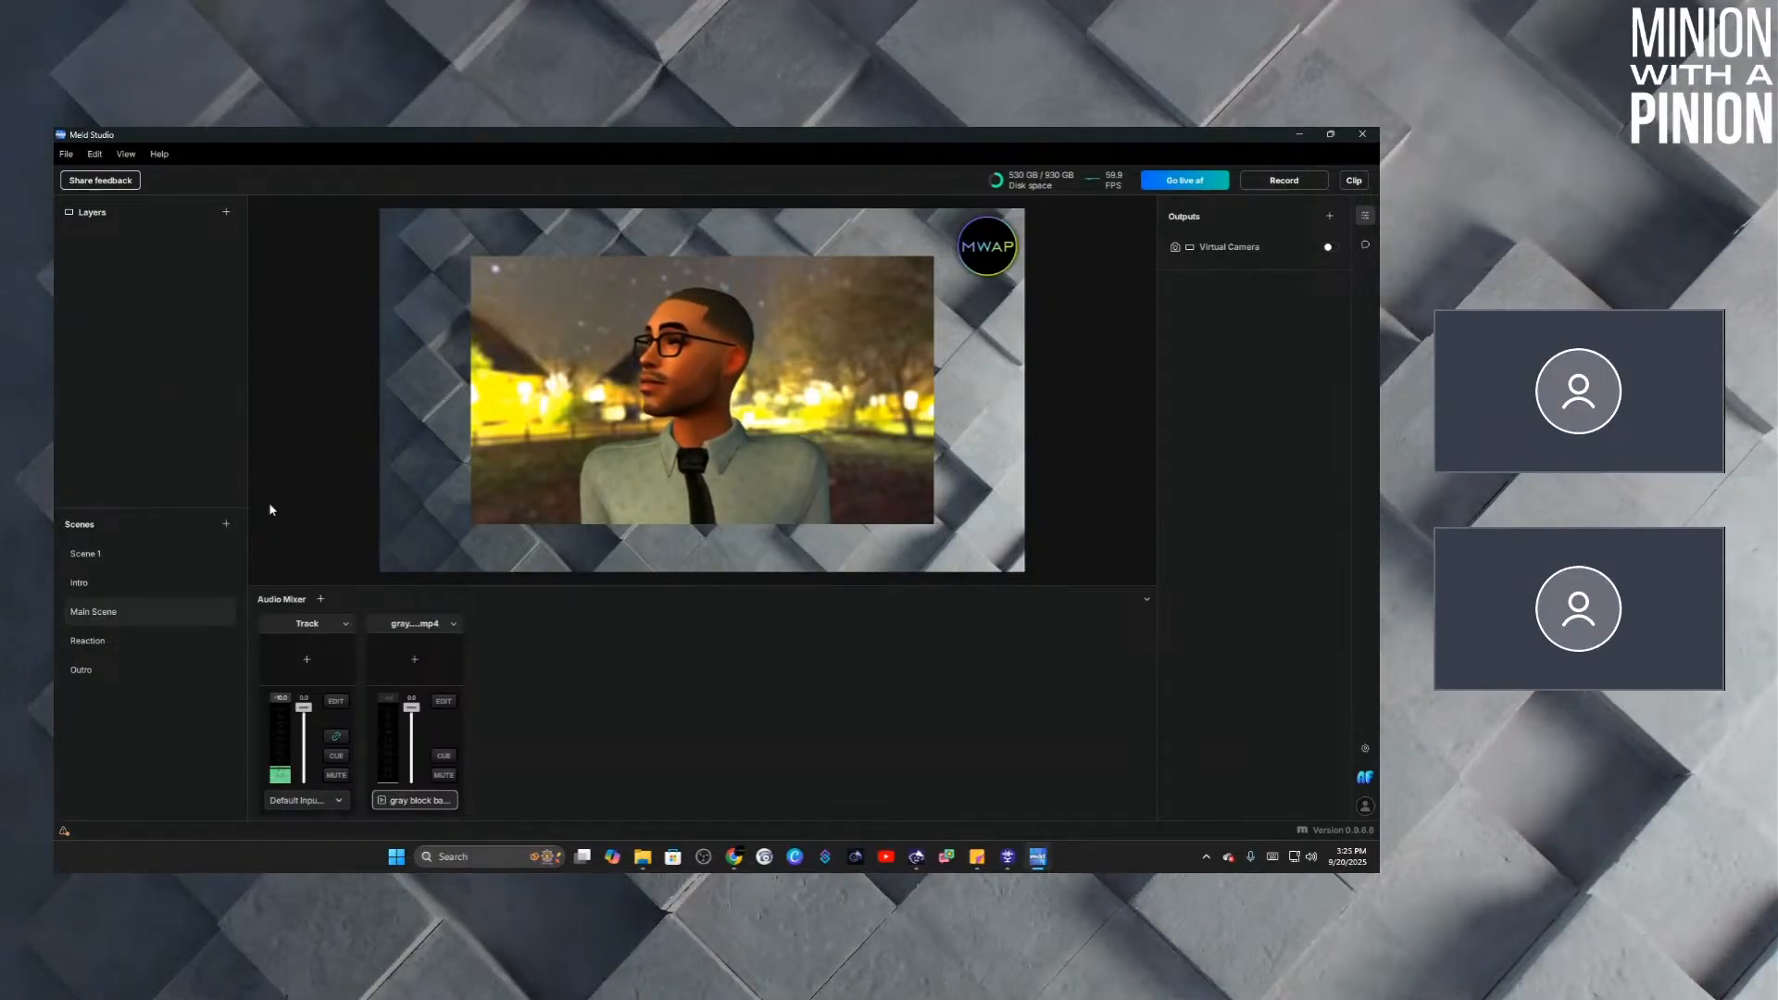
click(172, 586)
click(166, 613)
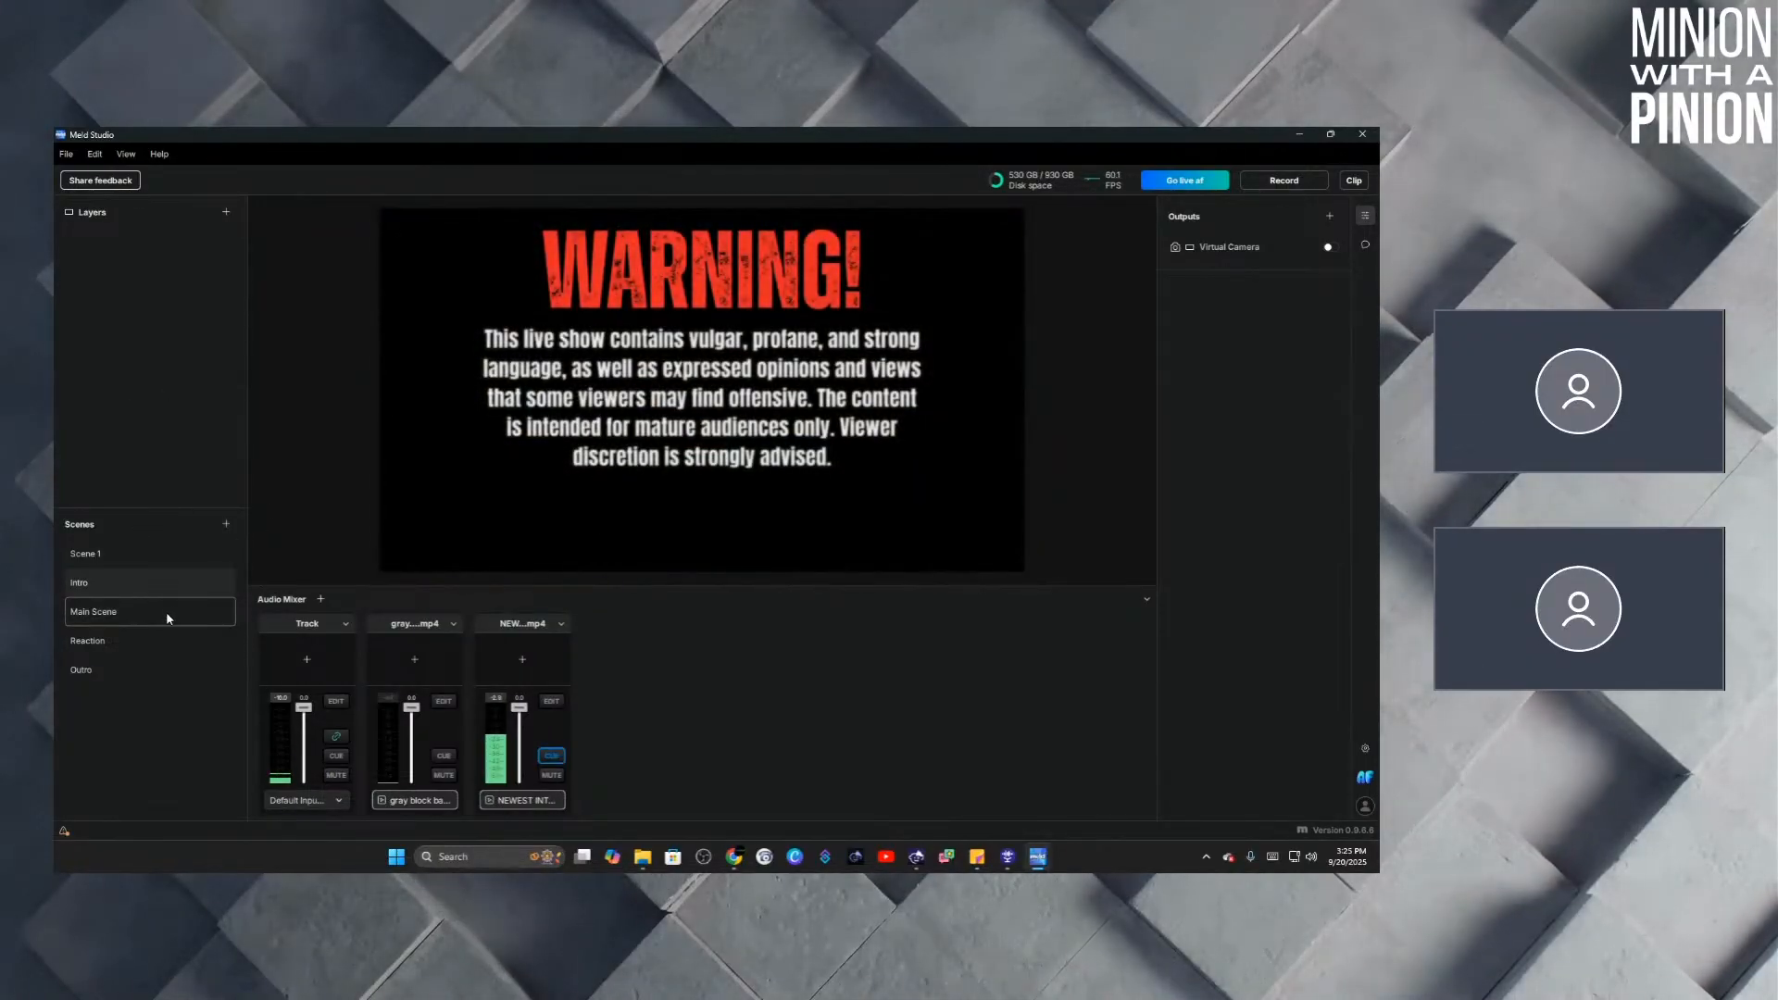
click(153, 639)
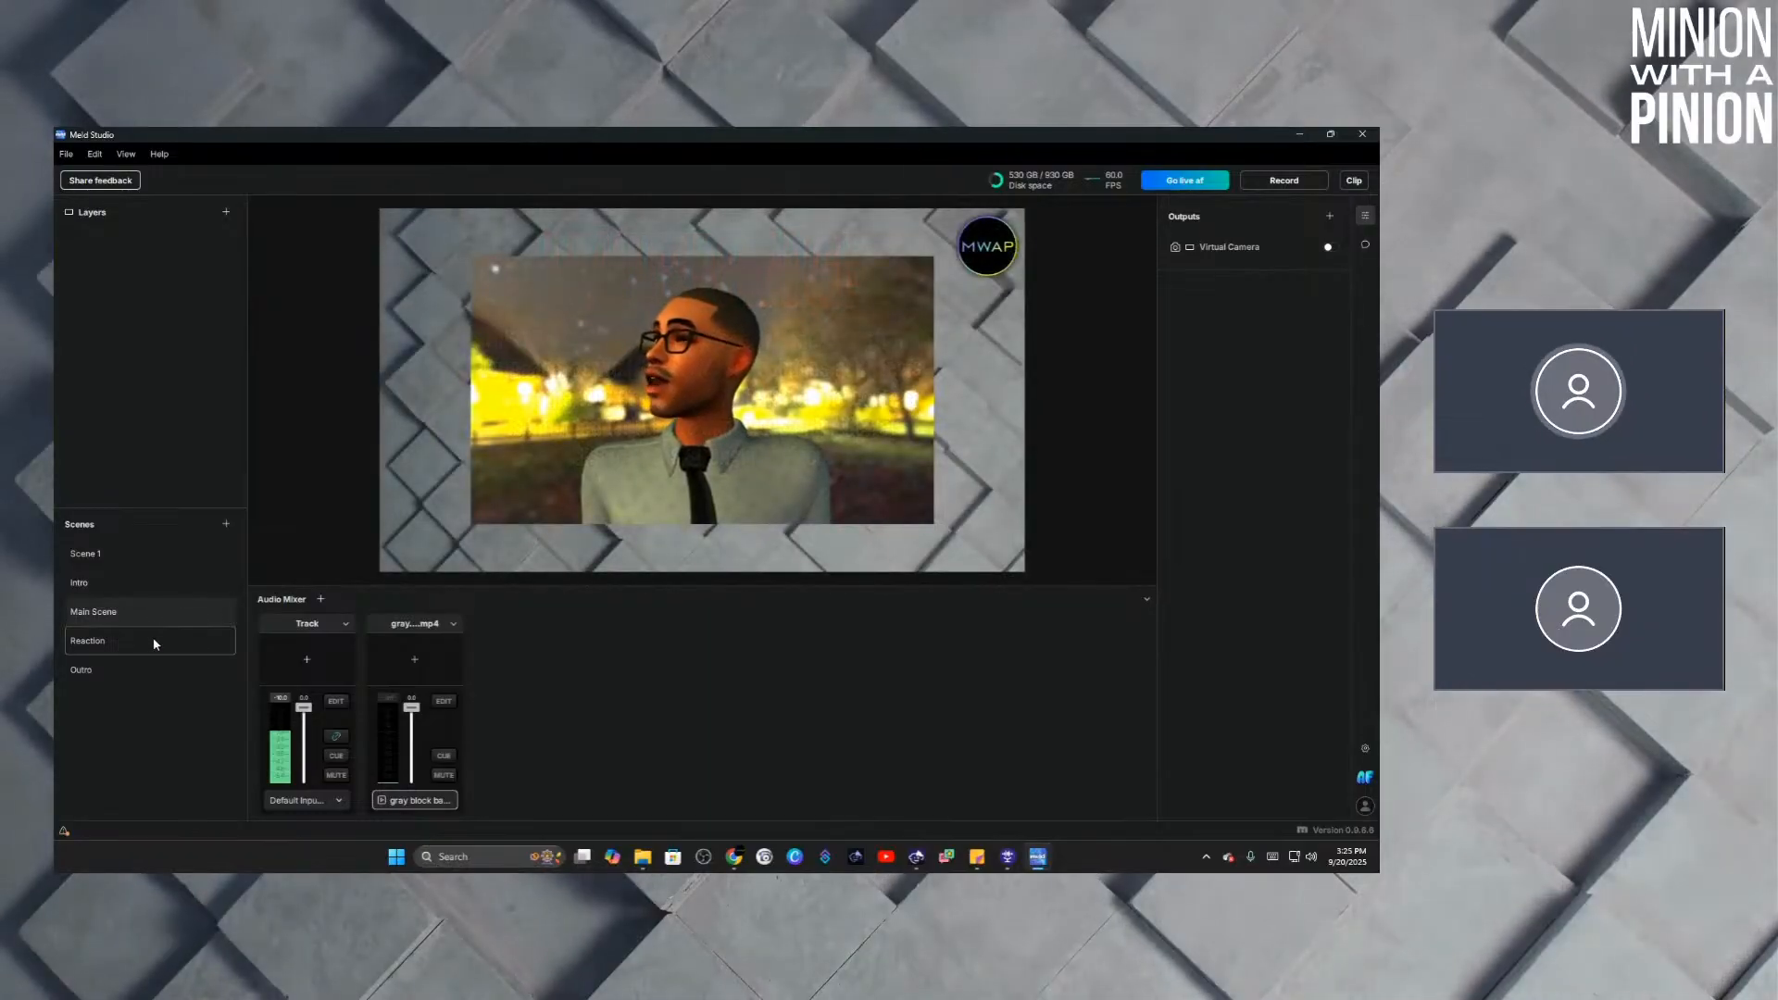
click(227, 212)
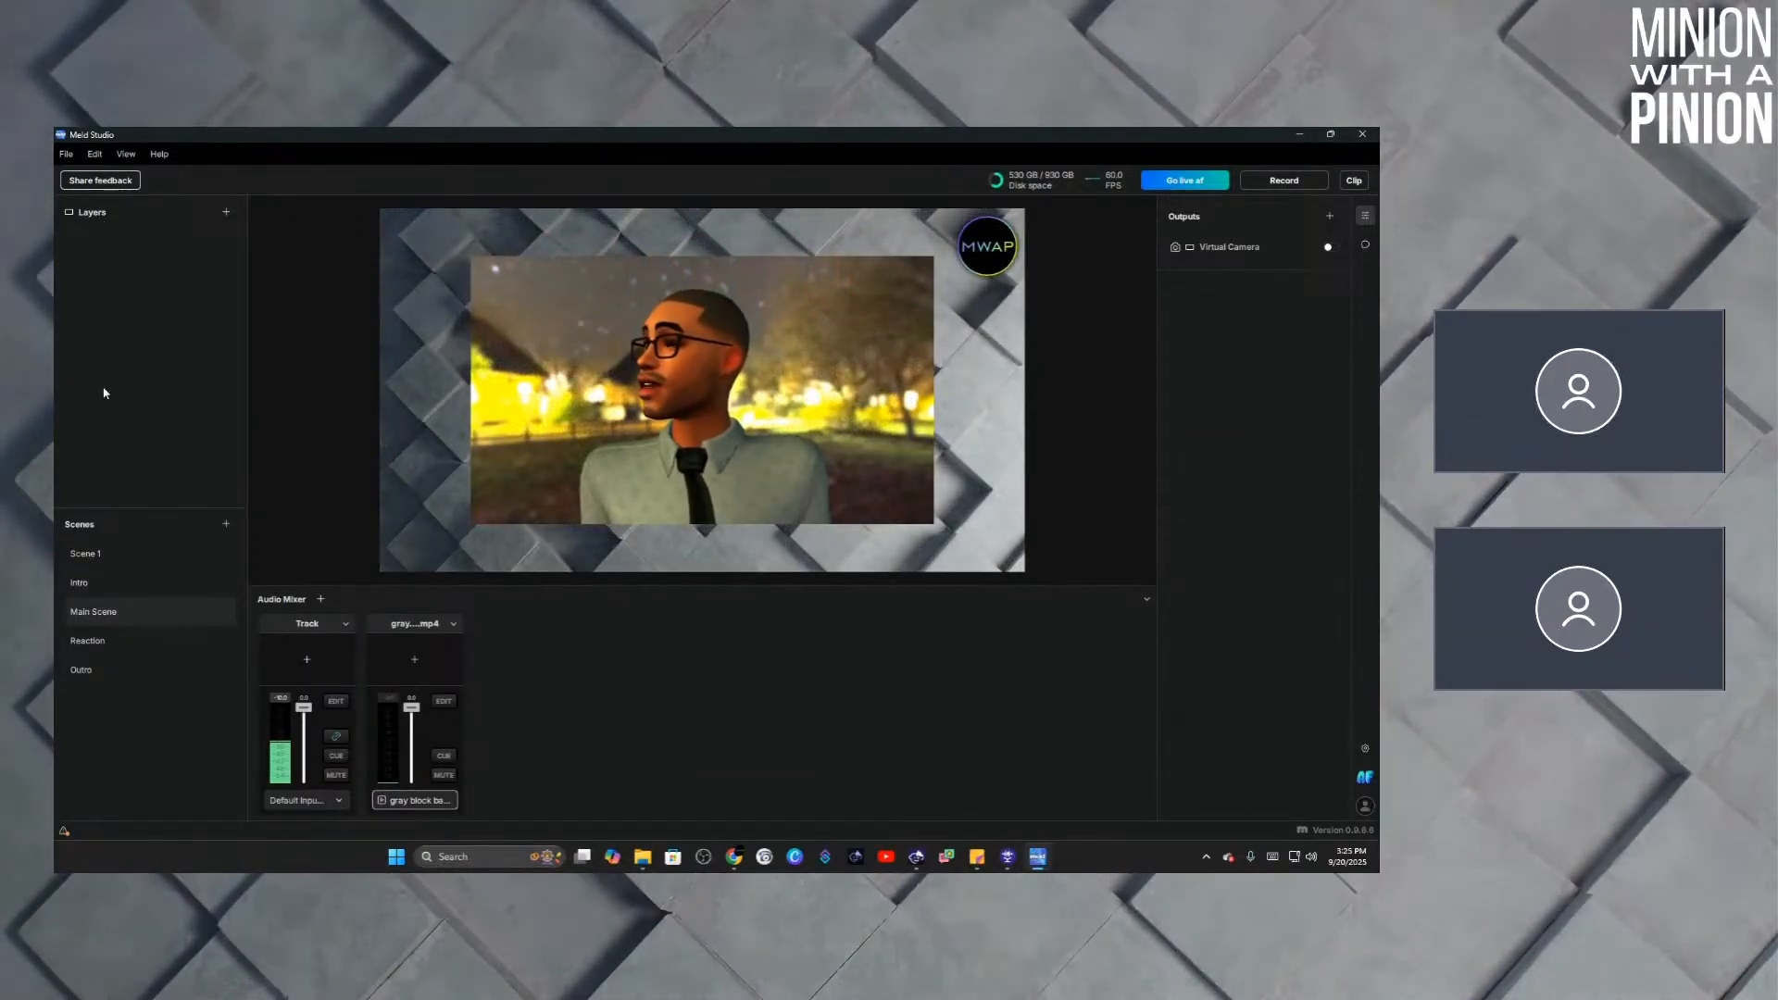
click(96, 583)
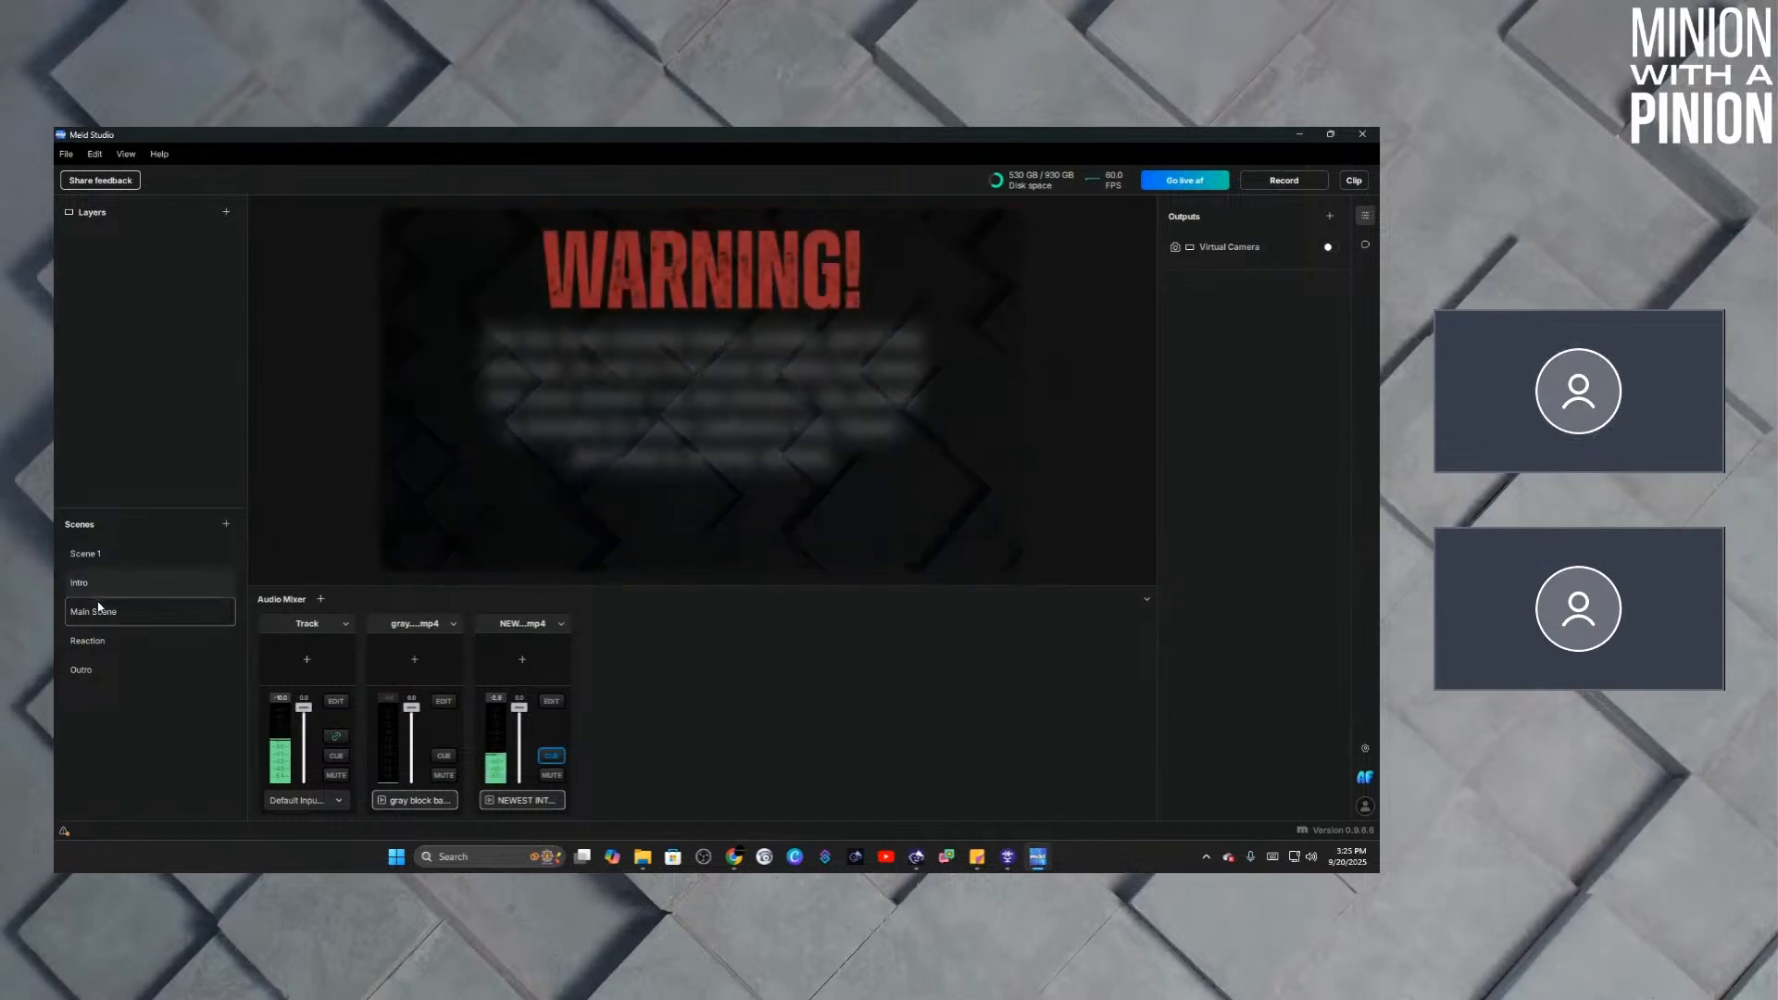
Preview the Reaction, Main Scene and Intro scenes, inspect the Intro scene's video layer, and return to Main Scene.
click(100, 639)
click(105, 613)
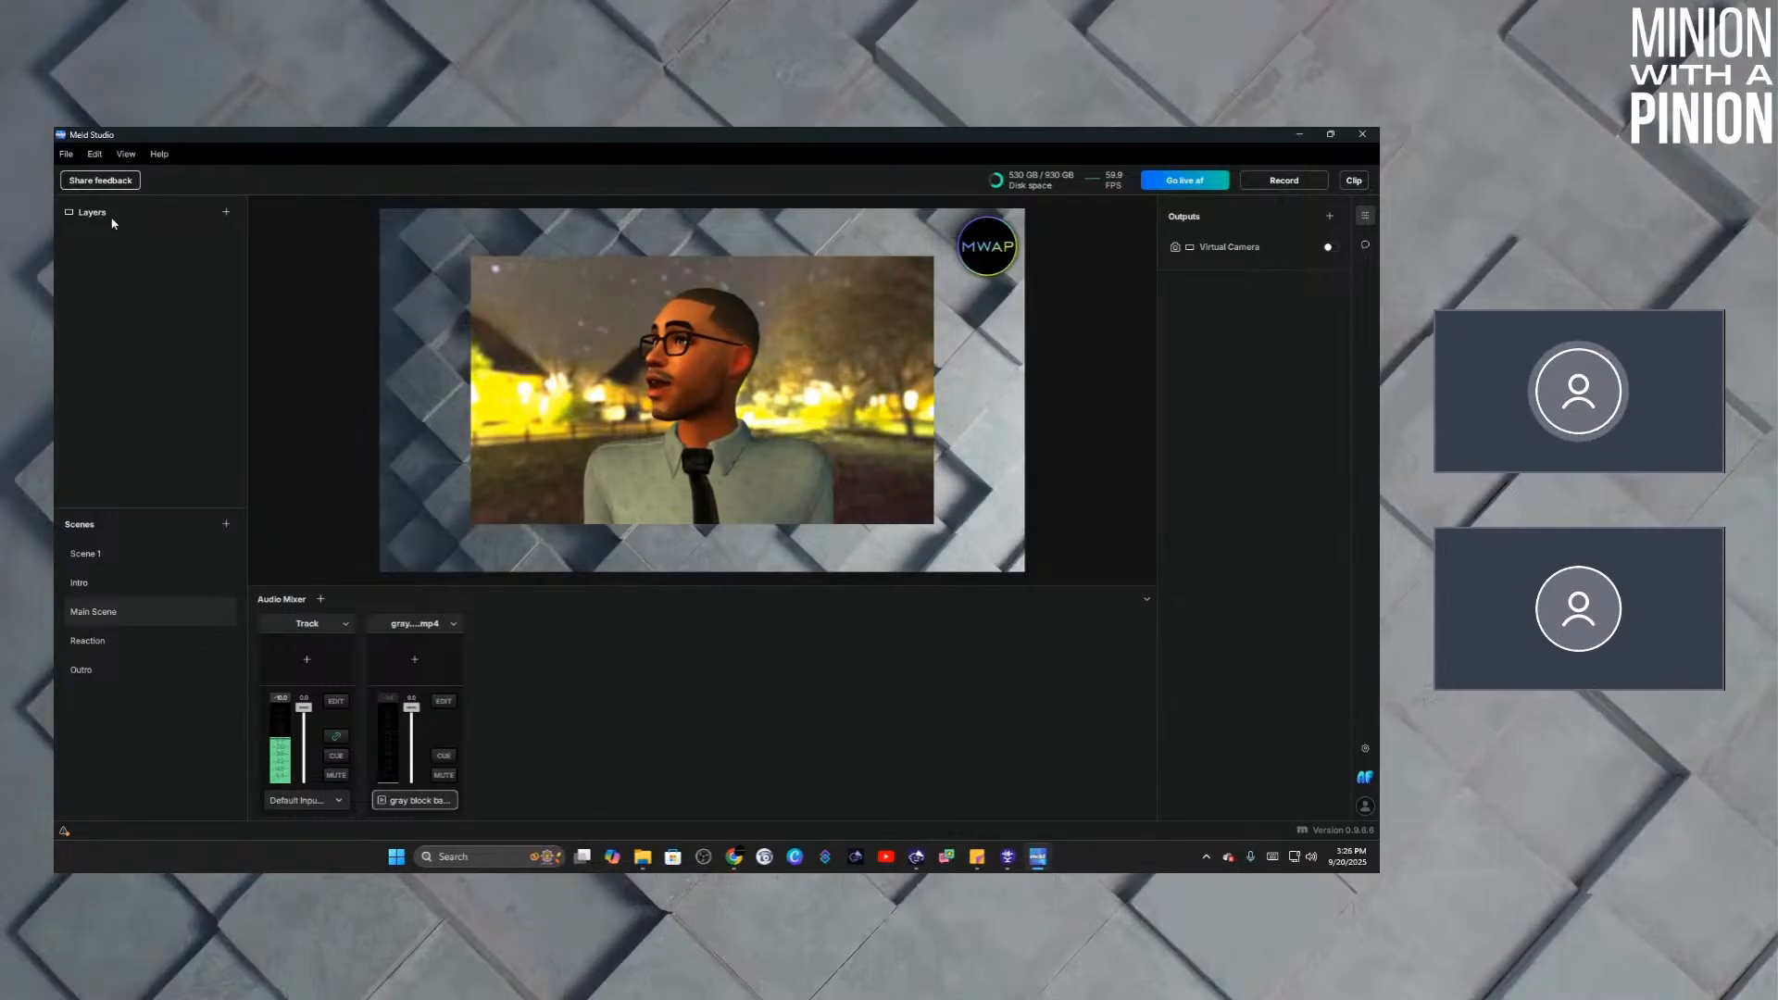
click(100, 581)
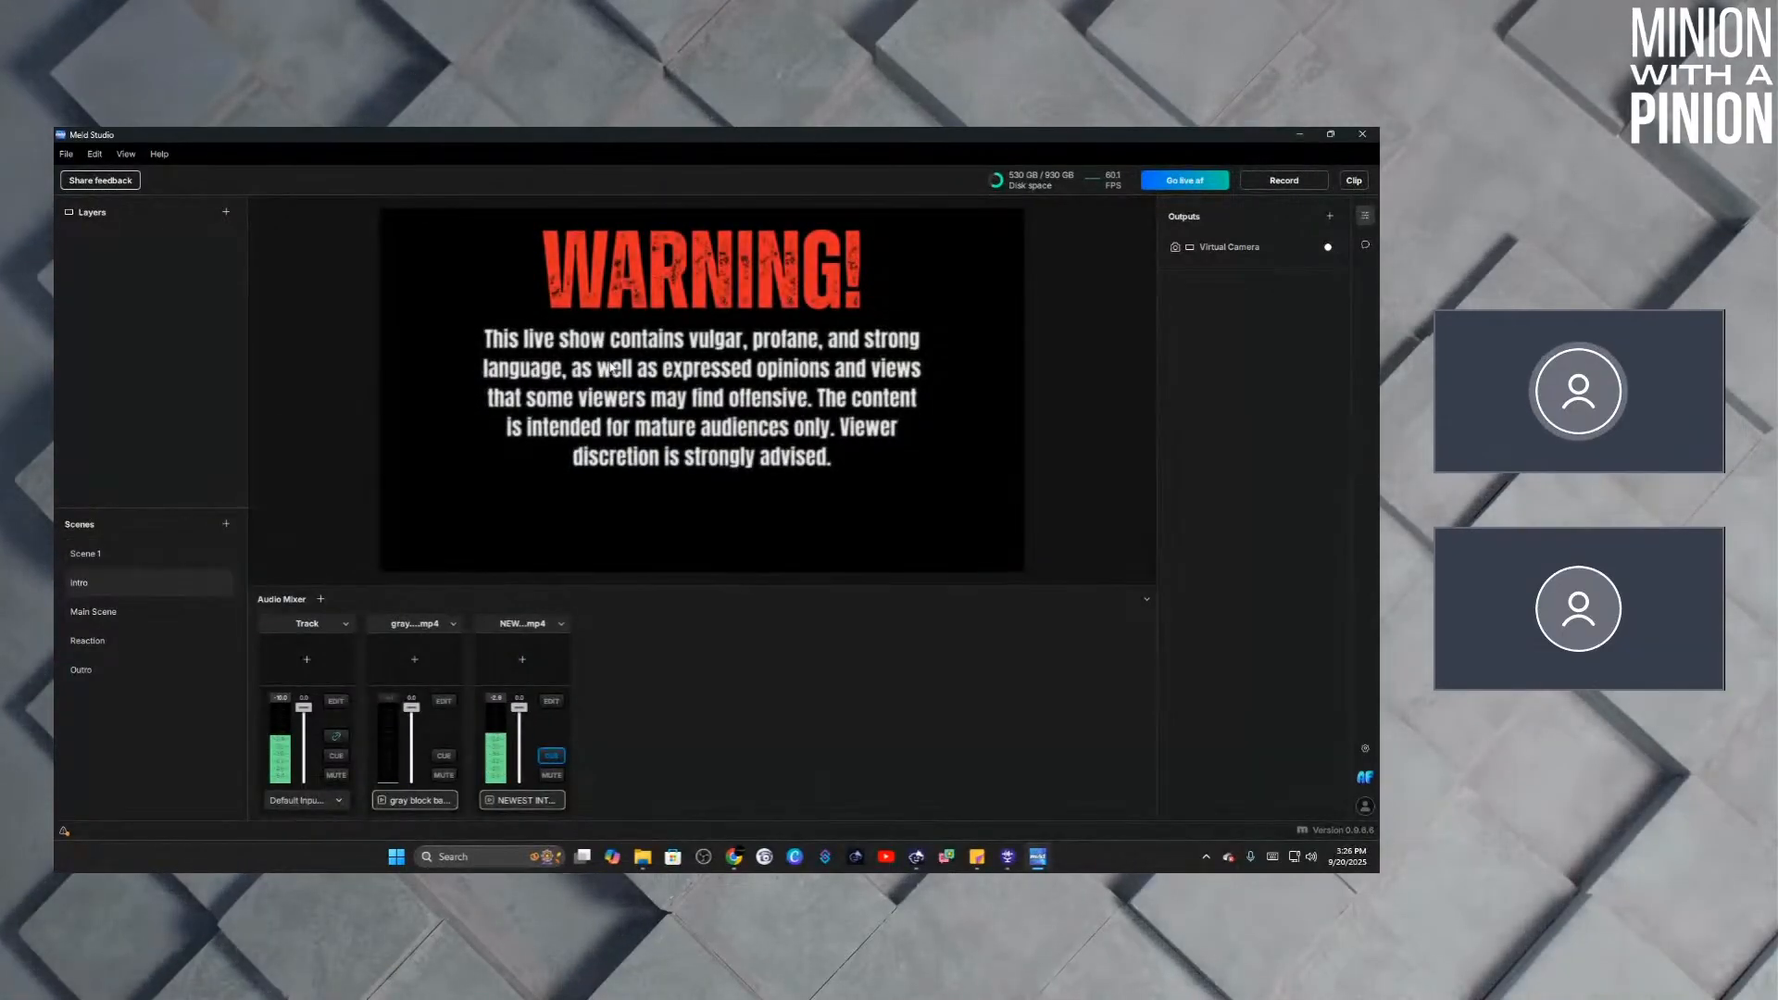
click(148, 585)
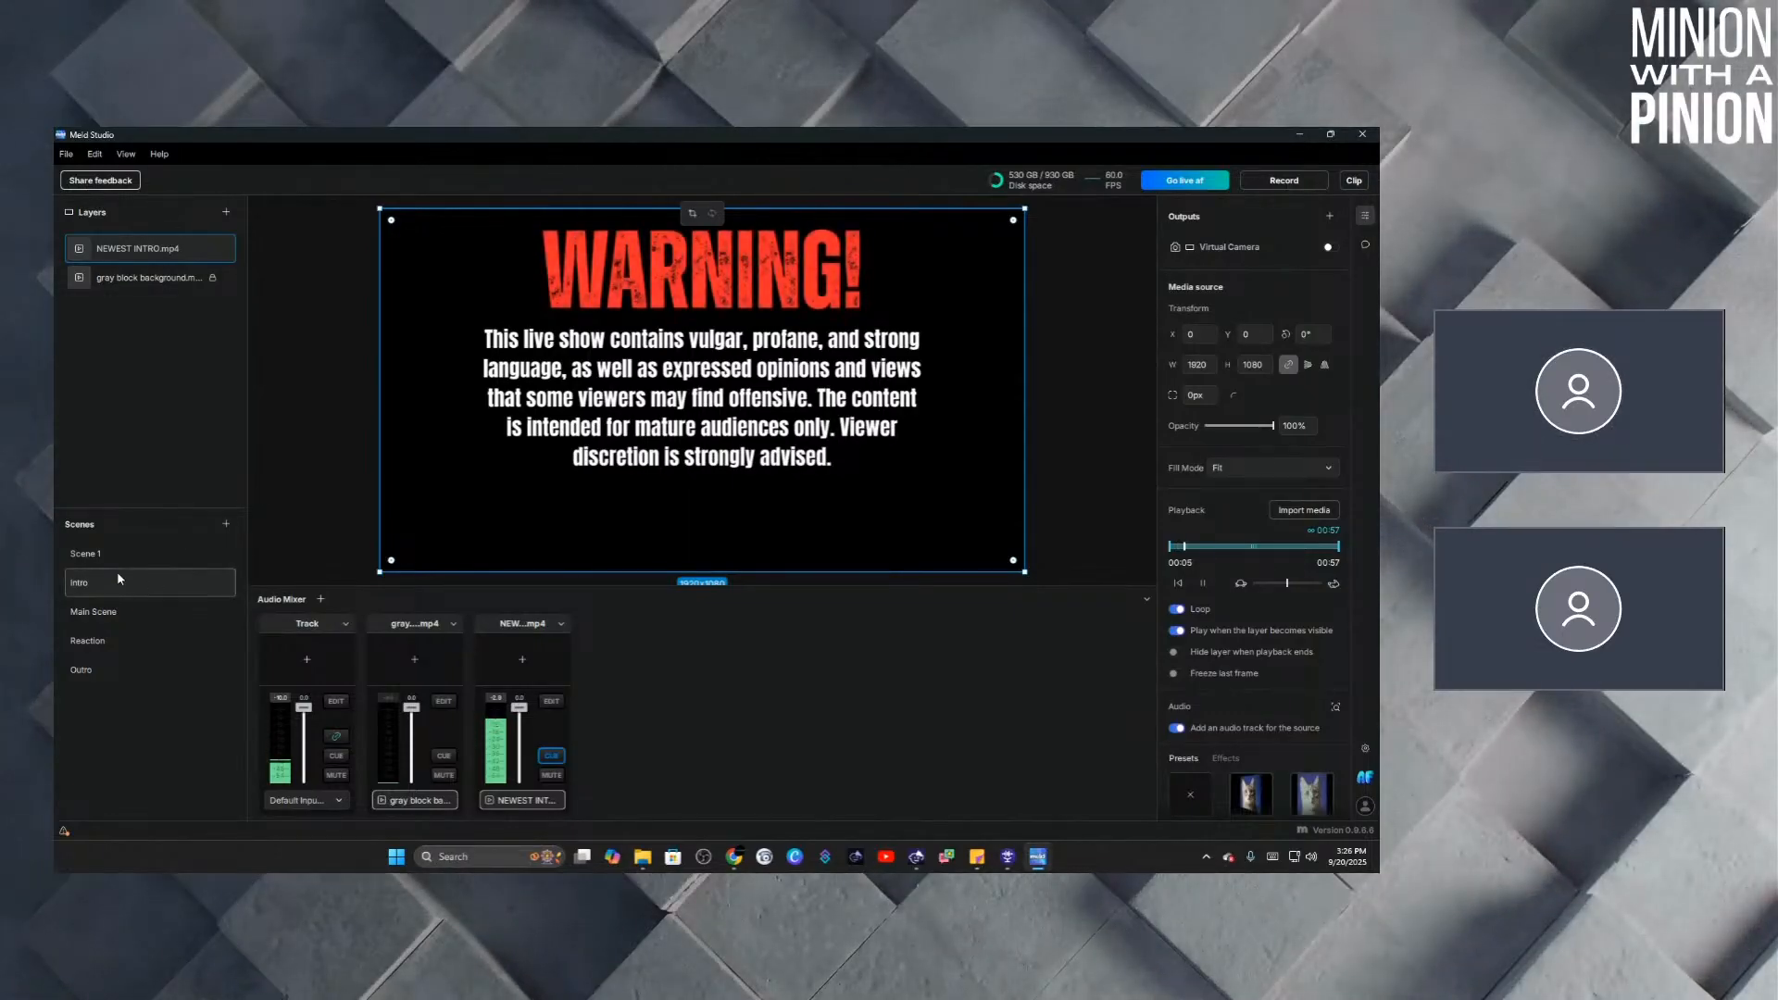
click(115, 613)
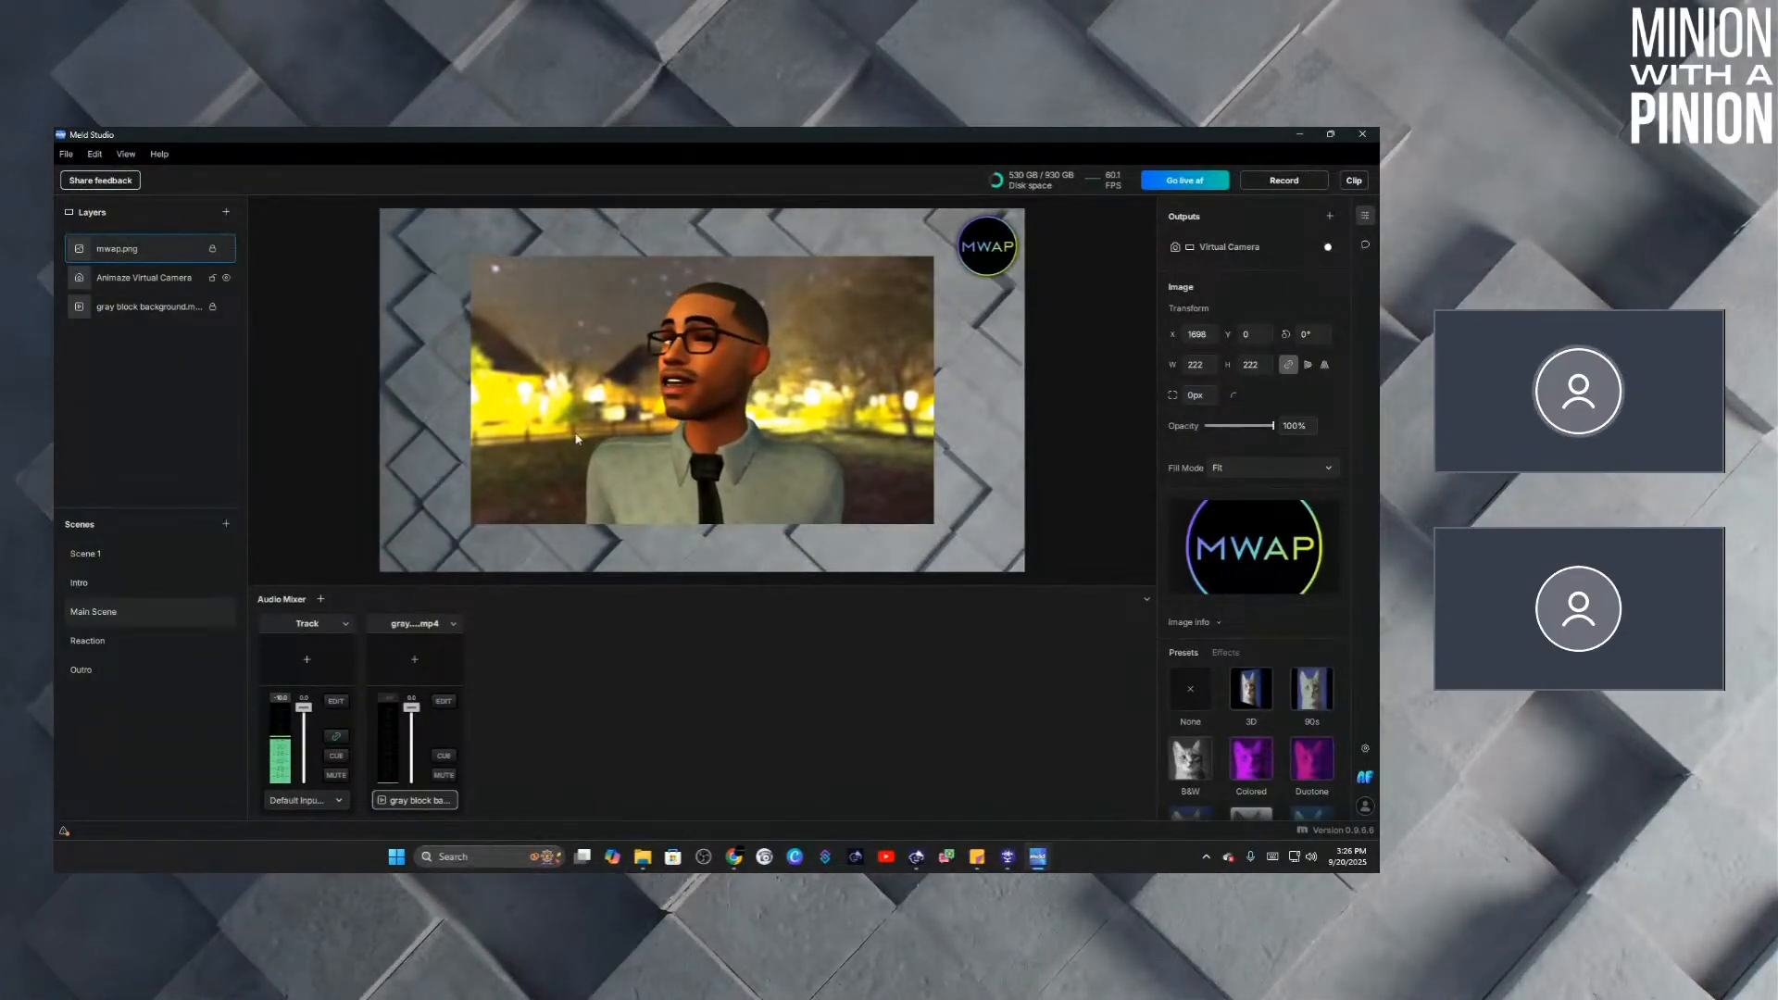
Try the 3D, 90s, Luminance and Fisheye presets on the Animaze Virtual Camera layer in Main Scene.
click(664, 377)
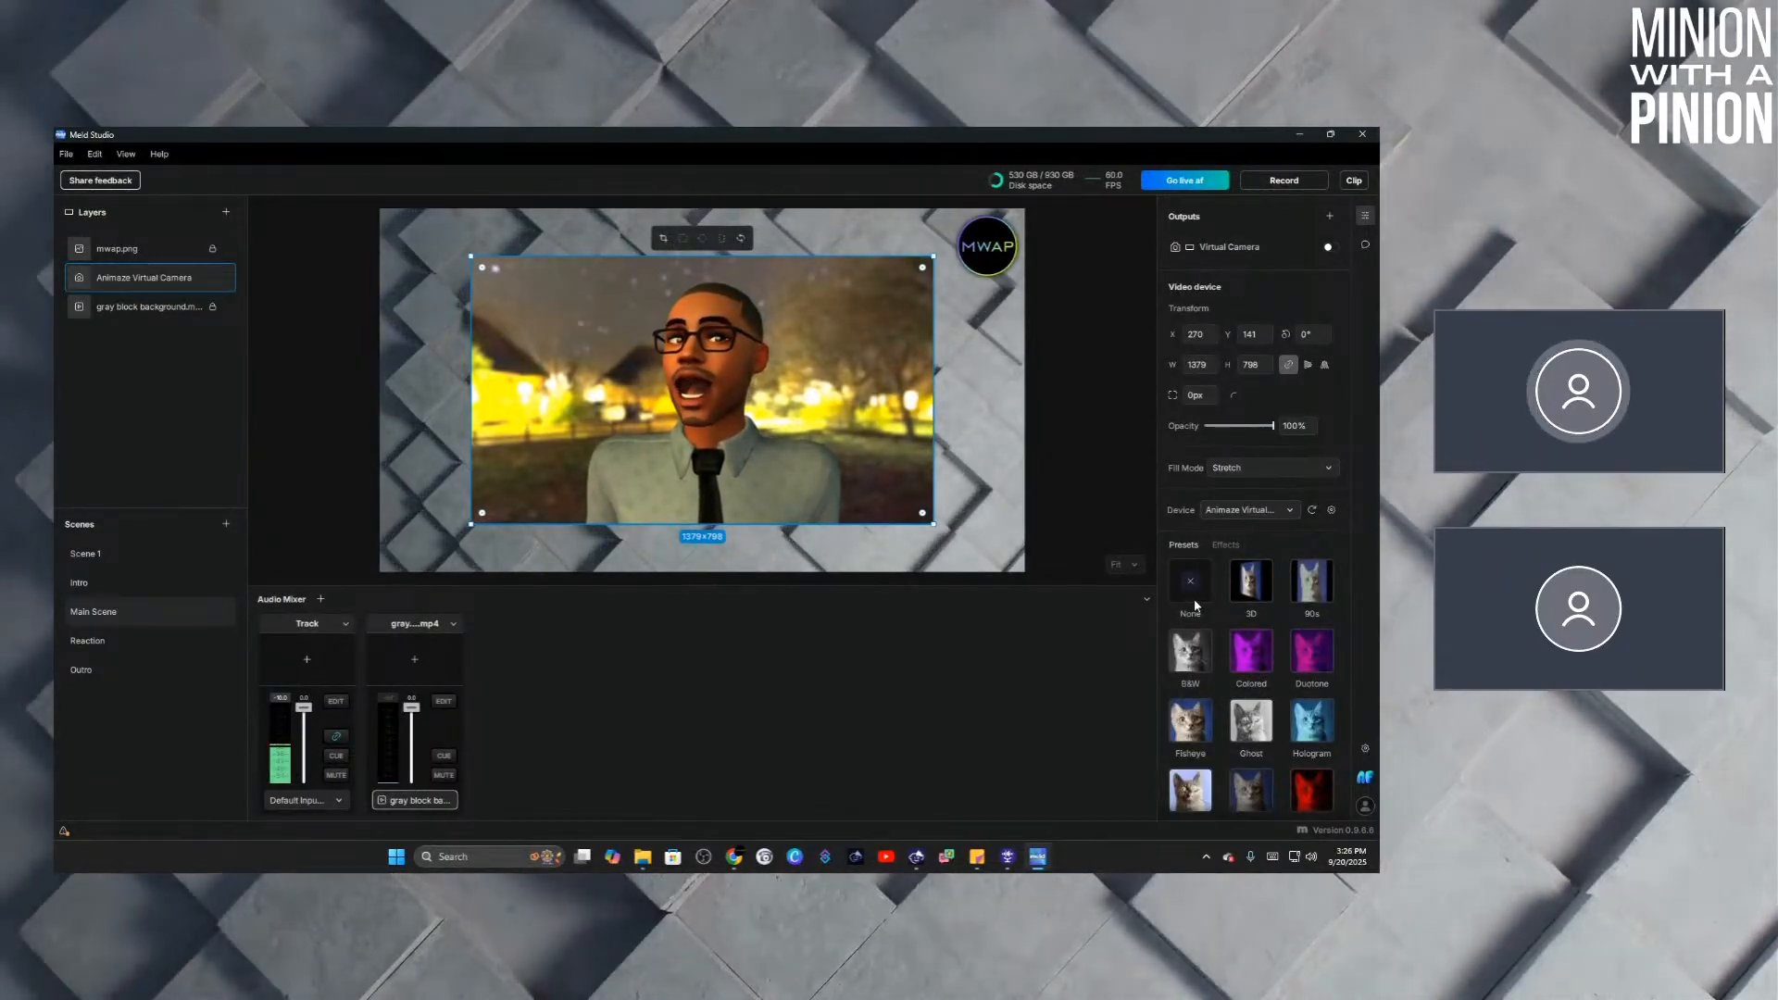
scroll(1195, 606, down, 4)
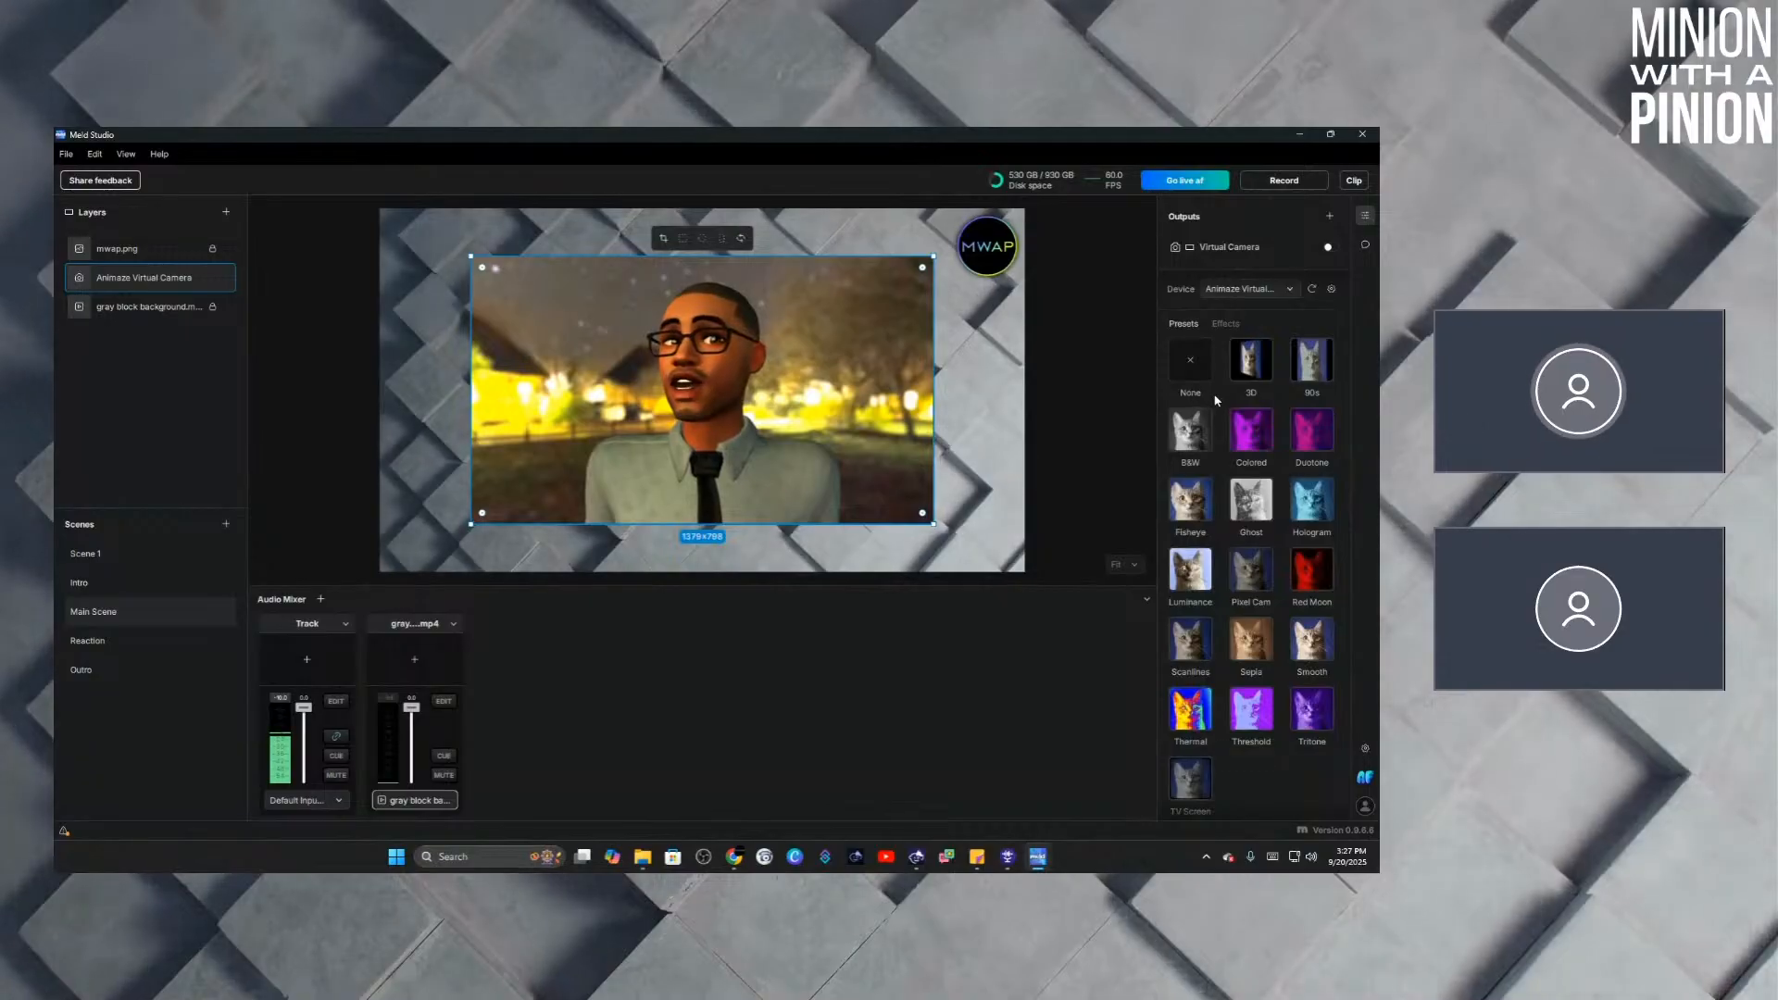
click(1249, 369)
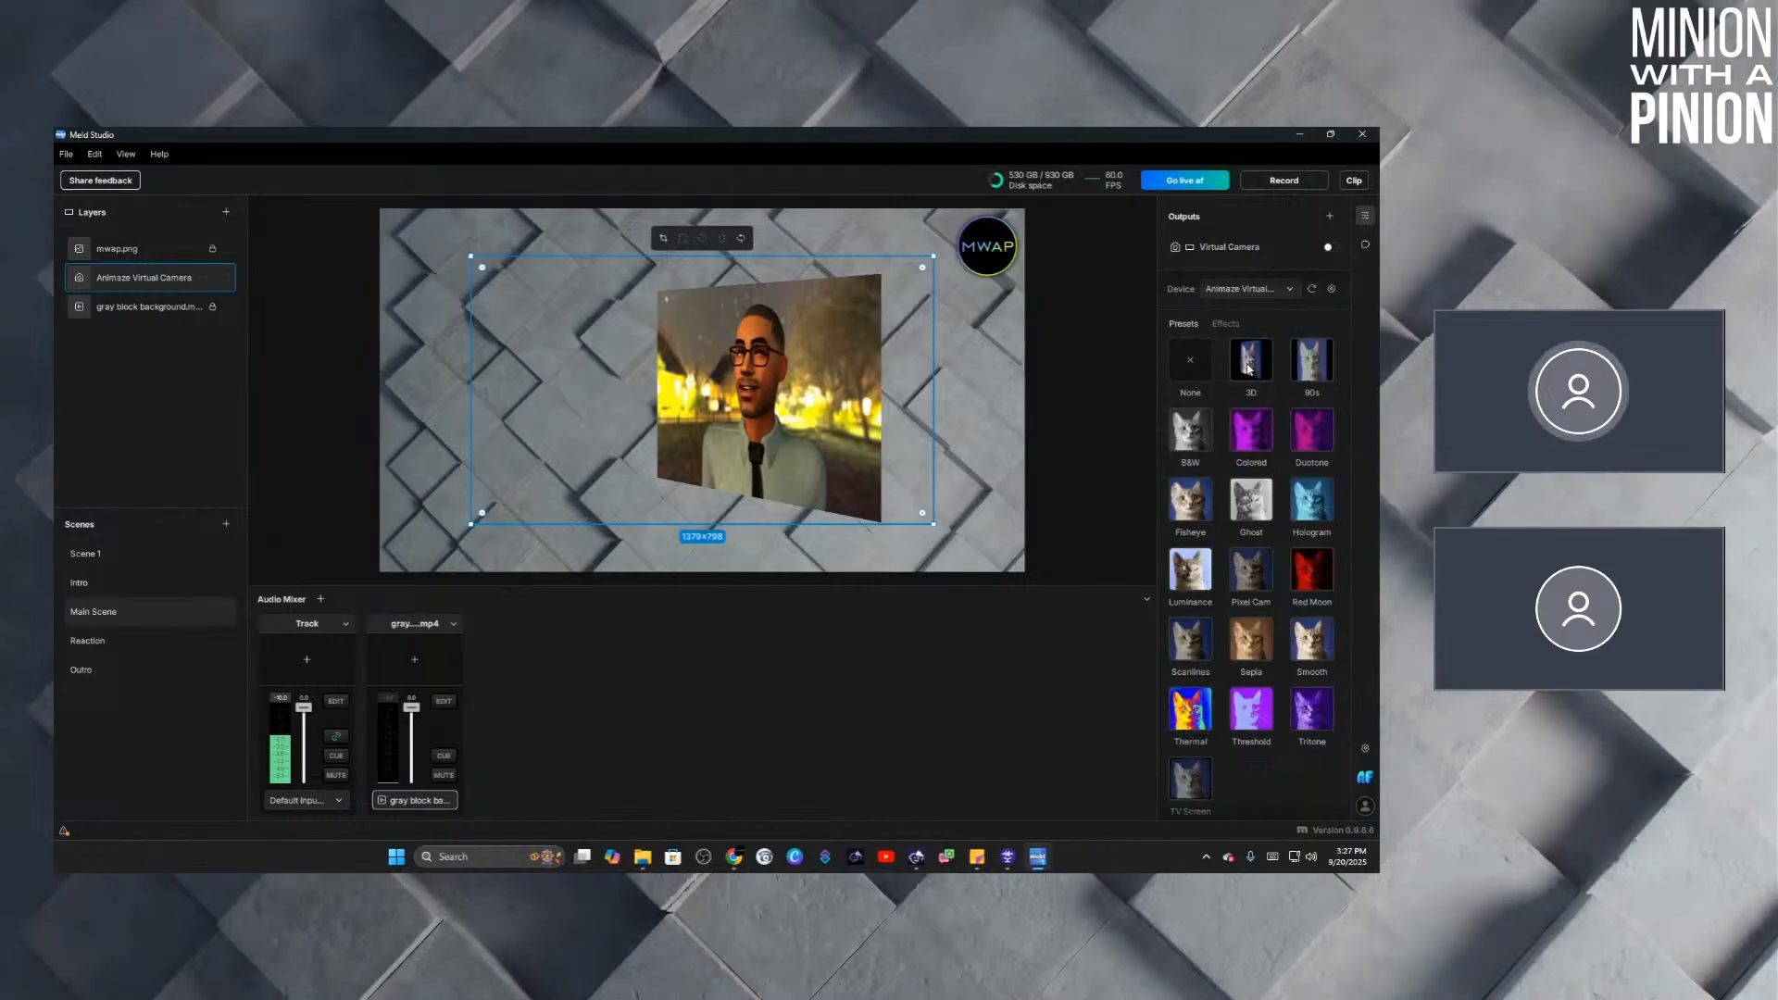
click(1311, 373)
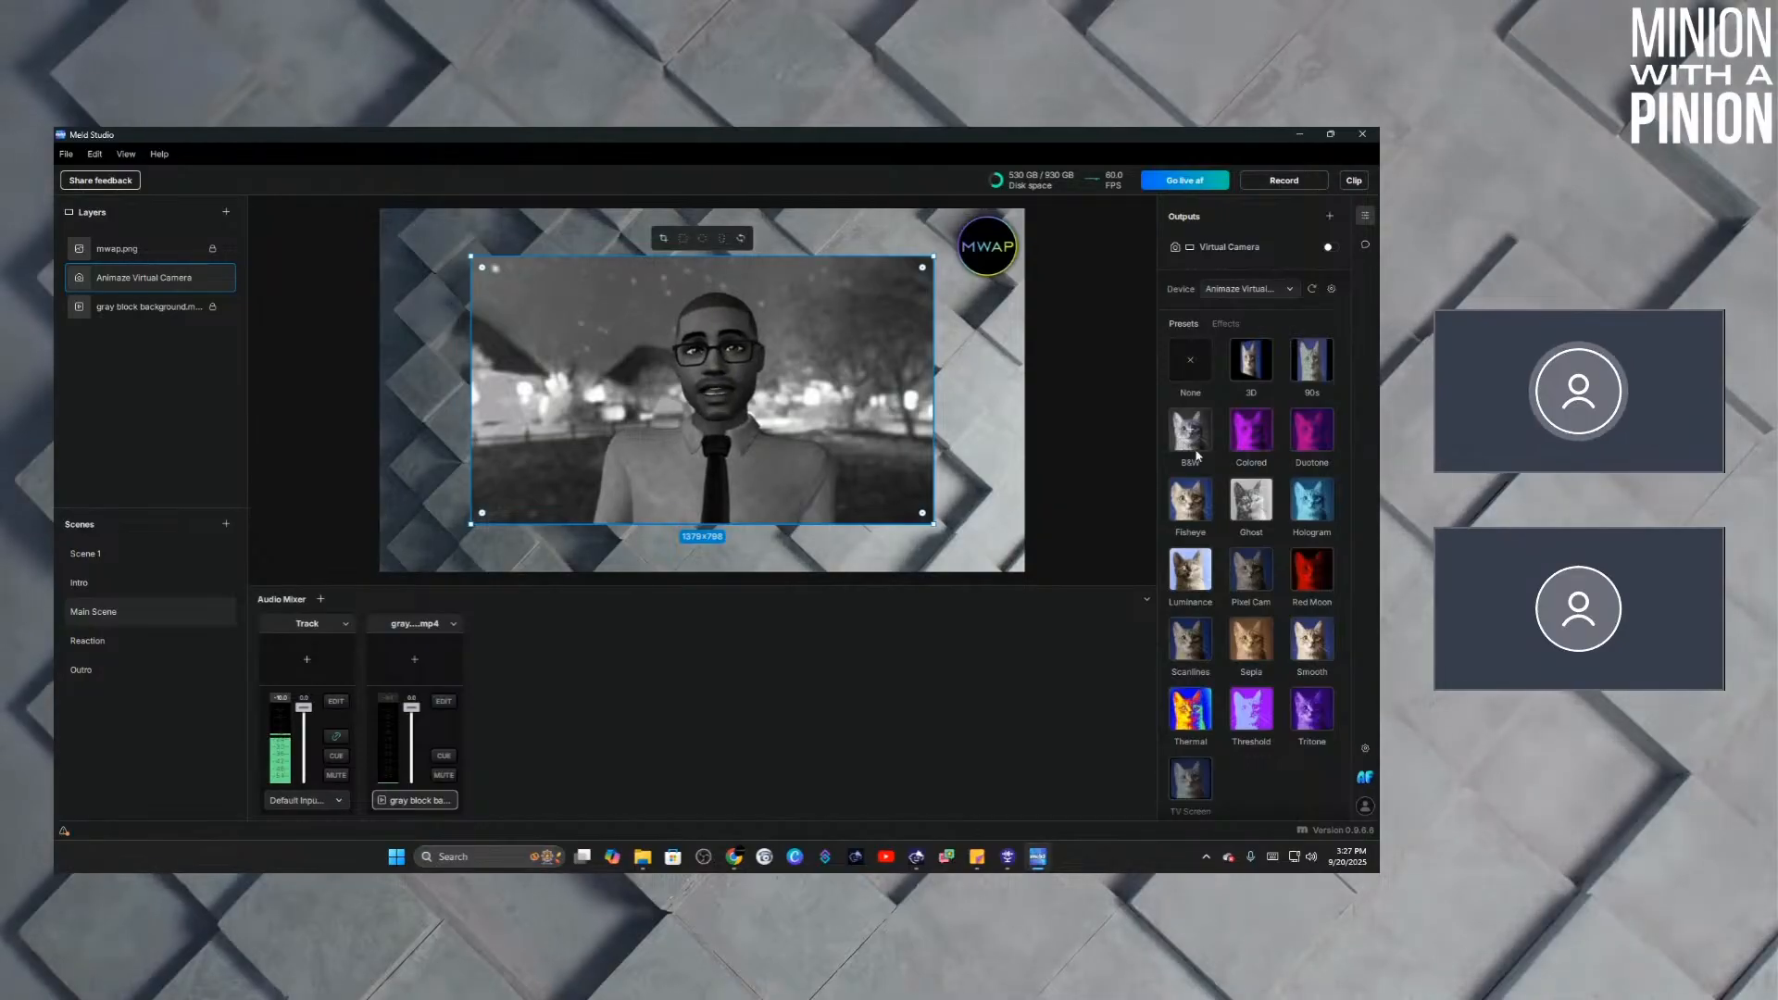
click(1182, 583)
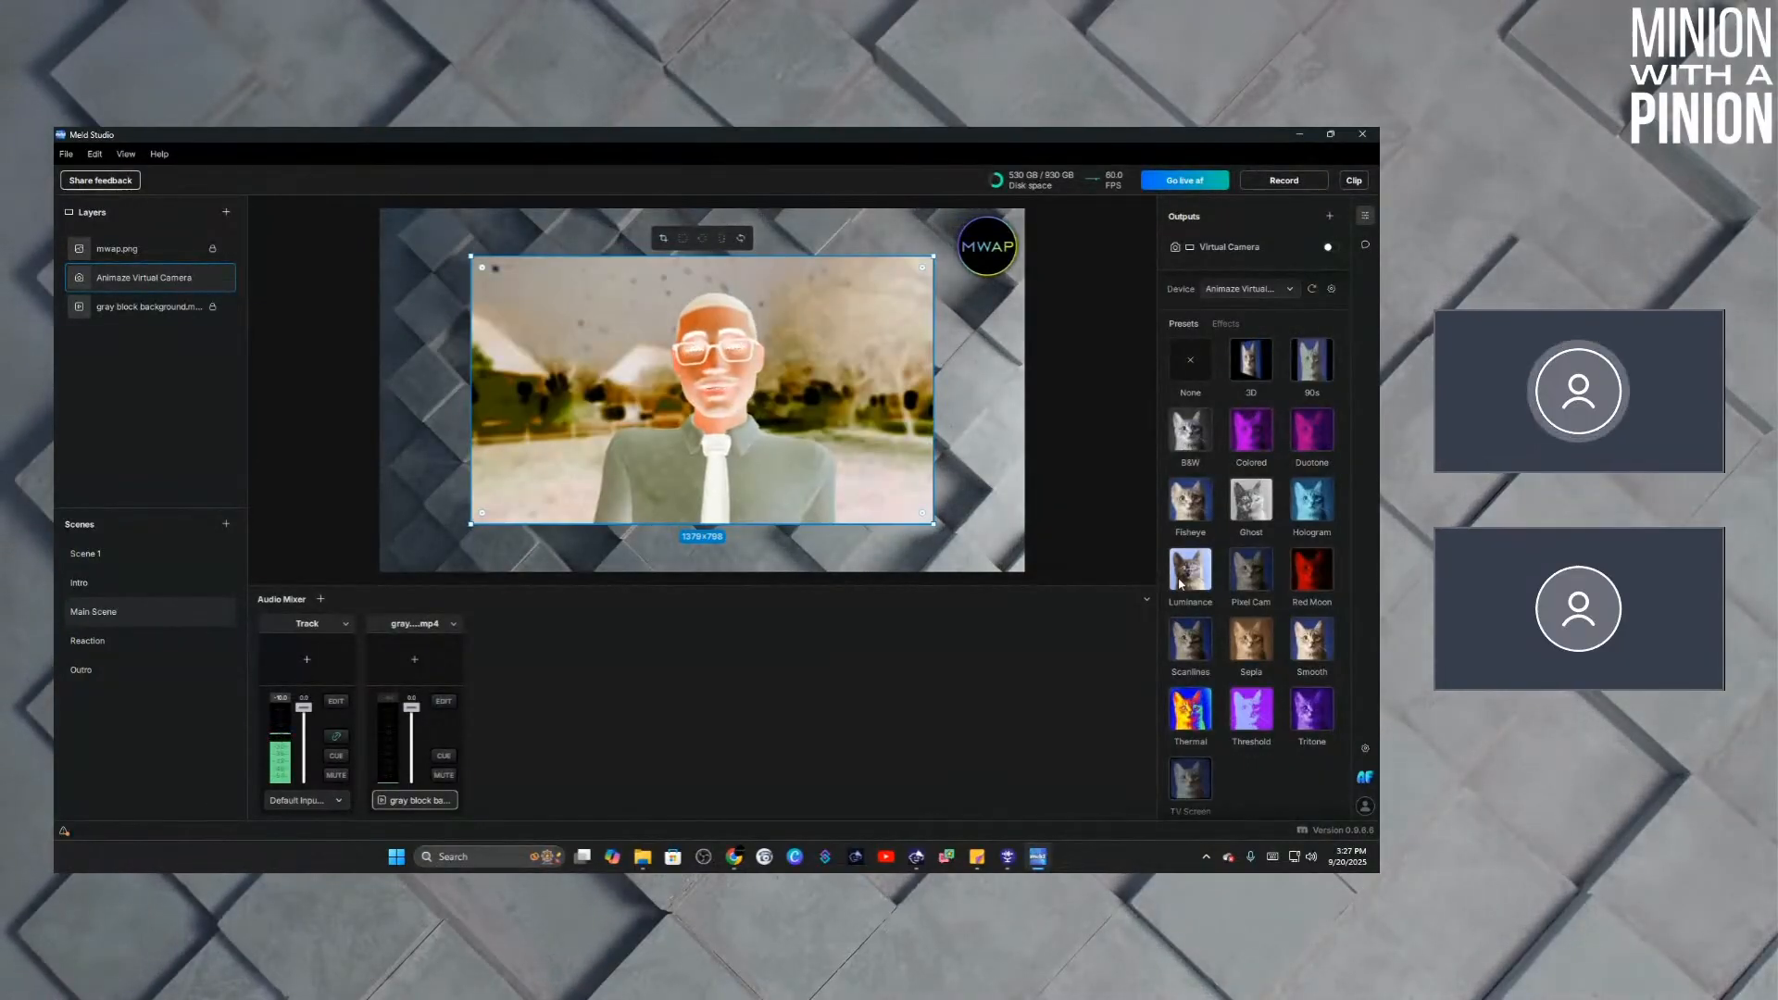
click(1195, 522)
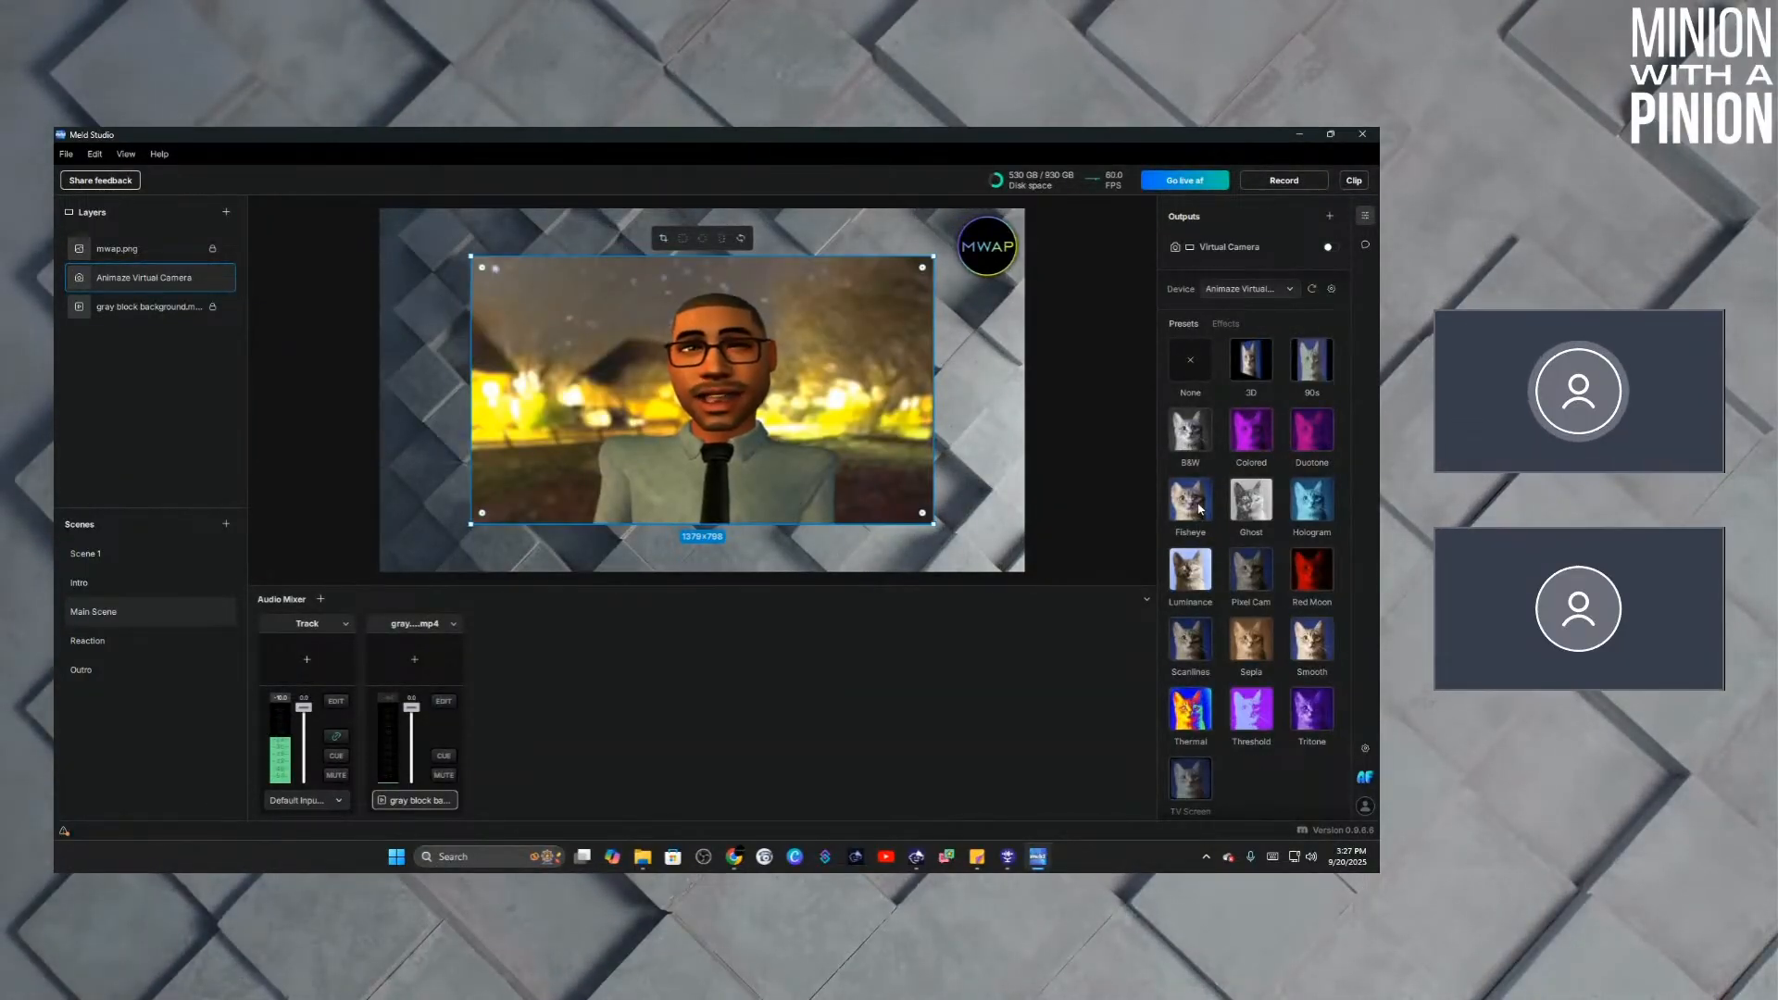
Try the Thermal, Scanlines, TV Screen, Colored and Duotone presets on the camera layer, and reset the preset to None.
scroll(1200, 509, down, 1)
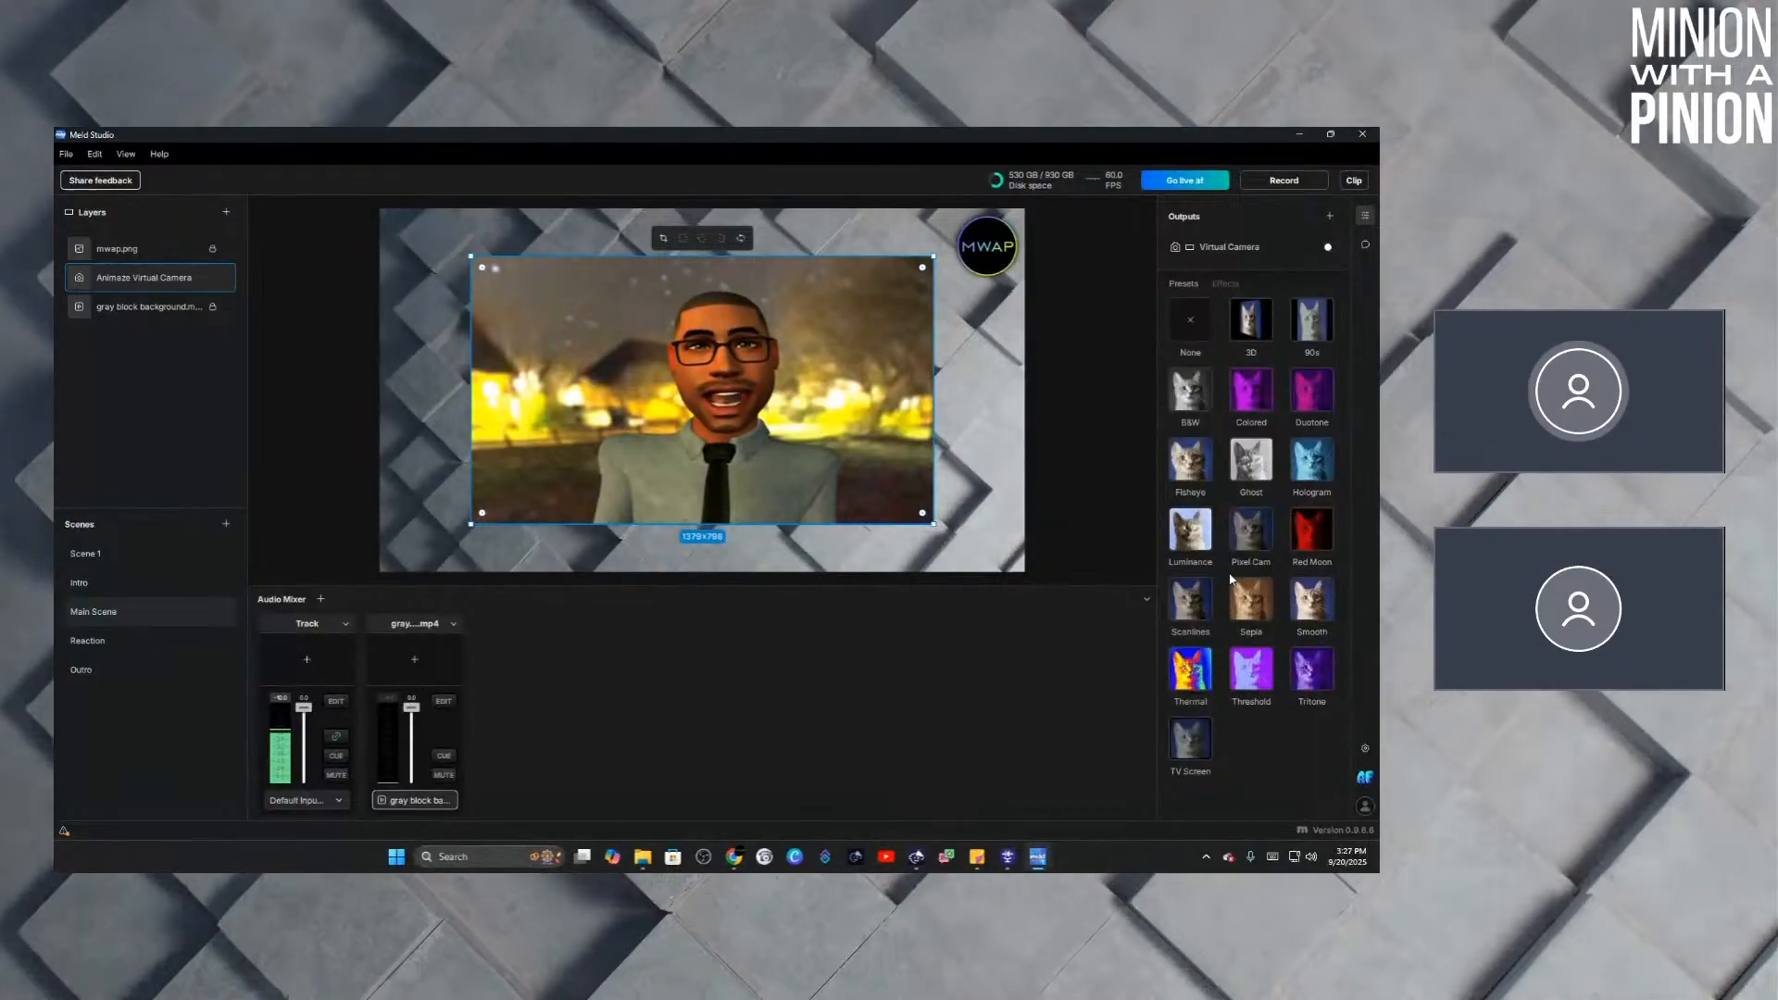
click(1190, 682)
click(1196, 608)
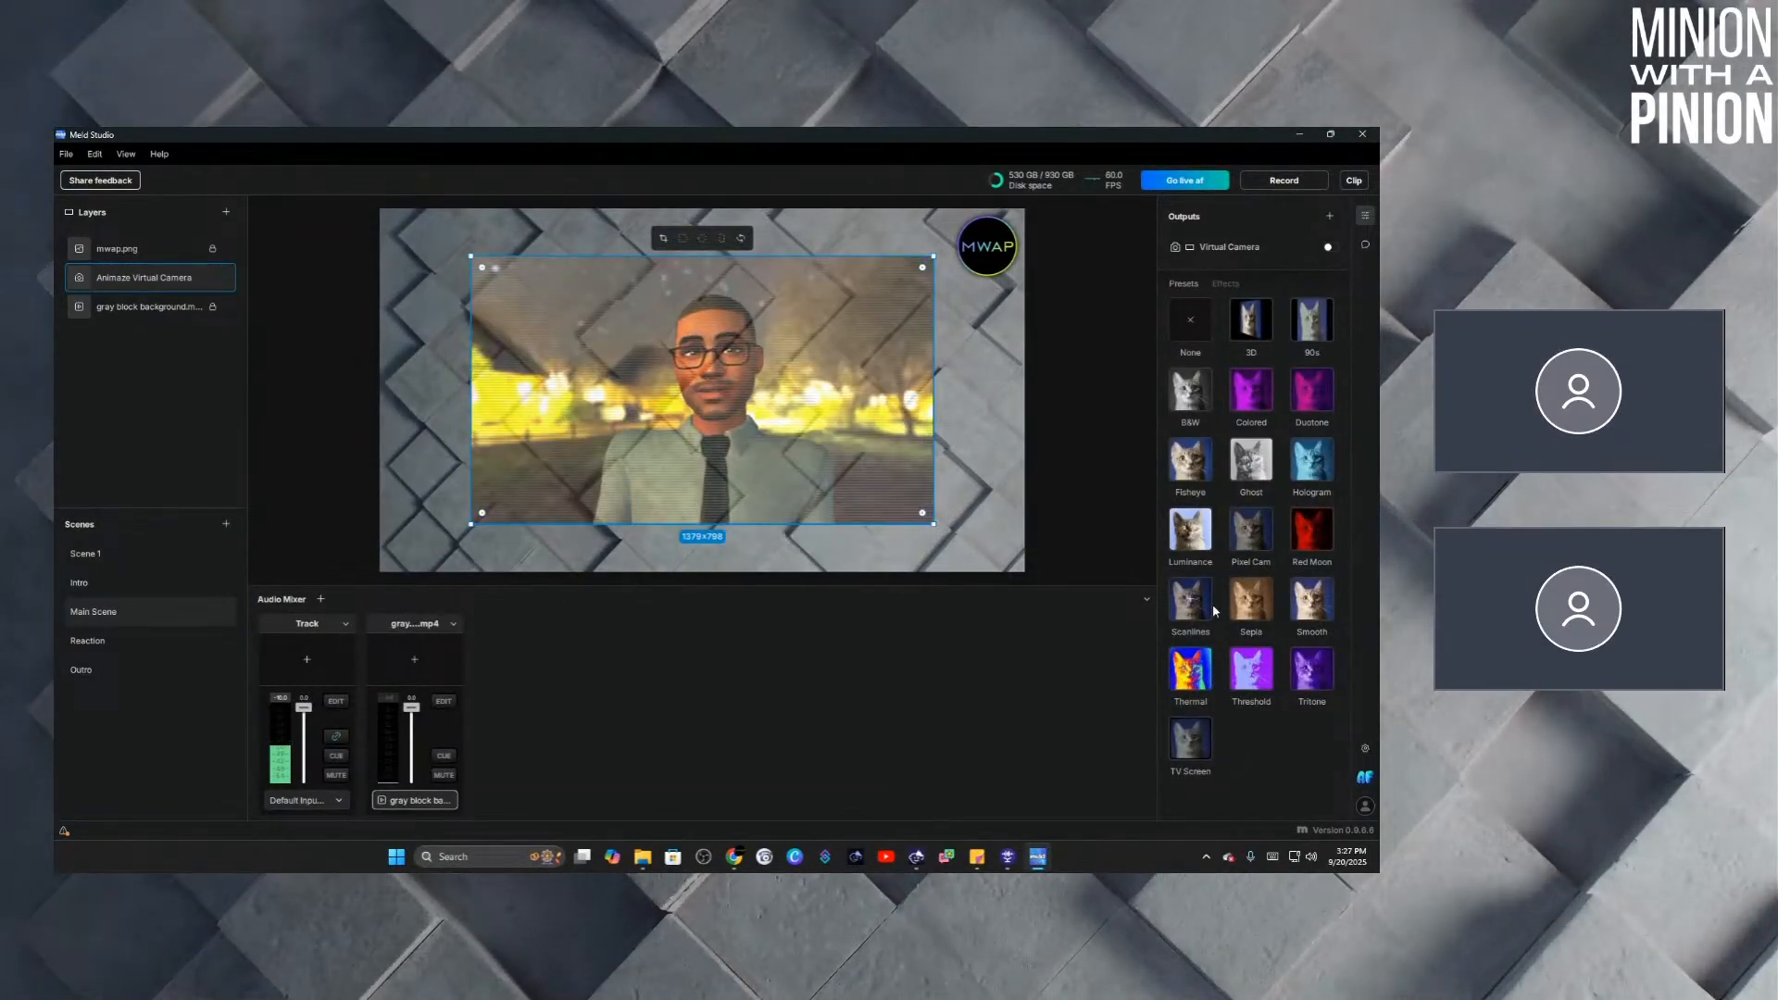
click(1192, 741)
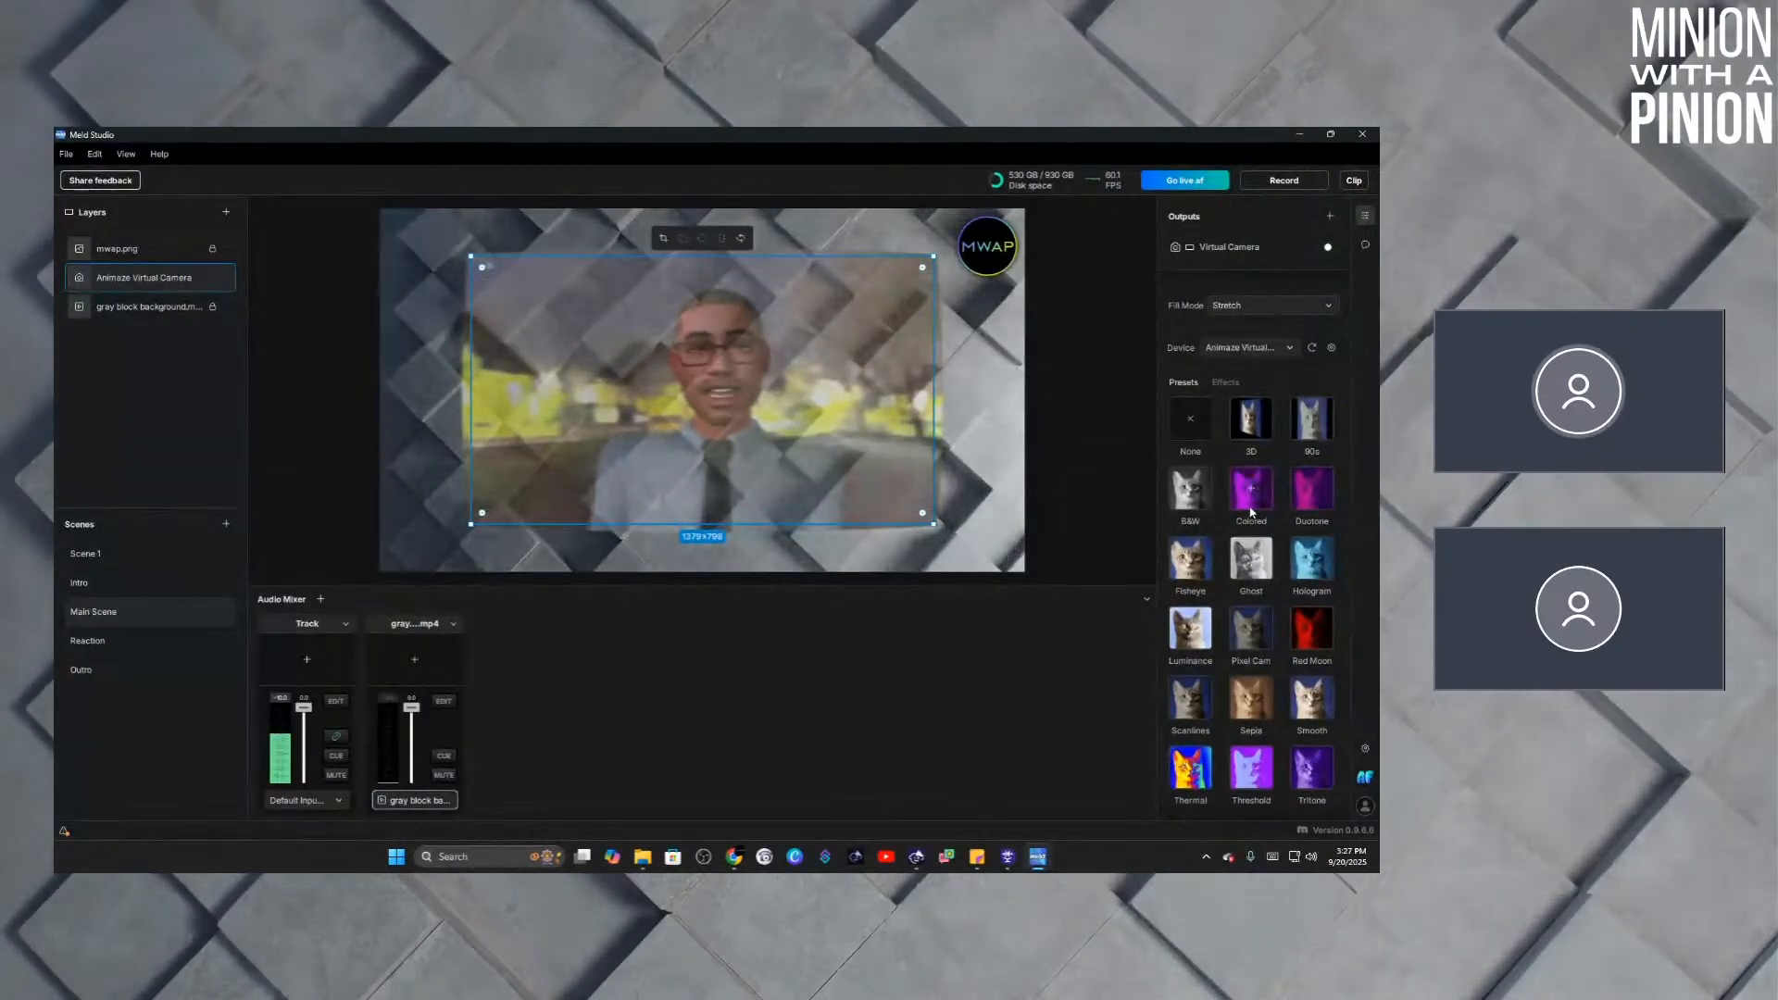
click(1250, 513)
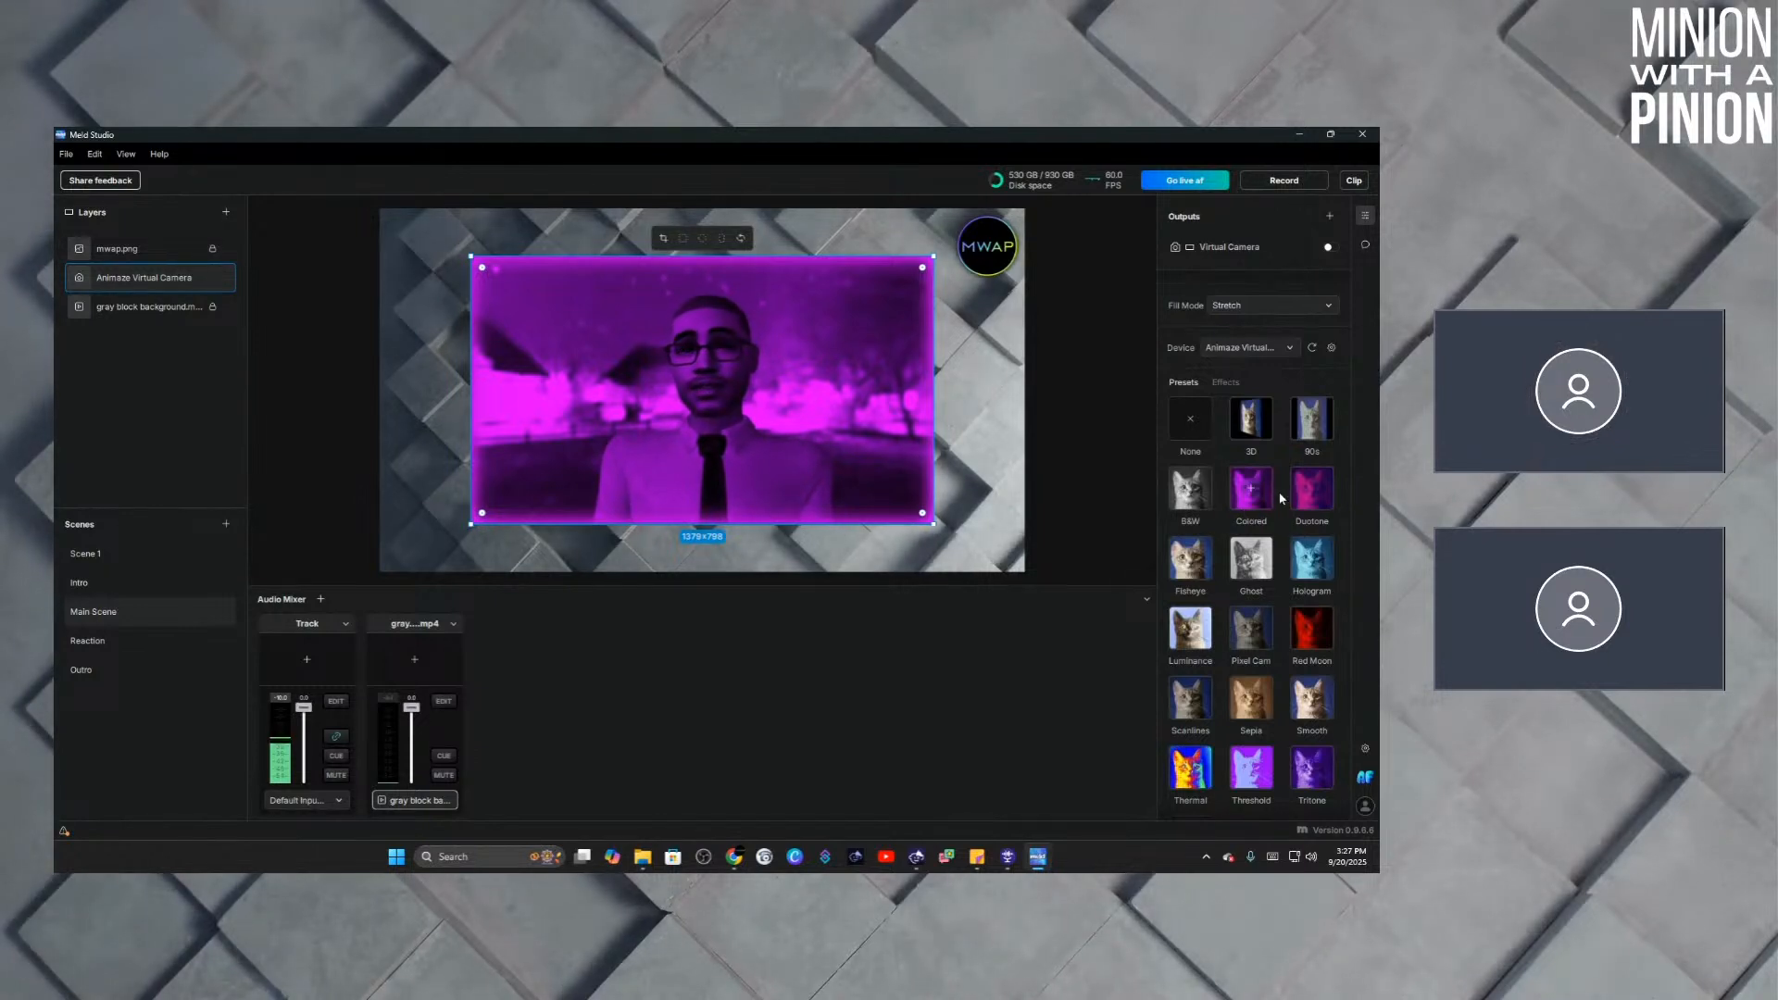
click(1315, 491)
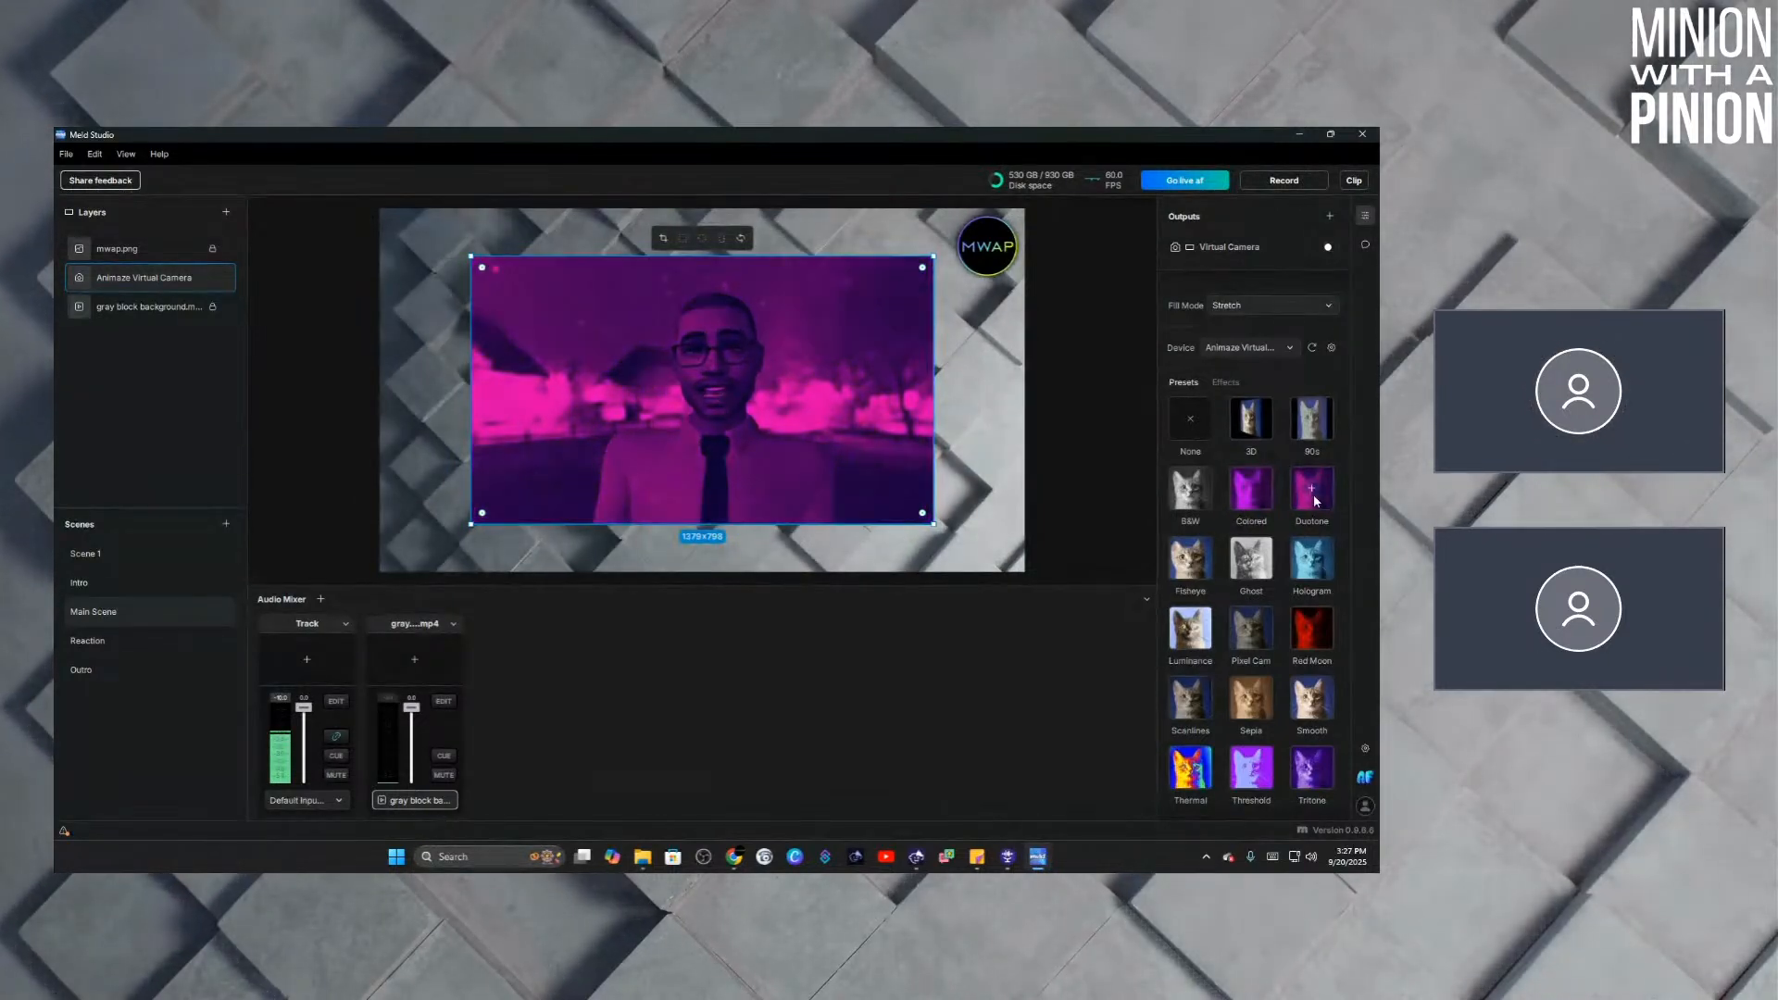
click(1191, 422)
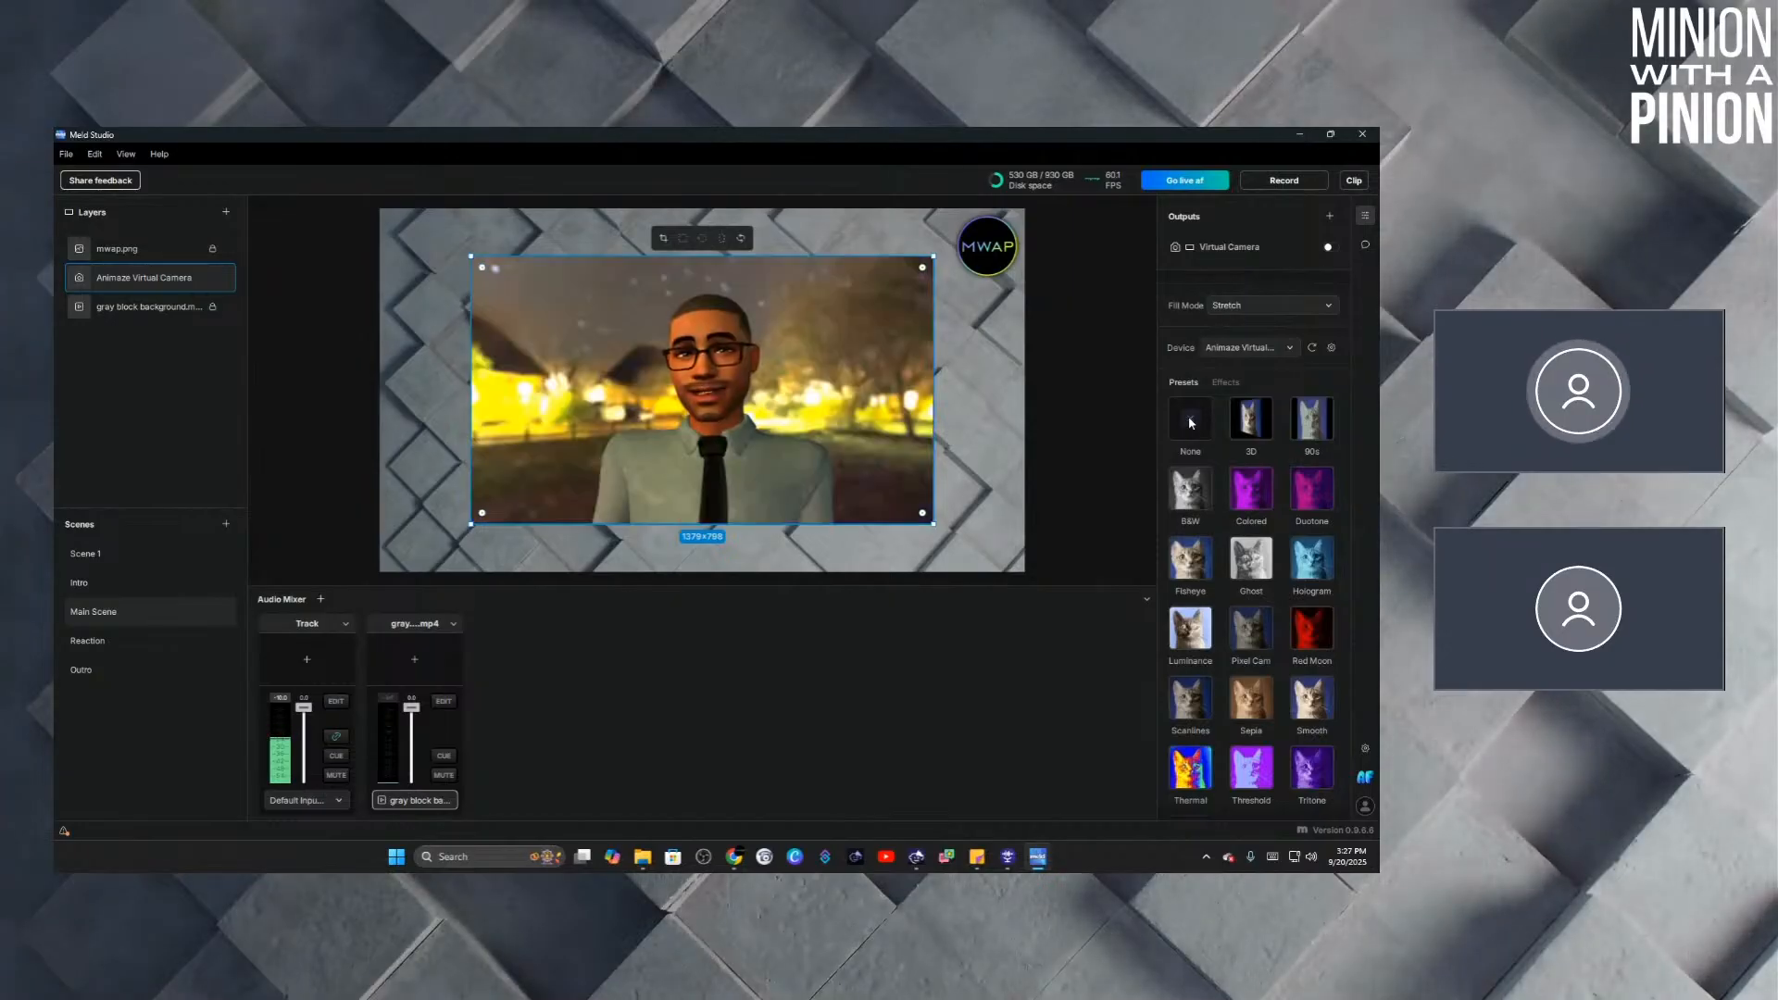
Add a Glow Styles effect to the Animaze Virtual Camera layer.
click(1222, 383)
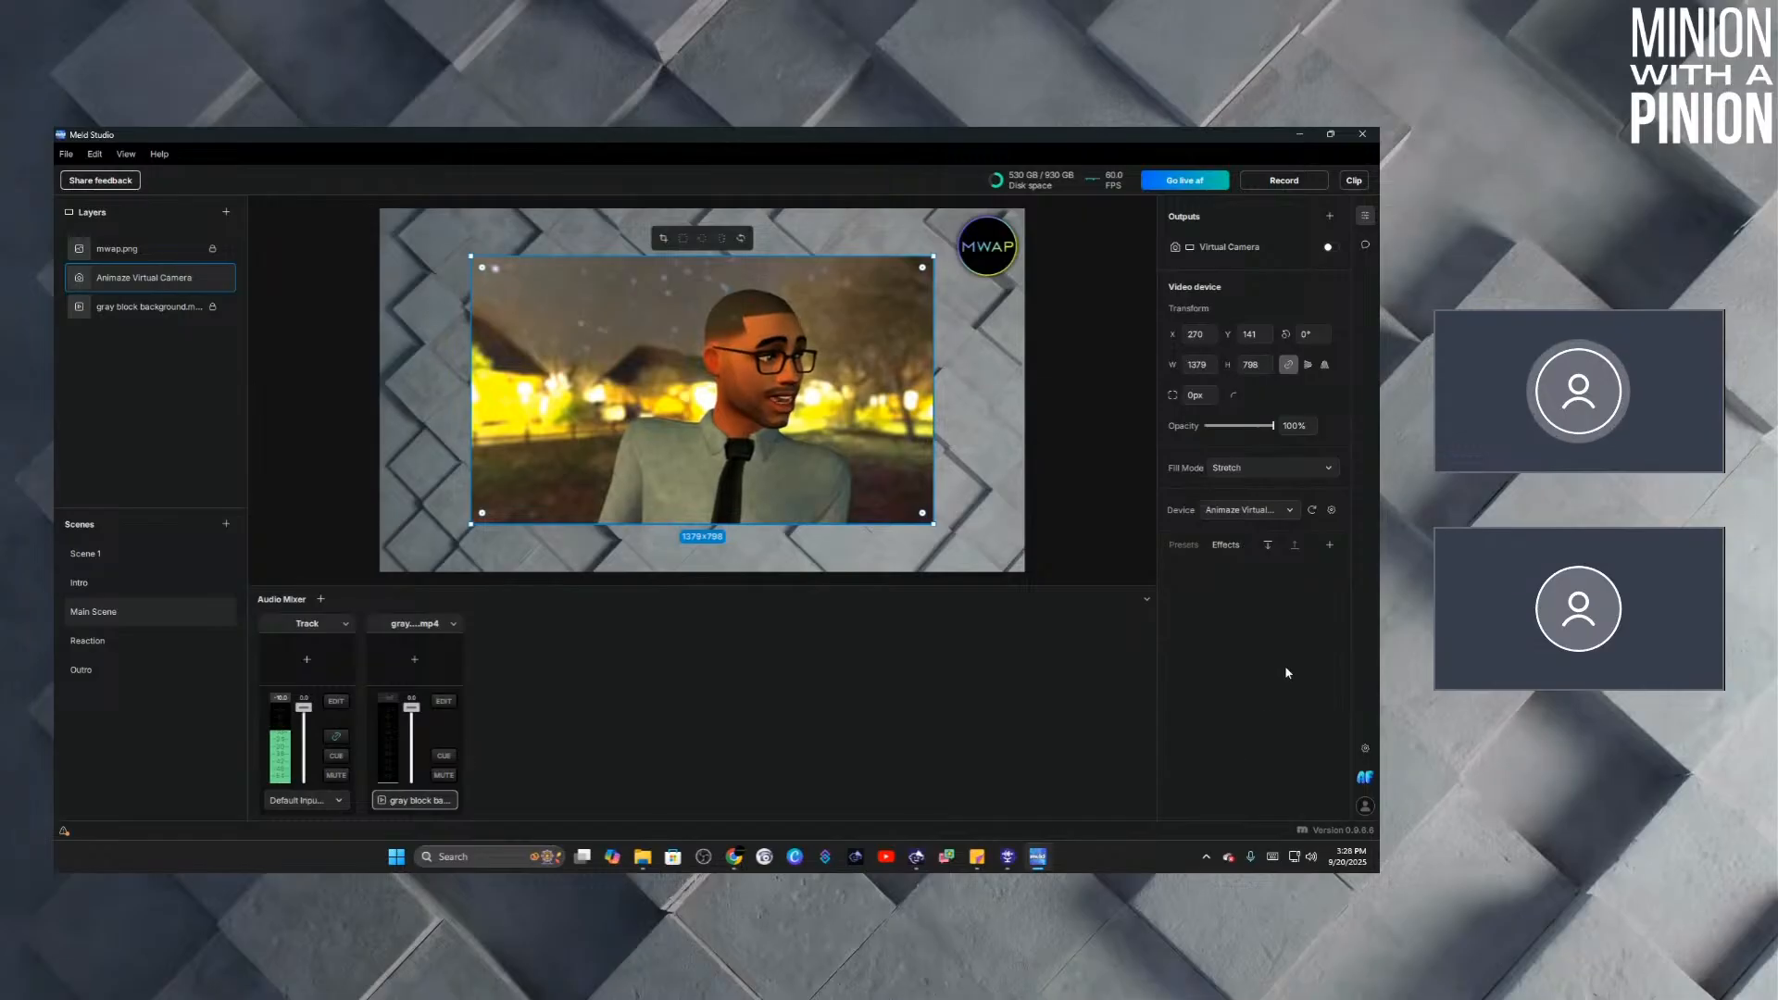
click(1184, 545)
scroll(1218, 458, up, 3)
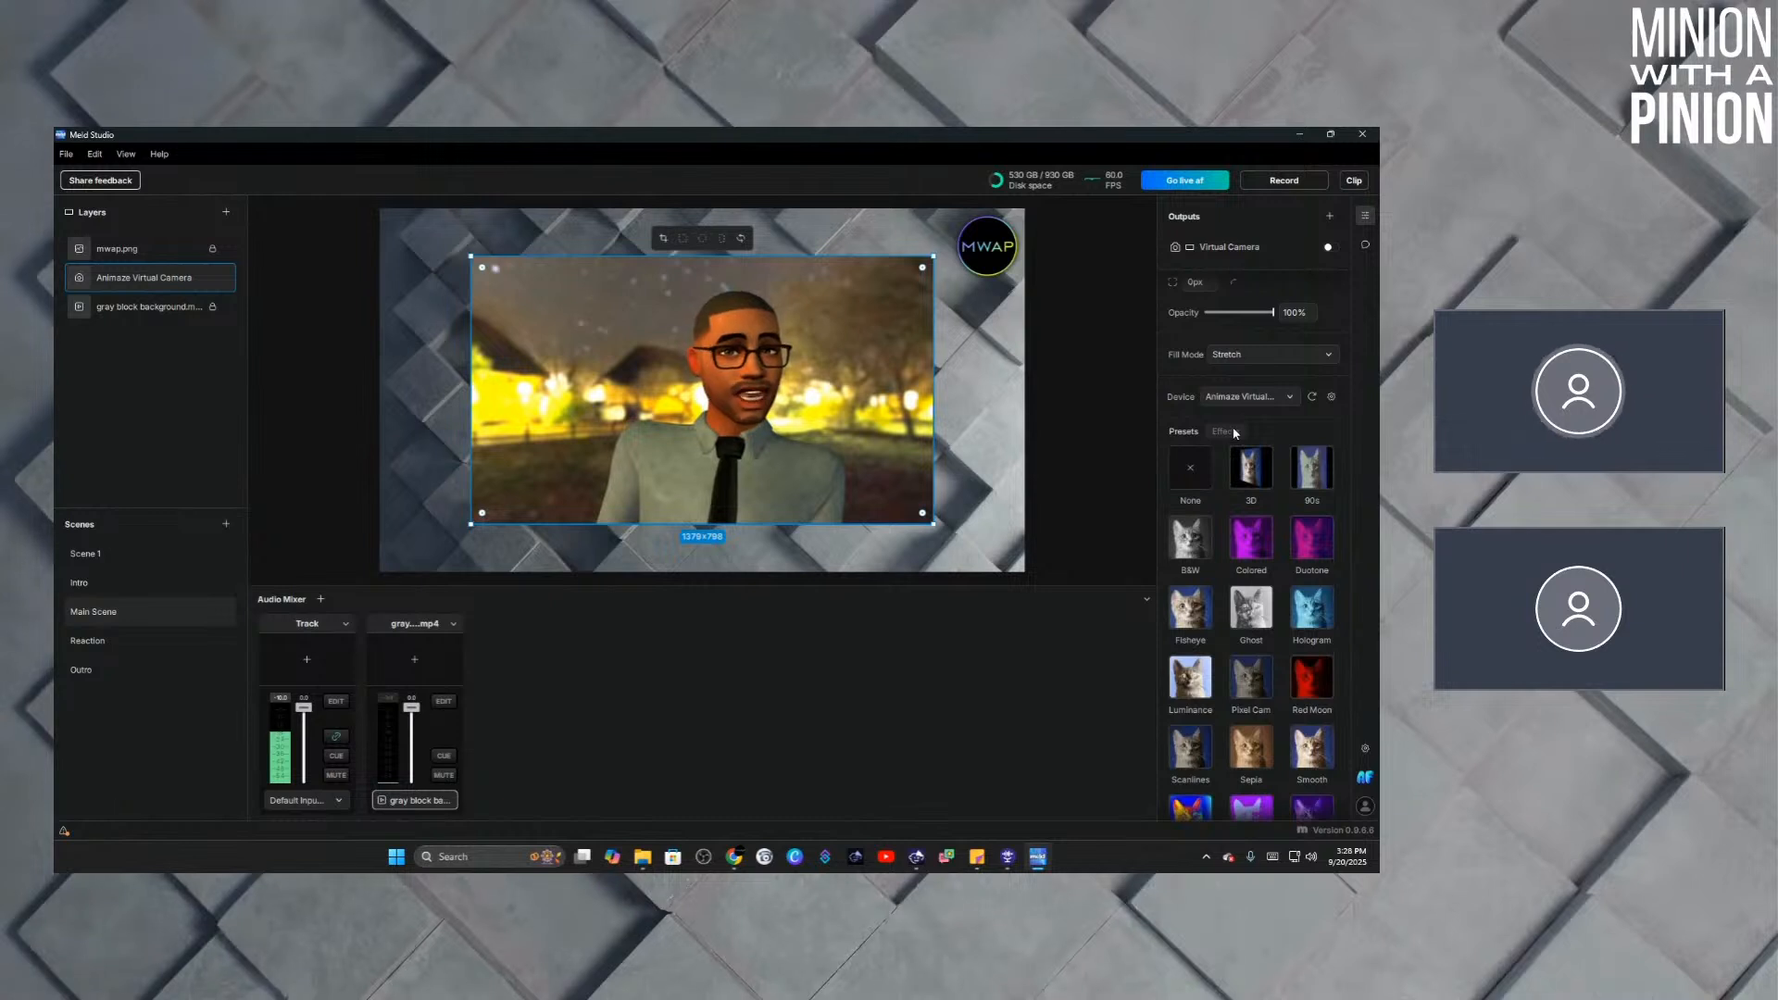
click(1232, 432)
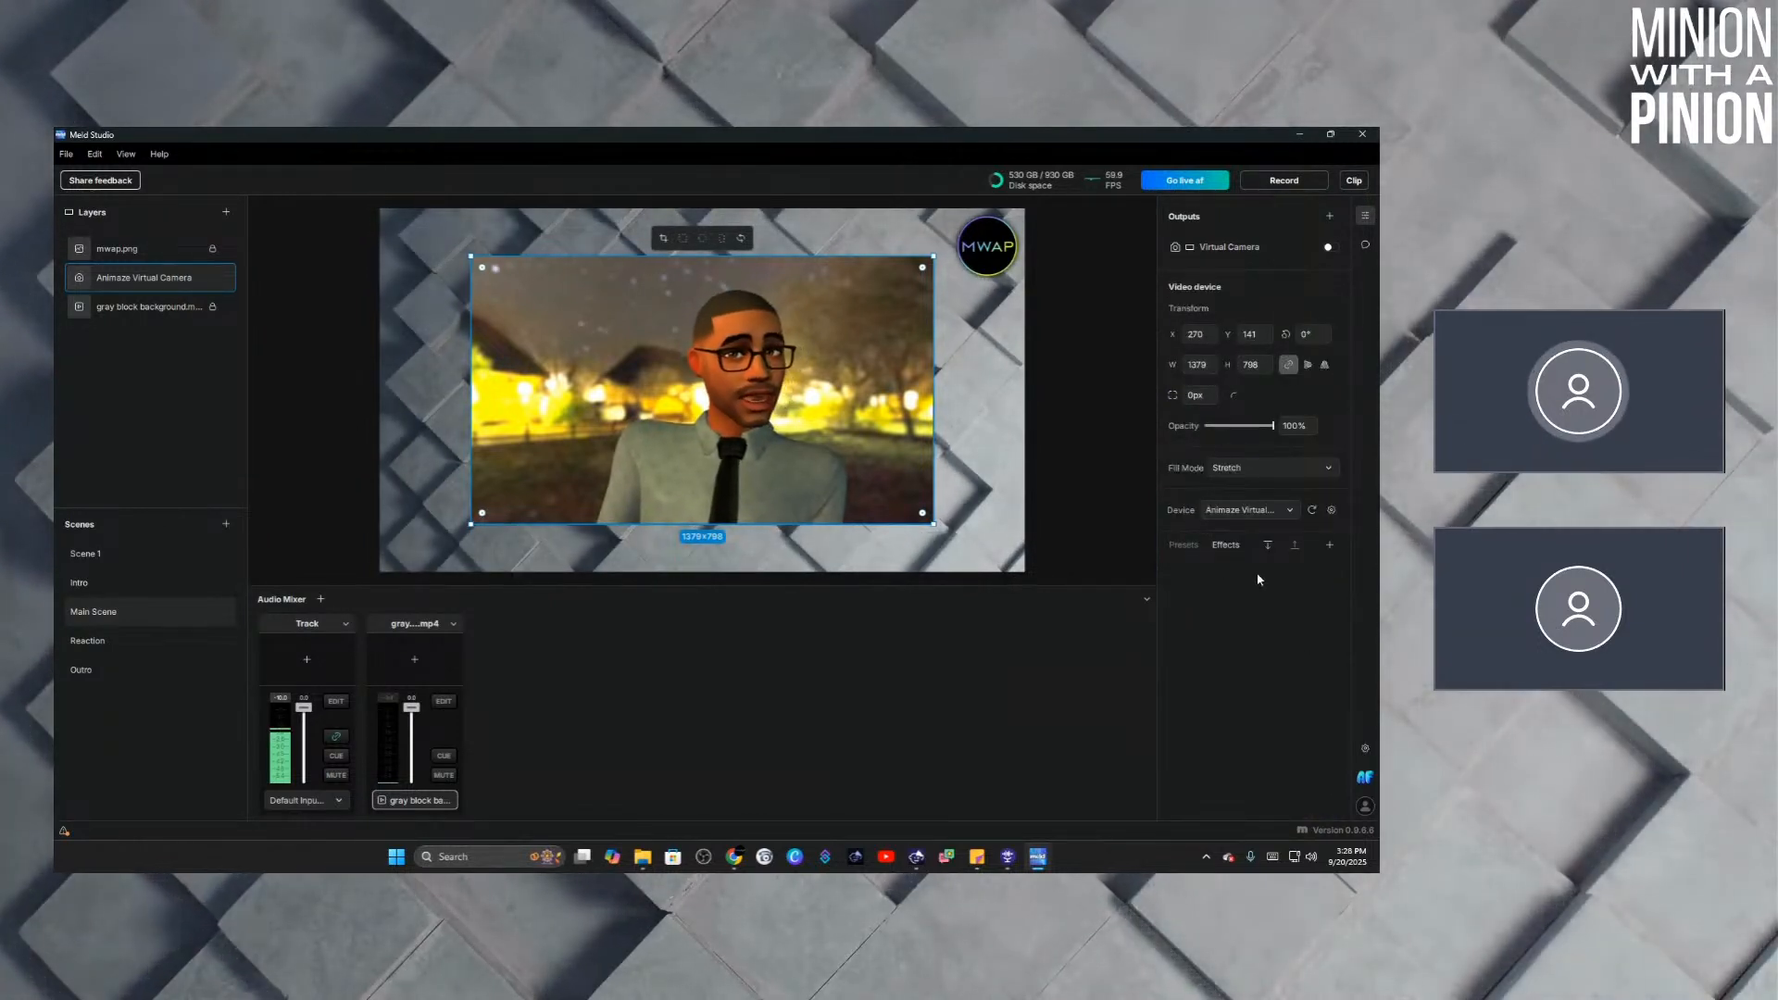
click(1330, 546)
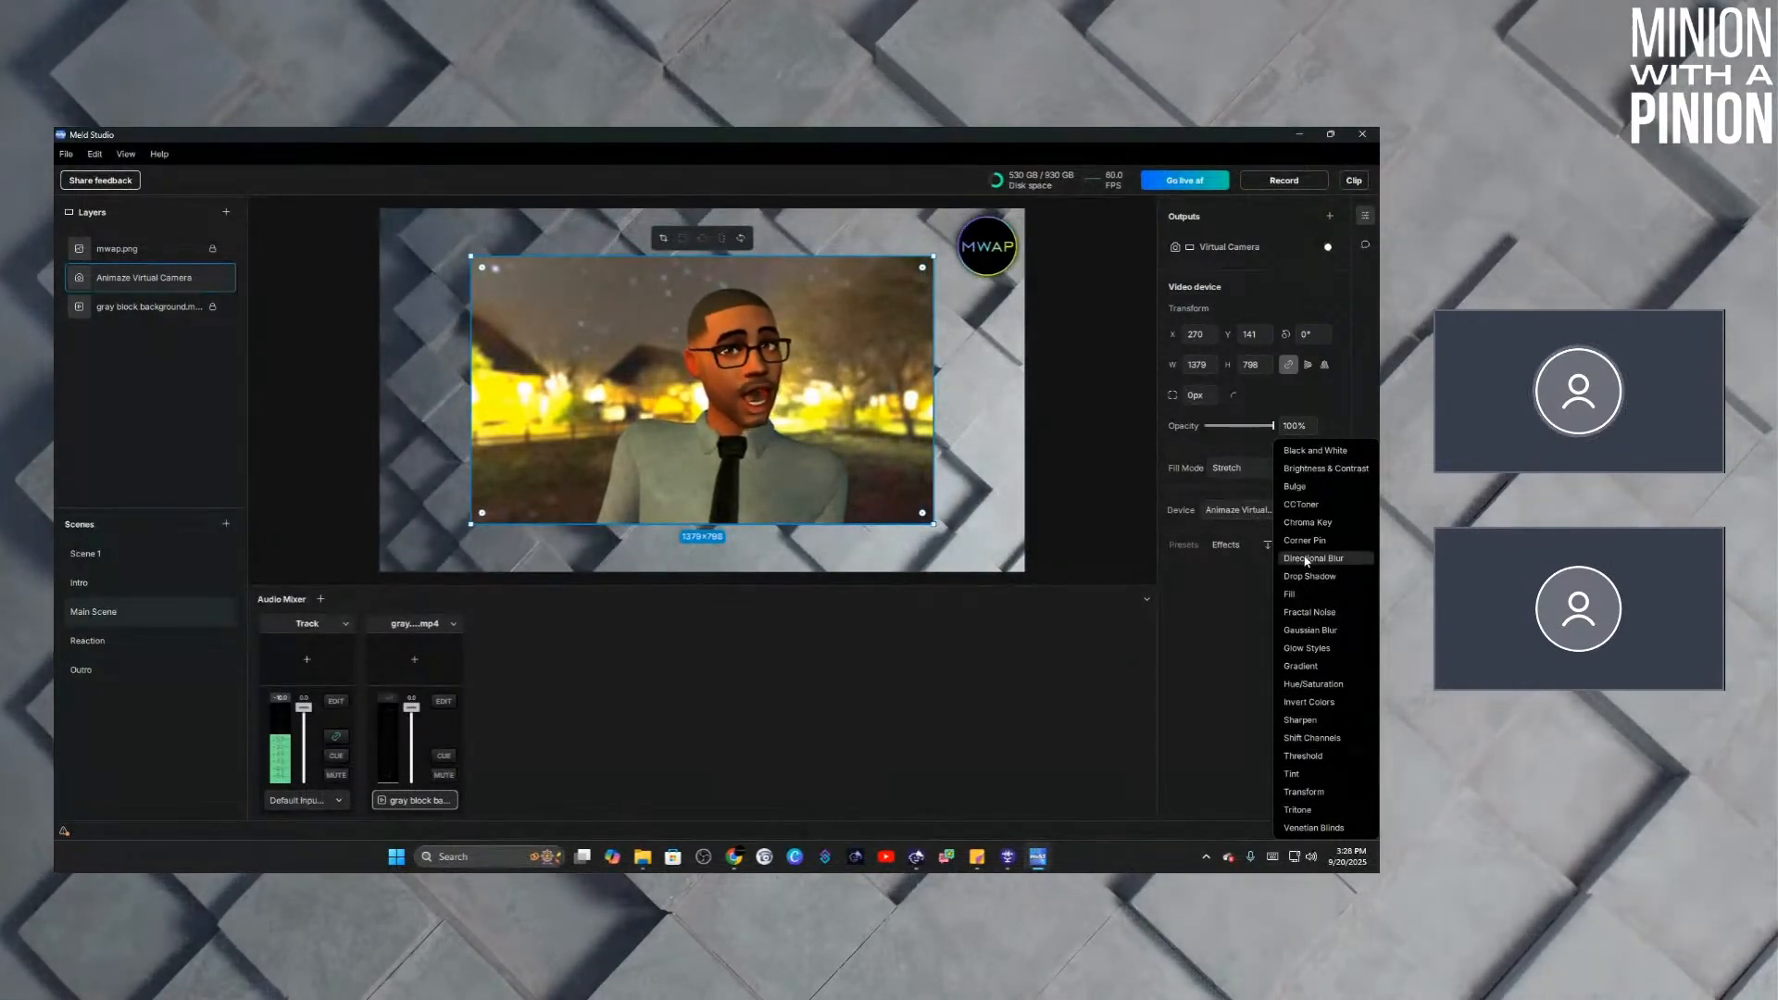
click(1292, 658)
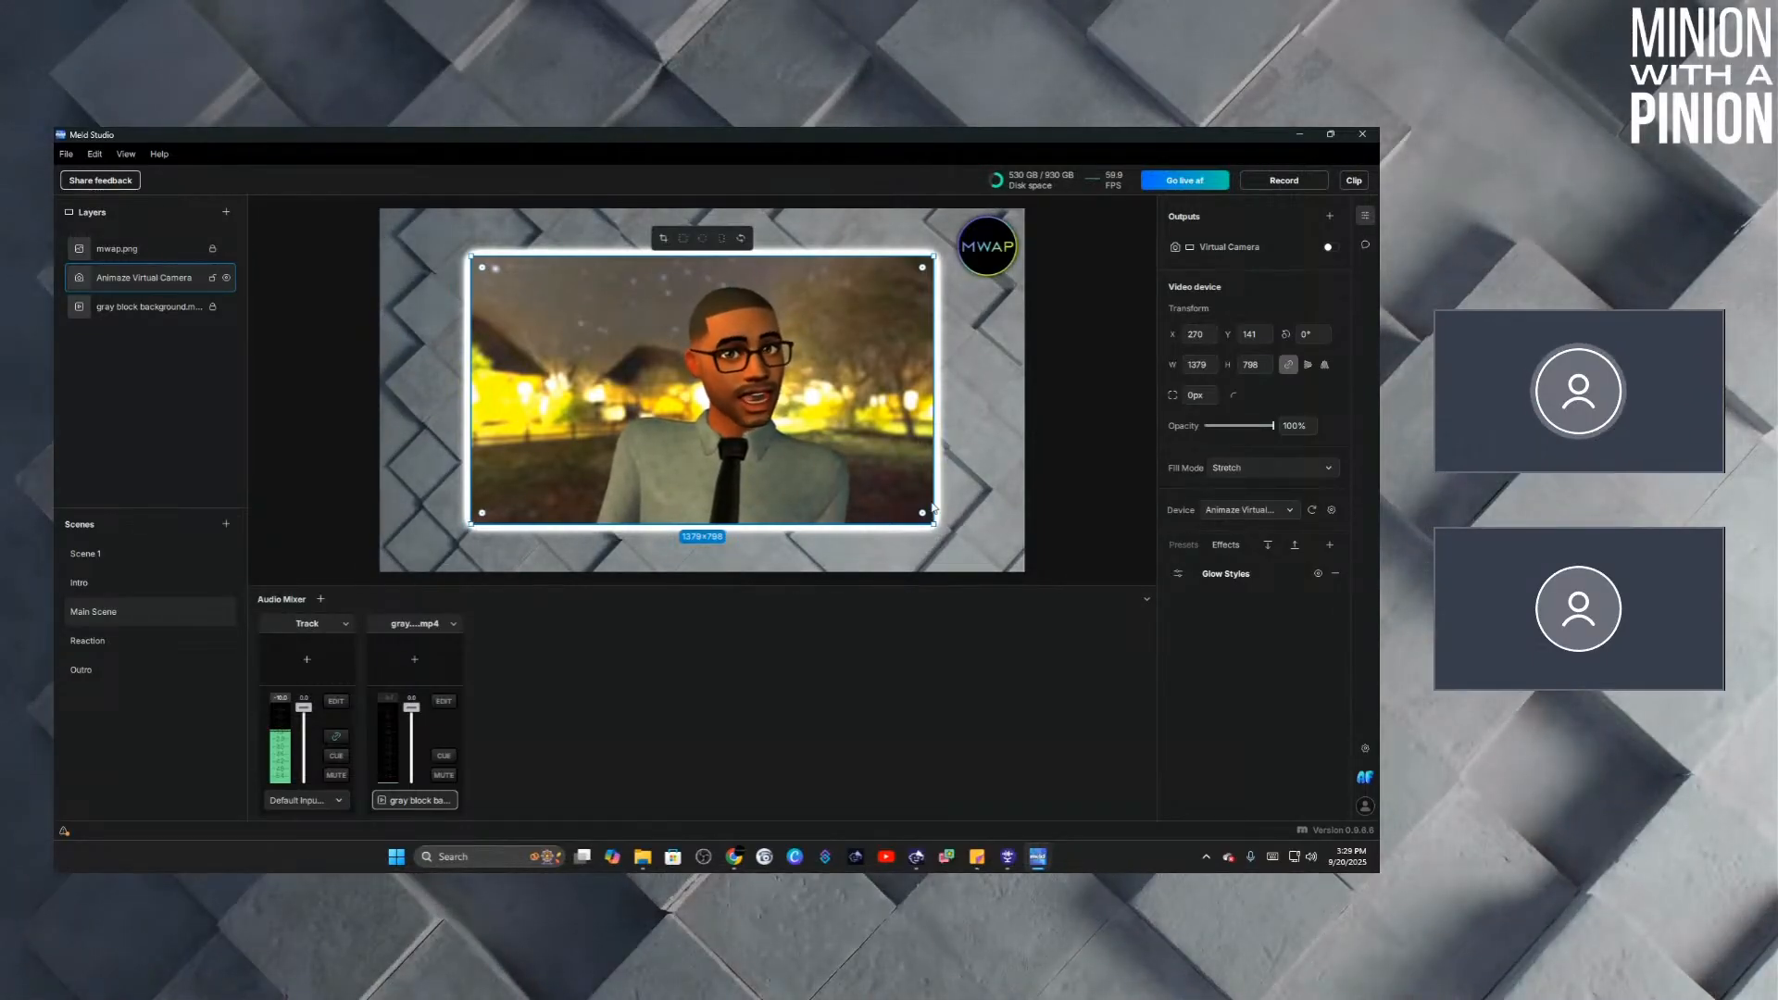
Set the camera layer's glow choke to its maximum of 1.00.
click(1178, 574)
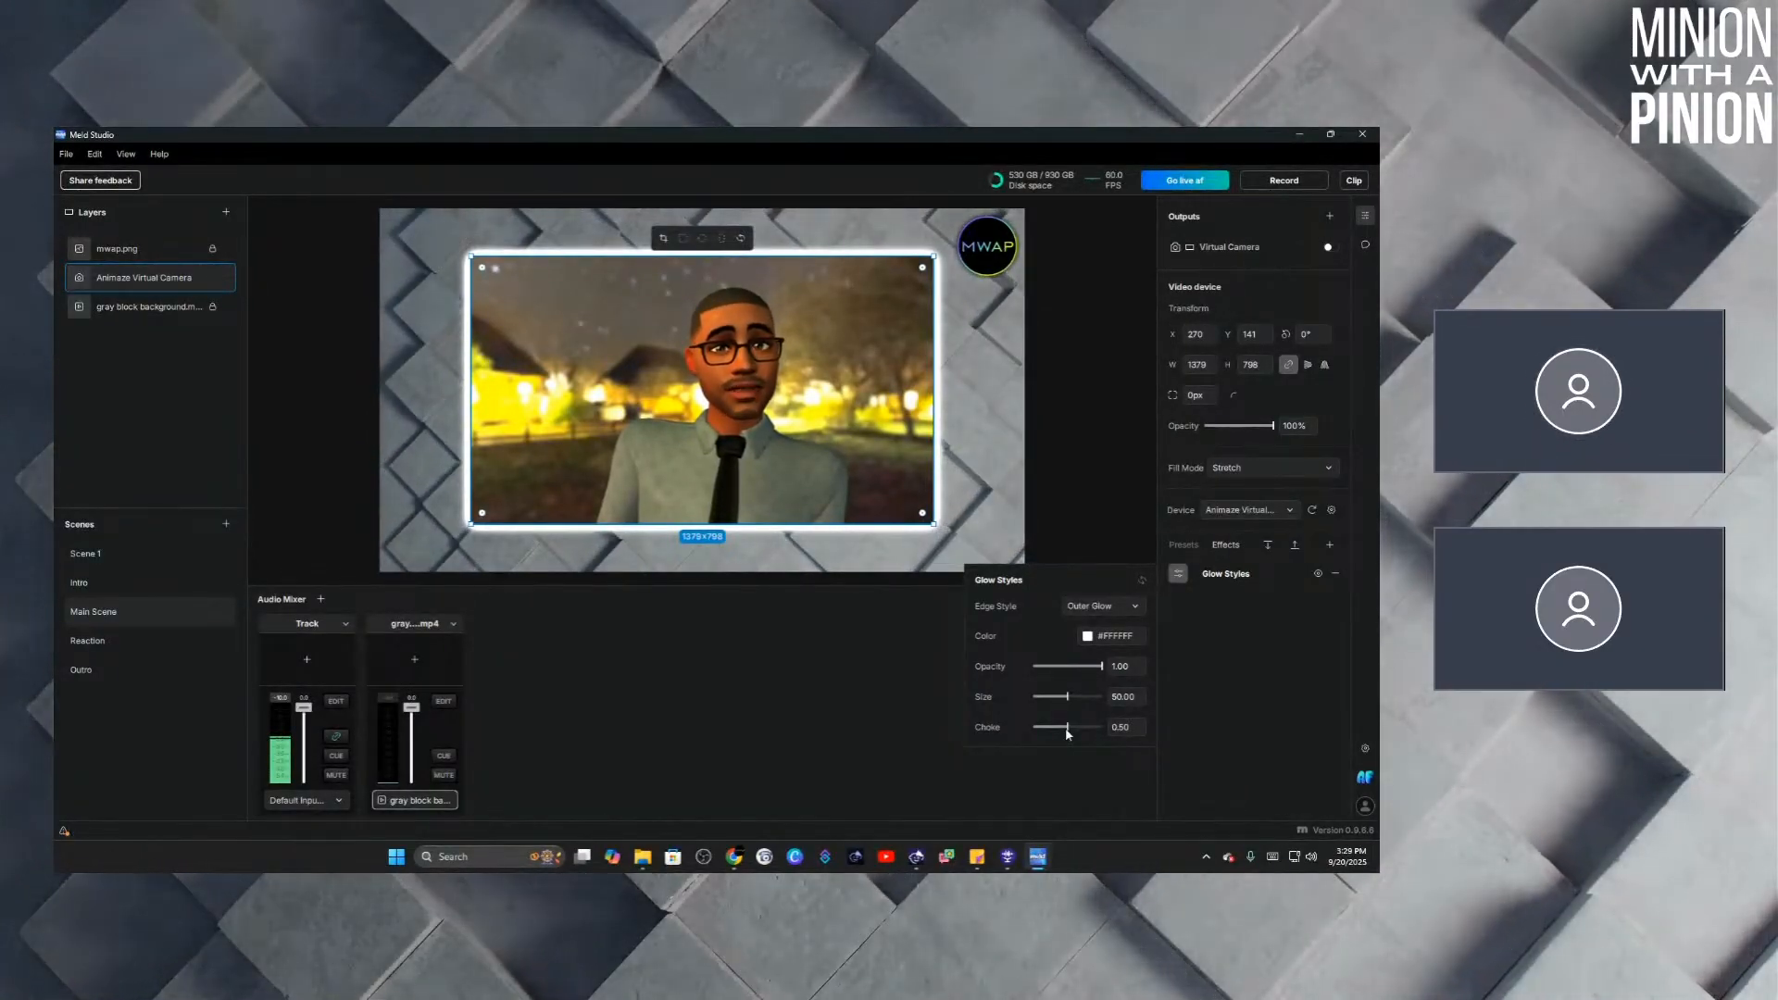
drag(1068, 728, 1065, 728)
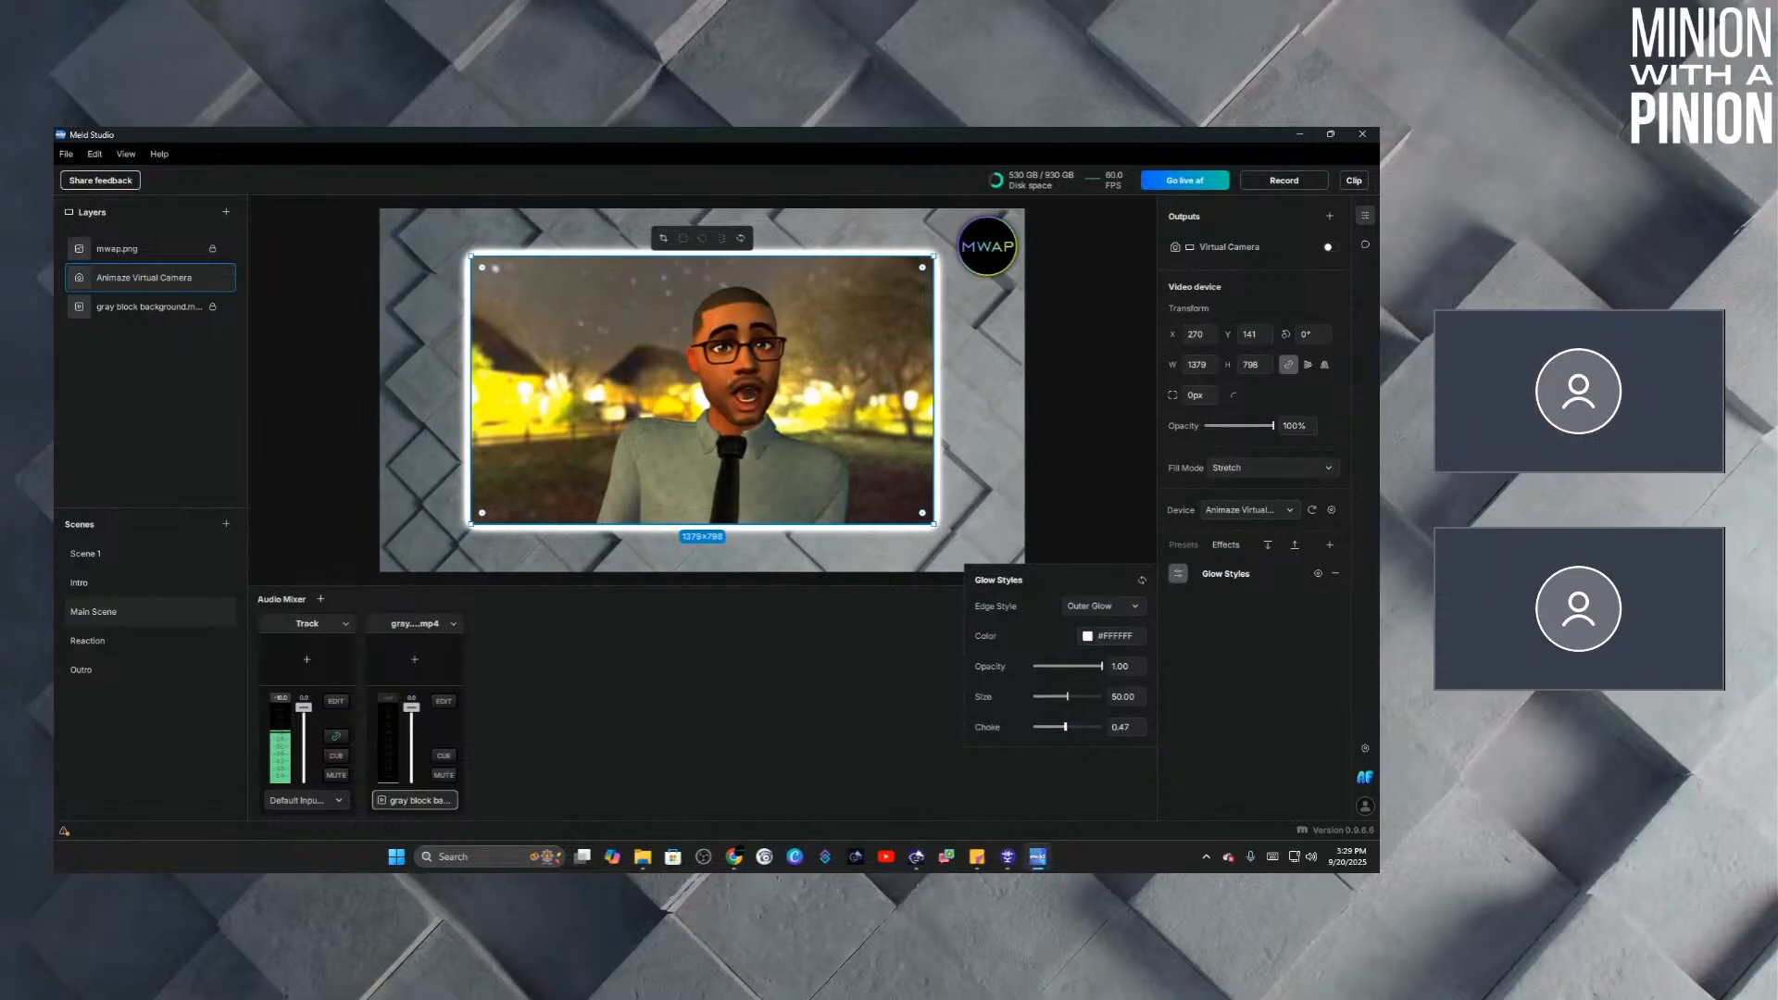
drag(1065, 728, 1101, 727)
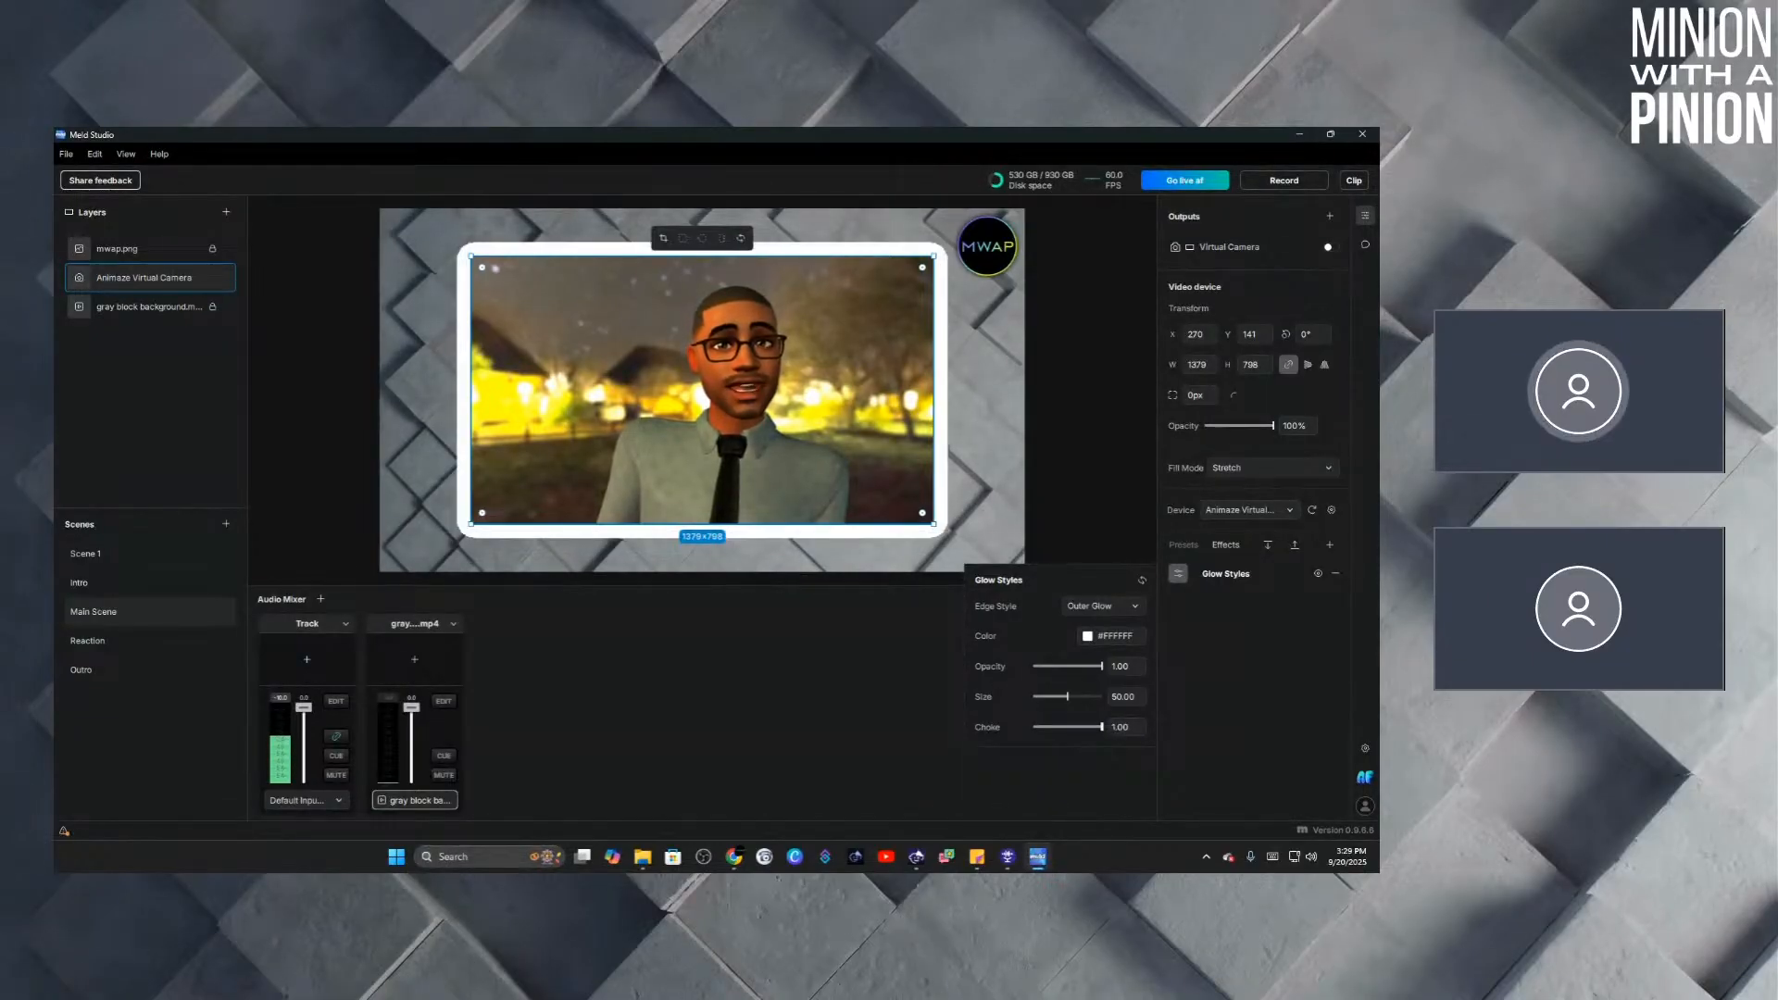
click(1120, 728)
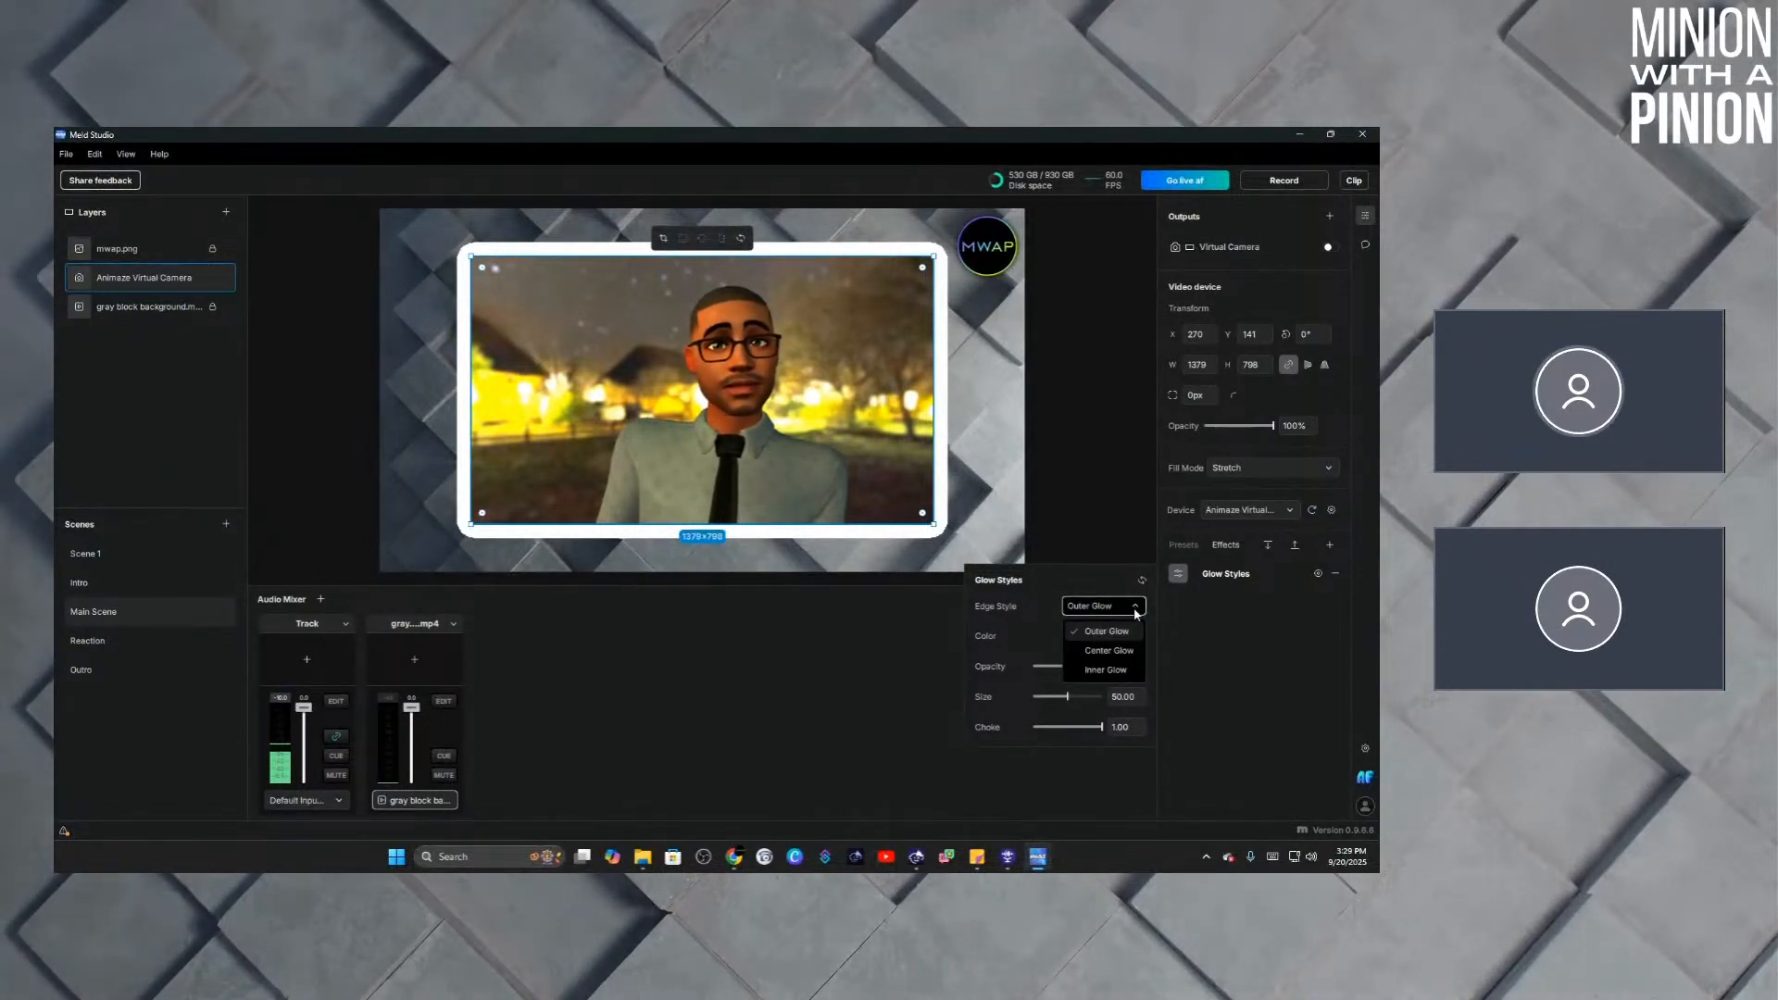
Try the Center Glow and Inner Glow edge styles, with choke reduced to 0.01 and size raised to 100 on the inner glow.
click(1108, 651)
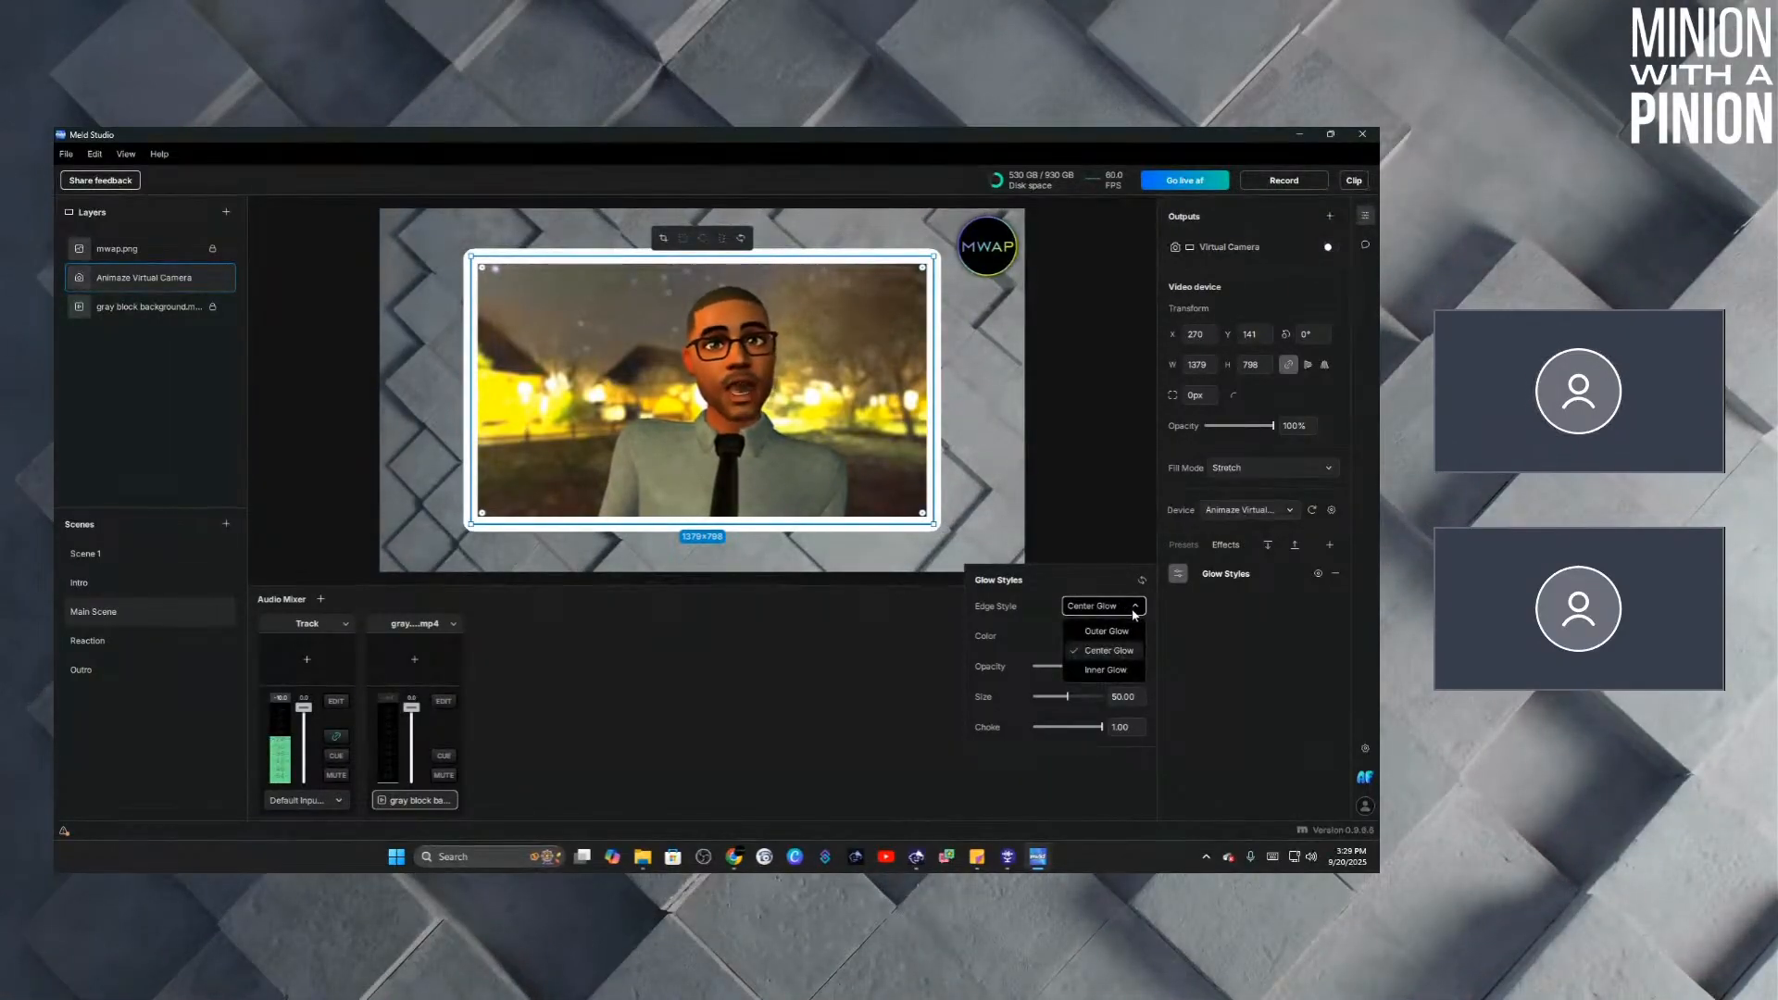
click(1120, 668)
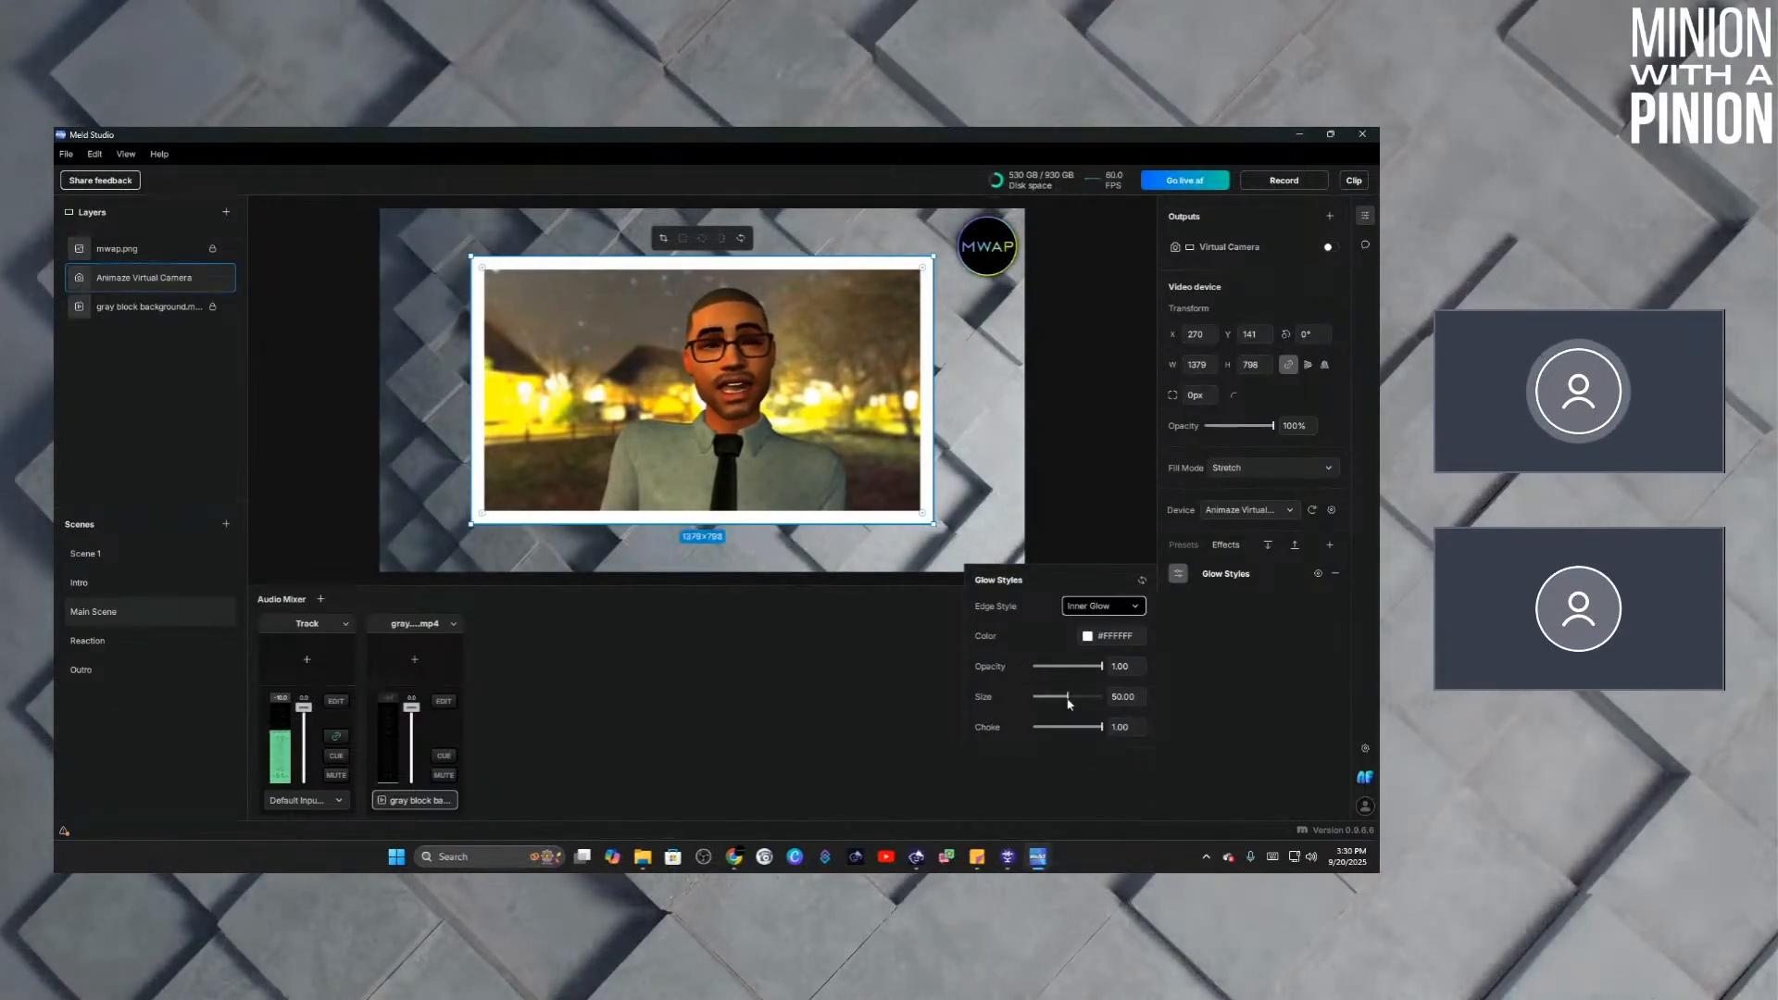
drag(1102, 728, 1032, 728)
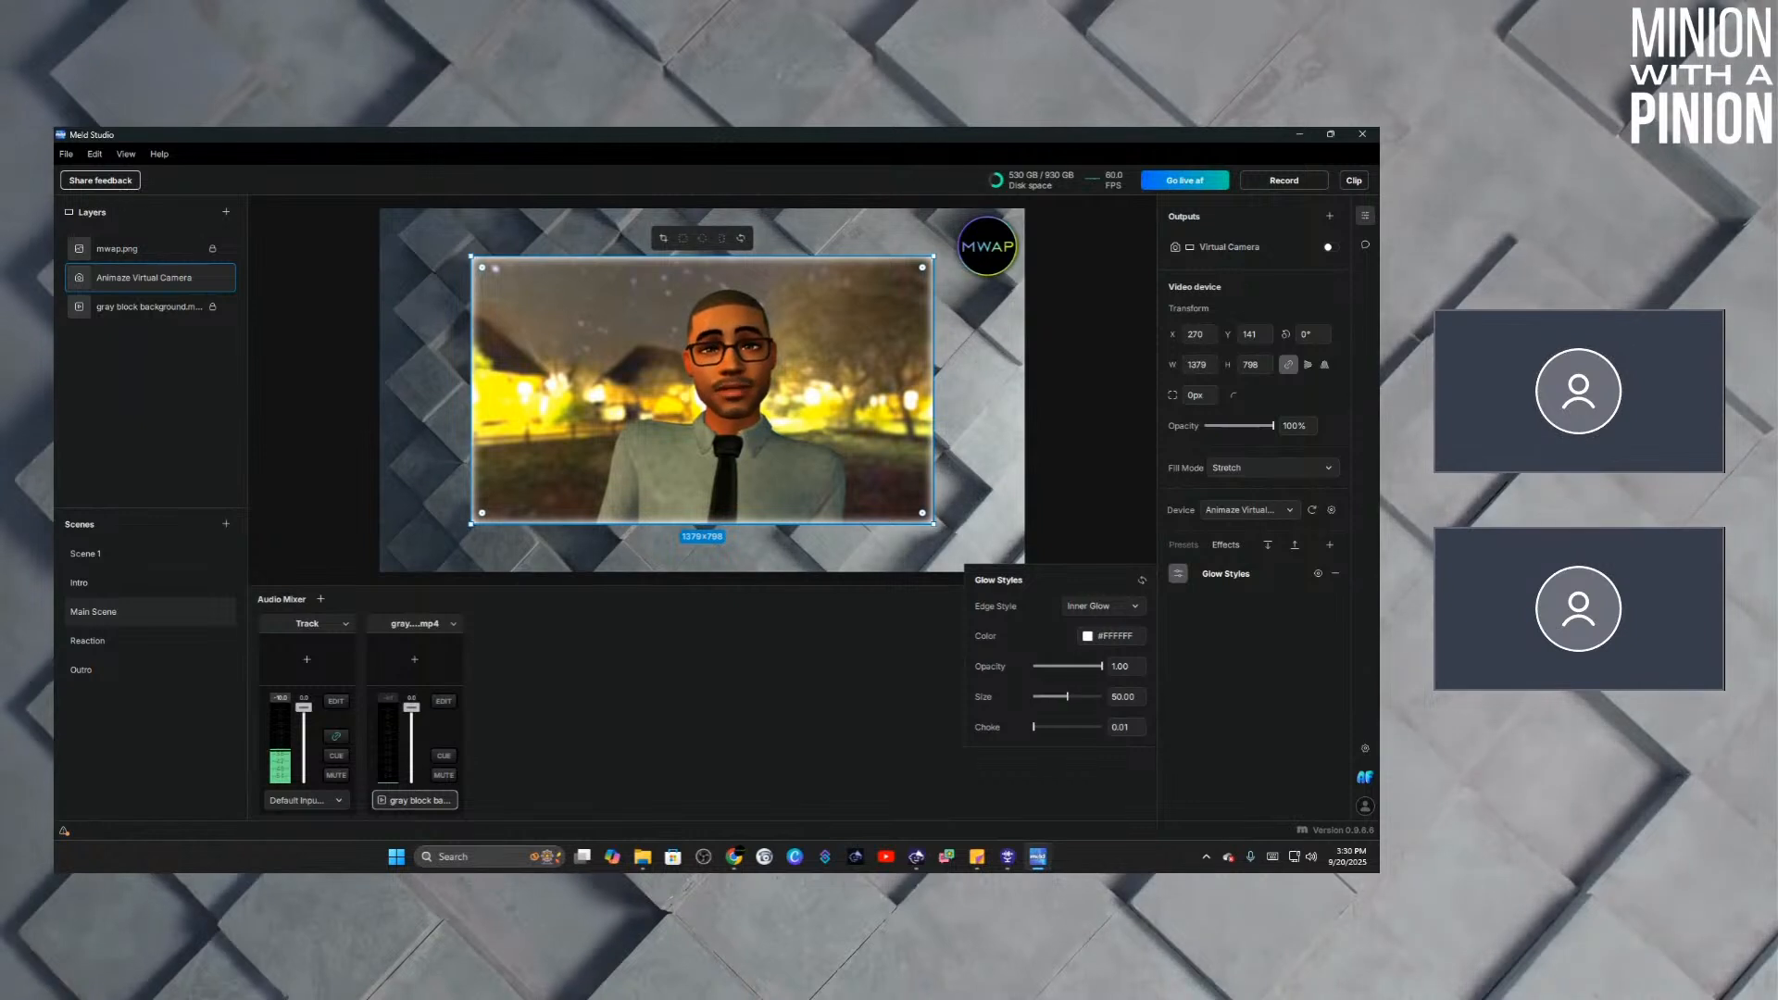
drag(1068, 698, 1101, 698)
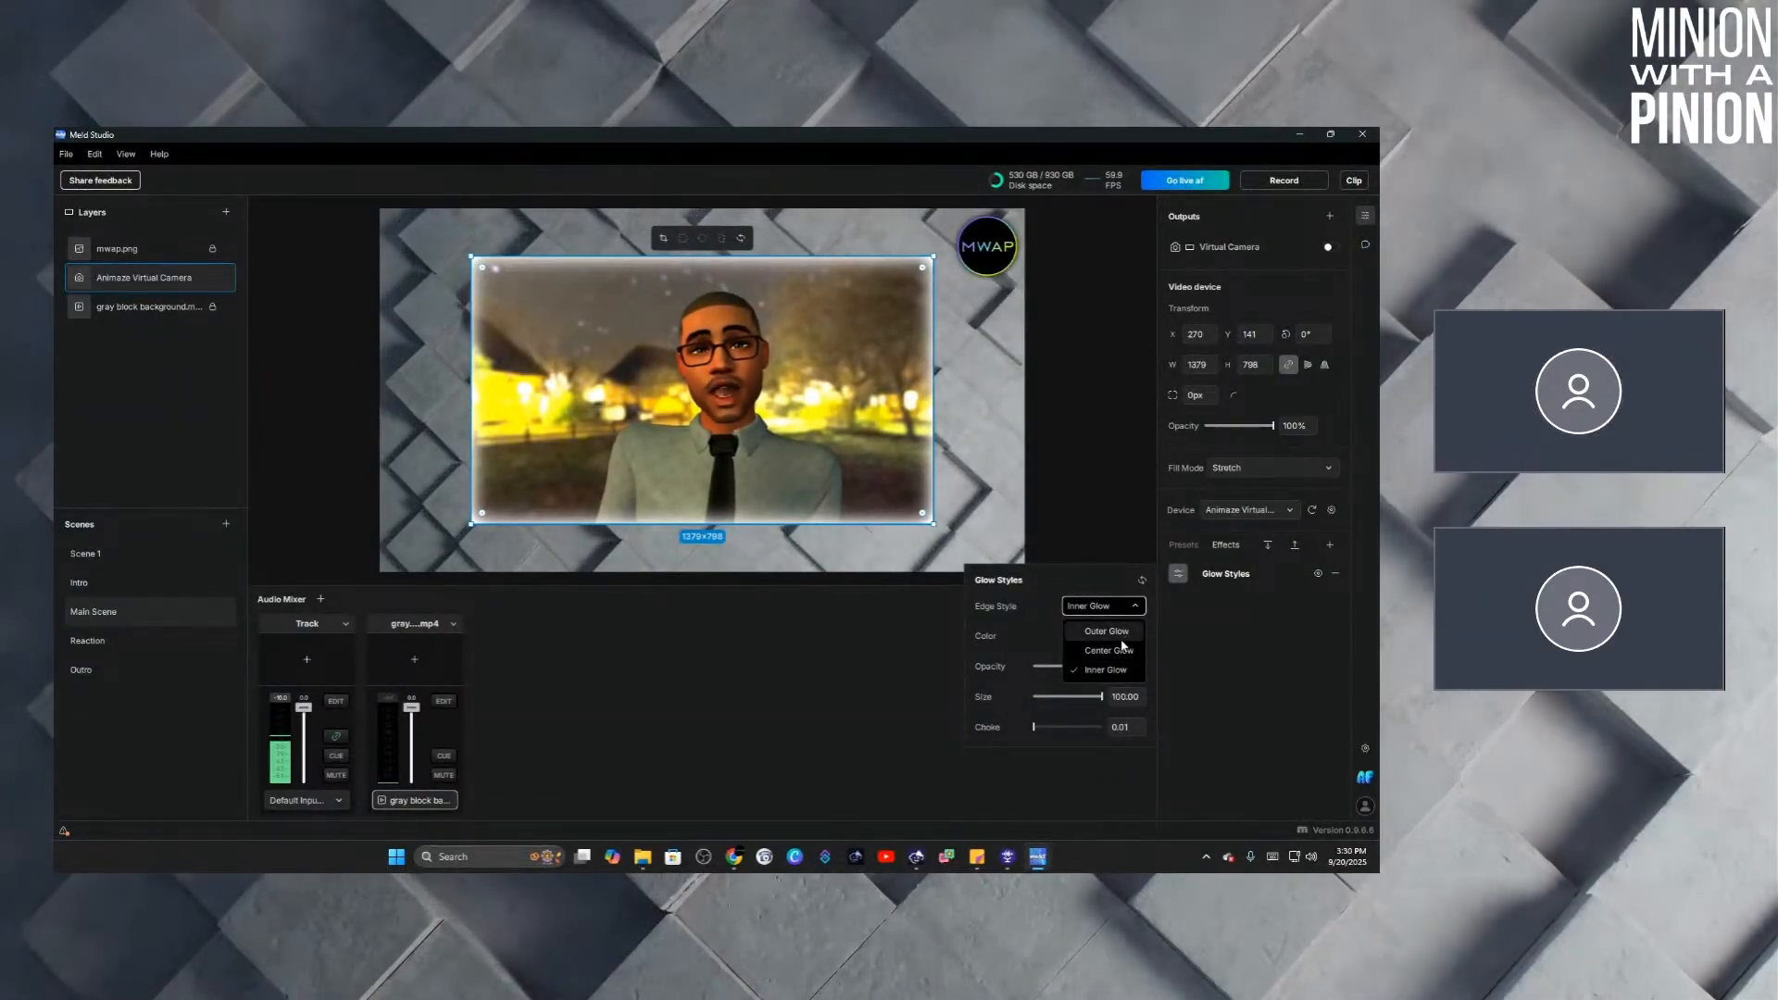
Set the glow's edge style to Outer Glow and deselect the camera layer to preview it.
click(1107, 631)
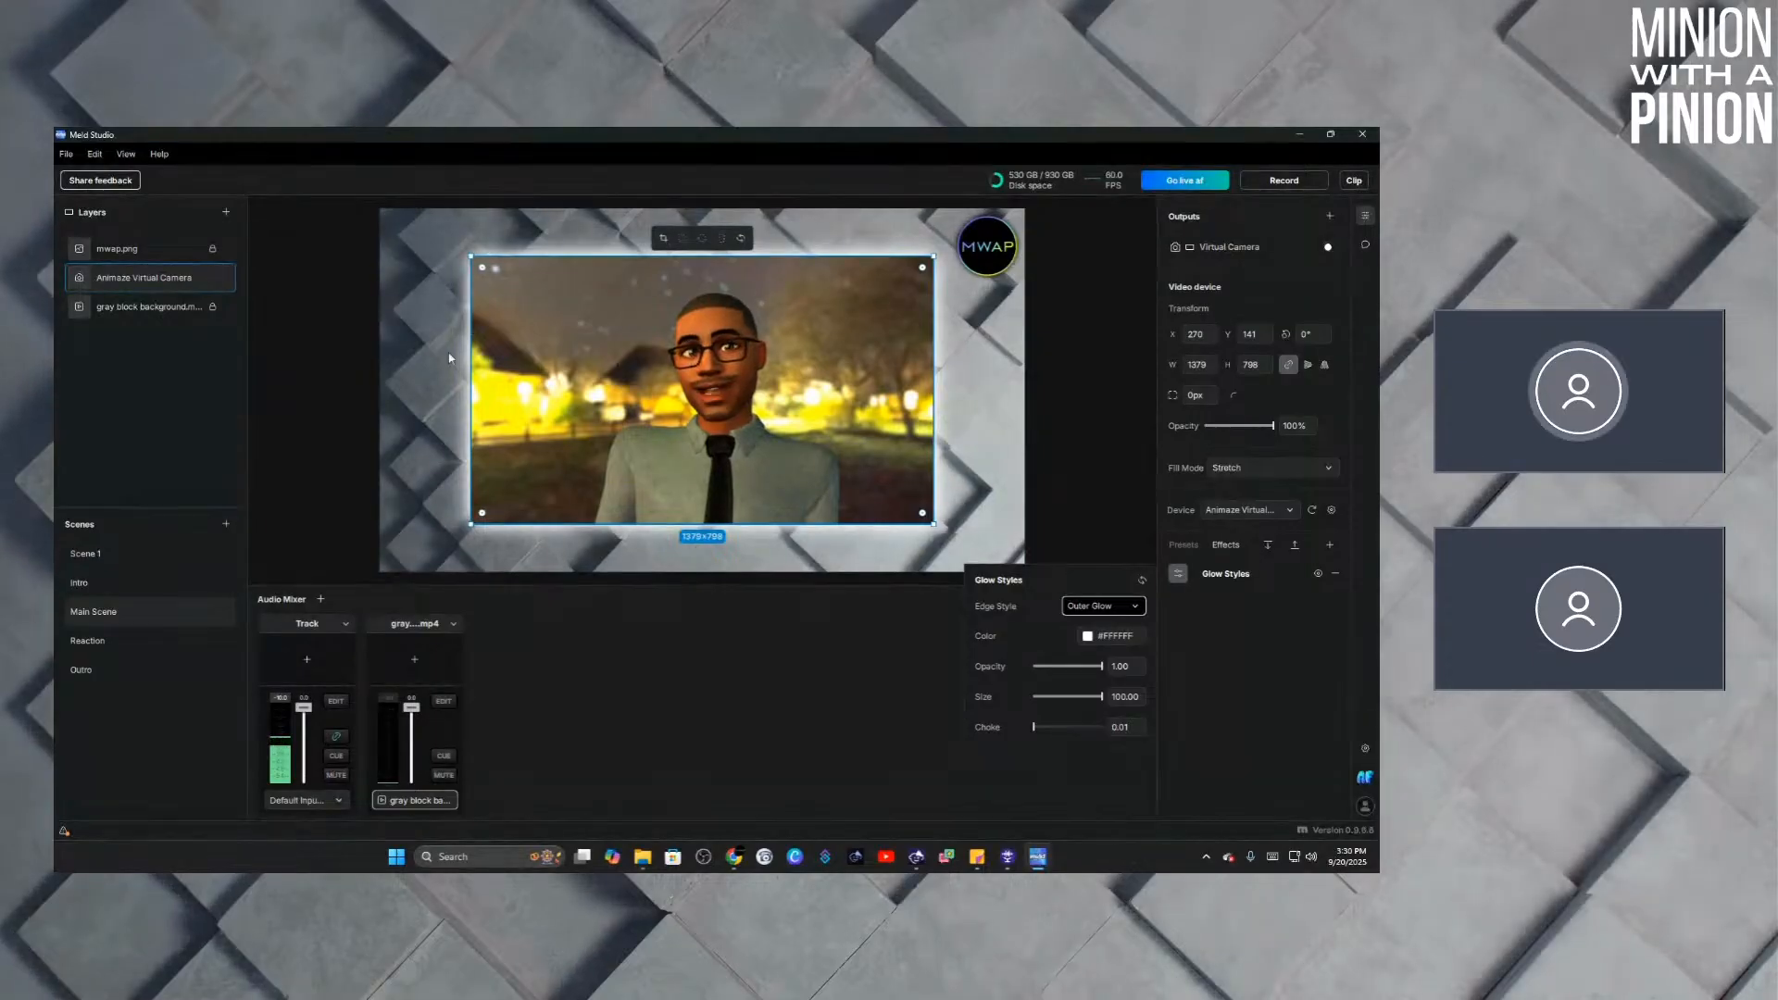
click(1017, 422)
click(1069, 388)
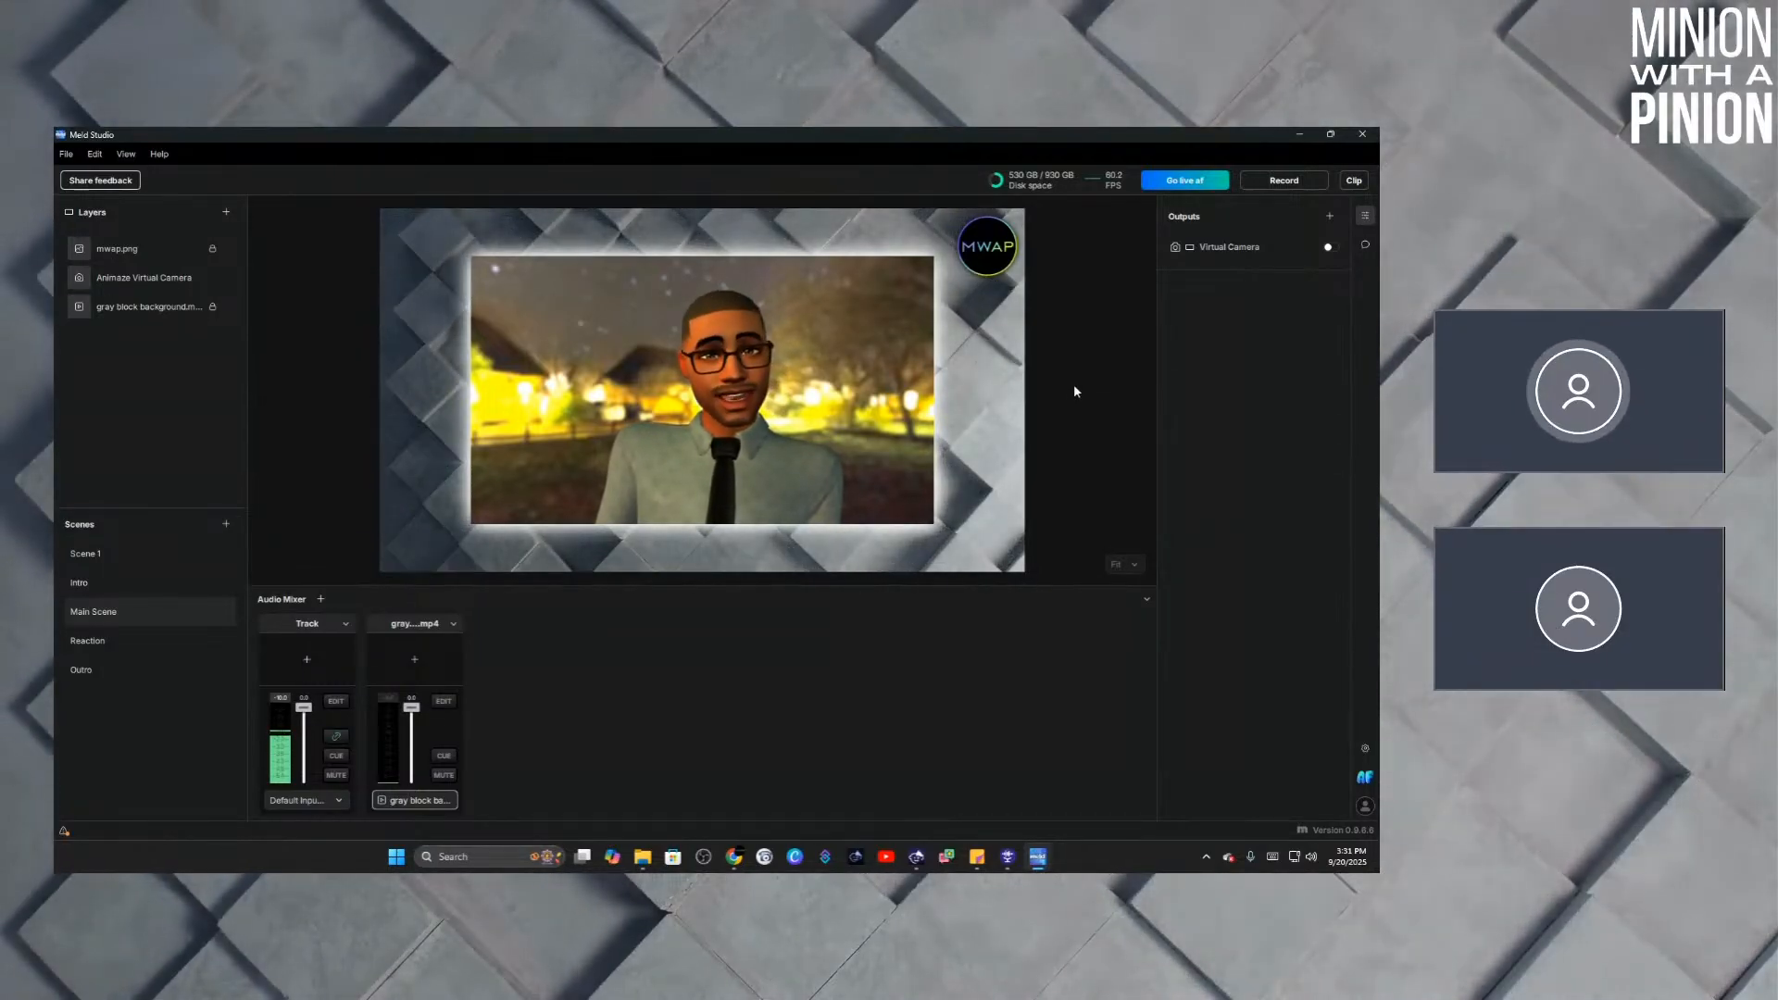
Set the camera layer's glow choke to 1.00 and size to 4, and deselect the layer to preview the border.
click(888, 375)
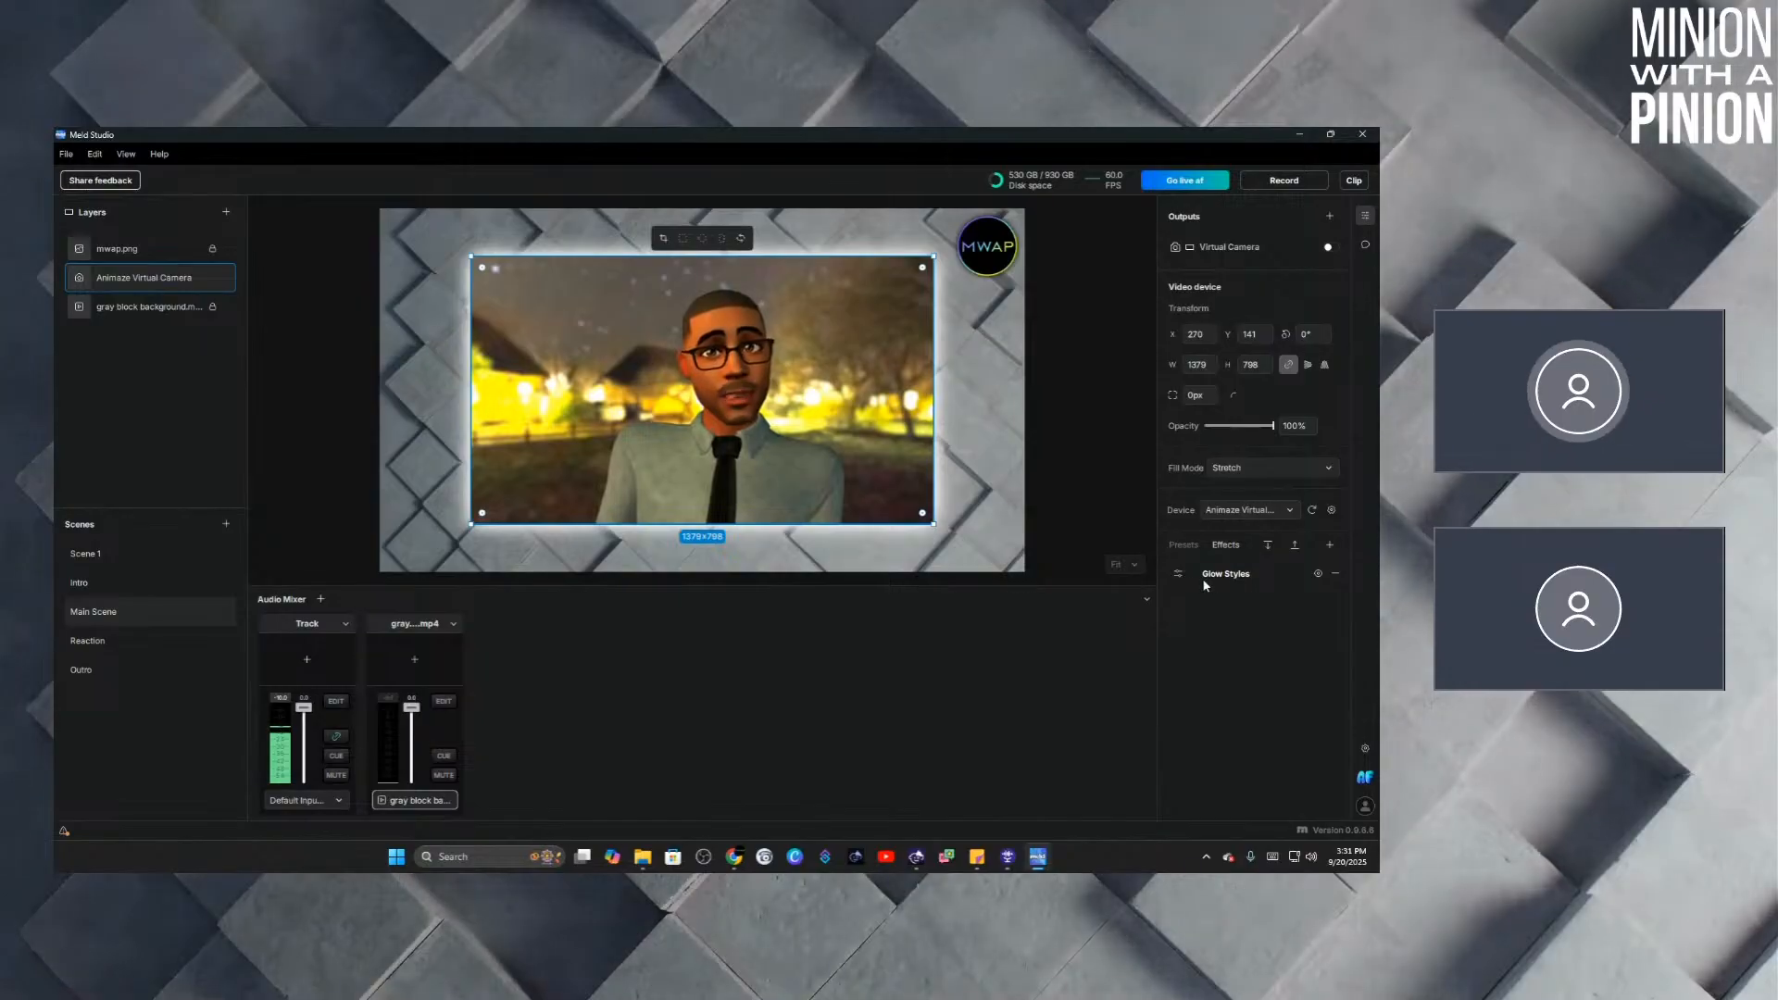
click(1178, 575)
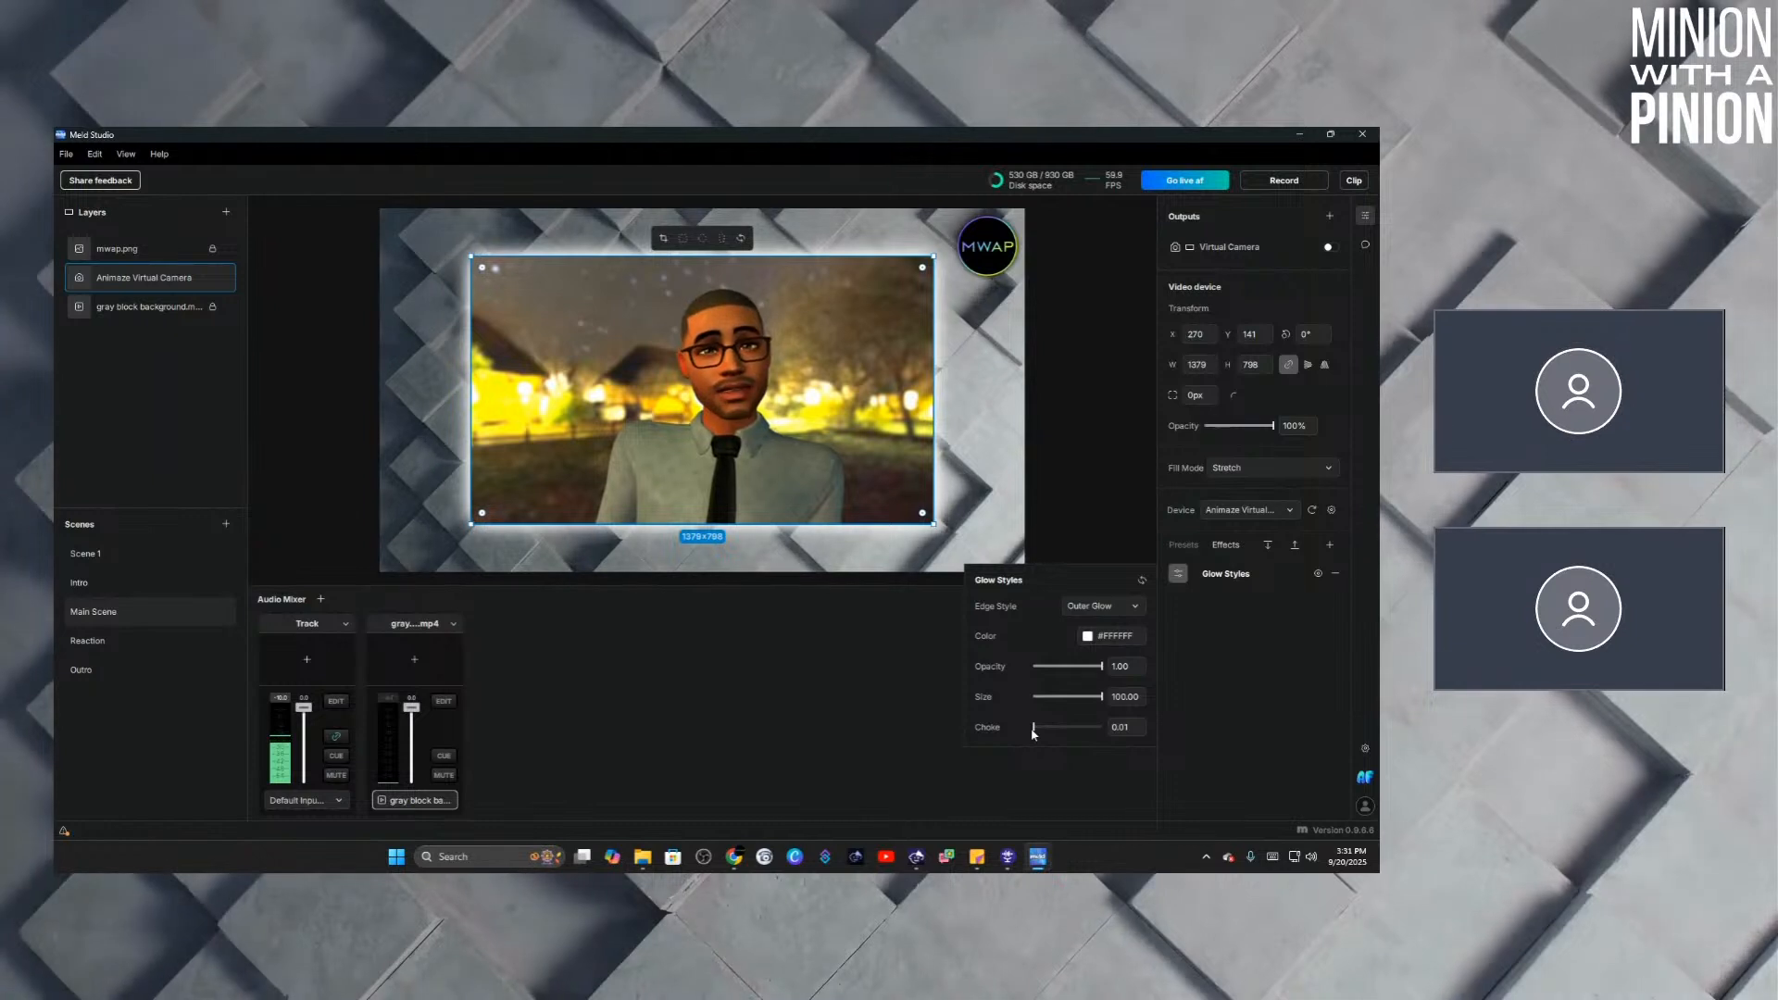
drag(1067, 727, 1101, 727)
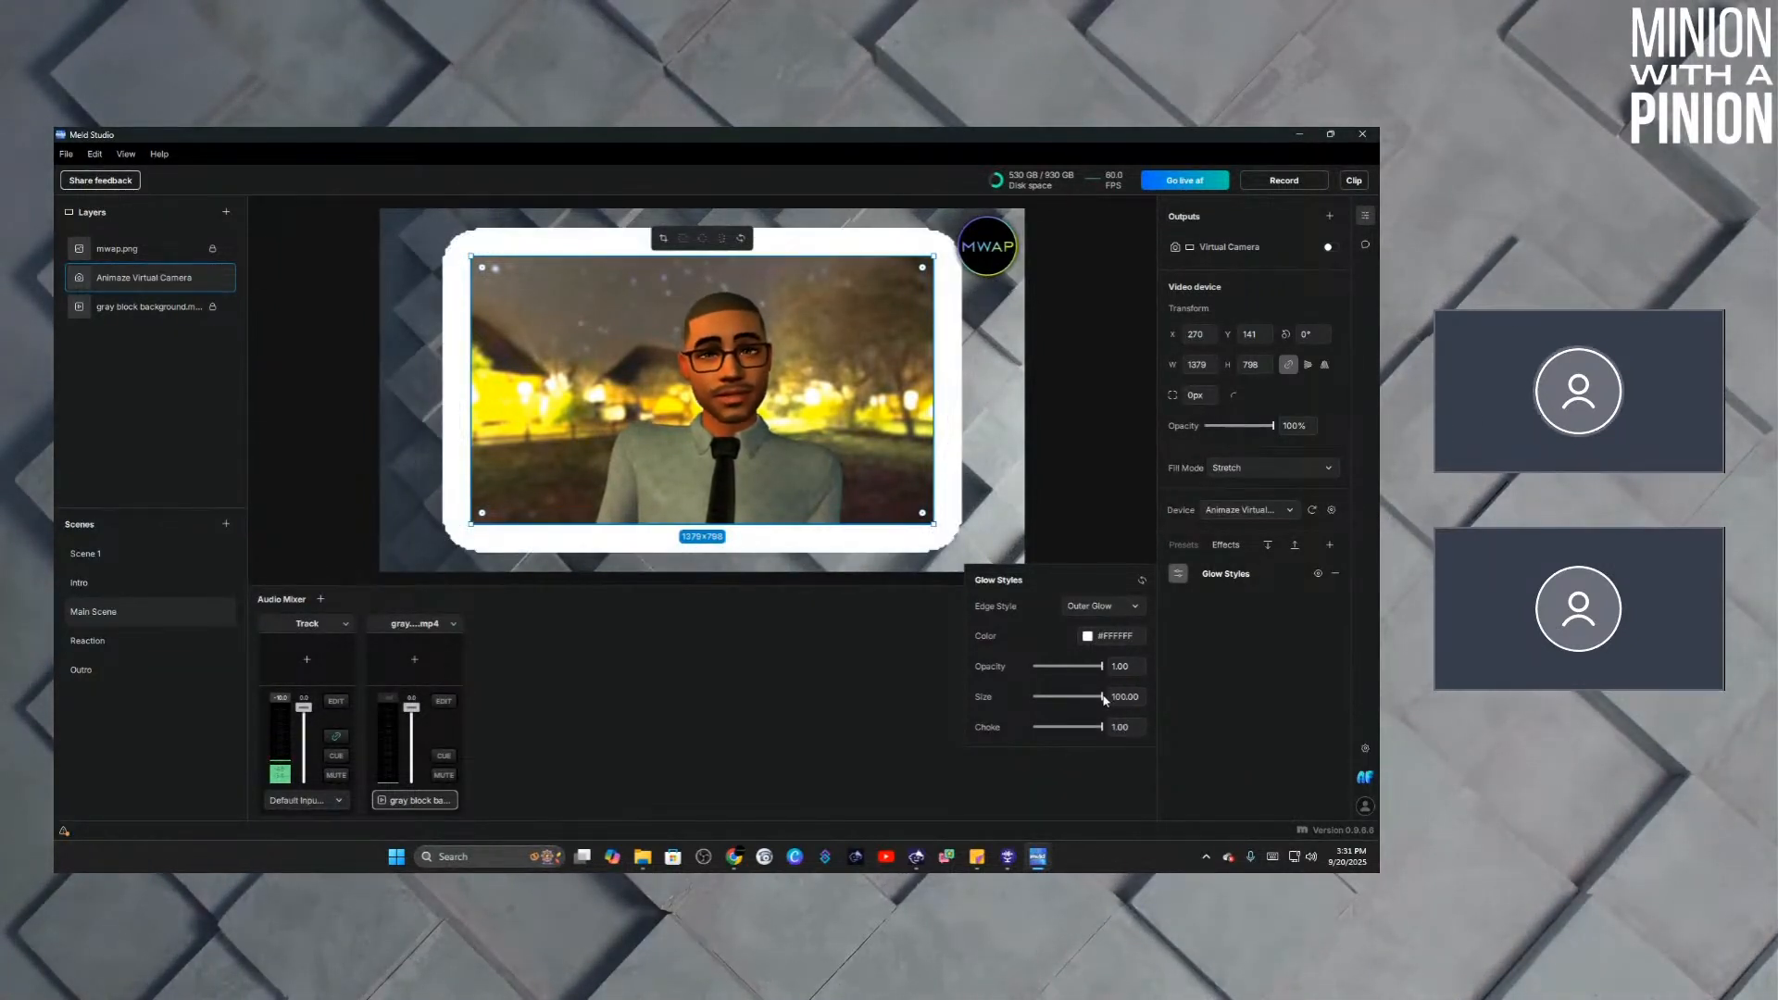
text(4)
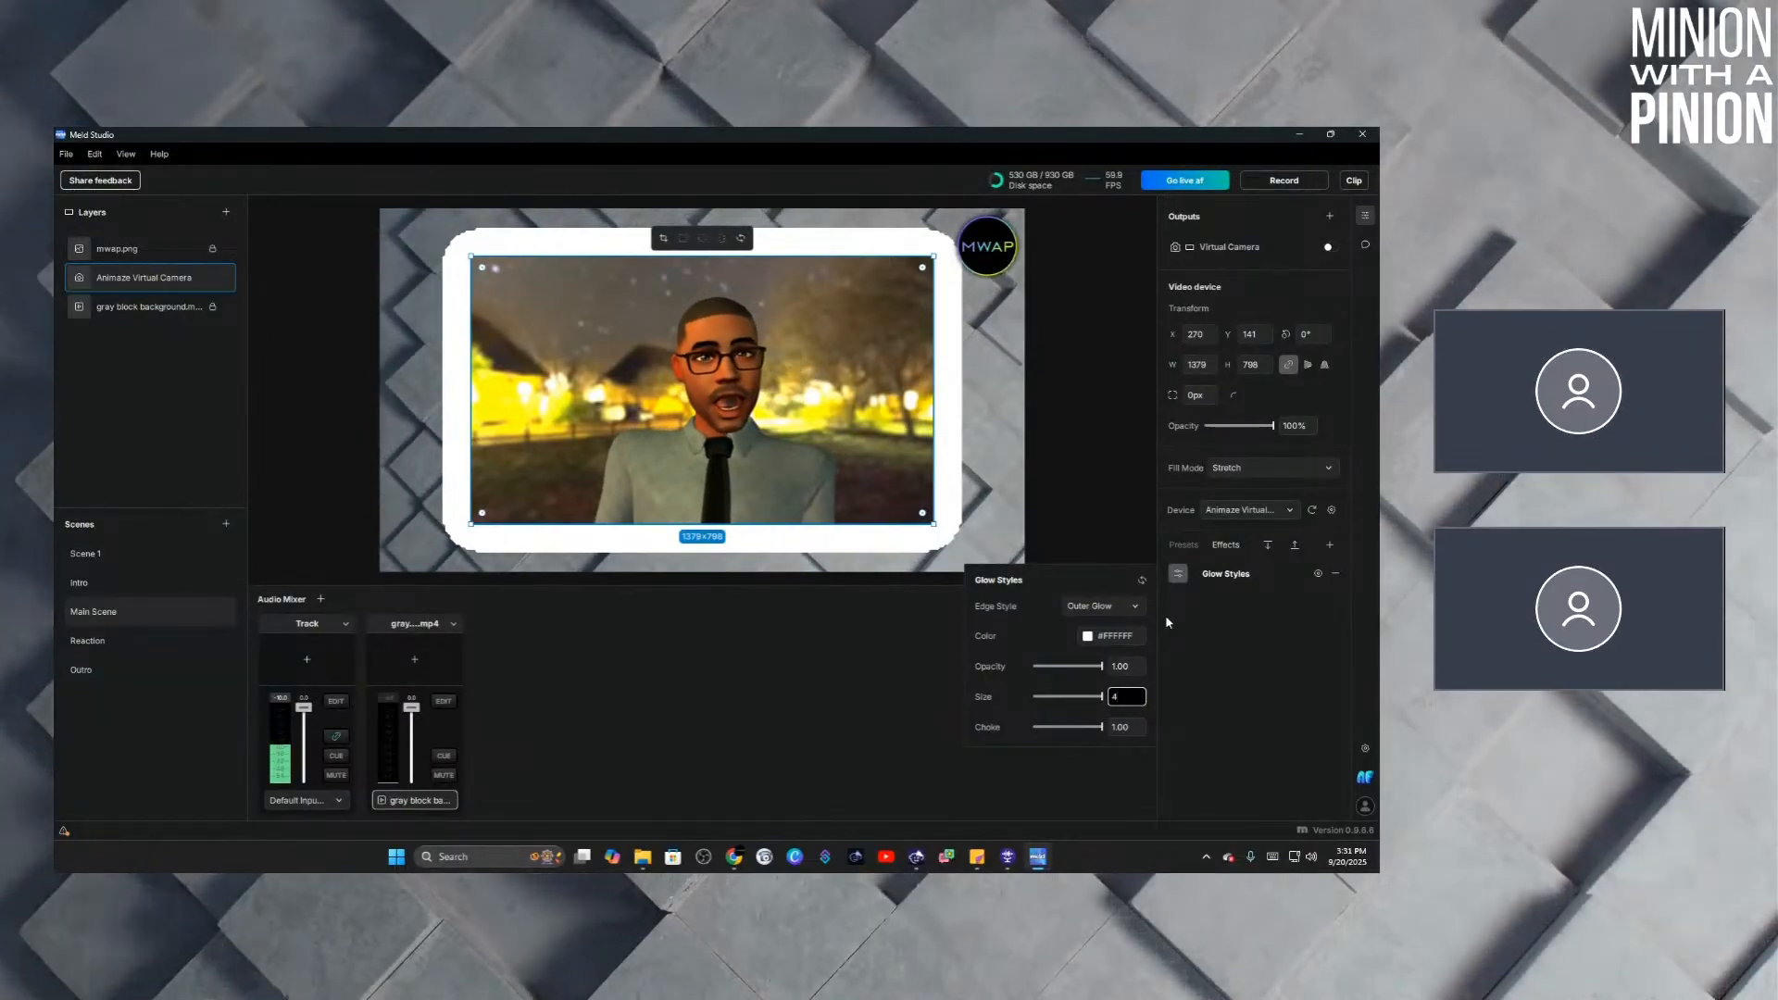
key(Return)
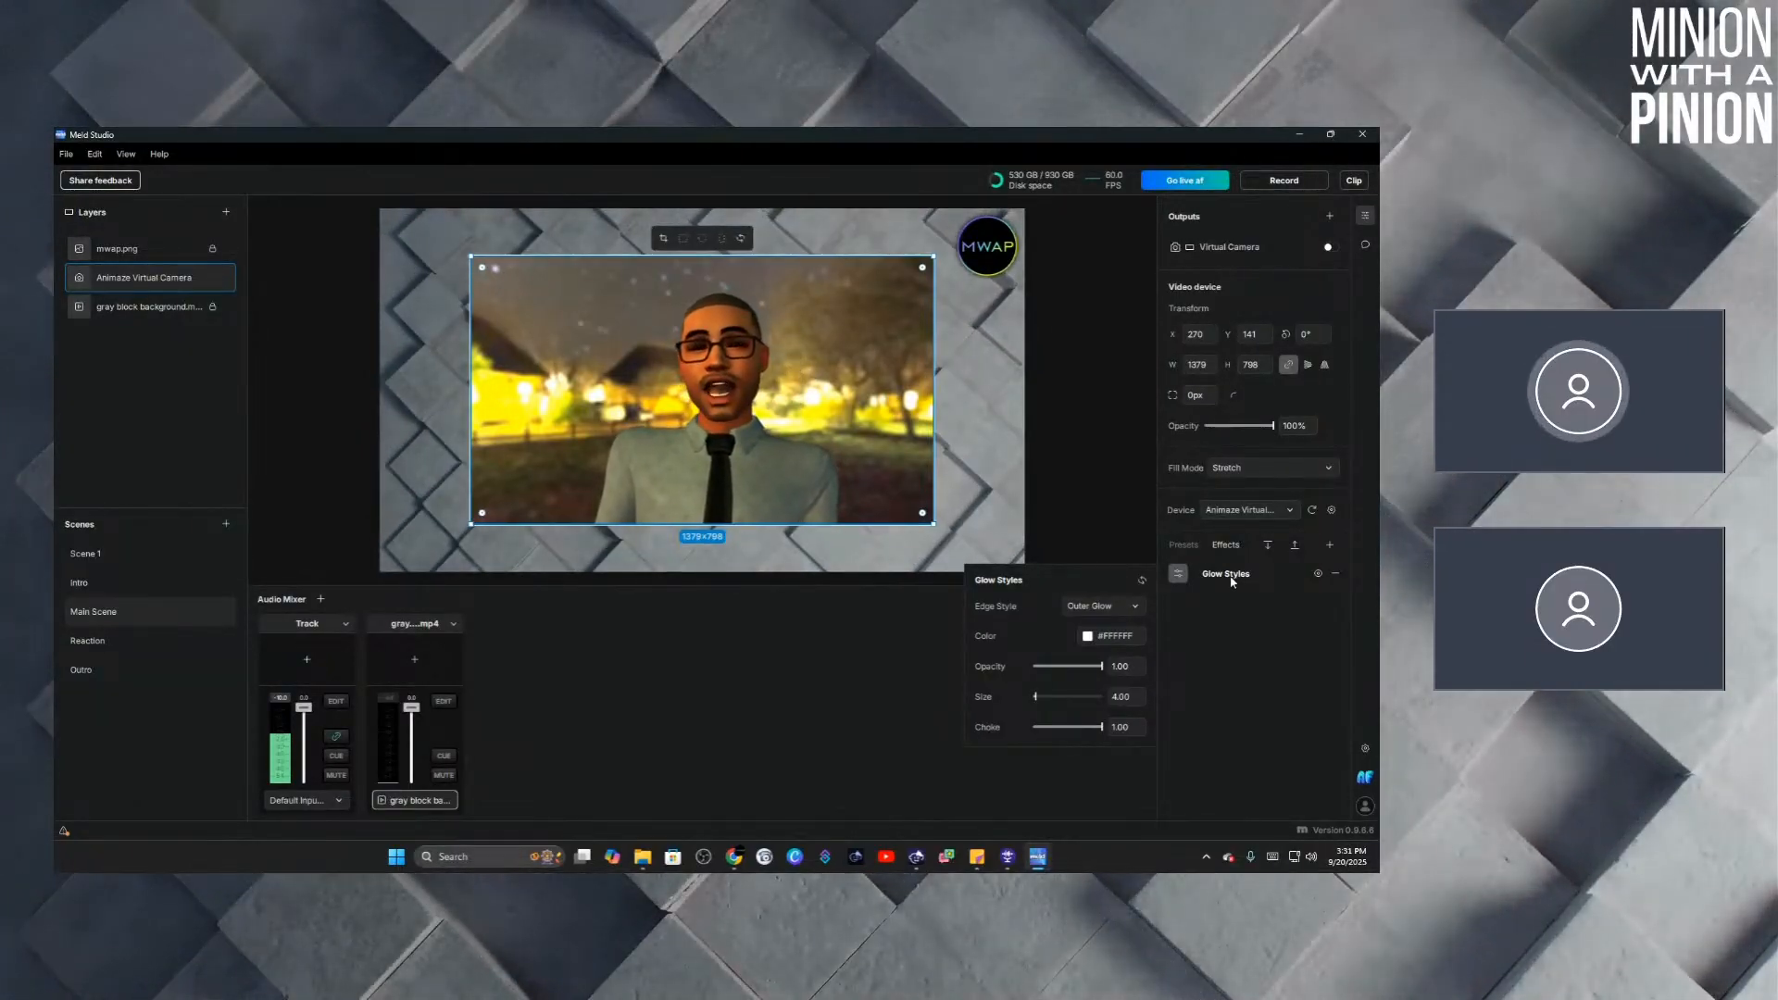
click(1065, 421)
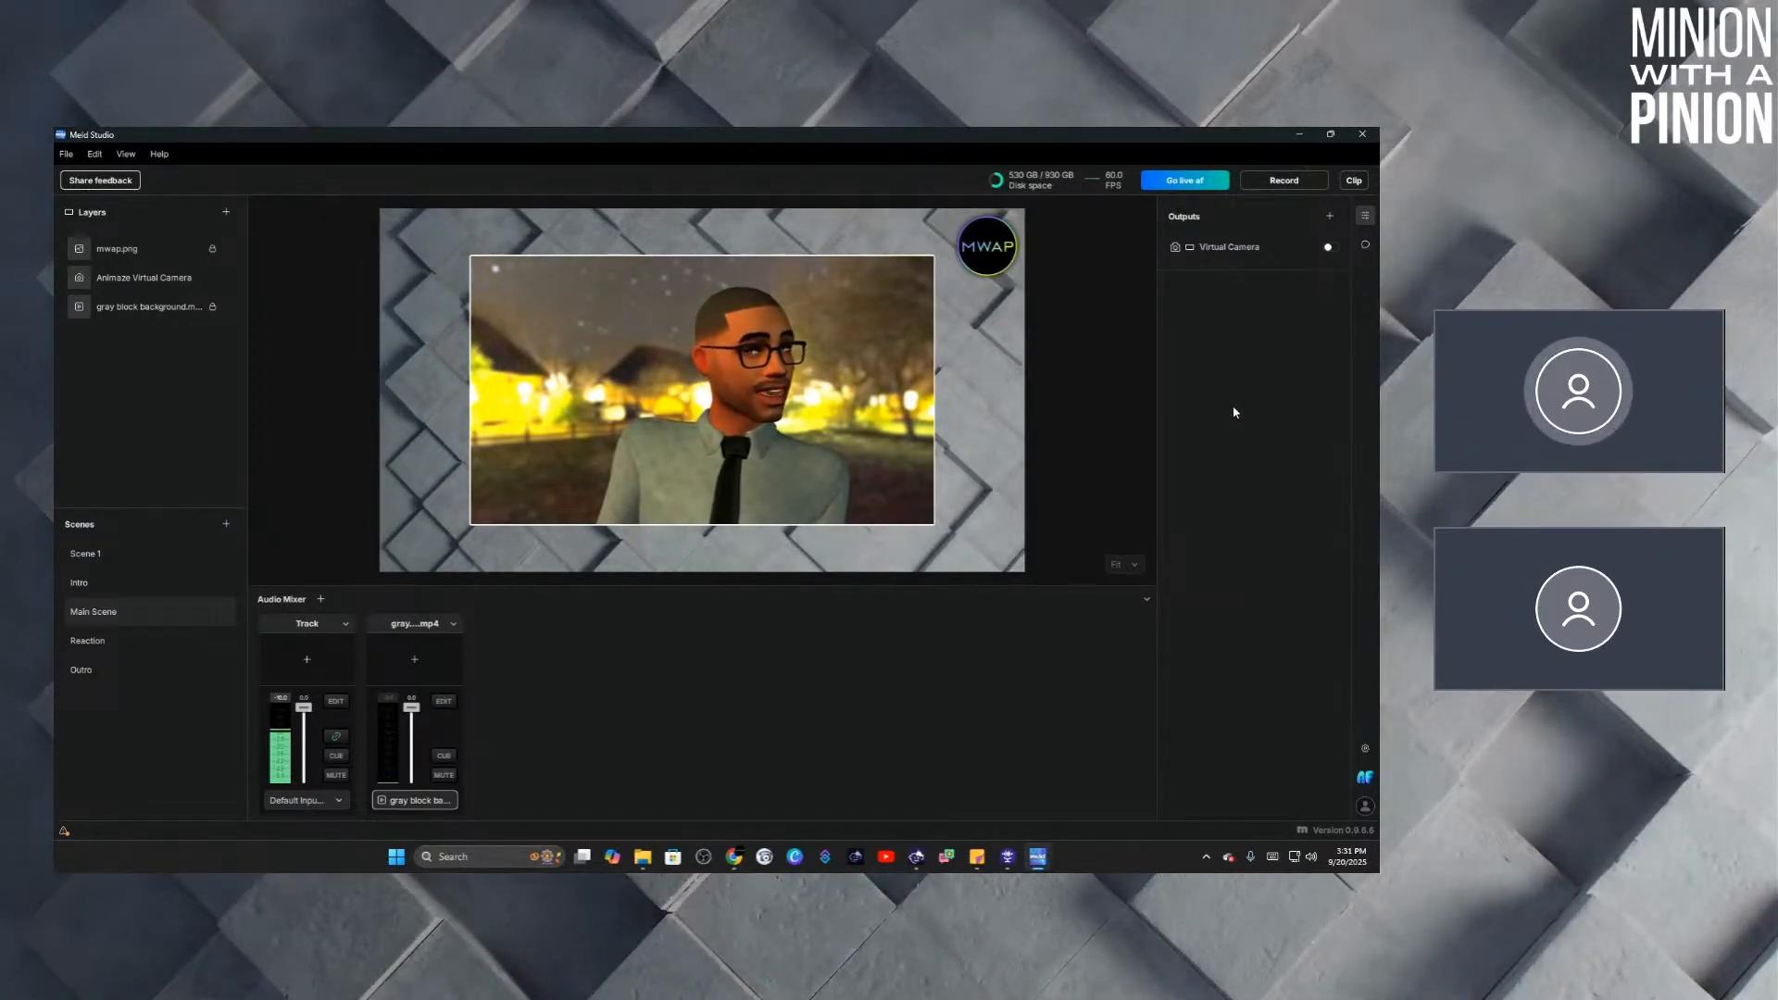
Add a Drop Shadow effect to the Animaze Virtual Camera layer in addition to Glow Styles.
click(871, 405)
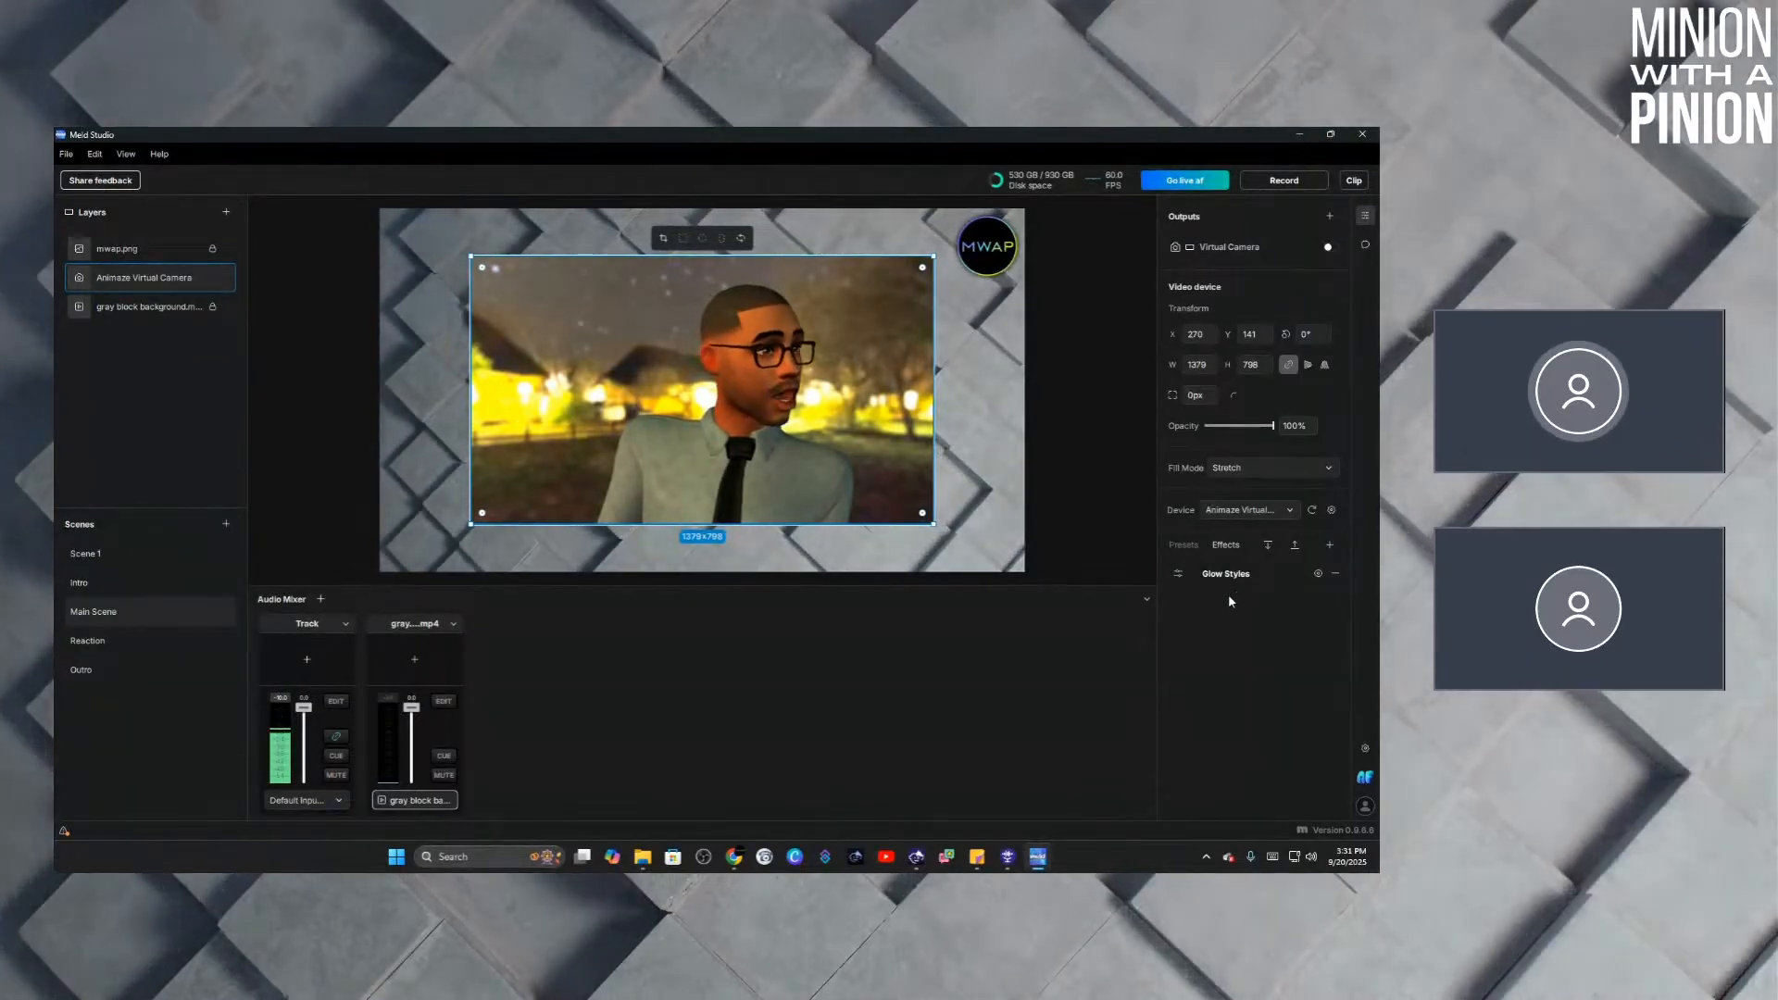
click(1184, 545)
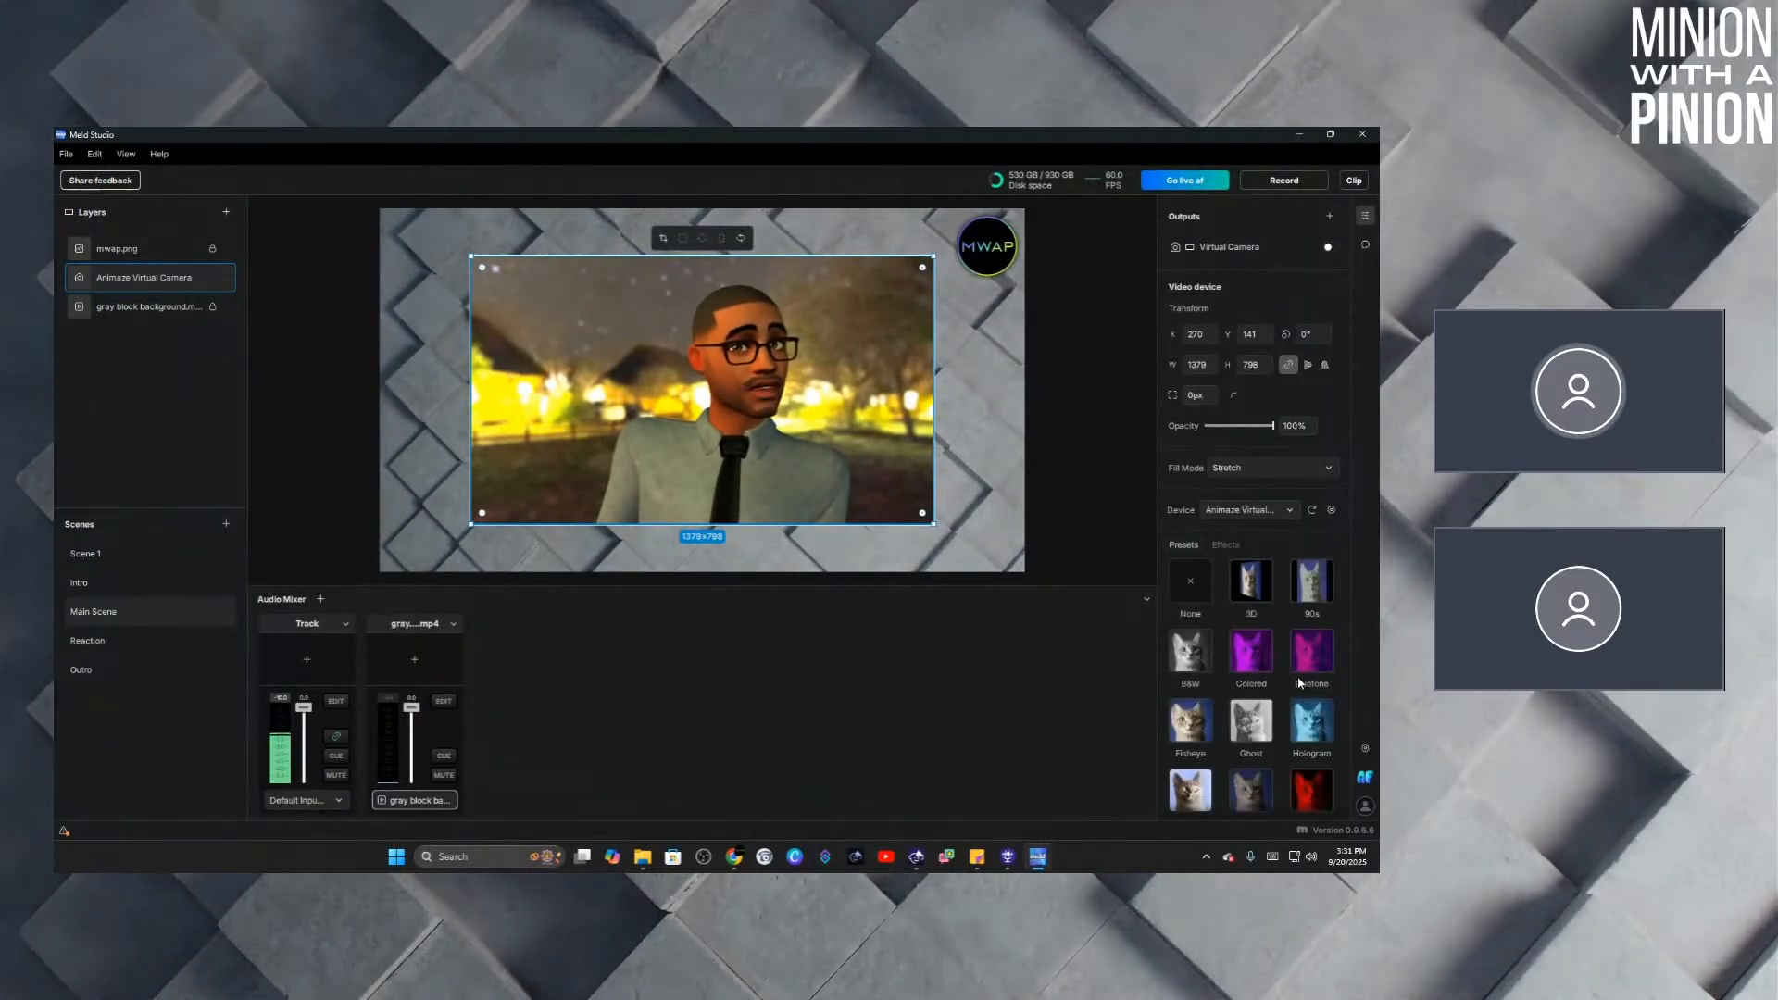
click(1224, 546)
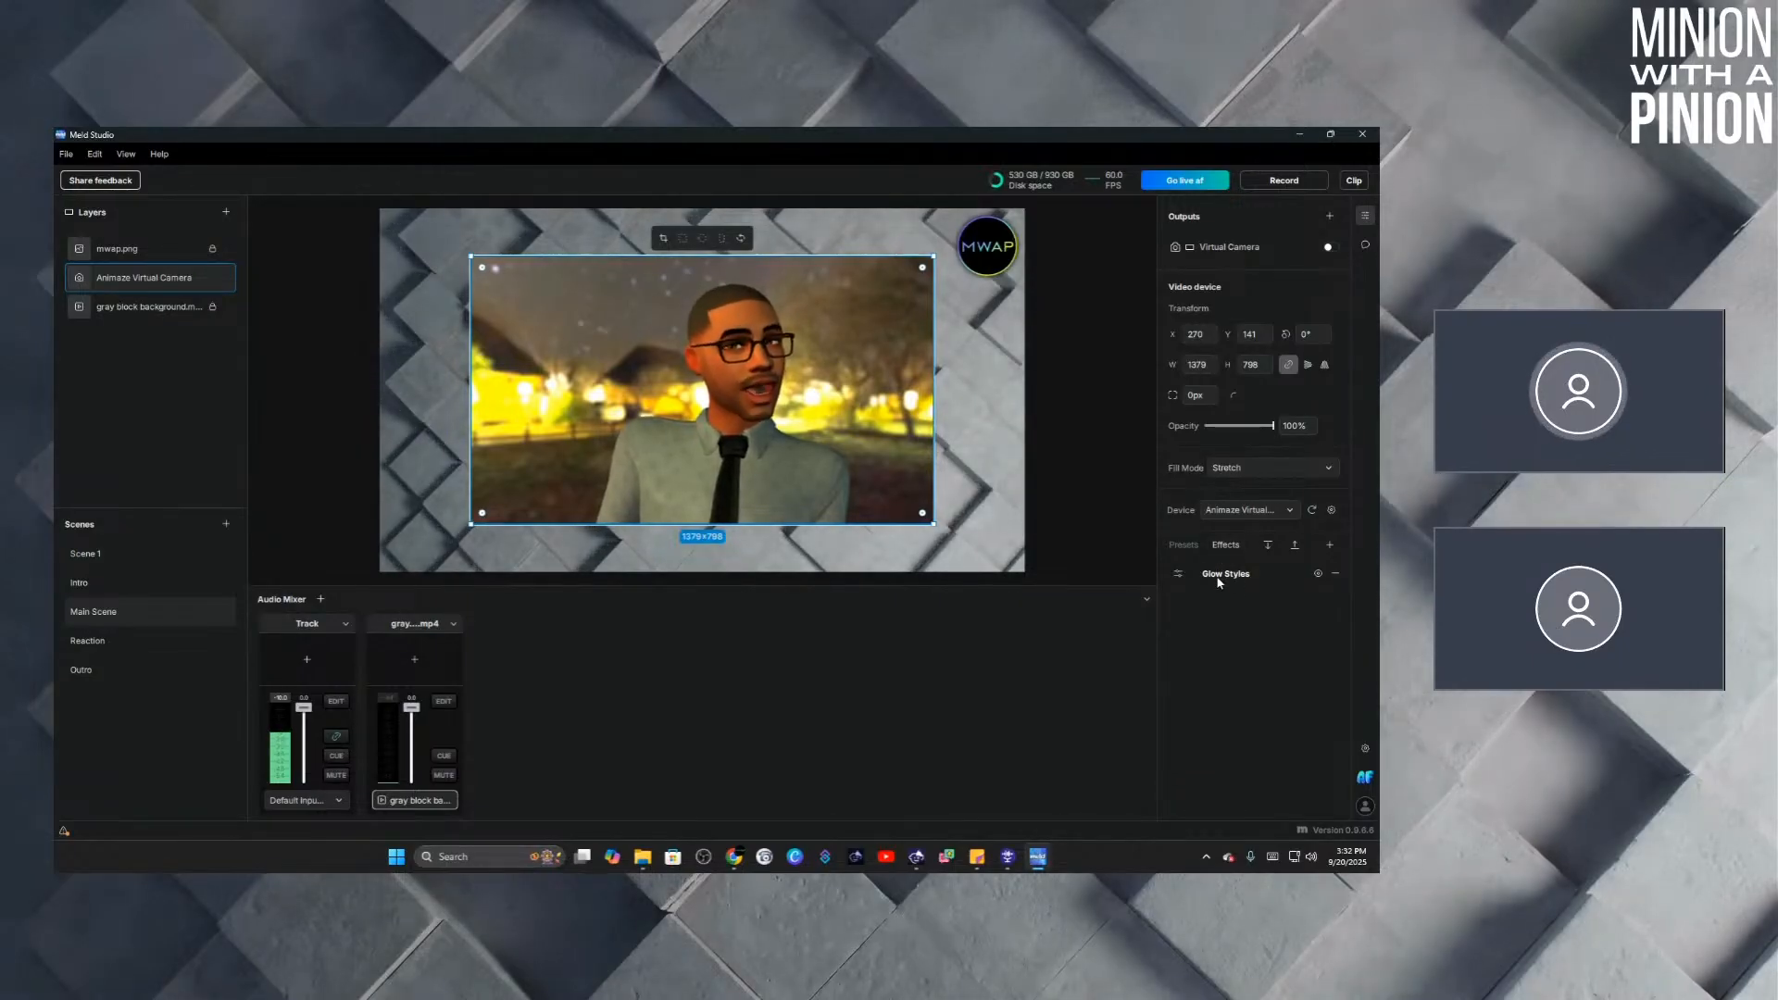
click(1329, 546)
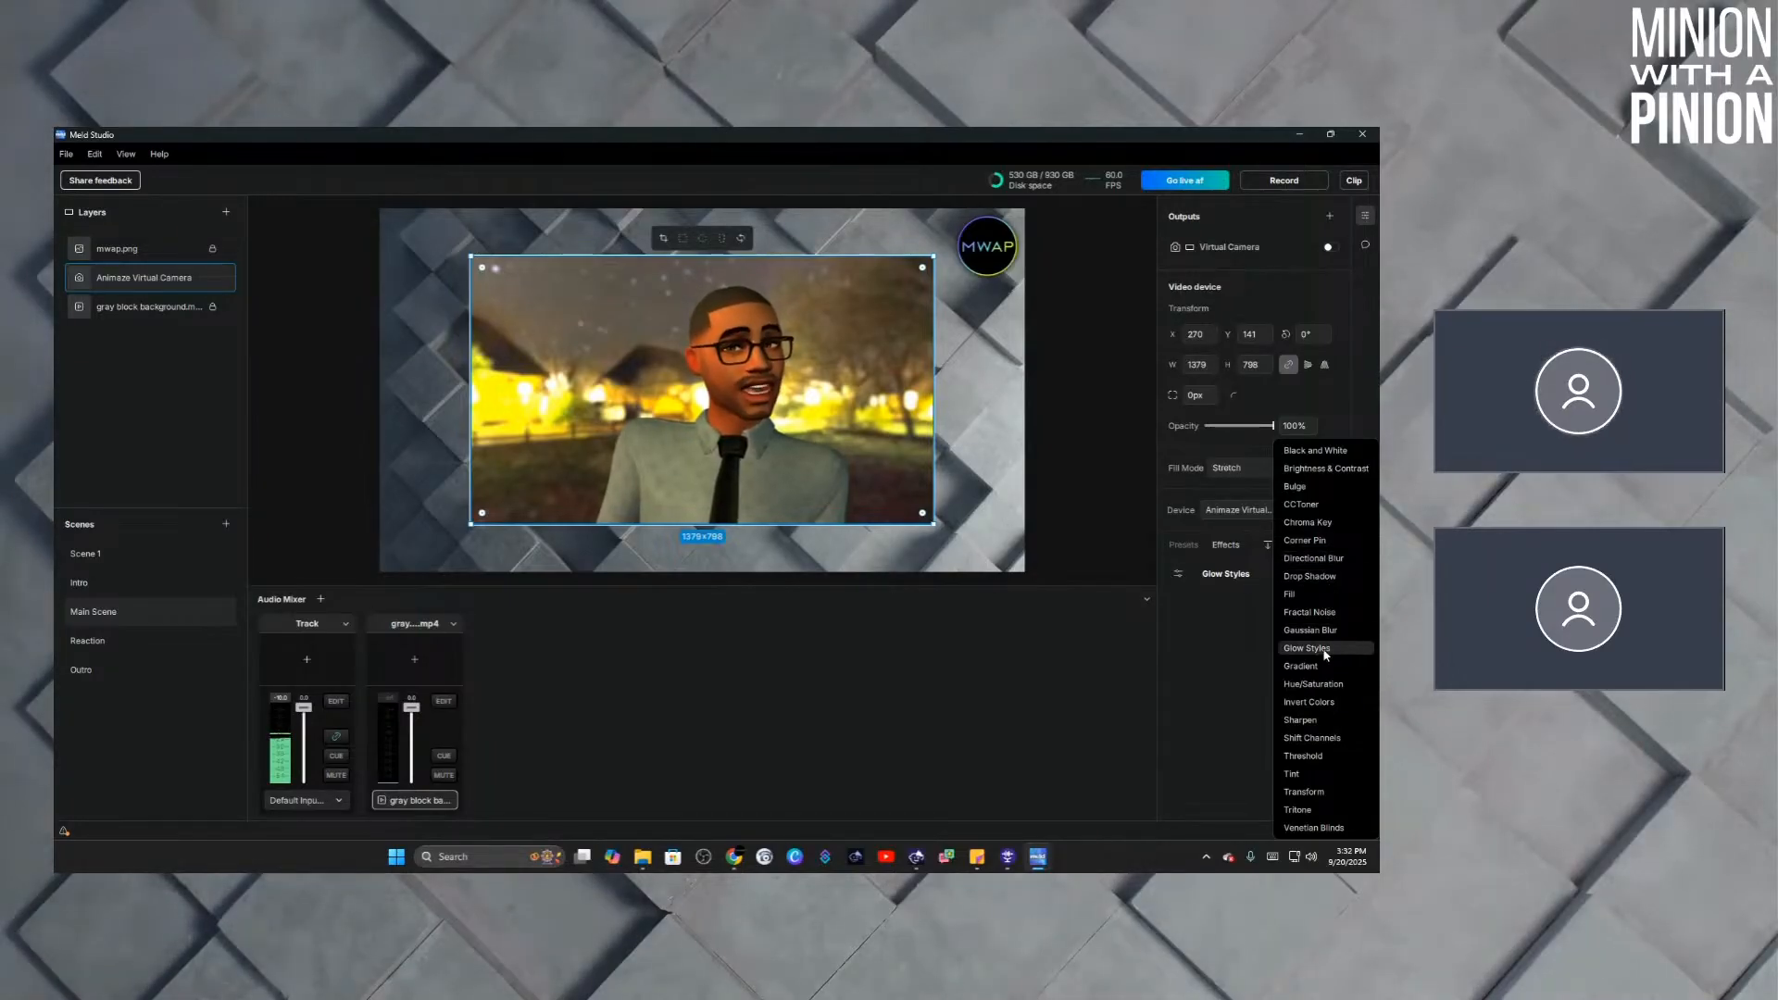
click(1312, 577)
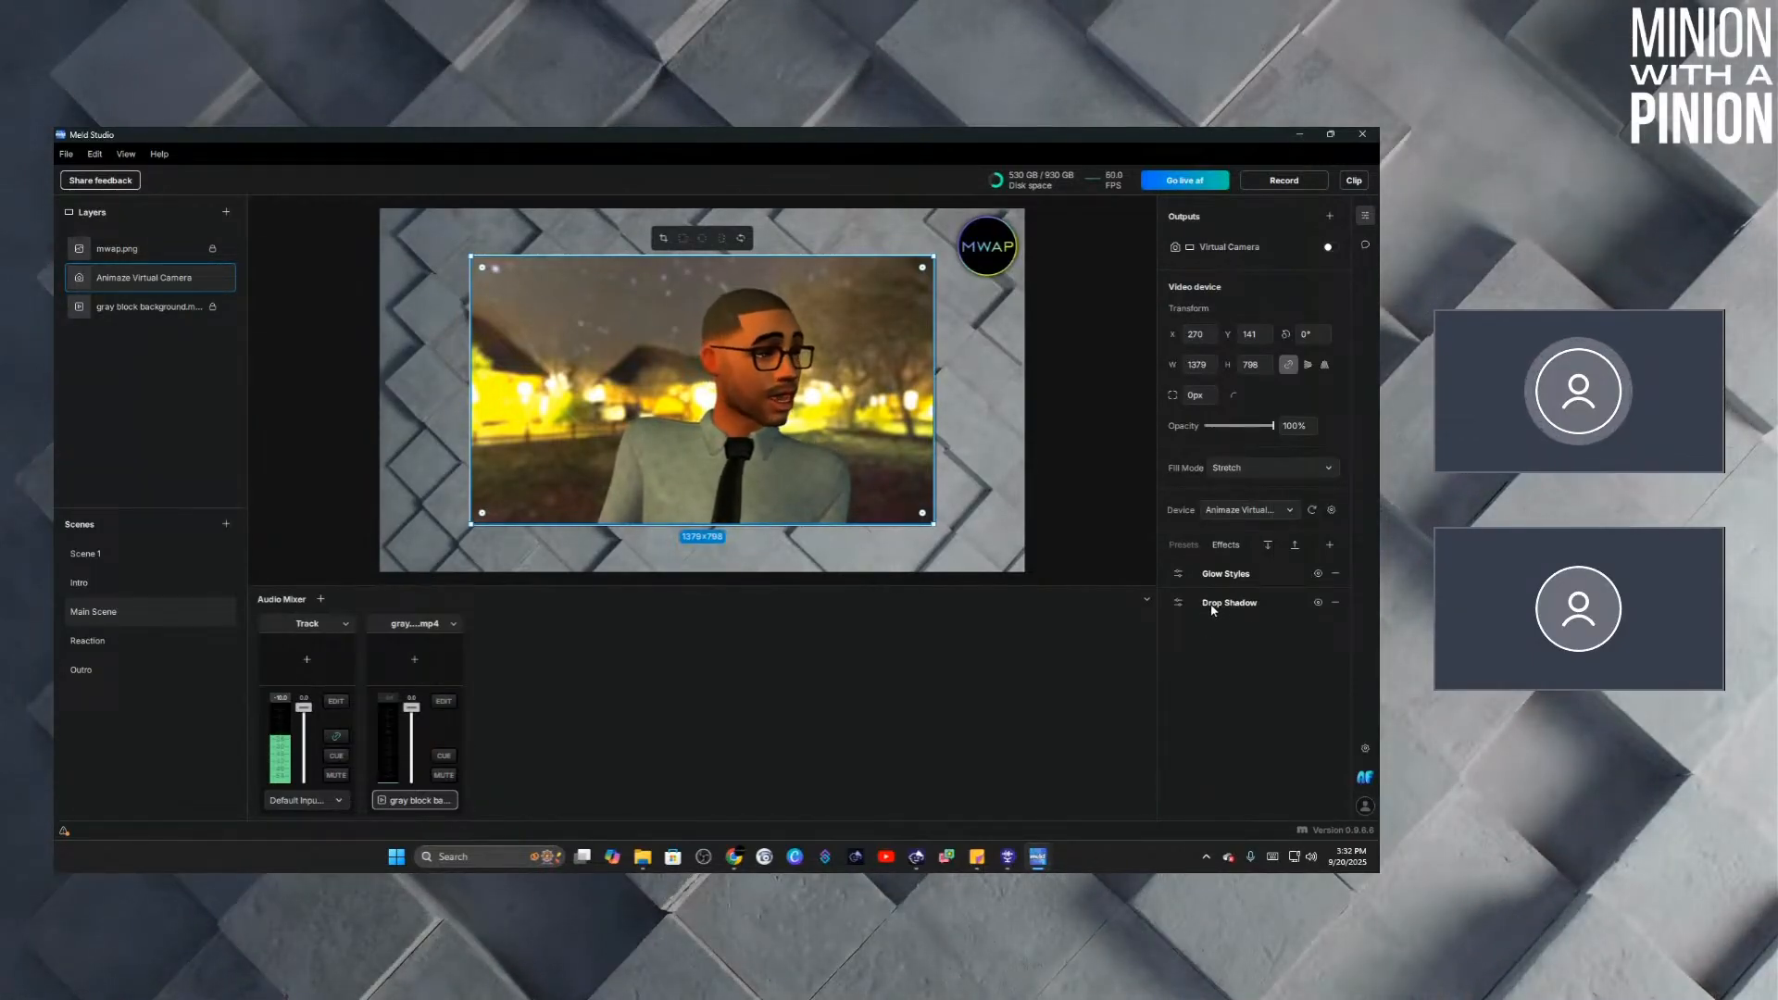
Set the drop shadow's softness to 191 and opacity to 100%, and deselect the camera layer to preview it.
click(1180, 603)
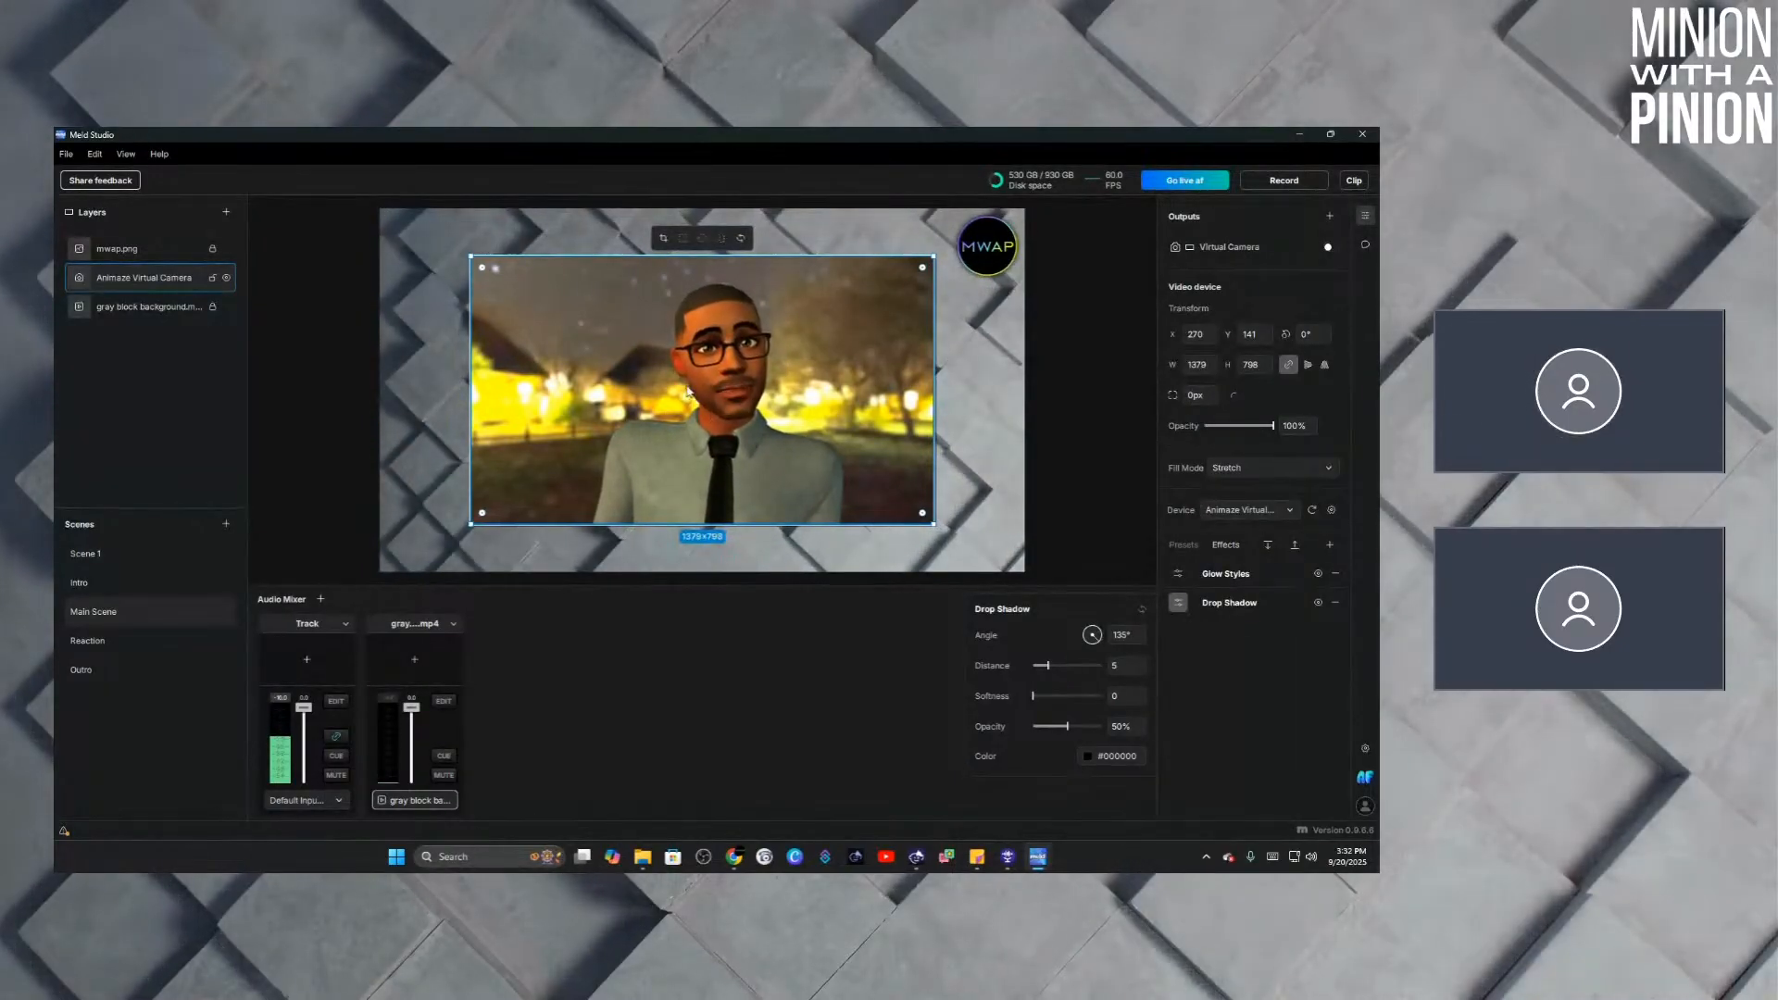
click(1178, 605)
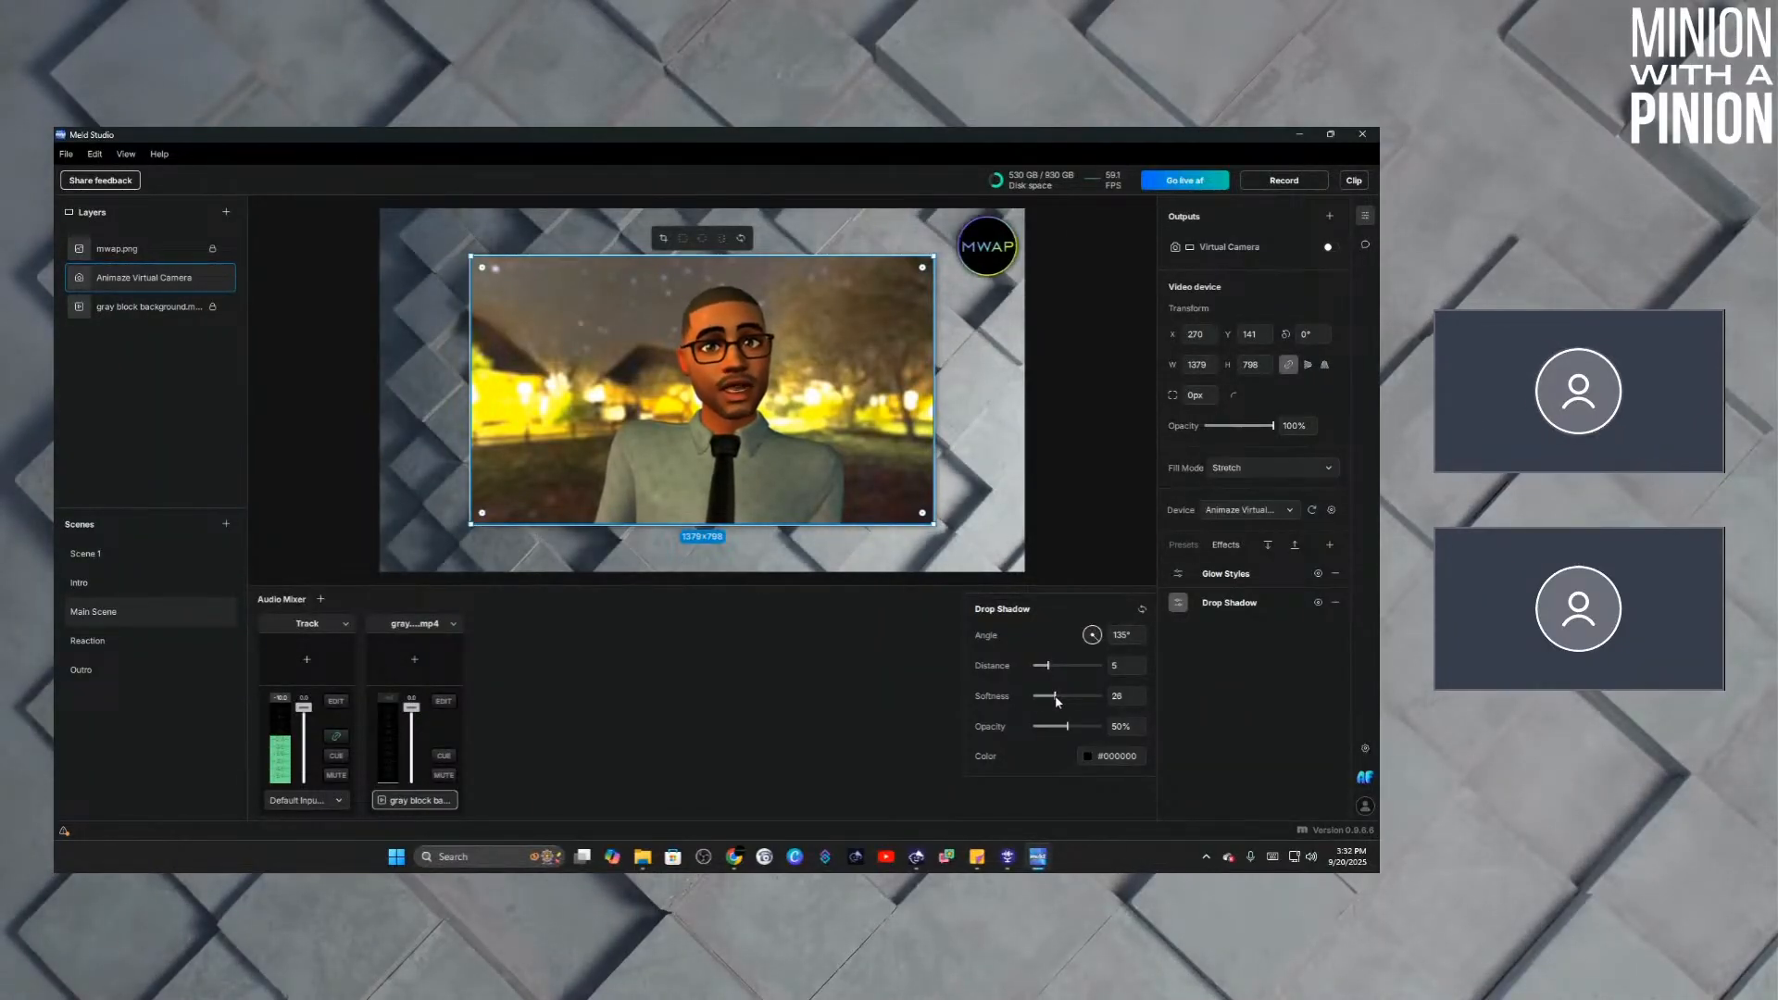
click(1086, 728)
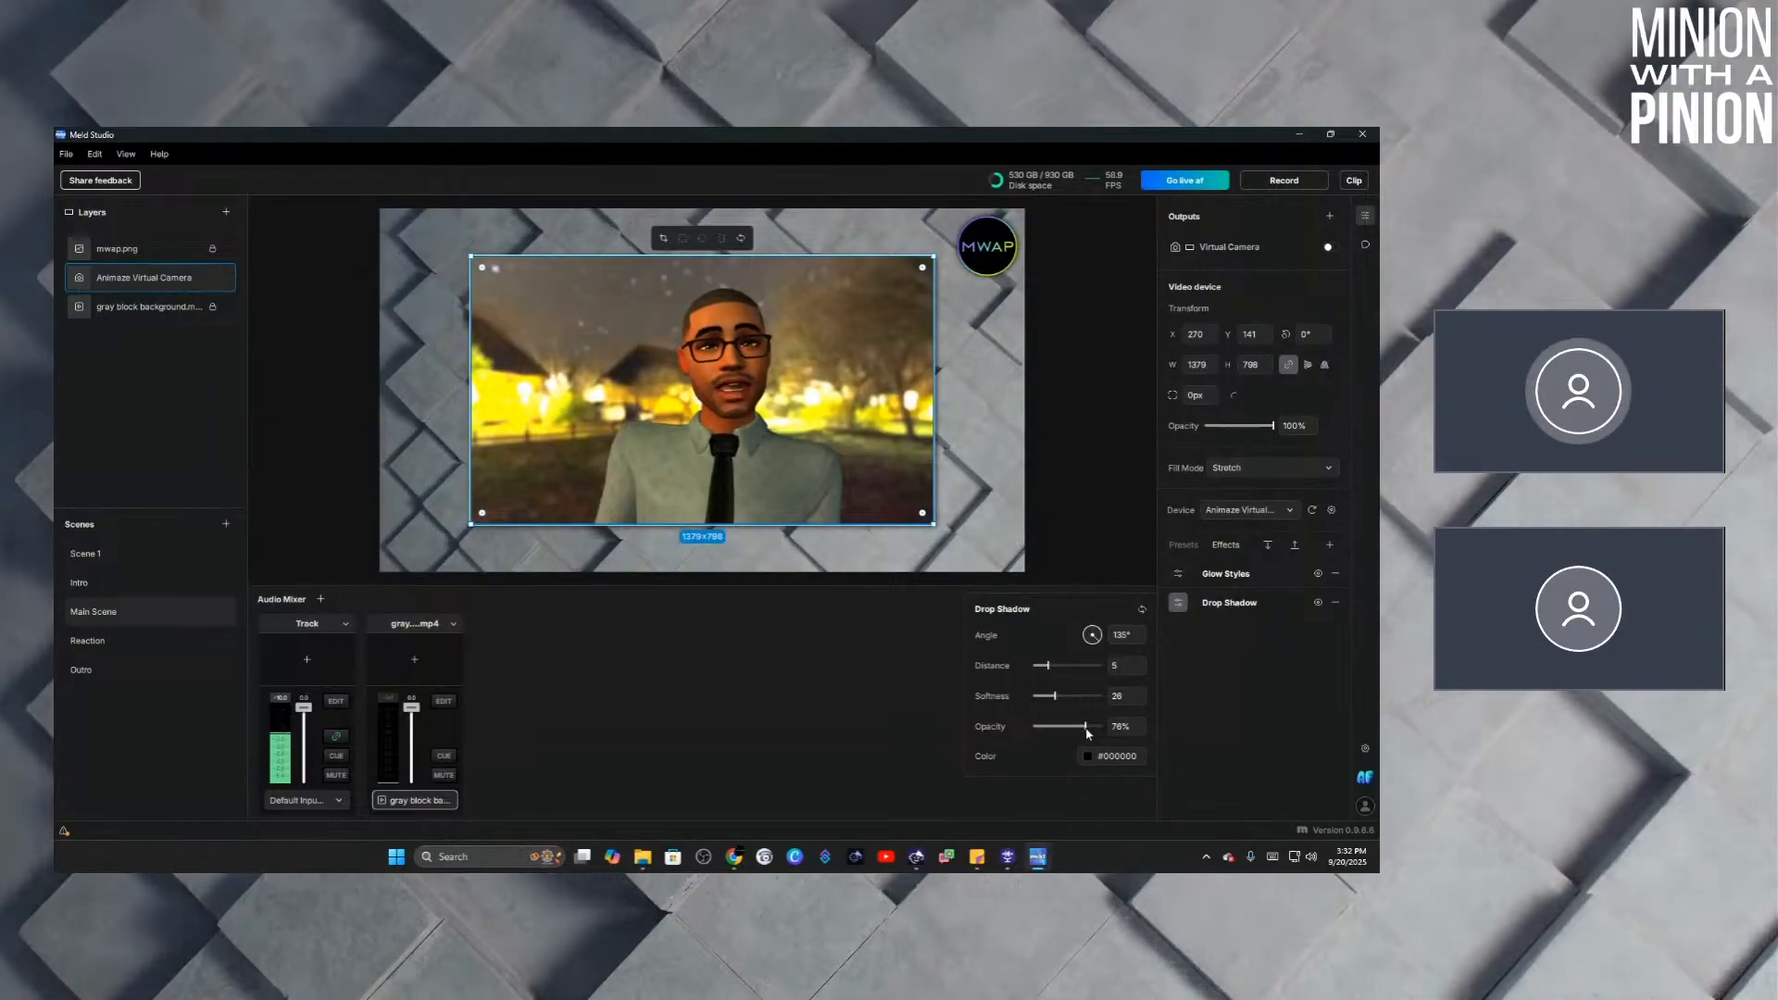
drag(1086, 727, 1069, 696)
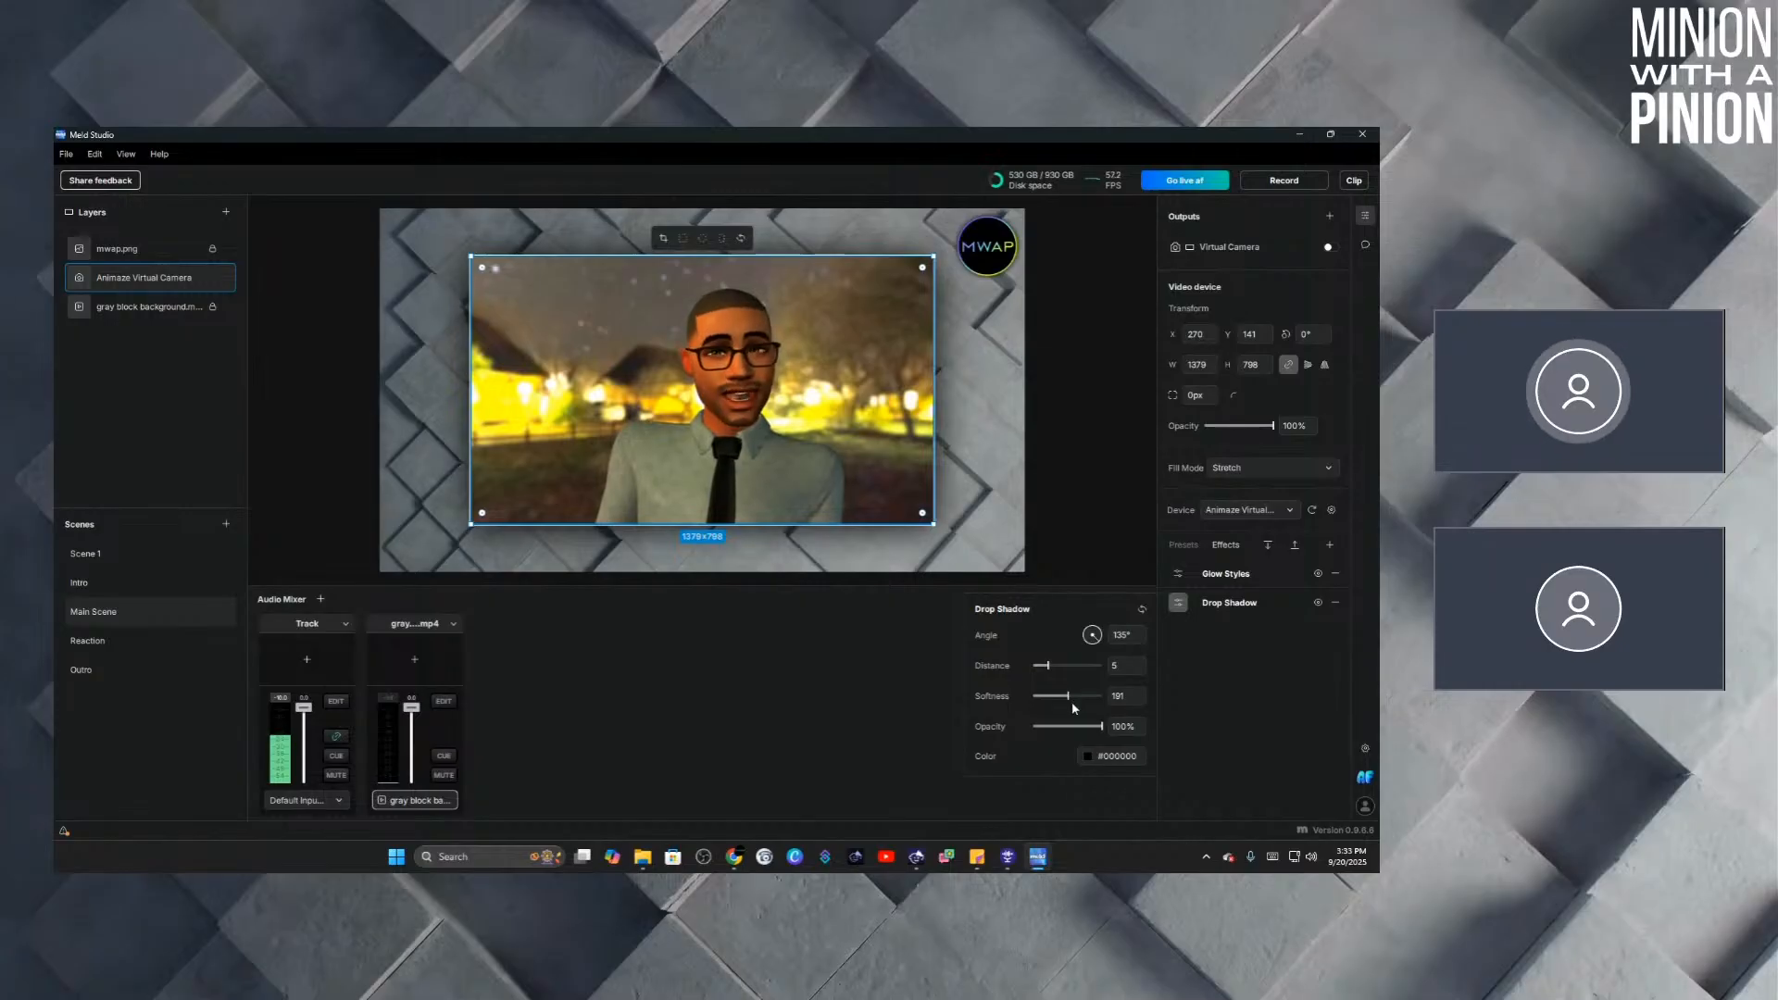
click(1106, 341)
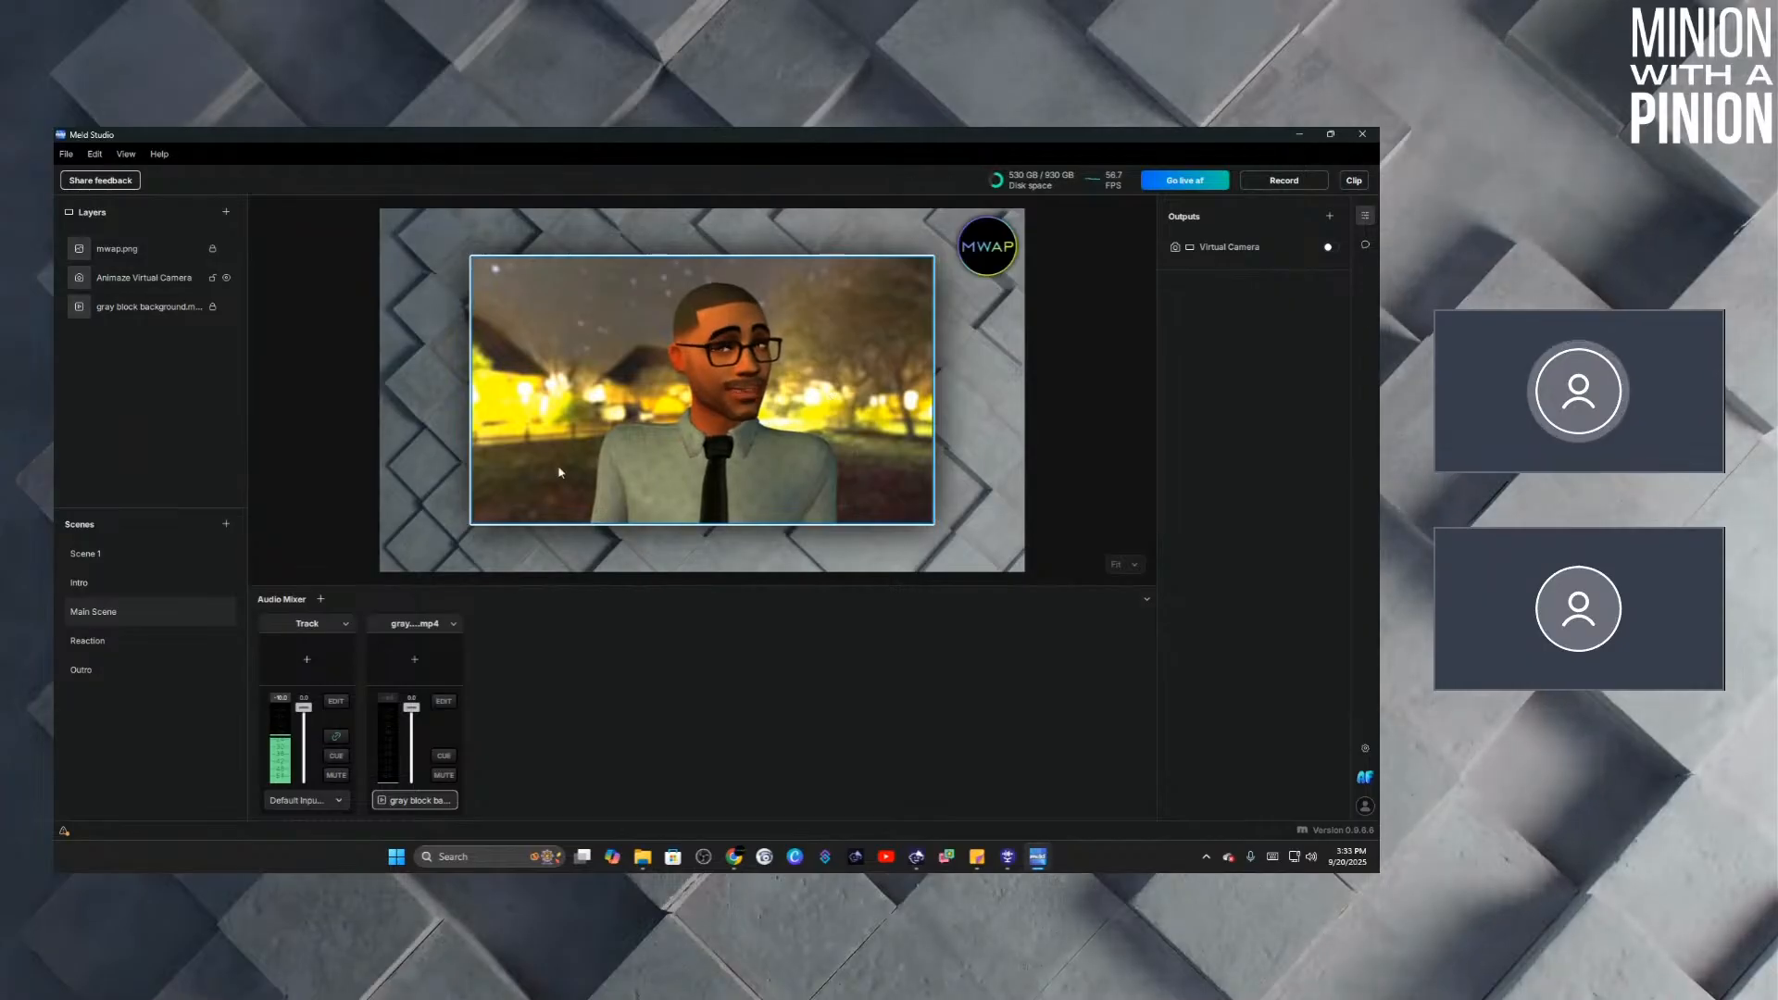
View the Reaction scene briefly and copy the effects of the Main Scene's Animaze Virtual Camera layer.
click(130, 639)
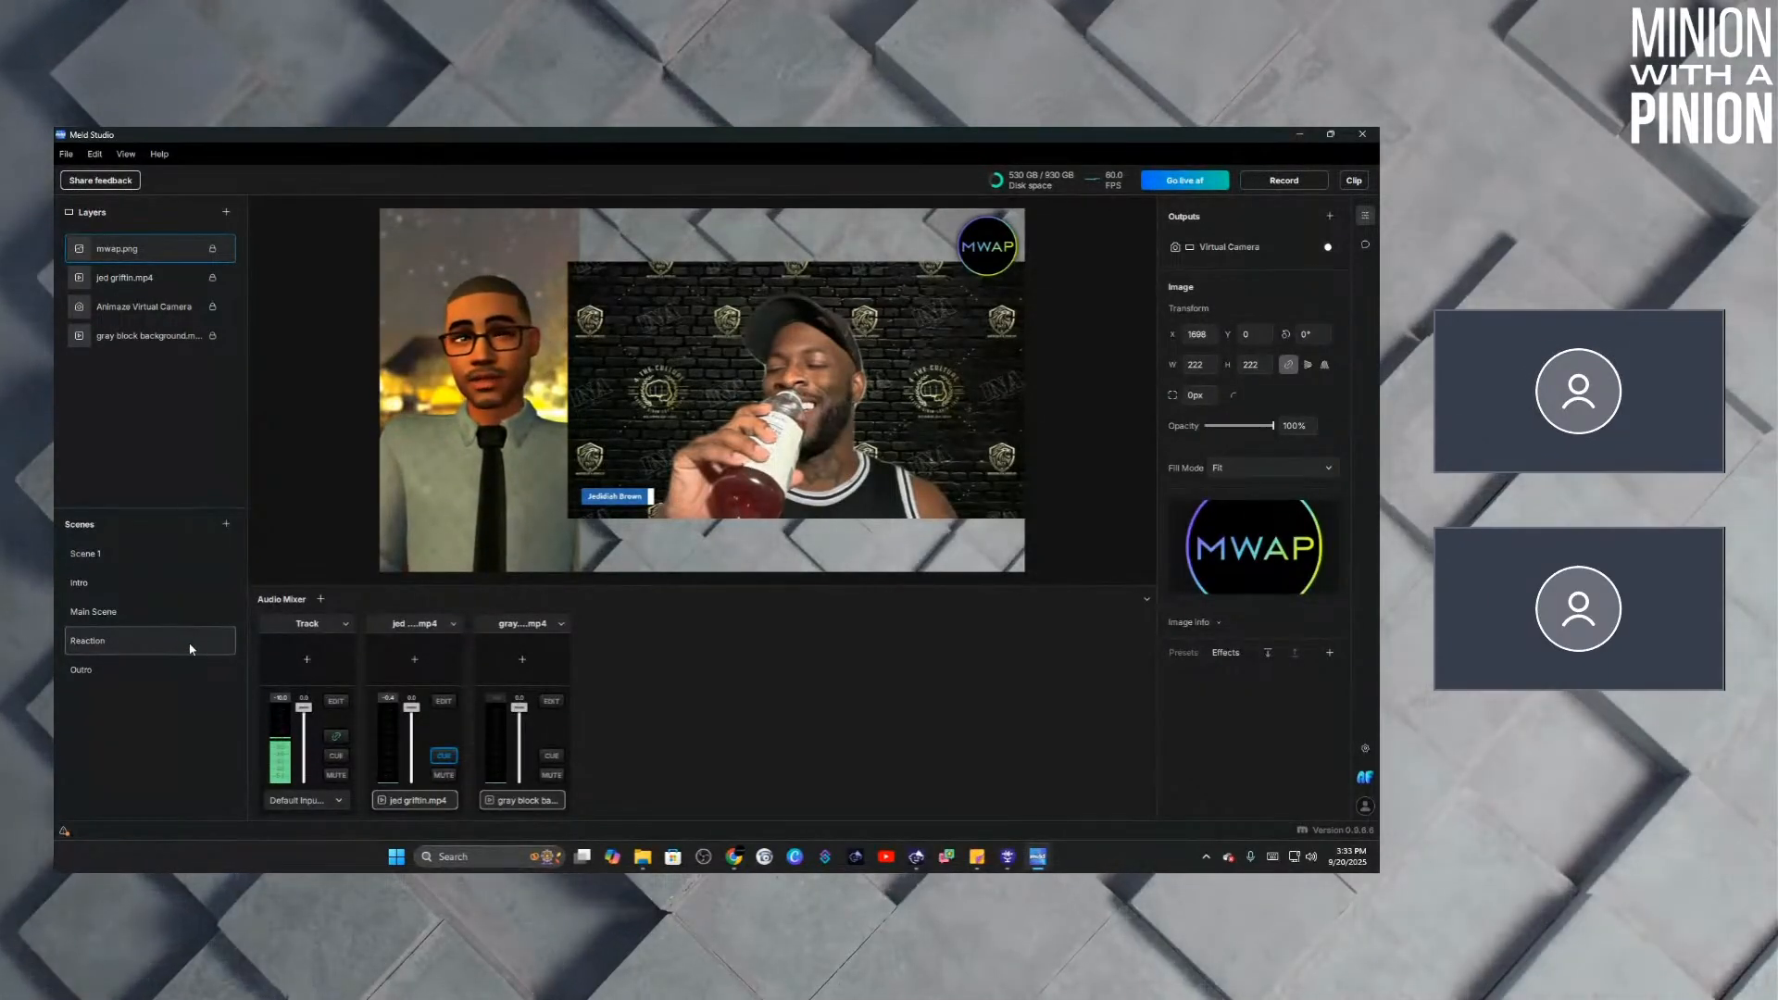
click(112, 614)
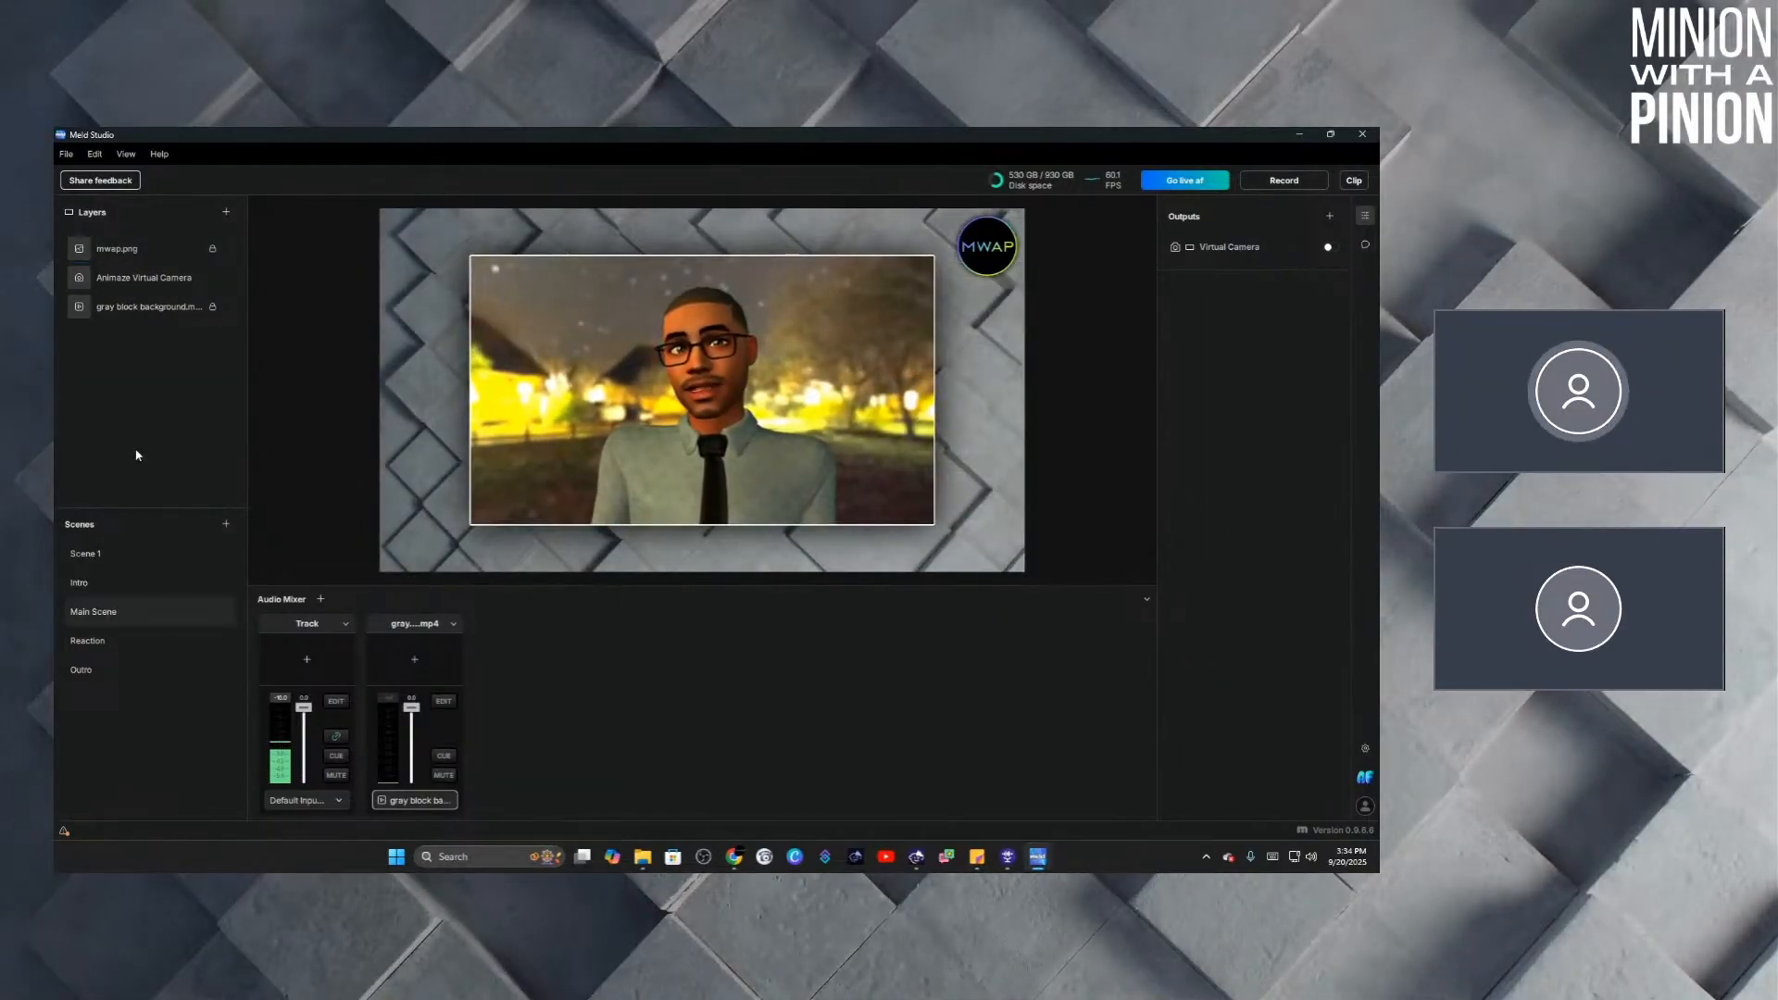
click(121, 282)
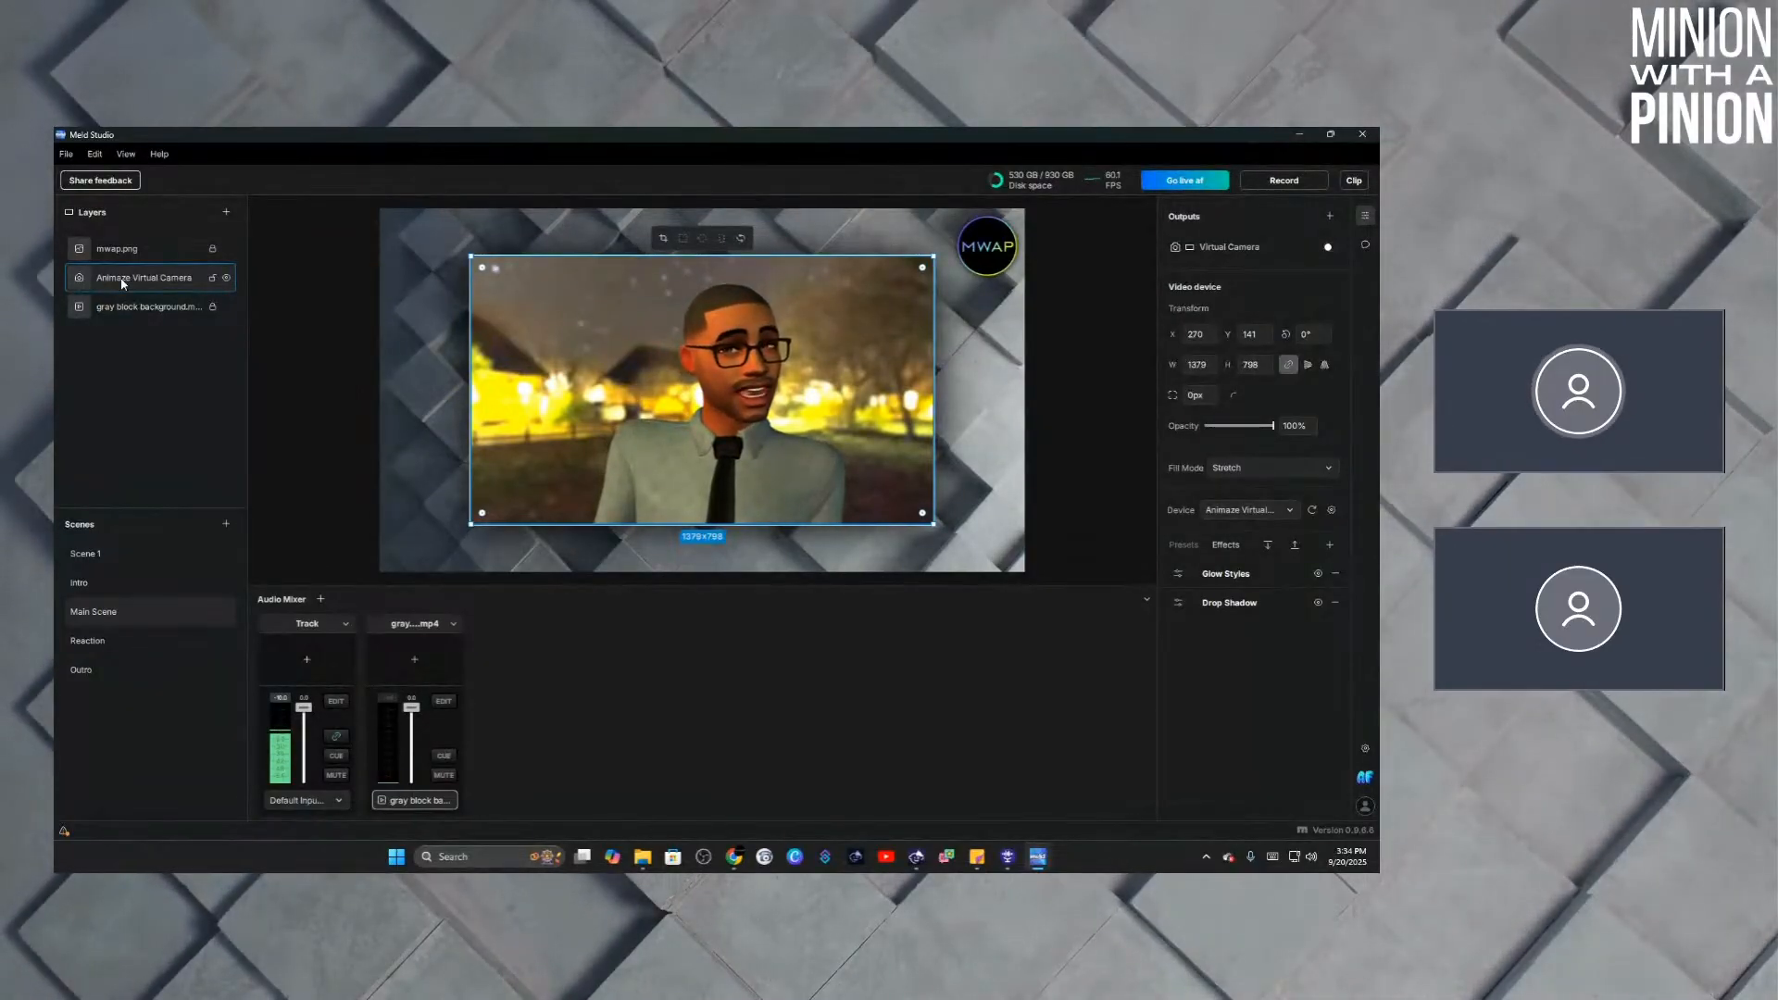
right_click(122, 283)
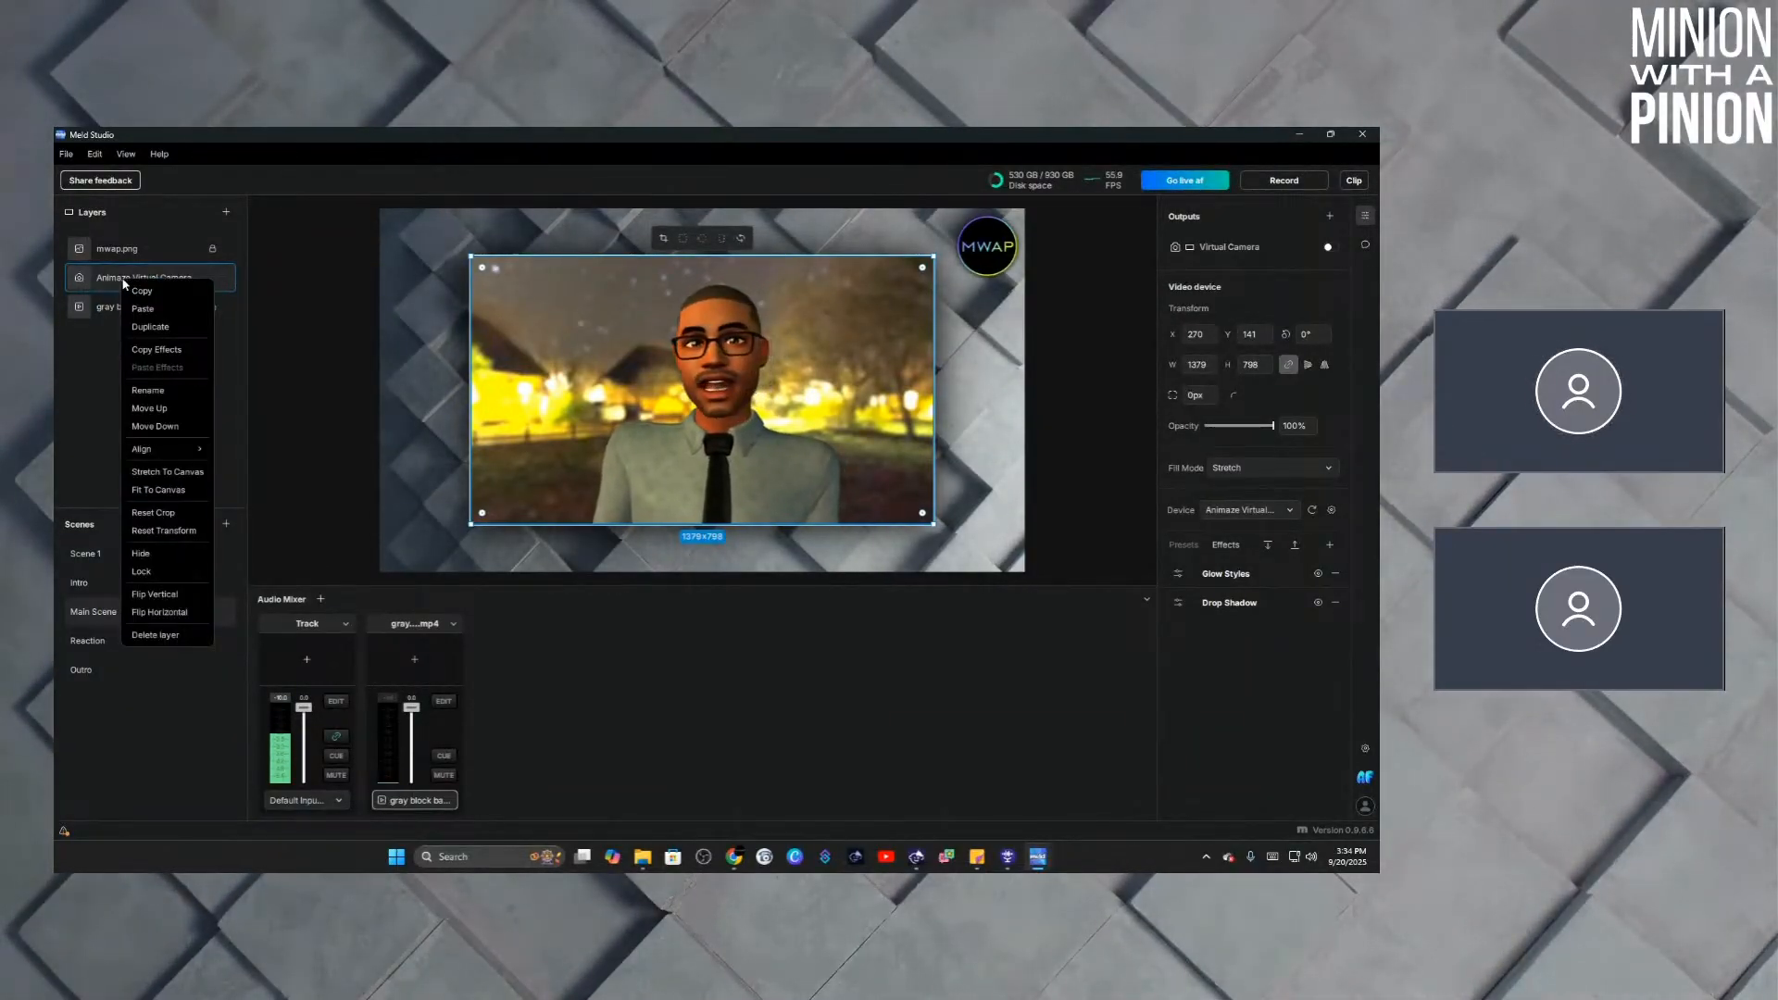
click(157, 350)
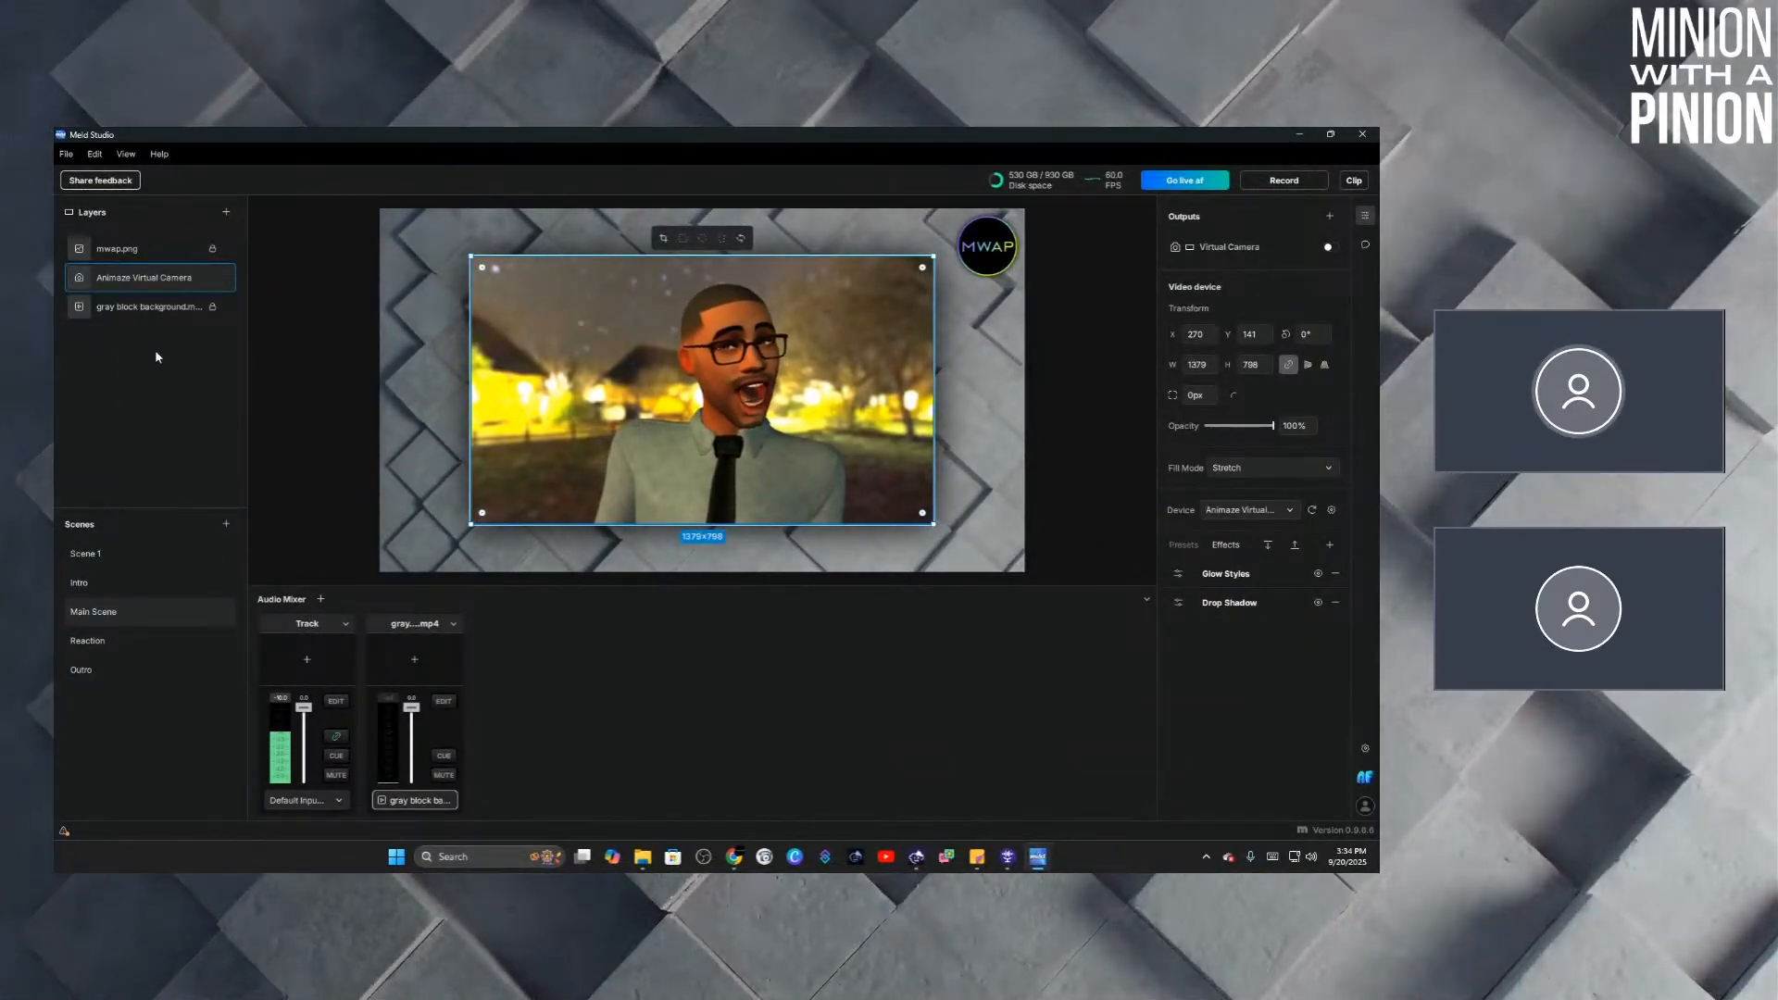
Paste the copied effects onto the Animaze Virtual Camera layer in the Reaction scene.
click(91, 652)
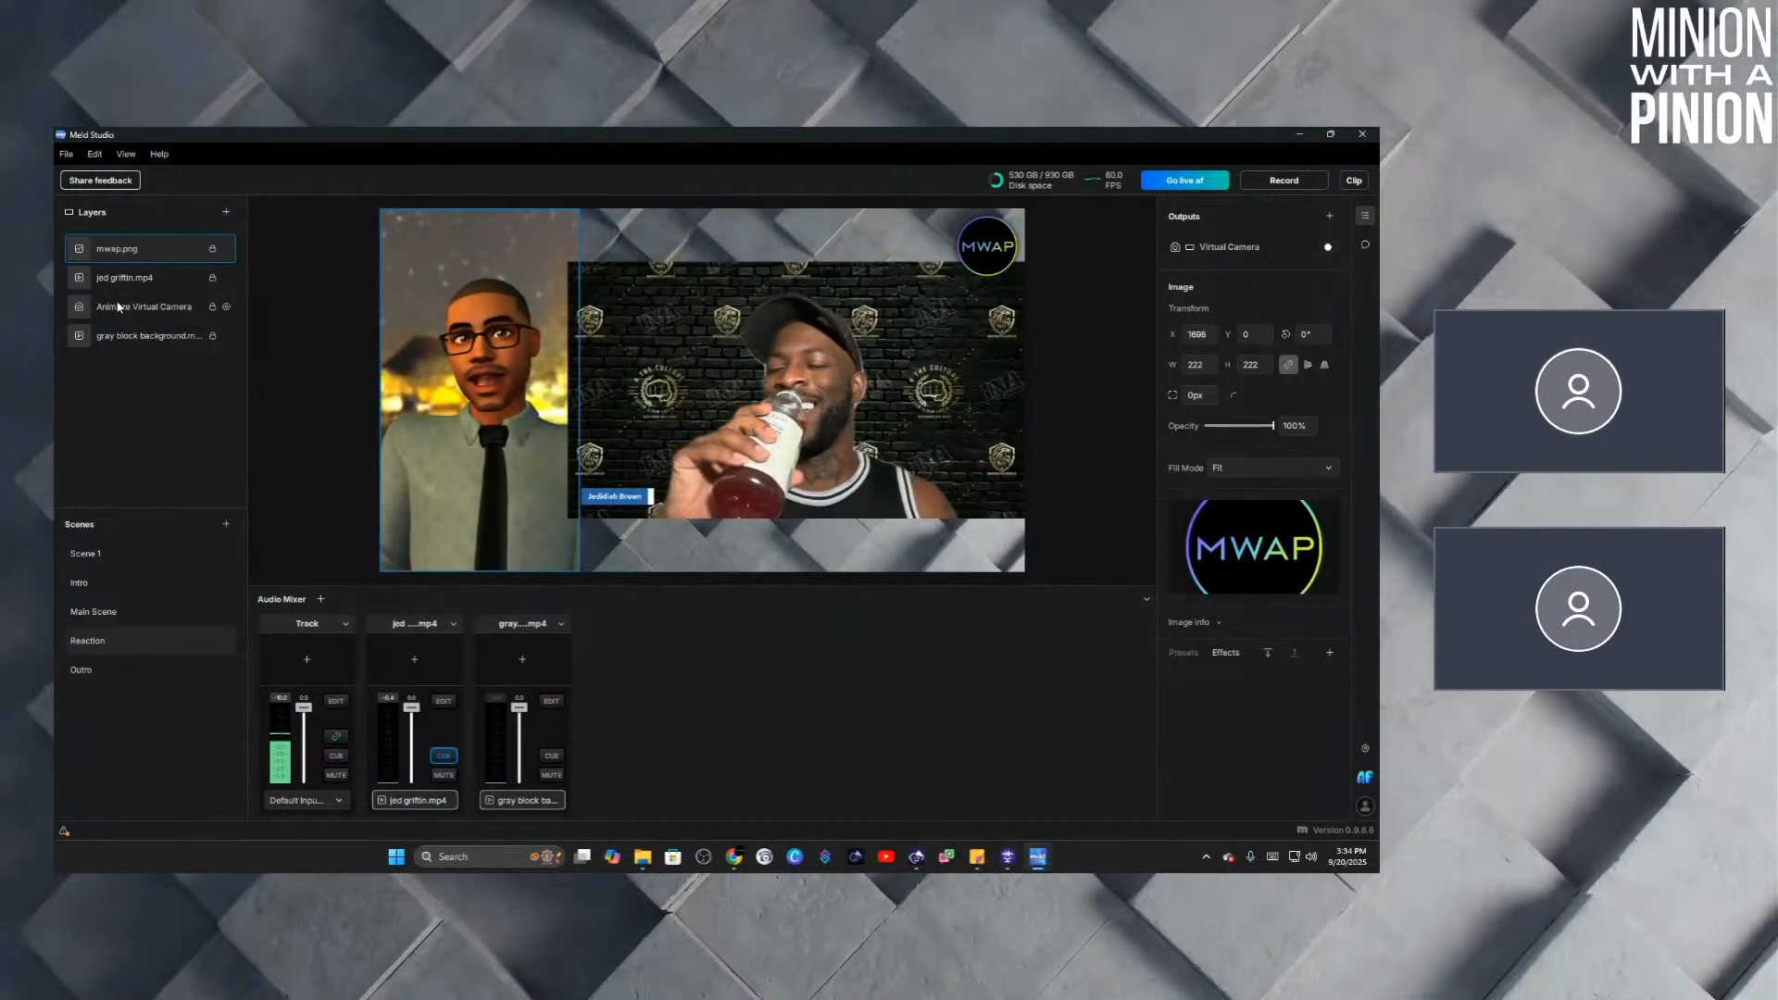
click(127, 311)
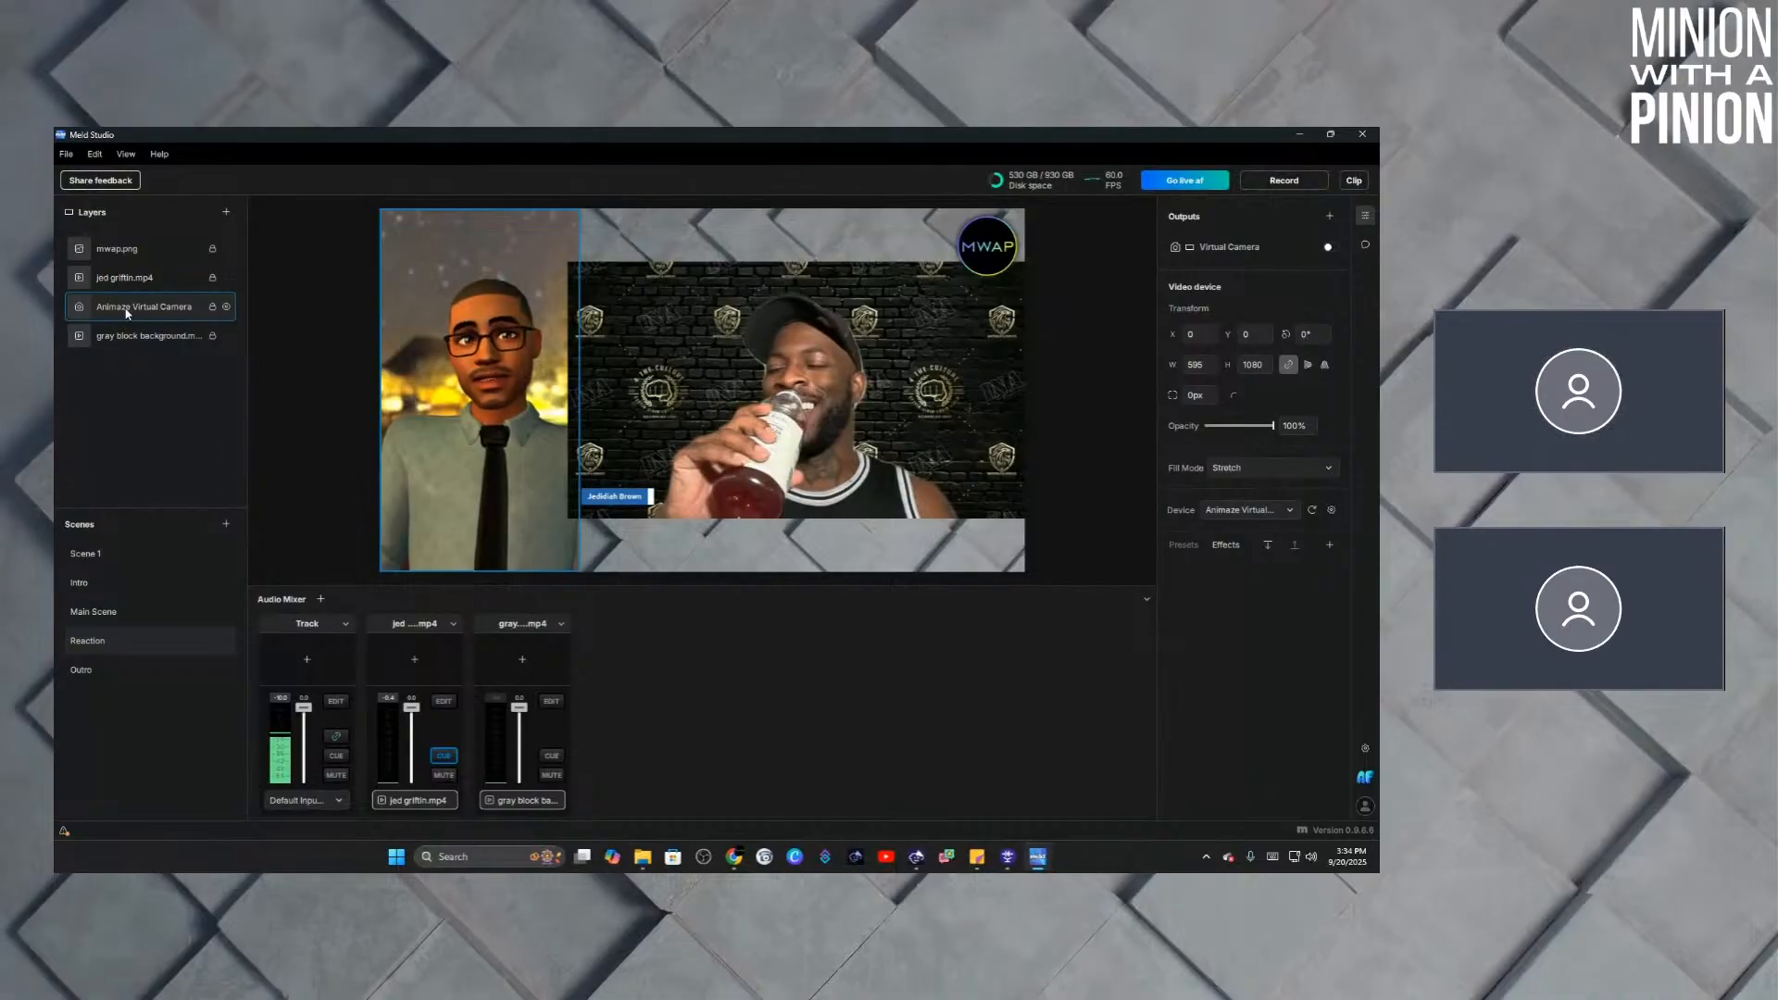
right_click(127, 312)
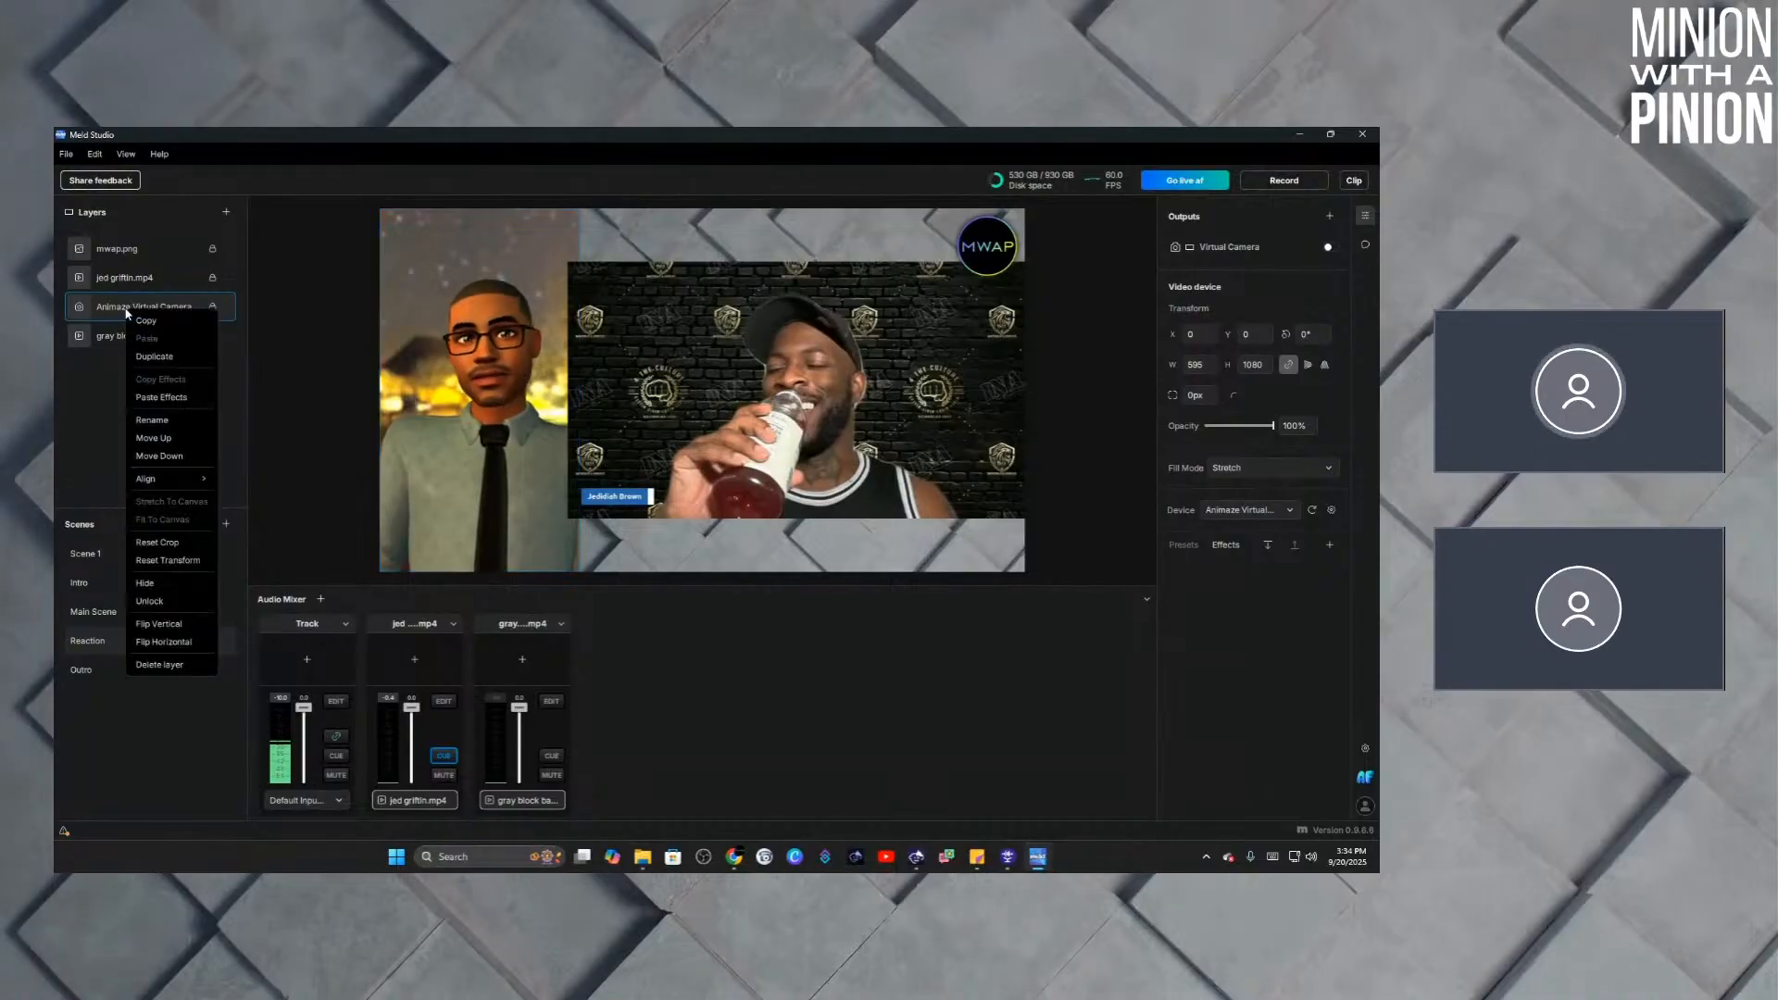
click(171, 399)
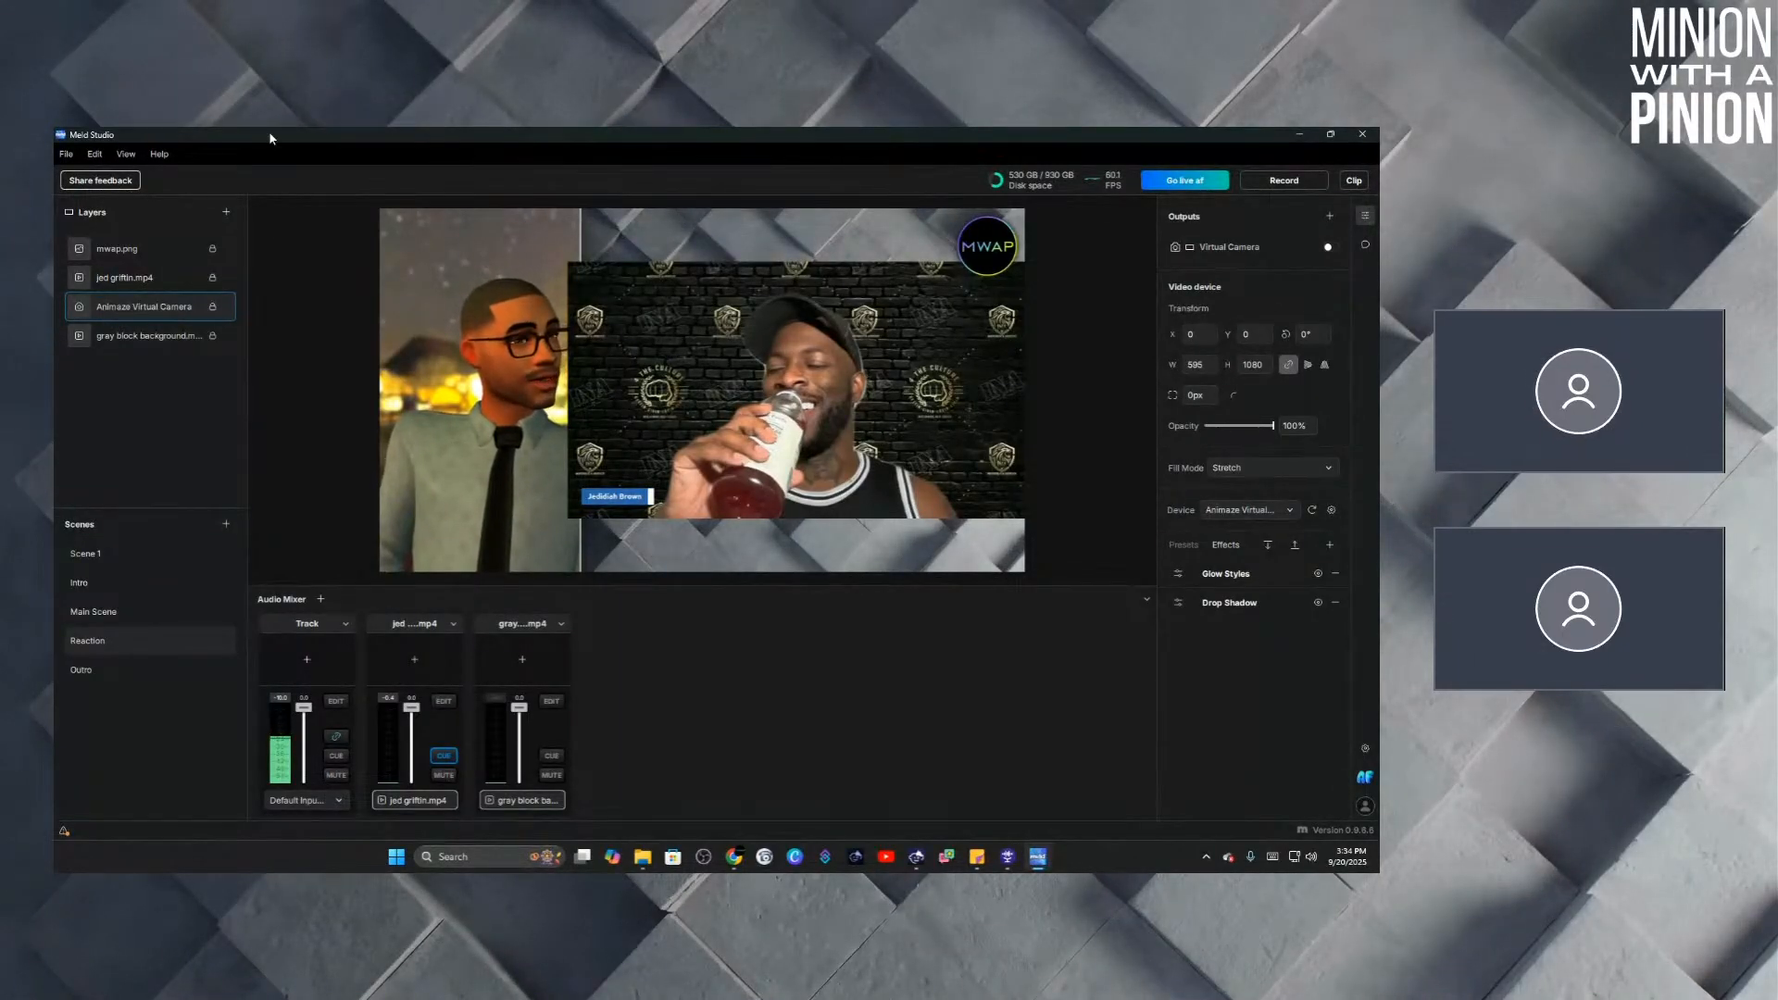
Paste the copied effects onto the Reaction scene's foreground video layer and deselect it to preview the result.
click(137, 280)
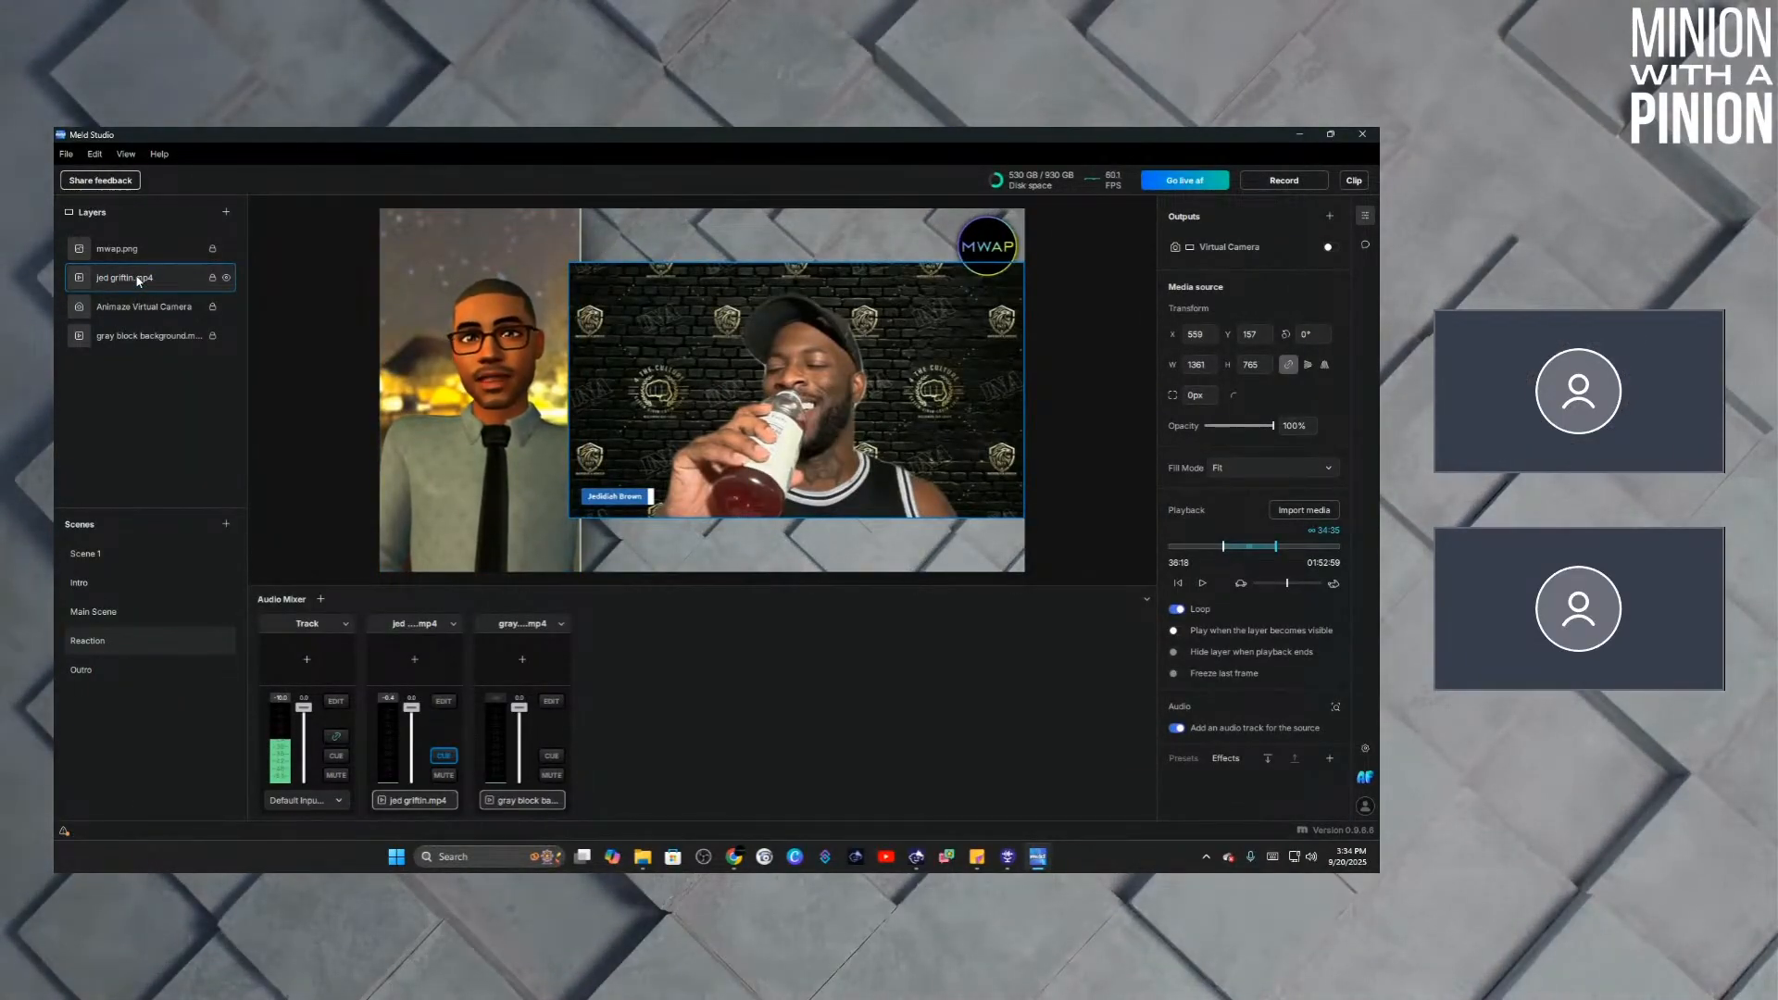
right_click(138, 282)
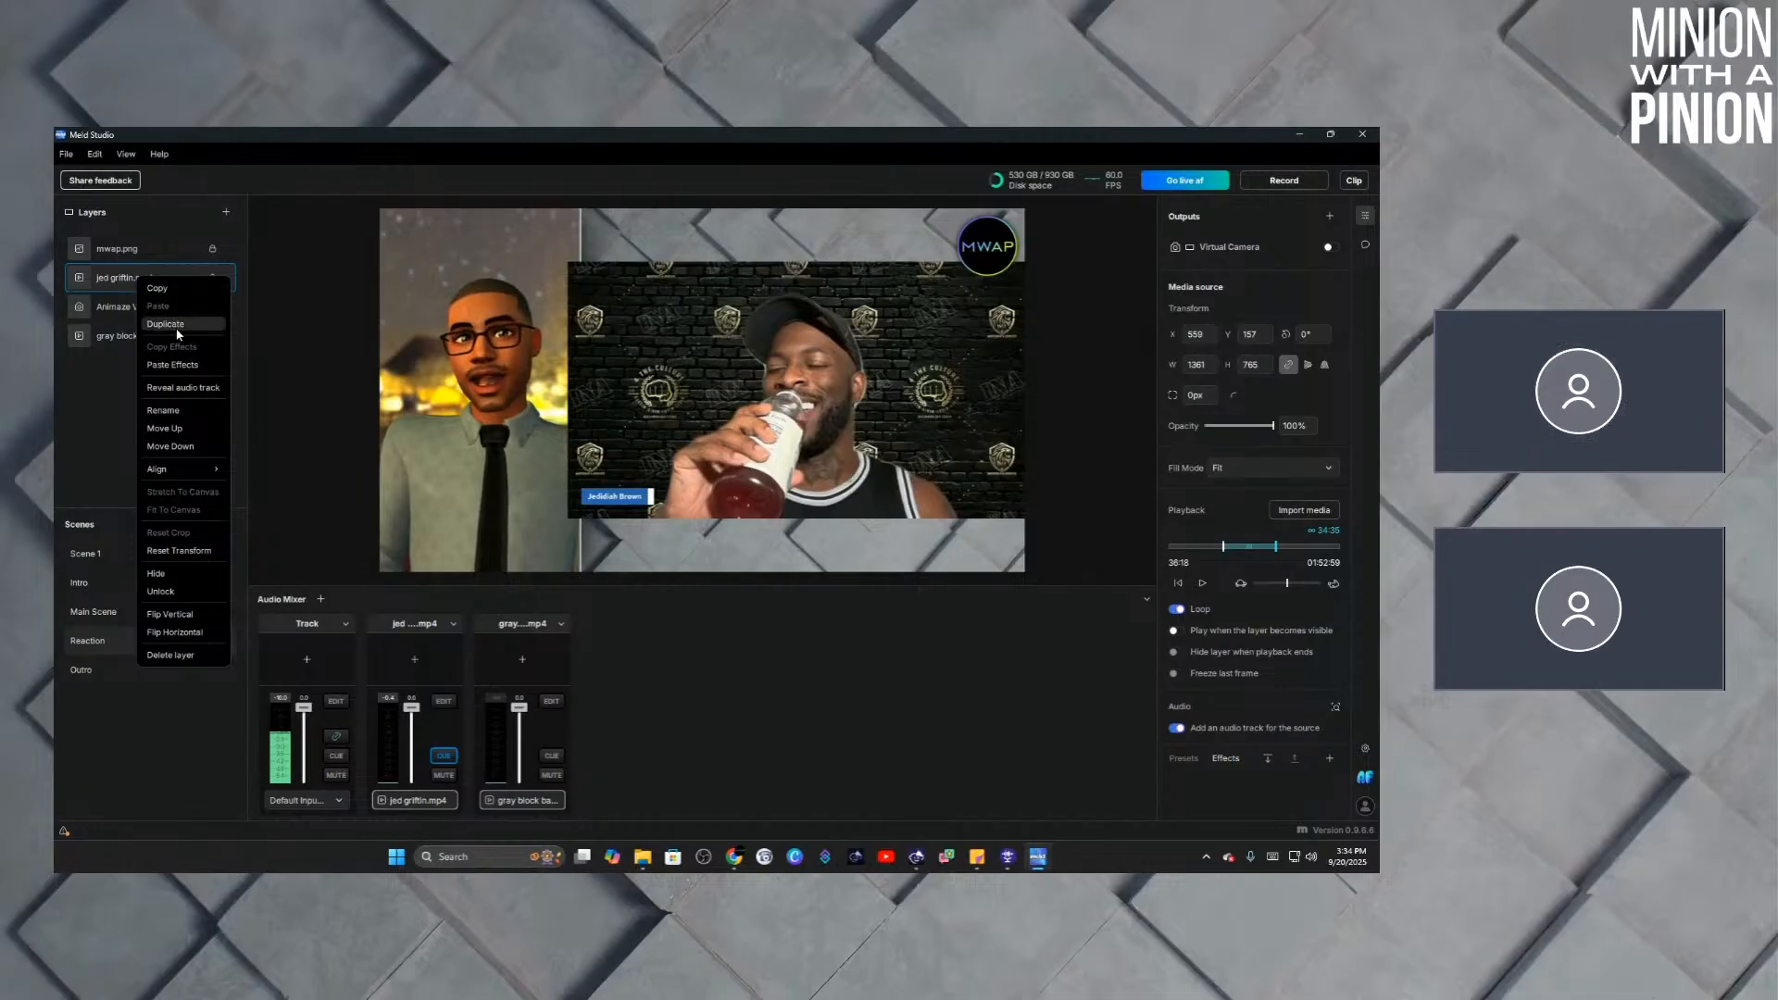
click(184, 369)
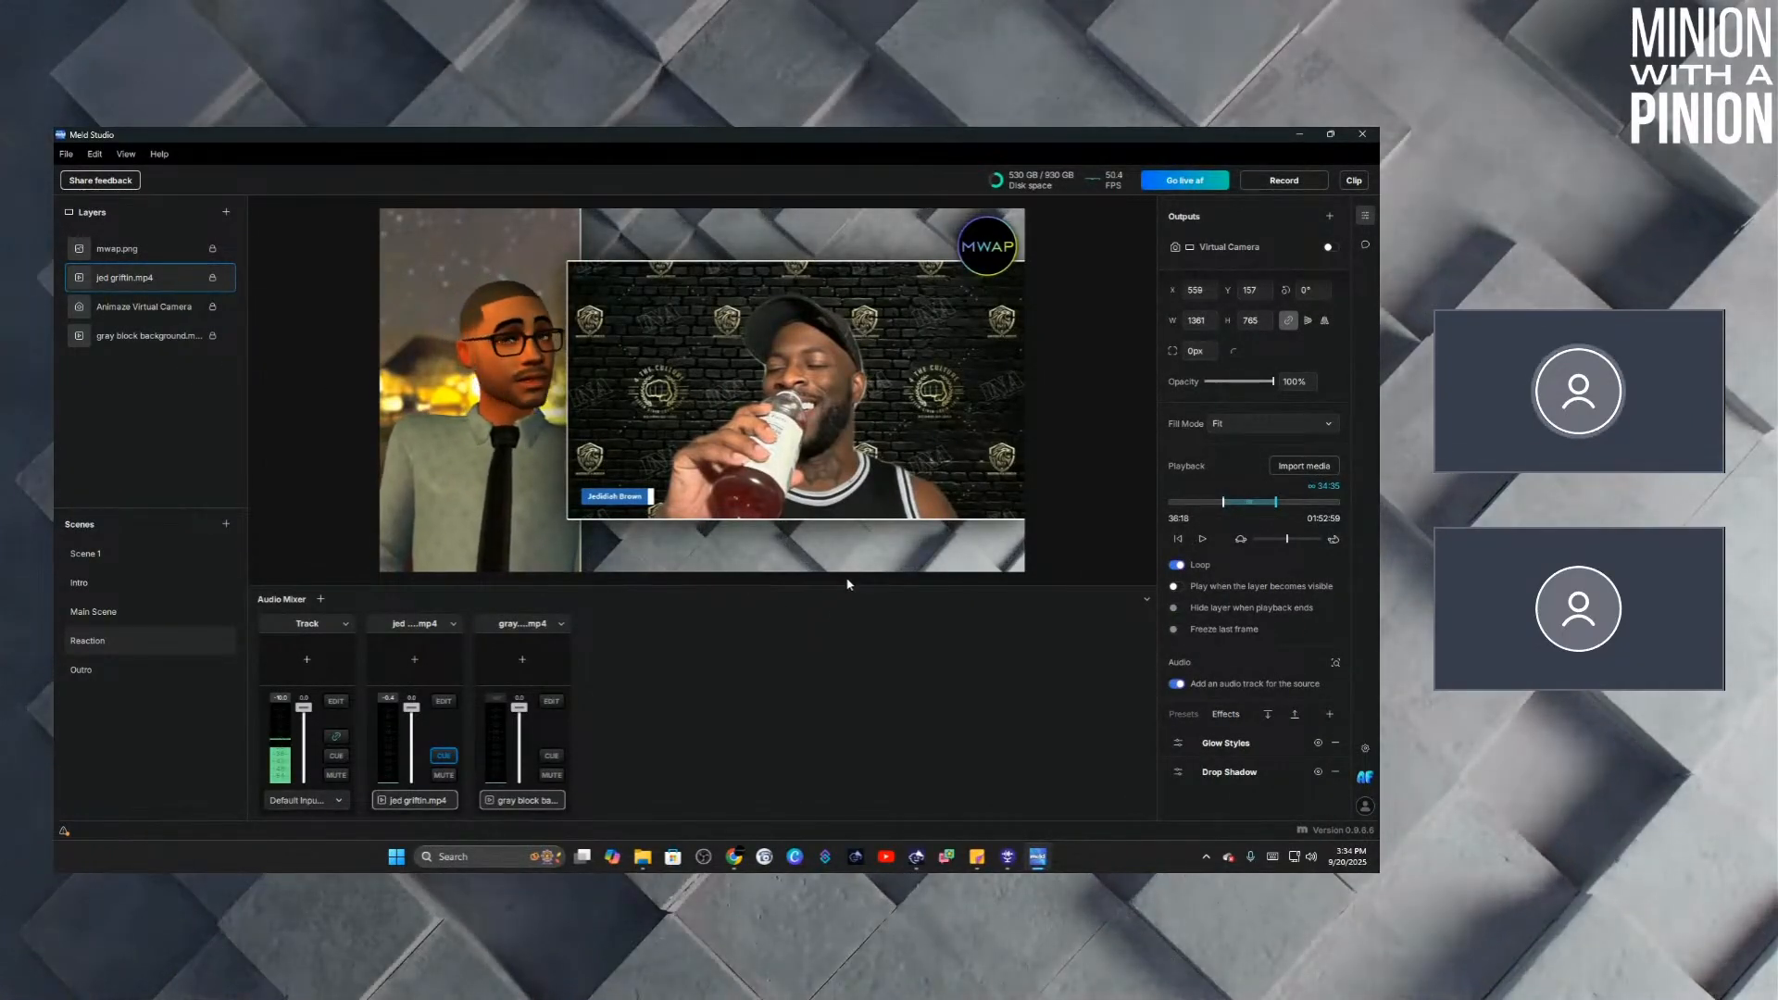
click(1150, 400)
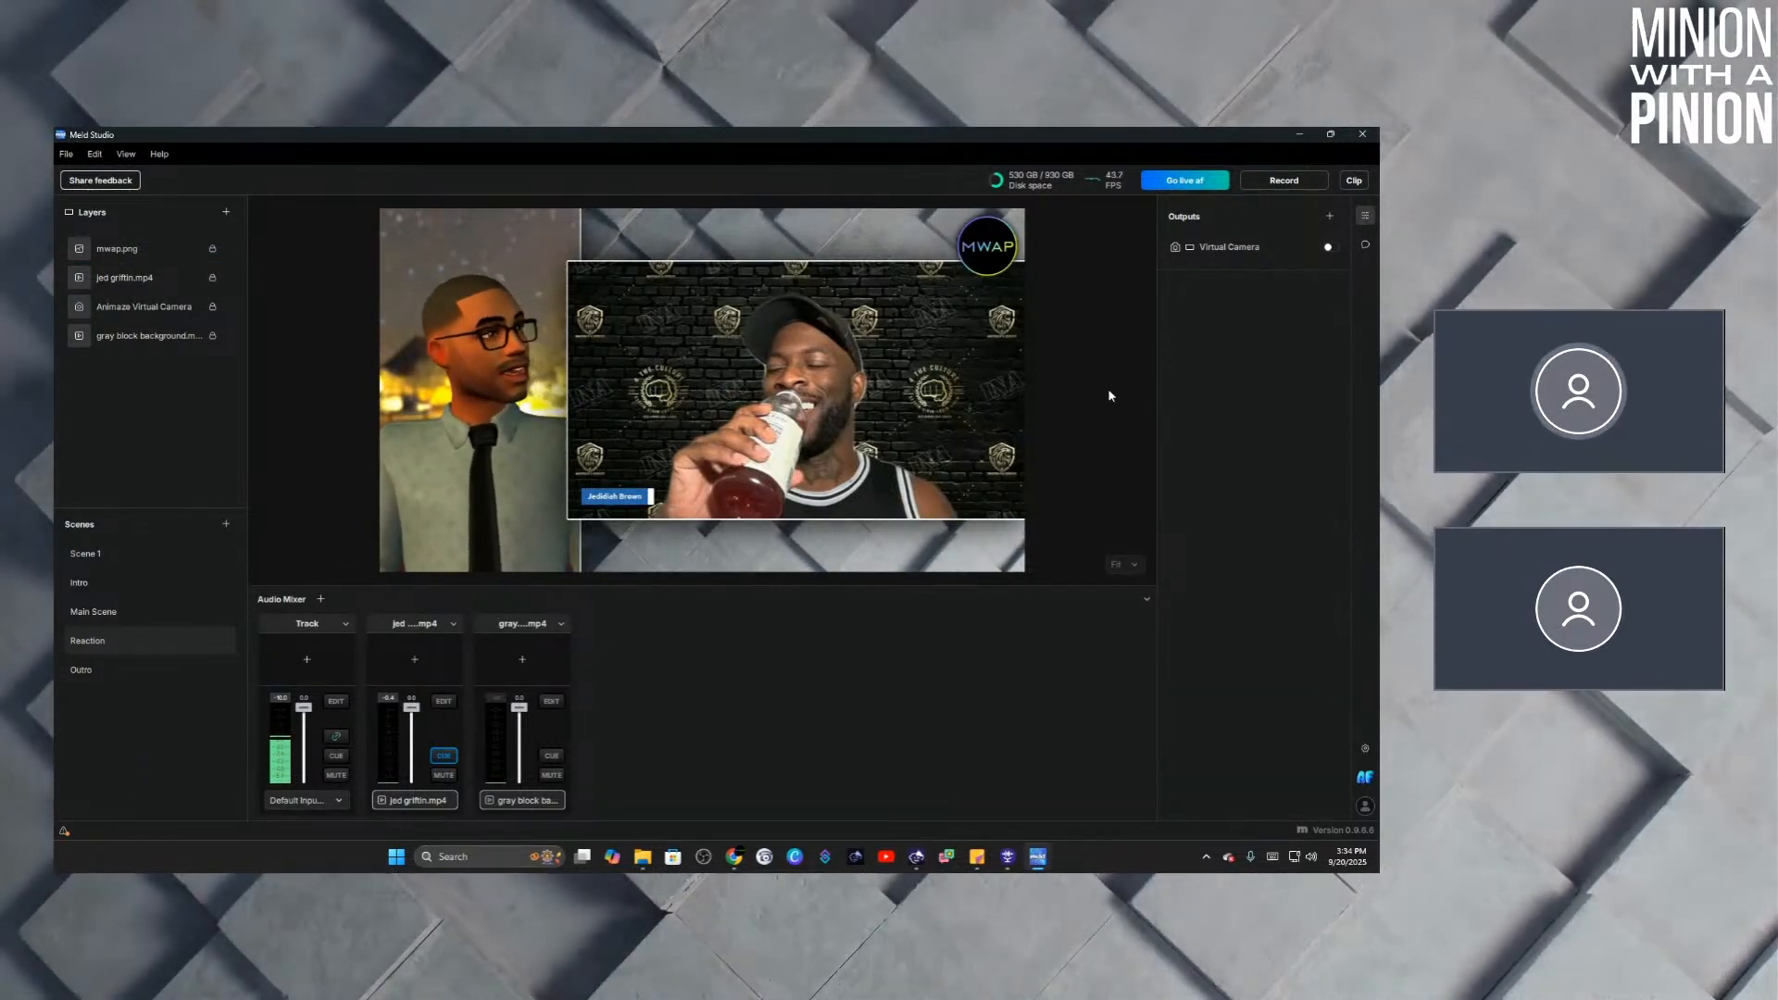
Switch back and forth between Main Scene and Reaction to compare them, and view the gray block background layer's properties in Reaction.
click(125, 612)
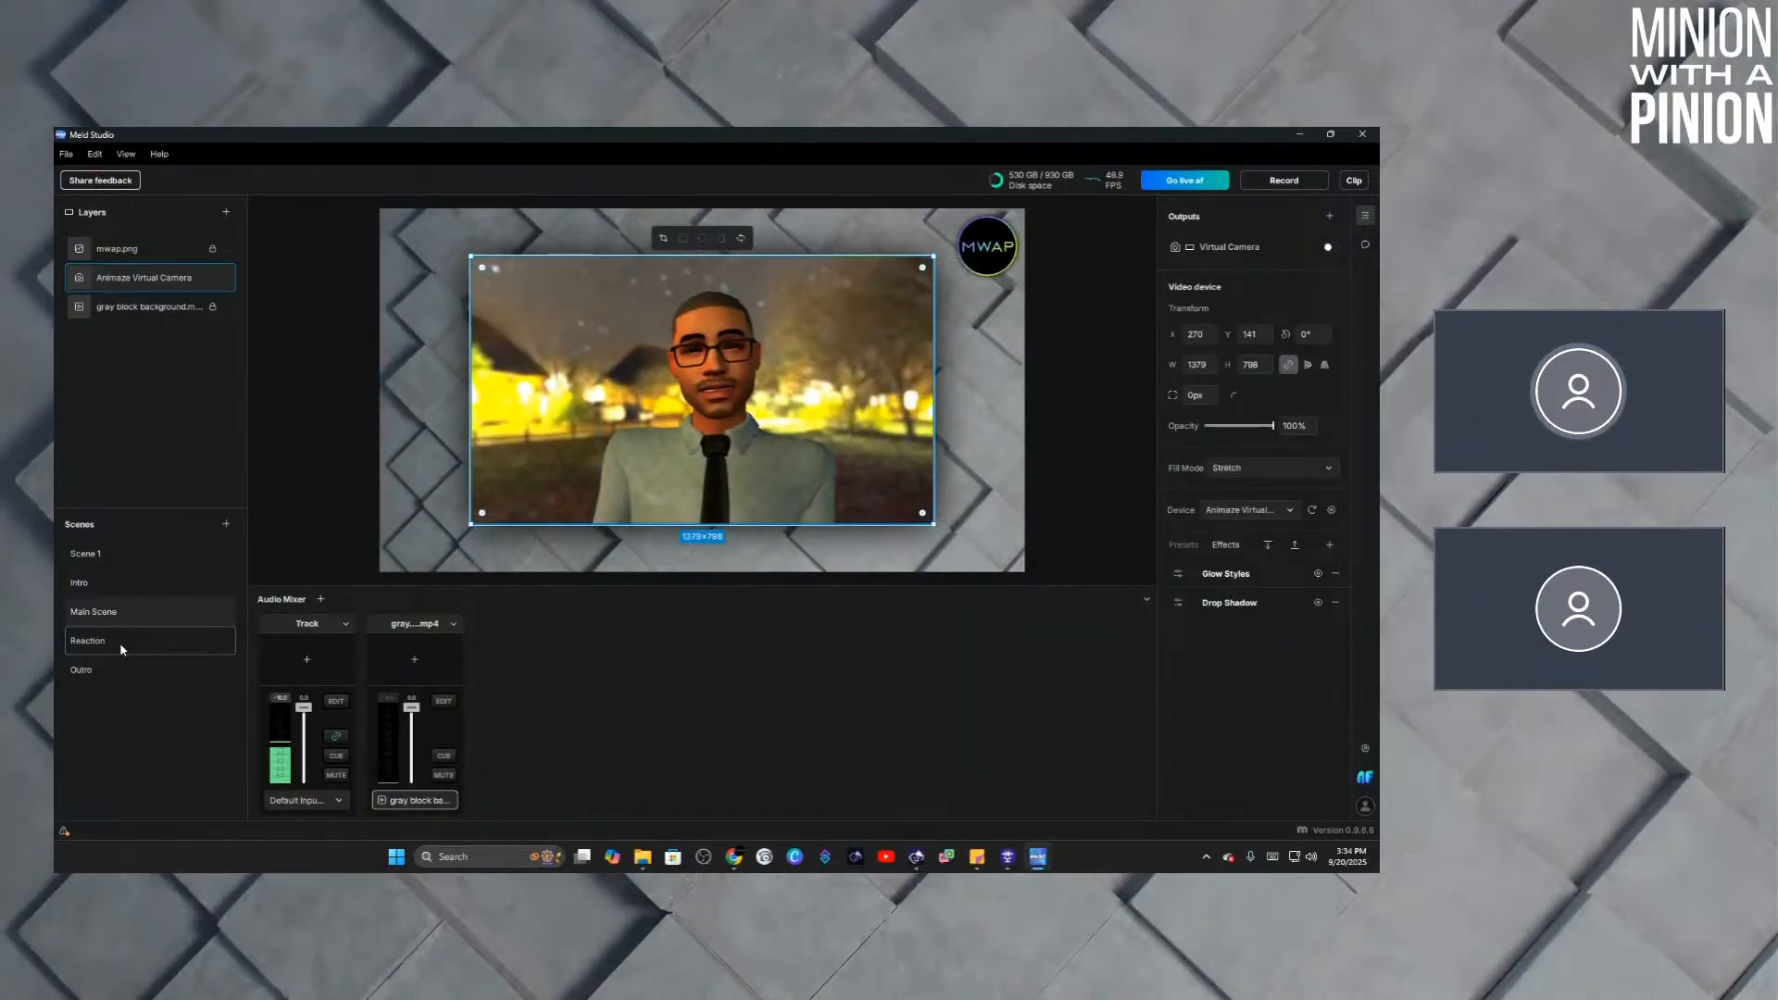
click(120, 648)
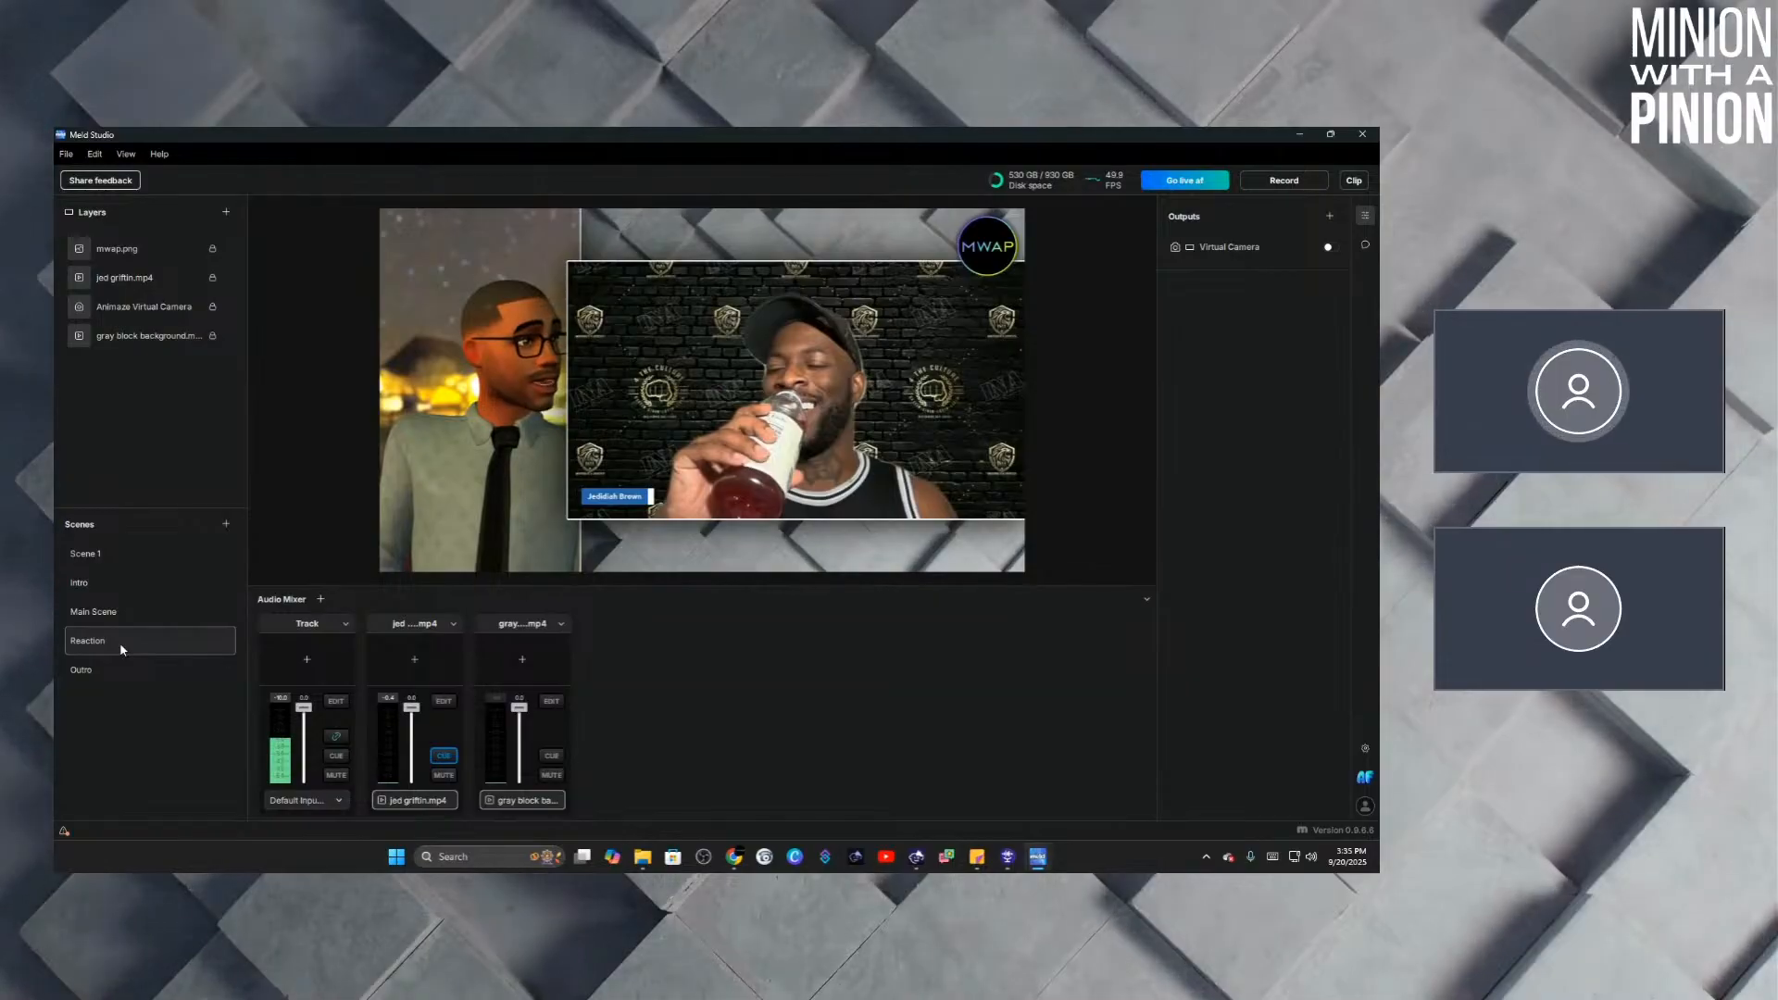
click(125, 614)
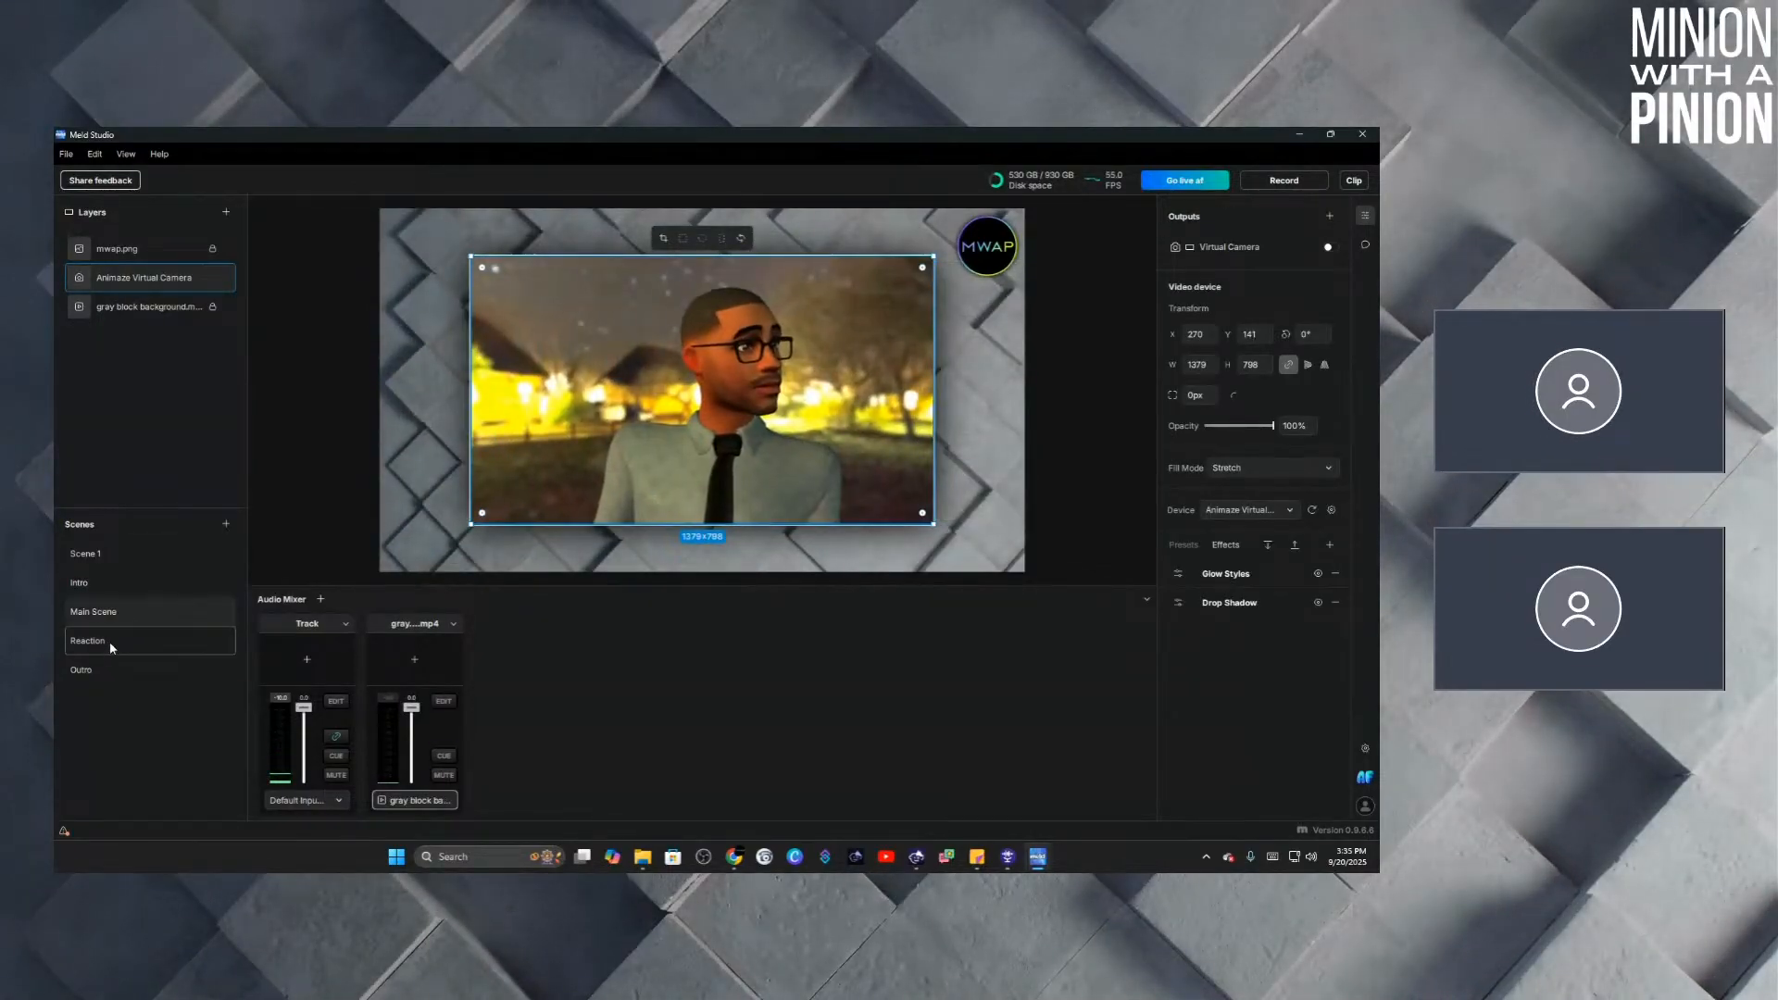
click(111, 646)
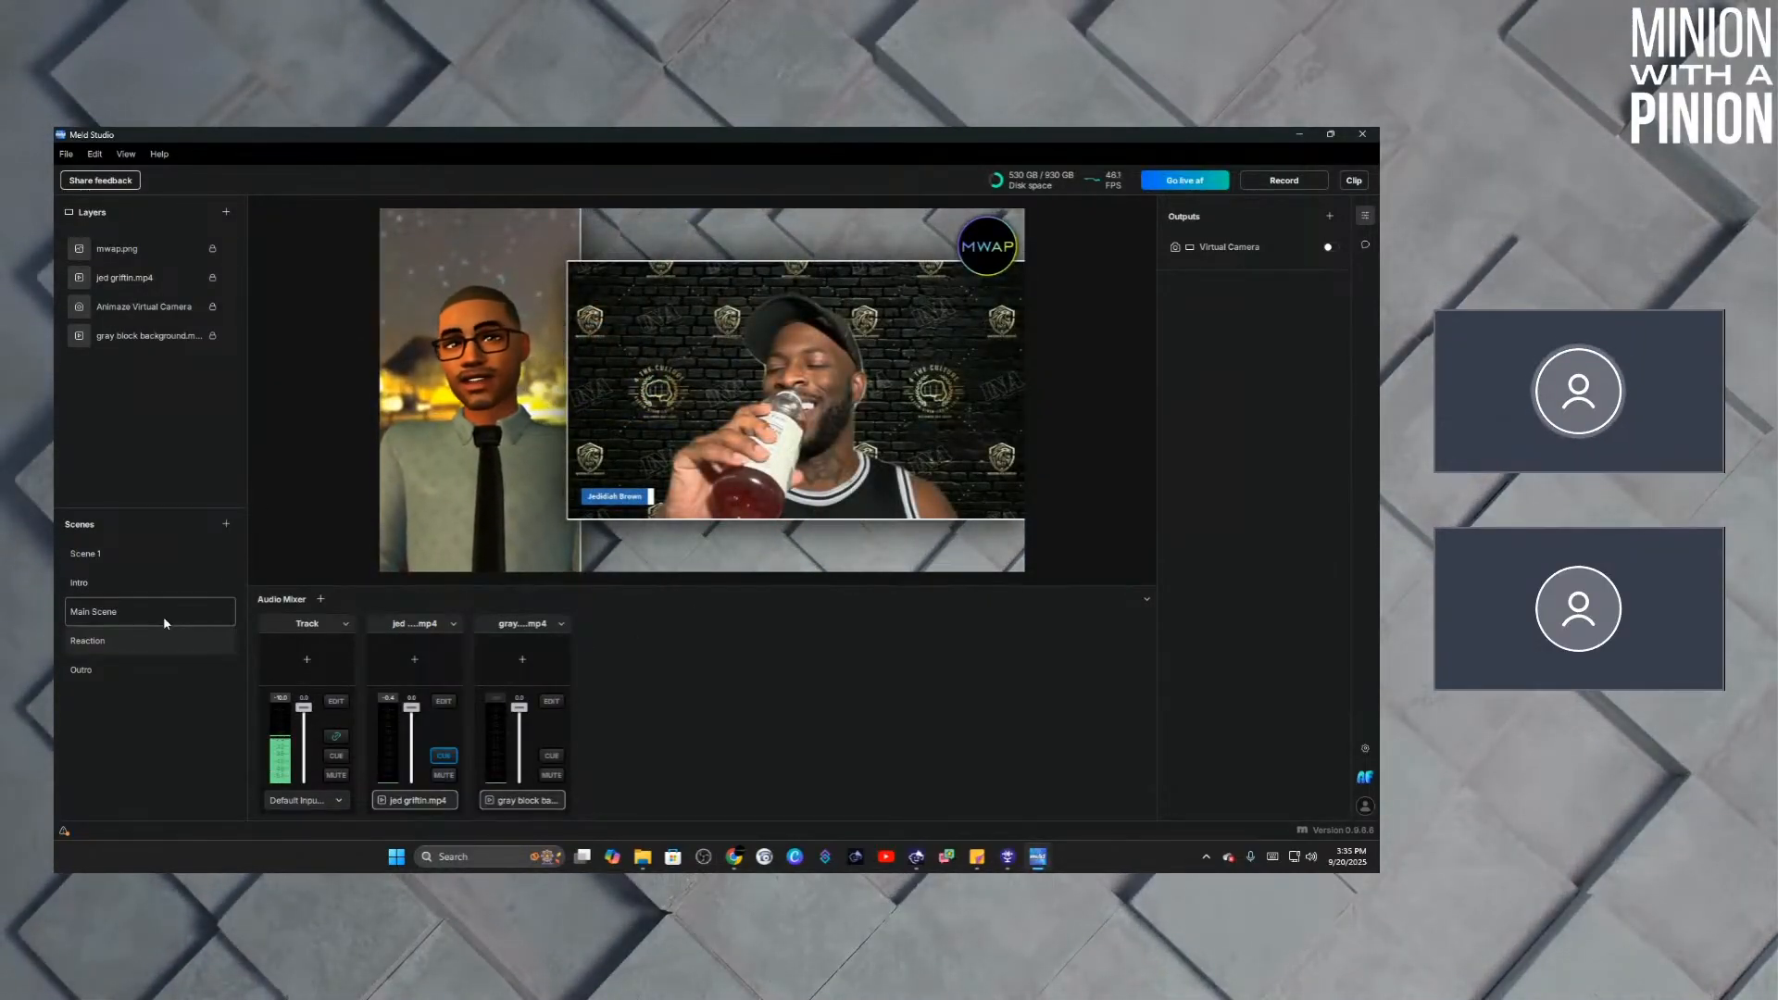
click(138, 337)
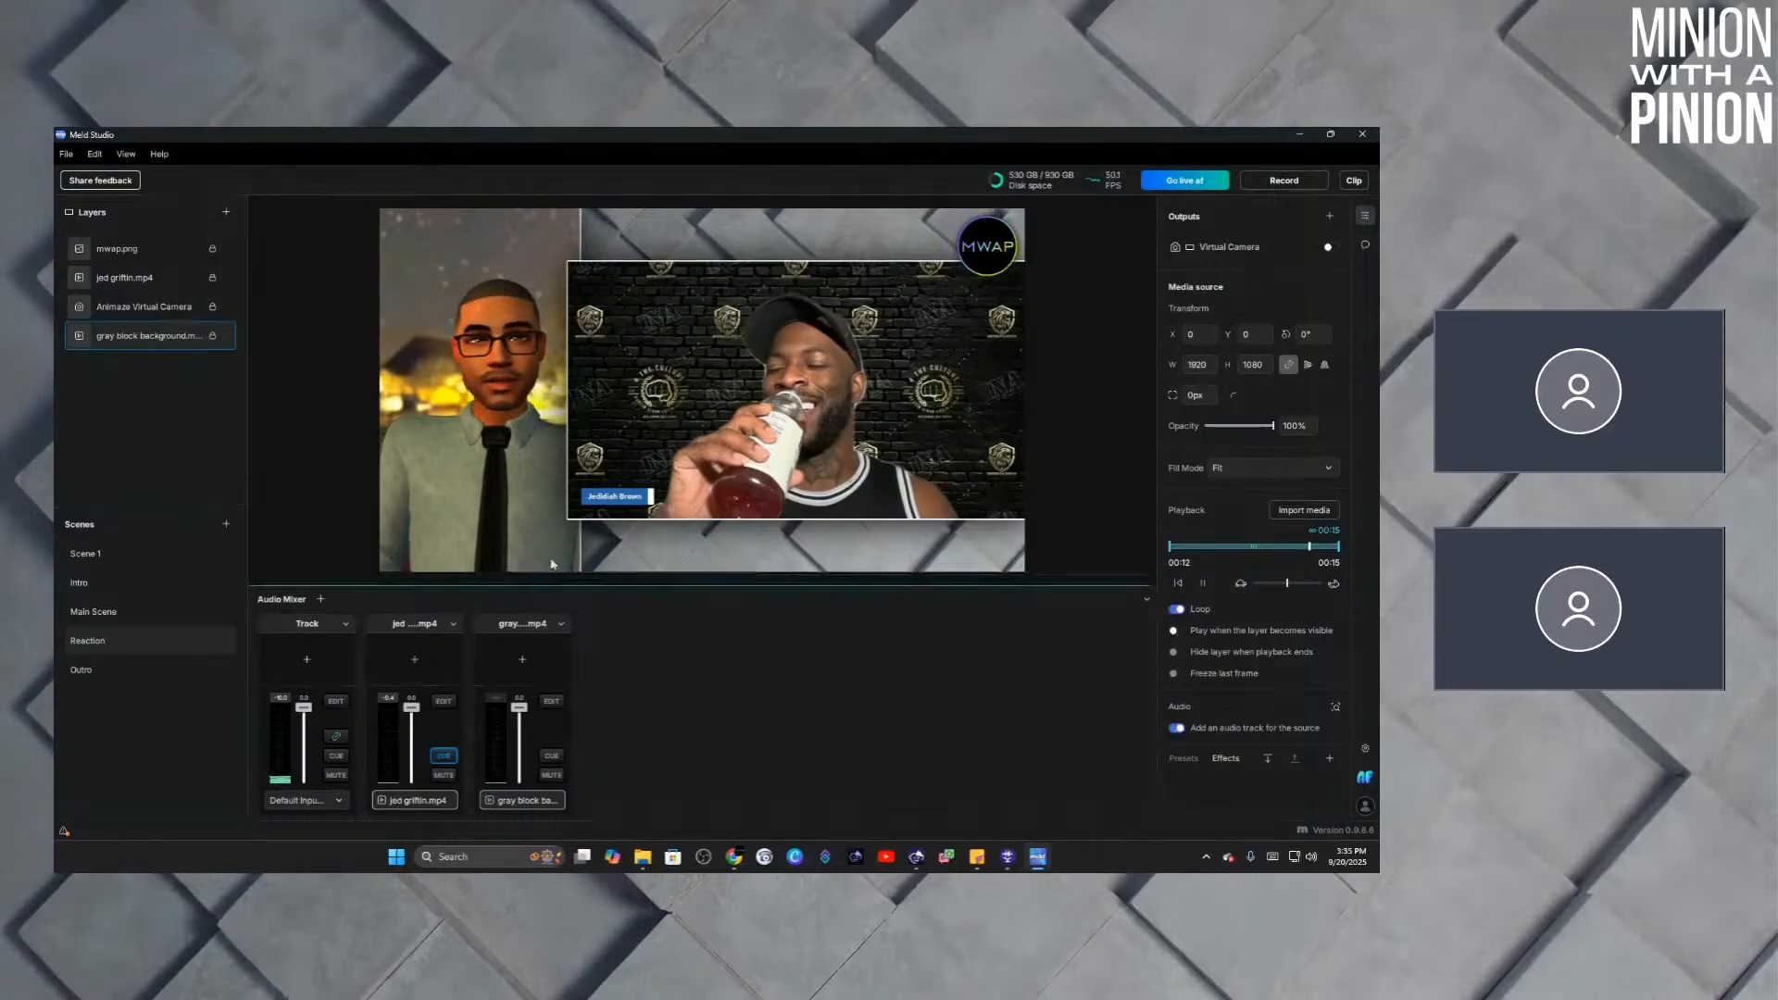
key(Delete)
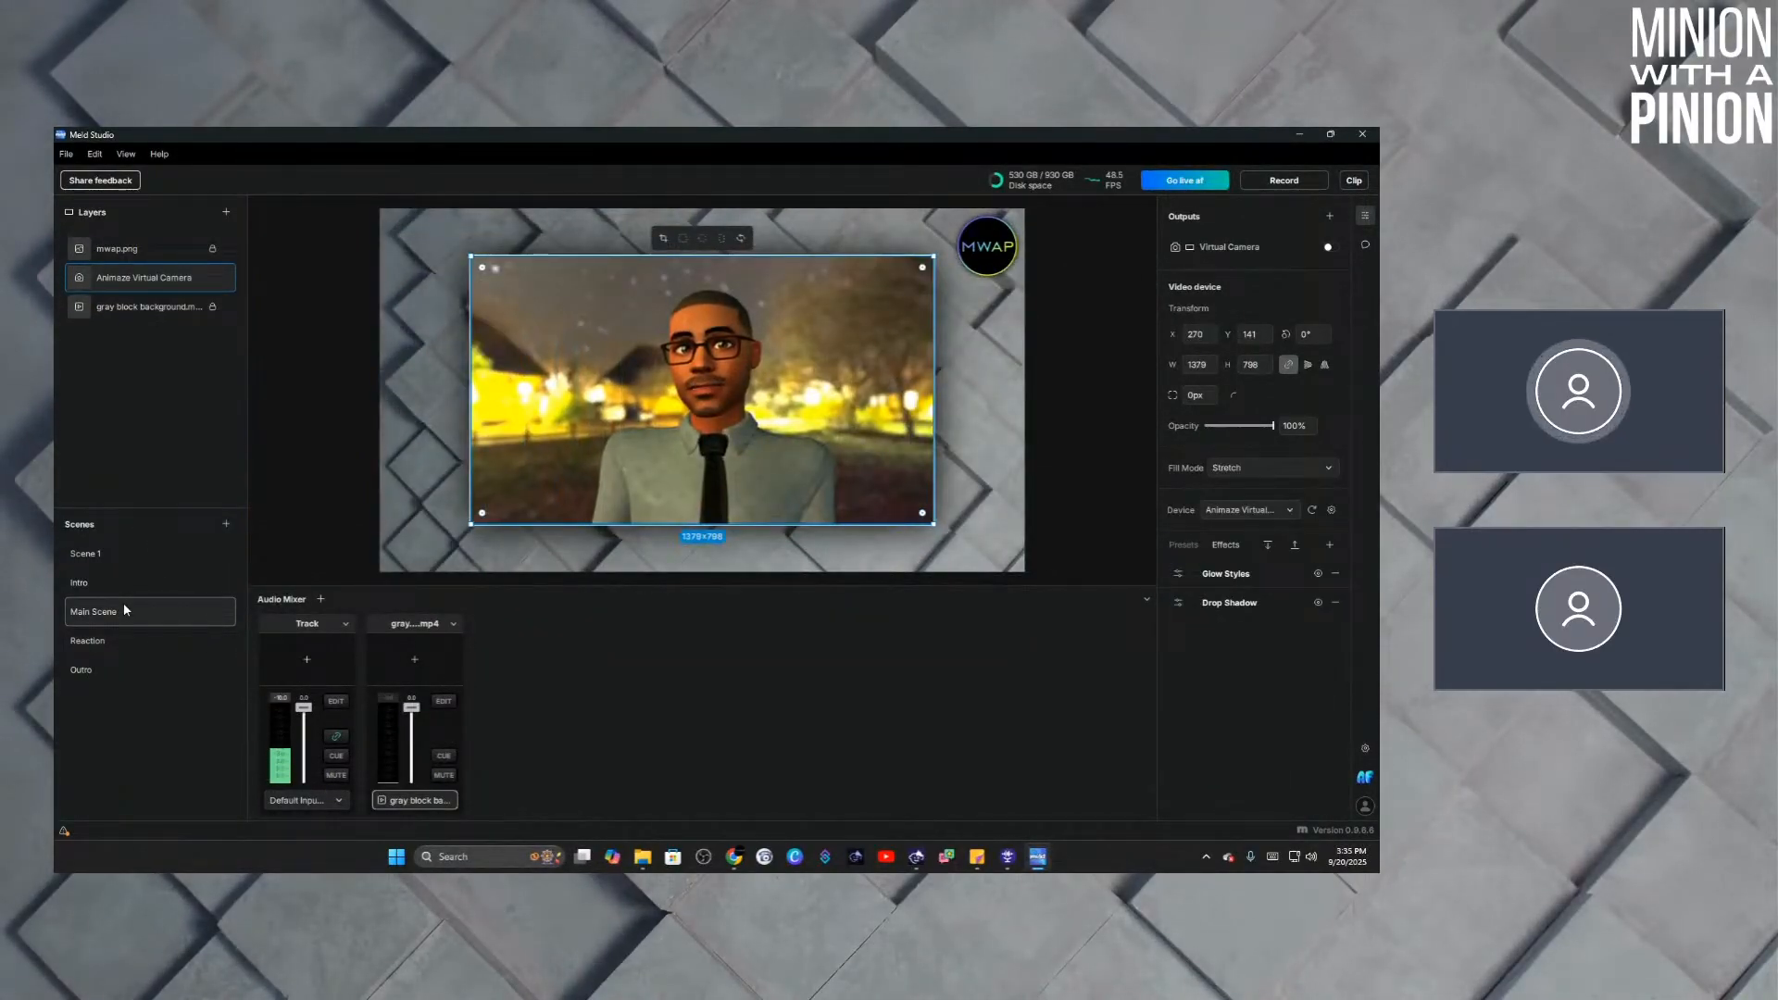
Turn off playing when the layer becomes visible for the Main Scene's gray block background layer.
click(127, 640)
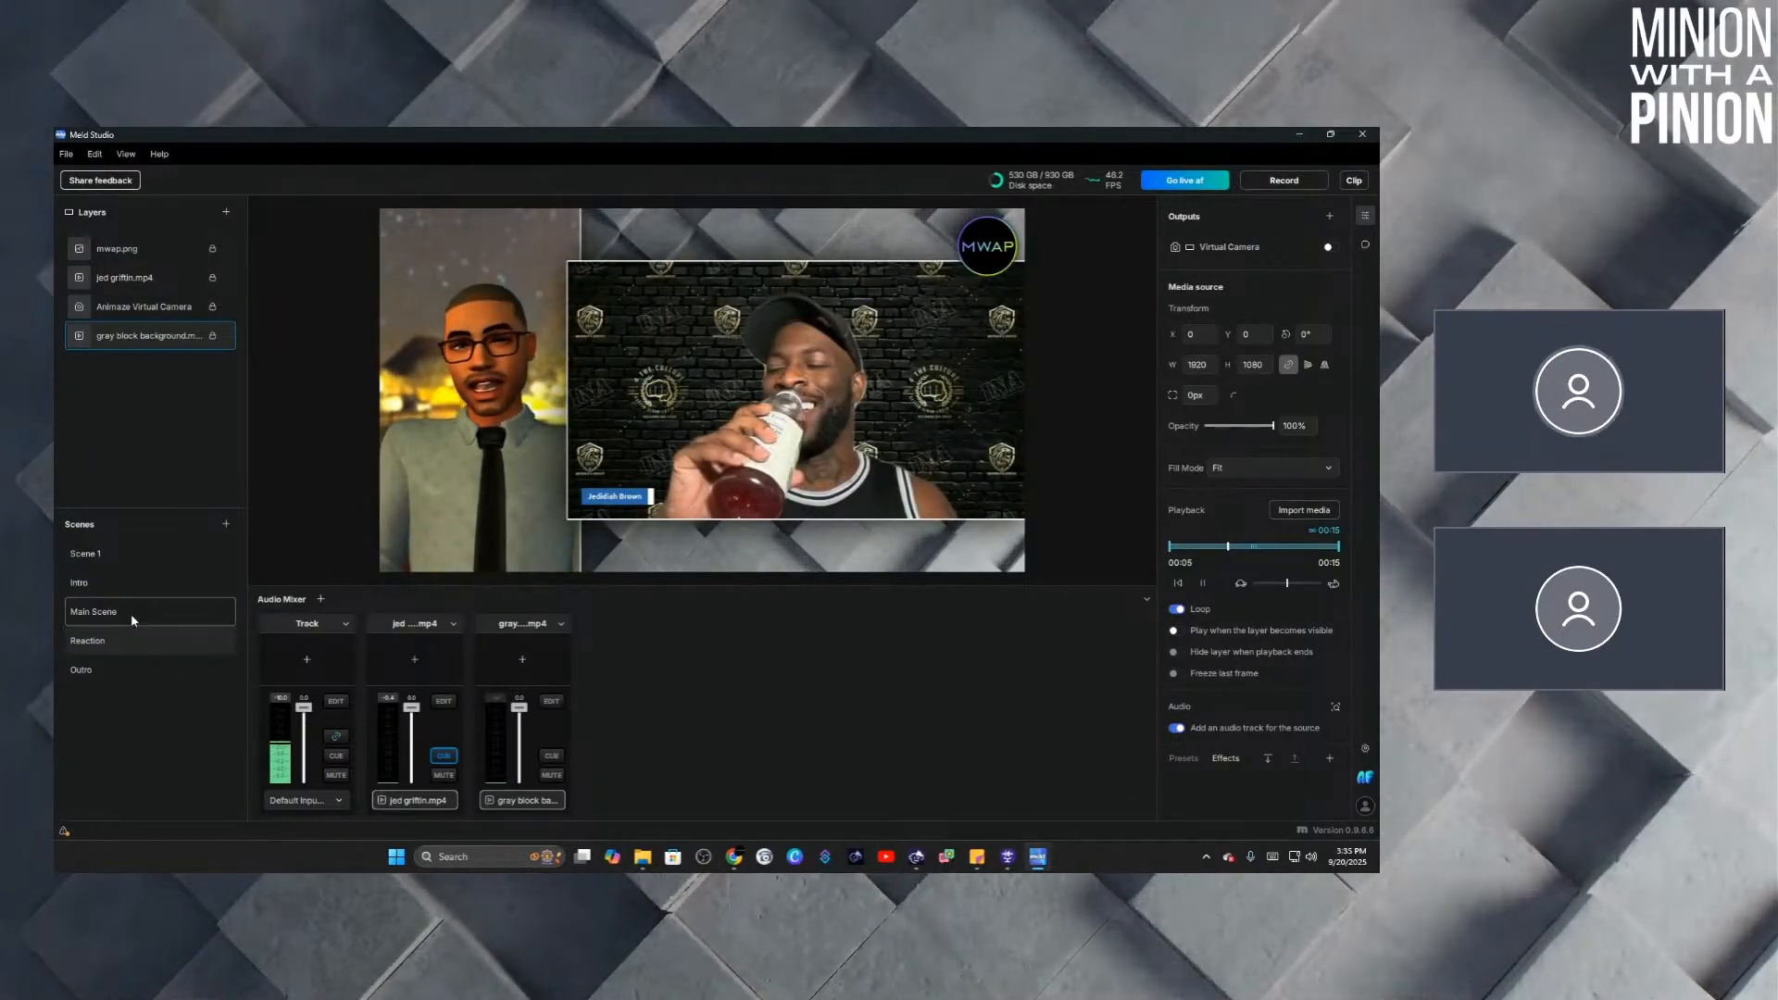
click(133, 615)
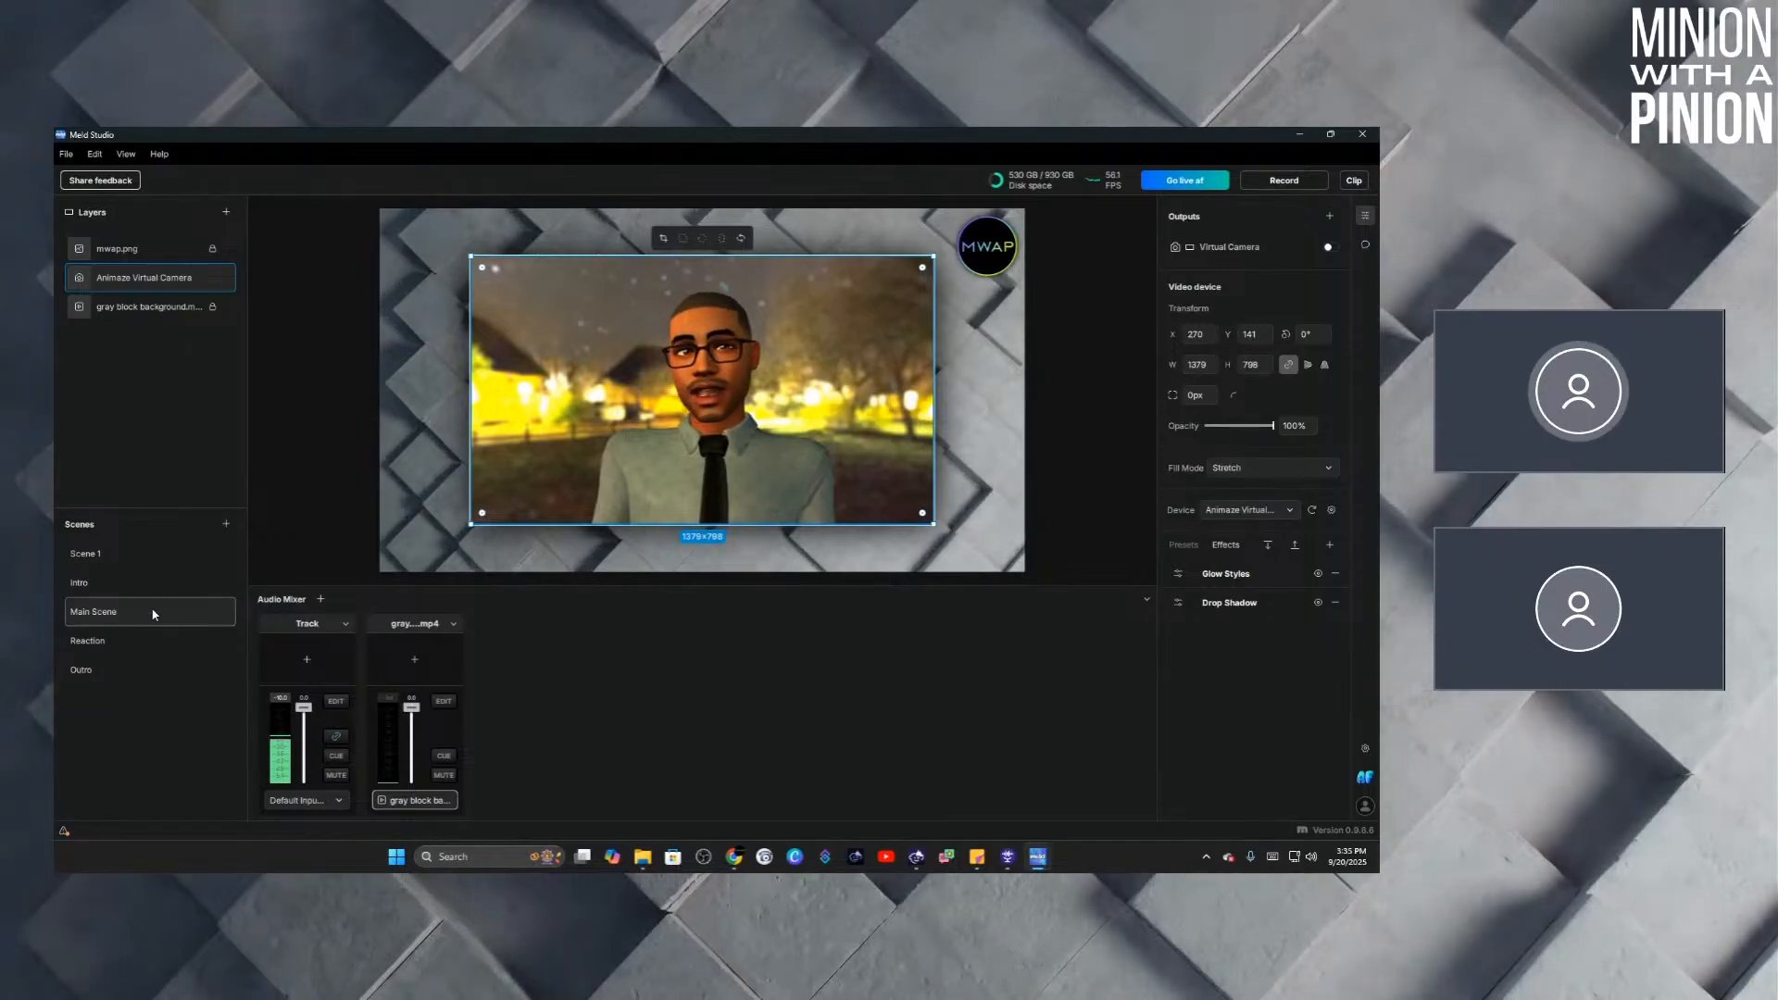
click(158, 309)
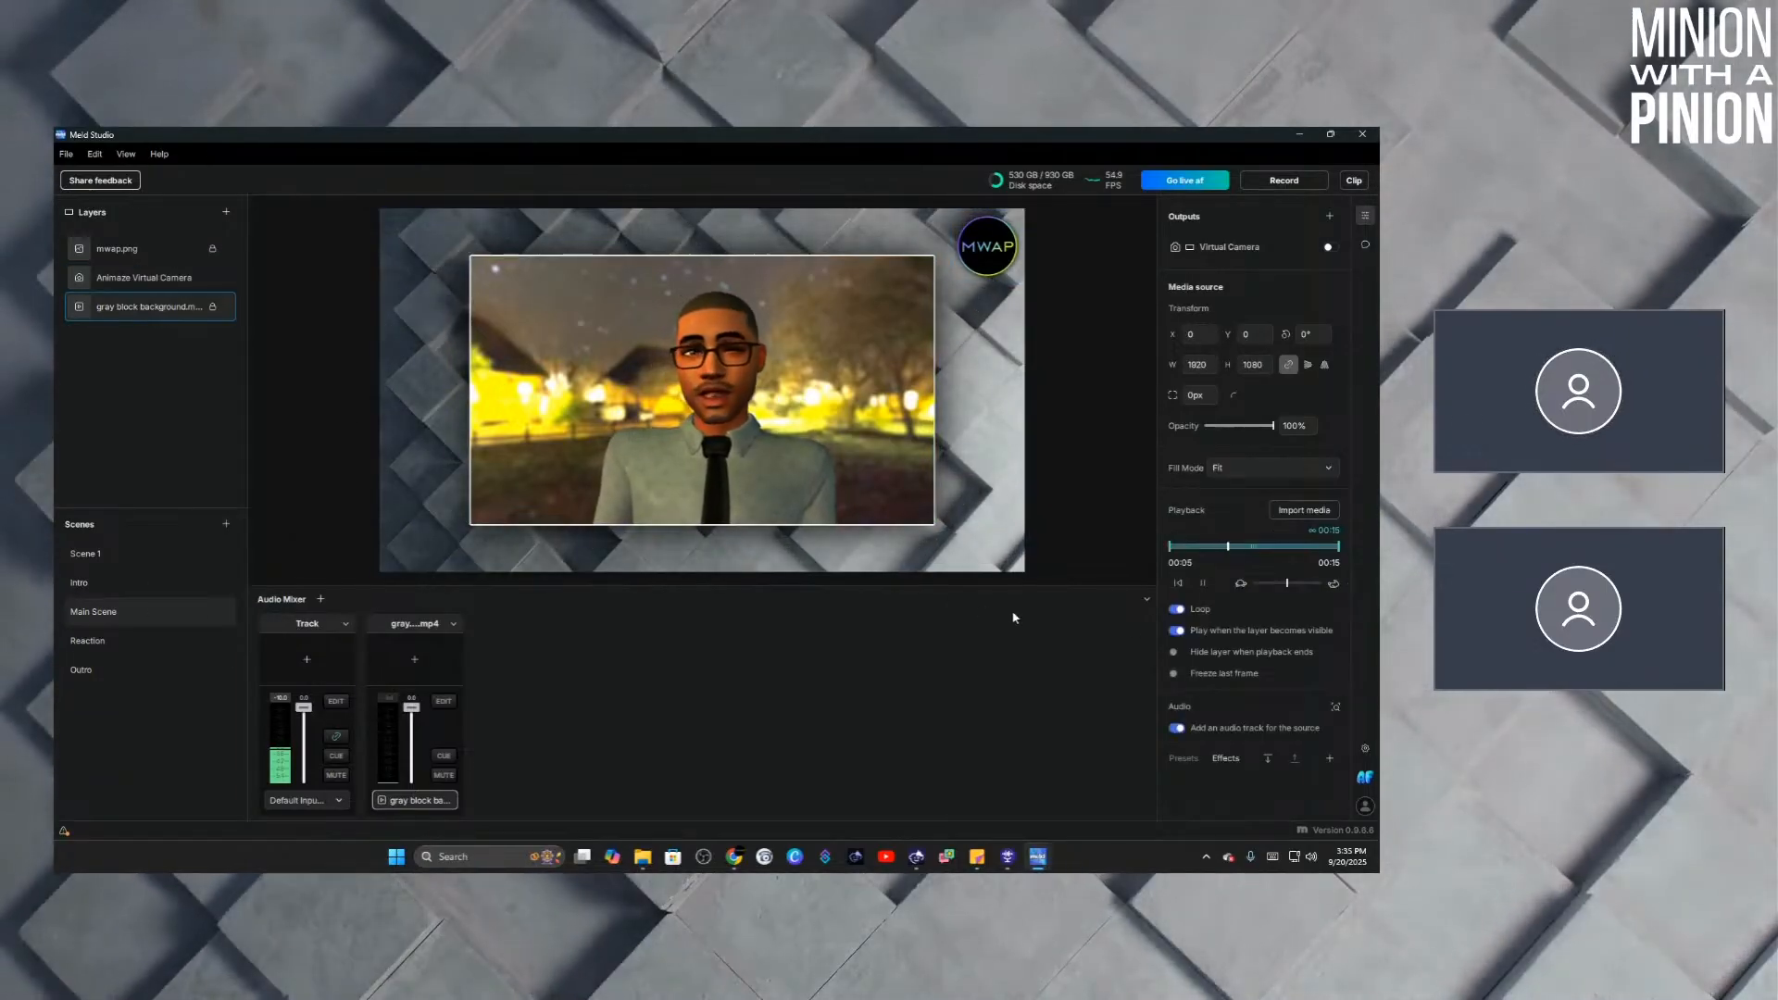
click(1177, 631)
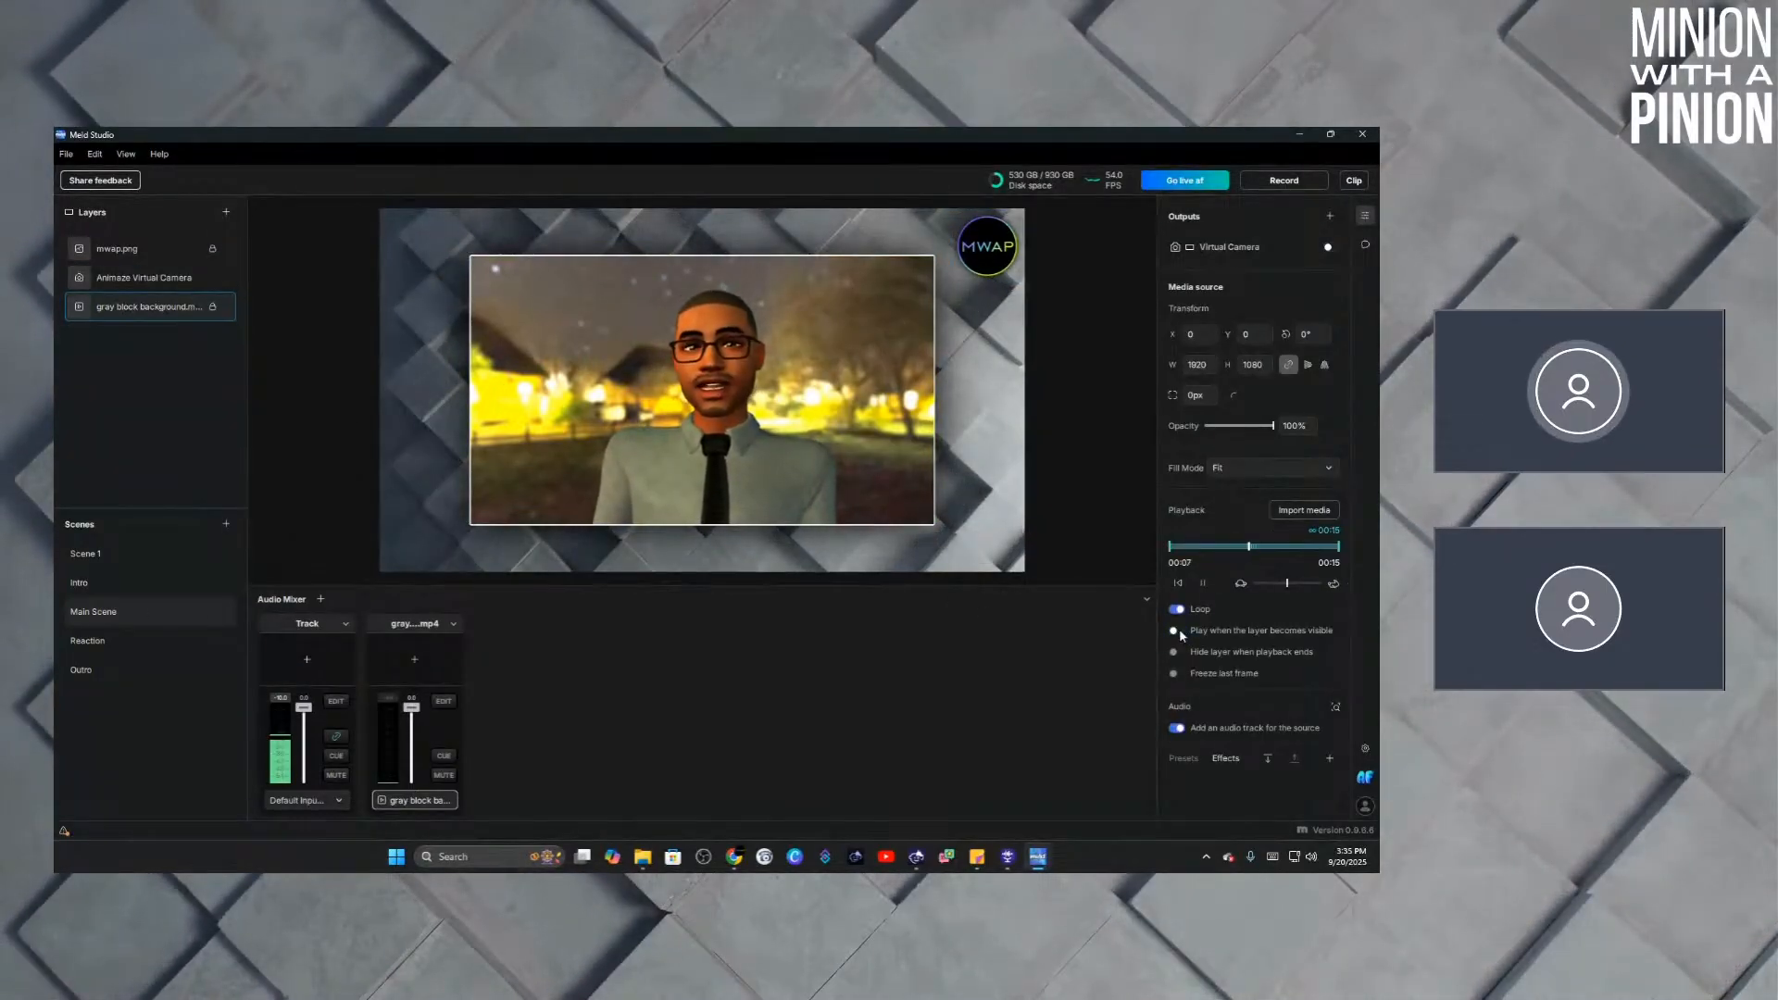
Switch back and forth between Reaction and Main Scene to check how the background carries across the transition.
click(104, 643)
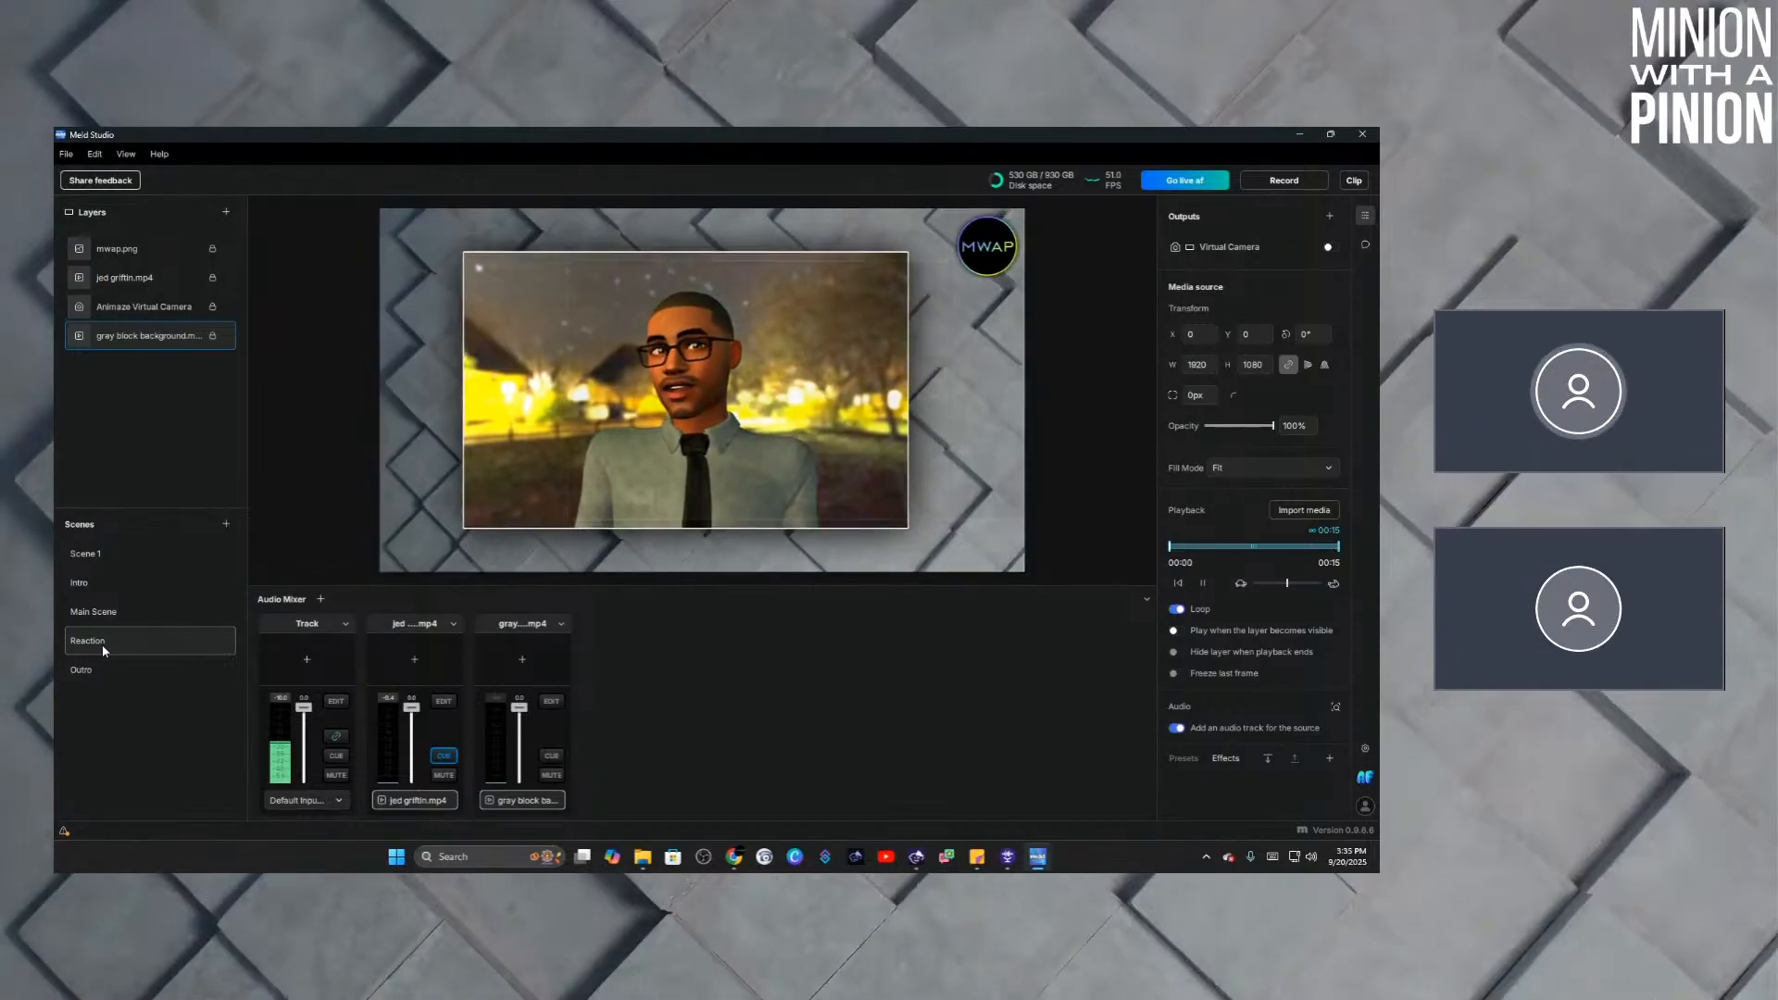
click(142, 617)
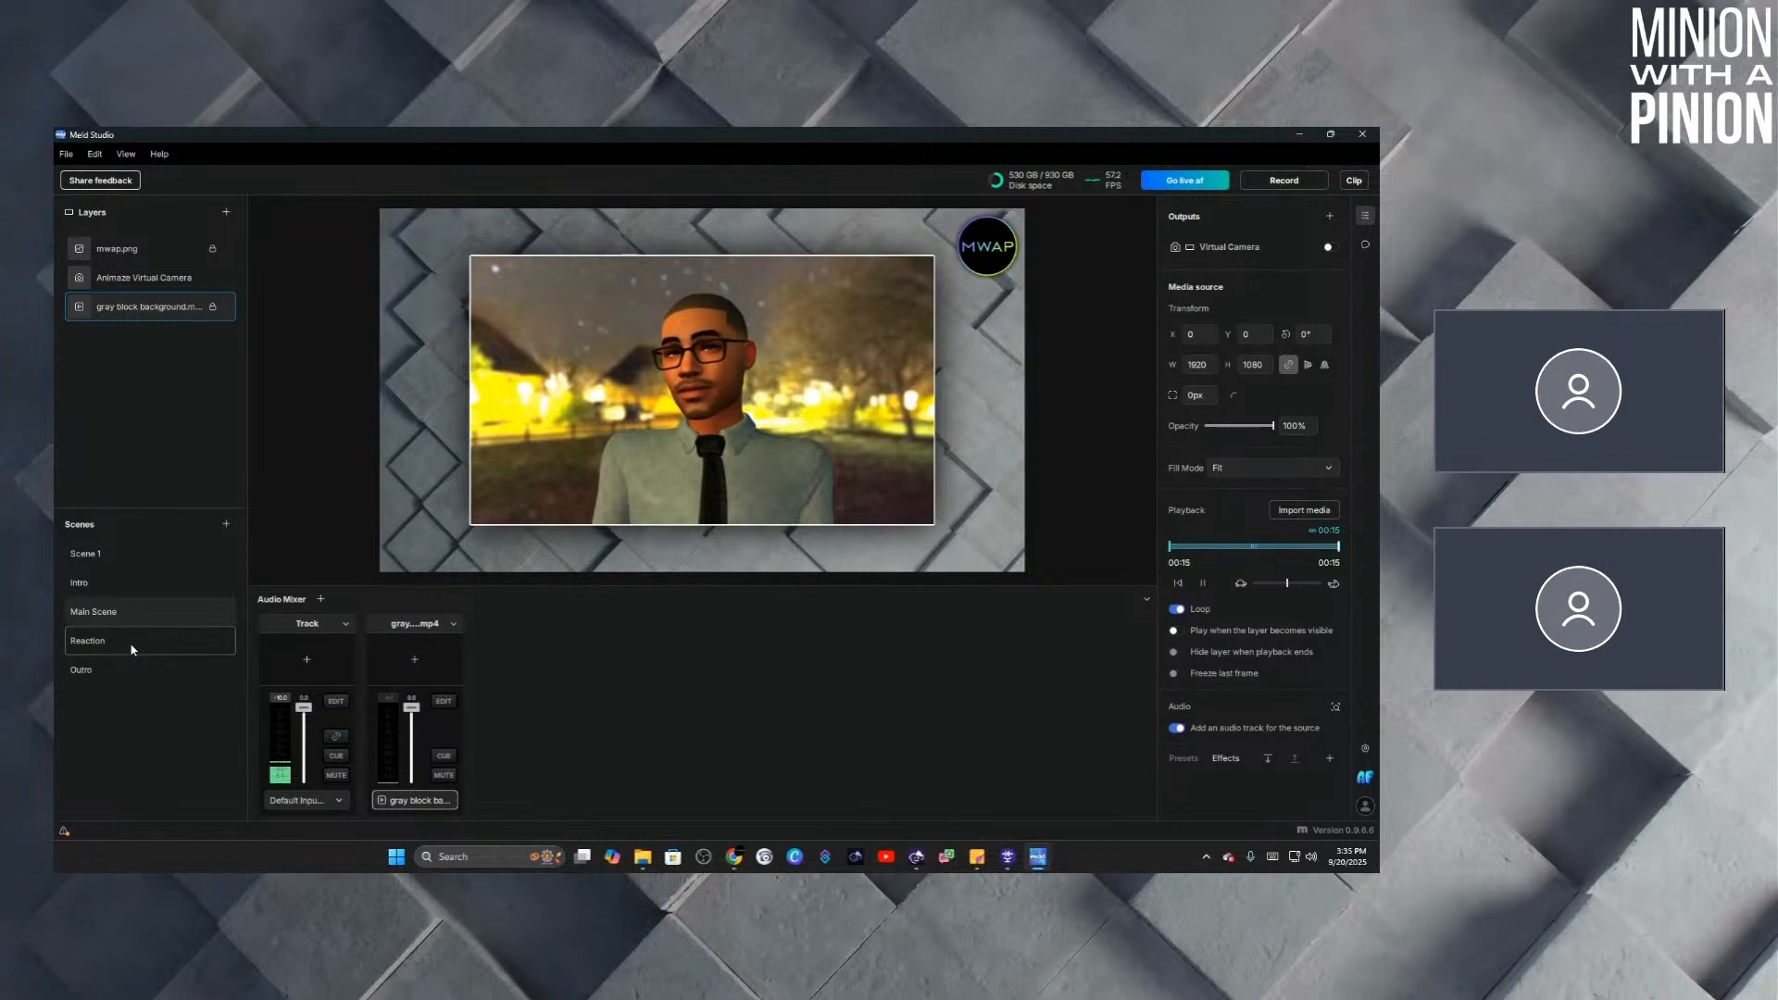
click(132, 648)
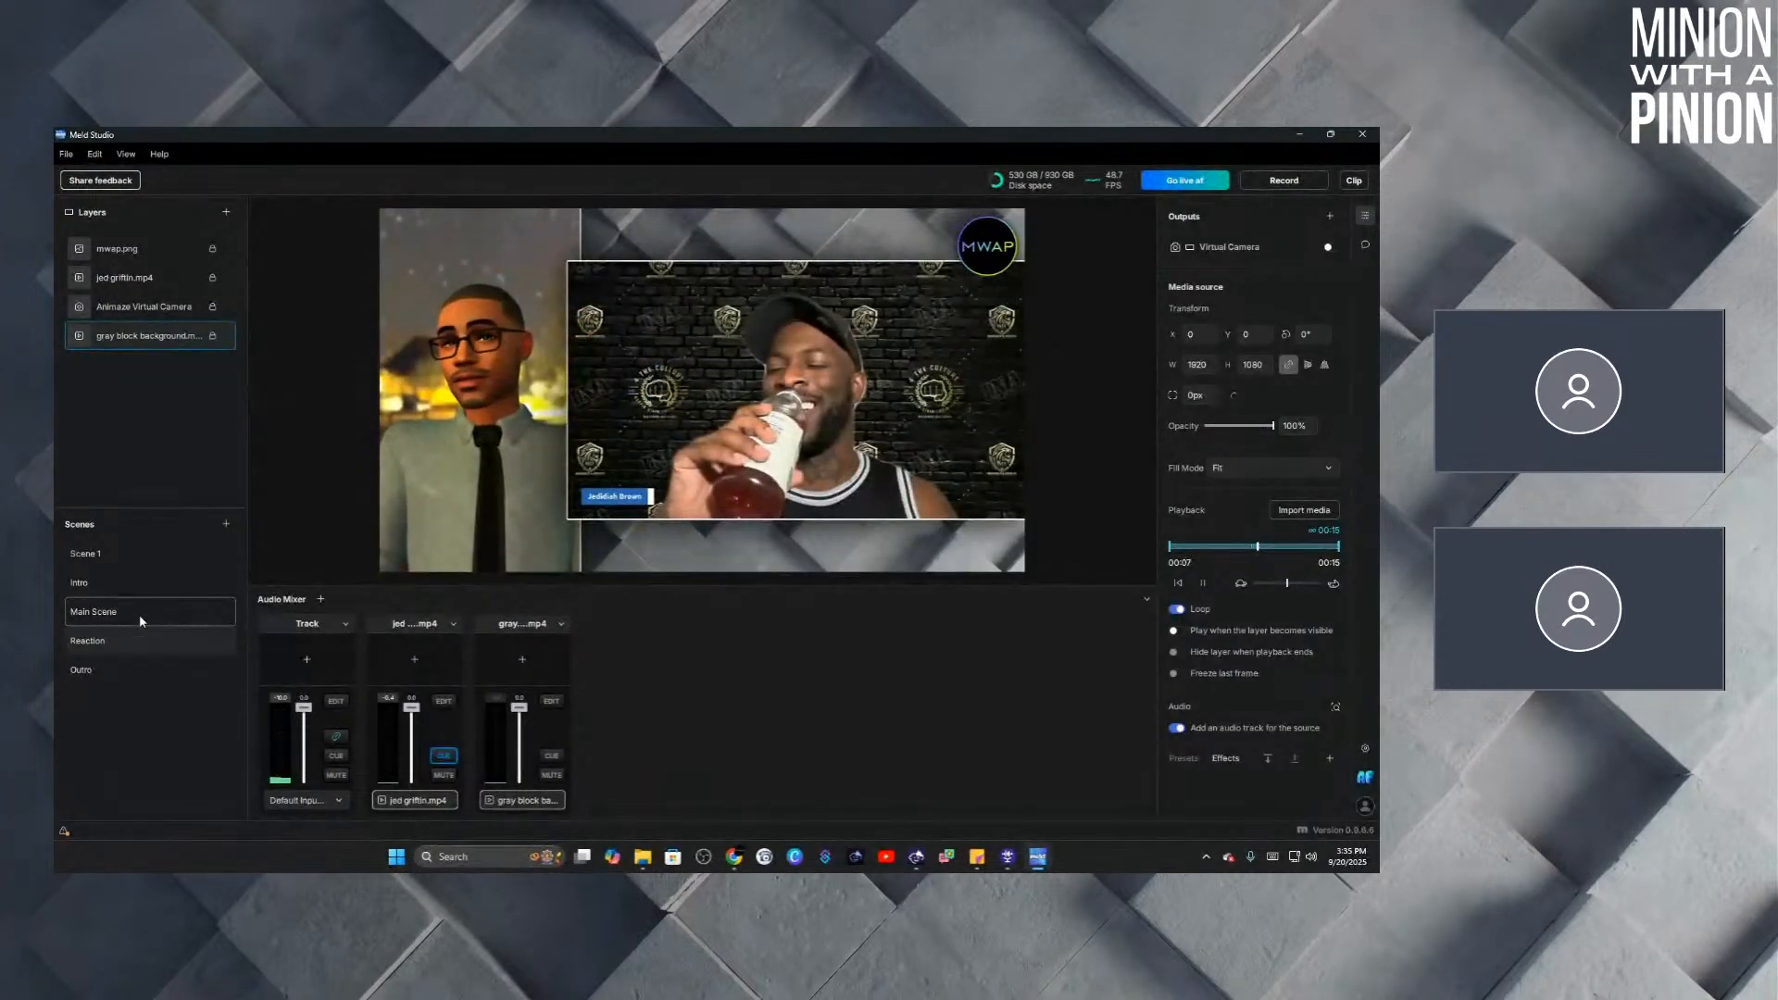
click(141, 619)
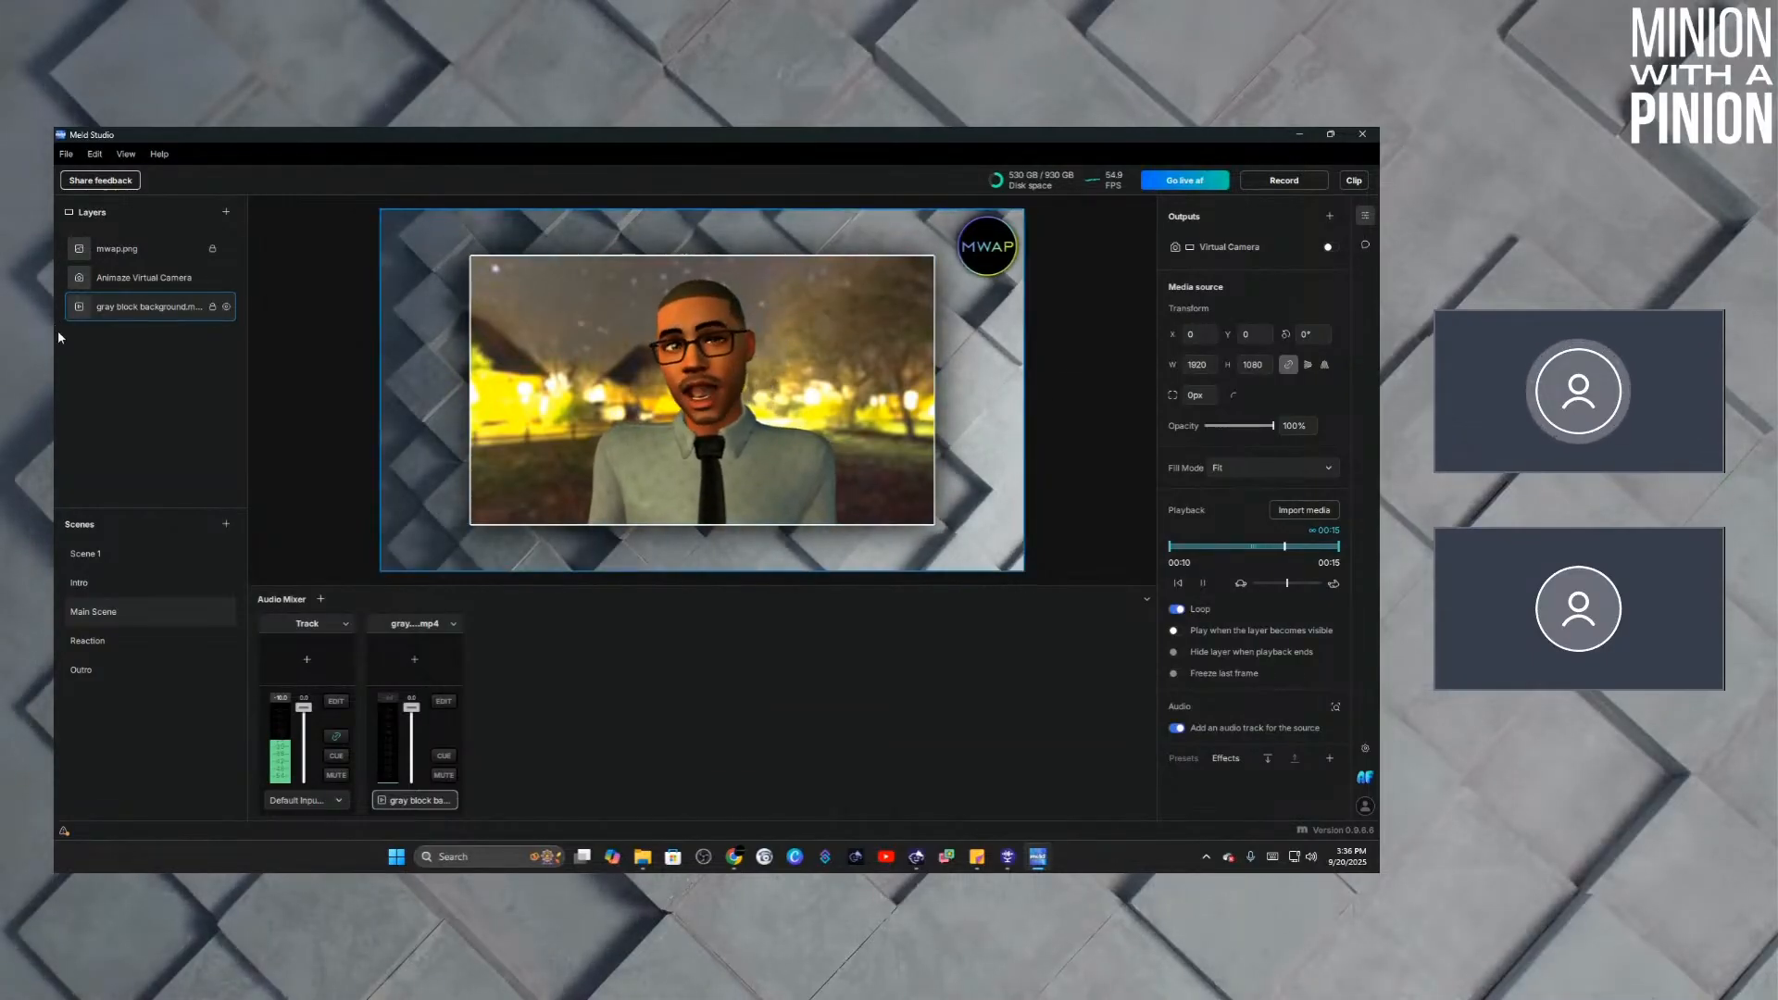
Go through Scene 1, Intro, Main Scene, Reaction and Outro to preview the transitions, ending back on Main Scene.
click(102, 559)
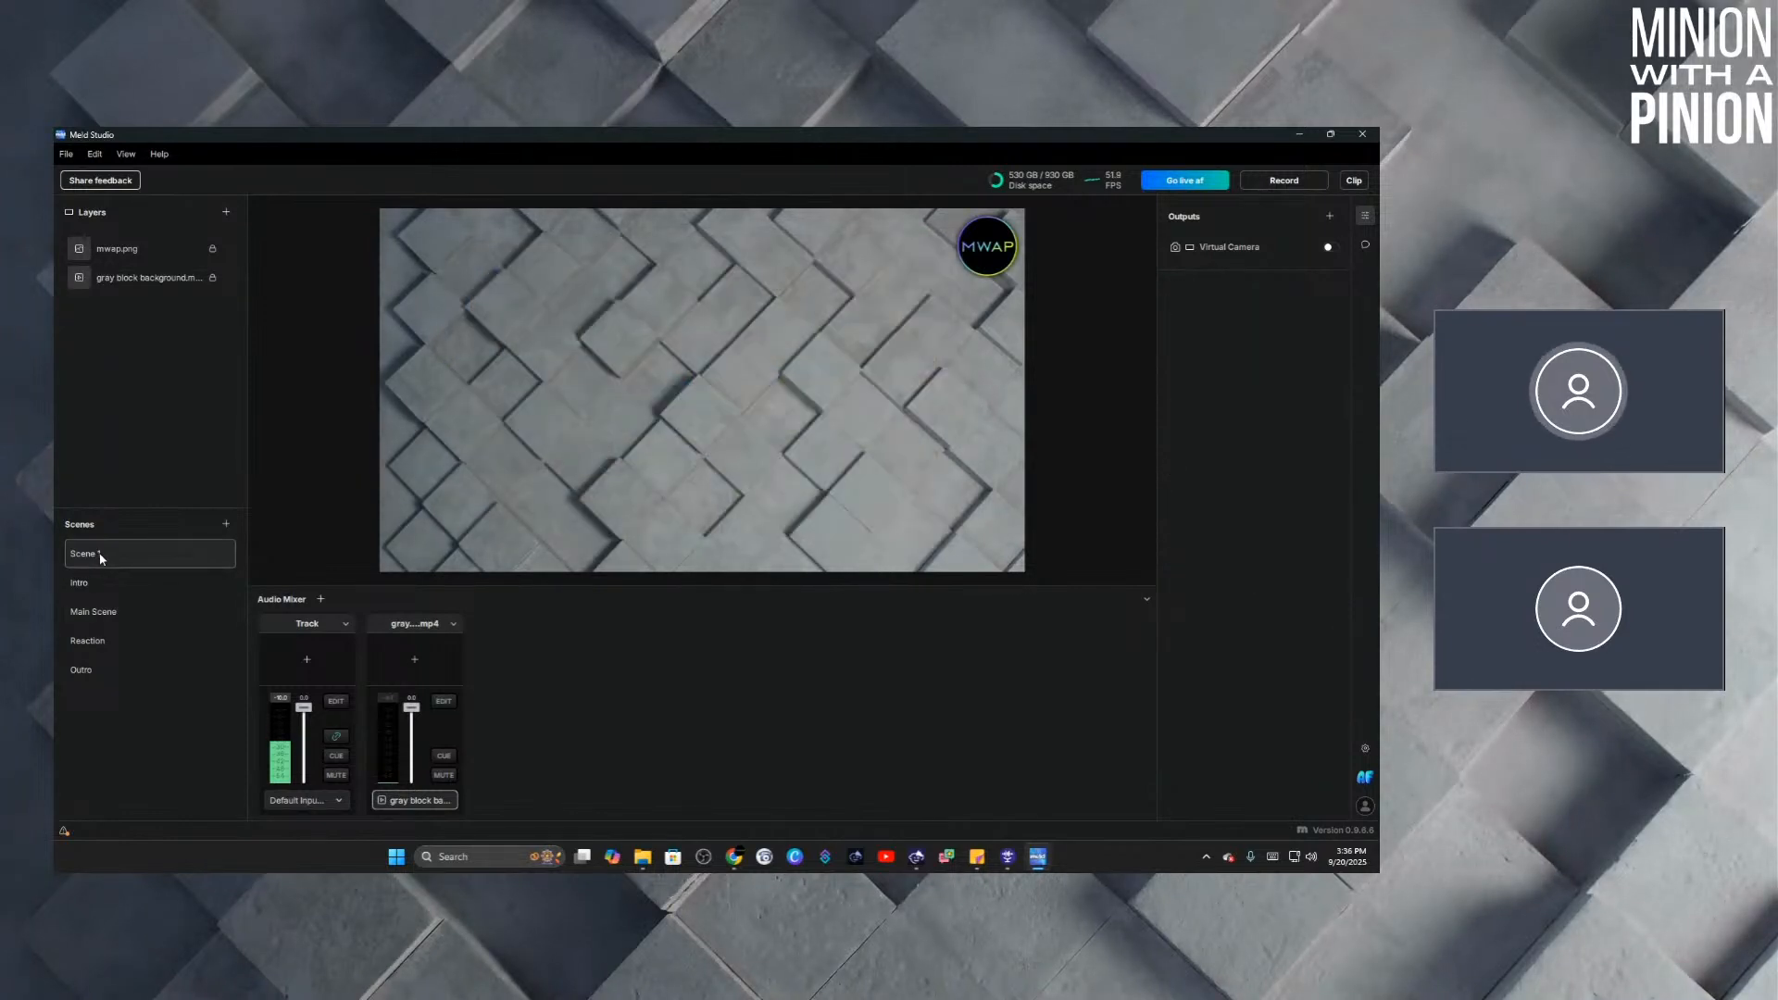
click(99, 584)
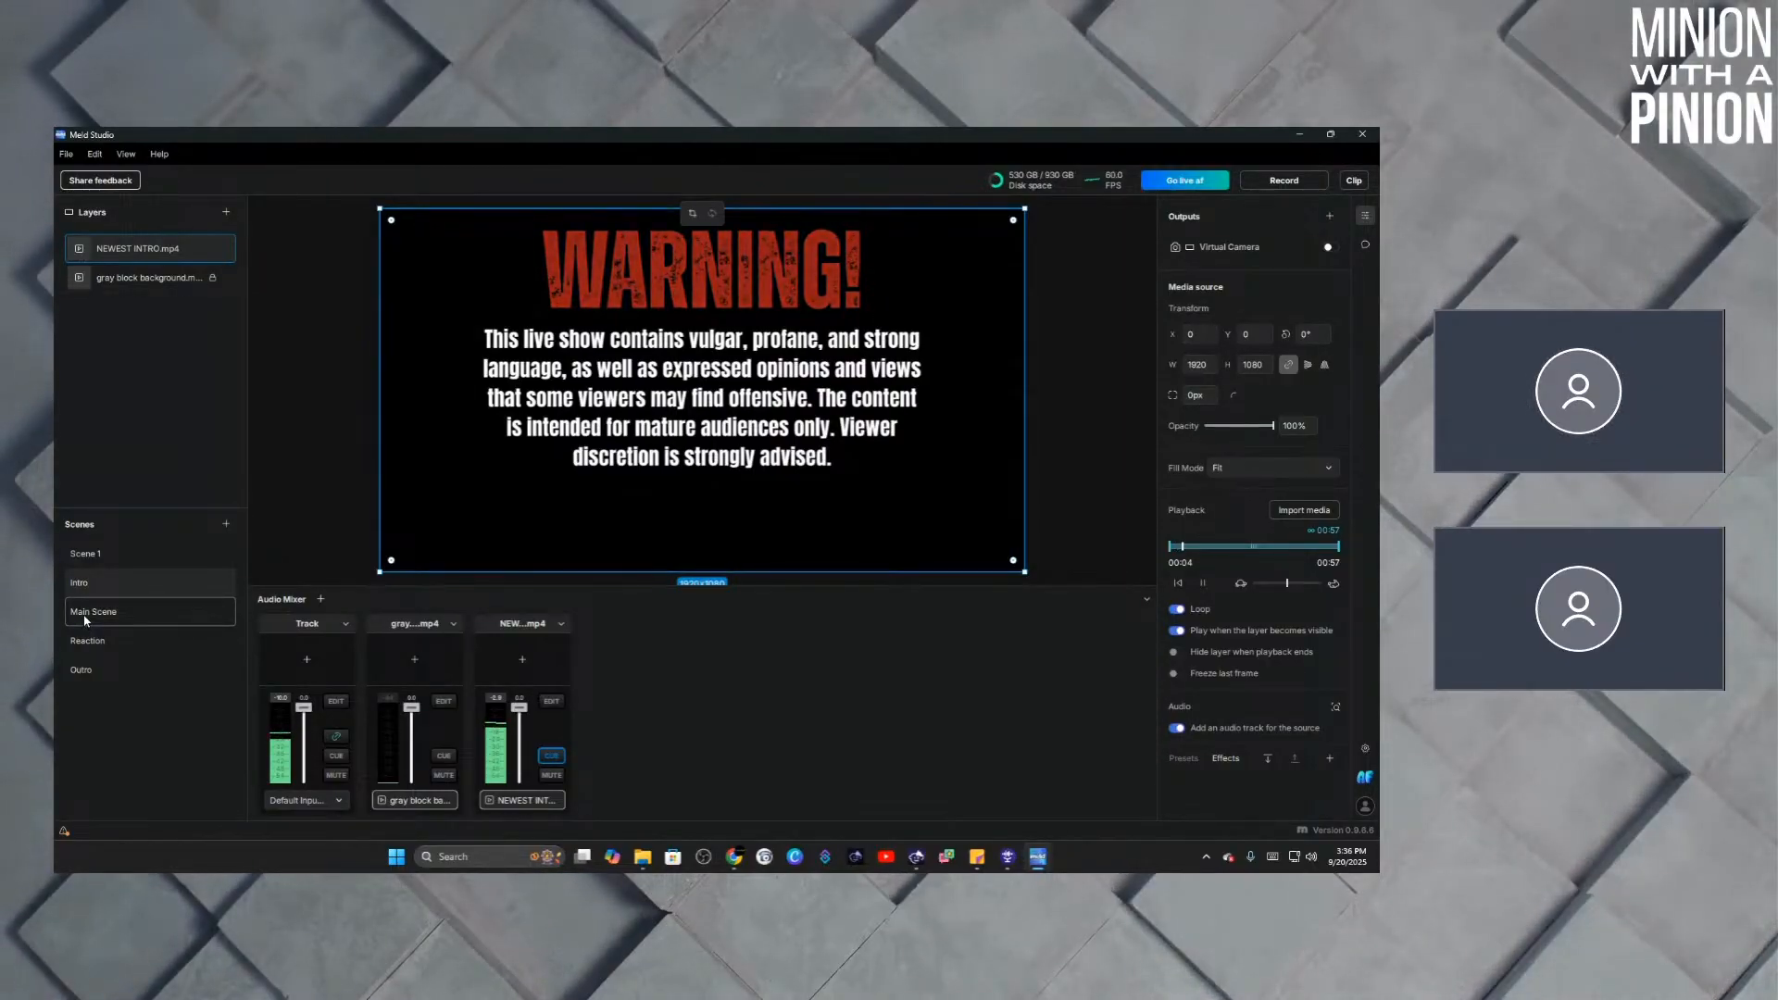
click(85, 619)
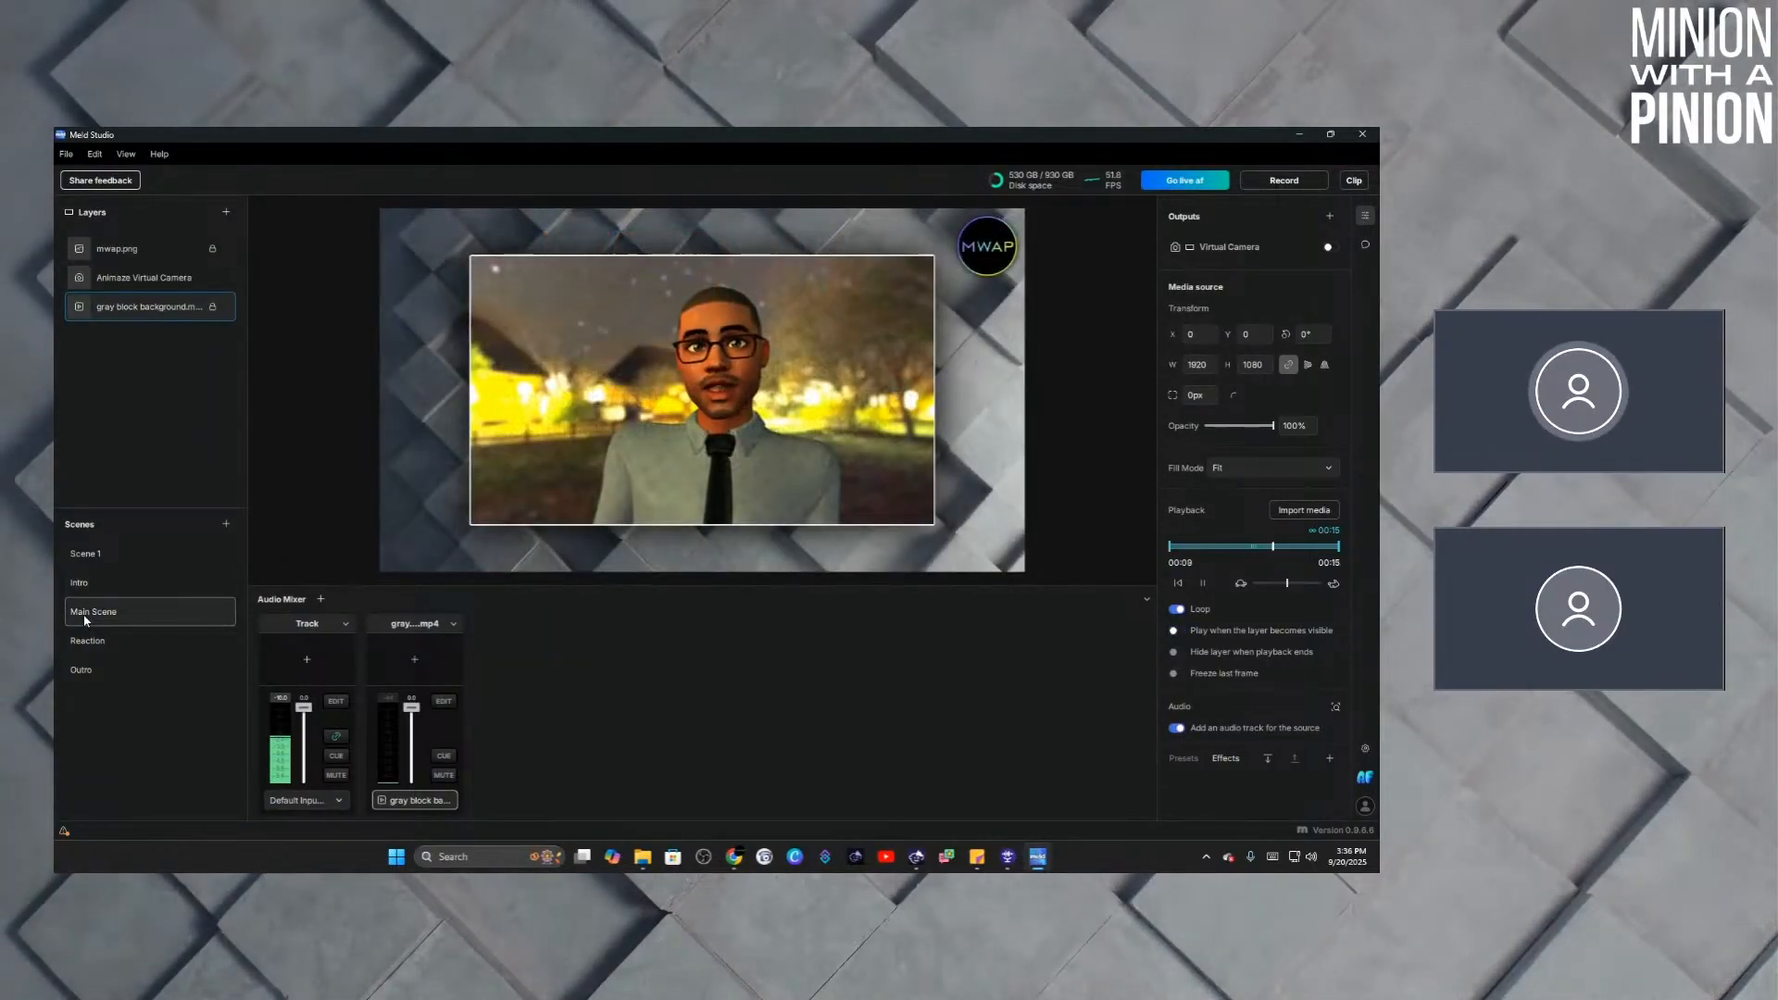
click(99, 645)
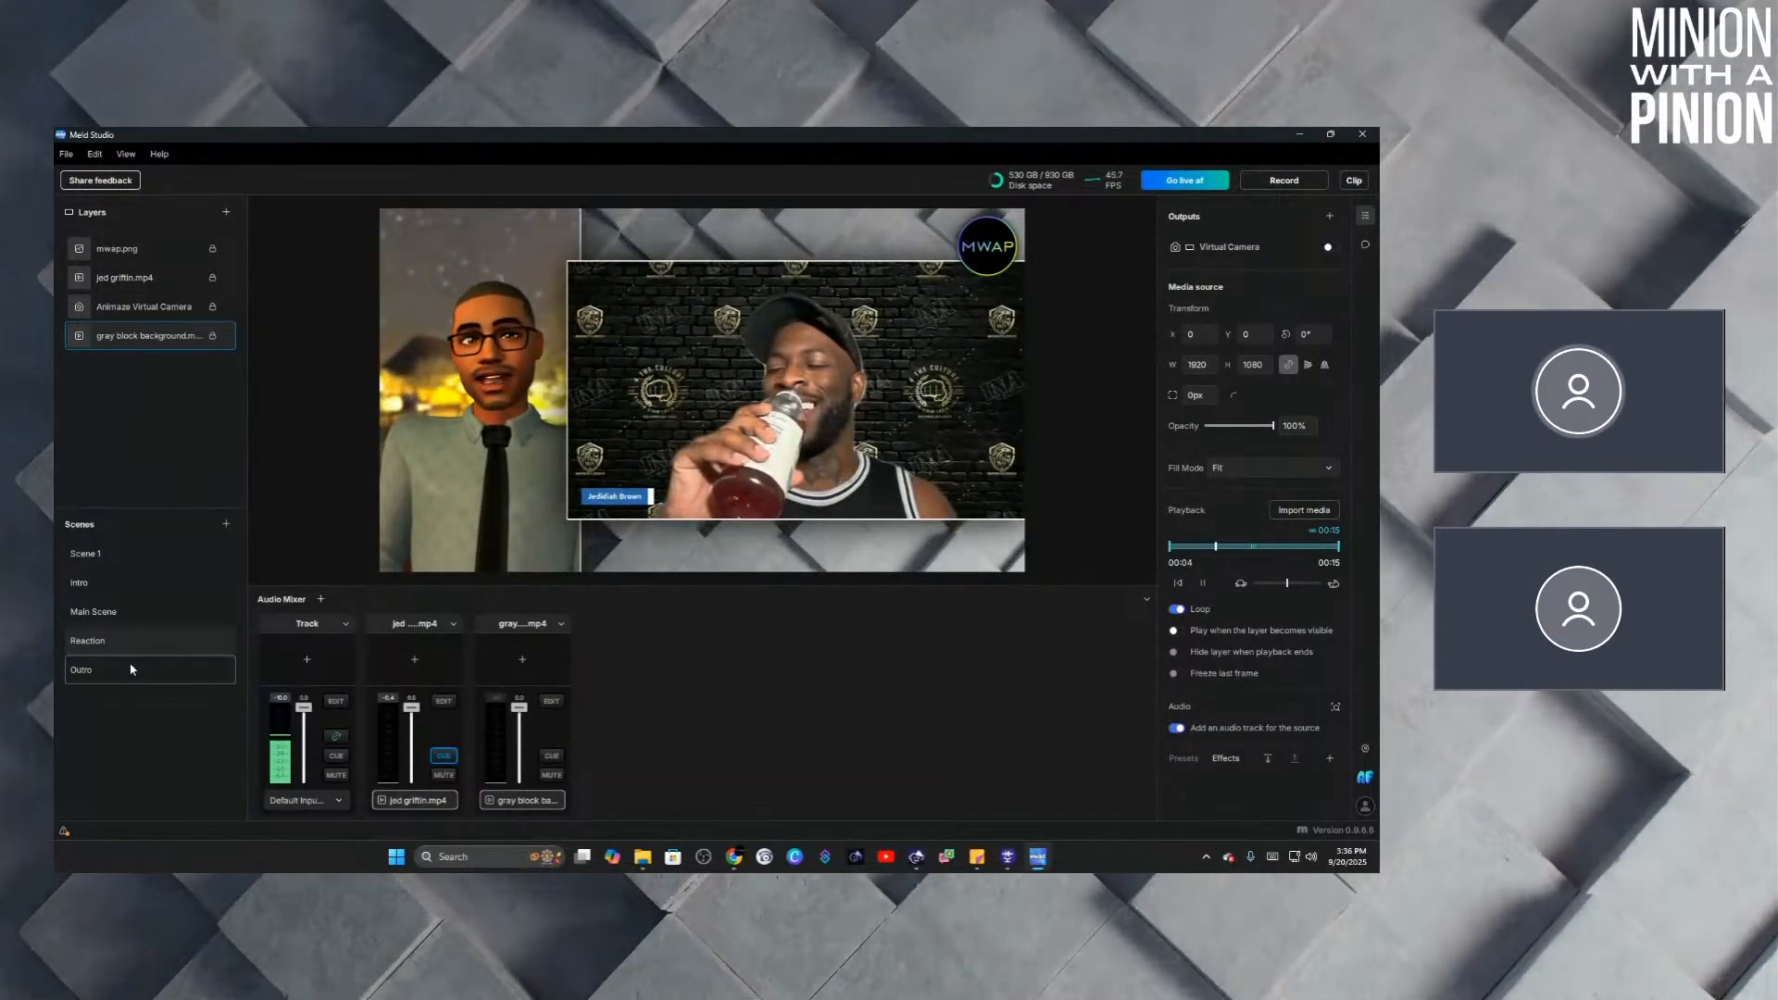
click(132, 667)
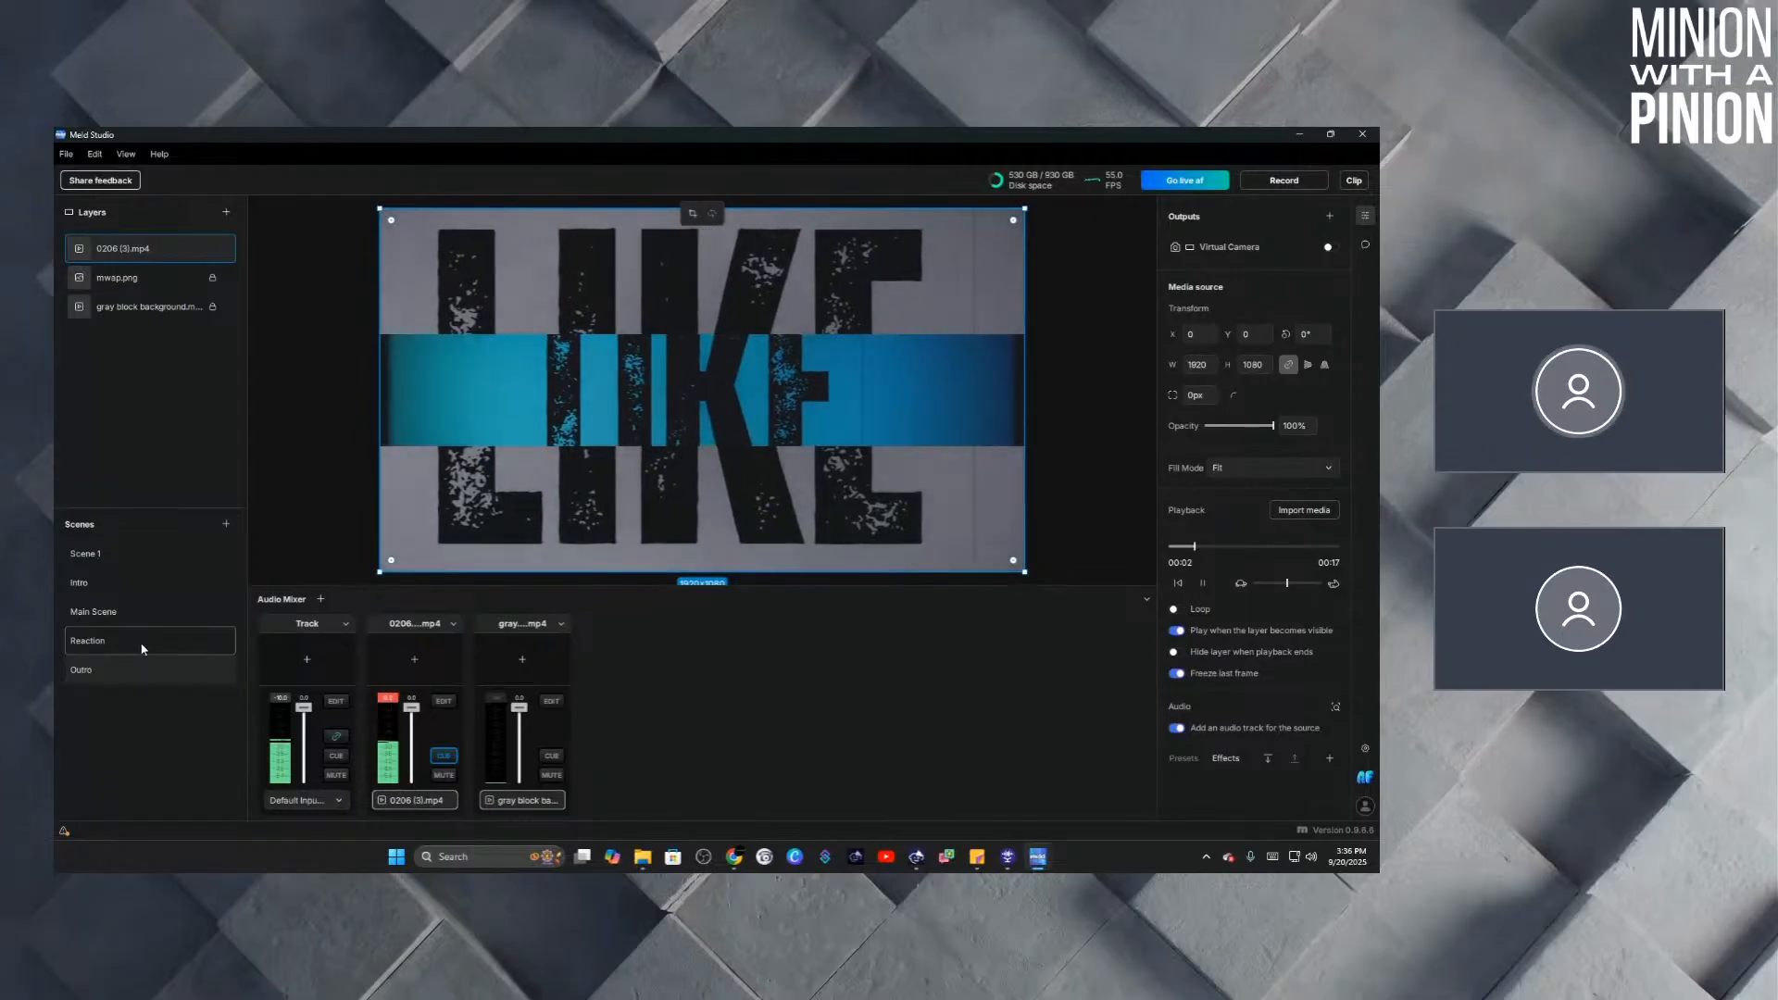
click(139, 641)
click(138, 625)
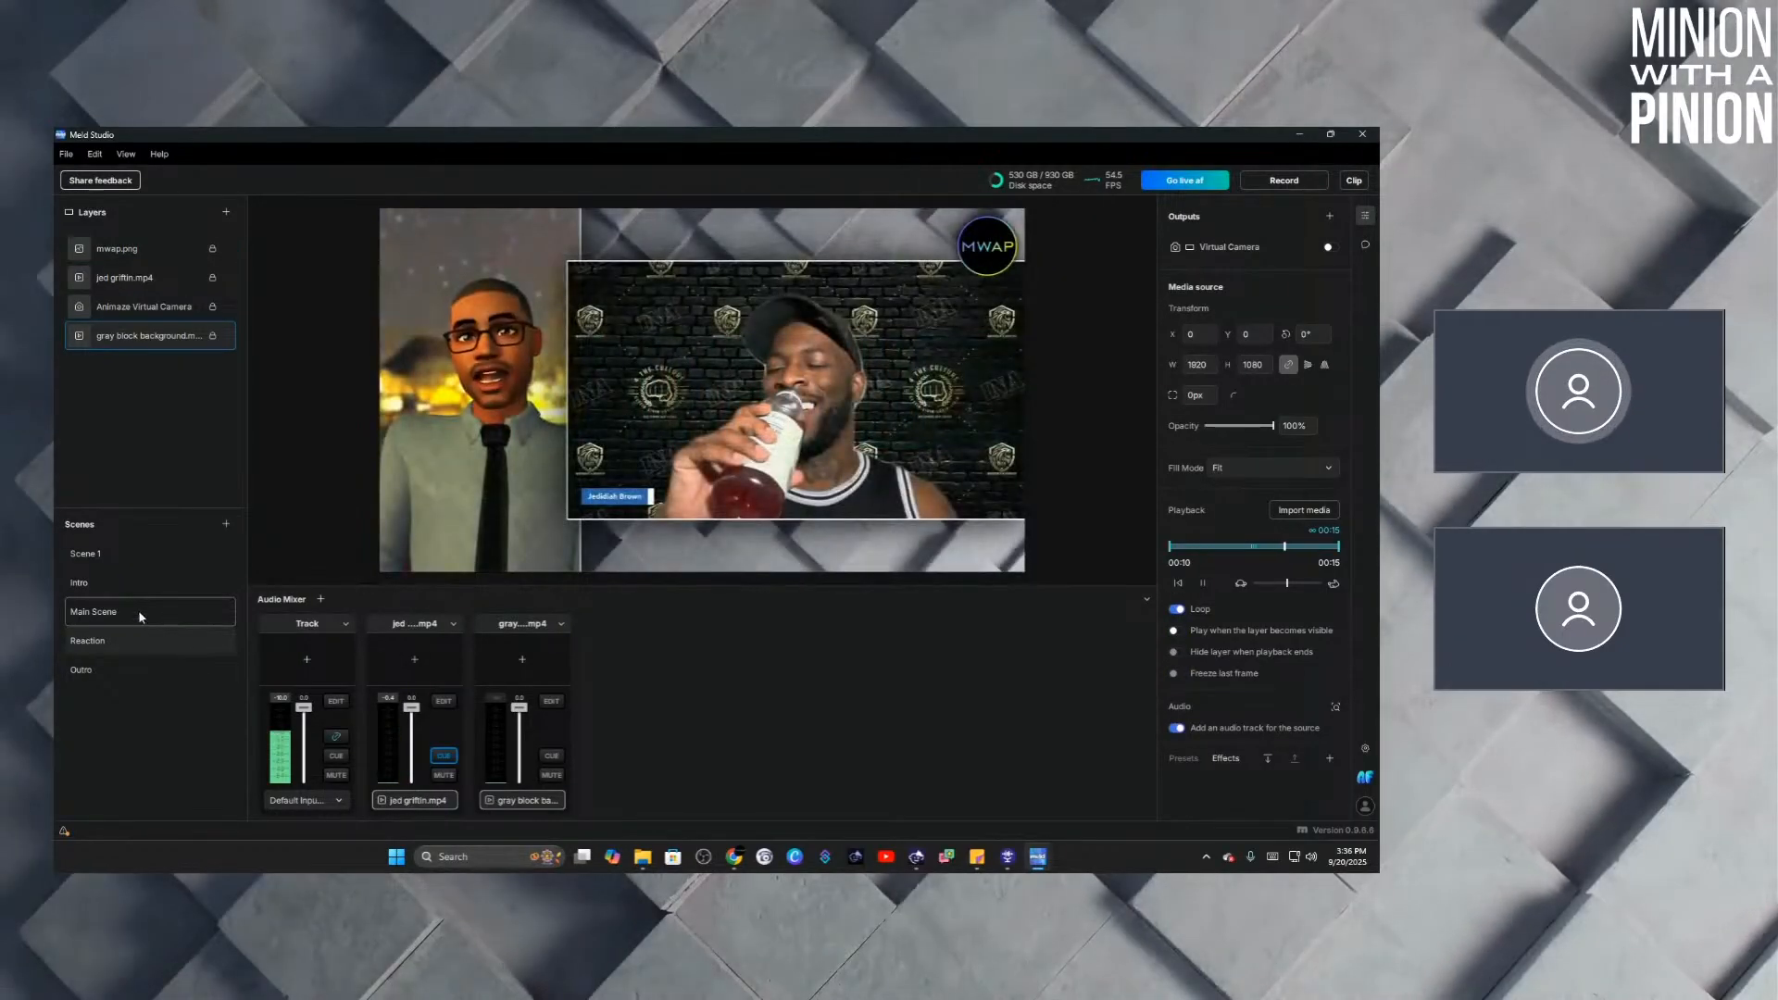
click(141, 583)
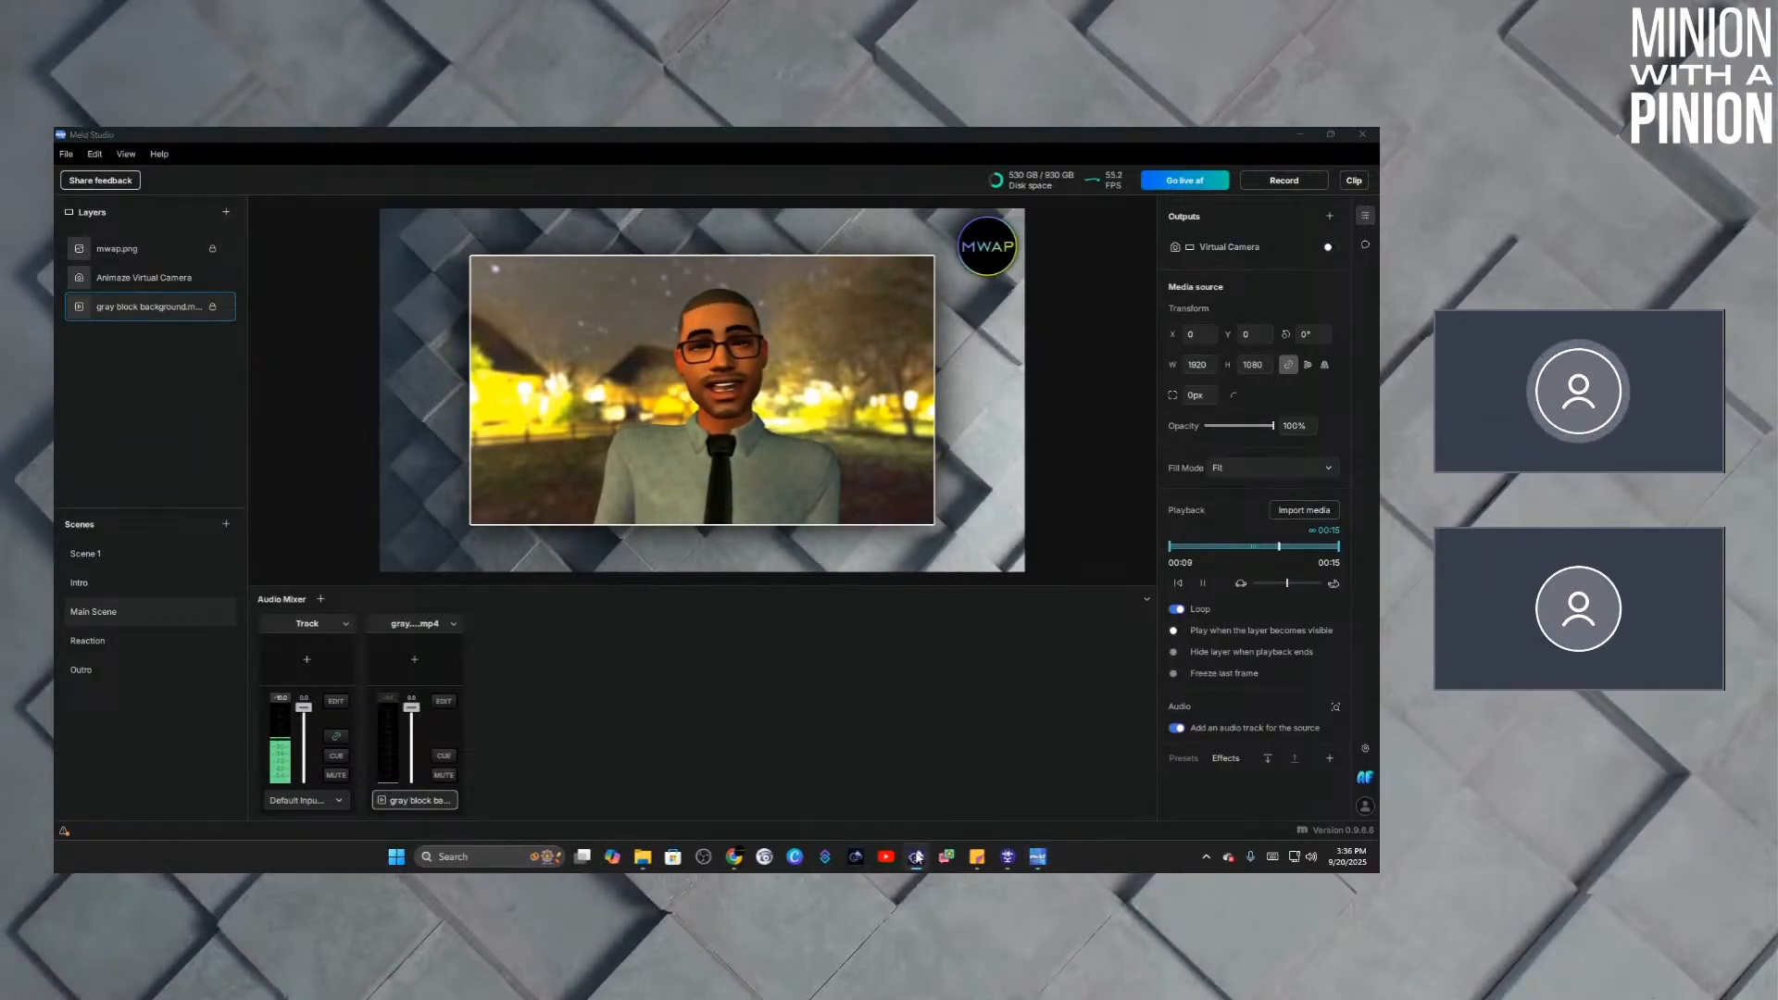
Switch to AnimazeDesktop, set the avatar's background to Green screen, and minimize its window to return to Meld Studio.
drag(1379, 241, 609, 237)
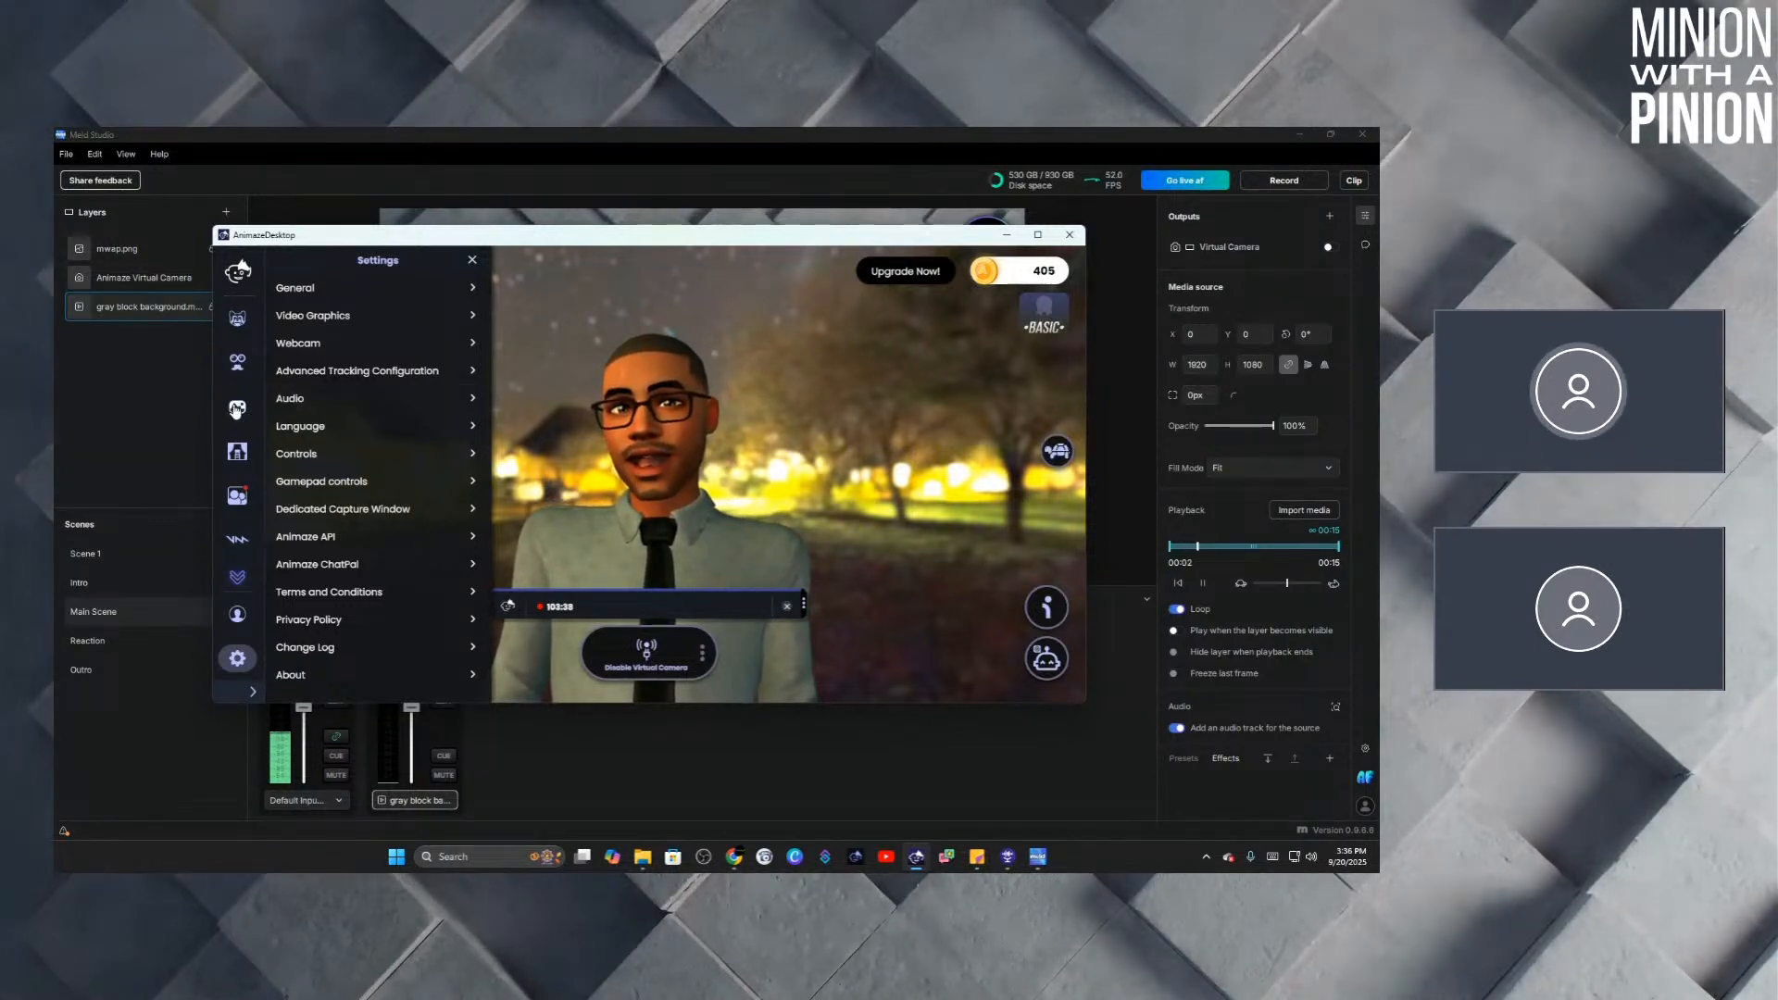
click(238, 410)
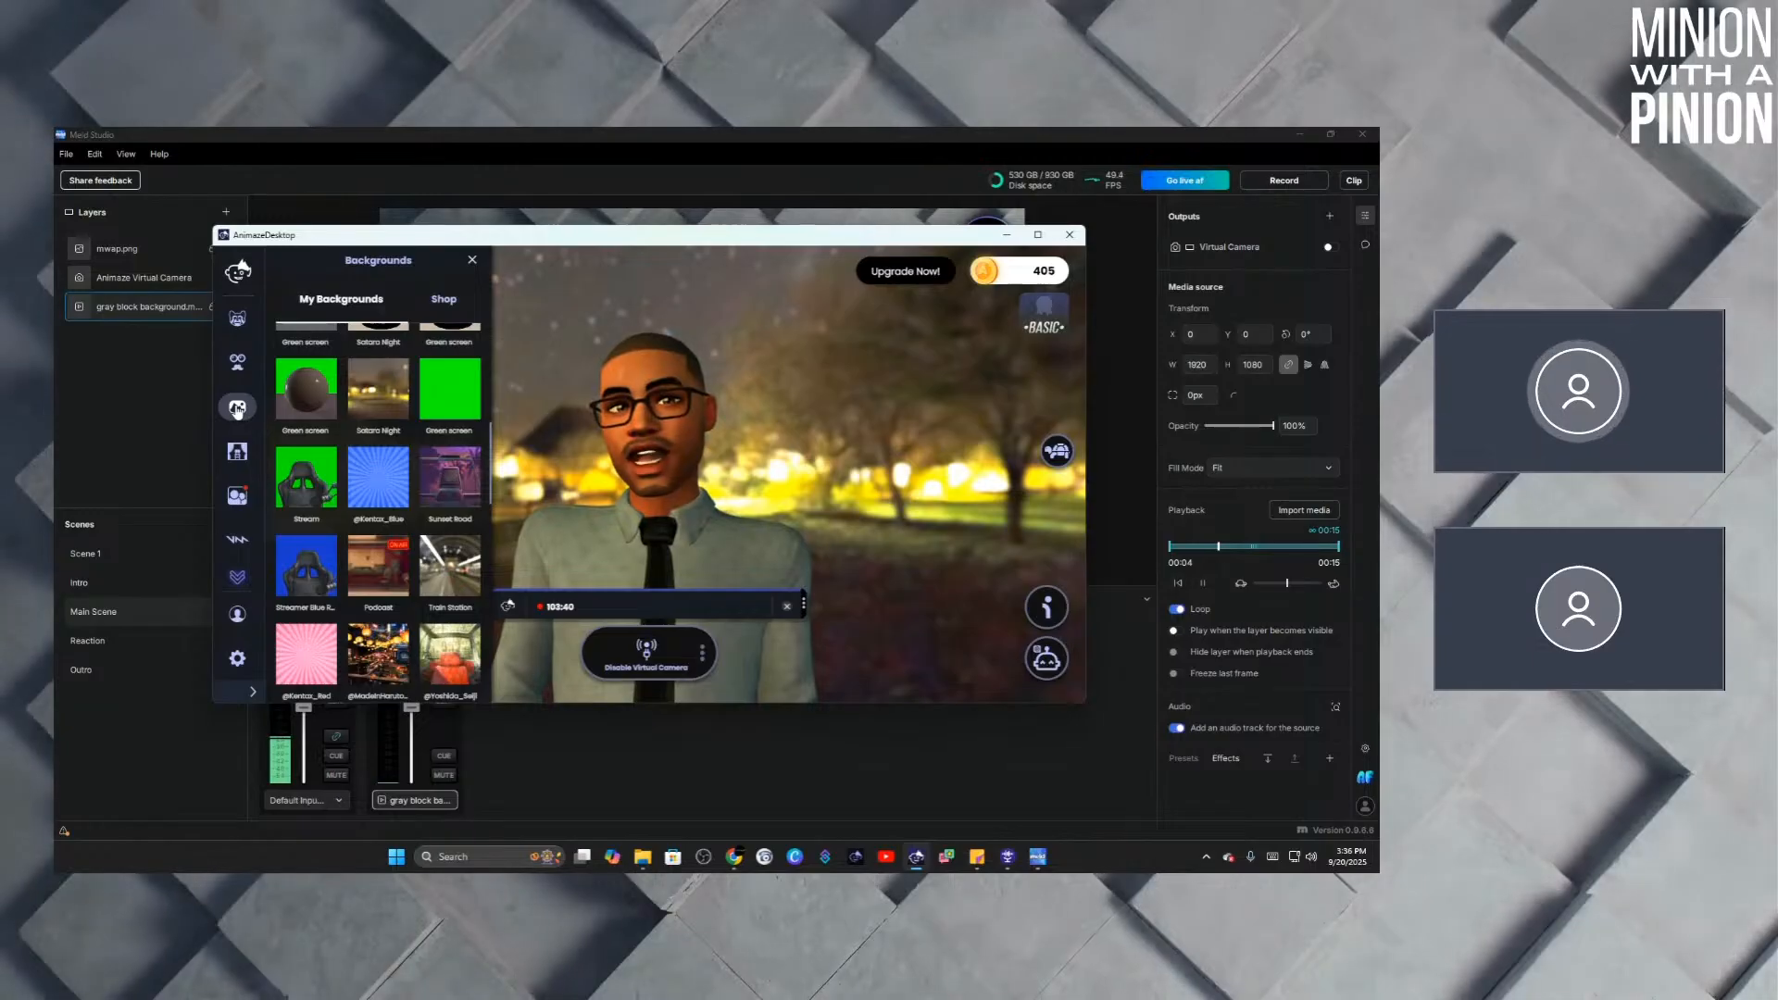
click(446, 402)
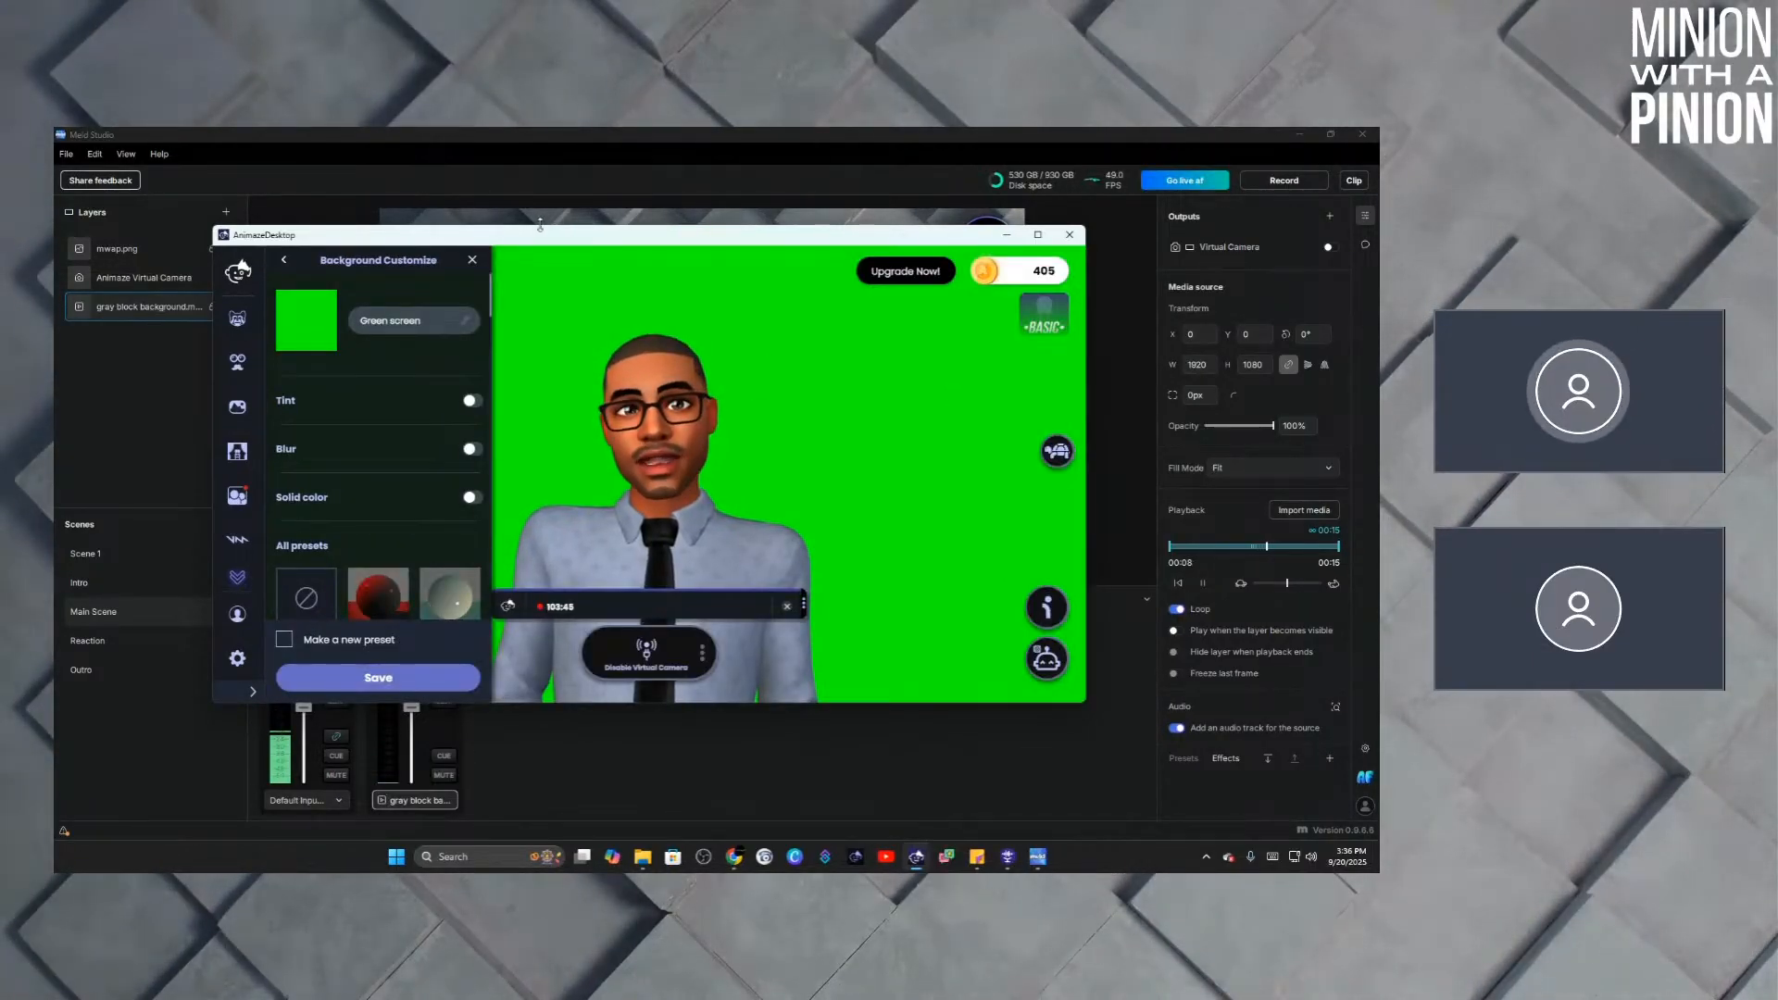
click(1007, 237)
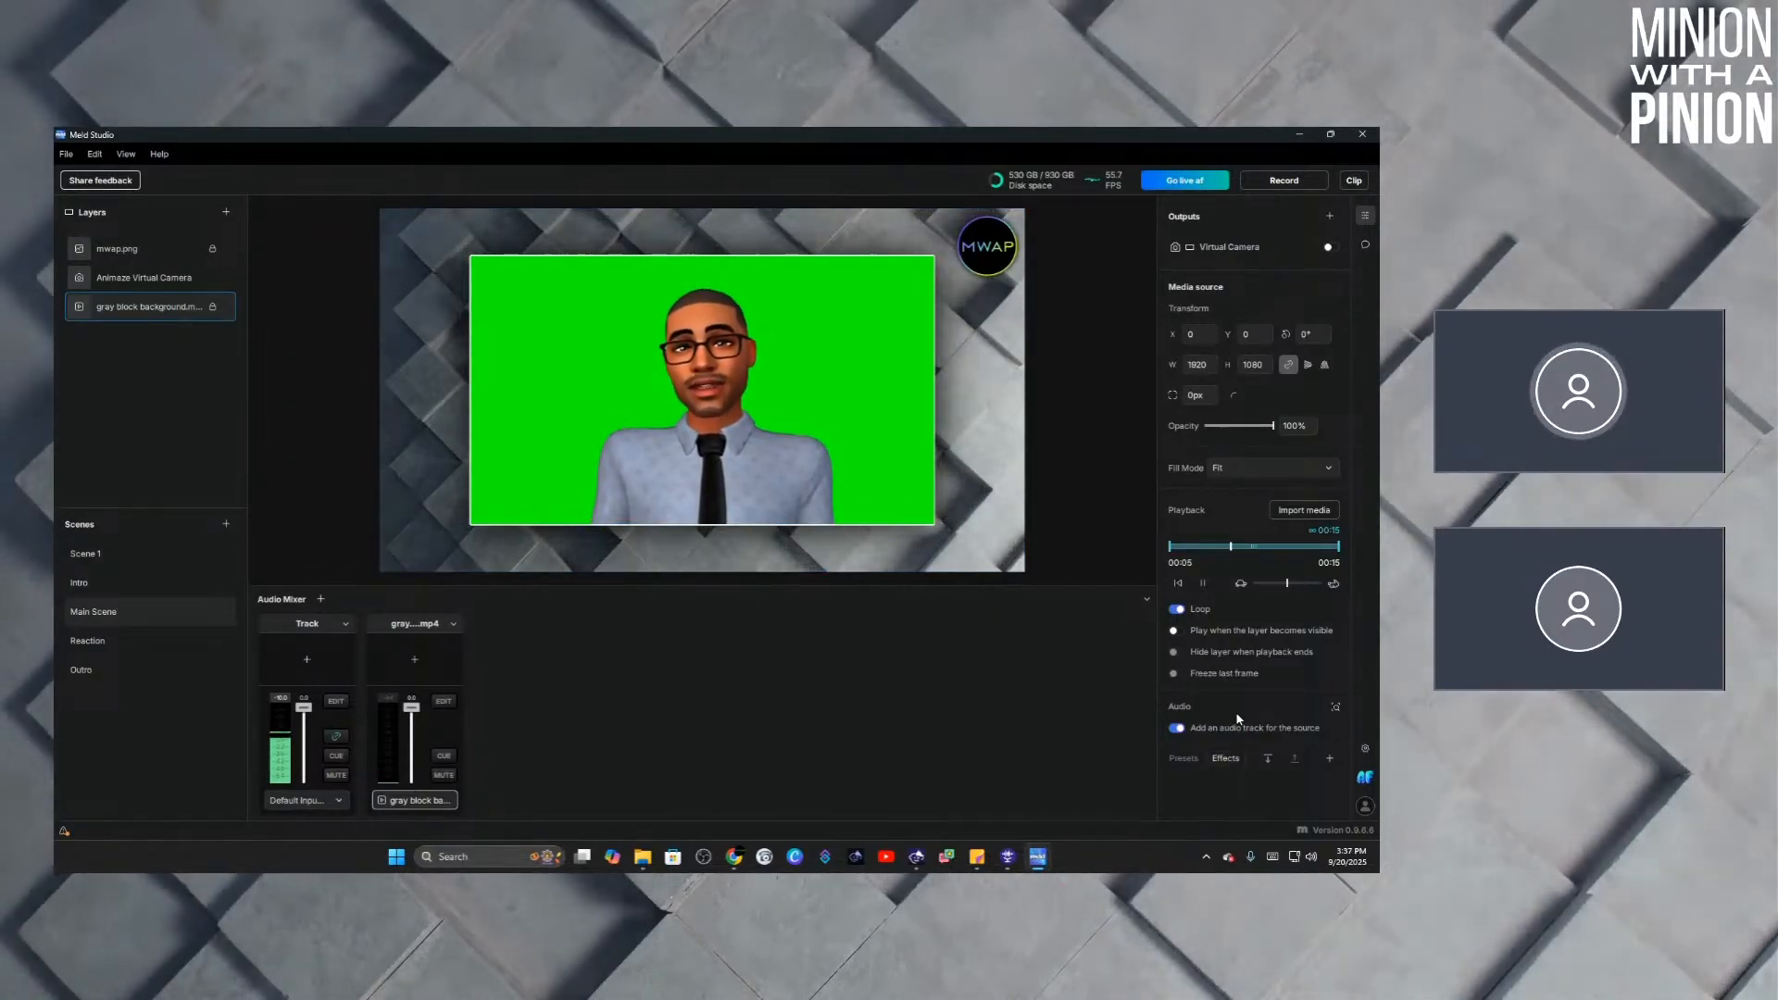
Replace the Glow Styles and Drop Shadow effects on the Main Scene's Animaze Virtual Camera layer with Chroma Key.
click(814, 407)
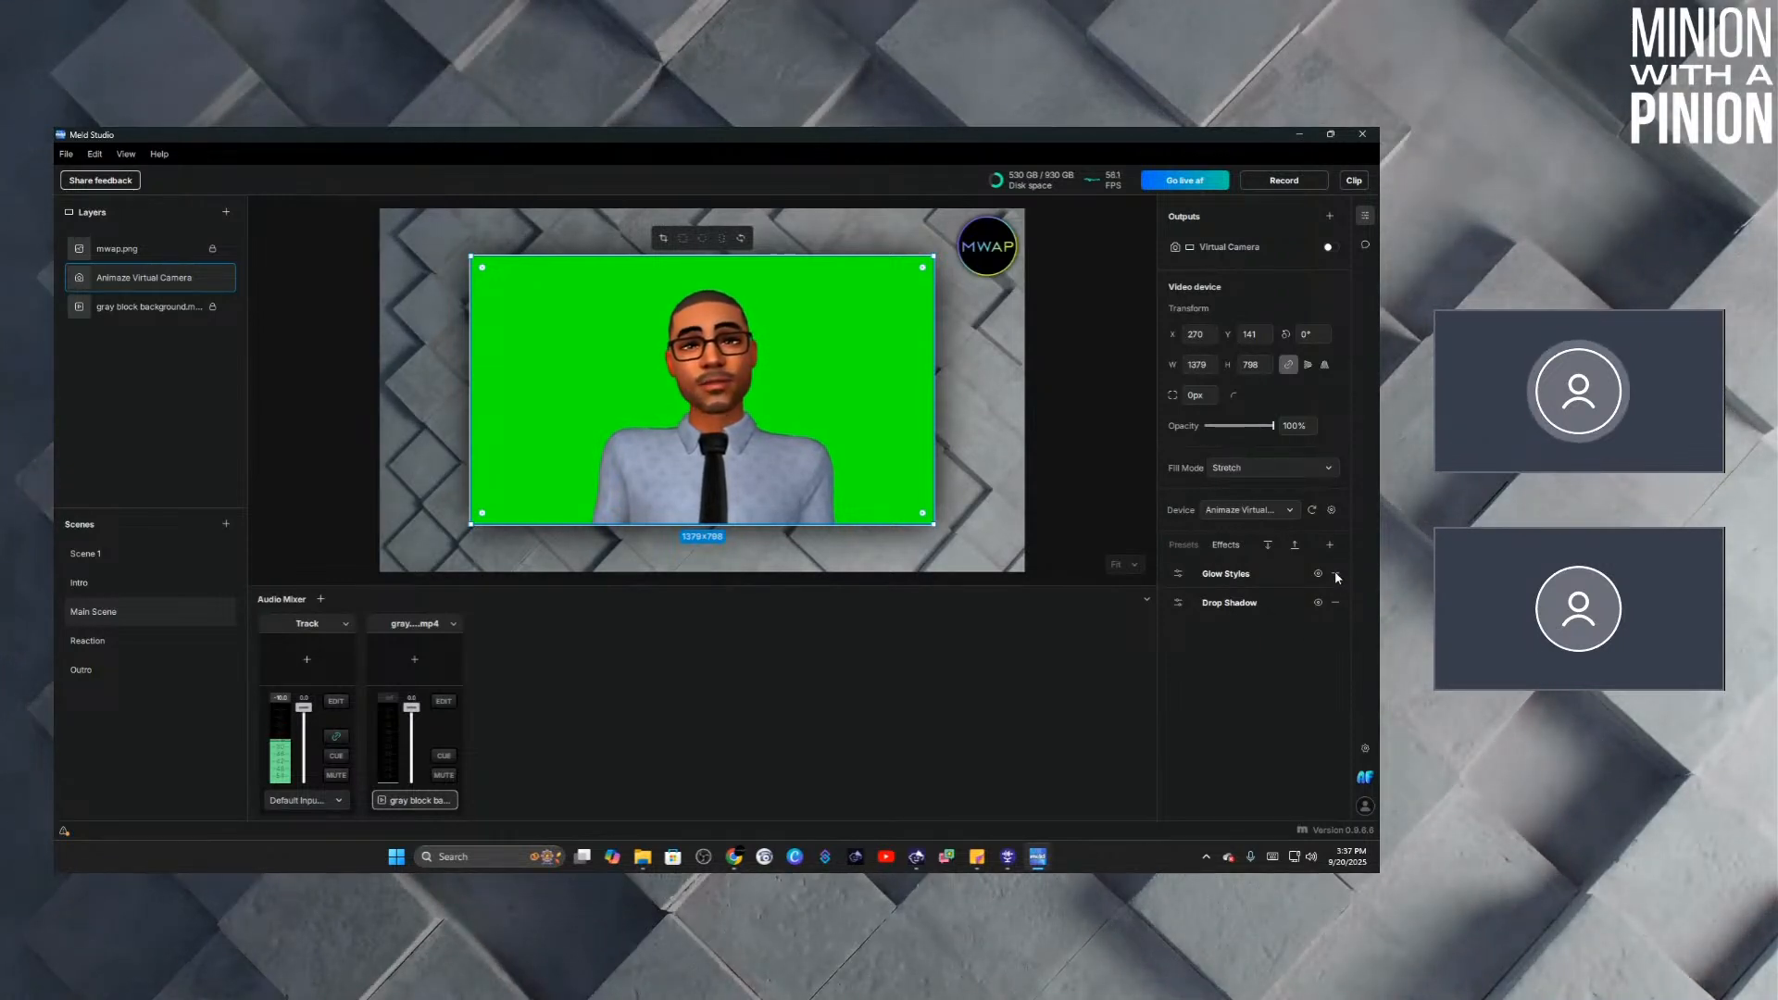
right_click(1240, 575)
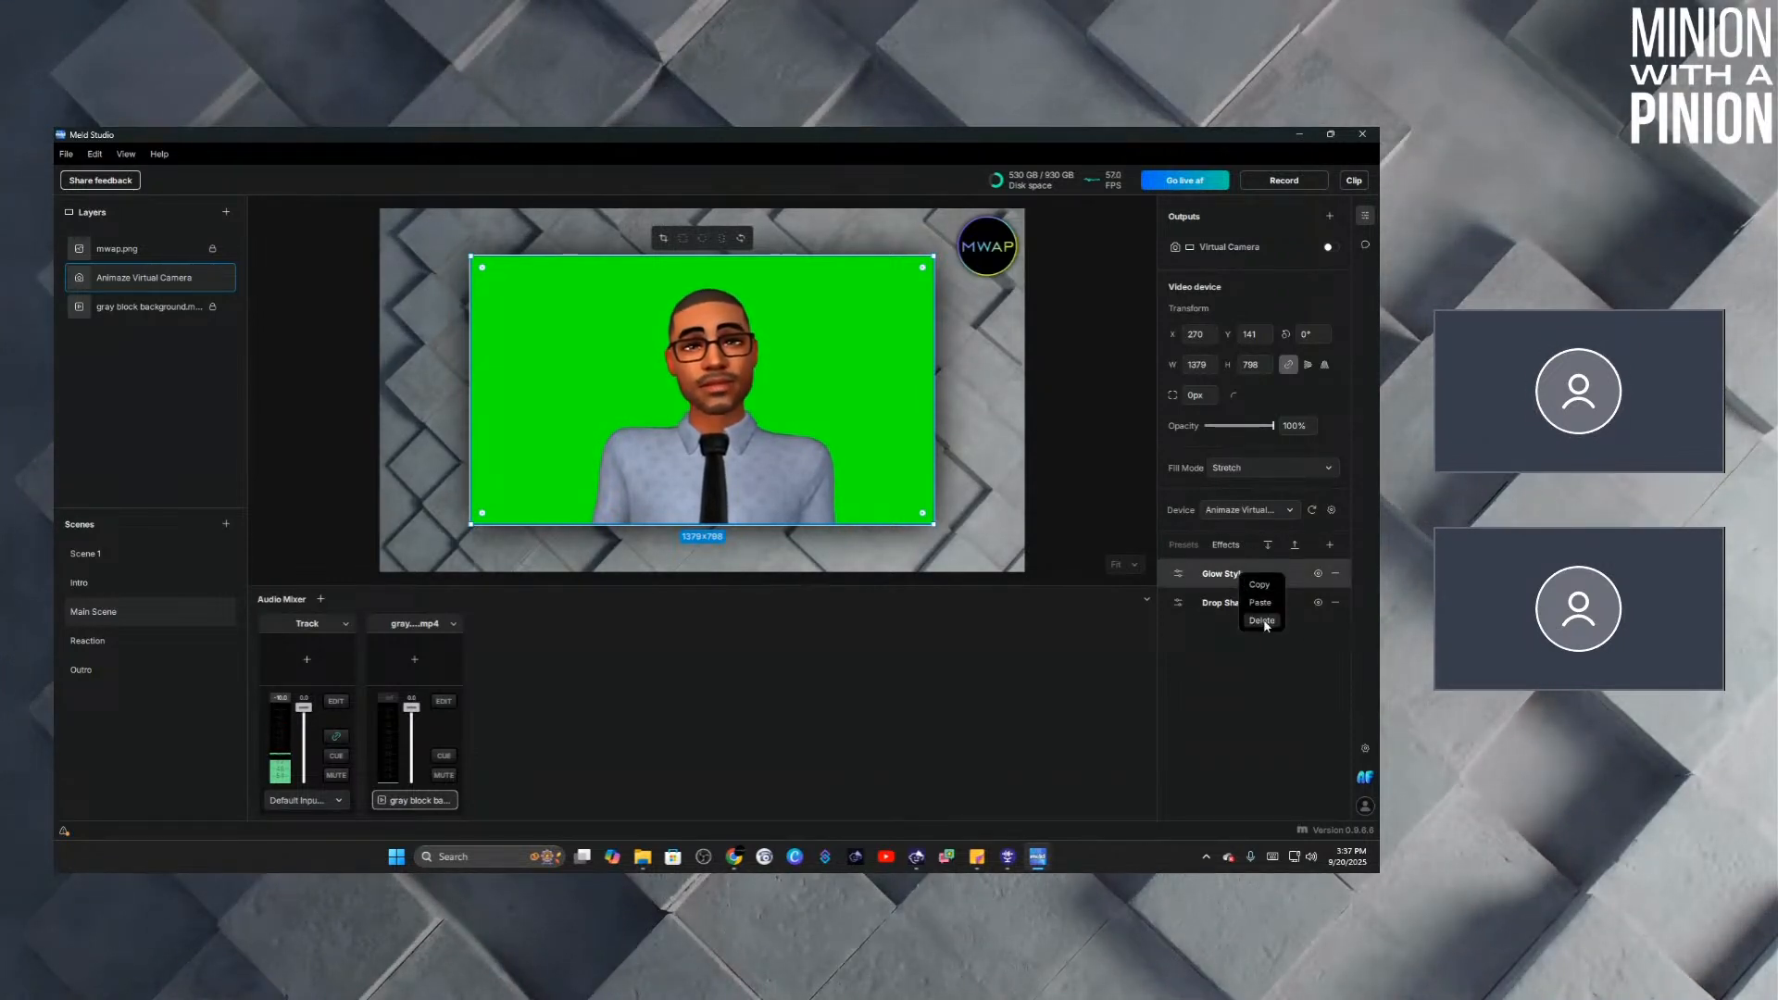
click(1262, 621)
right_click(1215, 575)
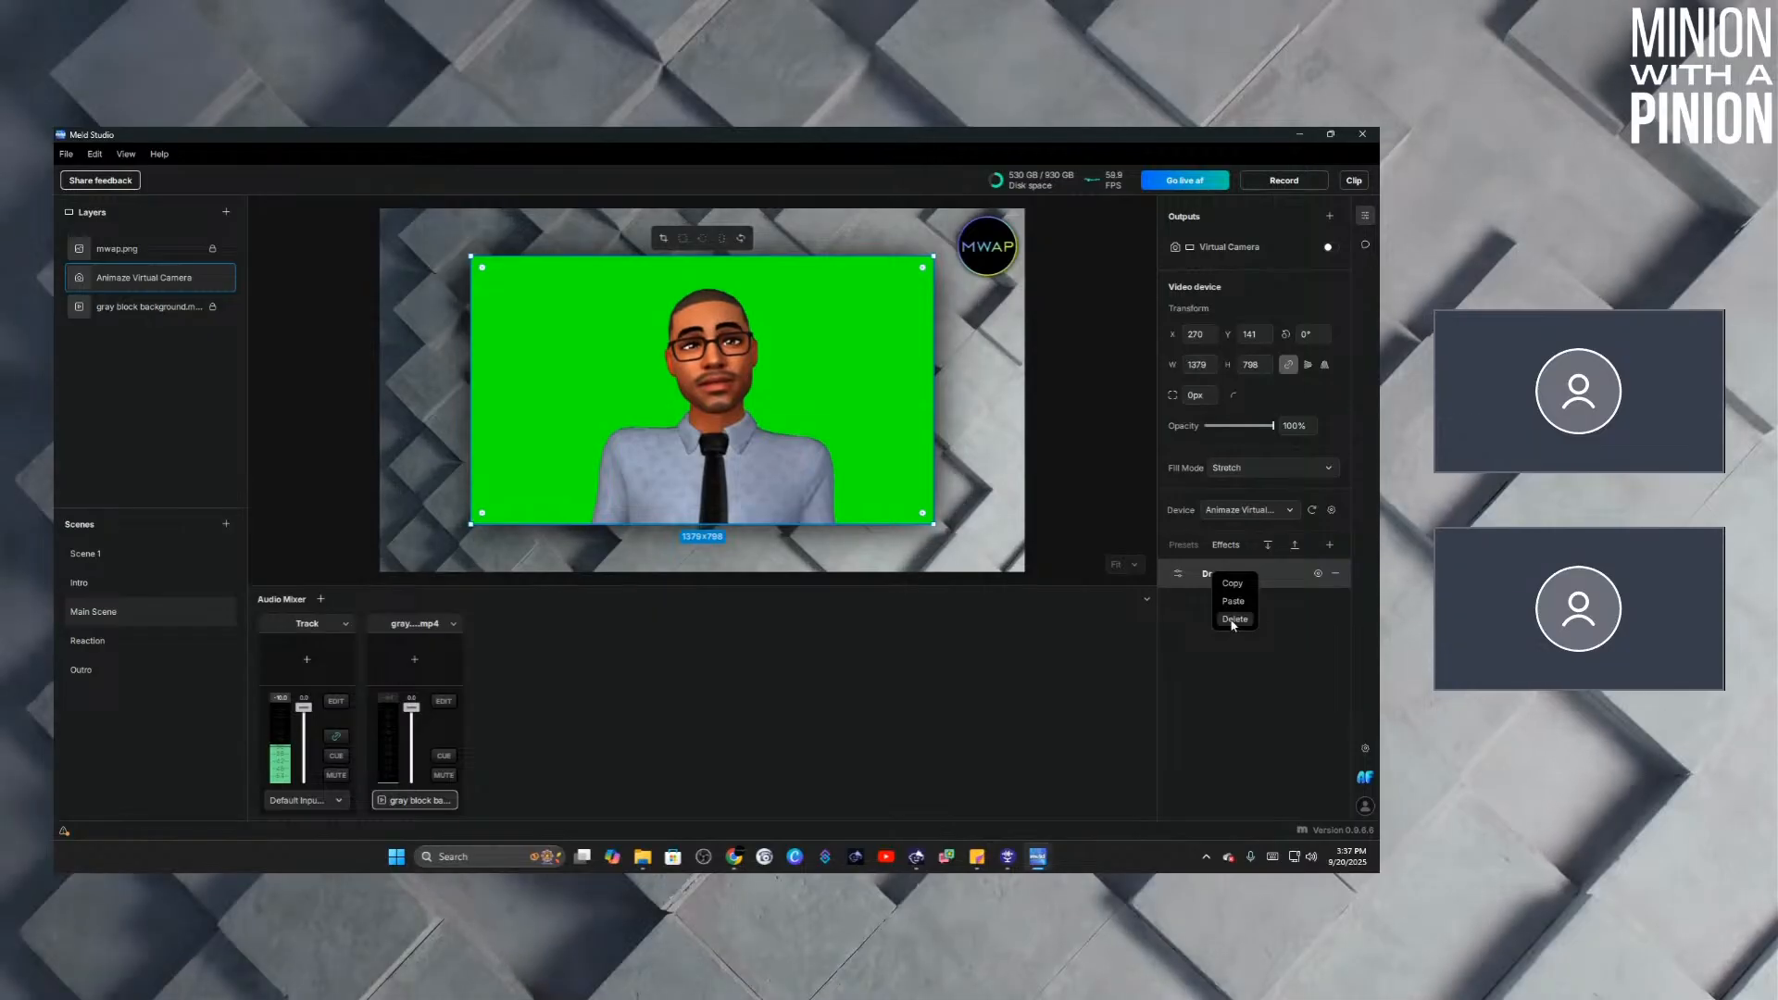
click(1233, 622)
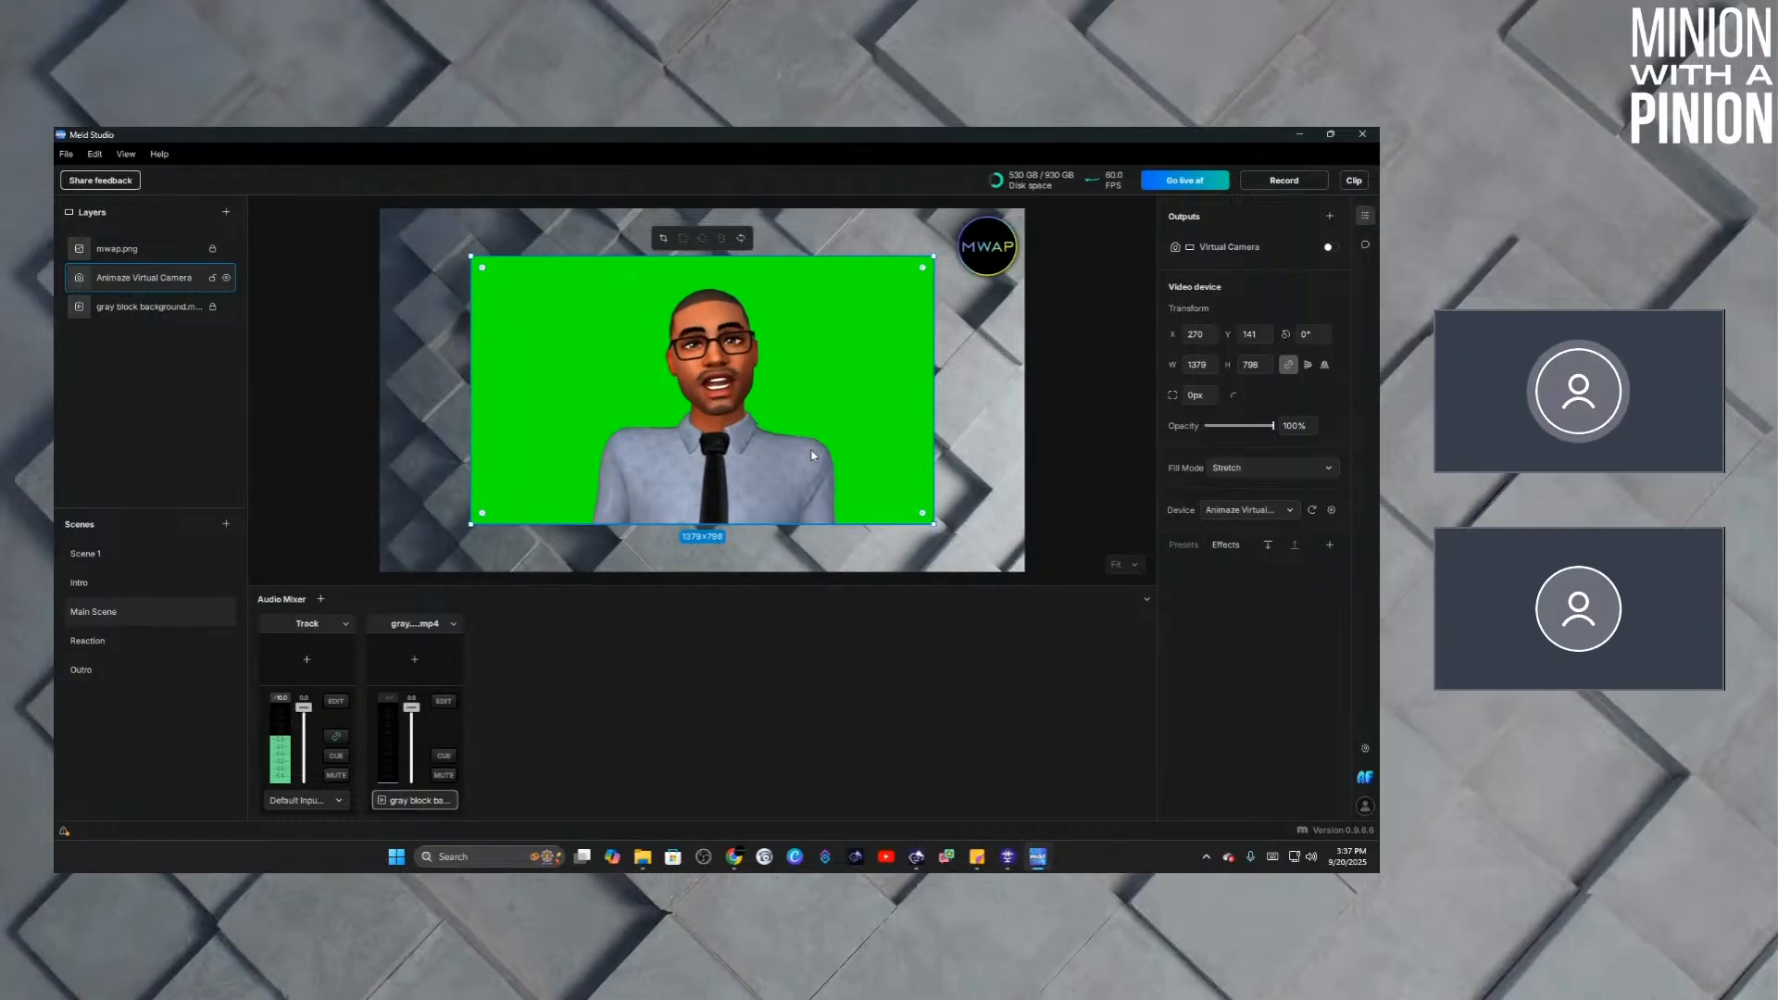
click(1330, 545)
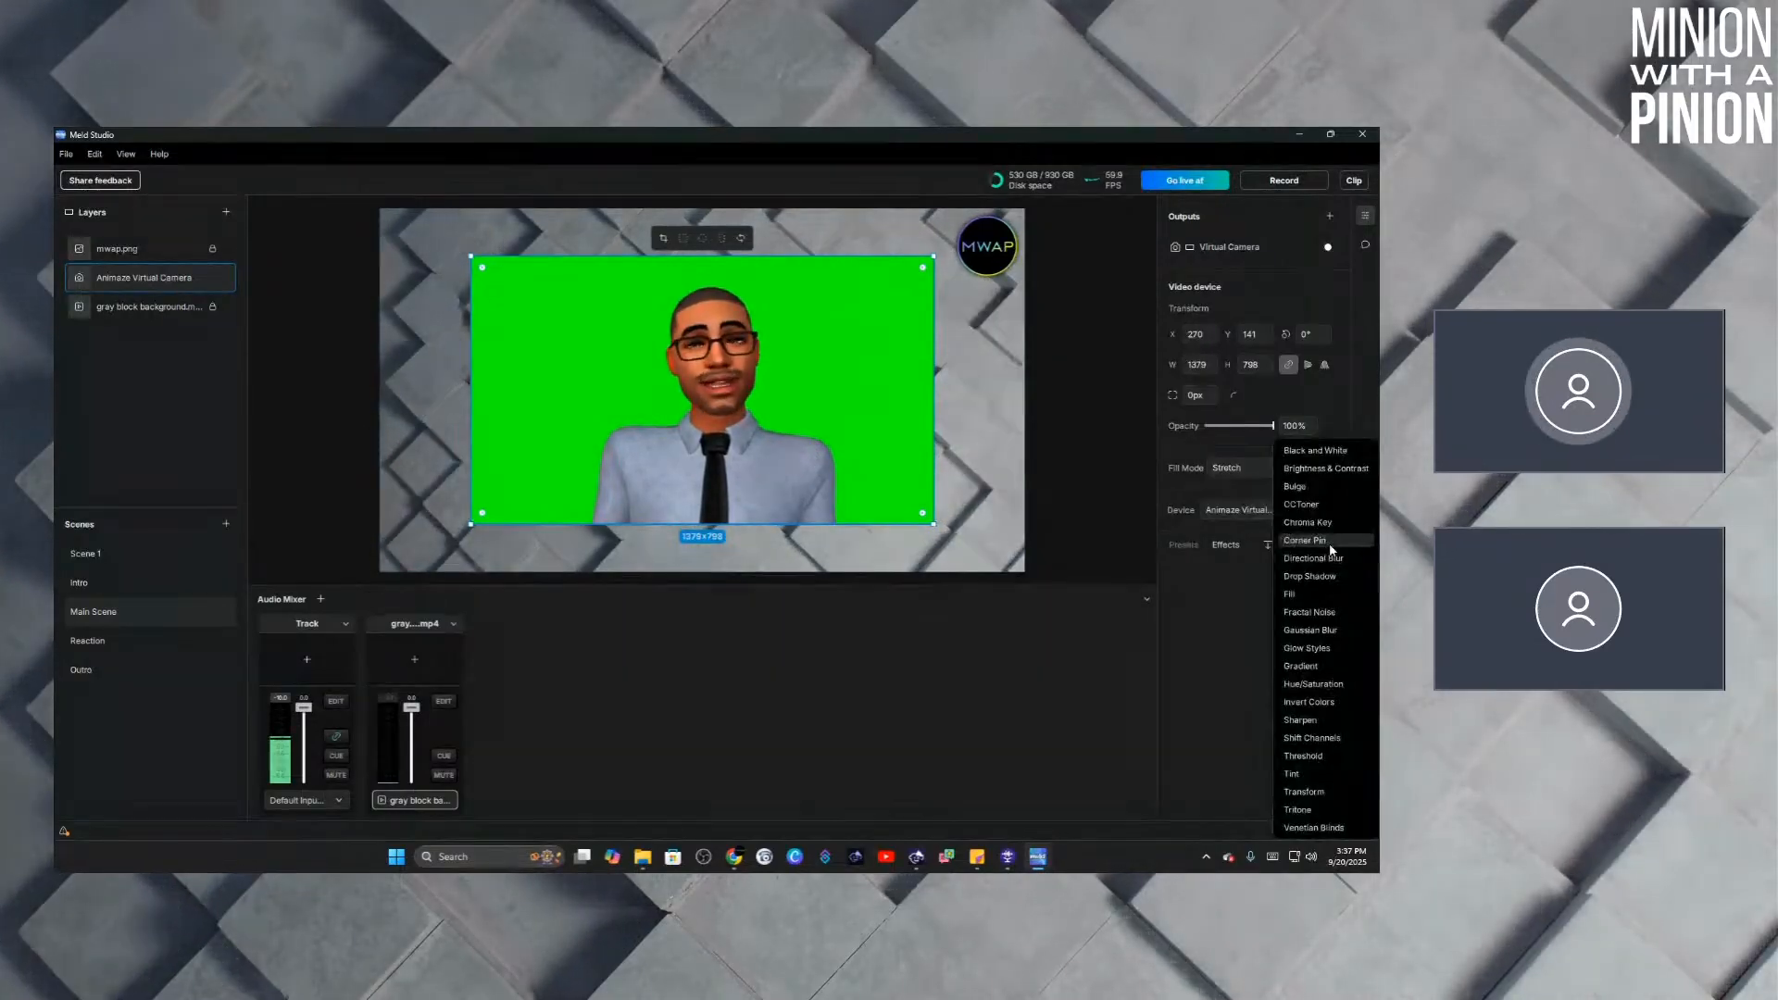
click(1321, 522)
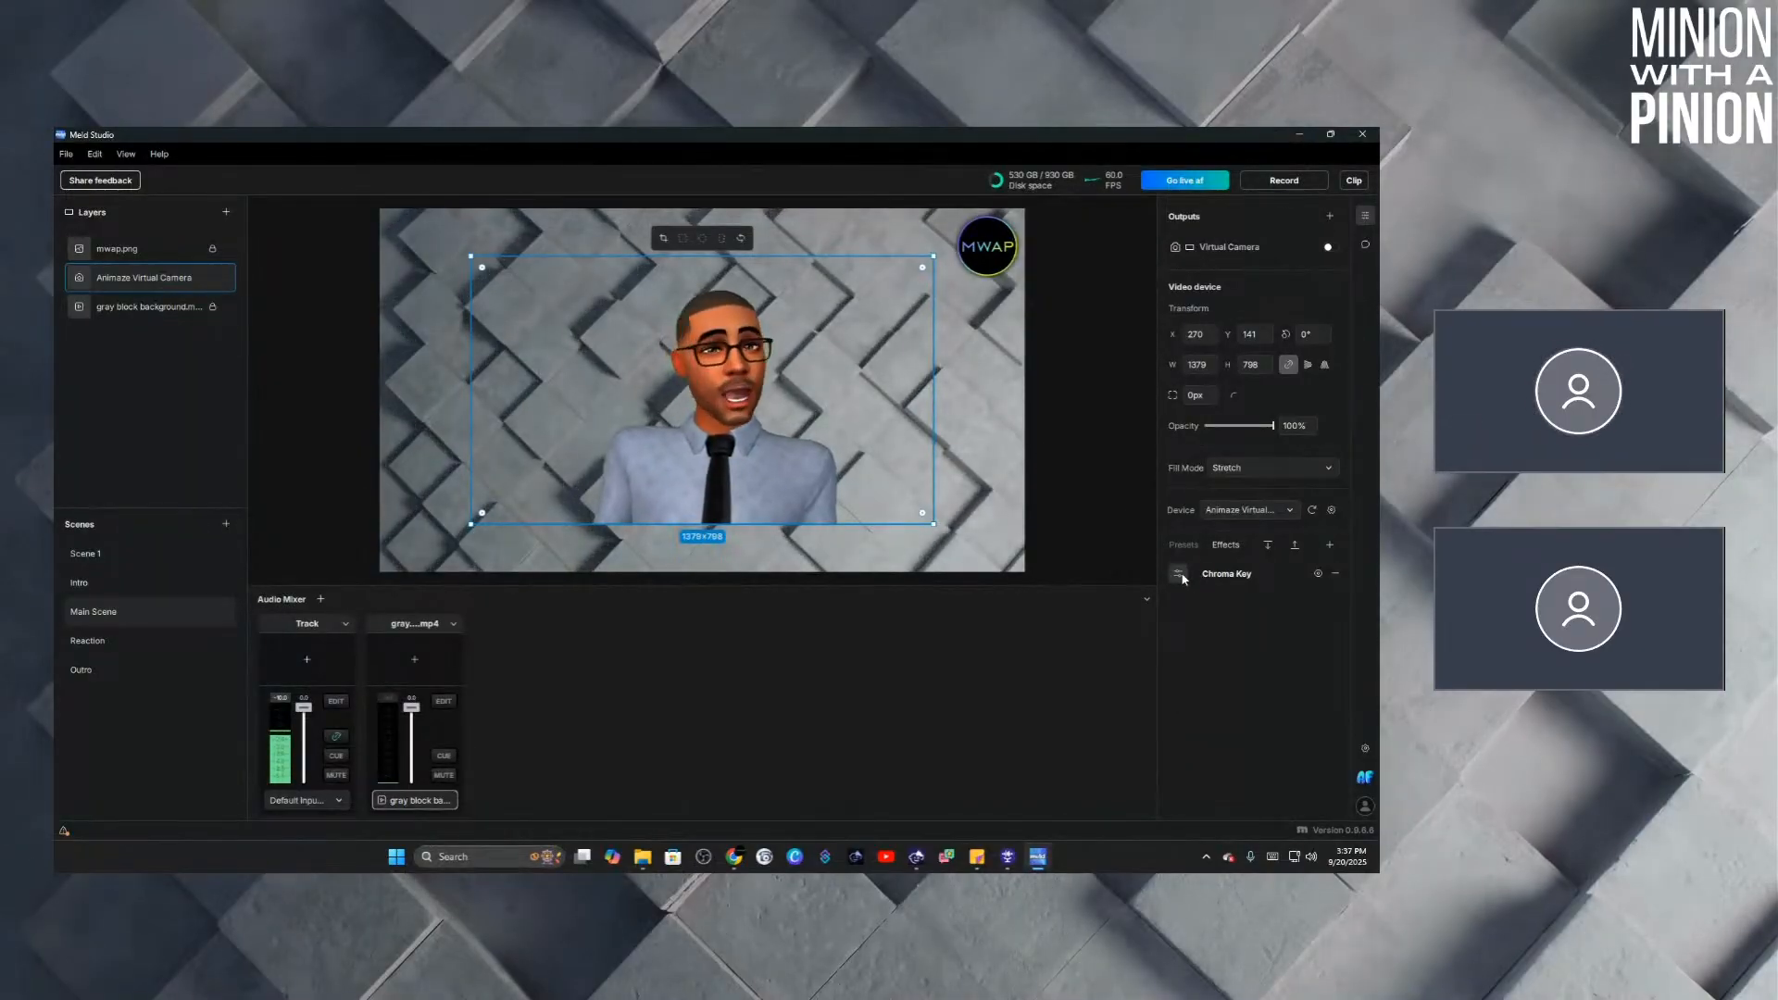
Reposition the Animaze Virtual Camera layer and extend its crop to about 1379 × 983 to include more of the torso.
mouse_move(803, 451)
mouse_down()
mouse_move(783, 501)
mouse_move(789, 463)
mouse_up()
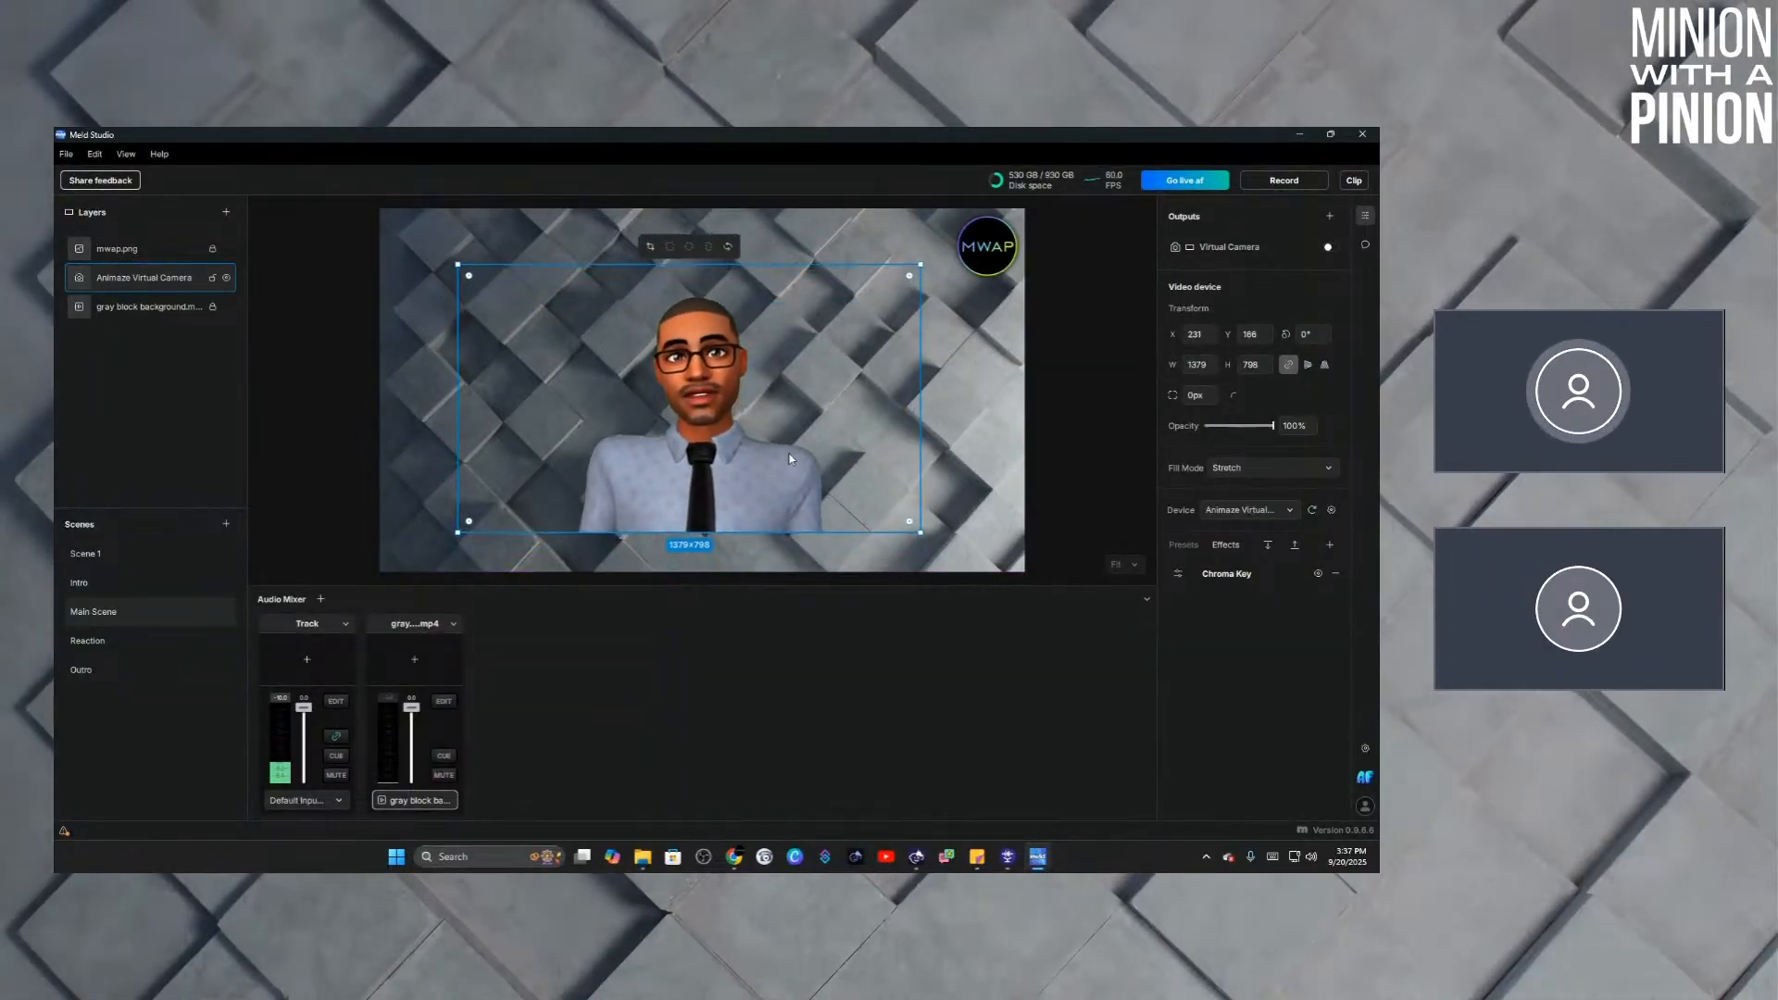
click(651, 246)
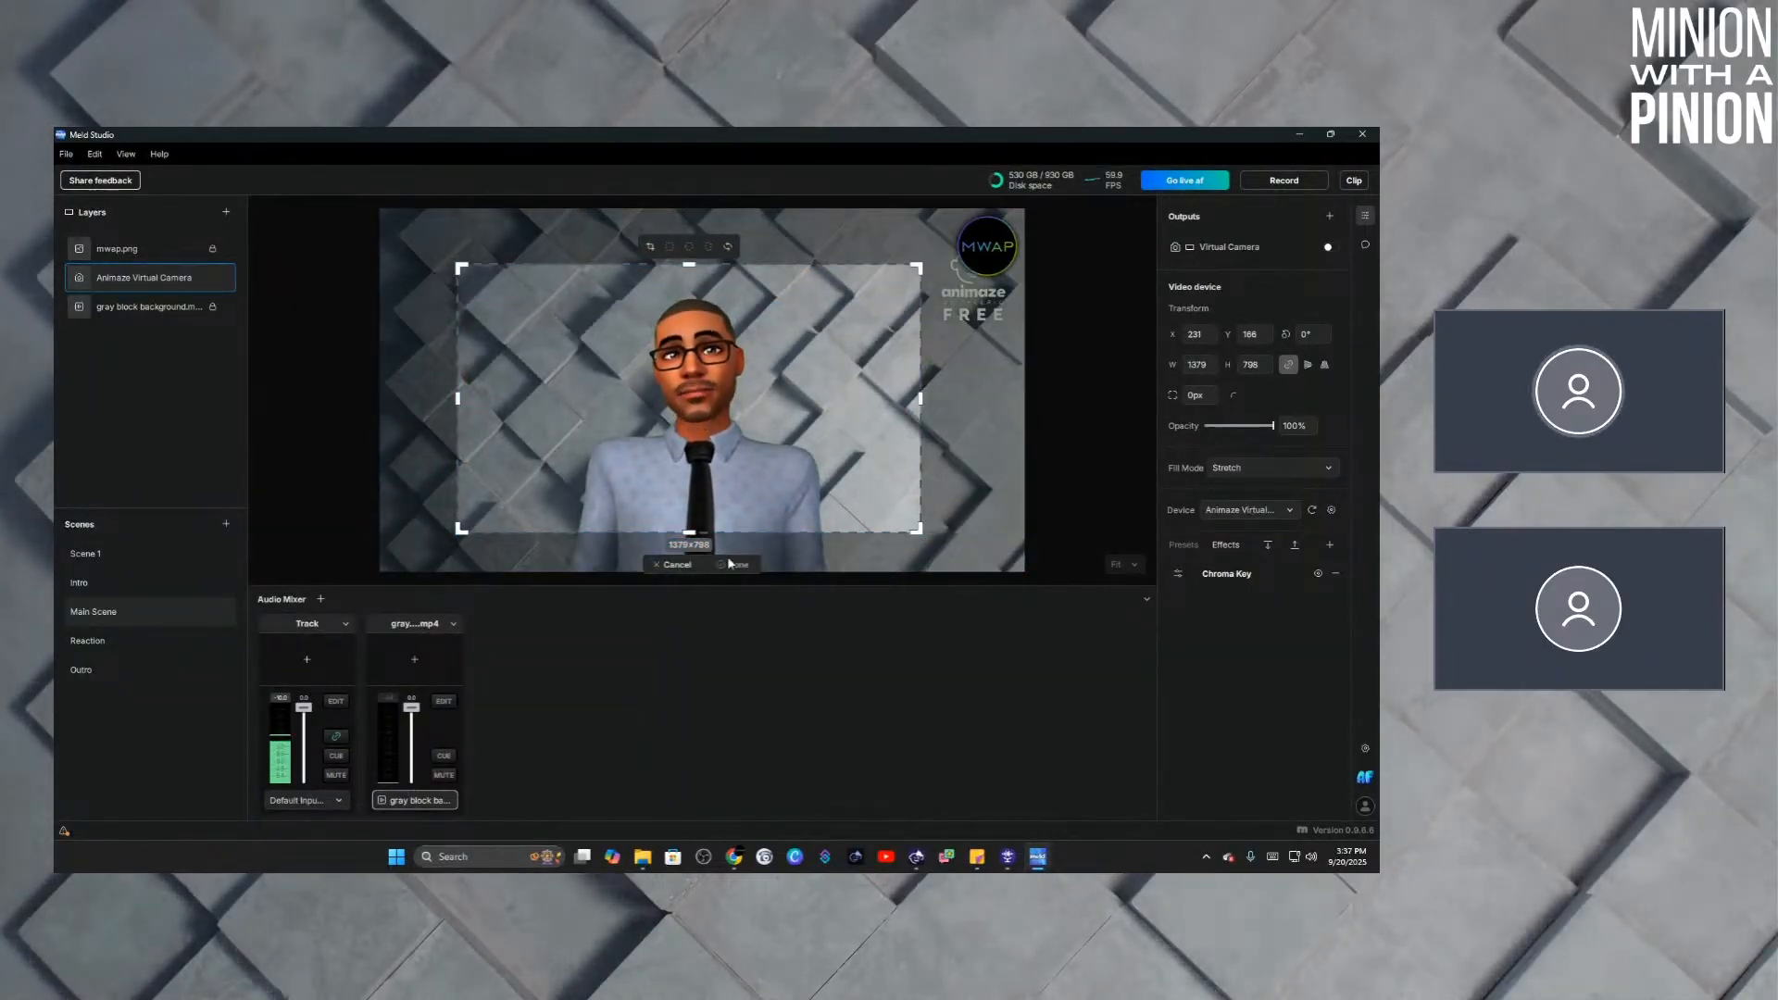
drag(723, 474, 722, 510)
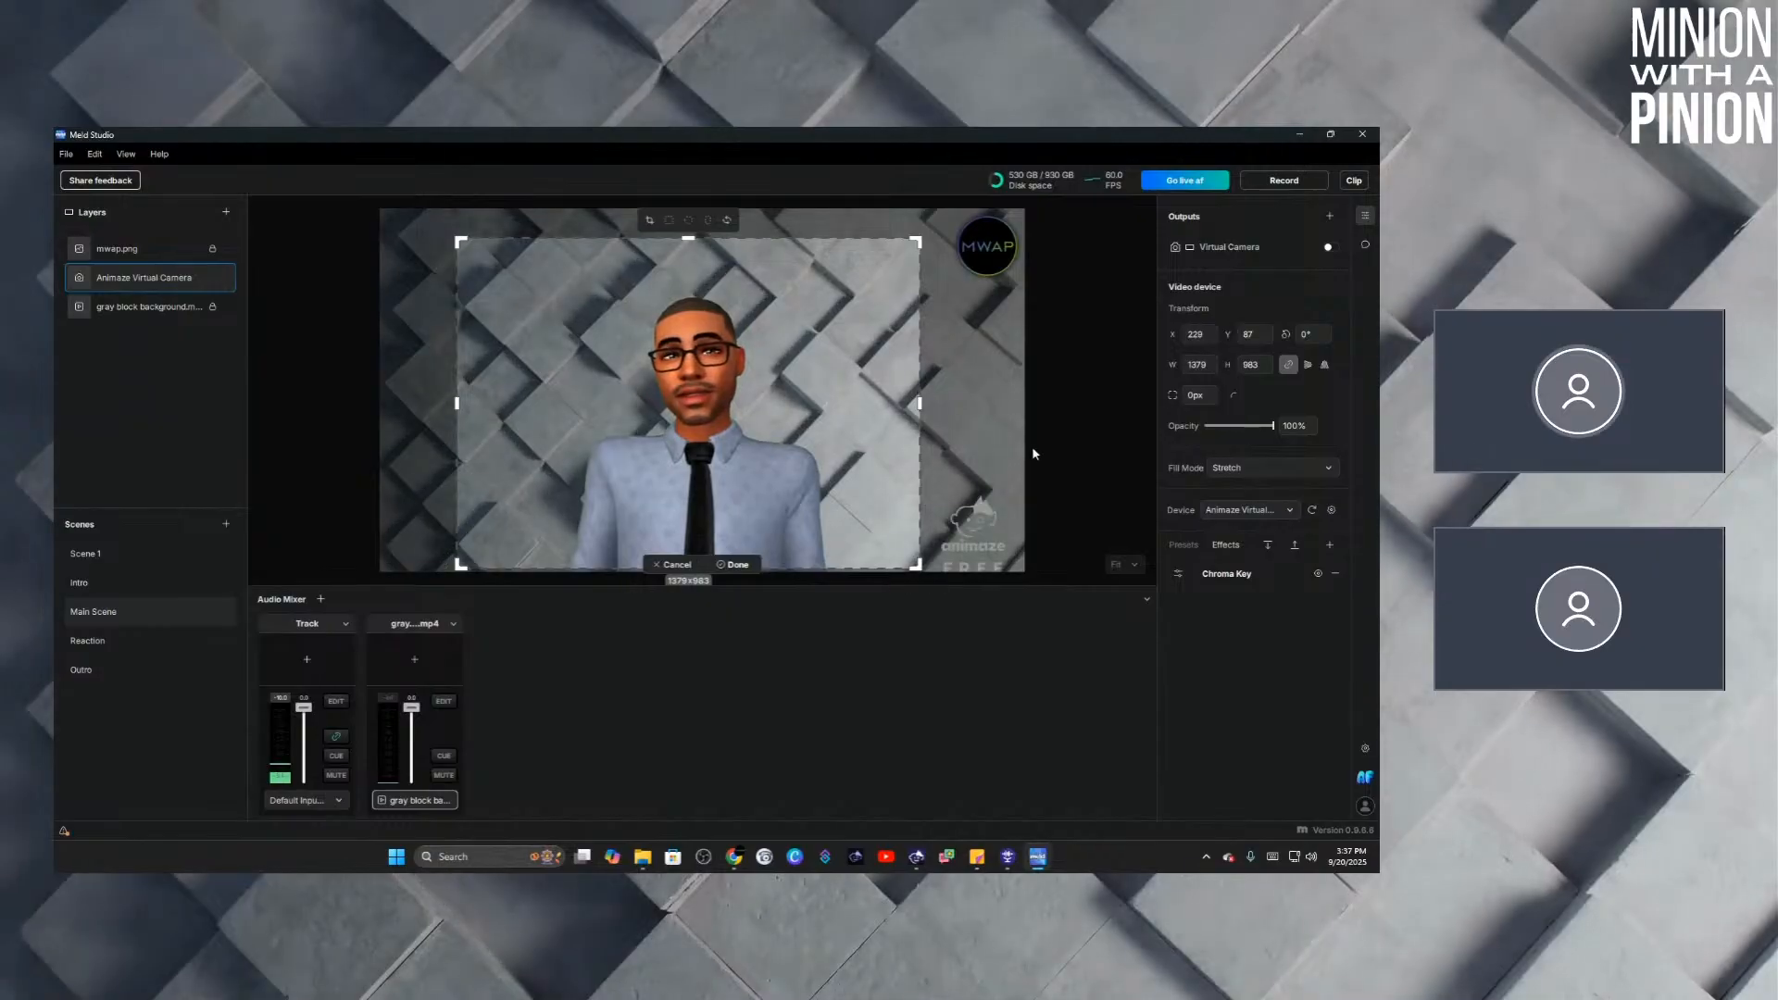
click(1065, 448)
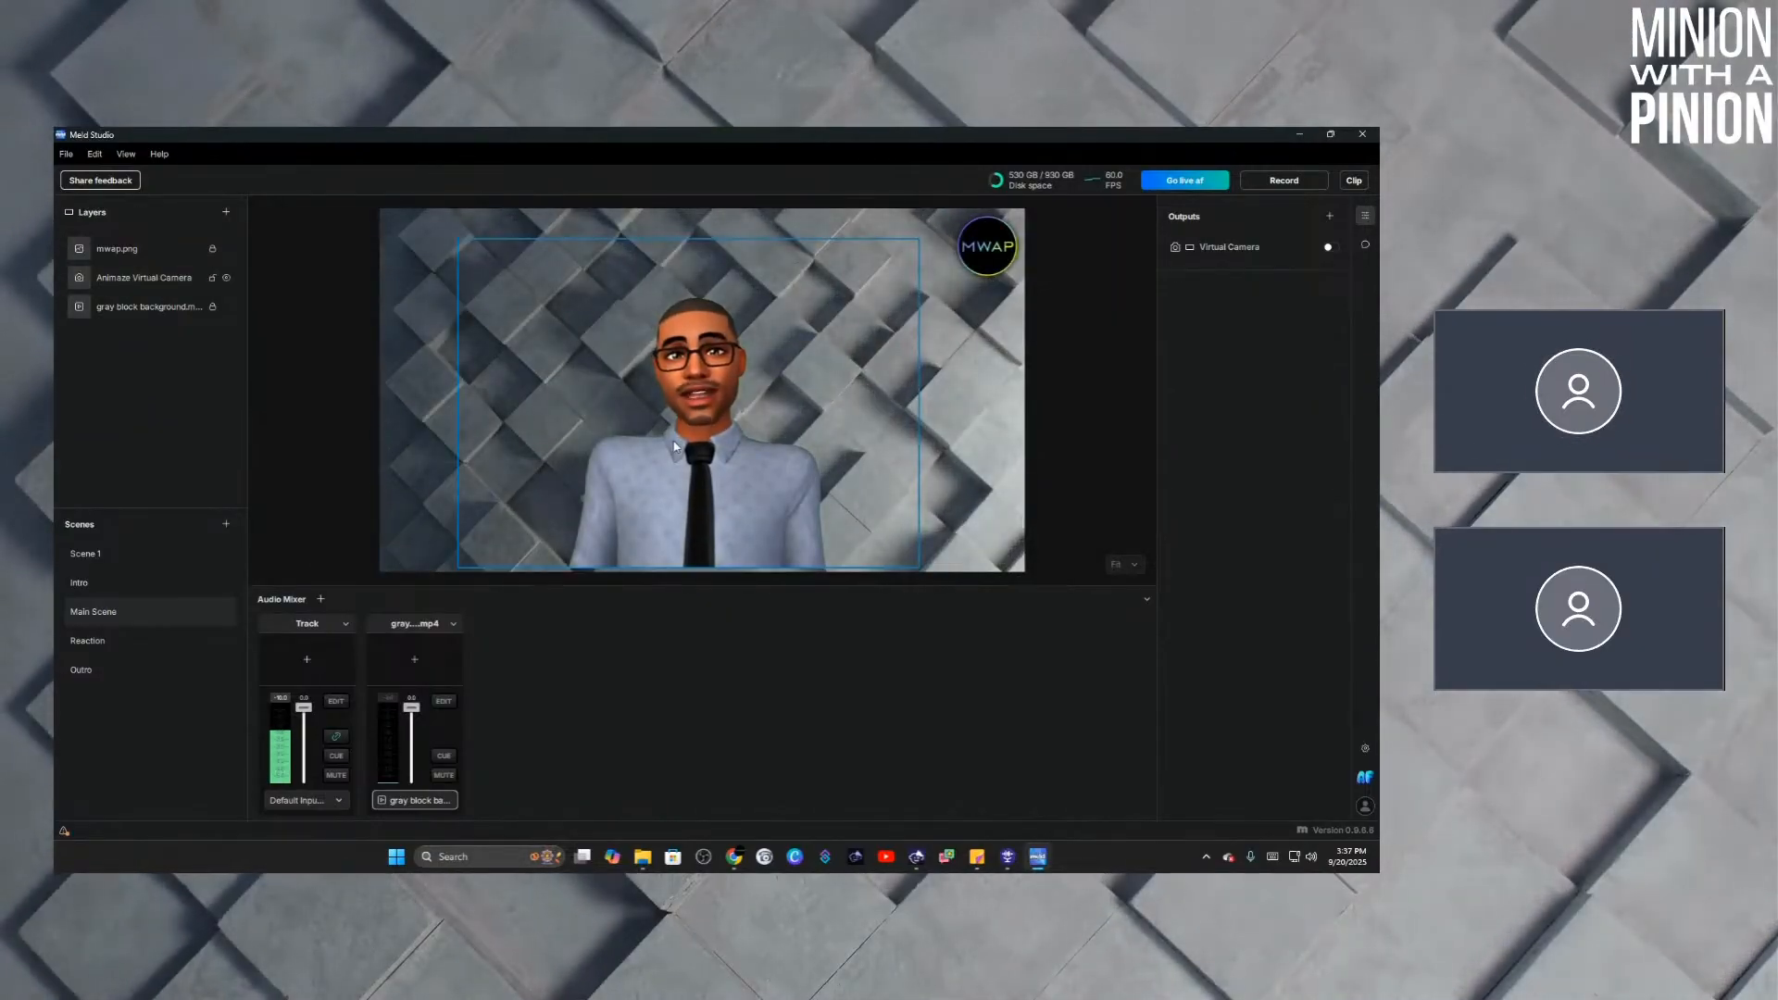
Enlarge the Animaze Virtual Camera layer to about 1805 × 1287, place it at about X 4, Y -190, and deselect it.
drag(675, 445, 669, 454)
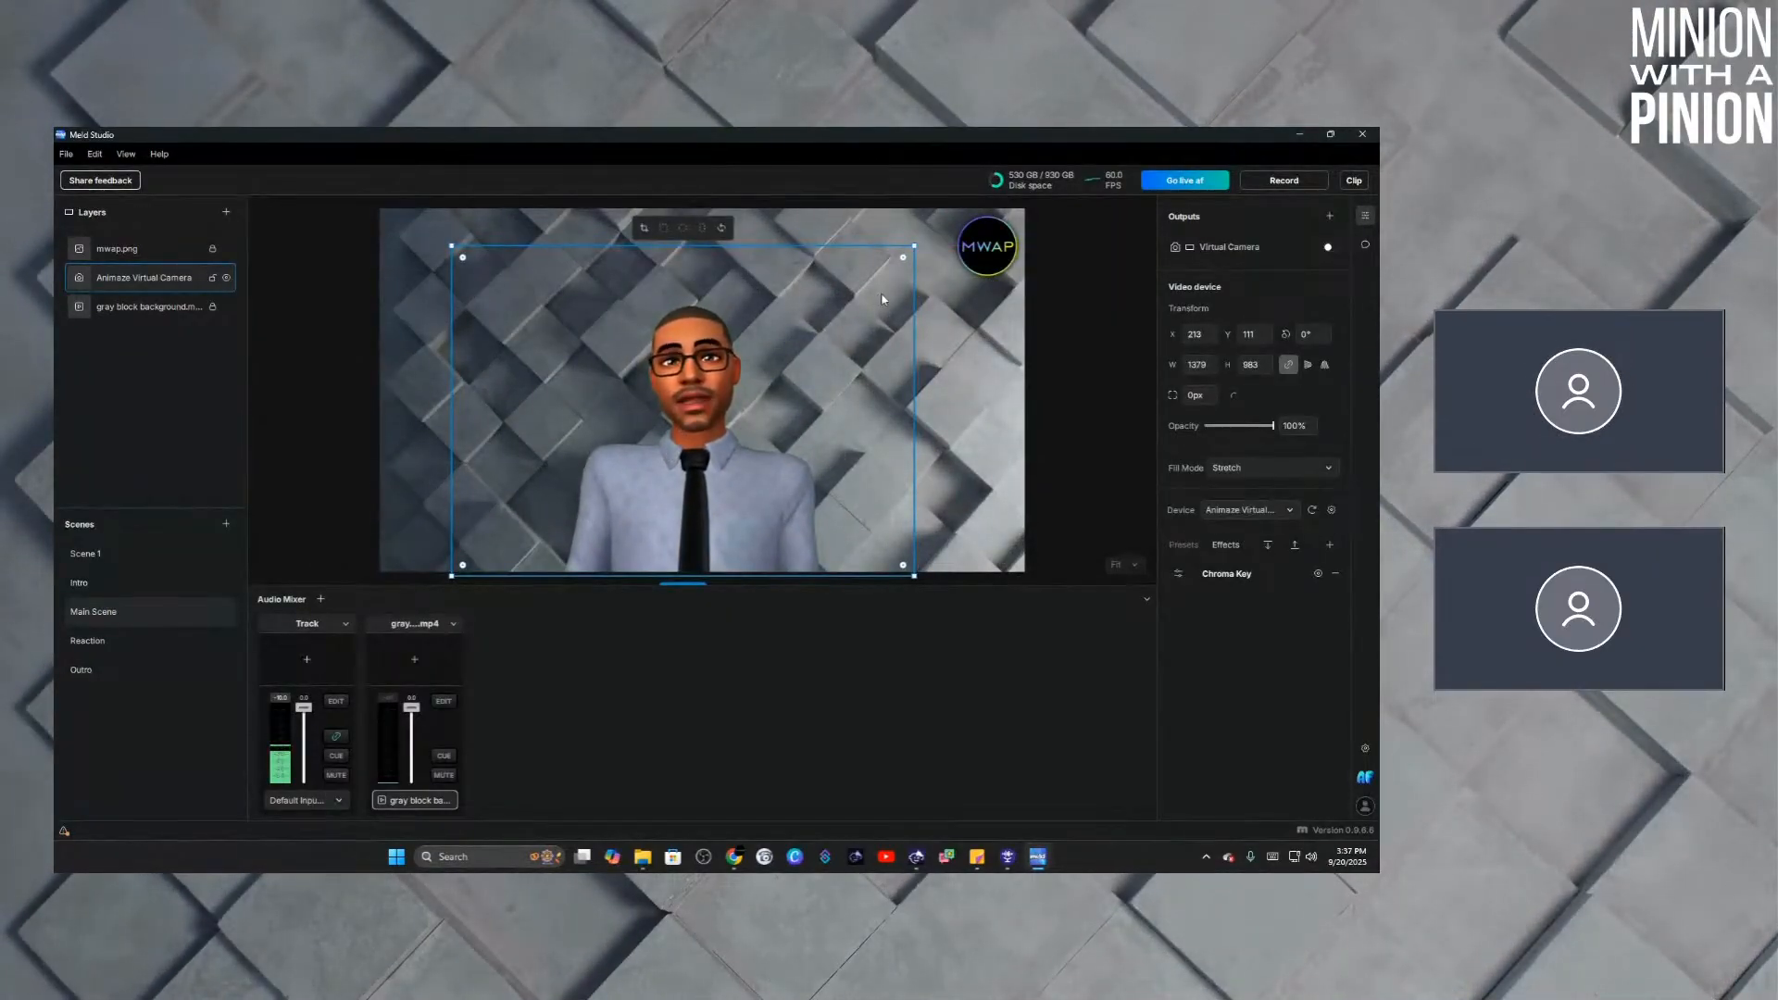
drag(915, 246, 1159, 143)
drag(631, 382, 633, 384)
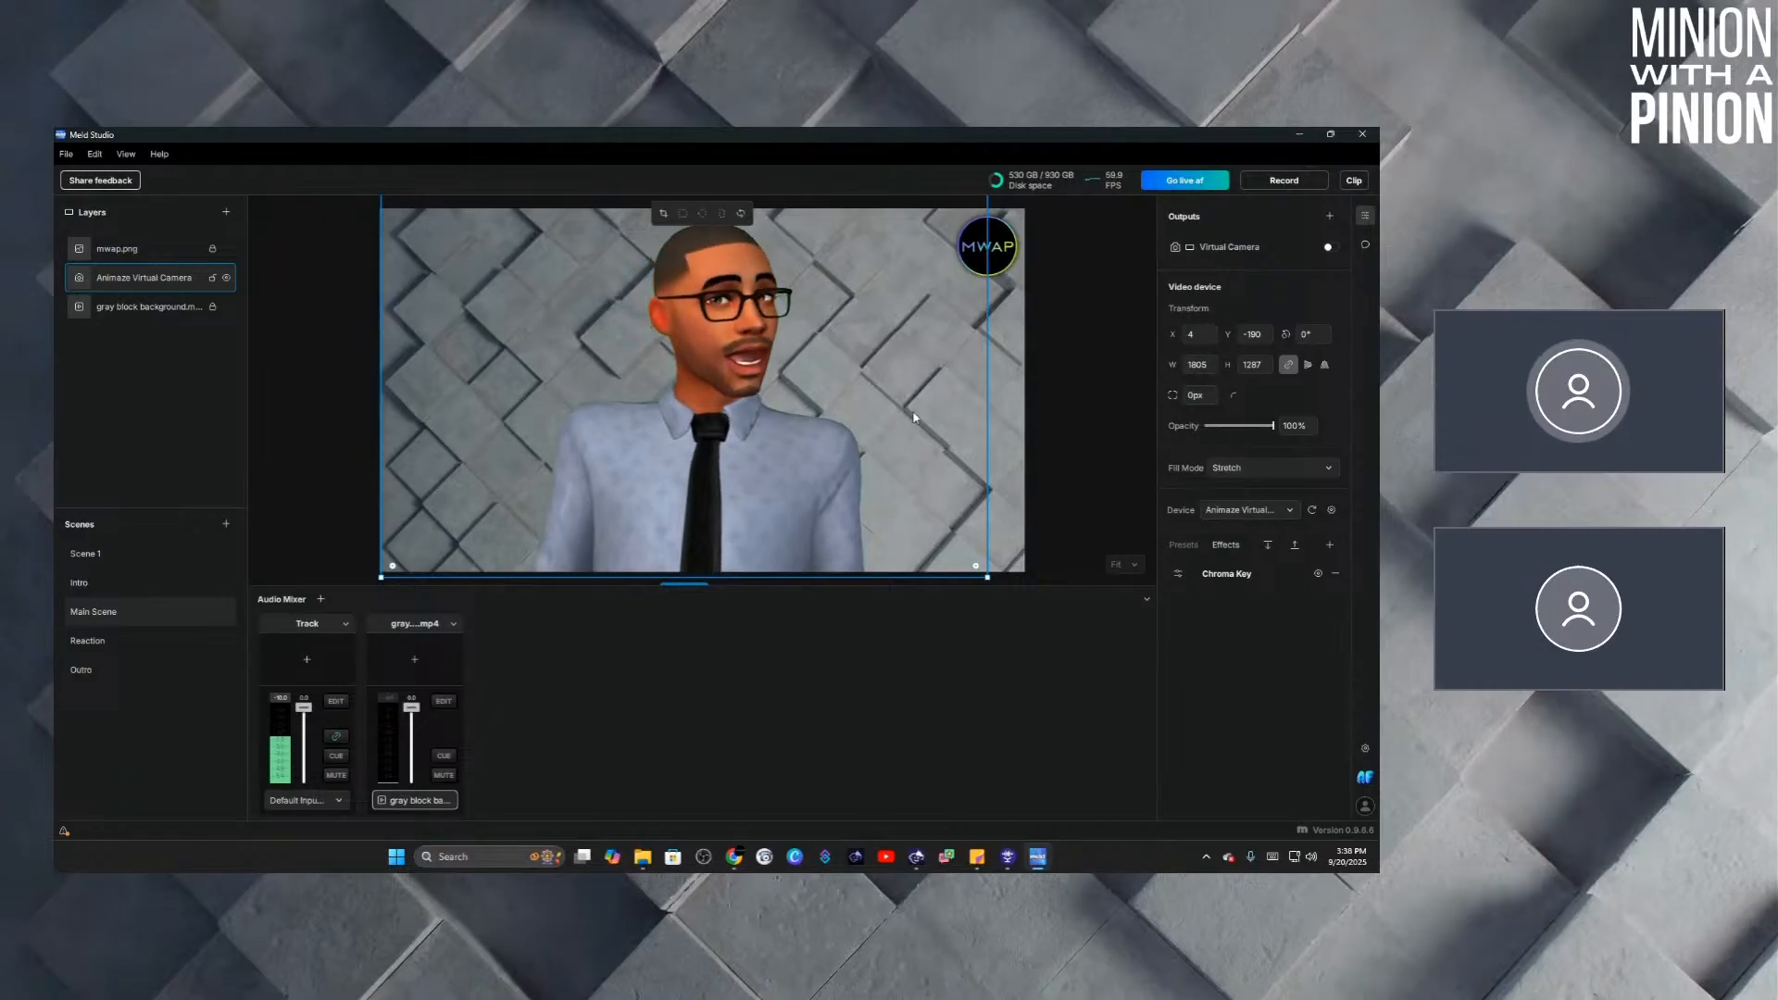
click(1058, 442)
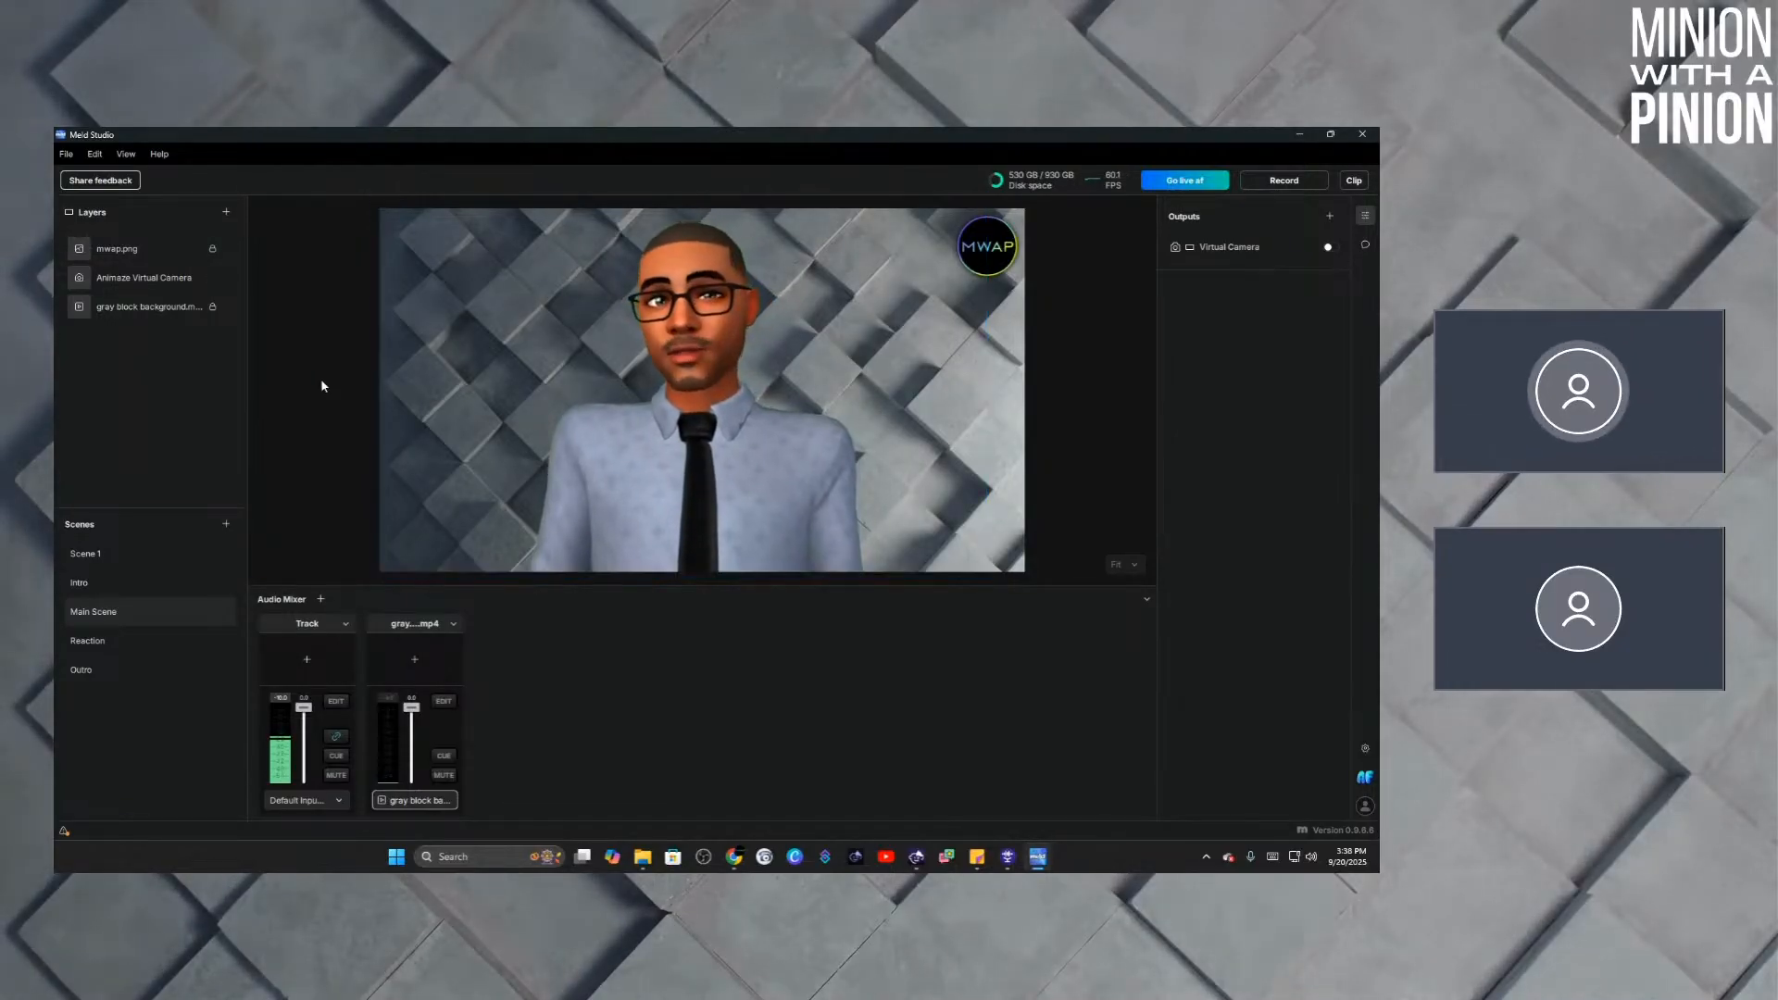
Replace the Animaze Virtual Camera layer in the Reaction scene with a copy of the chroma-keyed one from Main Scene.
right_click(135, 281)
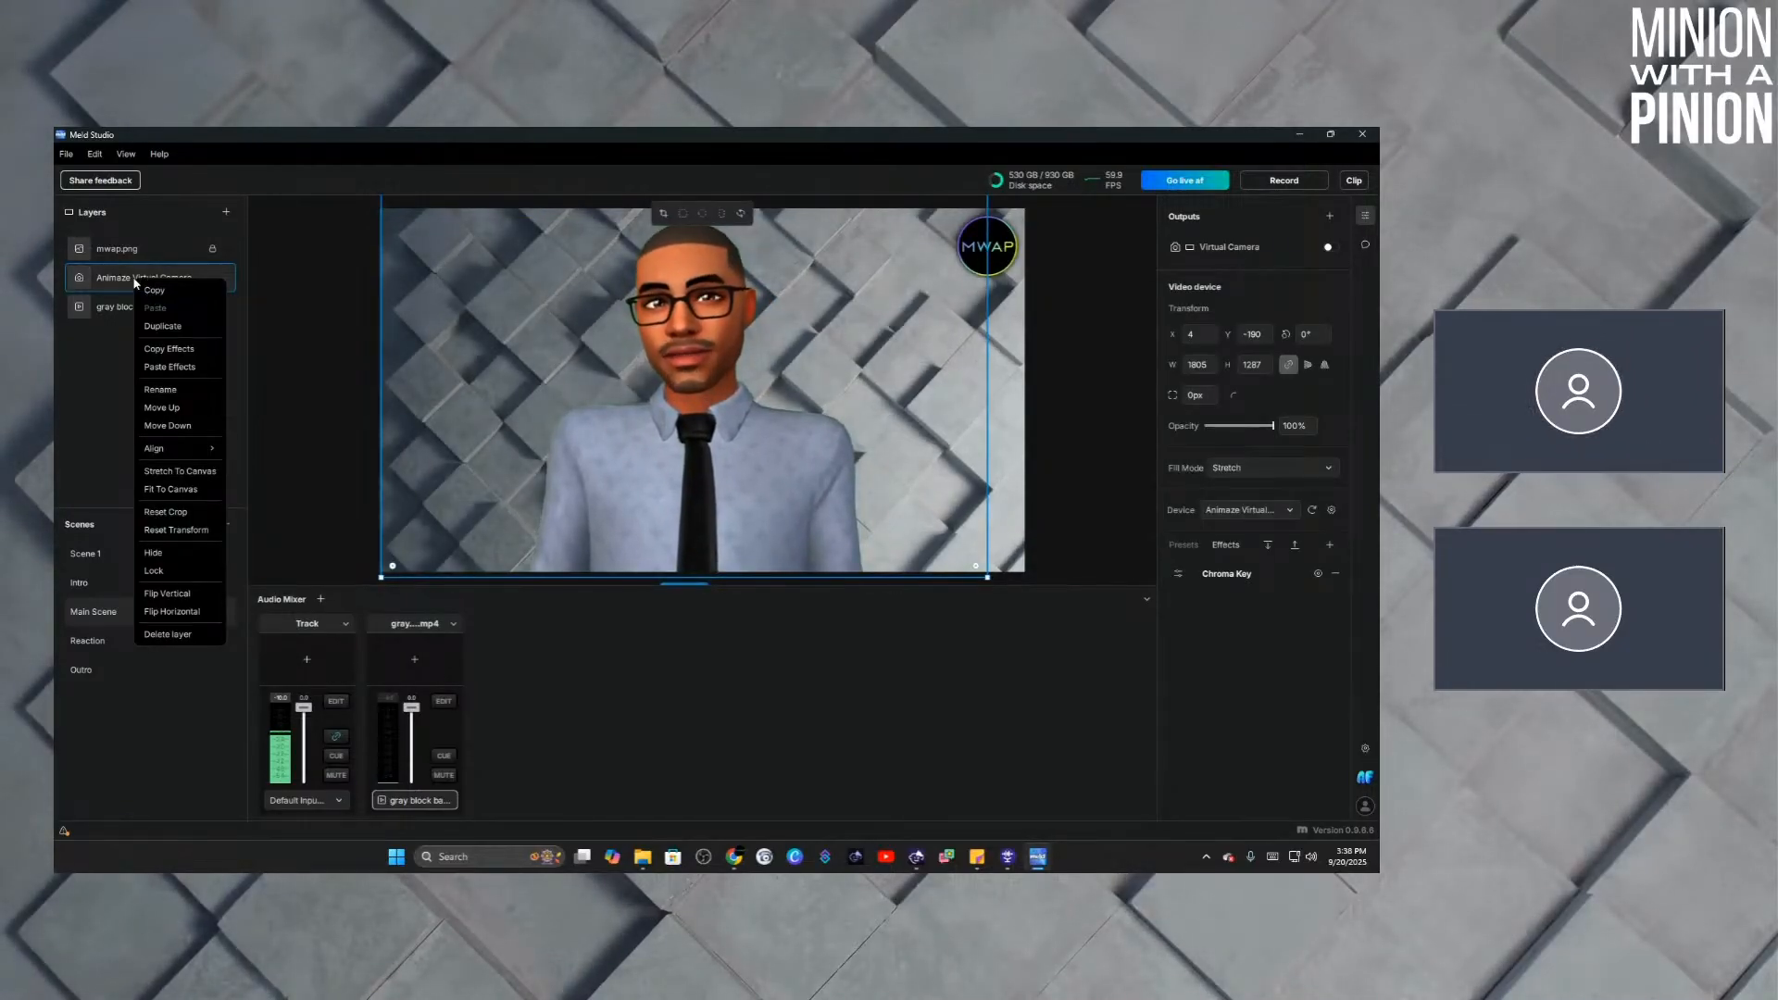
click(155, 291)
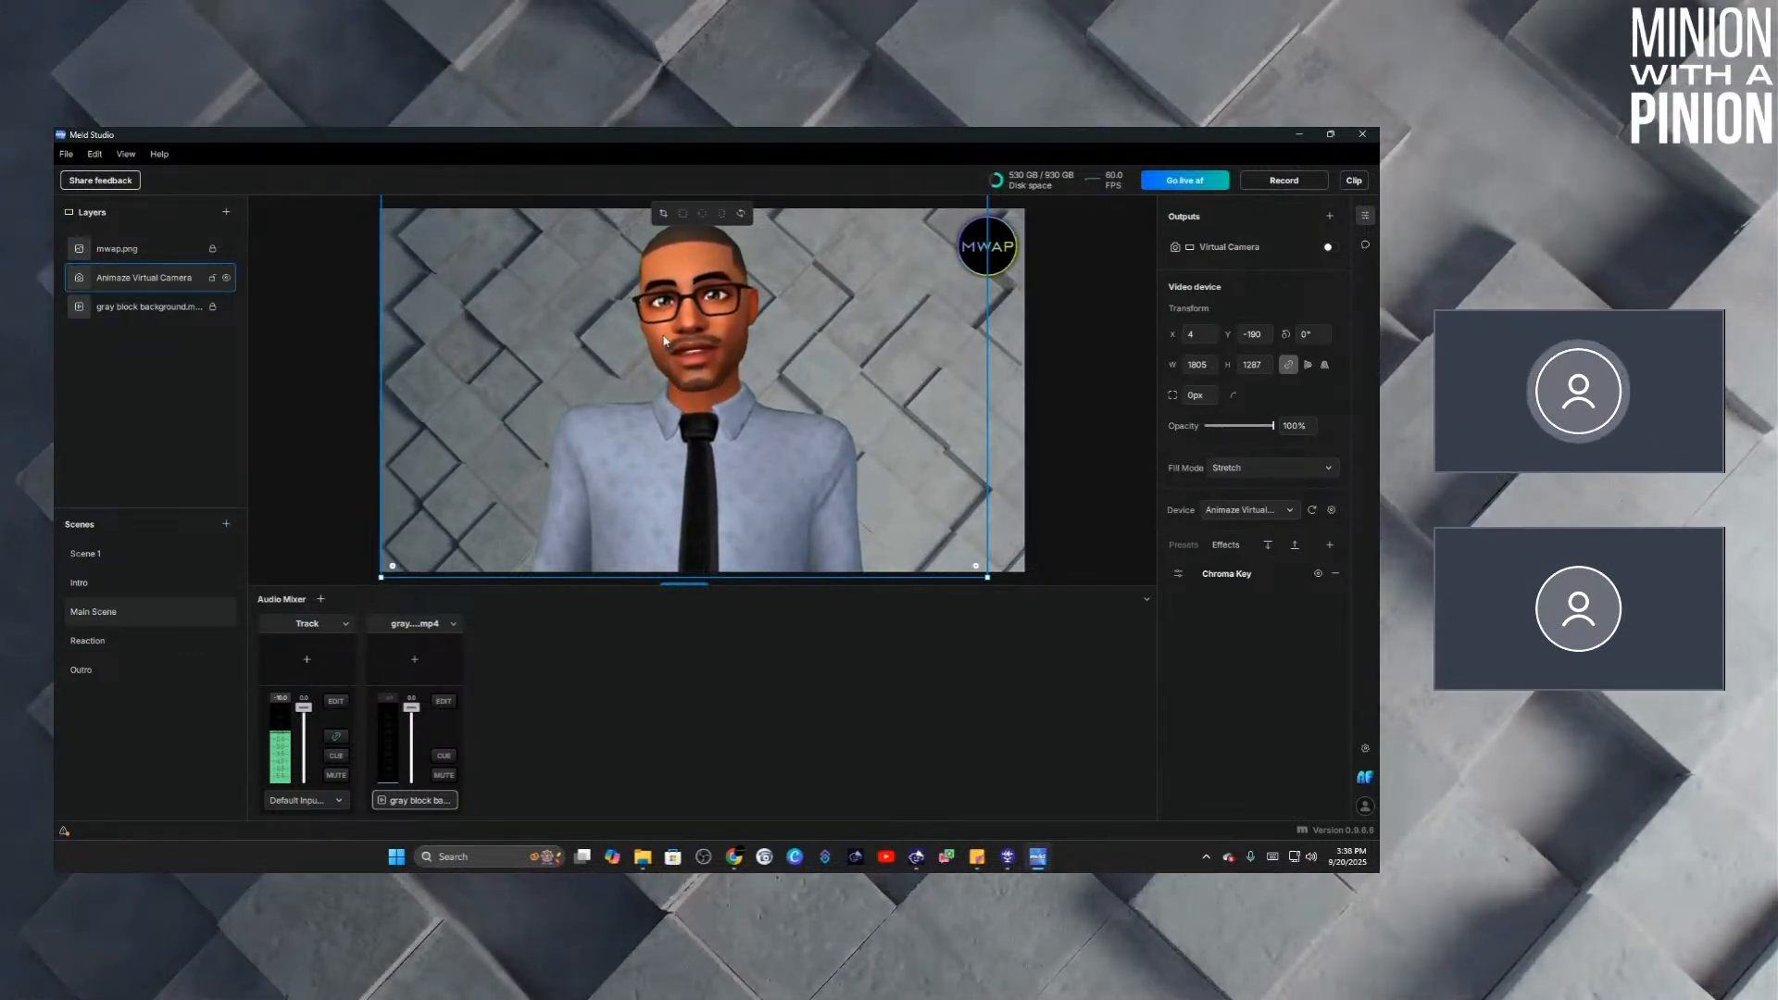
click(109, 641)
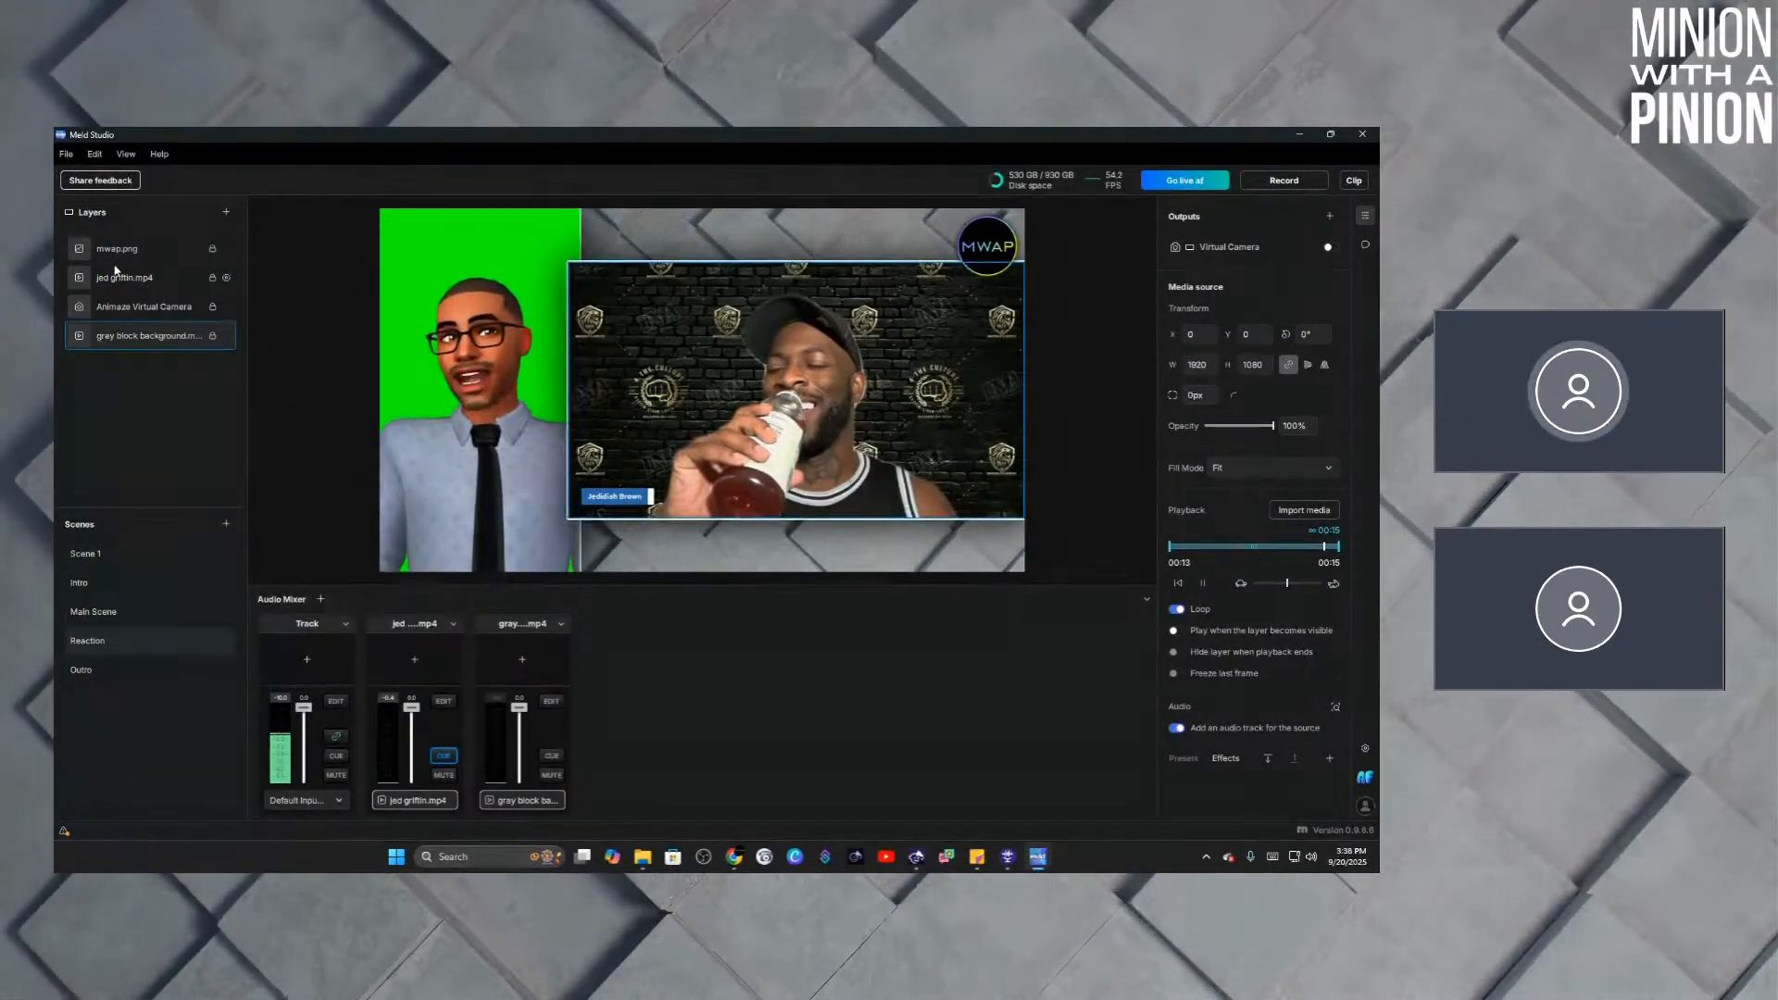
right_click(156, 311)
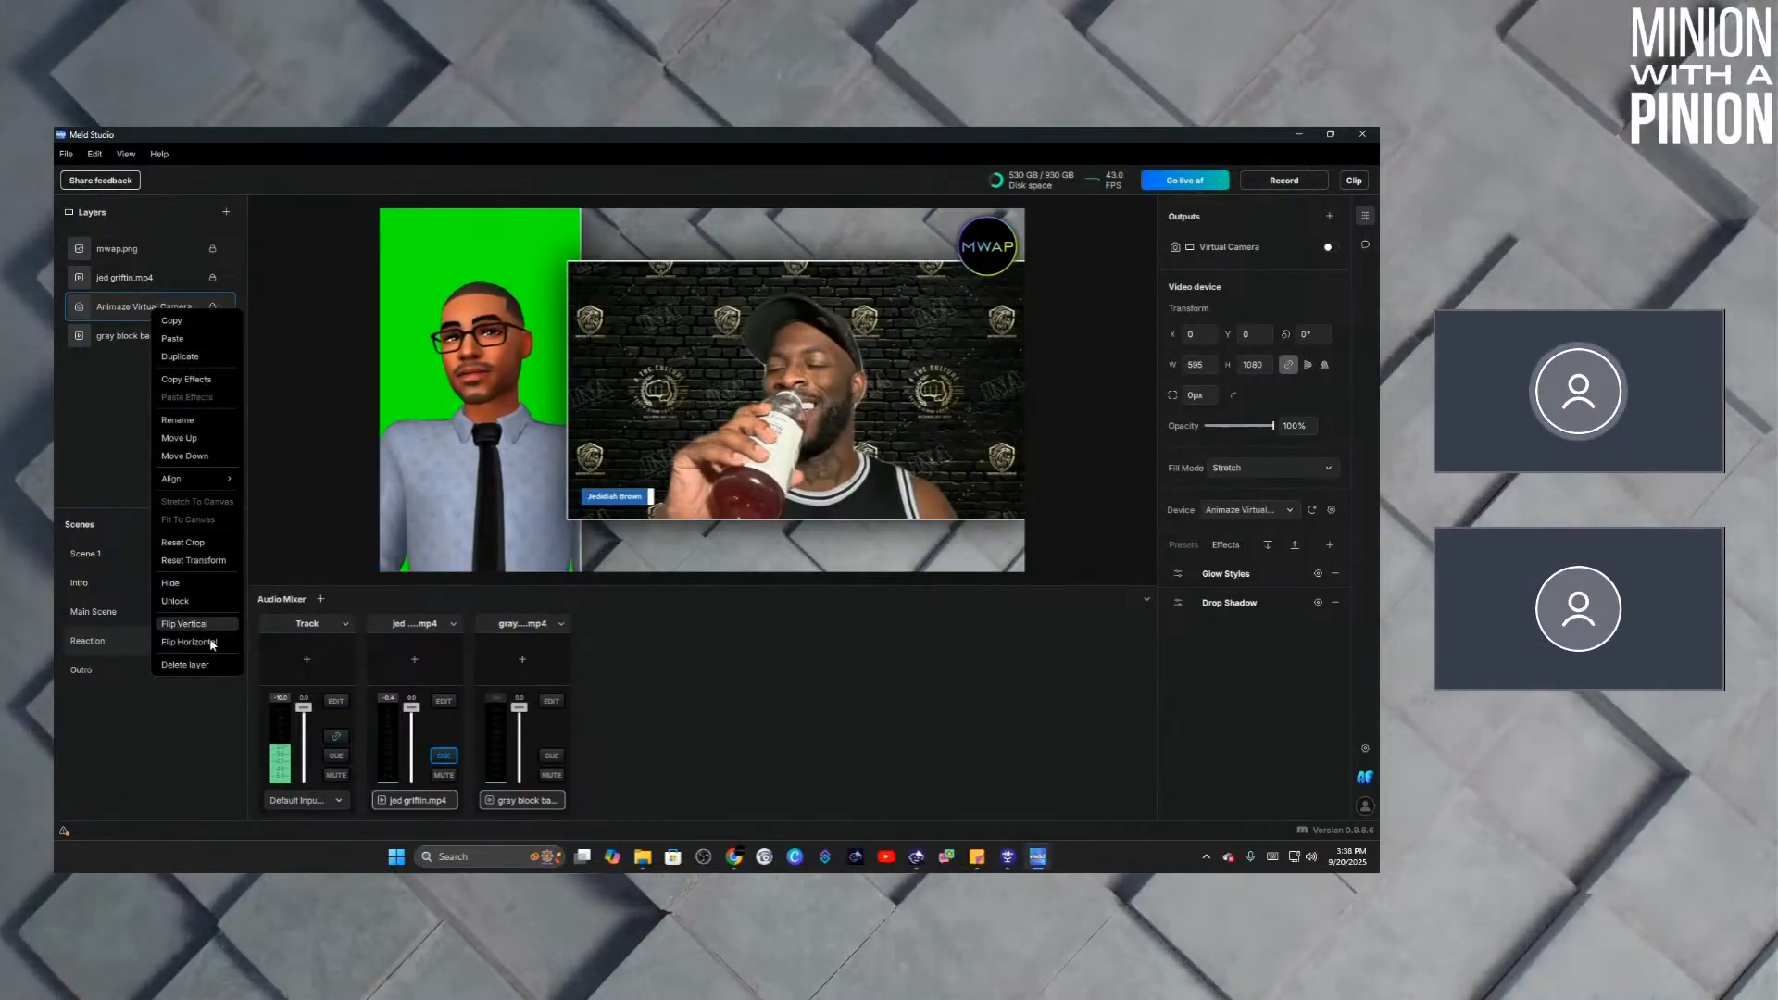
click(186, 664)
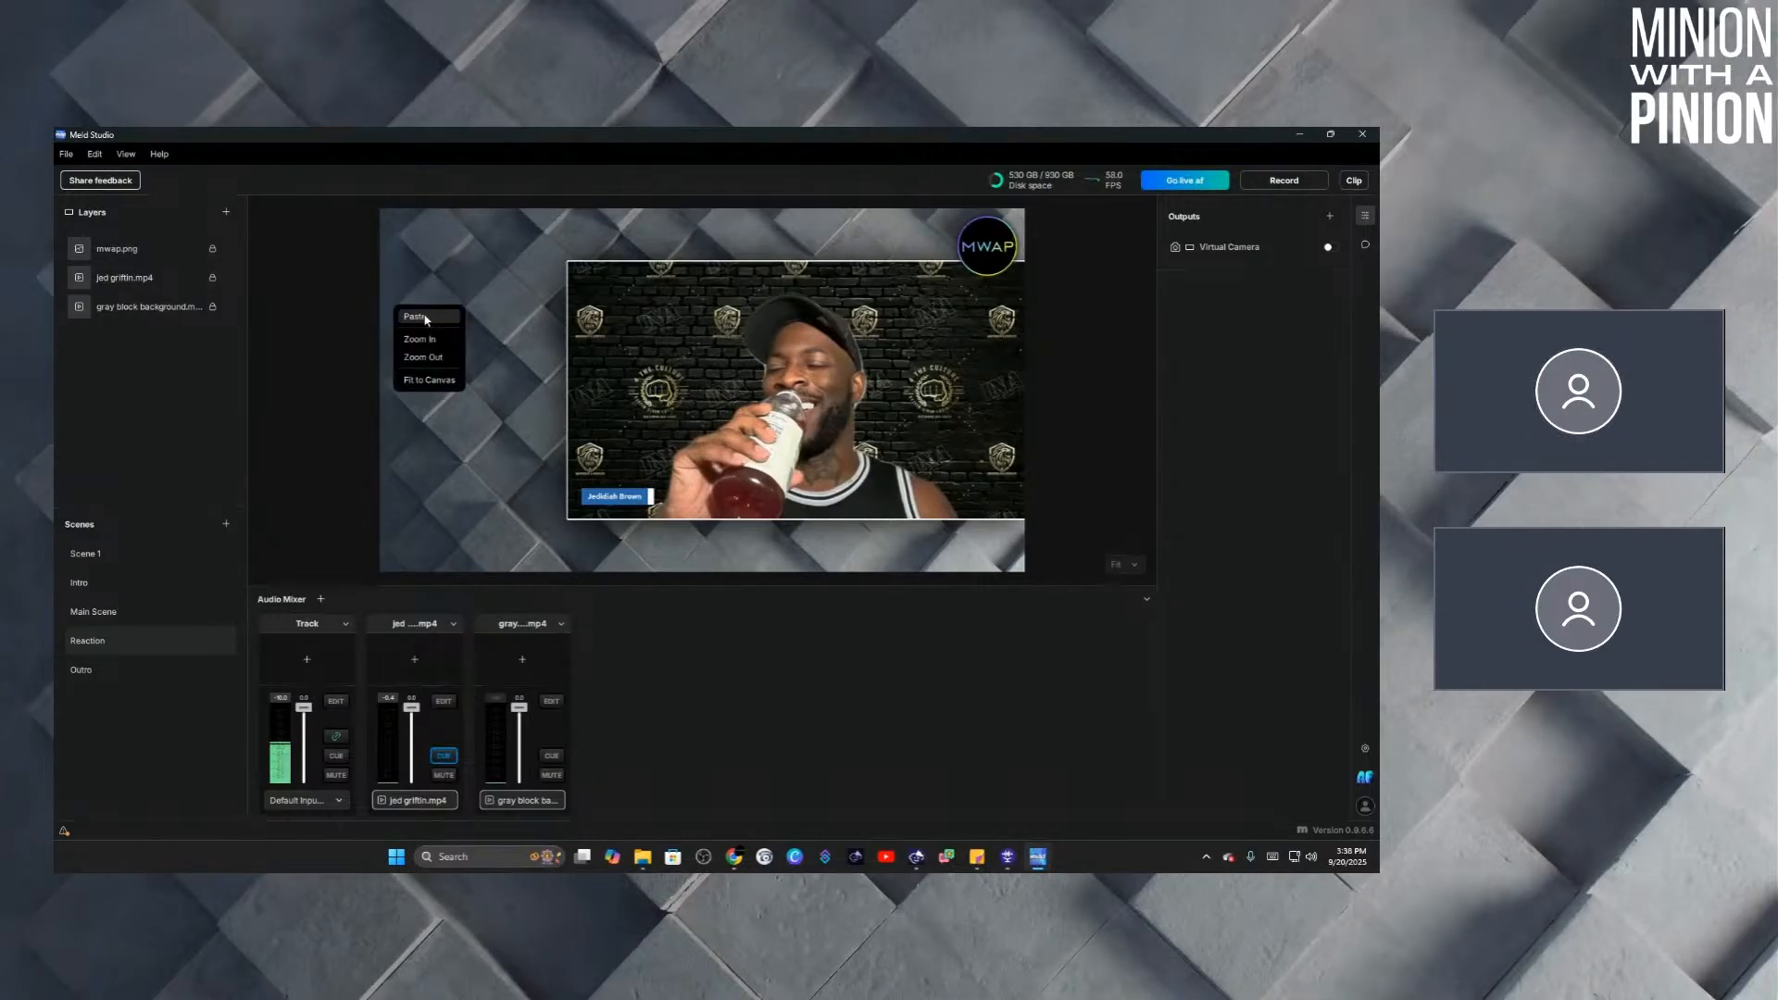
click(425, 319)
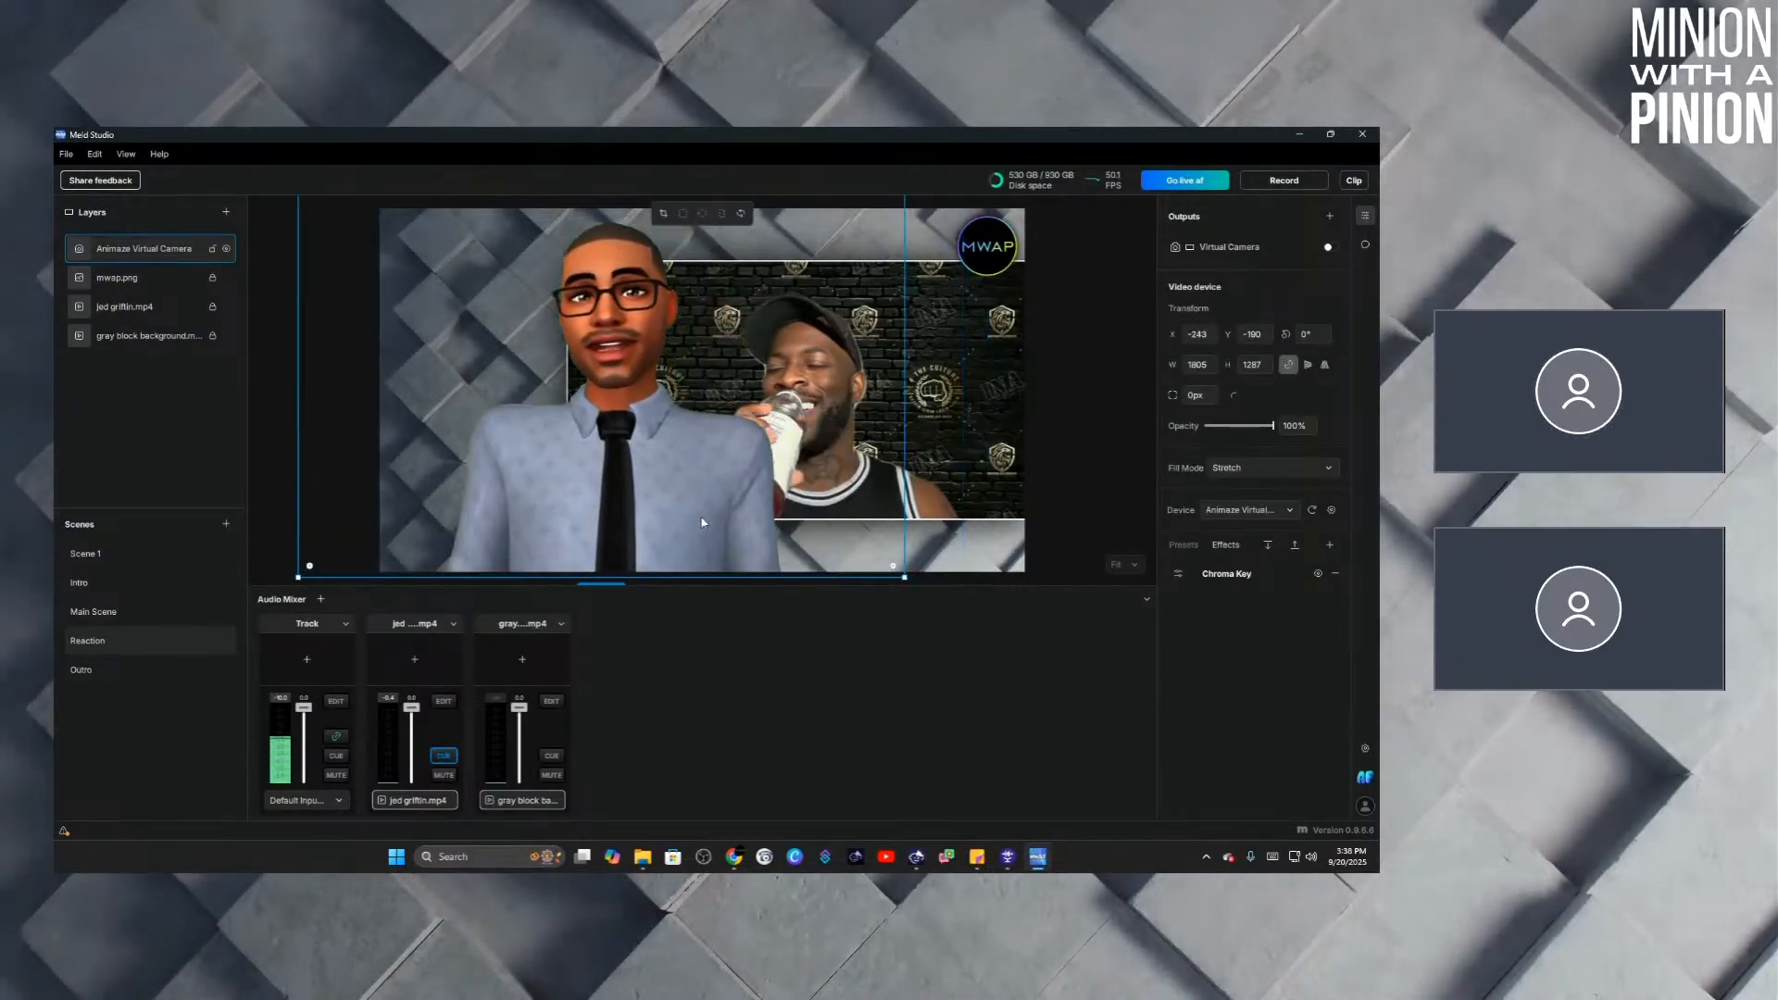
Move the pasted Animaze Virtual Camera layer to about X -580, Y -79, lock it, and return to Main Scene.
drag(701, 522, 598, 520)
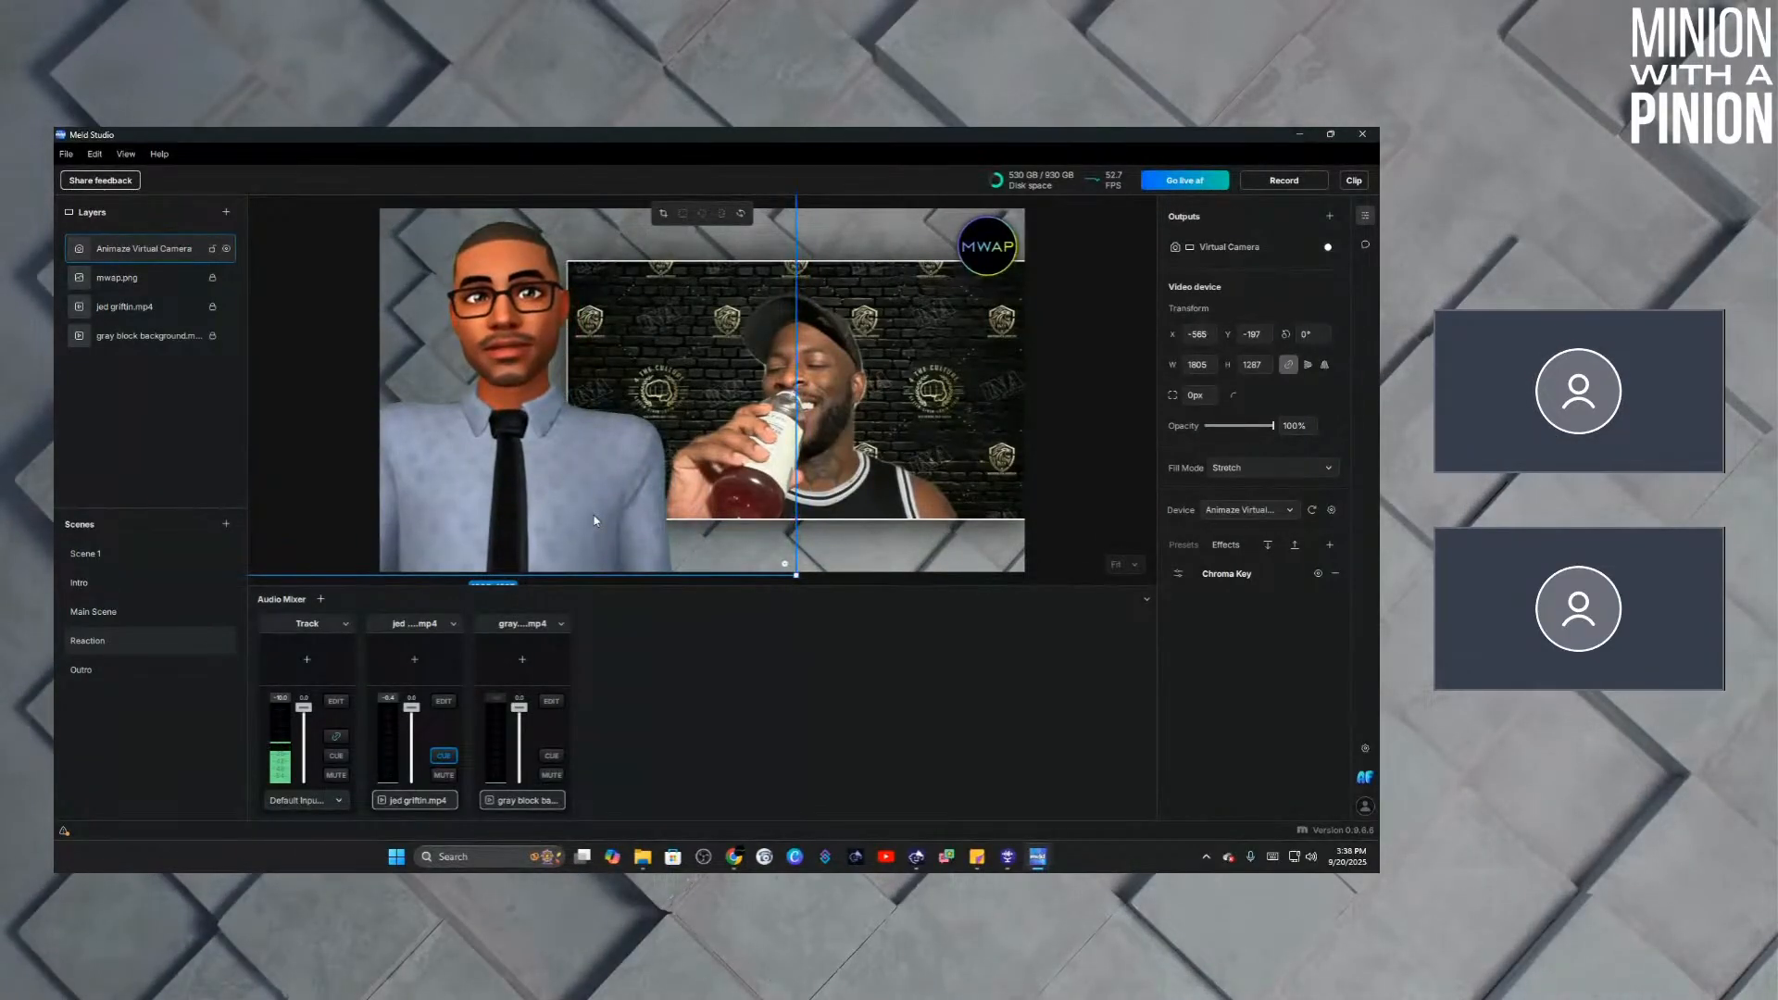
click(1059, 483)
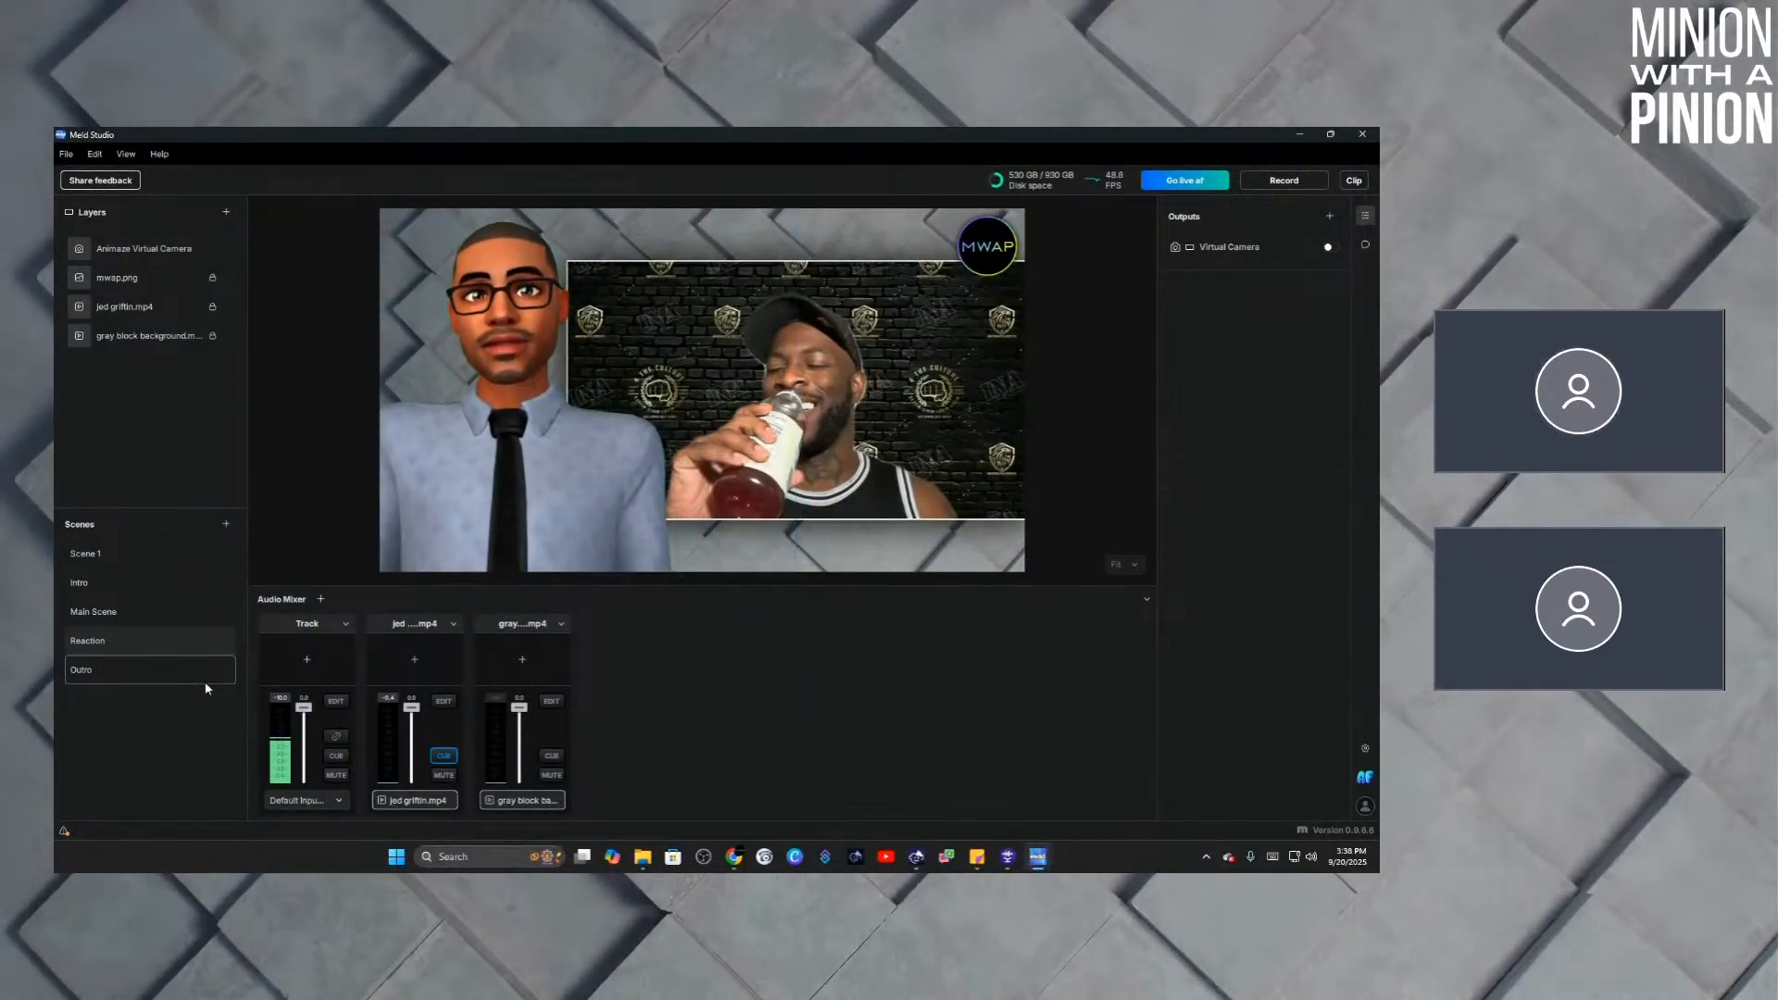
click(147, 642)
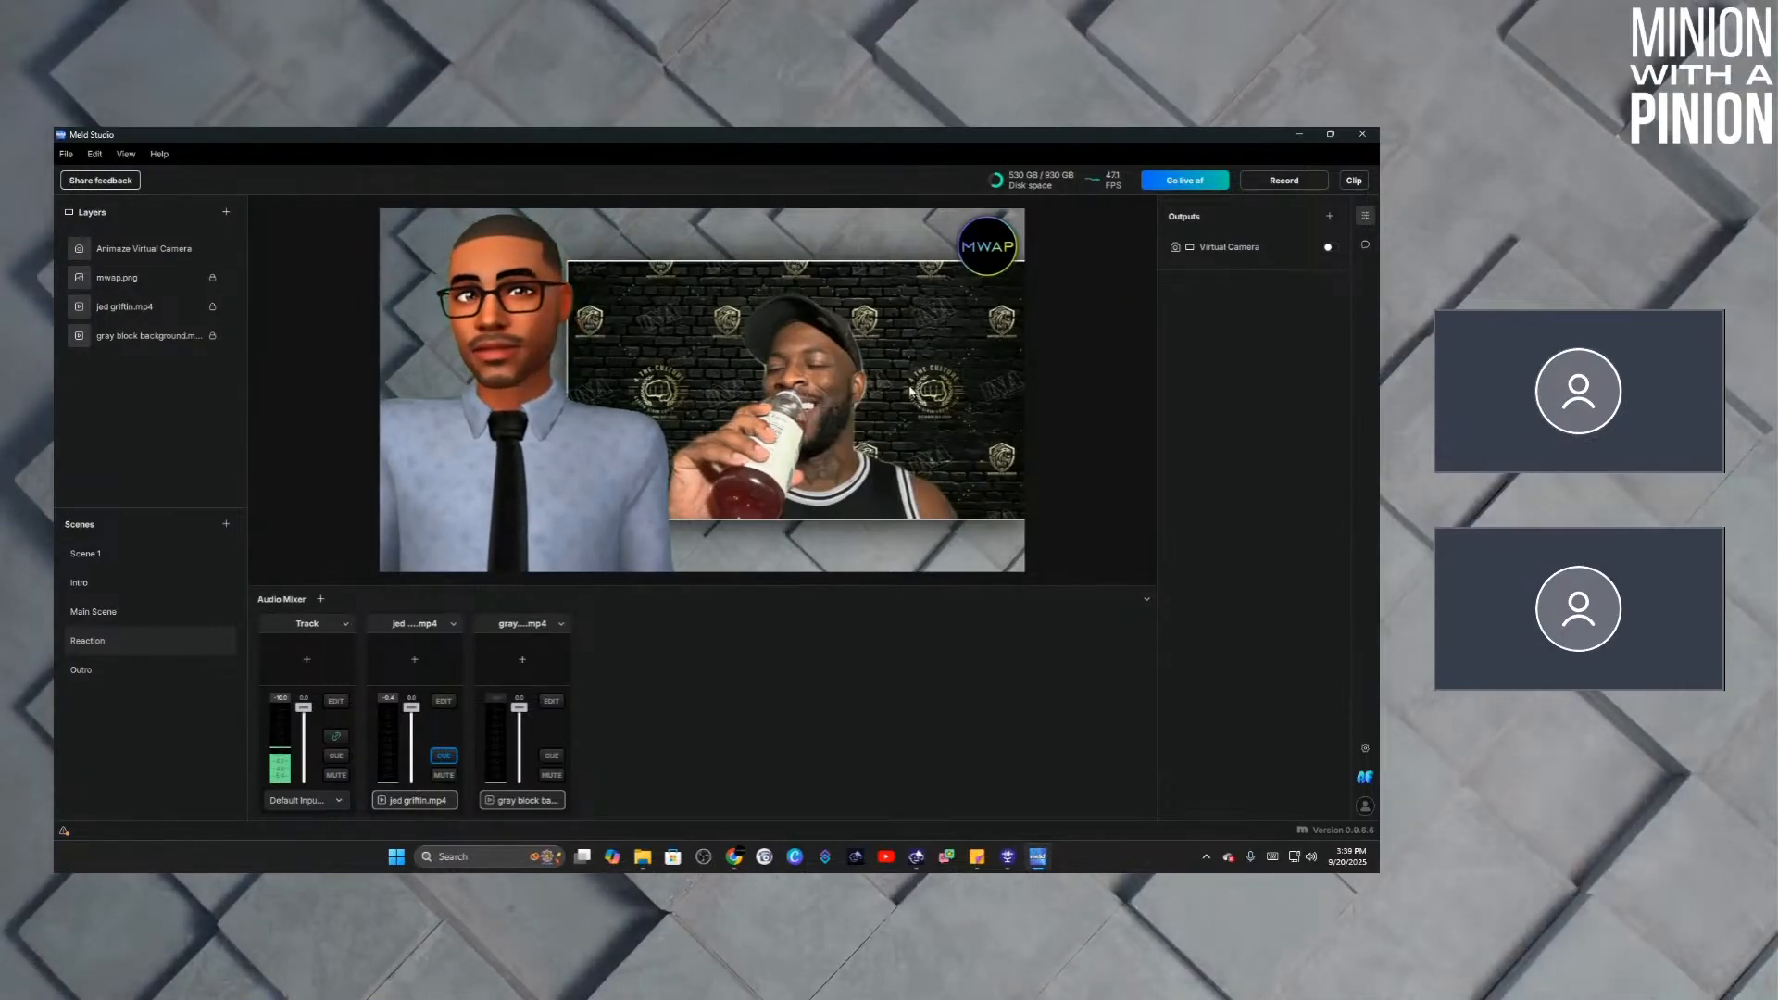
click(500, 431)
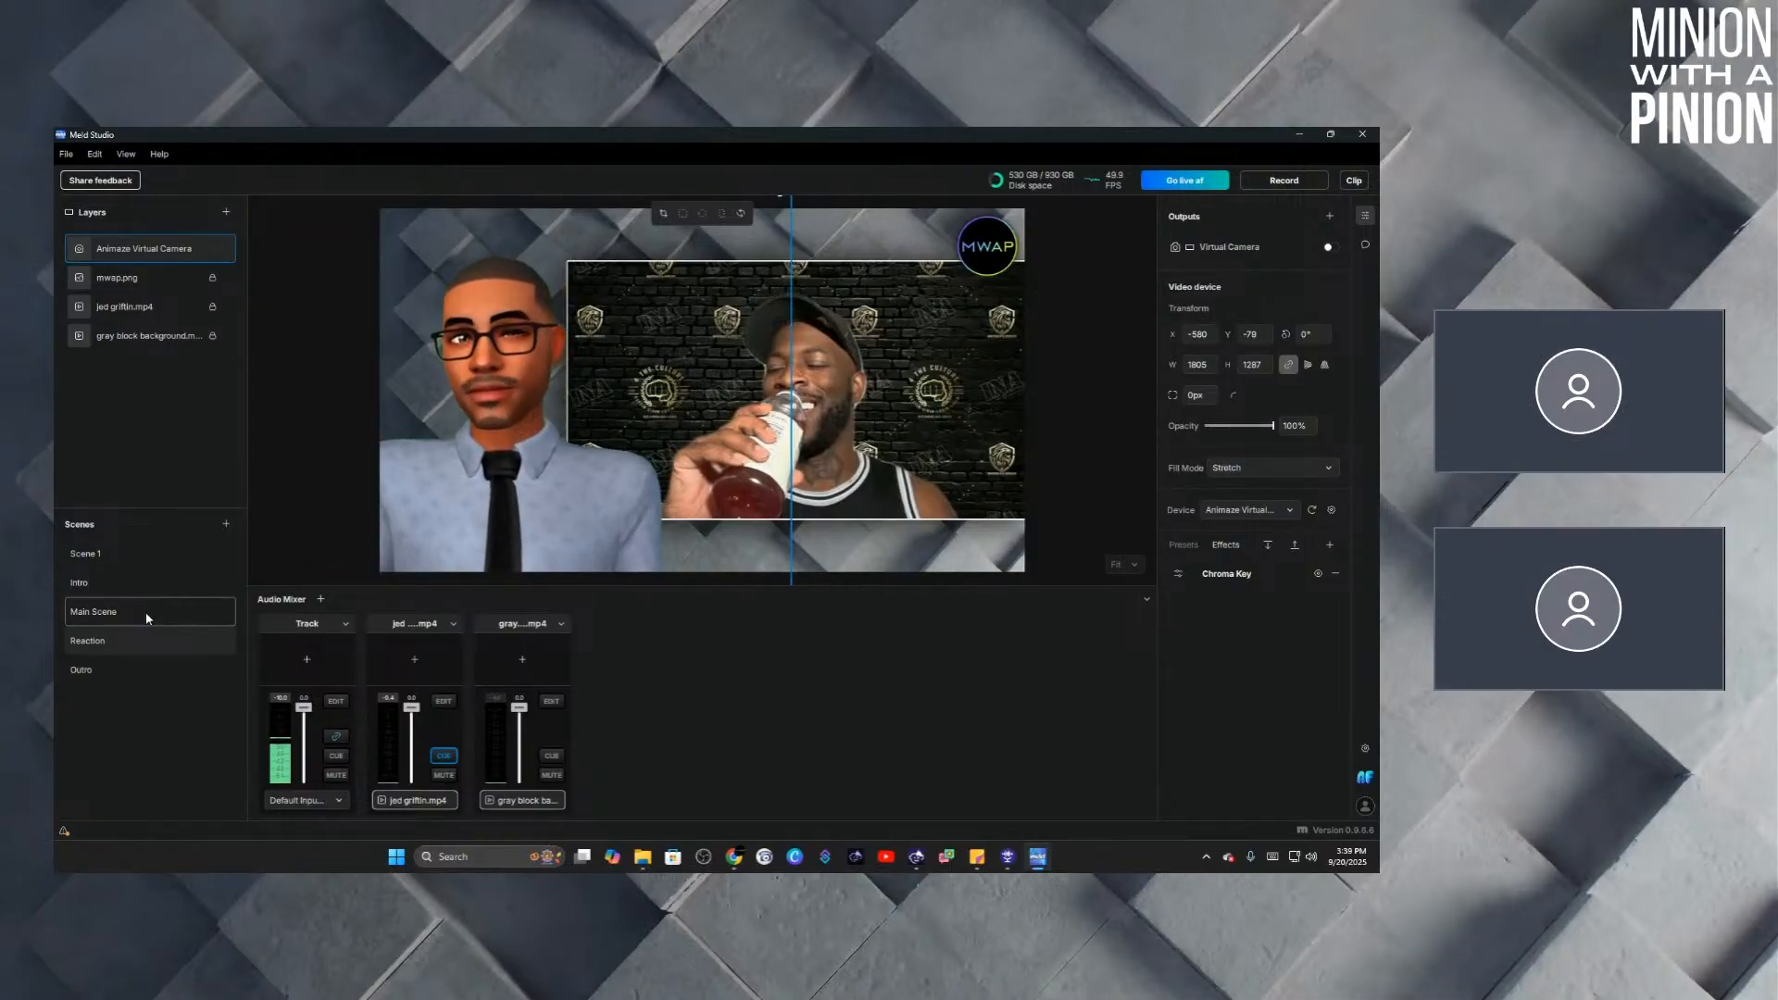
click(135, 642)
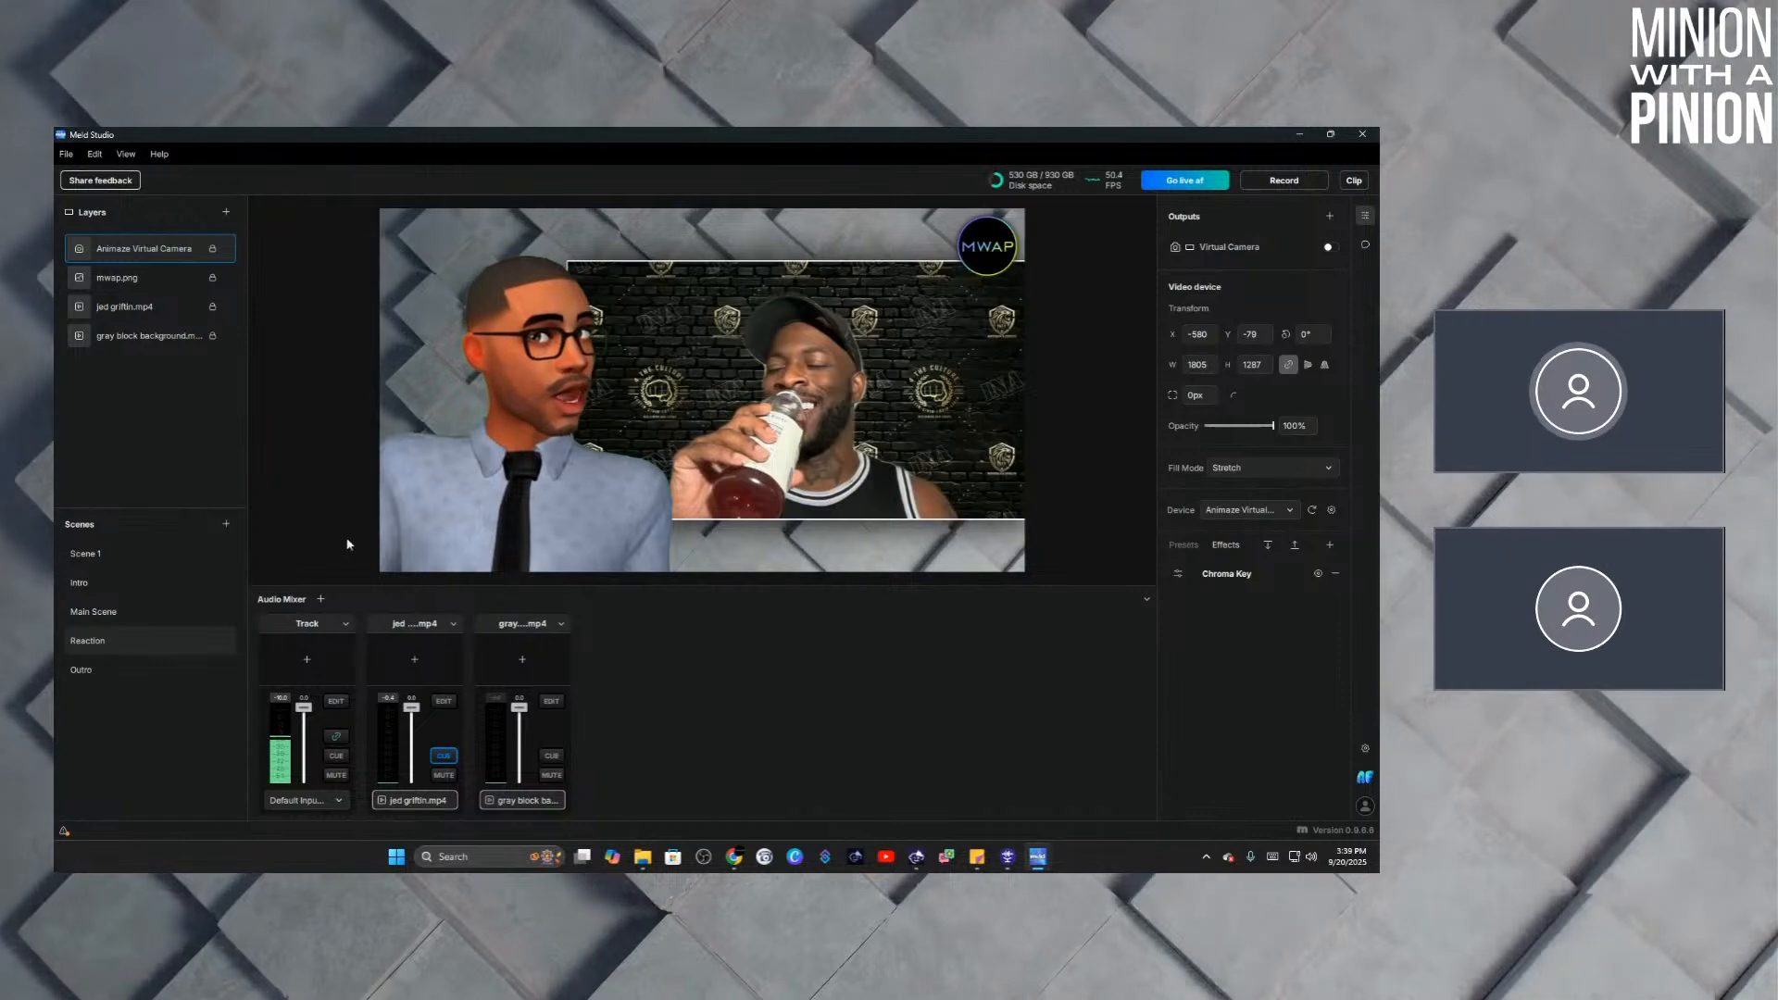
click(182, 617)
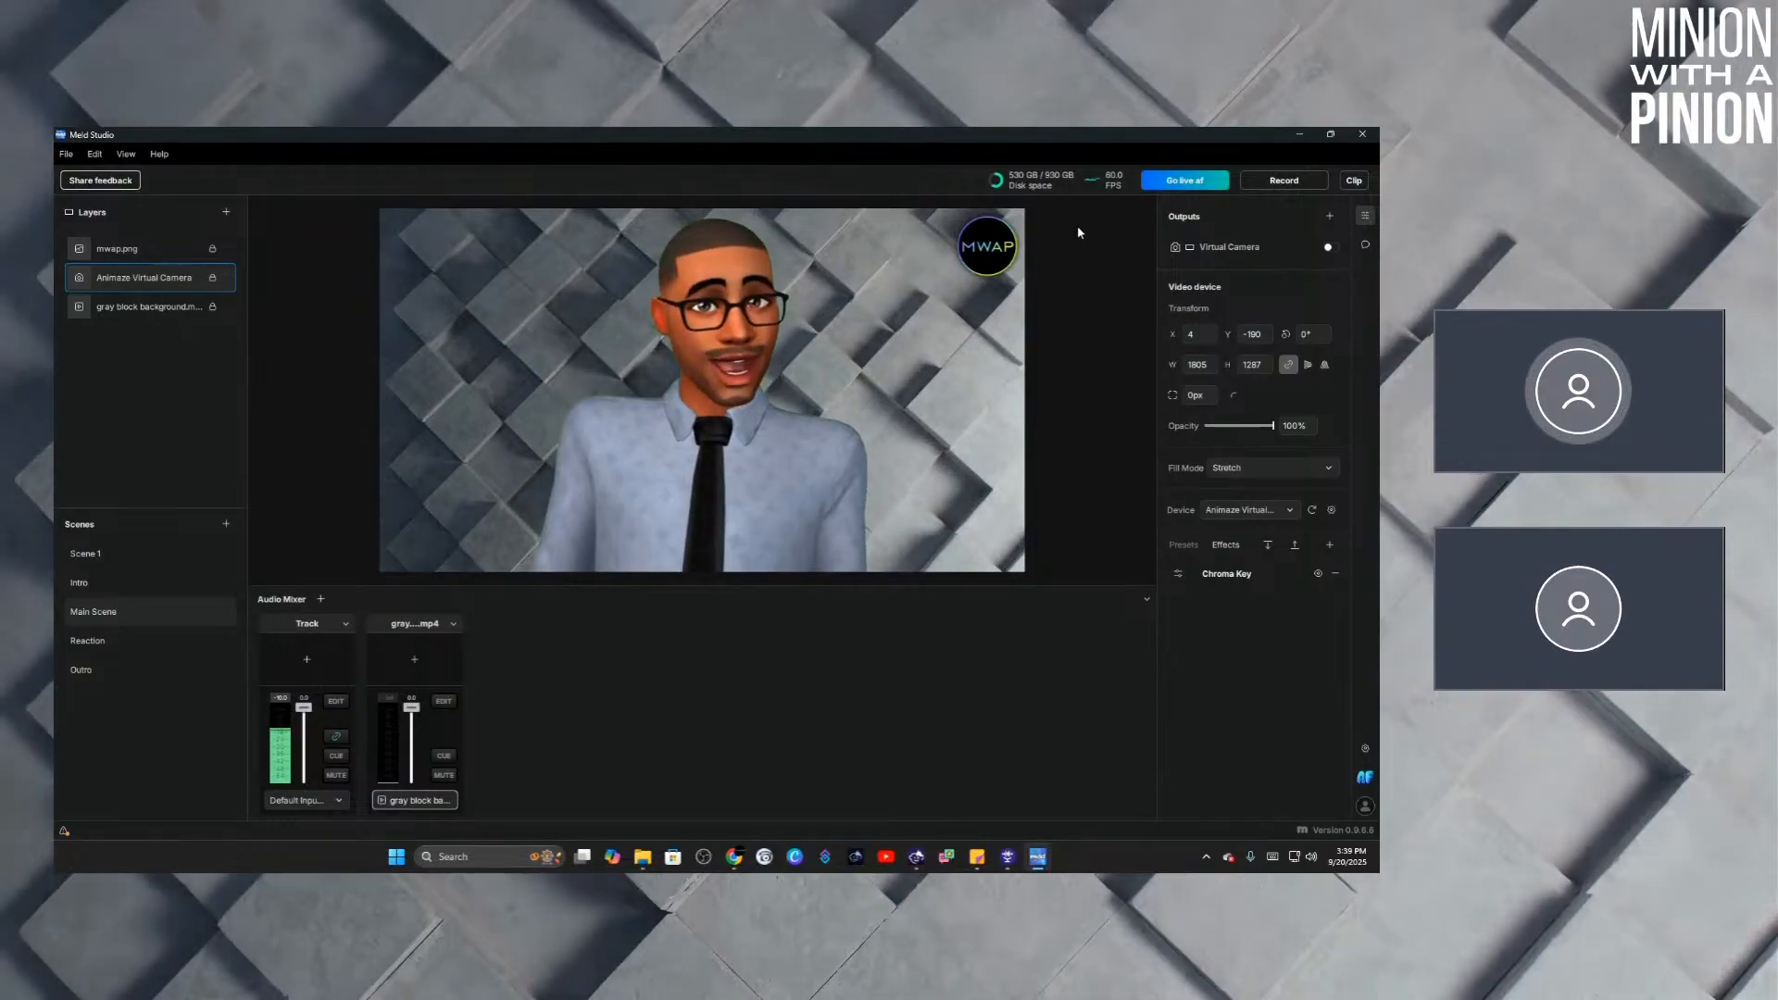
Switch to Chrome and open the Social Stream Ninja website in a new tab.
click(1299, 135)
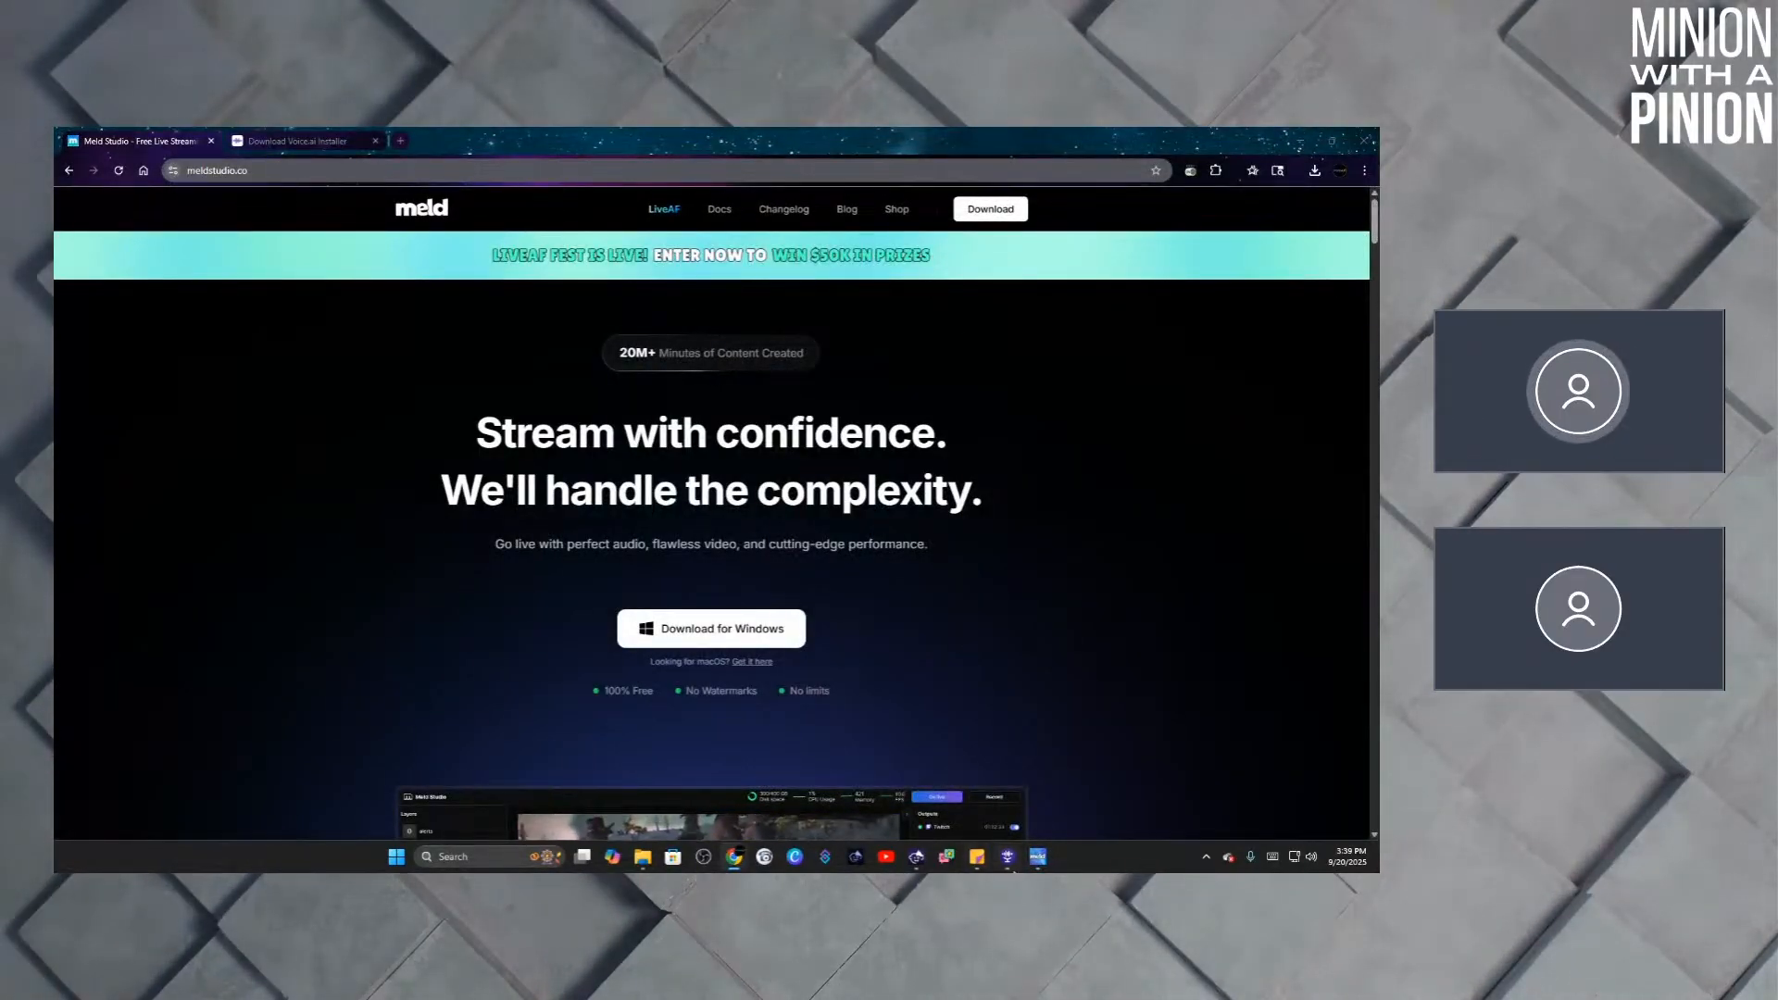
click(342, 142)
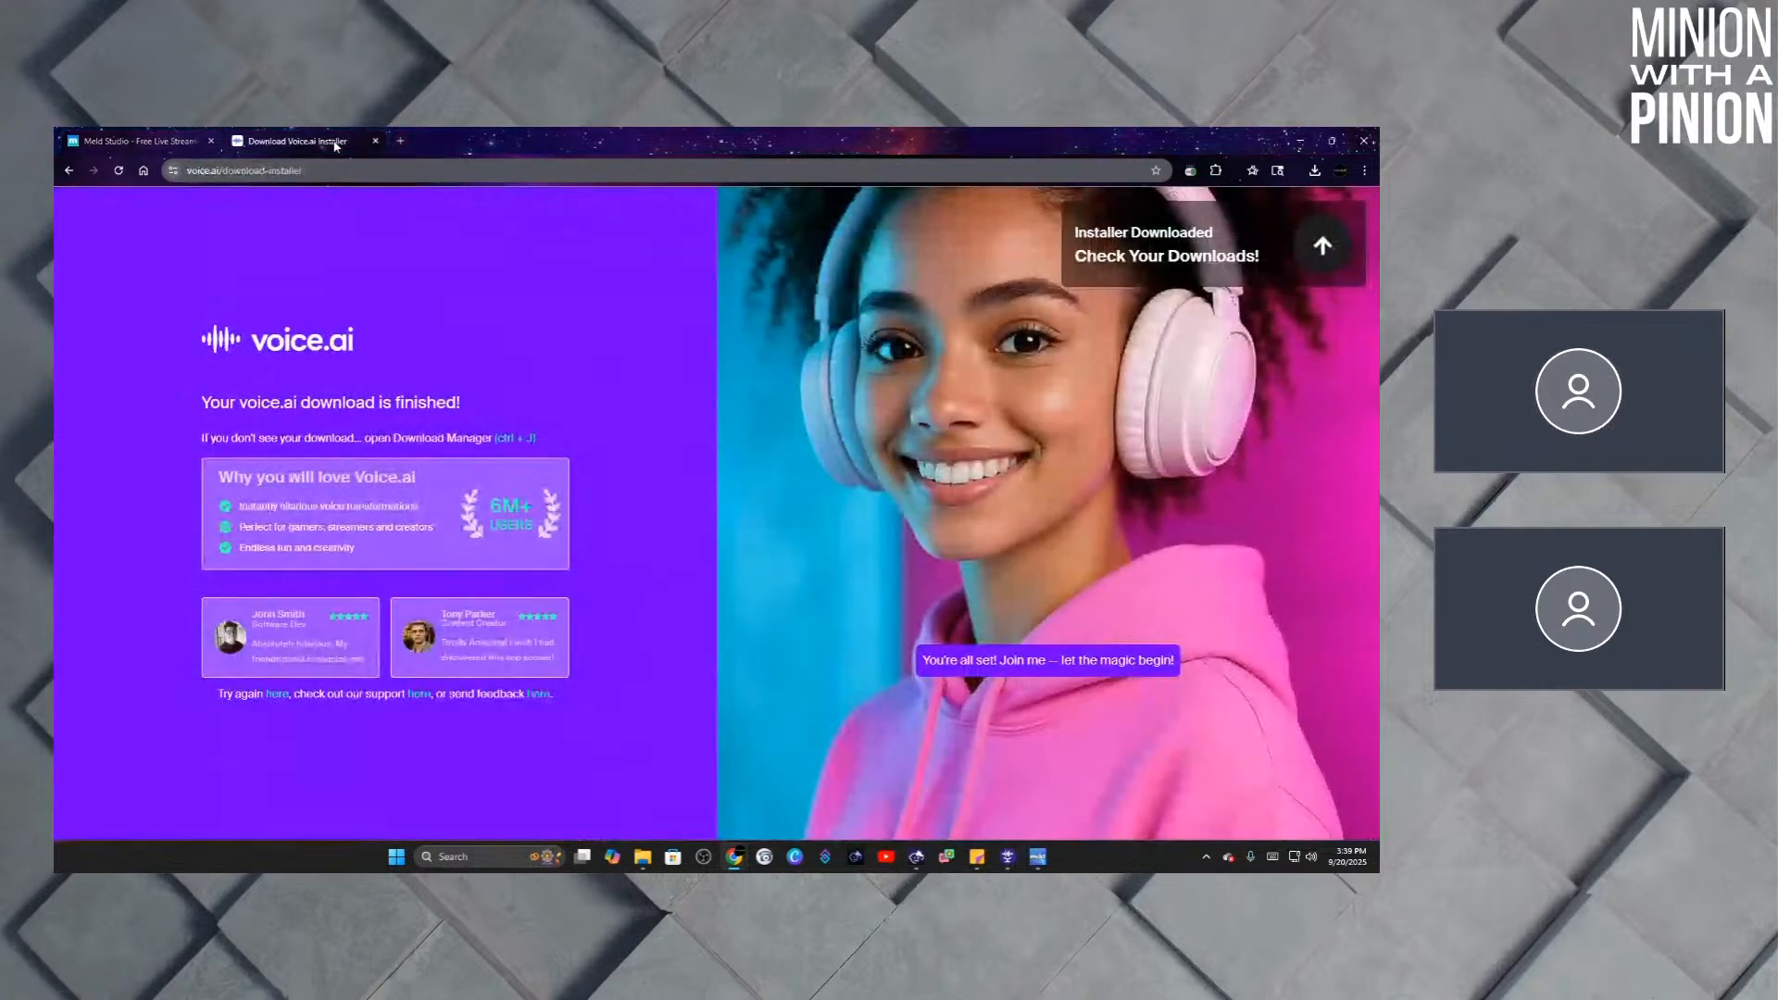
click(400, 140)
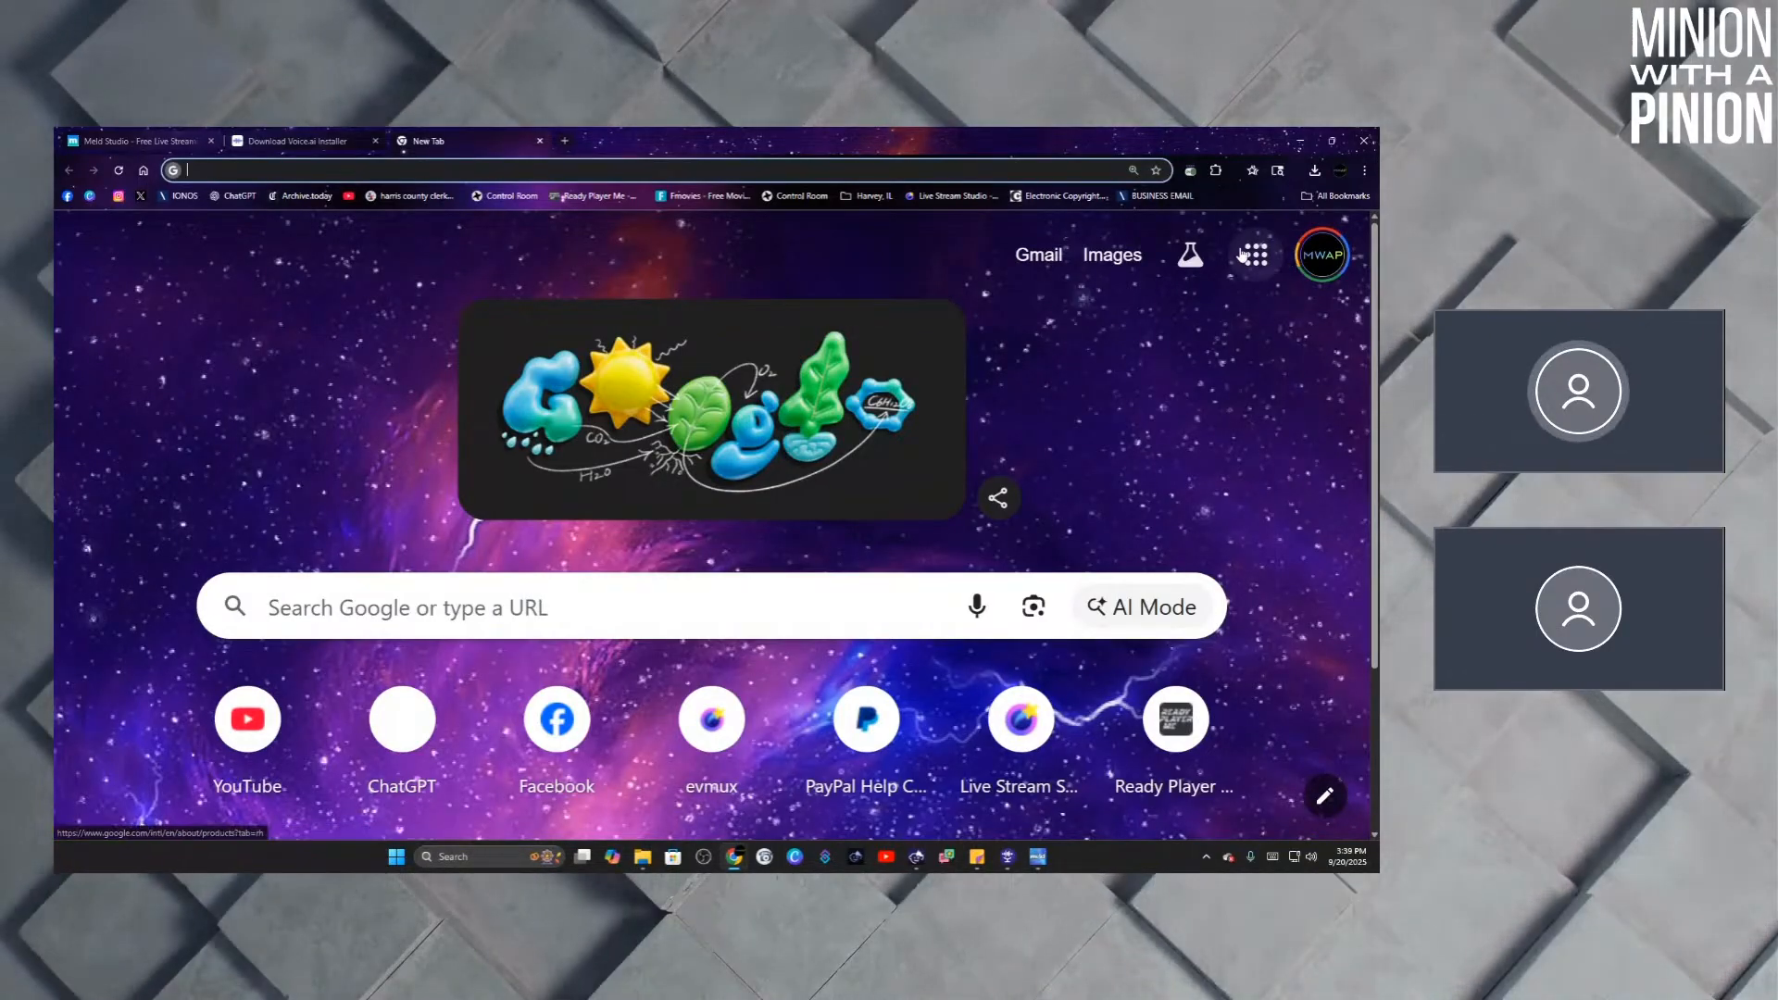
click(352, 170)
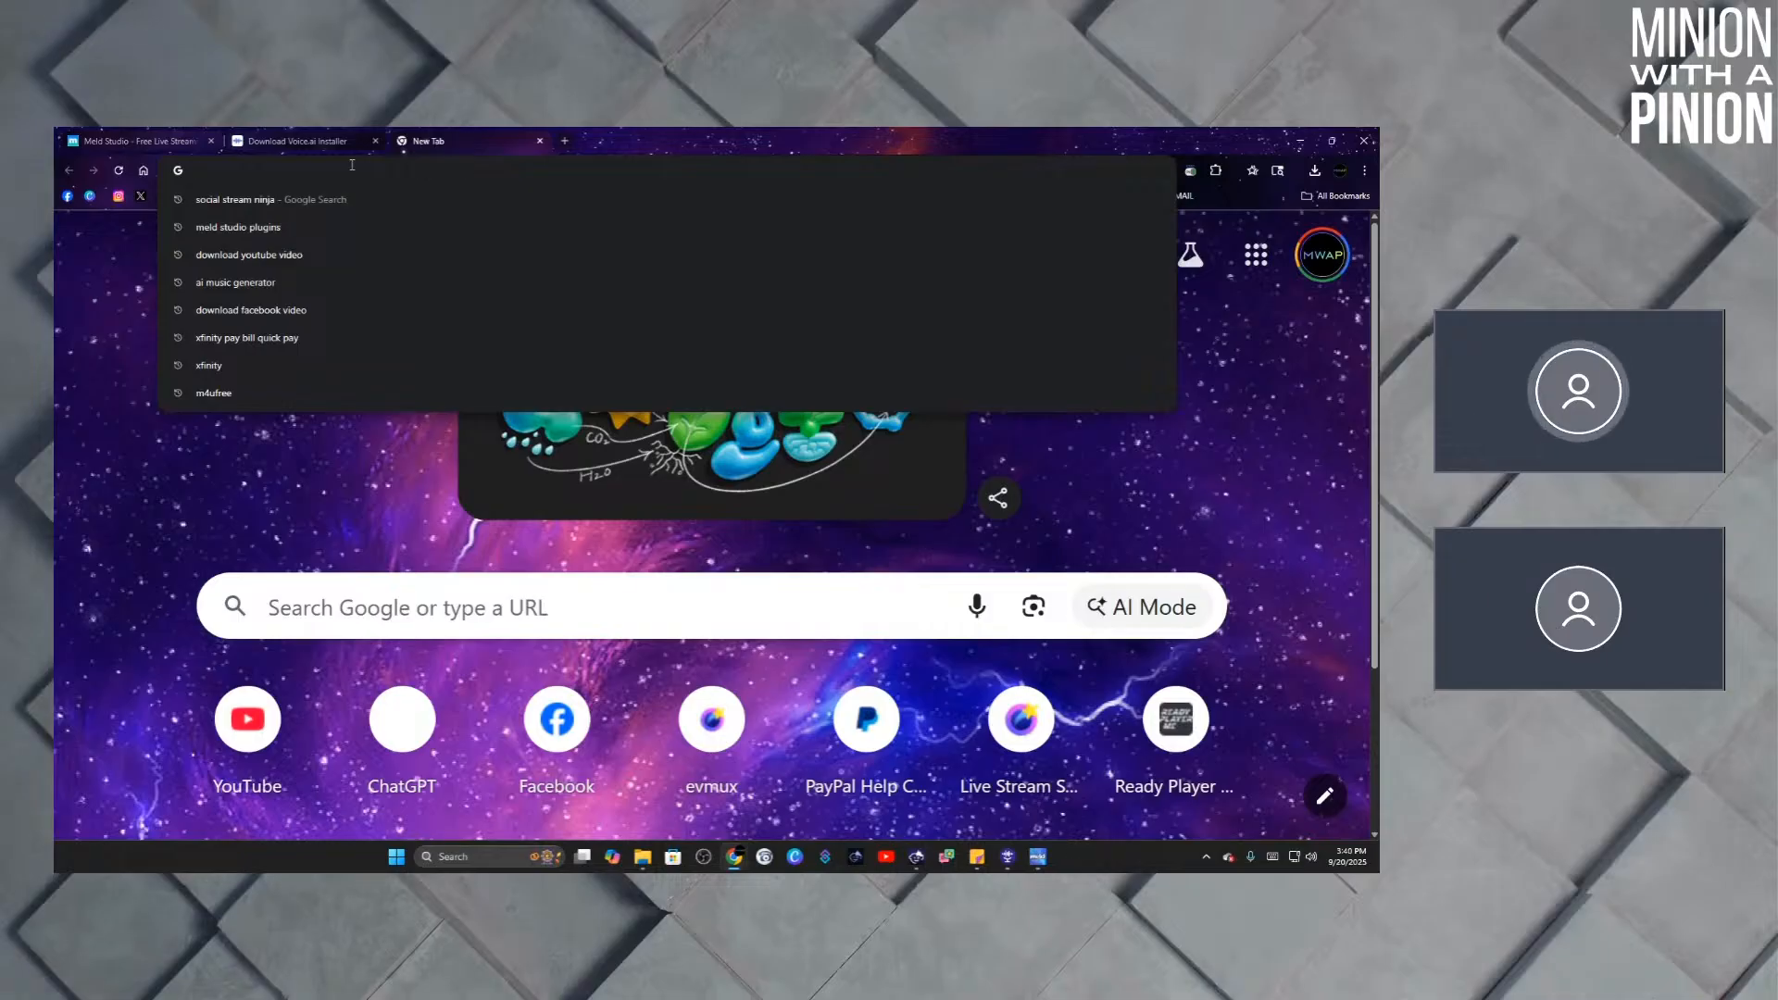
click(355, 199)
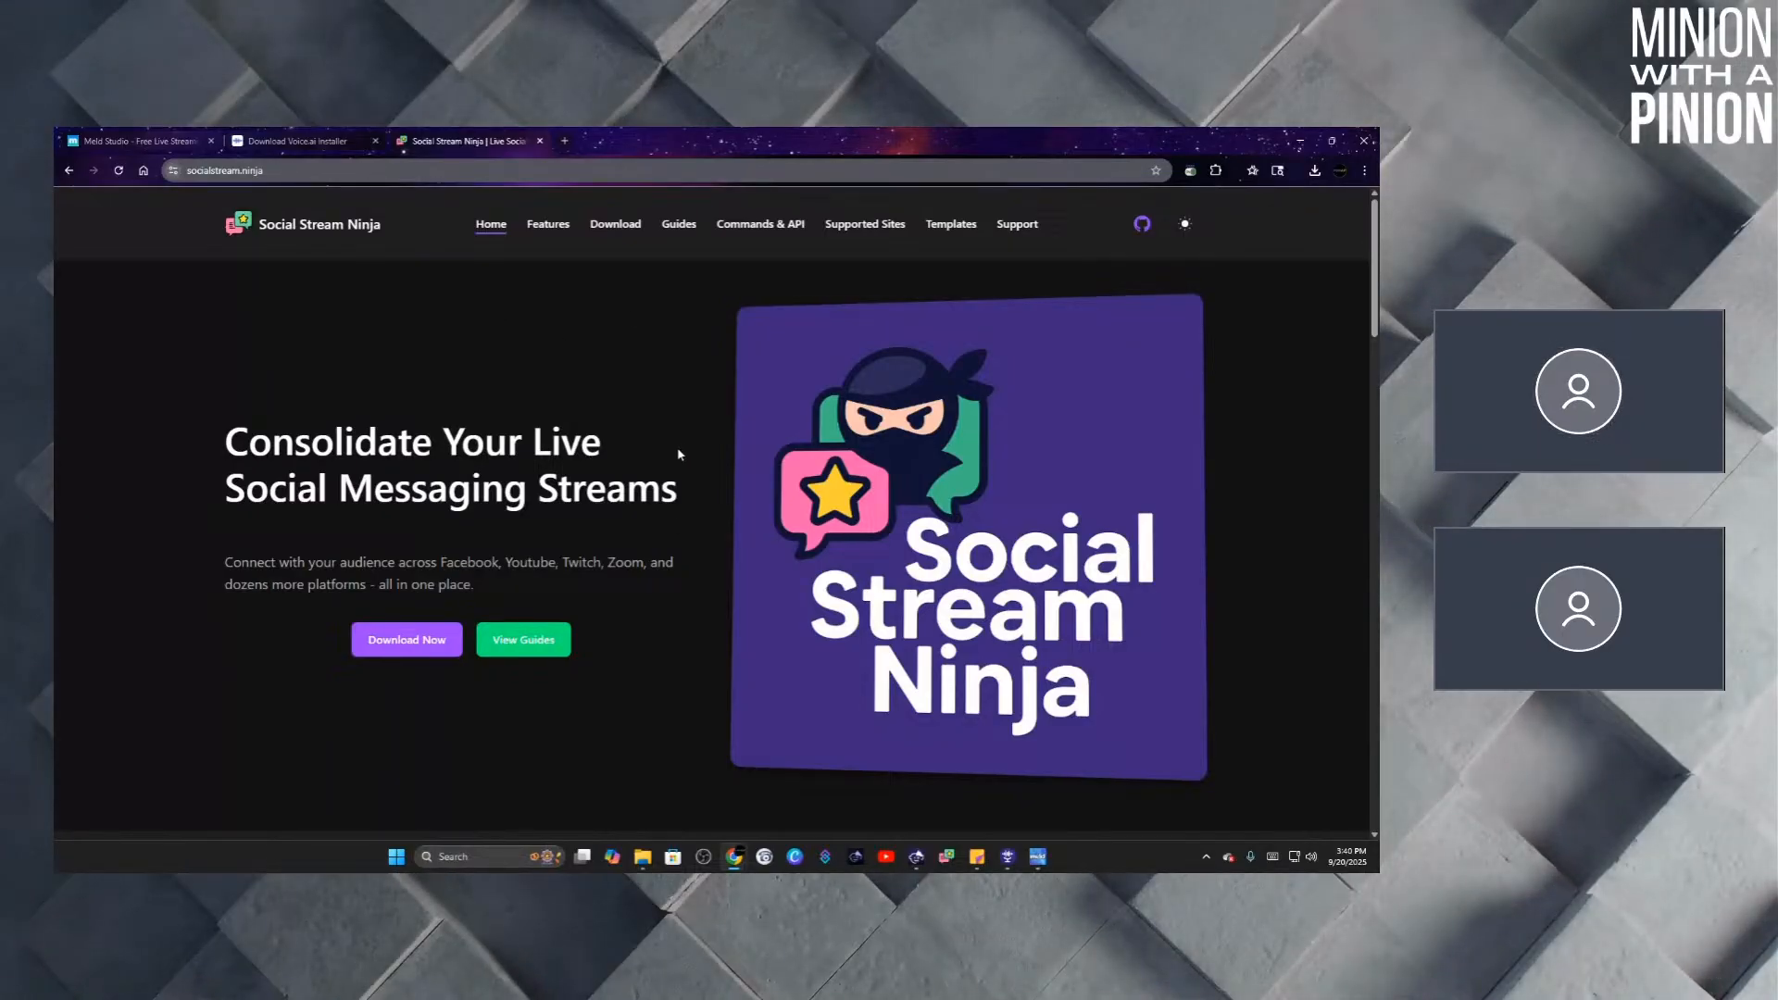
Open Social Stream Ninja's download page and follow the standalone Windows app's download to its GitHub releases.
scroll(407, 435, down, 2)
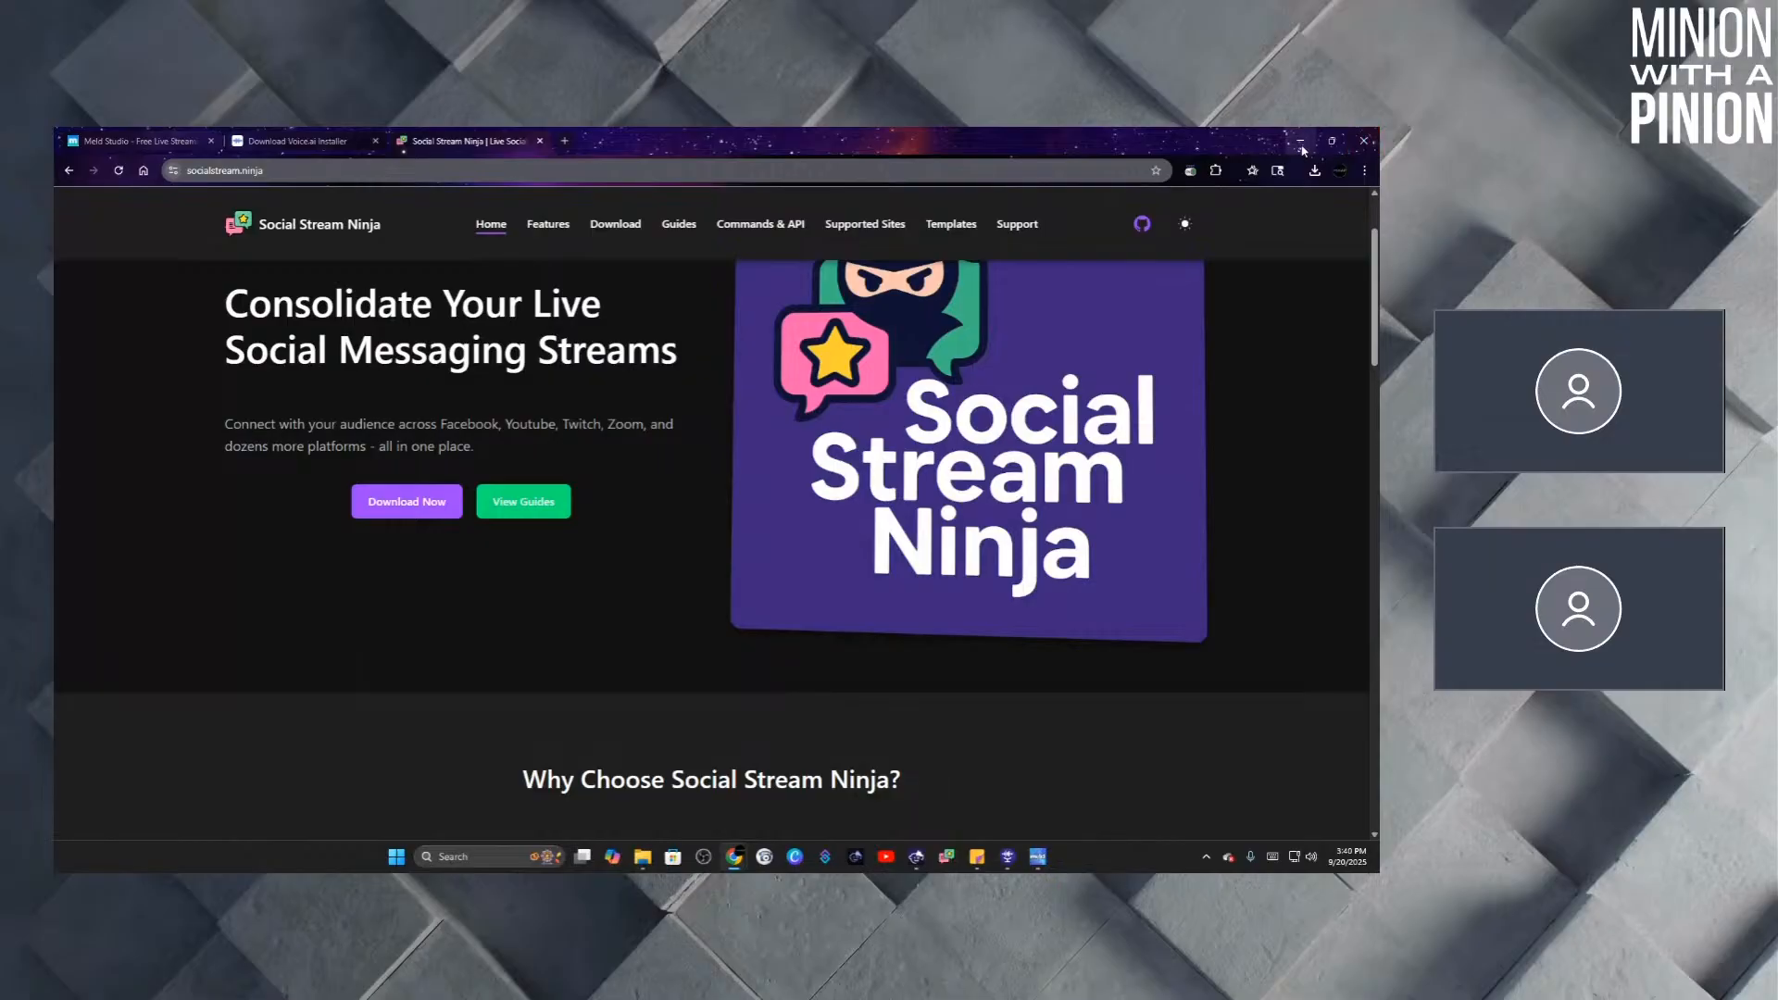
click(421, 512)
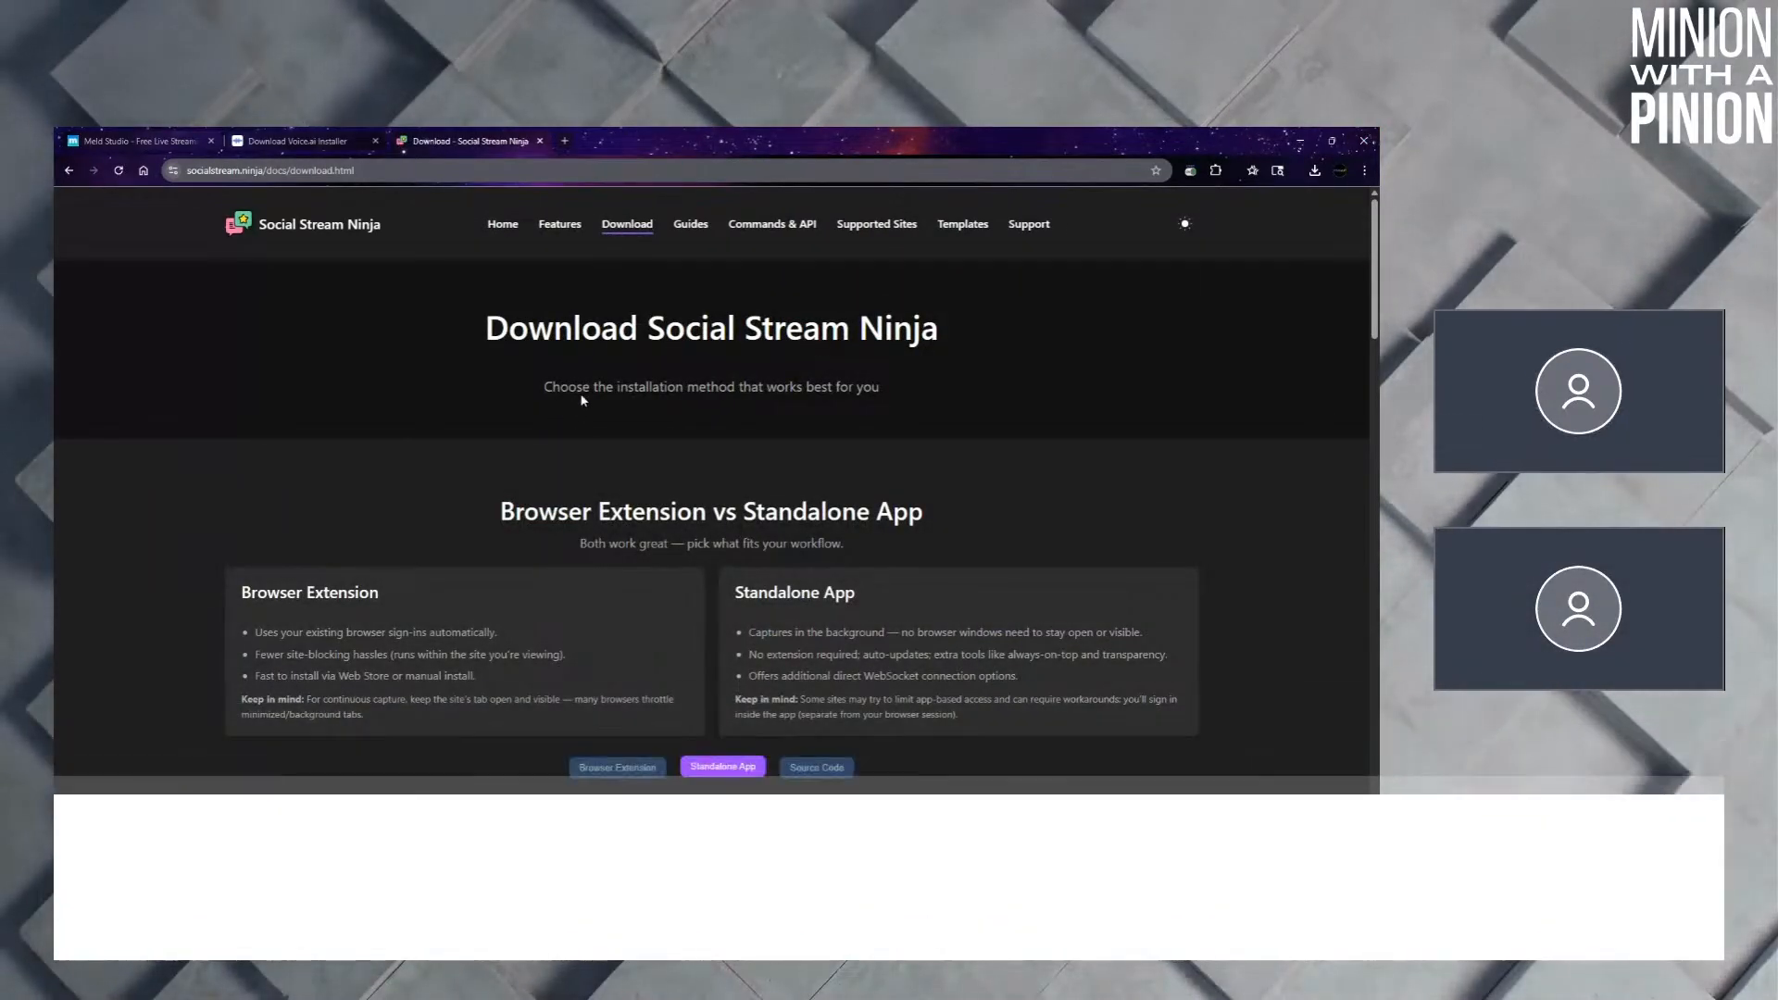
scroll(636, 419, down, 1)
scroll(636, 423, down, 3)
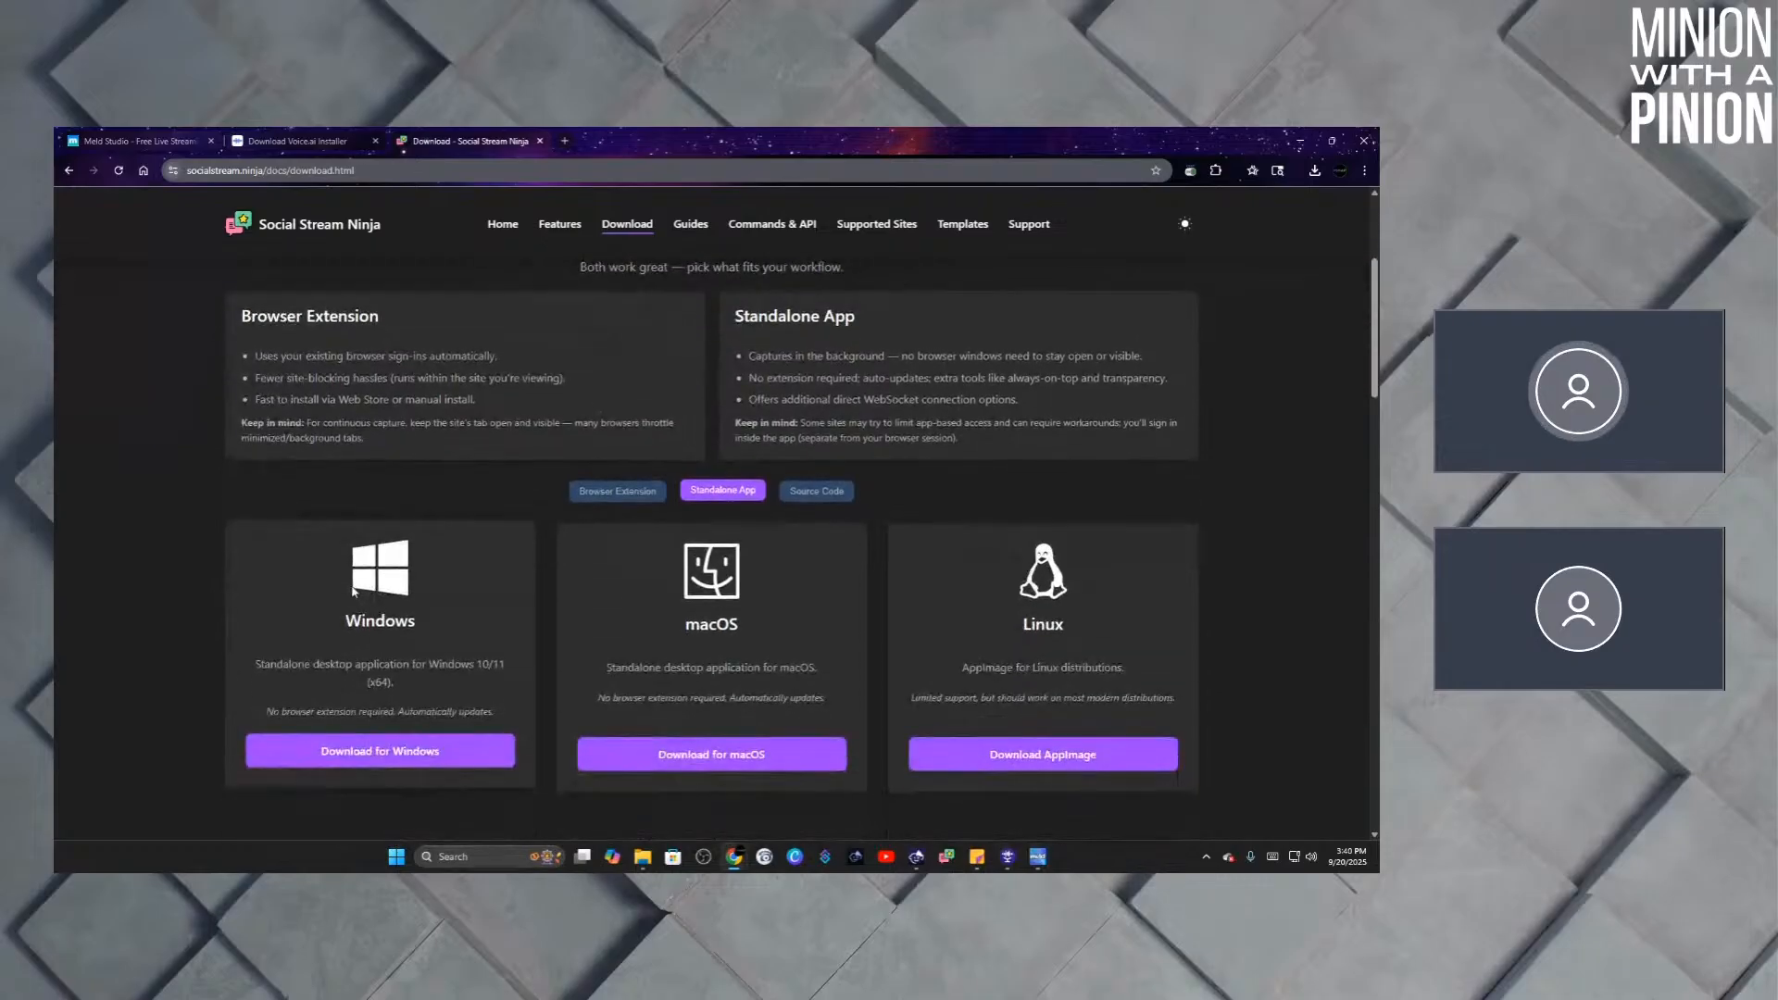
scroll(394, 609, down, 2)
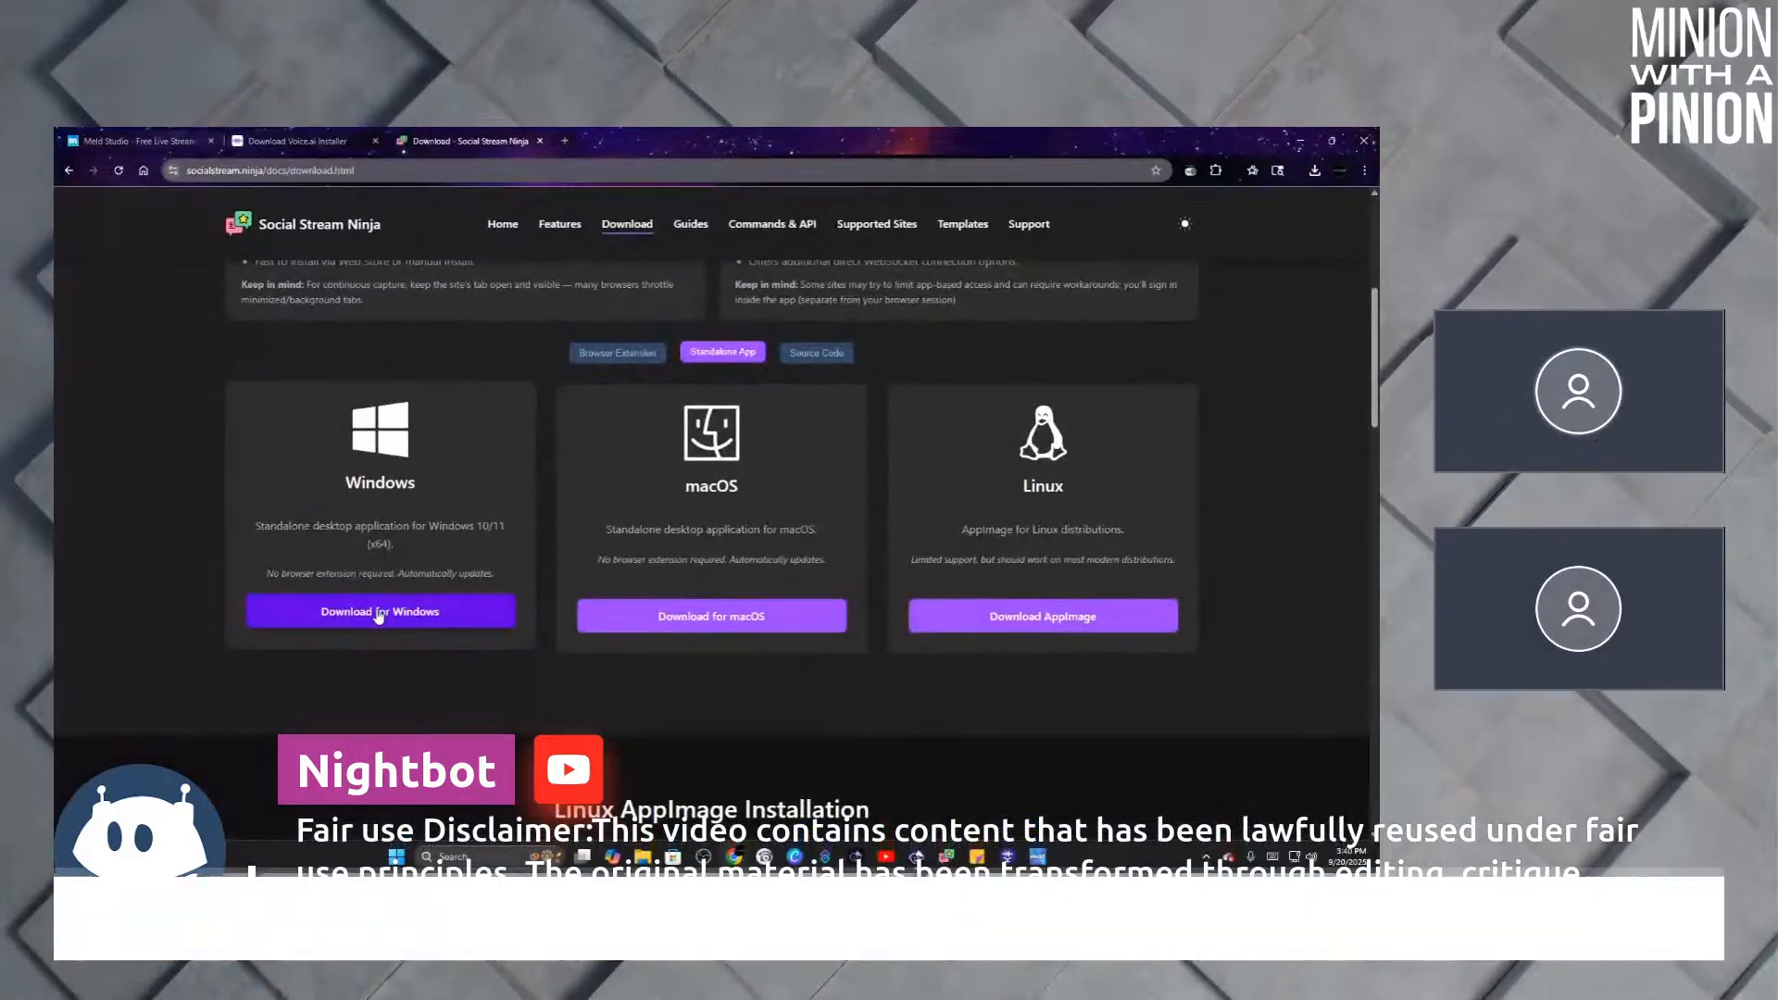
click(472, 437)
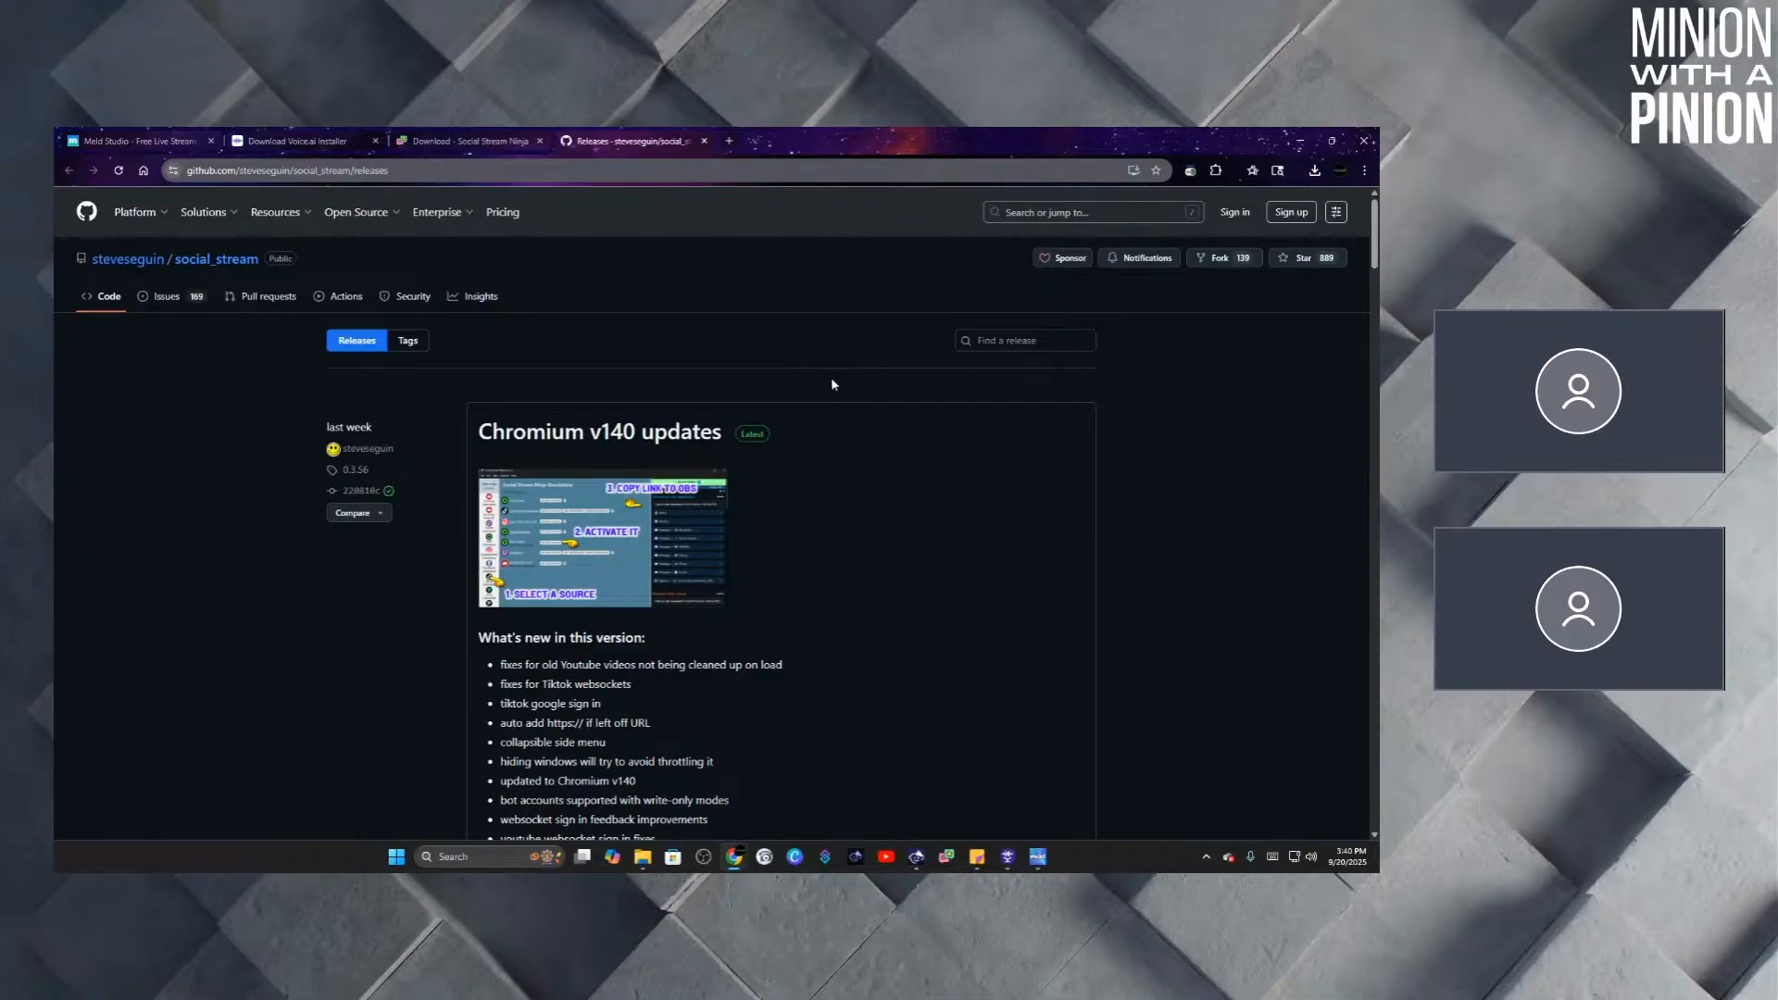
Examine the Chromium v140 release notes and the list of downloadable assets on GitHub.
scroll(831, 381, down, 4)
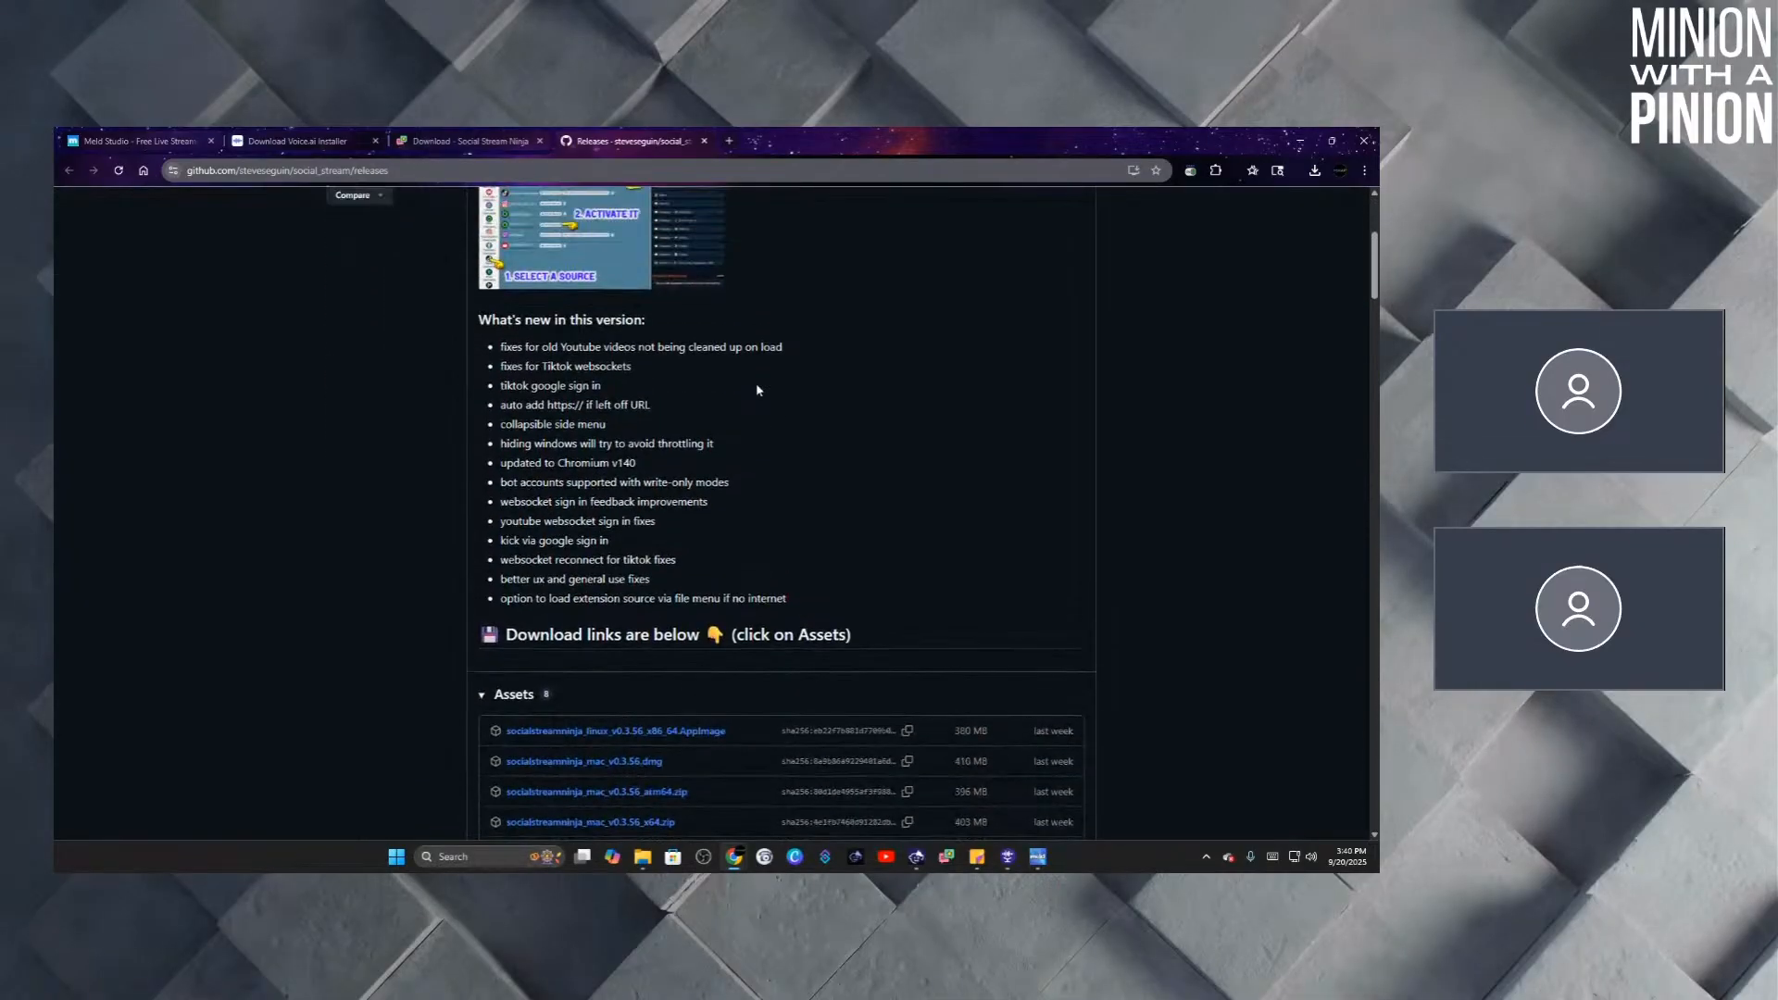
scroll(757, 390, up, 1)
scroll(757, 390, down, 4)
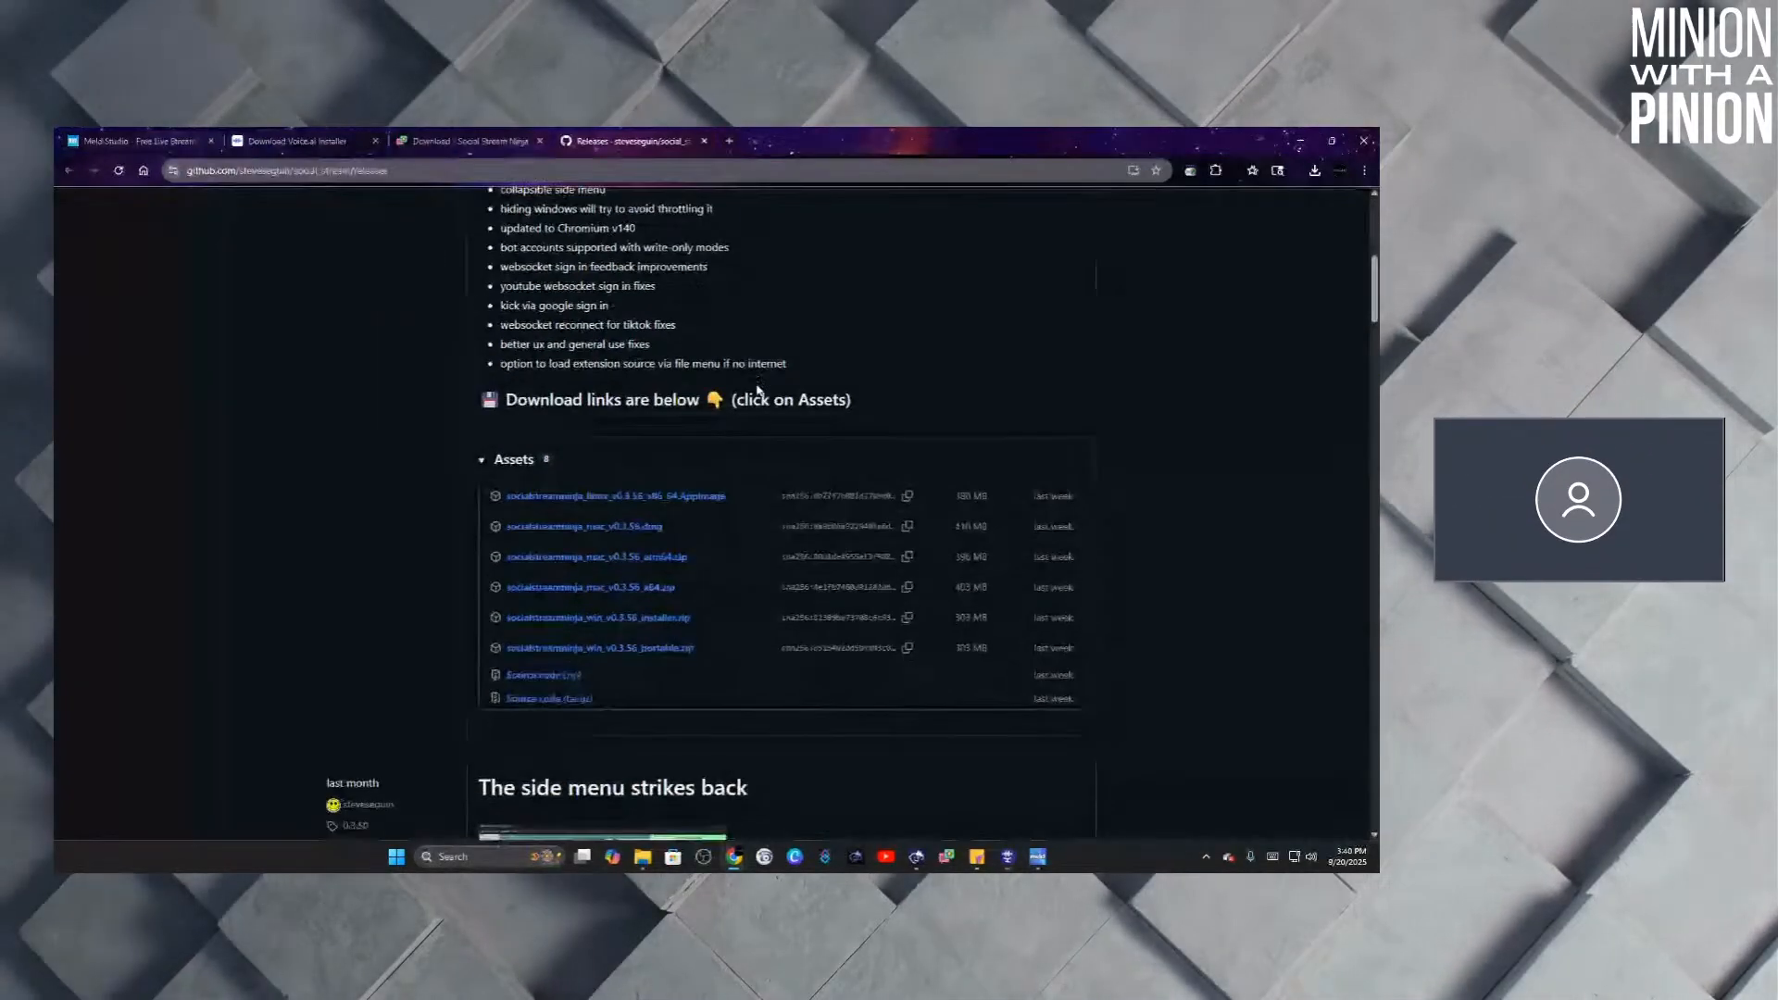
scroll(757, 390, up, 4)
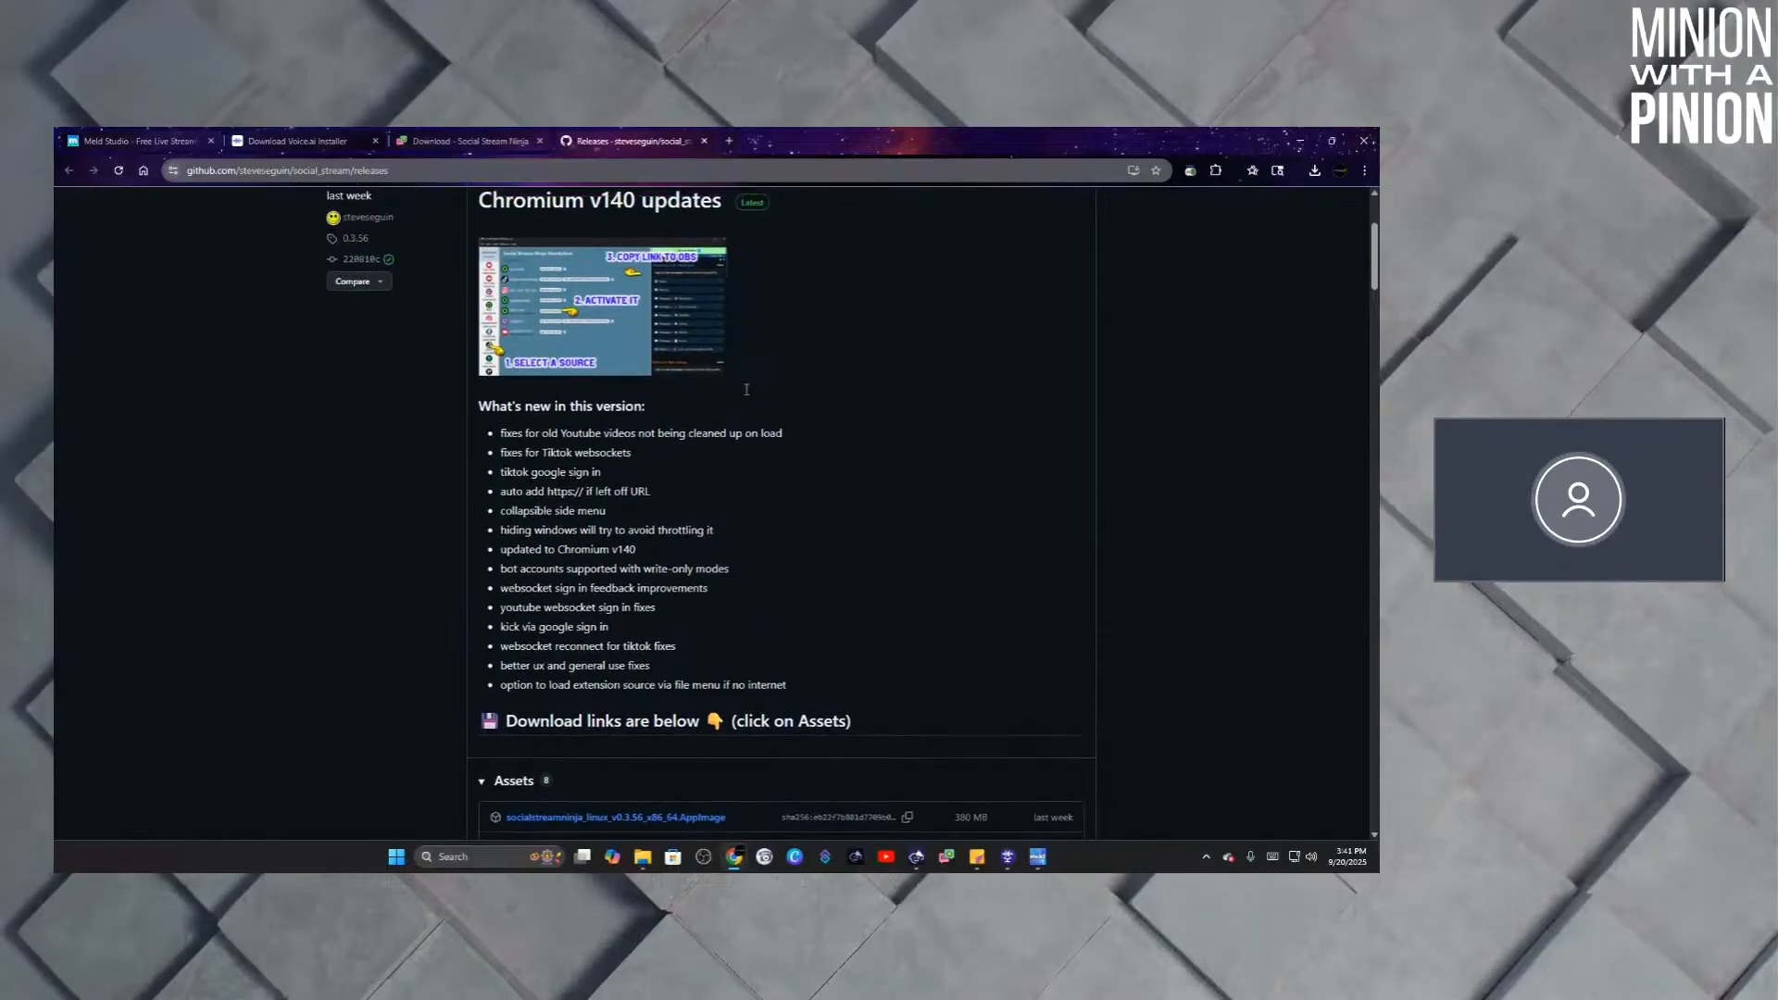
scroll(747, 390, down, 4)
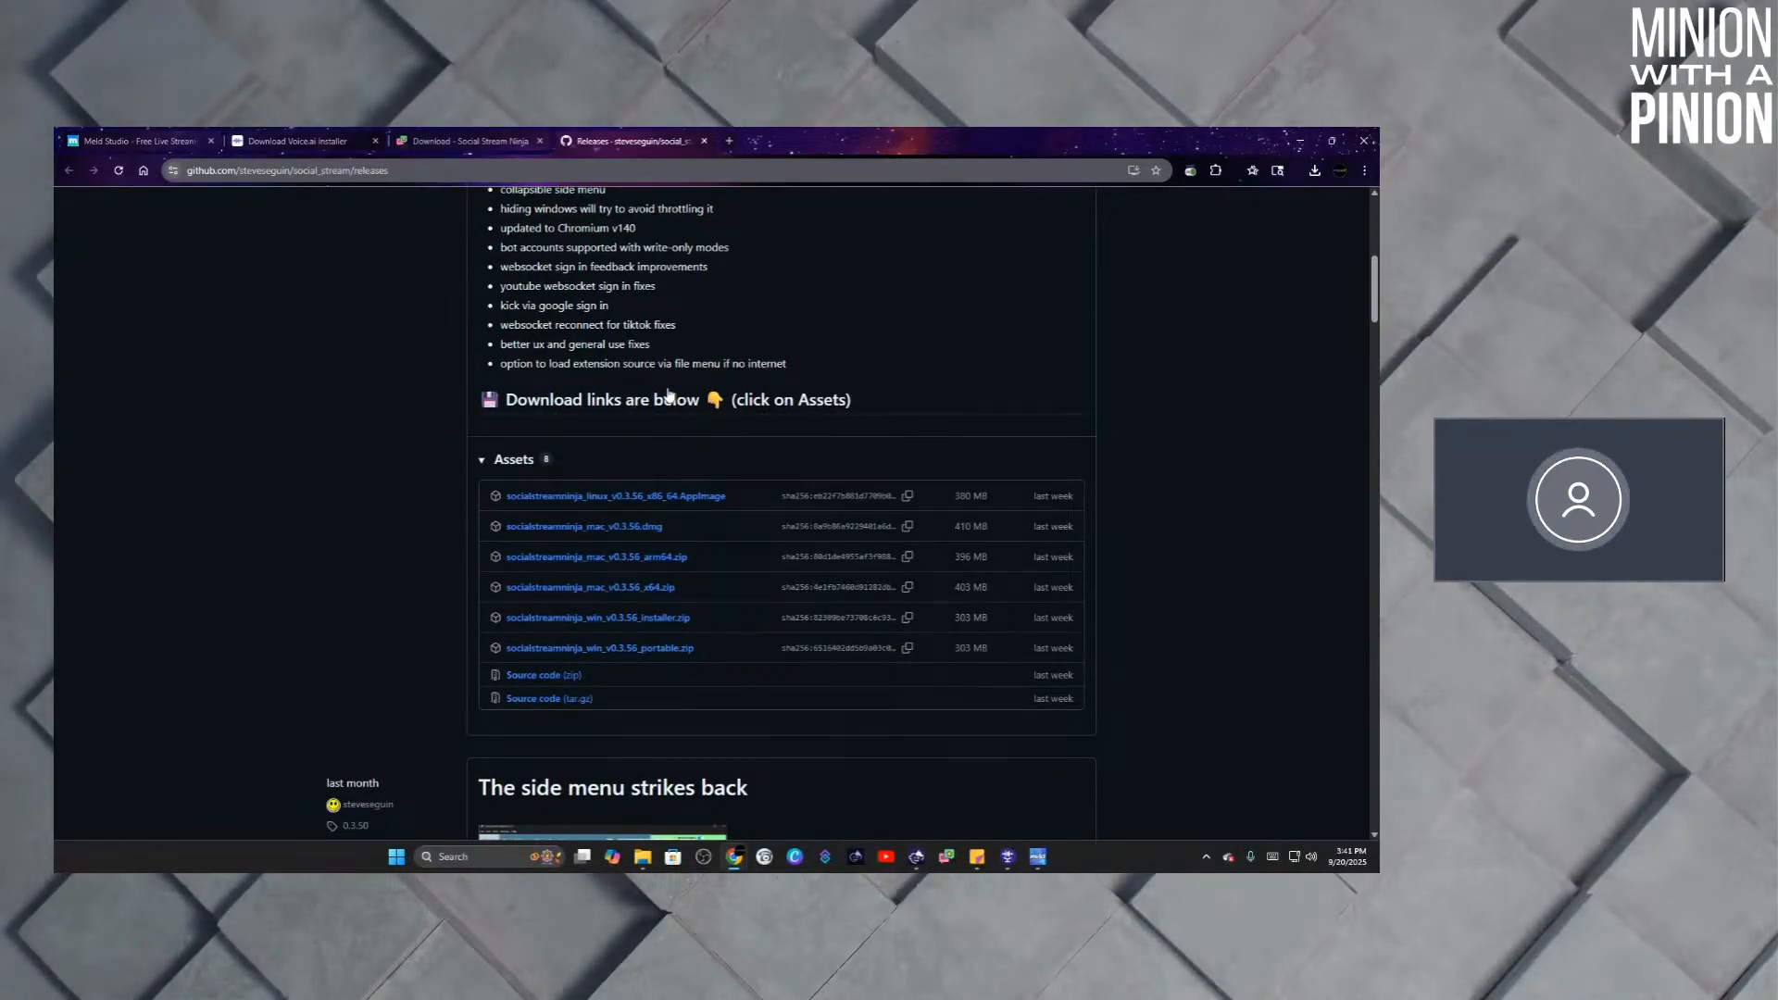
Return to the Social Stream Ninja download page and review its browser extension and standalone app options.
click(471, 140)
scroll(701, 357, up, 5)
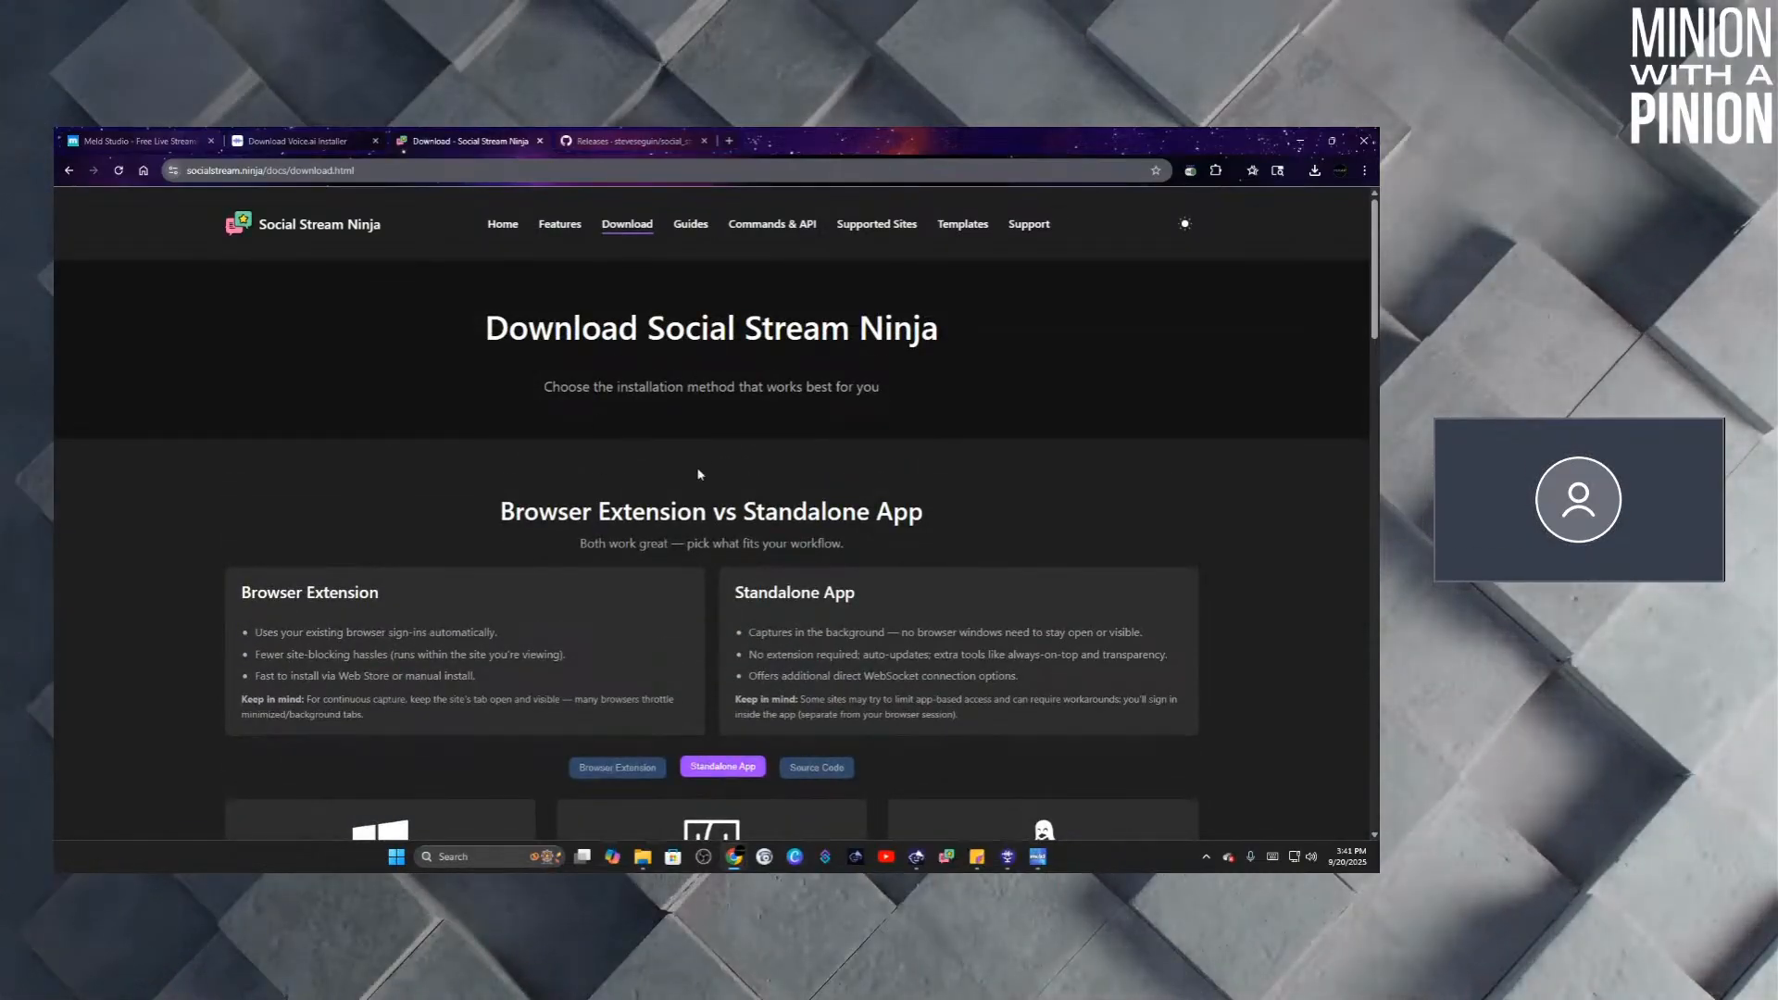
scroll(697, 480, down, 2)
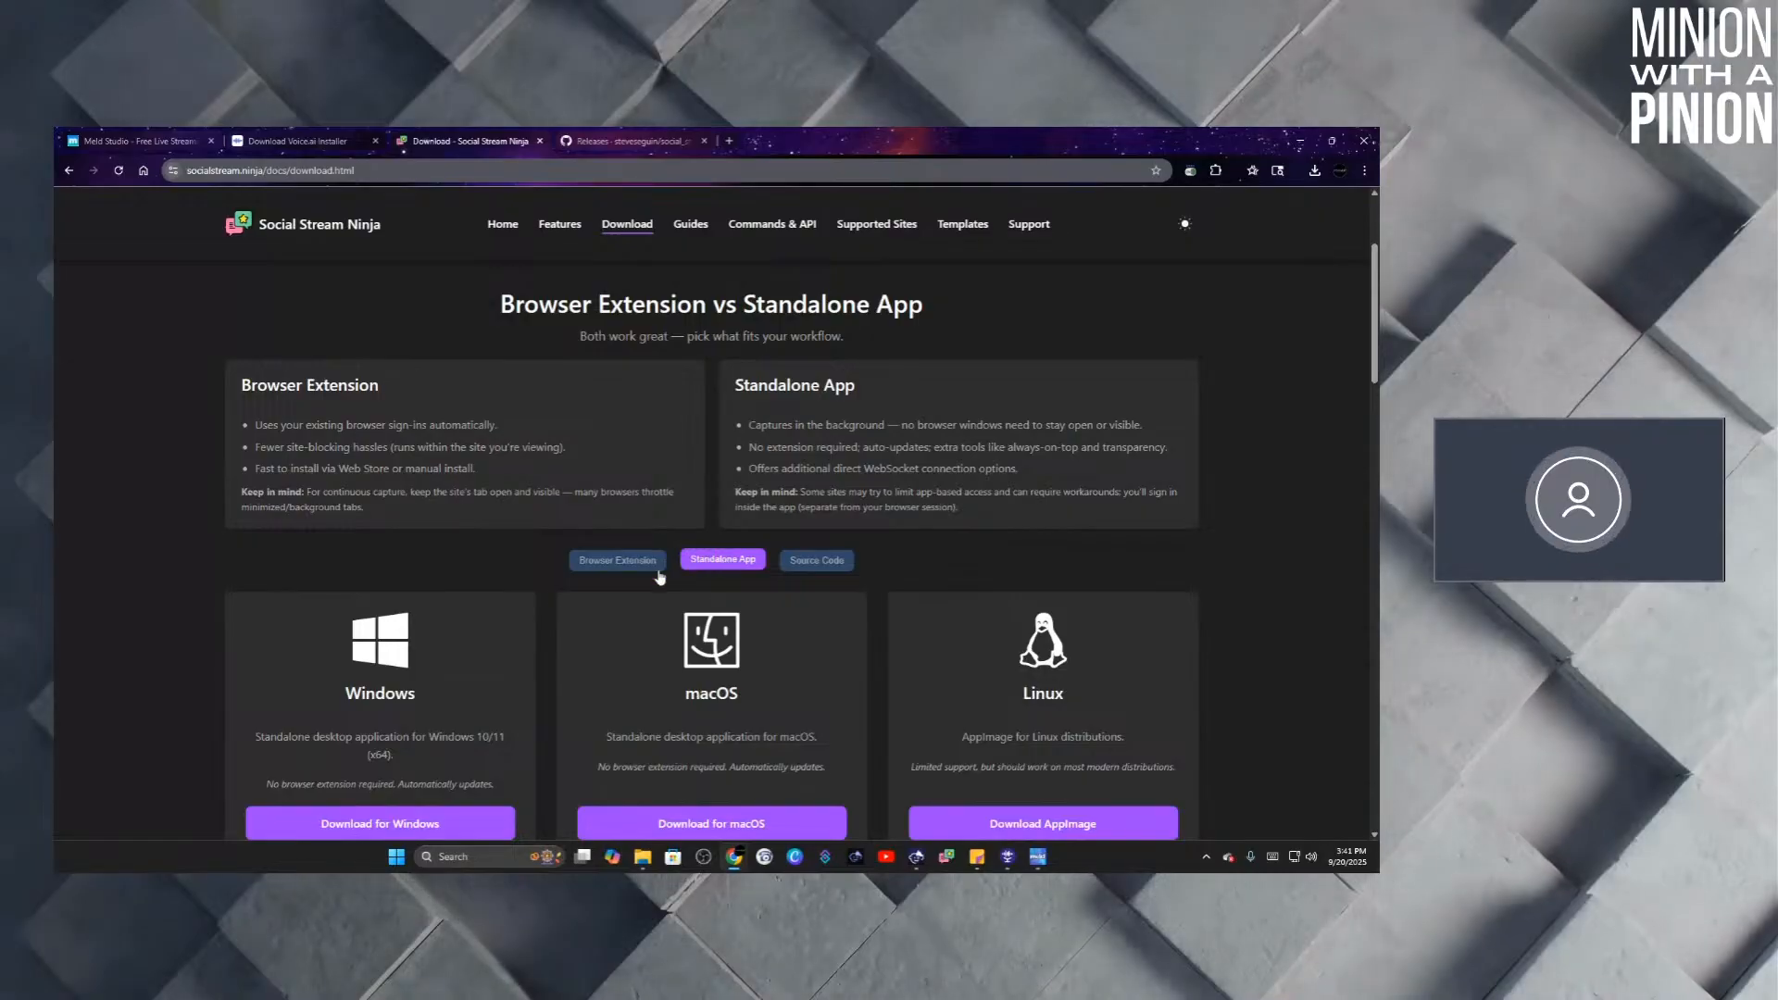
scroll(362, 602, down, 2)
scroll(354, 608, down, 1)
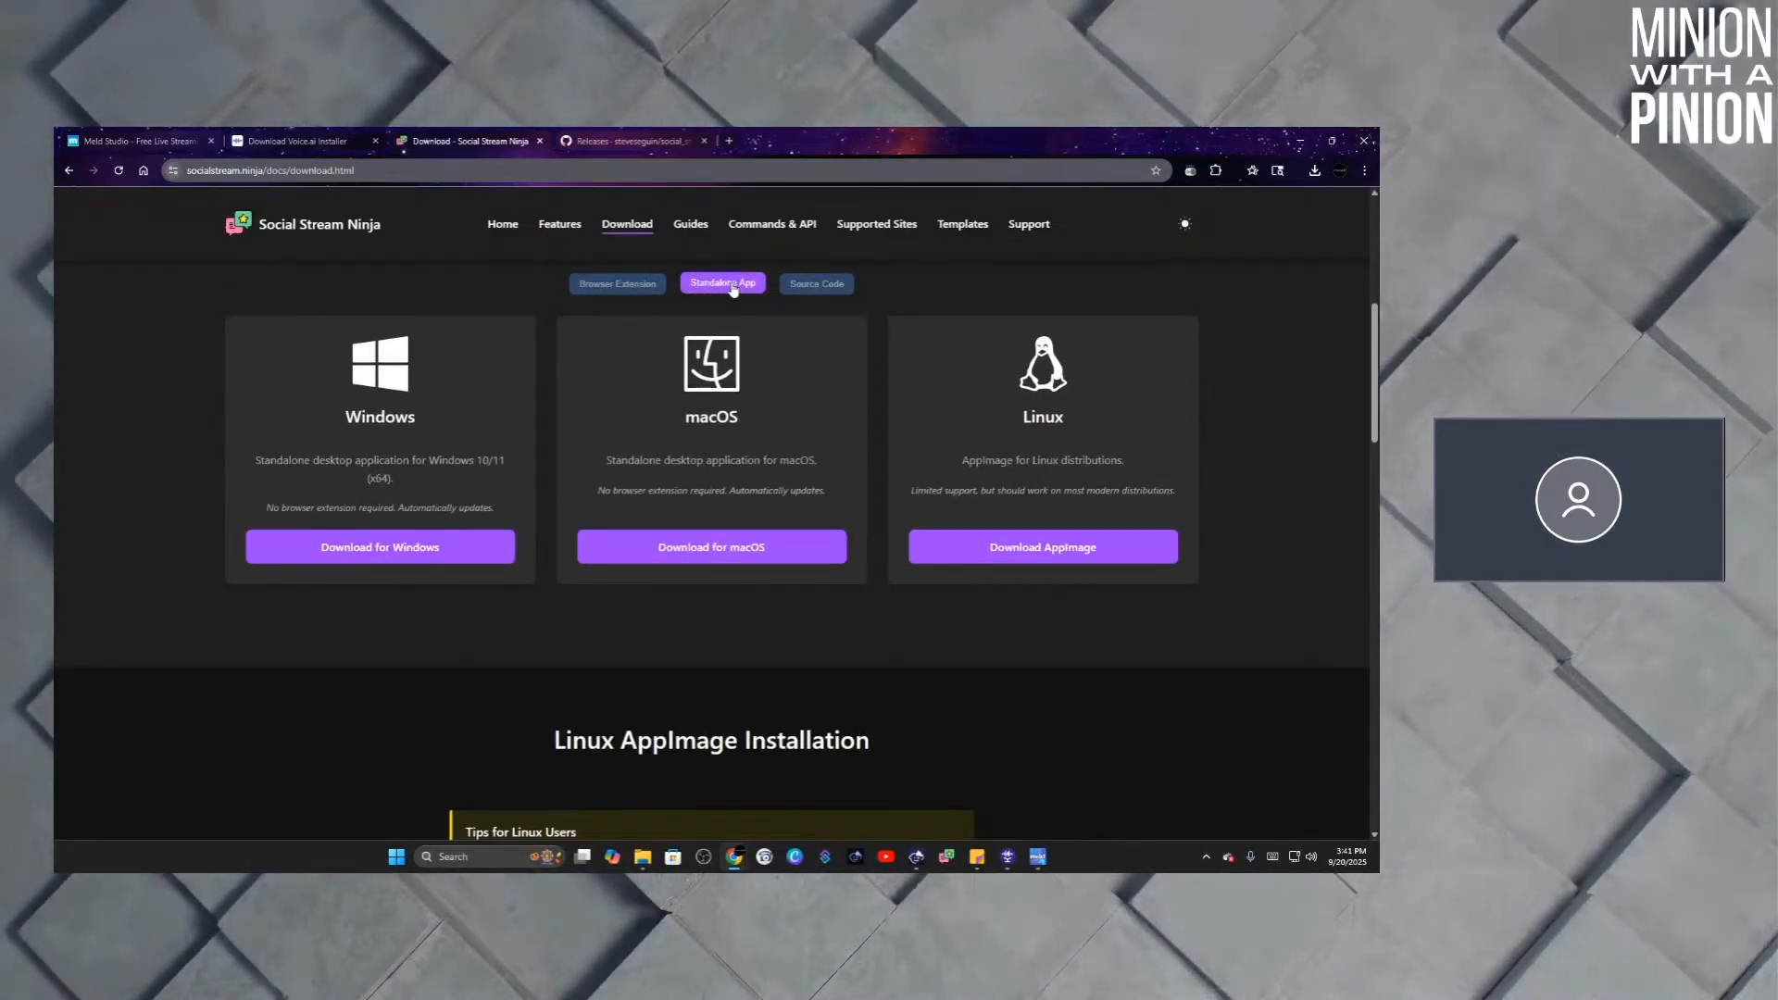
scroll(732, 295, up, 2)
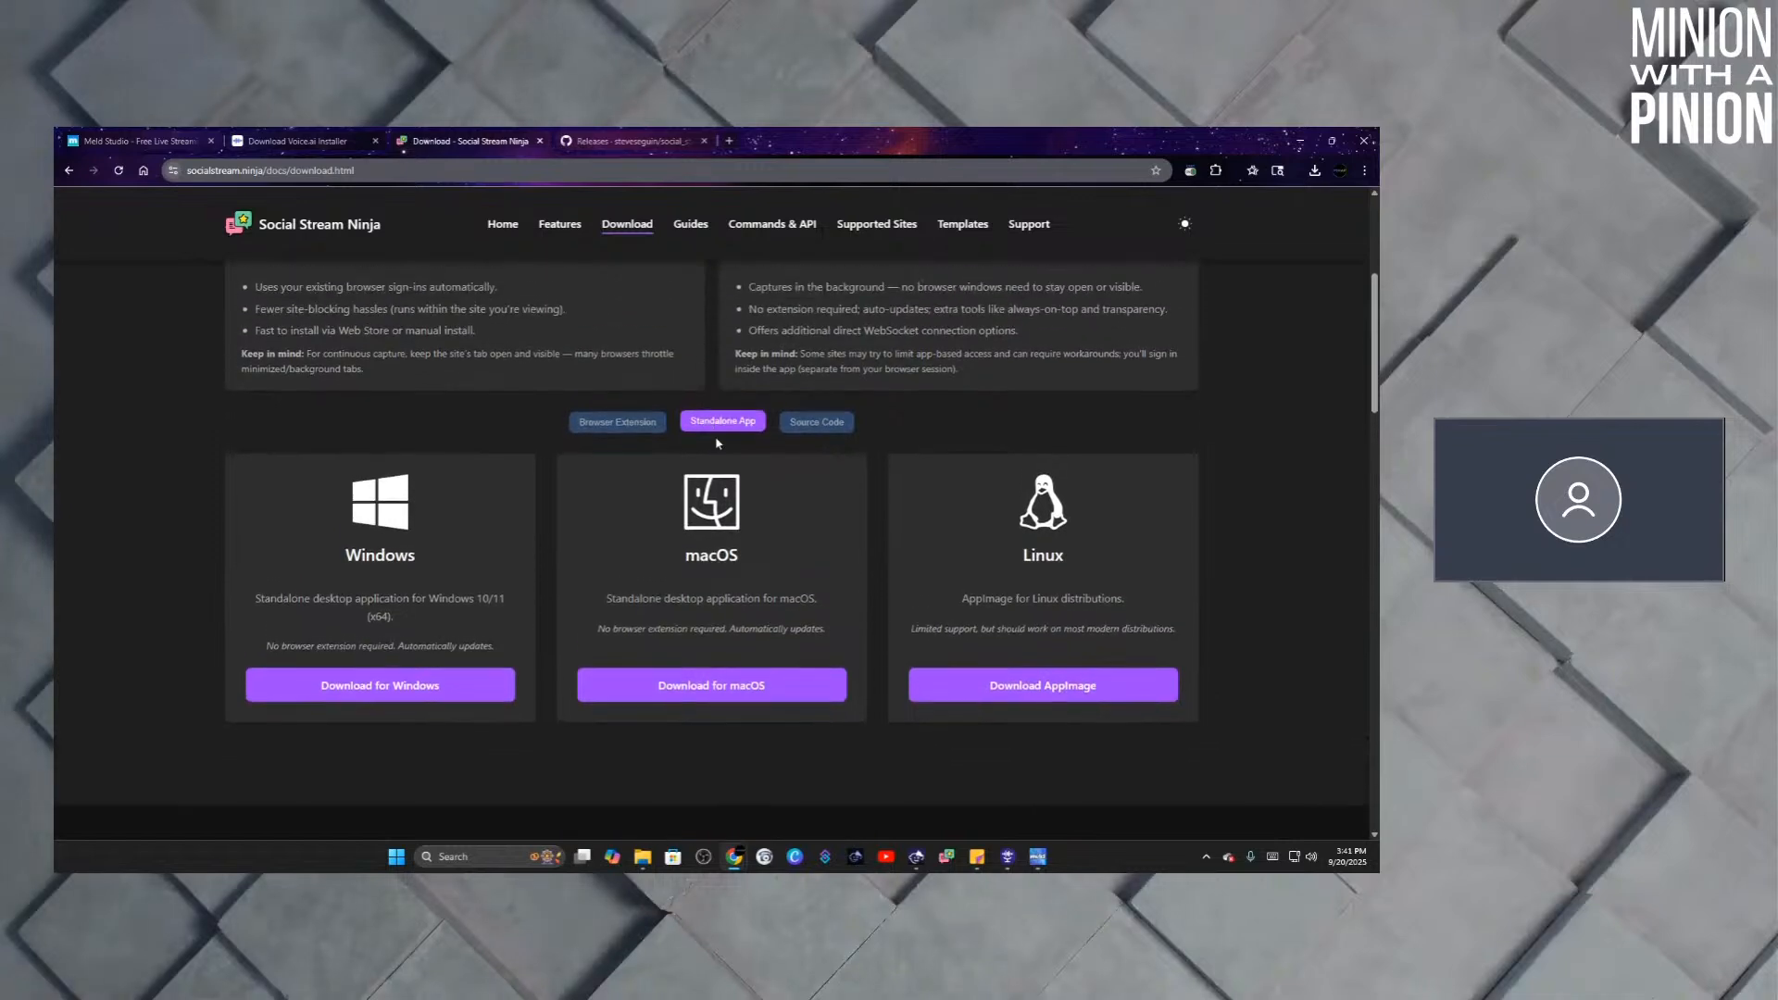
scroll(540, 547, down, 1)
Open the standalone Windows download's GitHub releases page and examine the Chromium v140 release notes and downloadable assets.
click(361, 620)
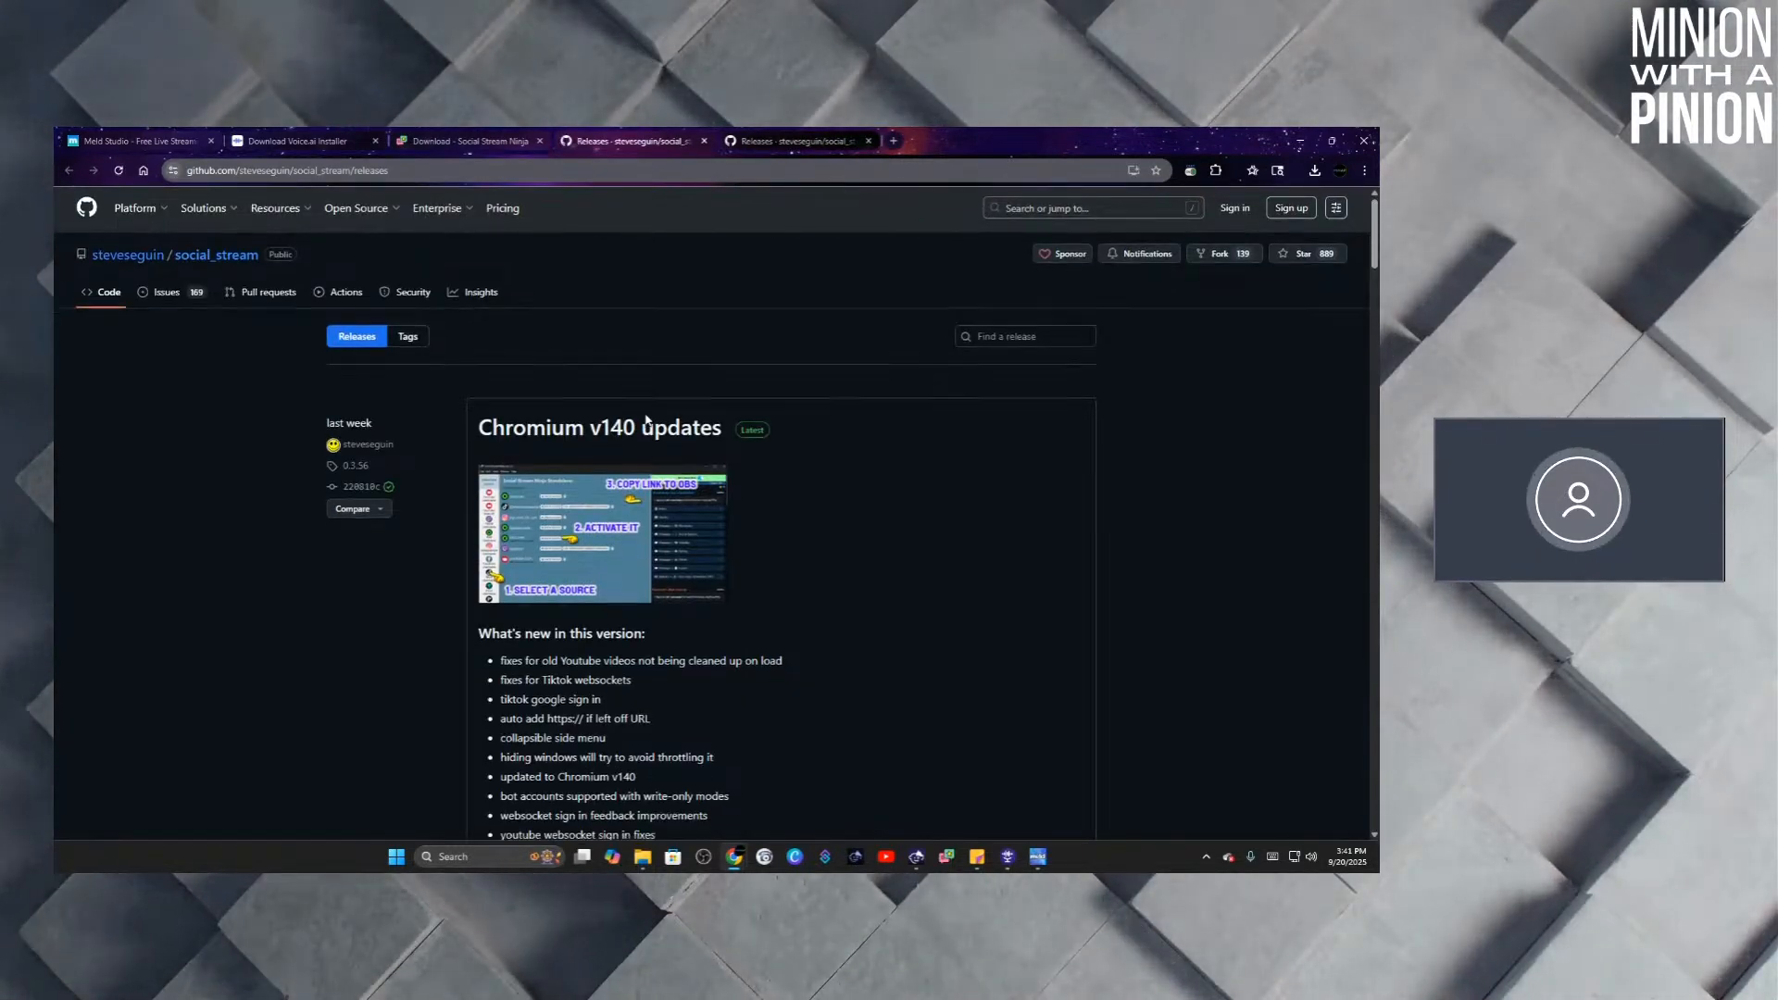
scroll(572, 432, down, 7)
scroll(583, 421, down, 1)
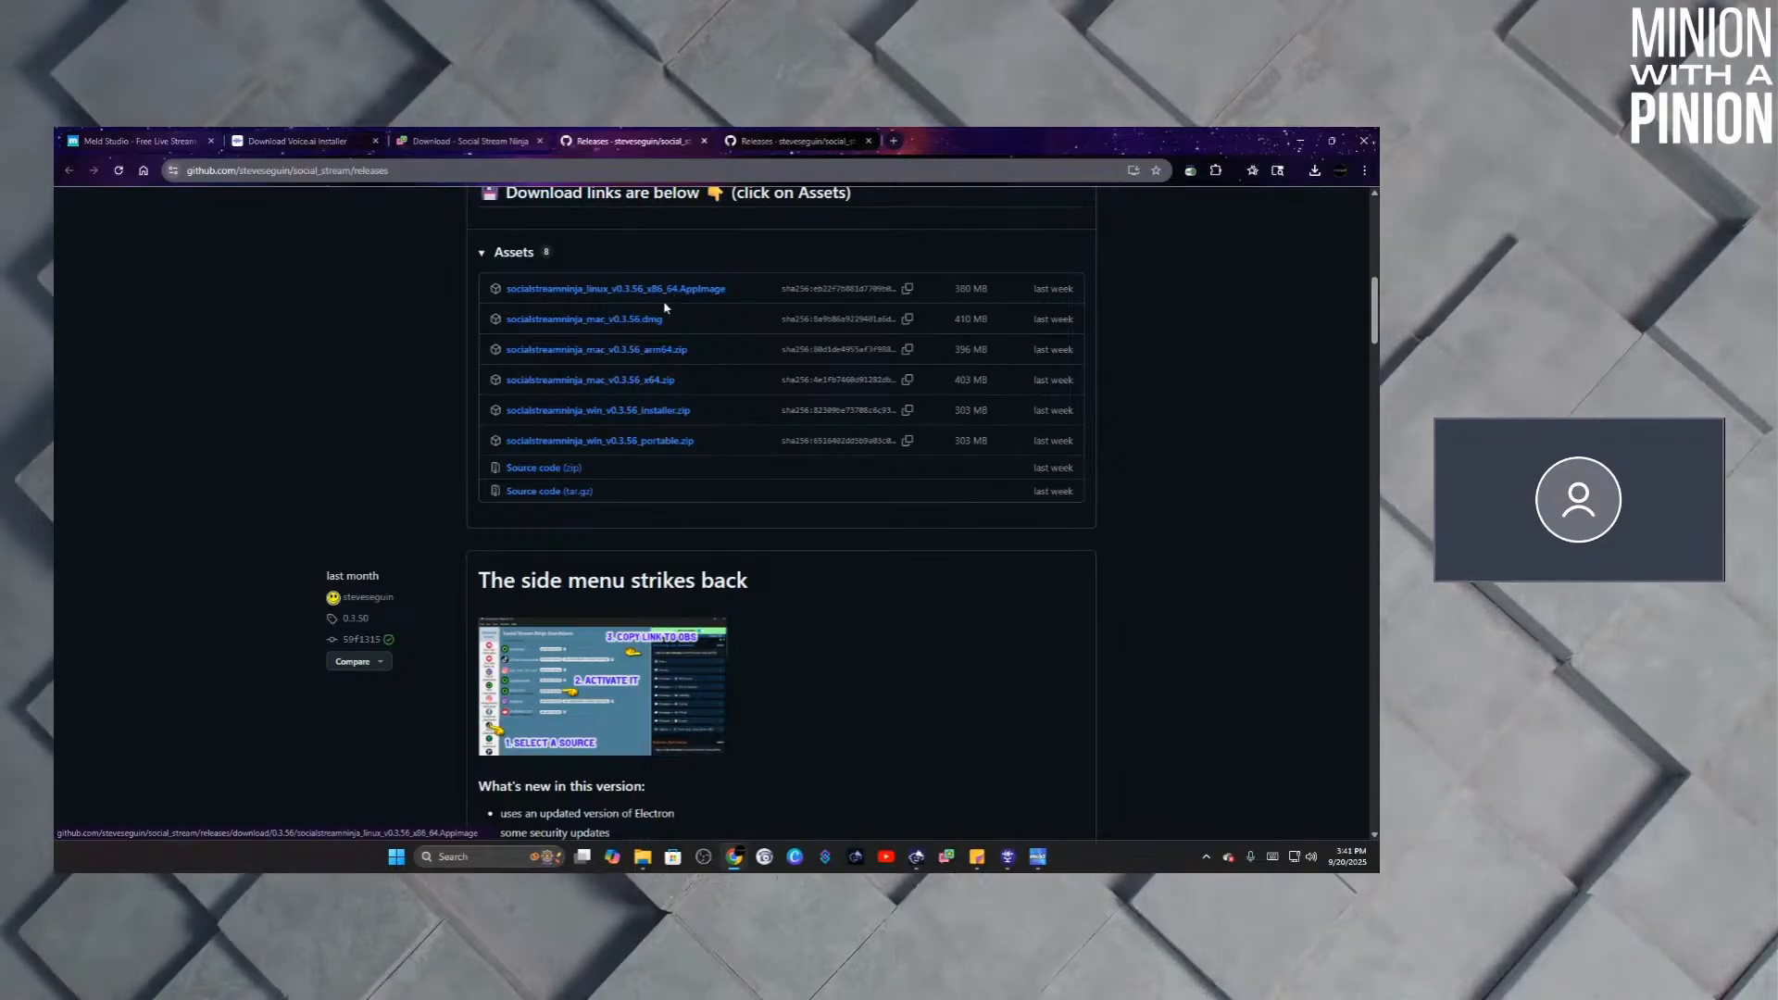
scroll(663, 343, up, 4)
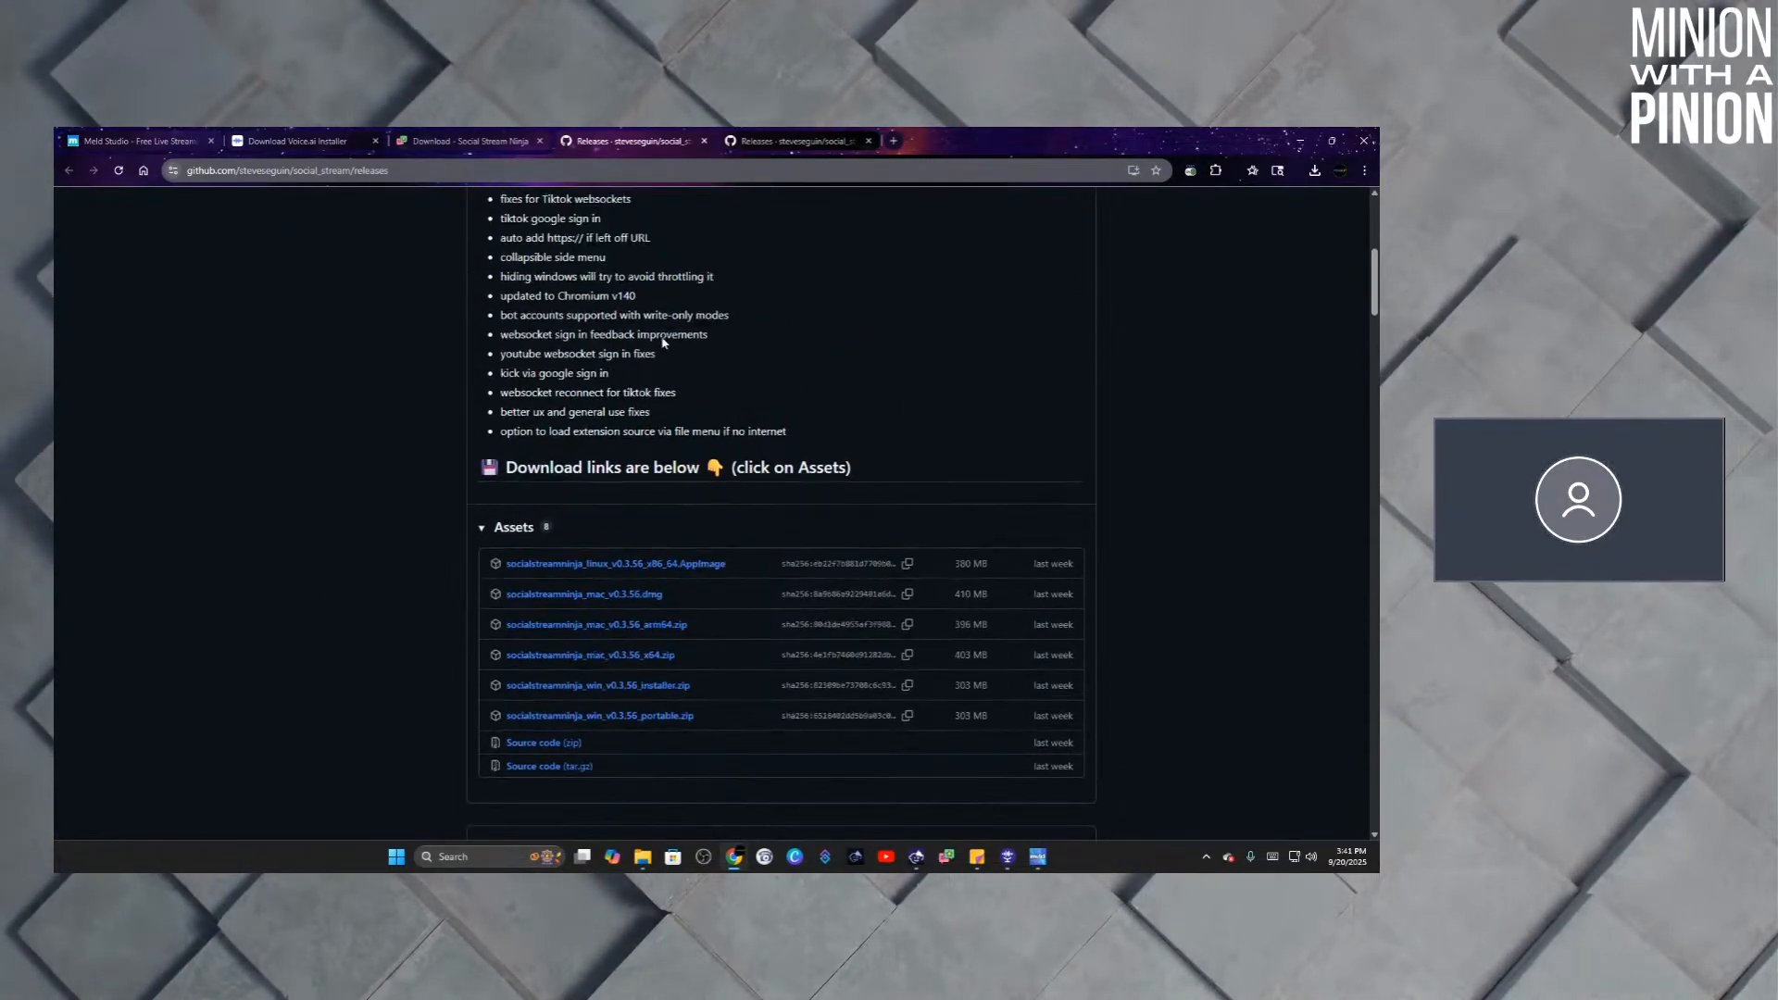
scroll(677, 339, down, 1)
scroll(677, 339, up, 6)
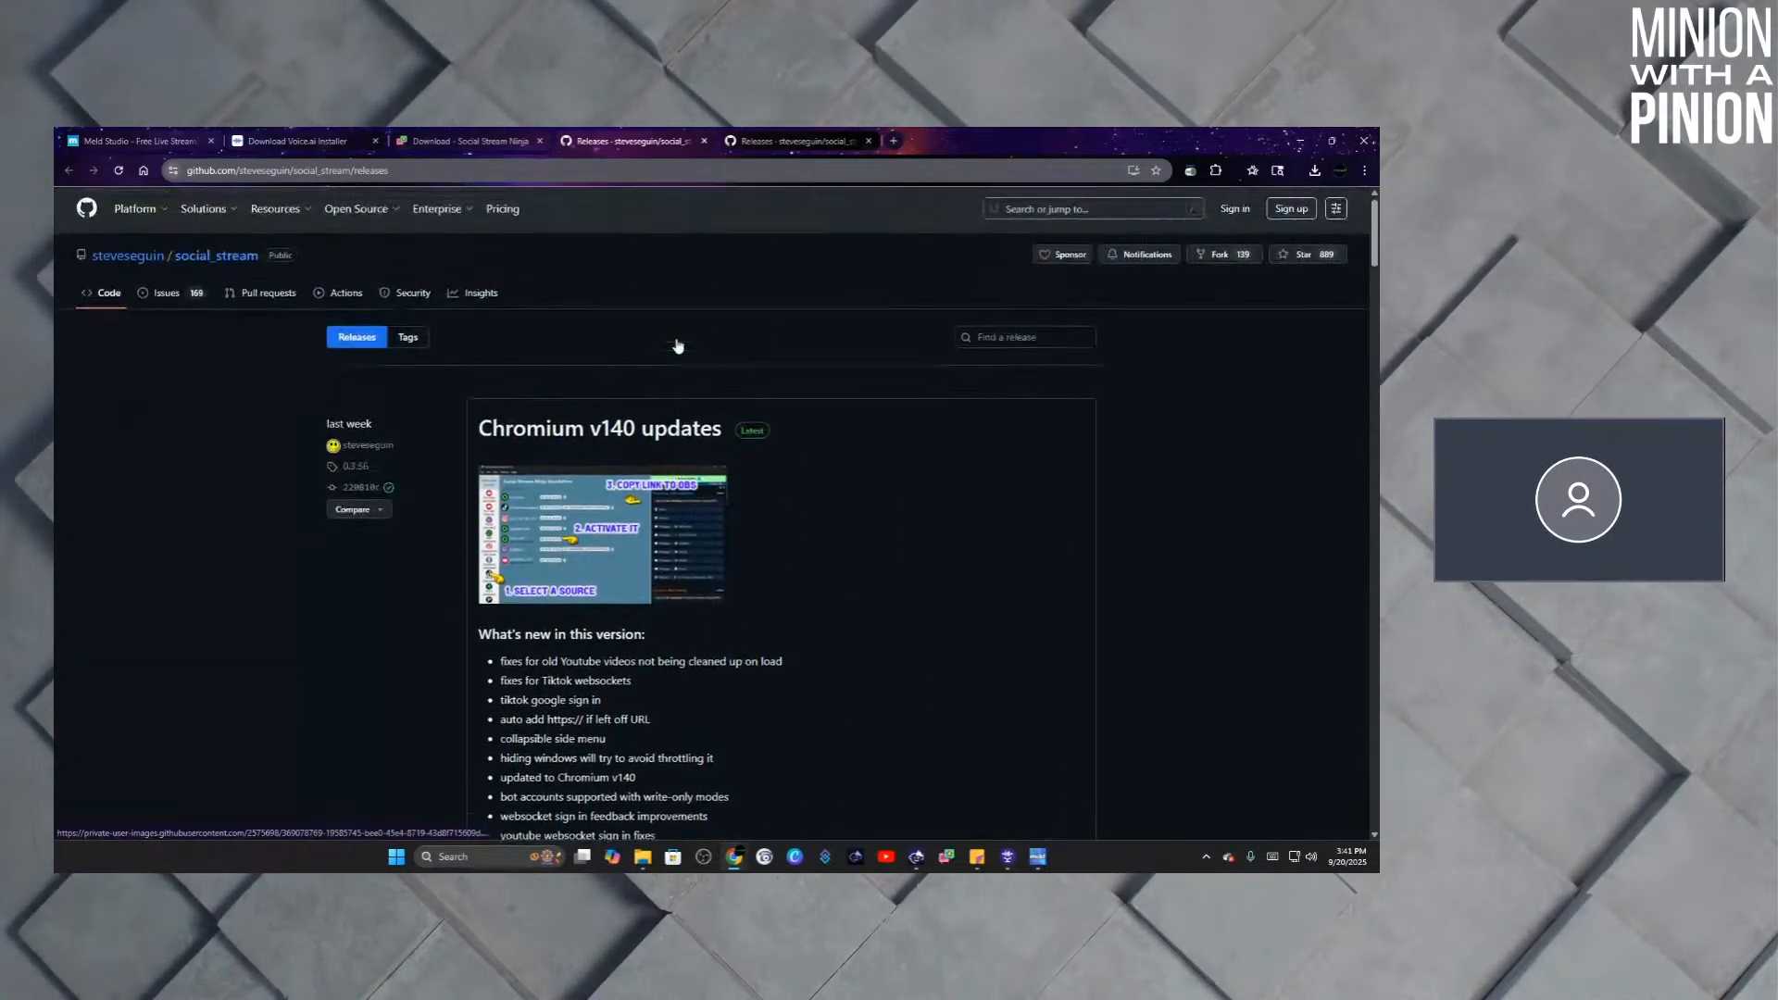
scroll(677, 344, down, 3)
scroll(677, 344, down, 7)
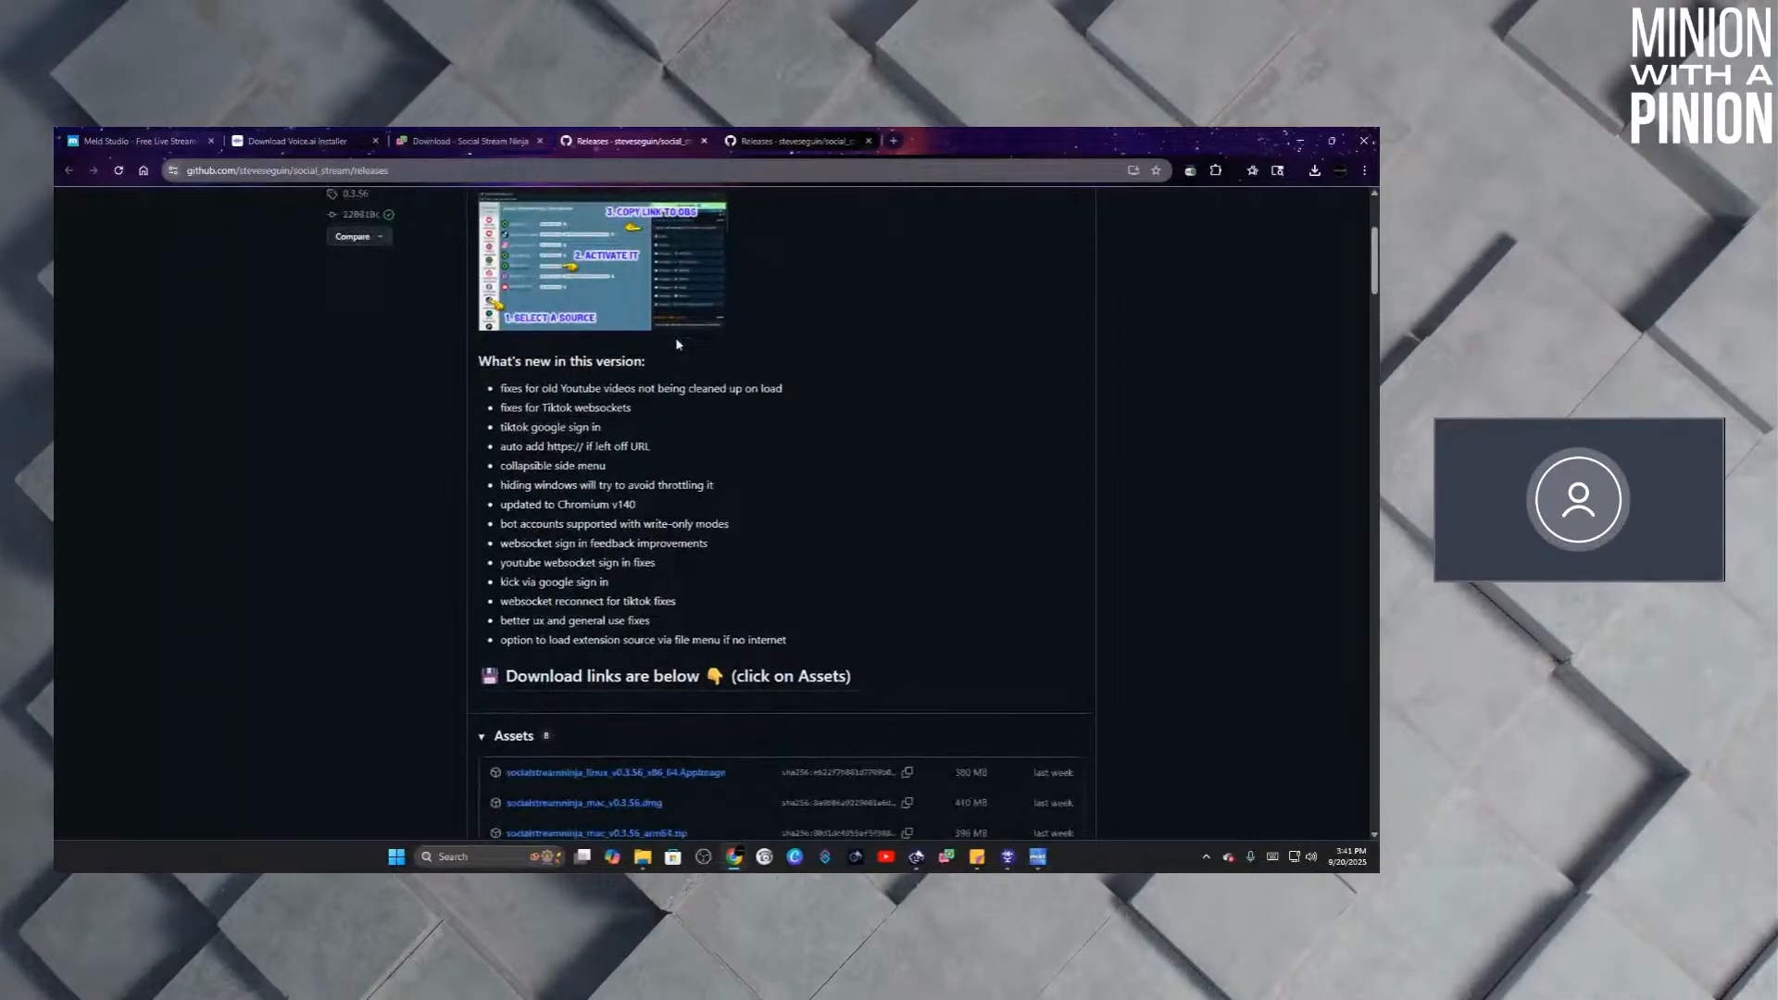
scroll(677, 345, down, 2)
scroll(704, 345, up, 2)
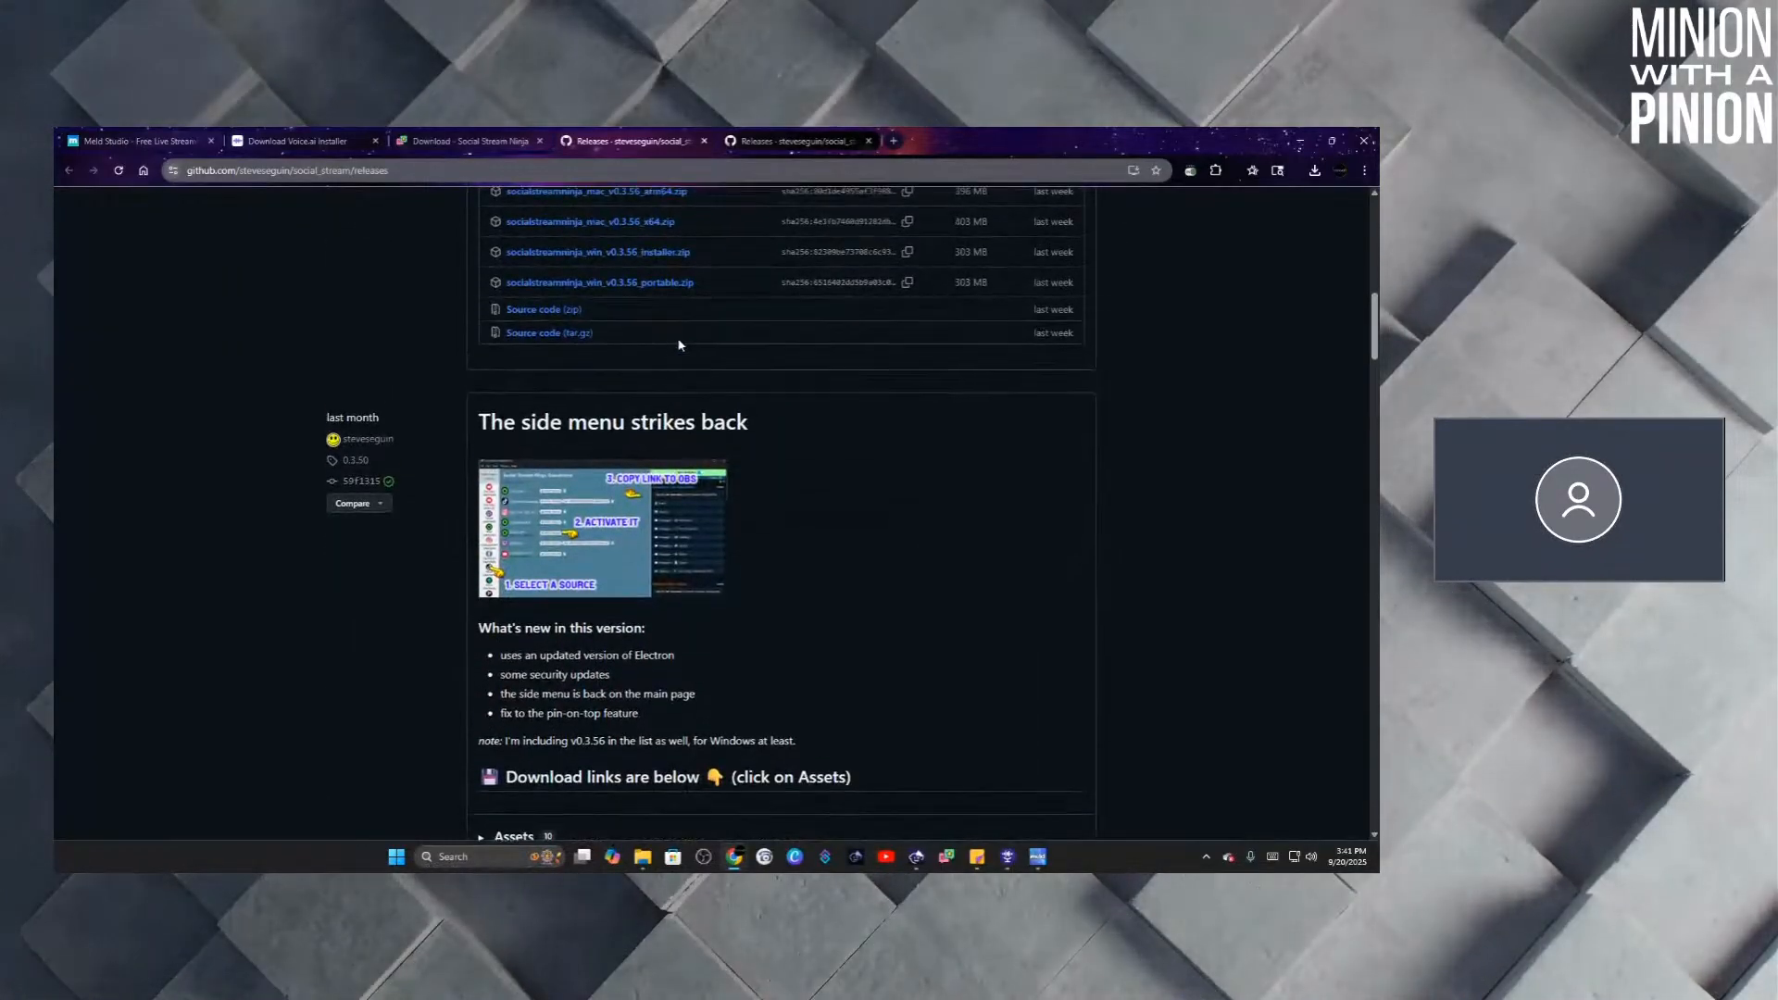
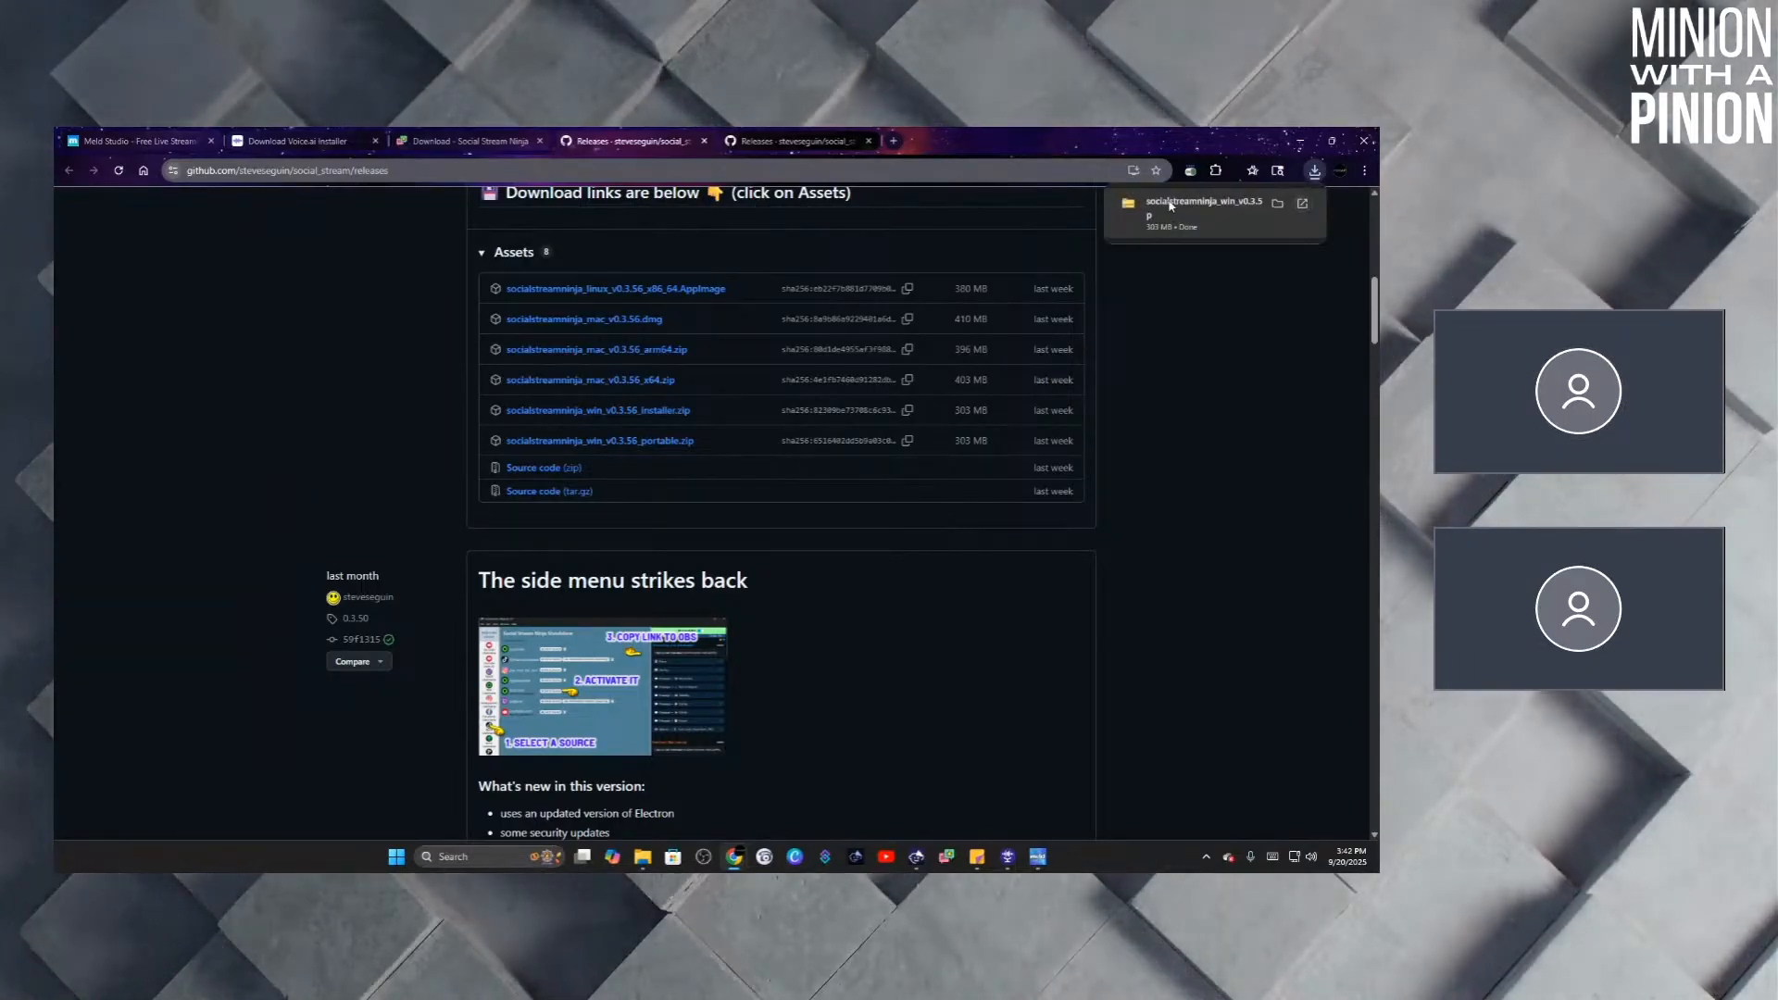
Extract the downloaded socialstreamninja_win_v0.3.56_installer archive and run socialstreamninja-setup-0.3.56, allowing it past the SmartScreen block.
click(1306, 204)
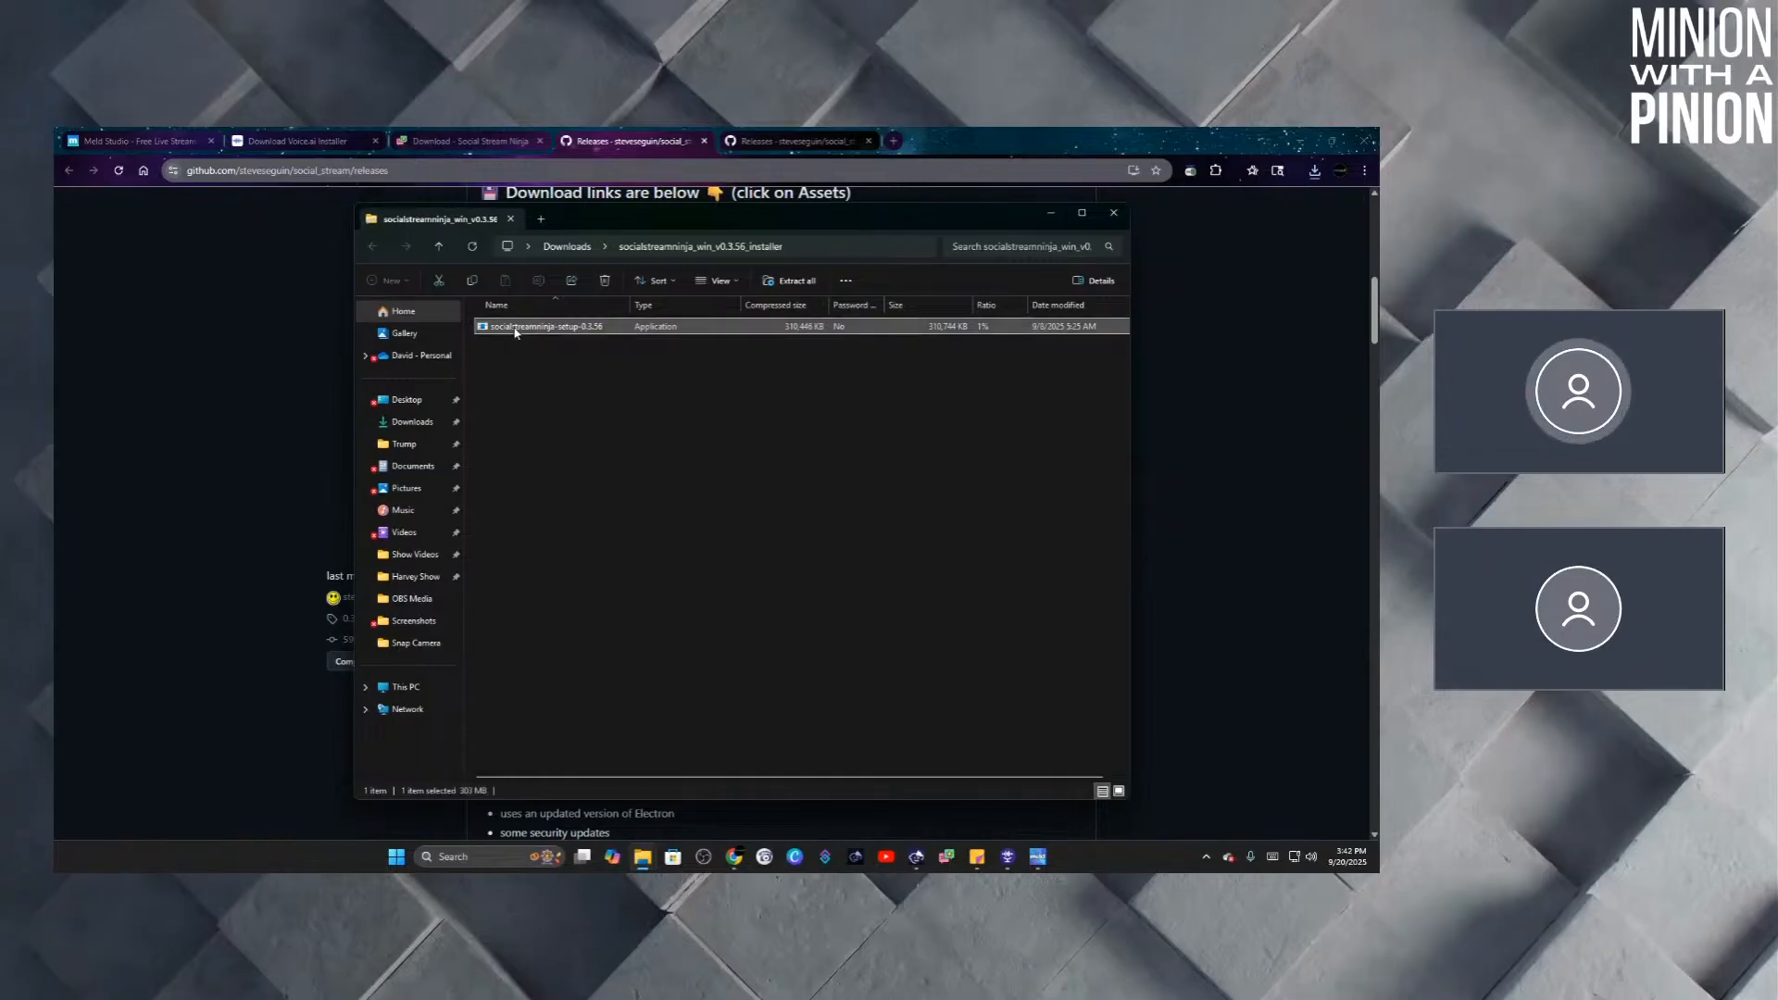
click(799, 287)
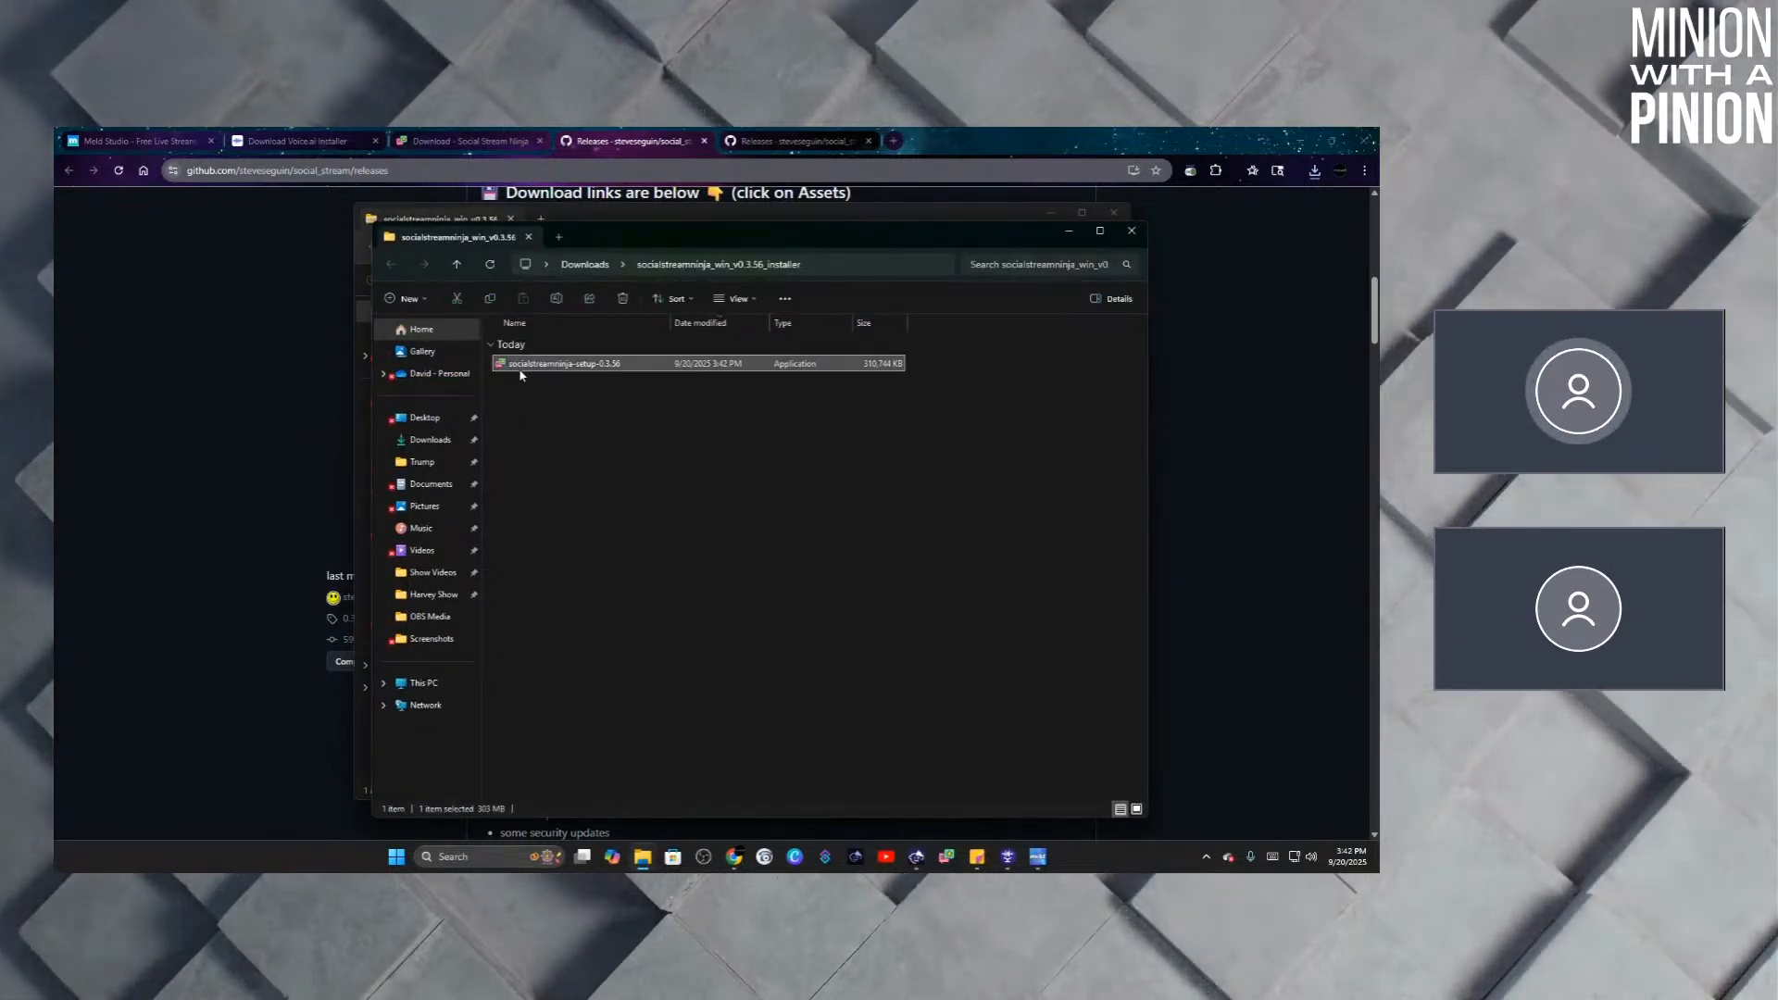
click(528, 364)
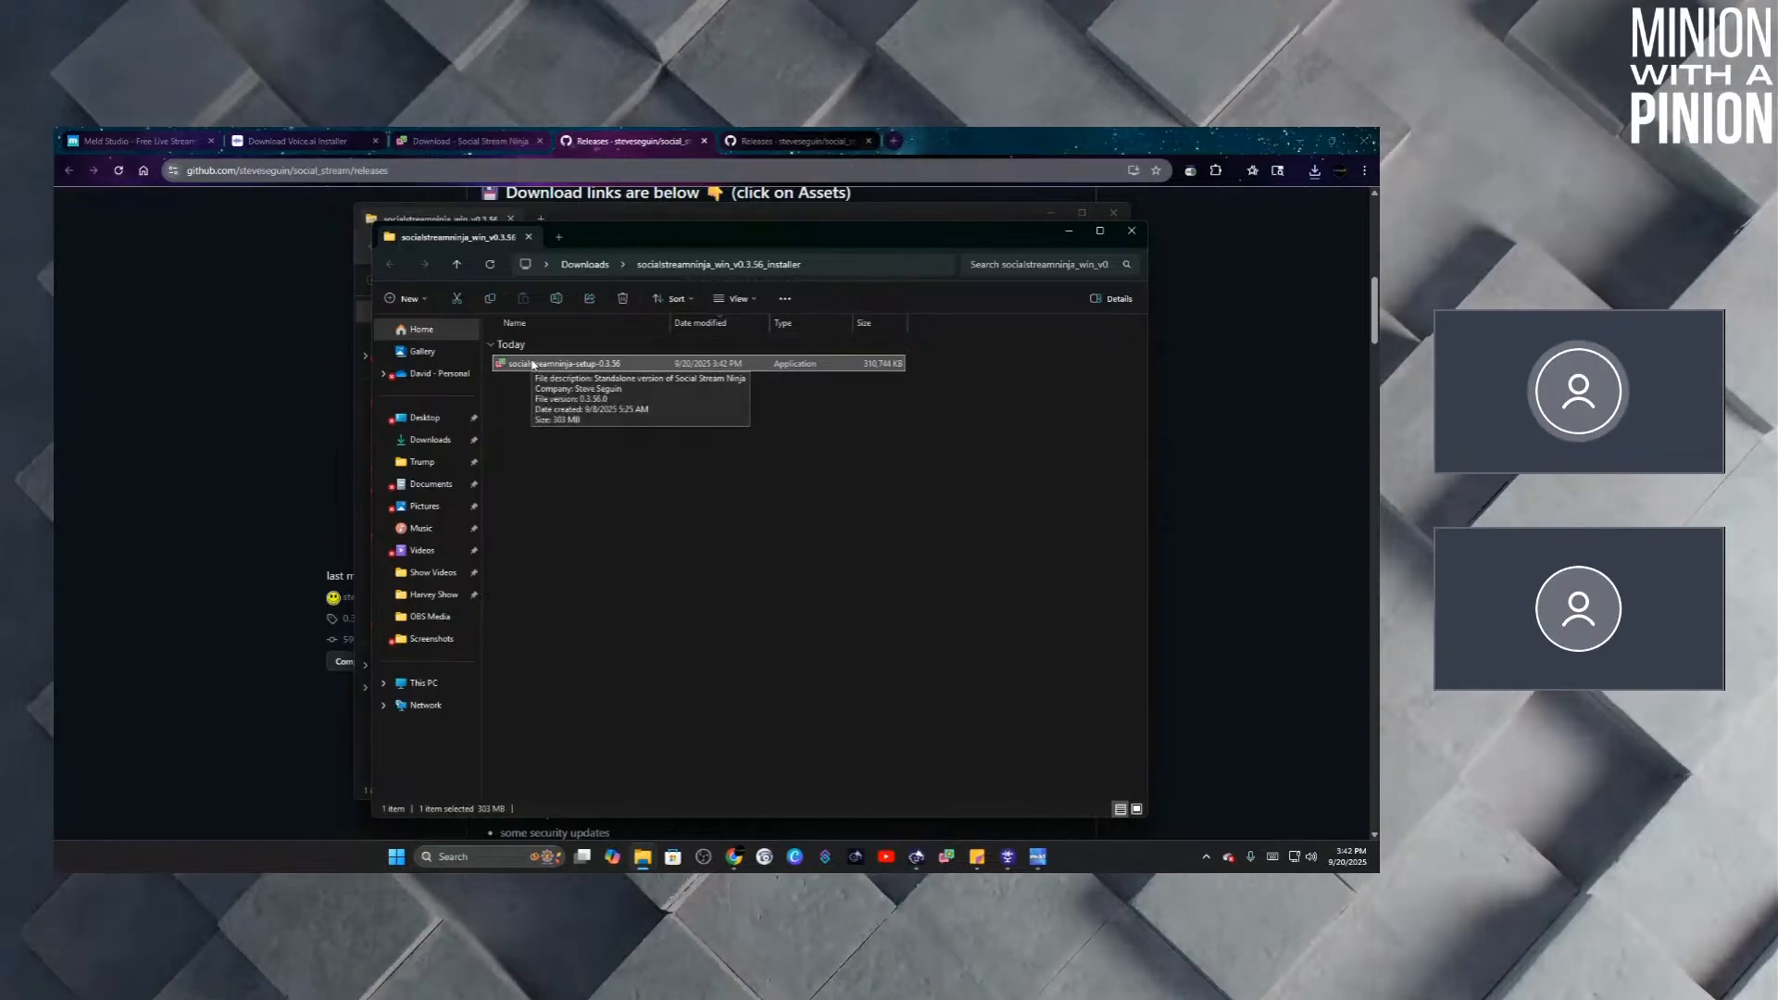
double_click(530, 368)
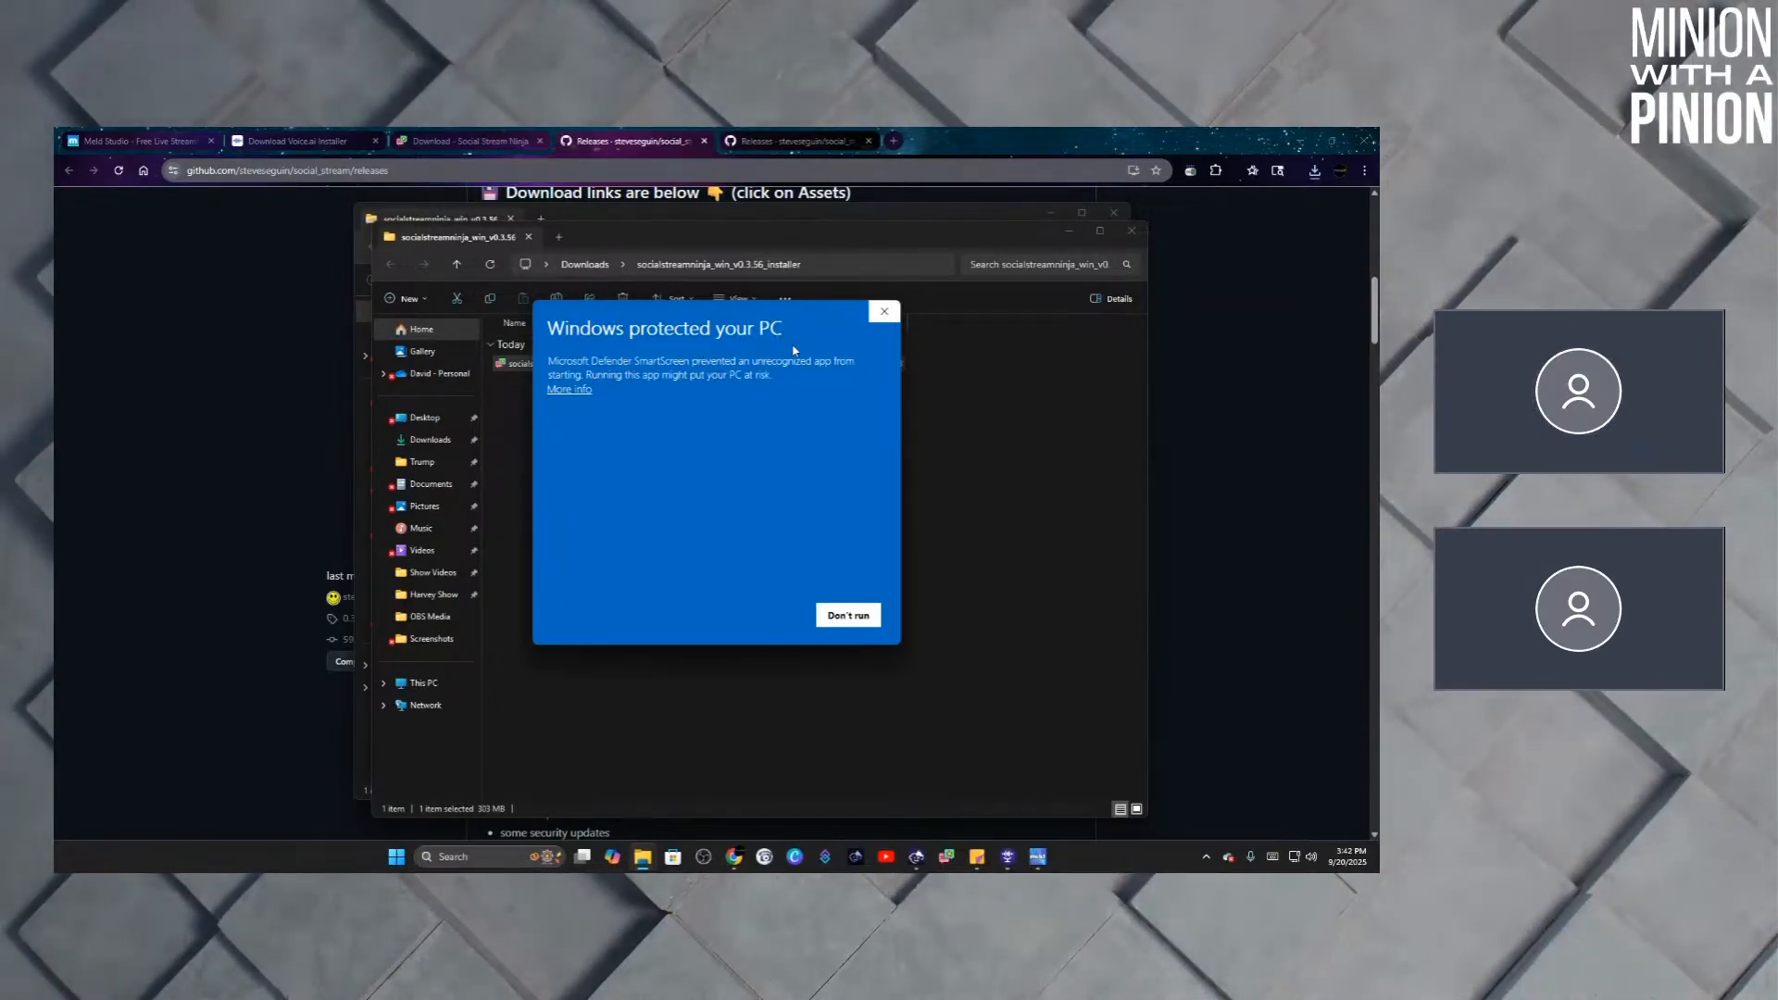
click(568, 391)
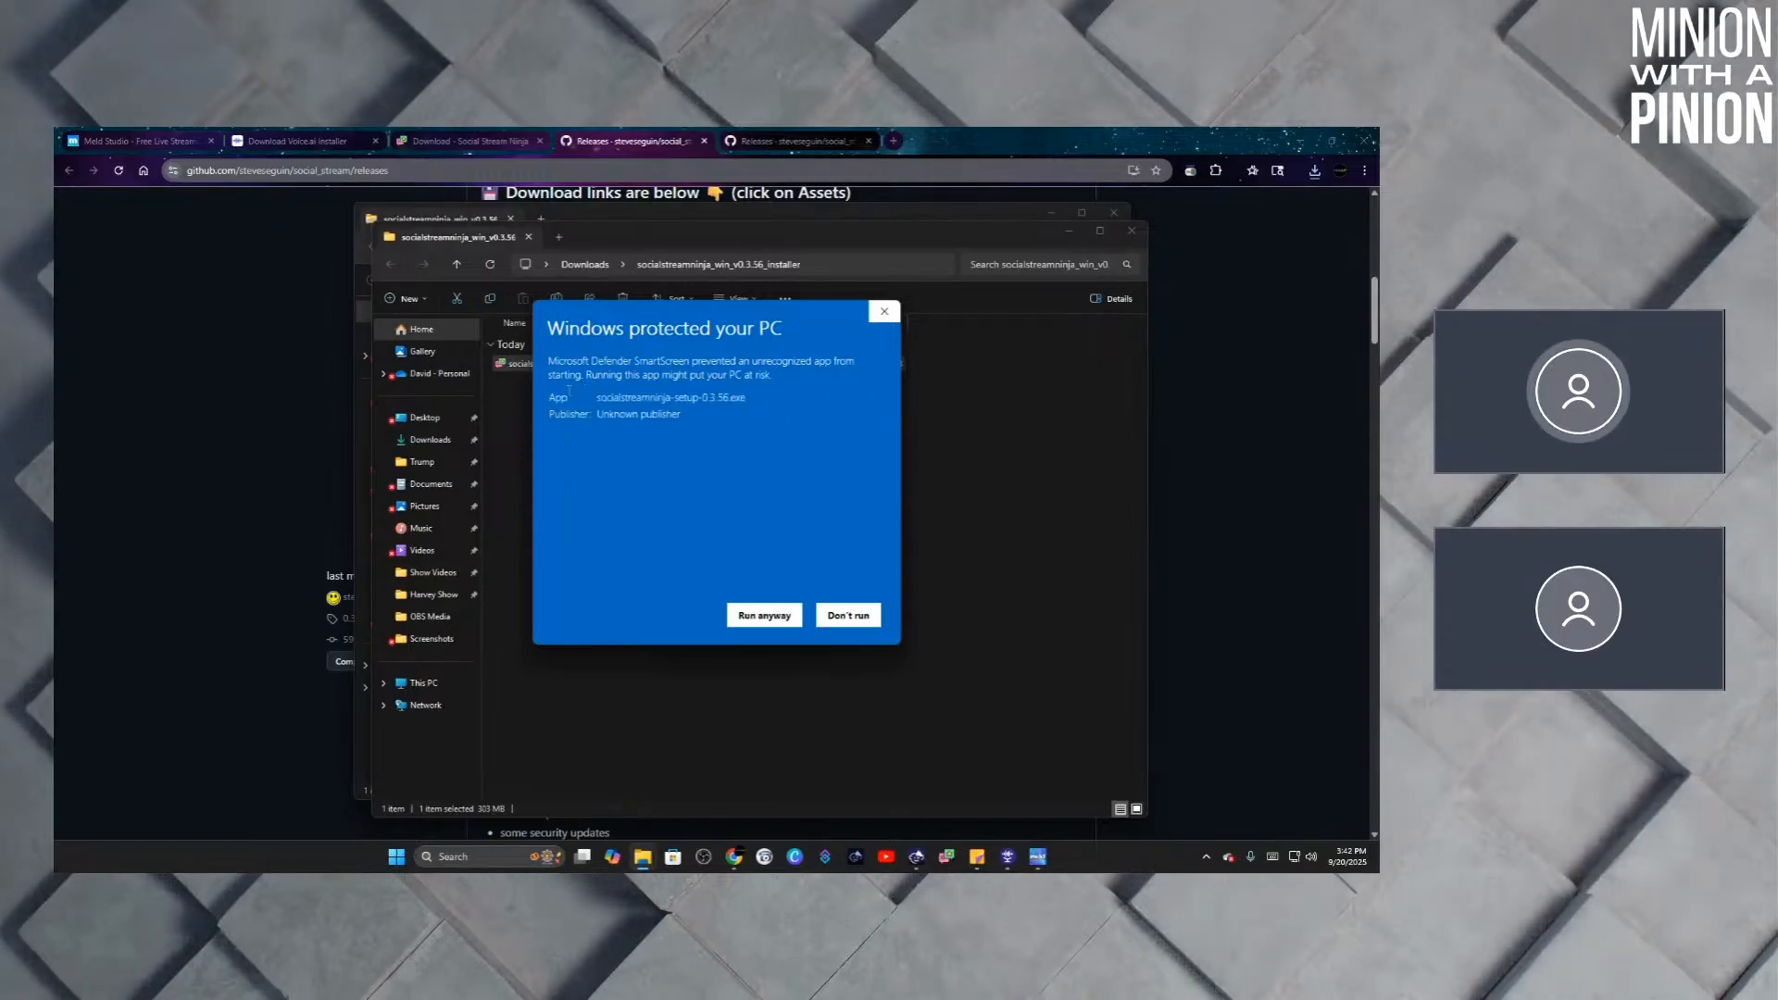
click(764, 617)
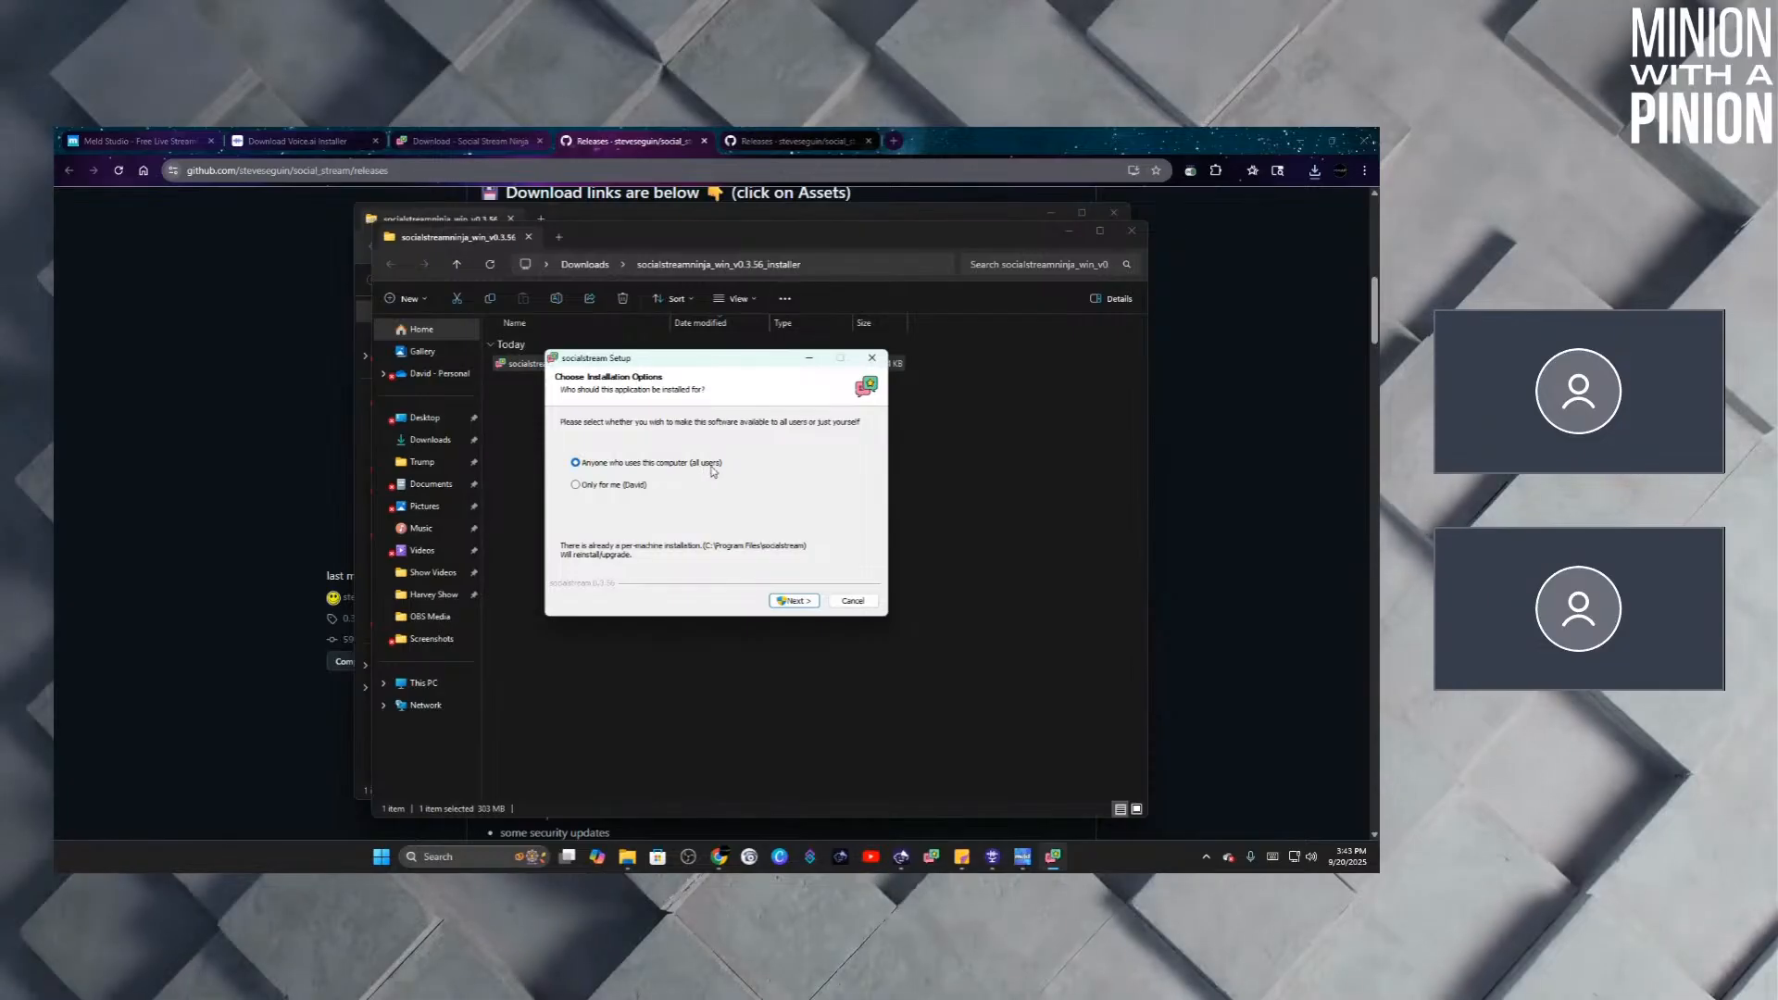
Install socialstream for all users in the default Program Files folder and finish setup with the app set to run.
click(793, 601)
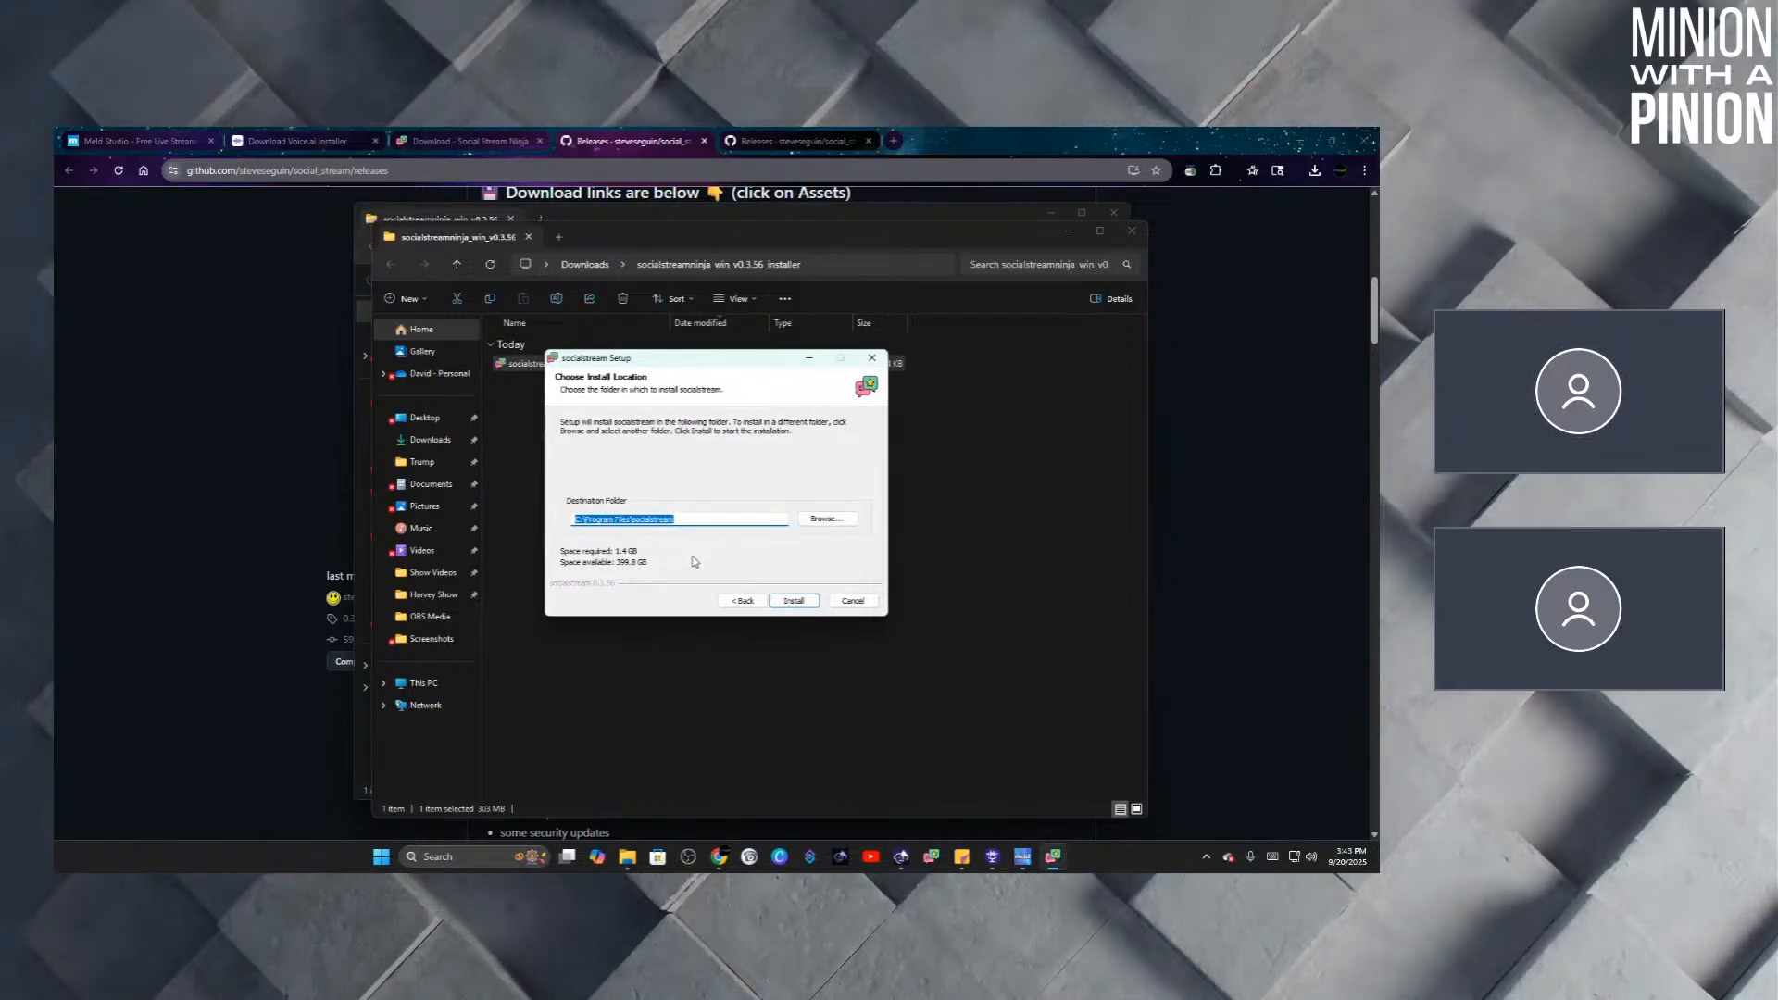
click(791, 601)
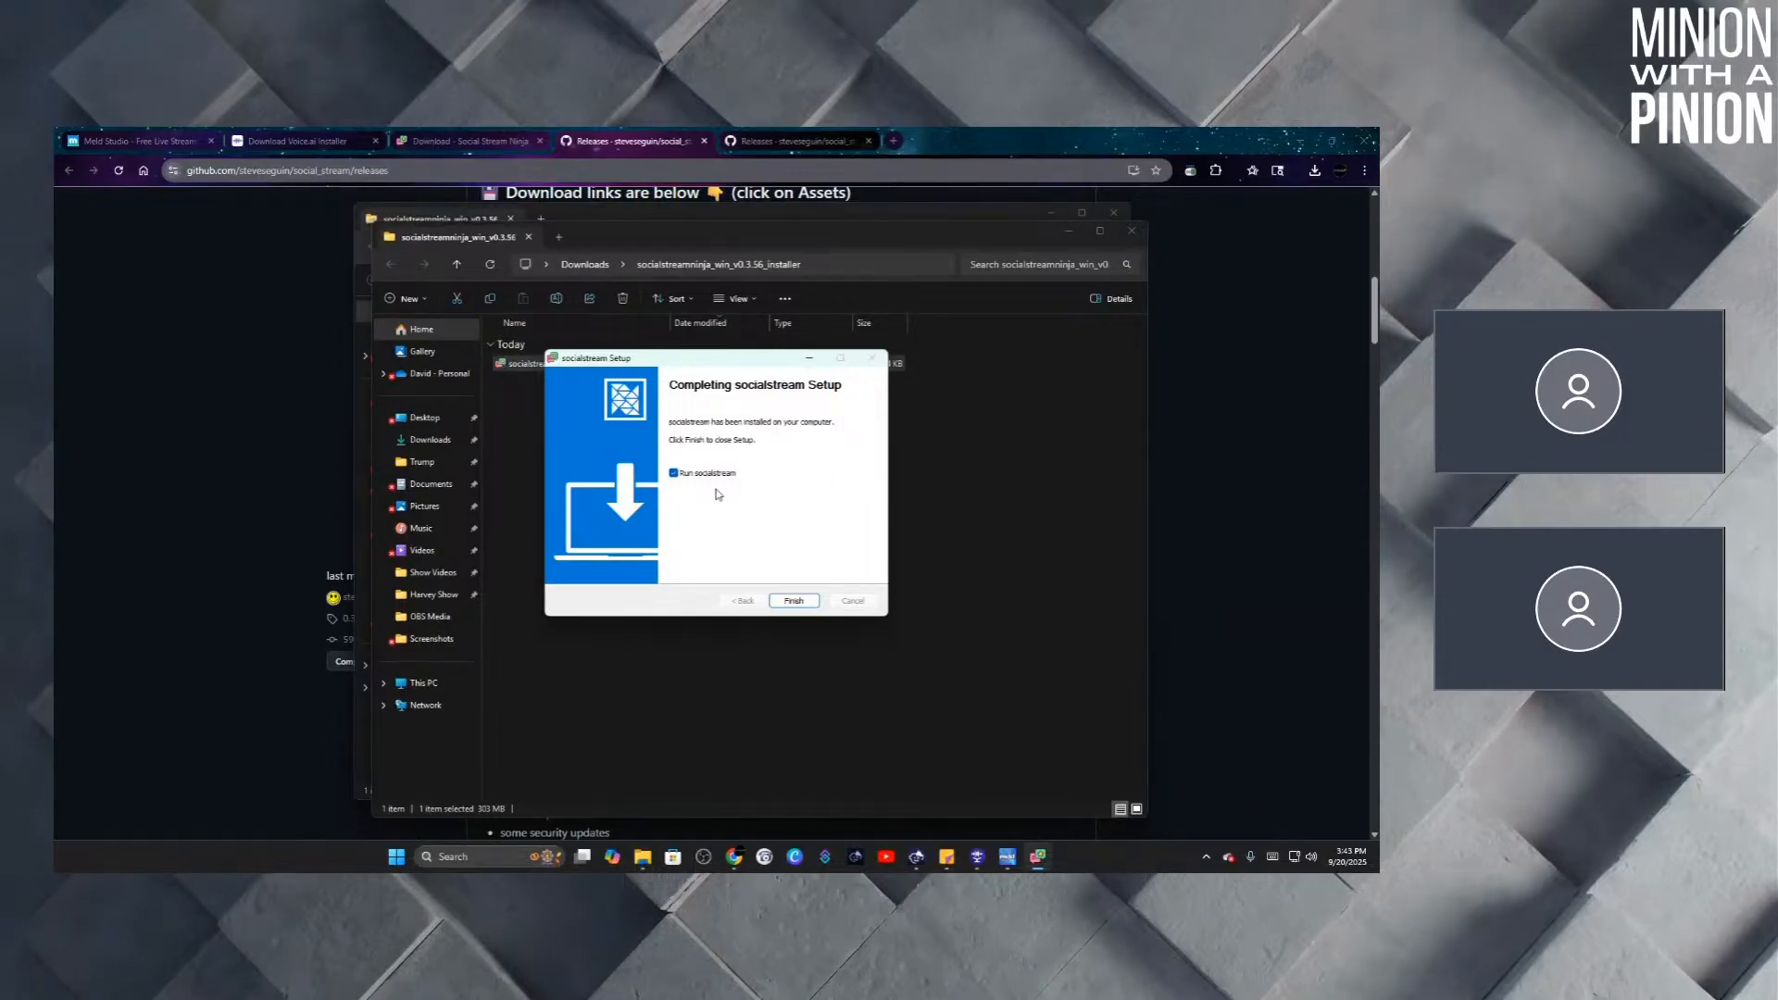
click(792, 601)
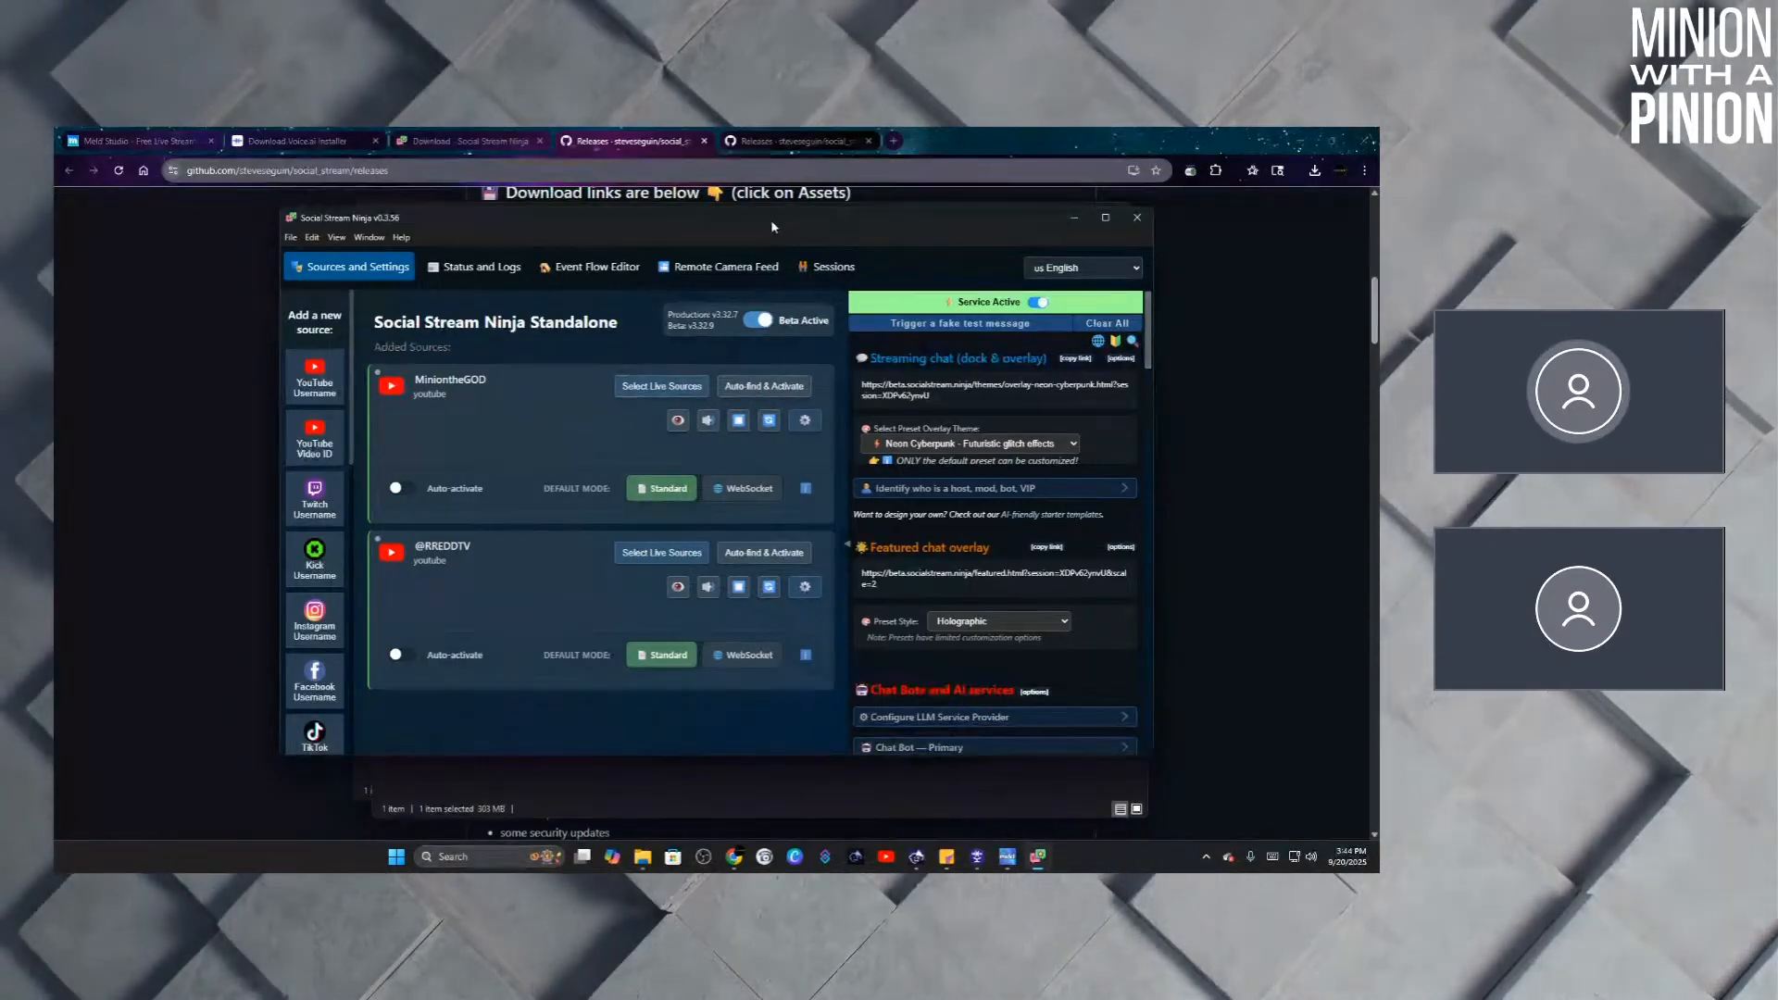
Clear the desktop by minimizing Chrome and closing both File Explorer windows showing the installer.
click(1299, 142)
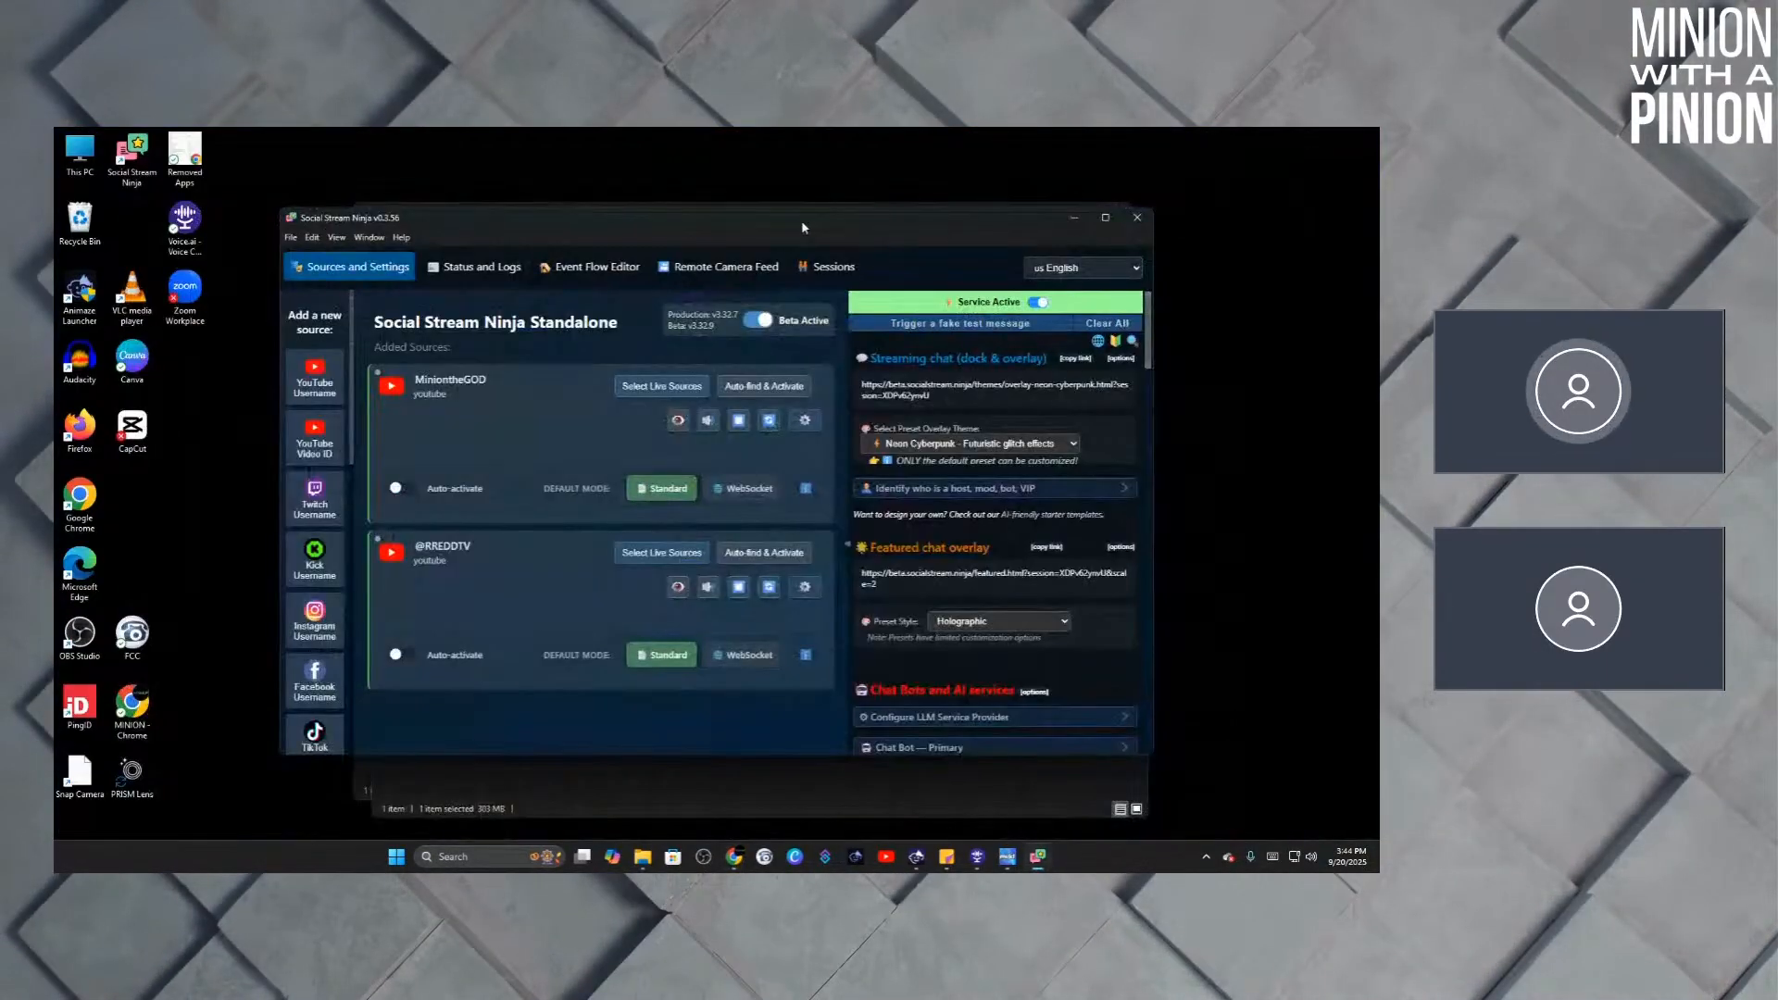
drag(804, 227, 646, 463)
click(1131, 229)
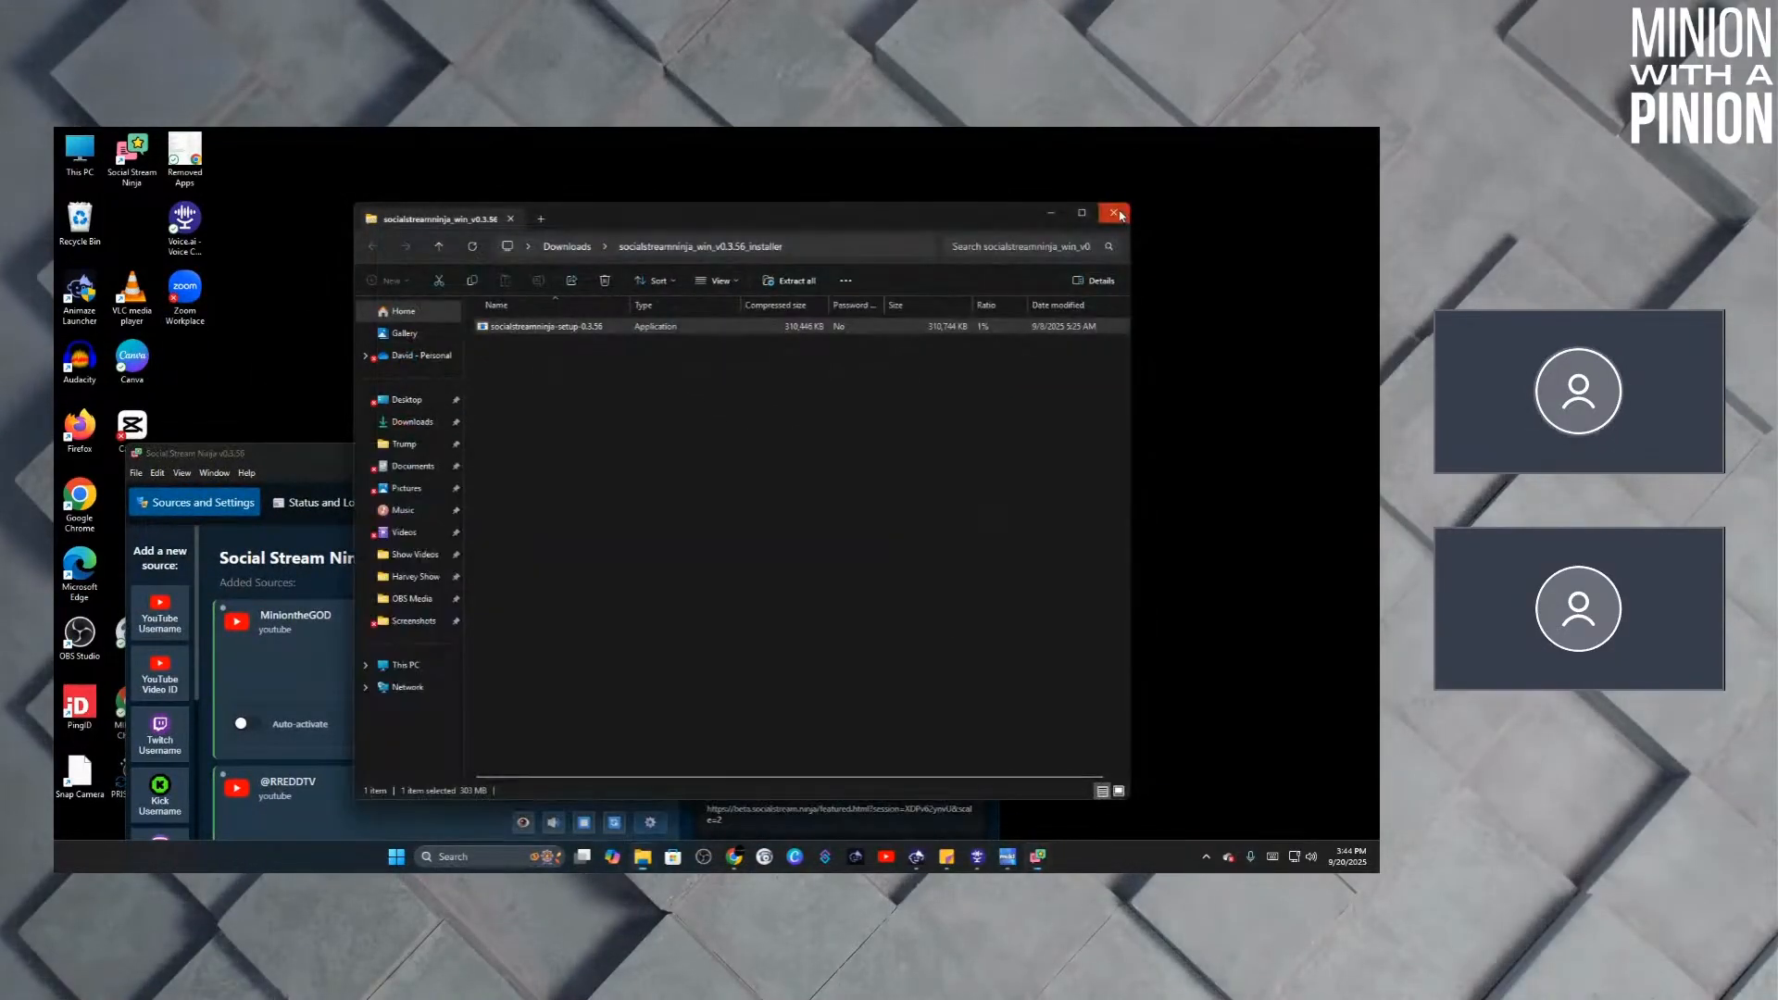
click(1114, 212)
drag(906, 157, 1099, 217)
click(1112, 215)
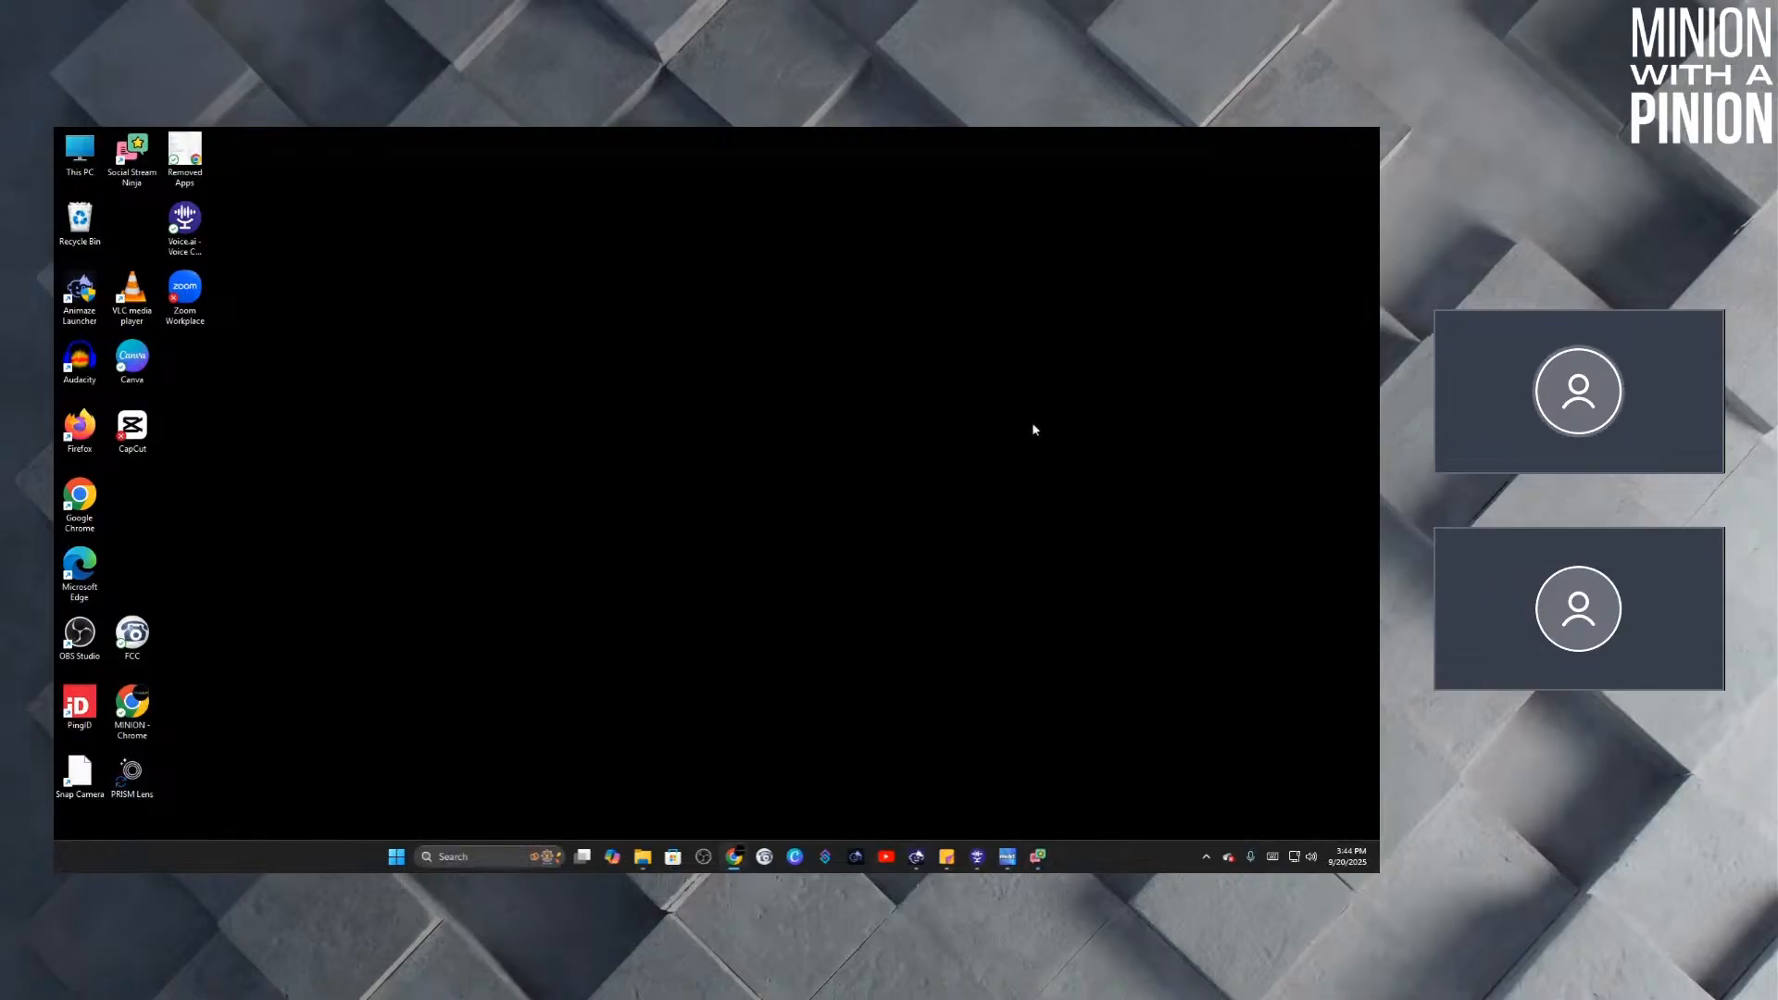
click(1038, 860)
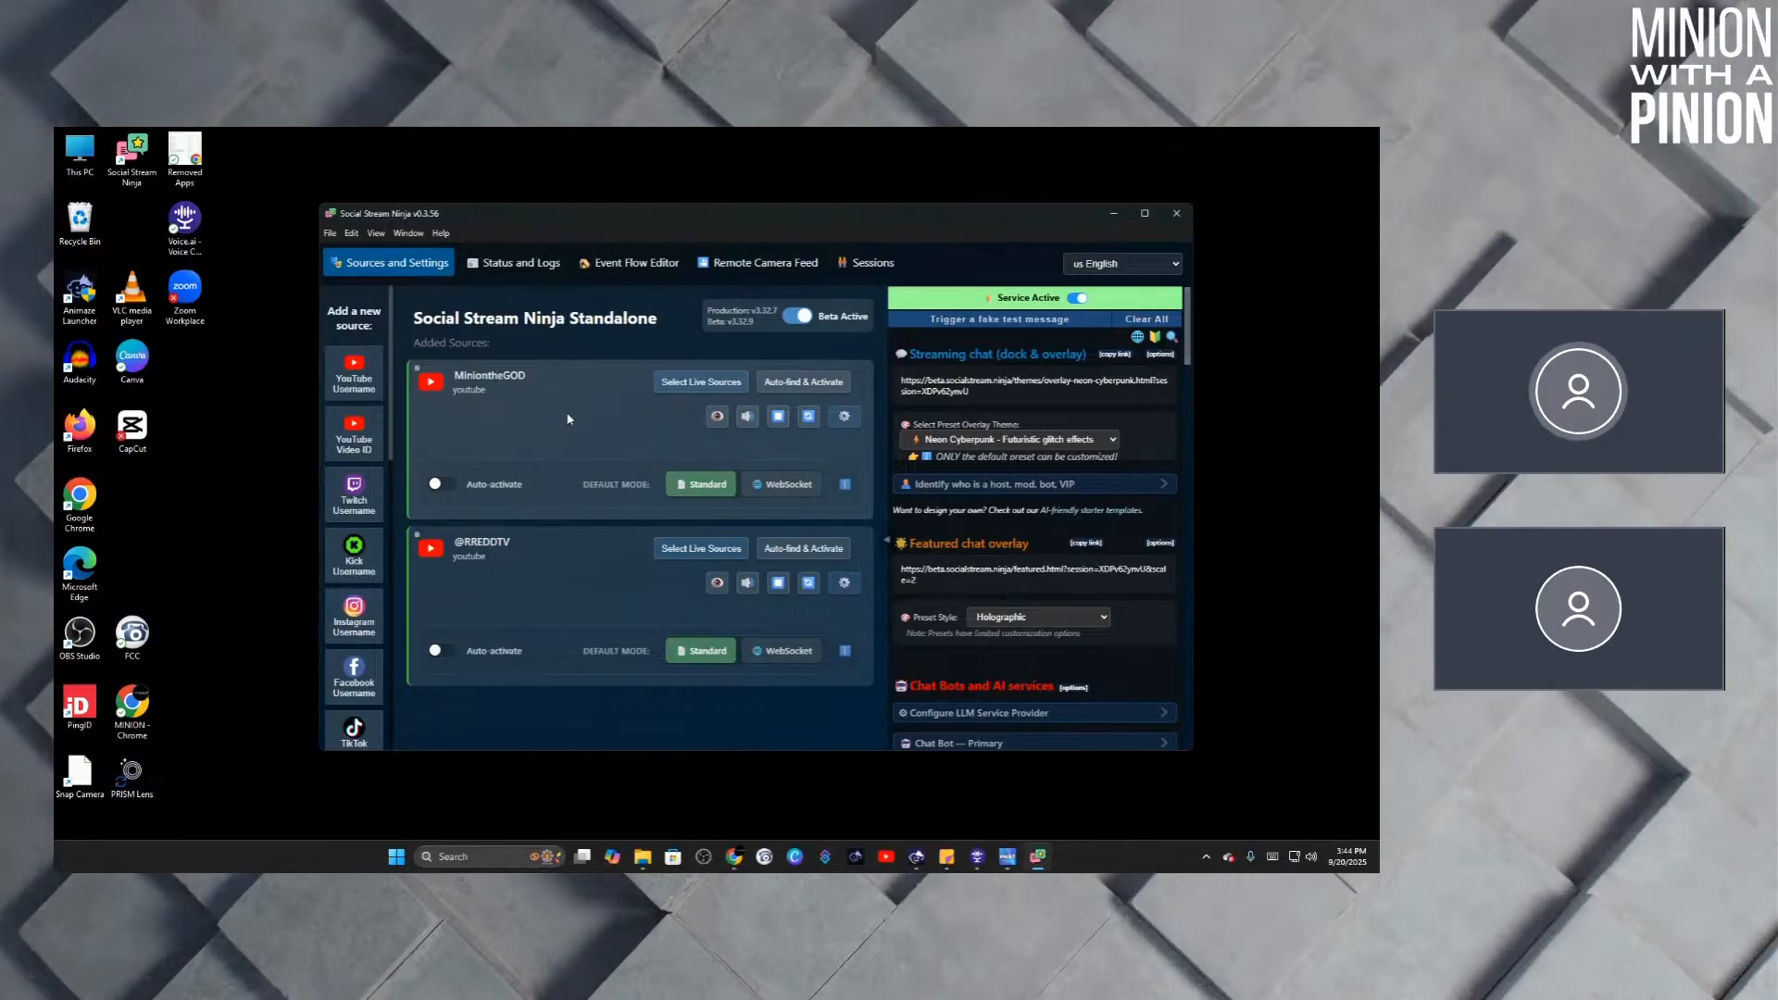
click(844, 415)
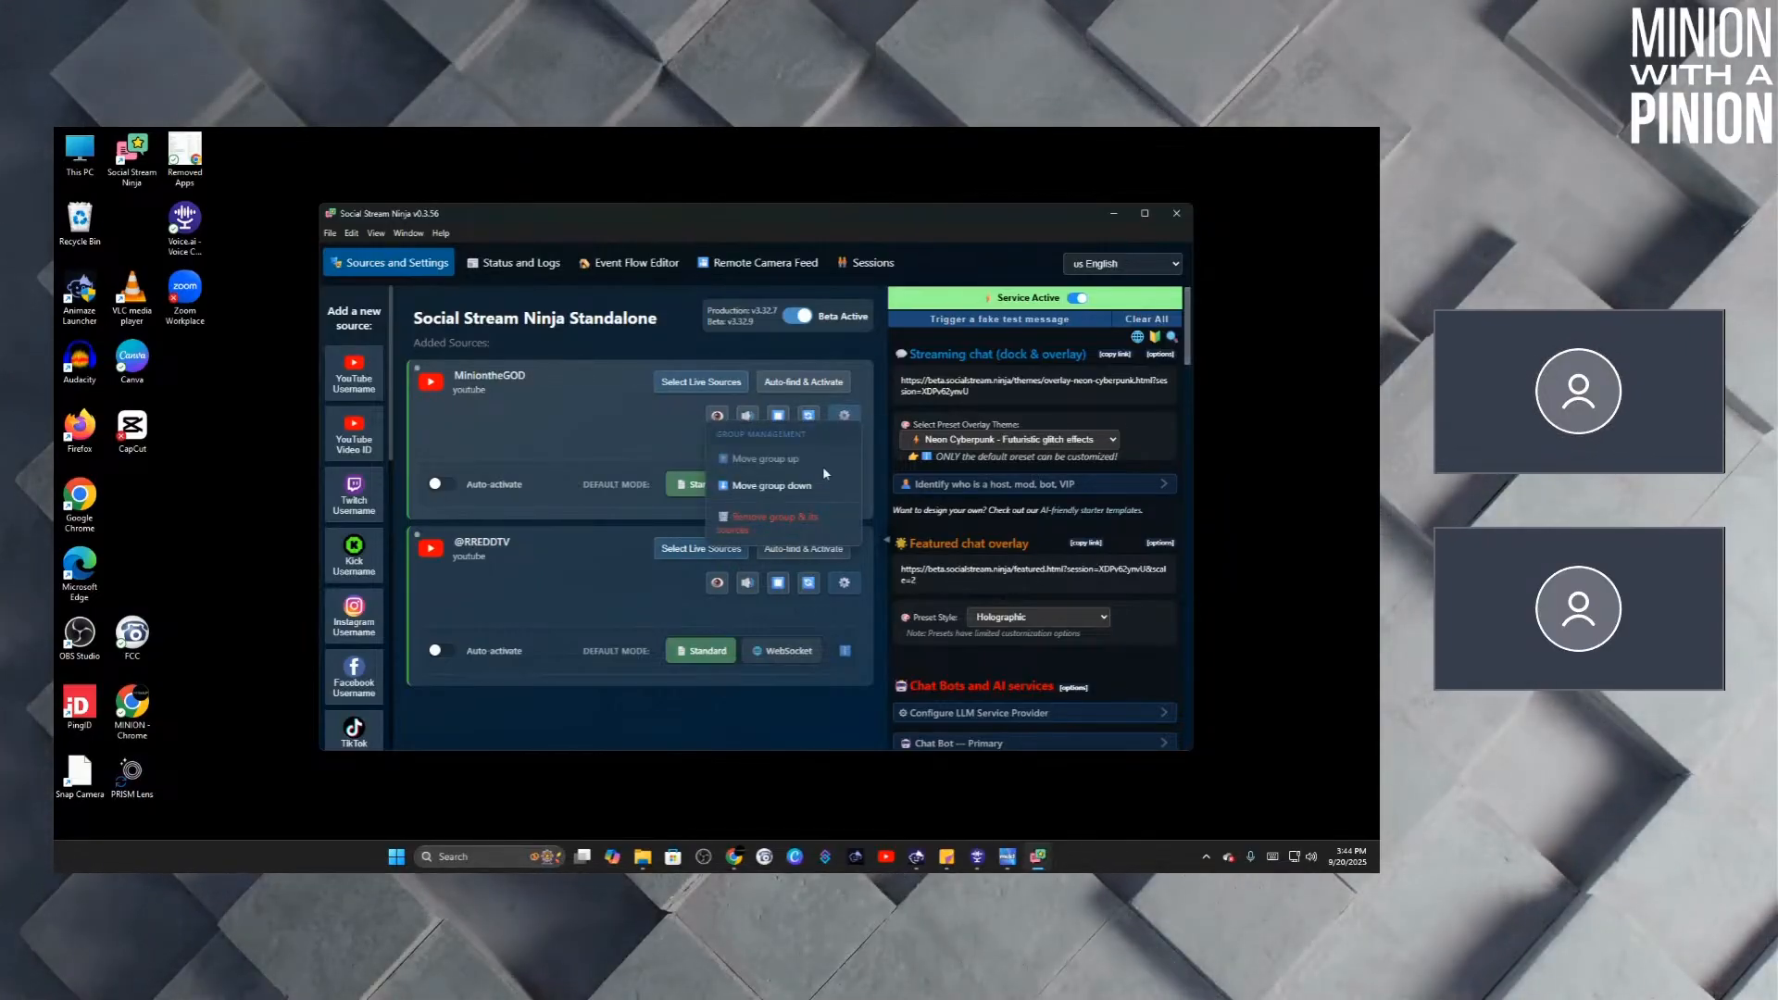
click(796, 531)
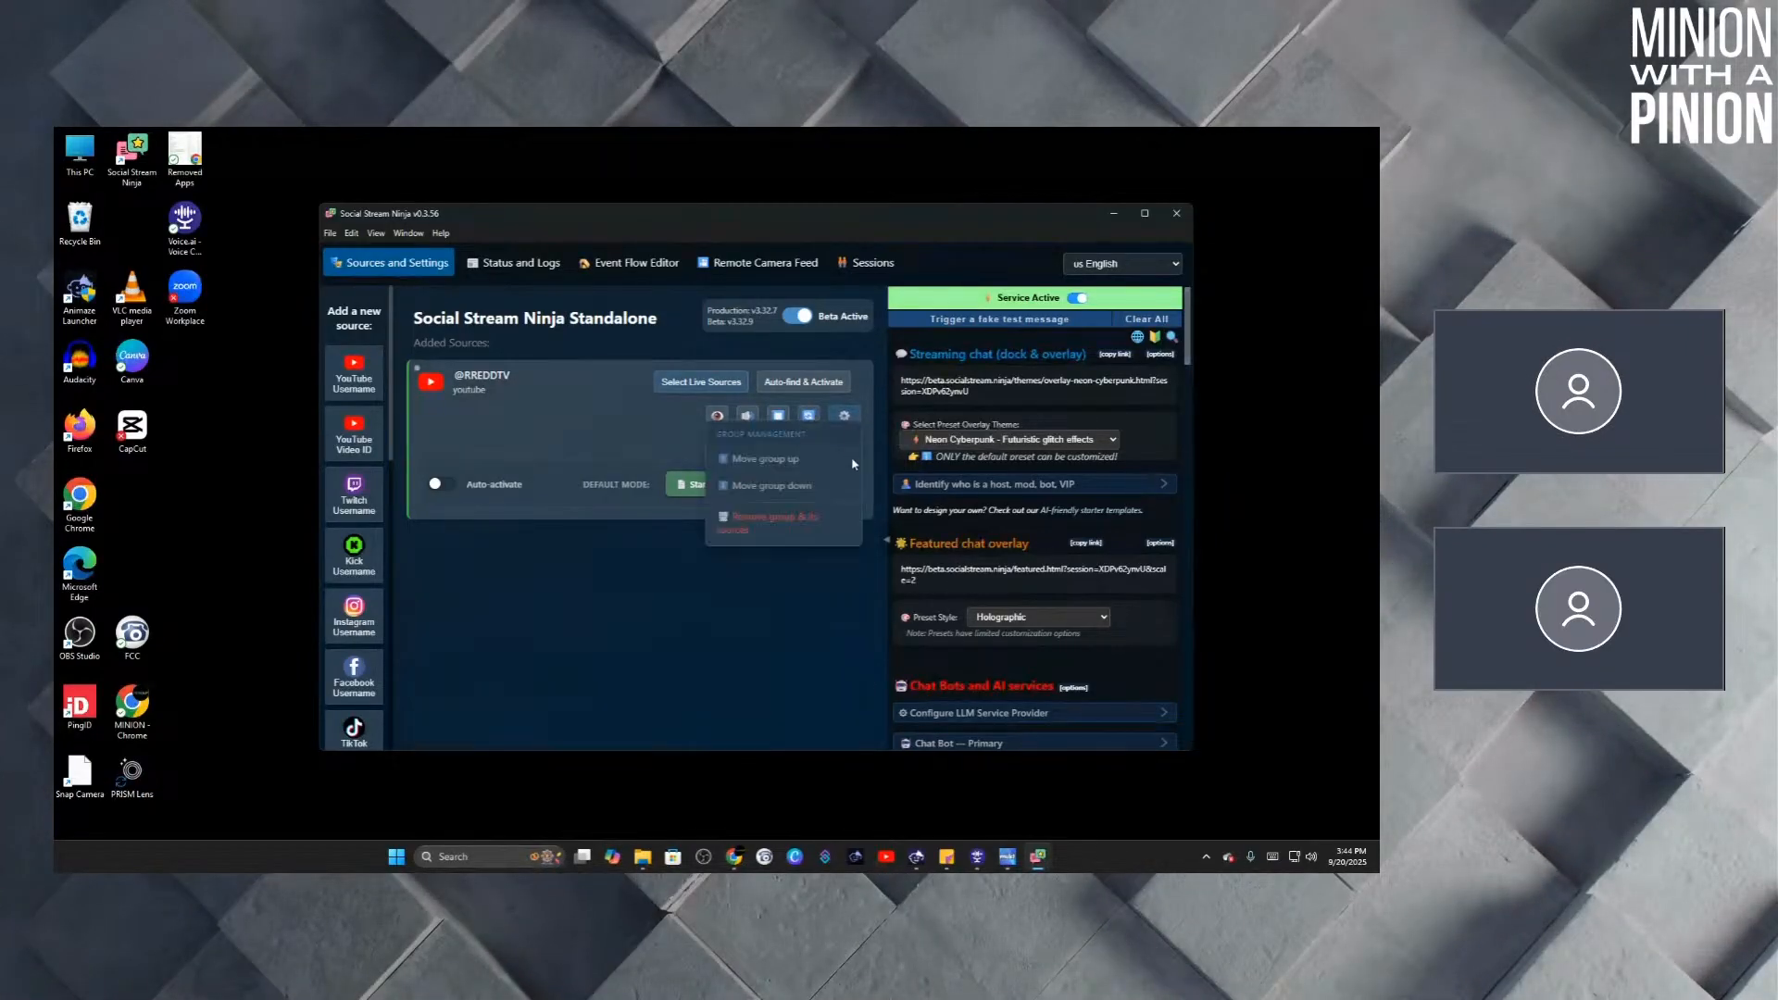
click(799, 521)
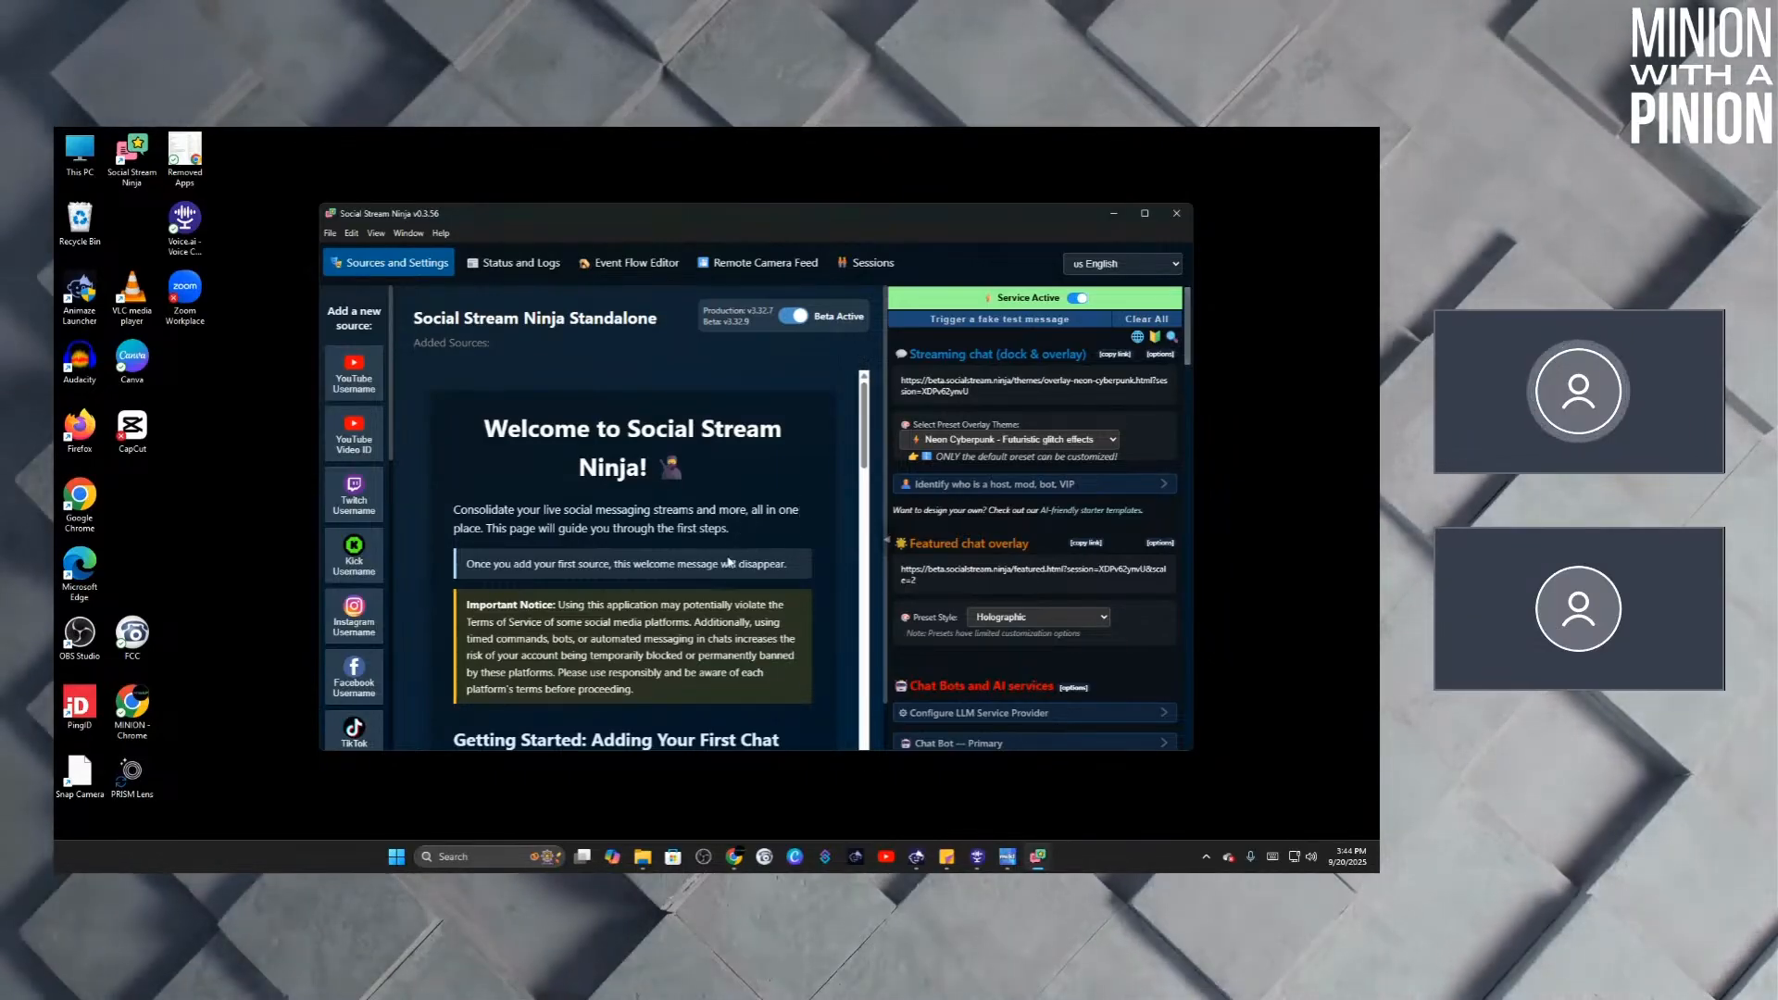
Set the streaming chat's preset overlay theme to Default dock.html (Customizable).
click(942, 441)
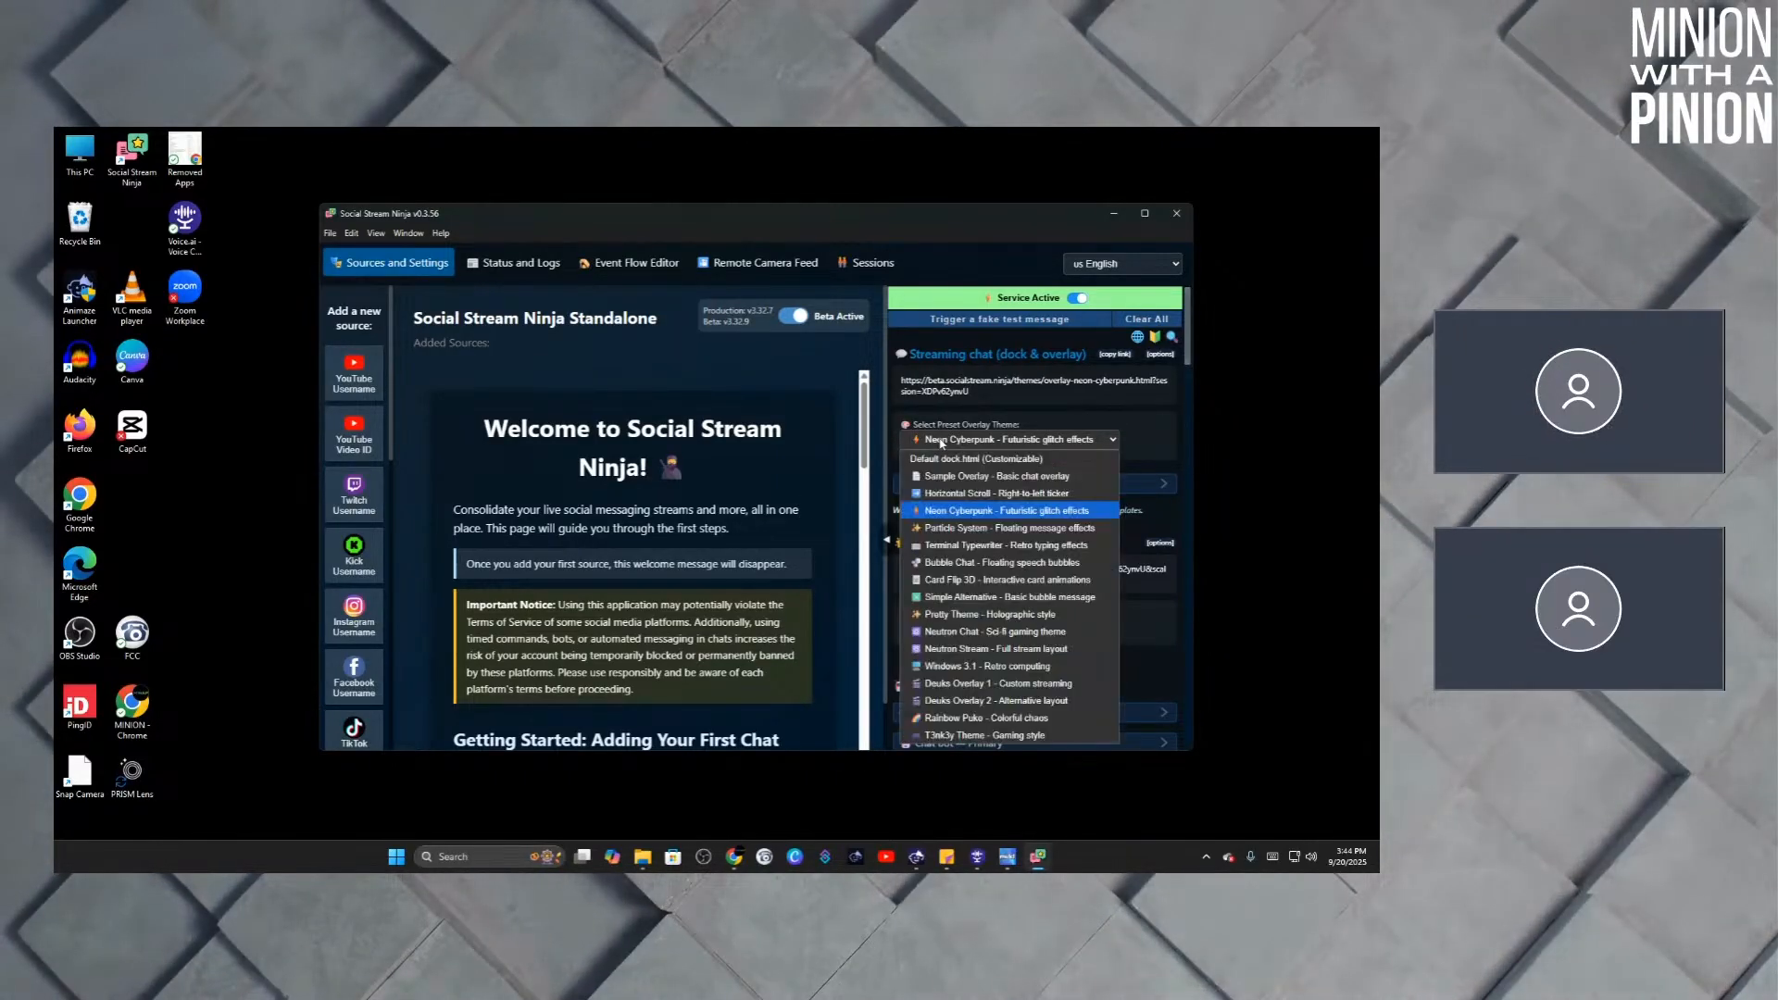
click(963, 459)
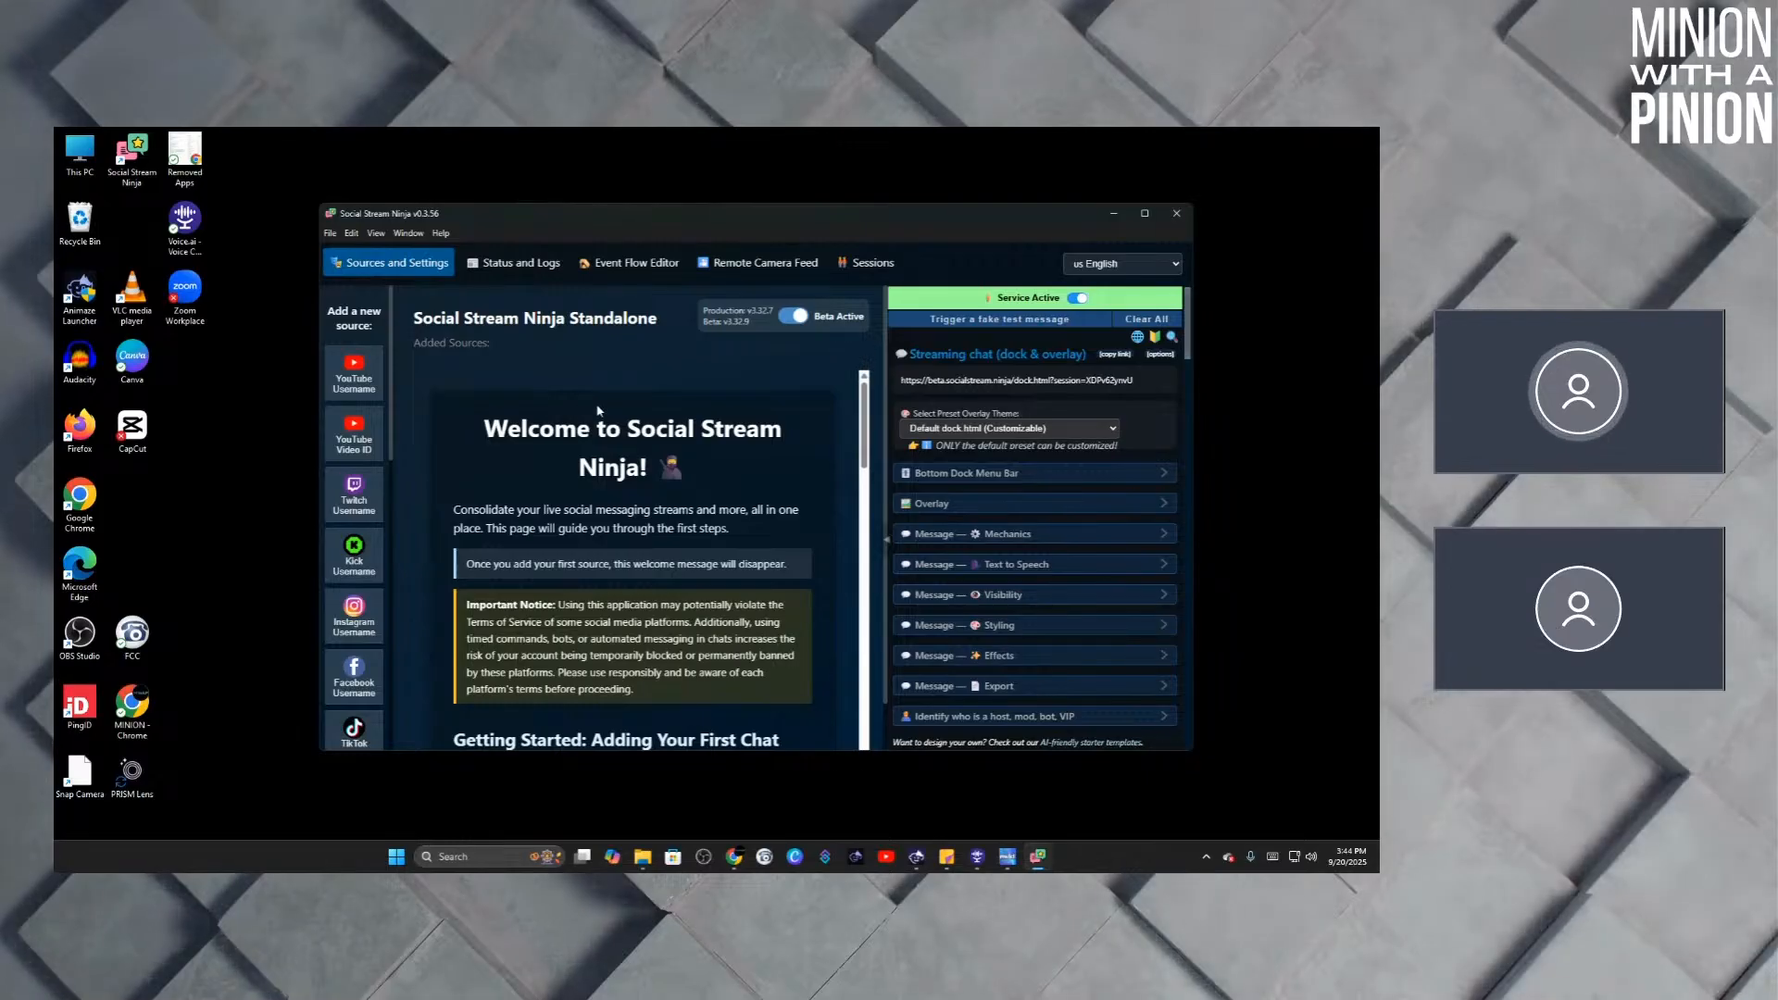
Add a YouTube Username source for MiniontheGOD, leaving it marked as a username rather than a channel name.
click(353, 369)
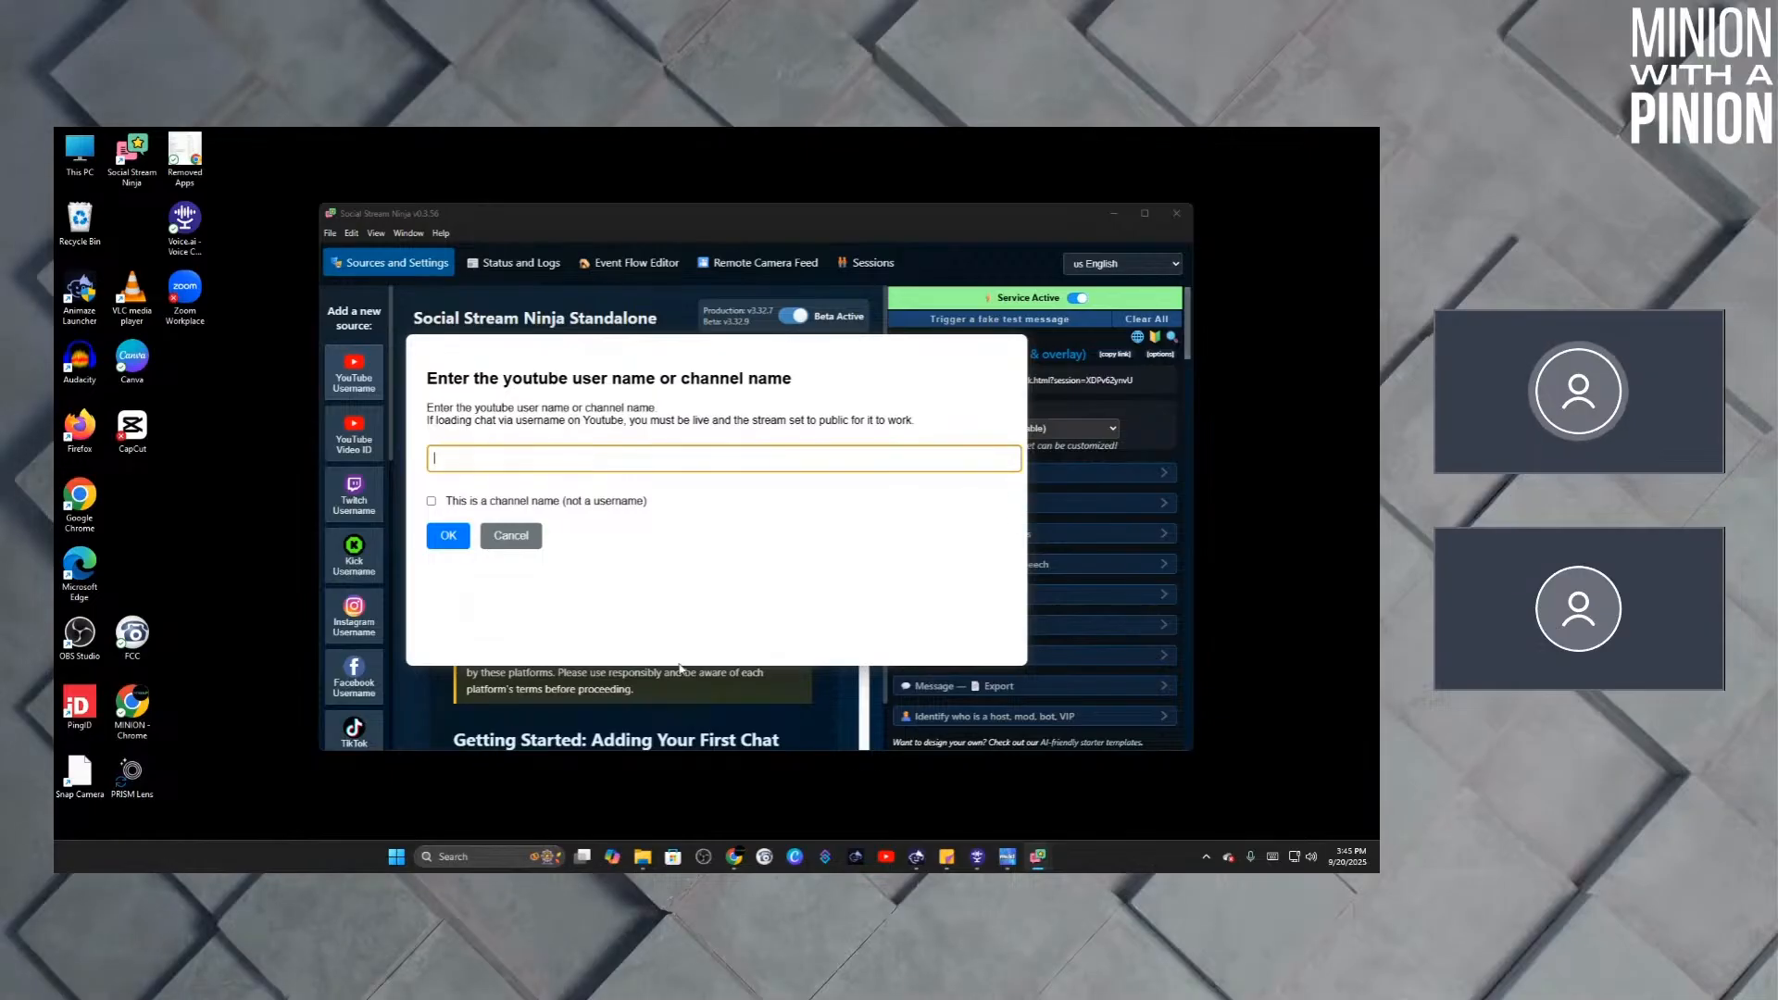
mouse_move(722, 868)
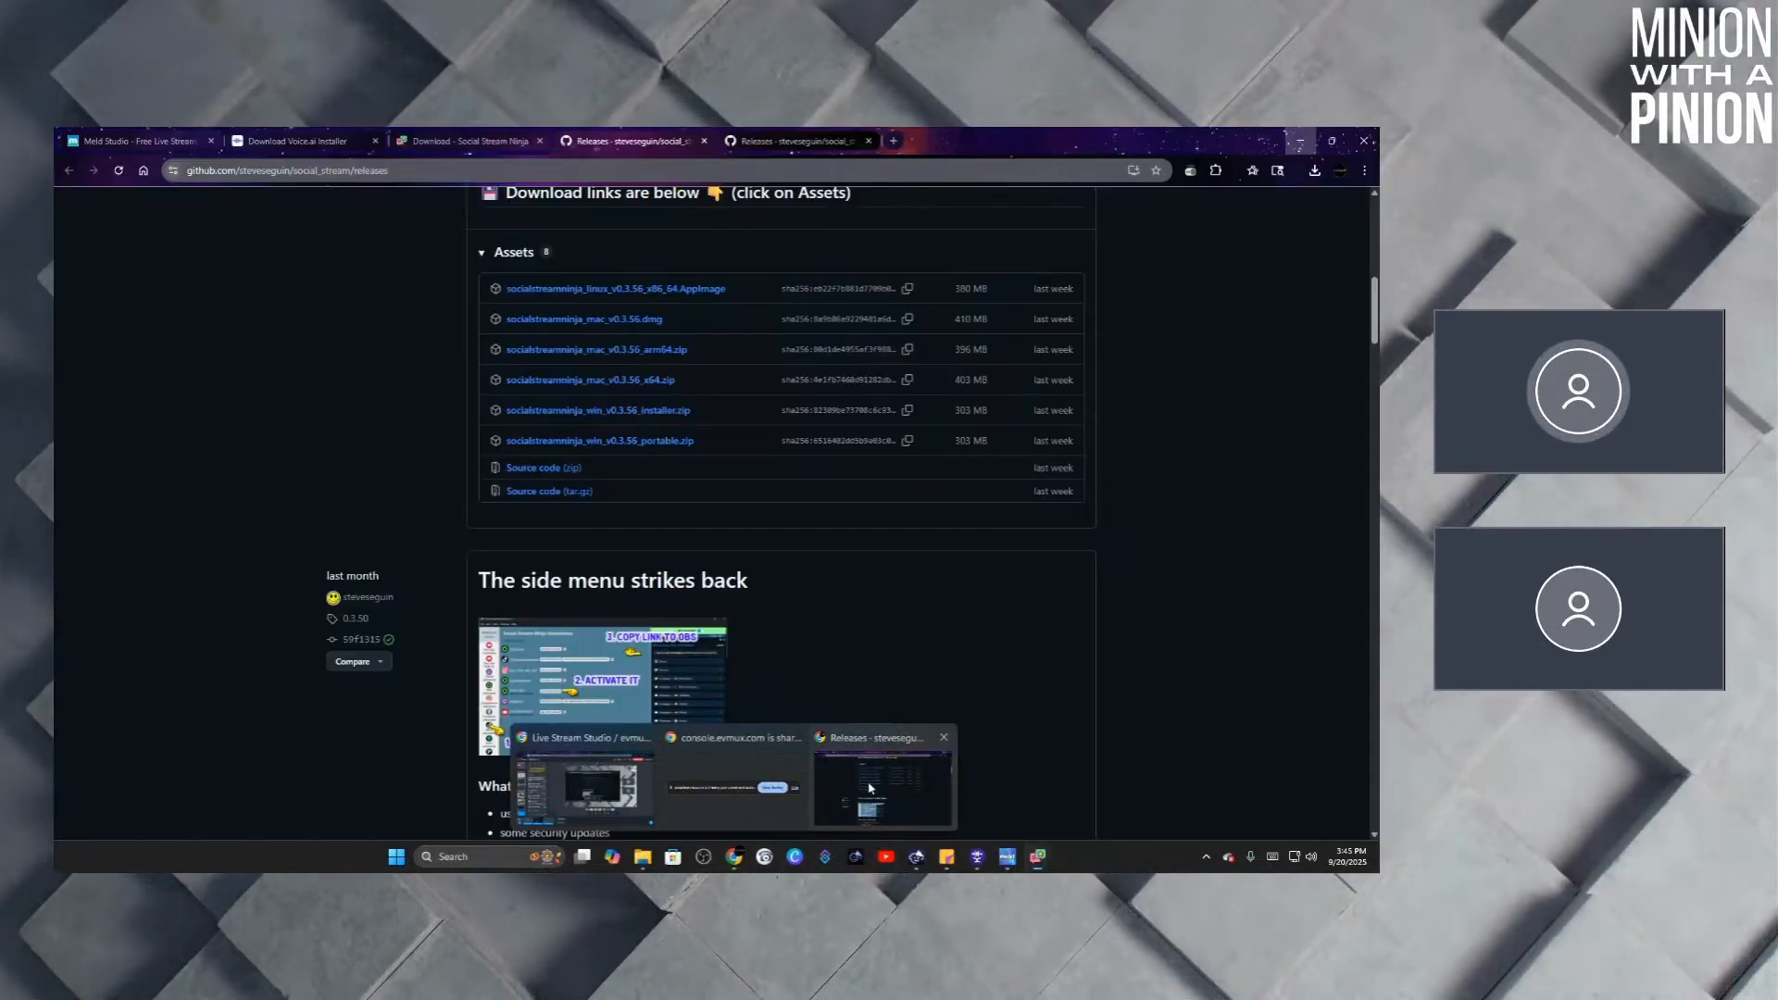
click(870, 788)
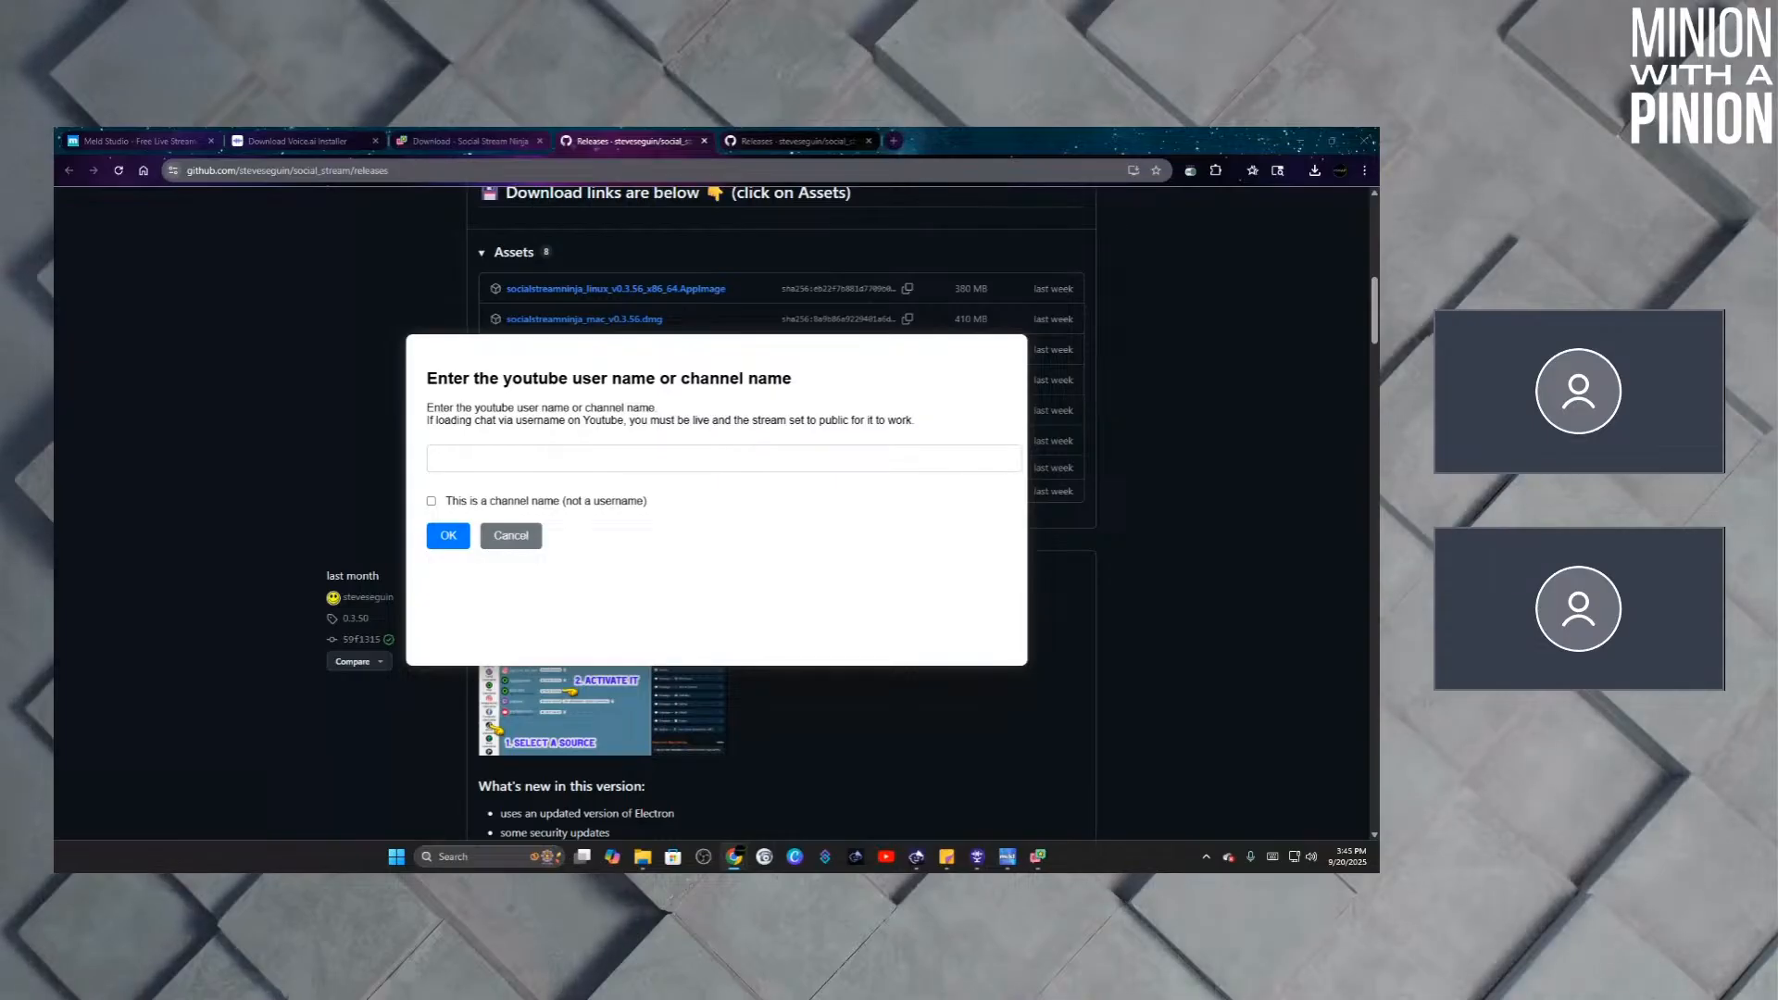
click(507, 454)
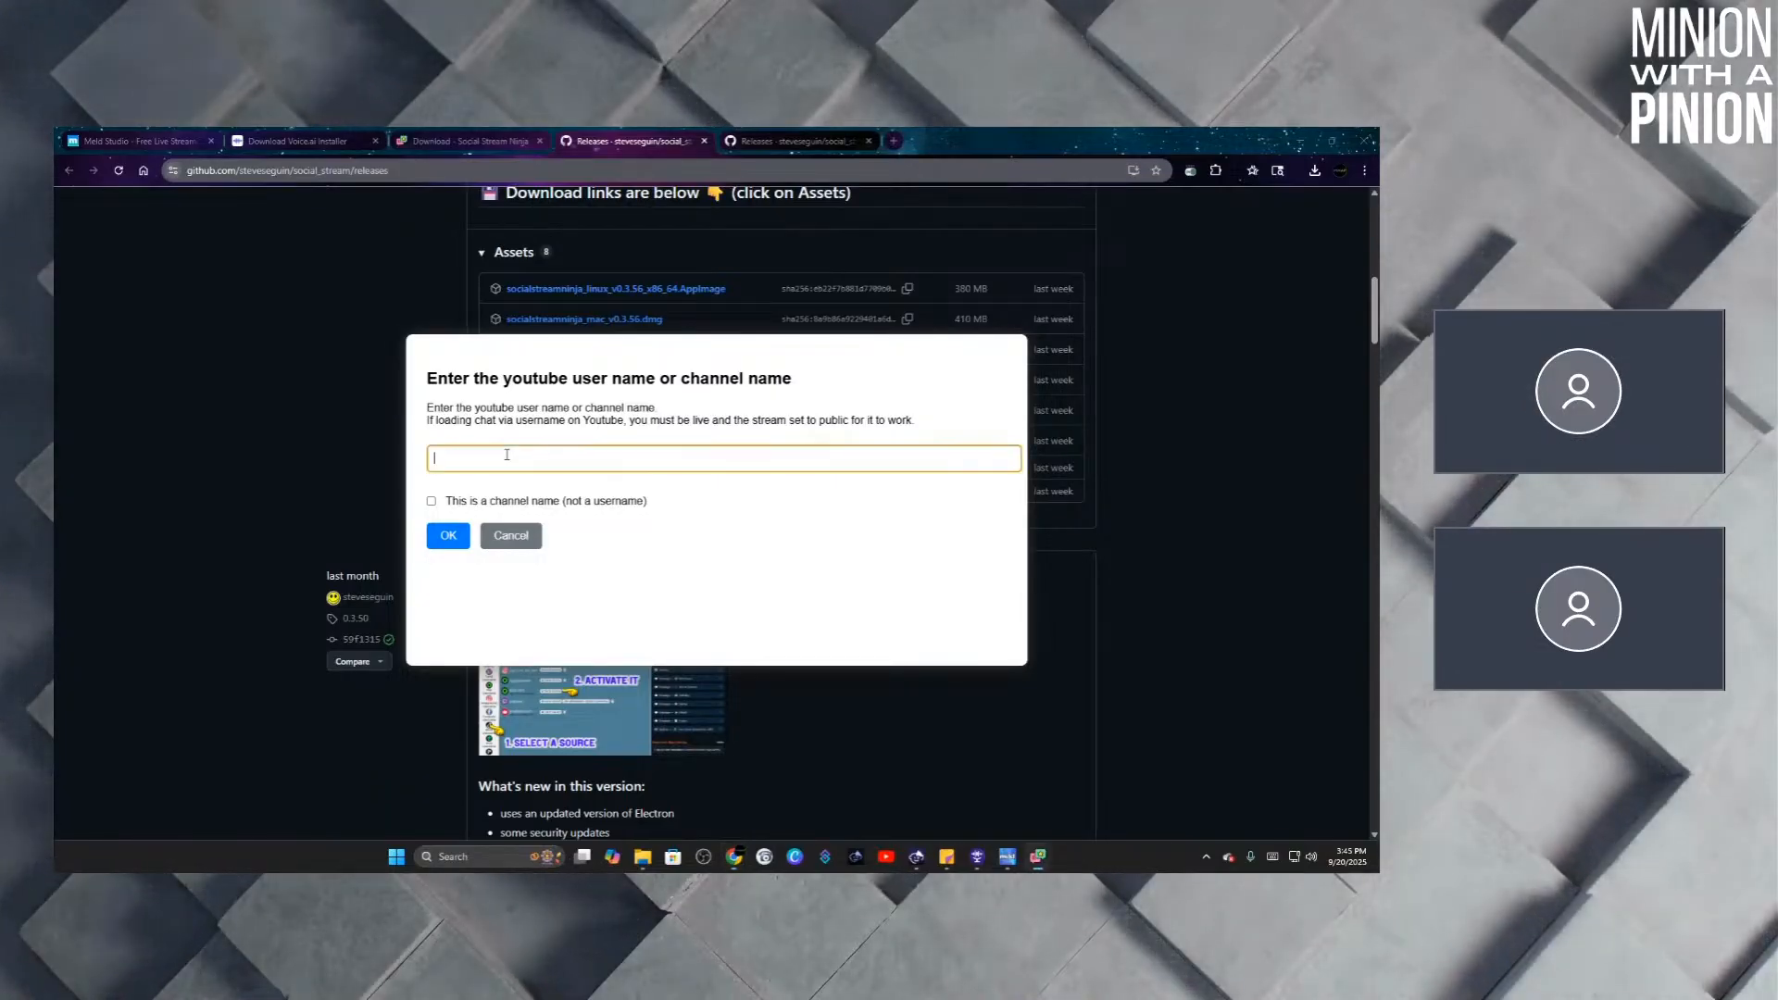
text(MiniontheGOD)
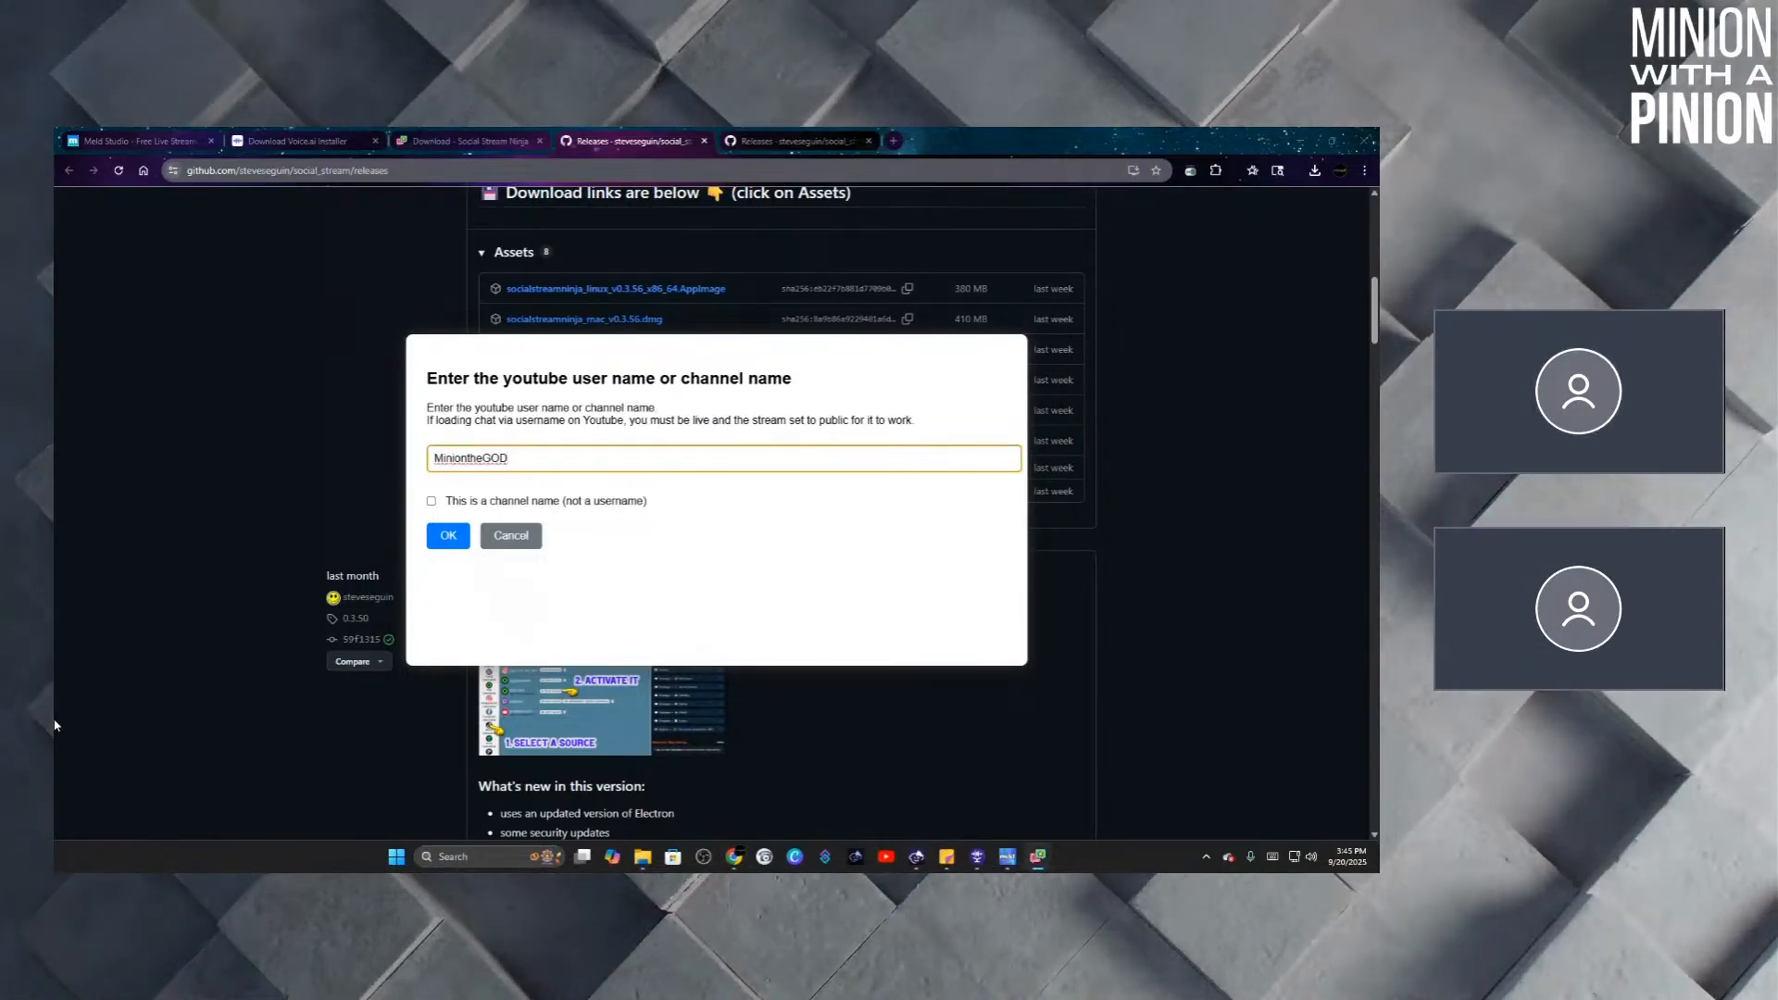
click(431, 502)
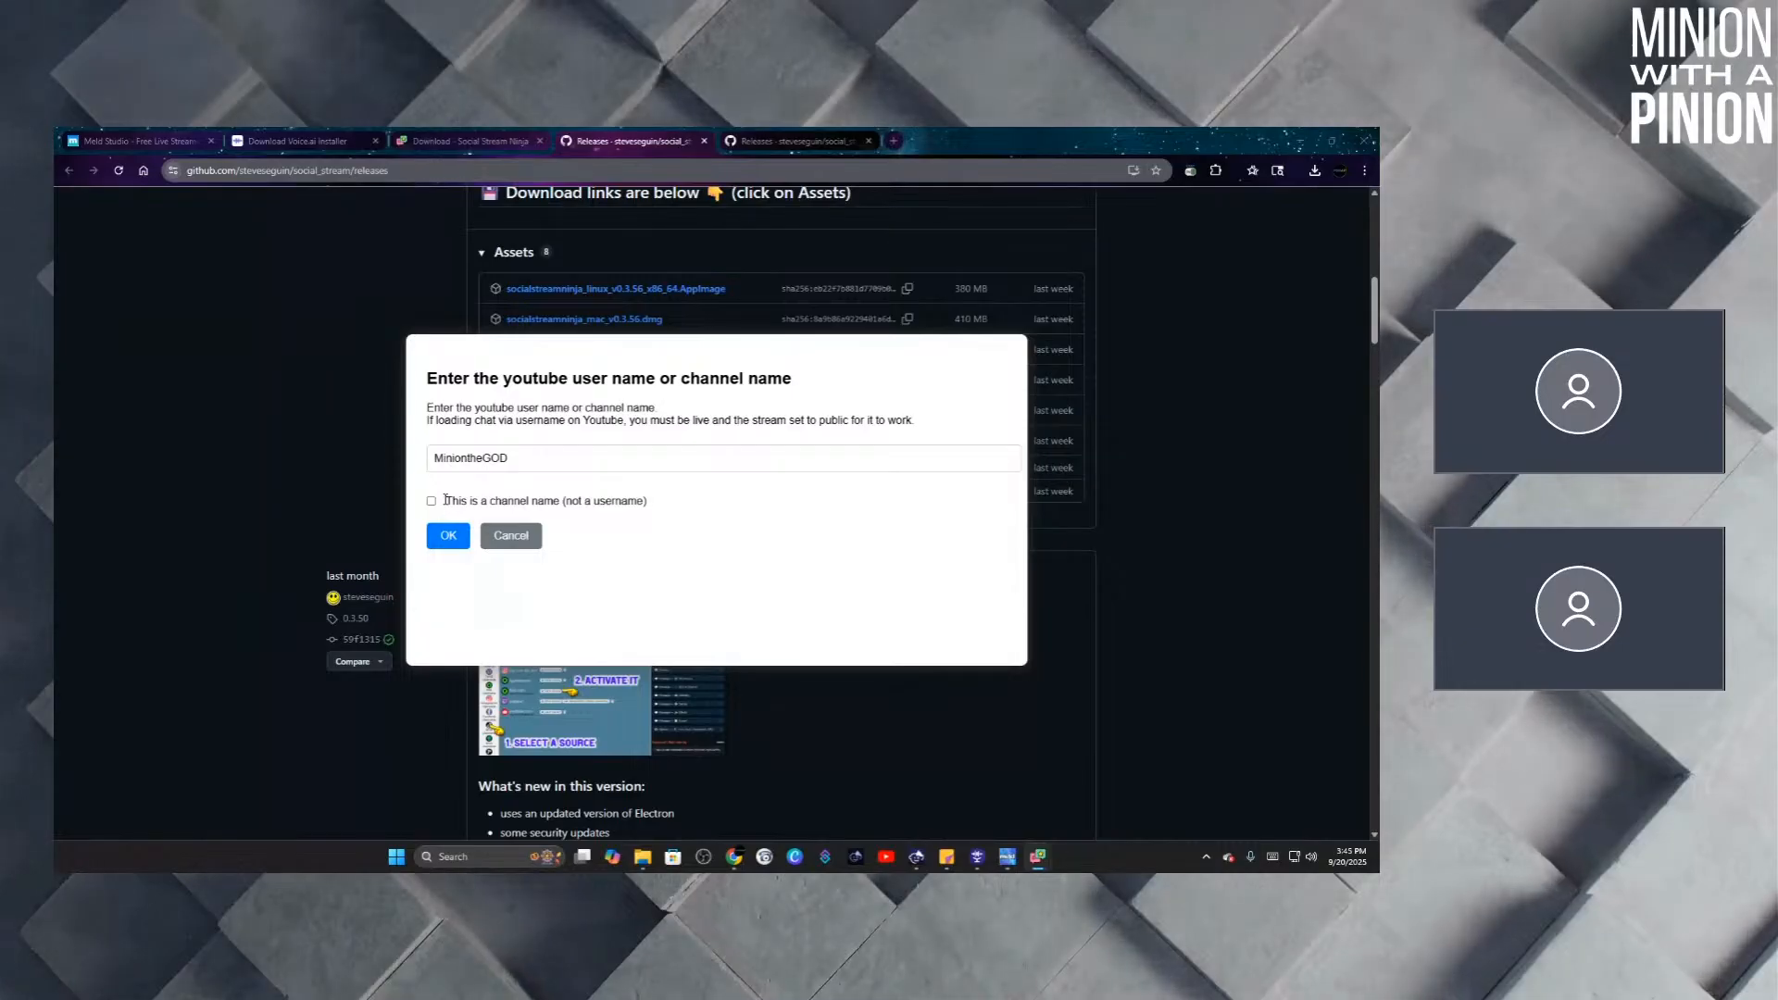
click(450, 534)
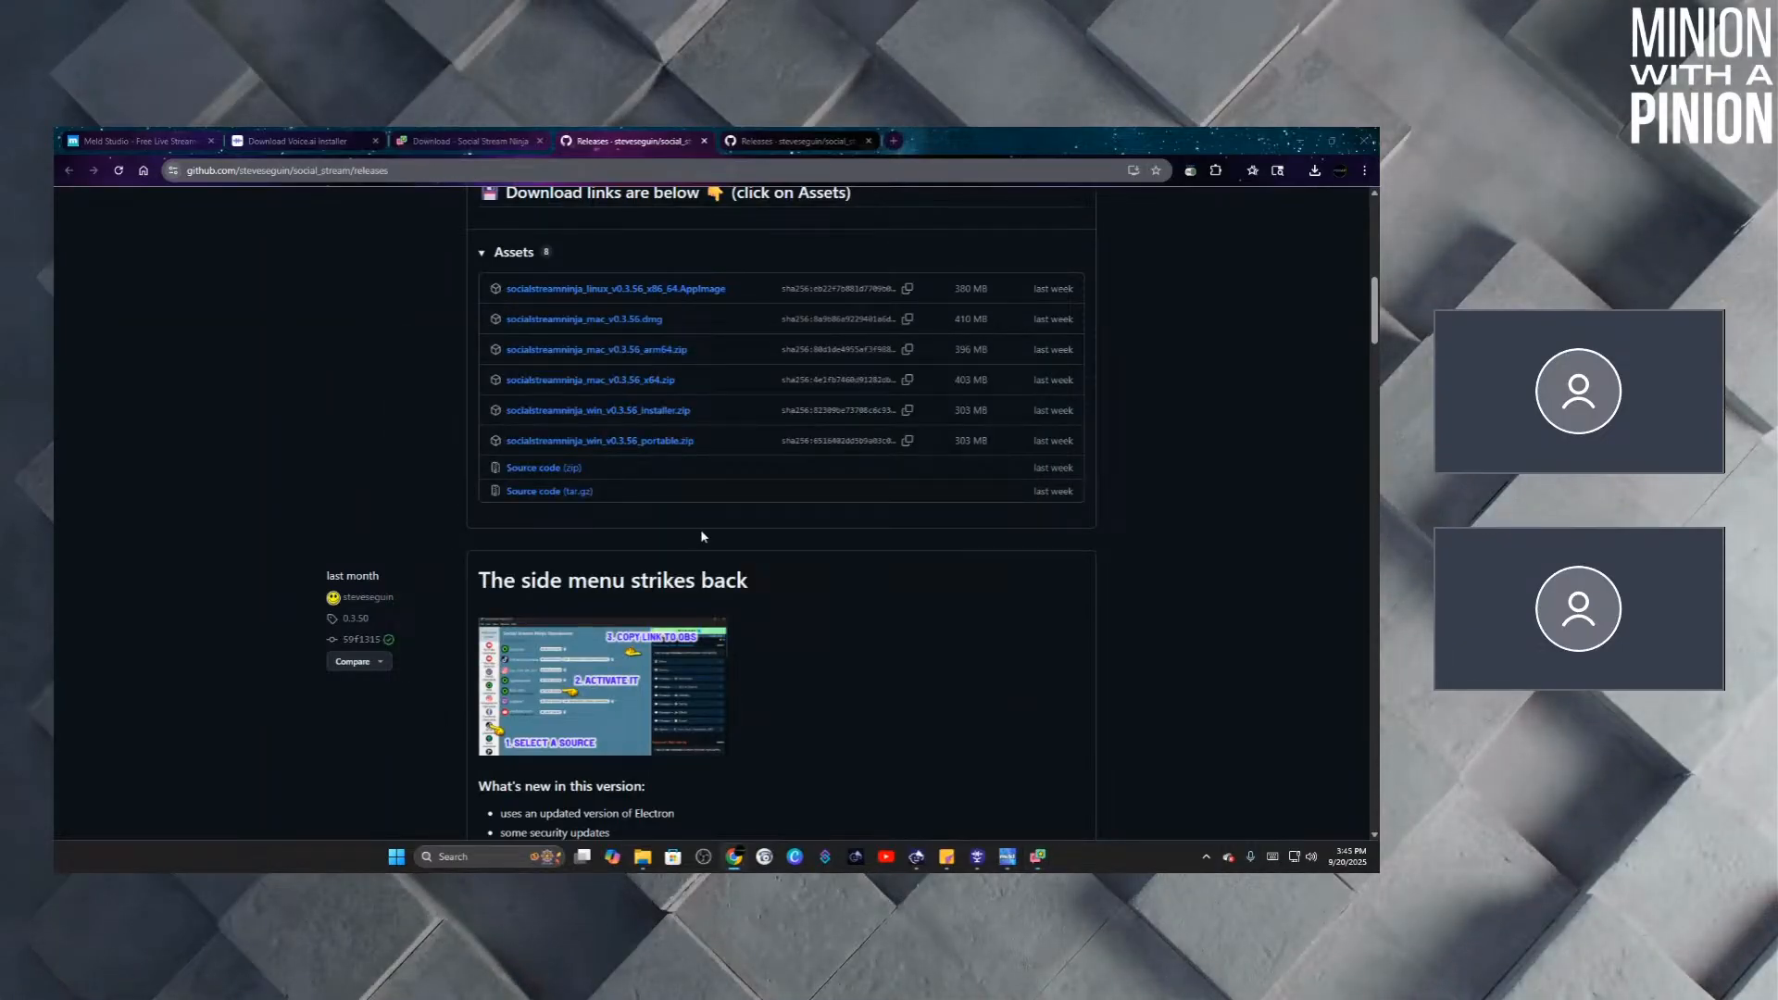
Return to Social Stream Ninja, view the live streams available for the YouTube source, and close the list without activating any.
click(1039, 859)
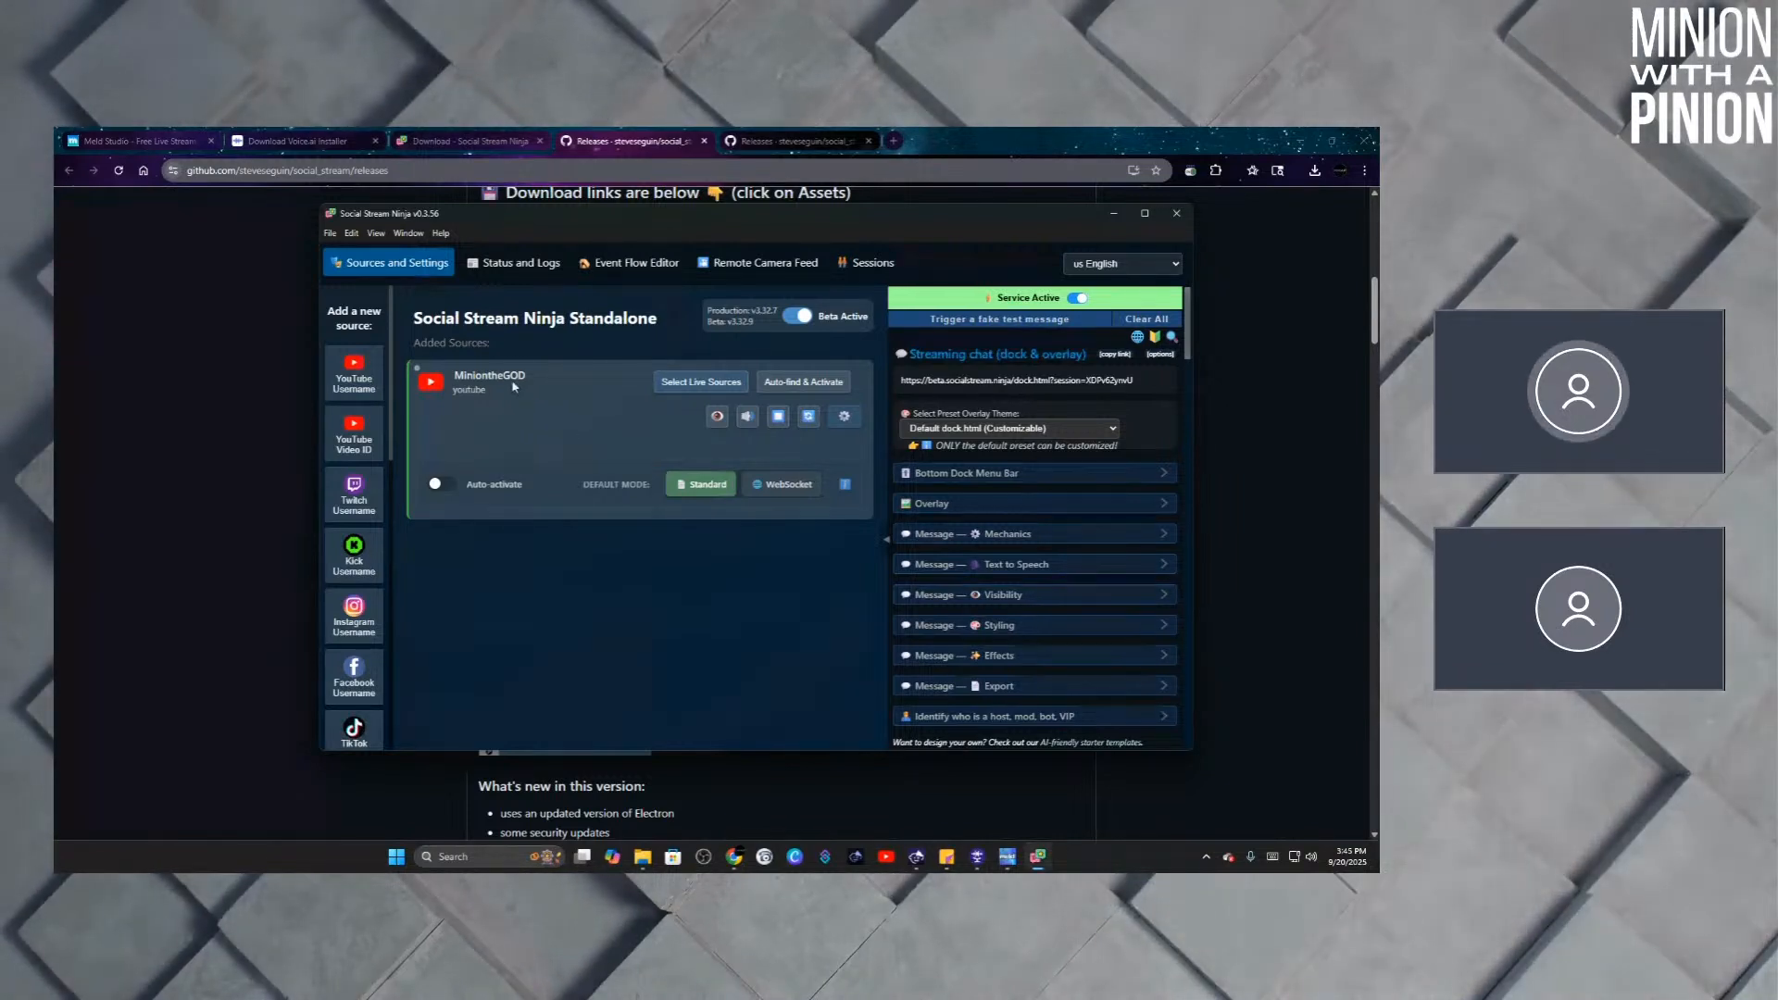
click(669, 384)
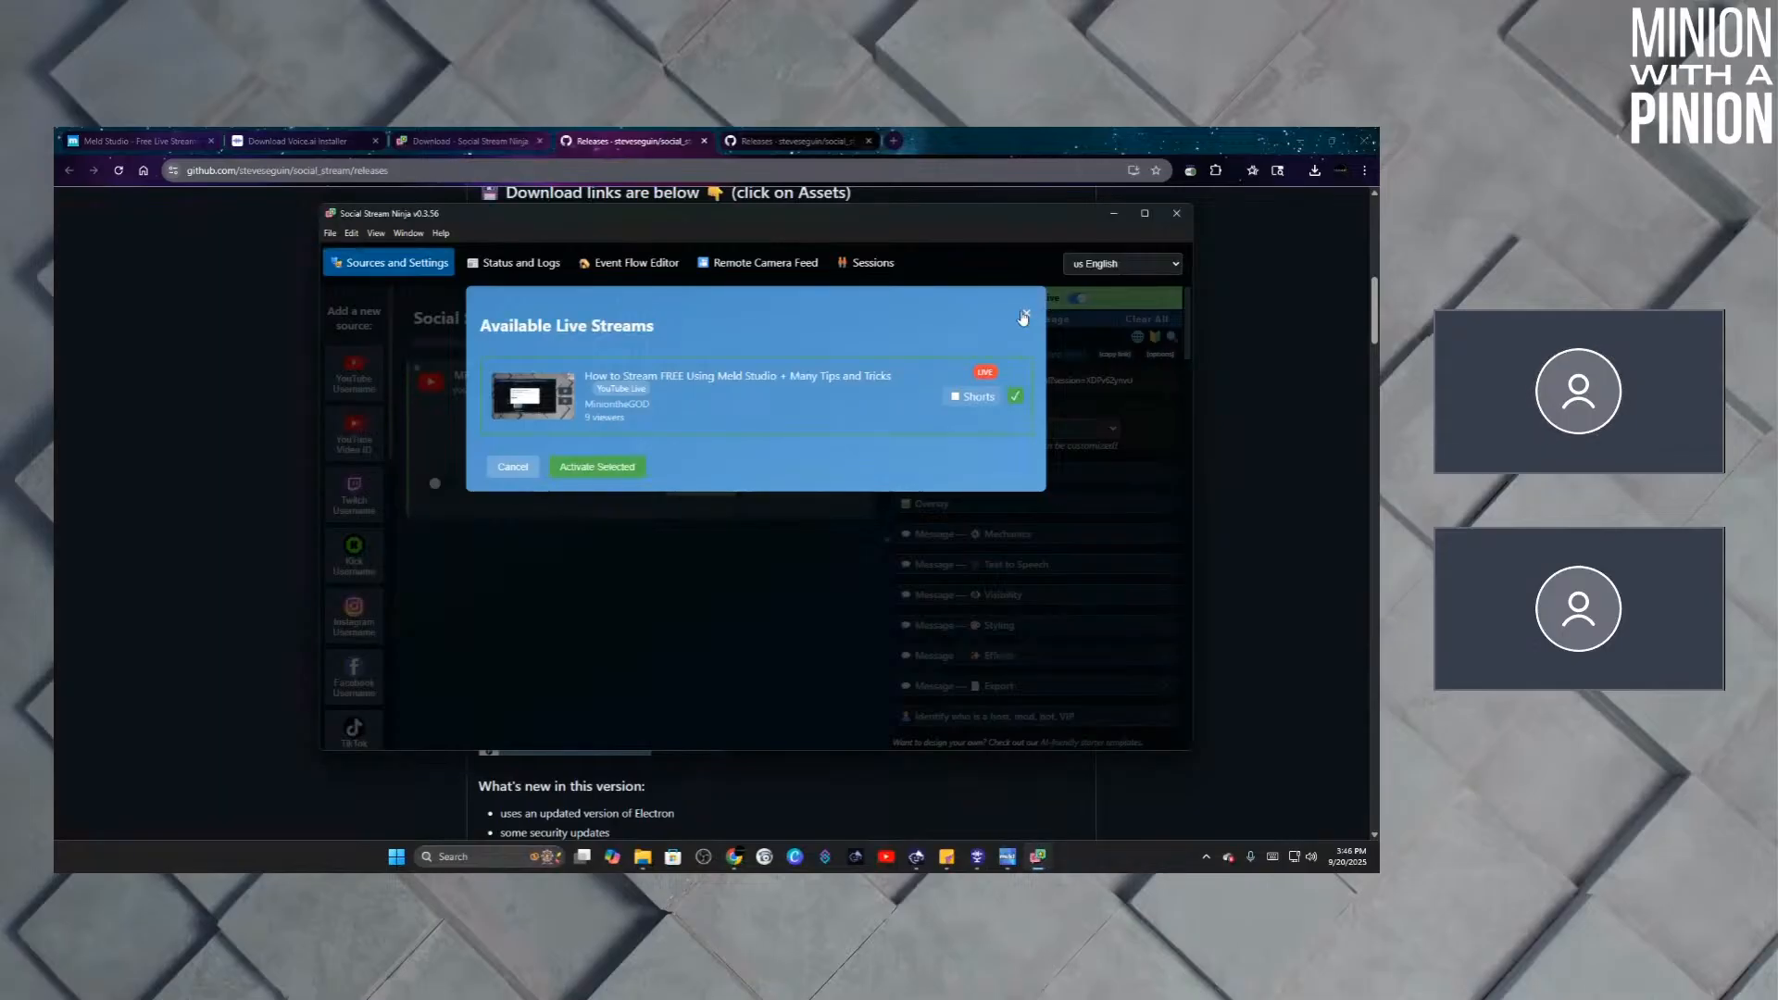
click(1024, 316)
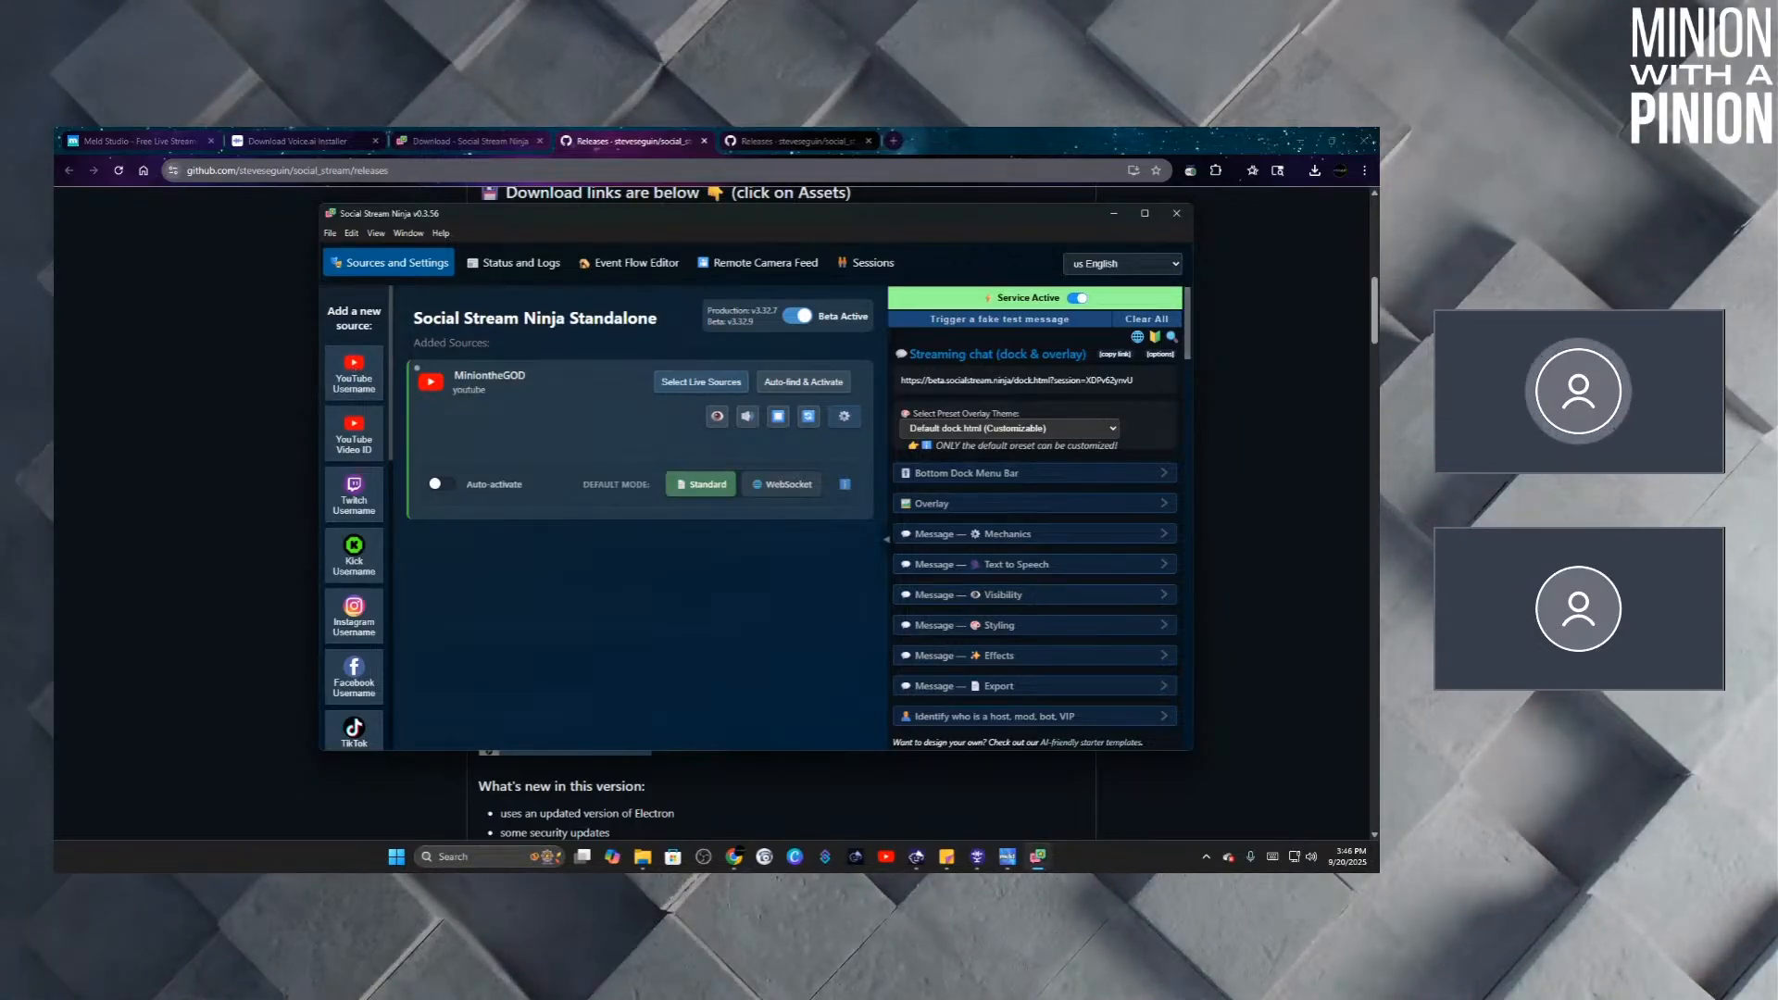
Bring up the MiniontheGOD YouTube channel page and copy the username that follows the @ in its web address.
drag(1379, 270, 557, 238)
double_click(556, 238)
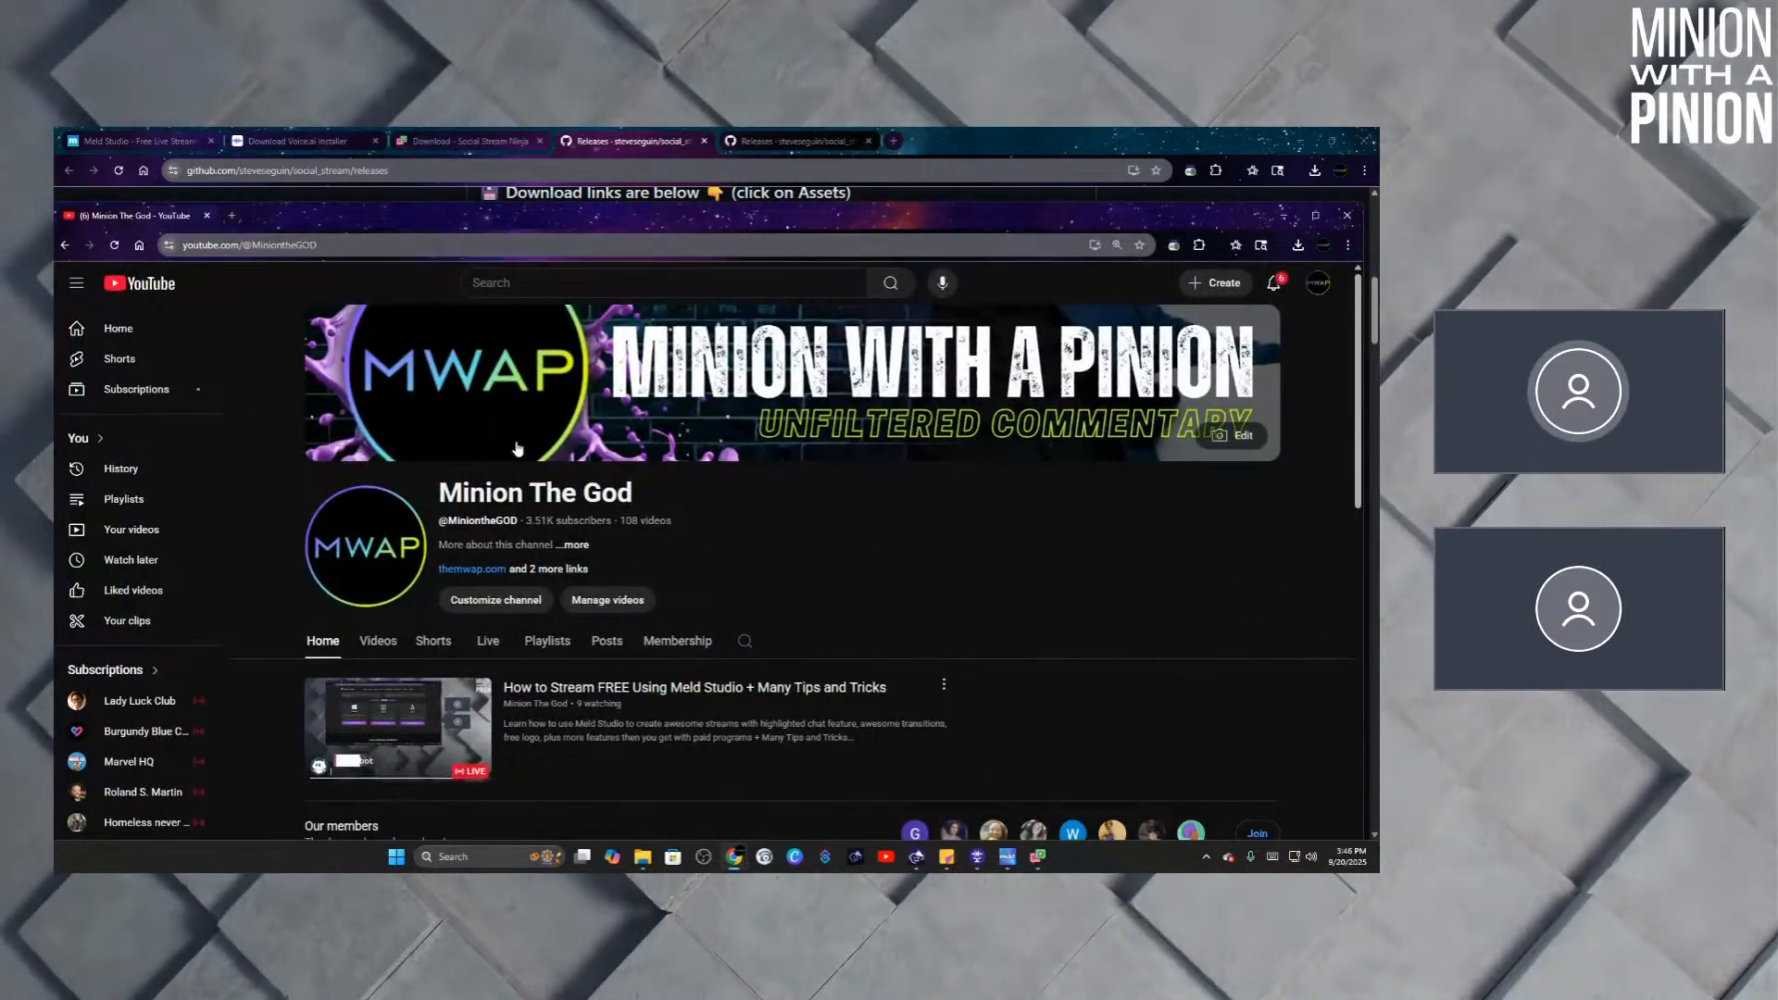
scroll(732, 556, down, 3)
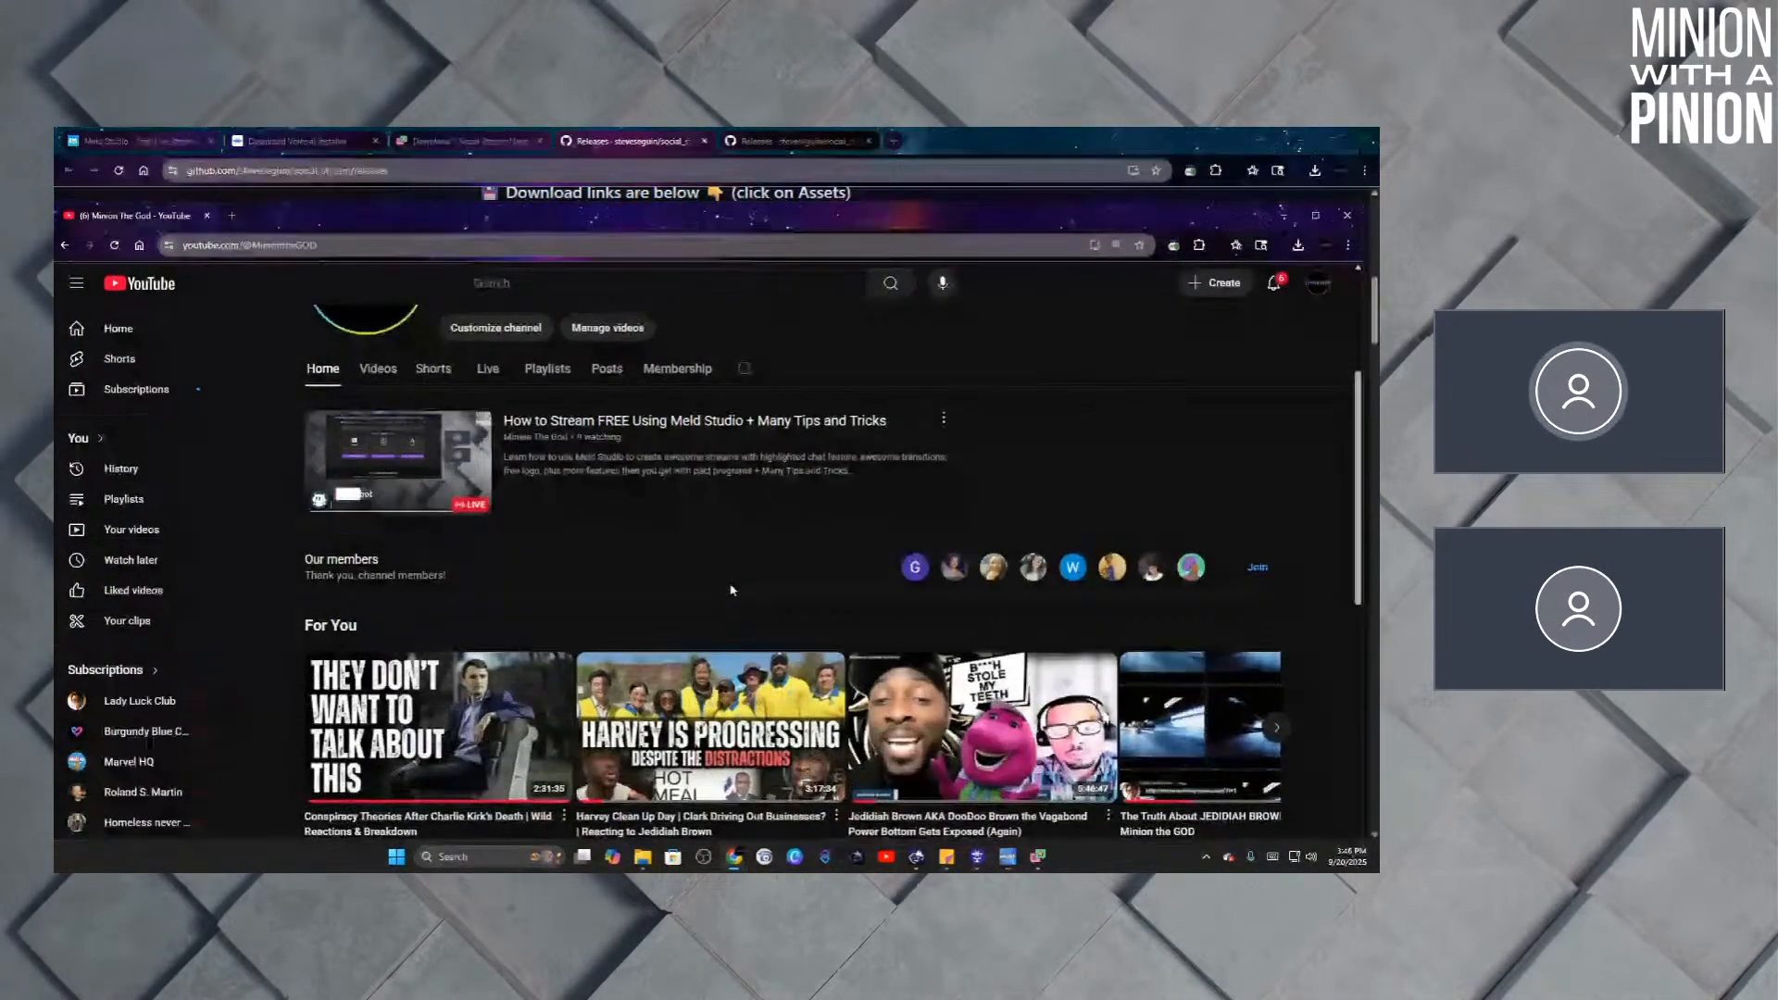
scroll(727, 518, up, 3)
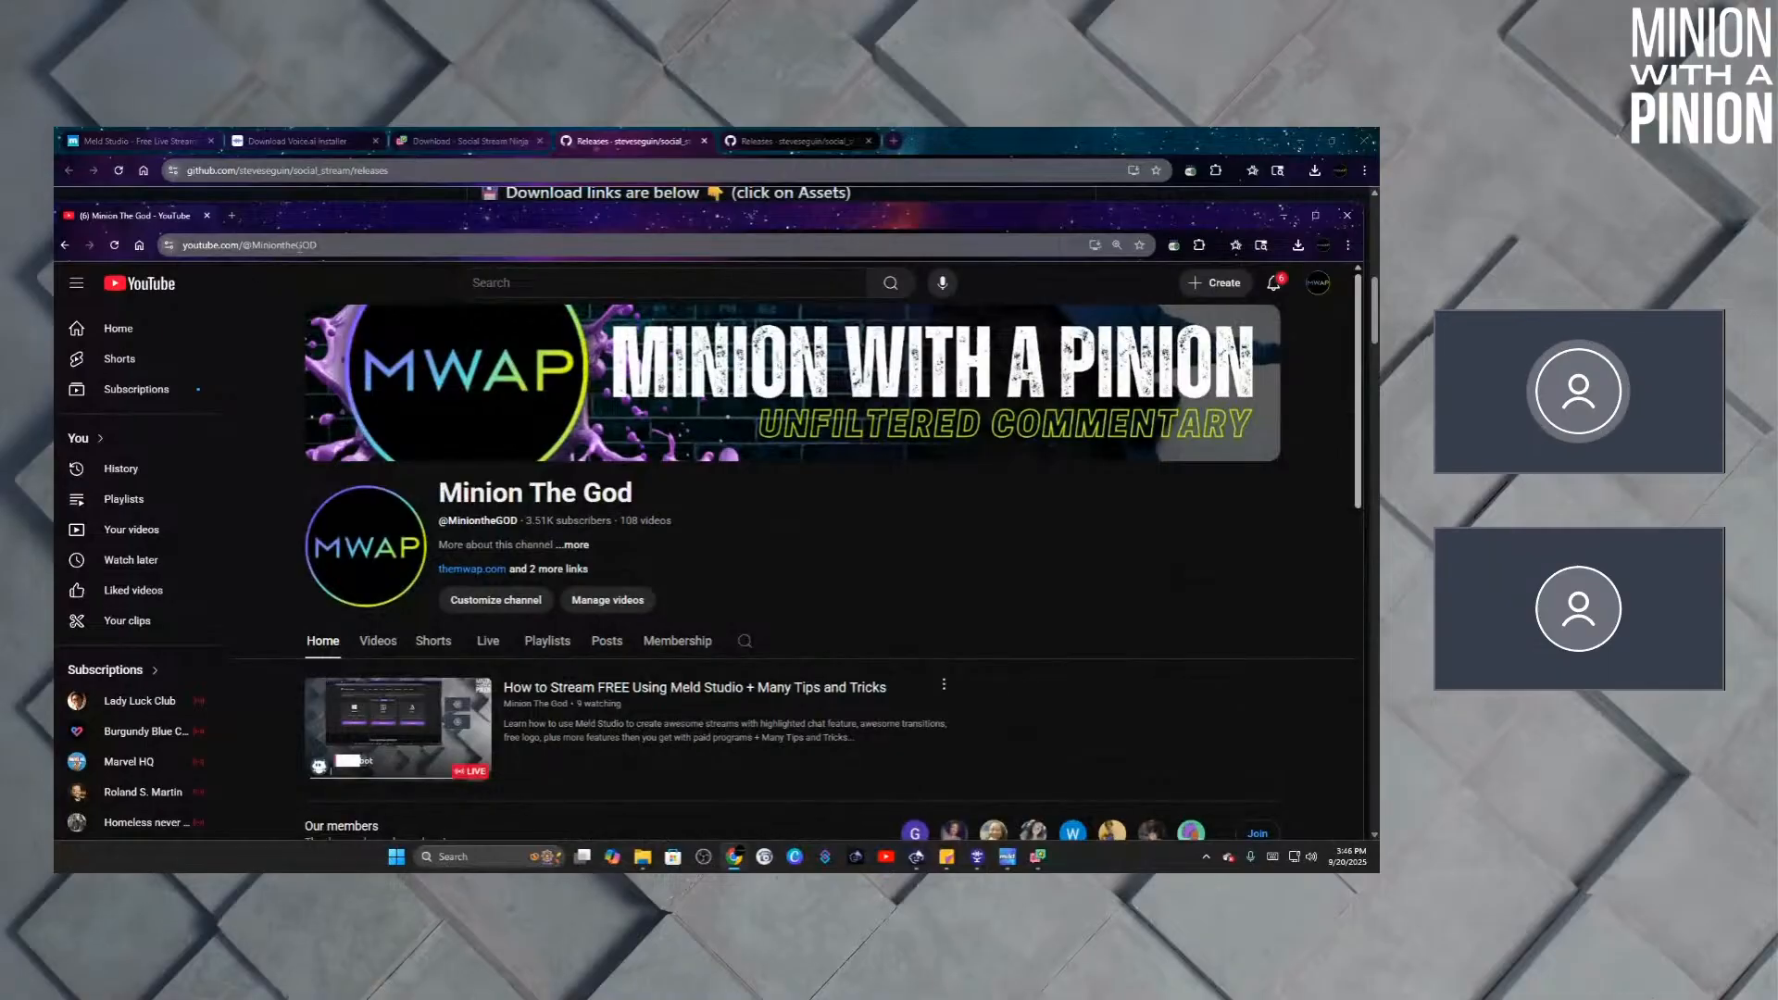
click(329, 246)
click(338, 245)
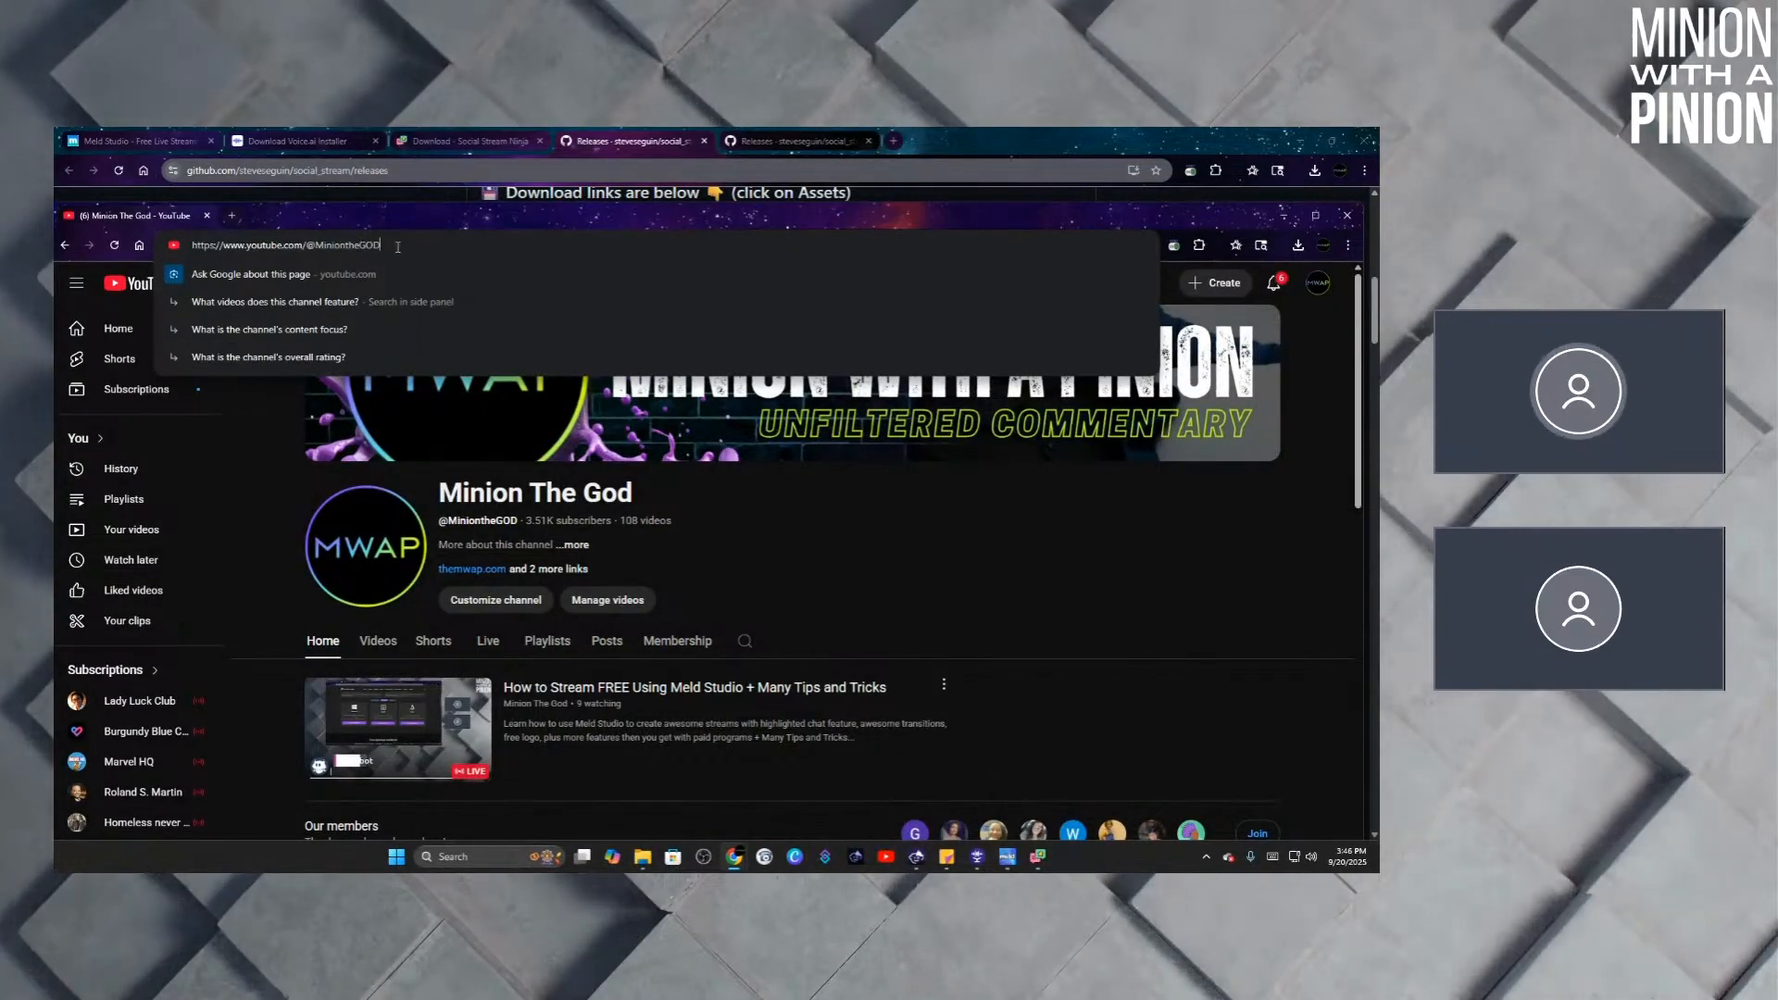
drag(396, 245, 317, 240)
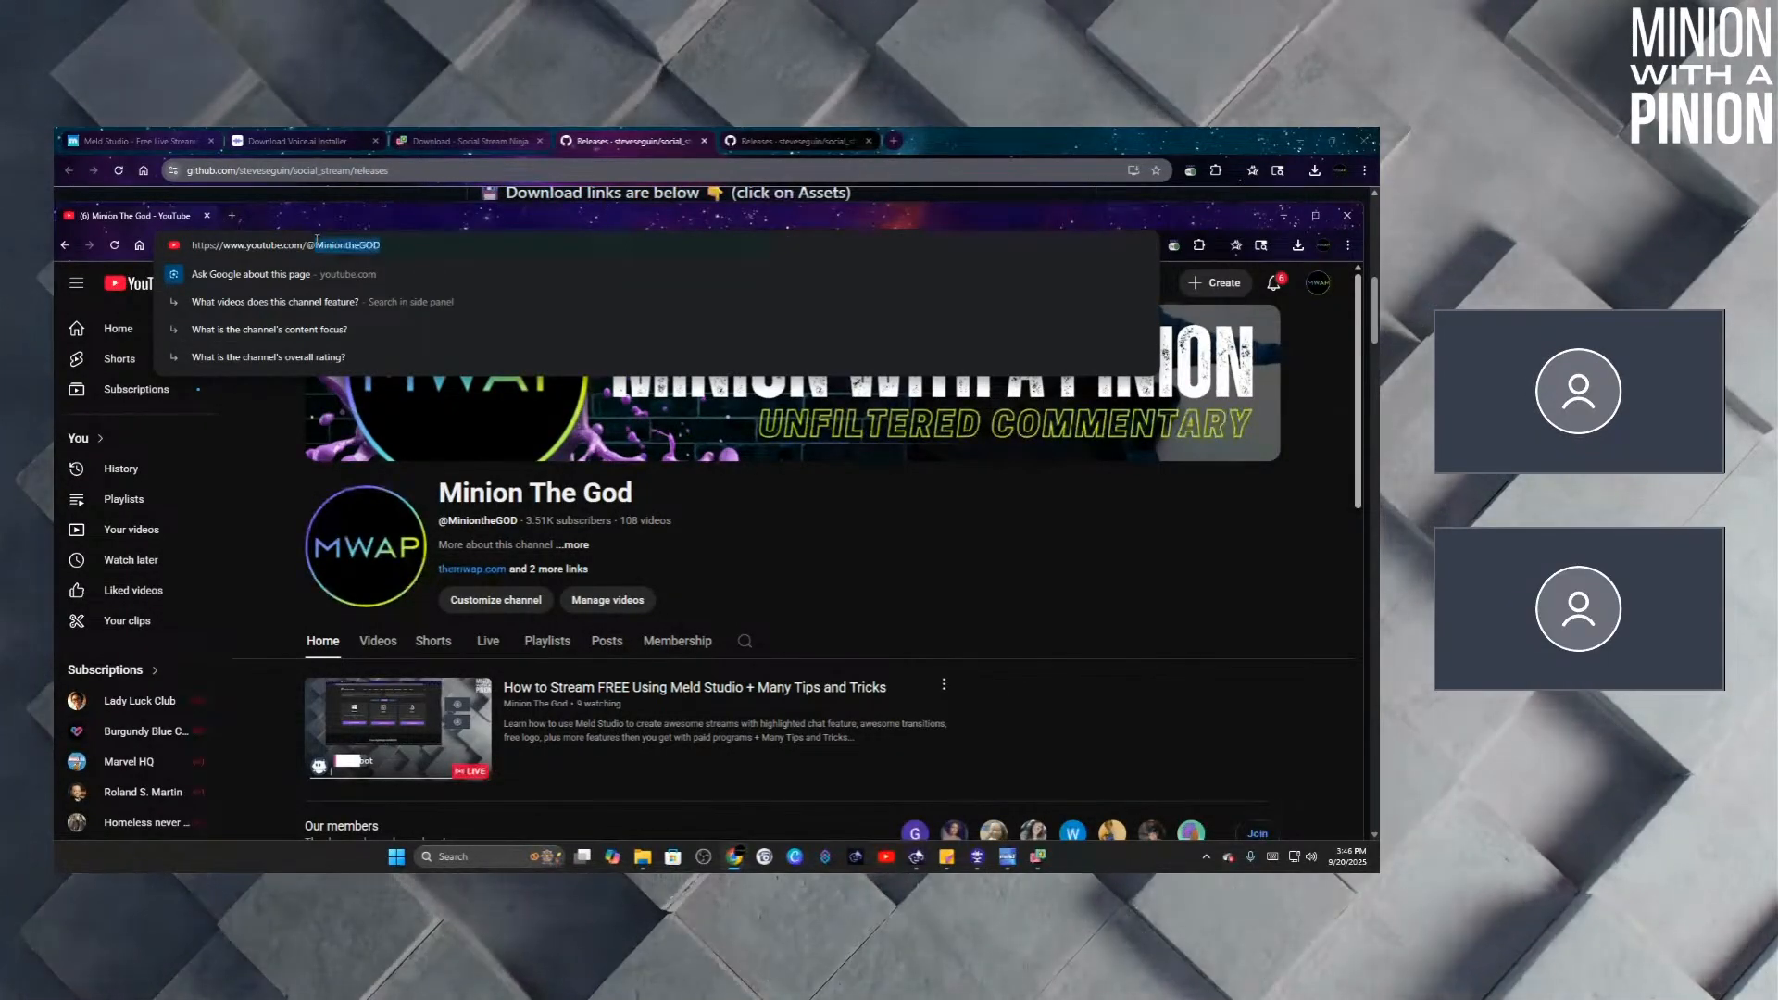
right_click(328, 248)
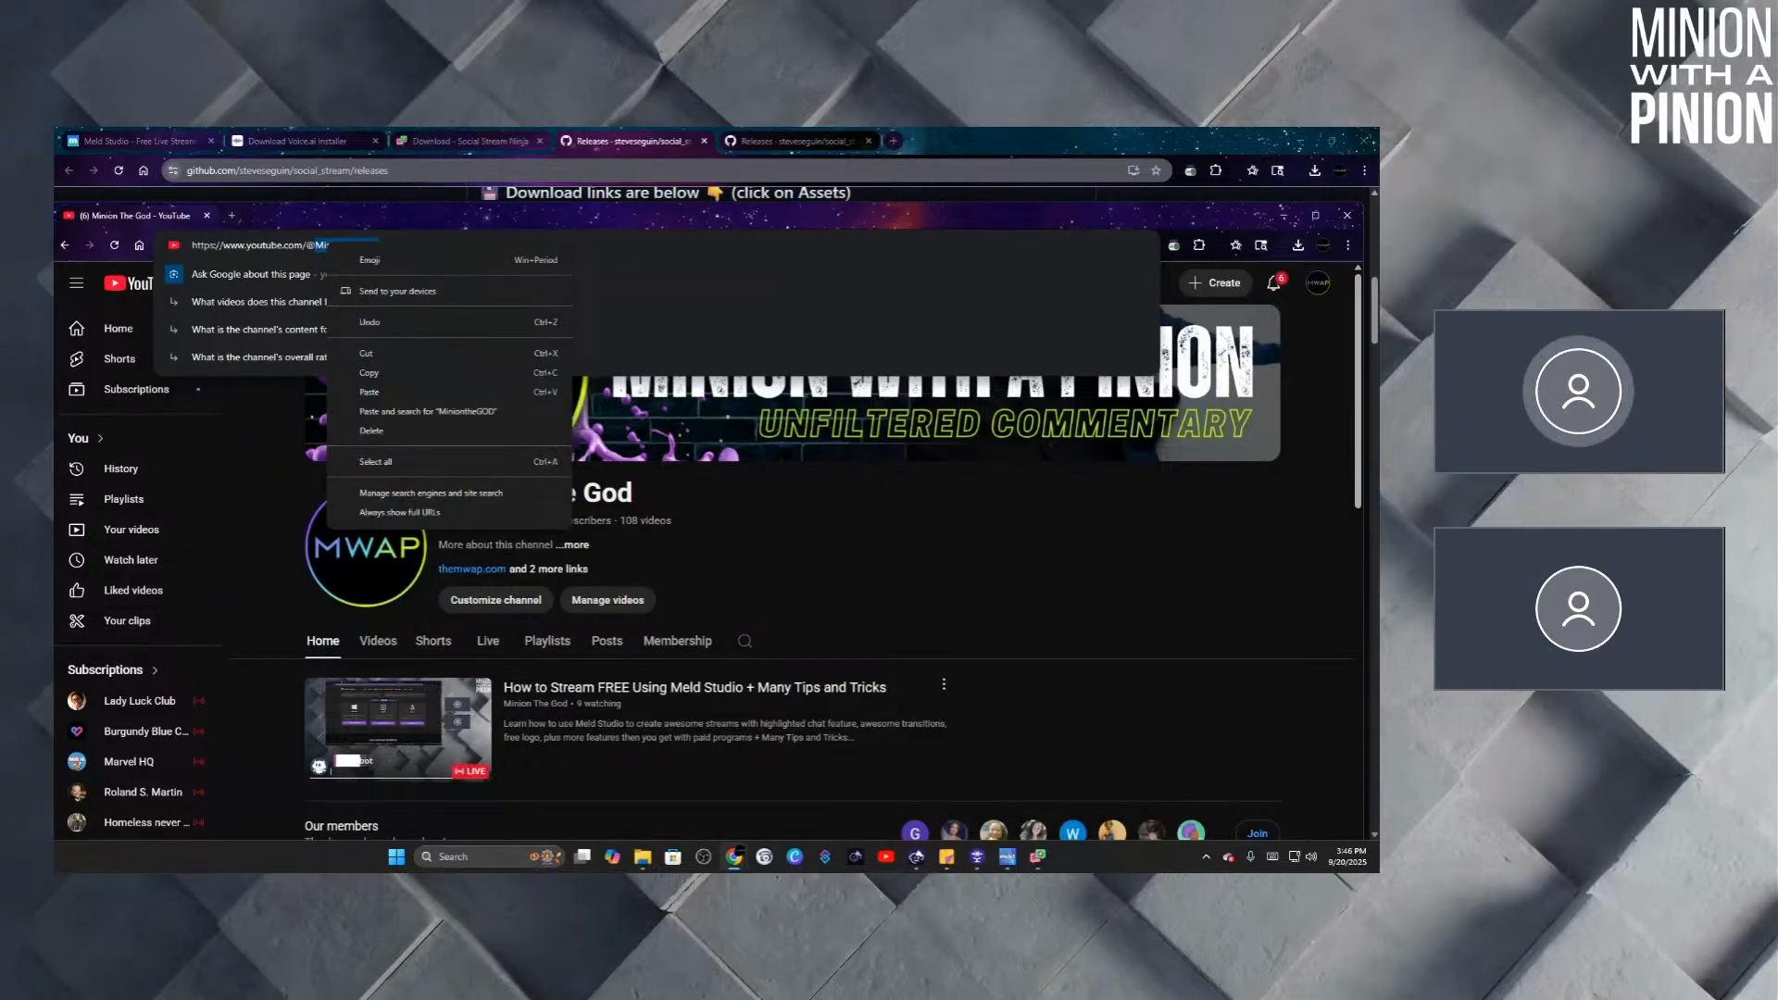
click(370, 373)
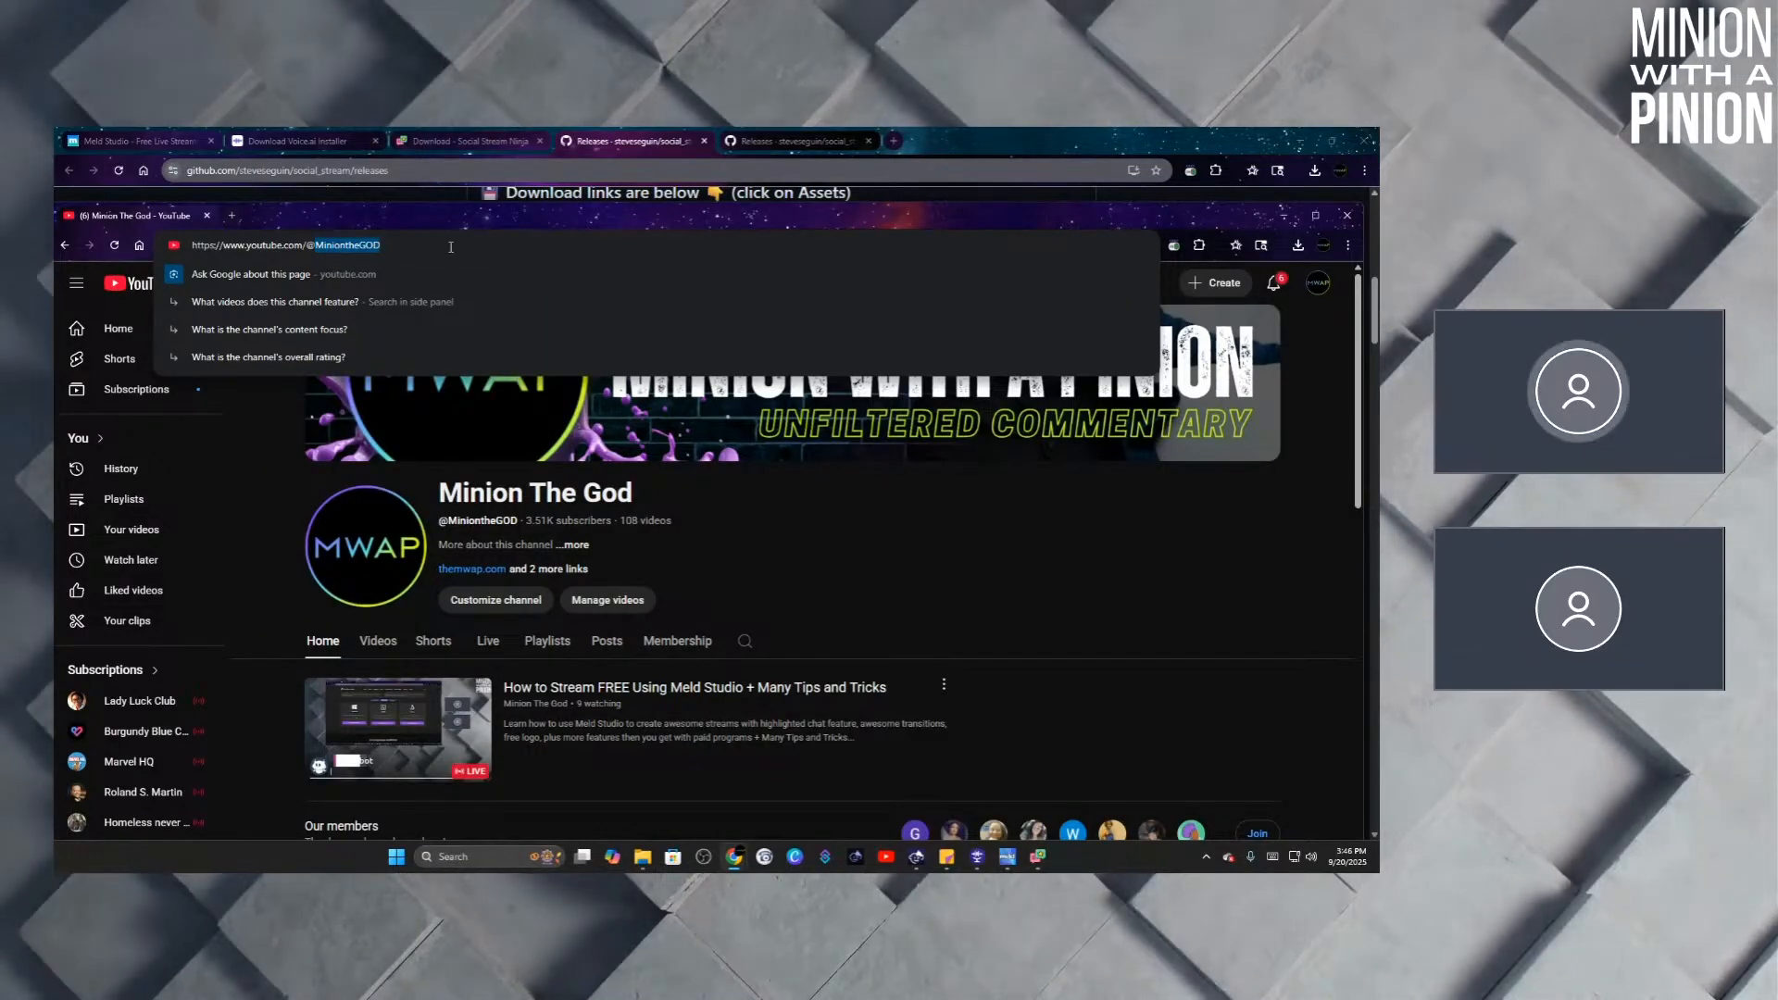
right_click(349, 245)
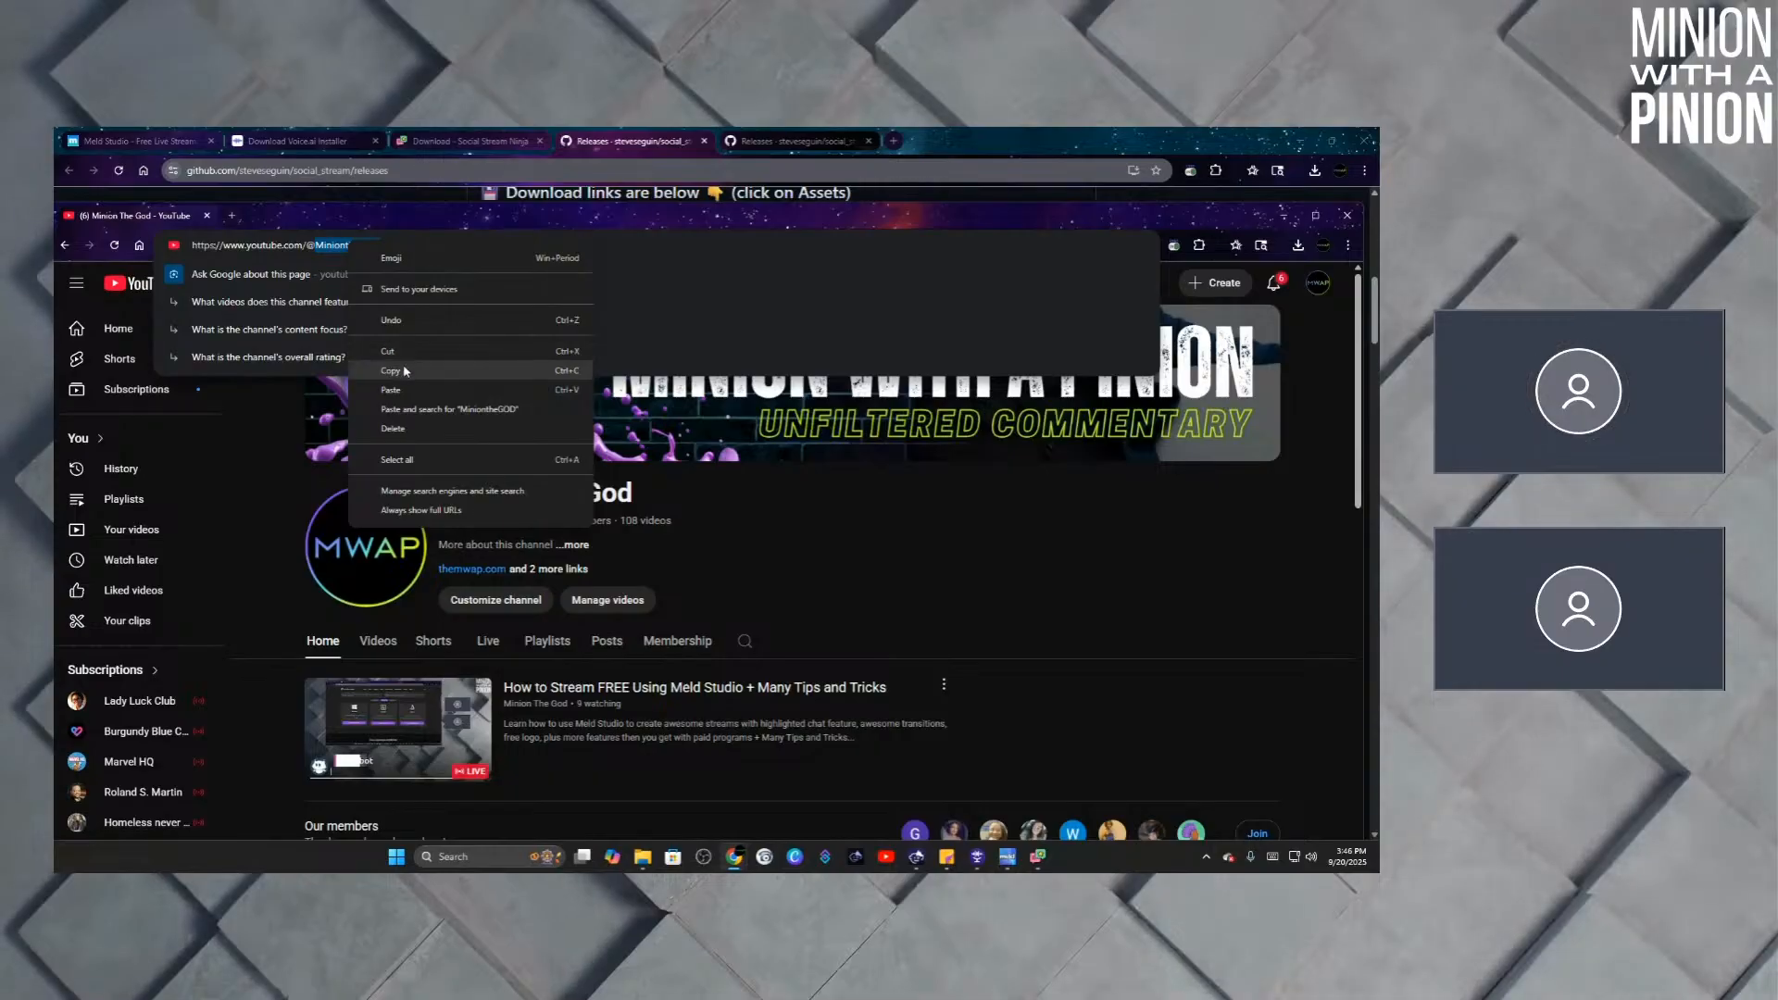
click(405, 372)
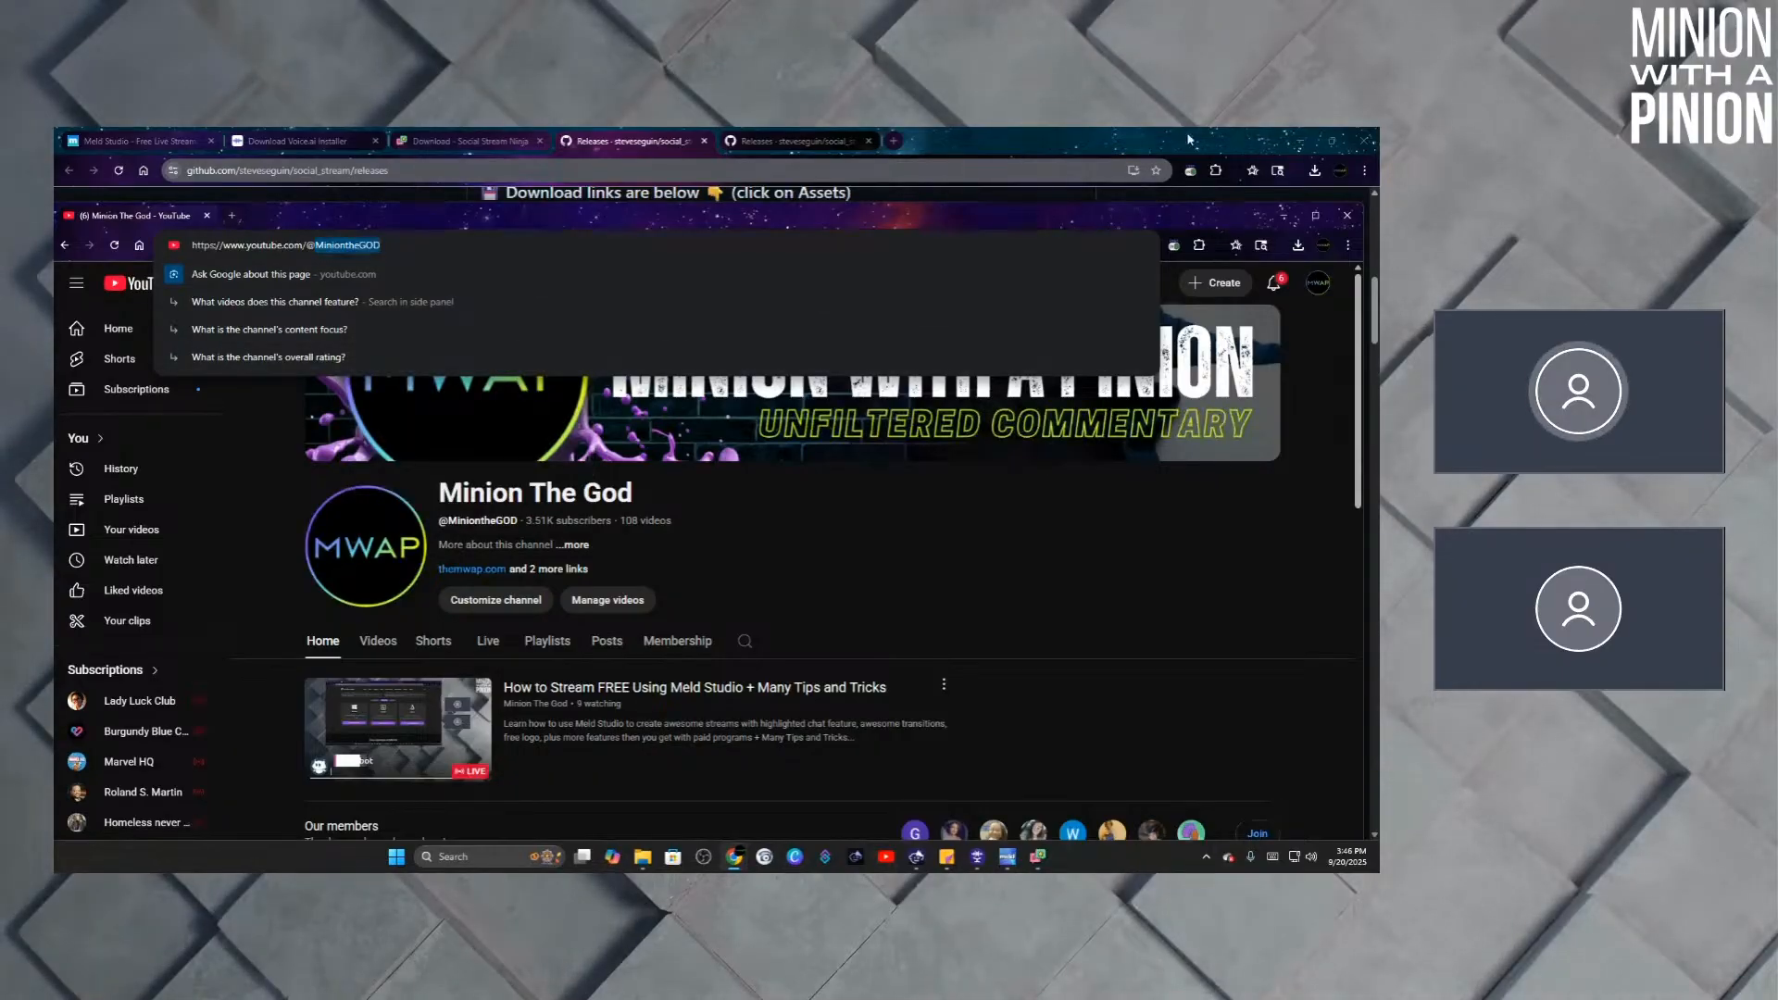
Minimize the browser windows, return to Social Stream Ninja, and activate the MiniontheGOD source's live stream "How to Stream FREE Using Meld Studio + Many Tips and Tricks".
click(627, 152)
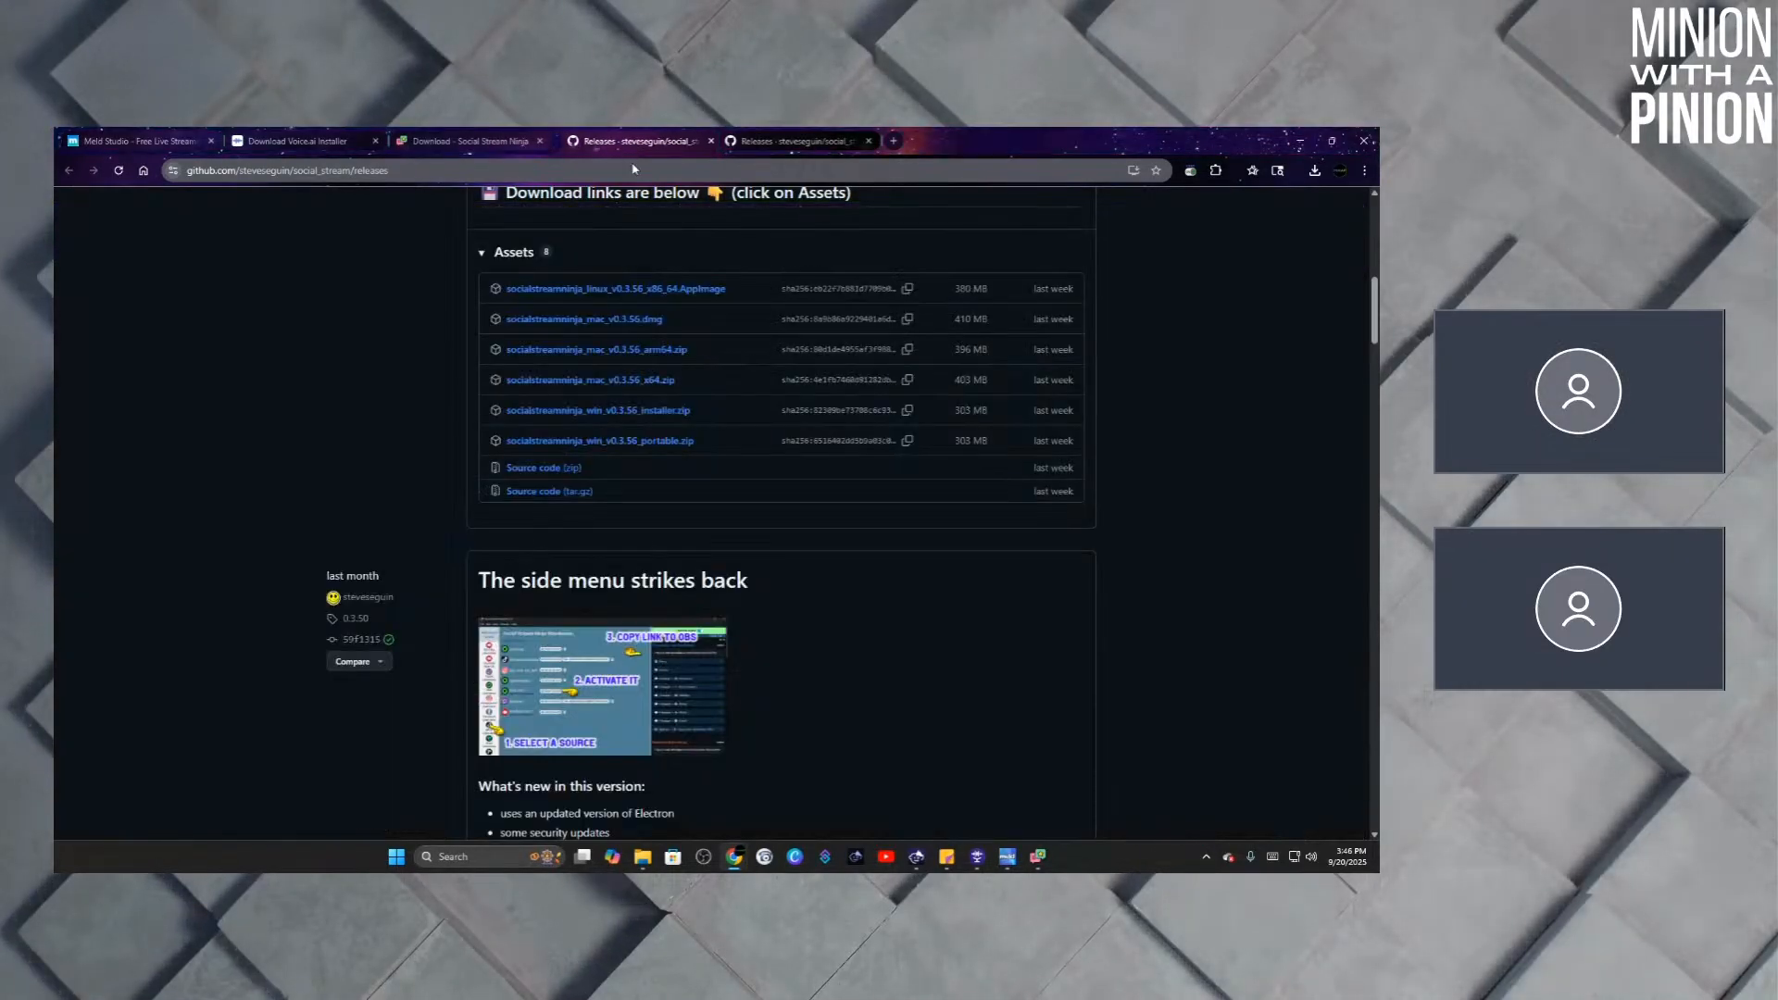
click(1301, 144)
click(1038, 857)
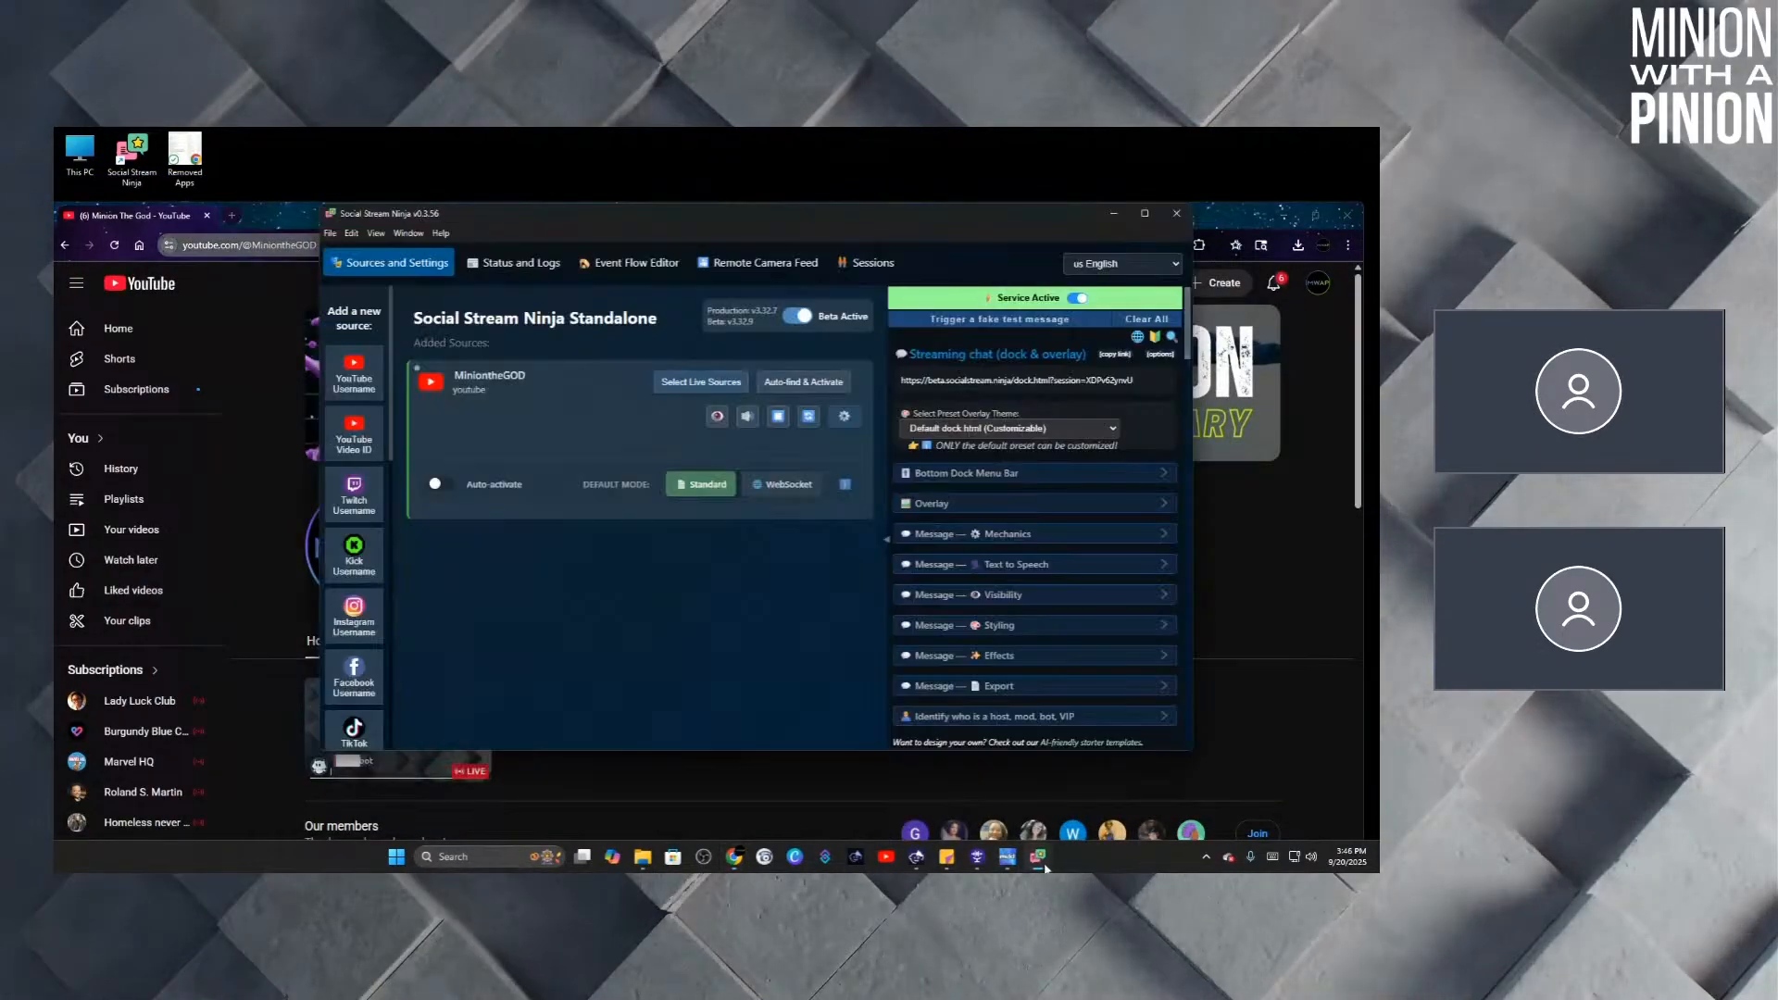
click(1284, 216)
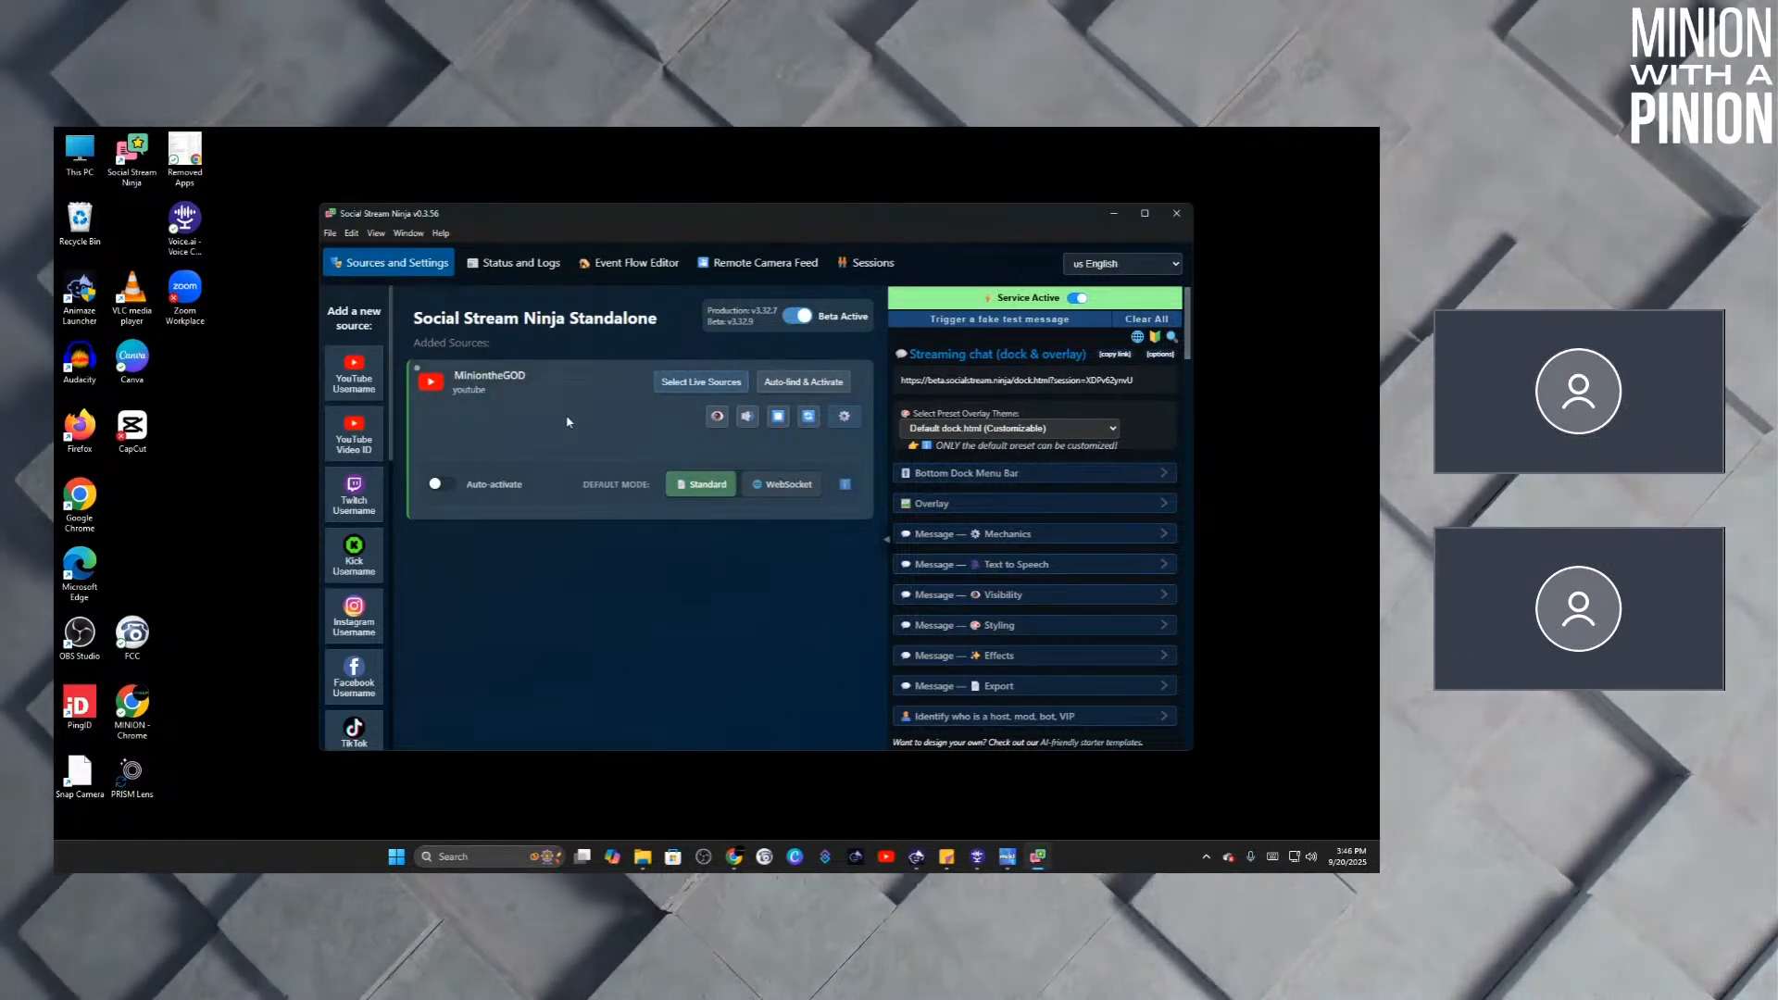
click(677, 387)
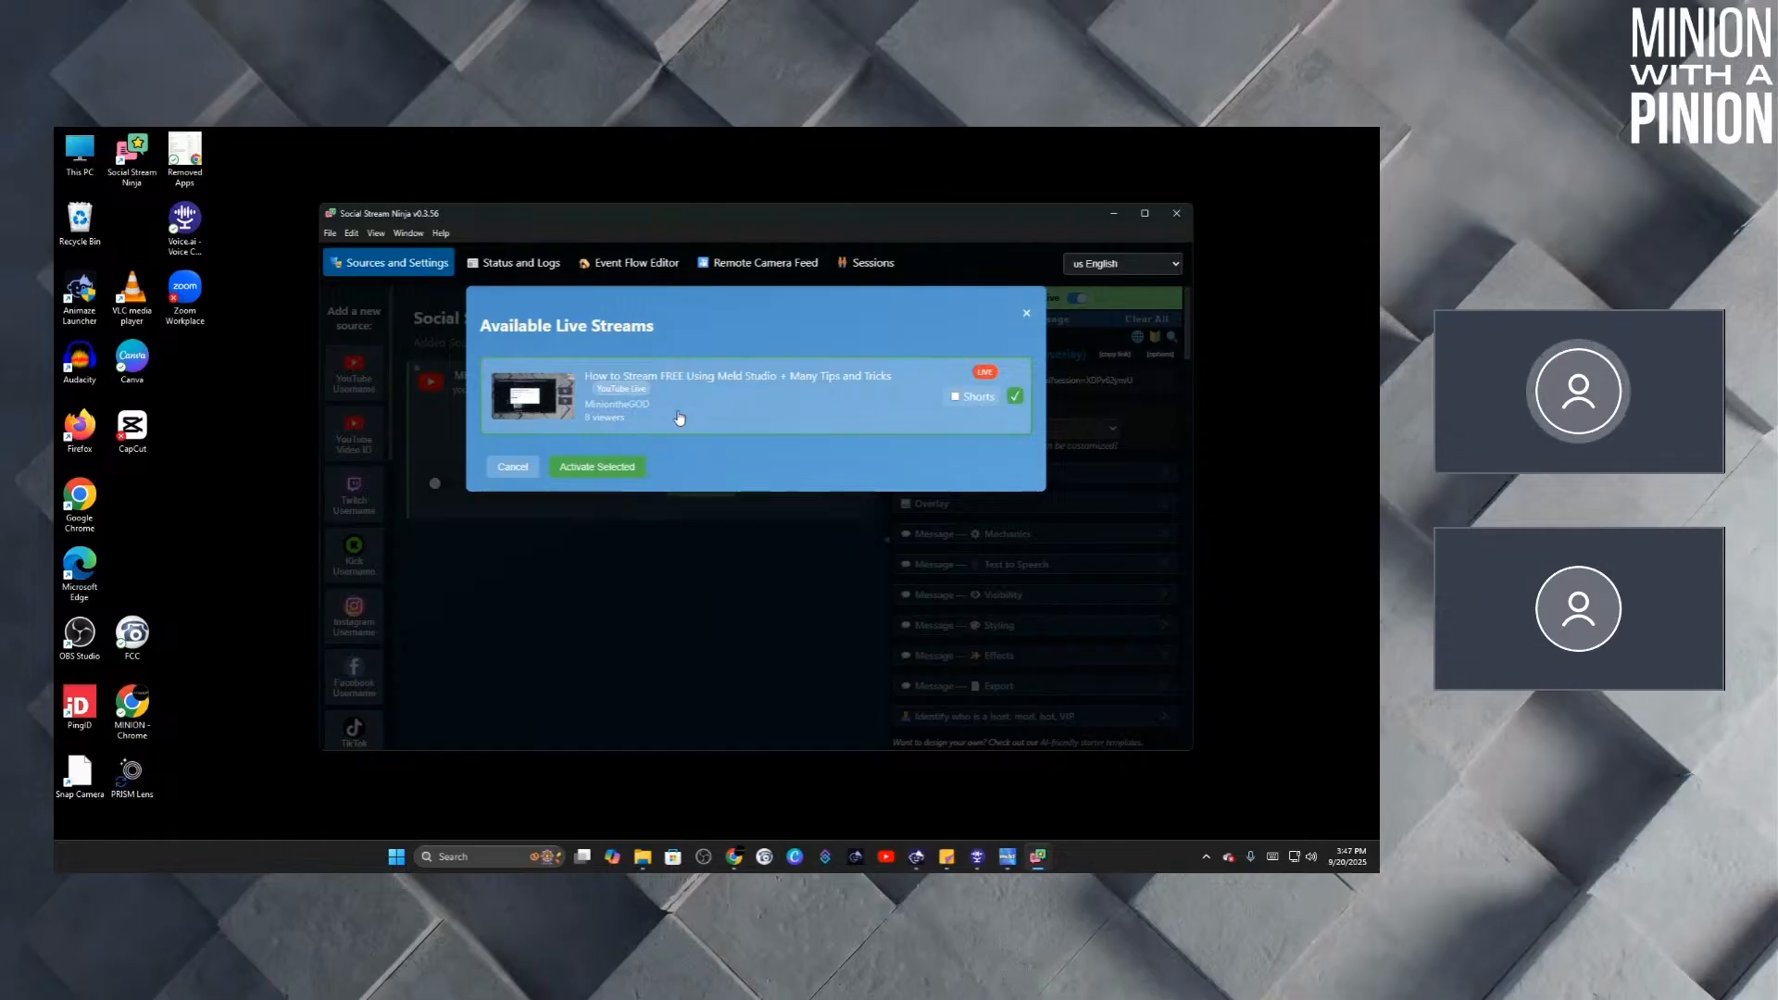
click(596, 468)
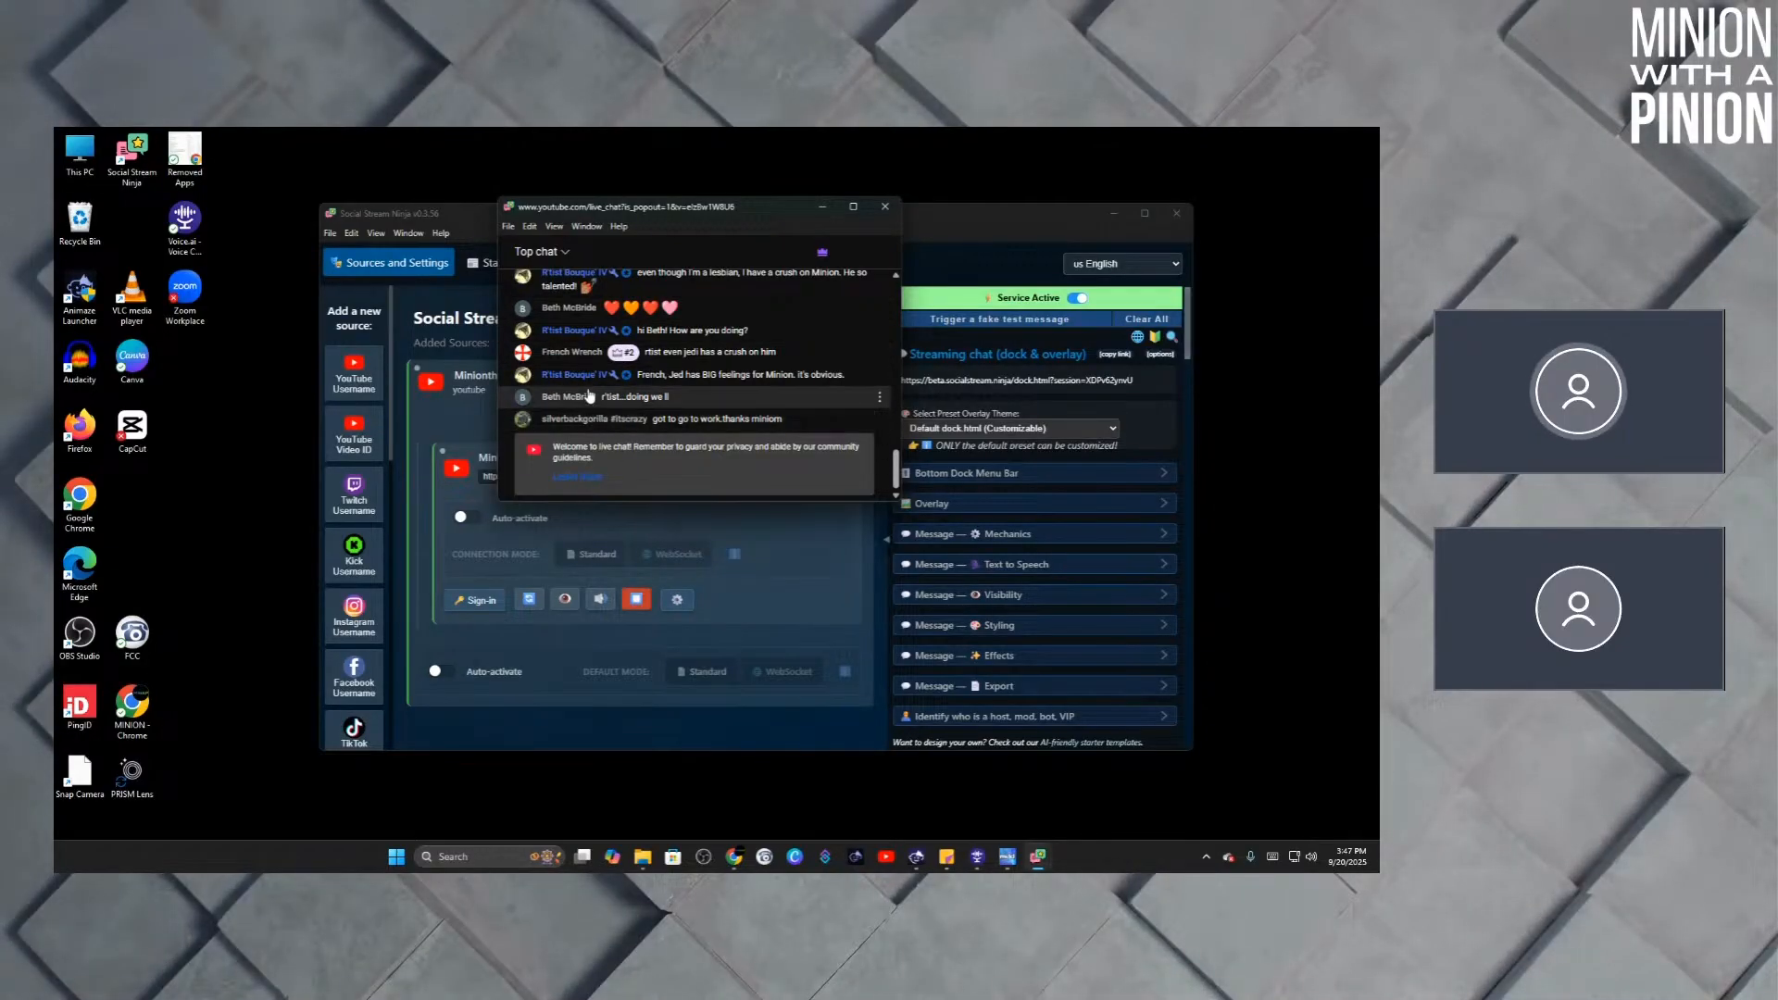
Look through the messages in the popped-out YouTube live chat, move its window off the sources list, and minimize it.
scroll(587, 382, up, 10)
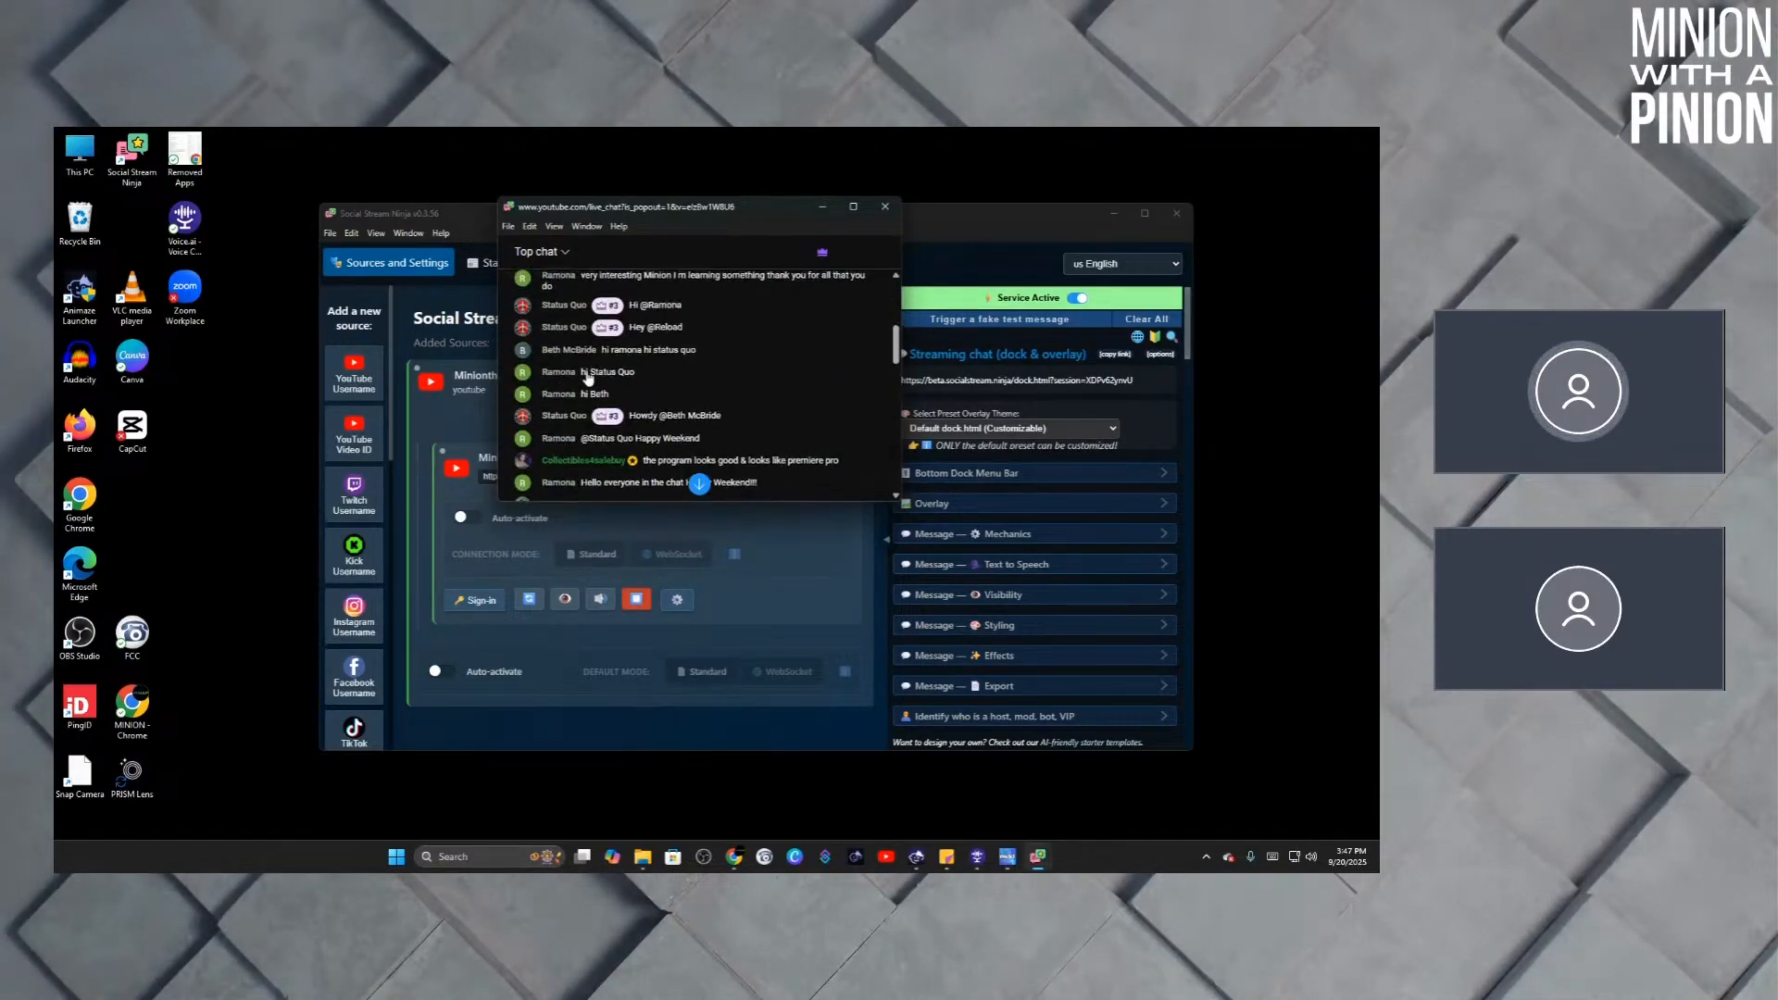
scroll(587, 377, down, 5)
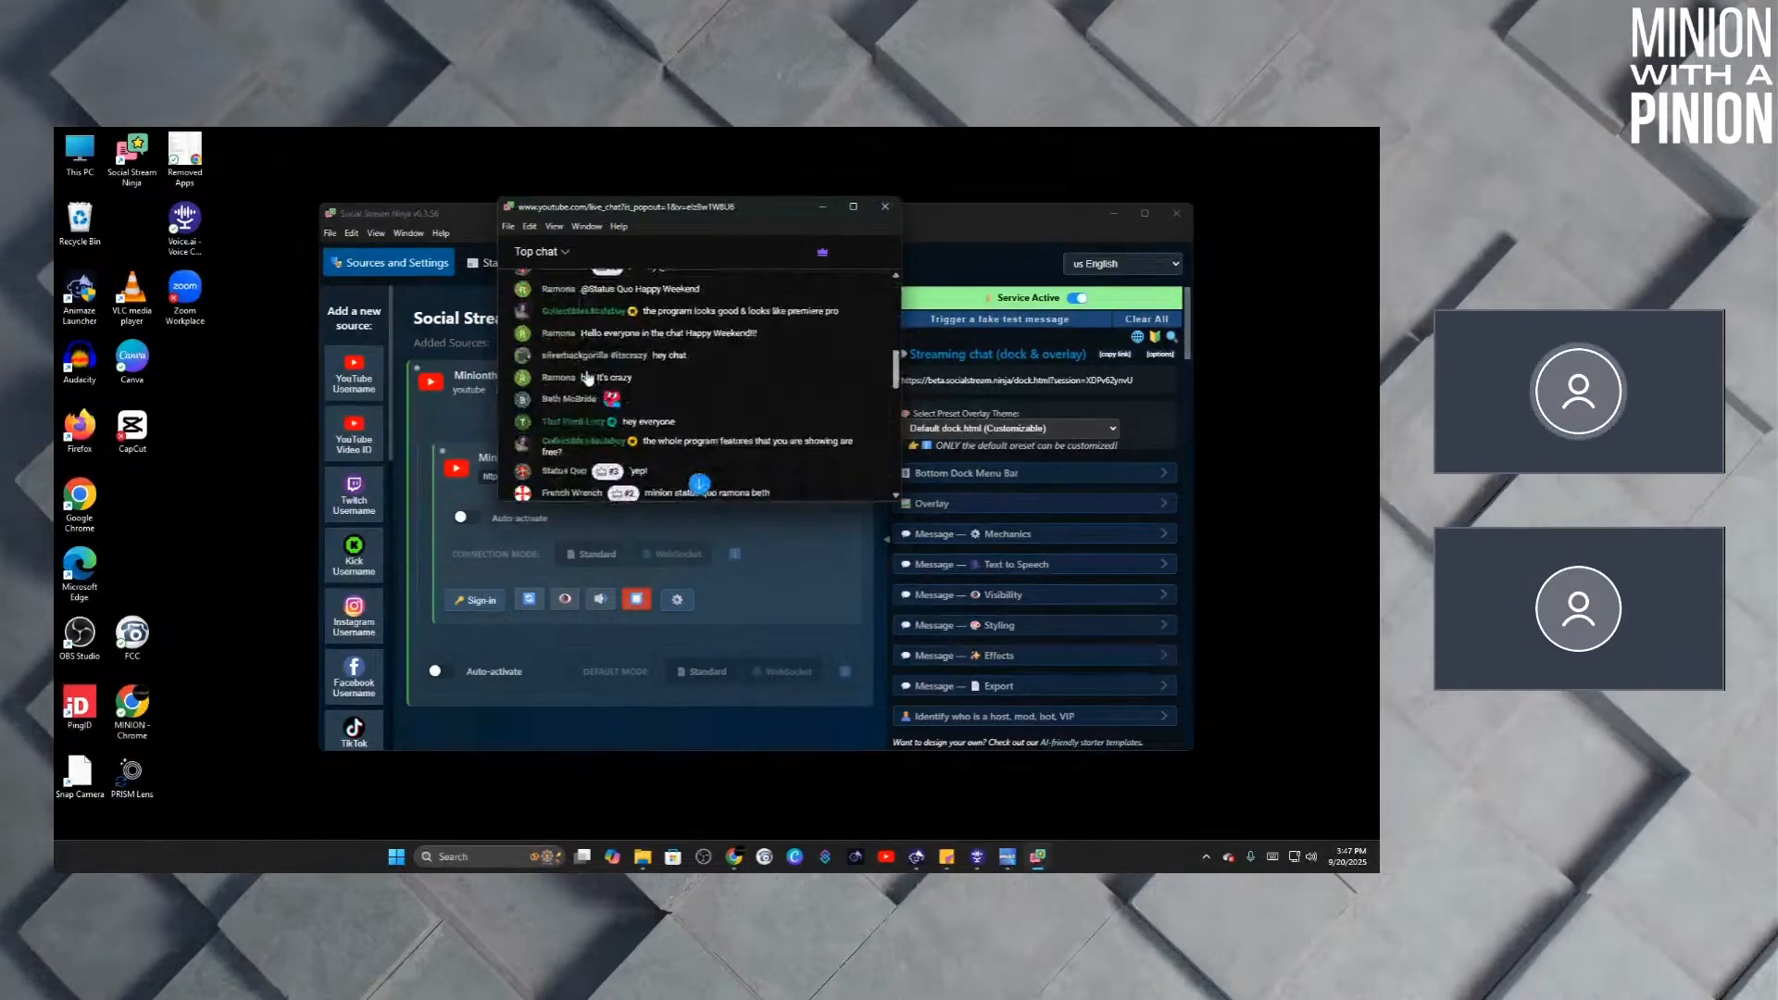
scroll(587, 377, down, 5)
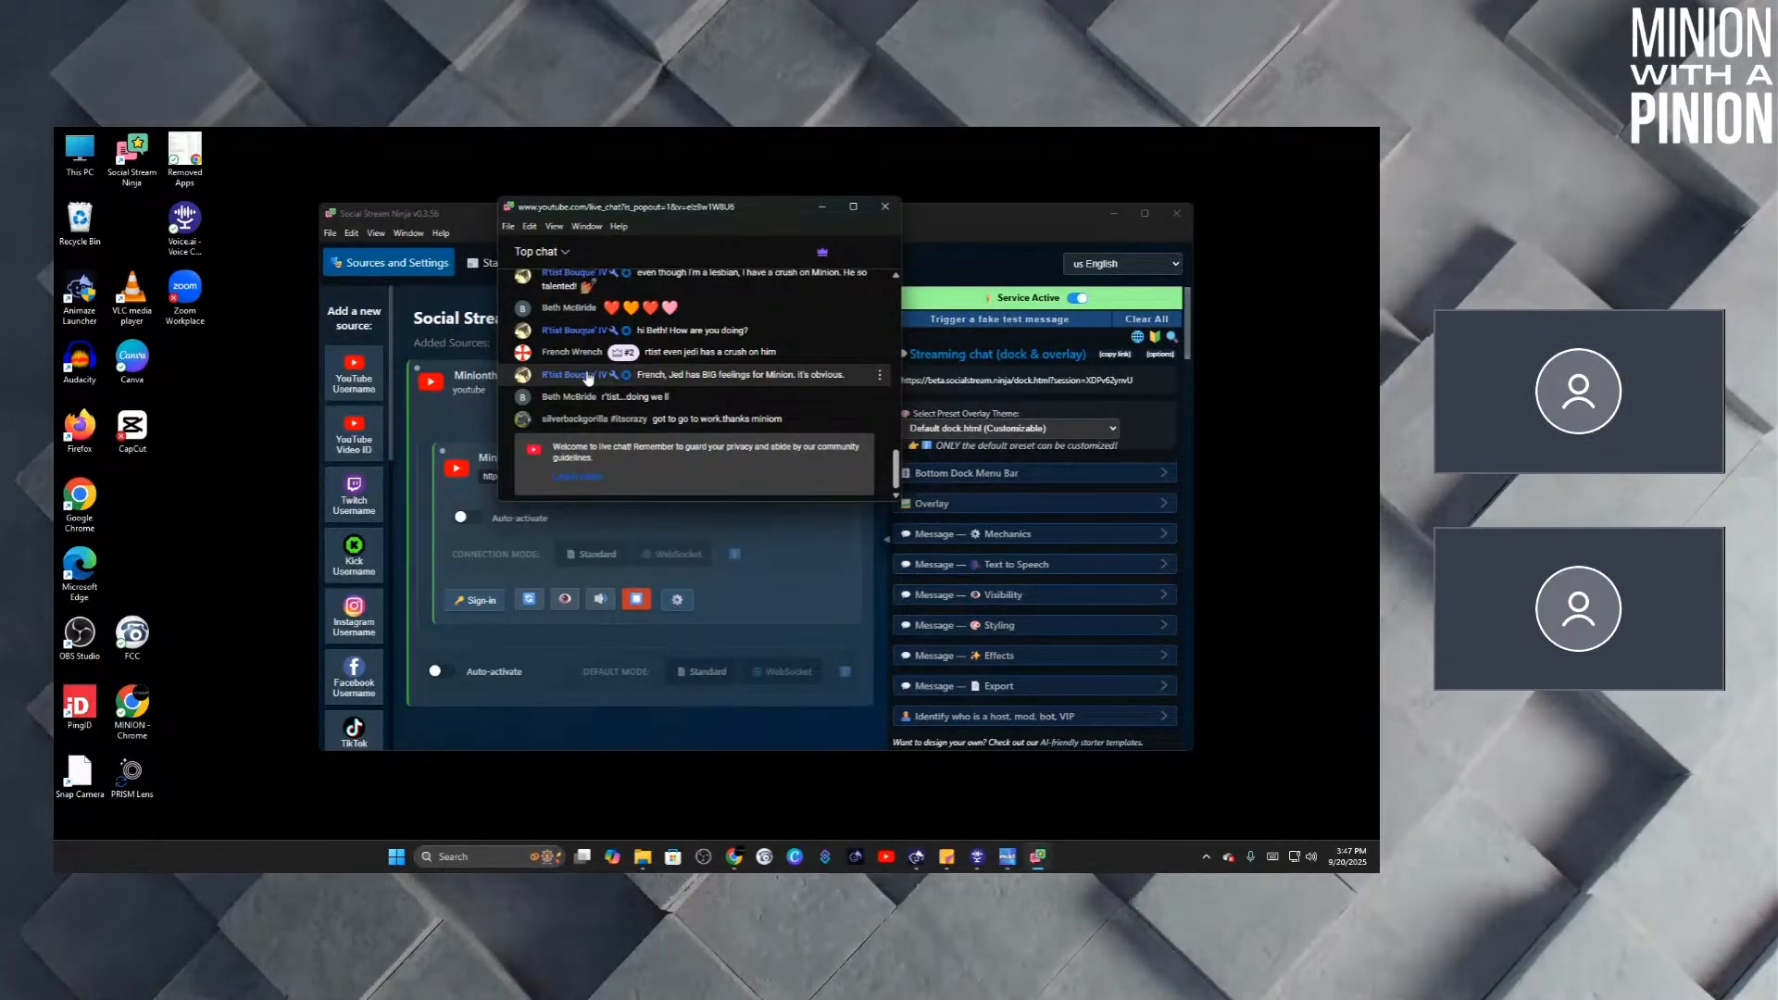
scroll(593, 406, up, 10)
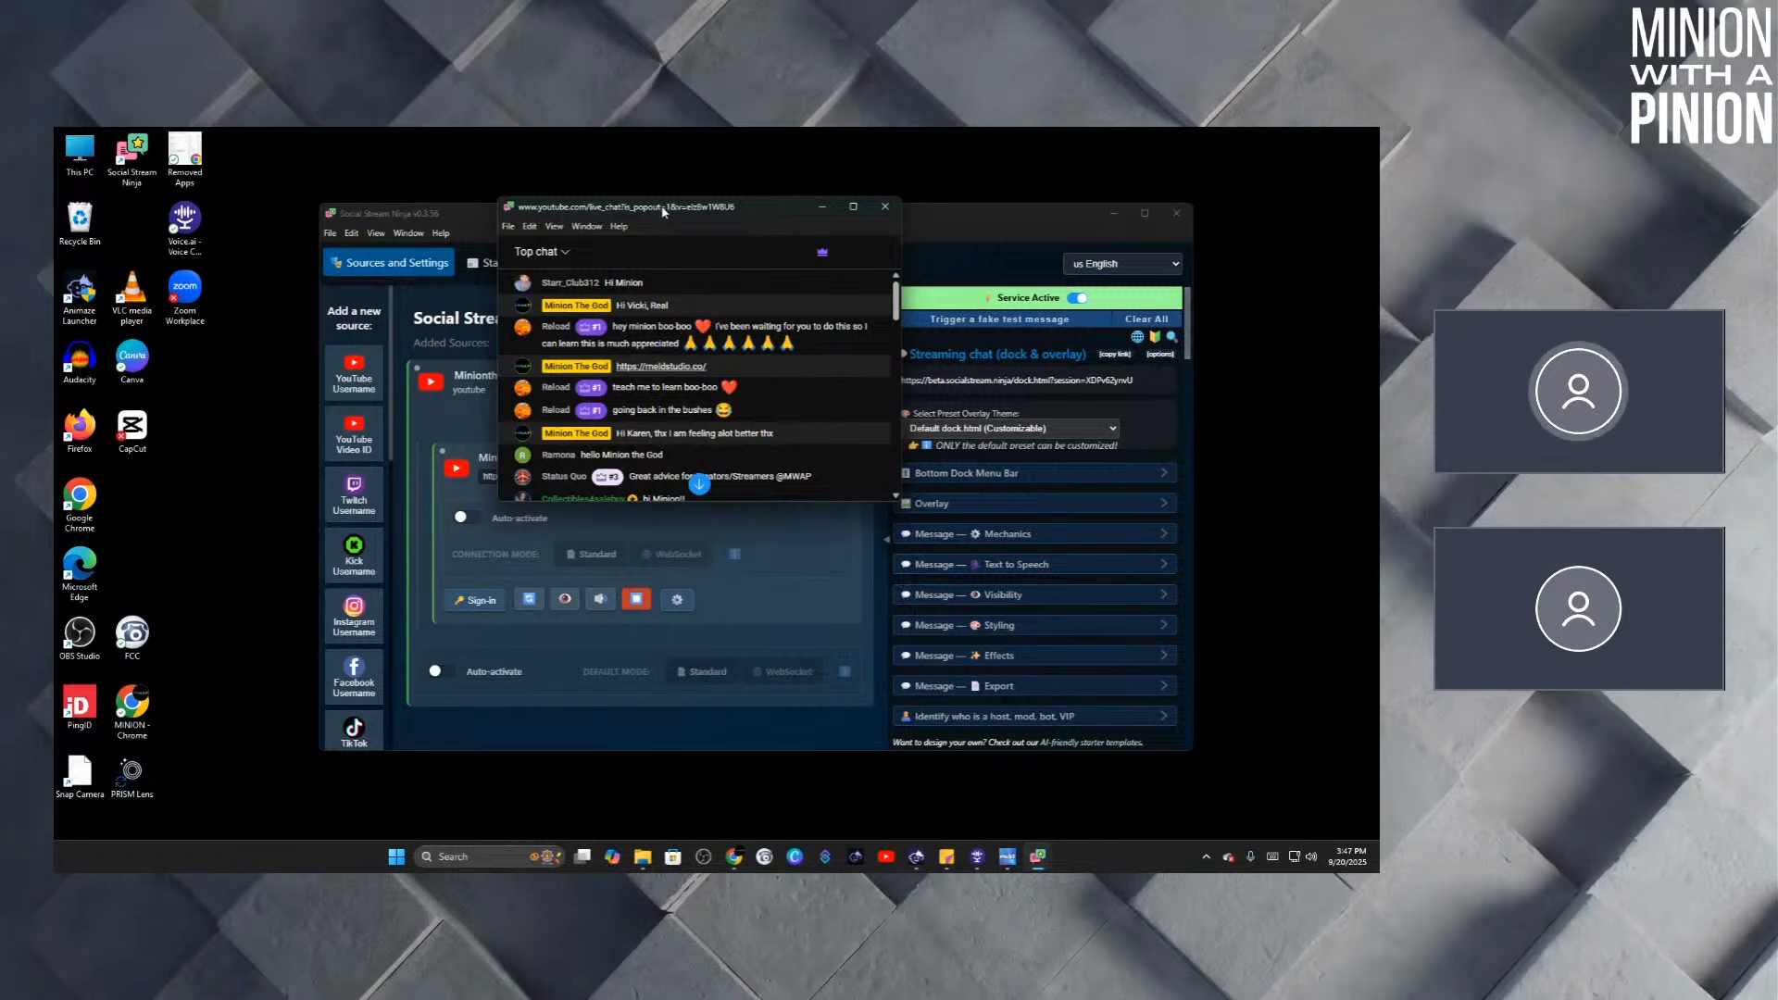
drag(663, 211, 256, 384)
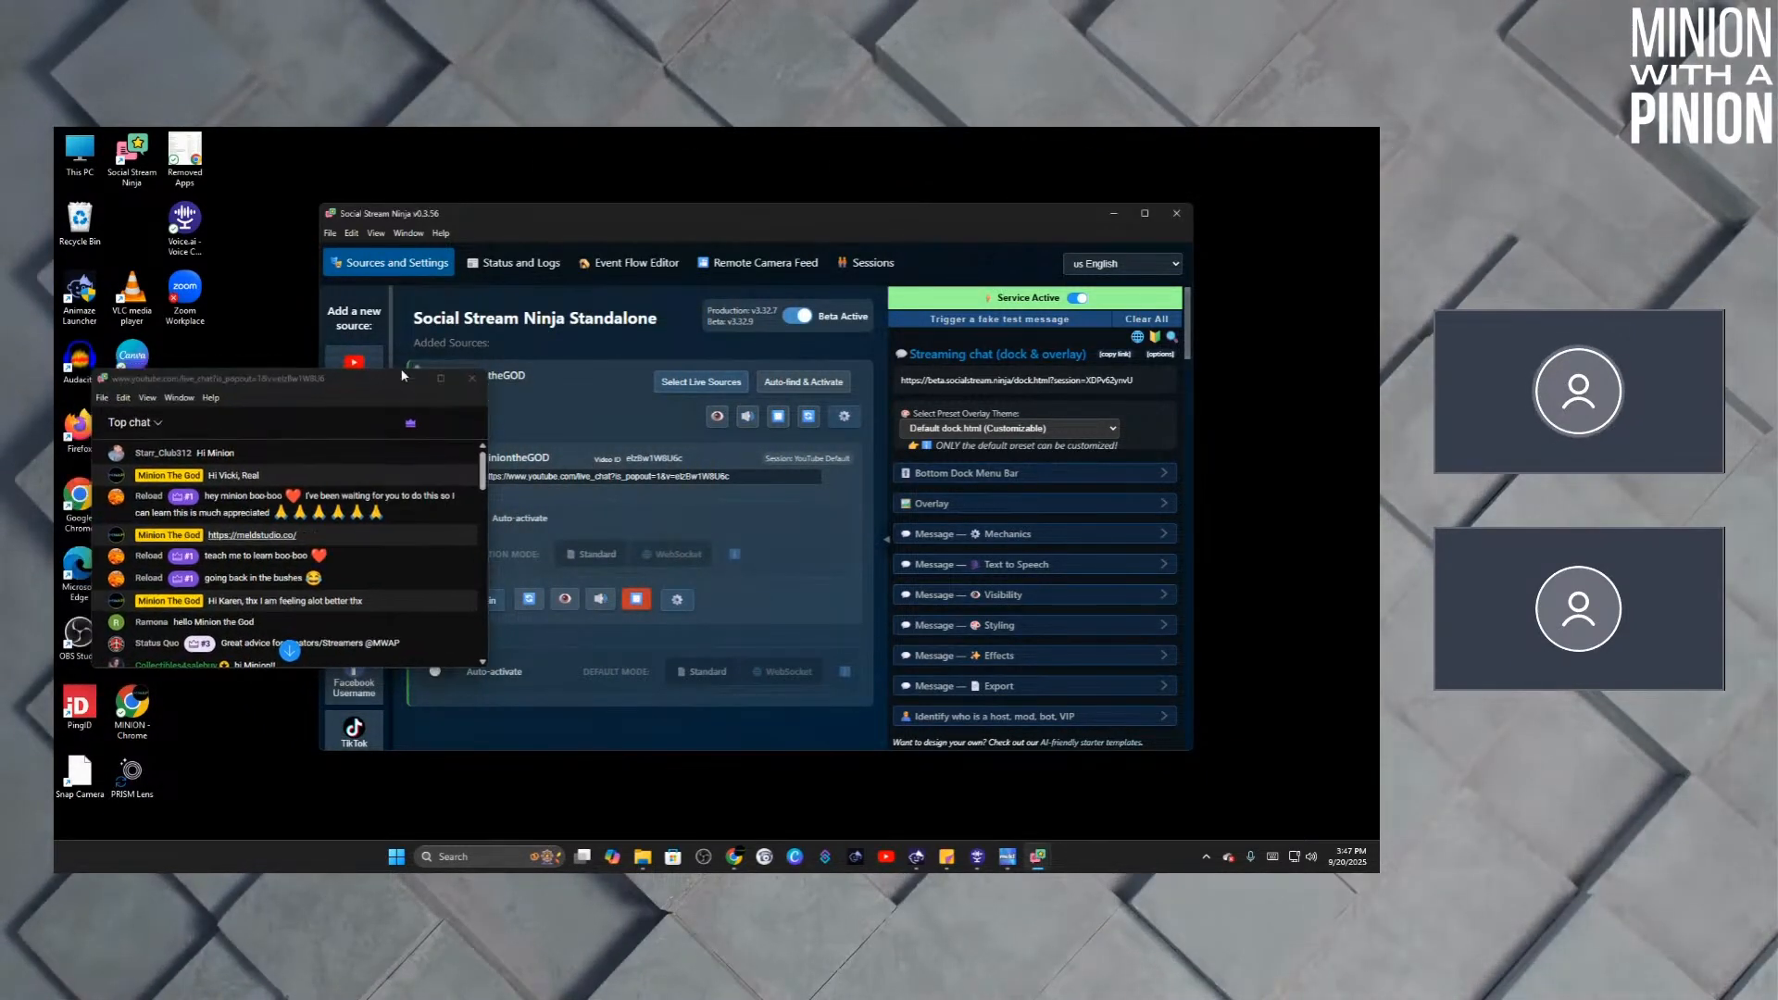
click(408, 377)
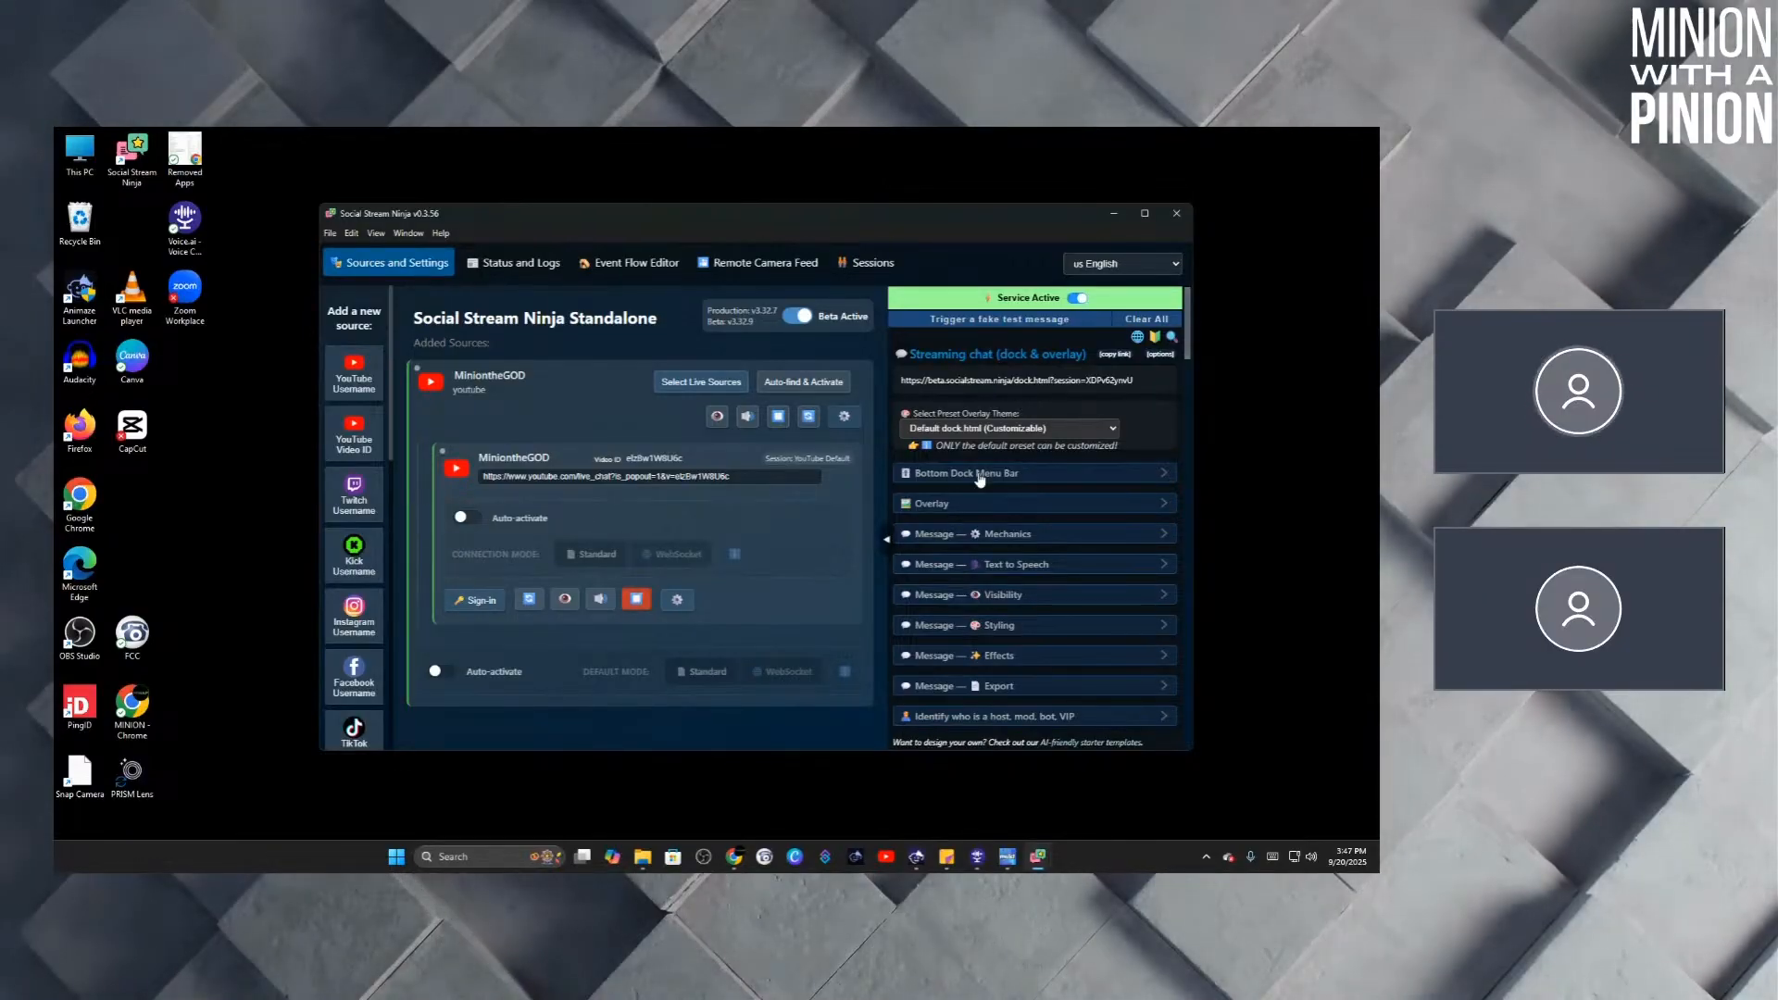
Set the streaming chat's preset overlay theme to Sample Overlay - Basic chat overlay.
scroll(991, 463, down, 2)
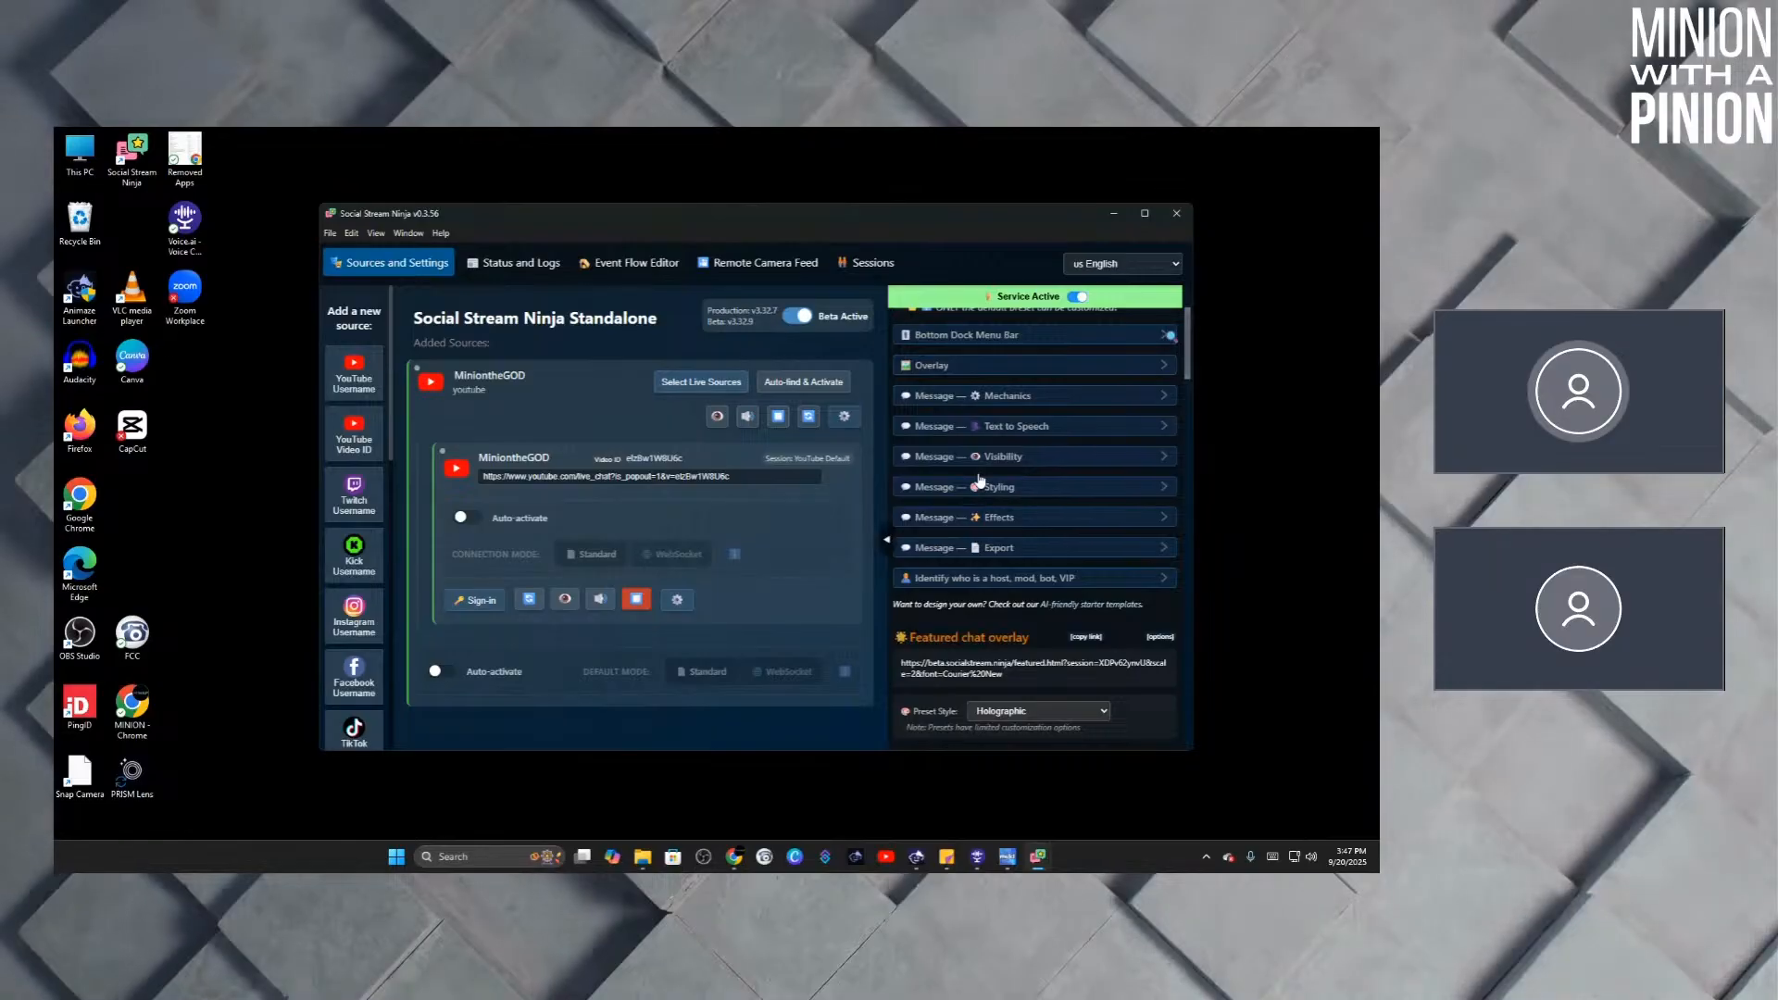
scroll(980, 480, down, 1)
scroll(980, 480, down, 2)
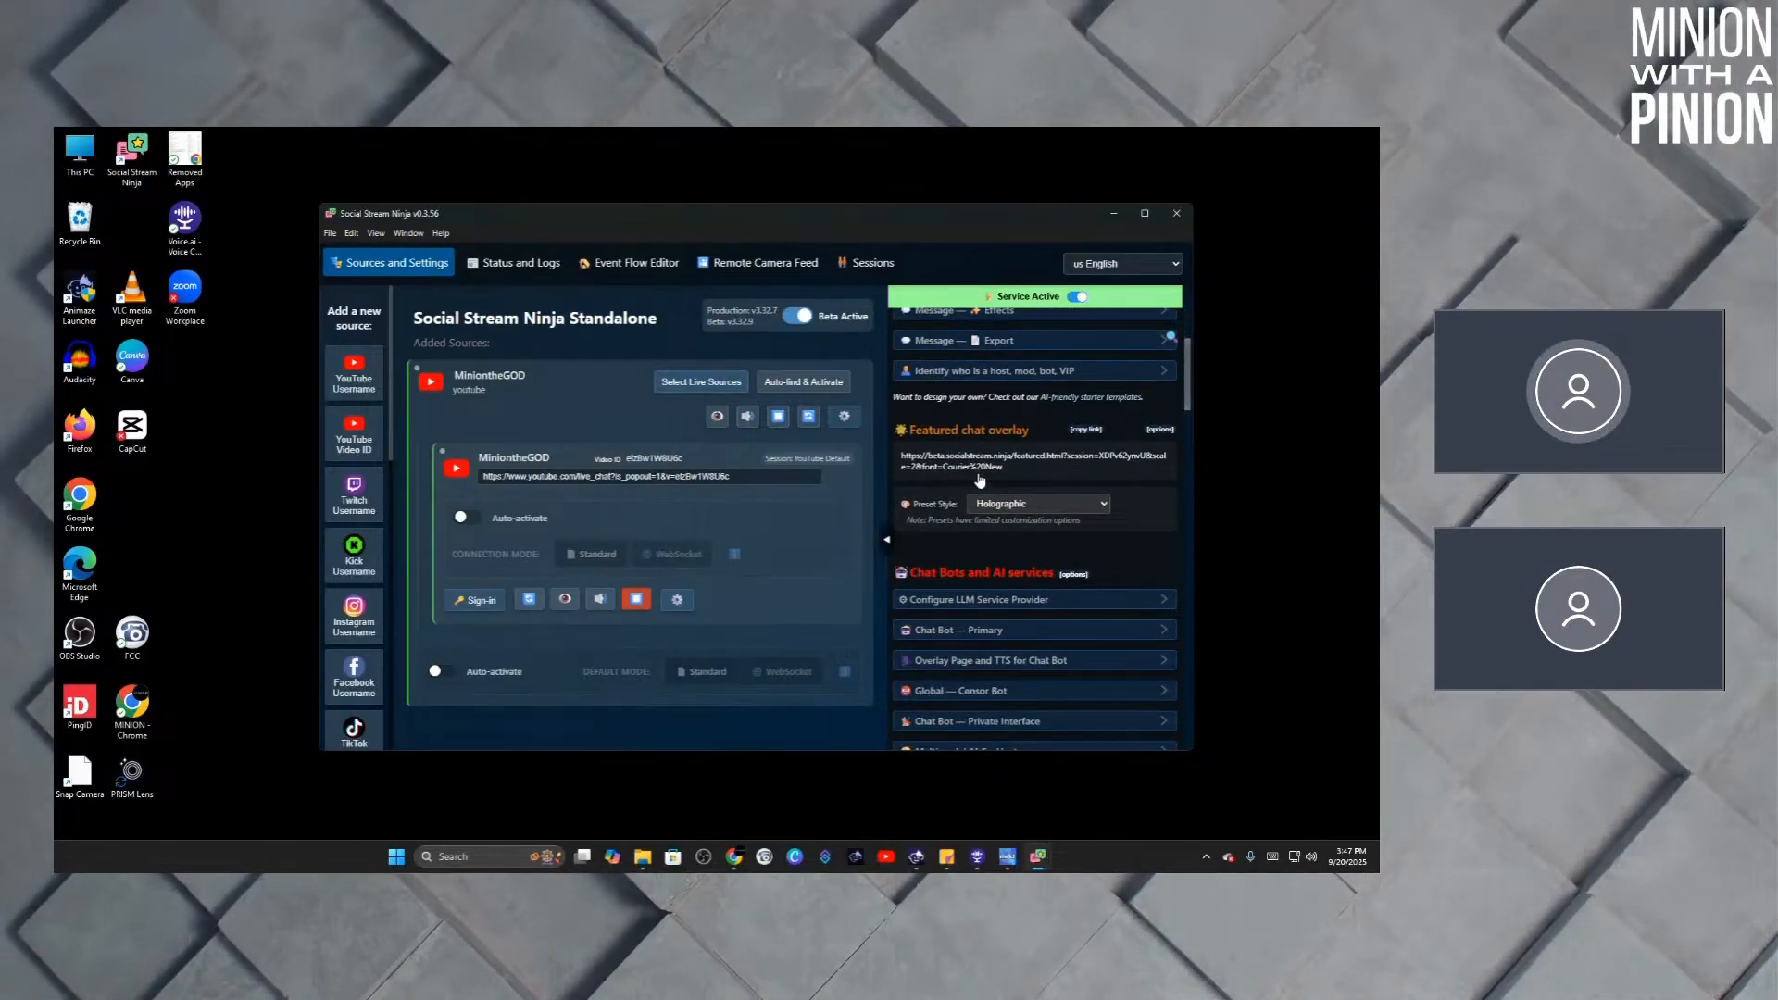
scroll(980, 480, up, 5)
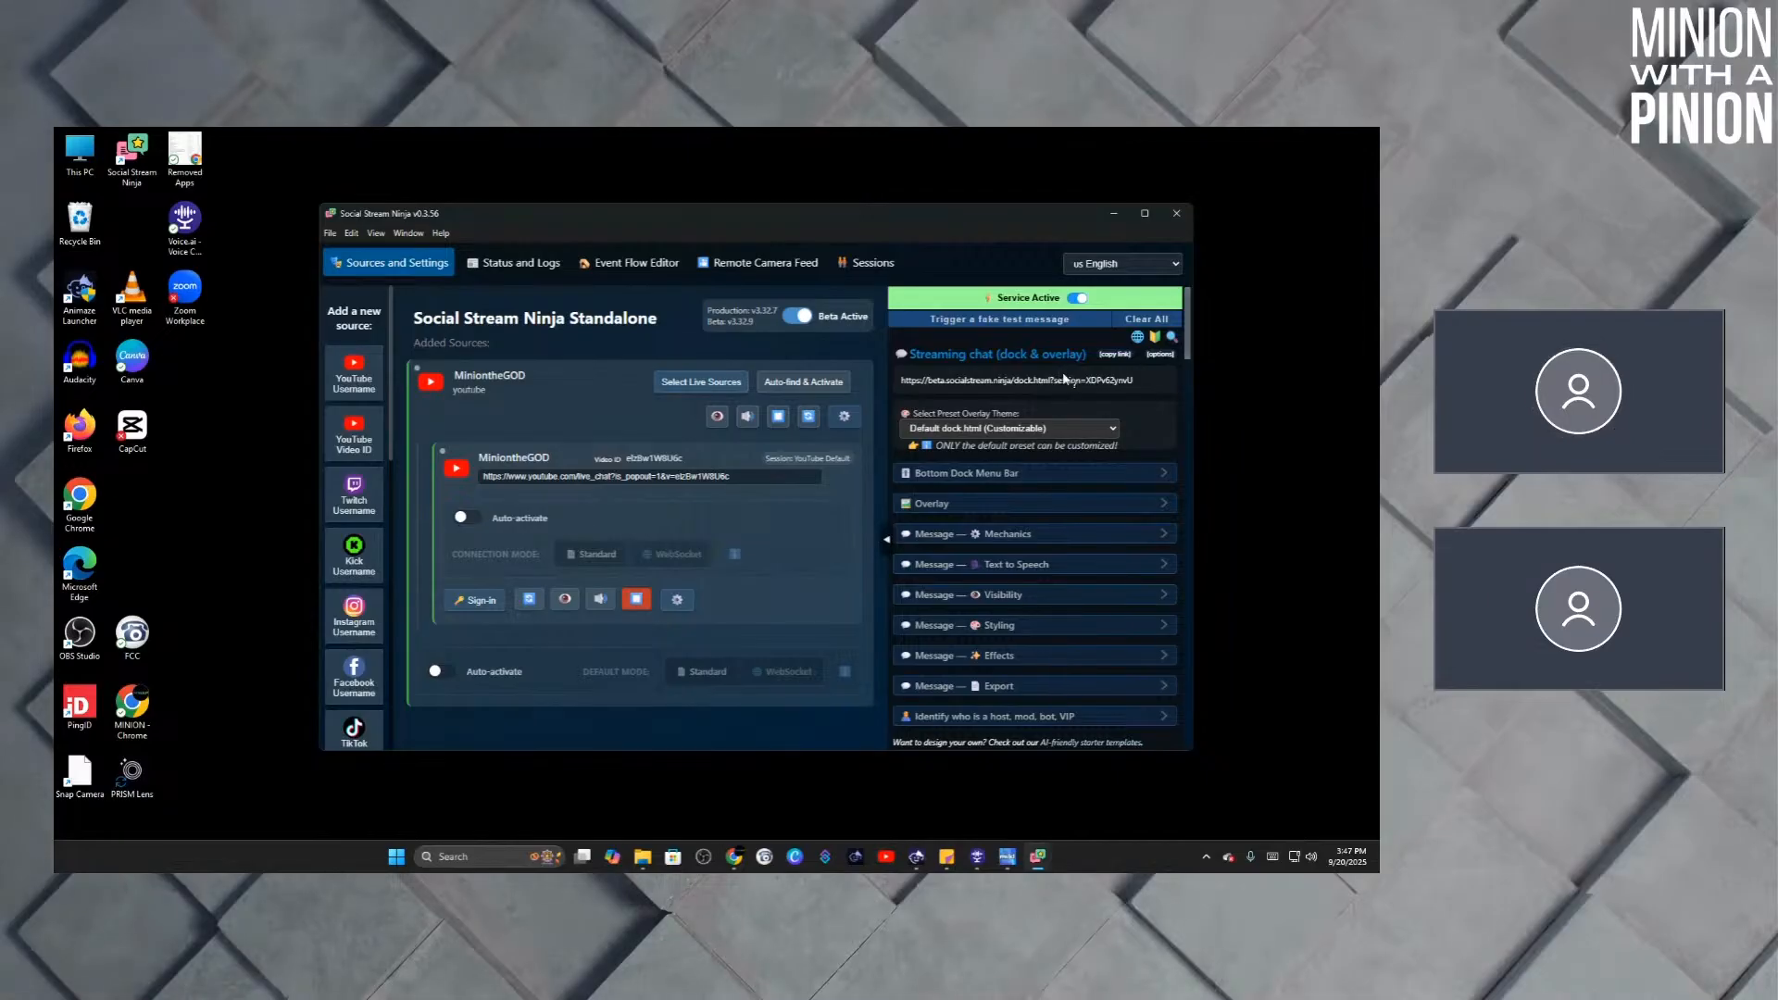
click(1111, 432)
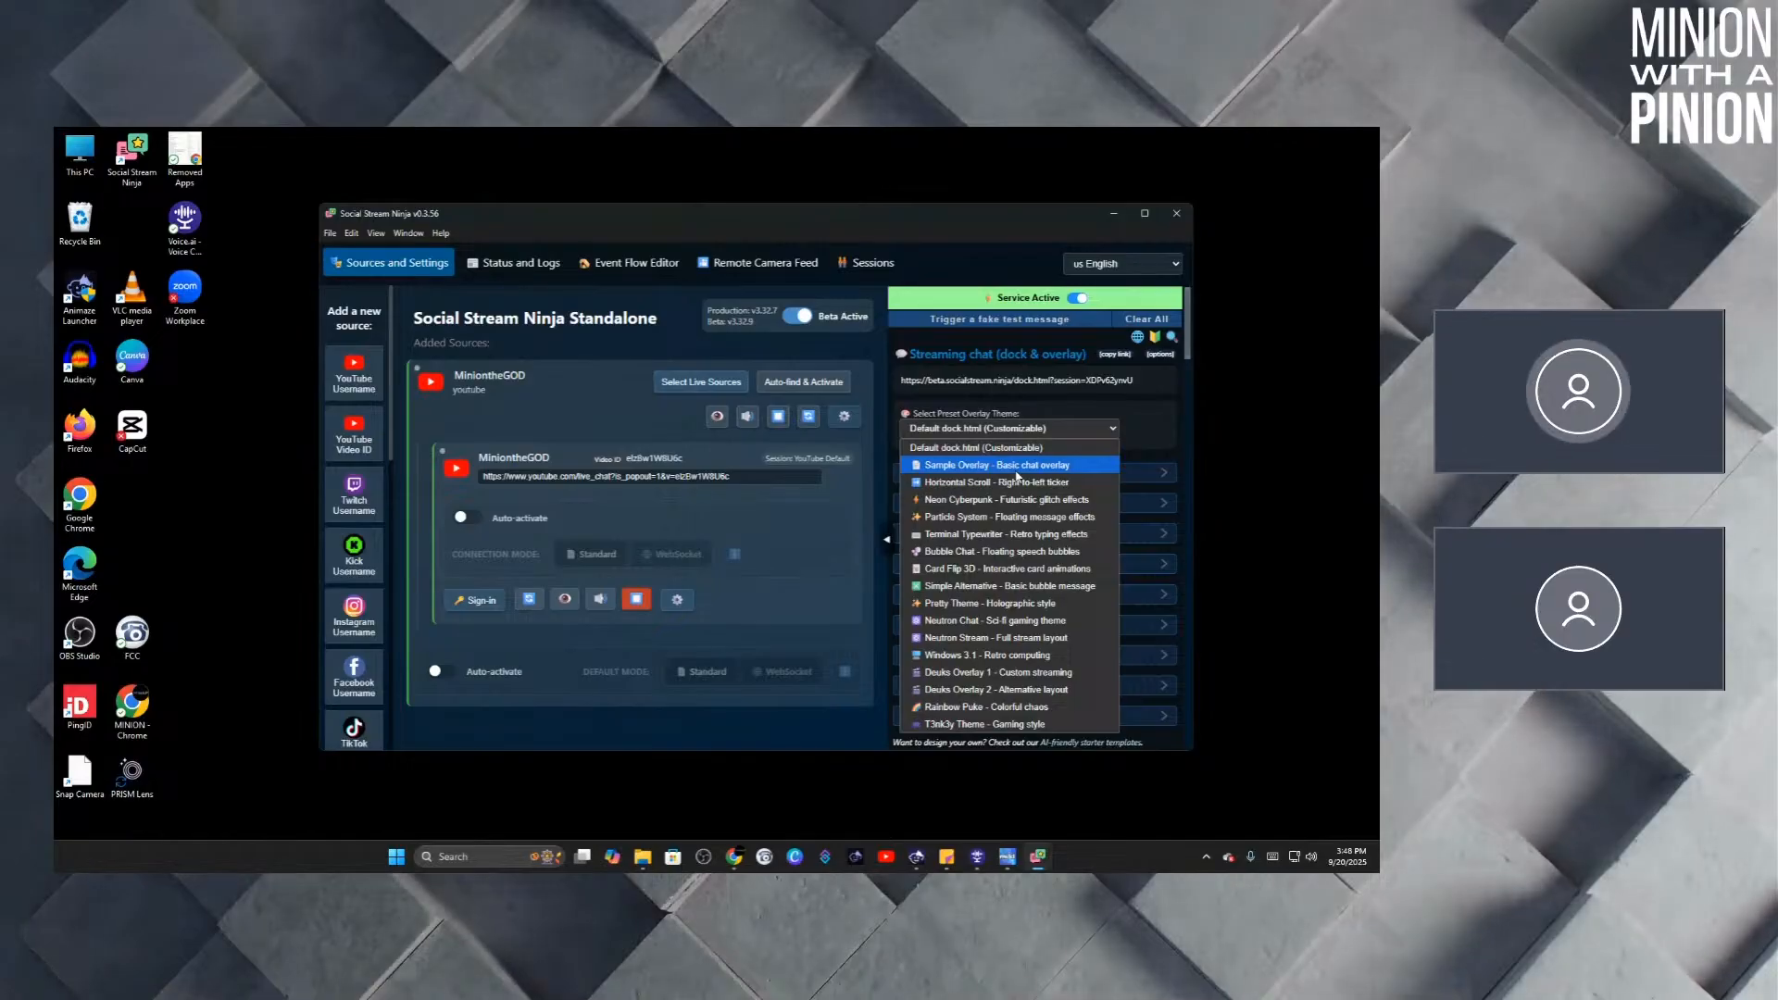
click(1019, 466)
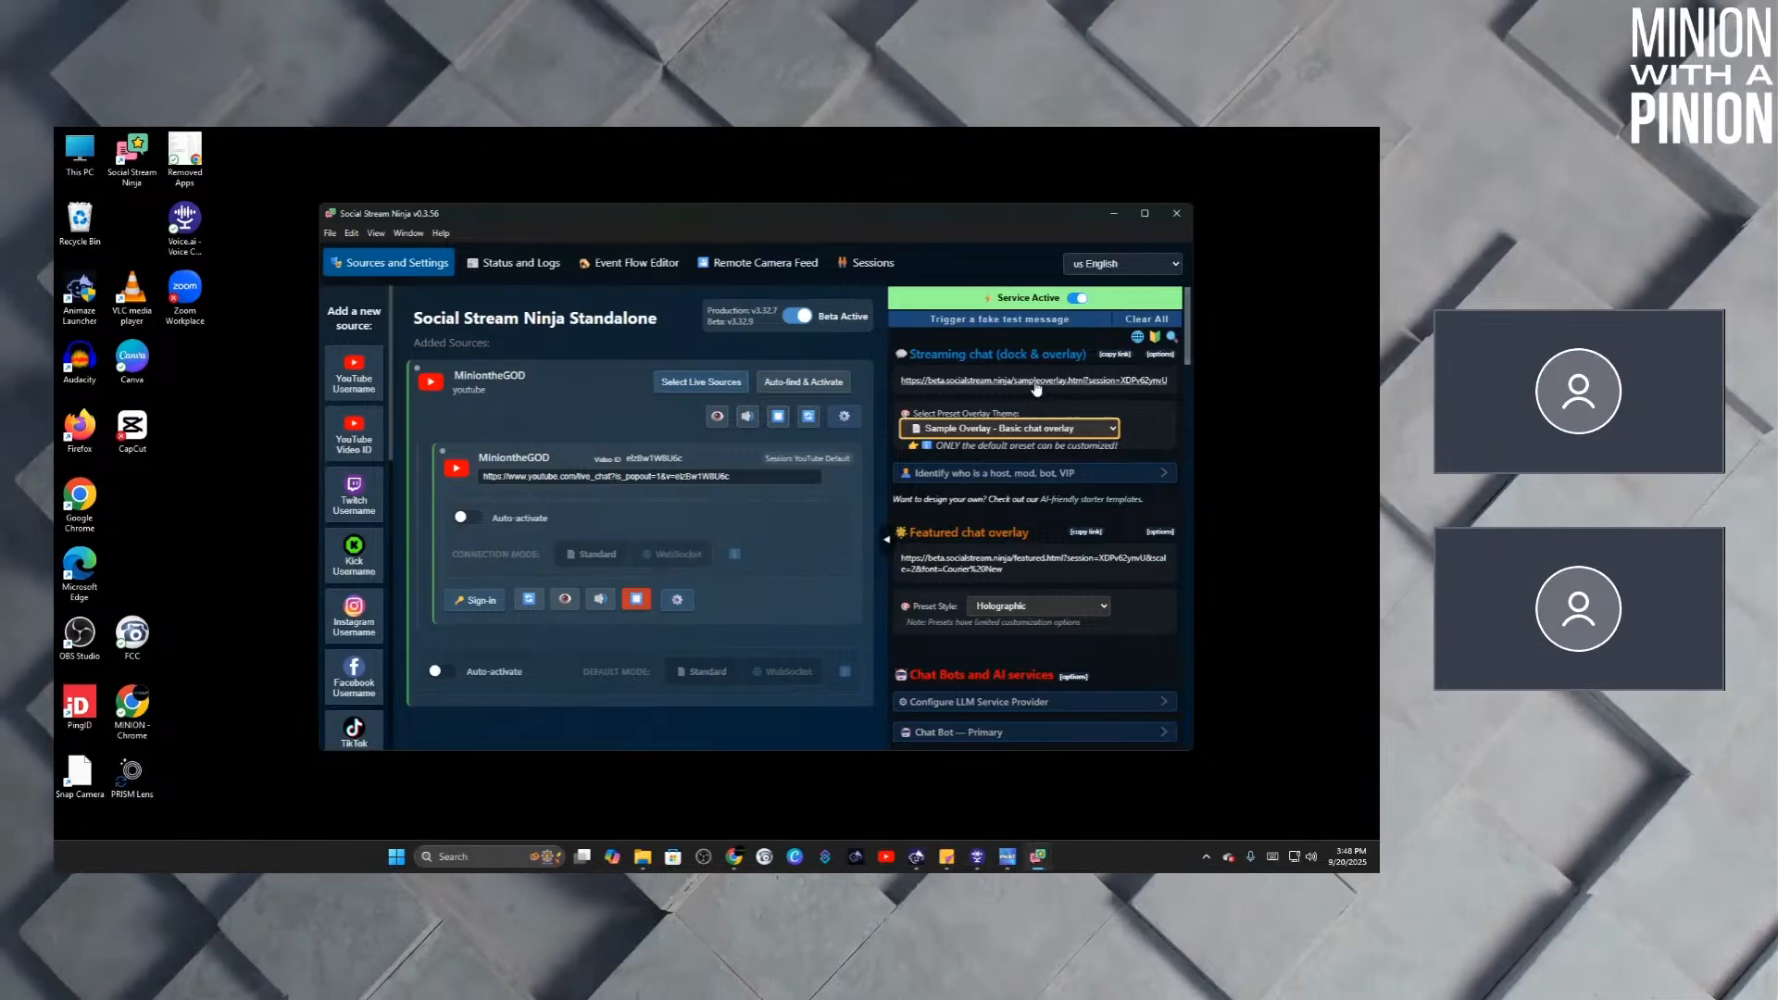
Select the full streaming chat (dock & overlay) link and copy it.
click(1174, 381)
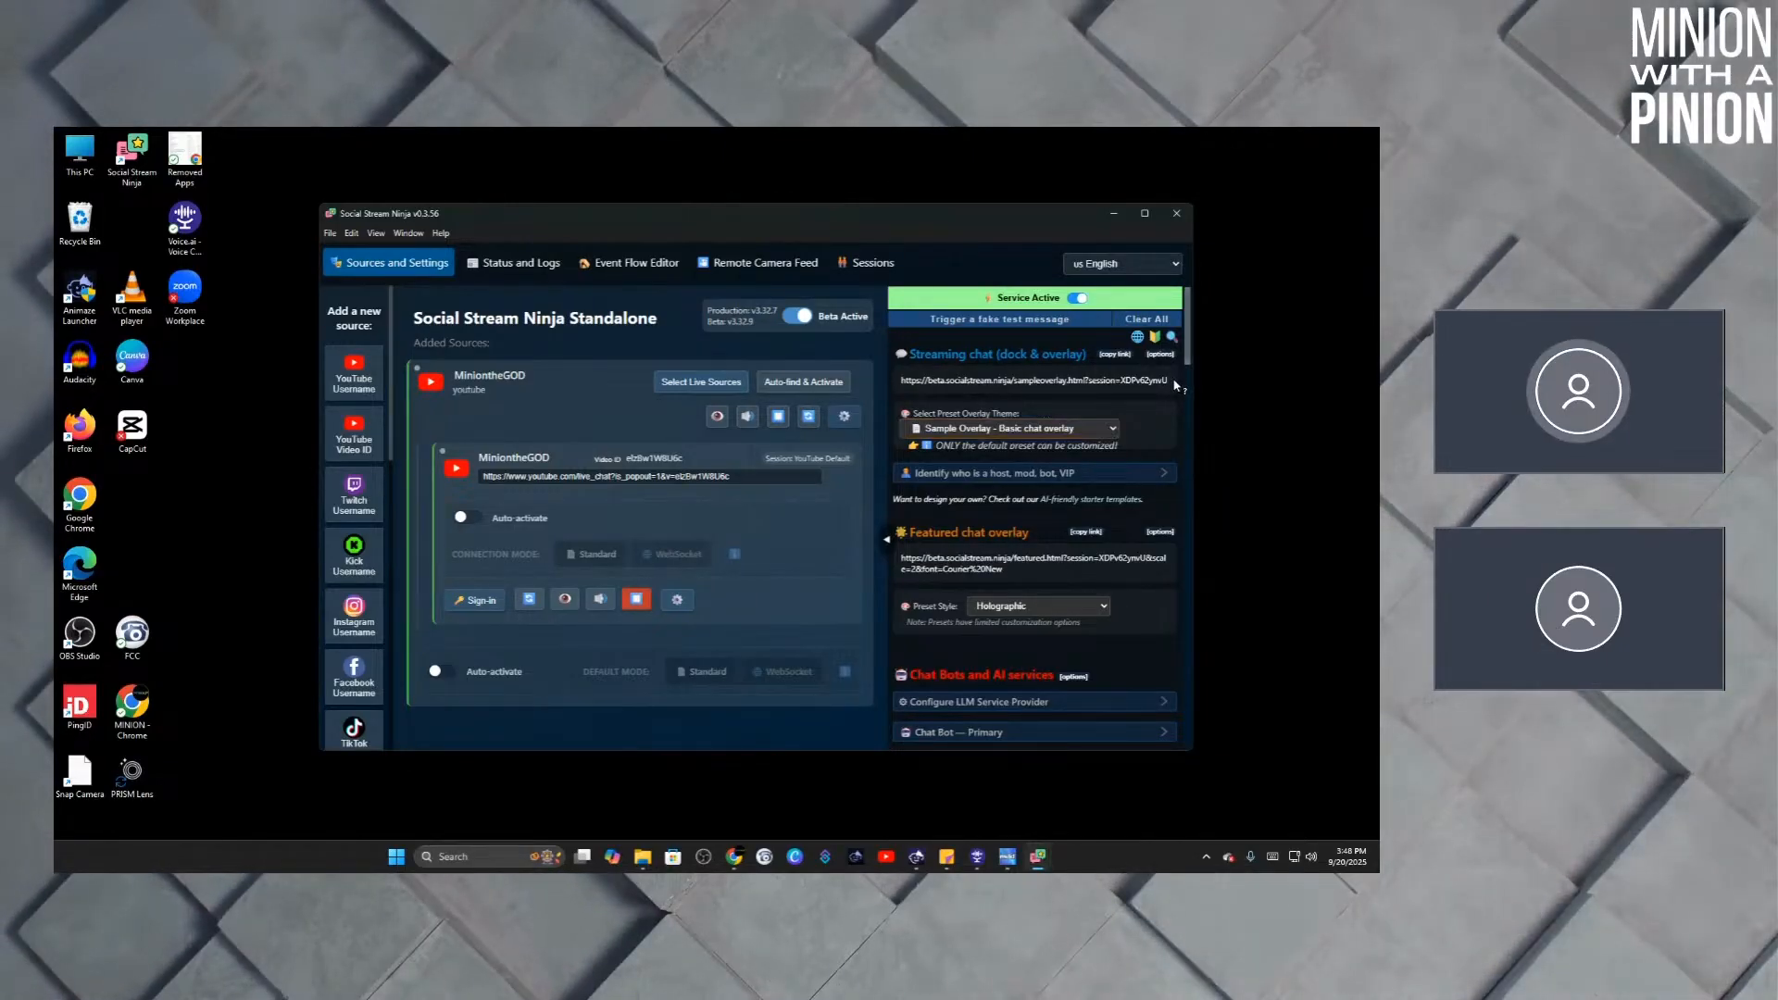
drag(1169, 380, 926, 370)
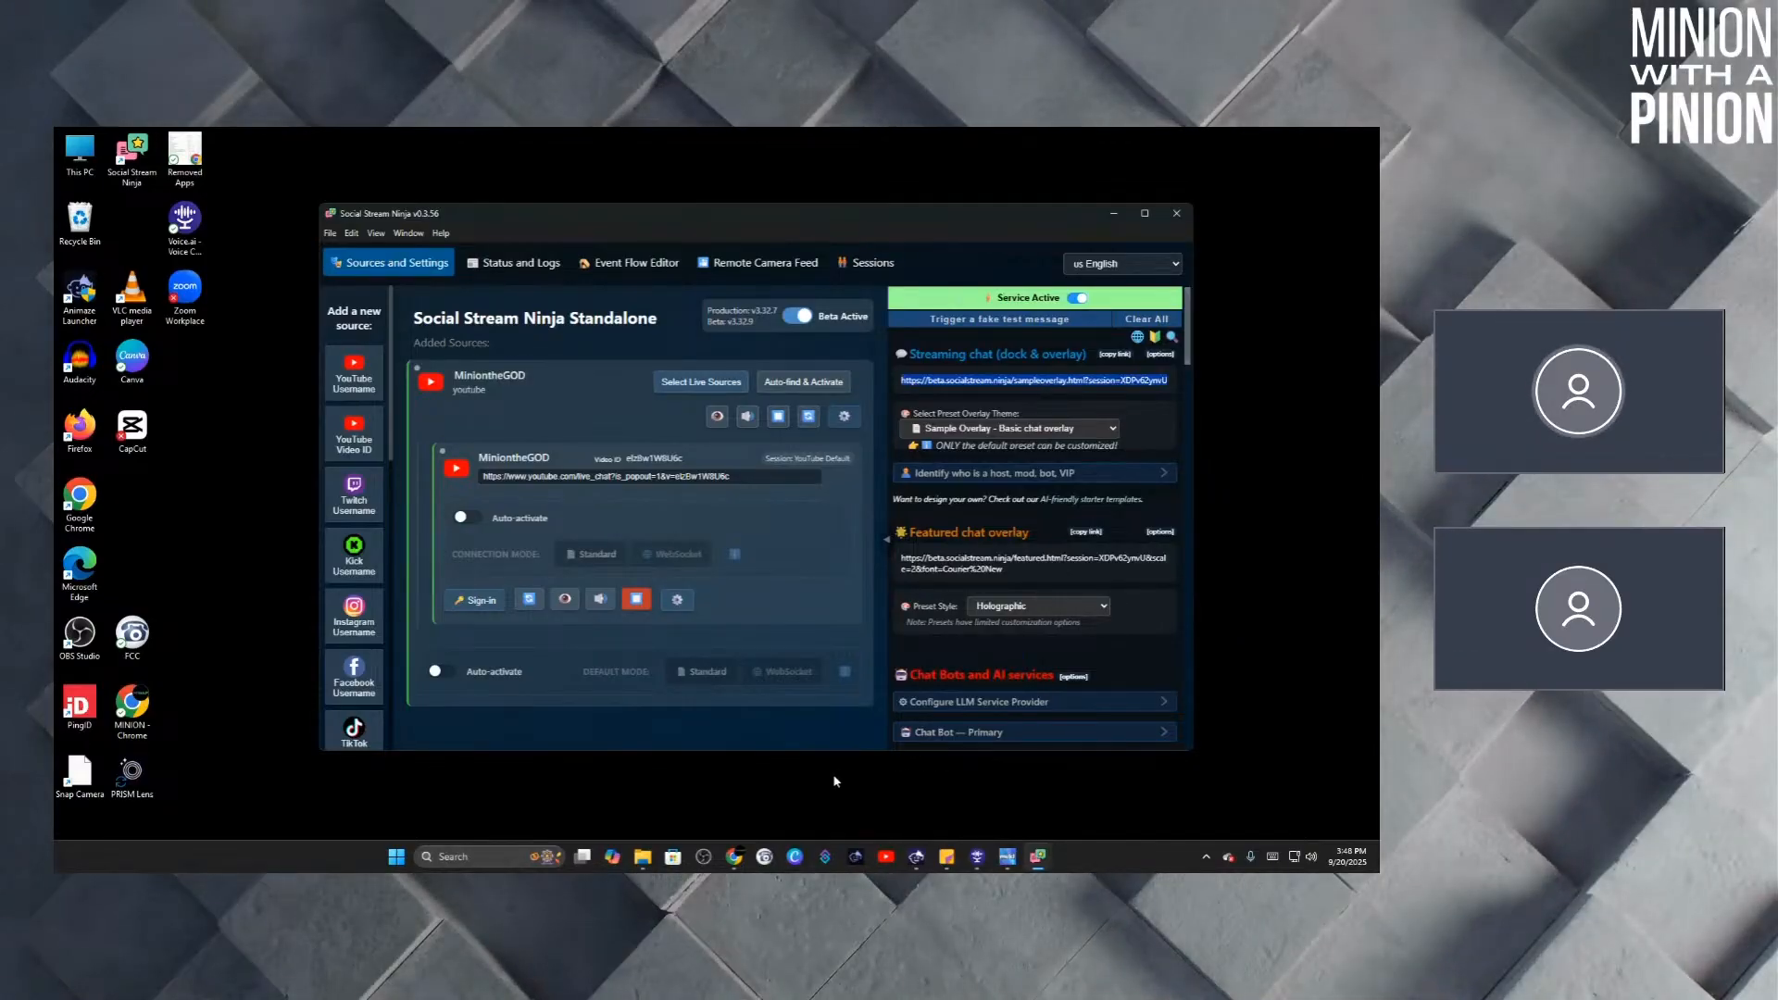
right_click(936, 385)
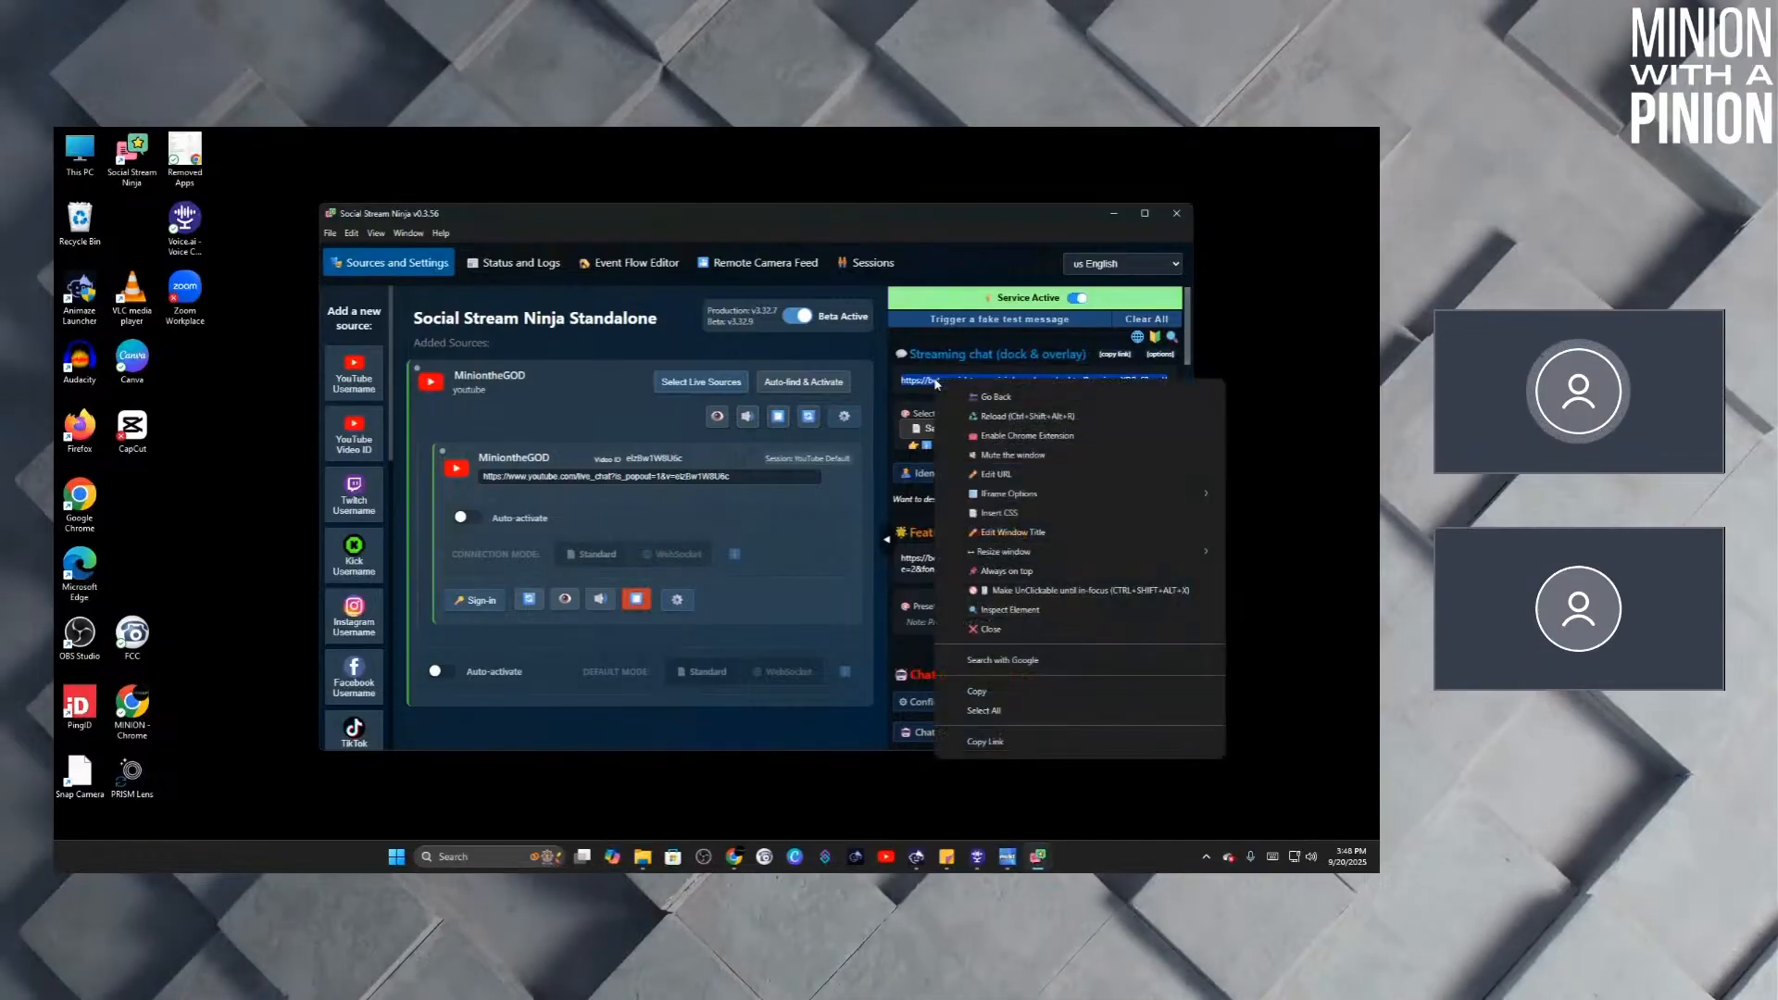
click(977, 691)
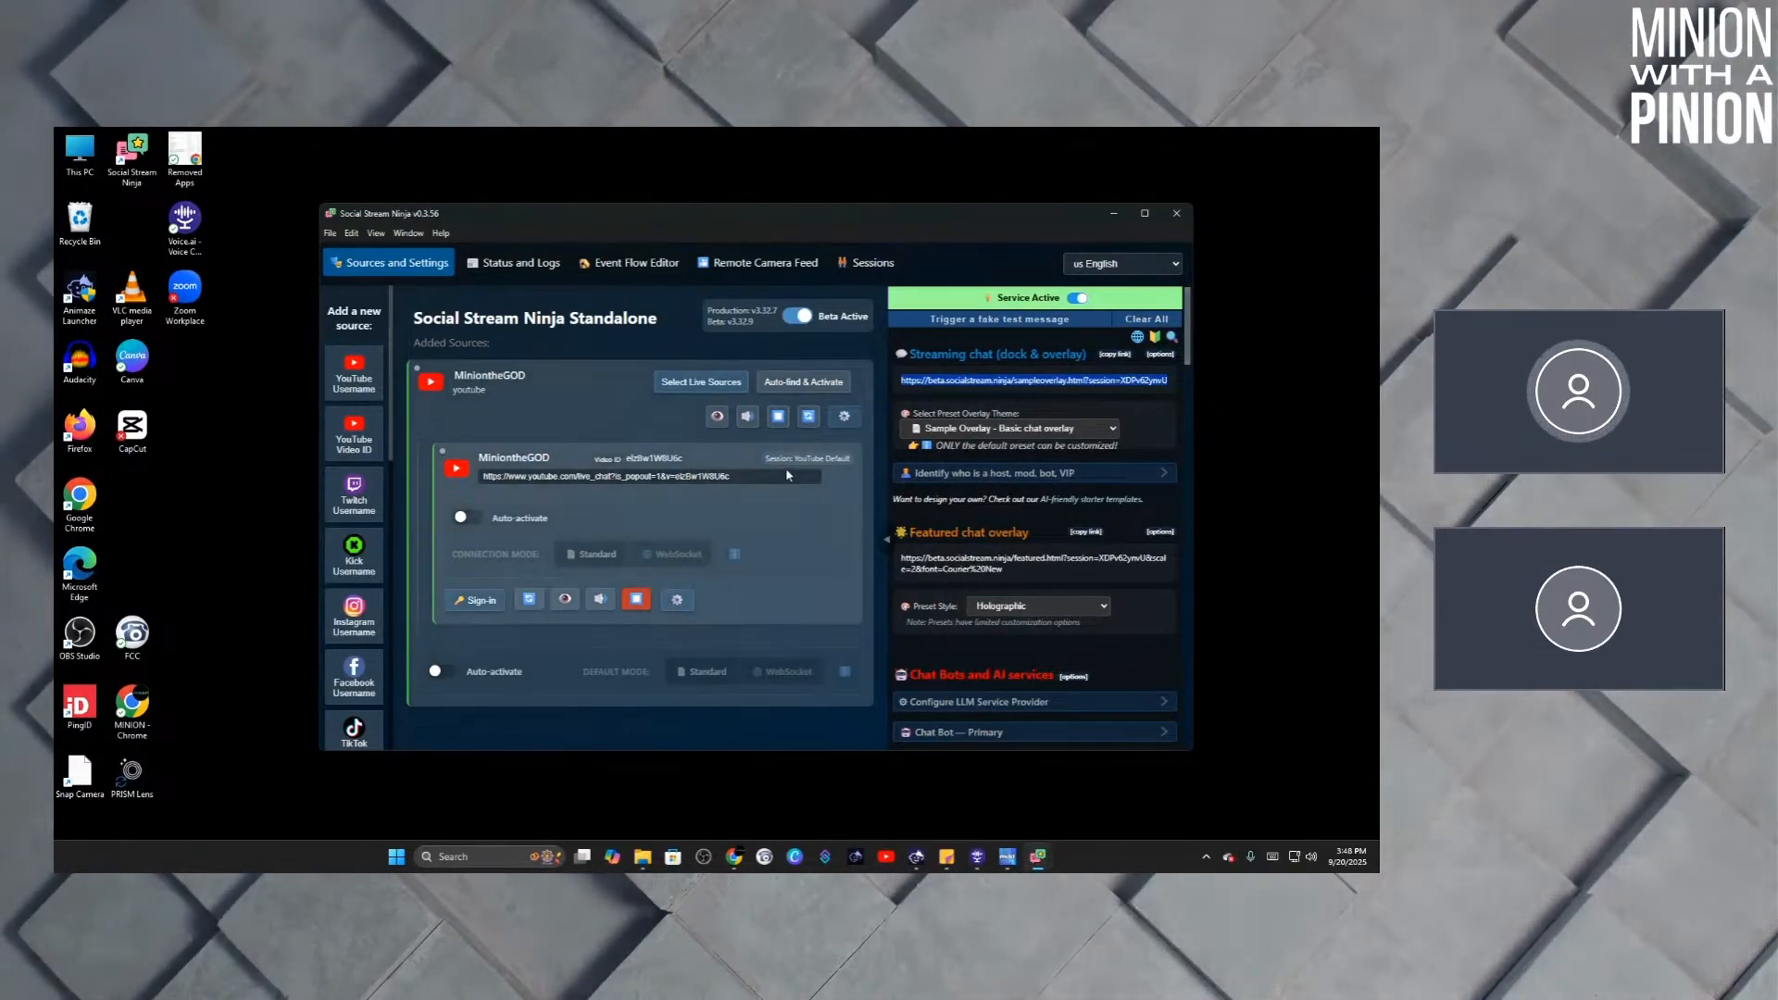
Switch to Meld Studio, enable the custom Chat Dock in the User Interface settings, and paste the copied Social Stream Ninja link as the Chat URL.
mouse_move(740, 864)
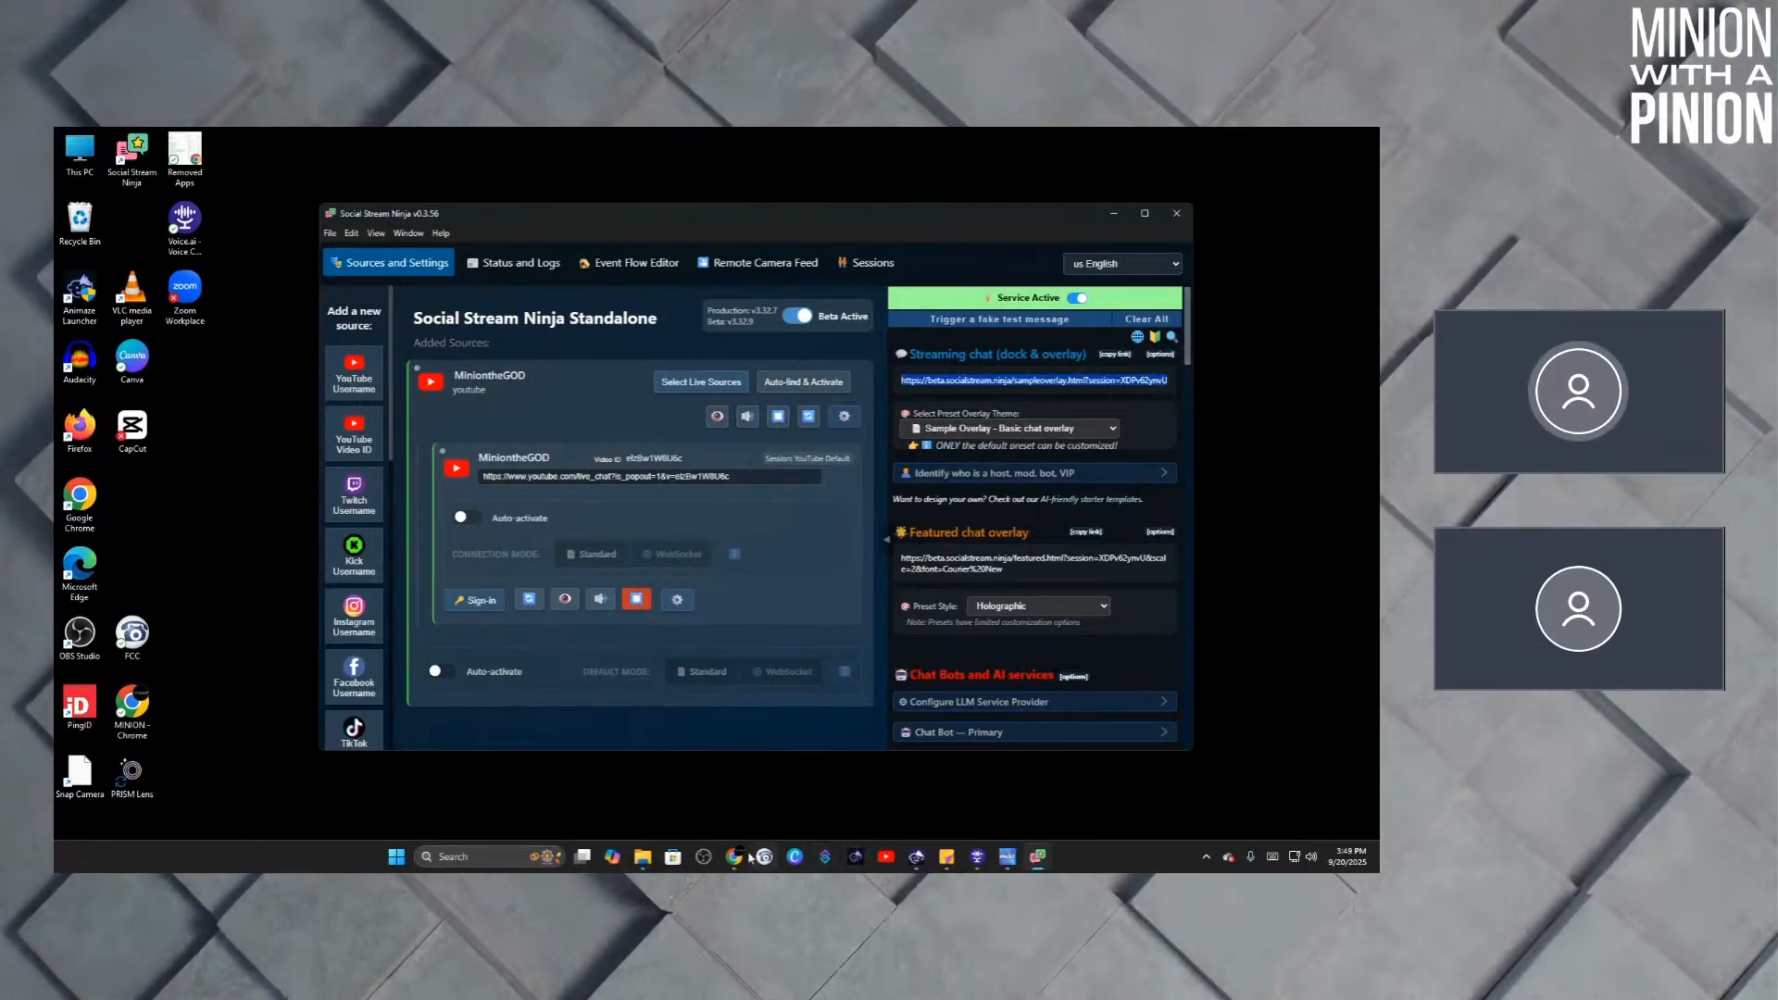
click(1007, 857)
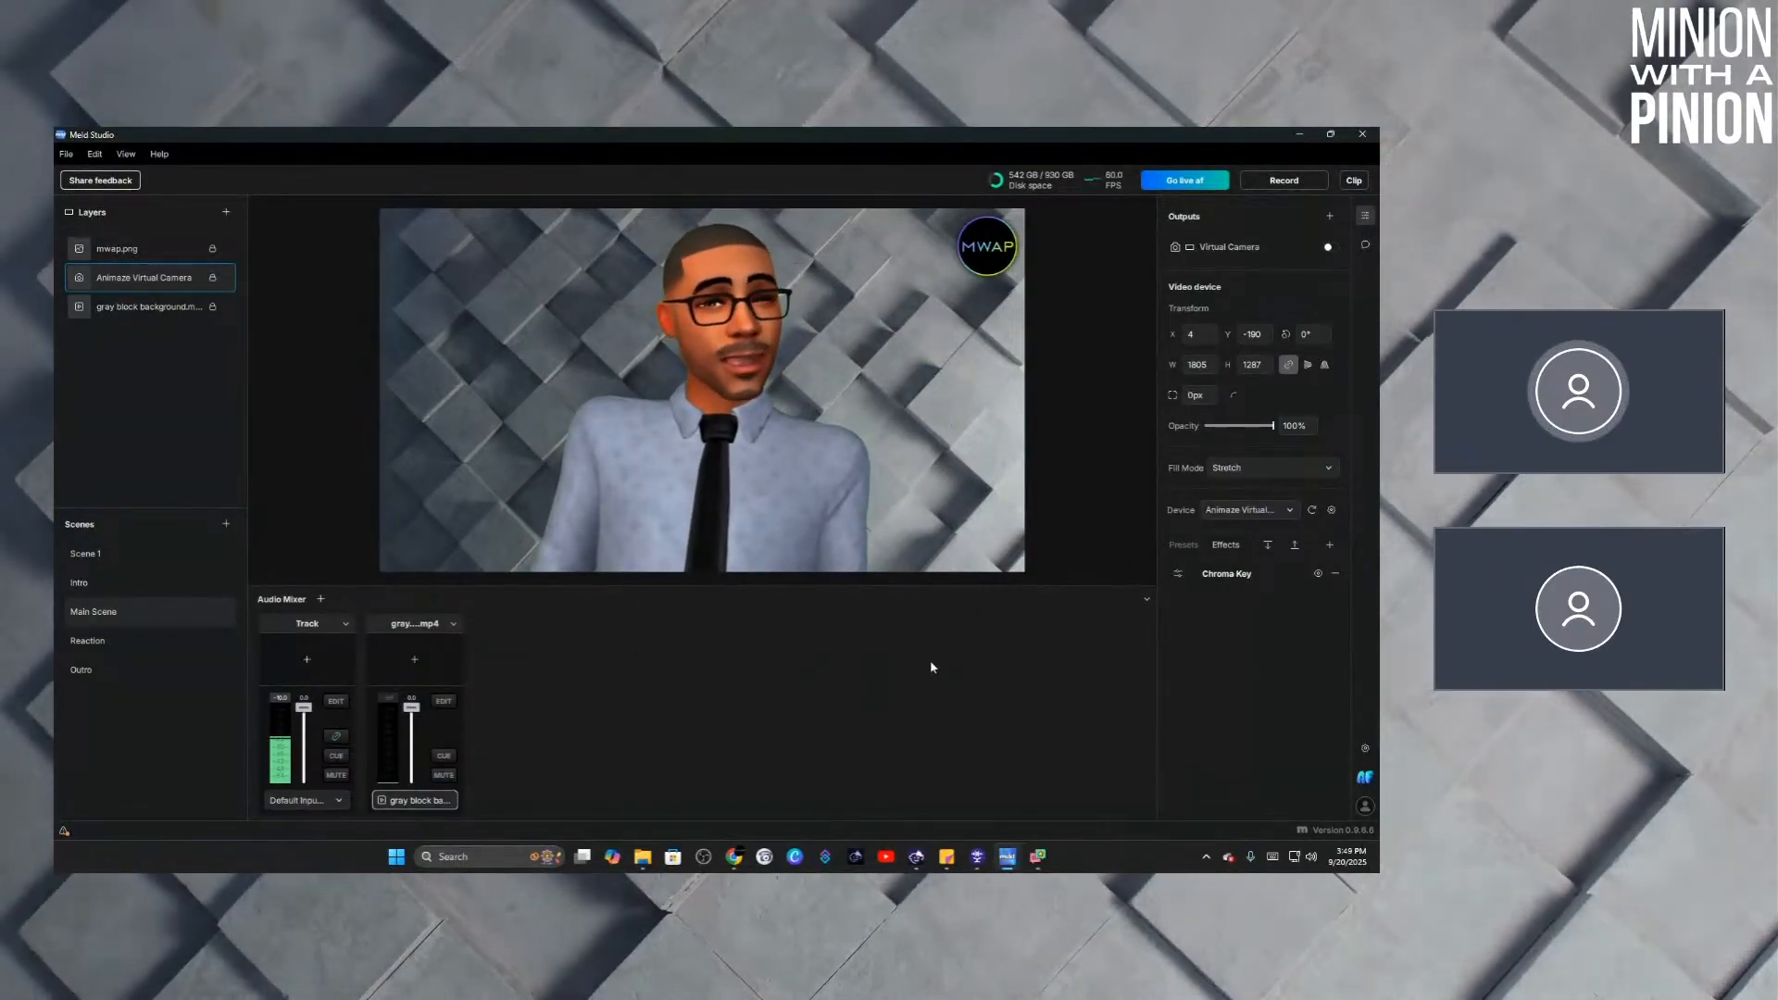
click(1365, 750)
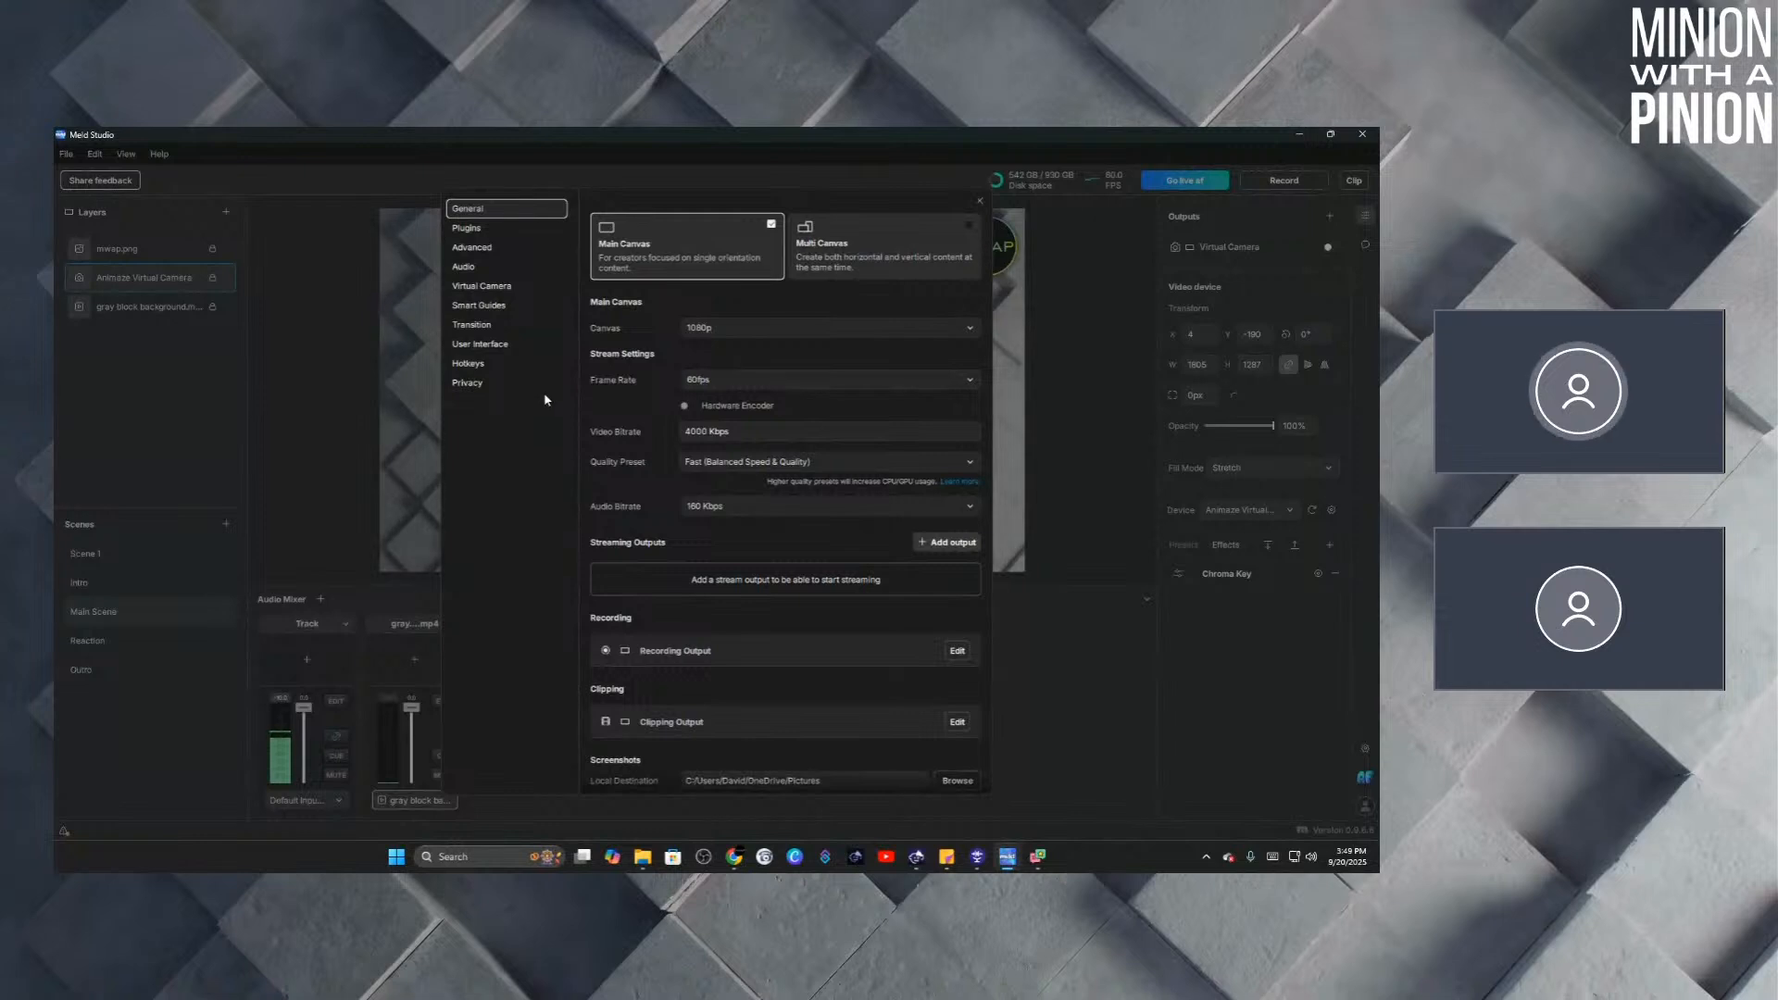
click(501, 351)
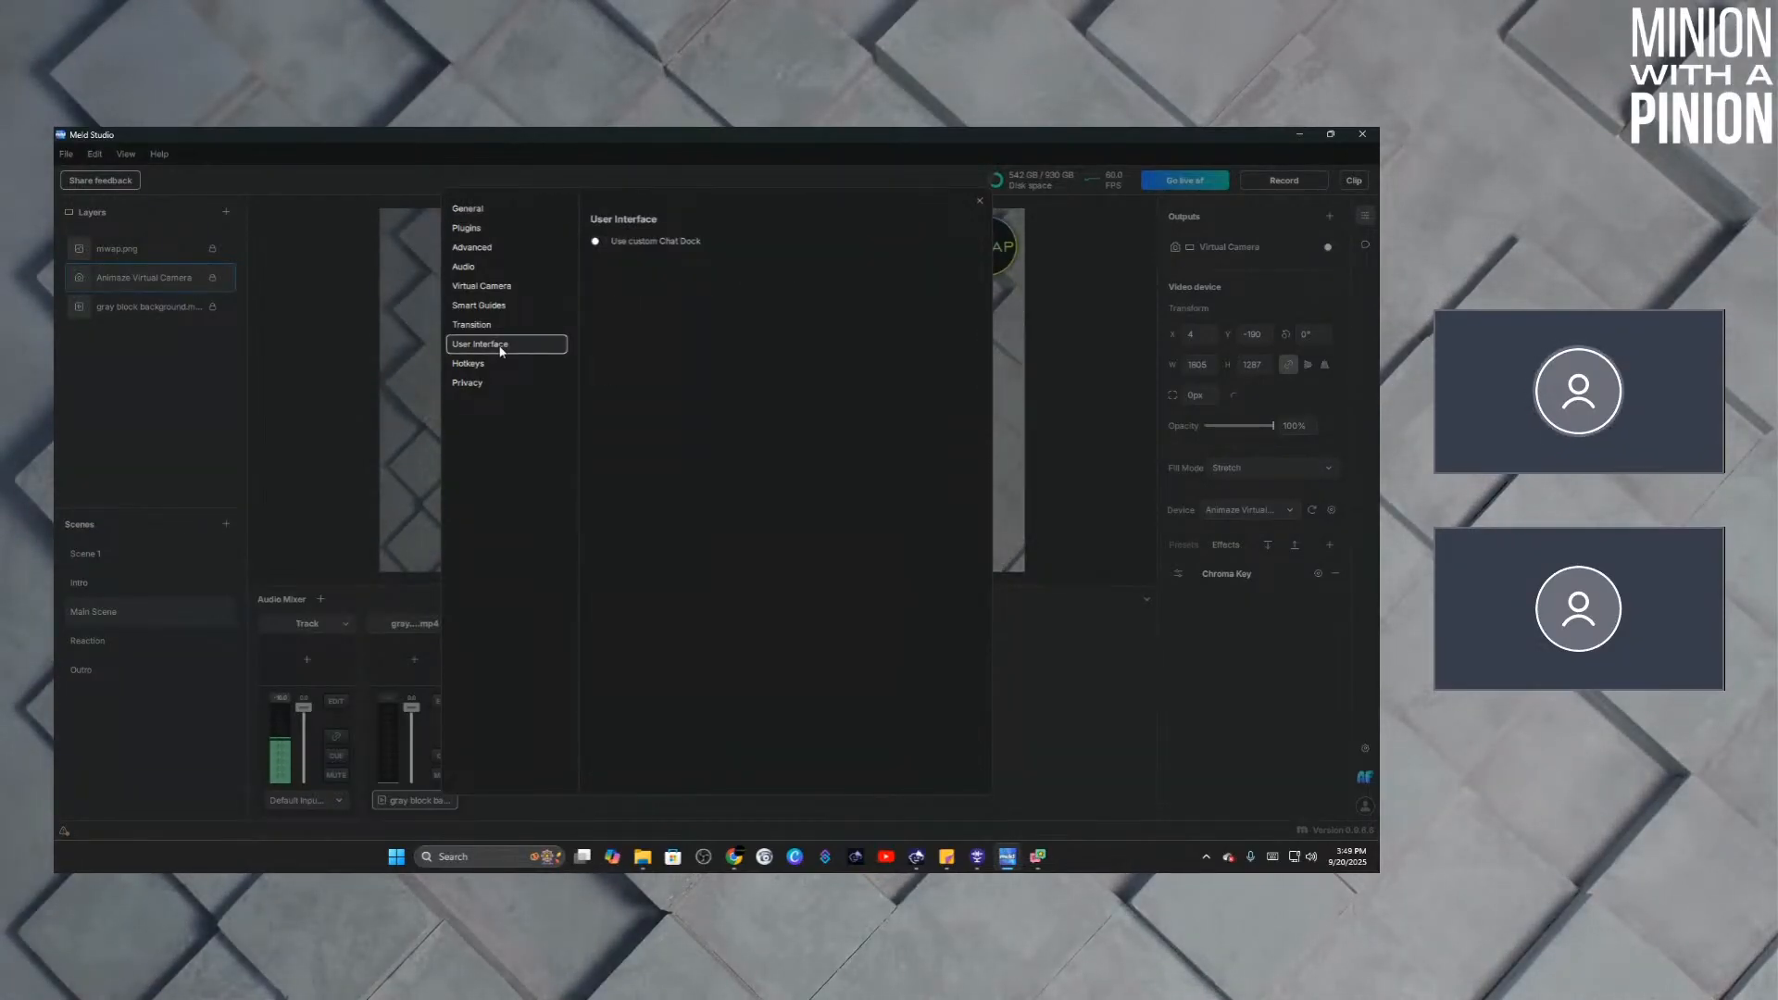
click(597, 242)
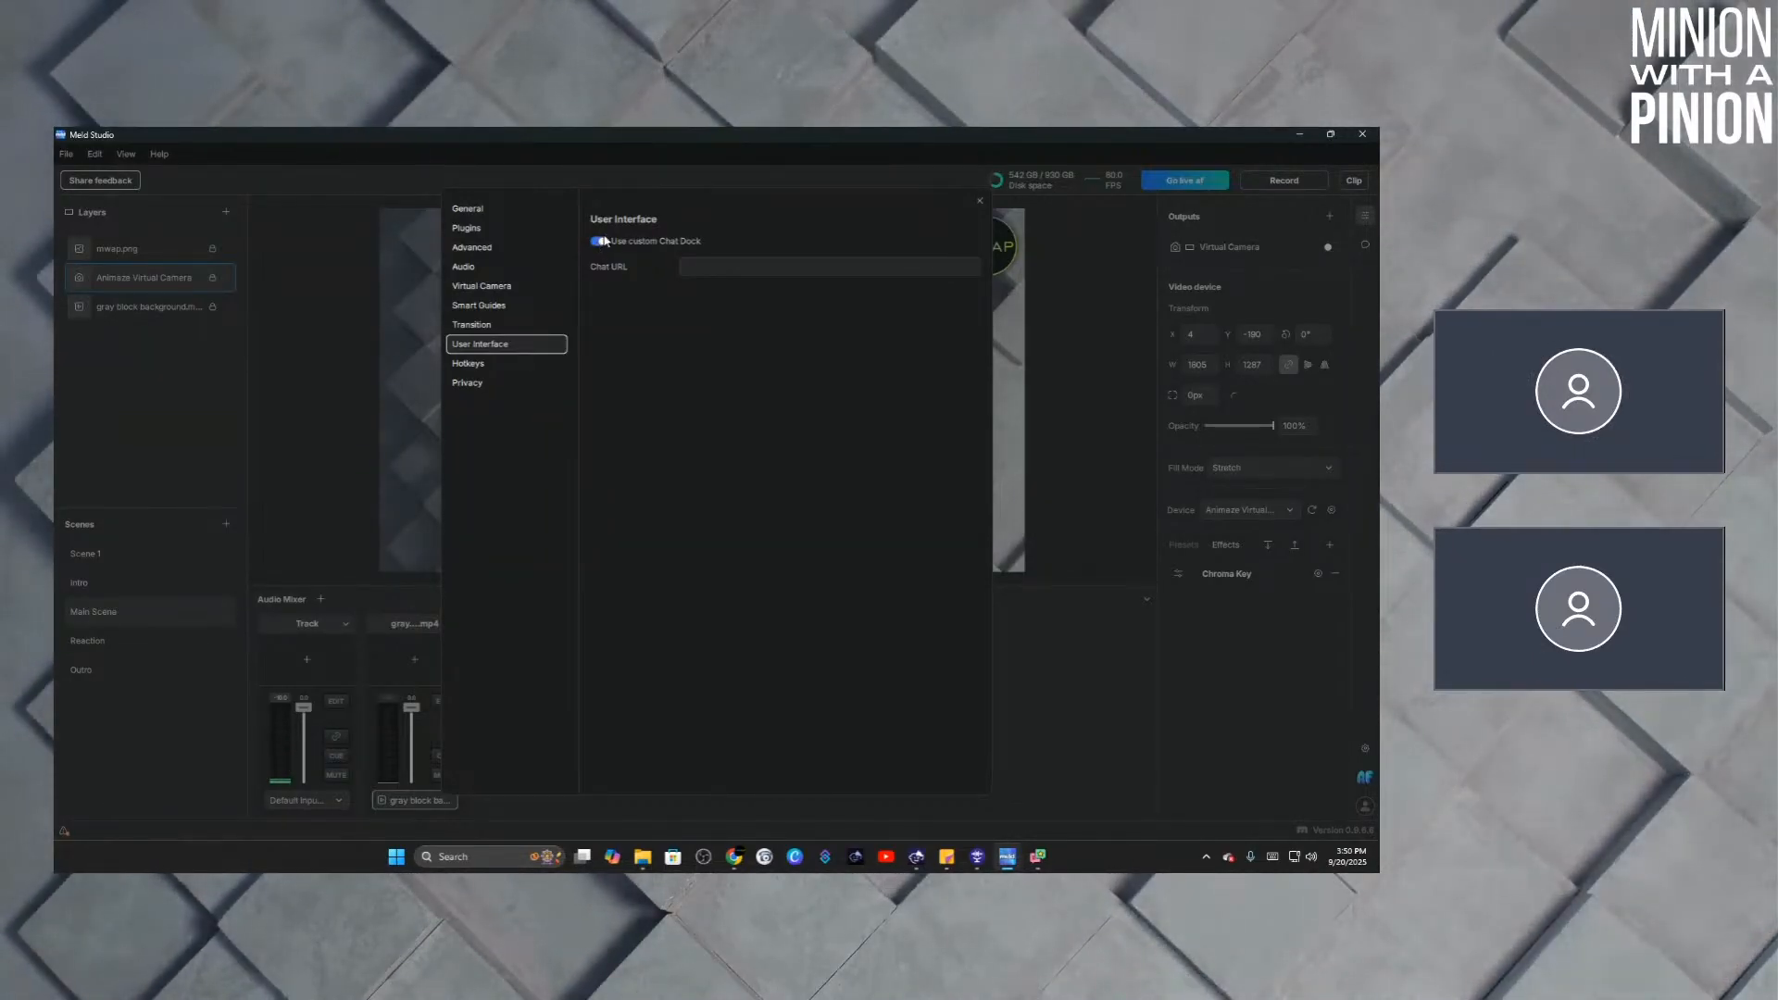
click(695, 269)
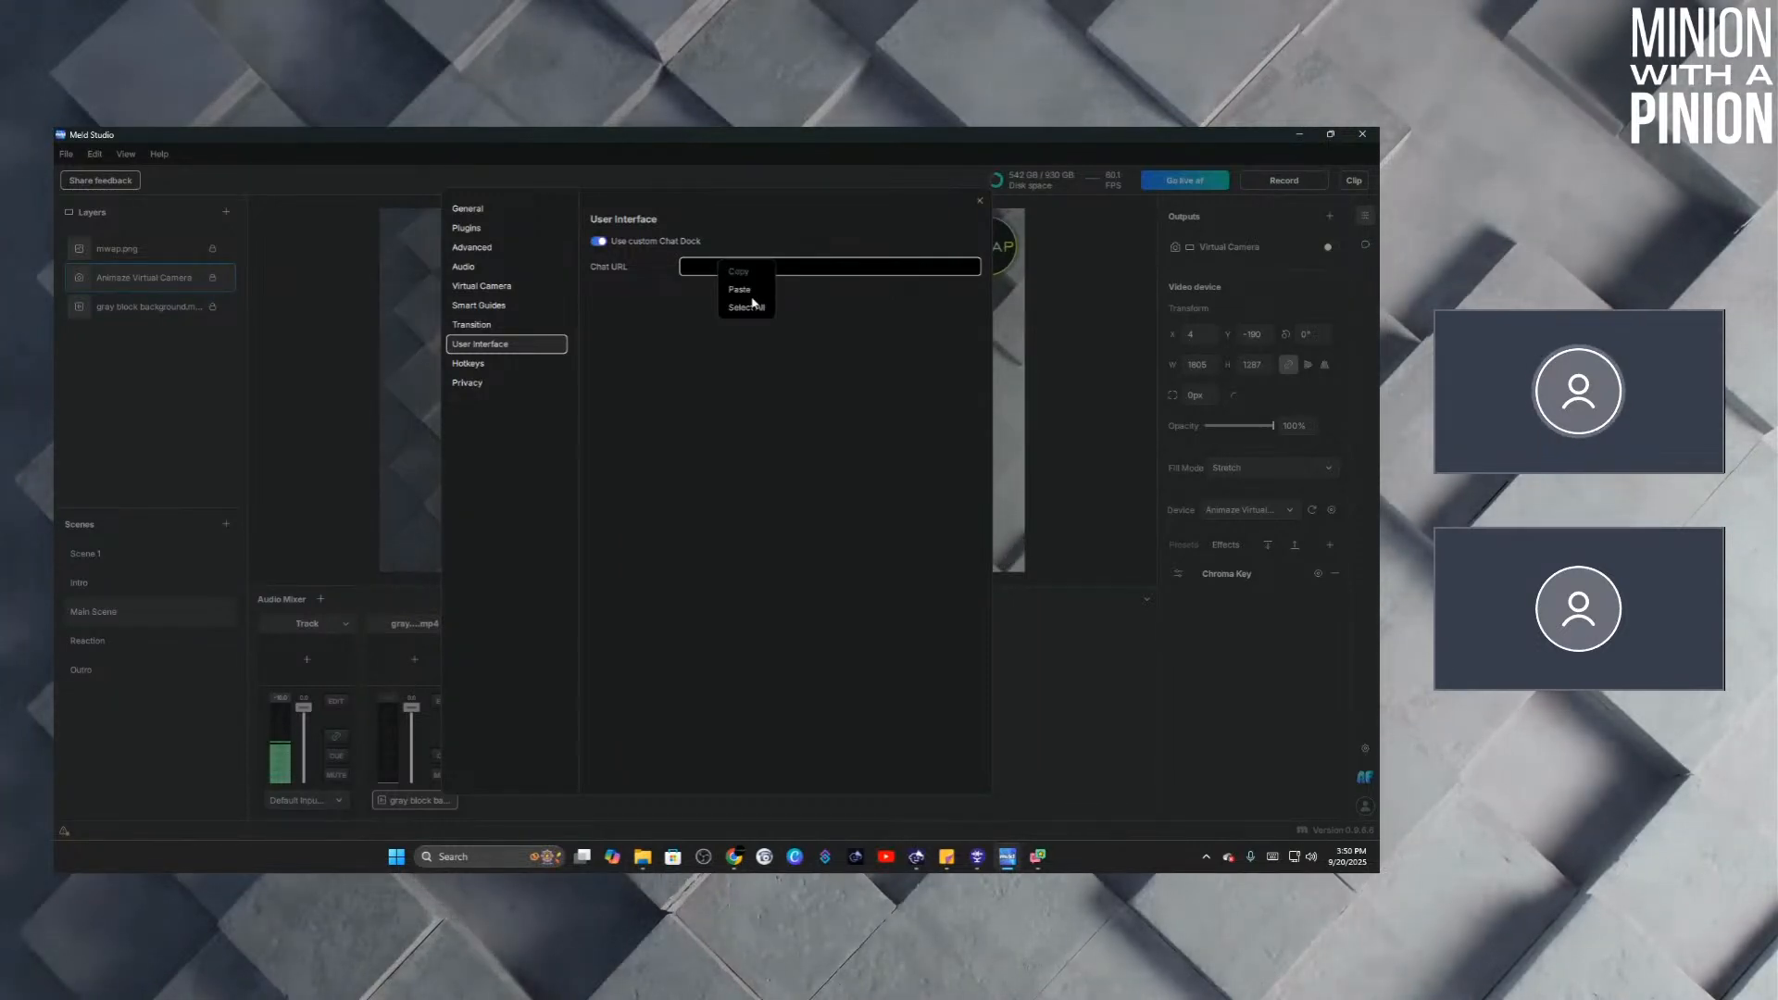
click(741, 290)
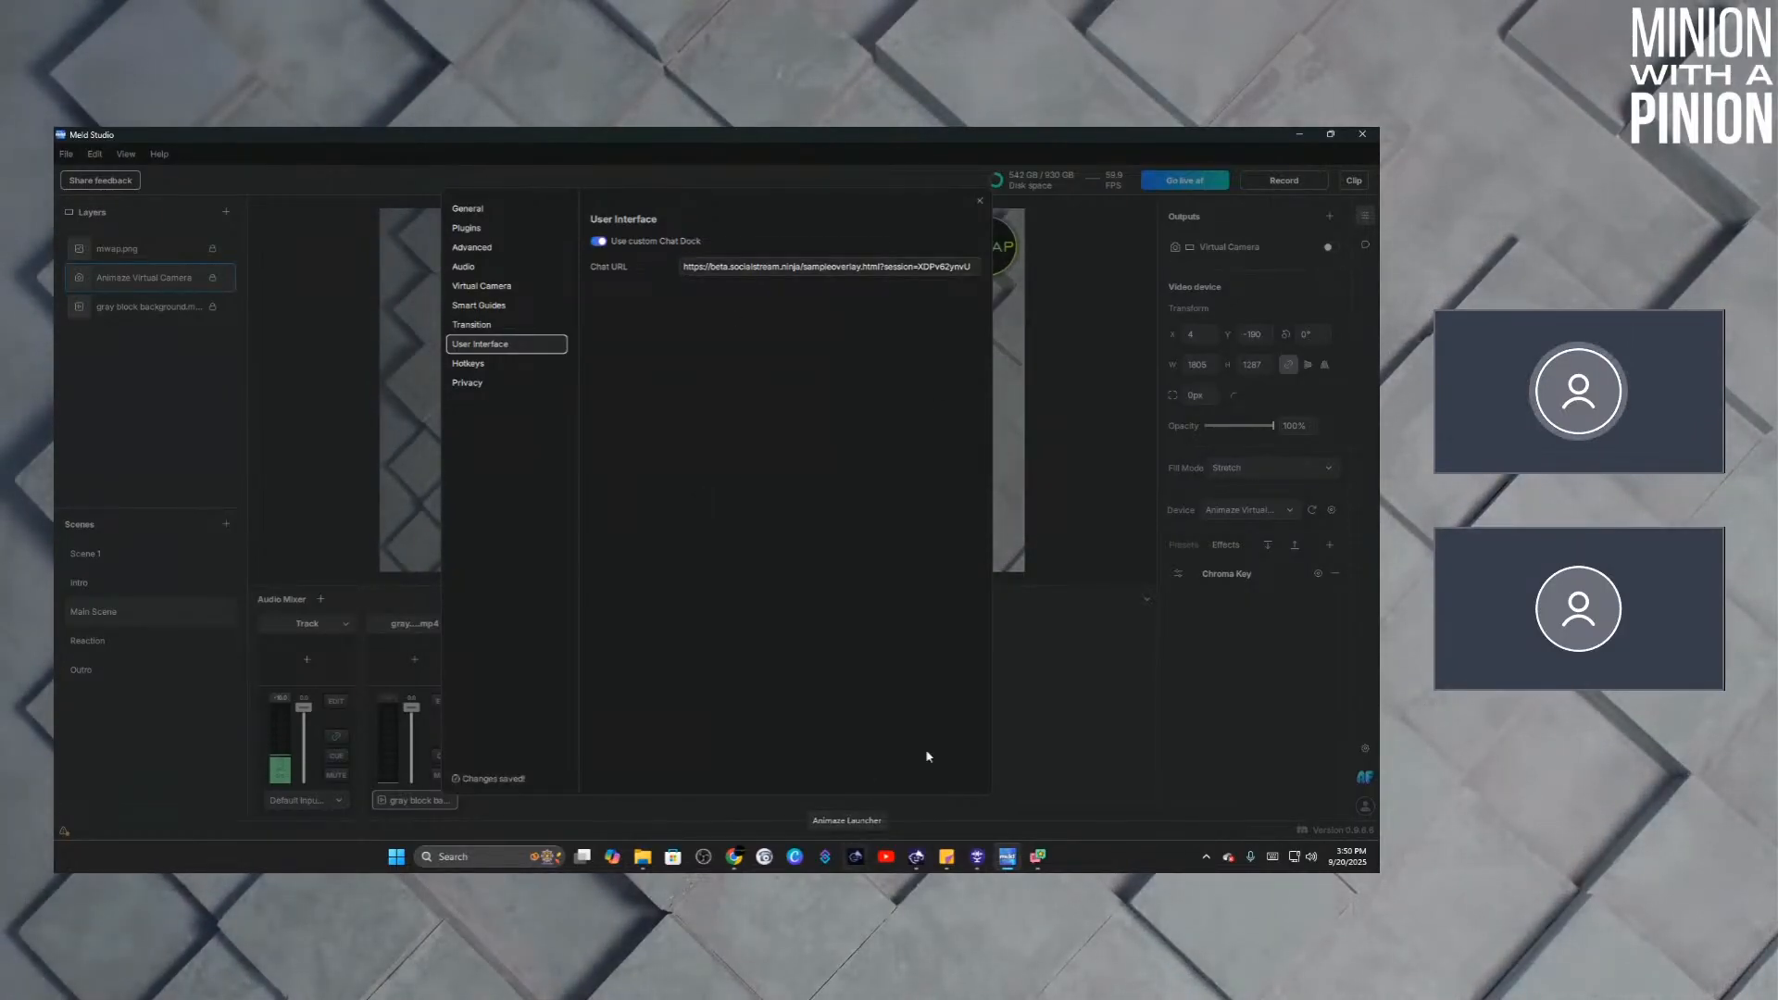
click(980, 202)
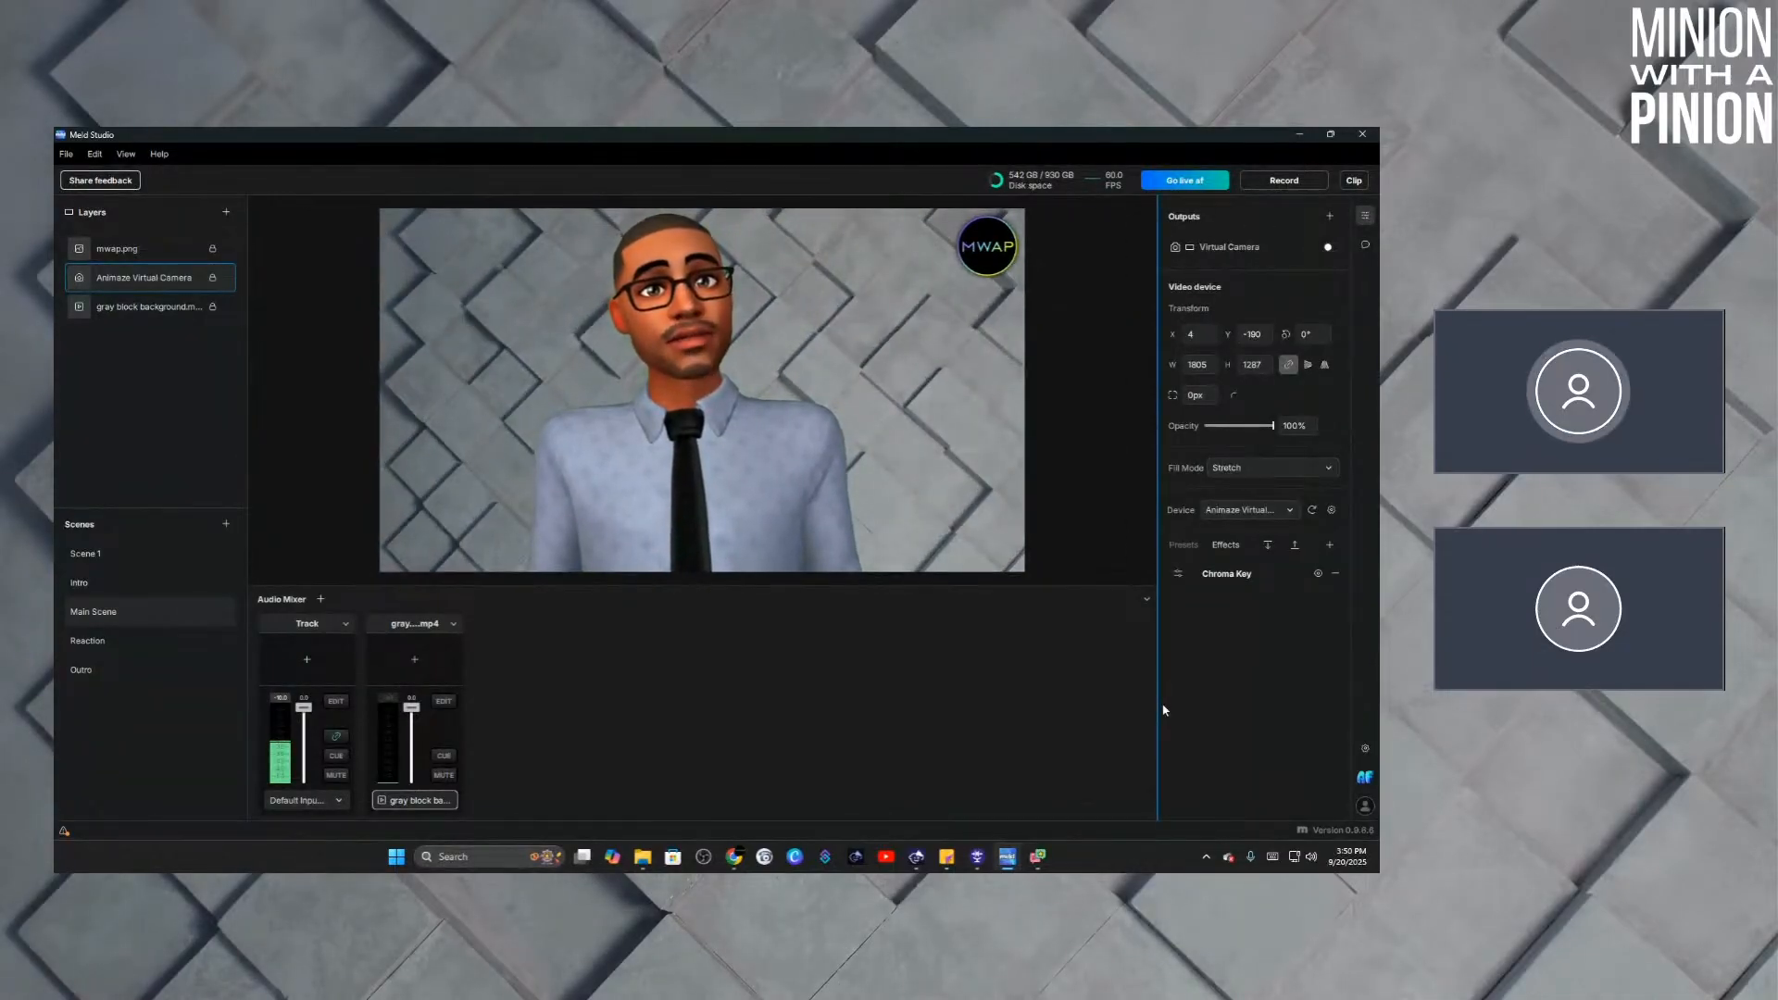
Show the chat dock and compare it with the newest messages in the popped-out YouTube live chat.
click(1366, 246)
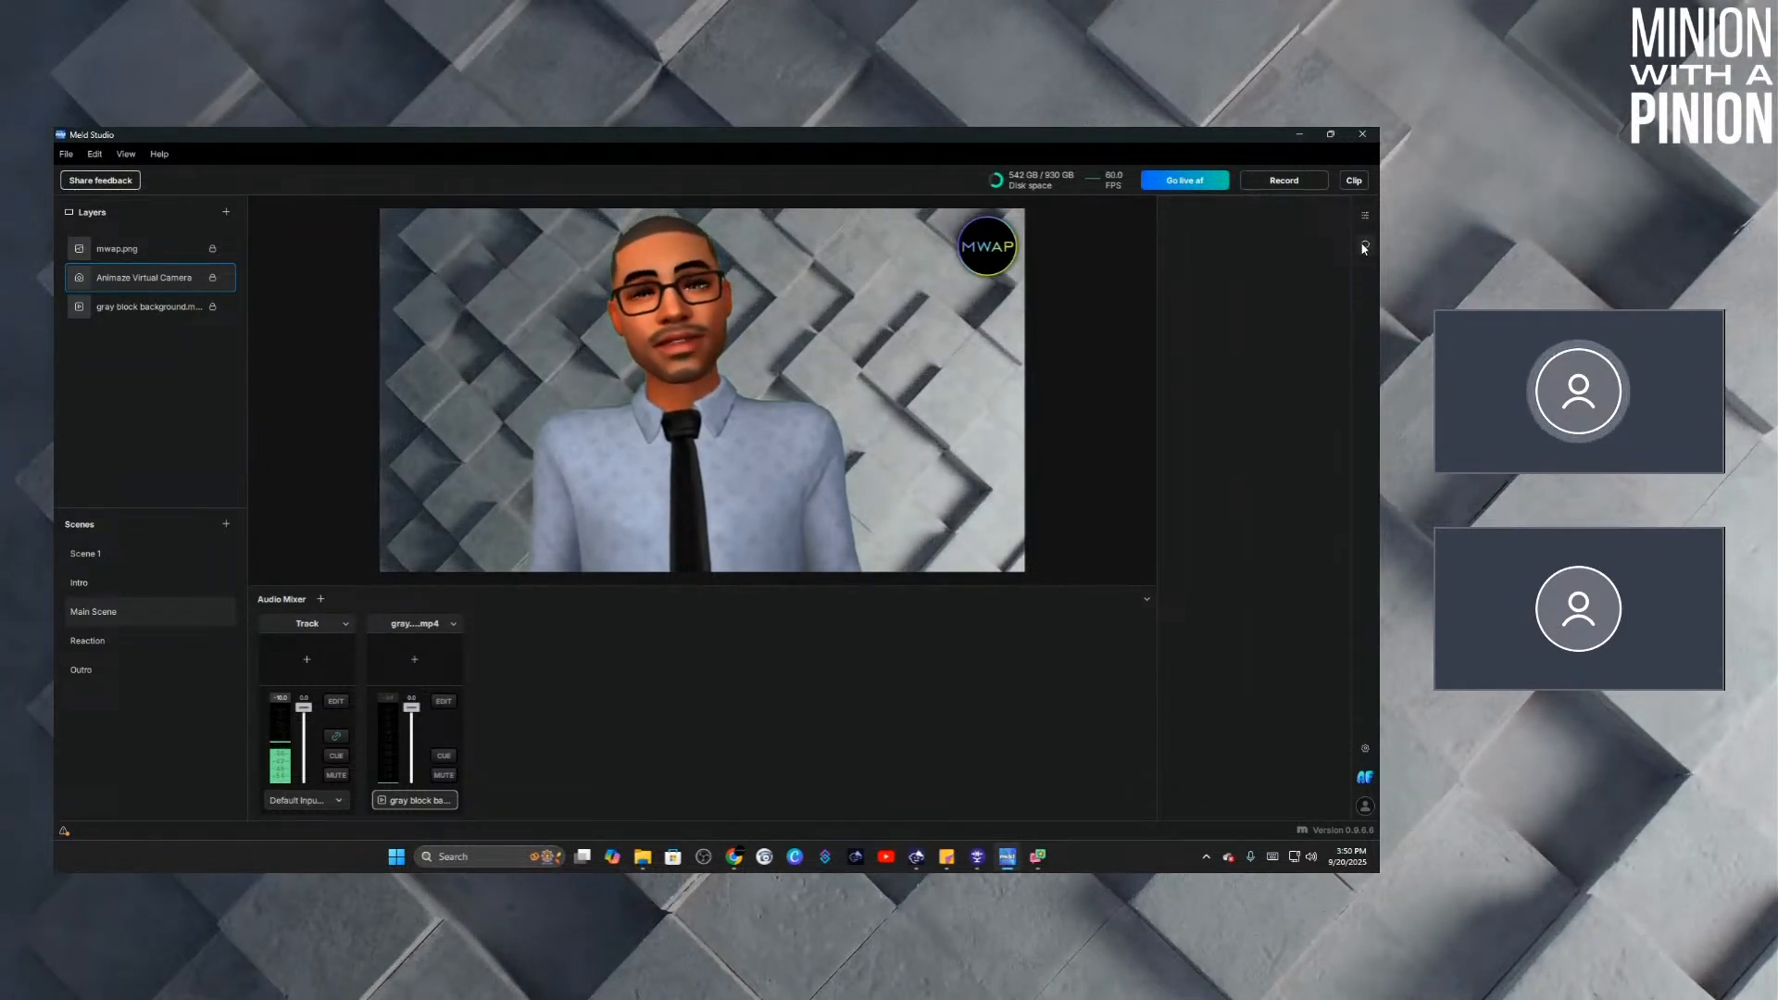
click(1364, 247)
click(1365, 246)
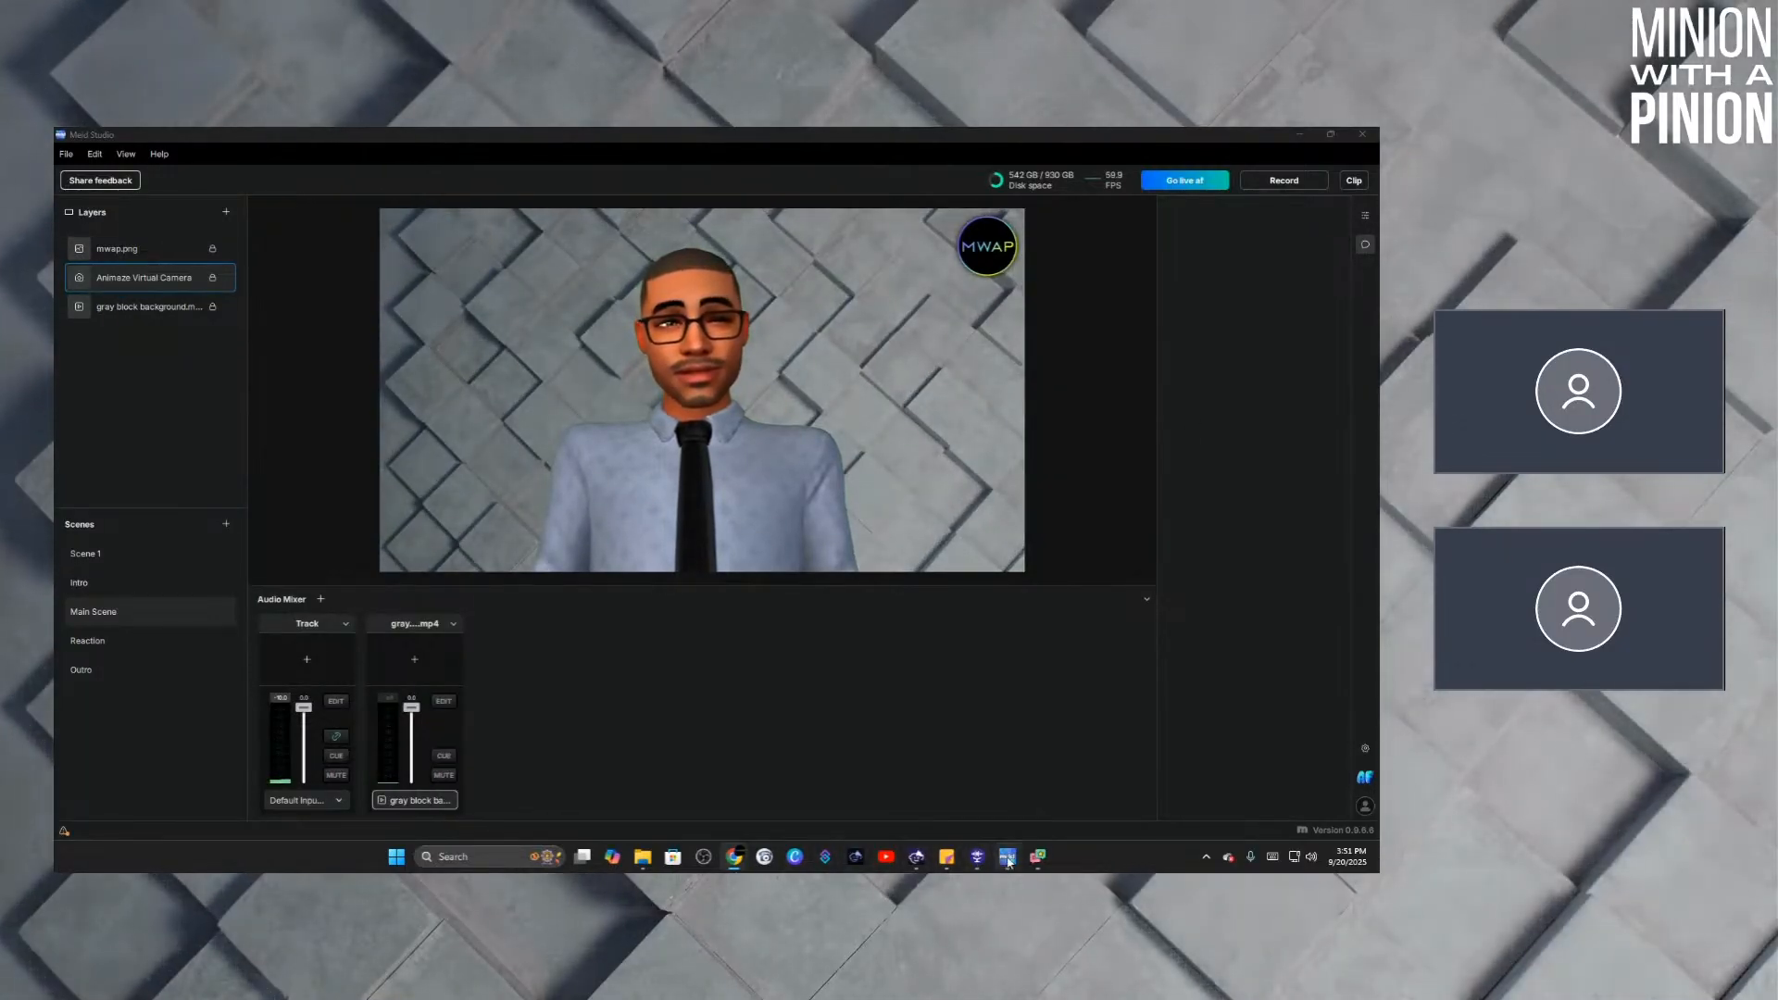
mouse_move(1022, 861)
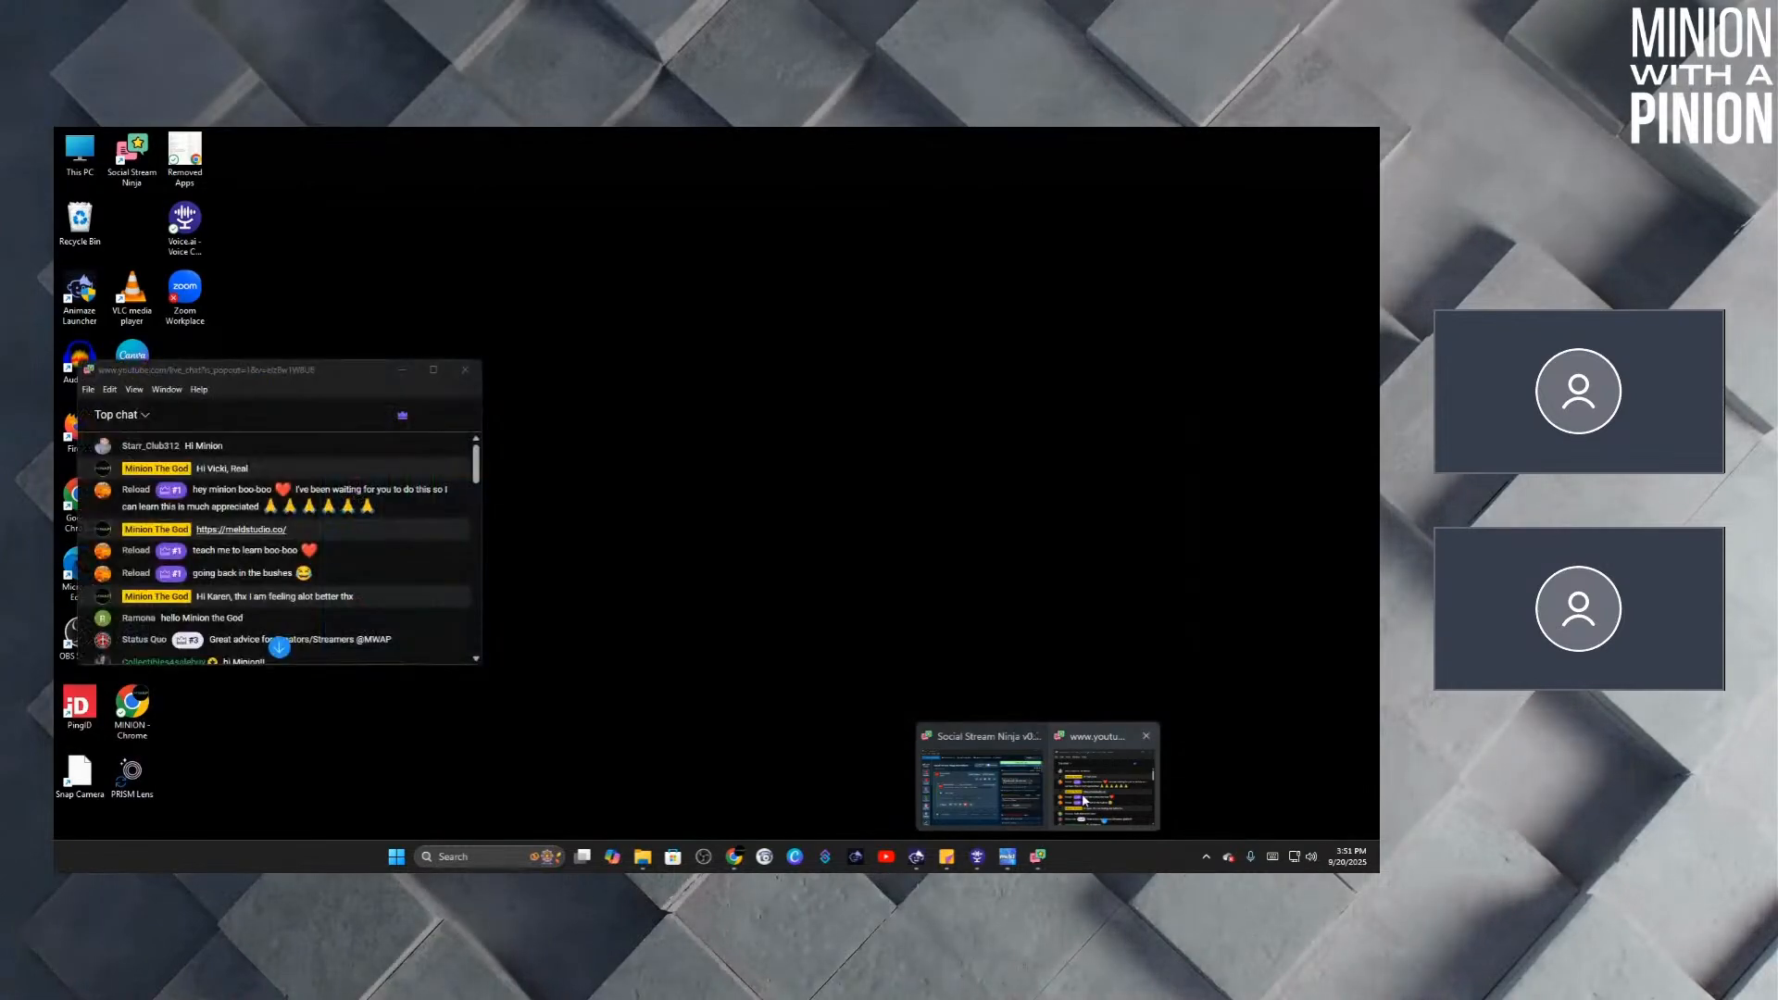
click(1058, 797)
scroll(266, 567, down, 15)
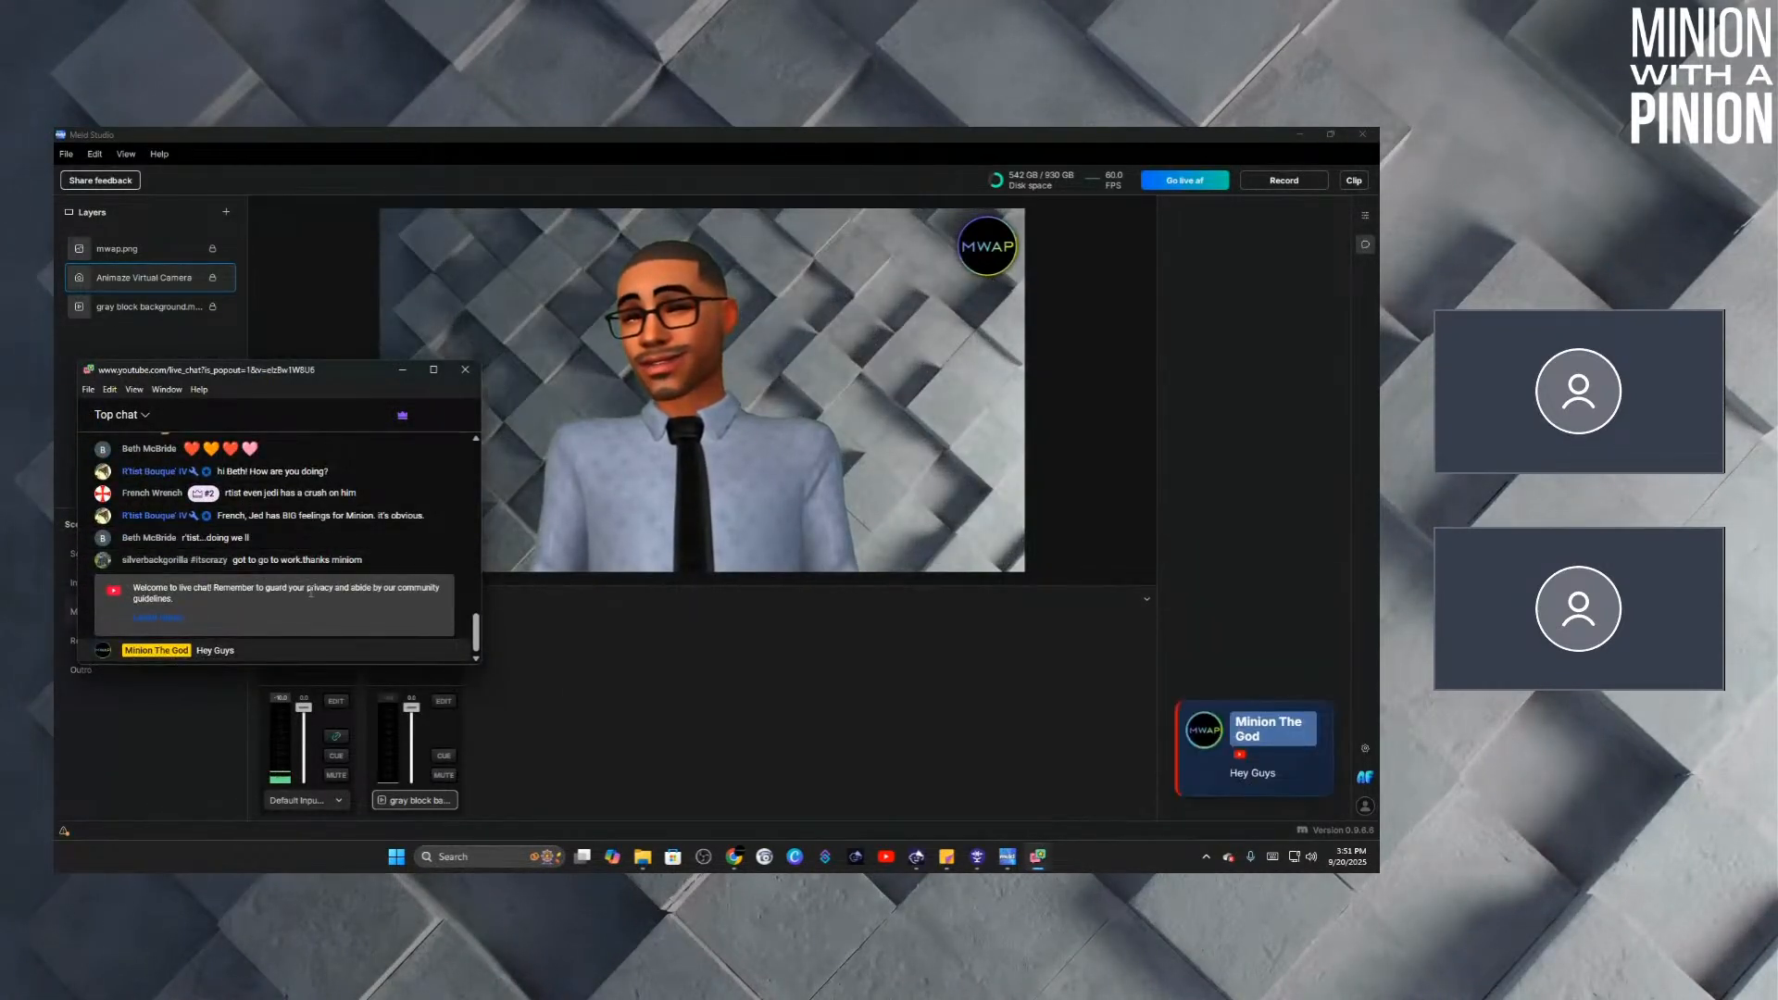
click(1218, 761)
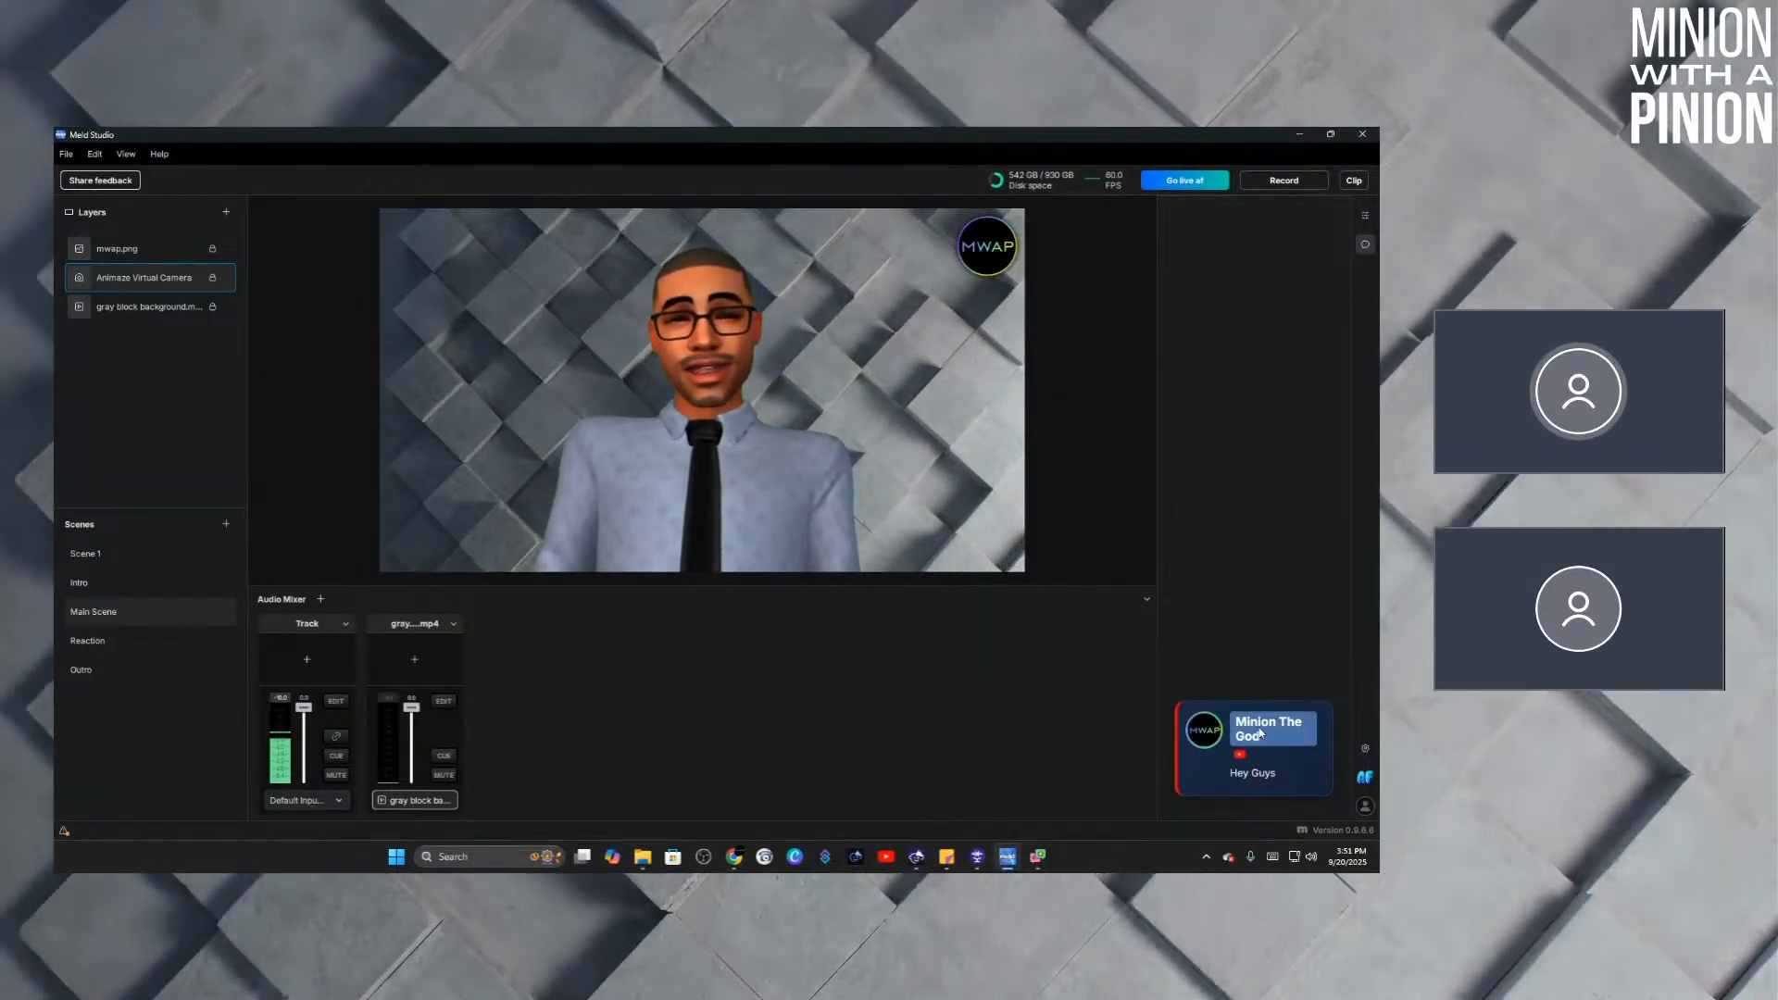
Return to Social Stream Ninja and set the streaming chat's preset overlay theme to Default dock.html (Customizable).
mouse_move(1040, 860)
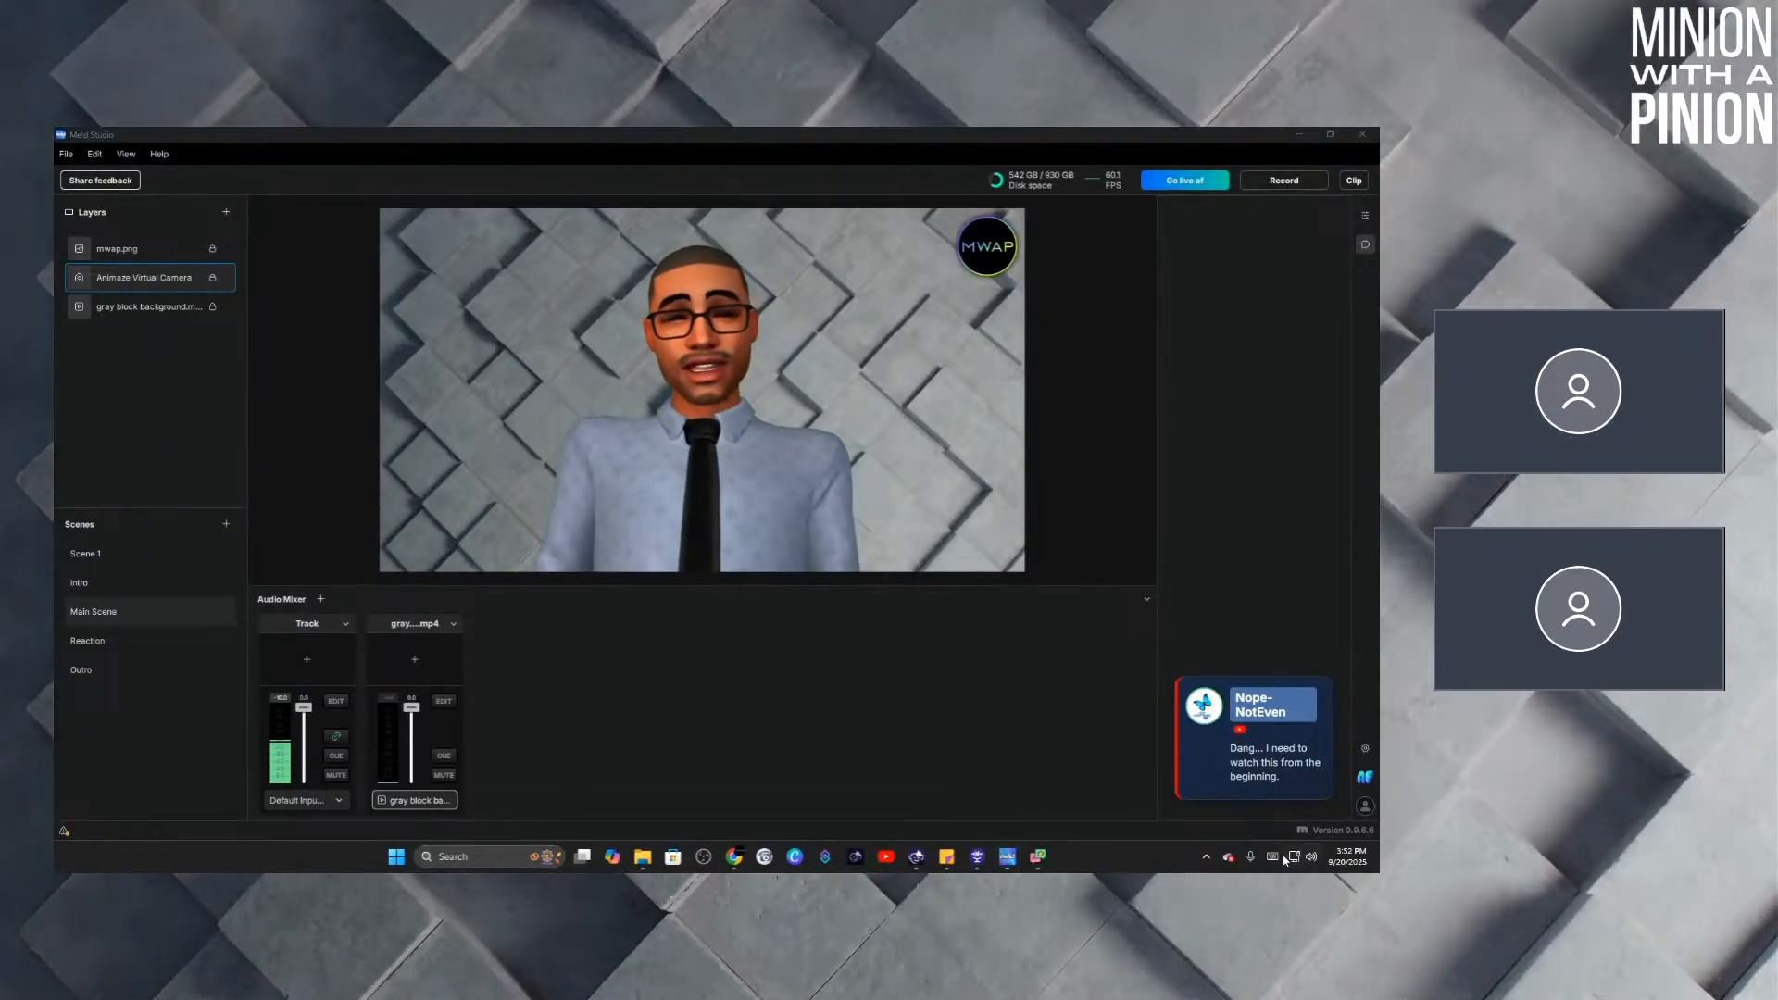
click(1037, 866)
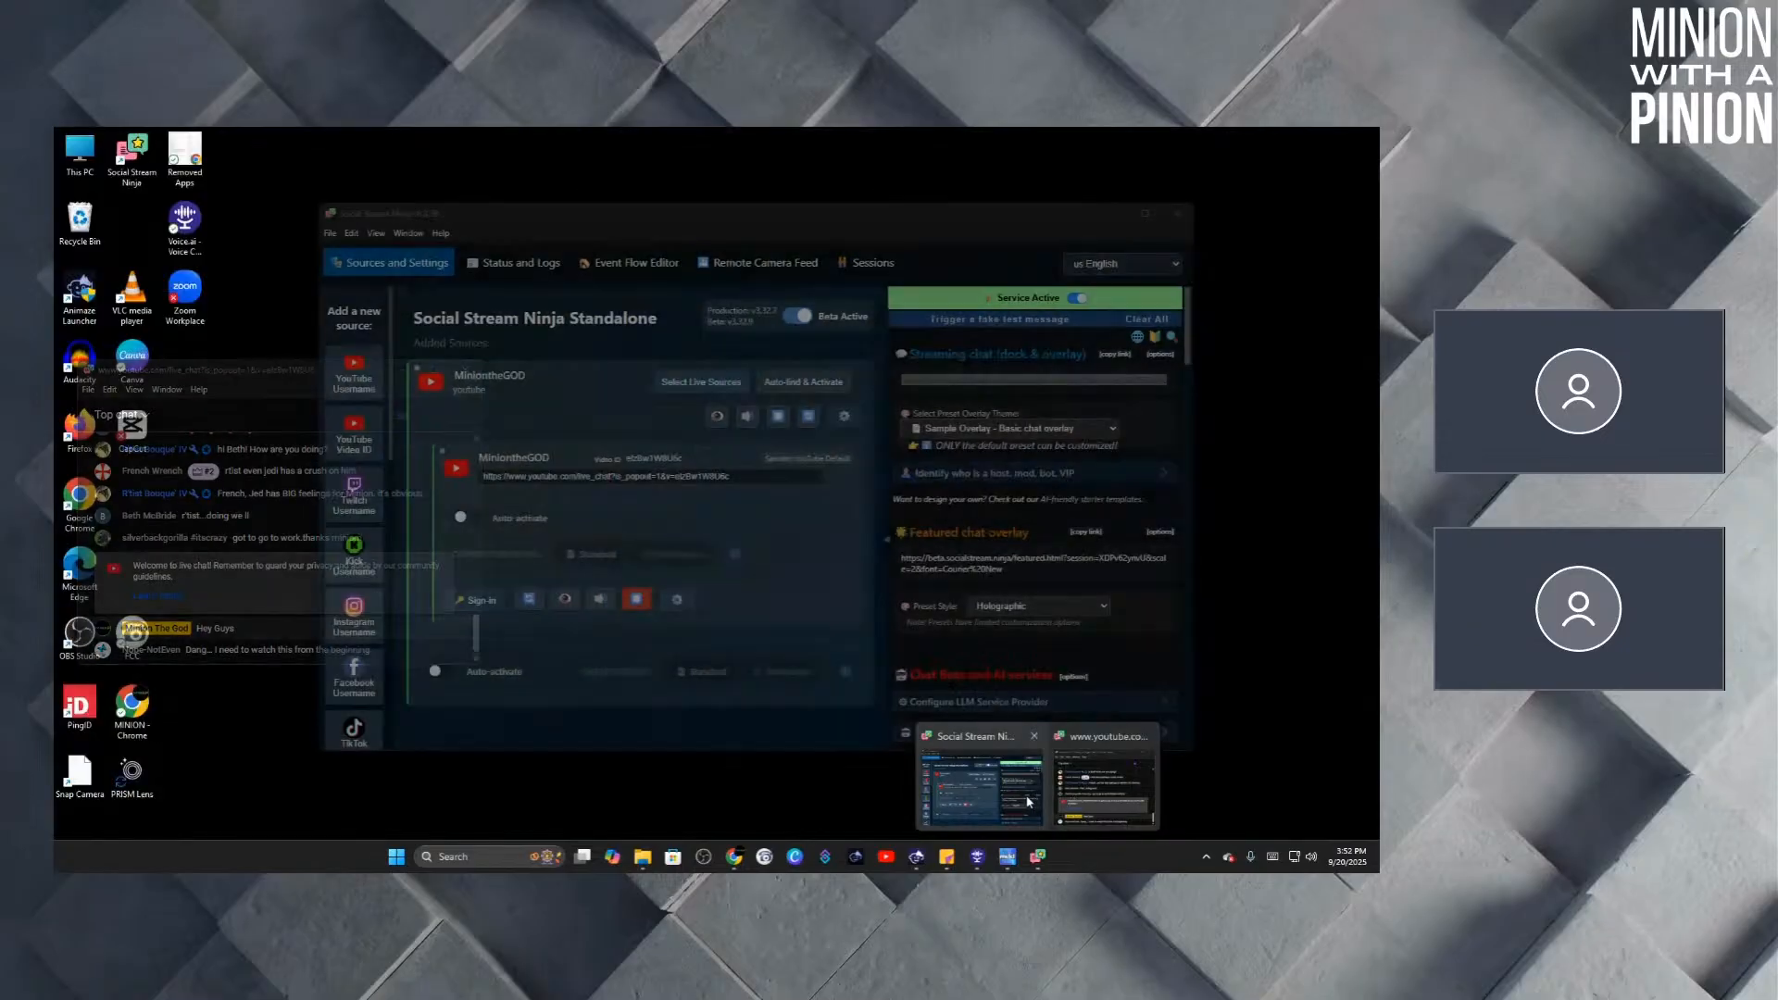
click(1023, 770)
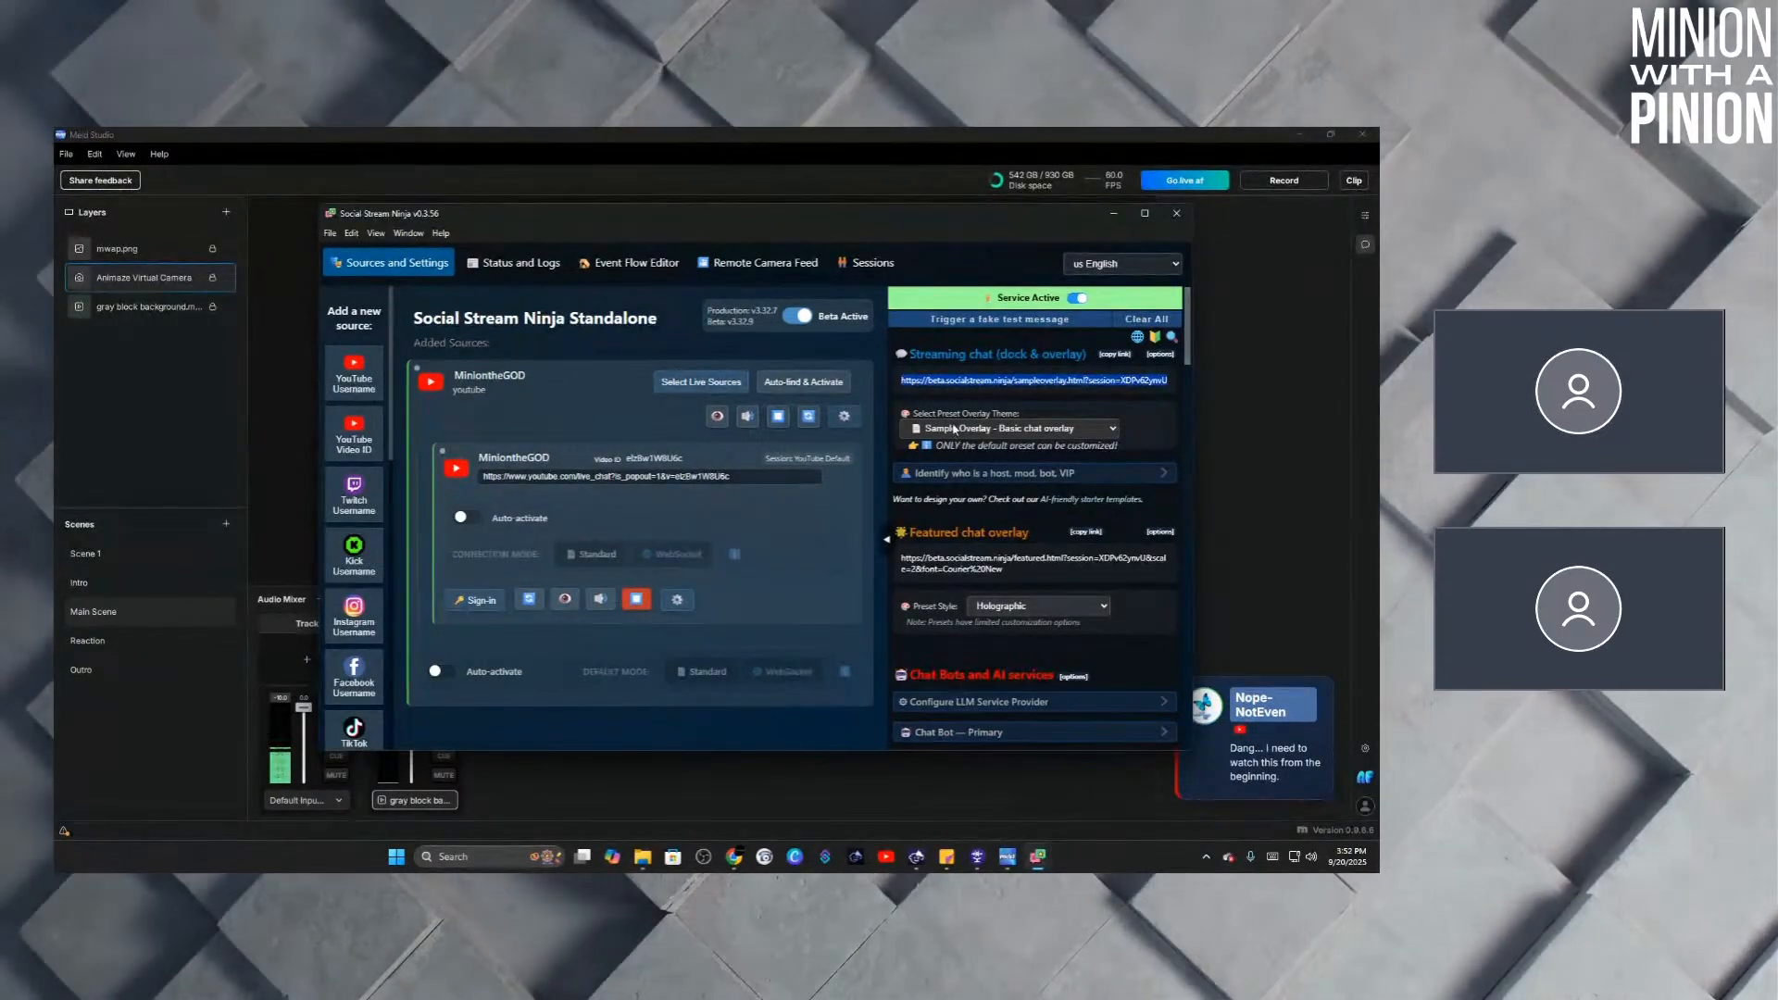
click(1003, 430)
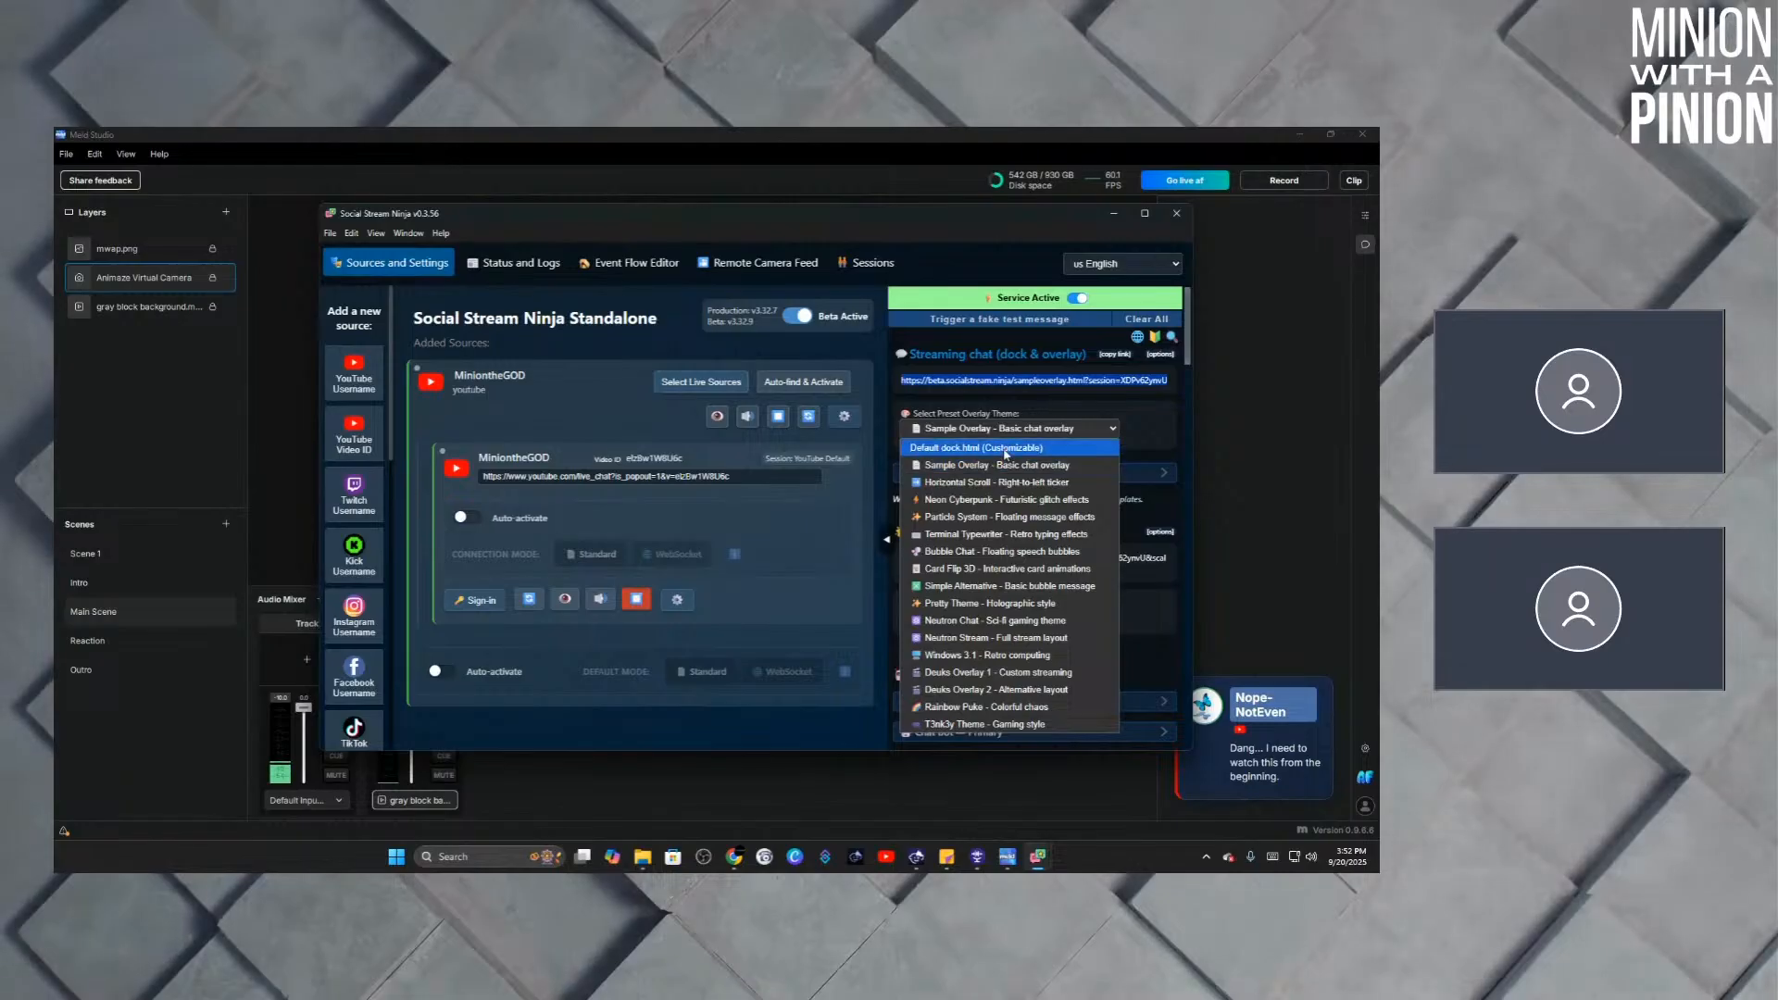
click(1009, 448)
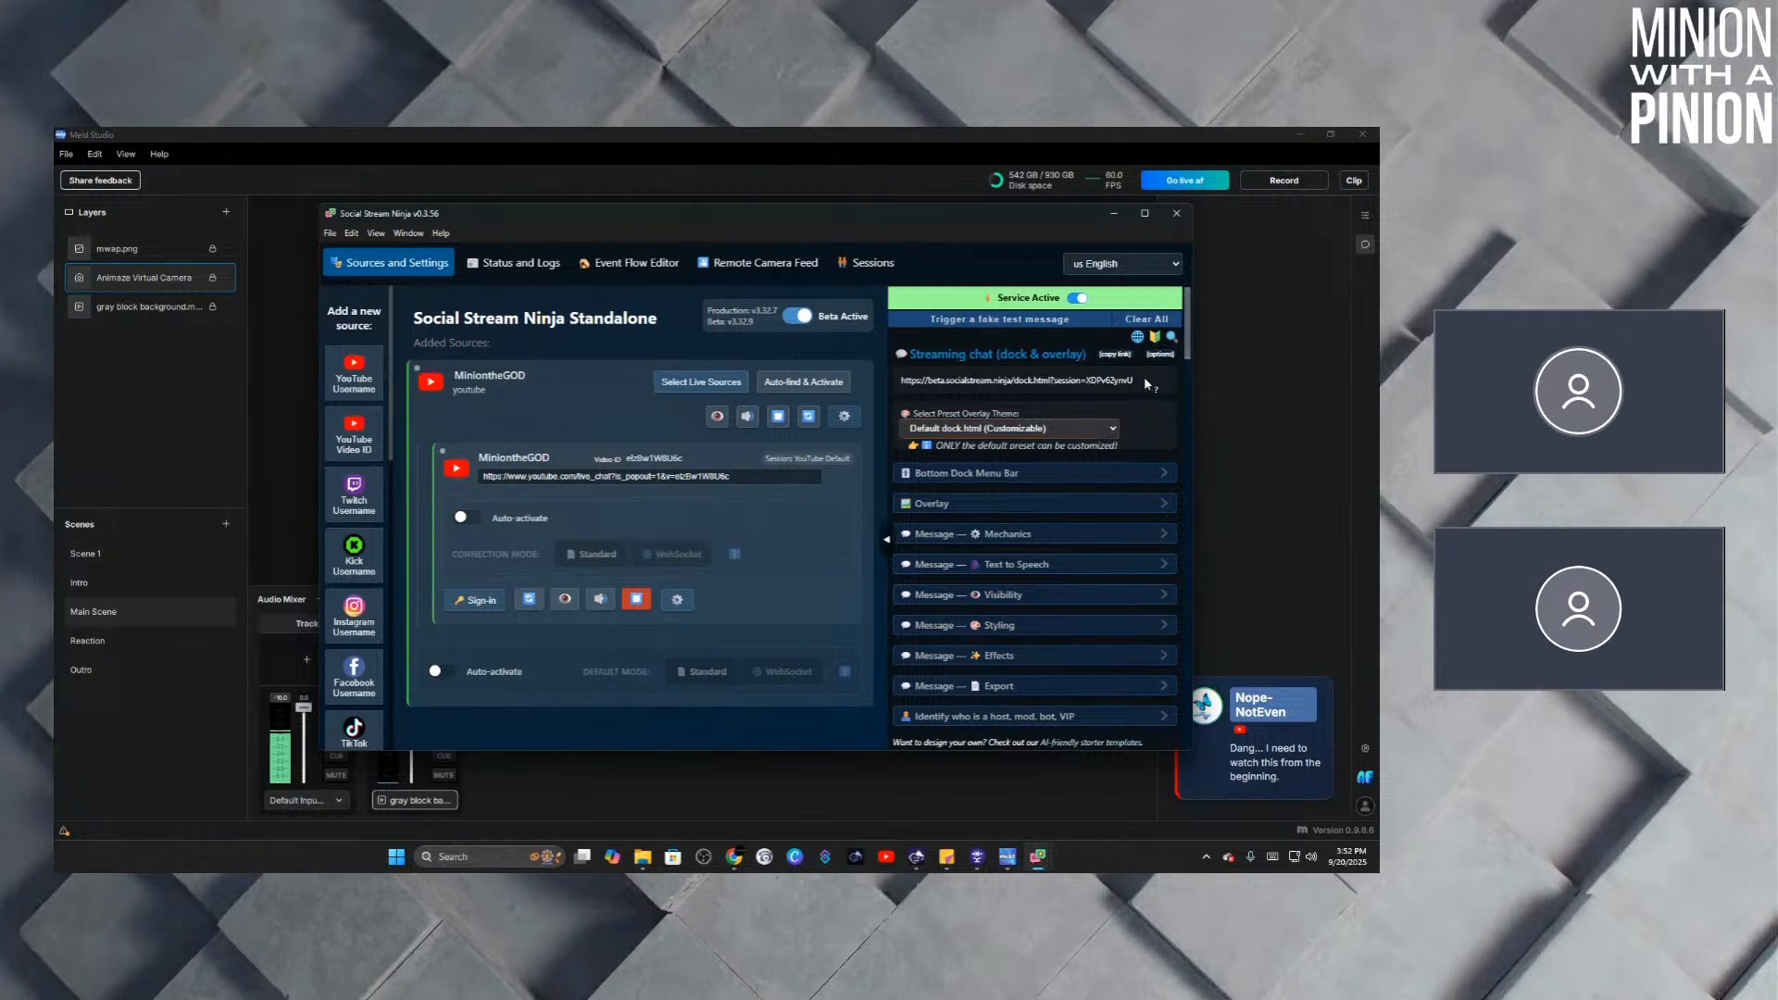
Copy the complete dock.html link for the streaming chat (dock & overlay).
drag(1137, 380, 901, 378)
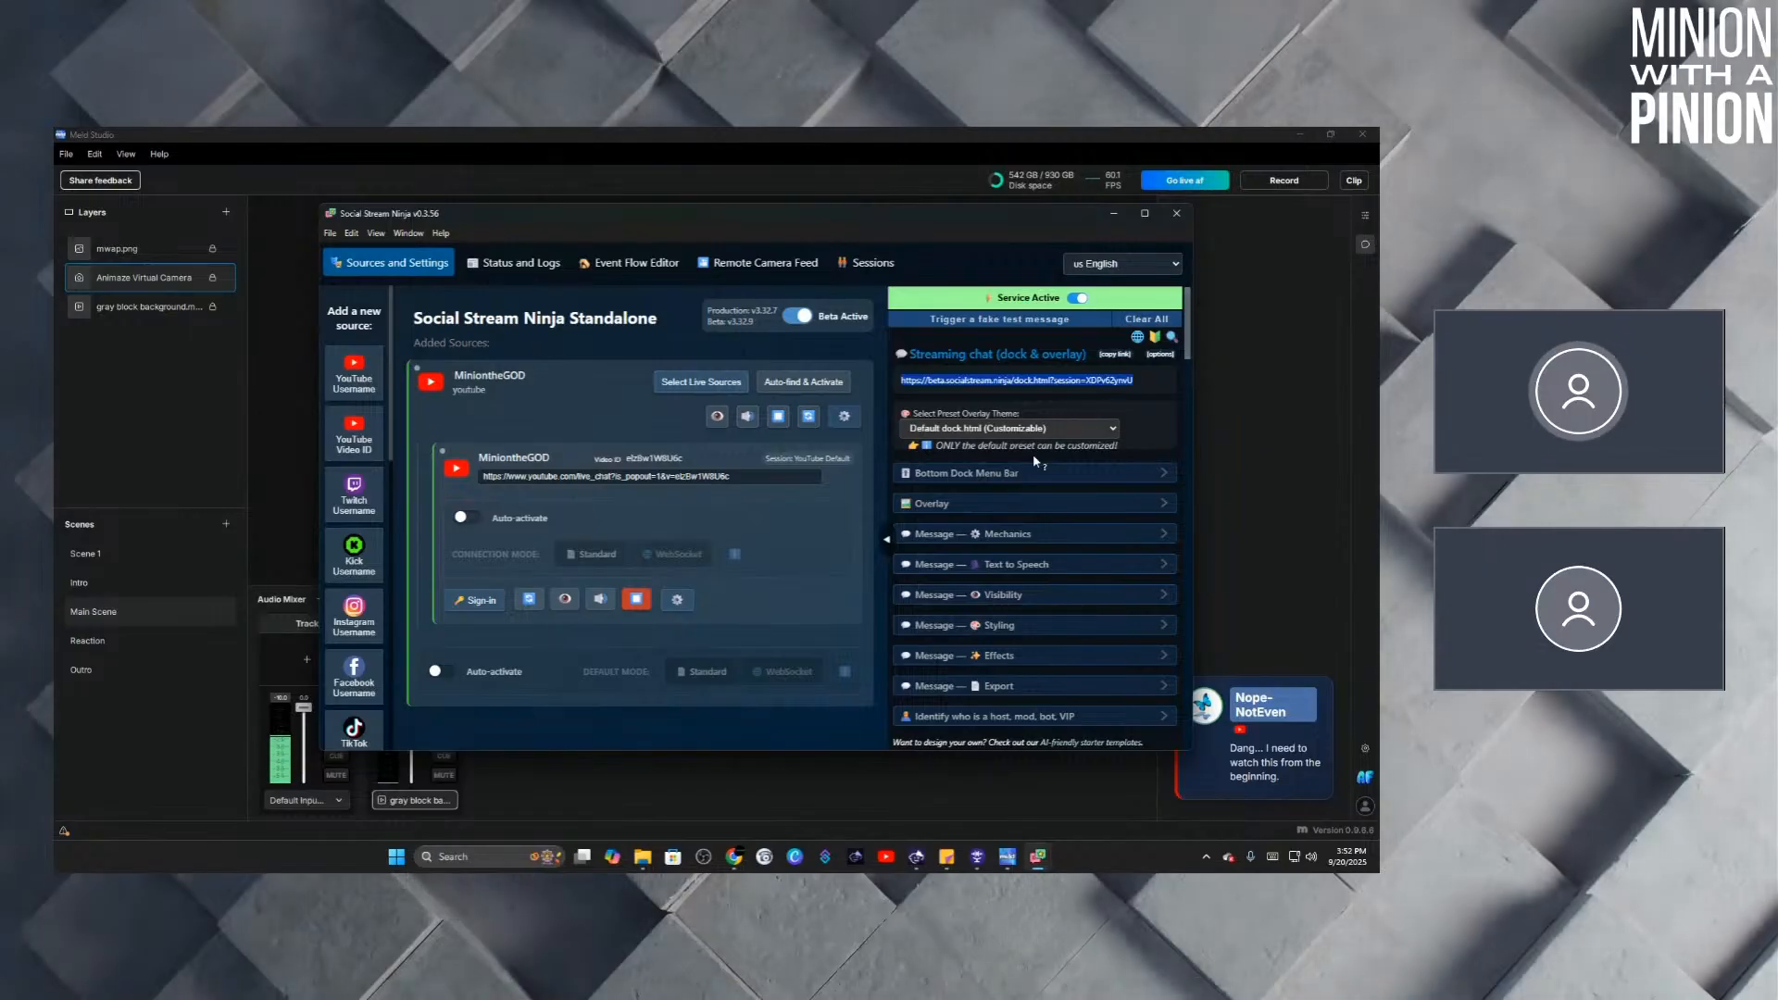
right_click(959, 382)
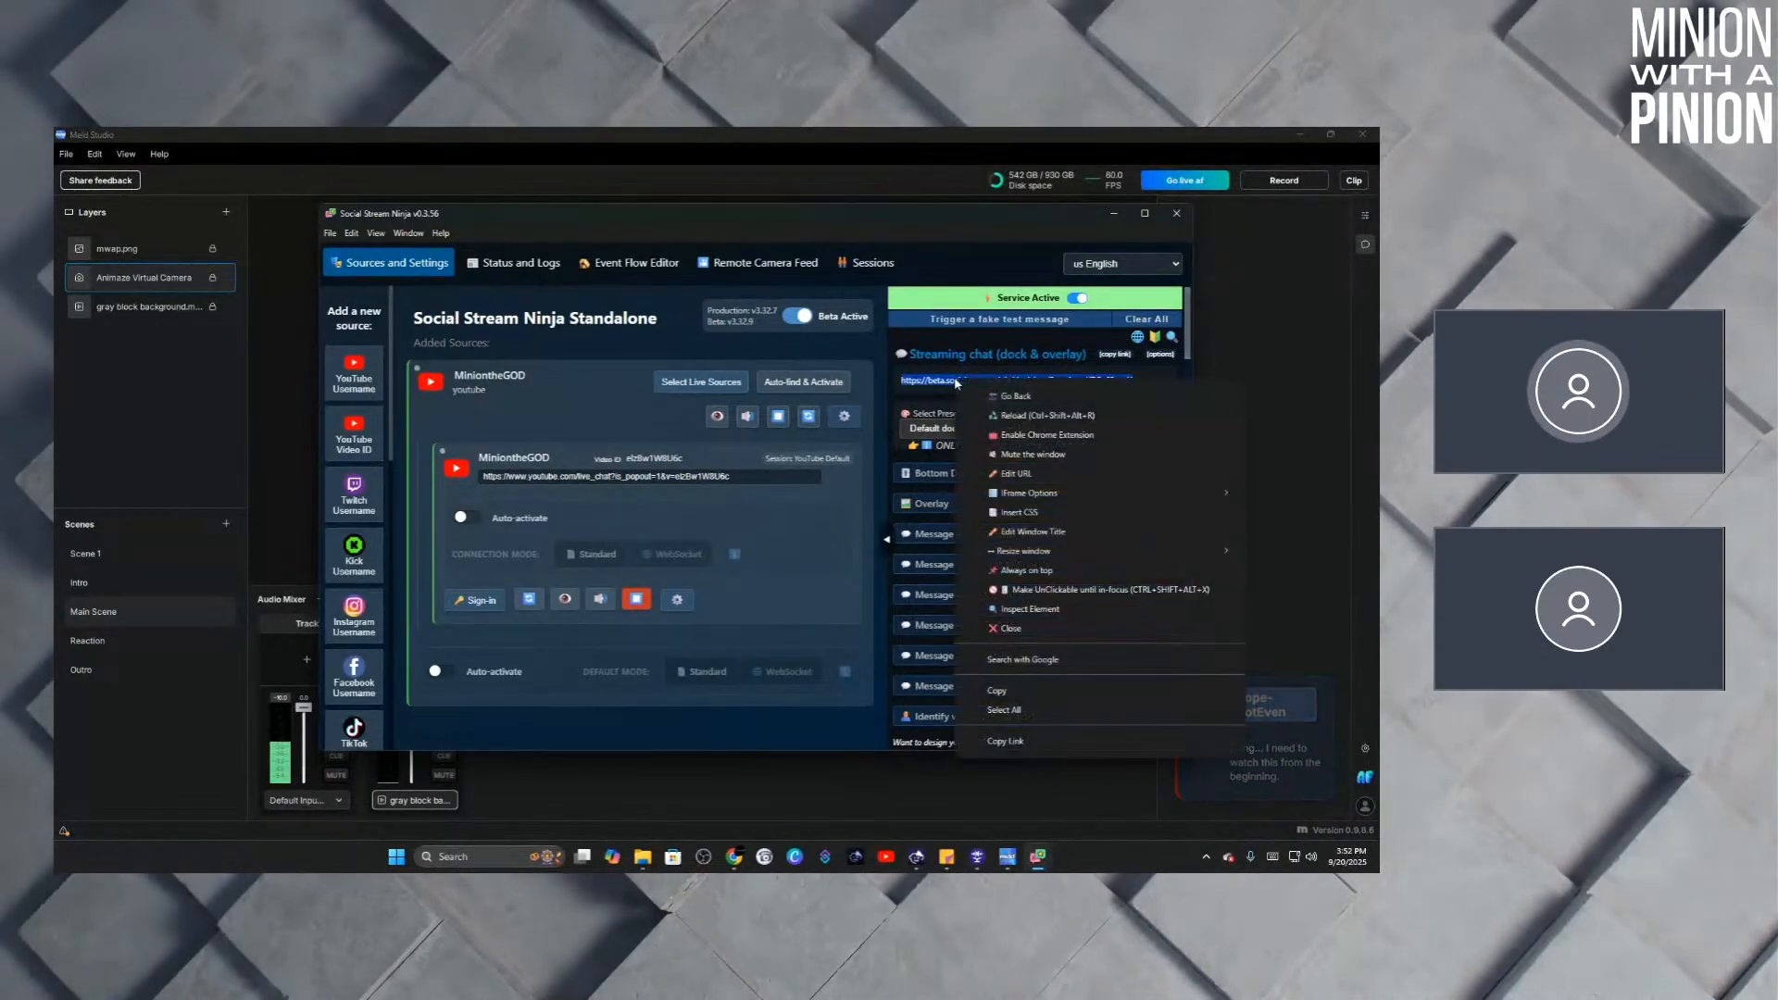
click(997, 691)
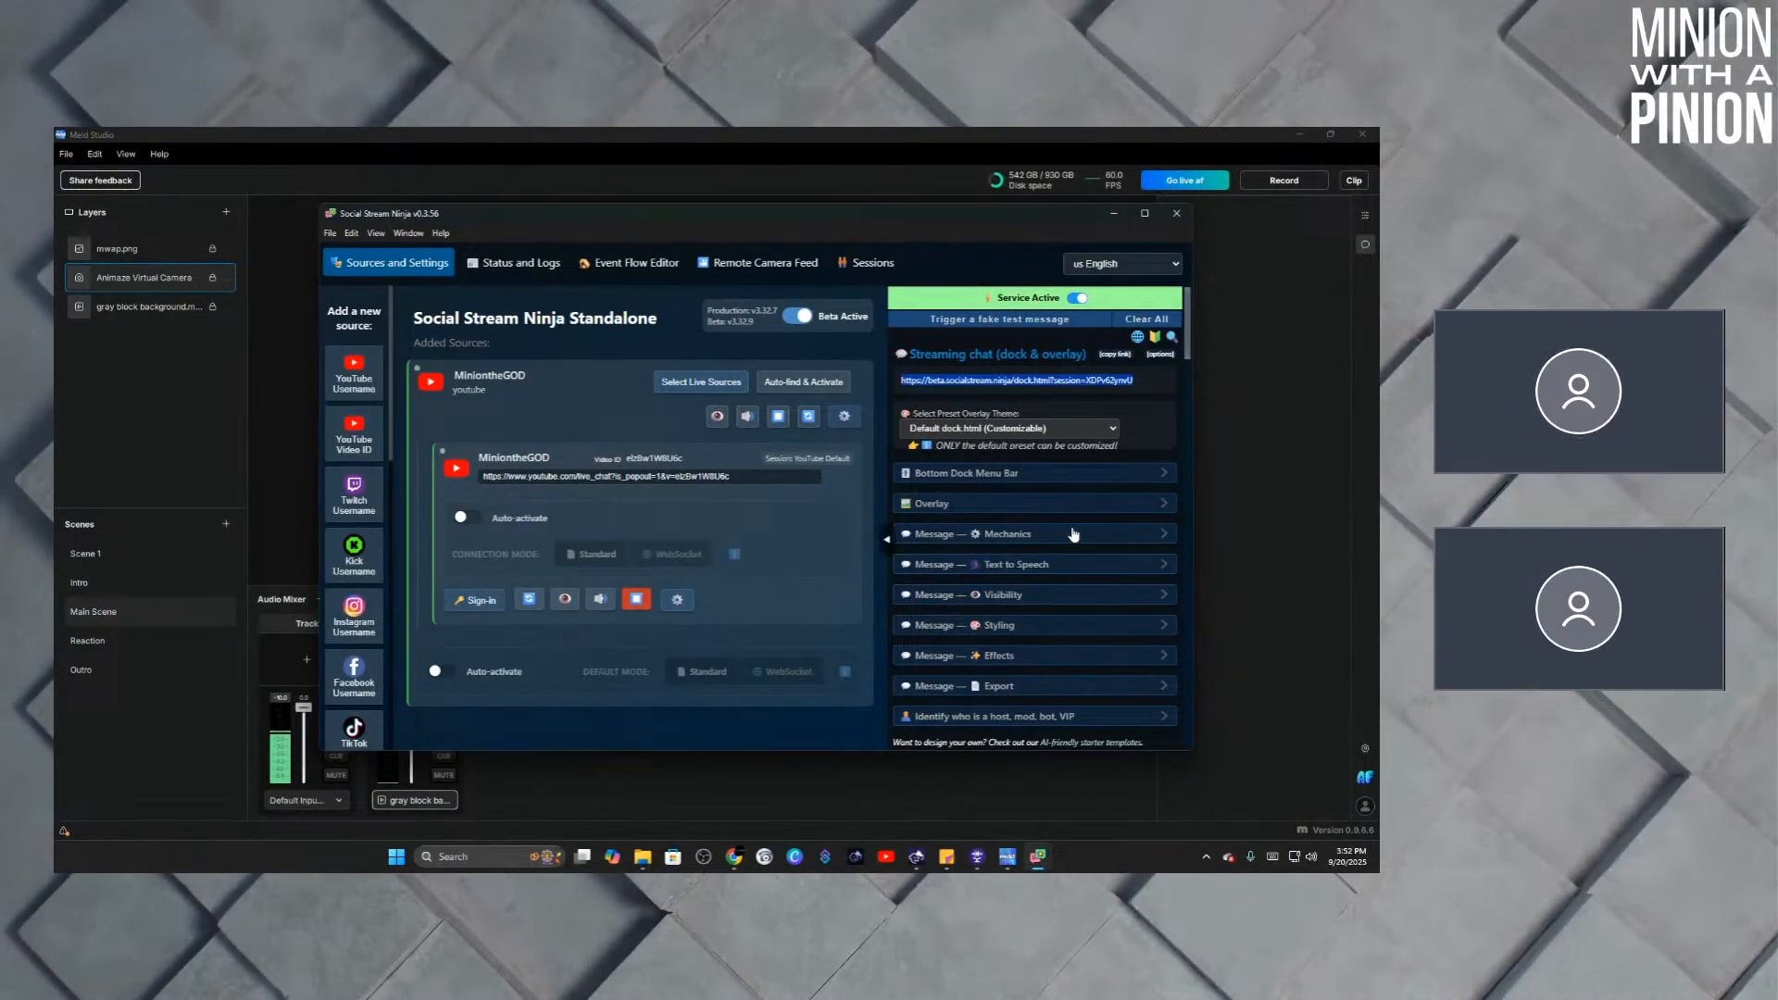
Replace Meld Studio's custom Chat URL with the copied dock.html link and close the settings.
click(1007, 858)
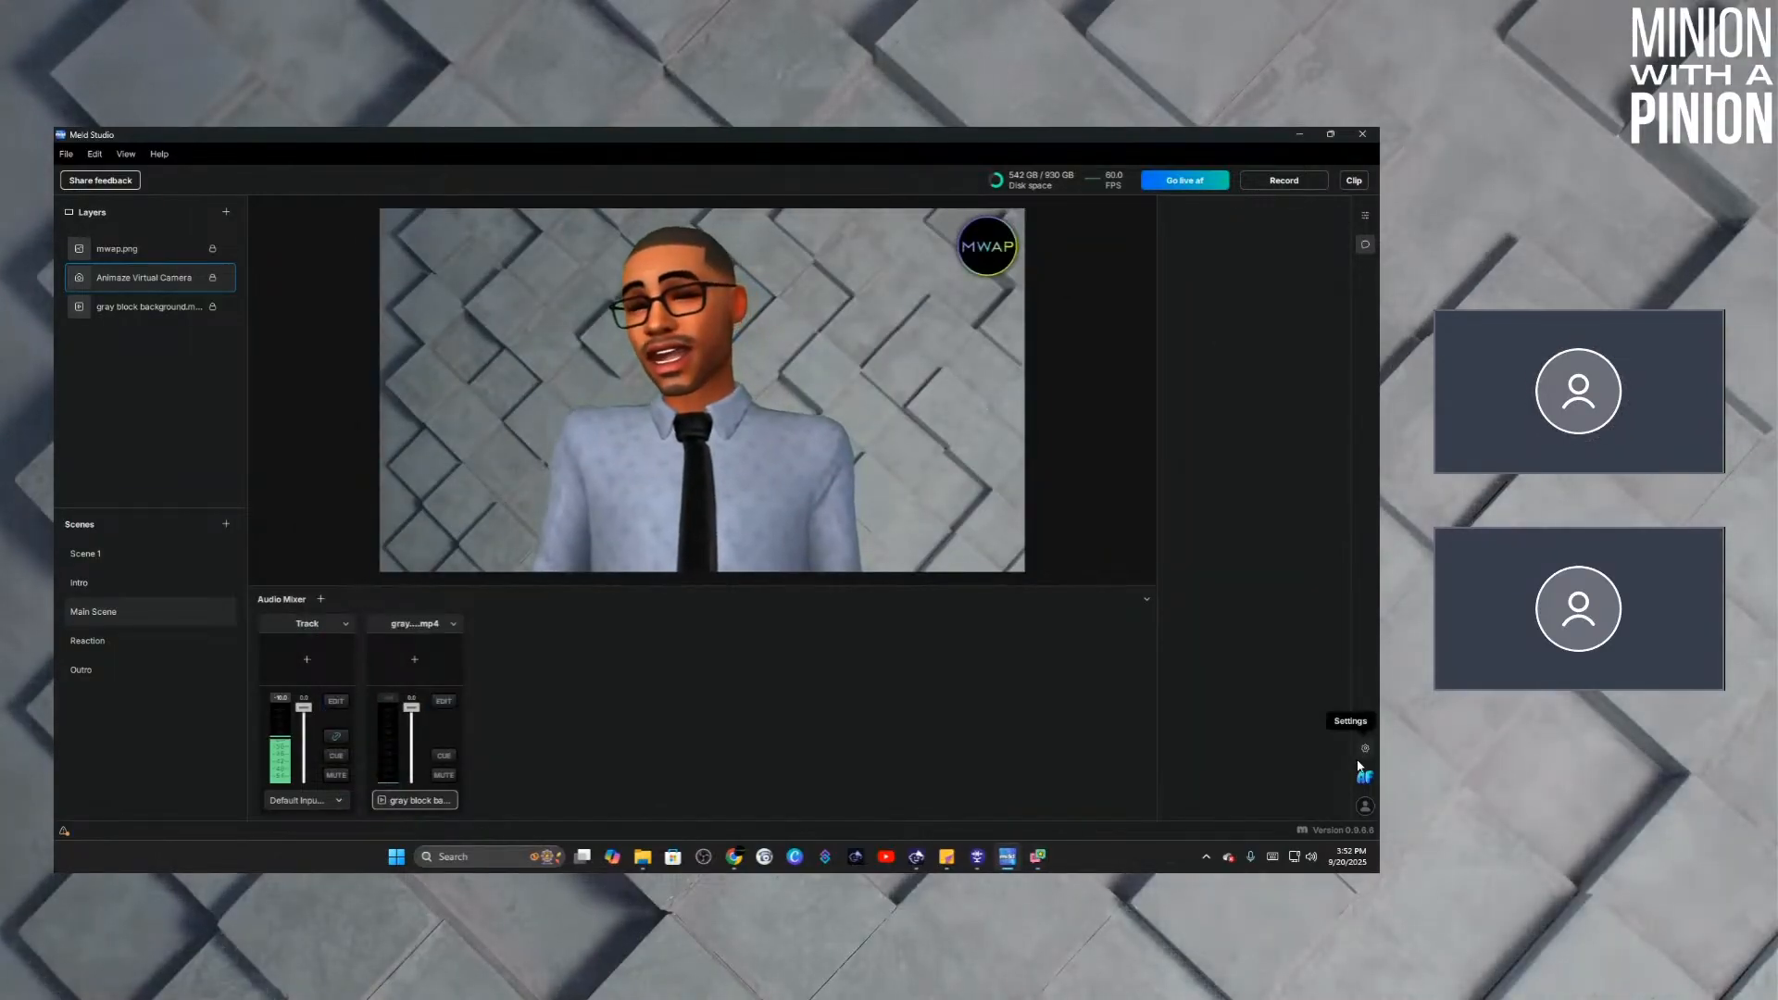
click(1365, 750)
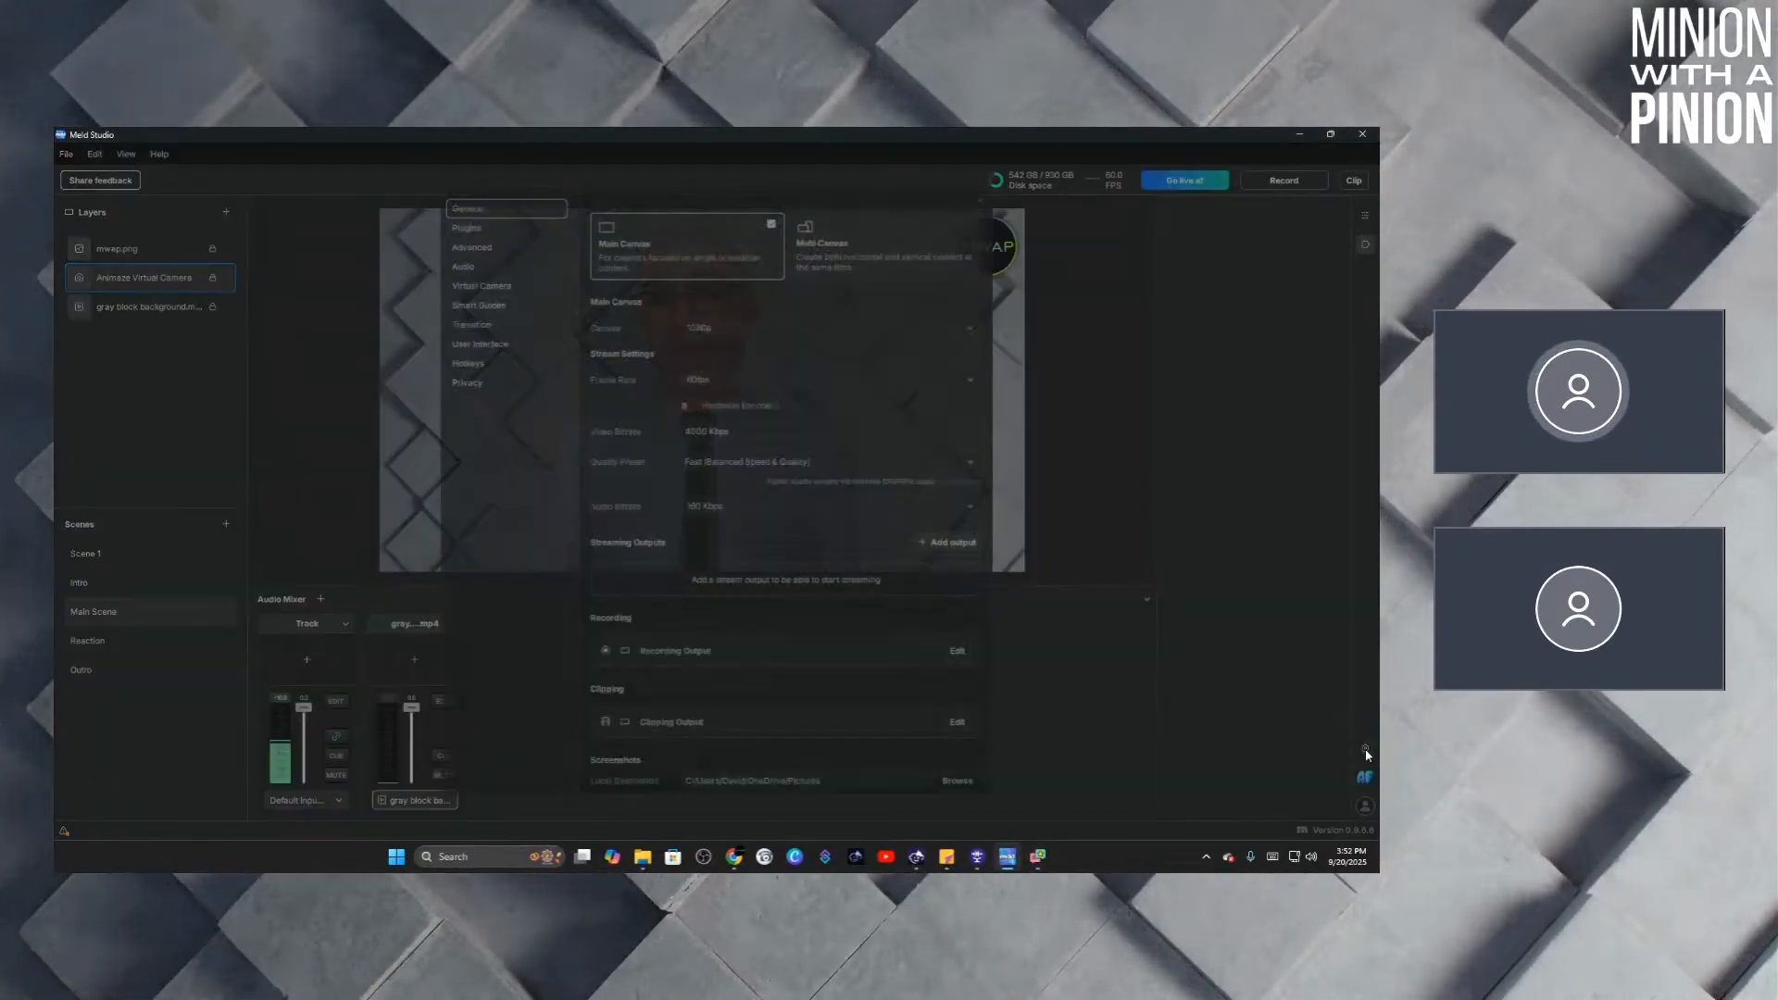
click(480, 345)
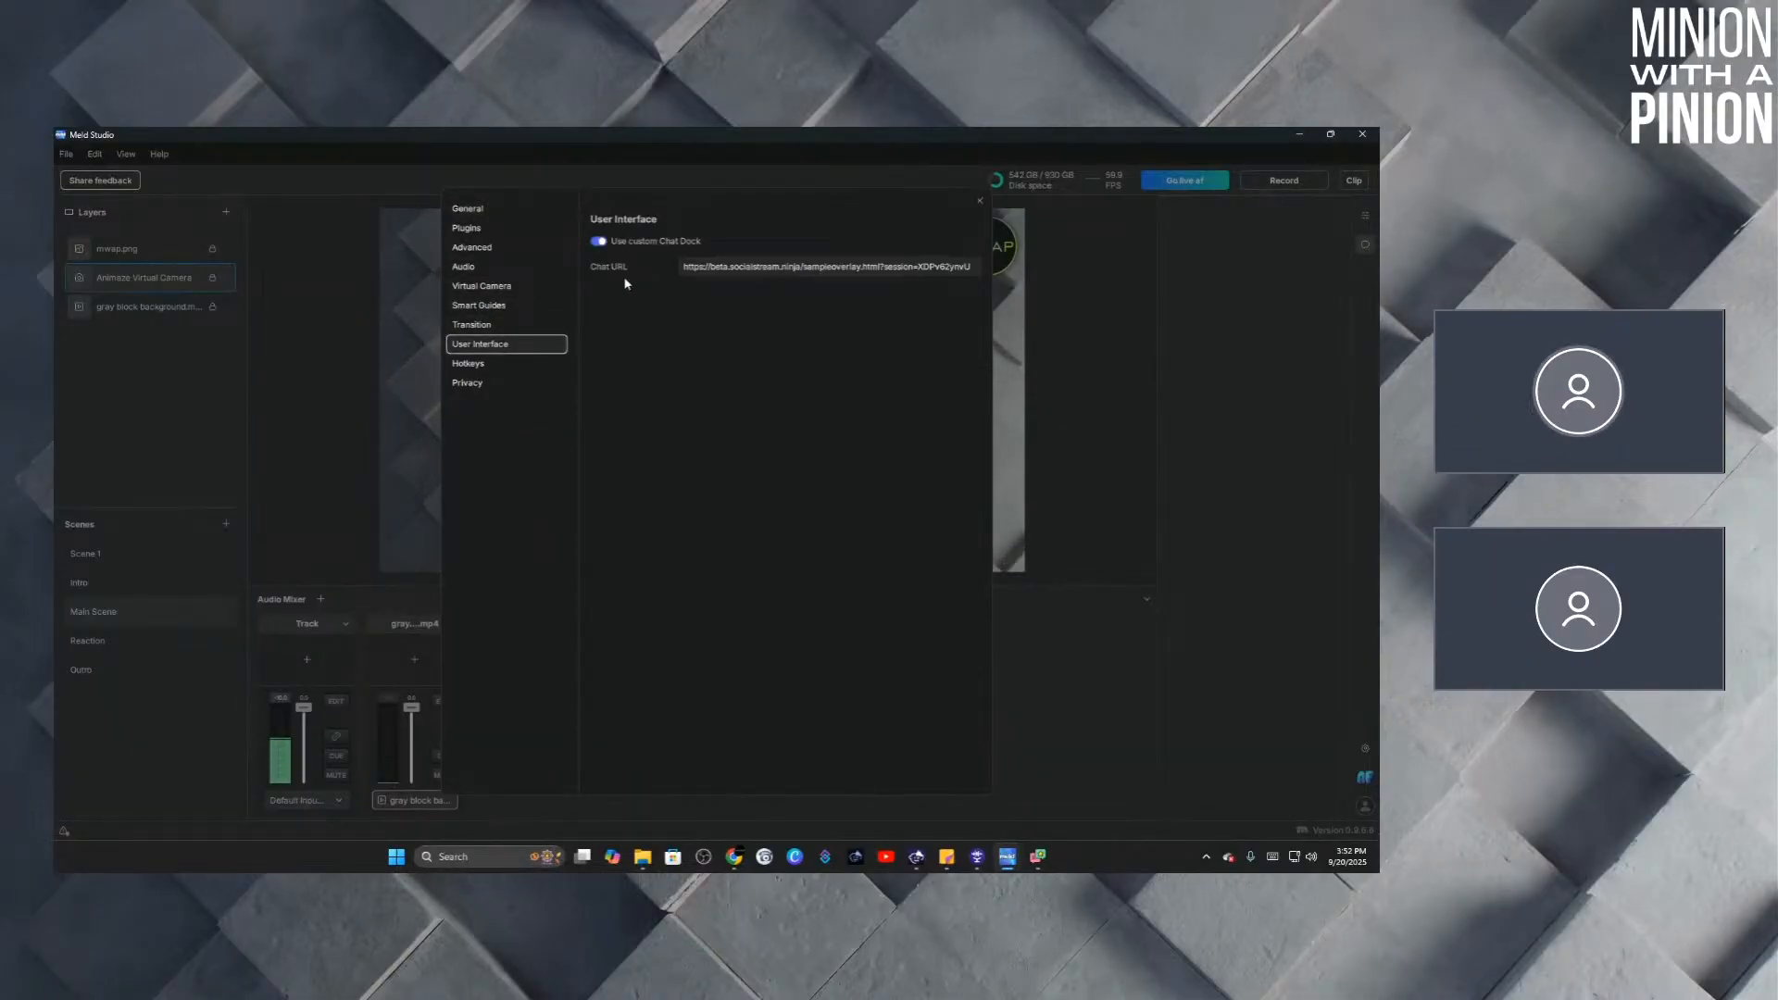
triple_click(718, 268)
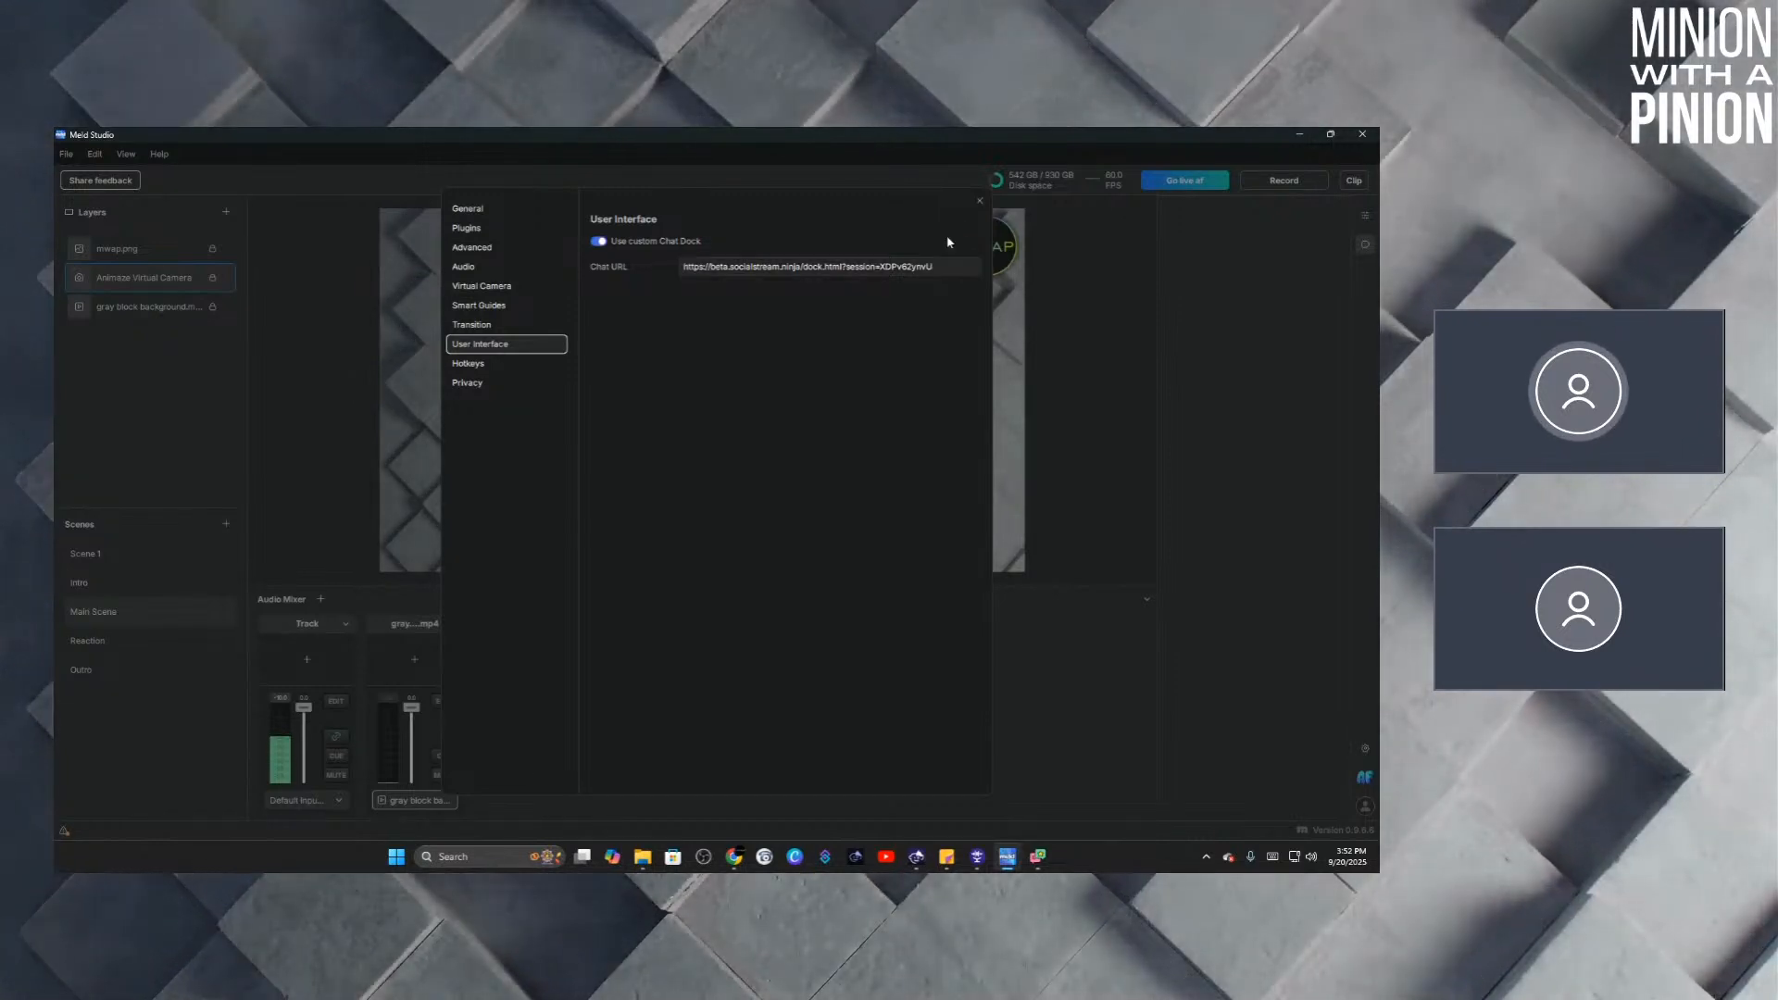
click(947, 243)
click(978, 201)
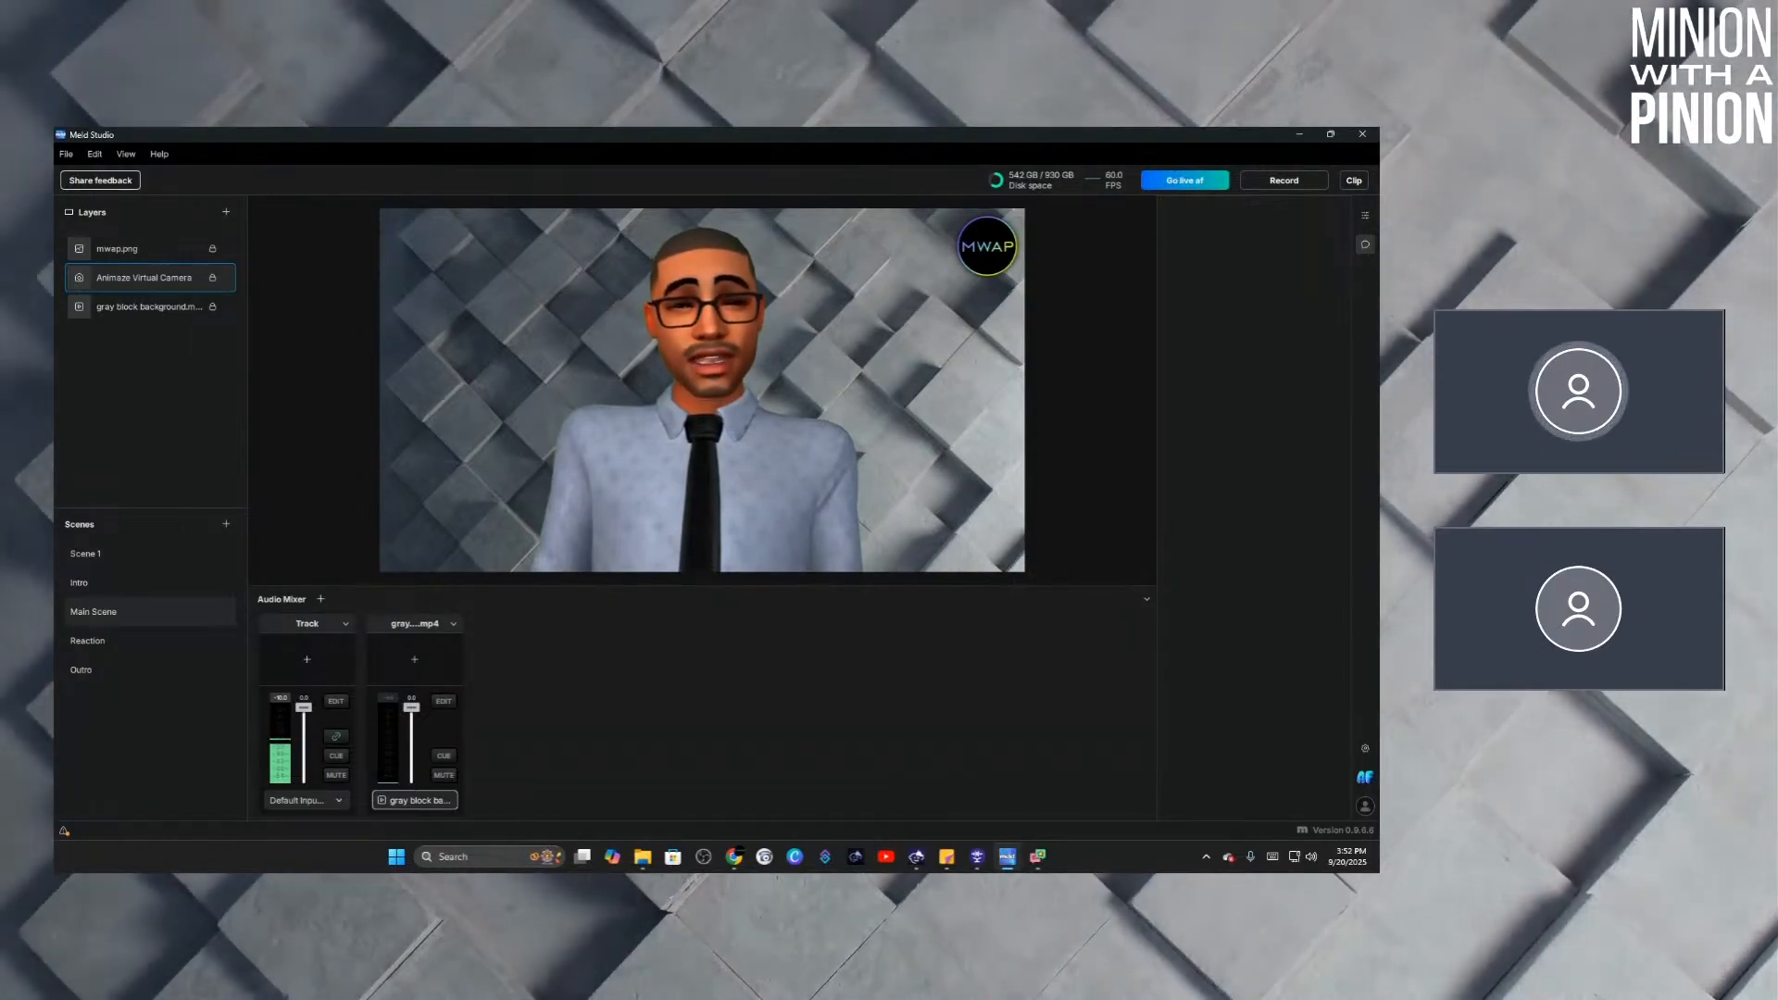
Toggle featuring of the first message in the chat dock, feature the "Hit that LIKE button!!" message, and widen the dock.
key(alt+Tab)
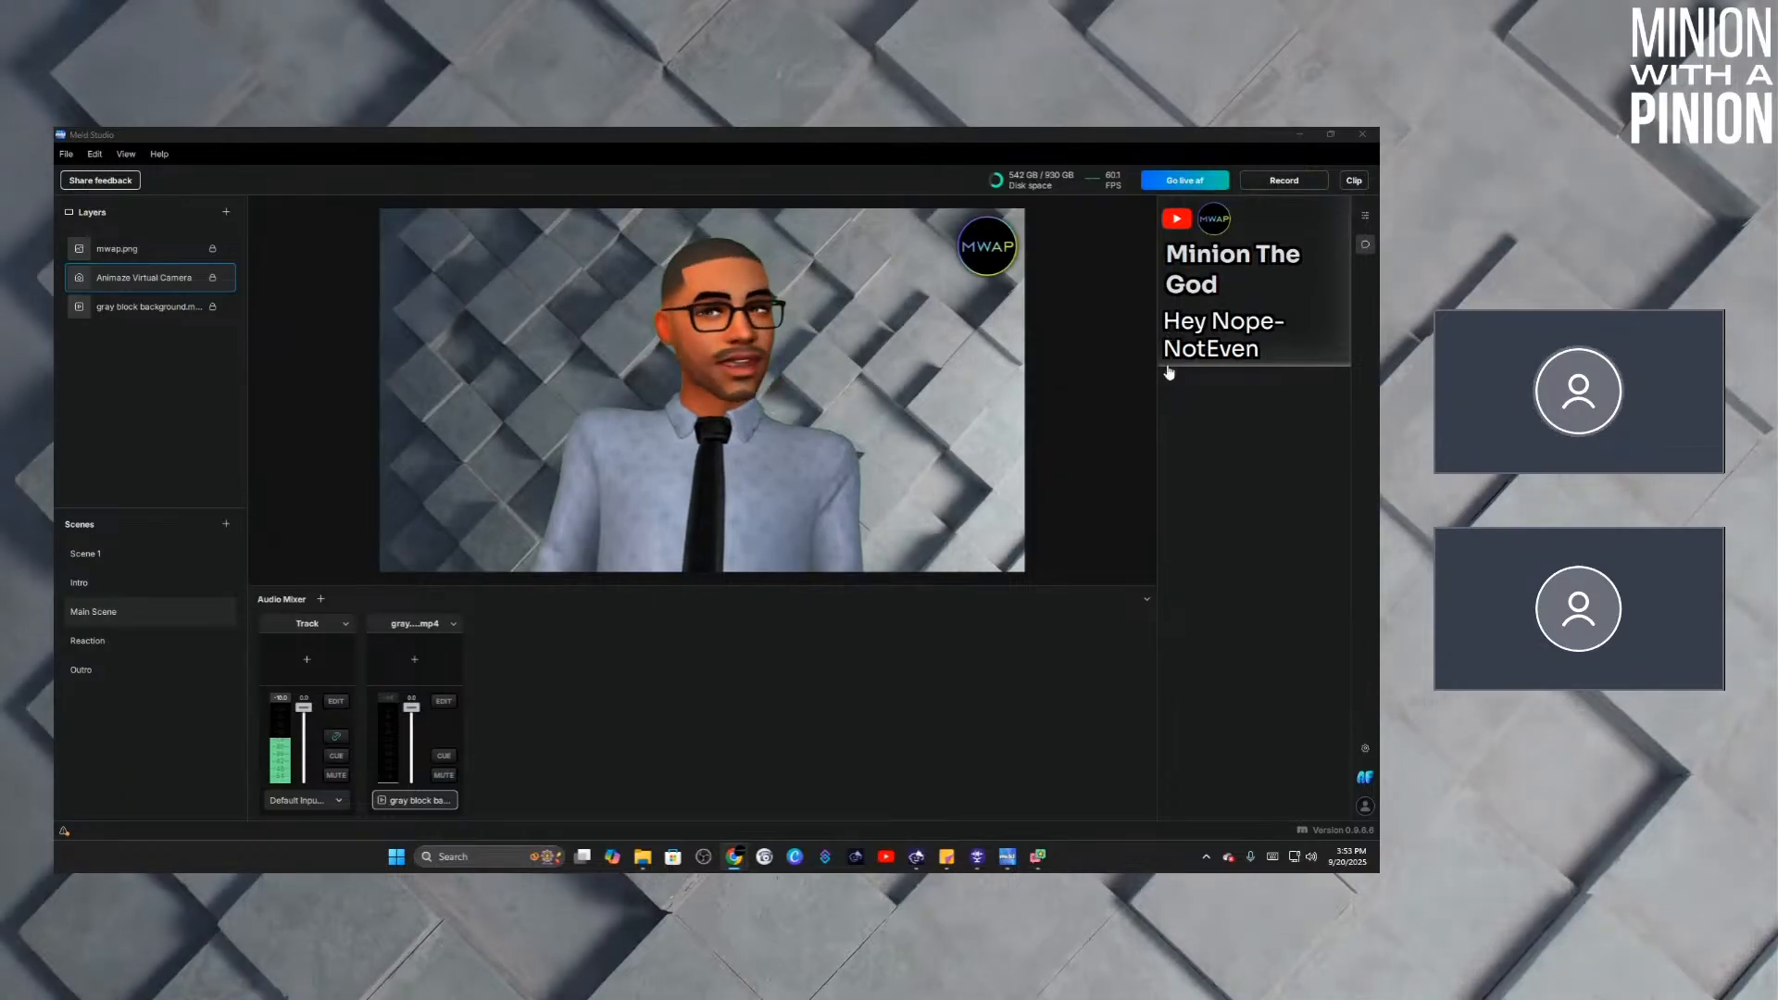
click(1208, 312)
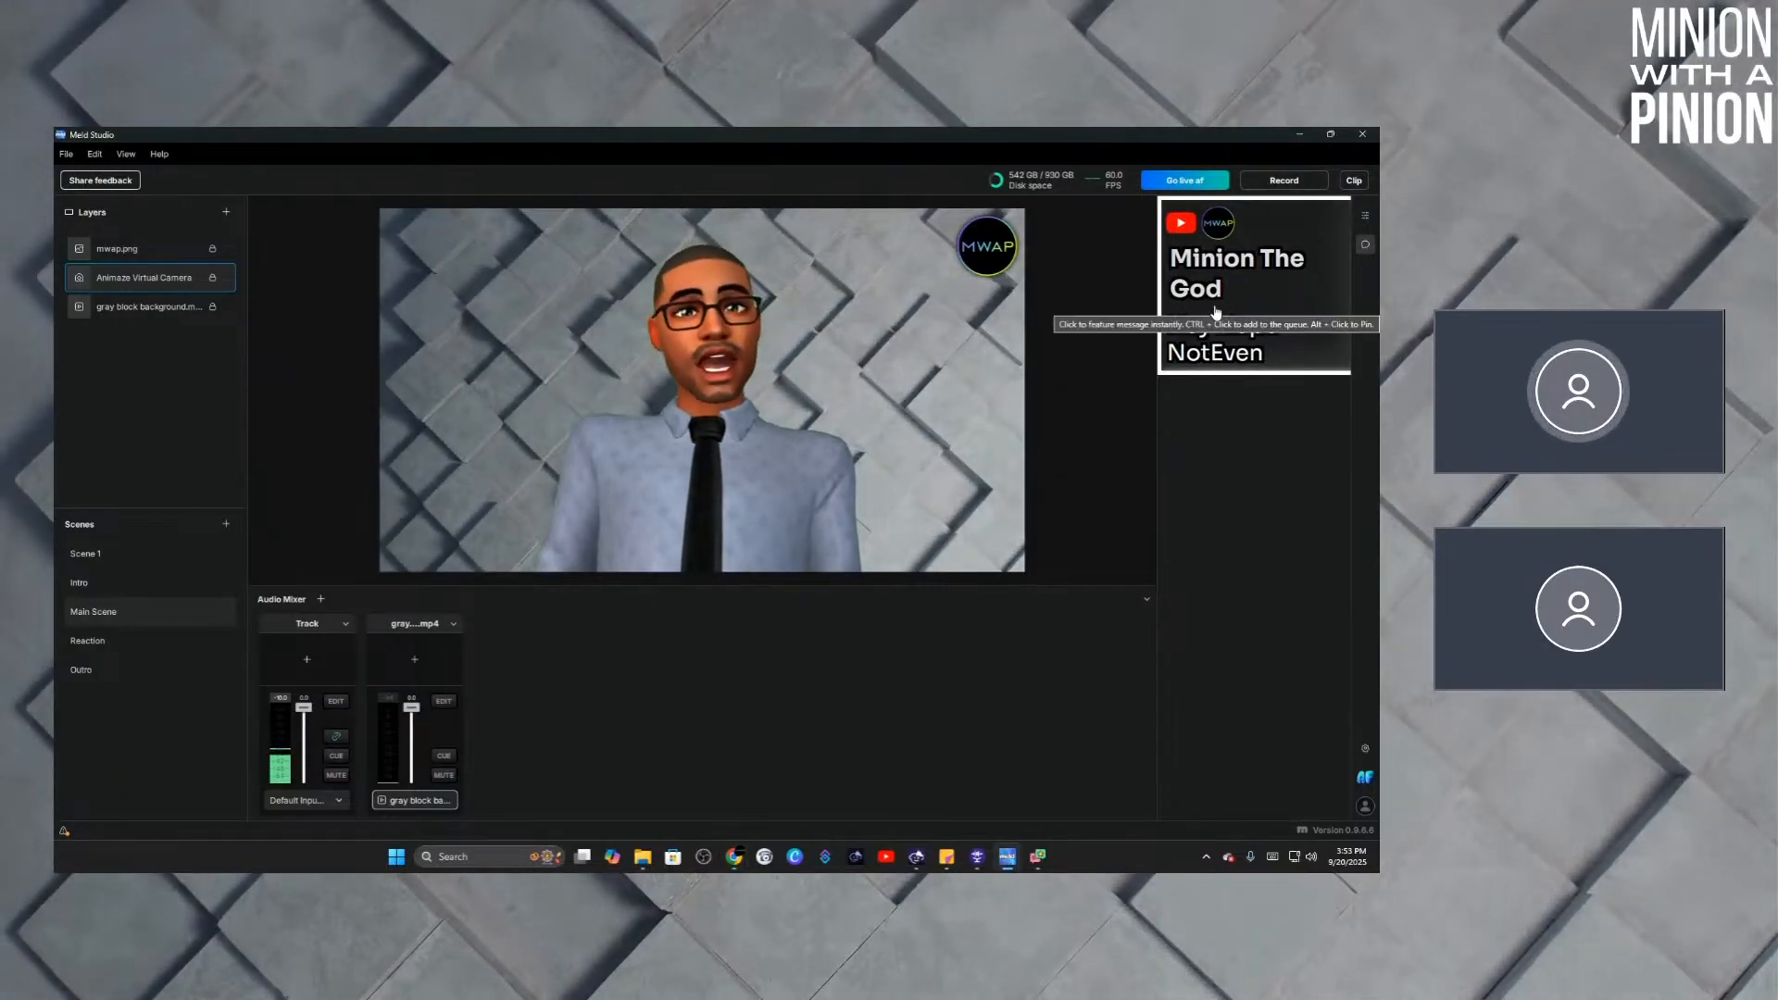
click(1202, 336)
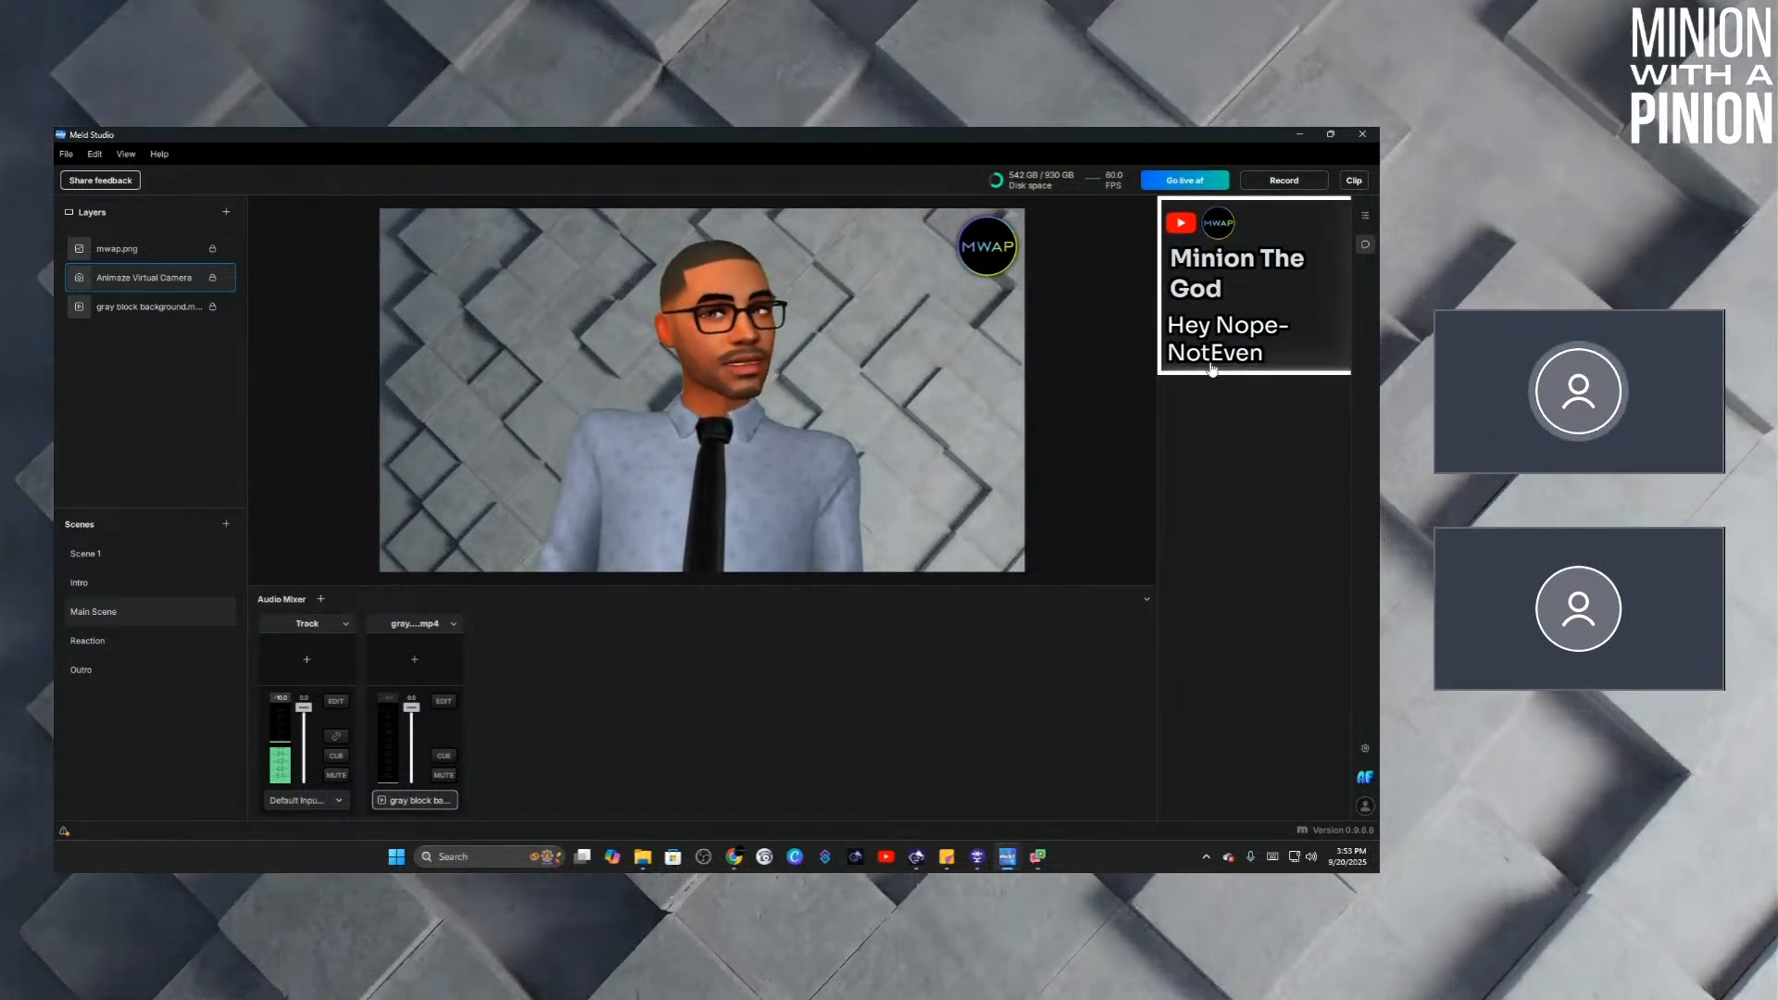
click(1218, 328)
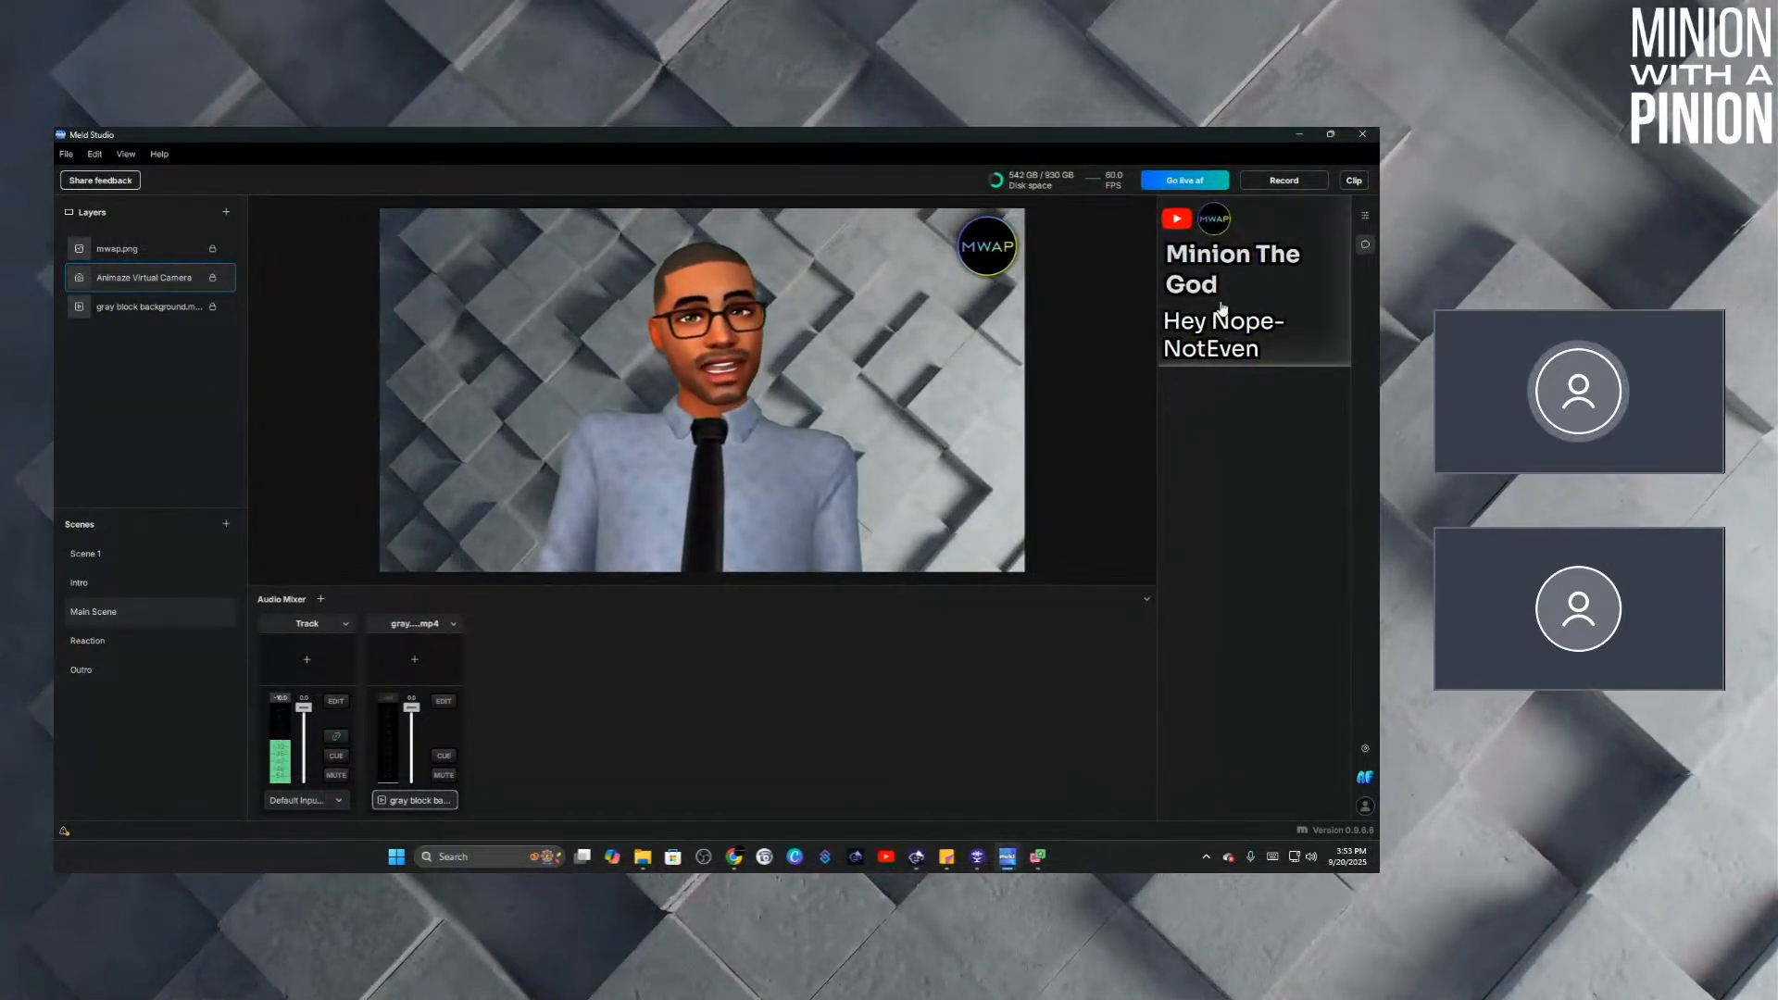
click(1222, 309)
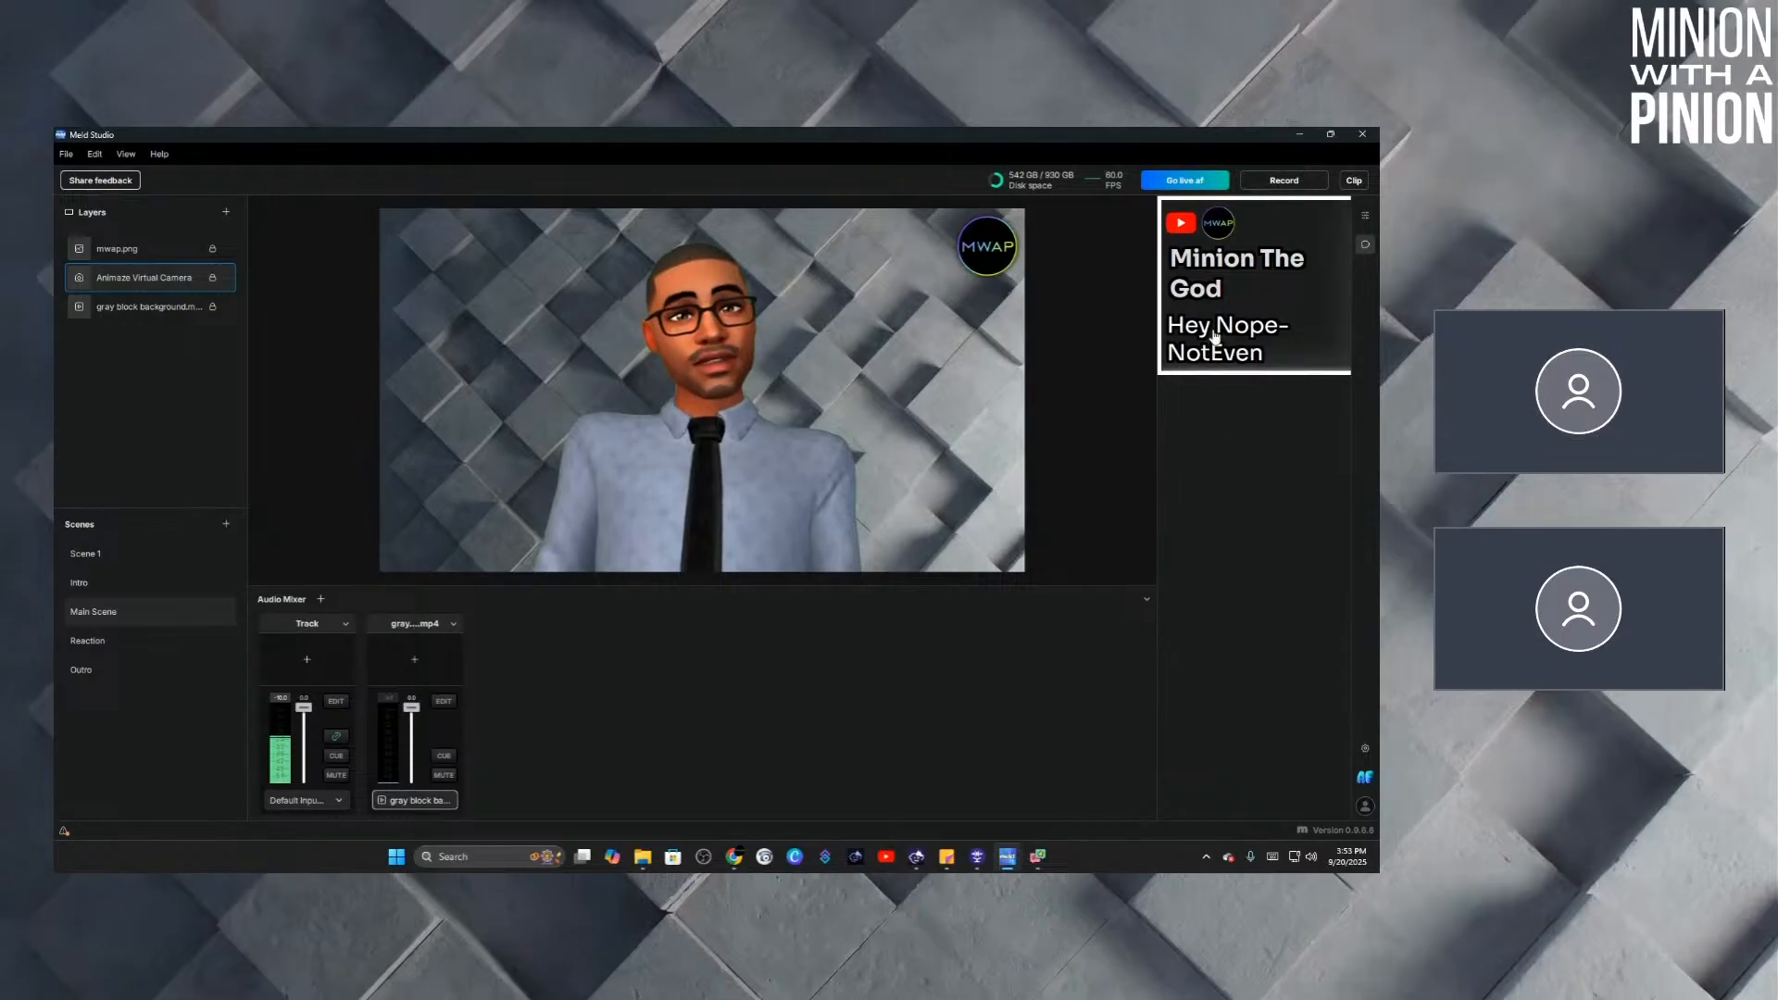
click(1215, 335)
click(1211, 312)
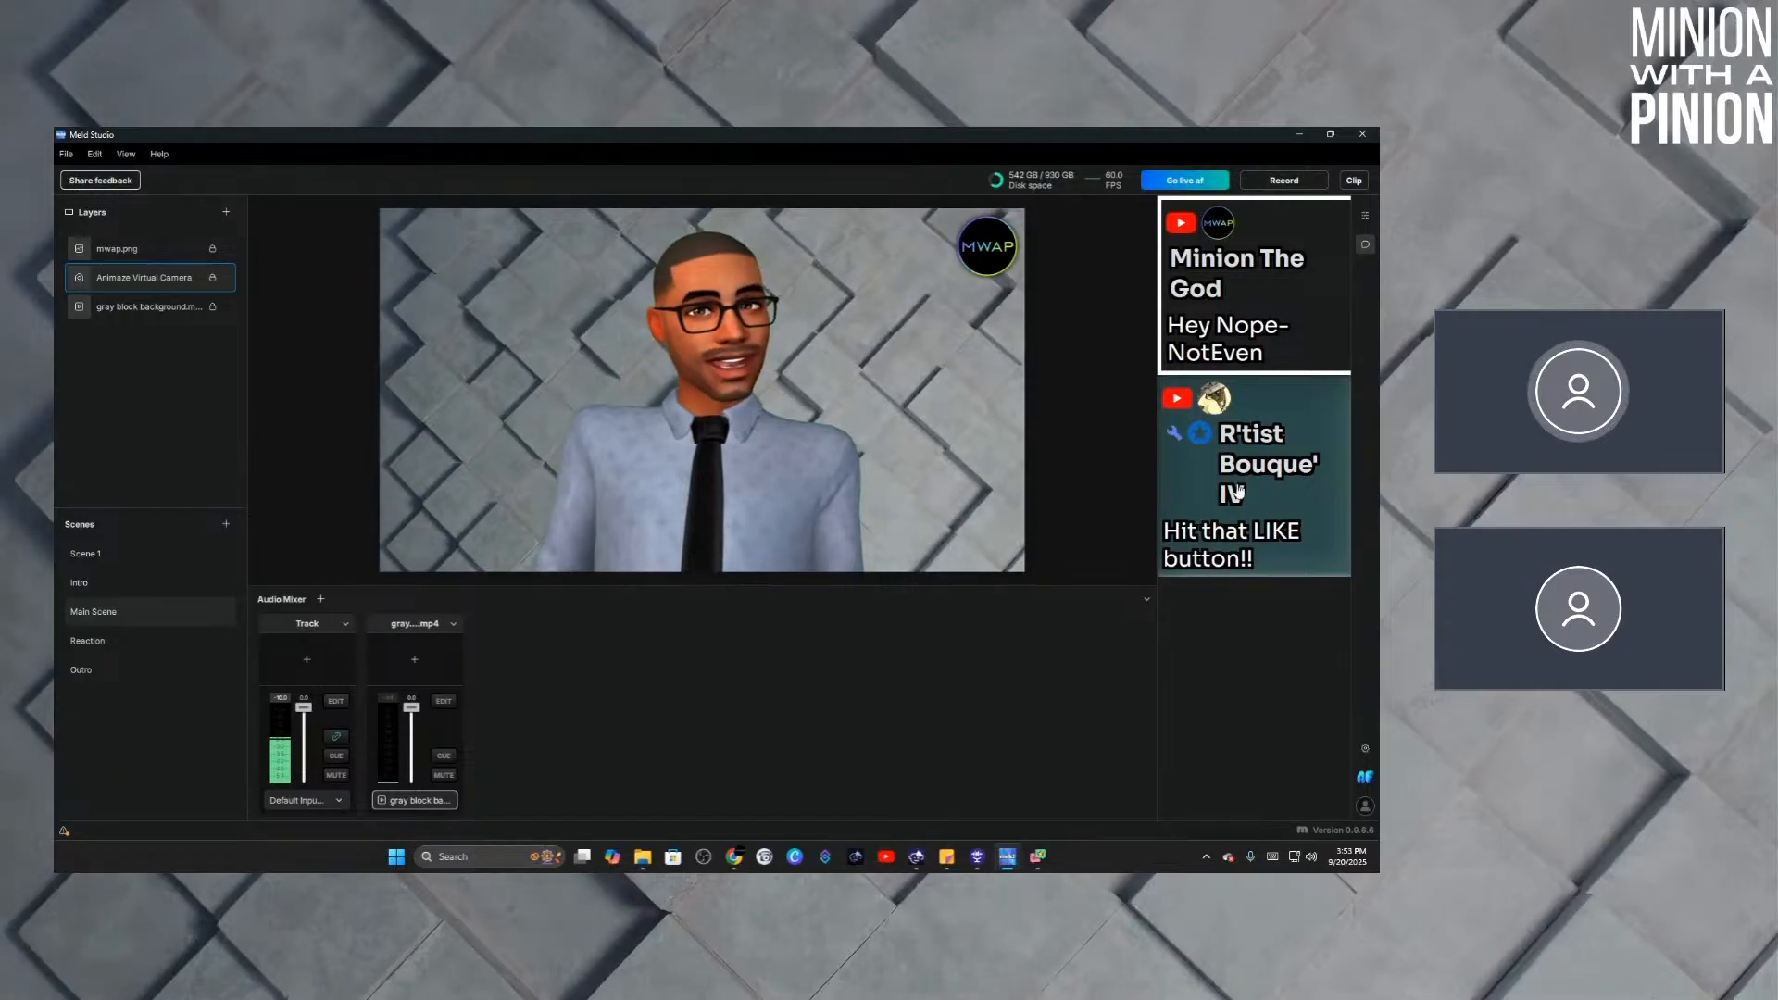
click(1240, 488)
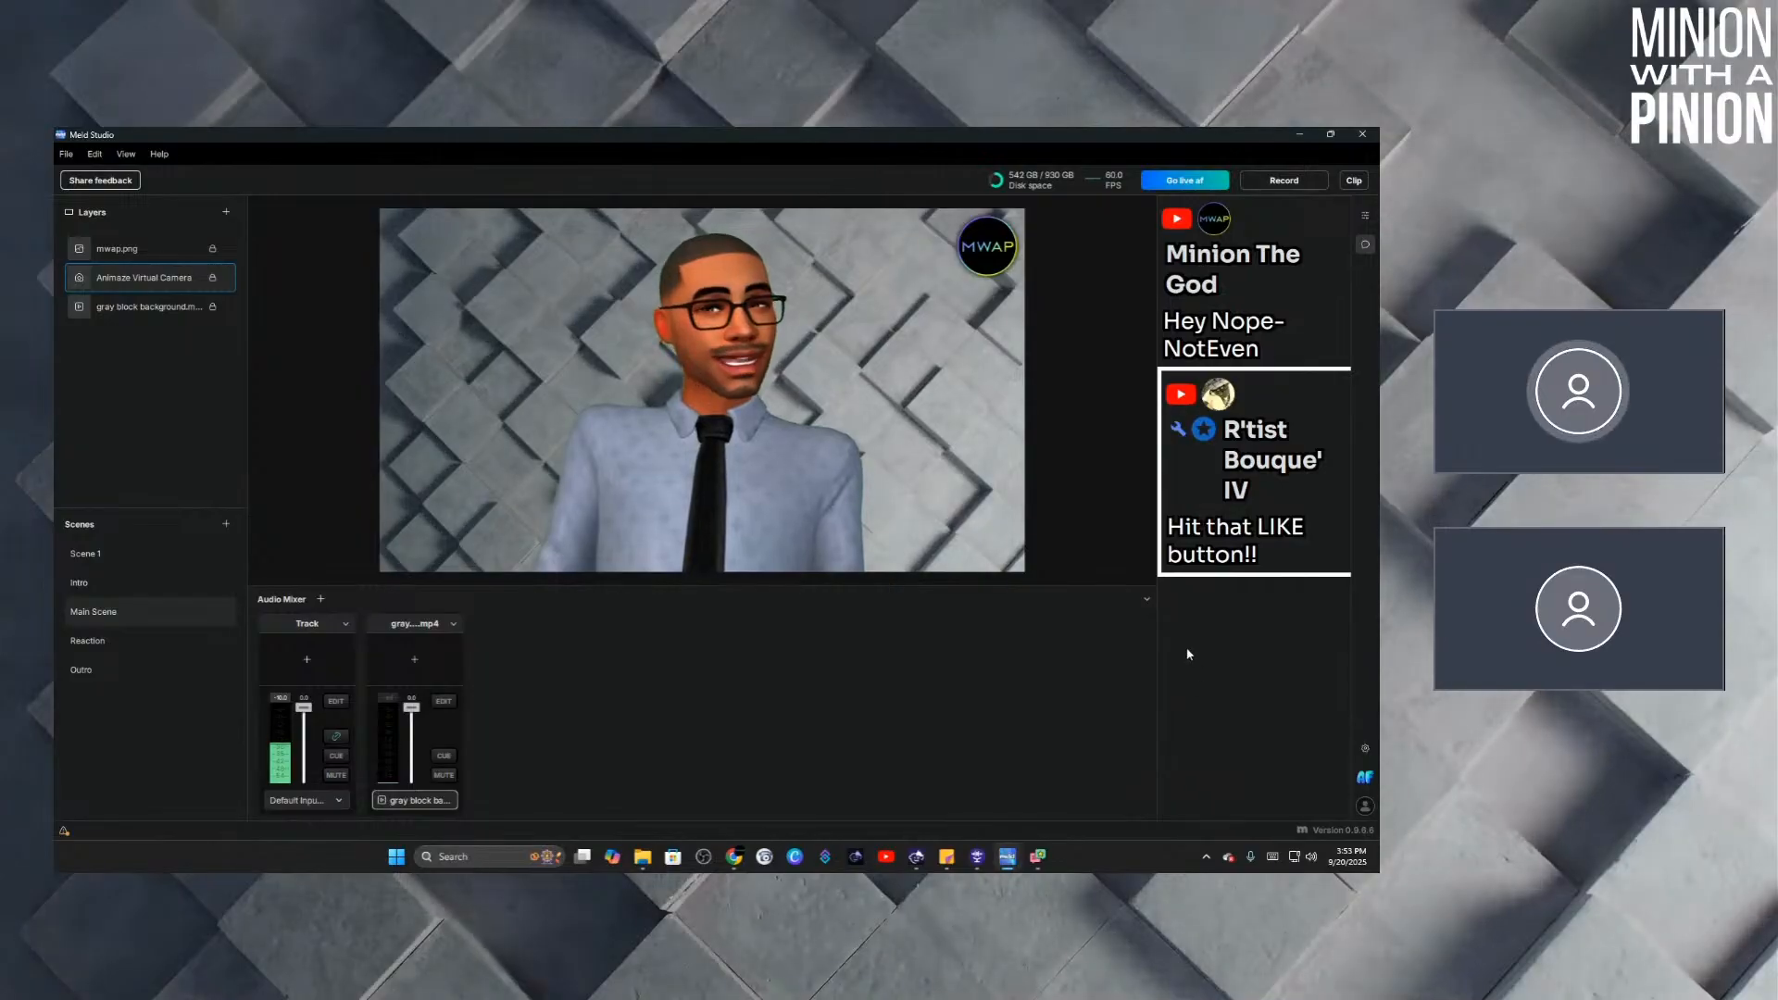
drag(1156, 604, 1001, 594)
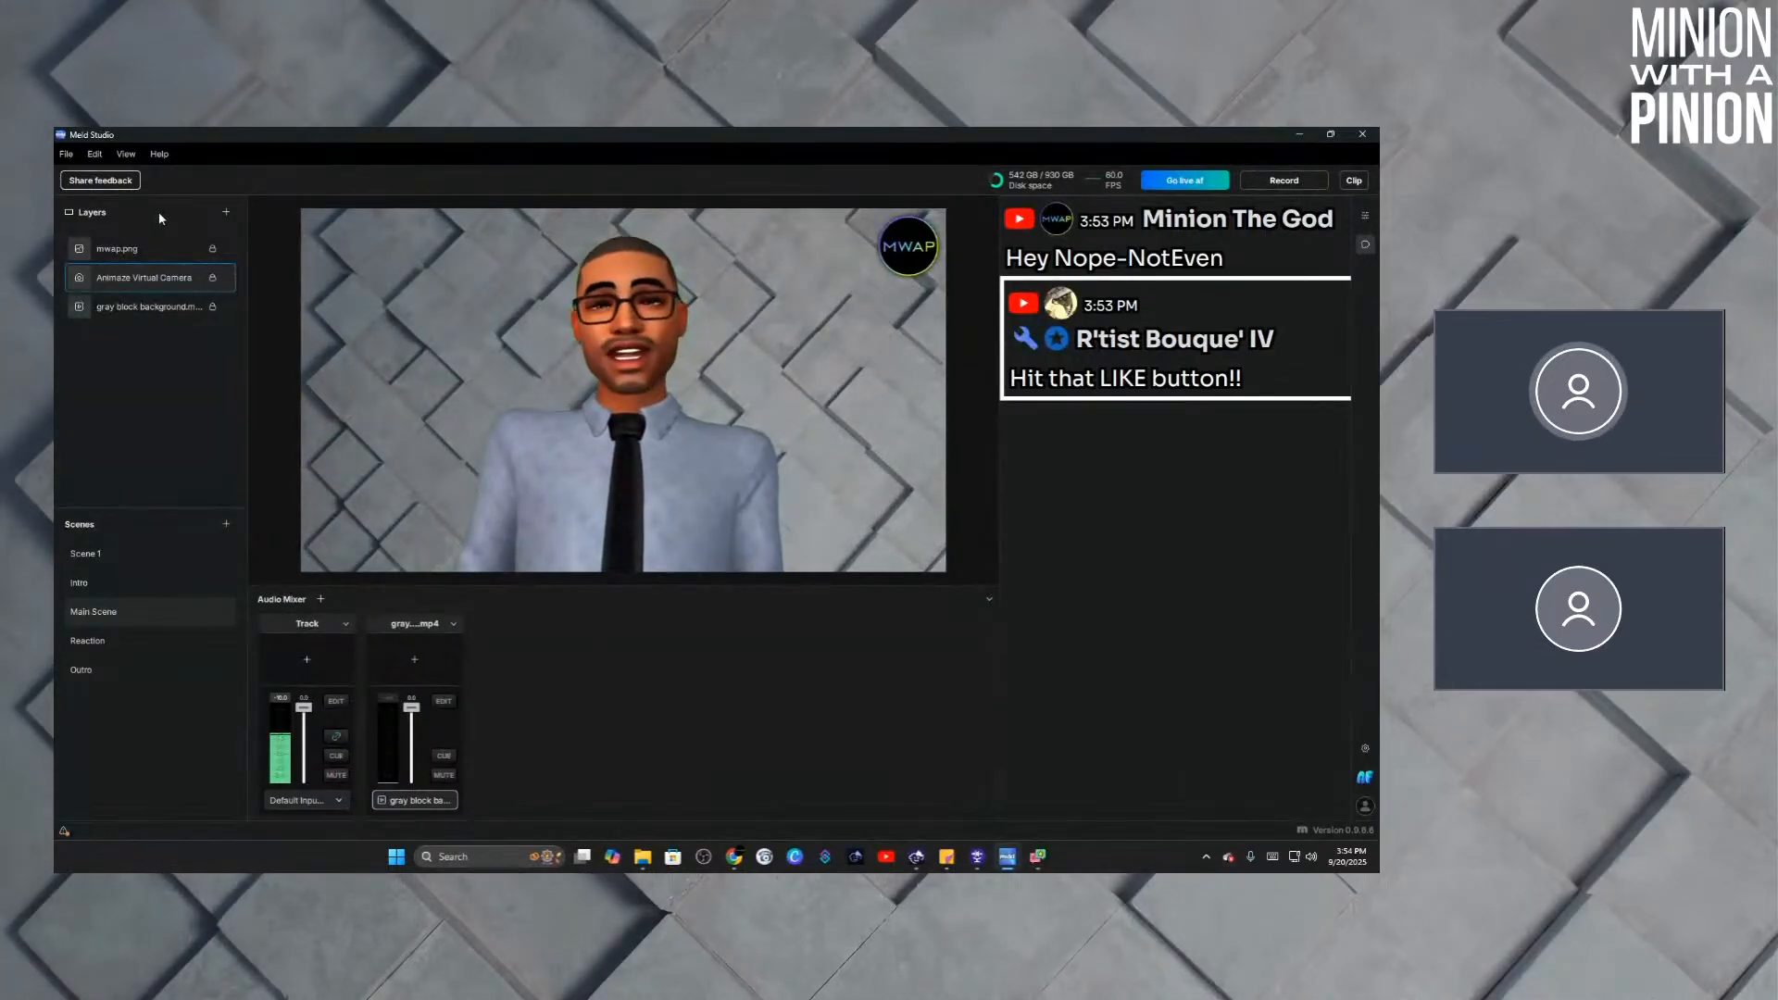
Add a Browser layer to the Main Scene and open its URL setting for editing.
click(228, 213)
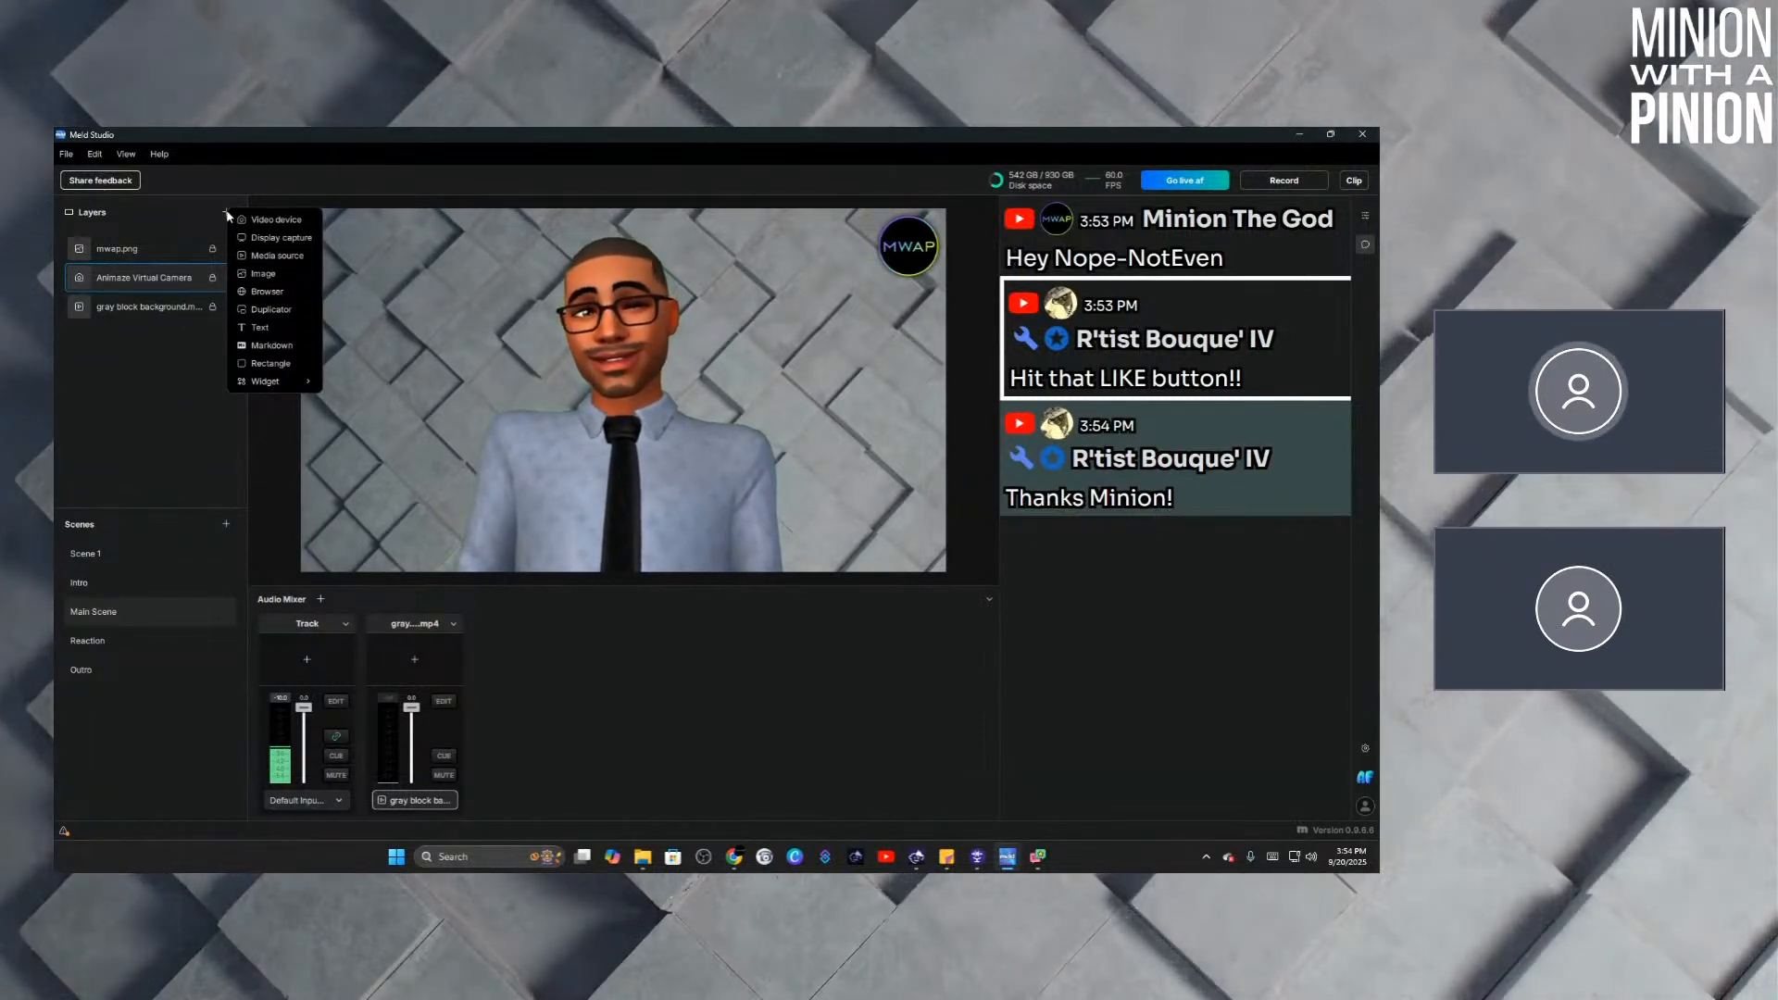
click(256, 292)
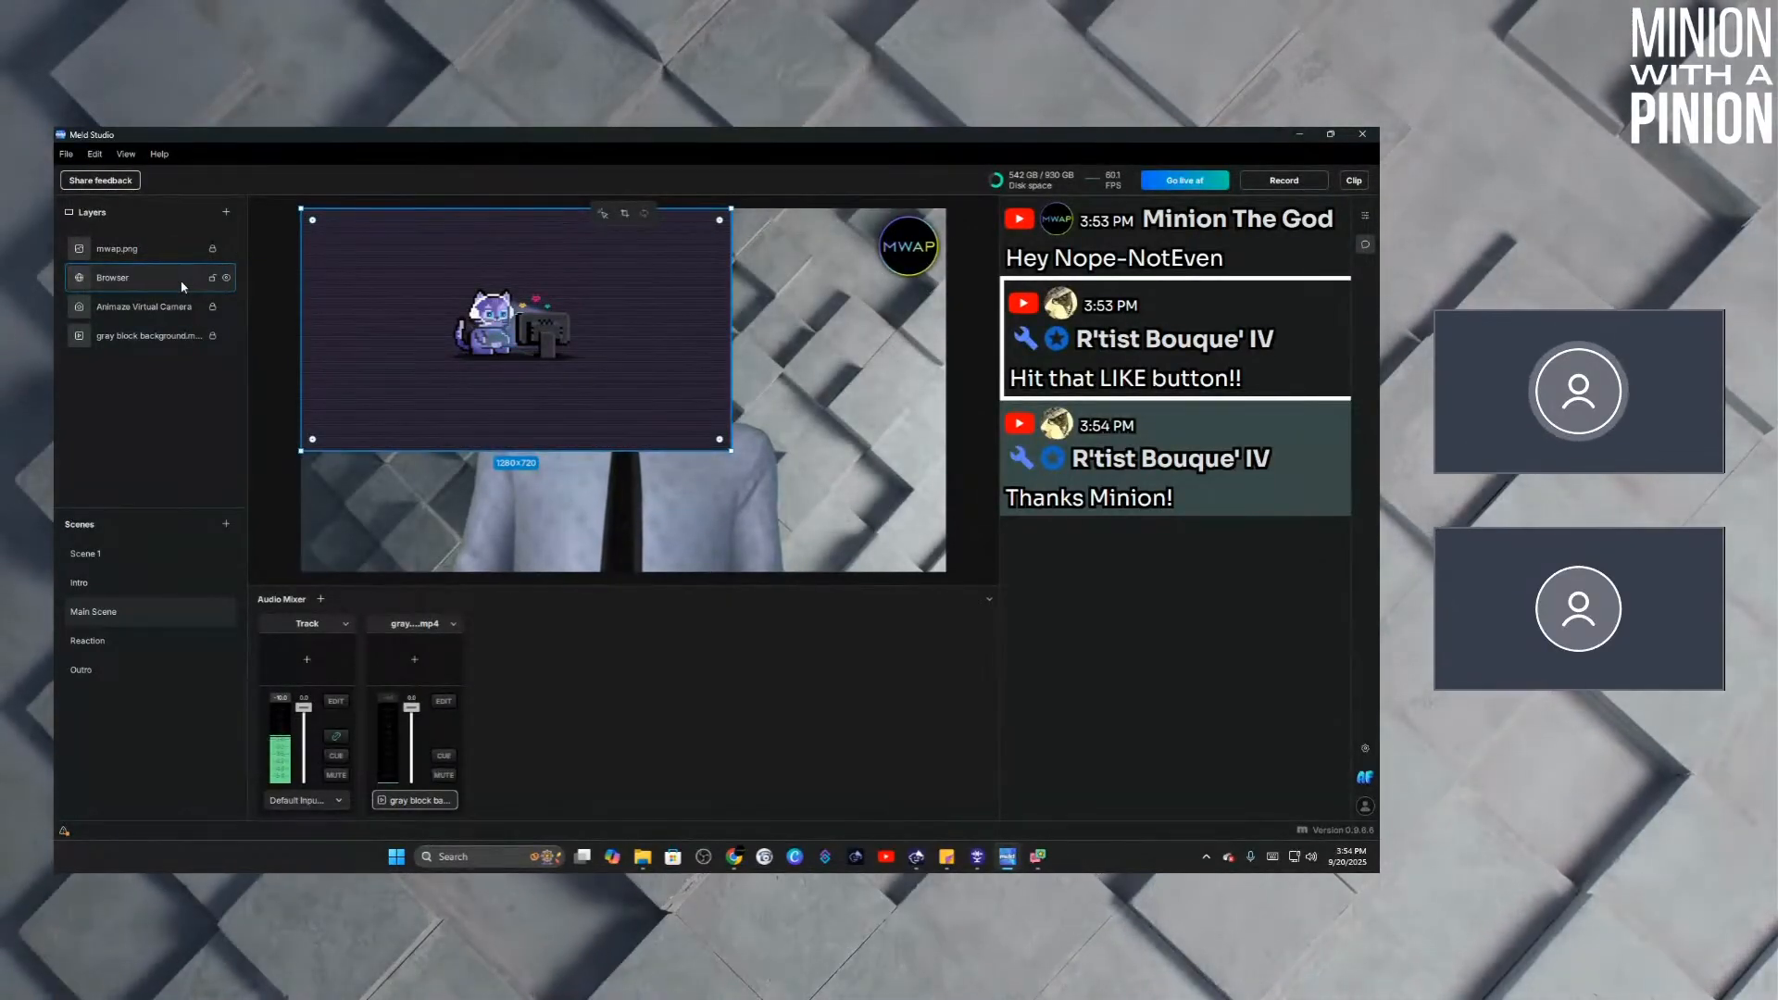
click(1366, 219)
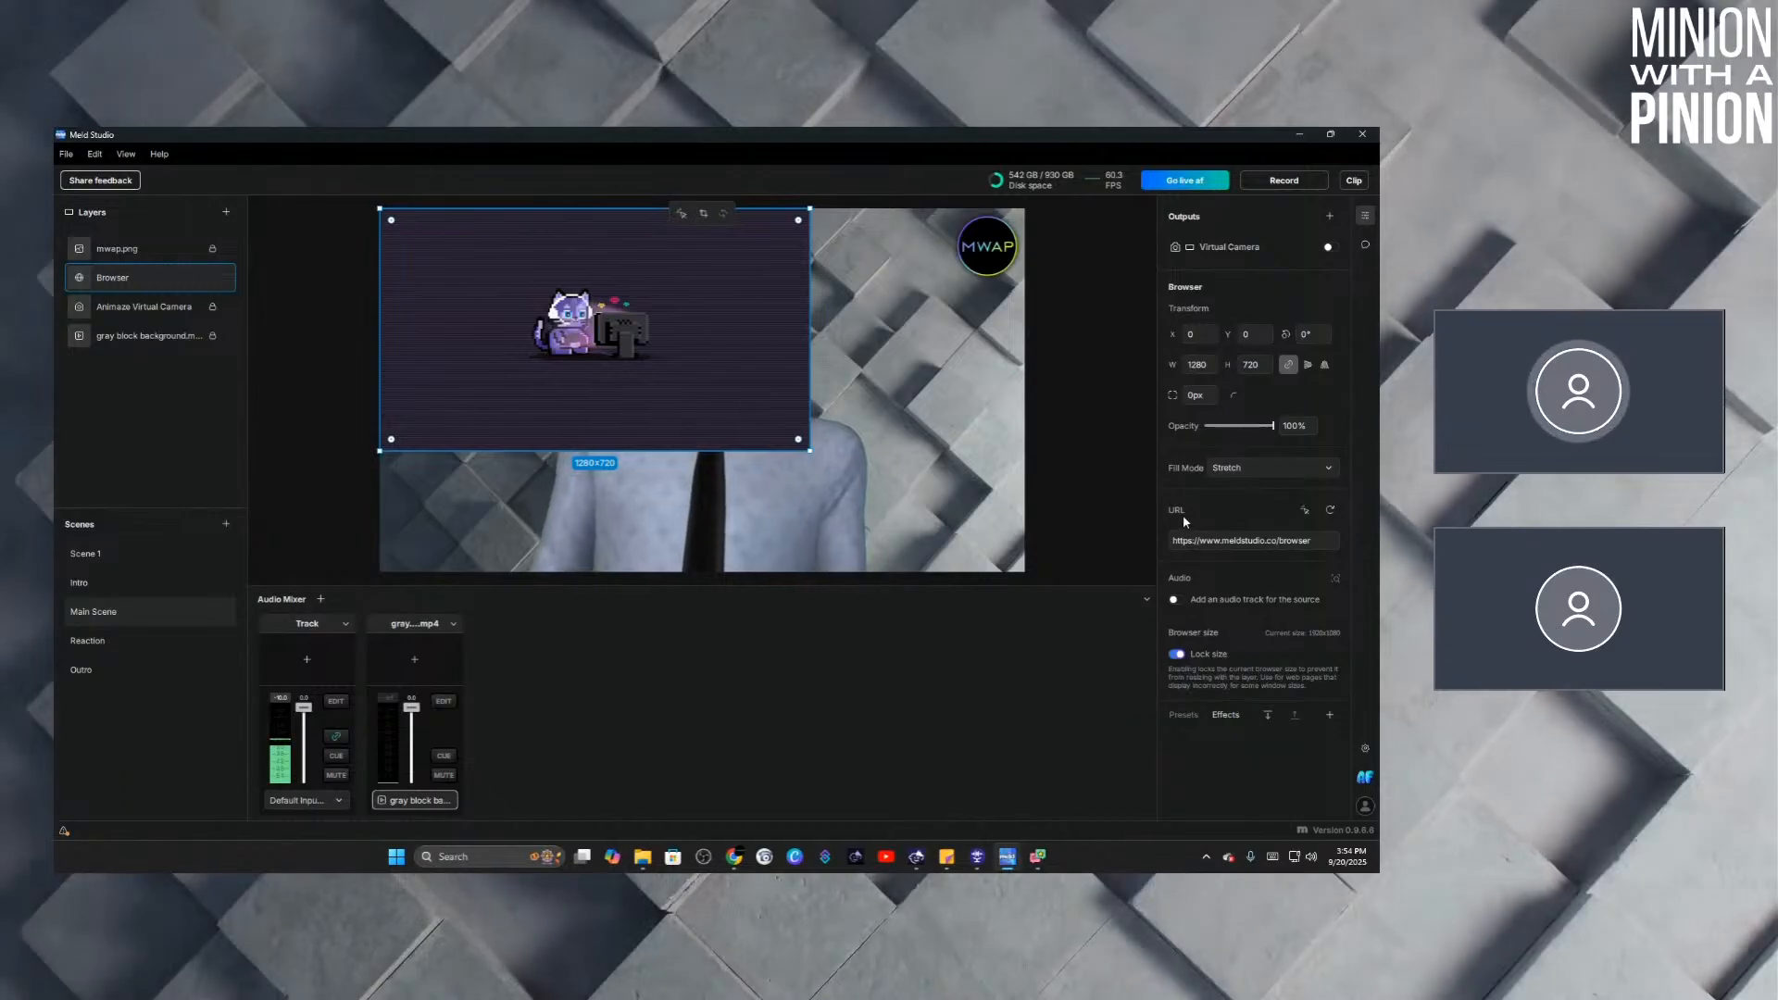
click(1183, 546)
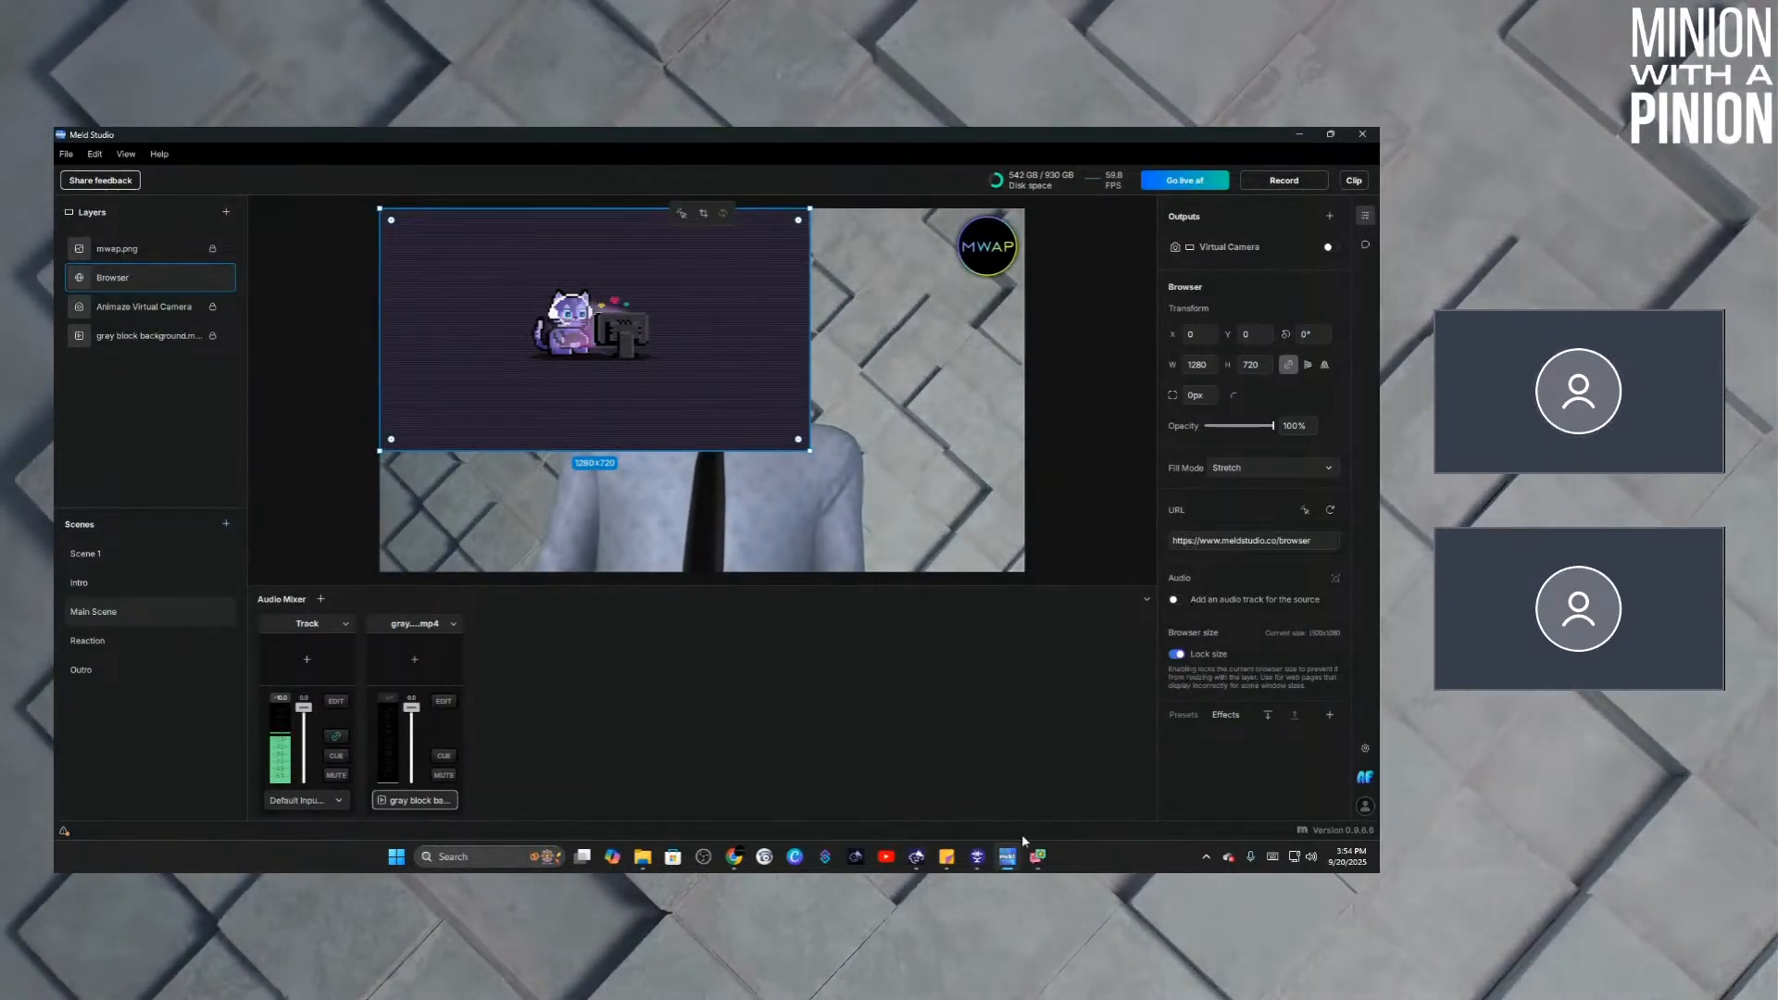
Switch to Social Stream Ninja and set the featured chat overlay's preset style to Classic (Full Customization).
click(1038, 862)
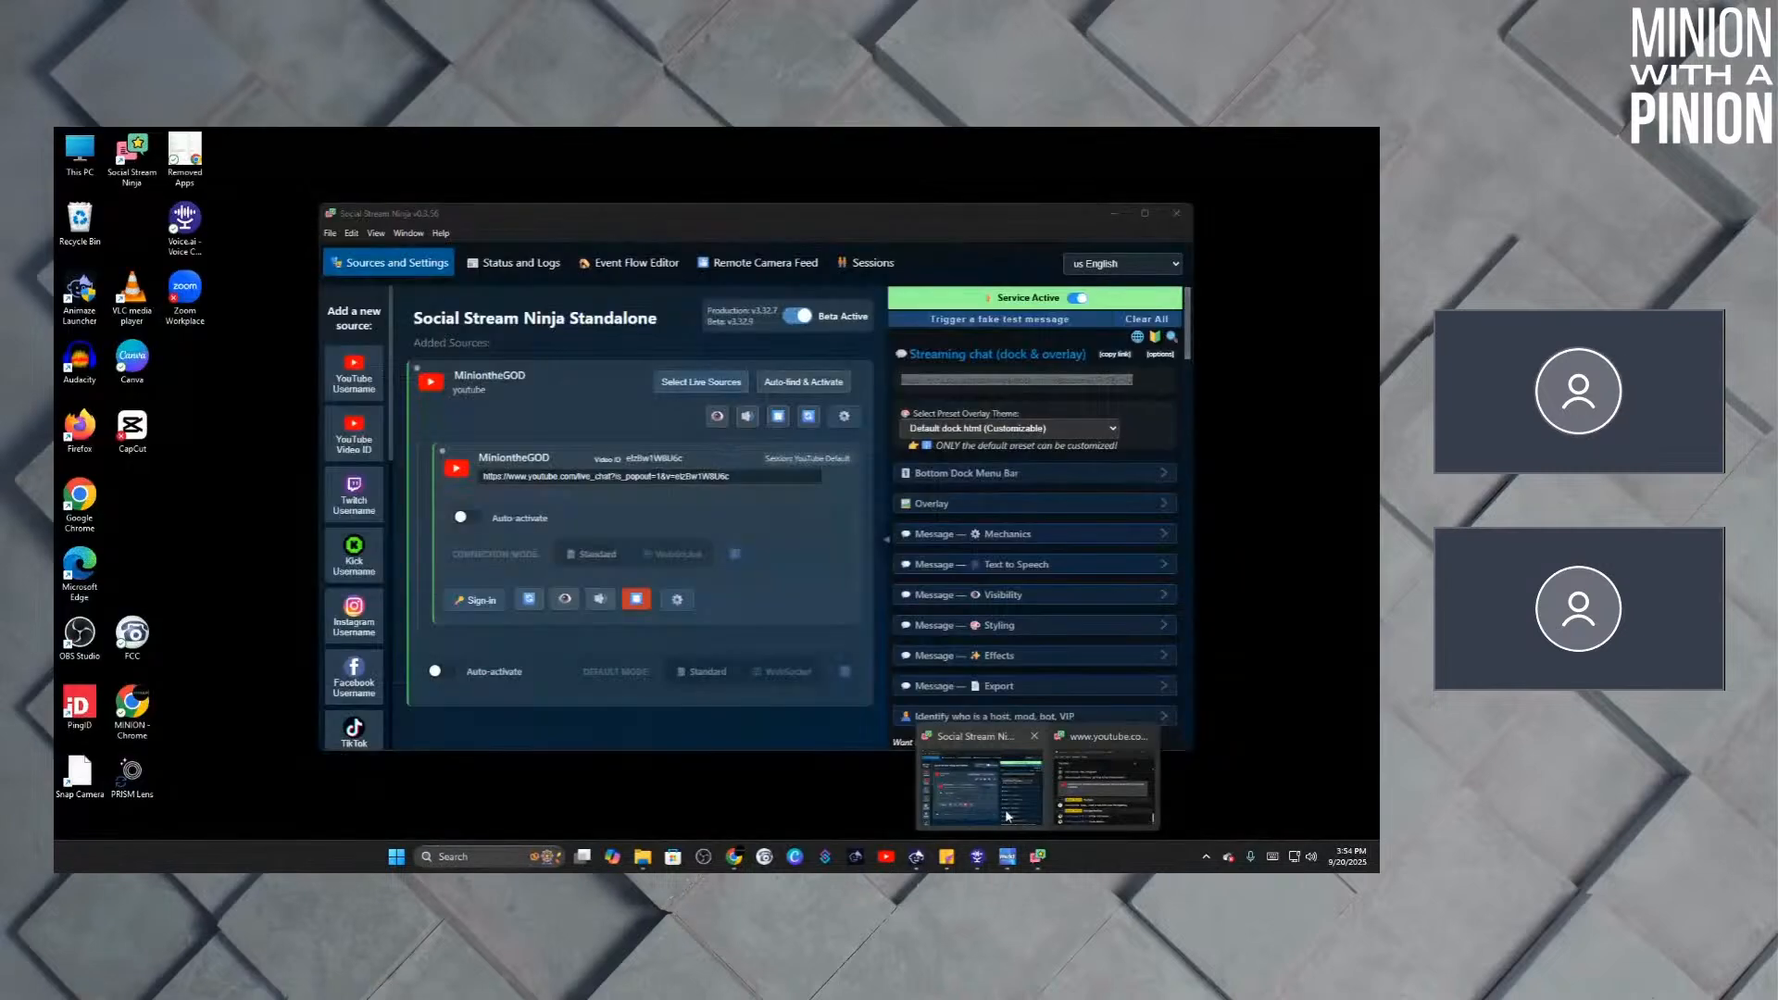
click(1004, 808)
mouse_move(1034, 863)
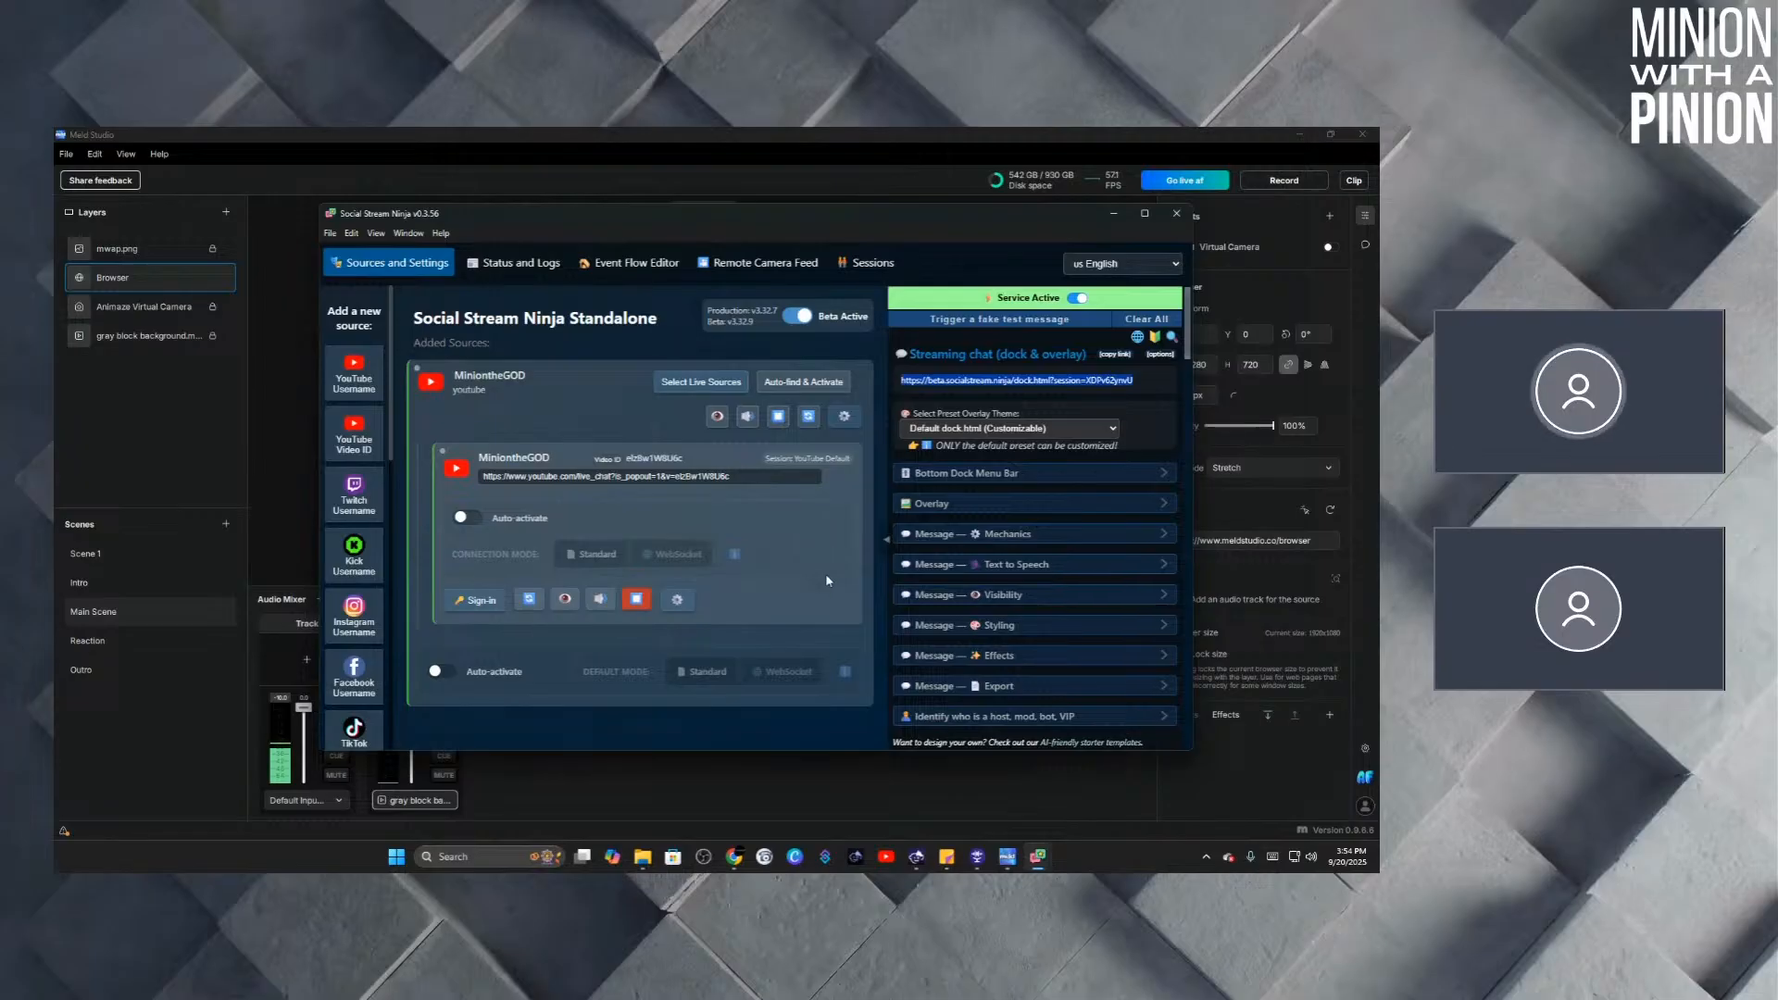
scroll(1061, 397, down, 1)
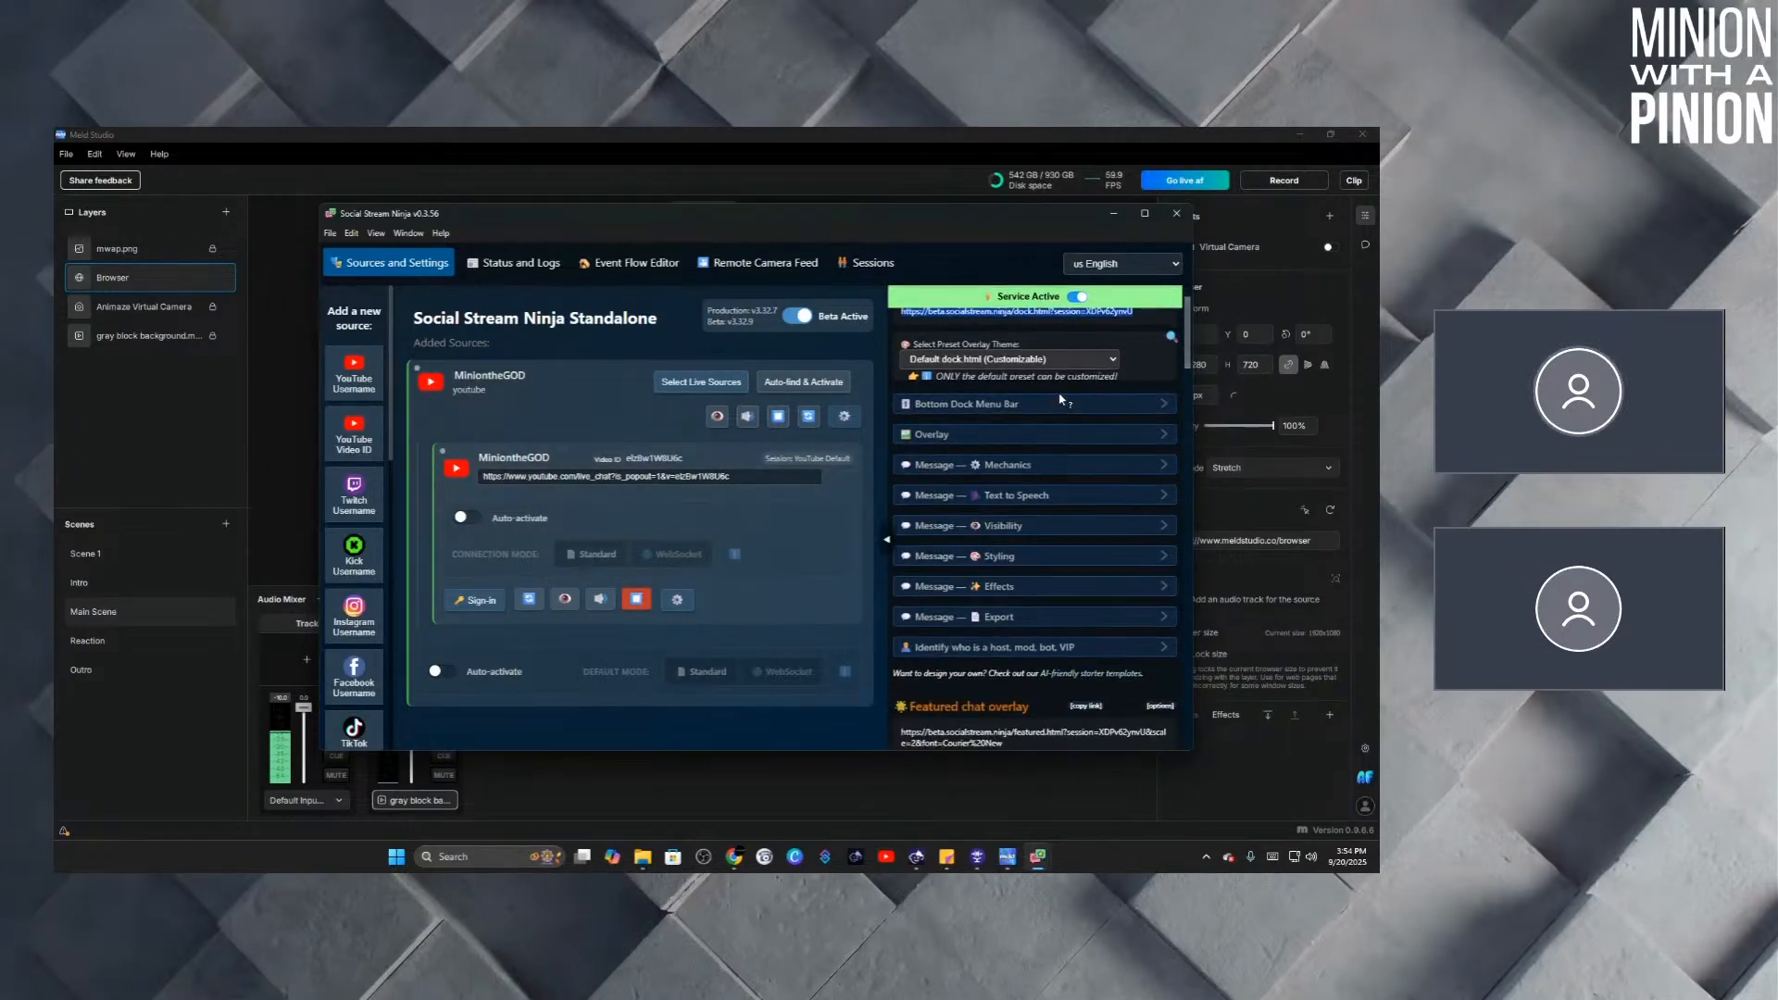
scroll(1030, 454, up, 1)
scroll(1030, 454, down, 5)
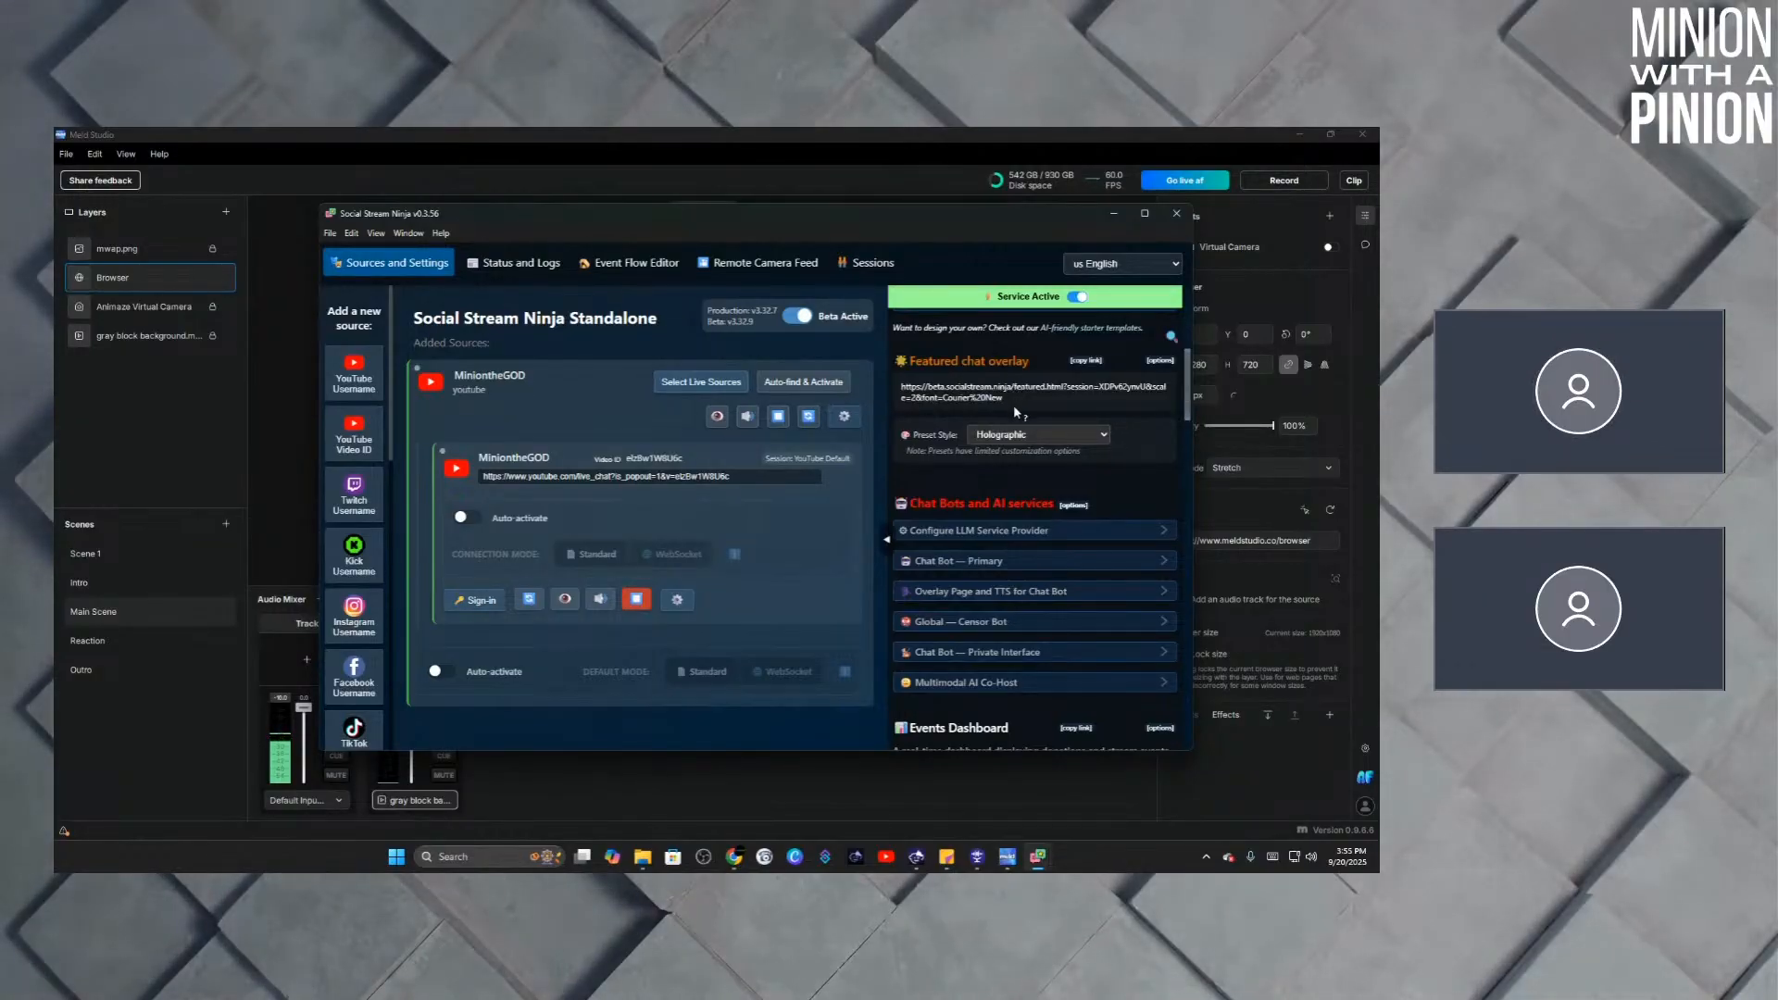
scroll(1080, 428, down, 1)
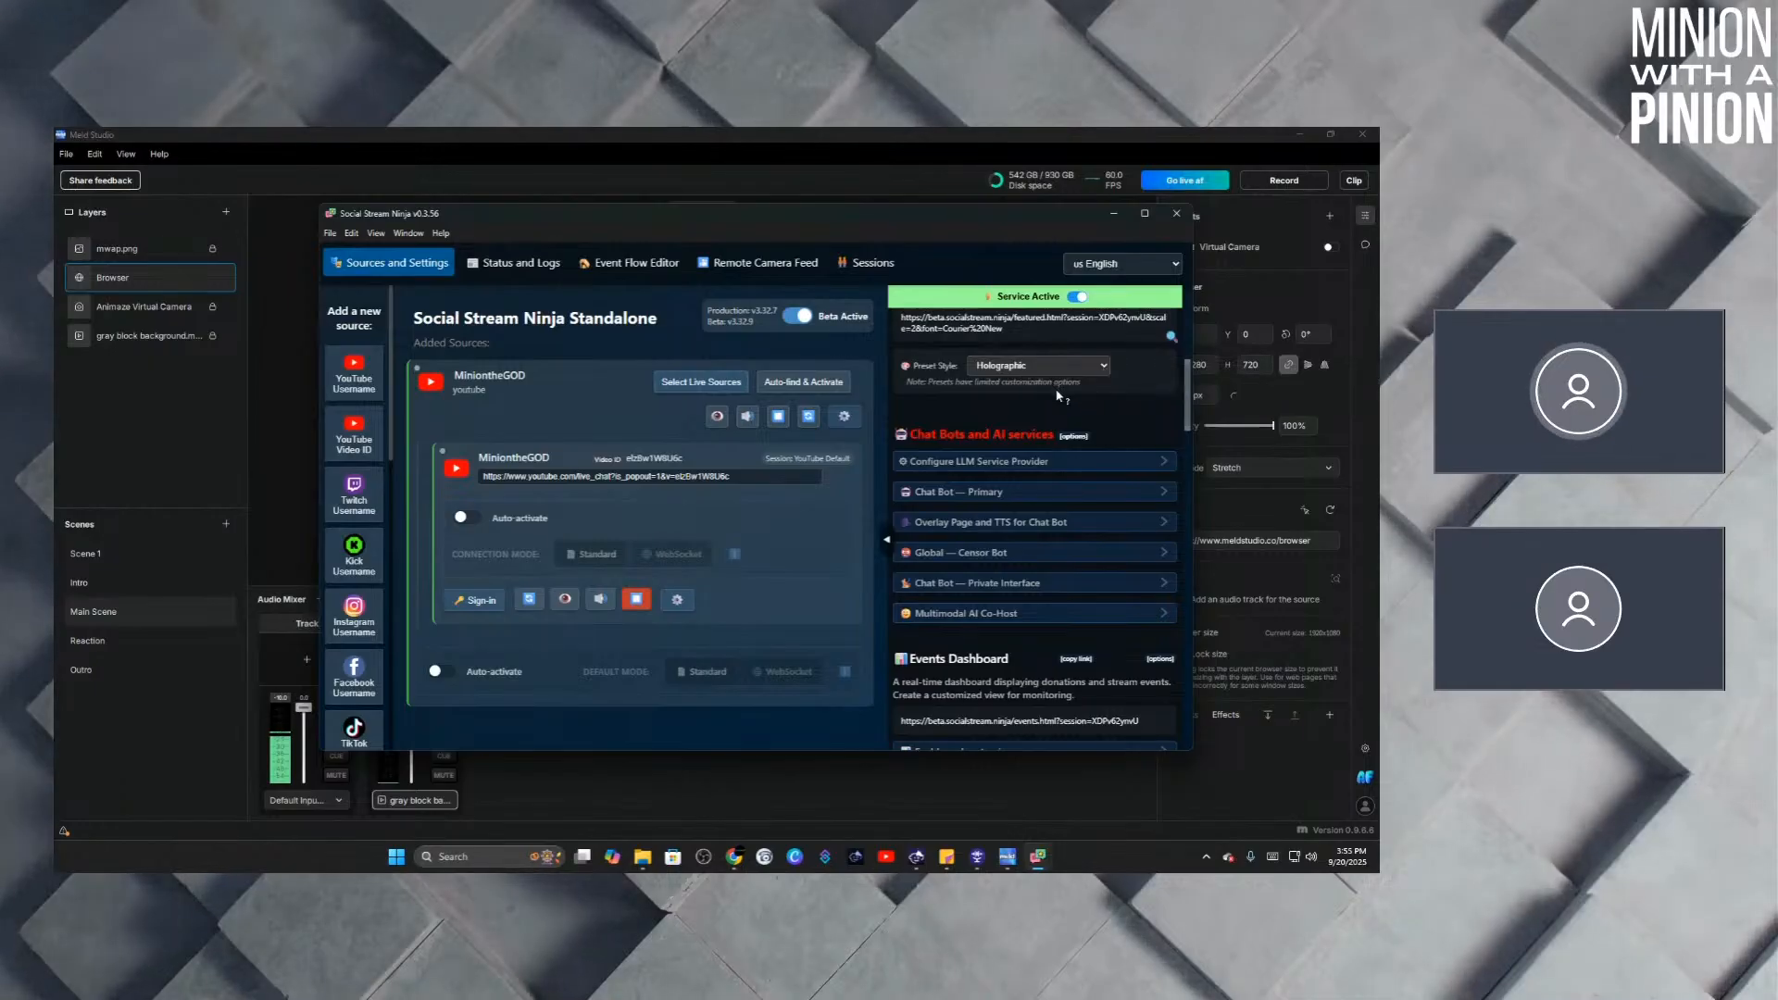
scroll(1056, 394, up, 1)
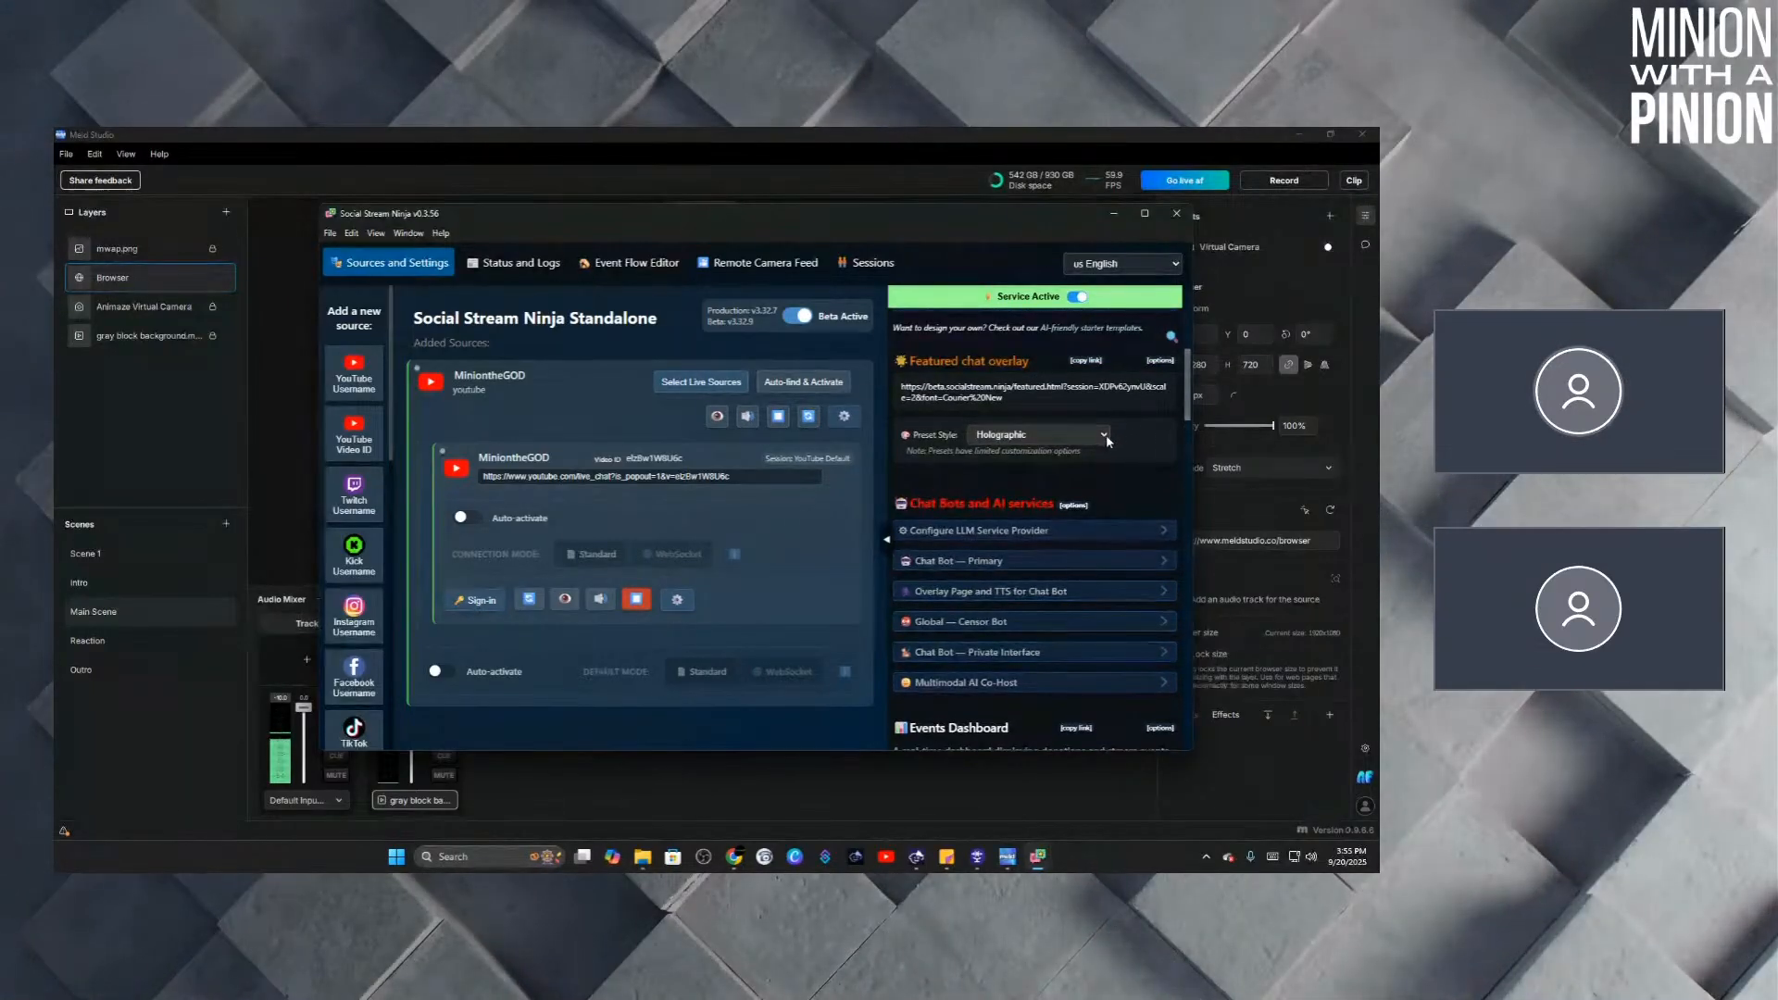
click(1104, 436)
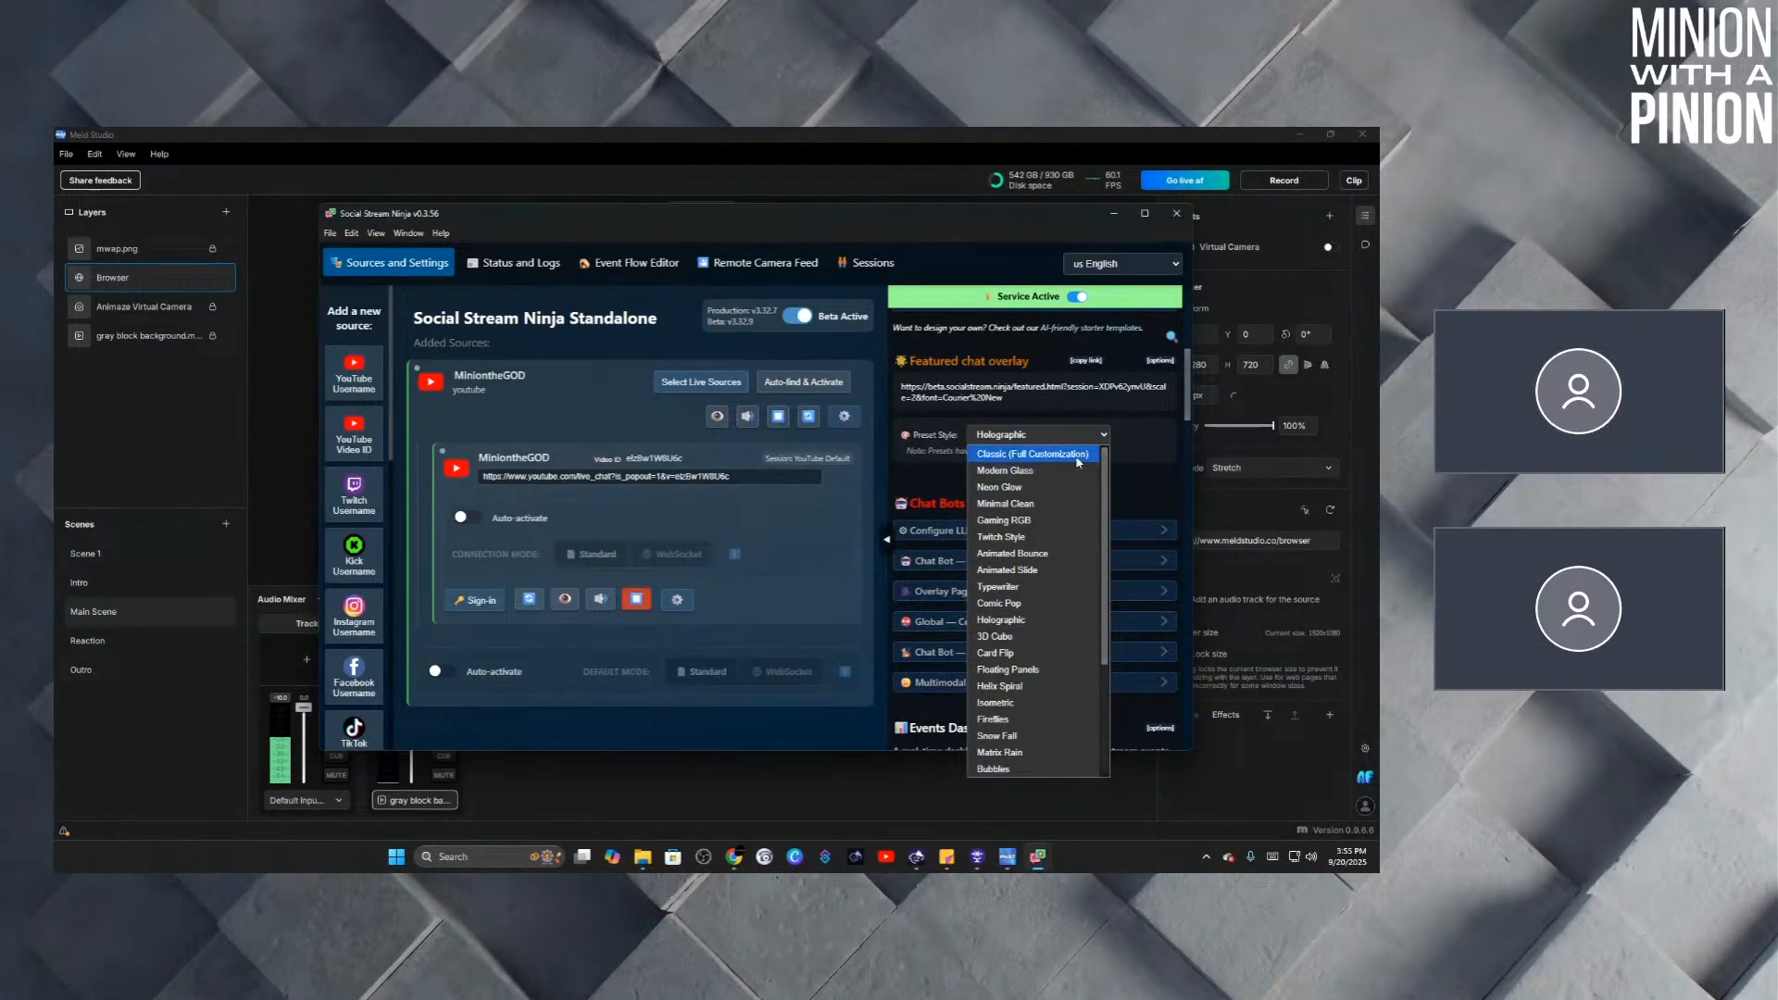
click(1078, 455)
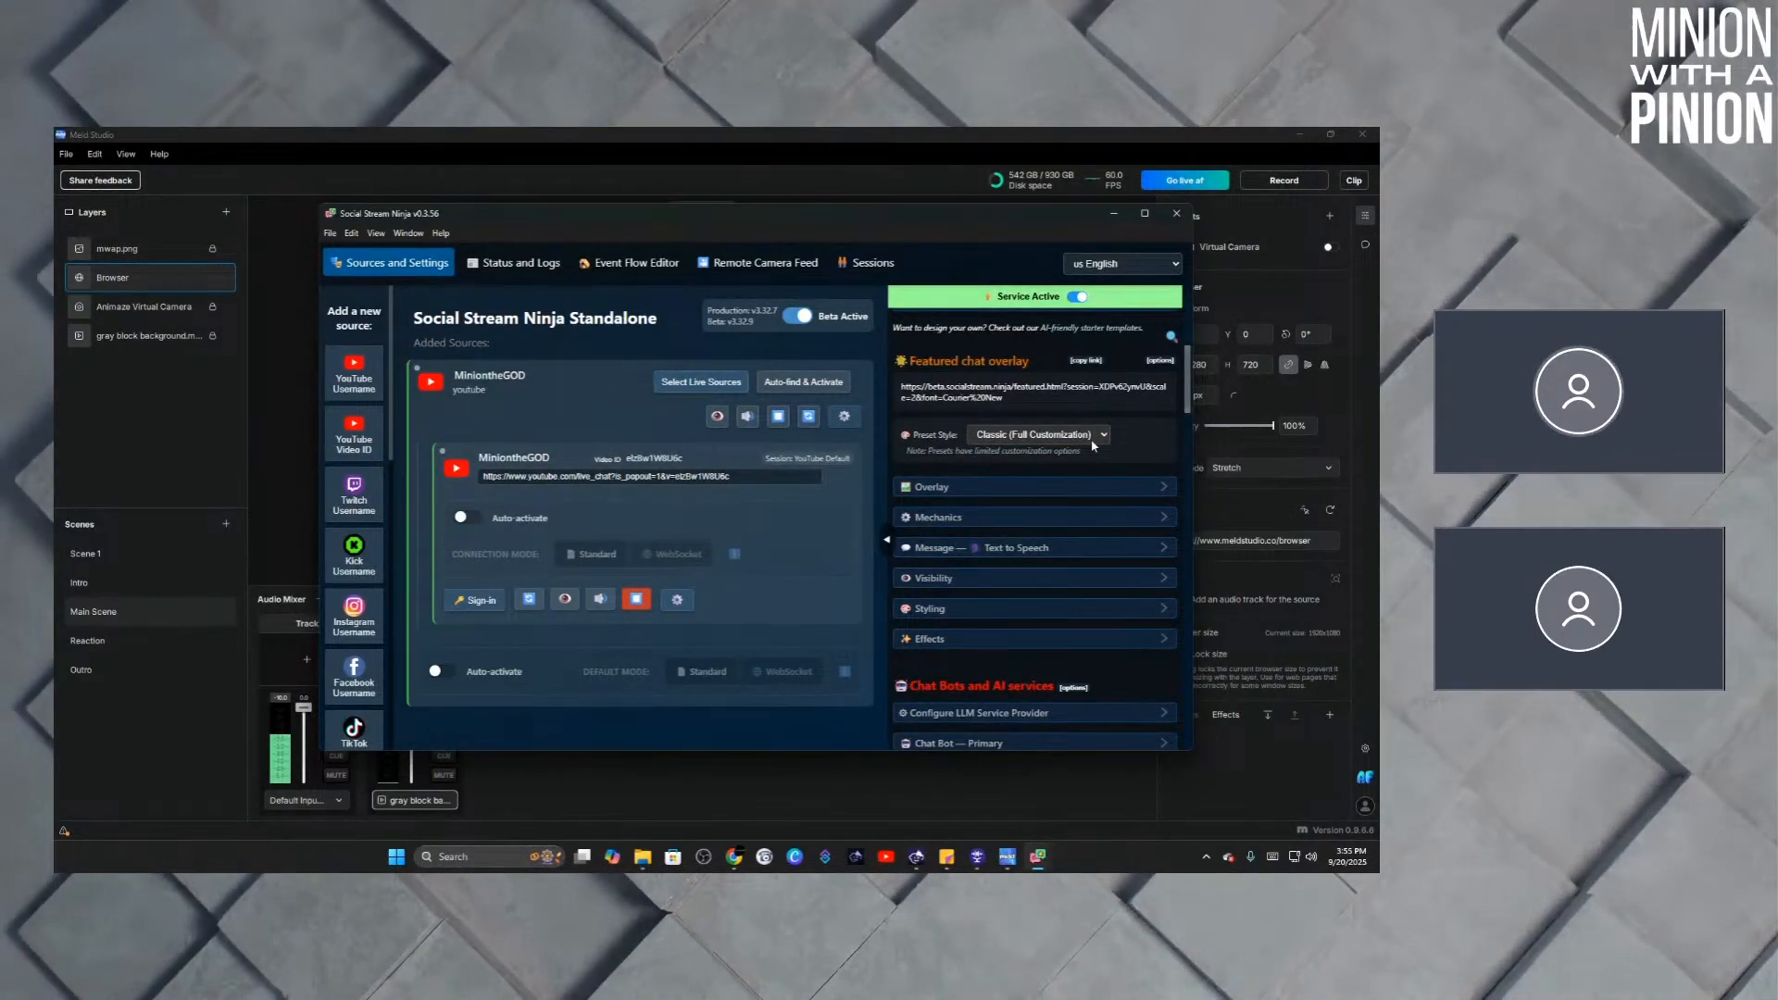
Expand the featured chat overlay's Styling options and examine its color fields, including the comment background color picker.
scroll(1051, 472, down, 1)
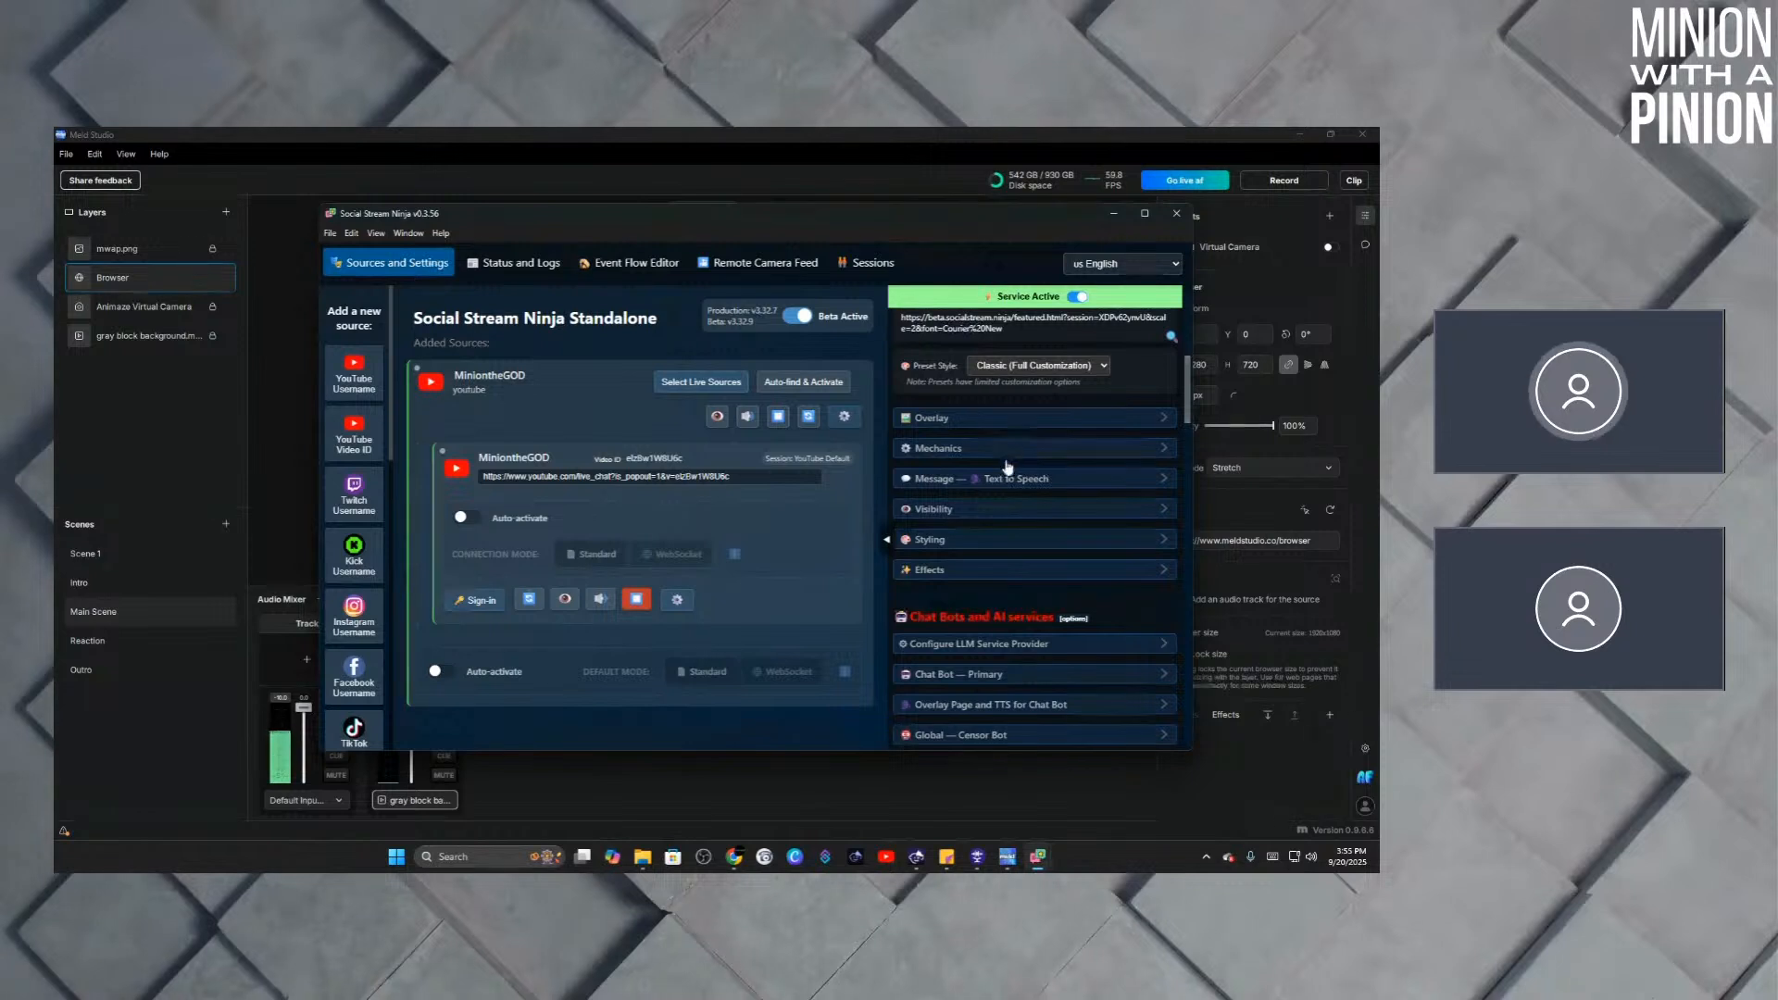
click(1004, 544)
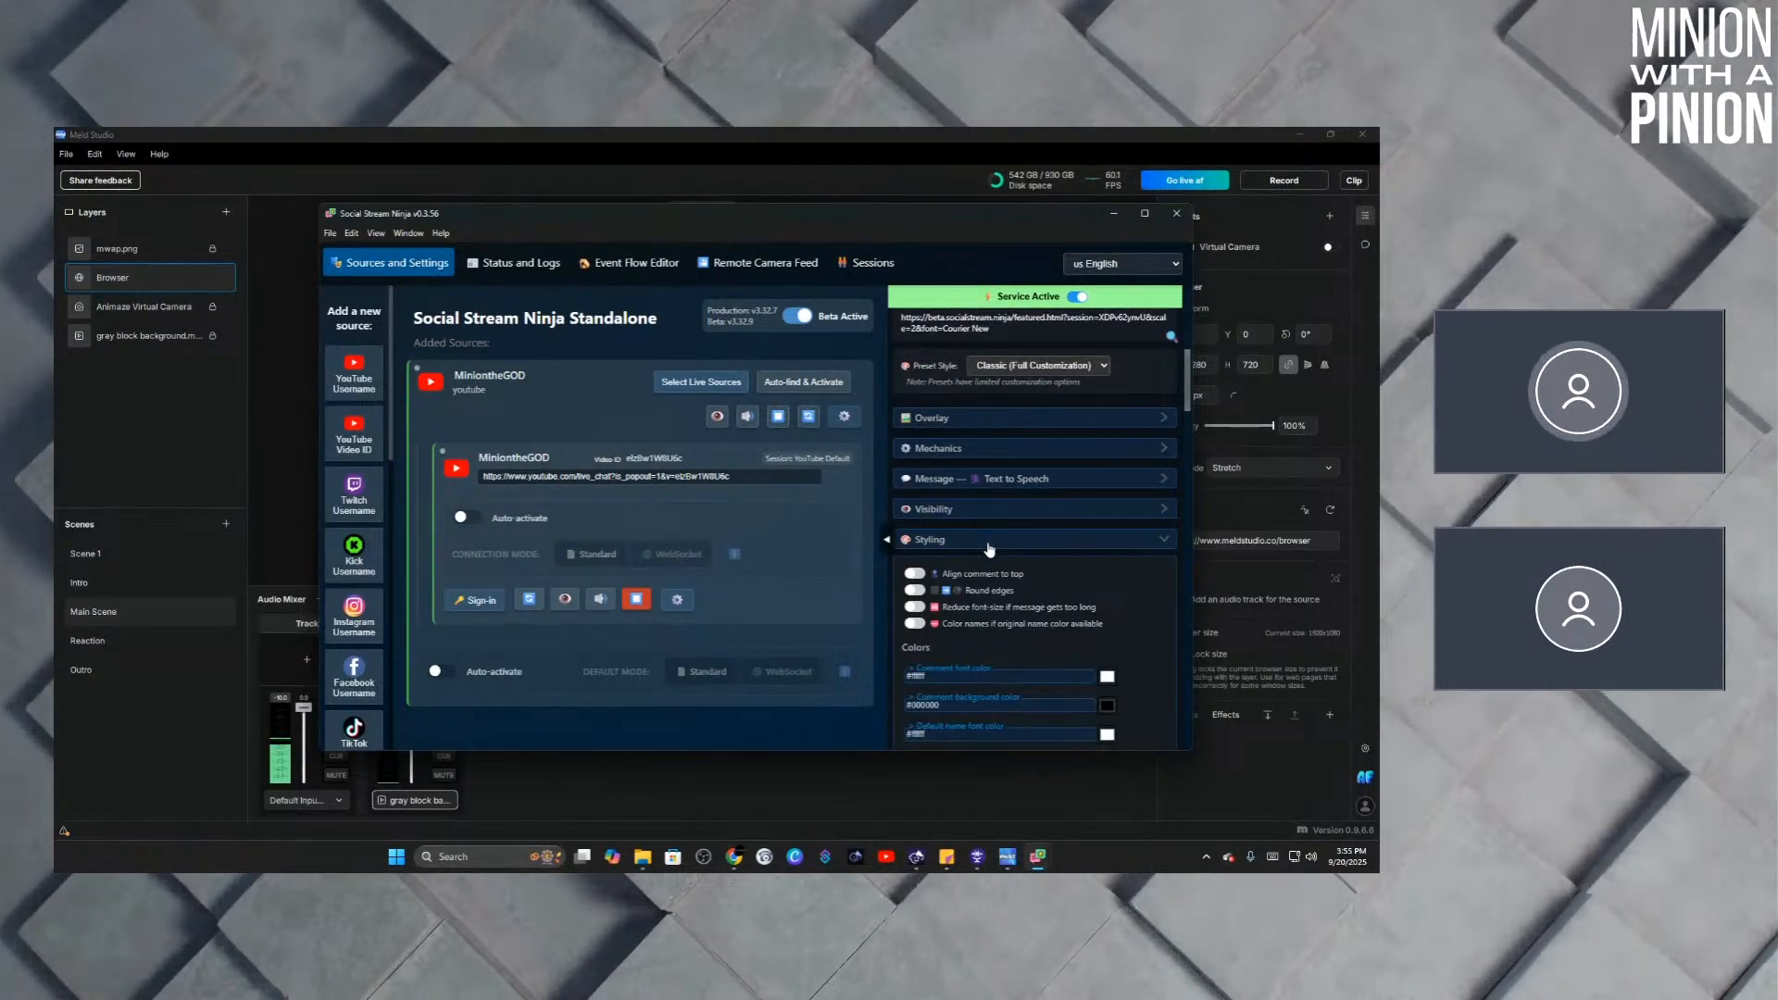
scroll(982, 546, down, 3)
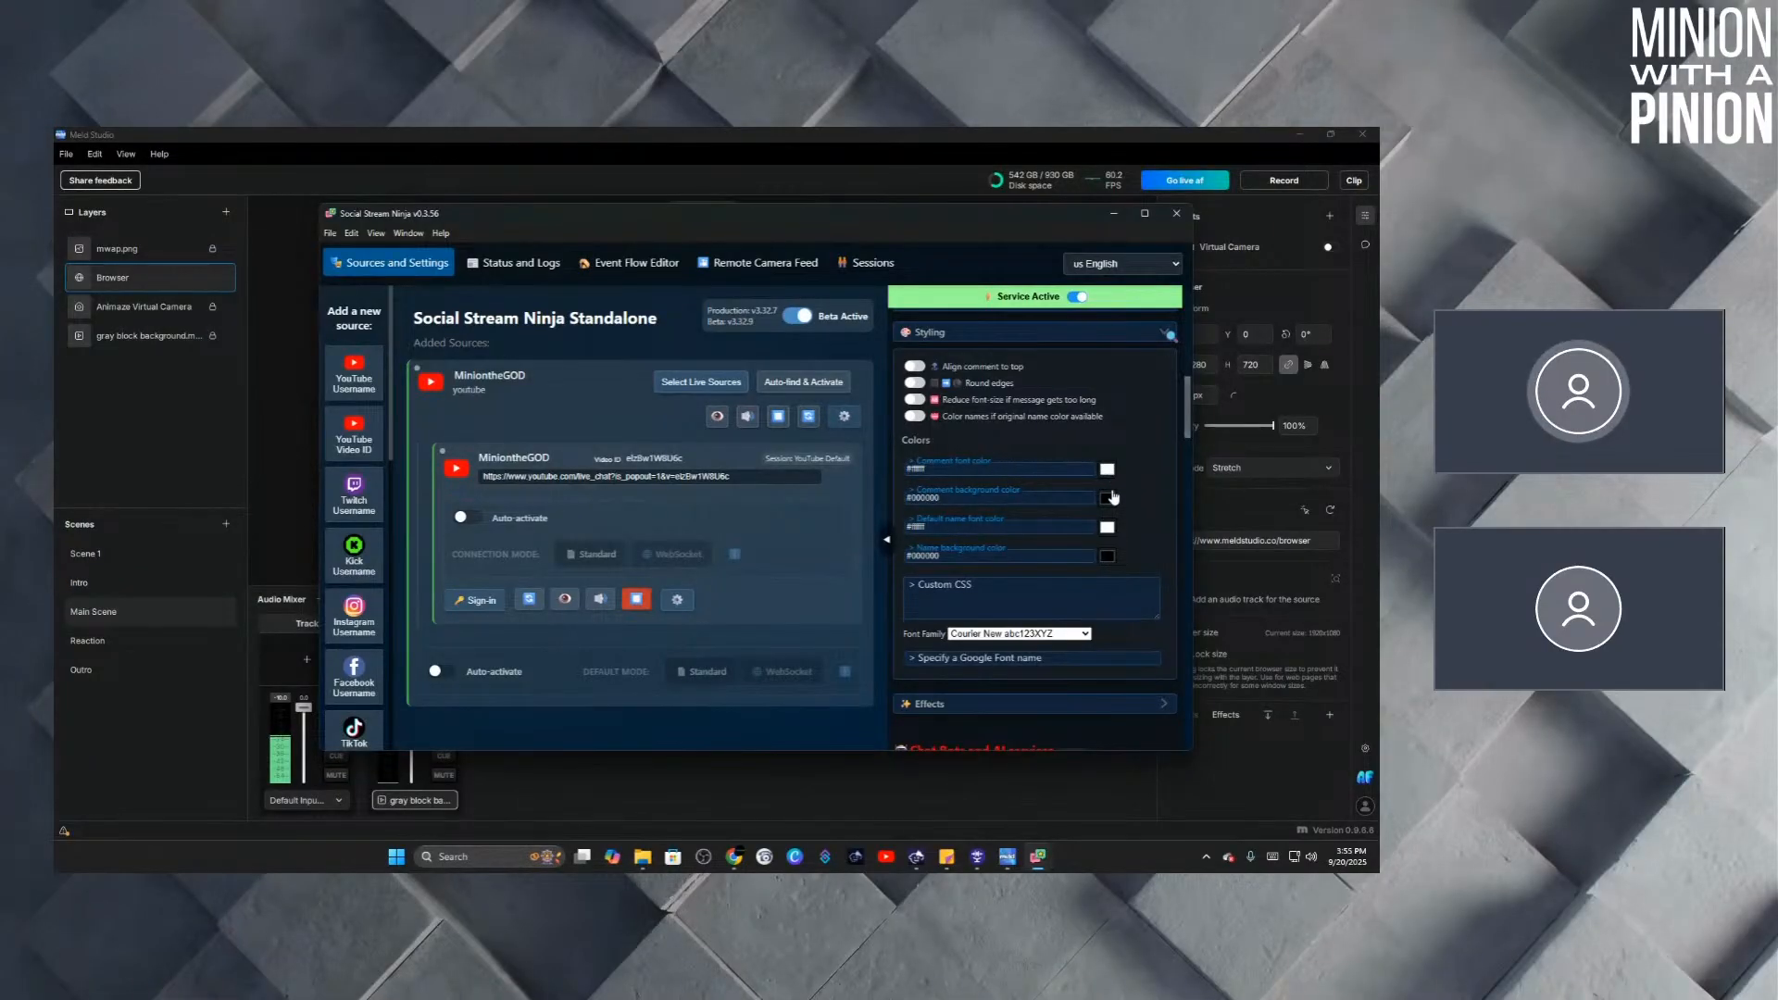
click(954, 468)
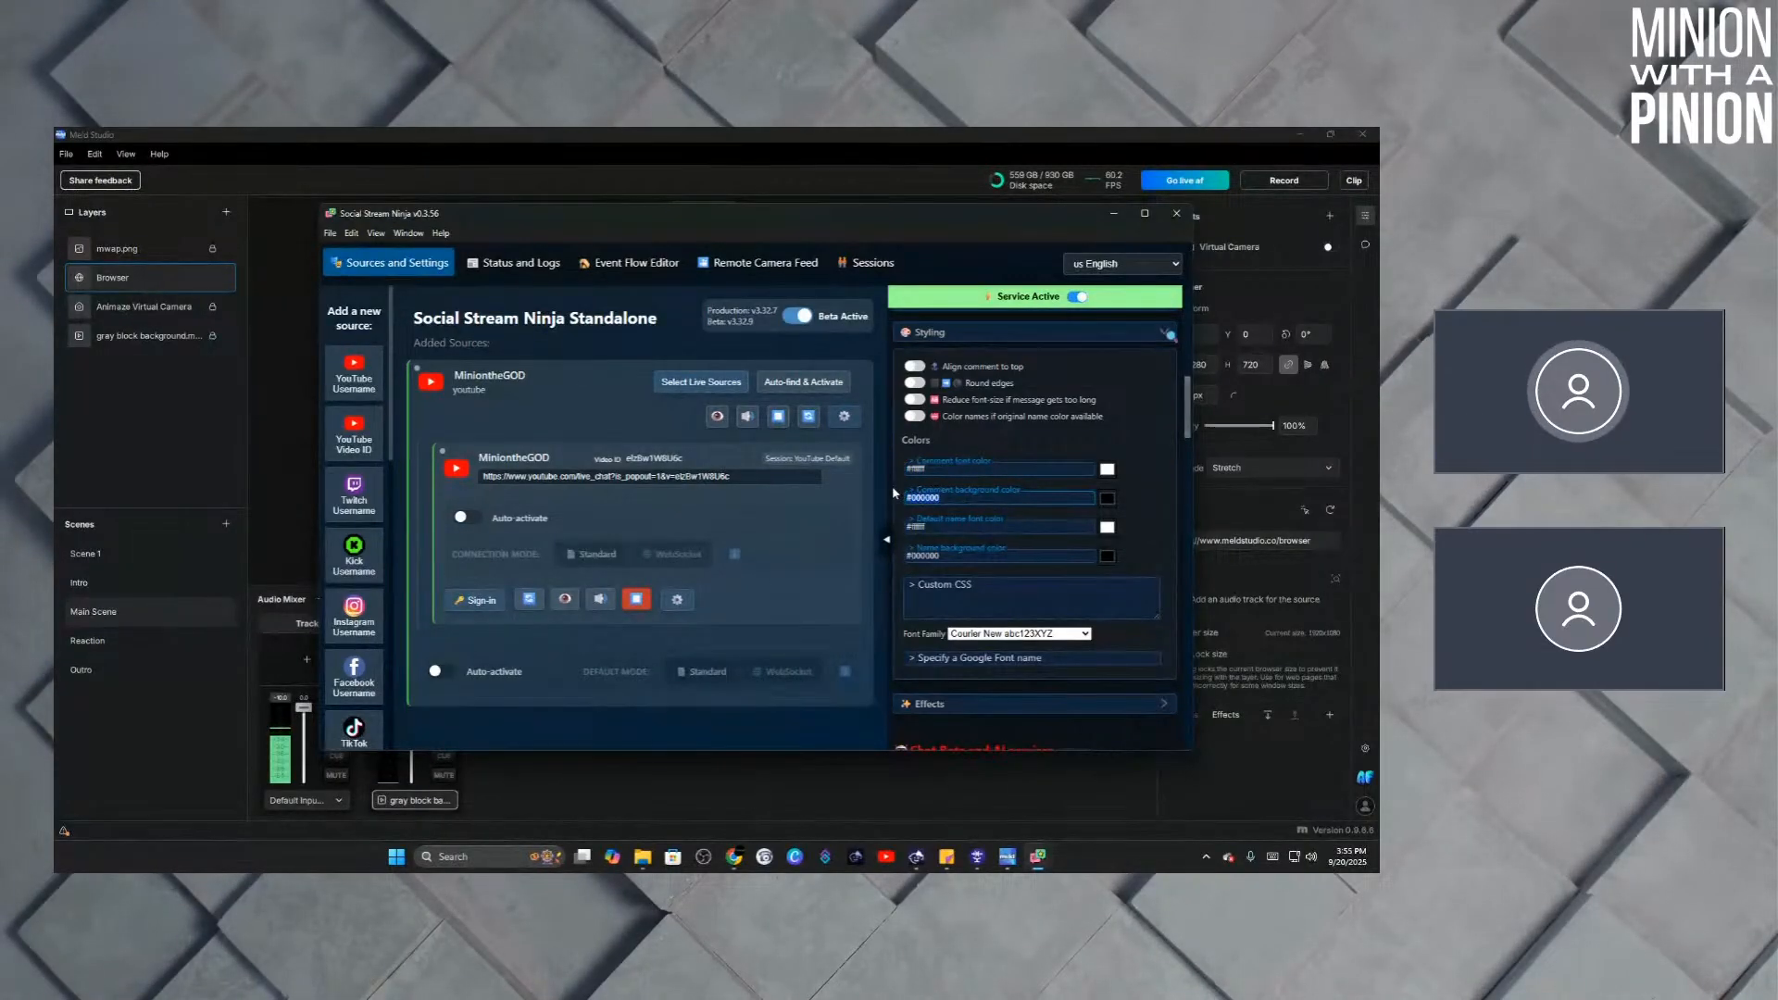
click(959, 527)
double_click(920, 528)
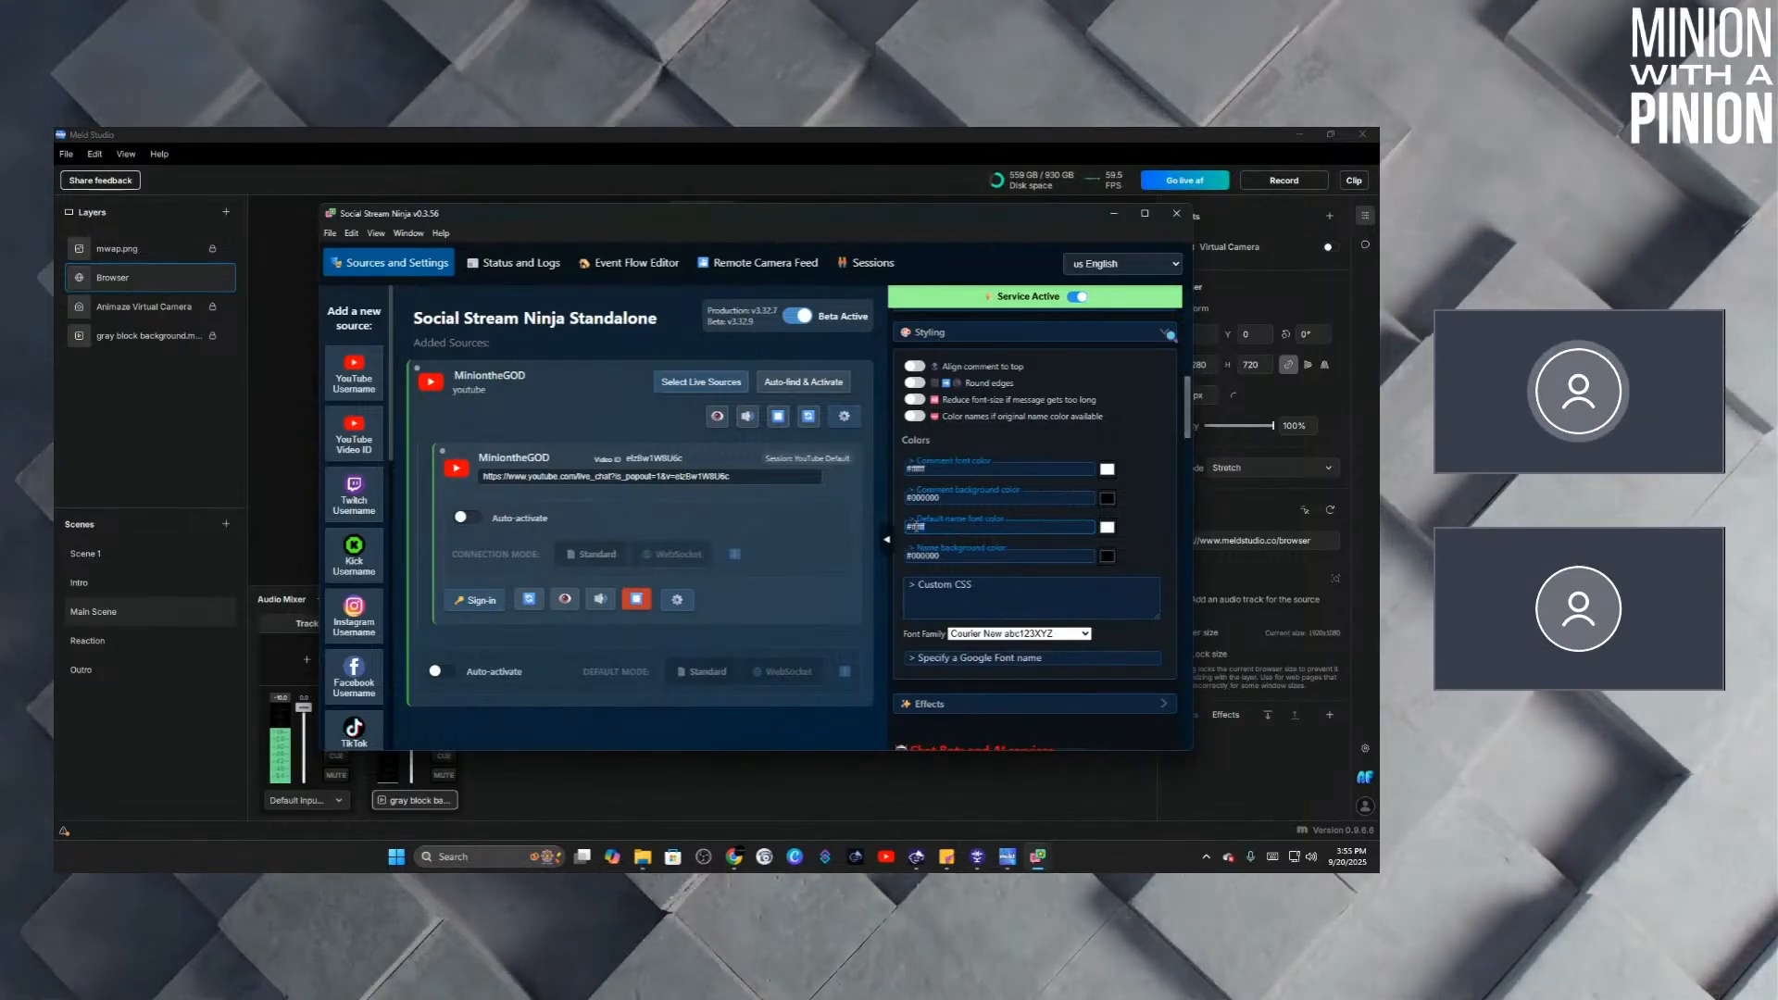
click(1108, 502)
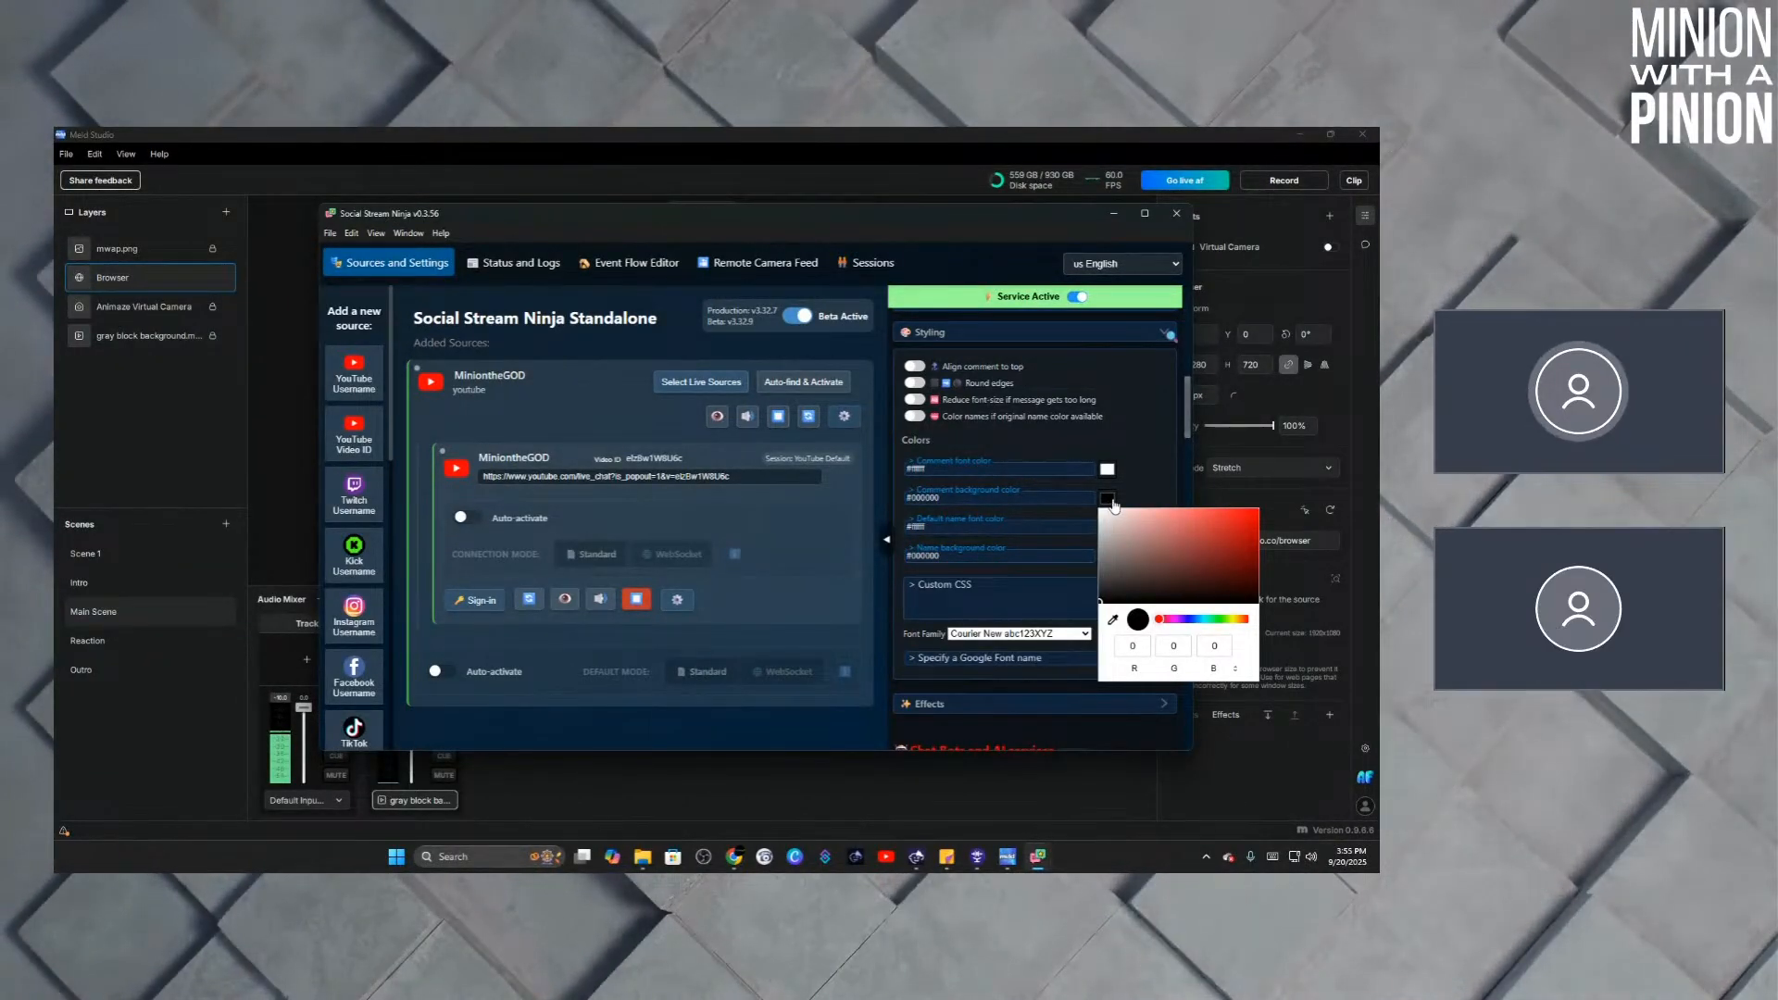
drag(1188, 624, 1229, 622)
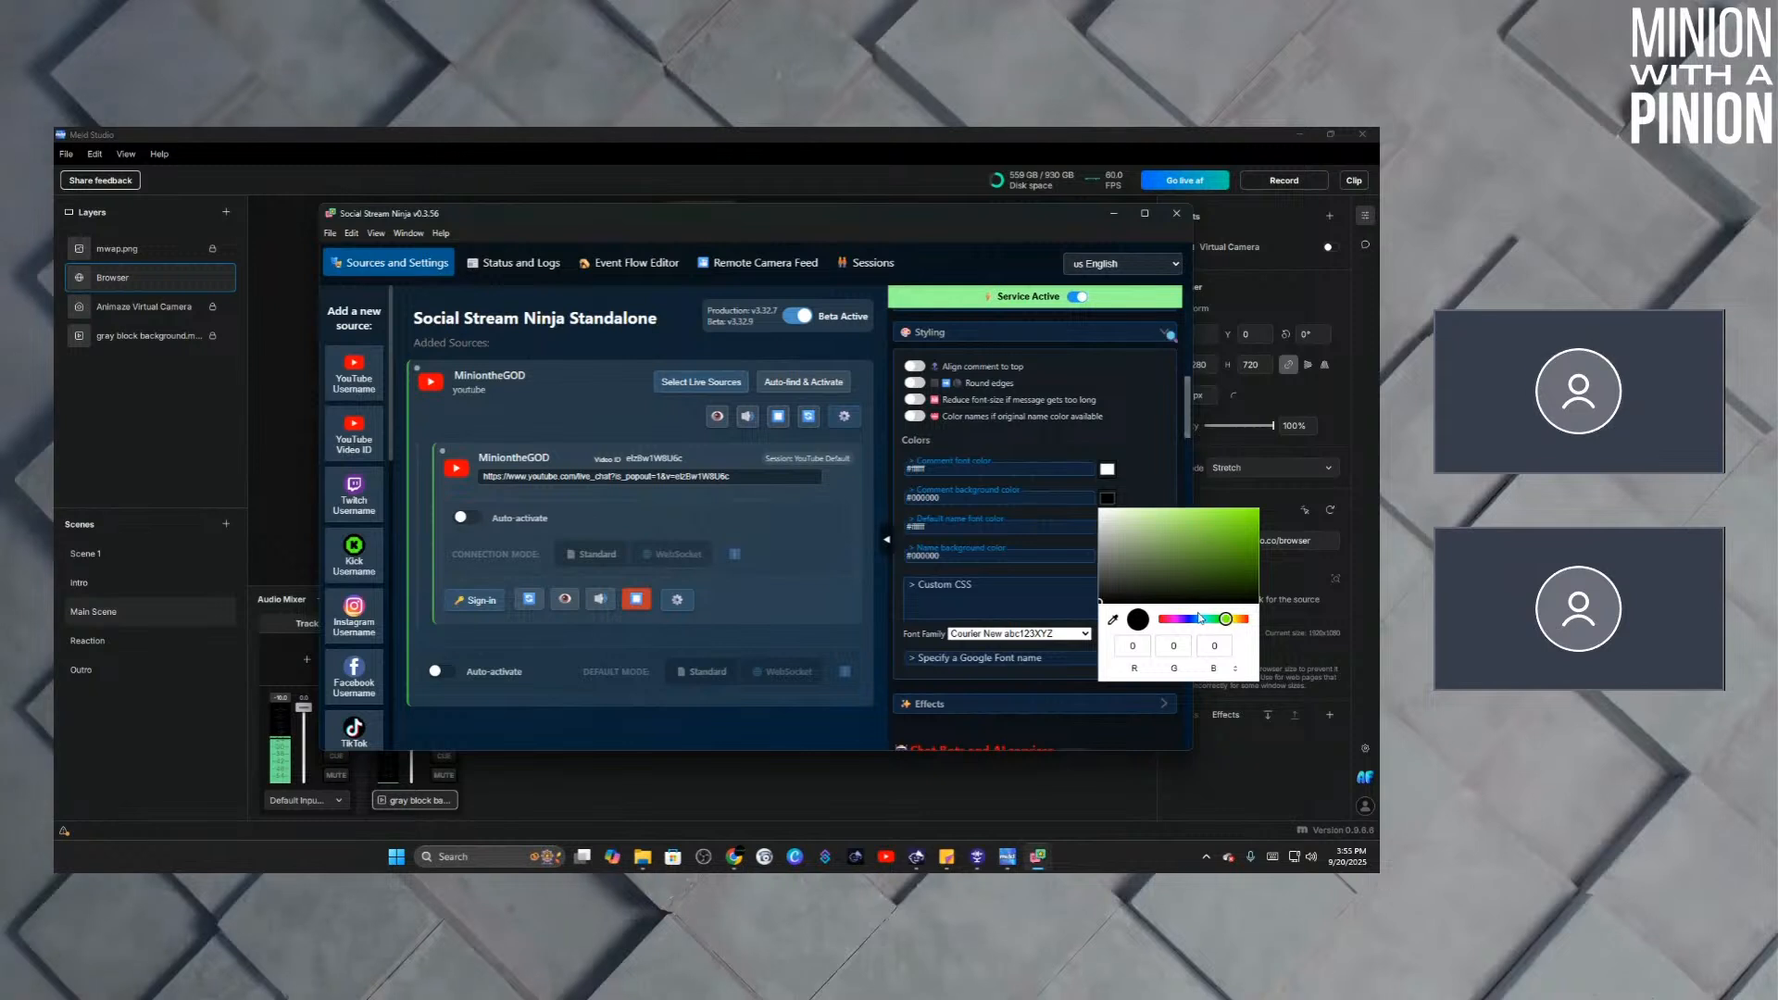
click(1143, 421)
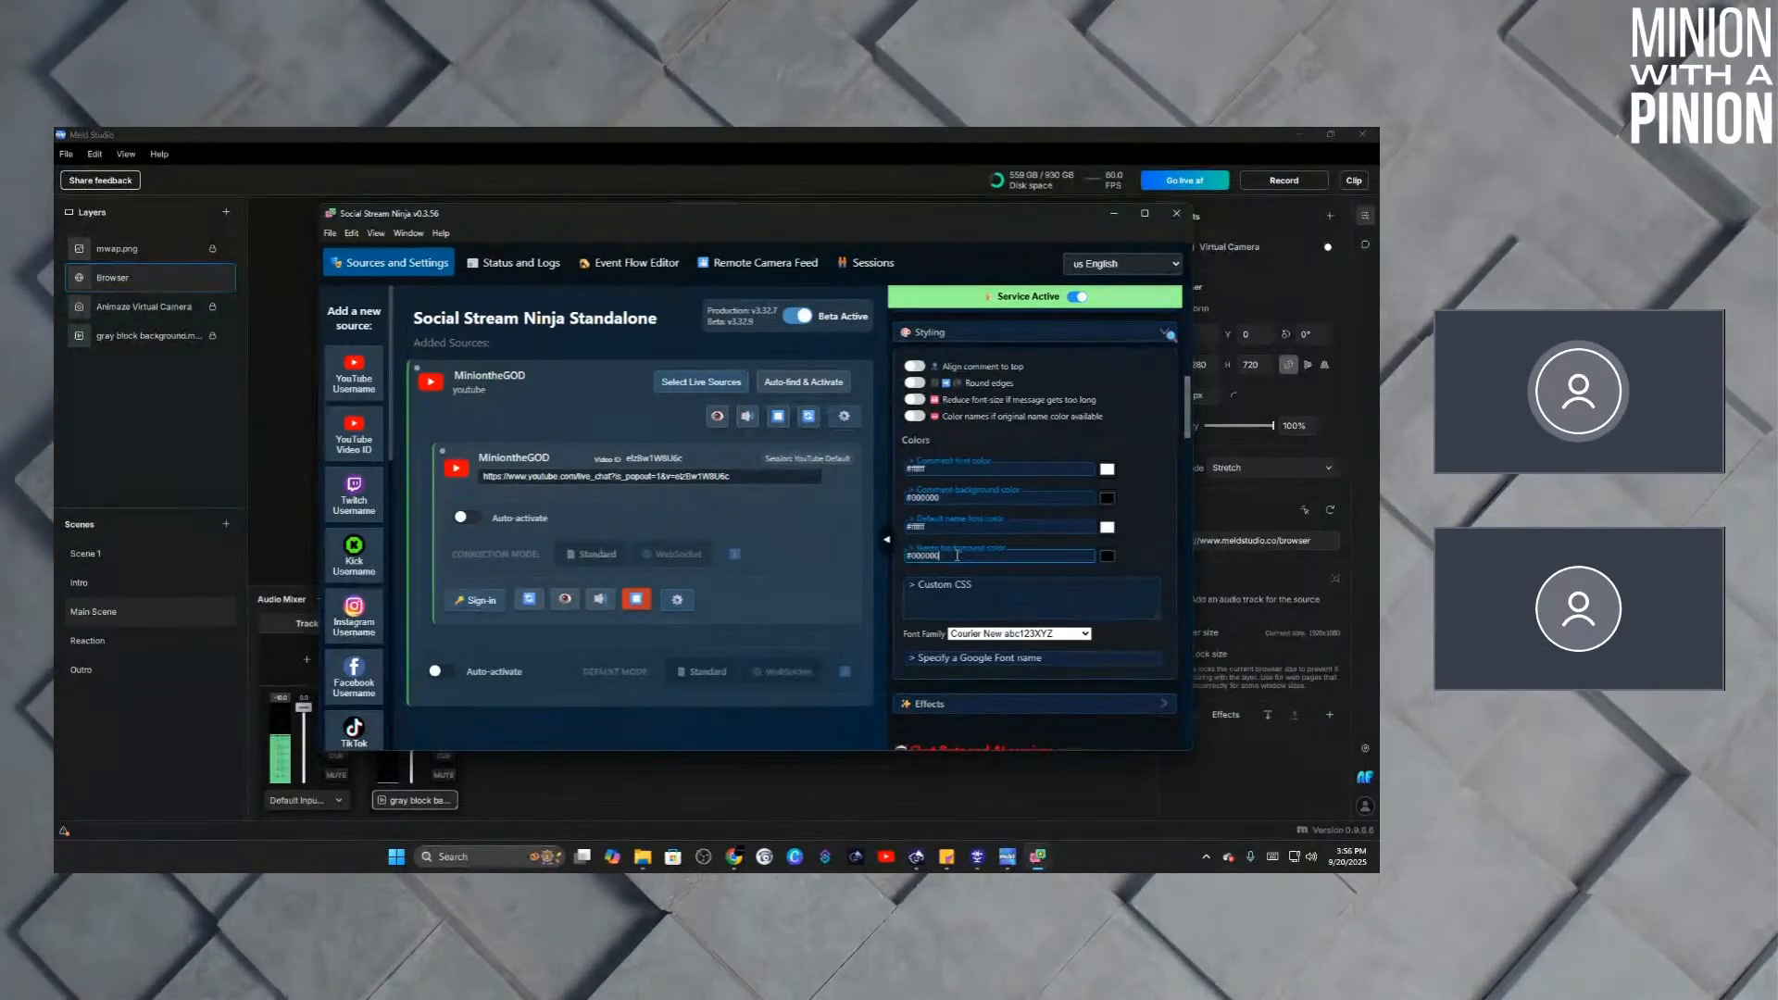
Review the available font families for the featured chat overlay and select Courier New.
scroll(956, 555, down, 2)
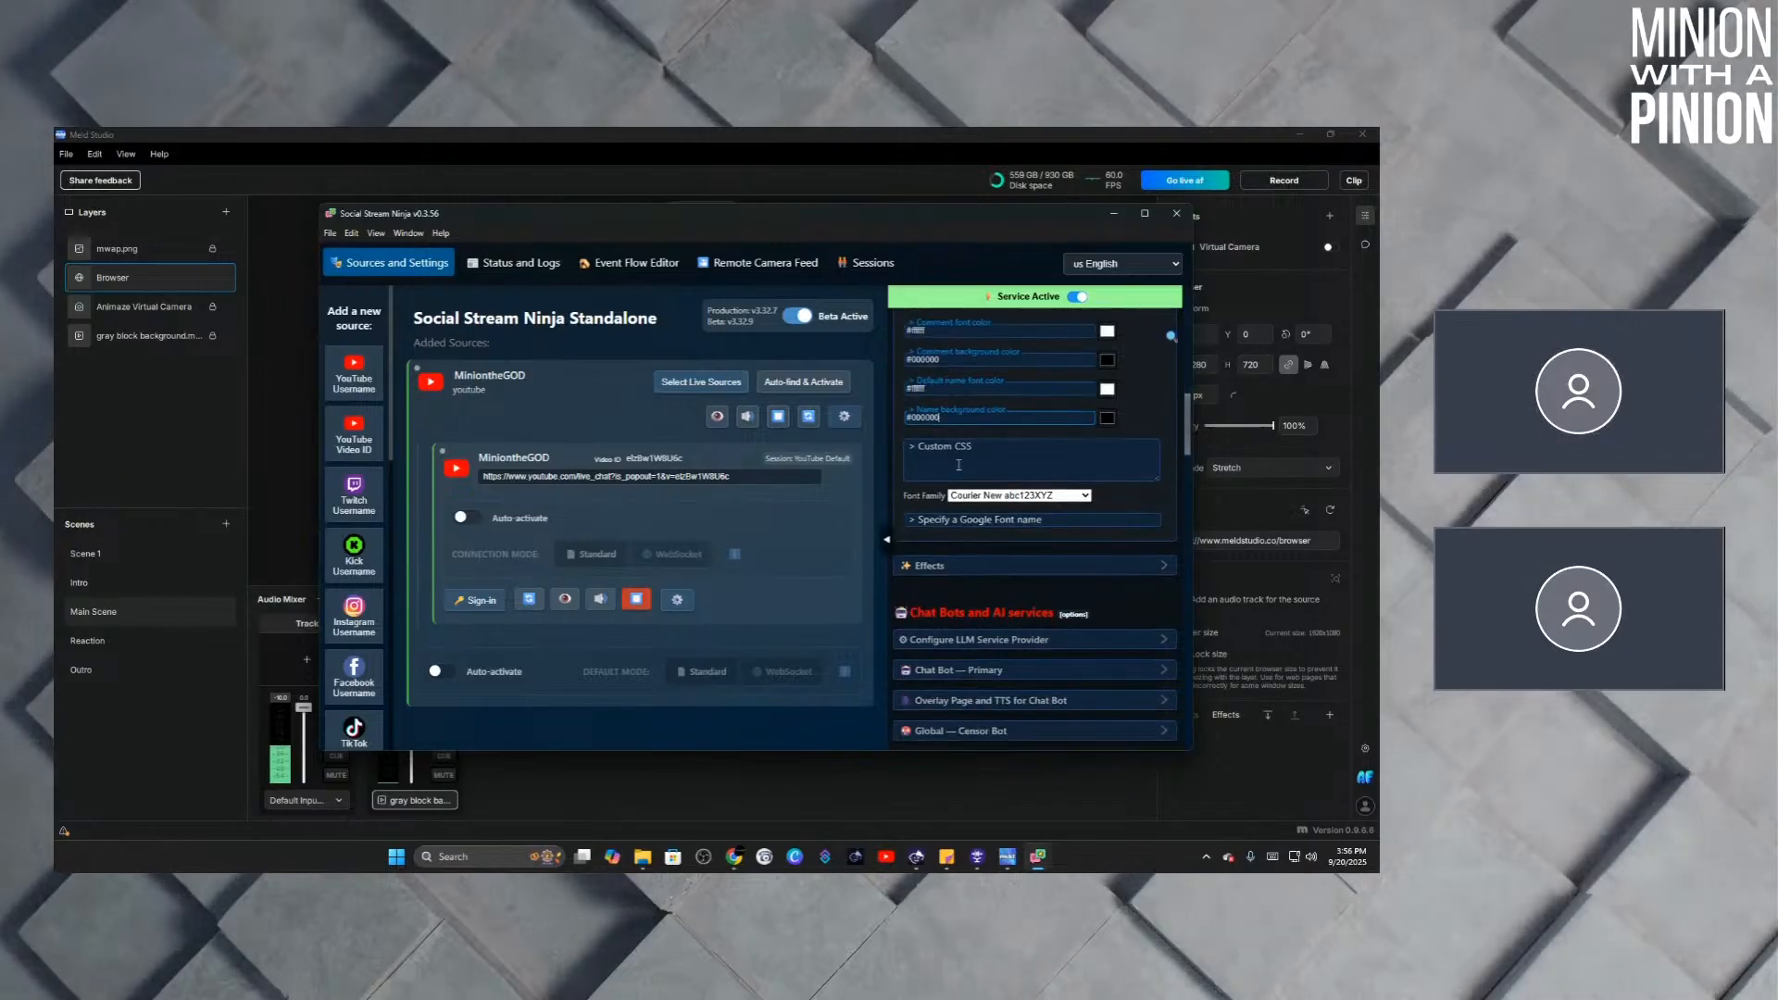
click(1085, 498)
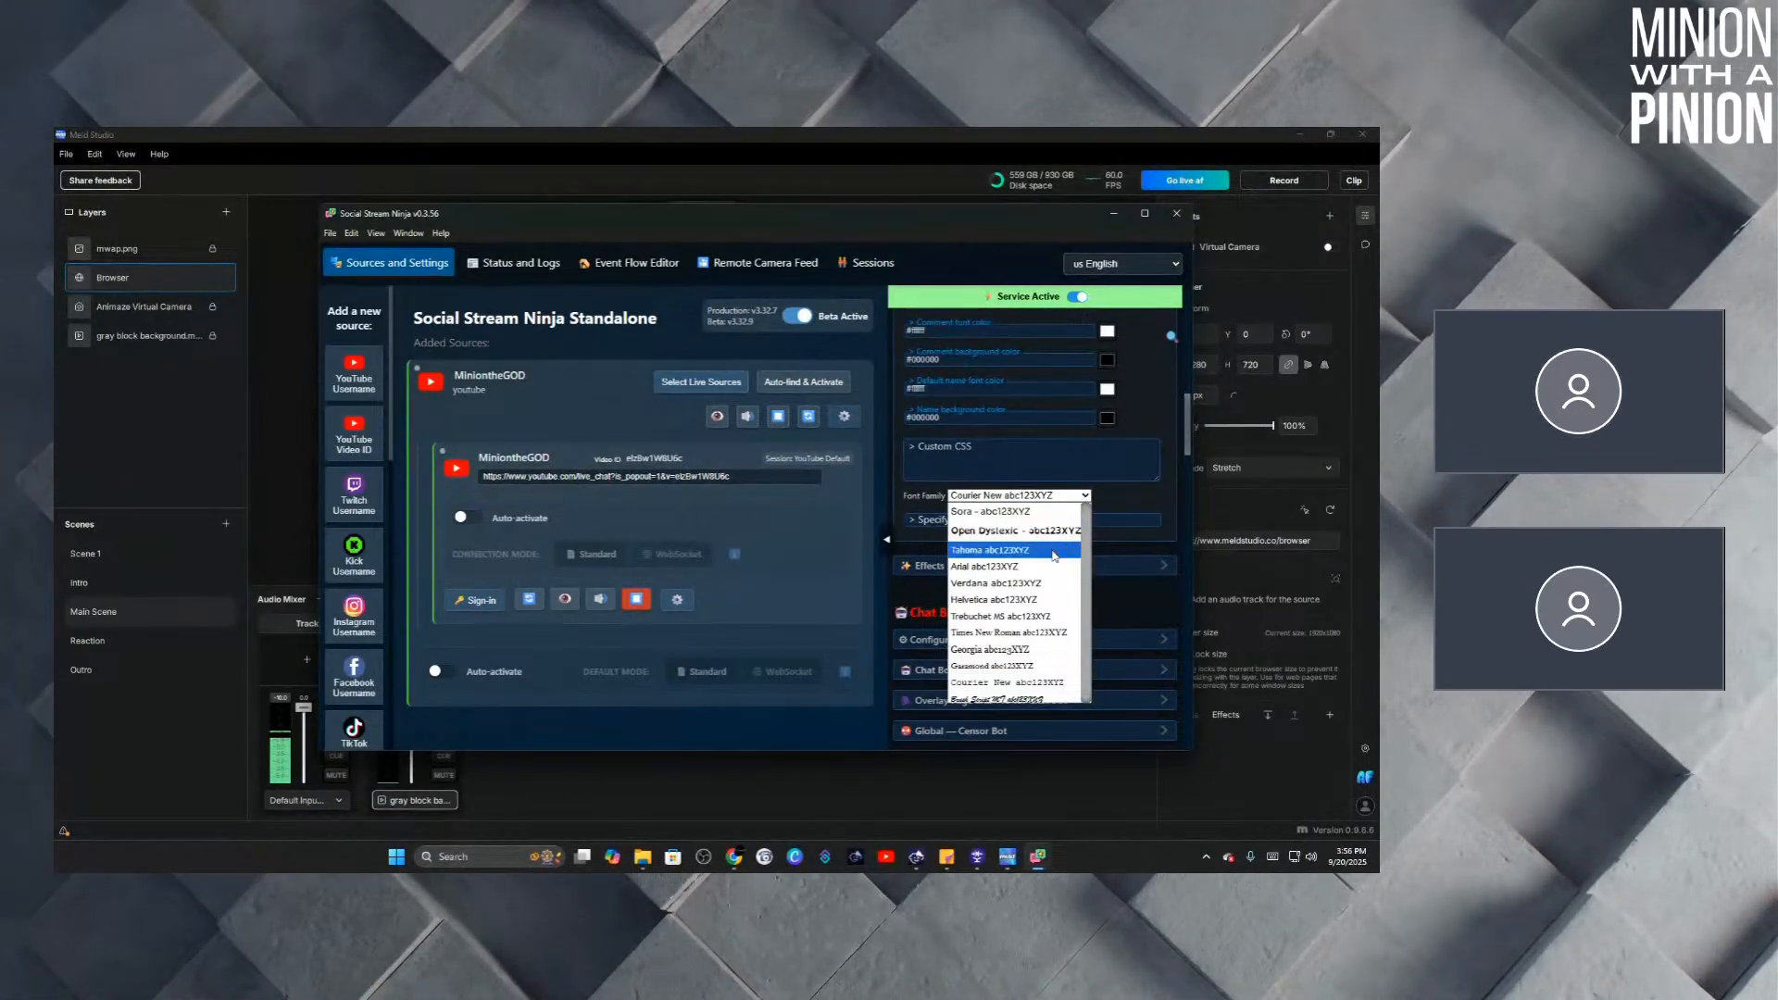
scroll(1023, 616, down, 1)
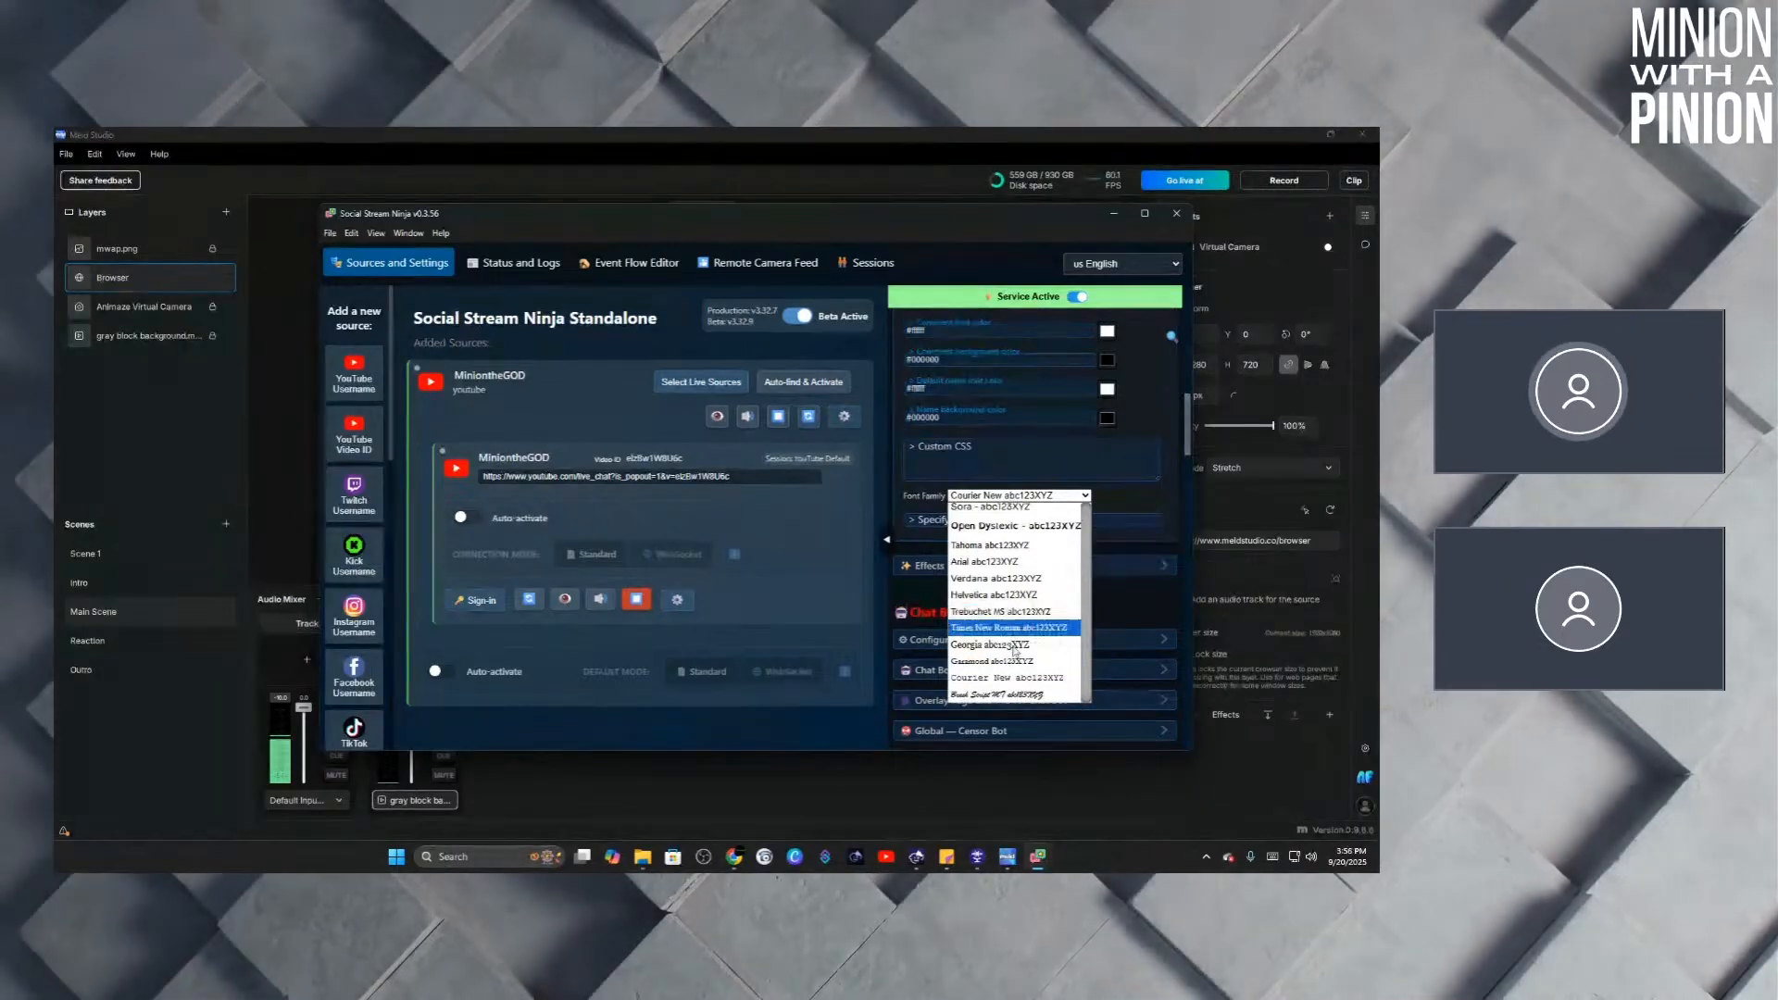
click(1019, 679)
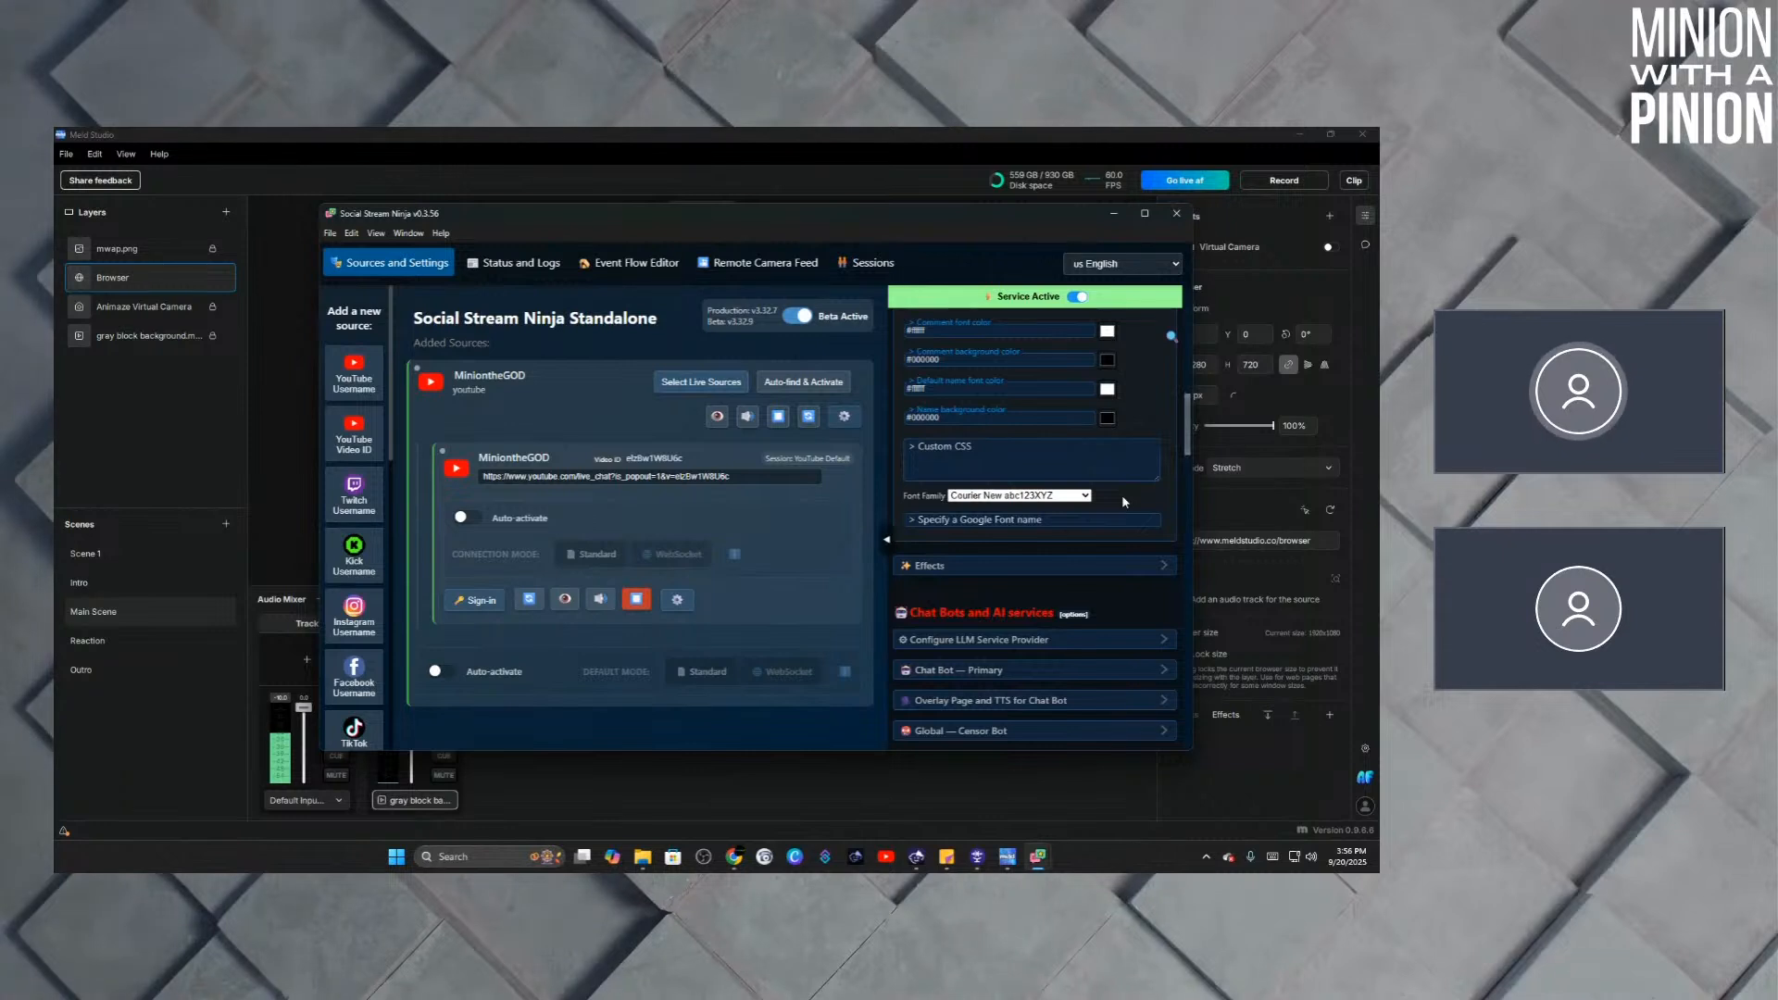
Look over the remaining Styling options of the featured chat overlay, collapse them, and check its Effects options.
scroll(1120, 494, up, 3)
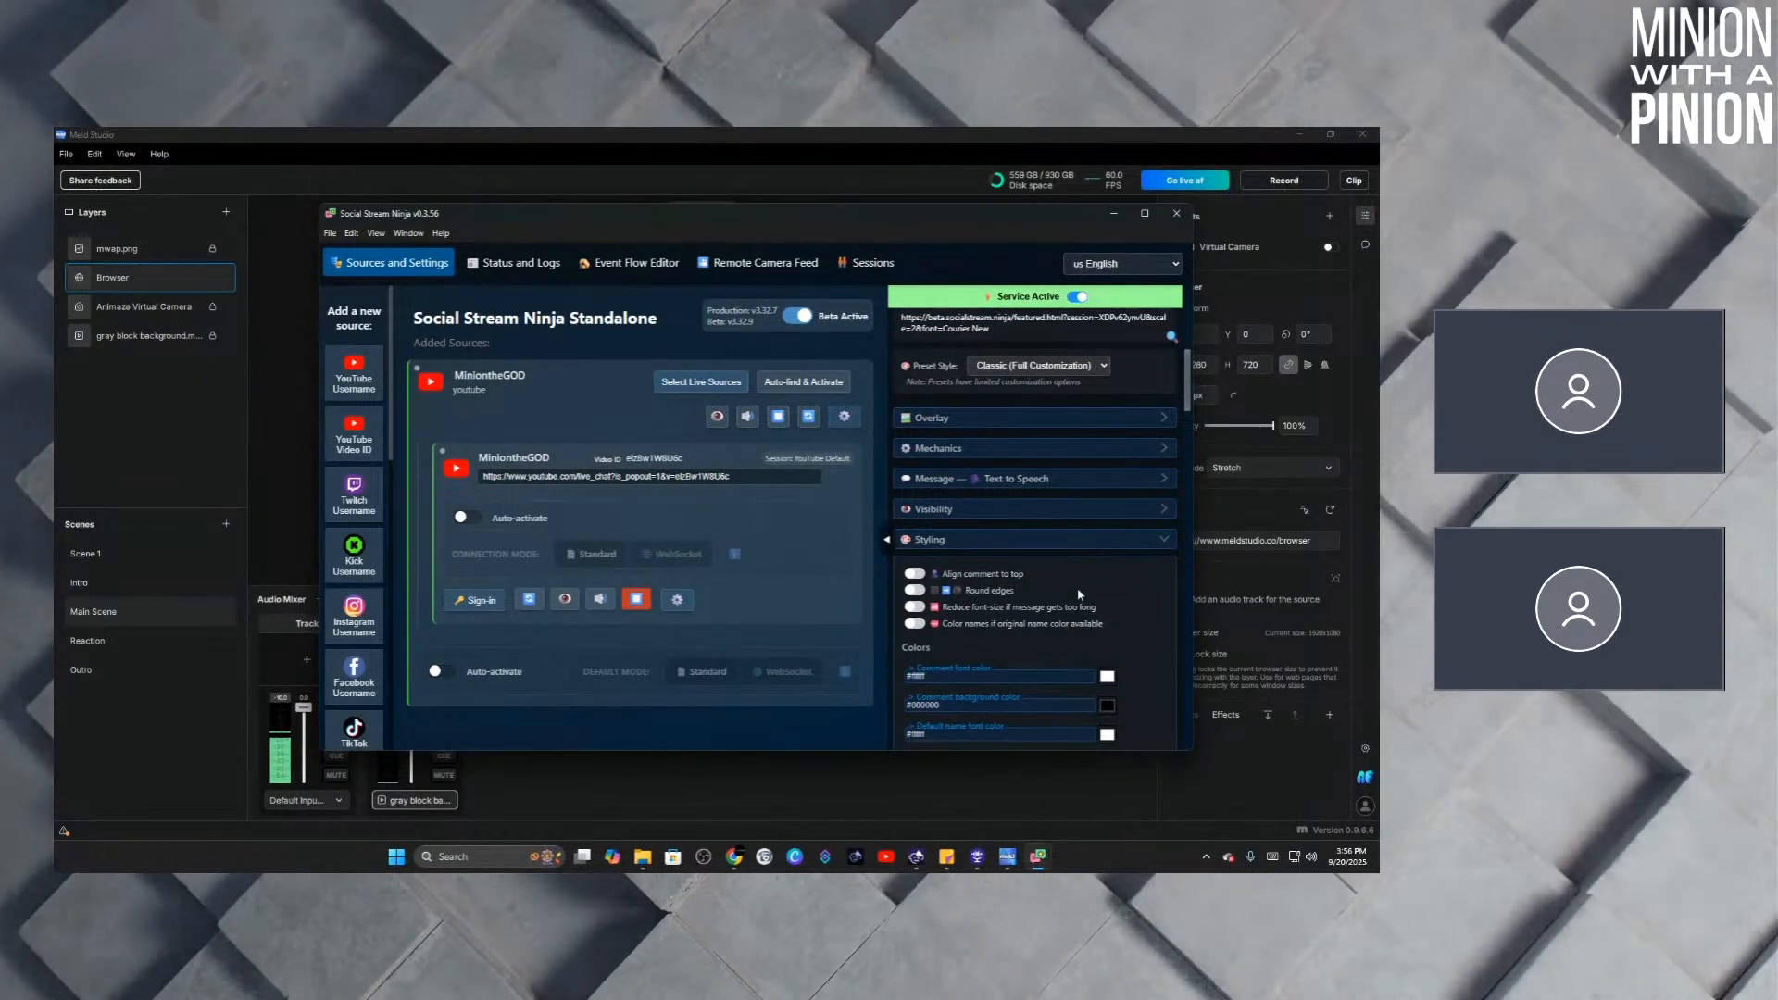
scroll(1080, 588, down, 1)
scroll(1074, 482, down, 1)
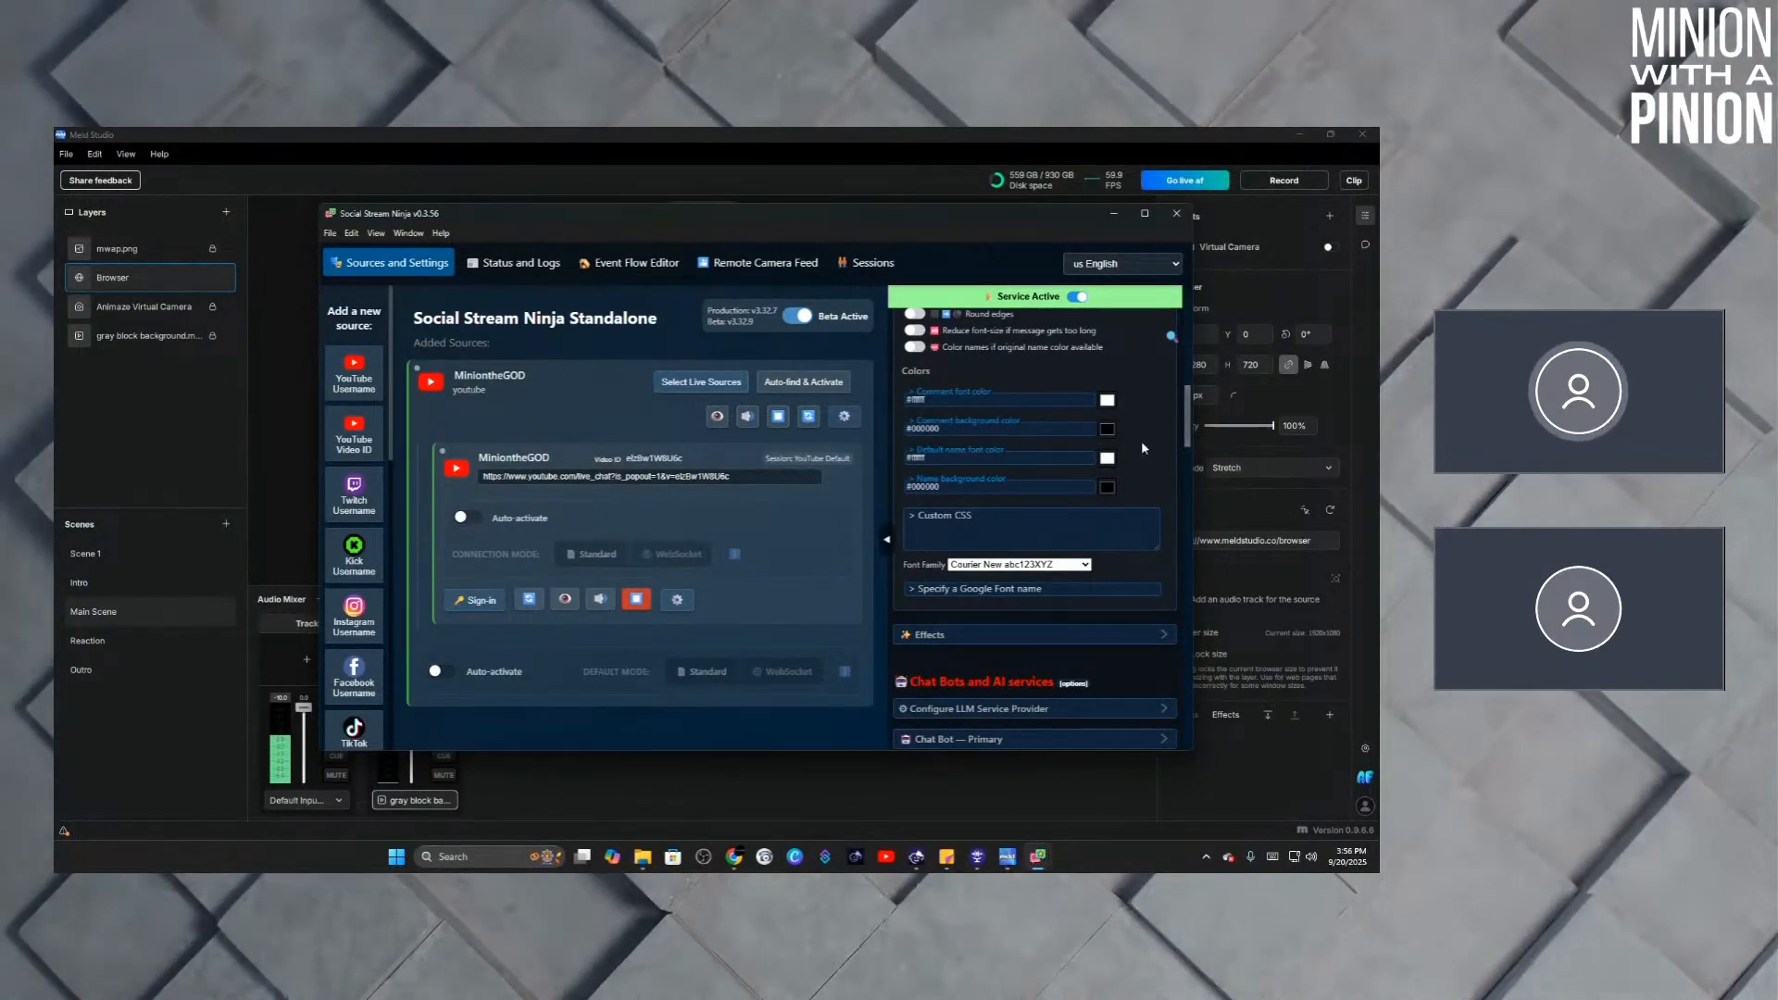
scroll(1114, 512, down, 4)
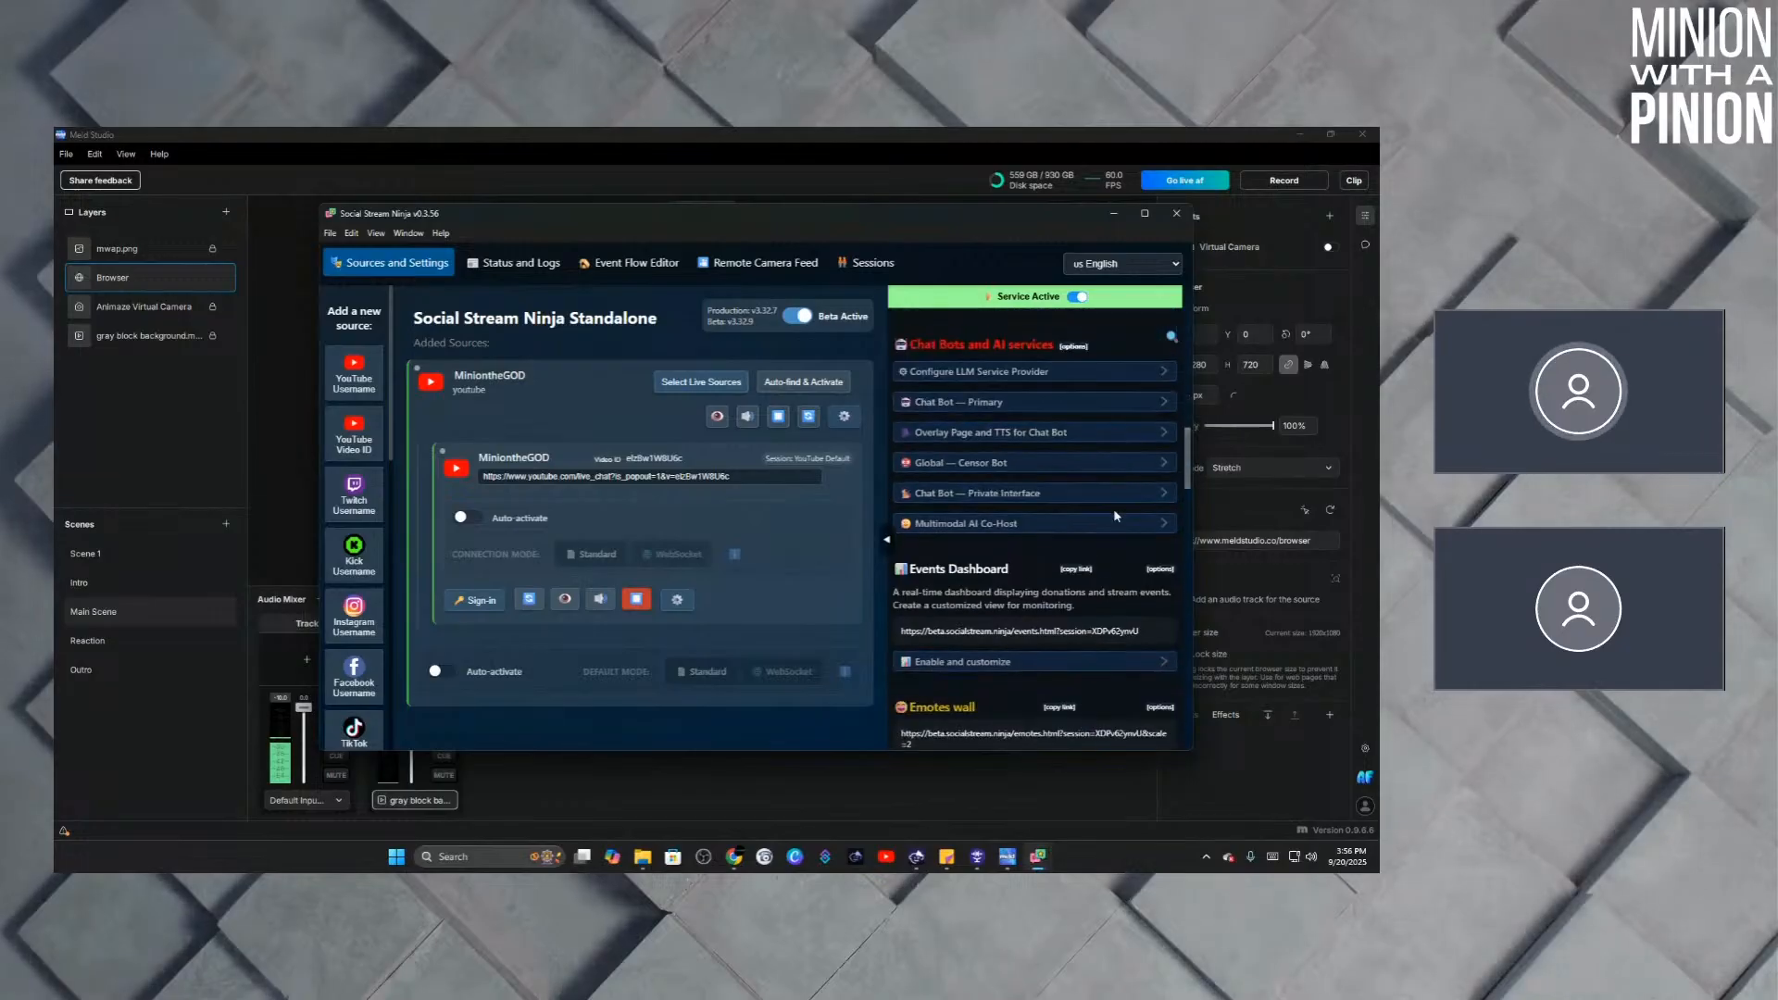
scroll(1093, 505, up, 5)
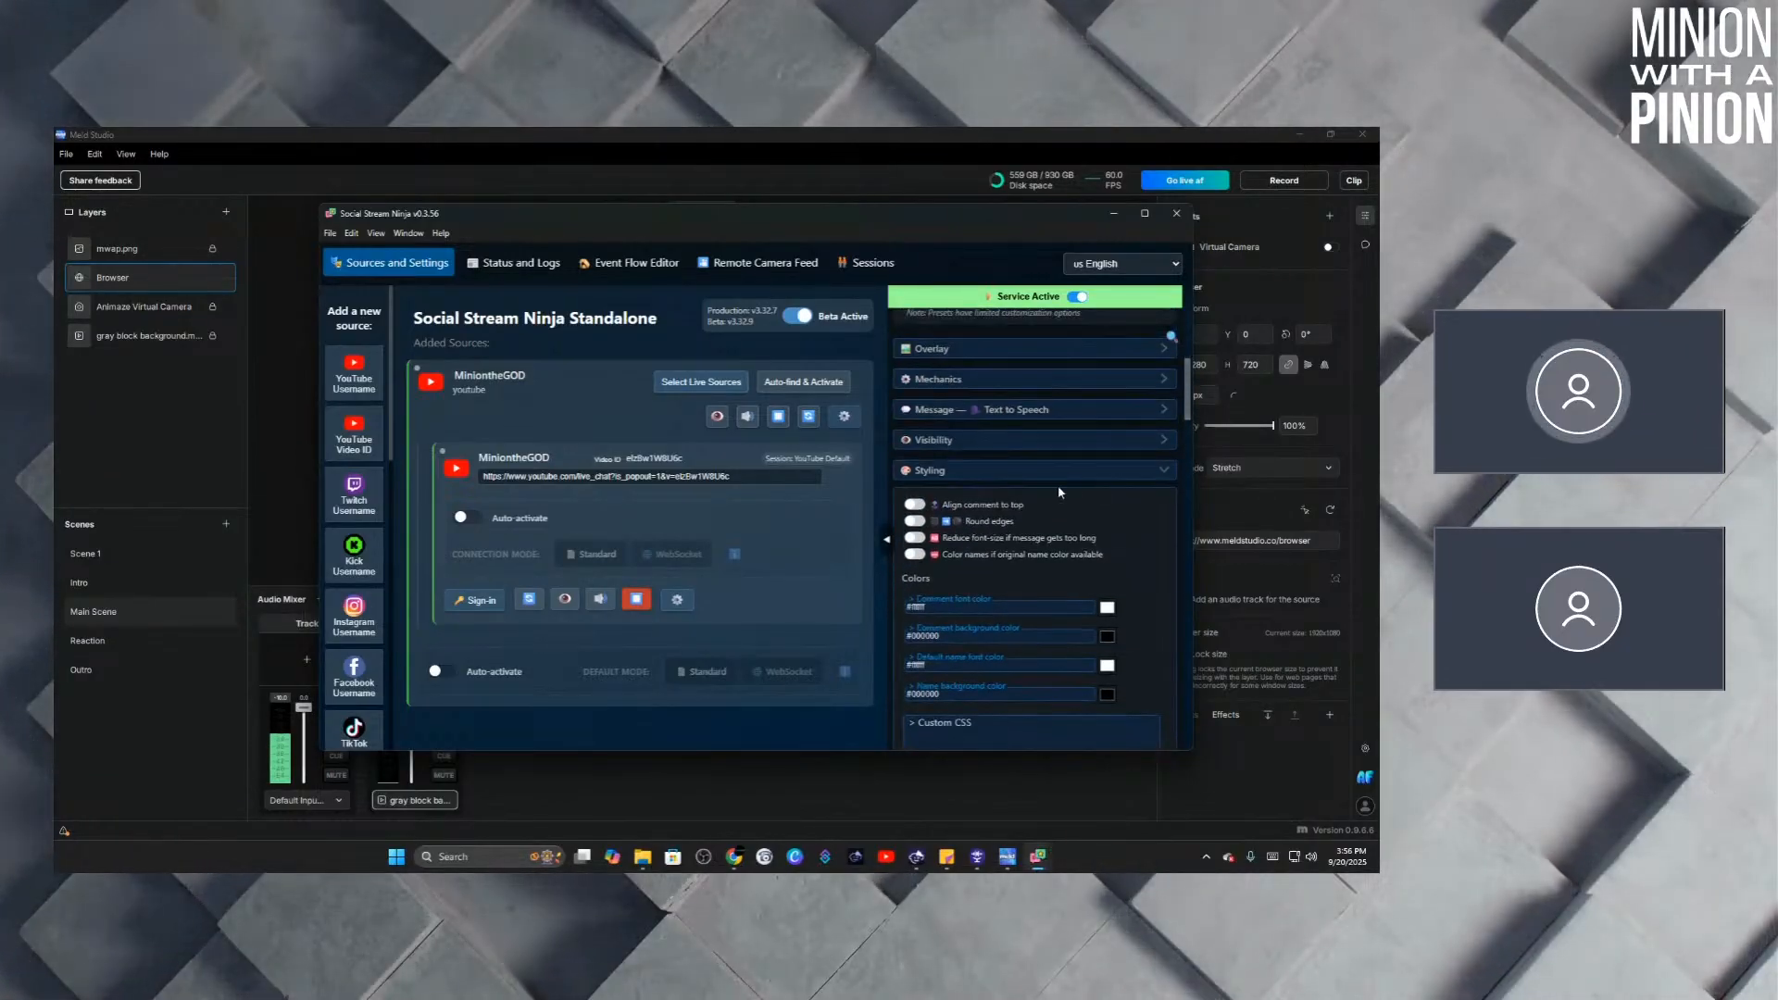
click(997, 478)
click(988, 512)
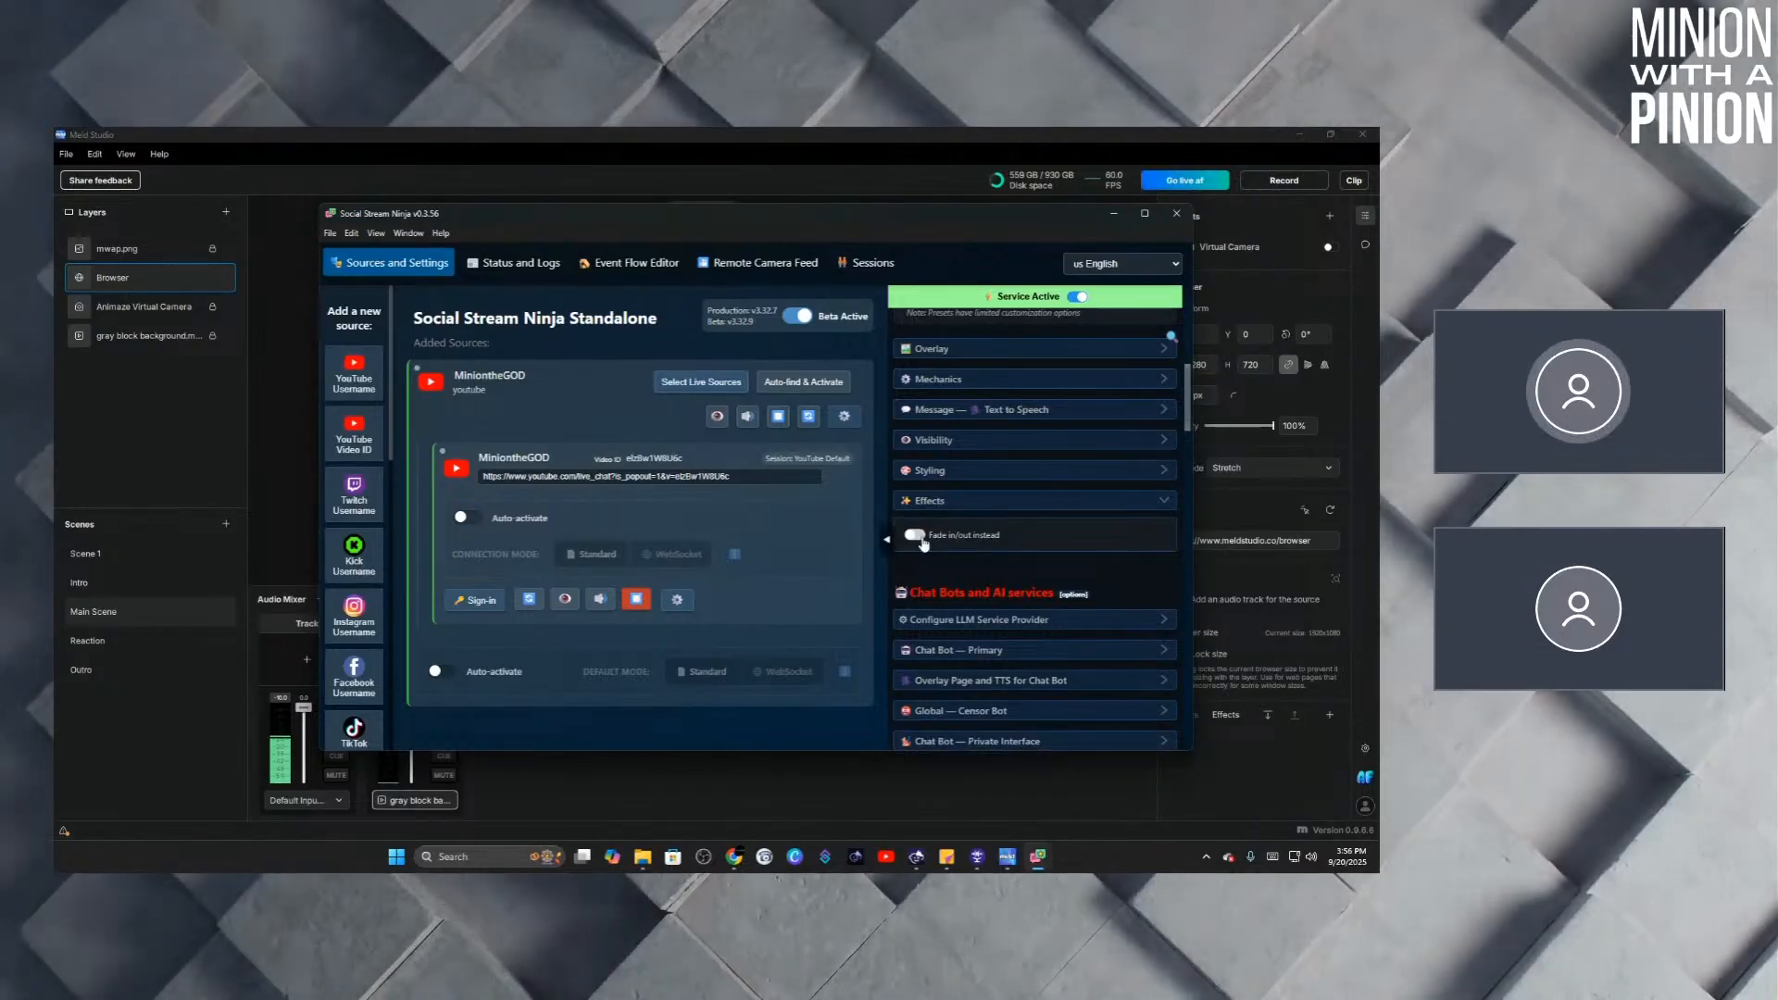
click(973, 505)
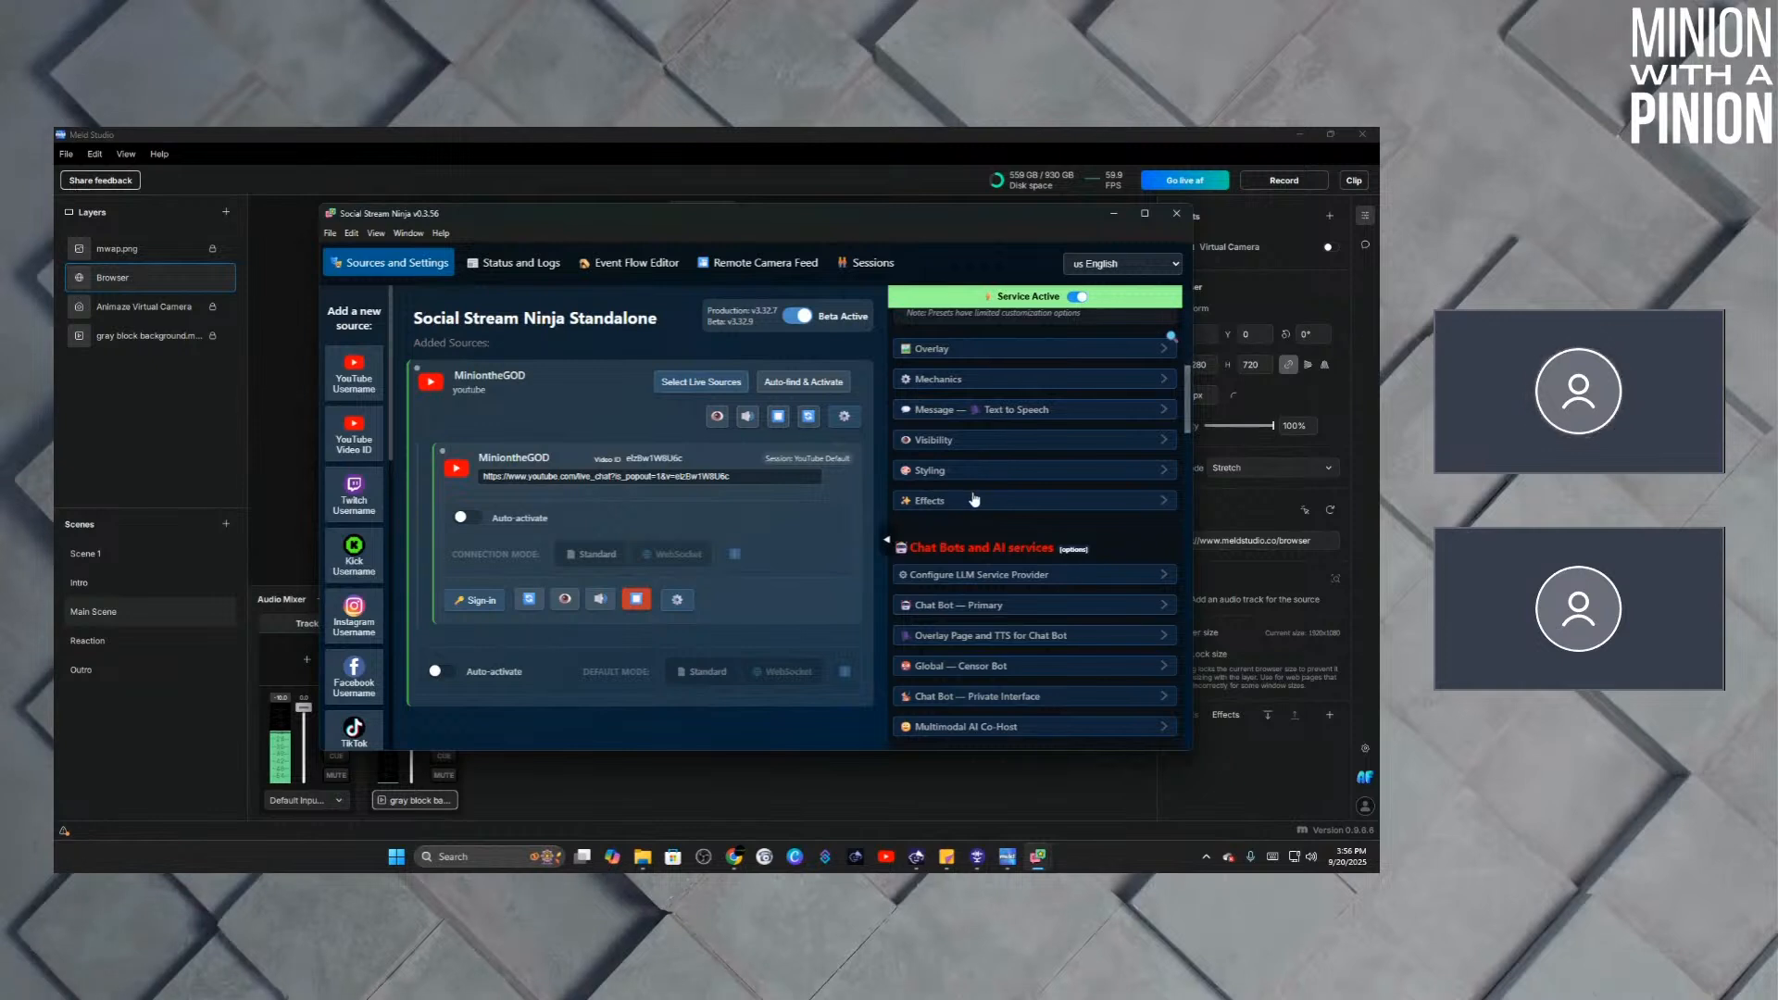
Examine the featured chat overlay's Visibility options, including the source icon toggle, and collapse the section again.
click(971, 444)
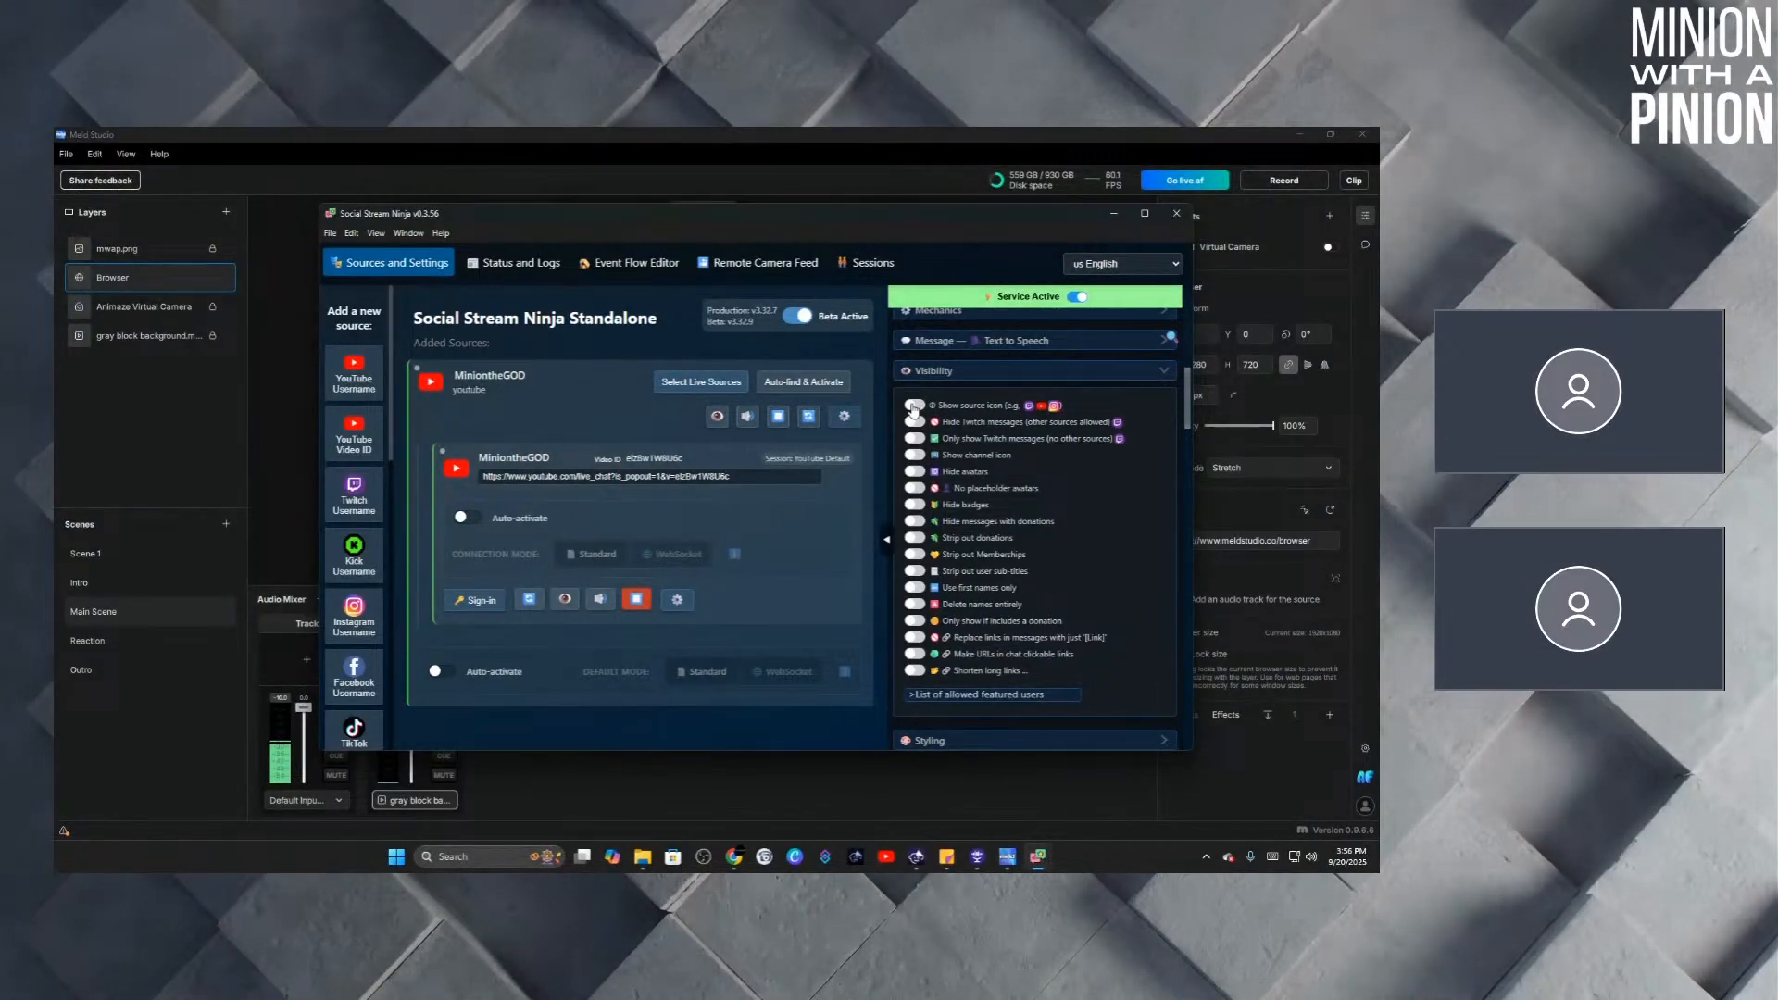
click(913, 406)
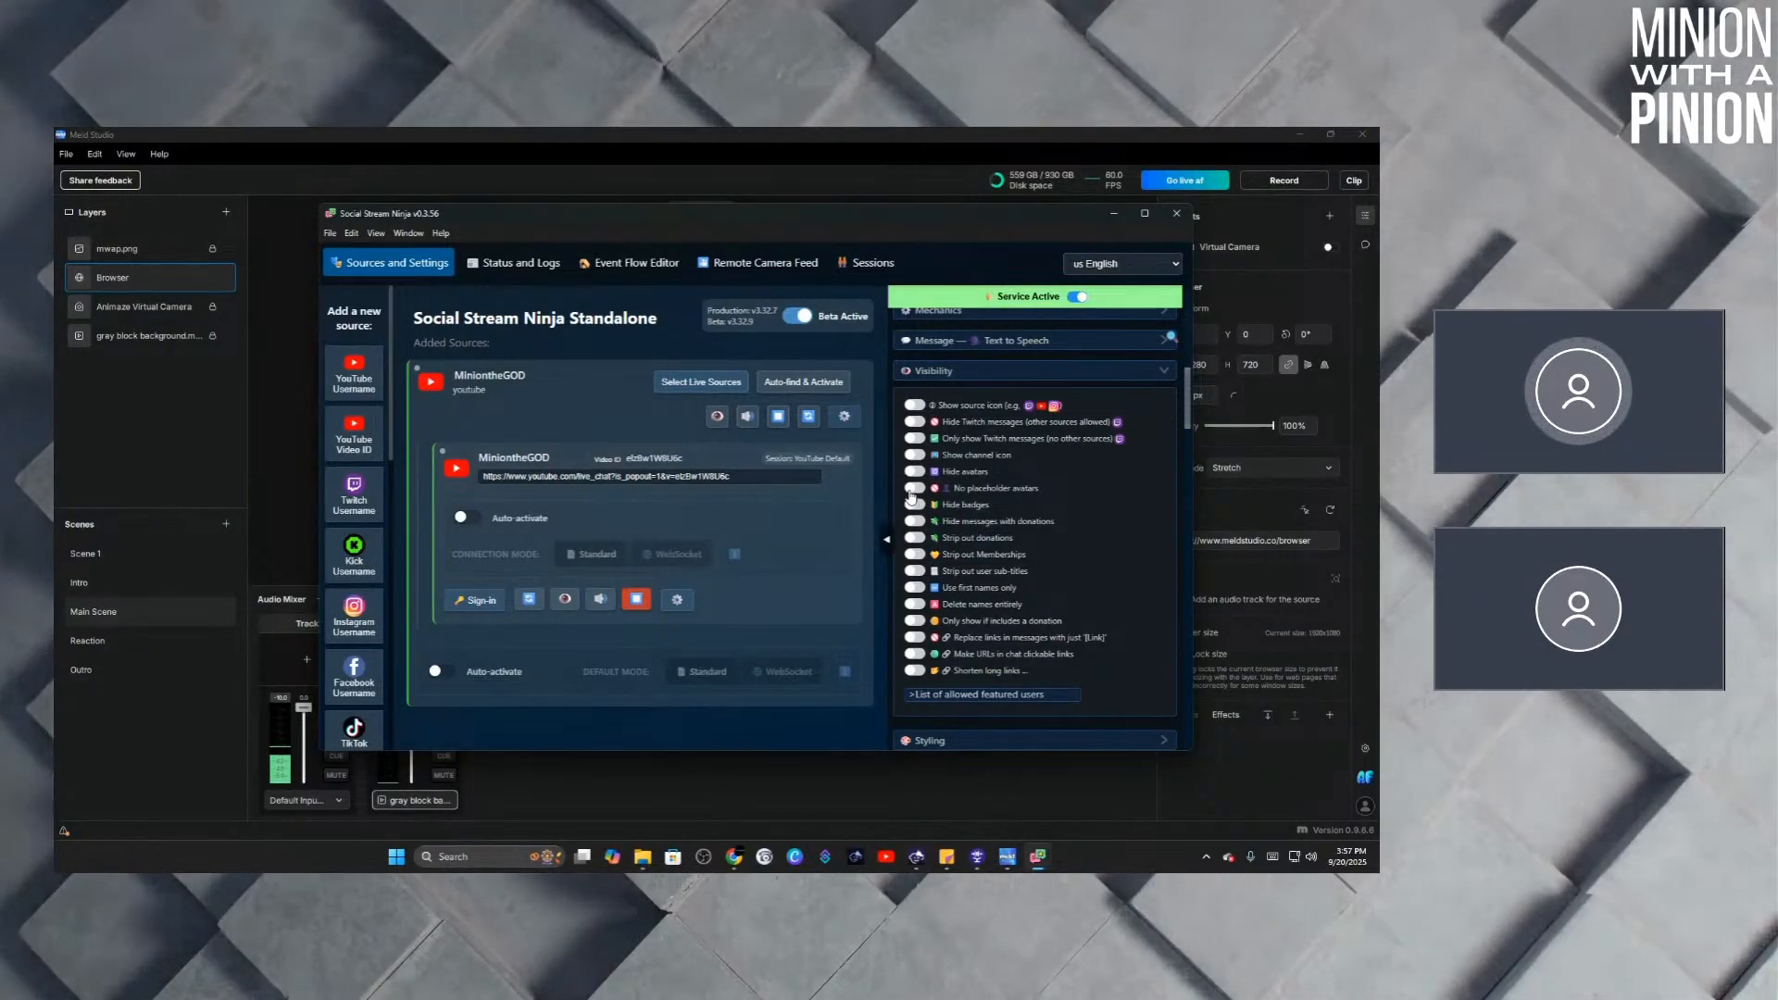
scroll(921, 533, down, 1)
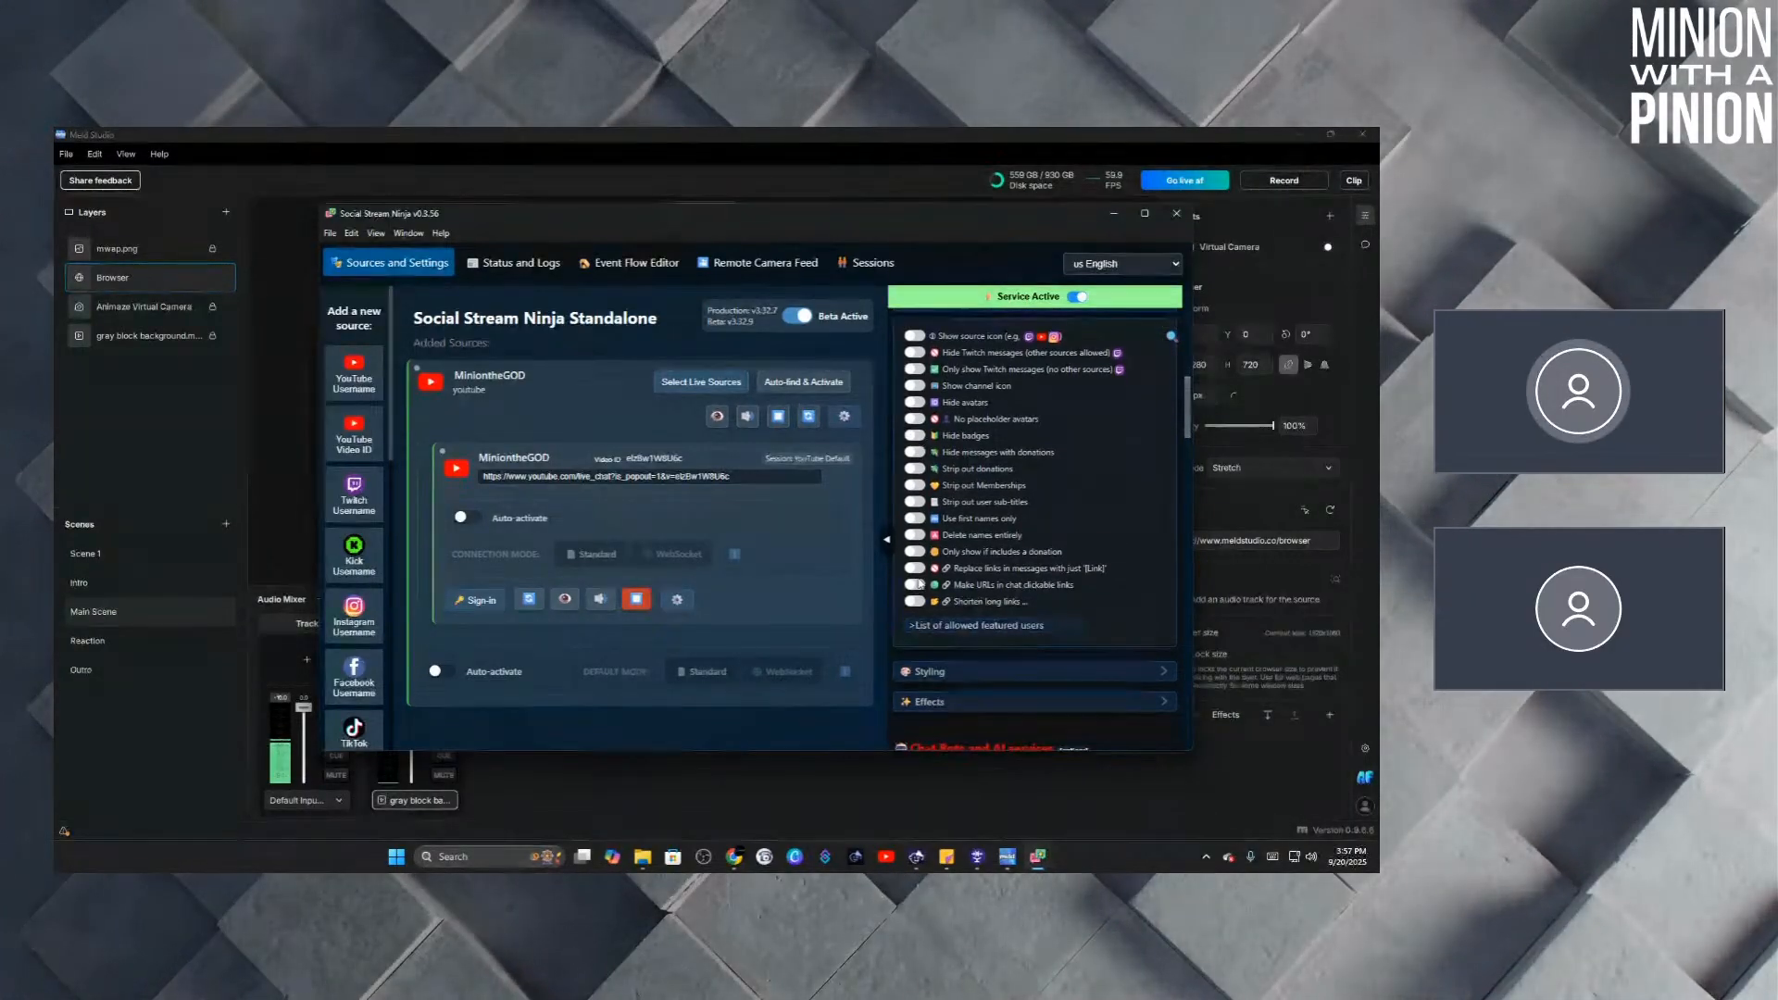
scroll(924, 553, up, 1)
click(926, 371)
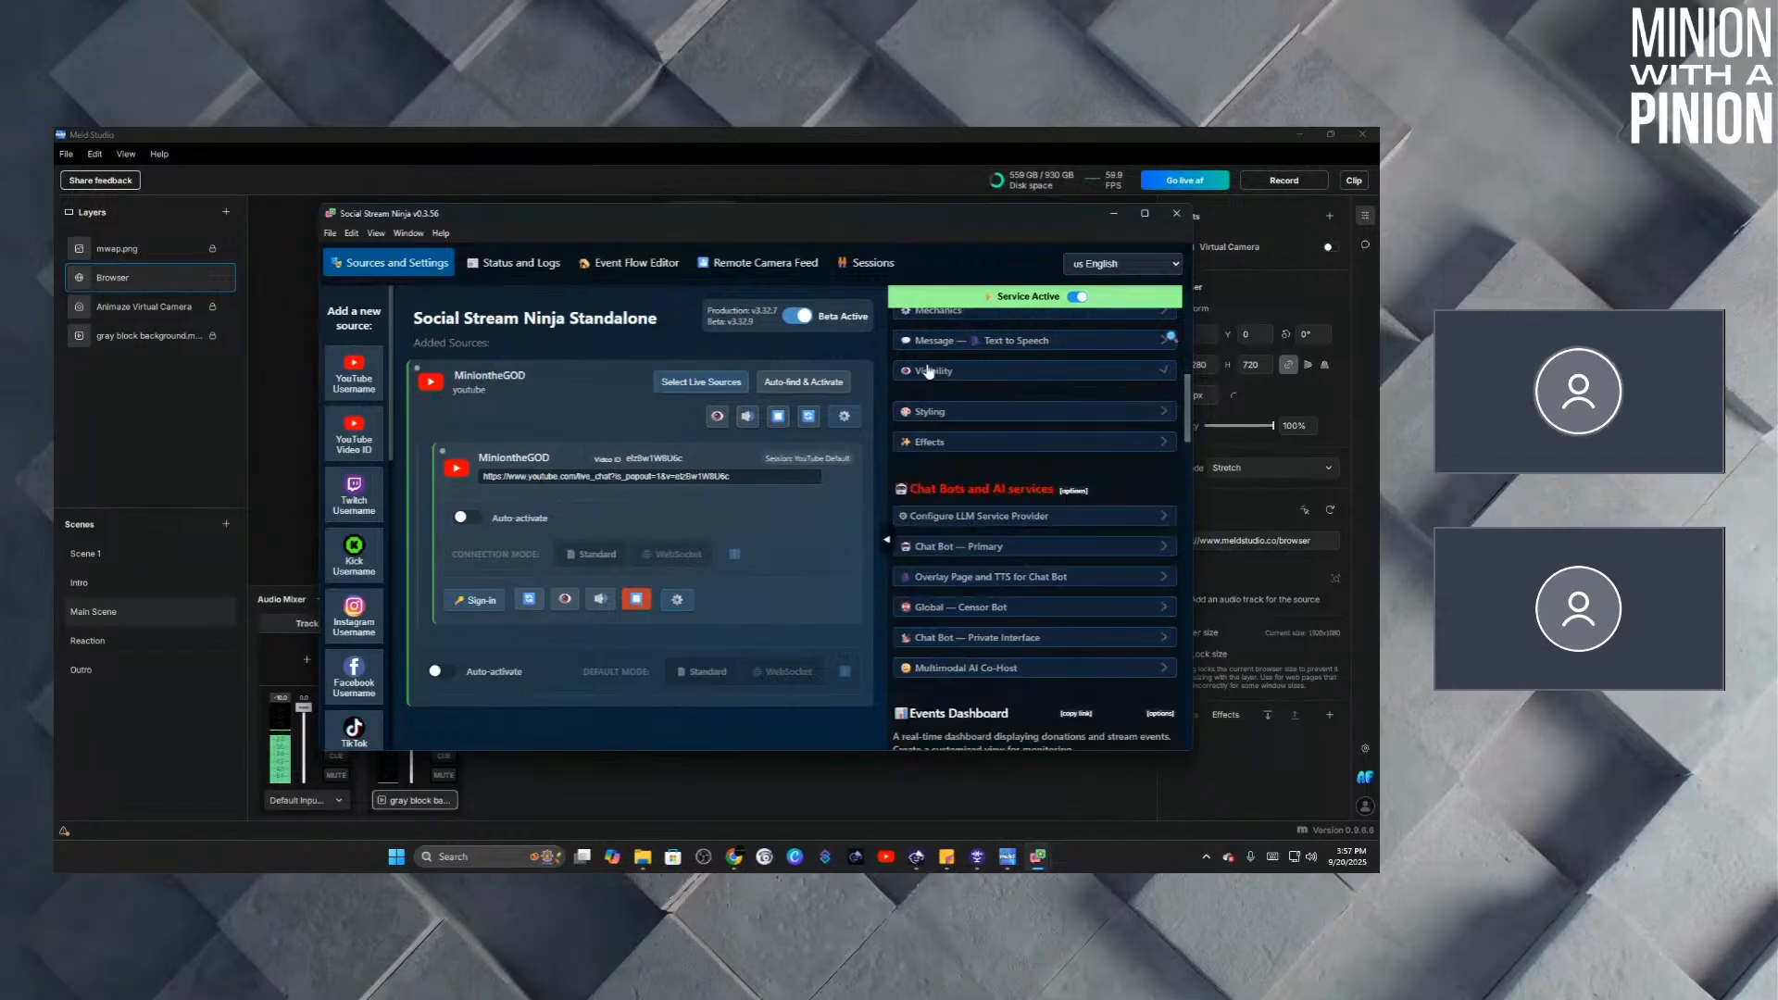
scroll(945, 389, up, 2)
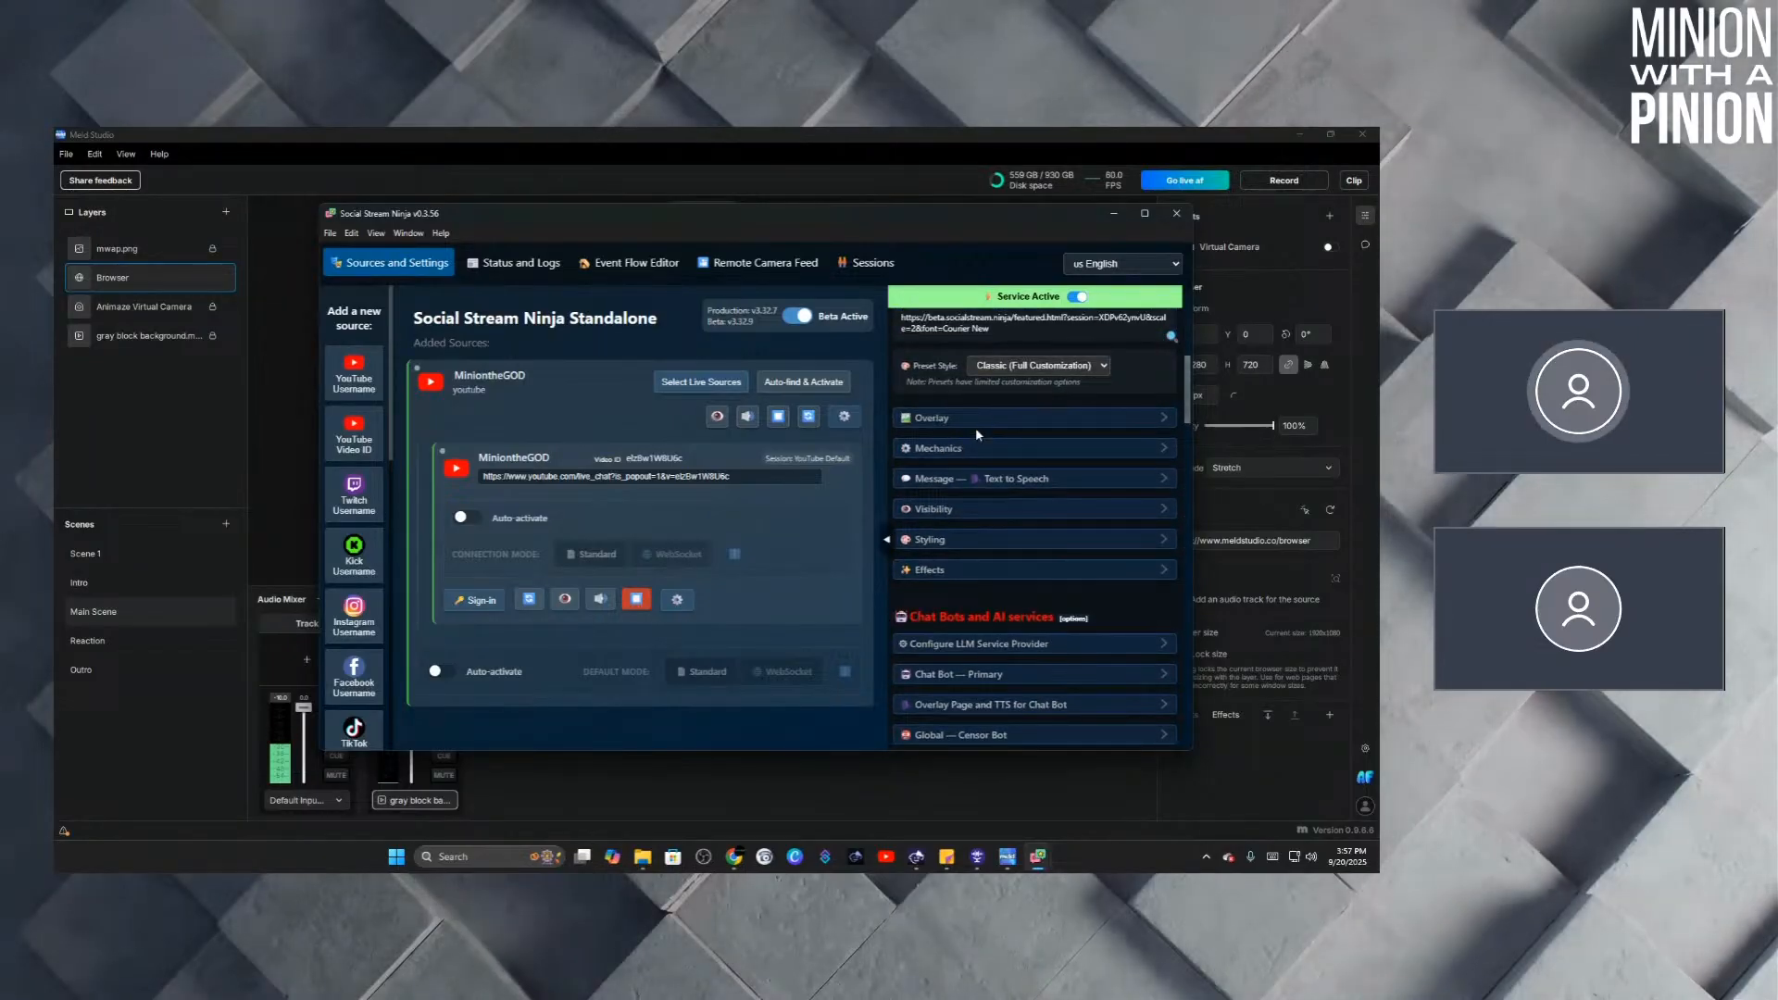
Copy the full Featured chat overlay link, including its scale and Courier New font settings, from Social Stream Ninja.
scroll(1010, 394, up, 1)
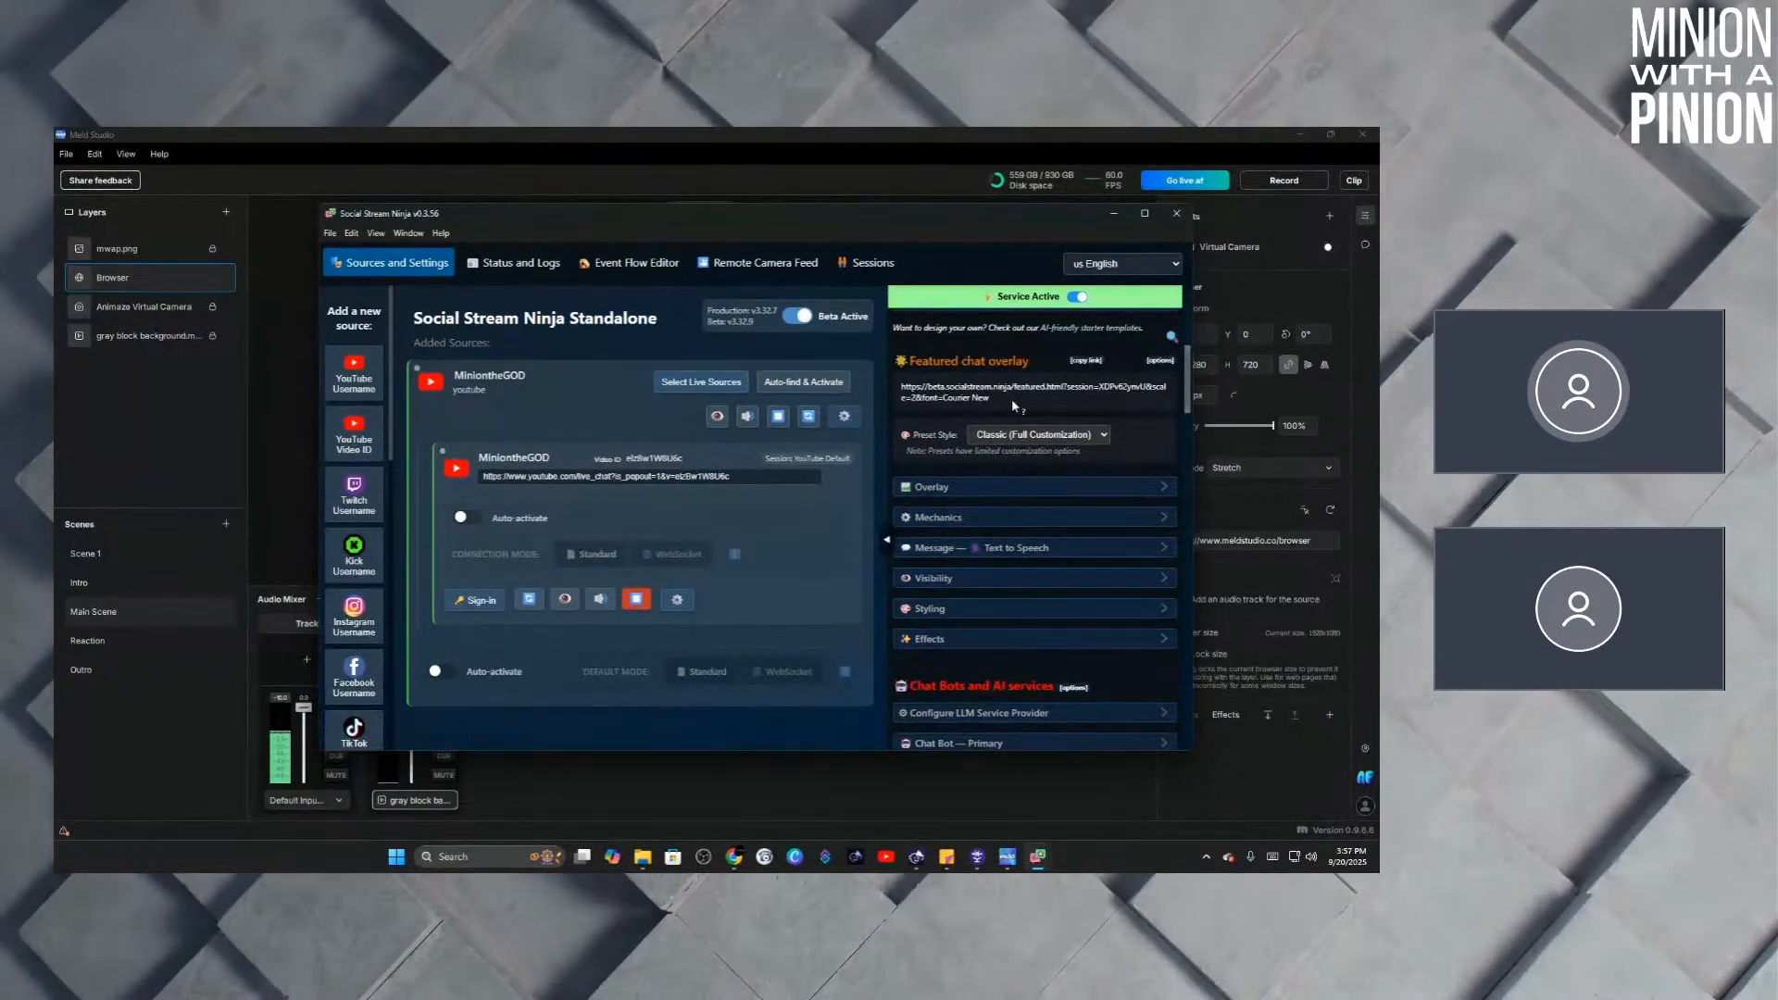
mouse_move(1011, 398)
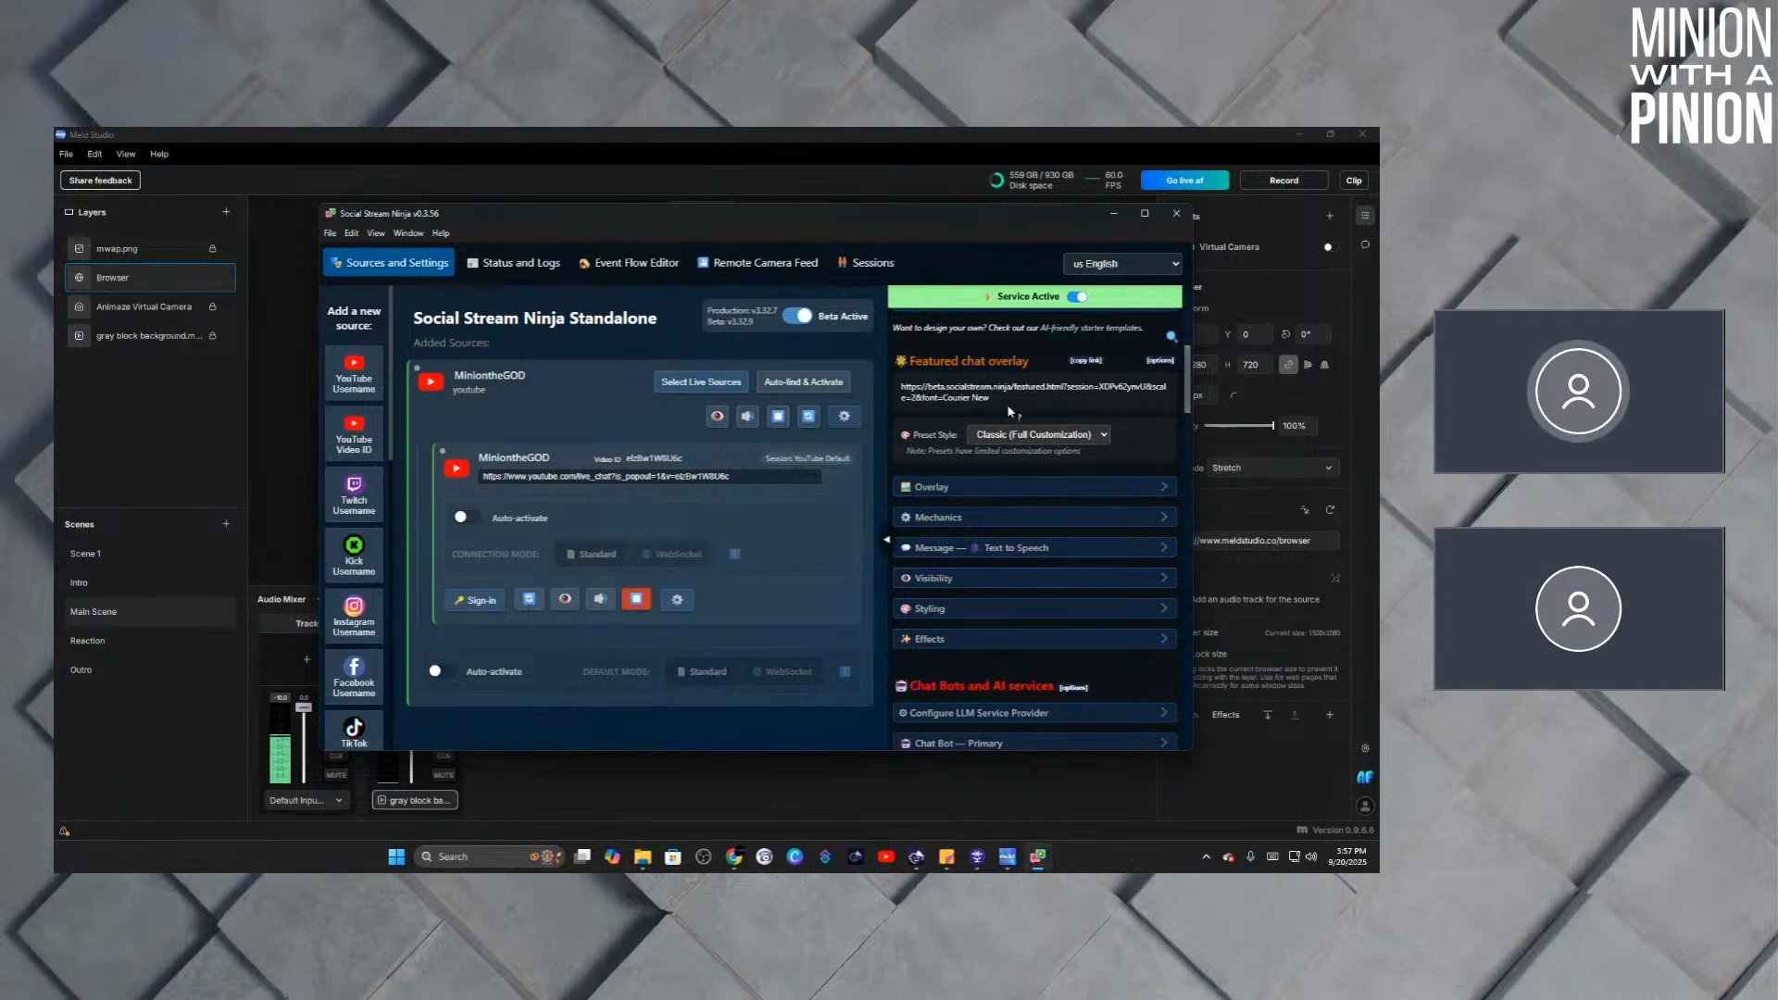
drag(1003, 404, 900, 384)
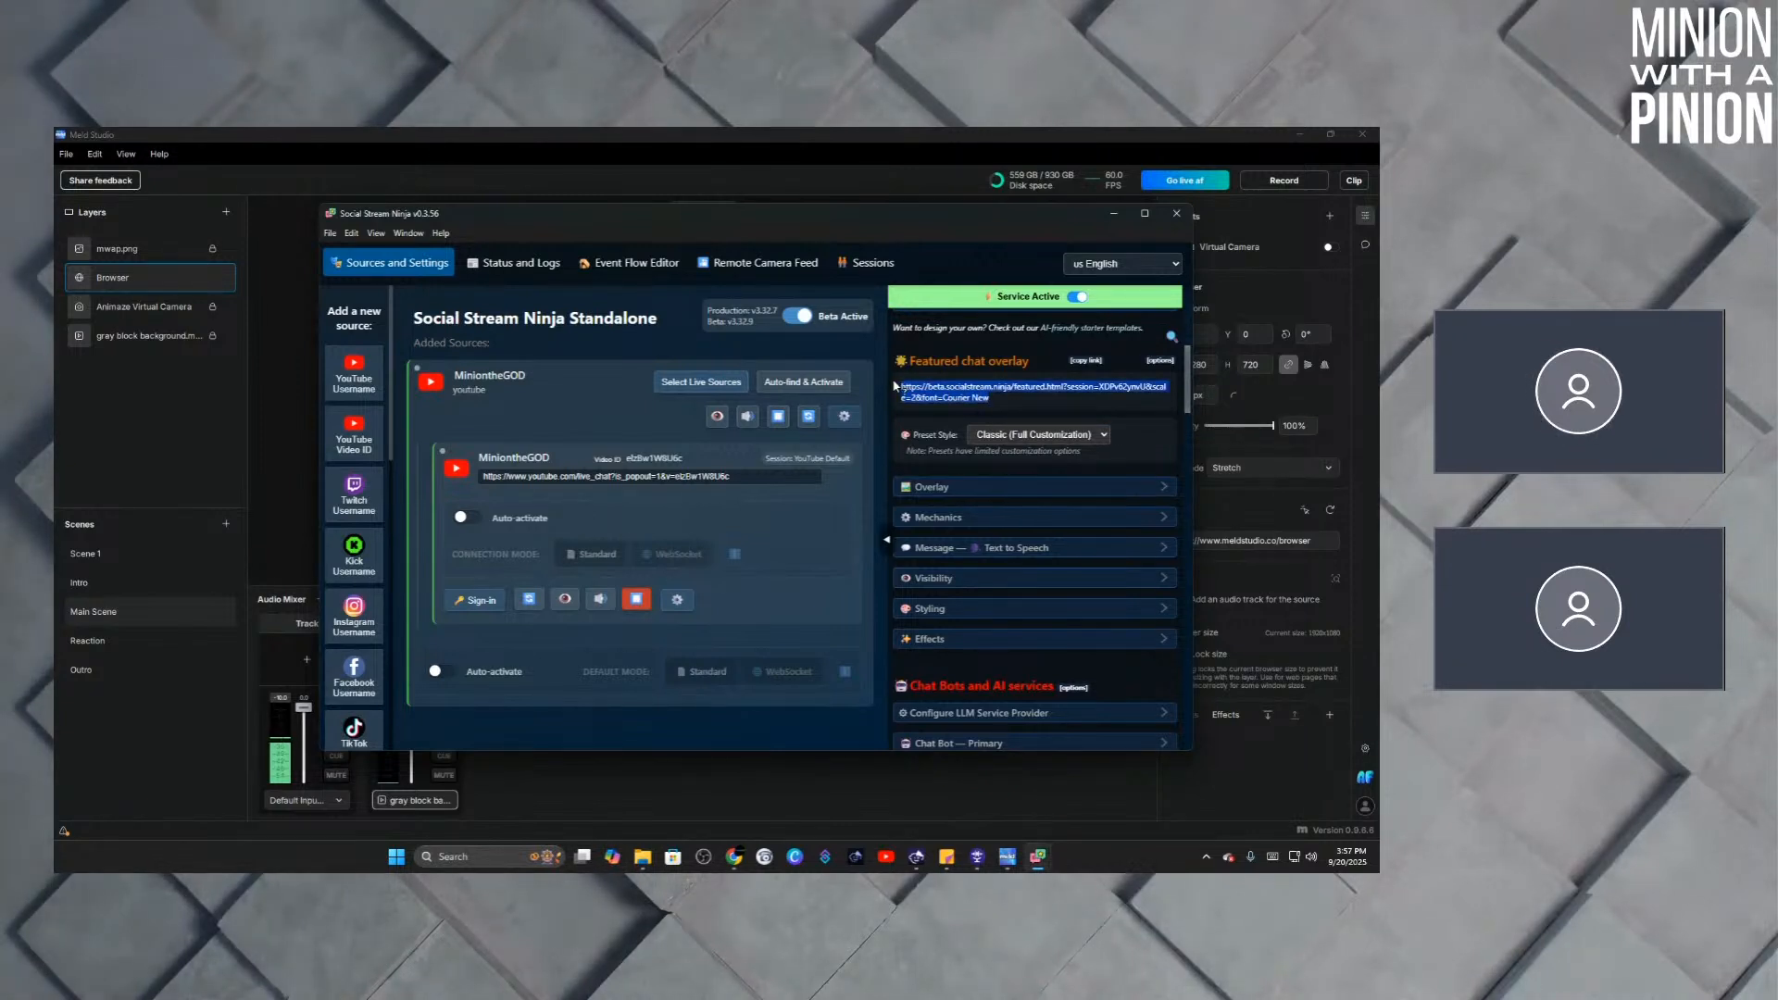
right_click(946, 403)
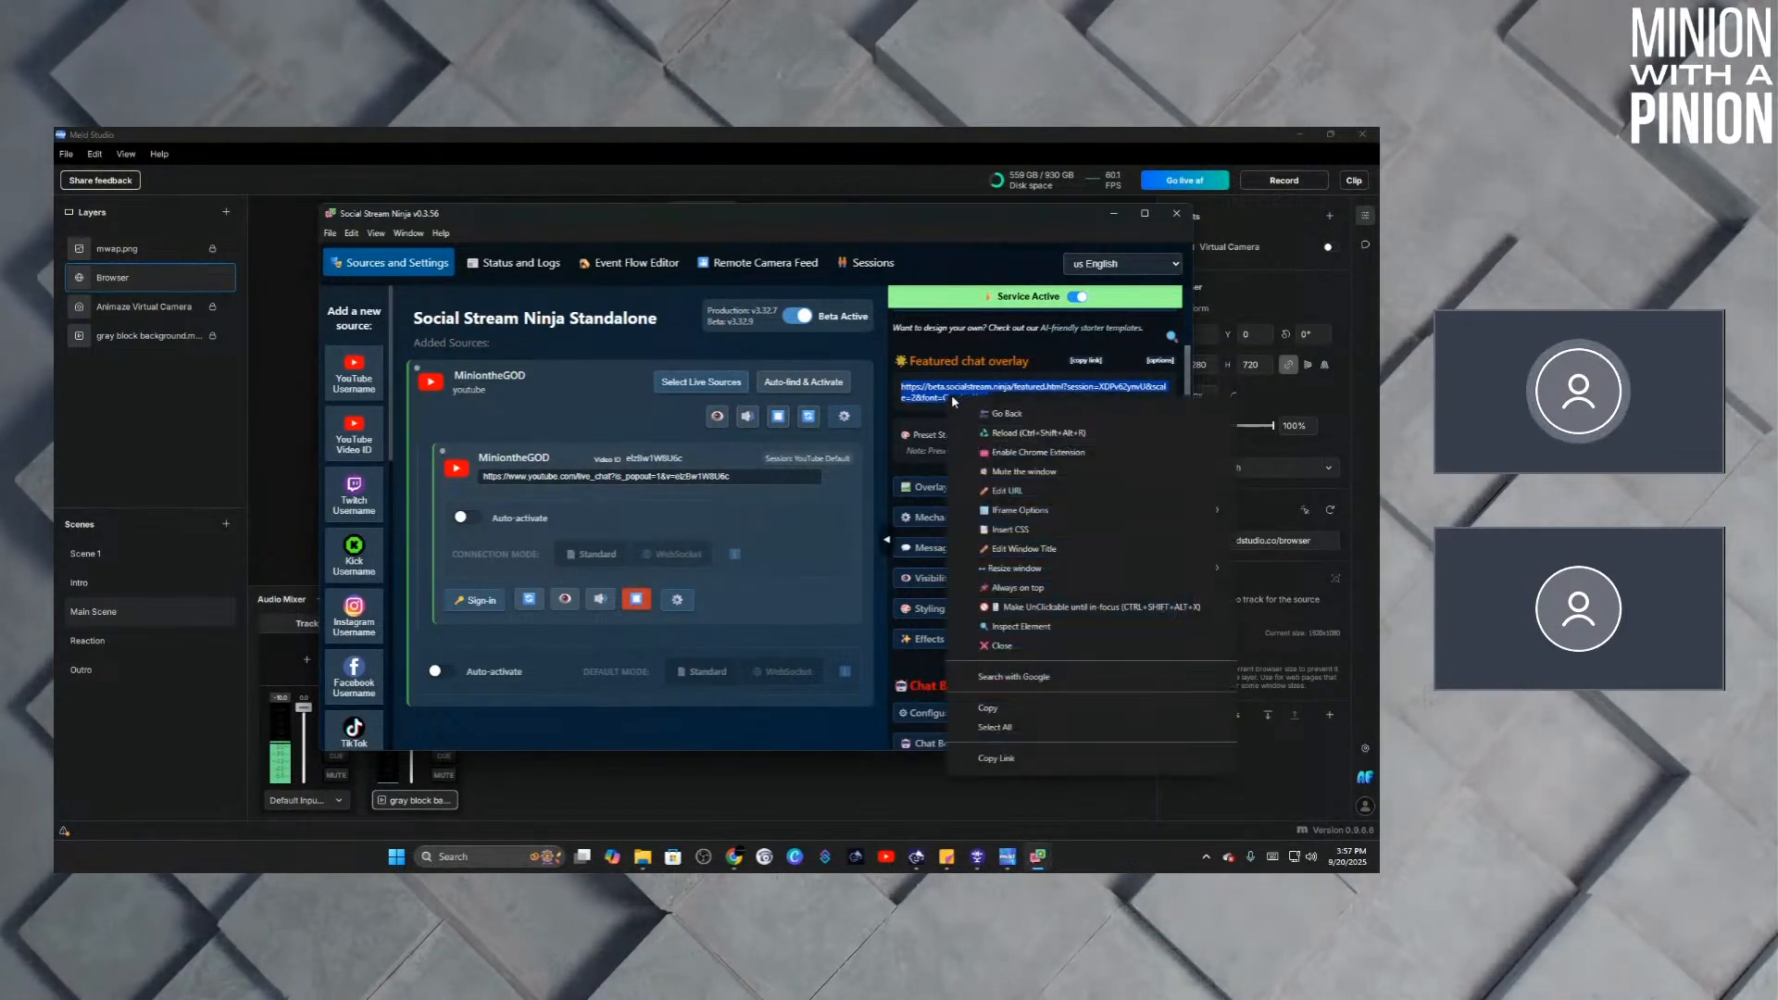
click(1015, 712)
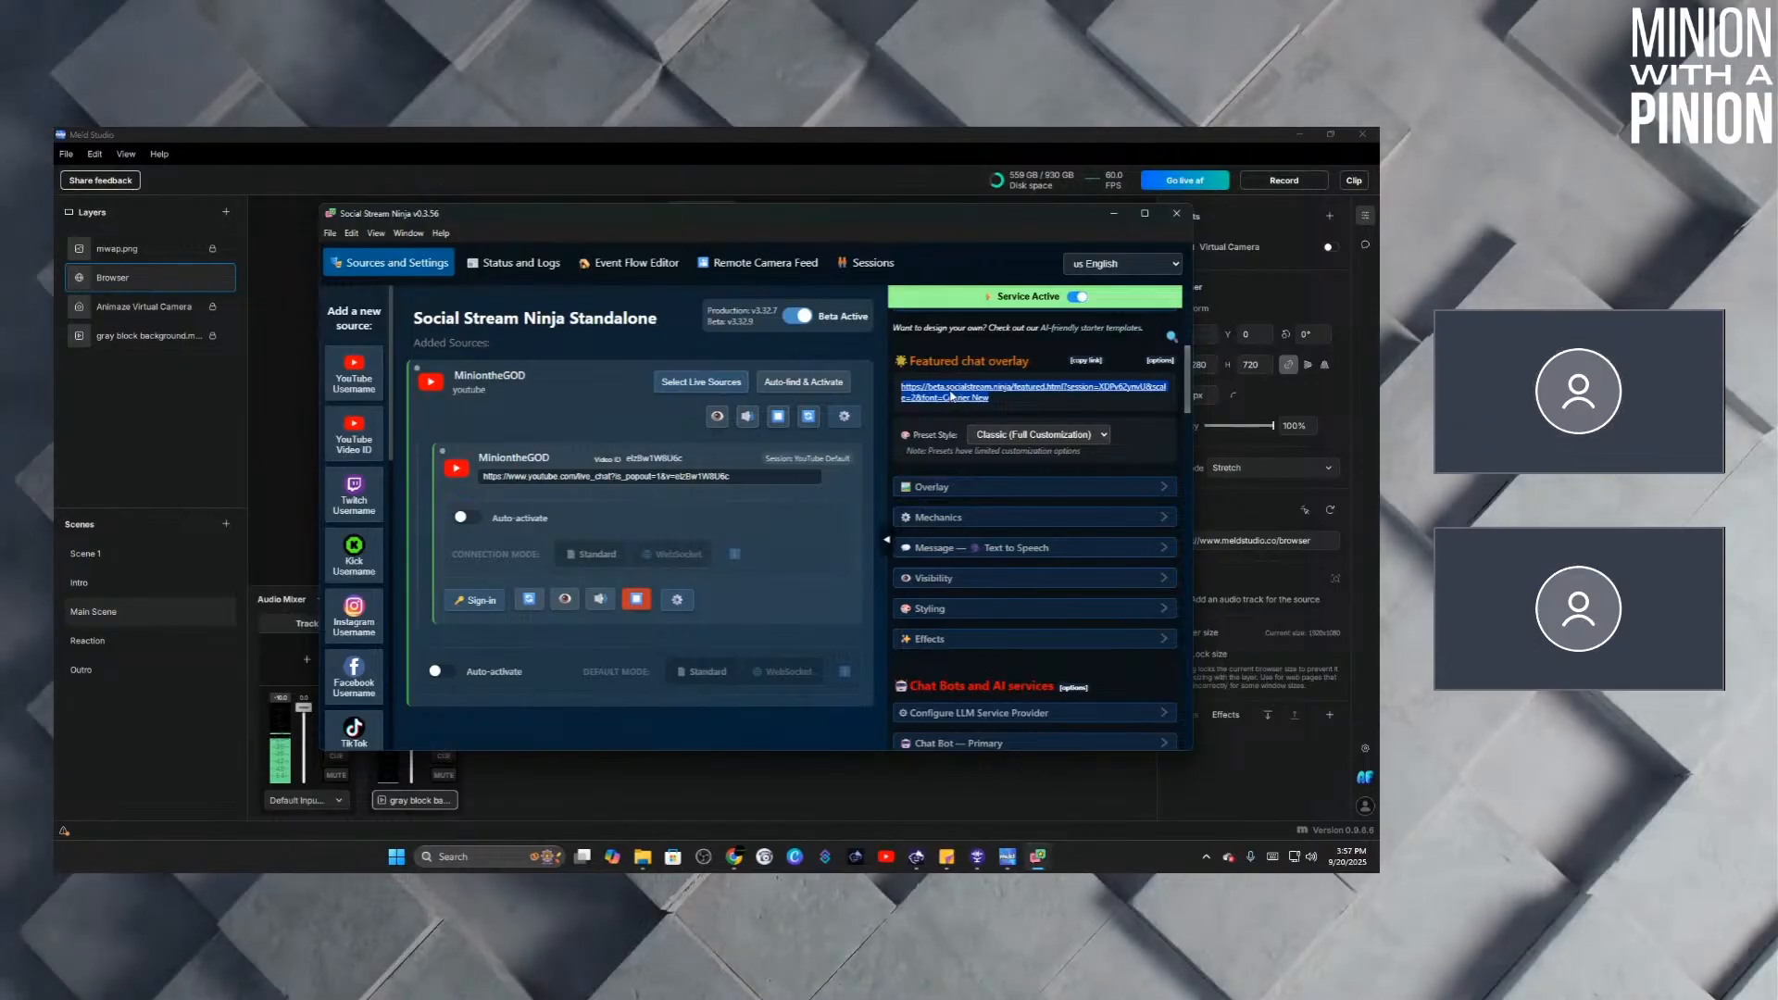
right_click(992, 407)
click(1019, 715)
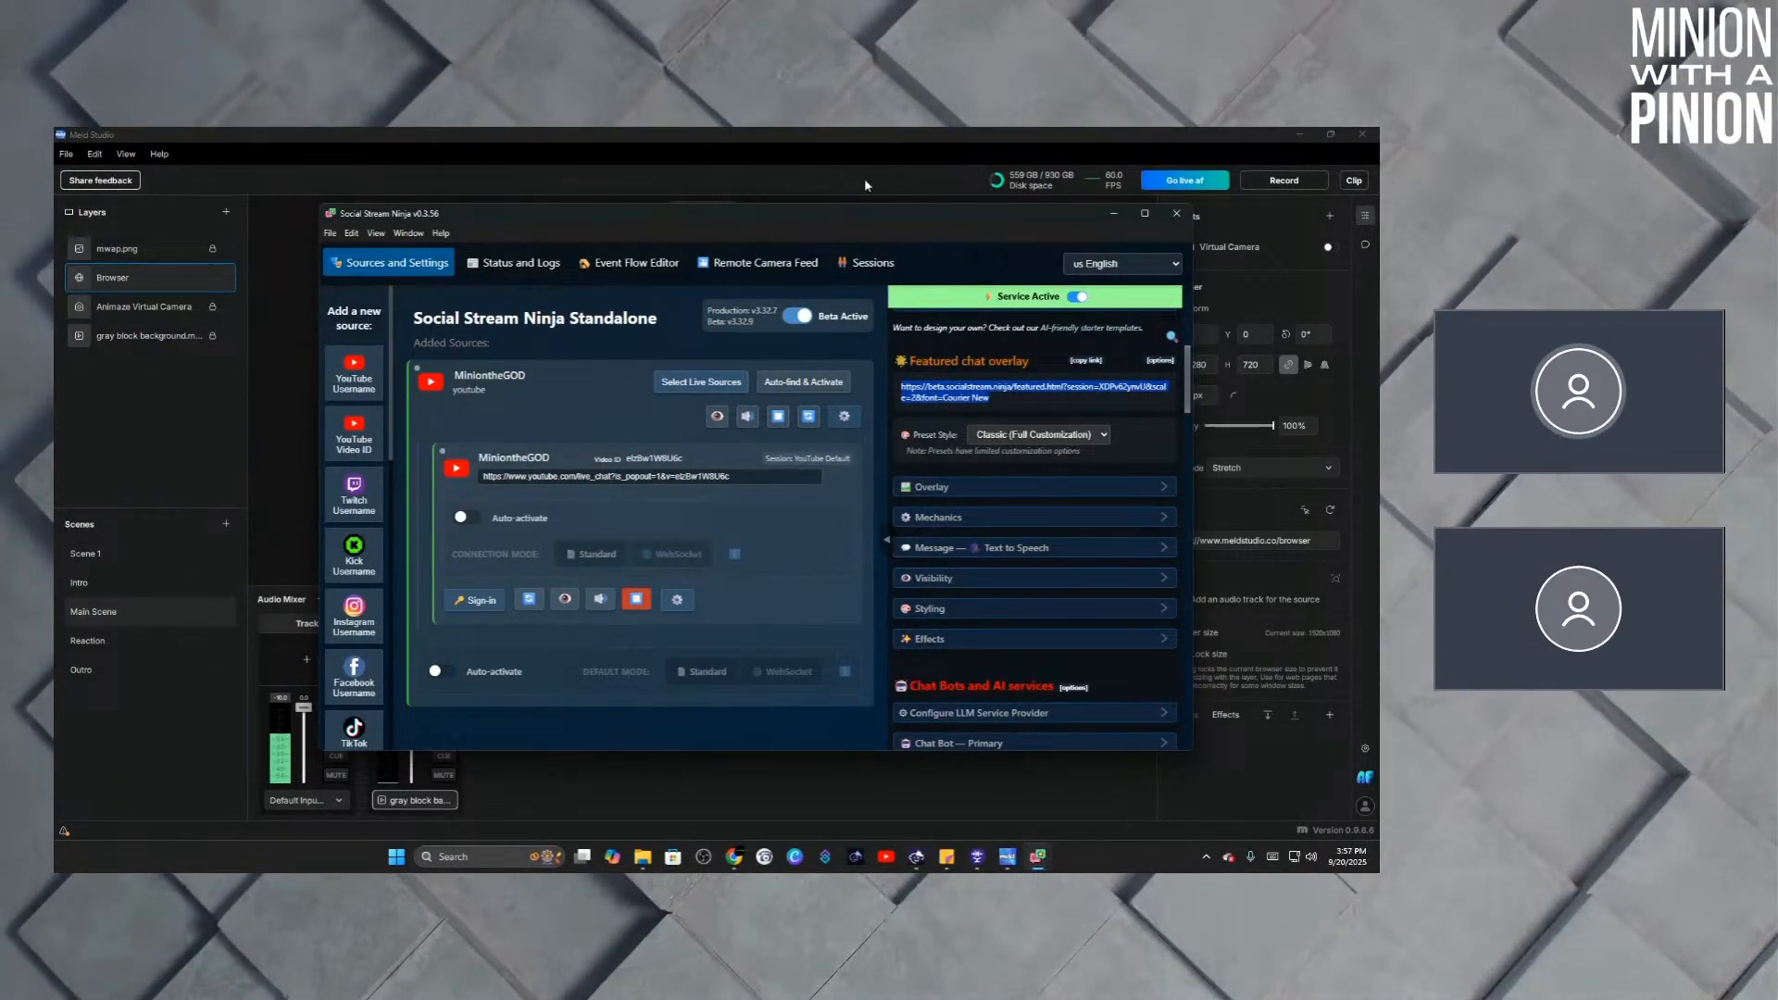
Switch to Meld Studio and replace the Browser layer's URL in Main Scene with the copied featured chat overlay link, then load it.
click(157, 277)
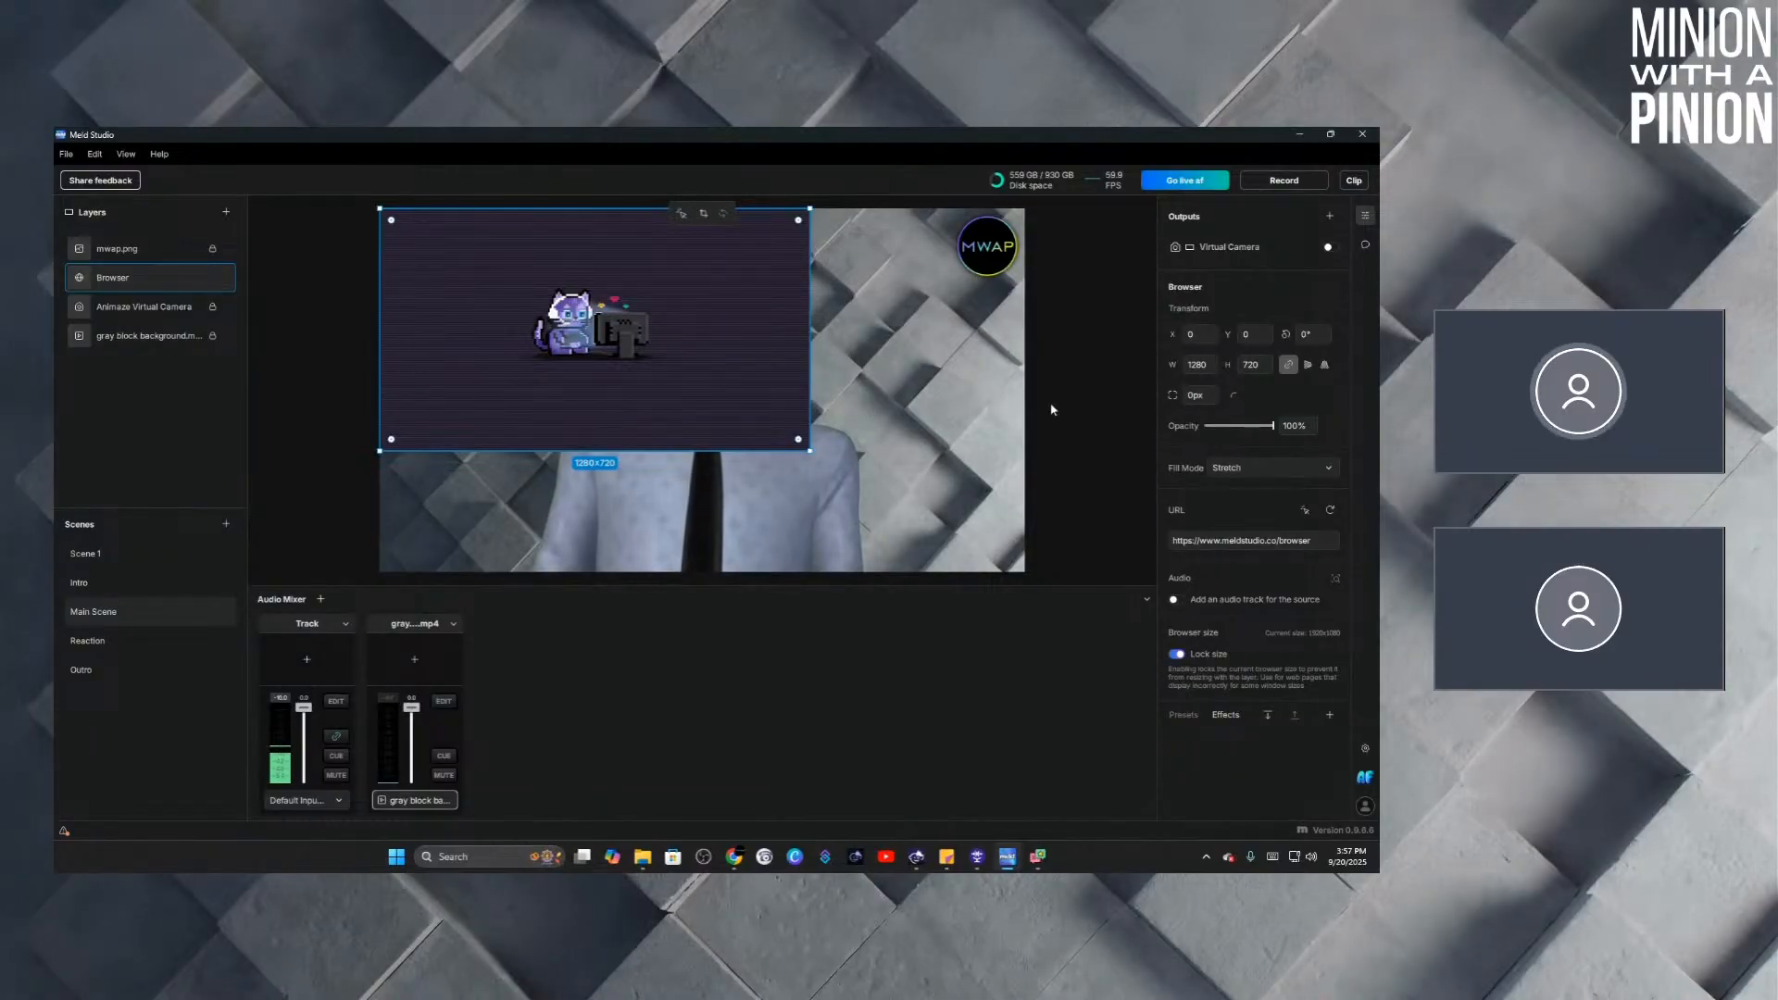
double_click(1243, 541)
triple_click(1228, 541)
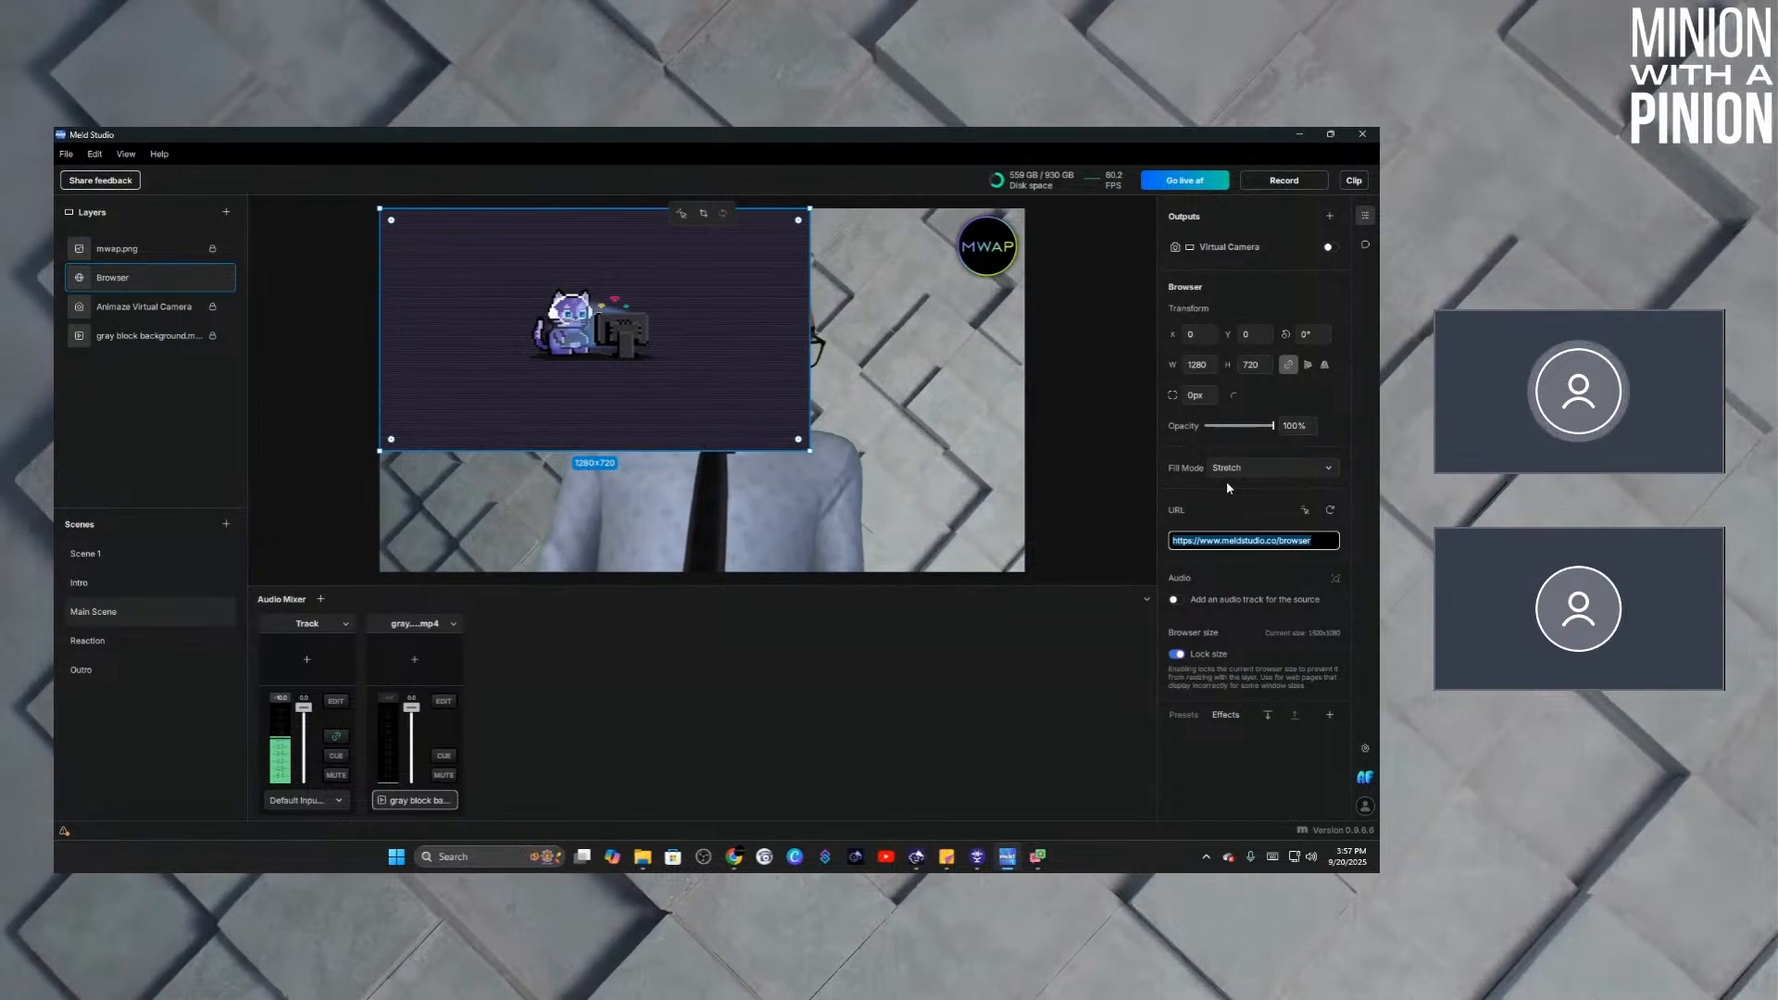
key(BackSpace)
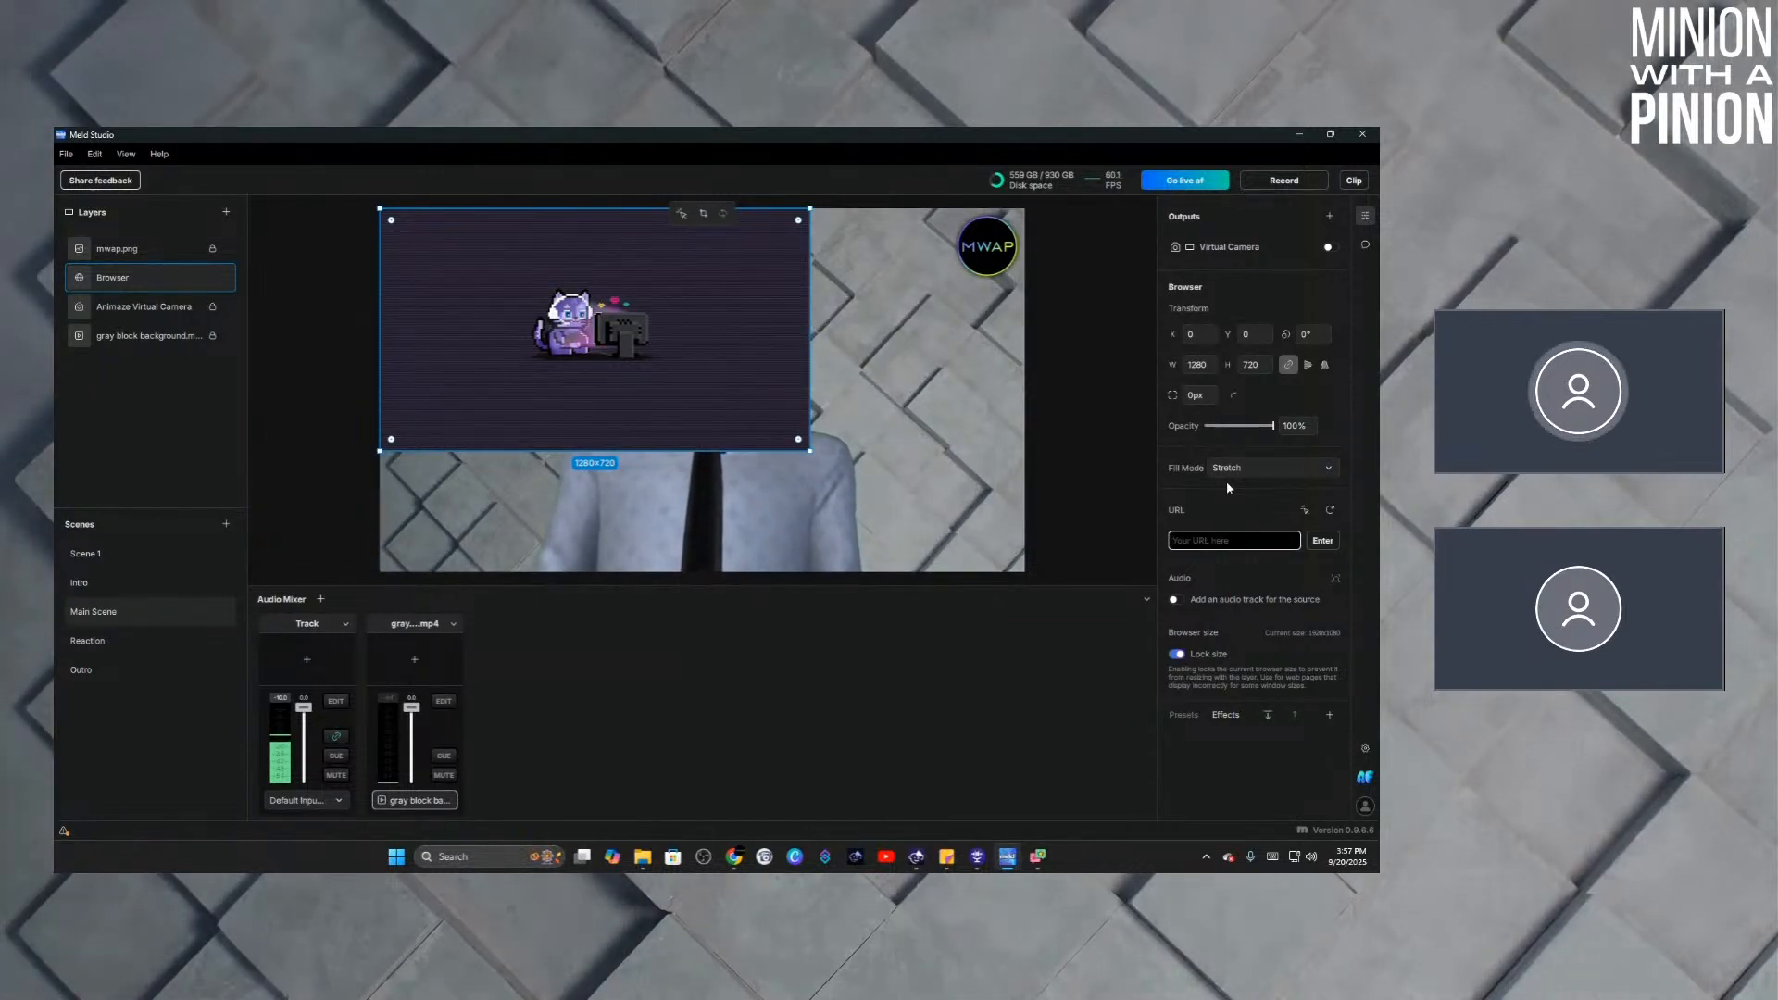
key(ctrl+v)
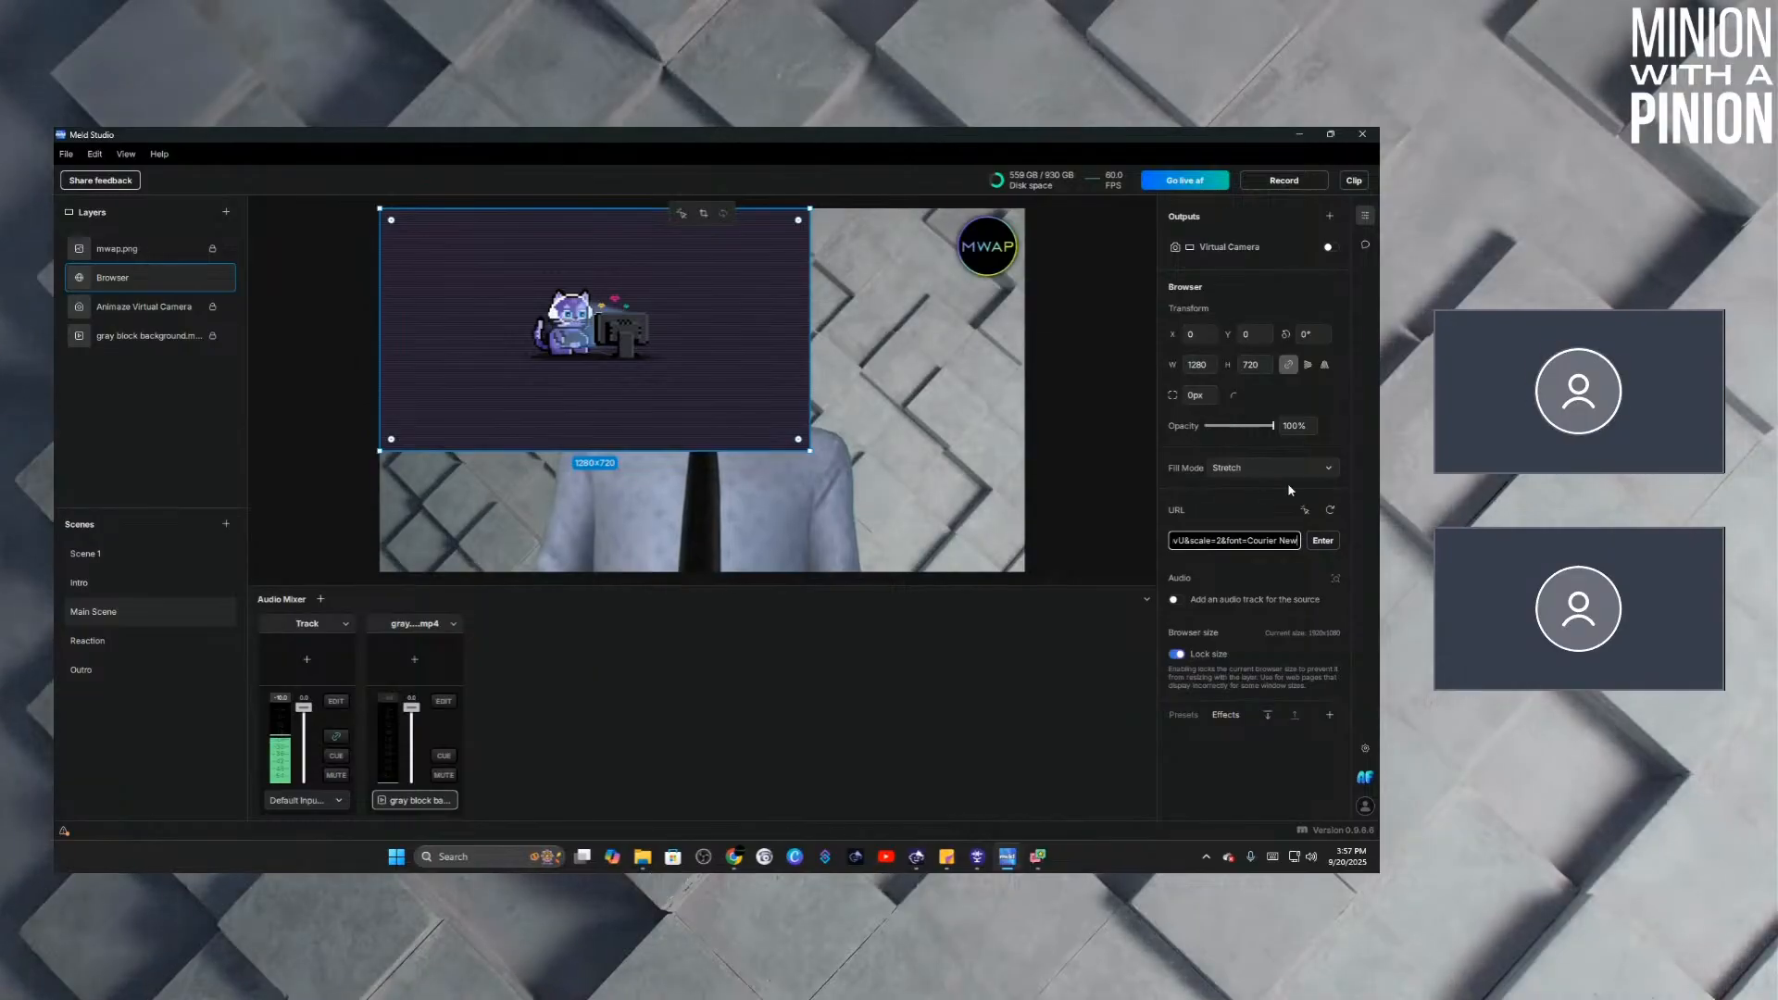
click(1323, 540)
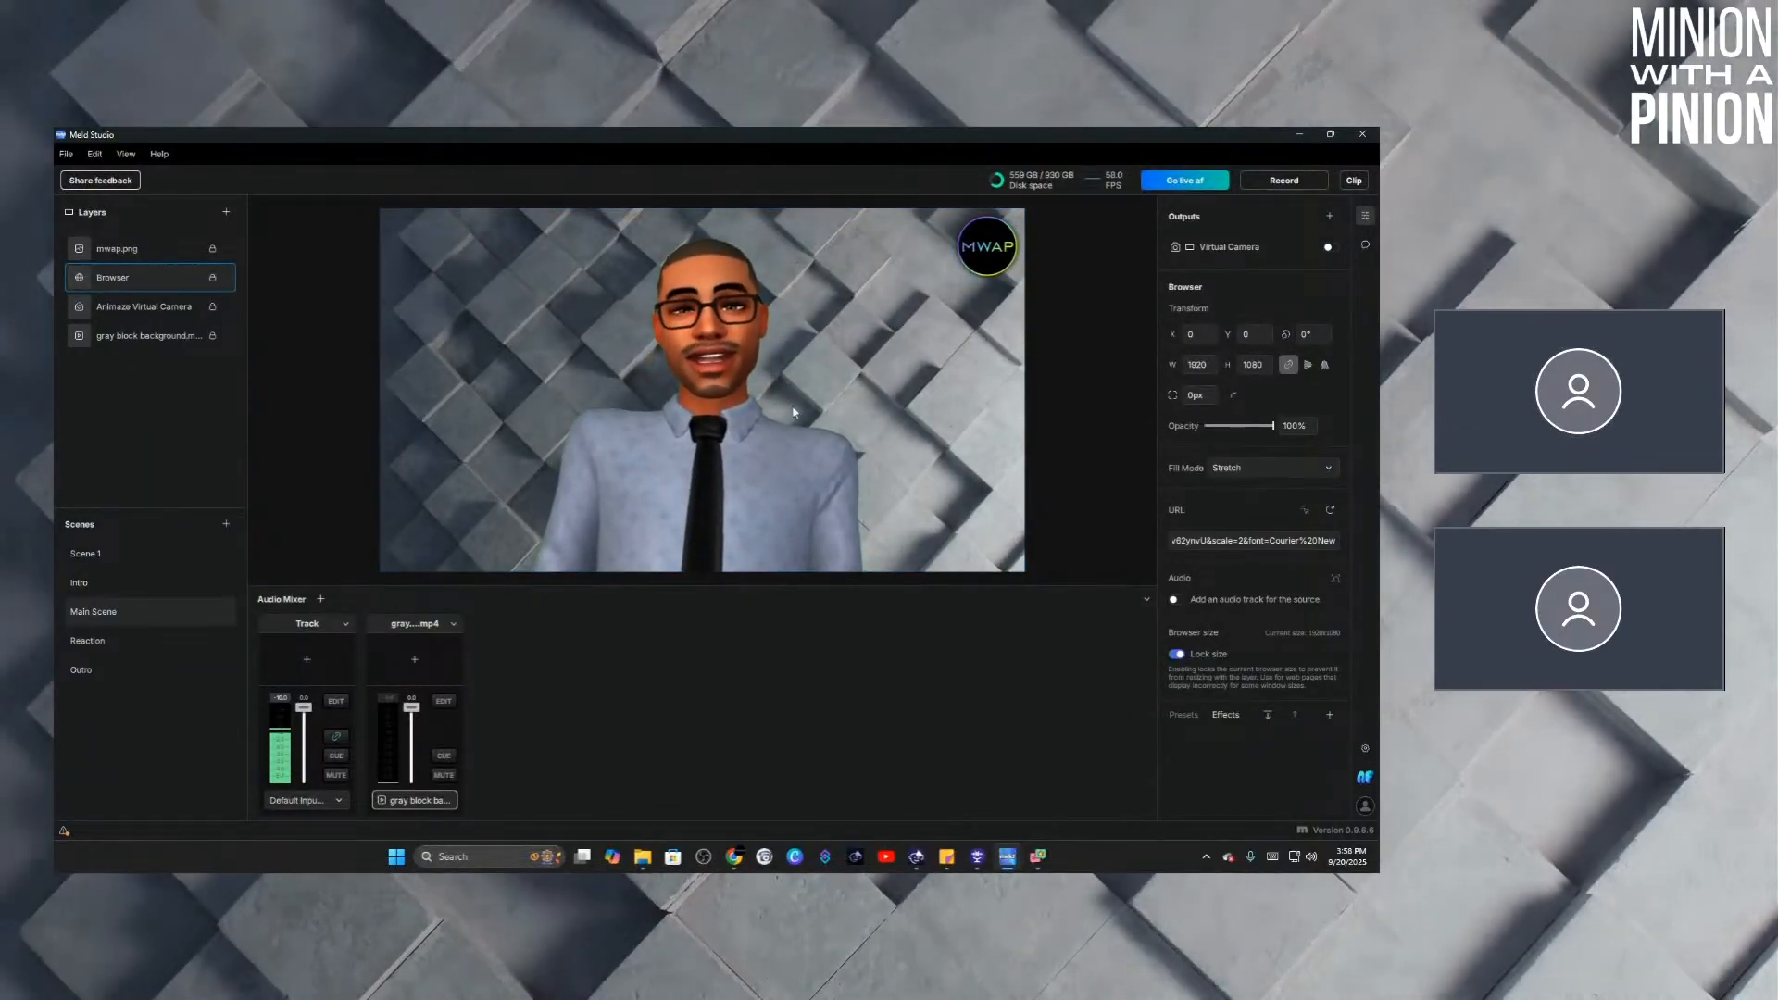
Display the custom chat dock in place of the Browser layer's properties.
click(1364, 247)
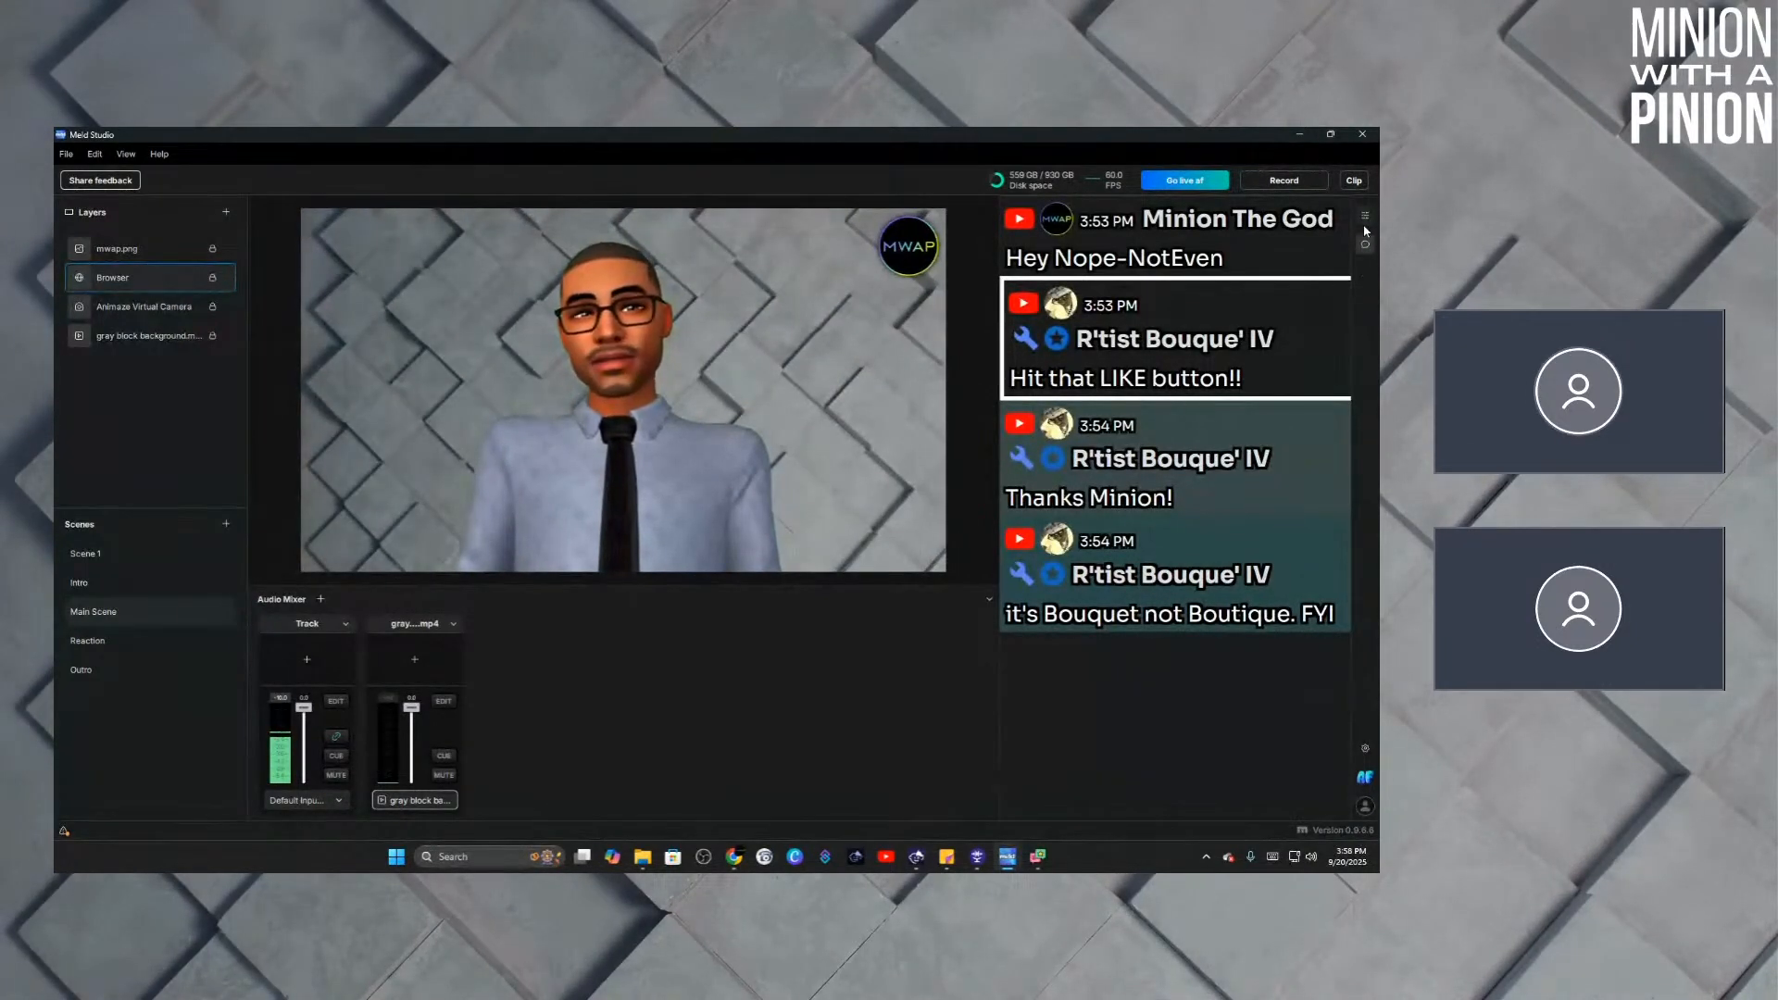
click(1364, 220)
click(1364, 245)
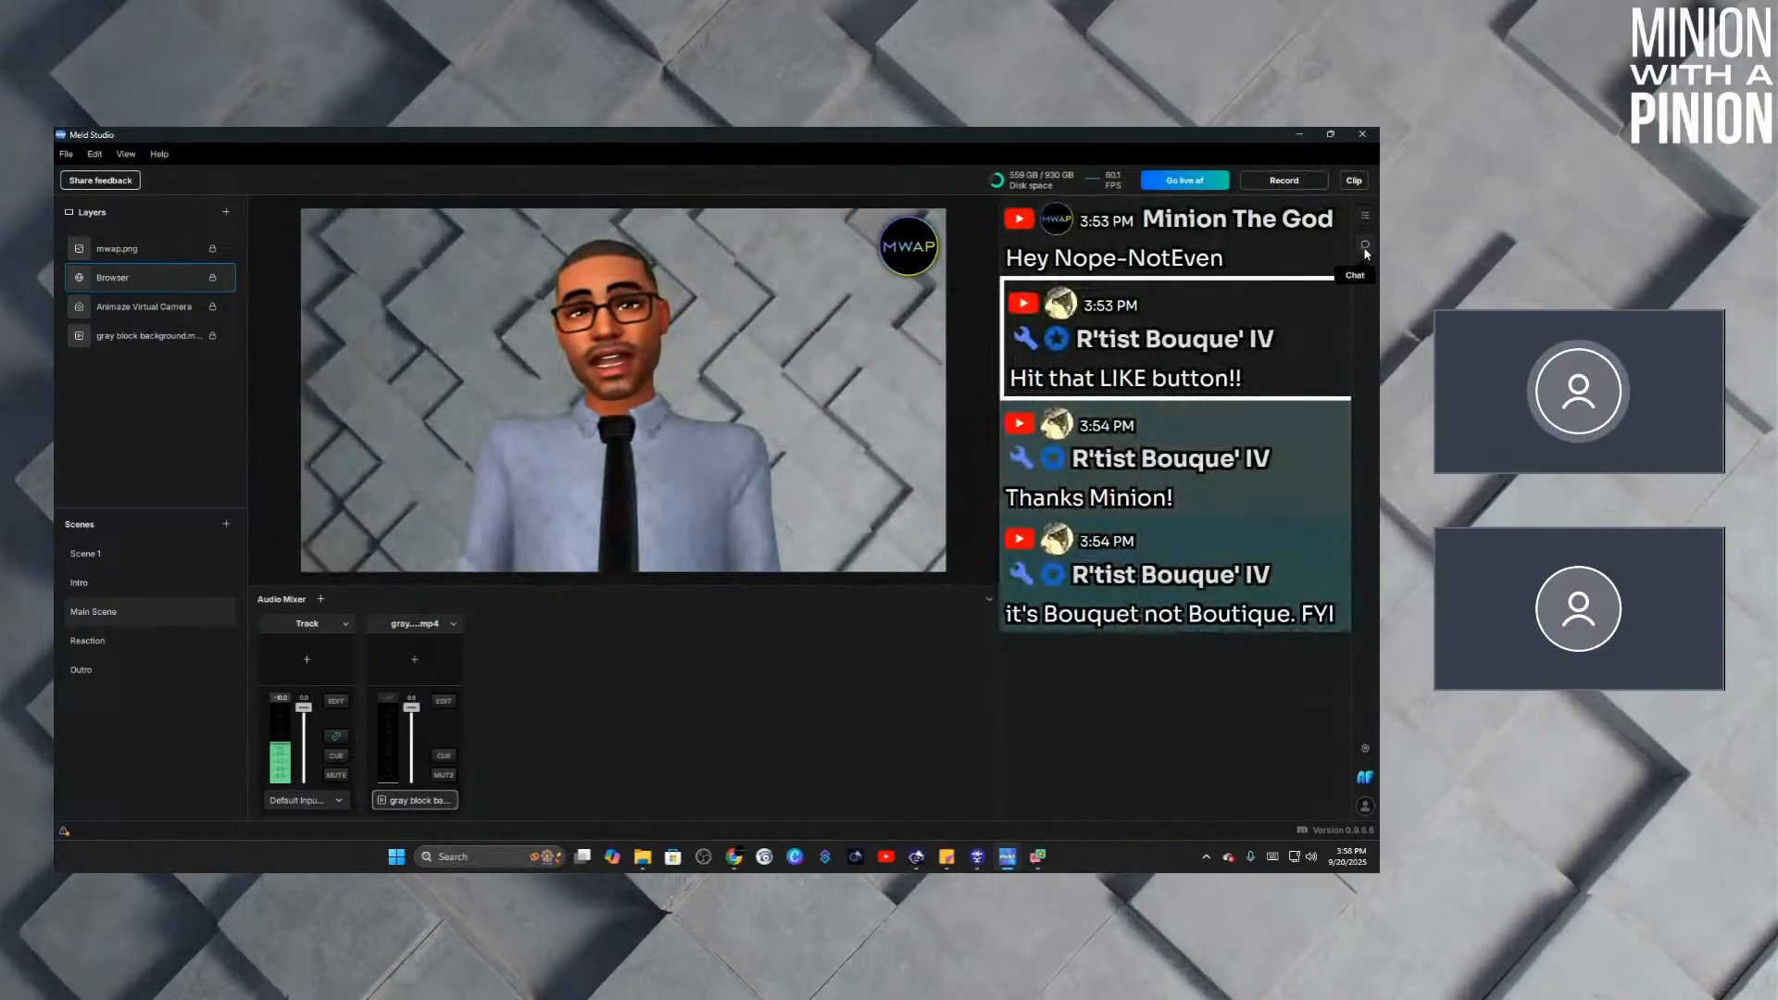
Feature the chat messages "Hit that LIKE button!!" and "Thanks Minion!" in the overlay, and feature "Hit that LIKE button!!" again.
click(1109, 344)
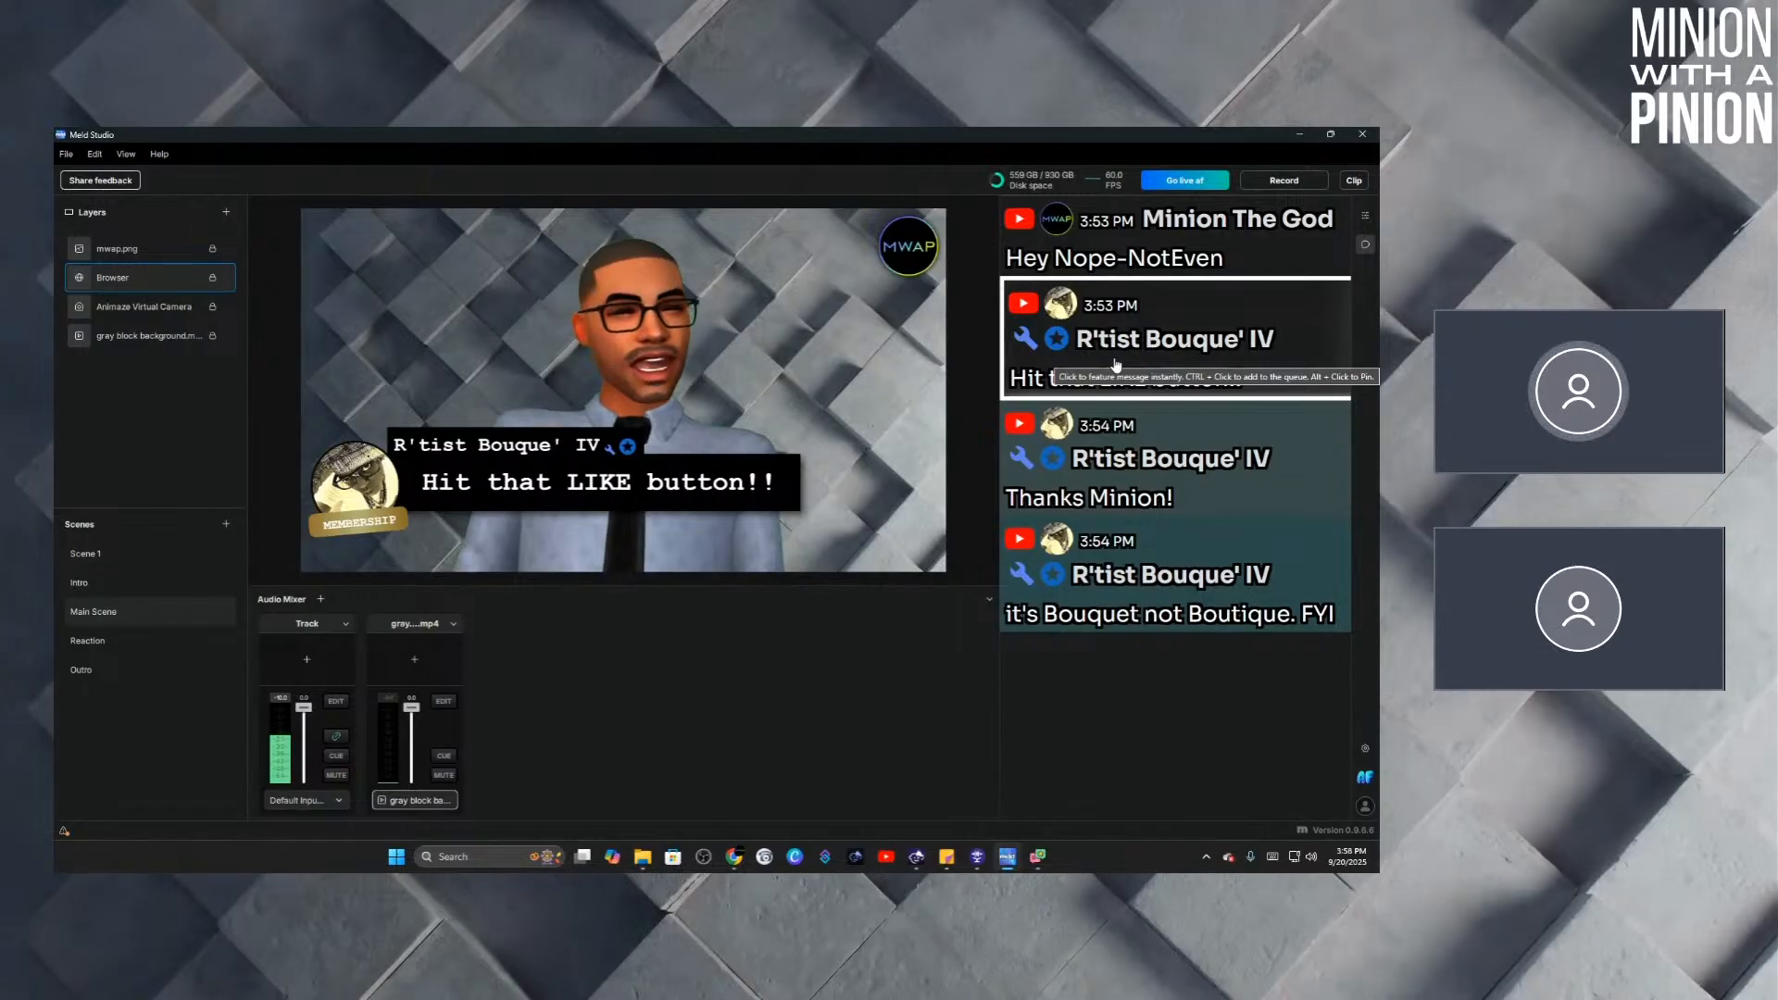
click(1130, 453)
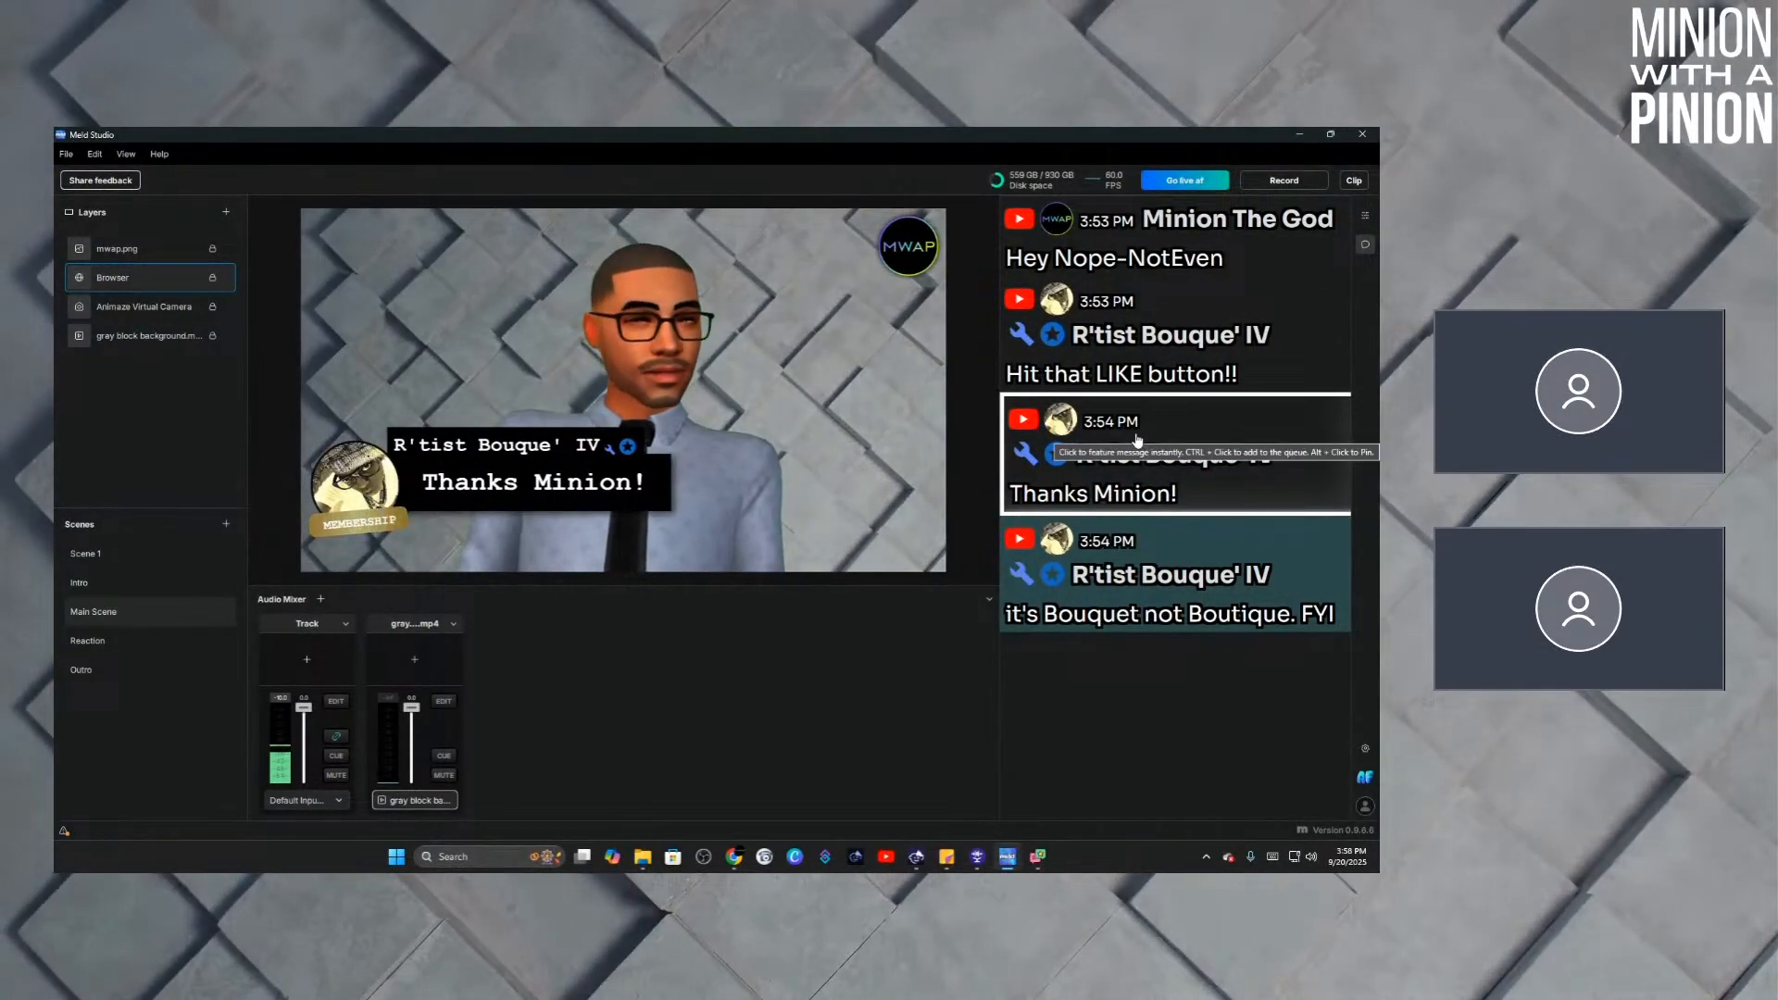
click(1143, 369)
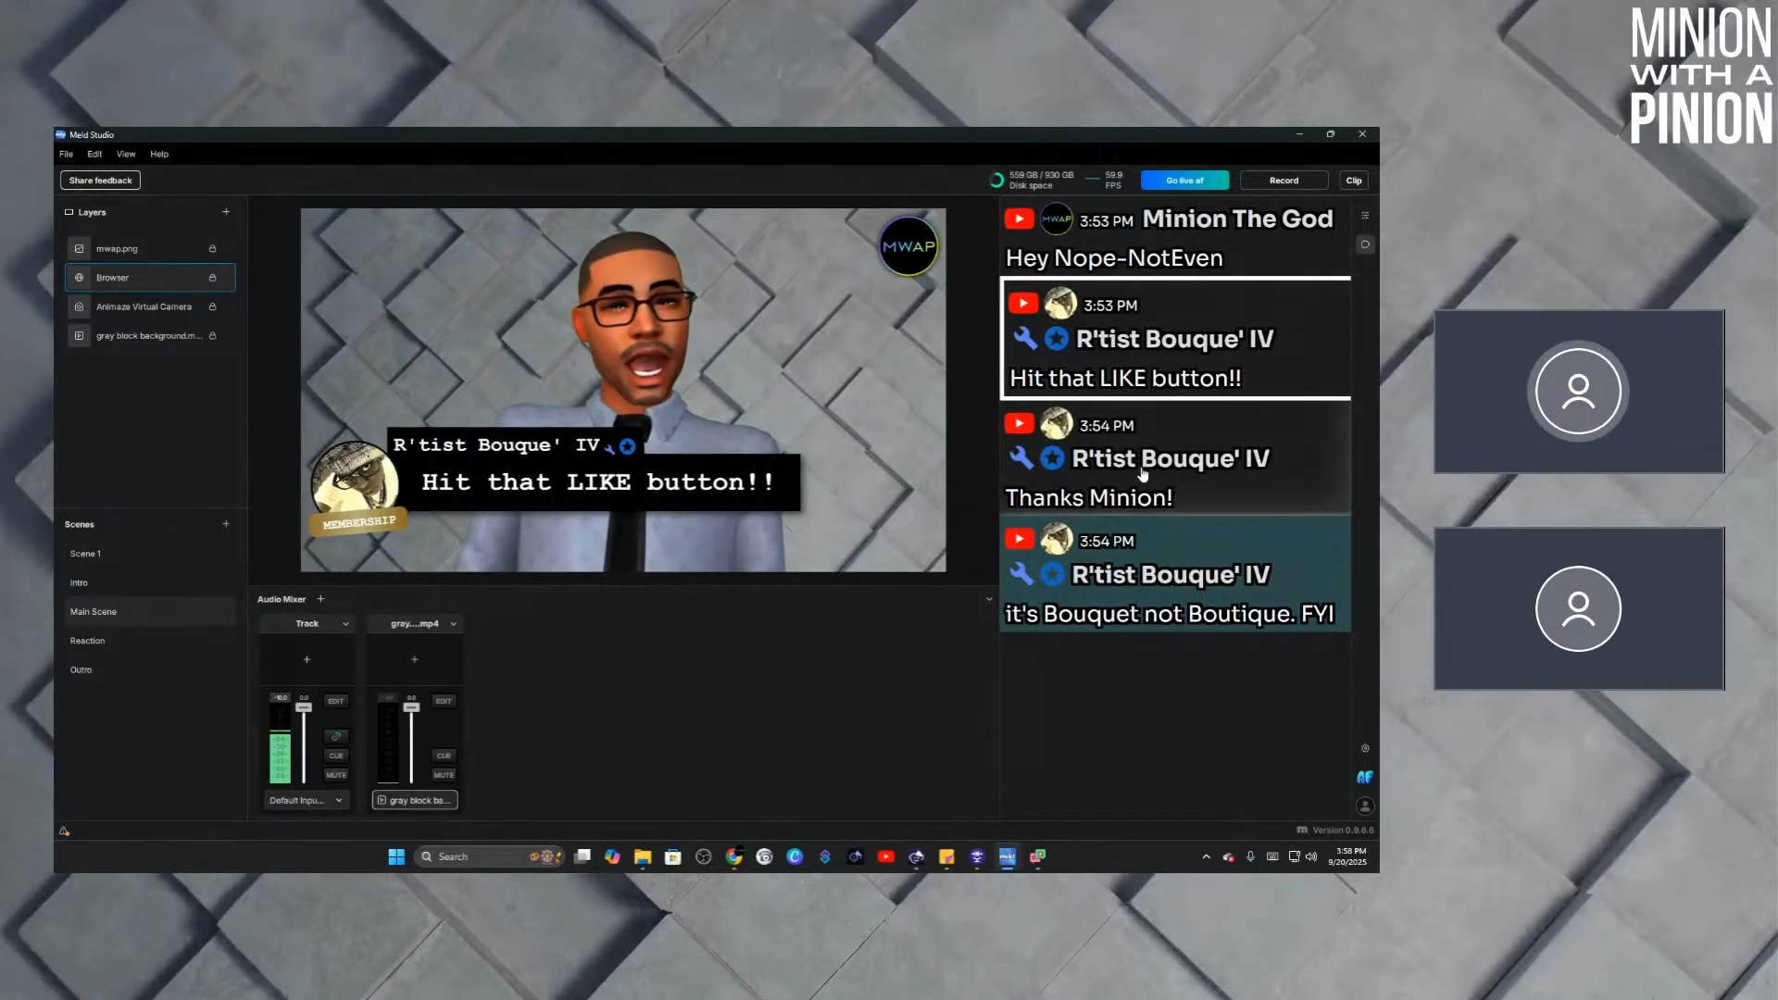
Show the Browser layer's properties and switch to Social Stream Ninja's featured chat overlay settings.
click(1365, 219)
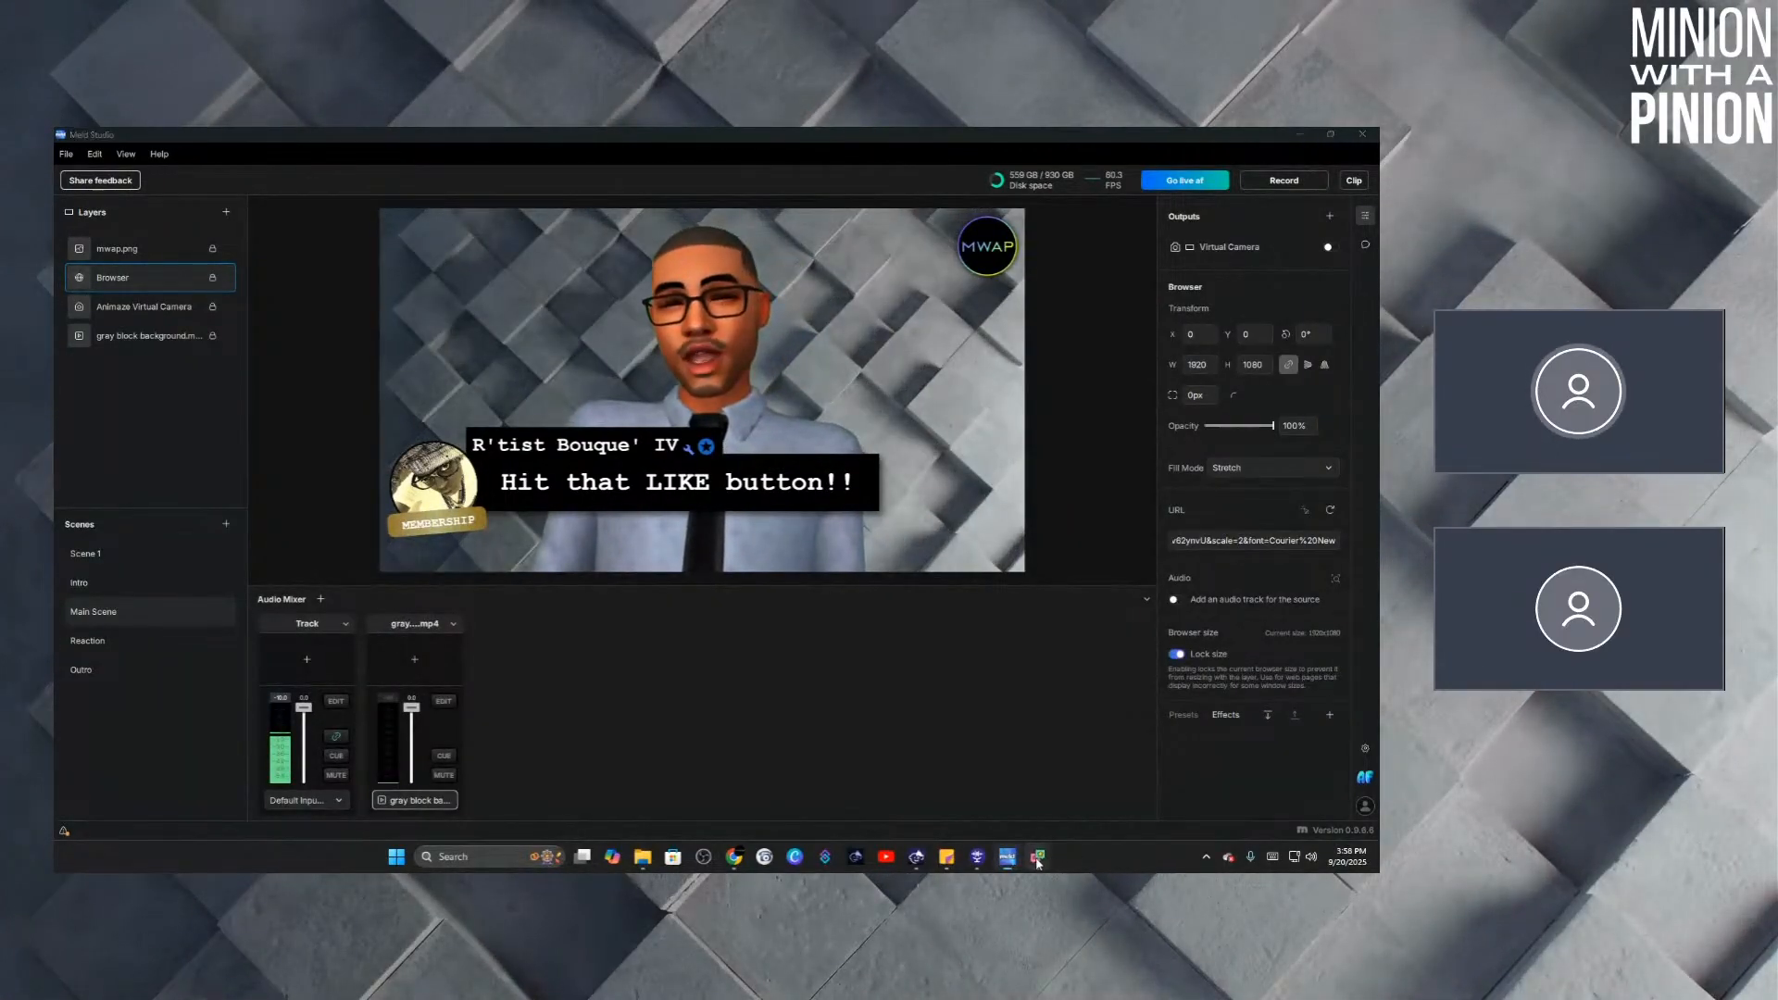
mouse_move(1037, 861)
click(1096, 782)
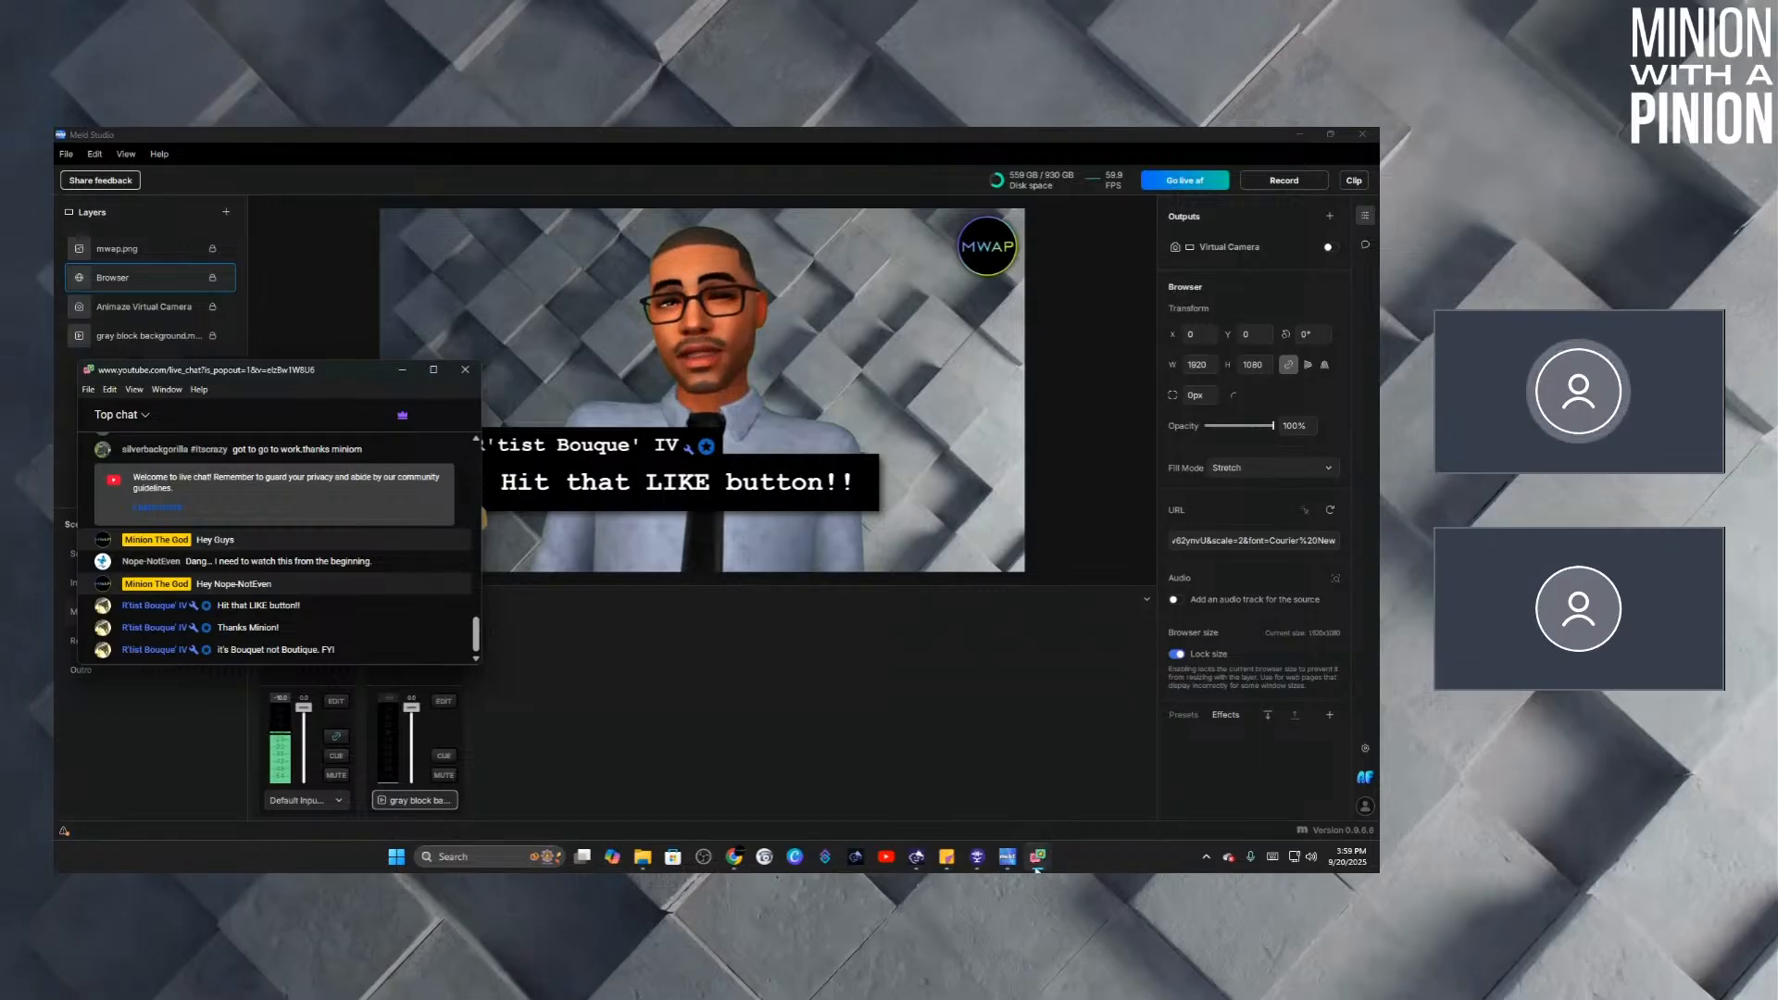
click(1014, 796)
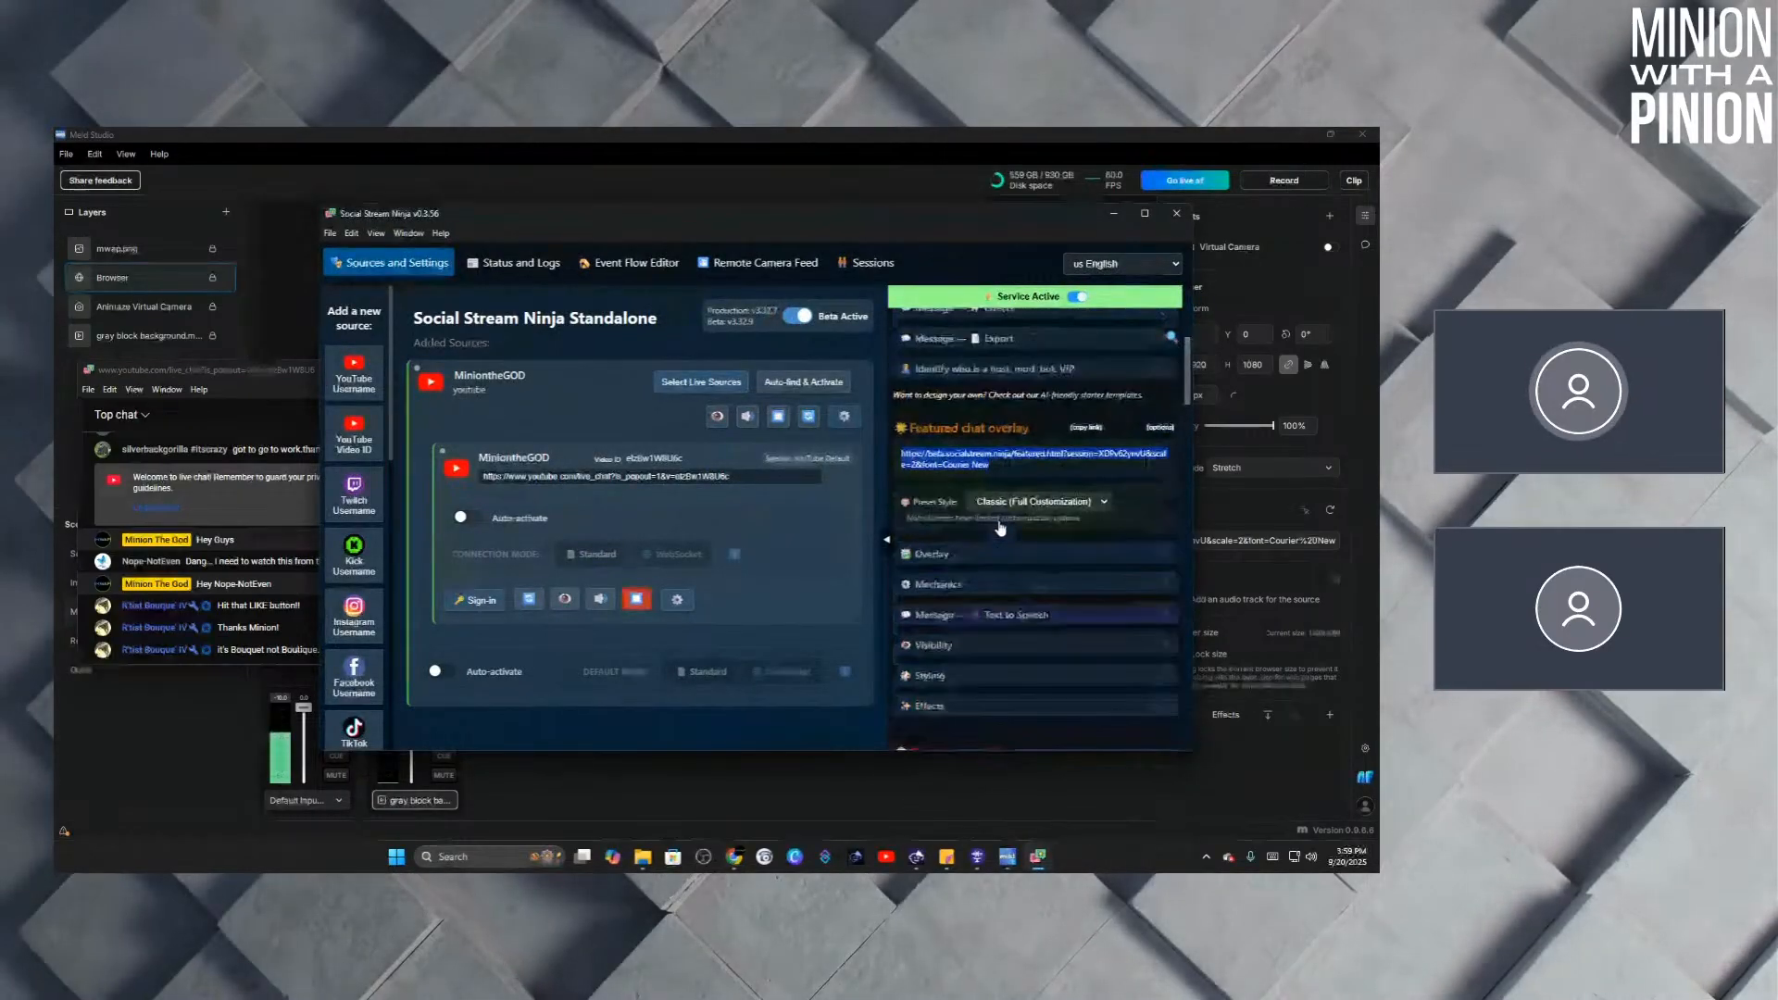
scroll(1000, 528, down, 4)
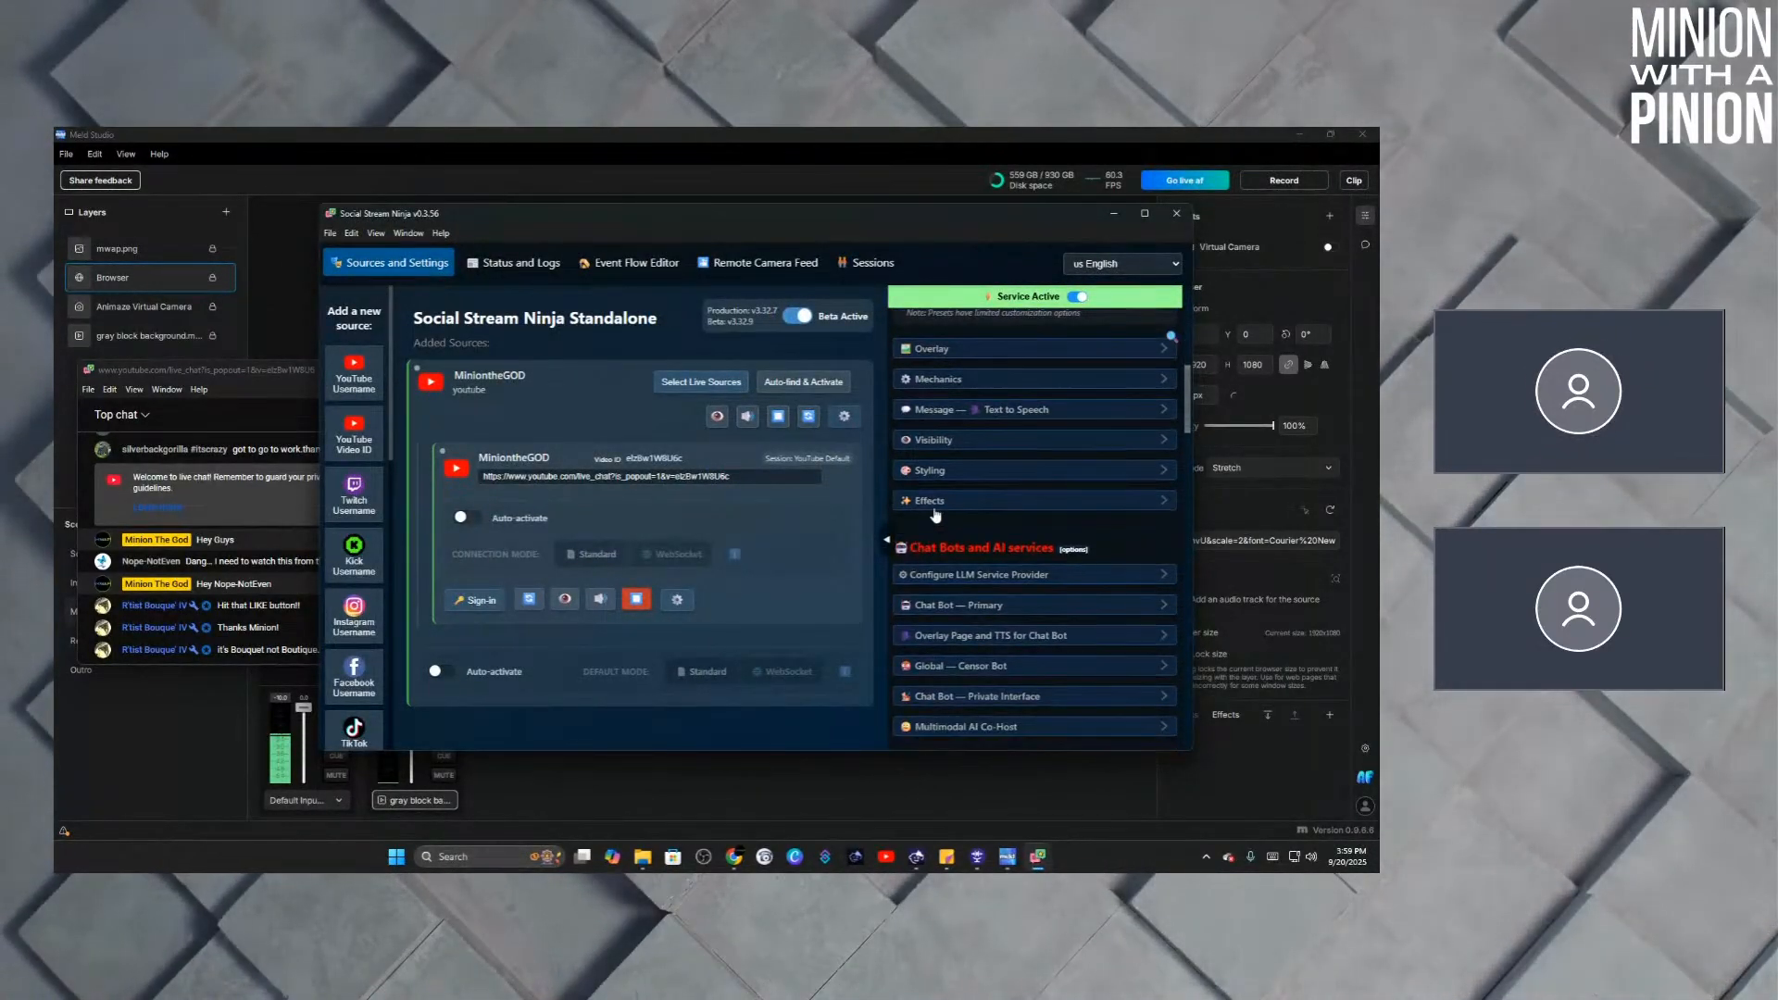
scroll(936, 515, down, 3)
scroll(963, 456, up, 3)
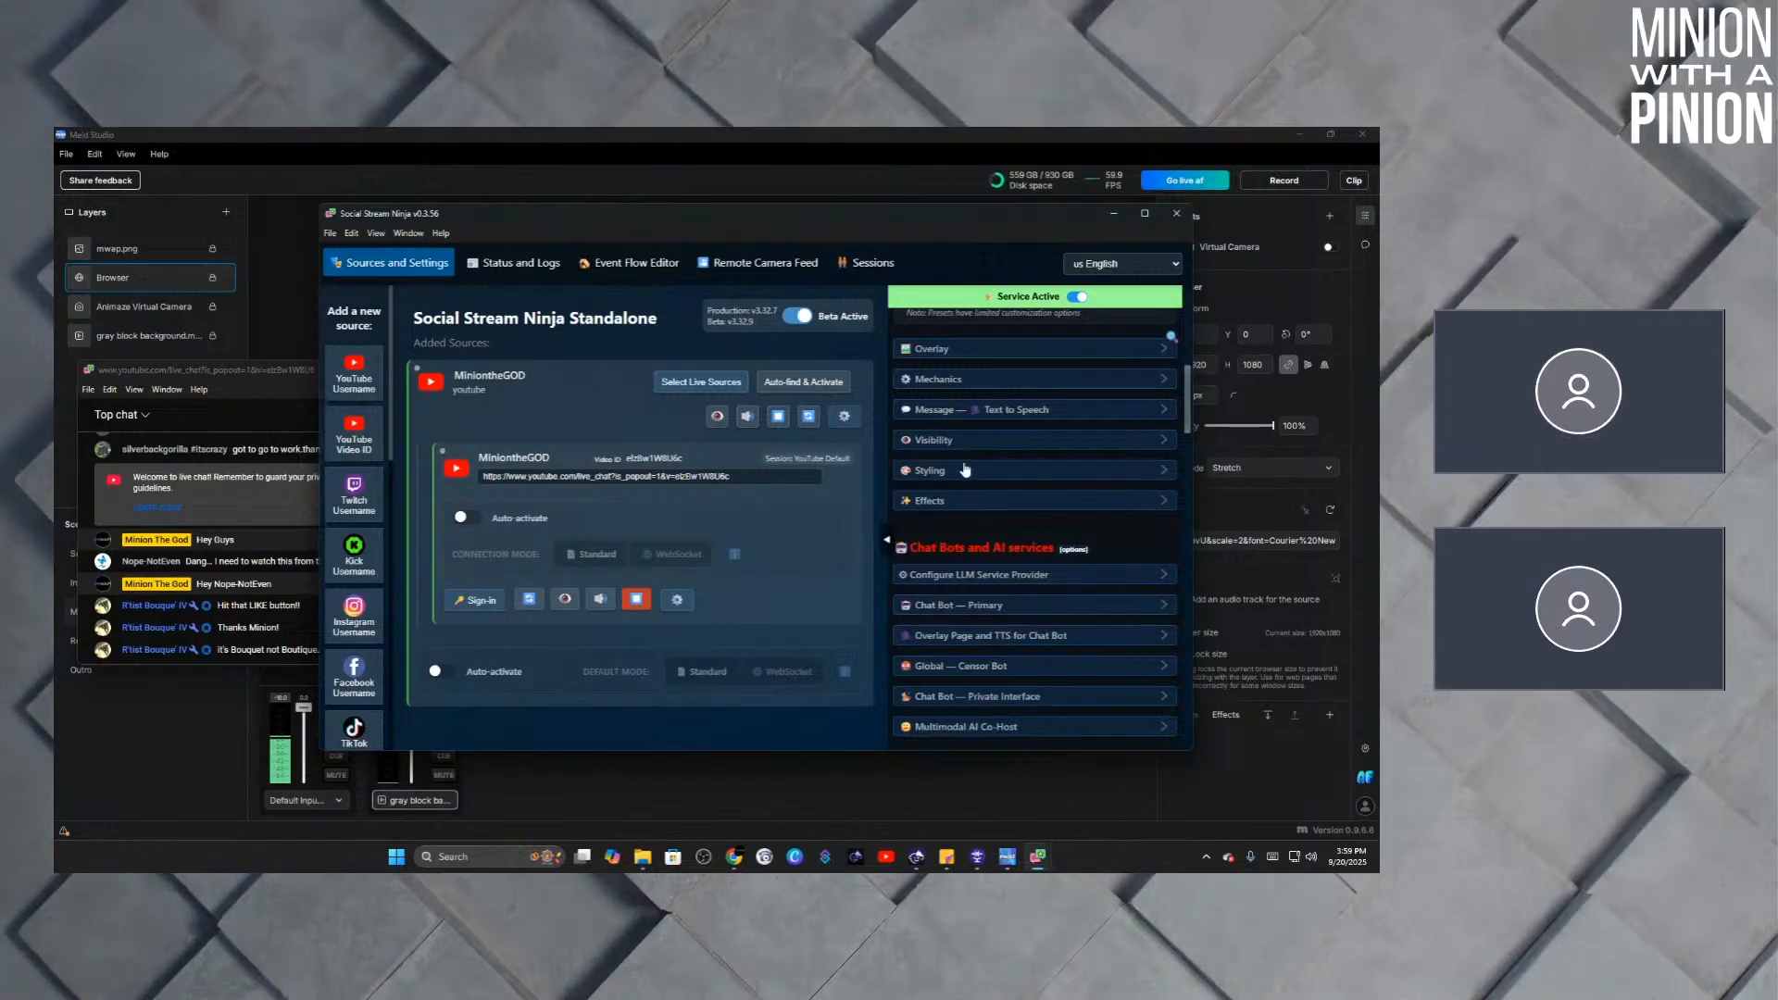
Examine the featured chat overlay's Styling, Effects, Visibility and Mechanics options for a setting that controls the overlay size.
click(963, 470)
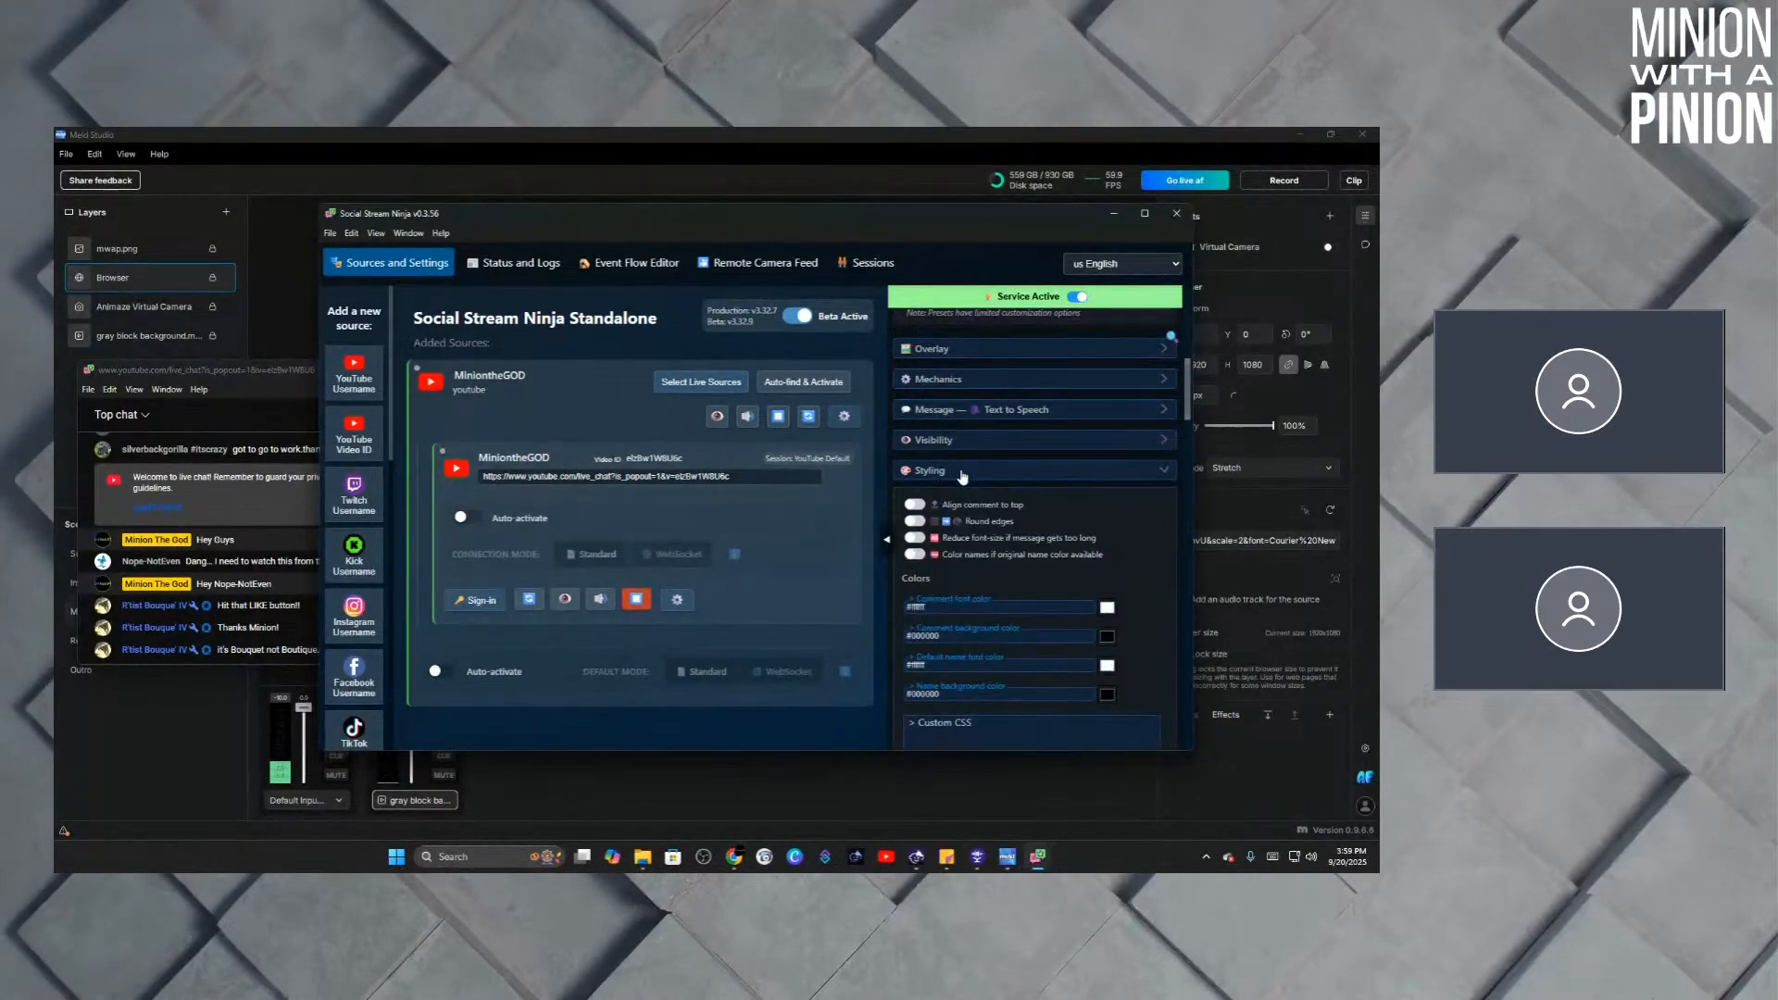
click(961, 470)
click(952, 508)
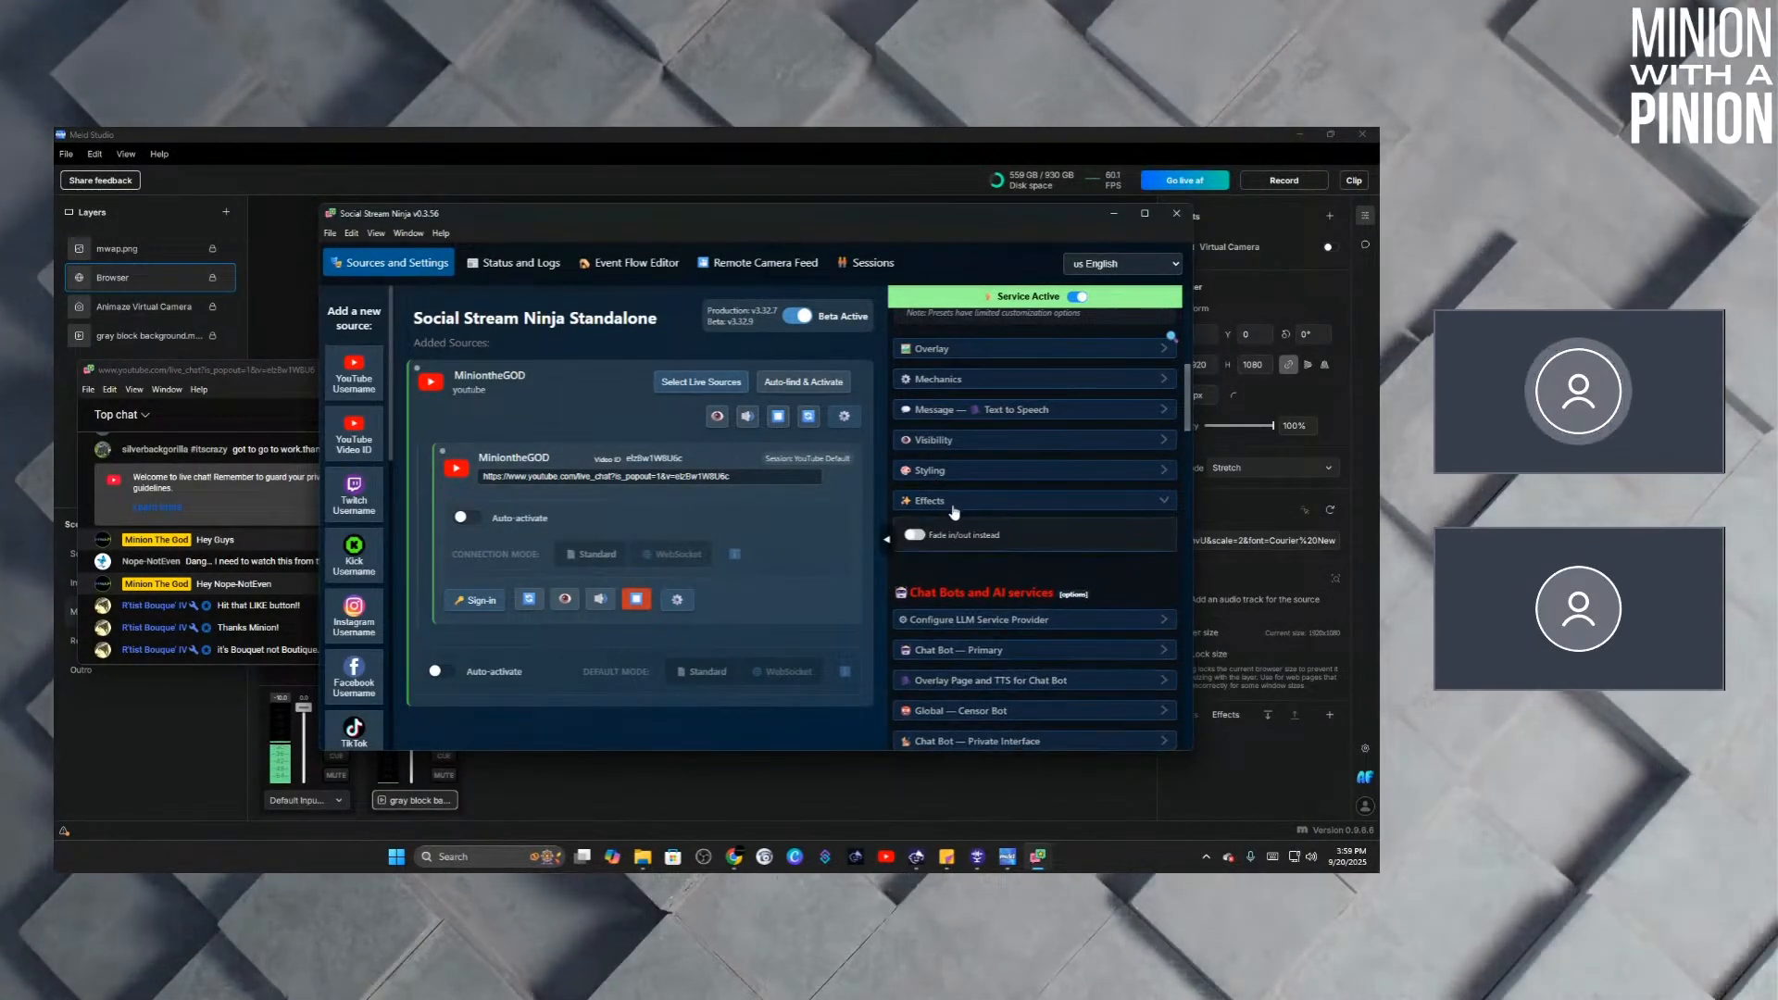
click(953, 507)
click(957, 445)
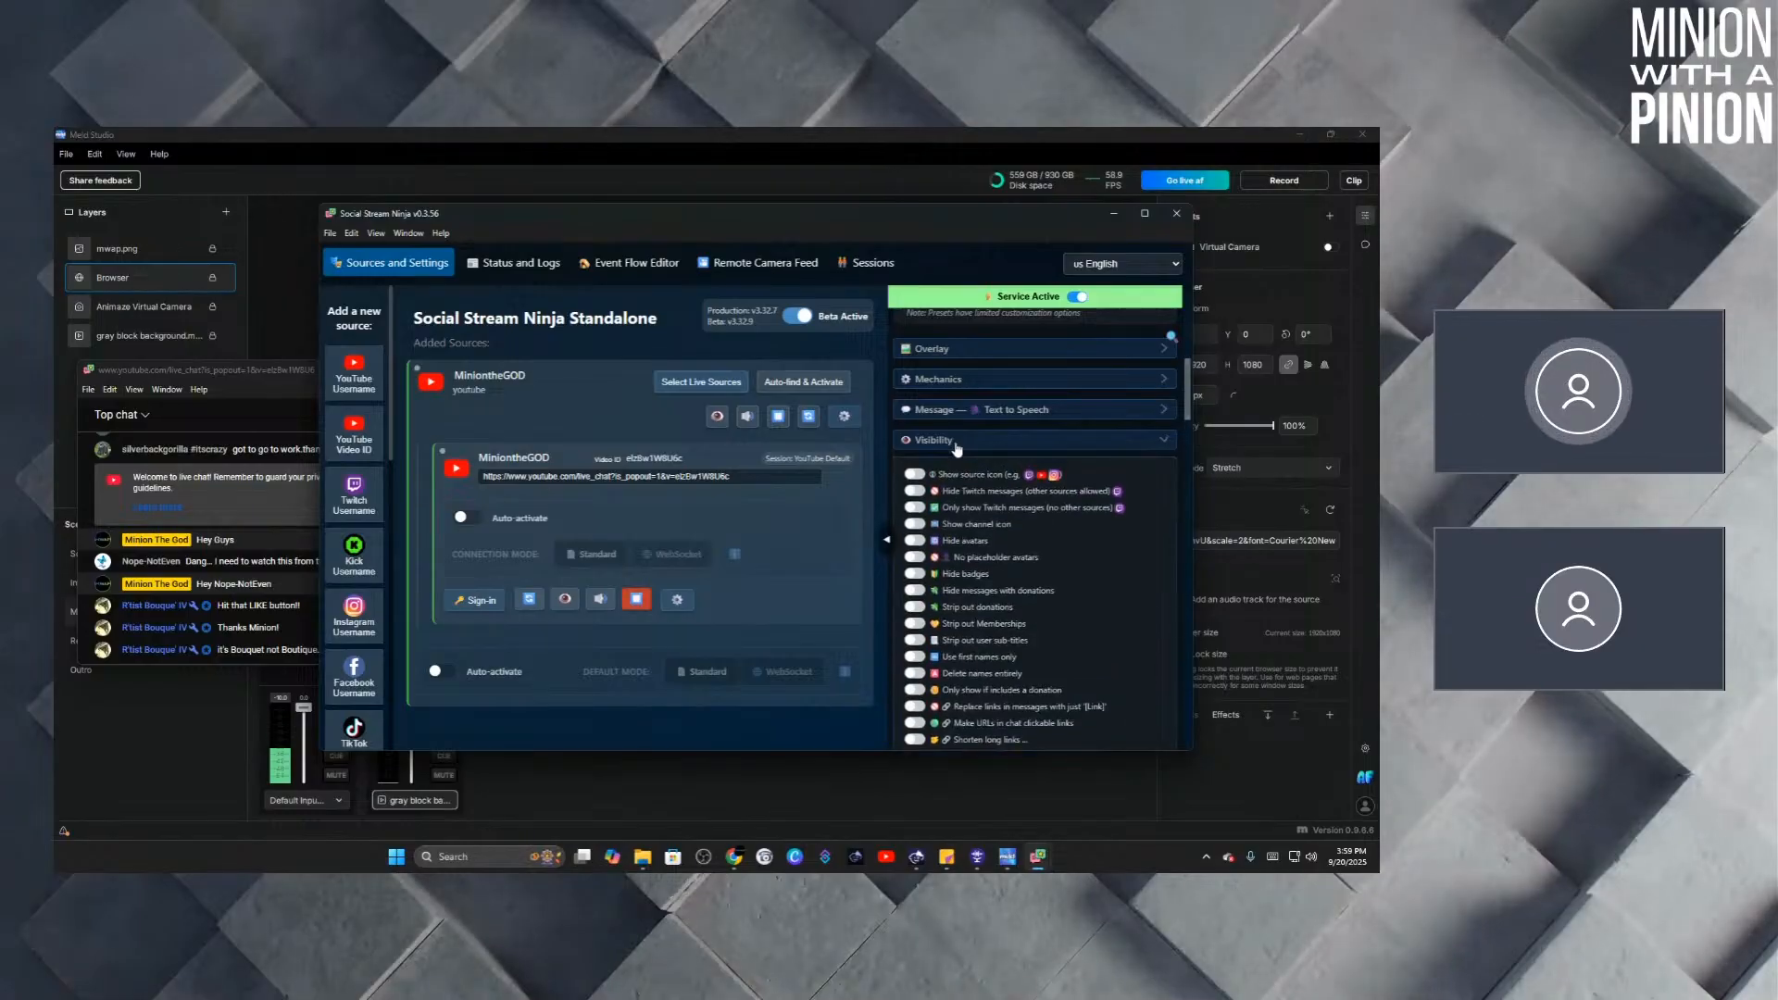
click(937, 379)
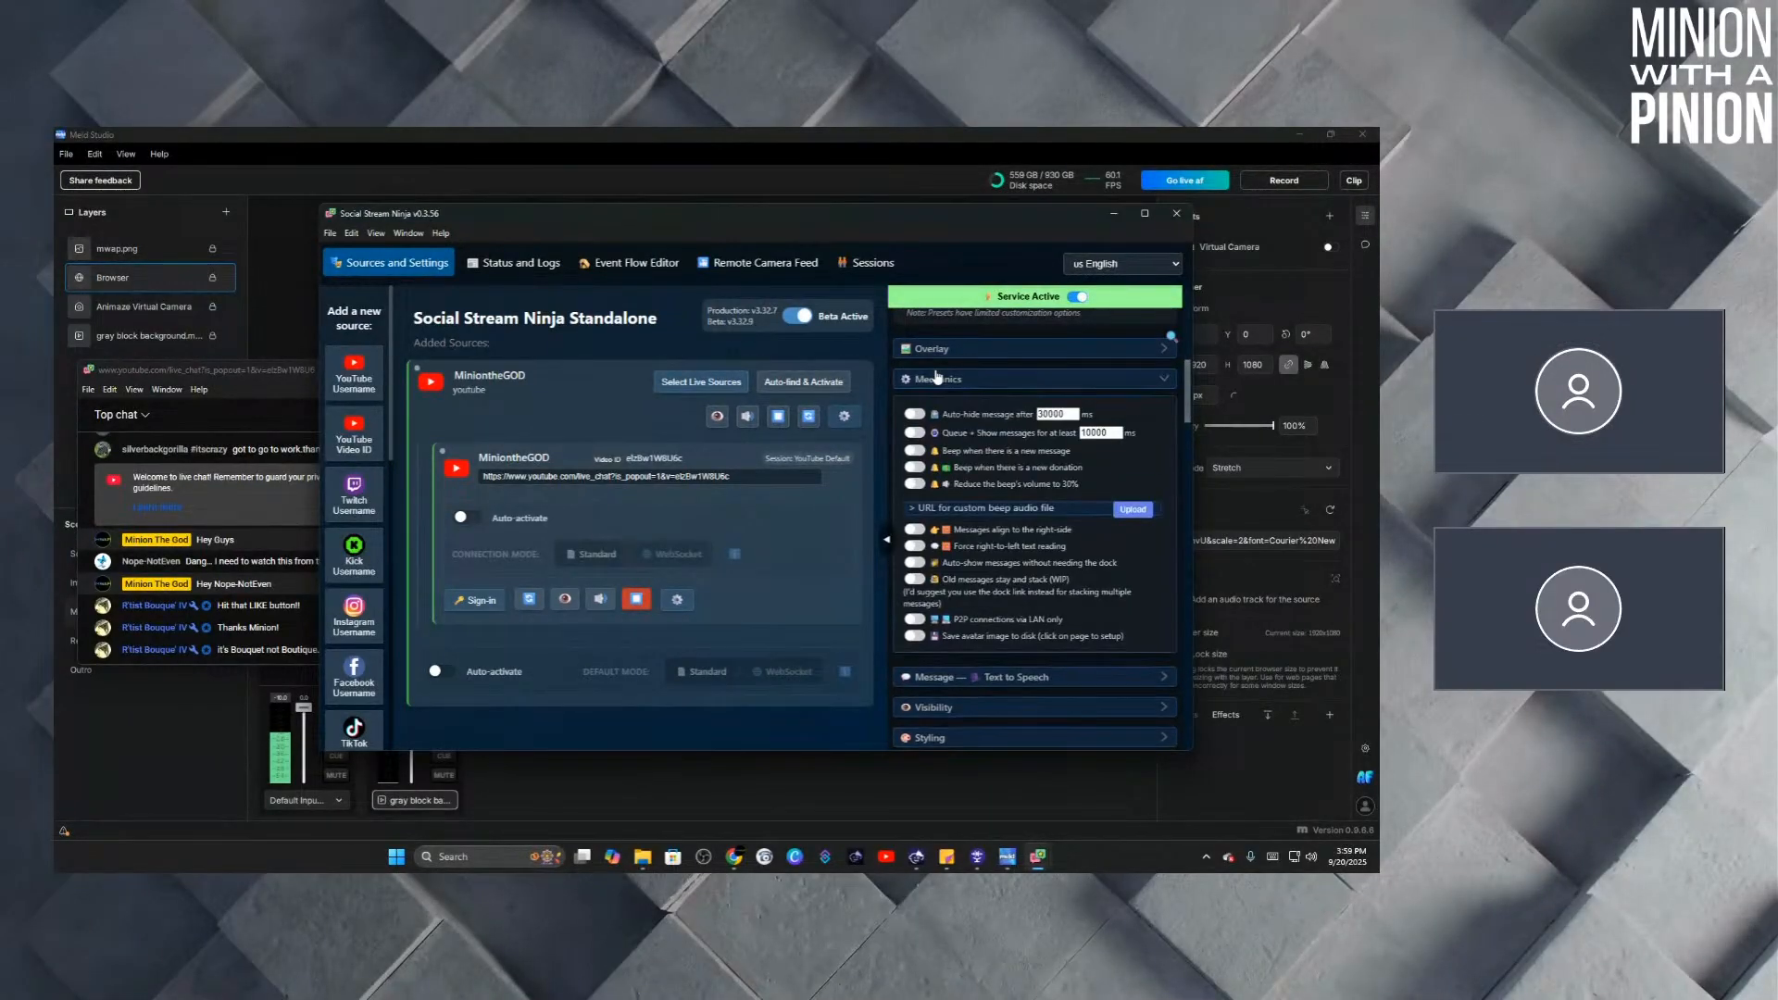
click(937, 378)
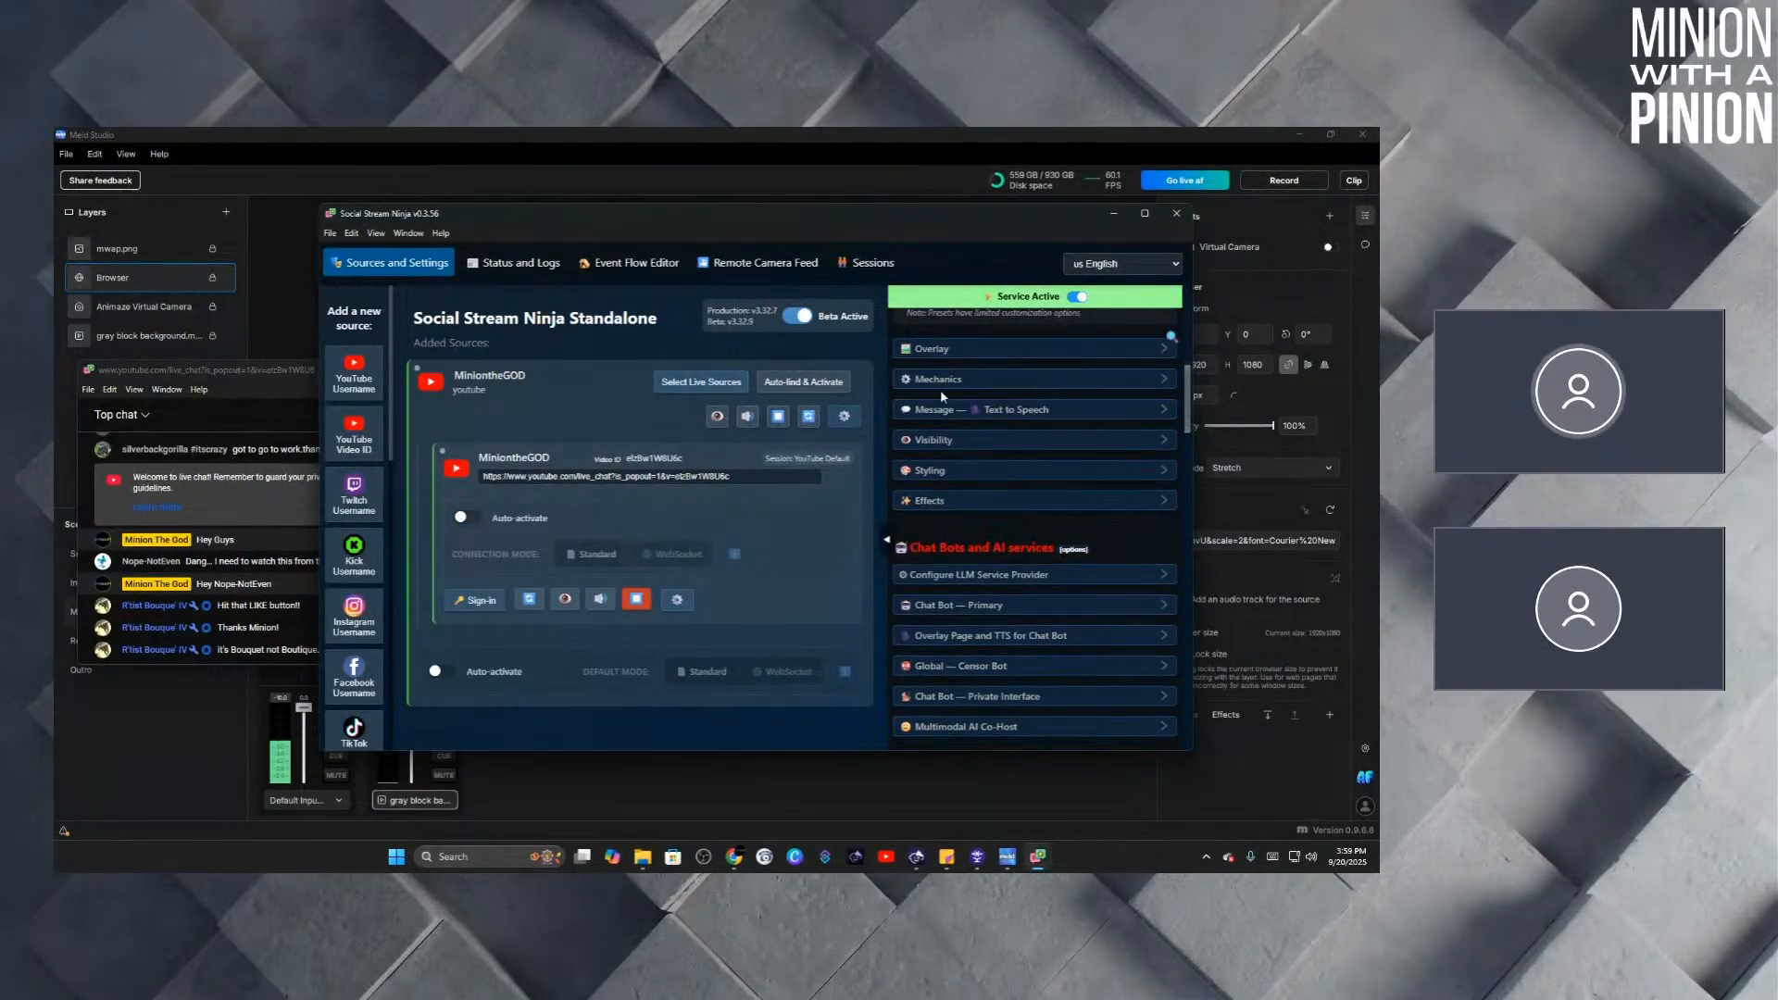
click(943, 446)
scroll(944, 450, down, 5)
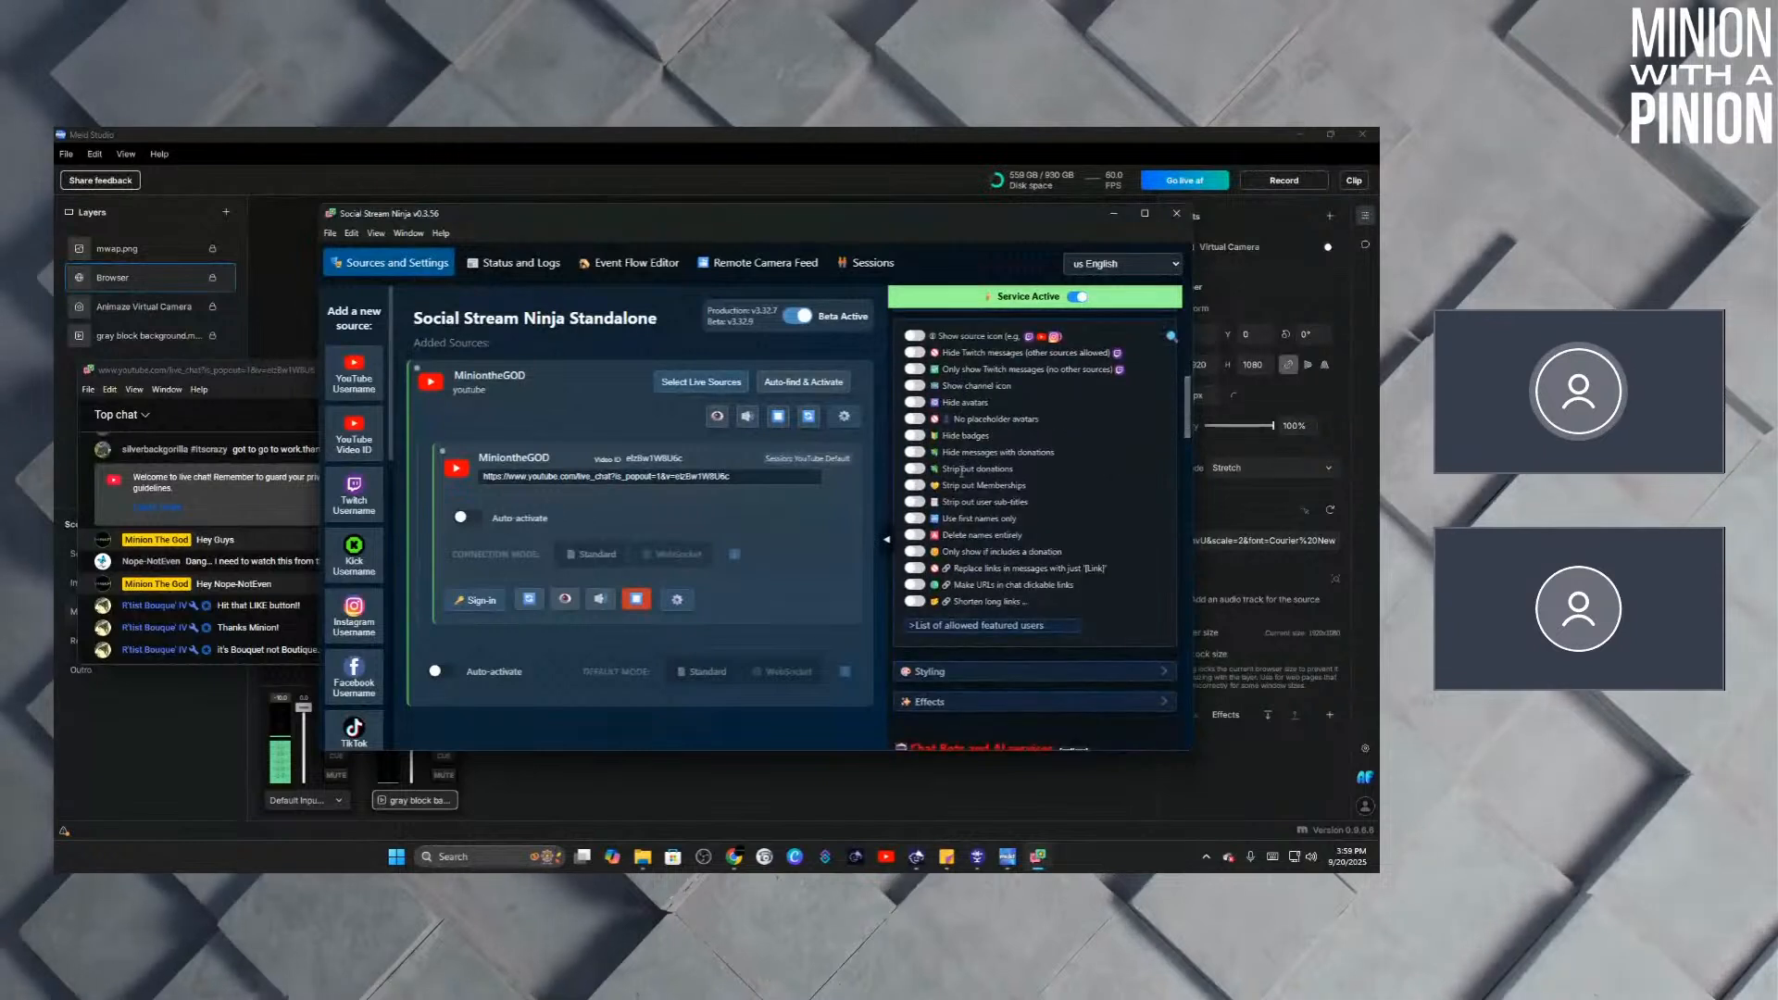
scroll(946, 451, up, 5)
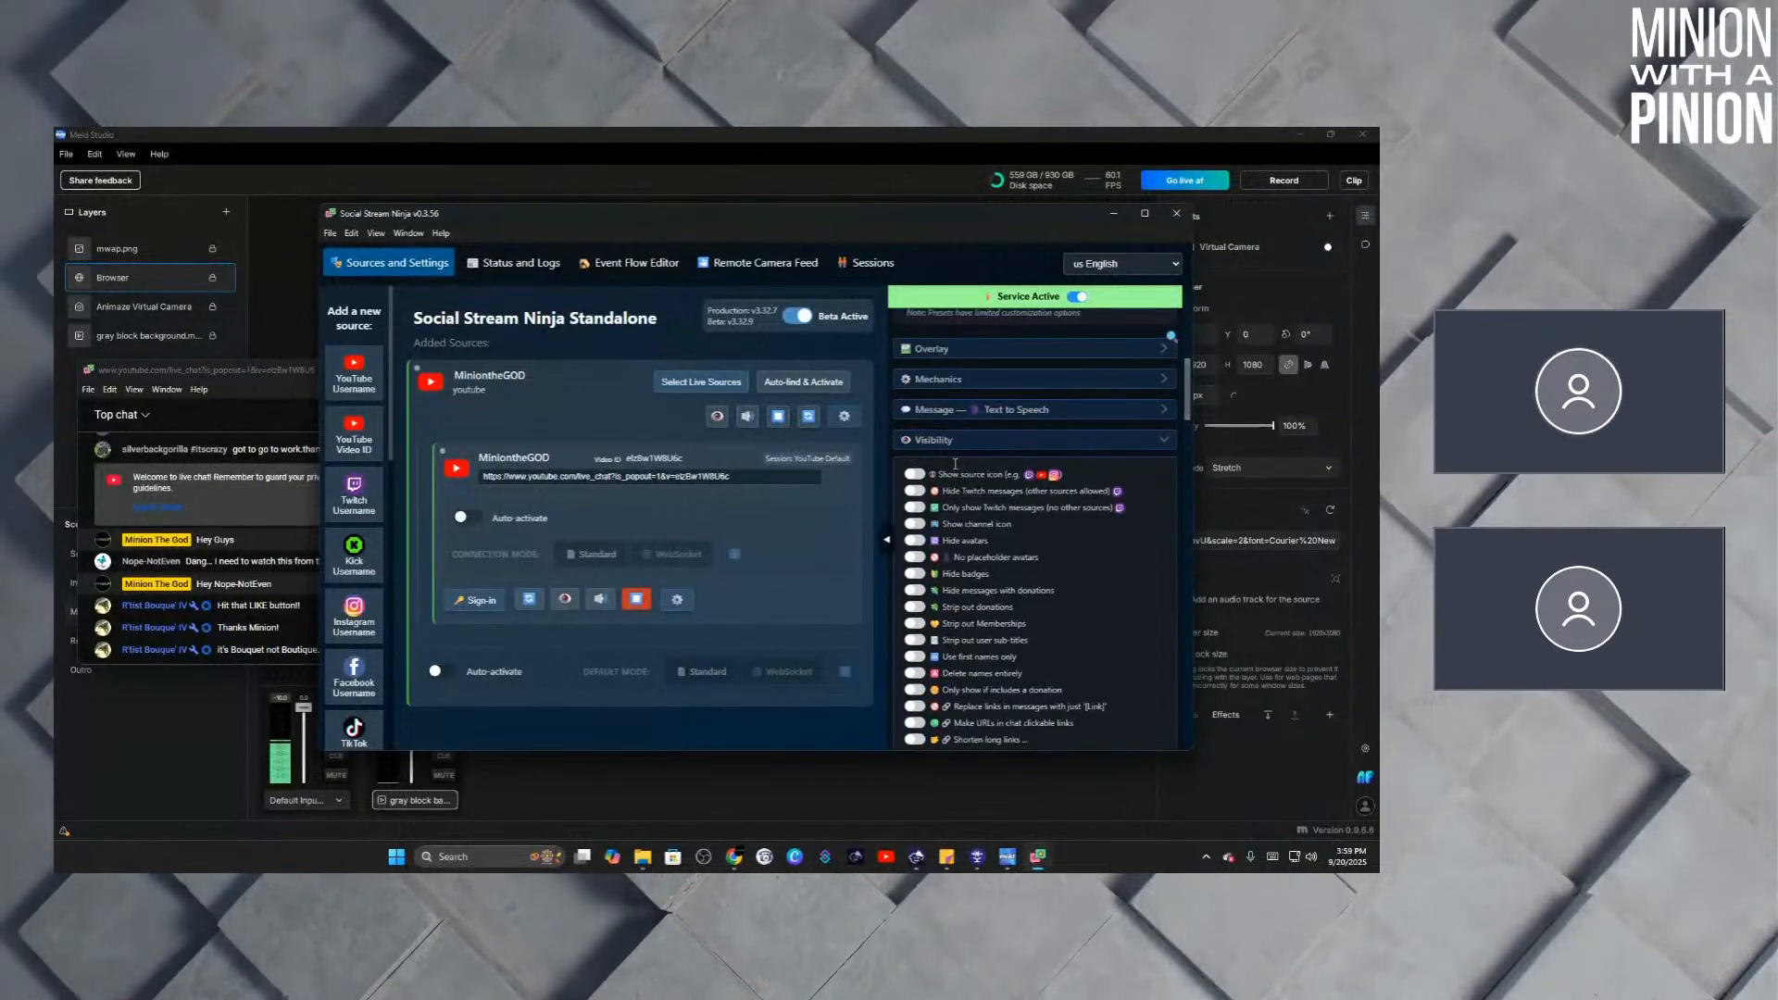
Turn off "Make overlay larger" for the featured chat overlay and copy its updated link.
click(953, 351)
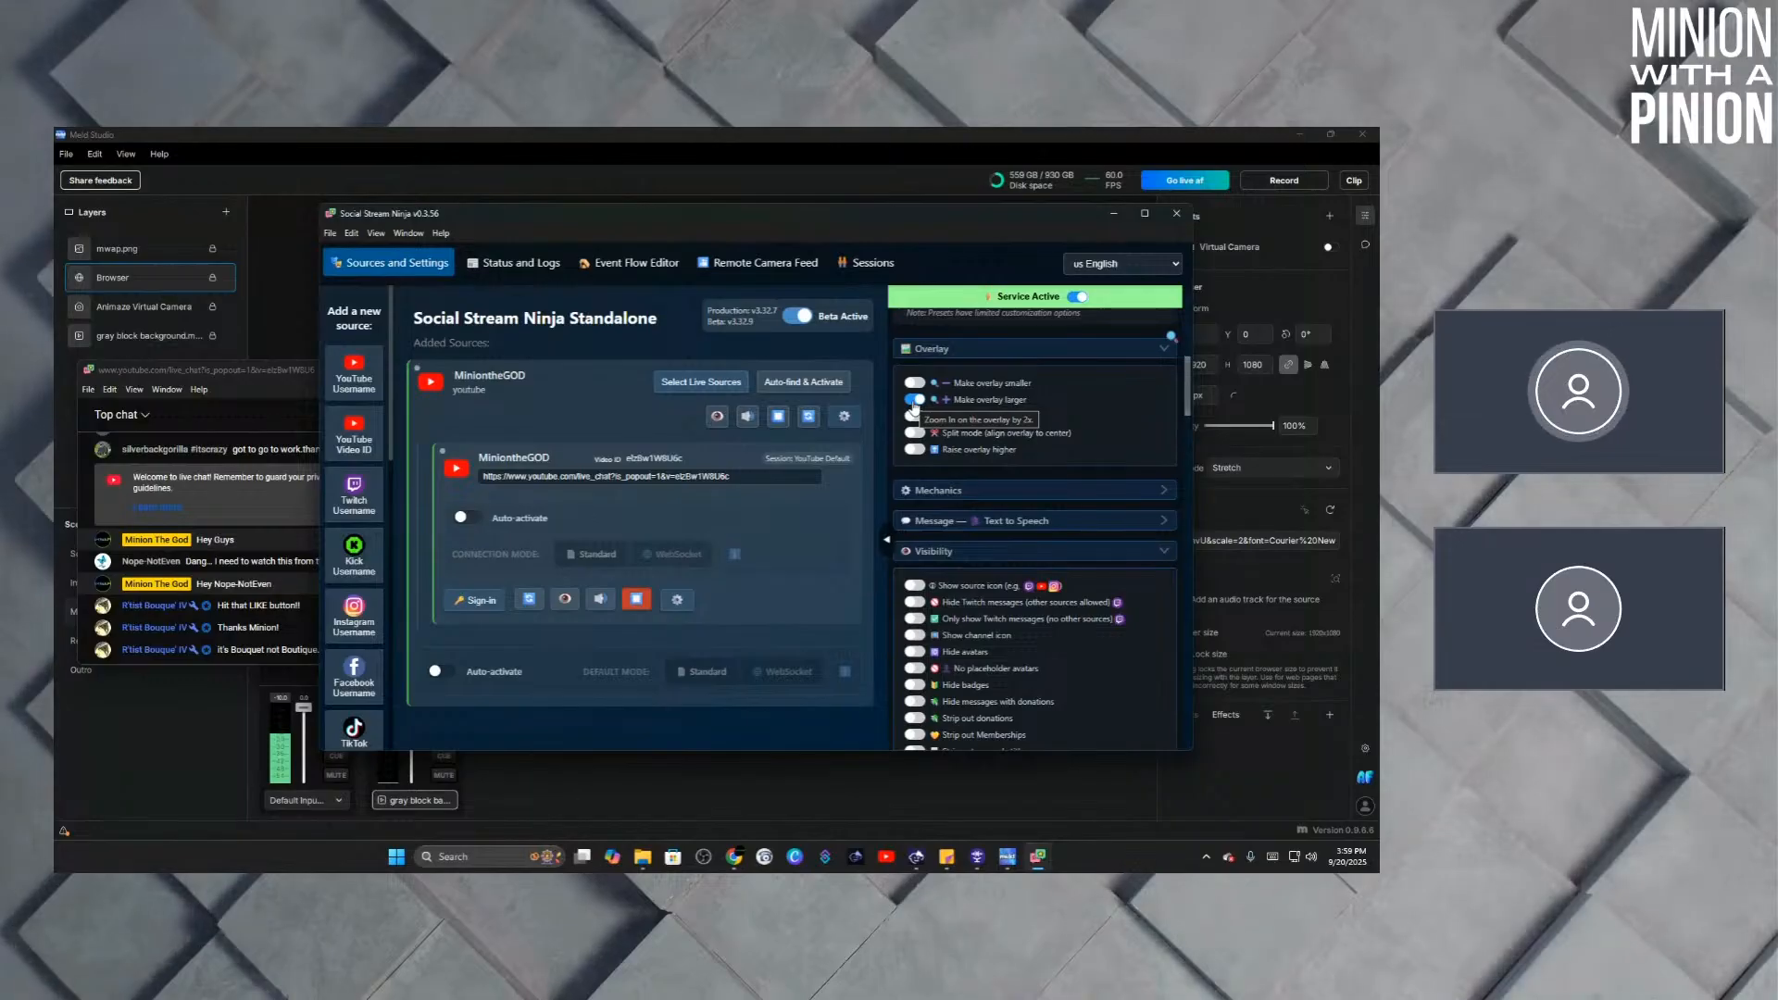
click(914, 405)
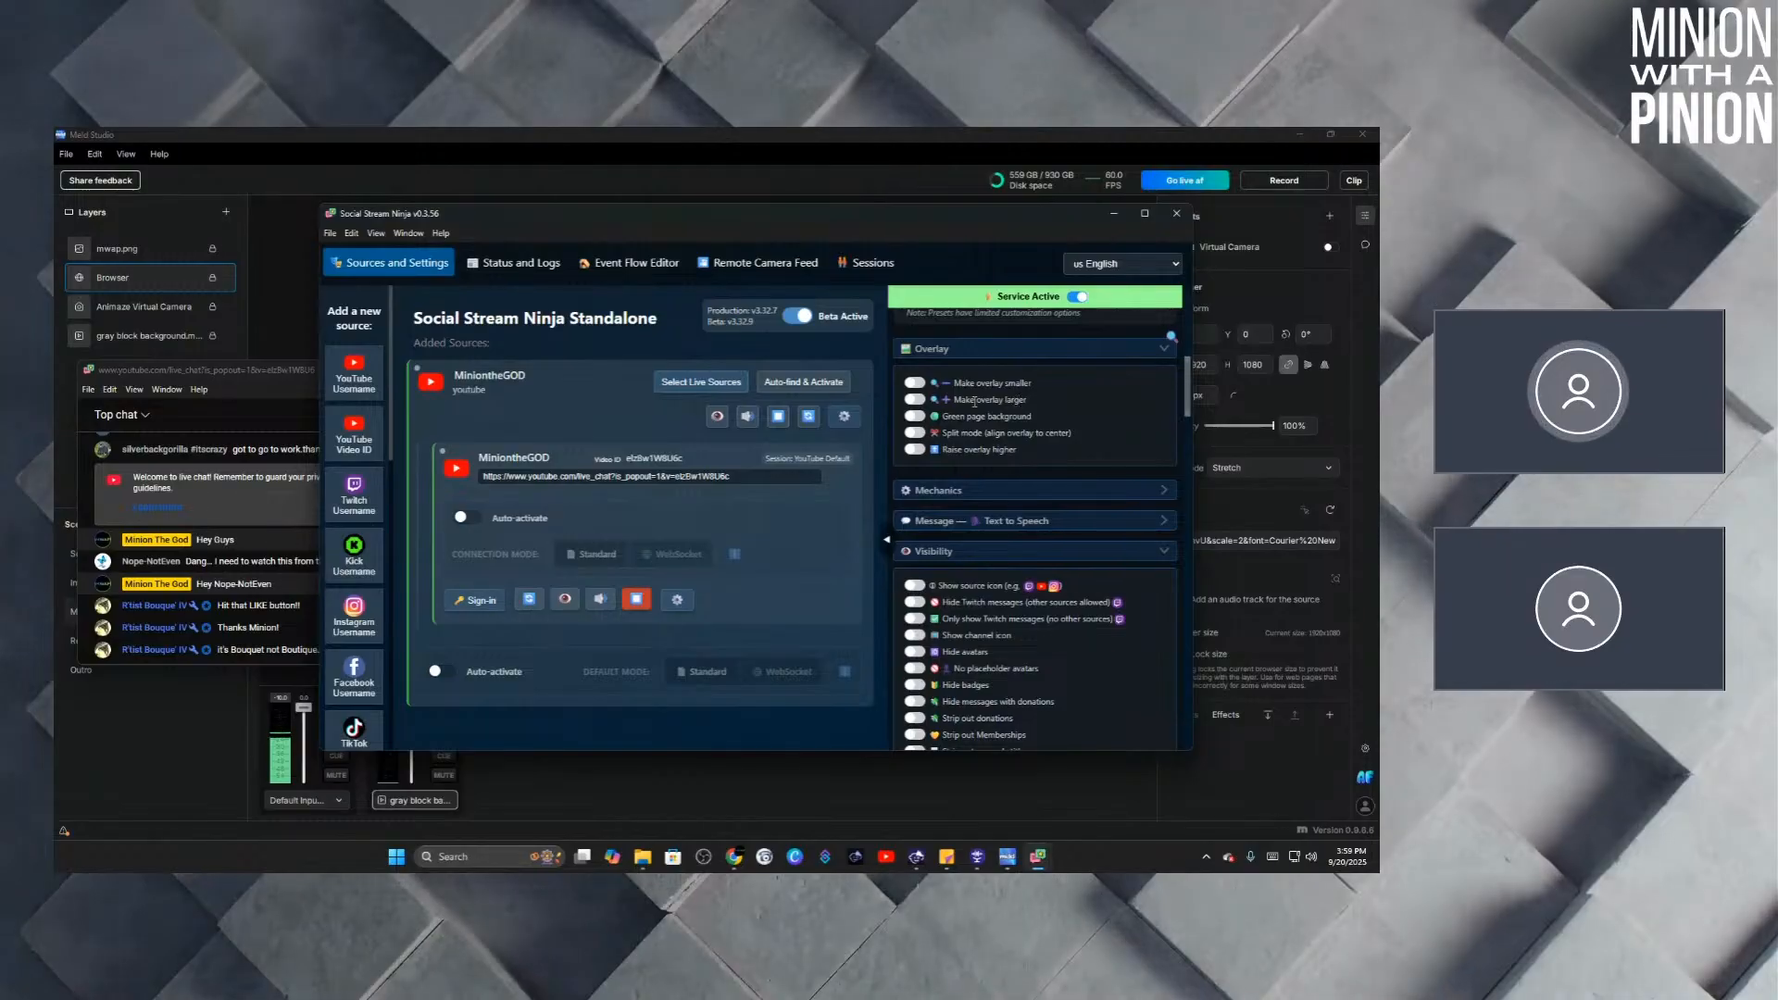
scroll(917, 412, up, 2)
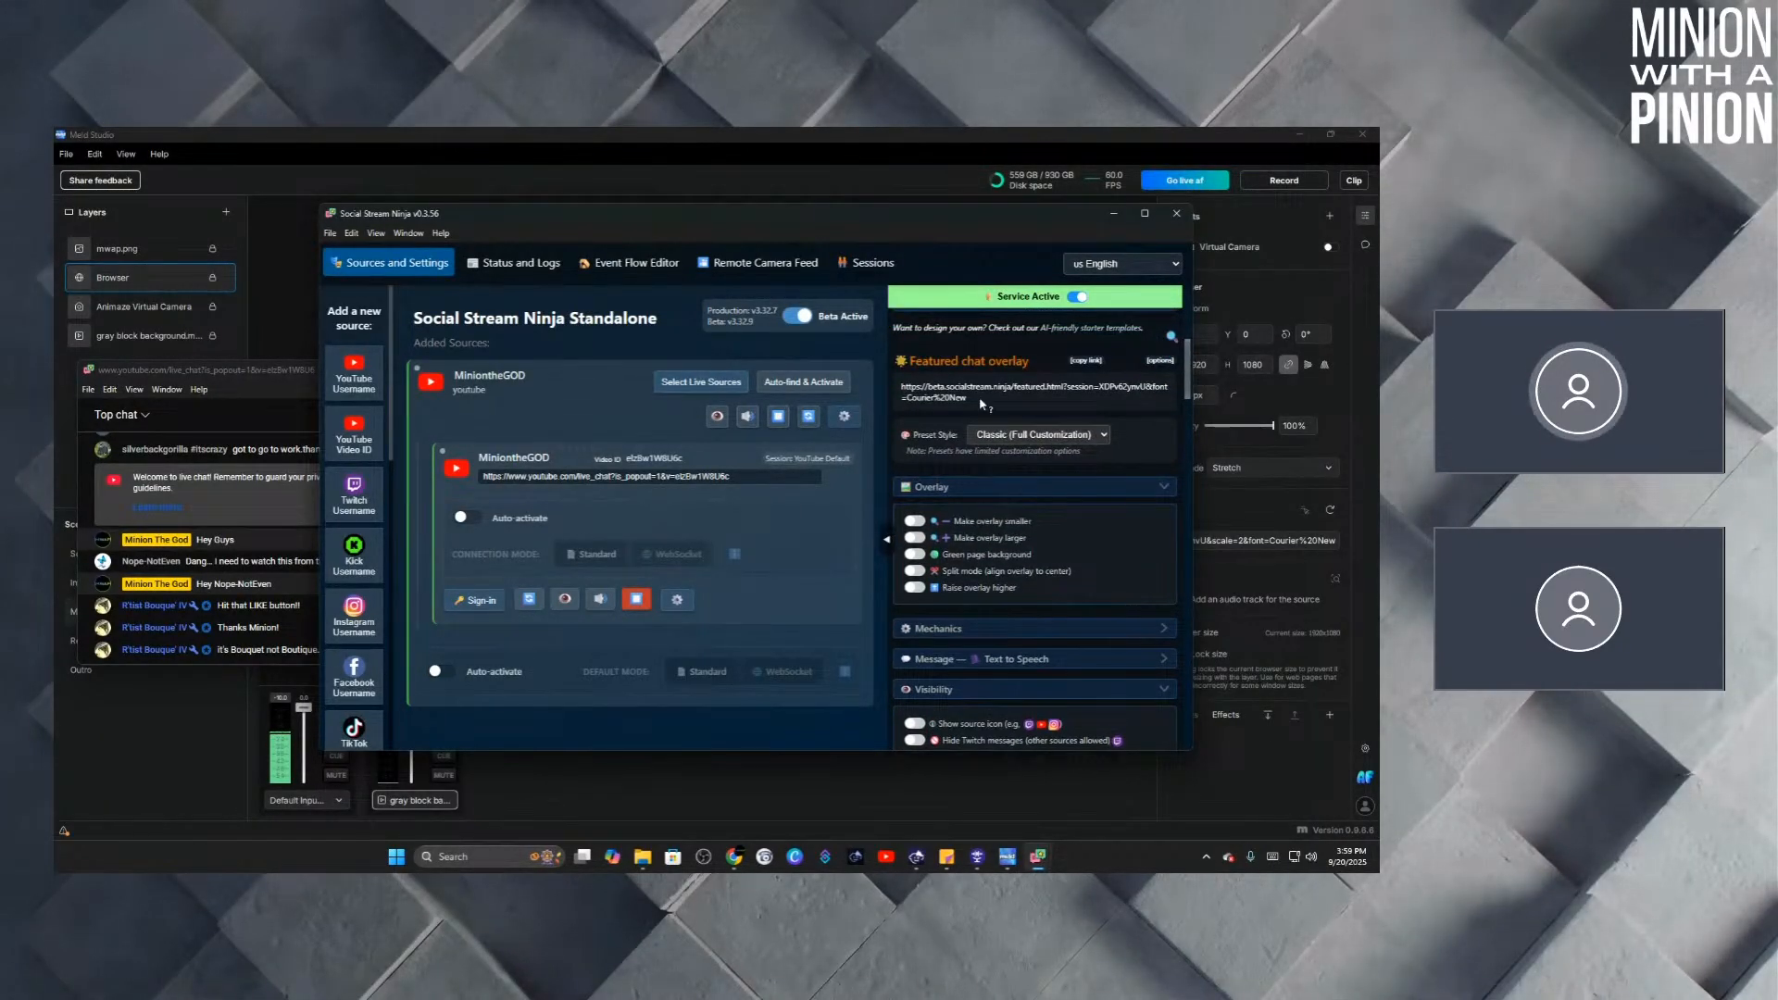
drag(971, 397, 901, 395)
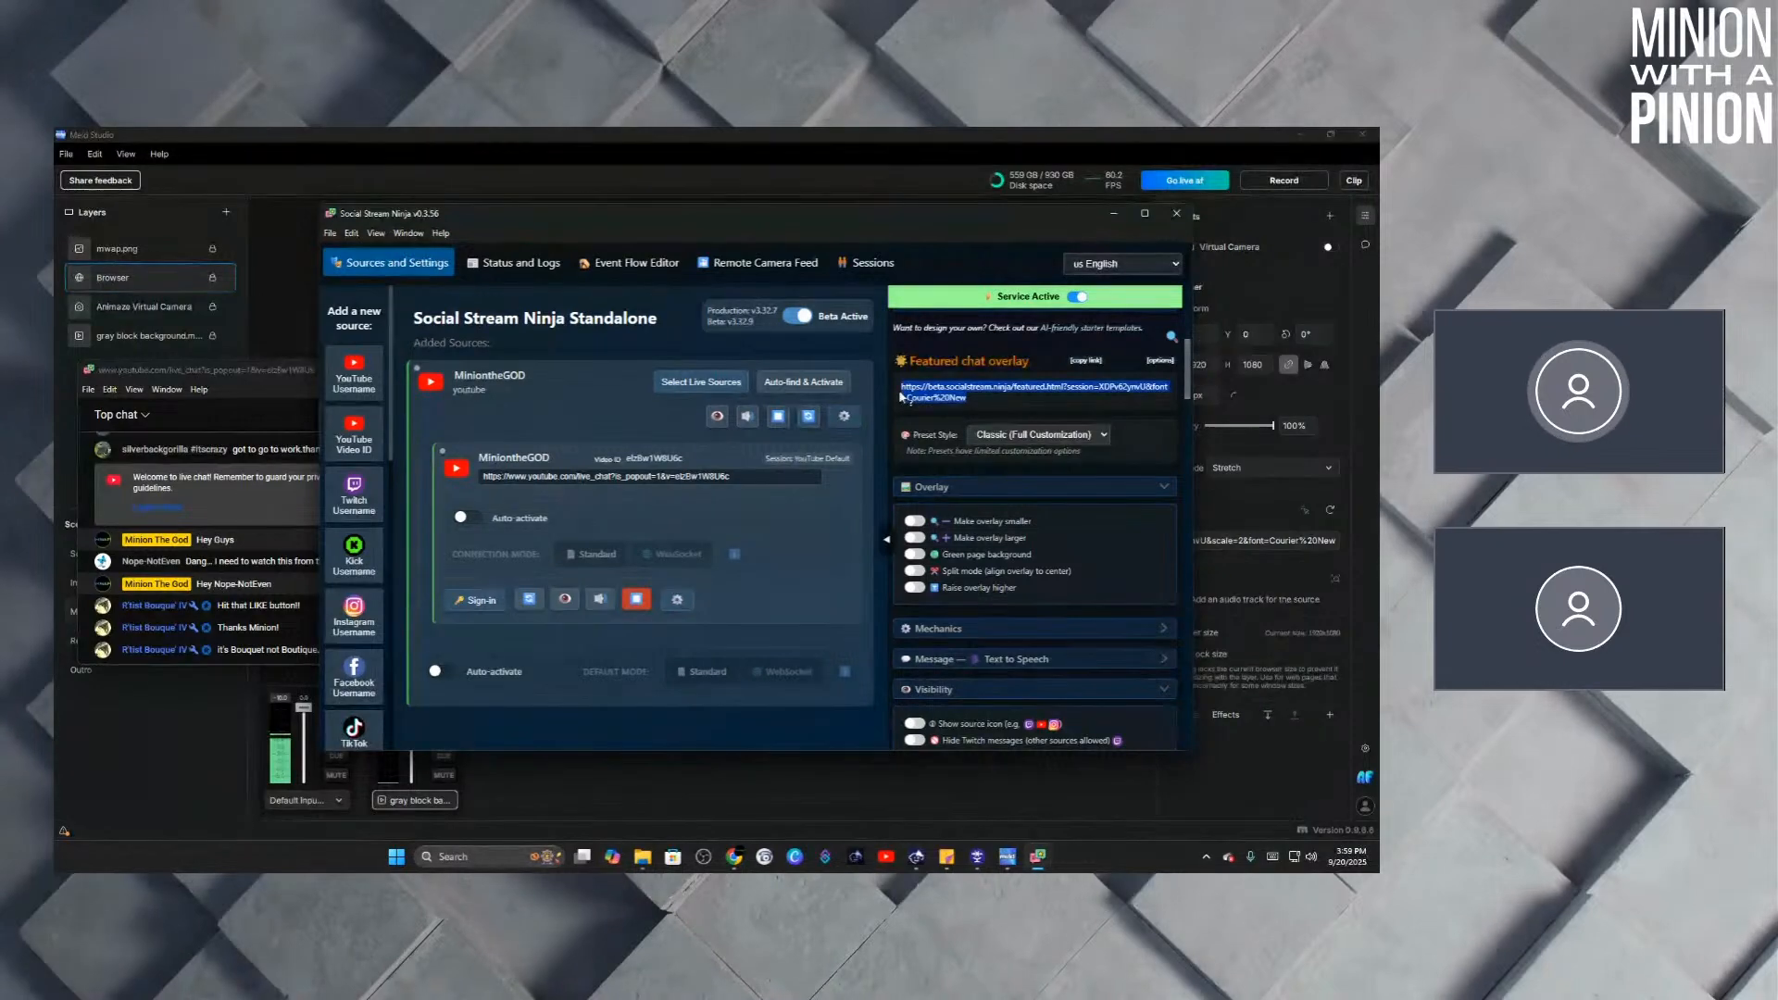
right_click(915, 401)
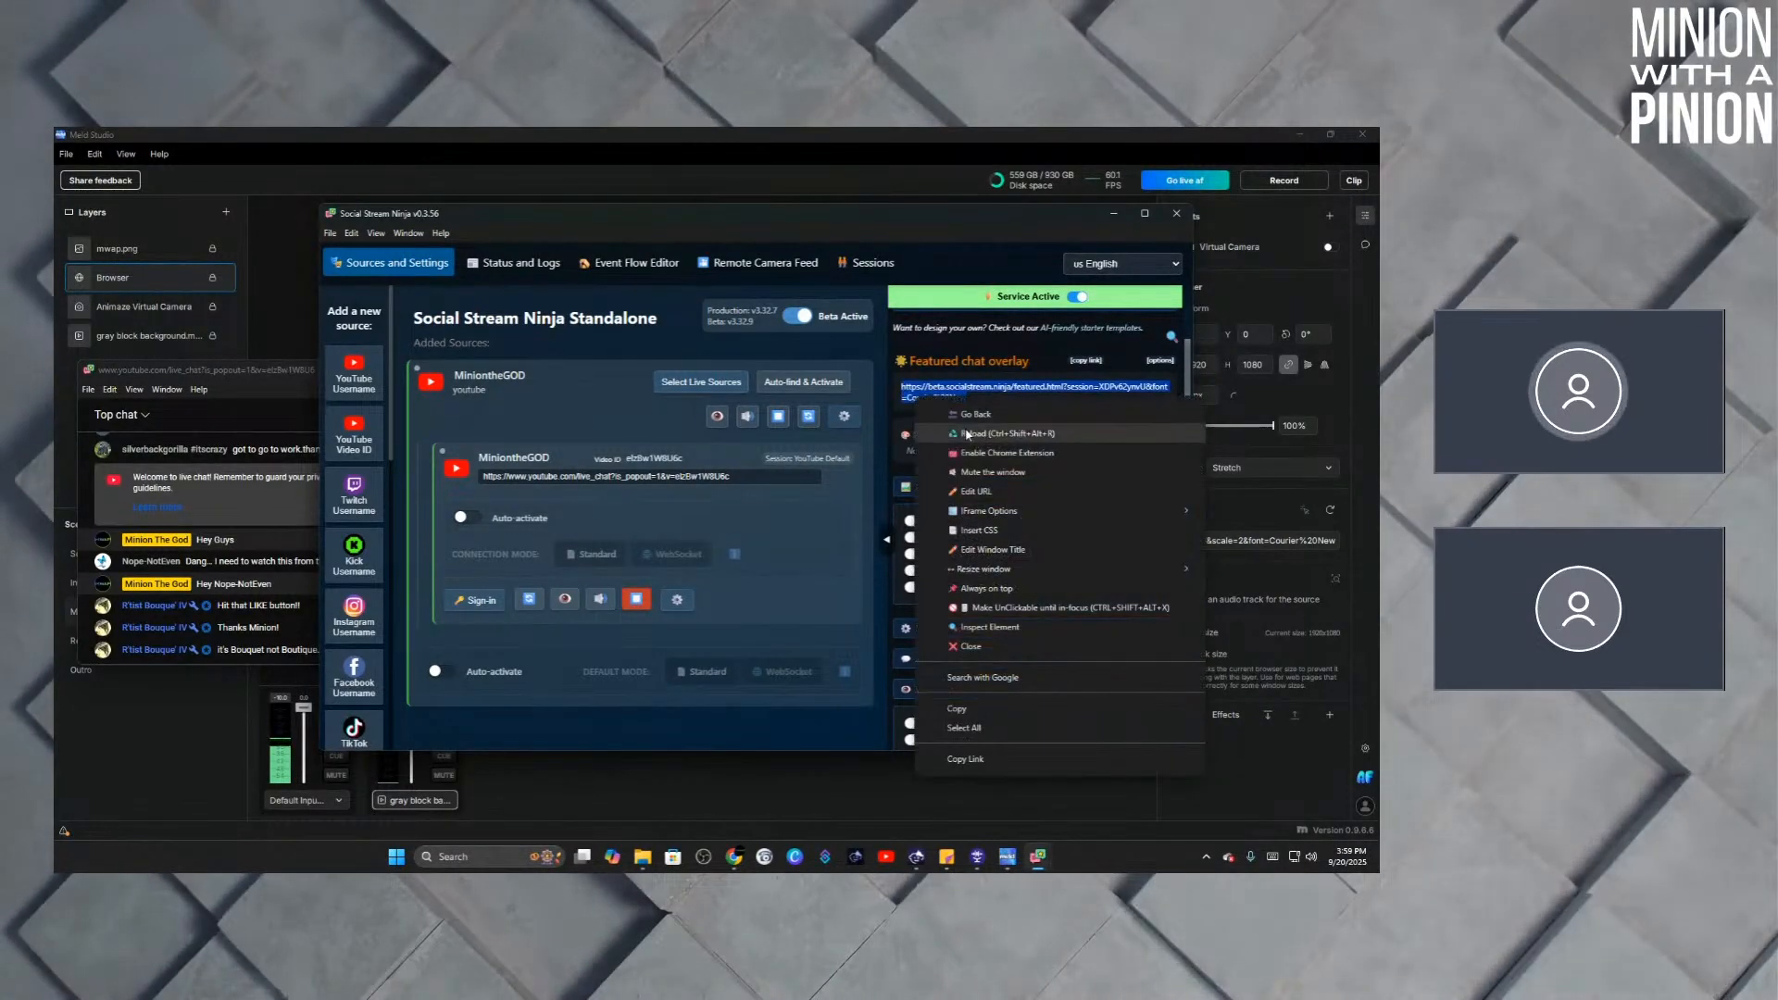
click(991, 709)
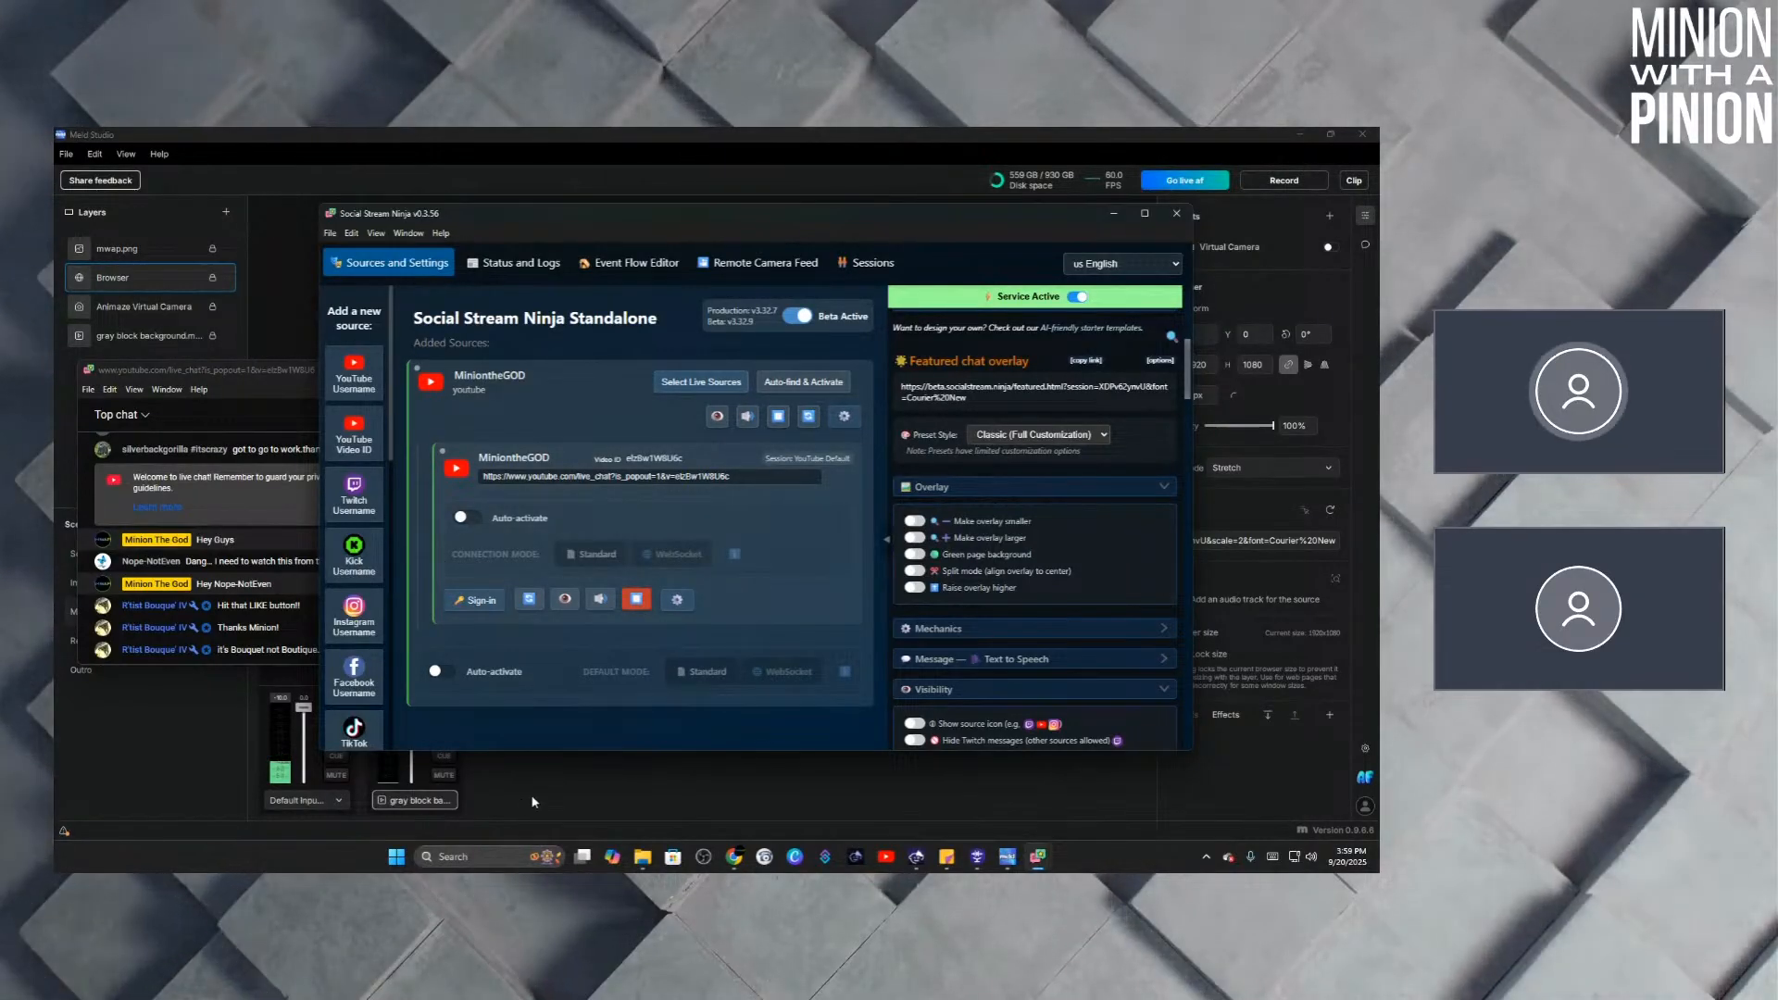
Switch to Meld Studio and replace the Browser layer's URL with the copied featured chat overlay link.
click(532, 802)
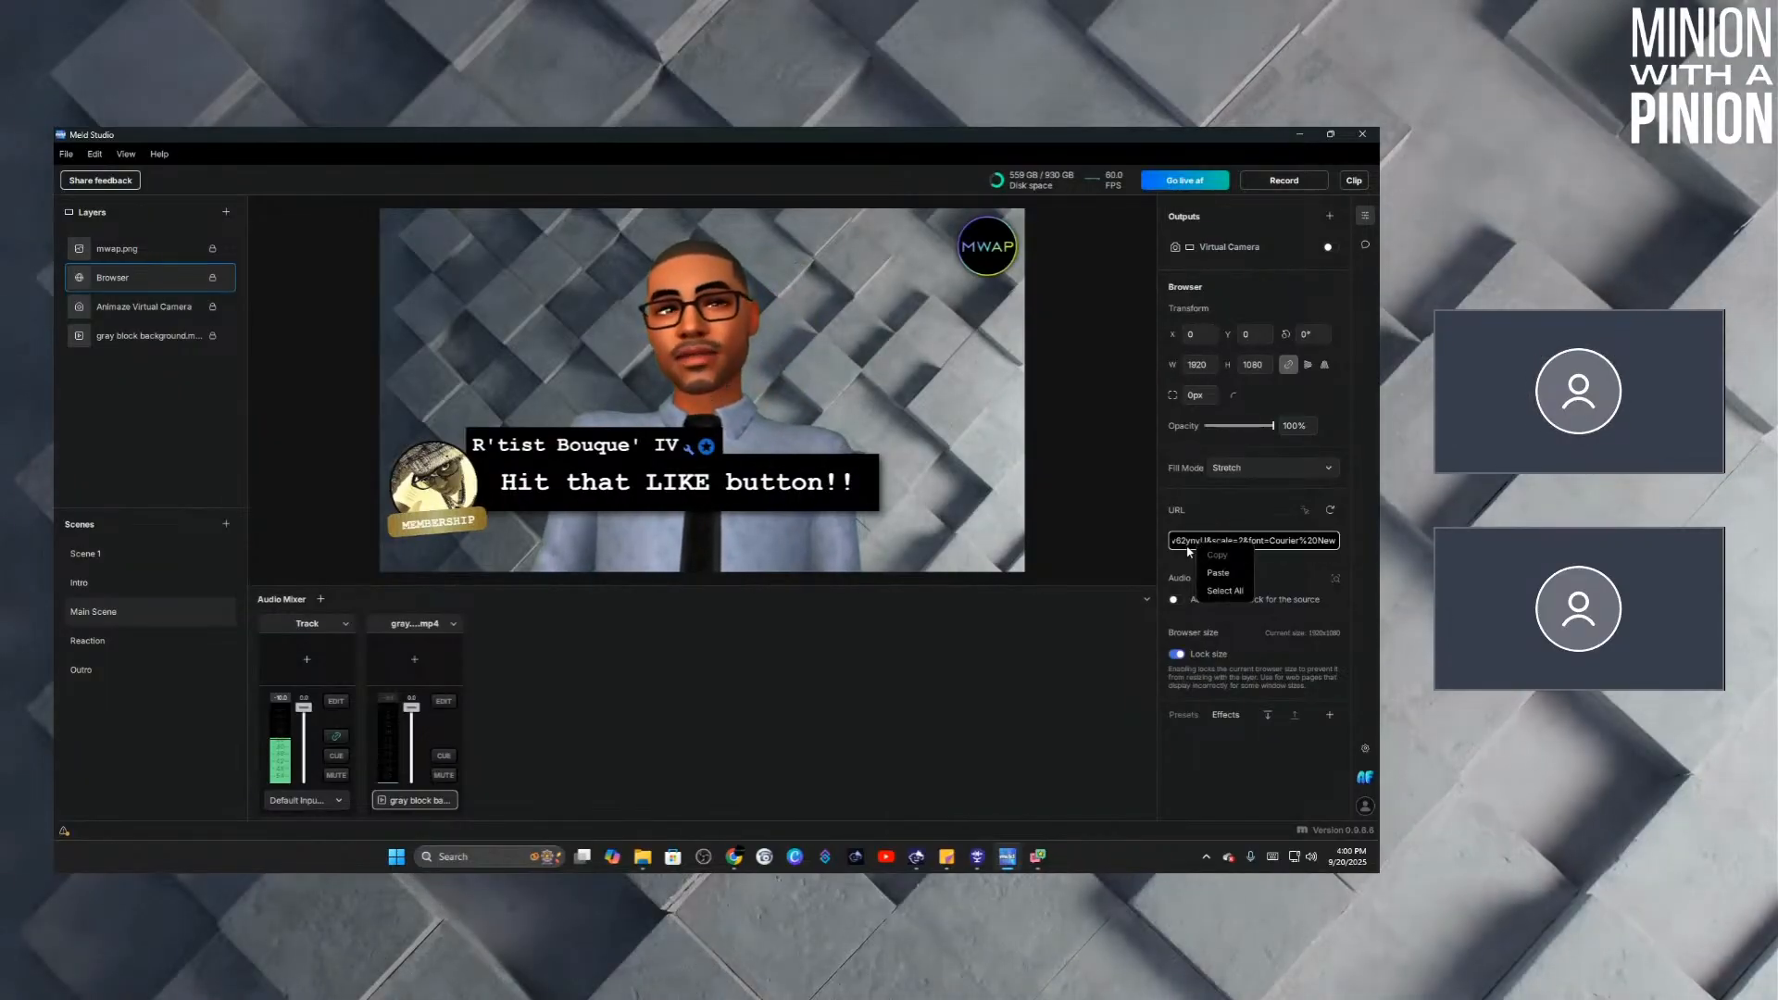
triple_click(1195, 541)
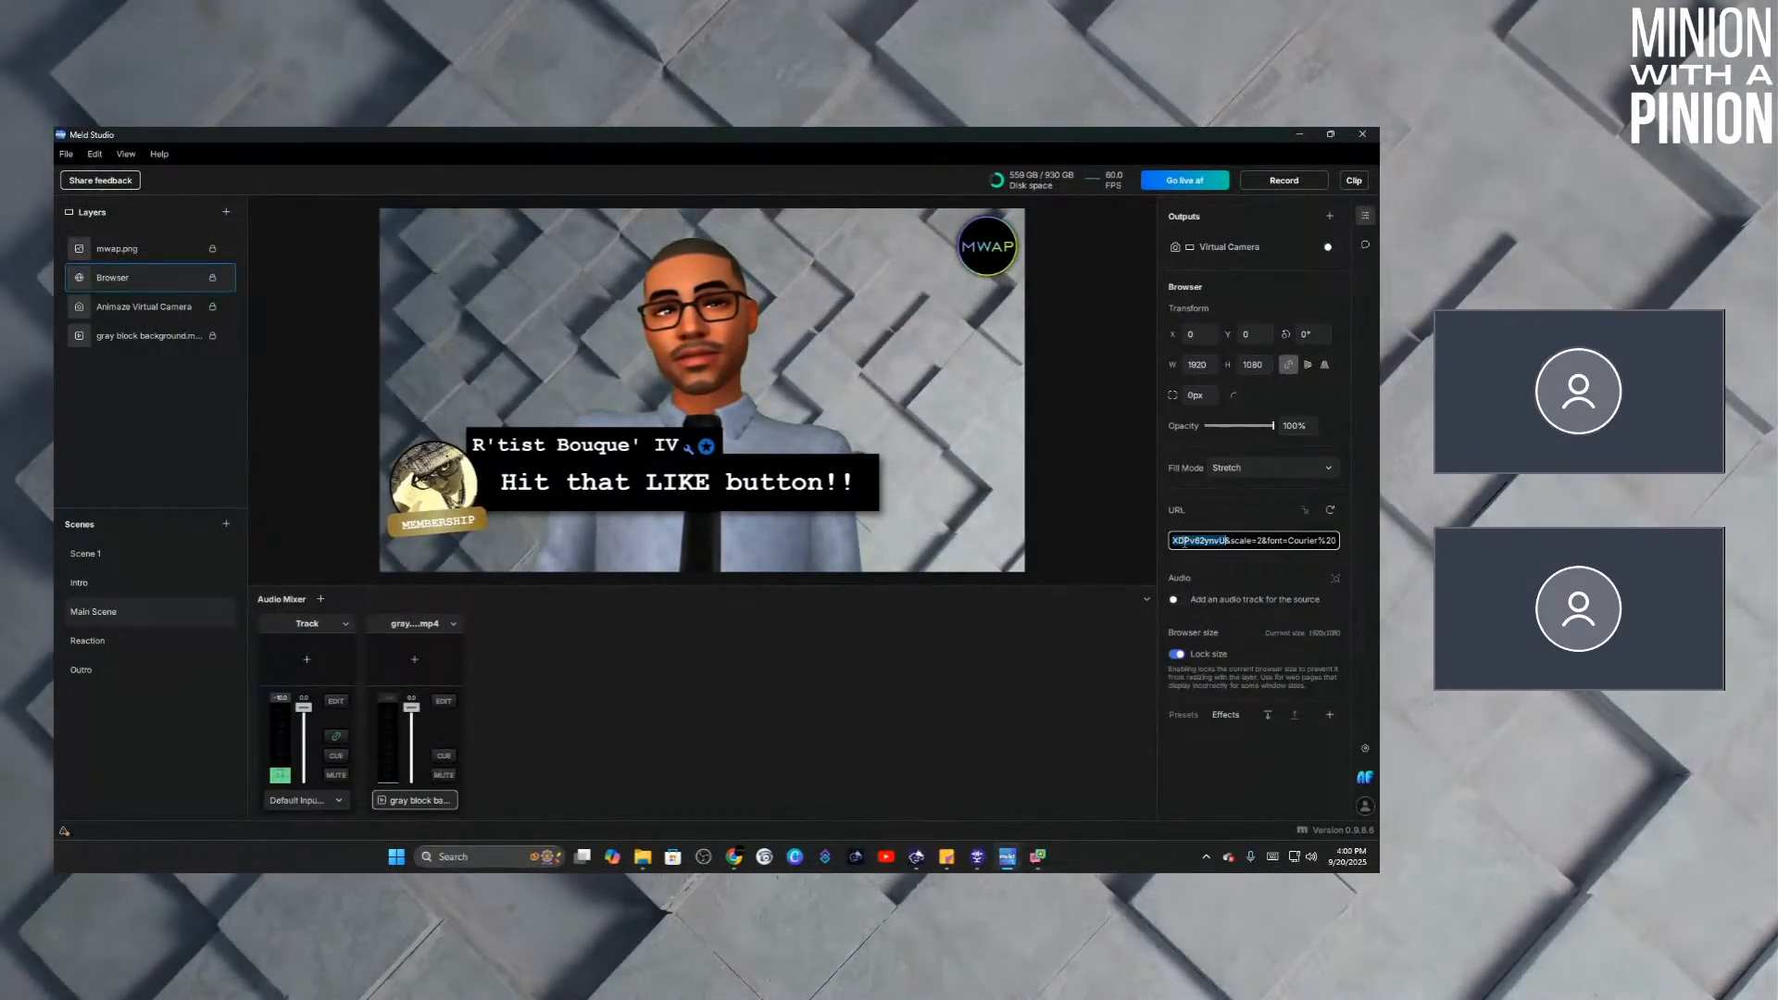
key(BackSpace)
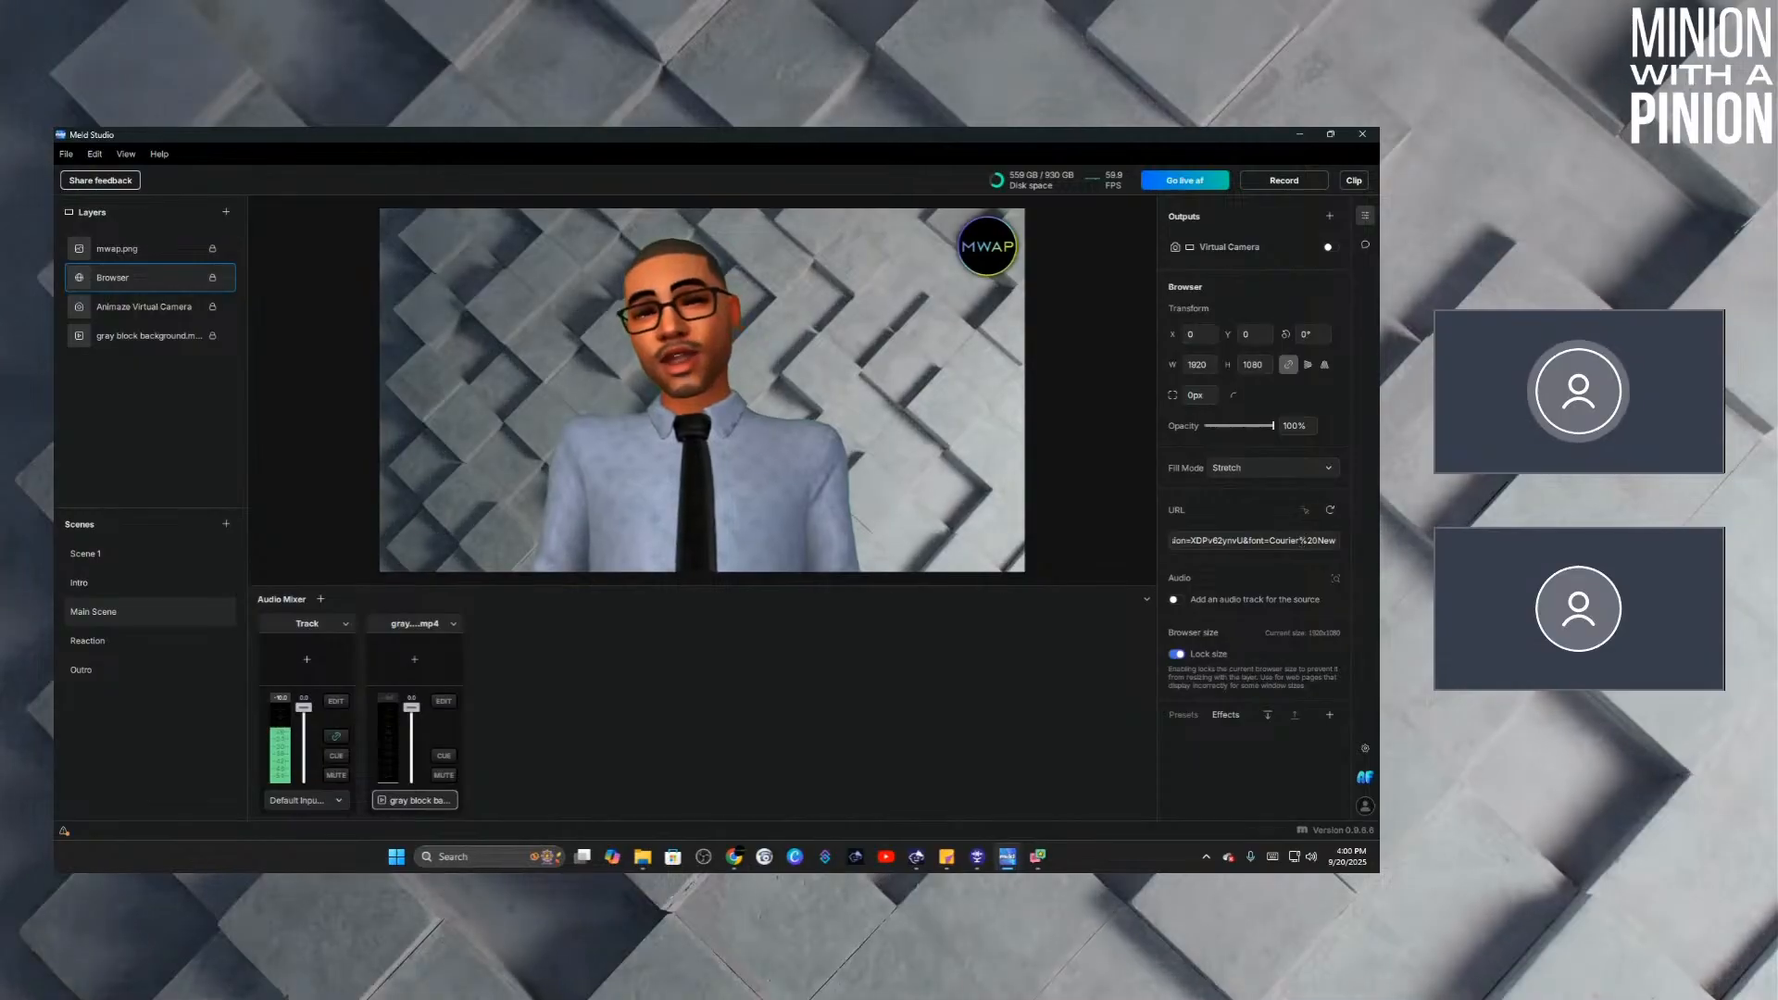
Show the chat and feature its messages one after another, ending with "it's Bouquet not Boutique. FYI".
click(1361, 253)
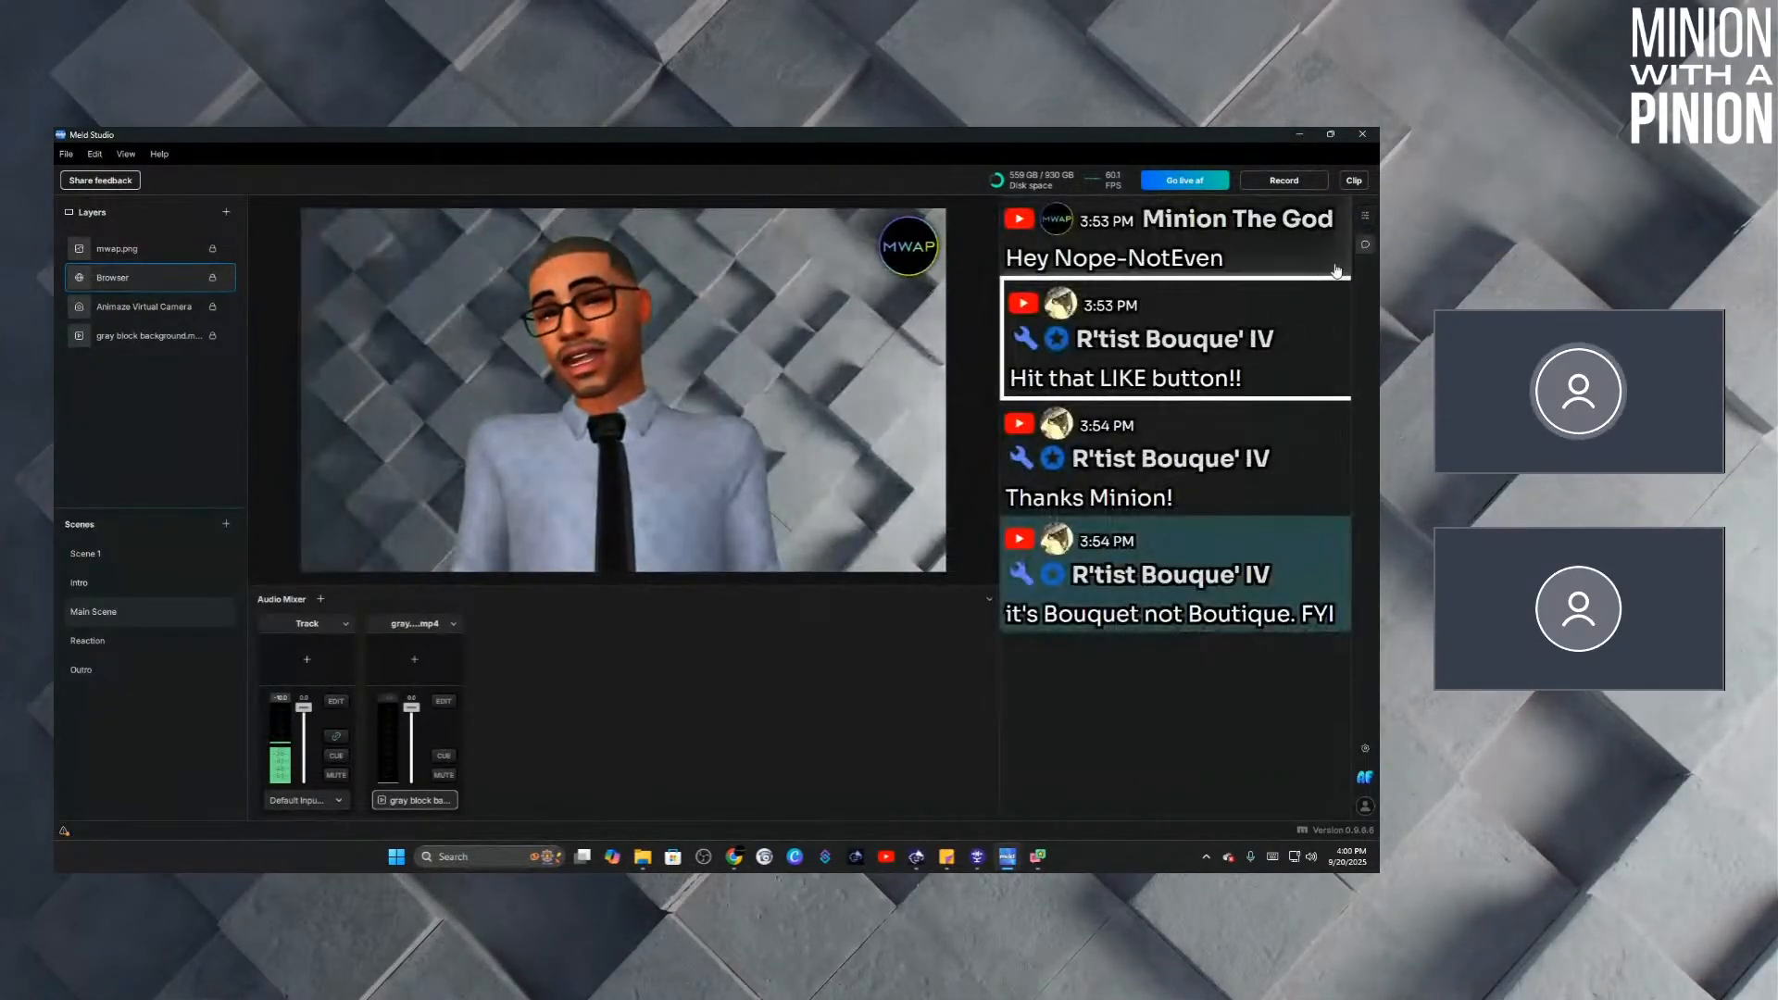
click(1145, 360)
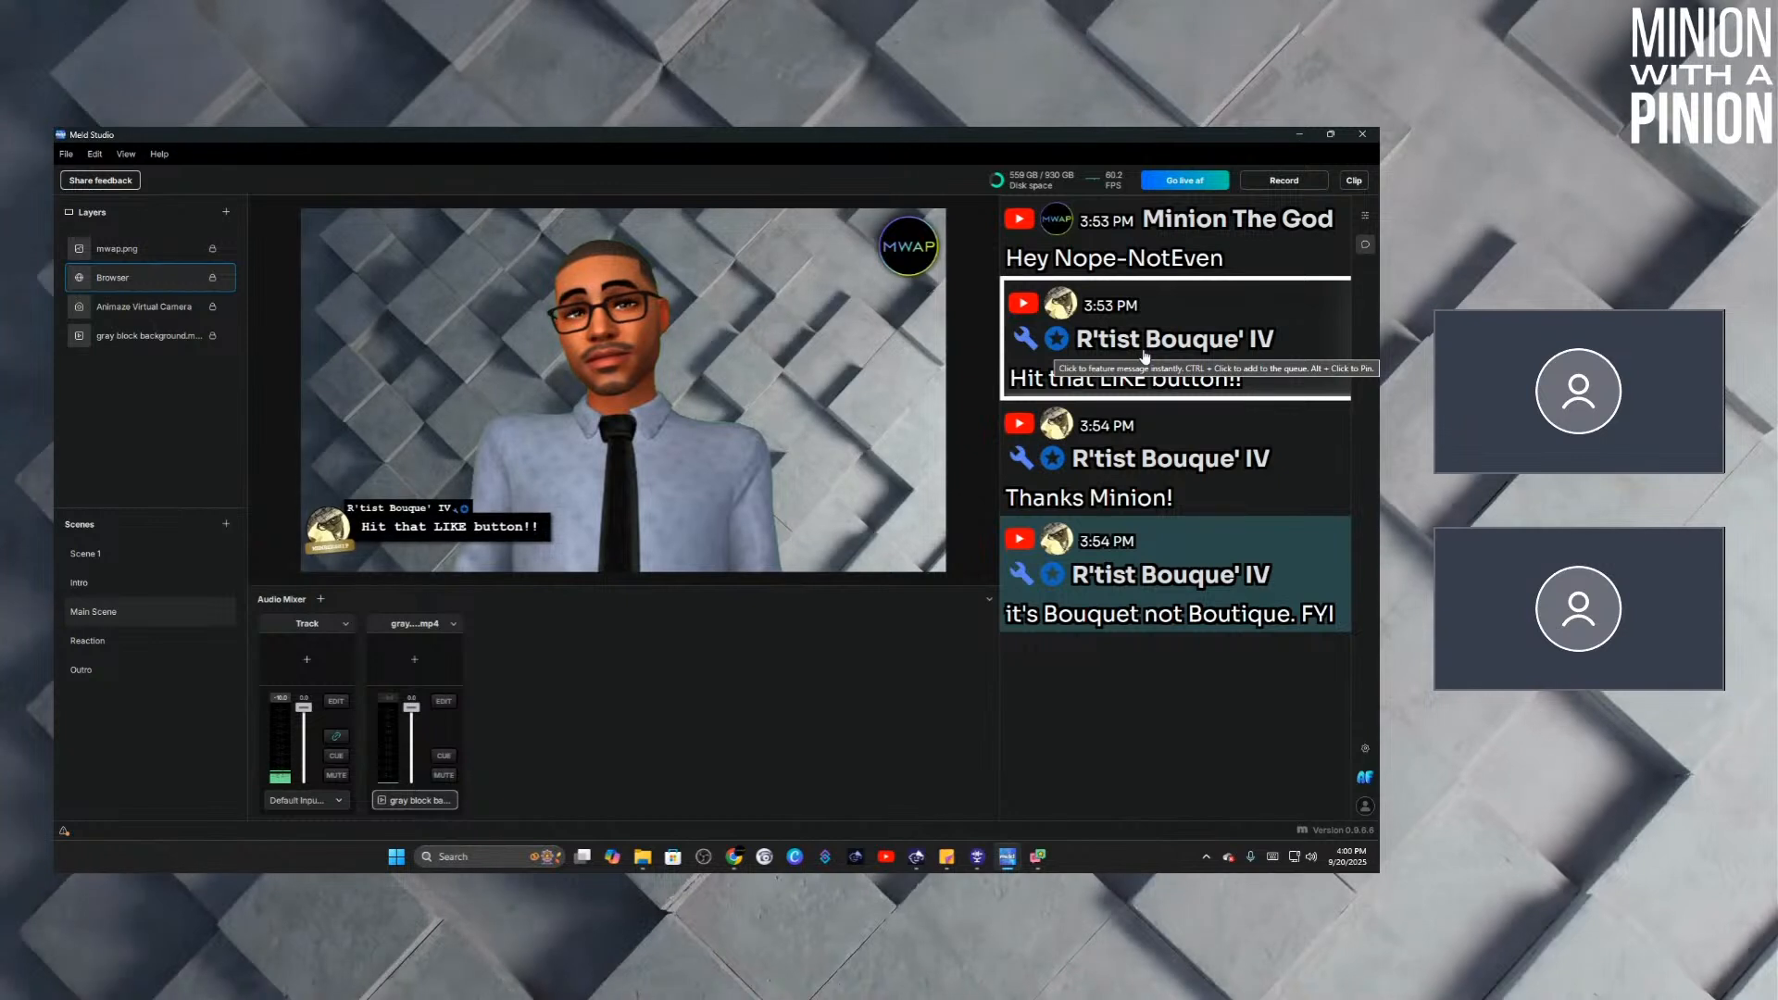
click(1143, 471)
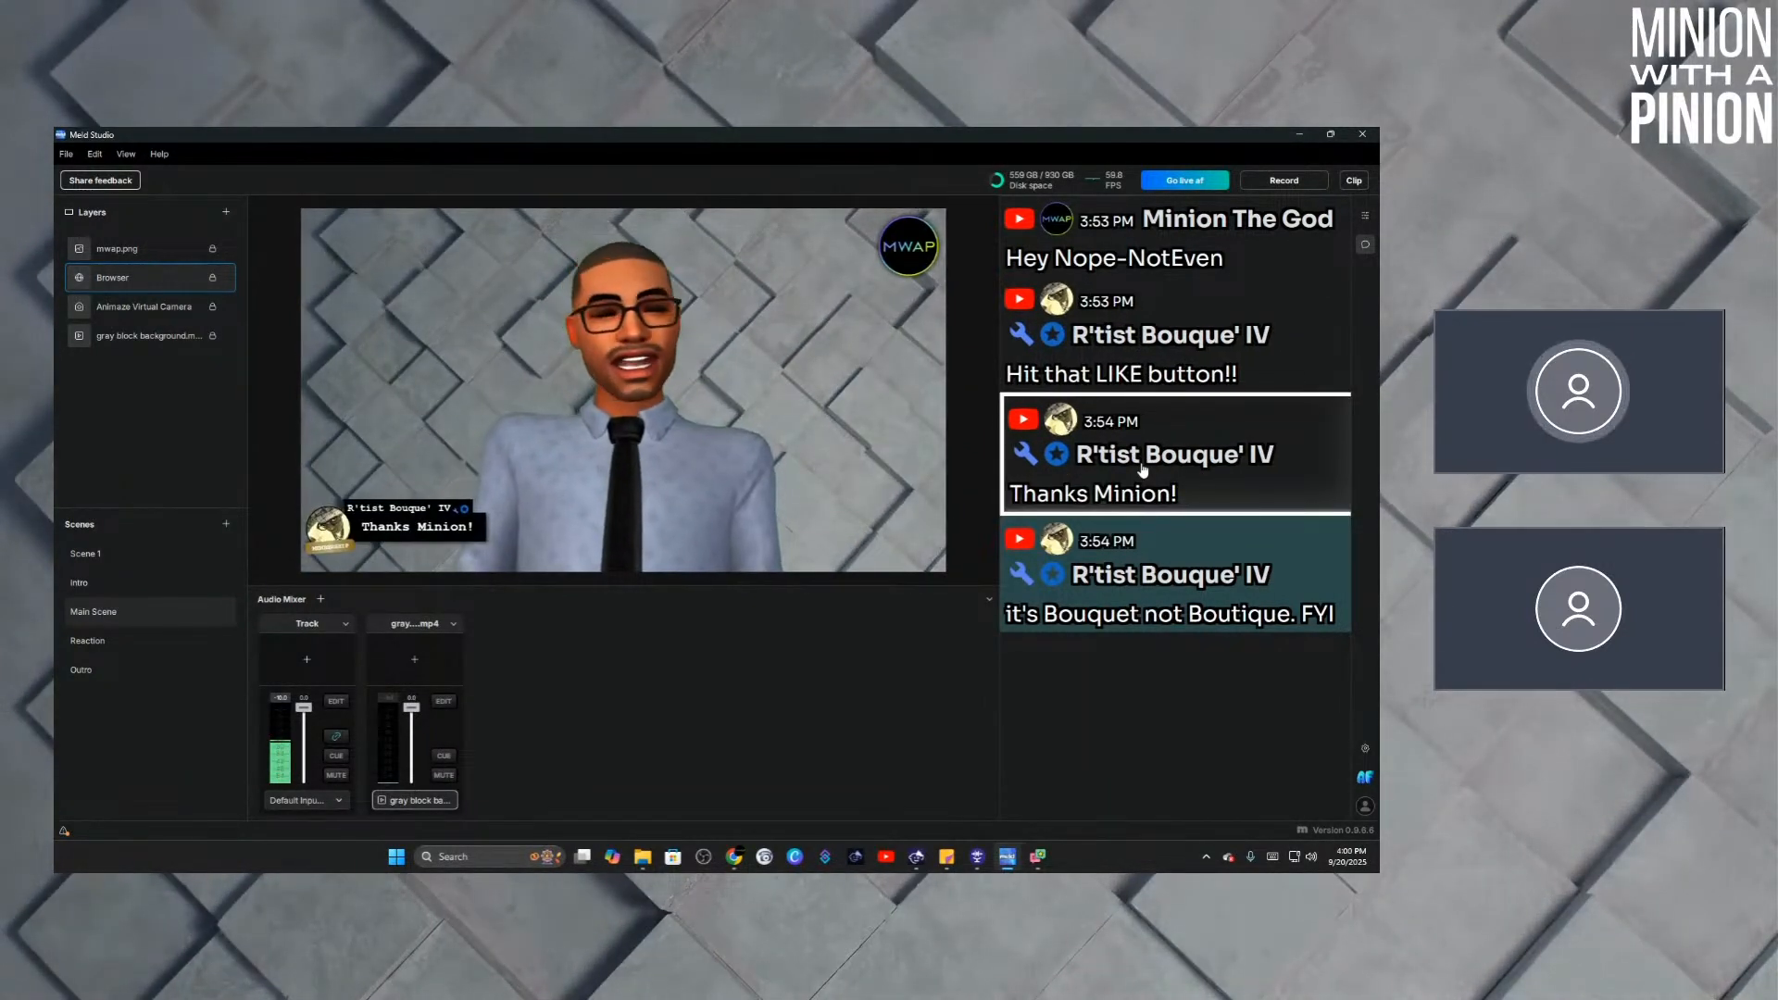
click(1188, 263)
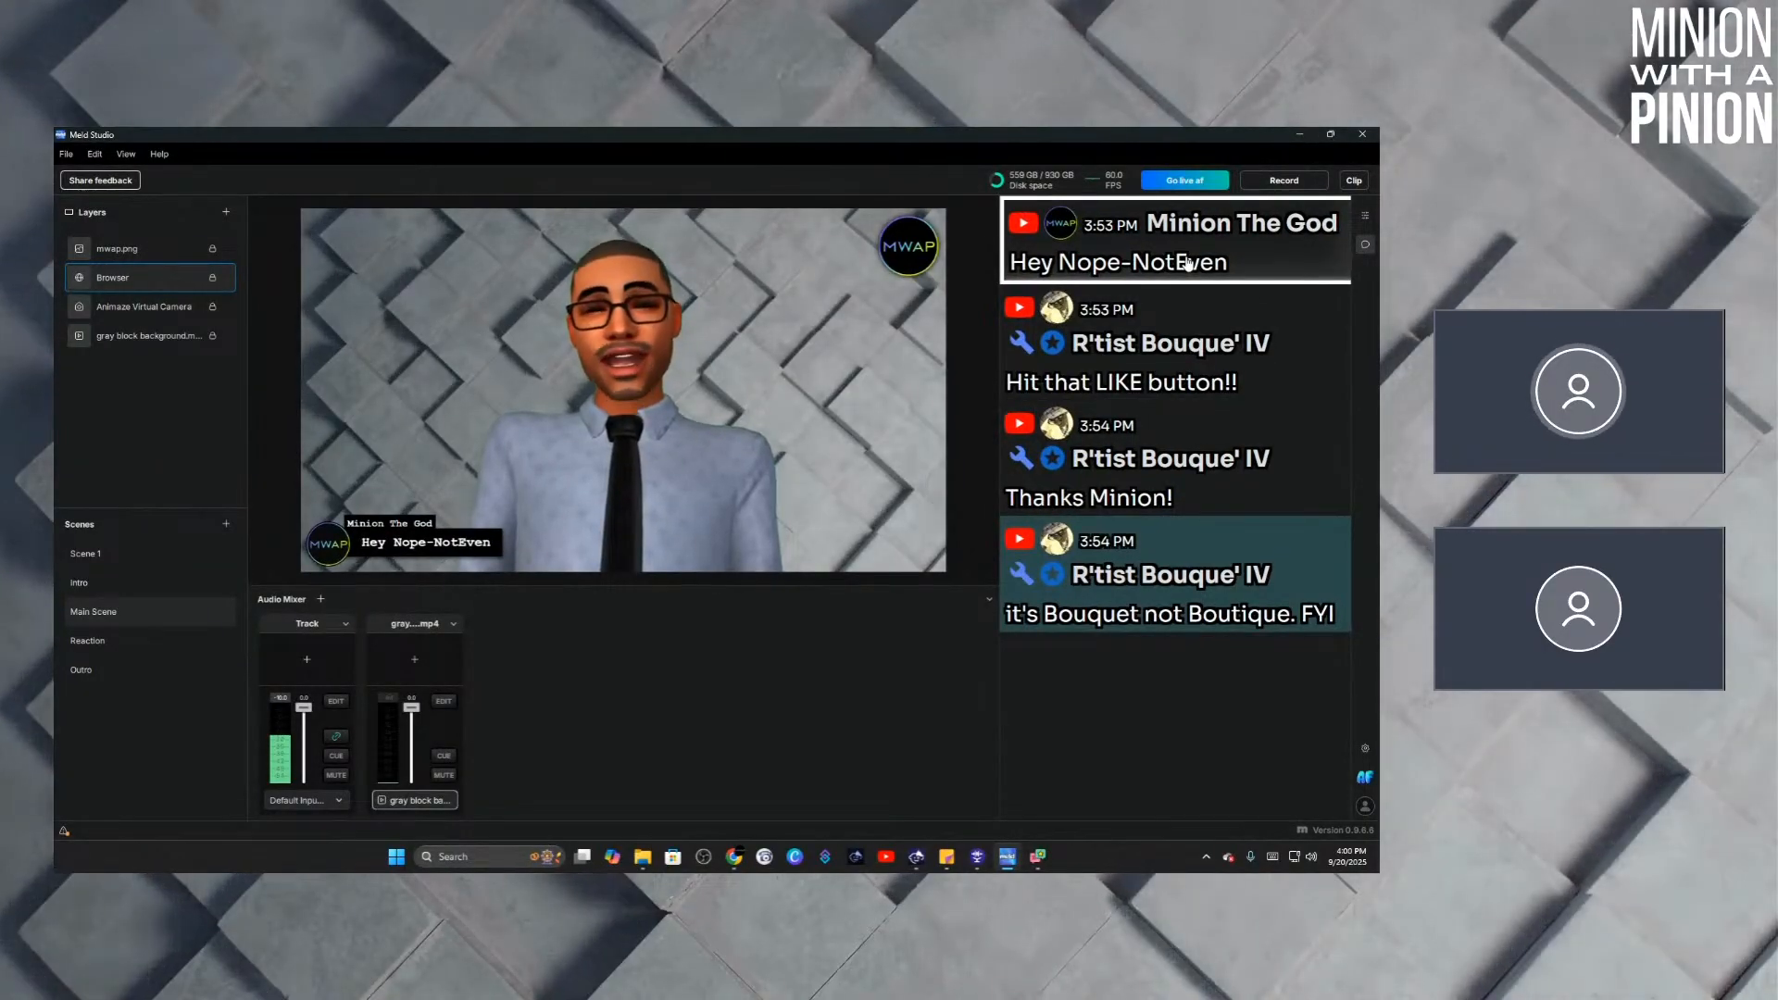
click(1188, 360)
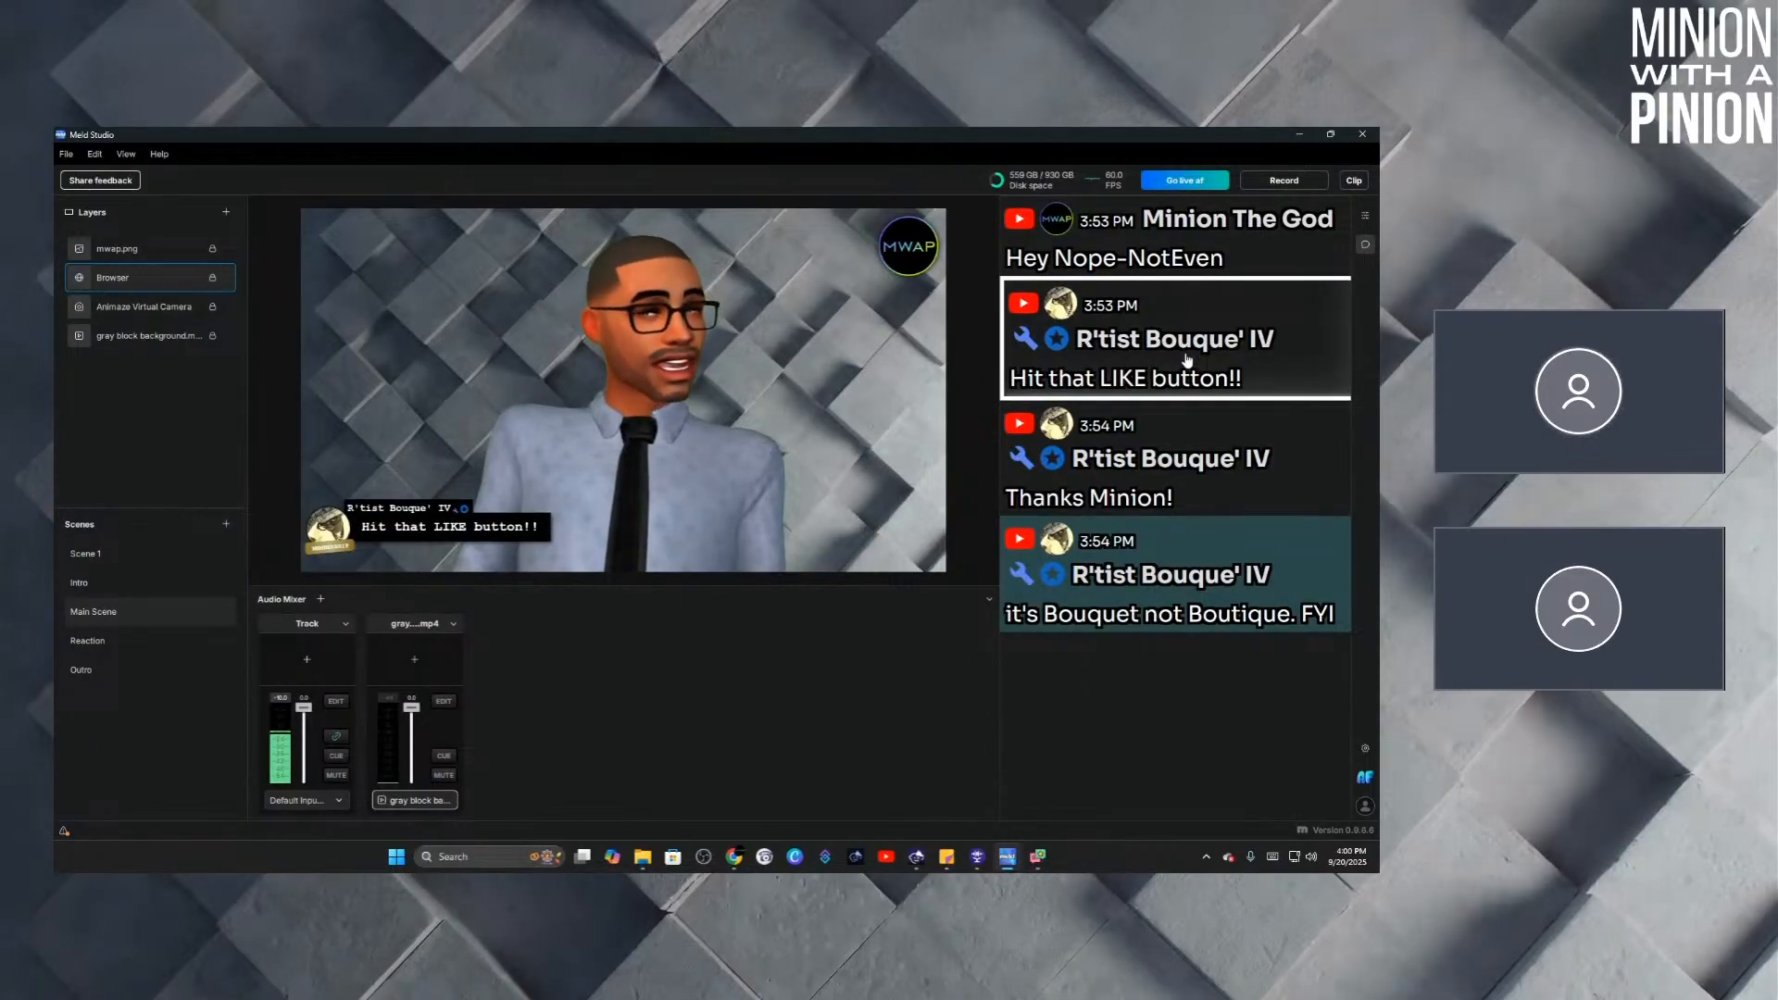
click(1160, 482)
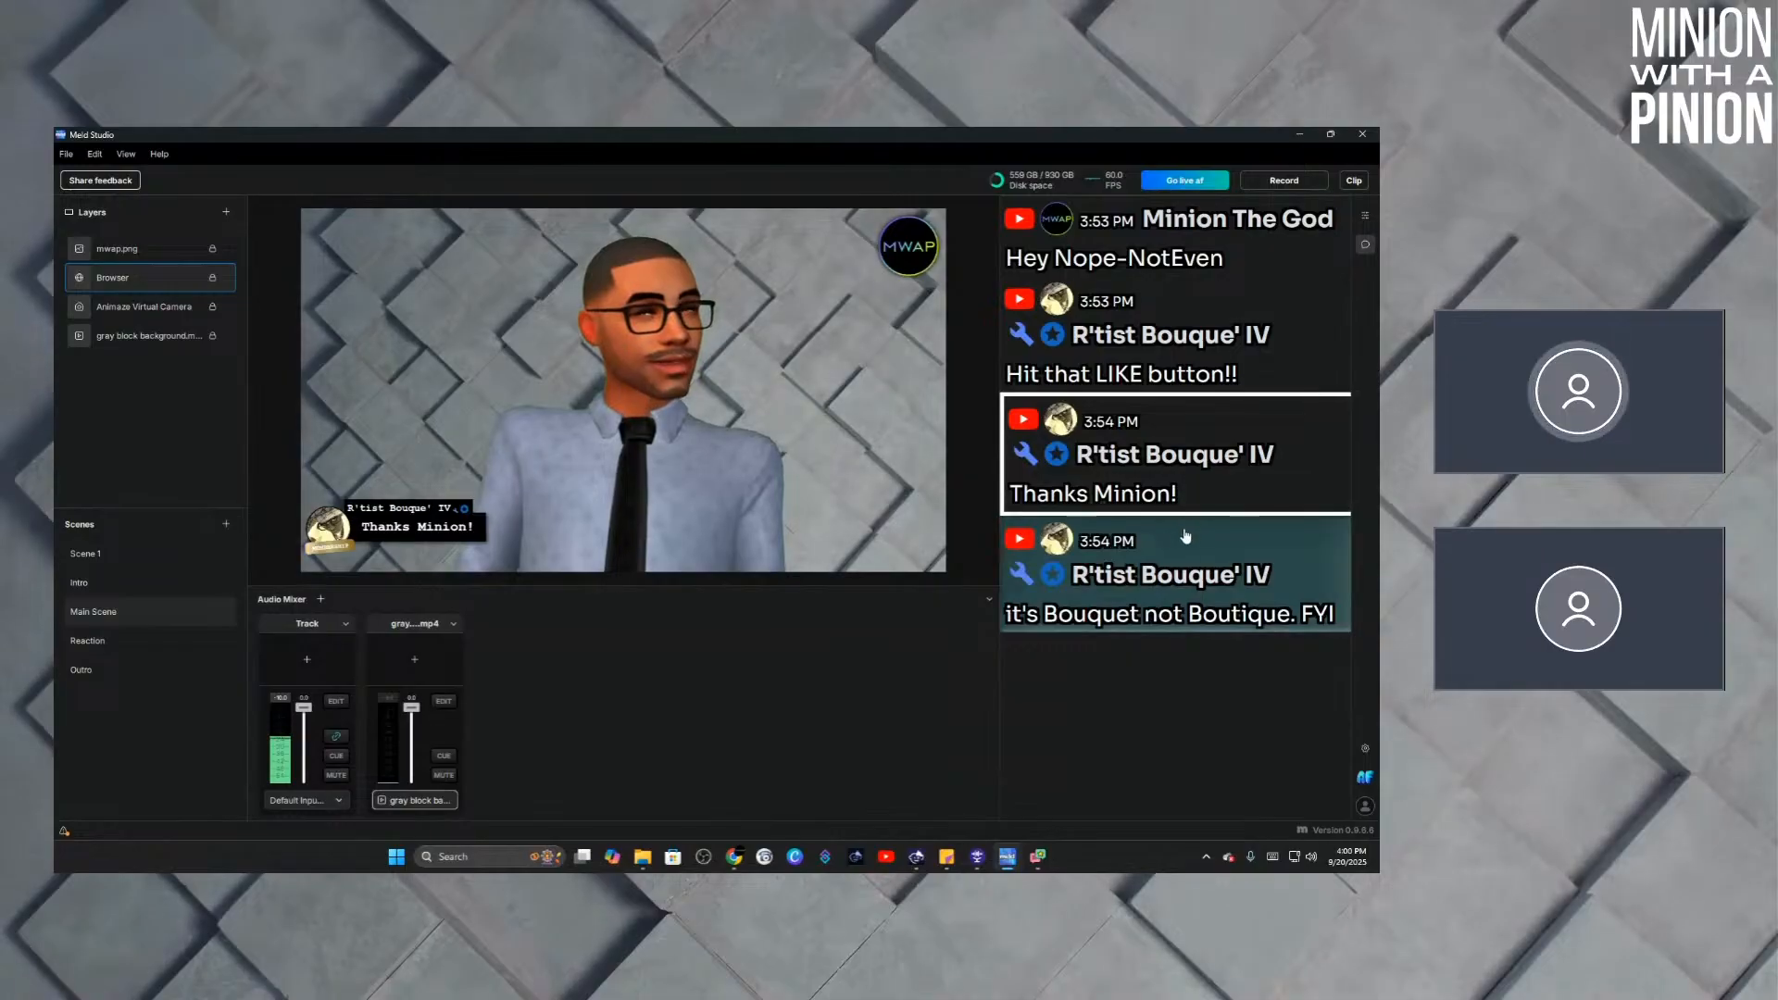
click(1189, 566)
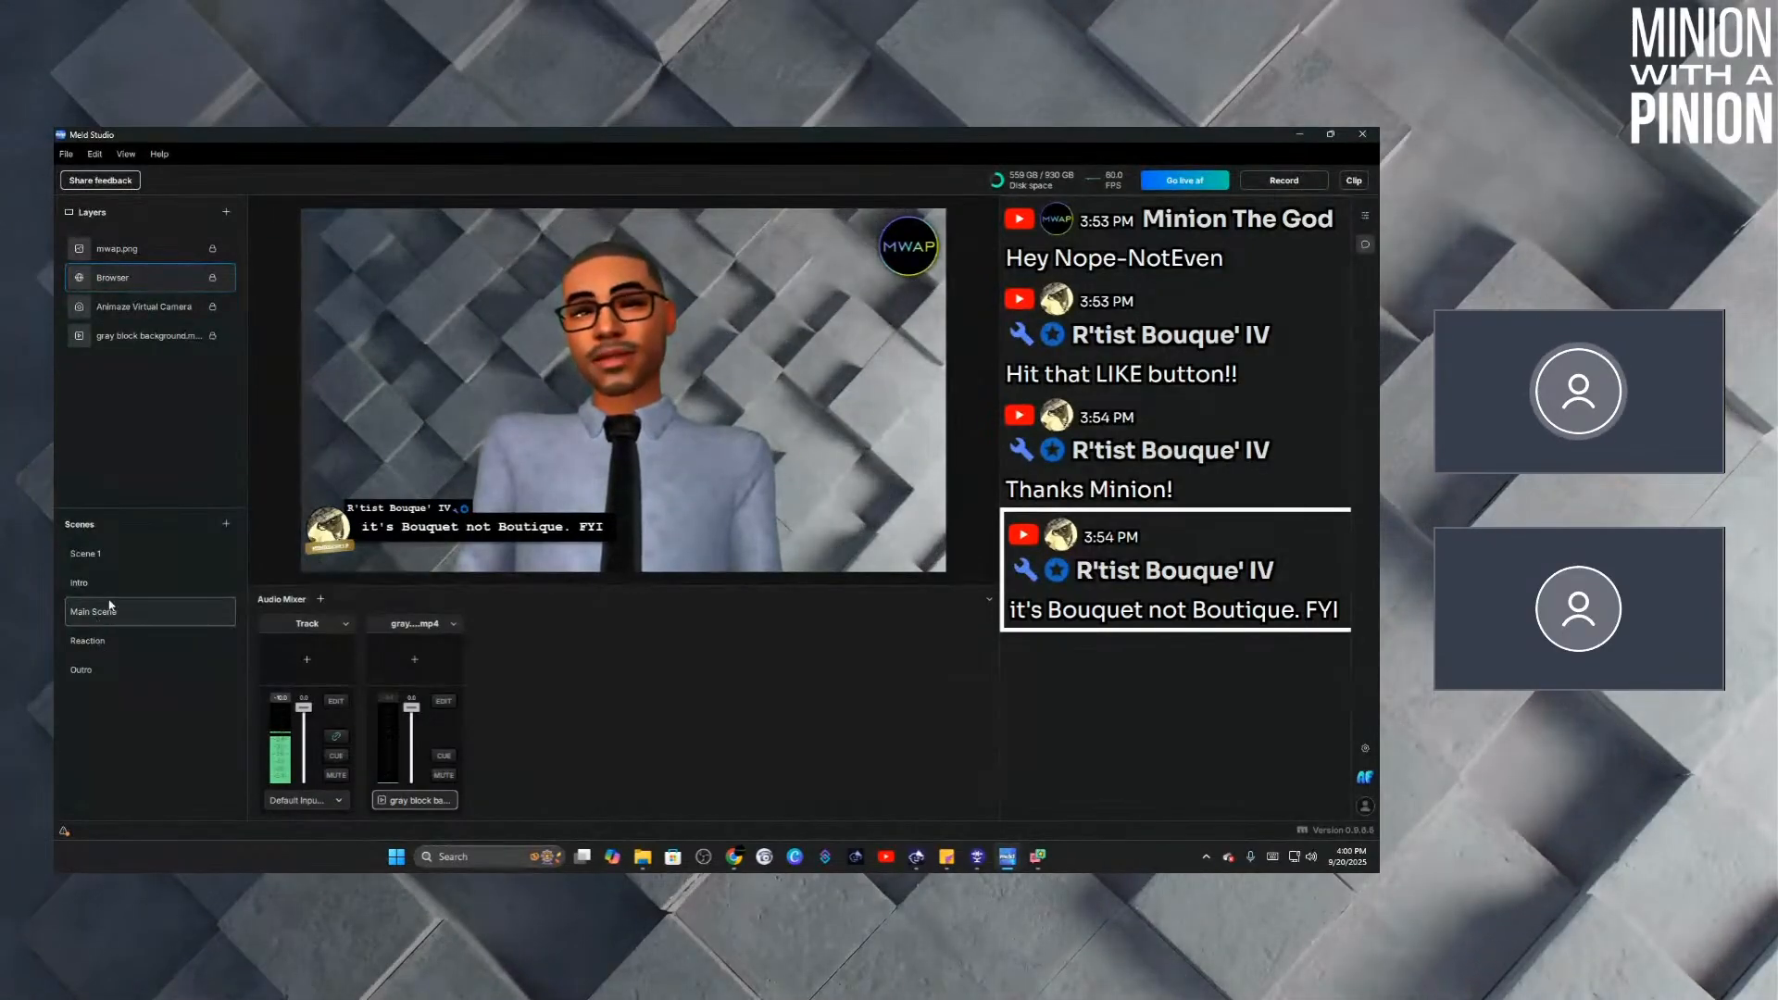
Copy the Browser layer from Main Scene into the Reaction scene, and return to Main Scene.
right_click(103, 283)
click(144, 298)
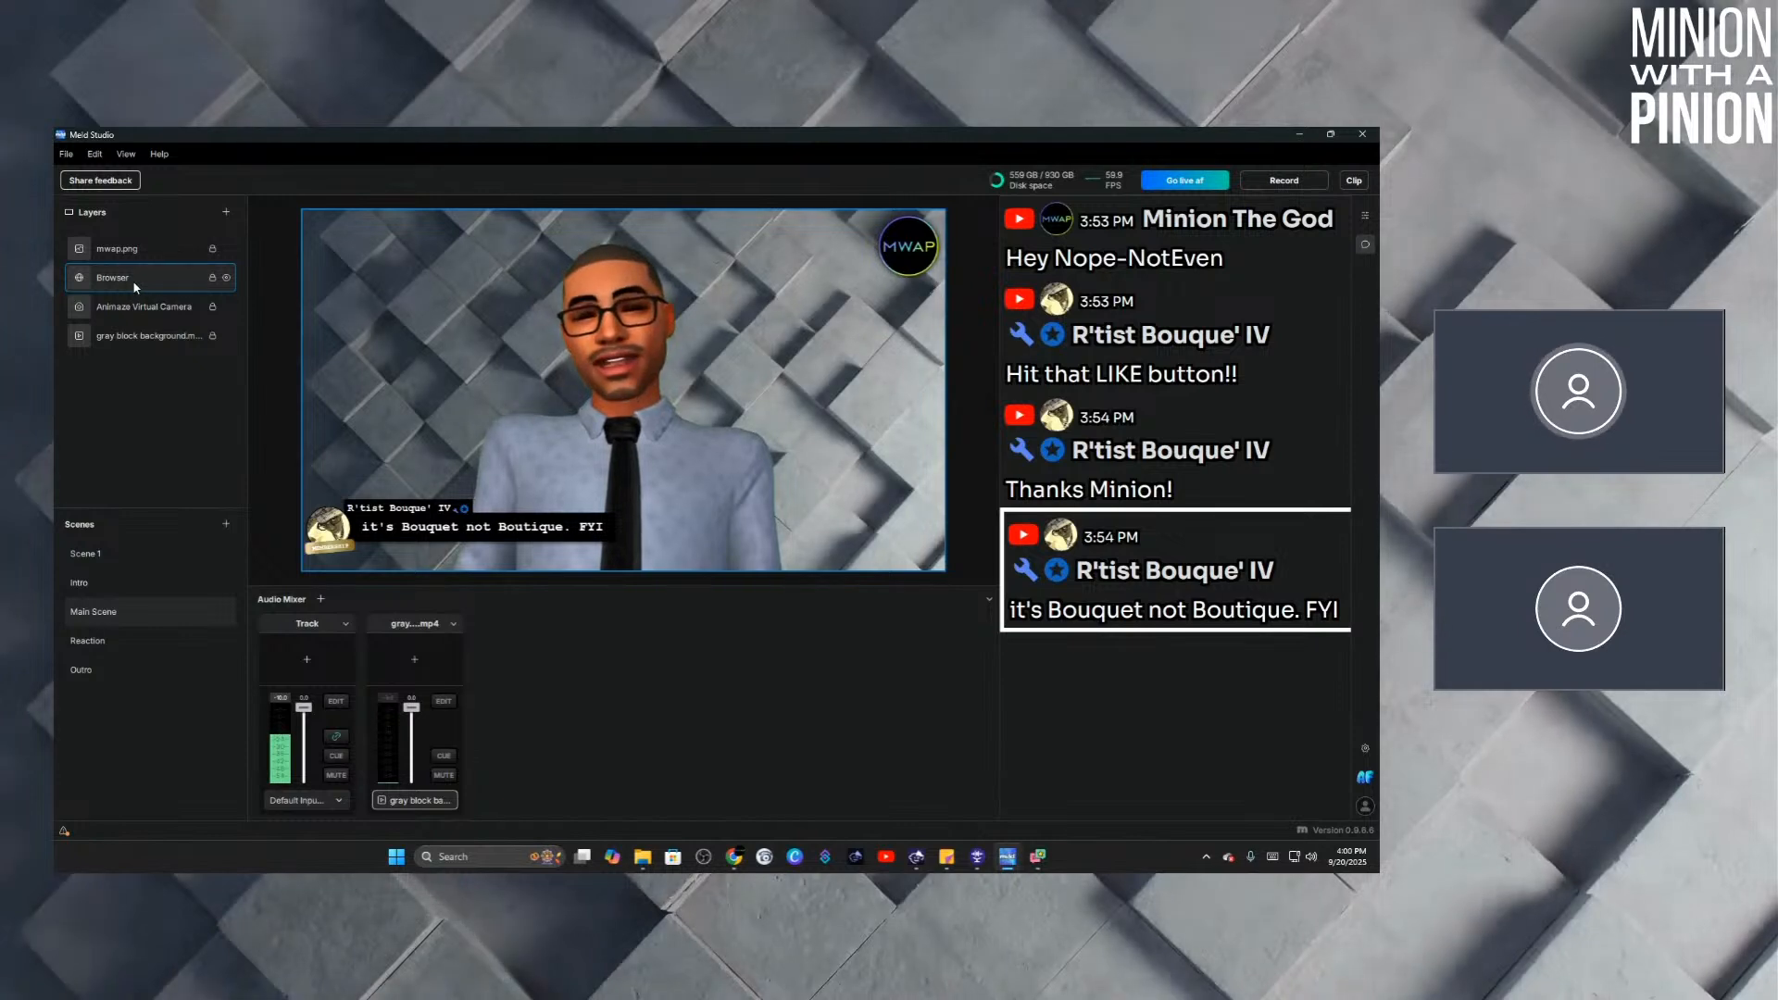
click(92, 643)
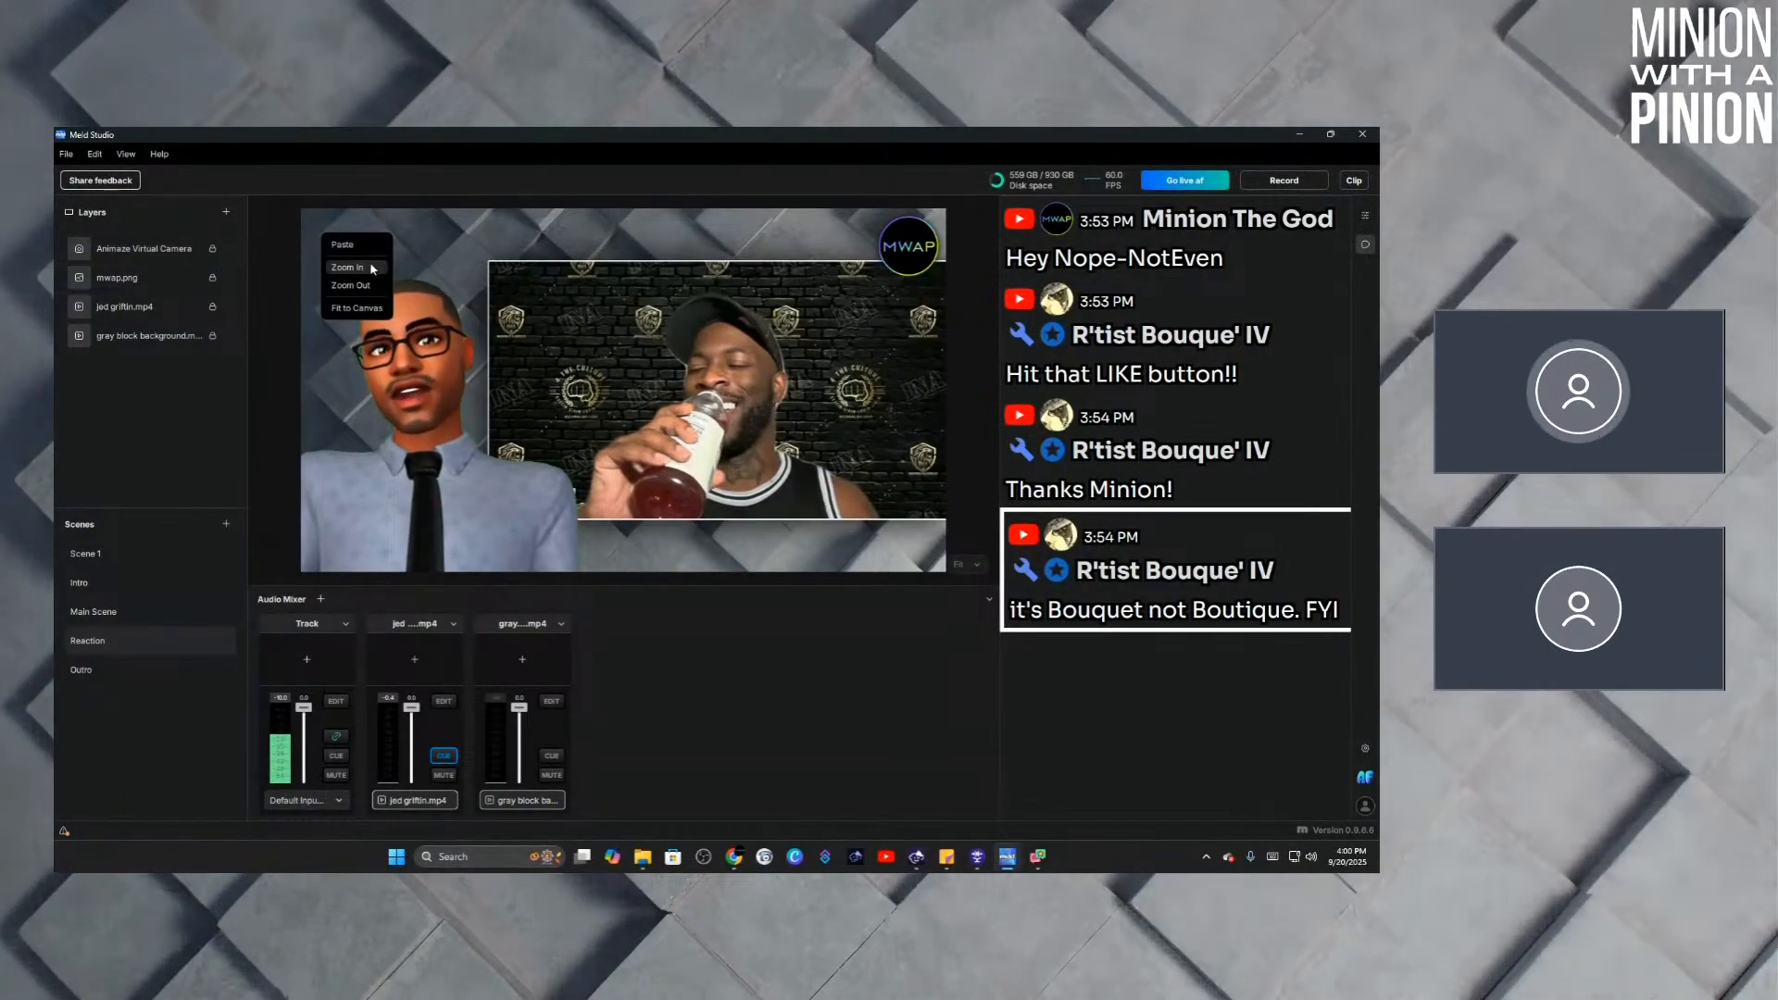
click(348, 245)
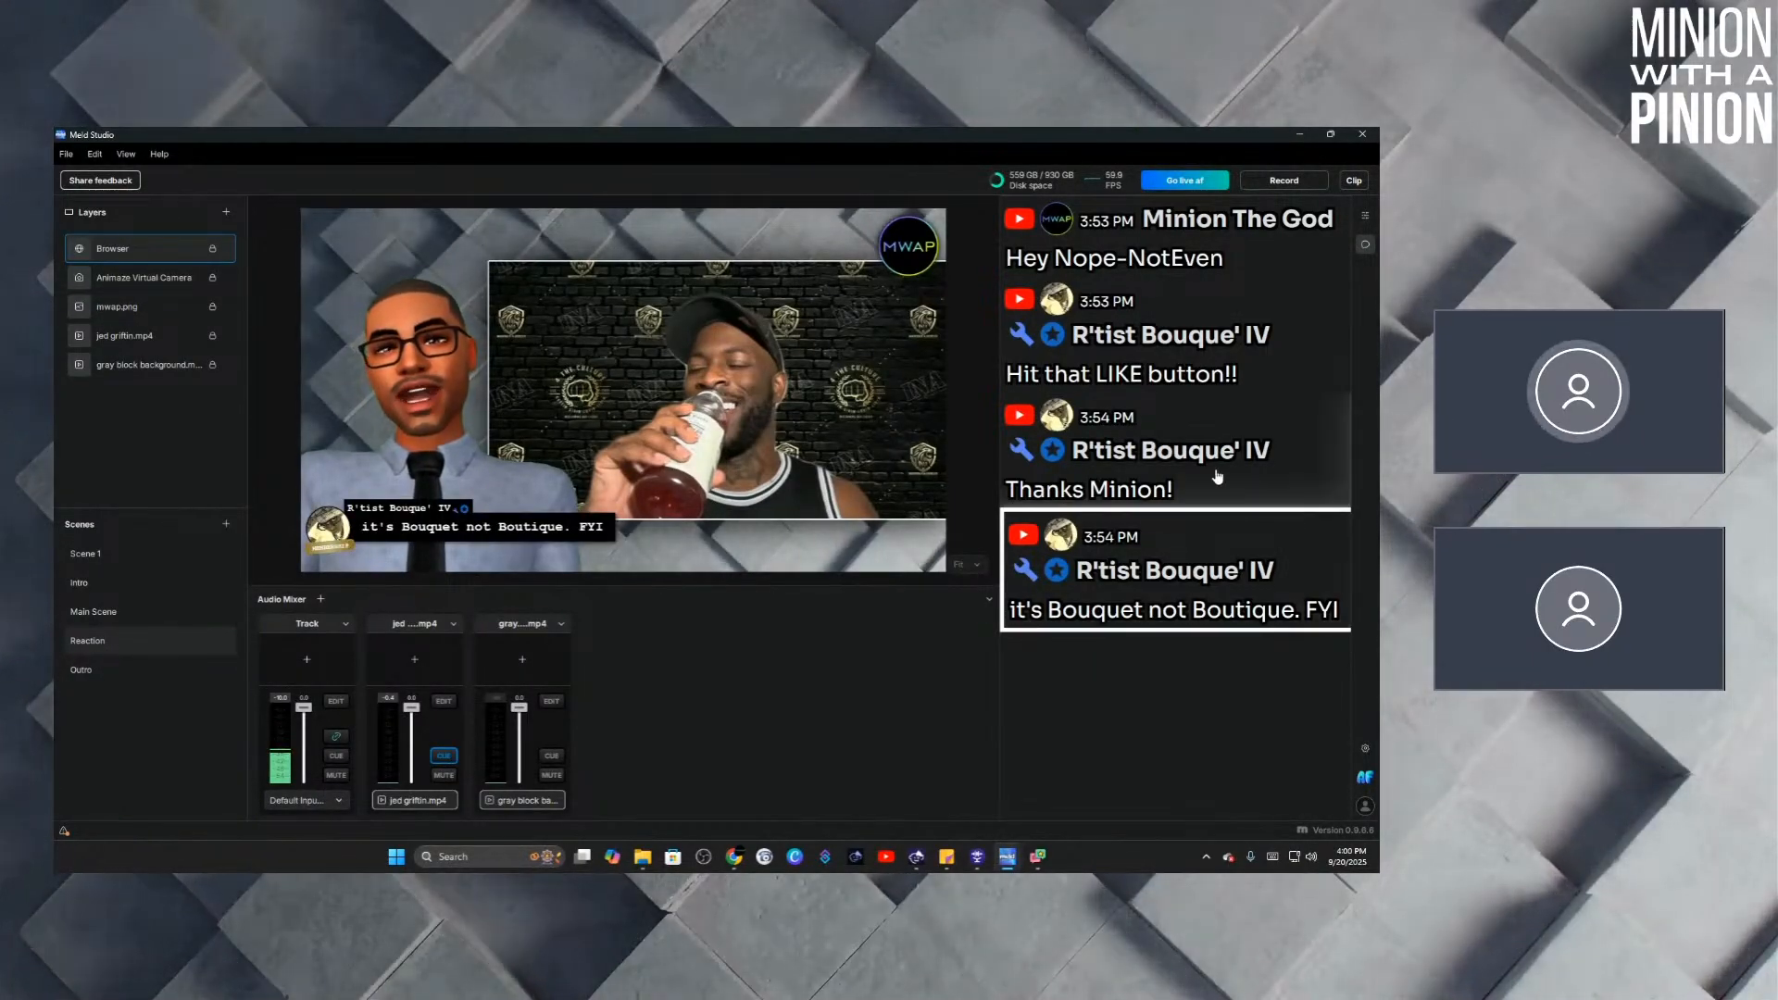
click(126, 614)
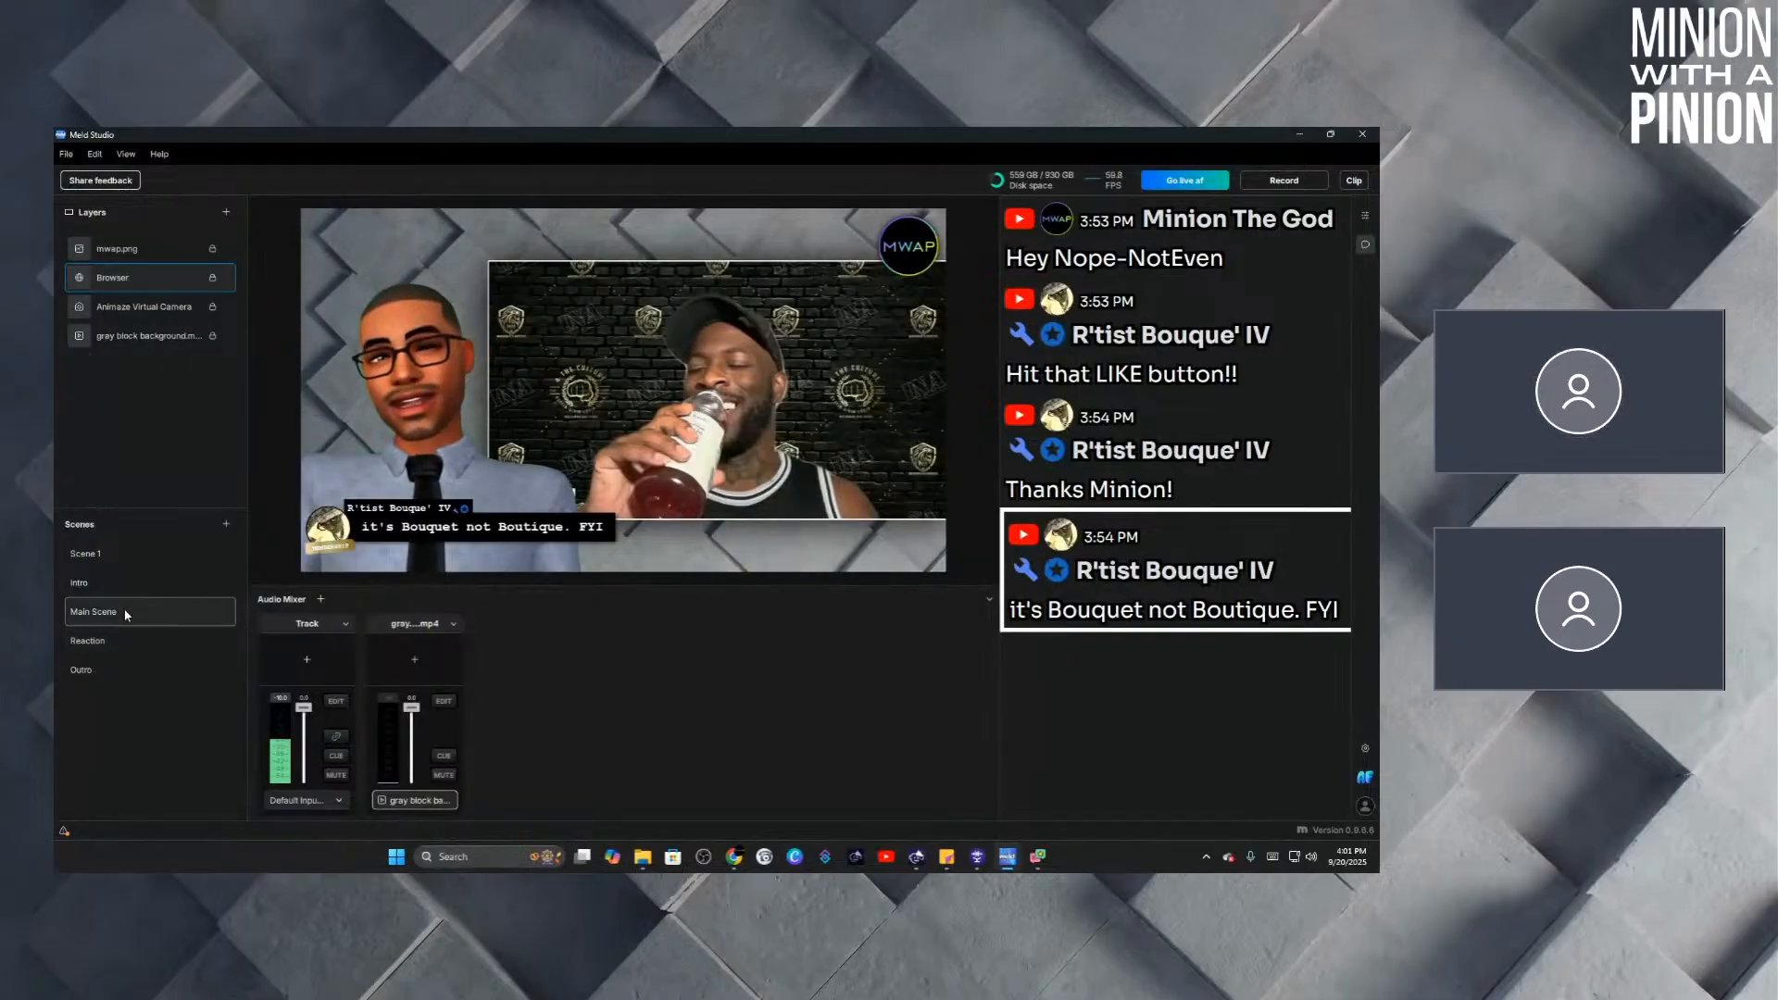
Check the chat overlay in the Reaction and Main Scene scenes by featuring "Thanks Minion!" and "Hit that LIKE button!!".
click(125, 639)
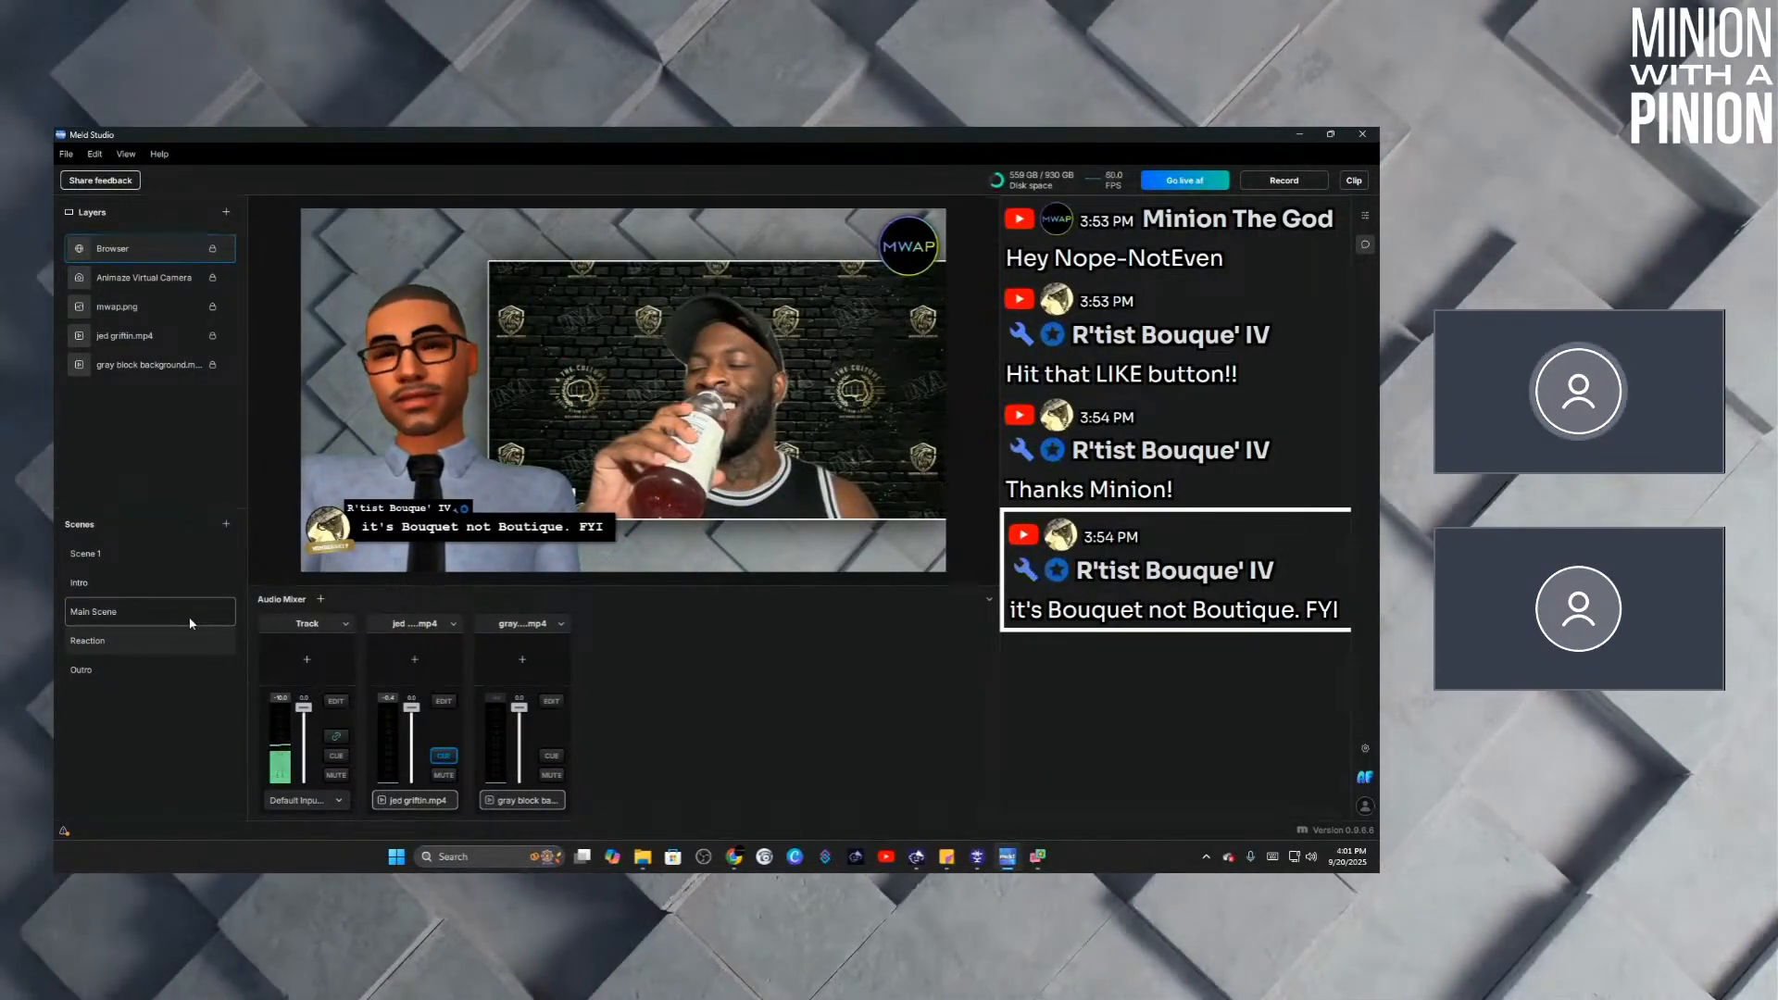
click(1139, 425)
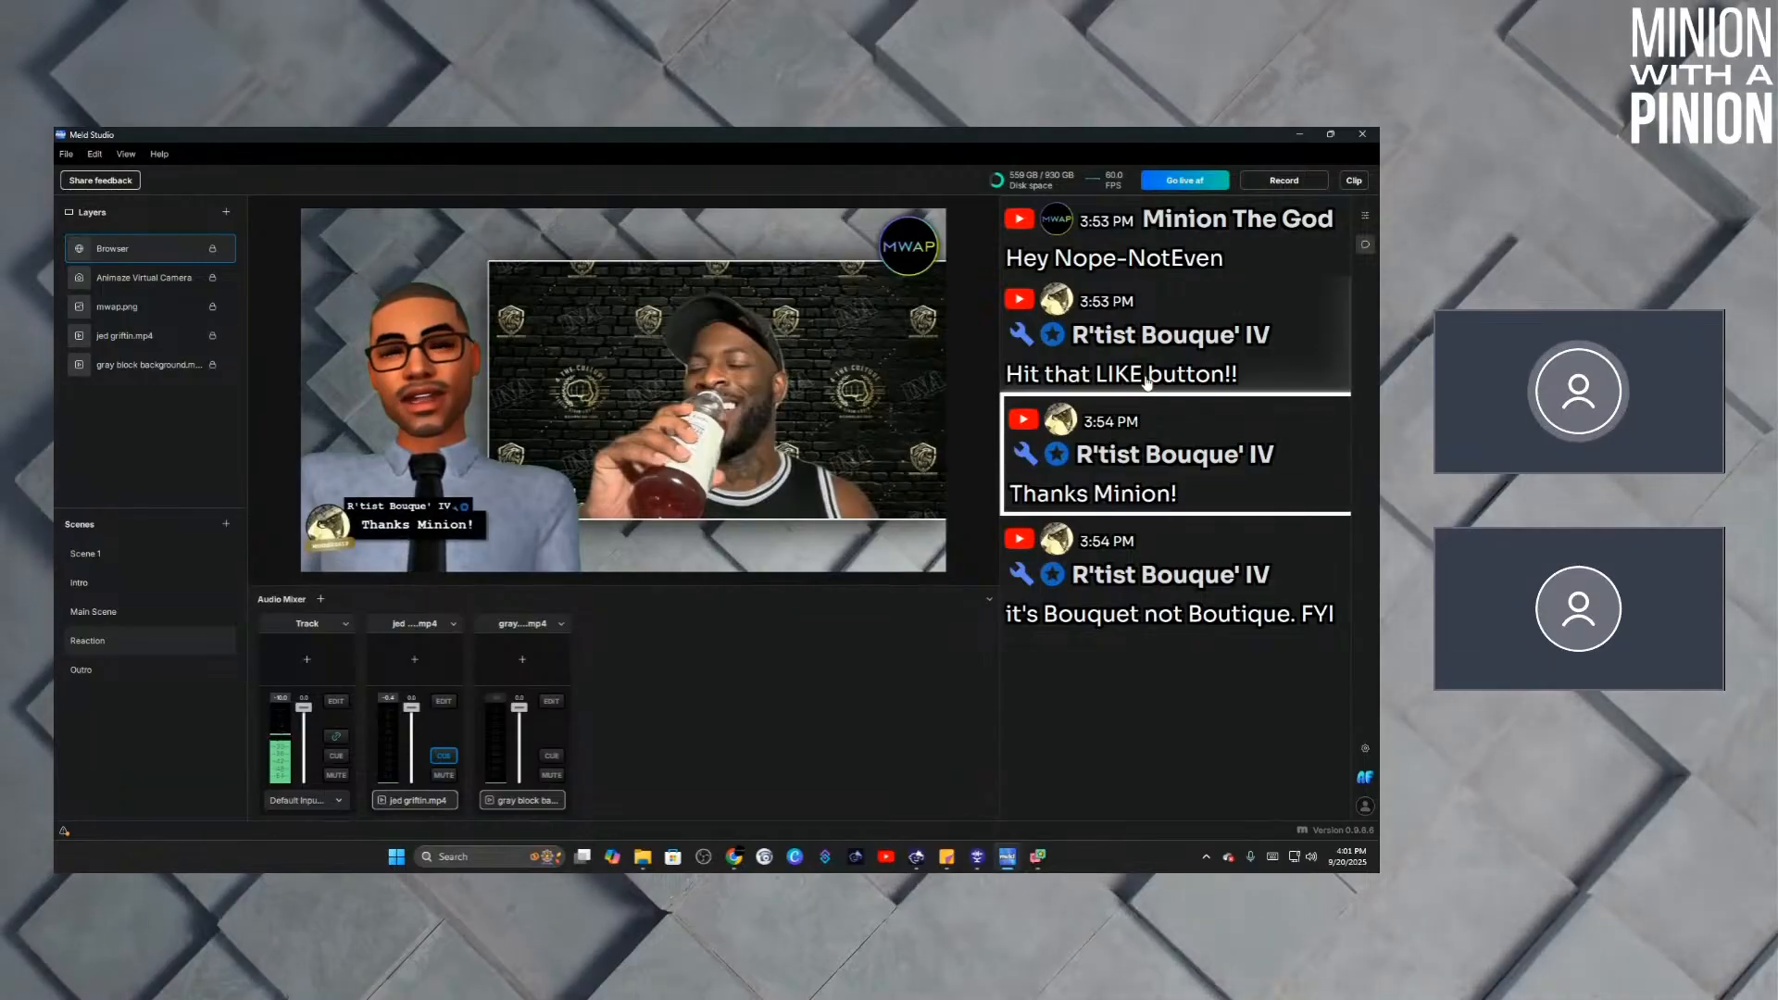
click(150, 611)
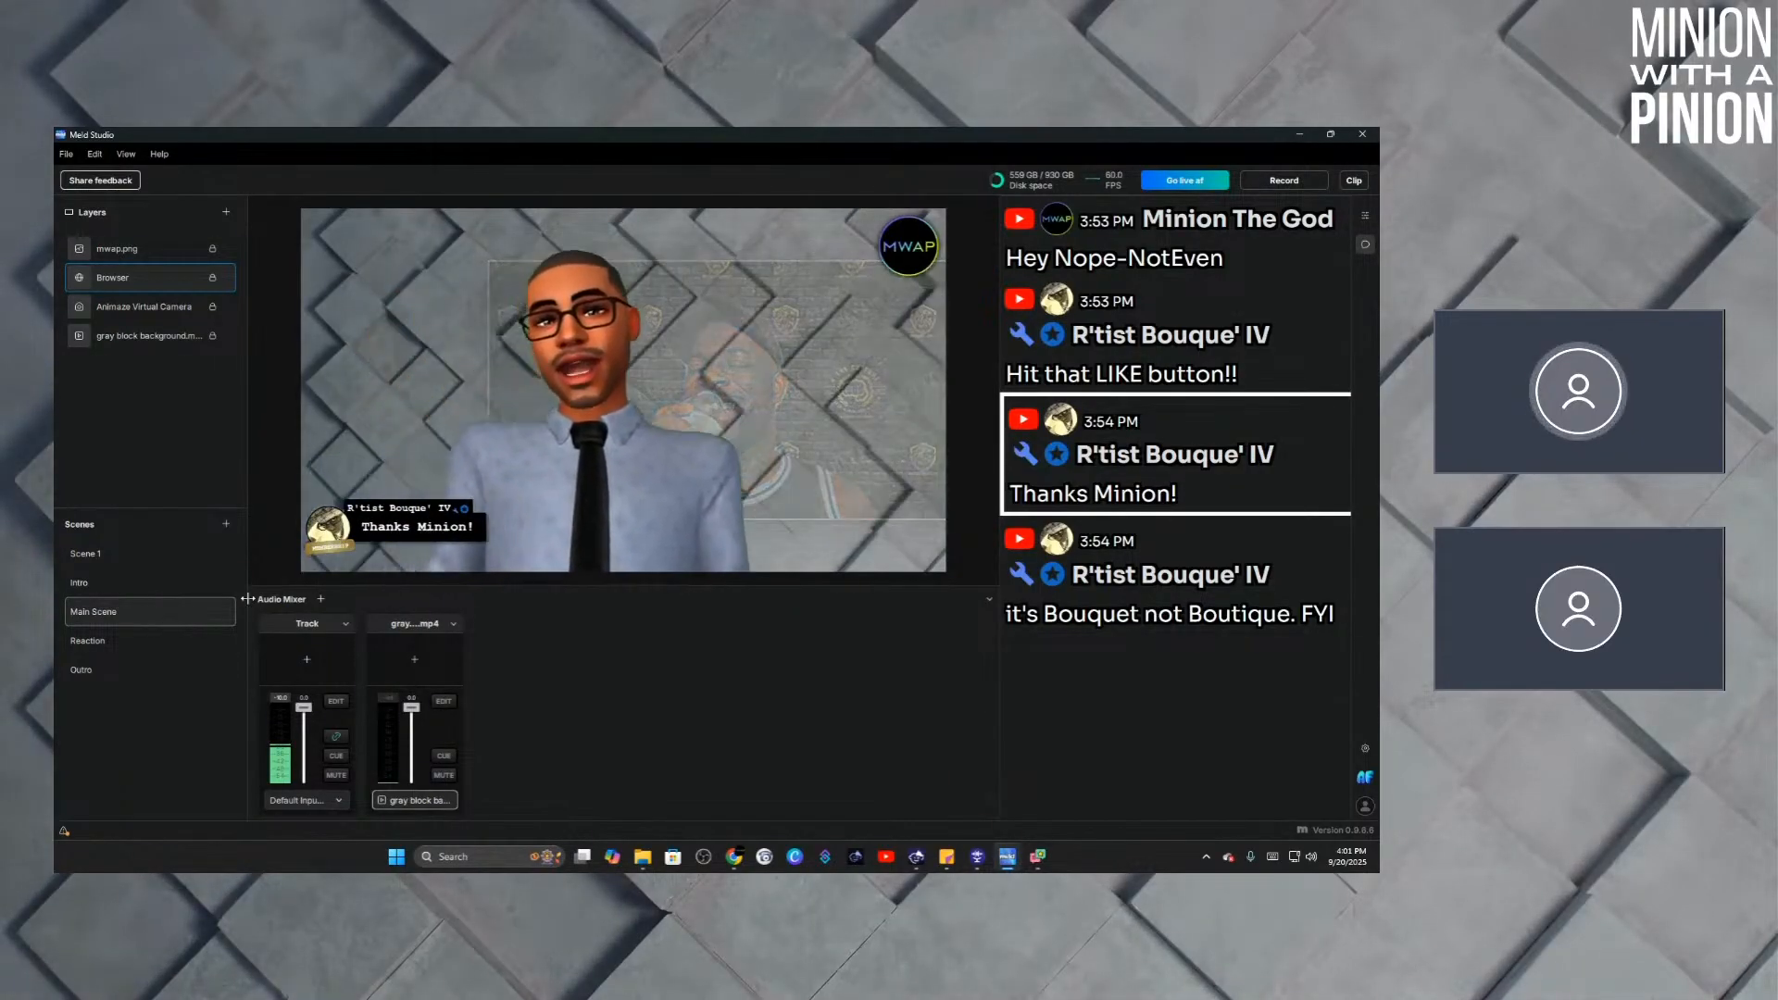
click(156, 641)
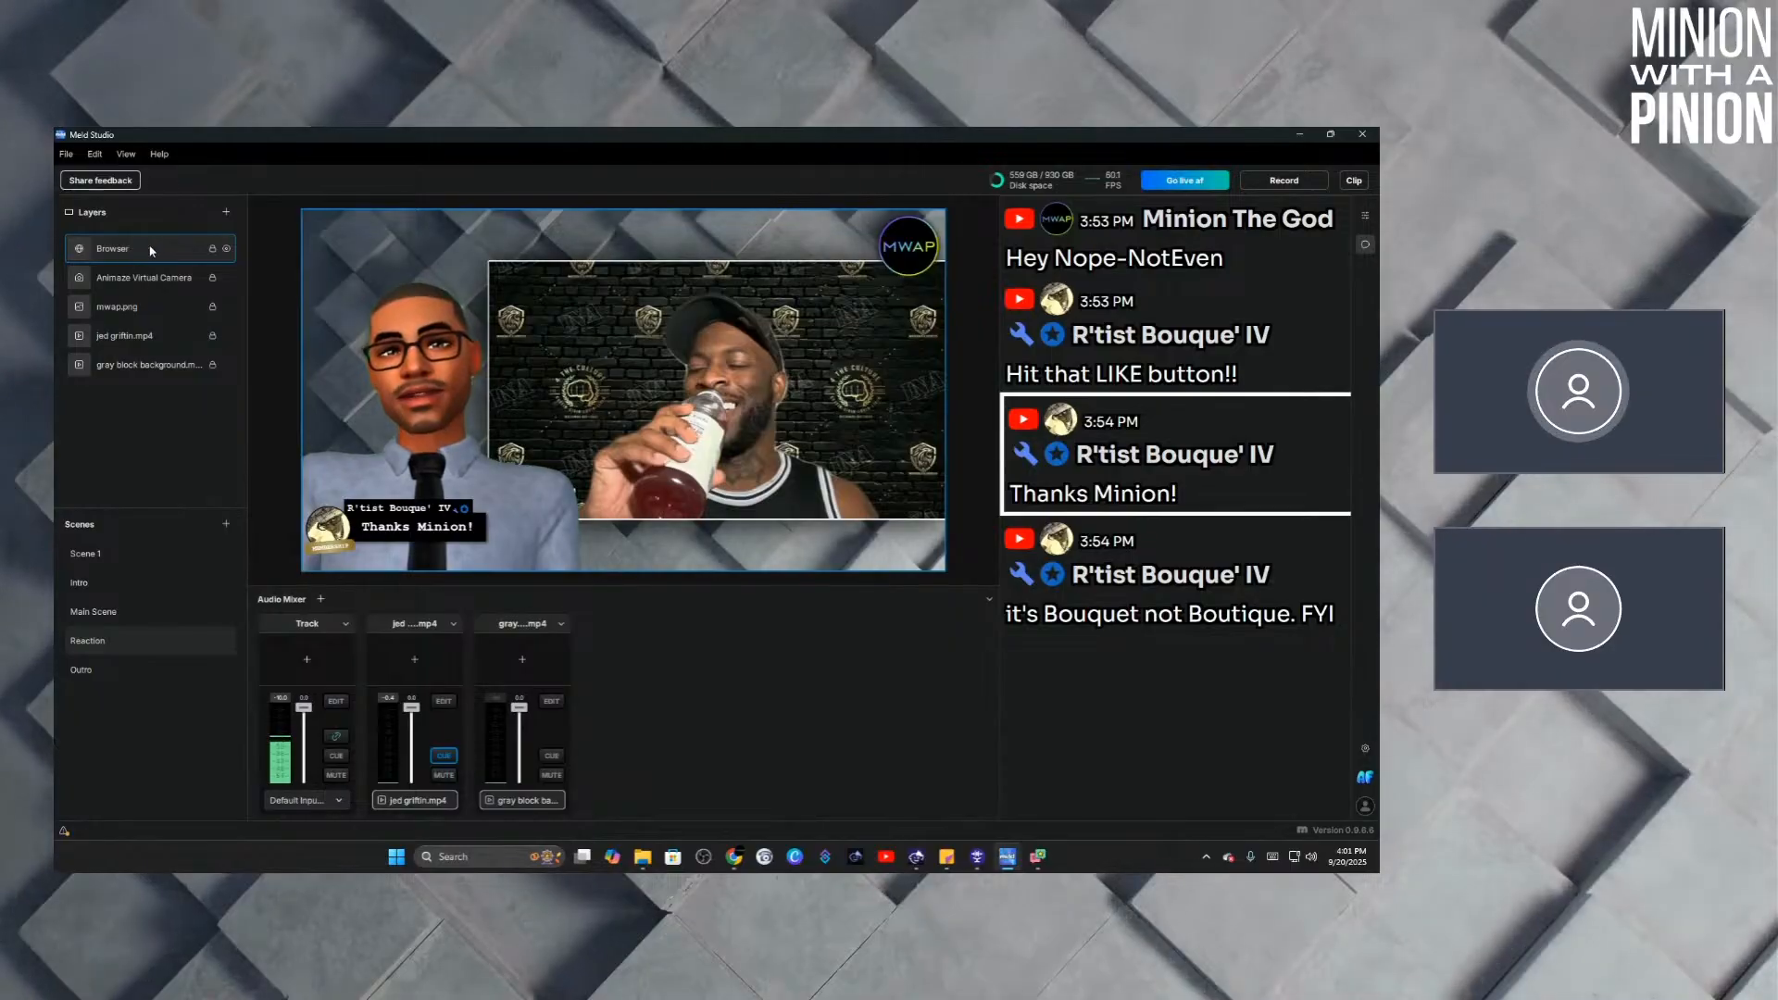
click(1135, 338)
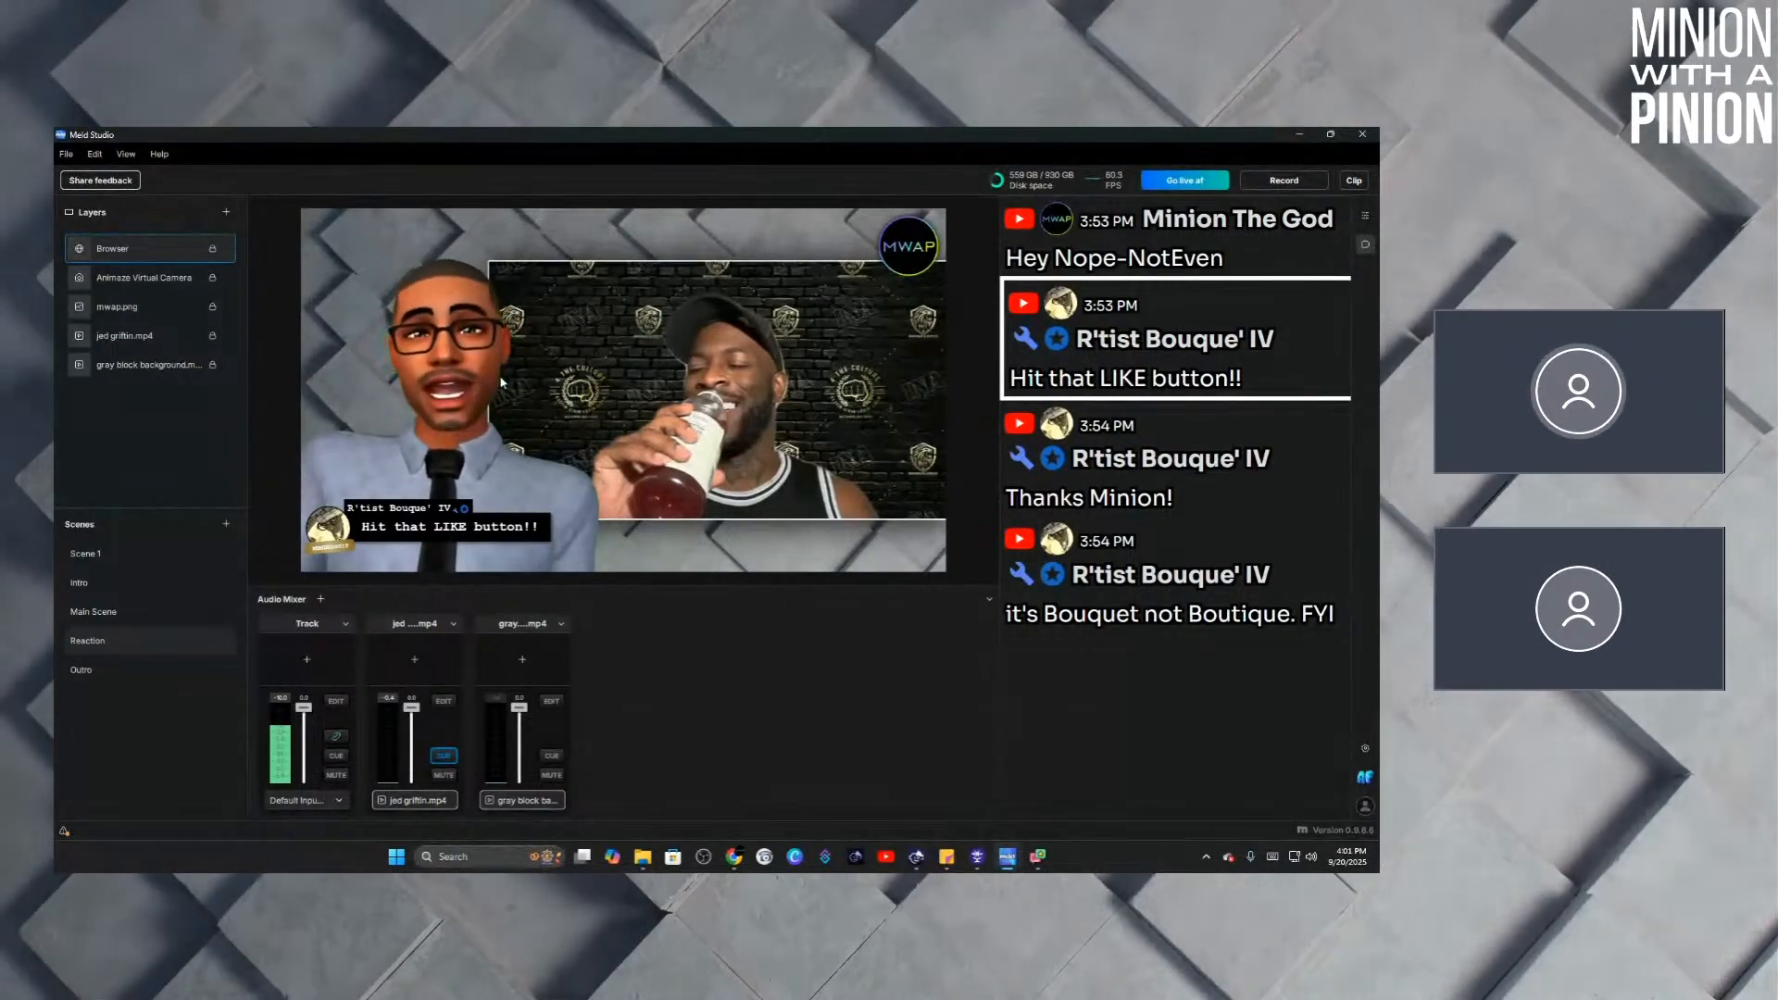
View Scene 1, Intro and Main Scene in turn, and clear the featured "Hit that LIKE button!!" message.
click(121, 555)
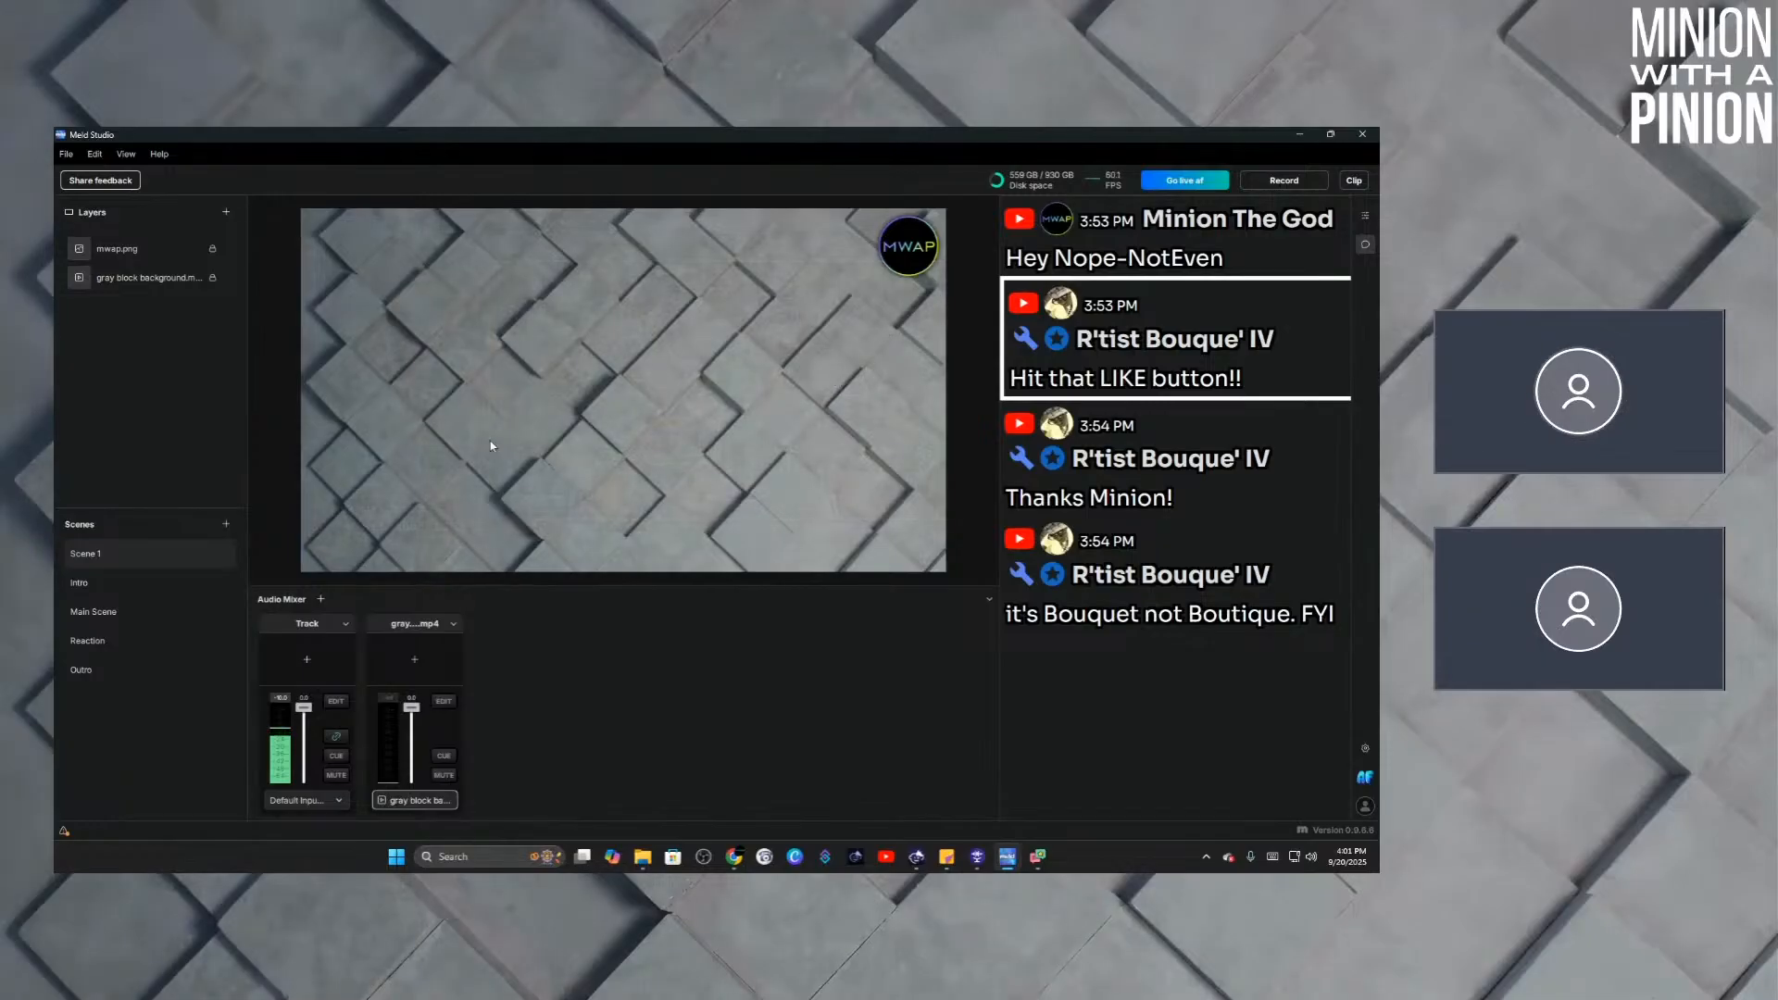
click(166, 582)
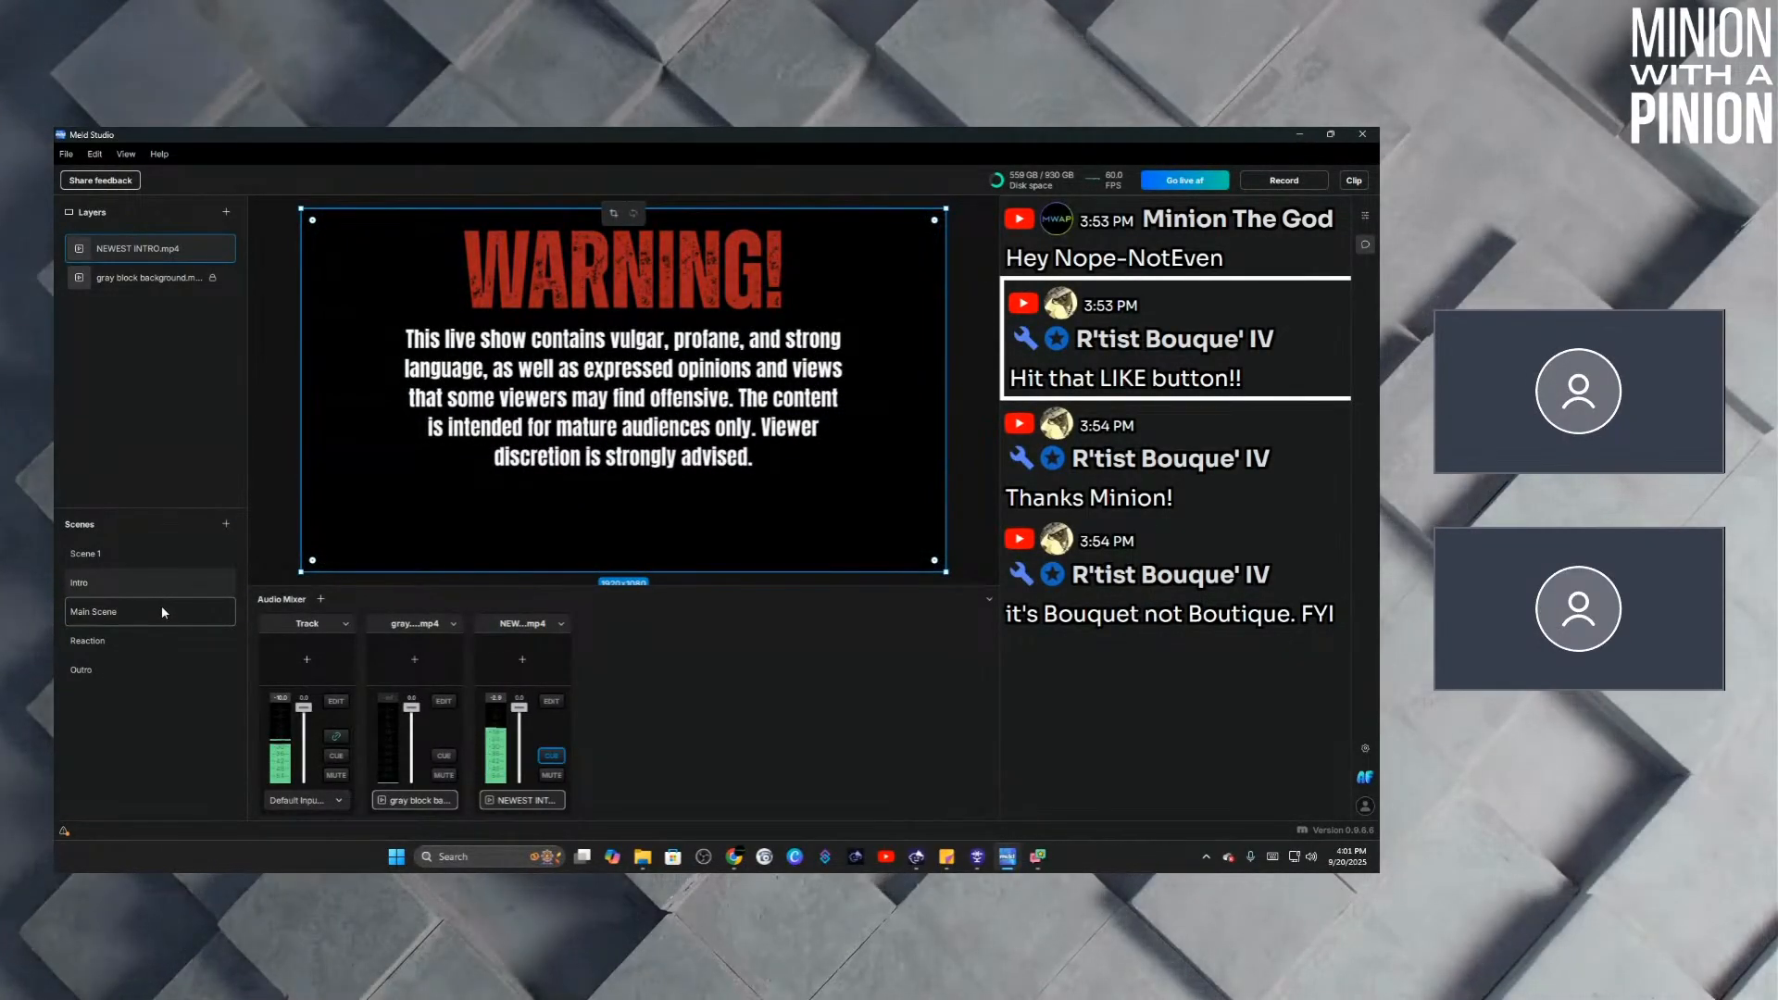
click(162, 609)
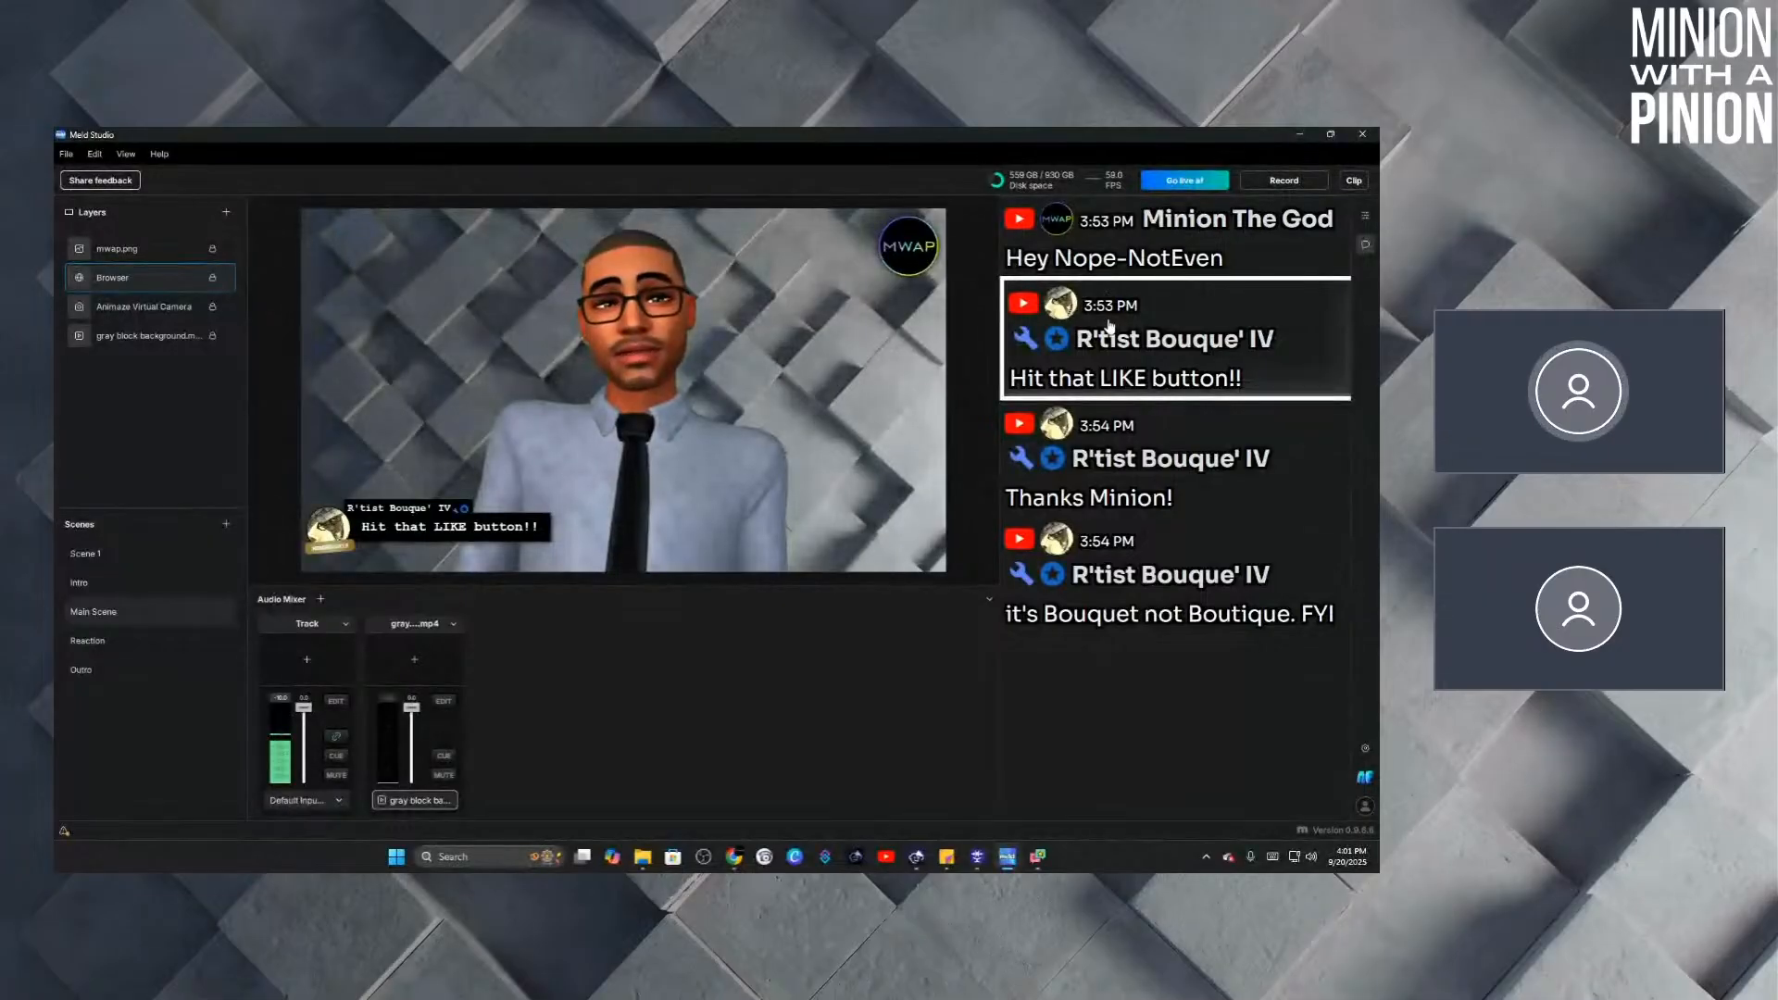
click(1173, 341)
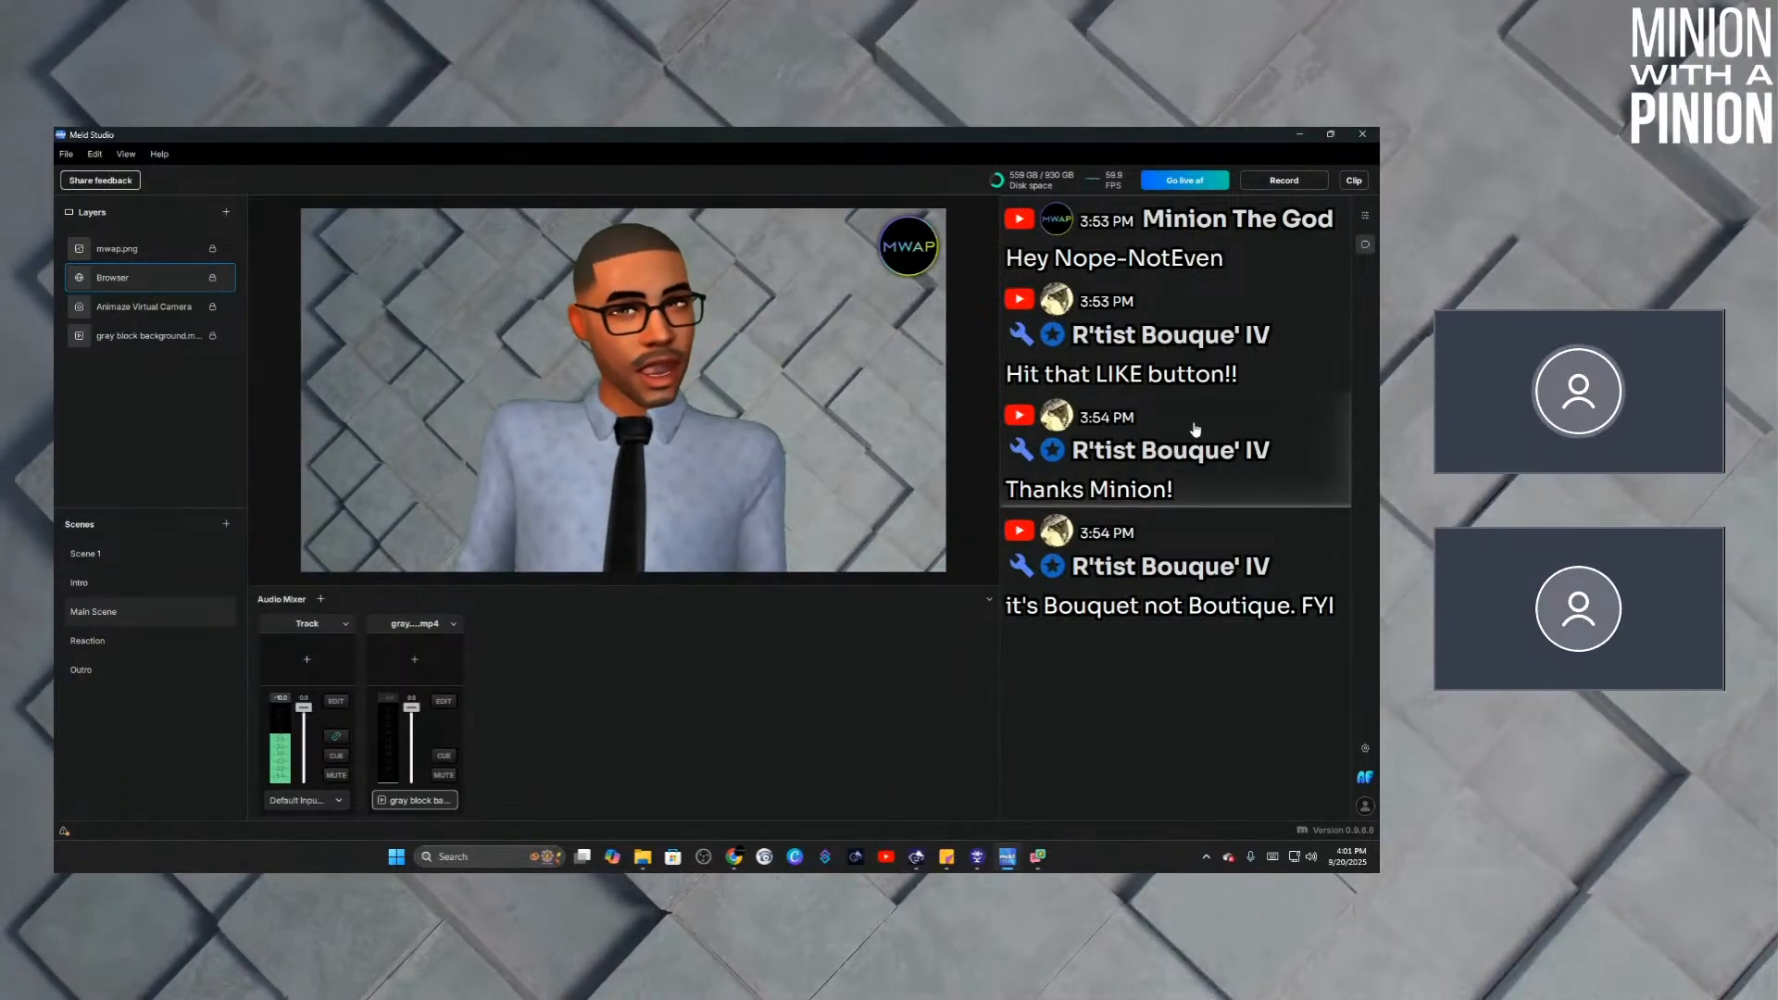
click(96, 643)
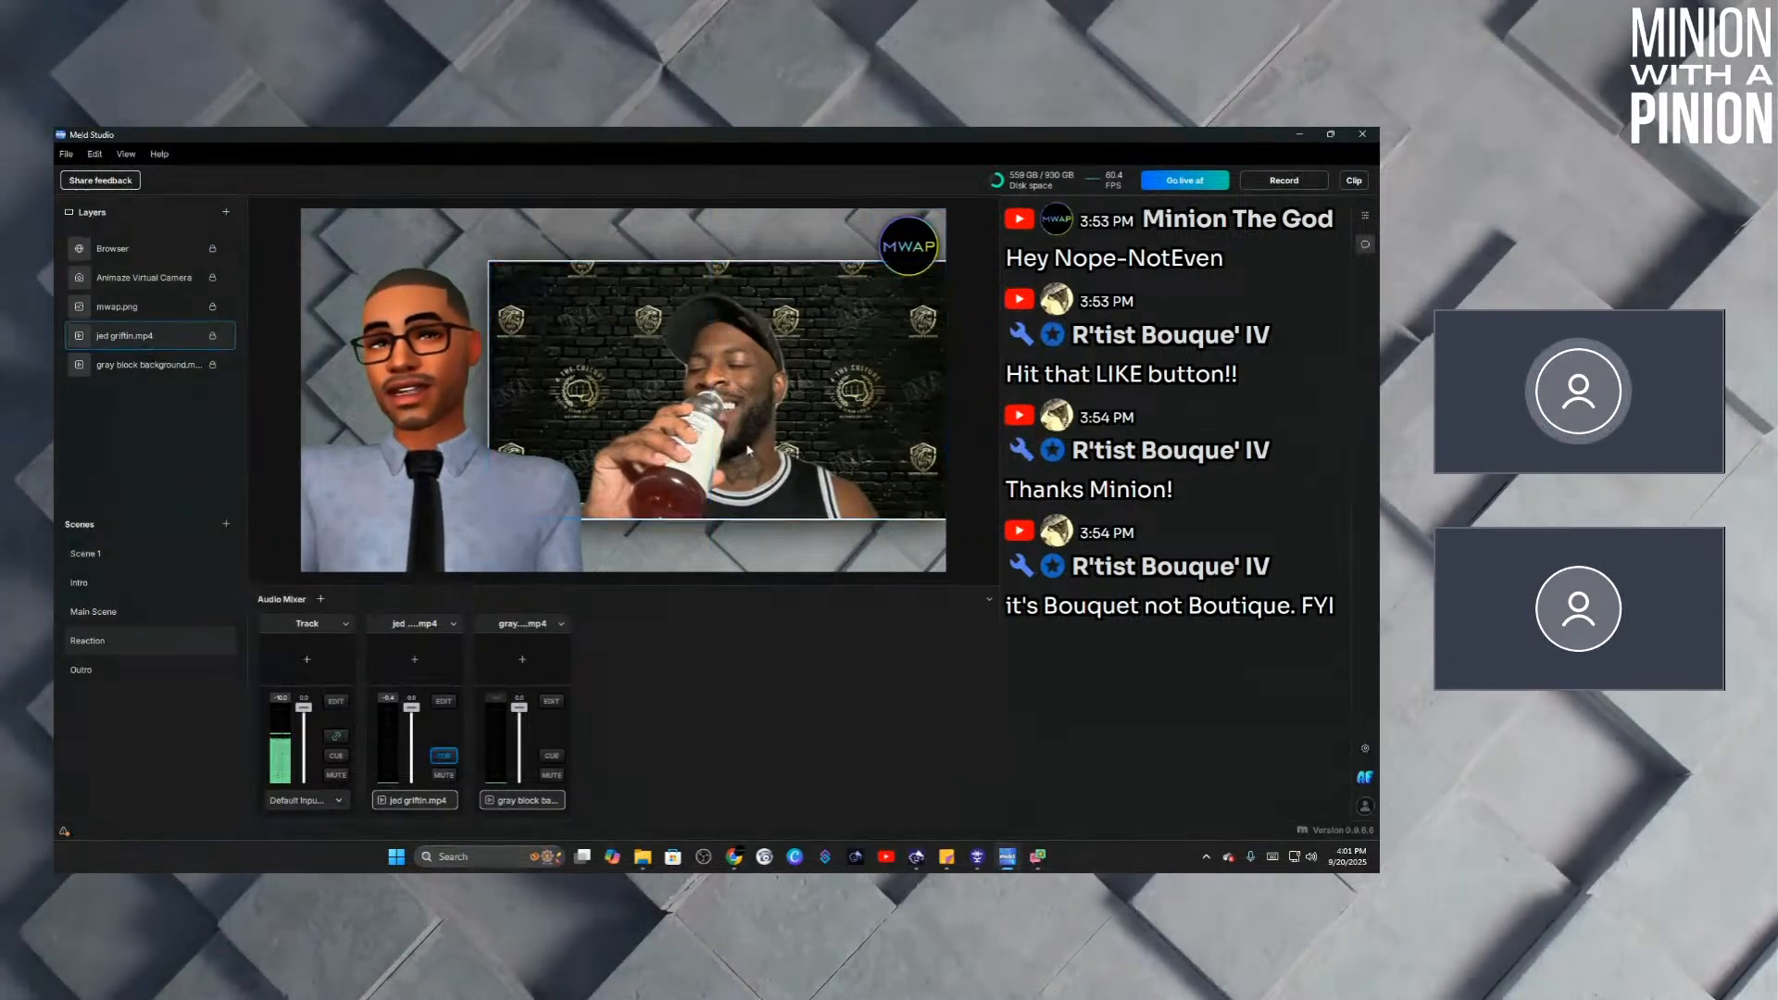
click(1365, 215)
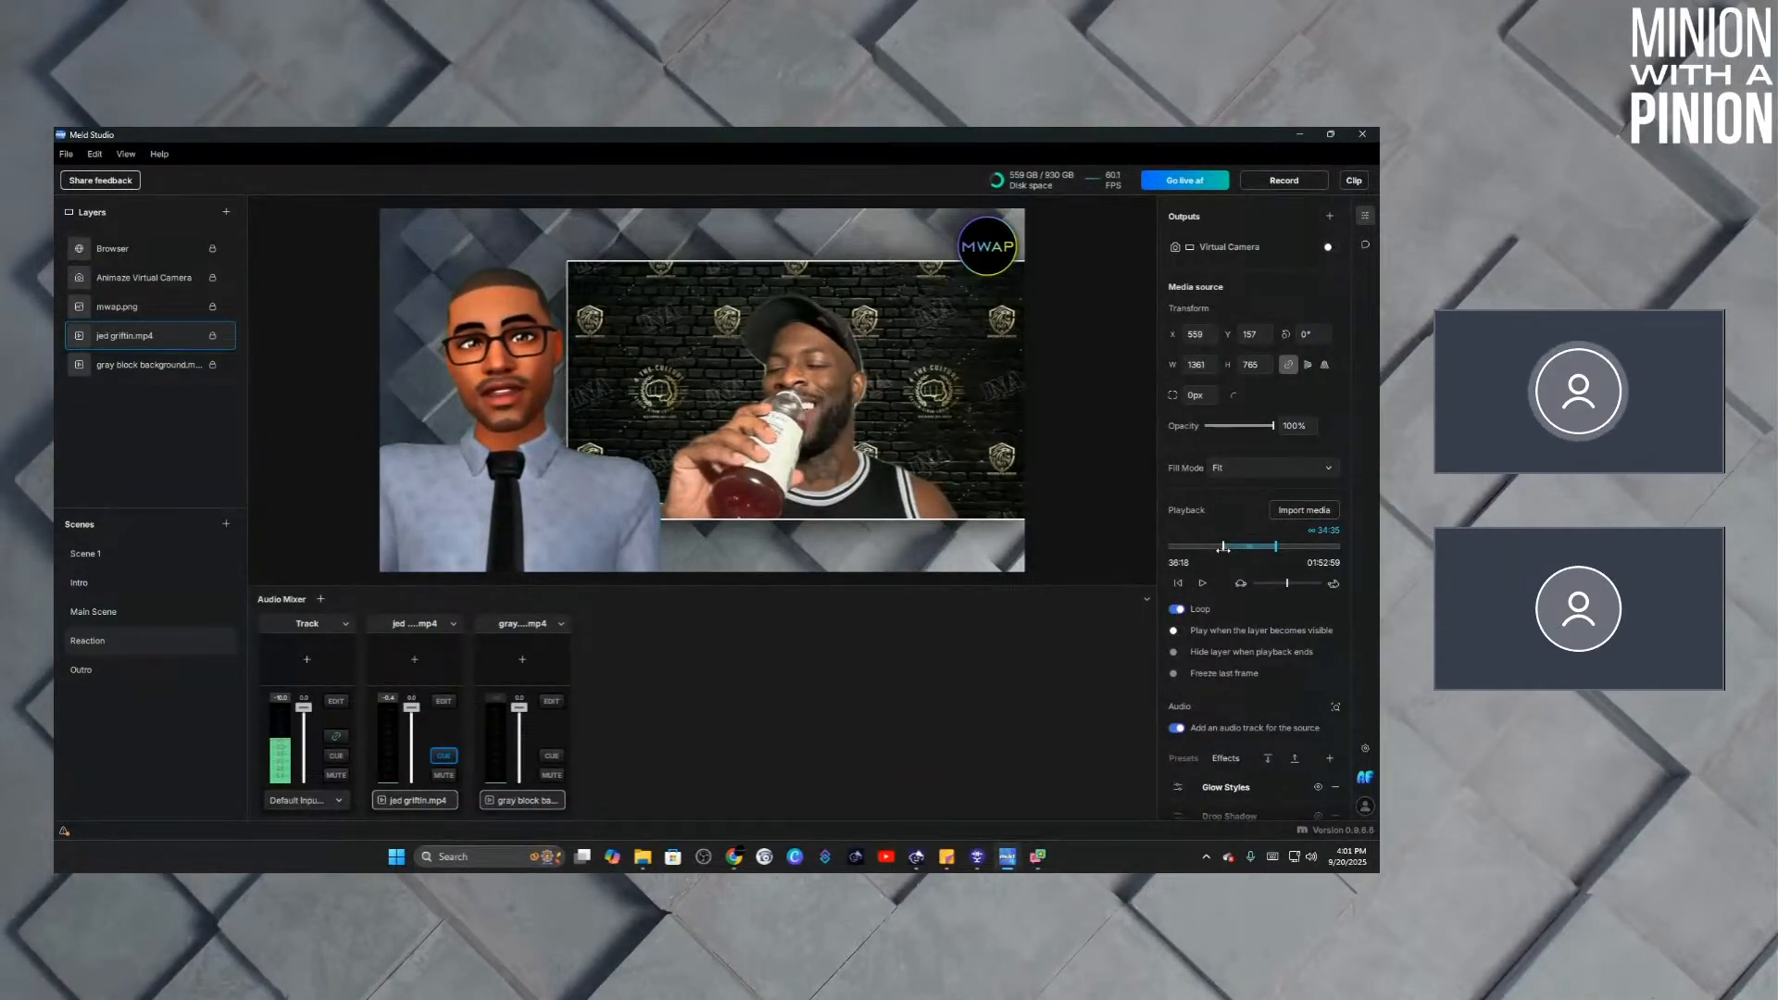
drag(1223, 547, 1275, 546)
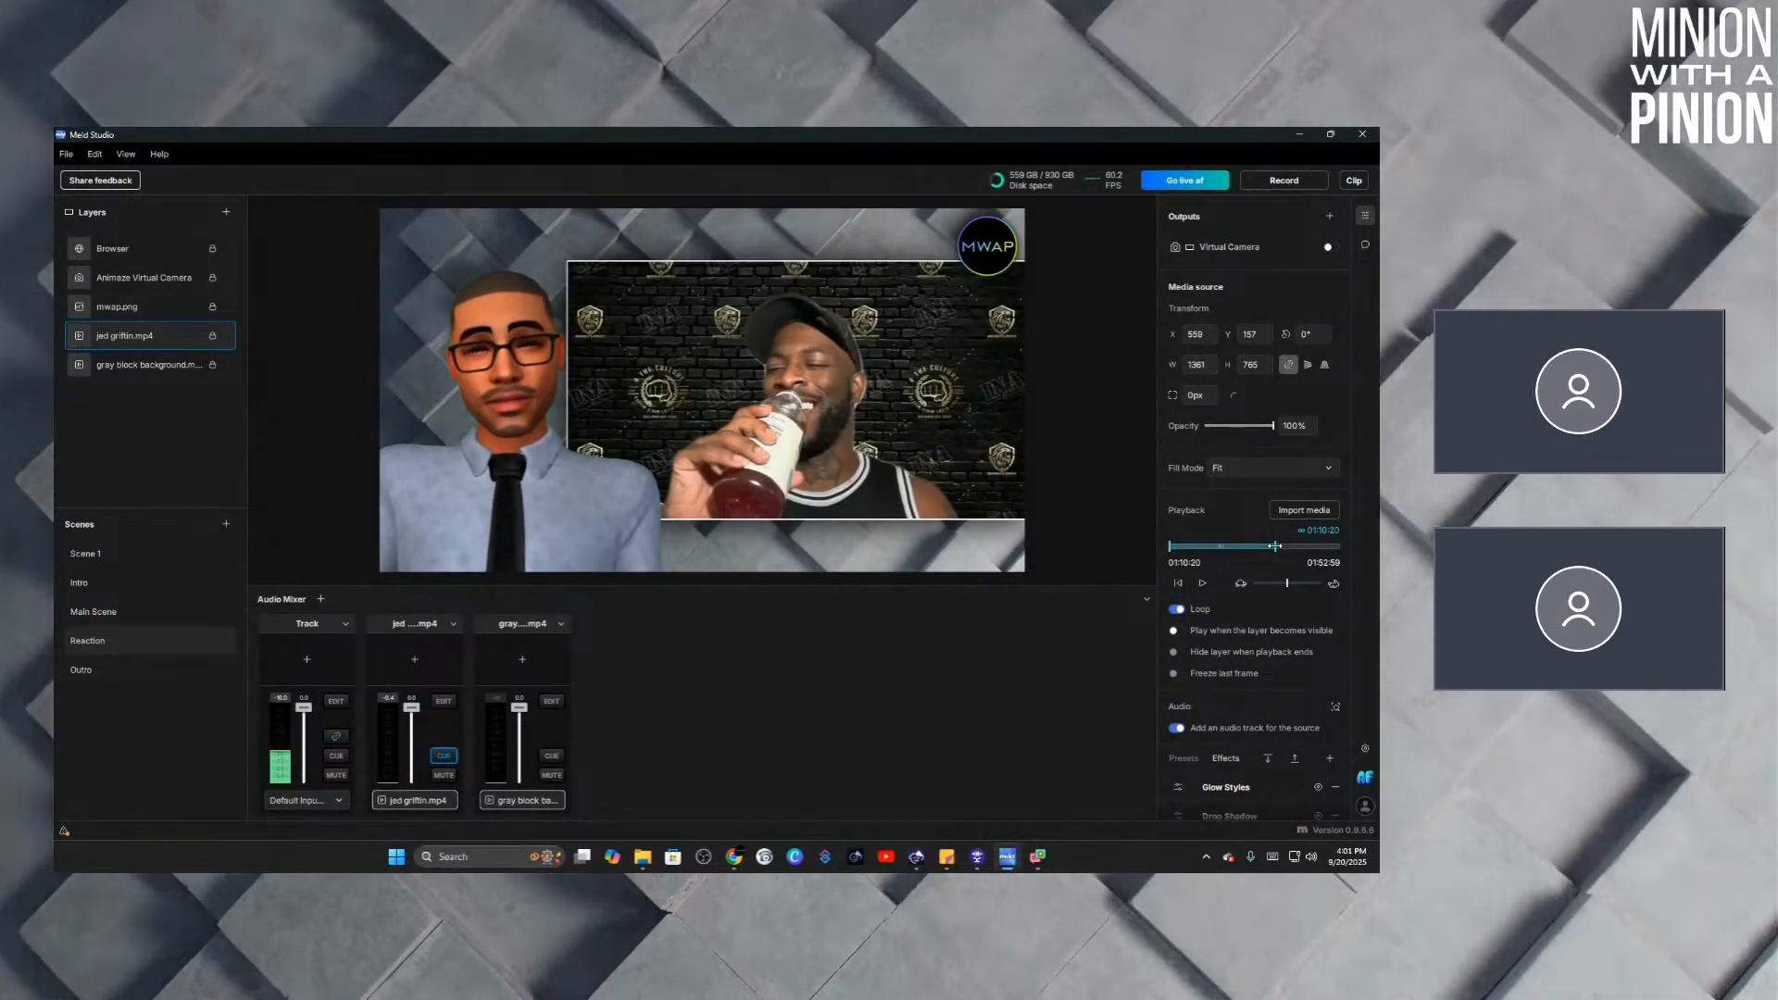
click(1203, 583)
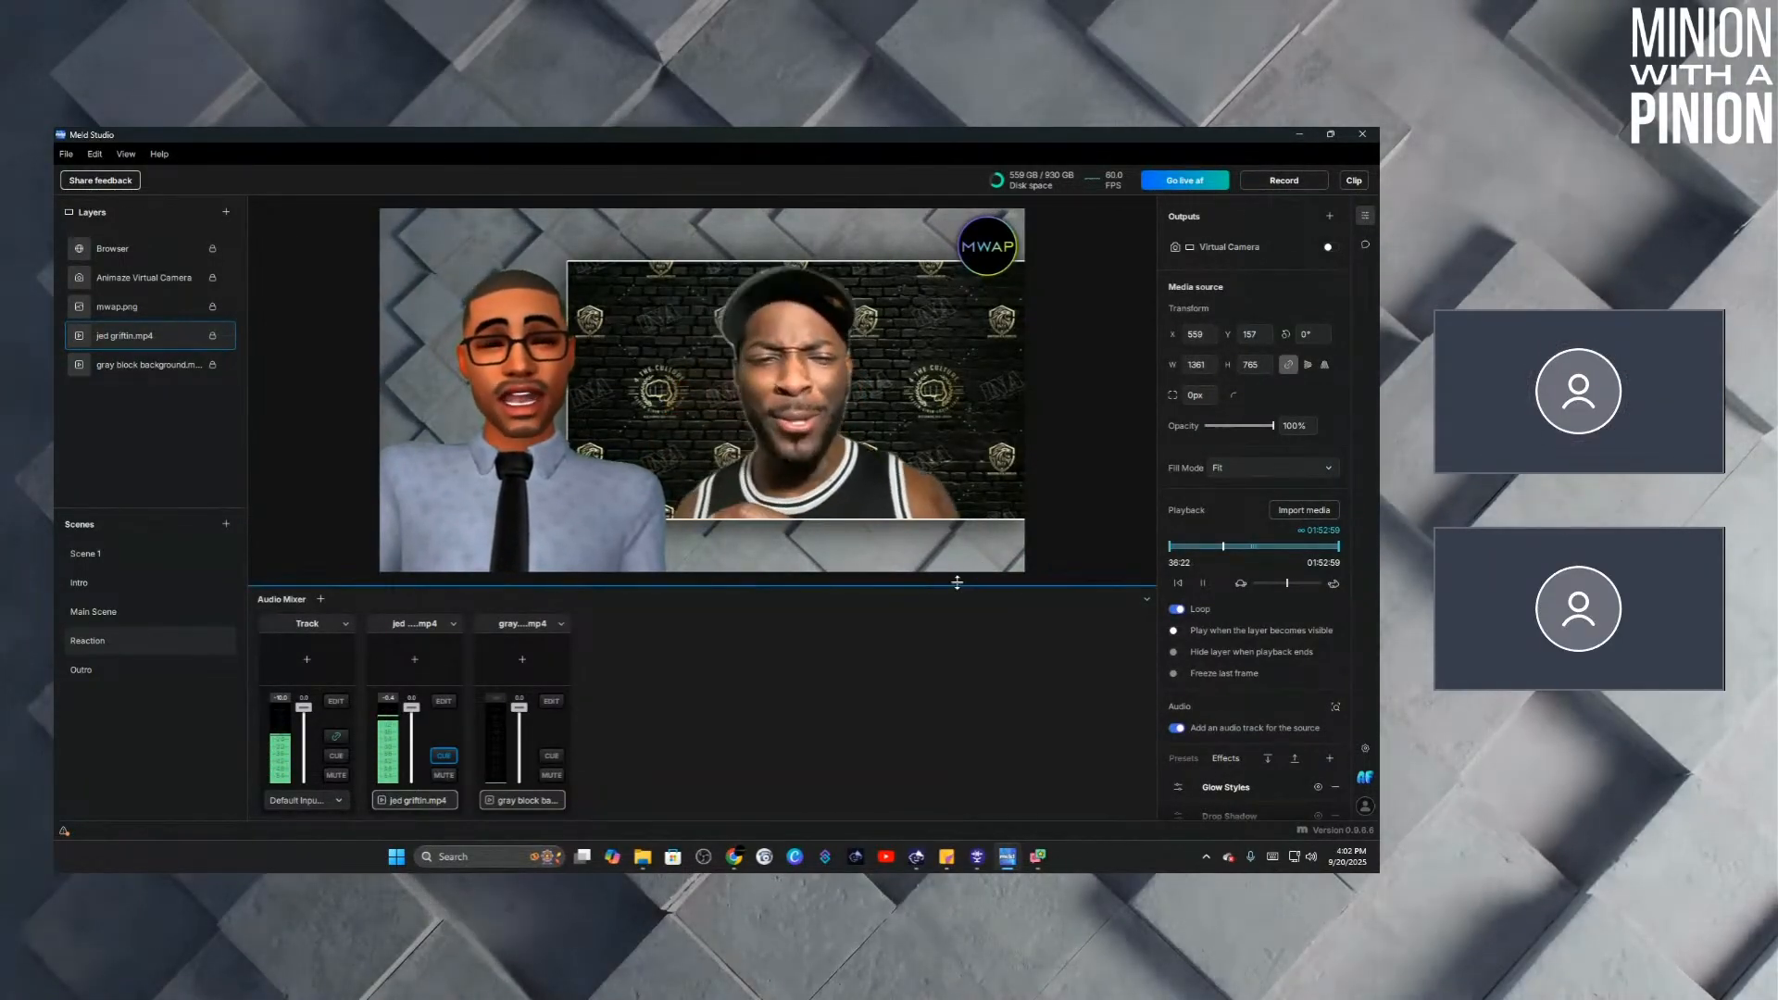
click(1203, 584)
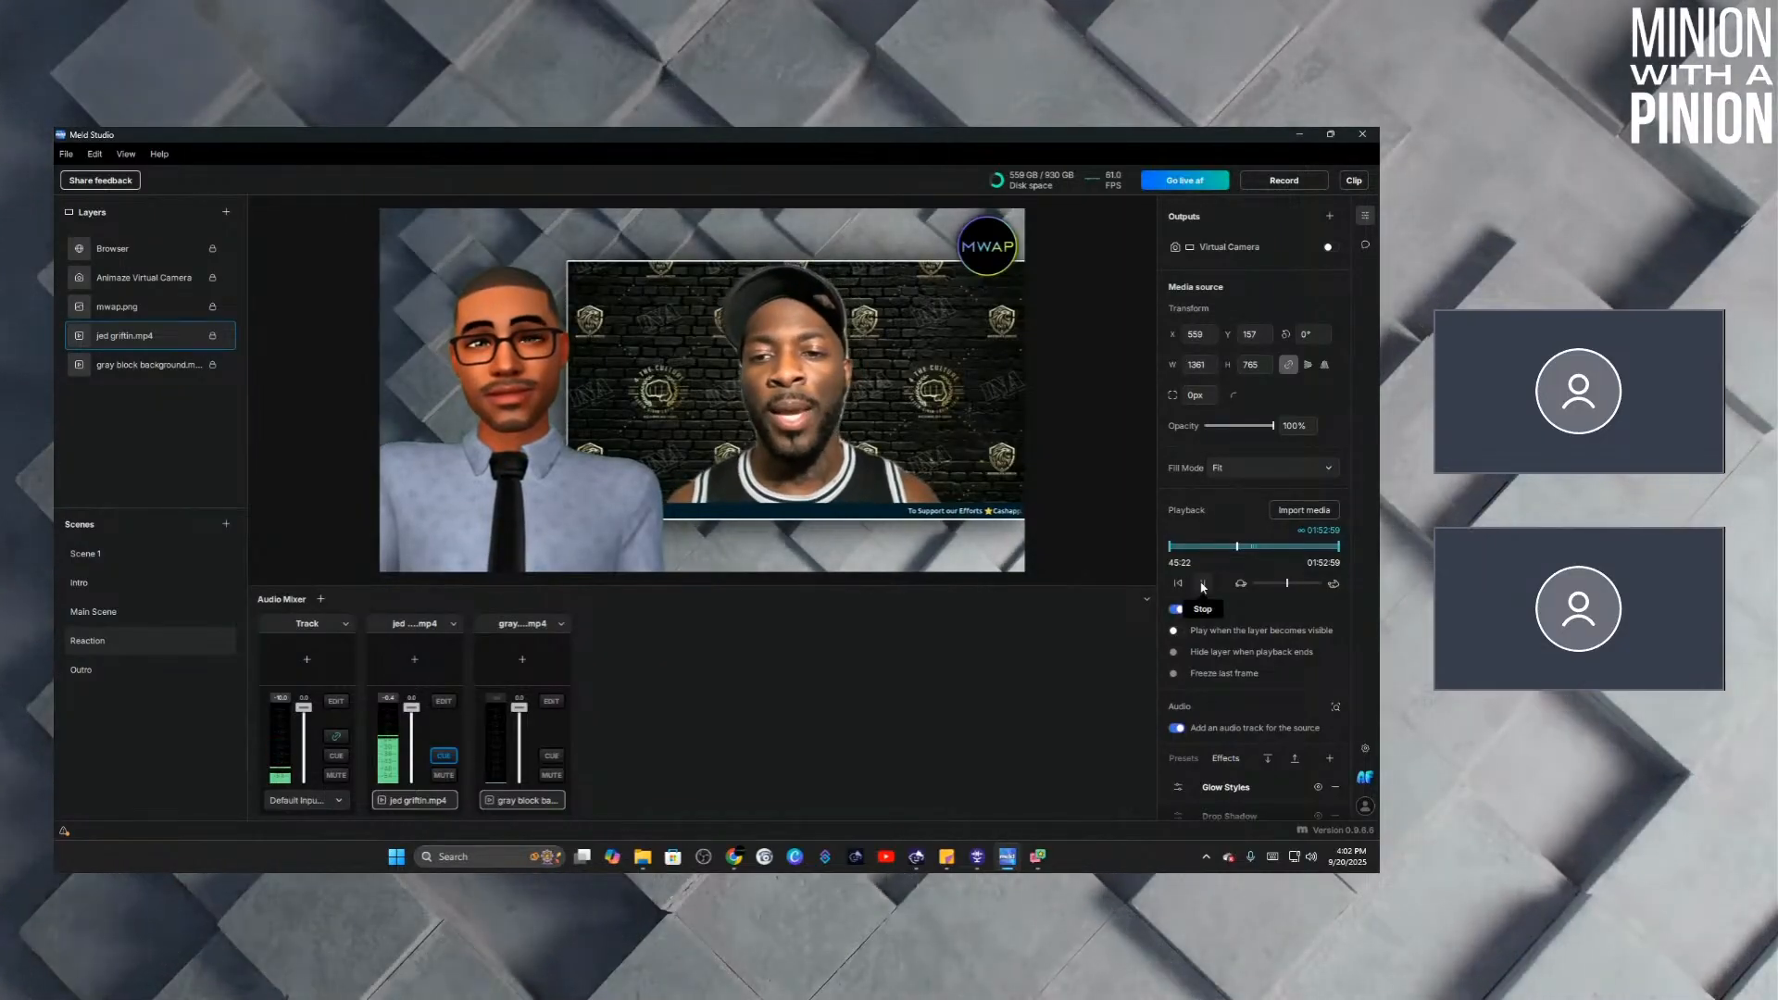
click(1204, 585)
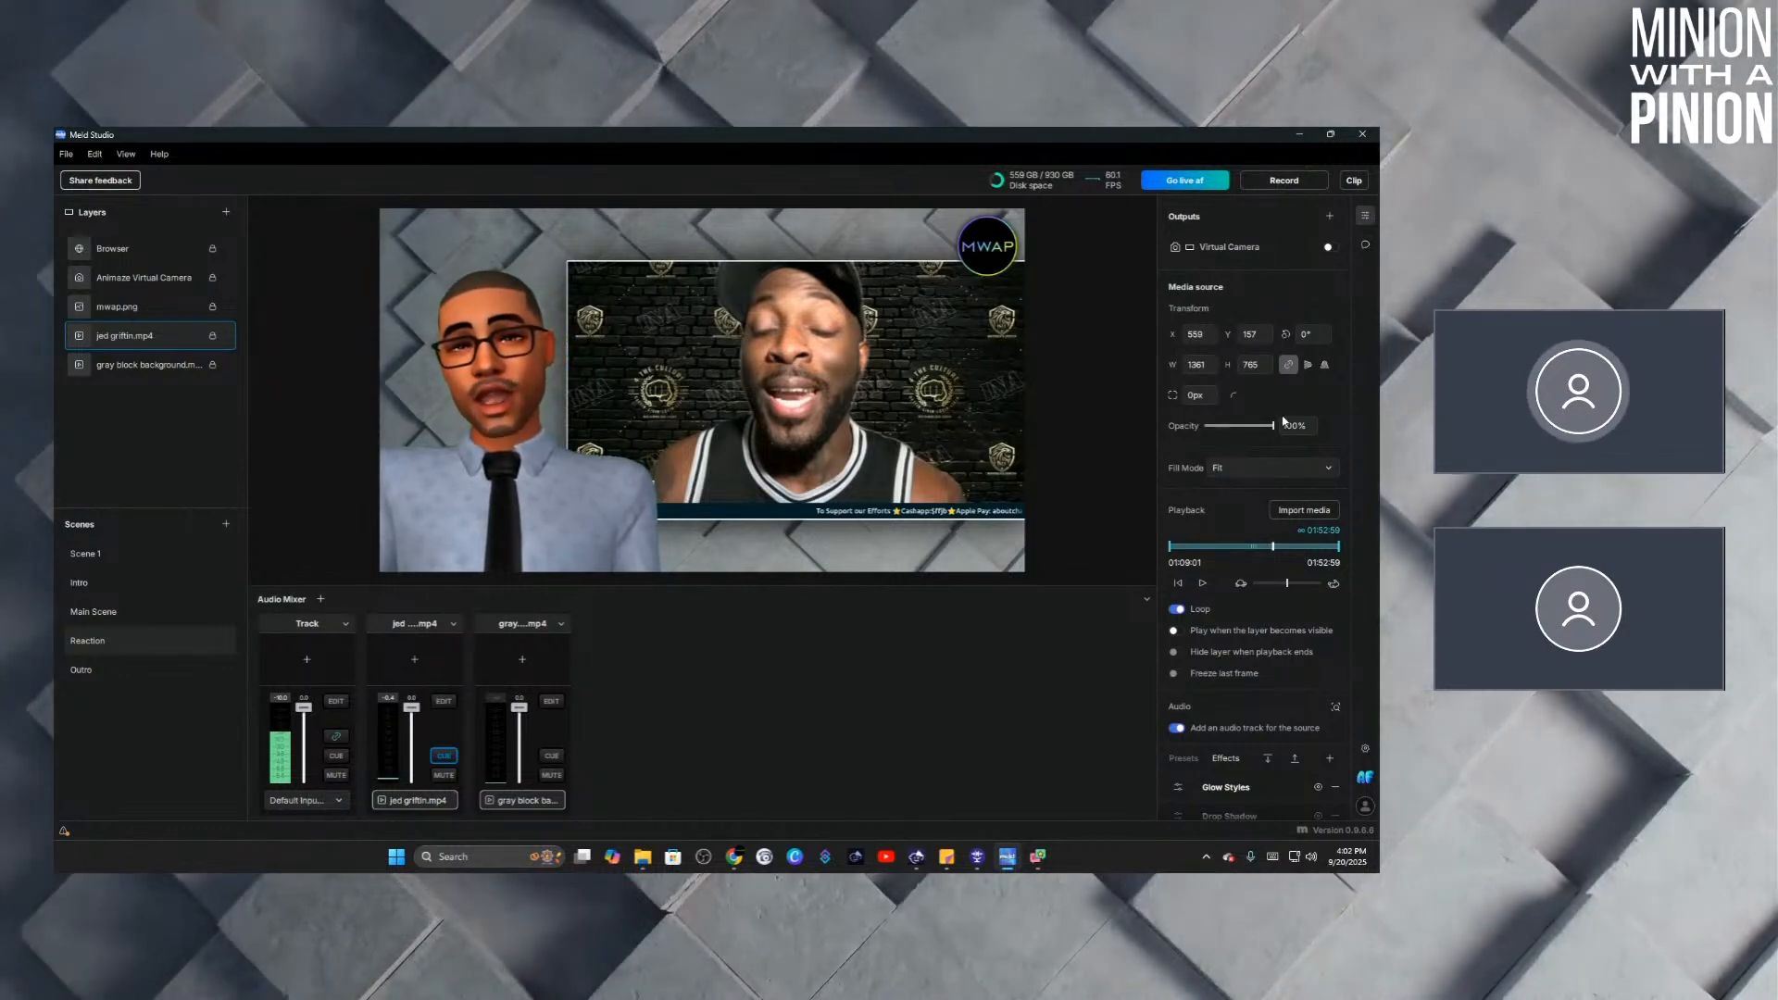
click(1201, 584)
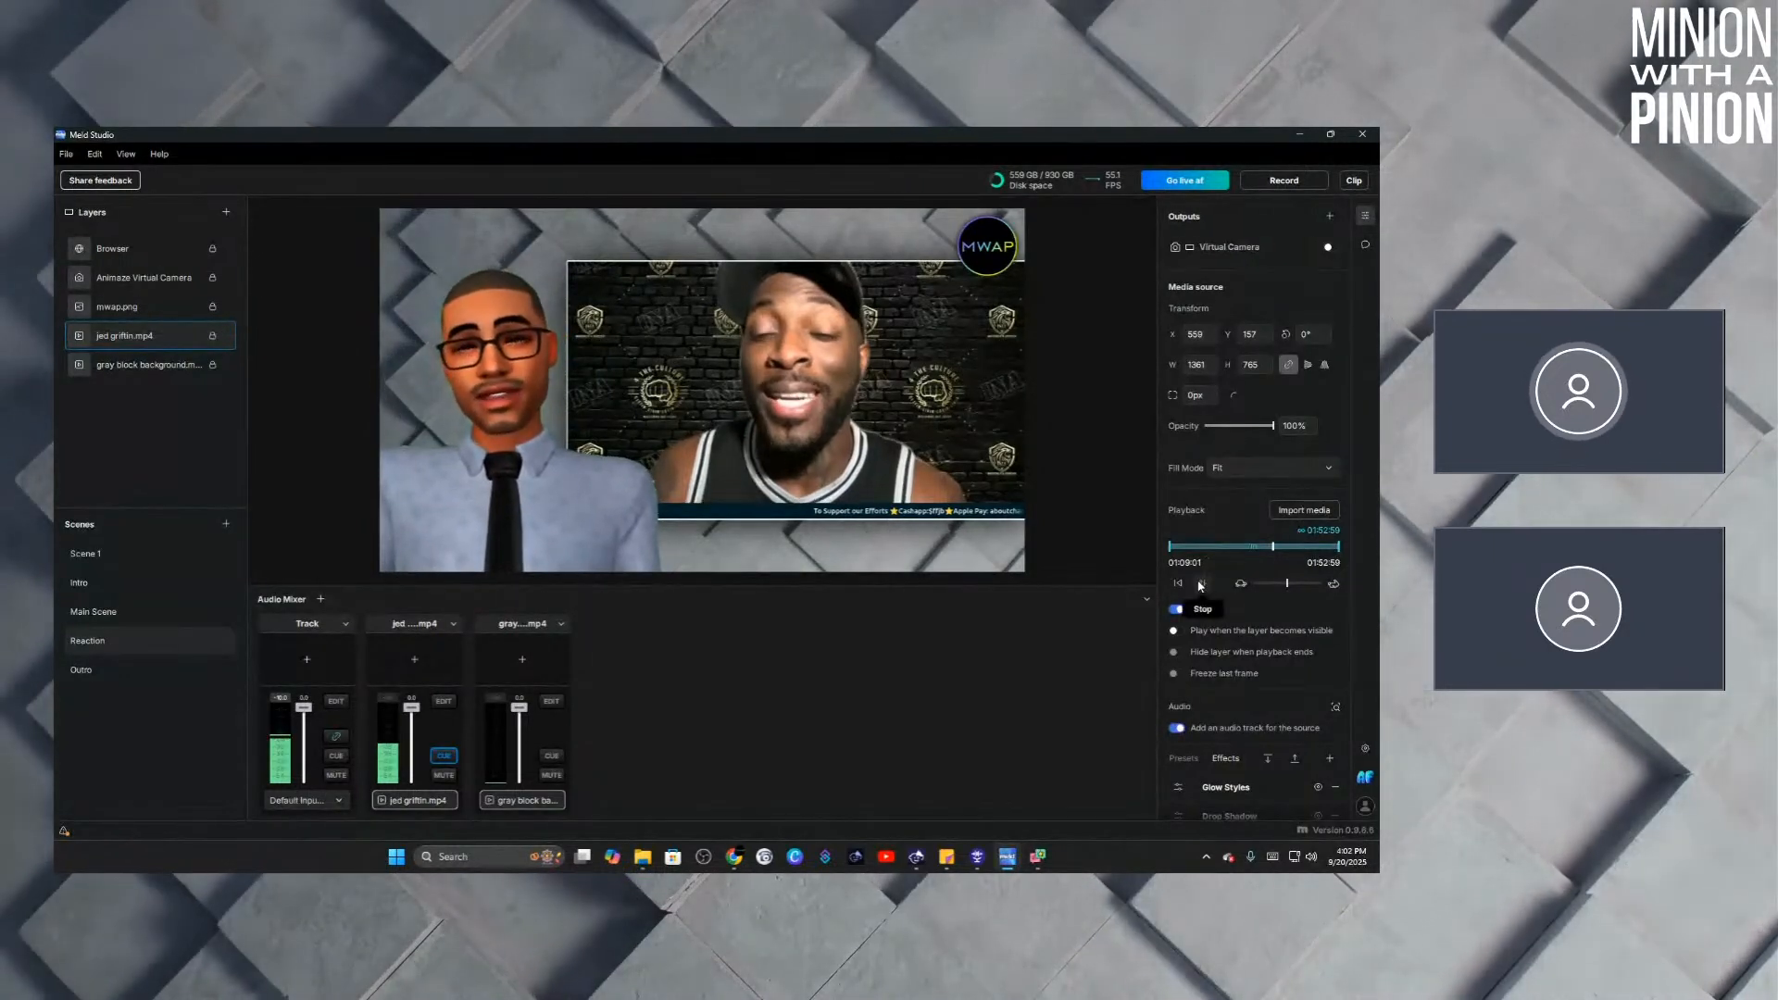
Show the chat and feature "Thanks Minion!" followed by the question about going live with crafting tutorials.
click(1363, 246)
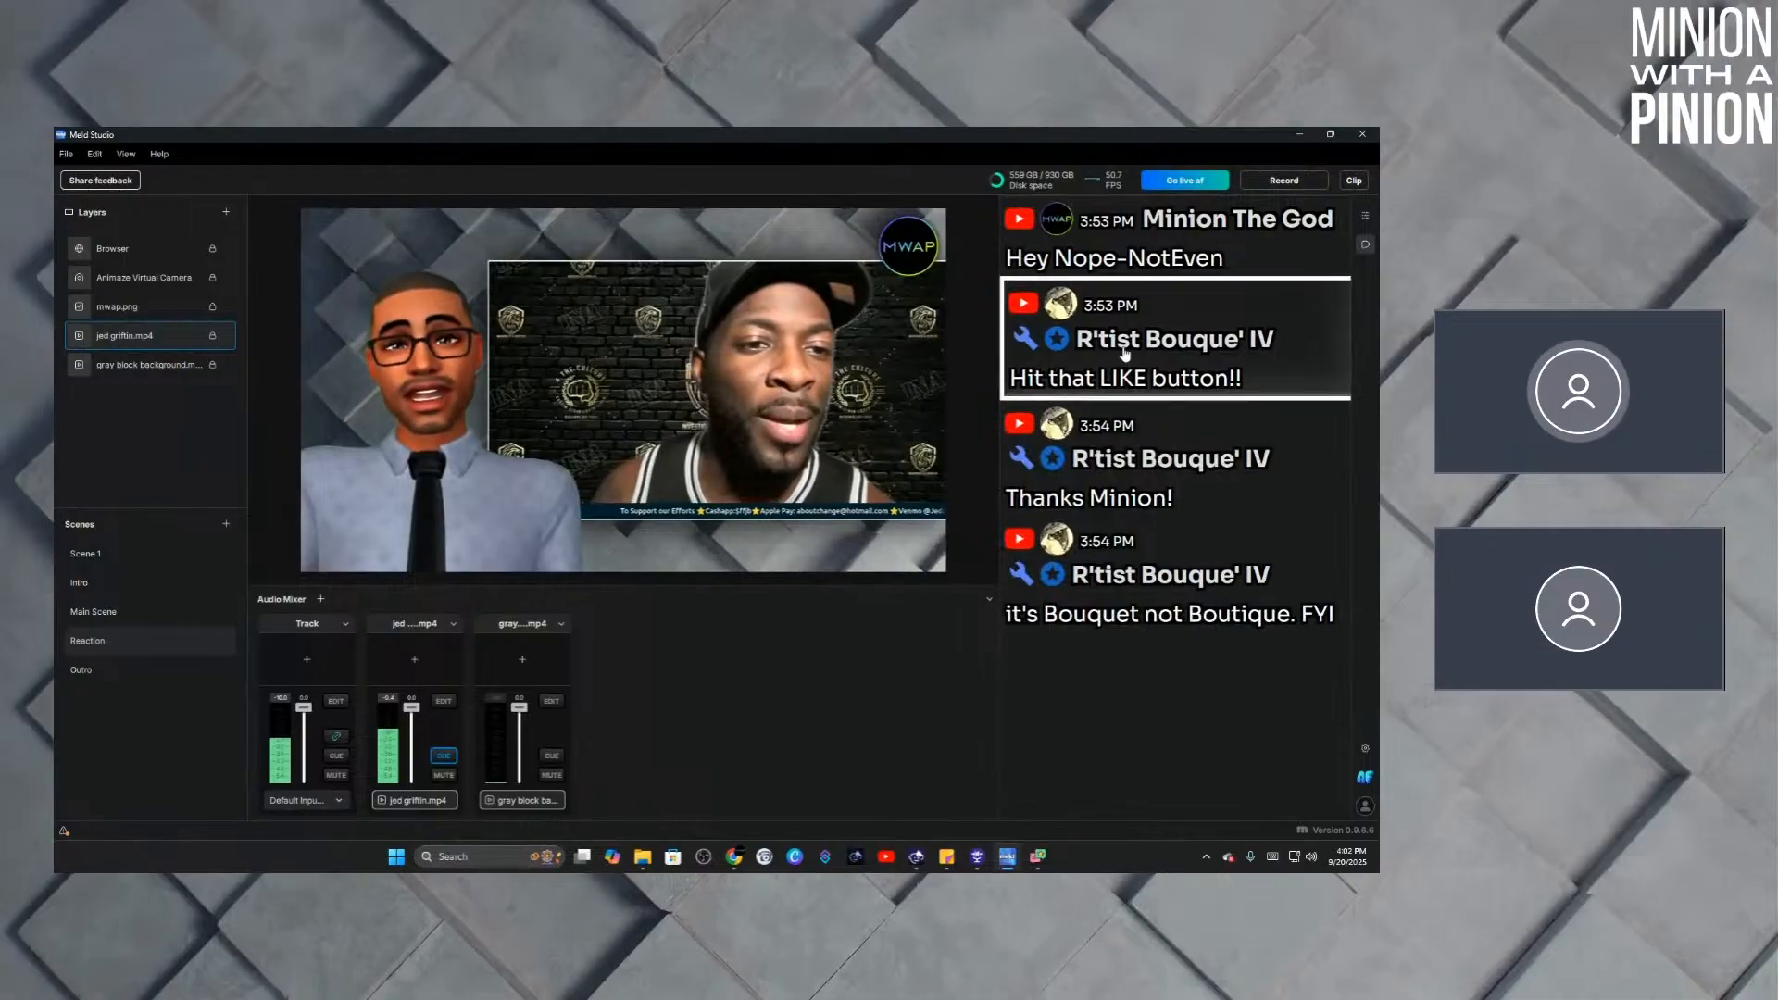
click(1149, 472)
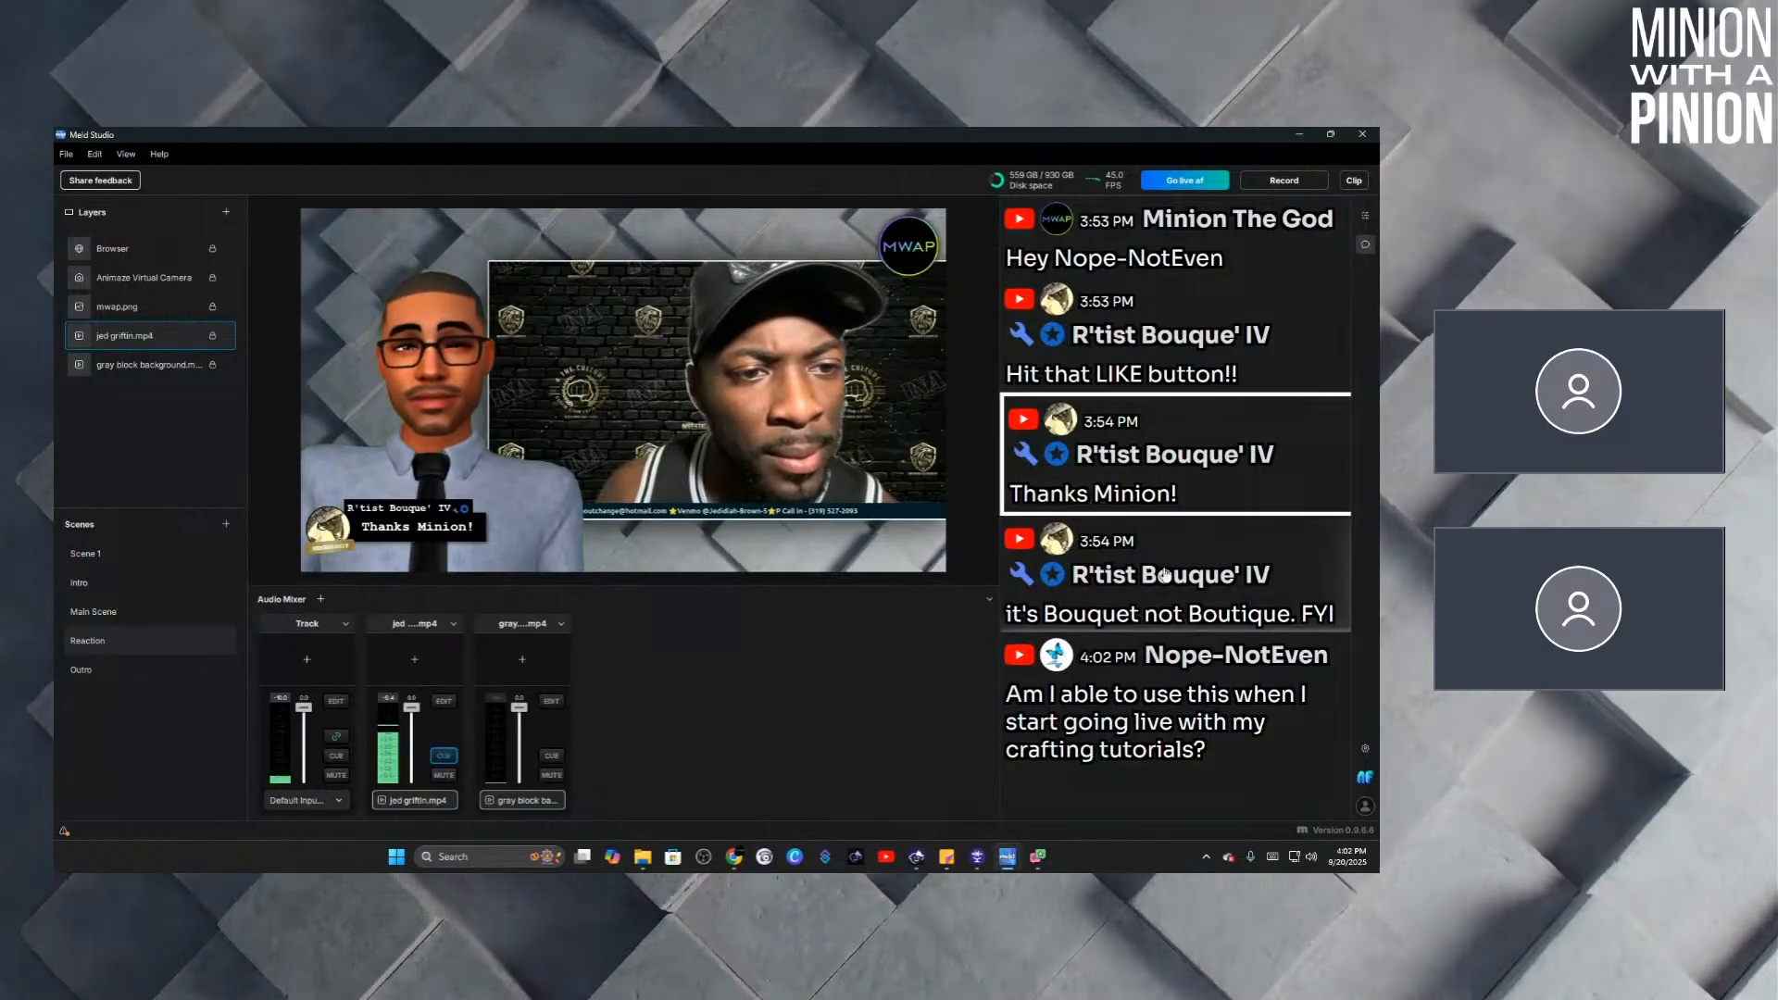
click(1122, 709)
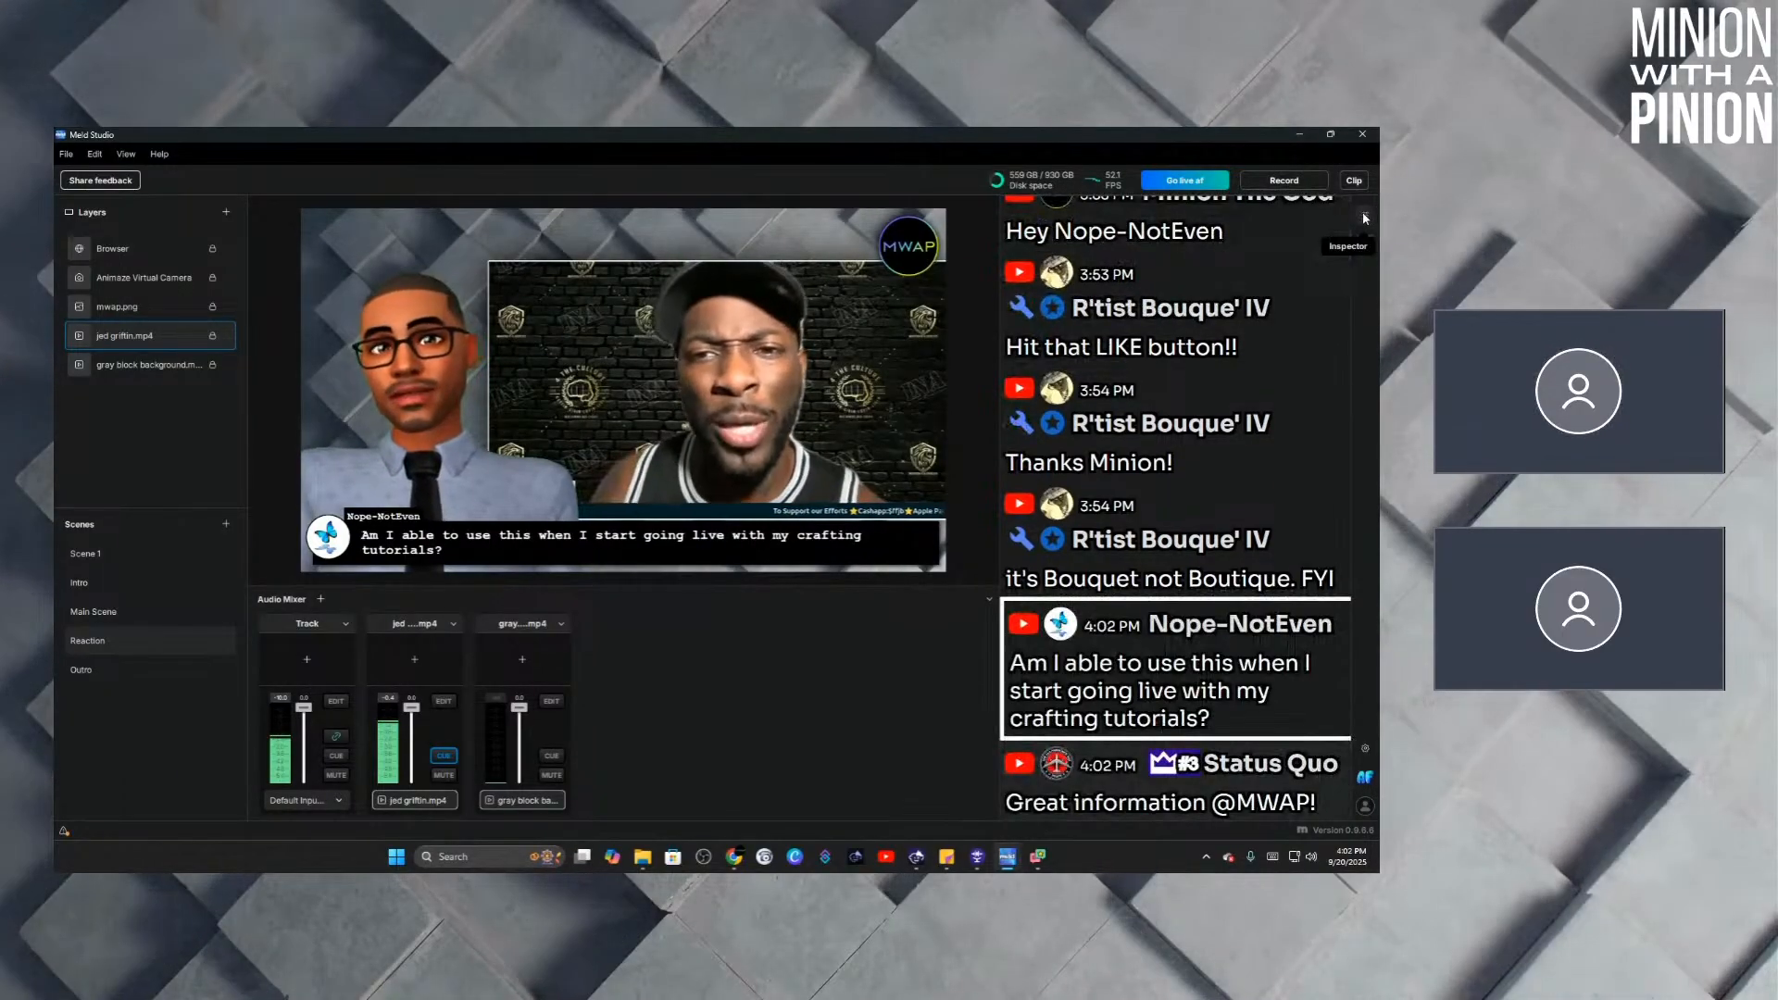
click(1365, 217)
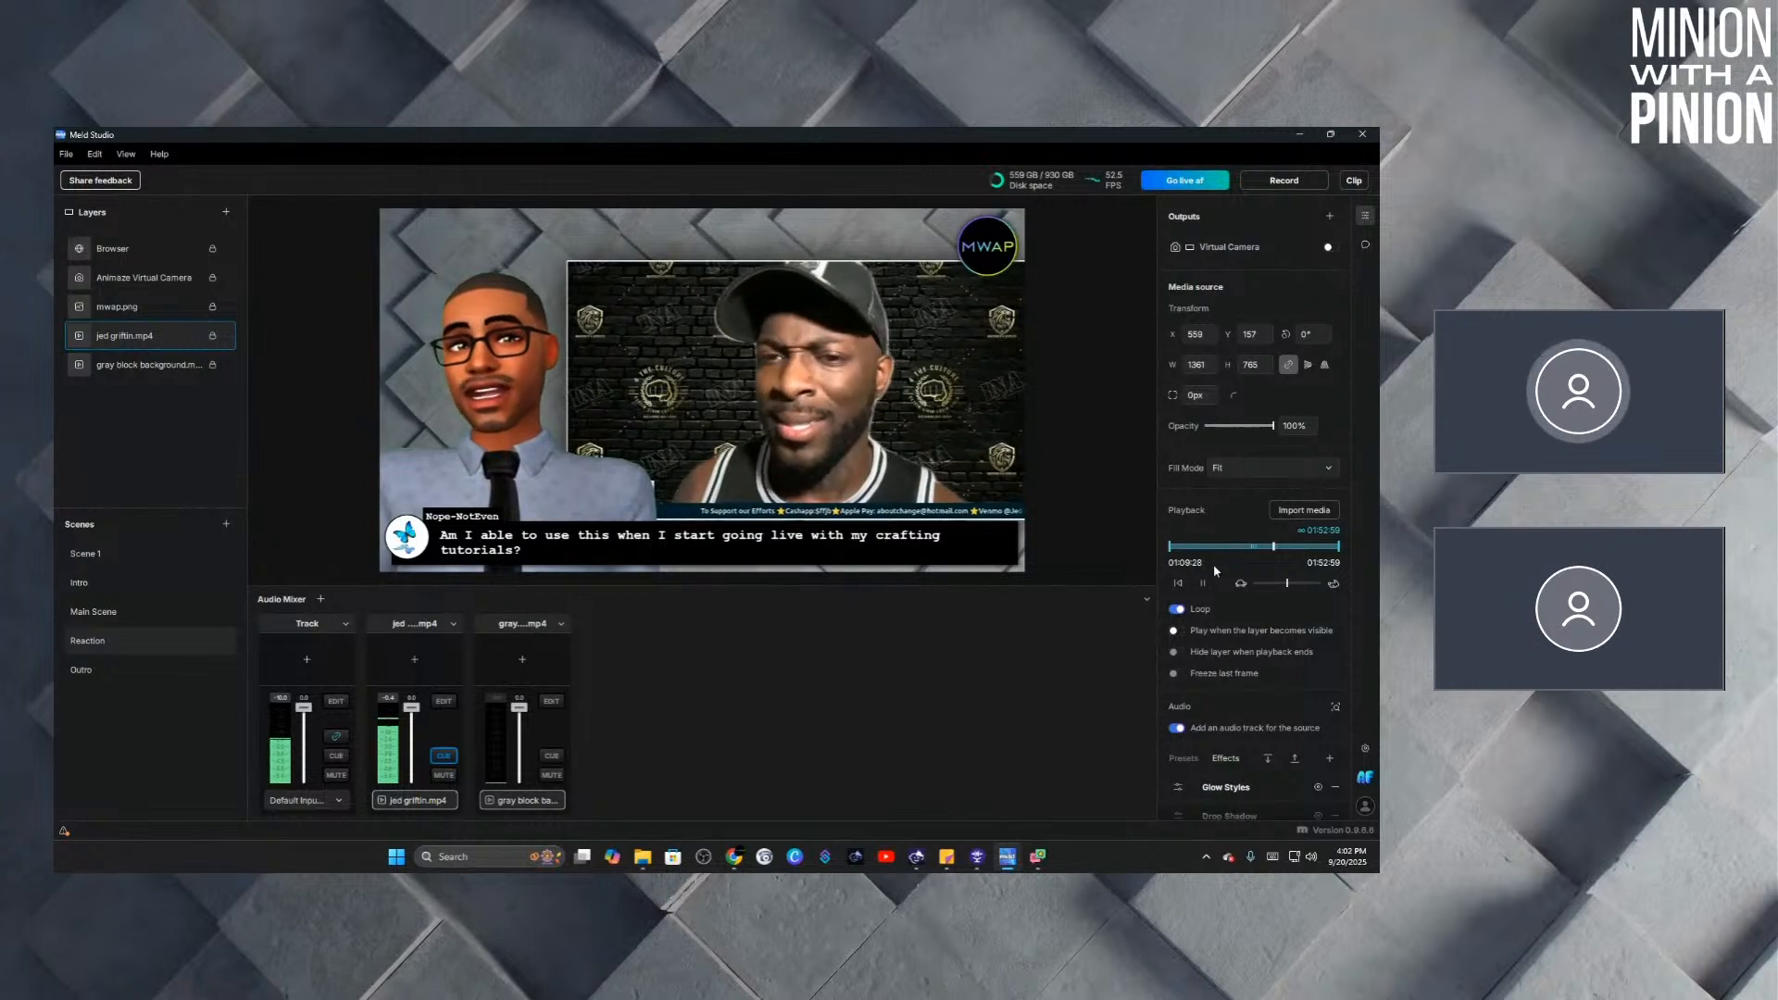
right_click(106, 338)
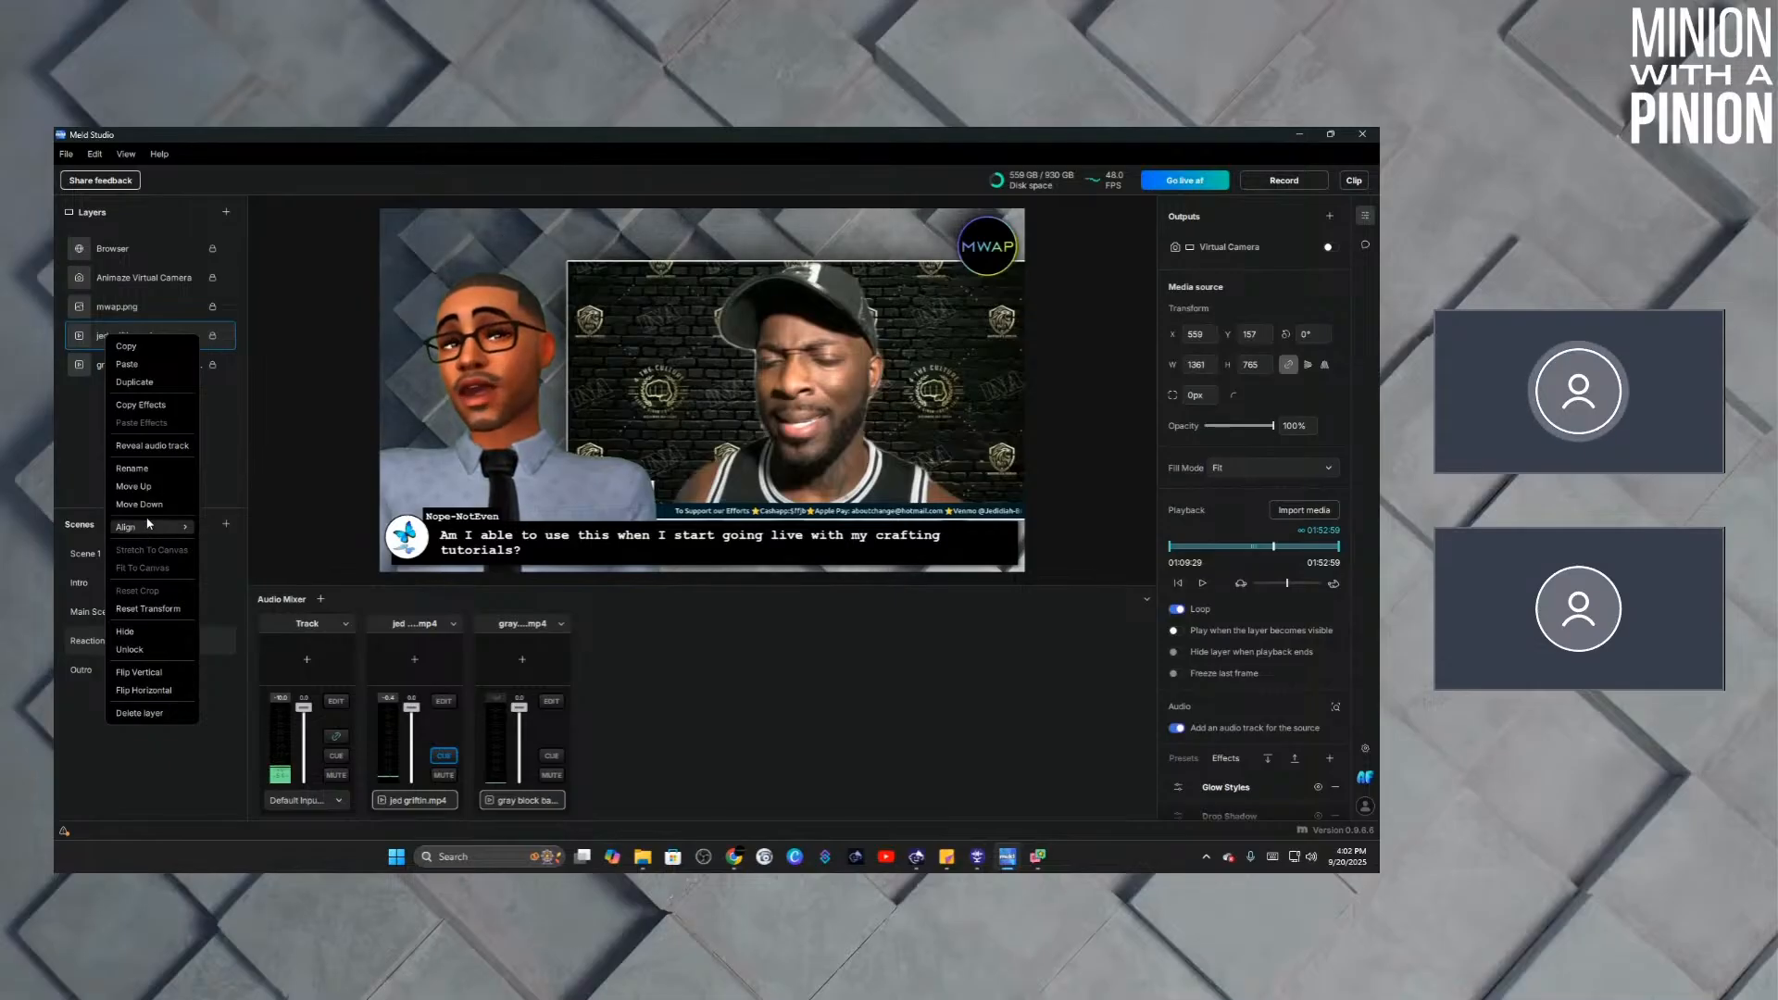
click(227, 337)
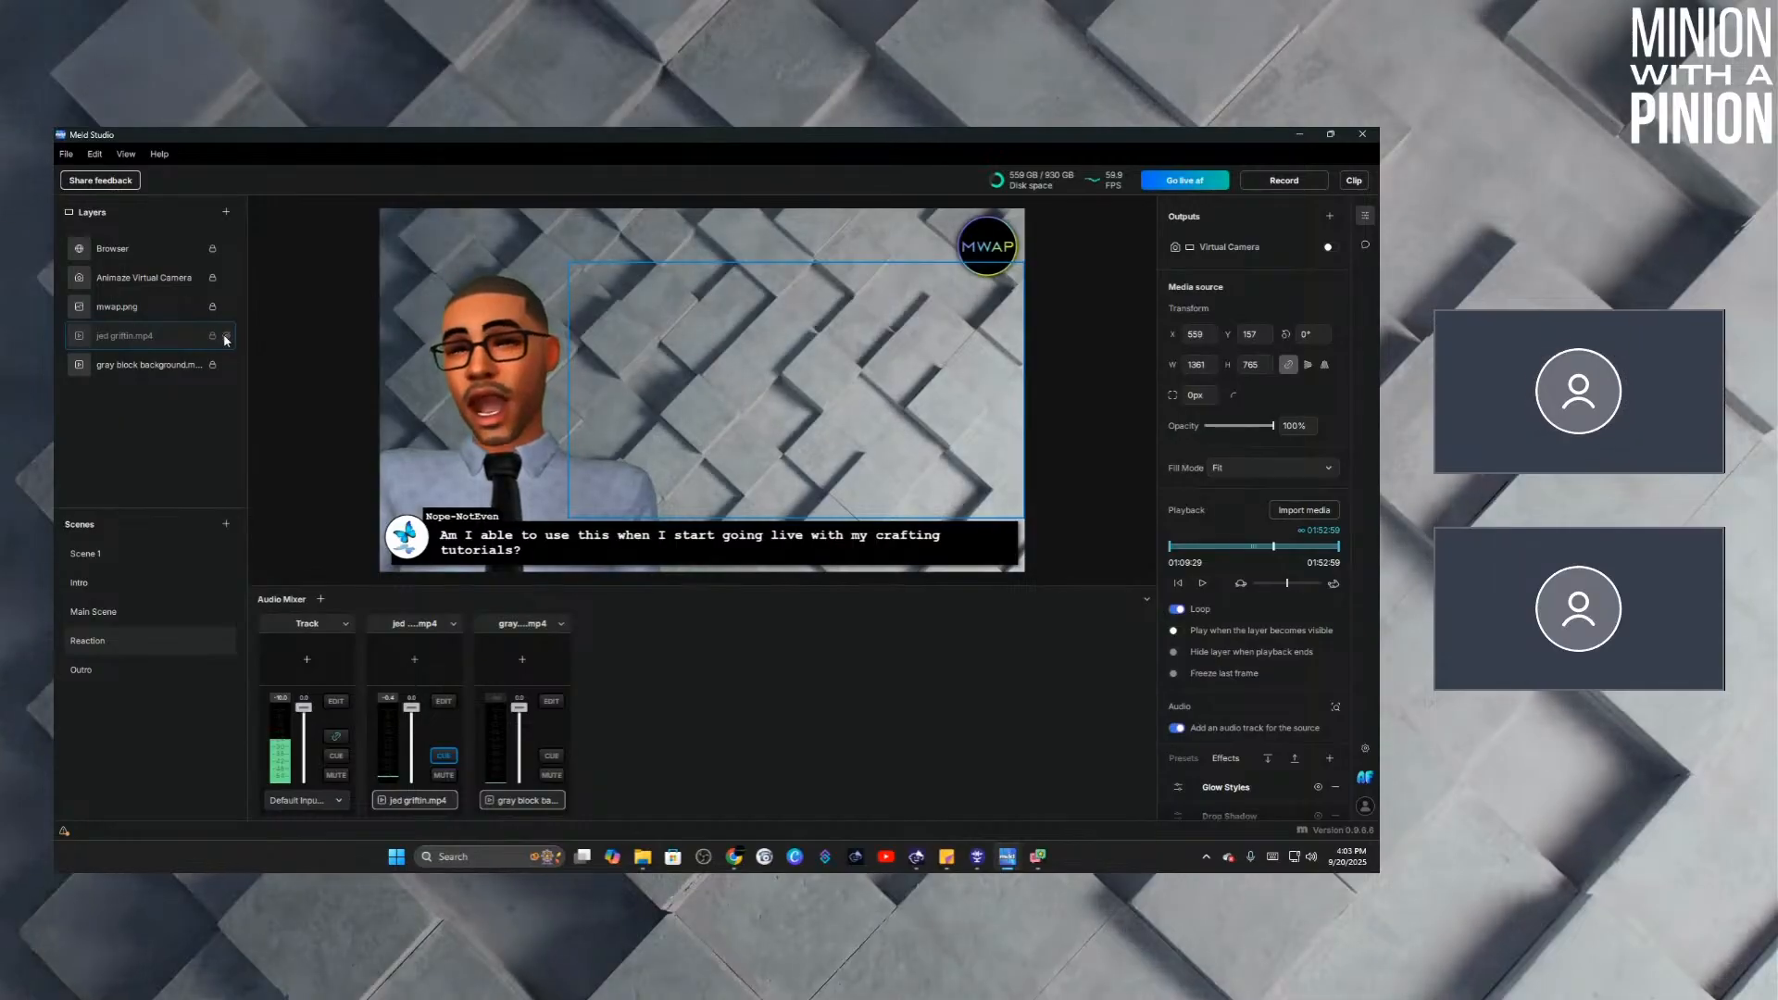
click(227, 337)
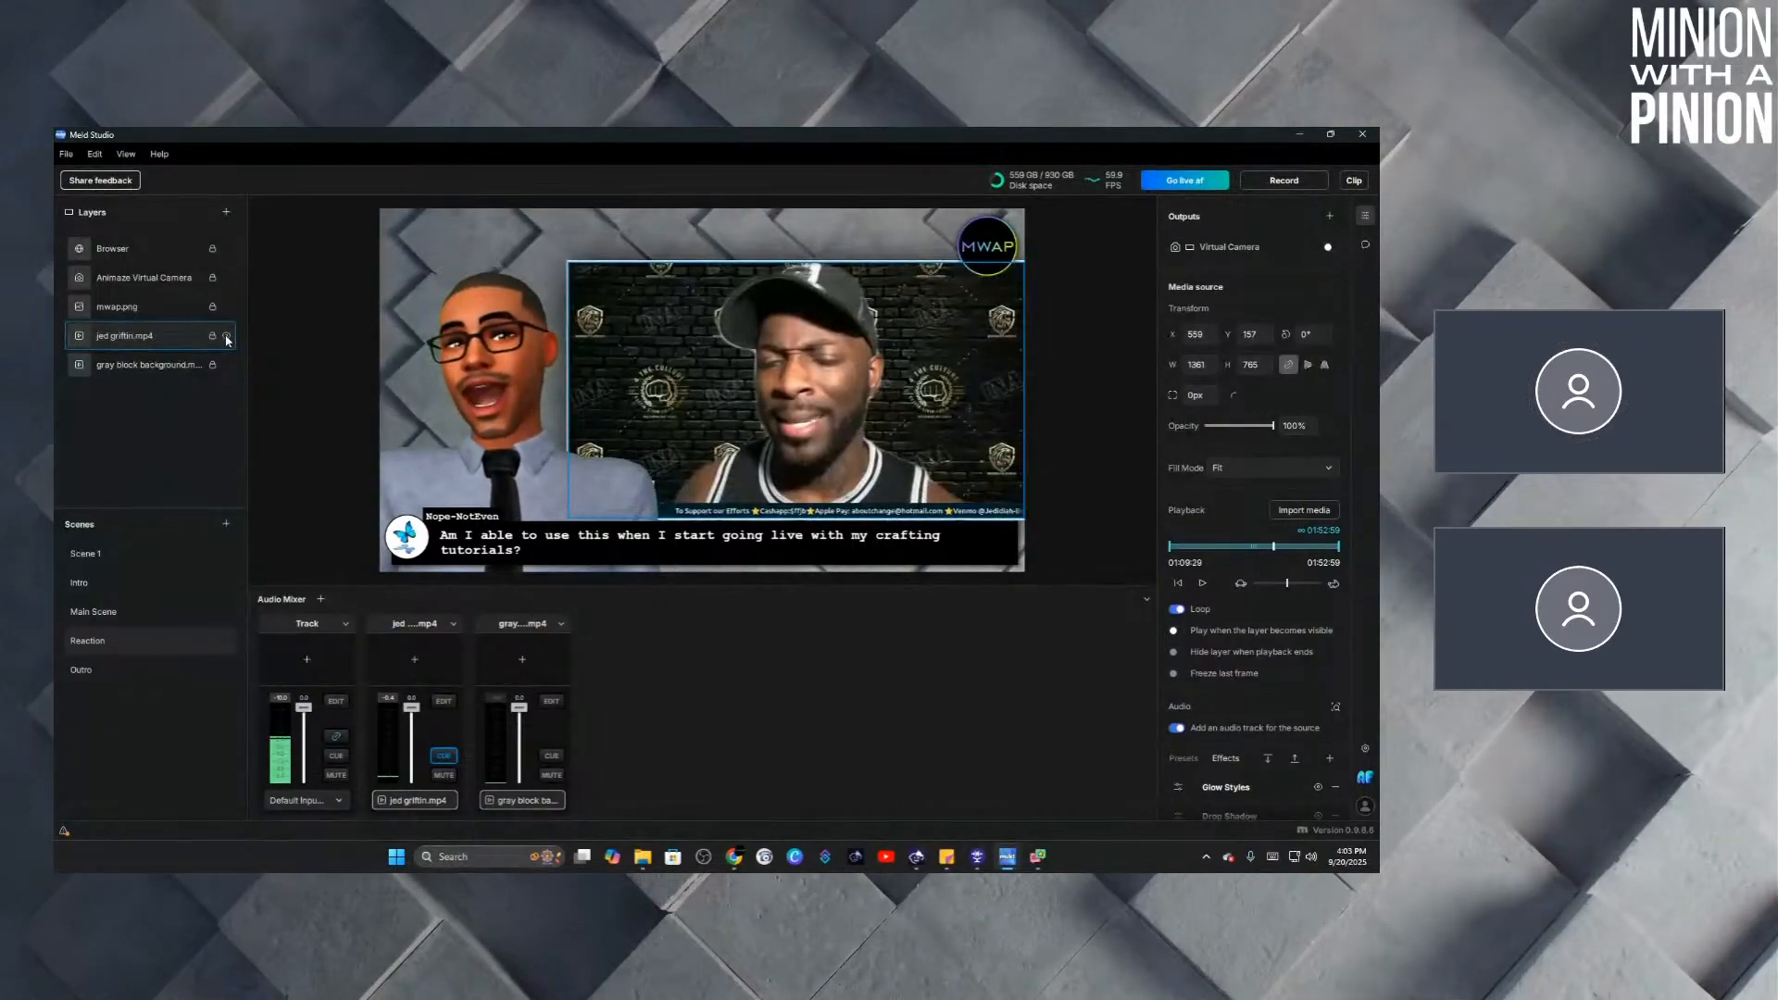
Add a display capture layer of the second SAMSUNG display to the Reaction scene, and delete it.
click(227, 213)
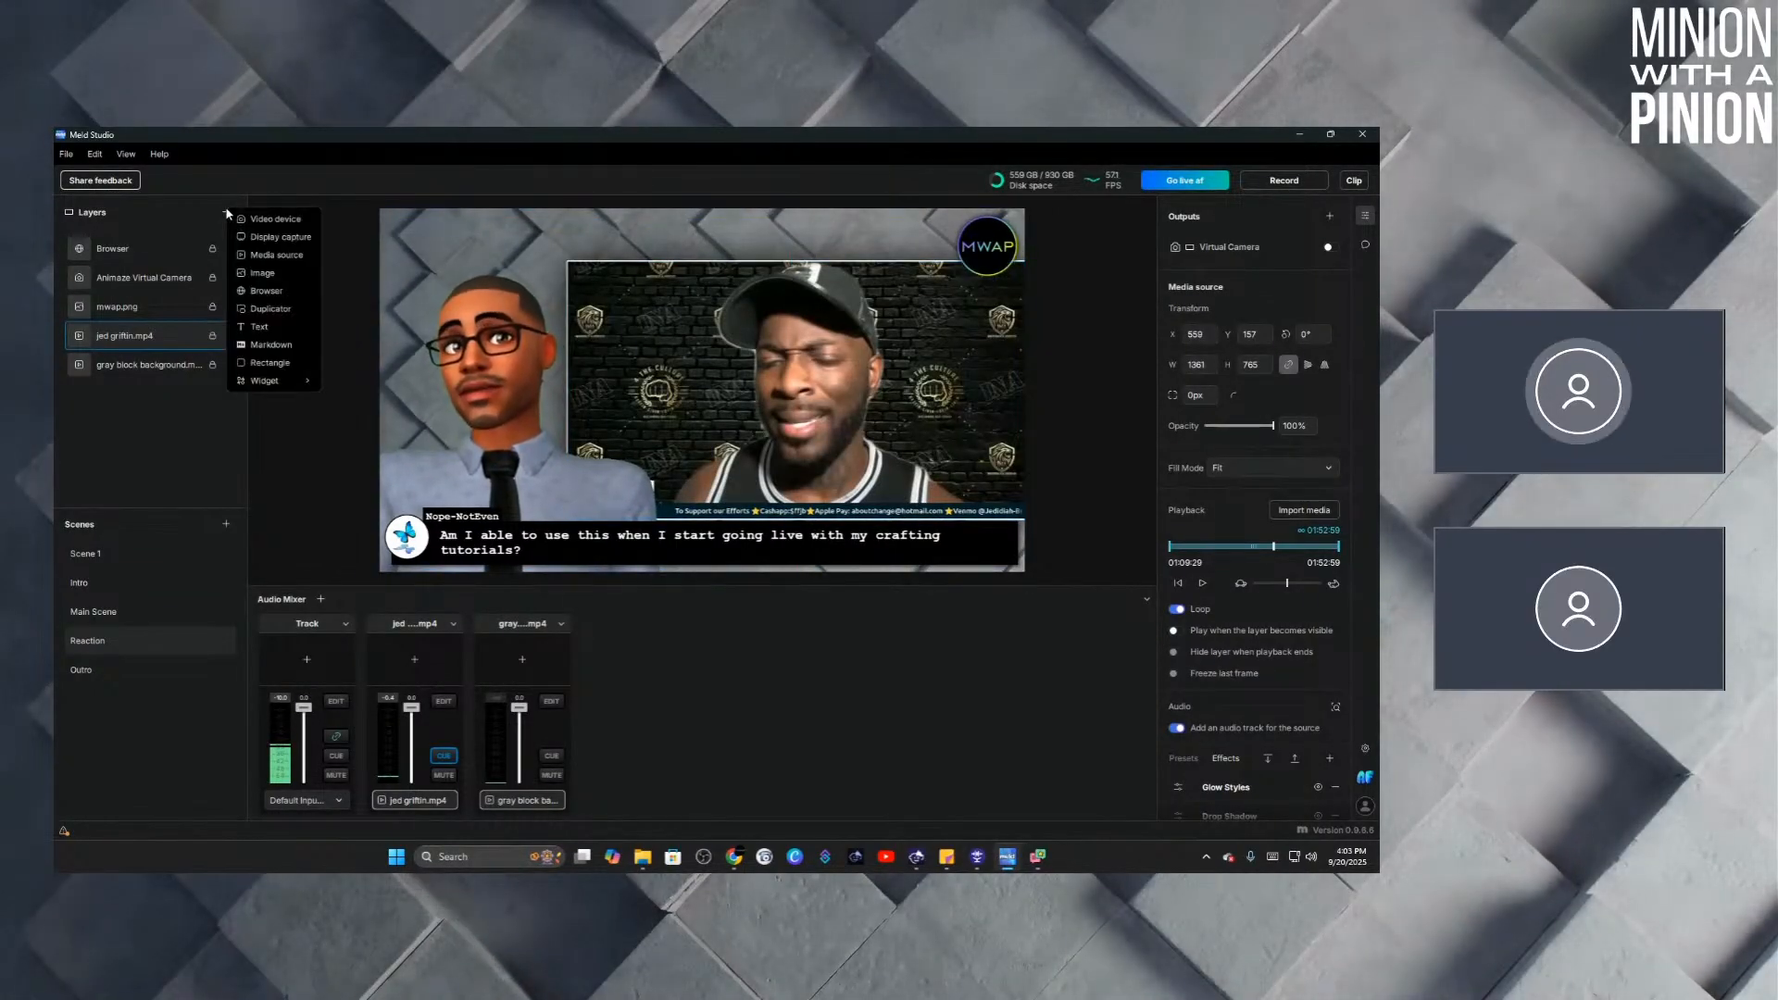
click(281, 237)
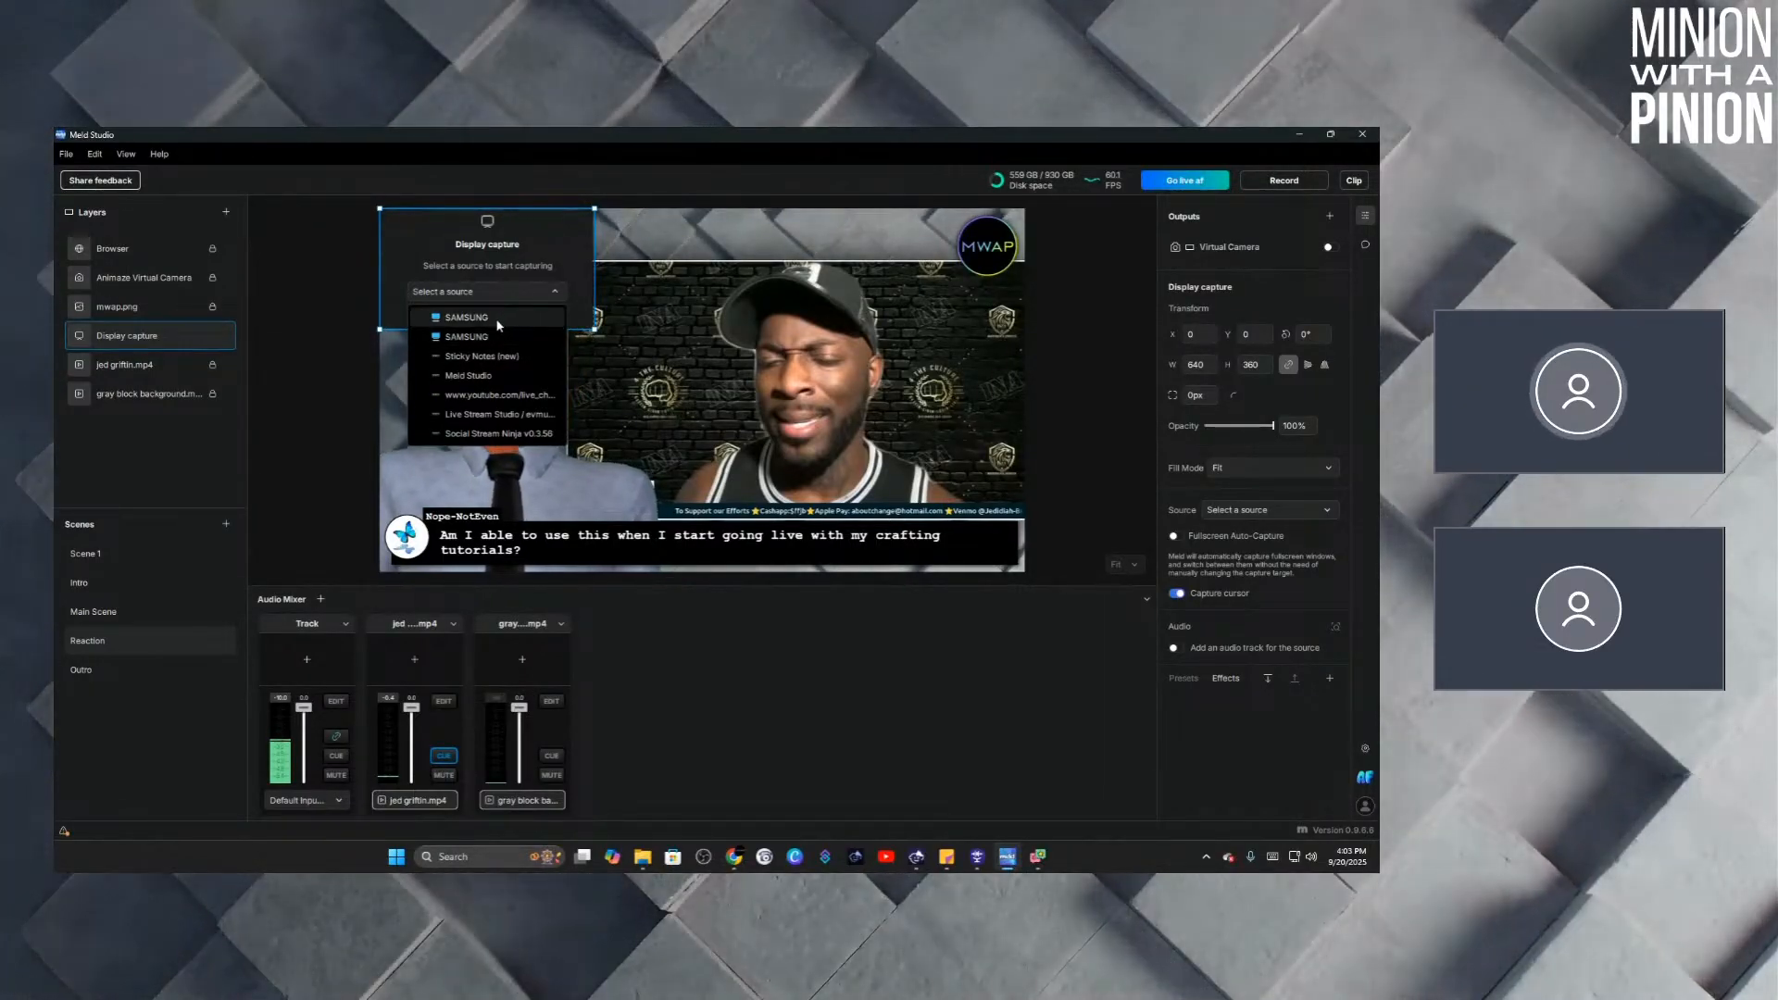
click(467, 337)
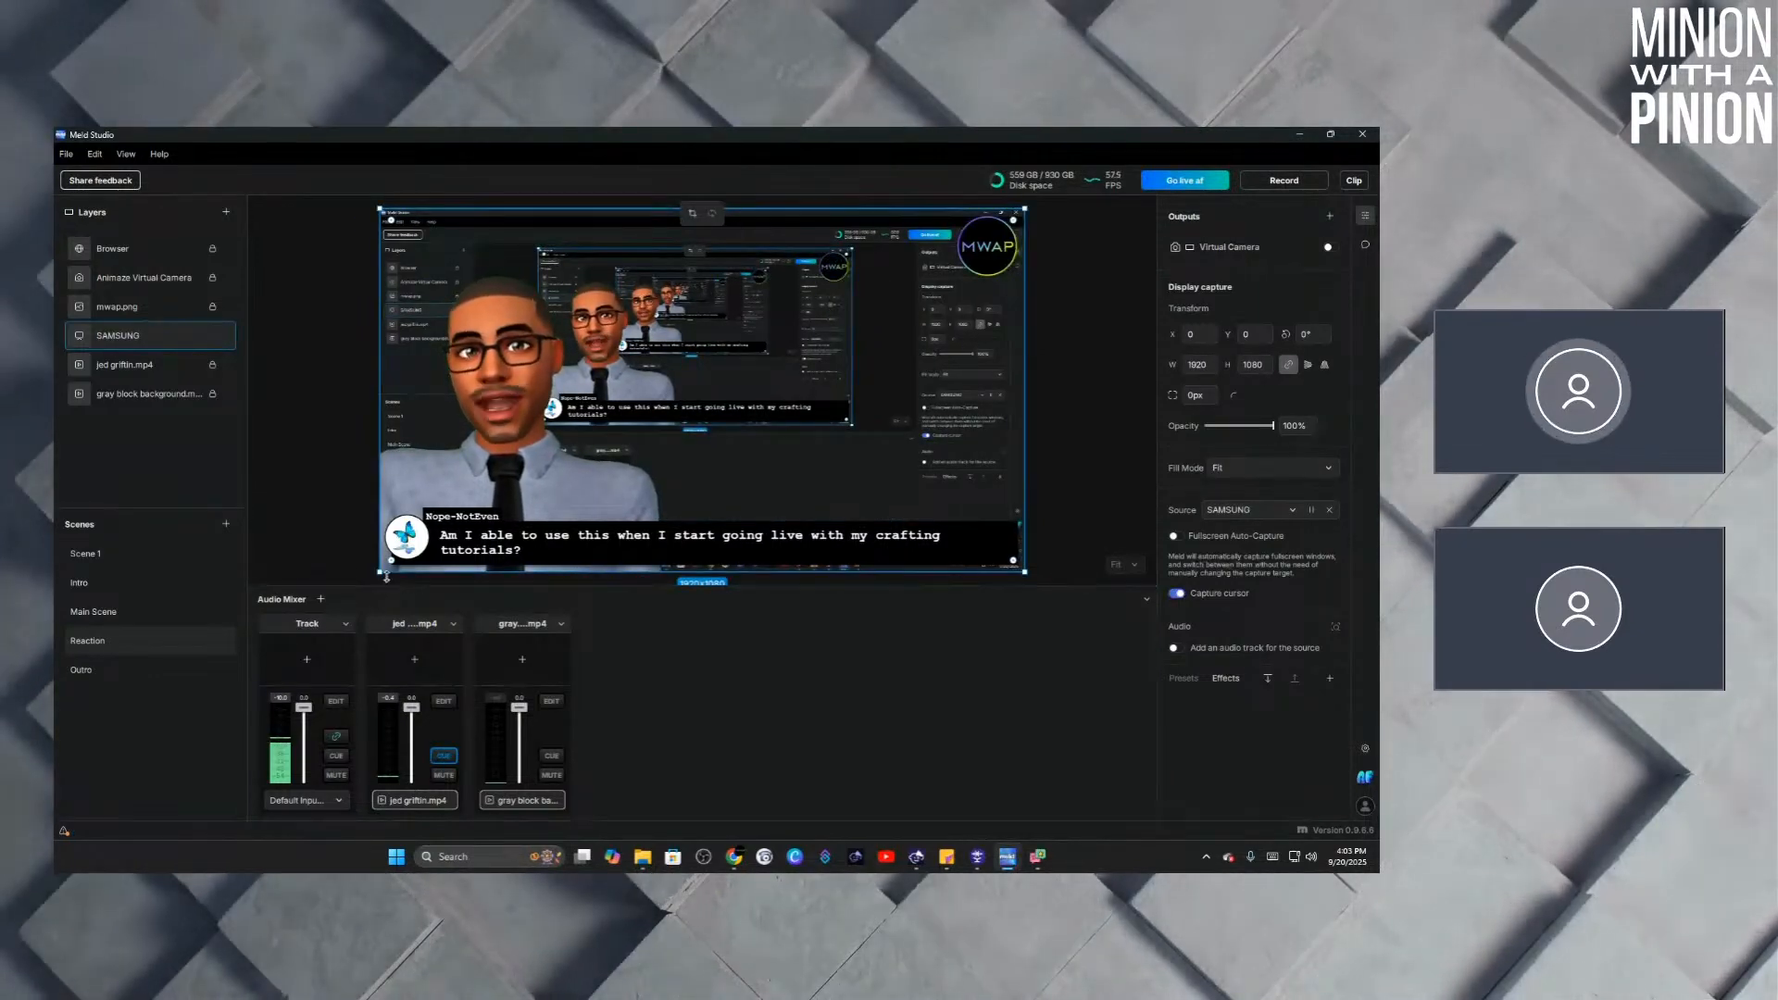
drag(379, 571, 599, 571)
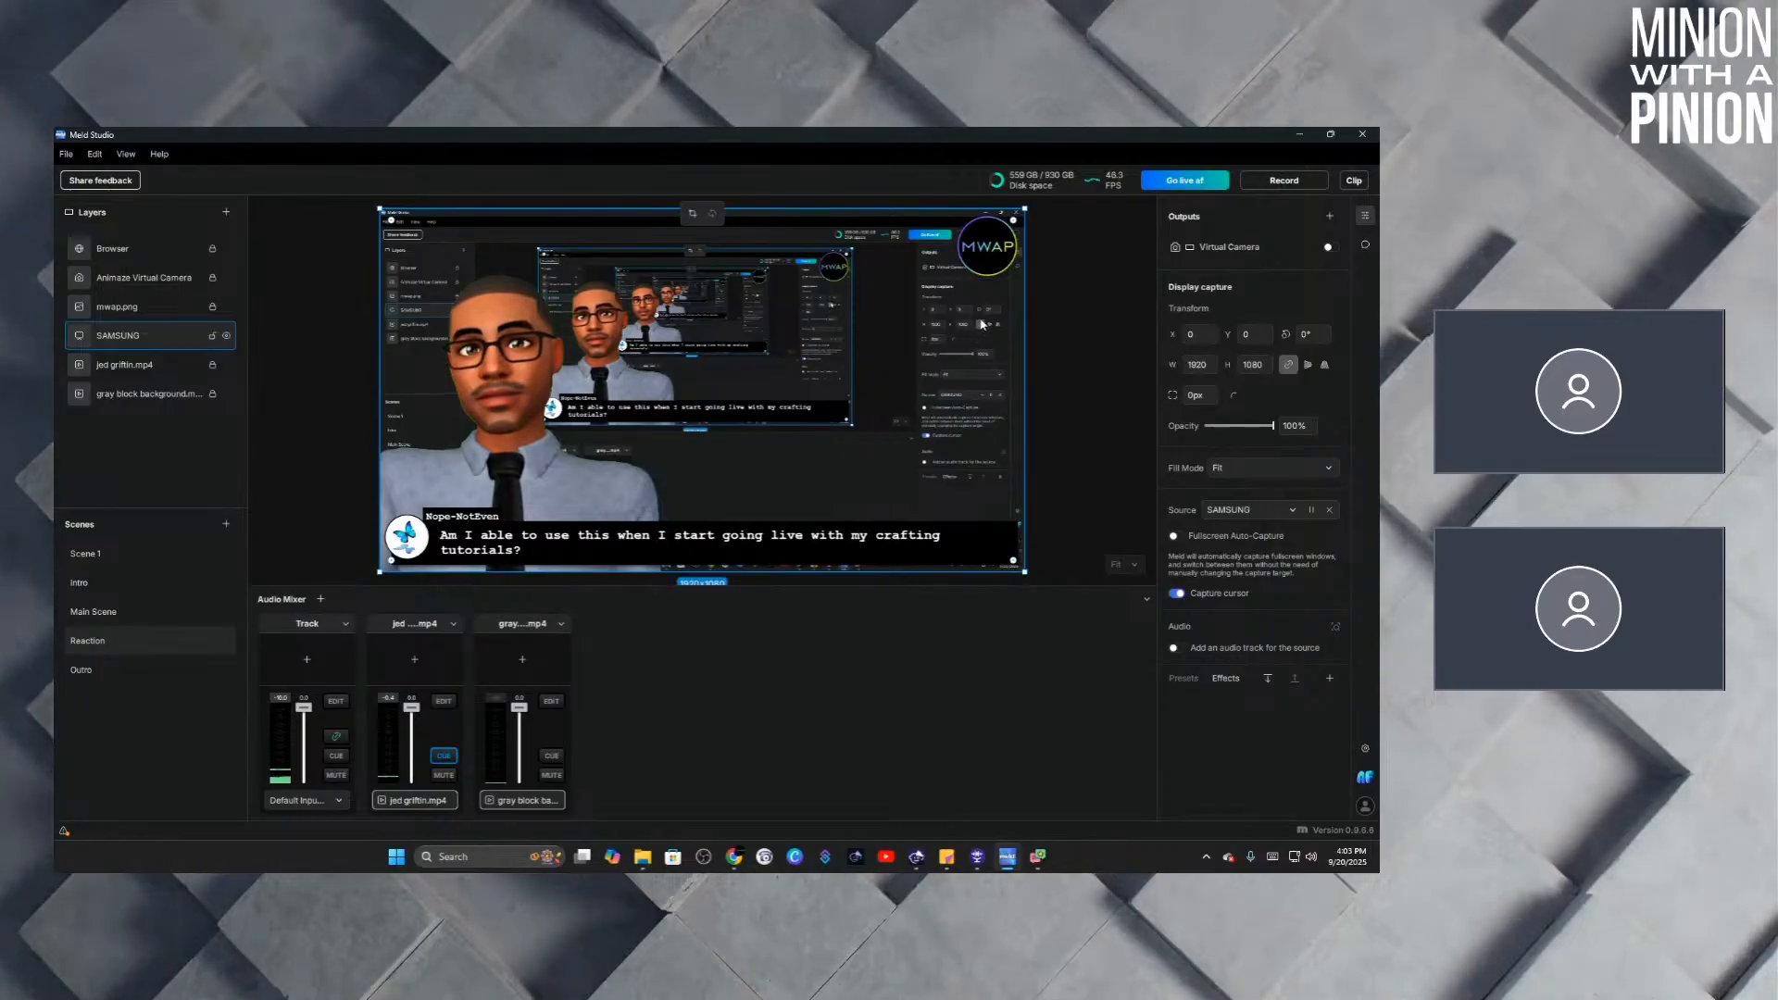
right_click(160, 341)
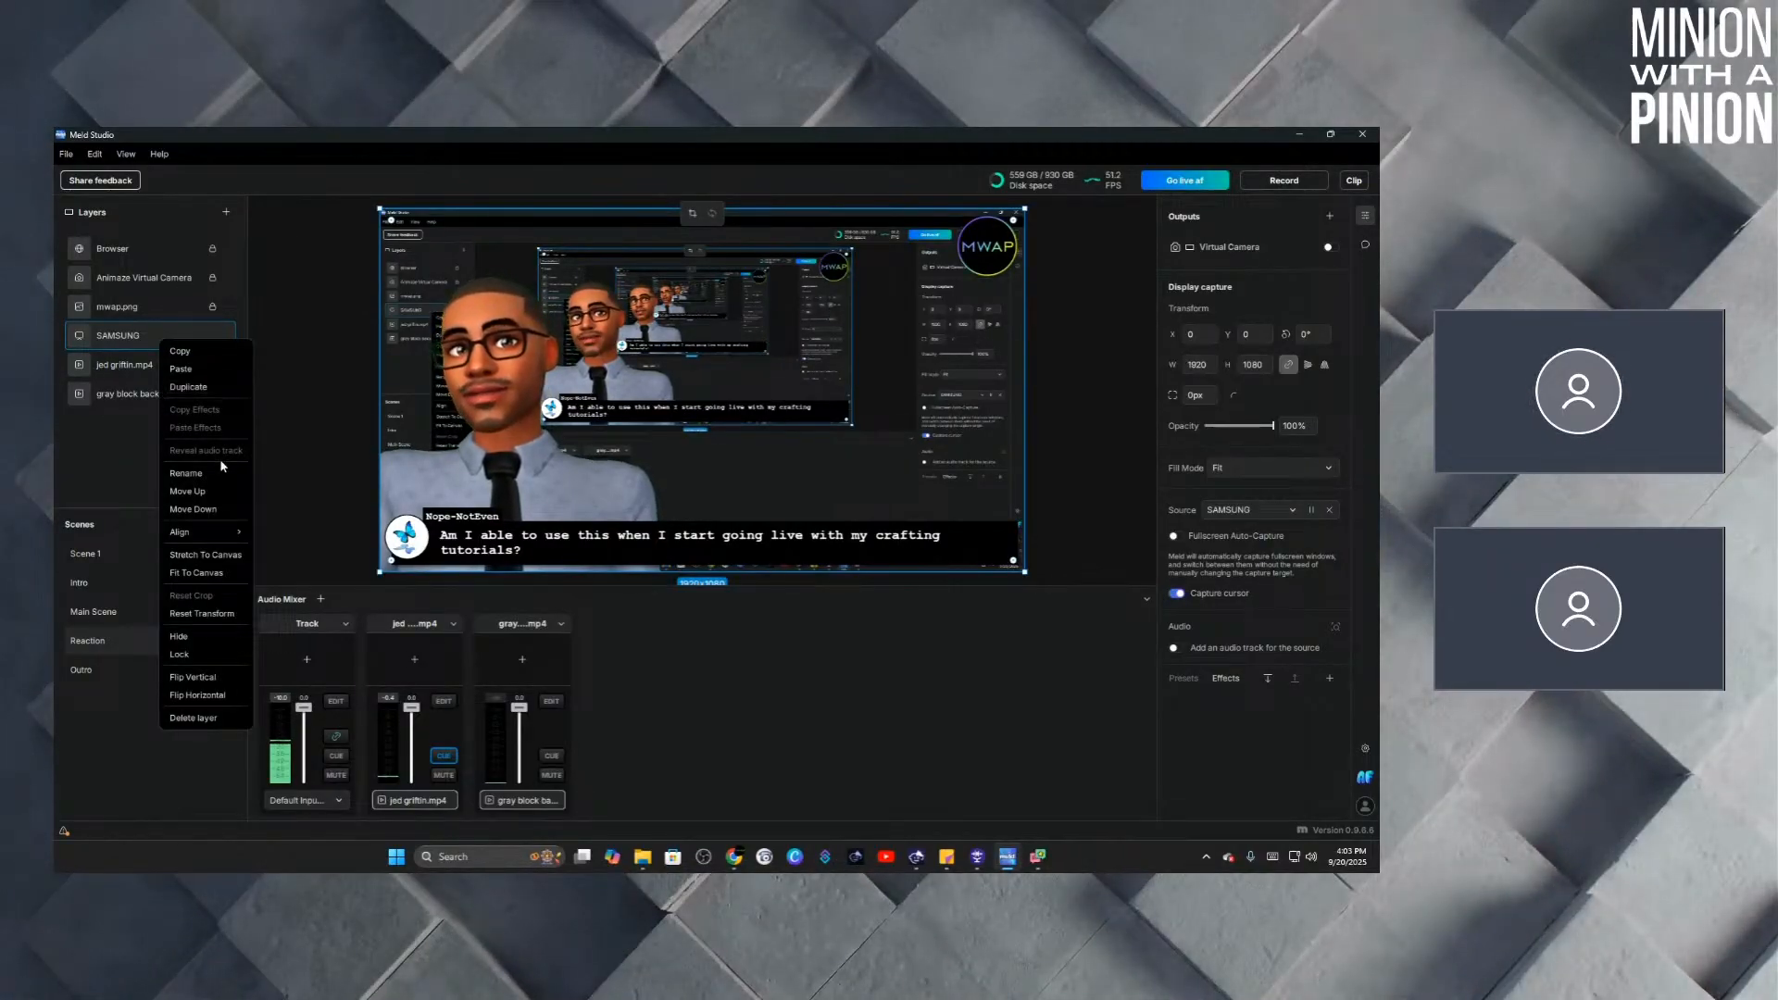
click(193, 718)
Add a Spotlight widget layer to the Reaction scene.
click(225, 212)
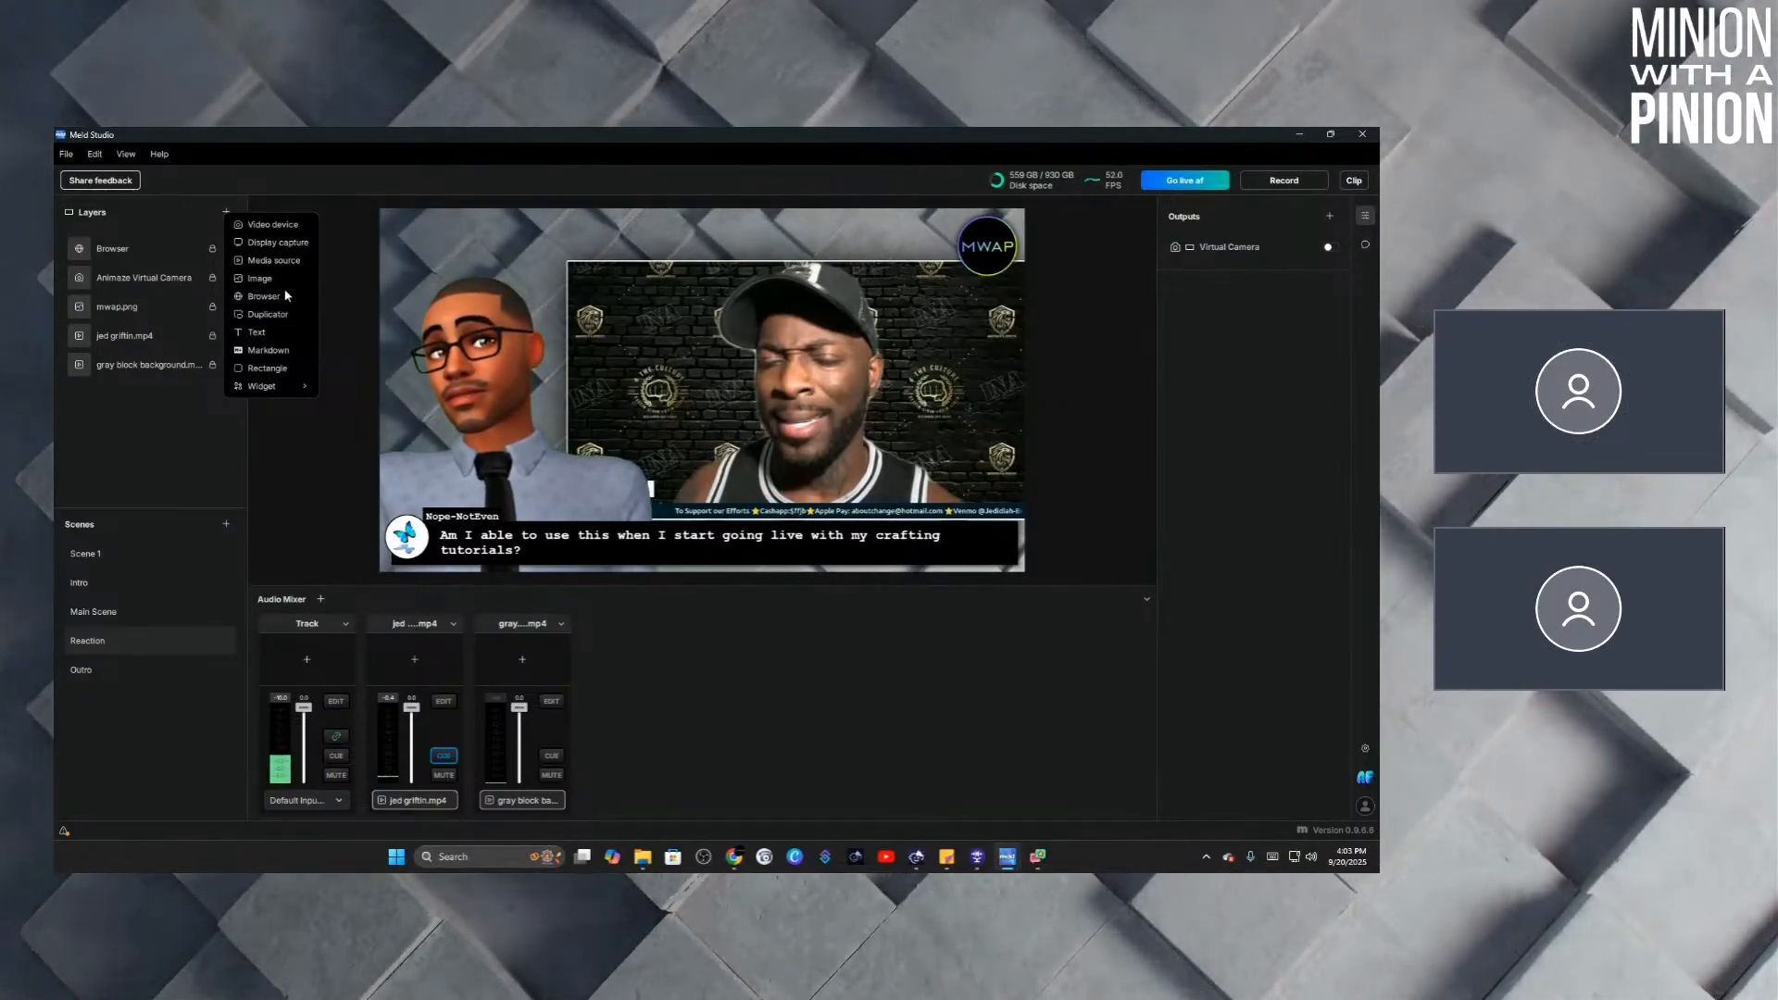
mouse_move(277, 390)
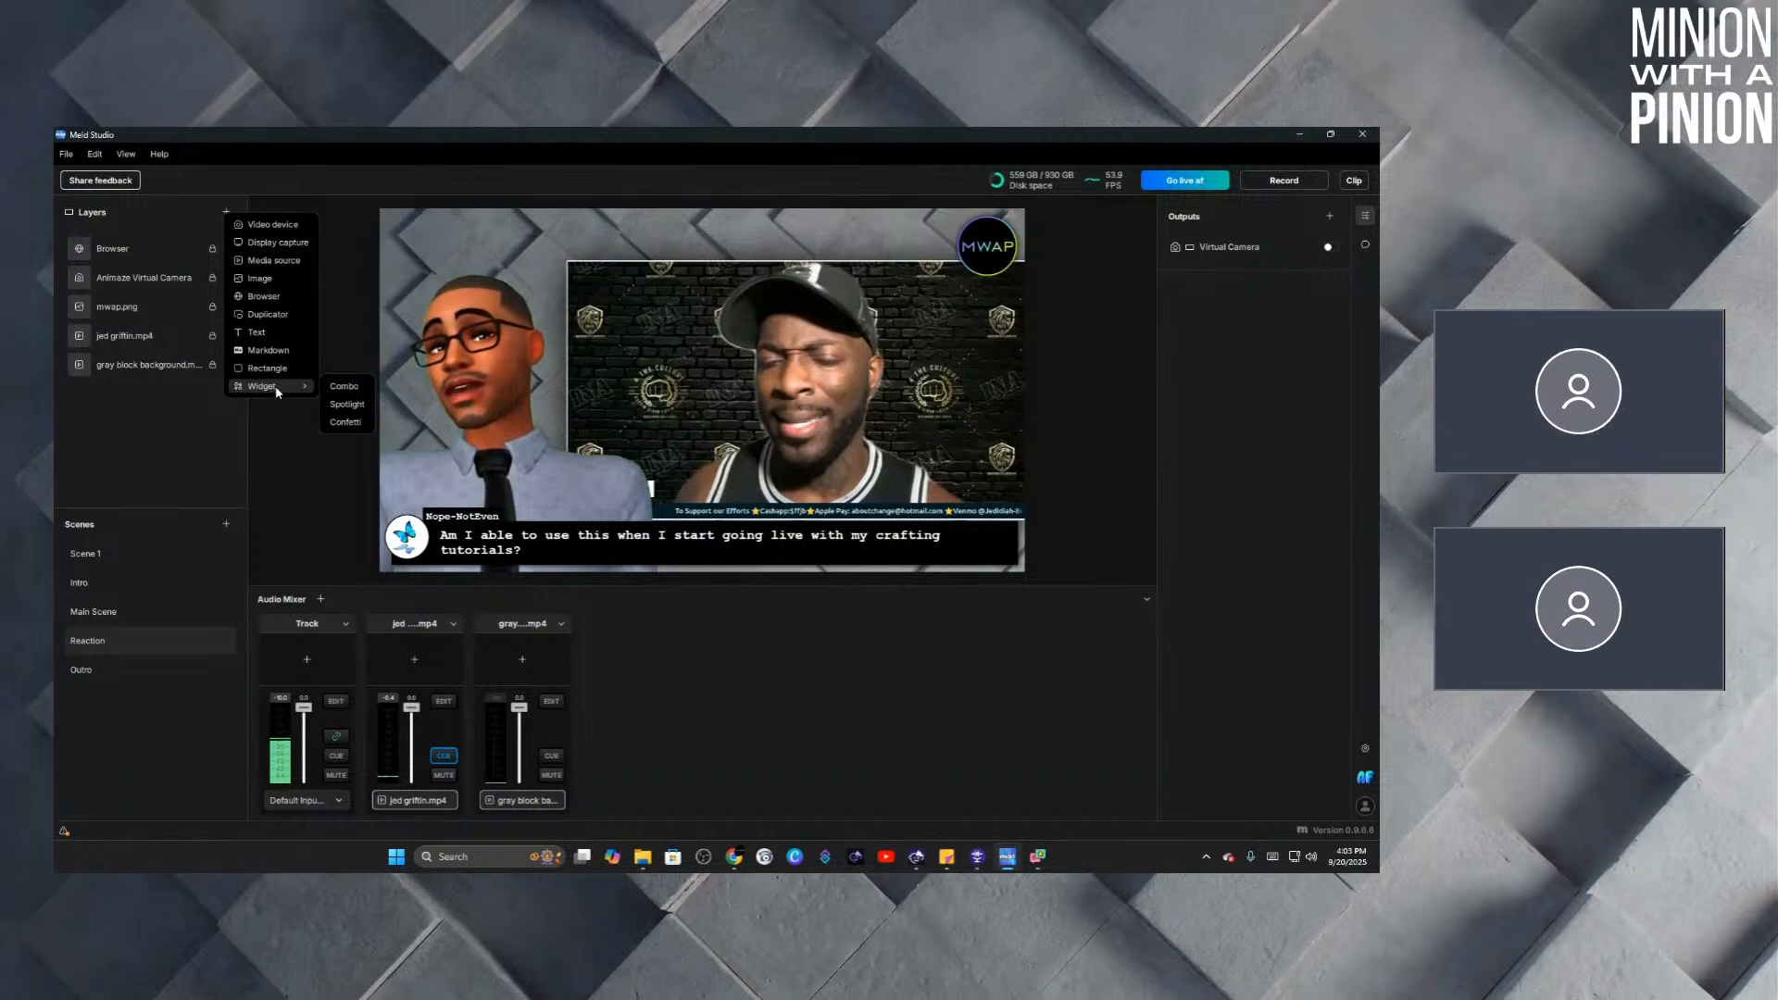
click(345, 404)
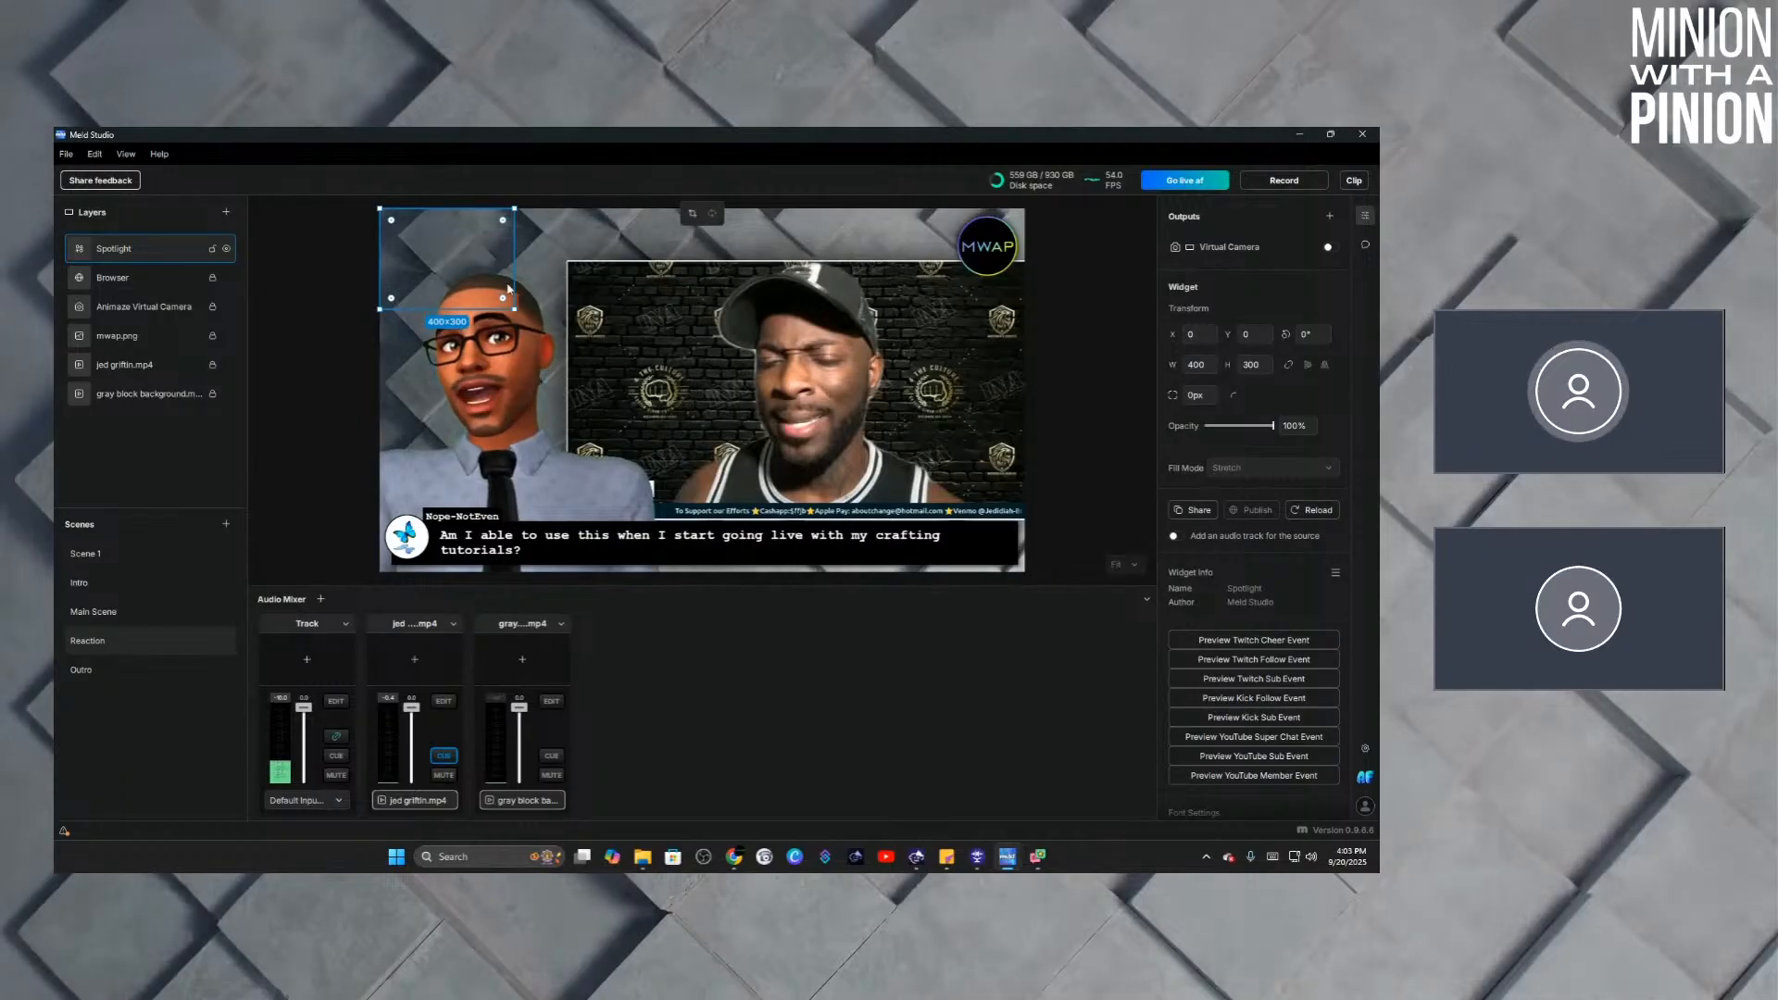
Preview the Twitch Follow, Kick Follow and YouTube Super Chat events in the Spotlight widget.
click(1259, 660)
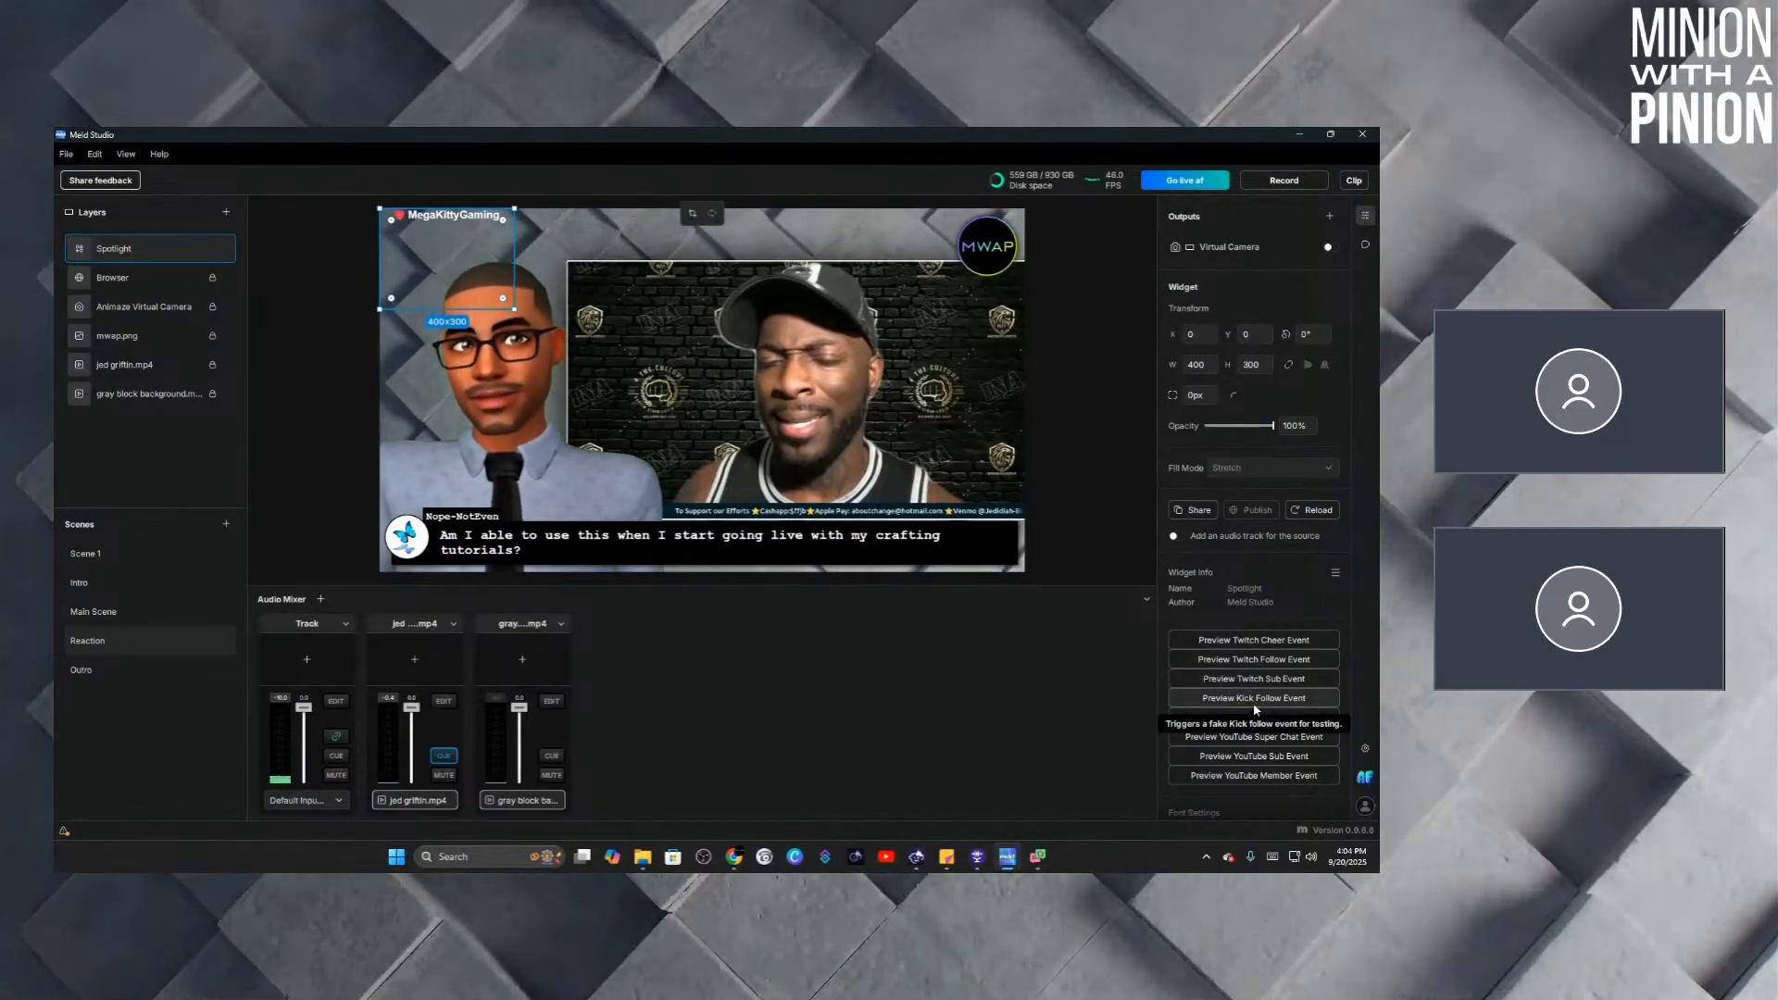
click(1255, 705)
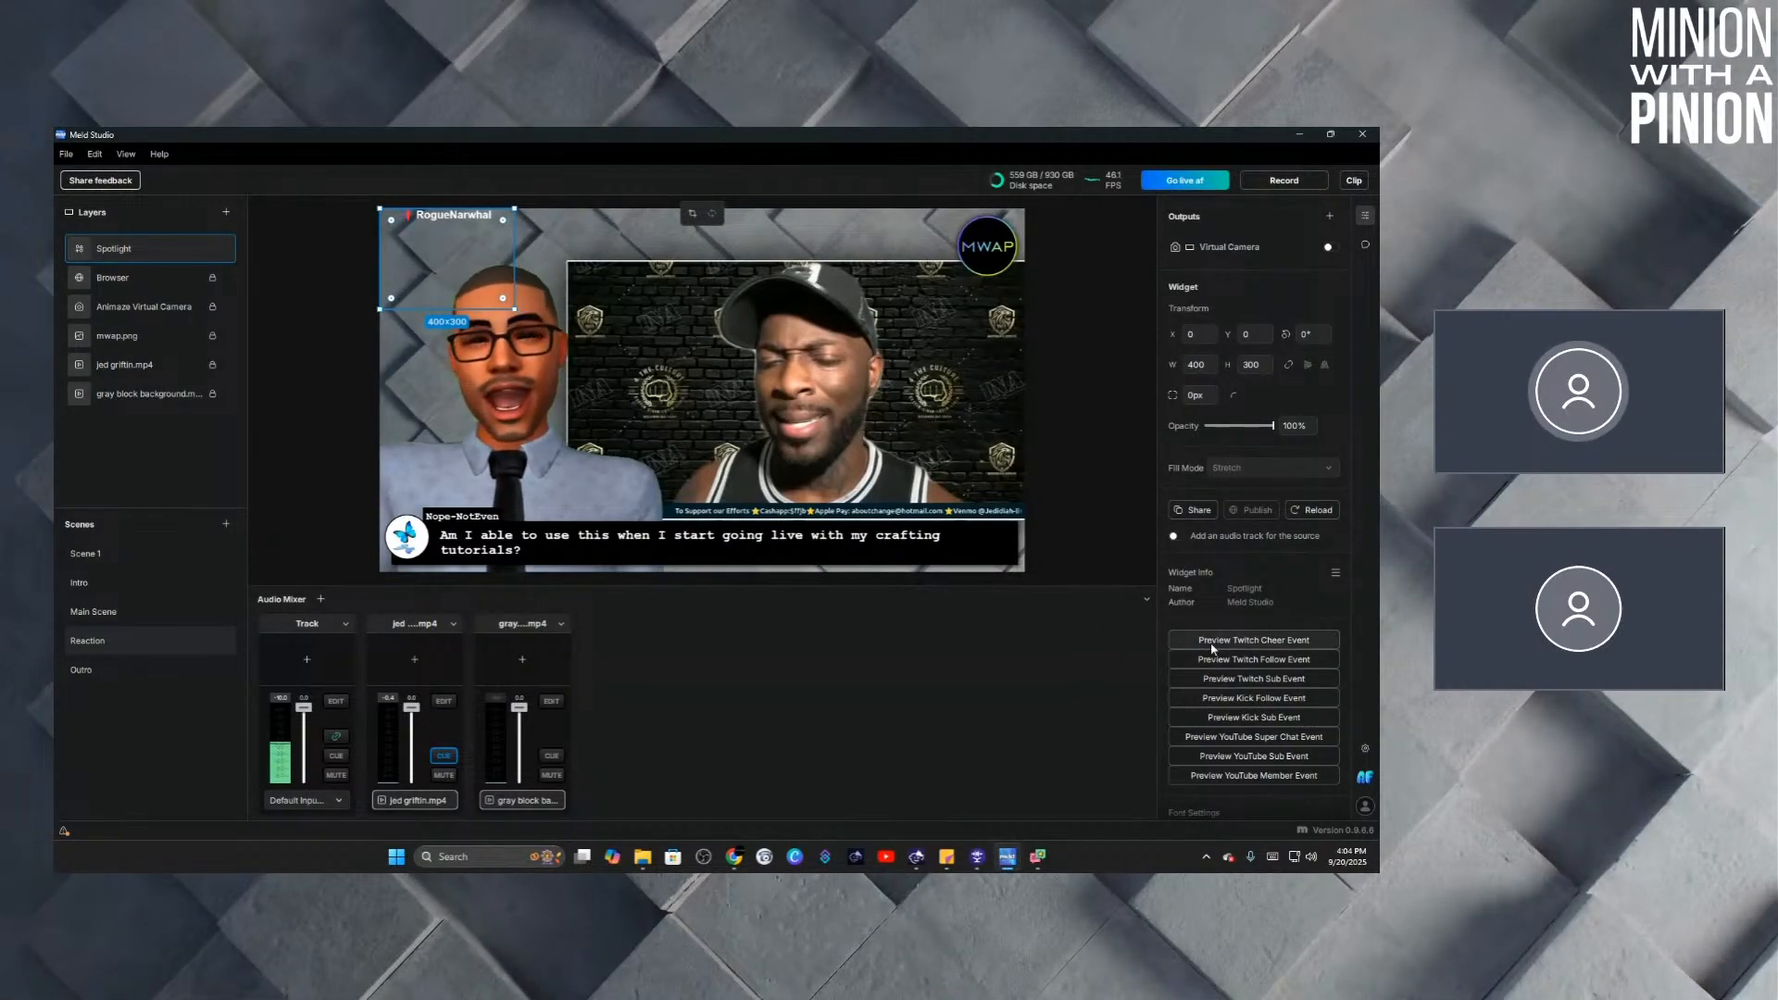
scroll(1264, 715, down, 3)
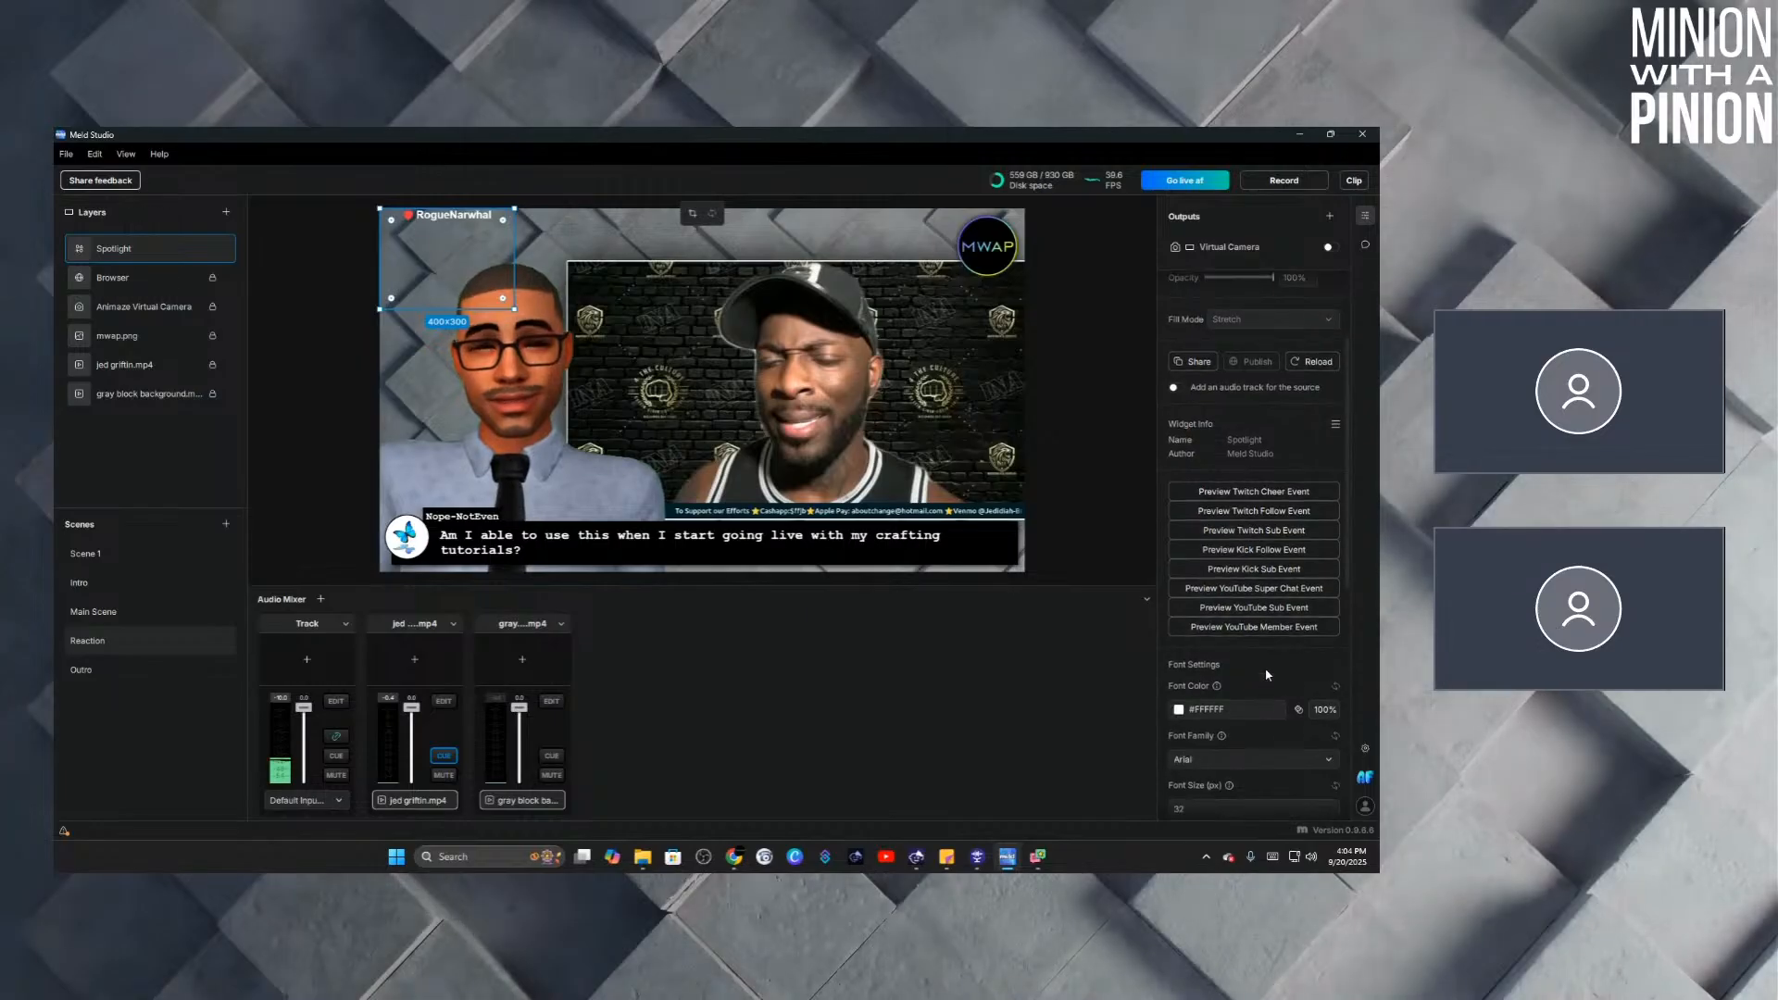
click(1234, 589)
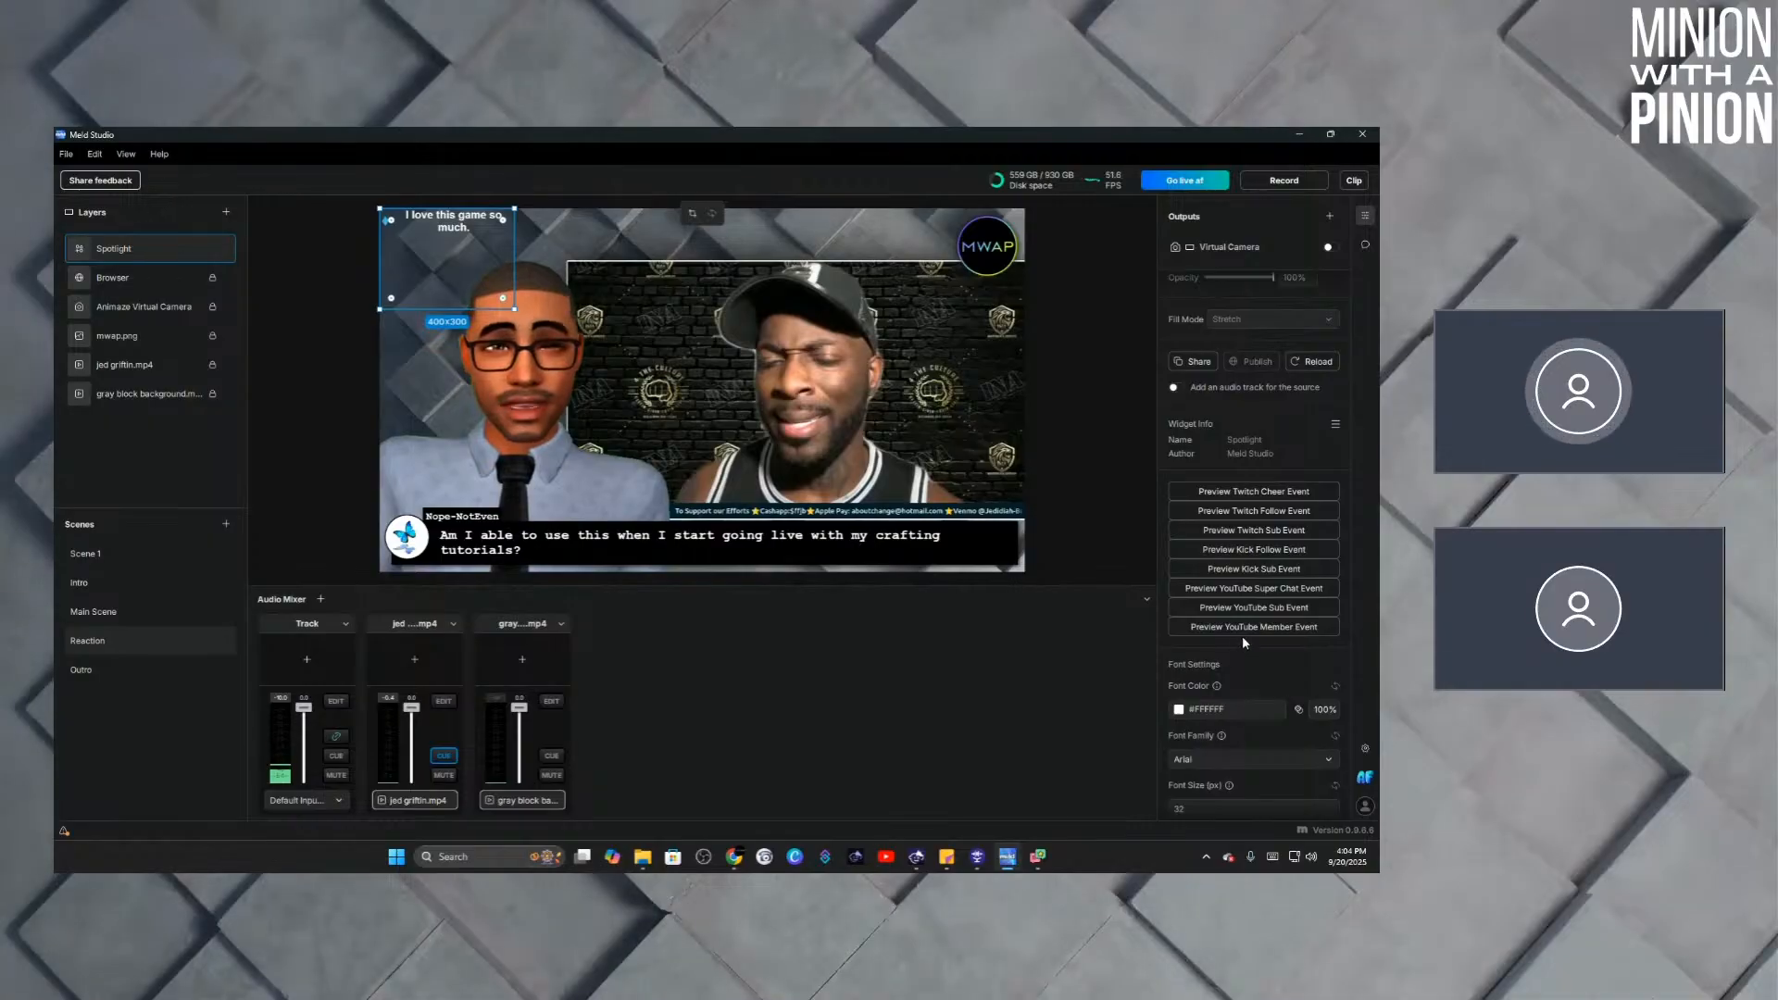
Preview the YouTube Member event in the Spotlight widget and look through its font, alignment and show-event settings.
click(1243, 634)
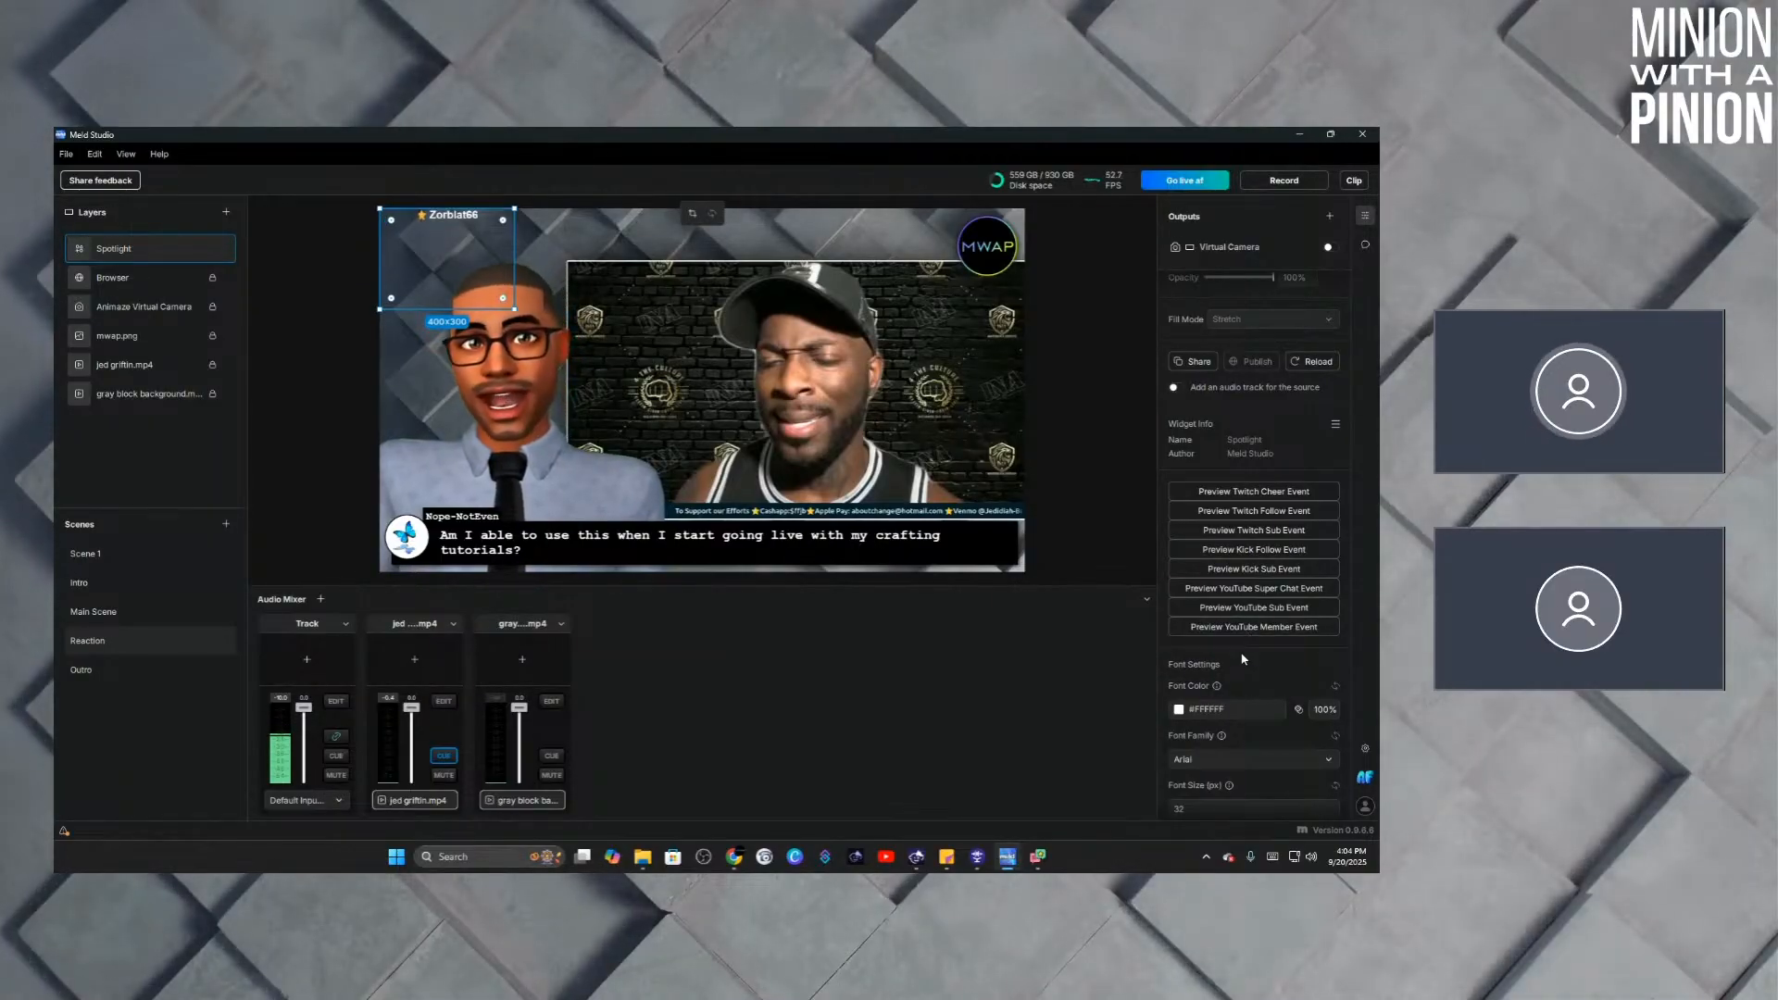
scroll(1261, 519, up, 1)
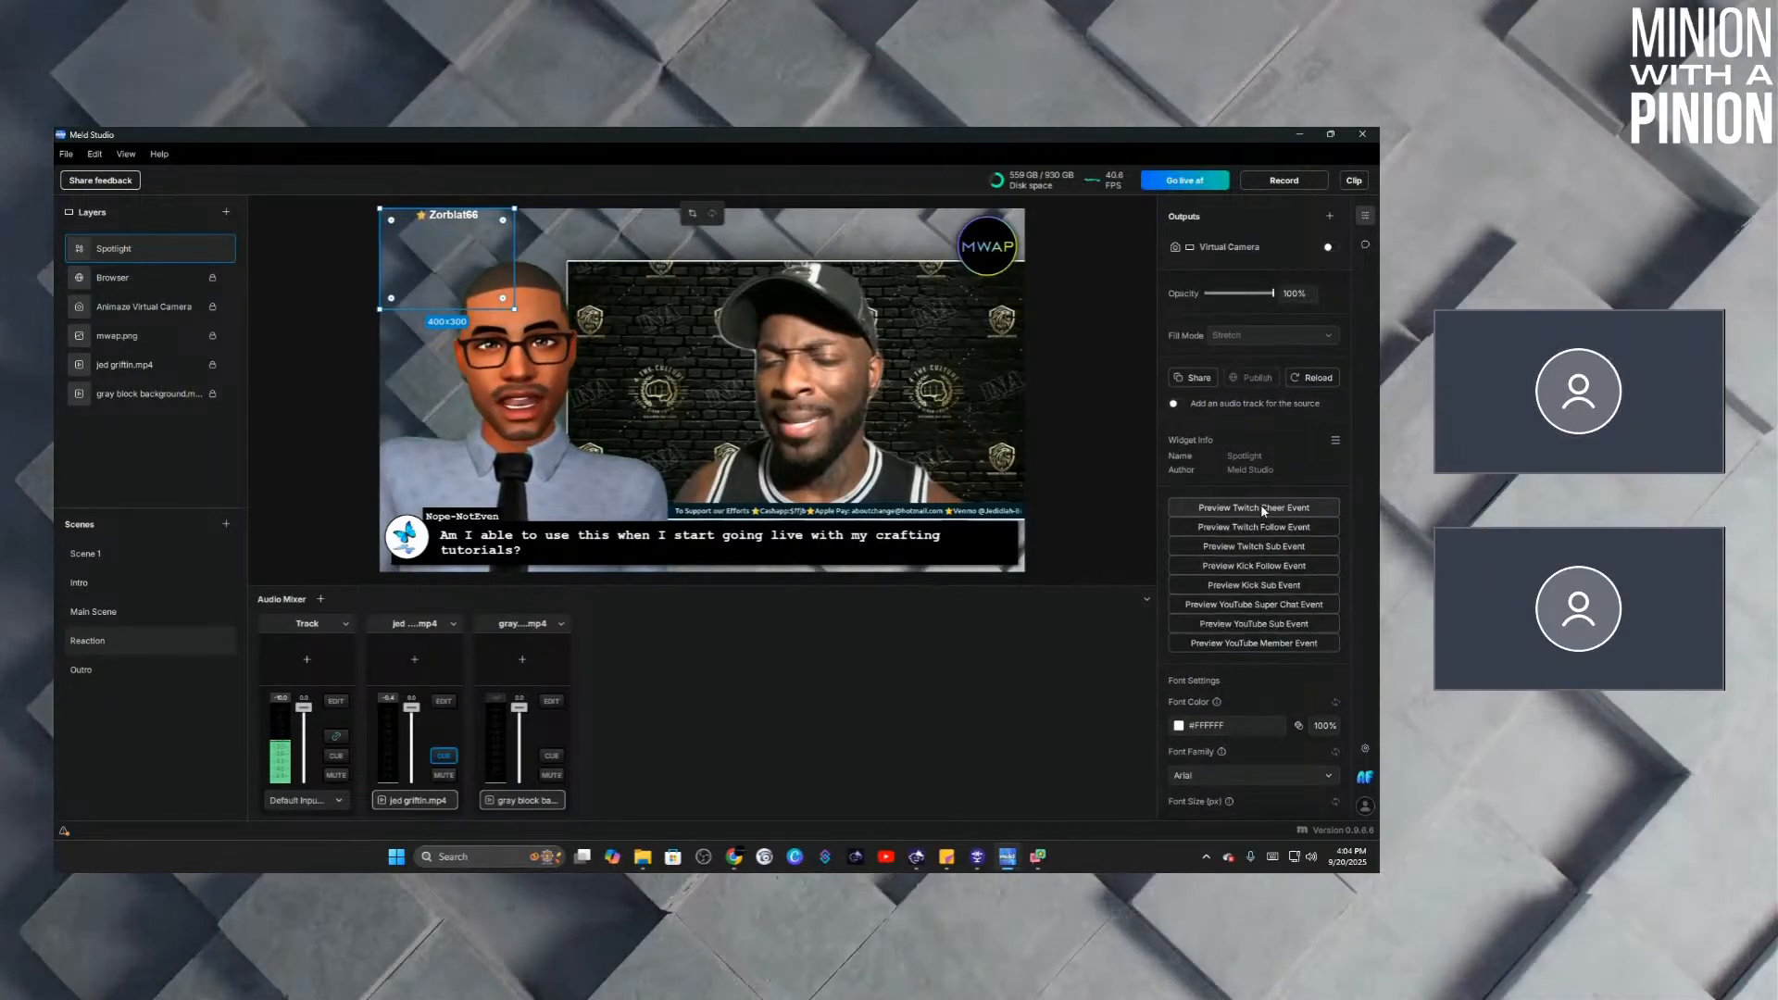
scroll(1243, 527, up, 1)
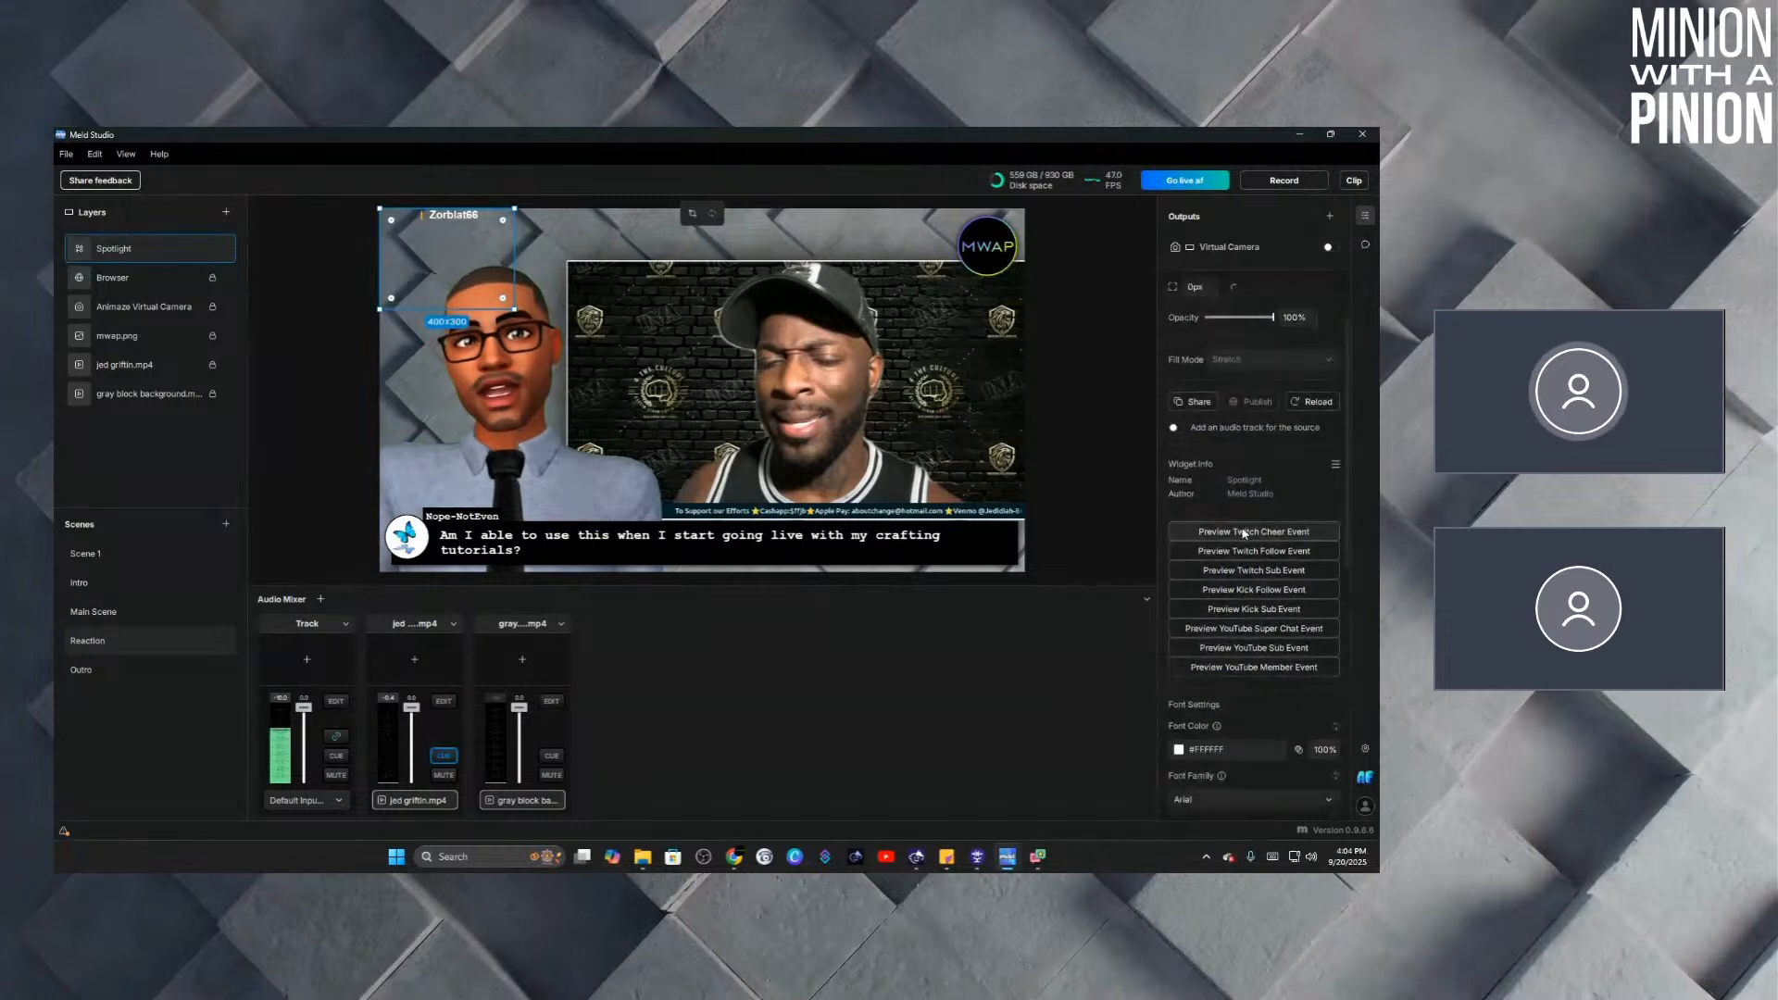
scroll(1243, 535, down, 5)
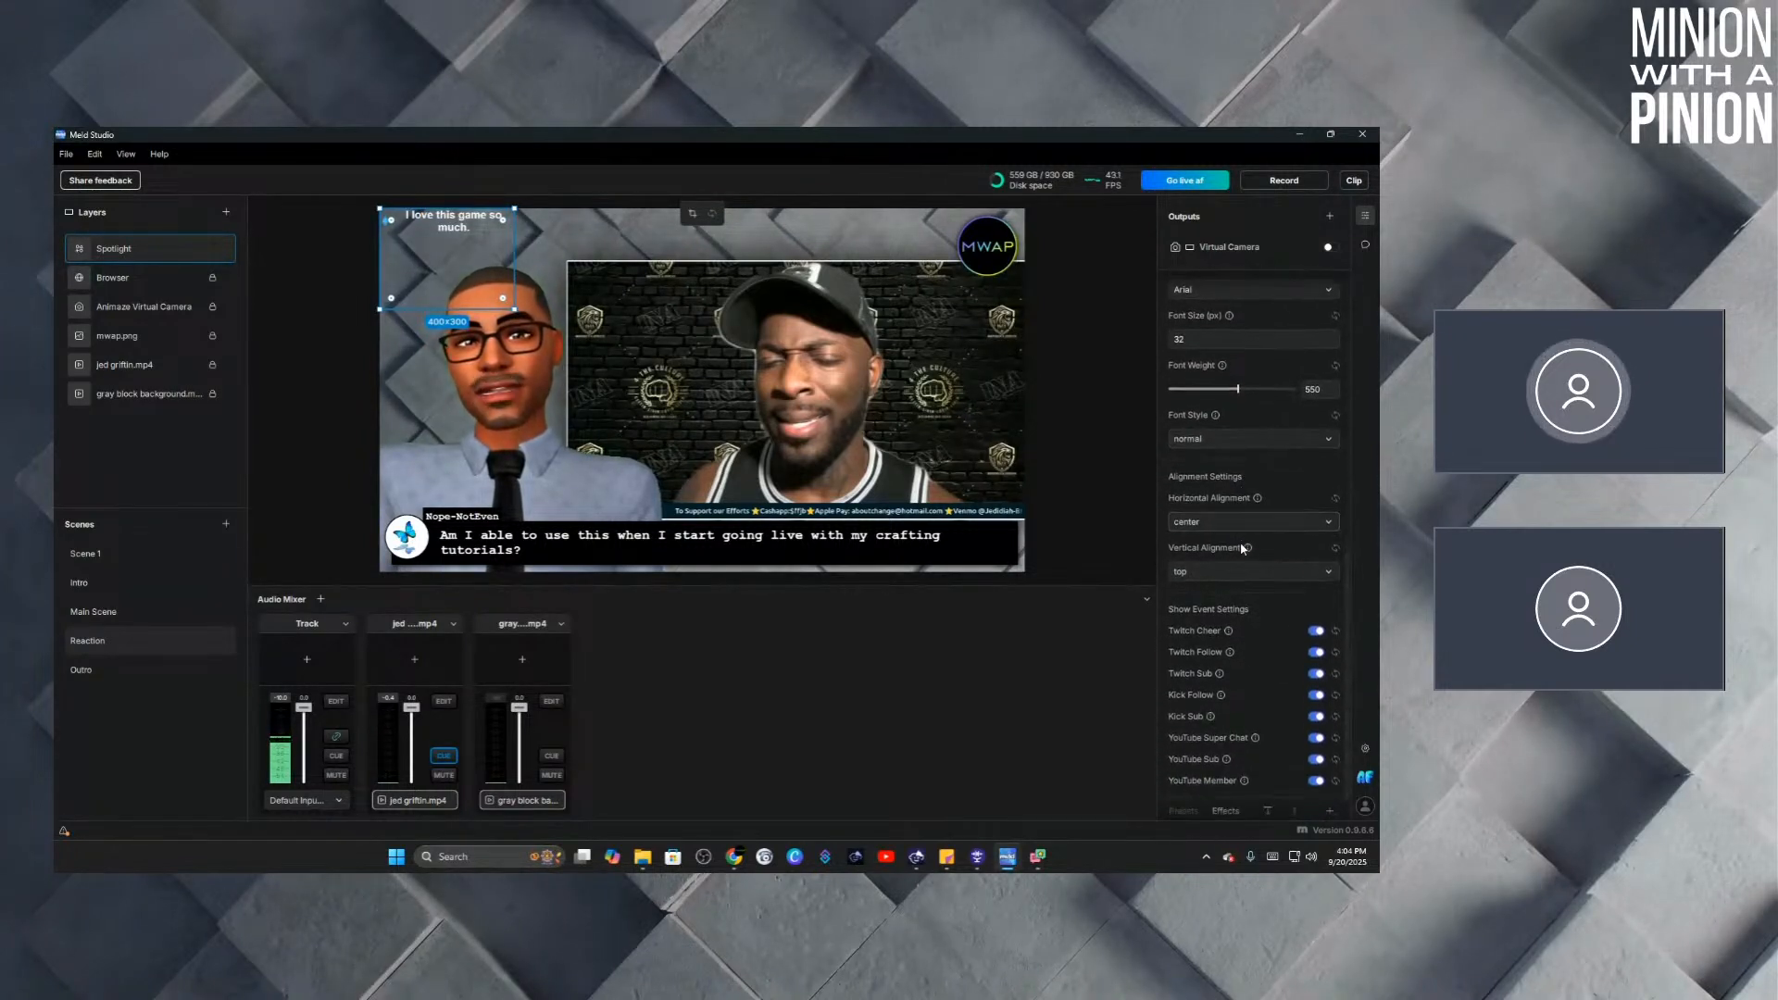
scroll(1243, 549, down, 1)
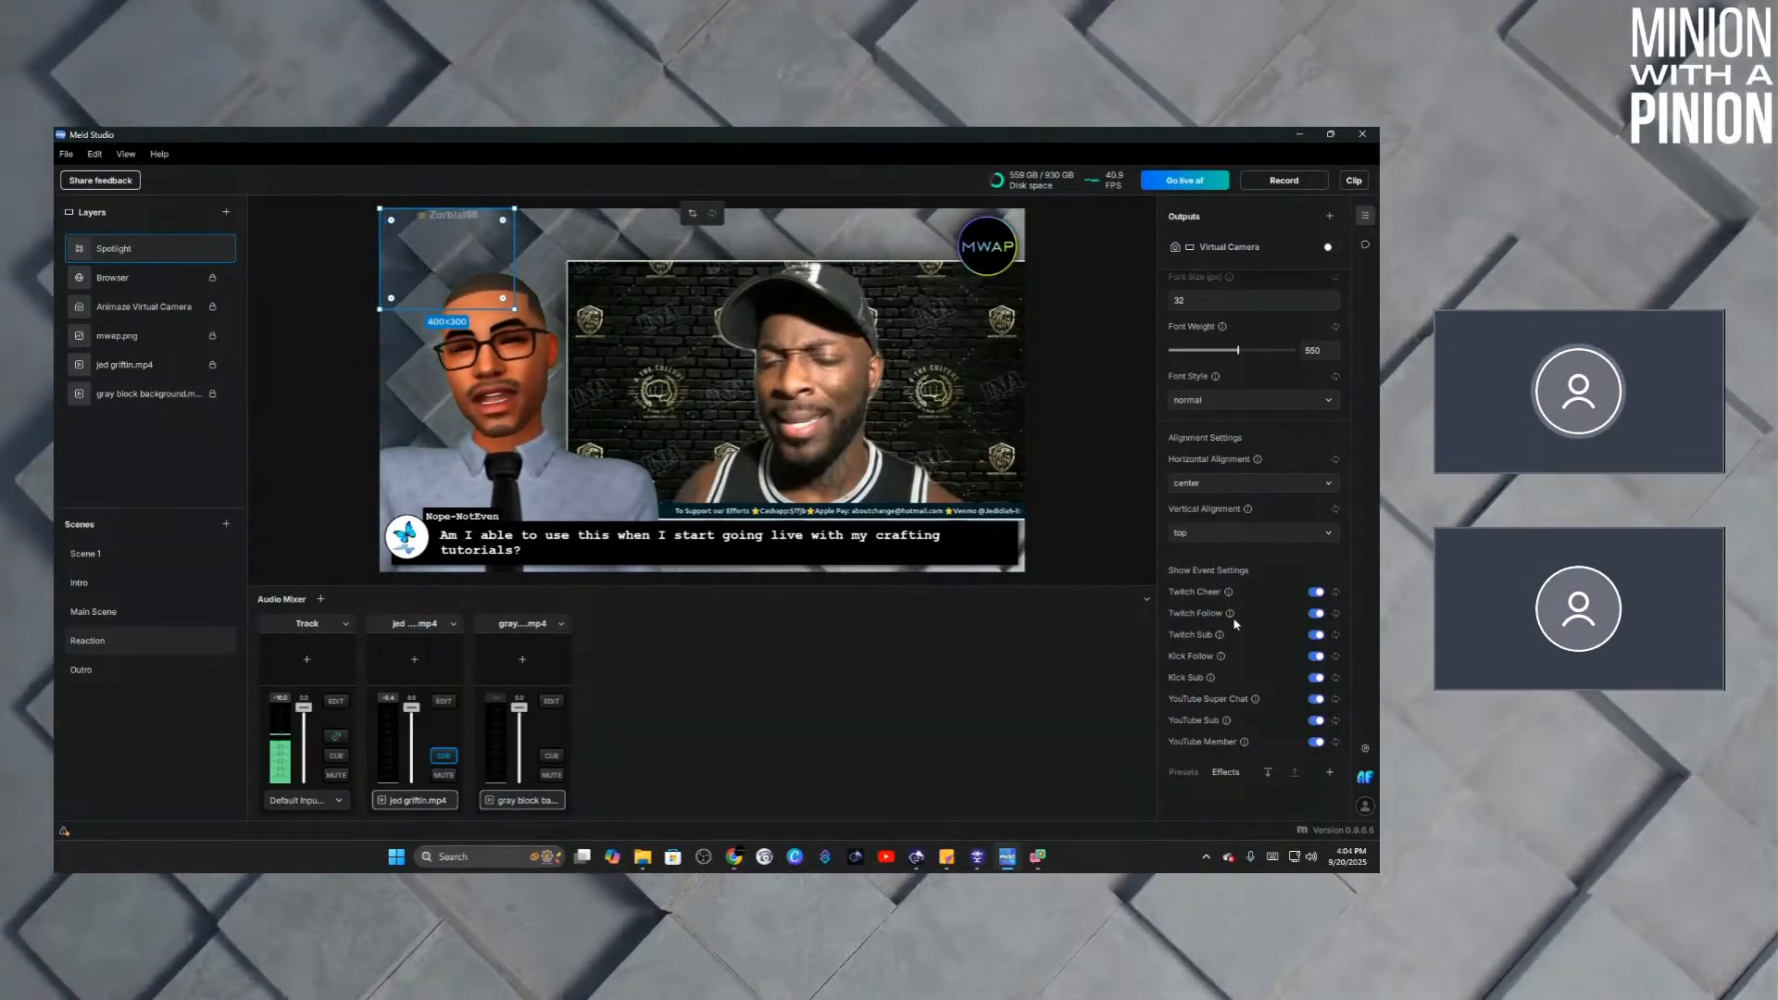
scroll(1233, 615, up, 5)
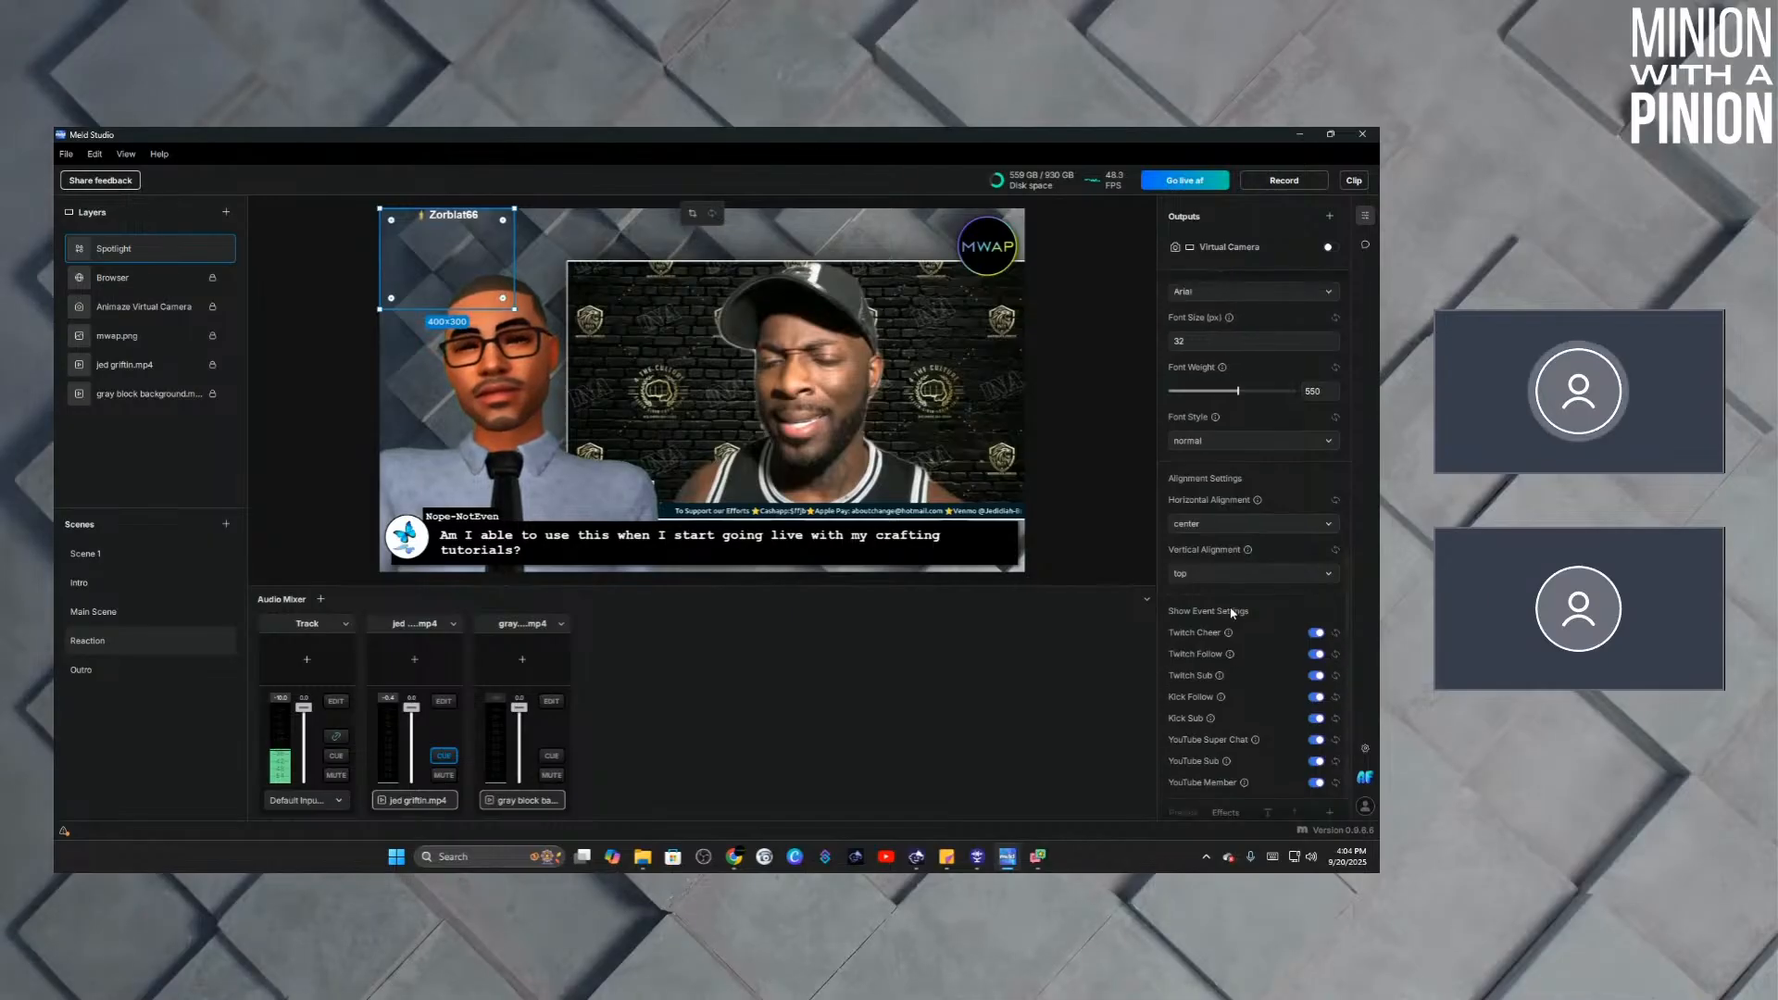
scroll(1231, 595, up, 6)
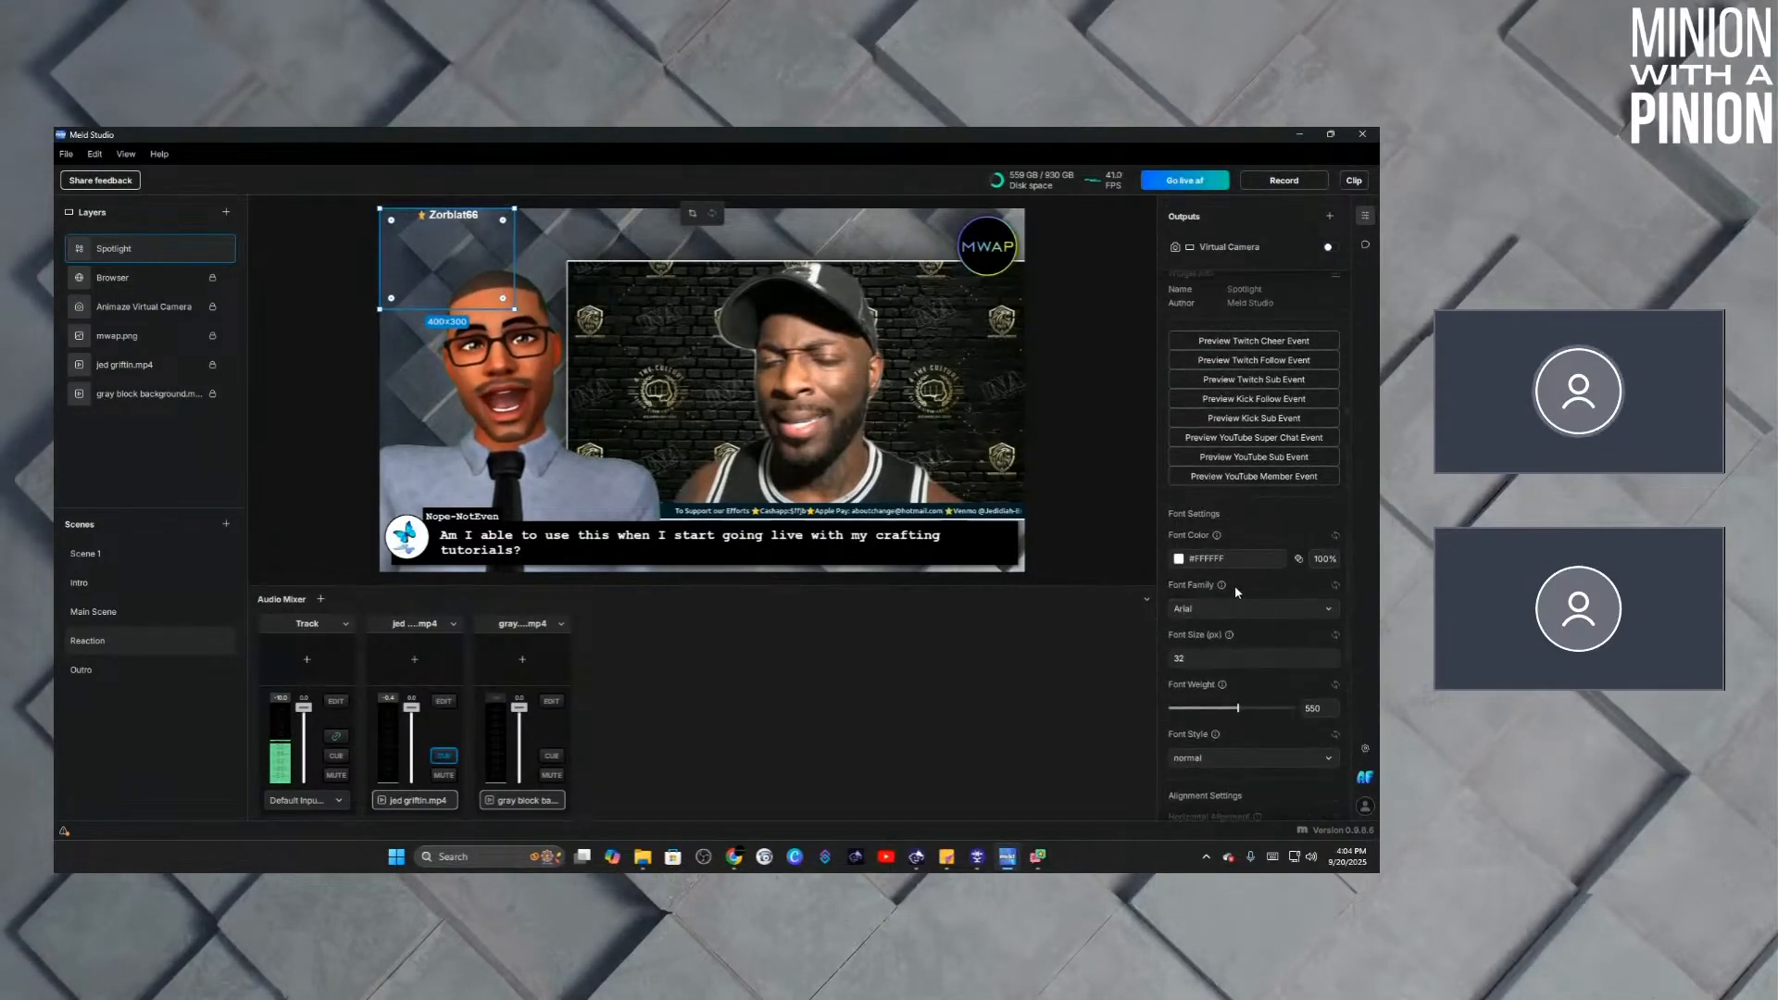
scroll(1246, 593, up, 2)
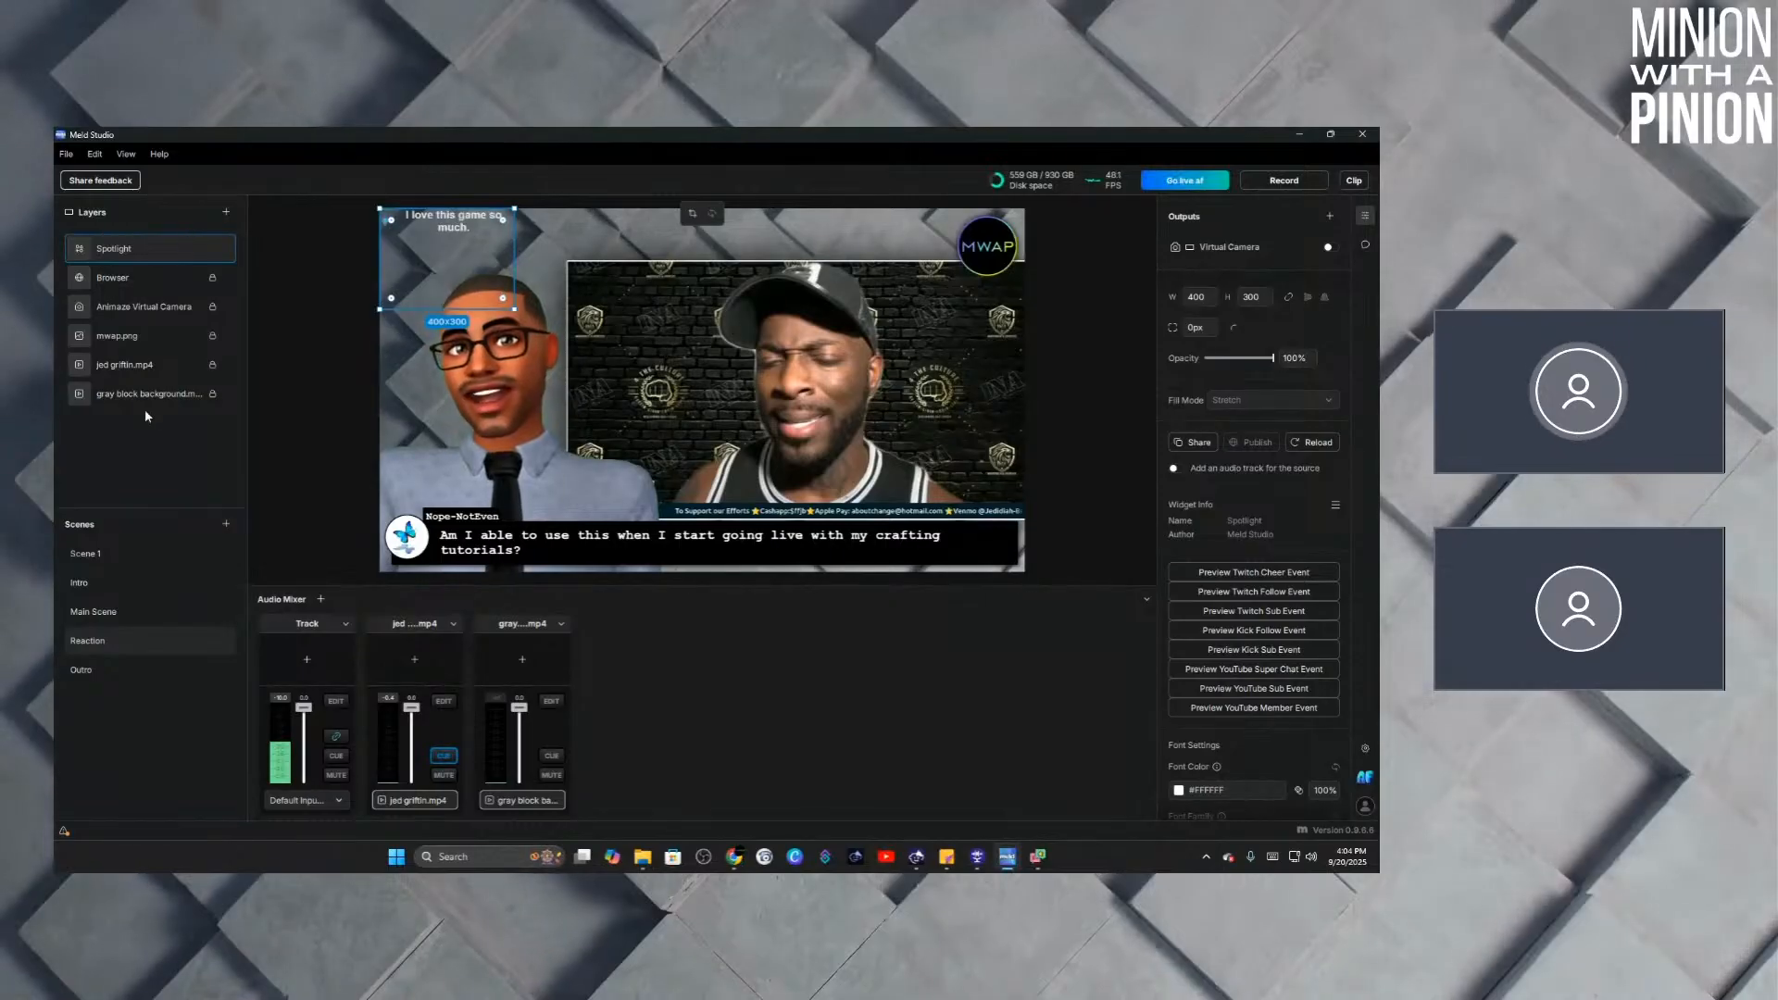
Replace the Spotlight widget layer in the Reaction scene with a Confetti widget layer.
right_click(171, 253)
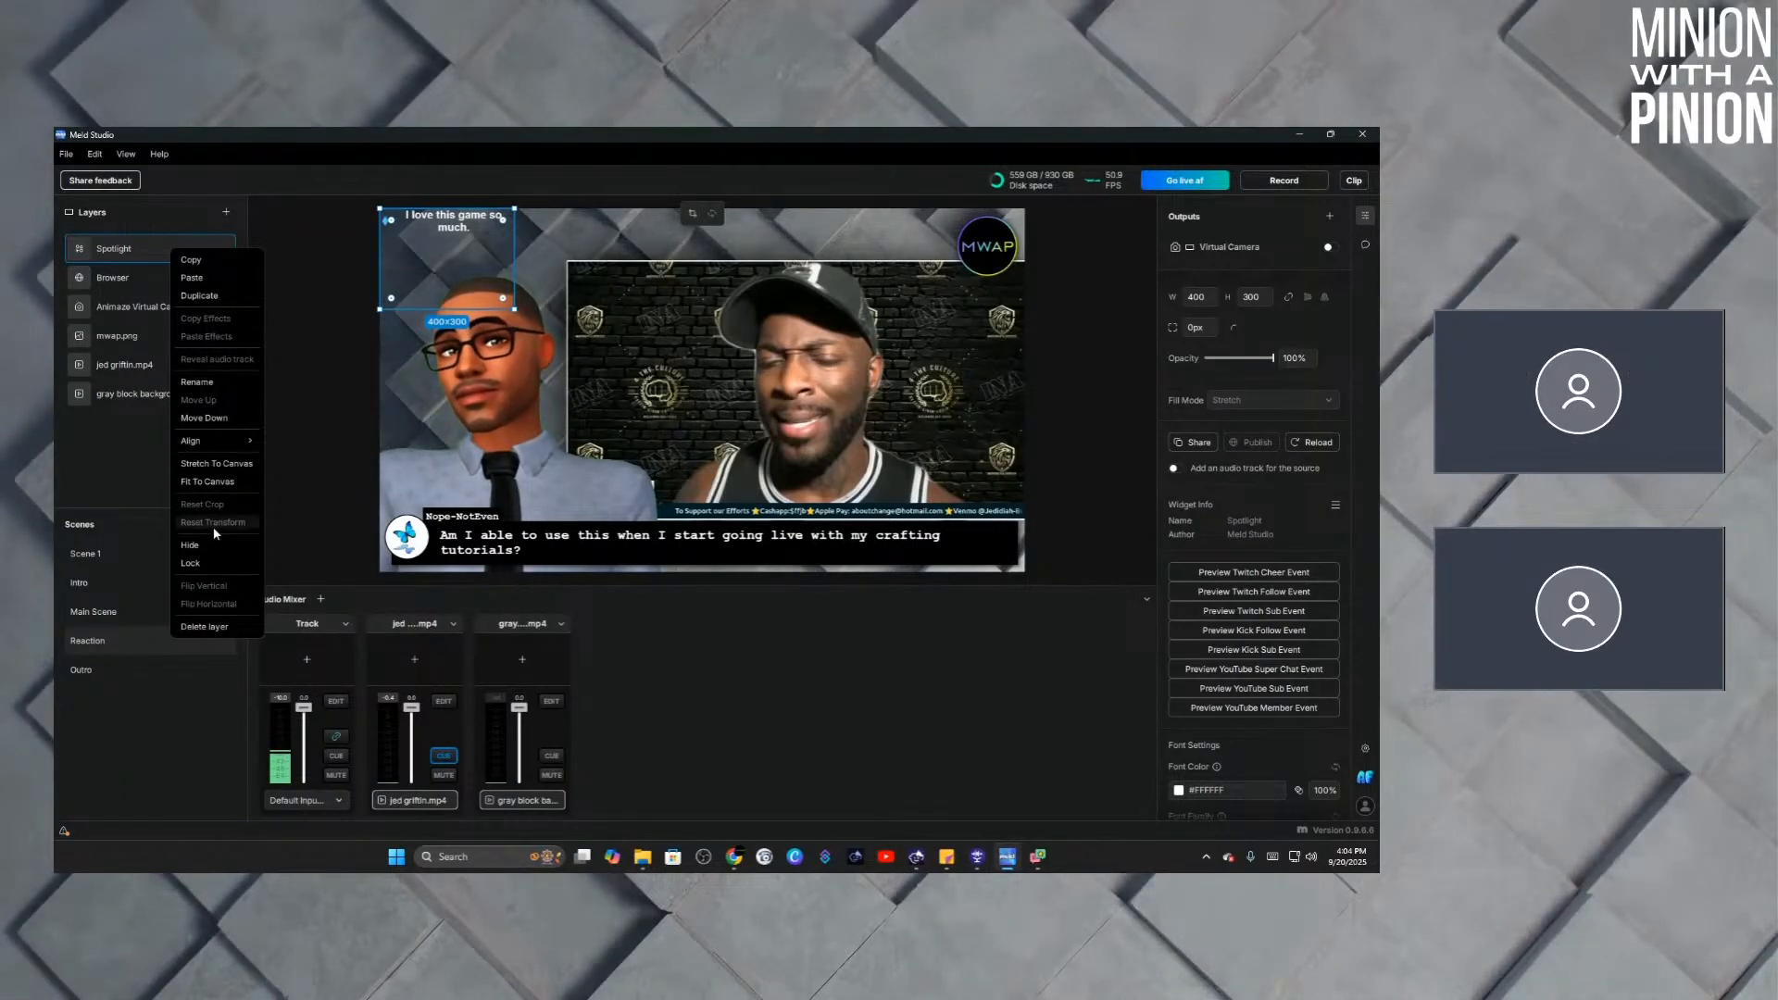
click(205, 628)
click(228, 214)
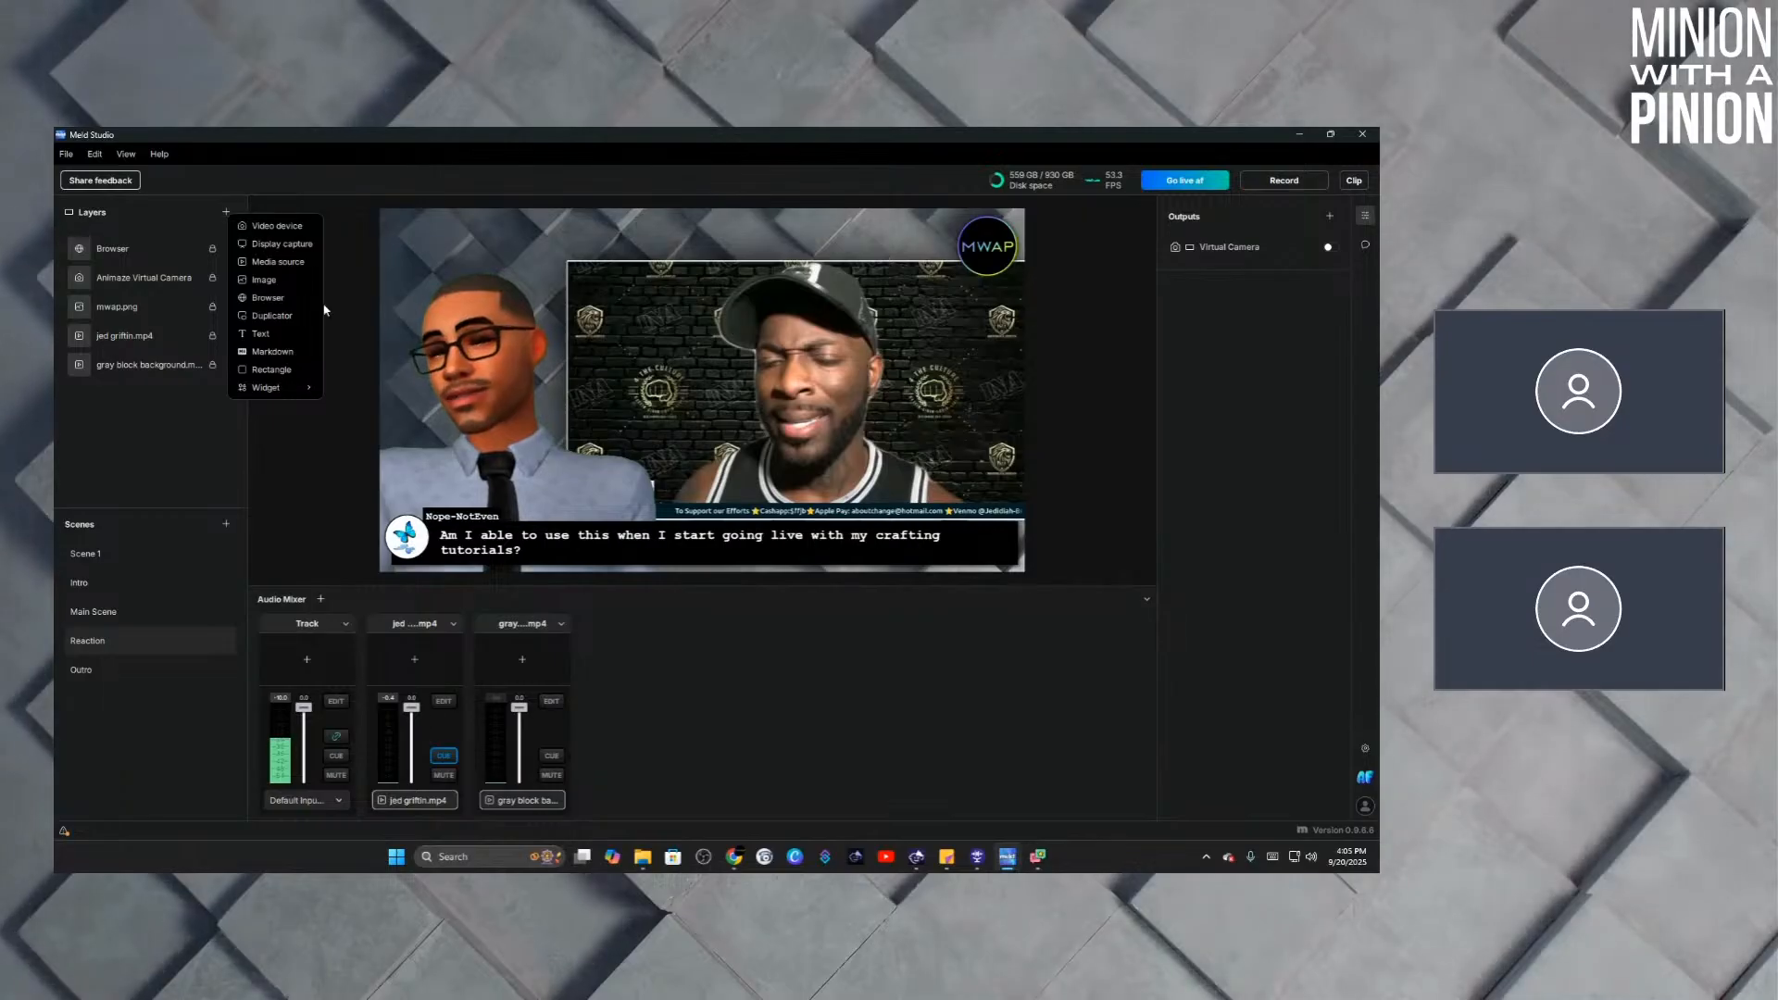
mouse_move(315, 389)
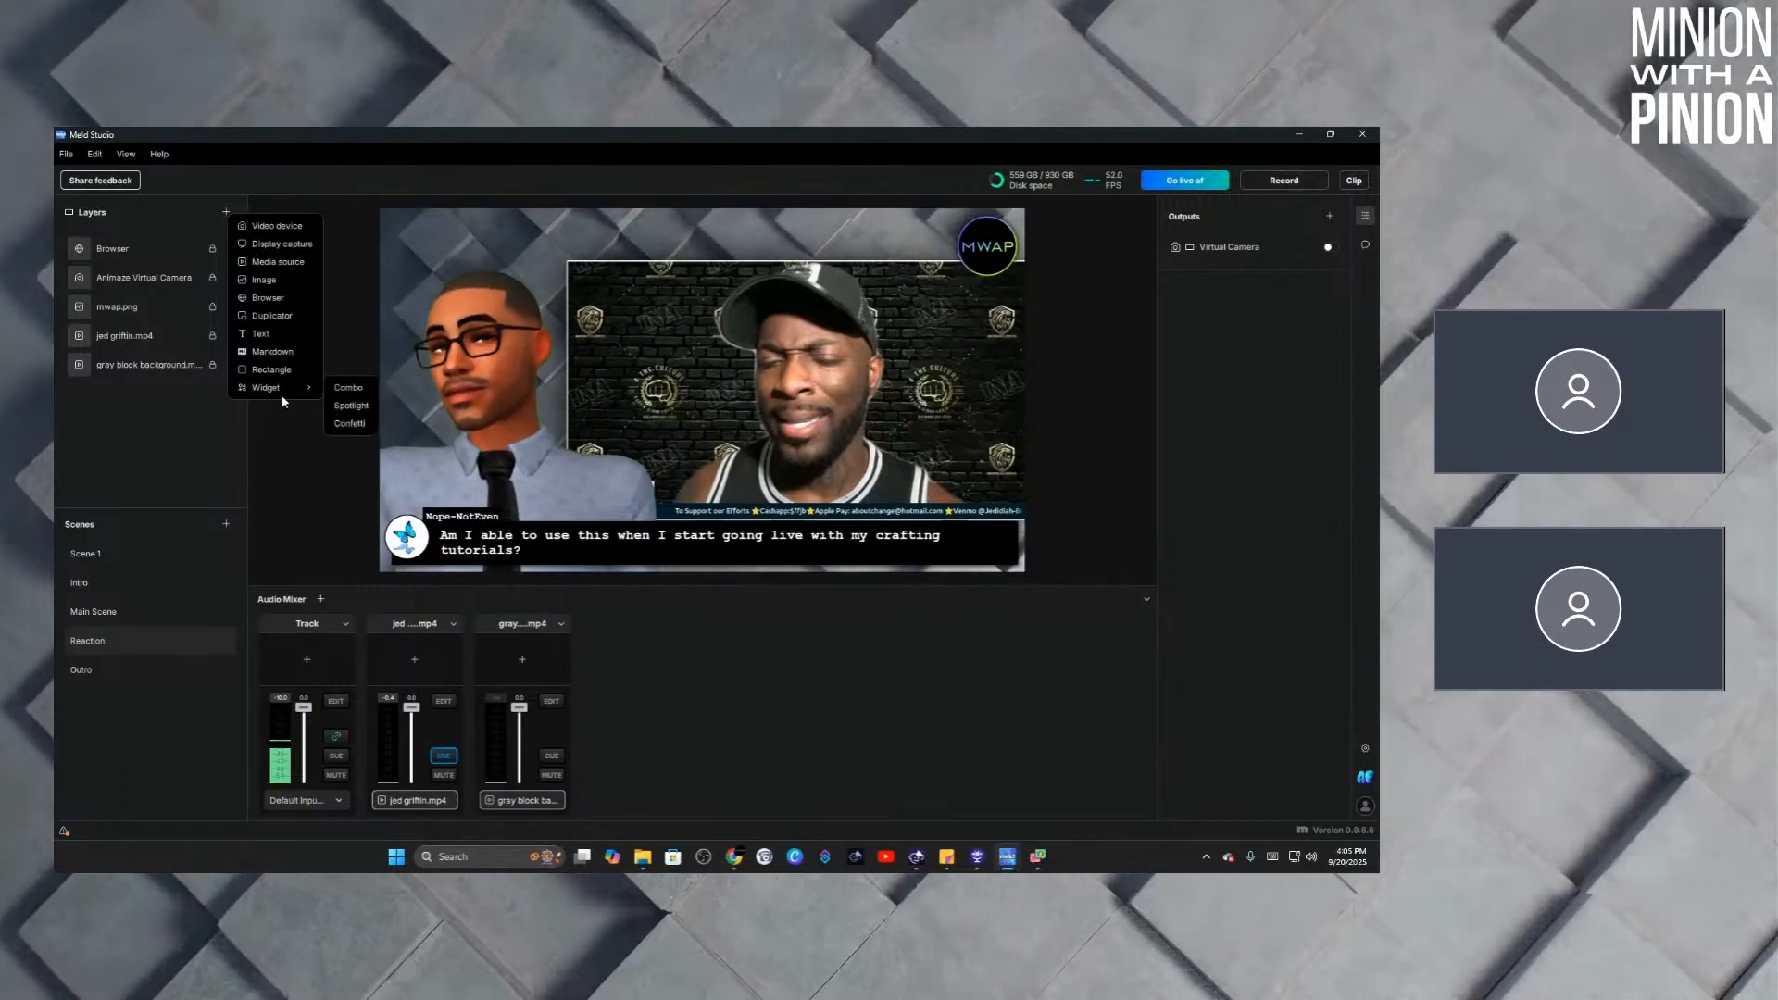
click(350, 424)
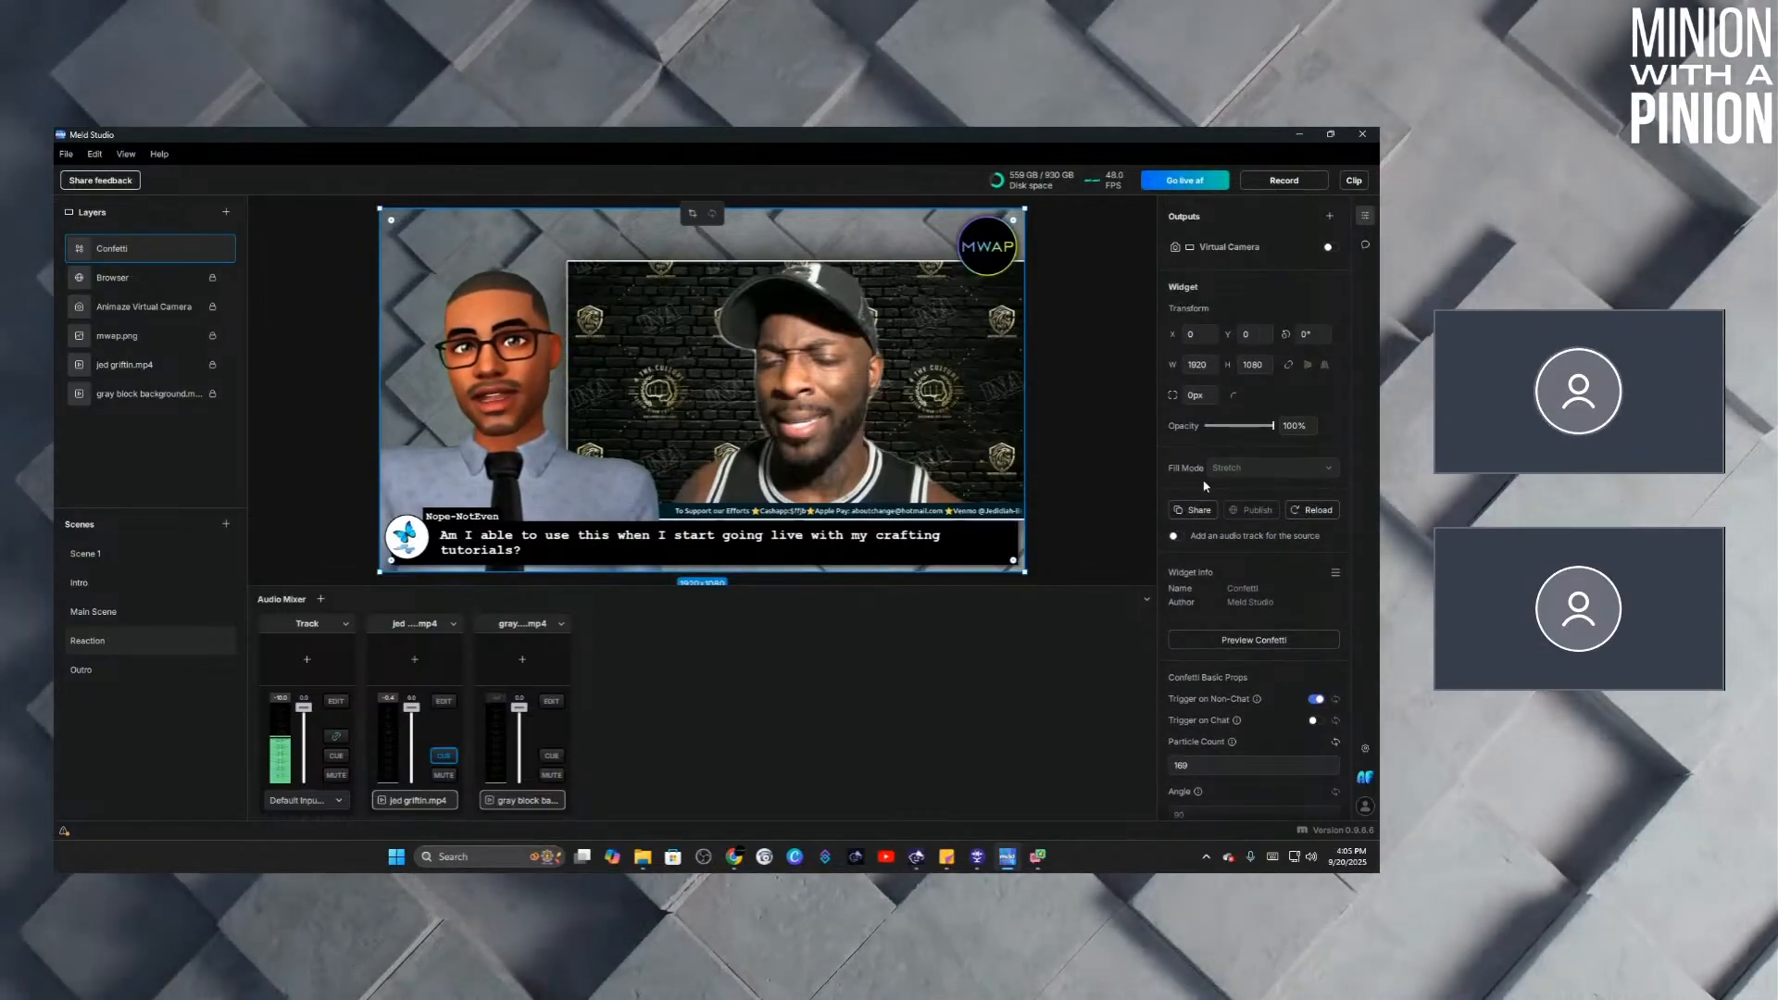
Preview the confetti effect and add an audio track for the Confetti widget.
scroll(1292, 542, down, 1)
click(1287, 535)
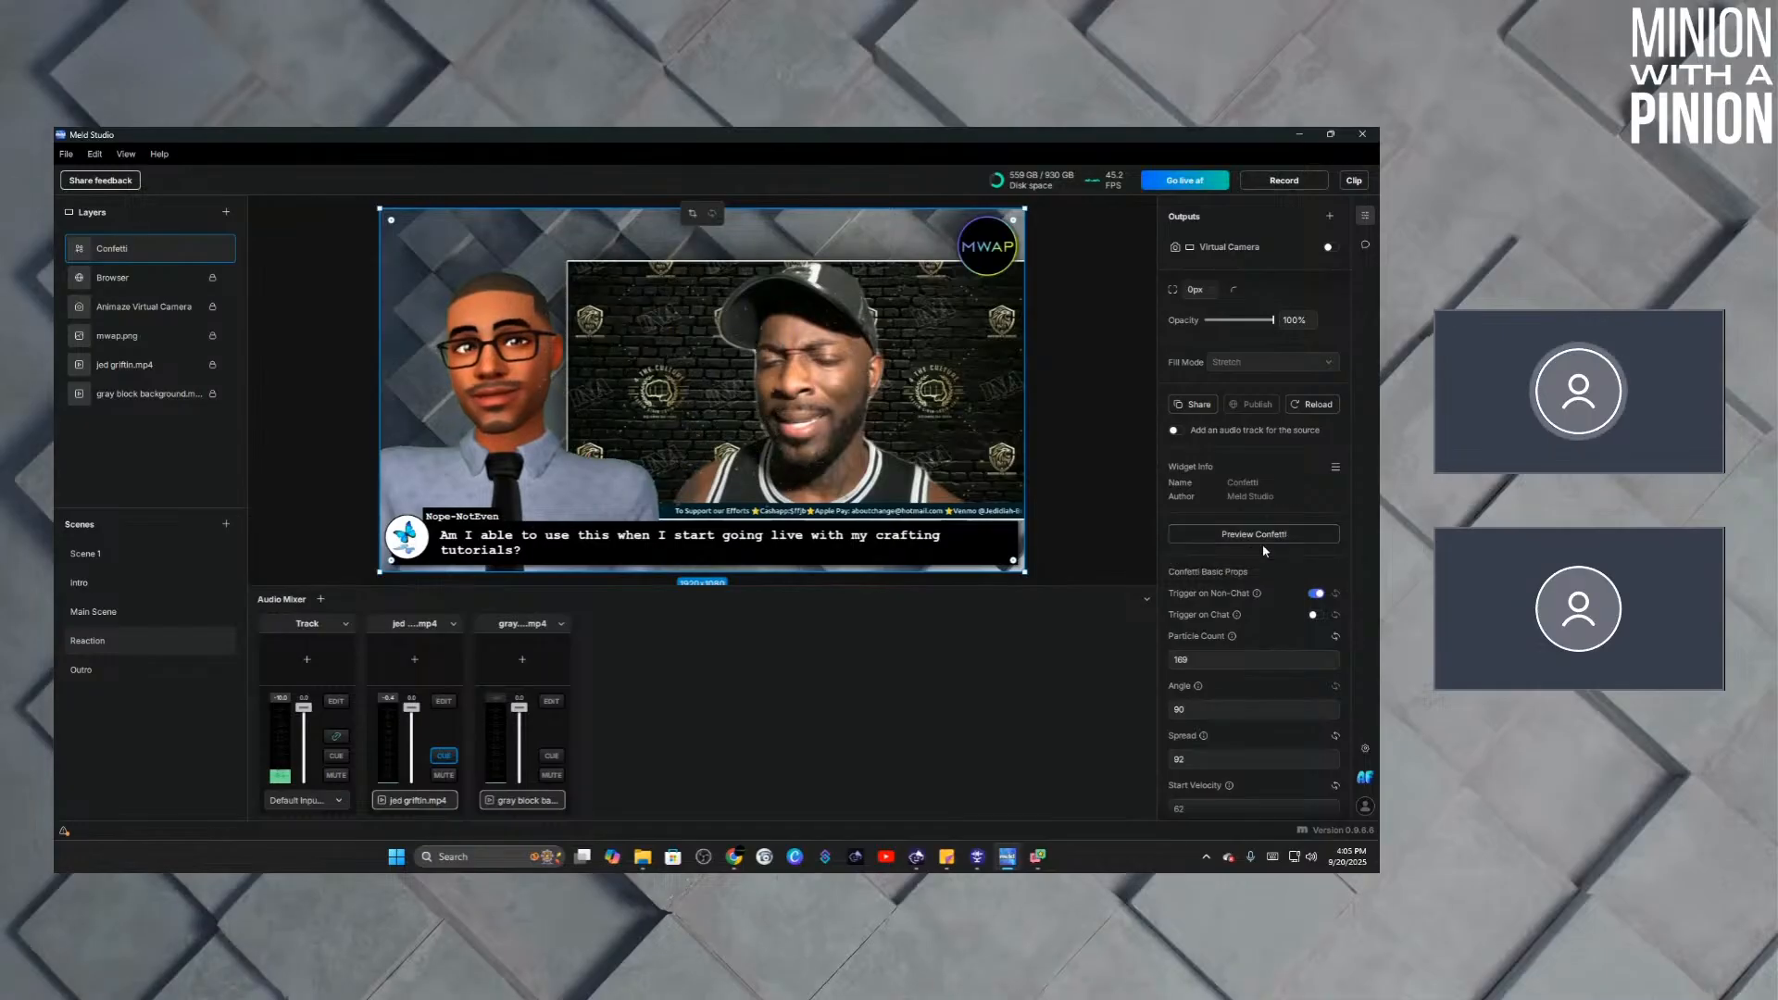
click(1174, 431)
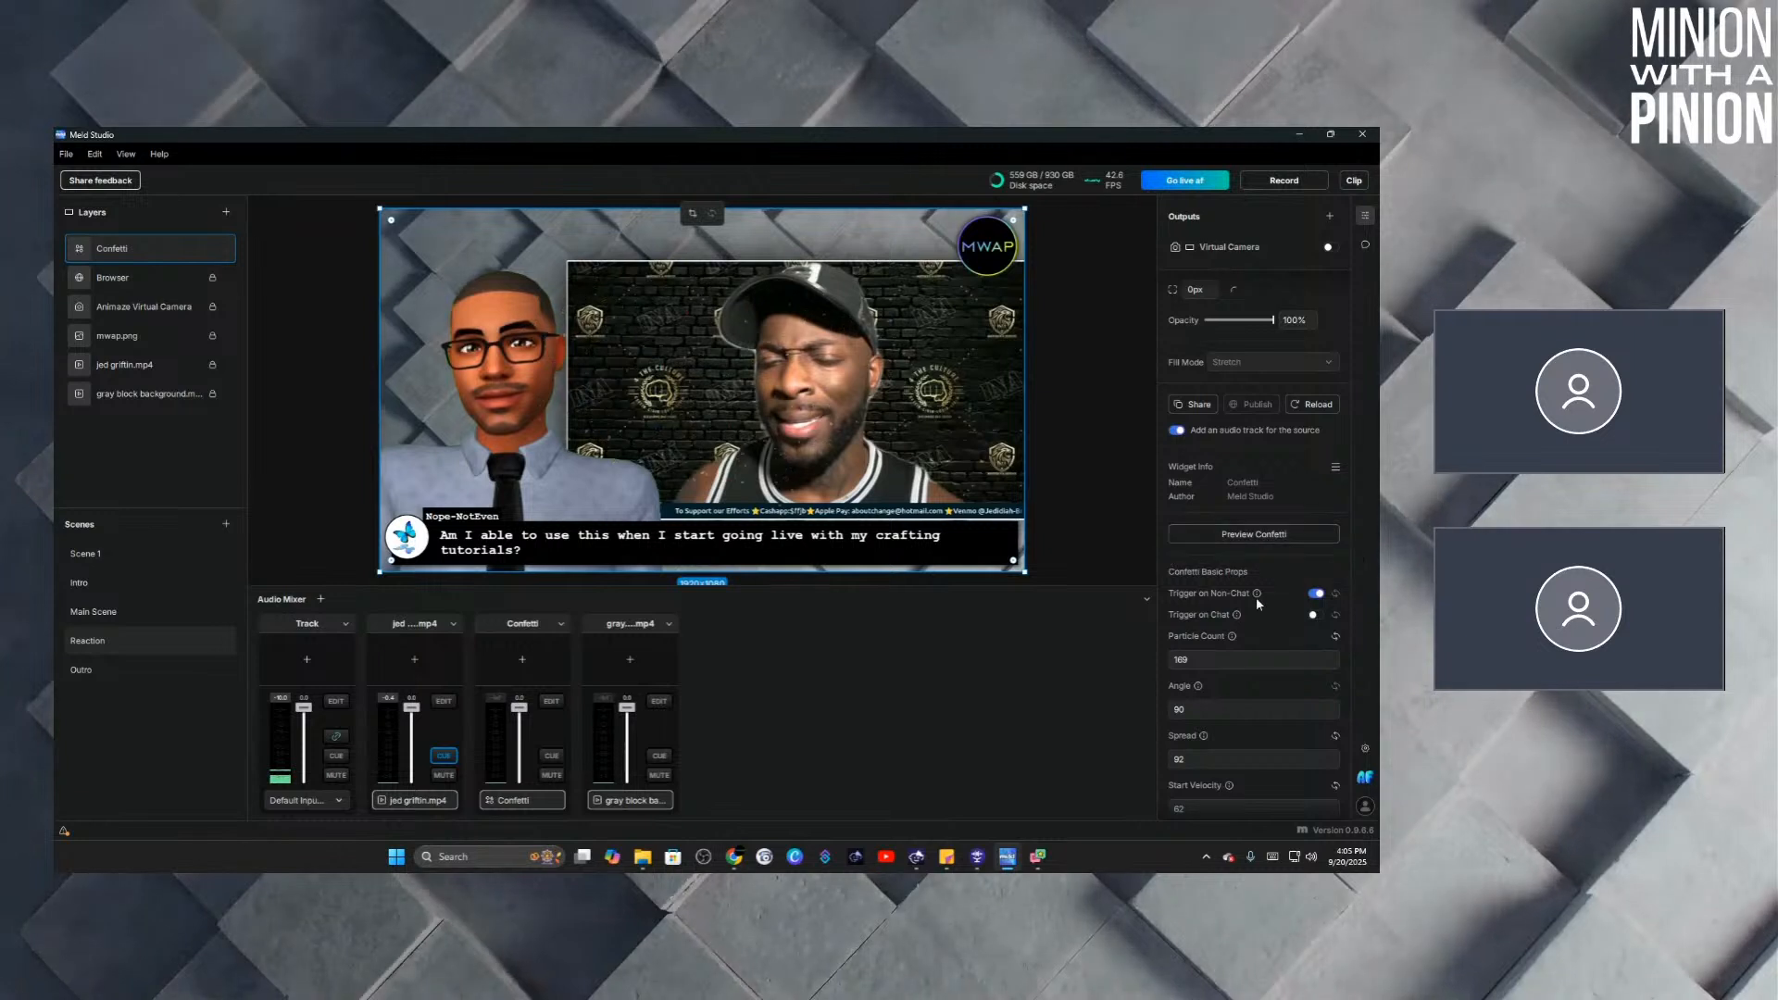
Enable Trigger on Chat for the Confetti widget and look through its particle, positioning, color and emoji settings.
scroll(1252, 608, down, 1)
scroll(1252, 543, down, 1)
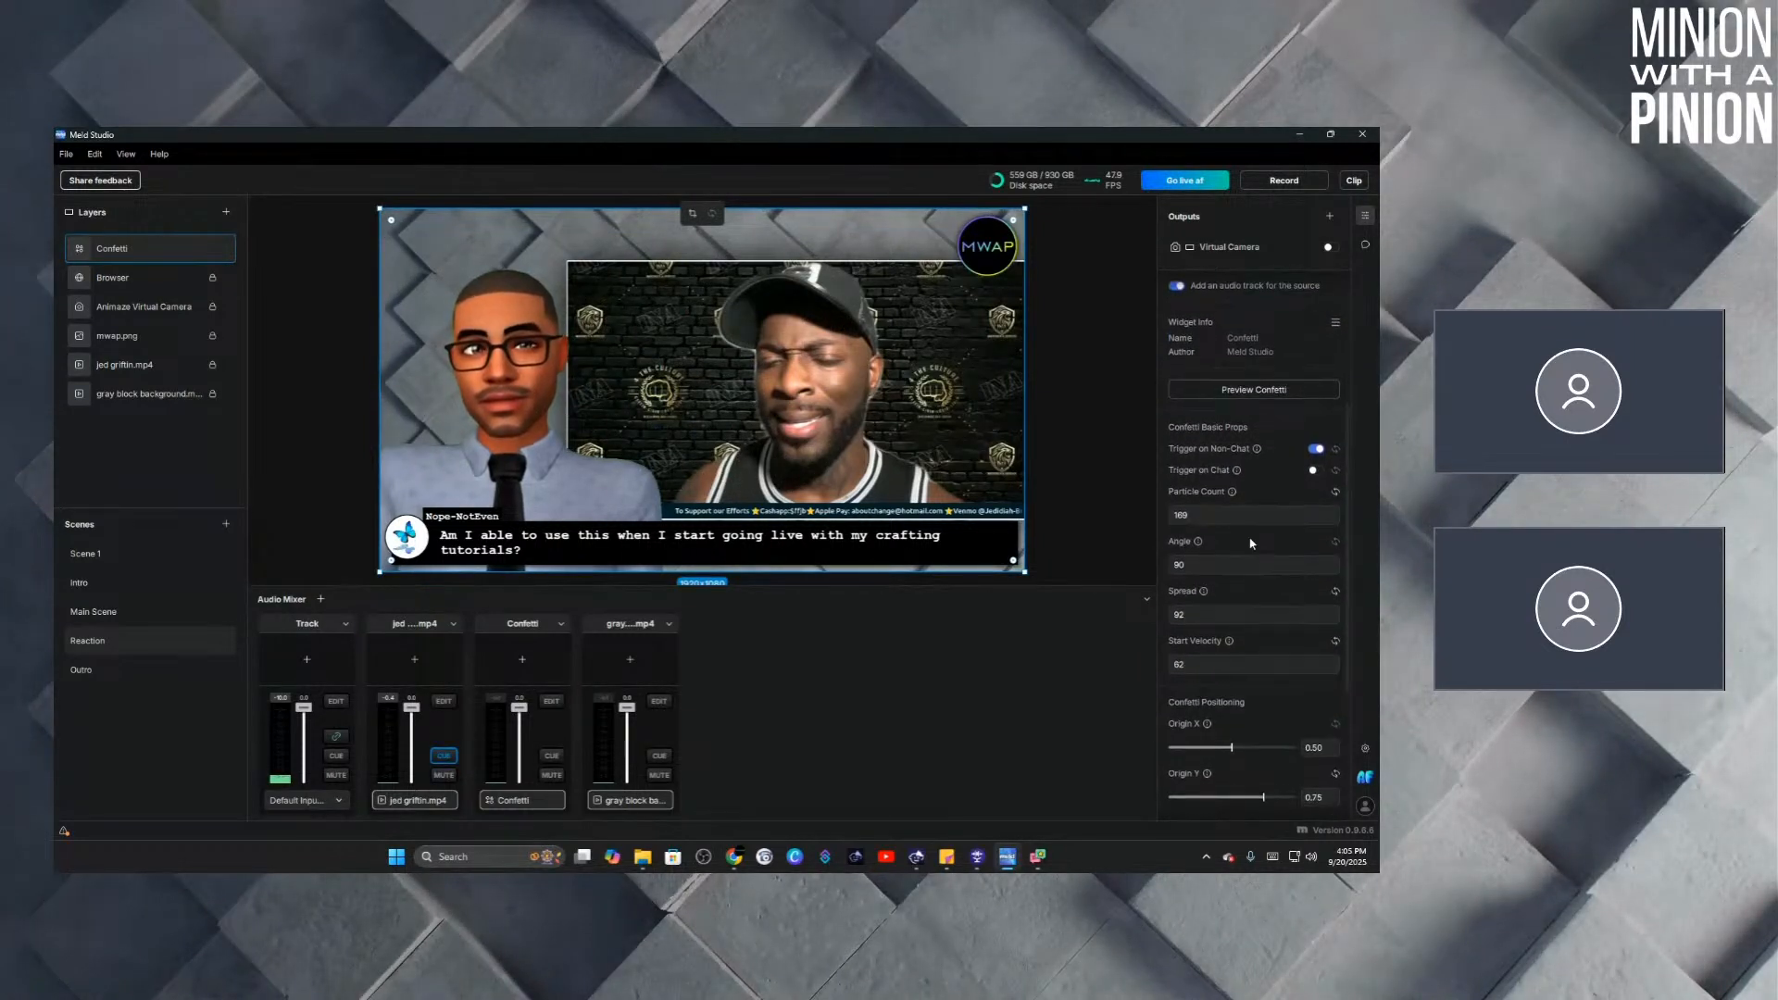
click(1316, 465)
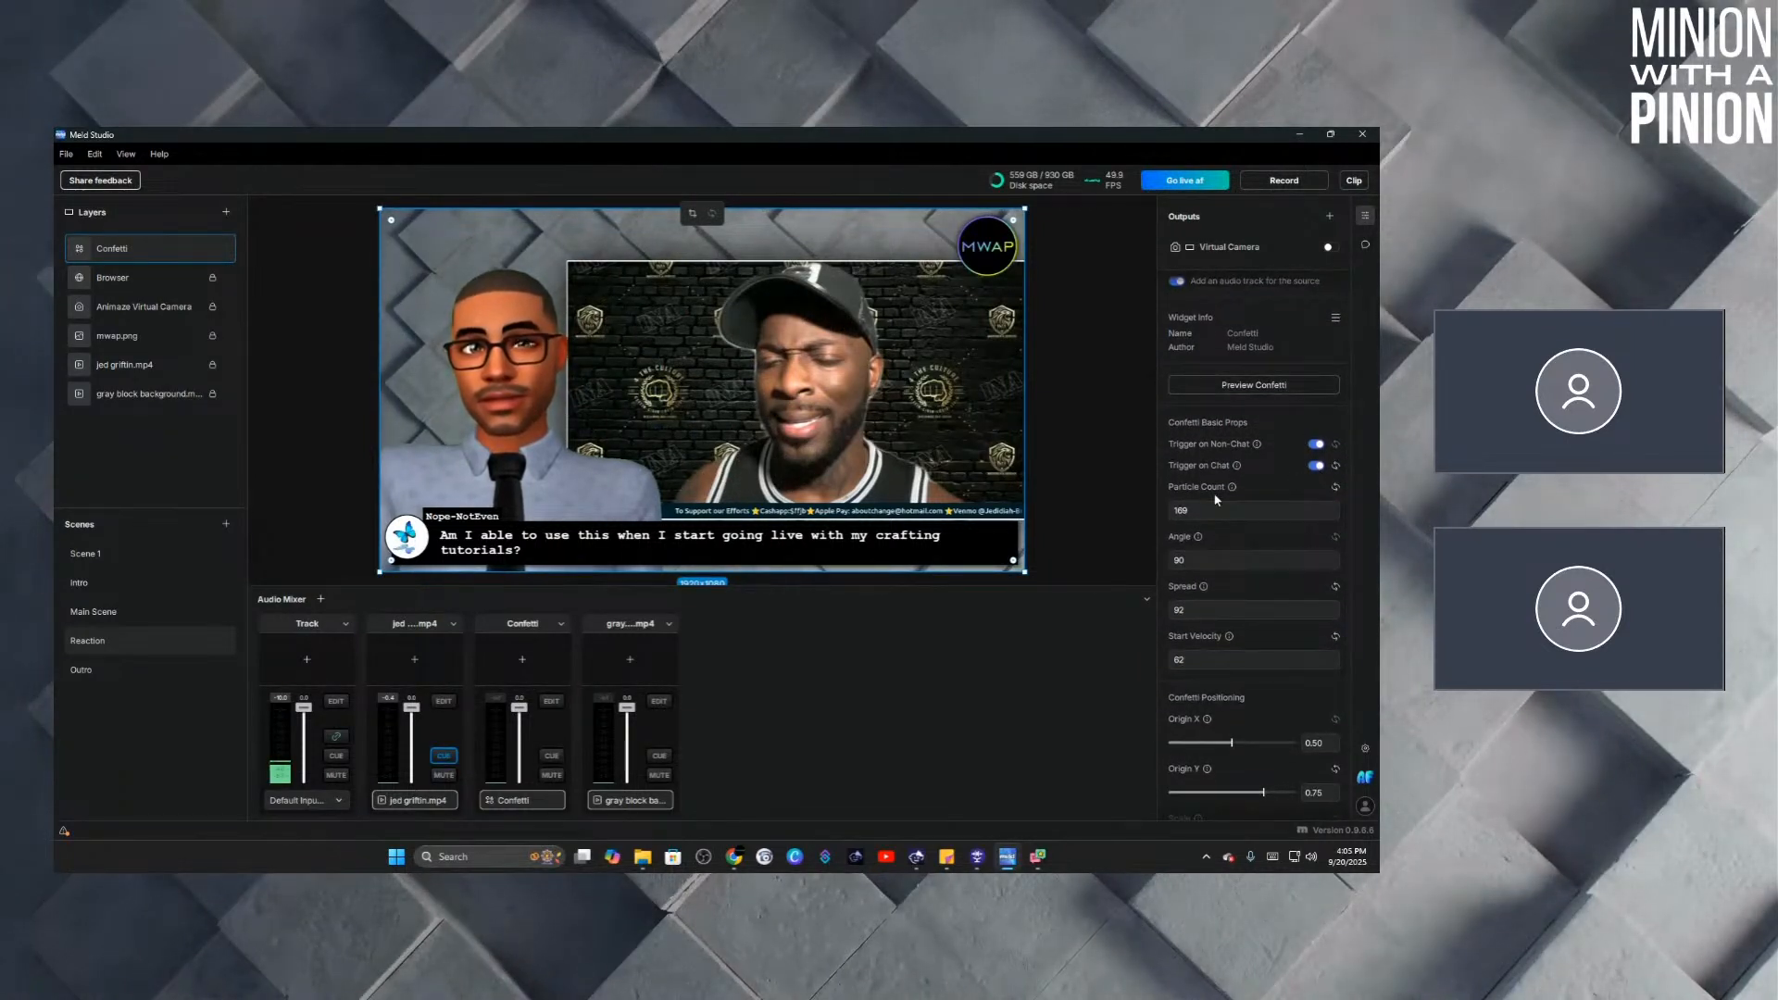
scroll(1232, 518, down, 2)
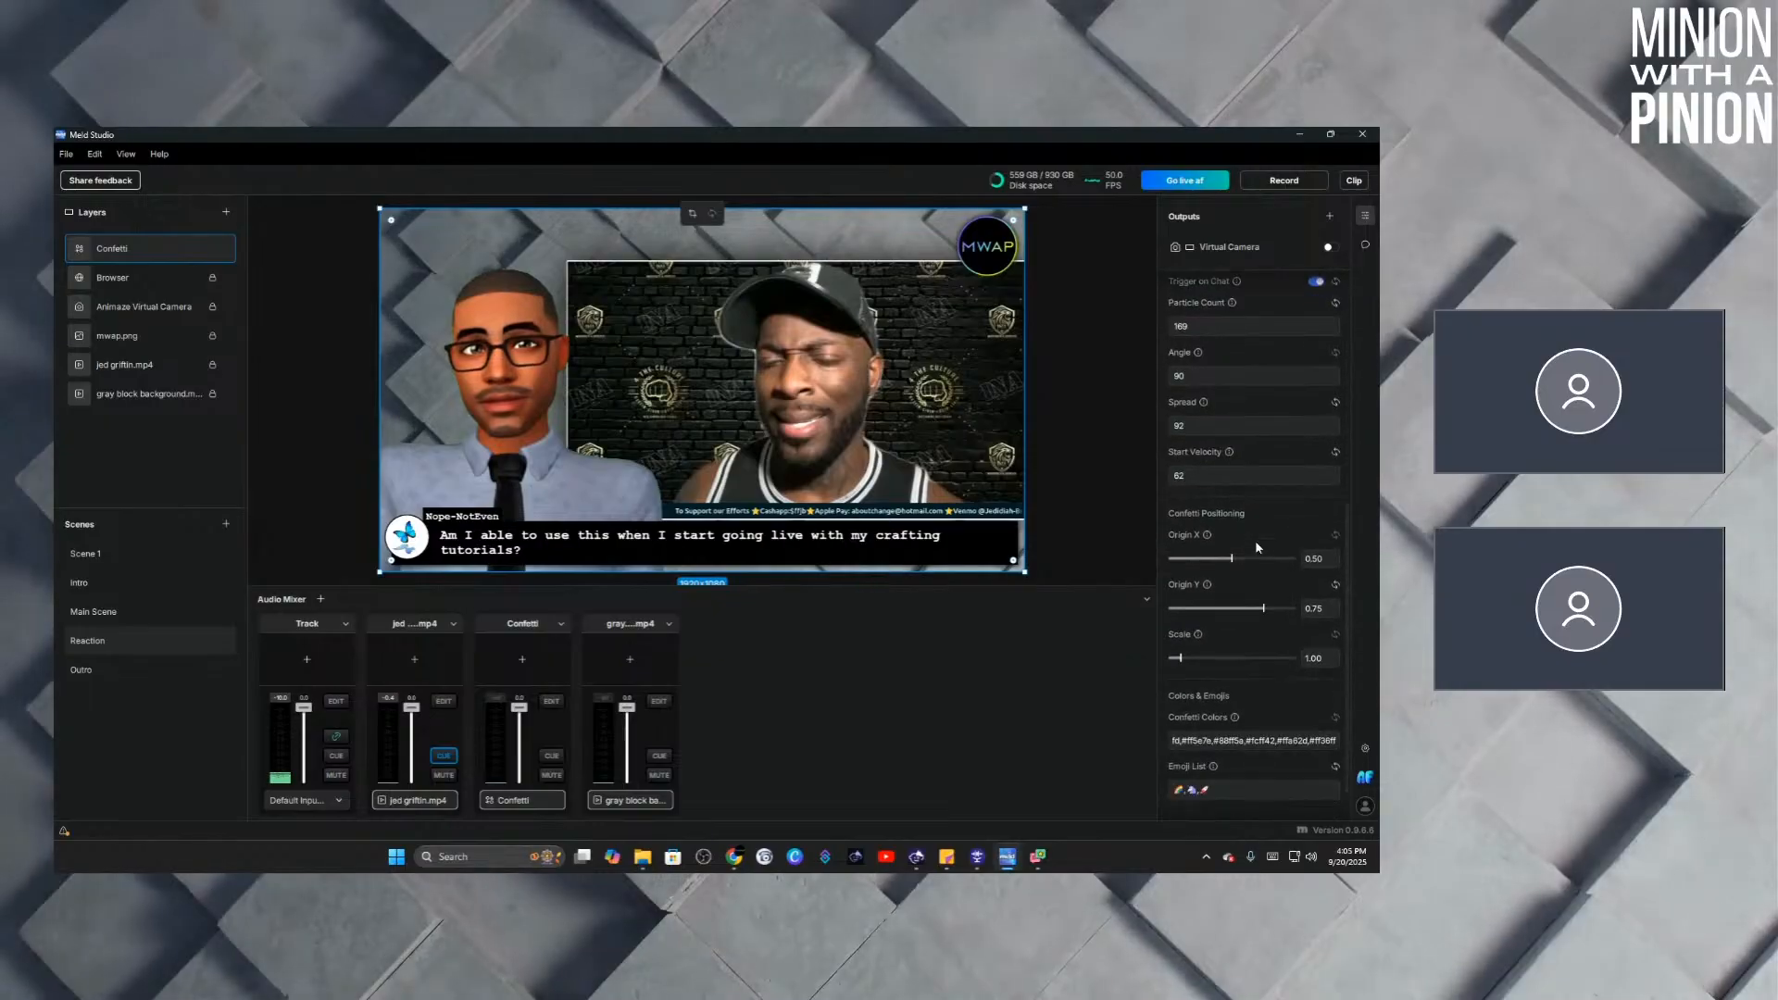
scroll(1256, 547, down, 1)
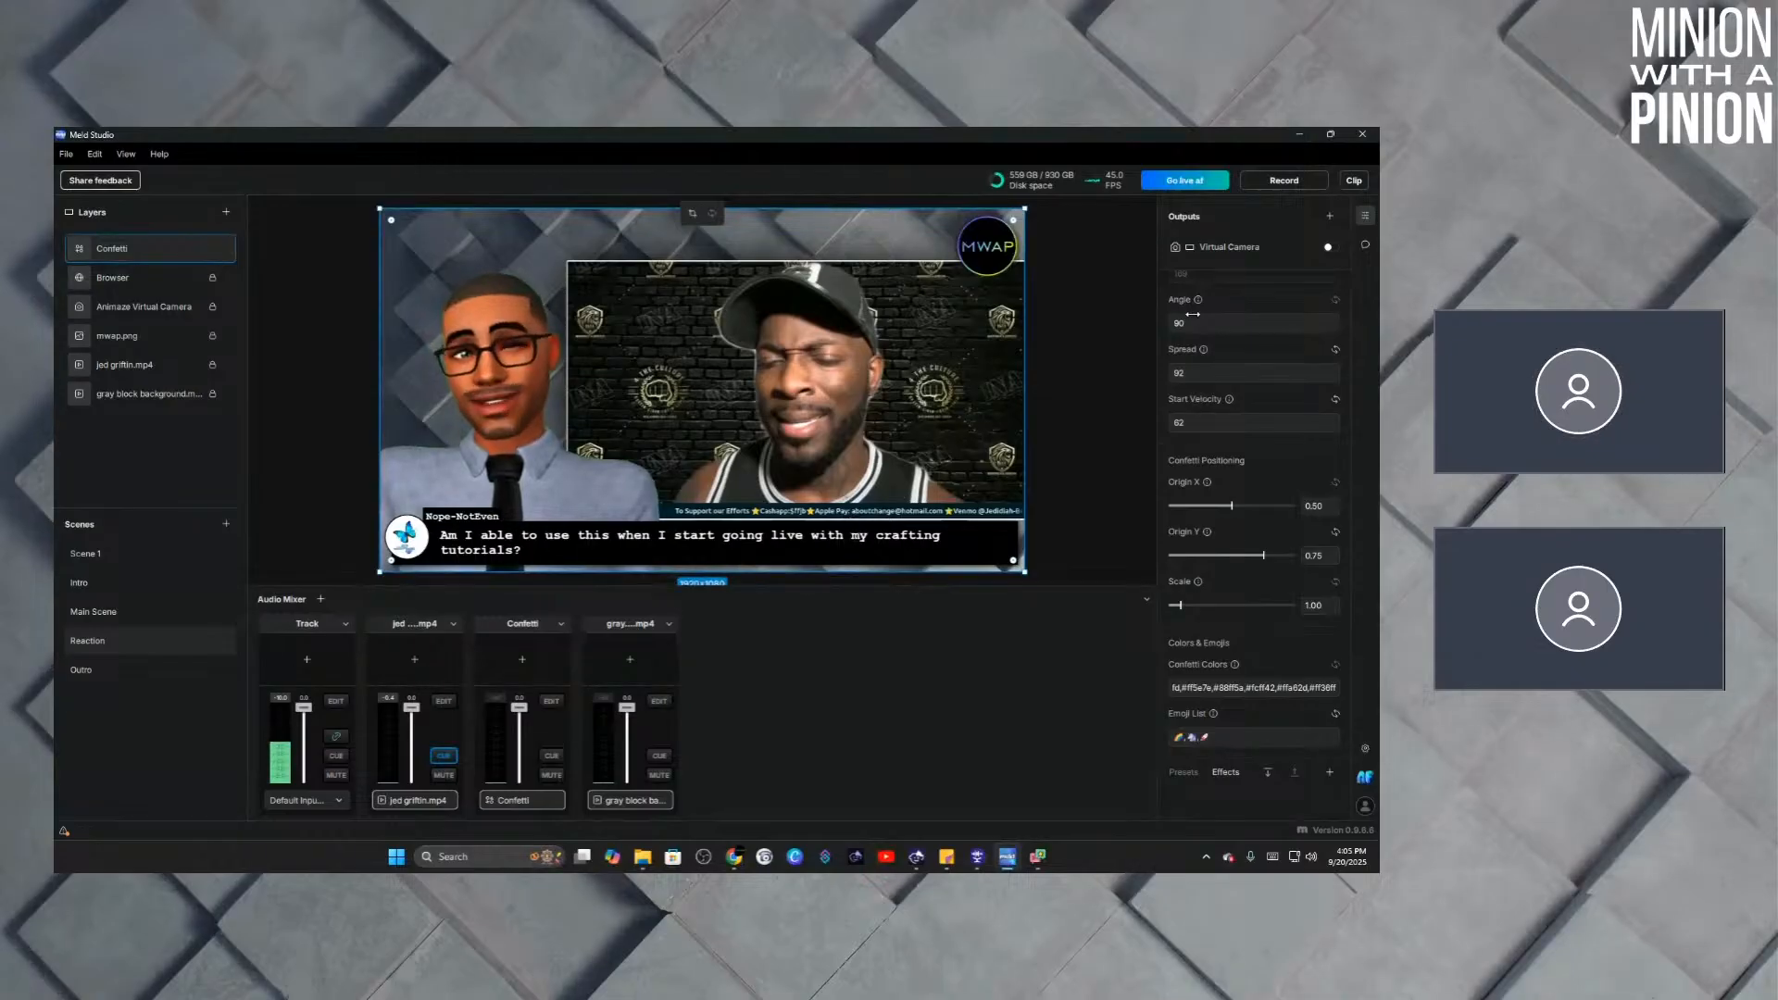
click(1178, 741)
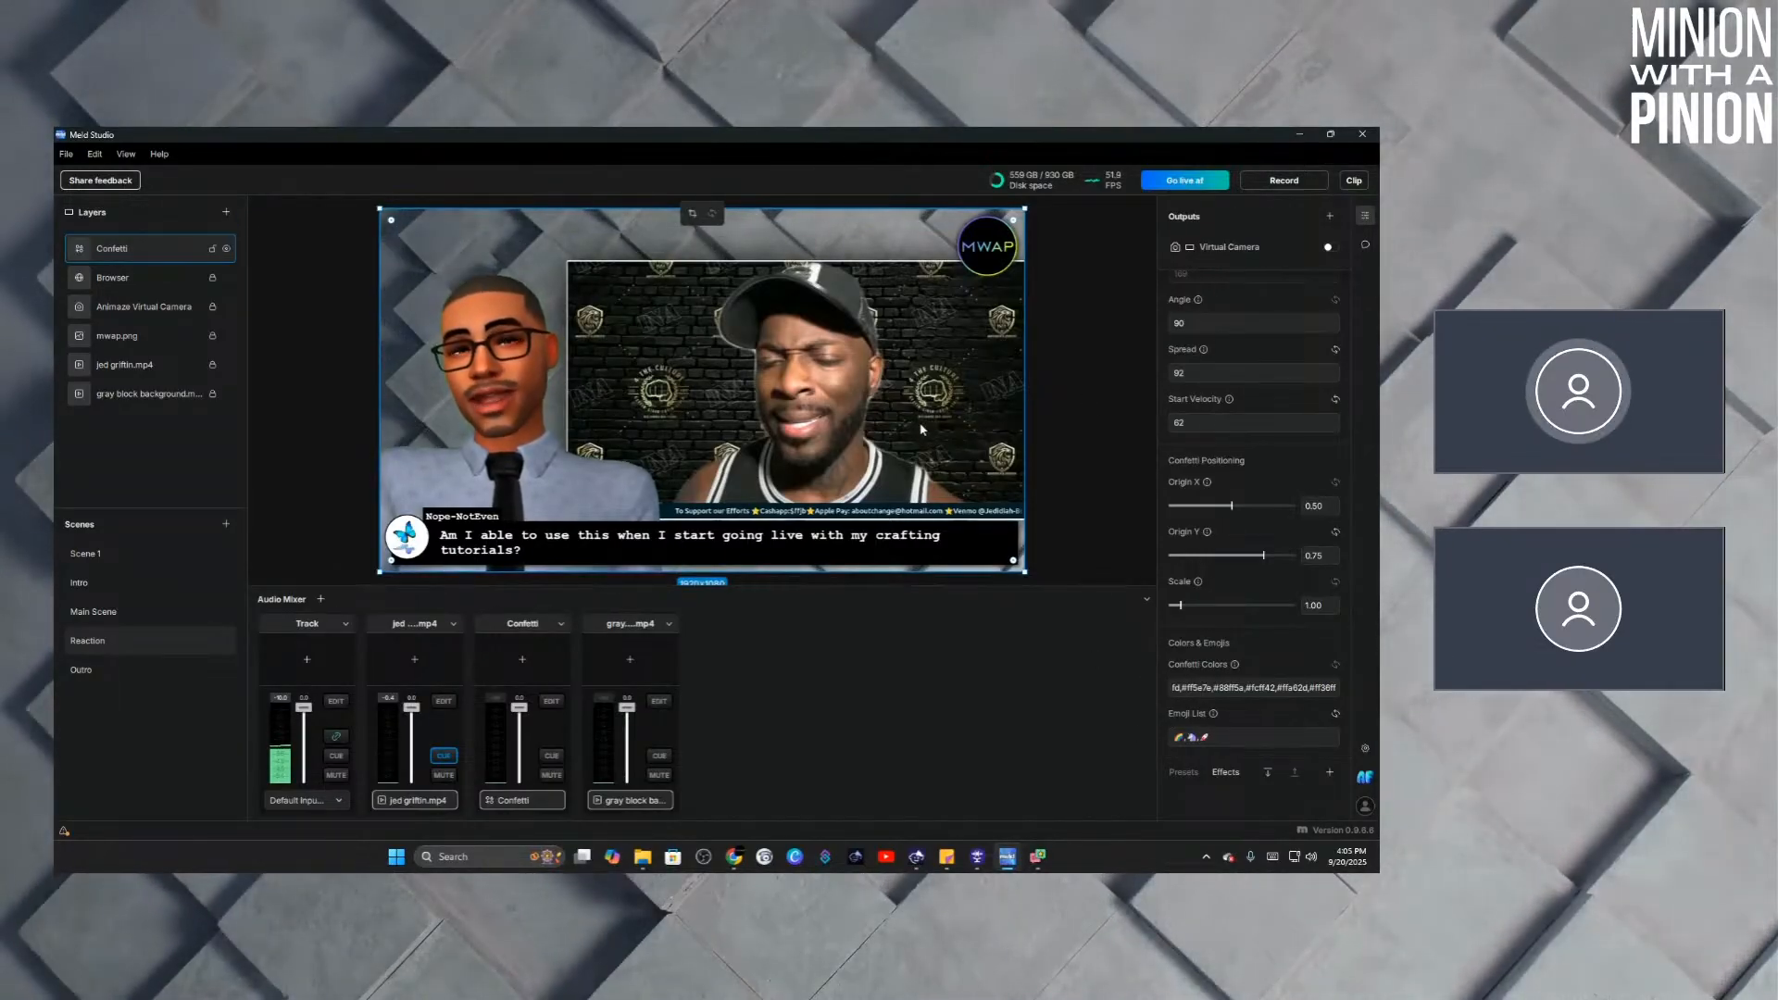
Delete the Confetti widget layer from the Reaction scene.
right_click(157, 250)
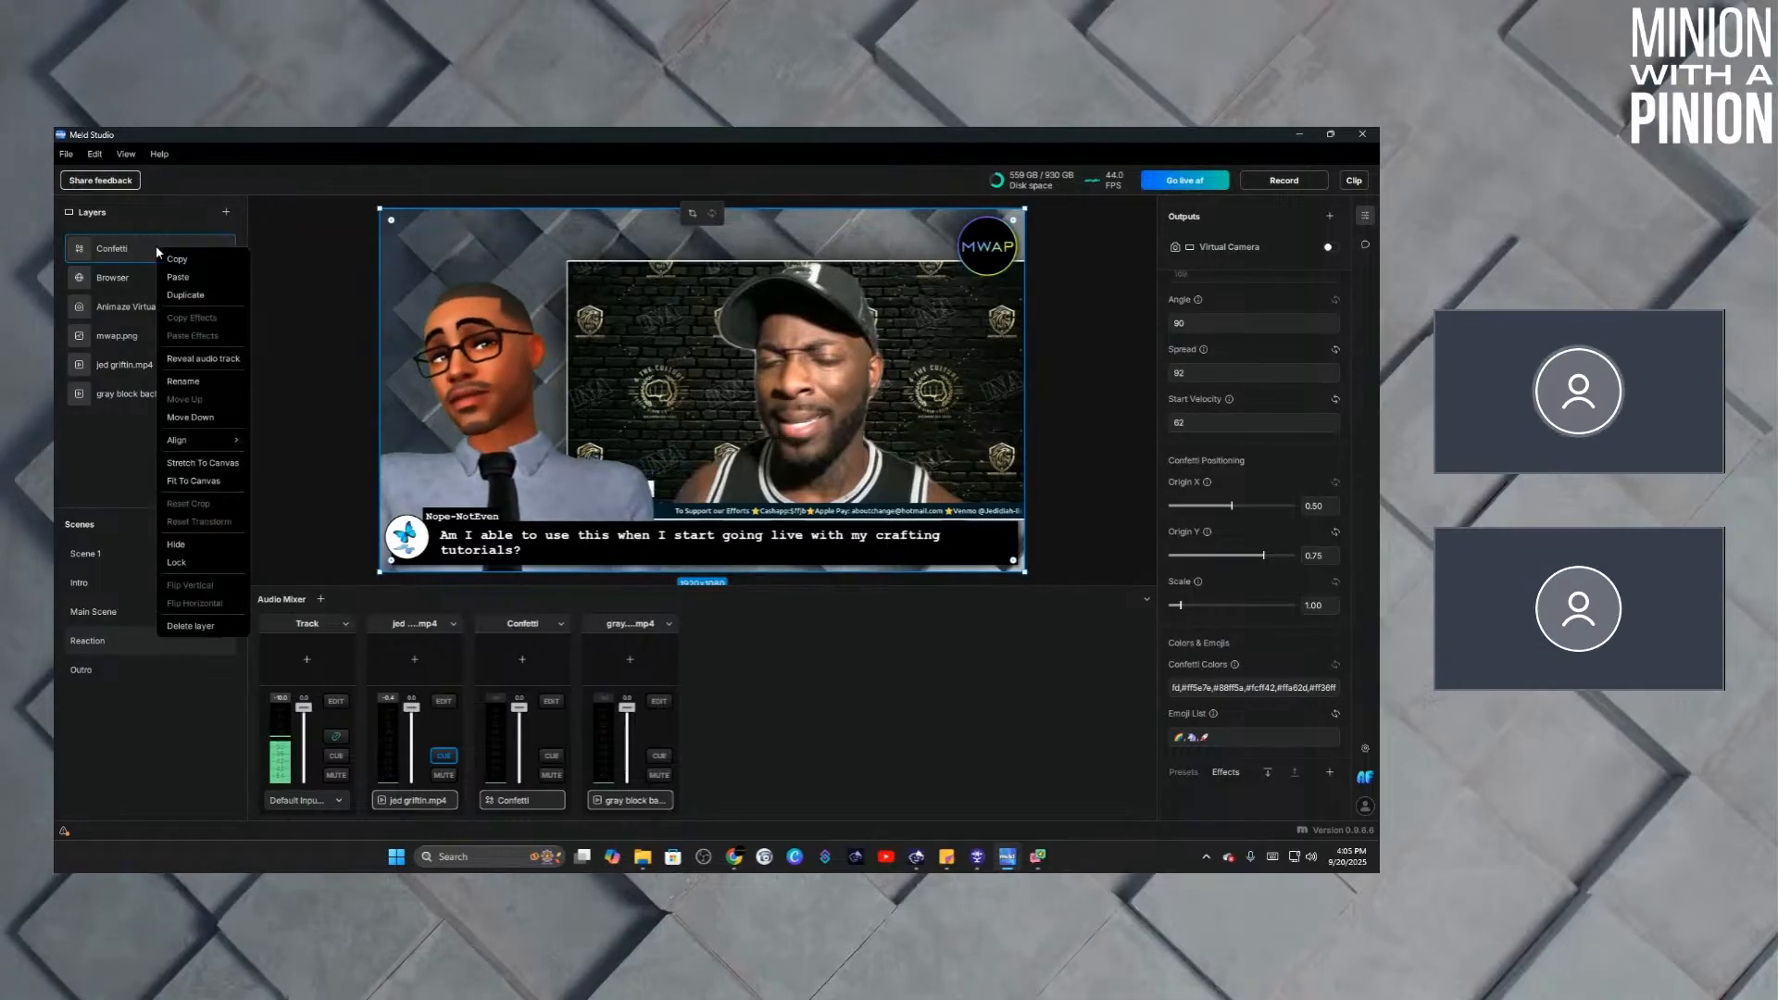
click(211, 627)
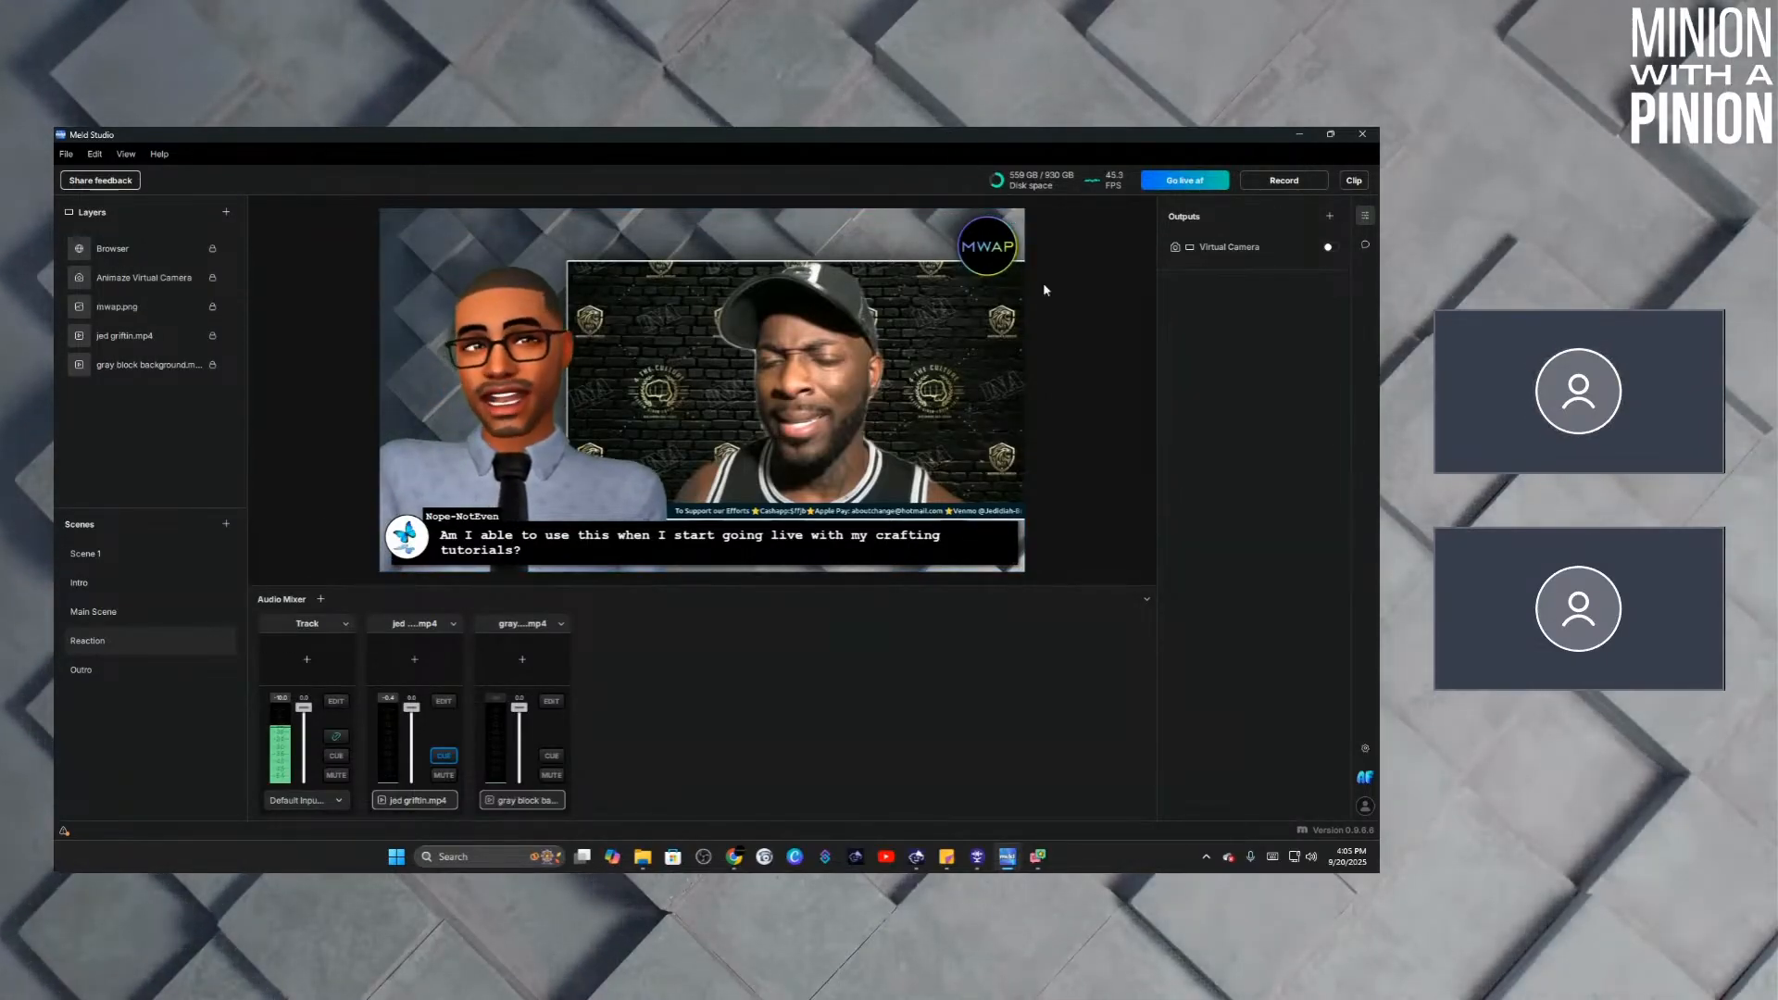
click(1365, 244)
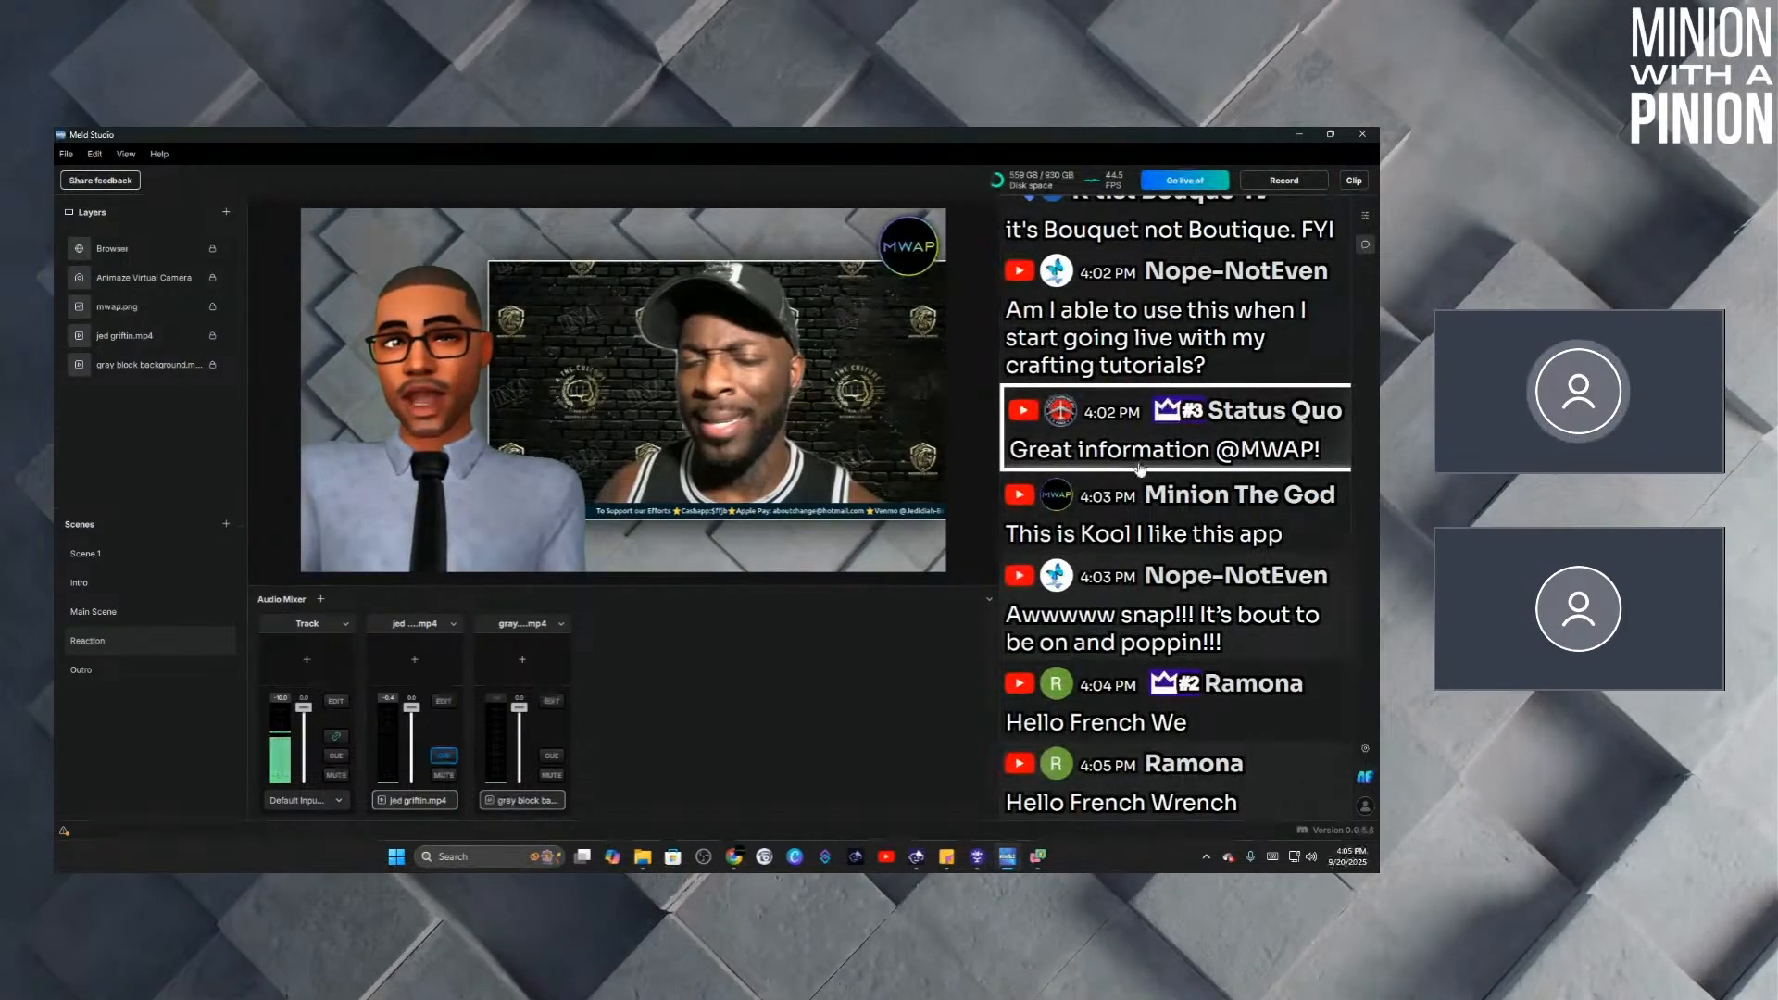
click(1140, 463)
click(1178, 520)
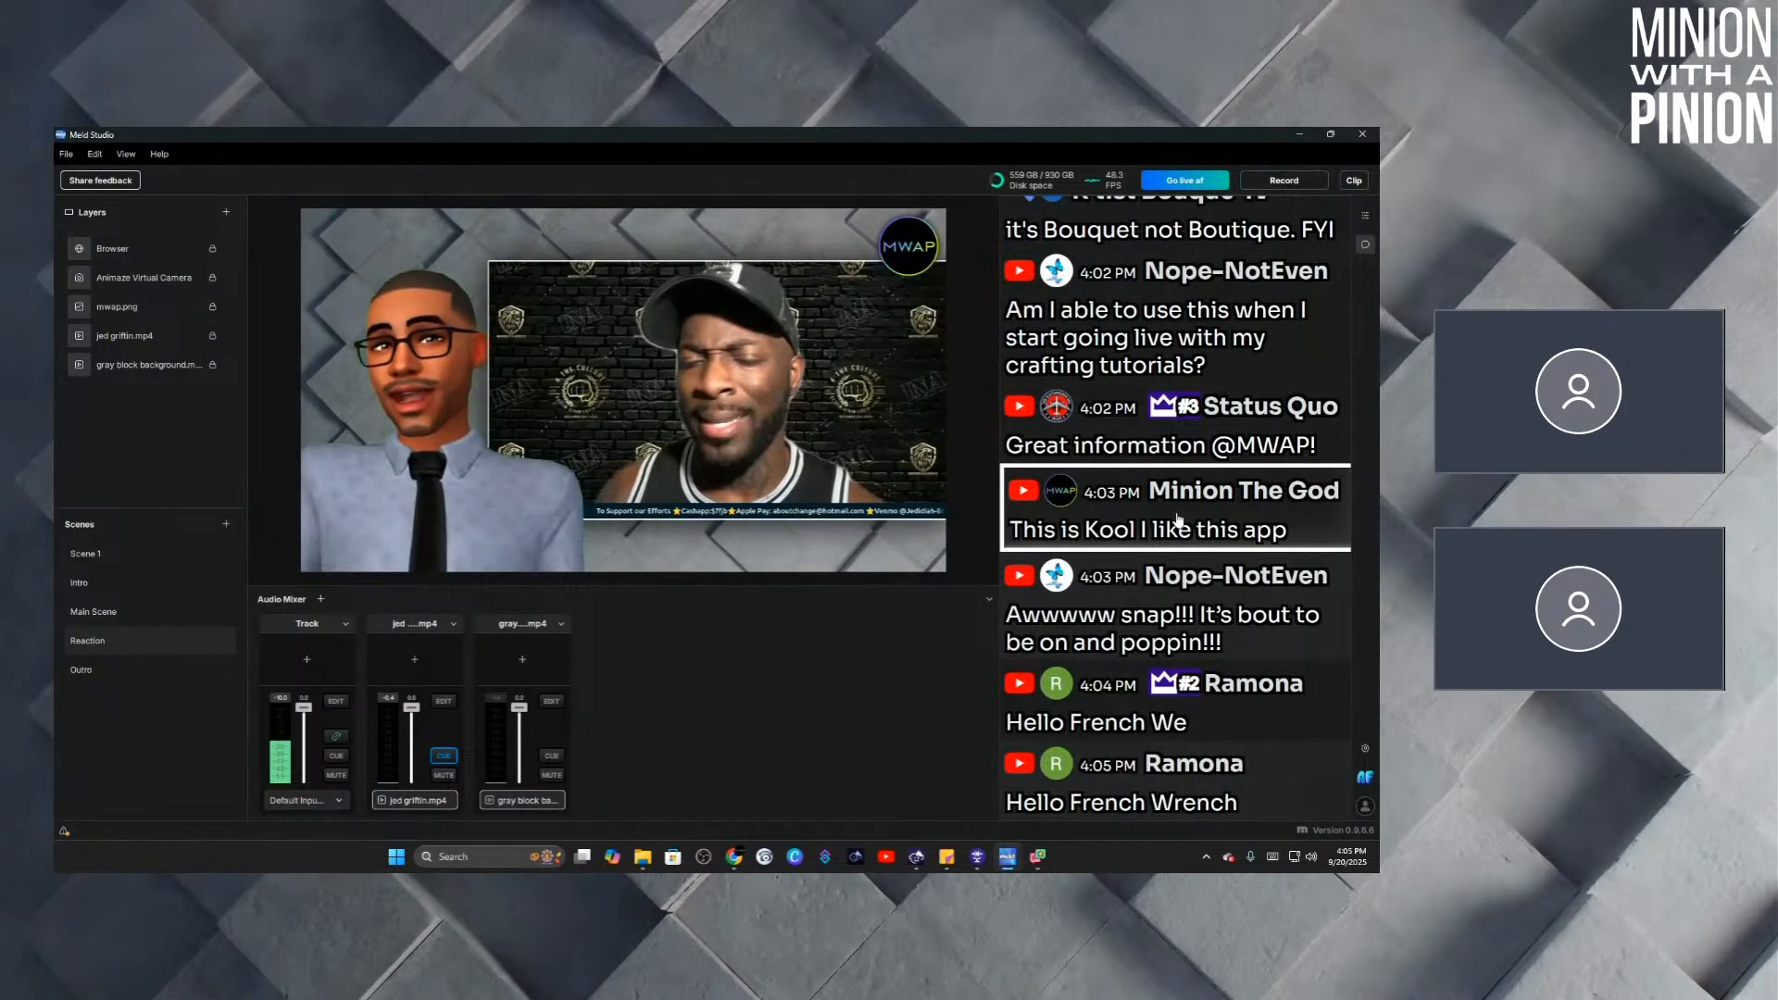
click(1201, 603)
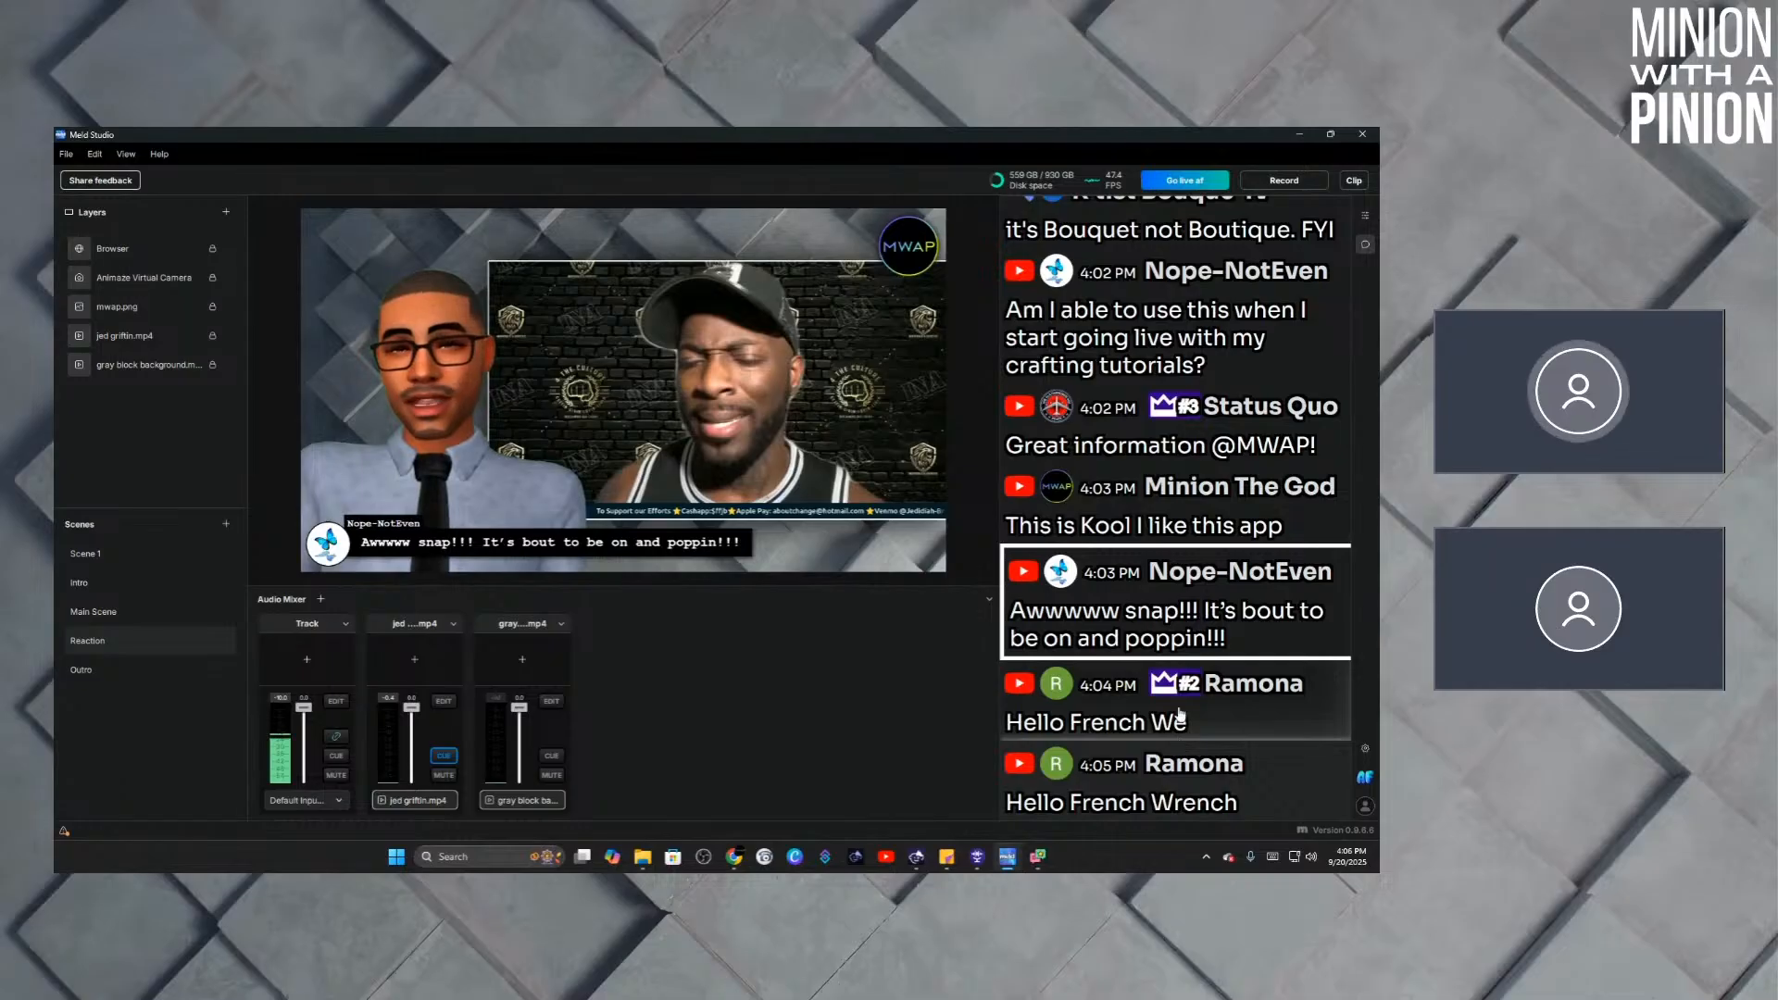
click(1189, 611)
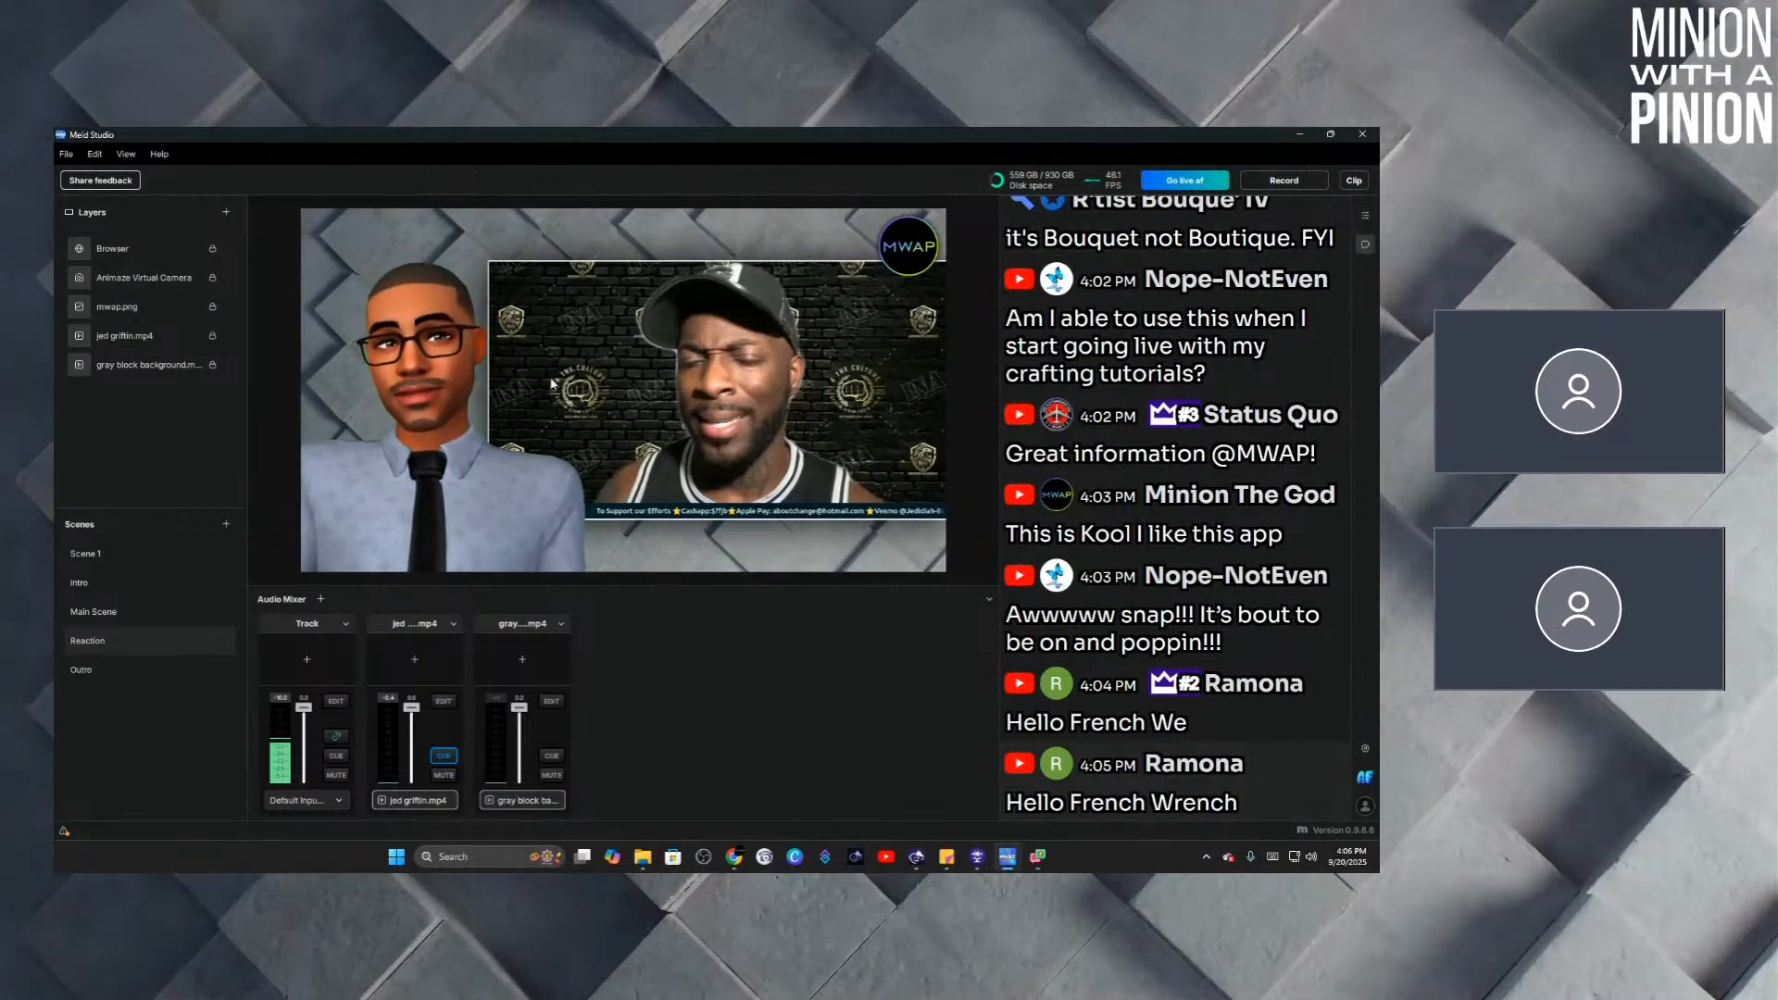
View the Main Scene and return to the Reaction scene.
click(96, 621)
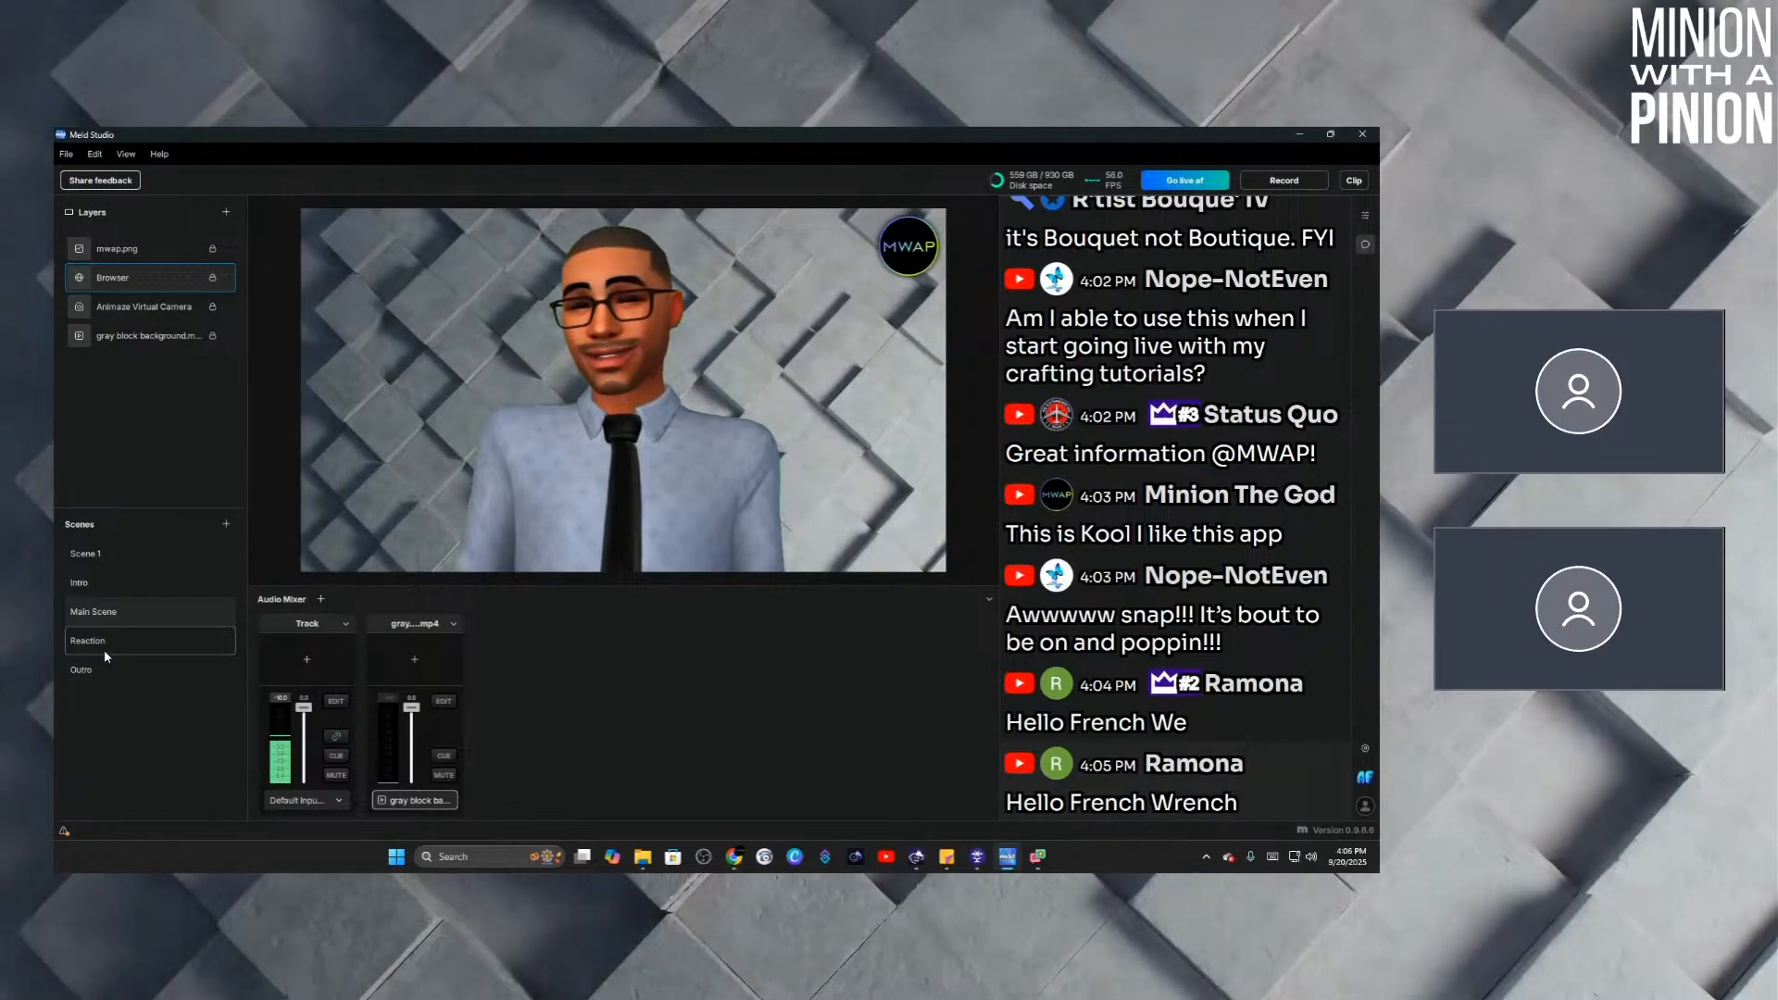
click(104, 641)
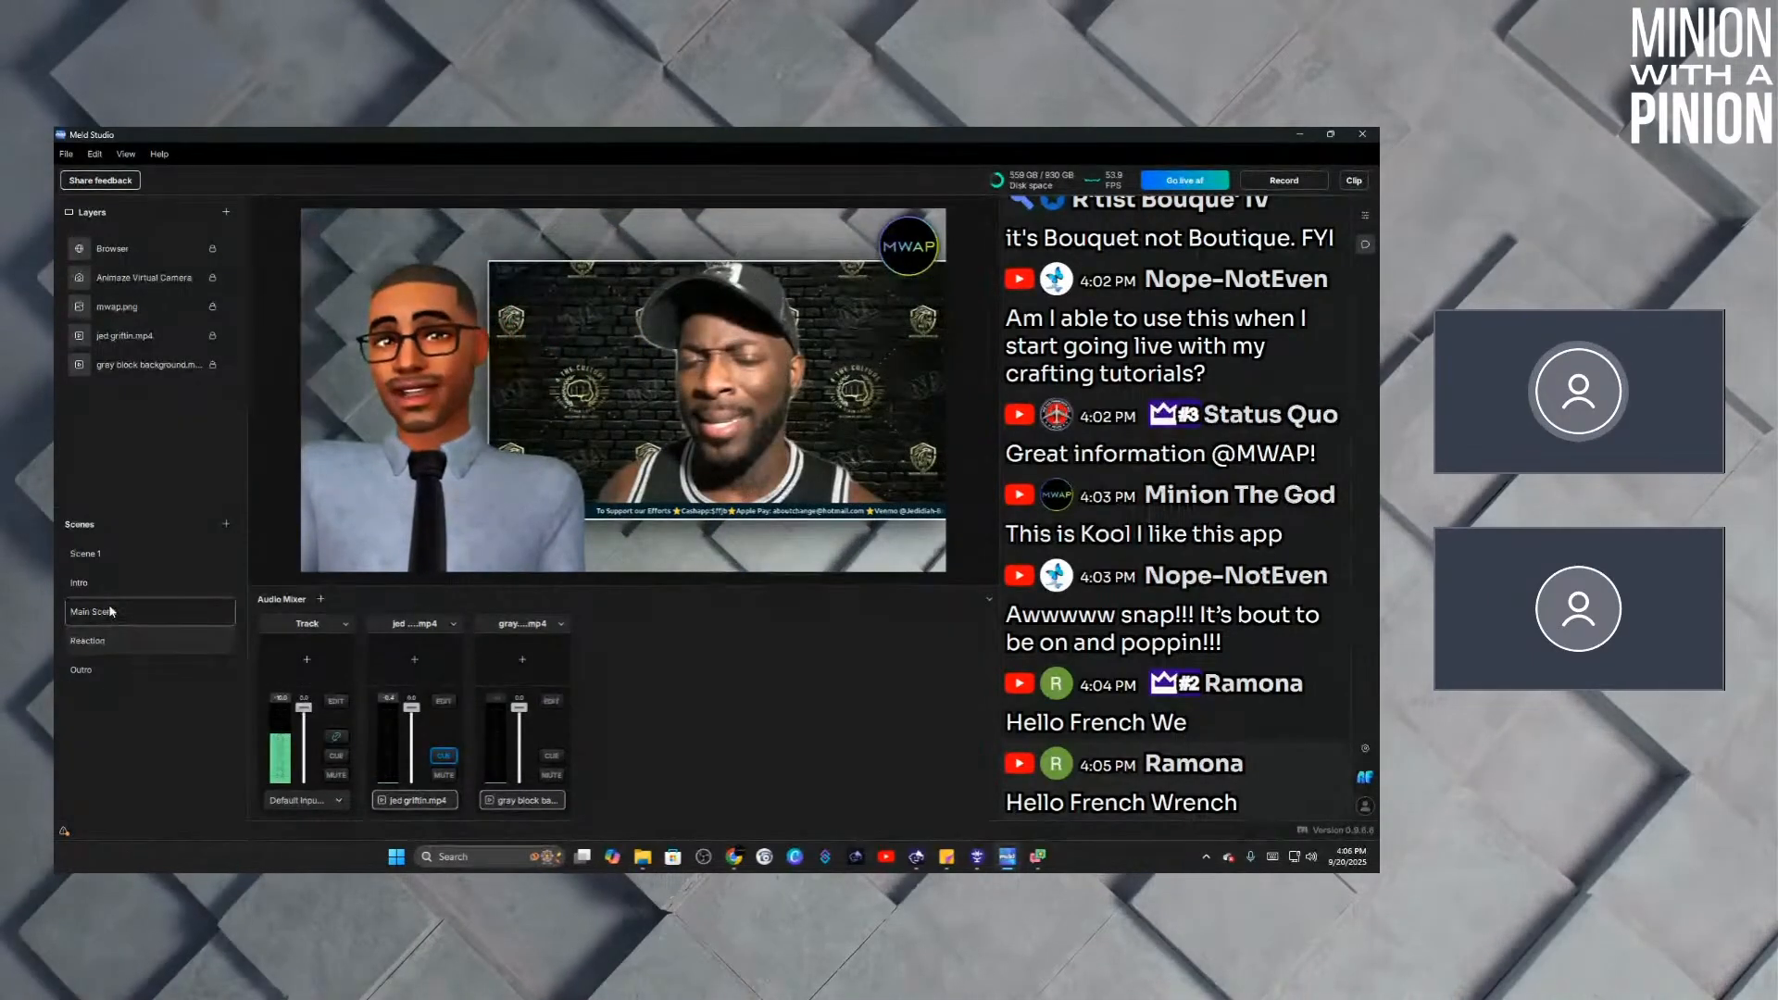
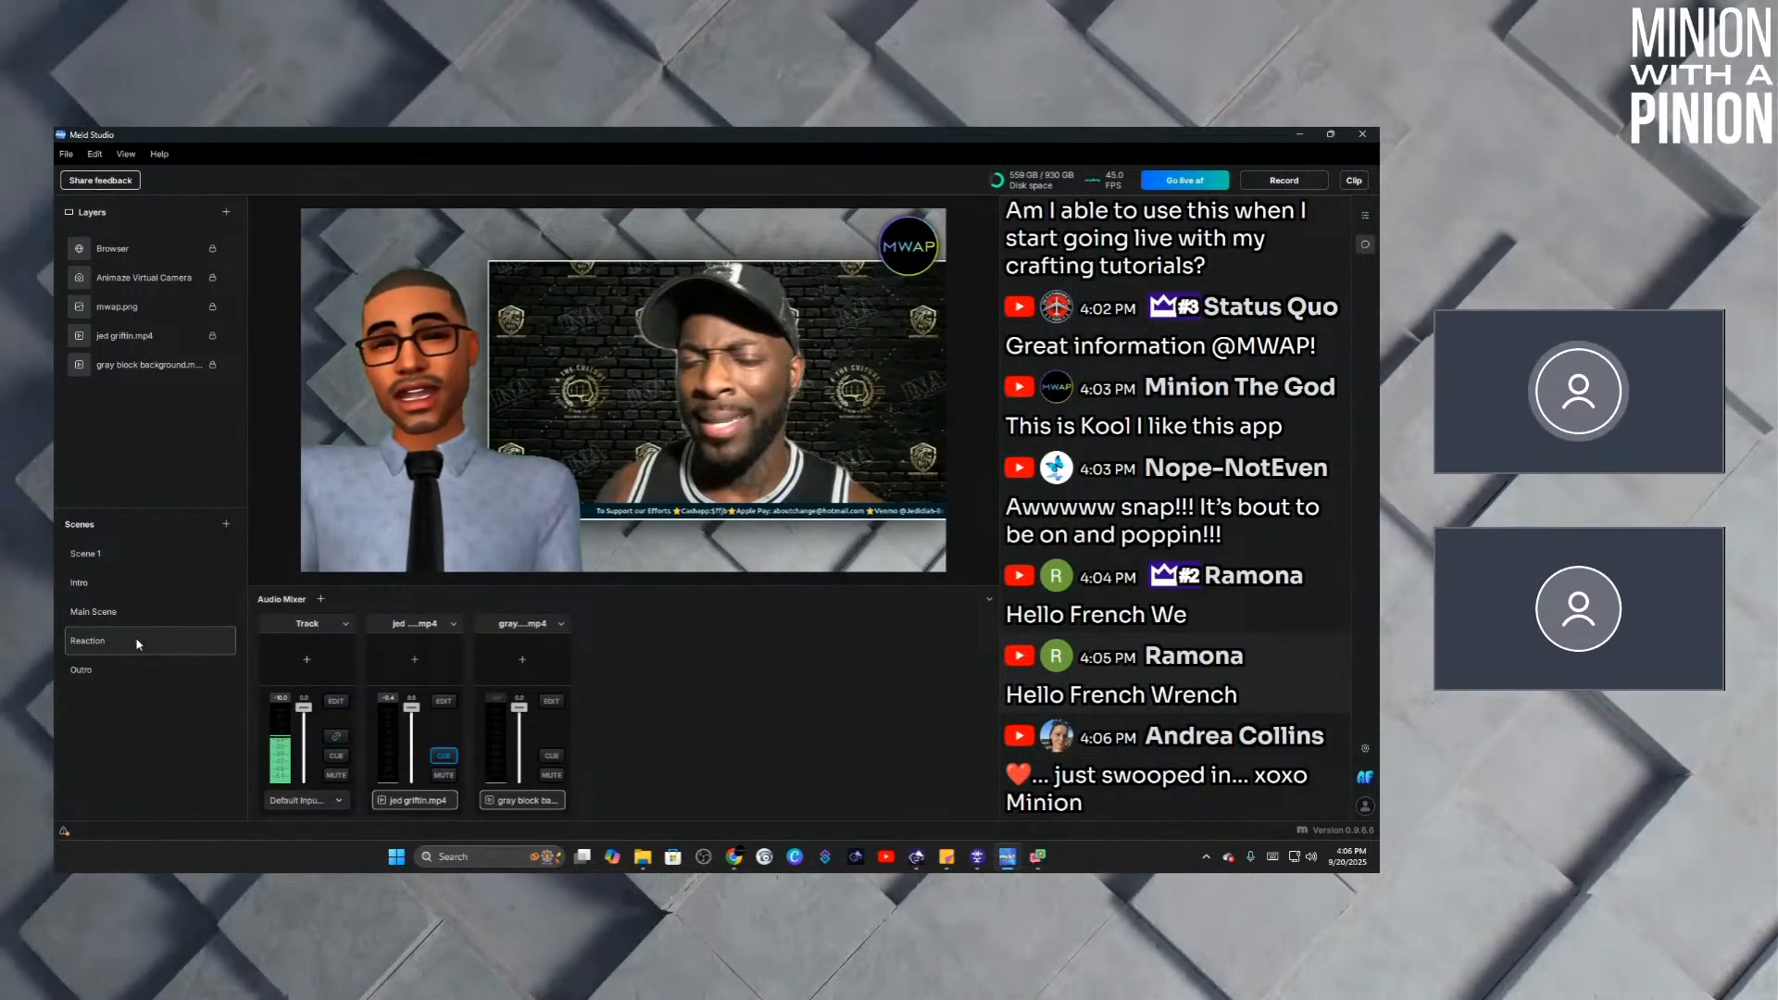
Duplicate the Reaction scene and switch to the copy.
right_click(94, 637)
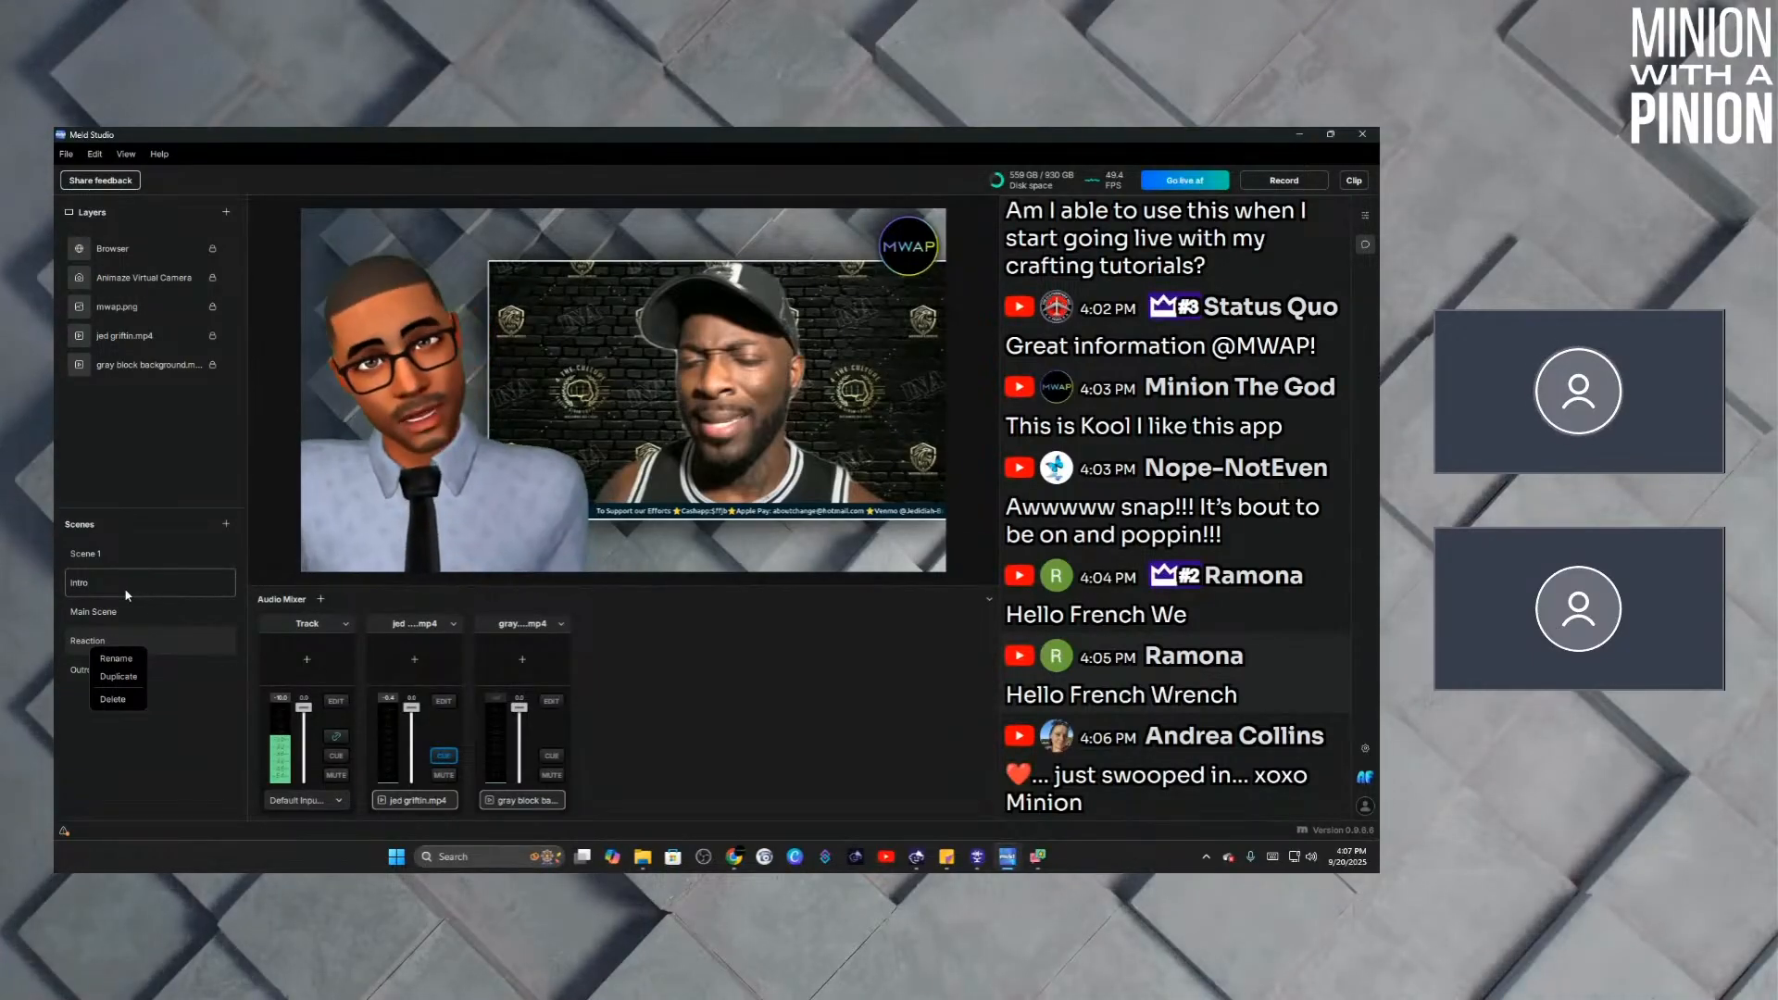
click(115, 641)
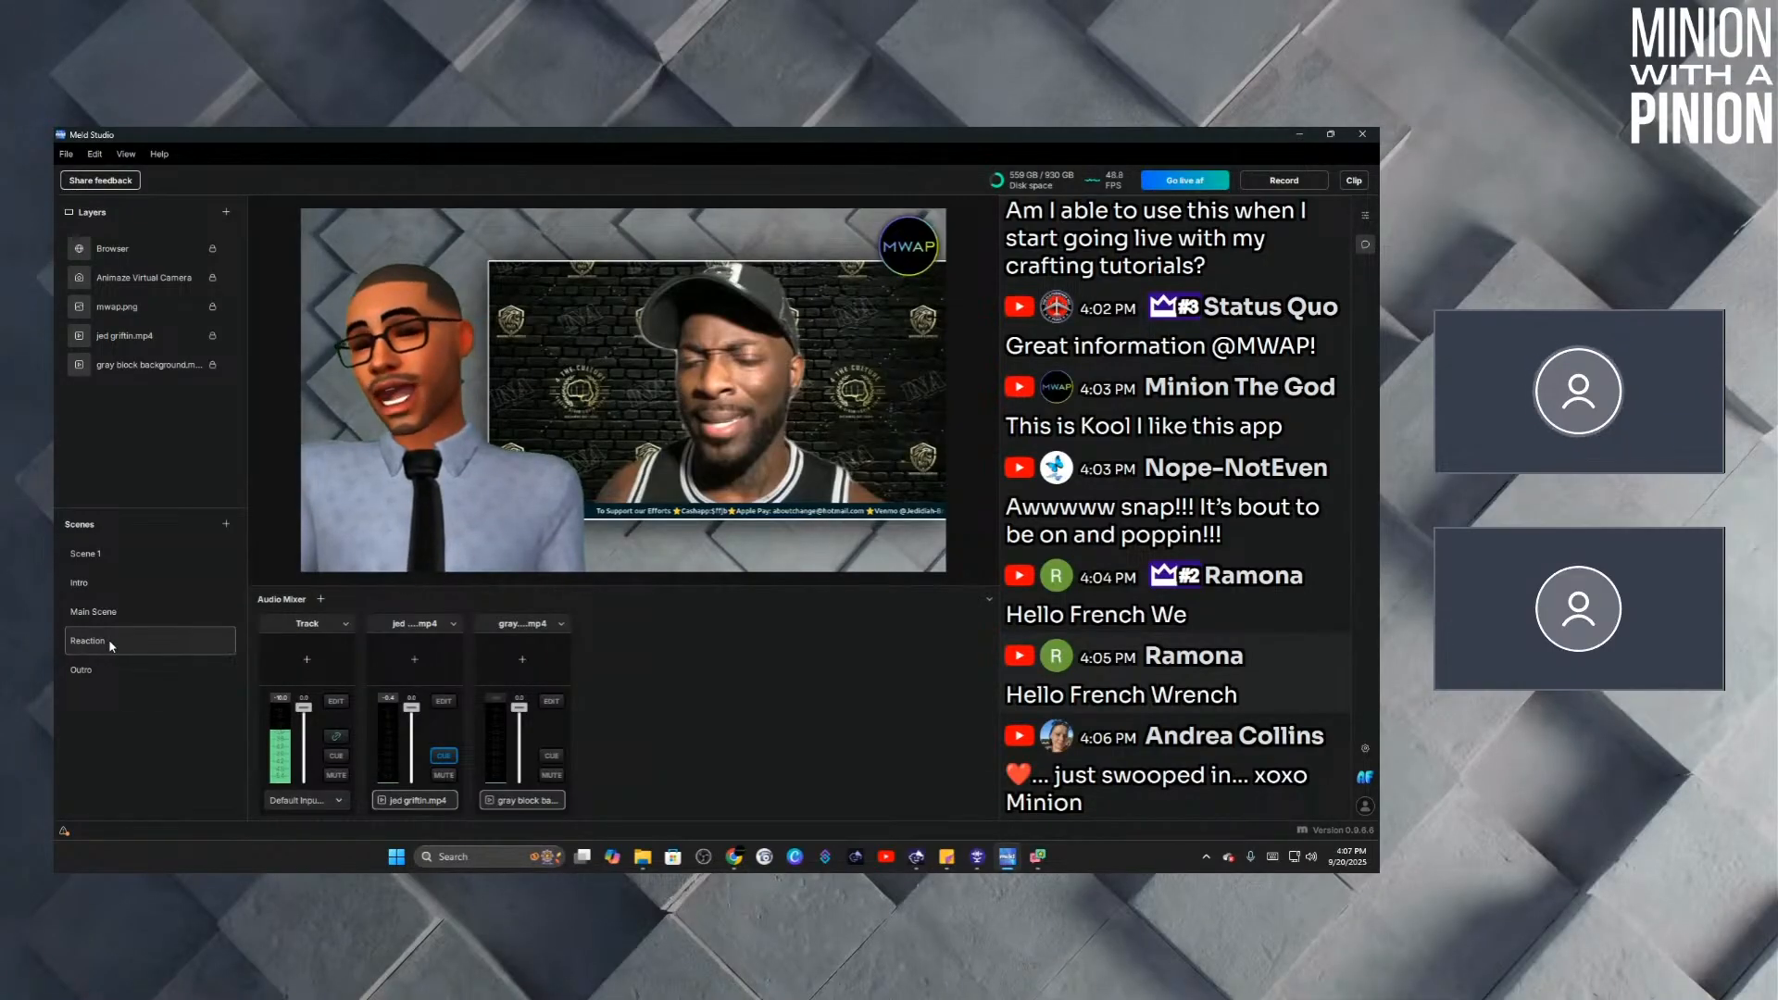
right_click(108, 639)
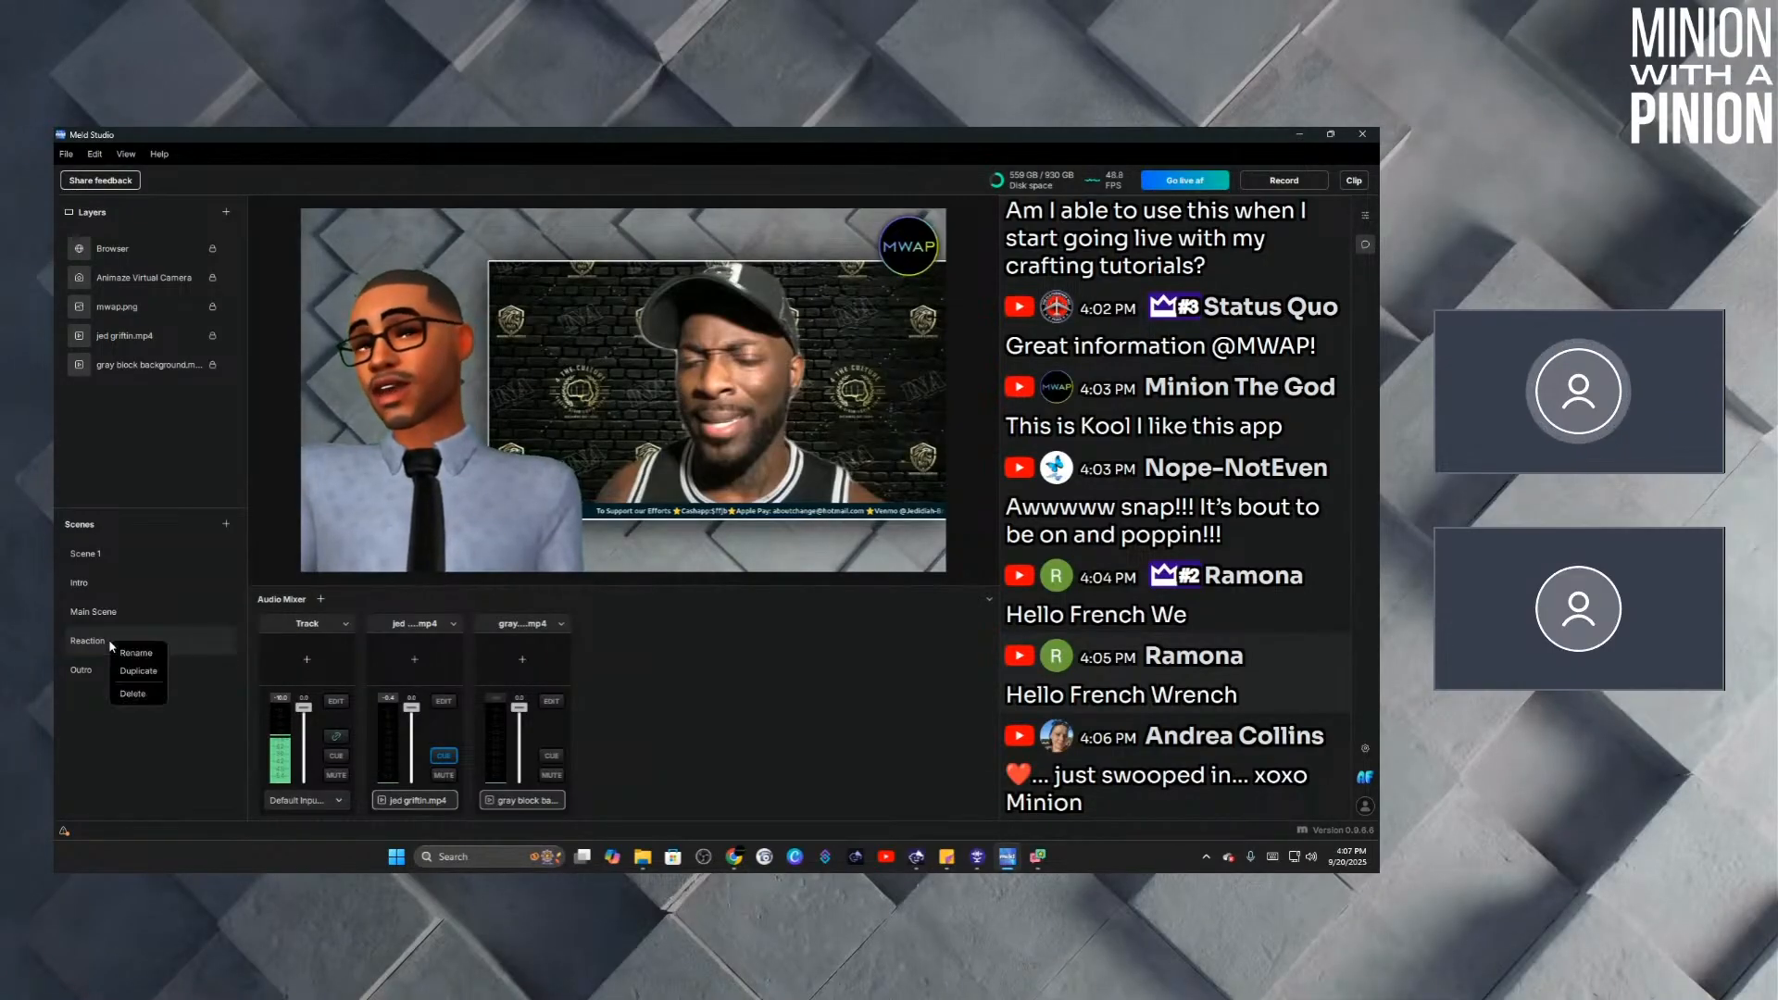
click(141, 678)
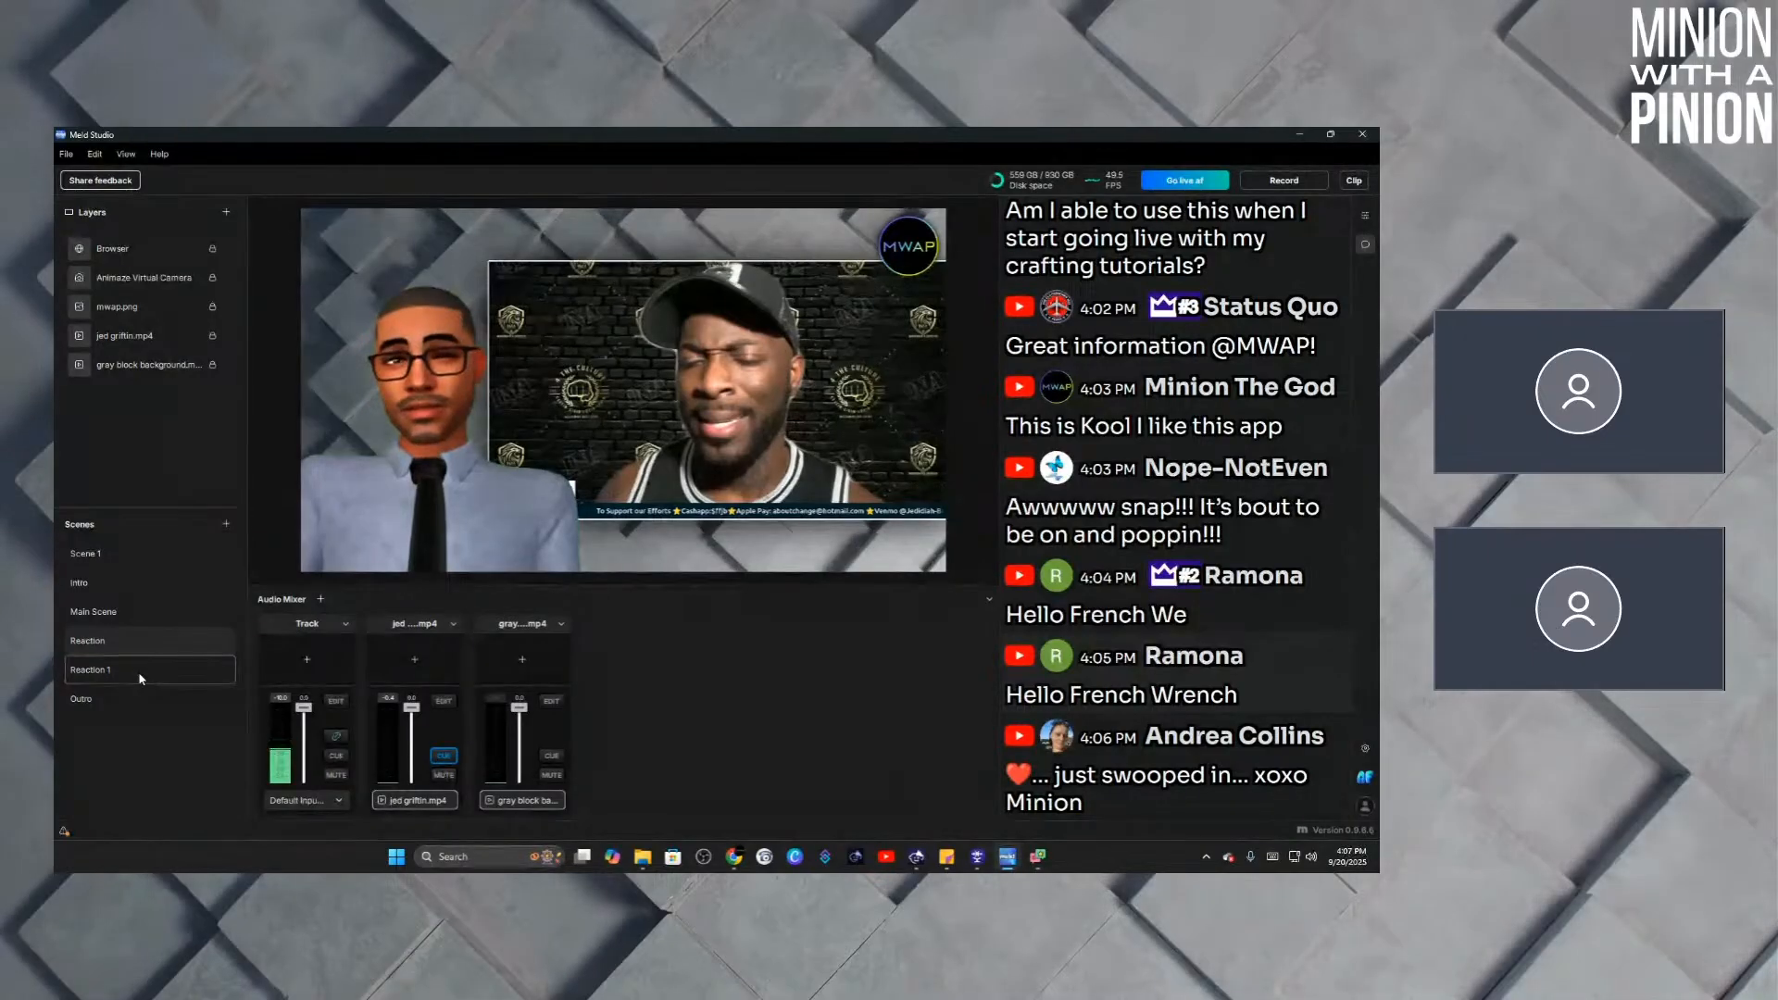
click(152, 640)
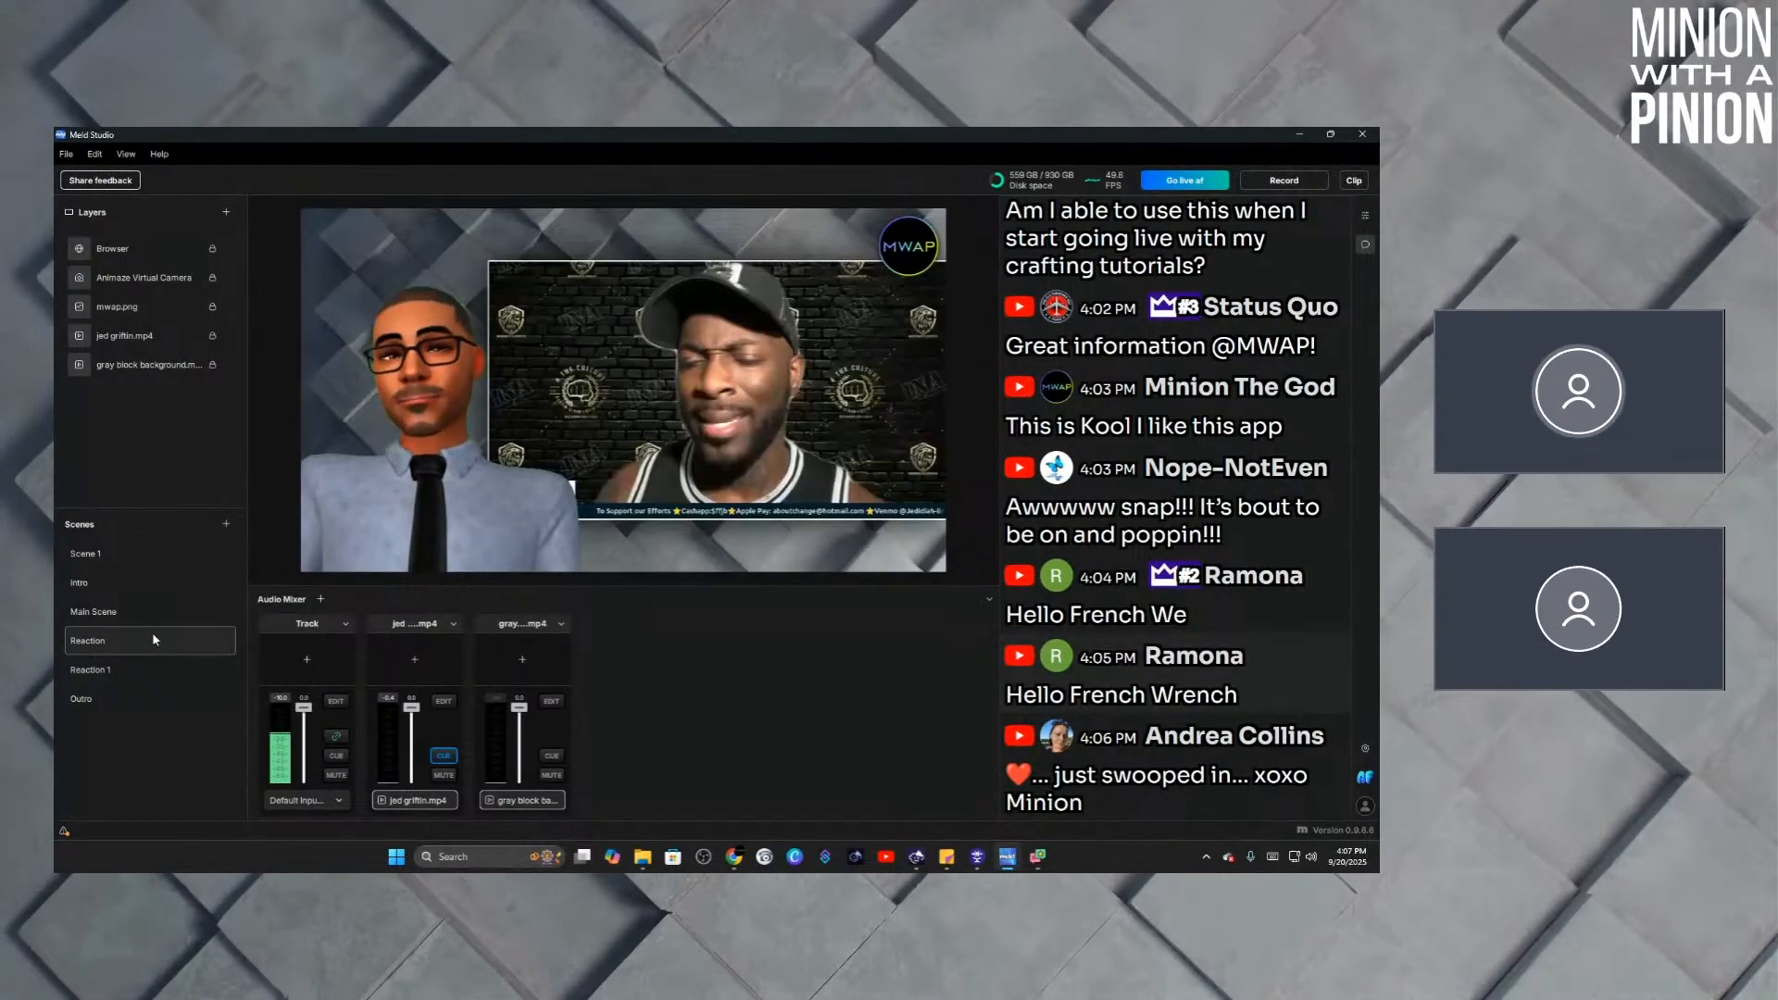
click(156, 670)
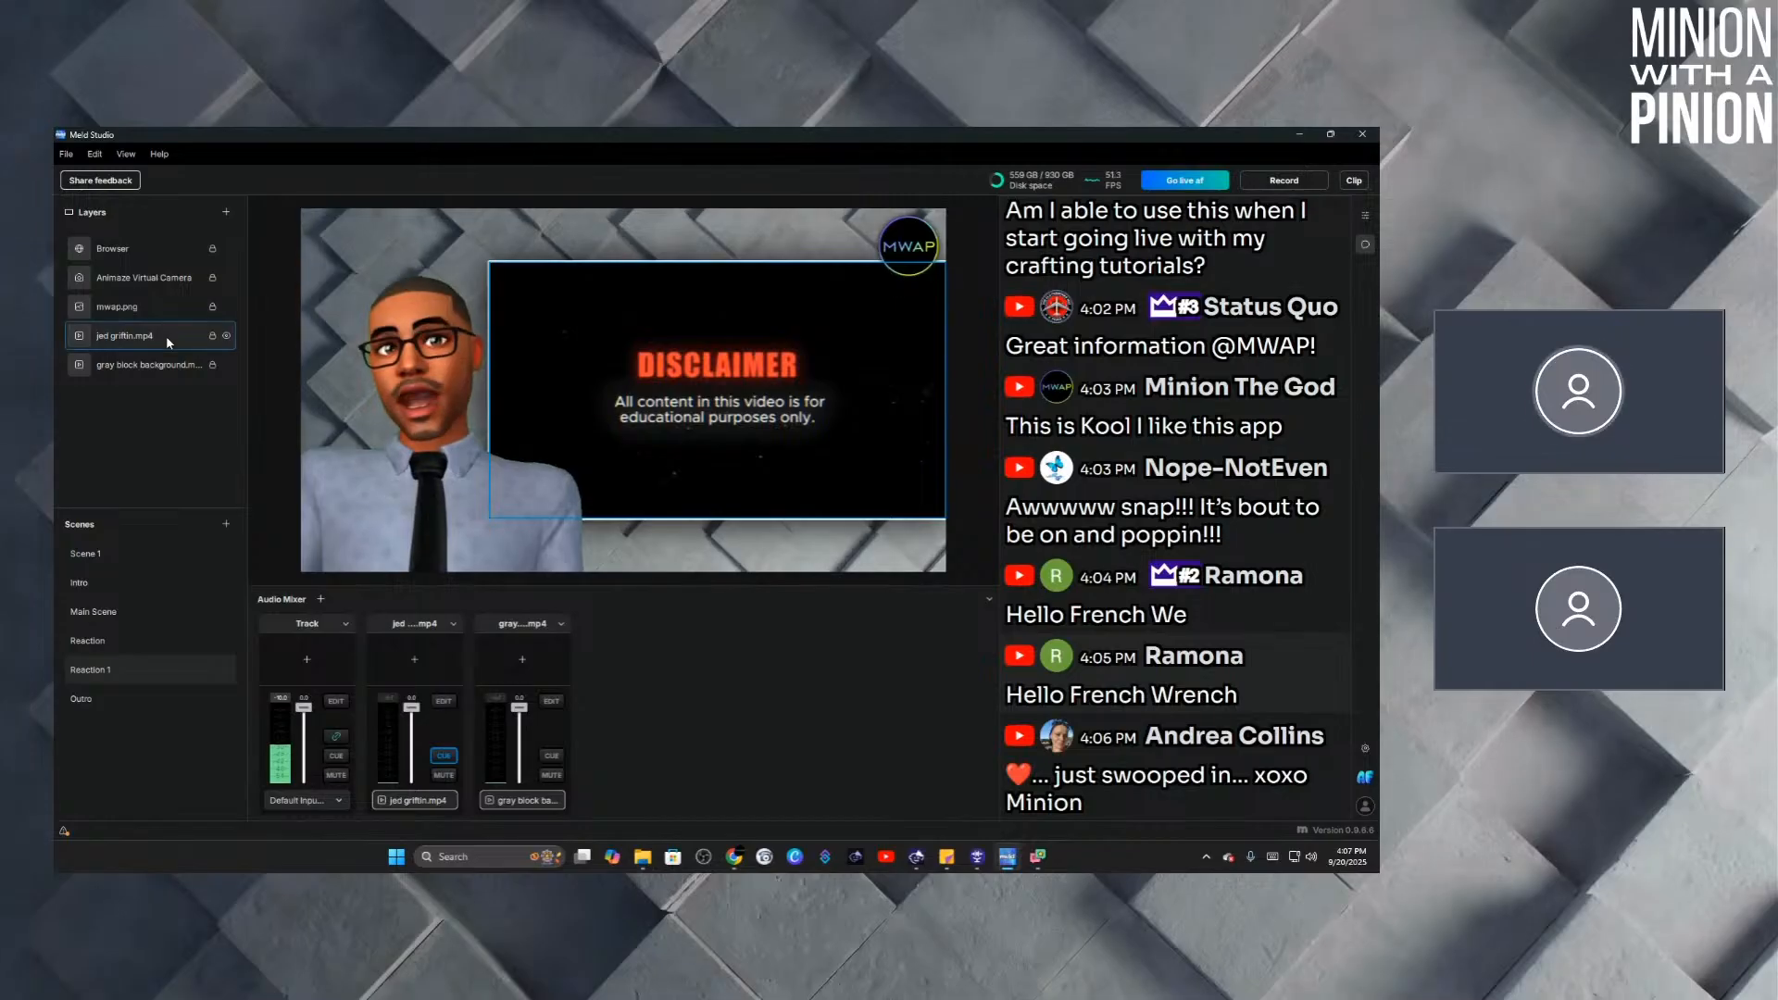
Add abby phillip.mp4 as a media source in the Reaction 1 scene and enable cue monitoring for its audio track.
click(226, 215)
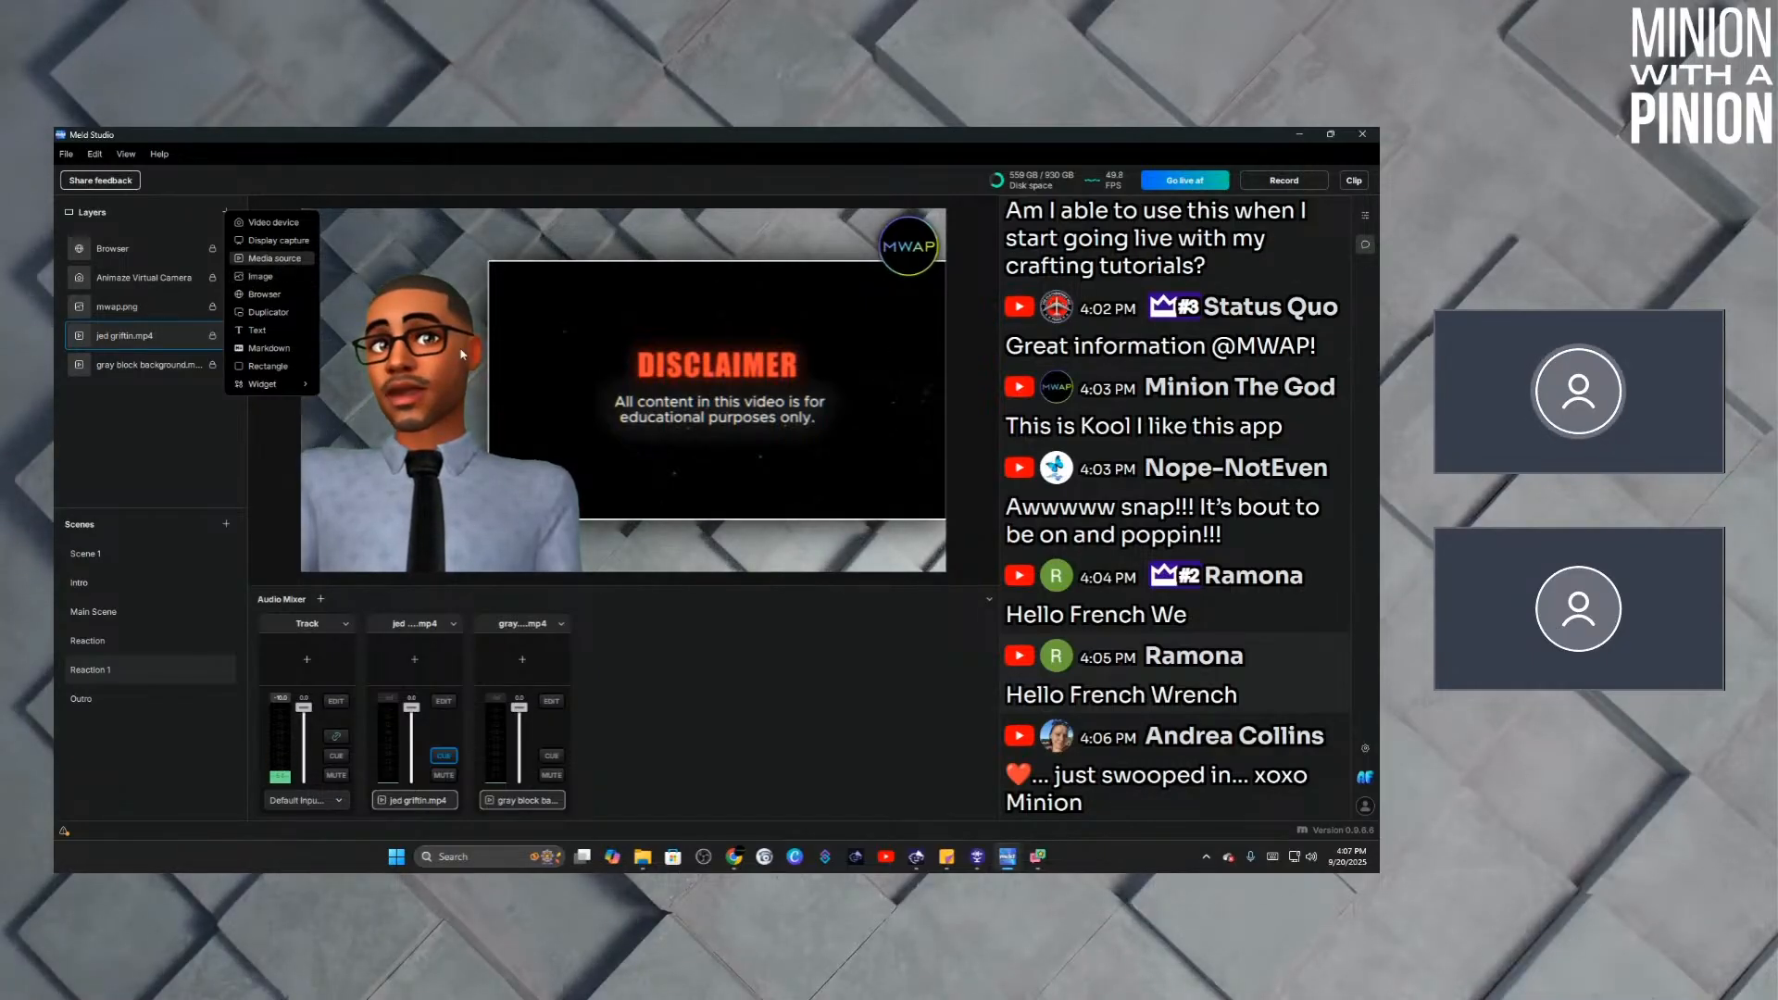
key(Return)
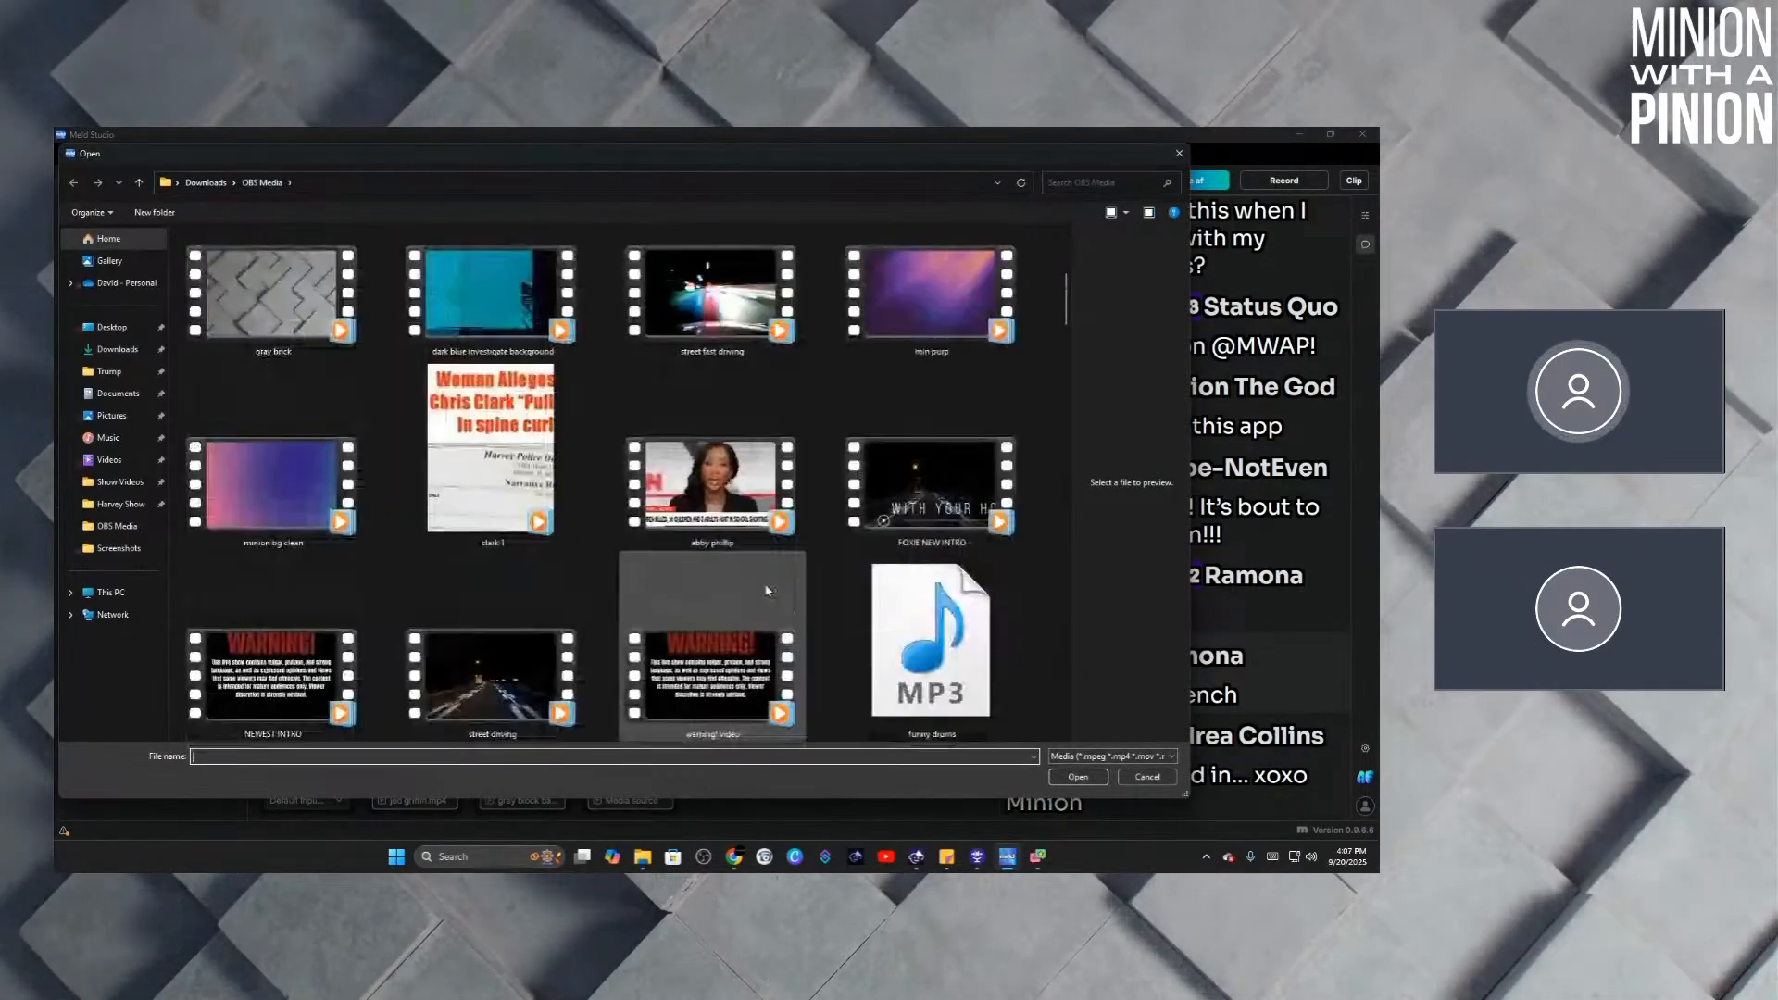
double_click(729, 491)
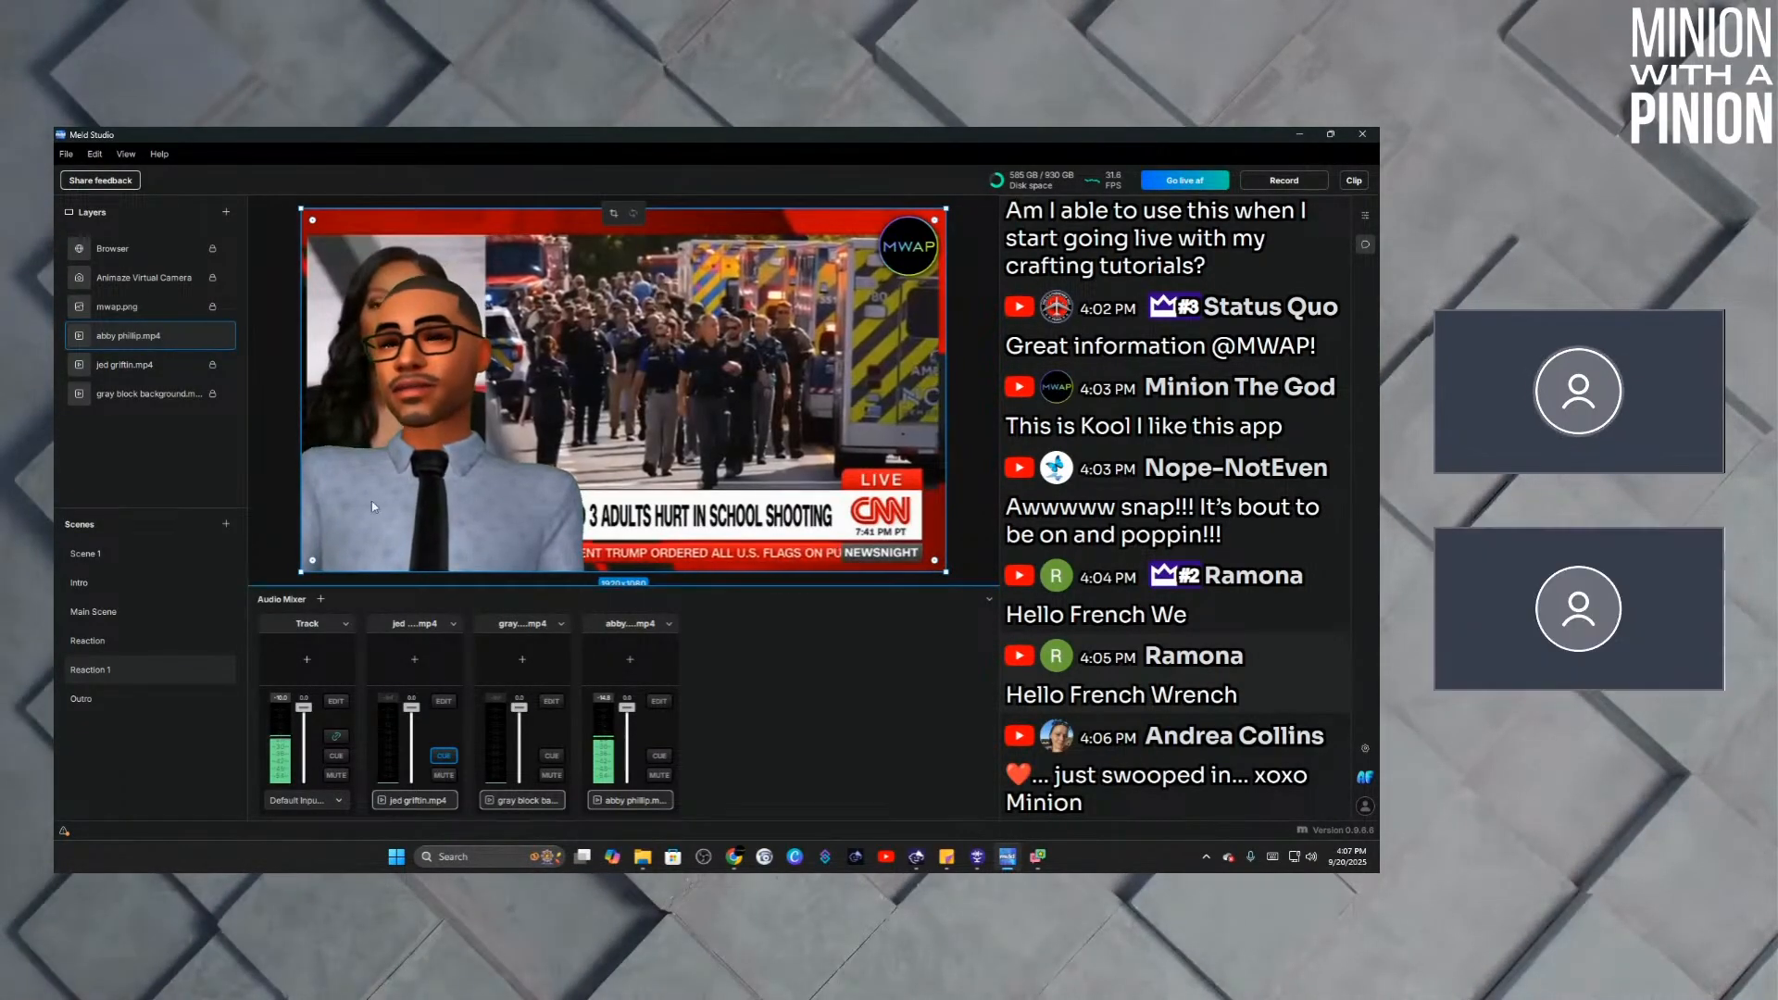
click(659, 757)
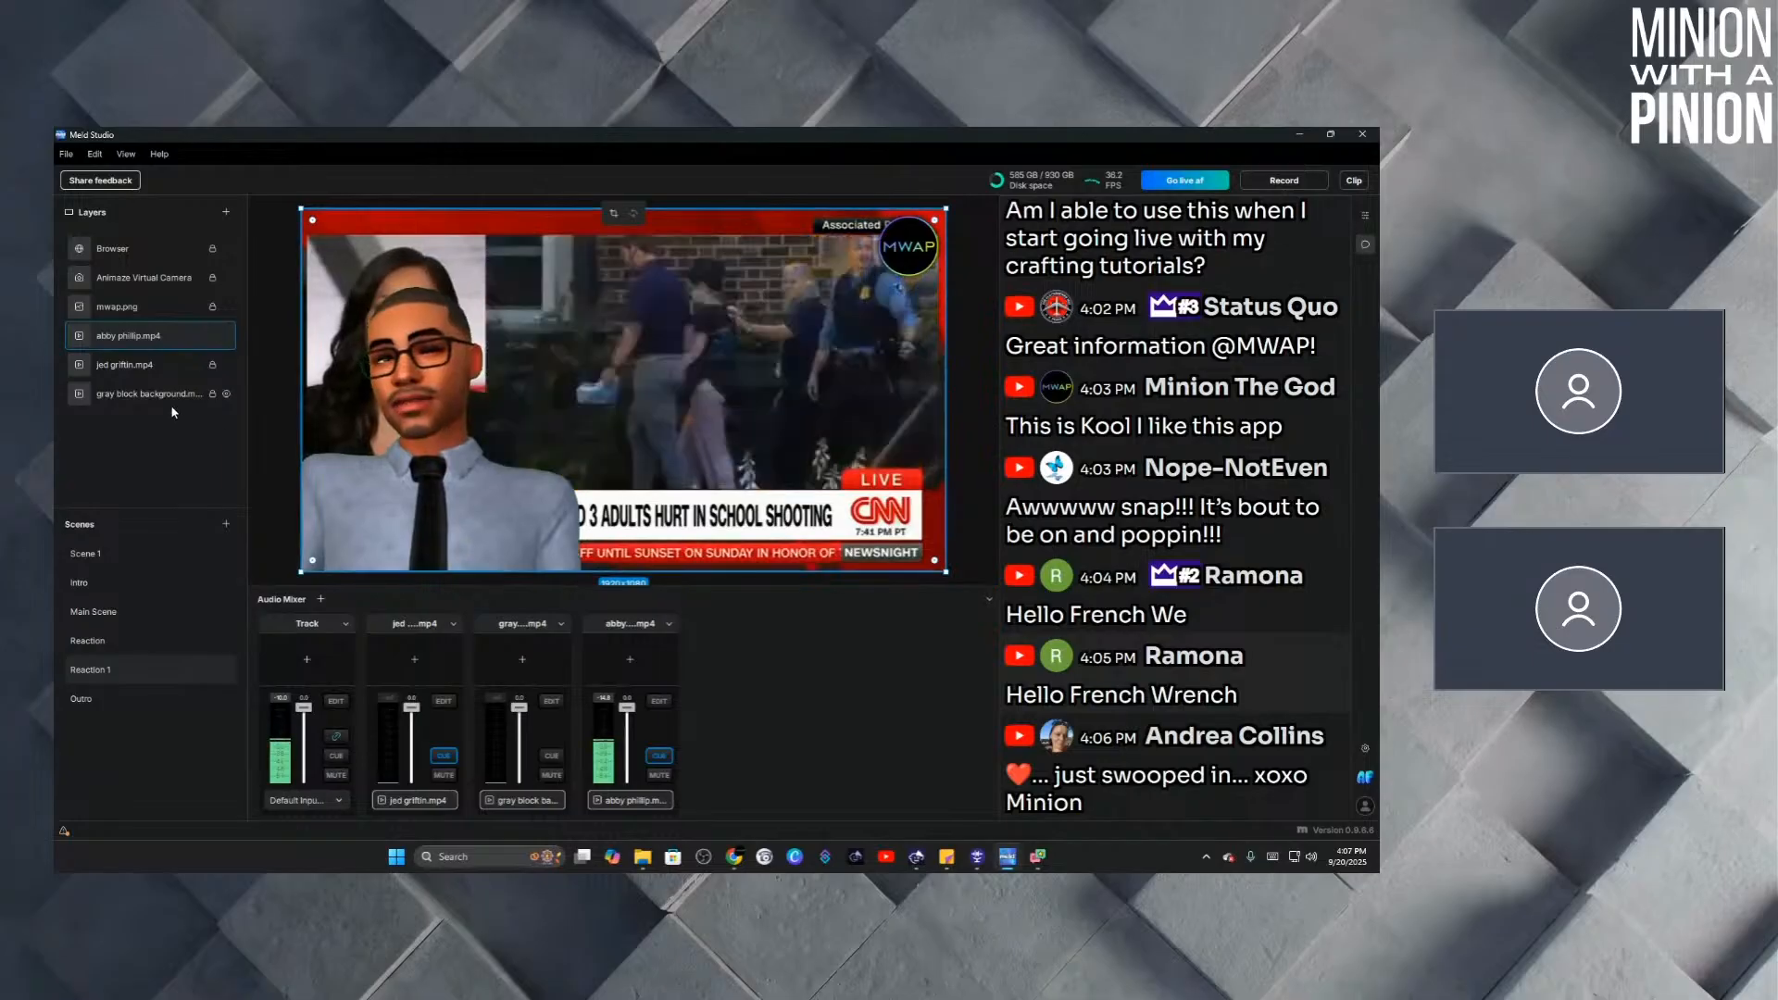
click(144, 367)
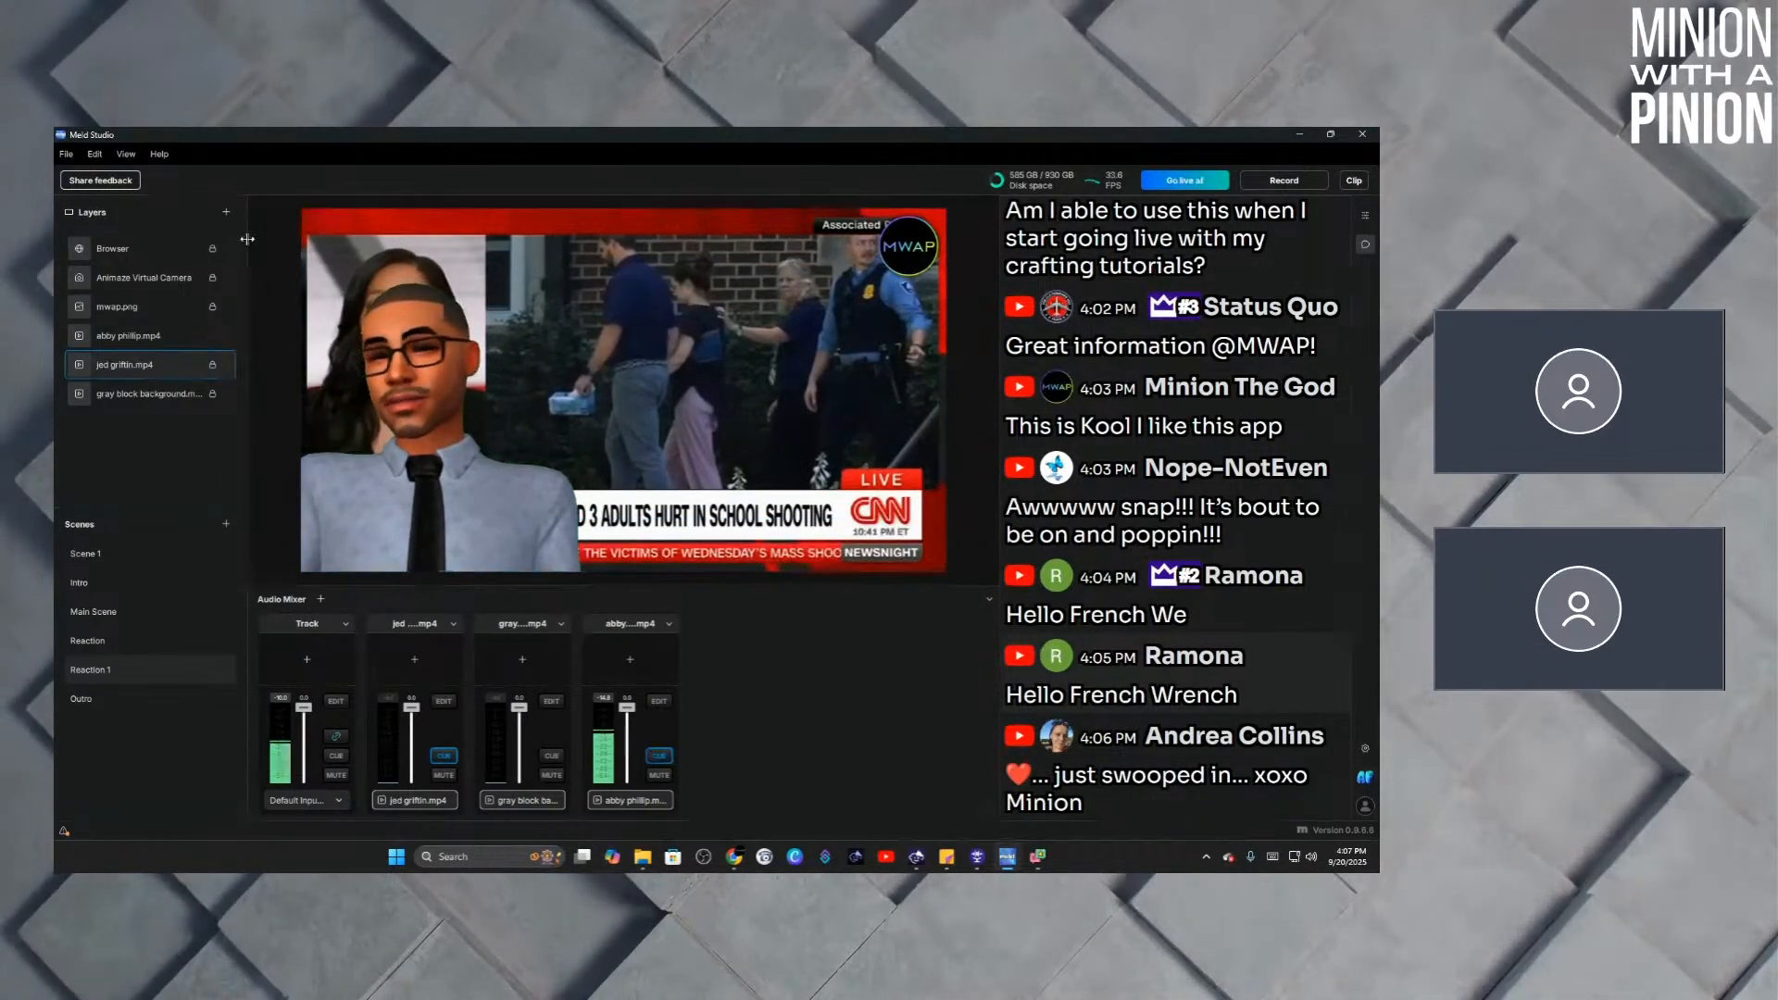
click(1363, 216)
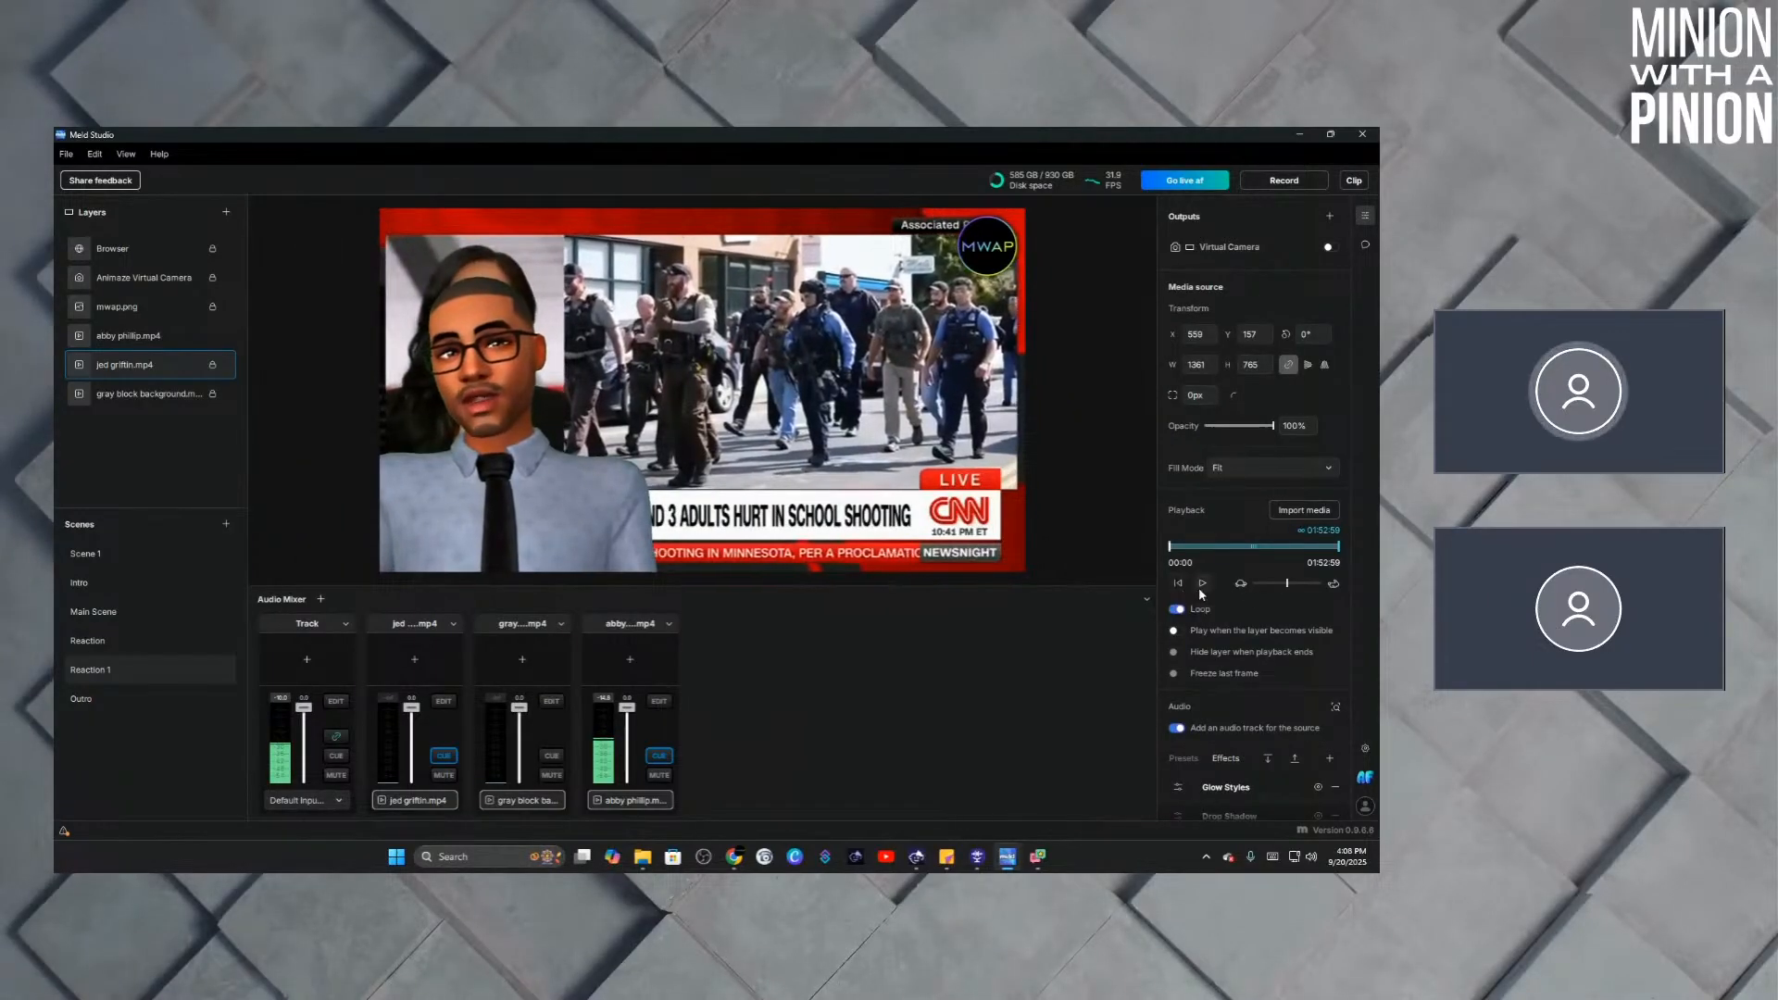
click(129, 337)
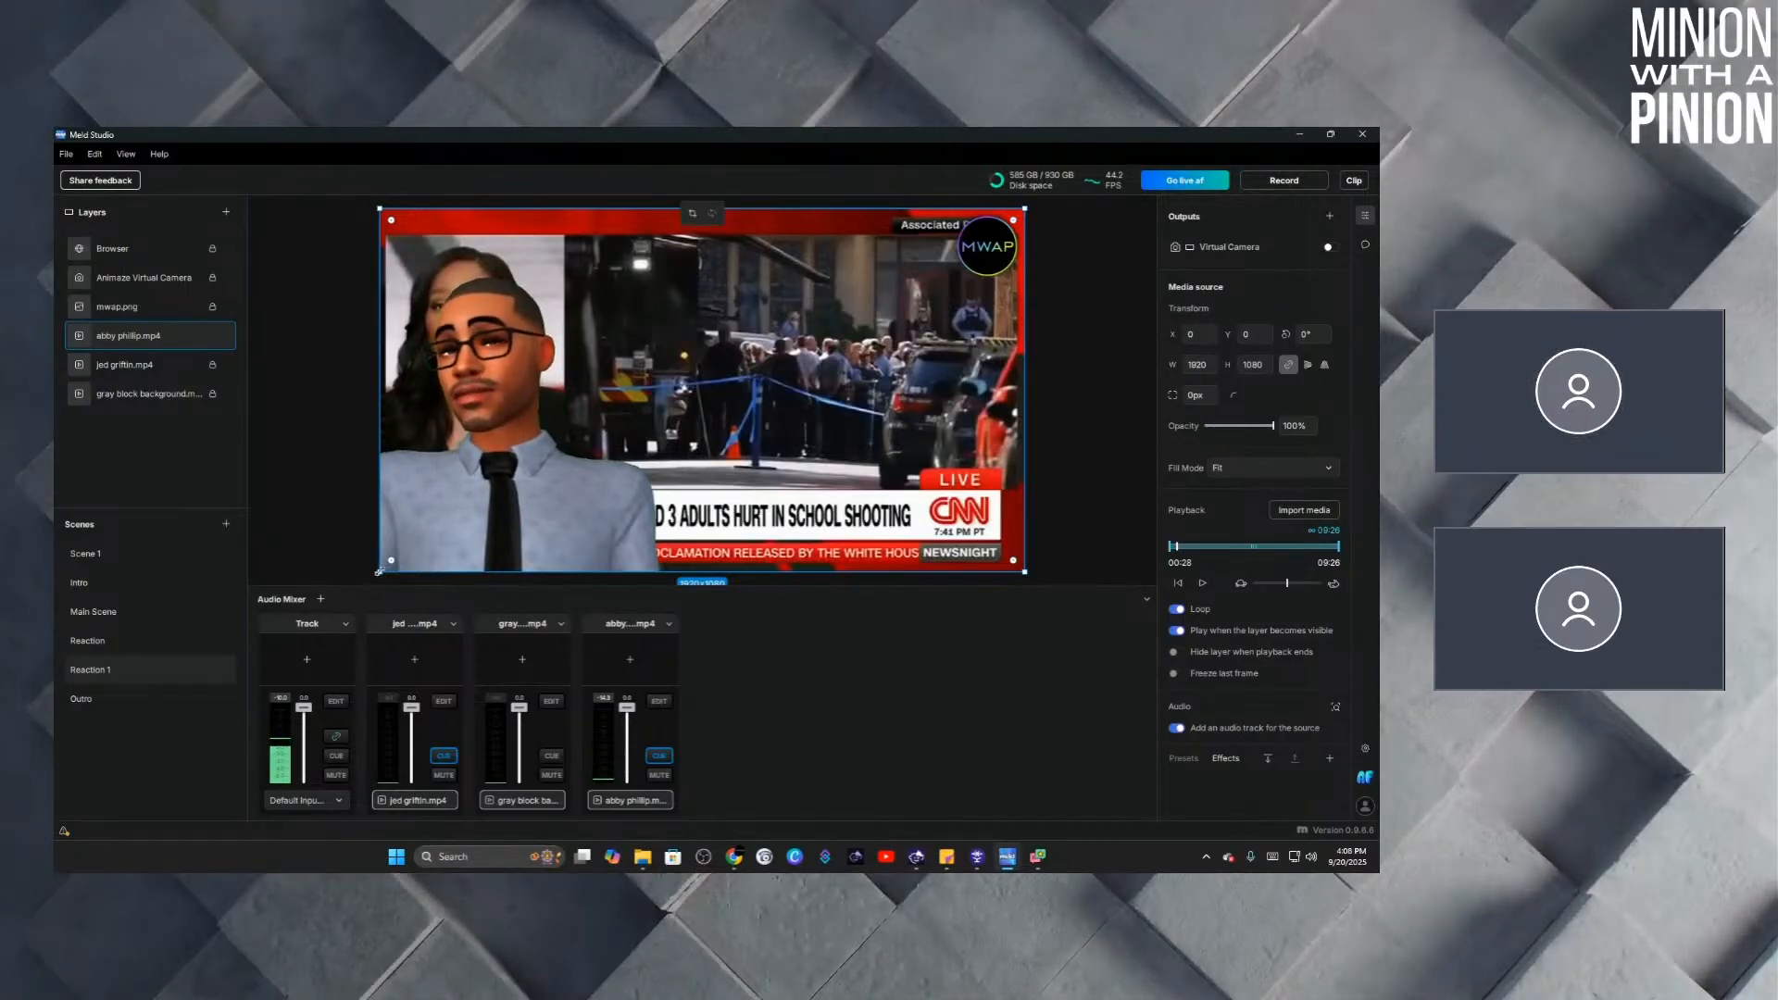
drag(379, 571, 601, 448)
drag(762, 362, 763, 413)
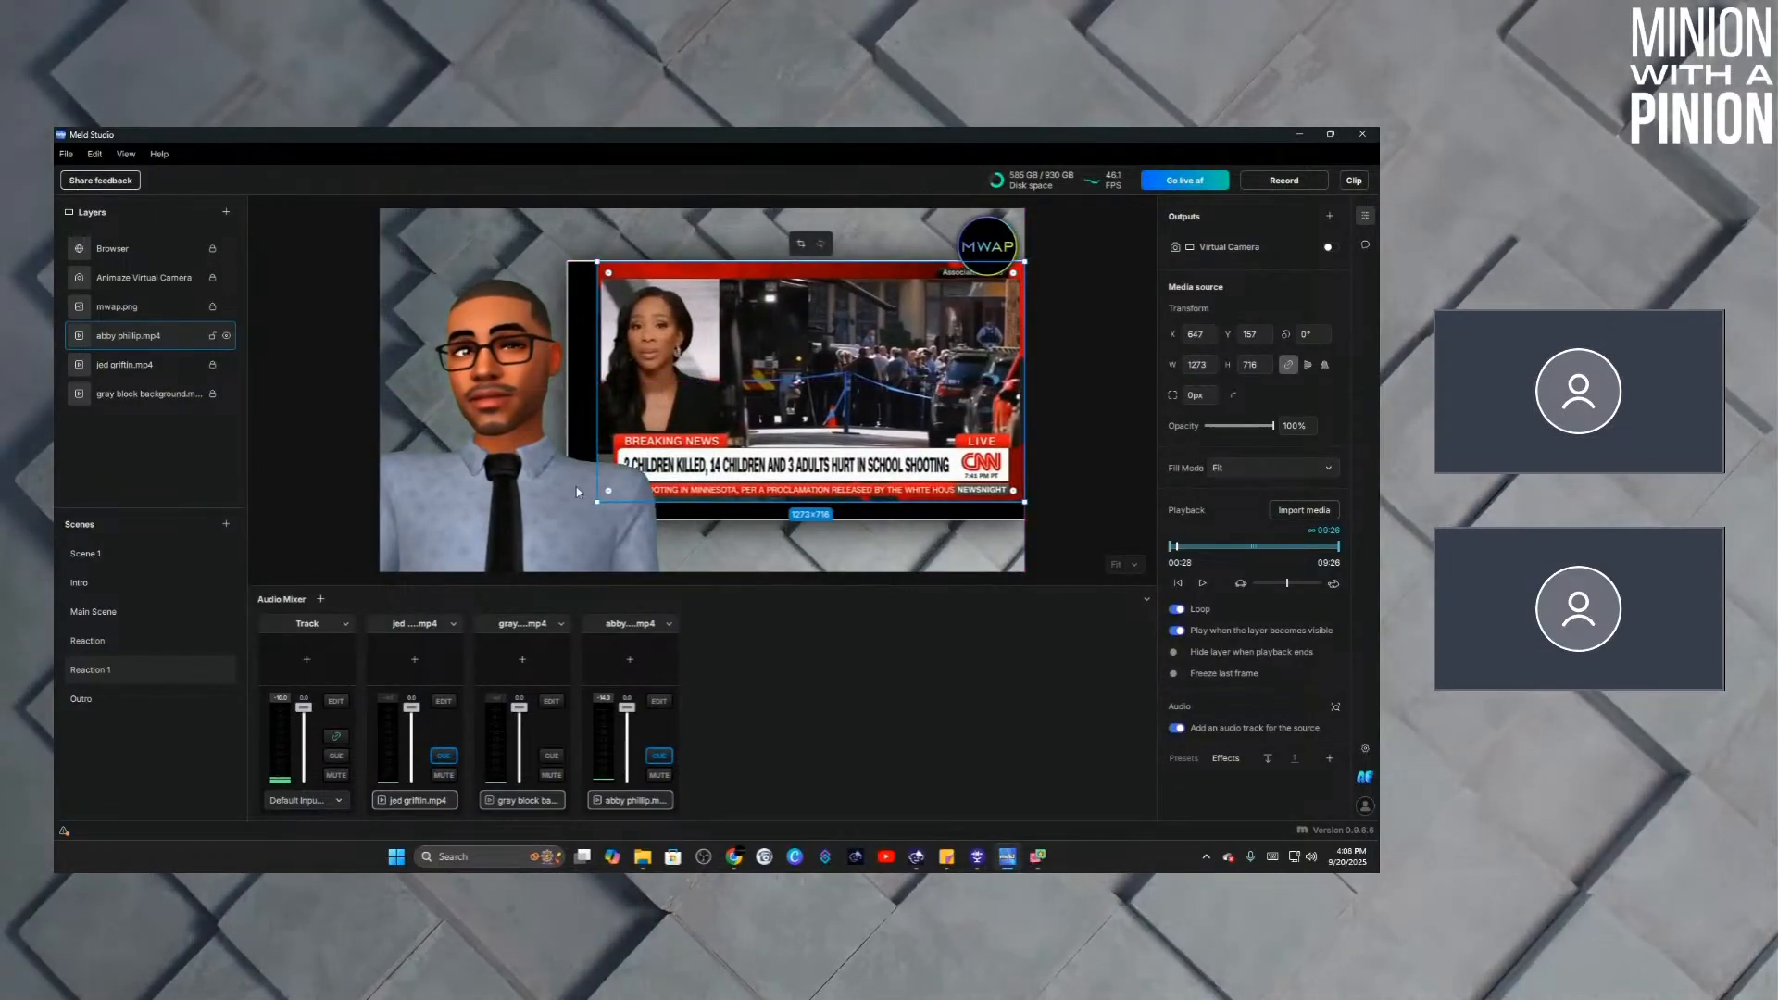
drag(596, 502, 578, 512)
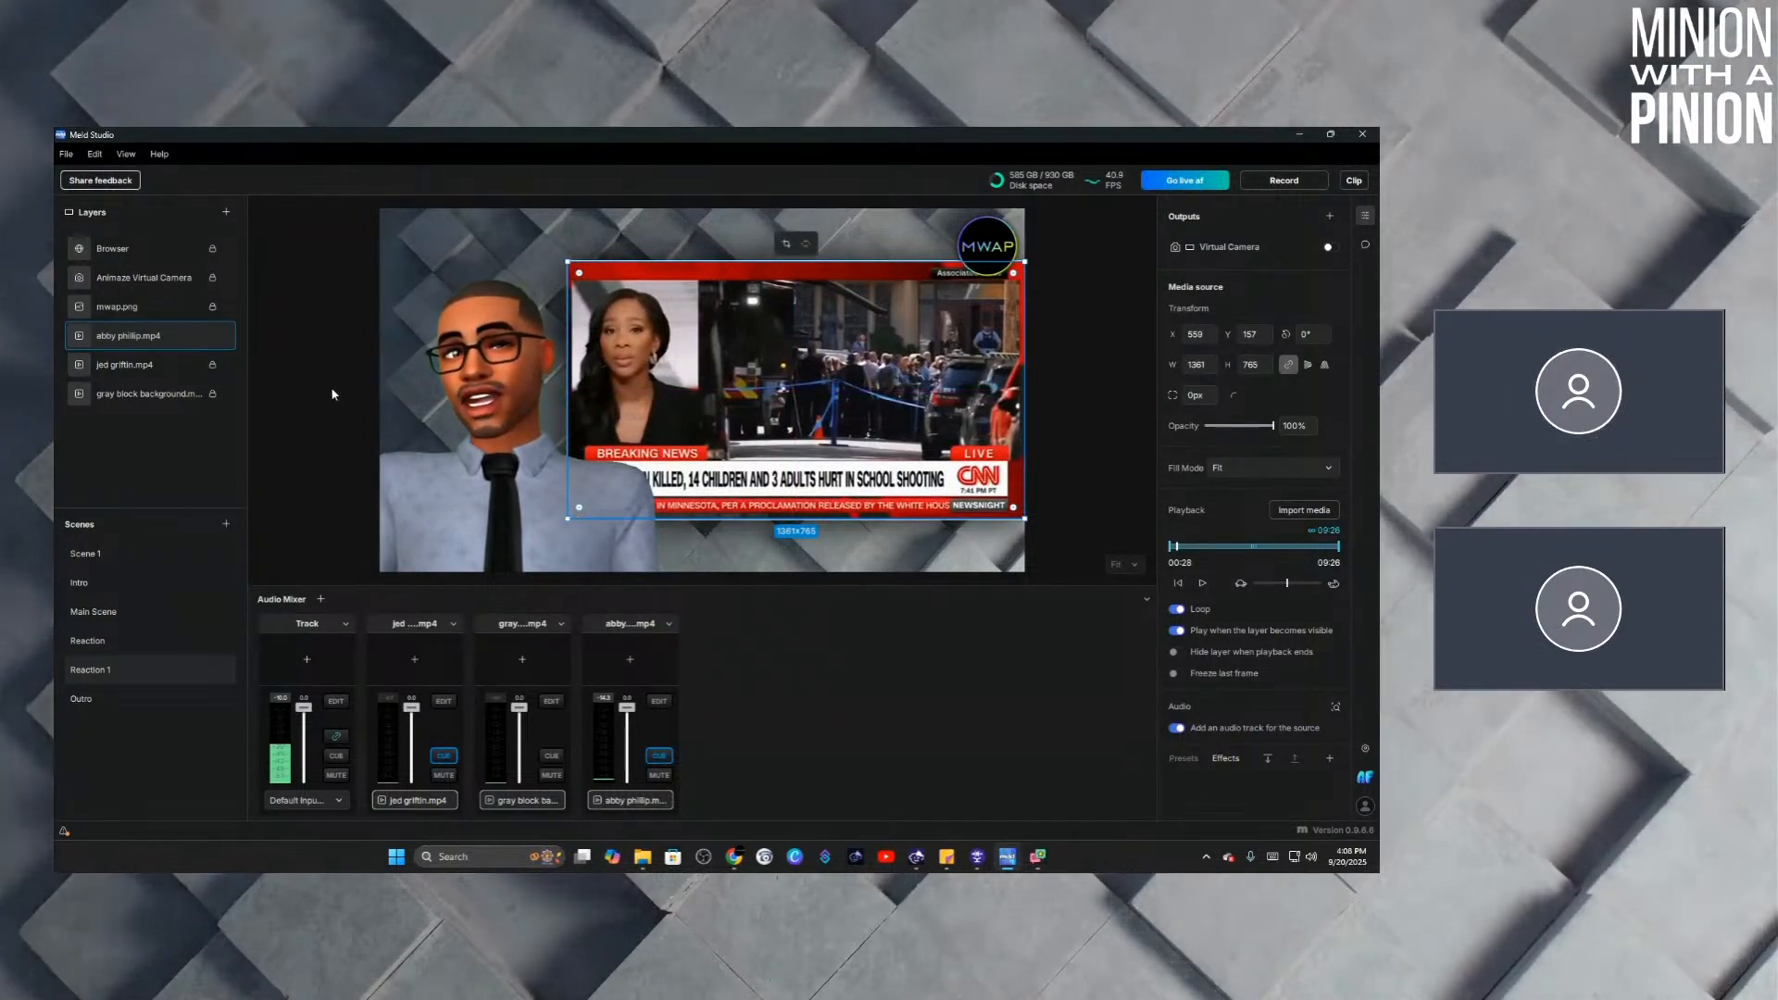
Copy the effects from the jed griffin.mp4 layer and paste them onto the abby phillip.mp4 layer.
right_click(118, 367)
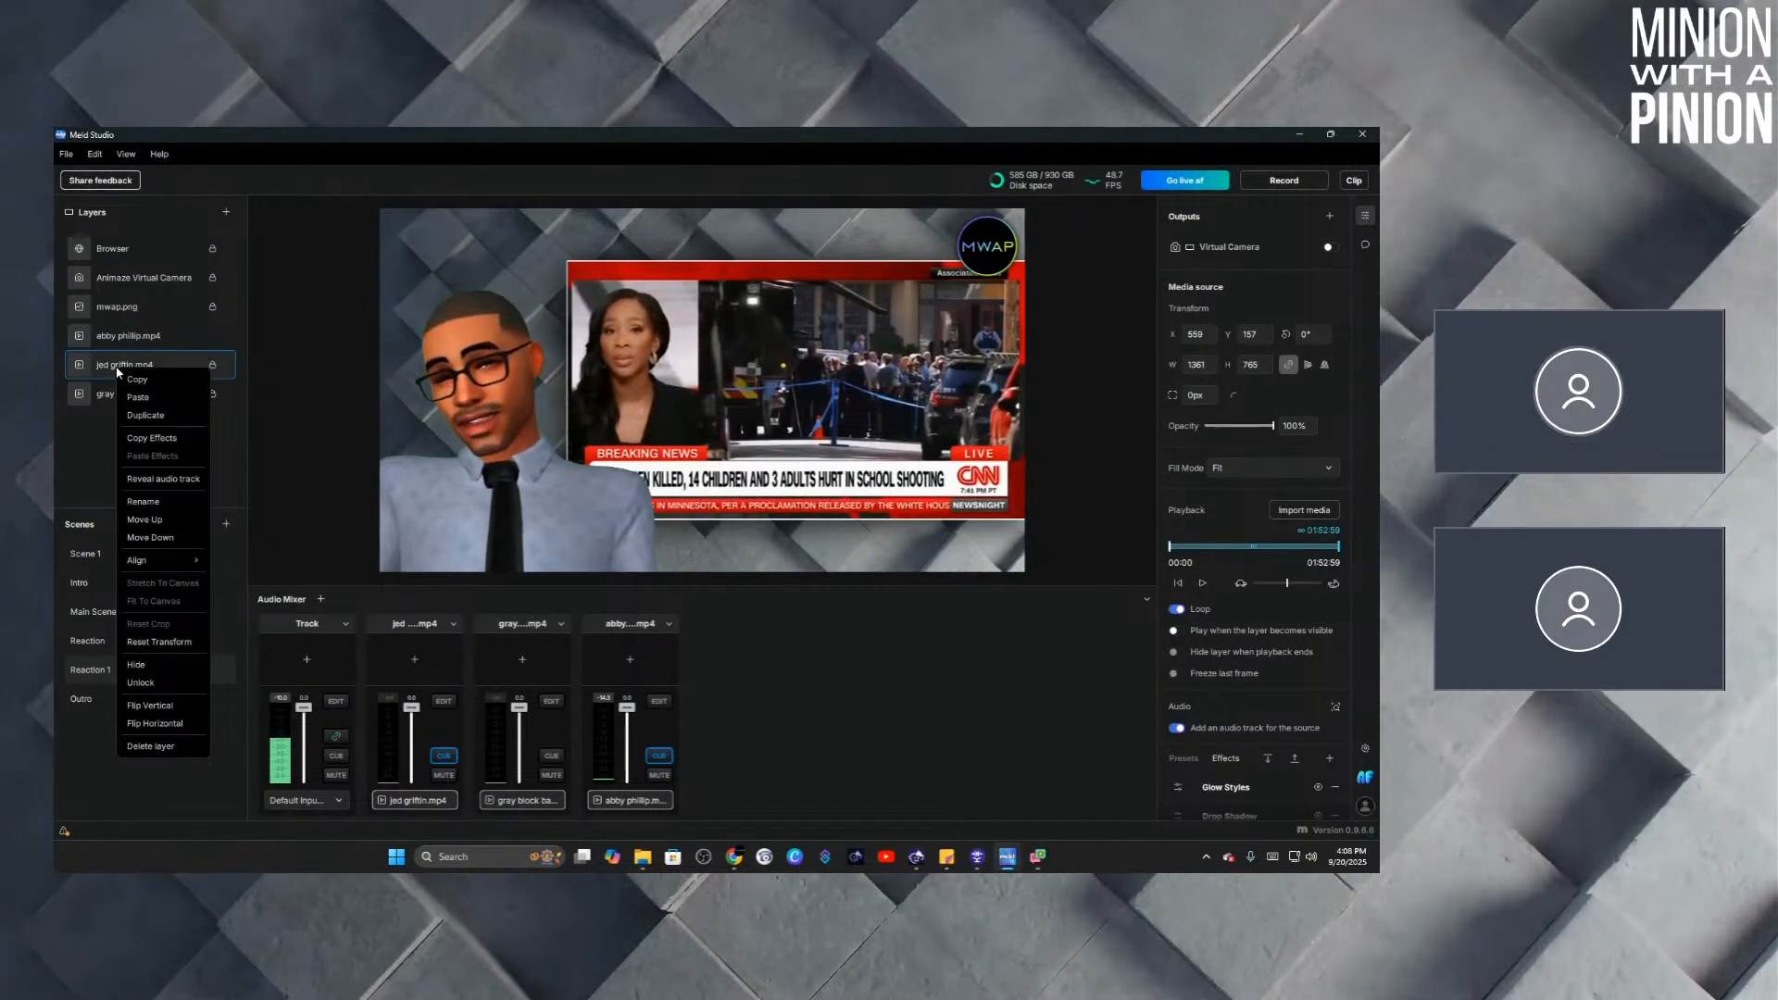
click(157, 438)
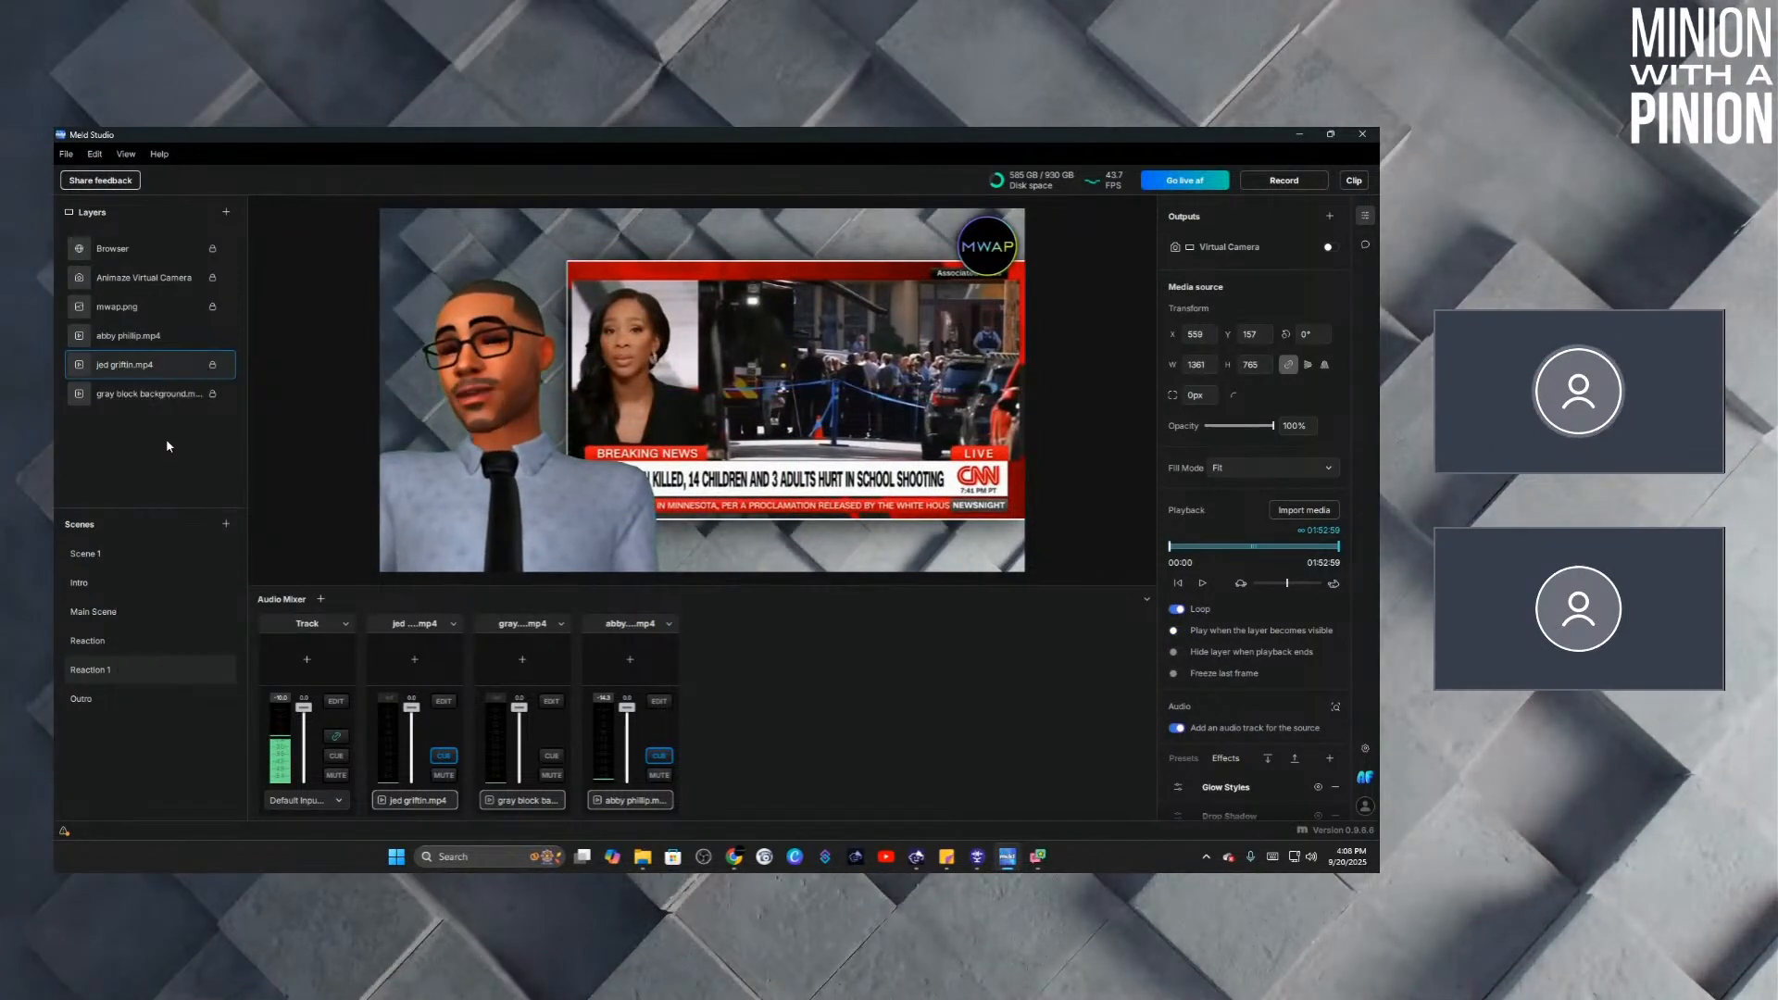
click(139, 339)
right_click(143, 341)
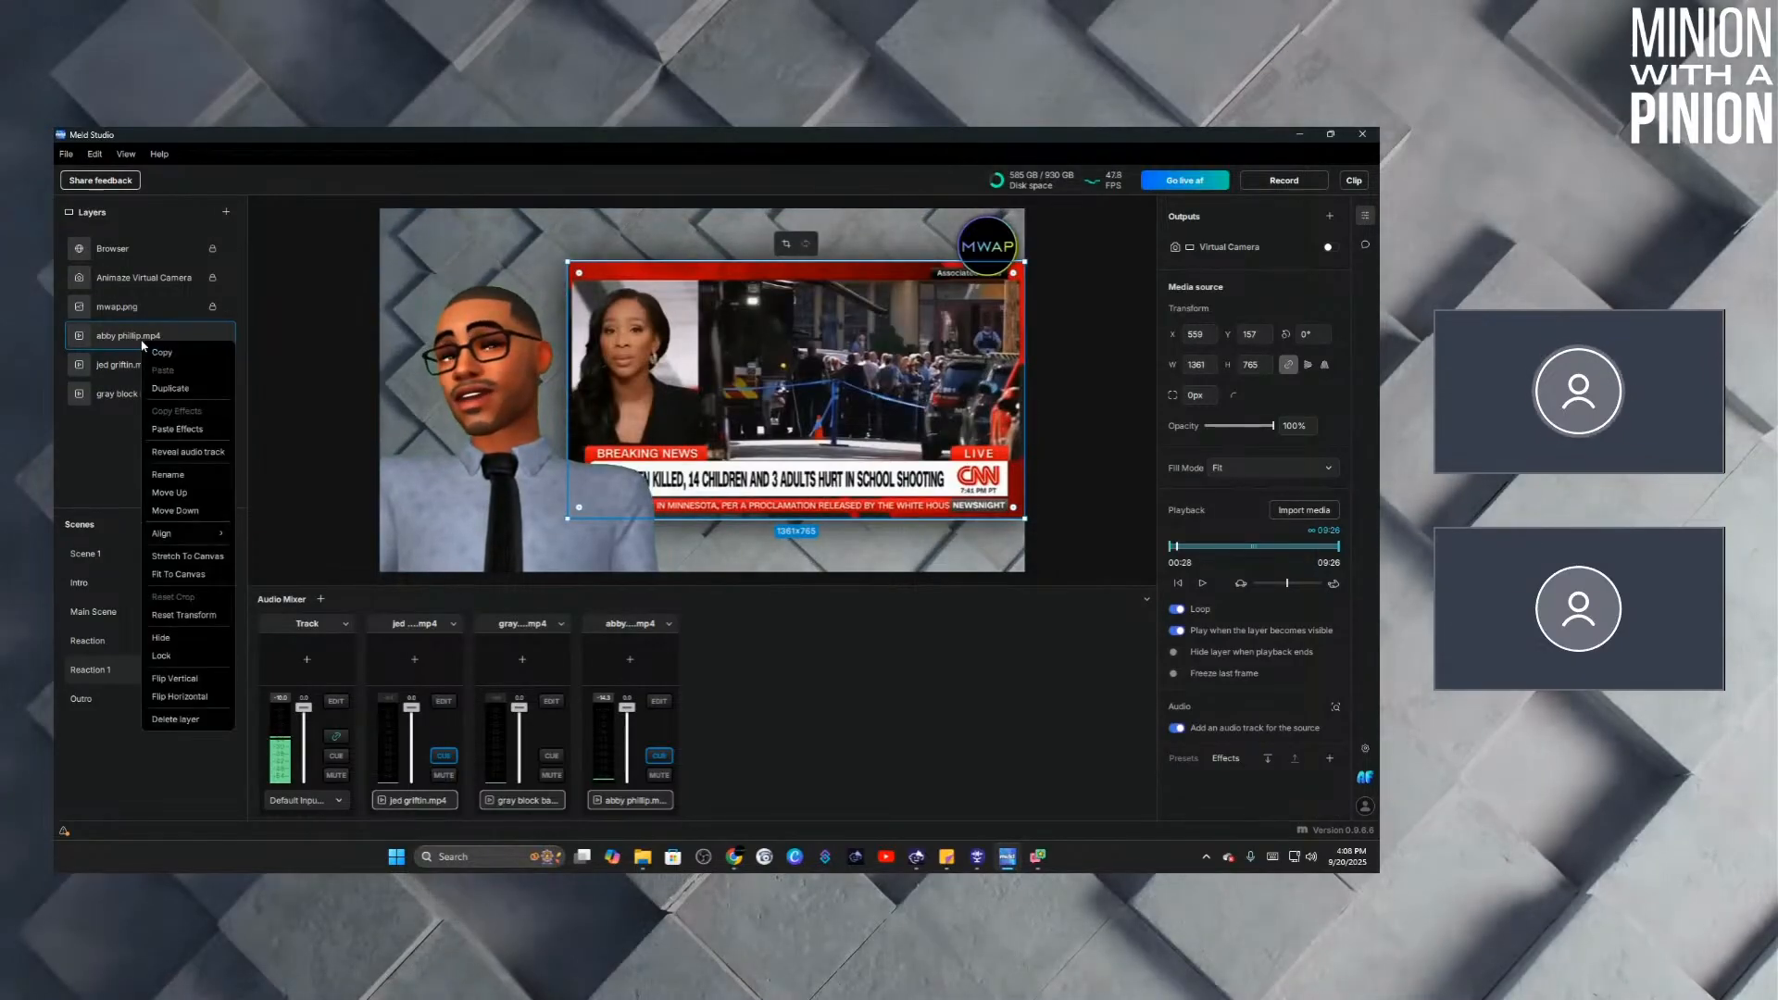
click(196, 431)
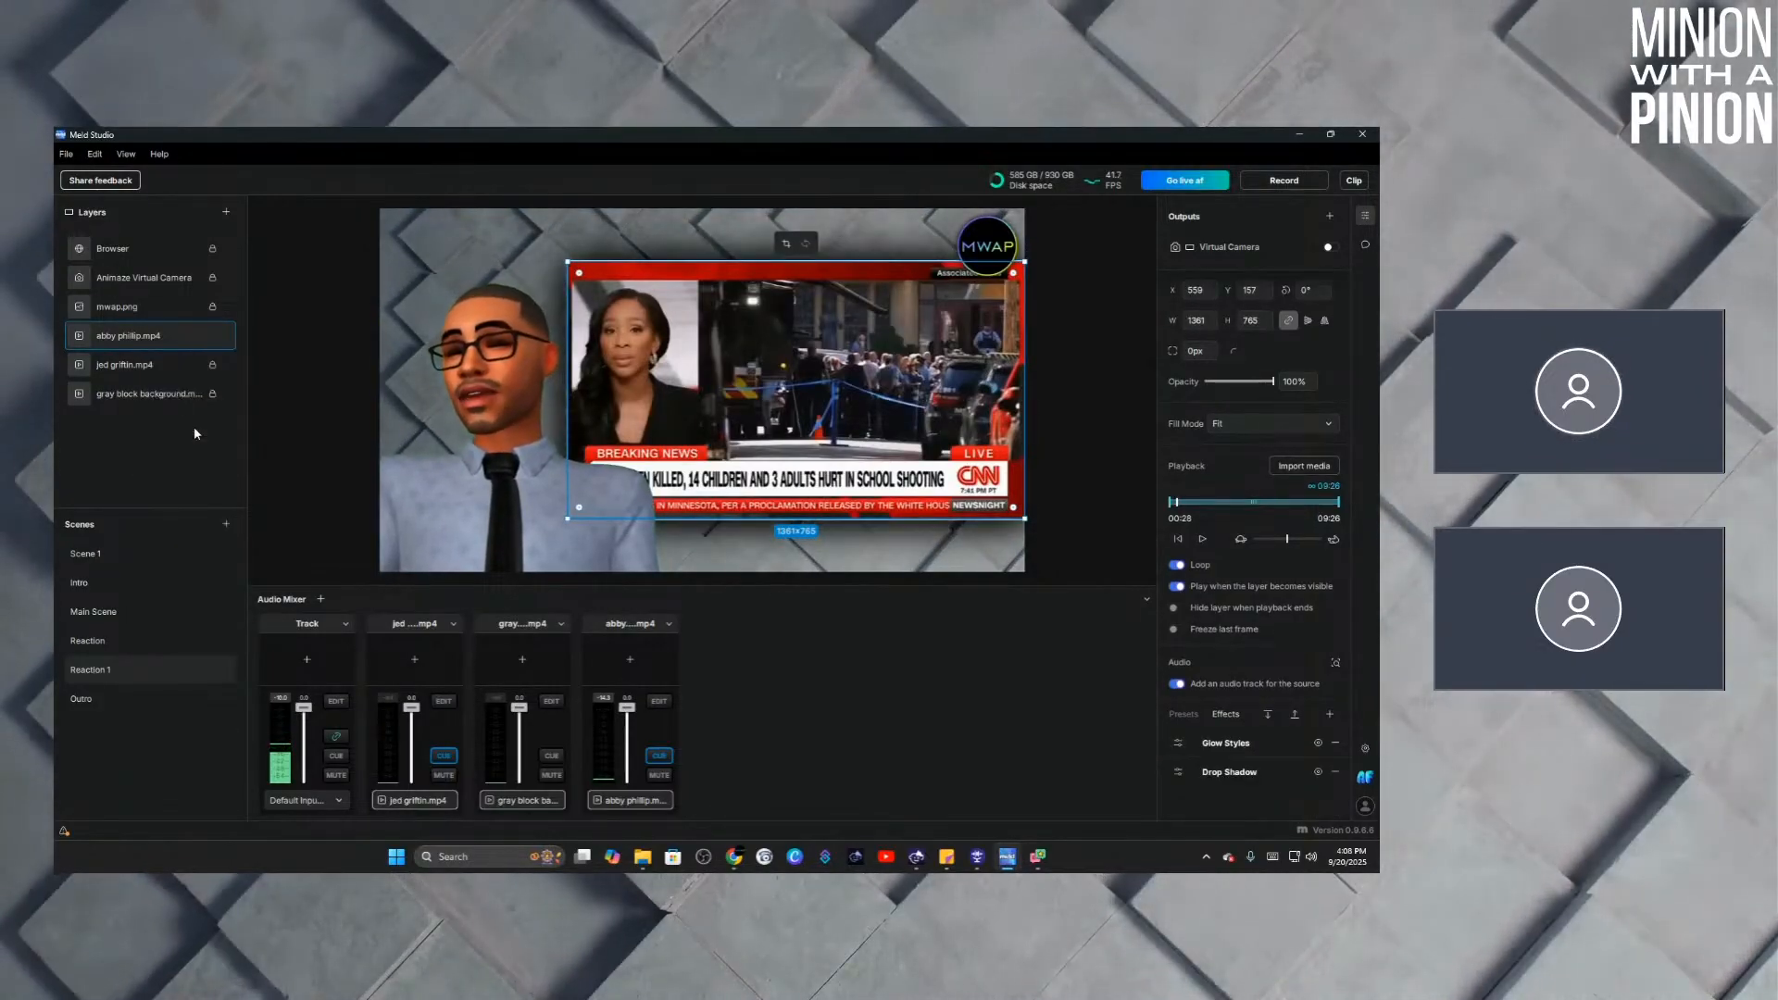
Delete the jed griffin.mp4 layer from the Reaction 1 scene.
click(129, 370)
right_click(125, 369)
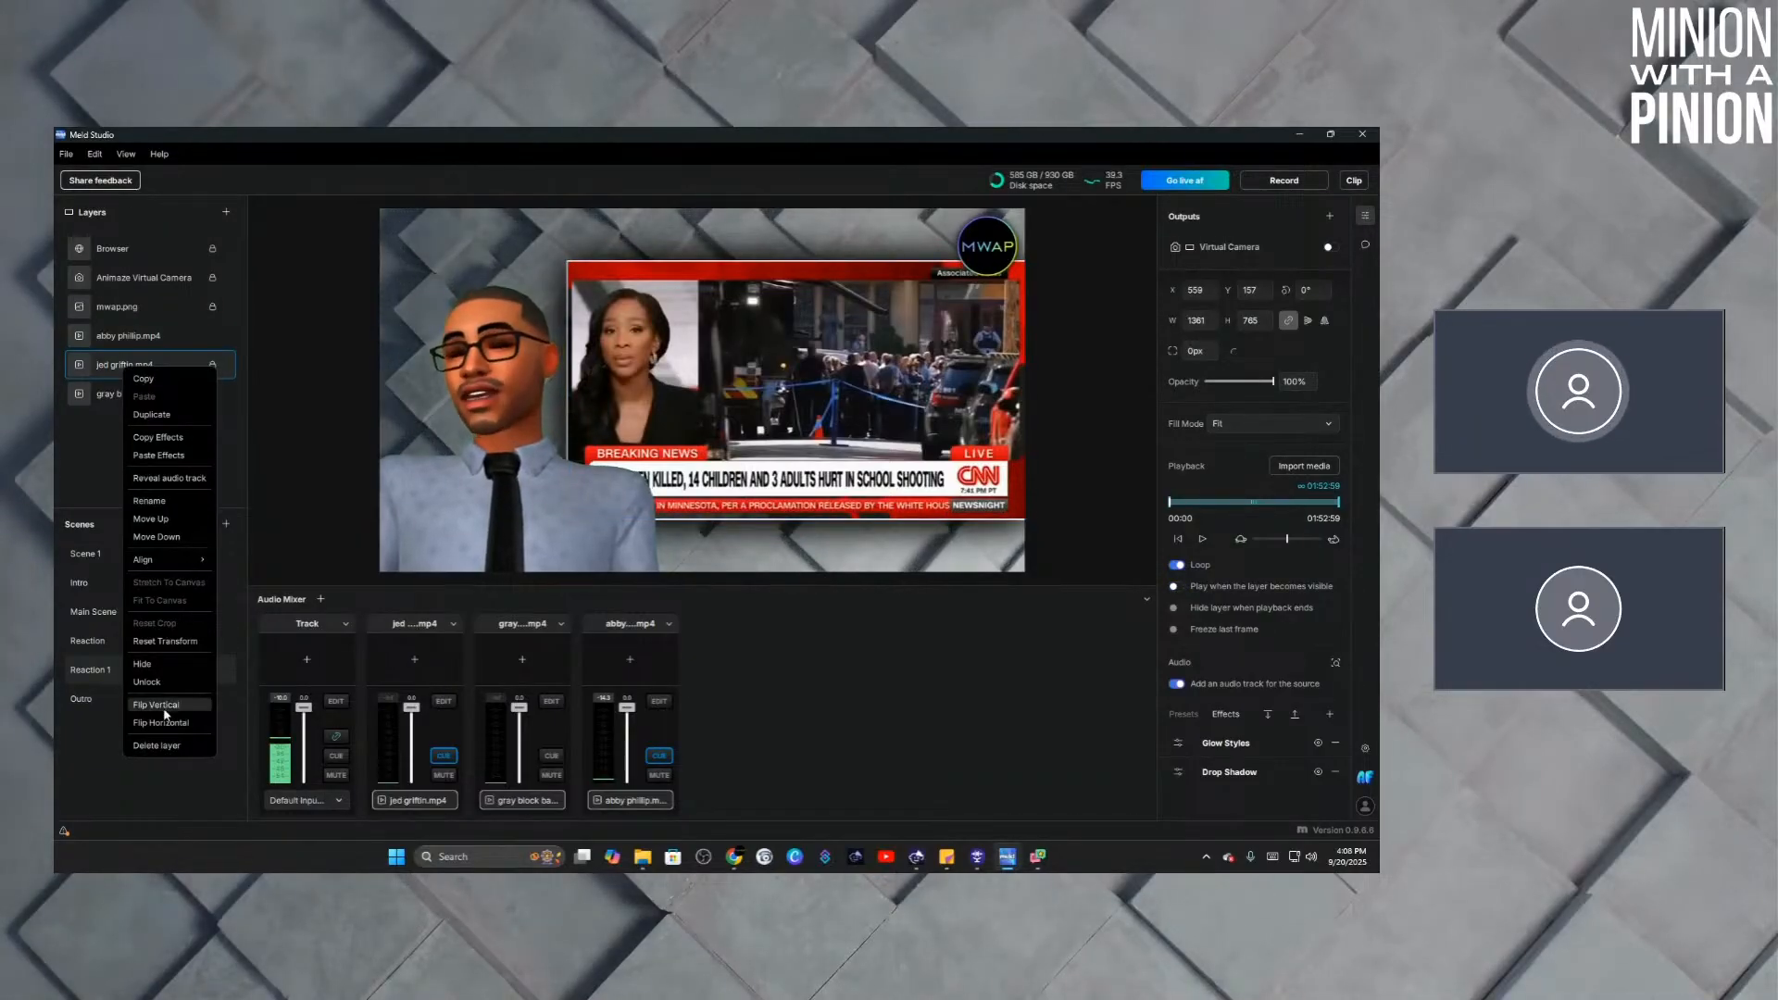
click(154, 747)
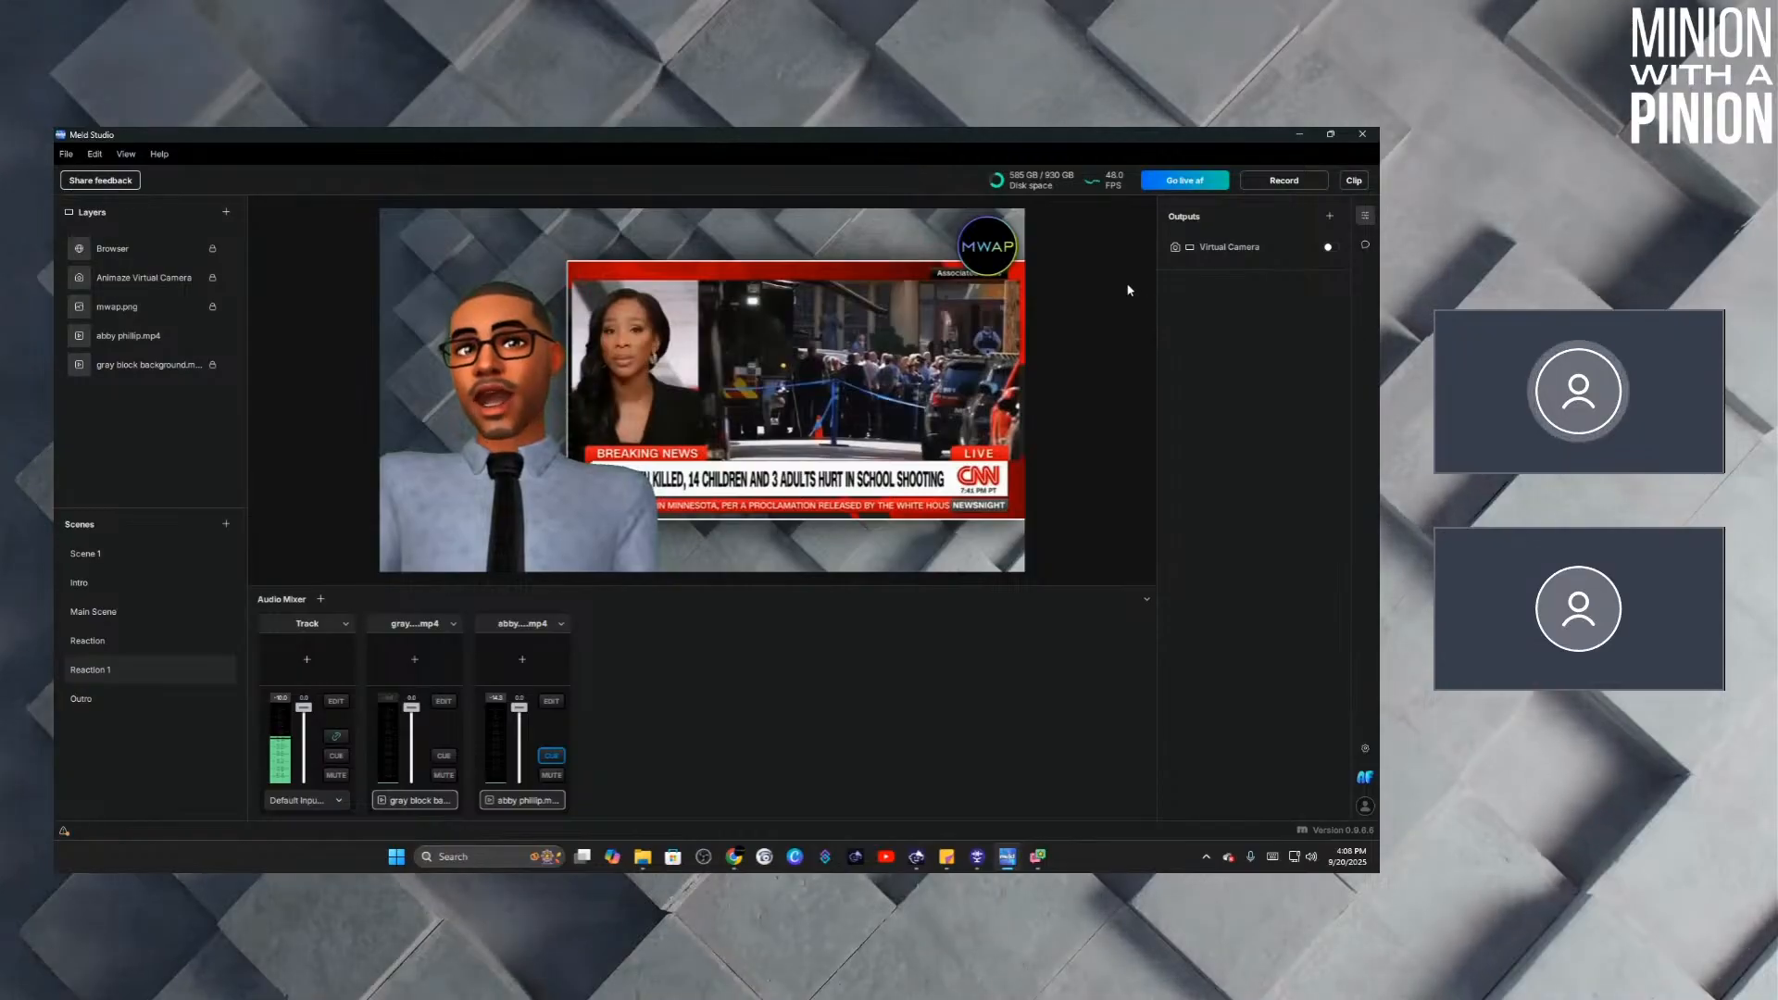
View the Reaction and Main Scene scenes, and return to Reaction 1 to compare the layouts and transitions.
click(137, 652)
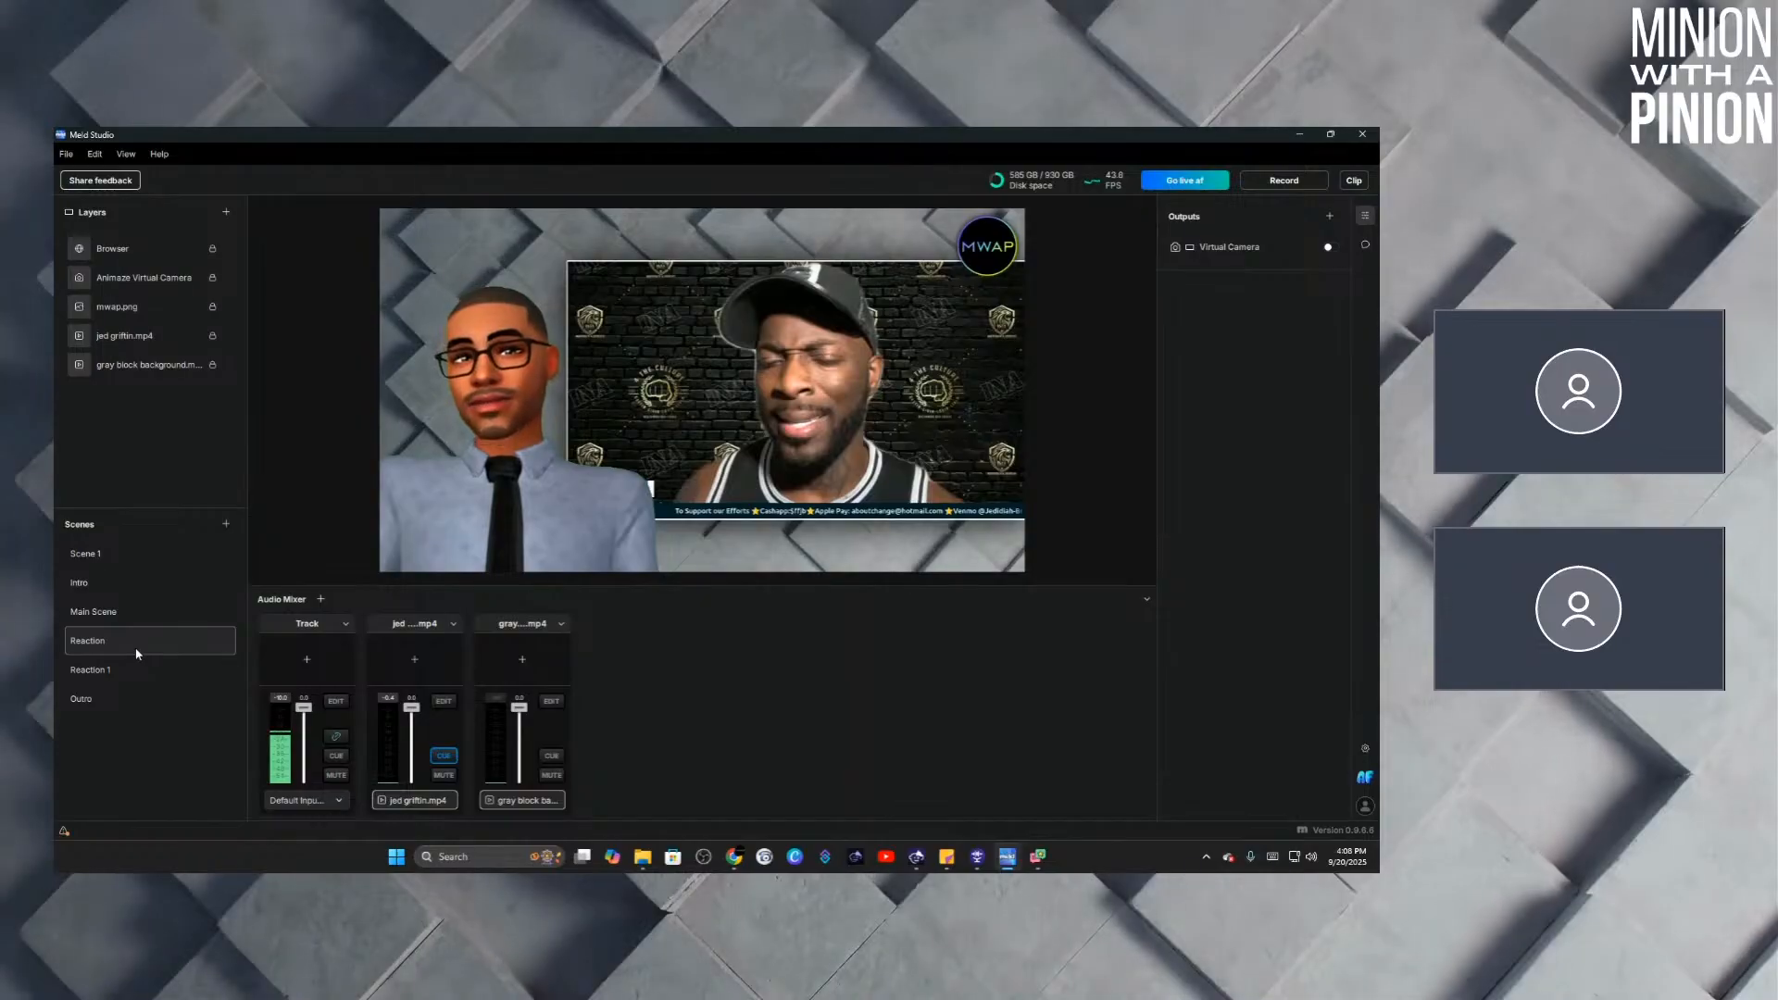
click(153, 625)
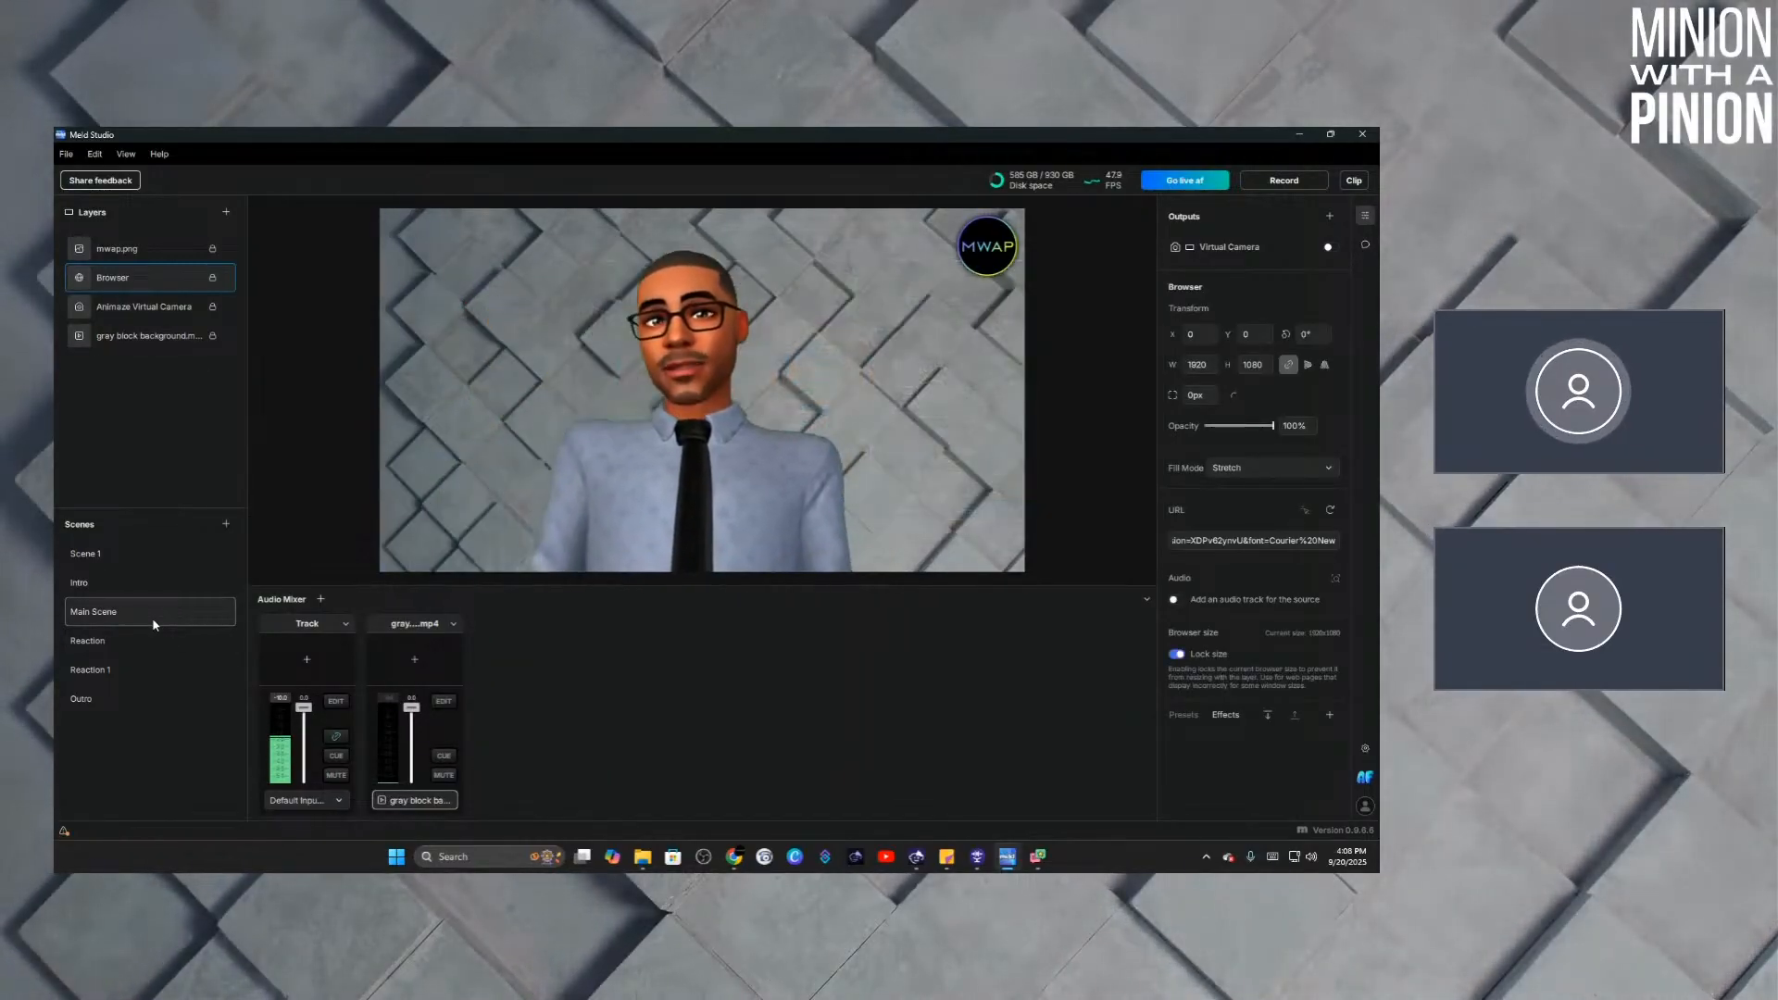
click(154, 640)
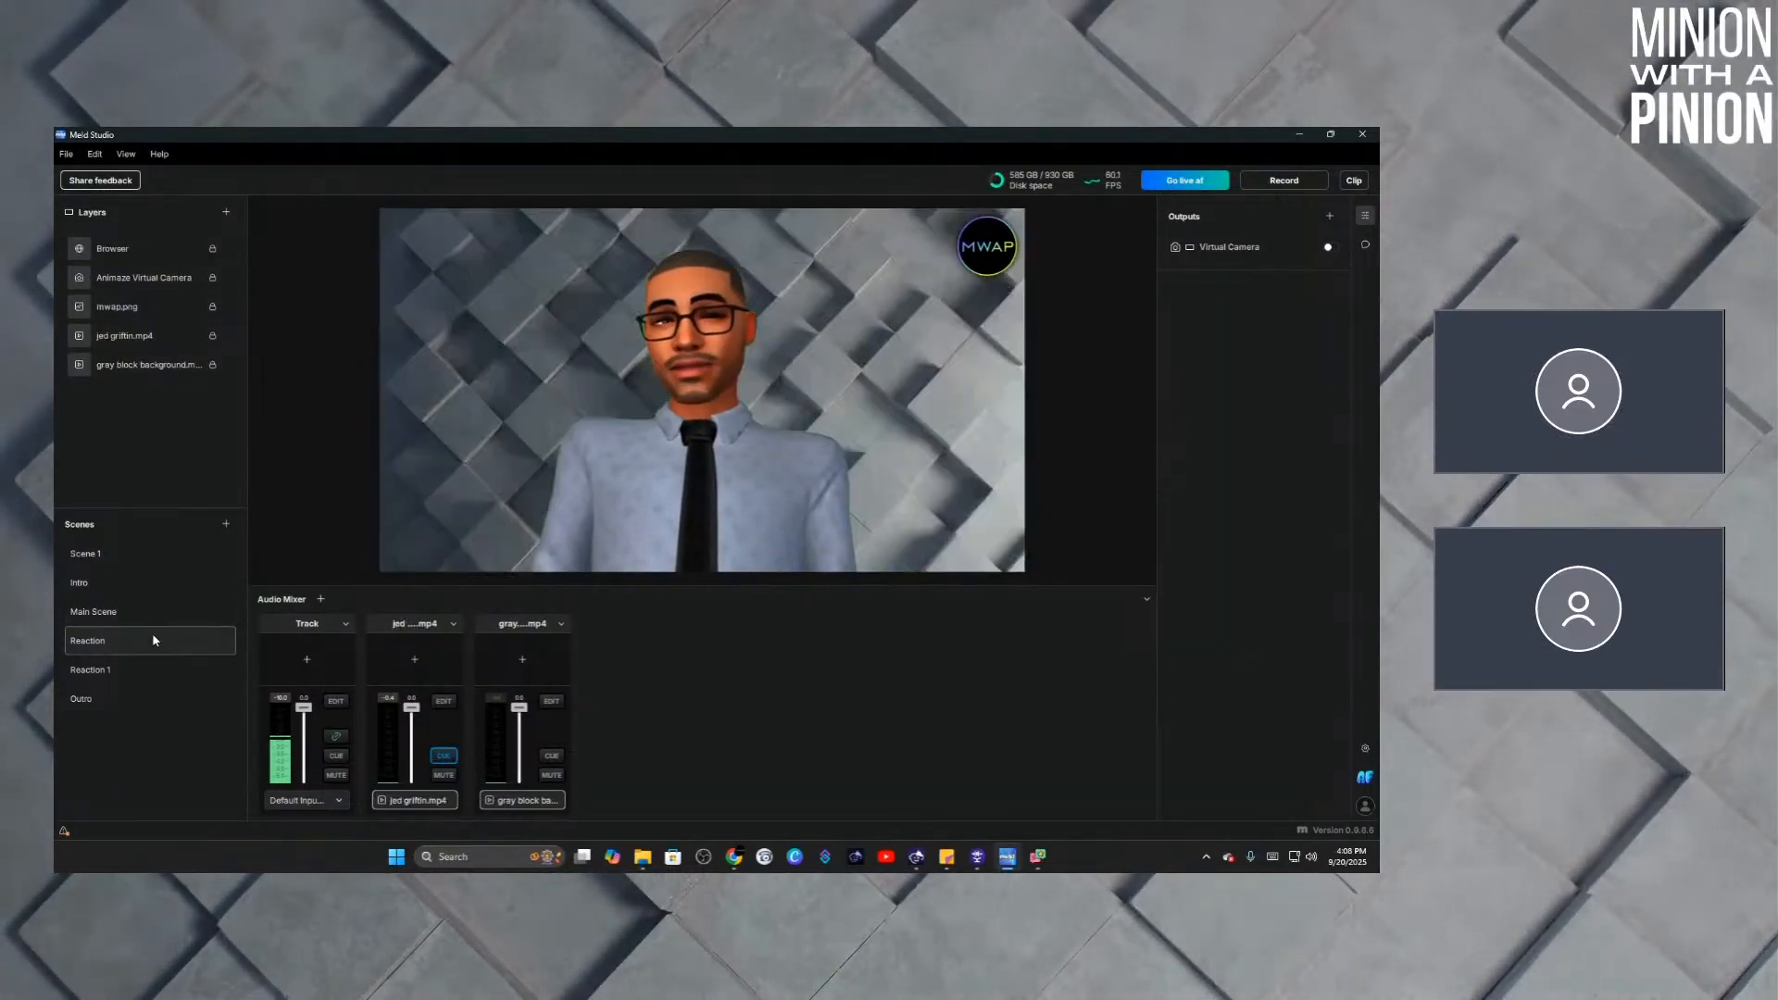
click(156, 670)
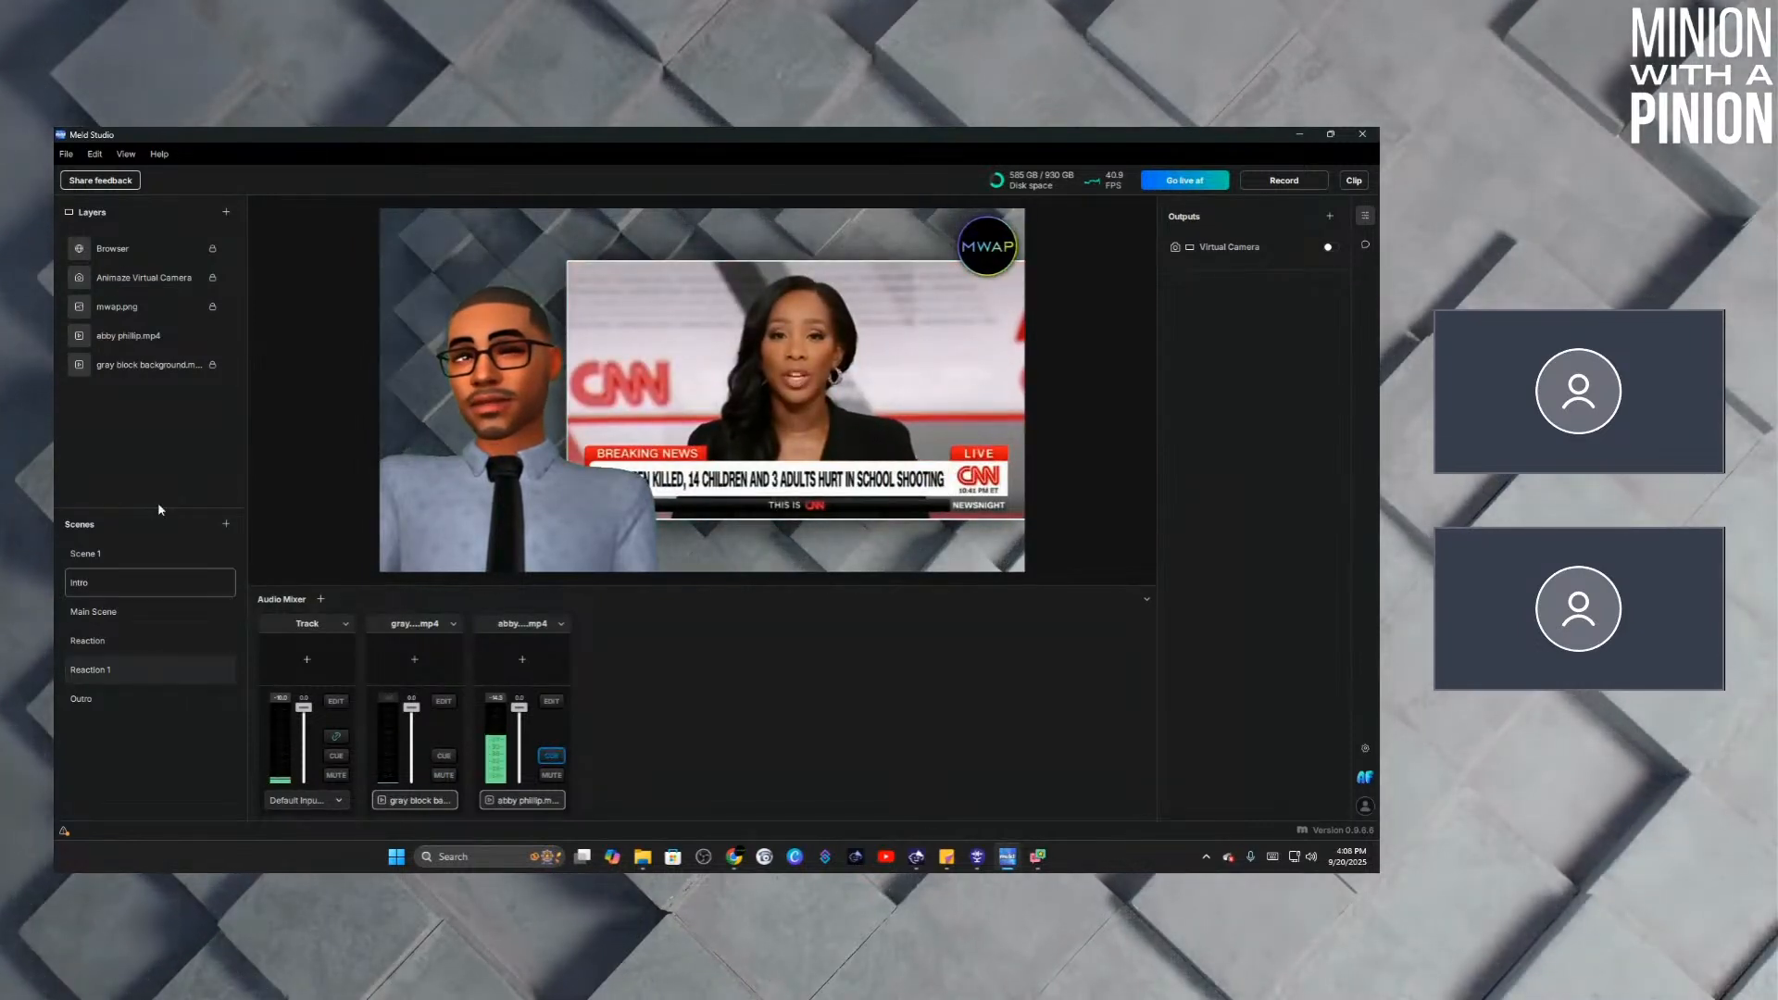
Turn off looping and playing on becoming visible for abby phillip.mp4, and check it by switching between Reaction and Reaction 1.
click(630, 368)
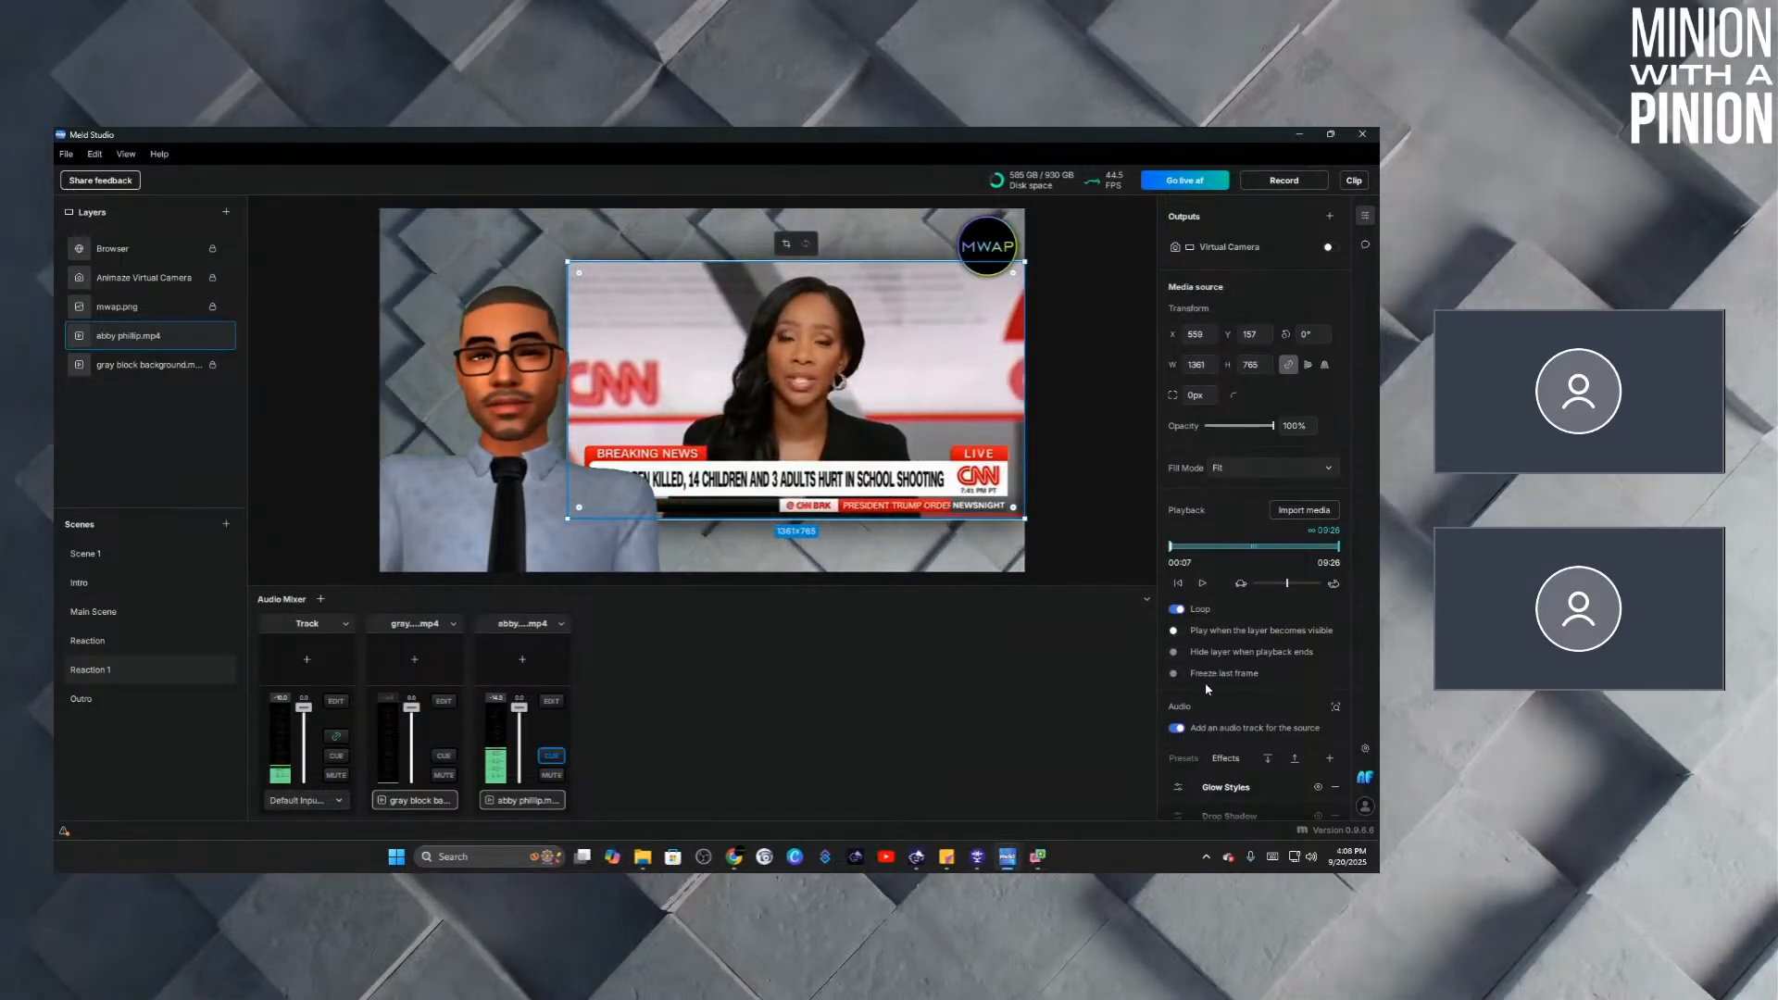
click(1176, 610)
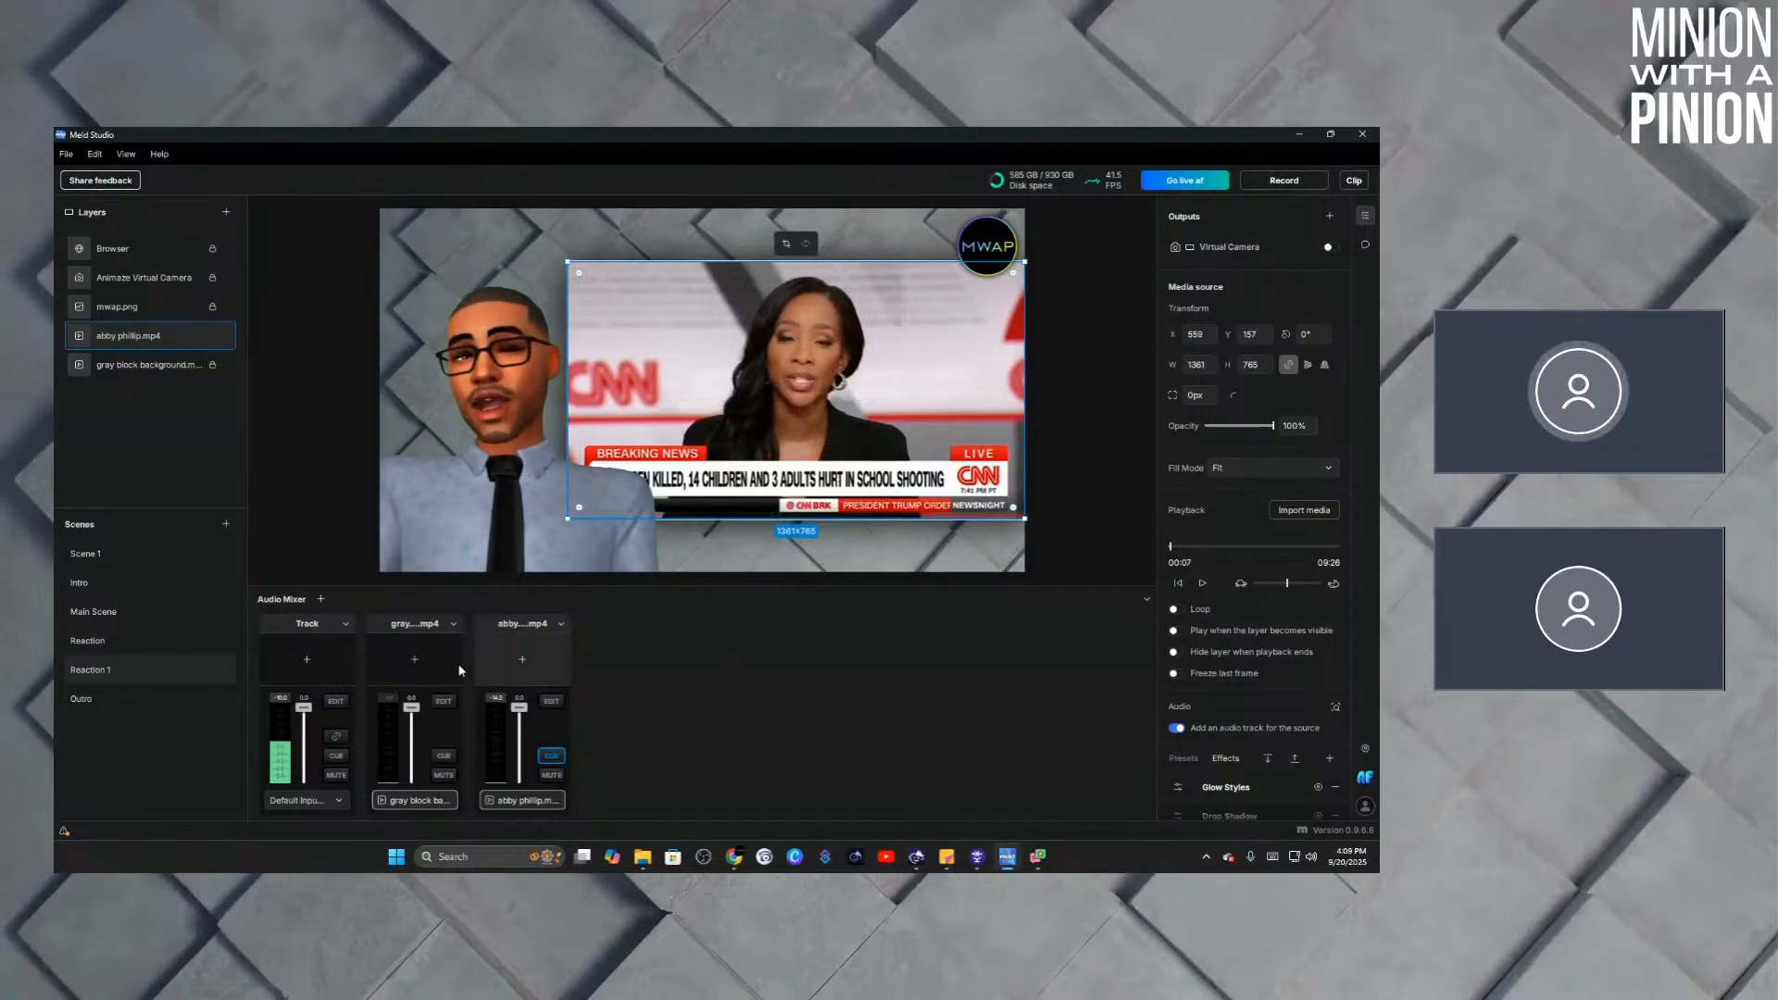
click(140, 640)
click(137, 660)
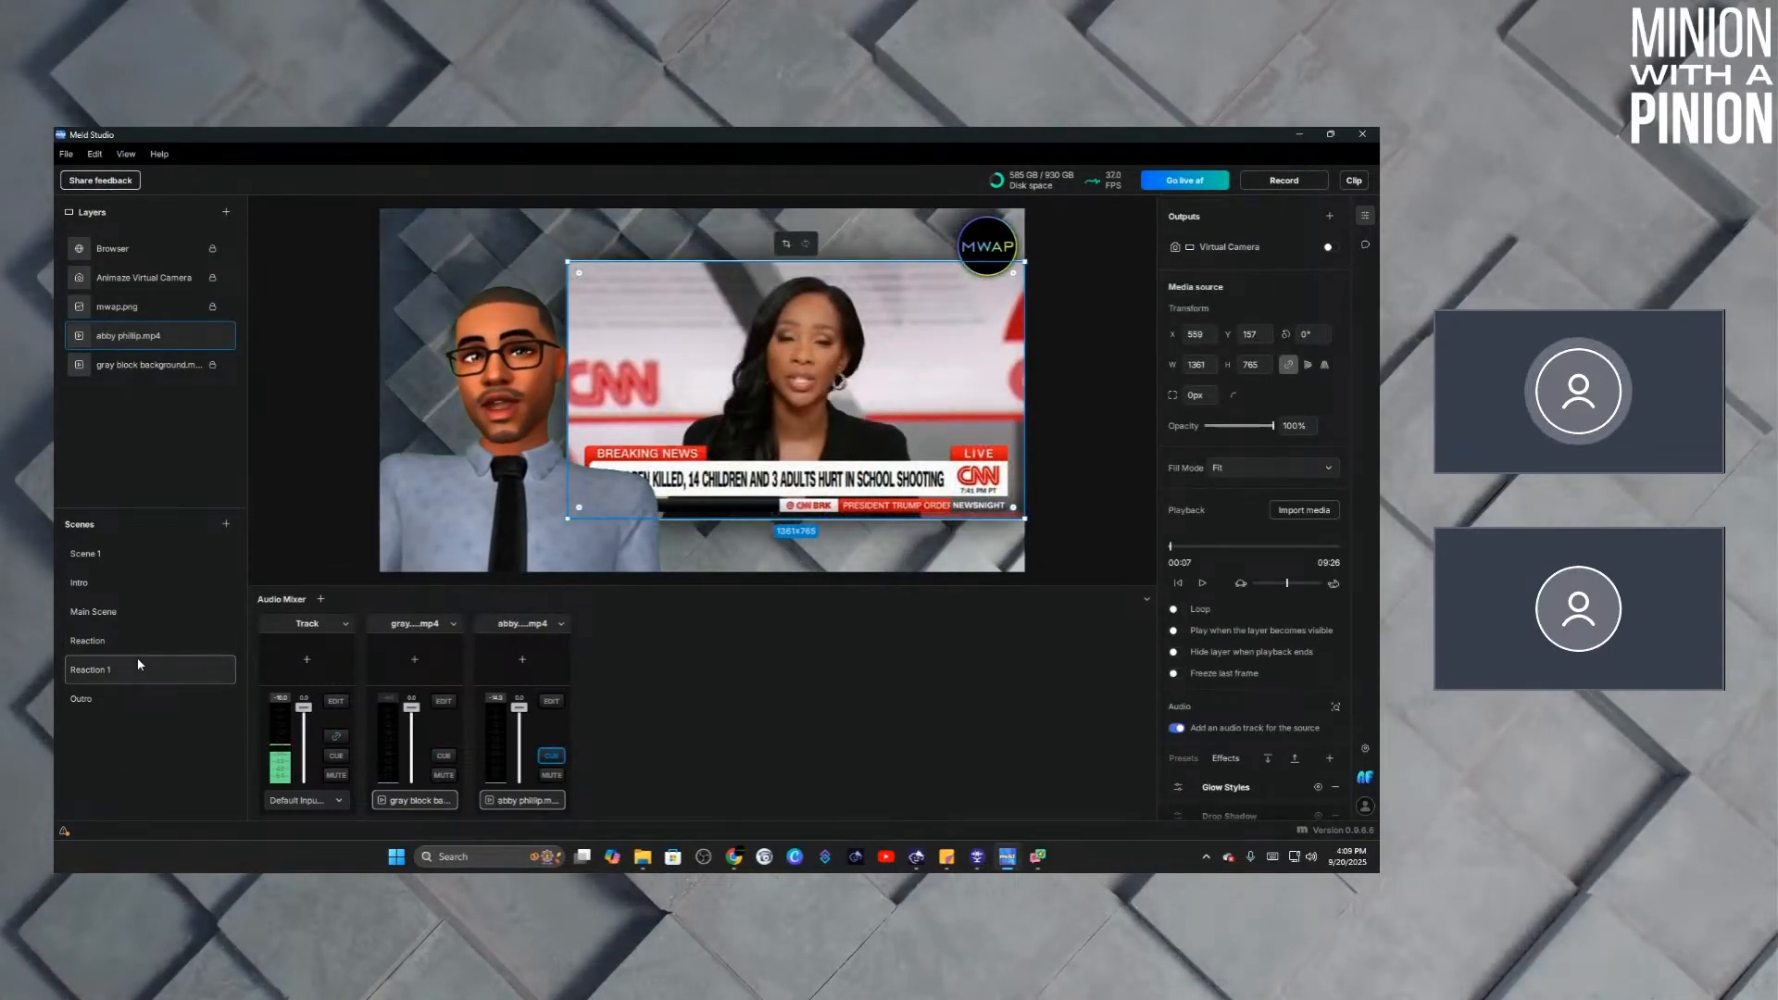
click(140, 640)
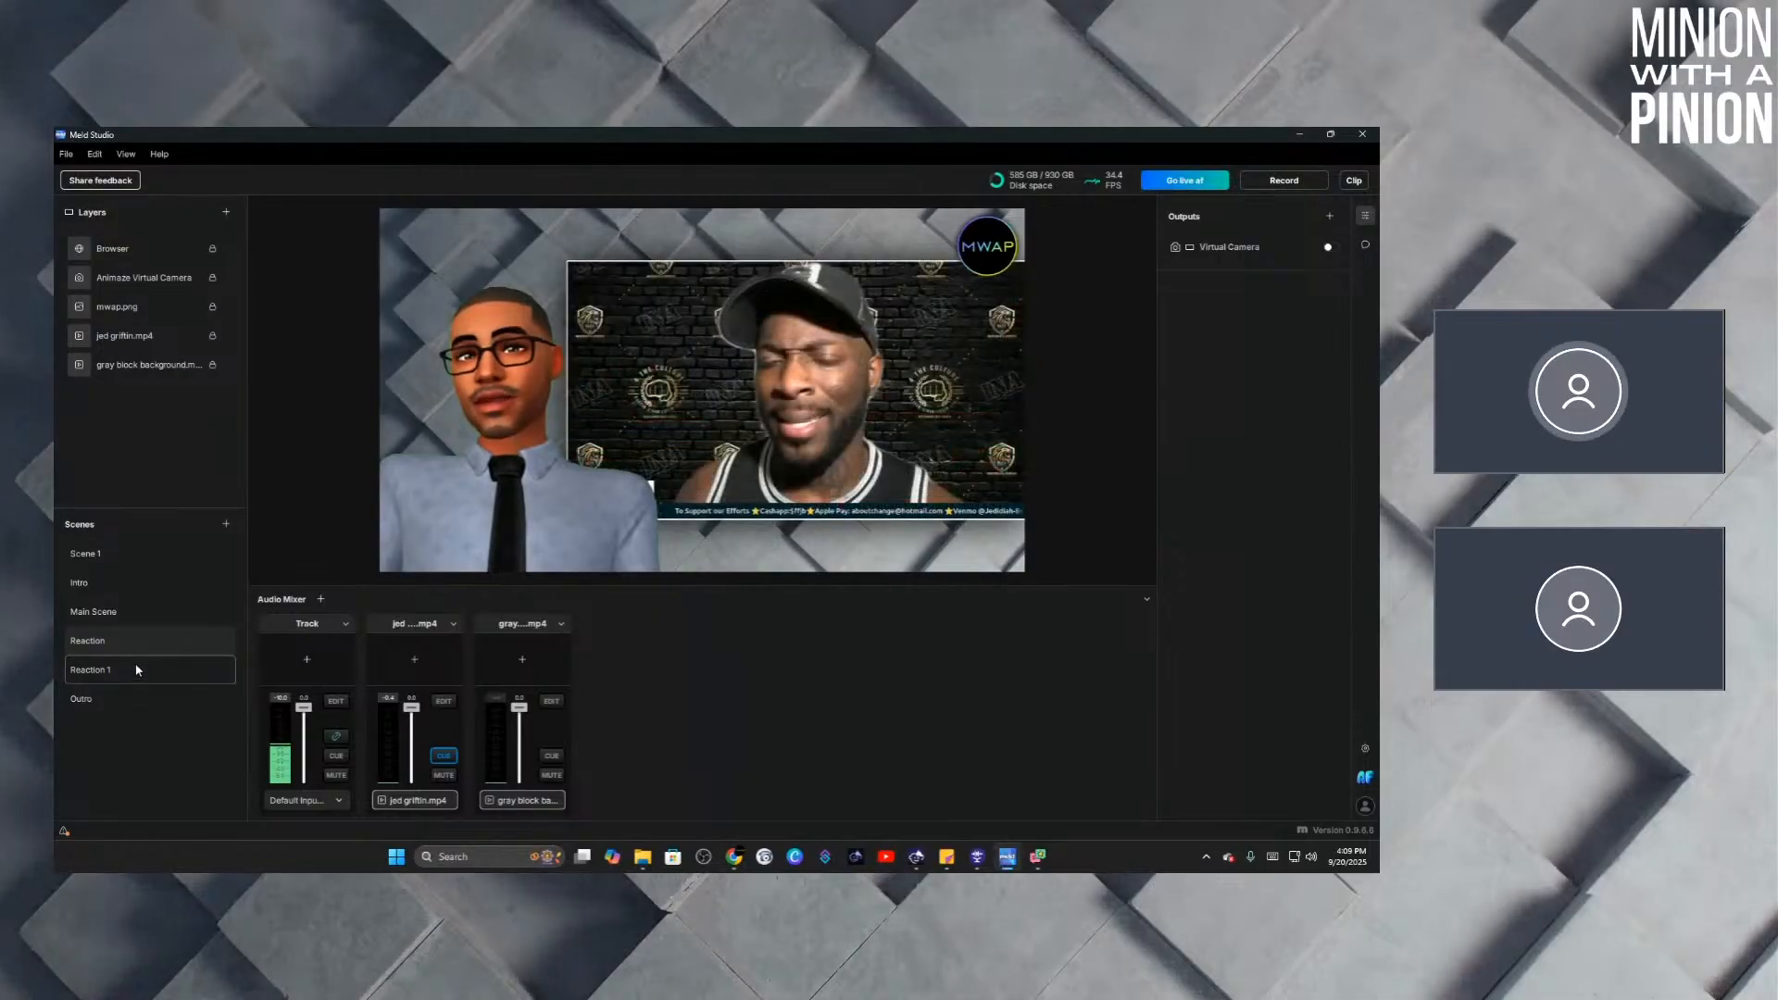
click(137, 667)
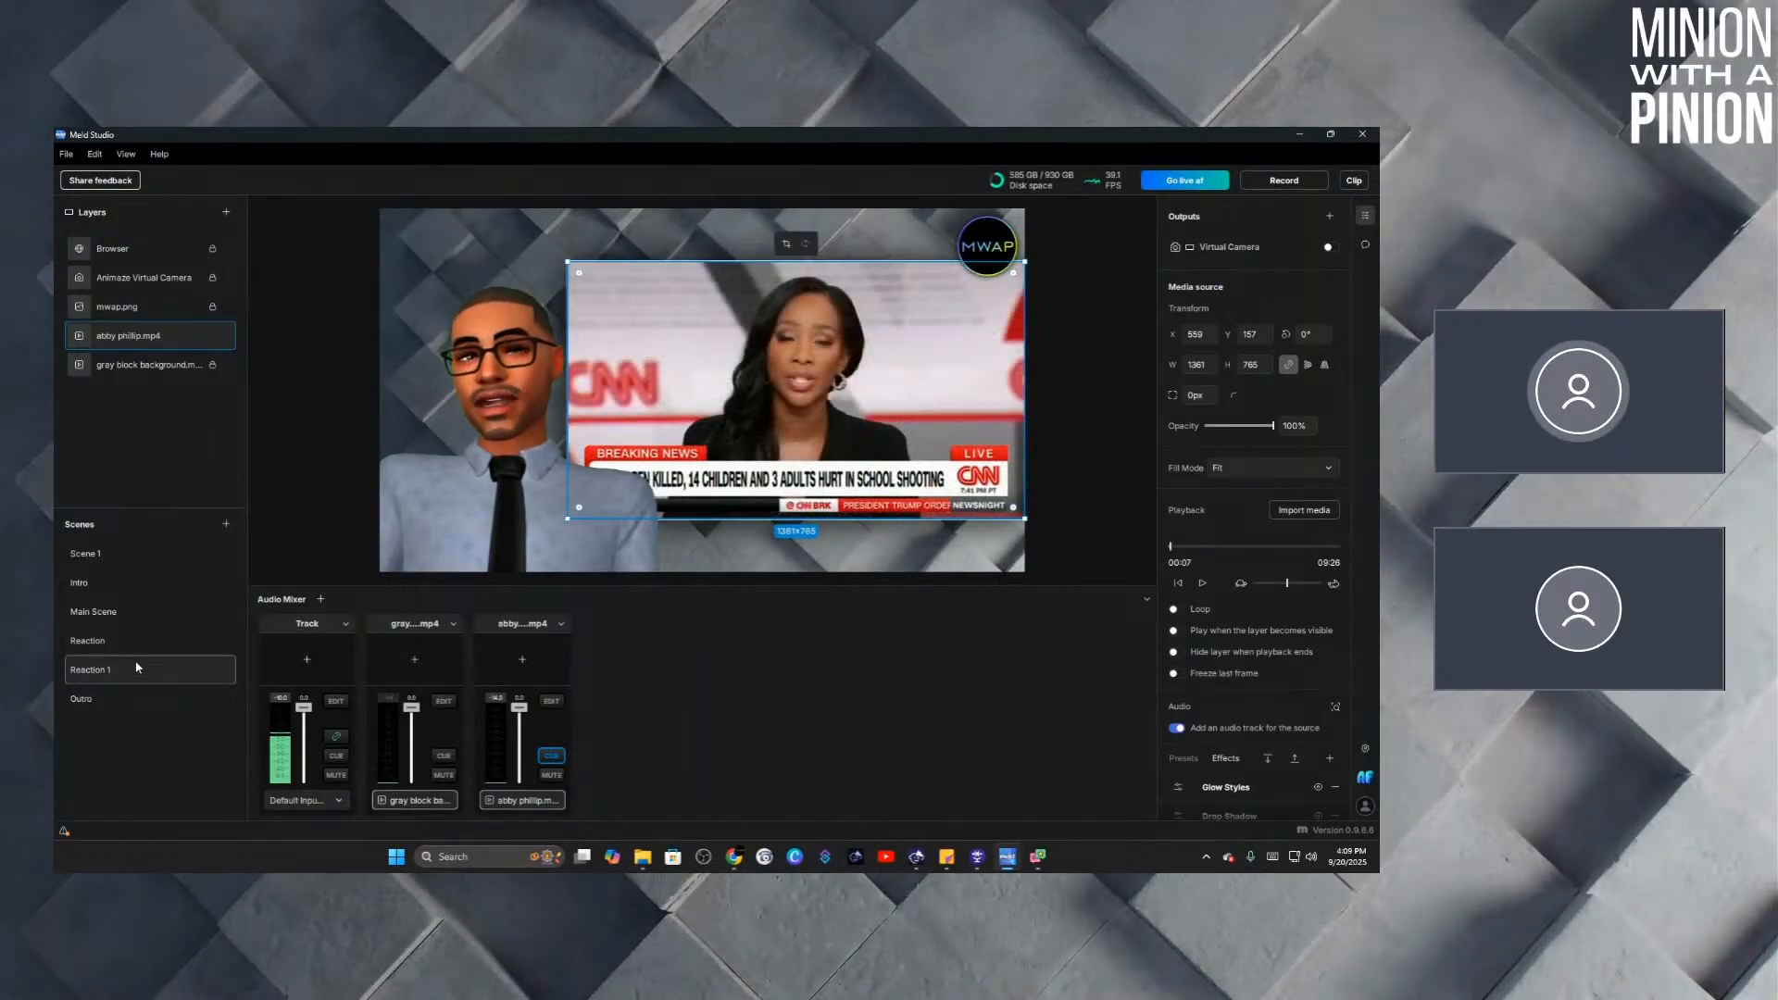
click(1366, 247)
click(1129, 354)
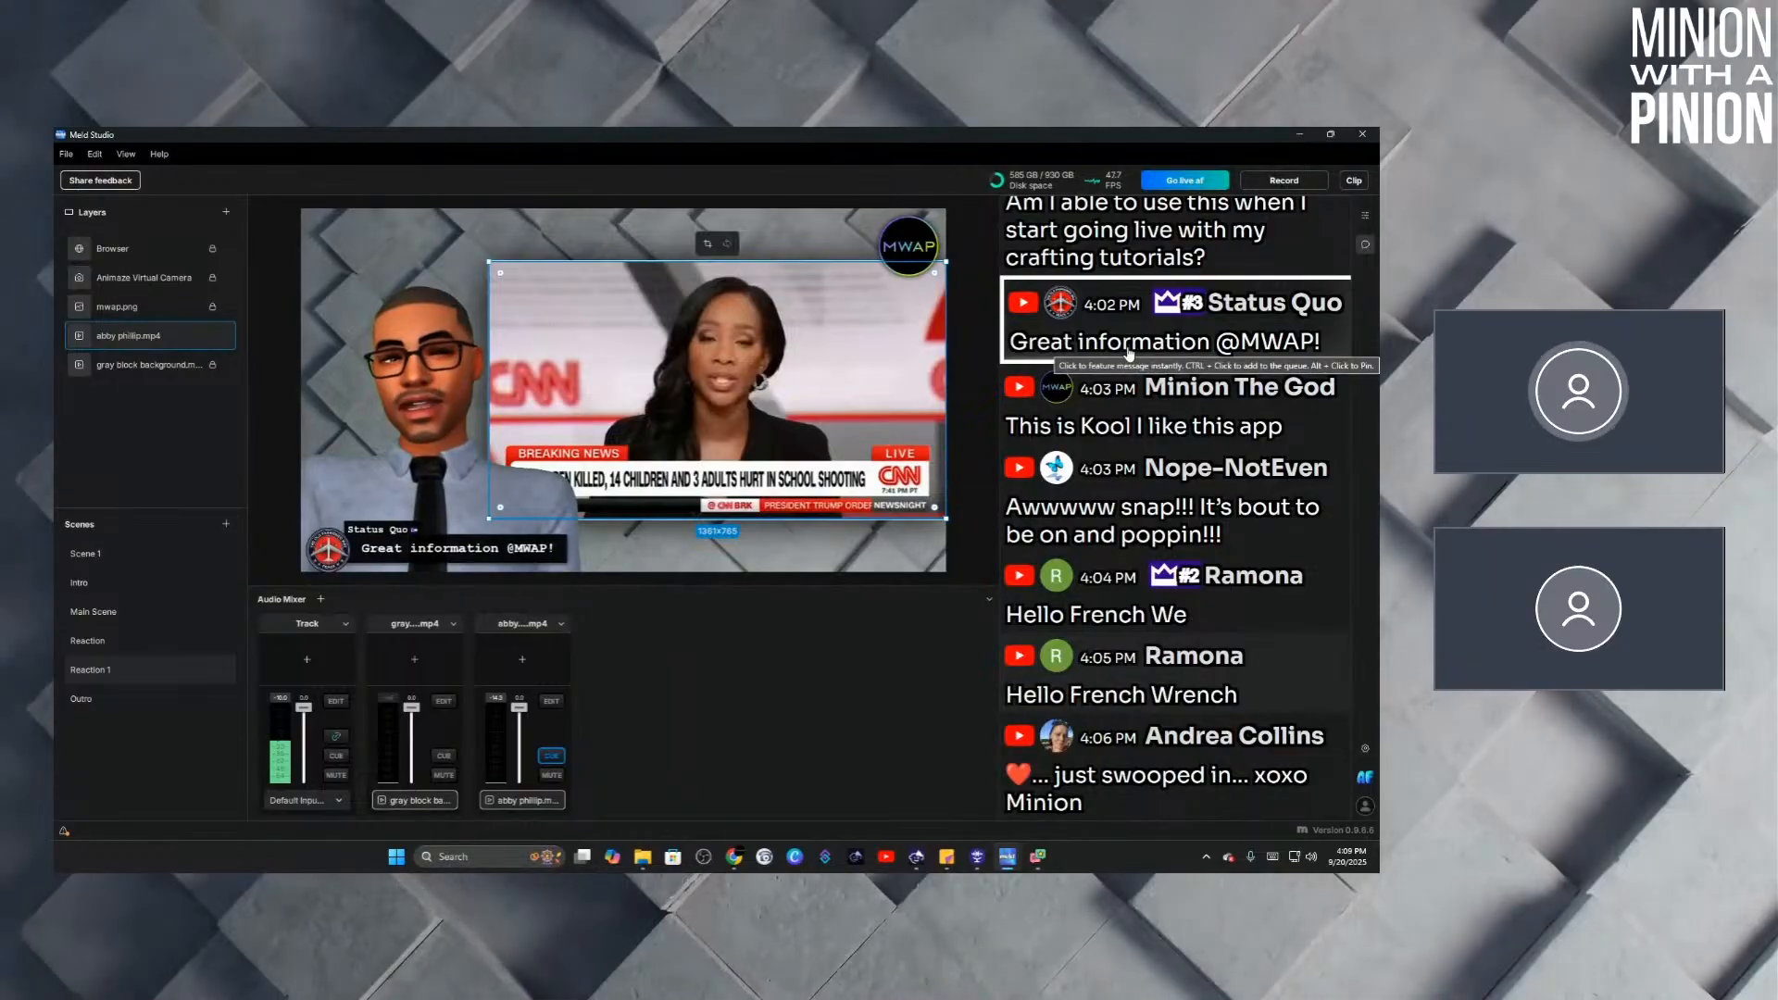
click(153, 642)
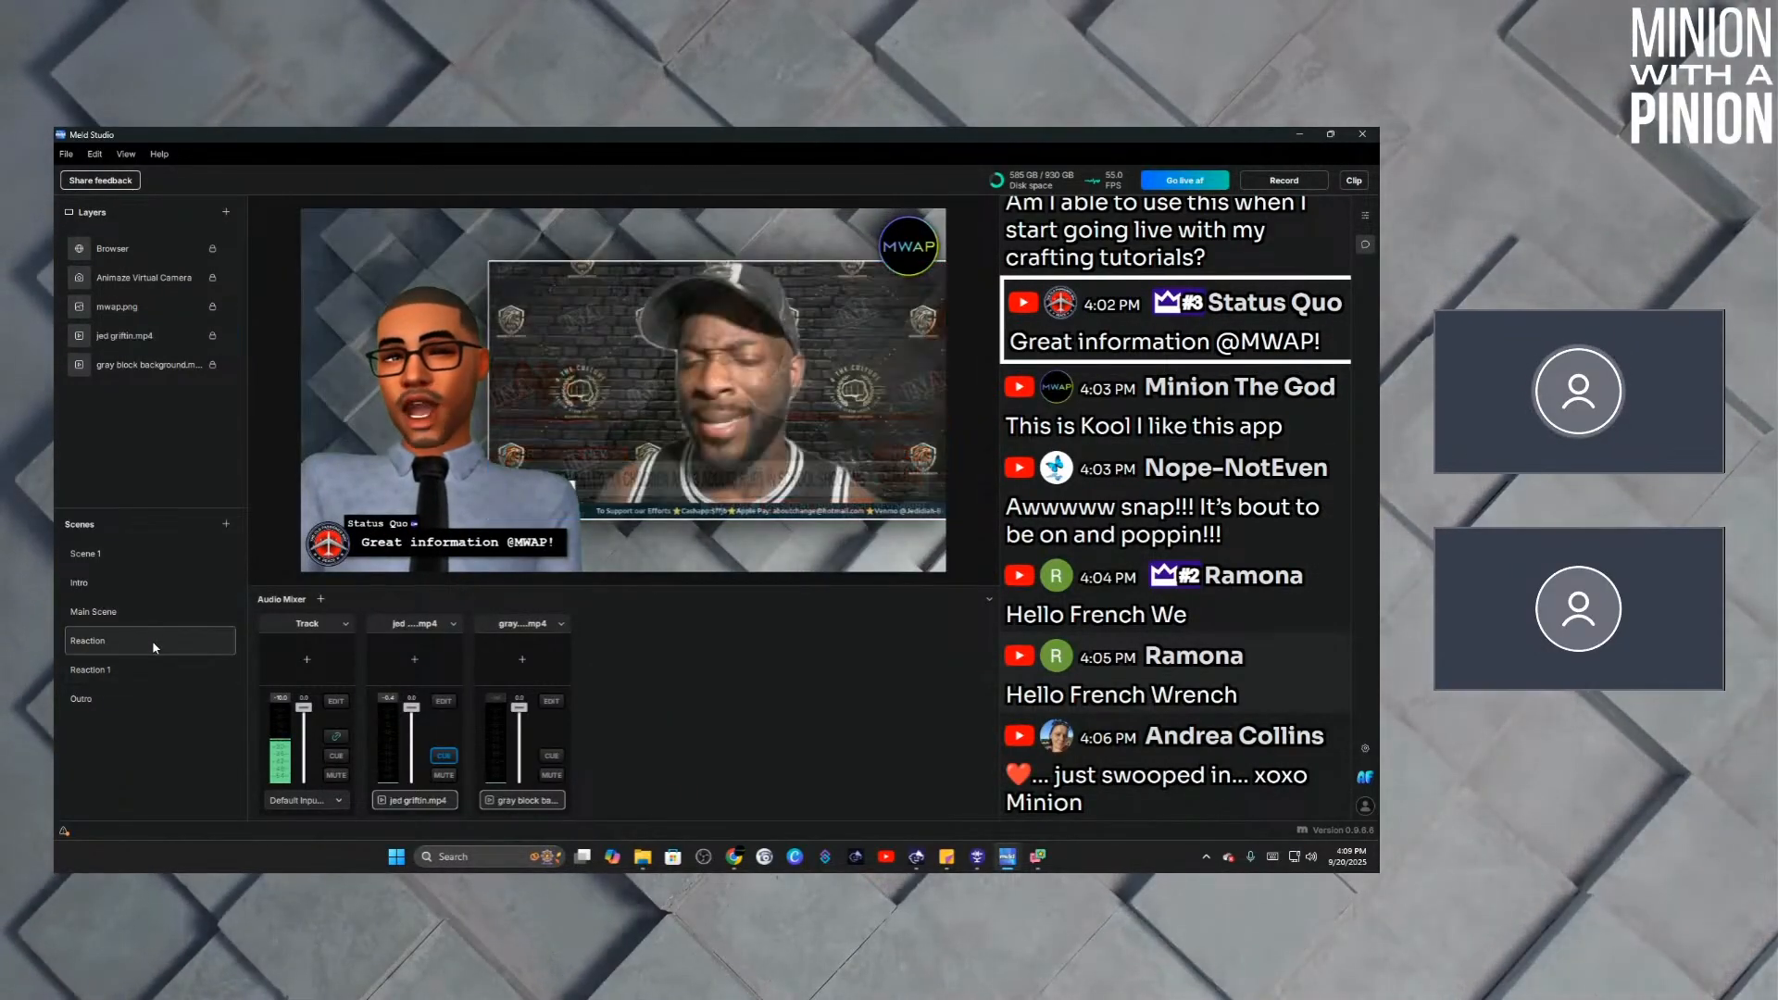
click(1216, 414)
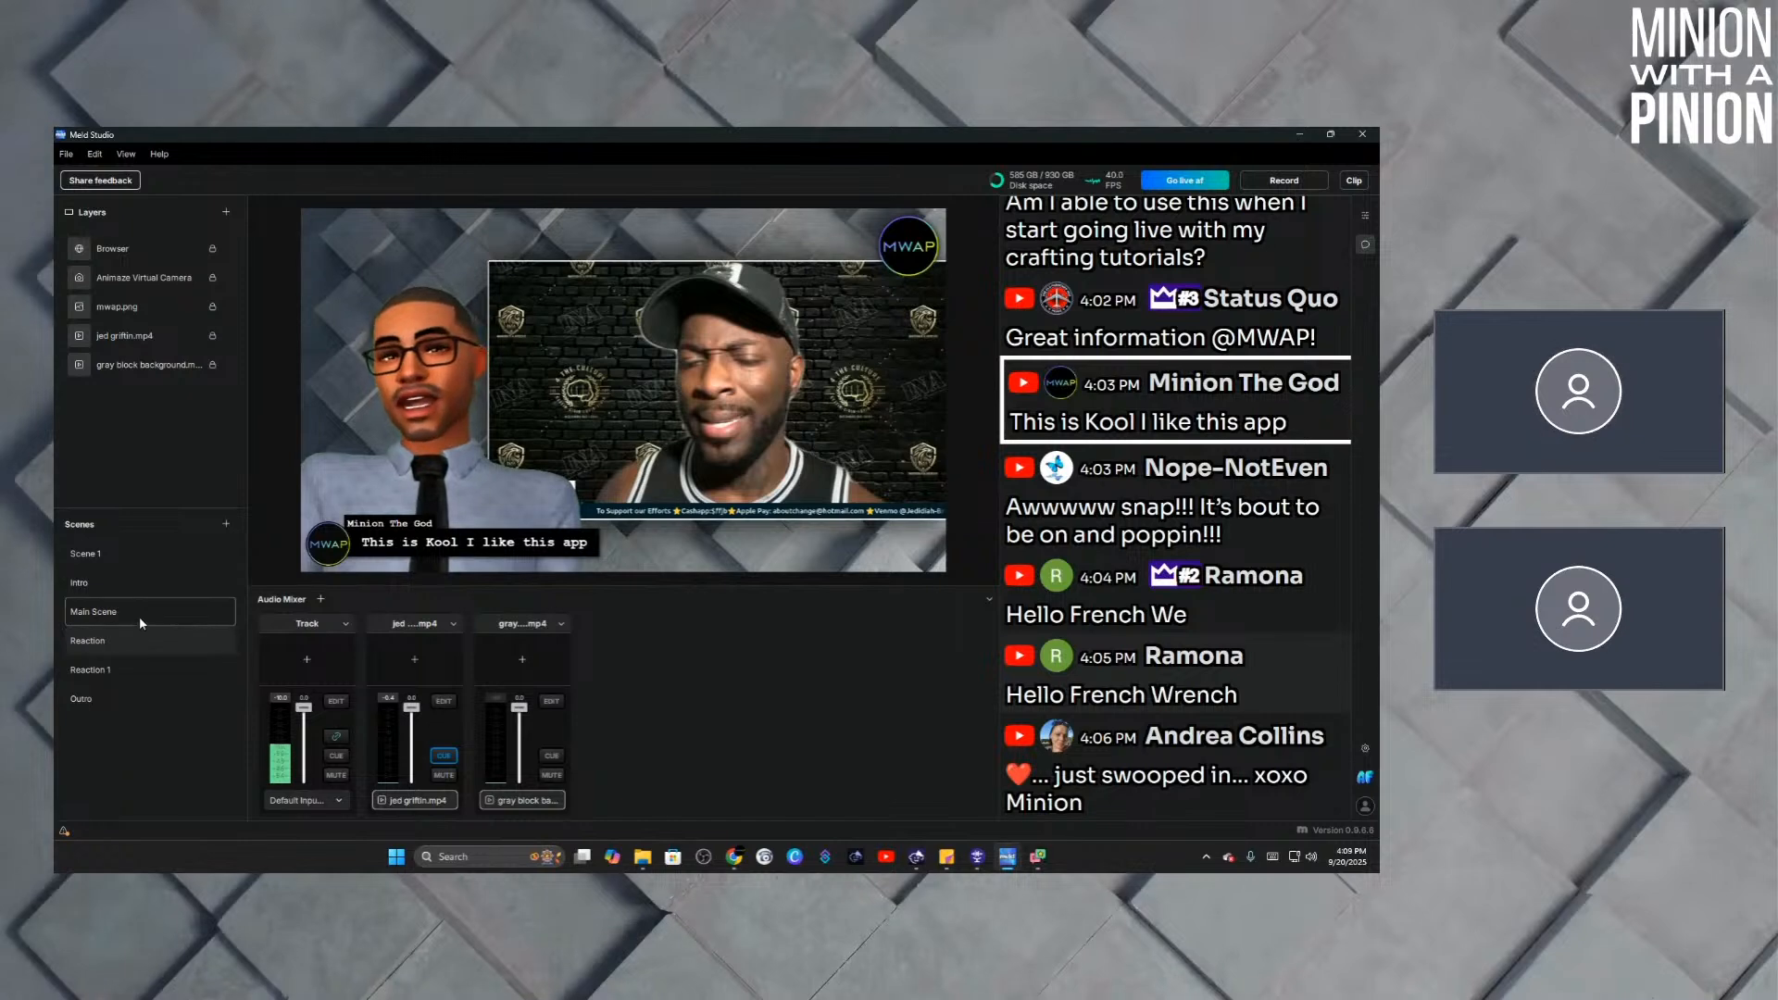
Check the featured message in Main Scene, Reaction and Reaction 1, and lock the abby phillip.mp4 layer in Reaction 1.
click(143, 667)
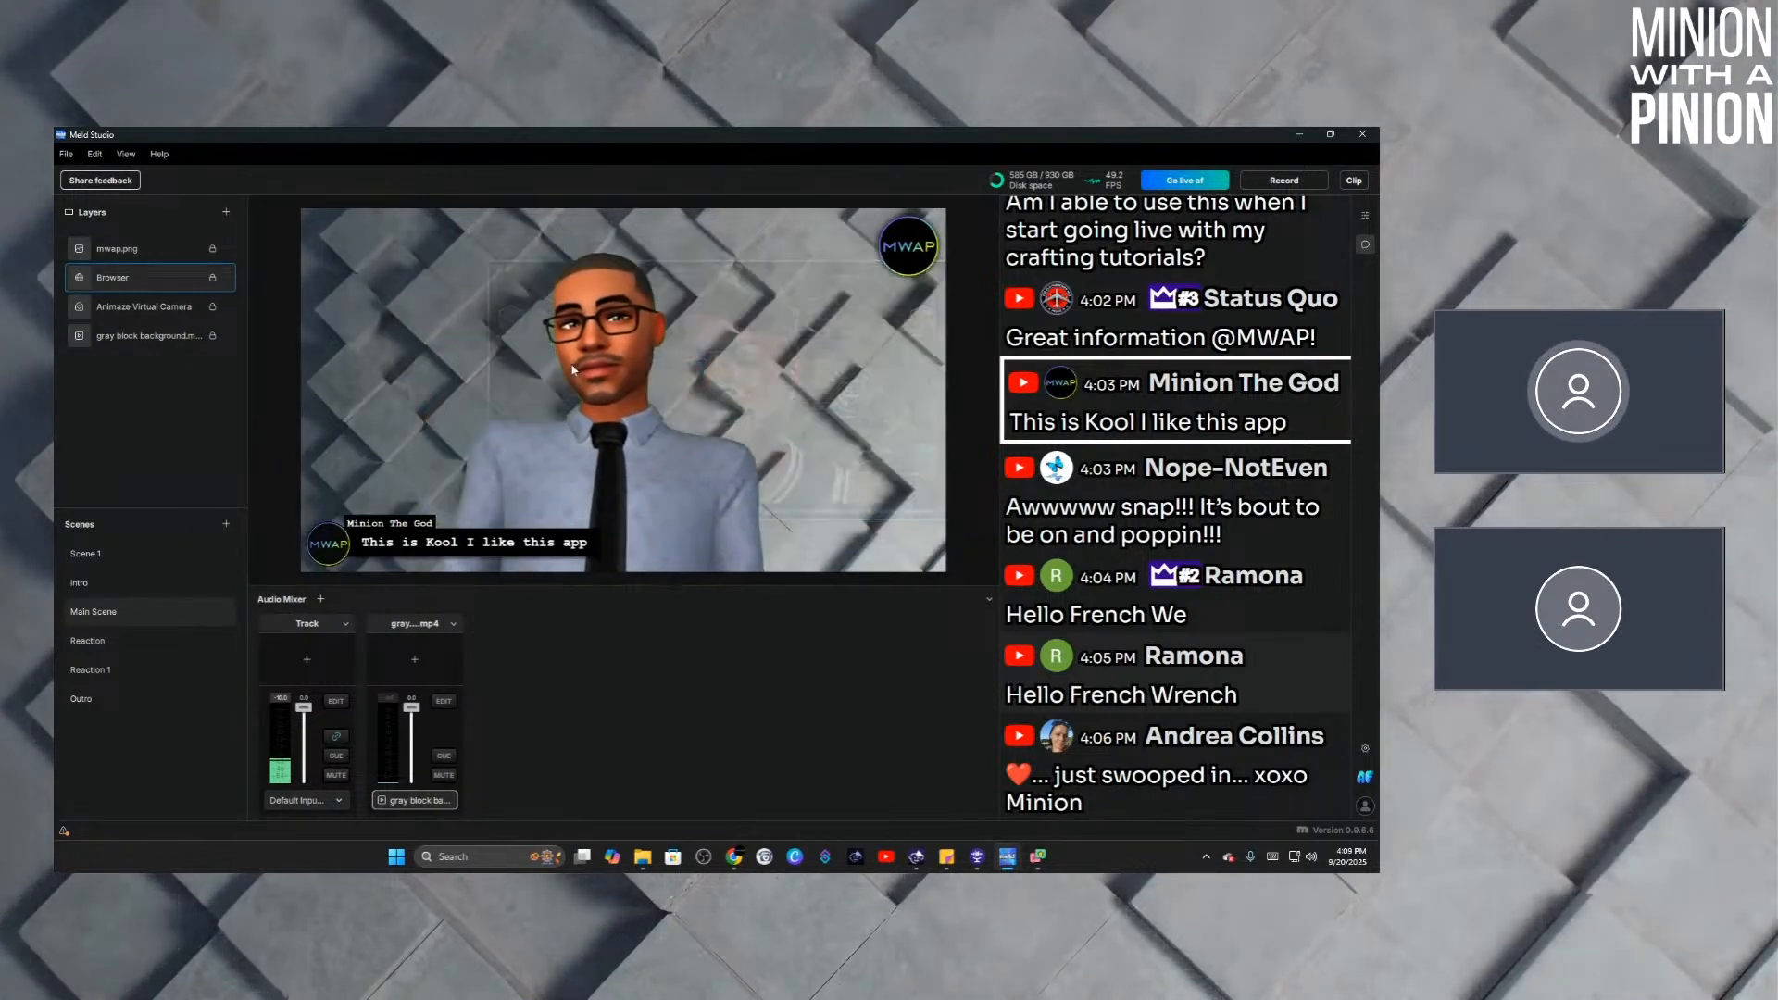
click(150, 646)
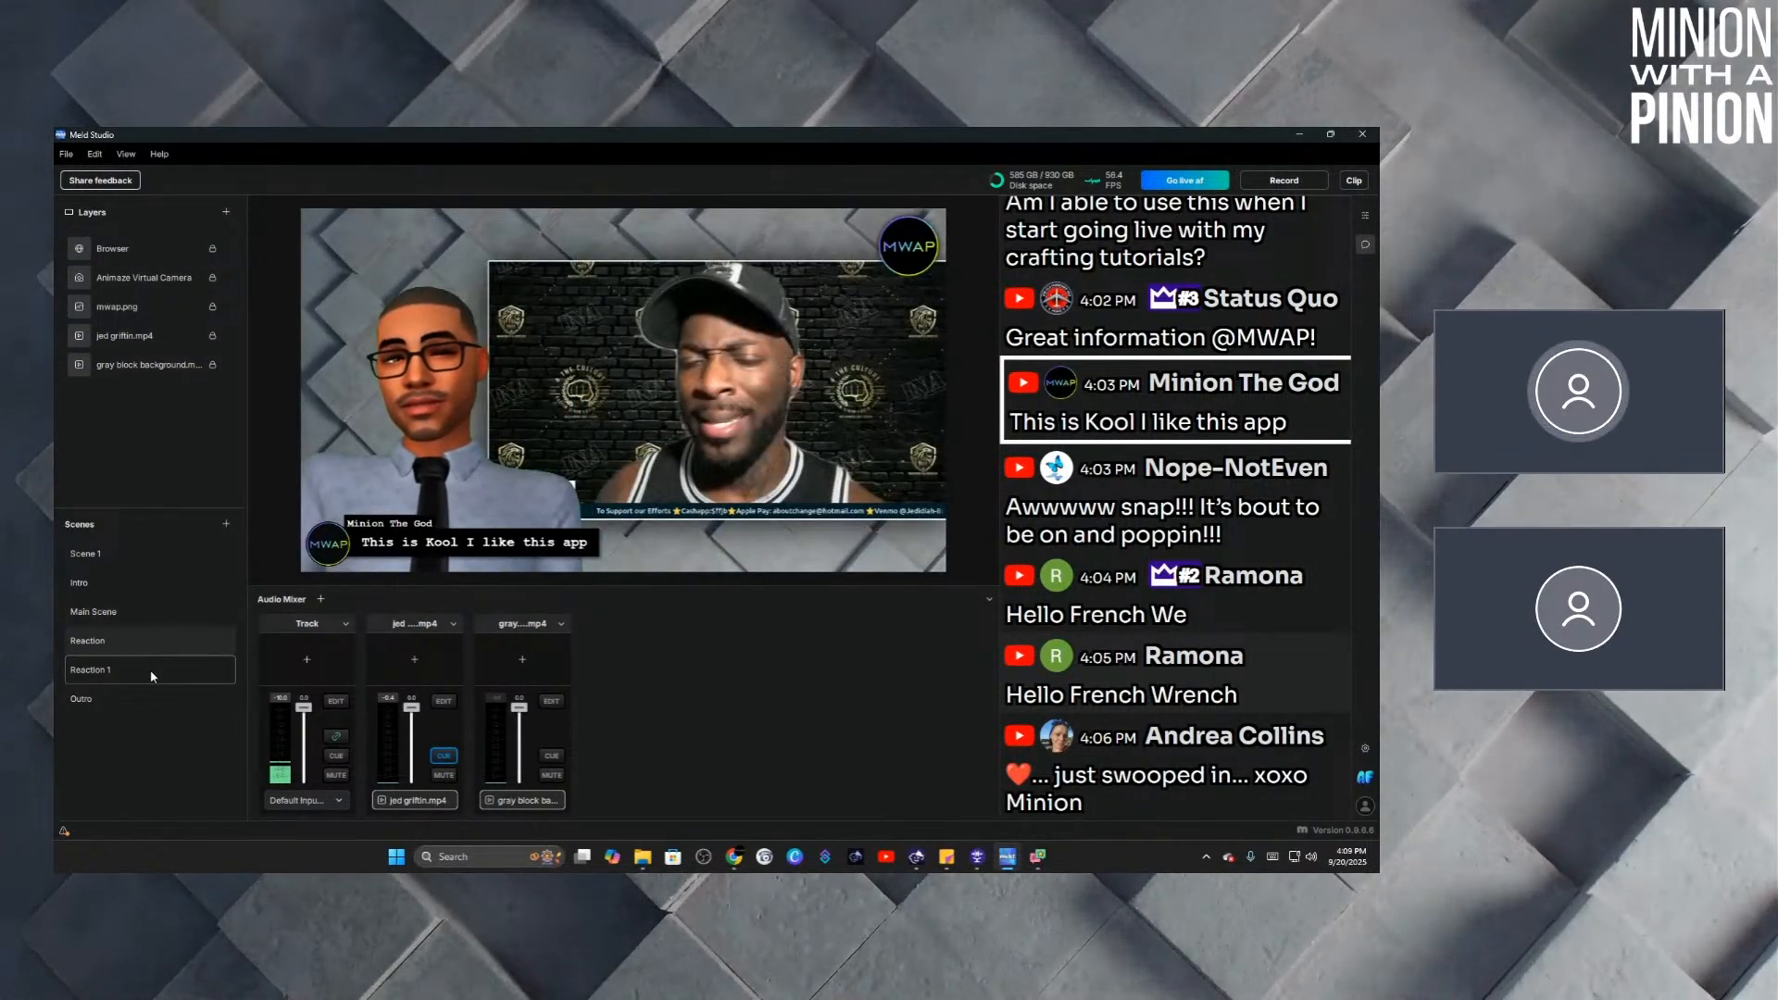
click(150, 670)
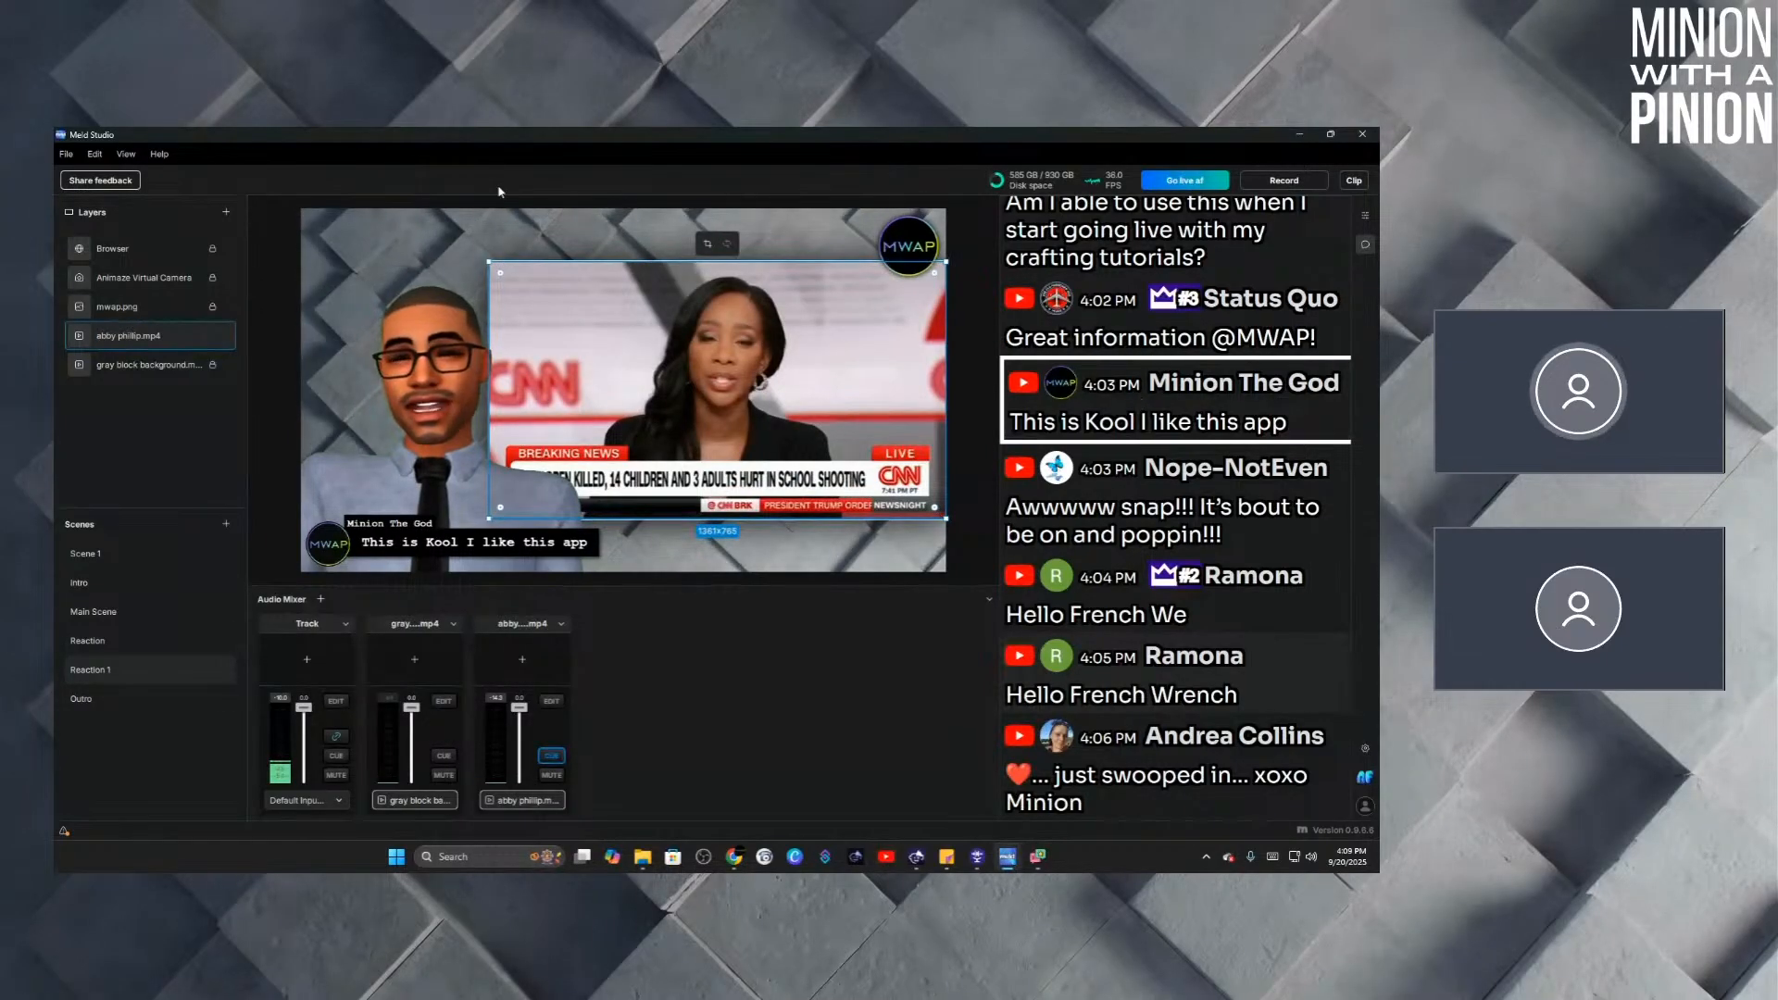
click(214, 338)
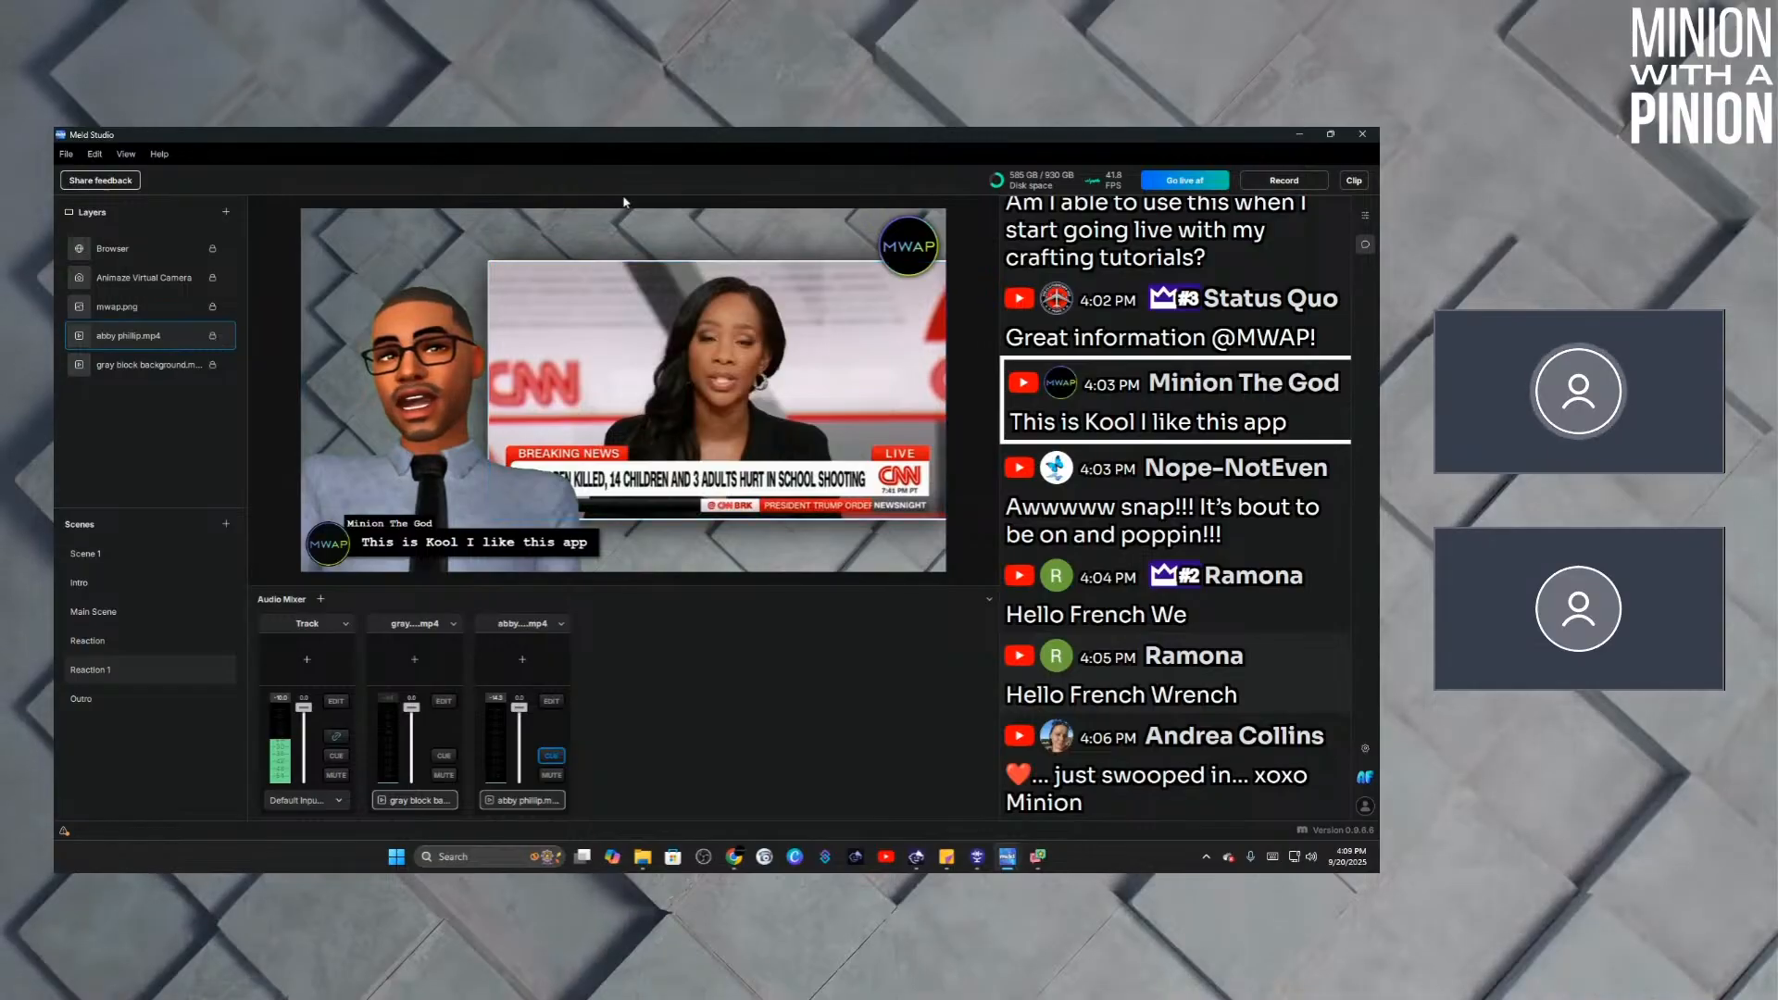
Run through the scenes in show order: Intro, Main Scene, Reaction, Reaction 1 and Outro.
click(150, 577)
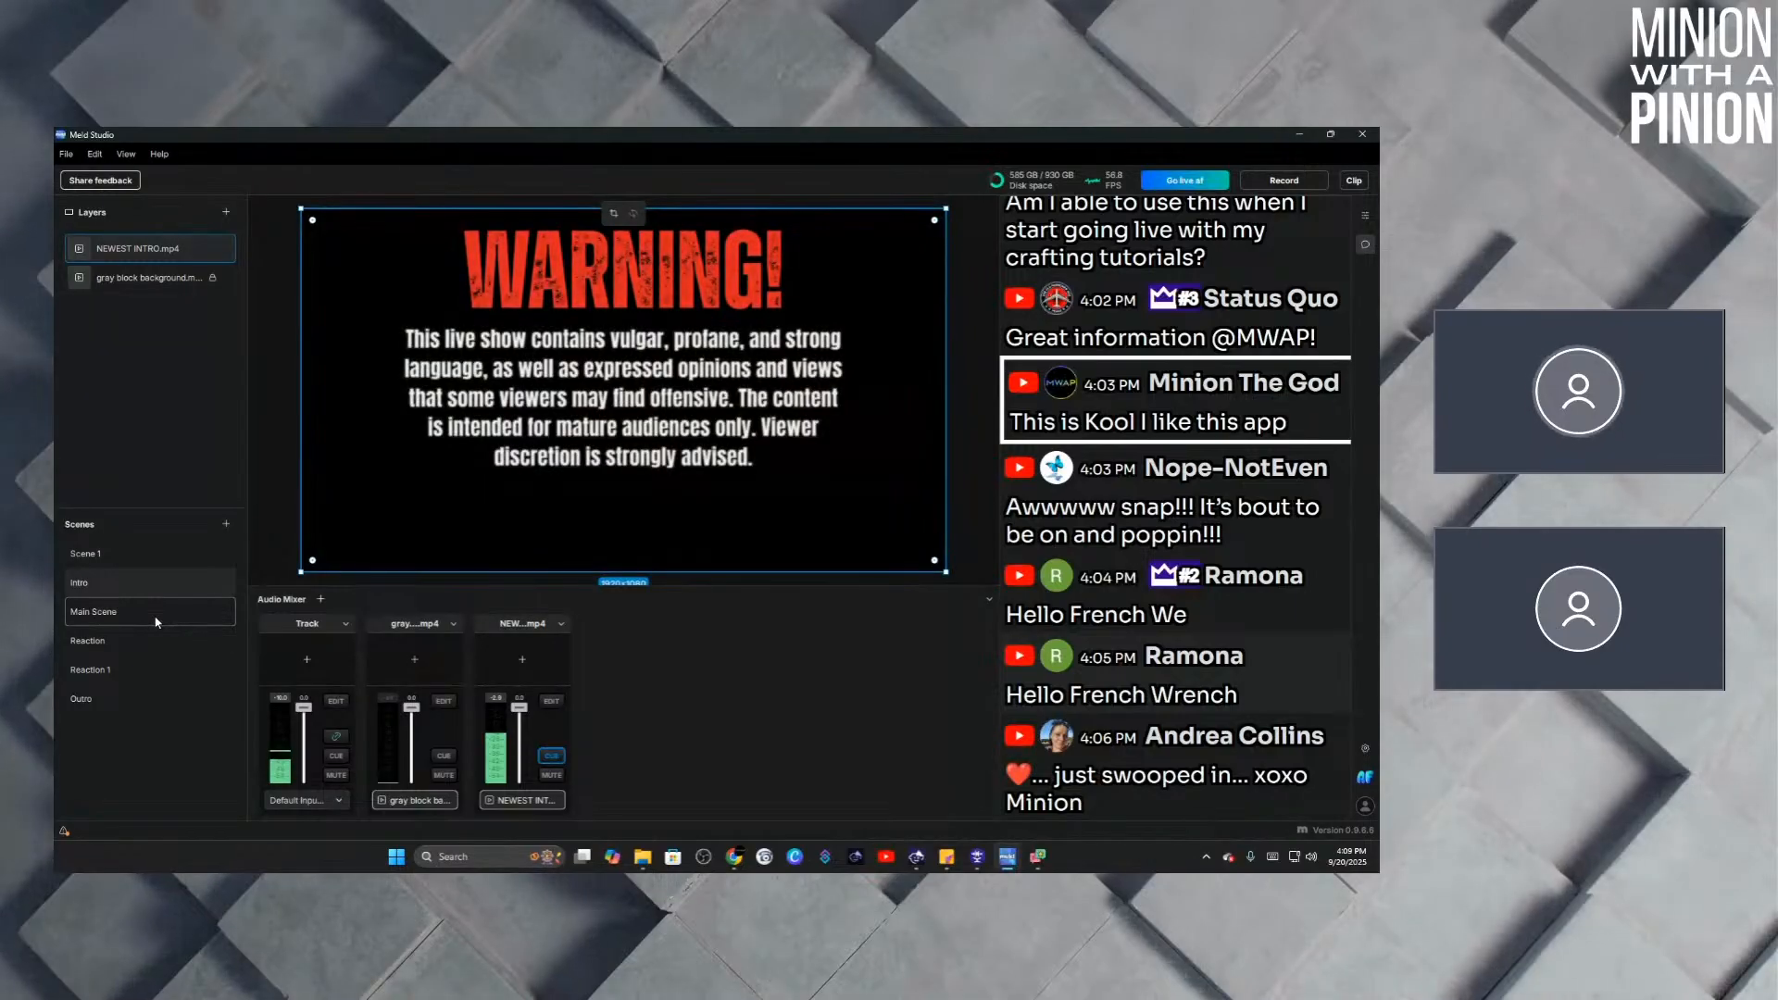
click(152, 616)
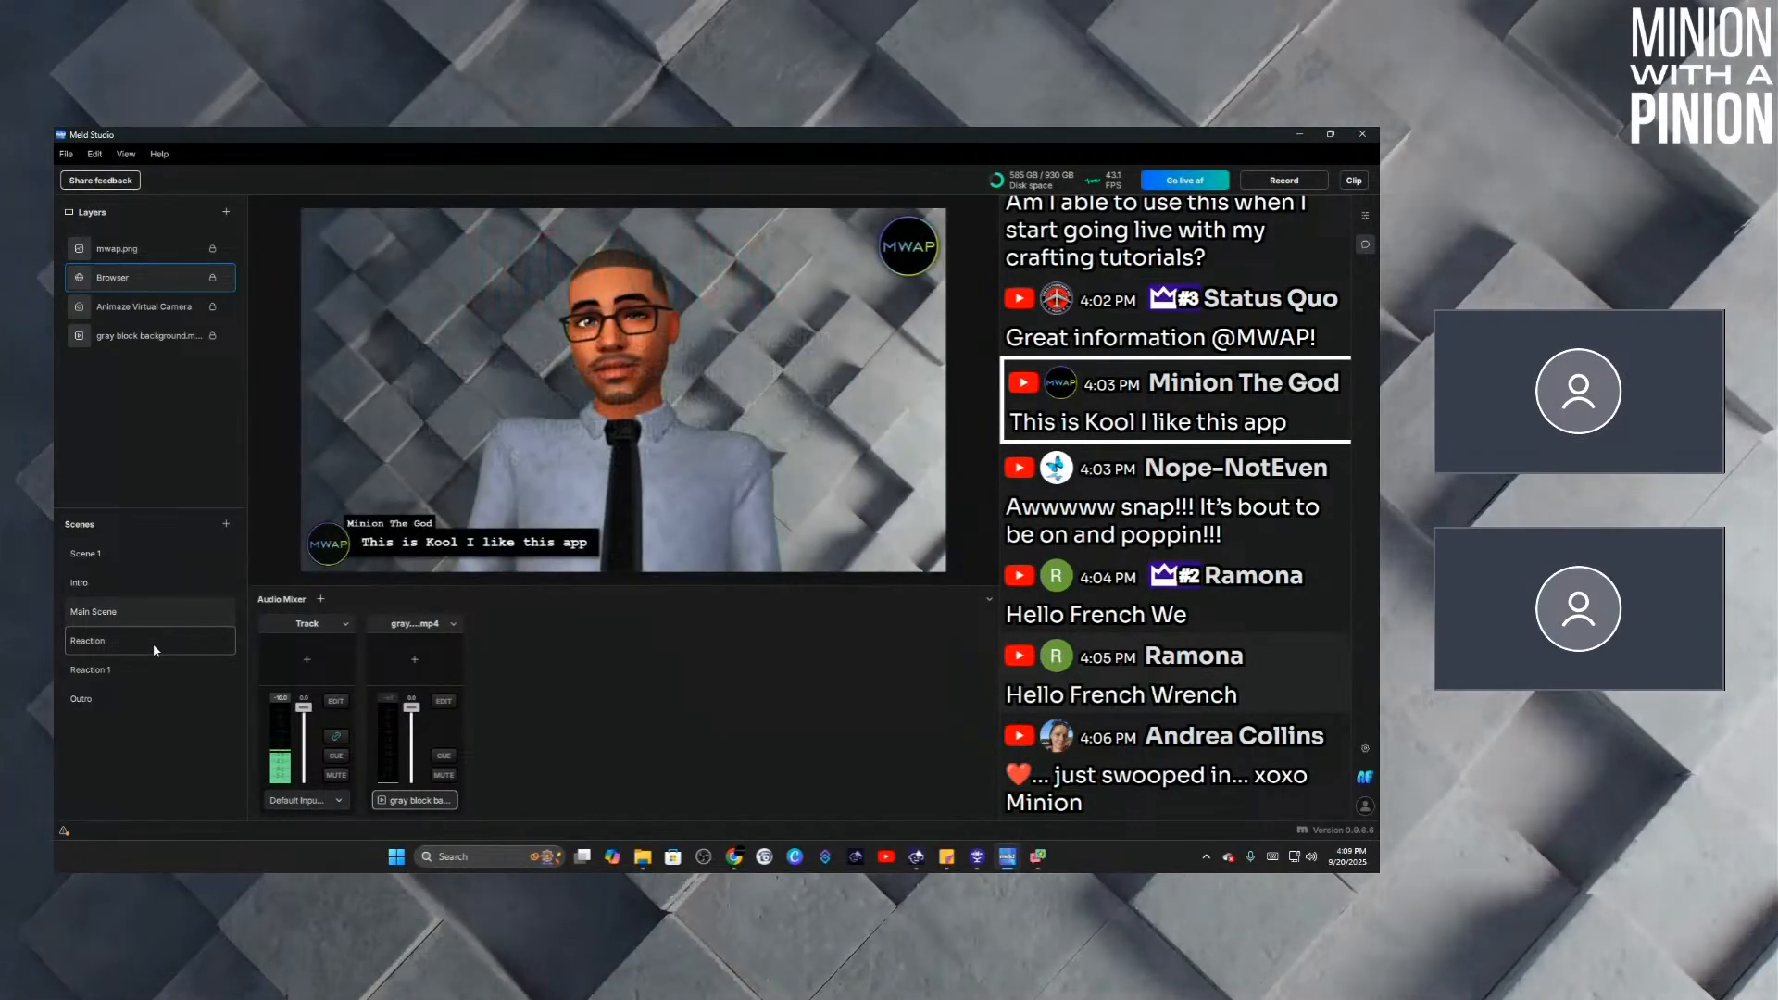
click(153, 642)
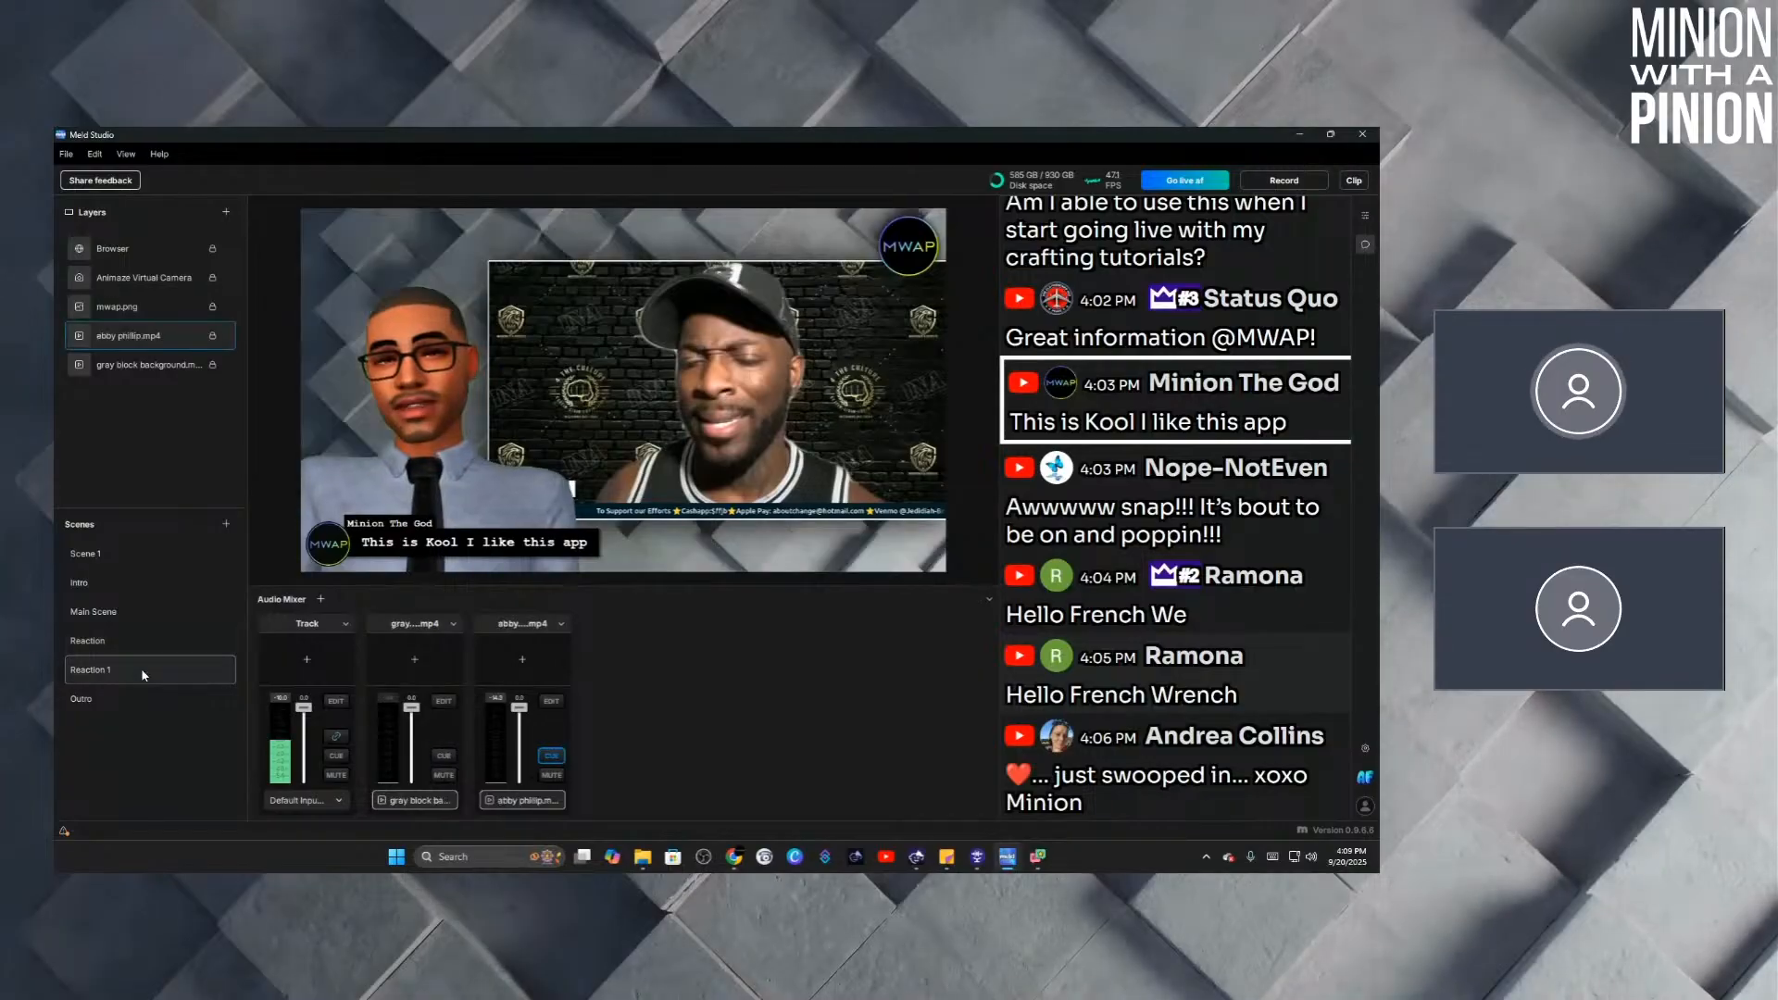
click(141, 669)
click(120, 700)
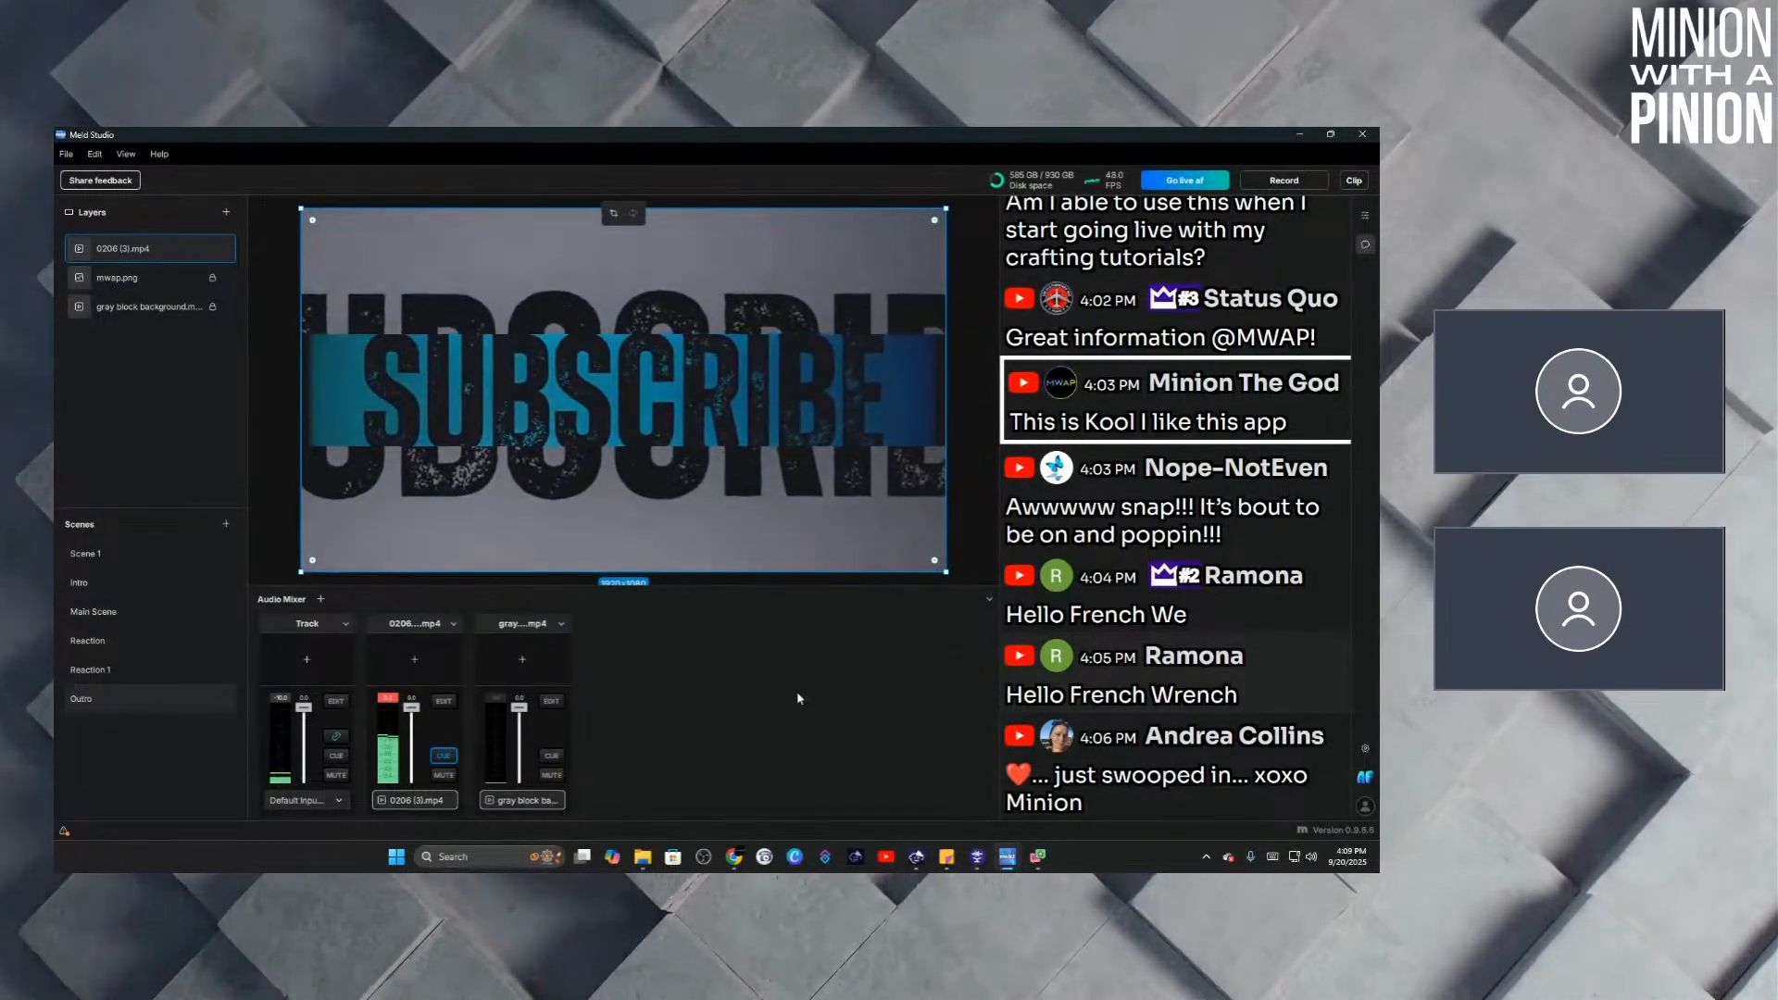
click(1125, 774)
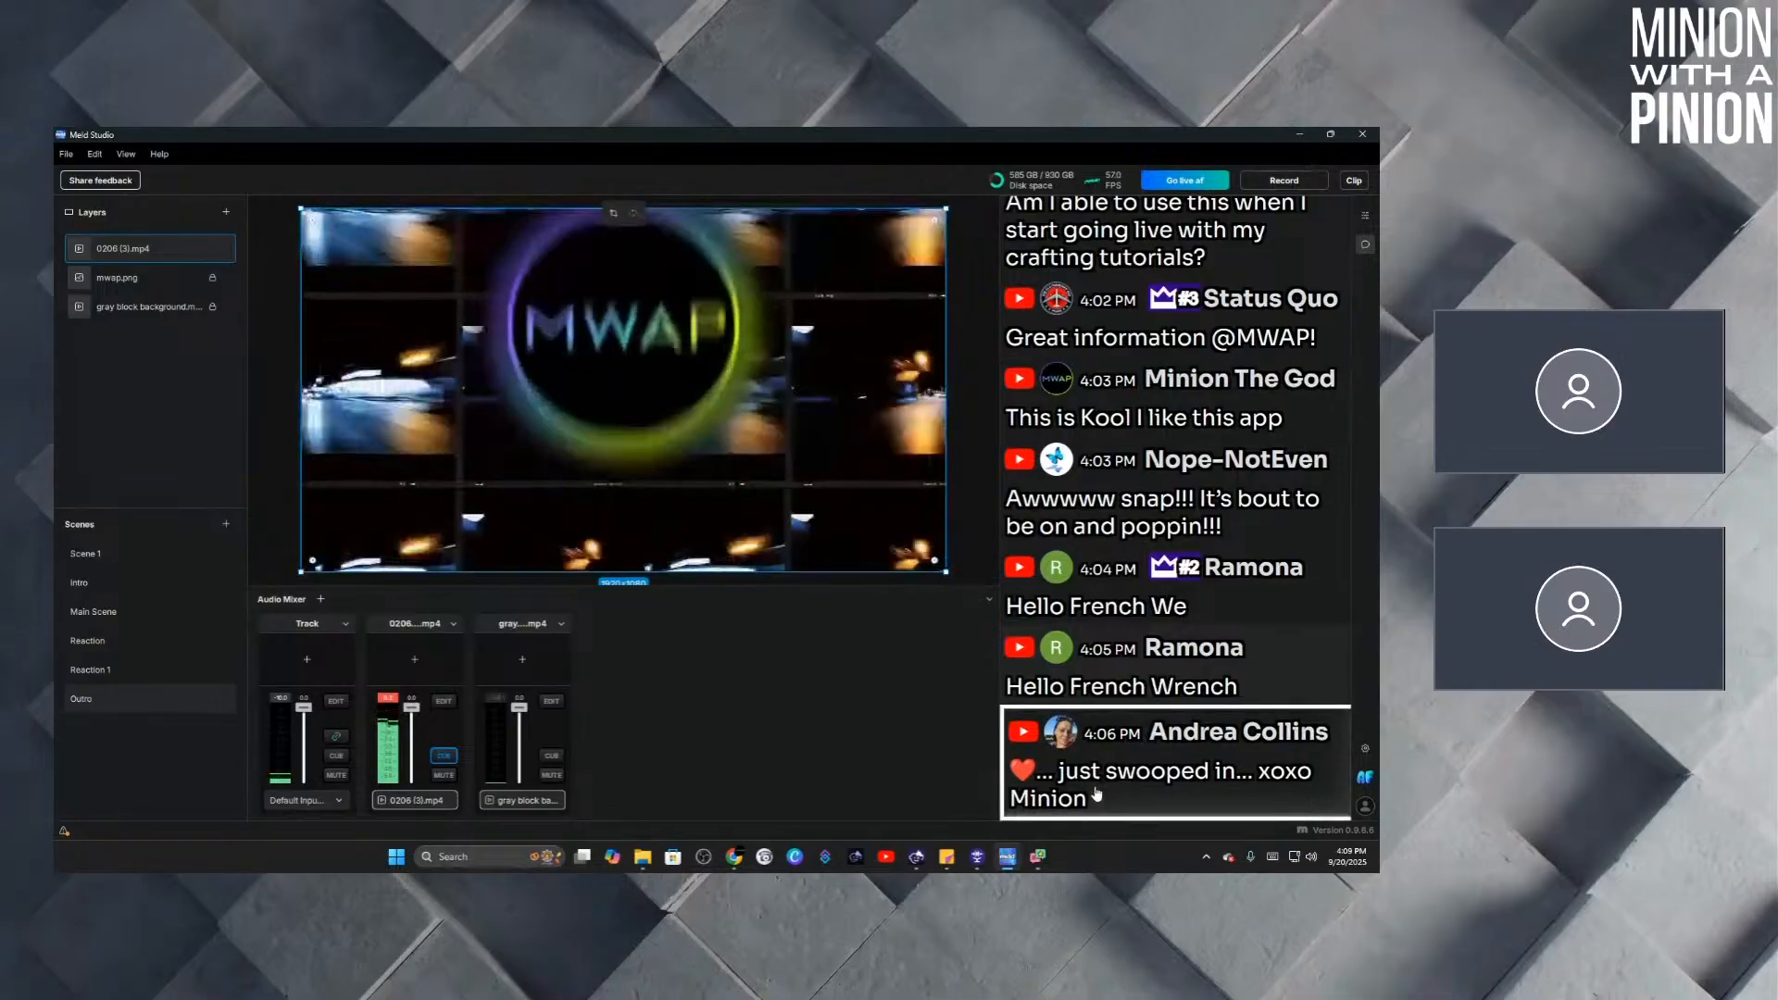
click(117, 669)
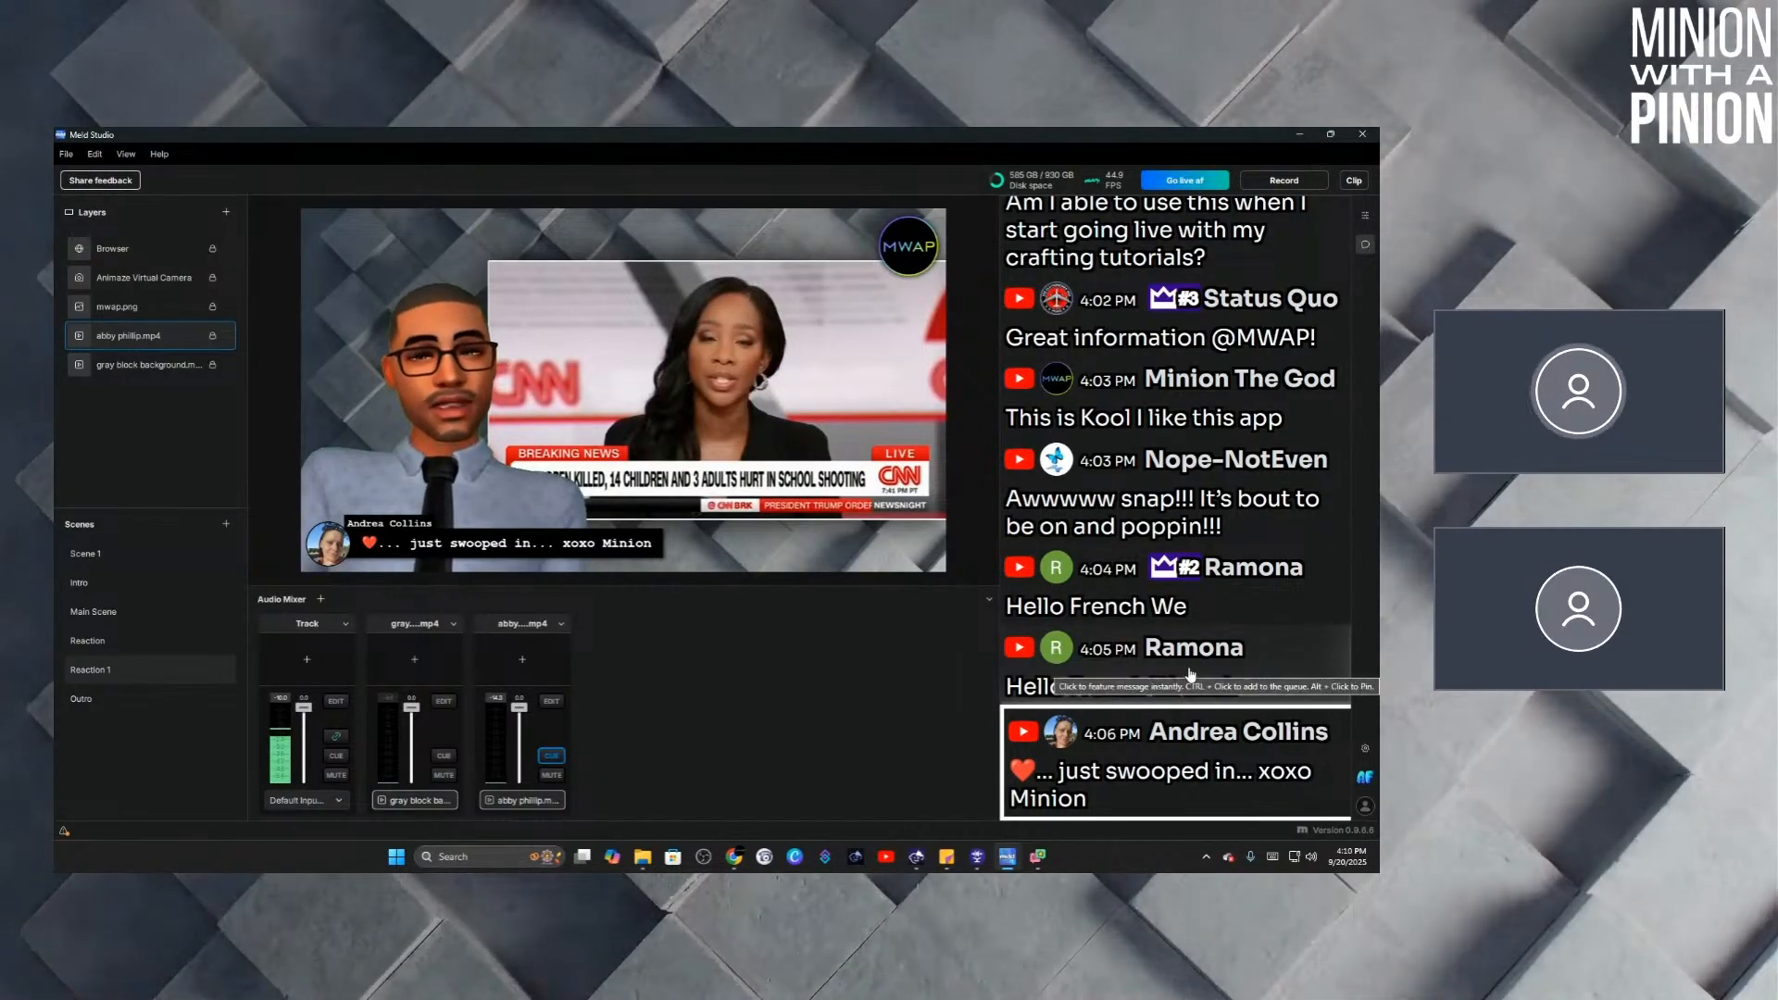
click(1186, 590)
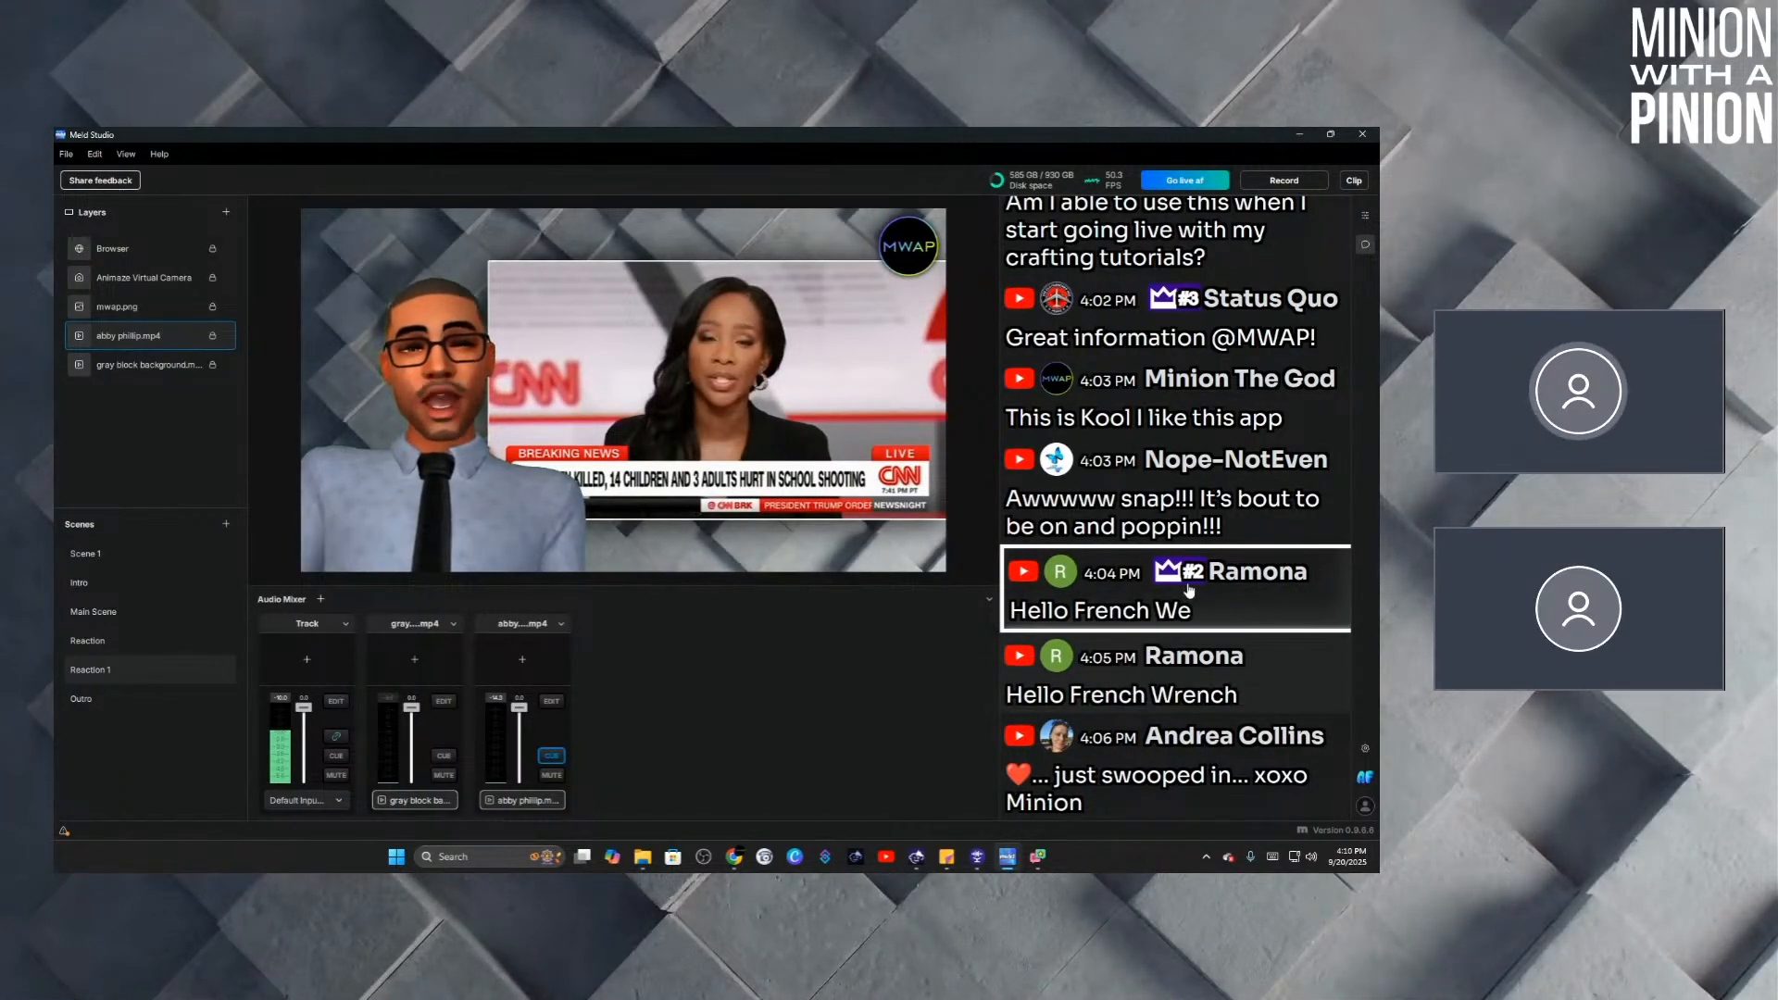
click(1205, 328)
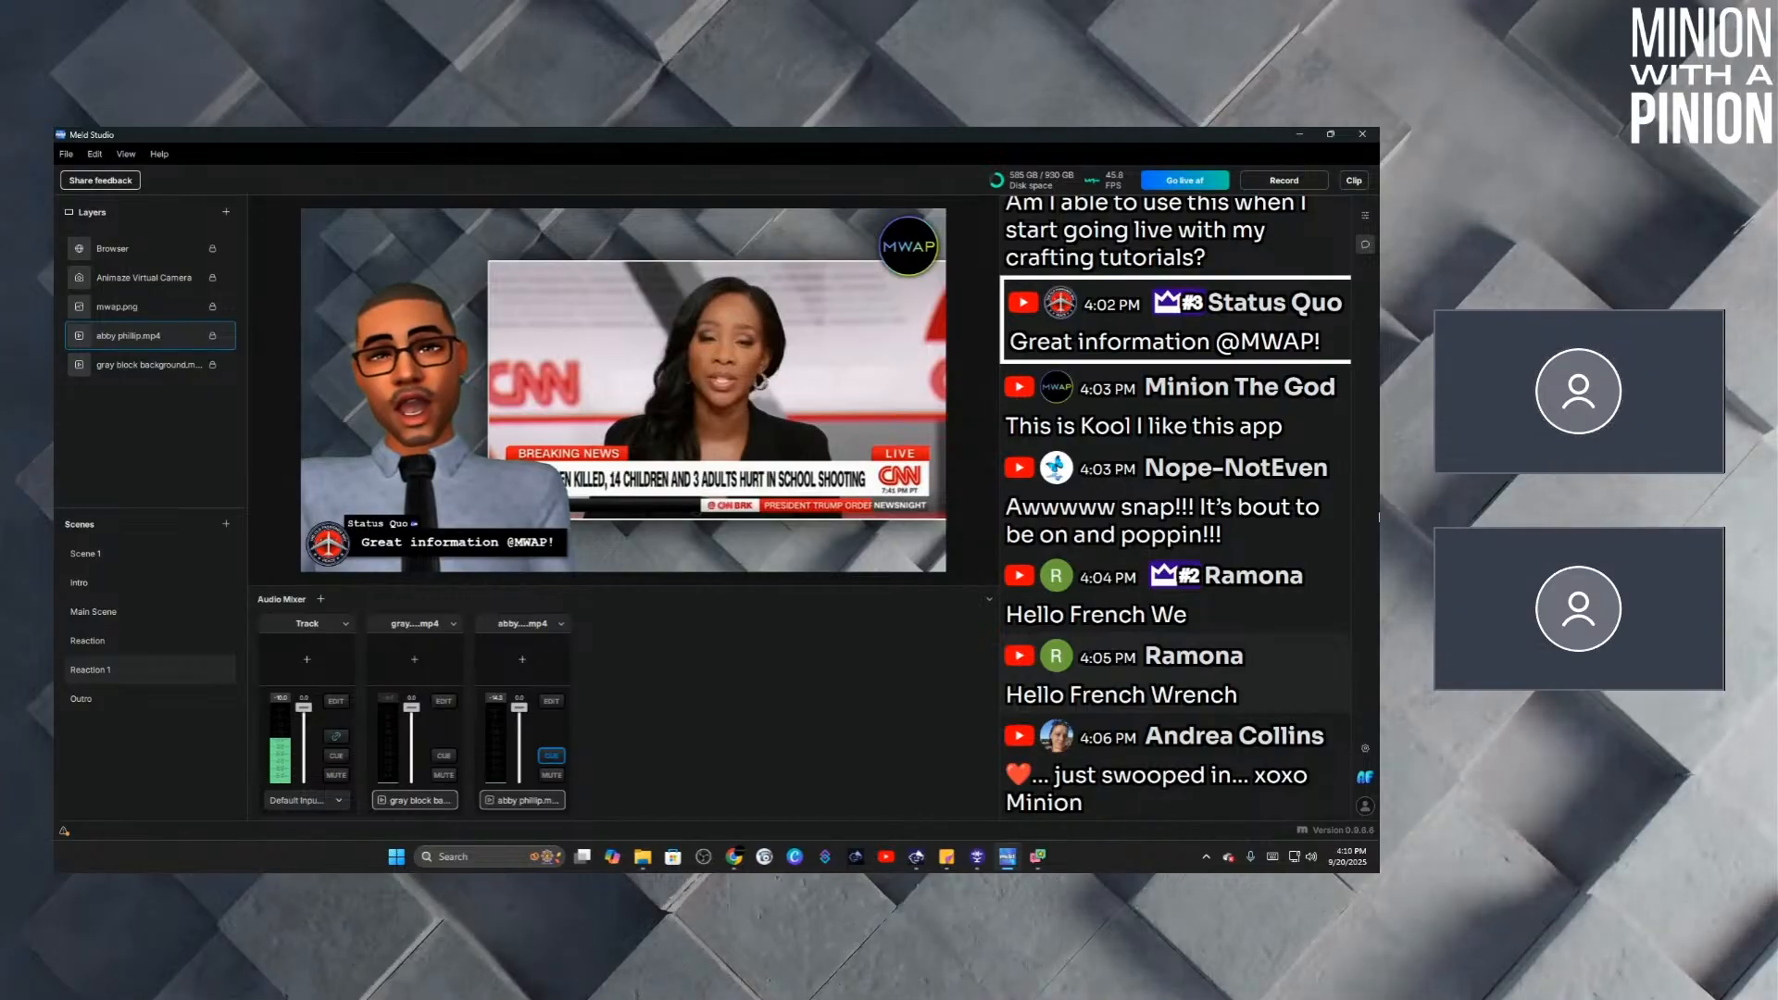
click(1139, 423)
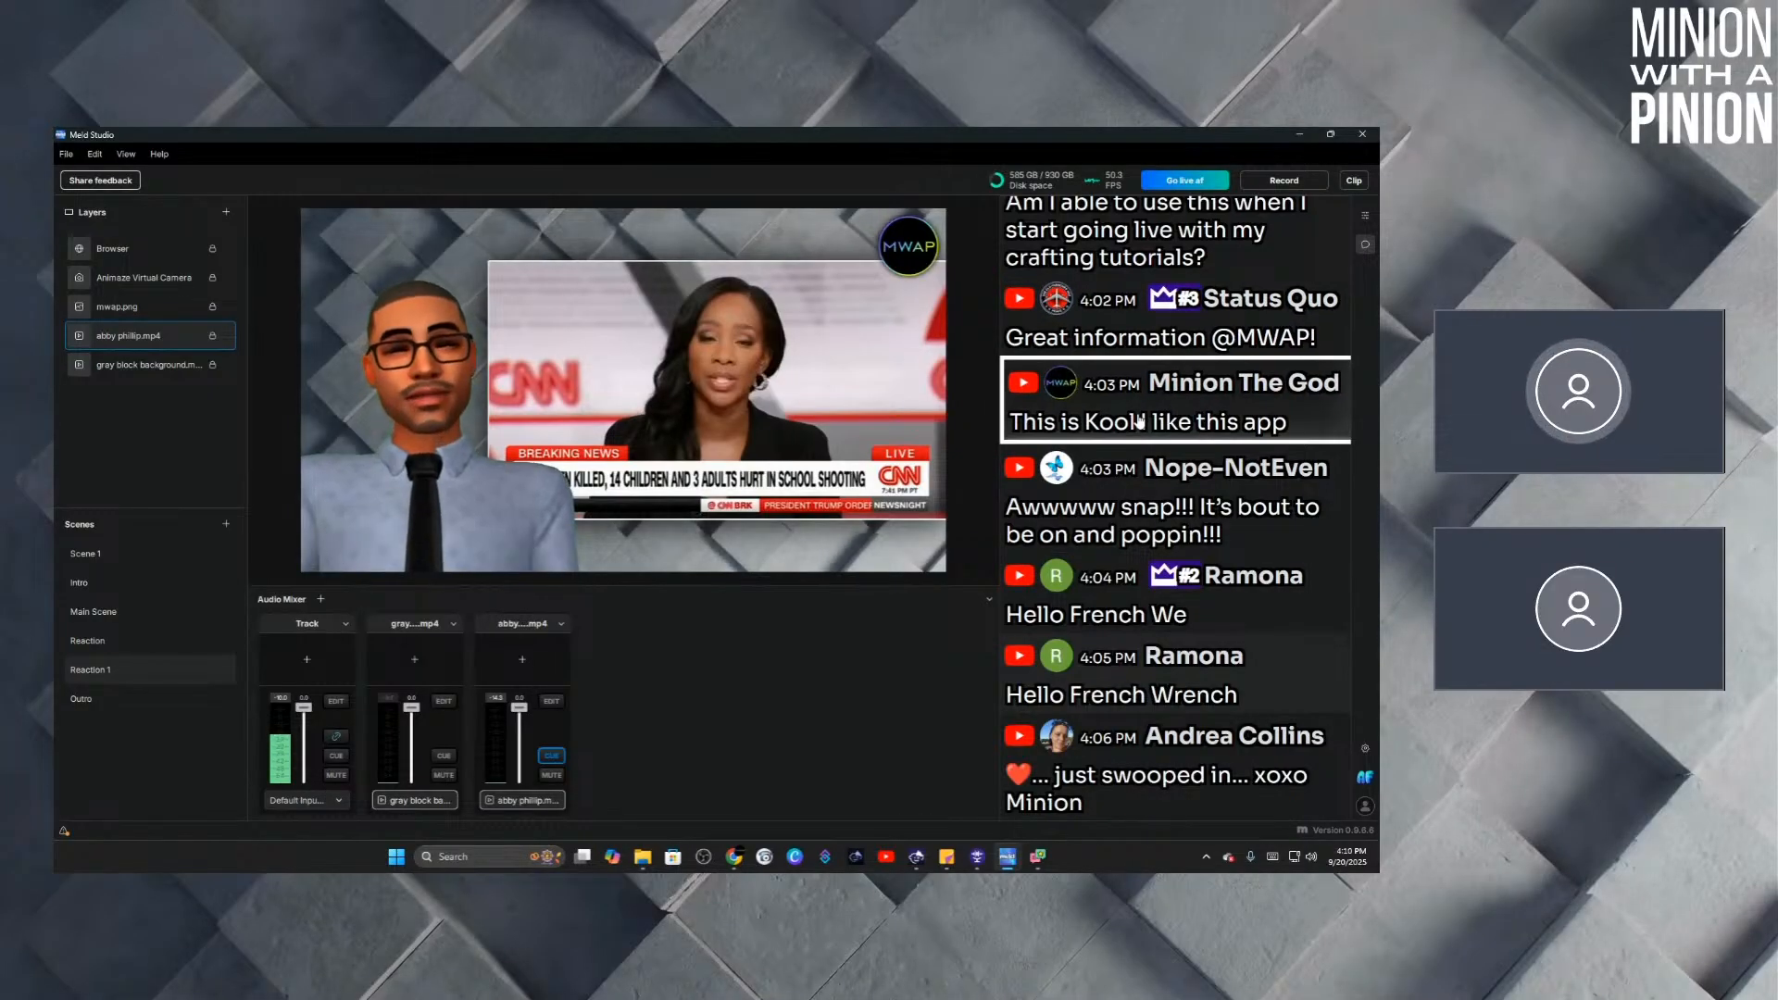
Feature the chat messages one after another from the crafting tutorials question through "Hello French Wrench", finishing on "This is Kool I like this app".
click(1116, 257)
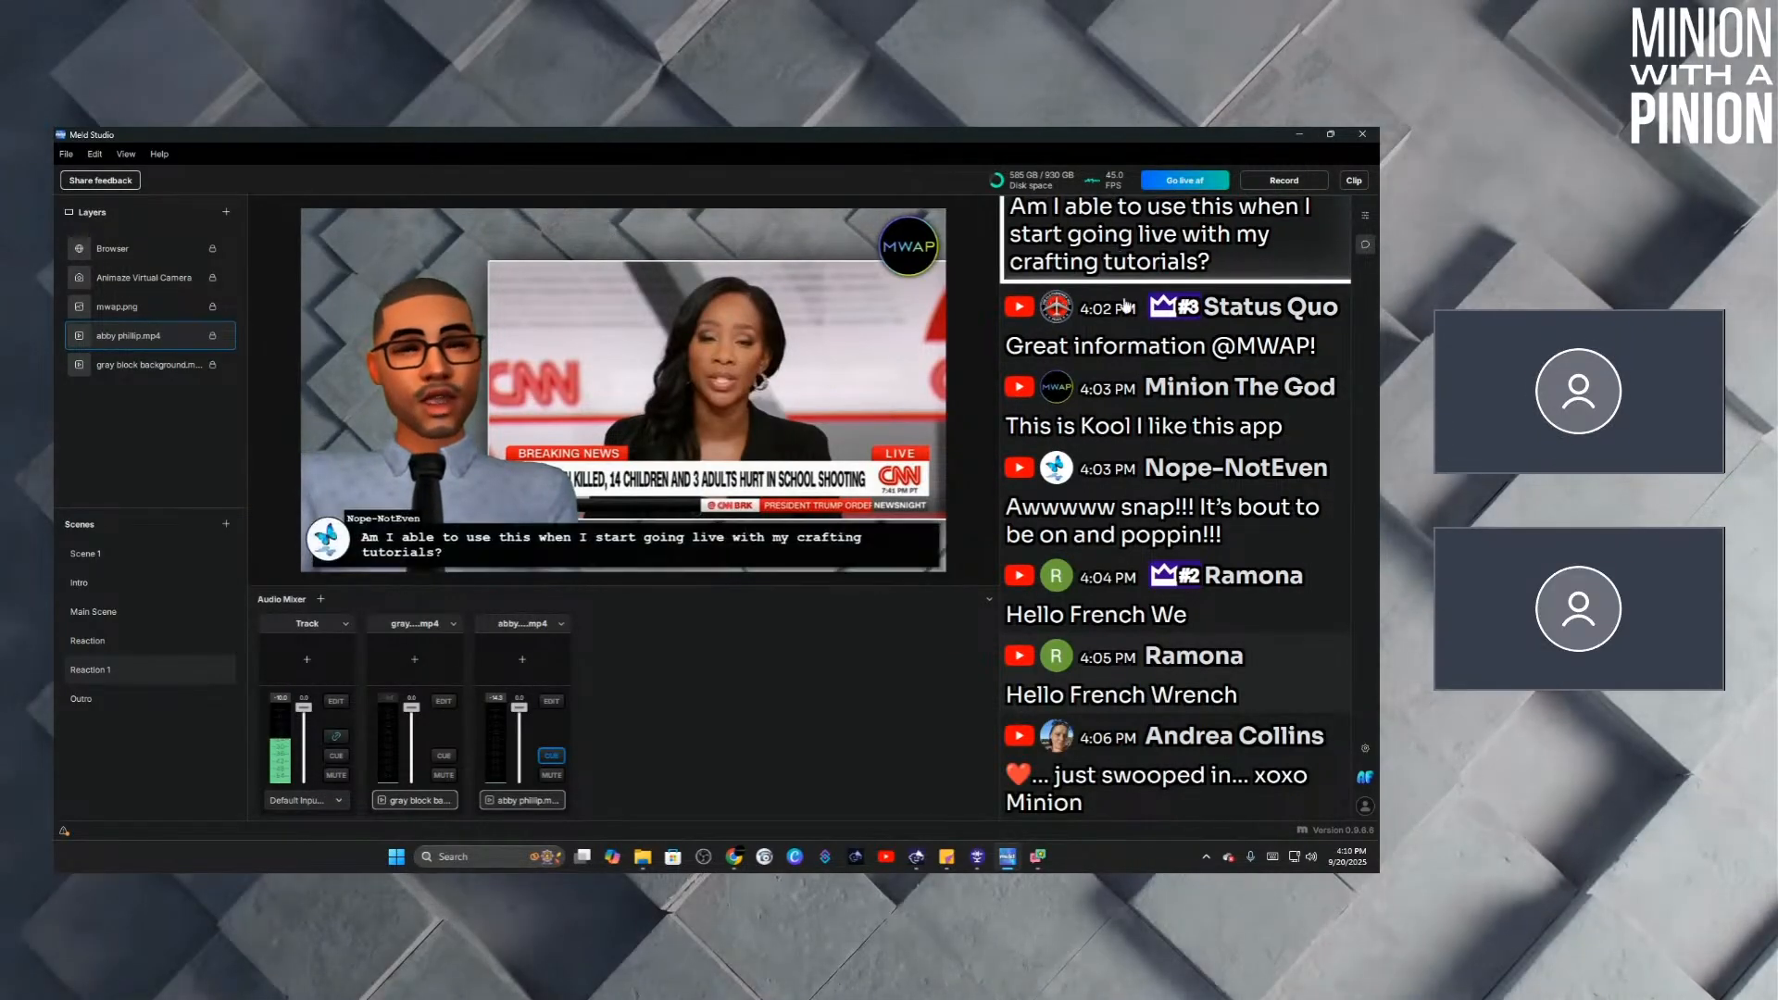
click(1138, 278)
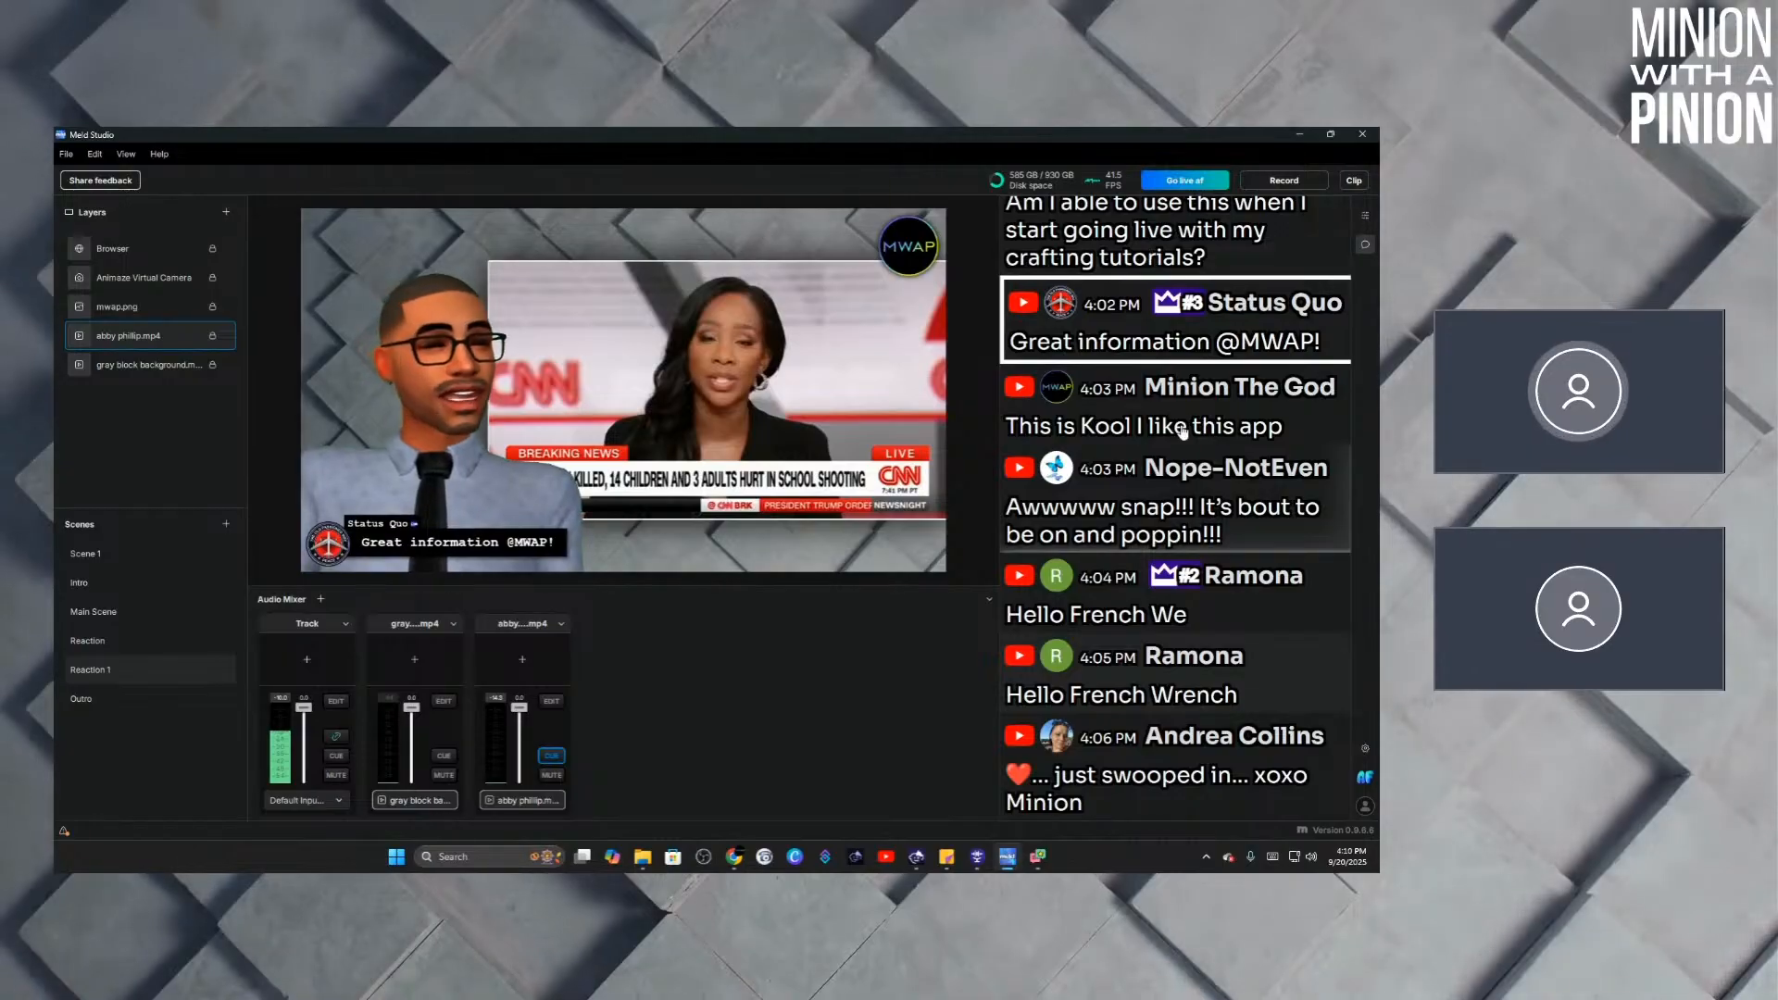
click(1145, 435)
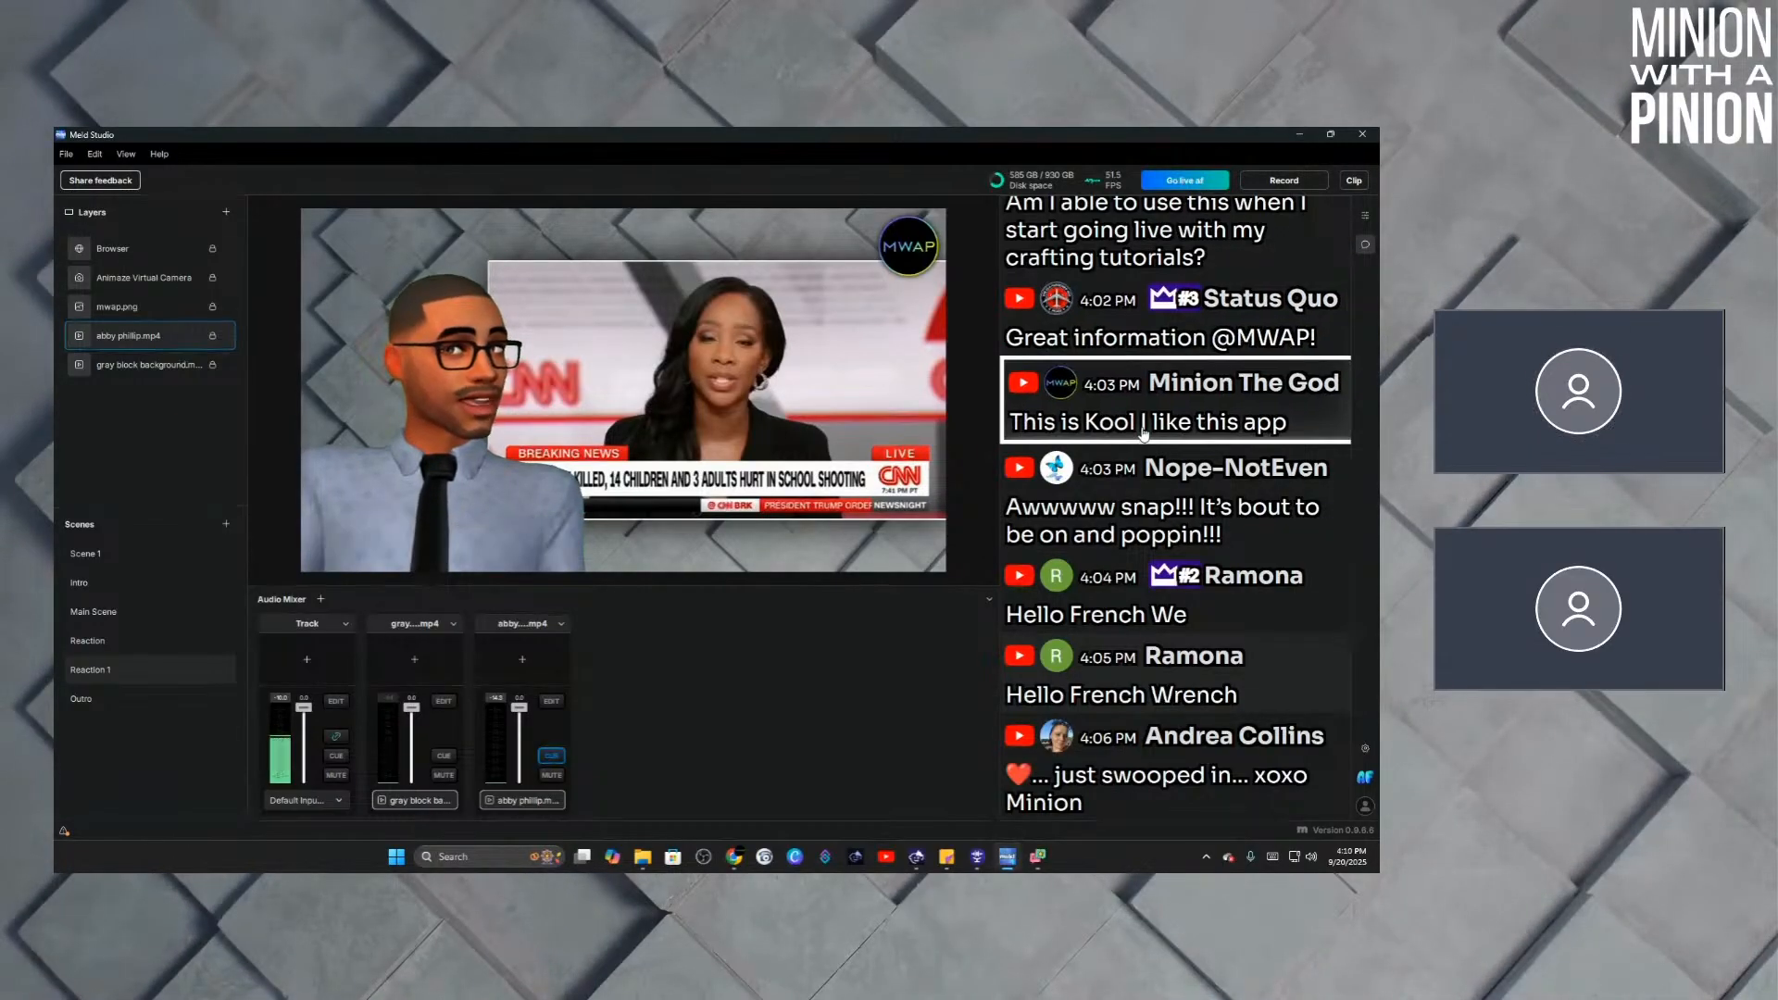
click(1140, 516)
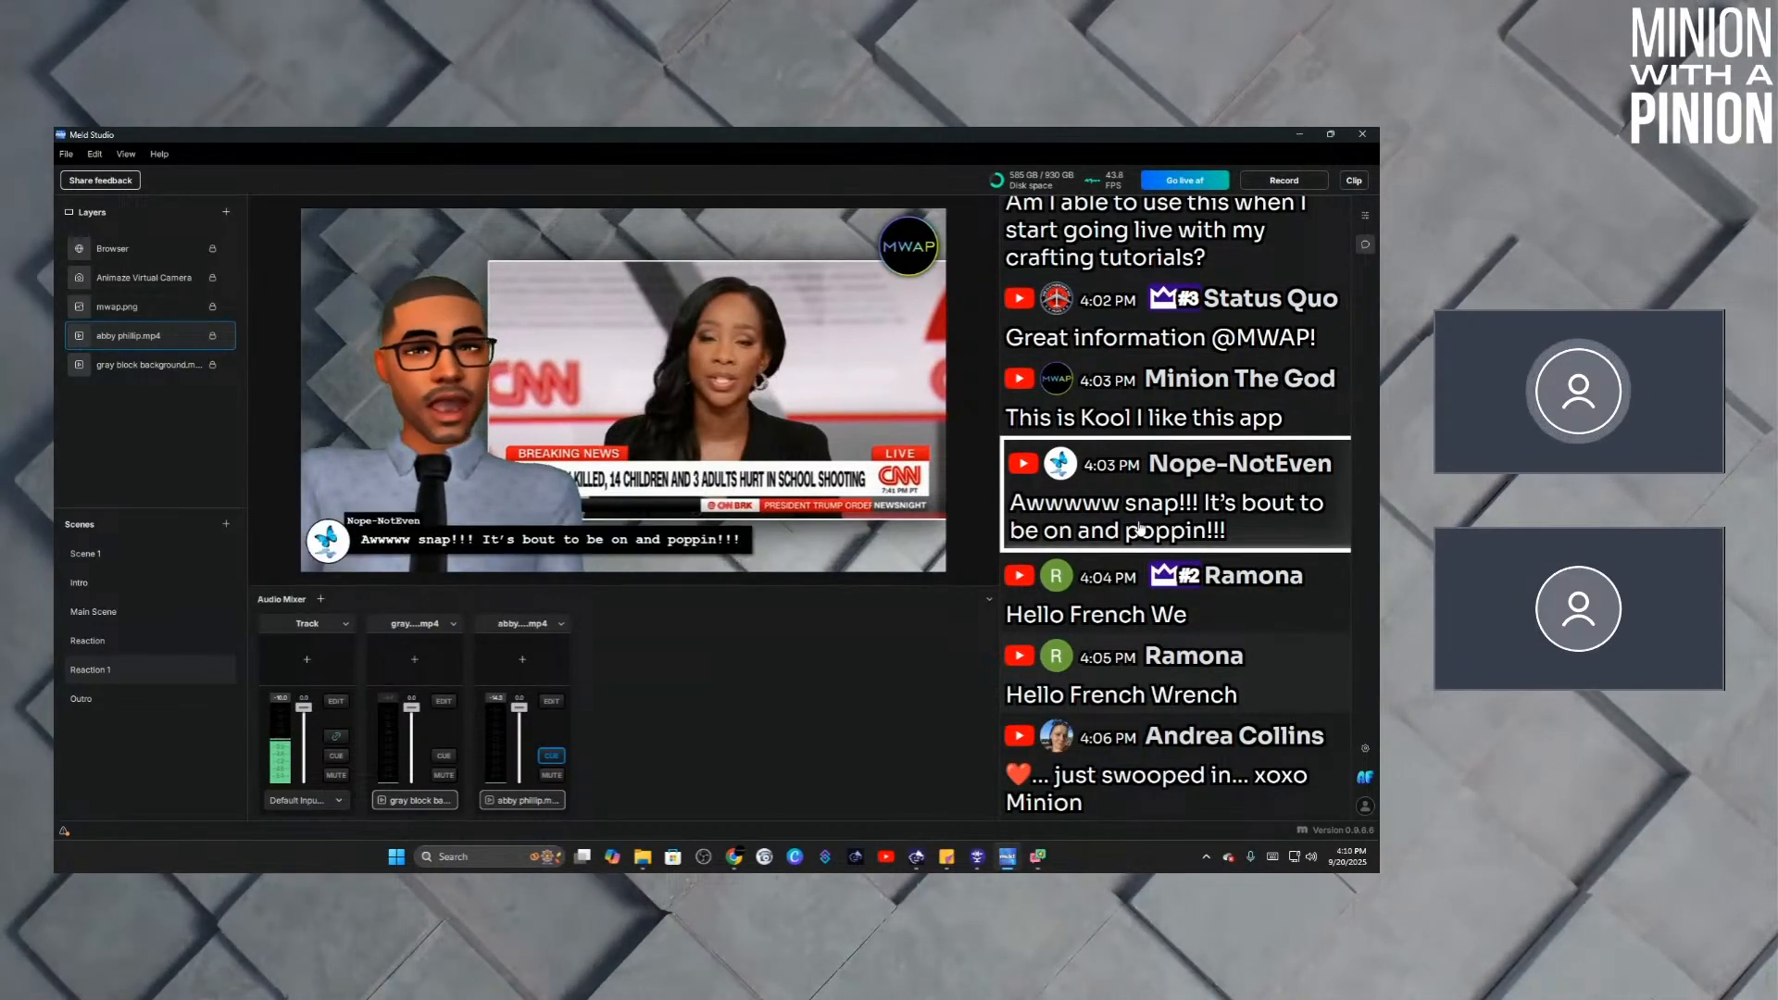
click(1127, 602)
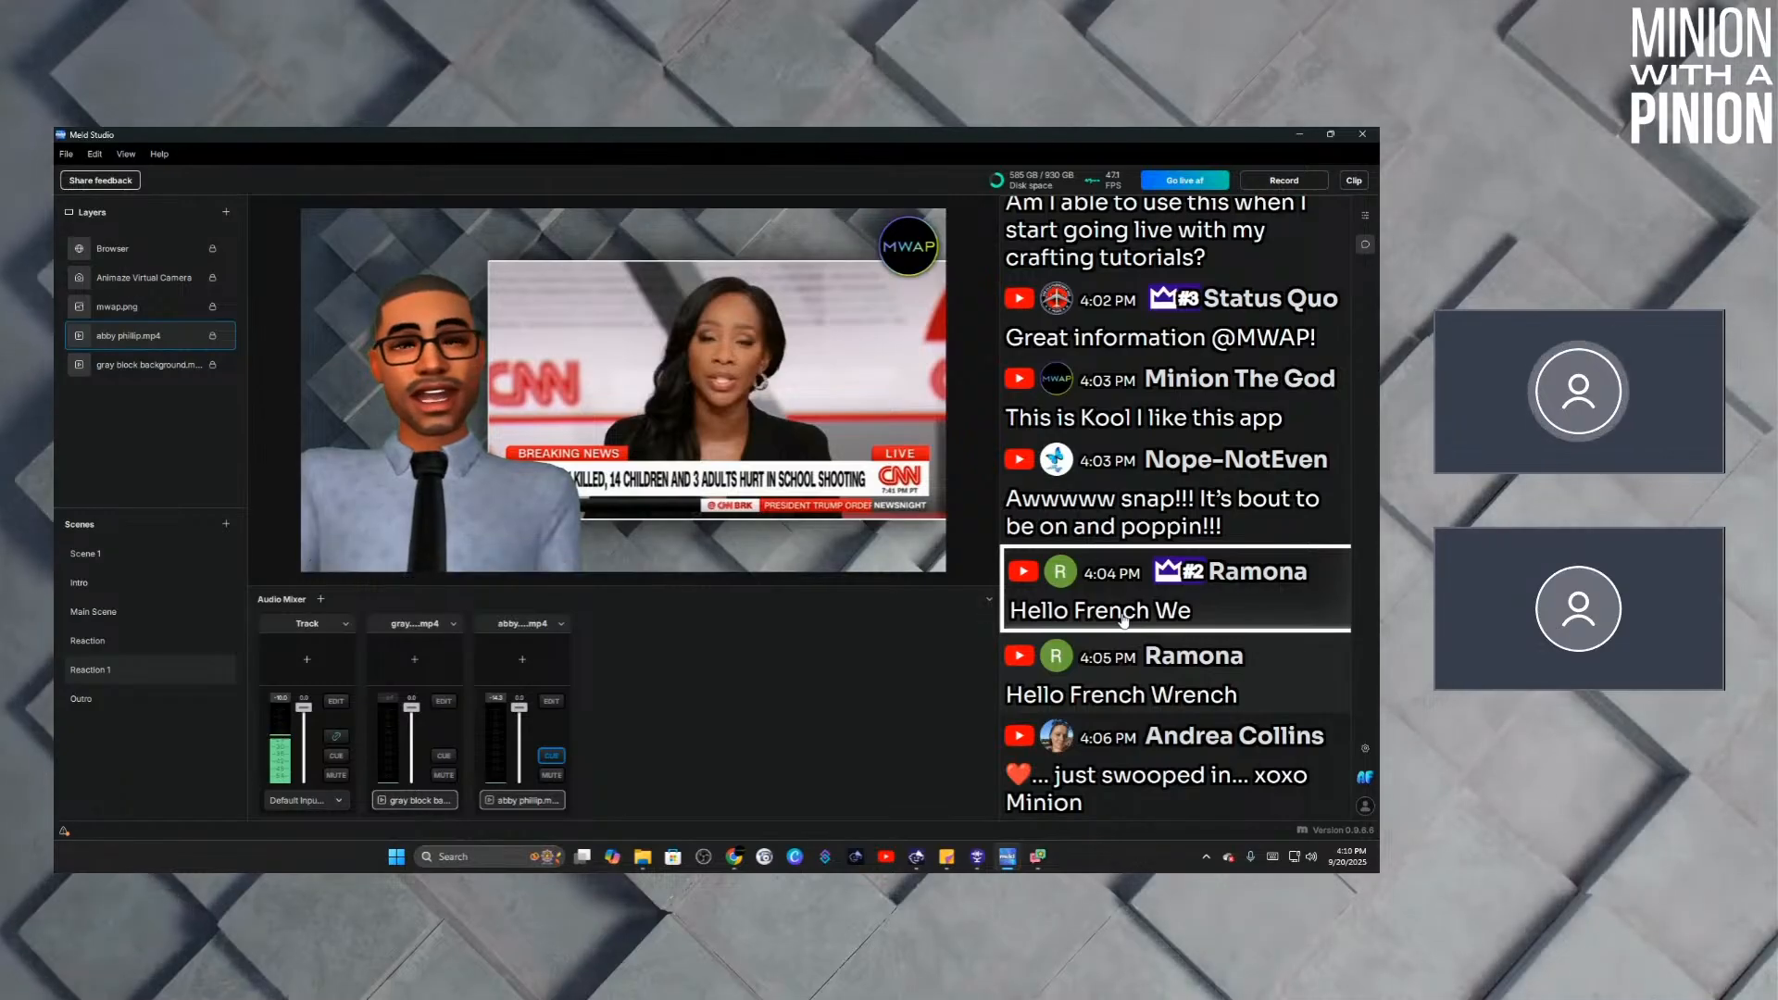
click(1141, 681)
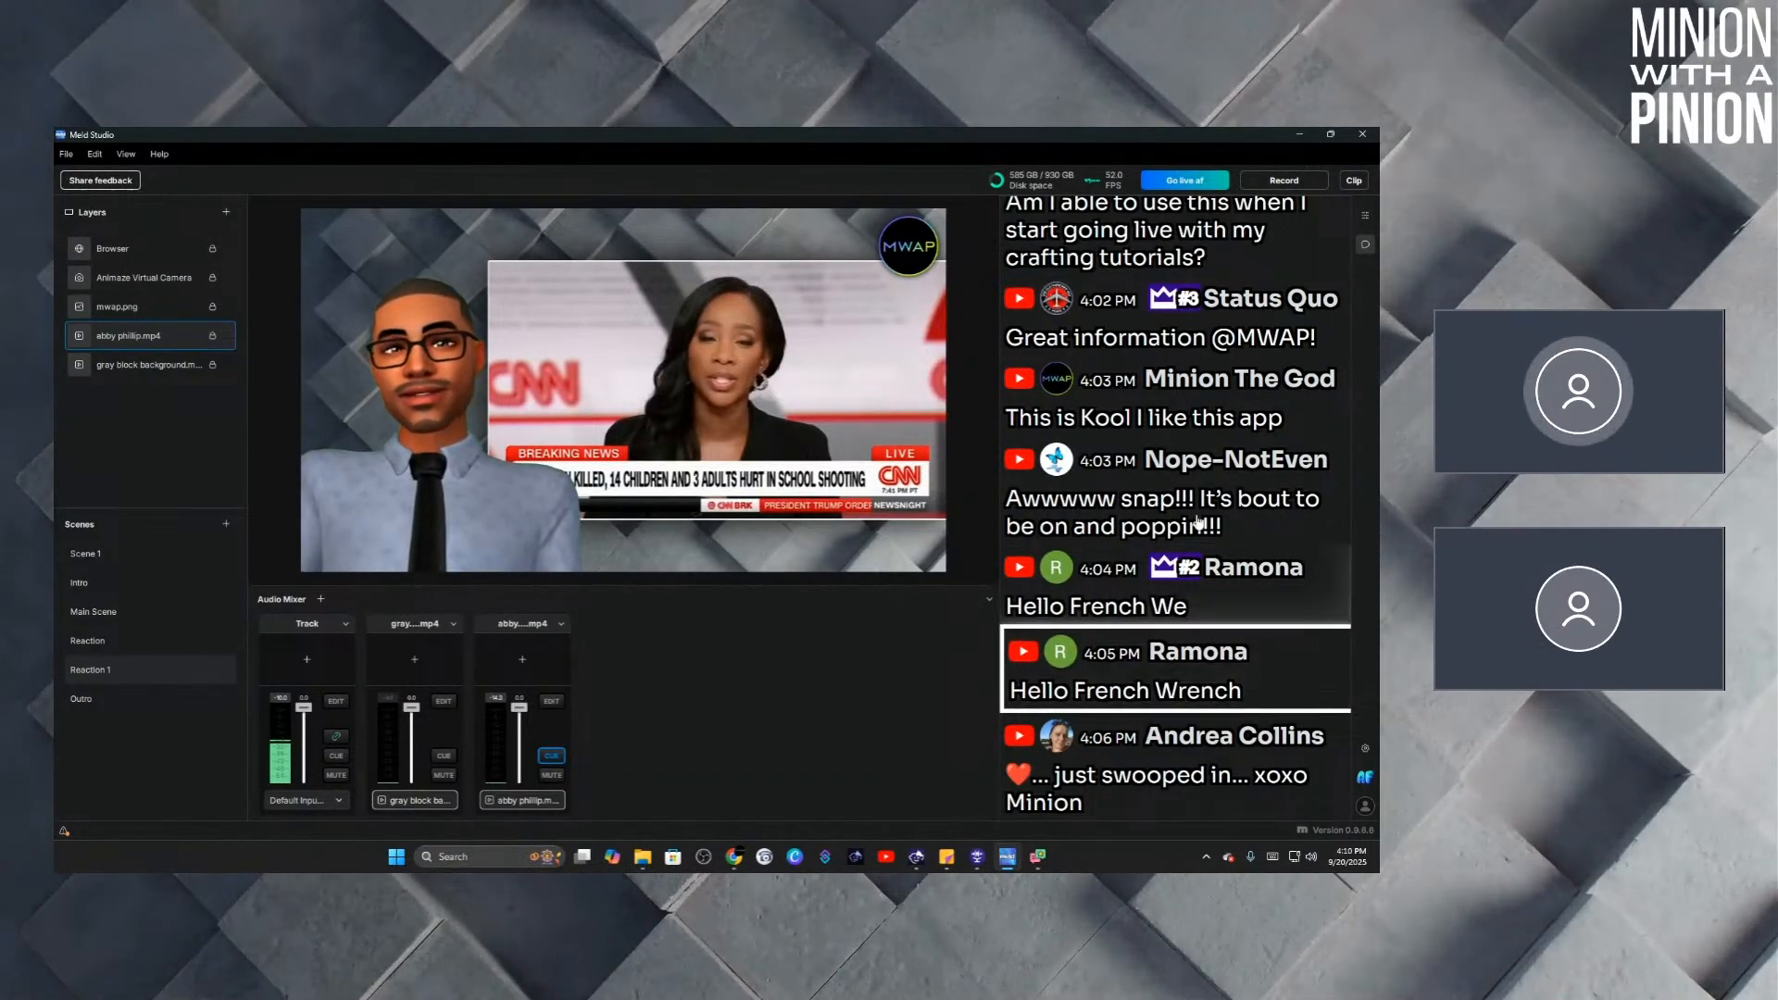
click(1174, 407)
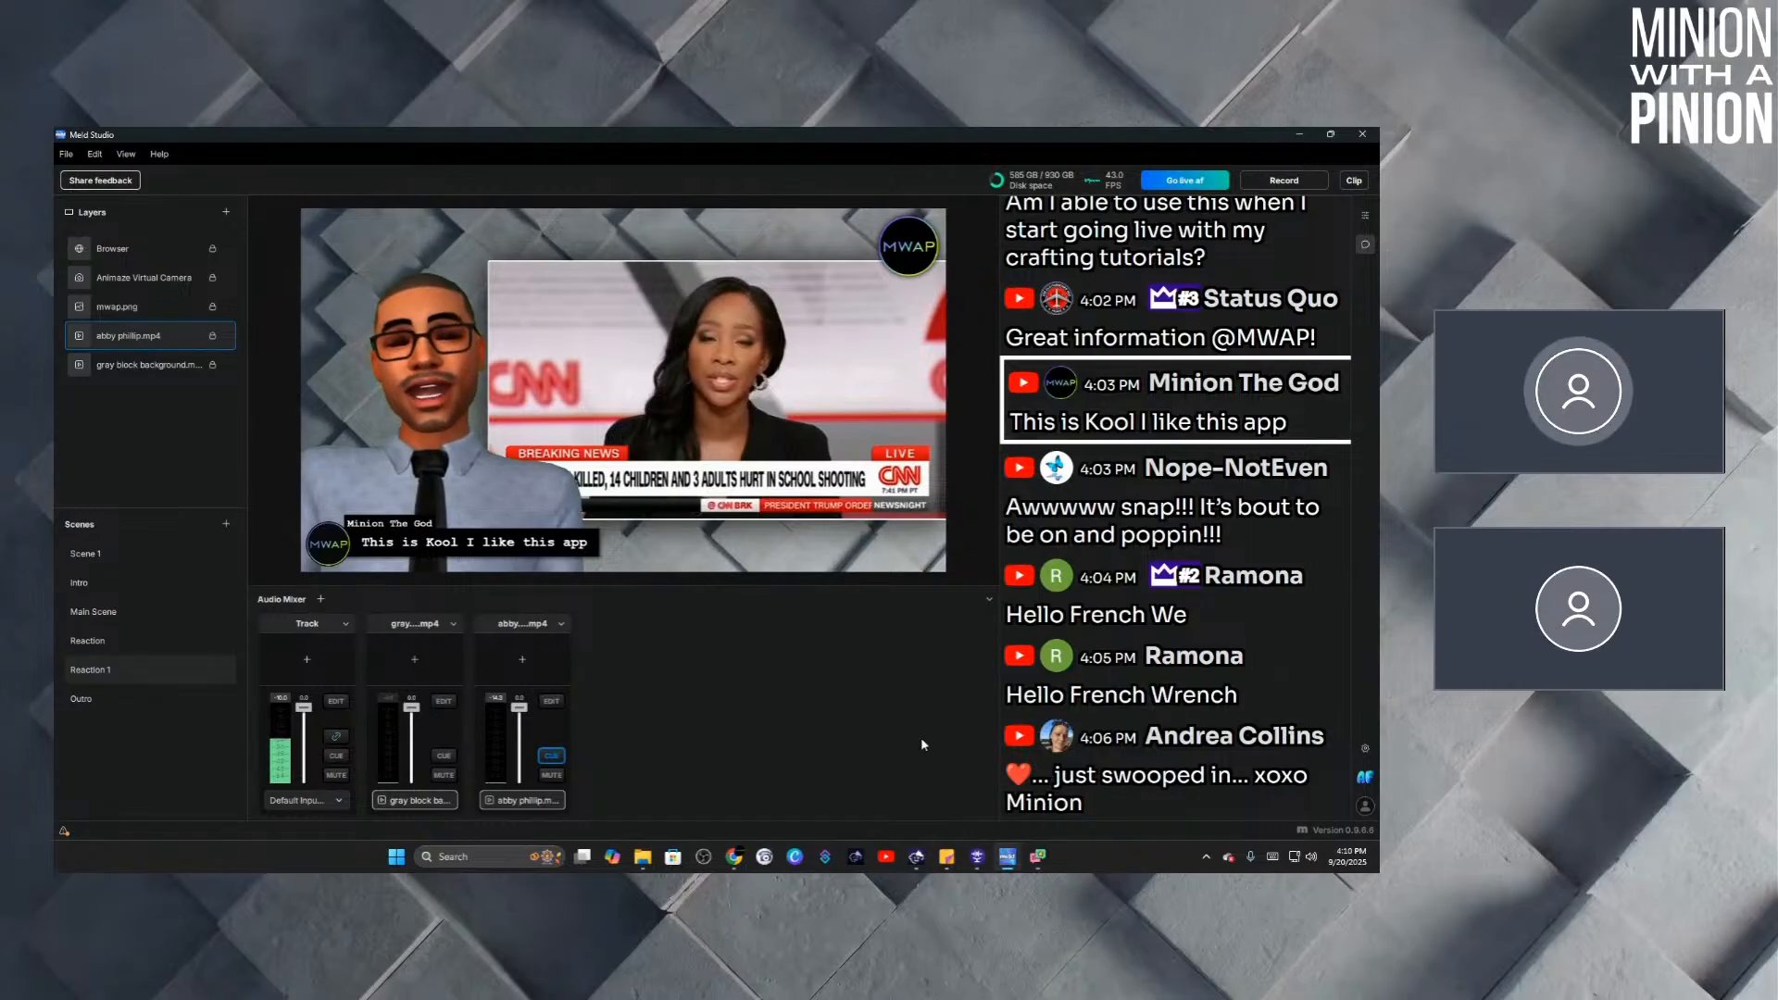
Switch to Social Stream Ninja, set the Featured chat overlay's preset style to Fireflies, and copy the overlay link.
click(1035, 863)
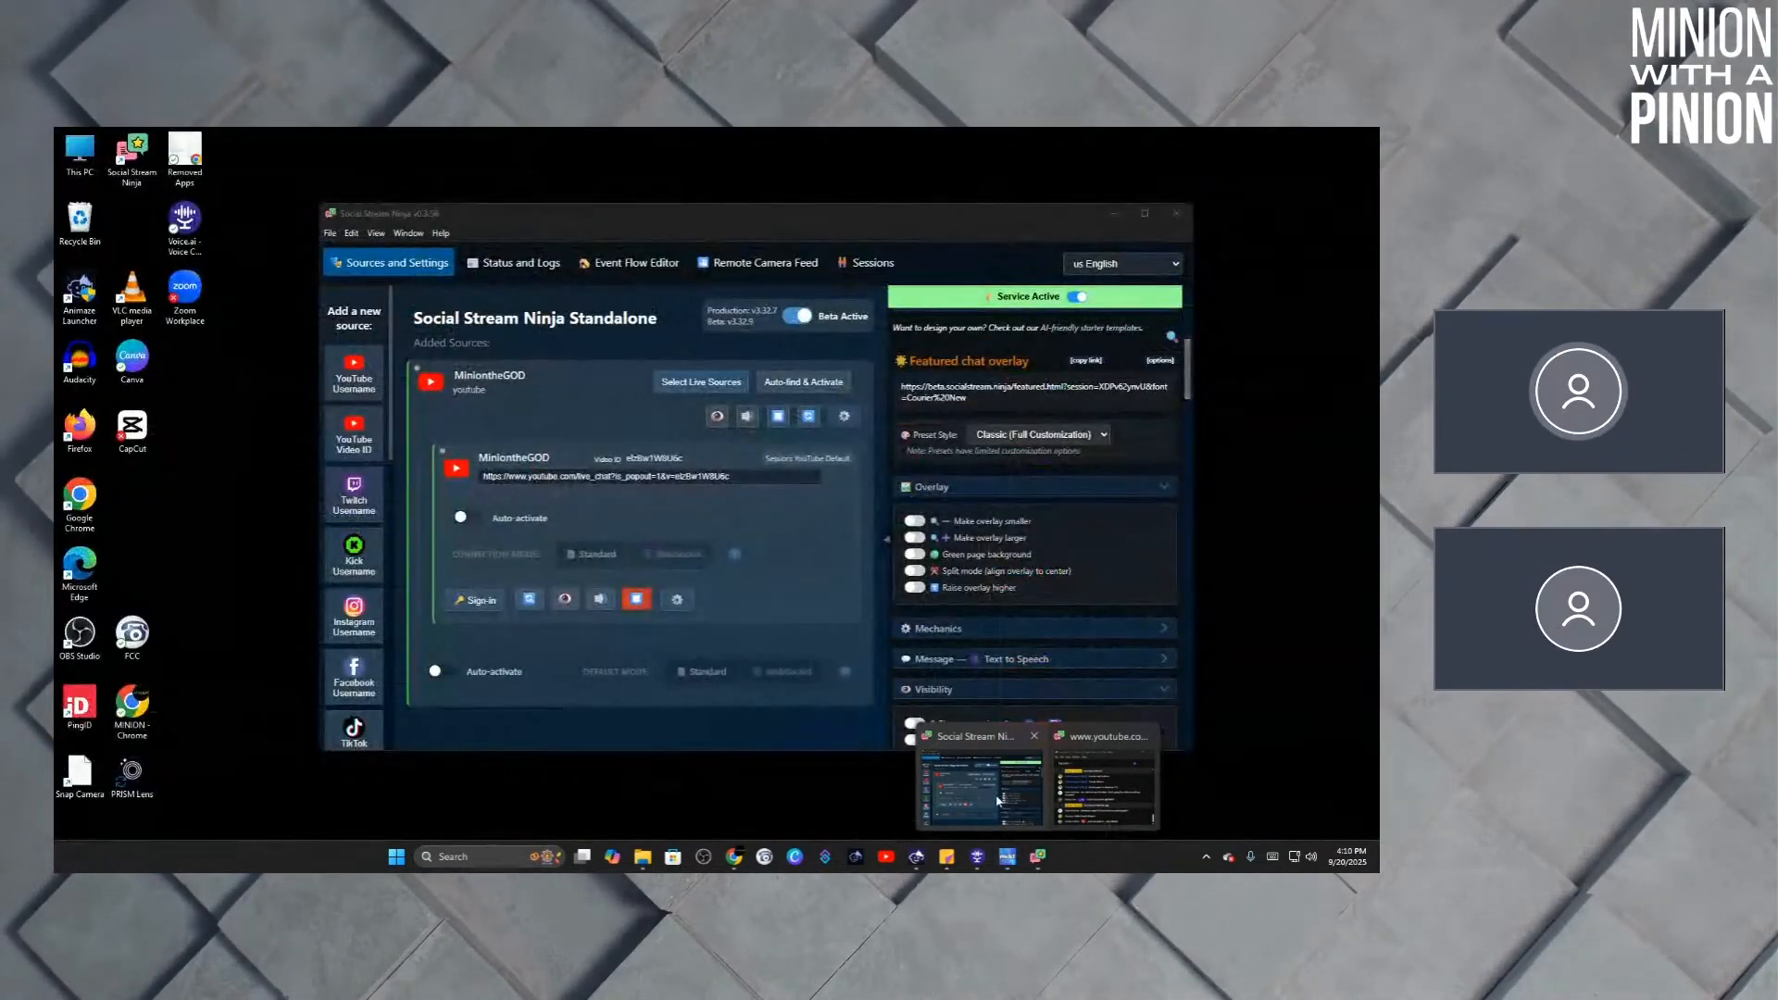
click(997, 800)
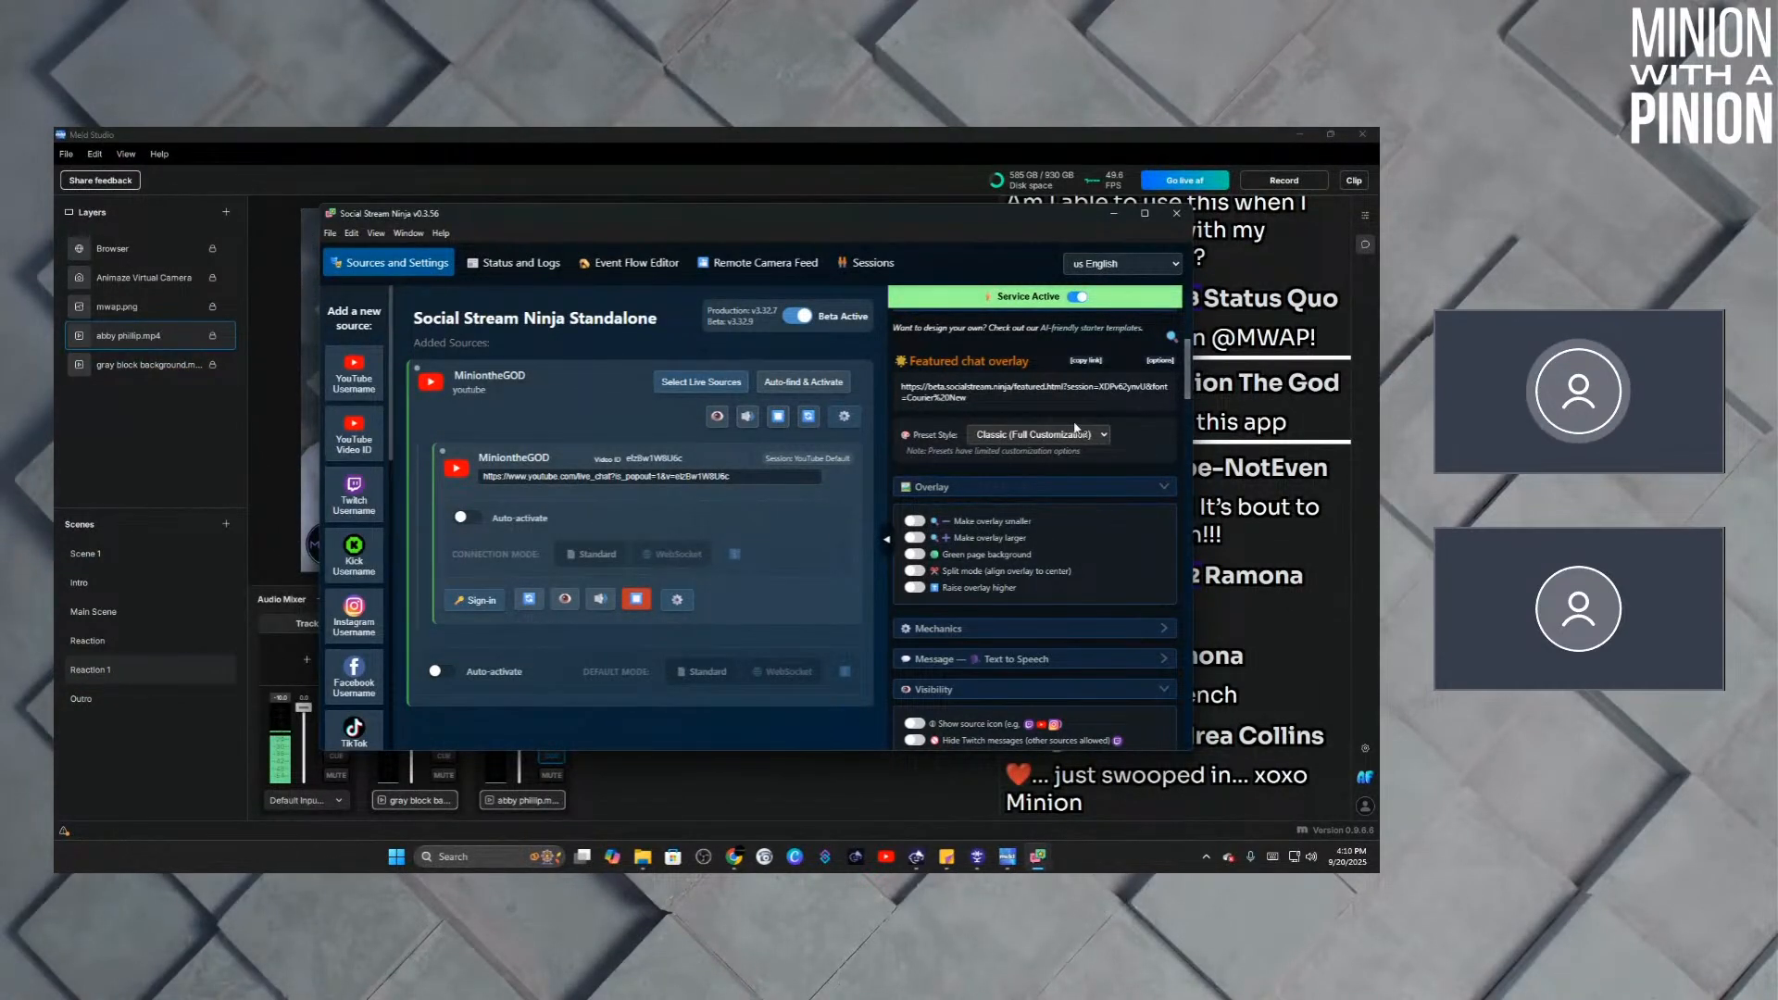
scroll(1057, 442, up, 2)
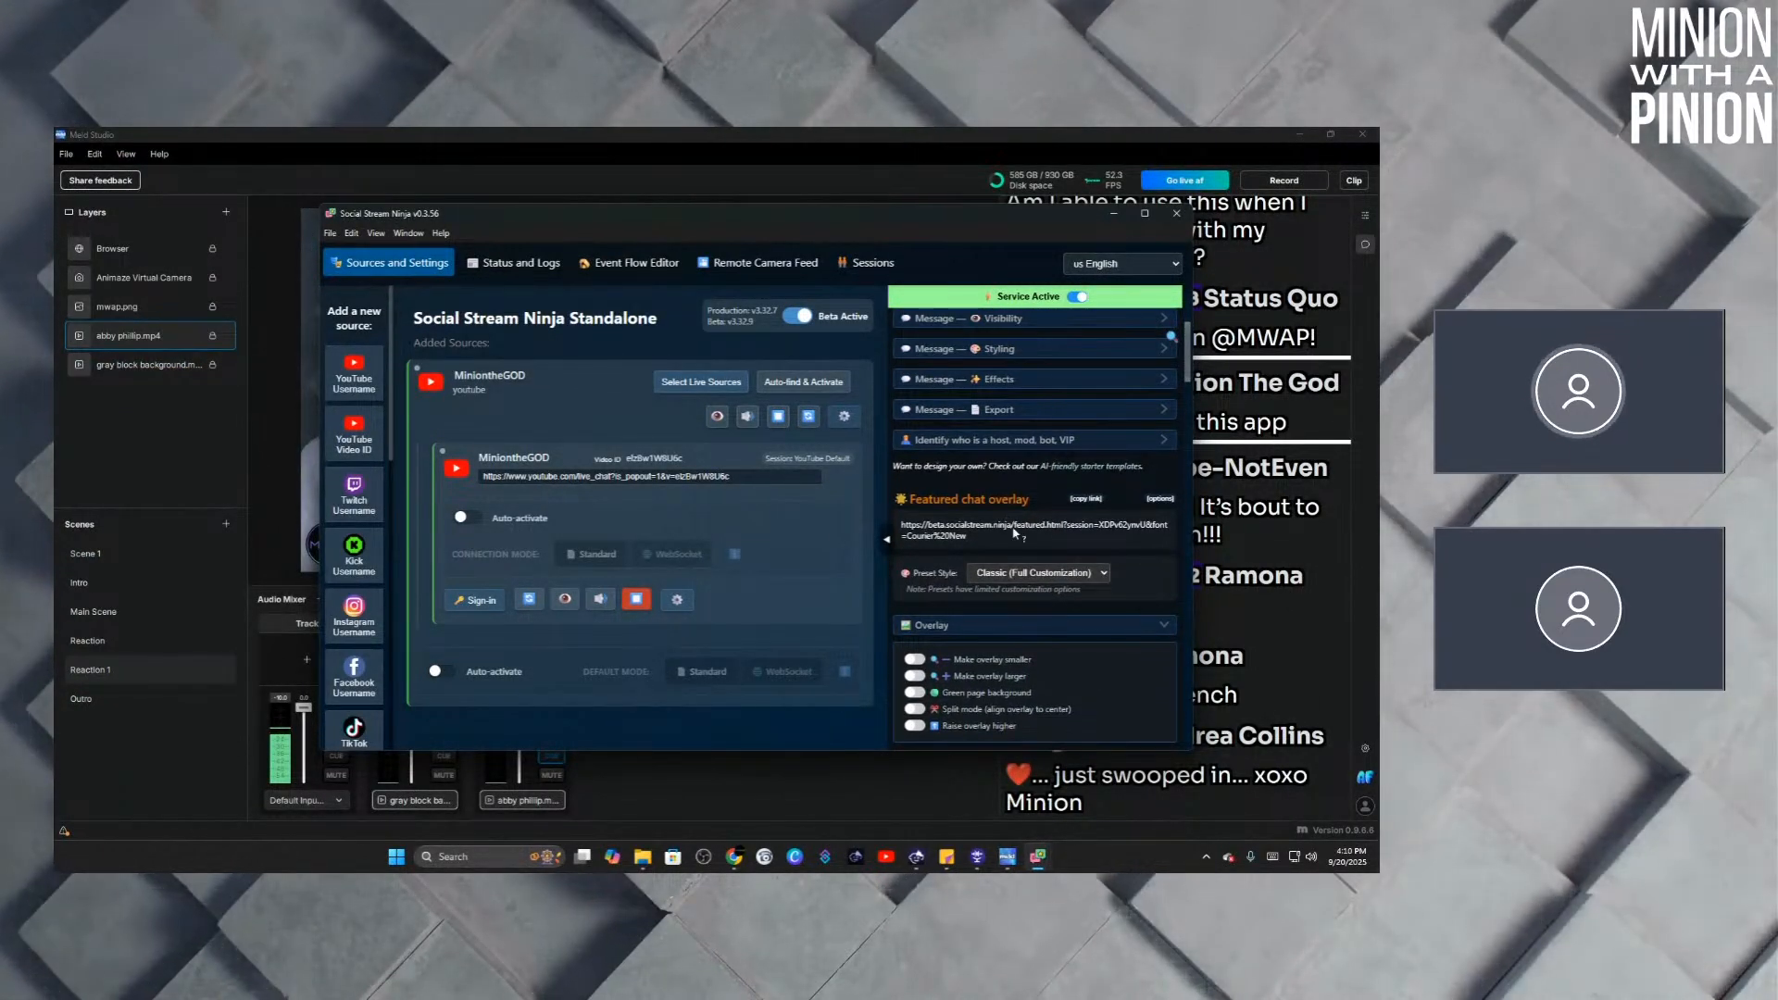
click(1079, 572)
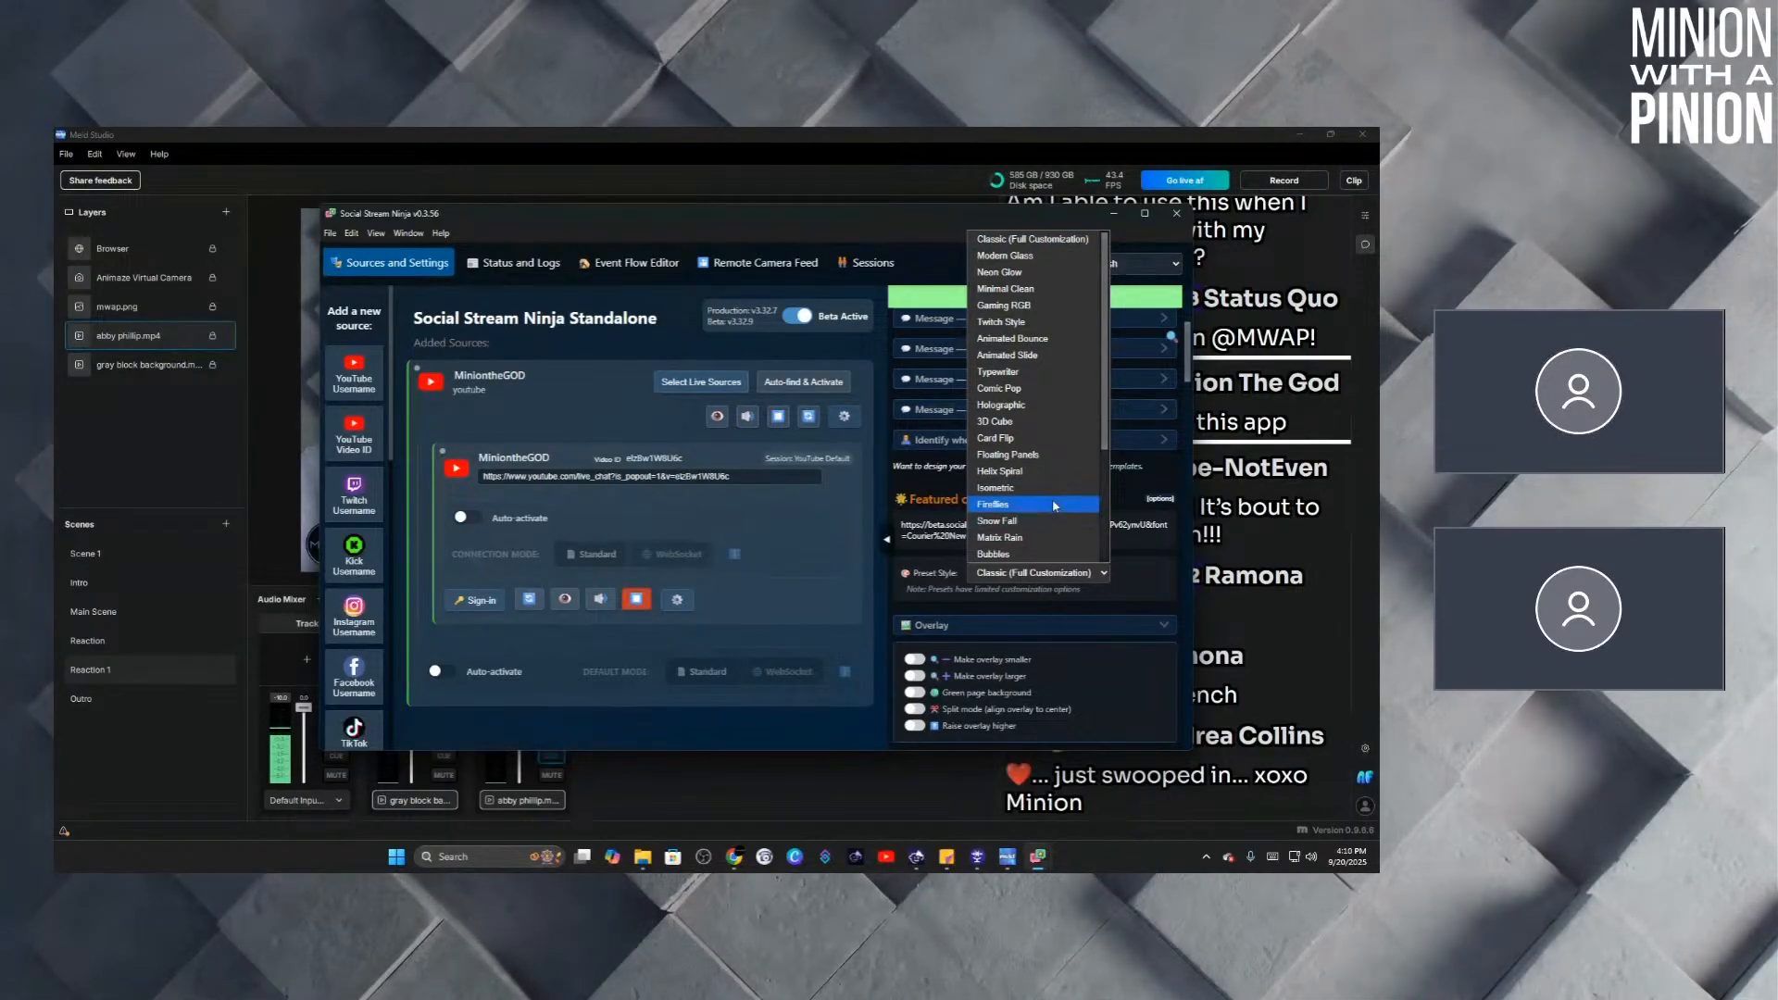
scroll(1052, 498, down, 2)
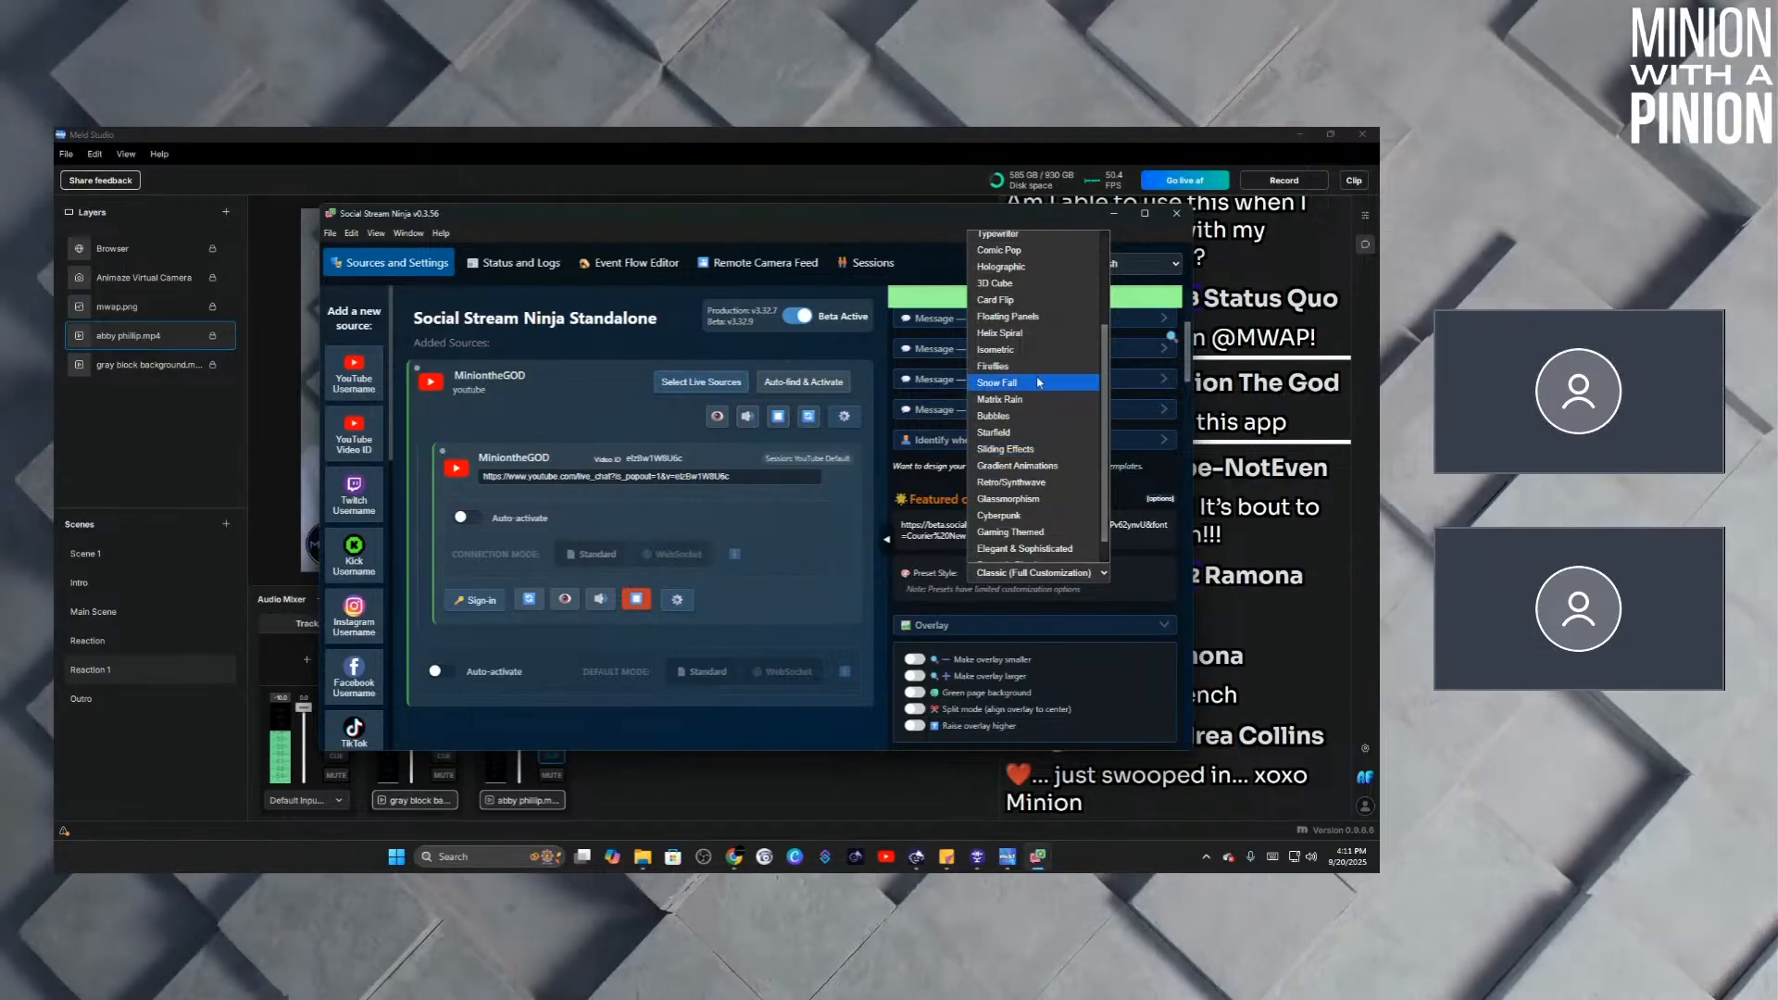
click(1036, 365)
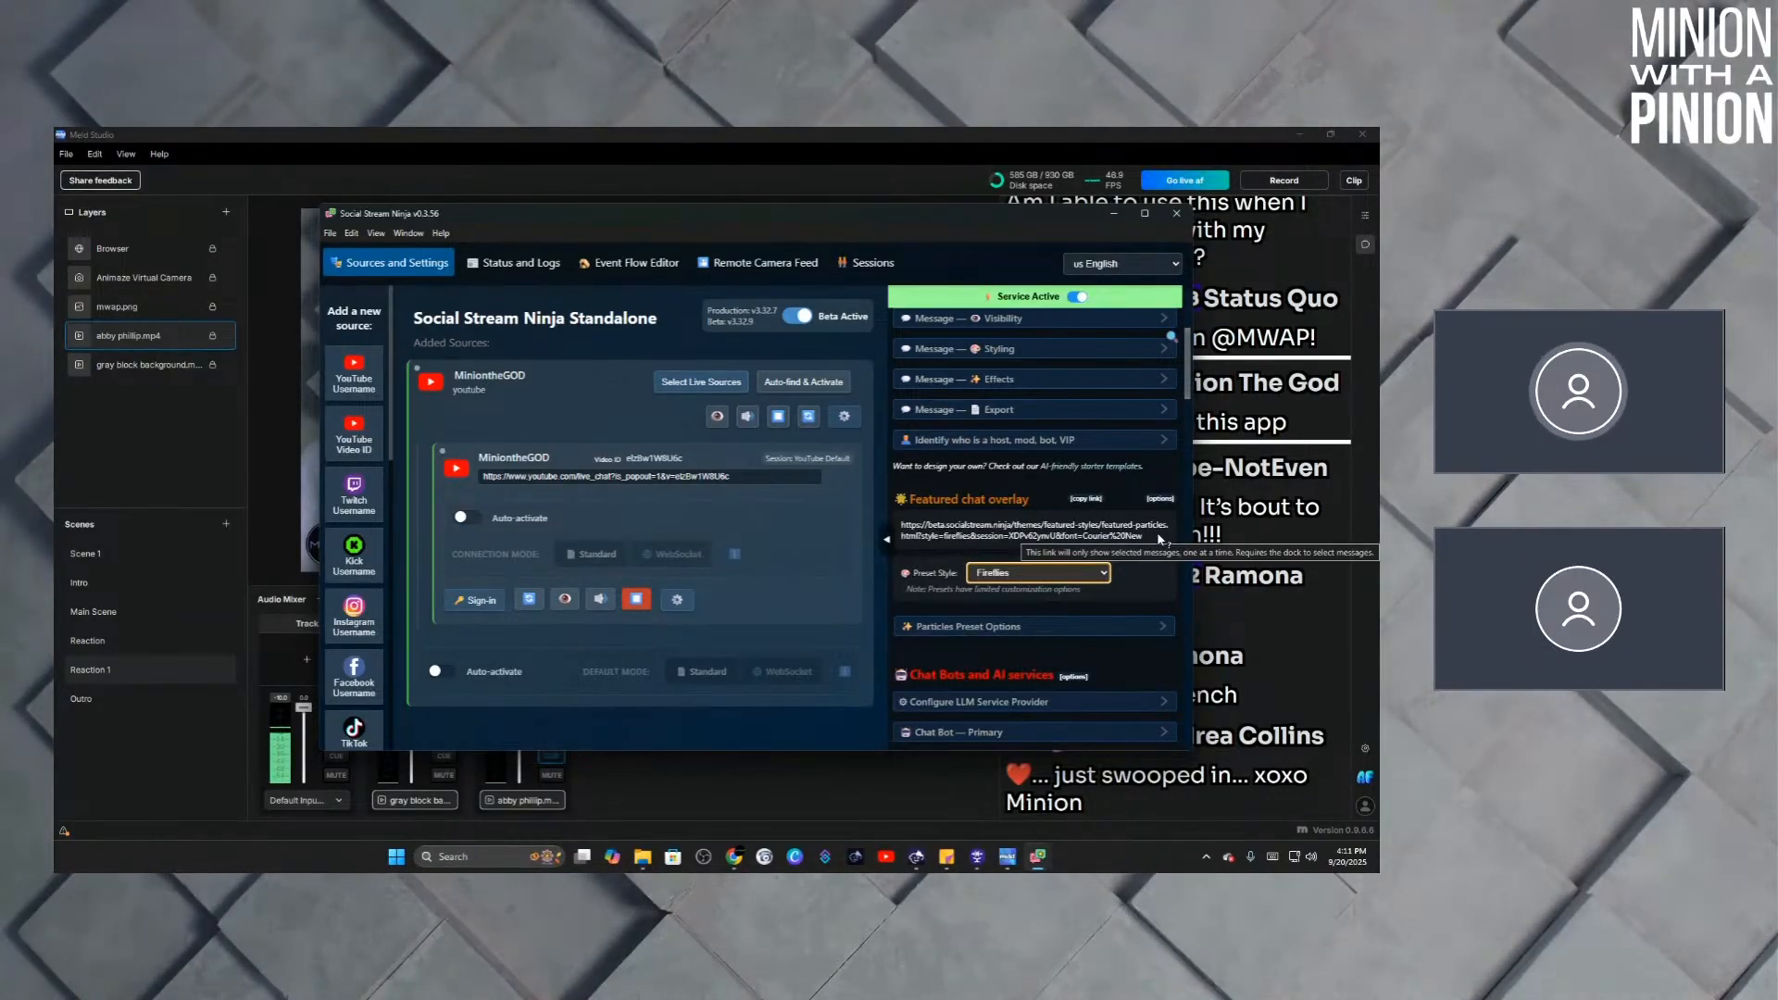
drag(1154, 539, 901, 521)
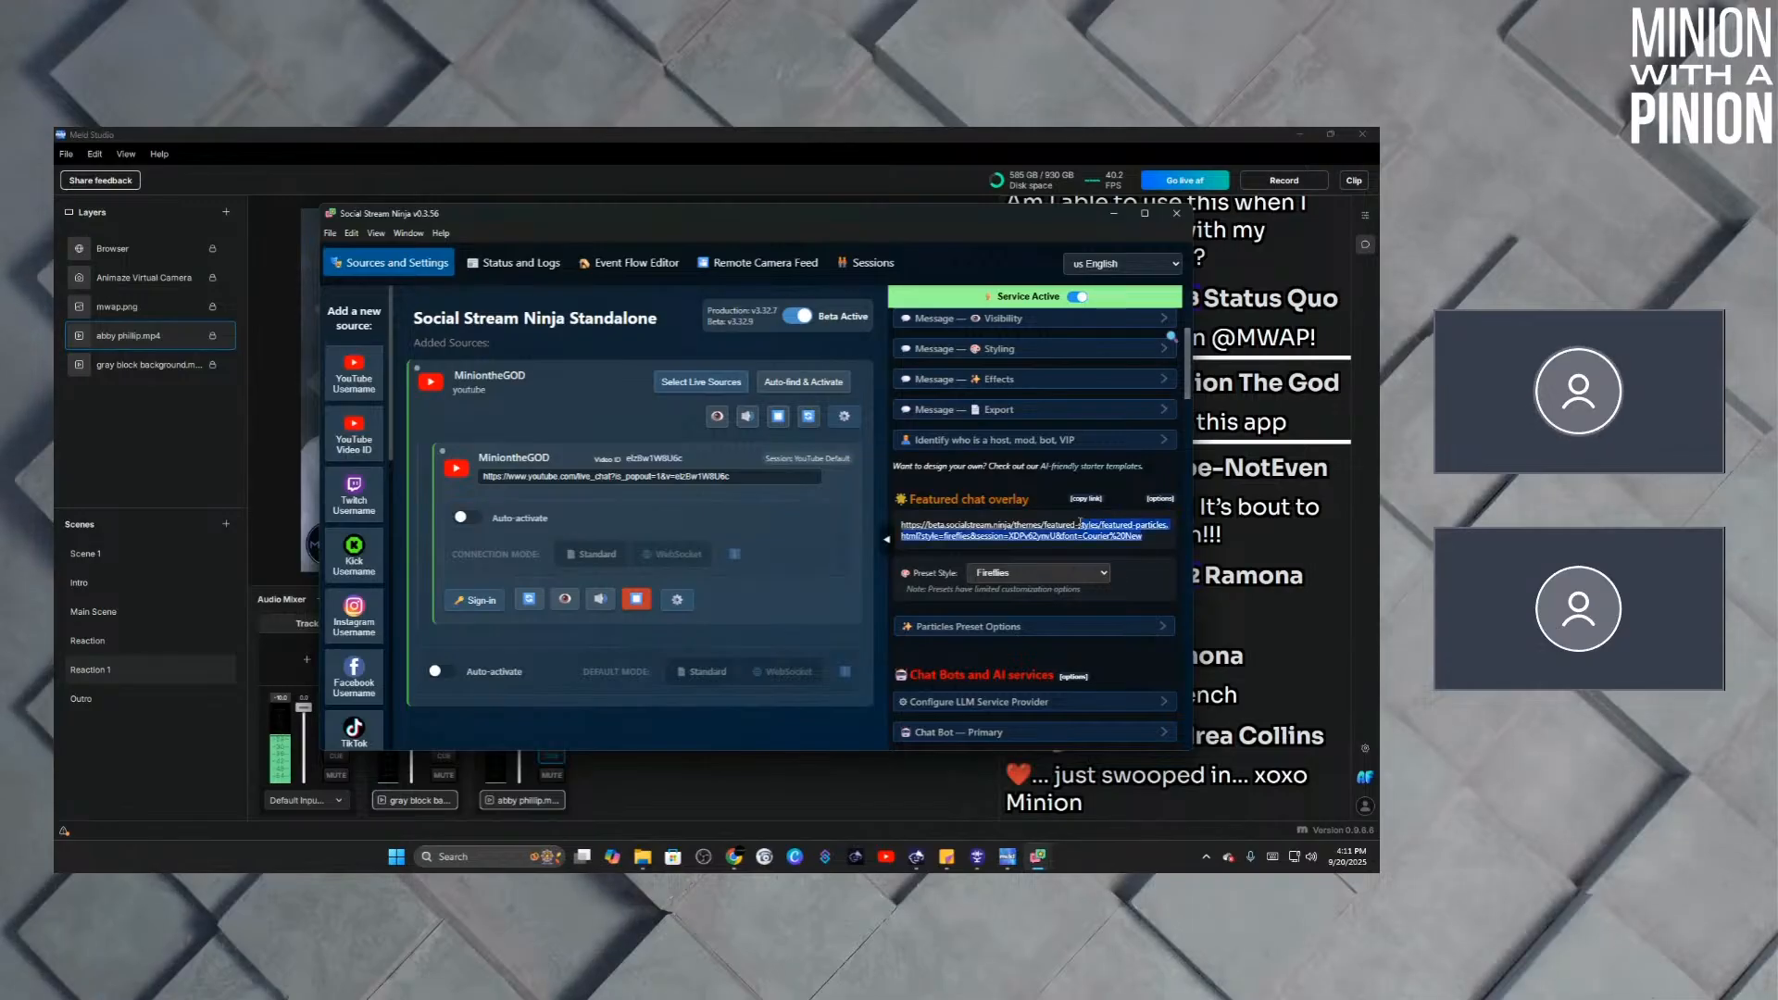
right_click(936, 525)
click(1013, 465)
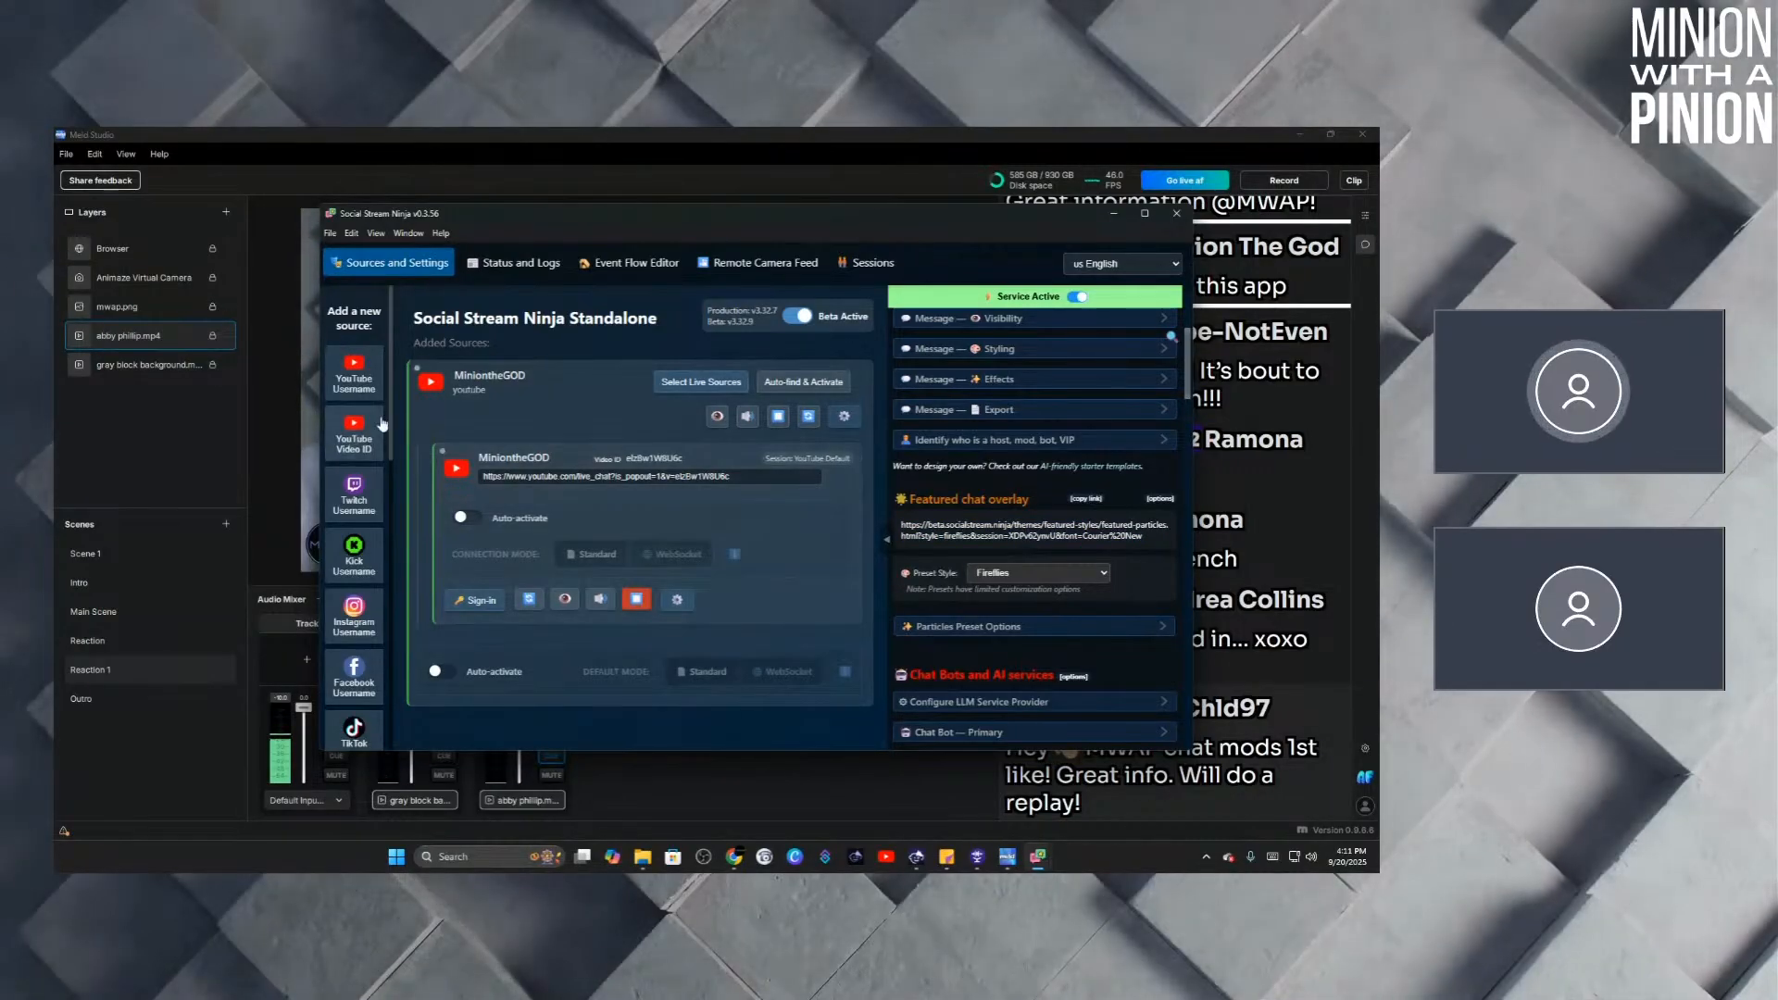
Return to Meld Studio and replace the URL of the Browser layer in Reaction 1 with the copied Fireflies overlay link.
click(666, 810)
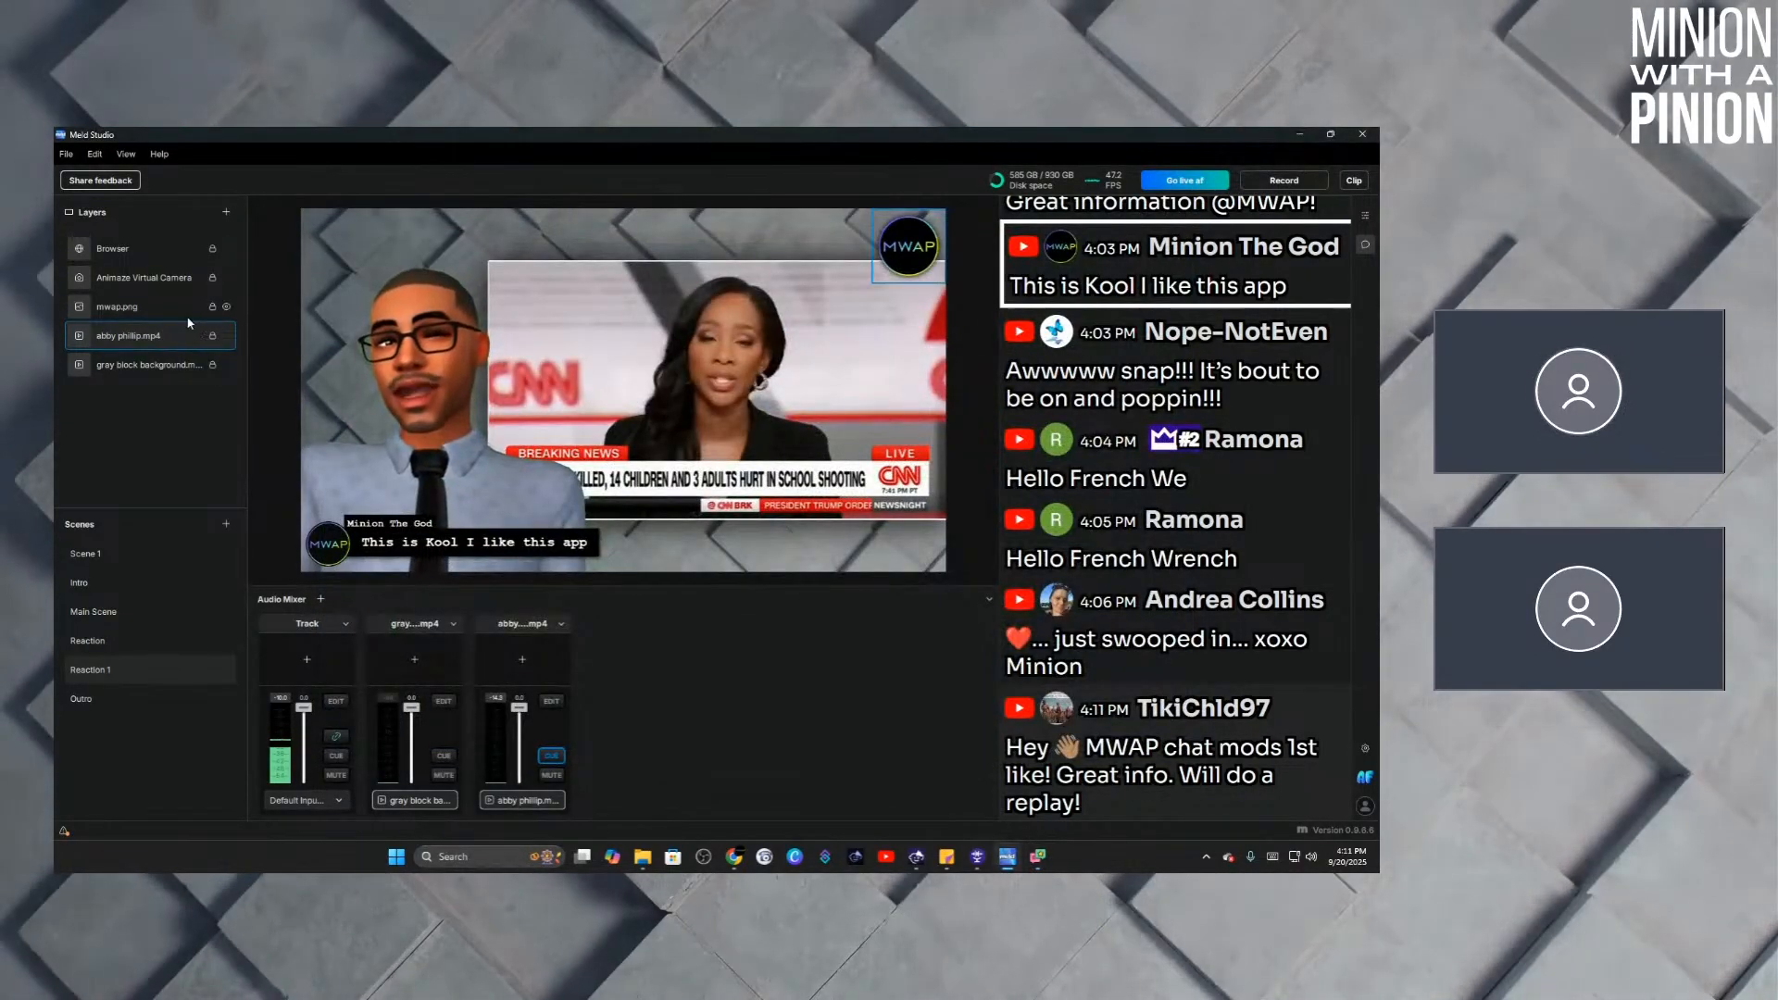
click(1361, 214)
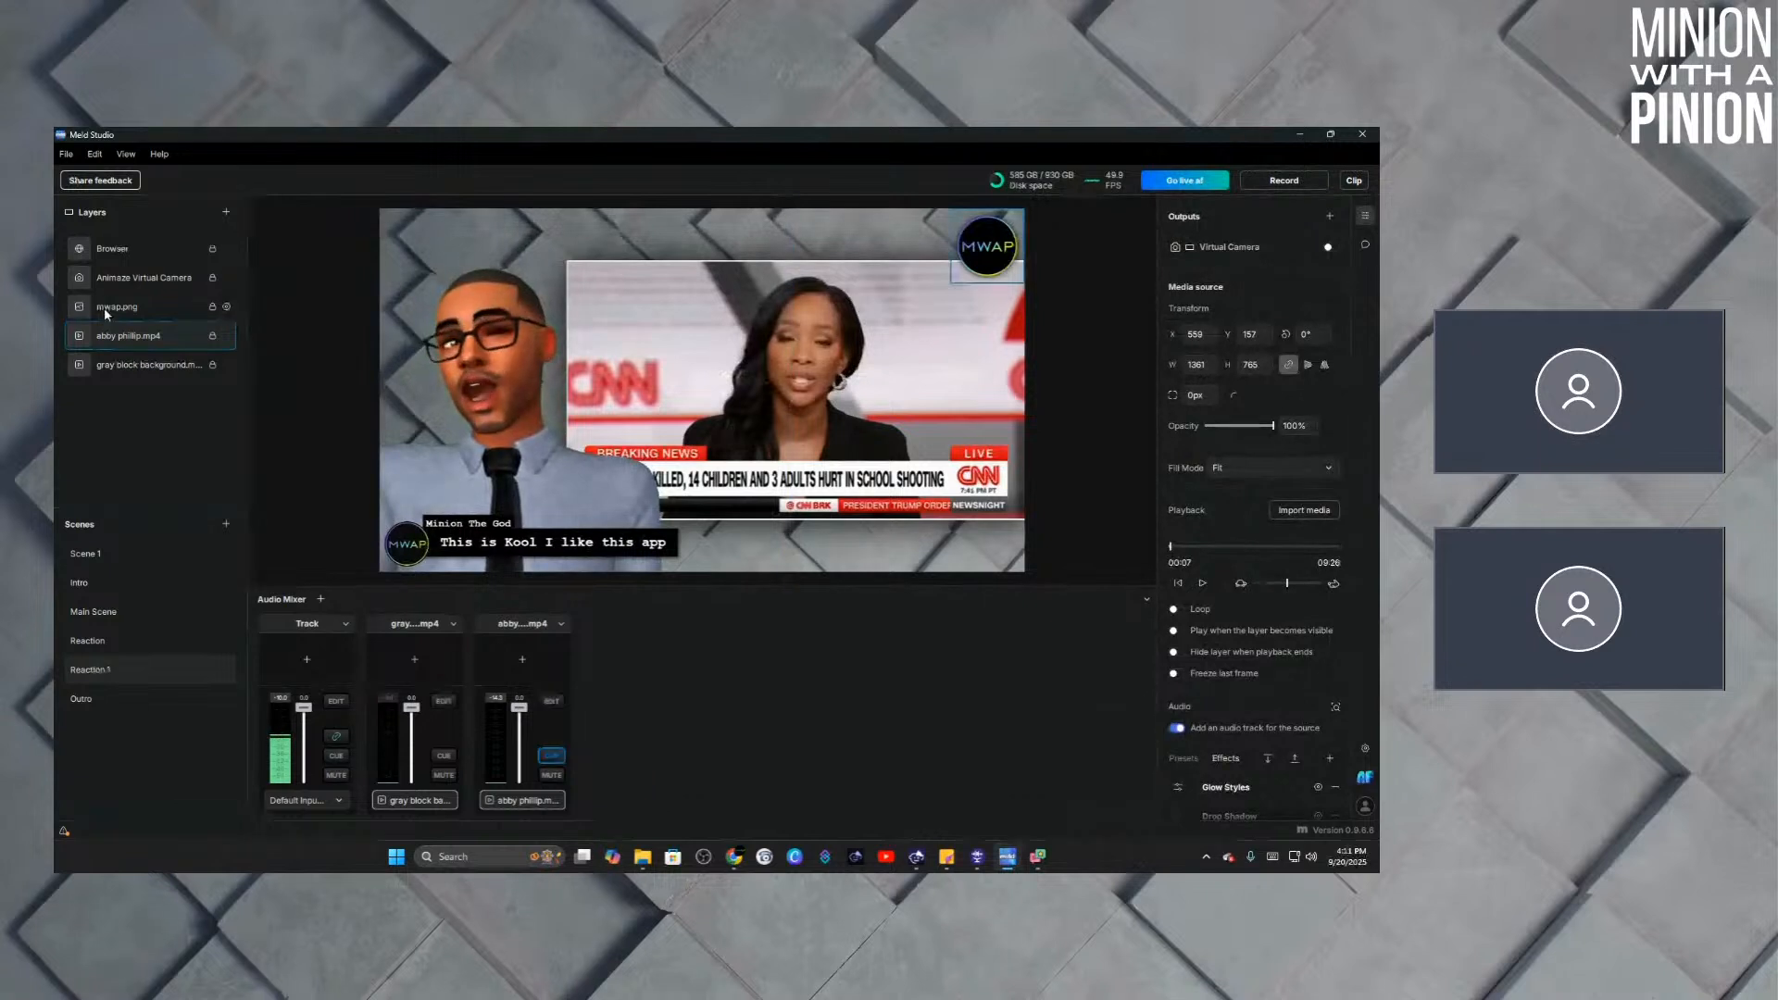
click(132, 247)
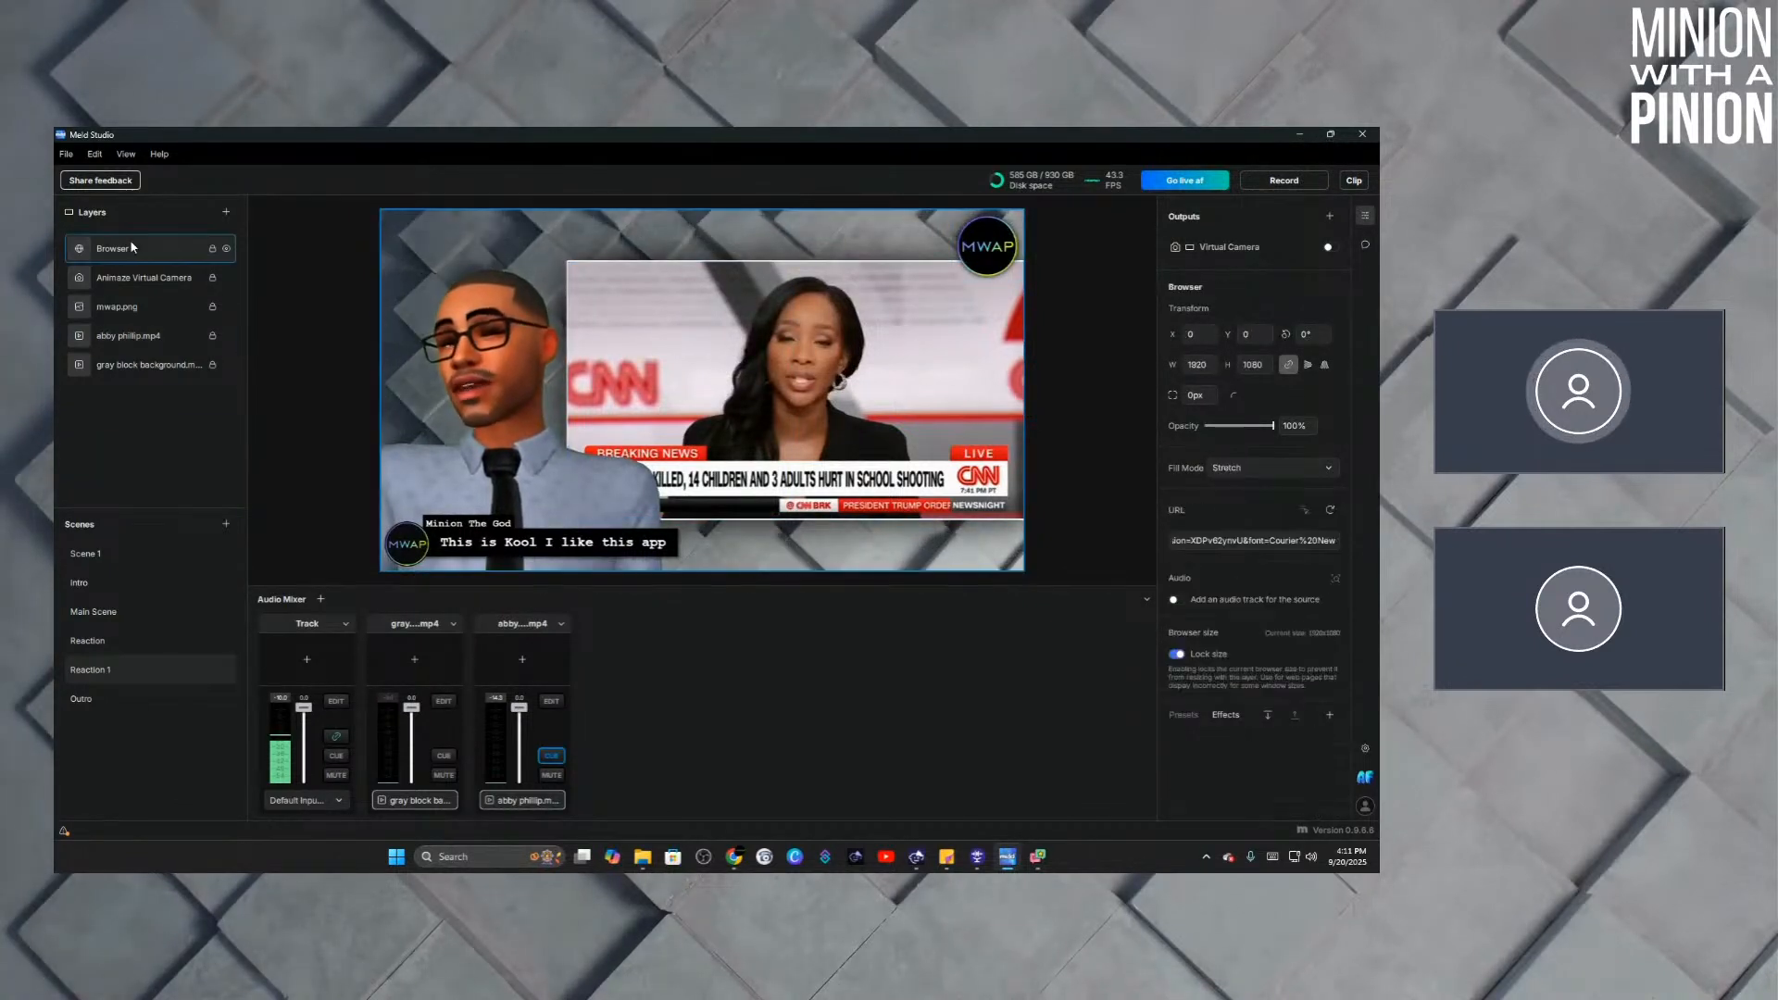
triple_click(1232, 544)
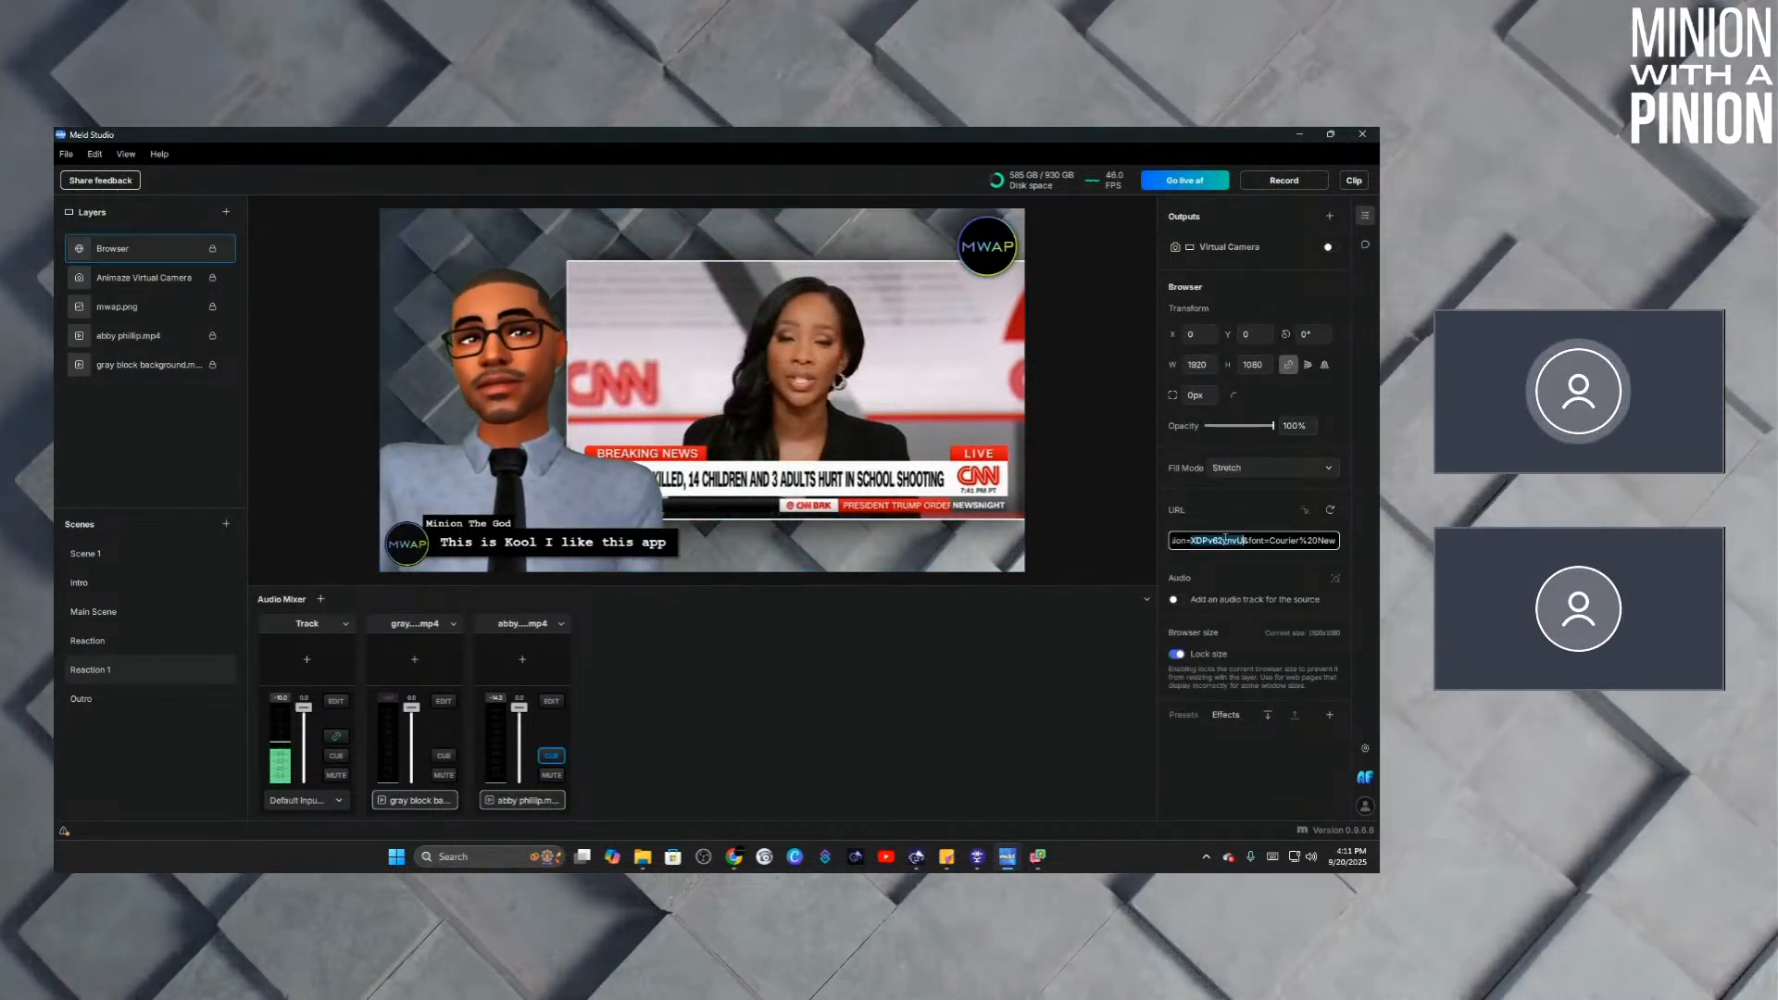
key(BackSpace)
key(ctrl+v)
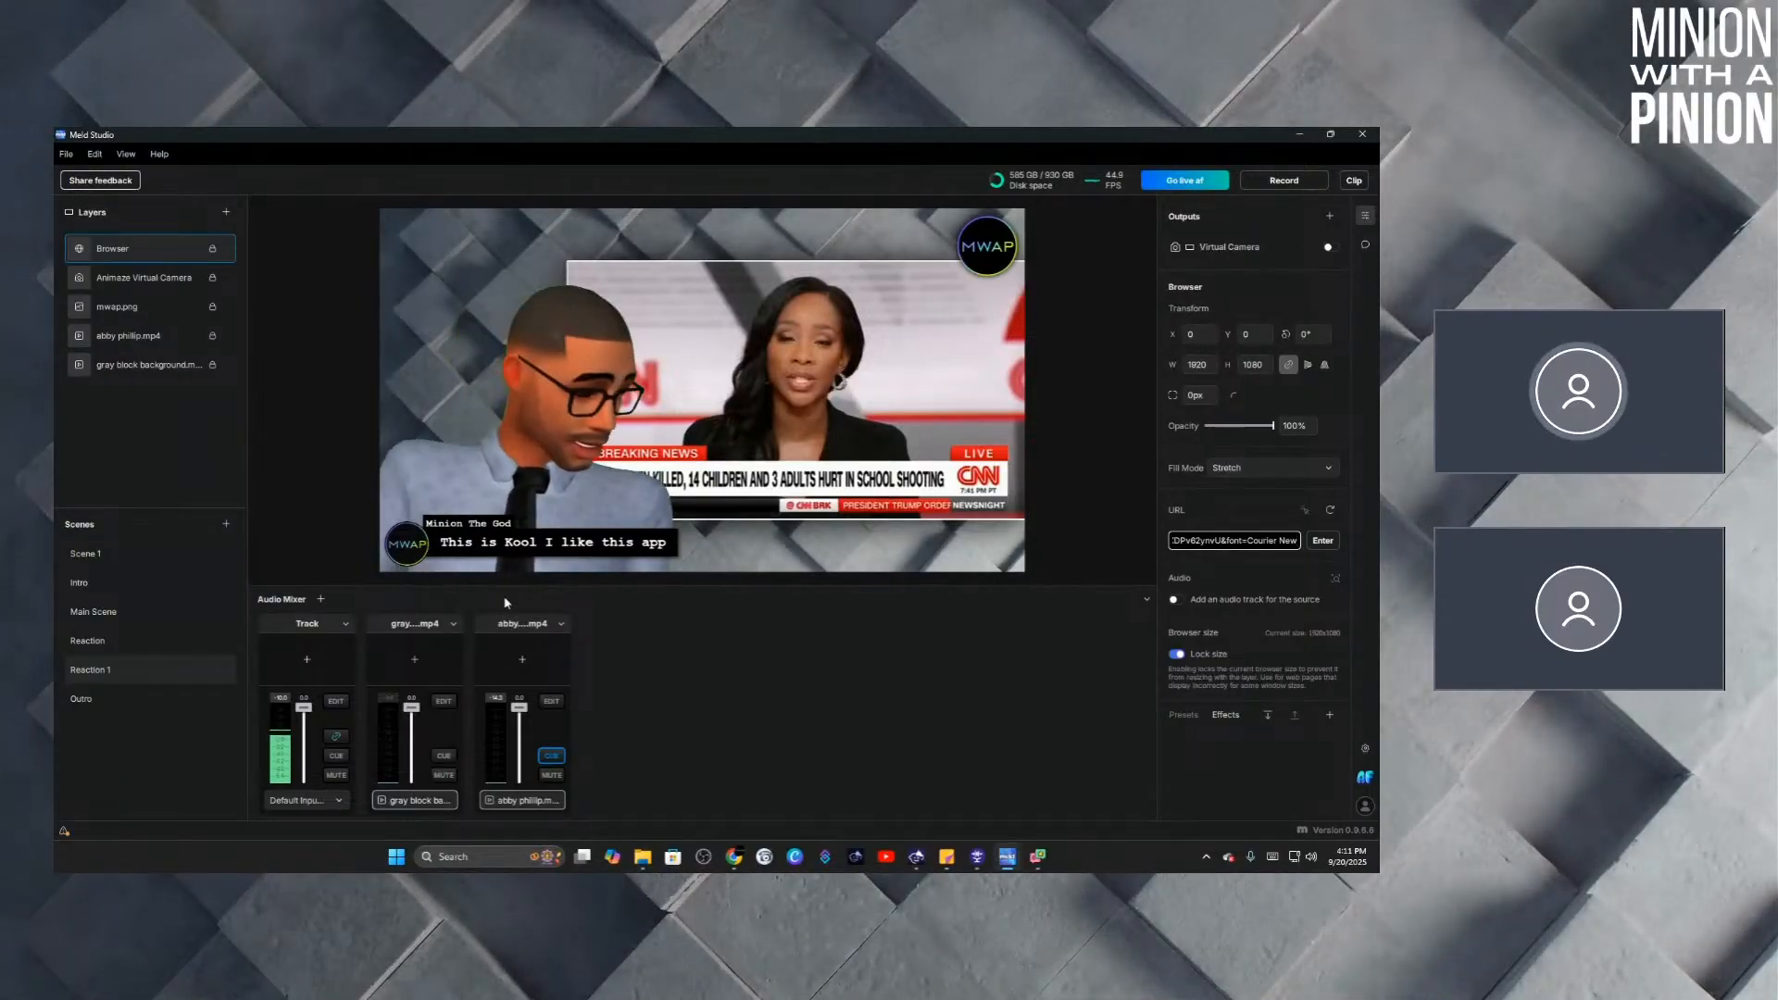
key(Return)
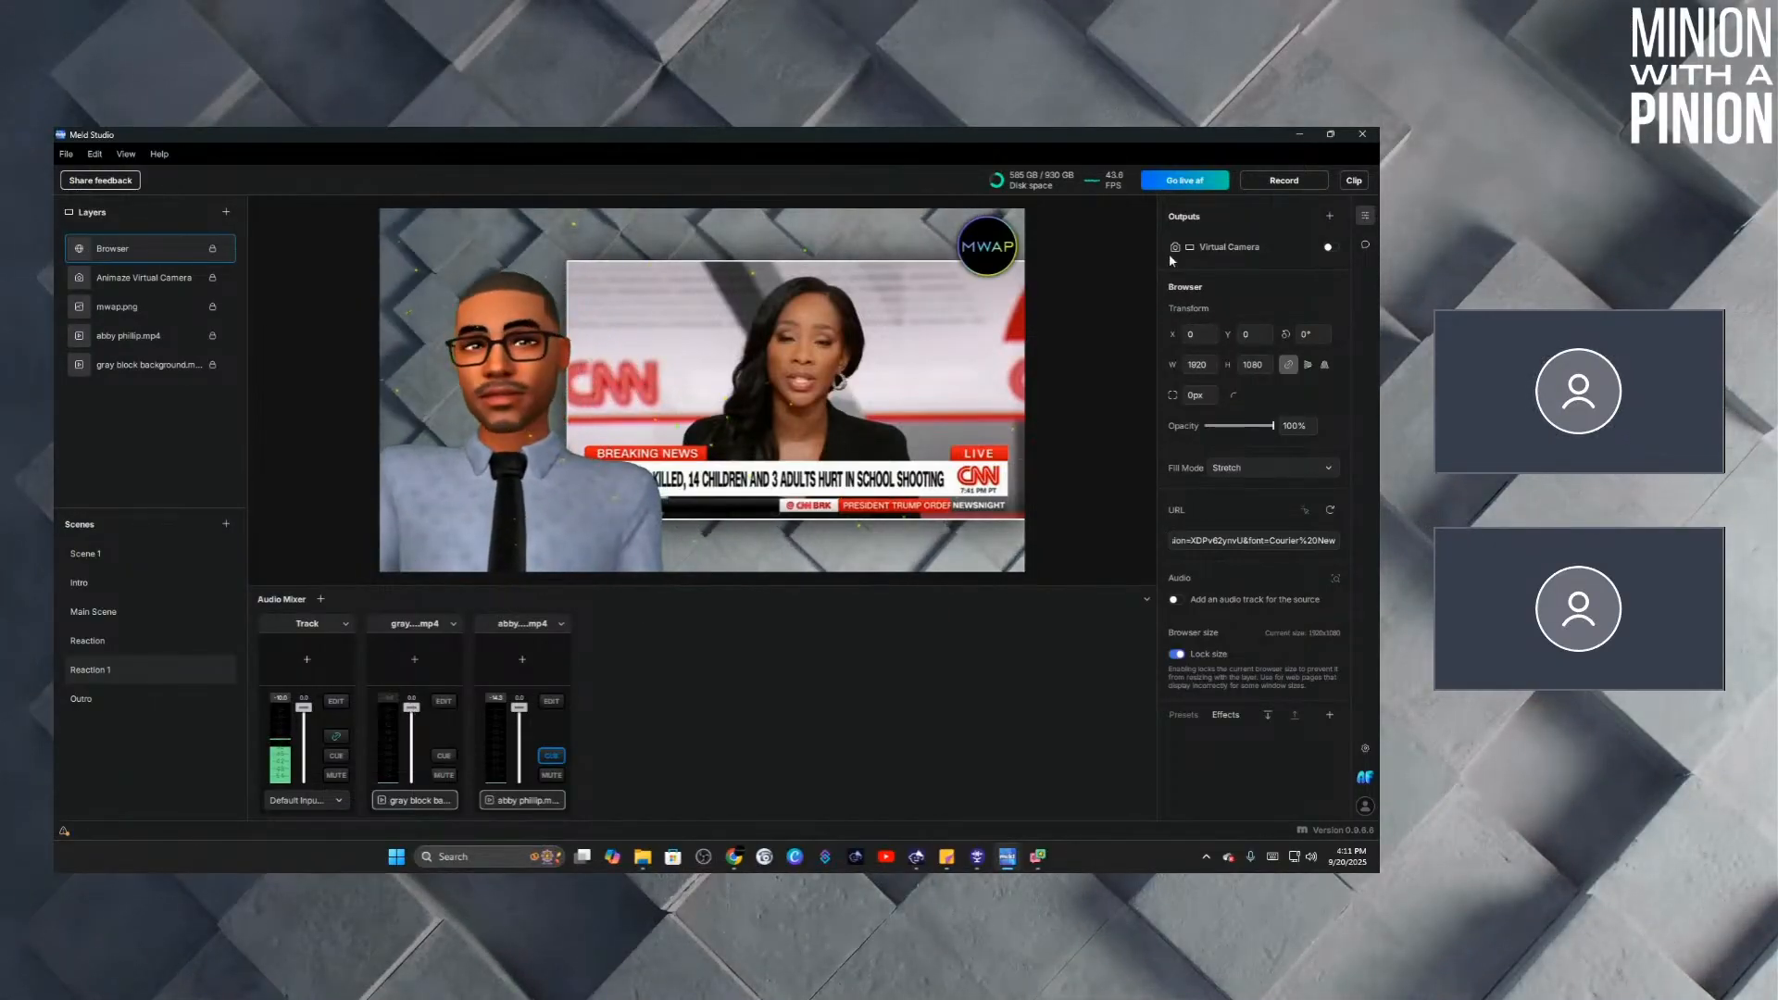
Show the chat and feature its last four messages in turn, from "Hello French We" to "Great info. Will do a replay!", to test the Fireflies overlay.
click(1365, 246)
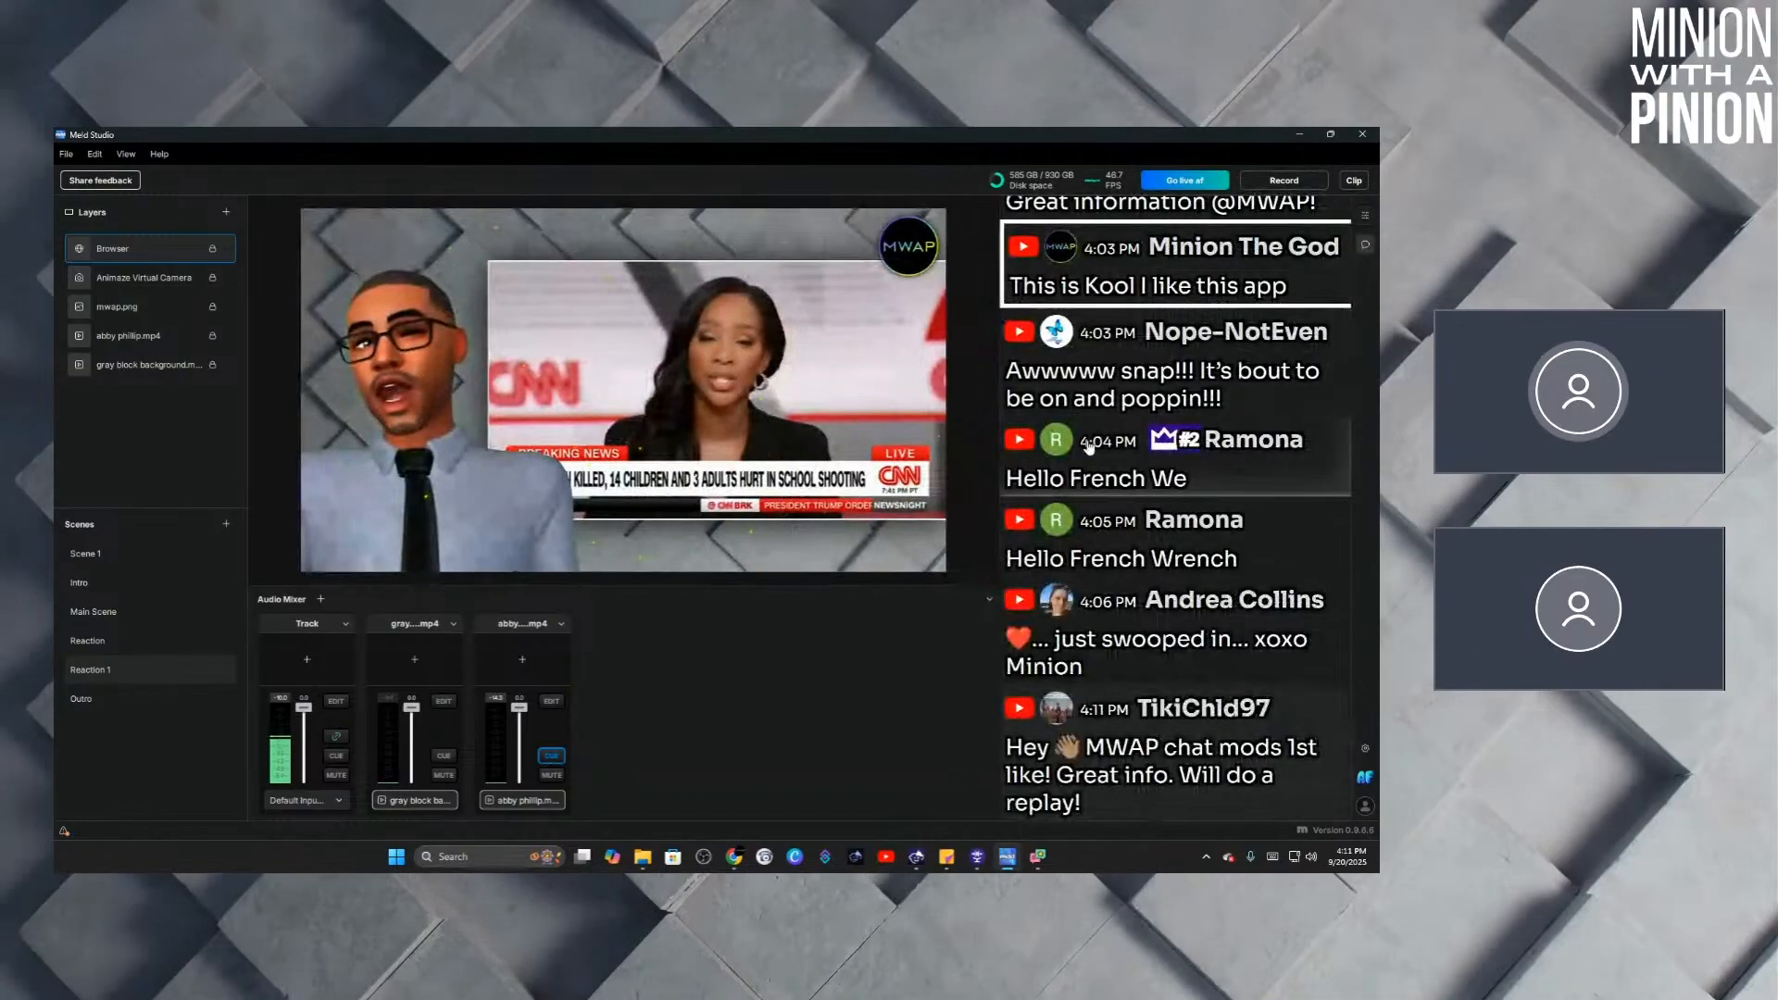
click(1090, 448)
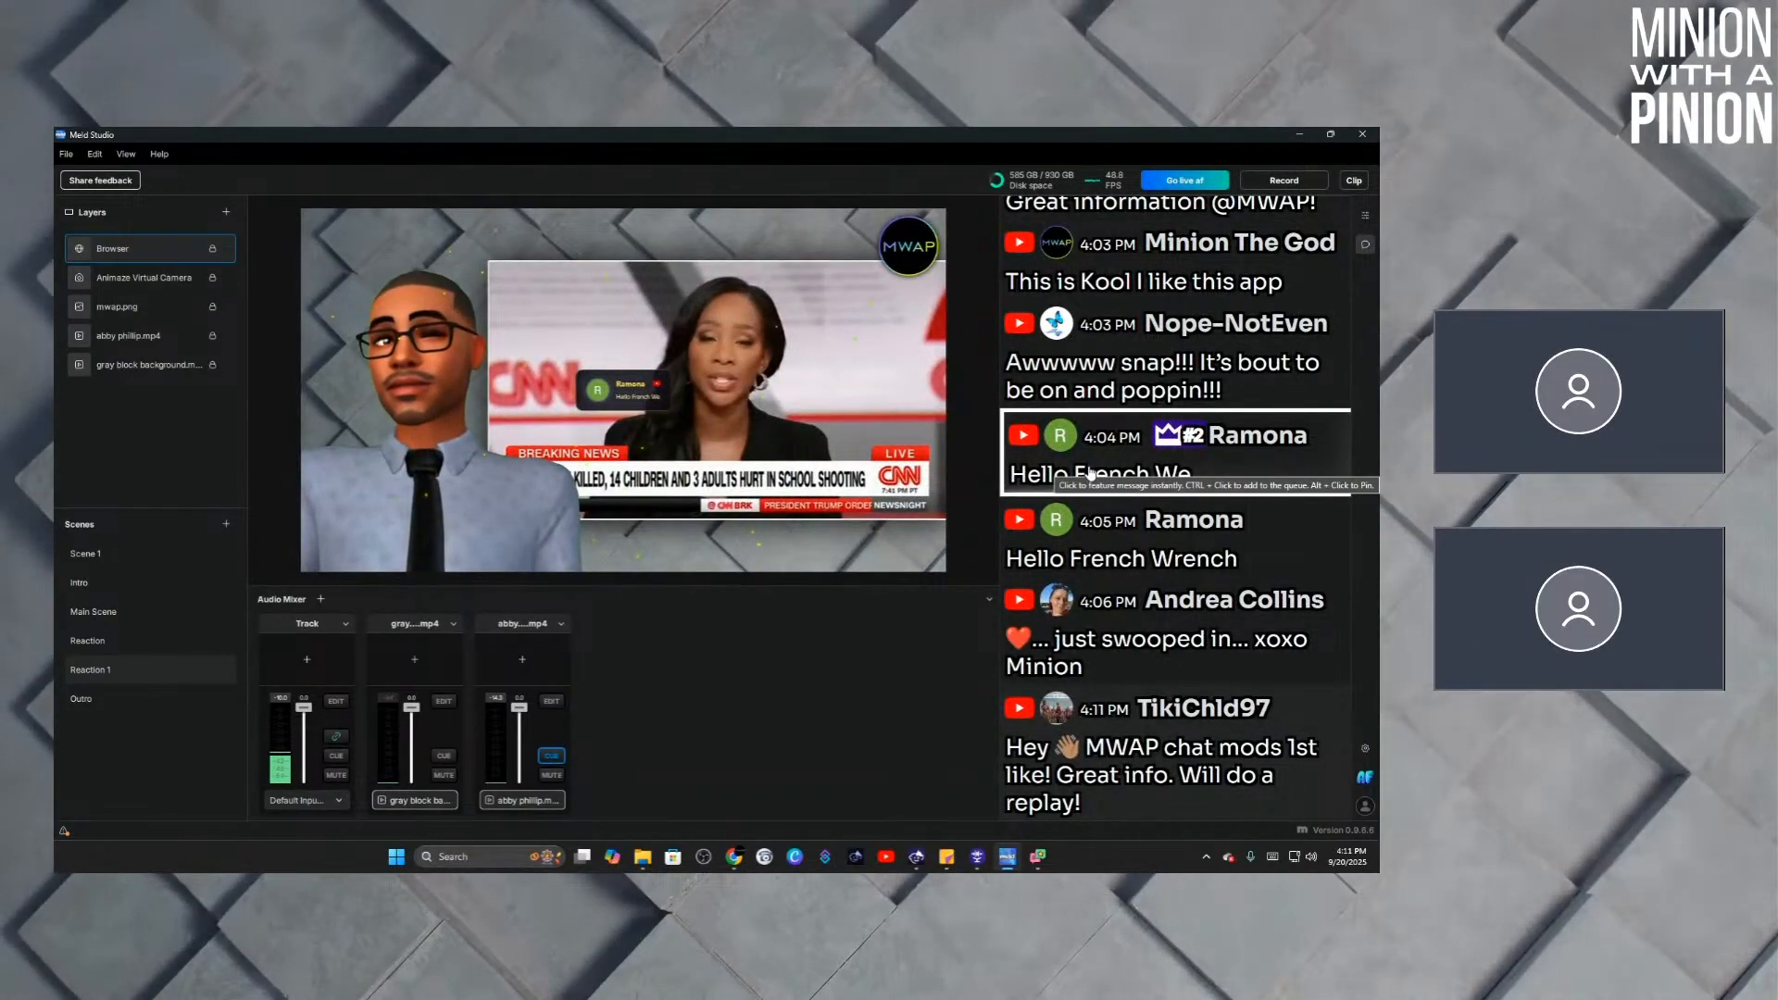
click(1131, 542)
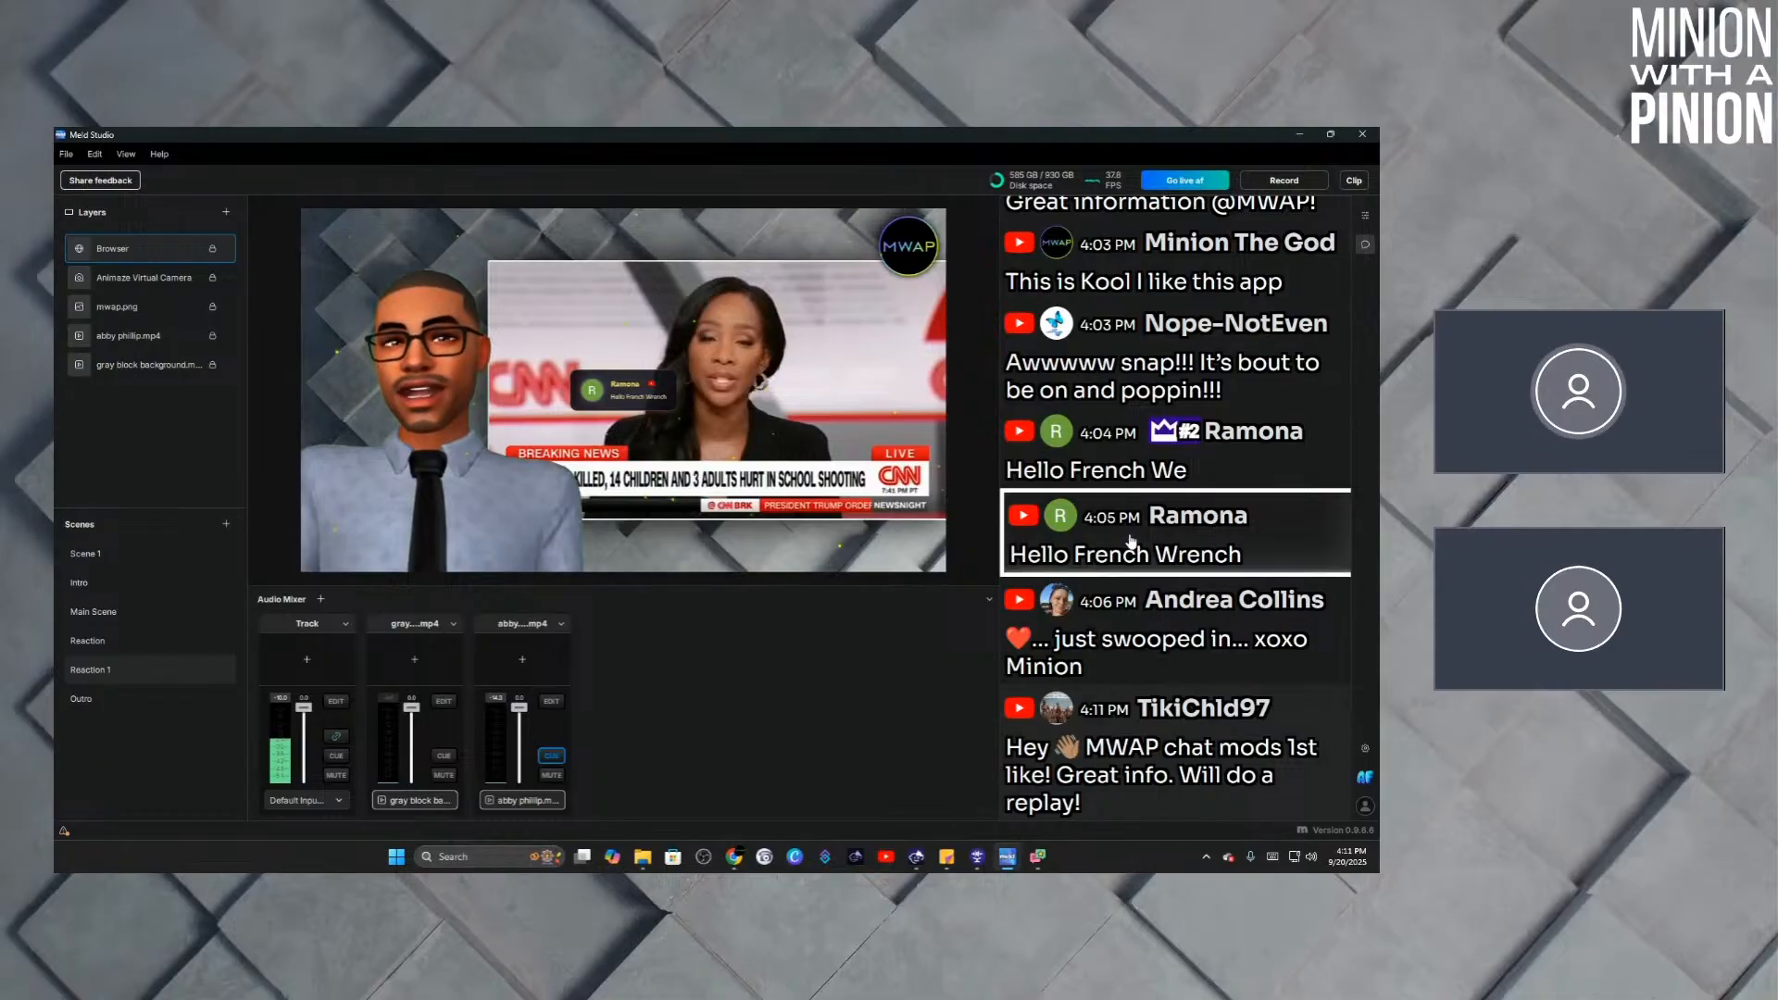
click(1111, 623)
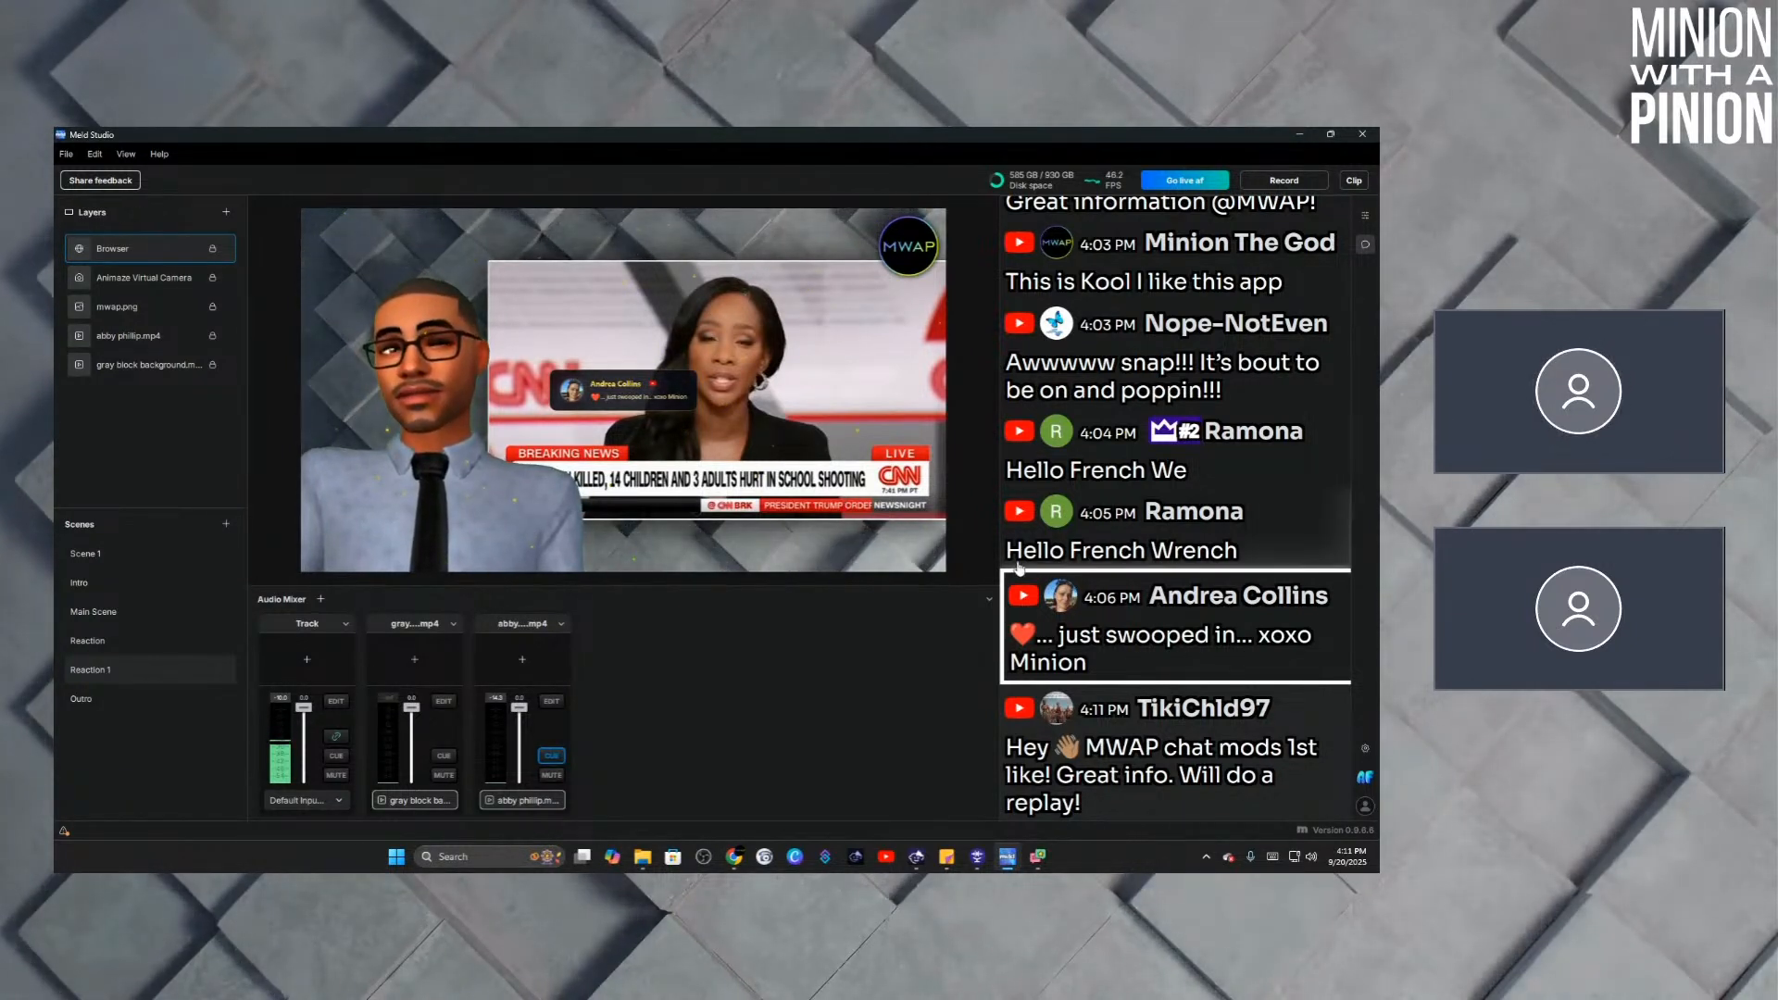
click(1151, 764)
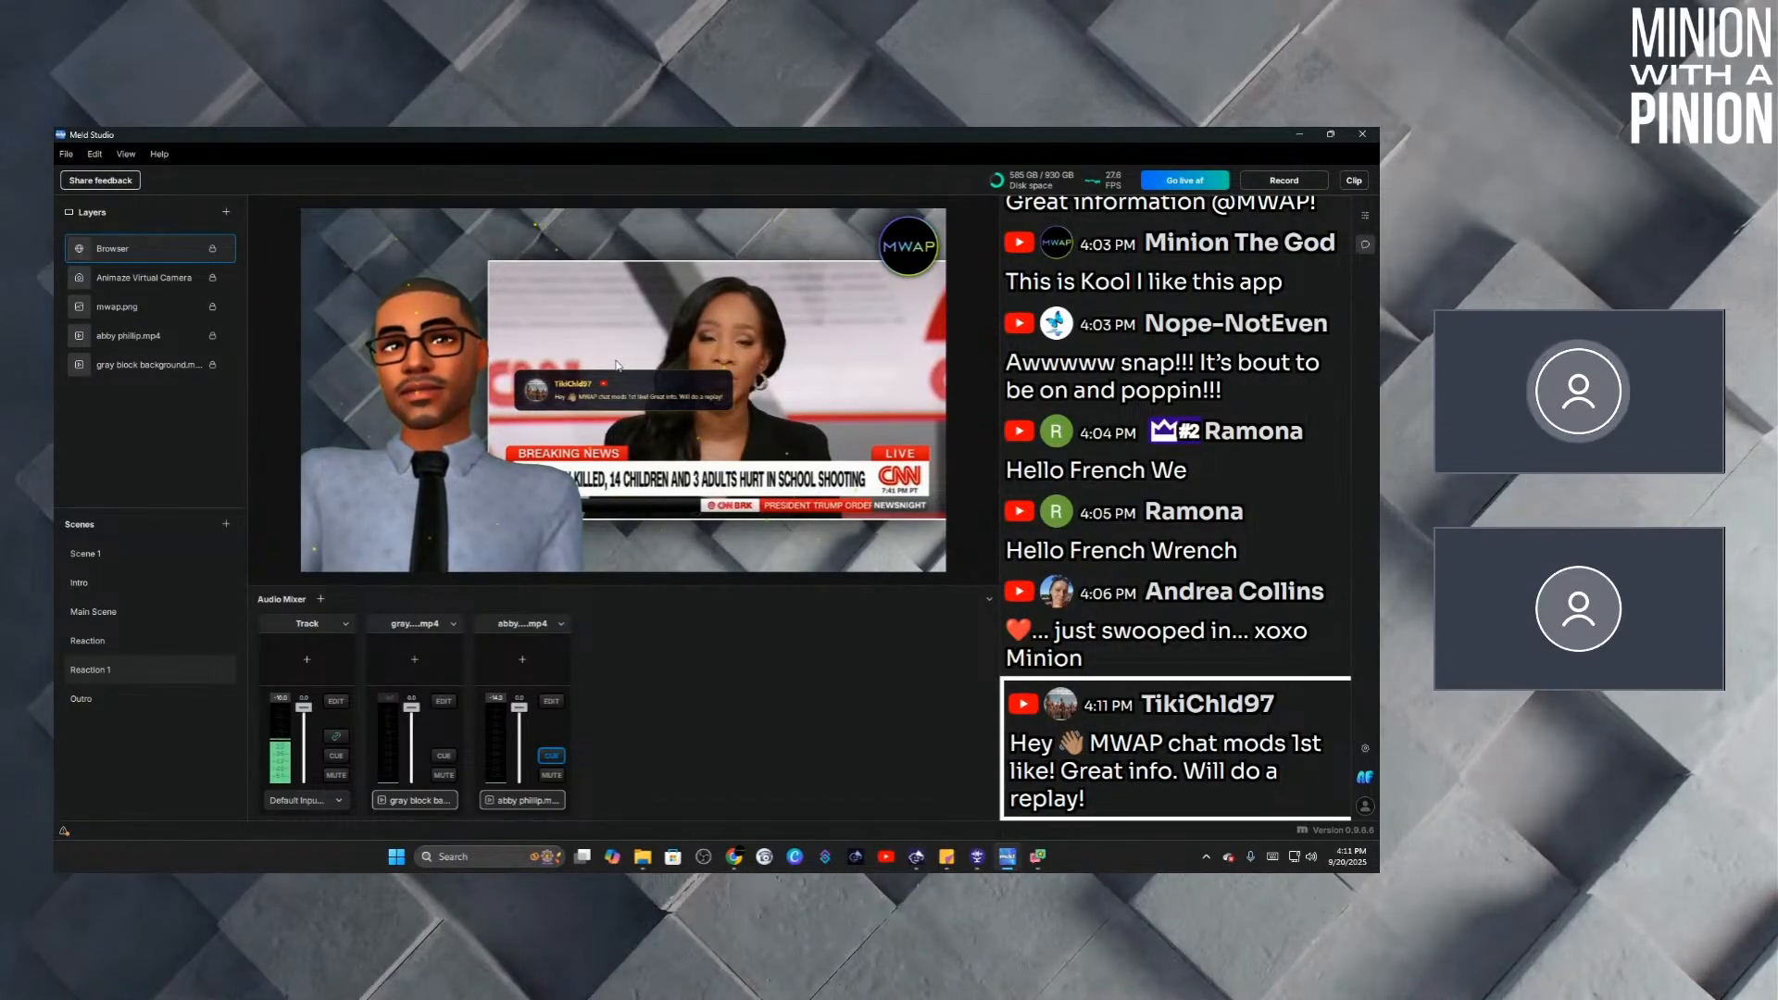
Unlock the Browser layer, move it down to about X -10, Y 455 so the message sits below the news video, and show its properties.
click(213, 250)
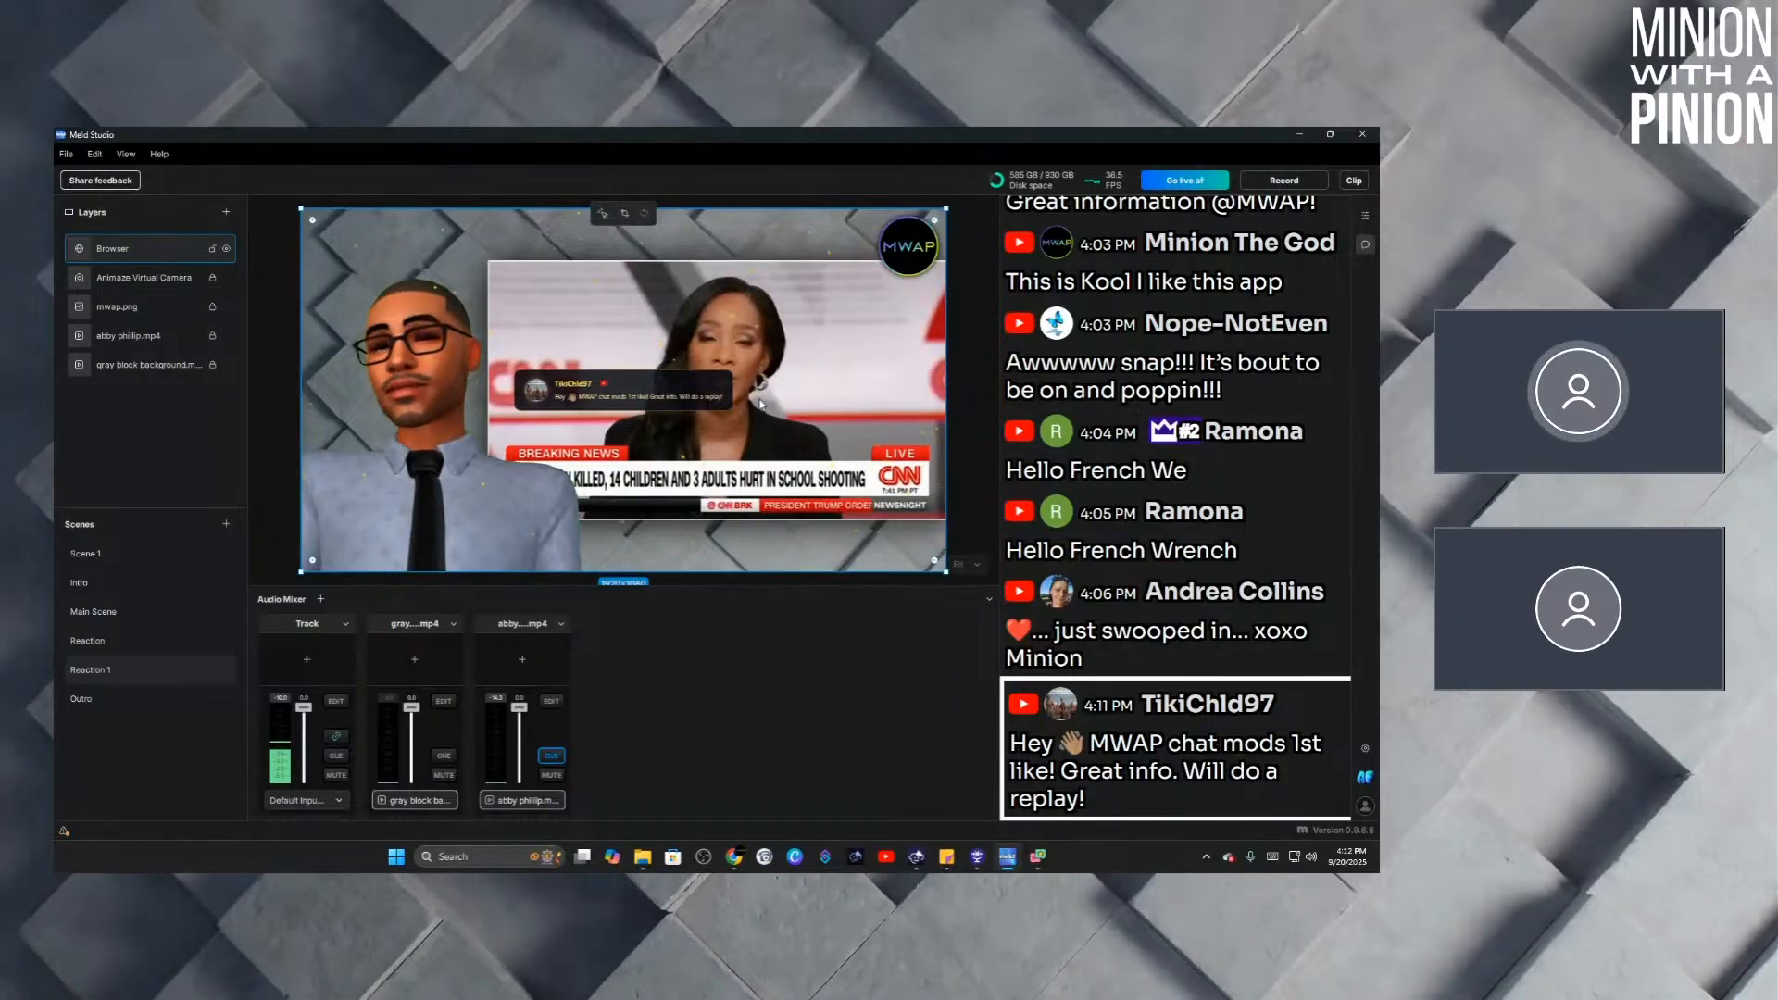
drag(759, 405, 758, 547)
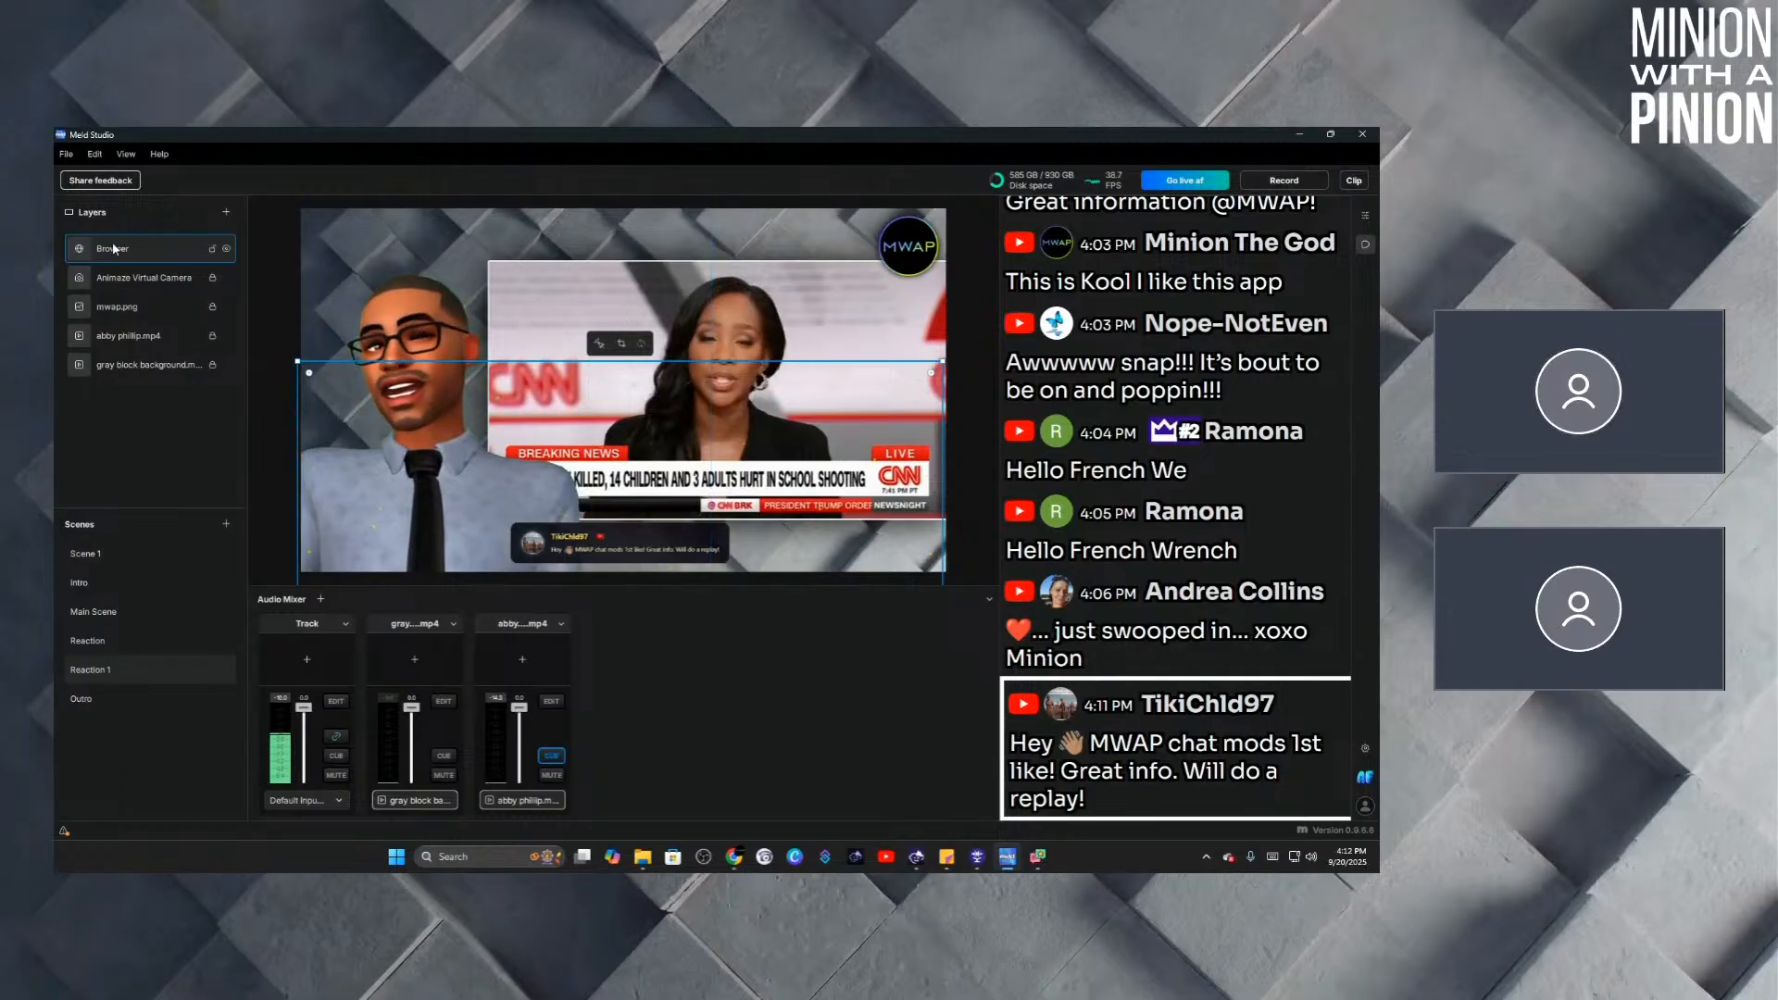
click(1367, 216)
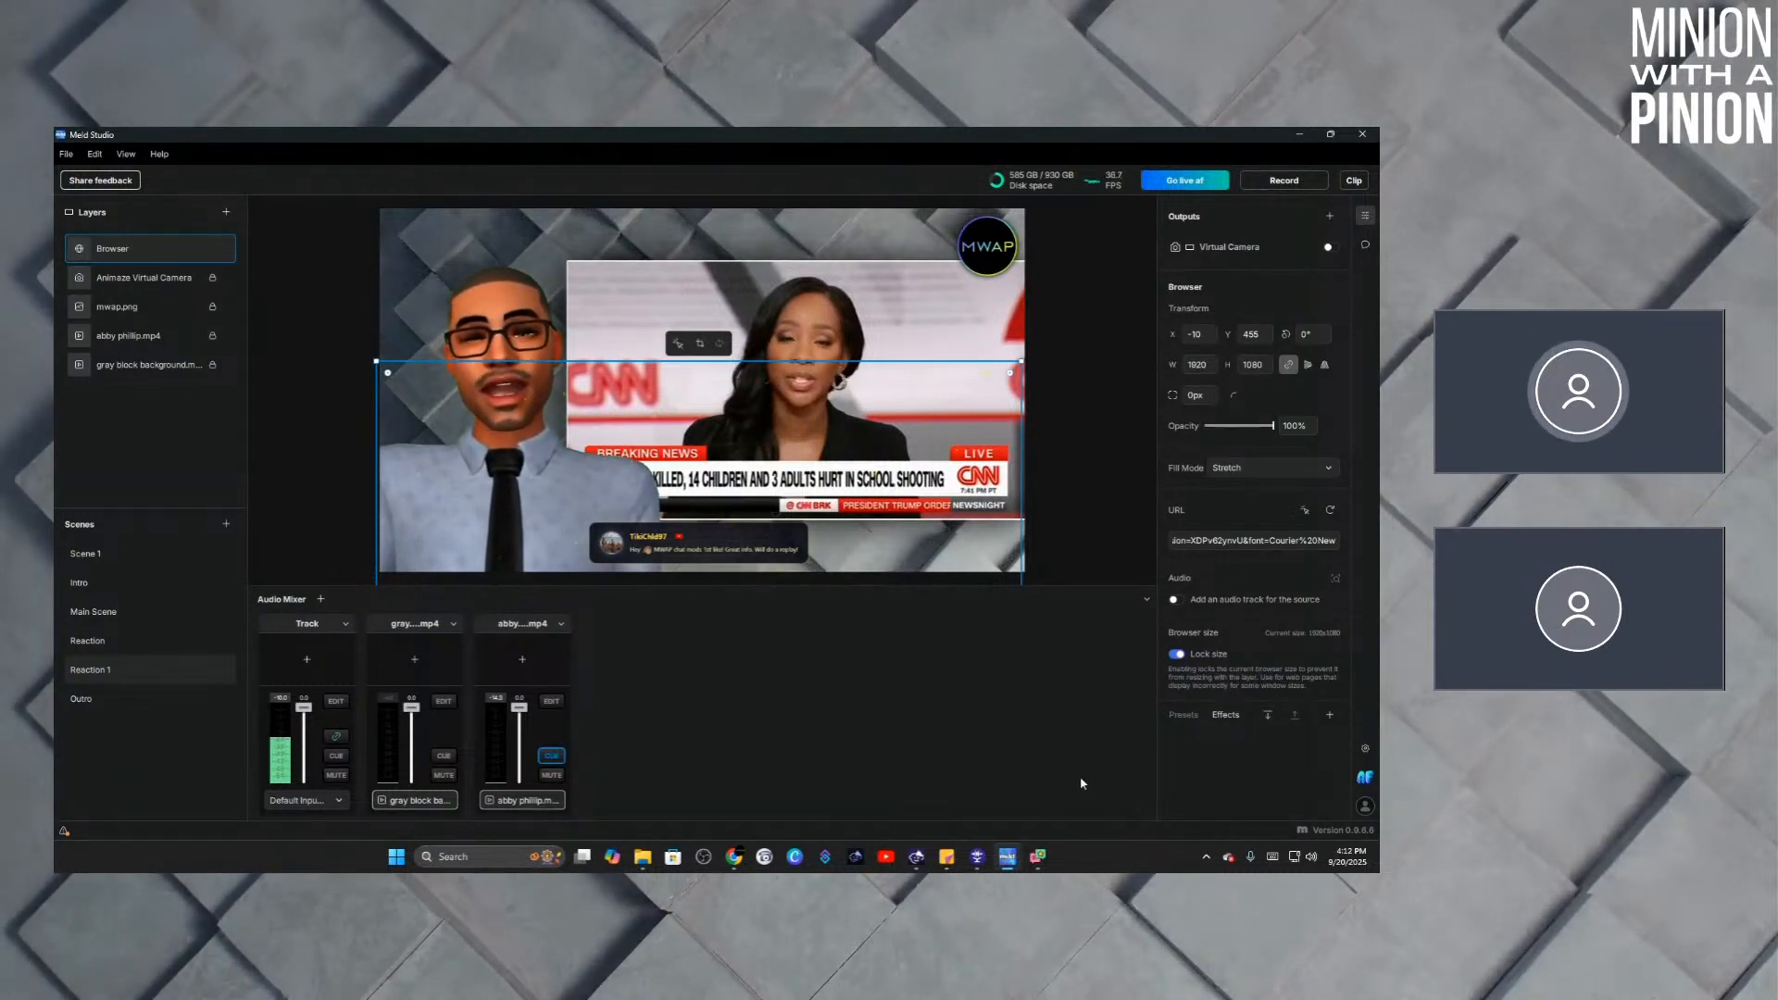
mouse_move(1019, 864)
mouse_move(1021, 805)
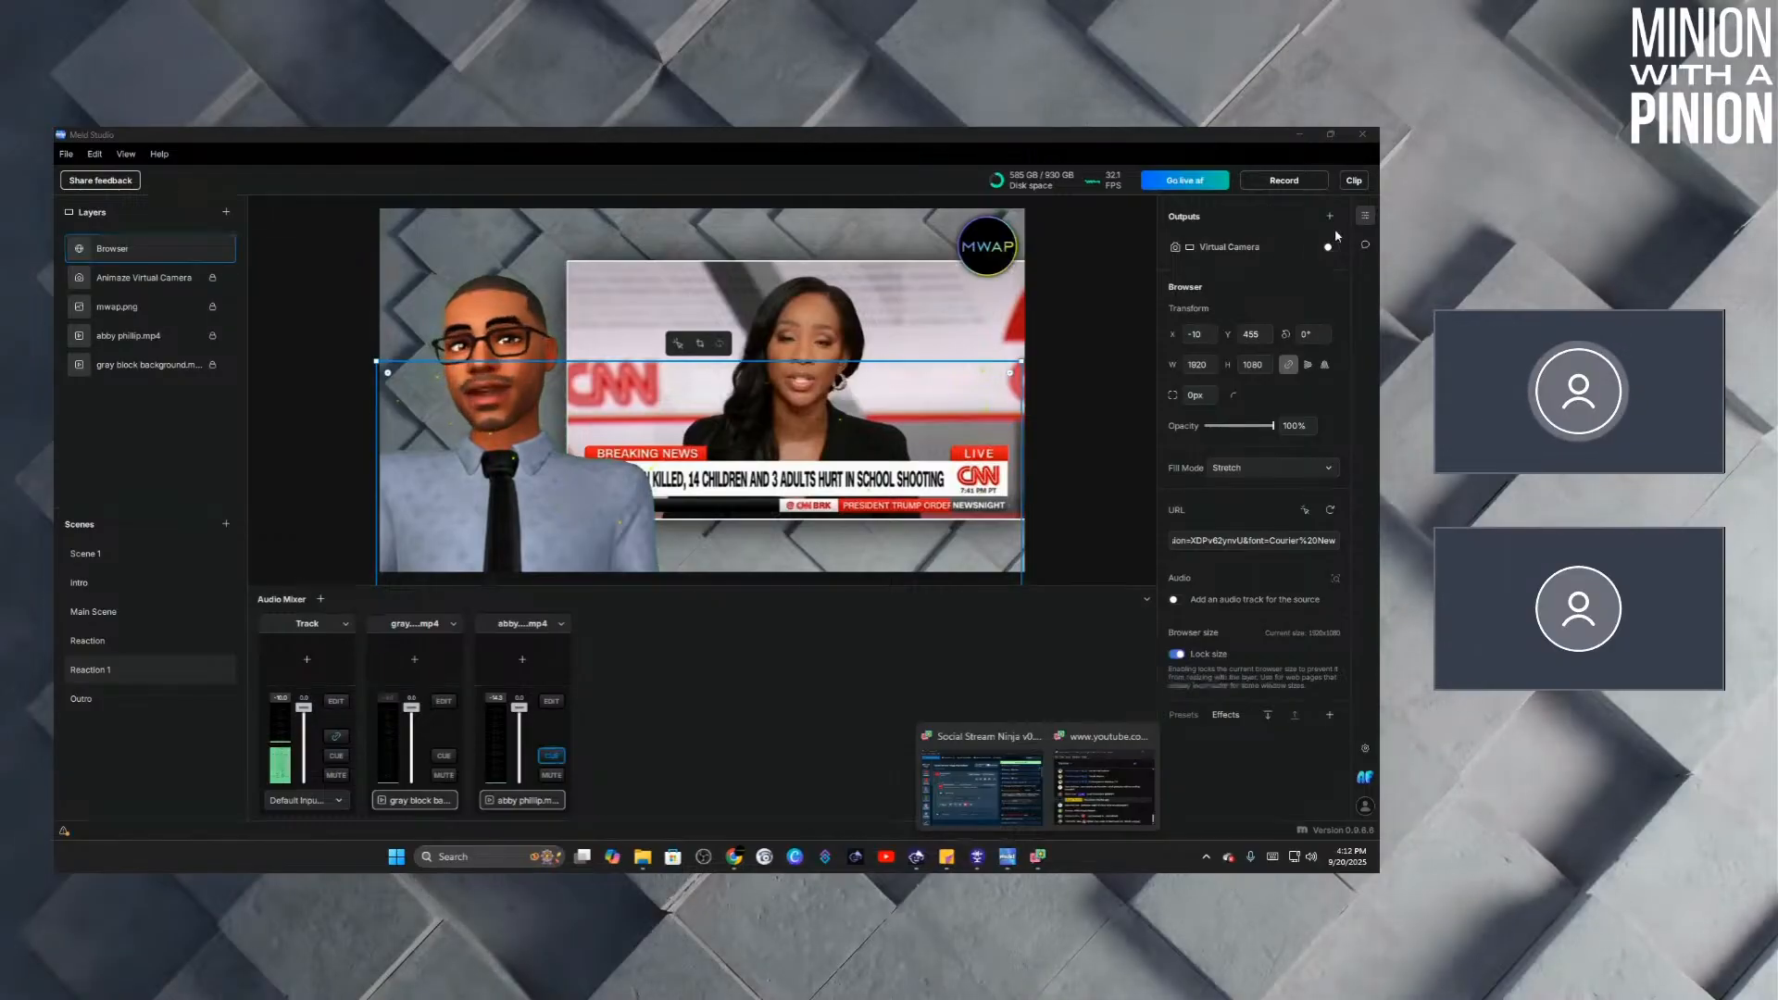
Show the chat and feature the "Awwwww snap!!!" and "Hello French We" messages to check the repositioned Fireflies overlay.
click(1365, 245)
click(1184, 380)
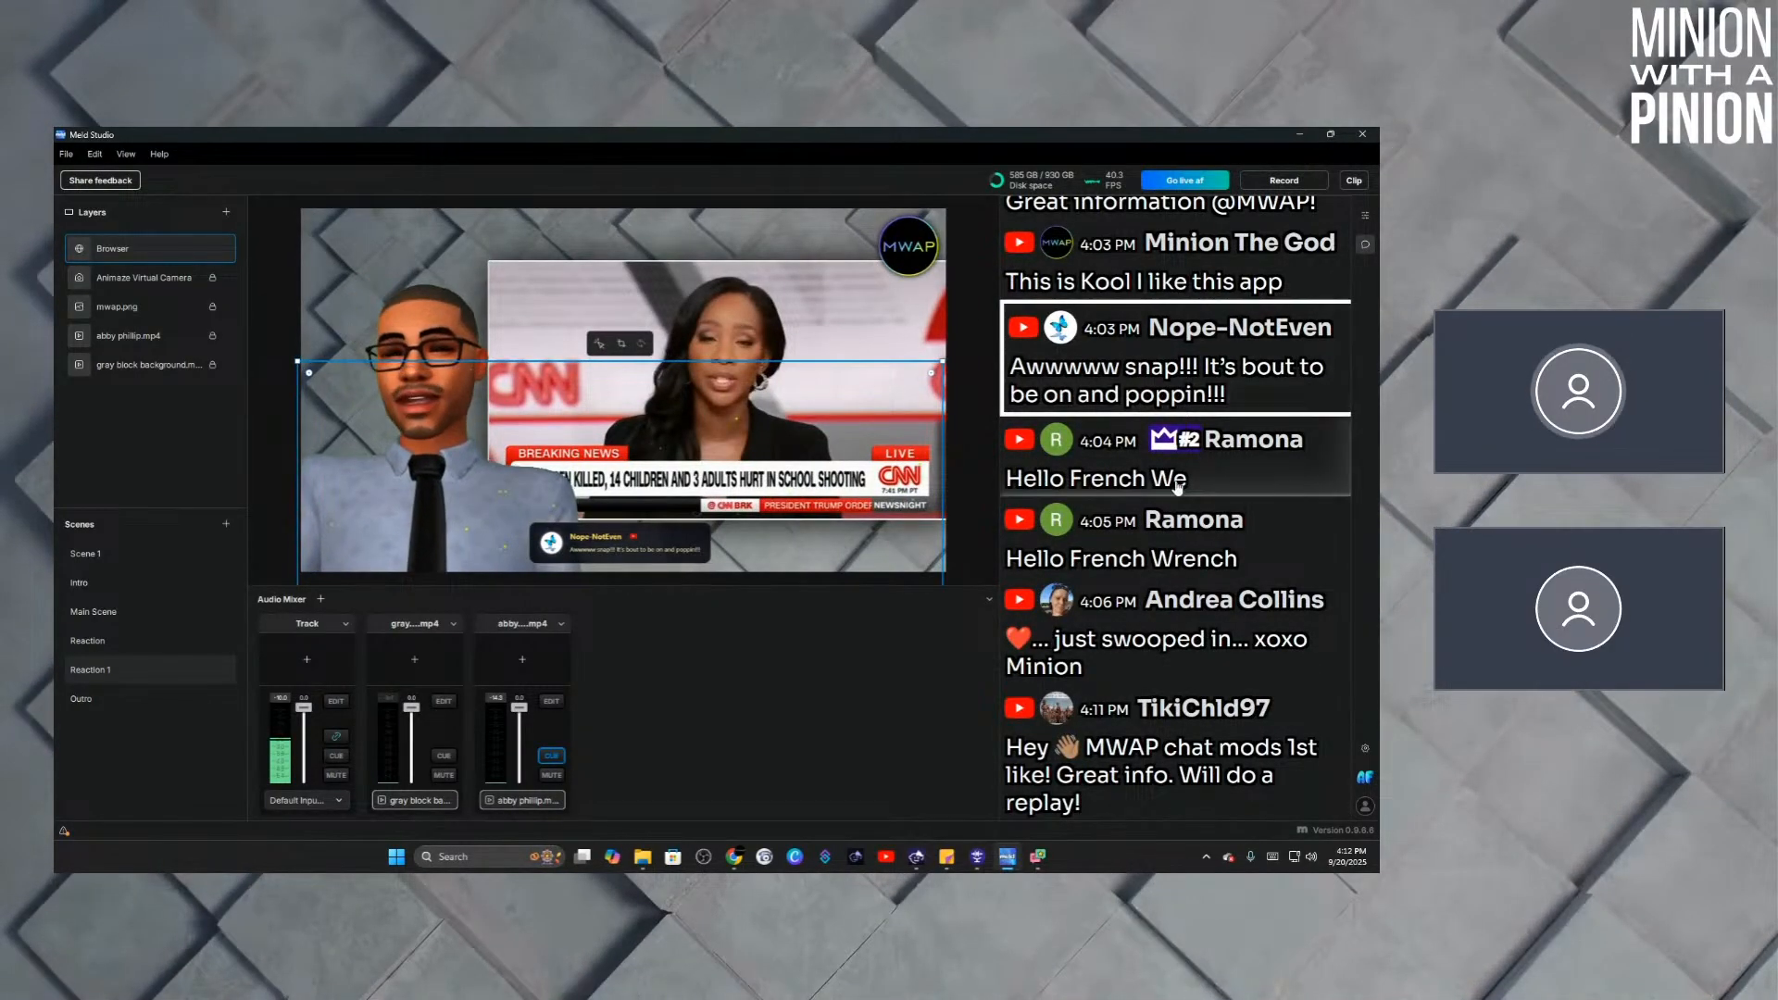
click(1211, 476)
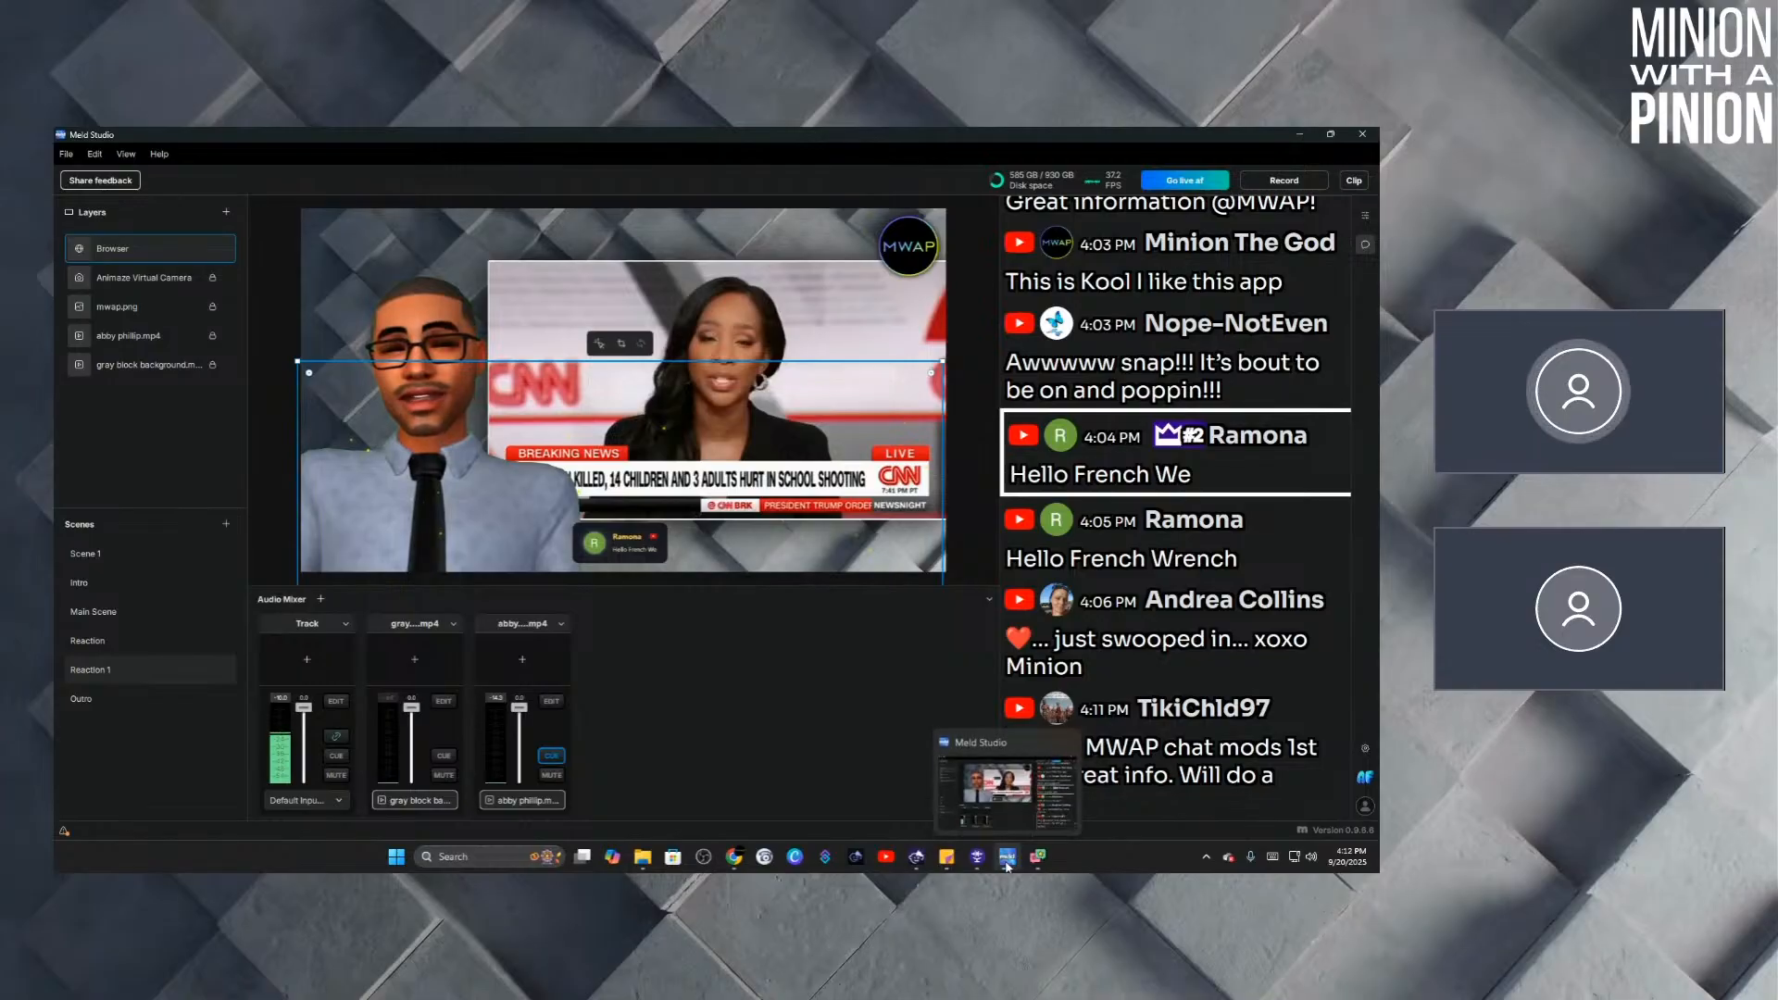
Switch to Social Stream Ninja, set the Featured chat overlay's preset style to Comic Pop, and copy the overlay link.
click(1020, 805)
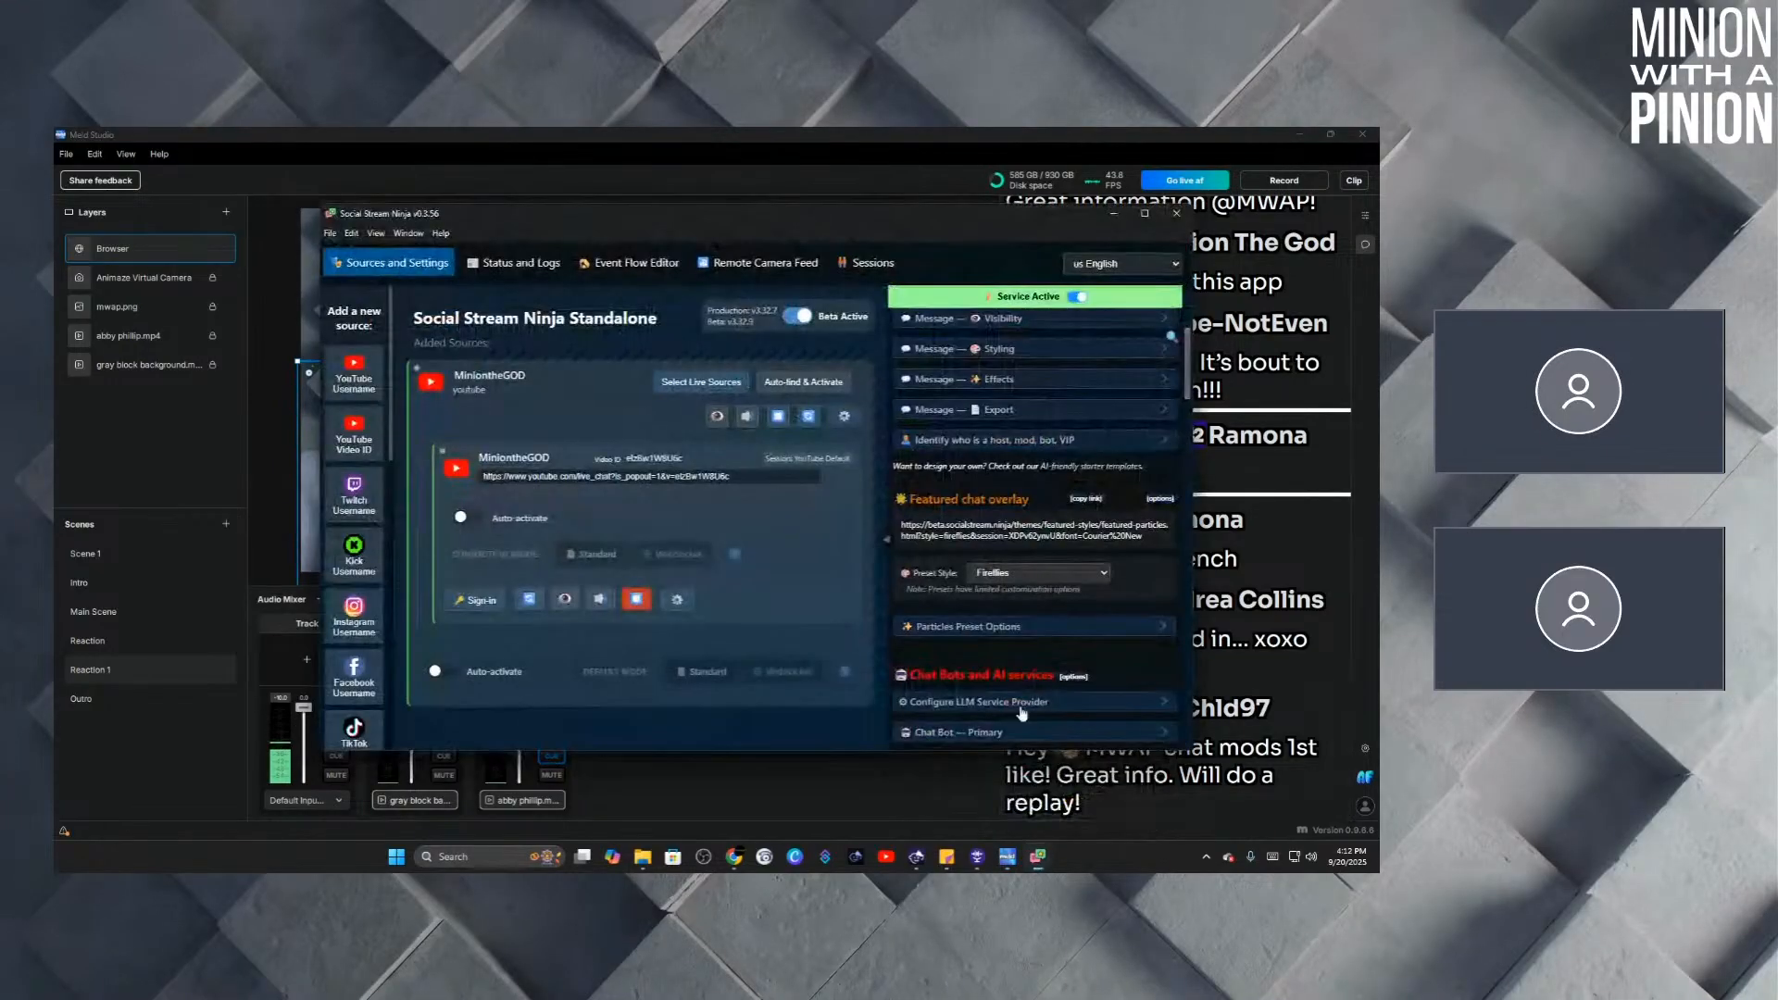
click(1081, 573)
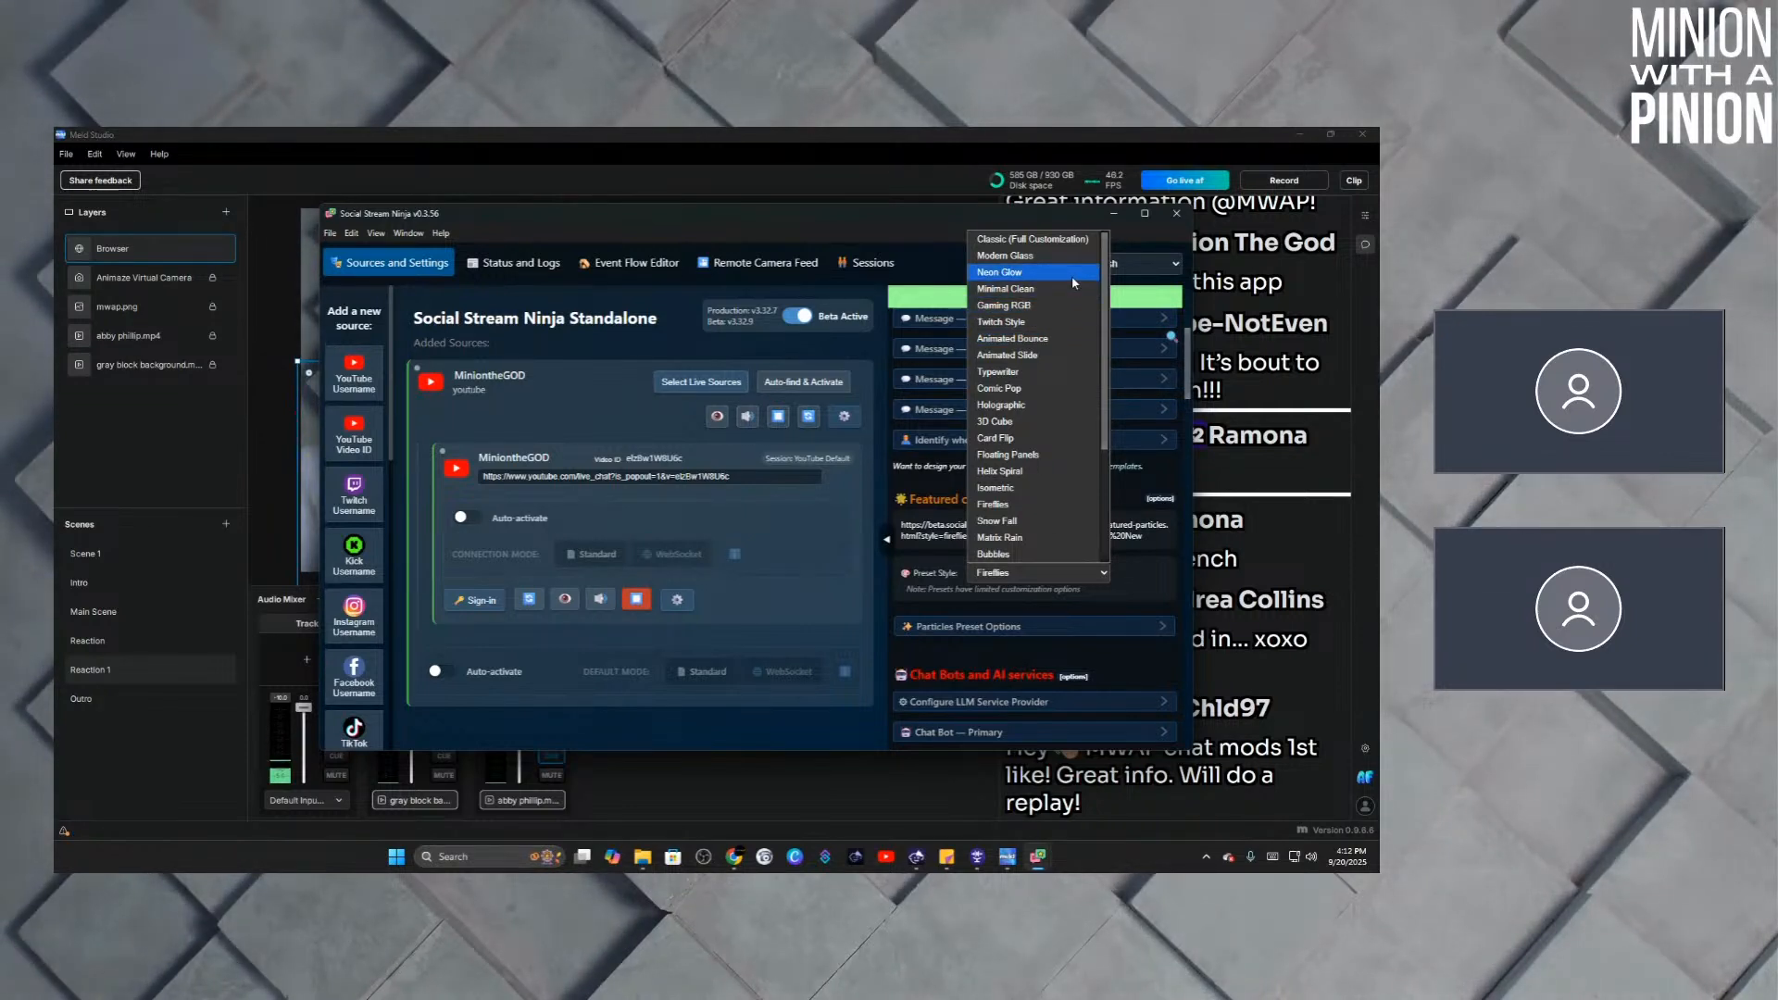
click(1047, 390)
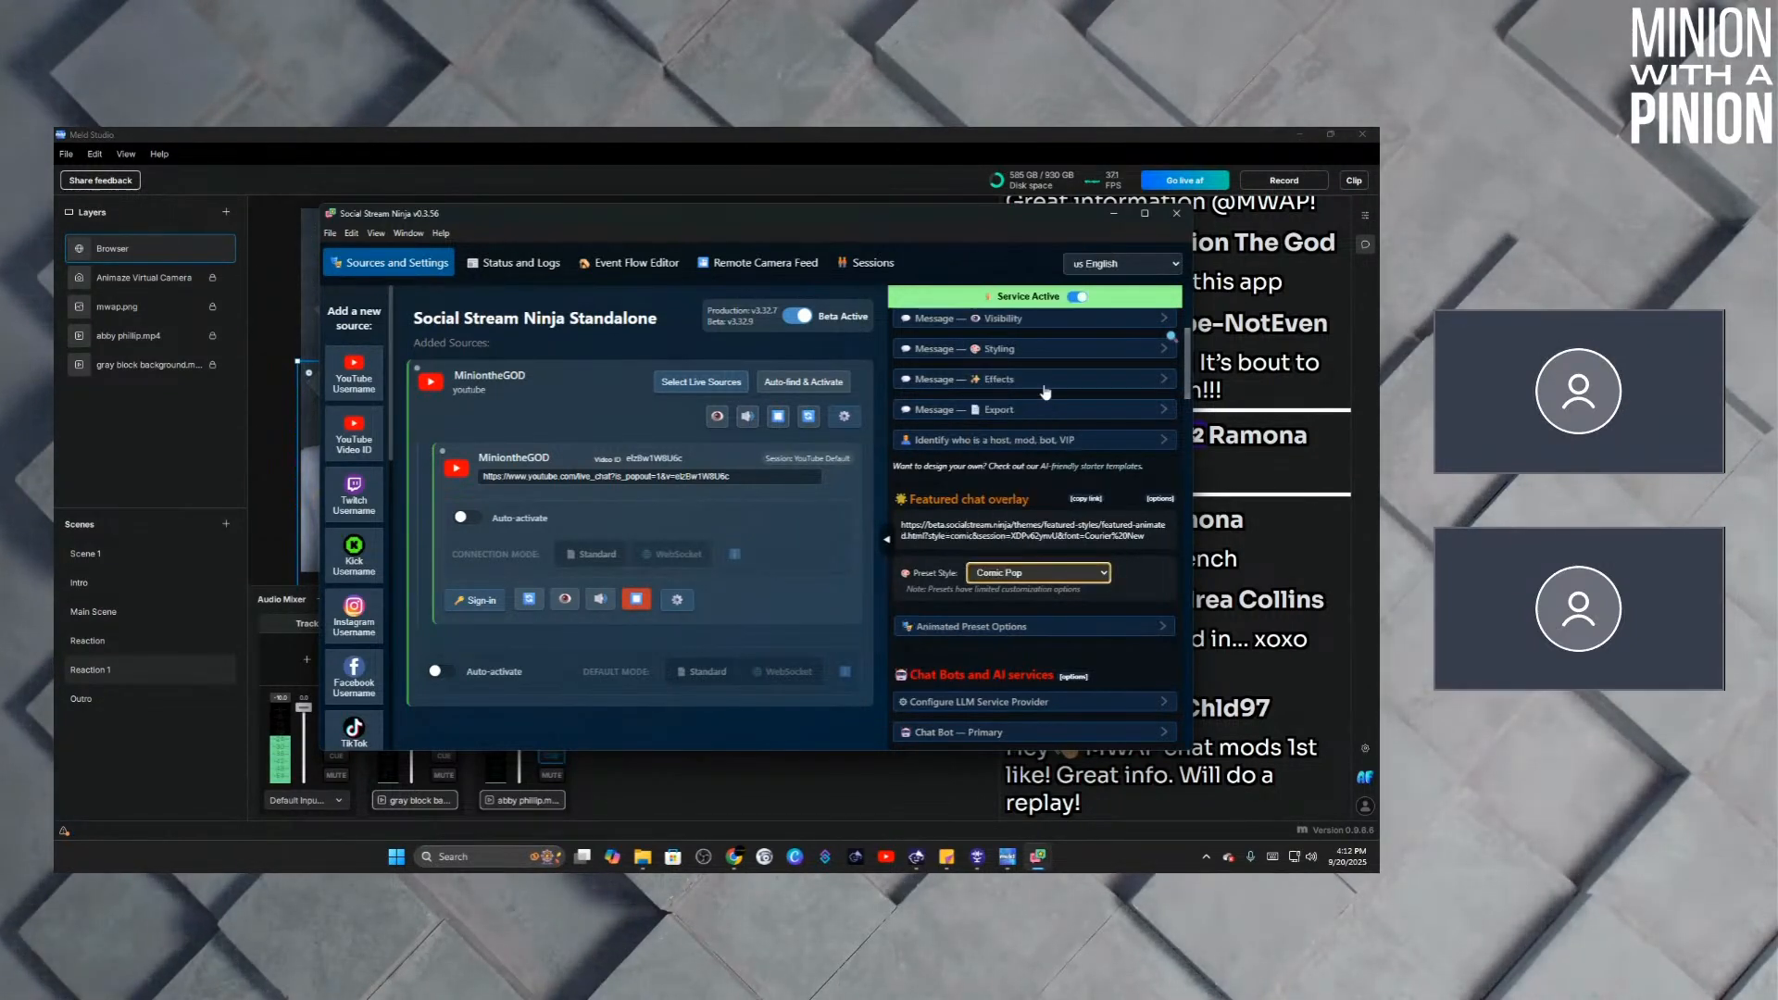
triple_click(1143, 537)
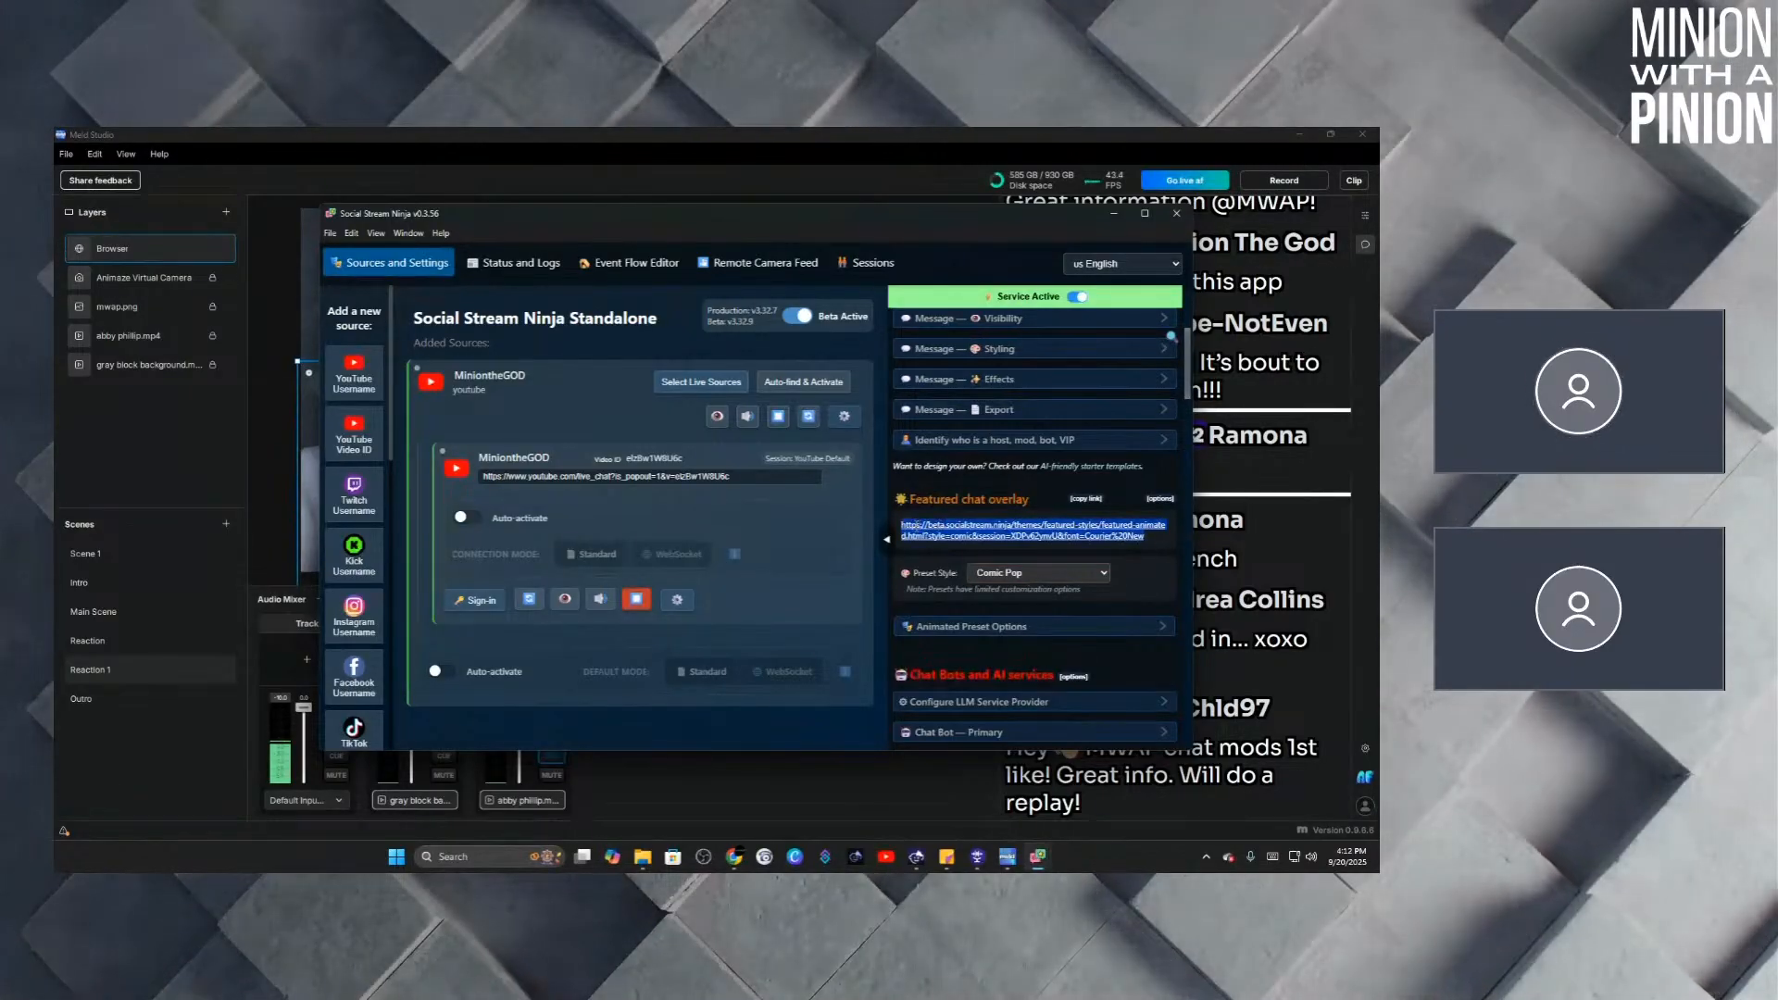
right_click(911, 533)
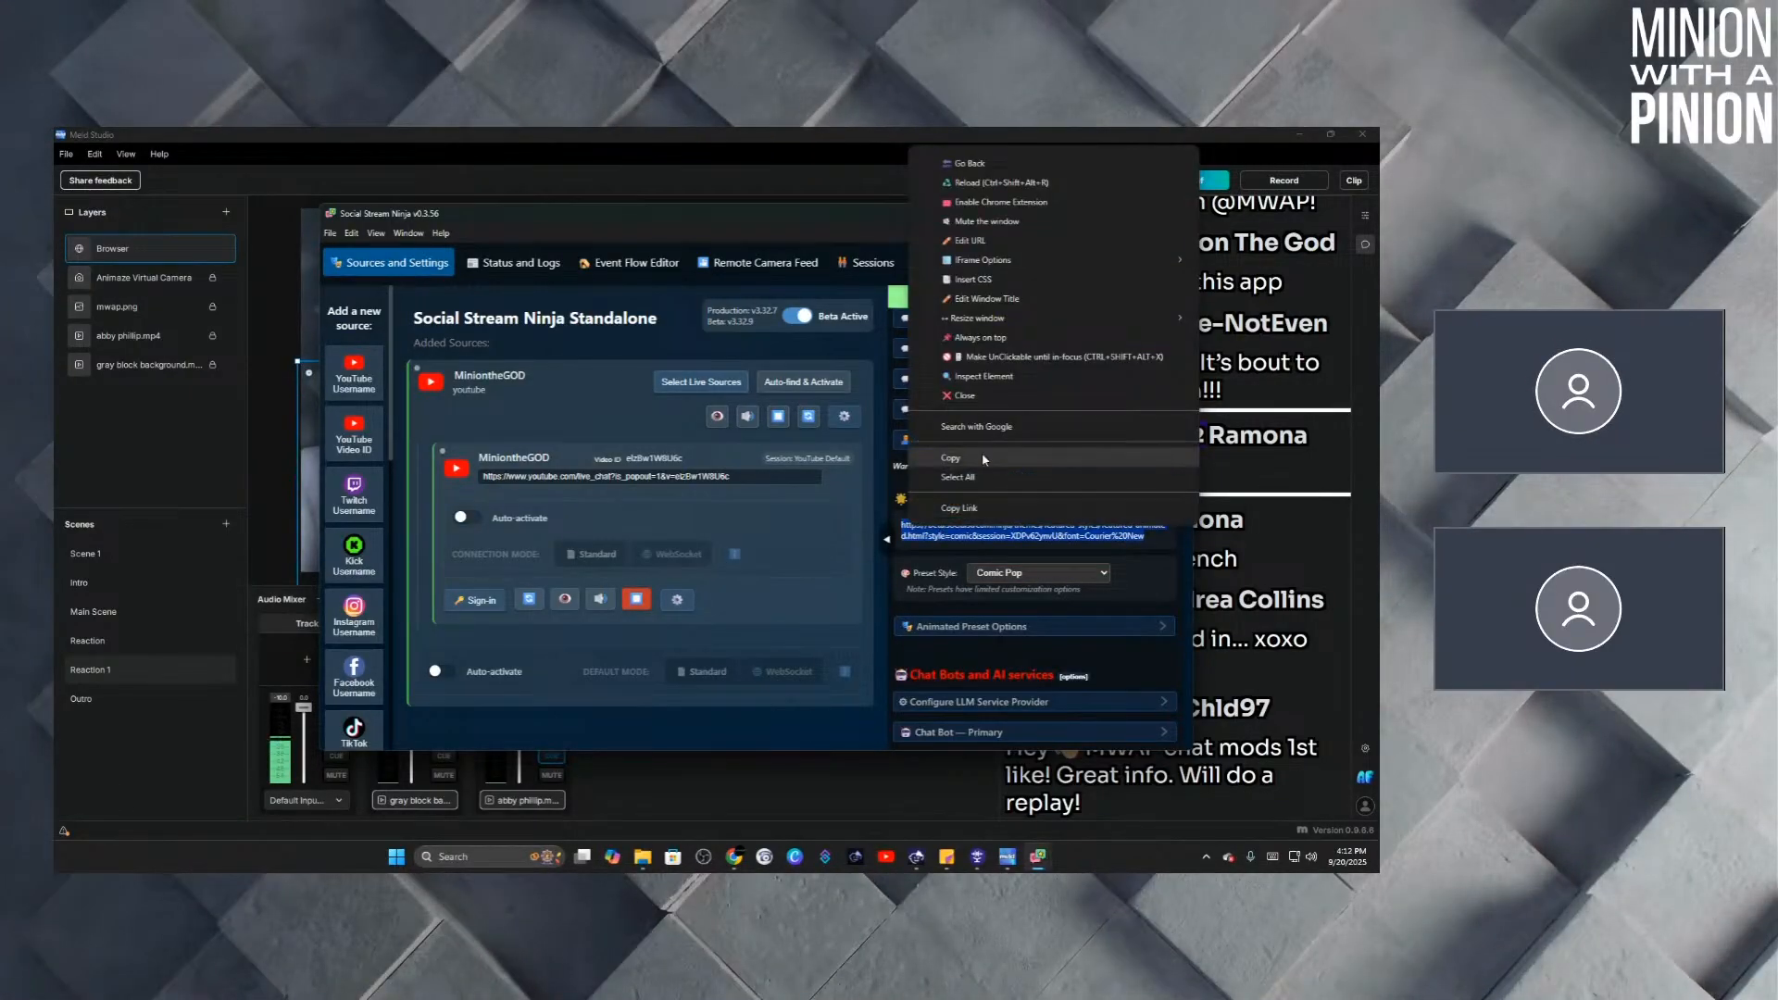
click(983, 456)
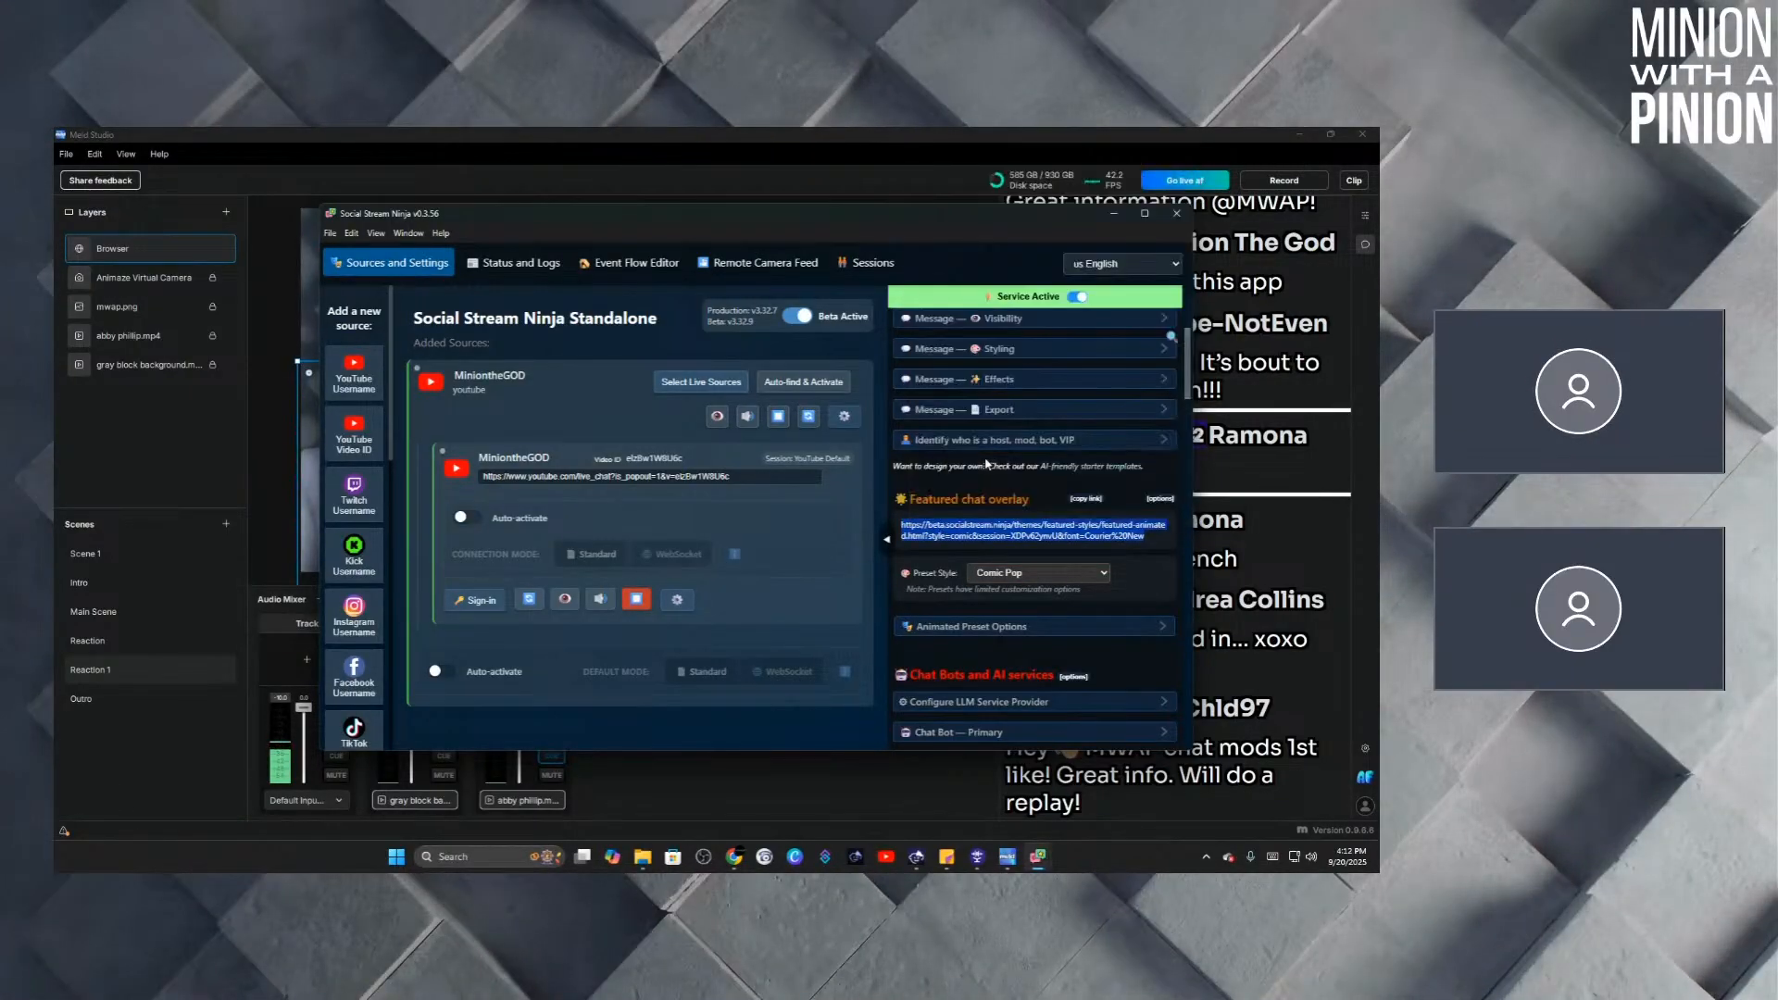
Return to Meld Studio and replace the Browser layer's URL in Reaction 1 with the copied Comic Pop overlay link.
click(183, 445)
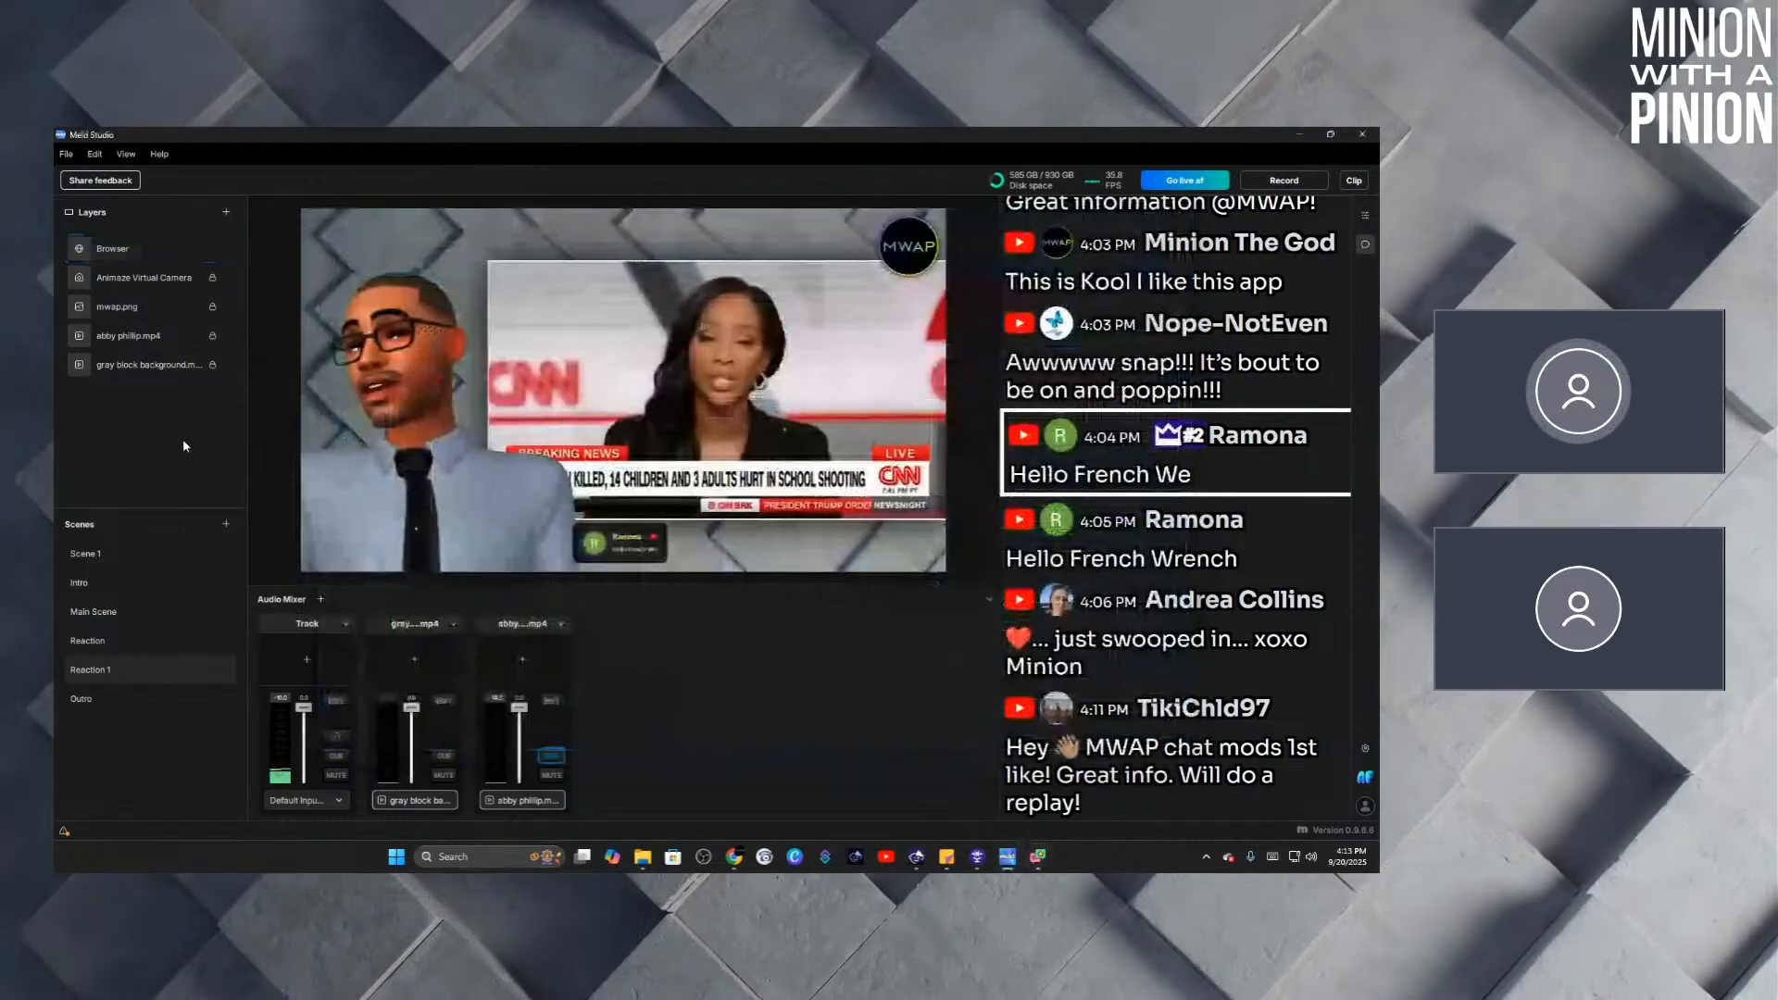
click(143, 250)
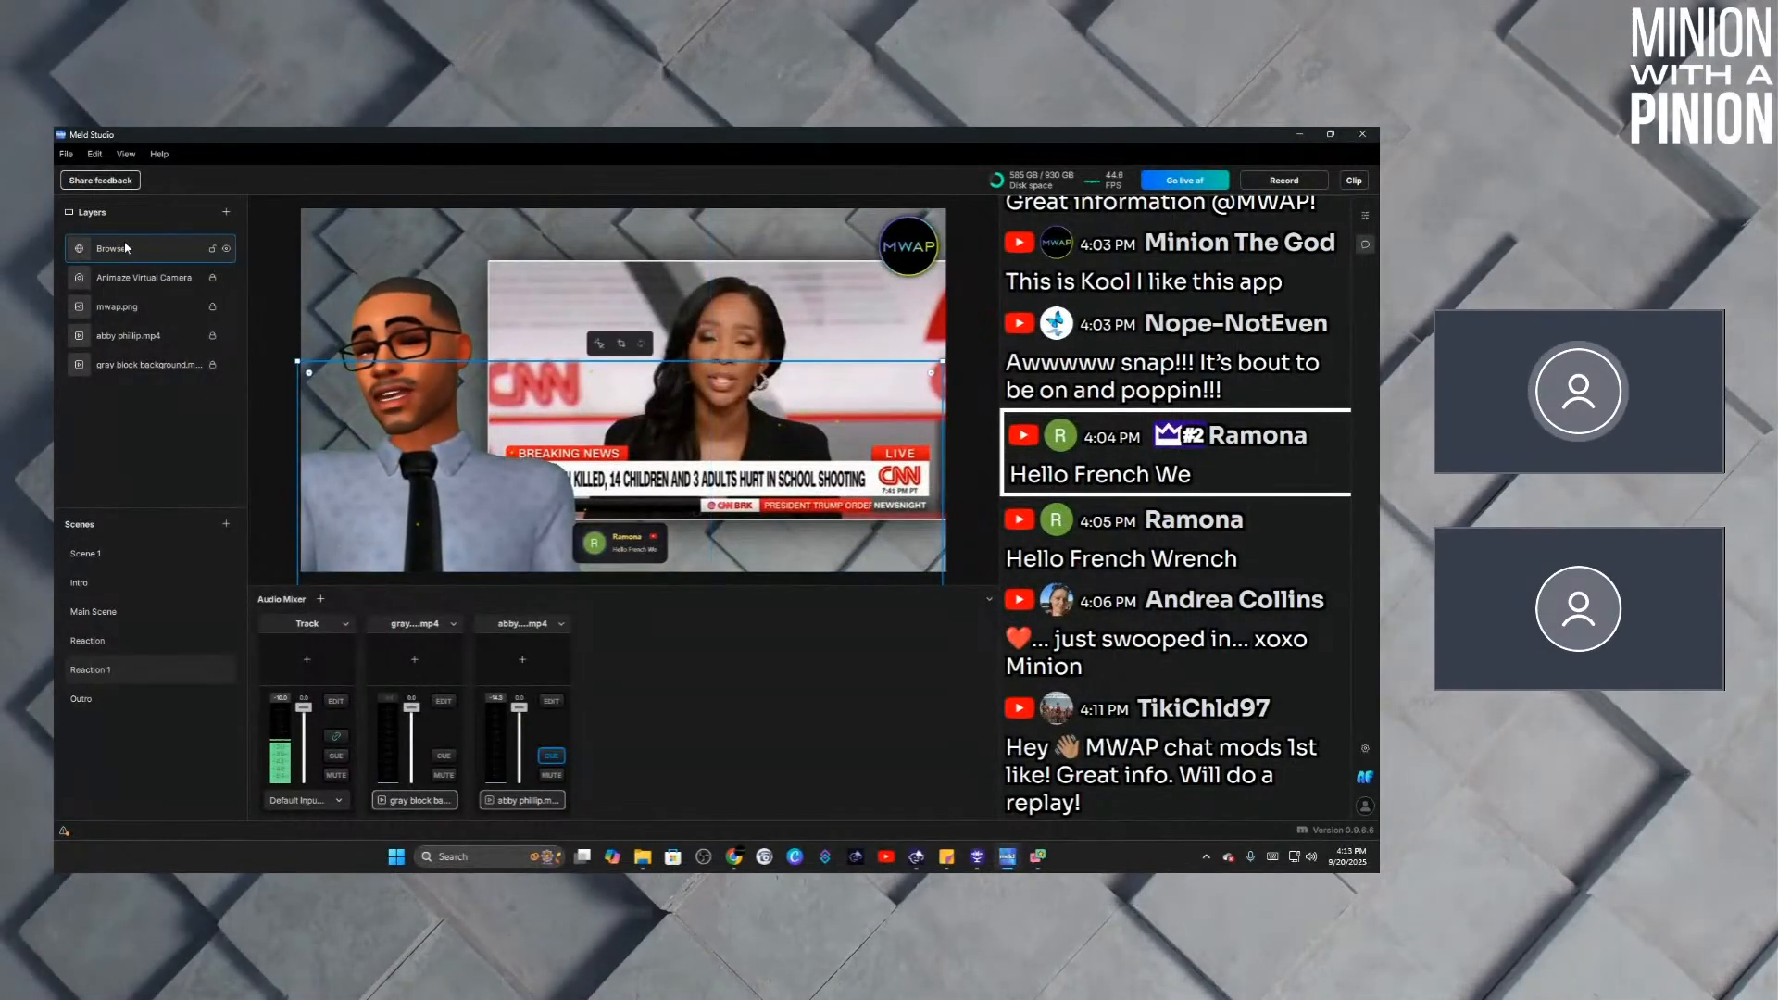
click(1368, 220)
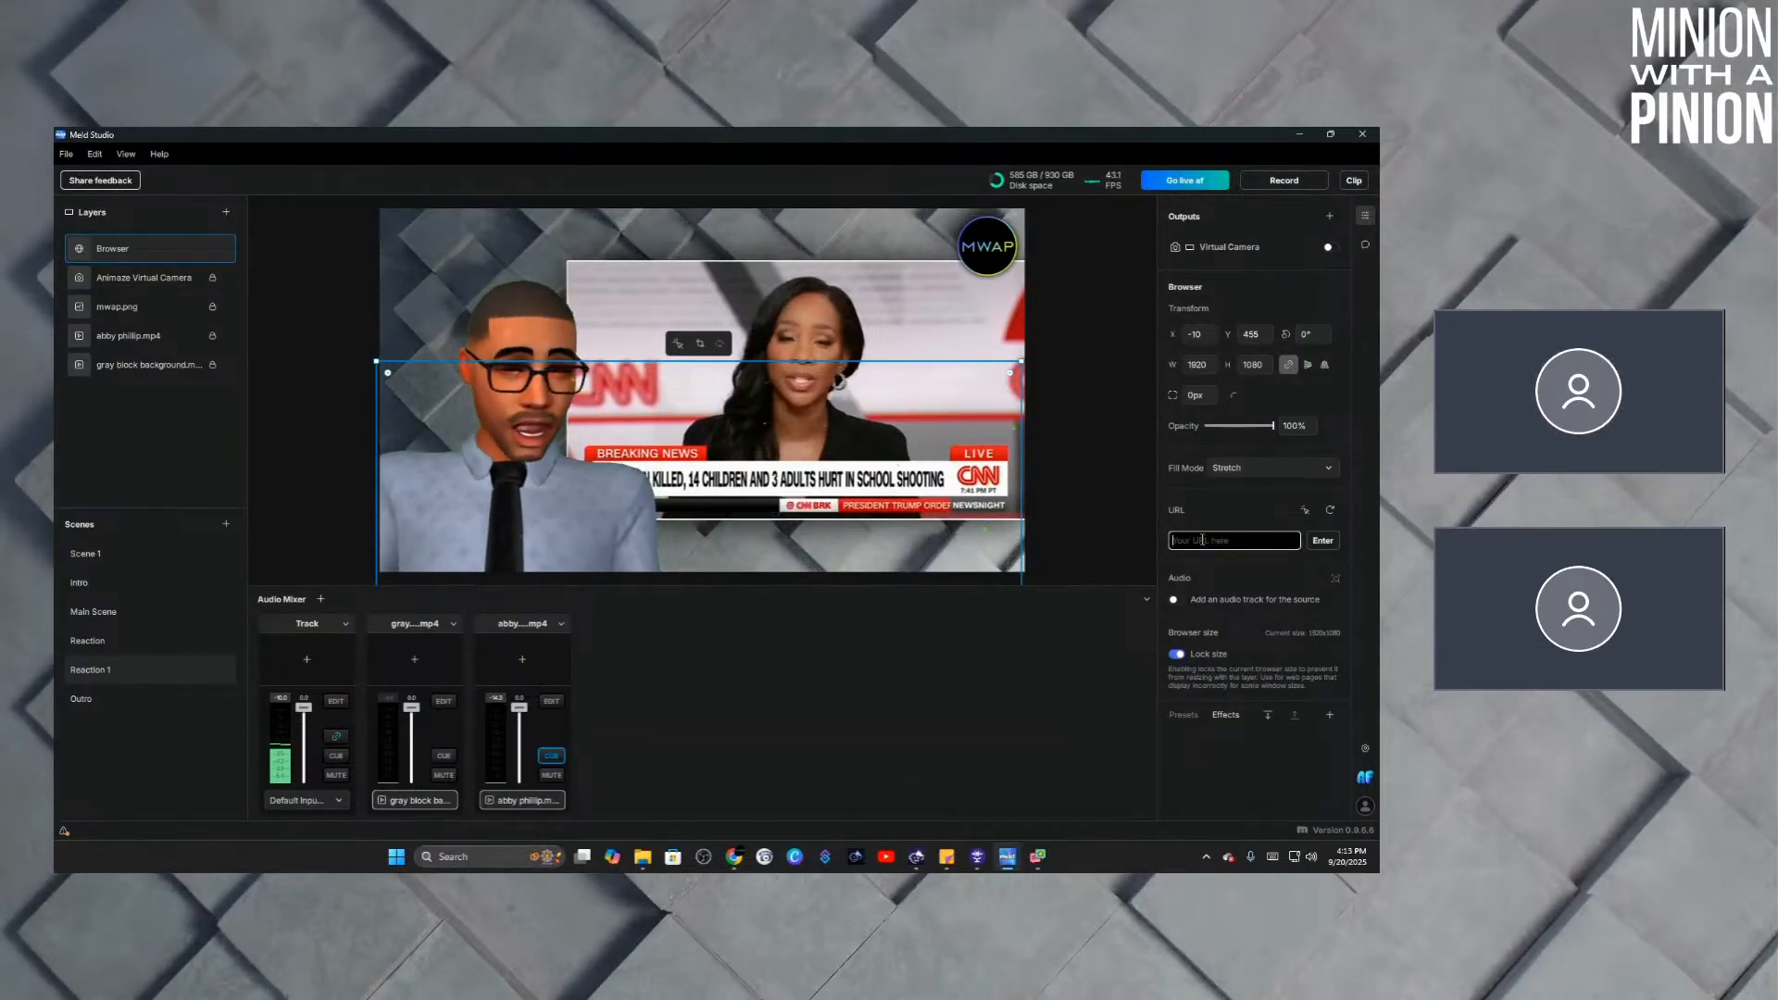
key(ctrl+v)
click(1323, 540)
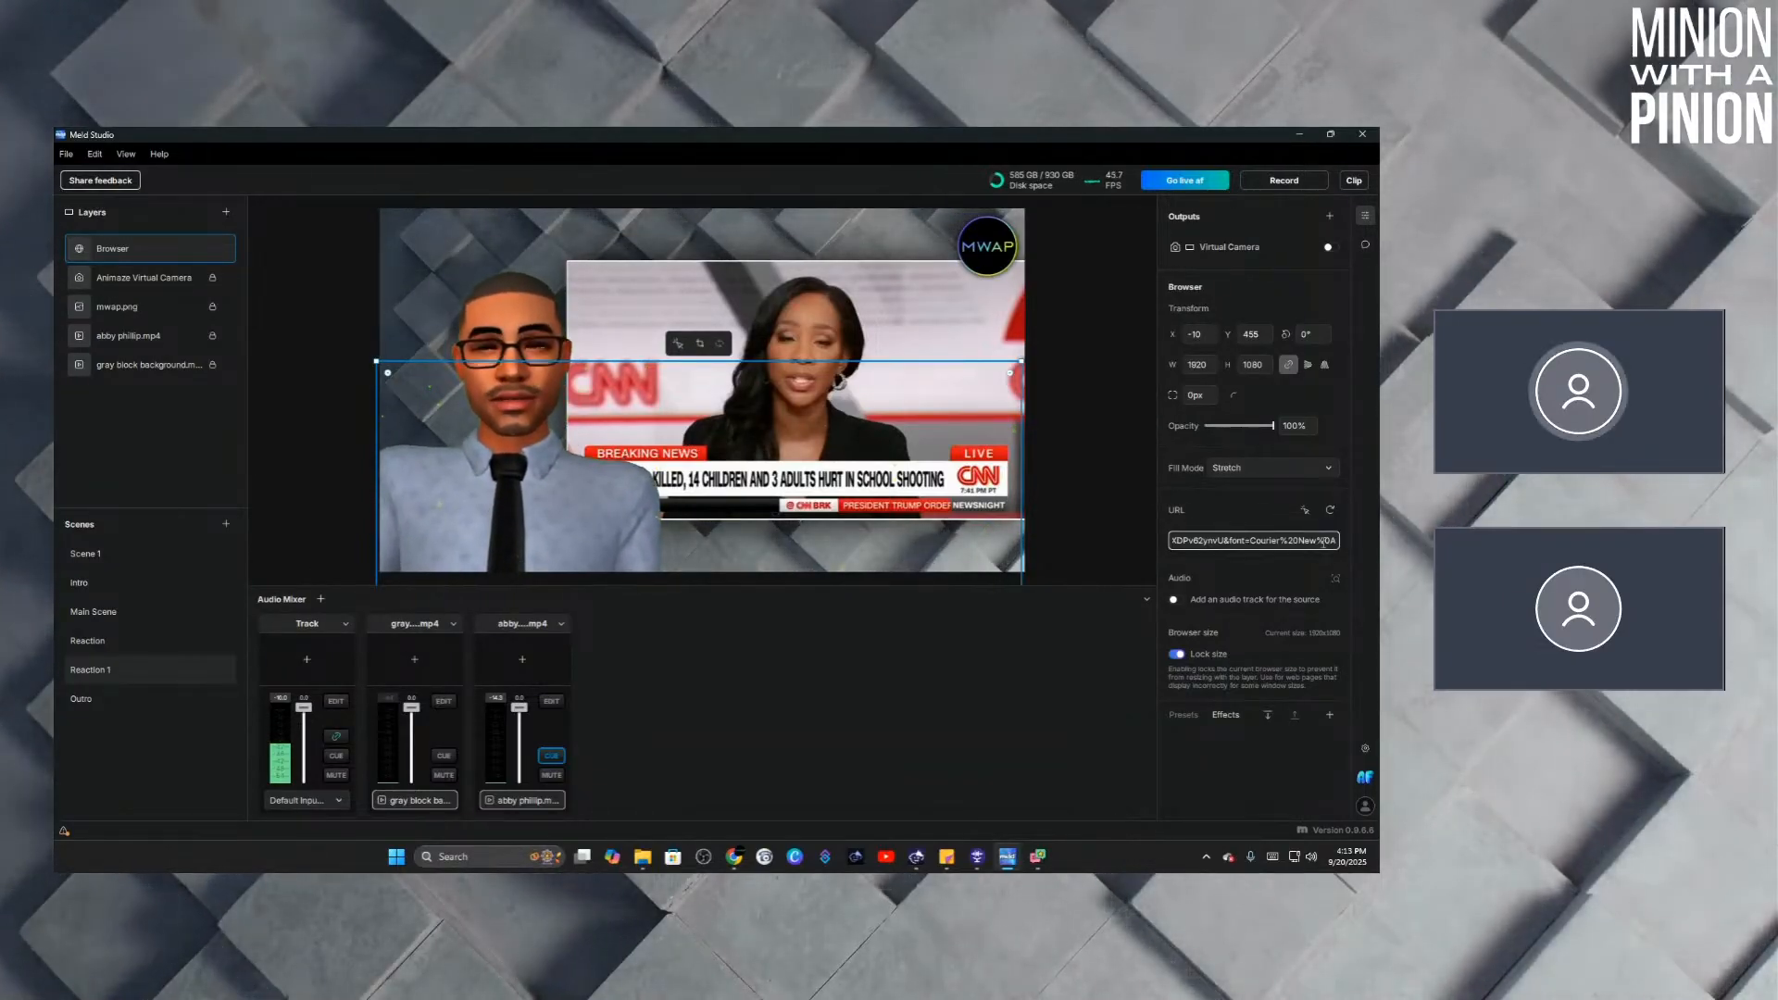
Show the chat and feature several messages in turn, from "Hello French Wrench" to "This is Kool I like this app", to test the Comic Pop overlay.
click(1362, 248)
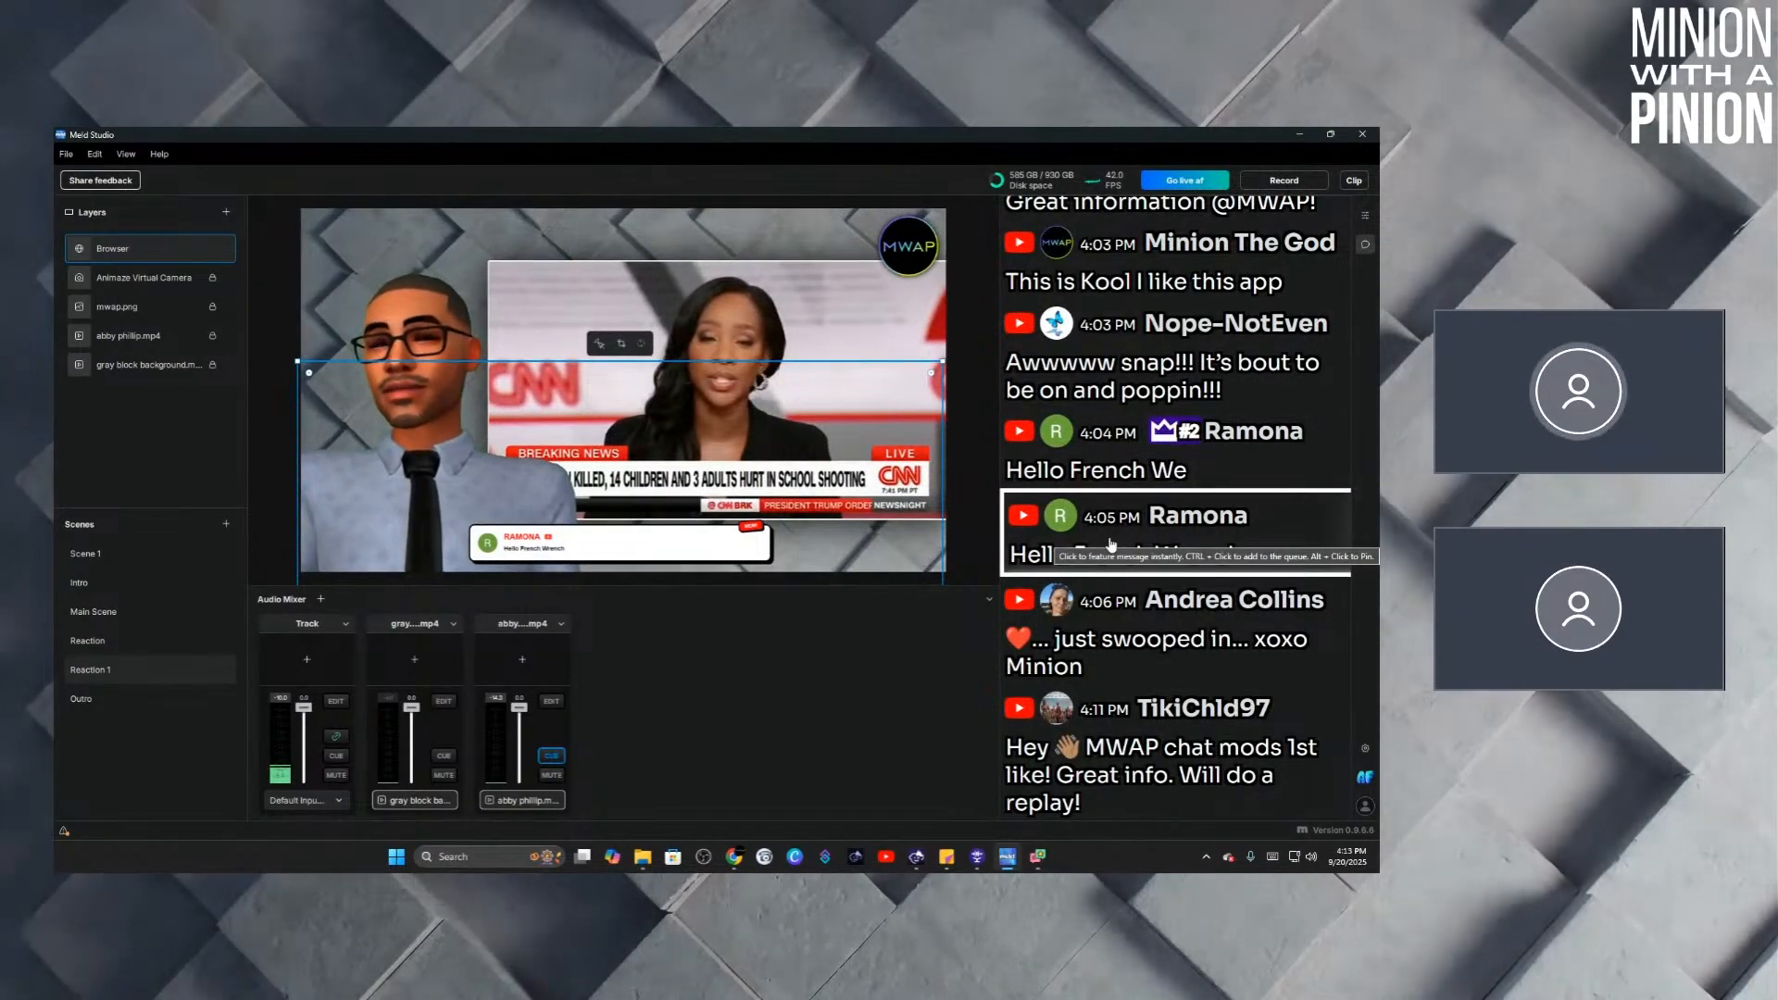
click(1174, 274)
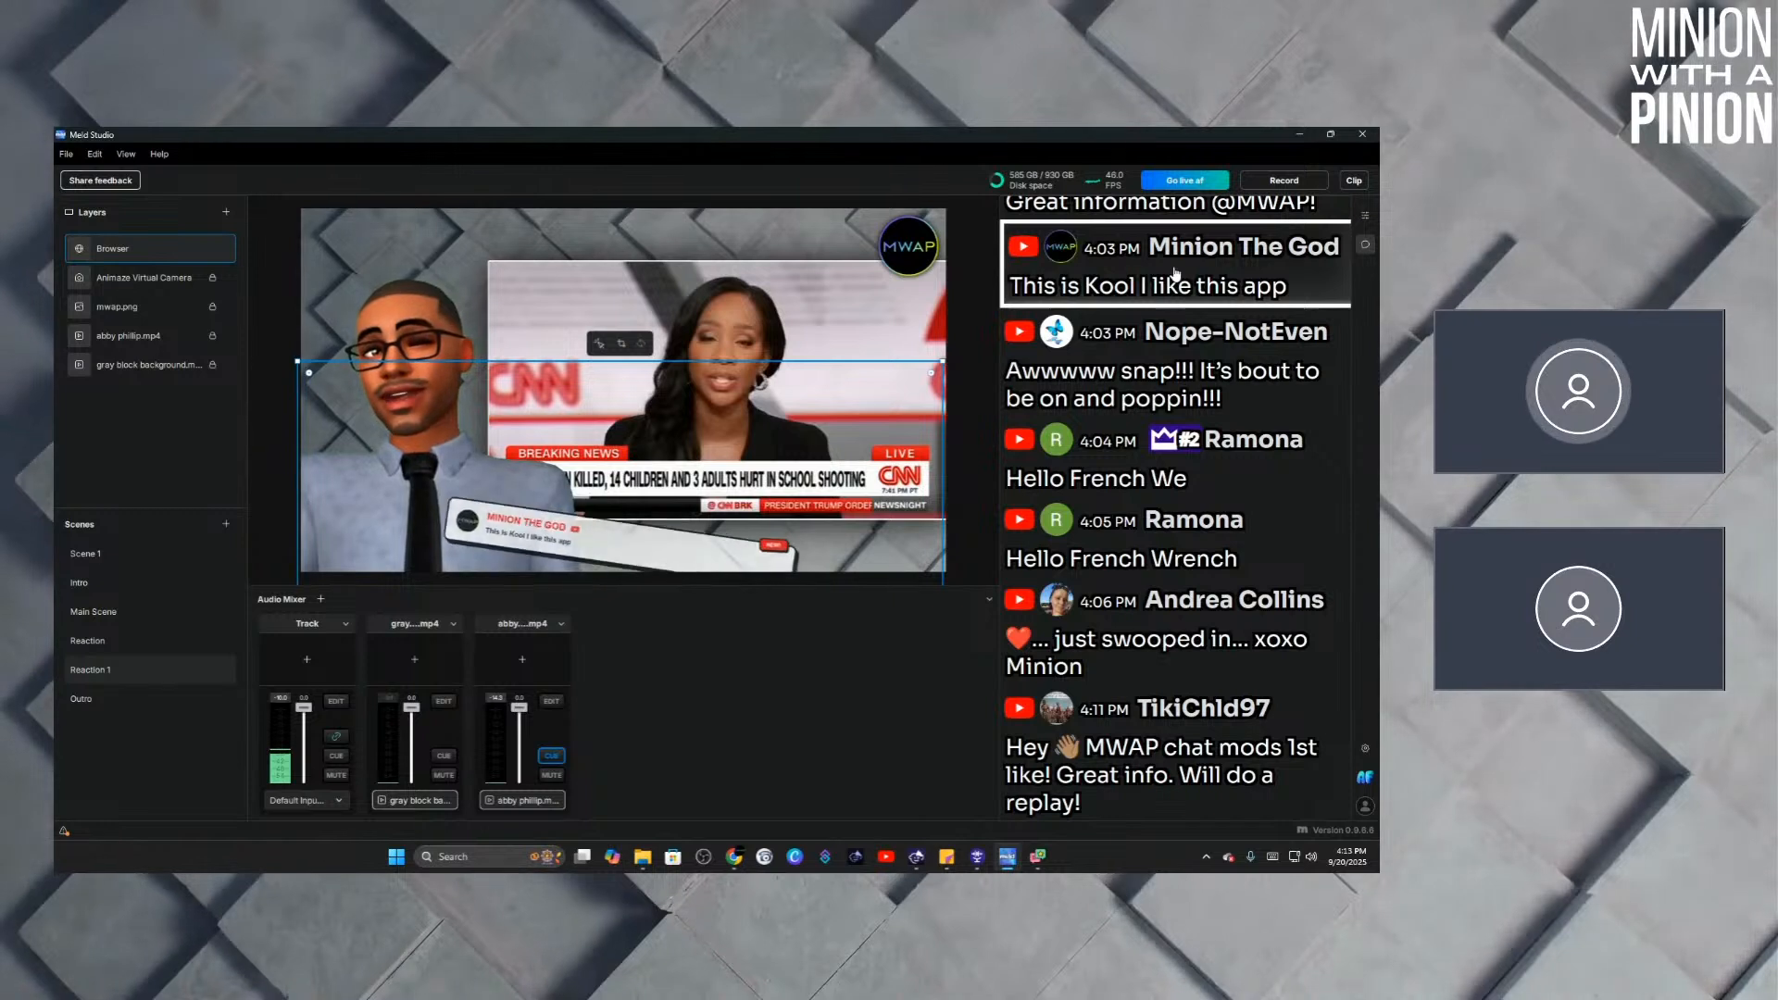
click(1169, 274)
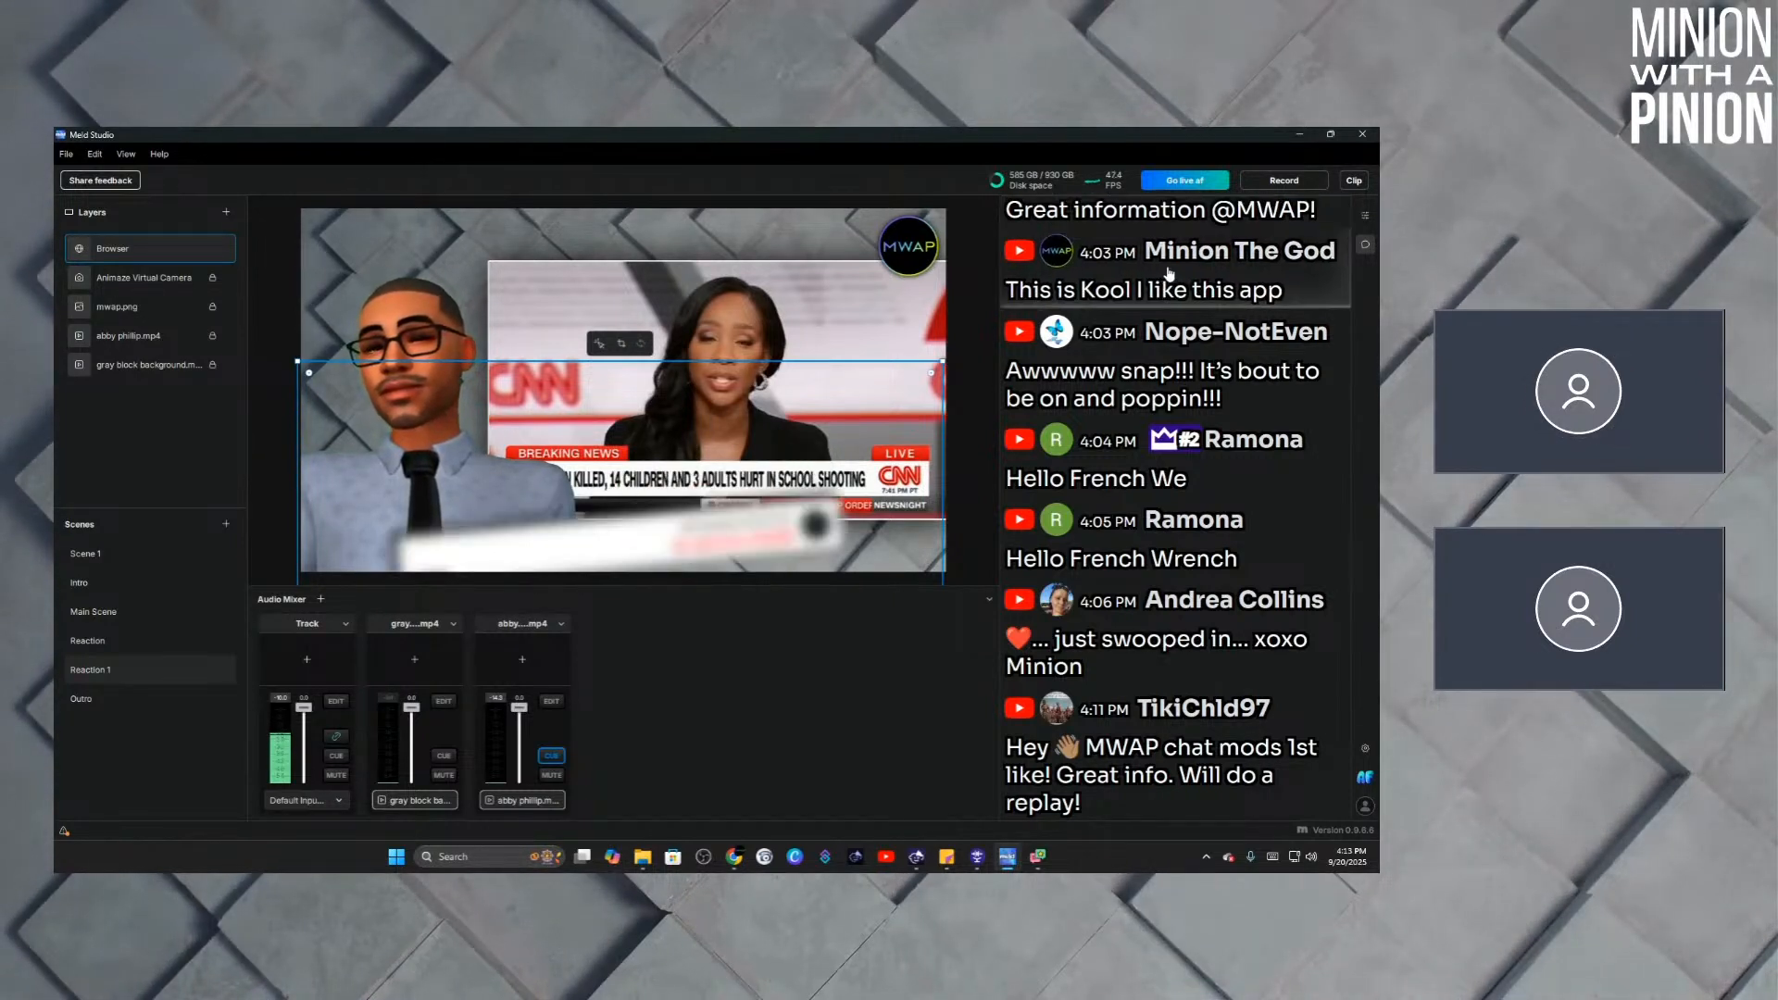
click(1152, 346)
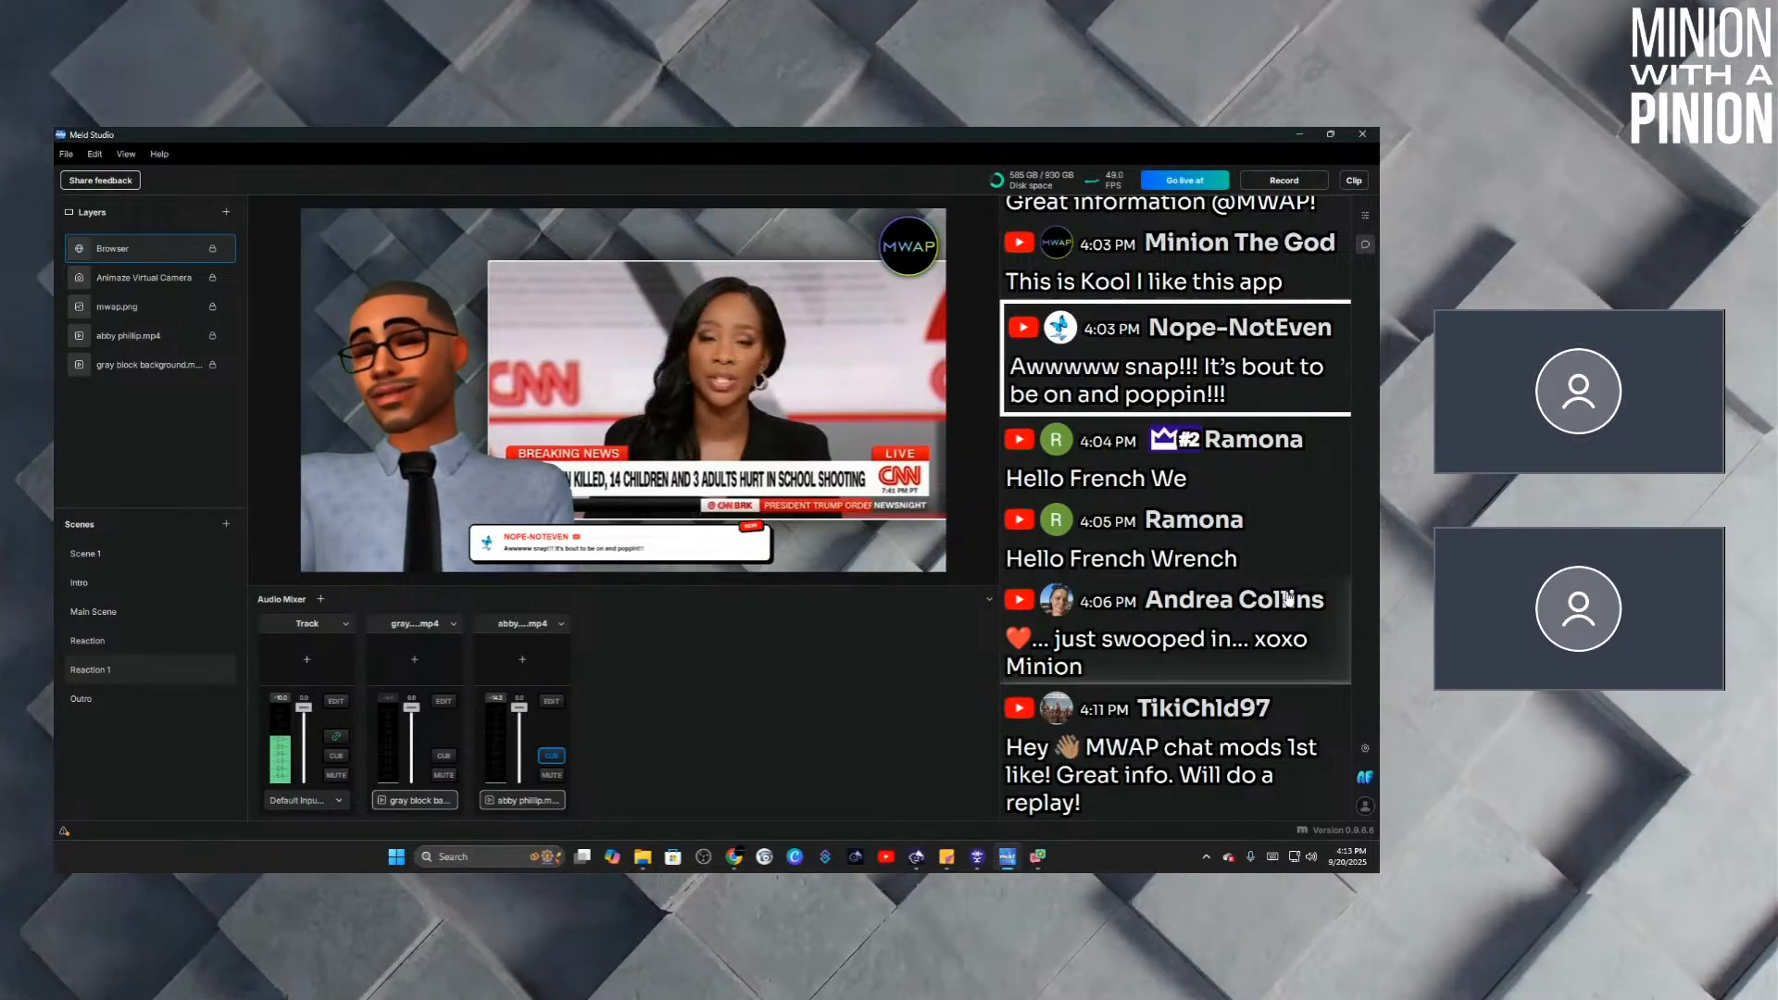
click(1176, 625)
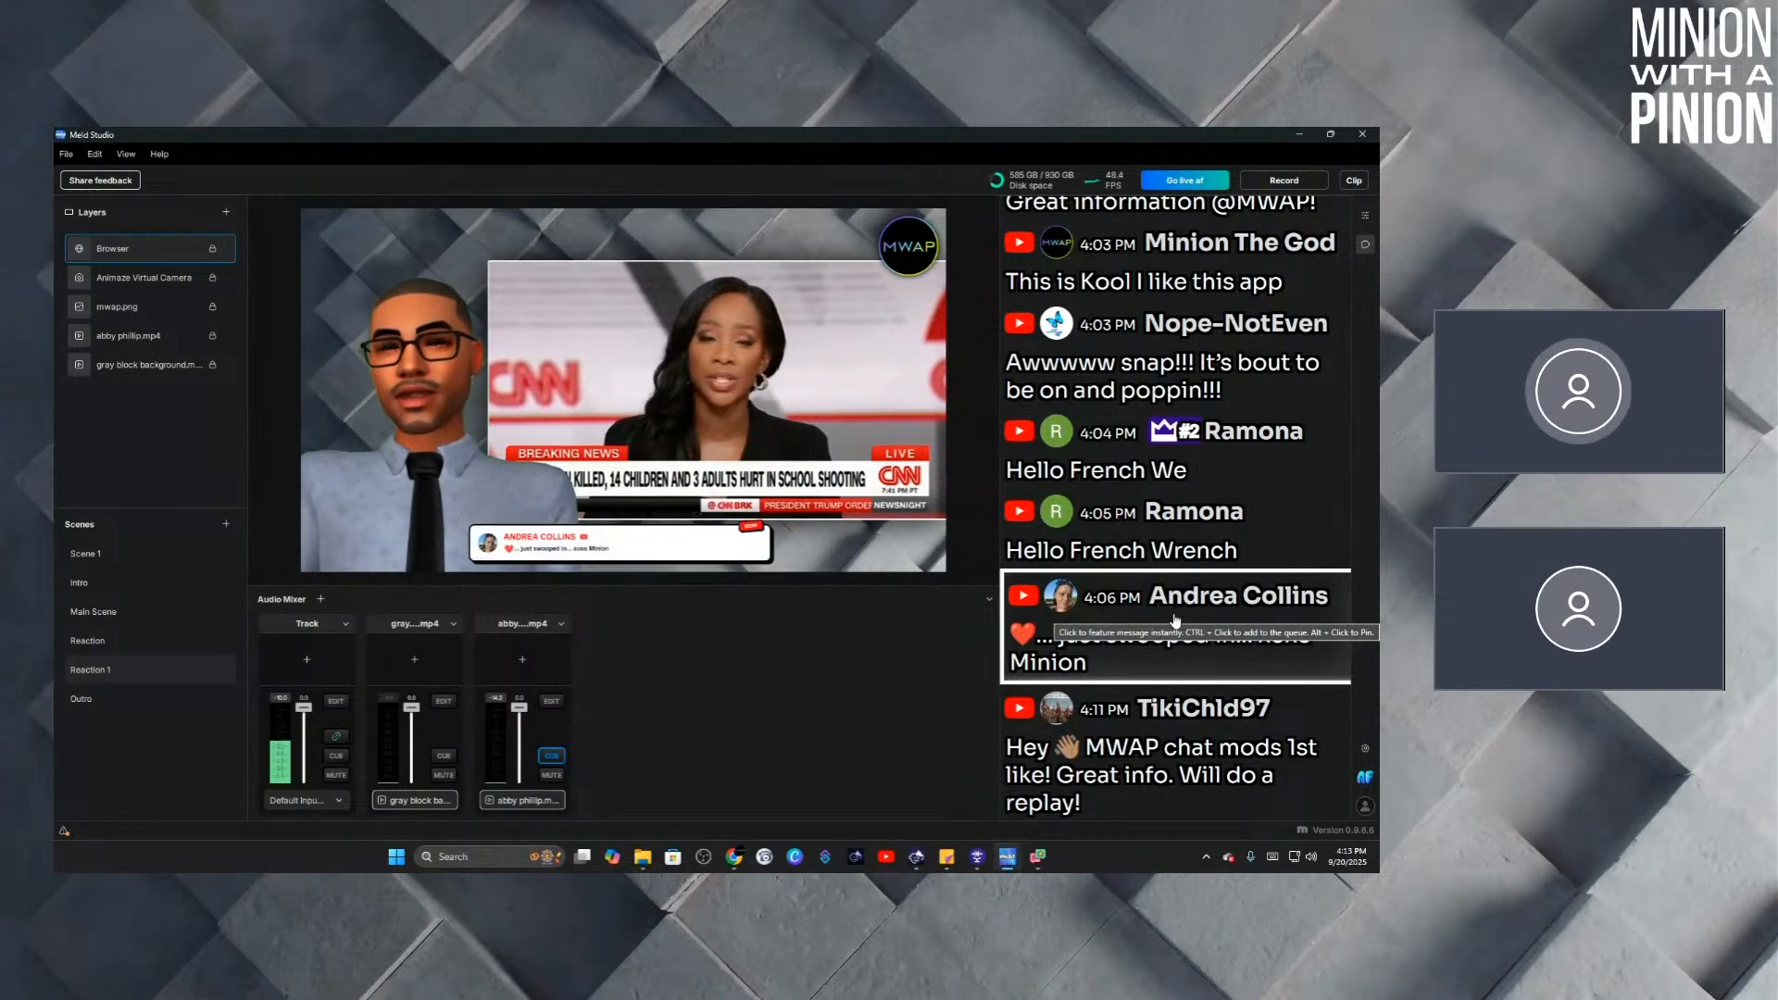
click(1128, 745)
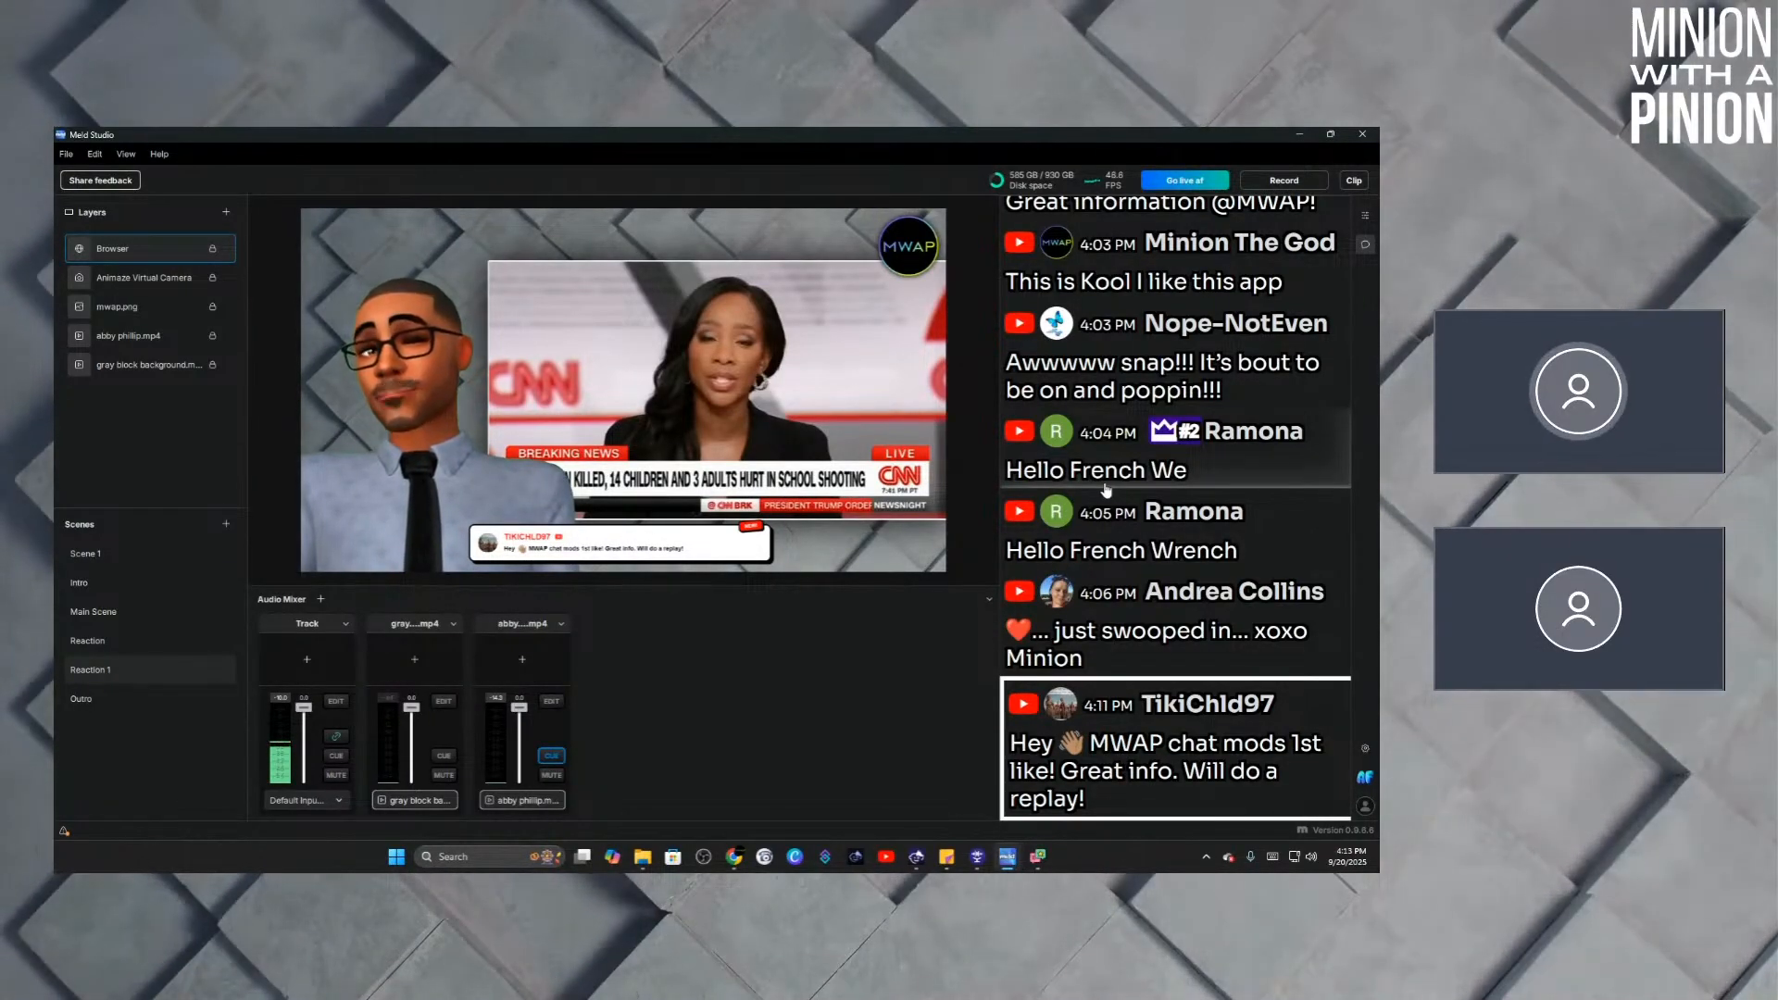
click(1163, 252)
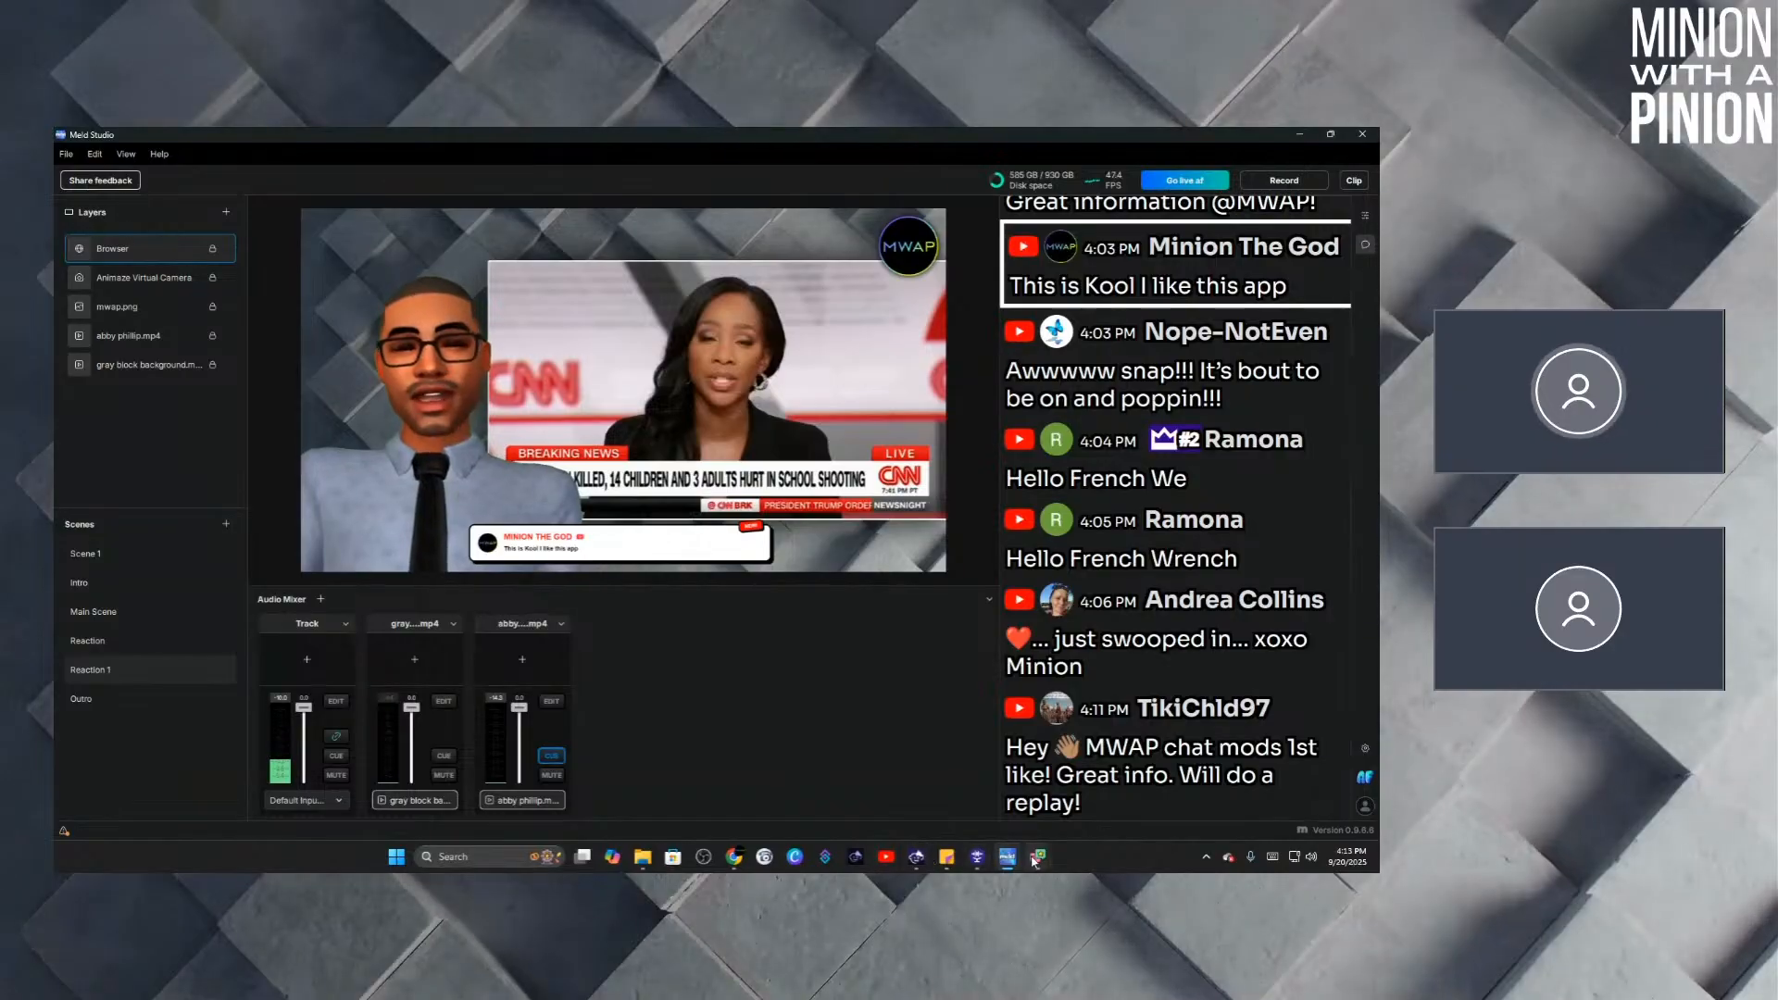
Switch to Social Stream Ninja, set the Featured chat overlay's preset style to Neon Glow, and copy the overlay link.
mouse_move(1022, 862)
click(1019, 785)
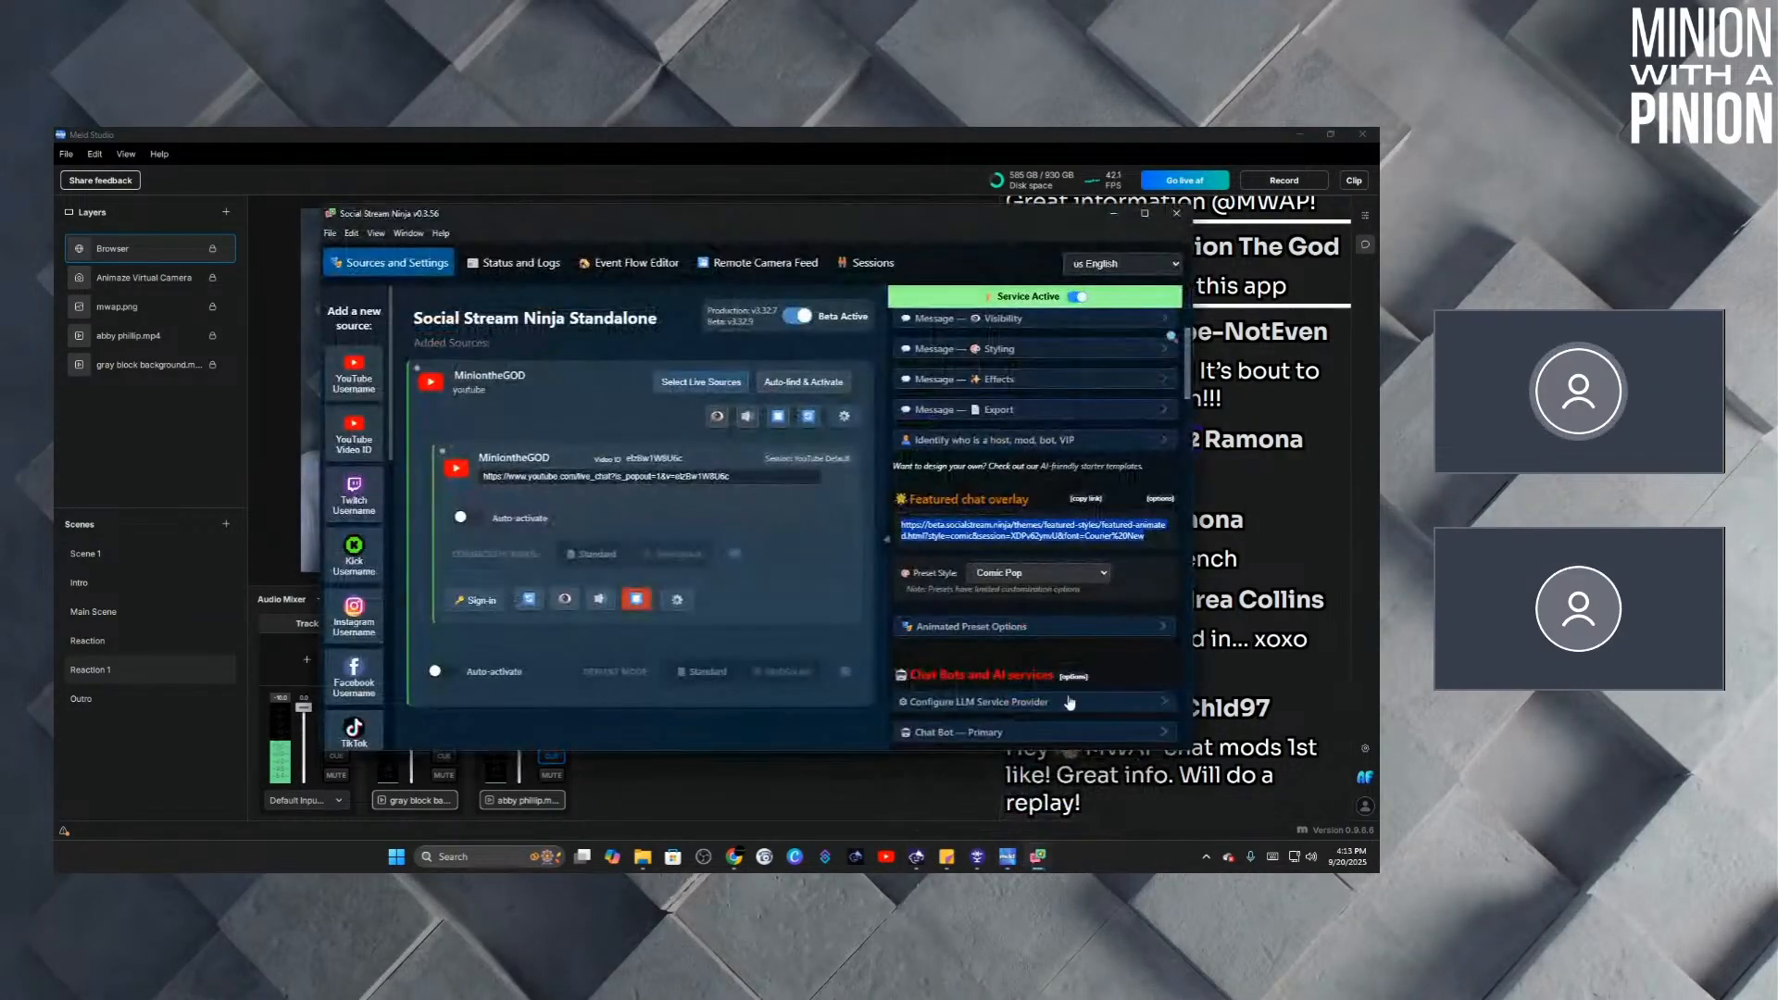
click(1092, 574)
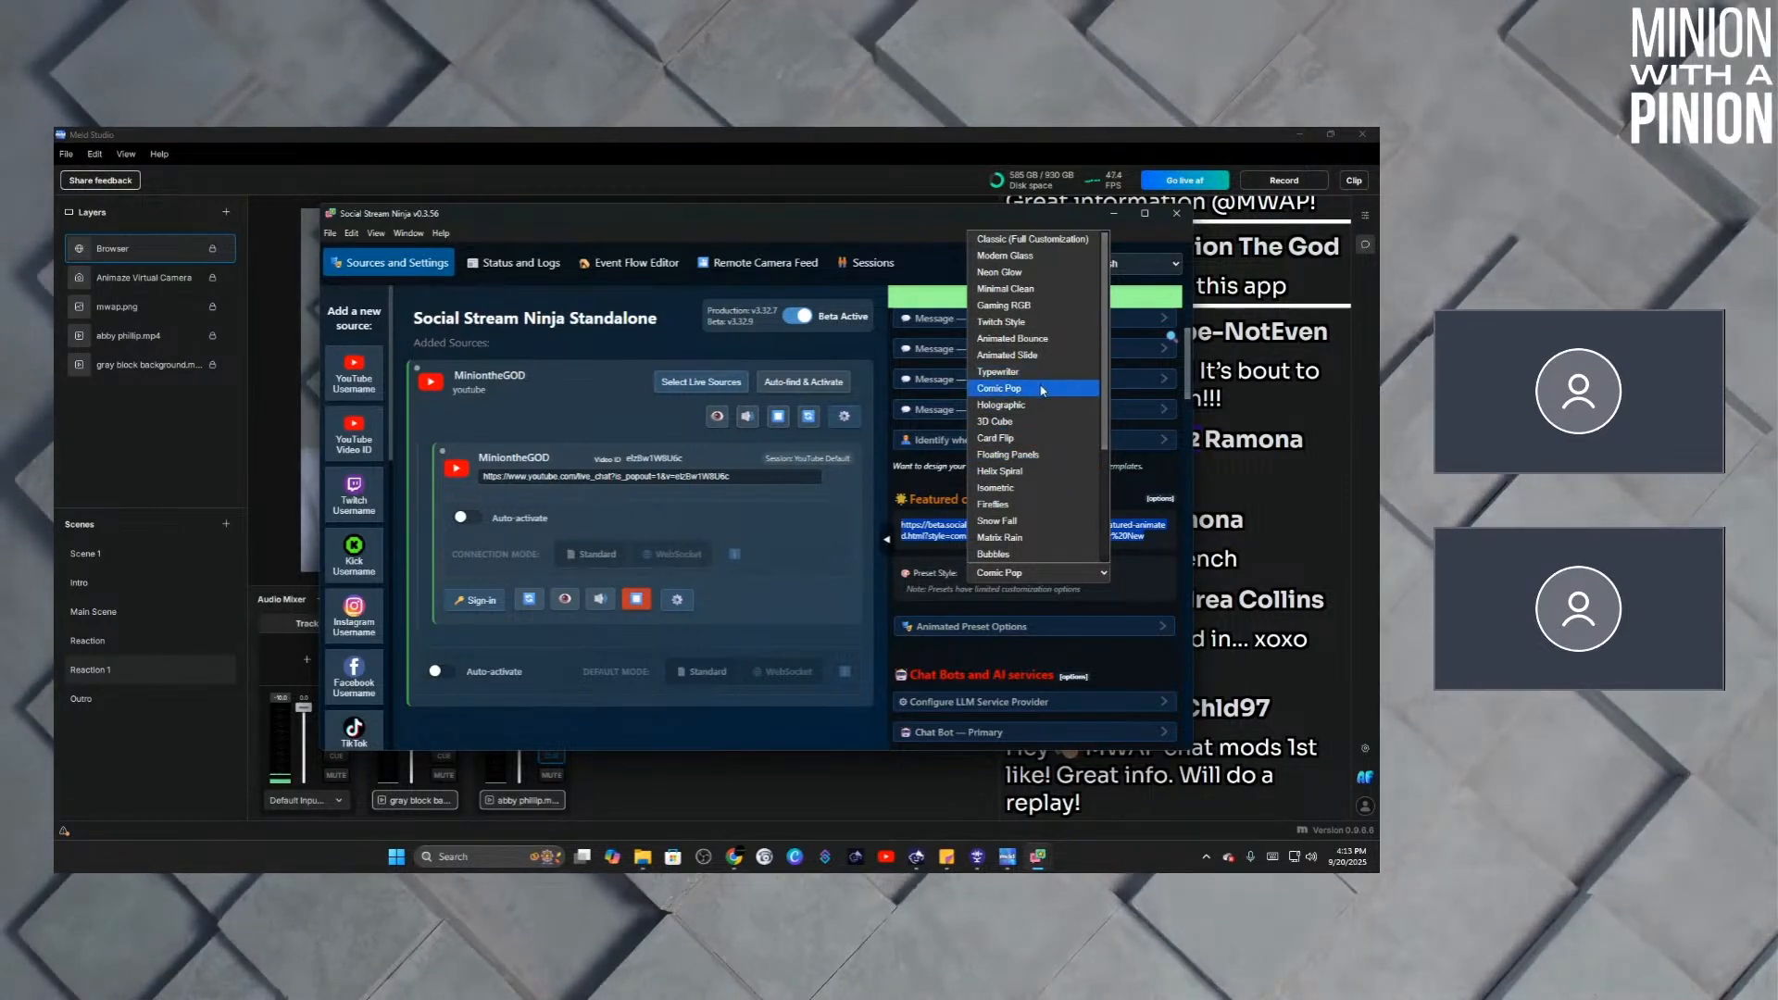
click(1052, 272)
right_click(1117, 534)
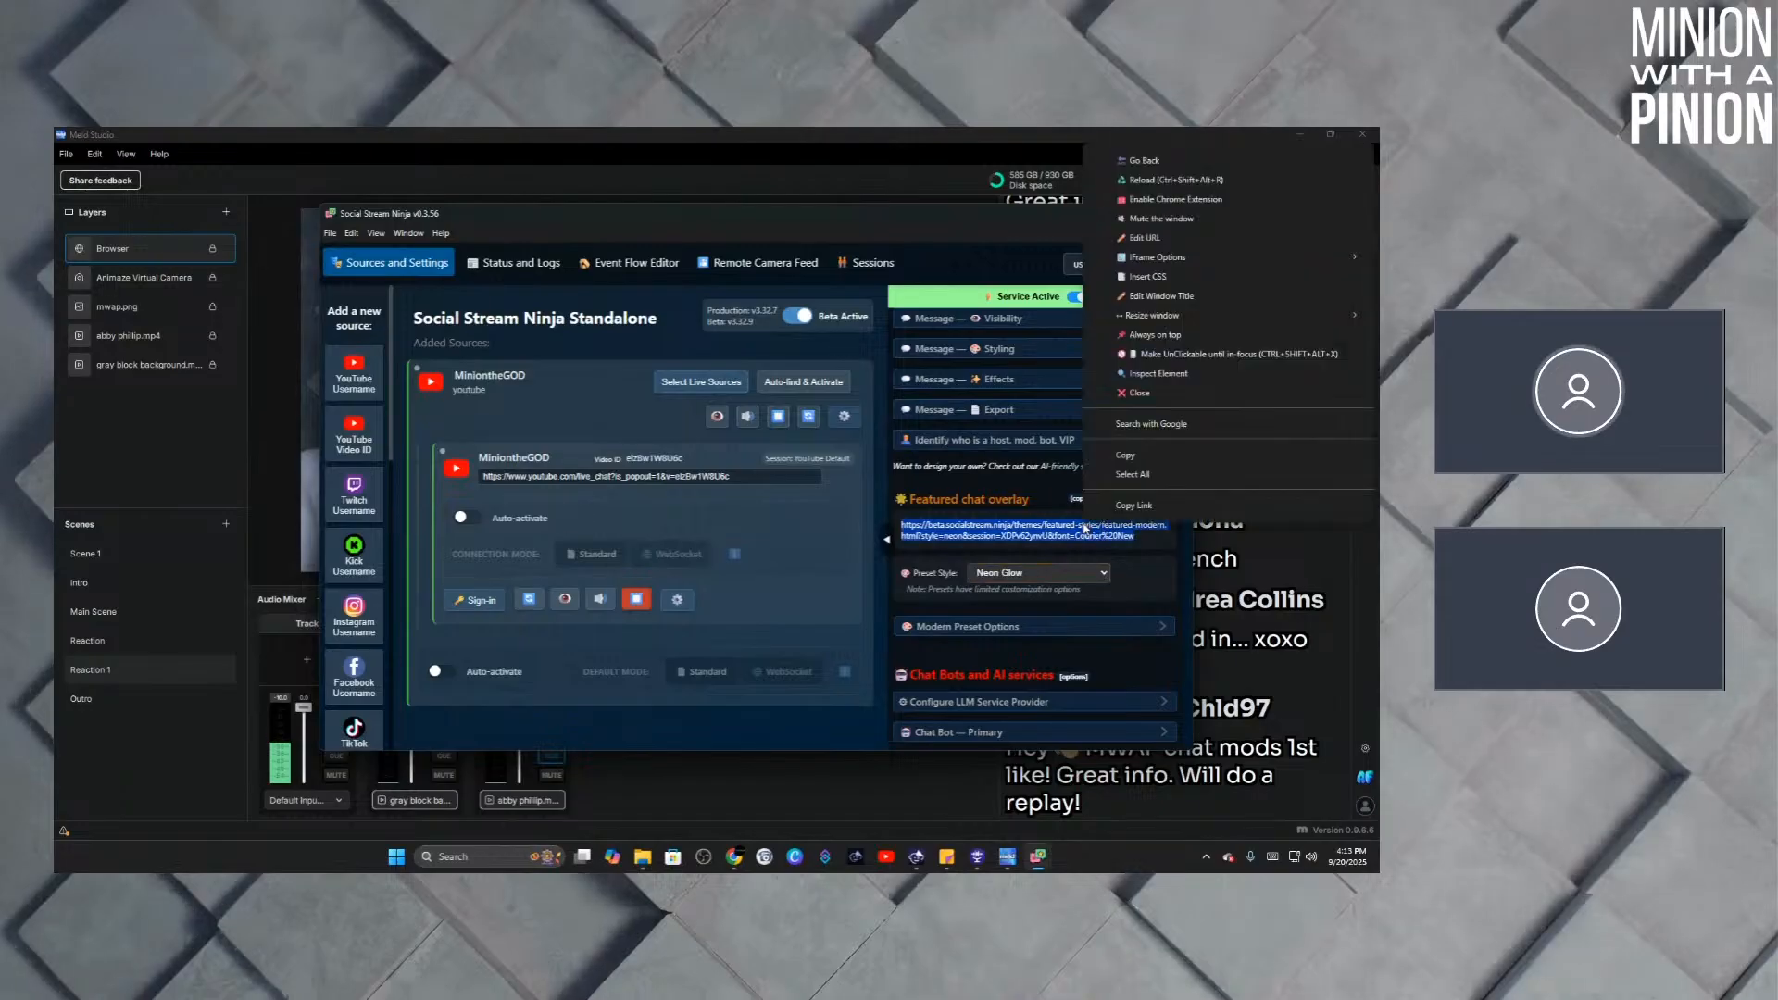
click(1154, 541)
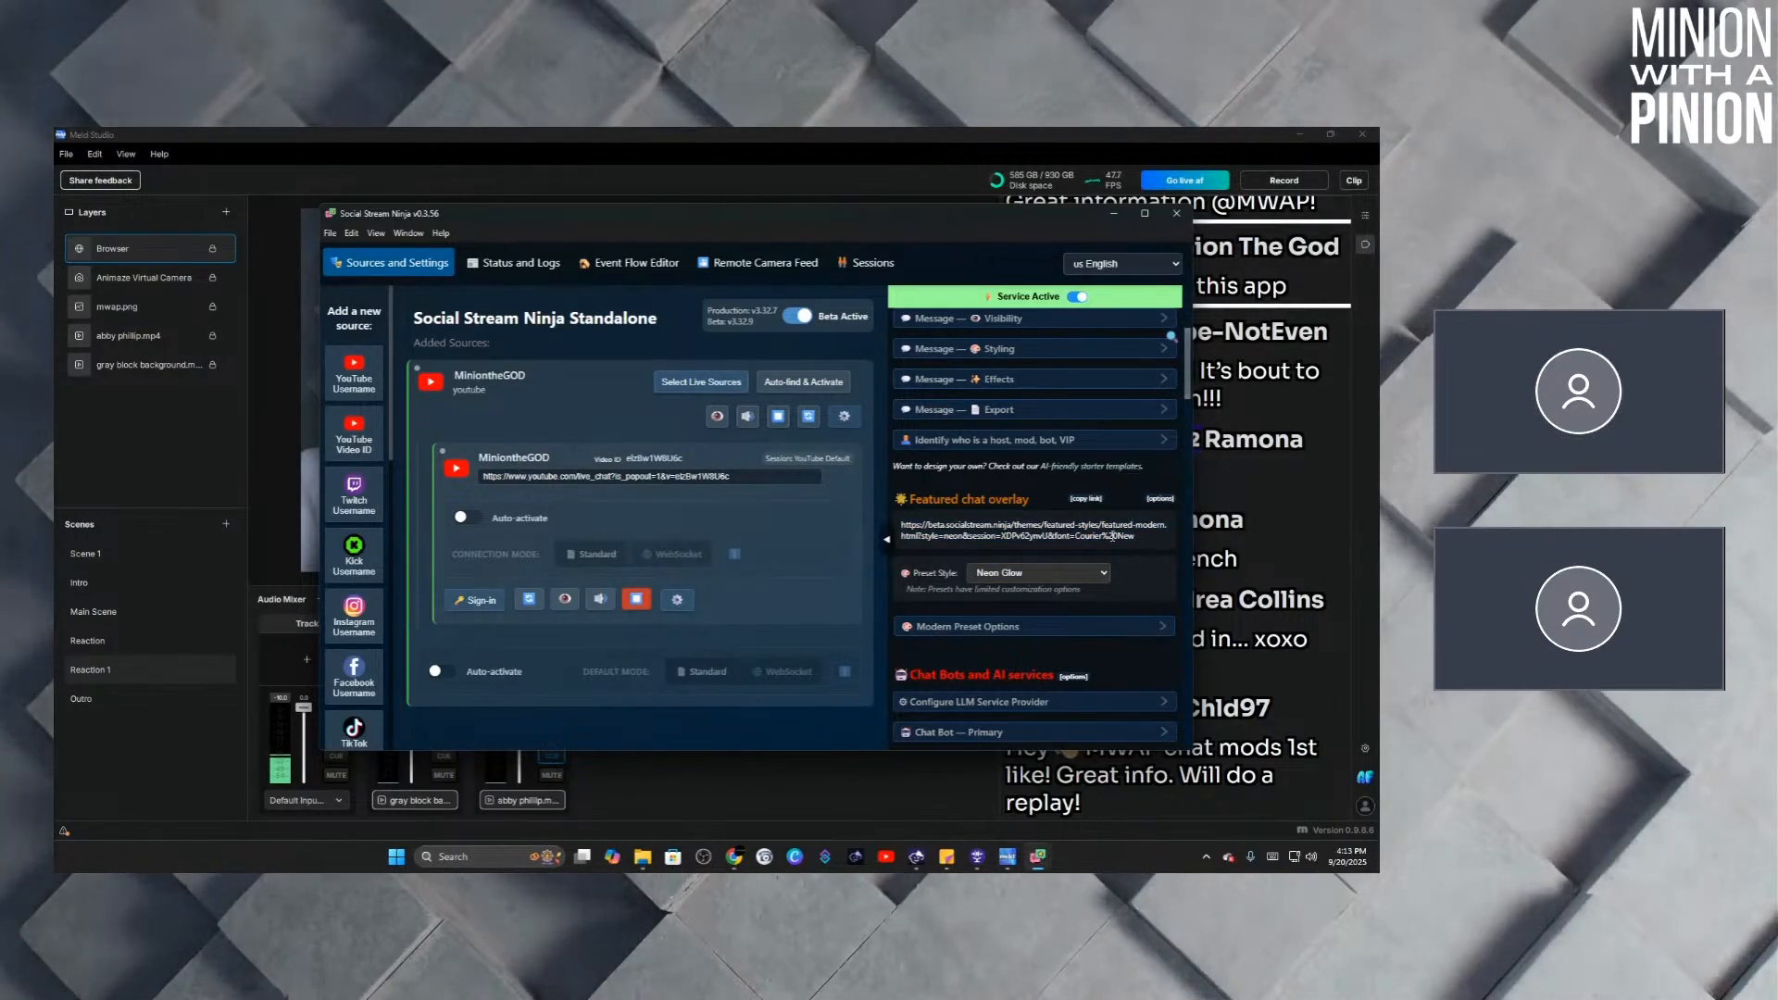
drag(1154, 541, 891, 502)
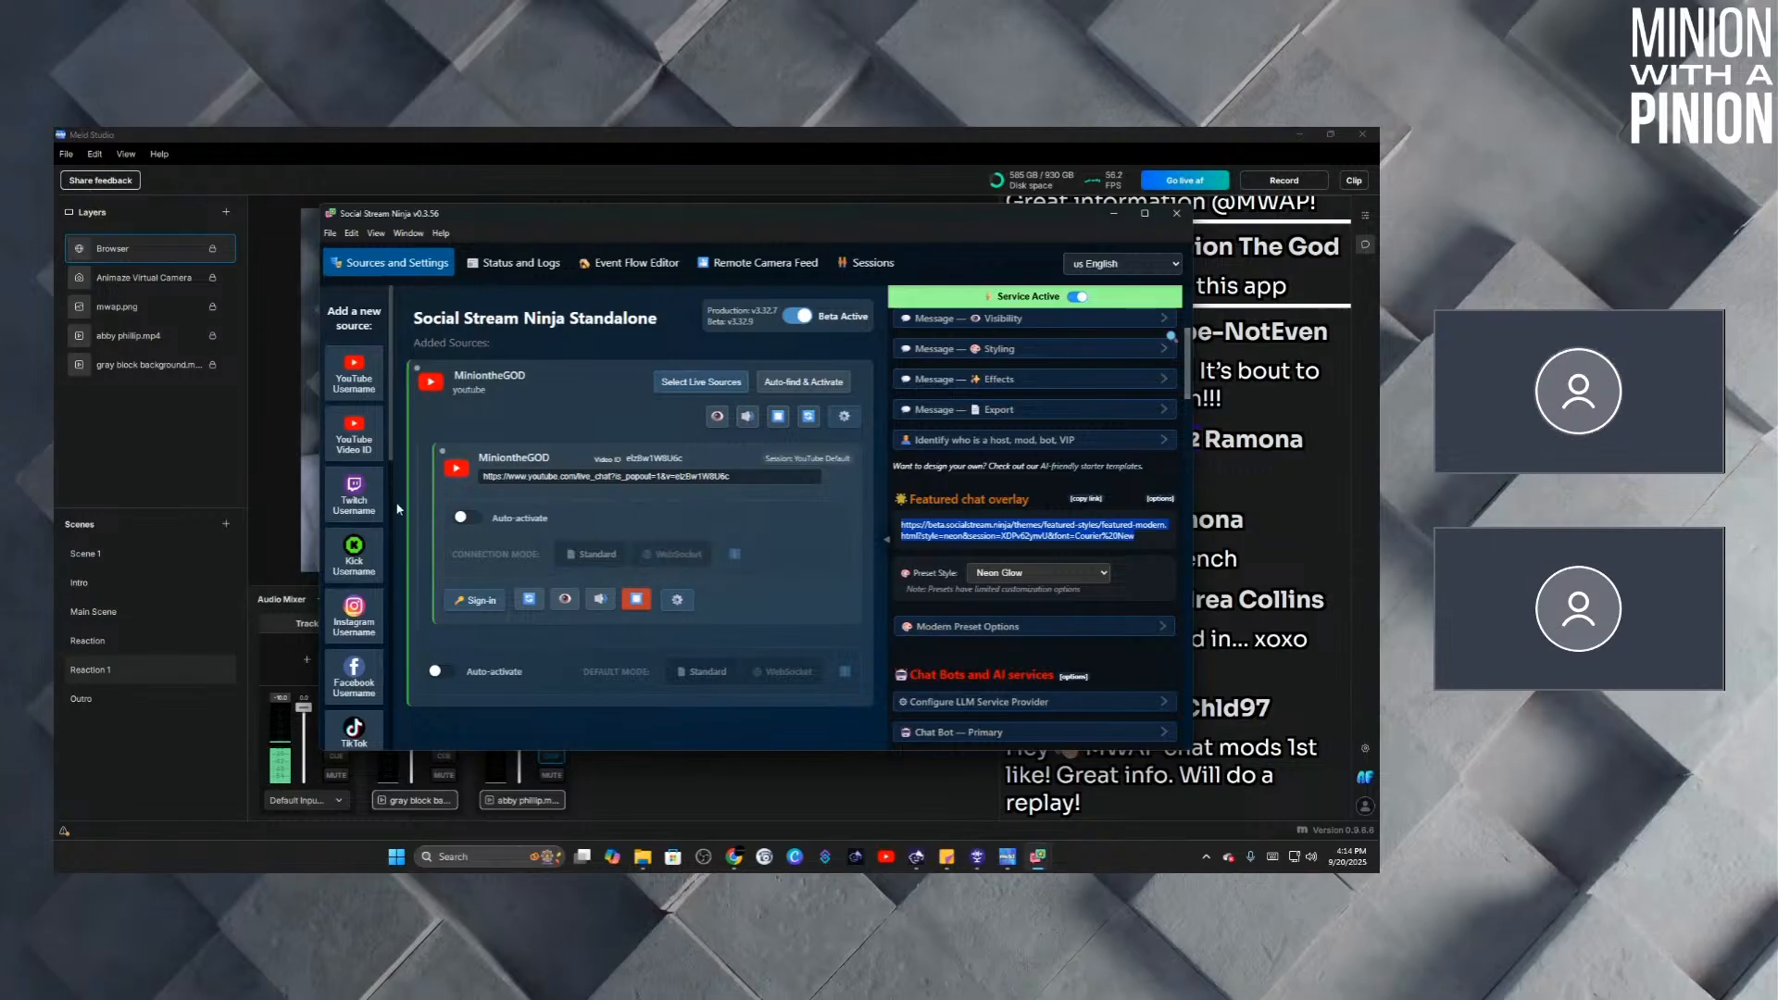
Return to Meld Studio and replace the Browser layer's URL in Reaction 1 with the copied Neon Glow overlay link.
click(238, 431)
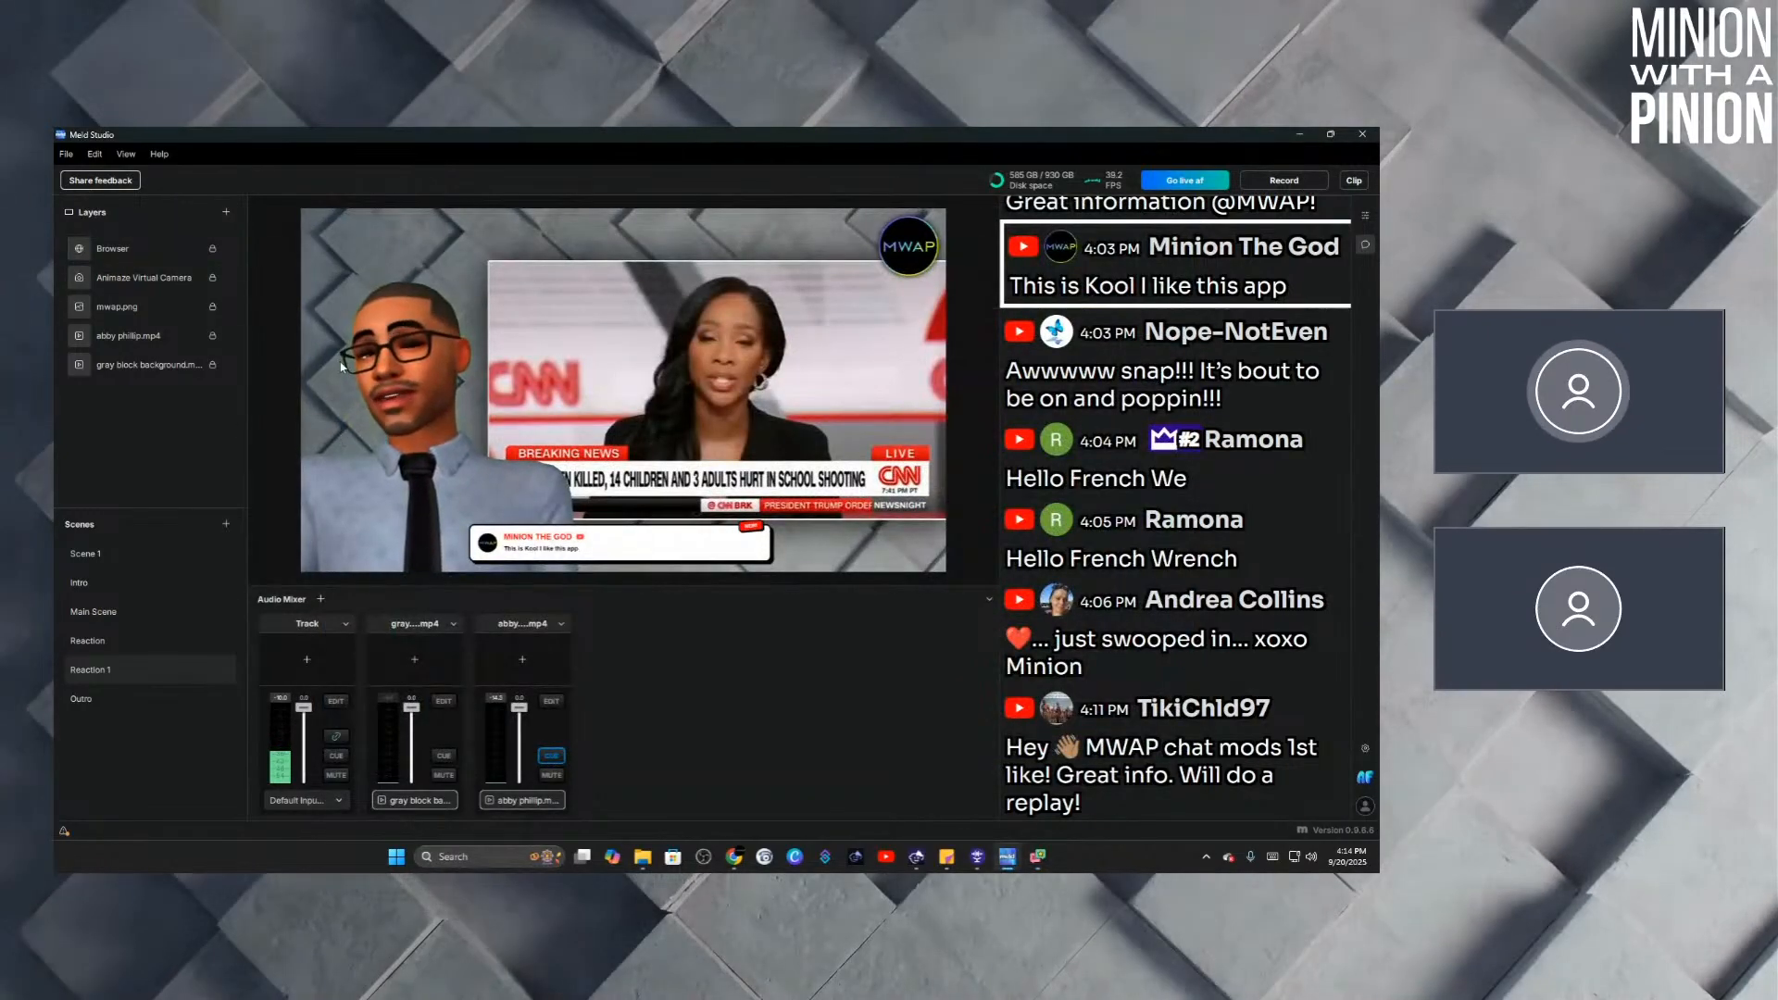
click(145, 250)
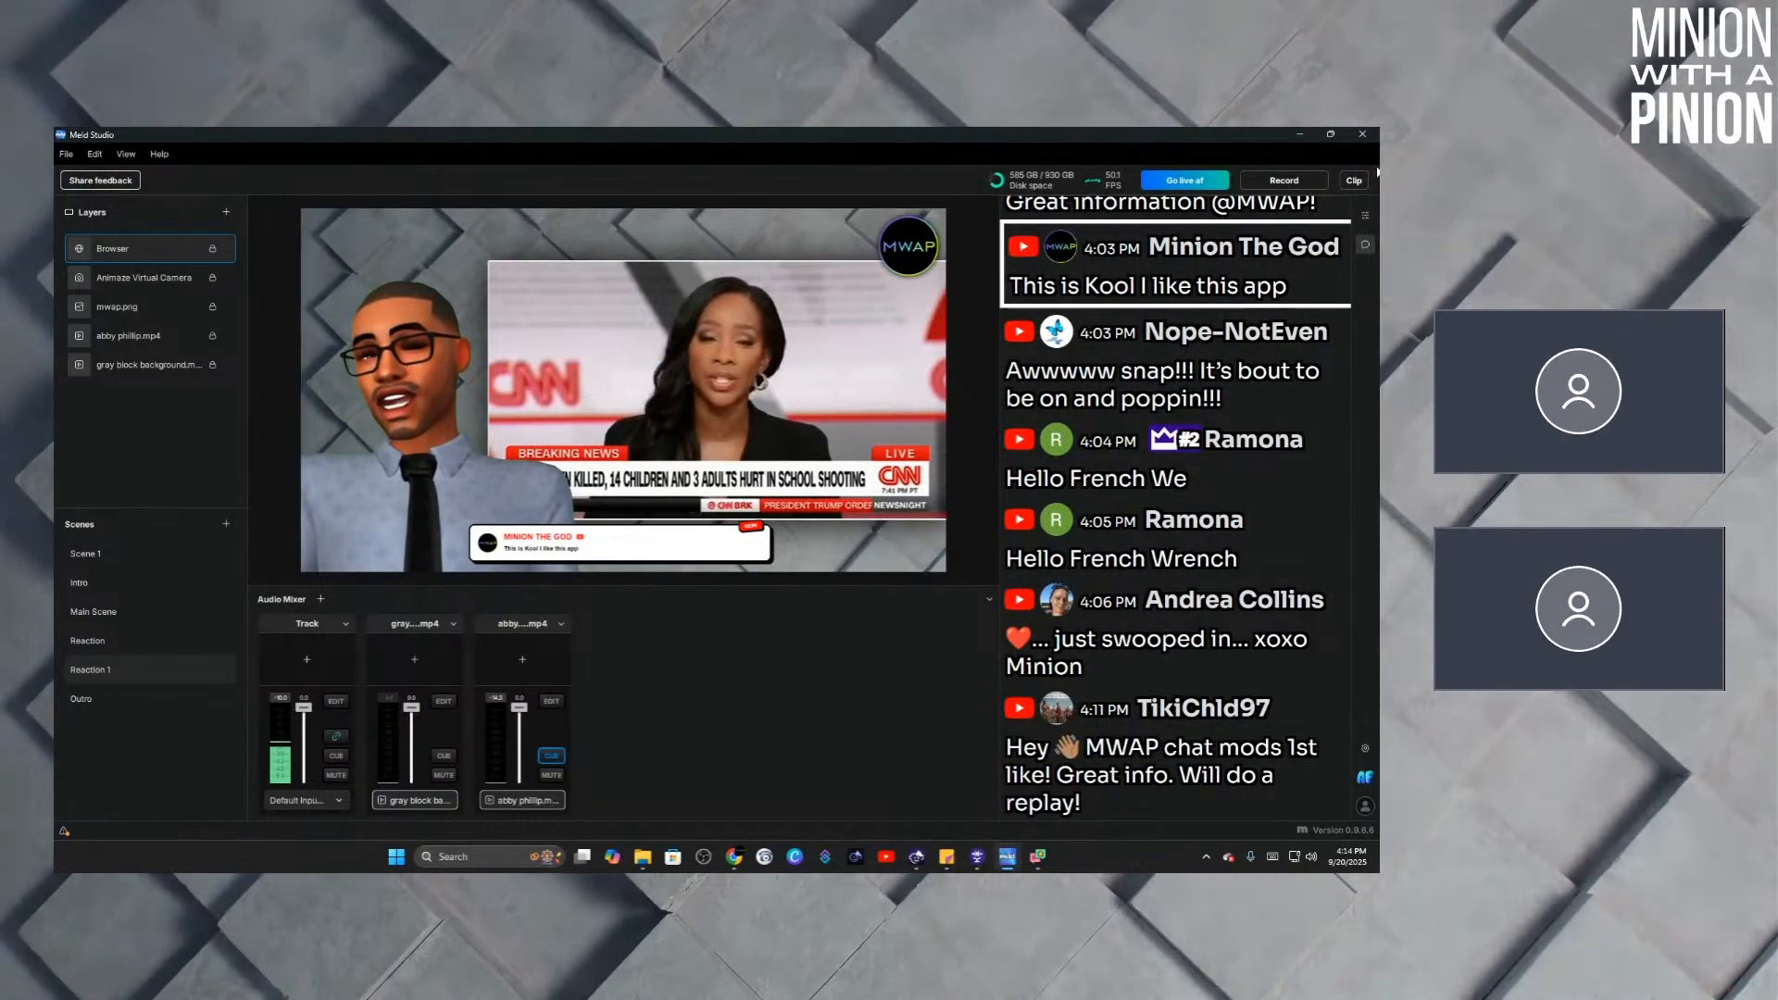
click(1367, 220)
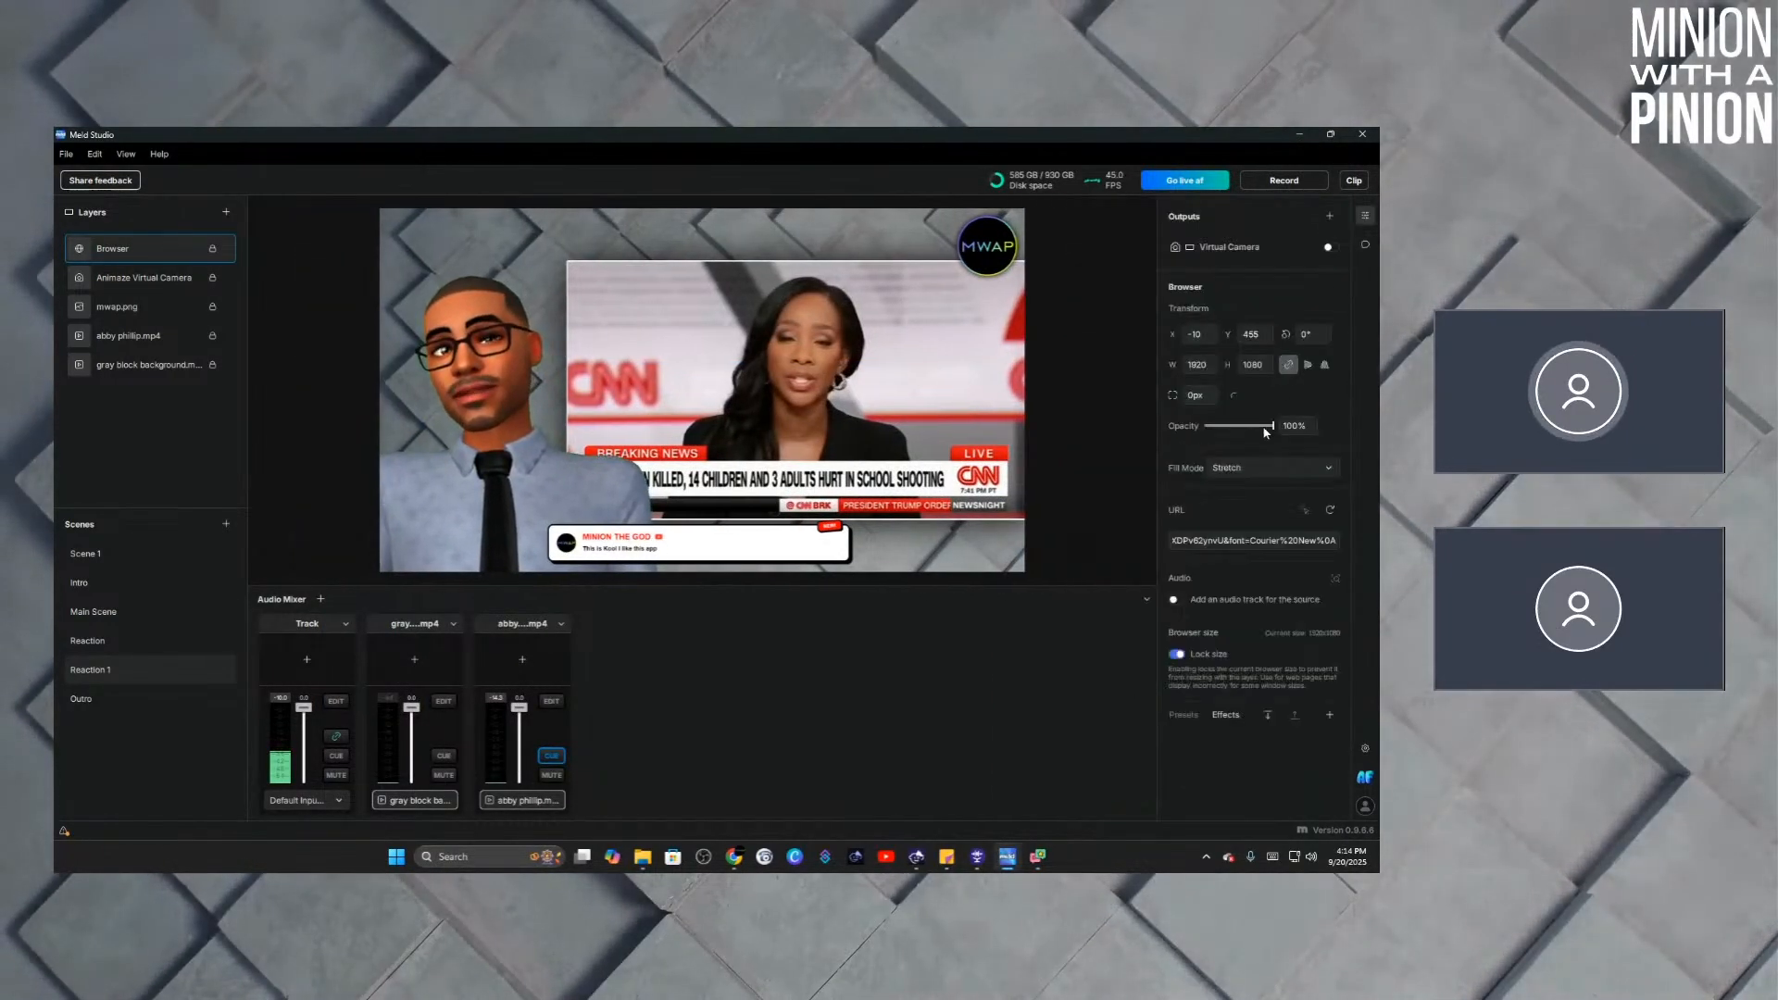
click(1216, 541)
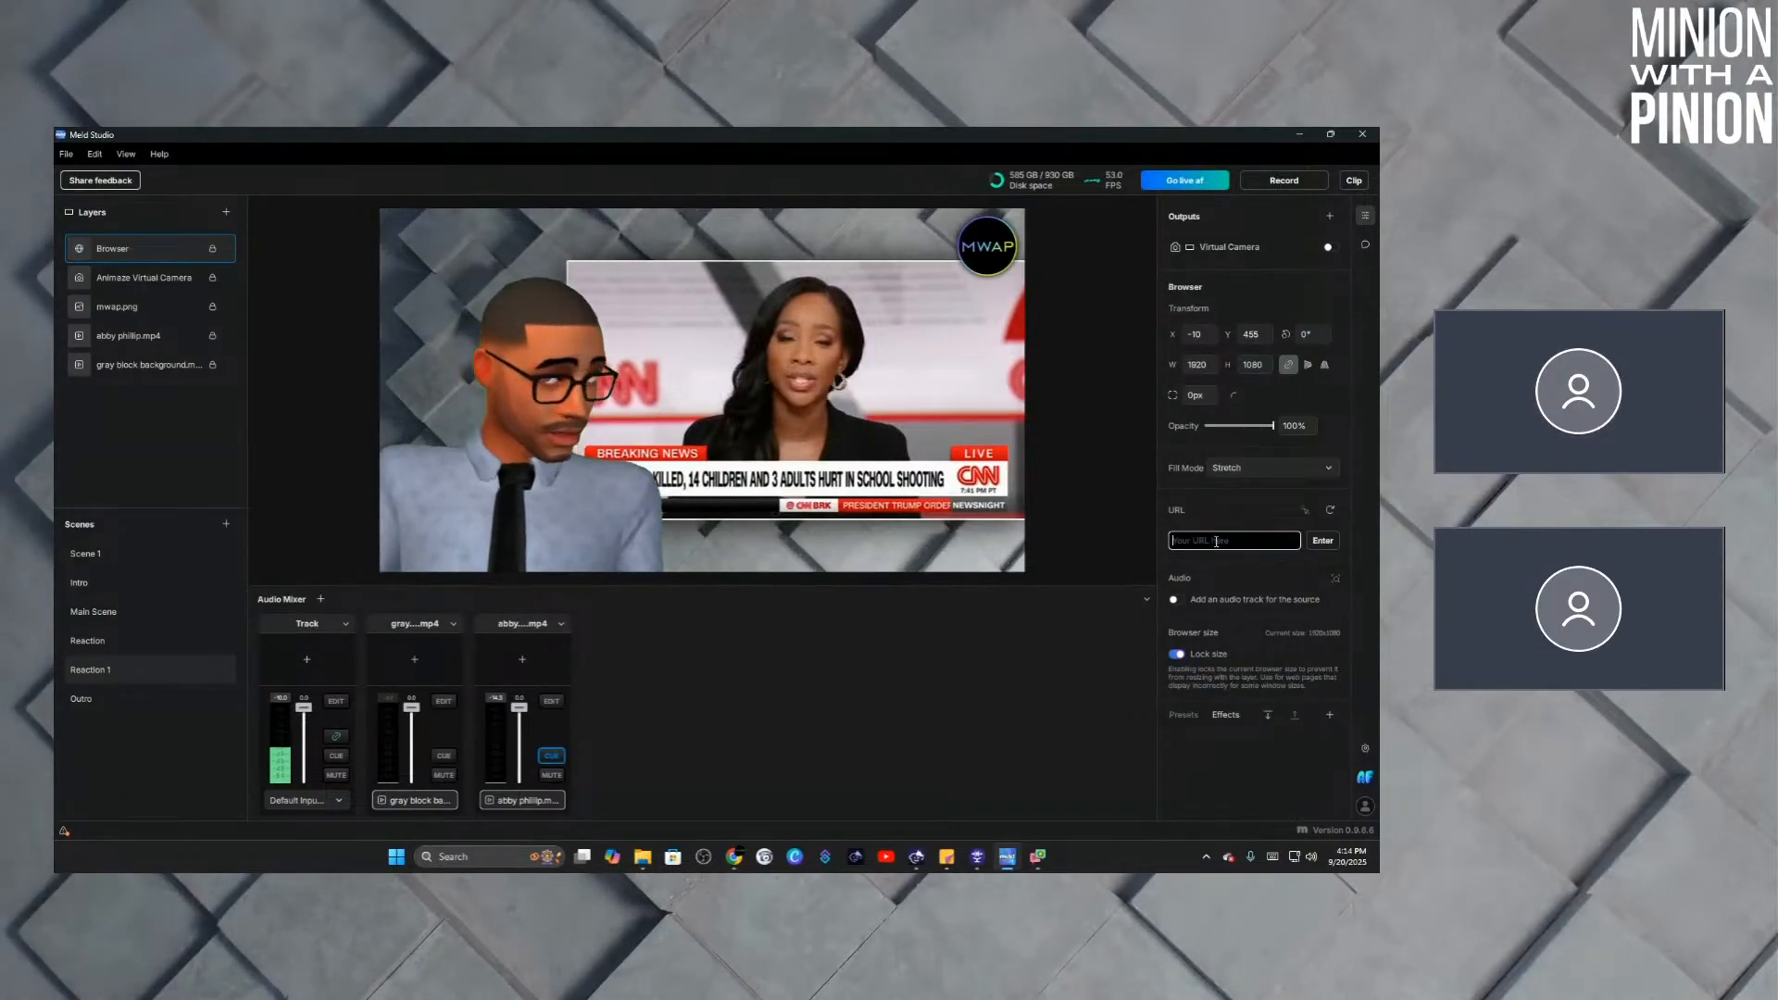
click(1328, 543)
Show the chat and feature the "Great info. Will do a replay!" and "Hello French We" messages to test the Neon Glow overlay.
click(1366, 245)
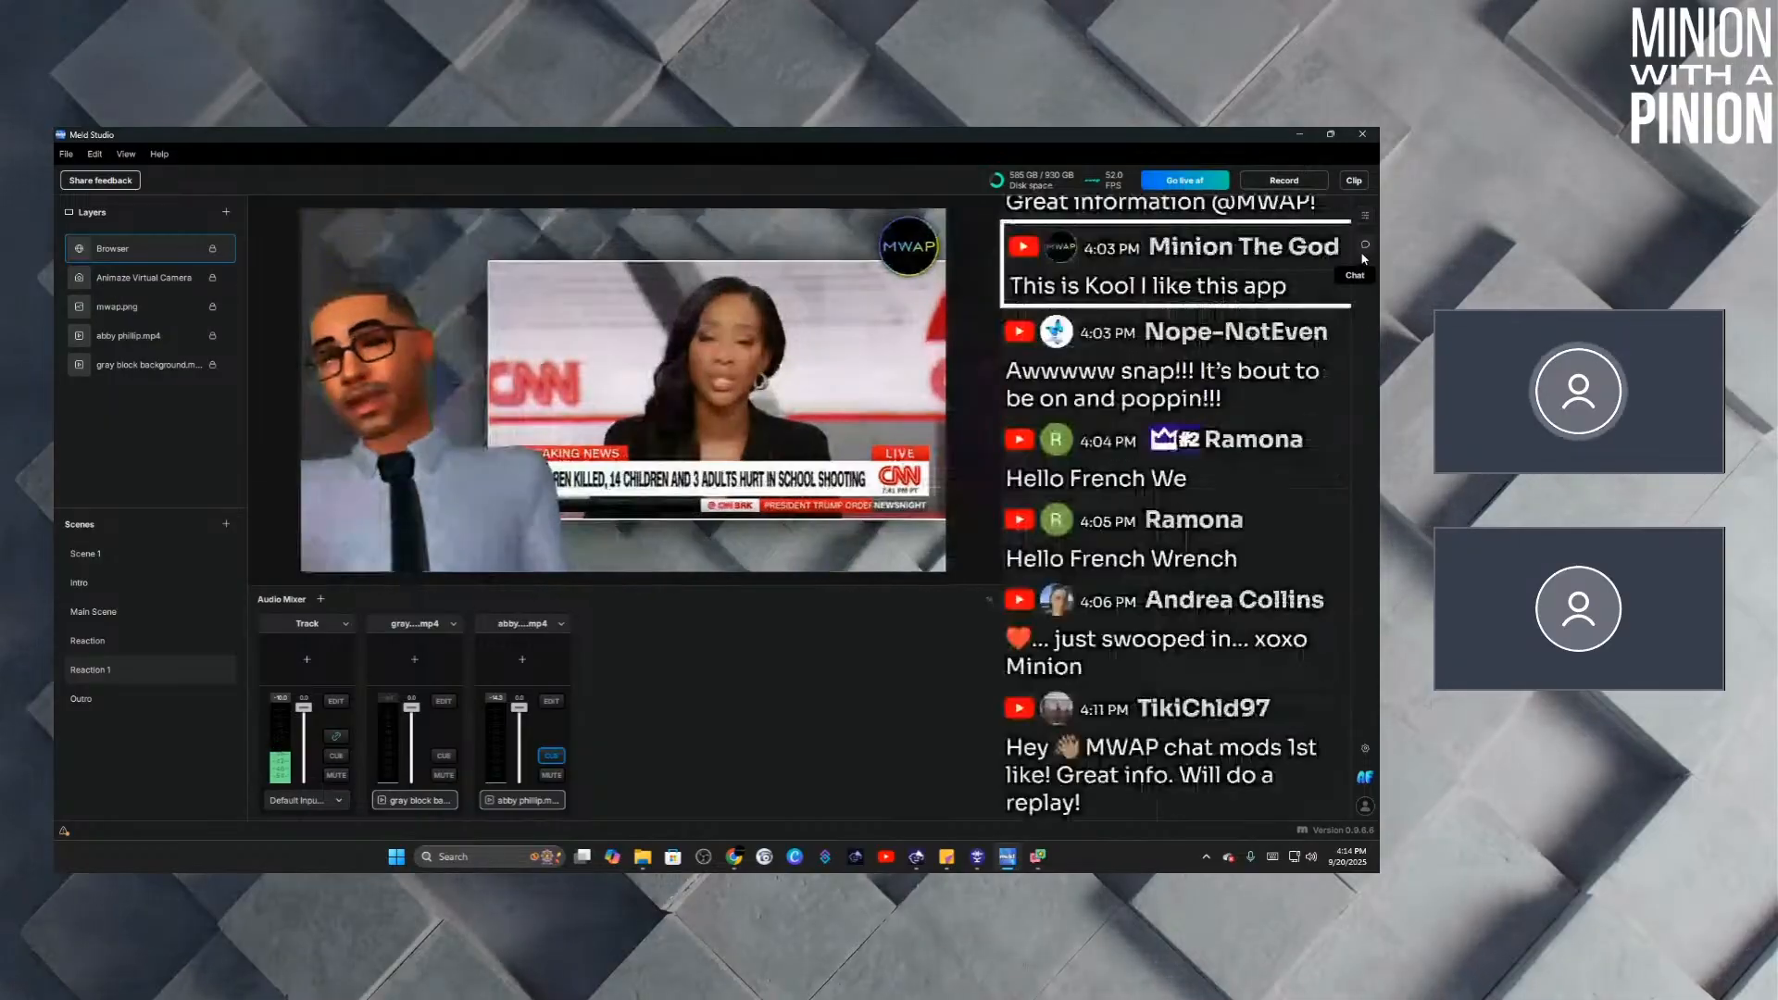
click(1113, 792)
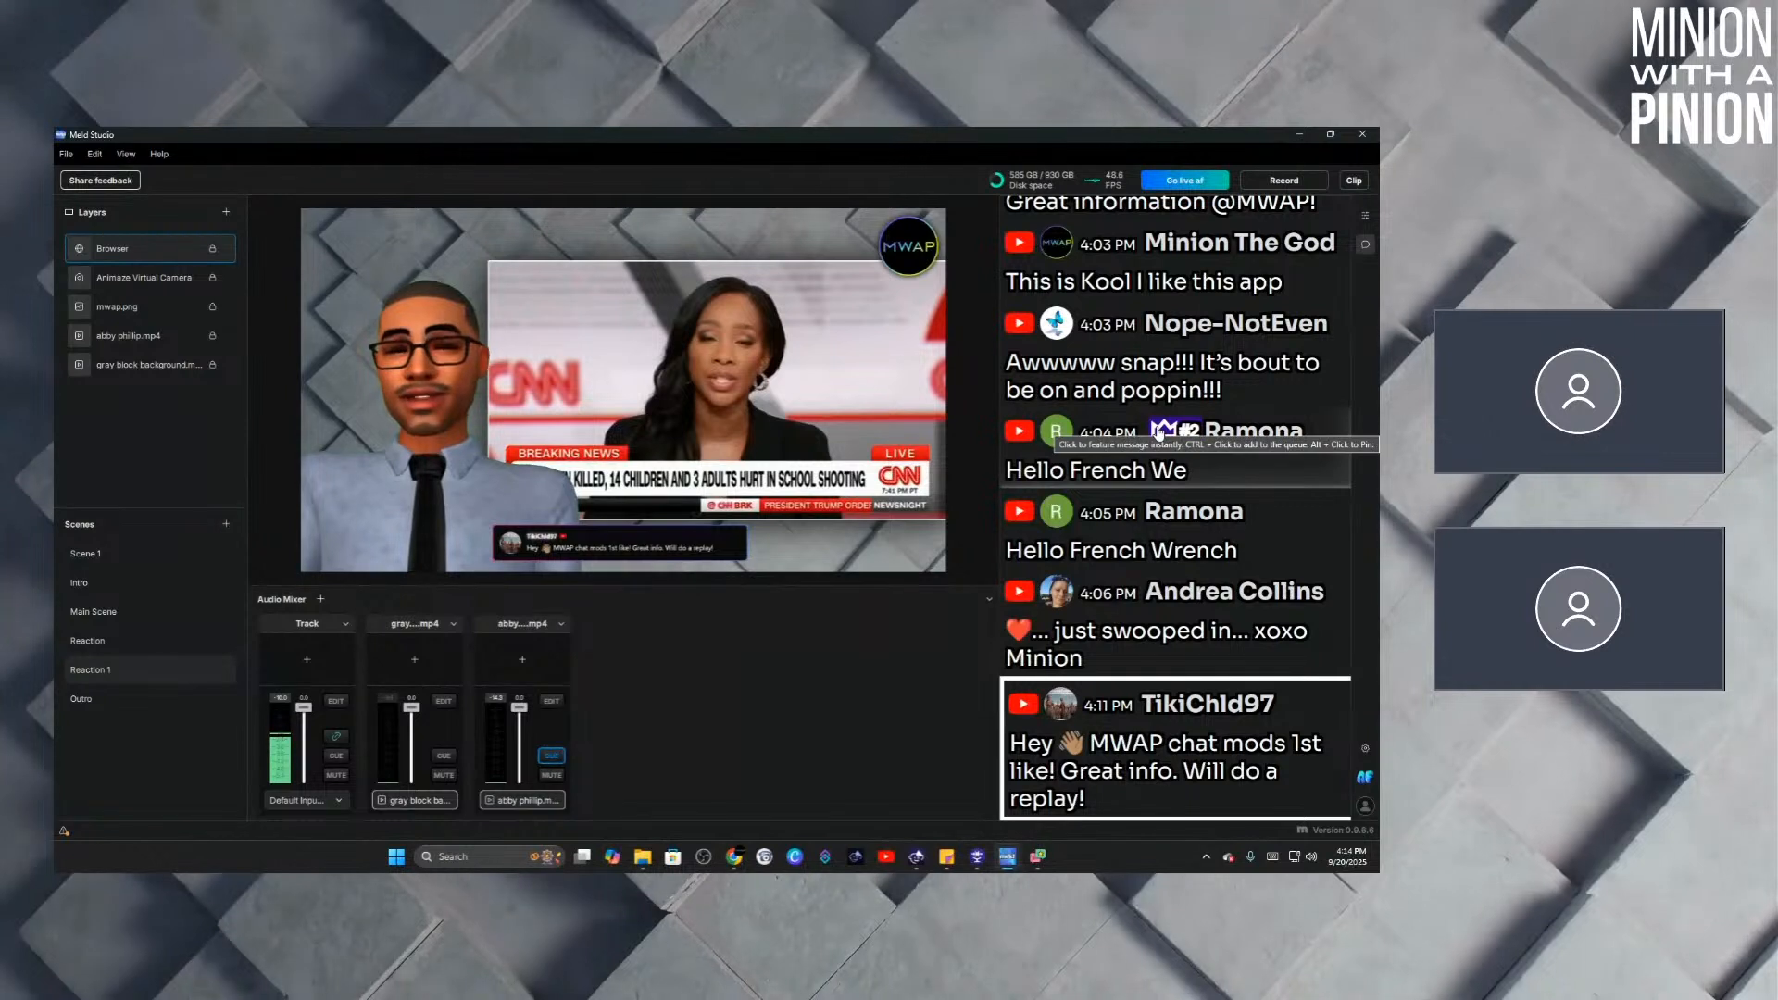
click(1161, 432)
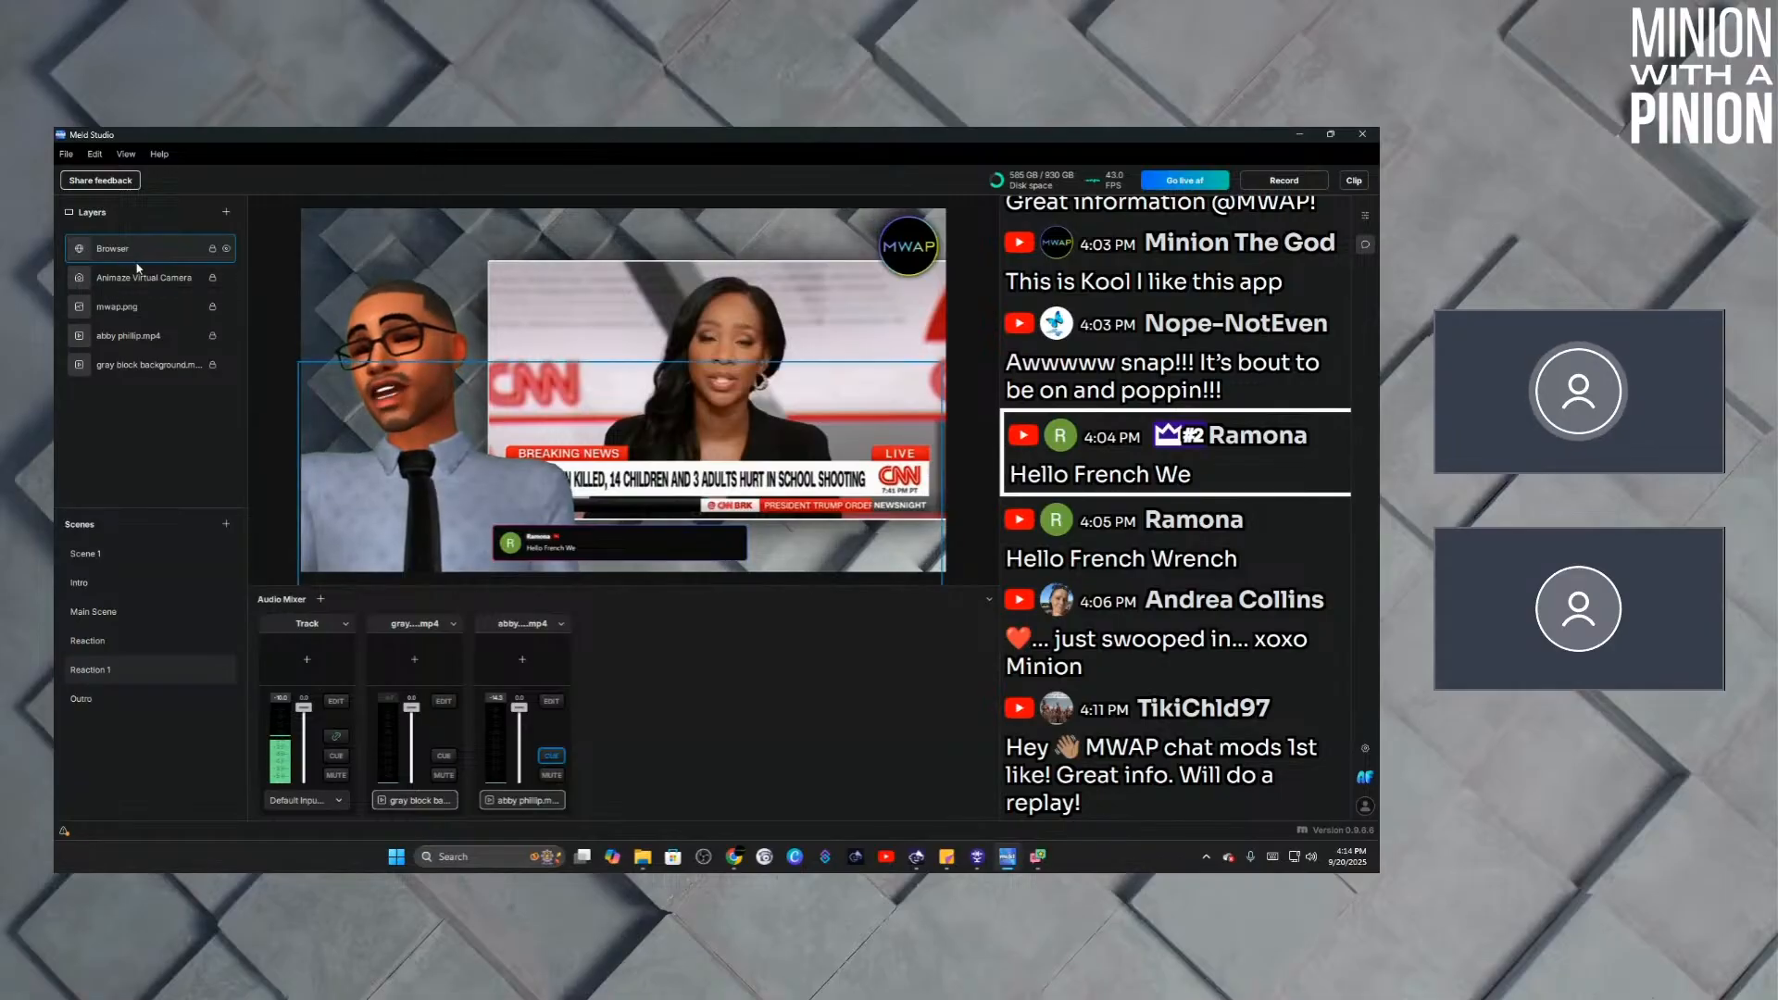
Unlock the Browser layer, enlarge it and reposition it so the featured message sits centred along the bottom of the scene, and lock it again.
click(213, 249)
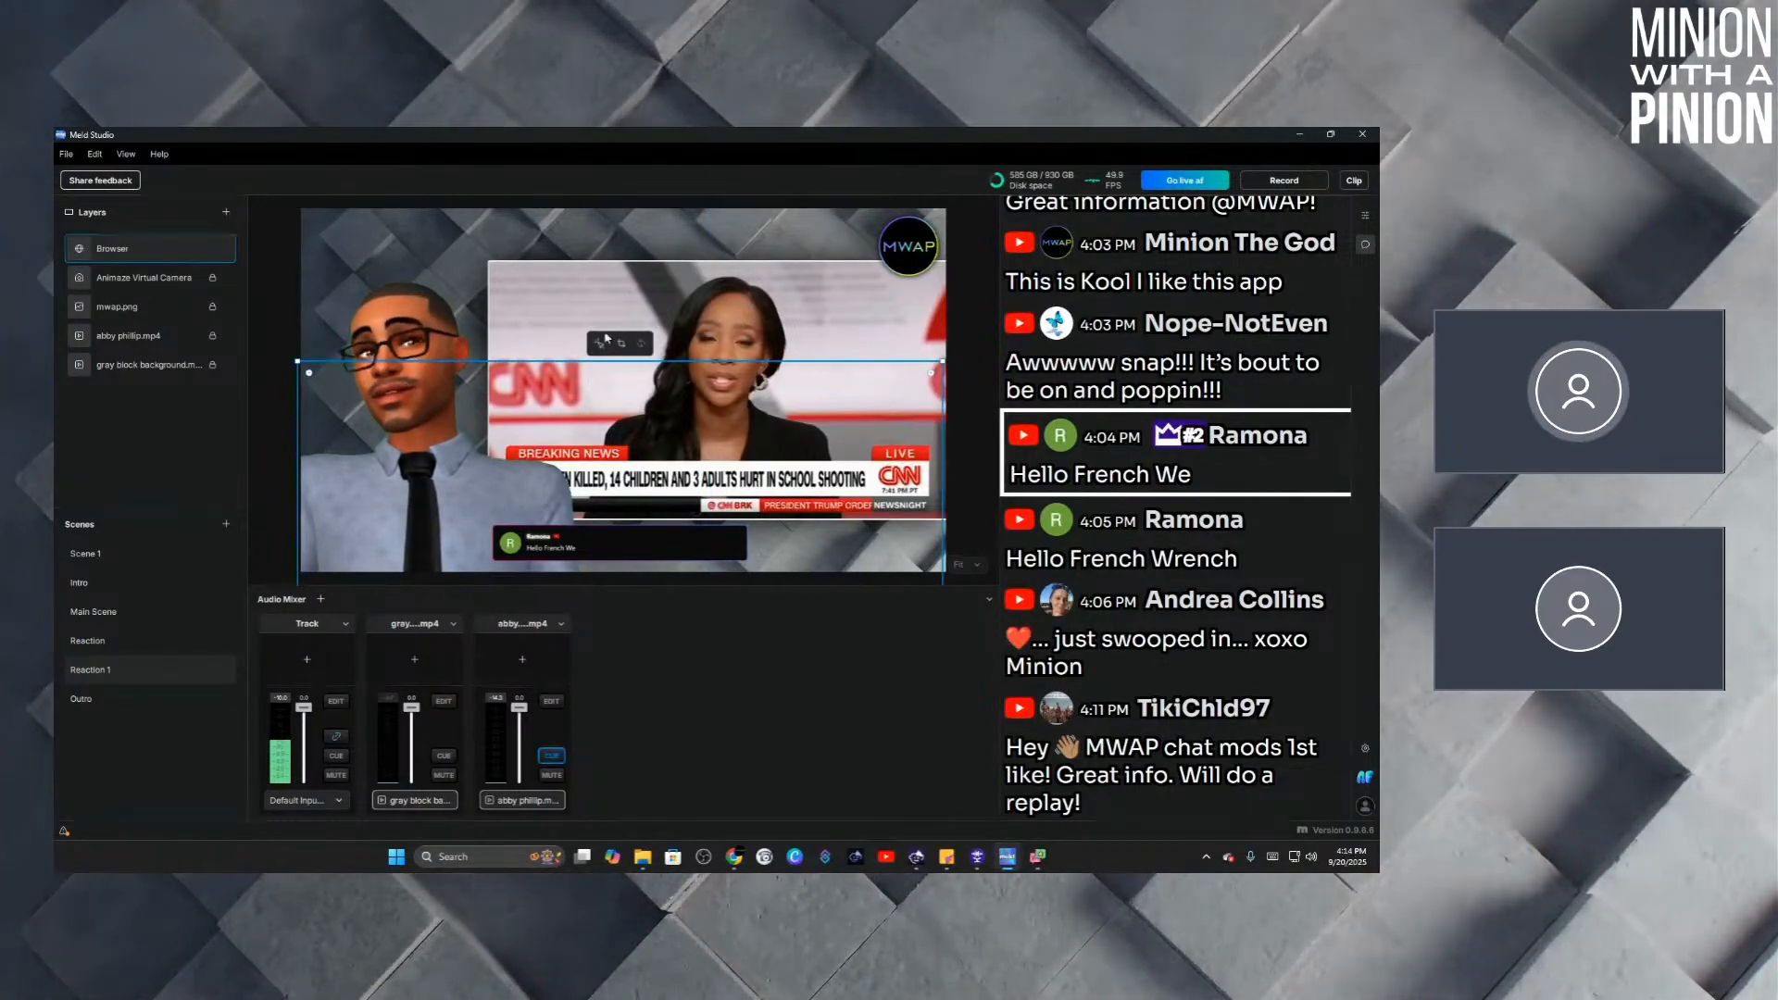
drag(297, 360, 55, 167)
drag(462, 489, 635, 577)
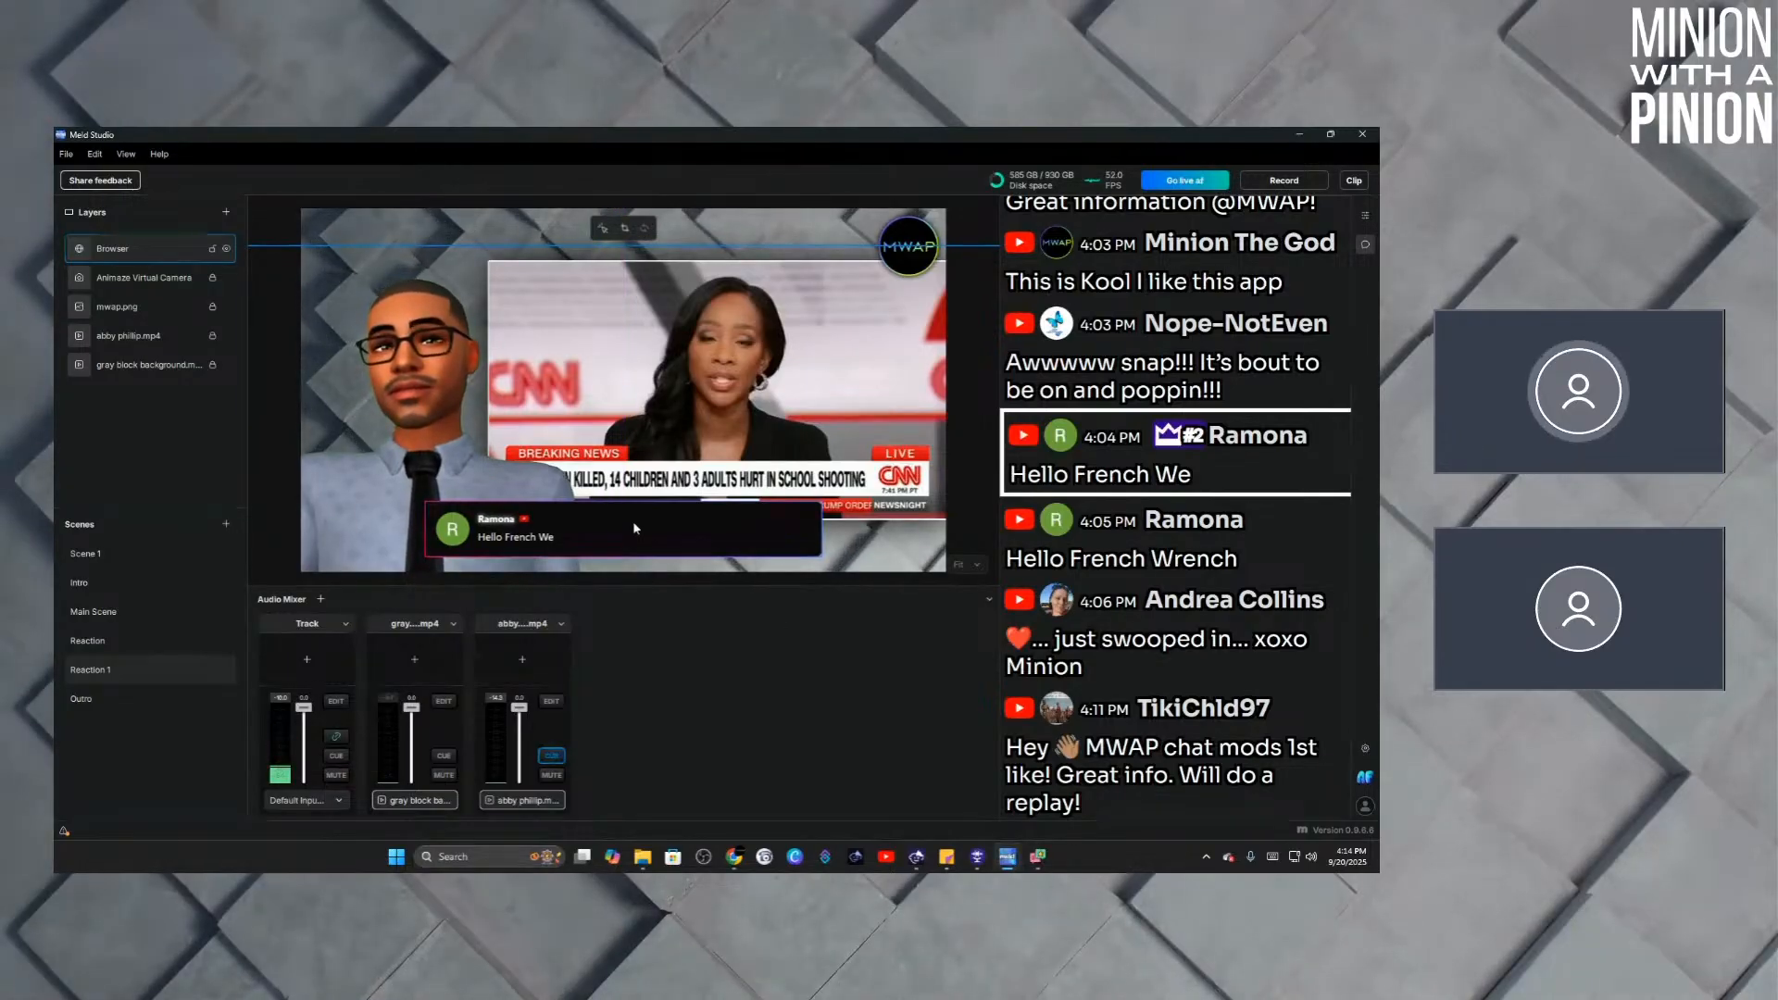
drag(634, 528, 634, 538)
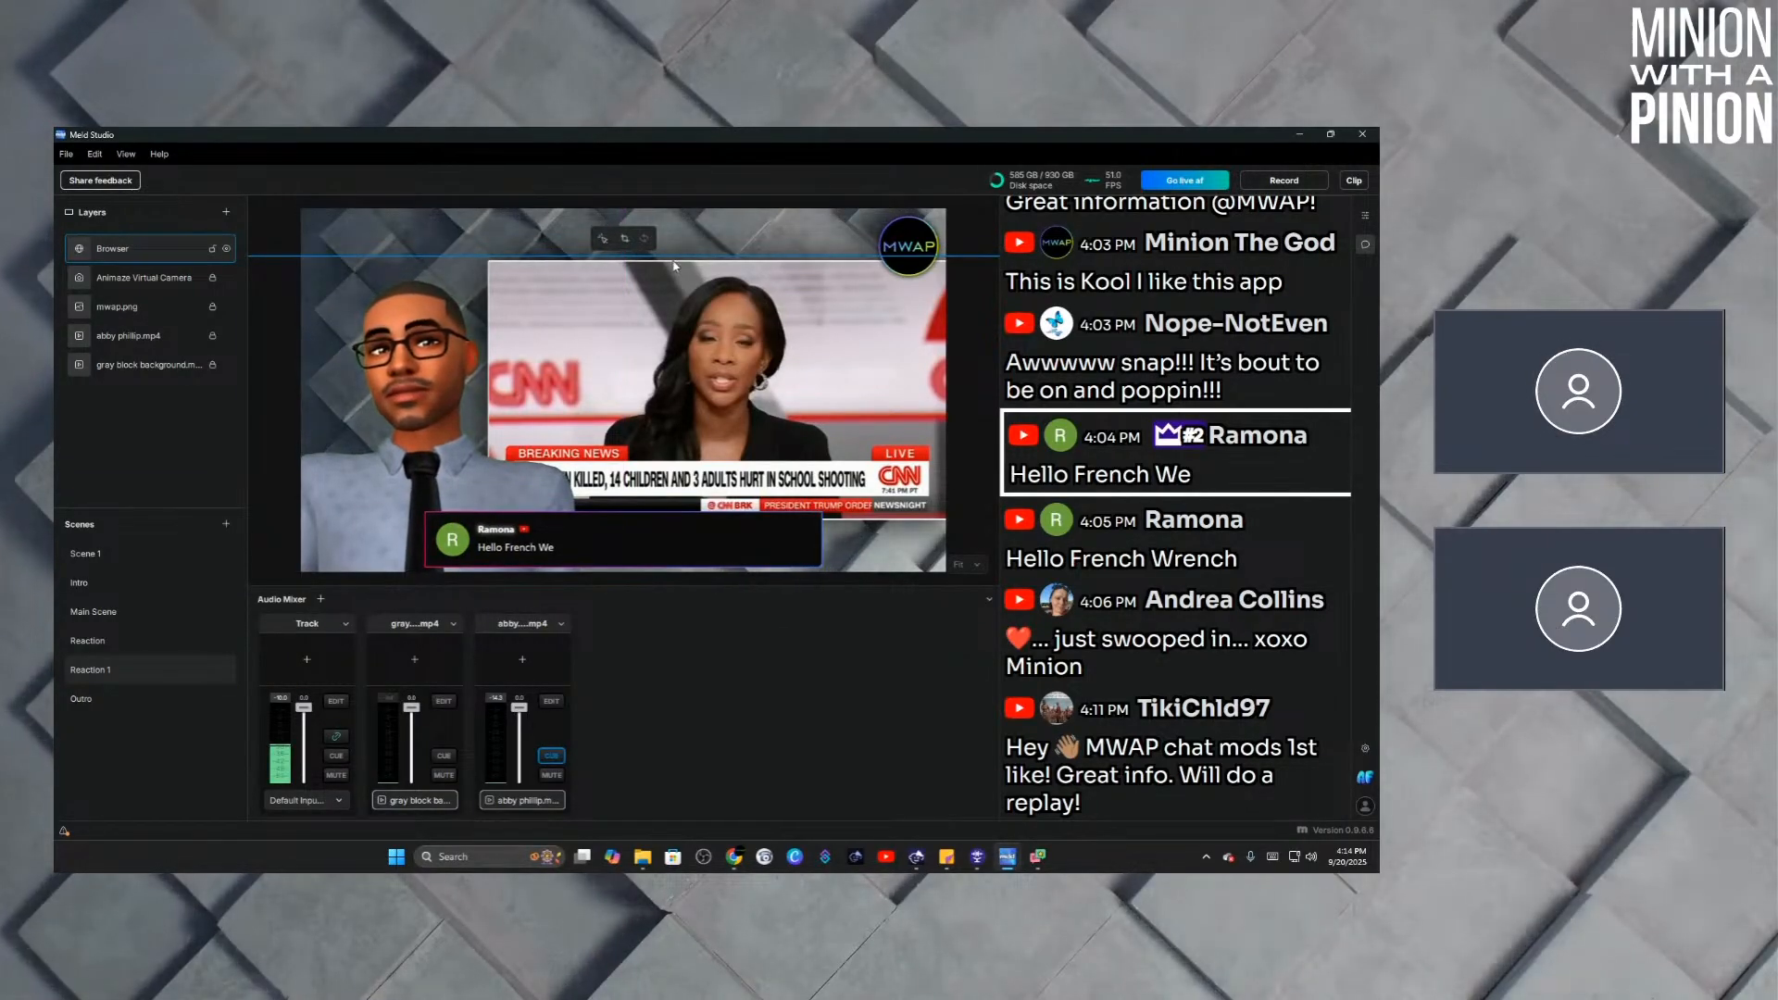
click(212, 249)
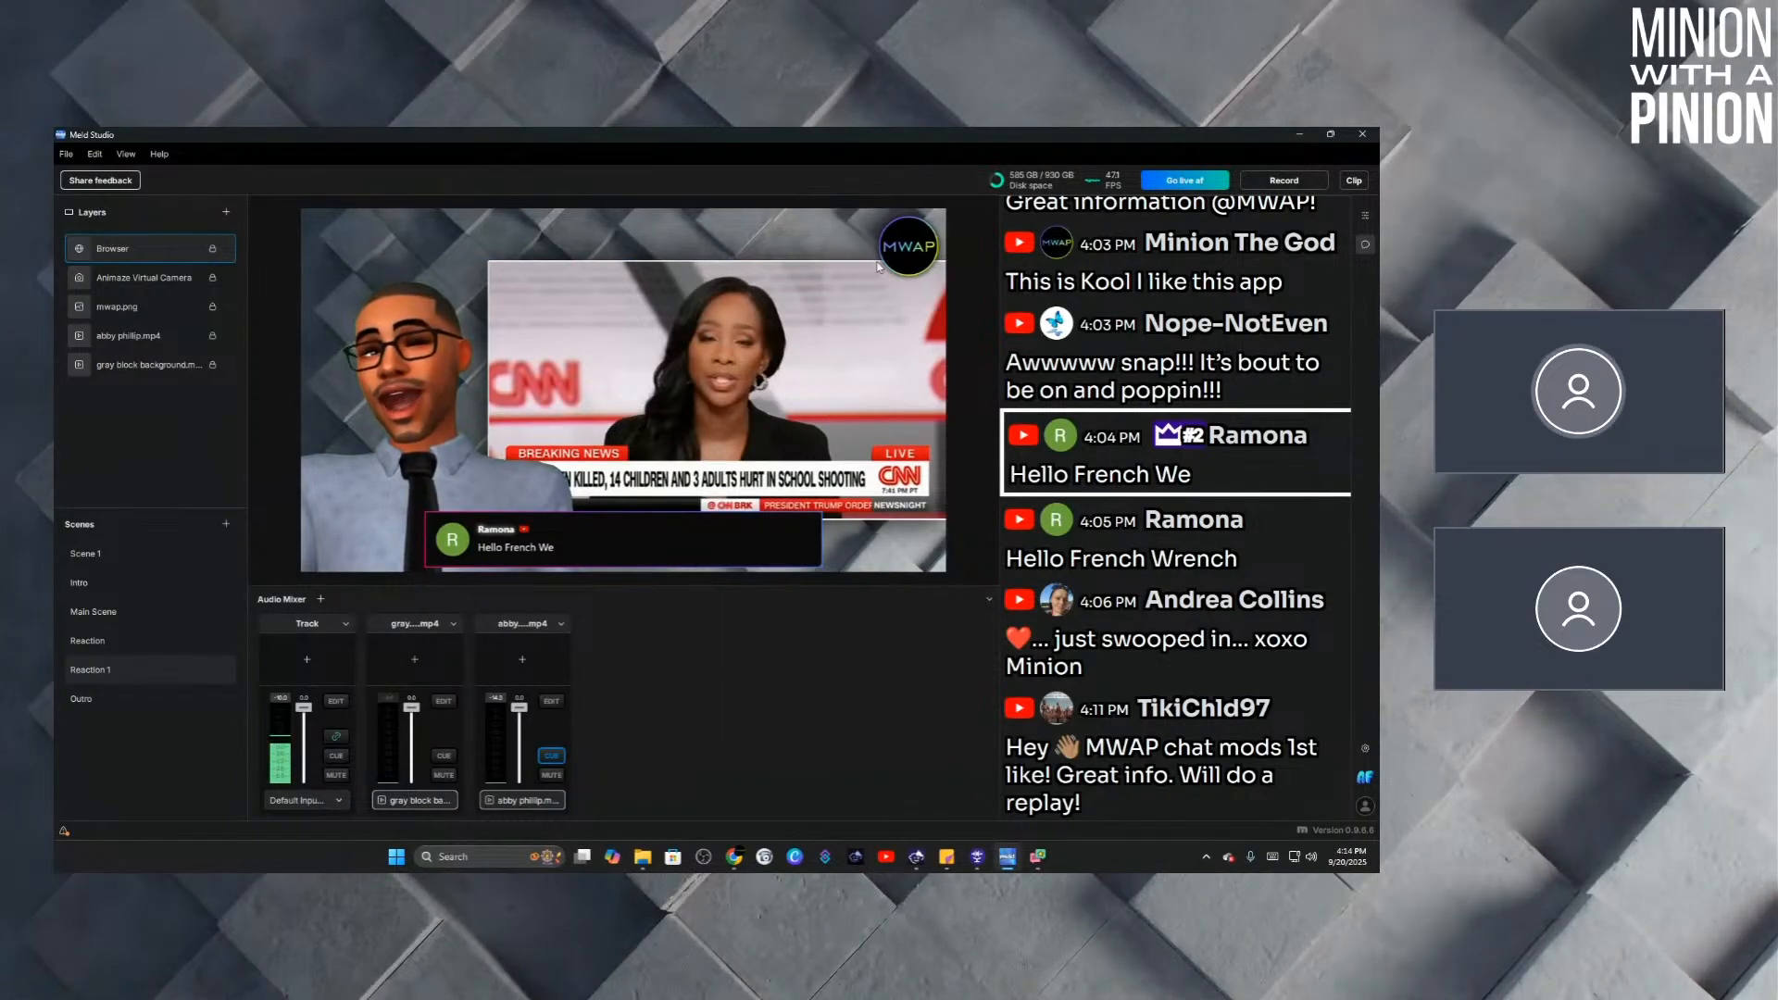
Feature the "Awwwww snap!!!", "This is Kool I like this app" and "just swooped in... xoxo Minion" chat messages, finishing with the "Awwwww snap!!!" one.
click(1162, 365)
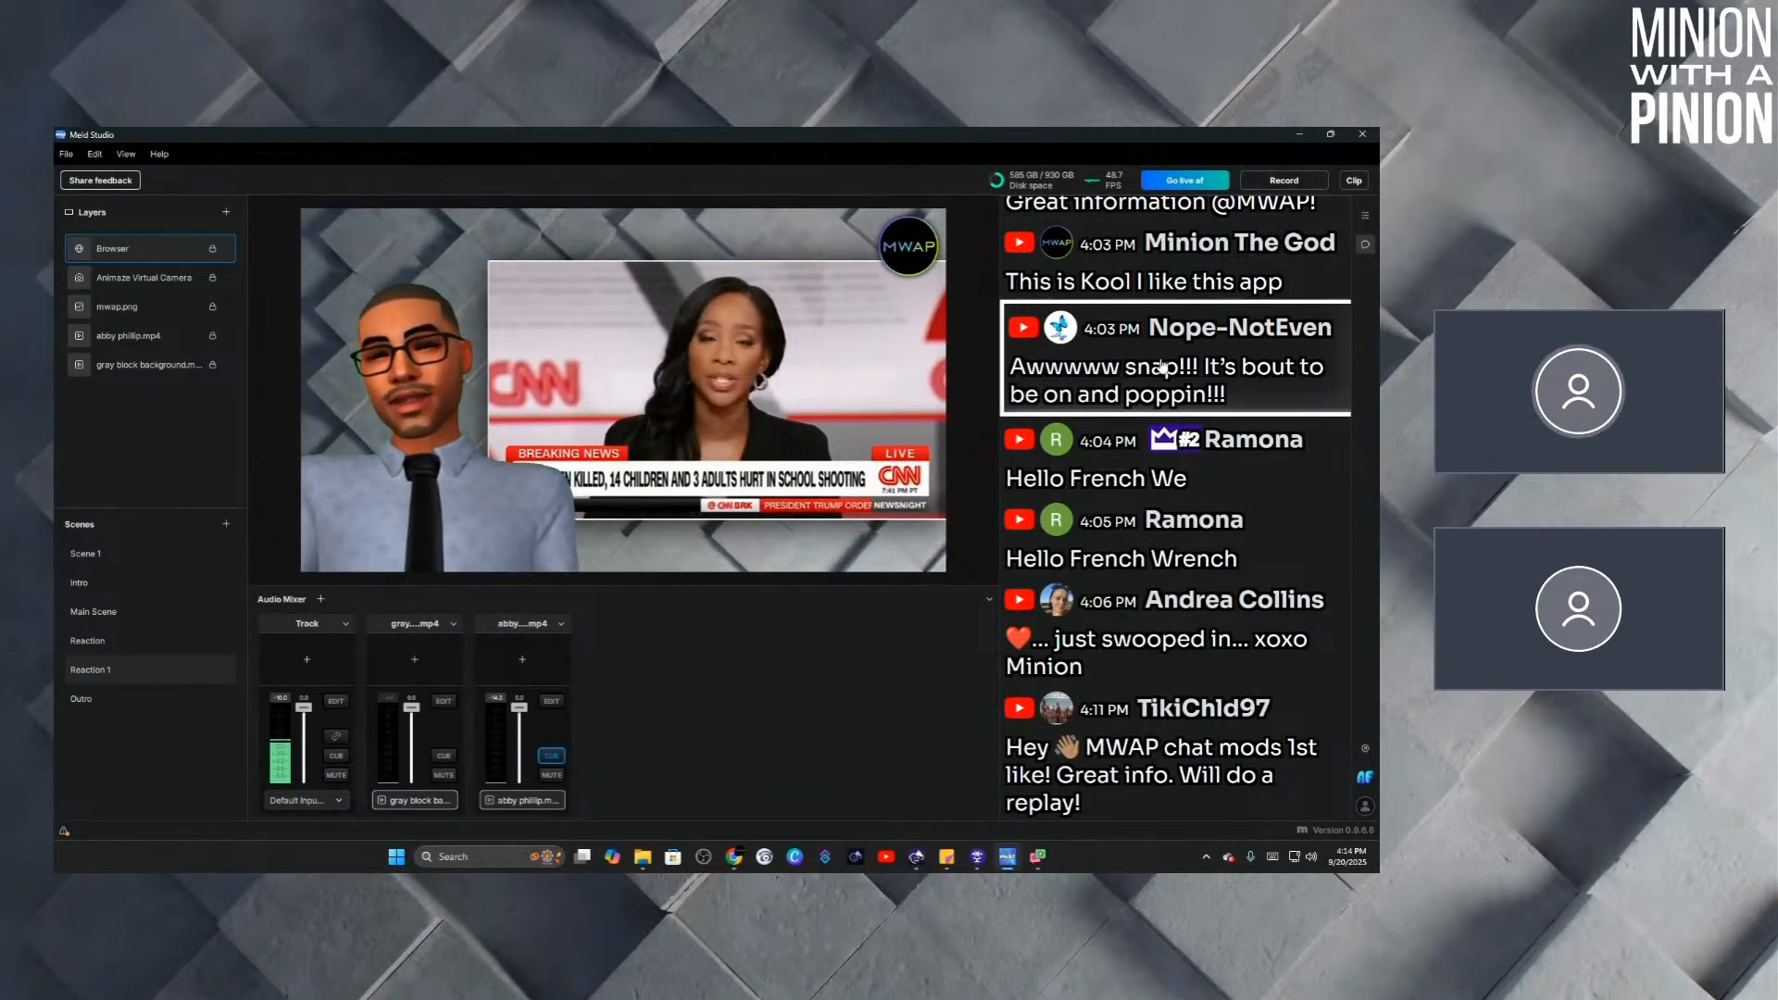
click(1183, 266)
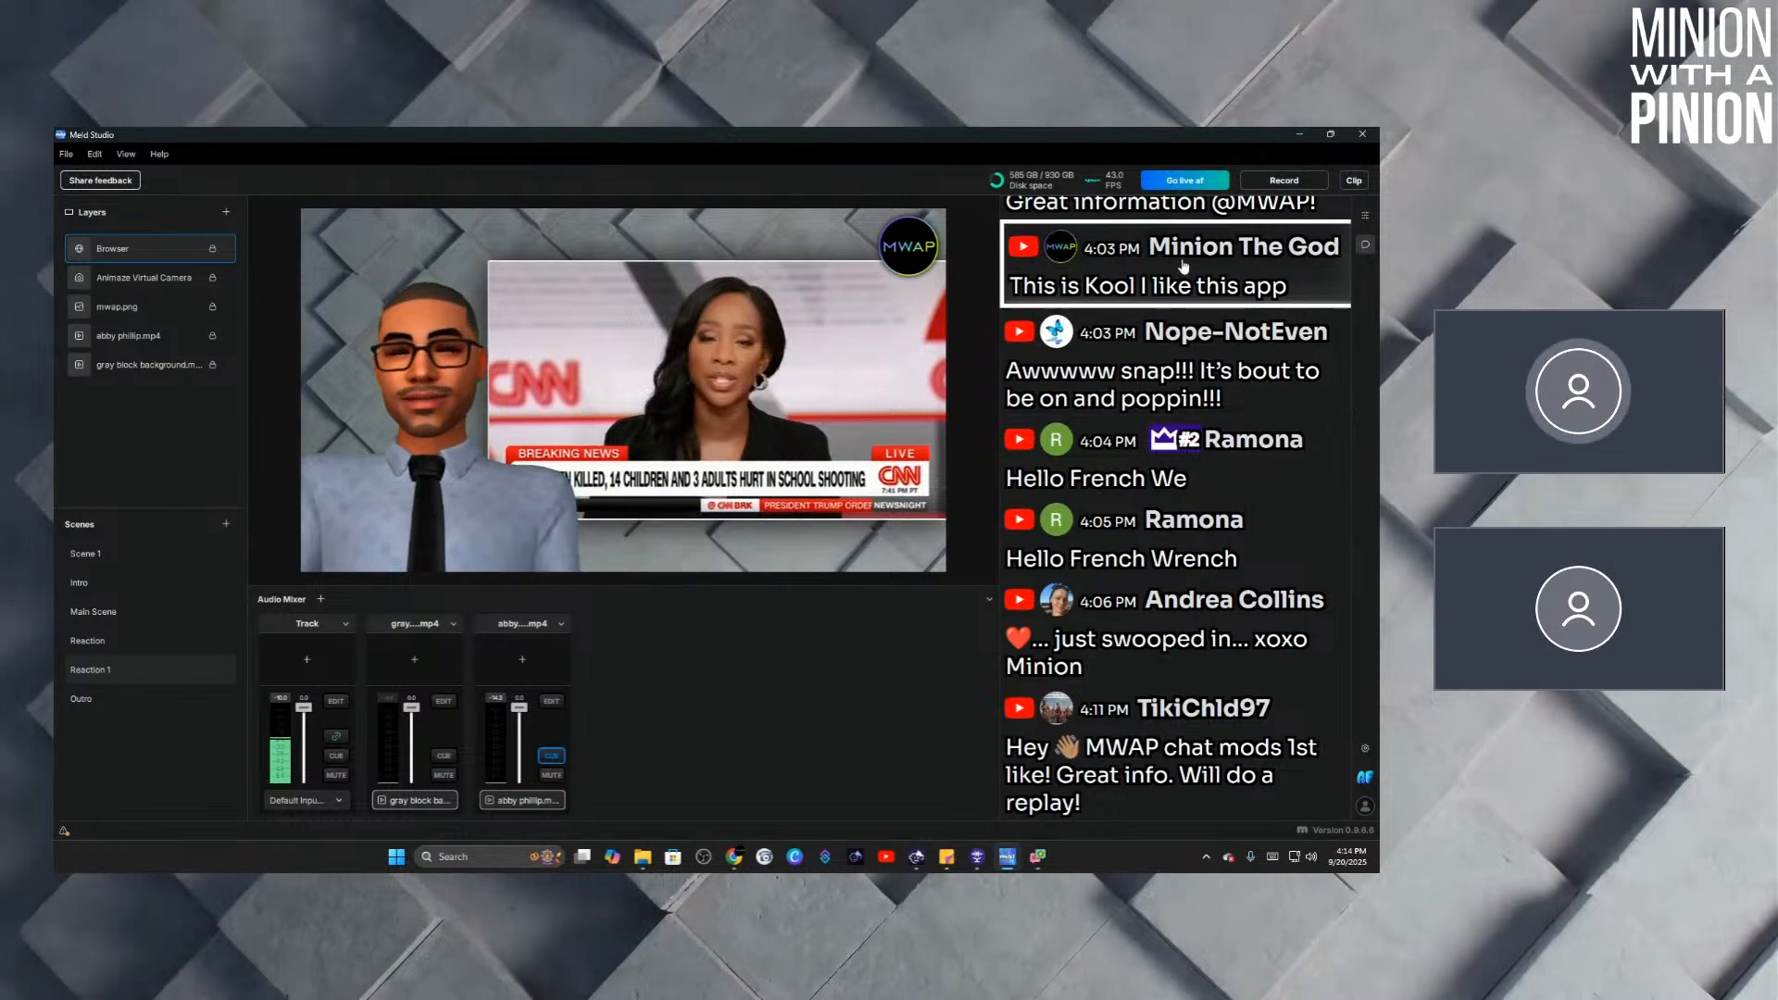
click(1119, 596)
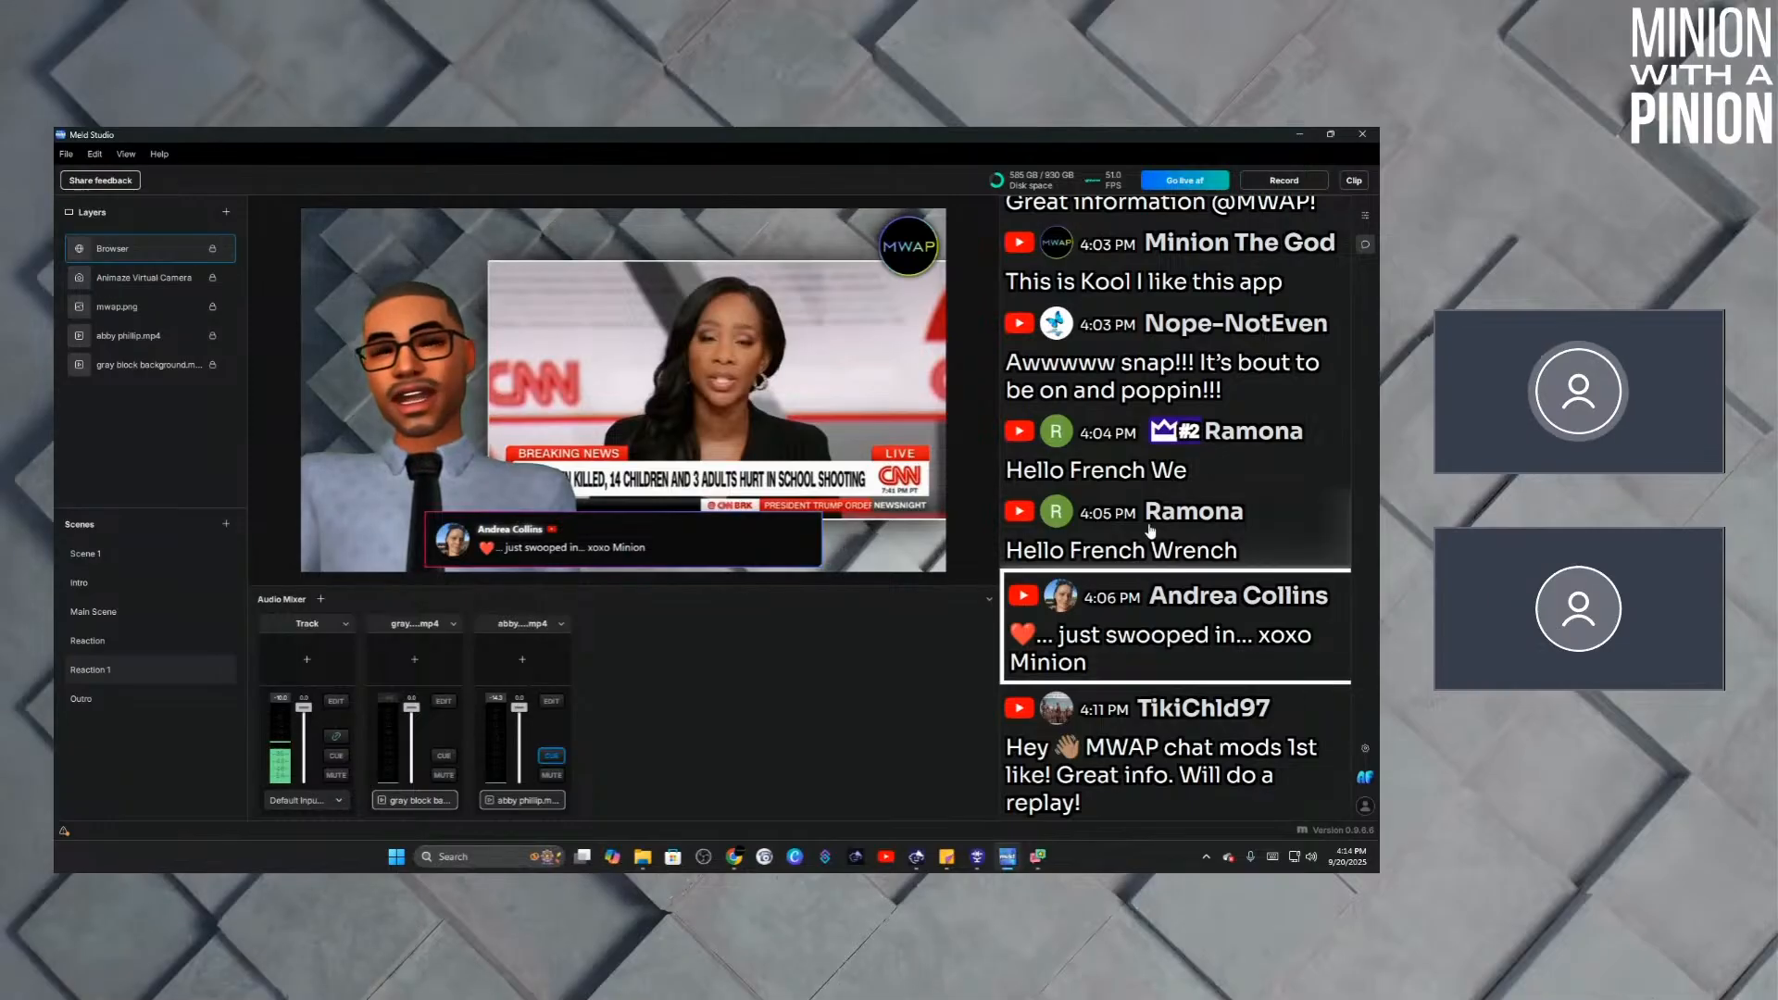
click(1165, 383)
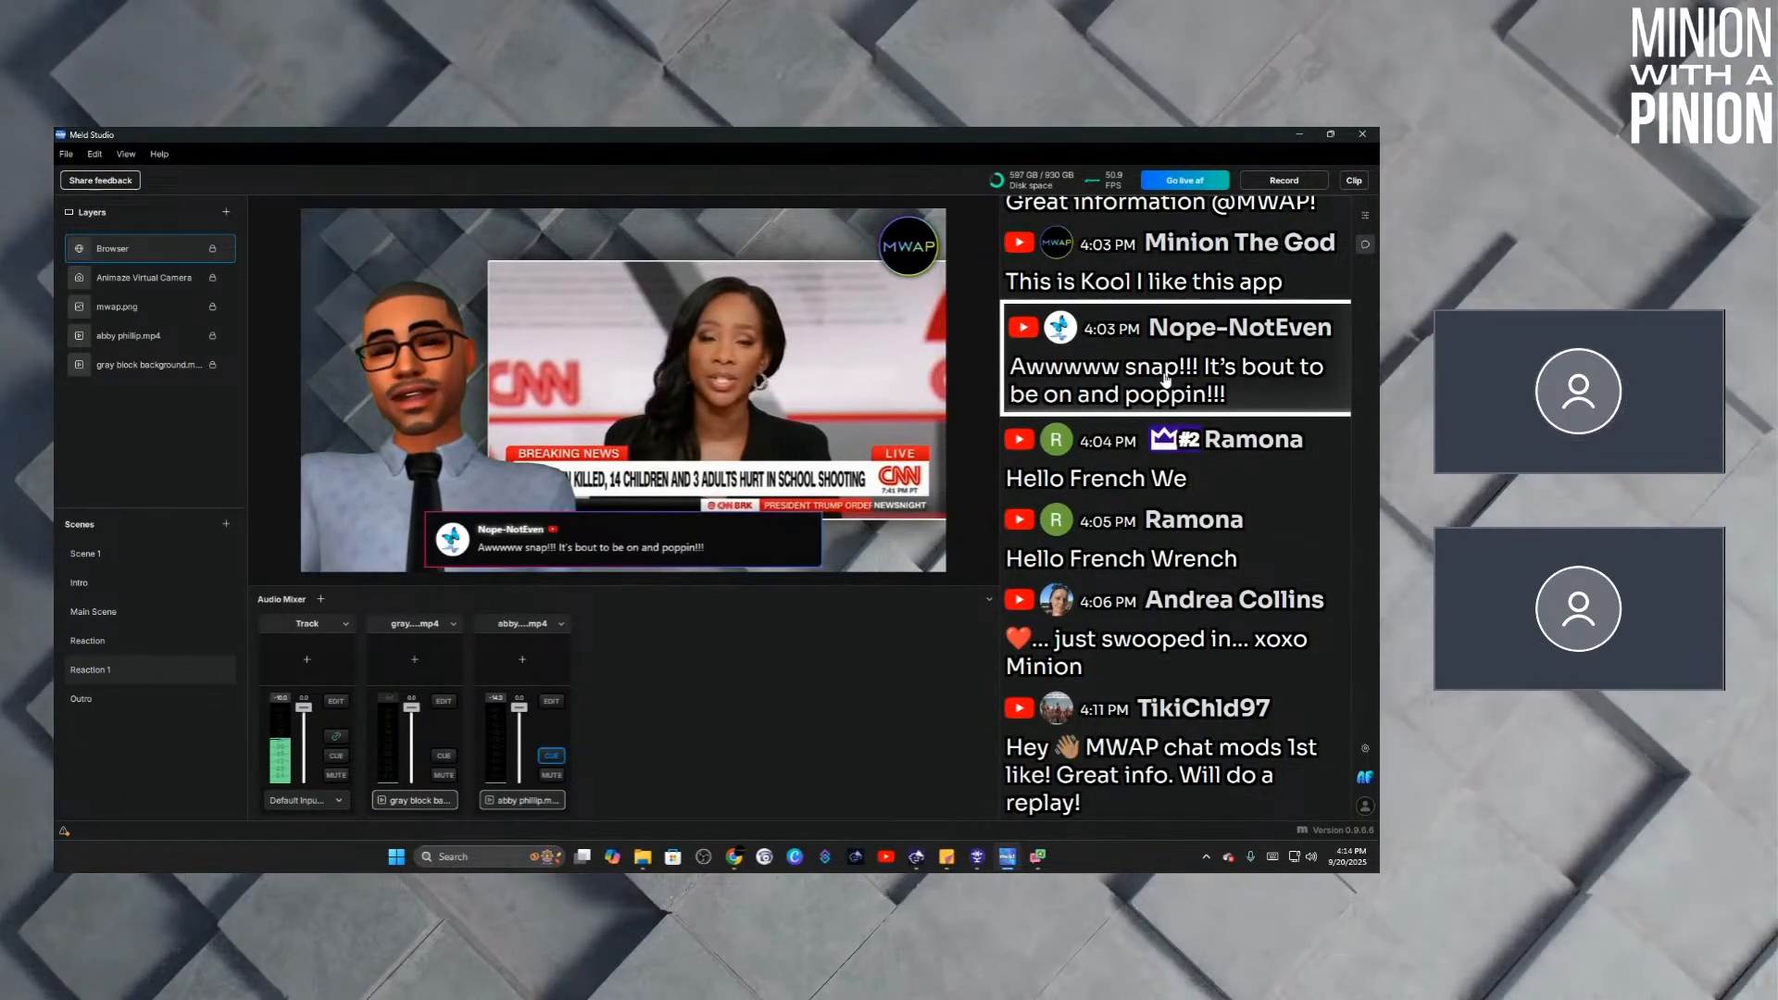
mouse_move(1037, 861)
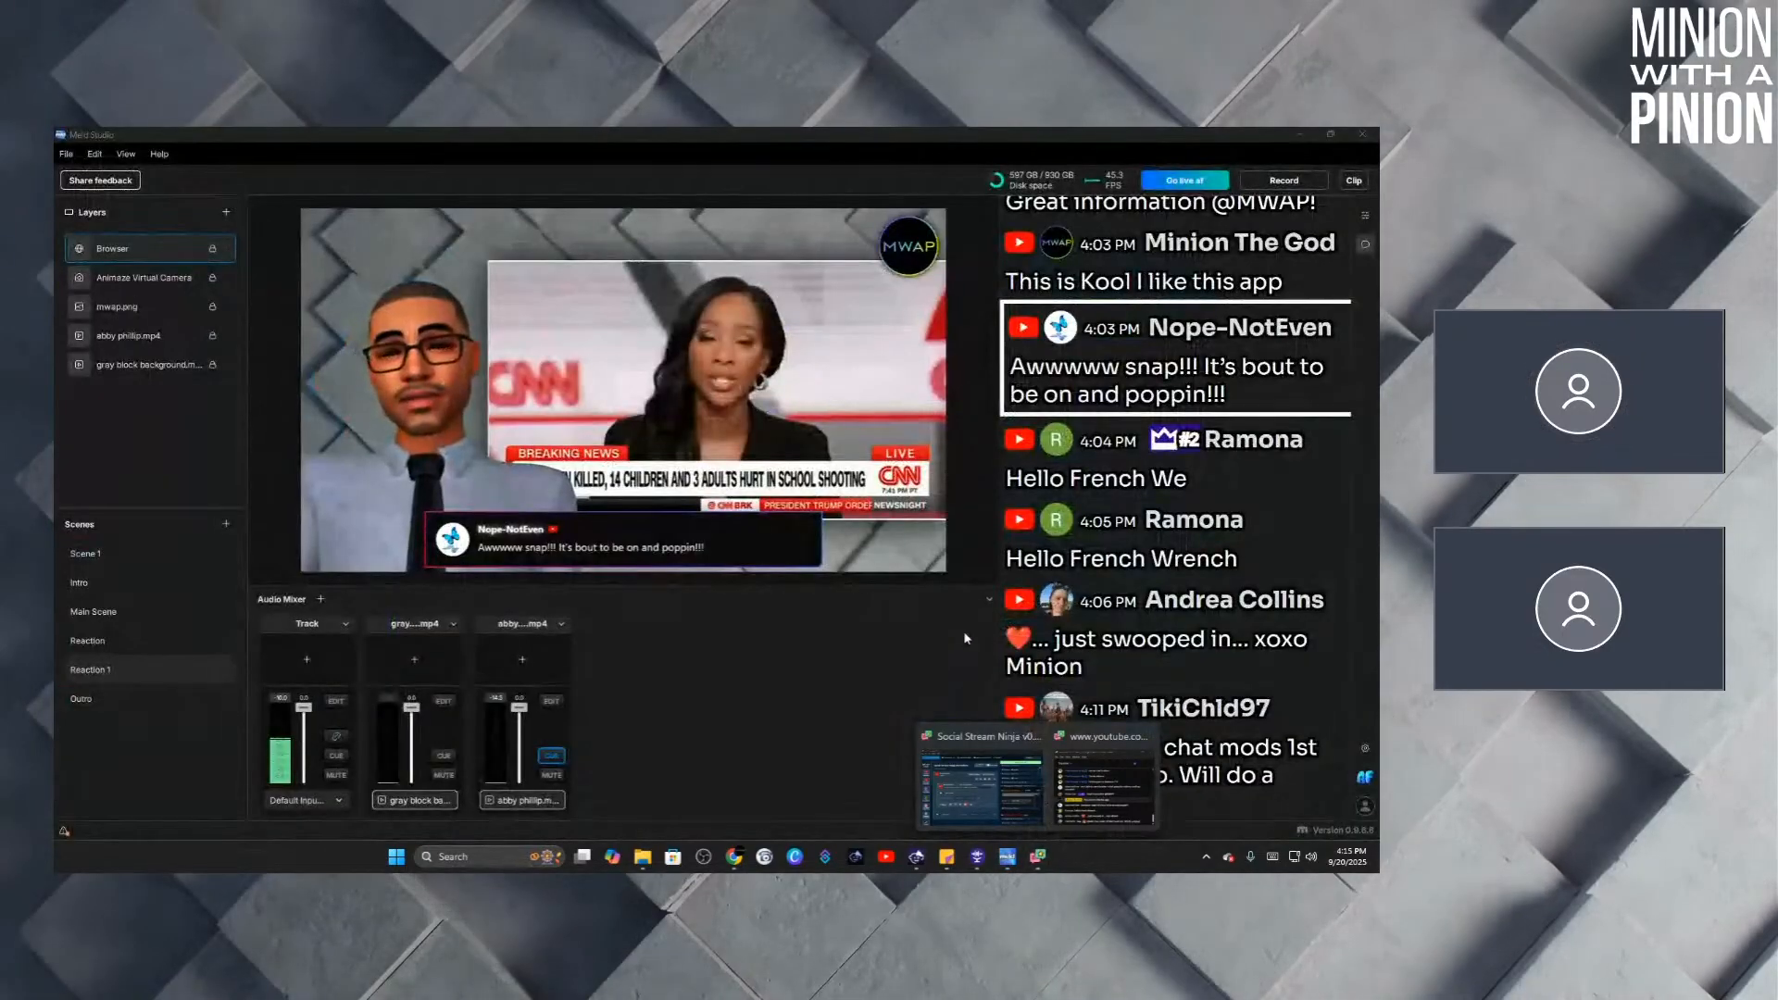
mouse_move(1013, 793)
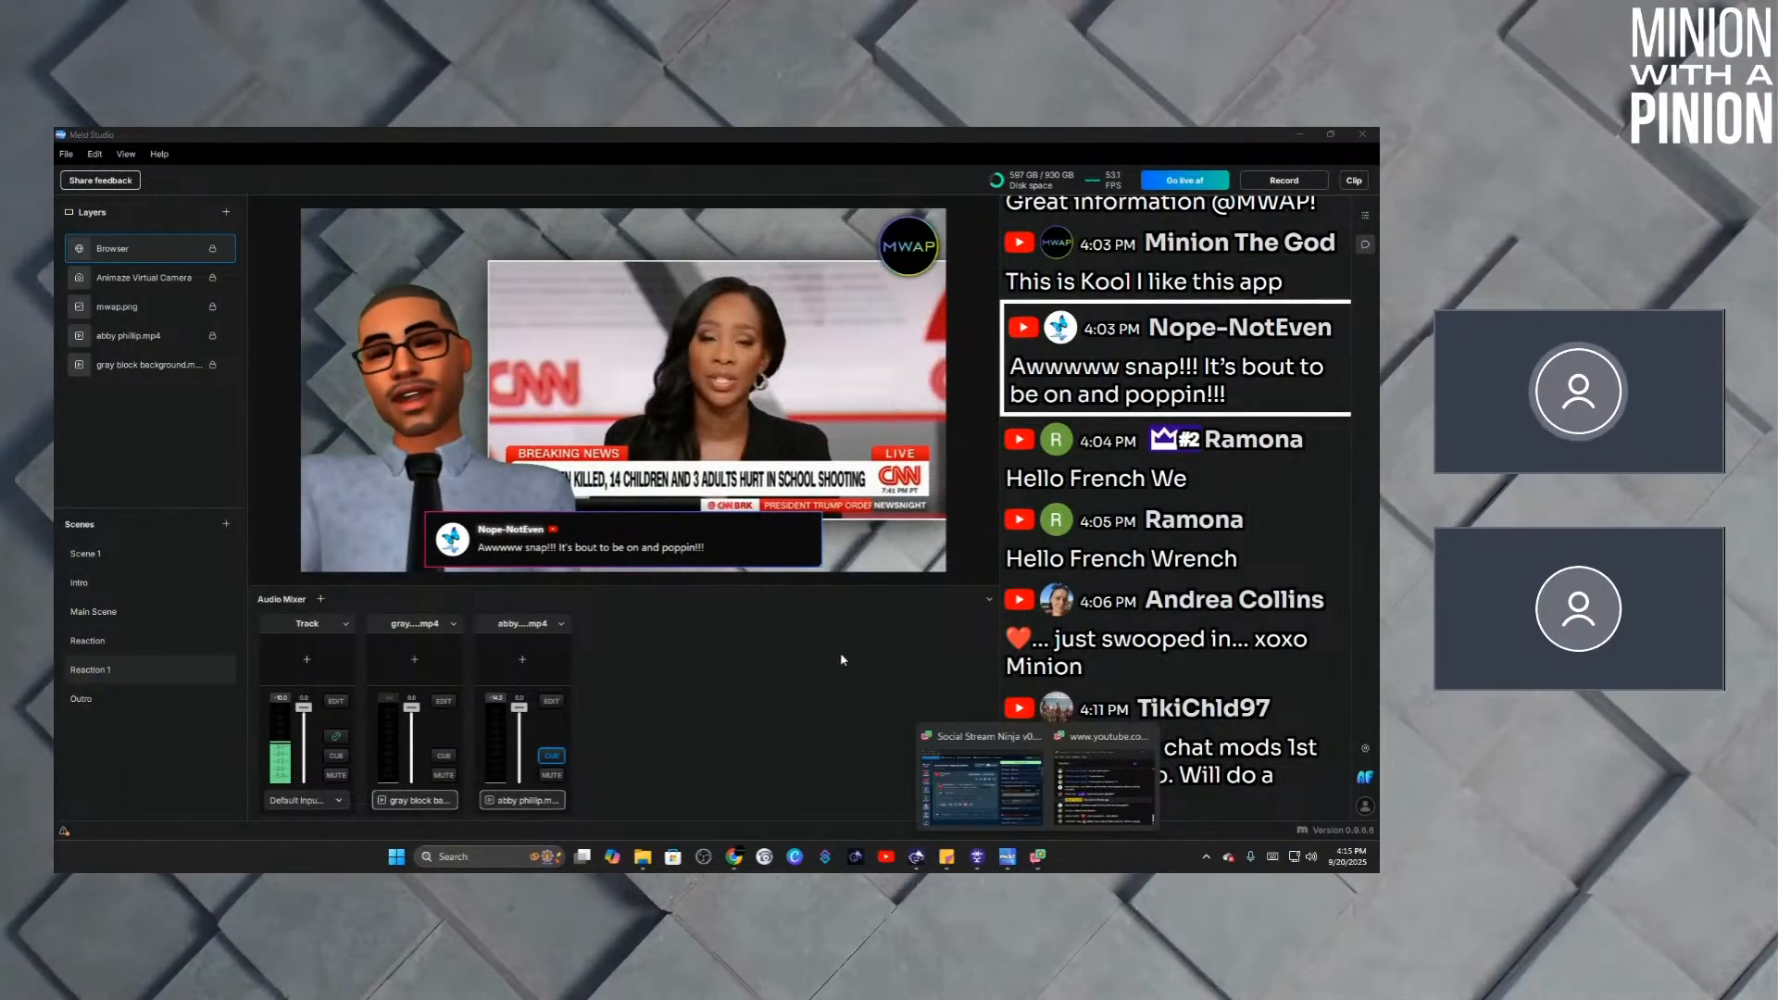
Feature "Hello French We", "Hello French Wrench" and "just swooped in", going back up the chat to the "Awwwww snap!!!" message.
click(1102, 468)
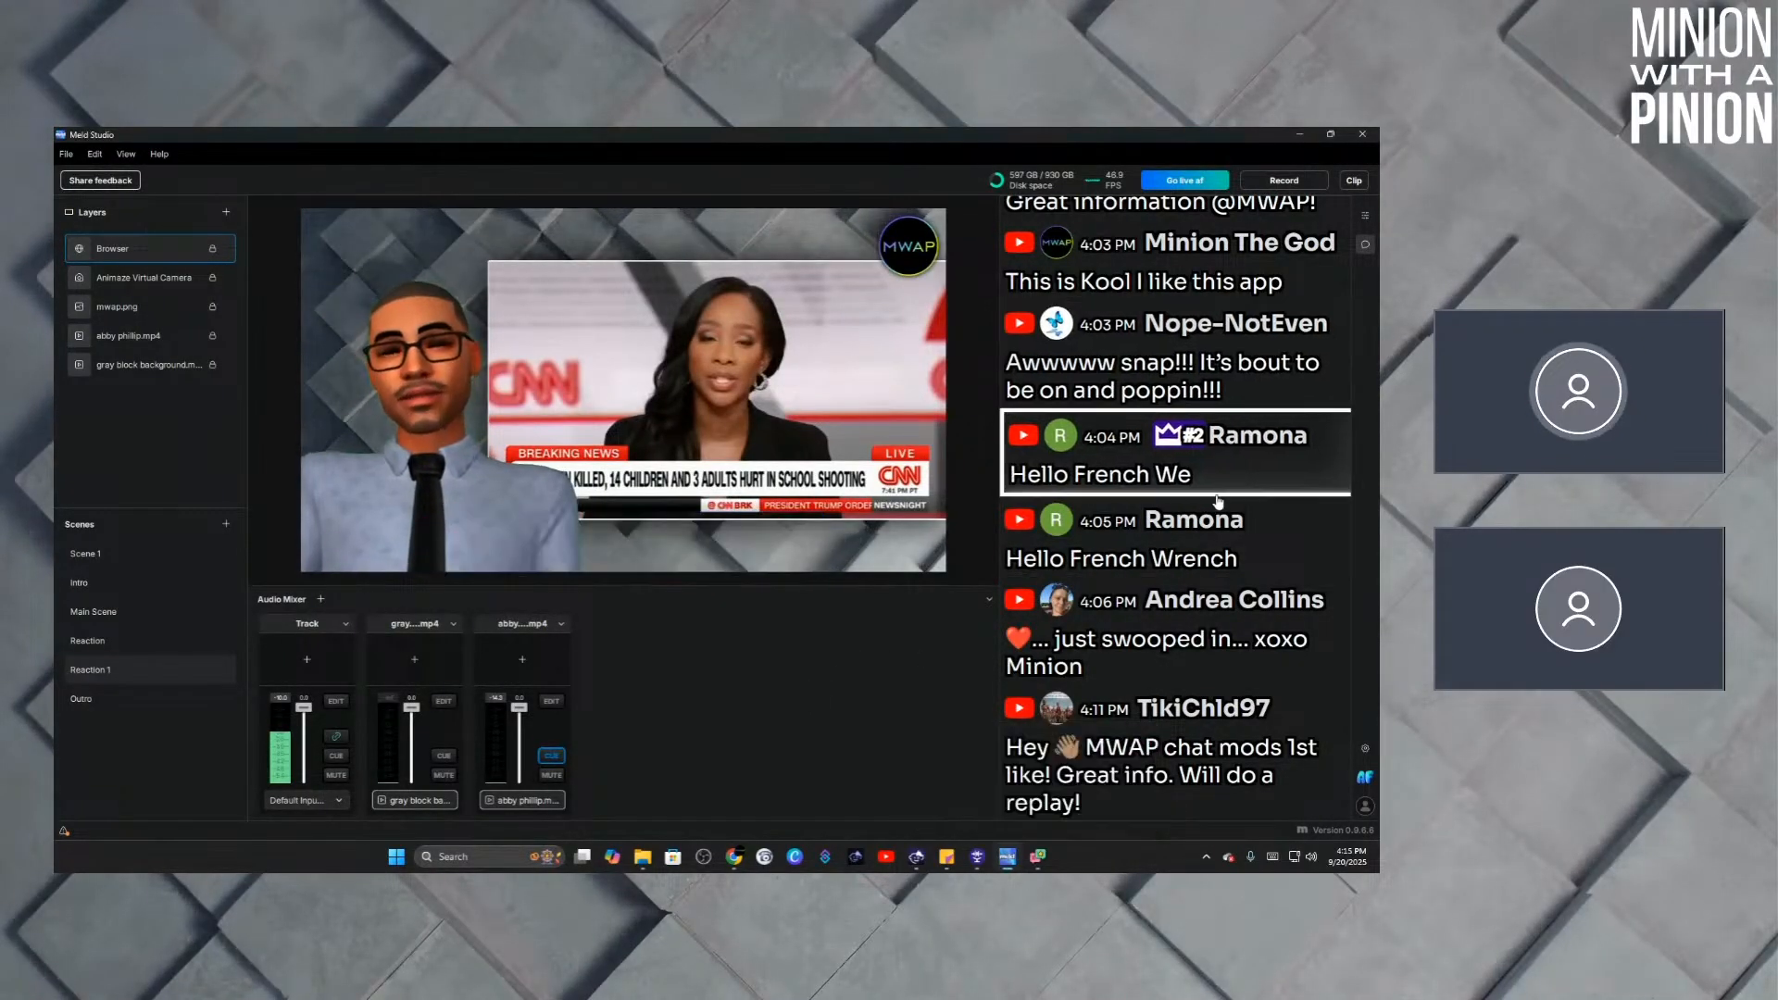
click(1175, 549)
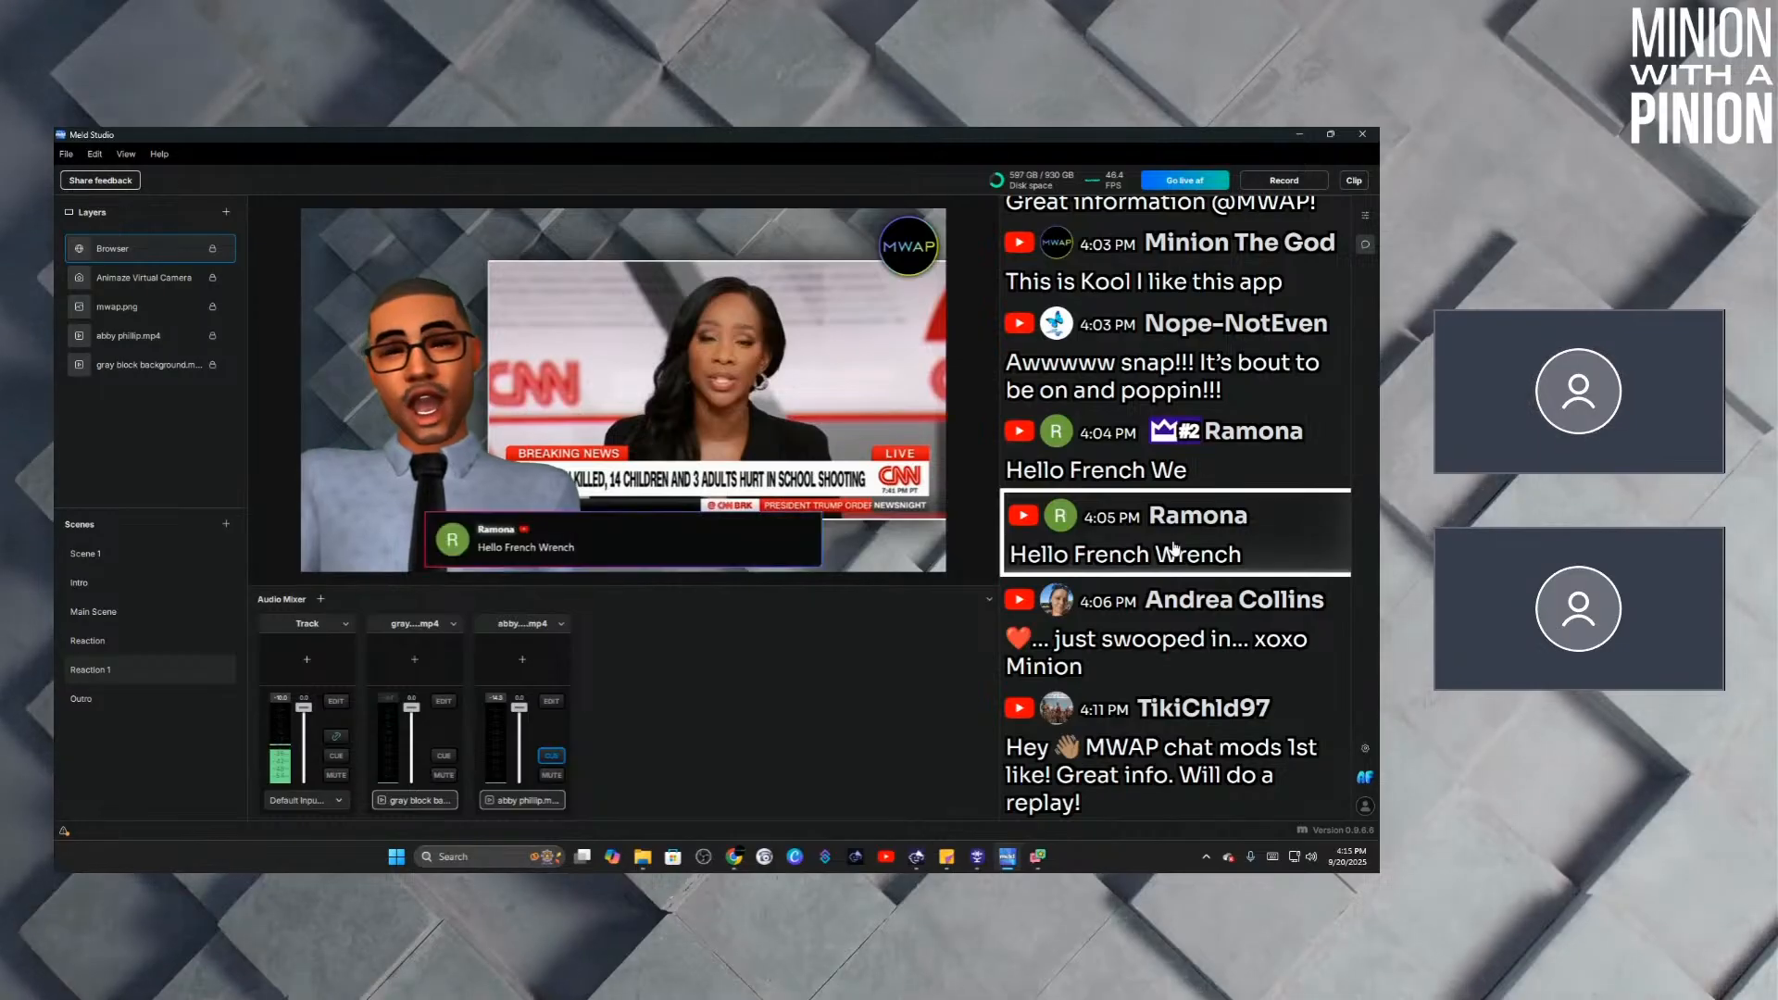
click(1163, 639)
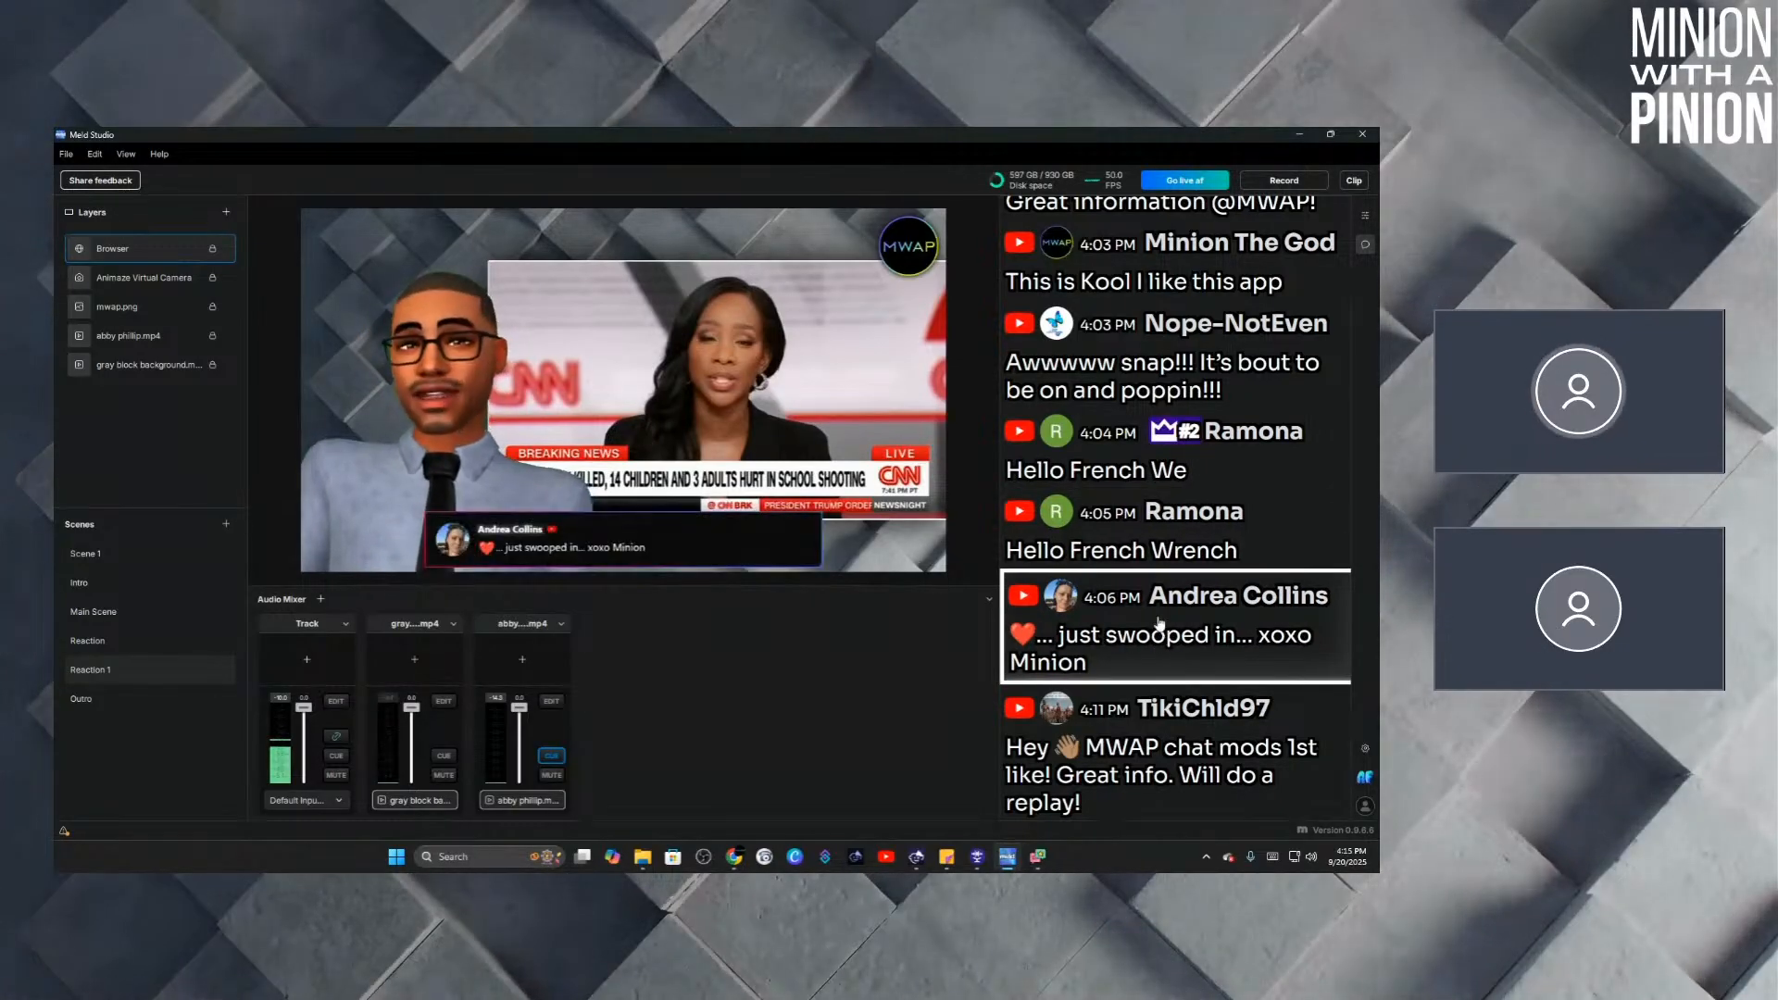
click(1141, 534)
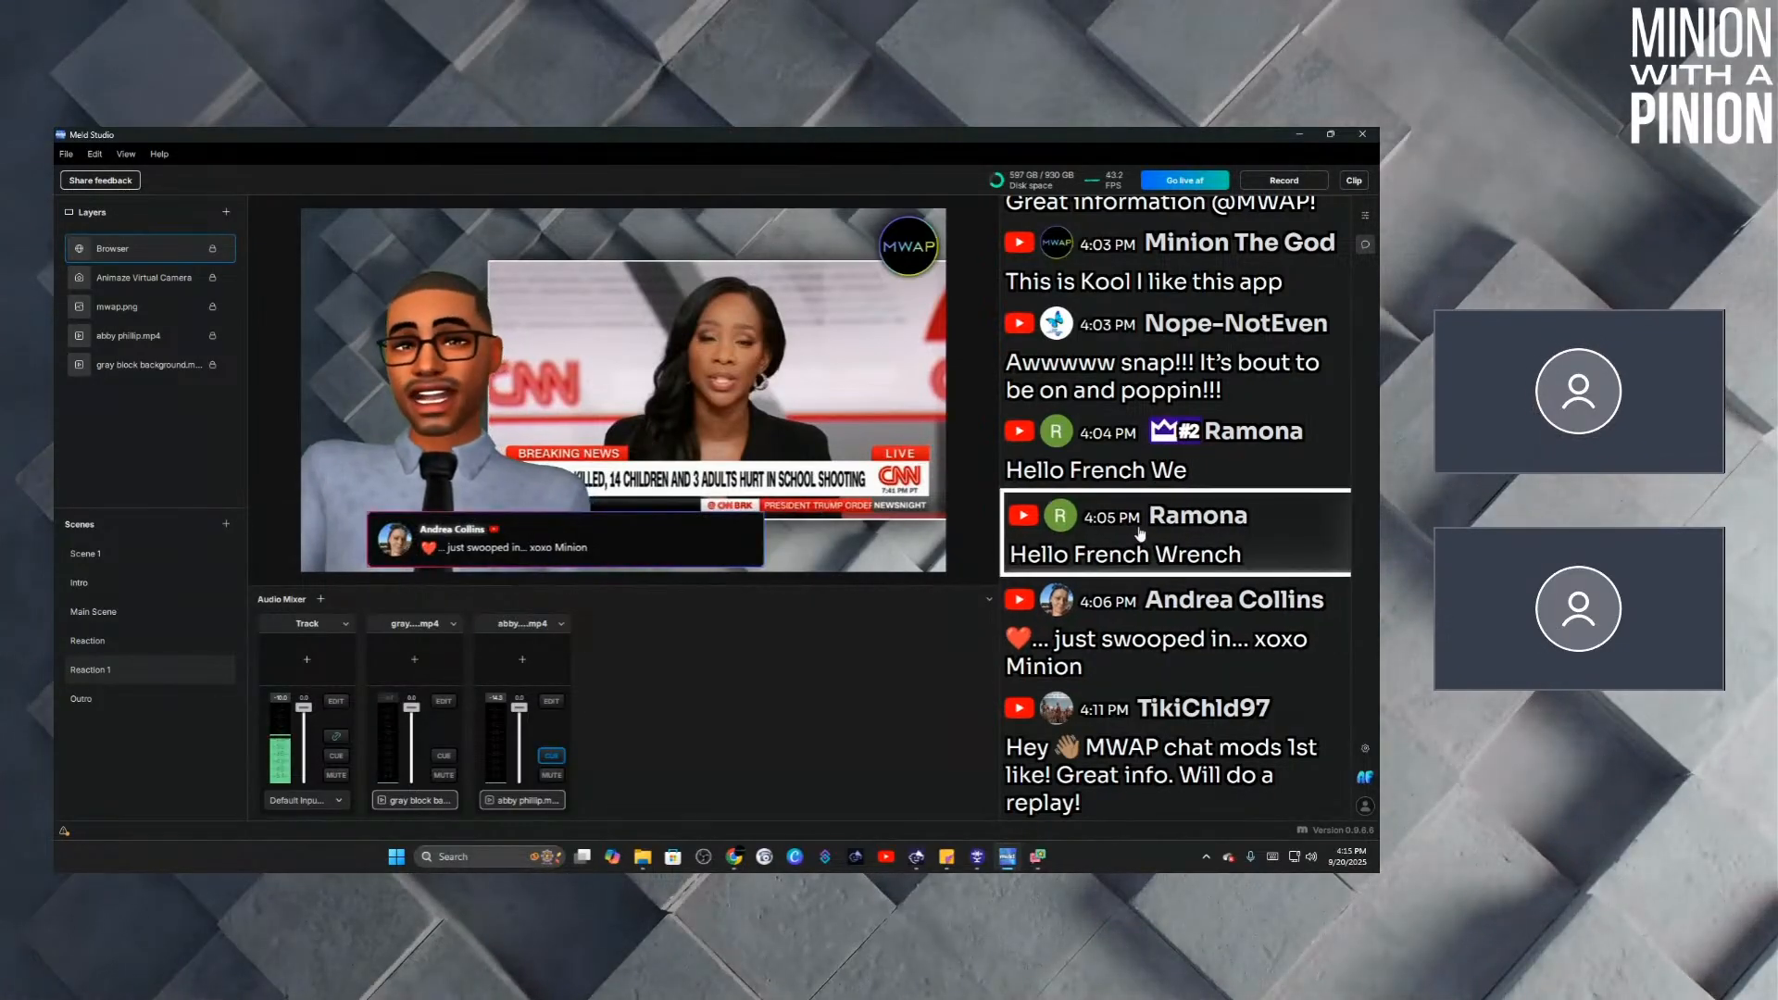
click(1129, 440)
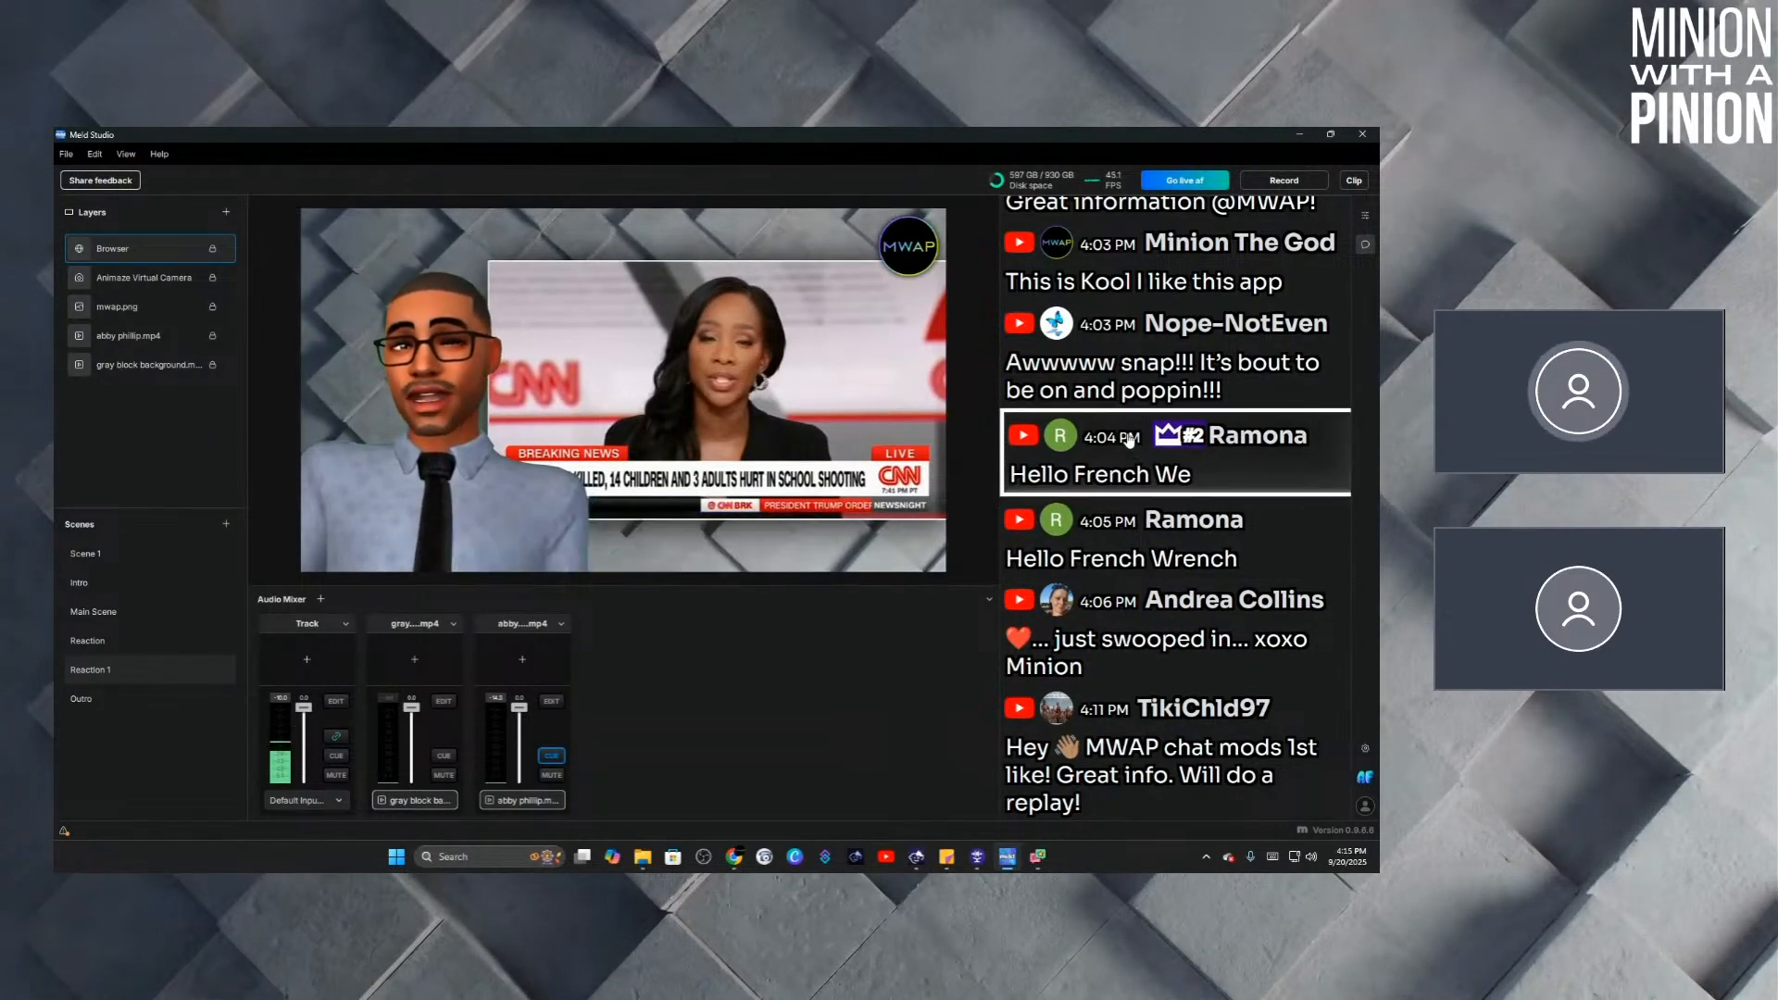
click(1132, 375)
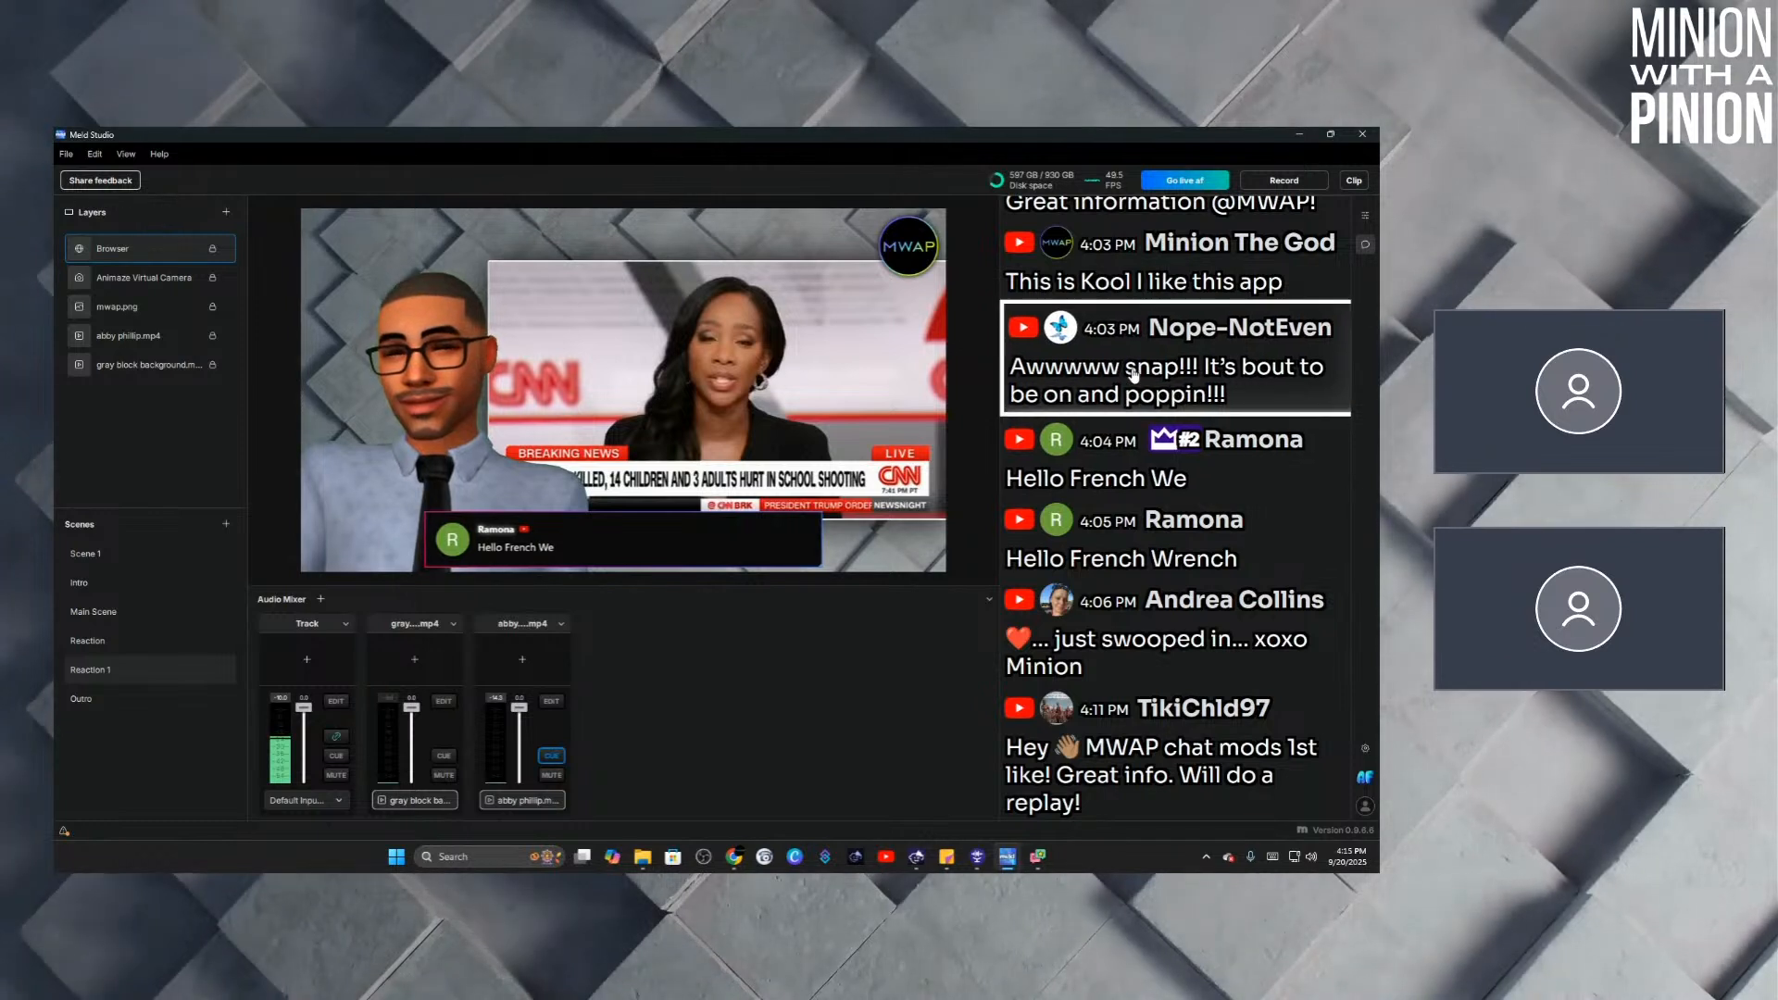
Feature the "just swooped in", "Great info. Will do a replay!" and "Hope you guys are learning something" messages, and clear the featured message.
click(1106, 635)
click(1088, 741)
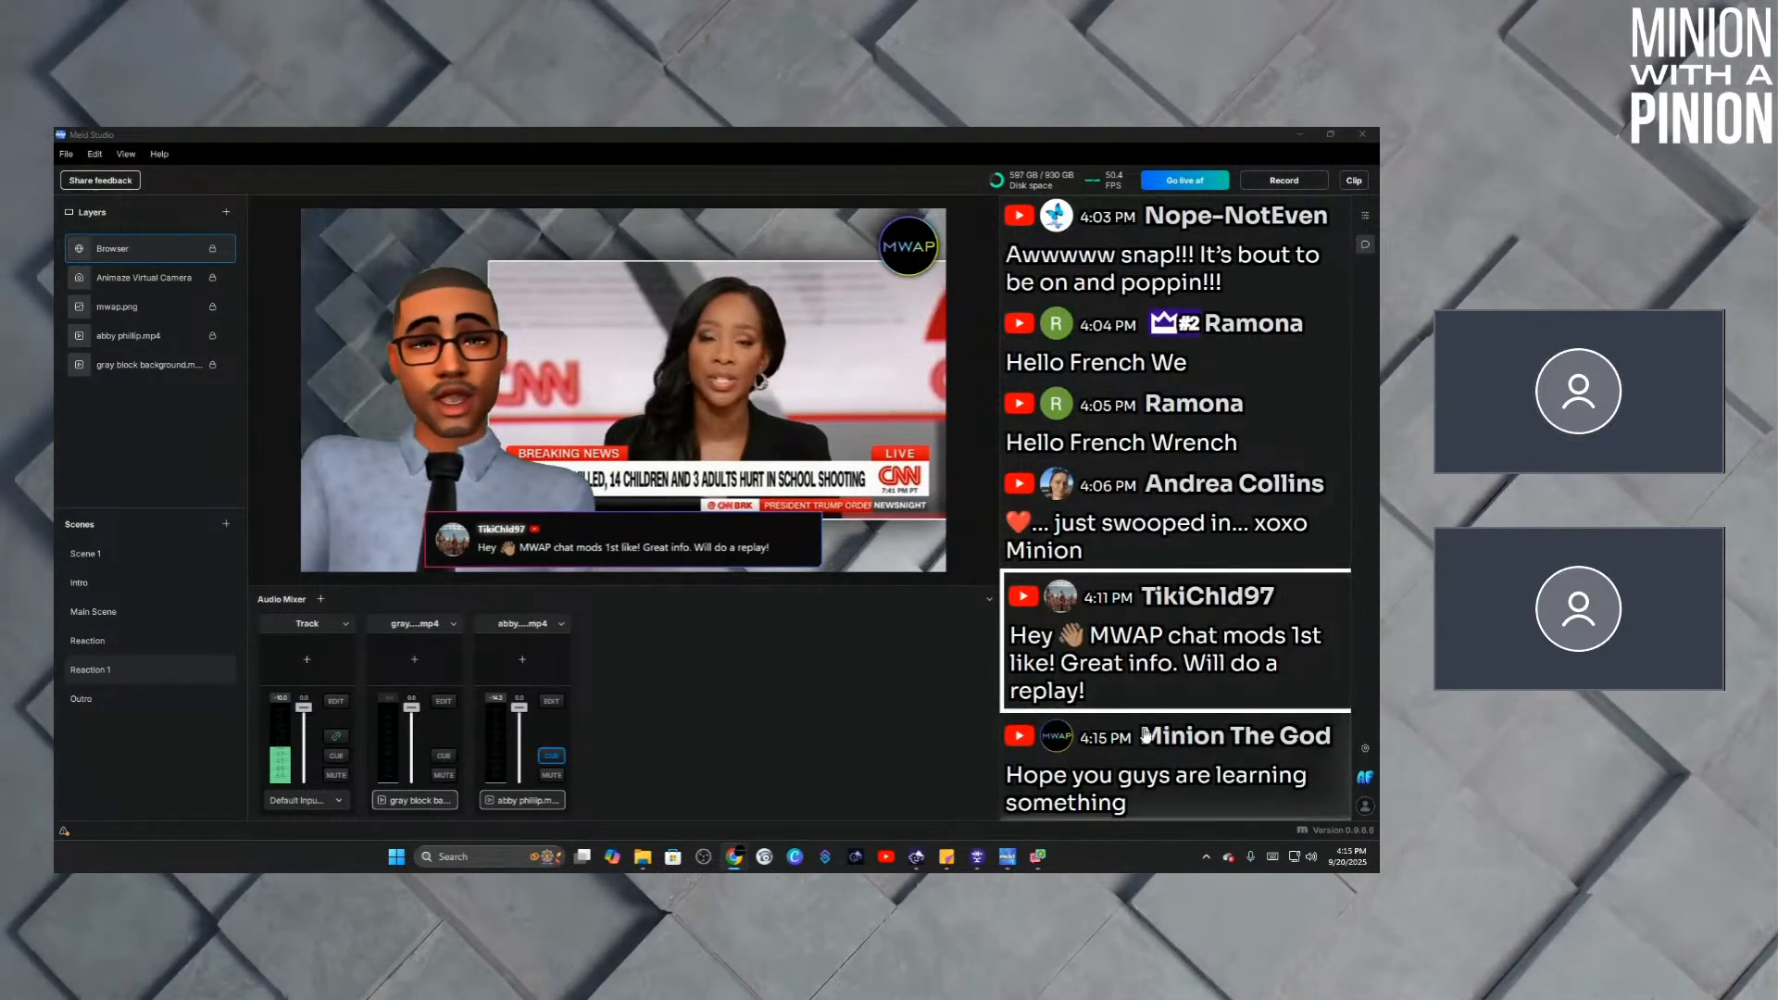
click(1145, 741)
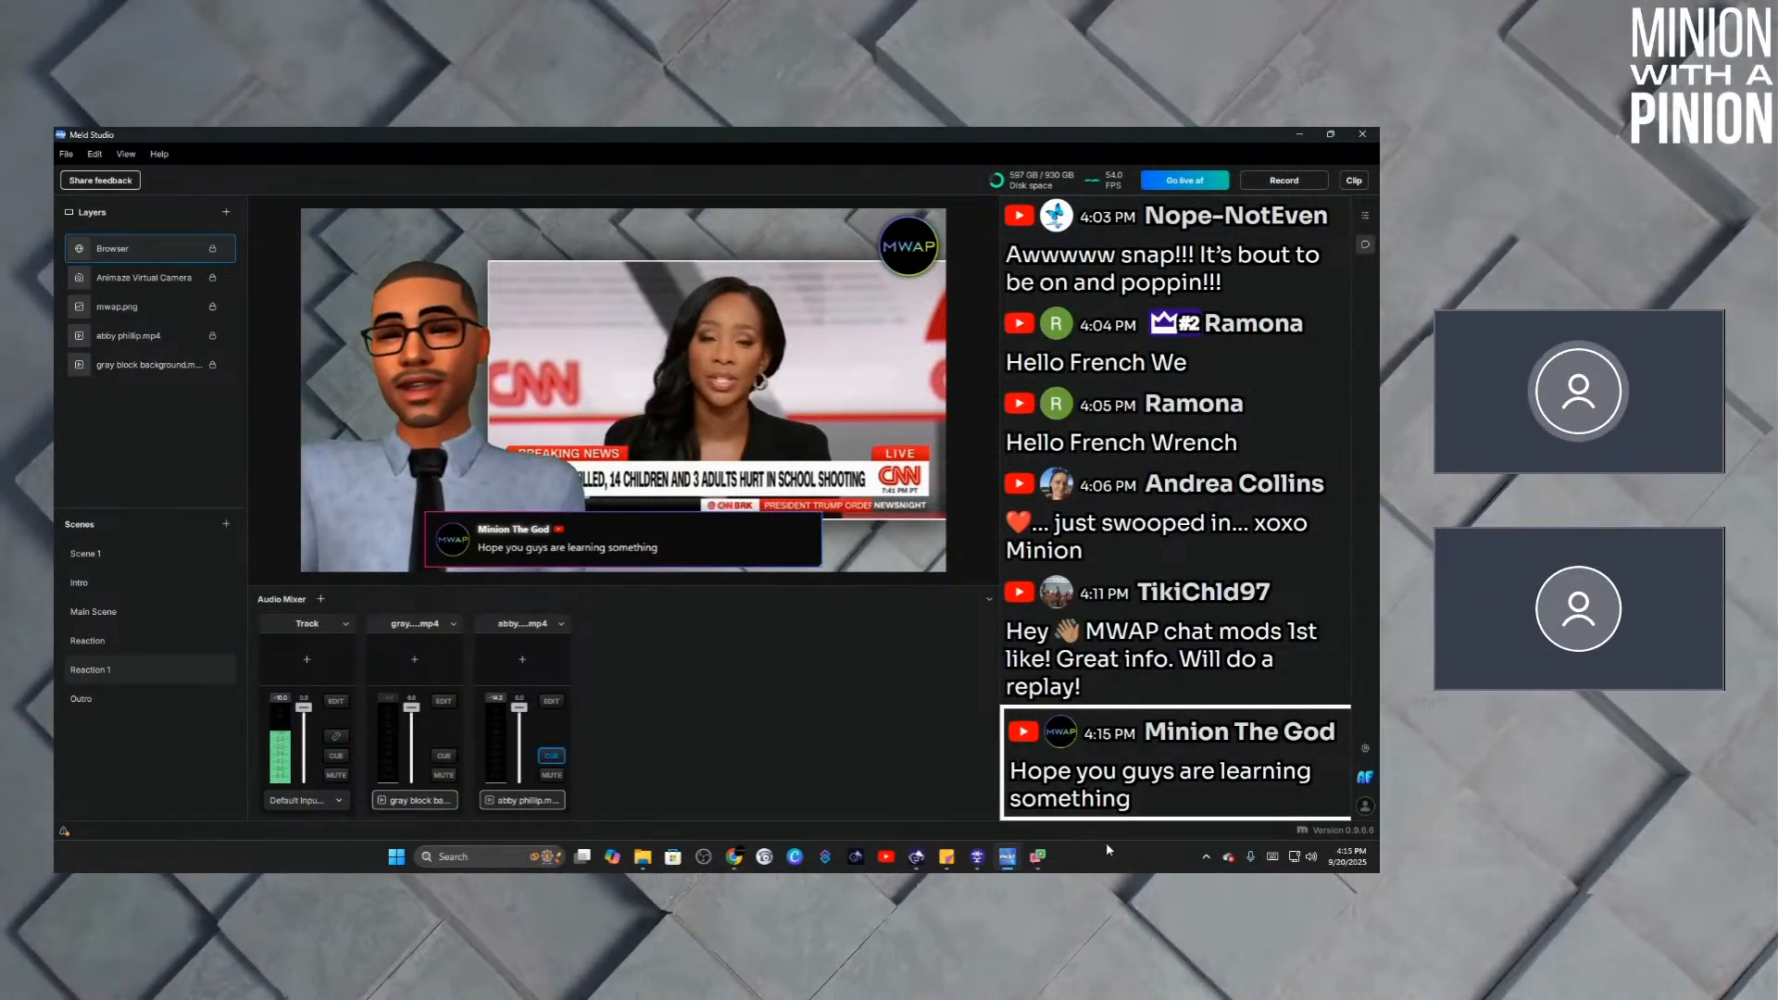
click(1211, 769)
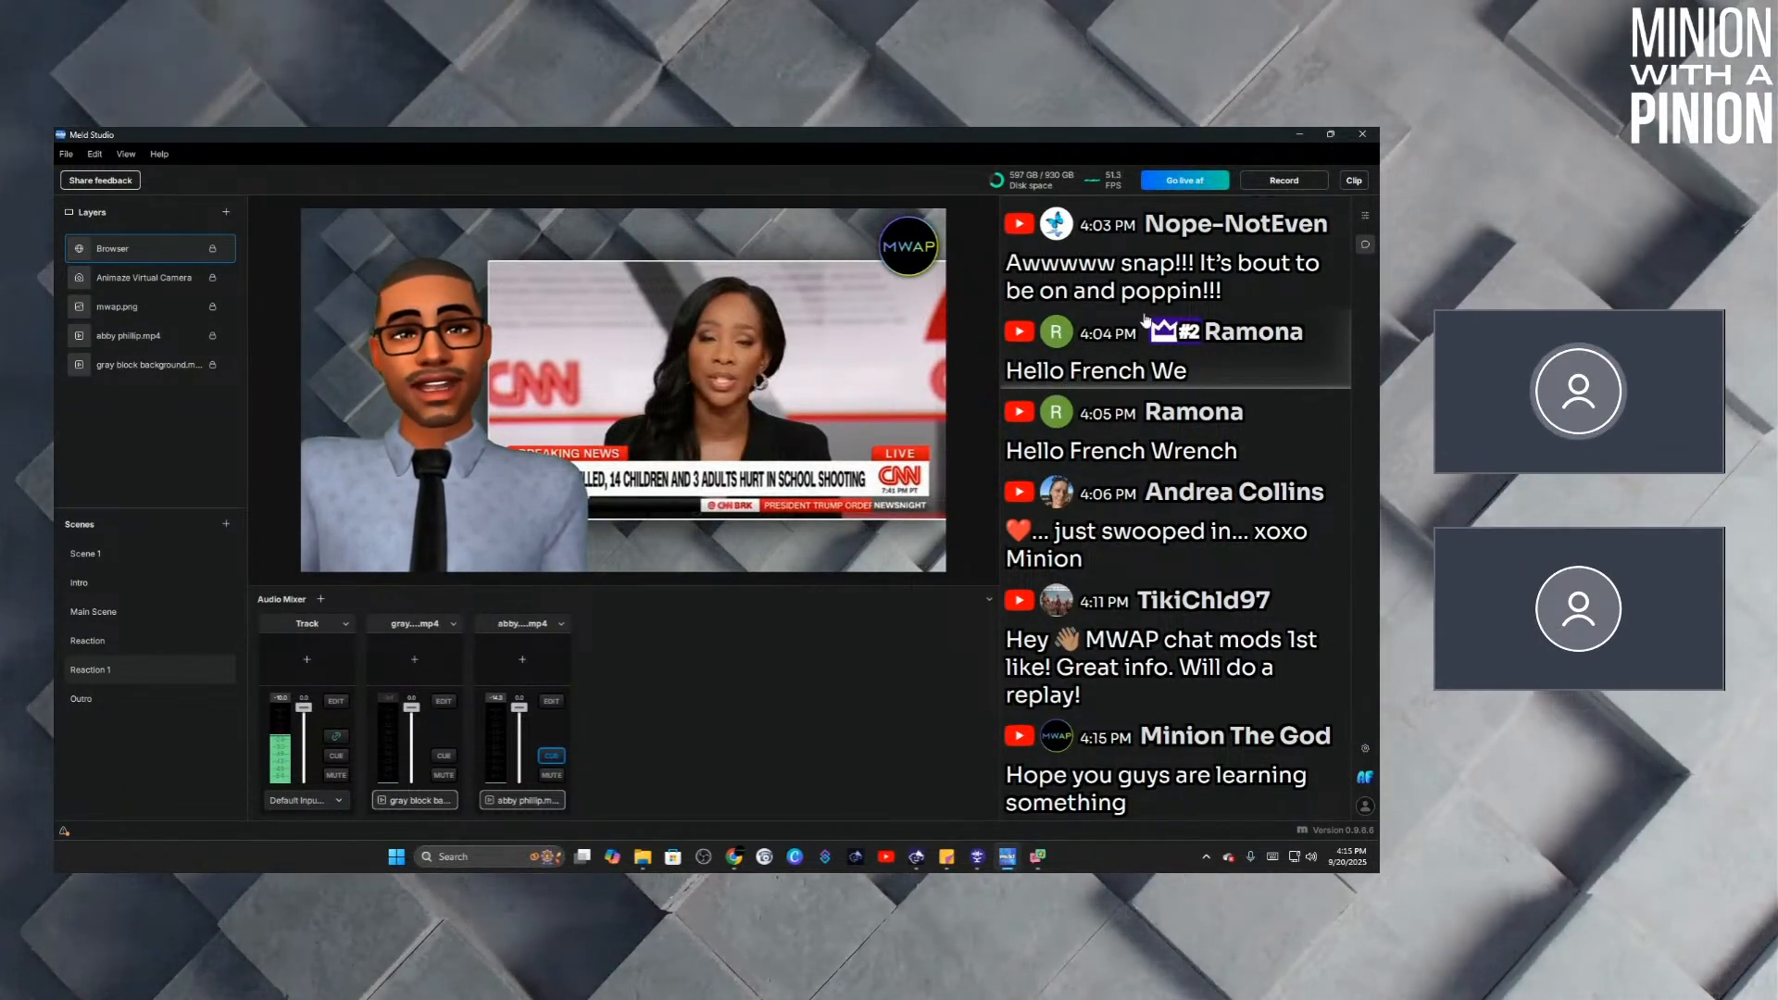
Show the outputs list and review the YouTube output's stream settings, closing them without changes.
click(1366, 217)
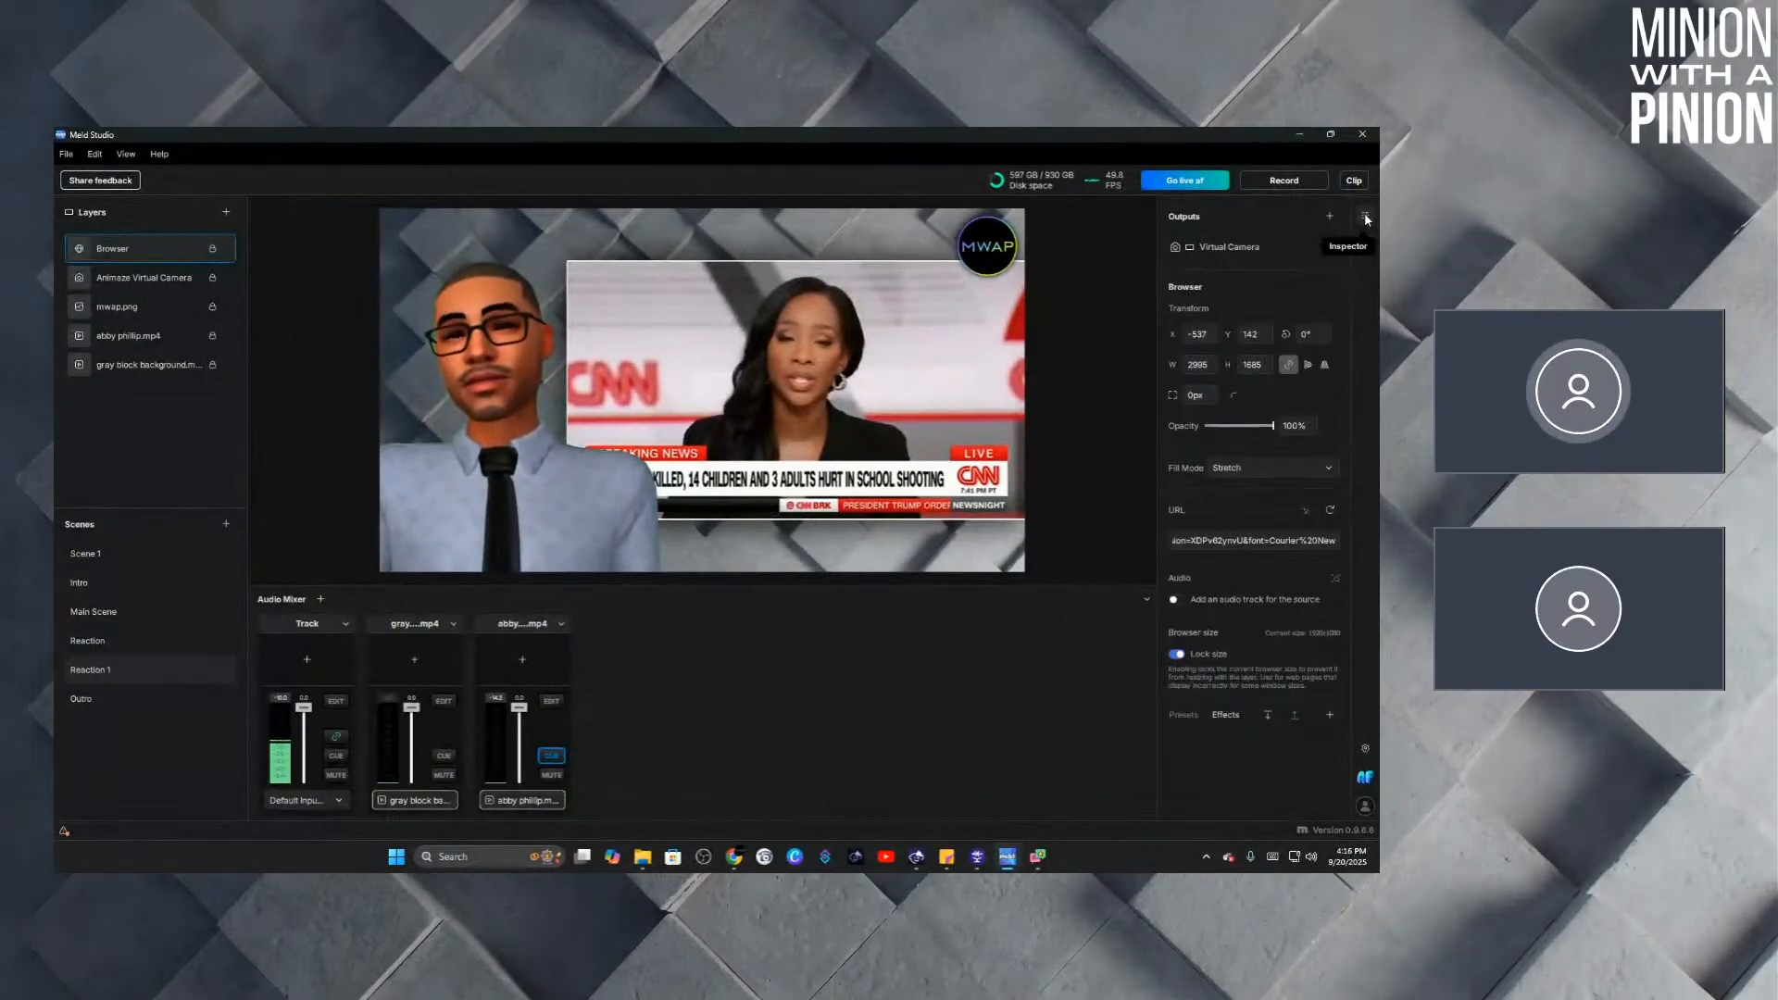
click(1241, 249)
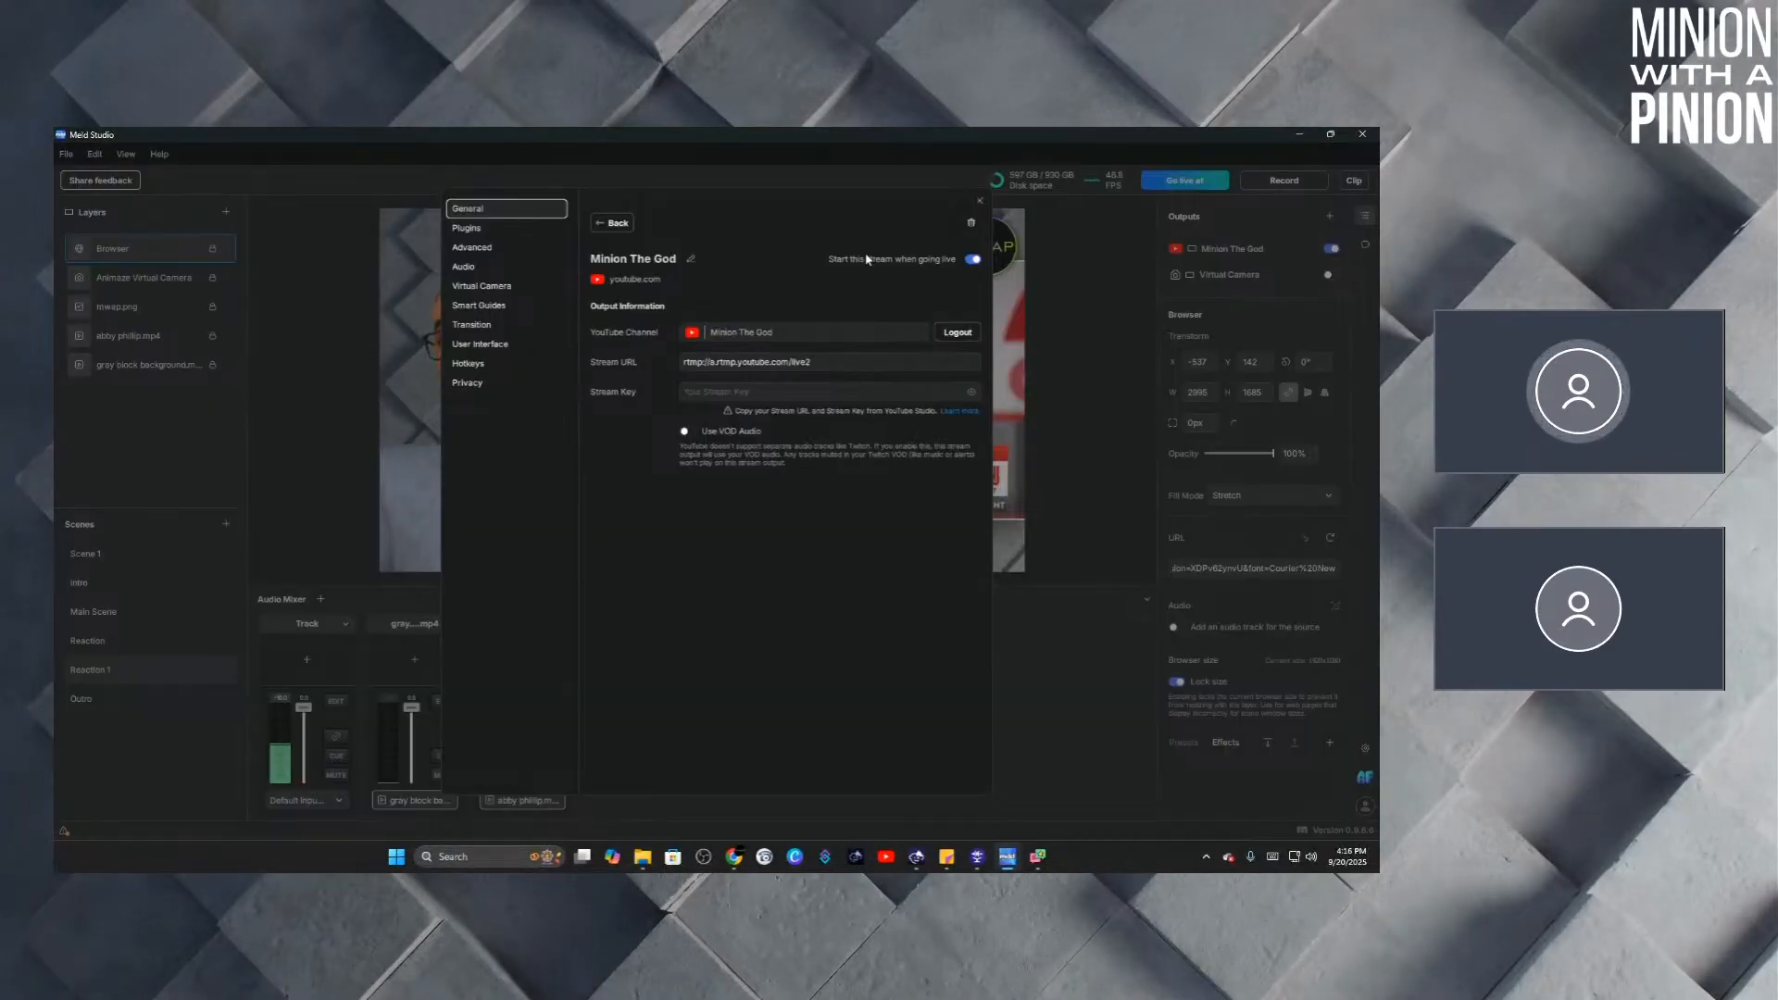
click(980, 200)
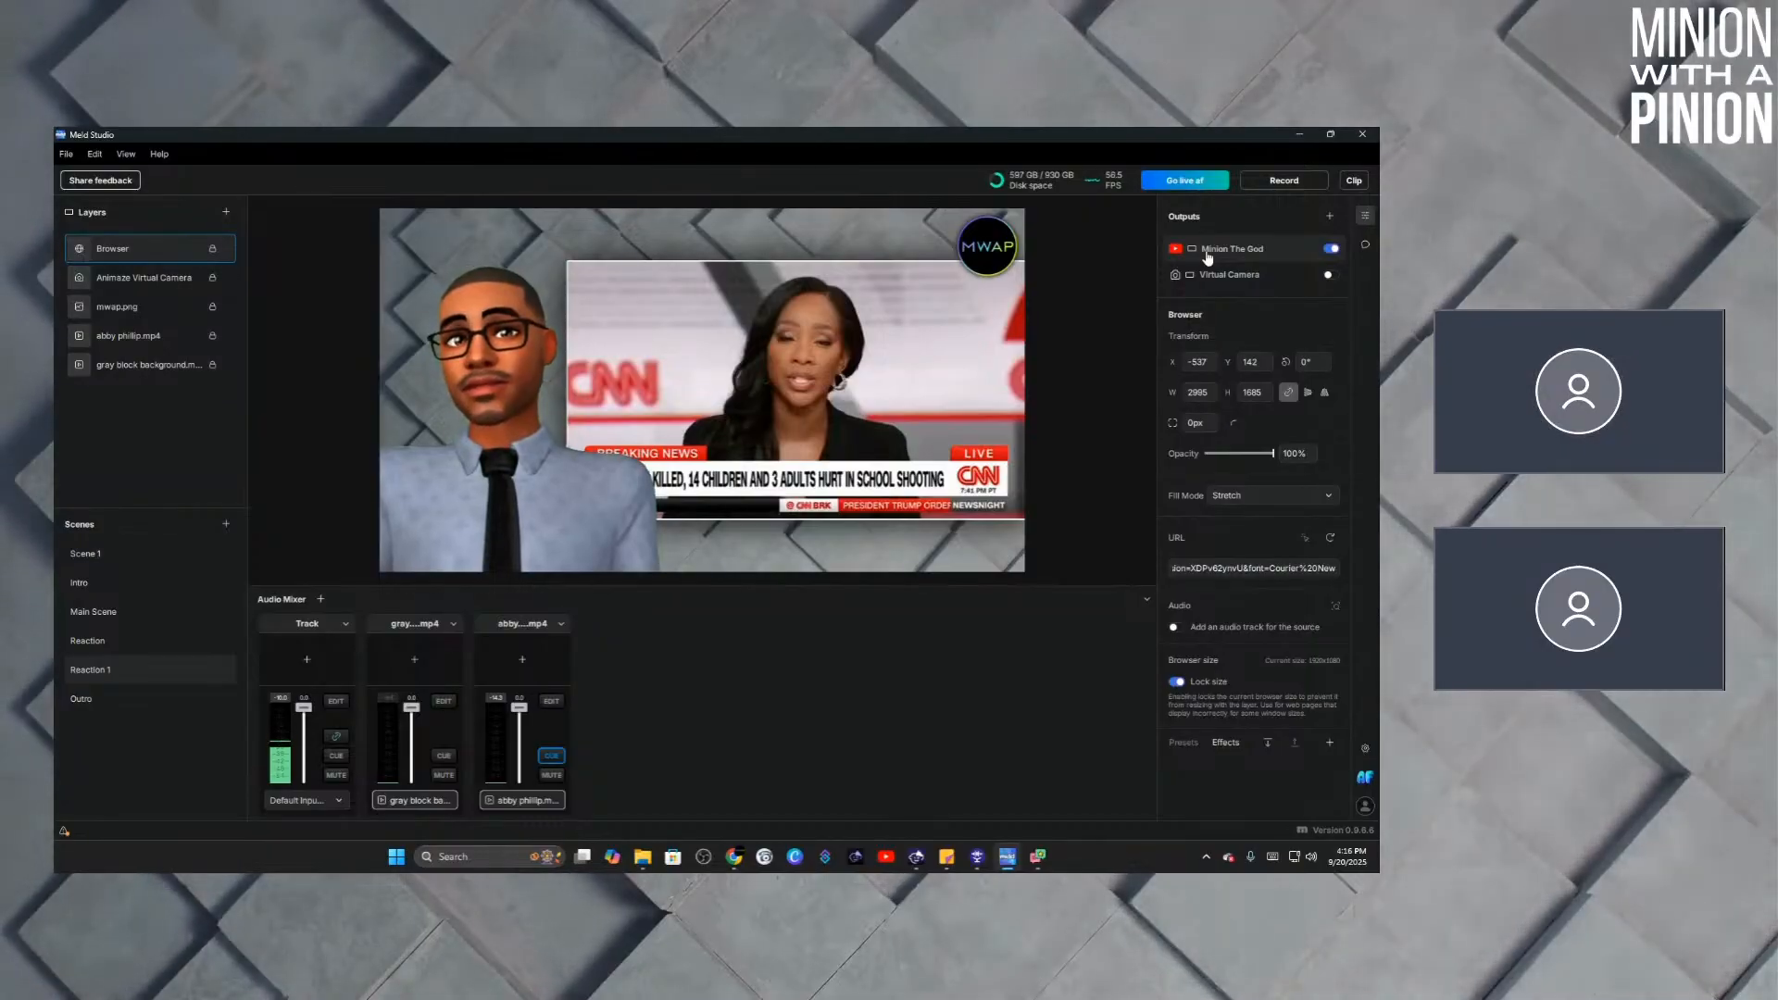
Add a Custom RTMP stream output, leaving its Stream URL and Stream Key fields empty.
click(1330, 217)
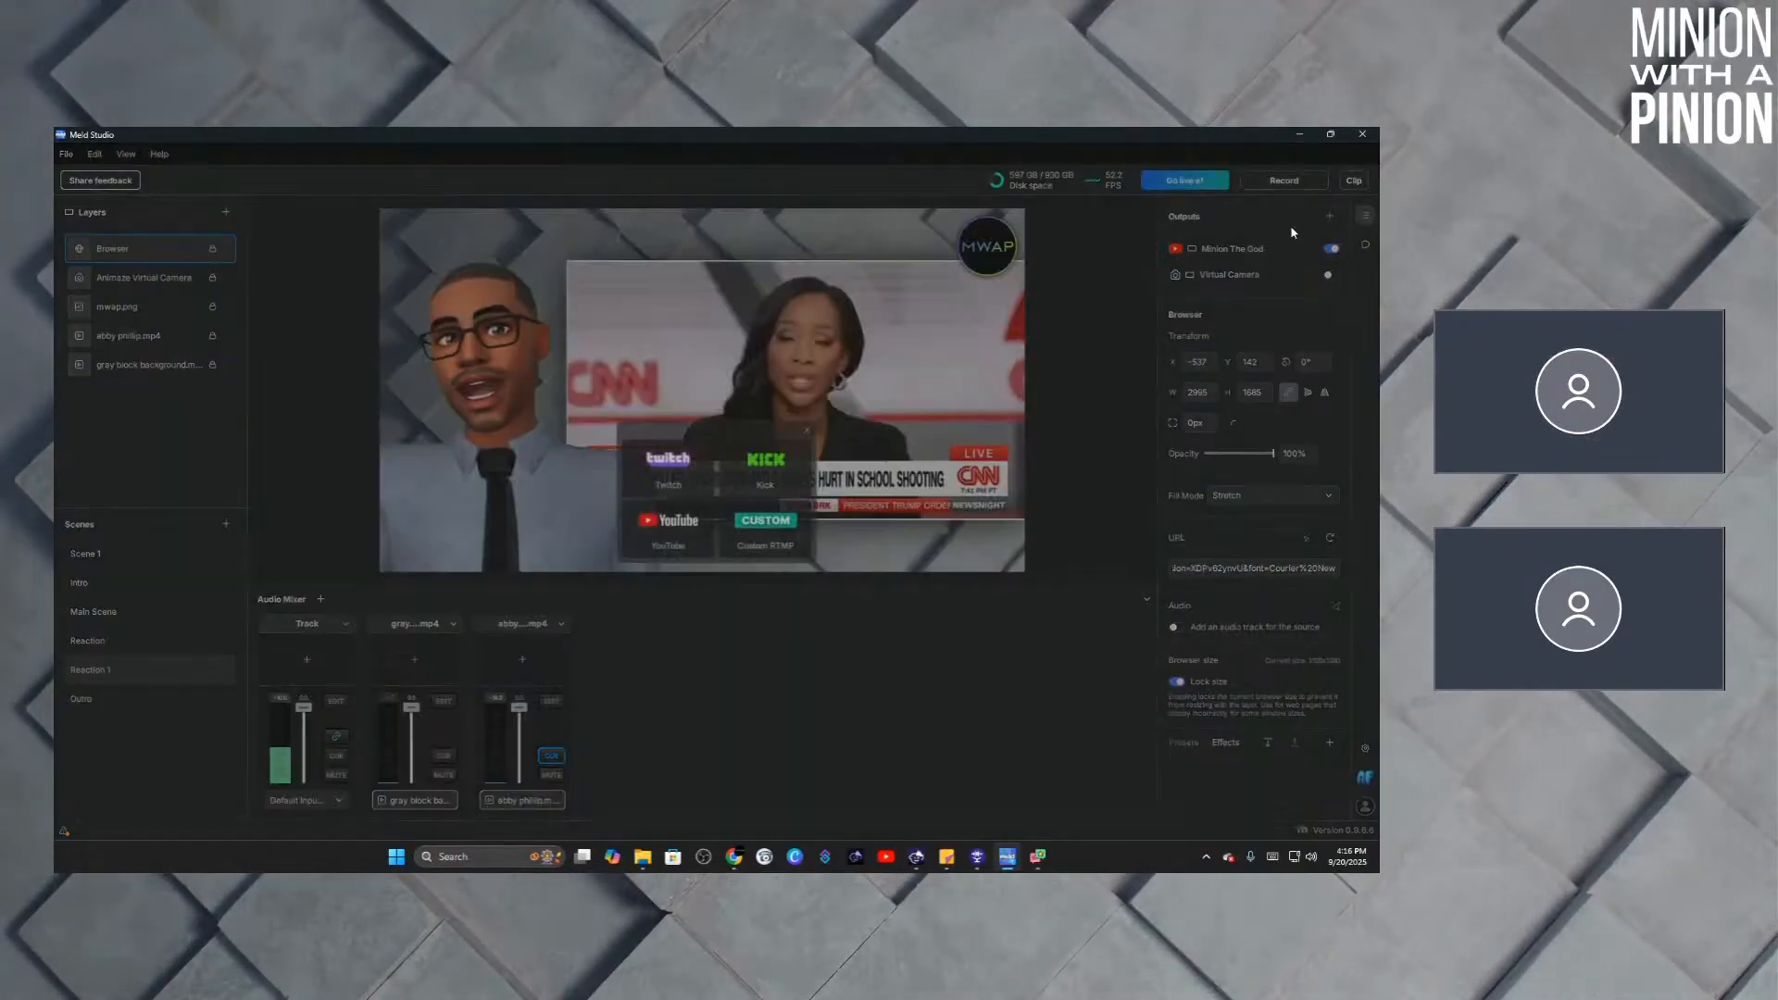
click(766, 530)
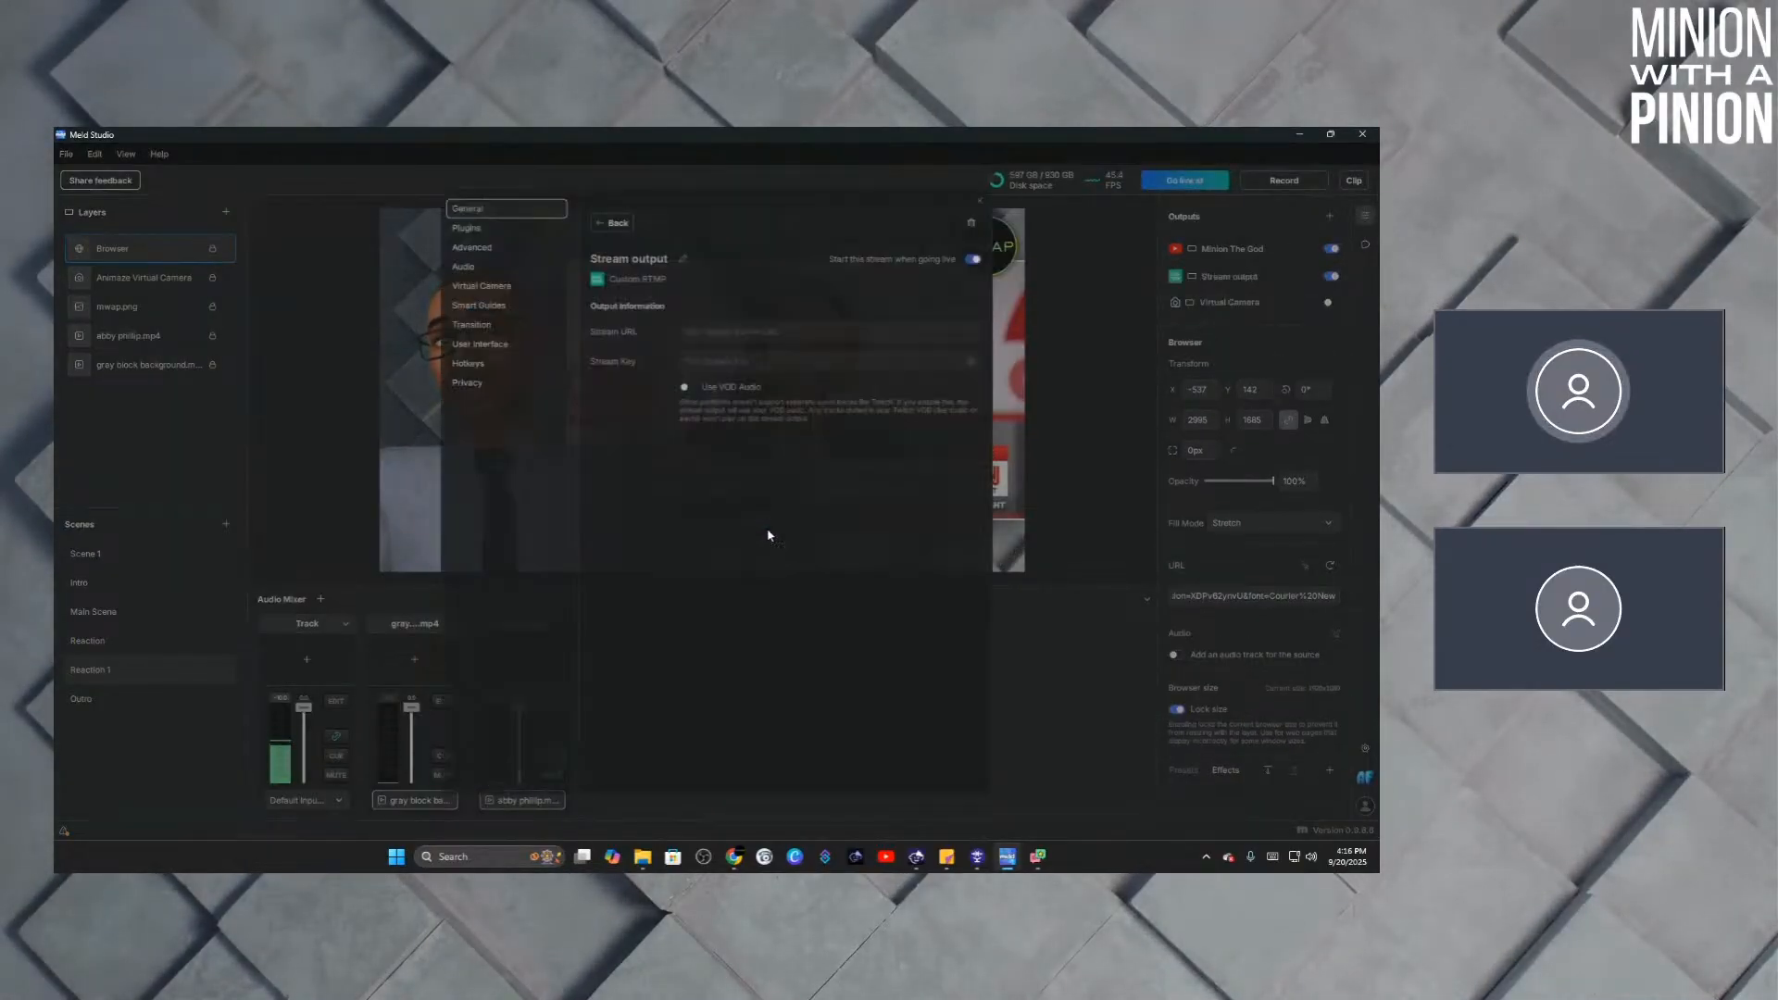
click(695, 330)
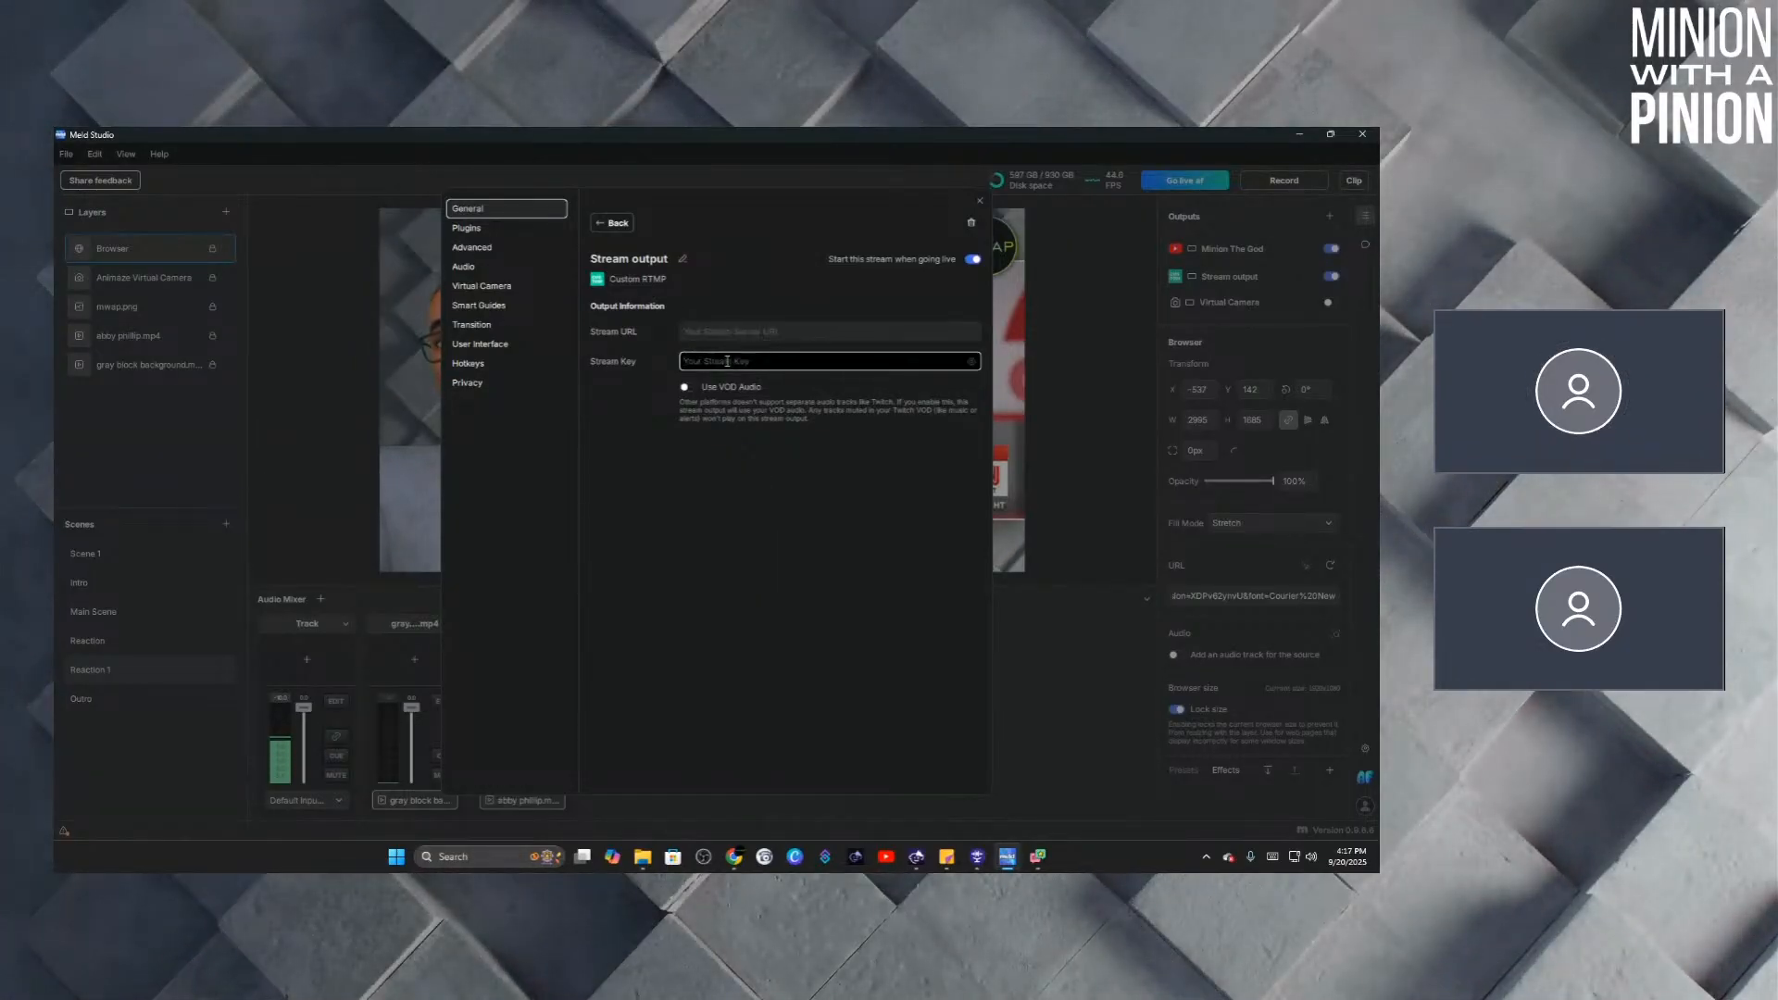
click(977, 203)
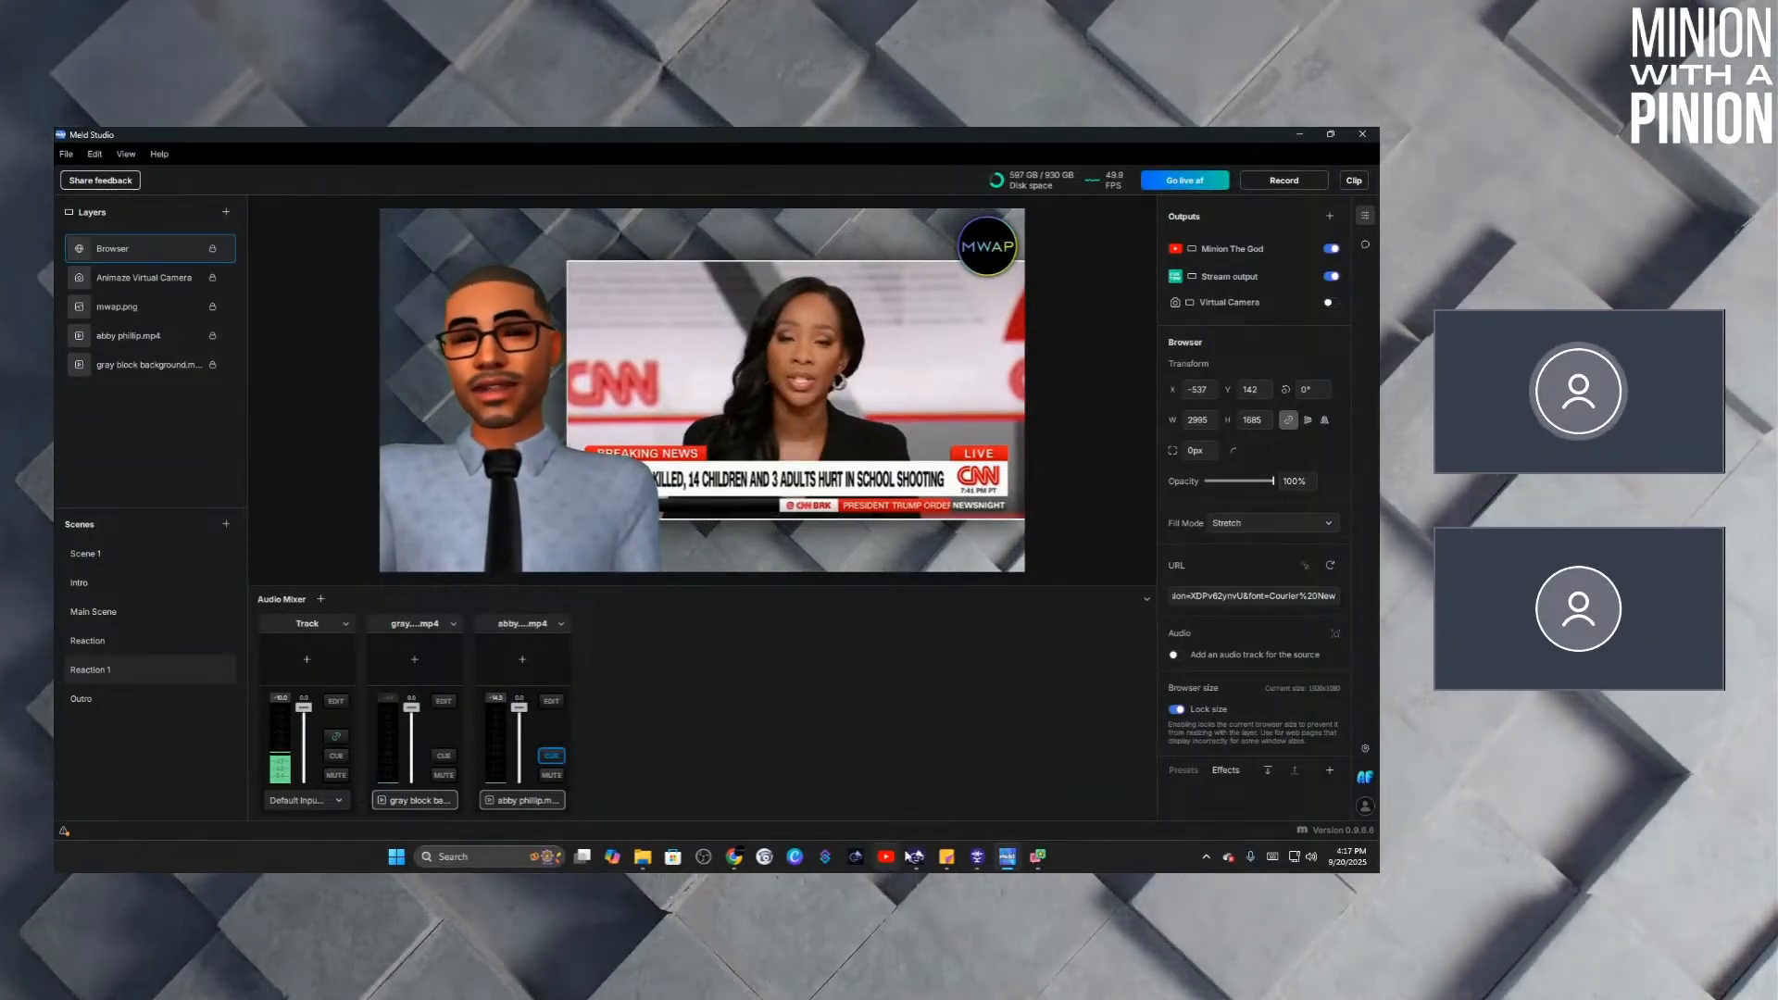
Switch to Social Stream Ninja, view the prompt for adding a YouTube Username source, dismiss it without entering a name, and return to Meld Studio.
mouse_move(913, 856)
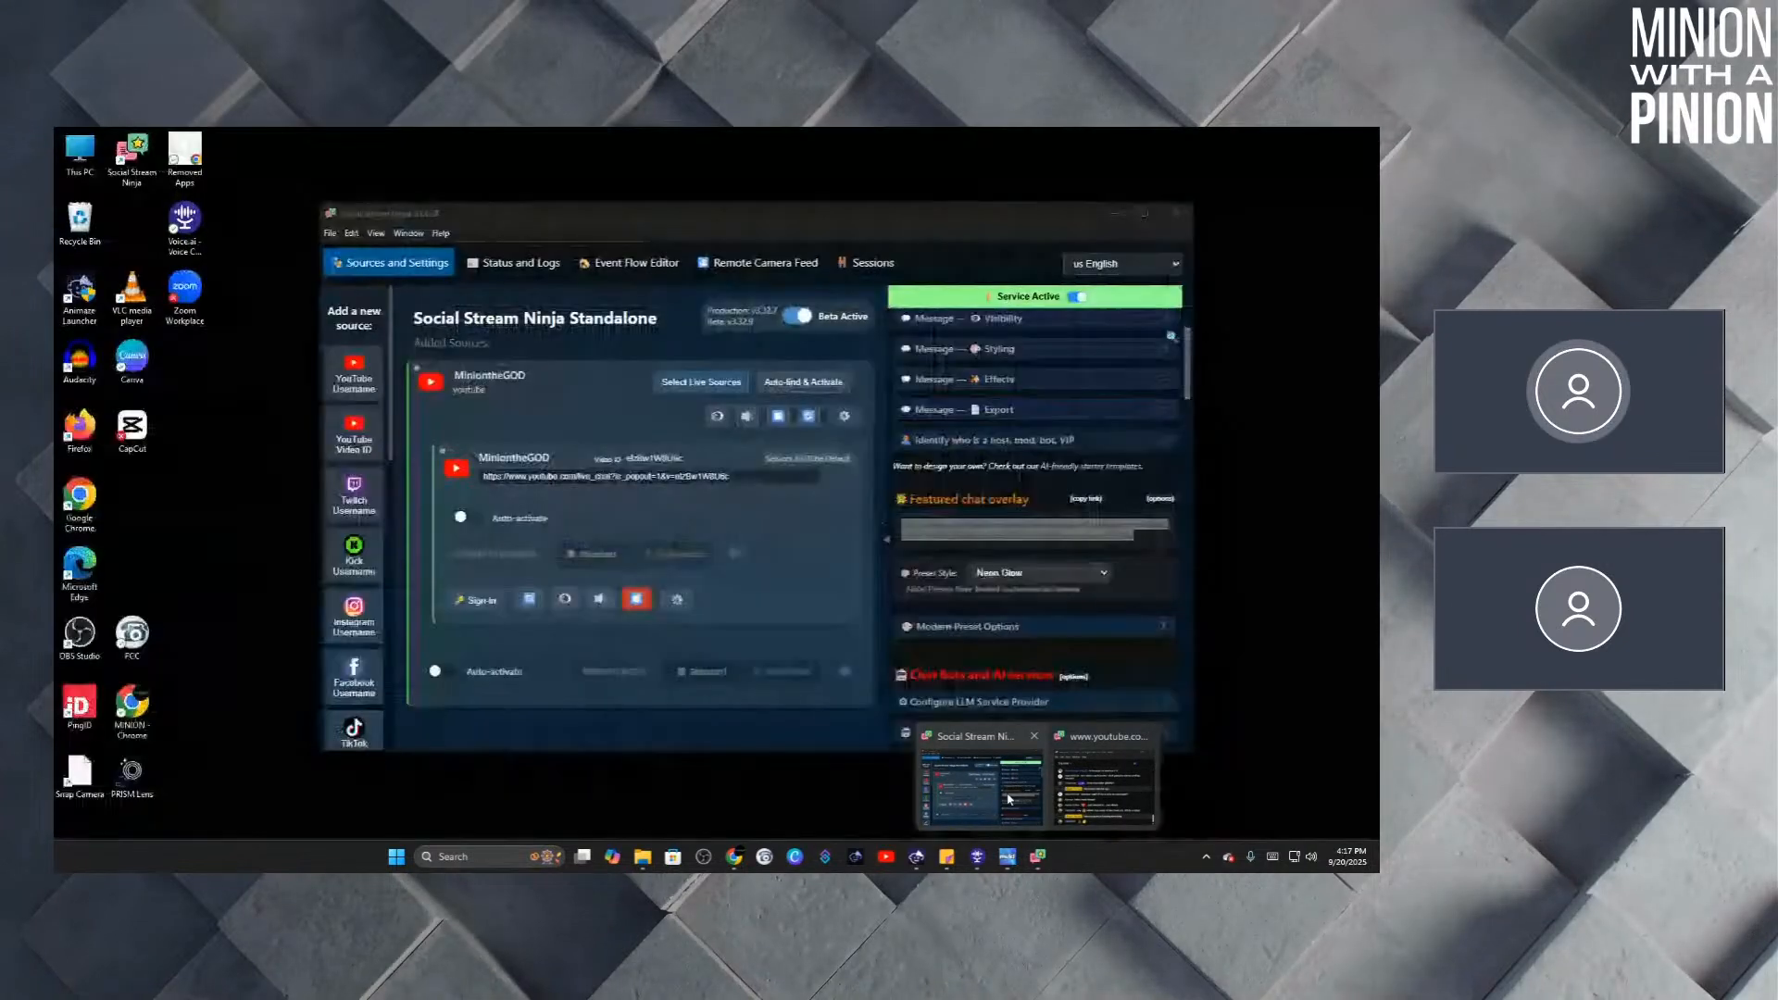
click(1010, 798)
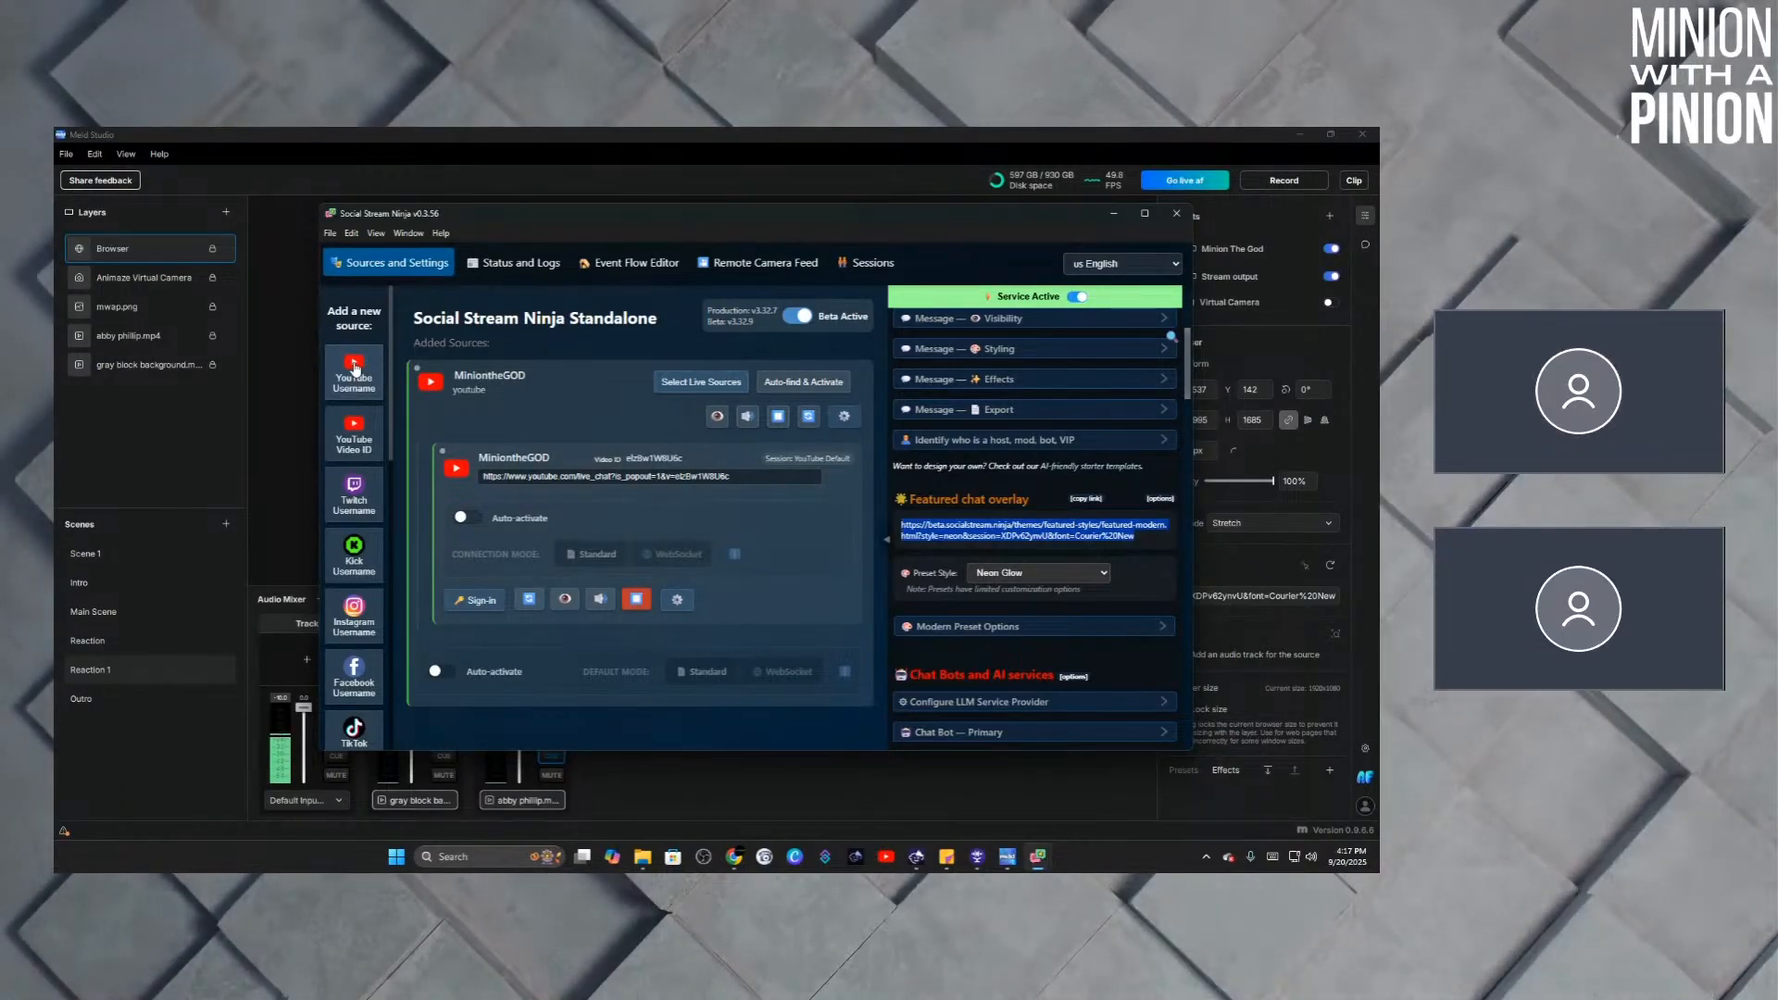
click(355, 370)
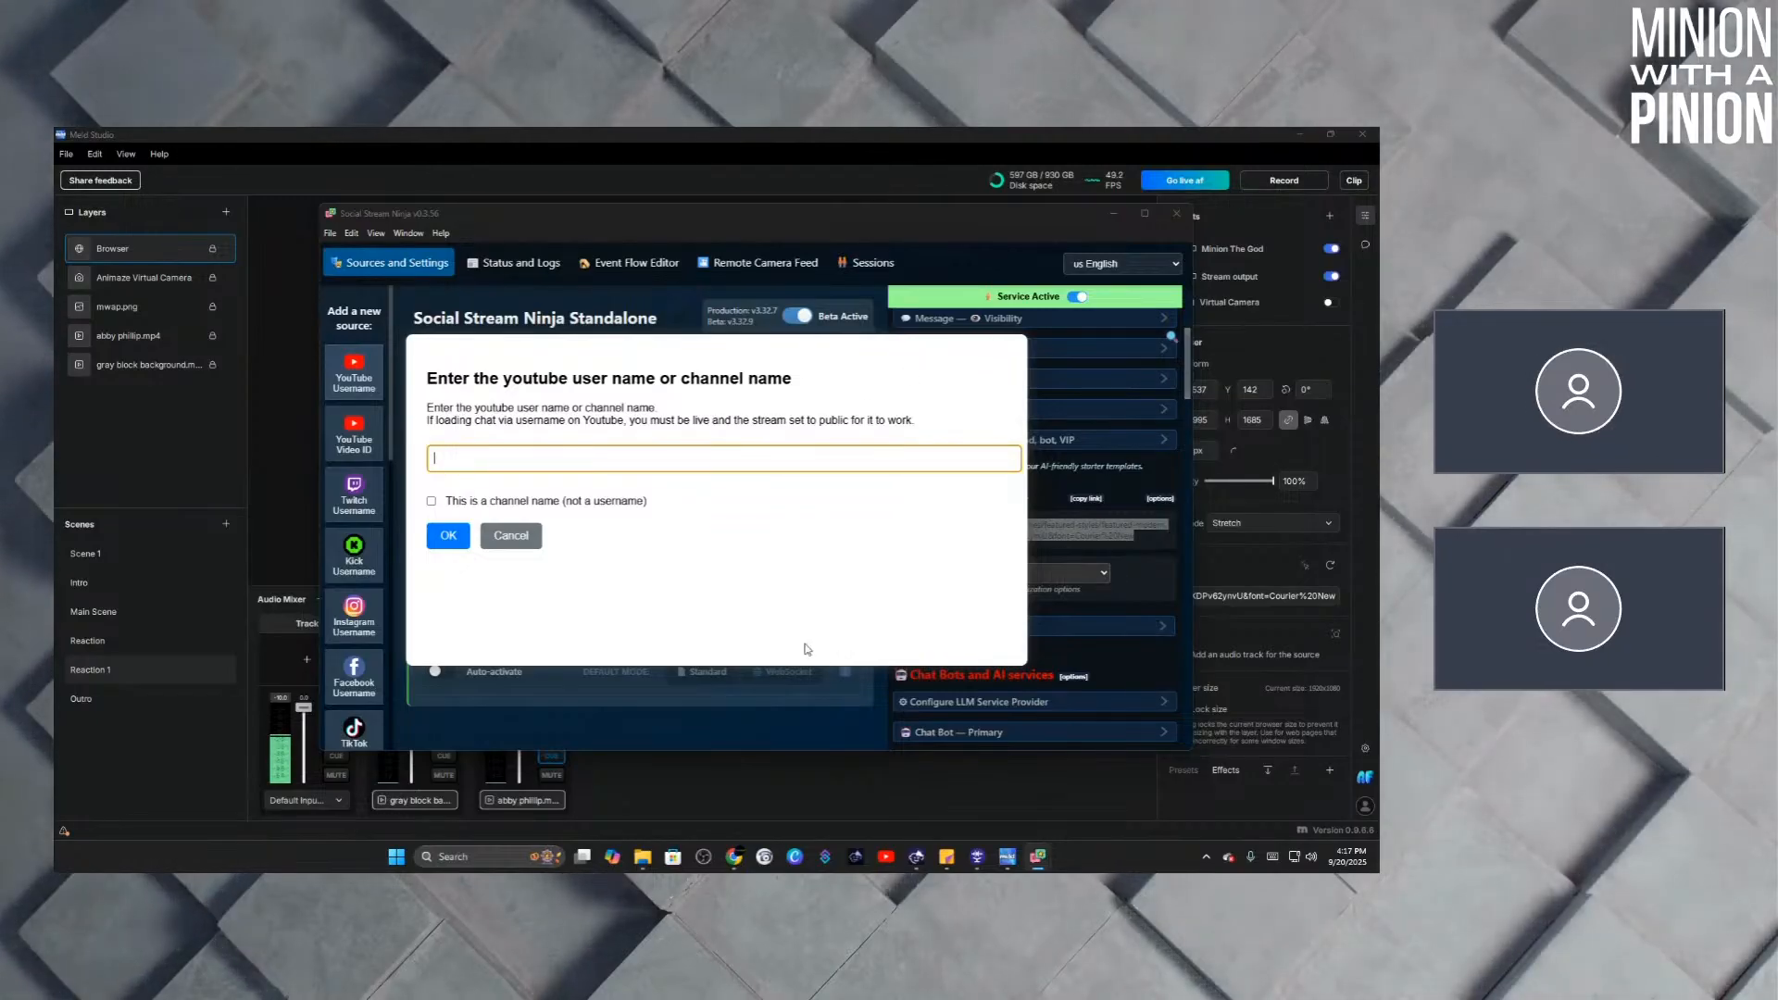
click(447, 537)
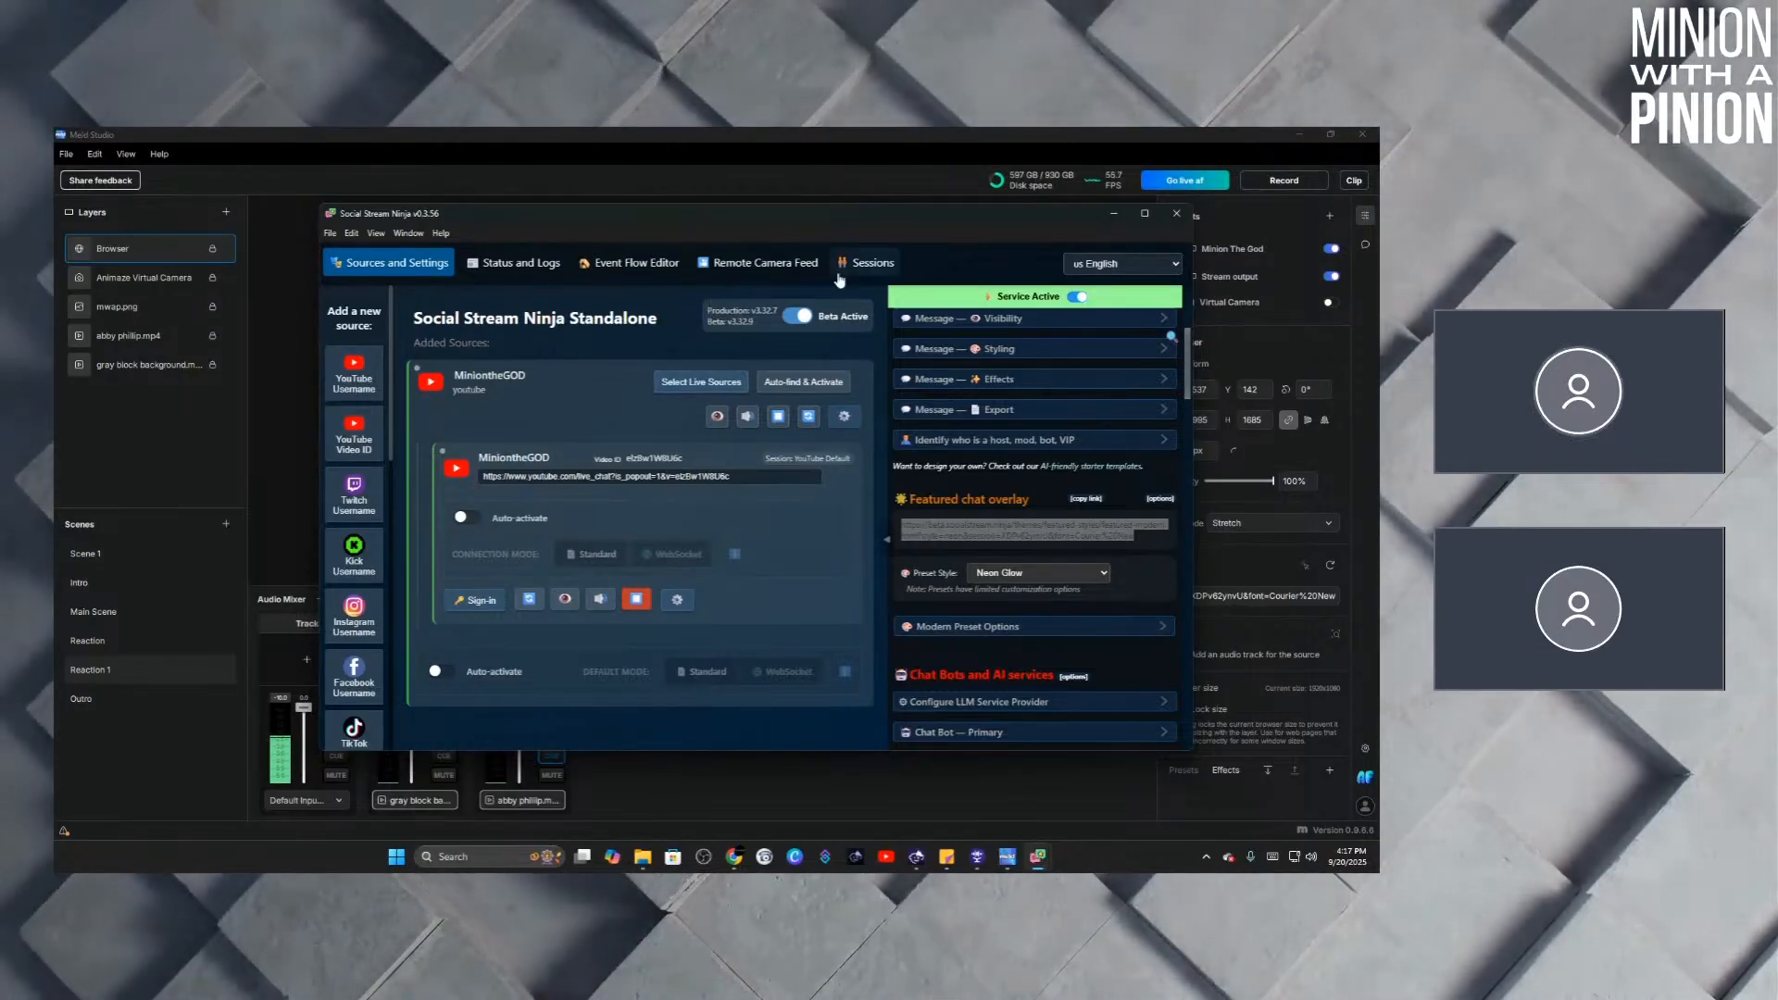
click(1115, 214)
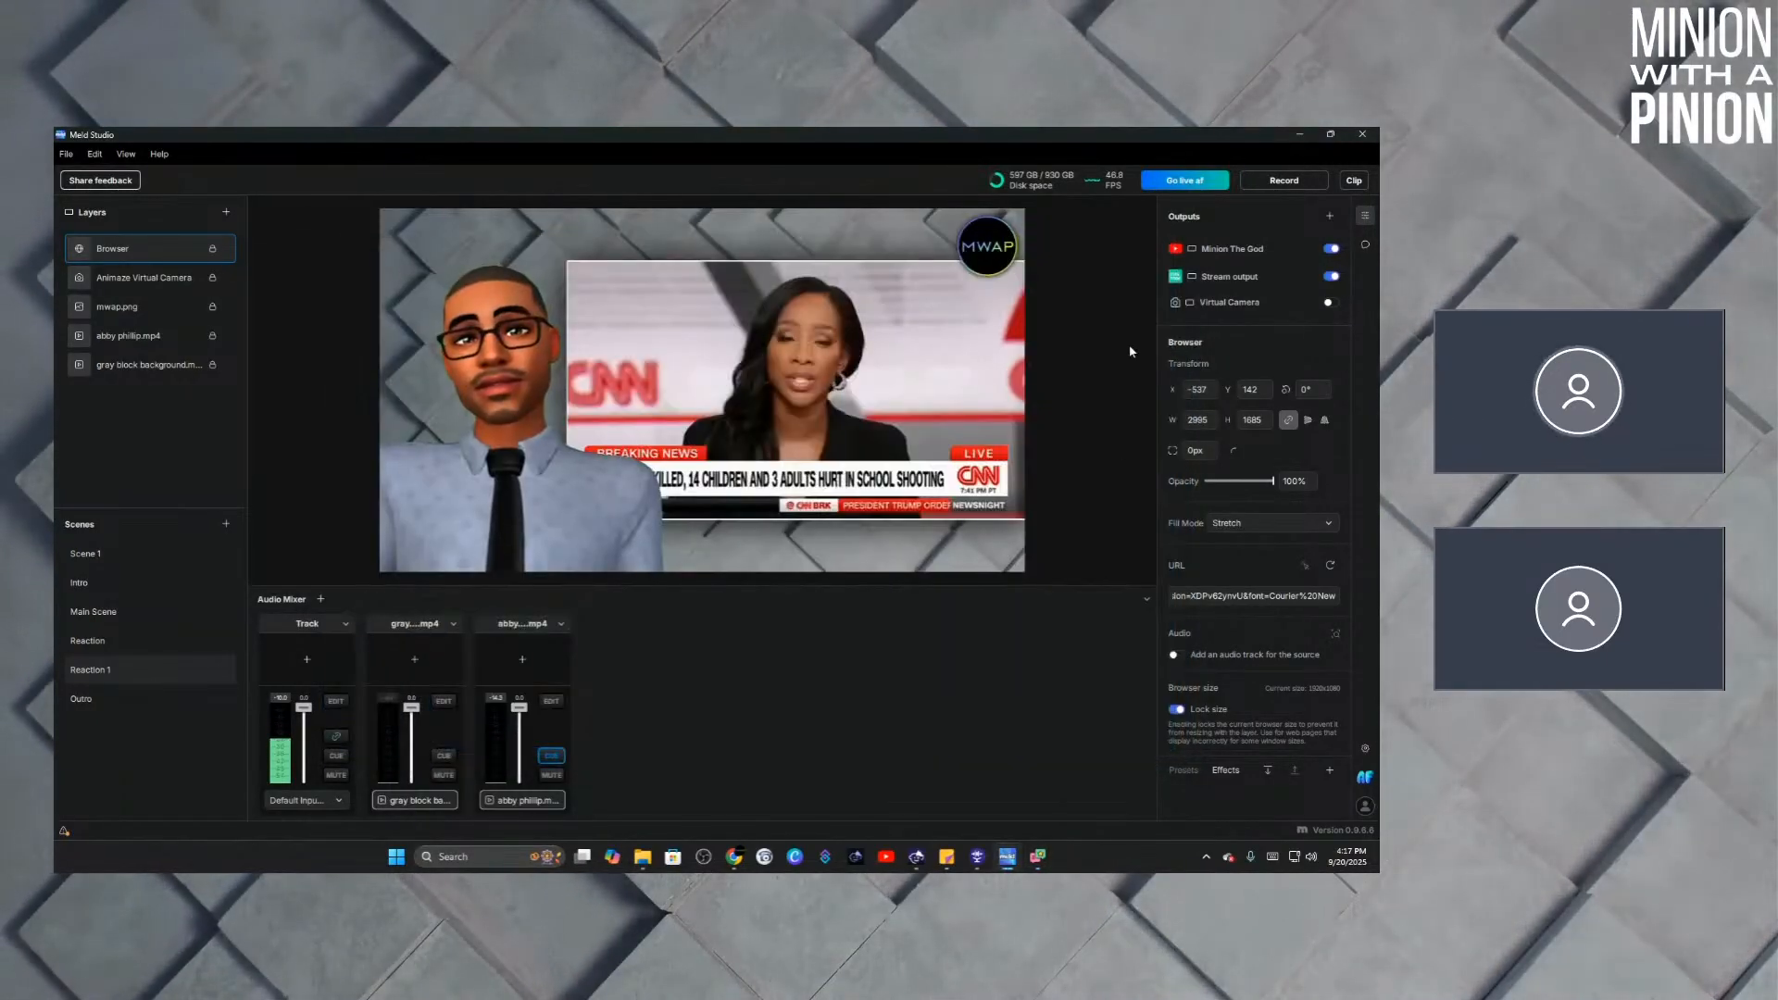
Show the chat and feature the "Hope you guys are learning something" message and the 4:16 PM emoji message, ending on the former.
click(1366, 245)
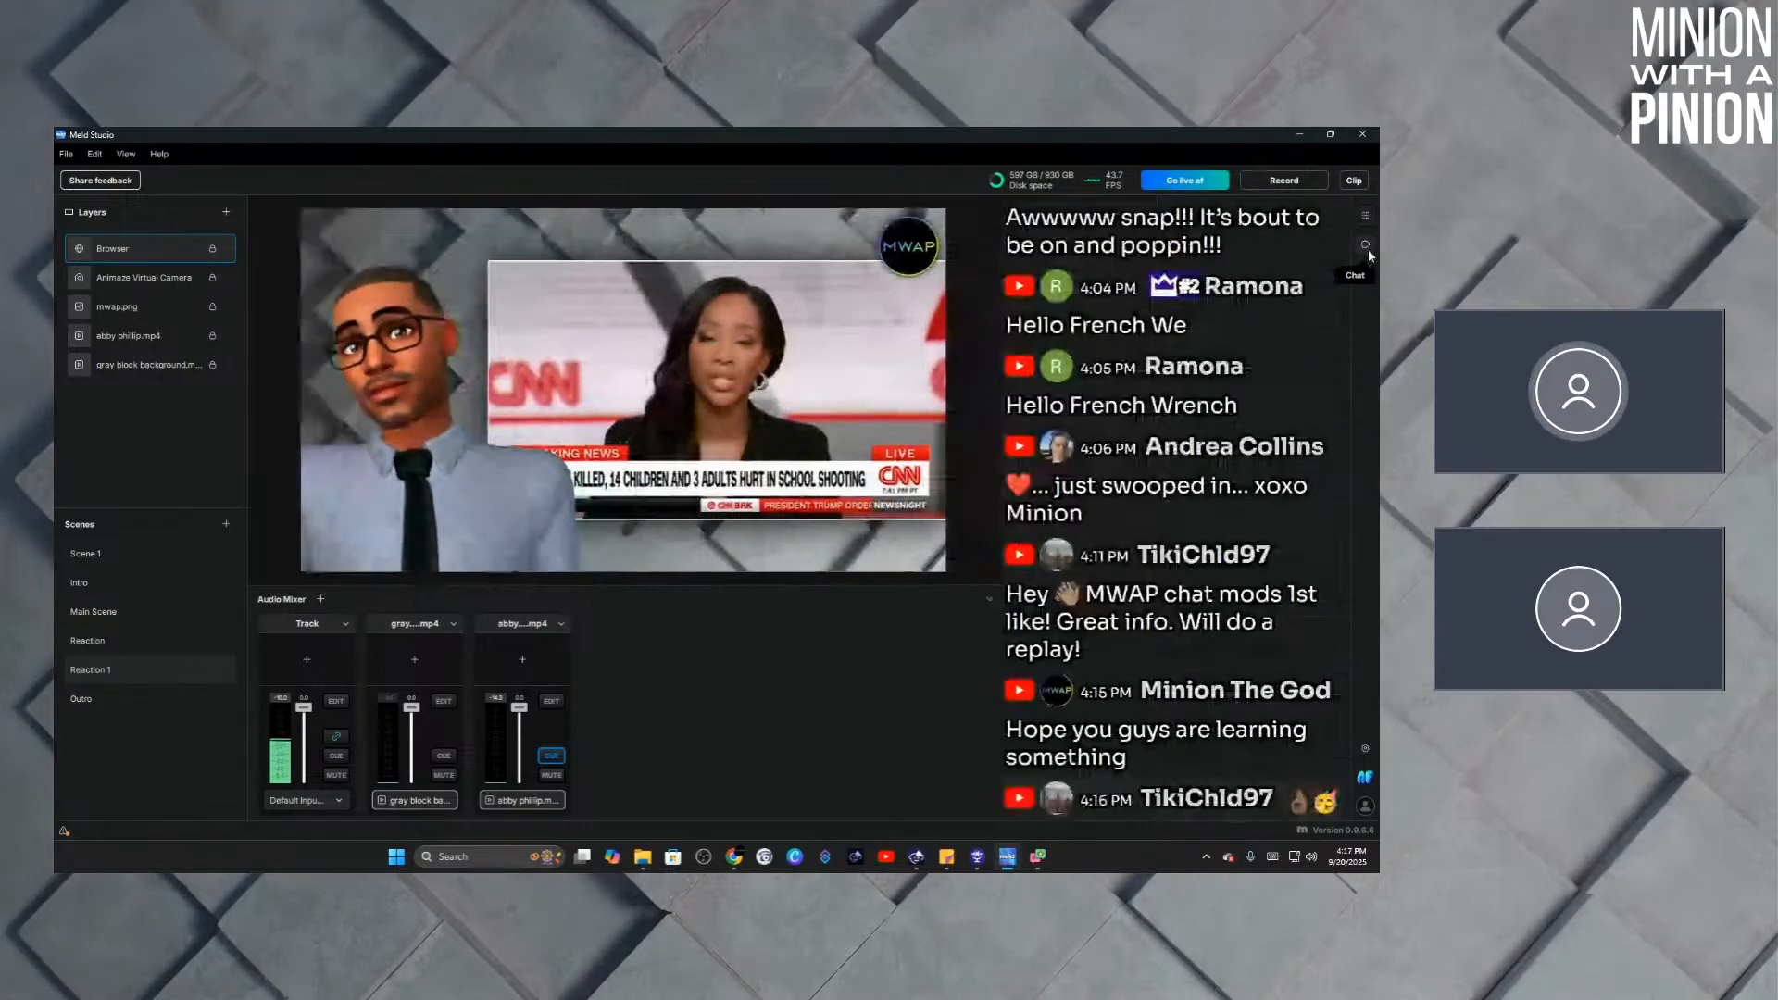
click(1091, 754)
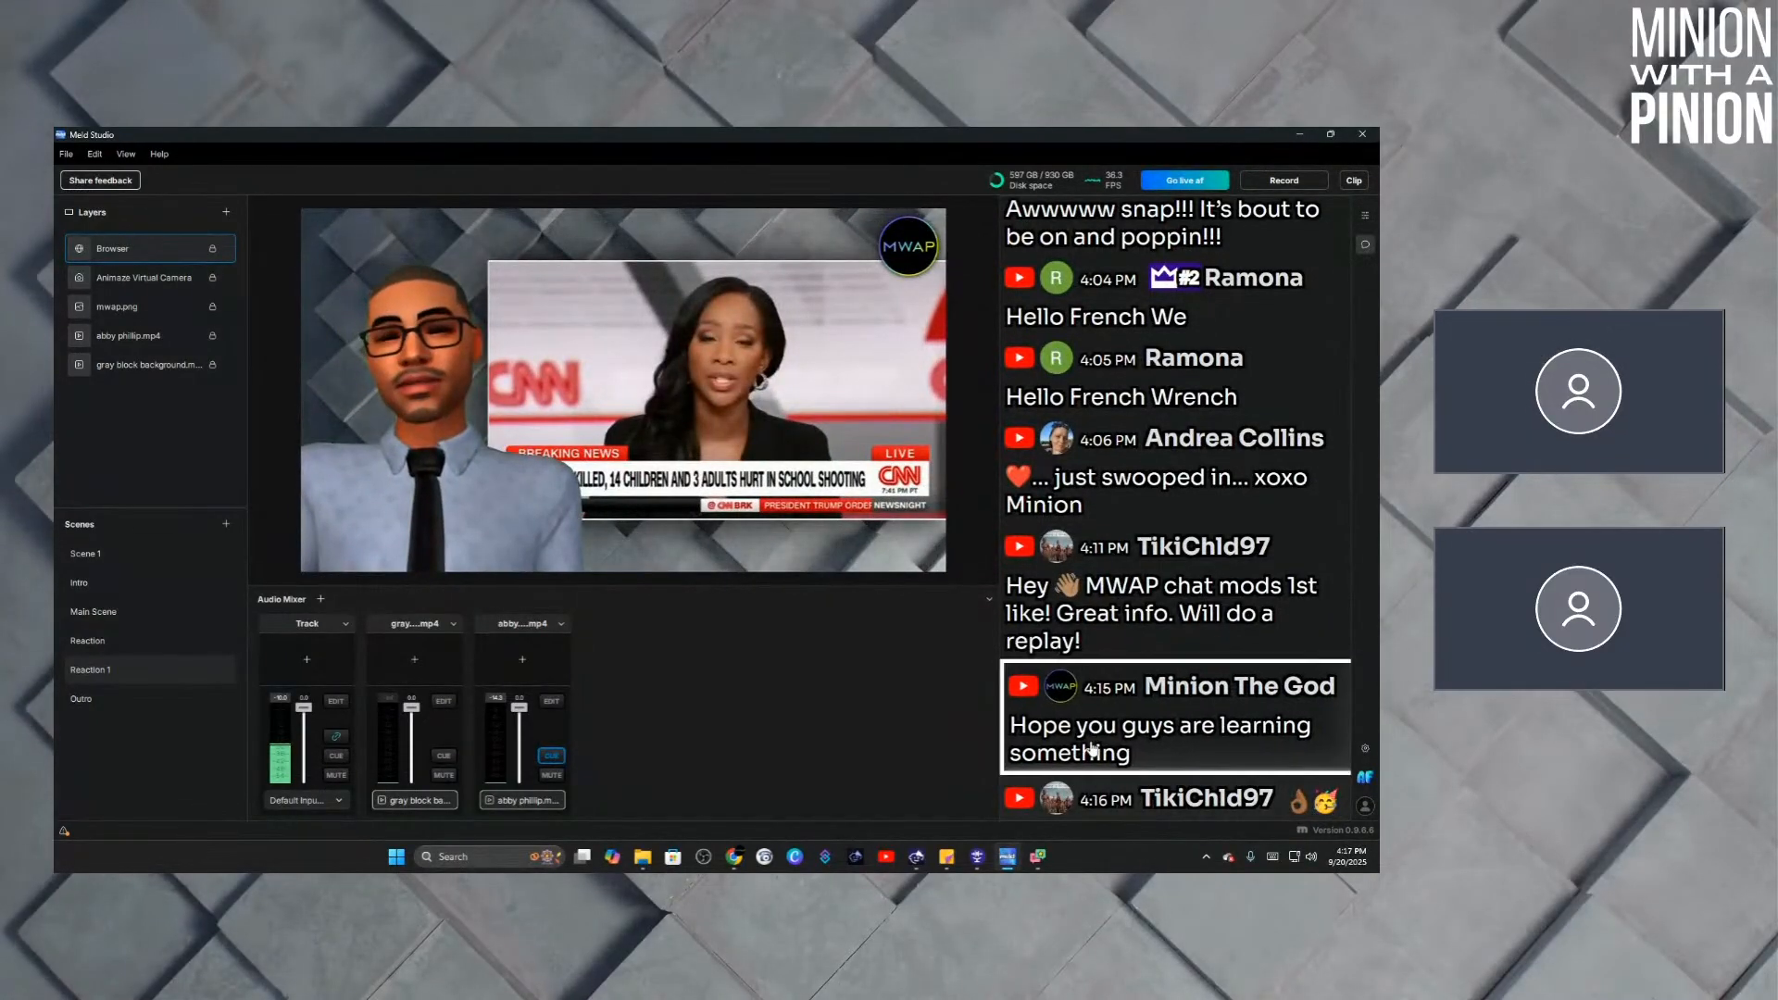
click(1121, 797)
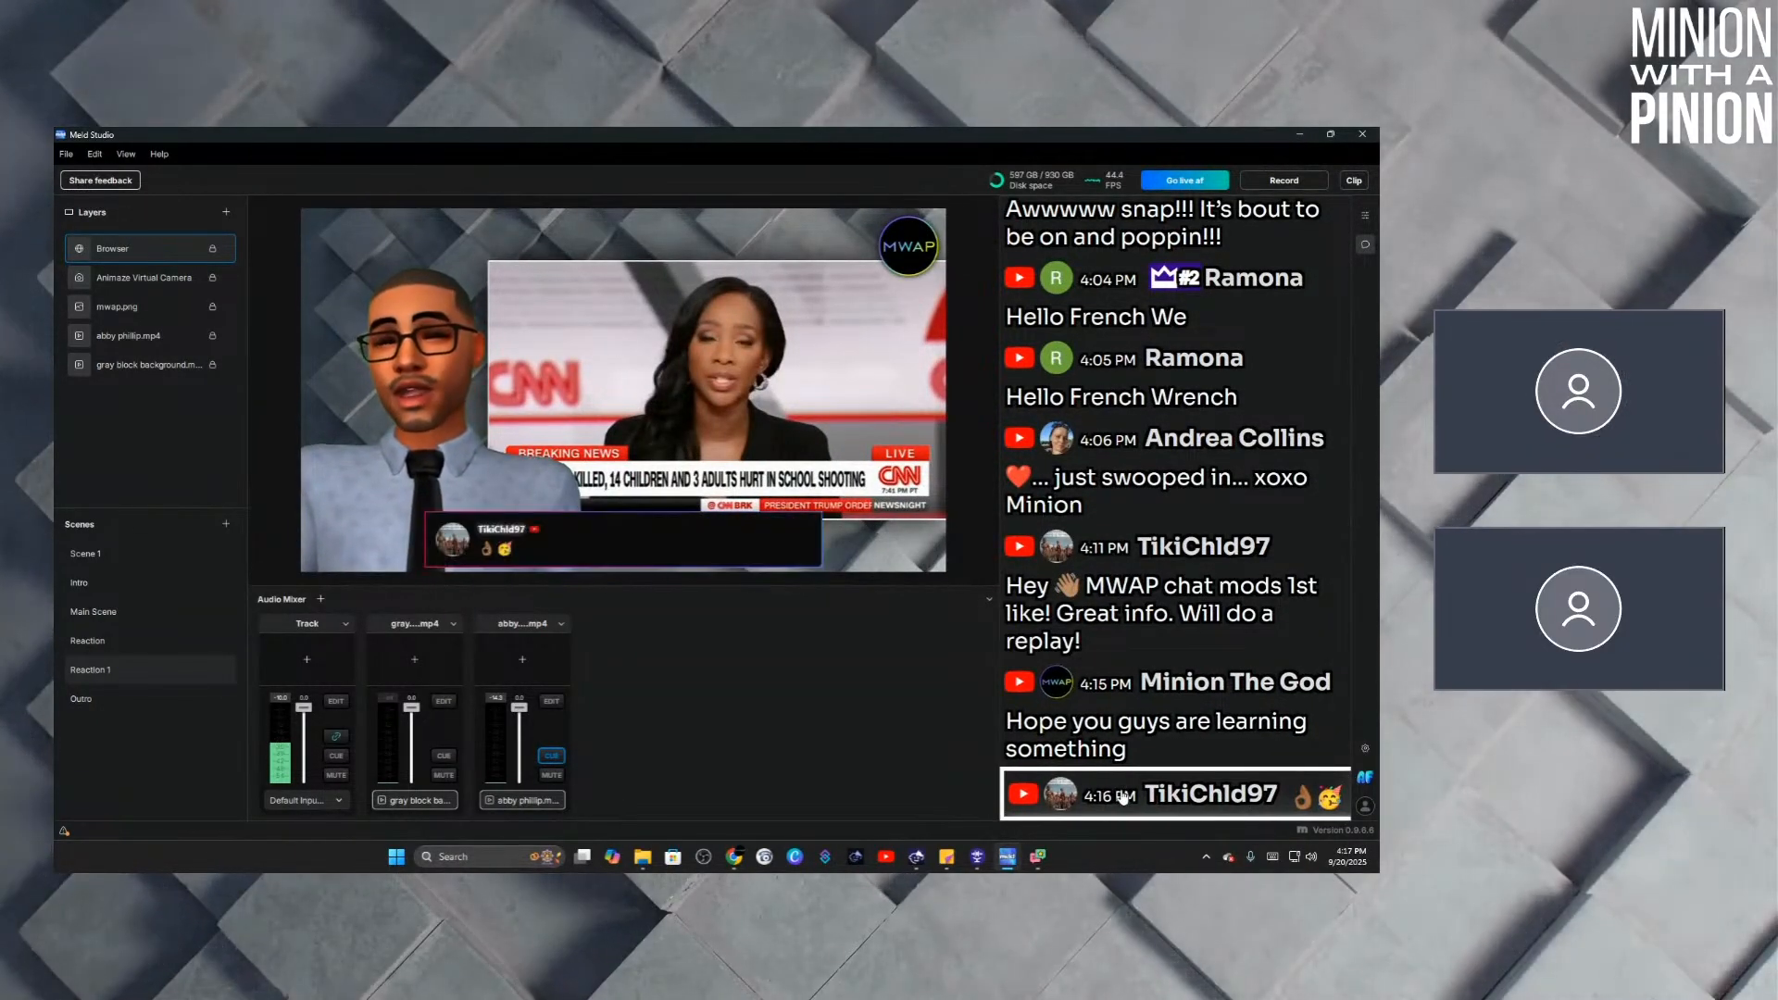
click(1136, 729)
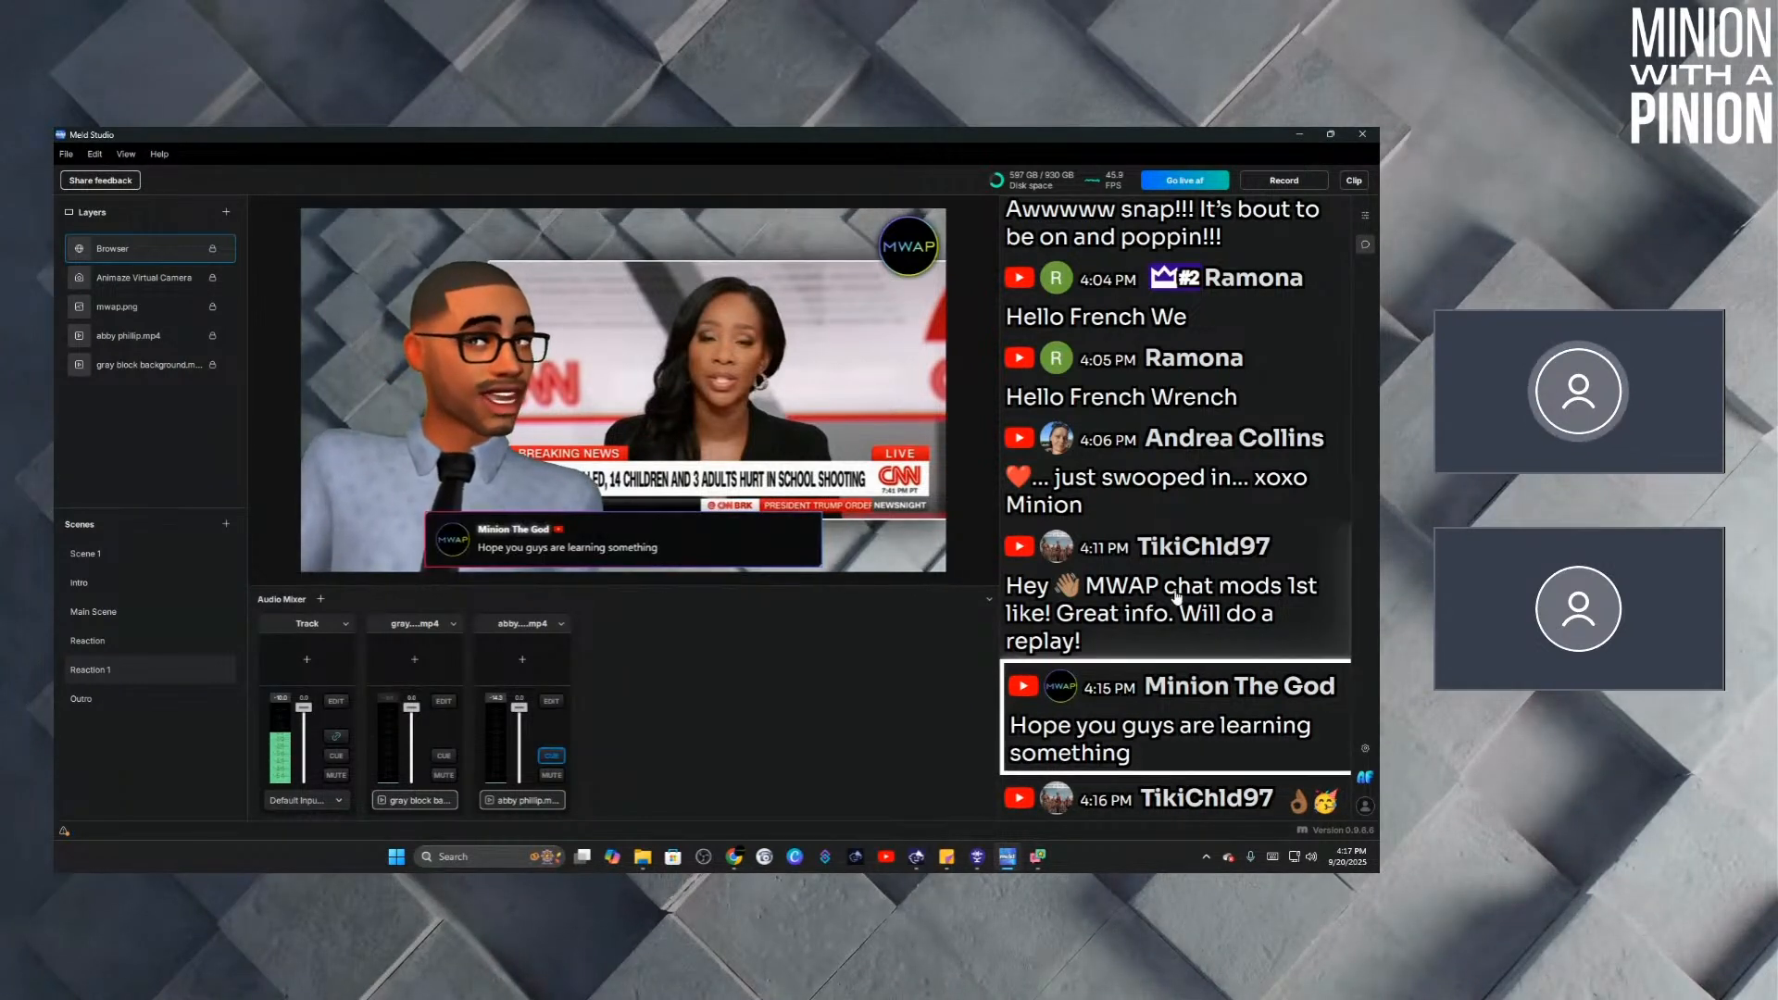
Feature the "Great info. Will do a replay!", "just swooped in" and "Hello French Wrench" messages, return to "just swooped in" and clear it from the overlay.
click(1132, 583)
click(1134, 490)
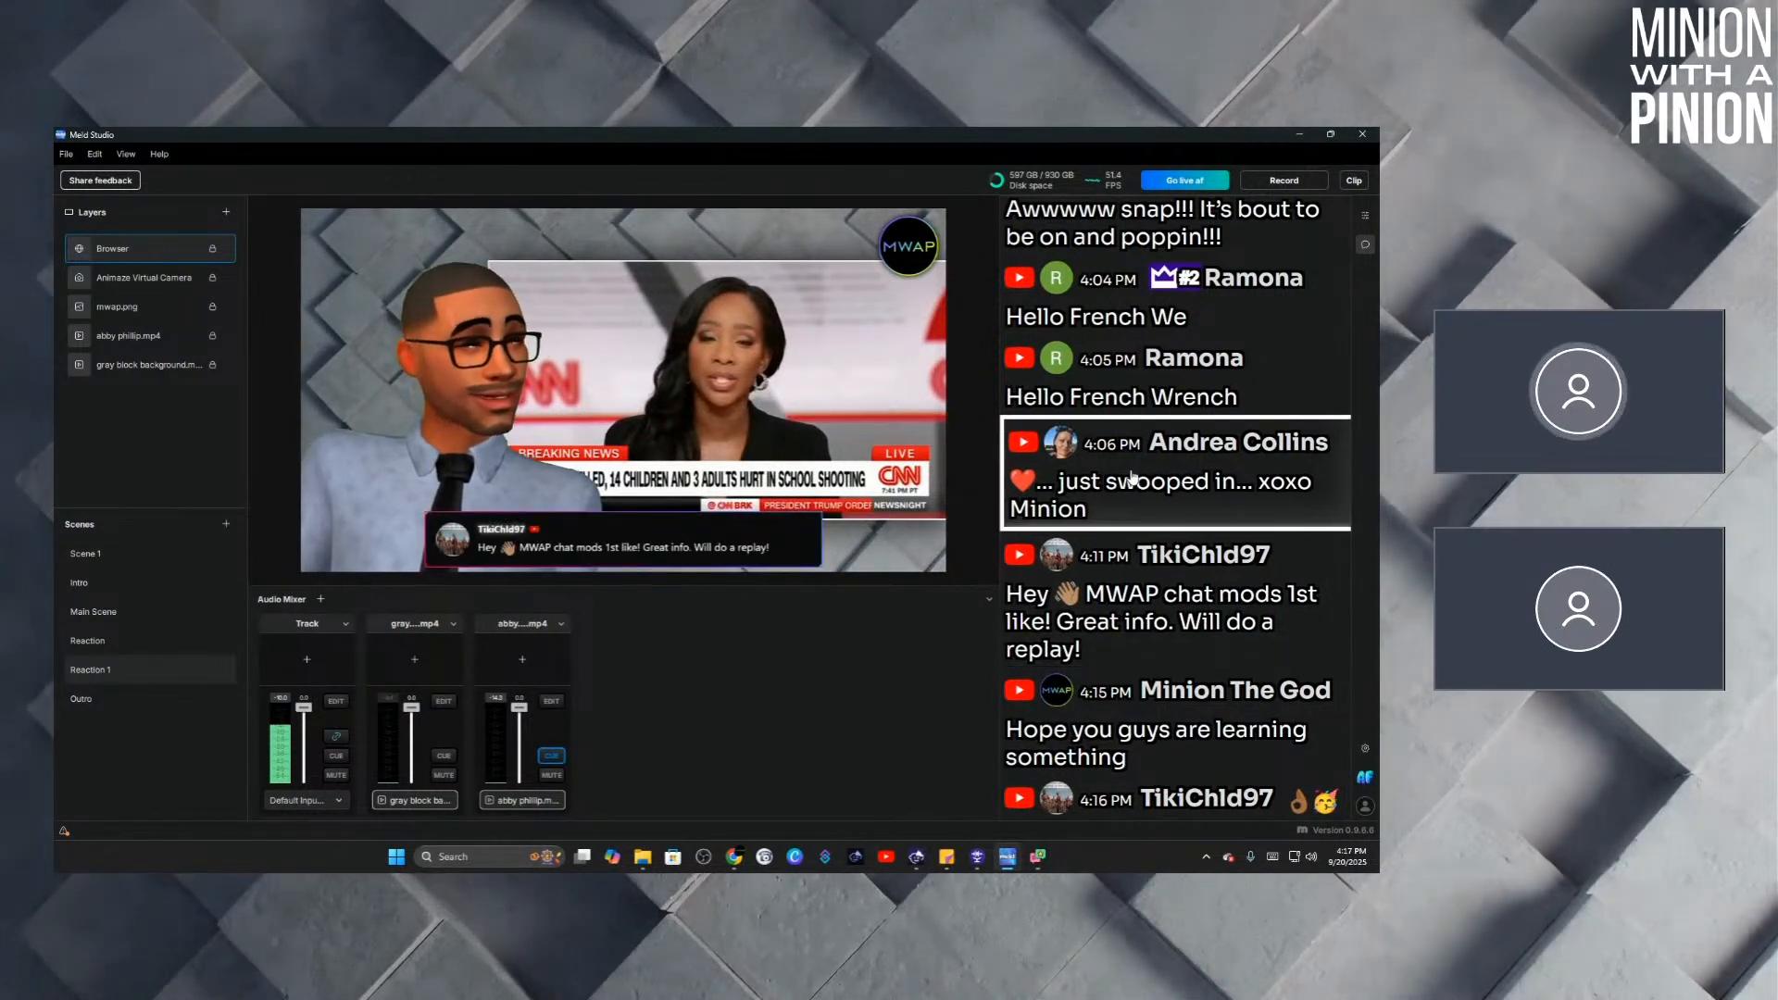
click(1130, 344)
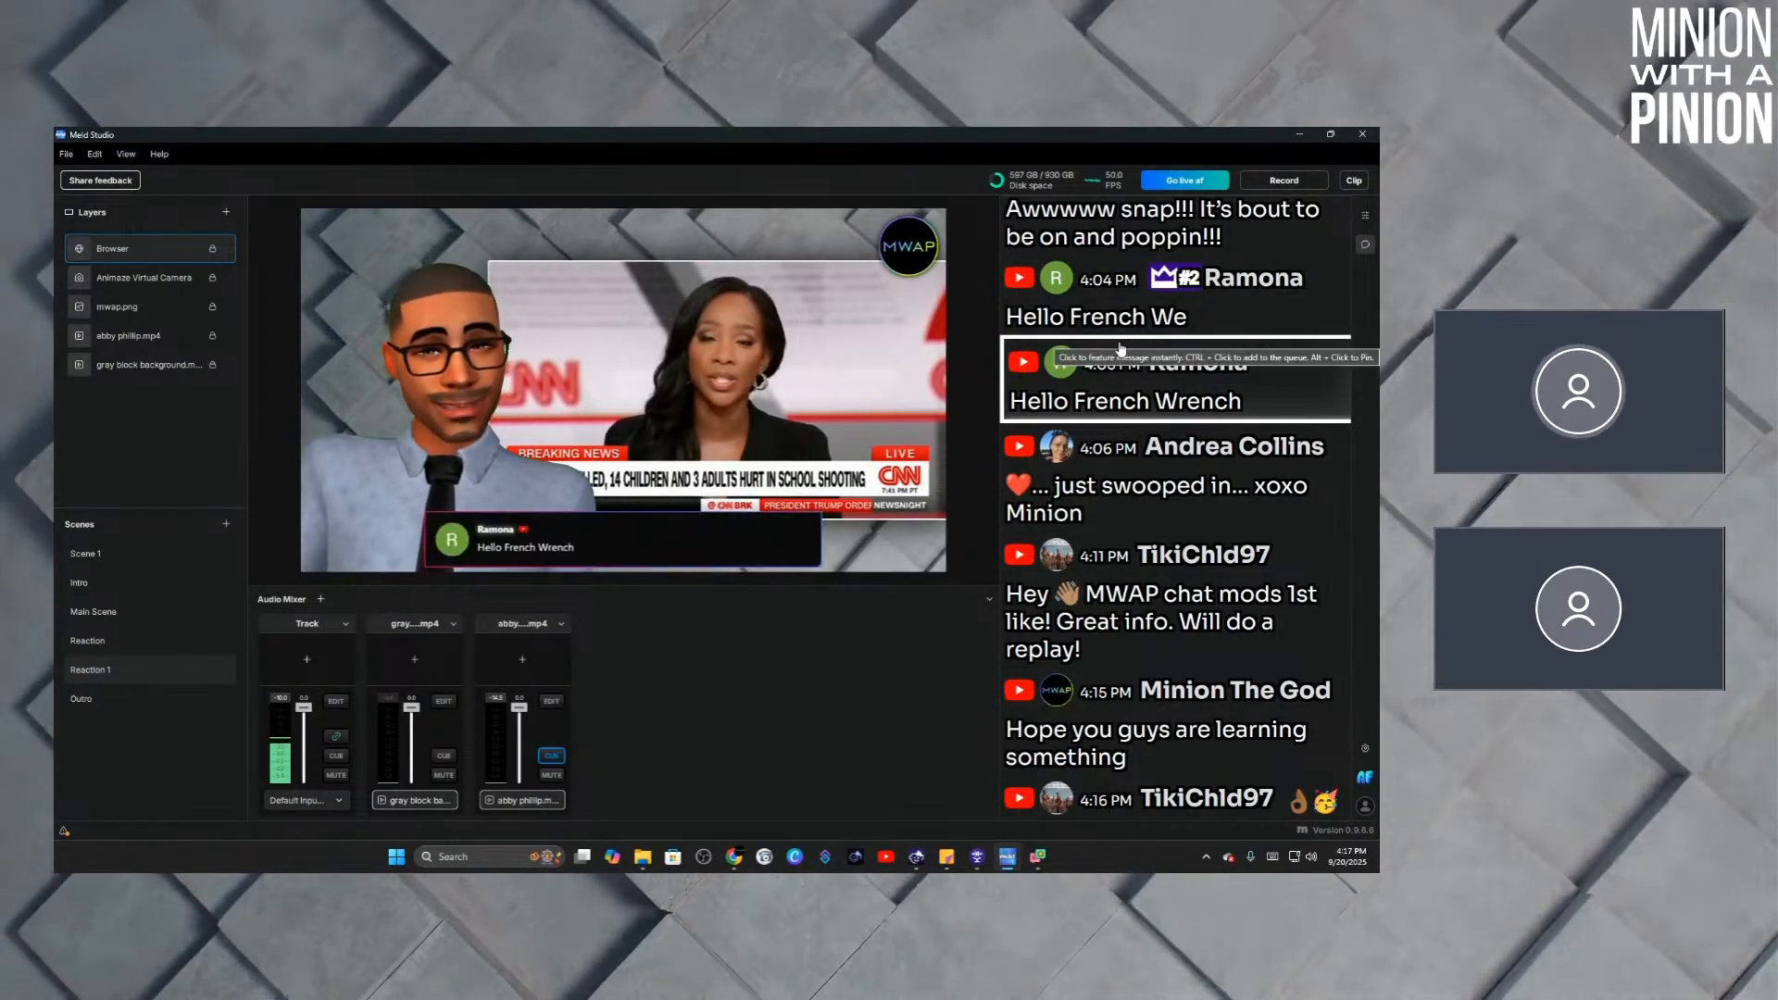
click(1243, 481)
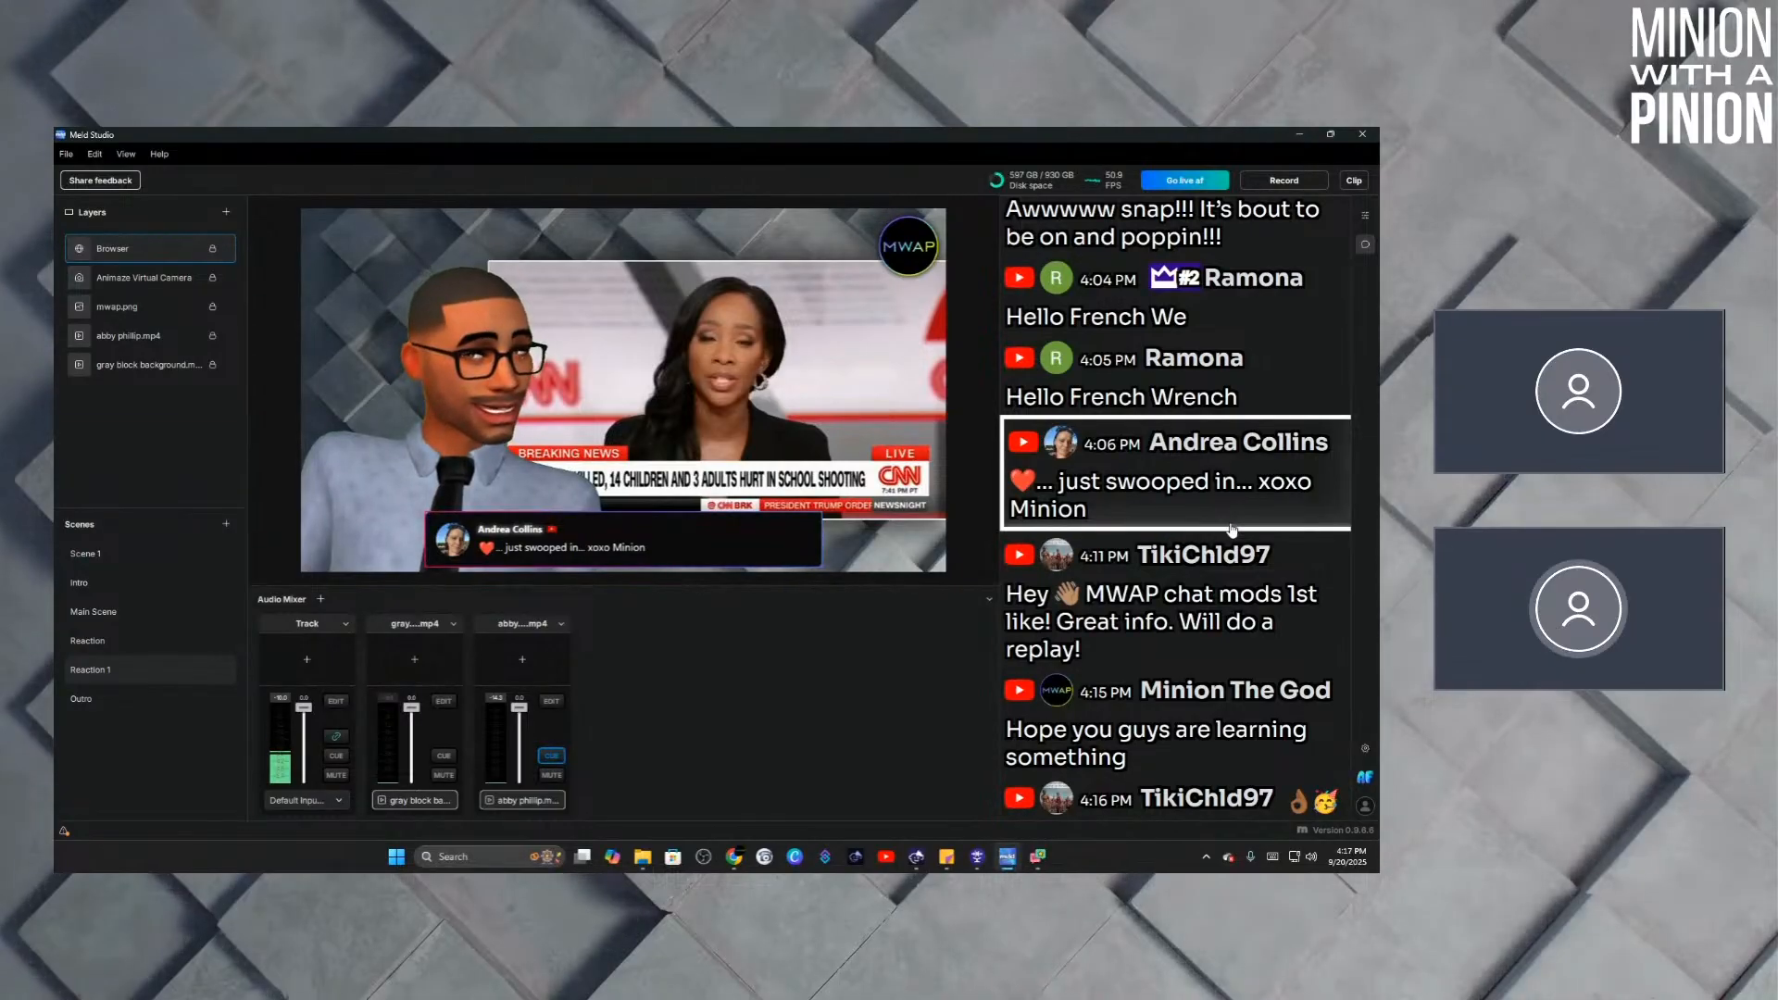
click(1195, 465)
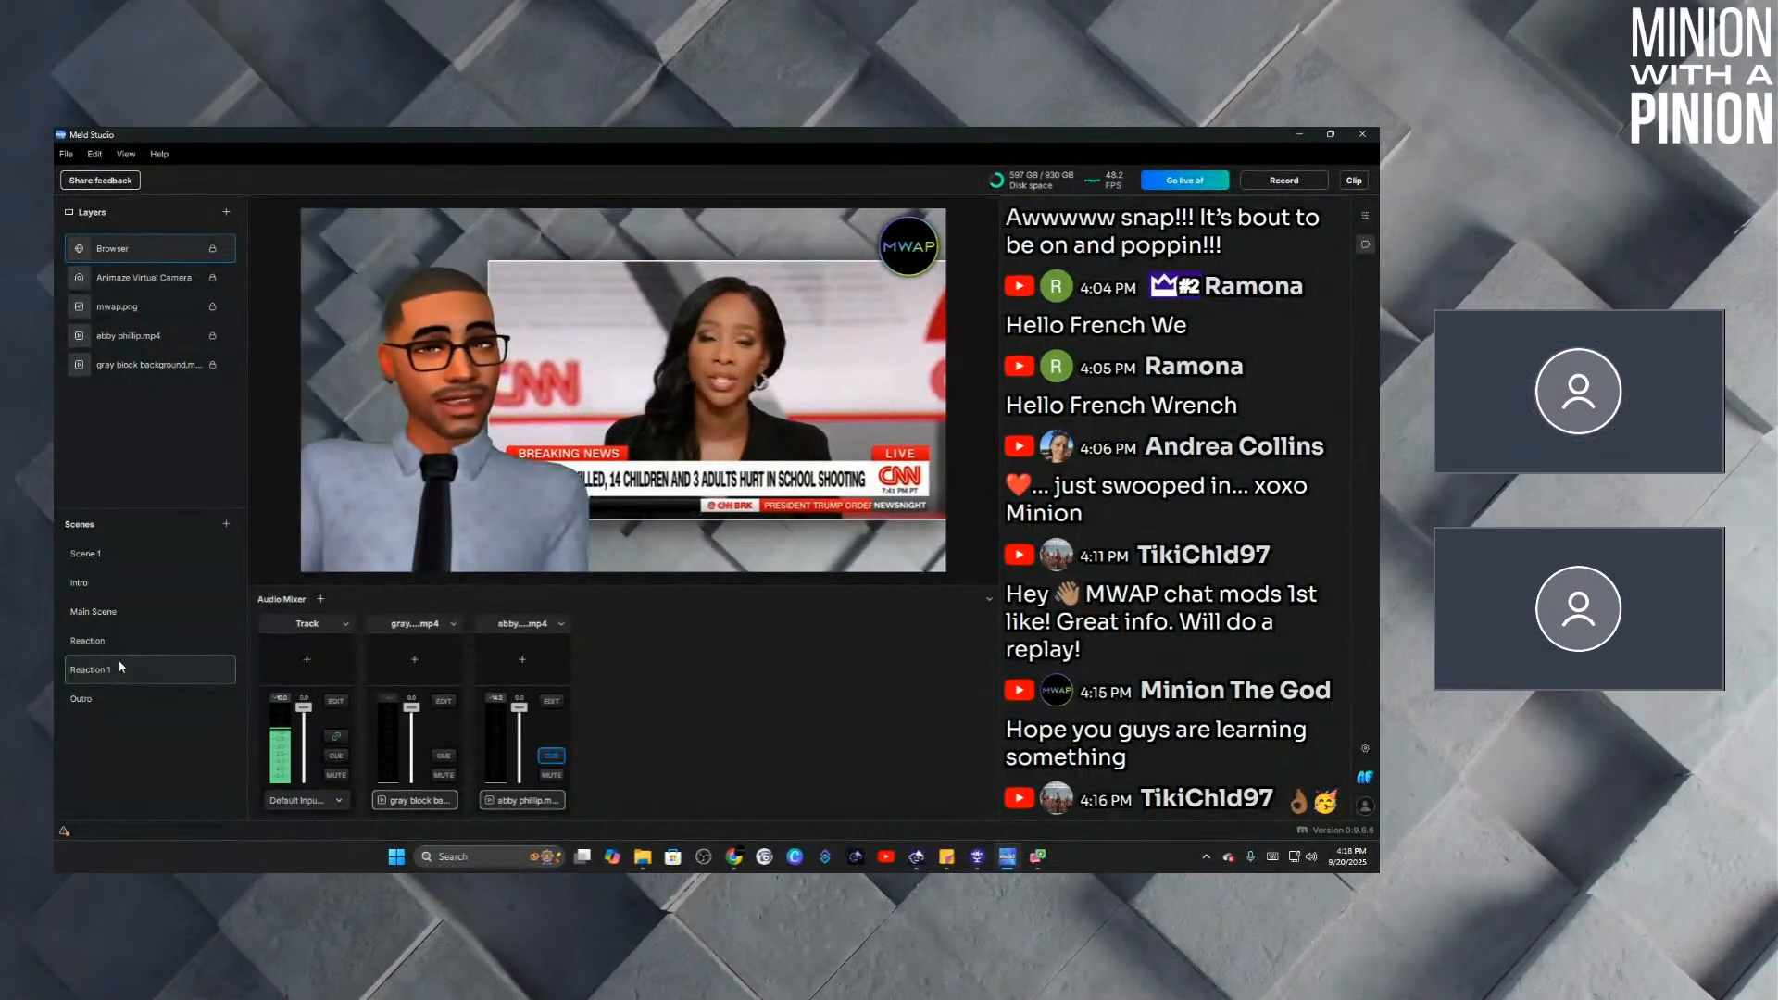
View the Main Scene, then replace the Reaction scene's framed video with the clip beside "african news reporter laughing" in OBS Media.
click(123, 613)
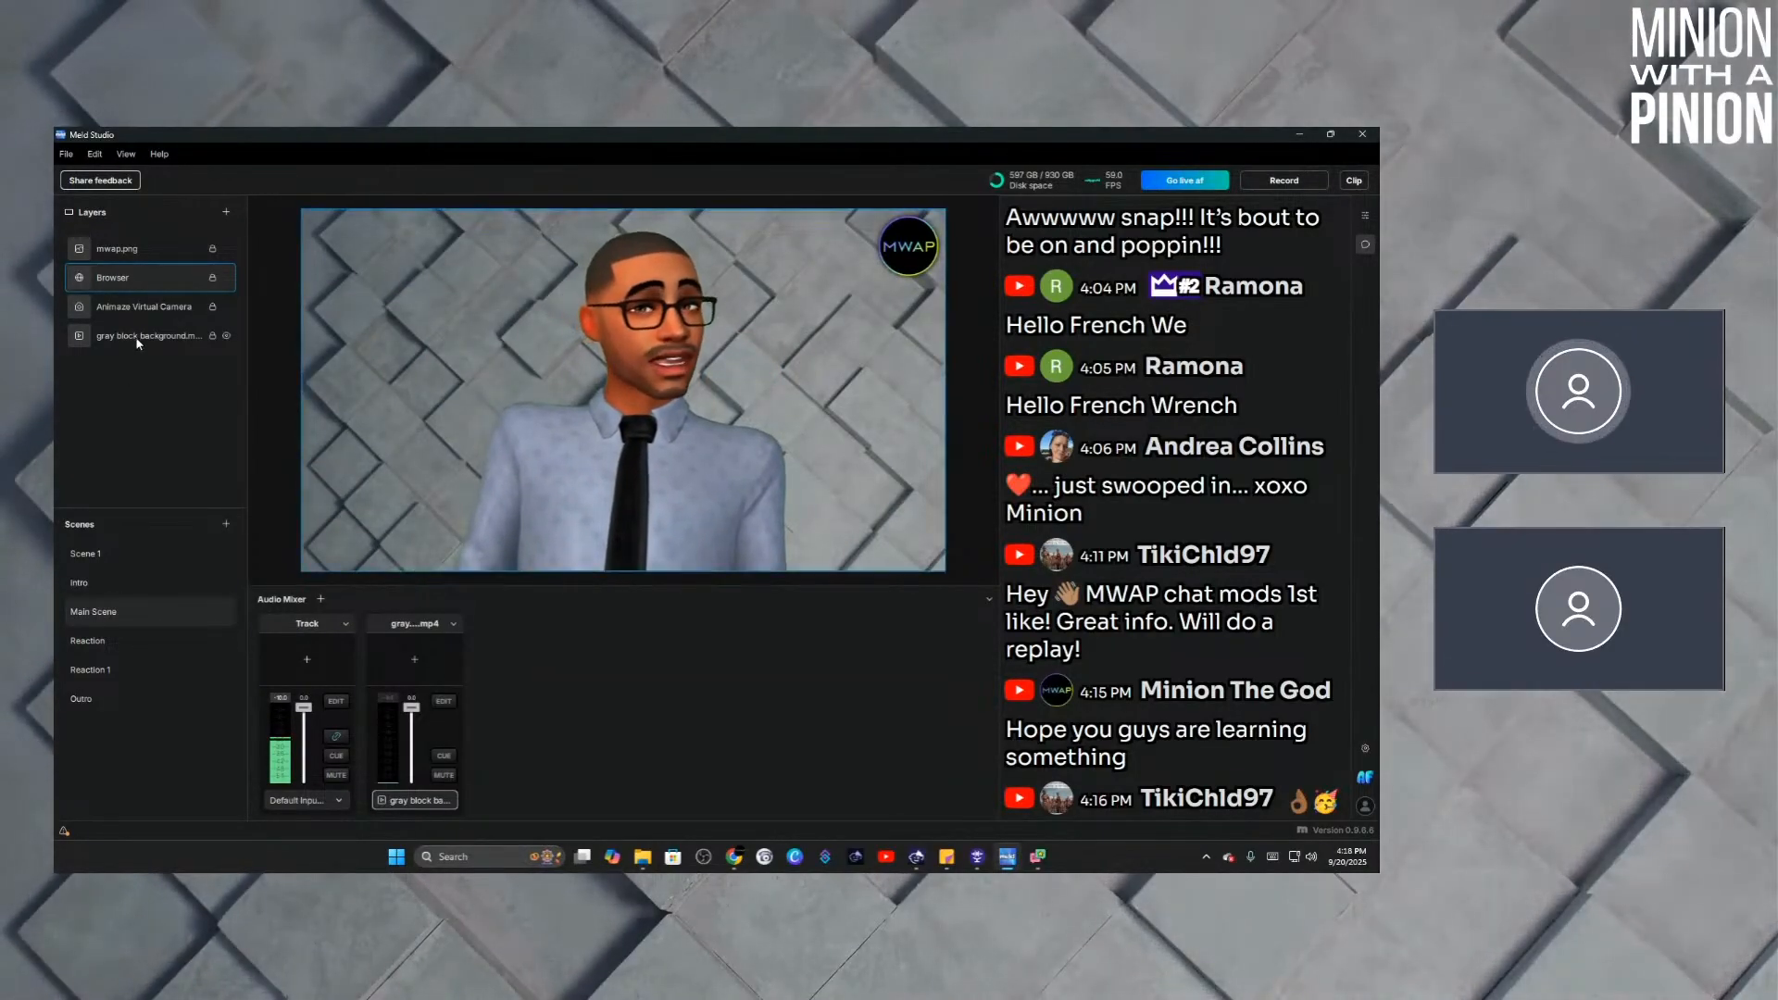
click(120, 641)
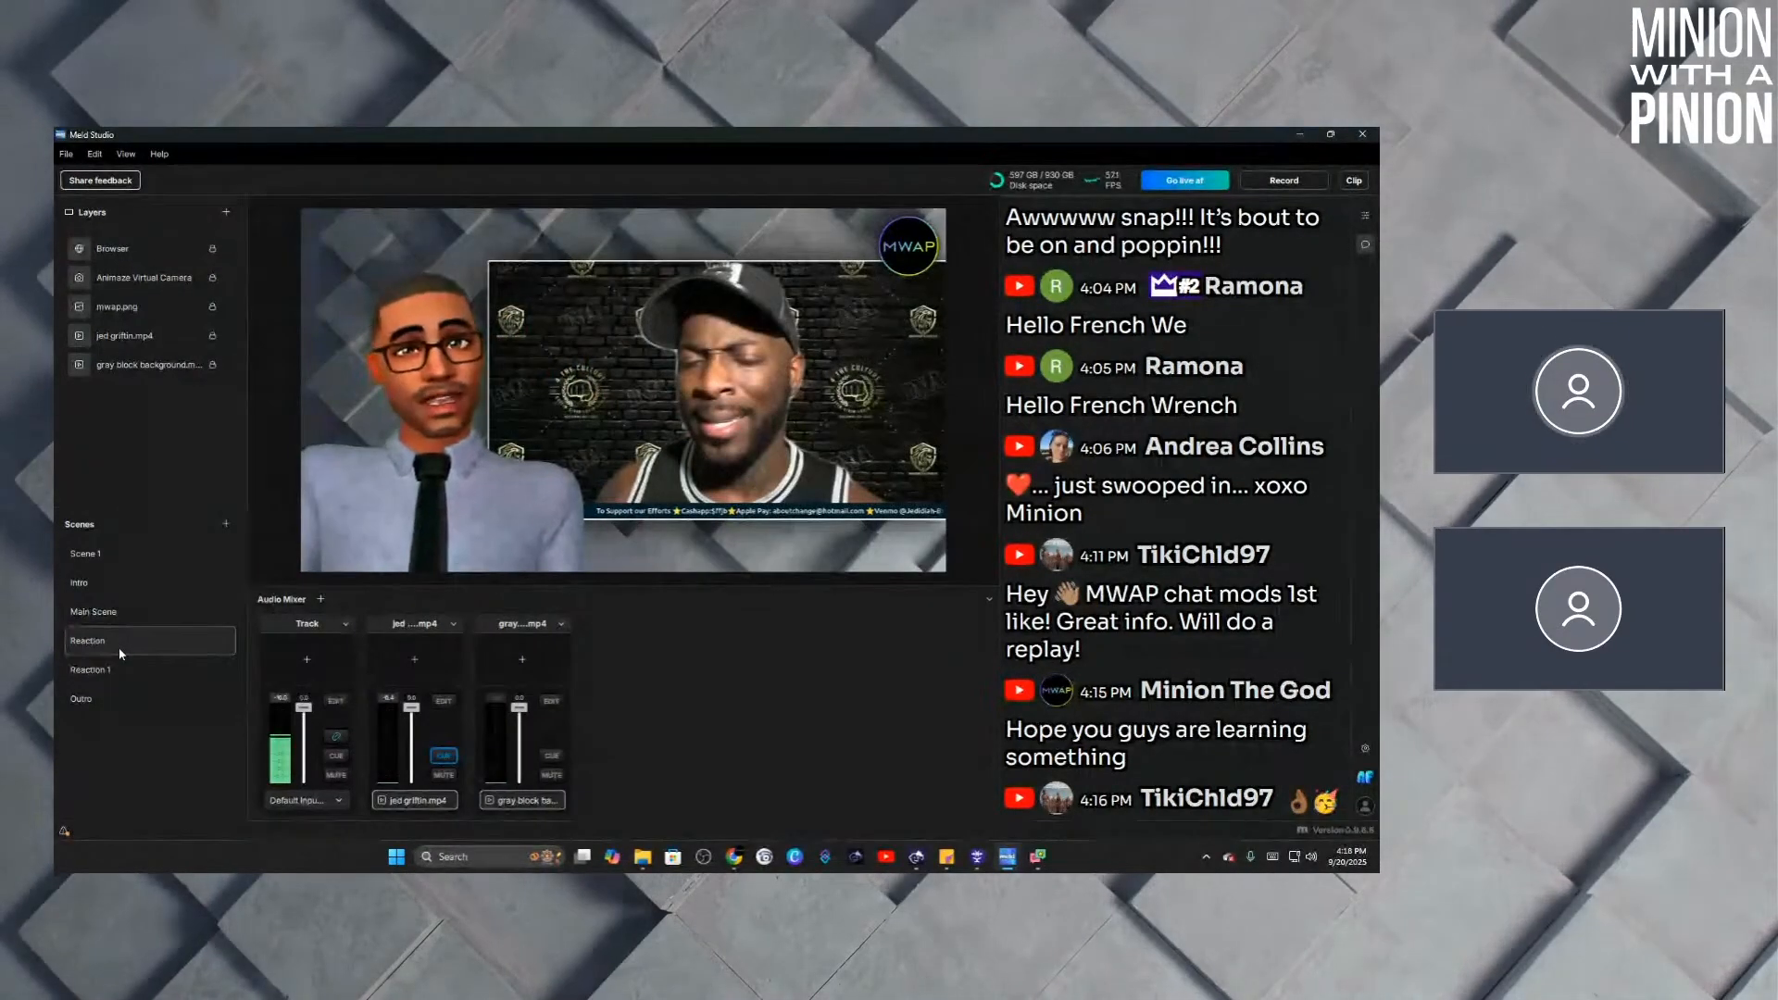
click(1367, 217)
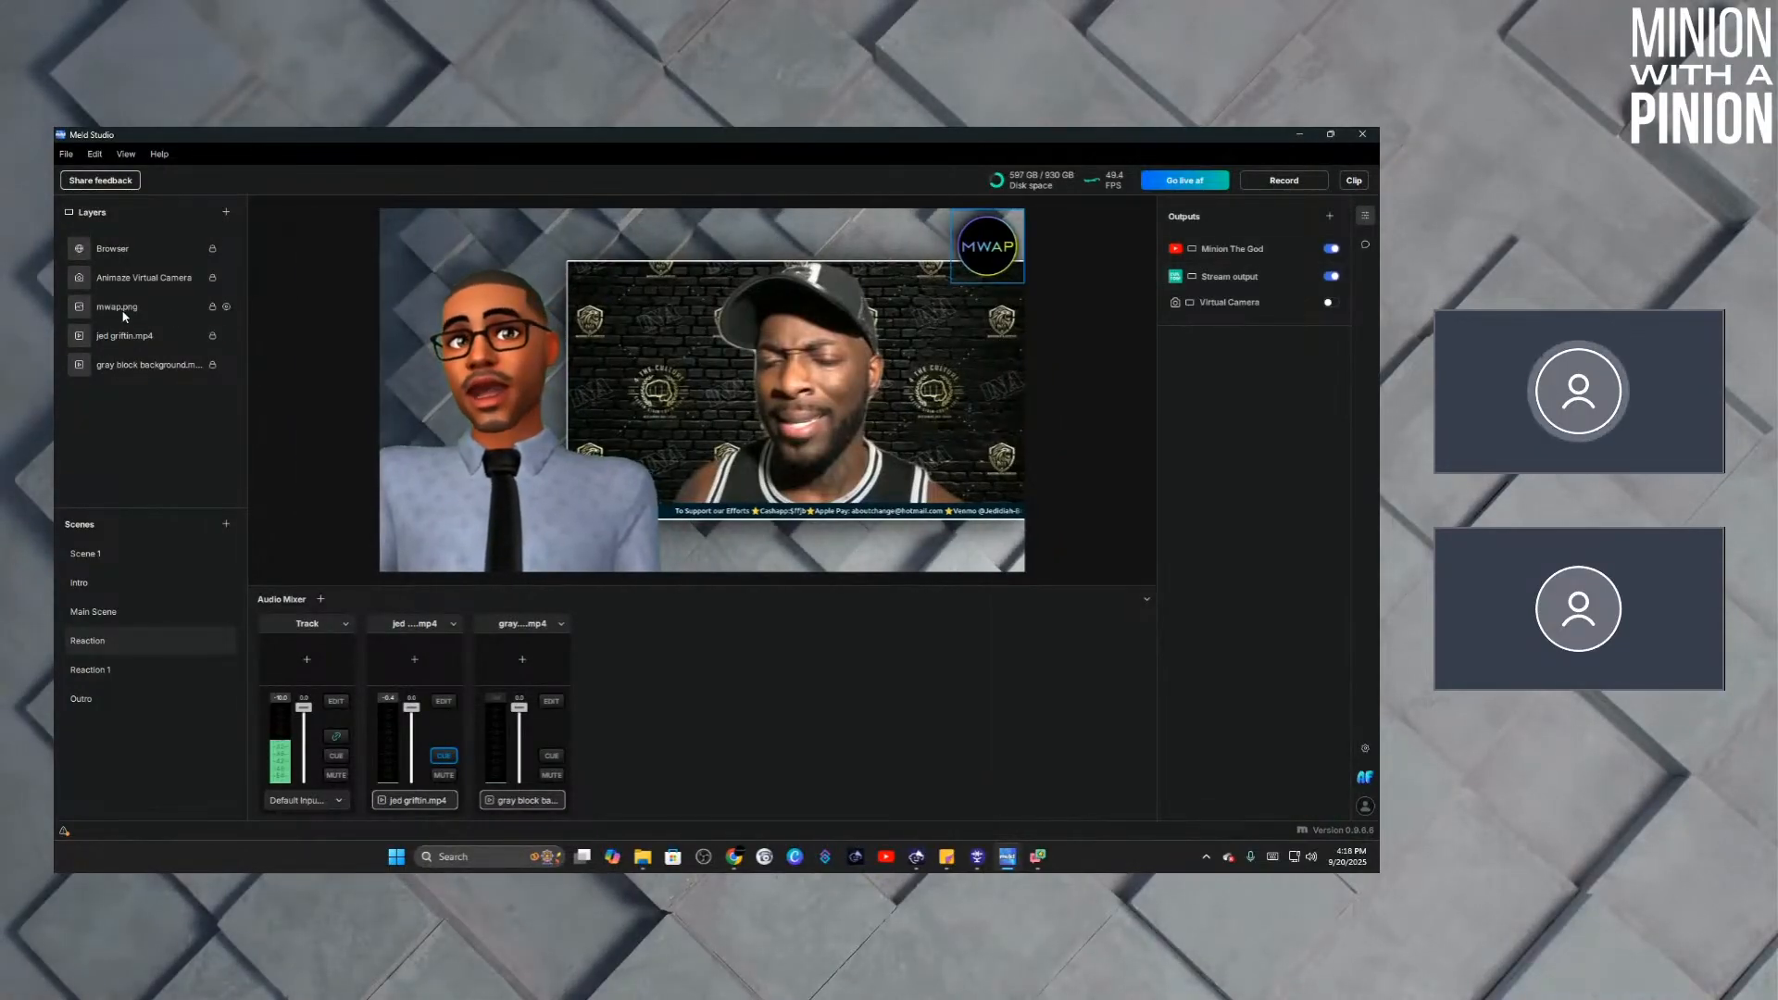
click(135, 339)
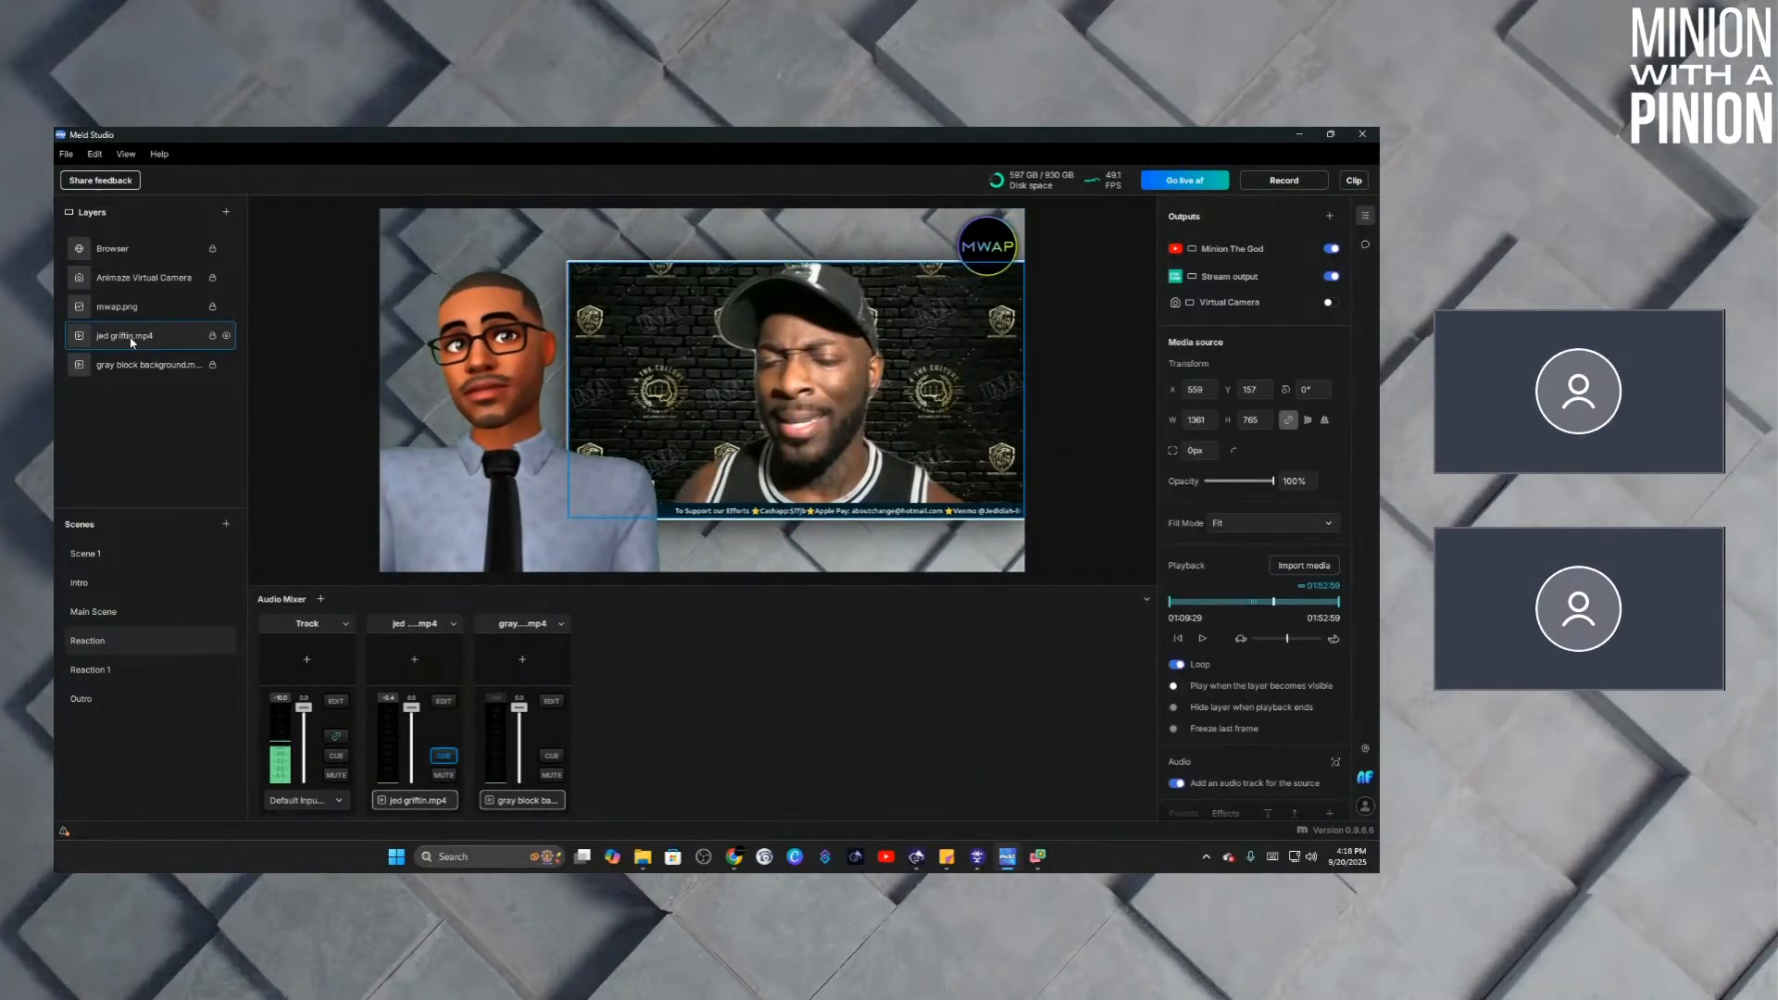
click(1301, 567)
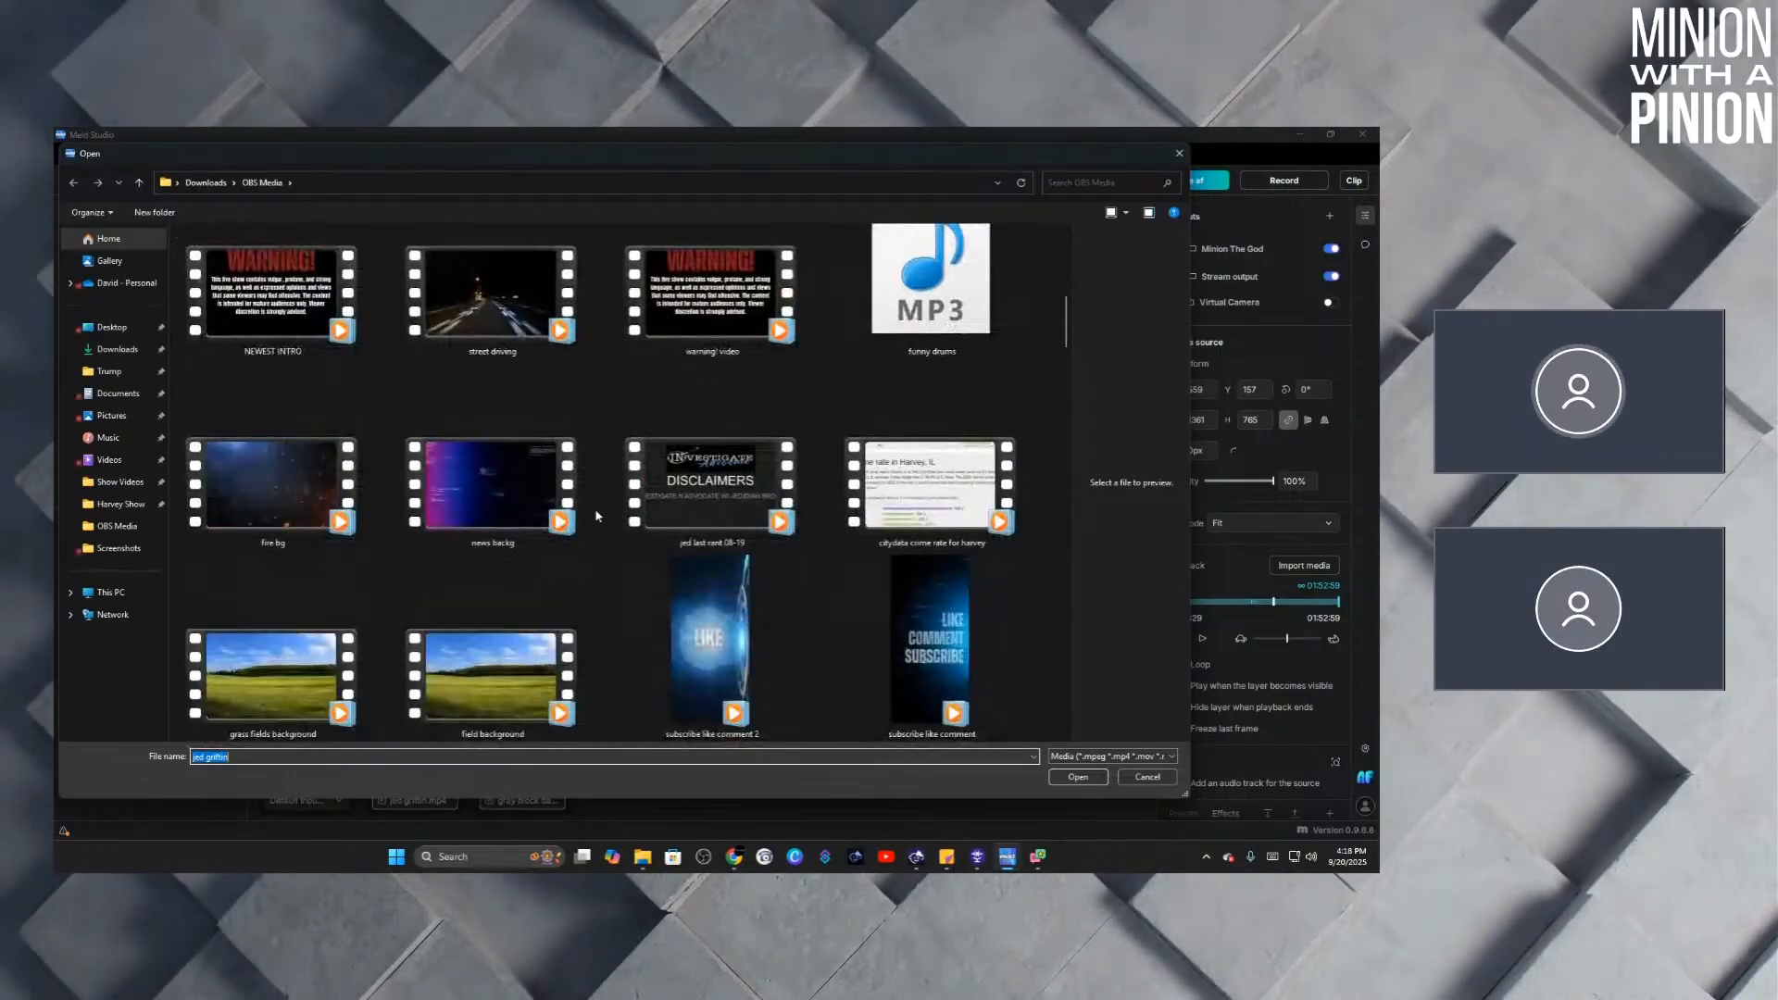
scroll(597, 516, down, 3)
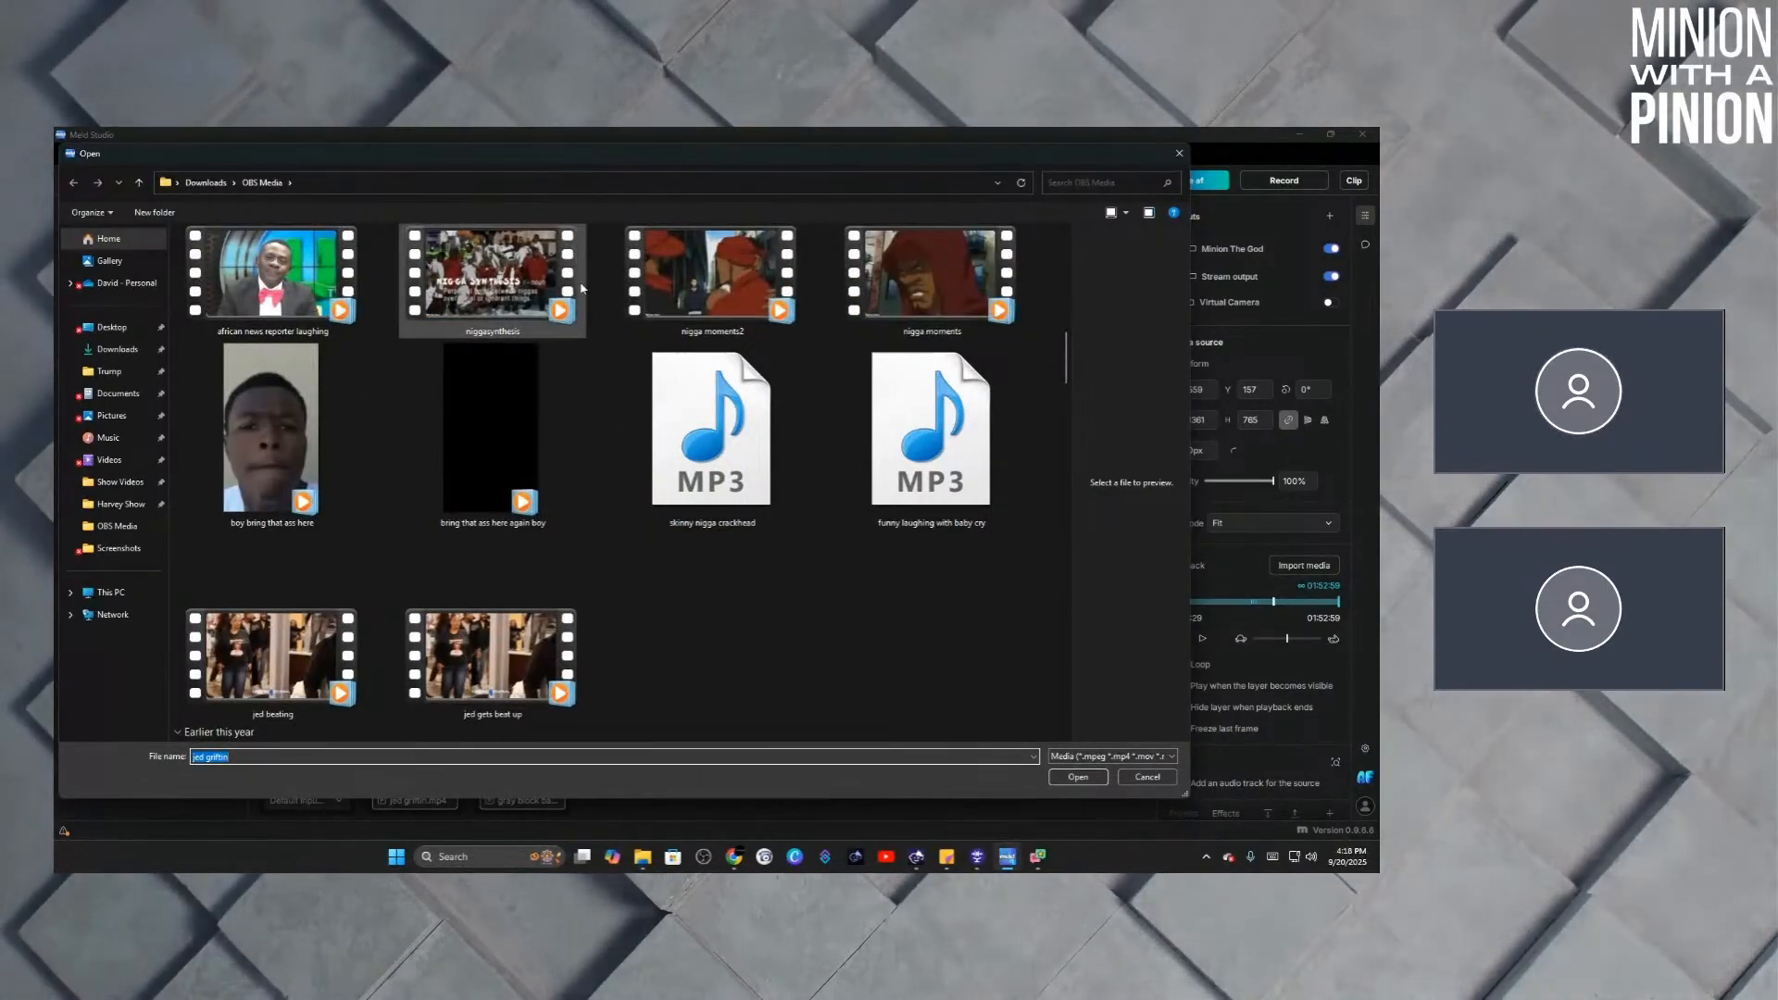
double_click(458, 284)
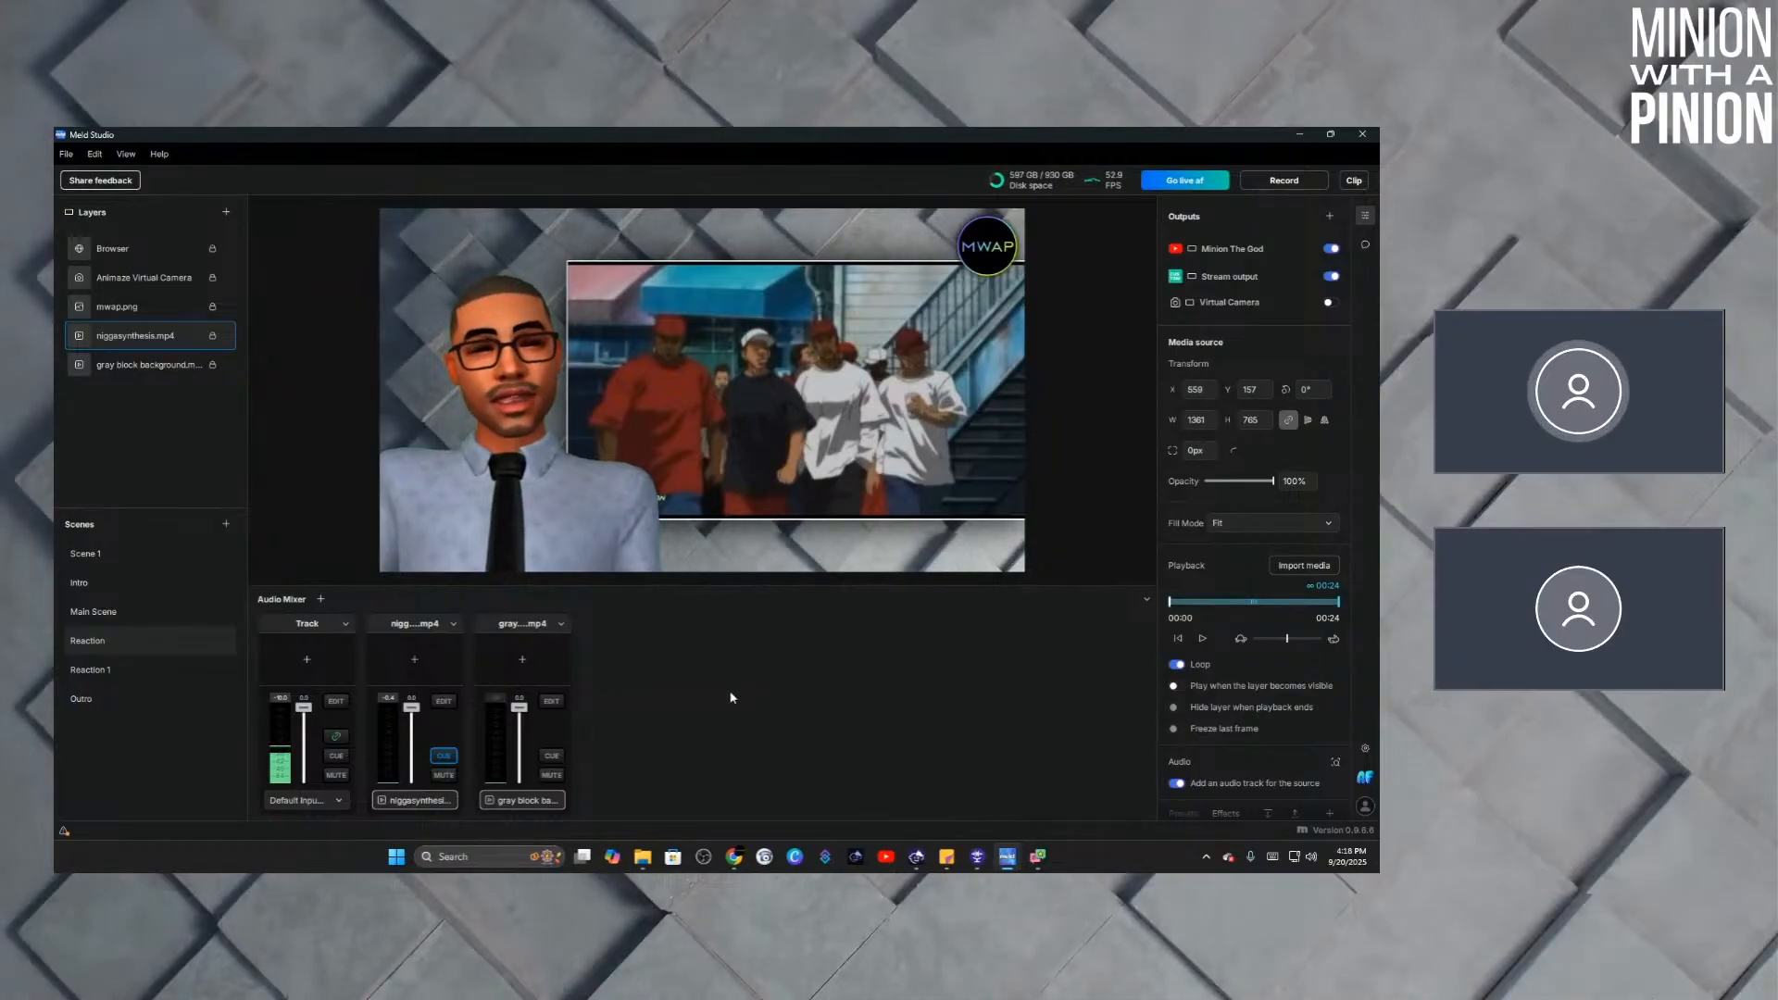
View the Reaction 1 scene for comparison, return to Reaction, show the chat and select the mwap.png layer.
click(98, 668)
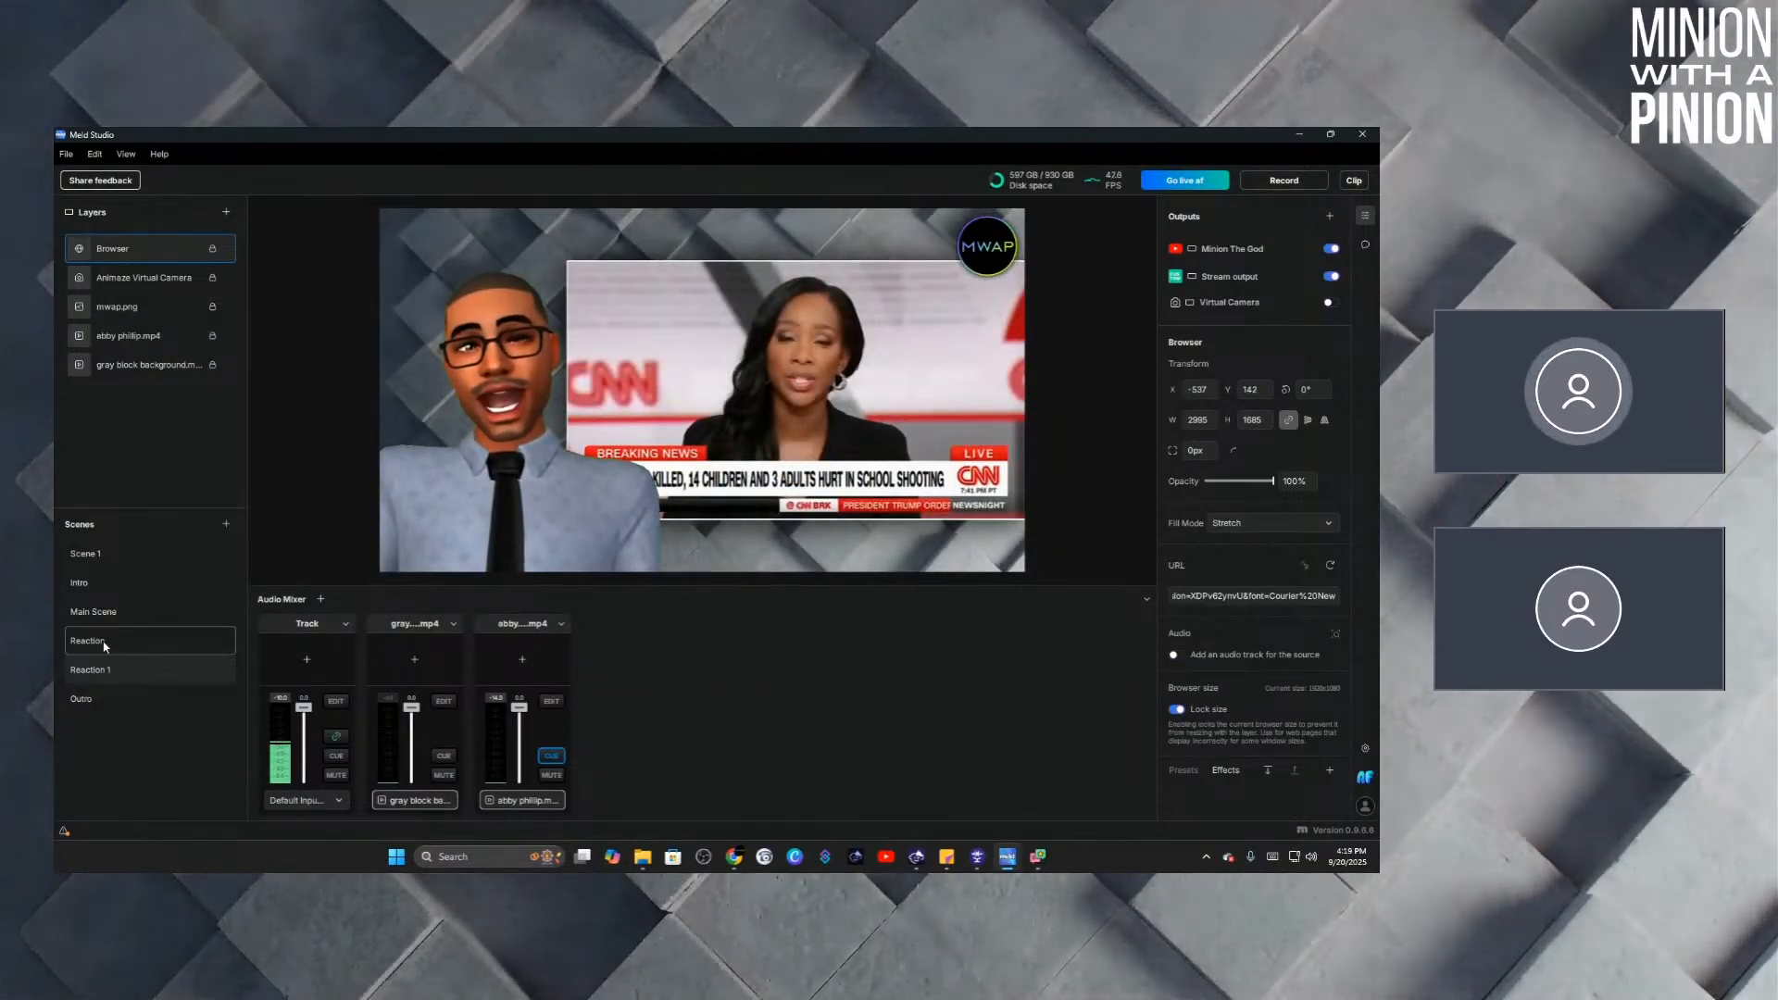
click(105, 642)
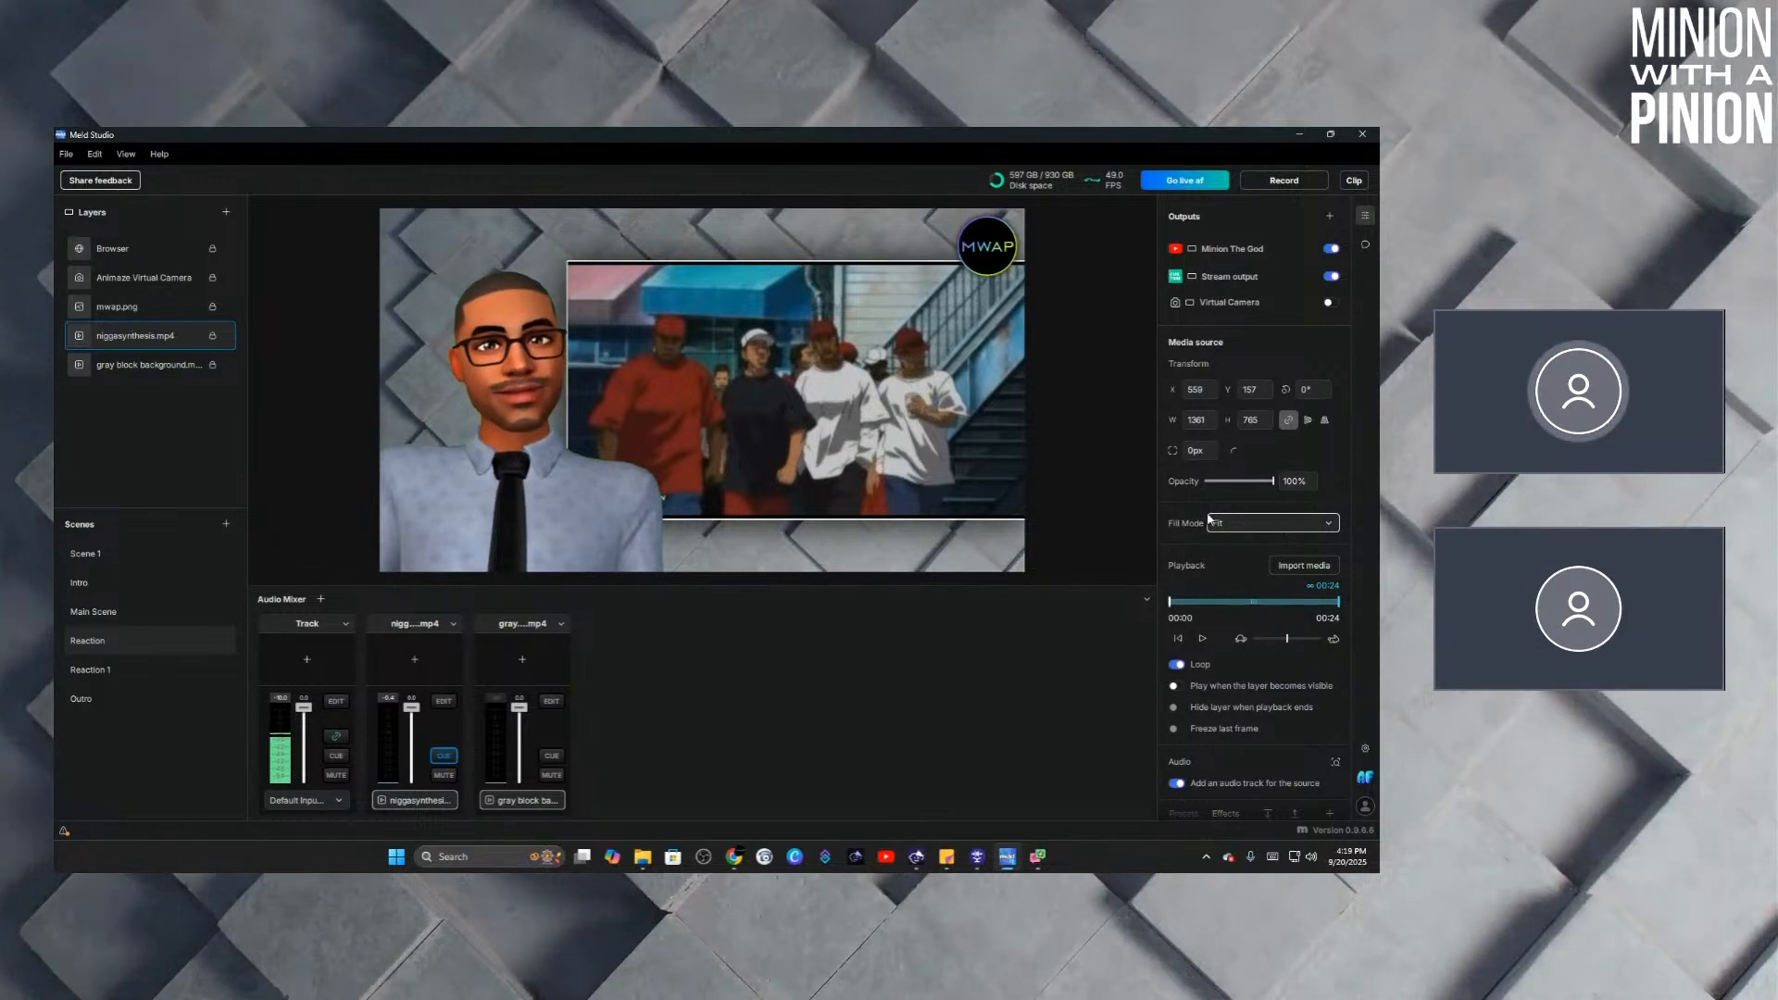
click(1363, 247)
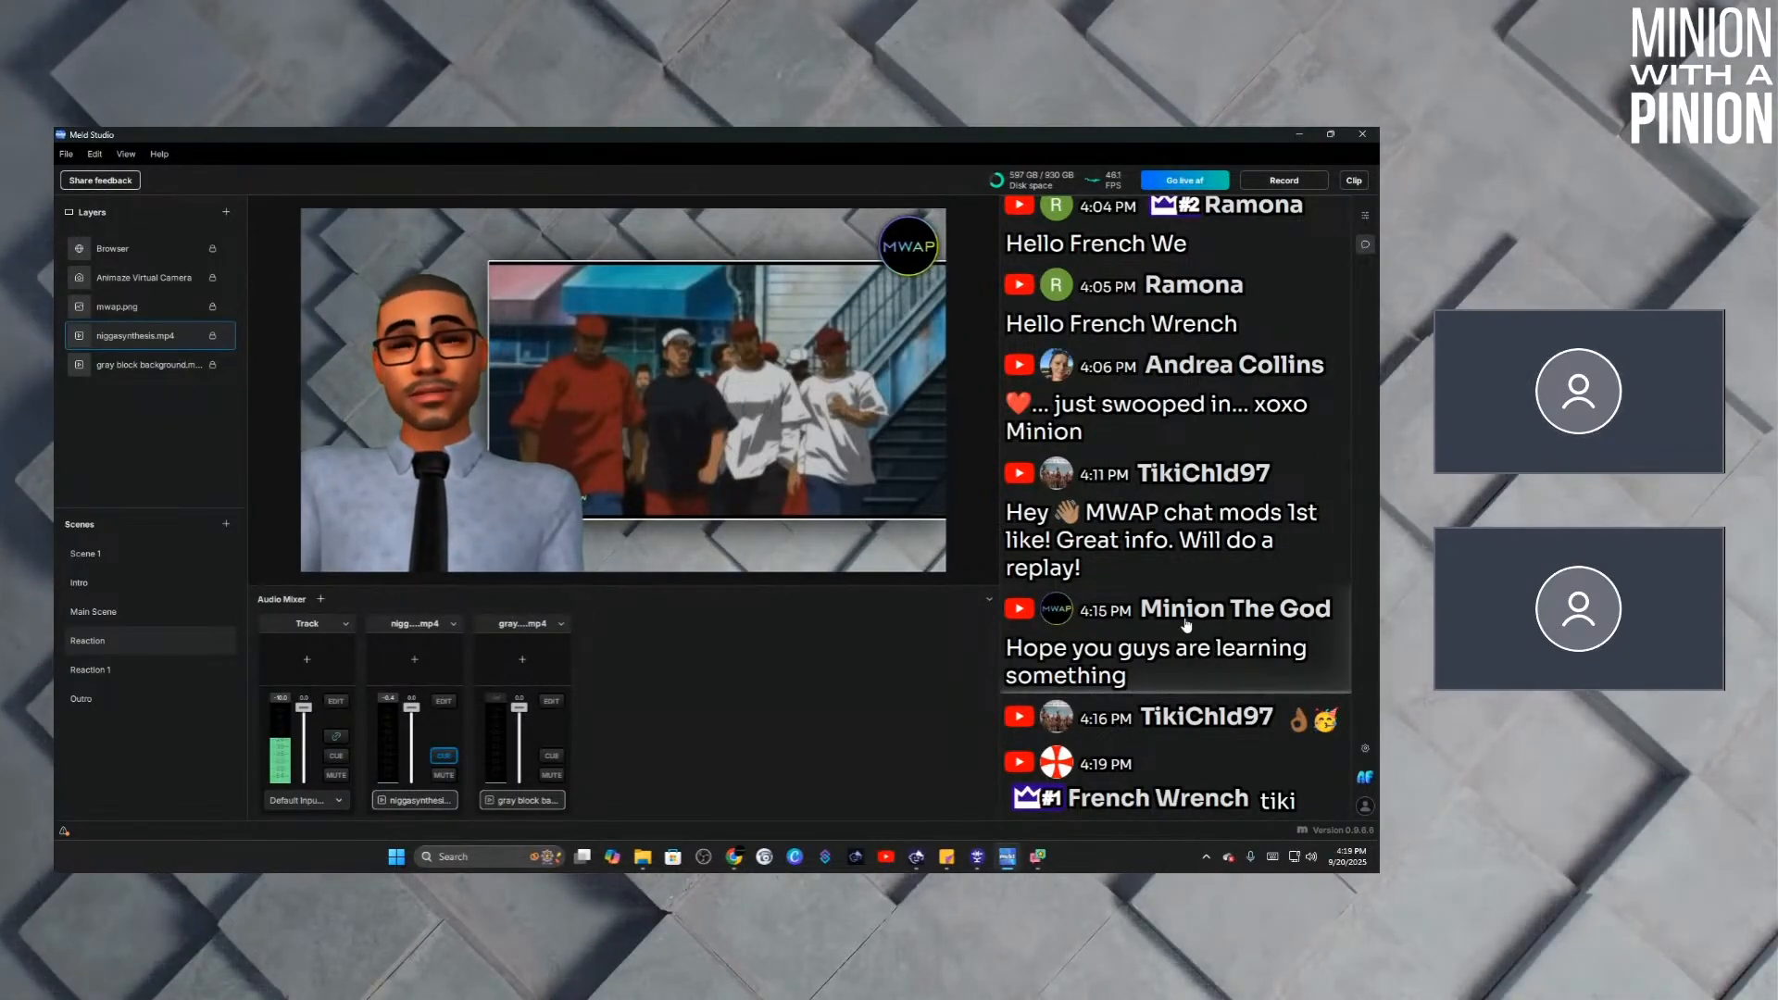
click(113, 307)
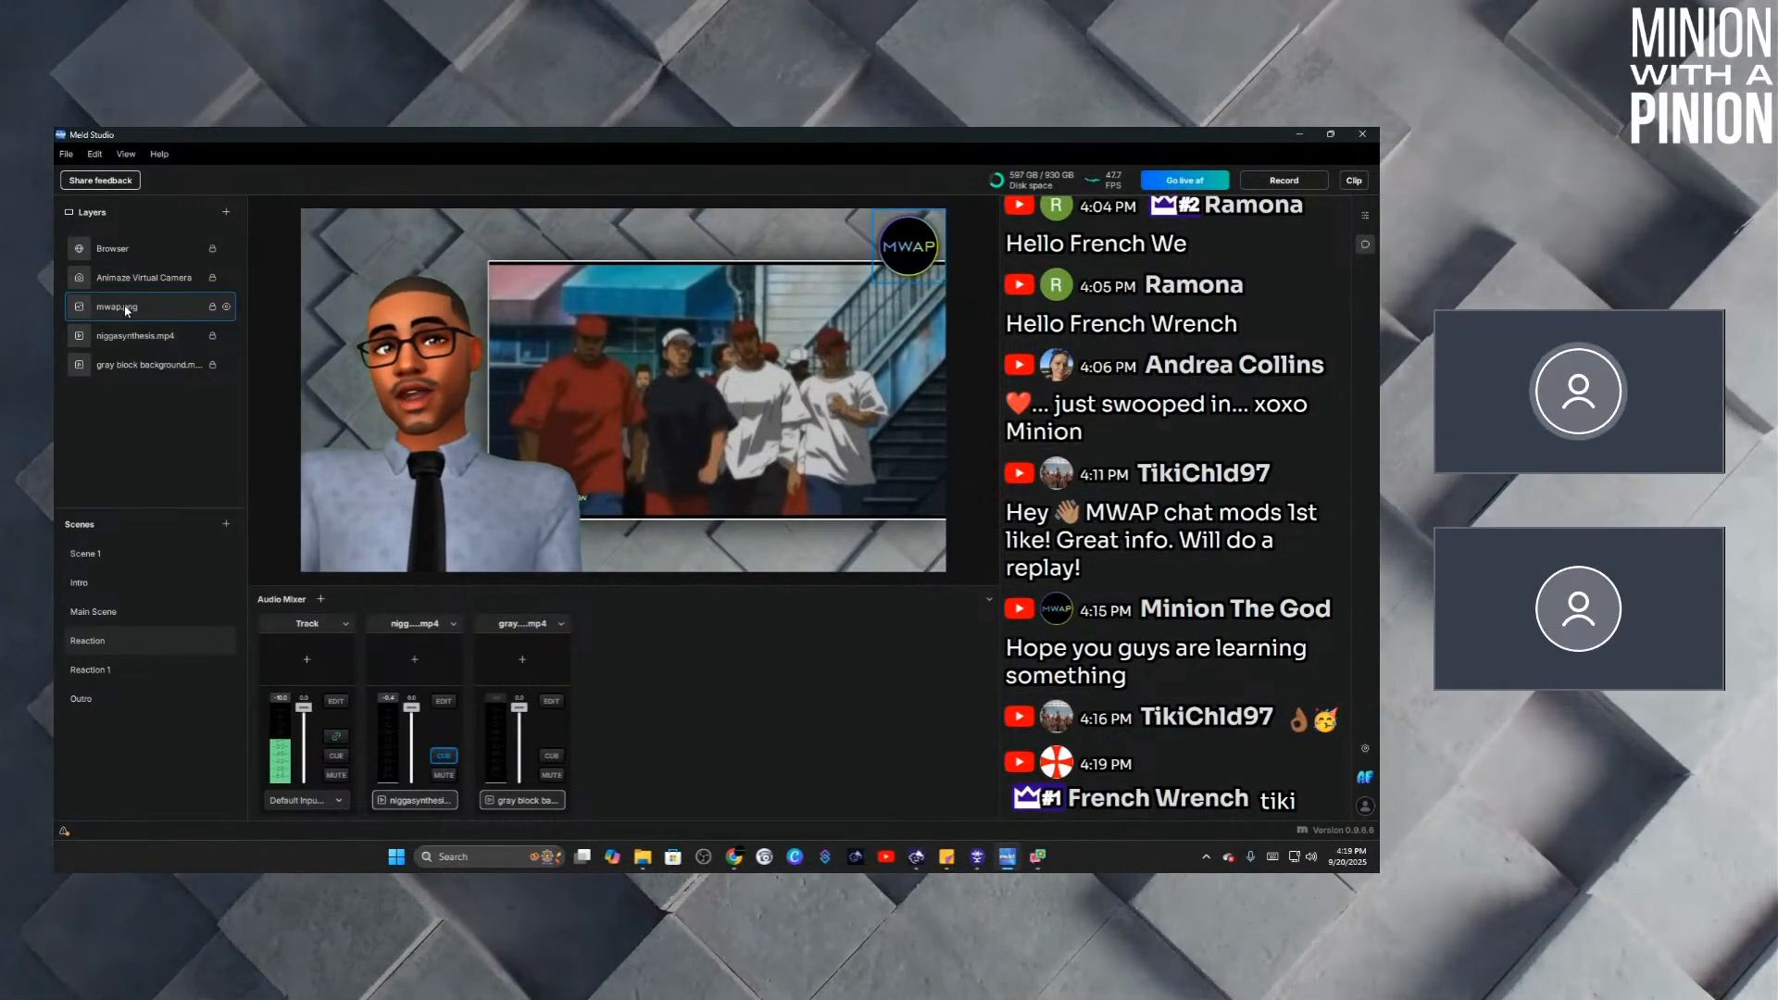
In the Main Scene, feature the "just swooped in", "Great info. Will do a replay!" and "Hope you guys are learning something" messages, ending on "Great info".
click(156, 607)
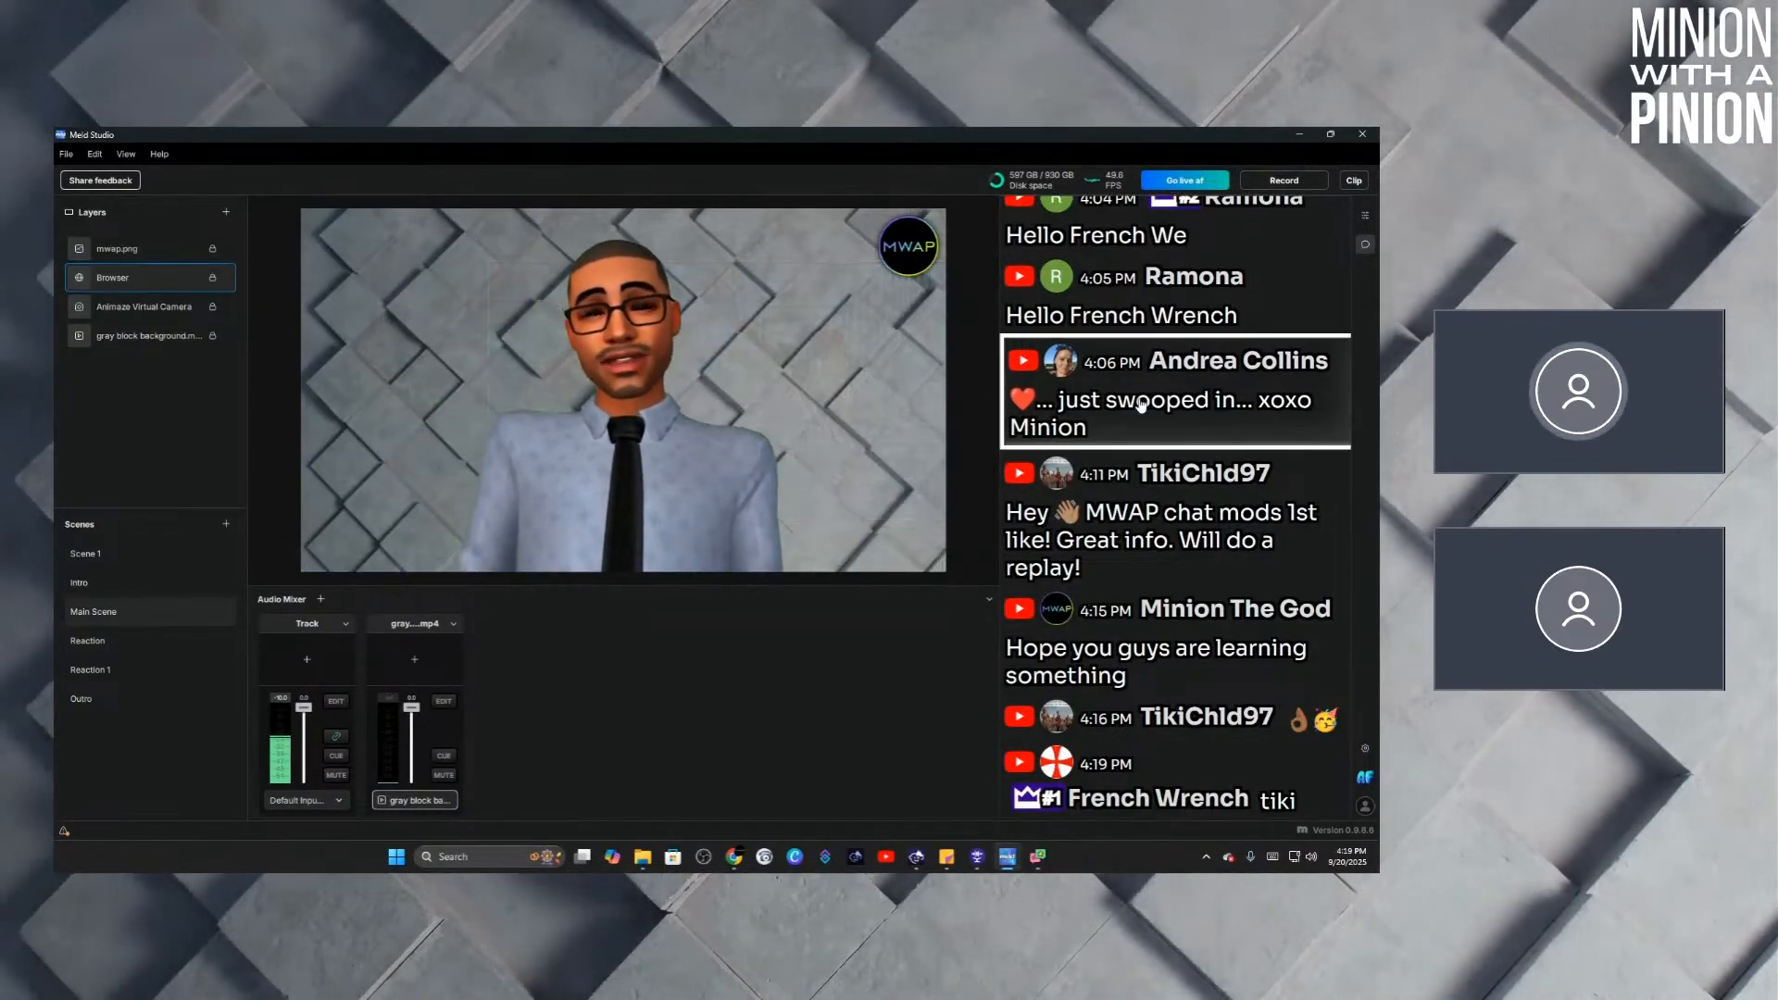
click(1141, 405)
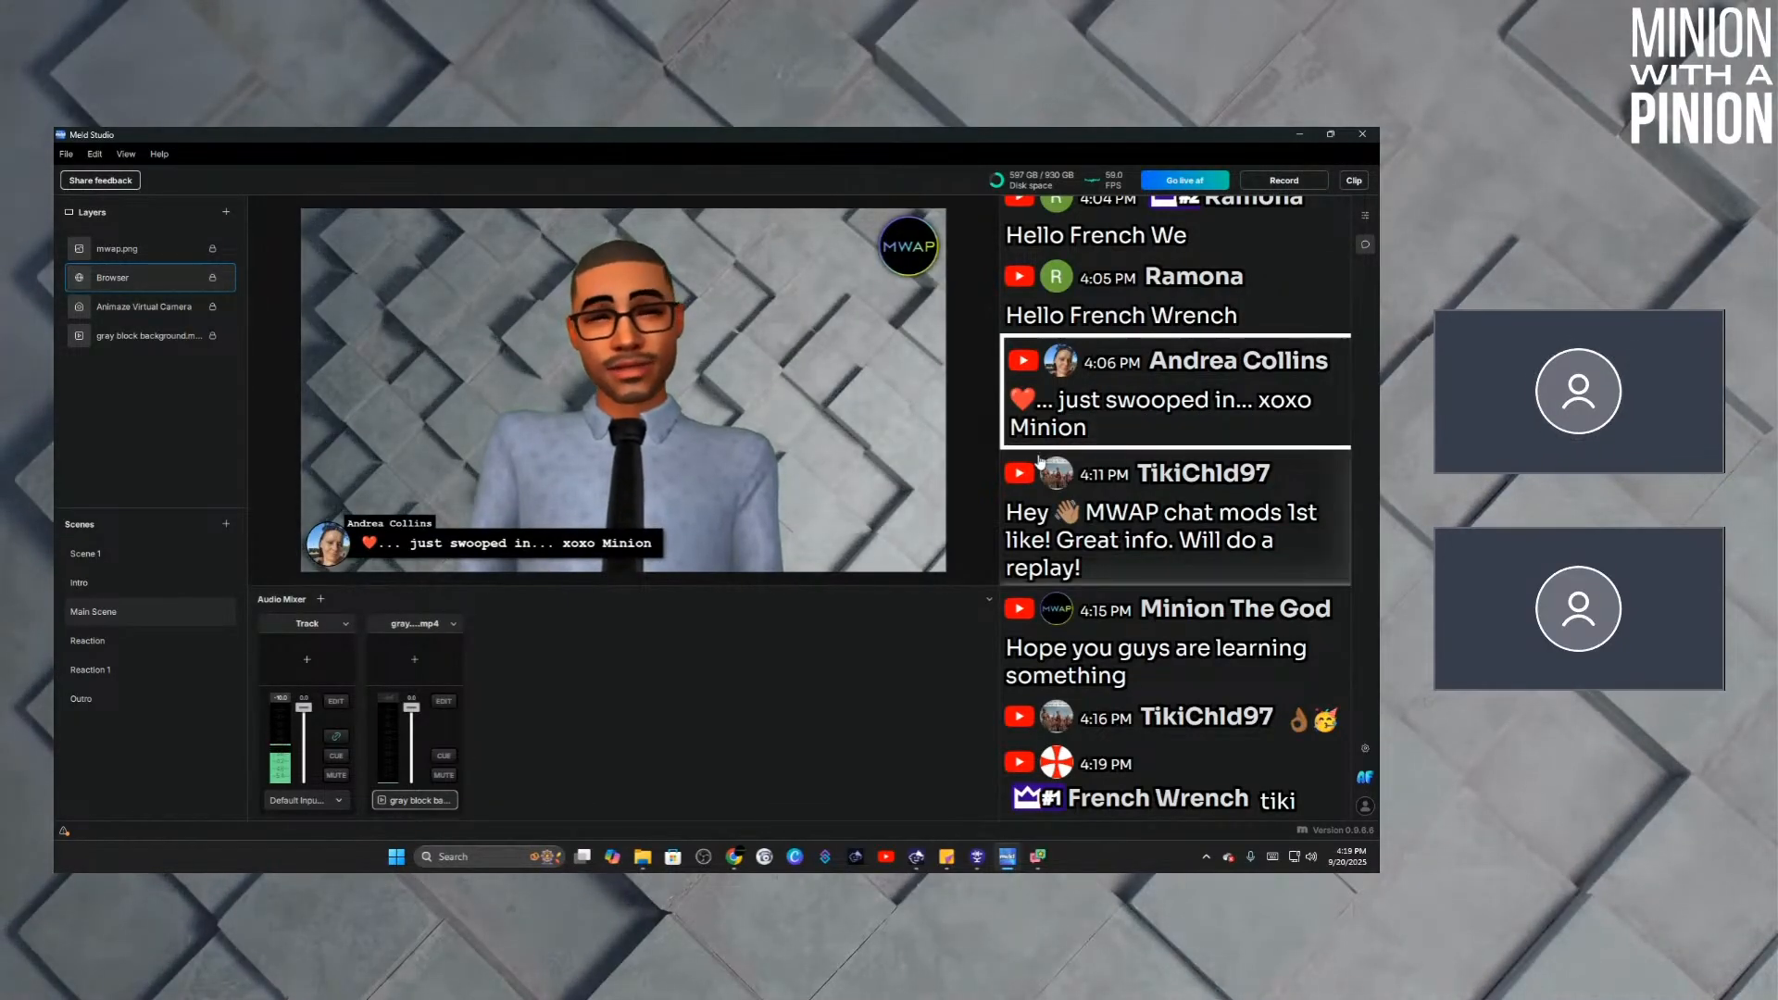
click(1132, 517)
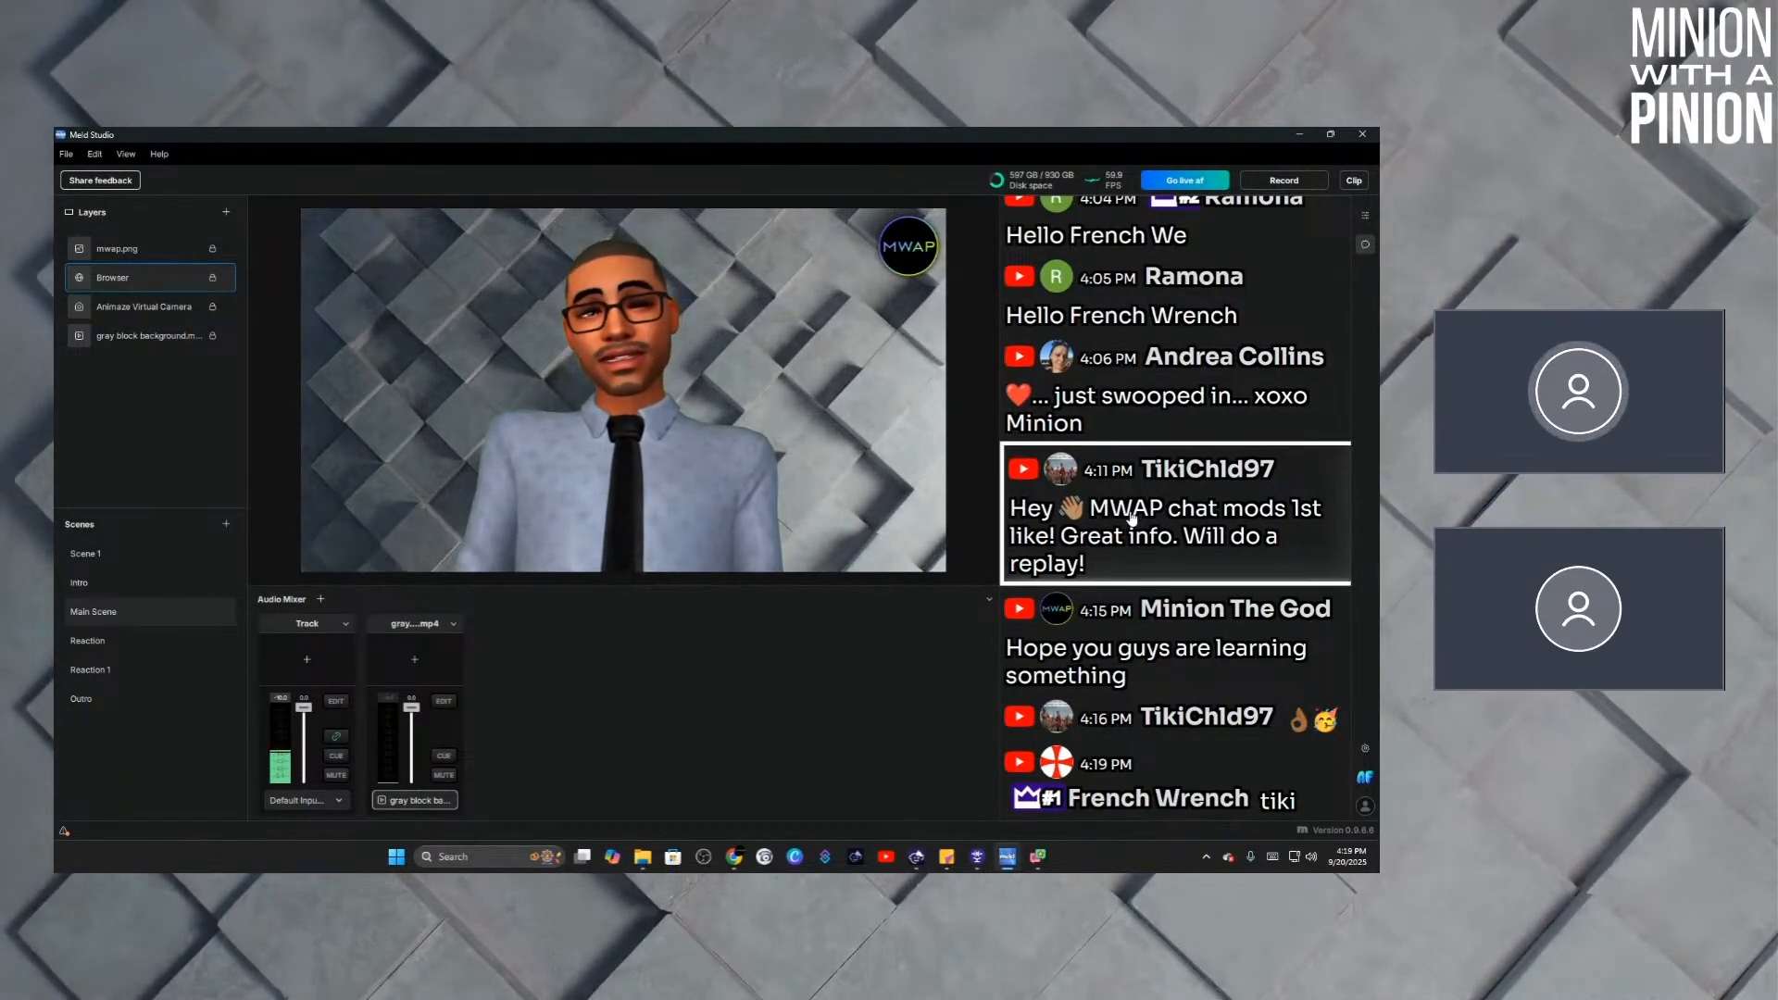
click(1077, 636)
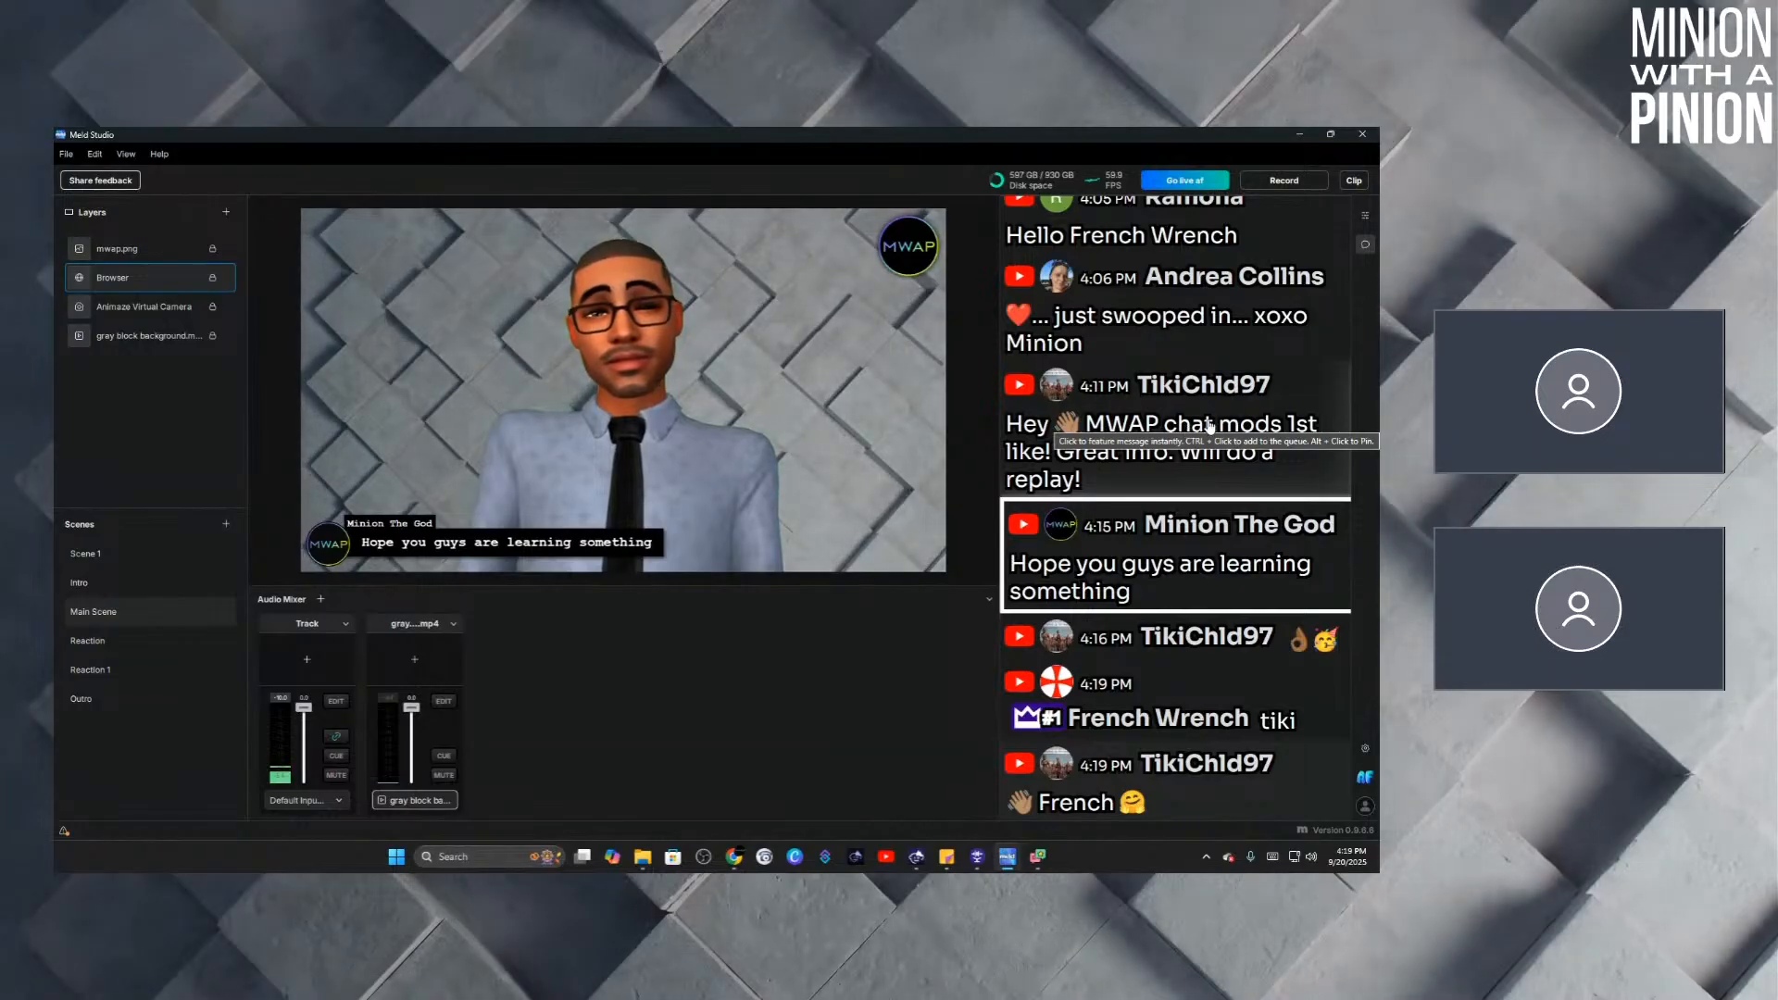
click(1107, 414)
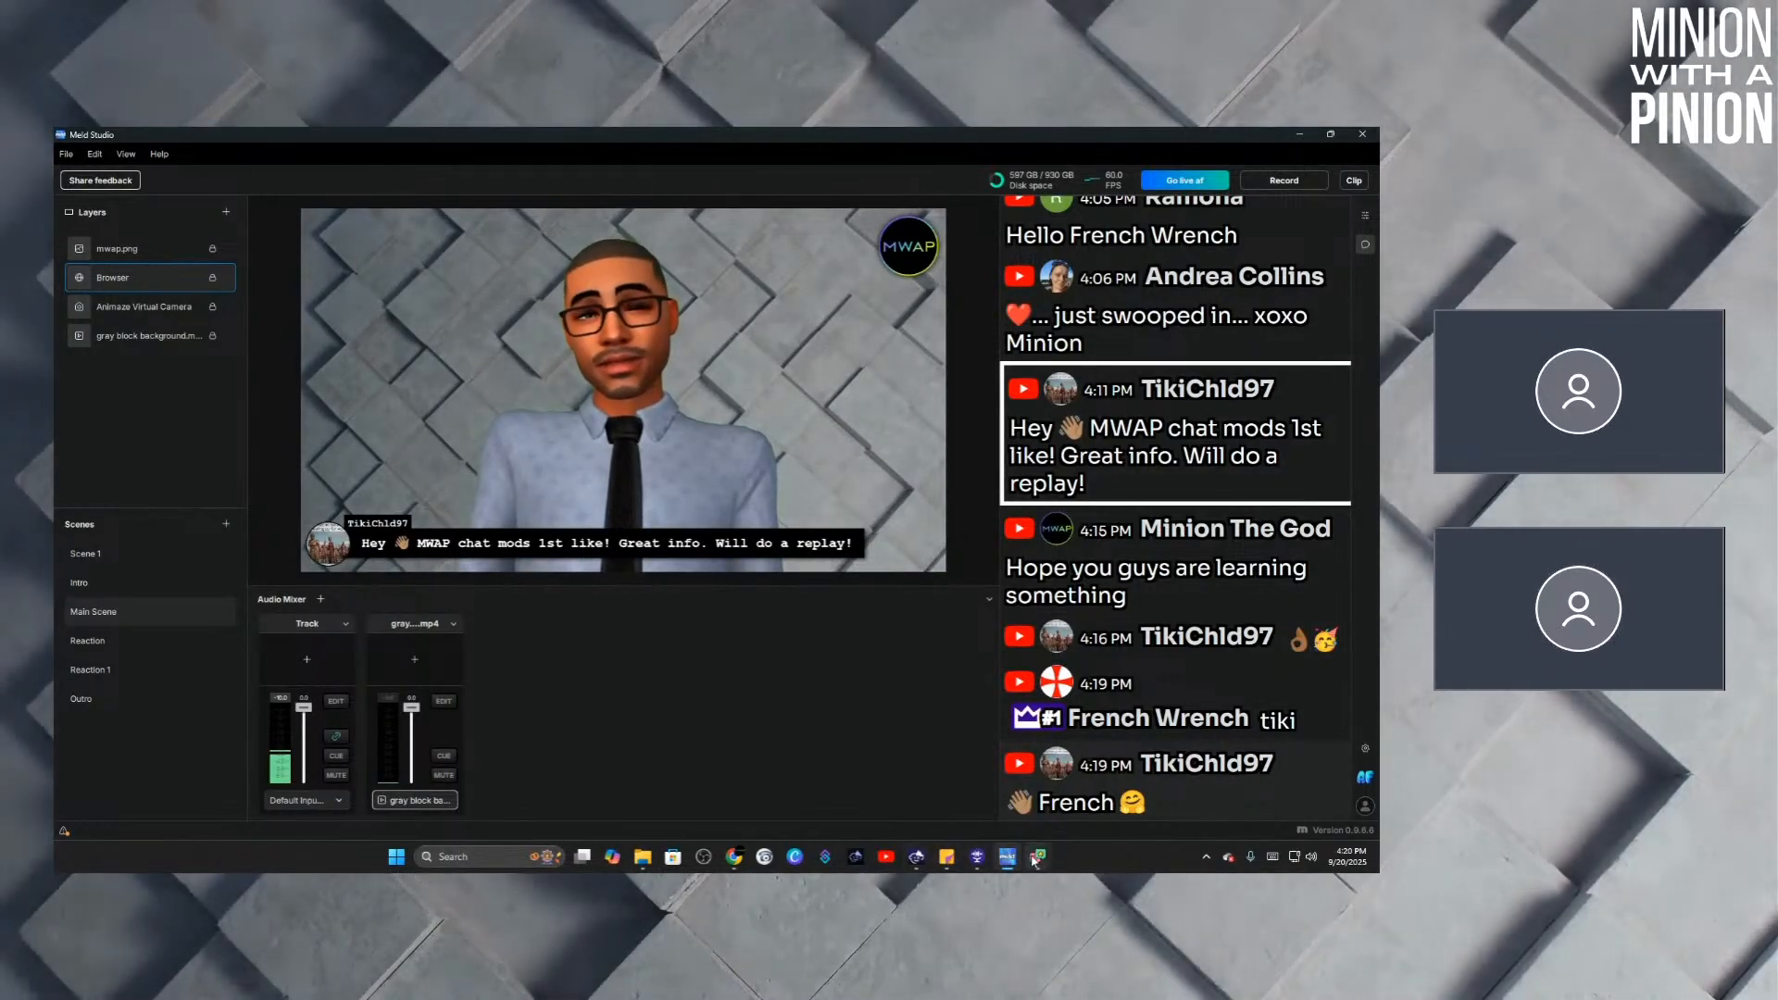
Bring up the YouTube live chat pop-out window, move it higher, look through its message history and minimize it.
mouse_move(980, 860)
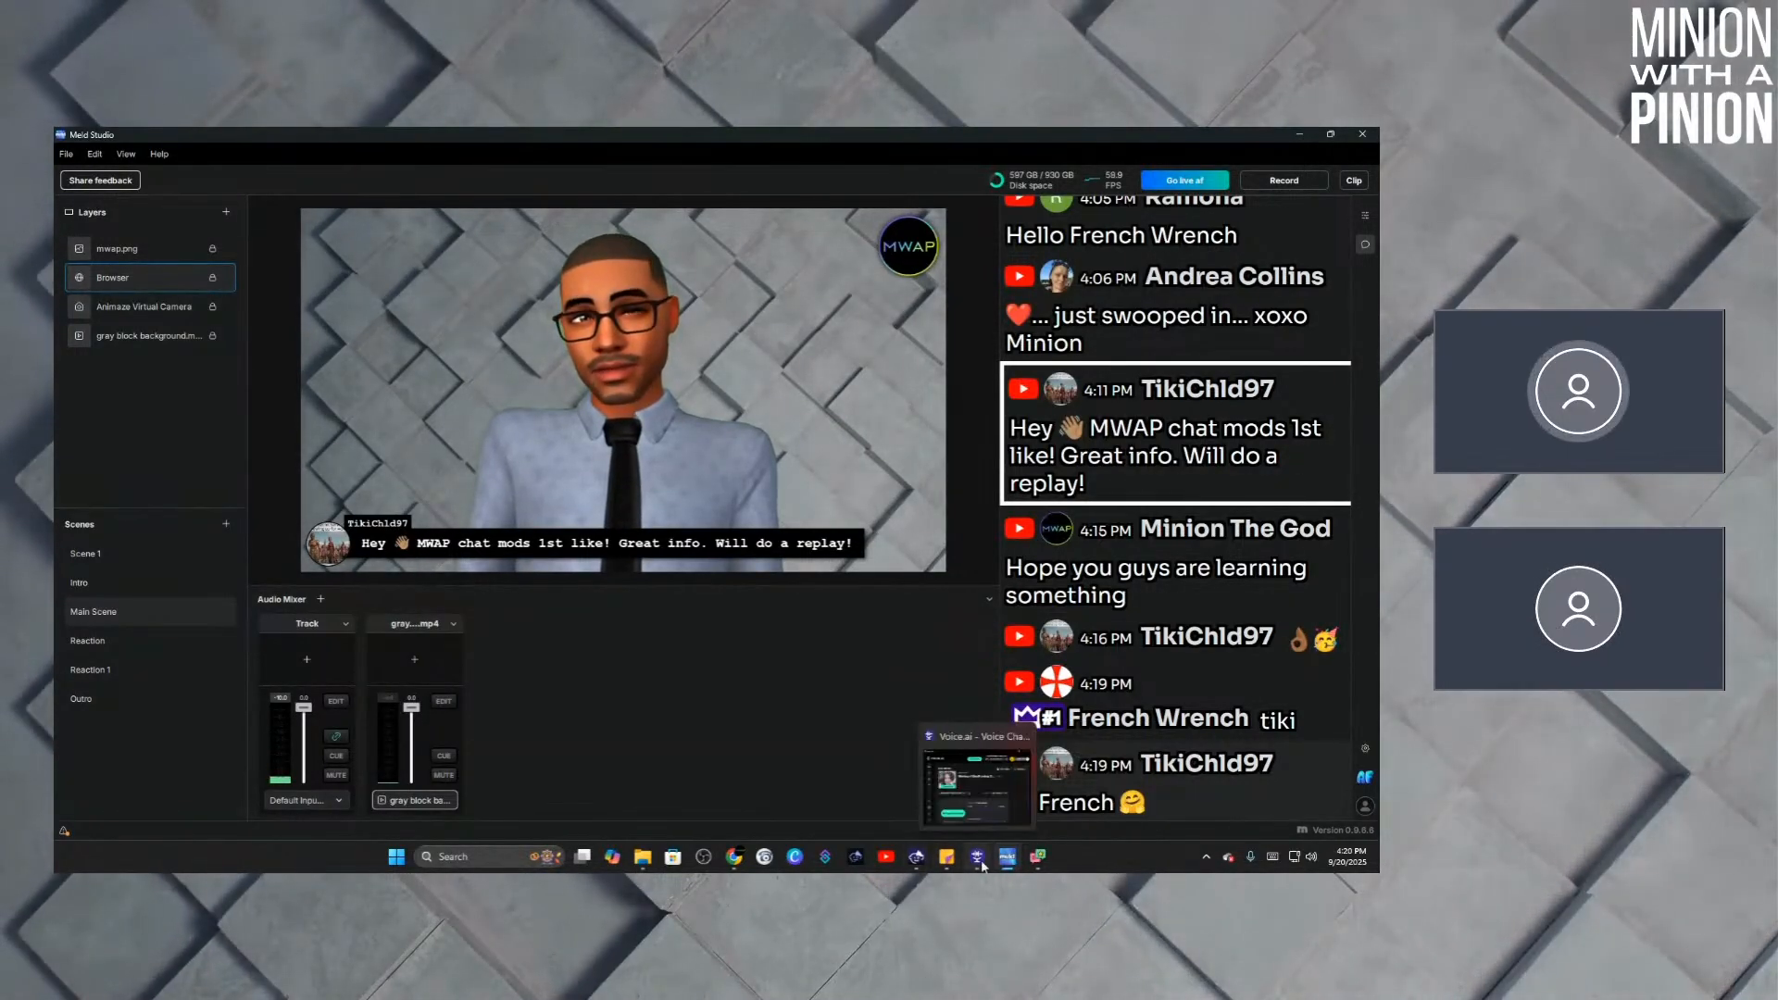
mouse_move(1036, 865)
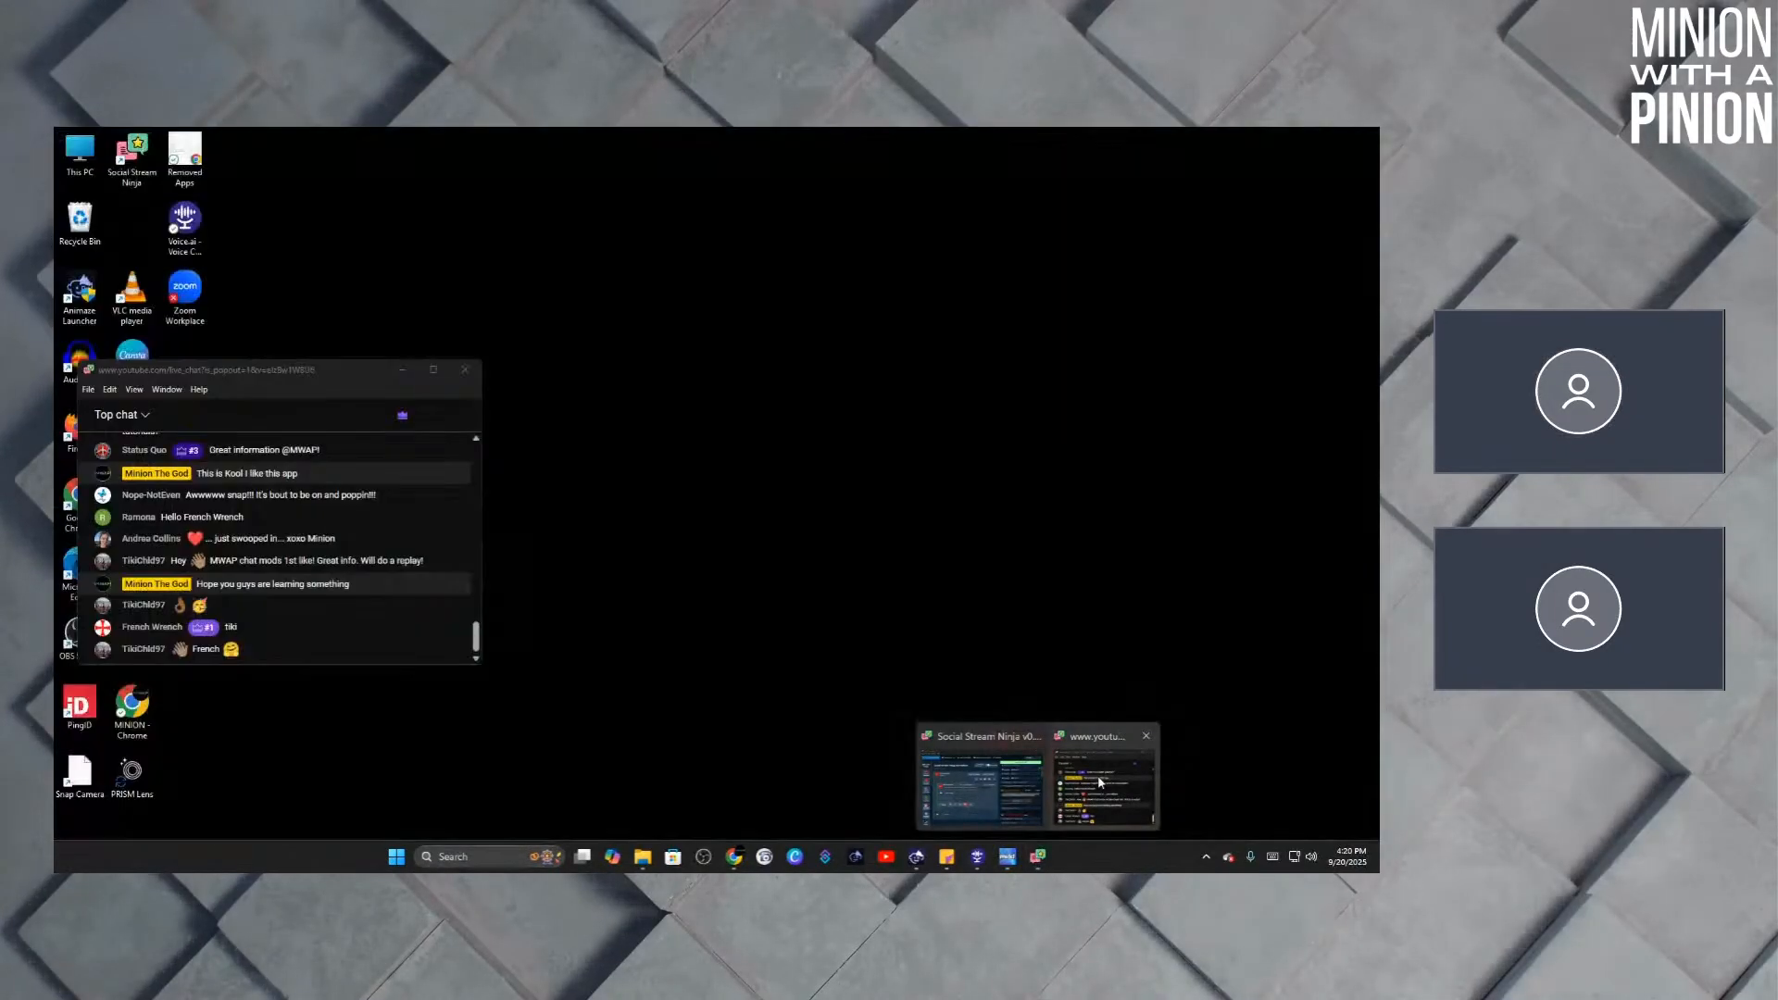
click(1098, 775)
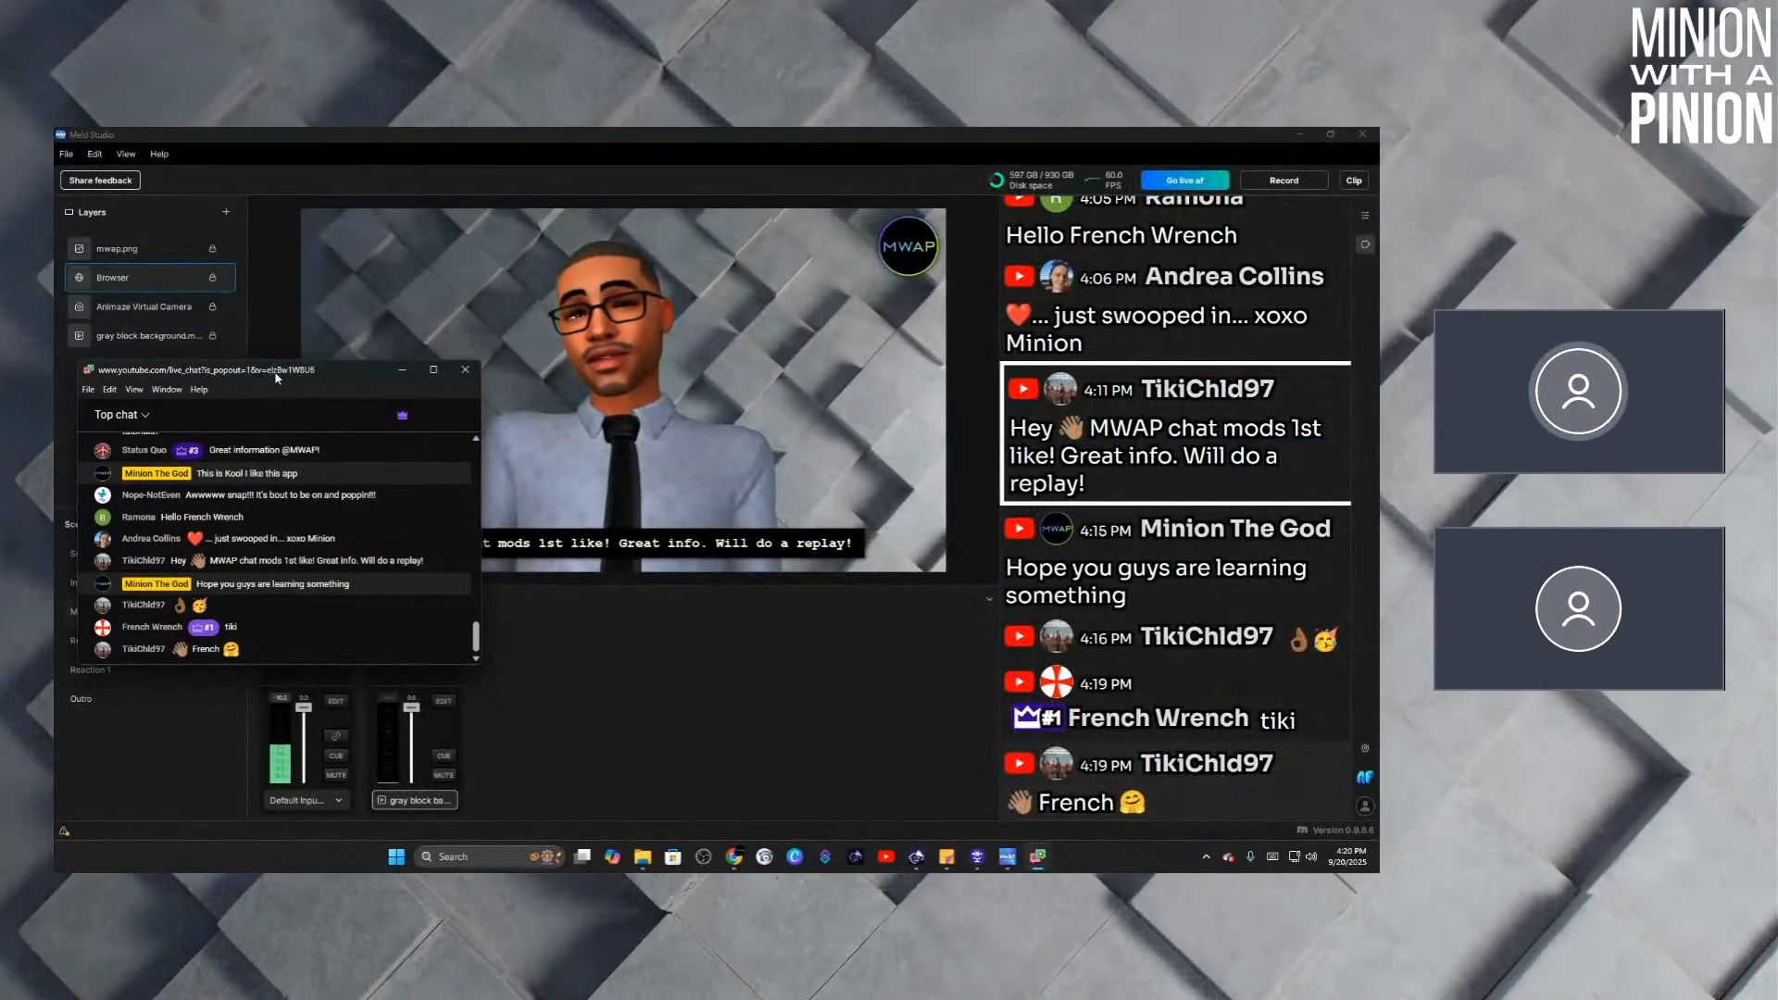
drag(276, 378, 272, 202)
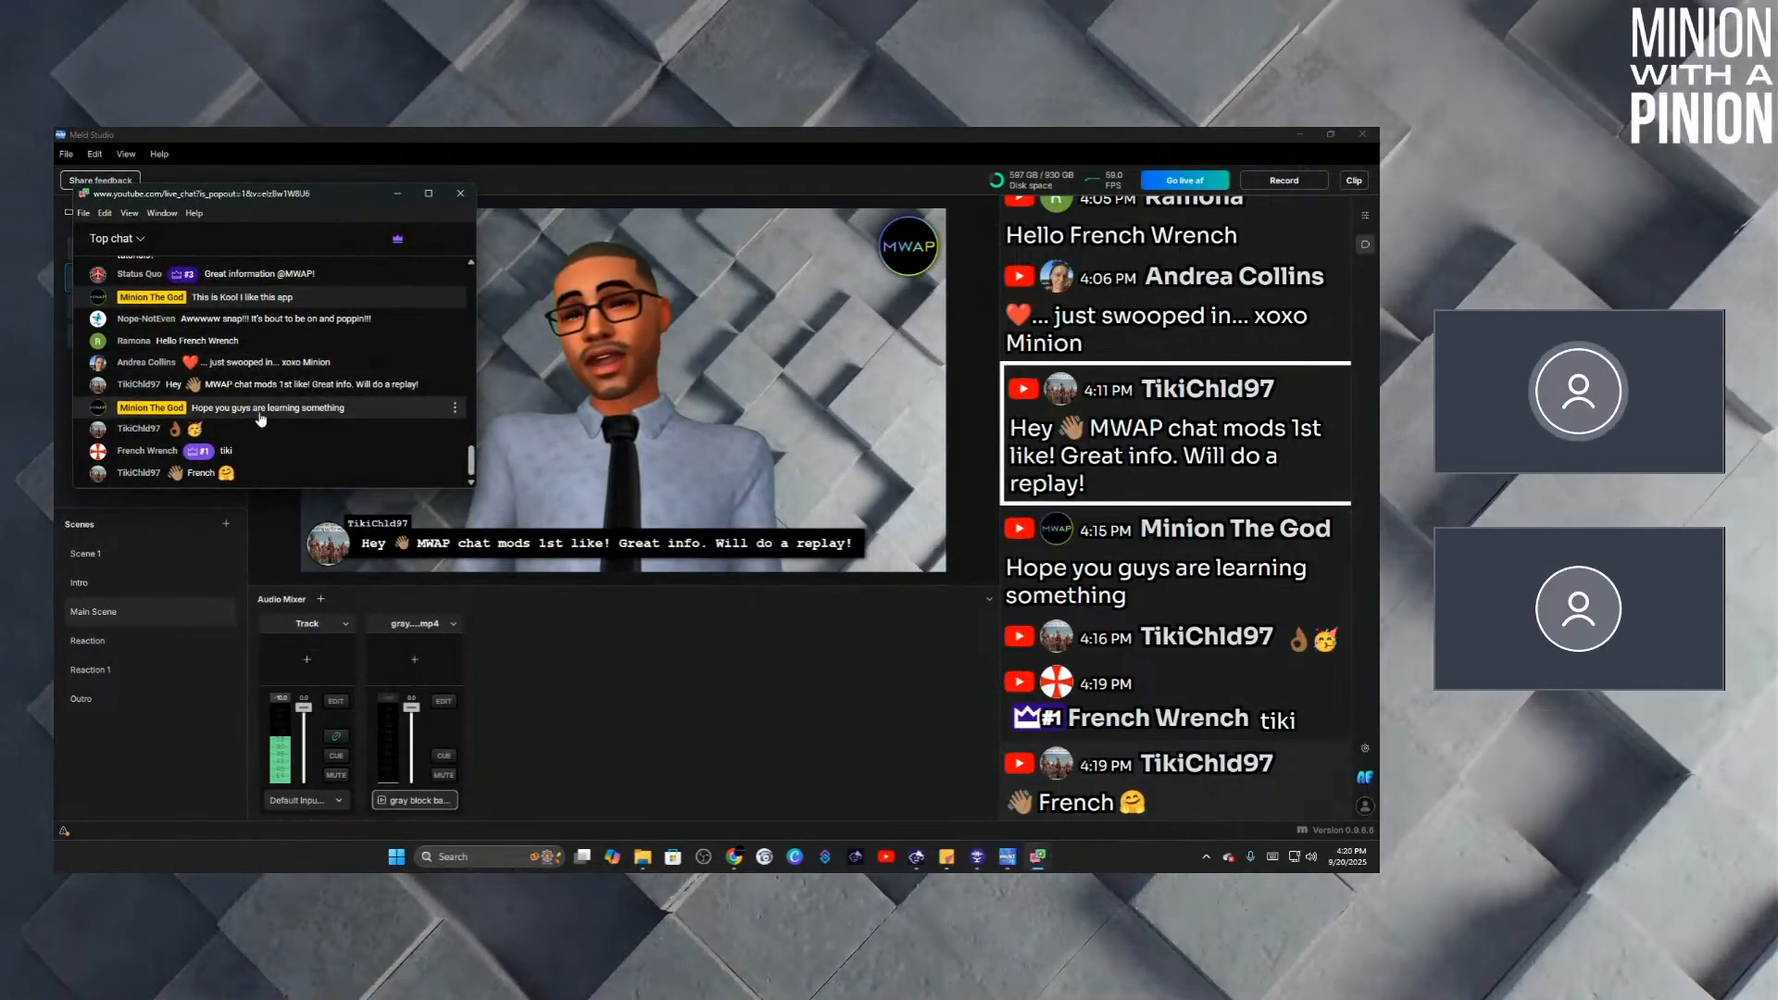
scroll(263, 420, up, 10)
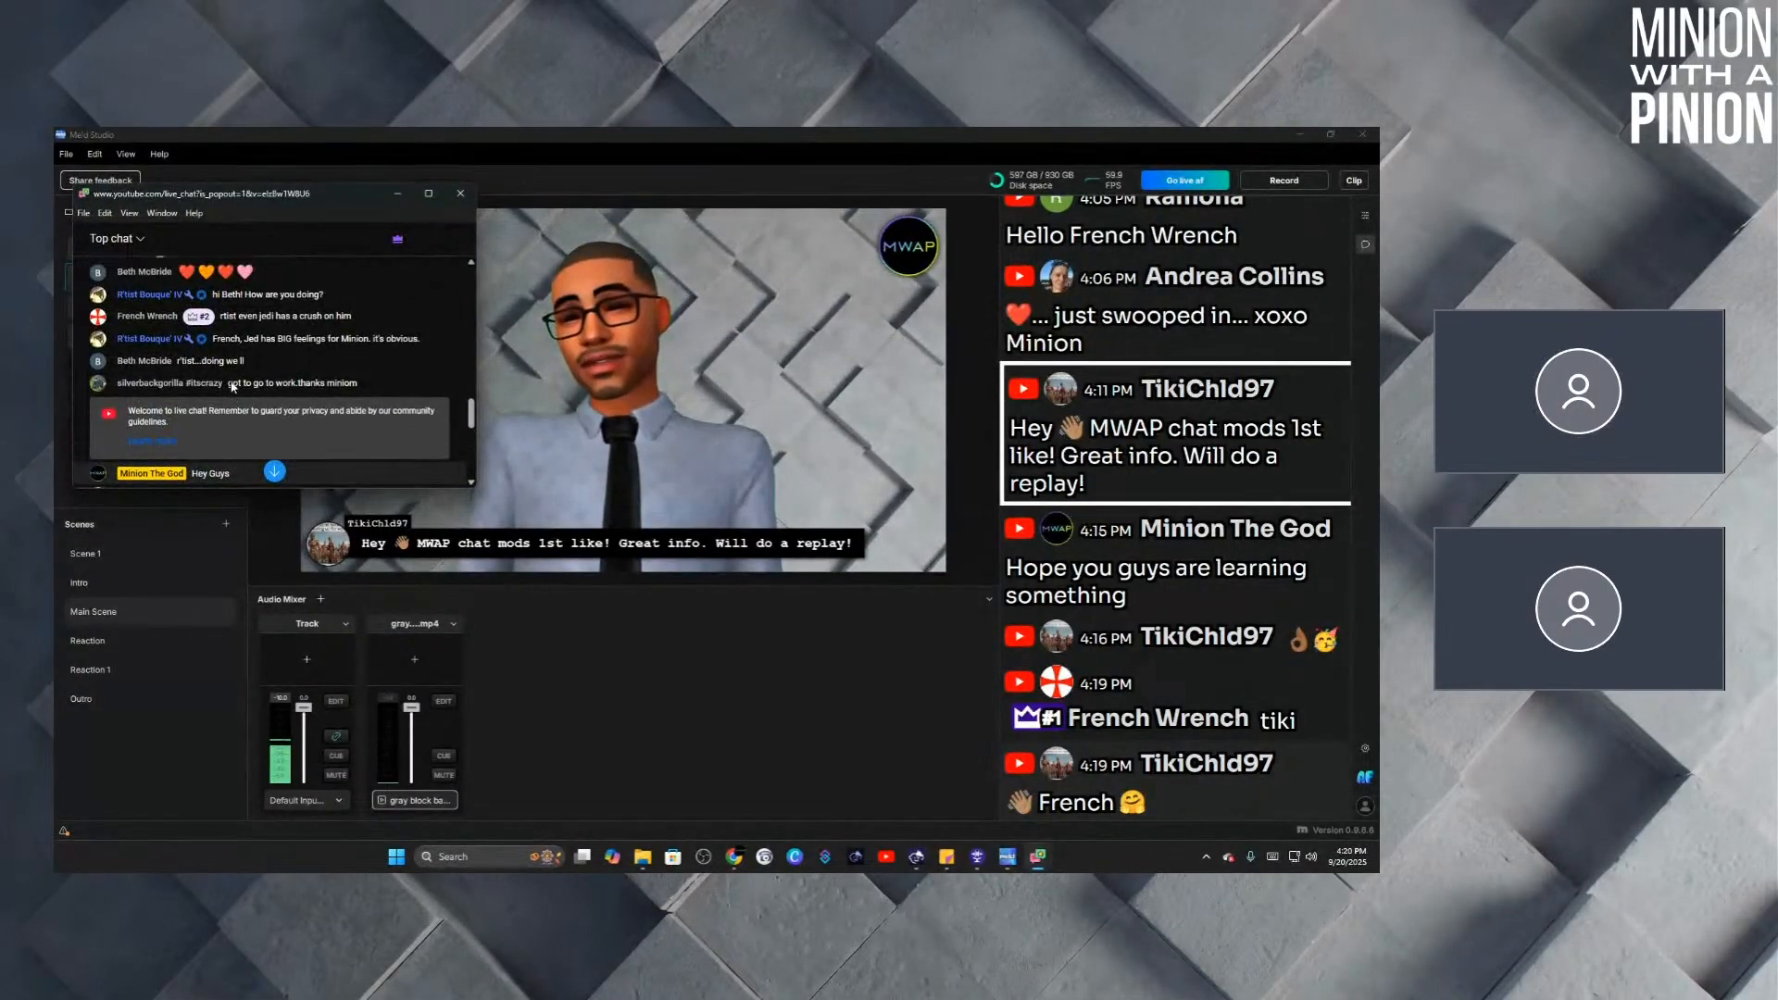
scroll(222, 393, up, 2)
scroll(185, 400, up, 6)
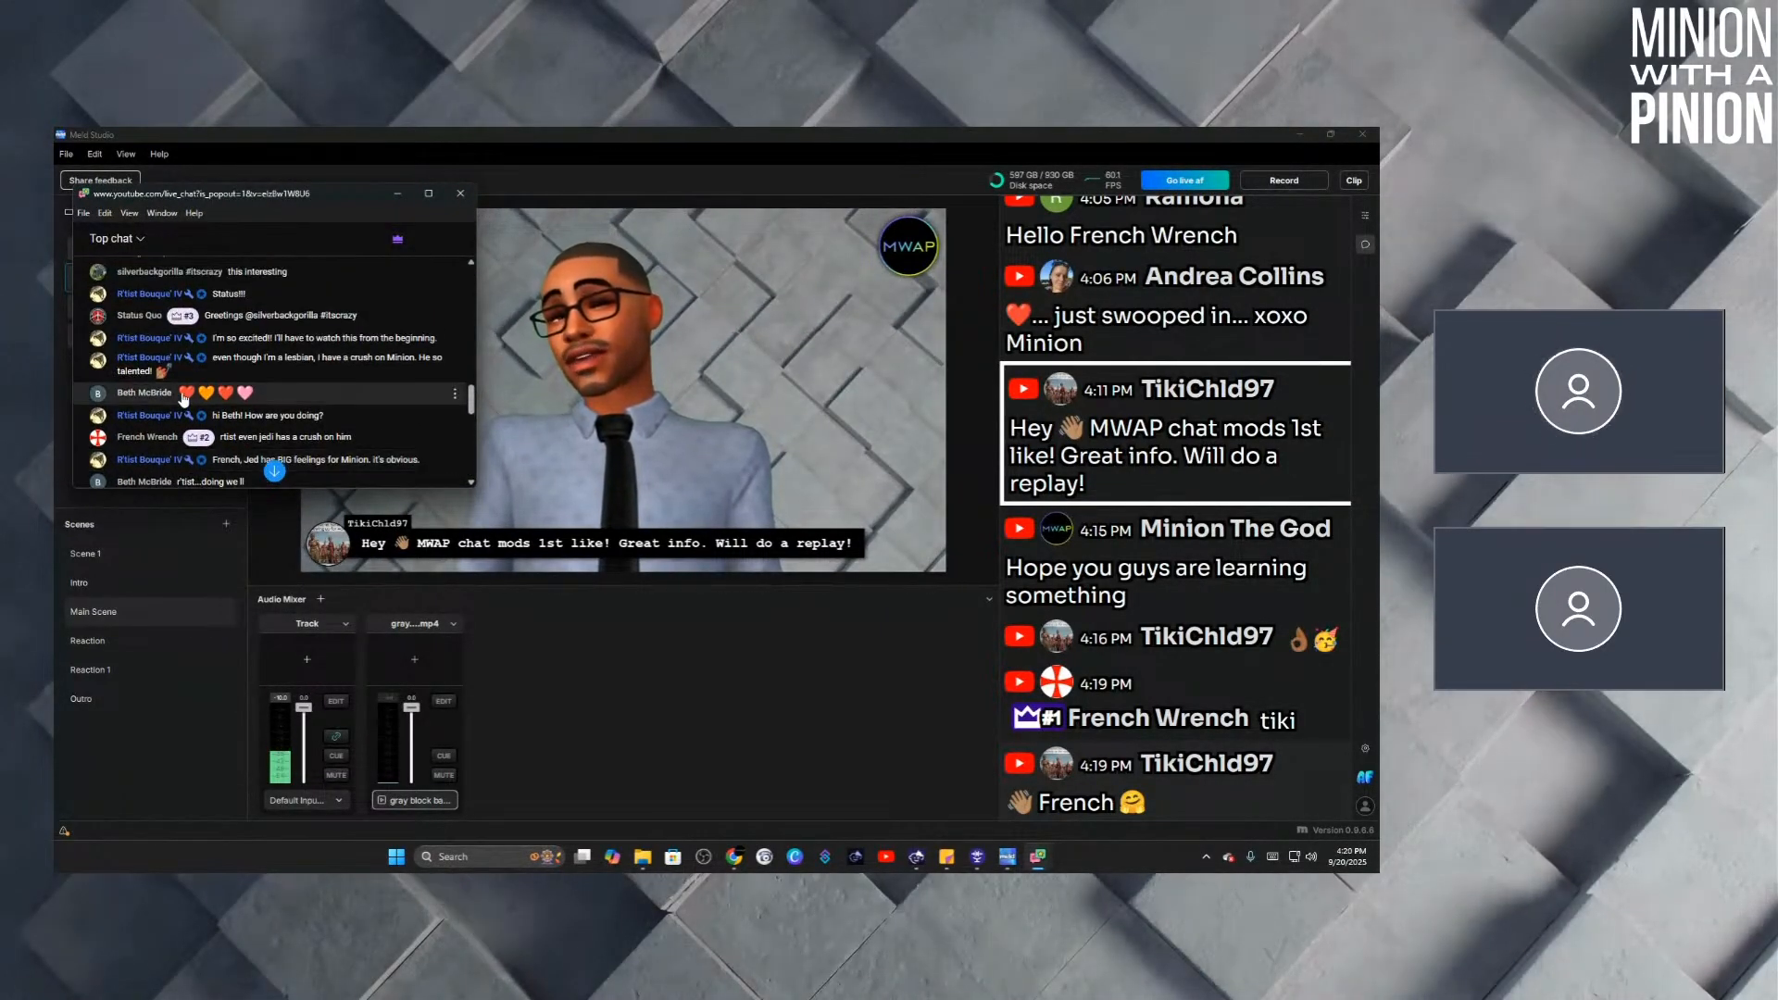
scroll(184, 400, up, 8)
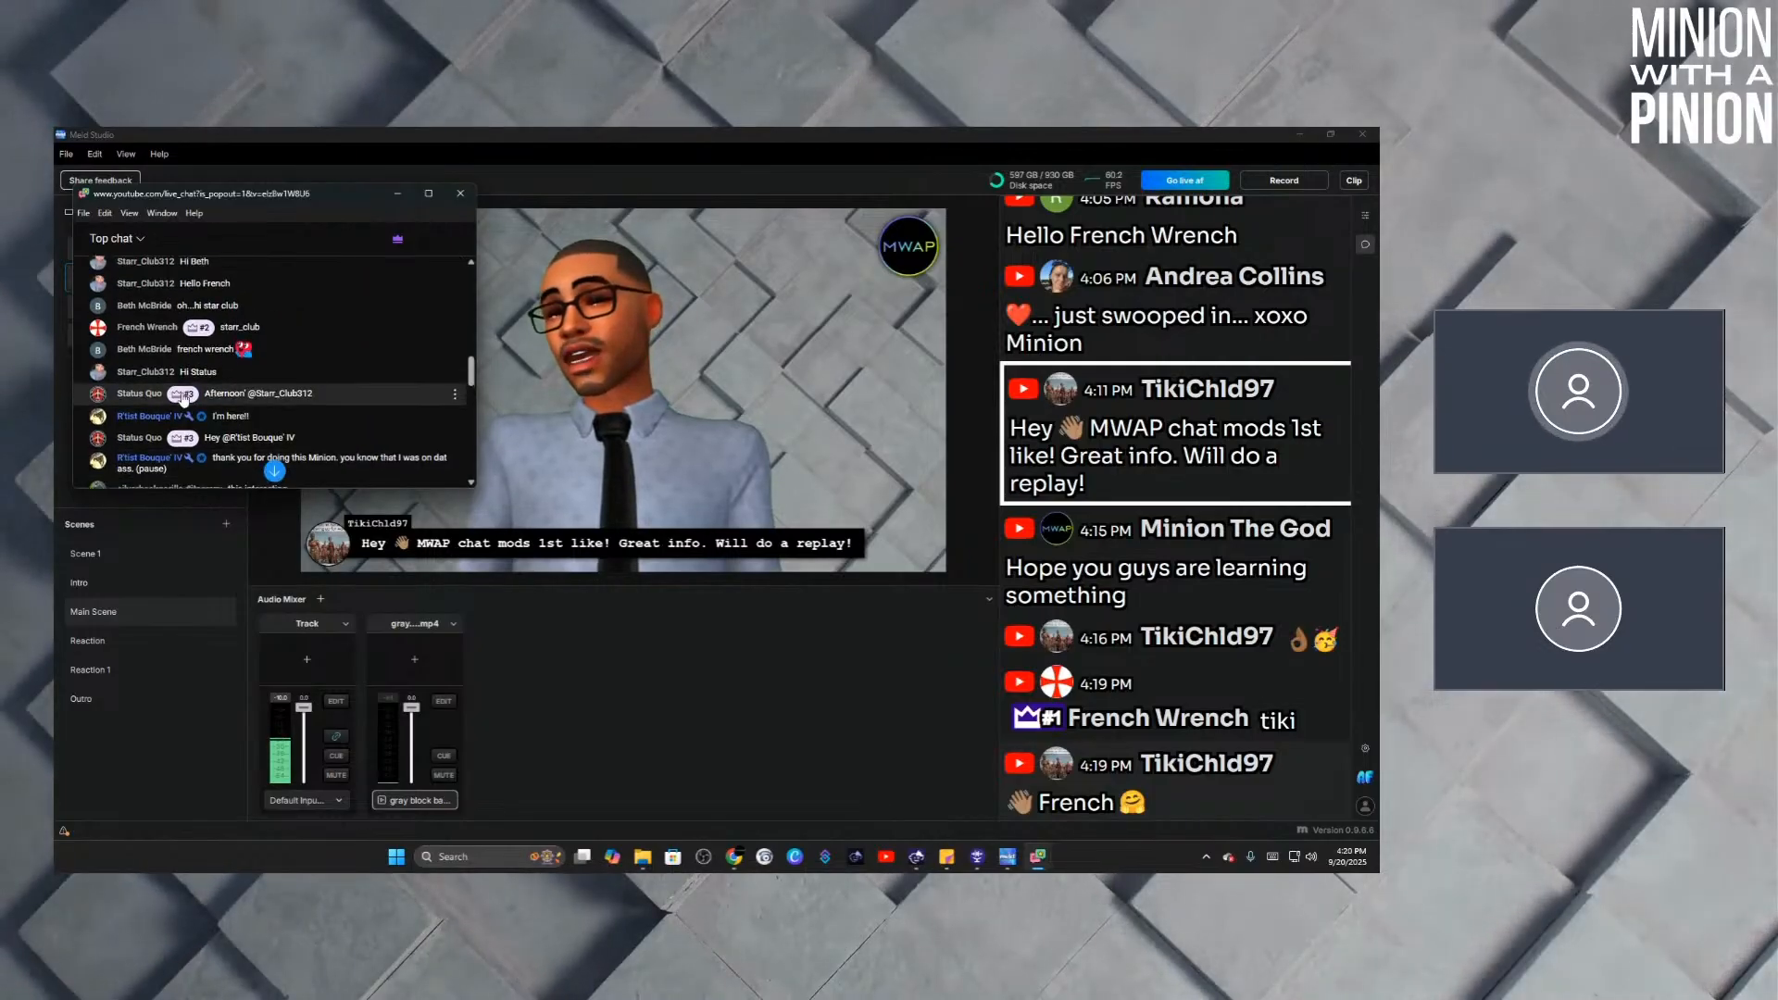
scroll(184, 401, up, 3)
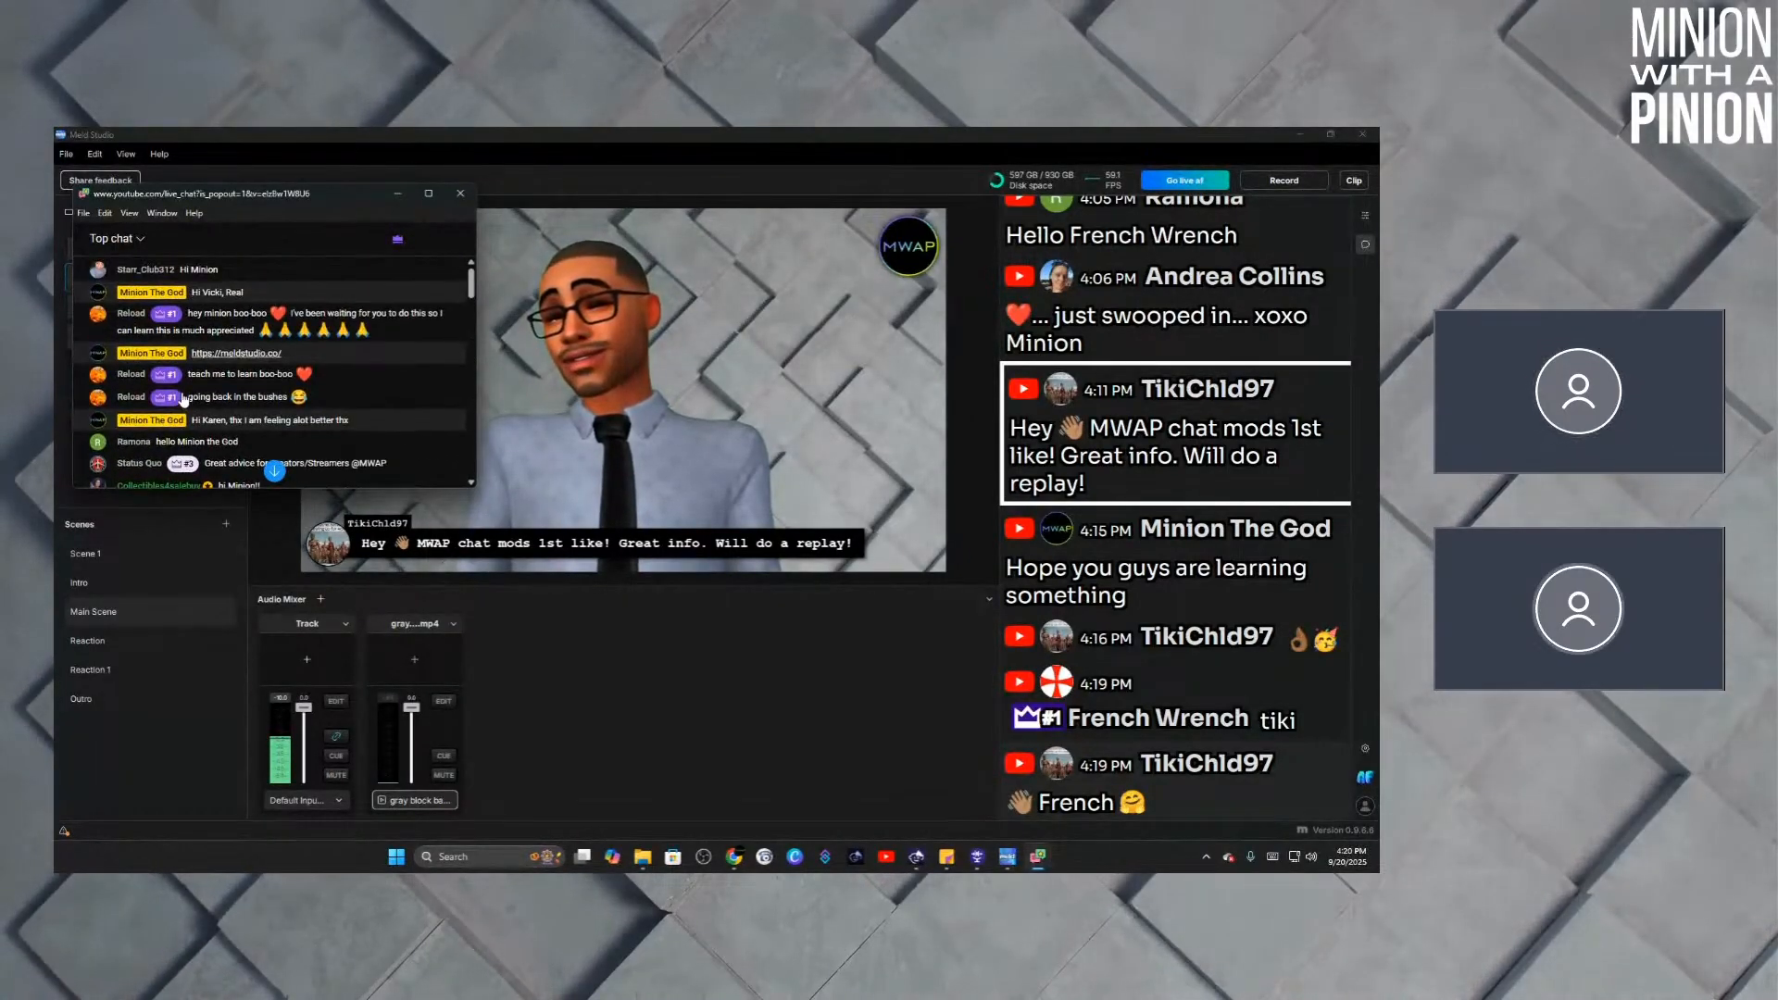
scroll(185, 400, down, 15)
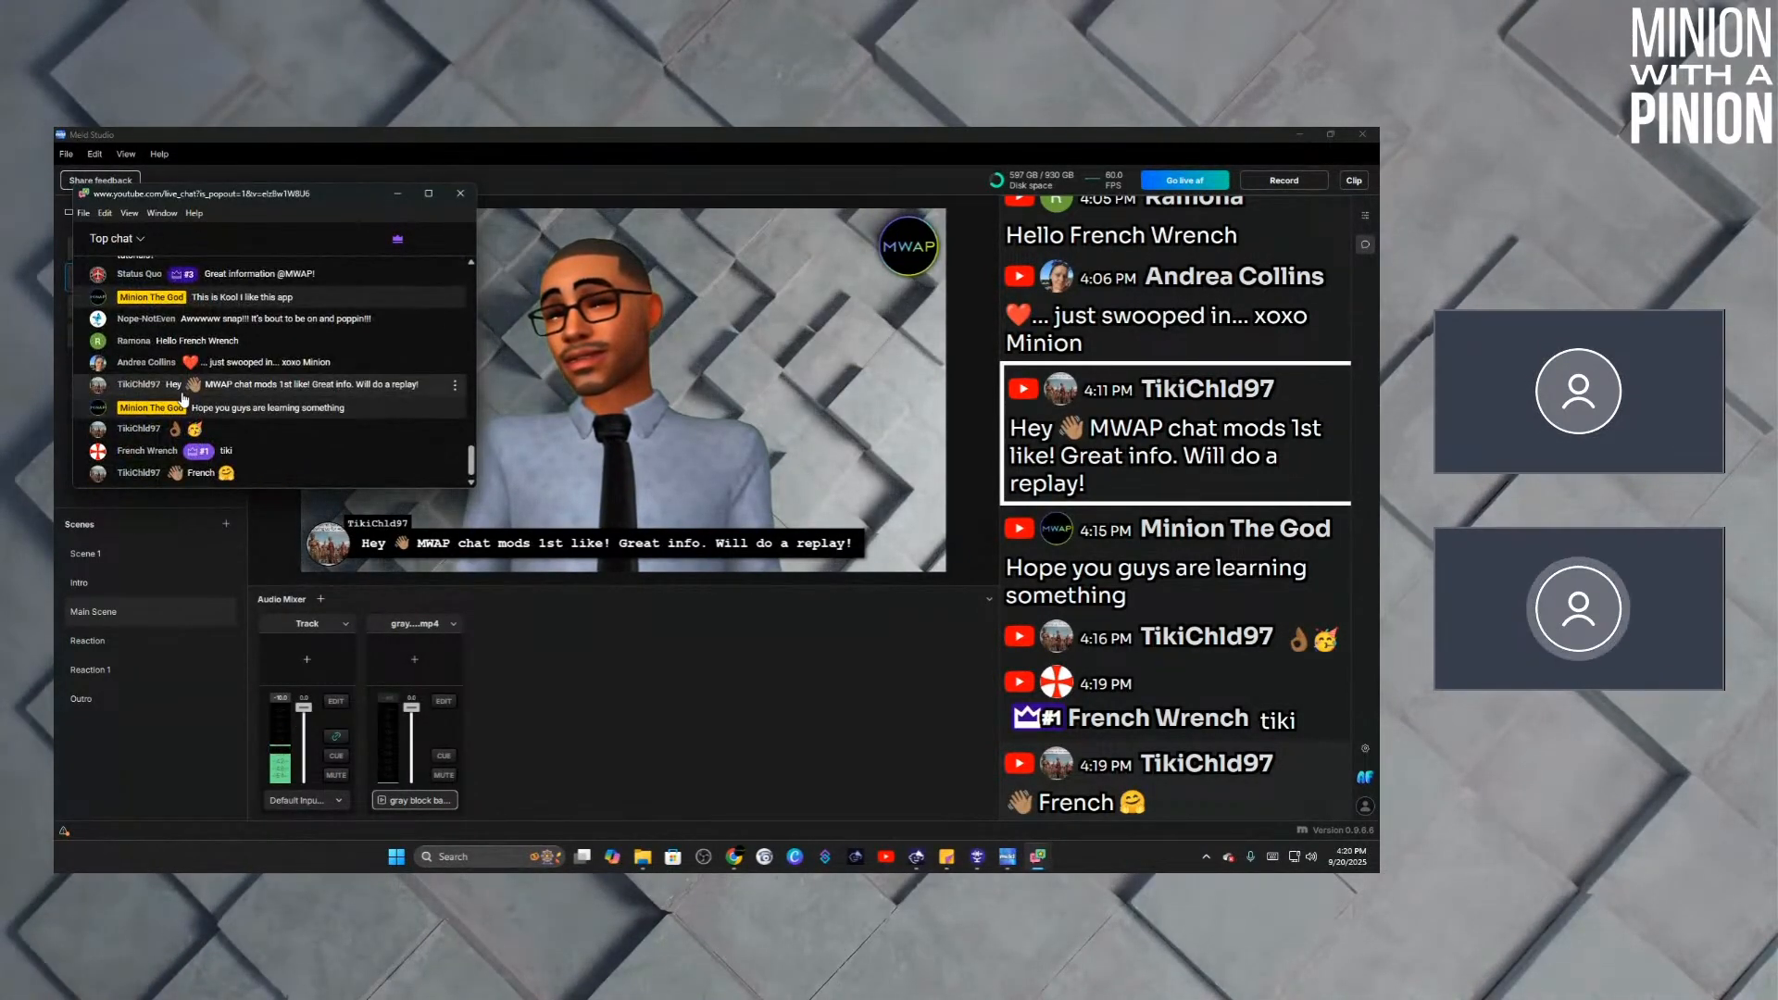
click(397, 195)
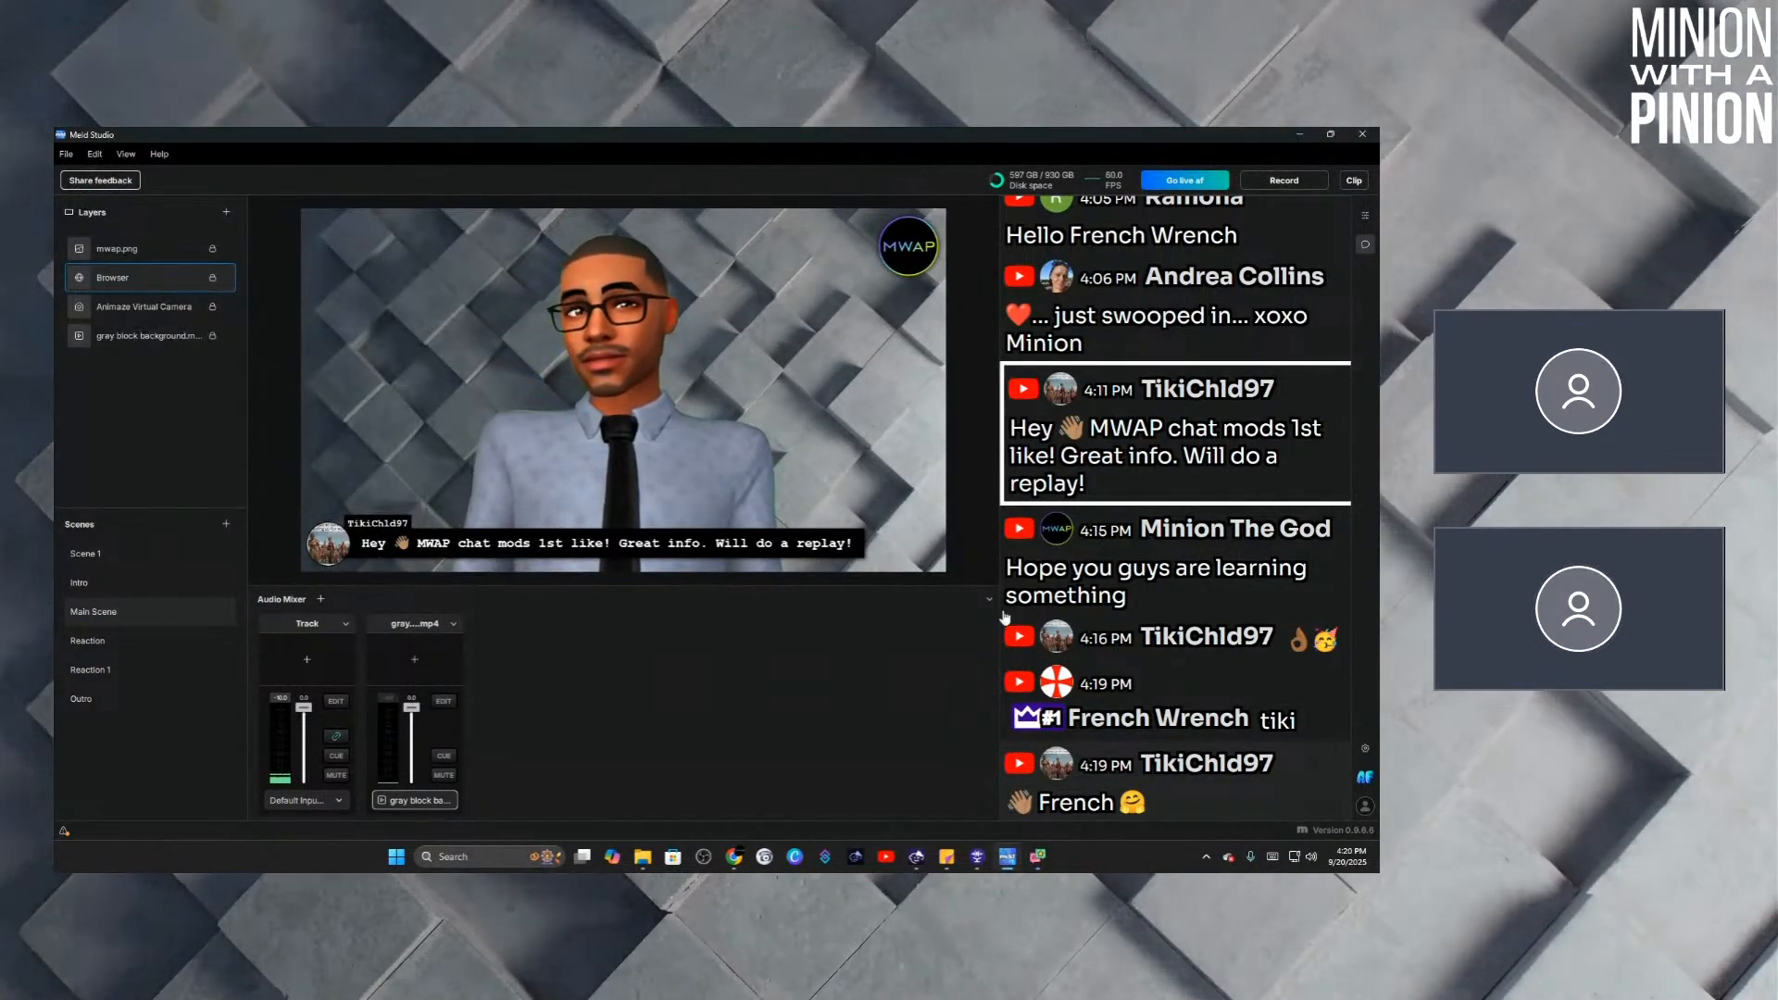
Feature the "Hope you guys are learning something", "just swooped in" and "Great info" messages, return to "Hope you guys" and clear it from the overlay.
click(1103, 585)
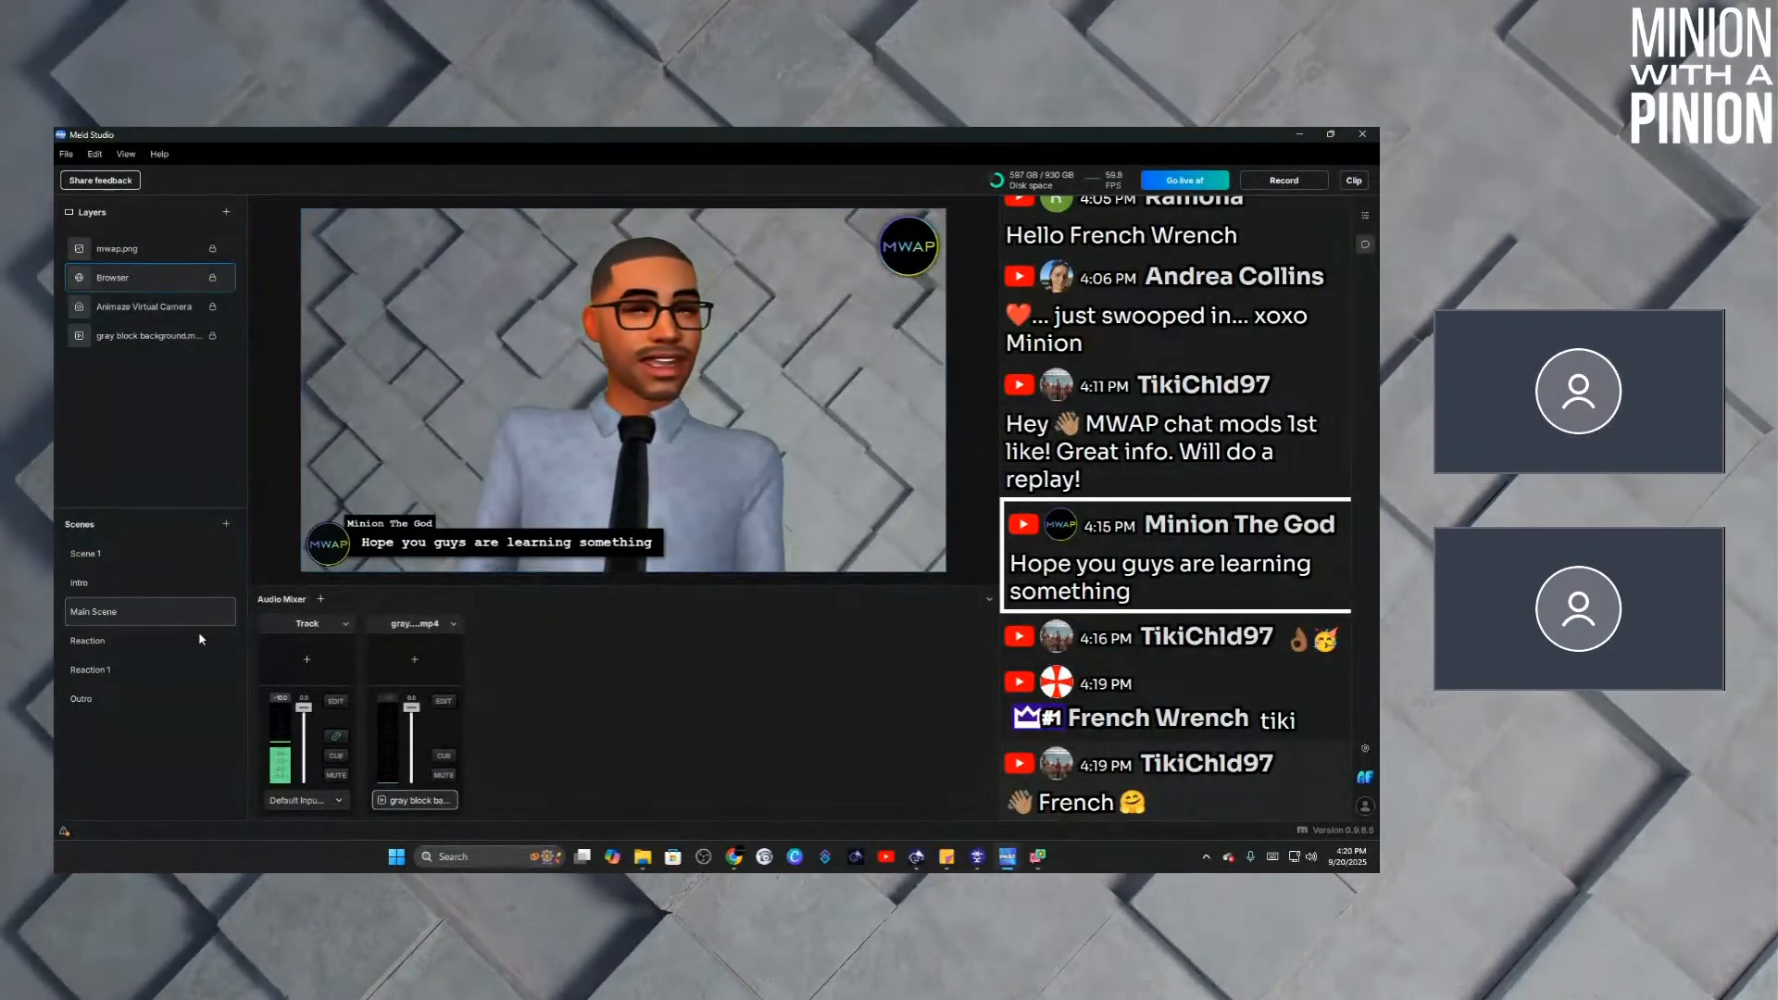
click(1171, 313)
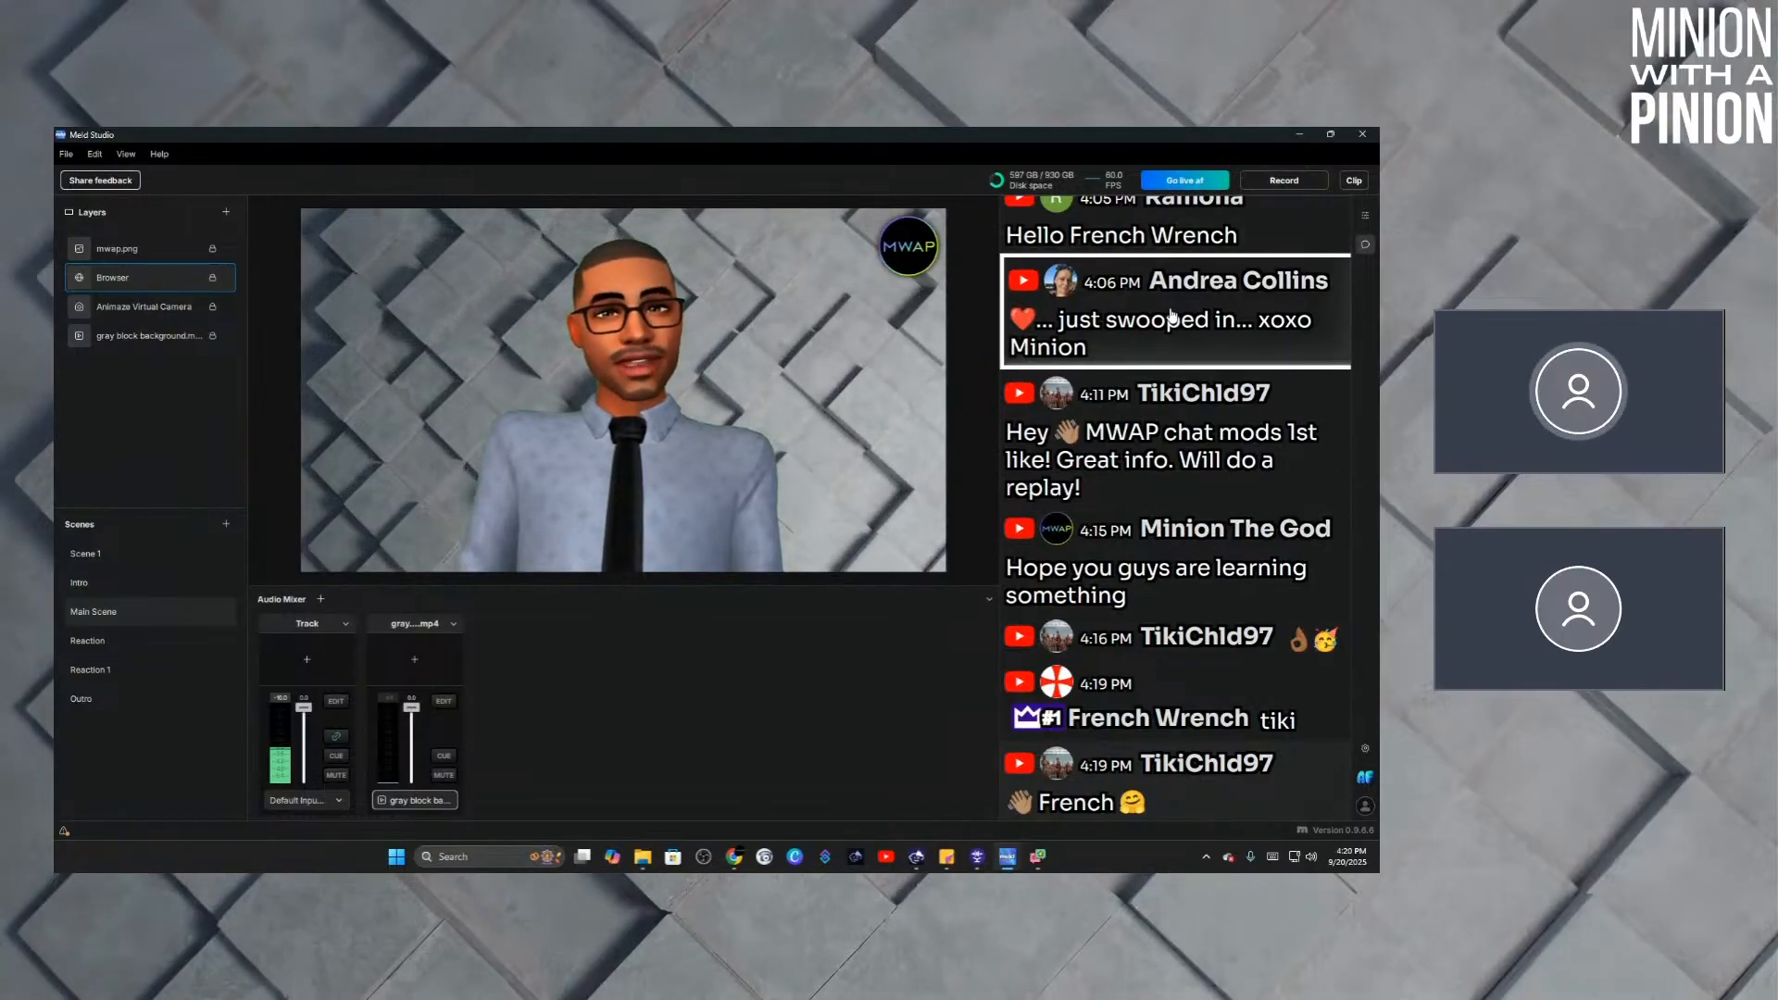
click(1156, 469)
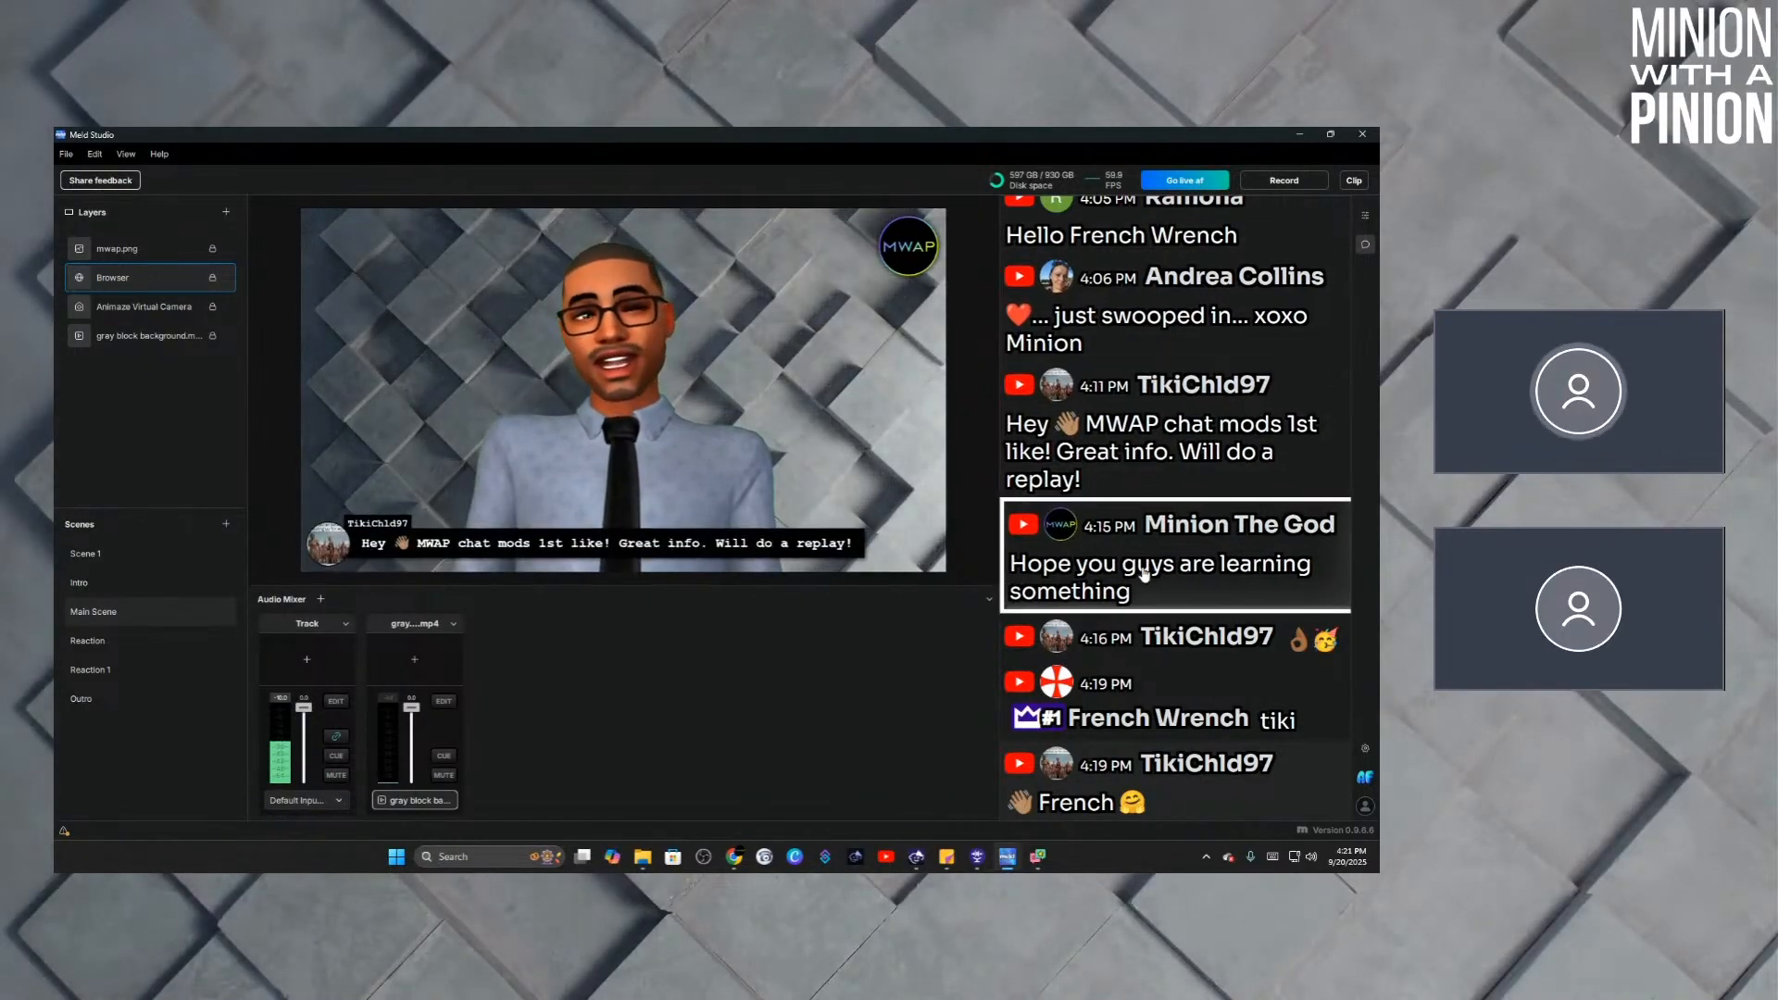
click(107, 276)
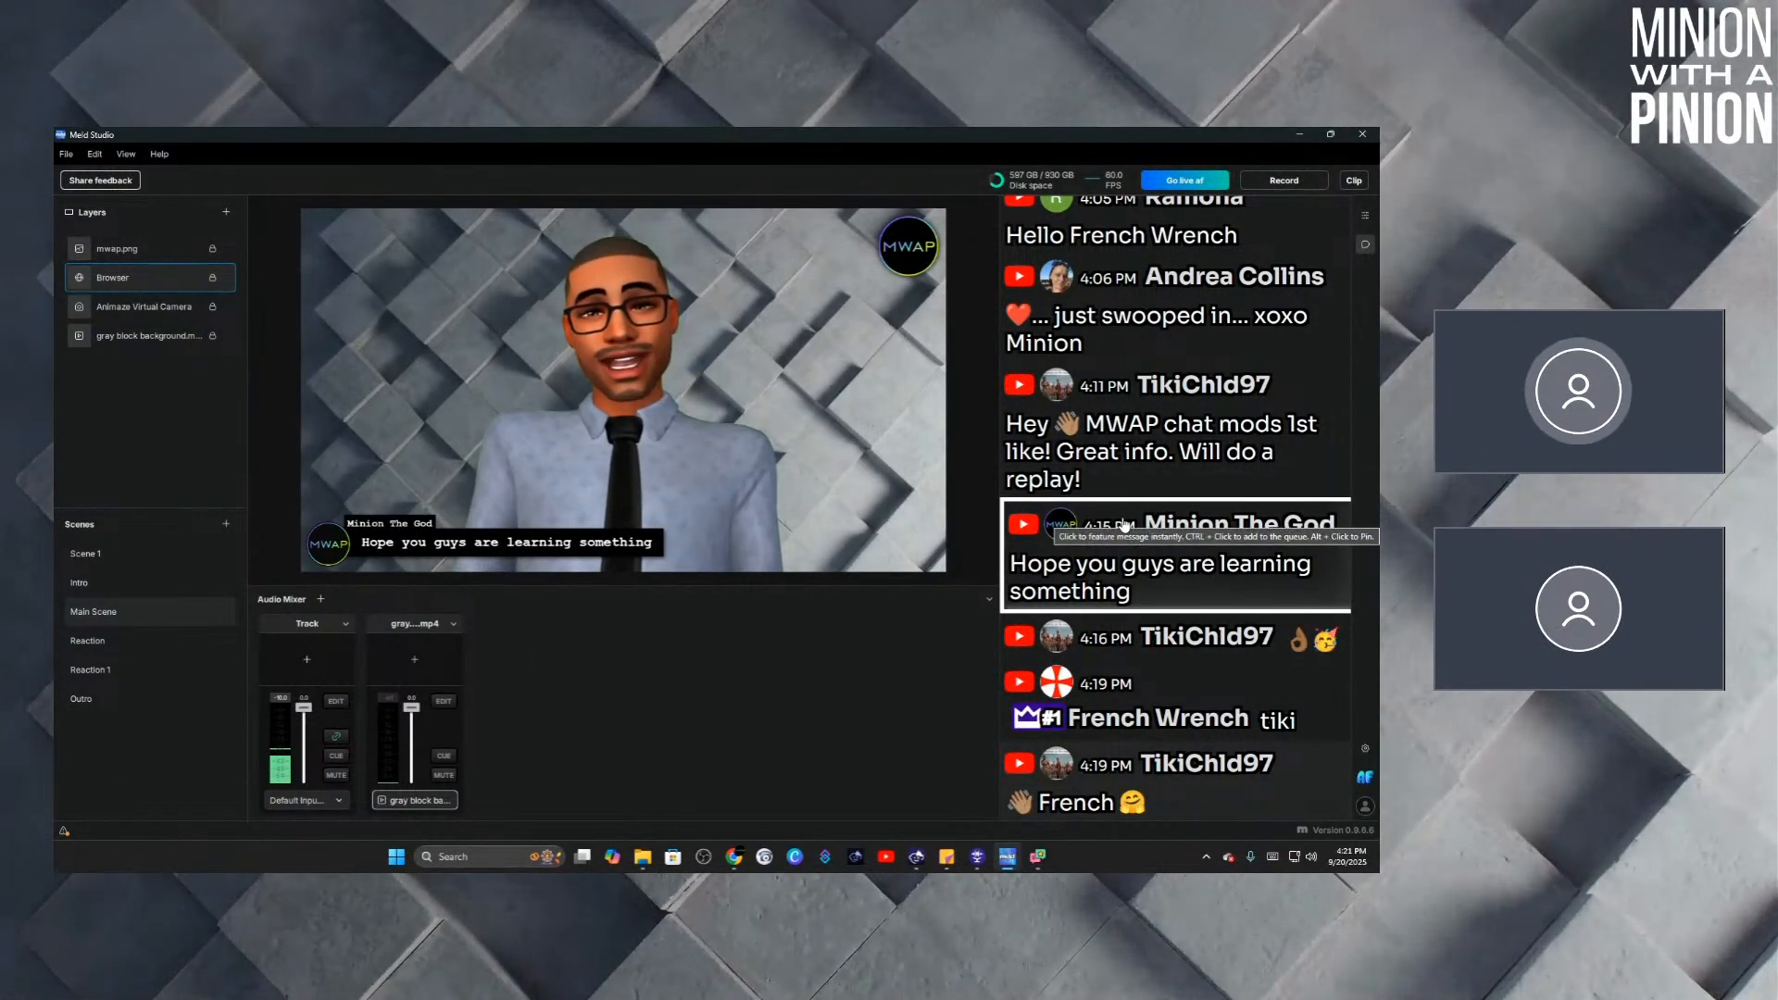
click(1125, 547)
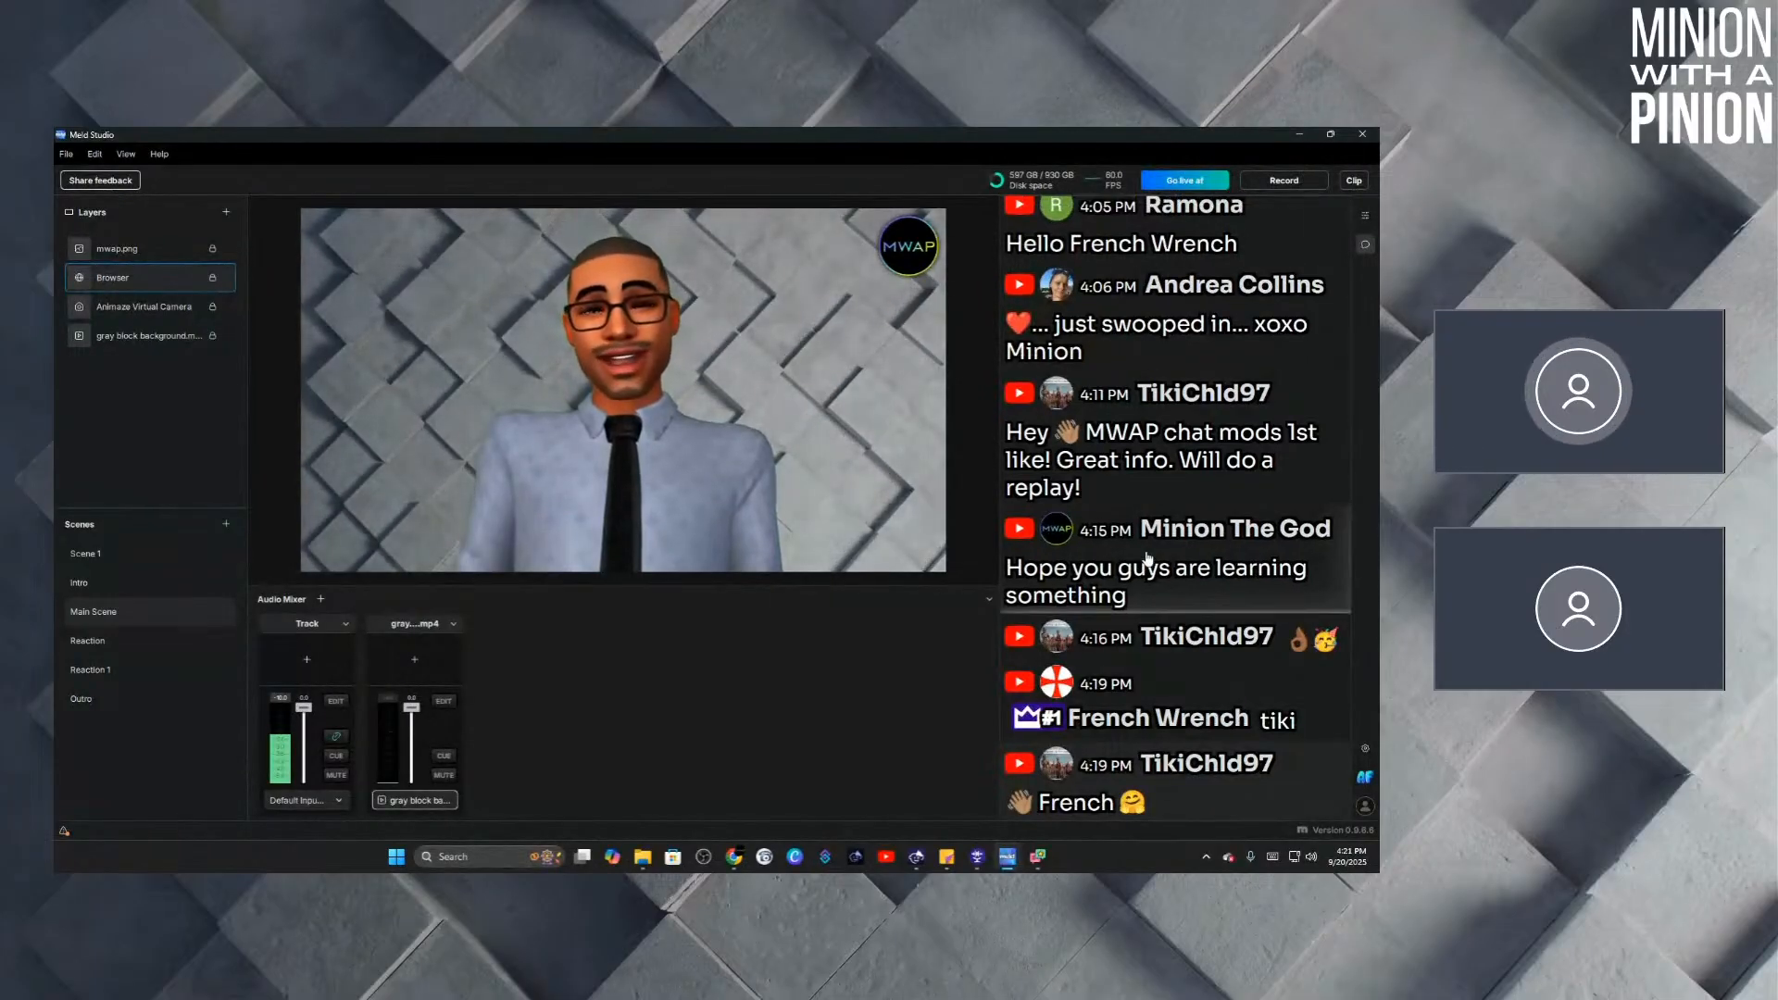